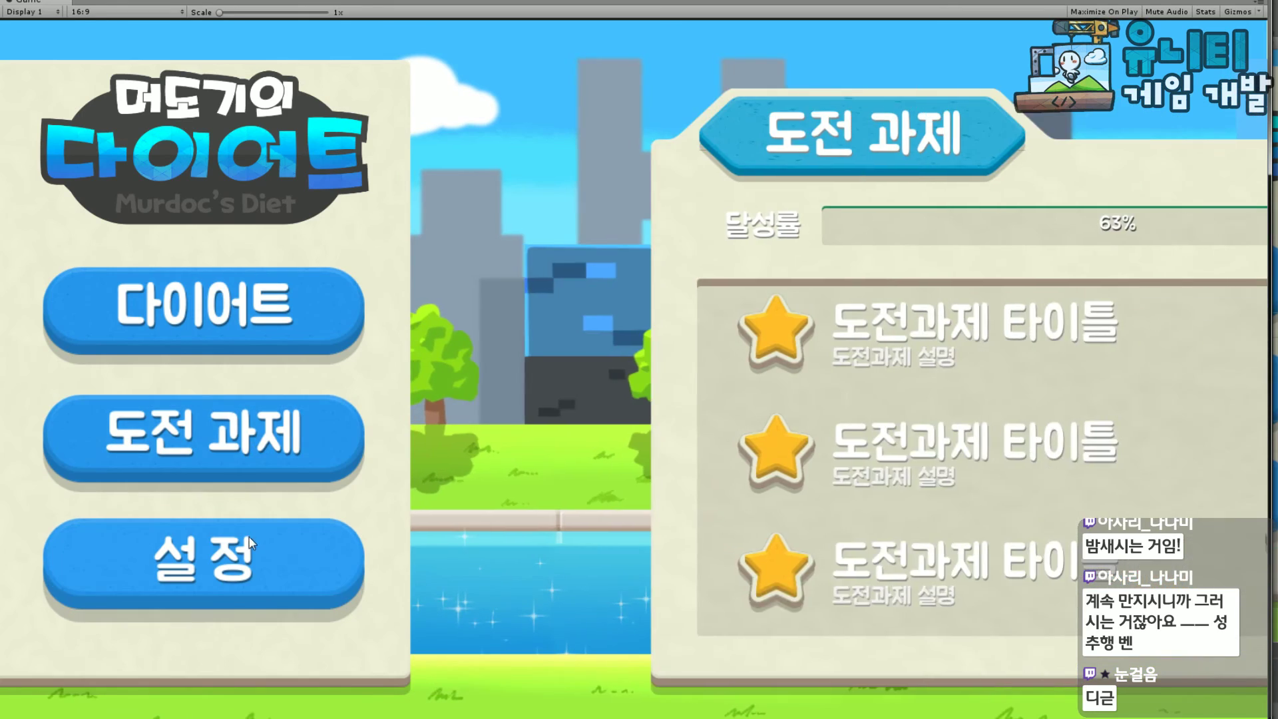
Test the running title screen by repeatedly switching between the 다이어트, 도전 과제 and 설정 menus, and stop play mode
left_click(260, 560)
left_click(273, 439)
left_click(280, 313)
left_click(297, 443)
left_click(277, 525)
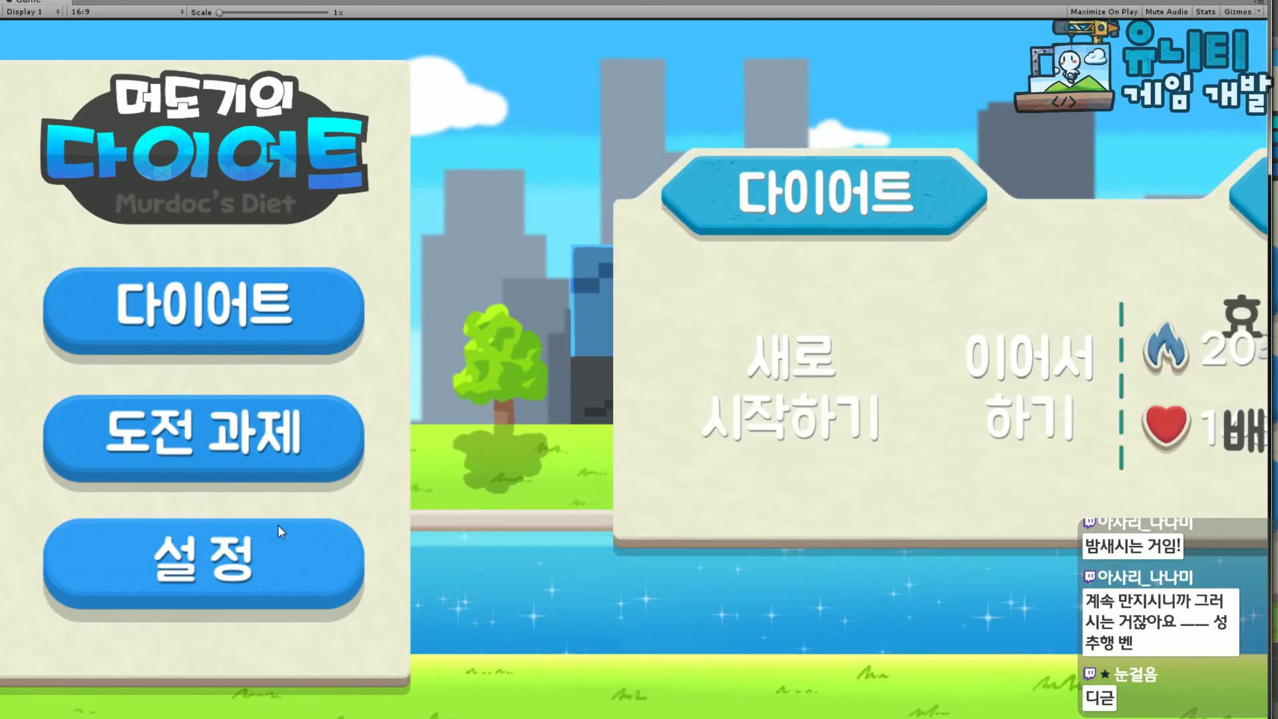
left_click(283, 439)
left_click(283, 319)
left_click(286, 546)
left_click(282, 436)
left_click(281, 320)
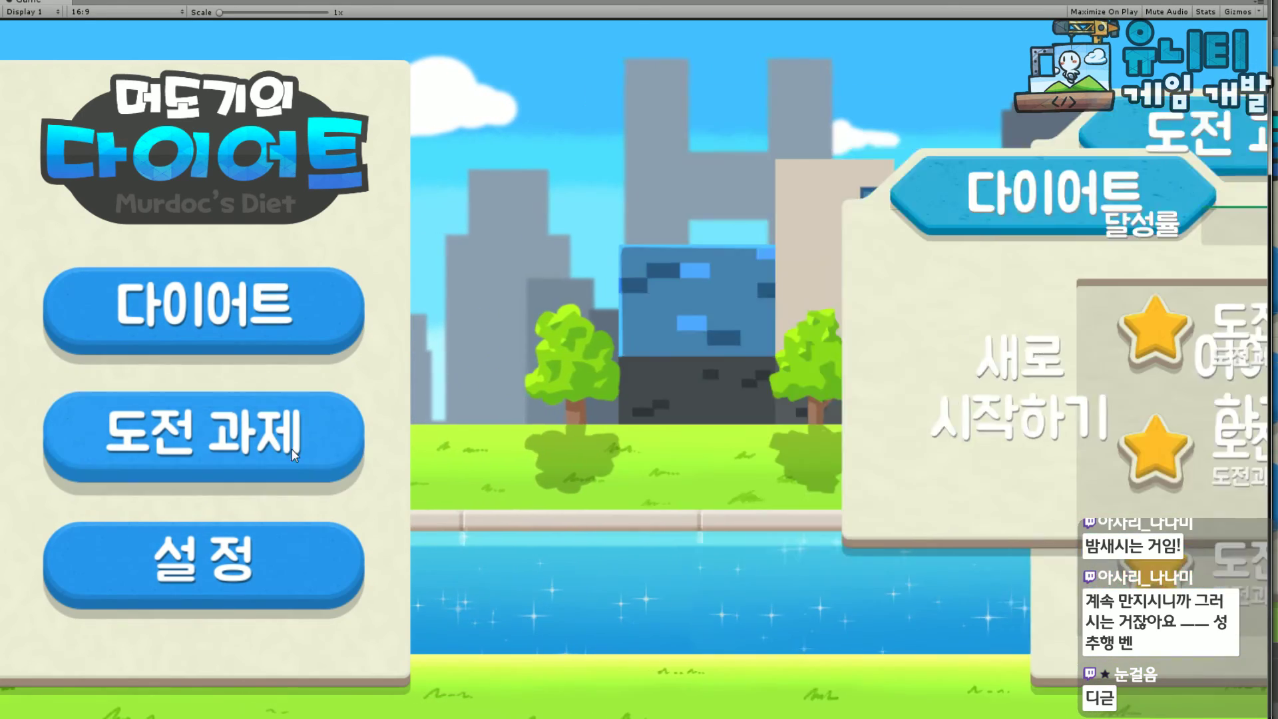
left_click(267, 559)
left_click(257, 444)
left_click(276, 318)
left_click(263, 444)
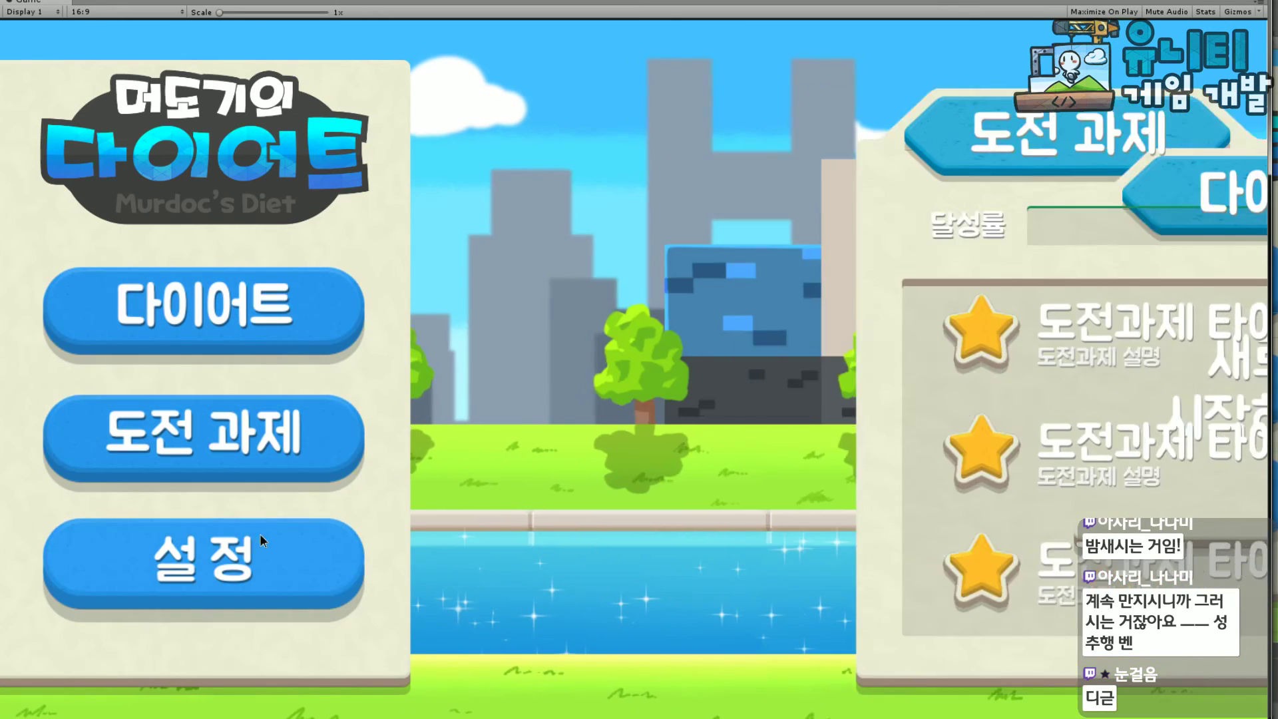
left_click(260, 538)
left_click(282, 326)
left_click(266, 546)
left_click(268, 460)
left_click(273, 320)
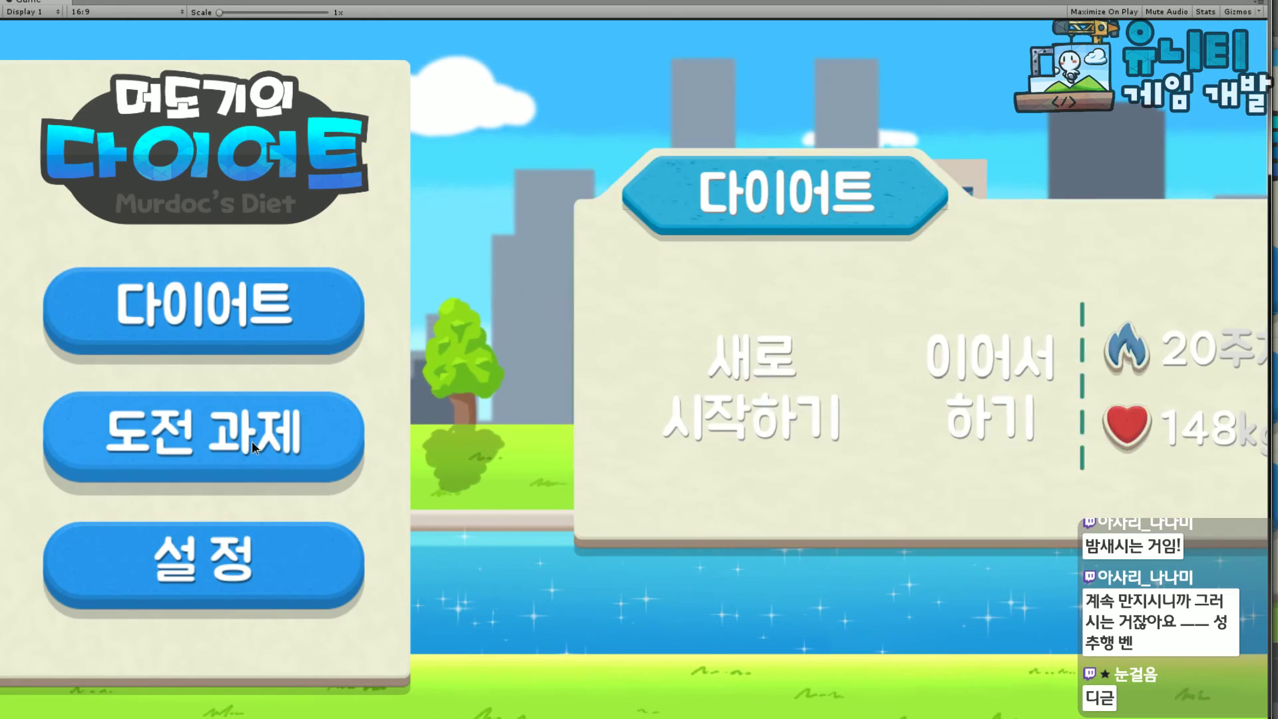
left_click(293, 571)
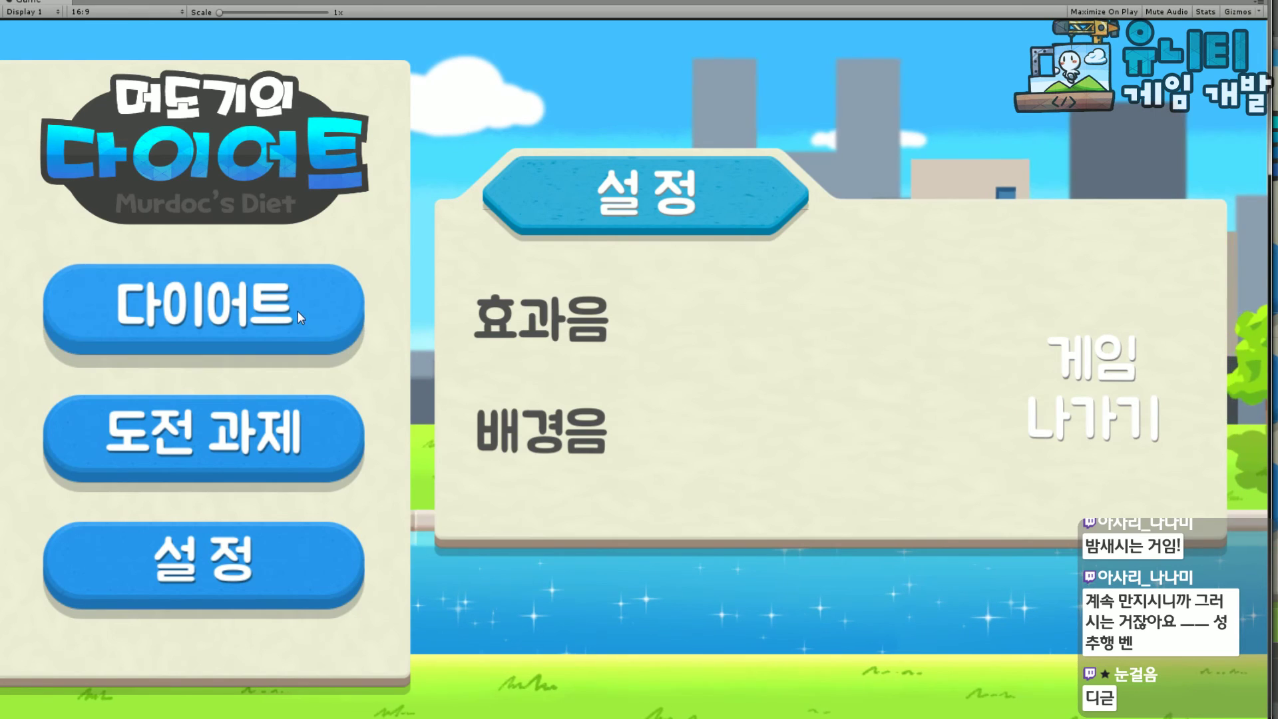
left_click(355, 313)
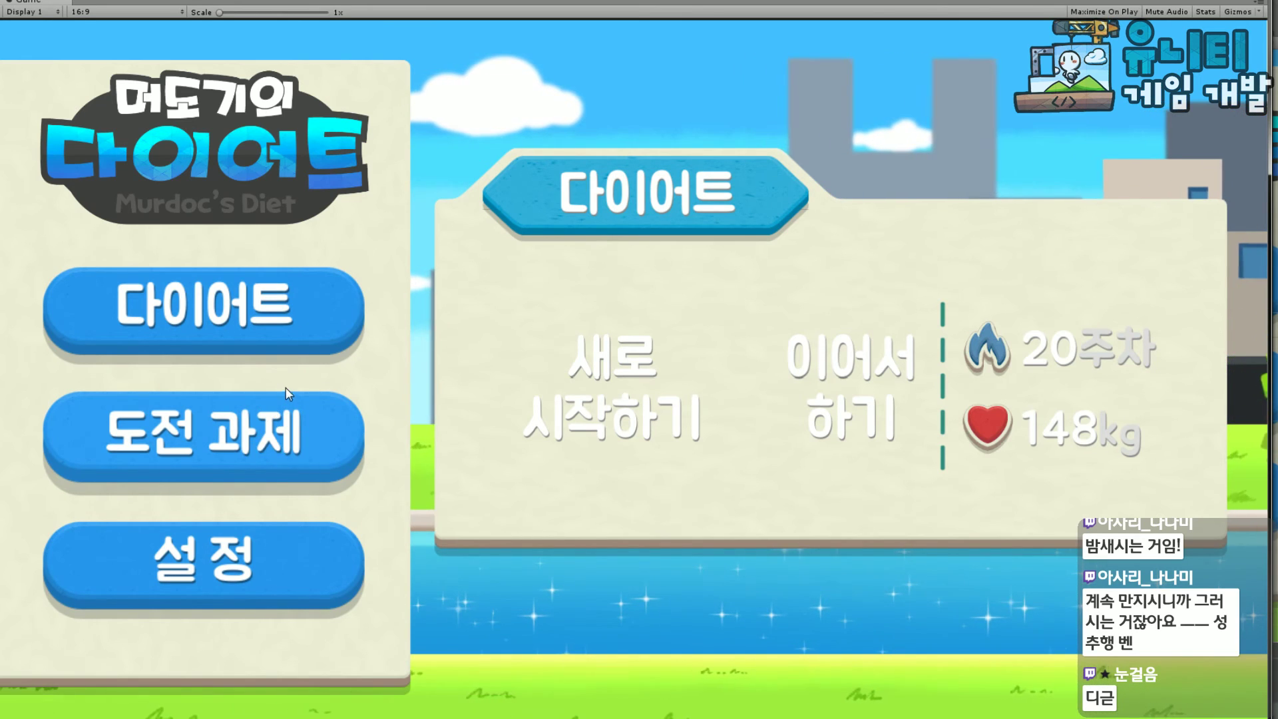
left_click(286, 413)
left_click(286, 336)
left_click(279, 432)
left_click(269, 586)
left_click(266, 336)
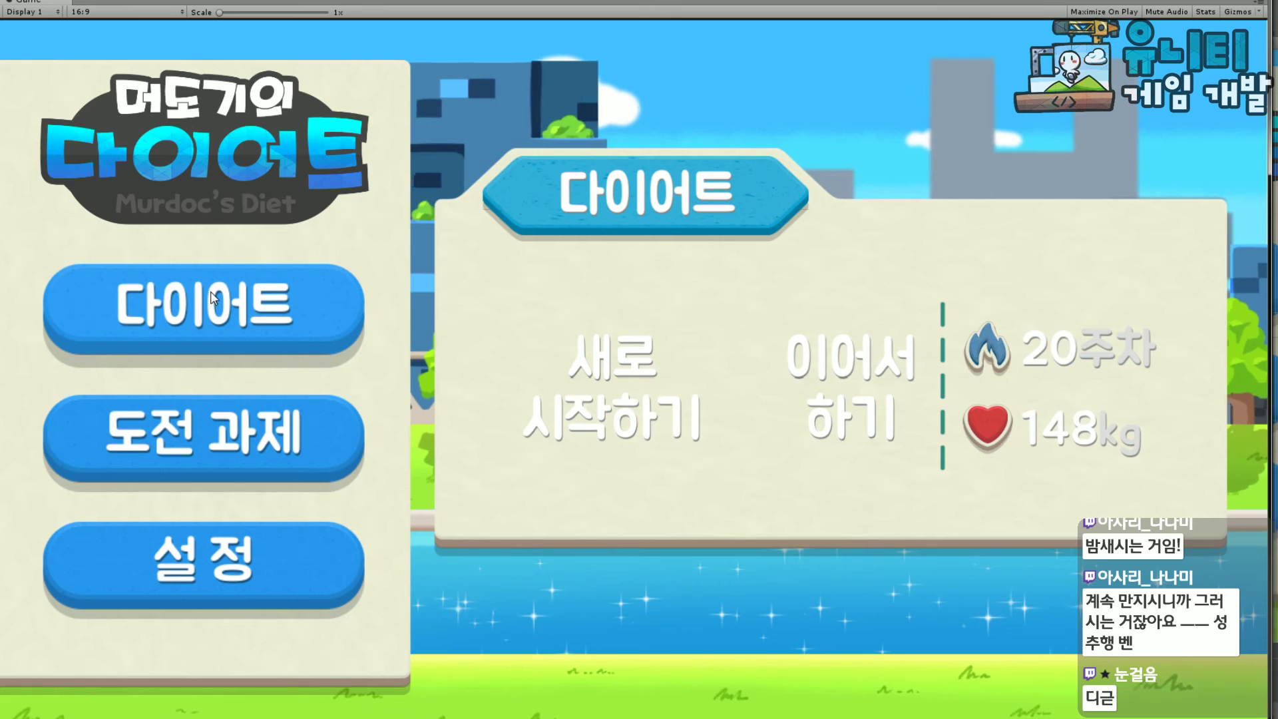
left_click(215, 568)
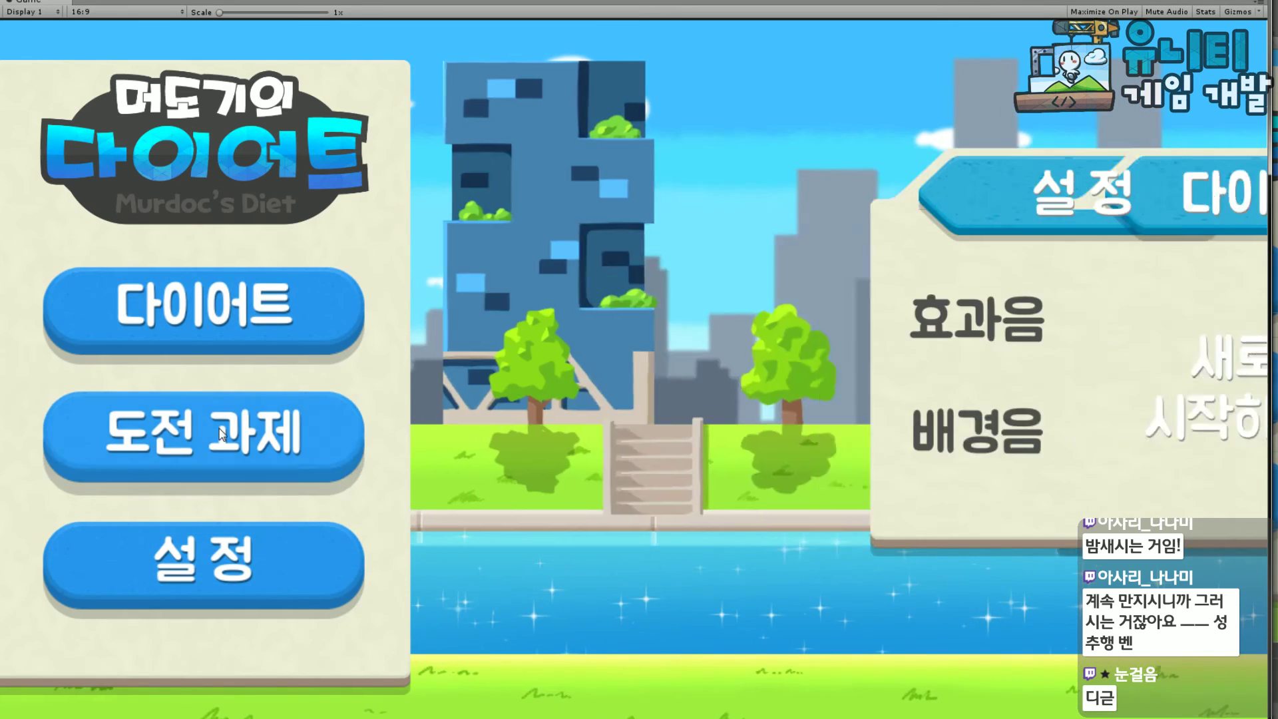
left_click(226, 436)
left_click(240, 313)
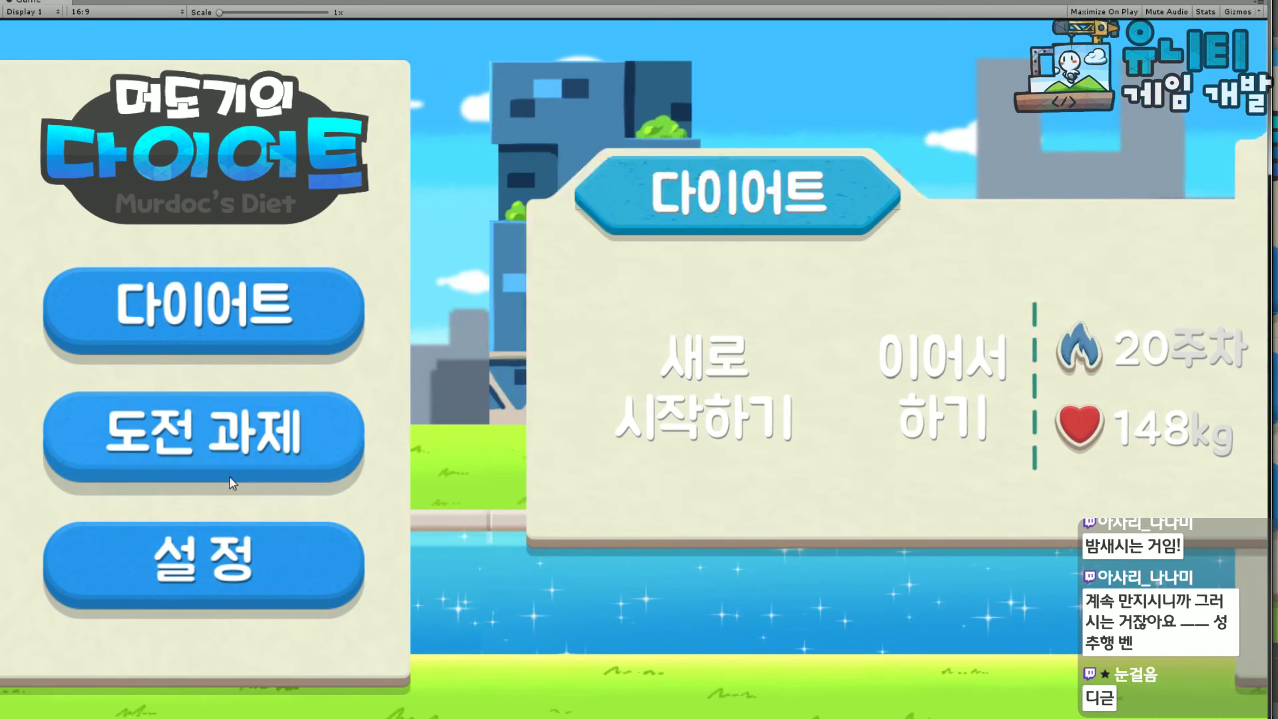
left_click(242, 598)
left_click(250, 453)
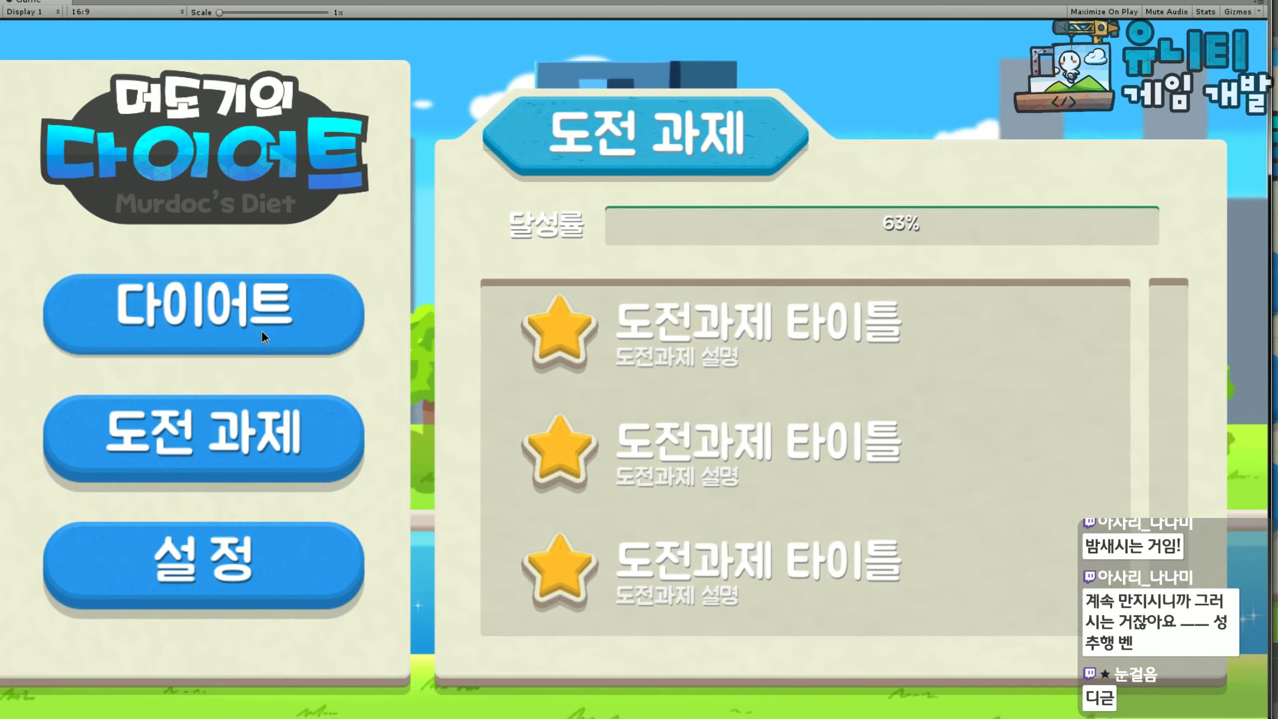
left_click(261, 330)
left_click(265, 569)
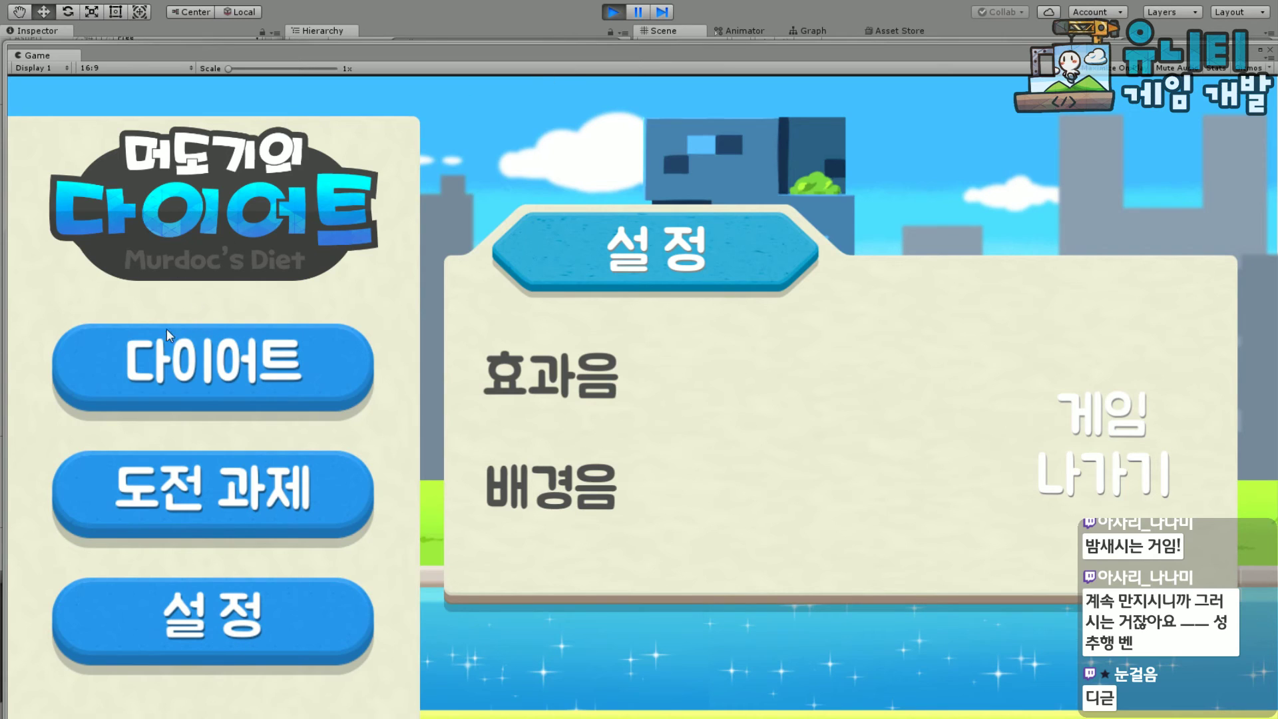
left_click(613, 12)
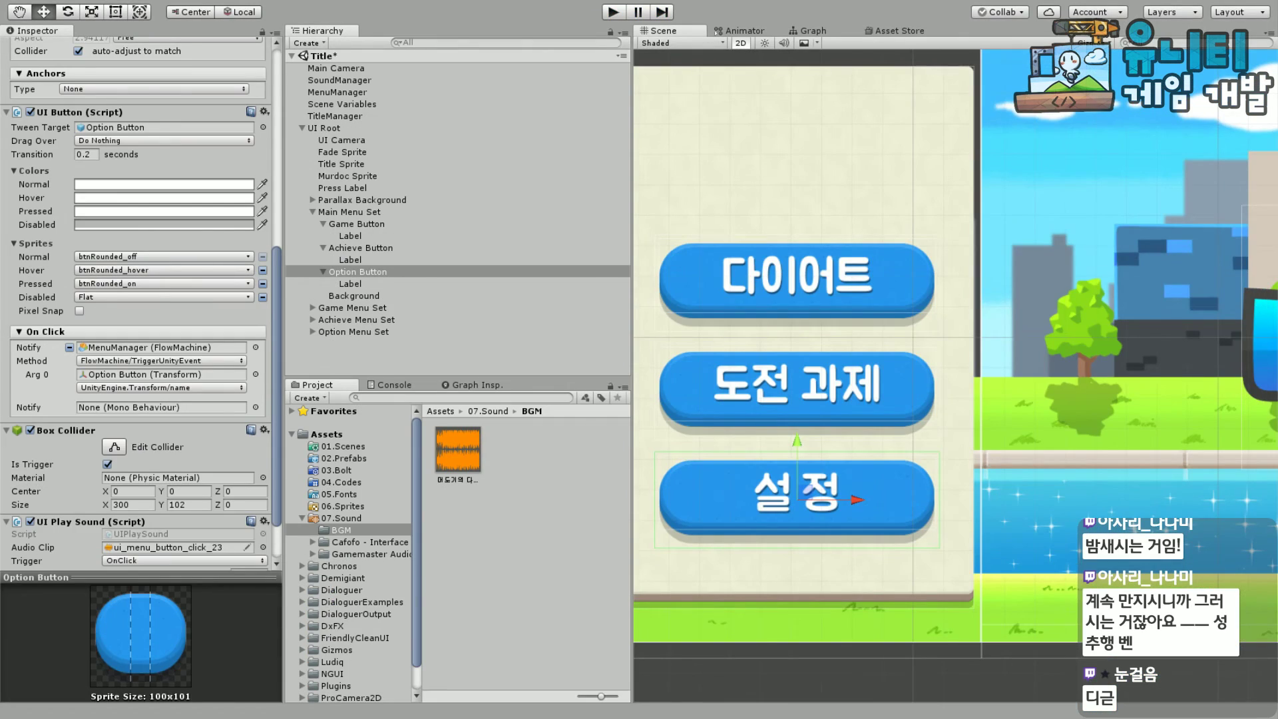
Select the Background of Main Menu Set, inspect its framing_02 sprite's border settings in the UI Atlas, and return to the Background object
scroll(1013, 182, "up", 2)
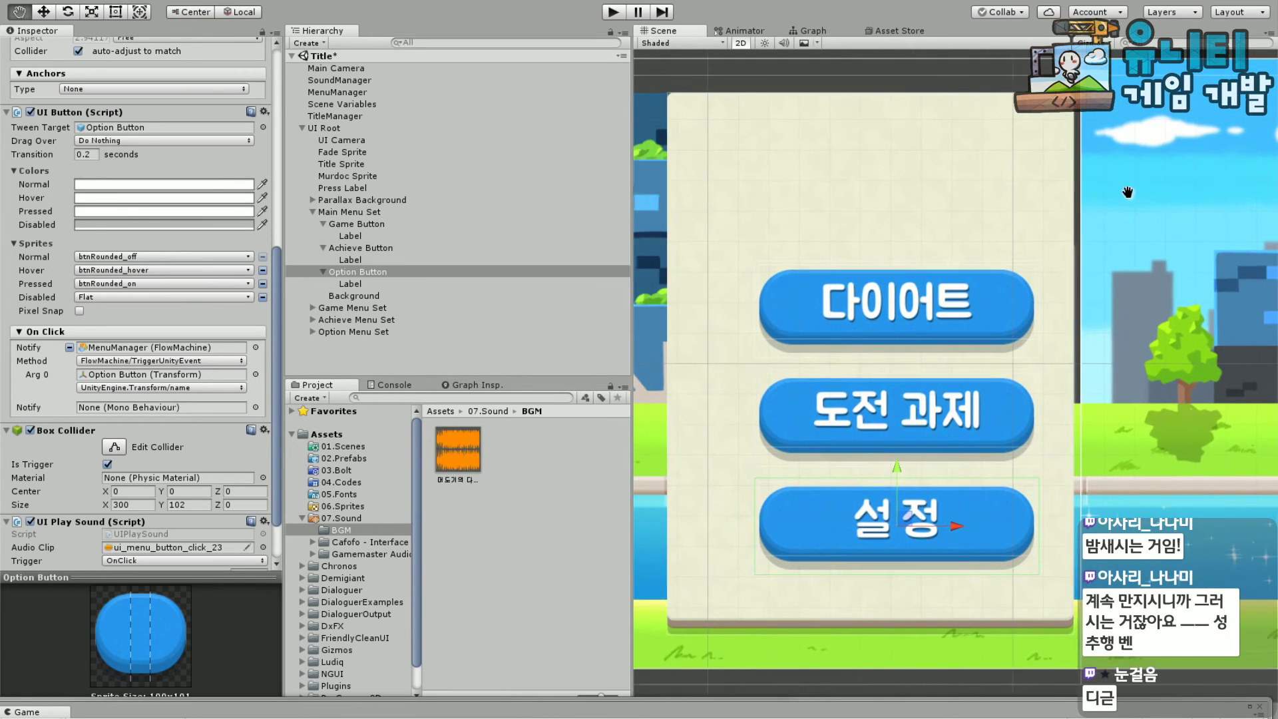
scroll(909, 159, "up", 2)
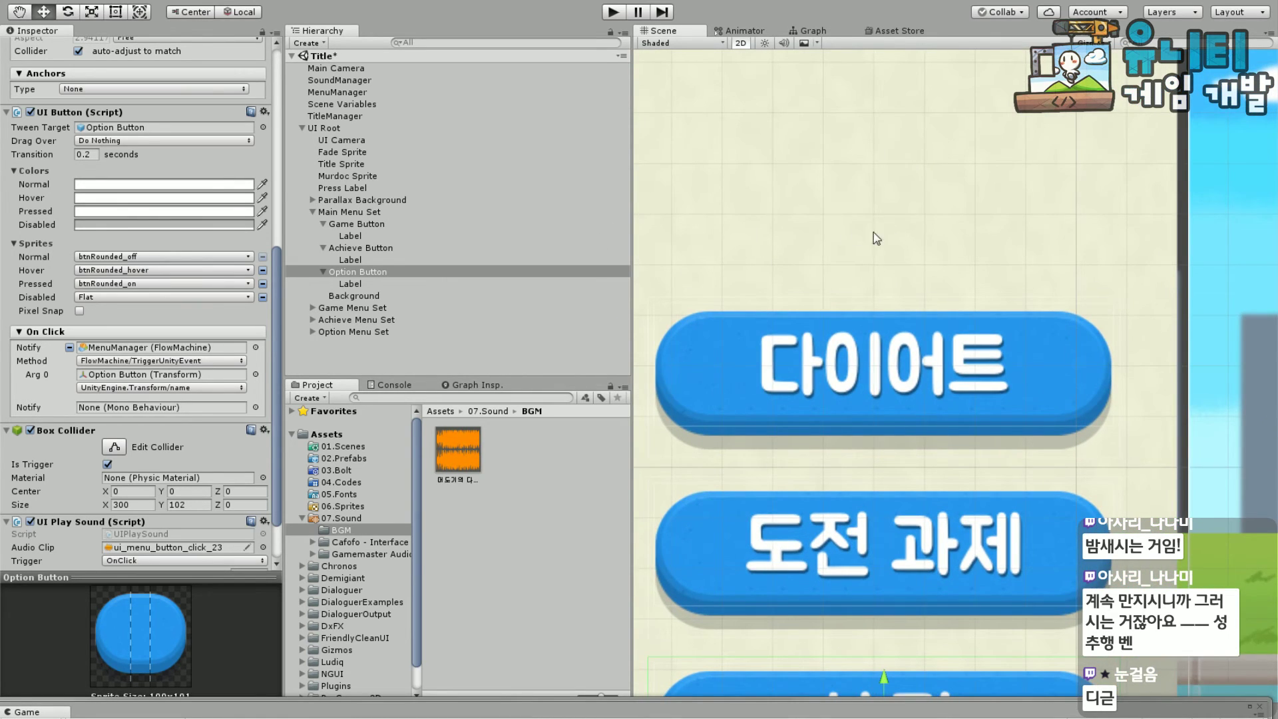
scroll(813, 188, "down", 1)
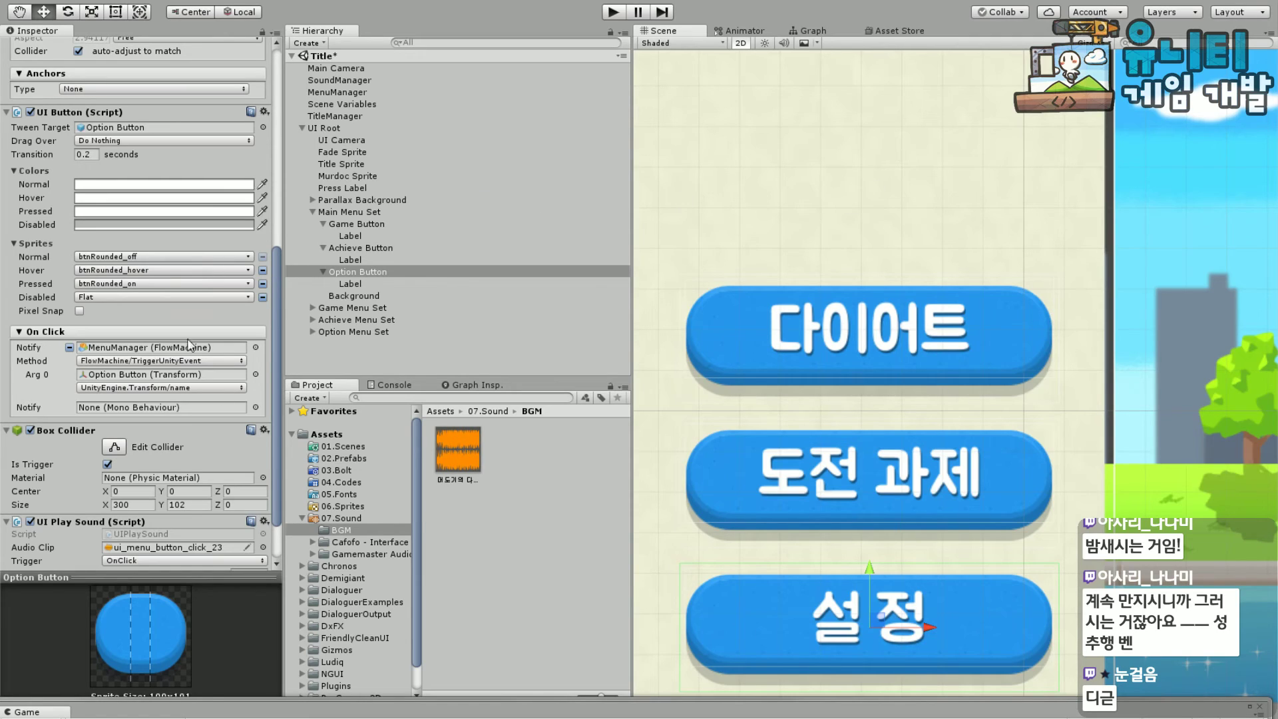
scroll(276, 333, "up", 5)
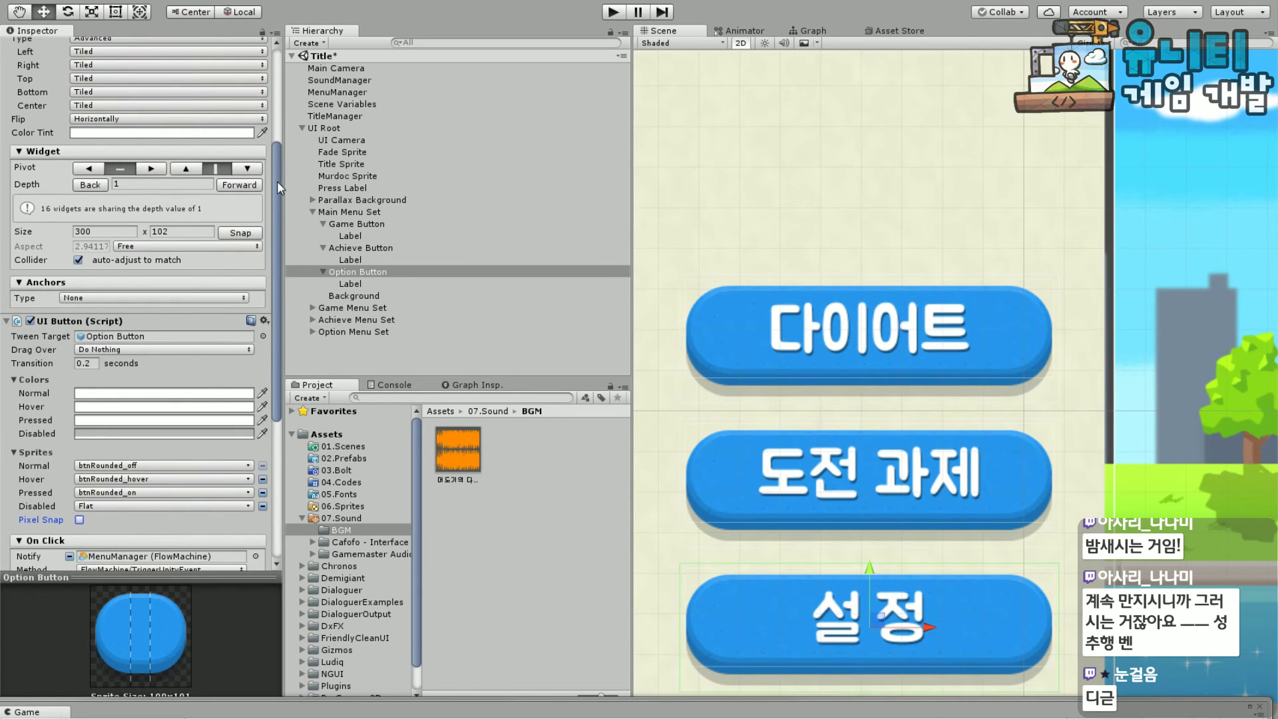
scroll(277, 182, "up", 5)
left_click(353, 212)
left_click(342, 296)
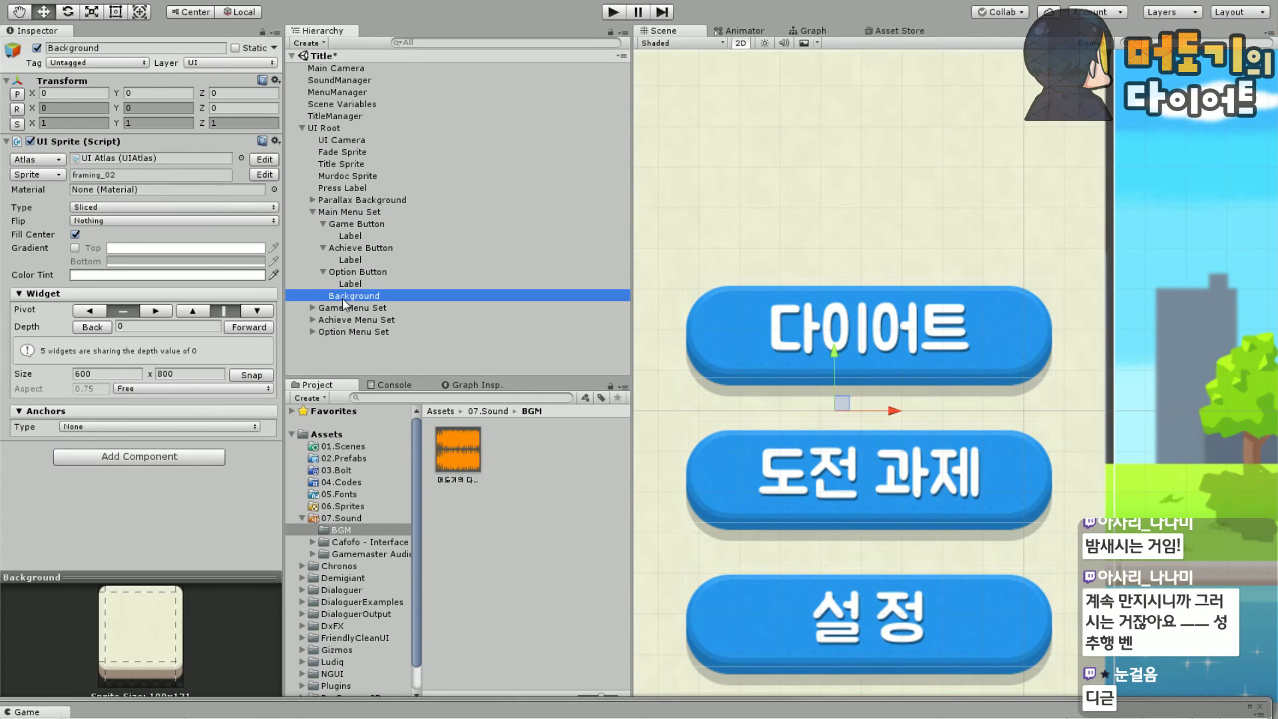
left_click(263, 175)
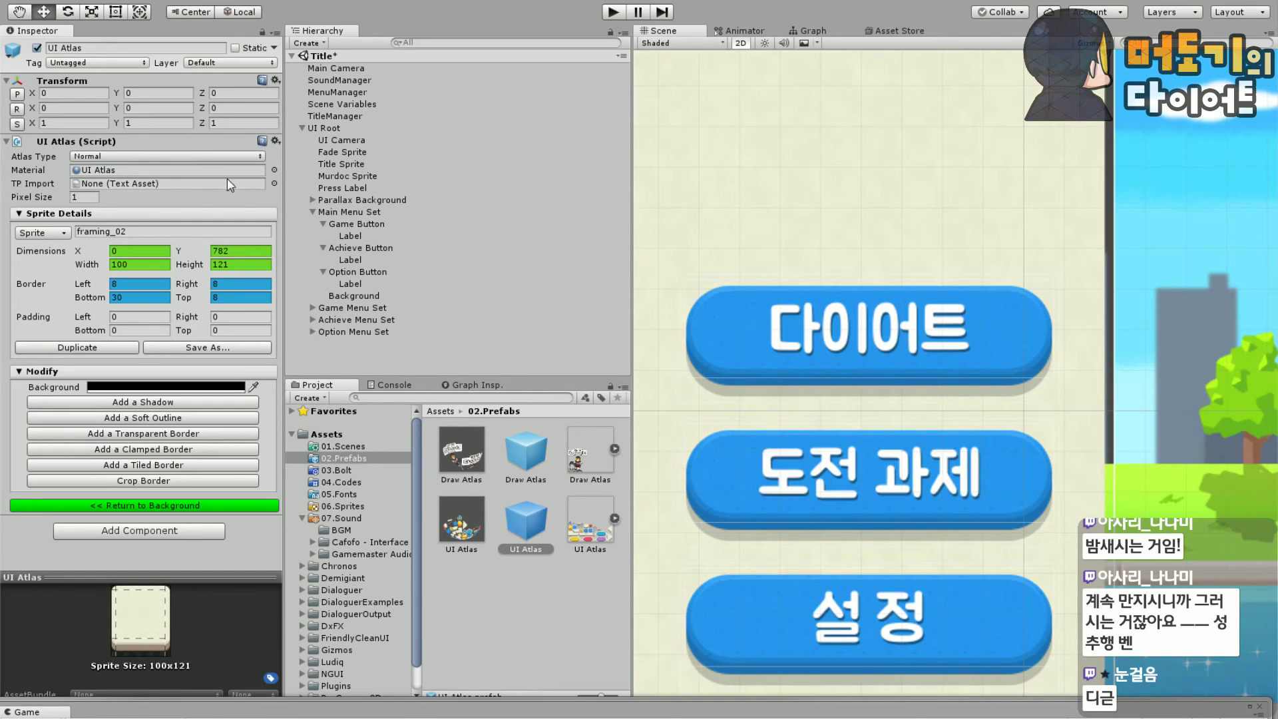
left_click(238, 509)
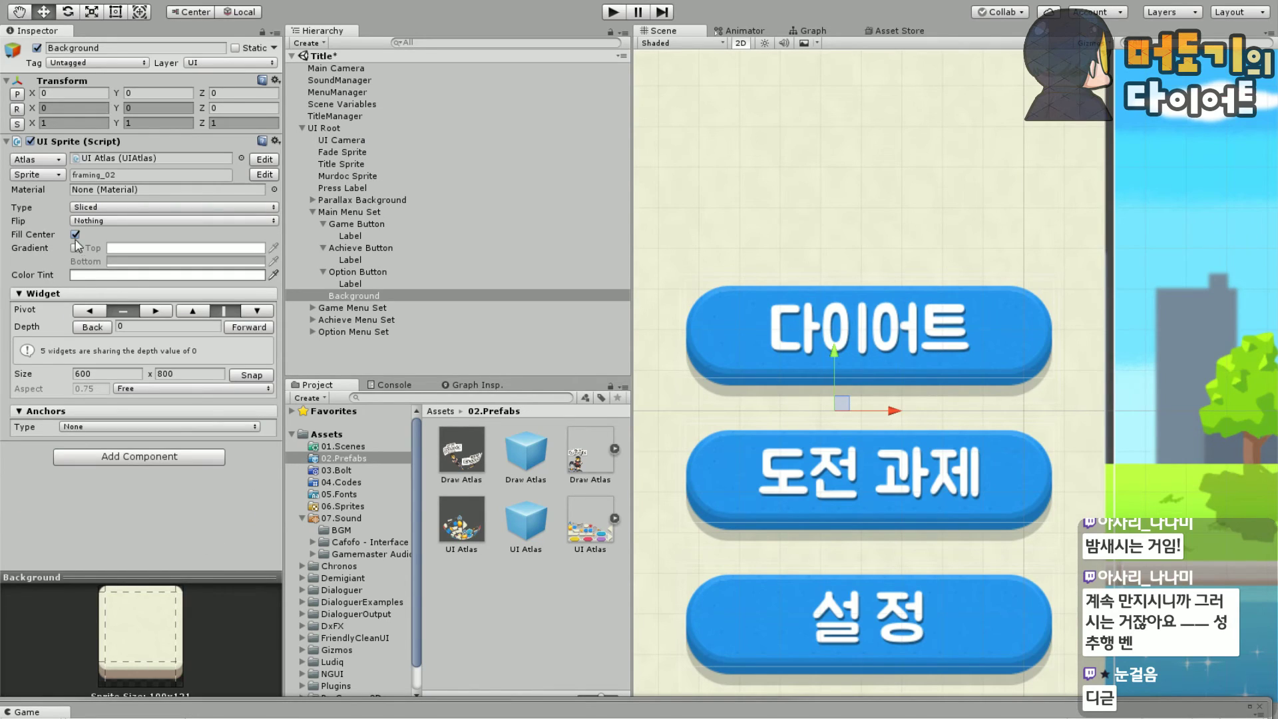
Set the main menu Background's sprite type to Advanced and its Center fill to Tiled
left_click(138, 209)
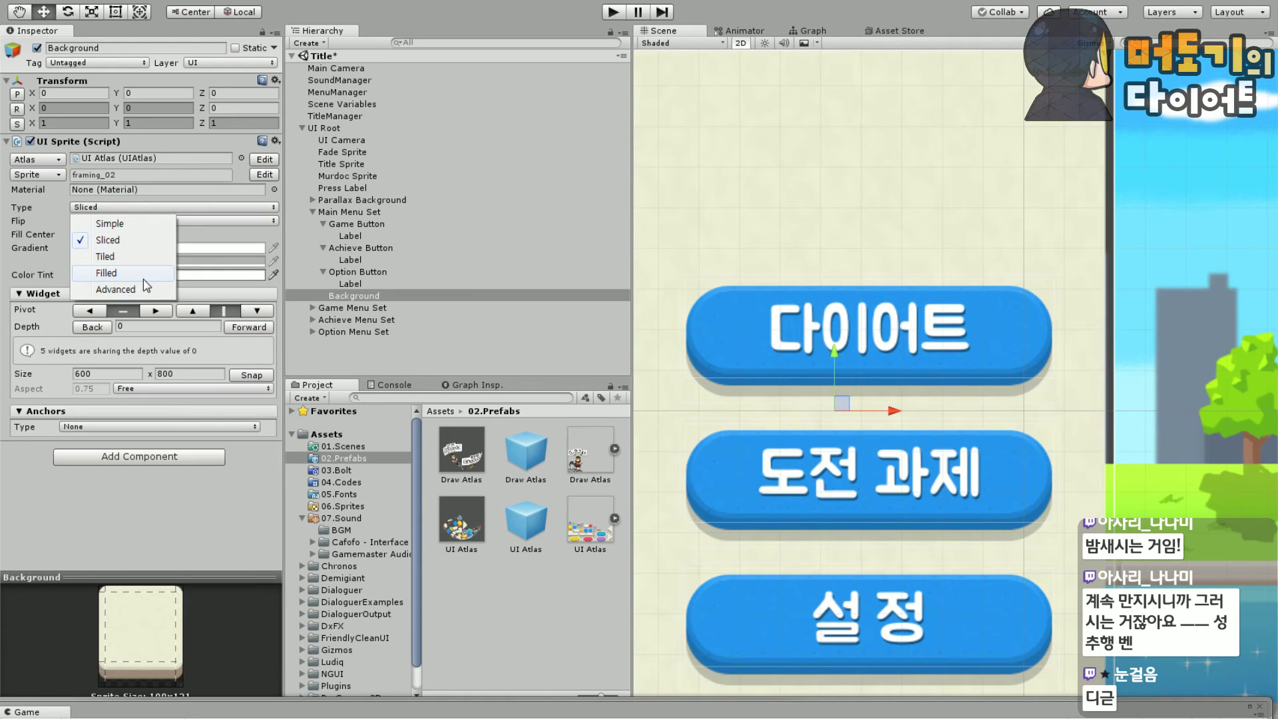
left_click(131, 293)
left_click(108, 275)
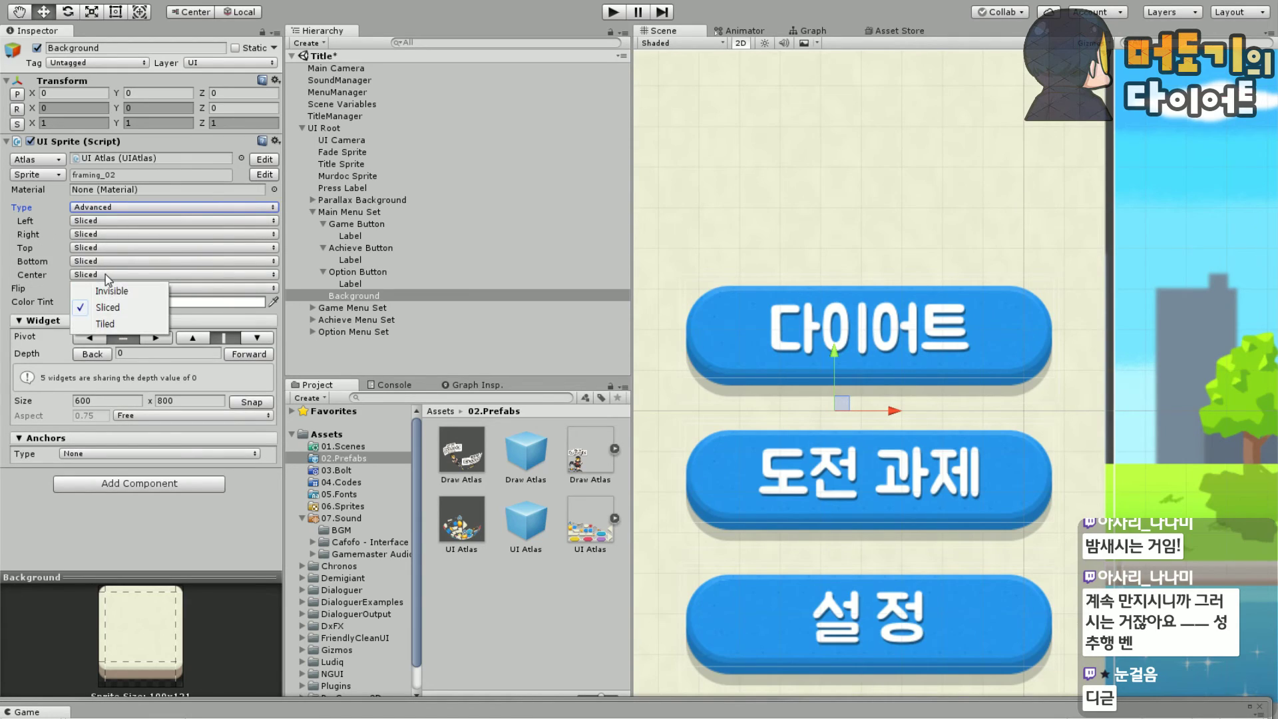
left_click(106, 323)
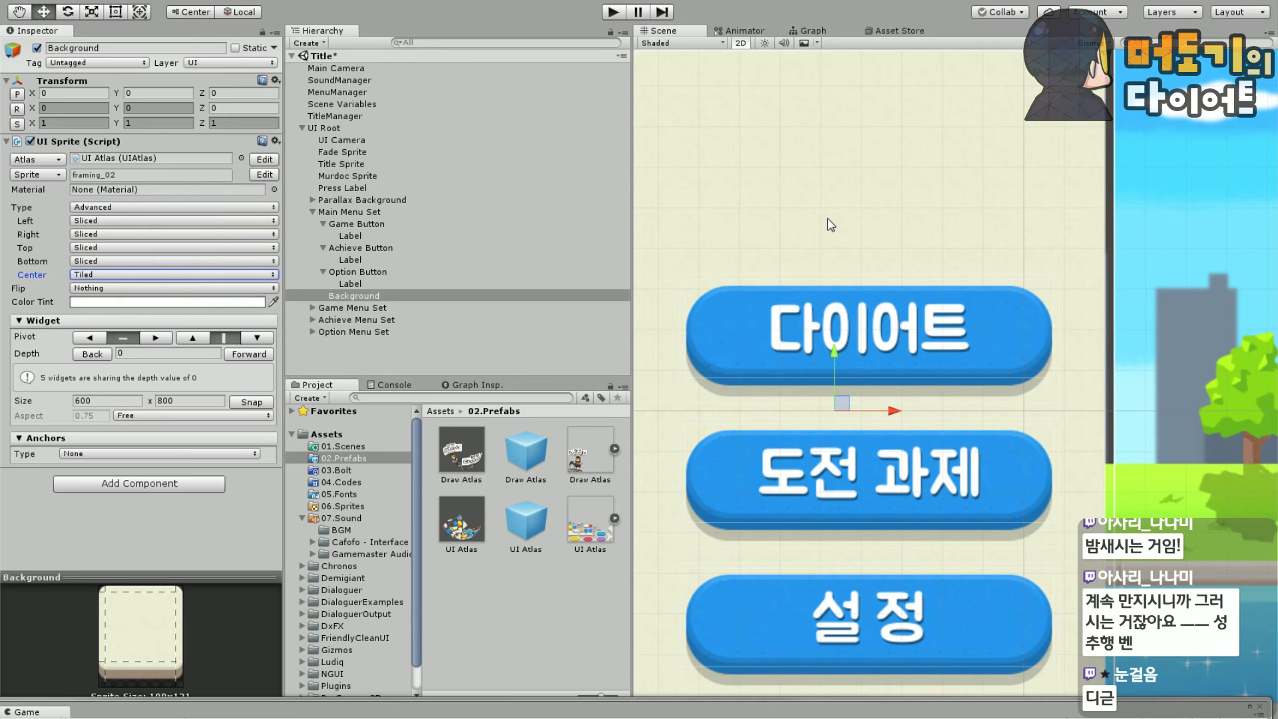
Set the Bottom, Top, Right and Left edges of the main menu Background sprite to Tiled
scroll(828, 218, "up", 5)
scroll(825, 331, "up", 4)
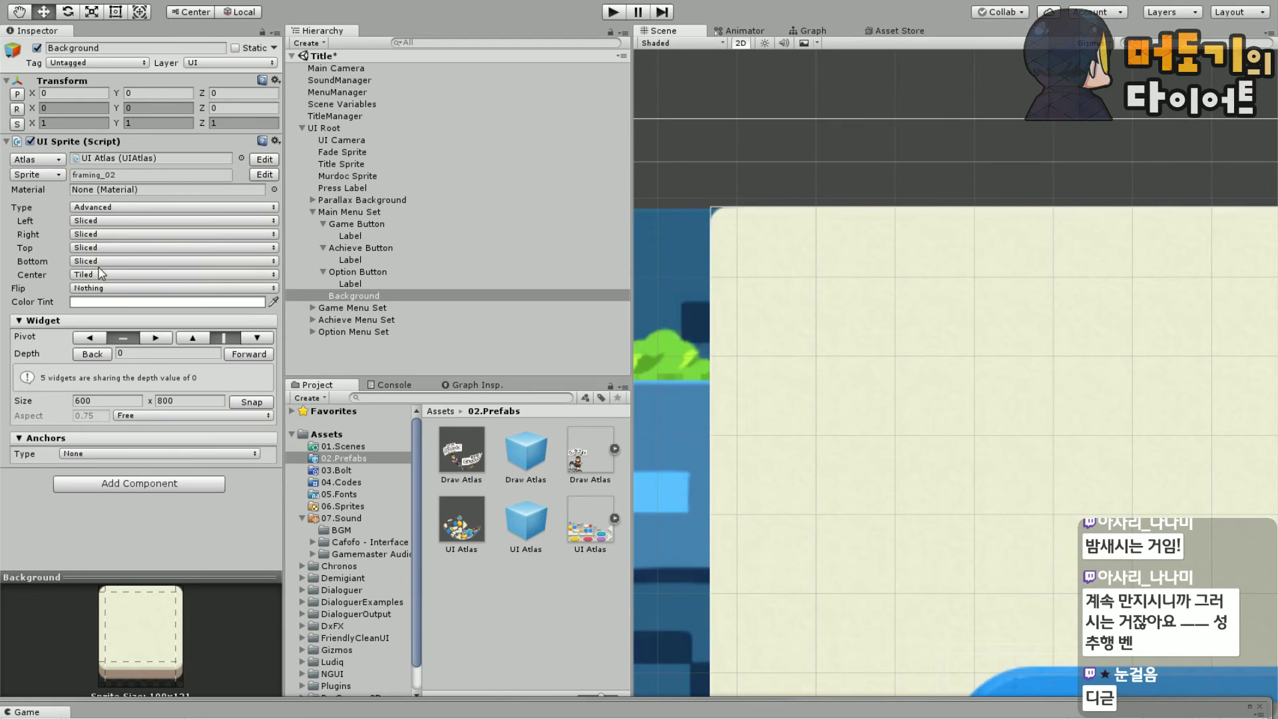
left_click(102, 262)
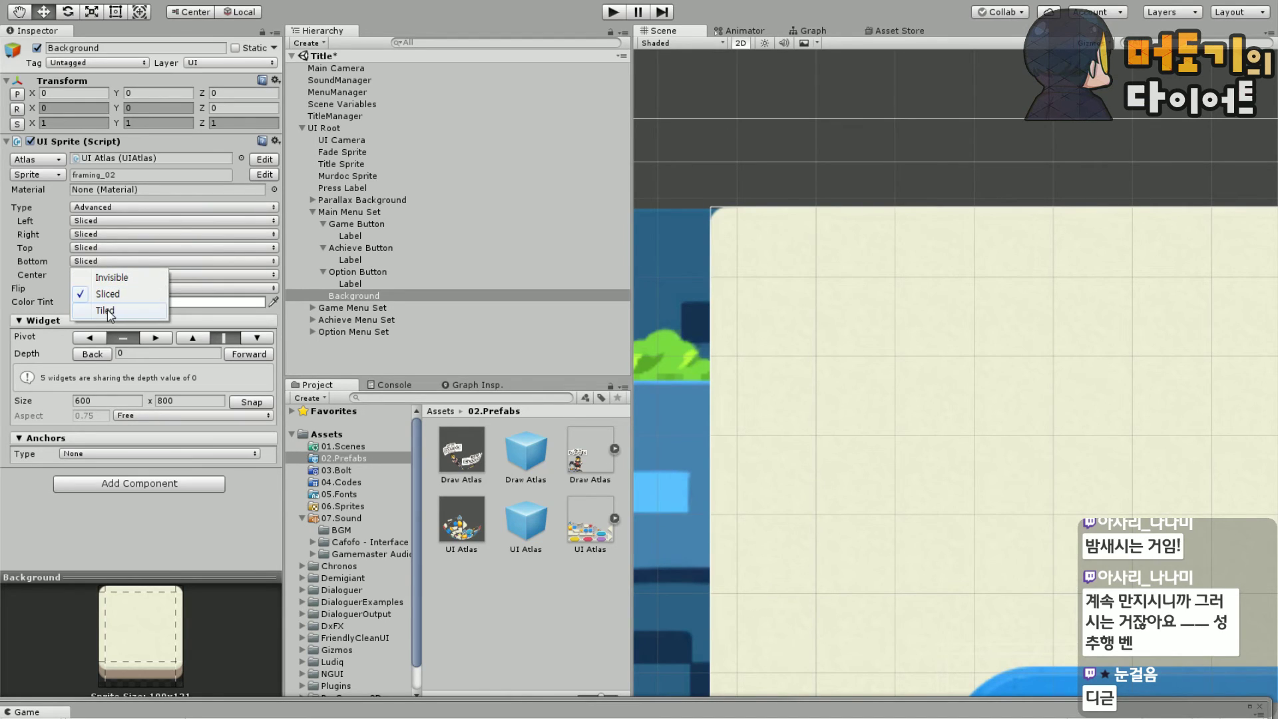
left_click(106, 310)
left_click(106, 248)
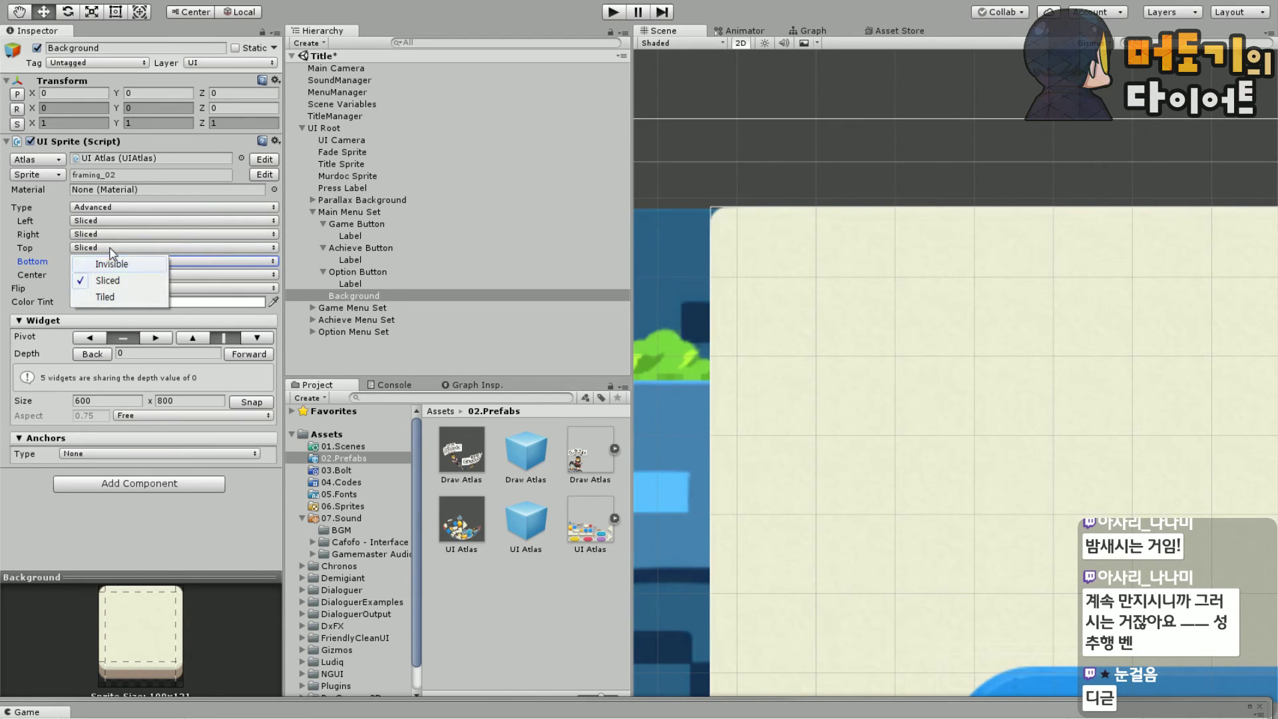
left_click(129, 296)
left_click(110, 234)
left_click(127, 284)
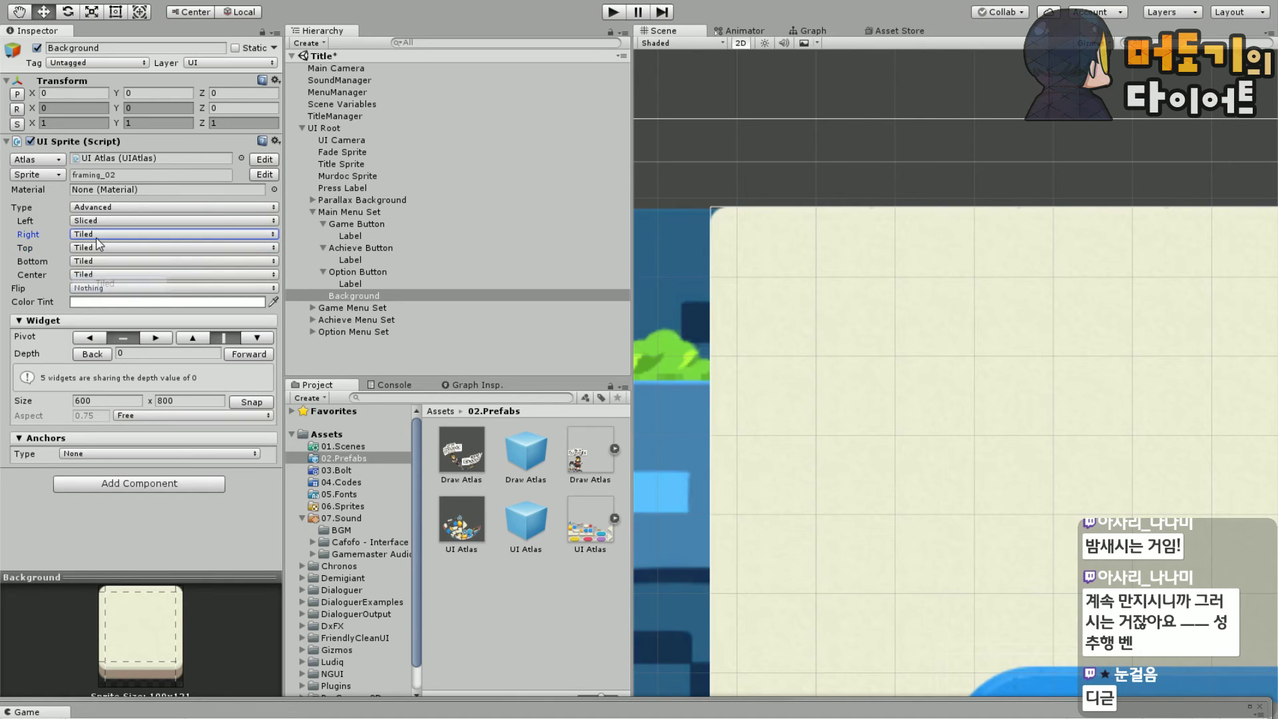
left_click(117, 222)
left_click(134, 271)
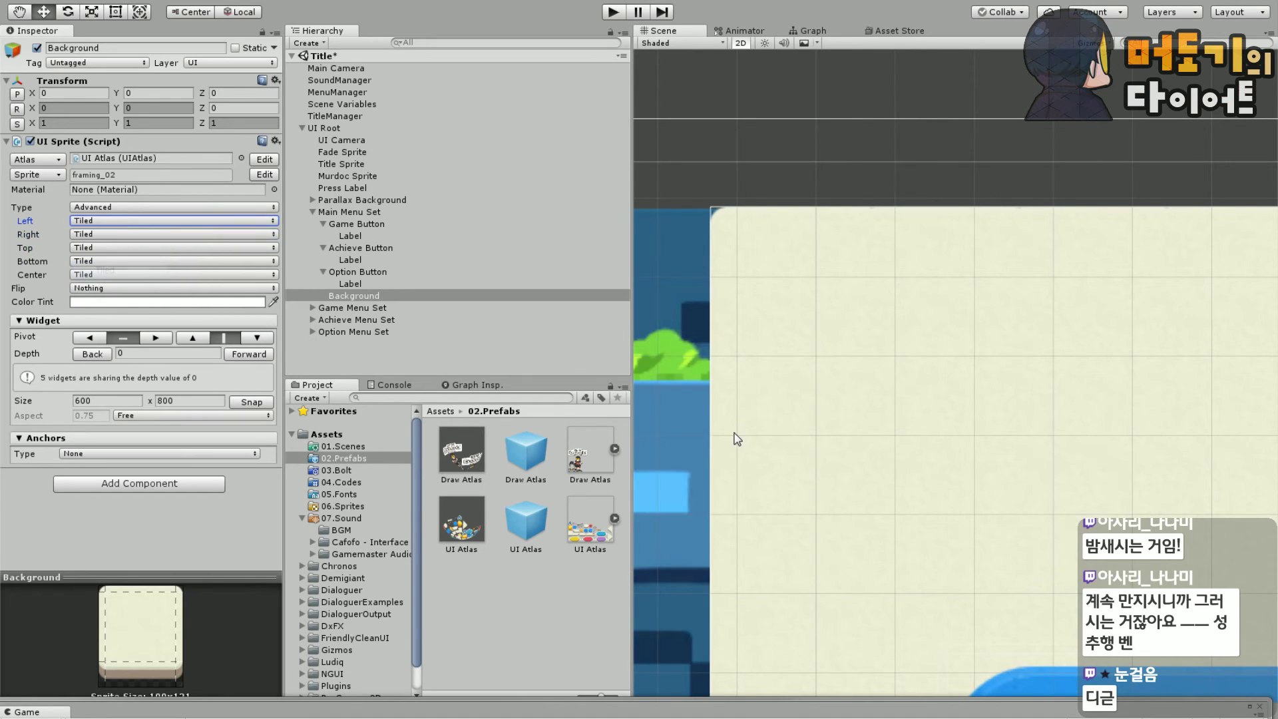
Examine the main menu background's edges, corners and paper texture in the scene to check how the tiled sprite is drawn
middle_click_drag(1025, 479, 650, 243)
middle_click_drag(1113, 416, 660, 286)
middle_click_drag(991, 497, 959, 300)
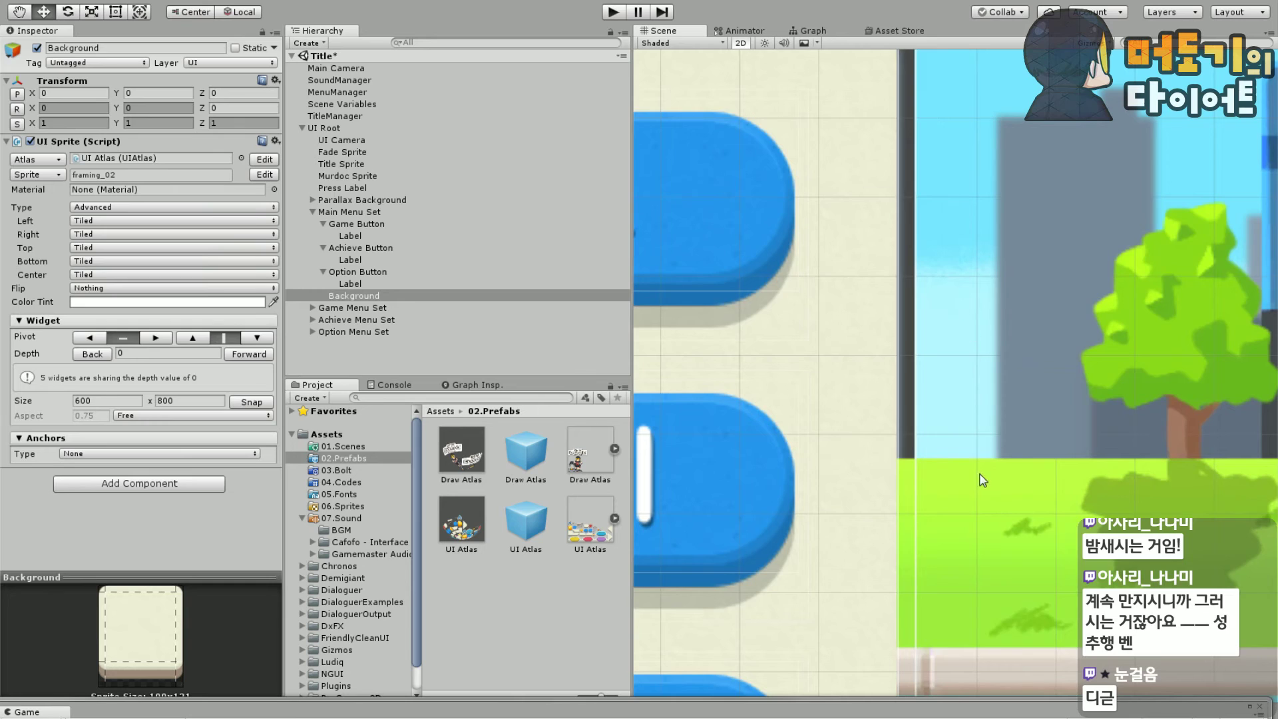
middle_click_drag(1002, 592, 891, 623)
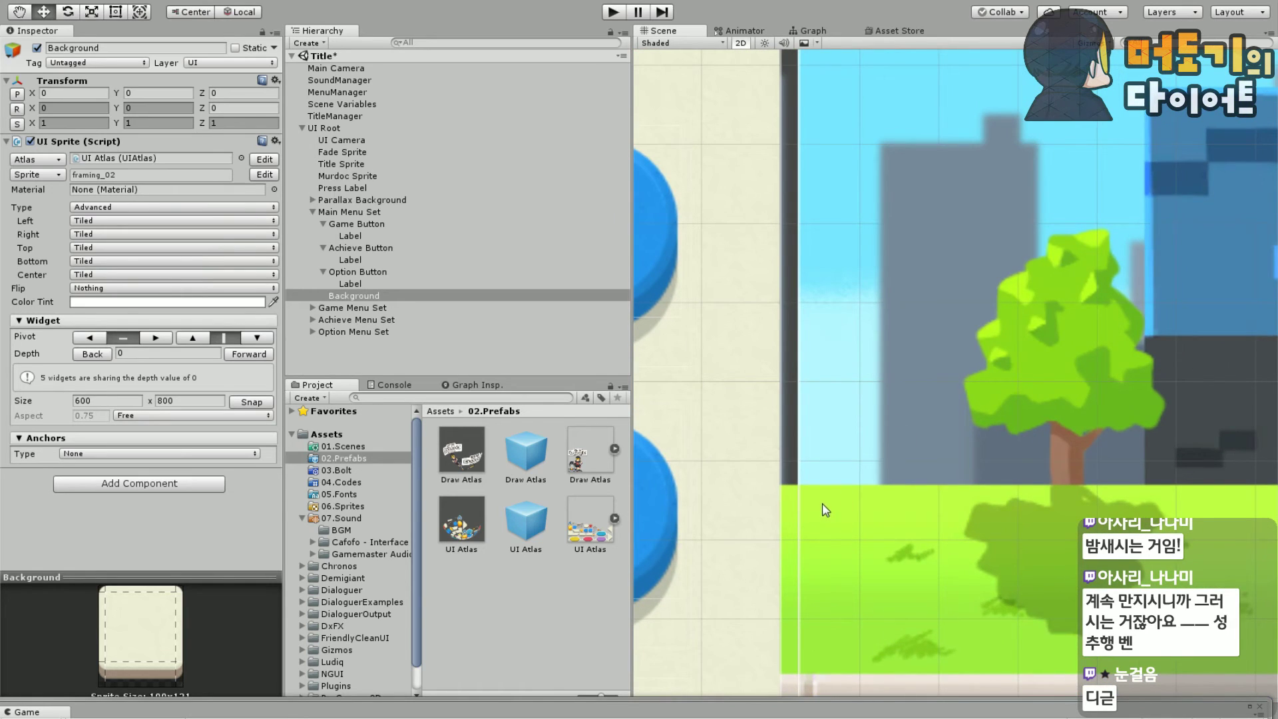
middle_click_drag(824, 427, 851, 633)
scroll(885, 442, "down", 10)
middle_click_drag(685, 692, 828, 378)
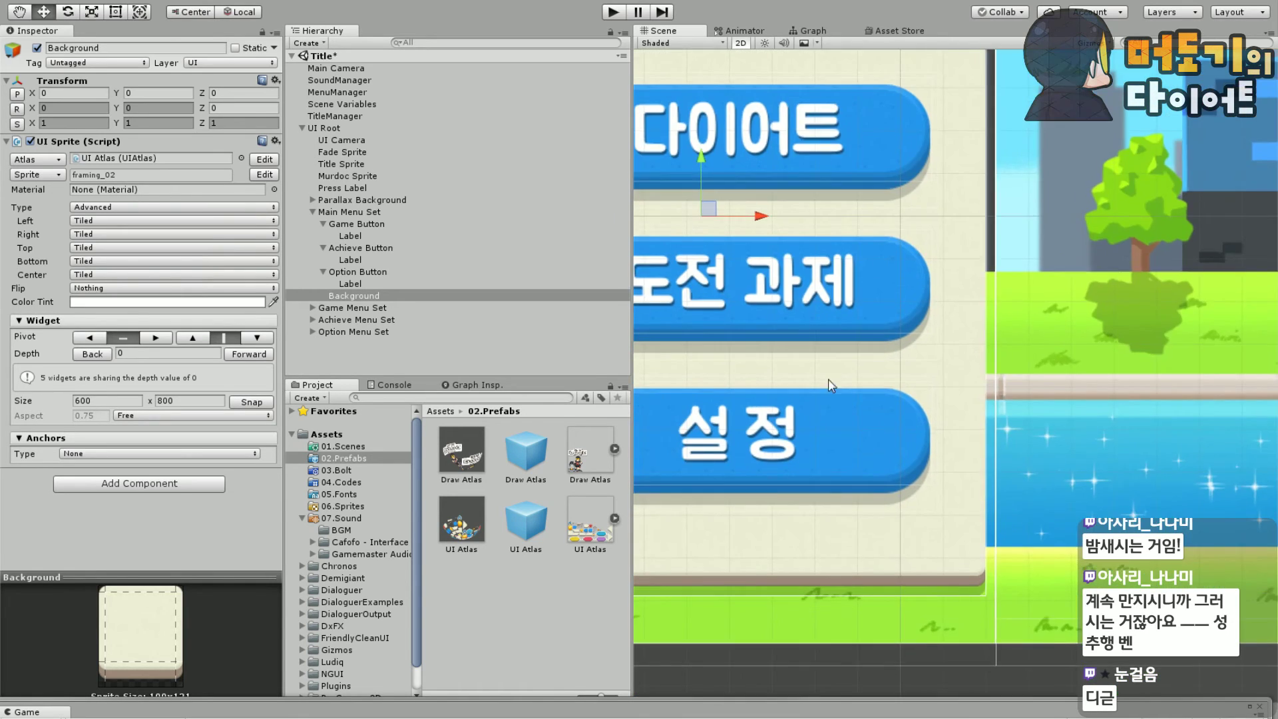
middle_click_drag(774, 562, 1074, 602)
scroll(809, 403, "up", 10)
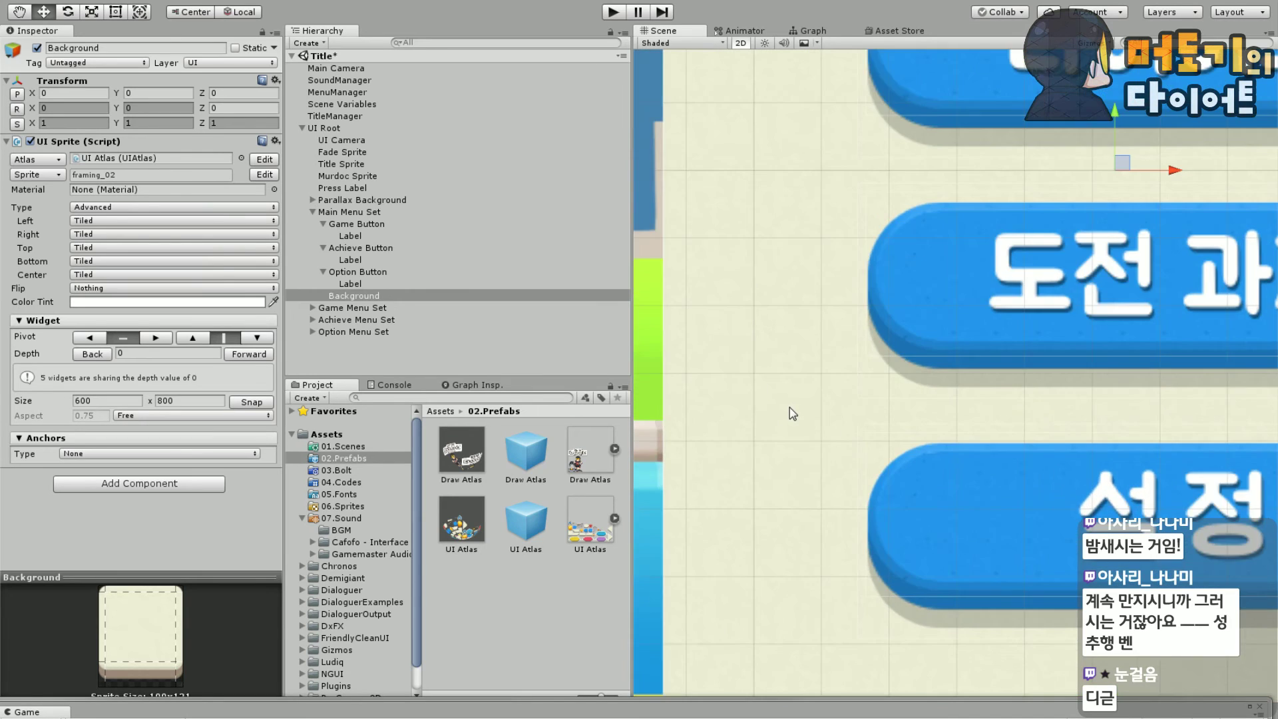
scroll(790, 407, "up", 4)
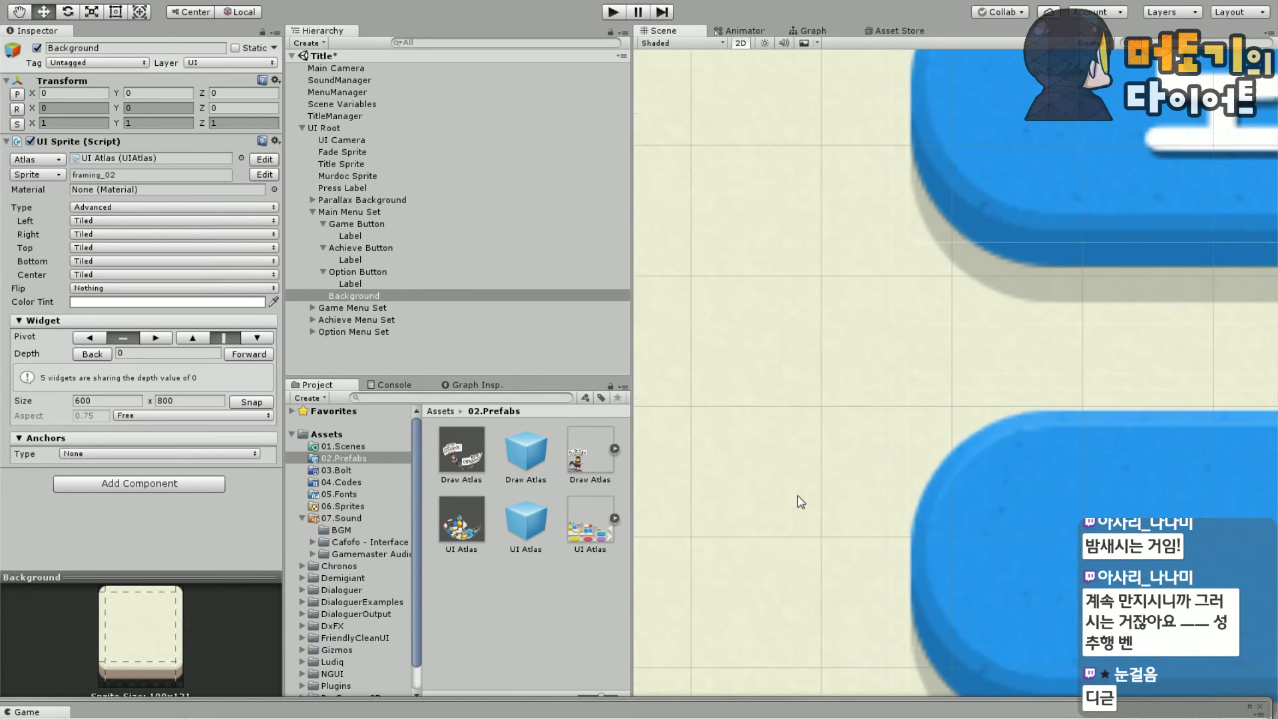
scroll(800, 502, "down", 6)
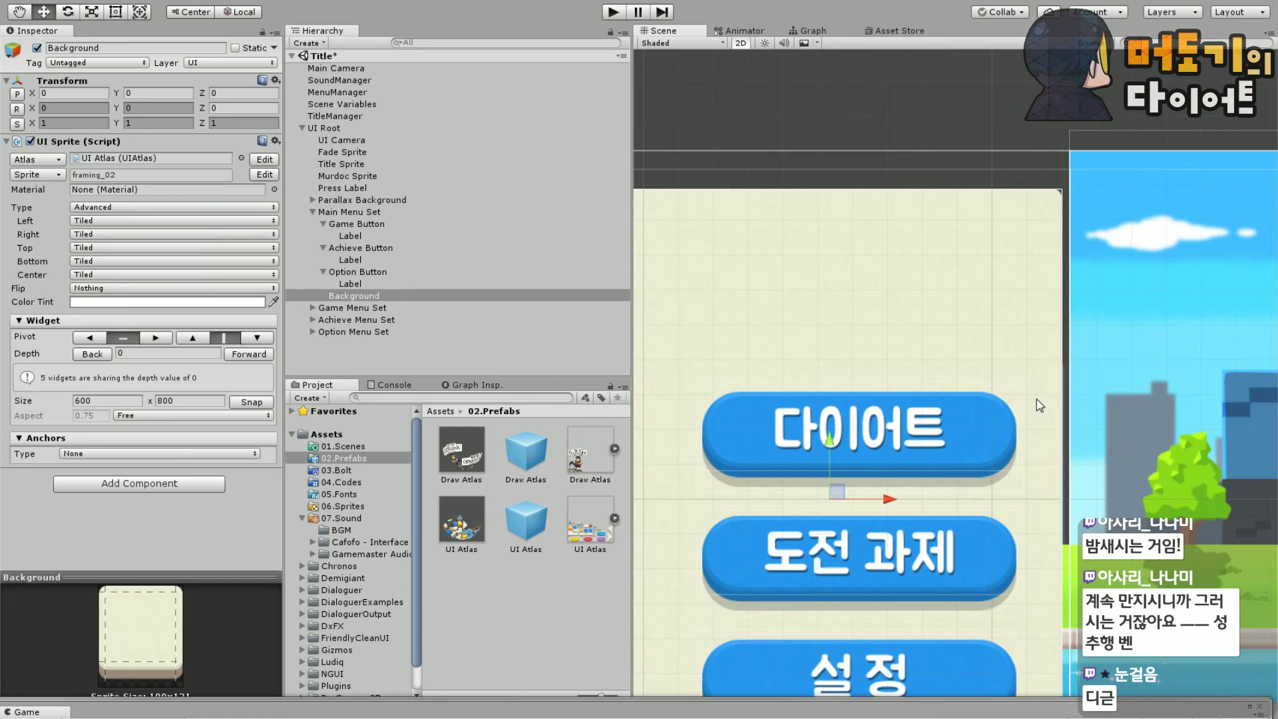
middle_click_drag(1036, 399, 1077, 475)
scroll(859, 433, "up", 6)
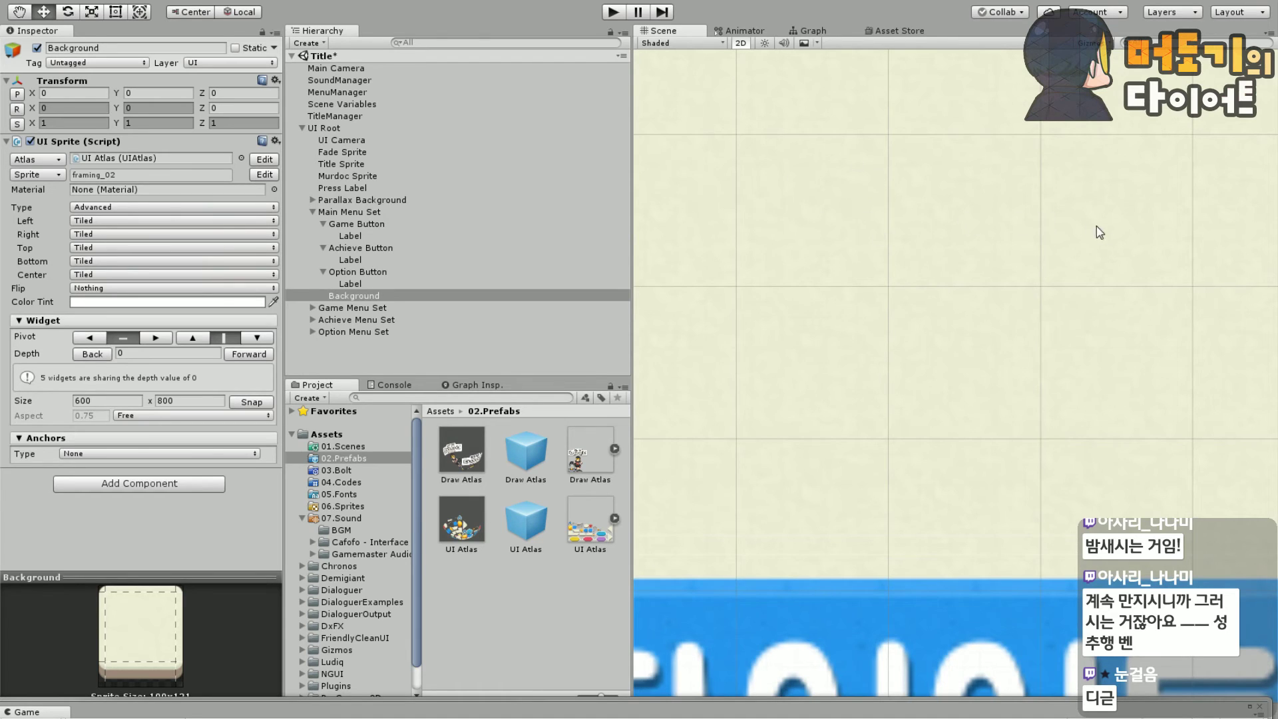
scroll(985, 291, "down", 8)
middle_click_drag(1080, 334, 782, 183)
scroll(946, 343, "down", 4)
middle_click_drag(1019, 360, 937, 330)
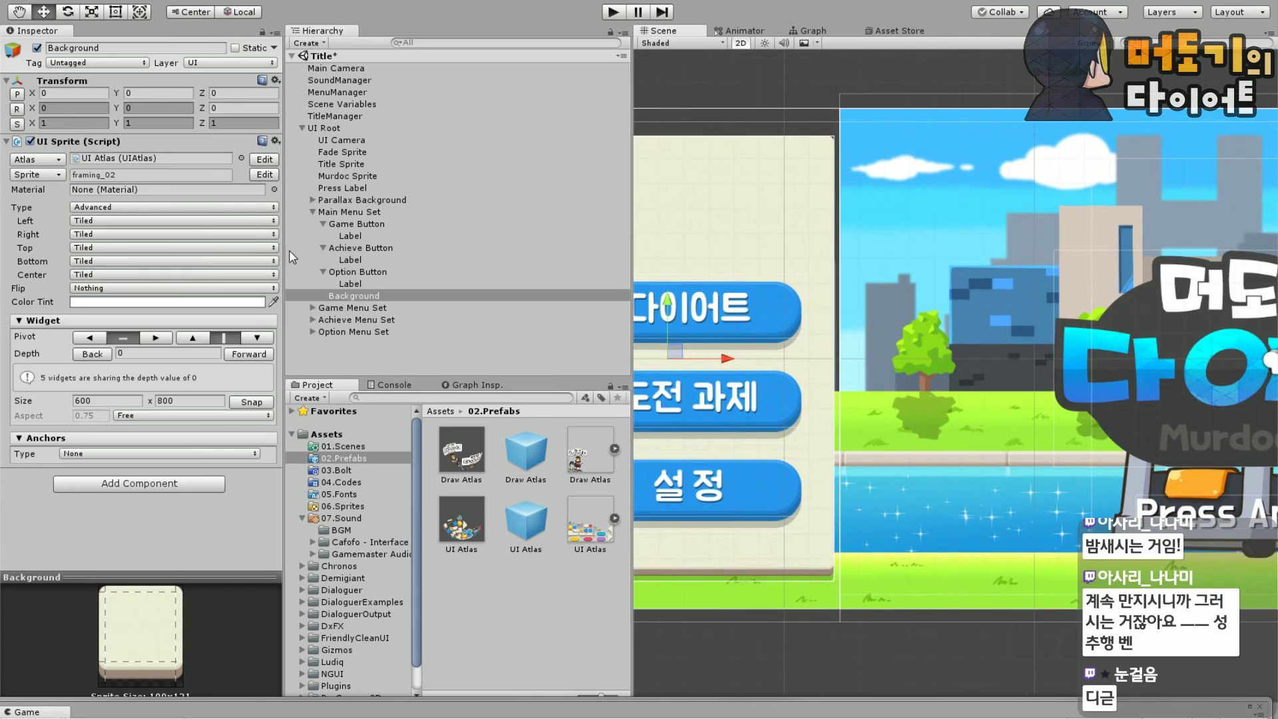
Select the Background objects of Game Menu Set, Achieve Menu Set and Option Menu Set together and set their sprite type to Advanced
left_click(313, 213)
left_click(333, 224)
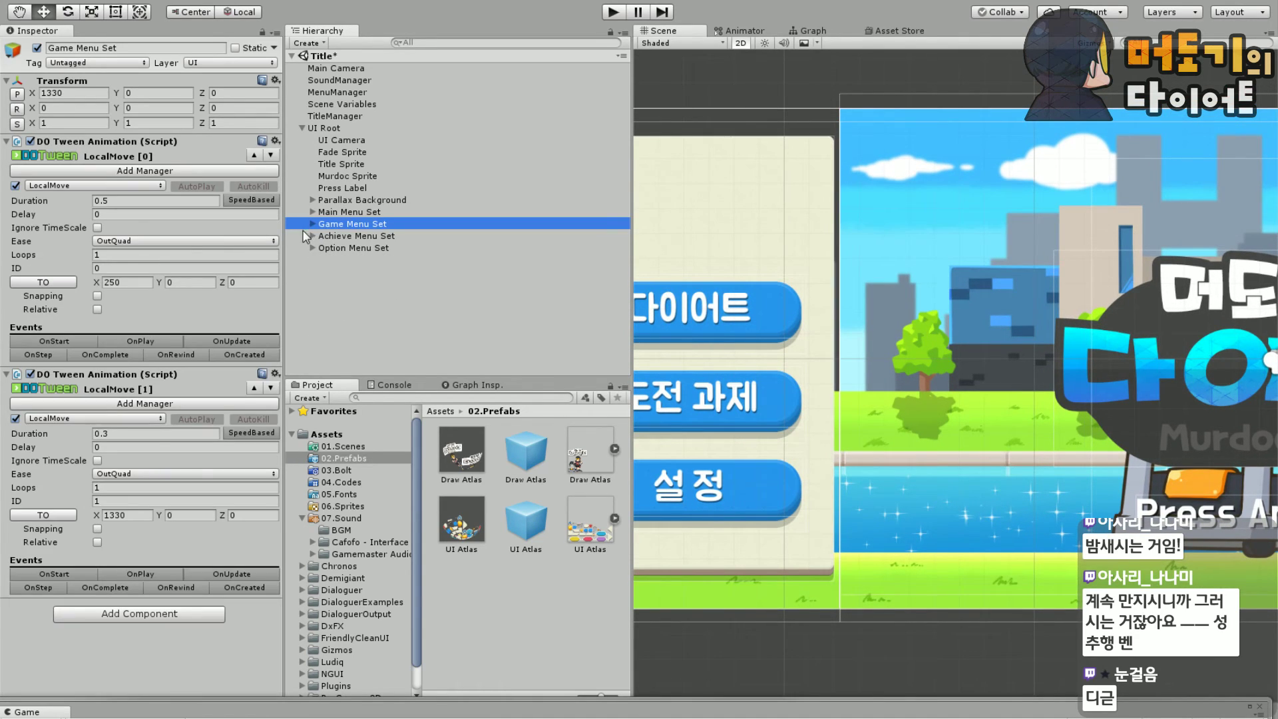
left_click(312, 224)
left_click(313, 284)
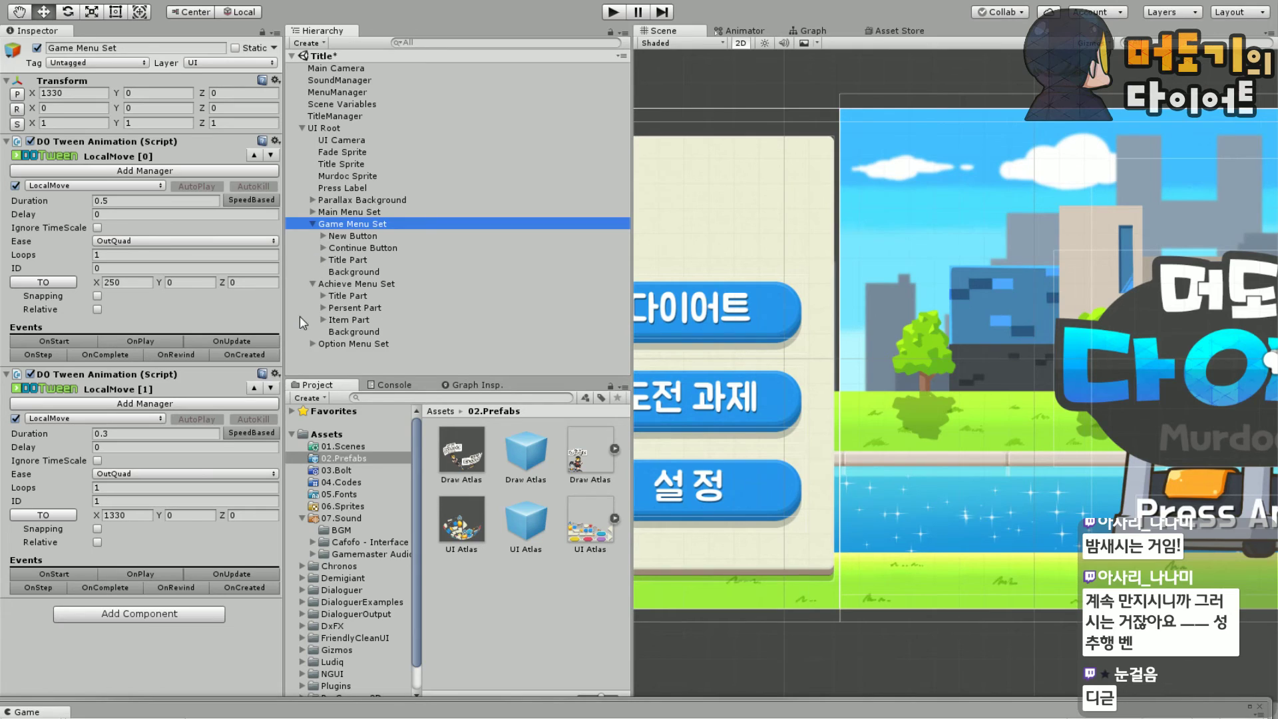
left_click(313, 344)
scroll(387, 332, "down", 3)
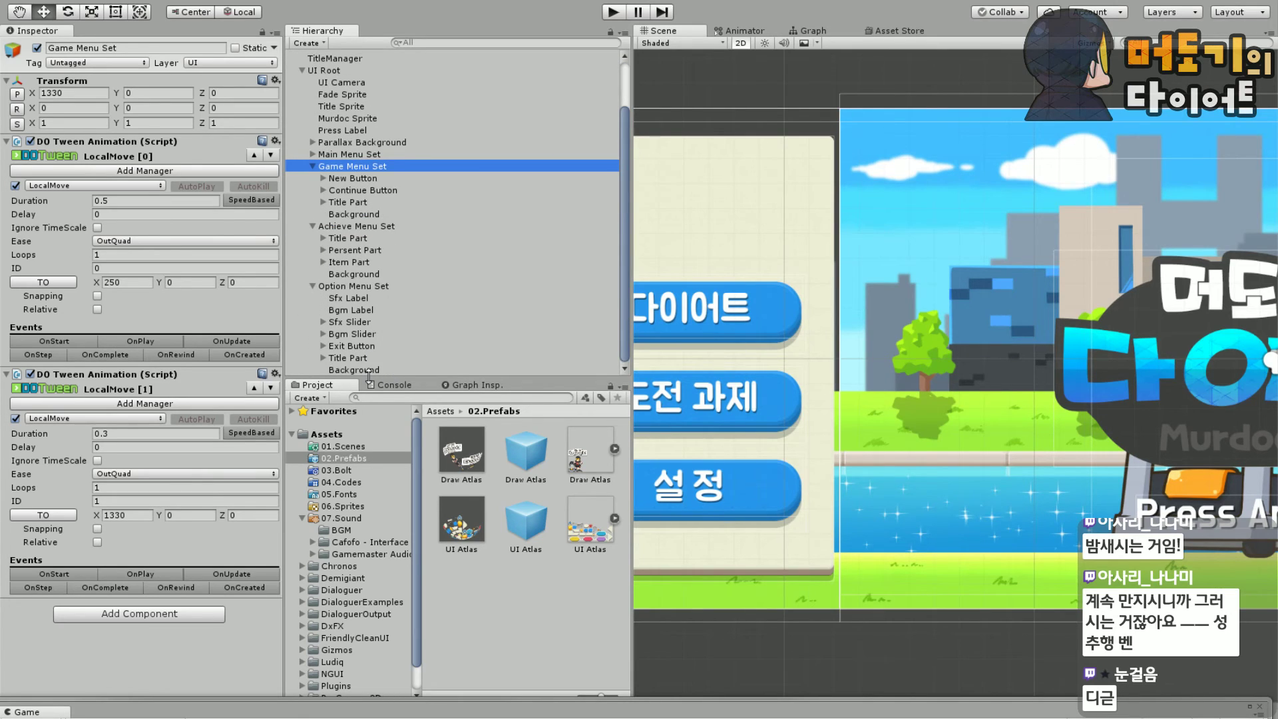
left_click(382, 369)
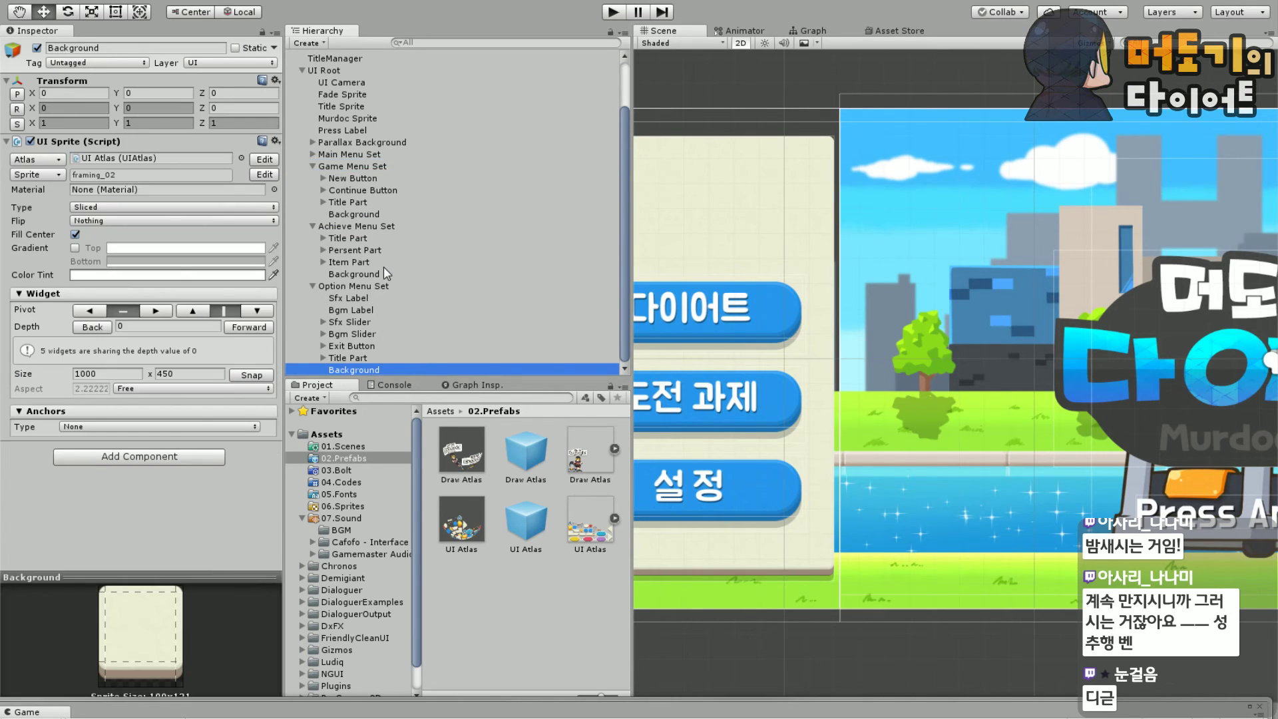
left_click(375, 273, "ctrl")
left_click(371, 214, "ctrl")
left_click(99, 207)
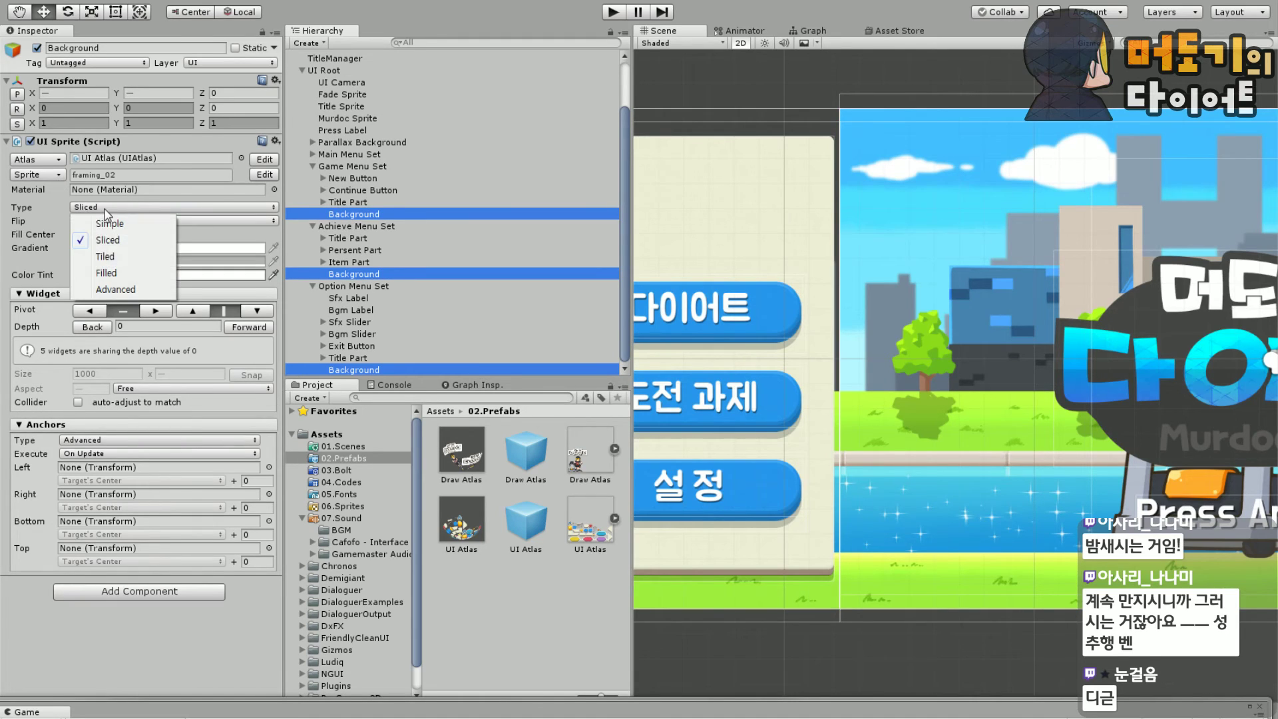
left_click(113, 290)
Set the Left, Right, Top, Bottom and Center parts of the three selected Background sprites to Tiled
left_click(113, 221)
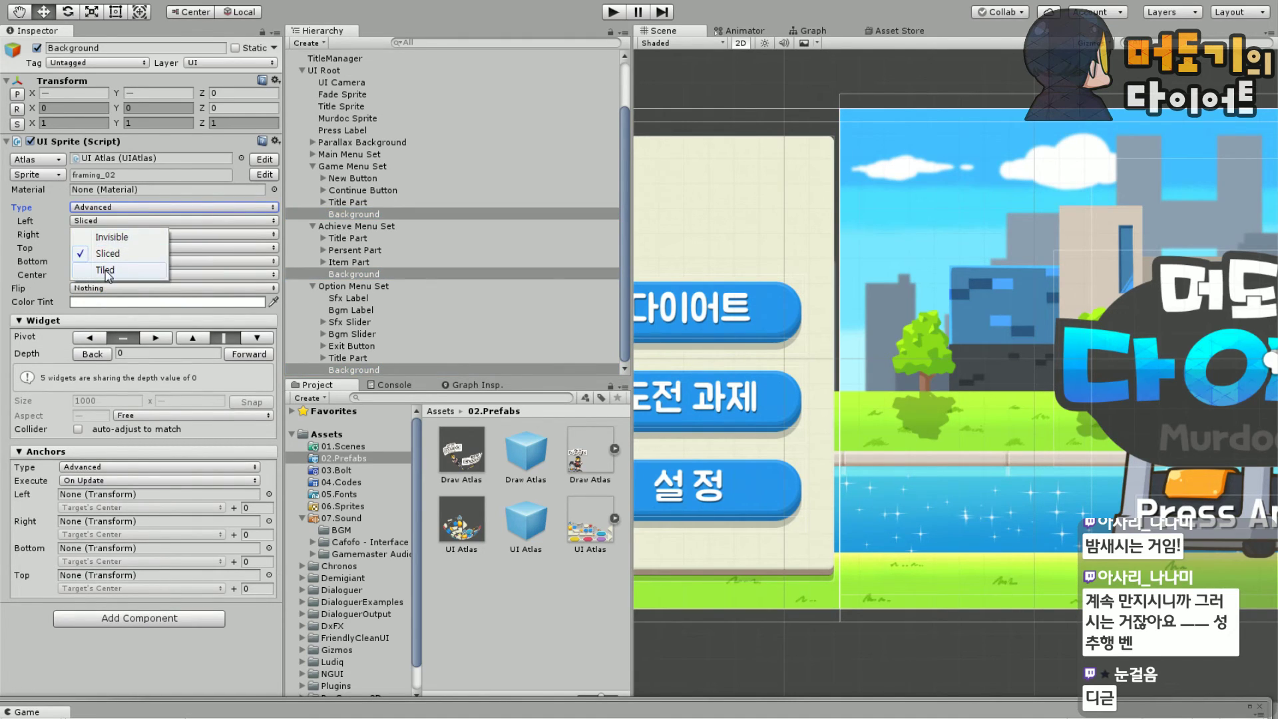
left_click(110, 269)
left_click(97, 234)
left_click(100, 283)
left_click(97, 247)
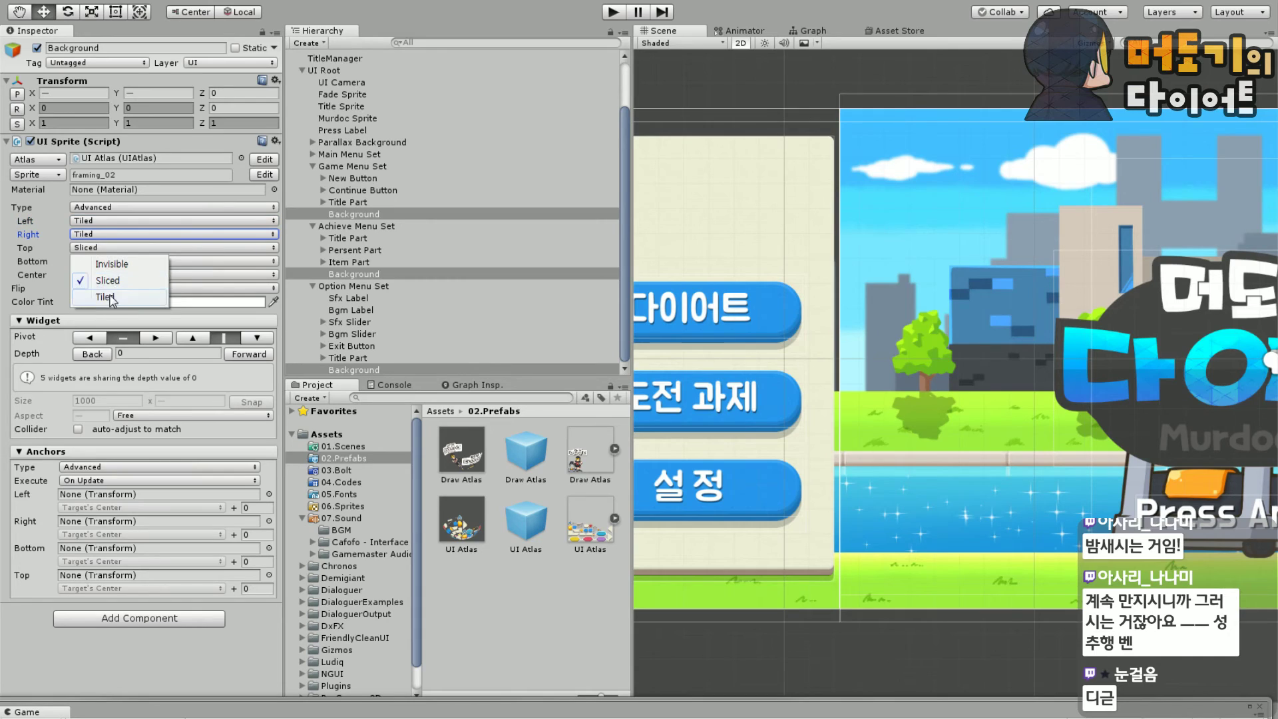
left_click(100, 297)
left_click(96, 261)
left_click(100, 310)
left_click(96, 274)
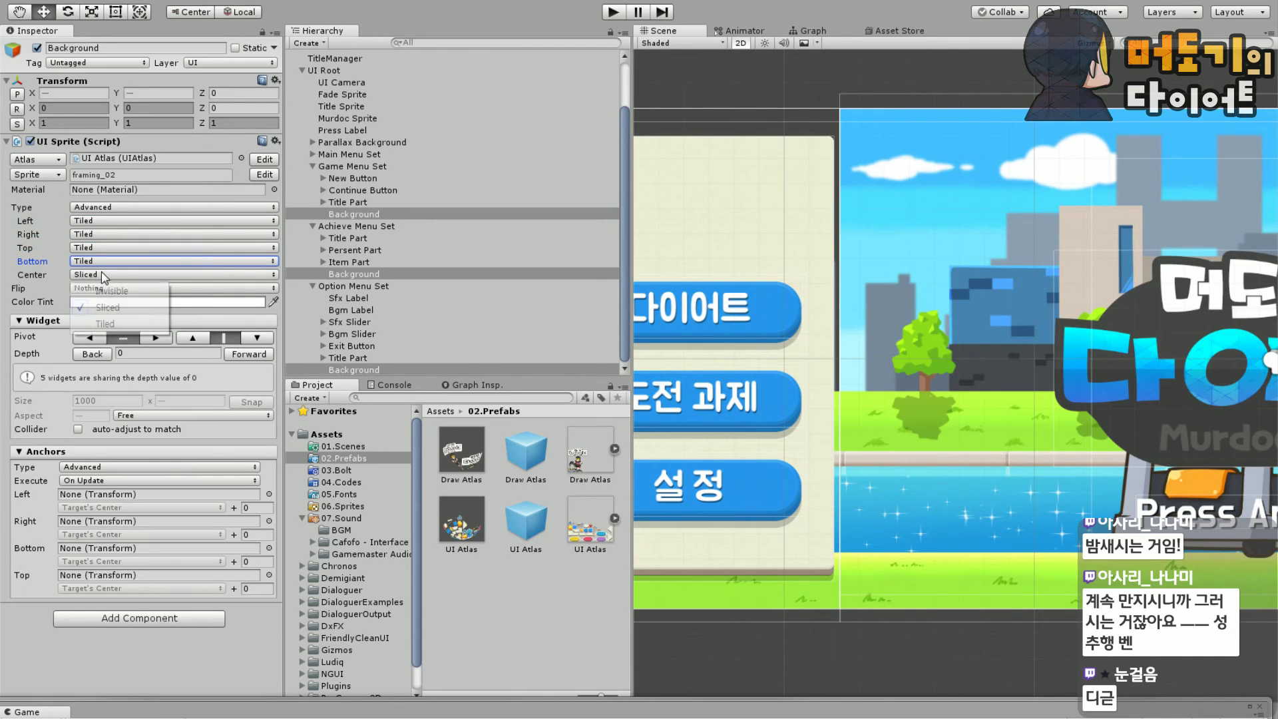
left_click(105, 324)
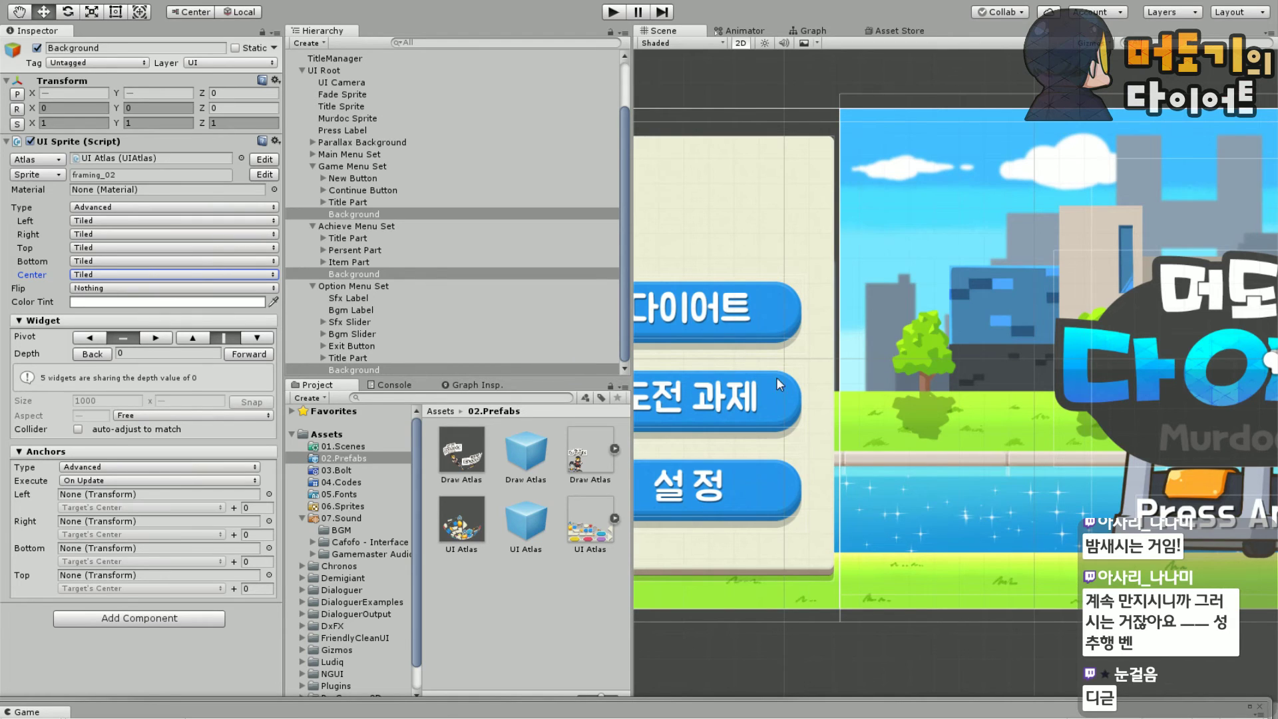
Set the Game Menu Set's Background Title sprite, under Title Part, to Advanced type with a Tiled Center
middle_click_drag(1068, 466, 666, 455)
middle_click_drag(1232, 399, 732, 391)
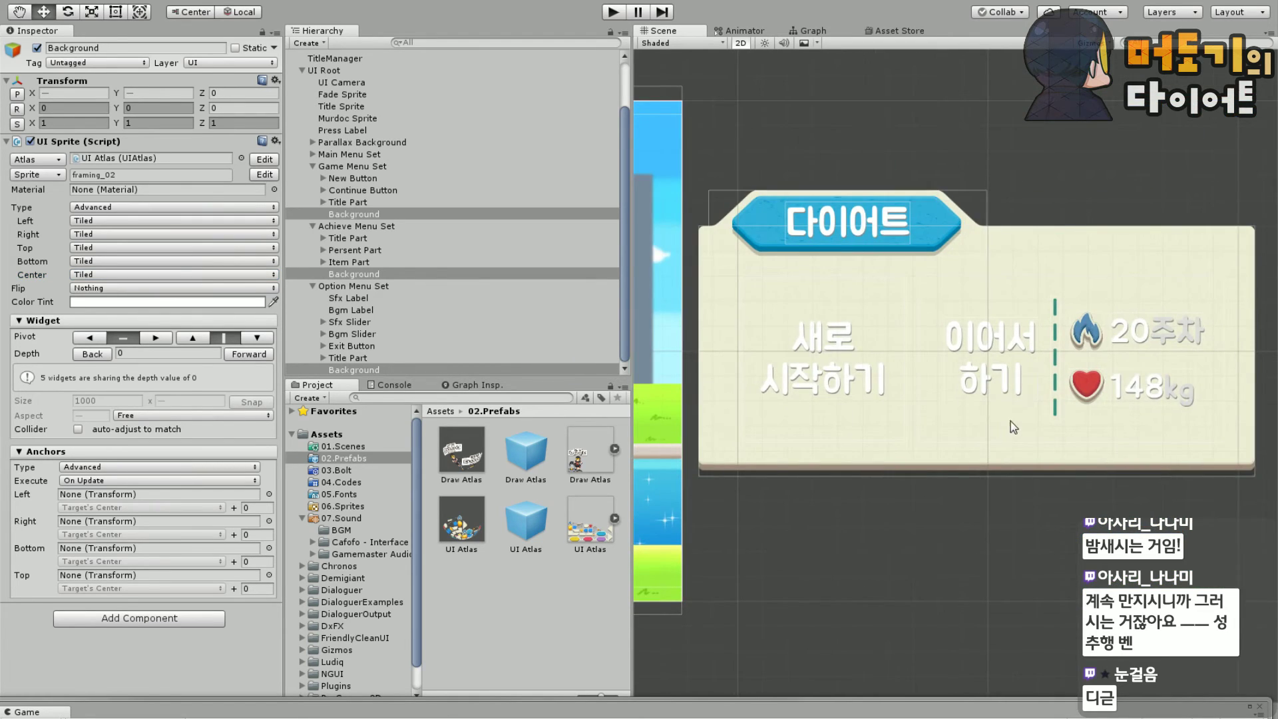
scroll(972, 386, "up", 6)
scroll(795, 282, "down", 1)
scroll(817, 267, "up", 5)
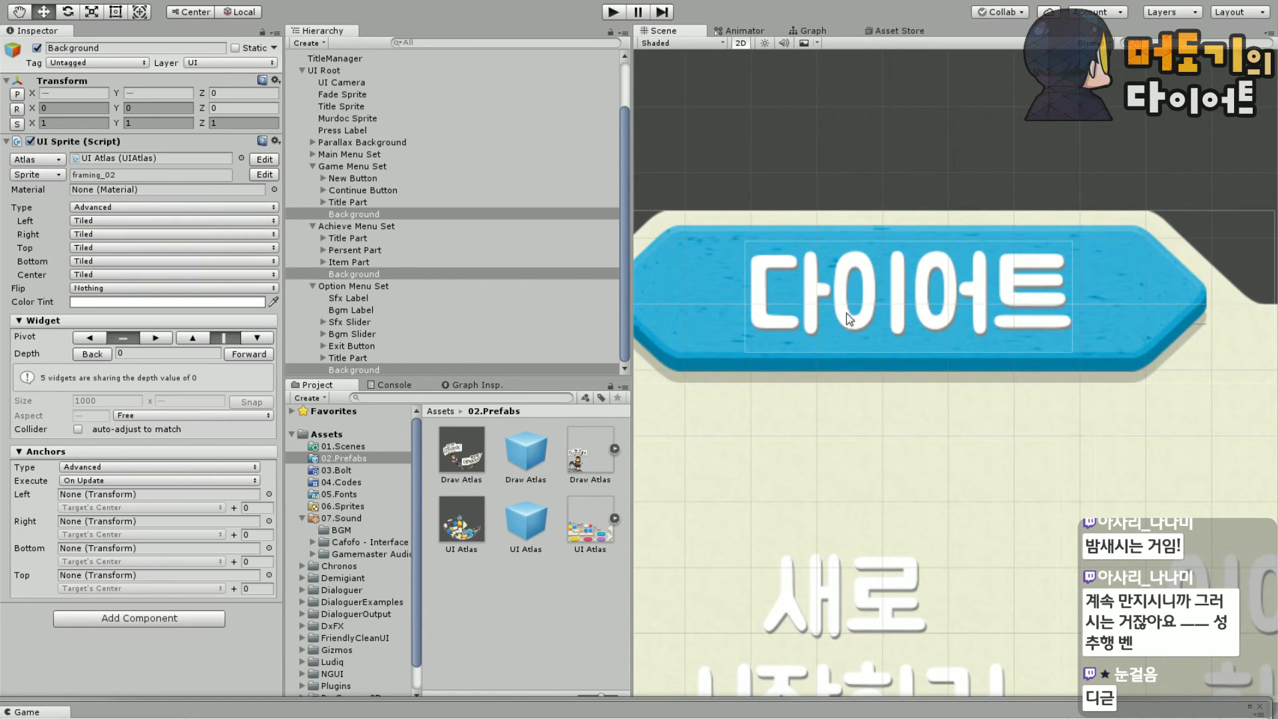
left_click(311, 167)
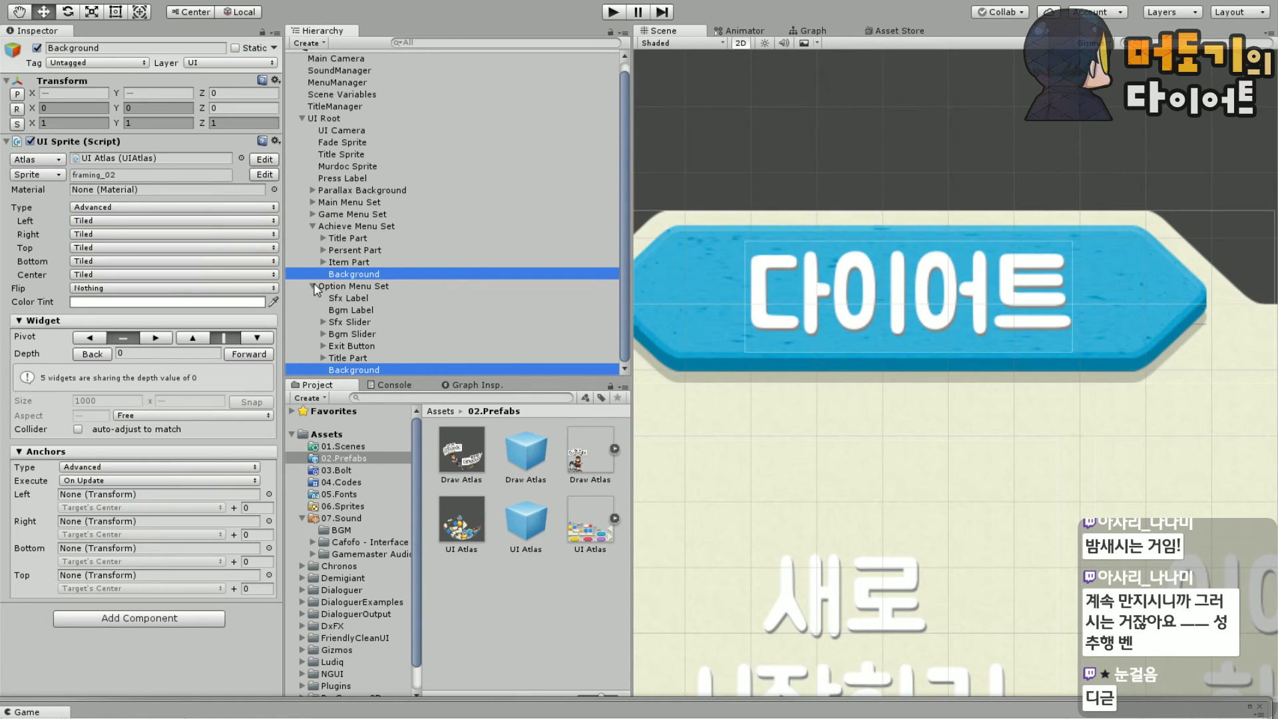
left_click(314, 215)
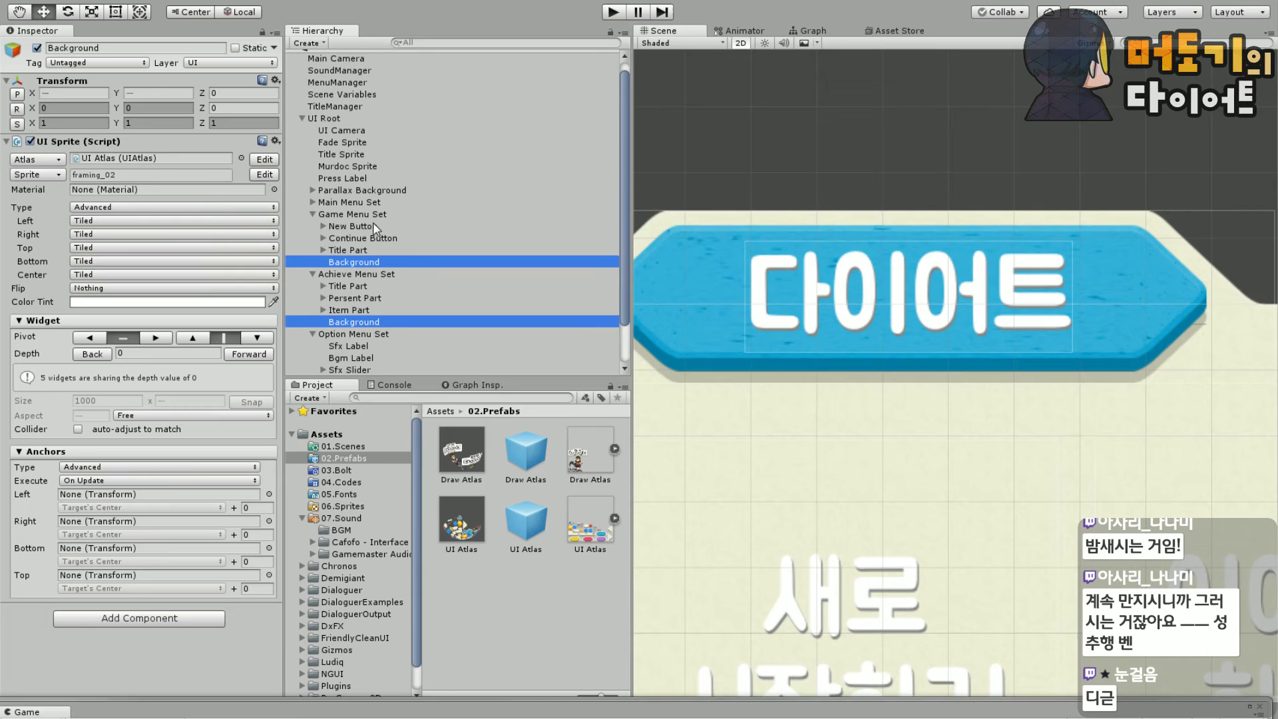
left_click(323, 250)
left_click(384, 262)
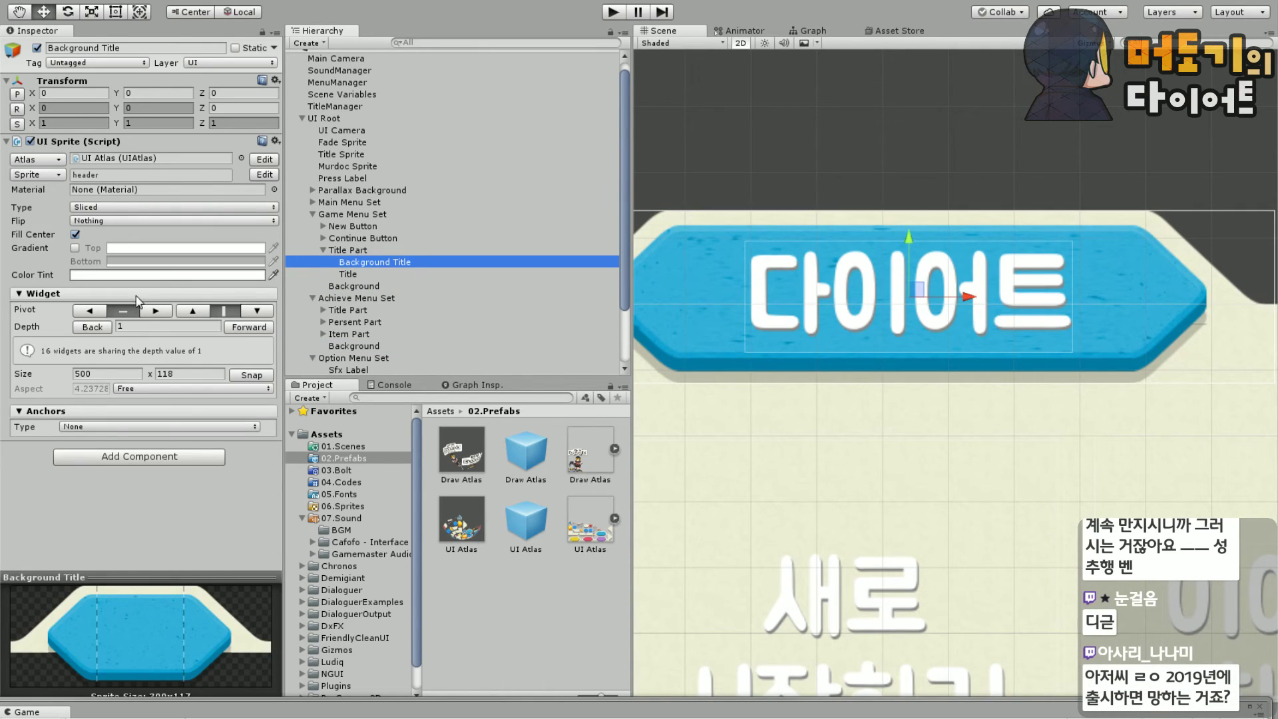
left_click(113, 208)
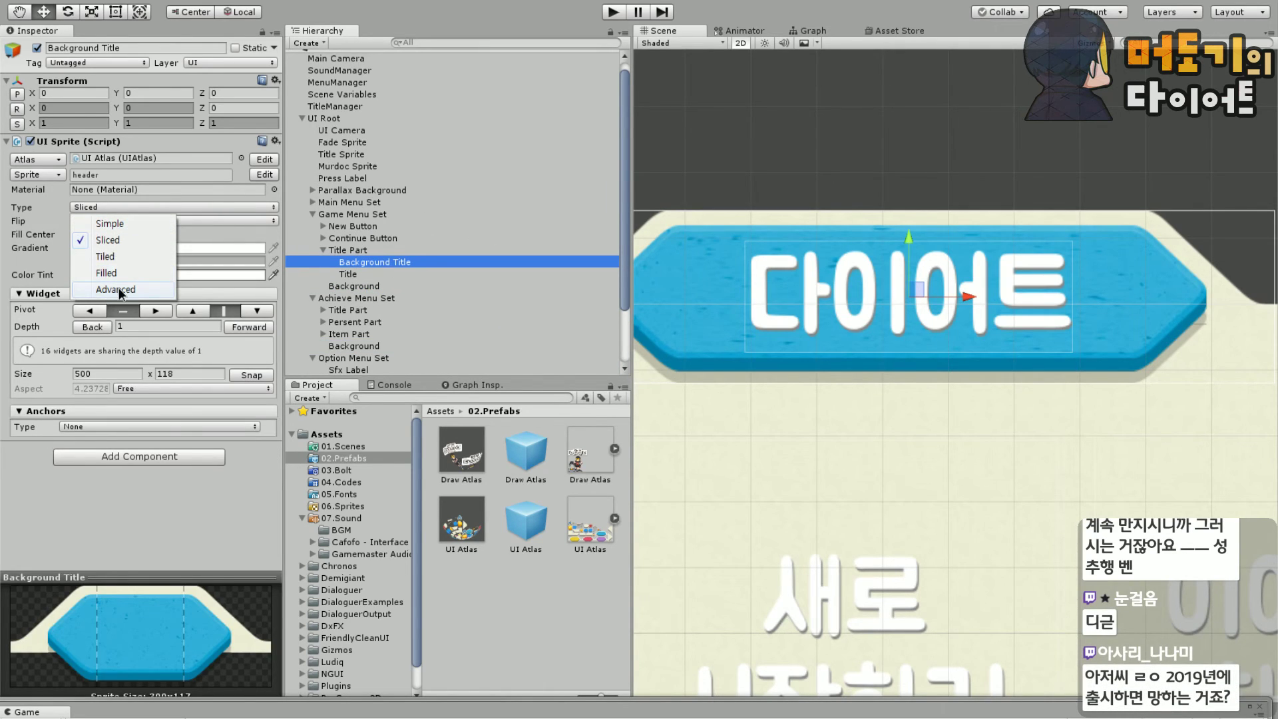
left_click(118, 290)
left_click(105, 275)
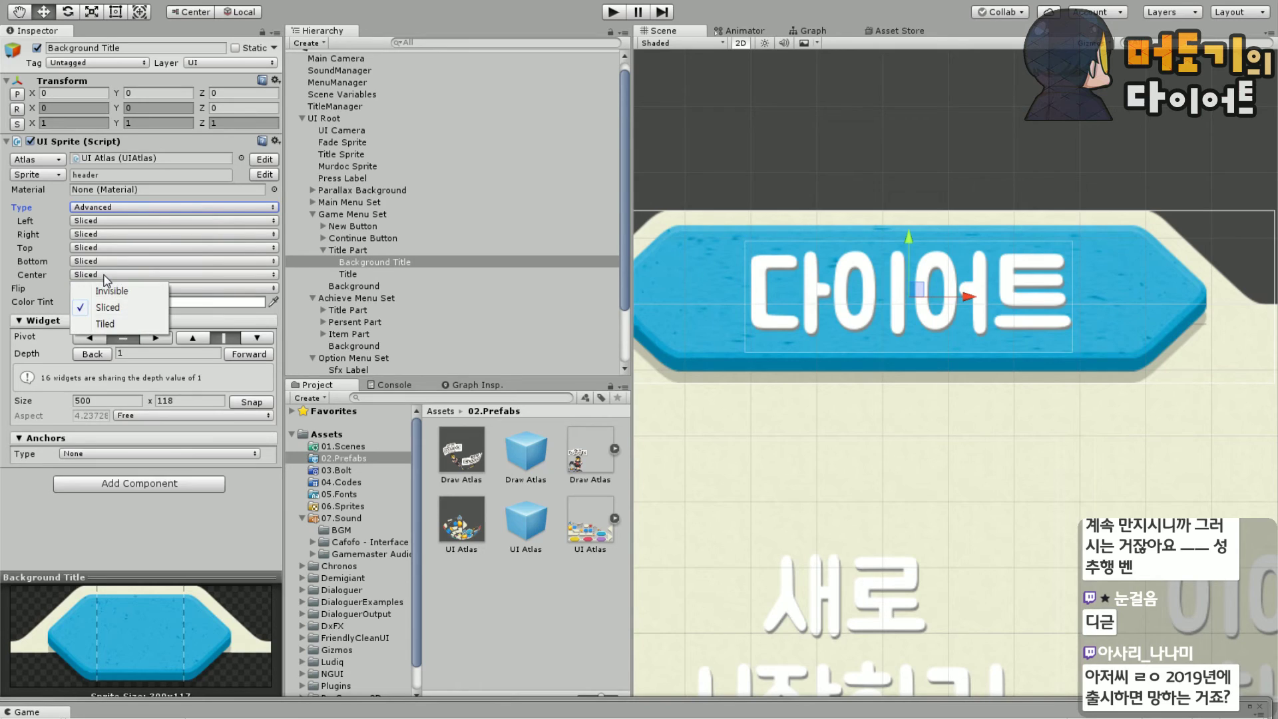
left_click(105, 324)
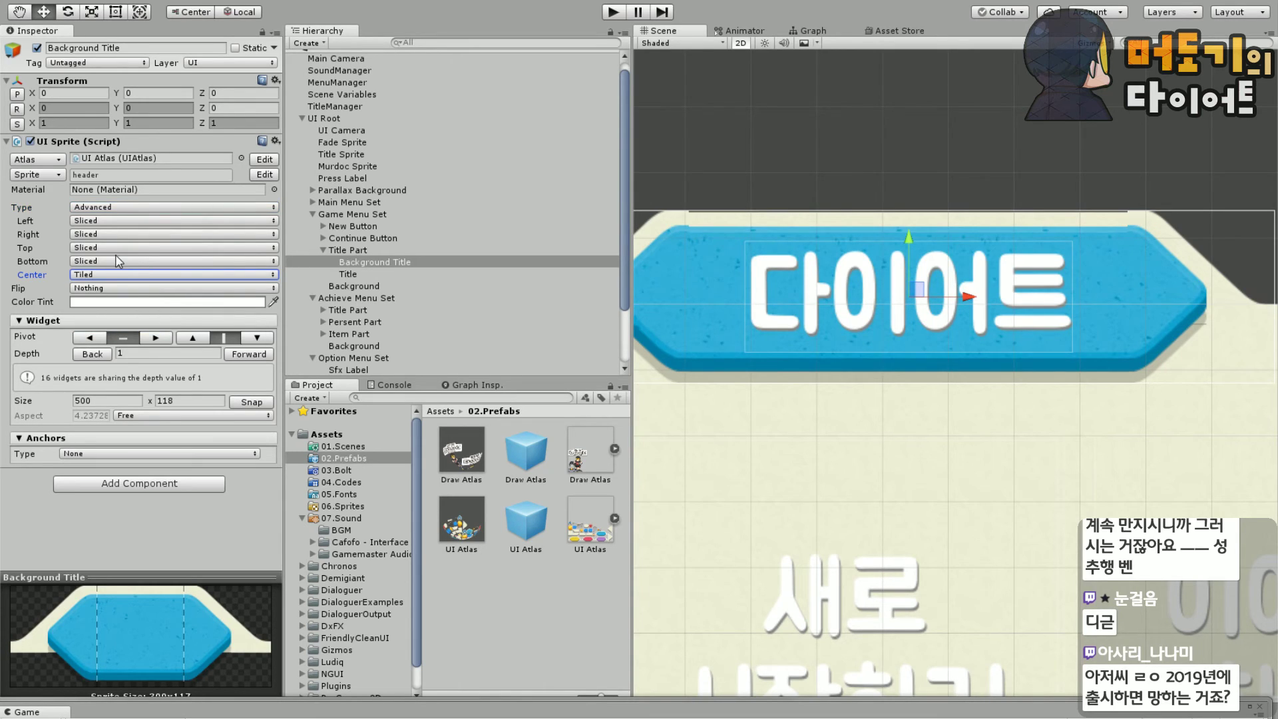
Set the Bottom, Top, Right and Left edges of the Game Menu Set's Background Title sprite to Tiled
left_click(117, 260)
left_click(110, 310)
left_click(113, 248)
left_click(113, 287)
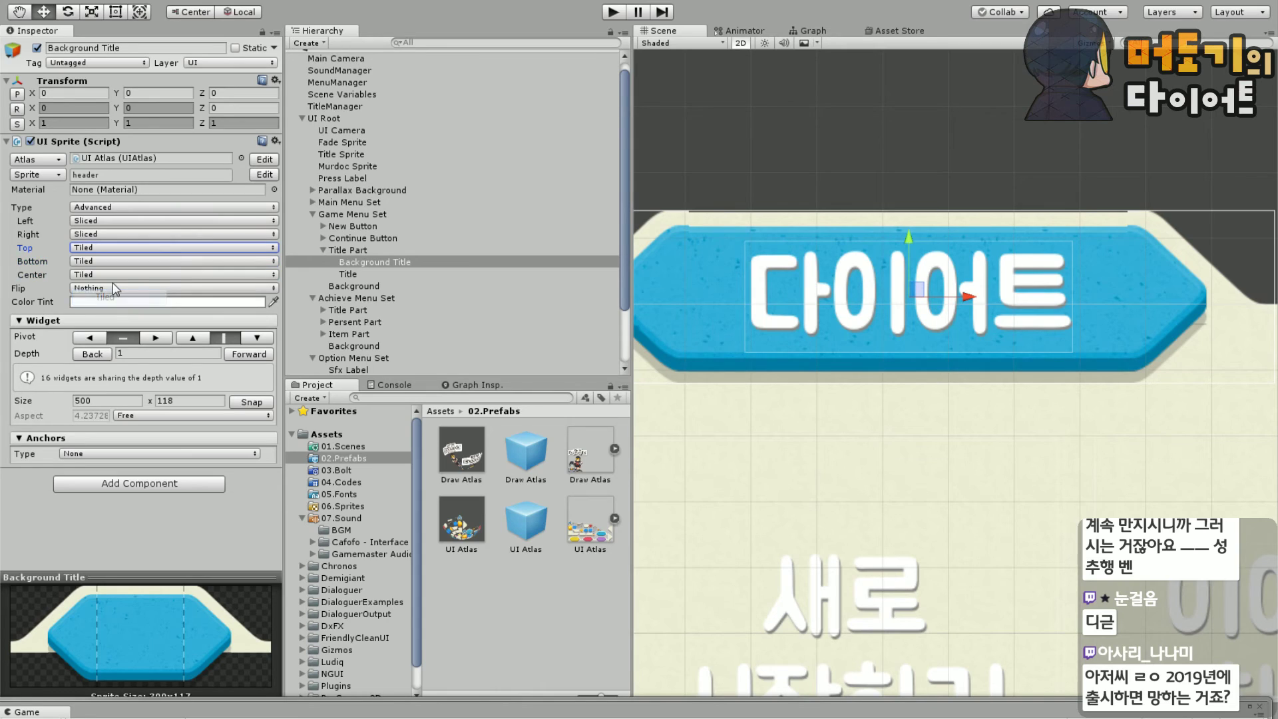
left_click(110, 234)
left_click(125, 288)
left_click(129, 221)
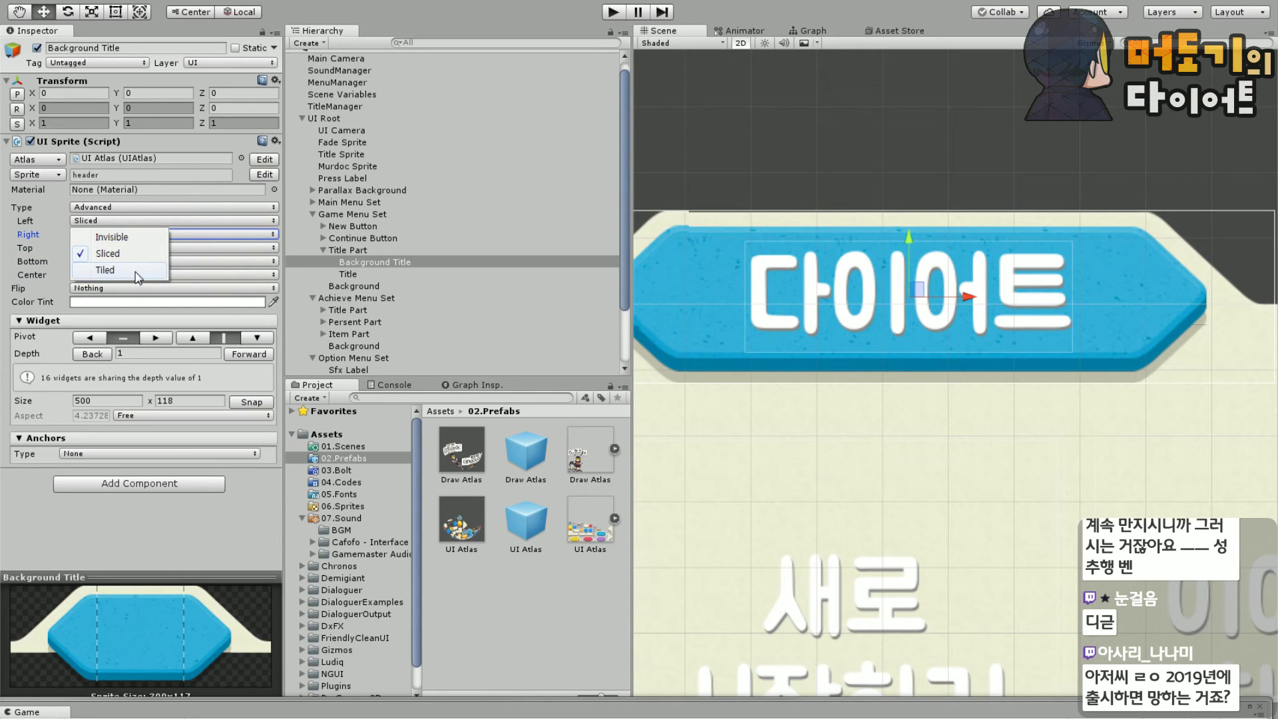
left_click(136, 276)
Examine the game menu's title header and panel edges in the scene and compare them with the option menu's header
middle_click_drag(1125, 141, 1095, 145)
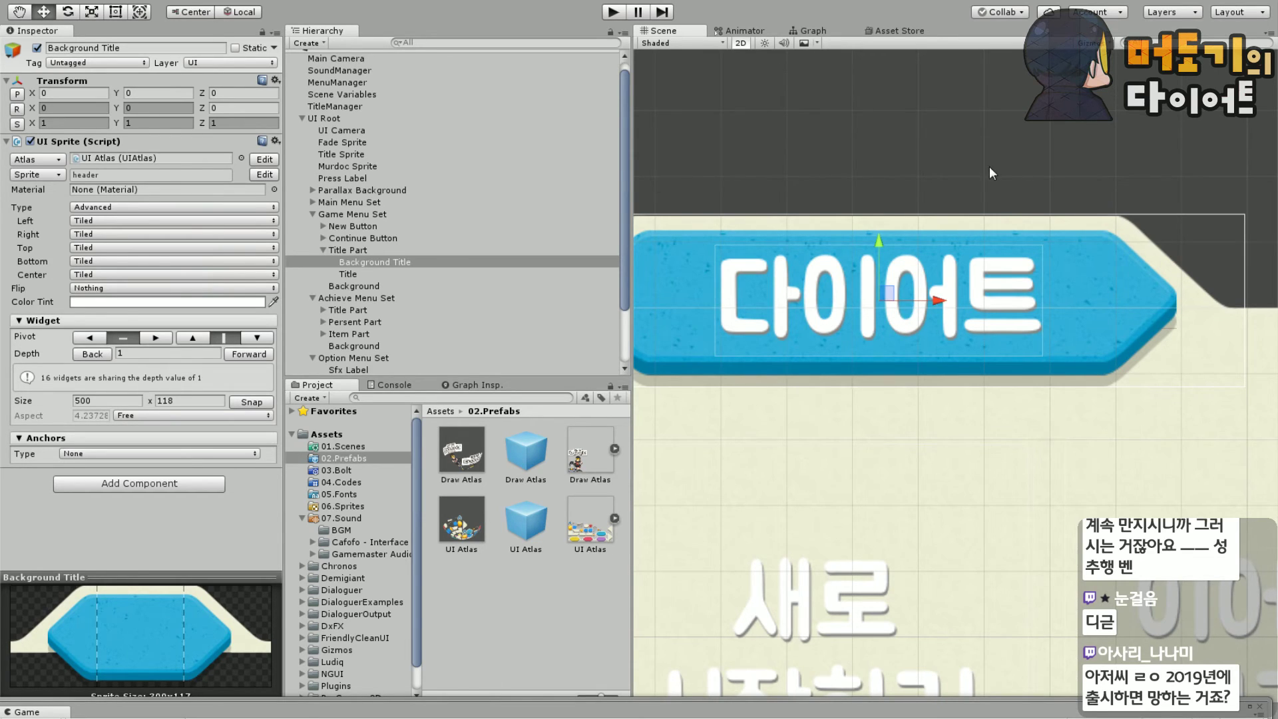
middle_click_drag(989, 173, 1042, 268)
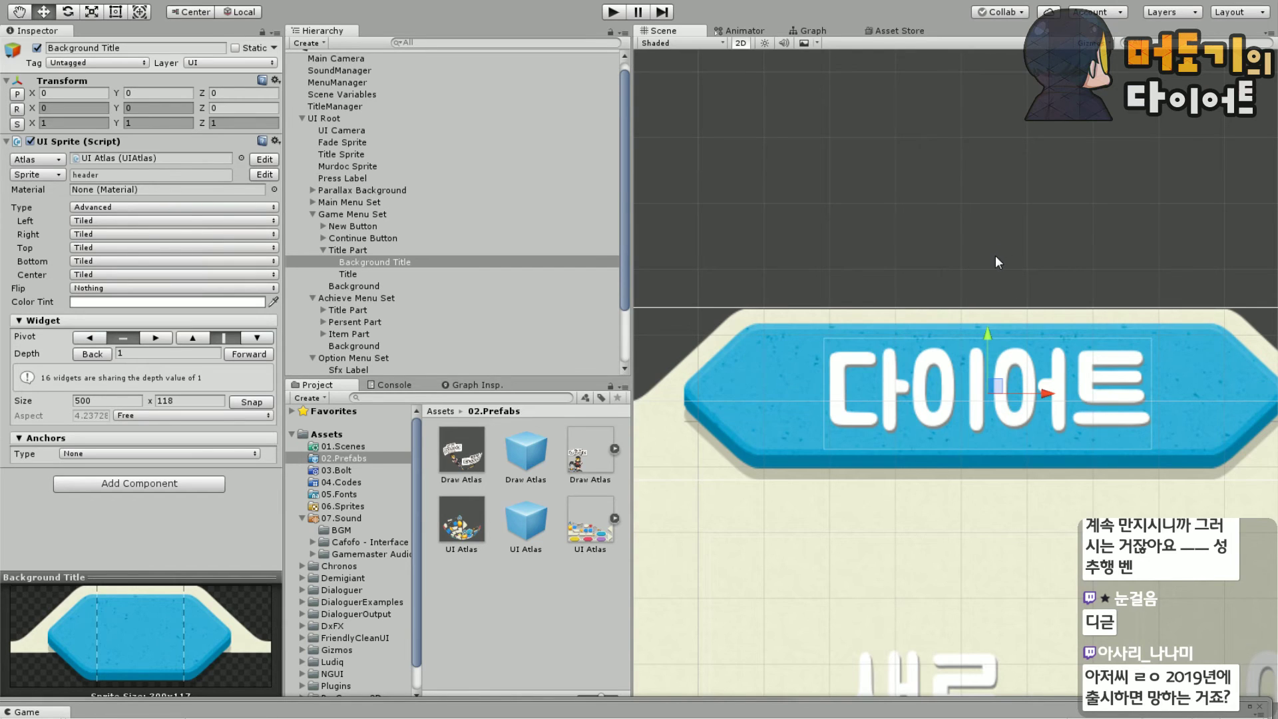
scroll(995, 255, "down", 2)
middle_click_drag(1090, 218, 1038, 190)
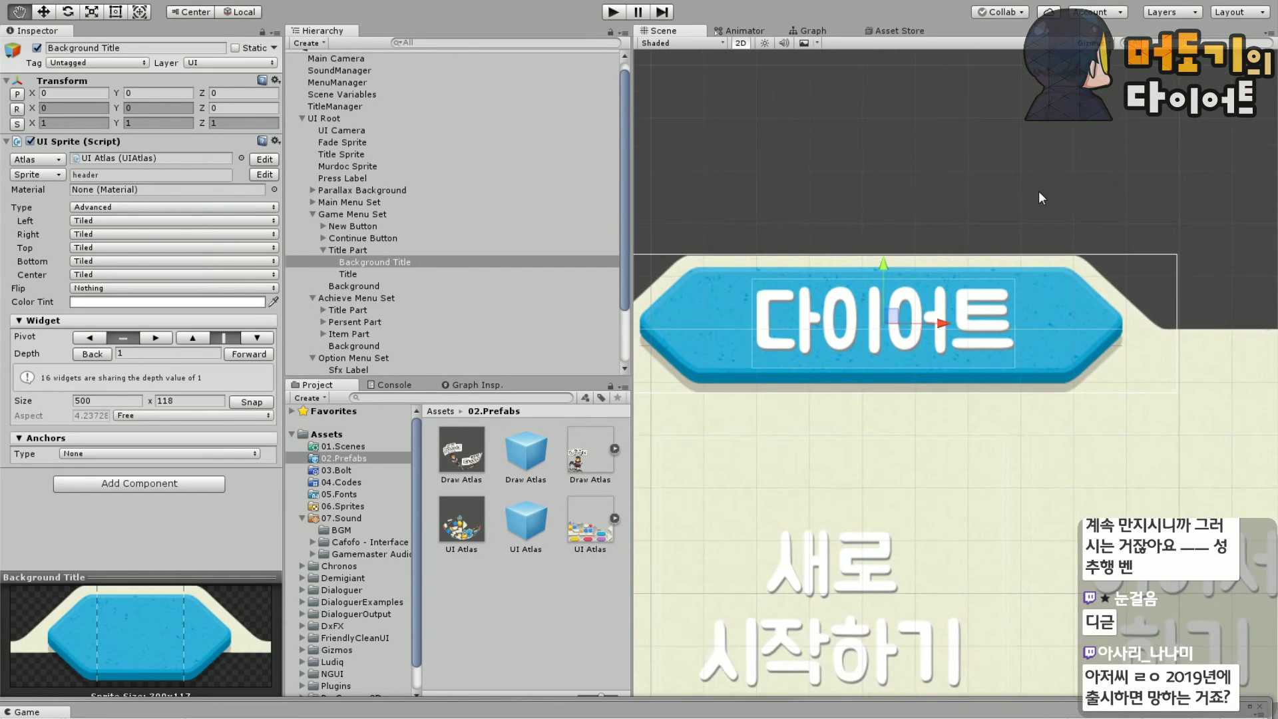
middle_click_drag(1106, 212, 1004, 169)
middle_click_drag(1199, 202, 1011, 187)
middle_click_drag(1261, 200, 752, 166)
middle_click_drag(1232, 160, 817, 166)
middle_click_drag(1104, 138, 906, 208)
scroll(1065, 234, "up", 6)
key("f")
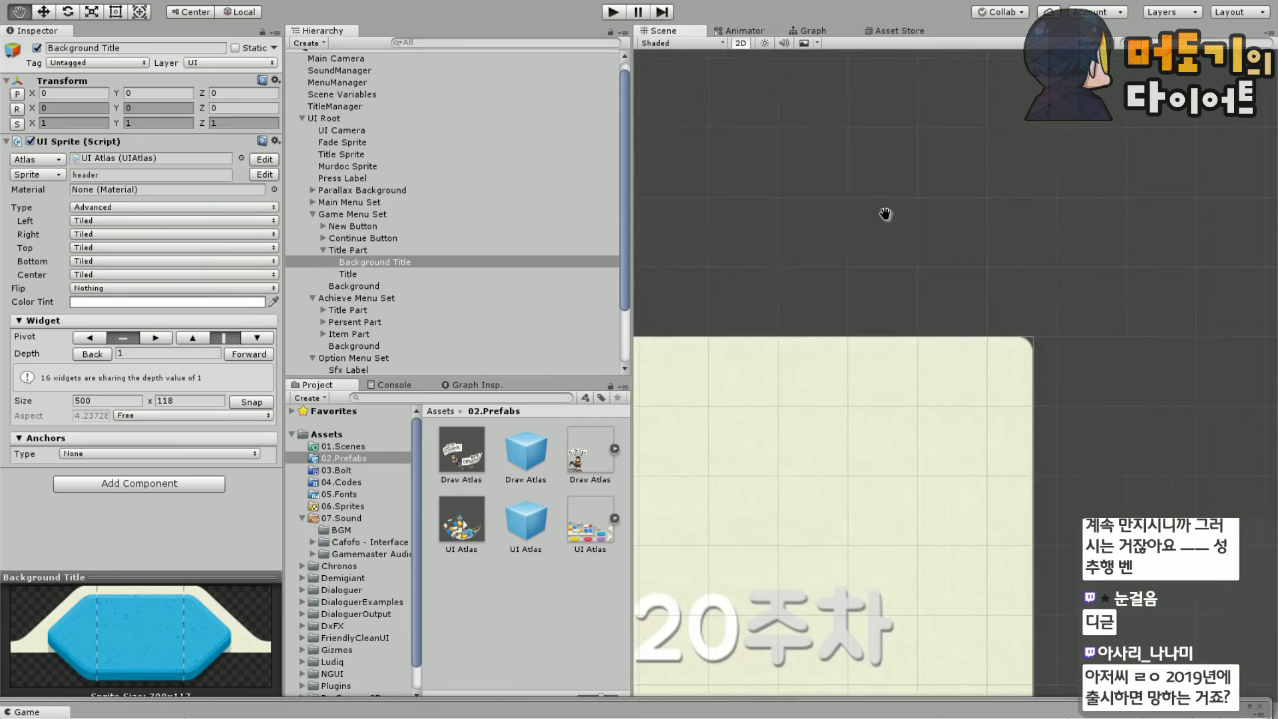
middle_click_drag(1042, 207, 942, 174)
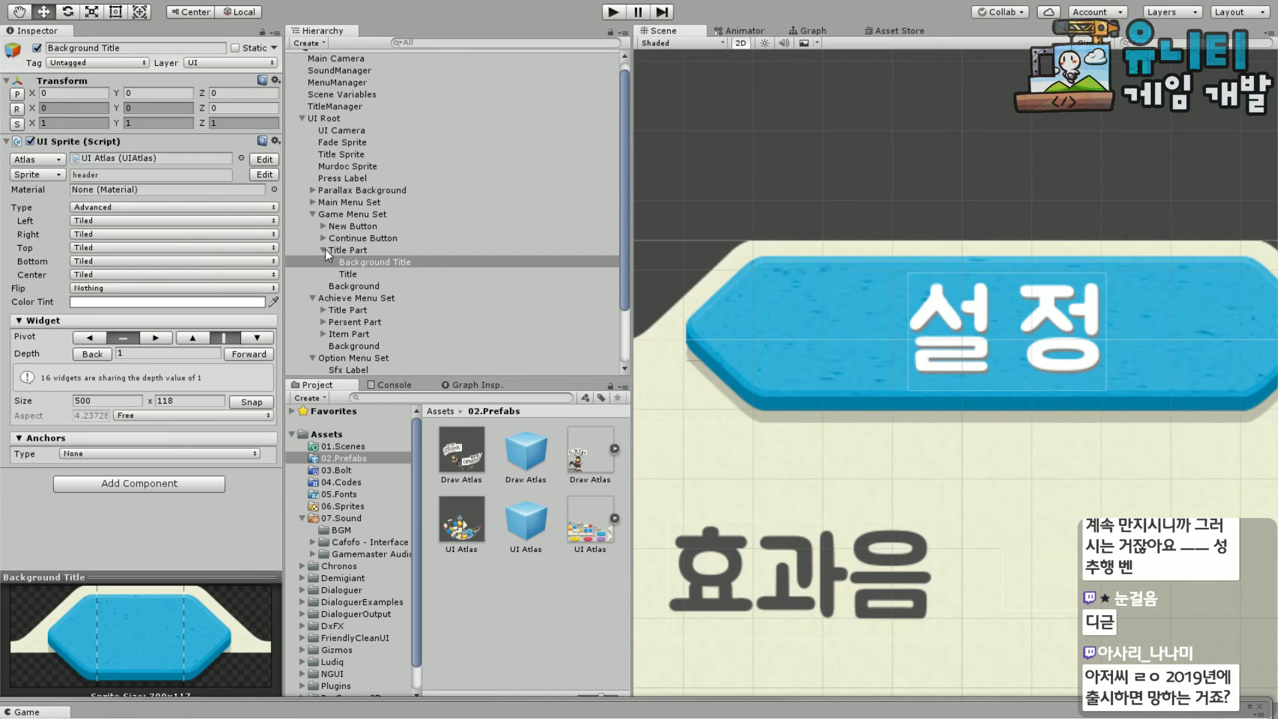
Select Background Title under the Achieve Menu Set's Title Part and set its sprite type to Advanced
left_click(323, 250)
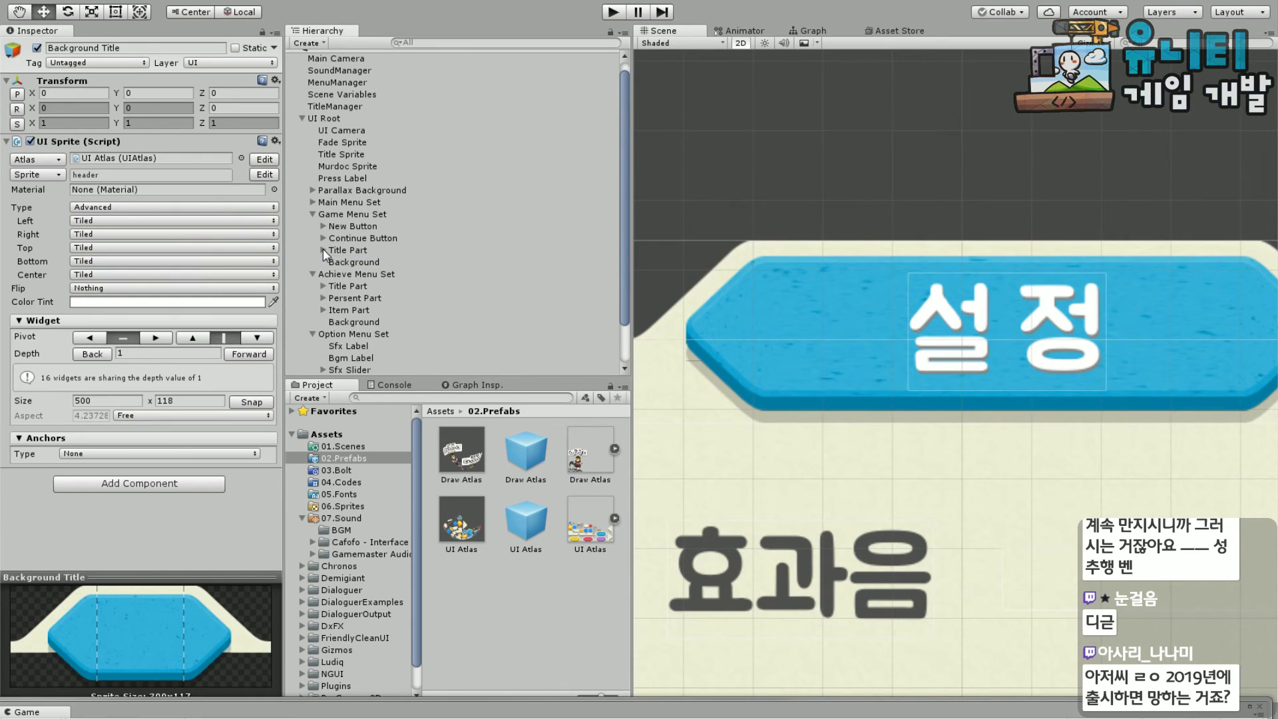
left_click(313, 214)
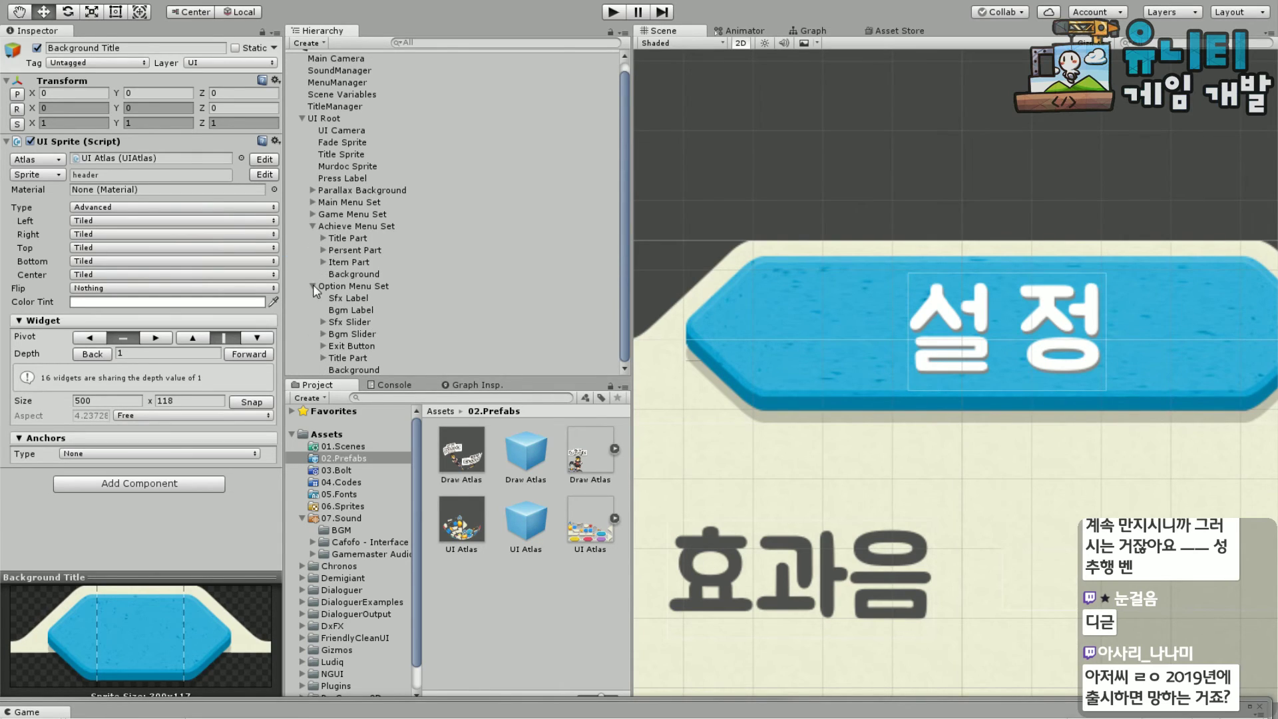
left_click(322, 238)
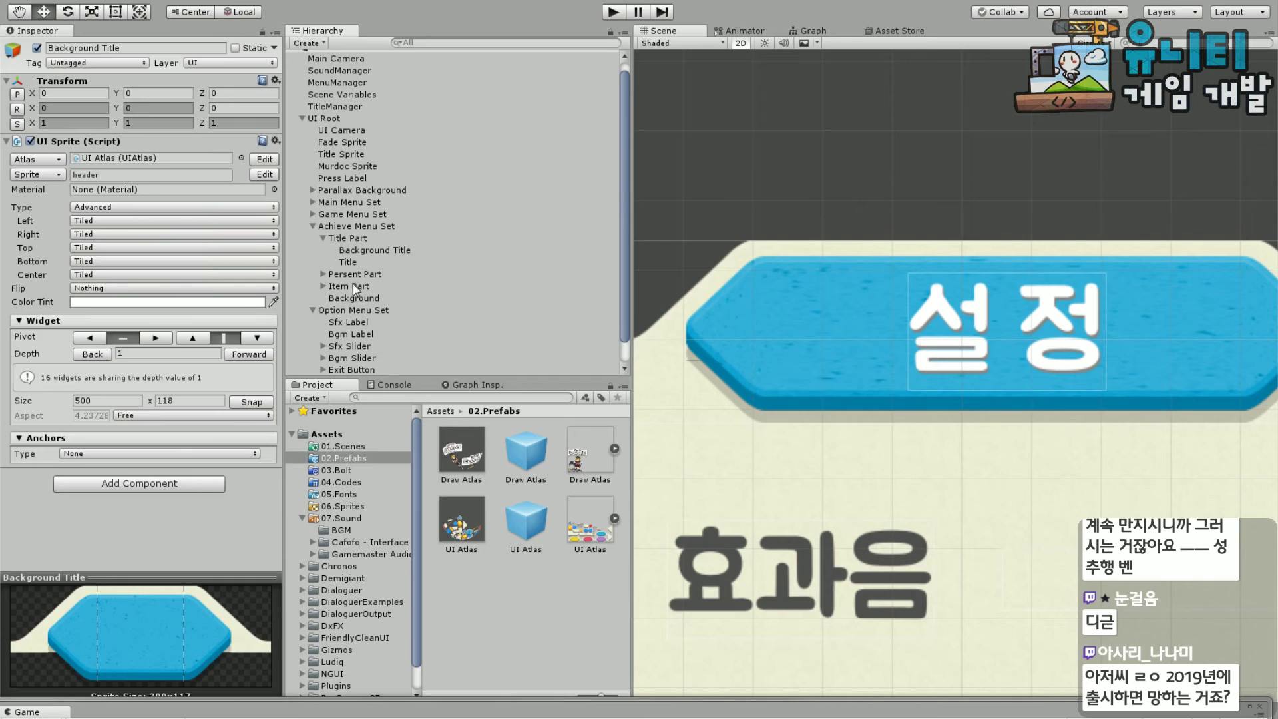
left_click(370, 253)
left_click(100, 207)
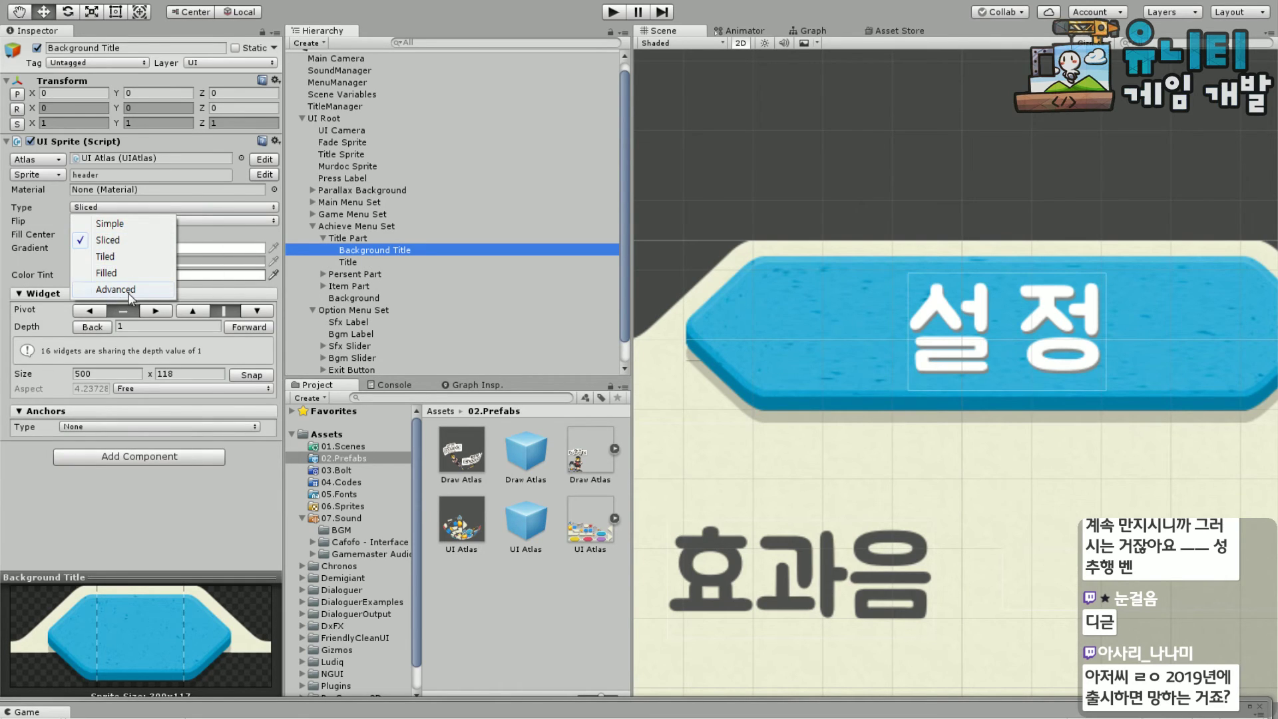
left_click(129, 289)
Set the Left, Right, Top, Bottom and Center parts of the Achieve Menu Set's Background Title sprite to Tiled
left_click(116, 221)
left_click(106, 271)
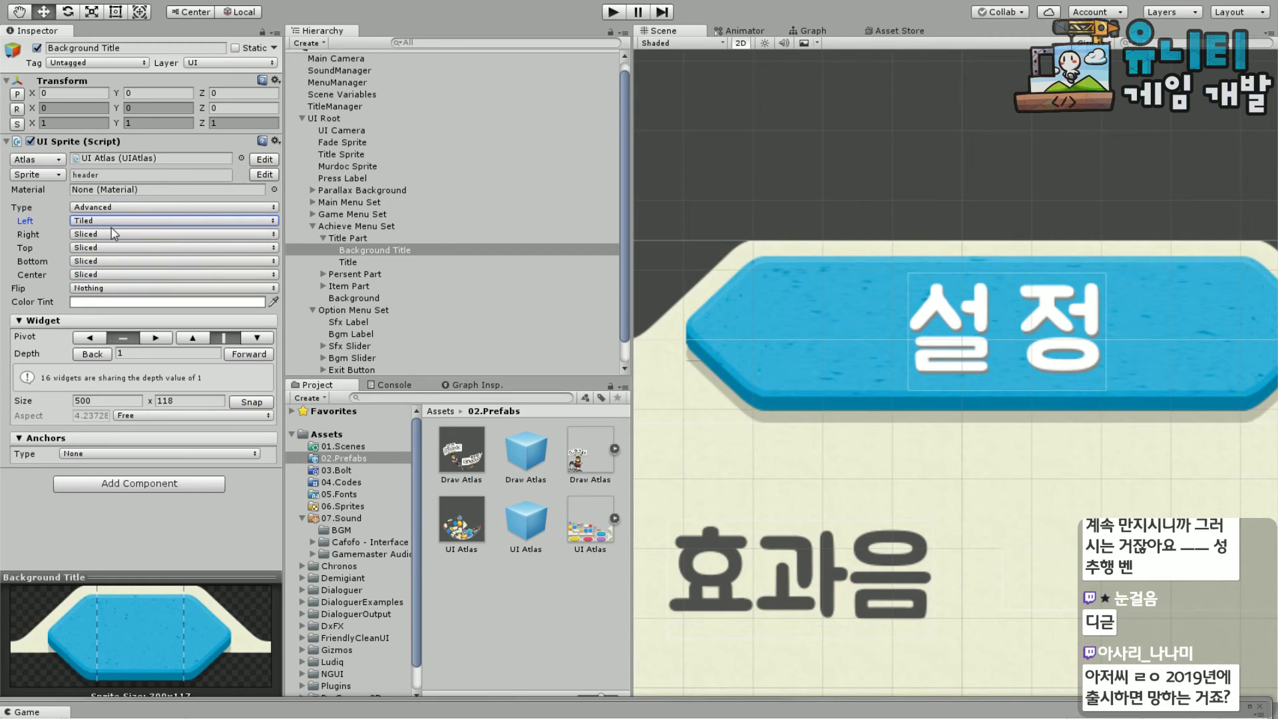
left_click(113, 234)
left_click(104, 297)
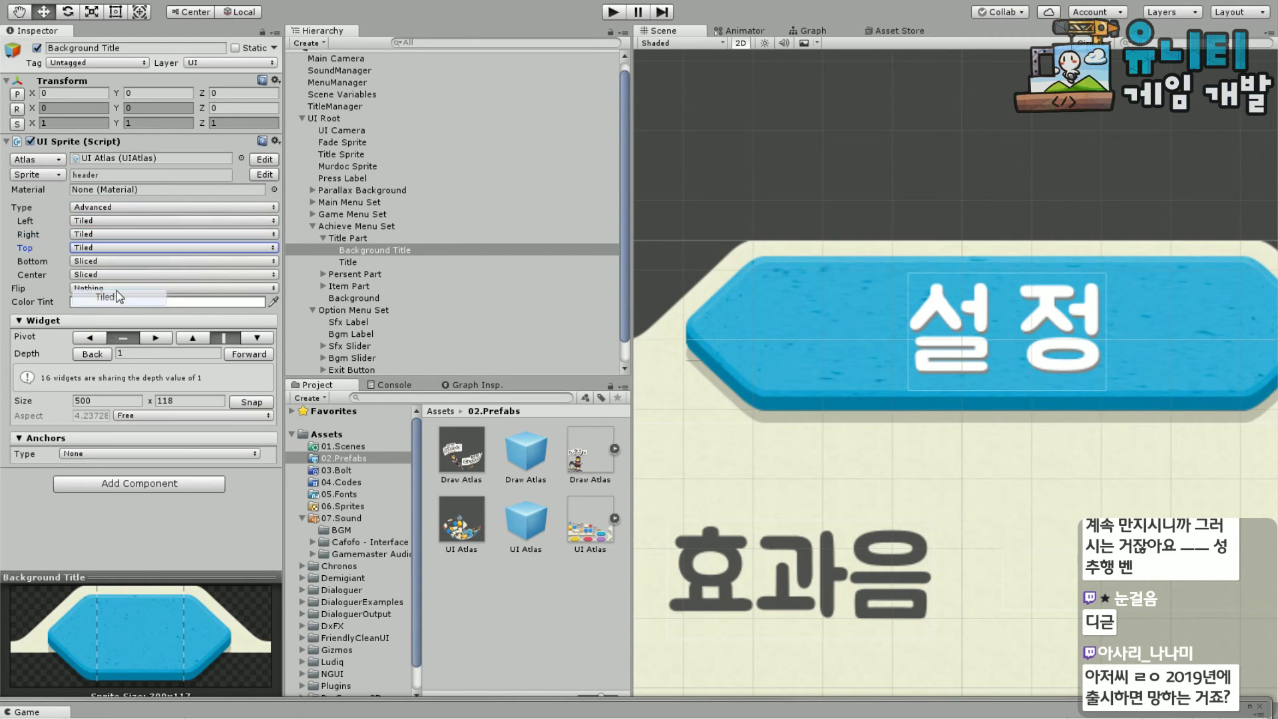
left_click(100, 261)
left_click(105, 324)
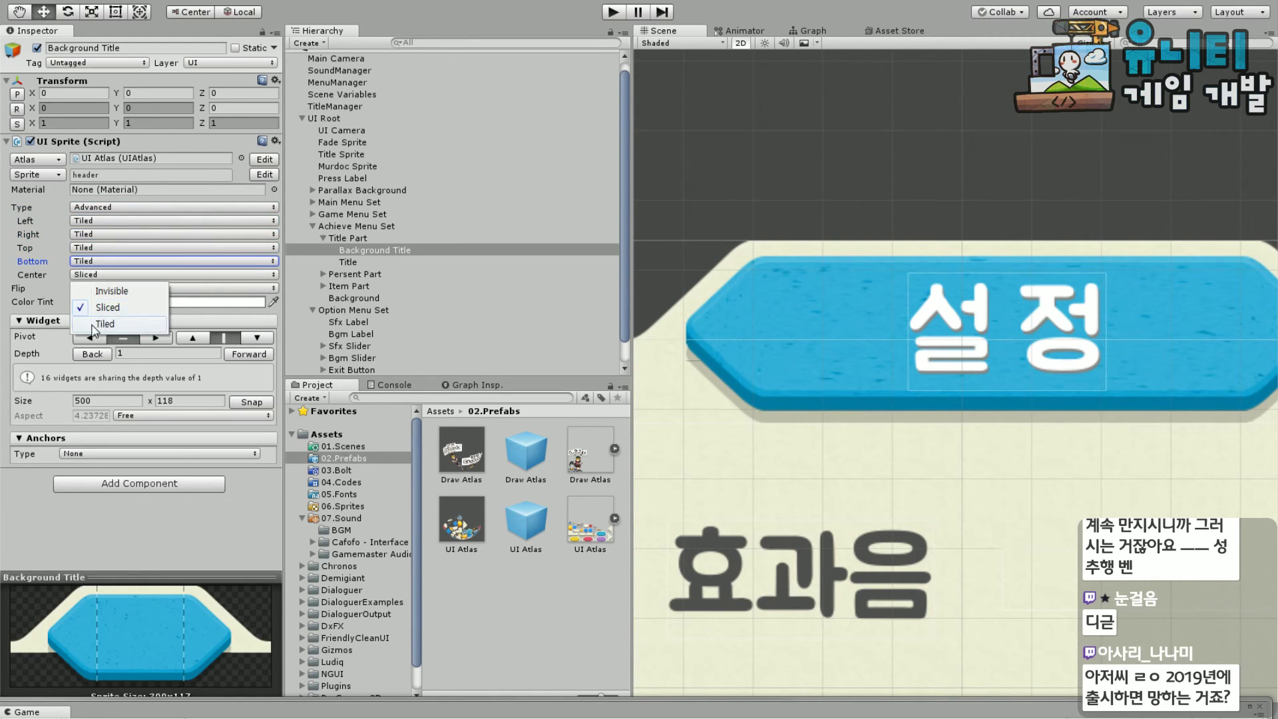
left_click(98, 324)
Set the Achieve Menu Set's Background Title sprite to flip Horizontally and check its header in the scene
middle_click_drag(1104, 200, 765, 196)
scroll(934, 193, "down", 8)
key("f")
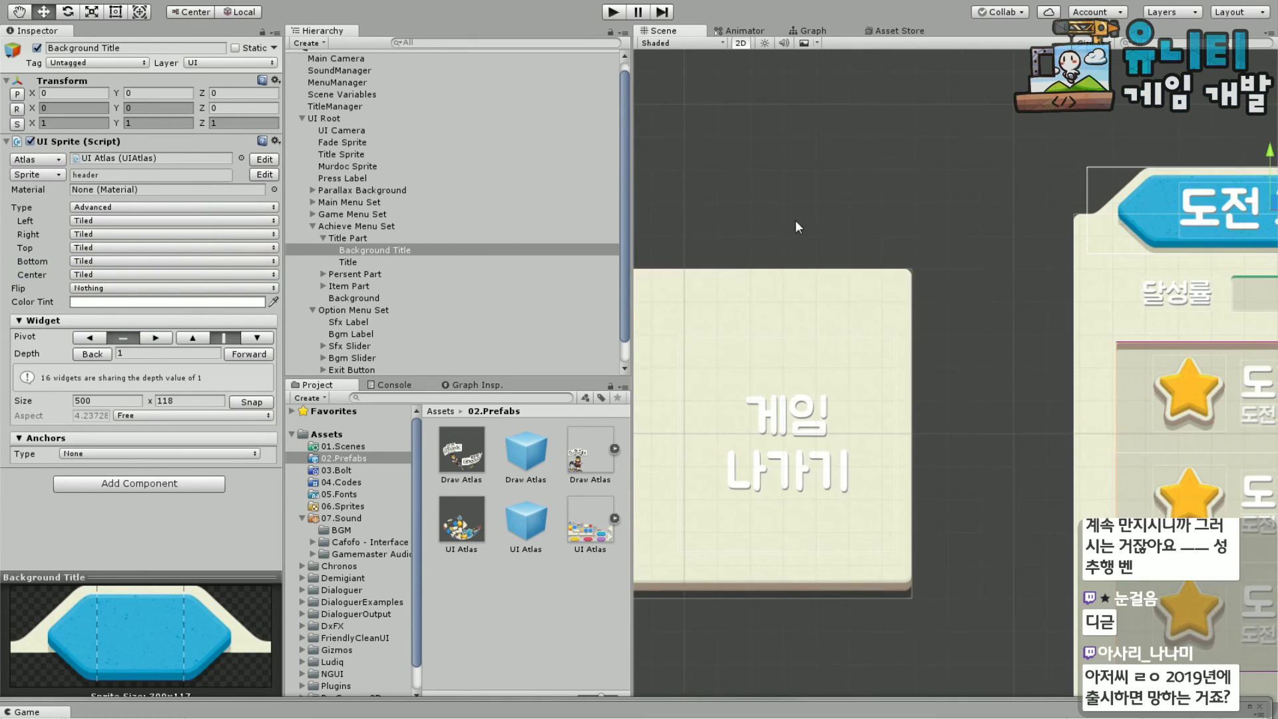
mouse_move(783, 188)
middle_mouse_down()
mouse_move(956, 197)
mouse_move(1165, 184)
middle_mouse_up()
middle_click_drag(705, 183, 1198, 175)
middle_click_drag(835, 184, 994, 148)
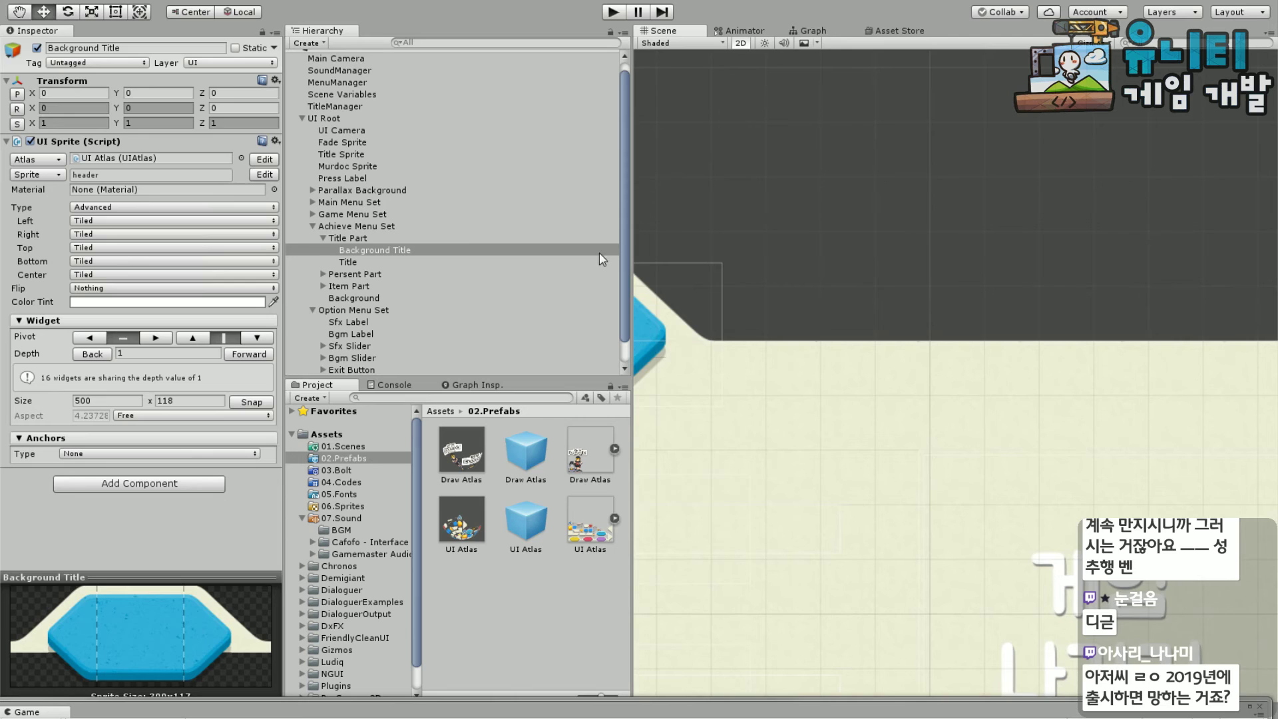
left_click(141, 293)
left_click(162, 323)
middle_click_drag(1245, 225, 832, 219)
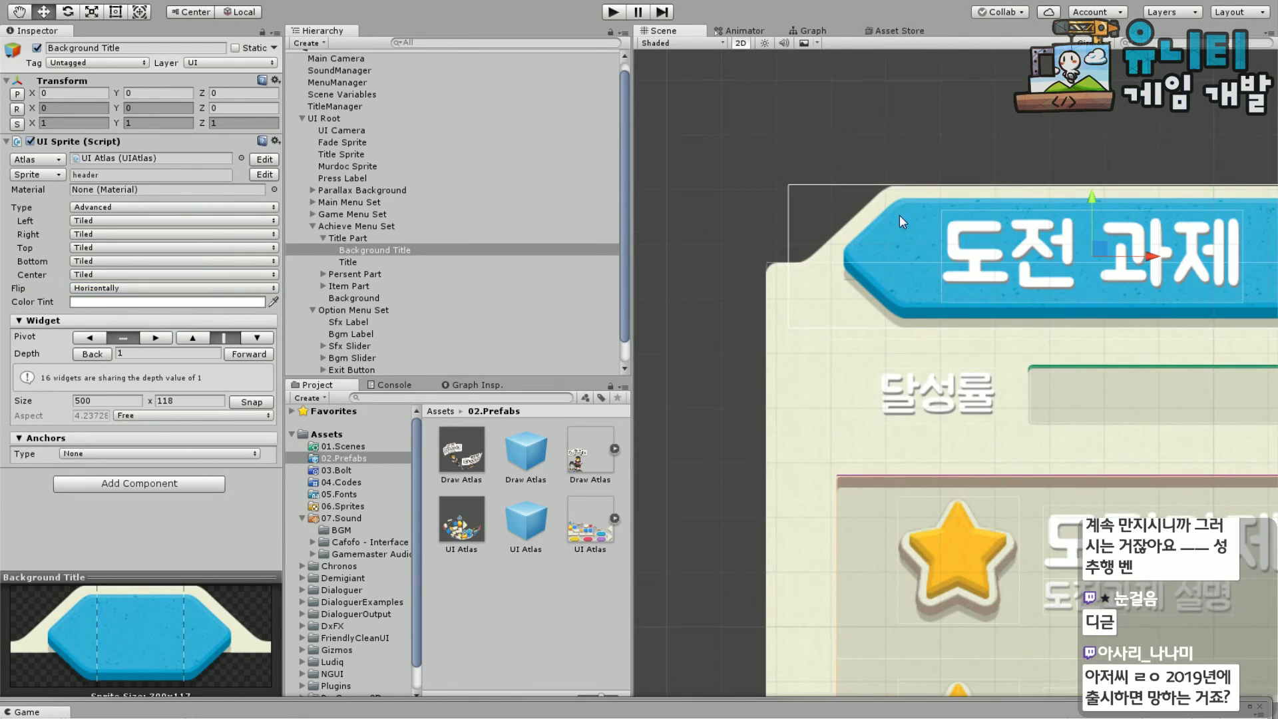
mouse_move(1022, 138)
middle_mouse_down()
mouse_move(688, 163)
mouse_move(901, 160)
middle_mouse_up()
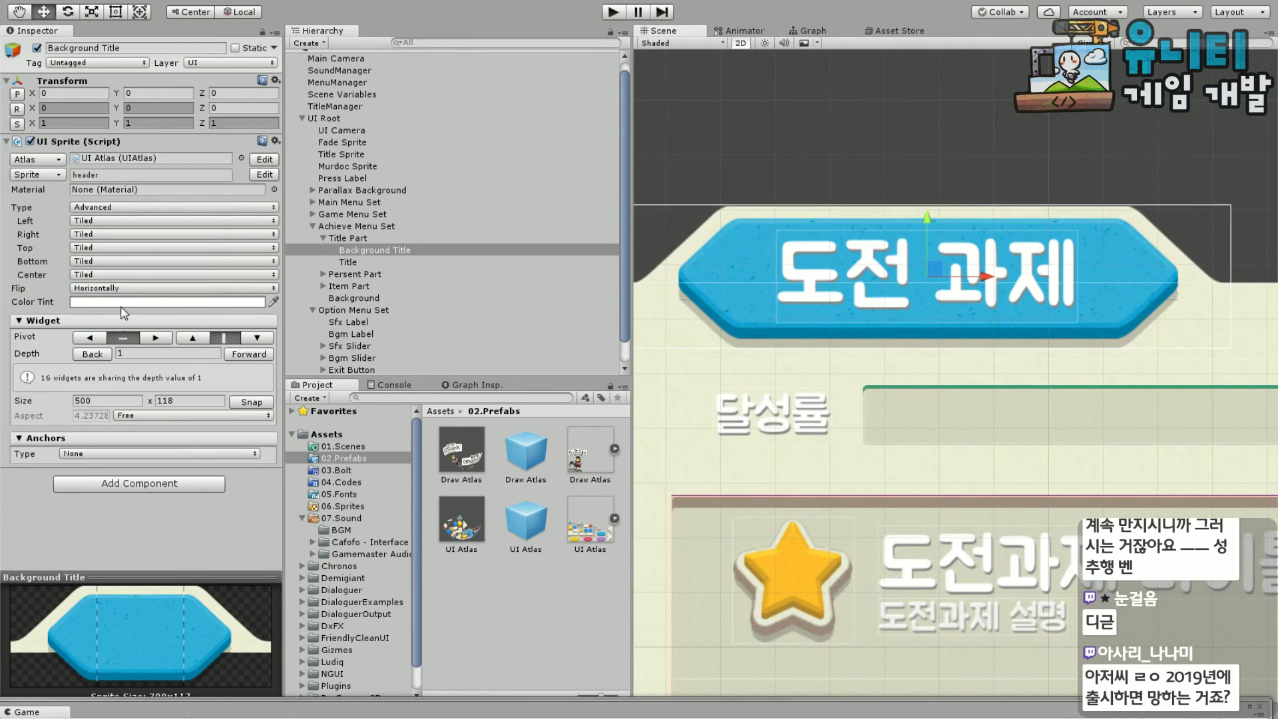
Set the Achieve Menu Set's Background Title sprite flip to Nothing and compare its header with the option menu's header
left_click(136, 290)
left_click(146, 308)
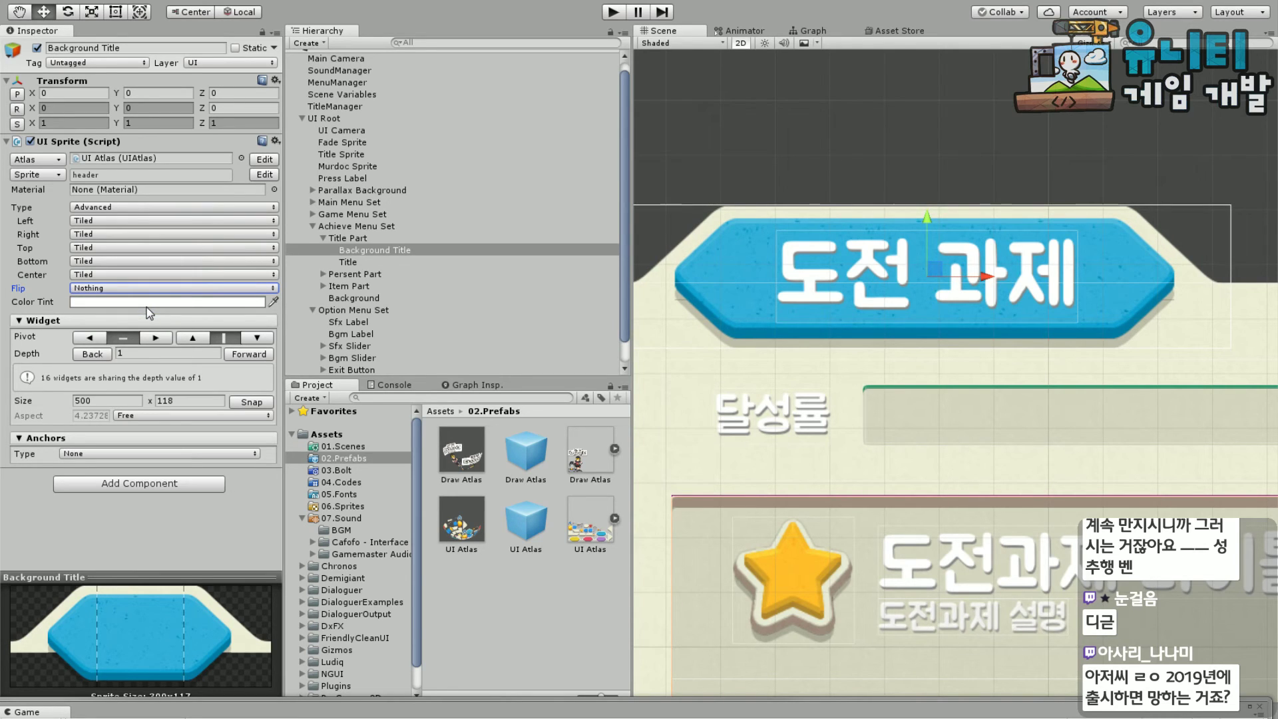
middle_click_drag(667, 141, 944, 158)
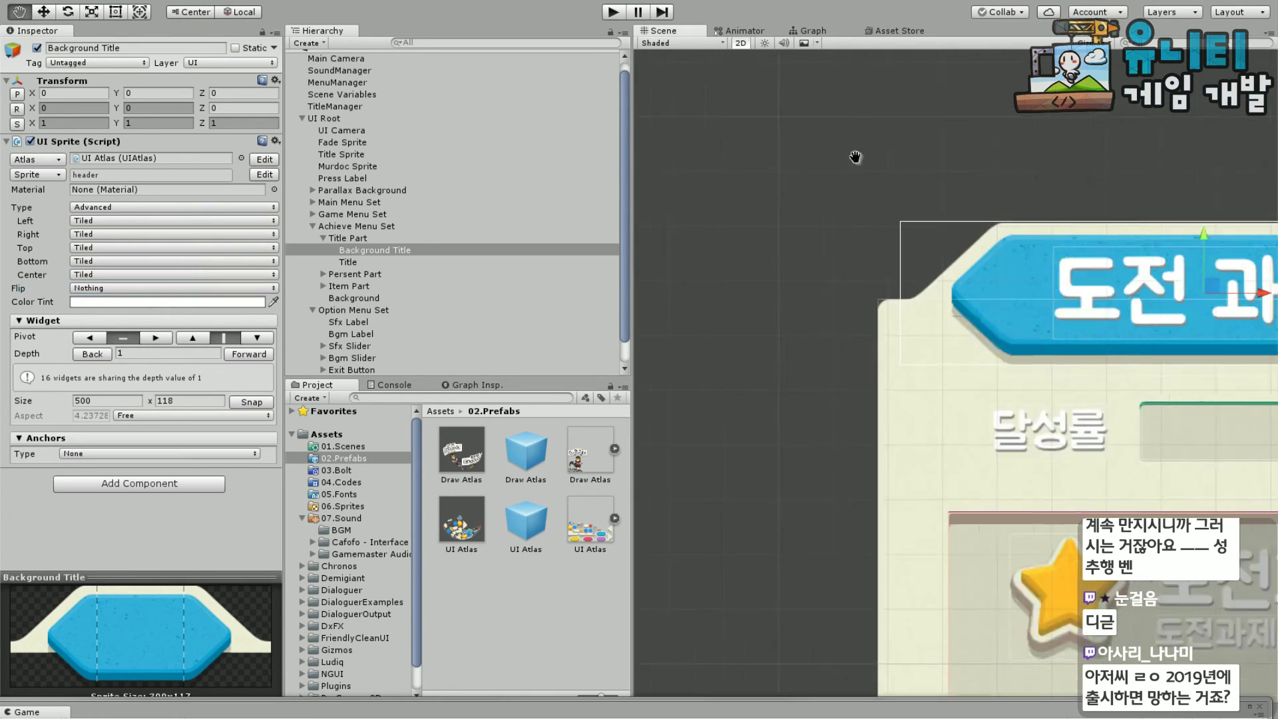
middle_click_drag(746, 166, 1121, 194)
middle_click_drag(766, 200, 1165, 223)
middle_click_drag(732, 217, 1042, 207)
middle_click_drag(927, 209, 953, 188)
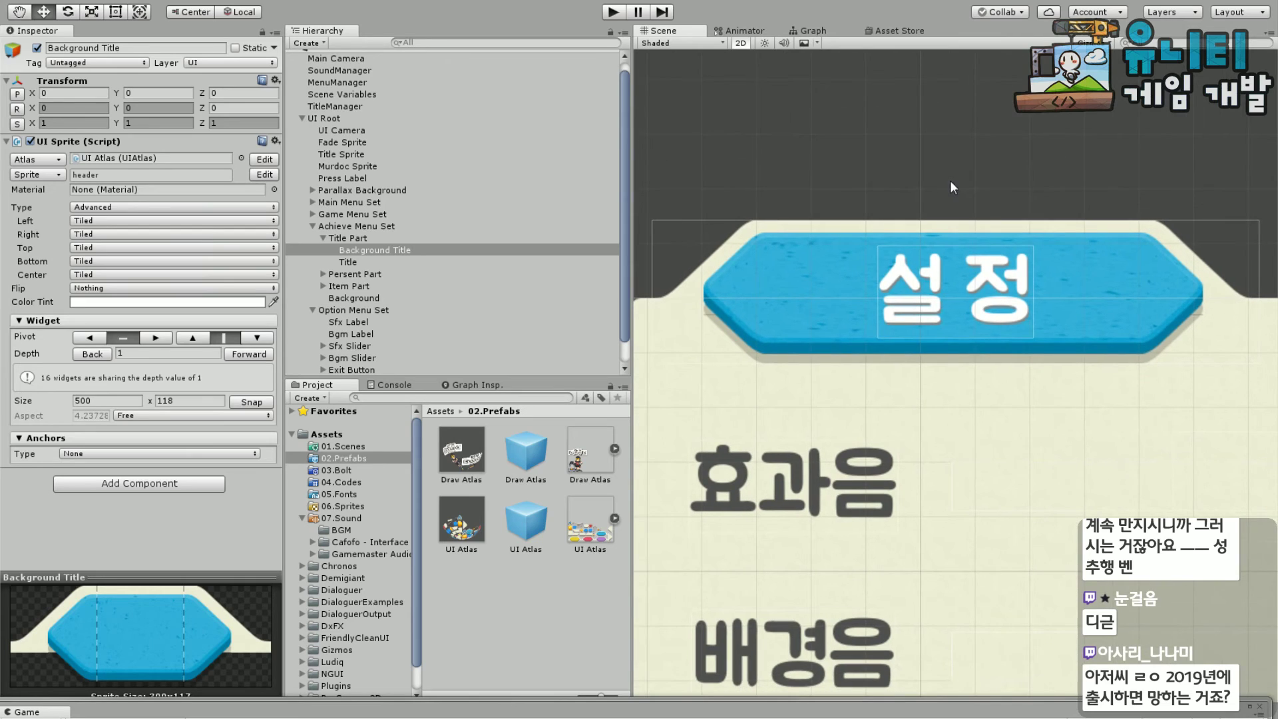
Select Background Title under the Option Menu Set's Title Part and set its sprite type to Advanced
left_click(312, 226)
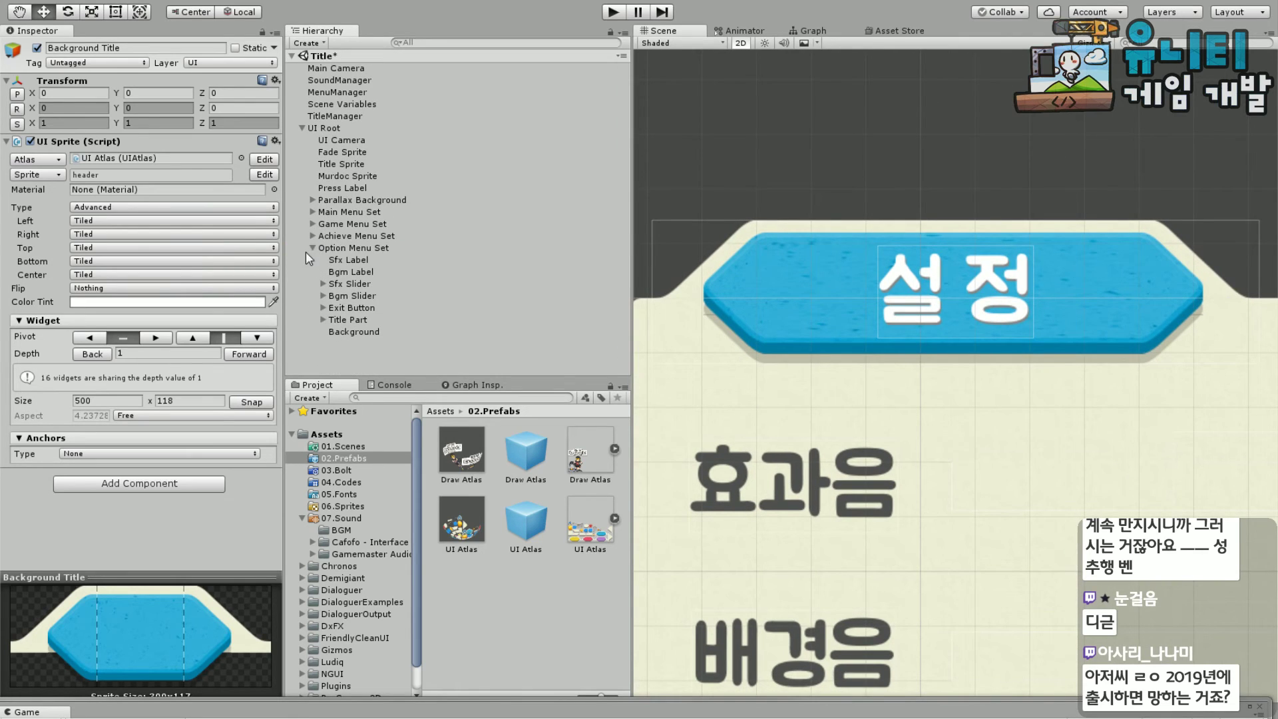
left_click(369, 248)
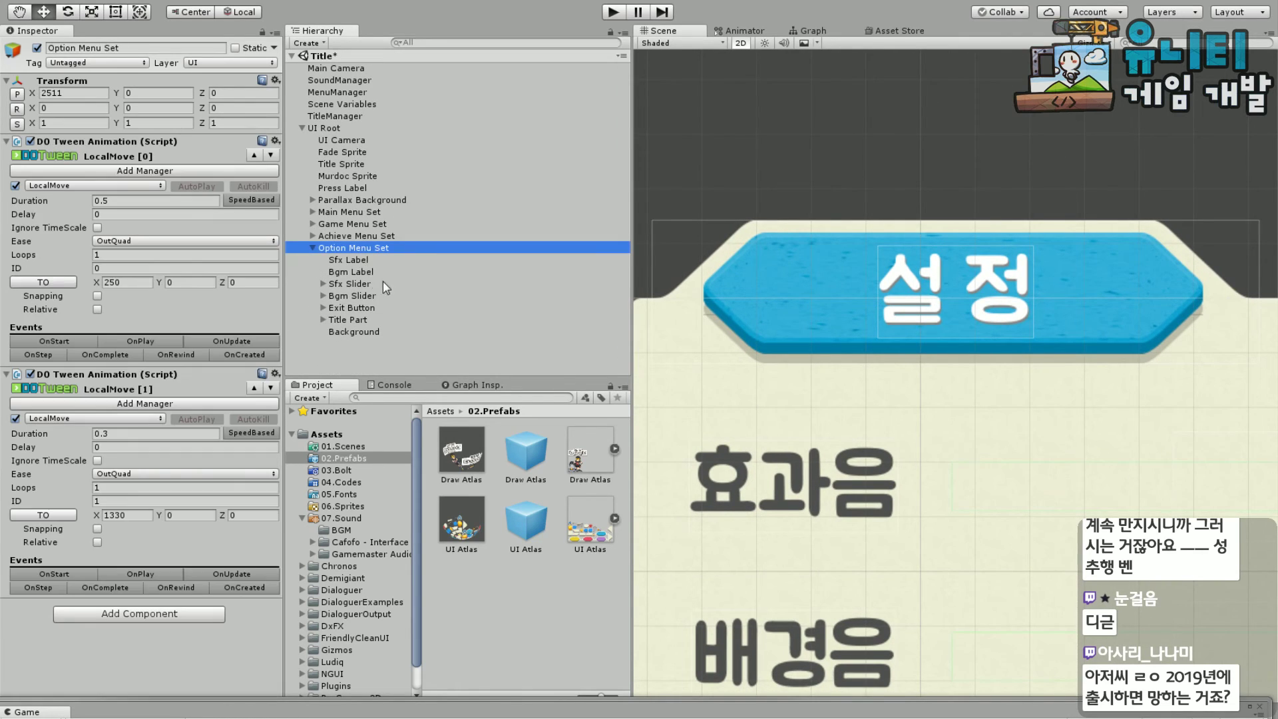
left_click(363, 321)
left_click(323, 320)
left_click(374, 332)
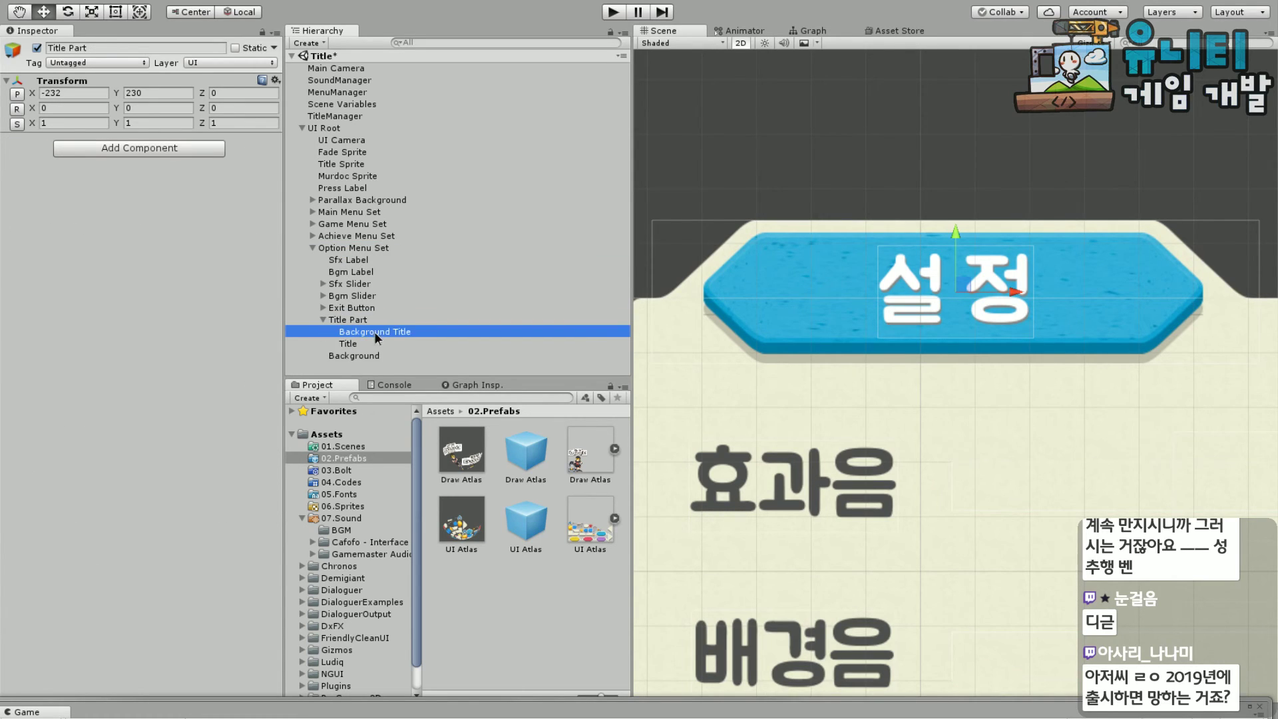
left_click(99, 207)
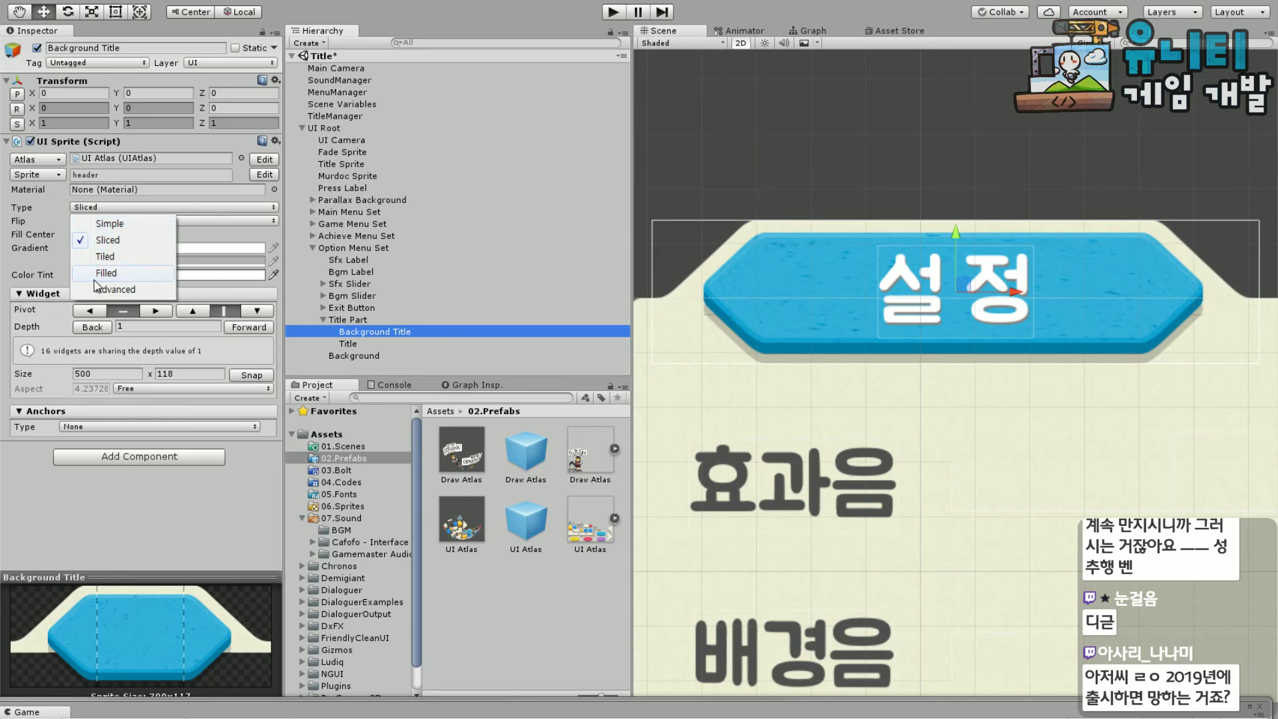
left_click(116, 289)
Set the Left, Right, Top, Bottom and Center parts of the Option Menu Set's Background Title sprite to Tiled
left_click(100, 220)
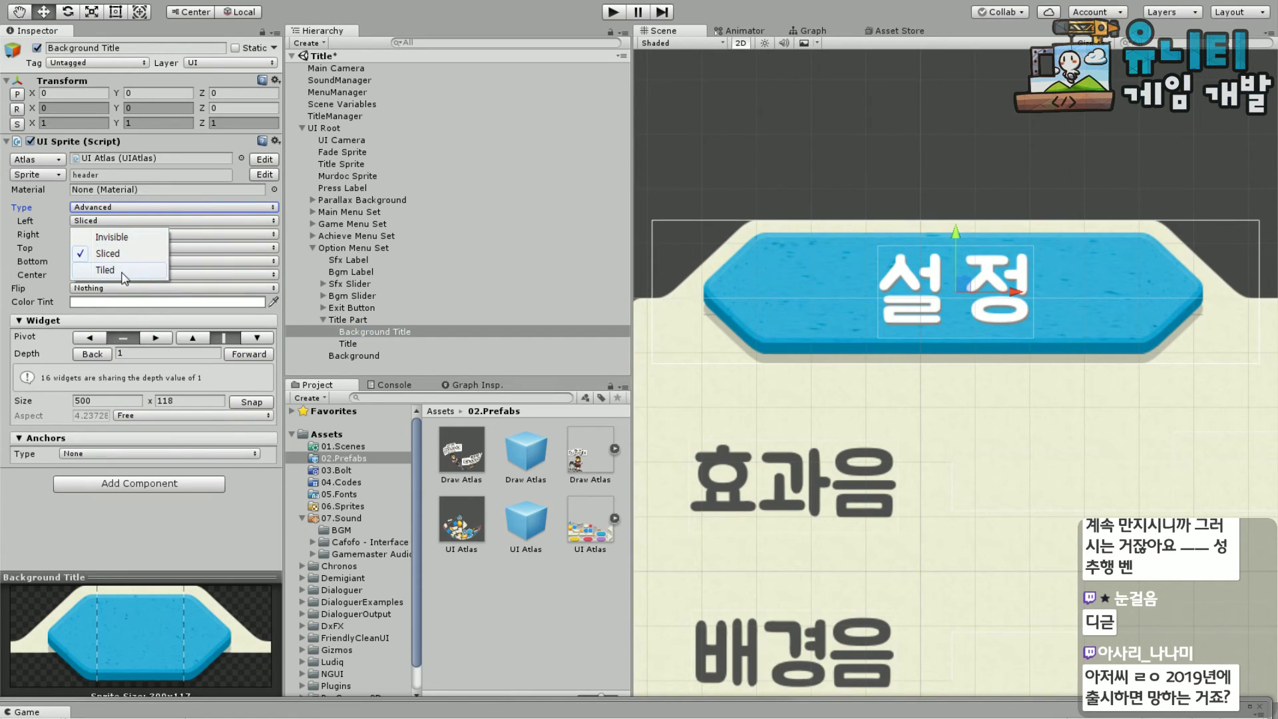
left_click(102, 270)
left_click(100, 234)
left_click(101, 284)
left_click(100, 247)
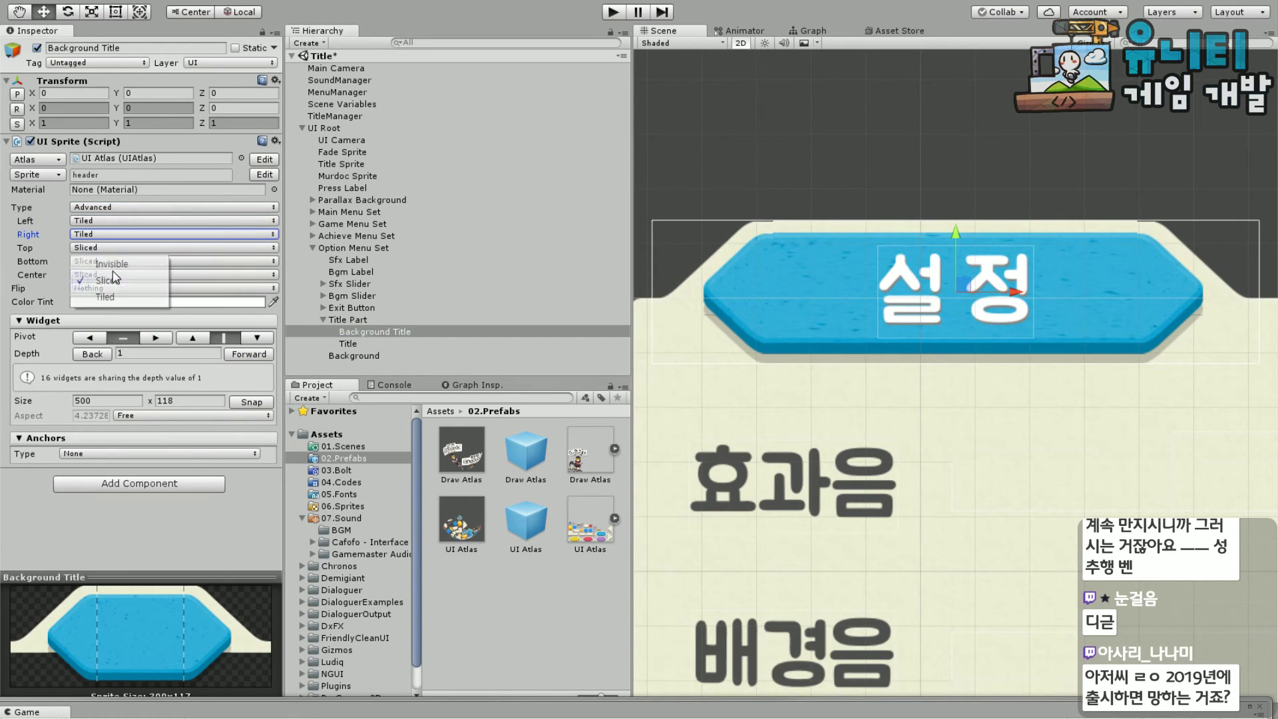
left_click(102, 297)
left_click(100, 261)
left_click(101, 310)
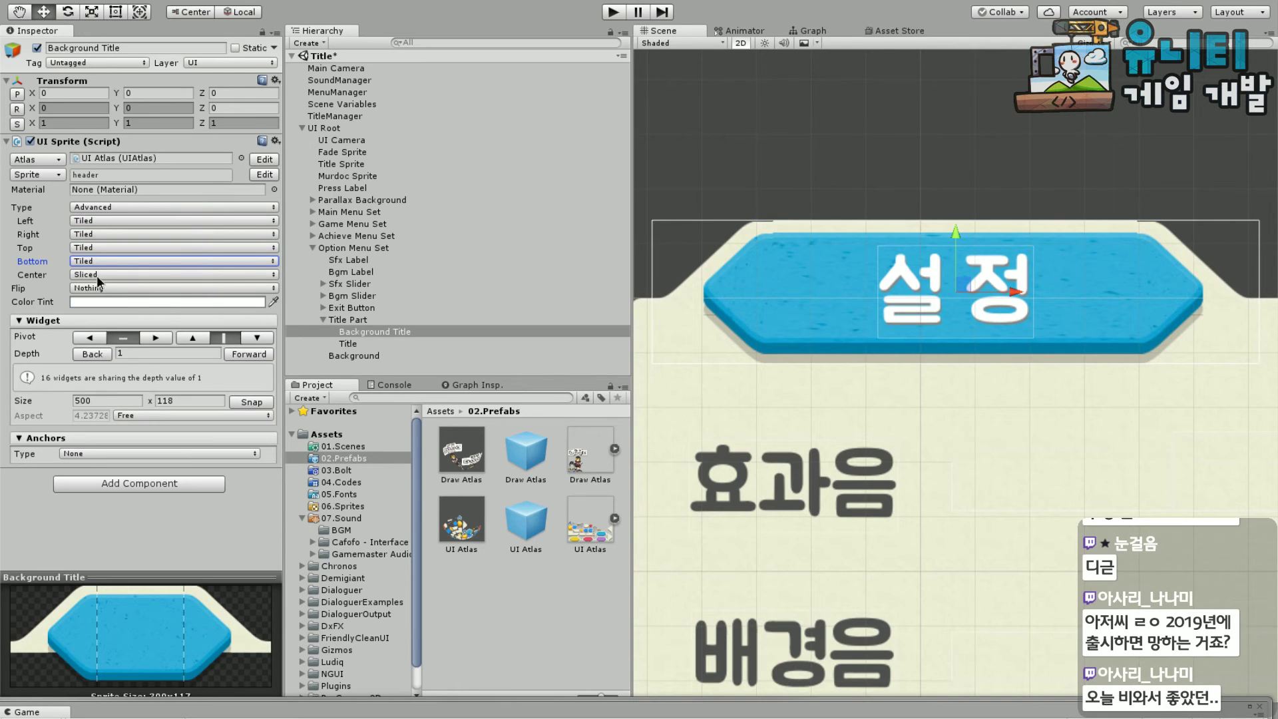
left_click(98, 274)
left_click(114, 325)
scroll(952, 151, "down", 3)
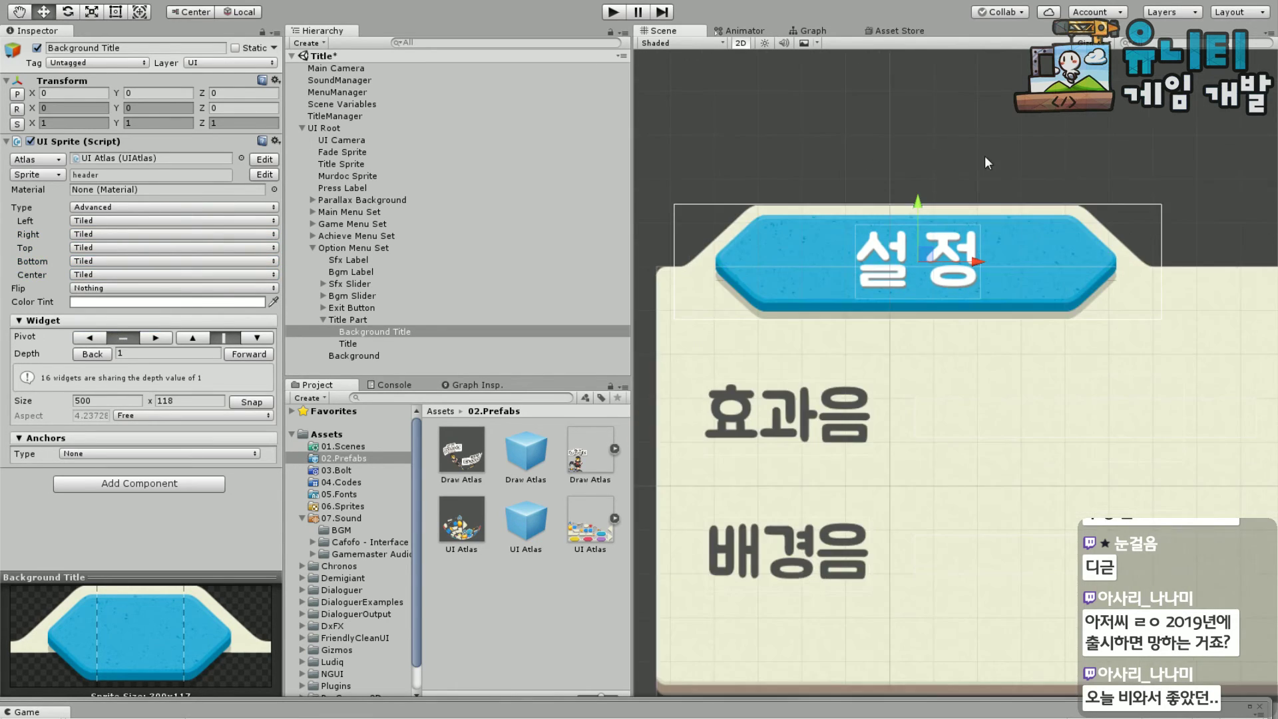
middle_click_drag(1184, 148, 1086, 186)
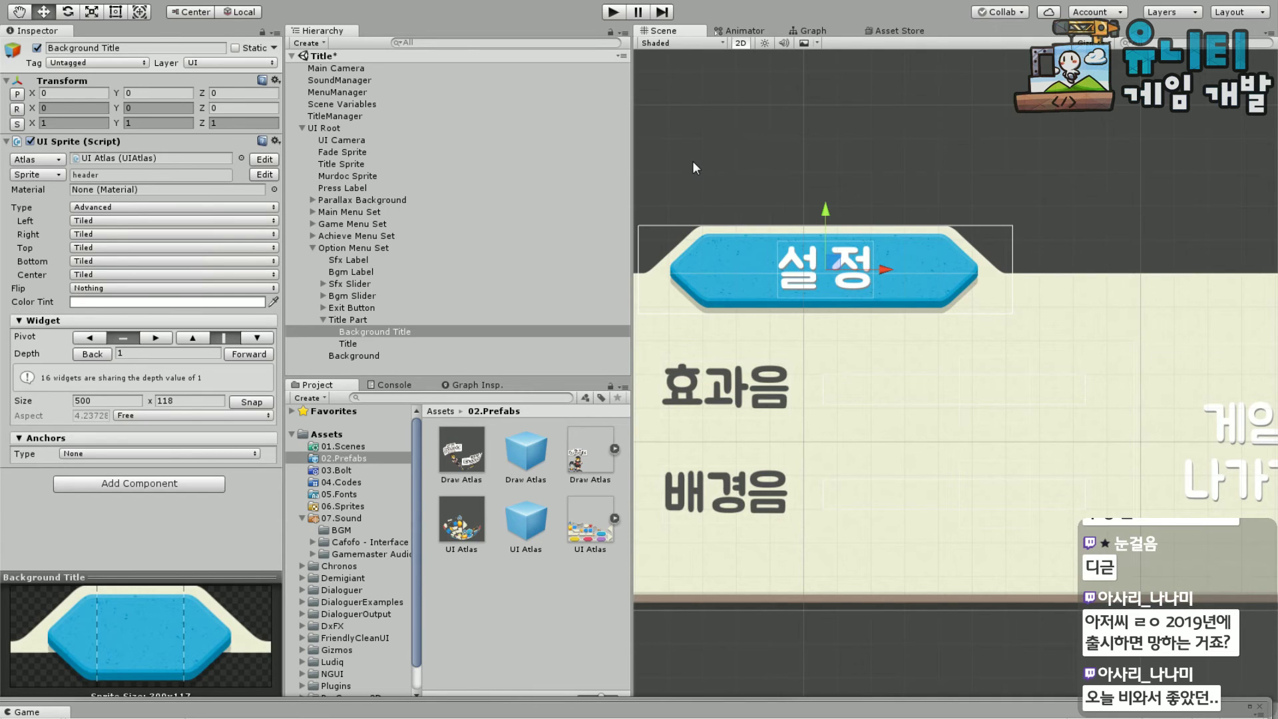
Examine the game menu panel in the scene, including its header, the new-game and continue buttons and the status icons
middle_click_drag(716, 150, 1242, 194)
middle_click_drag(848, 197, 1213, 190)
scroll(823, 172, "down", 8)
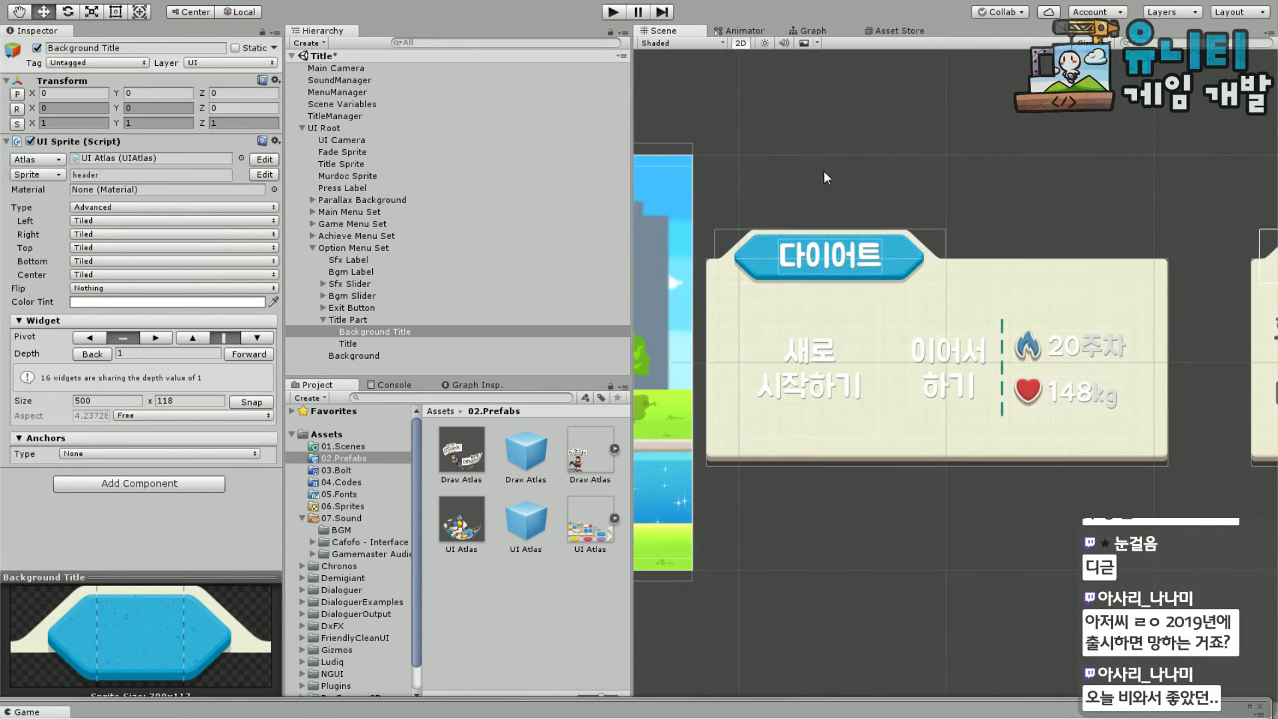
middle_click_drag(824, 172, 965, 159)
middle_click_drag(865, 158, 860, 184)
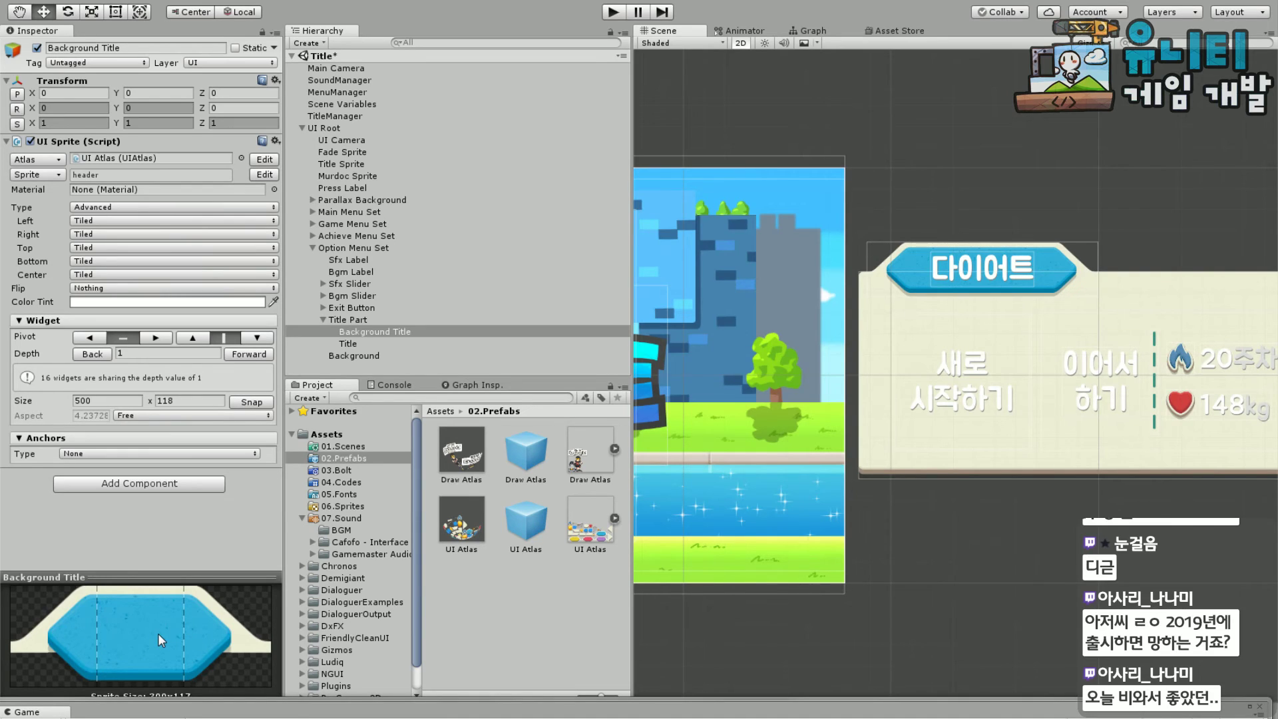
middle_click_drag(1028, 519, 841, 519)
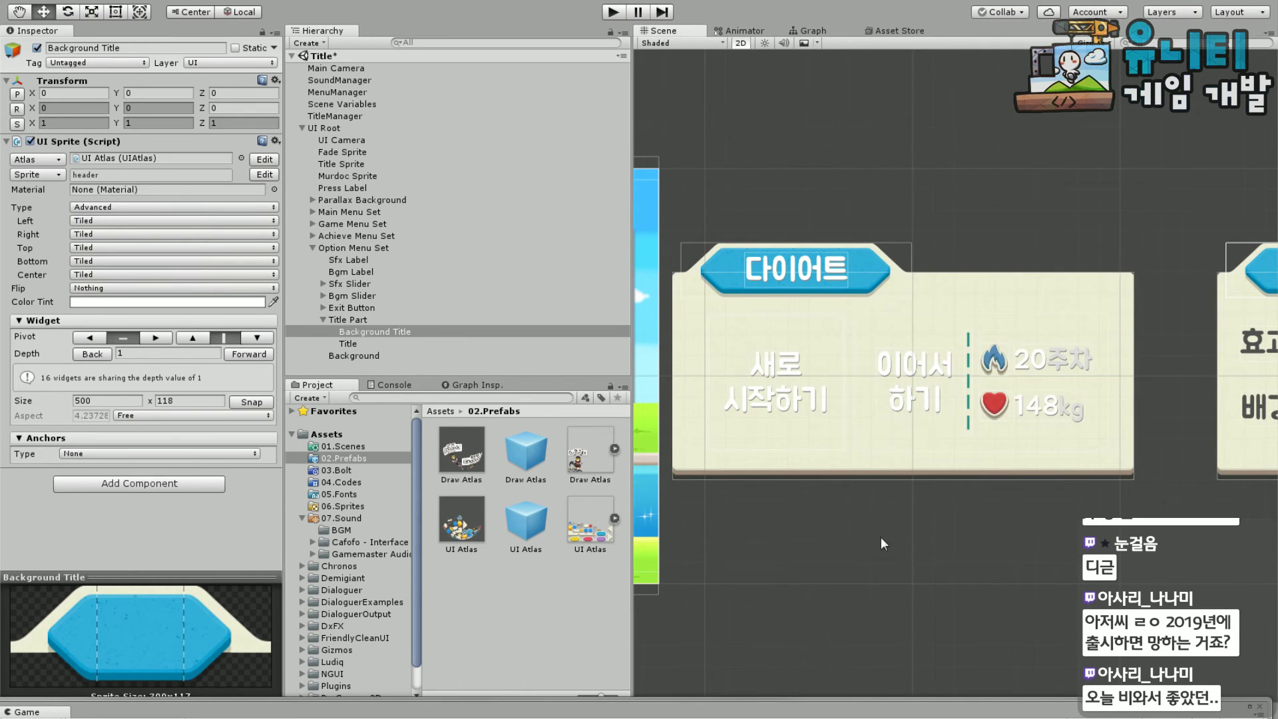
scroll(875, 538, "left", 8)
scroll(1035, 572, "right", 4)
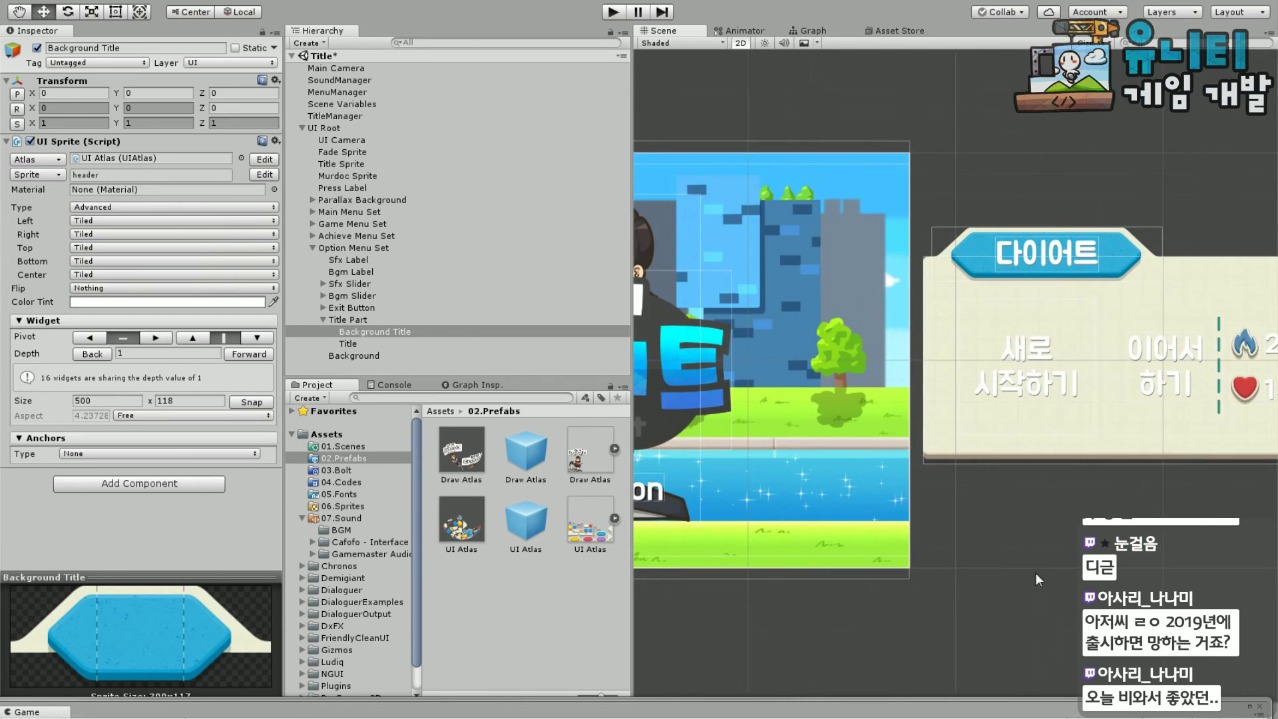
scroll(1036, 573, "right", 3)
scroll(1004, 565, "up", 5)
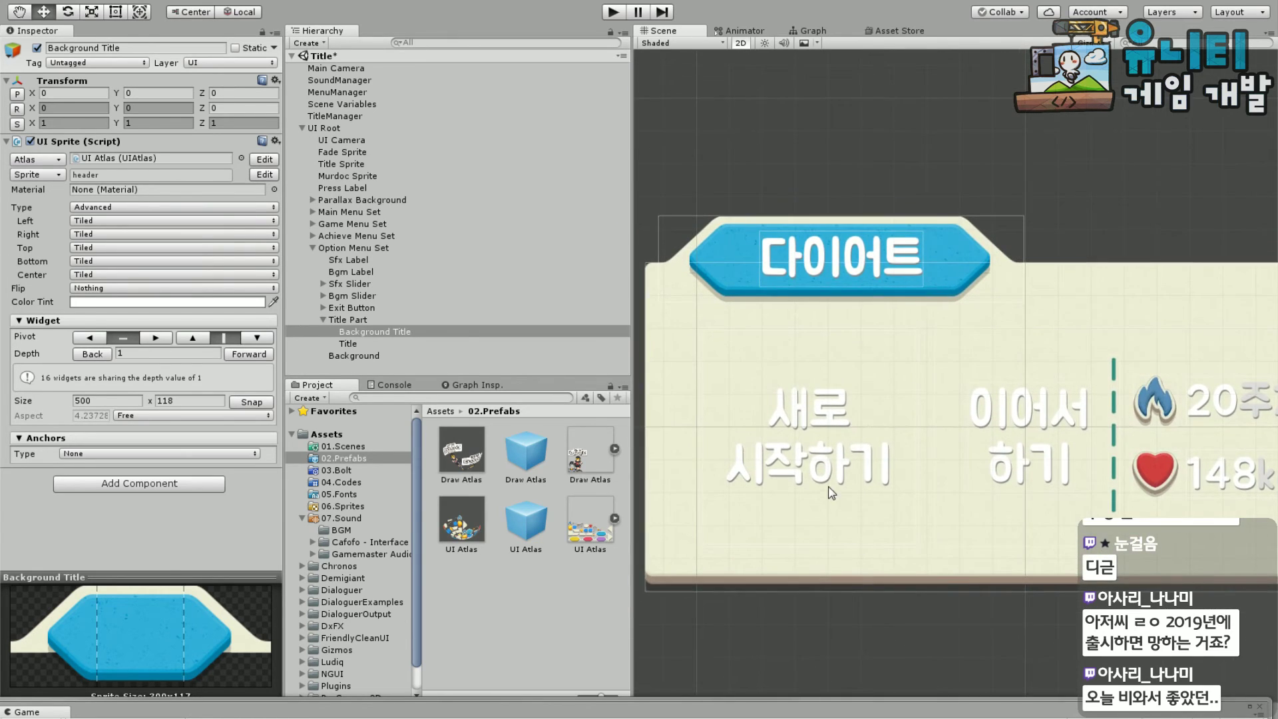
scroll(831, 492, "up", 2)
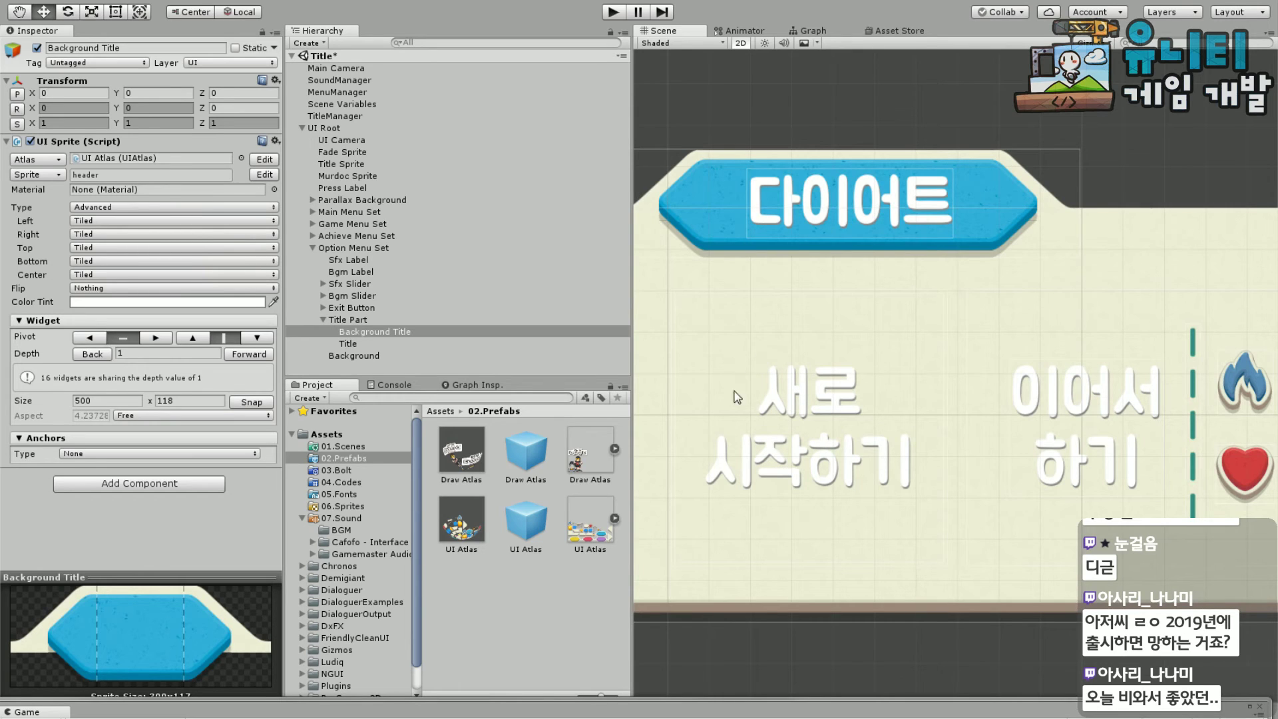
scroll(861, 388, "right", 3)
middle_click_drag(984, 440, 1027, 416)
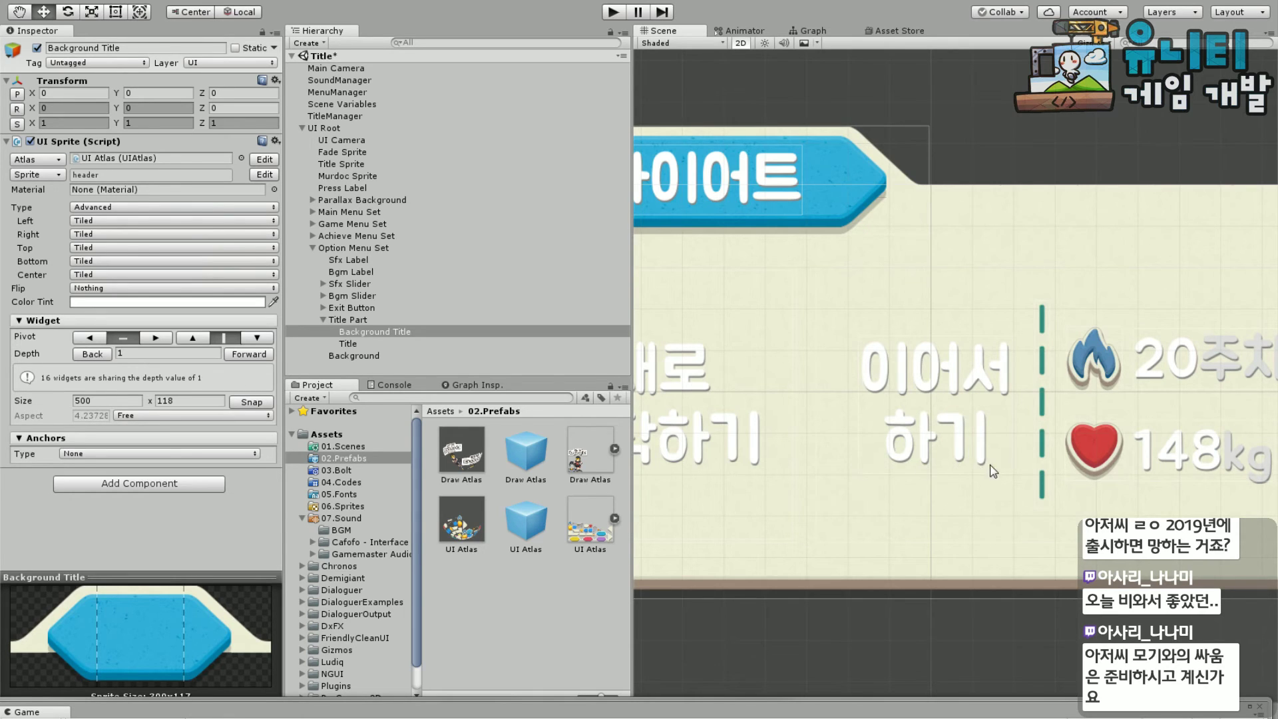
middle_click_drag(990, 466, 1109, 477)
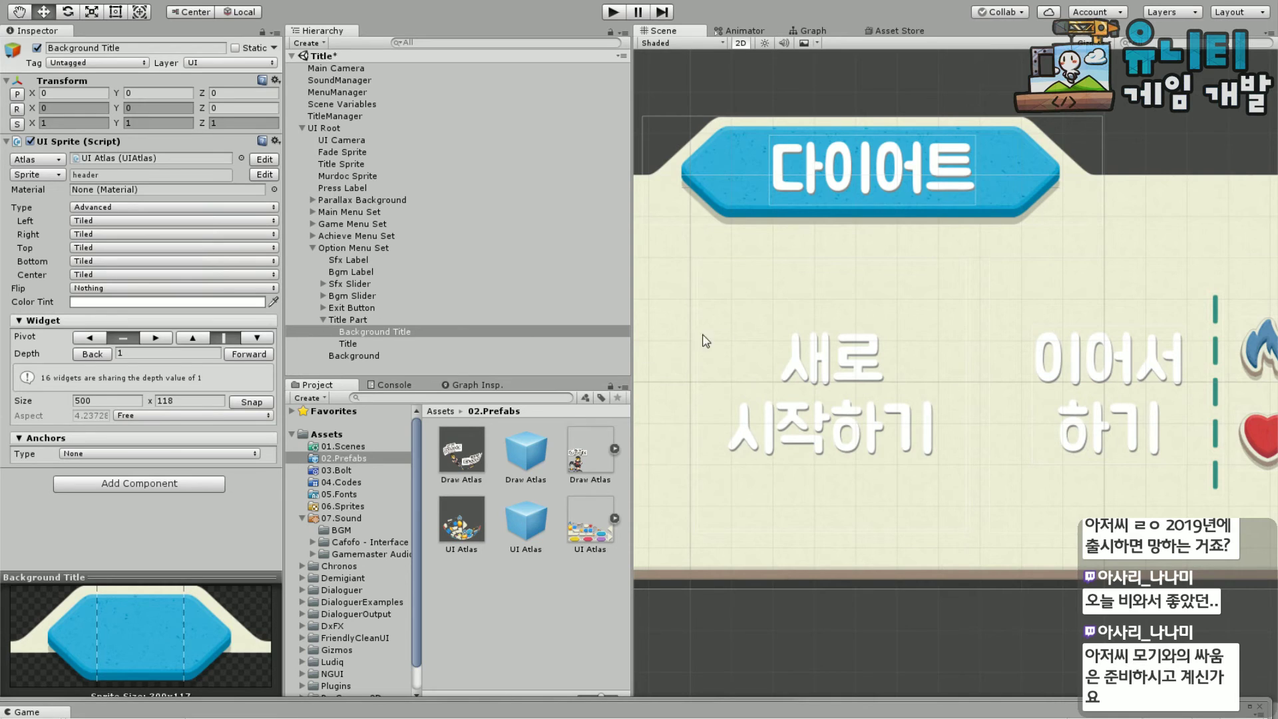
Compare the main menu's rounded blue buttons with the unframed button labels on the game menu panel
middle_click_drag(687, 339, 965, 366)
scroll(907, 374, "down", 12)
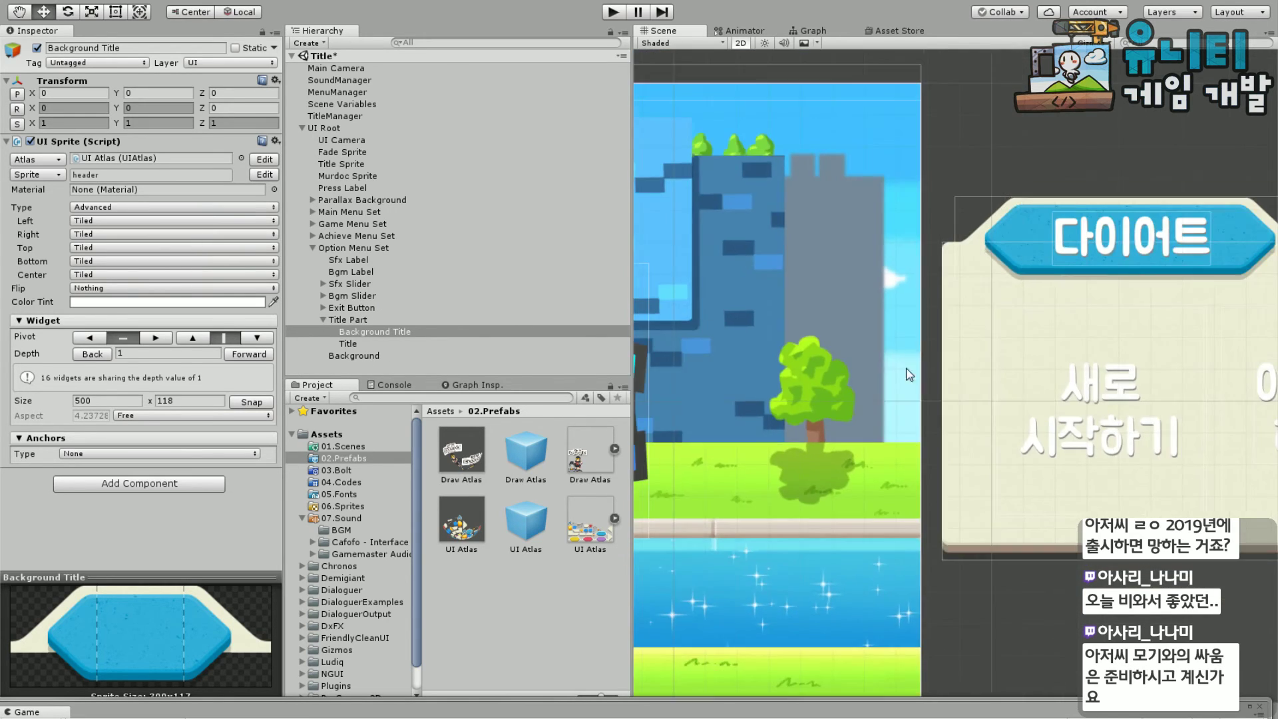
middle_click_drag(737, 437, 1159, 379)
middle_click_drag(639, 407, 919, 438)
scroll(833, 344, "up", 11)
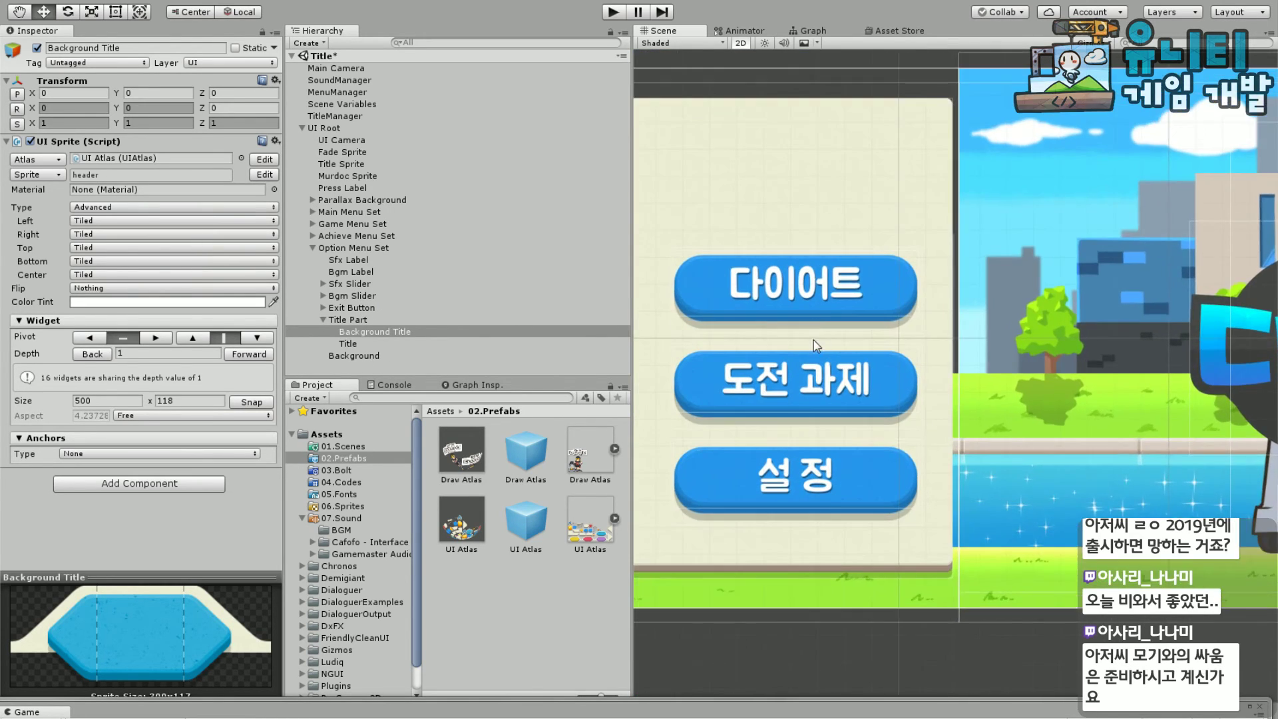
middle_click_drag(1172, 415, 629, 406)
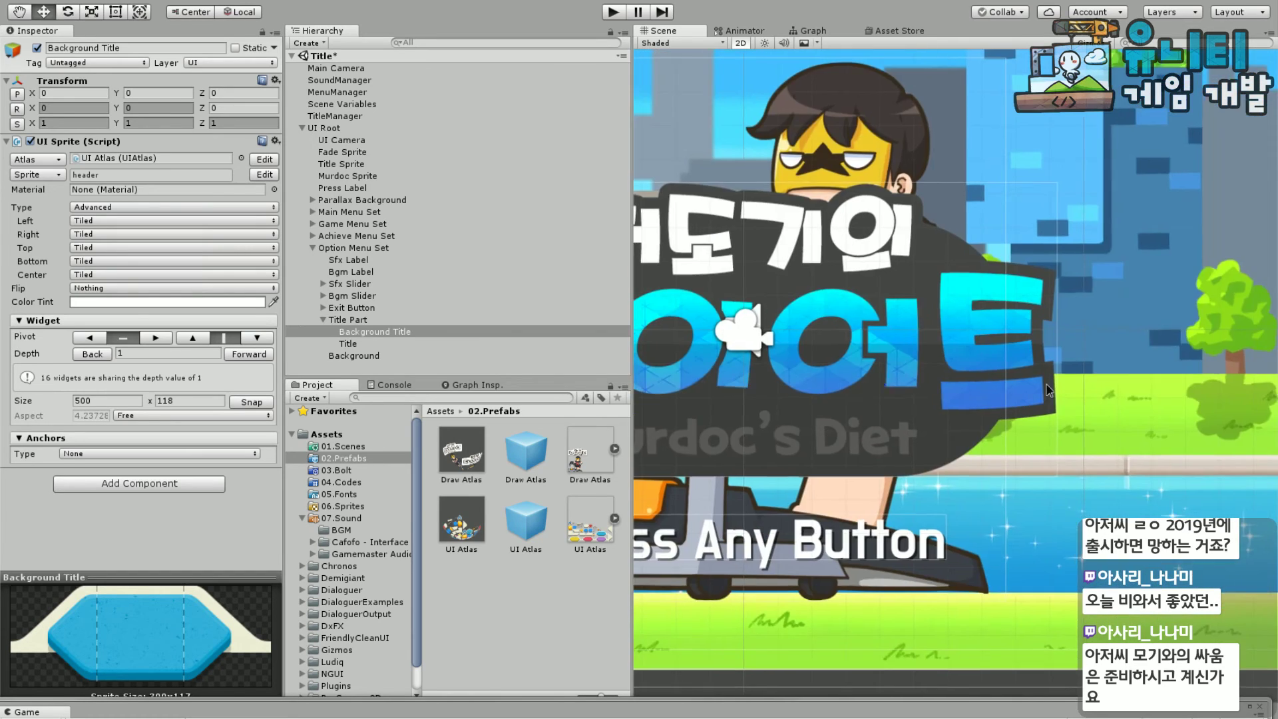
middle_click_drag(1105, 384, 633, 382)
middle_click_drag(767, 432, 900, 476)
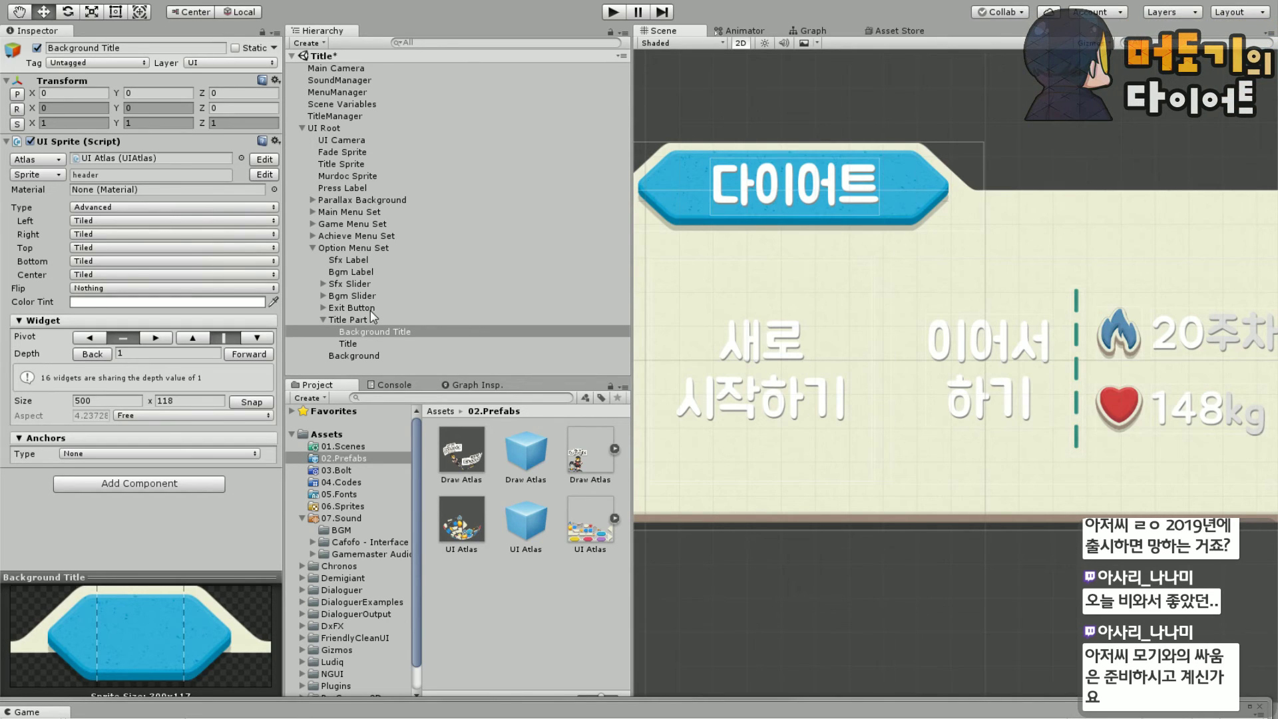
Select New Button under the Game Menu Set and change its sprite to btnRounded_off
left_click(311, 248)
left_click(312, 224)
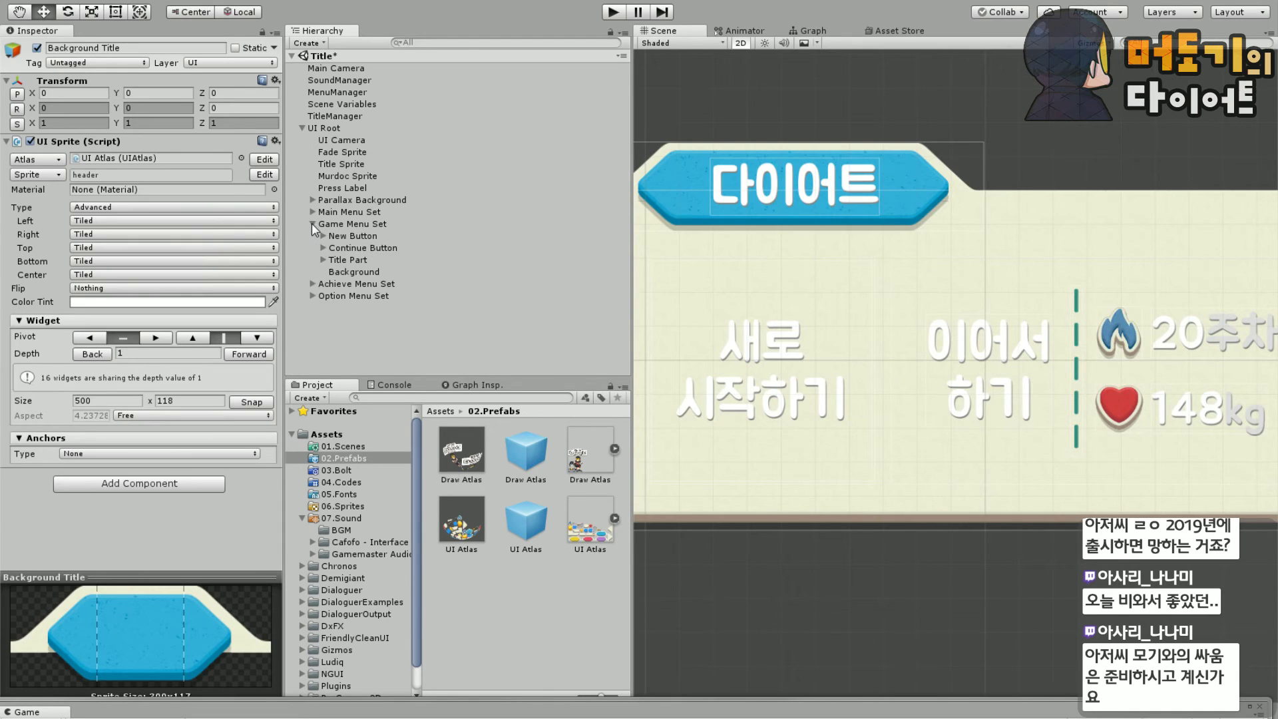
left_click(340, 237)
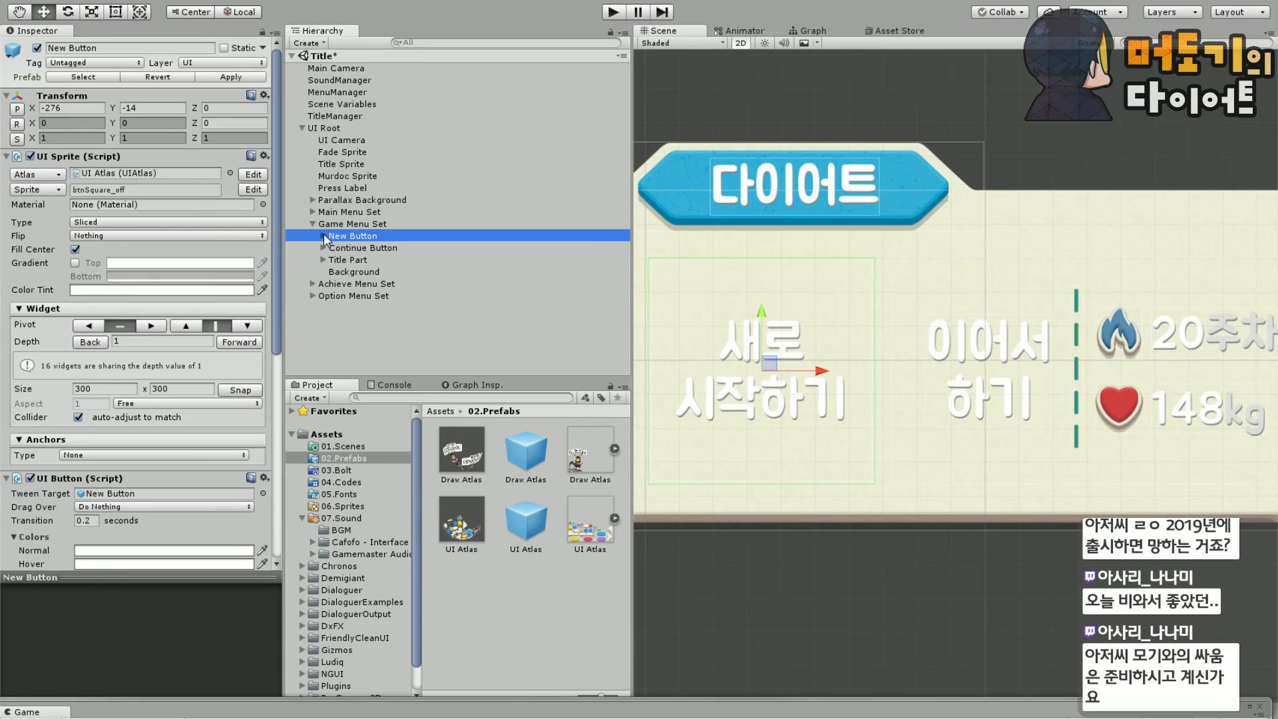
left_click(324, 237)
left_click(40, 190)
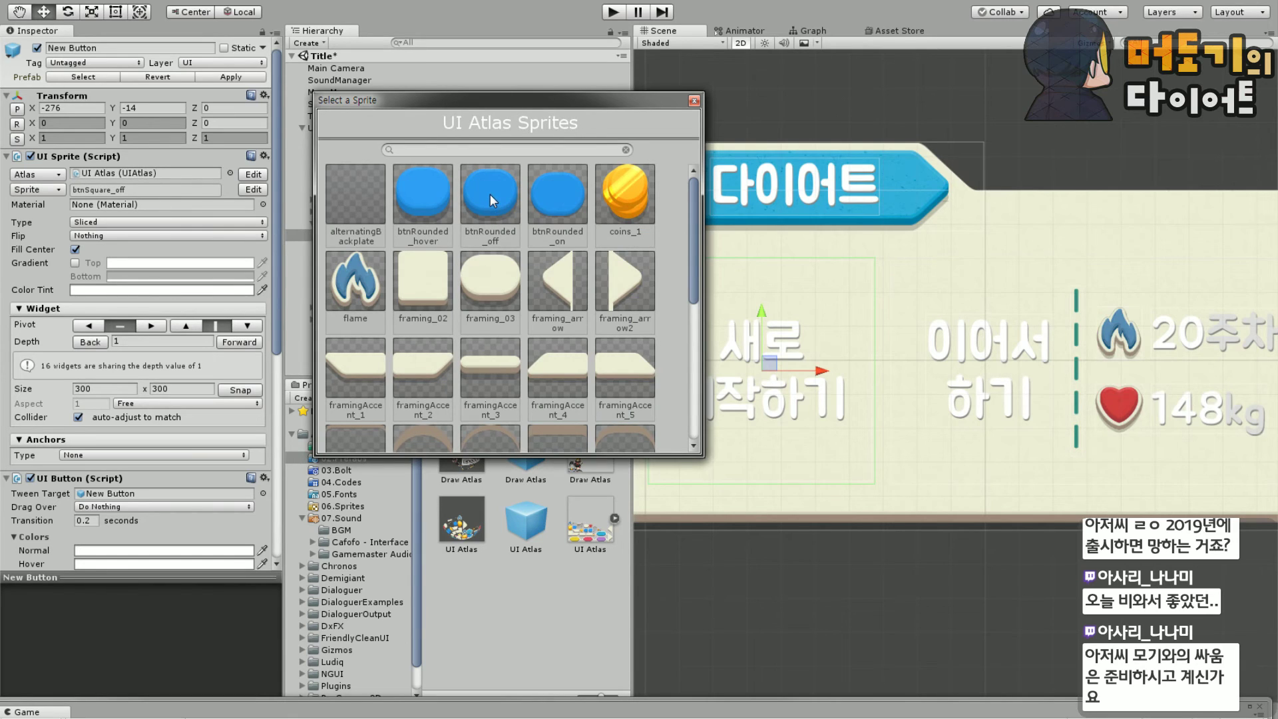
double_click(490, 194)
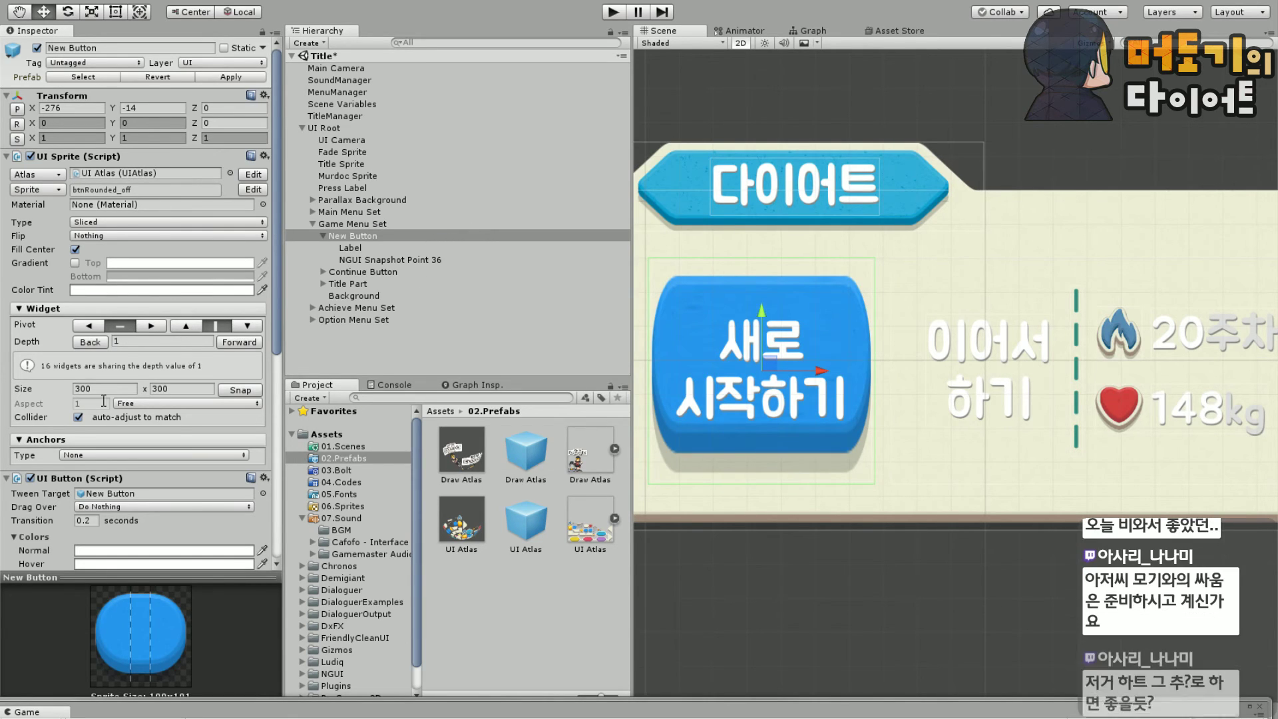
Snap the New Button to its sprite's native size using the Simple type and set its width to 300
left_click(79, 224)
left_click(90, 239)
left_click(252, 379)
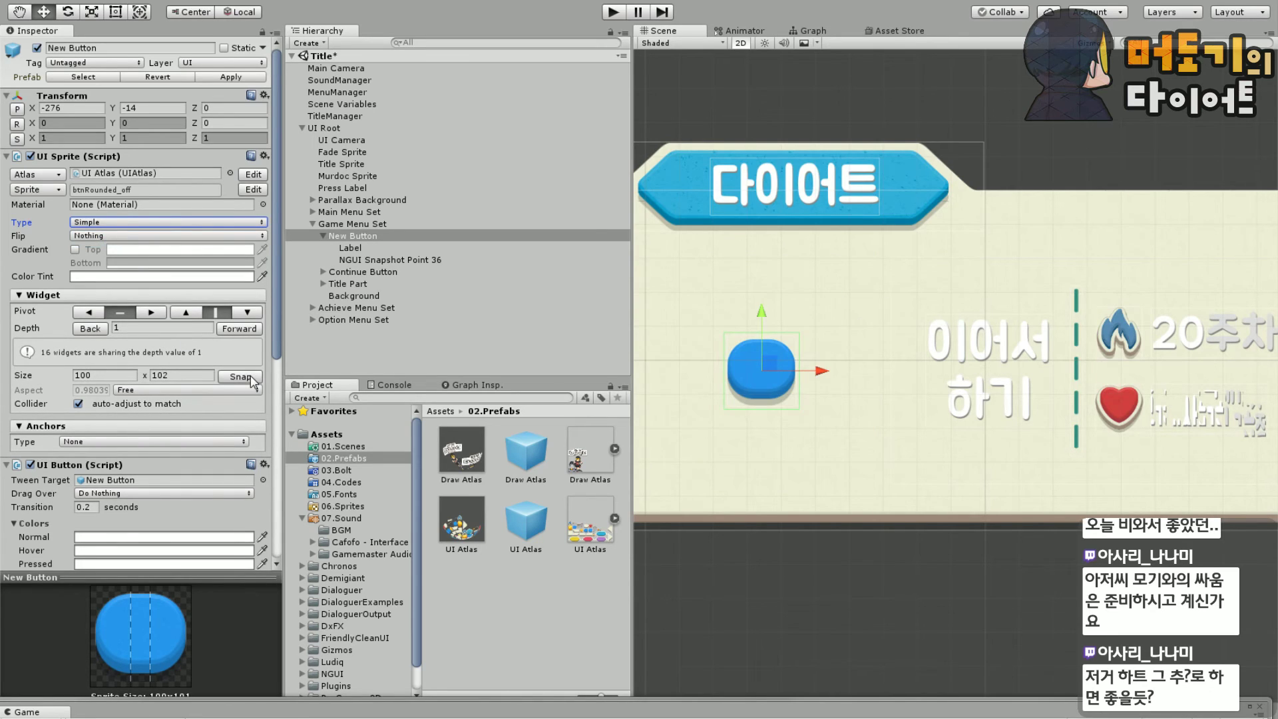
left_click(106, 375)
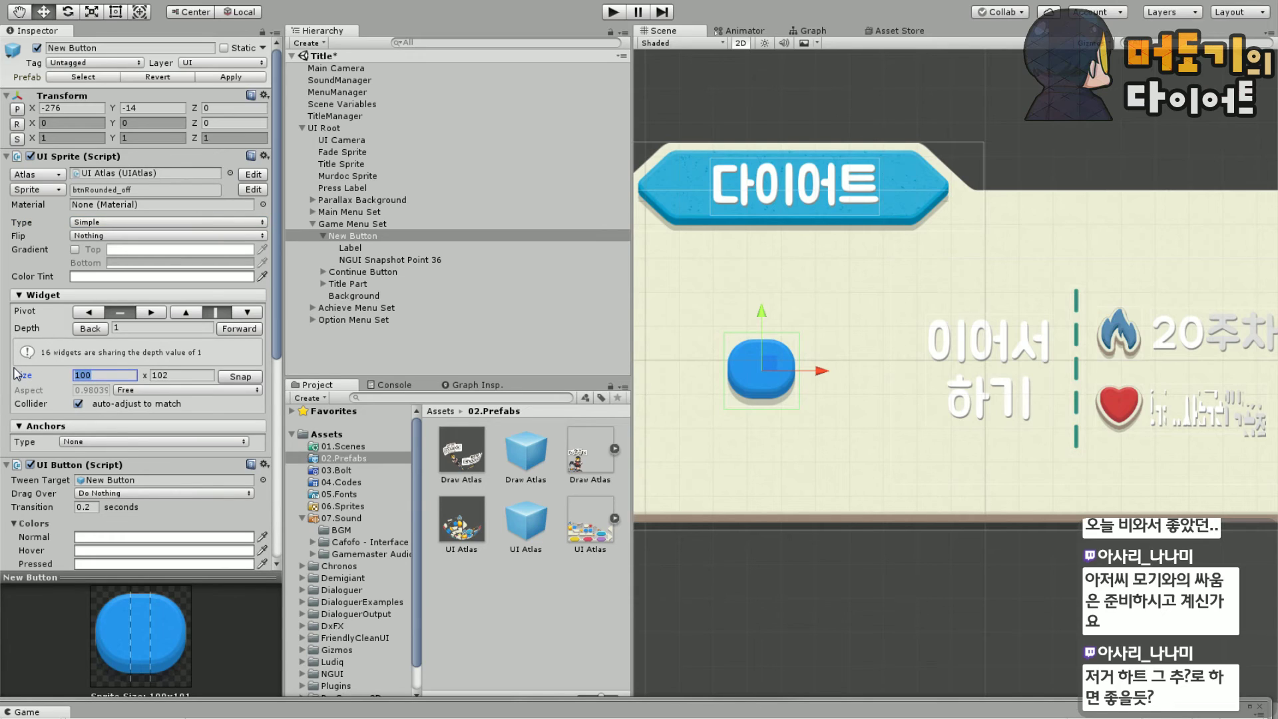
type("300")
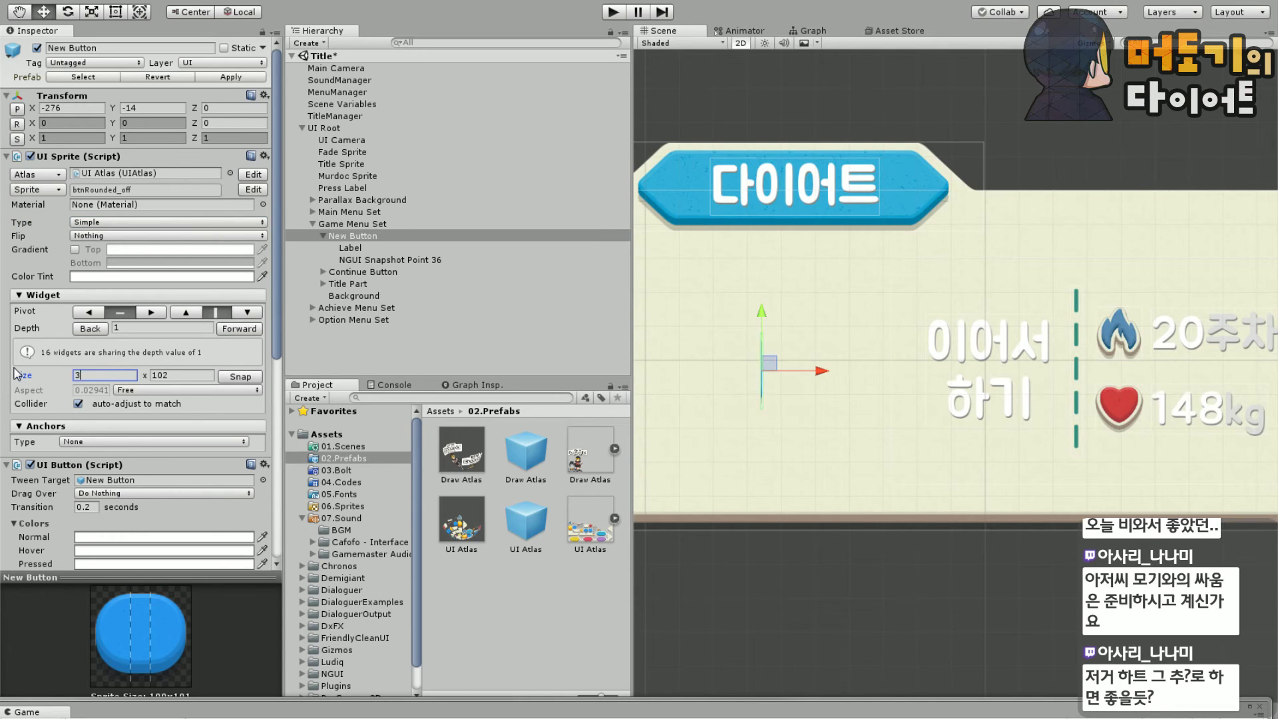
Set the New Button's sprite type to Advanced with its Left, Right, Top, Bottom and Center parts Tiled
left_click(110, 223)
left_click(107, 303)
left_click(96, 236)
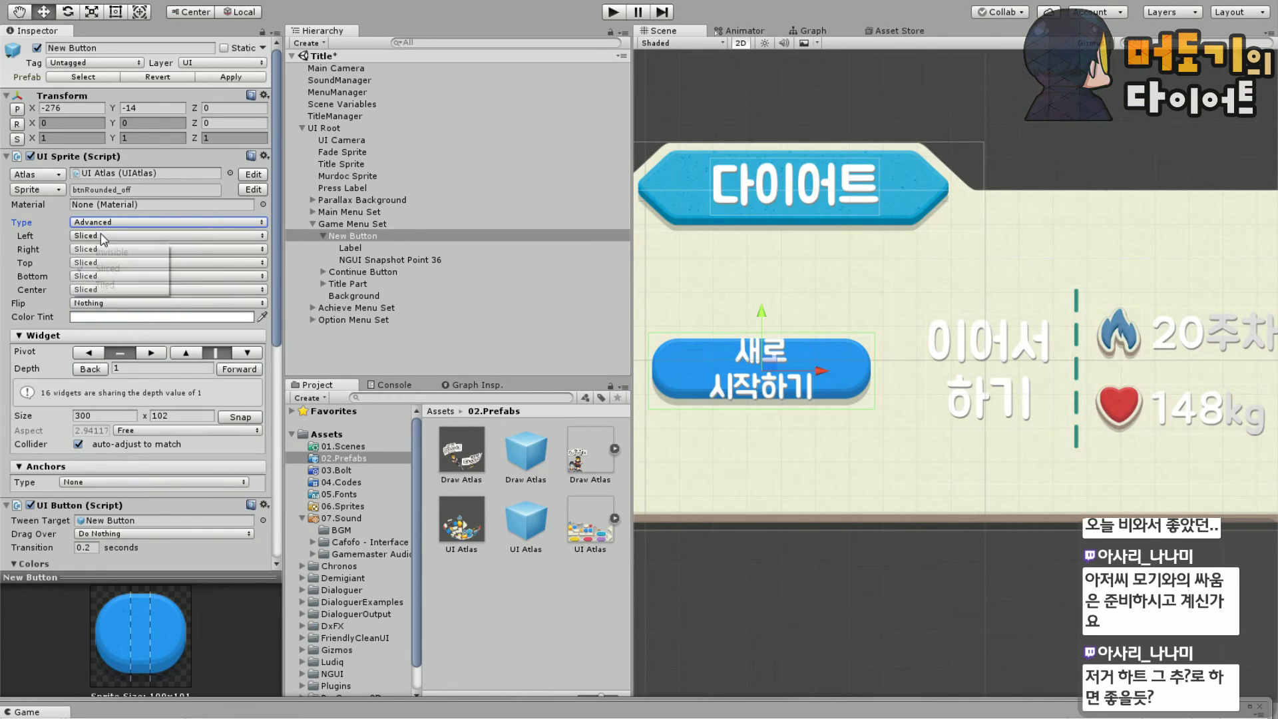
left_click(104, 286)
left_click(99, 249)
left_click(105, 299)
left_click(100, 262)
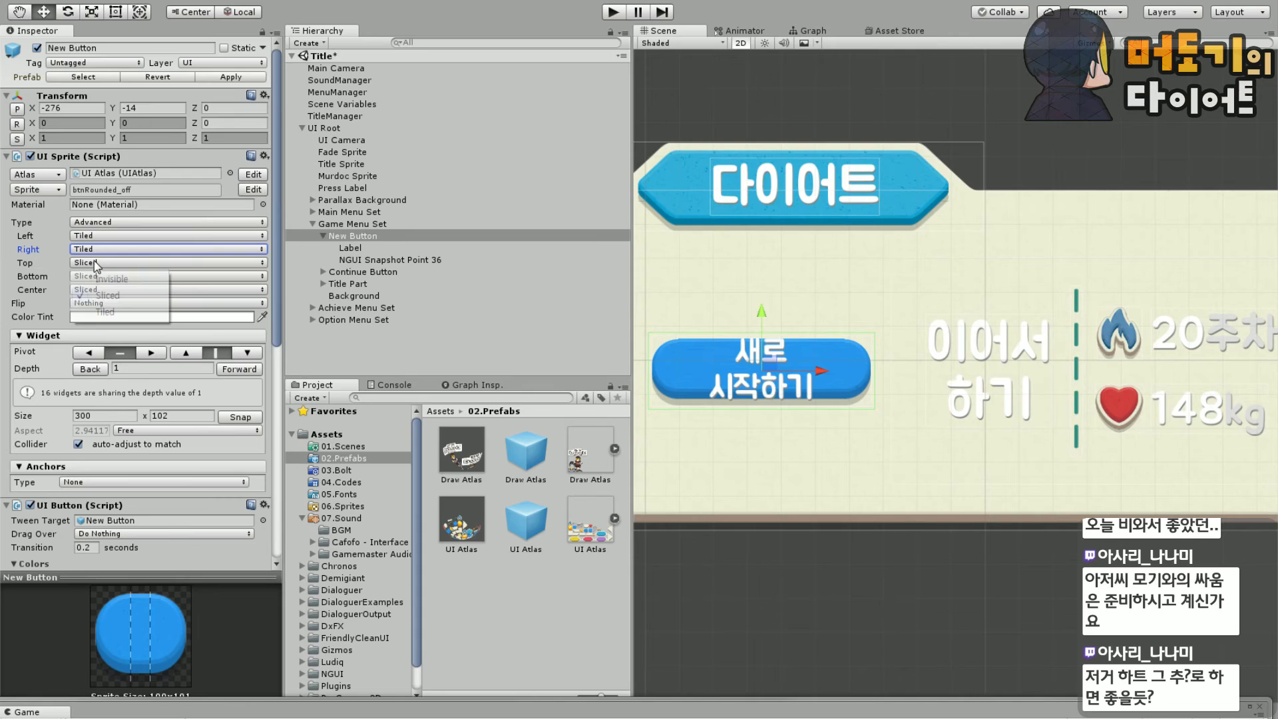
left_click(105, 312)
left_click(100, 276)
left_click(105, 324)
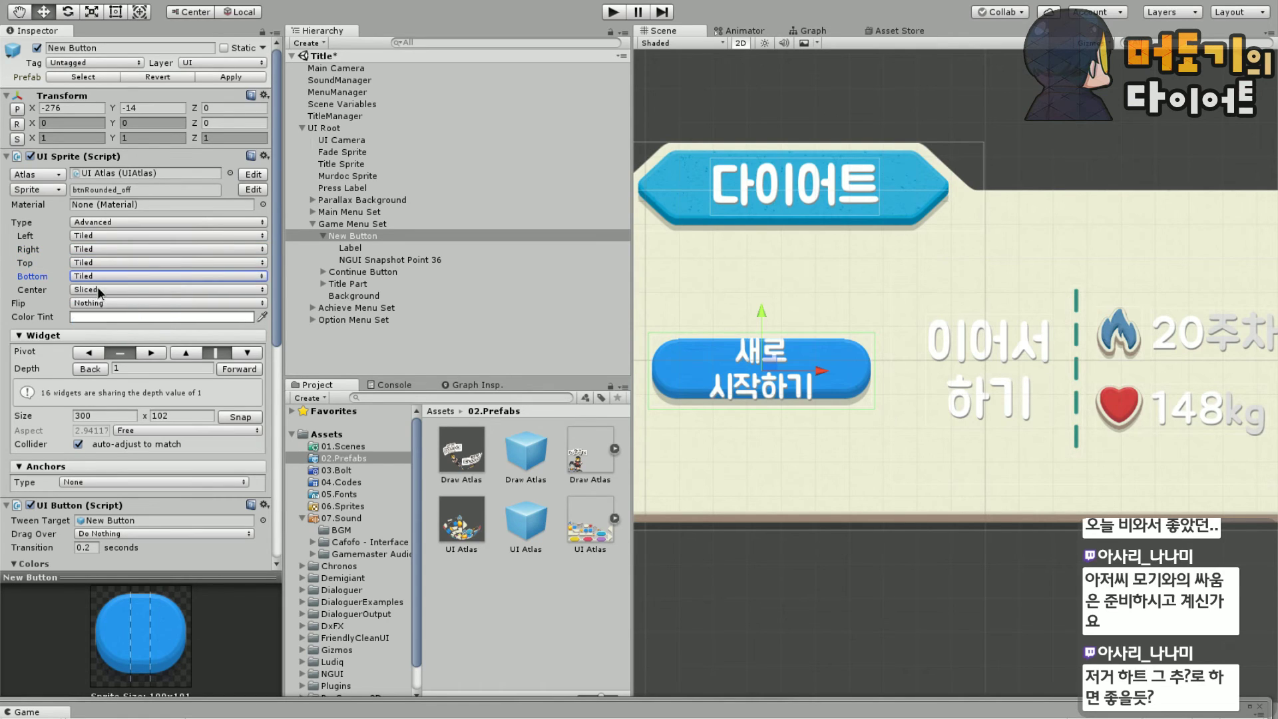
left_click(100, 289)
left_click(104, 339)
left_click_drag(814, 449, 862, 413)
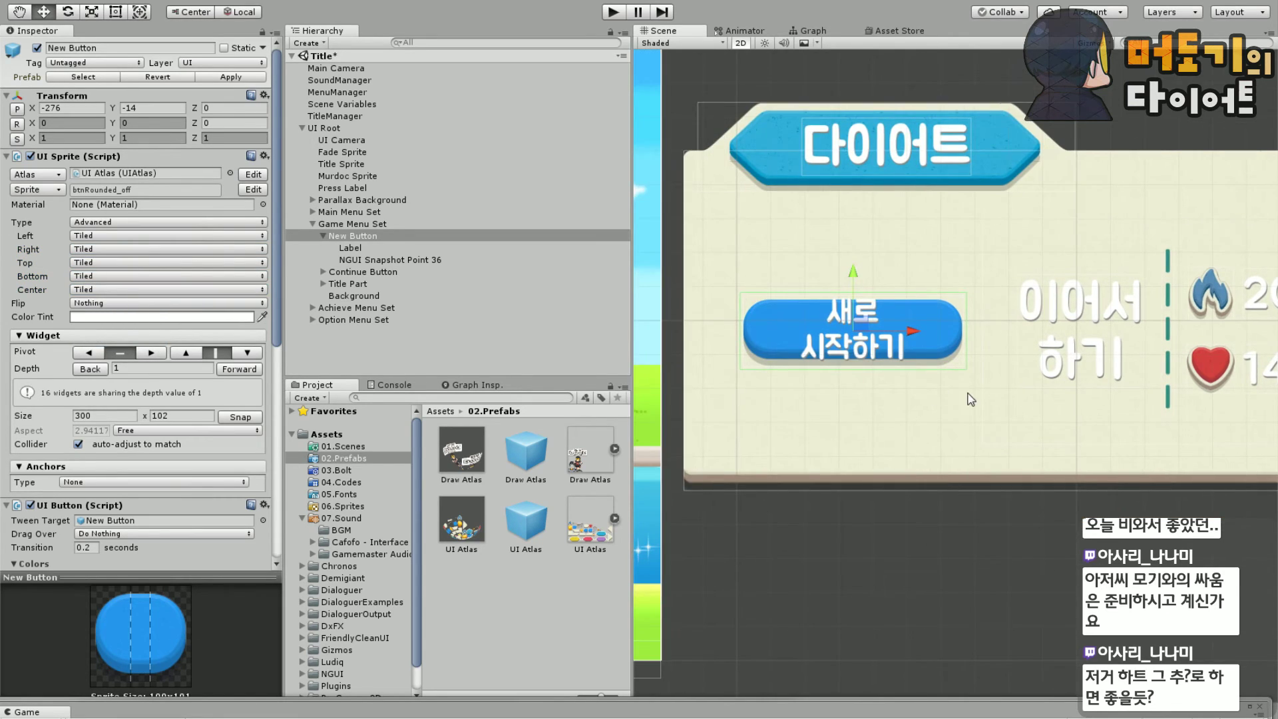
Examine how the two-line label fits the rounded blue background of the New Button on the game menu panel
scroll(863, 412, "up", 3)
middle_click_drag(861, 259, 940, 313)
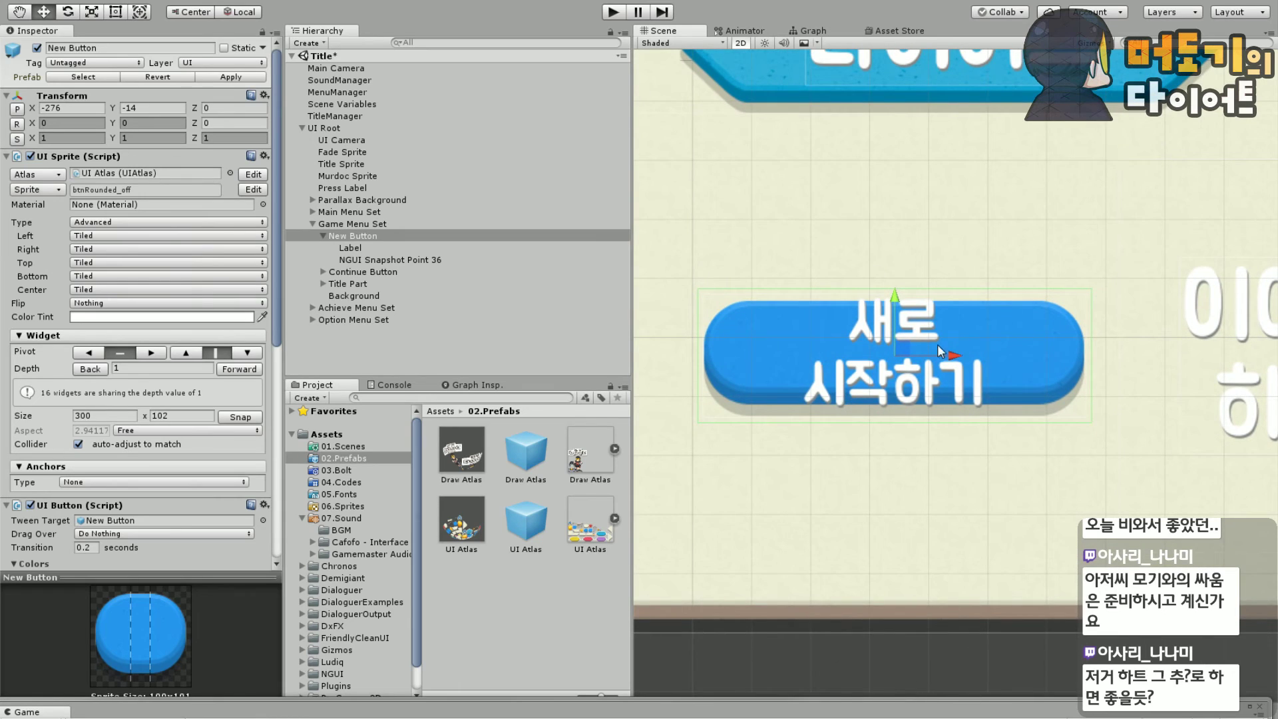
scroll(1043, 326, "down", 1)
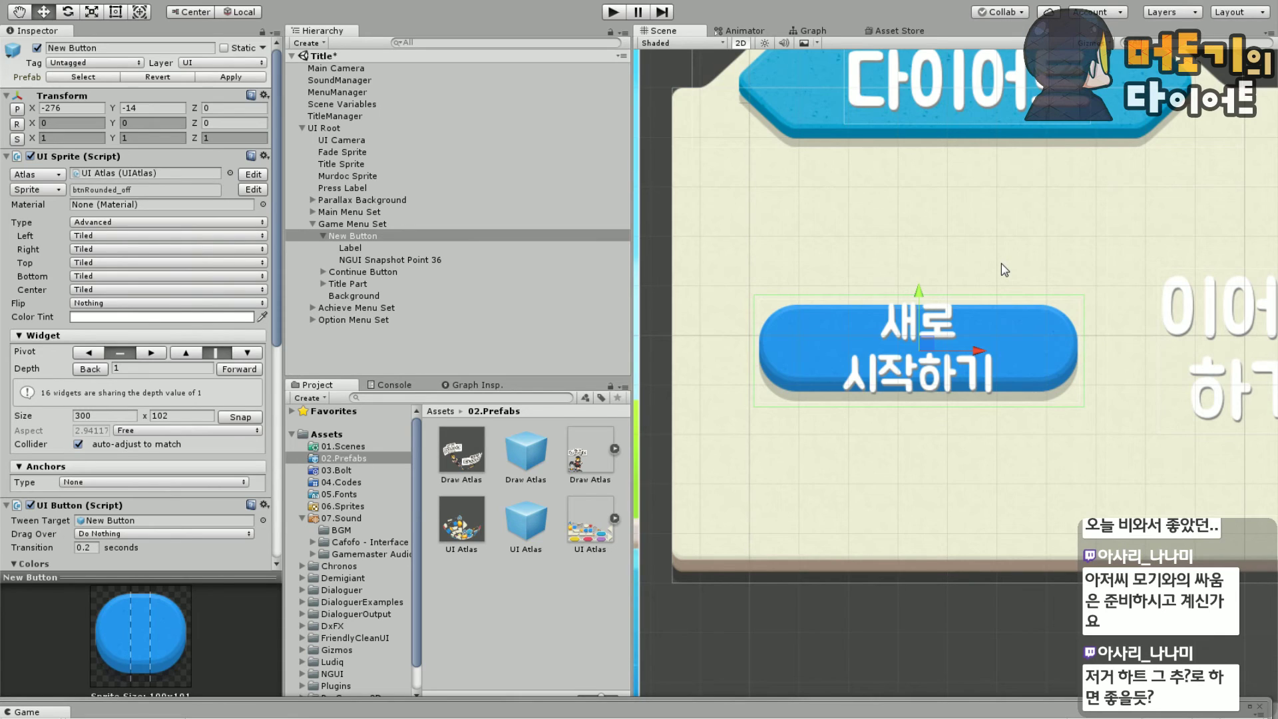
middle_click_drag(1025, 289, 976, 353)
scroll(903, 421, "up", 8)
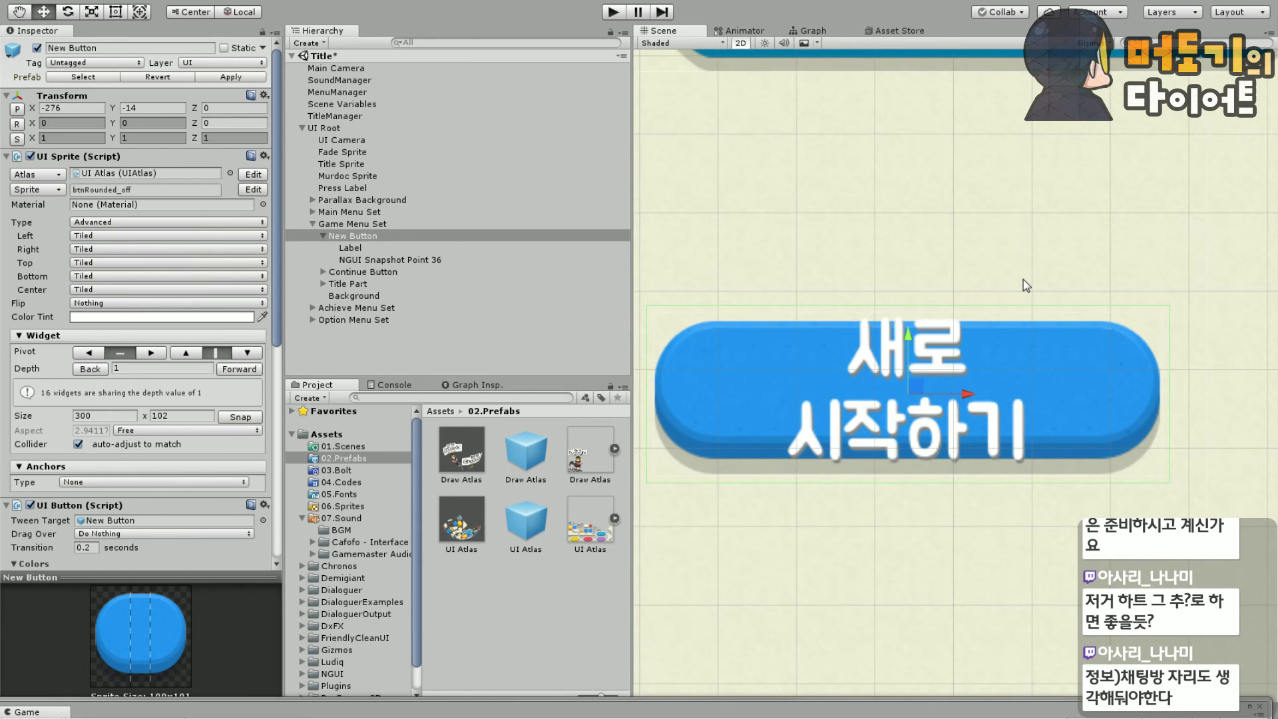
scroll(1028, 298, "down", 5)
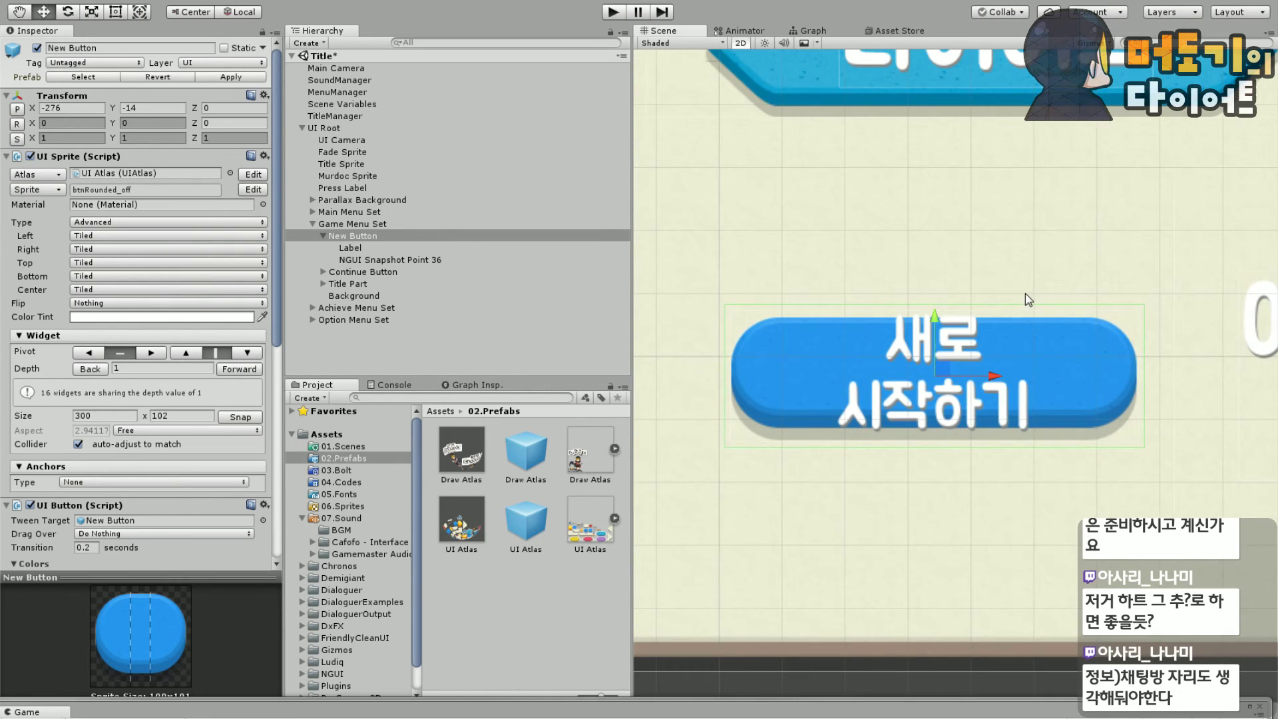
middle_click_drag(1122, 220, 988, 268)
middle_click_drag(904, 237, 1013, 238)
scroll(961, 308, "down", 7)
middle_click_drag(1050, 333, 989, 283)
middle_click_drag(1033, 365, 1037, 377)
key("w")
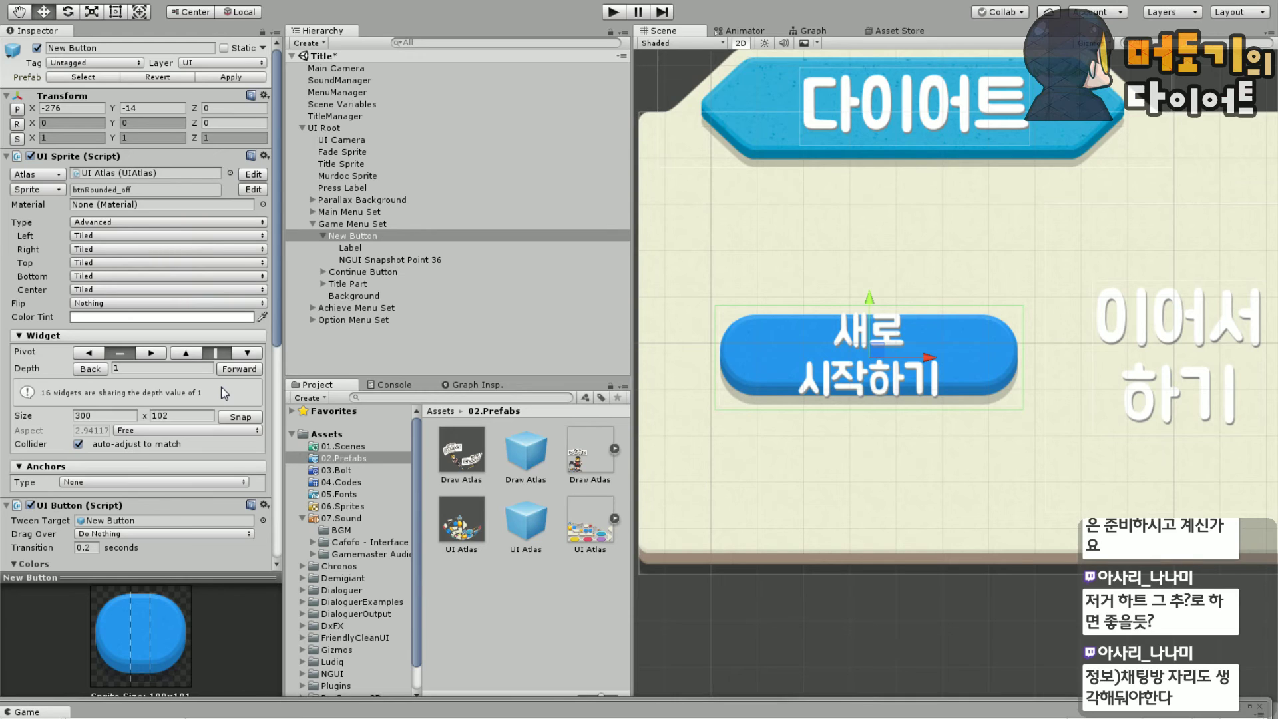
mouse_move(960, 264)
middle_mouse_down()
mouse_move(958, 285)
mouse_move(947, 278)
middle_mouse_up()
scroll(925, 263, "up", 7)
middle_click_drag(866, 273, 921, 224)
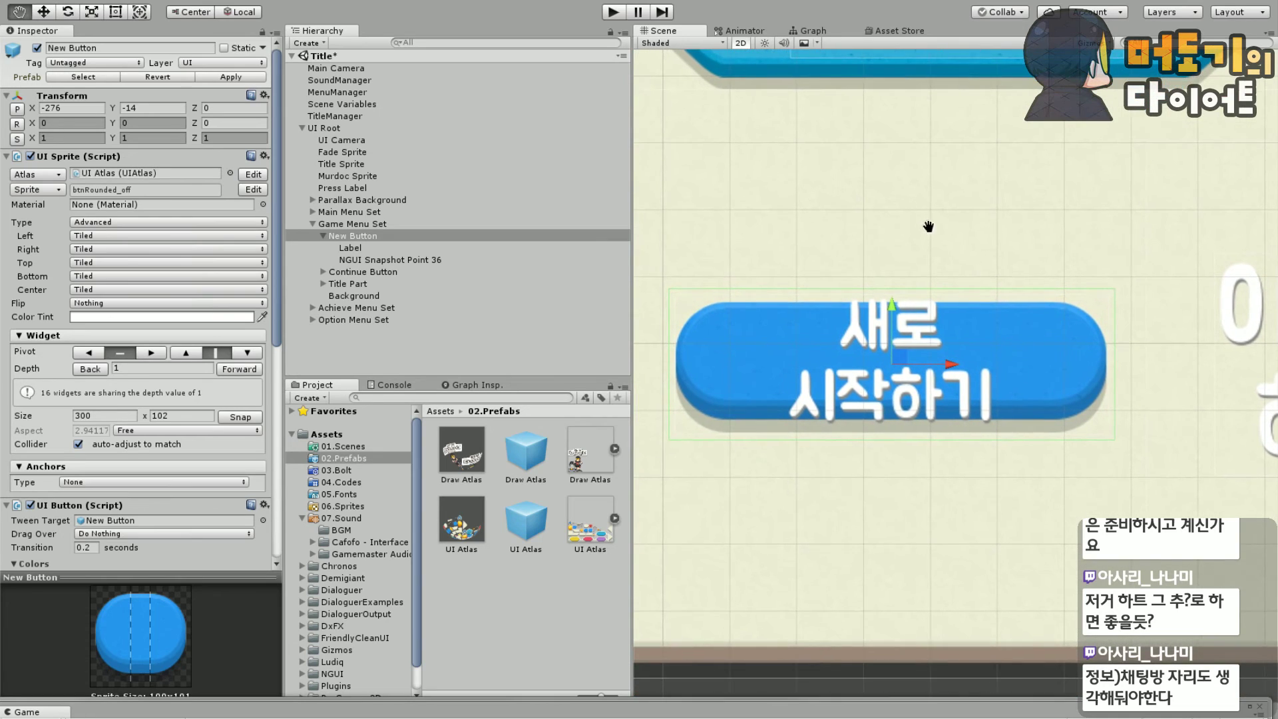
Review the New Button's UI Button state sprites, Box Collider and click sound settings
scroll(213, 400, "down", 5)
scroll(191, 398, "down", 3)
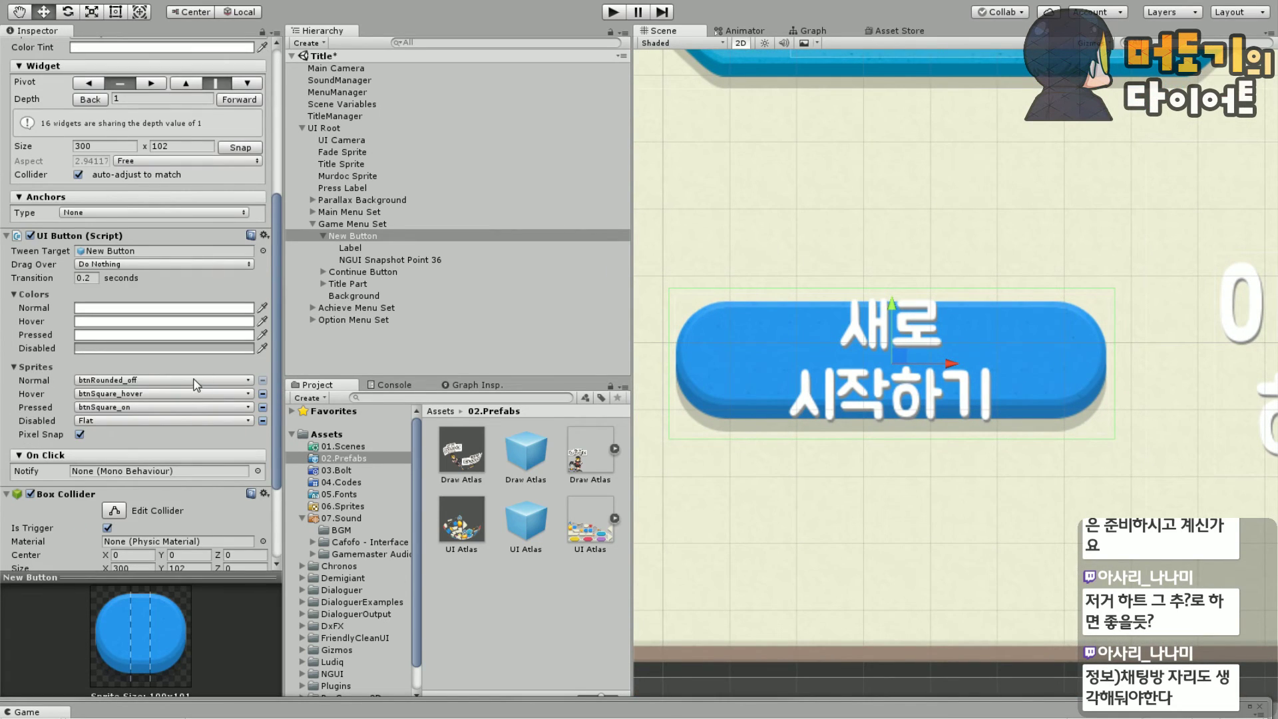
scroll(154, 346, "down", 3)
middle_click_drag(804, 191, 811, 214)
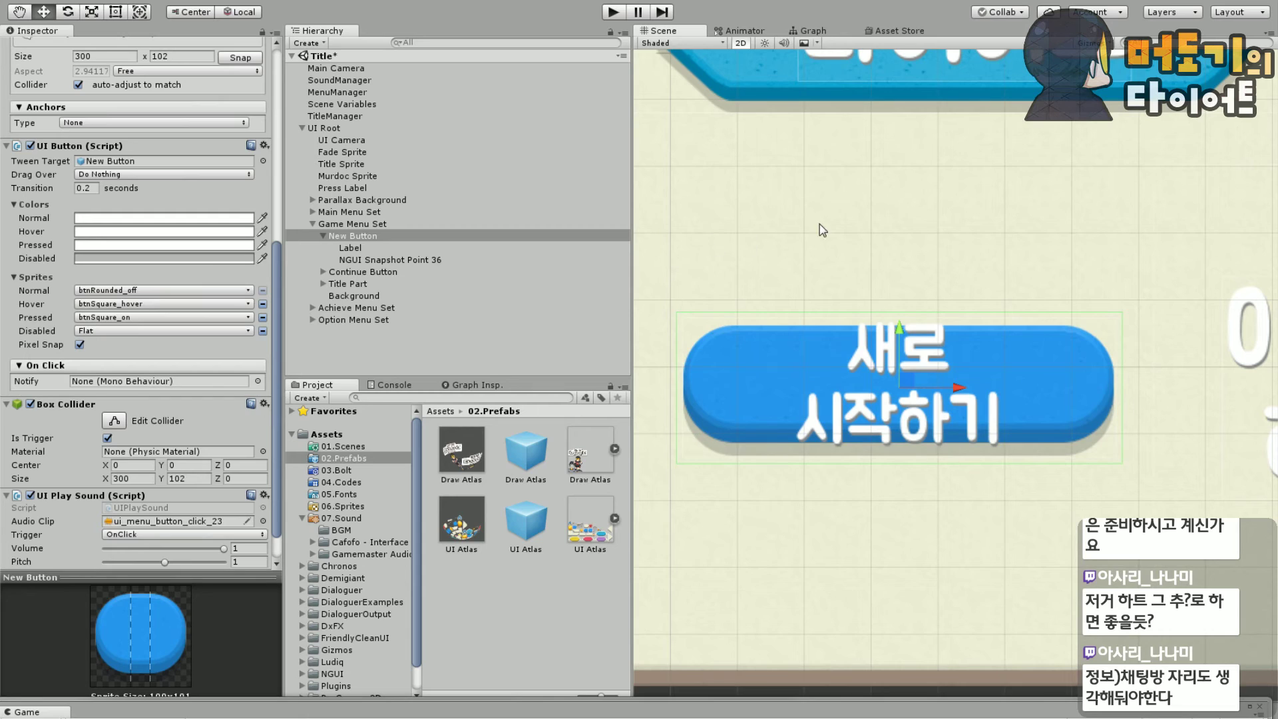
scroll(160, 303, "up", 4)
scroll(154, 301, "up", 3)
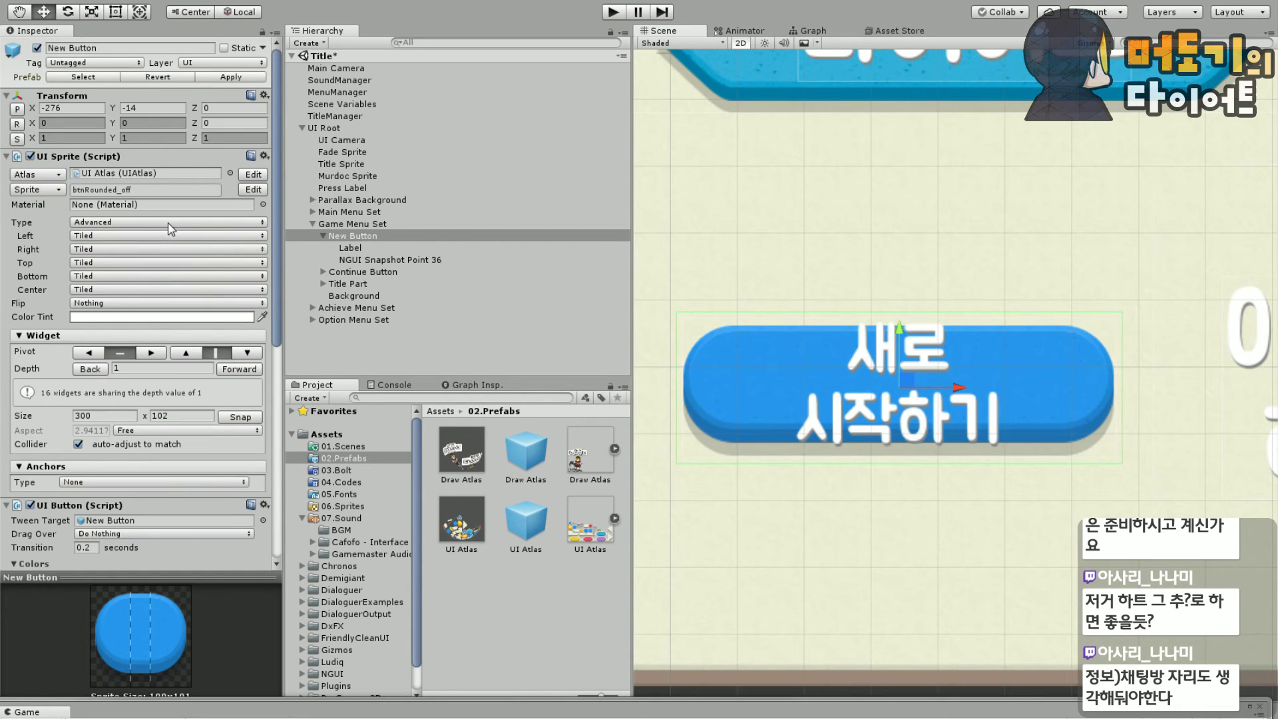
Delete the leftover NGUI Snapshot Point 36 object under New Button
left_click(365, 239)
left_click(402, 260)
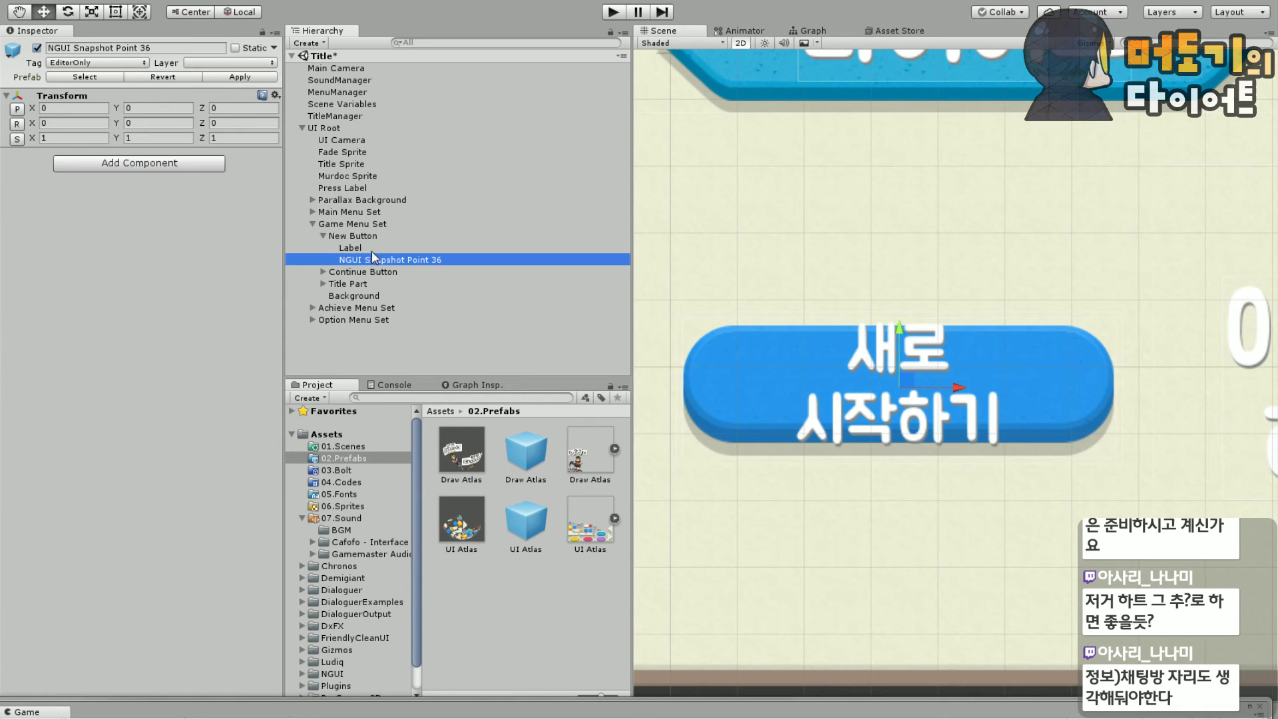
key("Delete")
Put the text of New Button's Label on a single line reading "새로 시작하기"
left_click(359, 247)
left_click(107, 284)
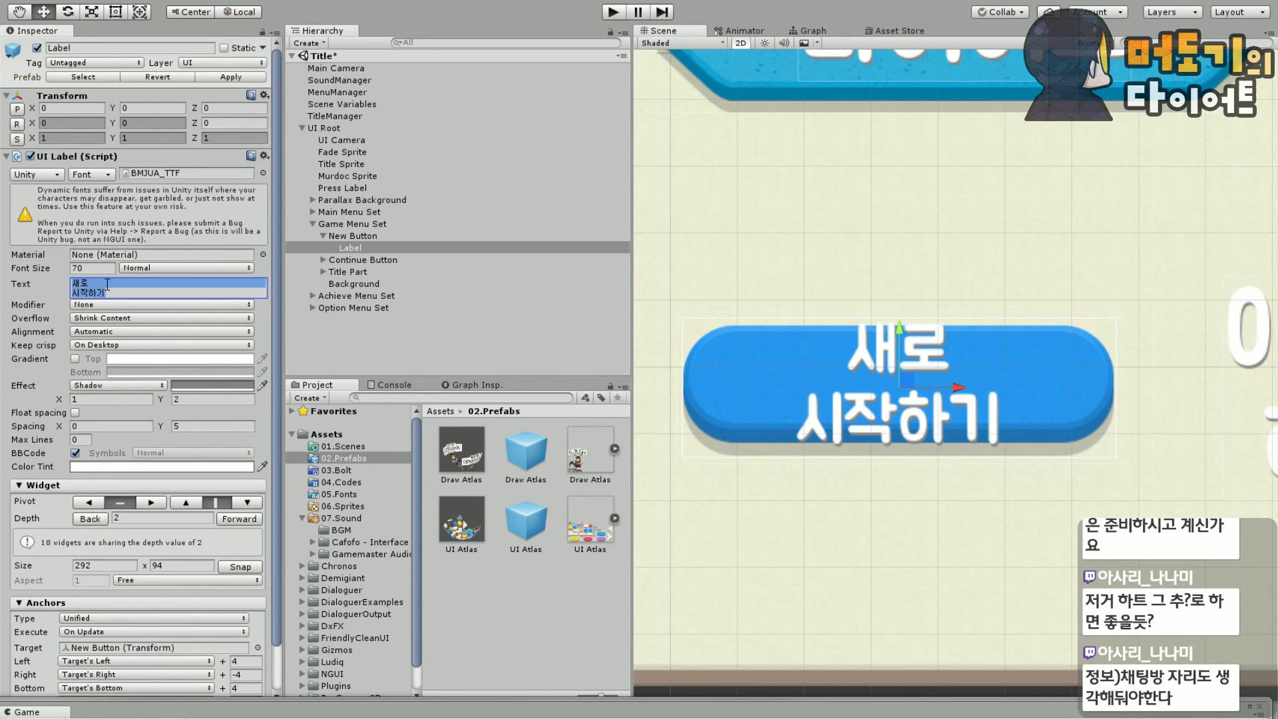
left_click(123, 283)
key("Delete")
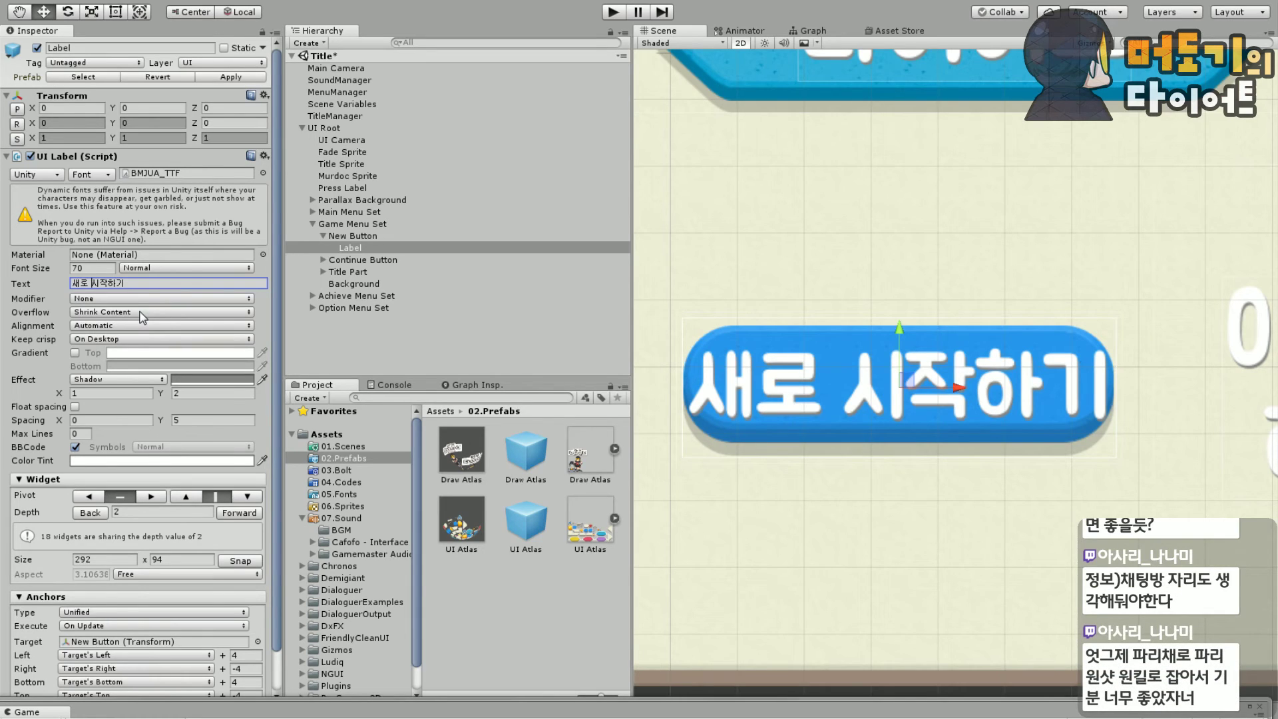
Try the Resize Height overflow option on New Button's Label and set its font size to 55
left_click(141, 313)
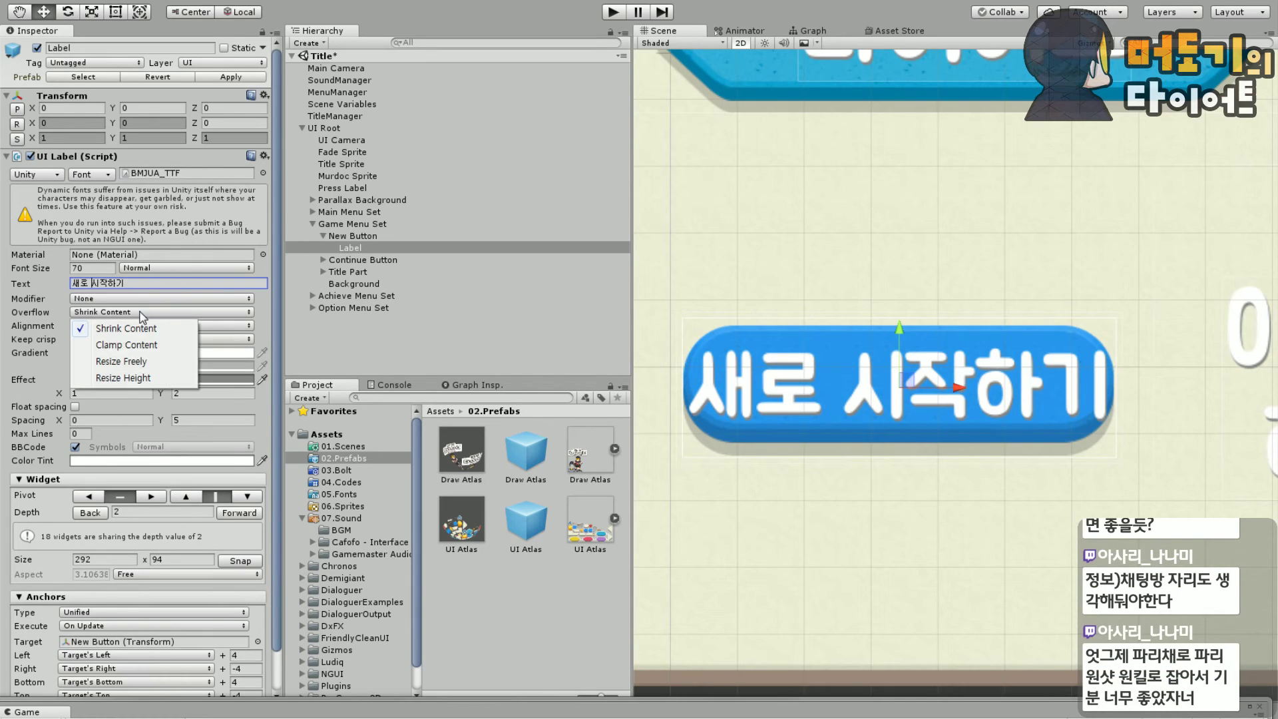
left_click(149, 374)
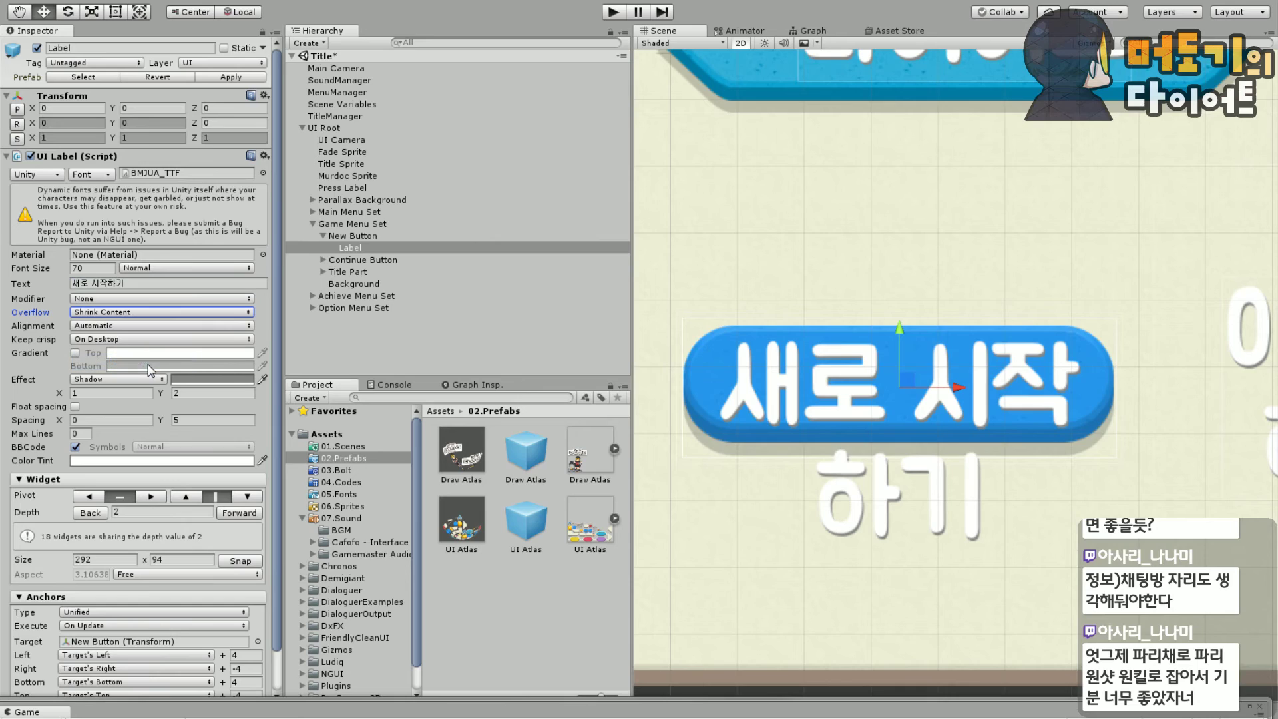
left_click(92, 267)
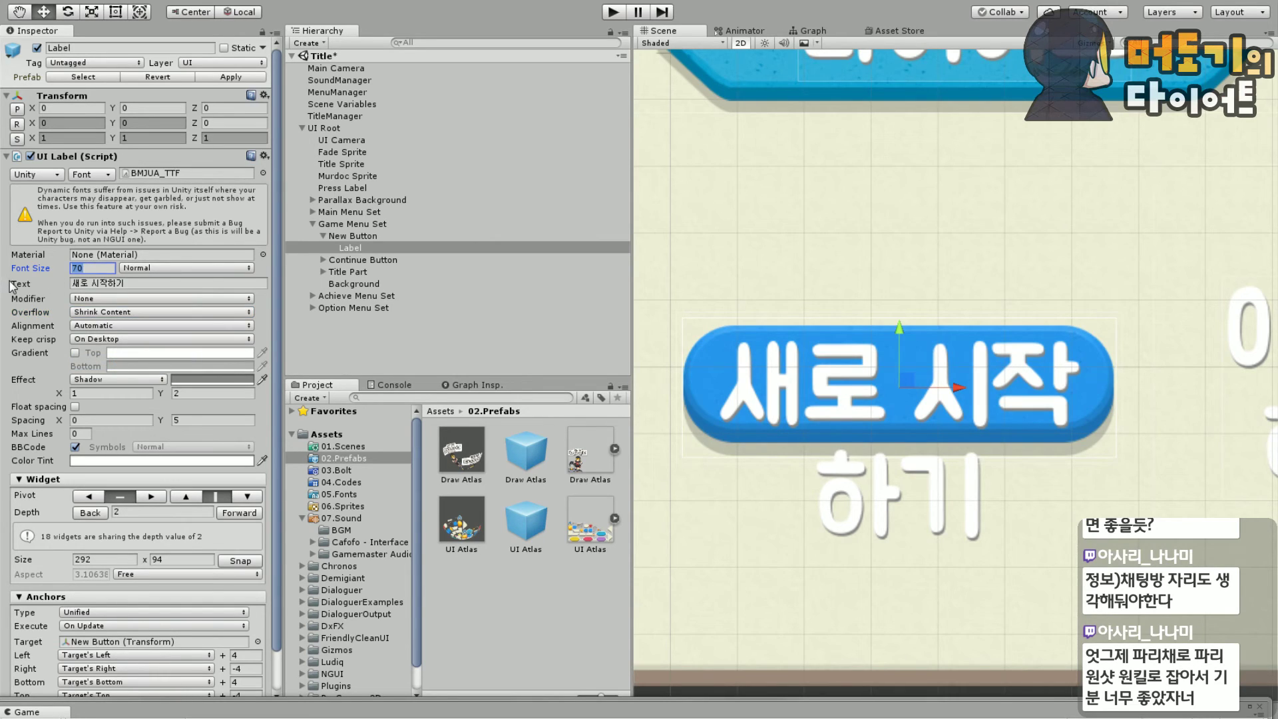
type("55")
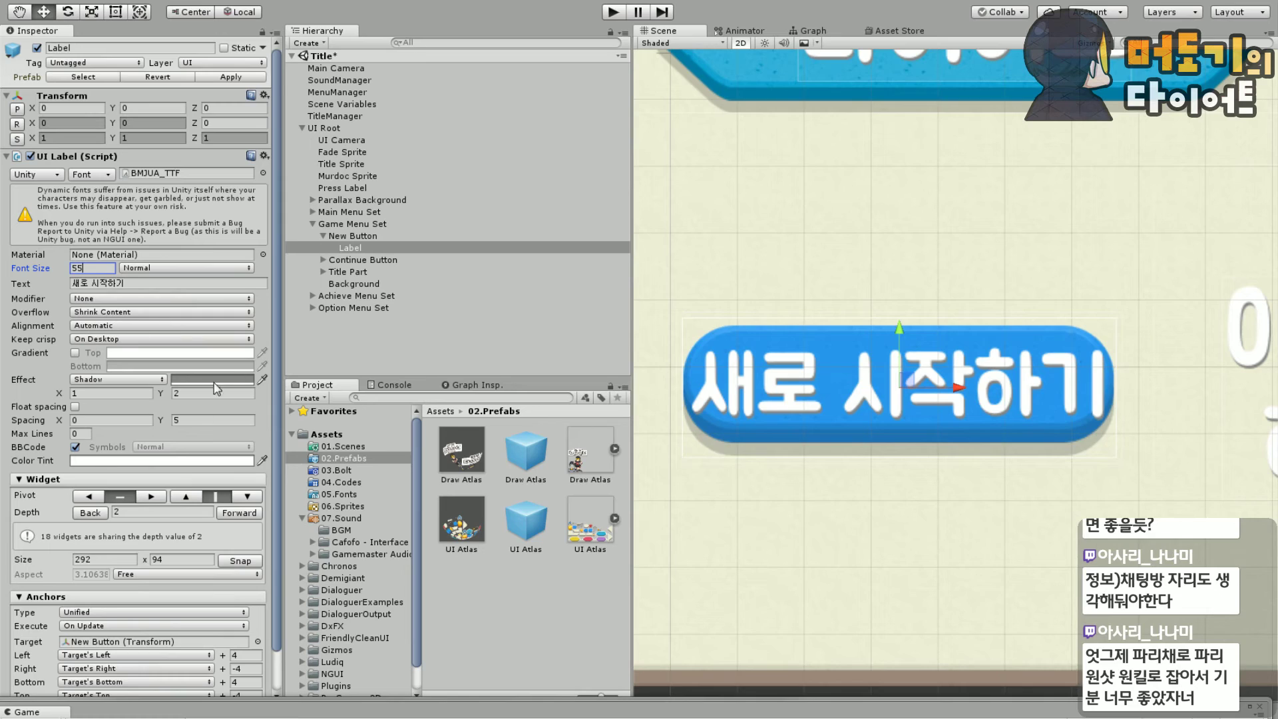
Set the Label's Bottom anchor offset to 20 and check the text's placement on the blue button
scroll(214, 389, "down", 2)
left_click(237, 638)
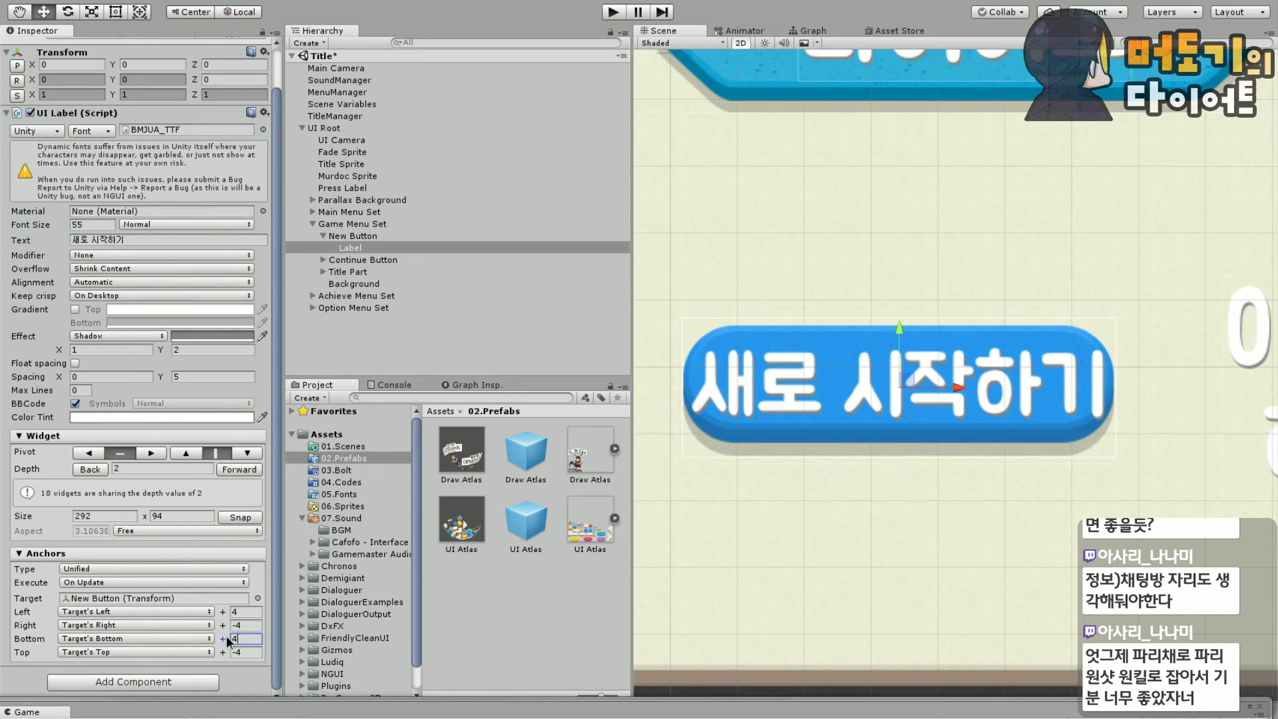
type("20")
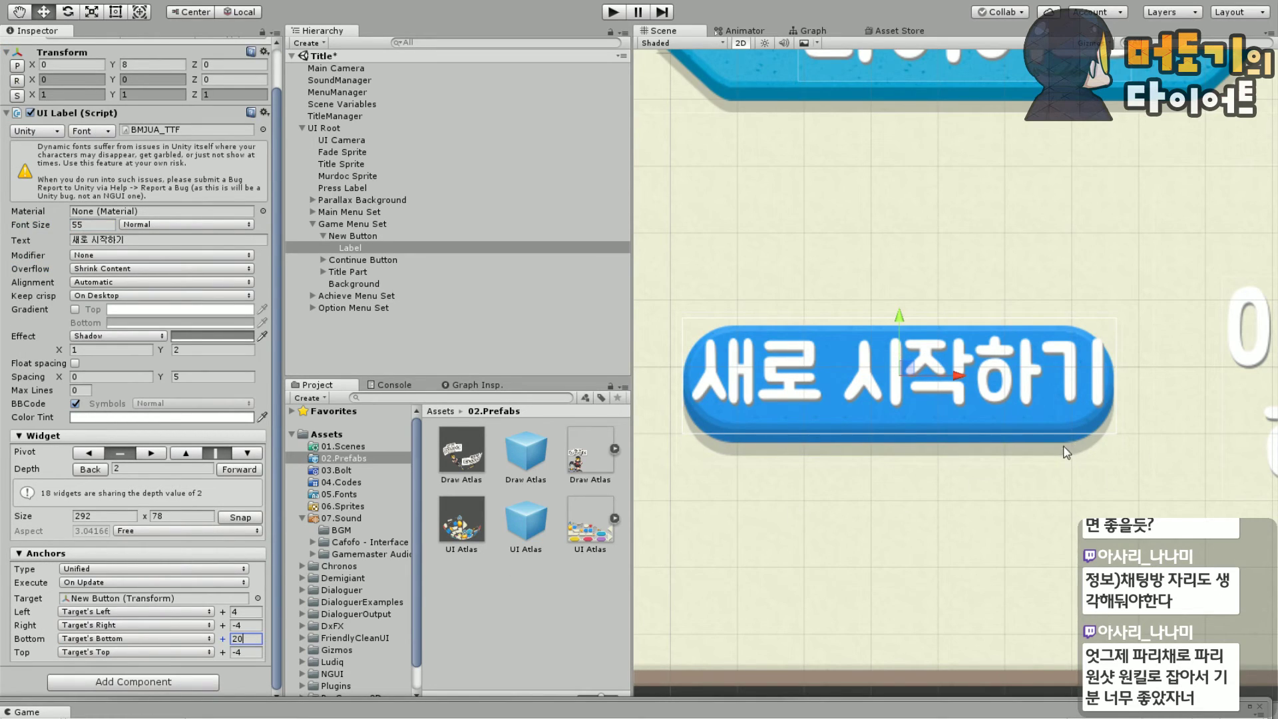
middle_click_drag(1070, 513, 964, 578)
middle_click_drag(866, 581, 892, 436)
scroll(936, 526, "down", 10)
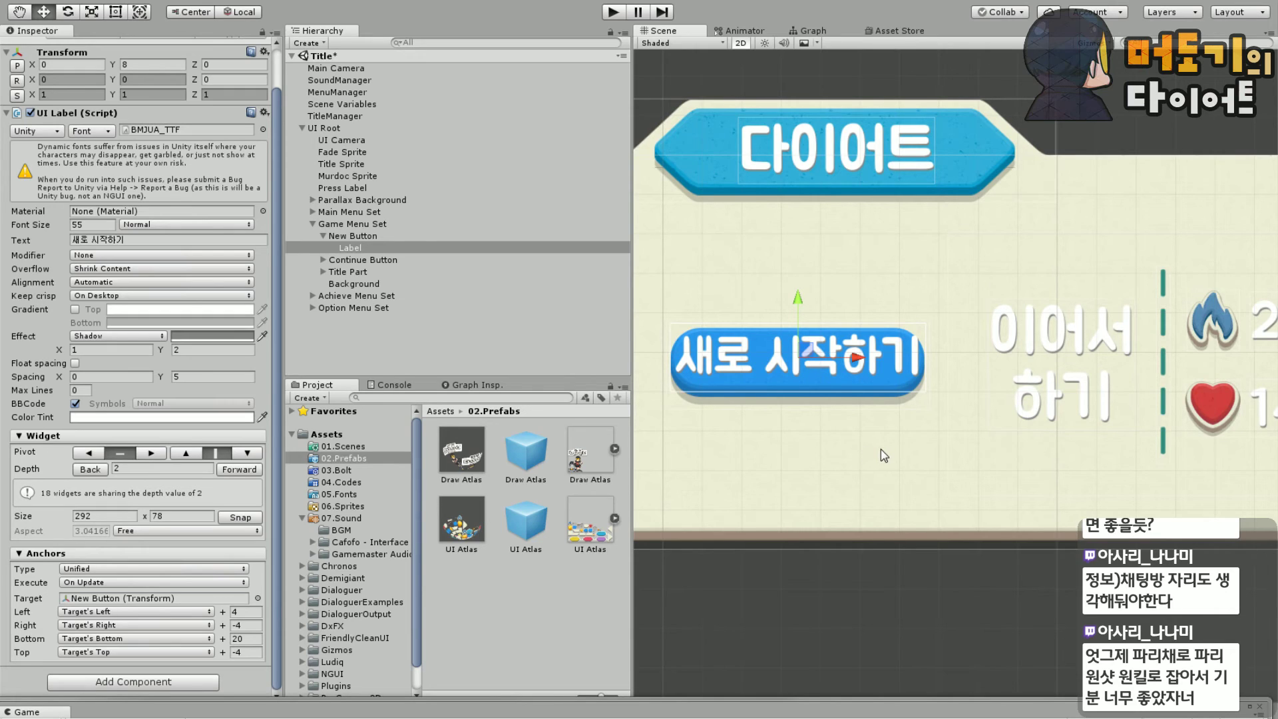
middle_click_drag(881, 455, 945, 472)
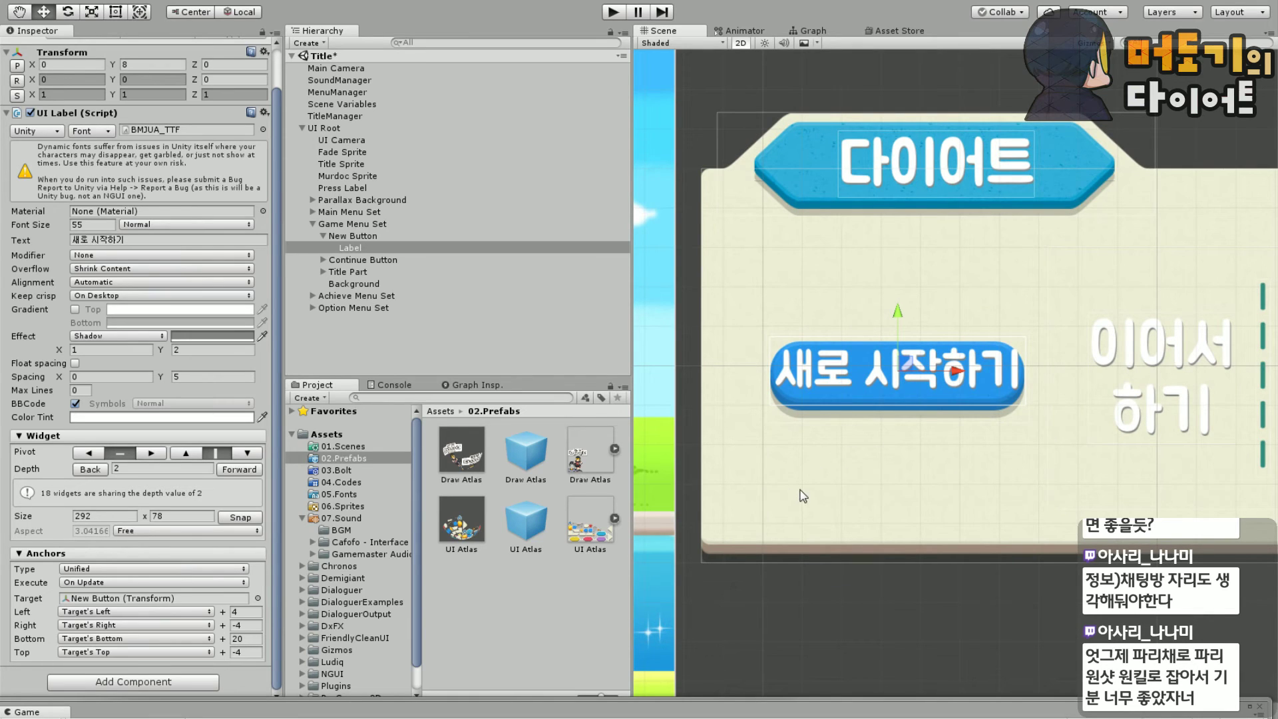
Switch to CLIP STUDIO PAINT and find the 장보기 (grocery shopping) section in the hand-drawn game plan
key("ctrl+p")
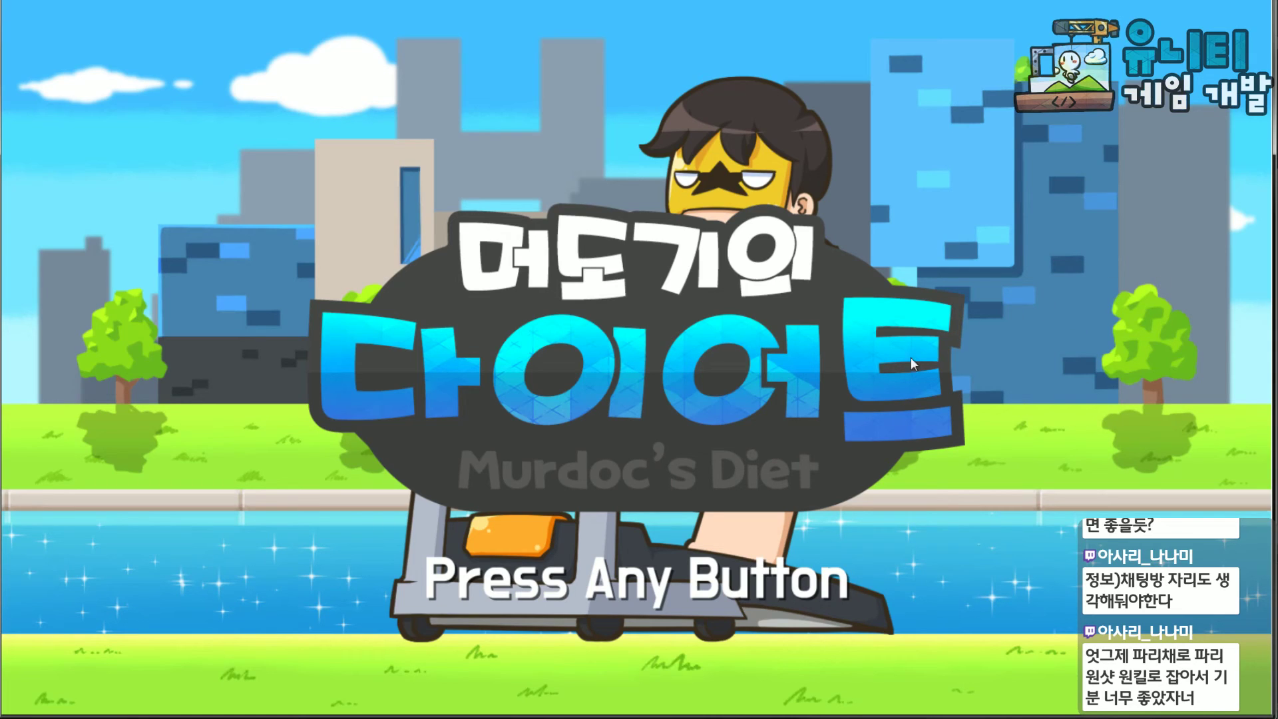
mouse_move(209, 718)
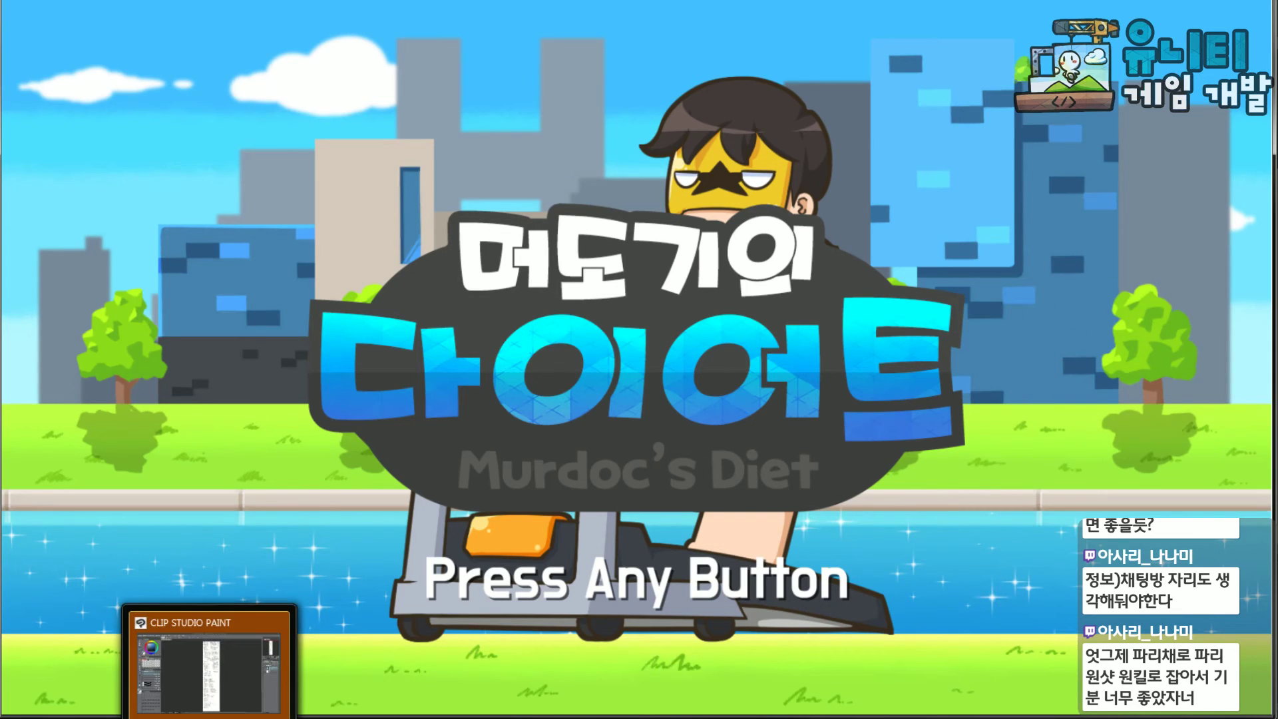
left_click(209, 672)
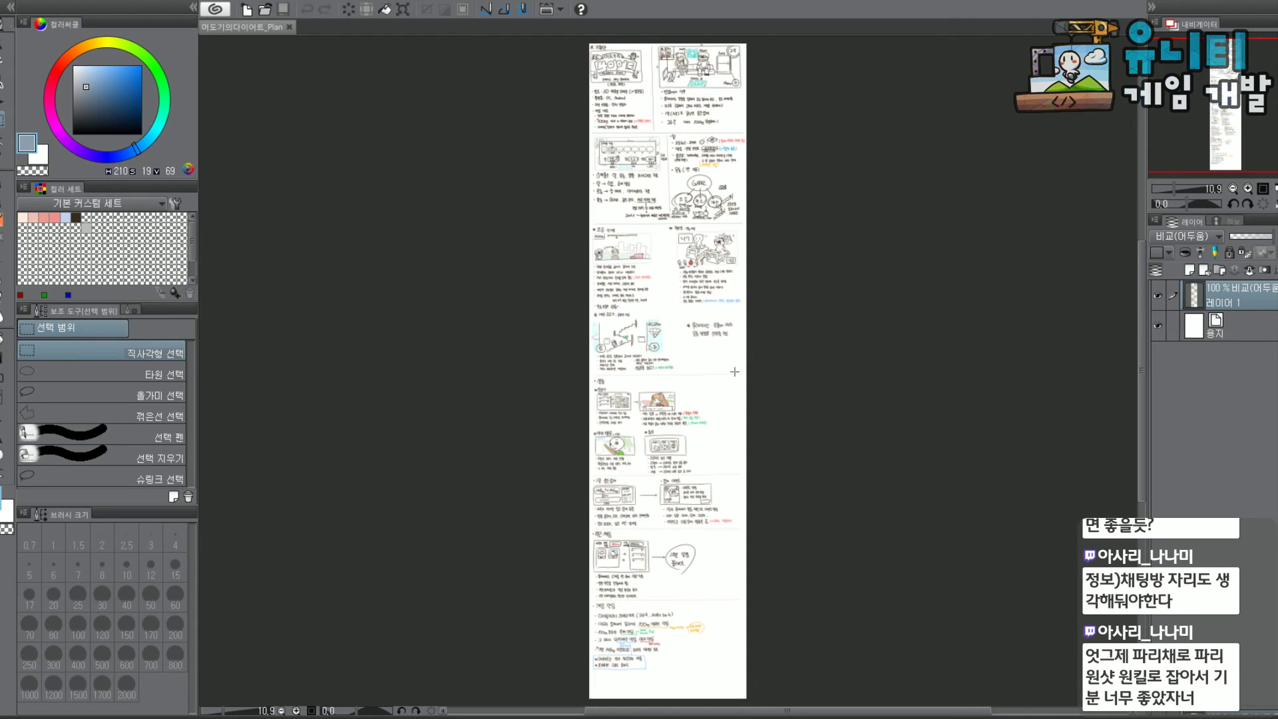
scroll(665, 360, "up", 5)
scroll(698, 315, "up", 3)
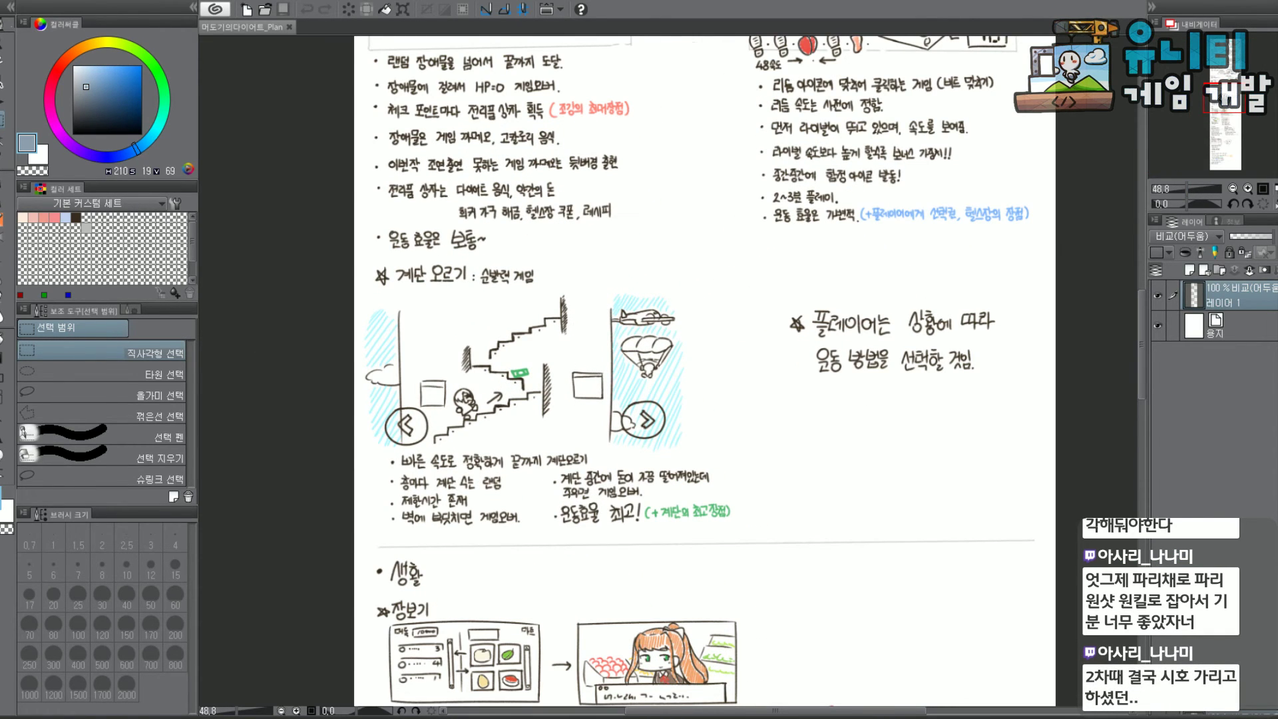
left_click(1227, 79)
left_click_drag(1227, 79, 1225, 117)
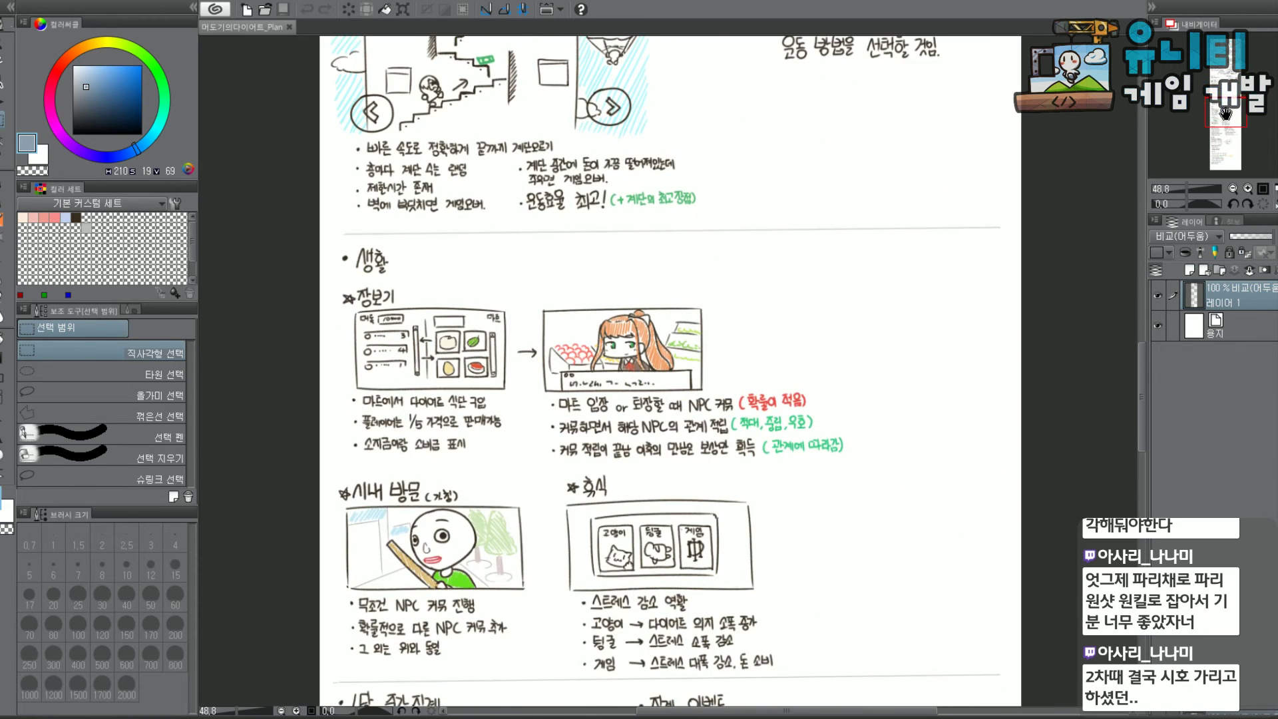
scroll(655, 363, "up", 5)
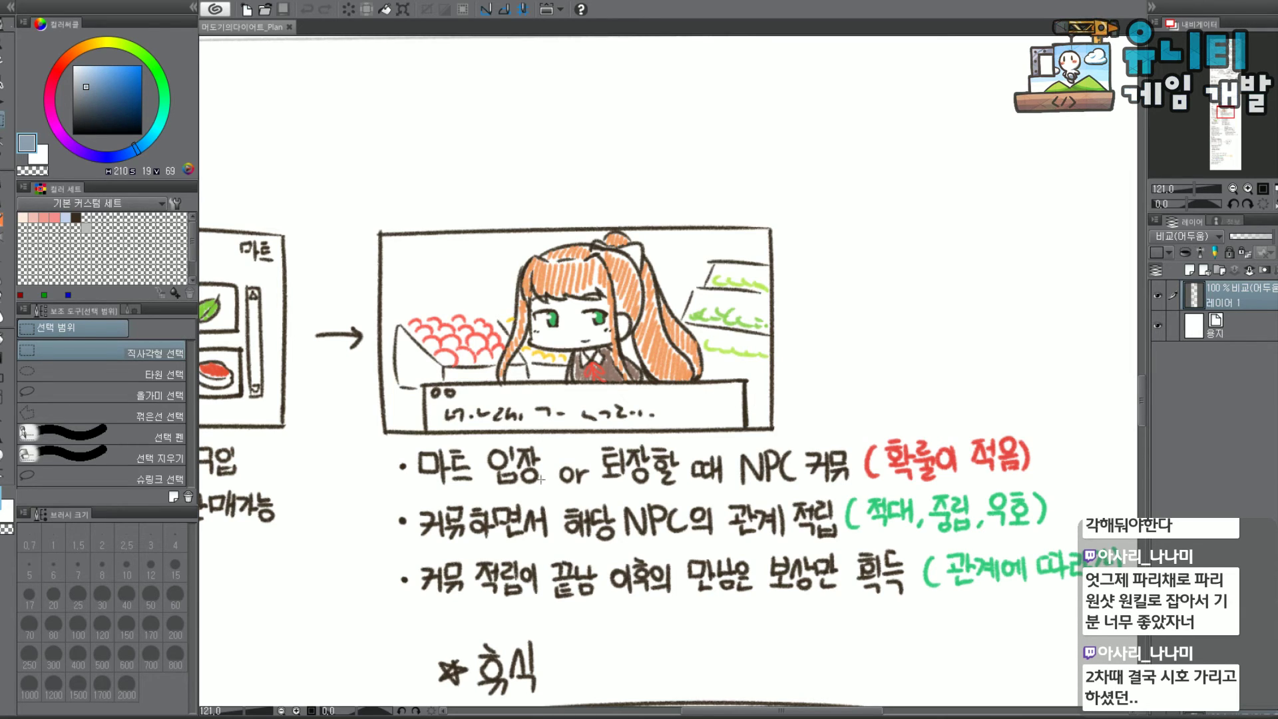
Examine the mart NPC dialogue sketch and the notes around it in the game plan up close
scroll(476, 458, "down", 1)
scroll(481, 448, "up", 2)
scroll(481, 448, "up", 1)
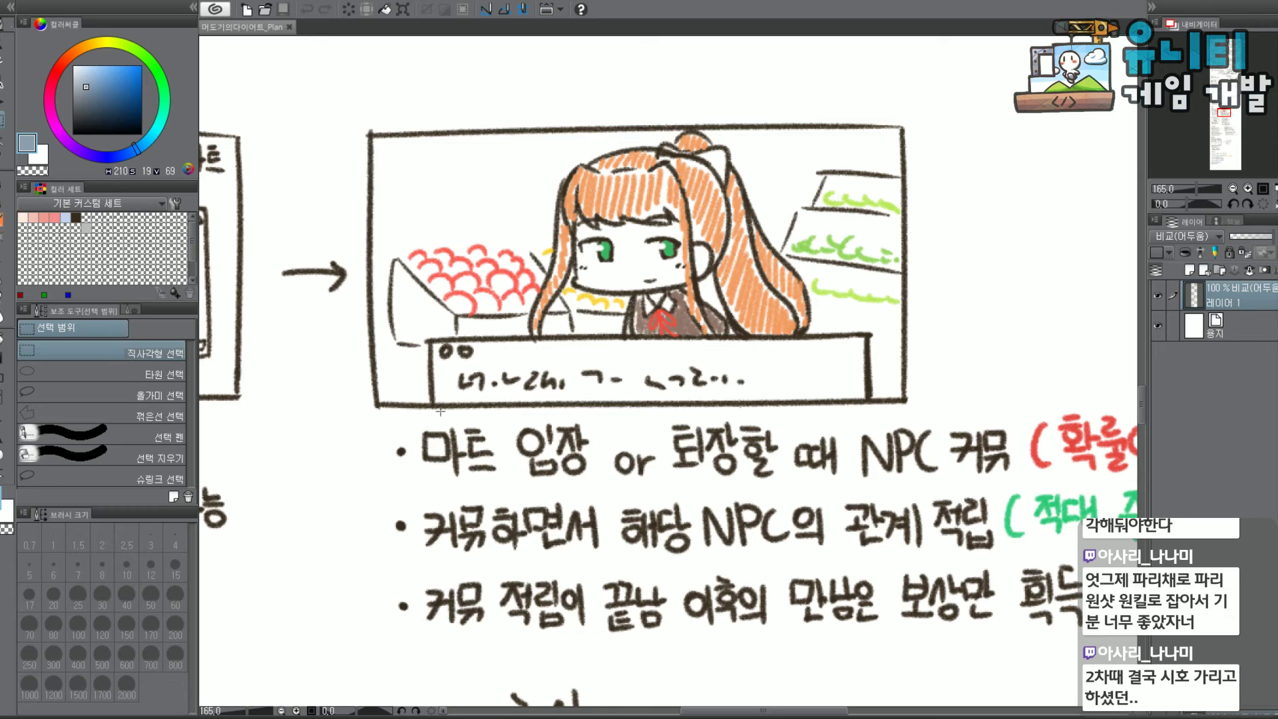
scroll(612, 204, "up", 1)
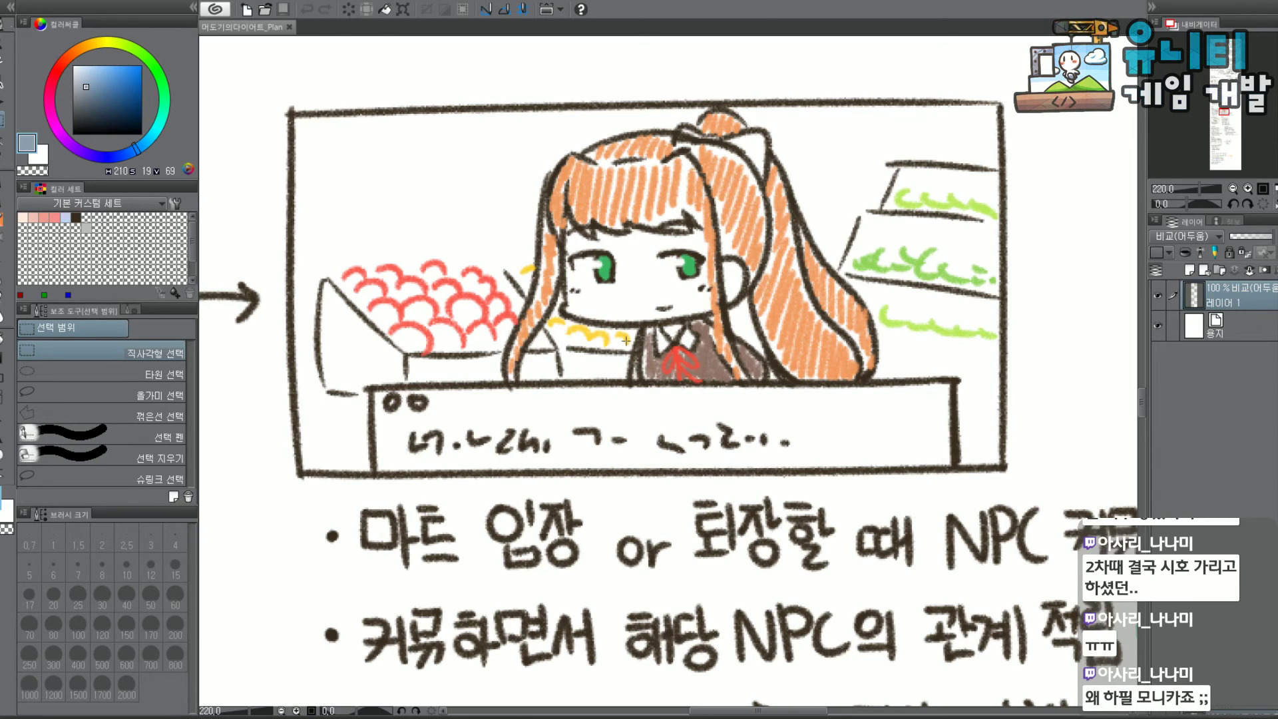
scroll(677, 207, "up", 3)
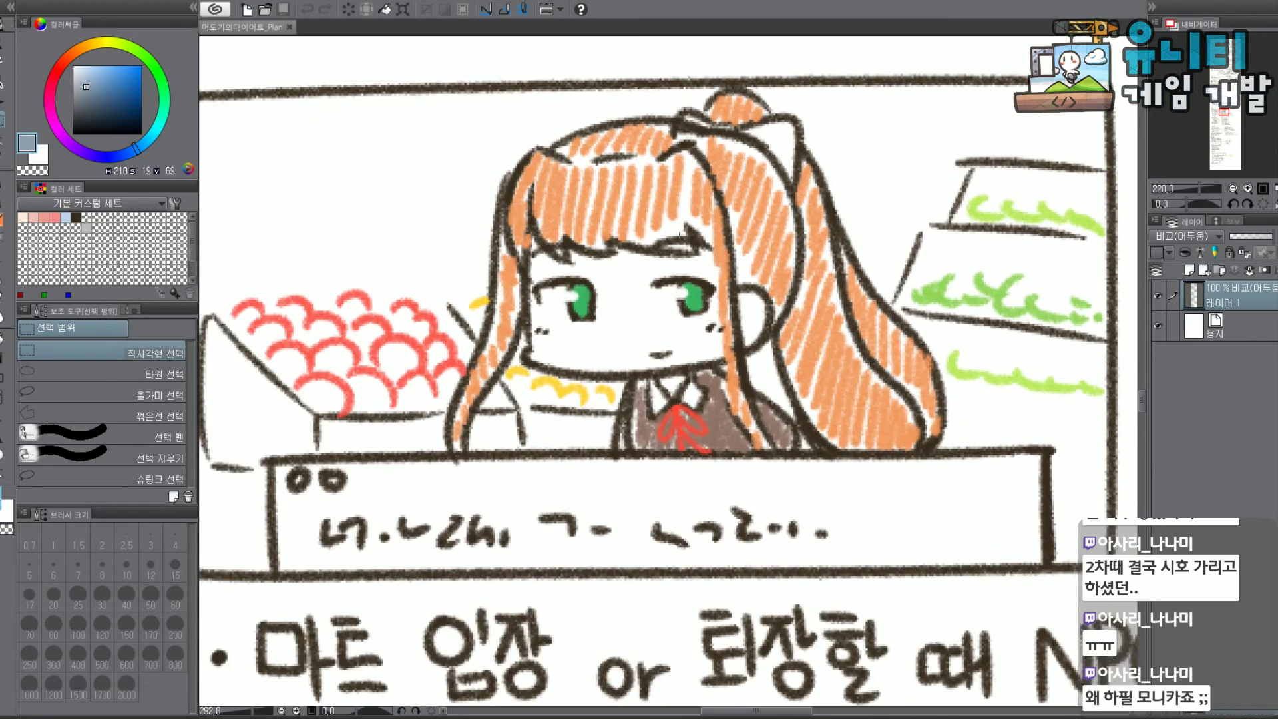
scroll(651, 321, "up", 5)
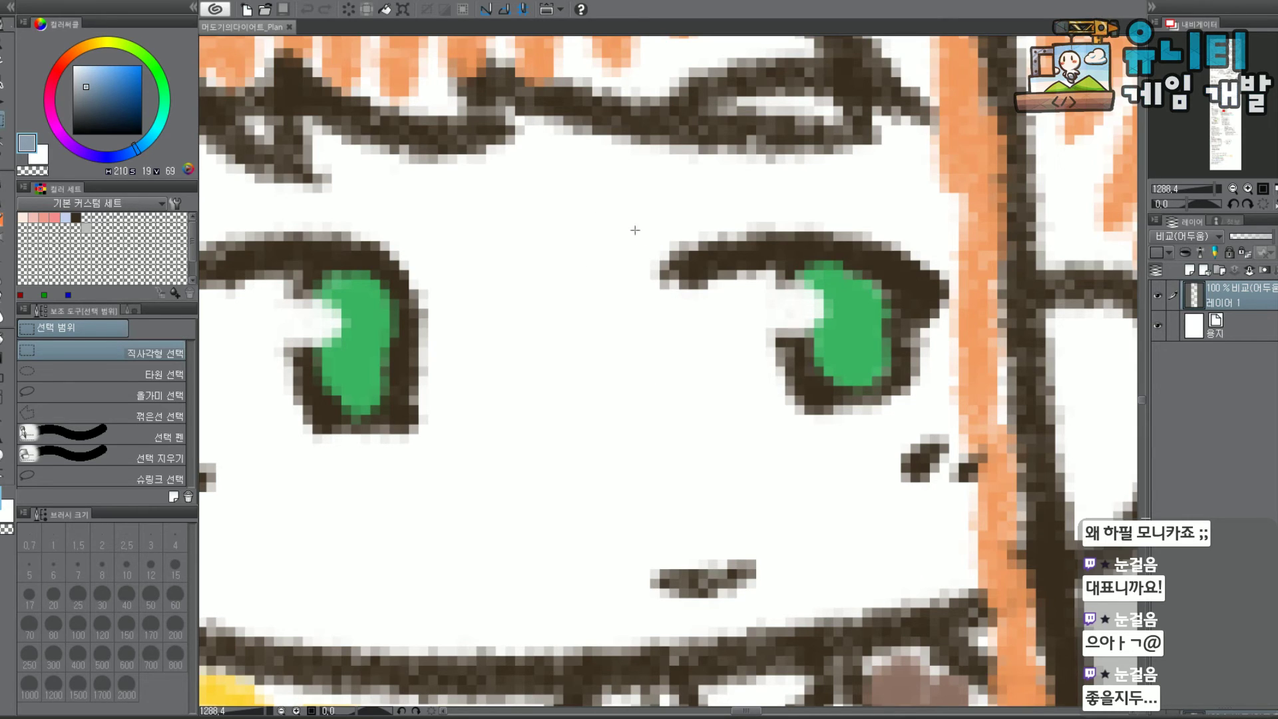
scroll(607, 213, "down", 5)
scroll(779, 201, "down", 3)
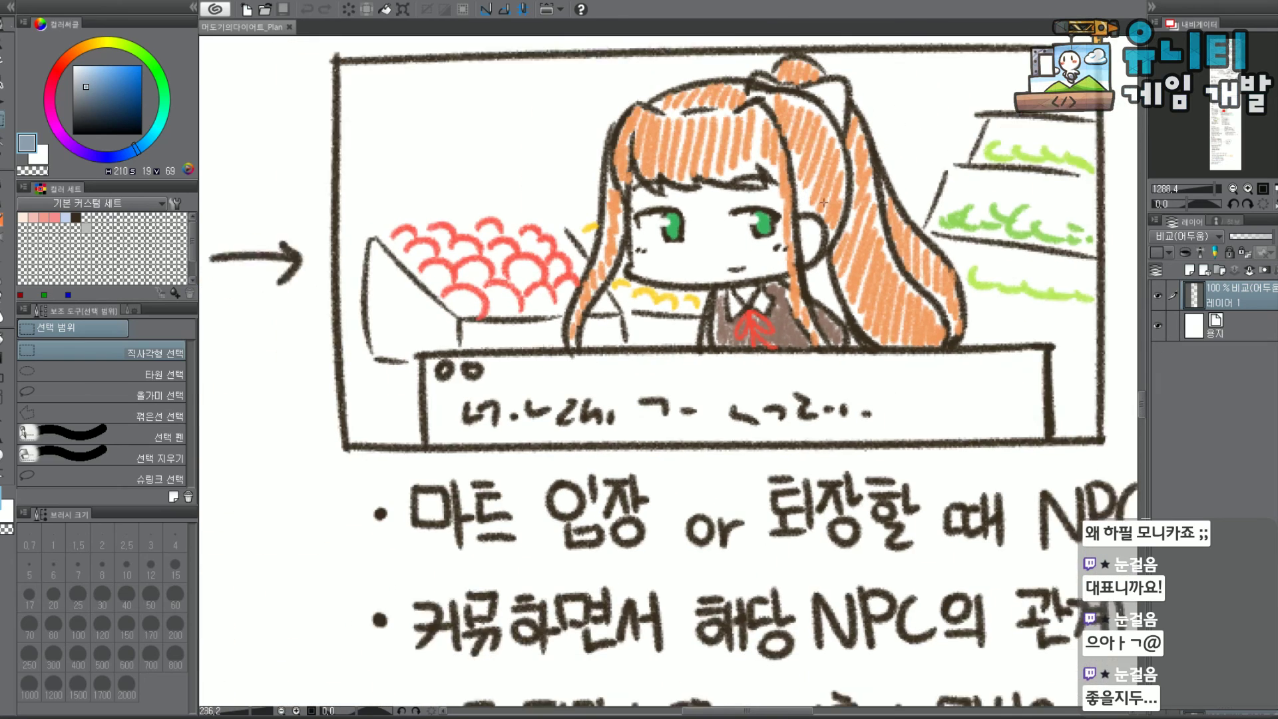
scroll(819, 359, "down", 3)
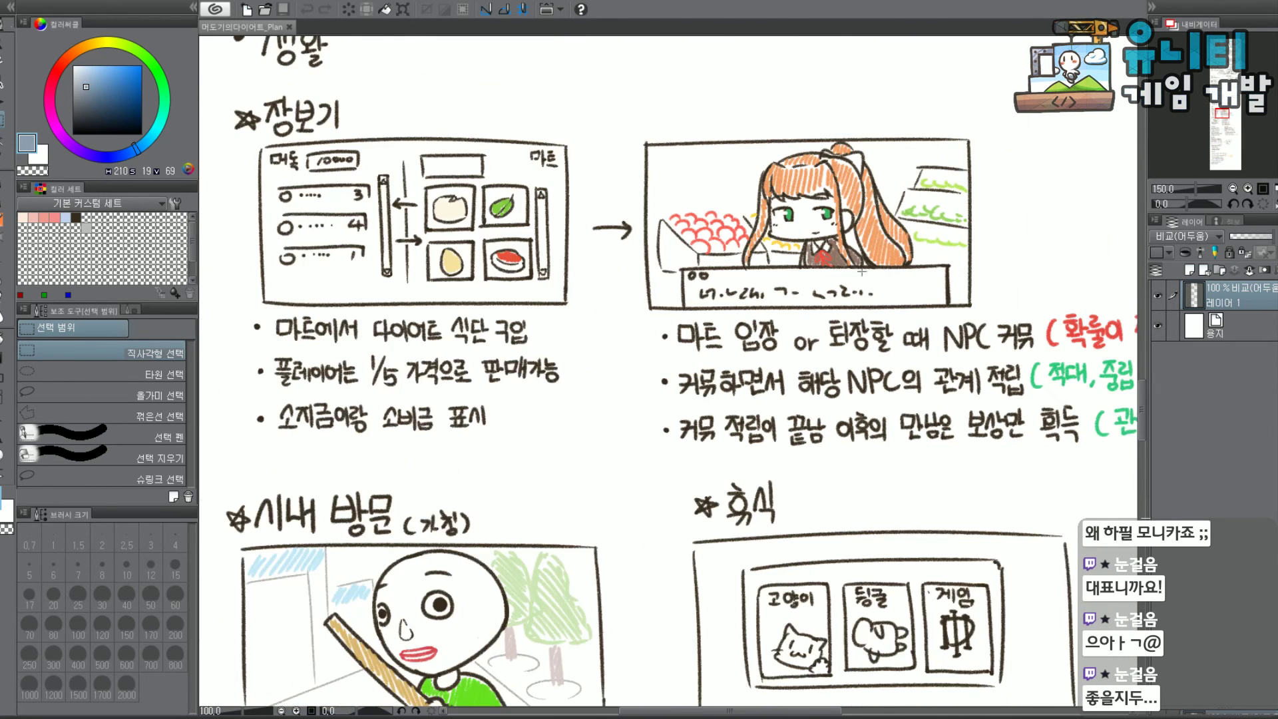
scroll(989, 152, "up", 3)
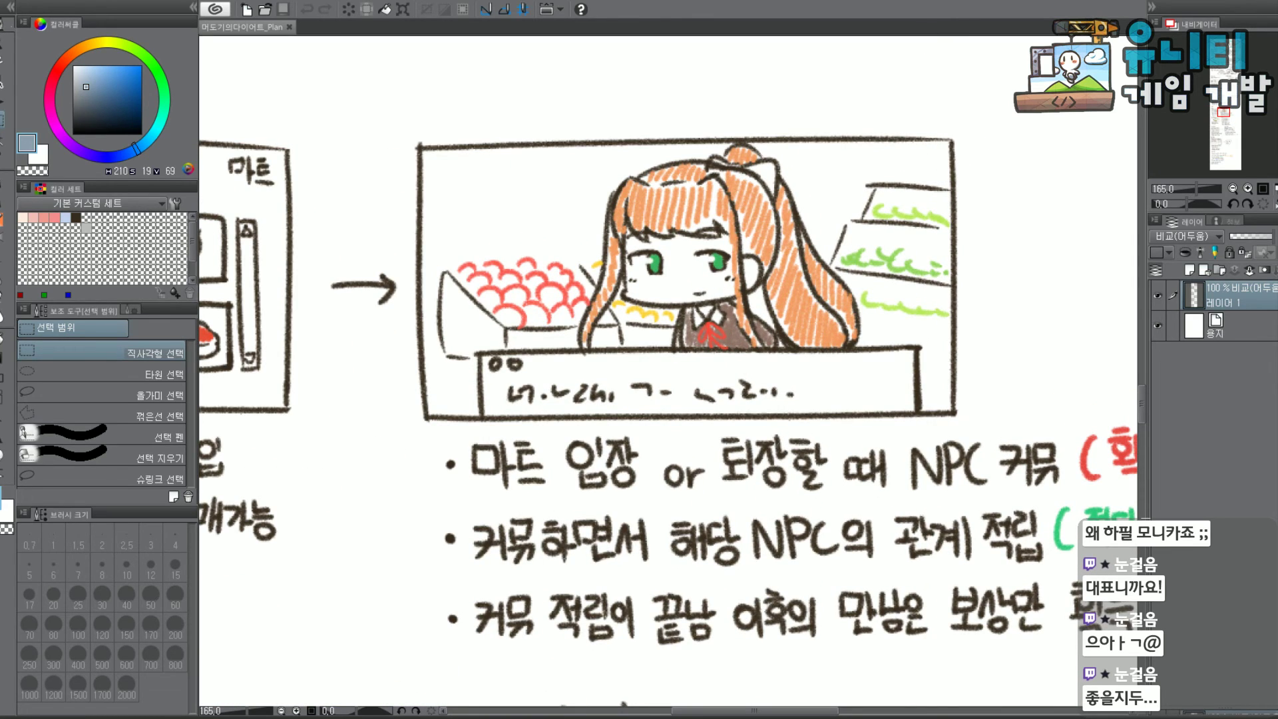
Switch back to Unity and bring the game menu panel with its New Button back into view
left_click(1264, 2)
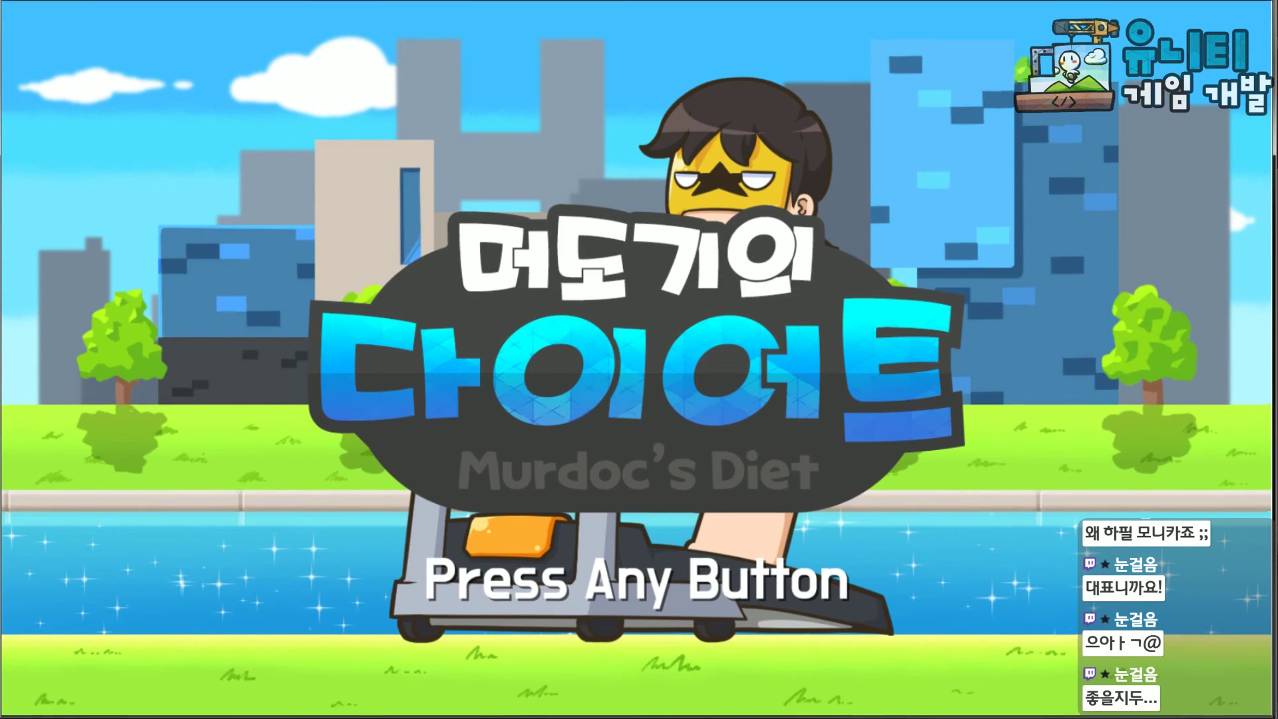
key("alt+Tab")
middle_click_drag(983, 608, 813, 618)
scroll(891, 589, "down", 5)
scroll(846, 572, "up", 3)
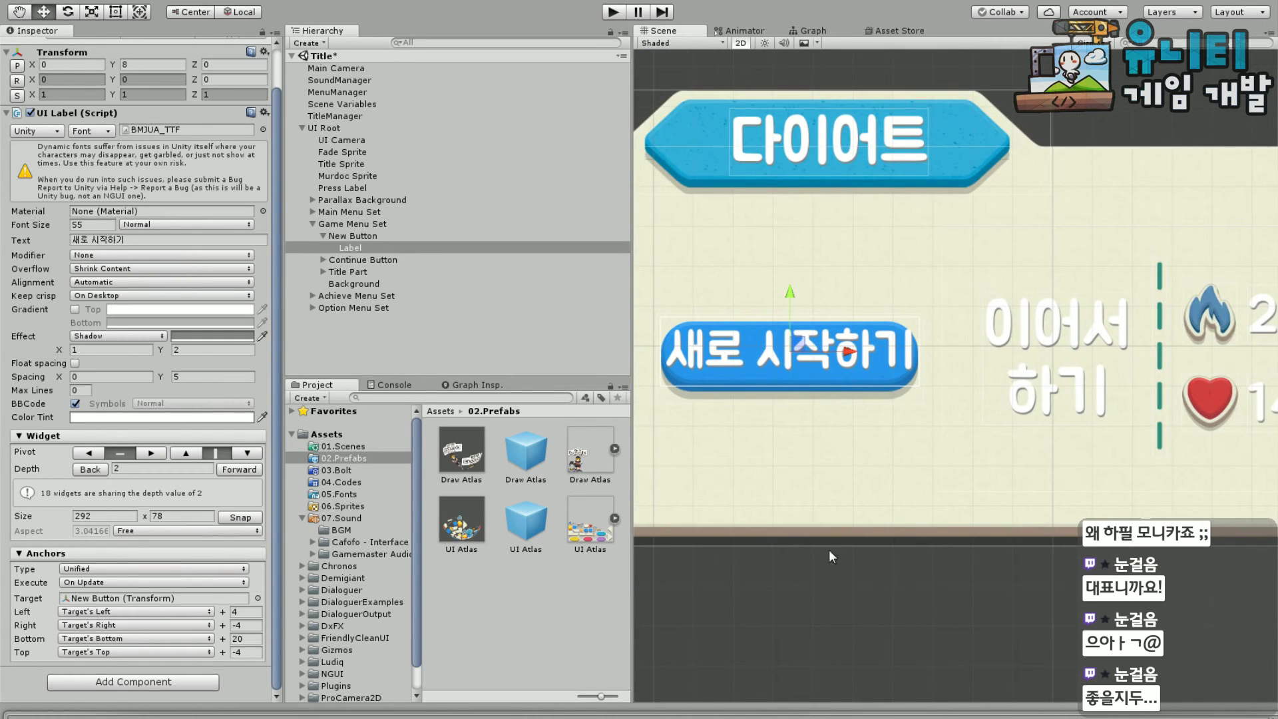
Examine the New Button's label and blue background alongside the rest of the game menu panel
middle_click_drag(830, 550, 869, 573)
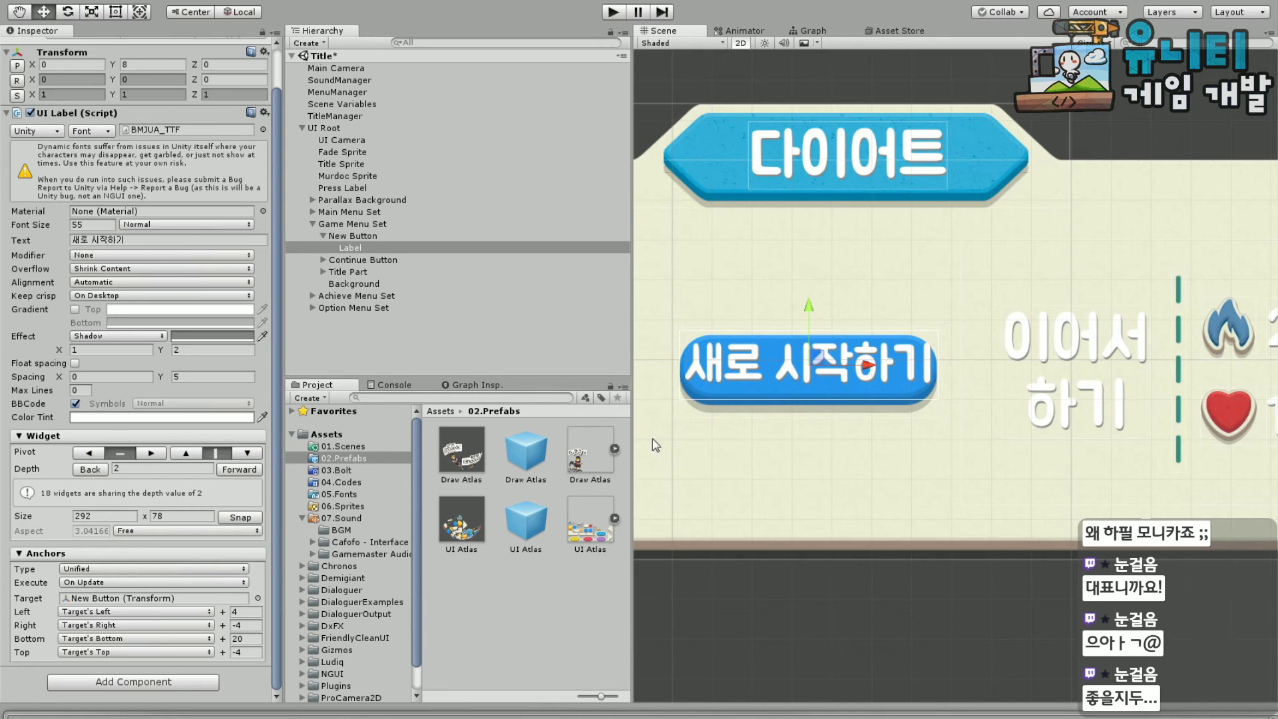
middle_click_drag(914, 545, 886, 484)
scroll(849, 431, "down", 5)
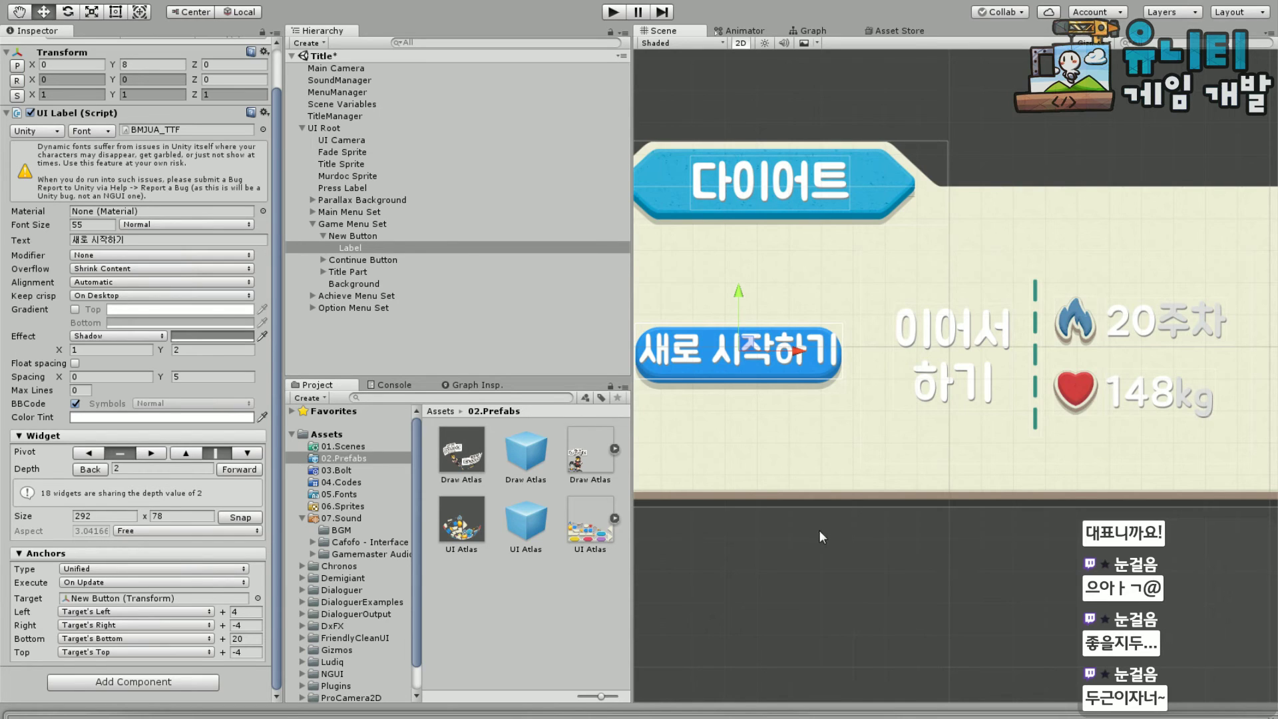
middle_click_drag(819, 530, 869, 517)
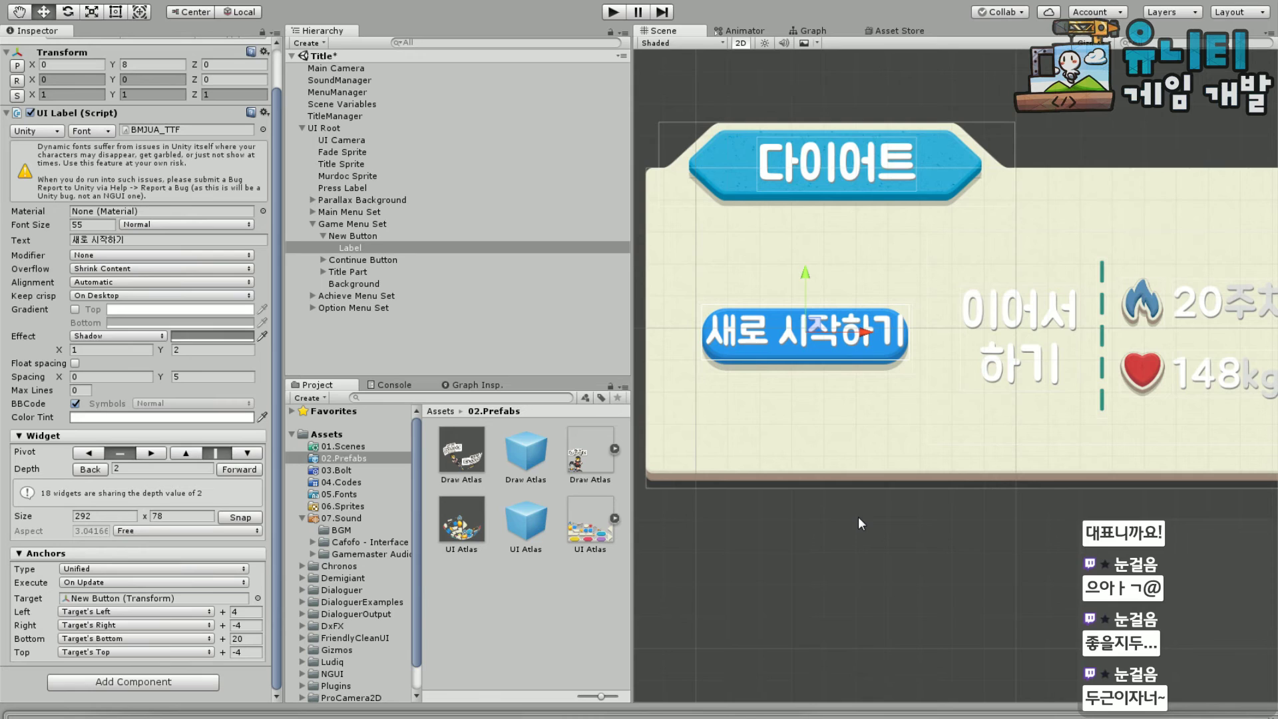
scroll(685, 362, "up", 5)
scroll(1018, 371, "down", 2)
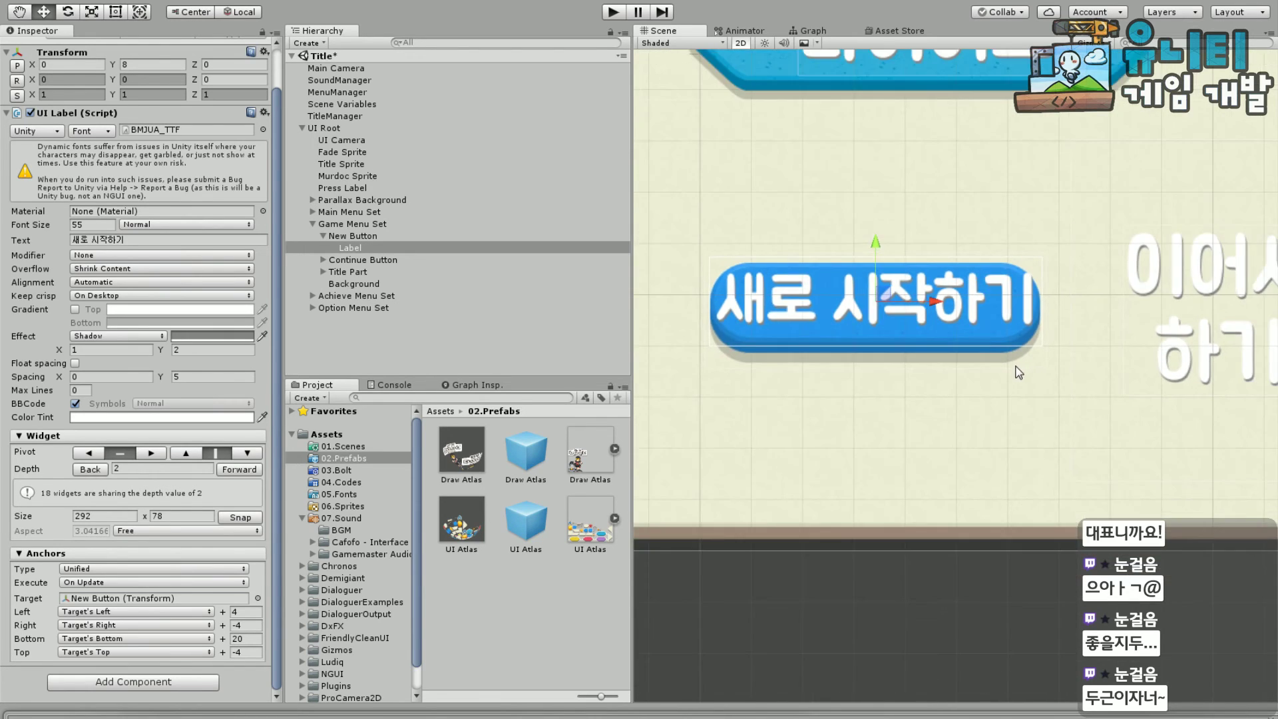
scroll(1016, 372, "down", 3)
middle_click_drag(1109, 436, 873, 462)
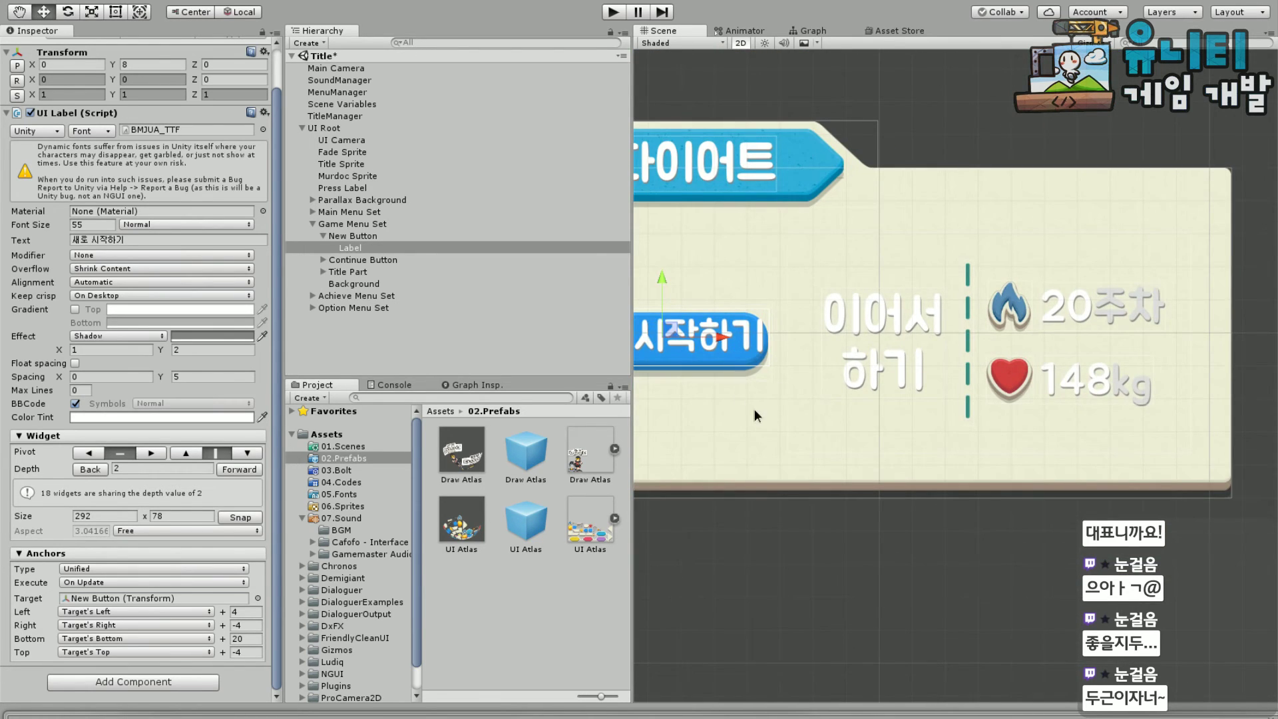
middle_click_drag(754, 409, 859, 393)
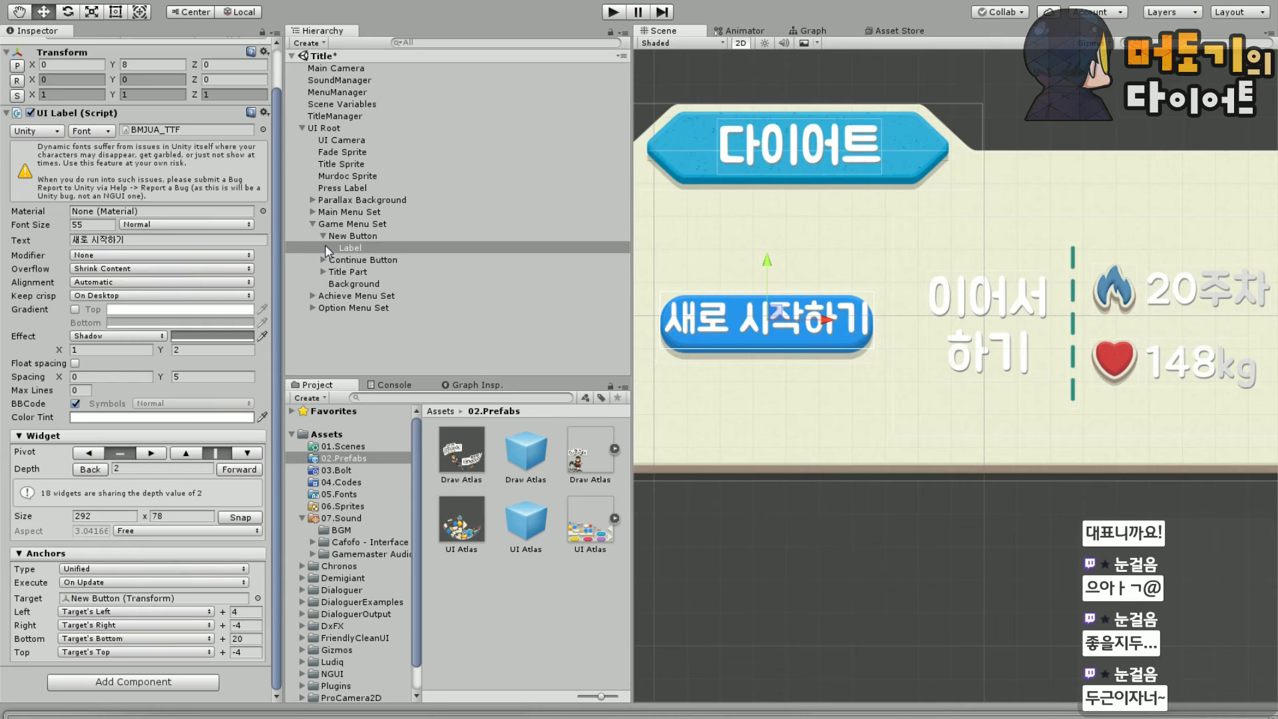
Create an NGUI sprite as a child of New Button and rename it Background
right_click(364, 237)
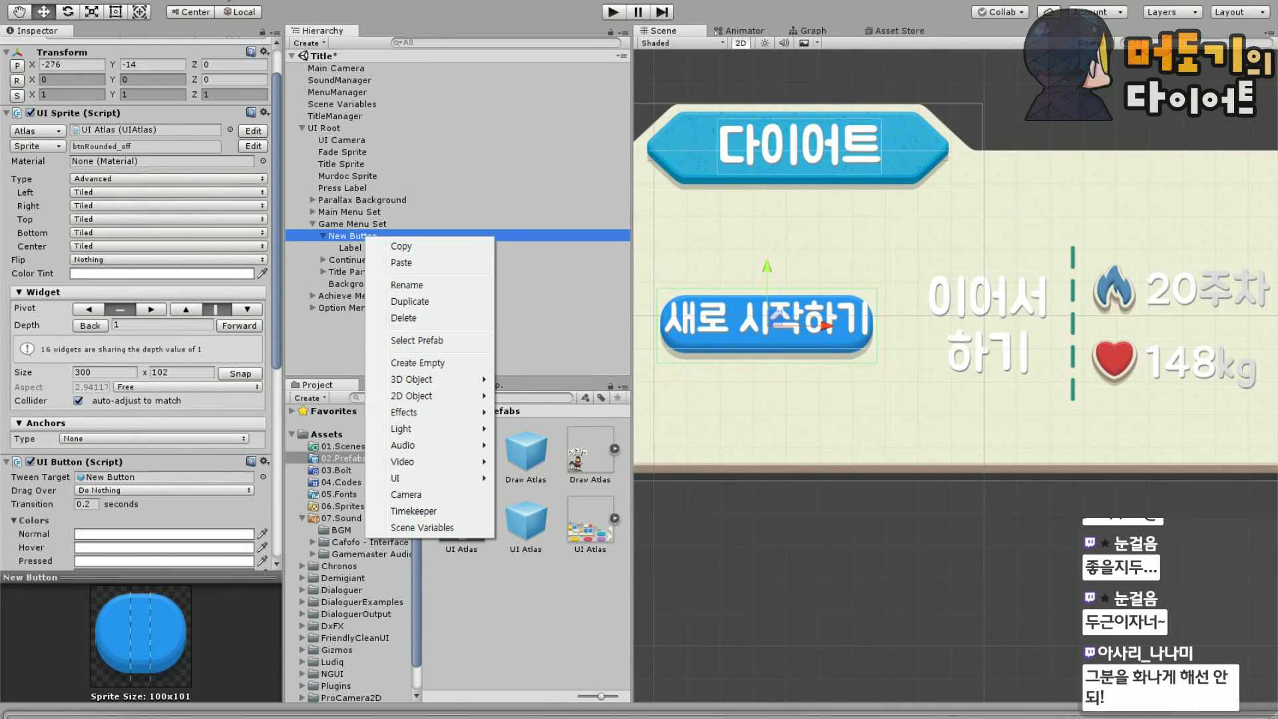
left_click(218, 1)
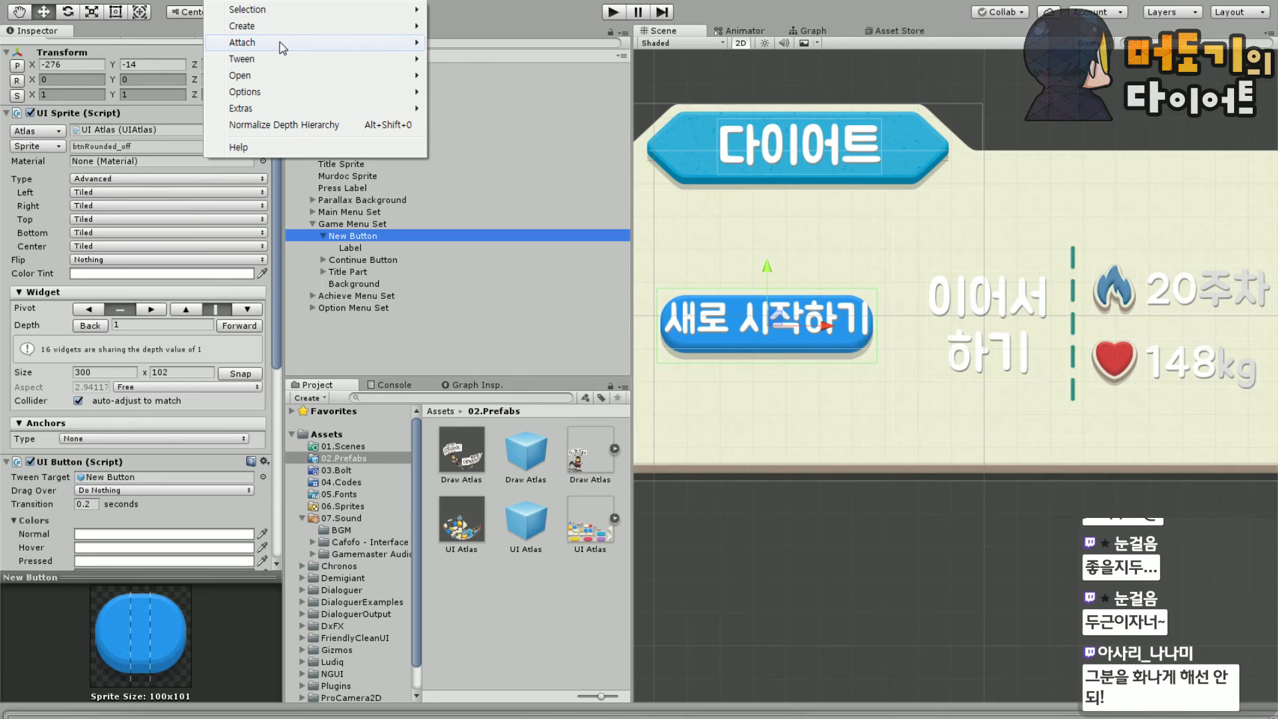
mouse_move(280, 42)
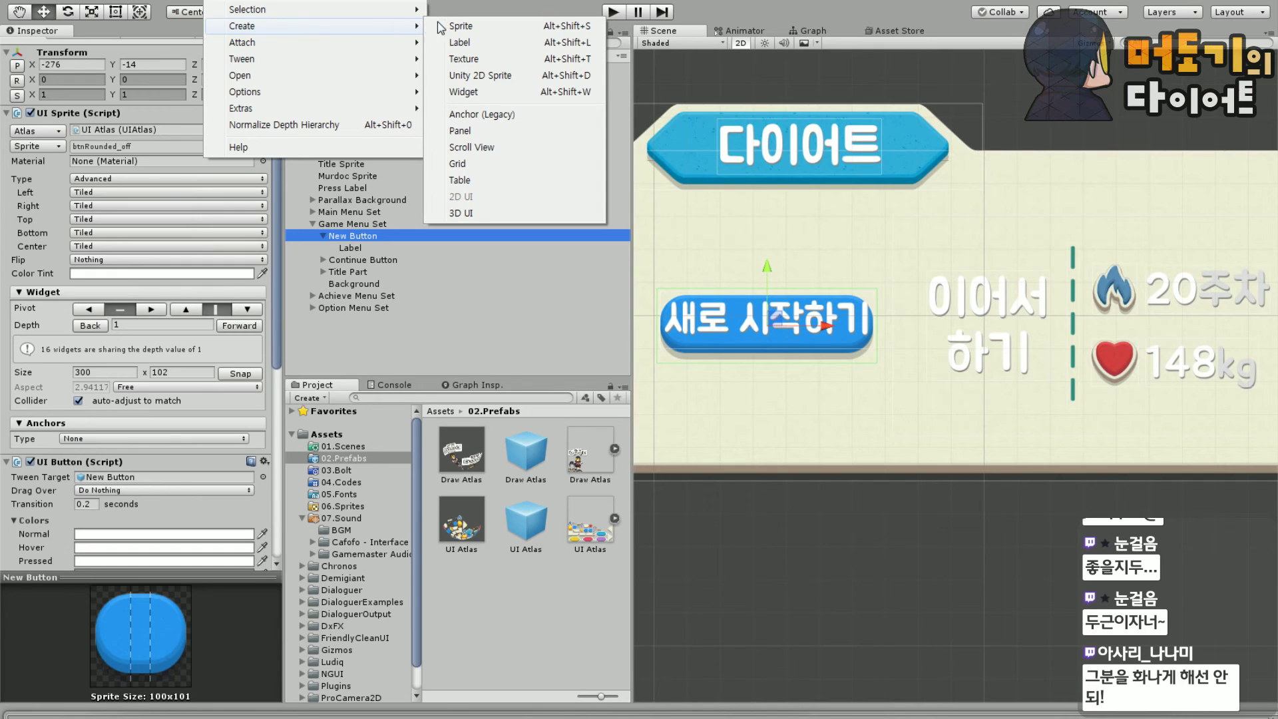
left_click(460, 26)
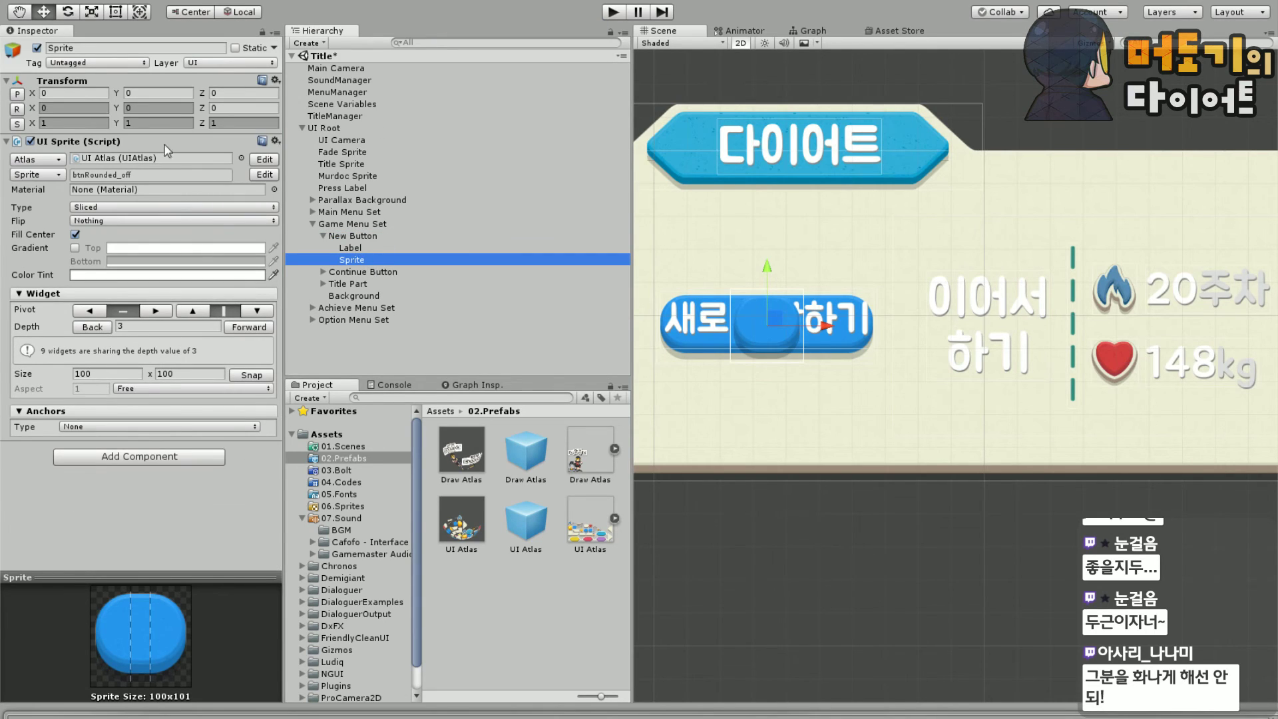
left_click(107, 48)
type("B")
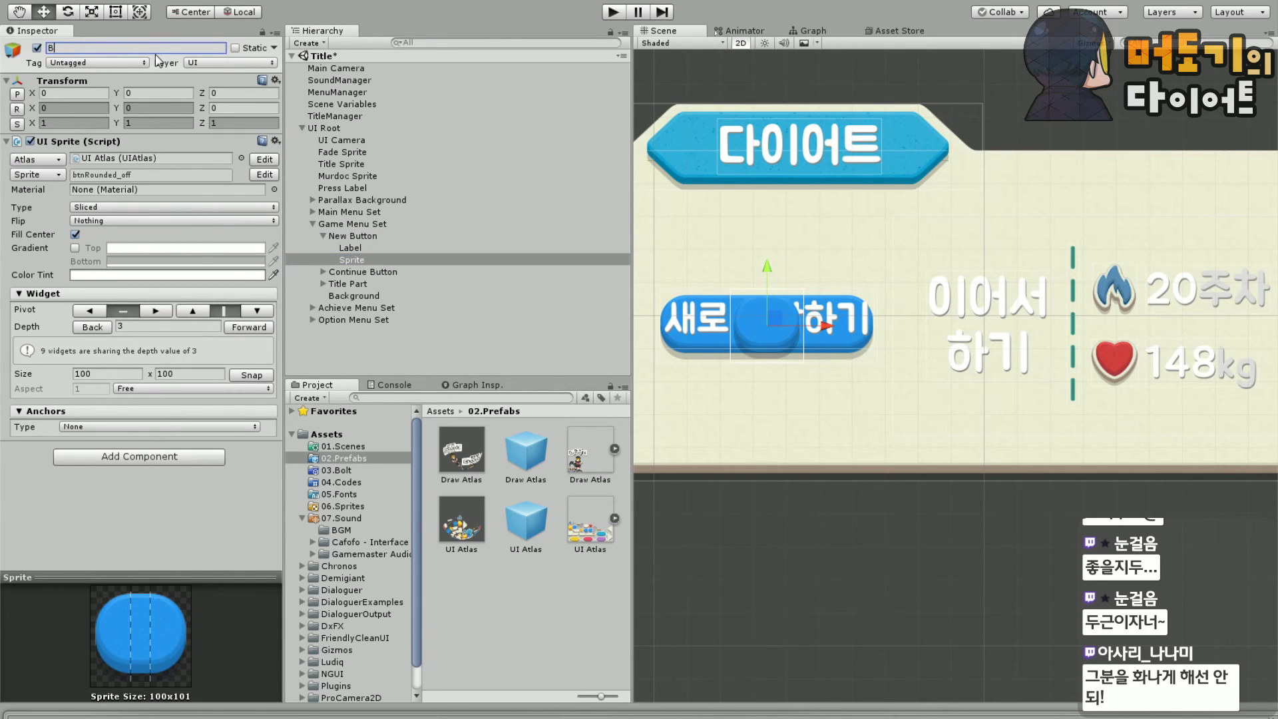
type("ackground")
key("Return")
Replace the UI Sprite component on New Button's child Background with a copy of New Button's own UI Sprite component
left_click(365, 237)
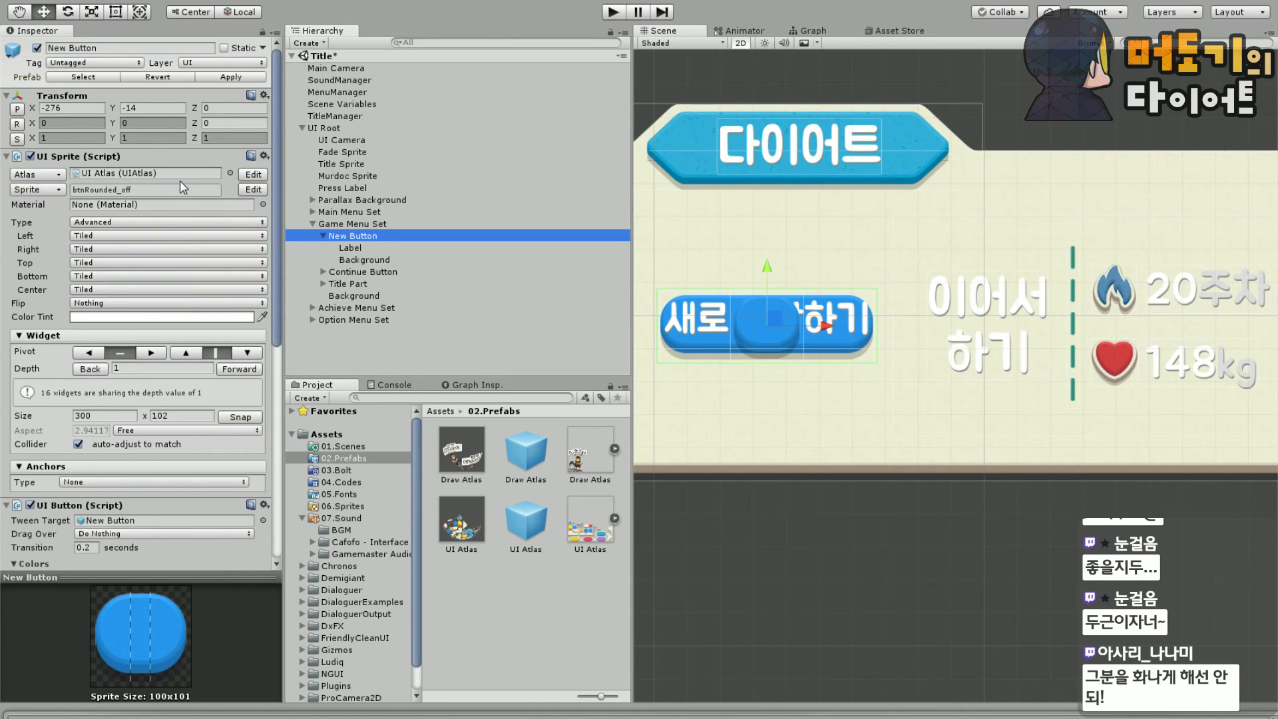
left_click(264, 156)
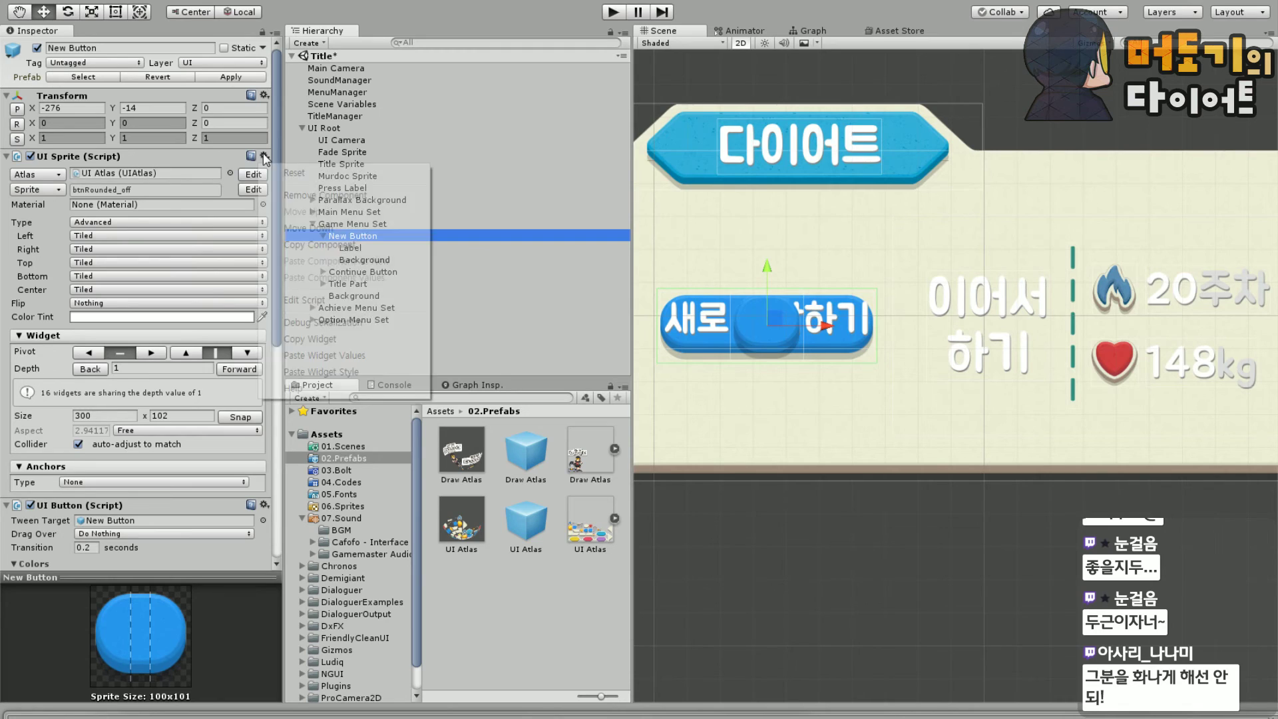
left_click(319, 245)
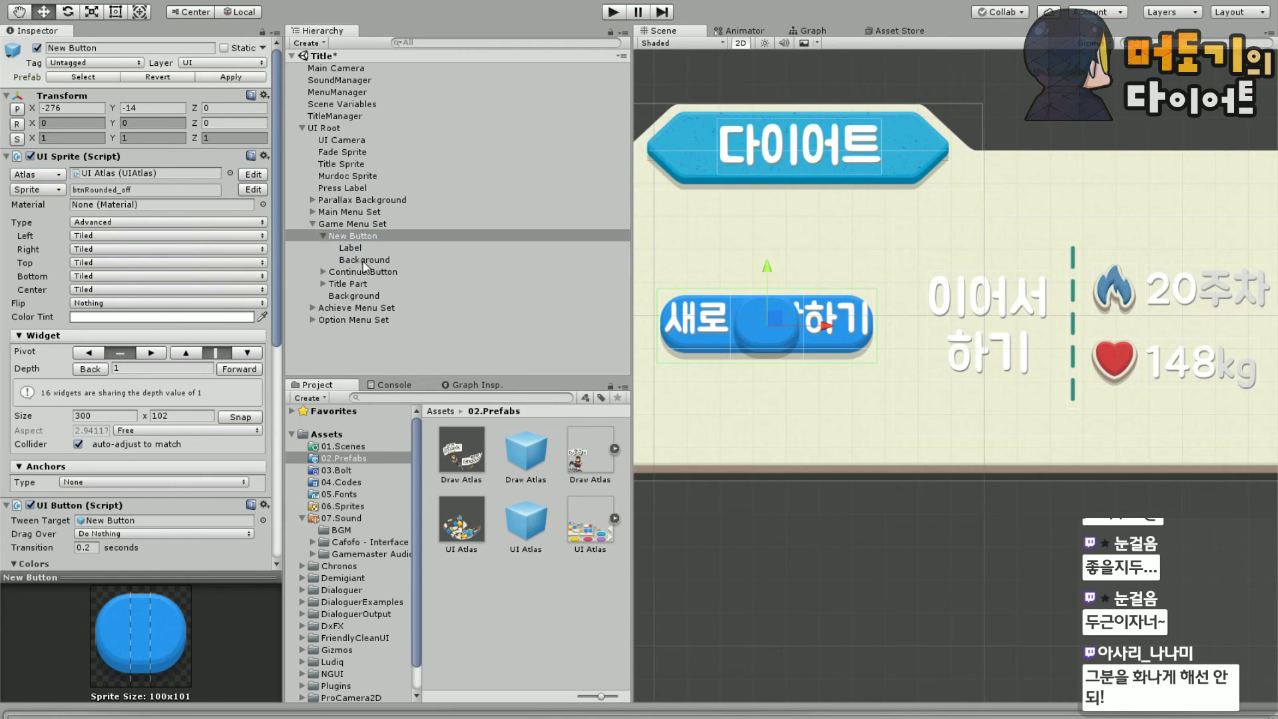
left_click(365, 260)
left_click(275, 142)
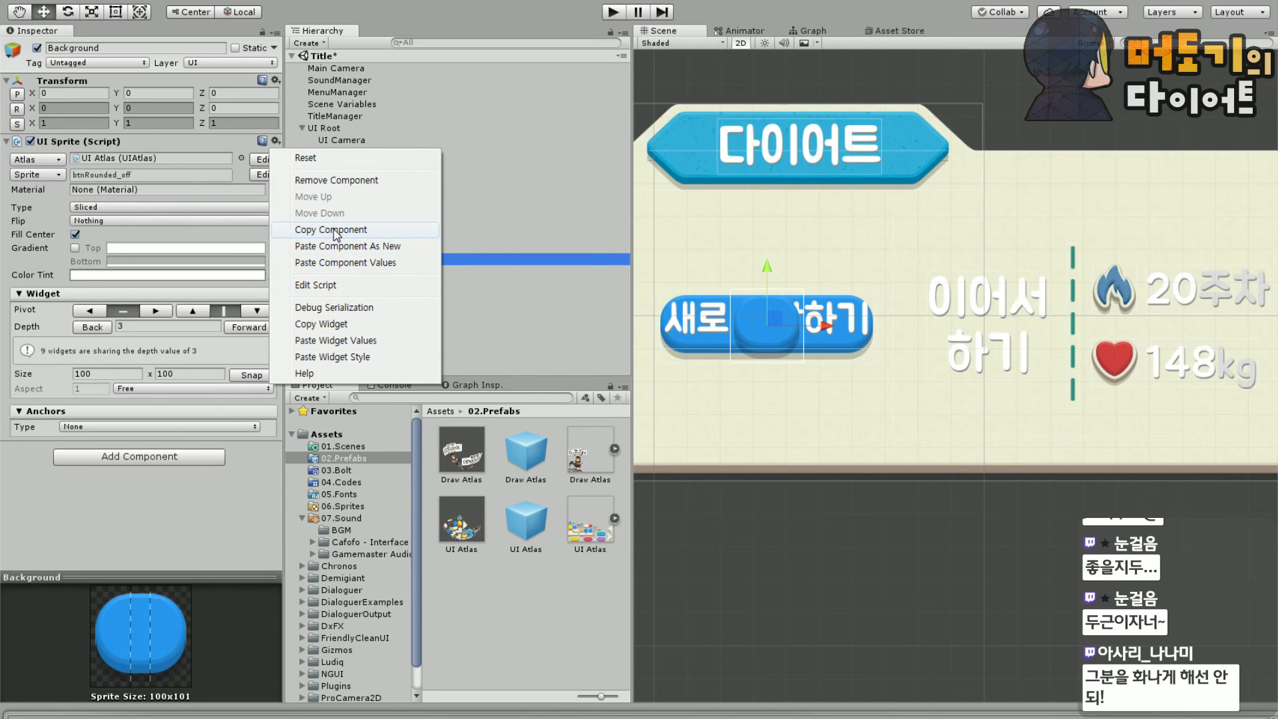
left_click(320, 180)
left_click(275, 80)
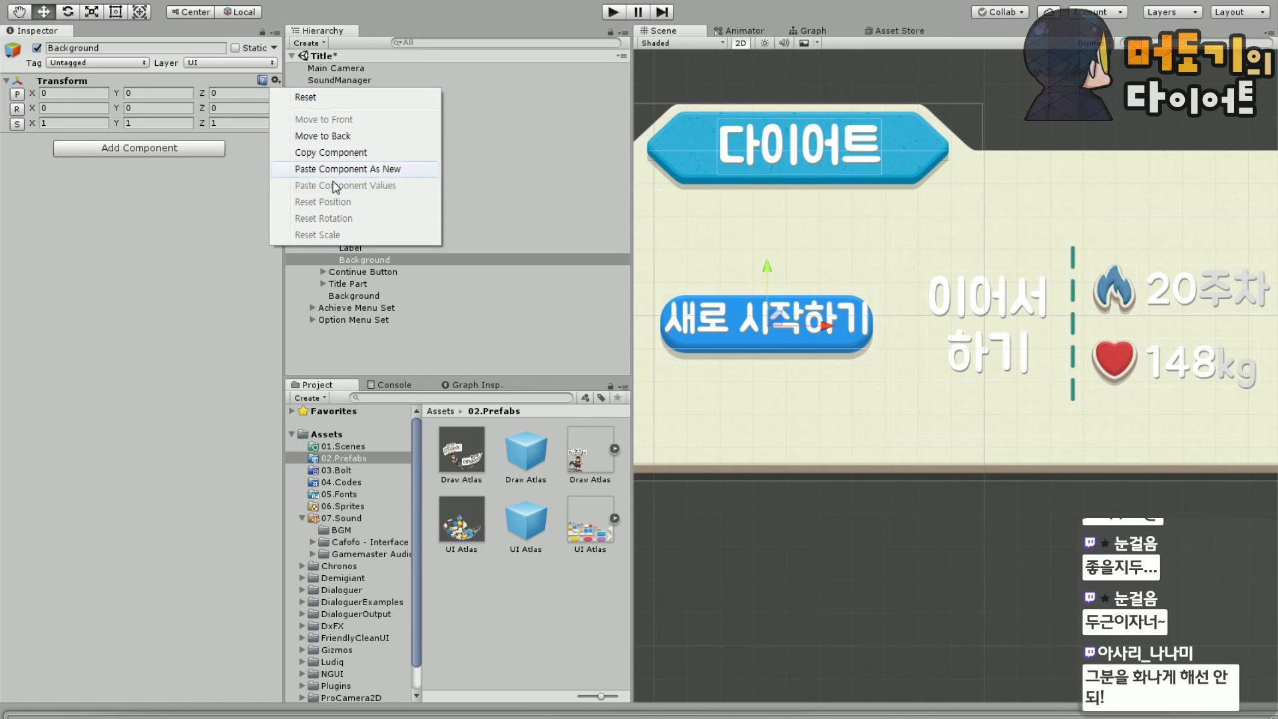
left_click(346, 170)
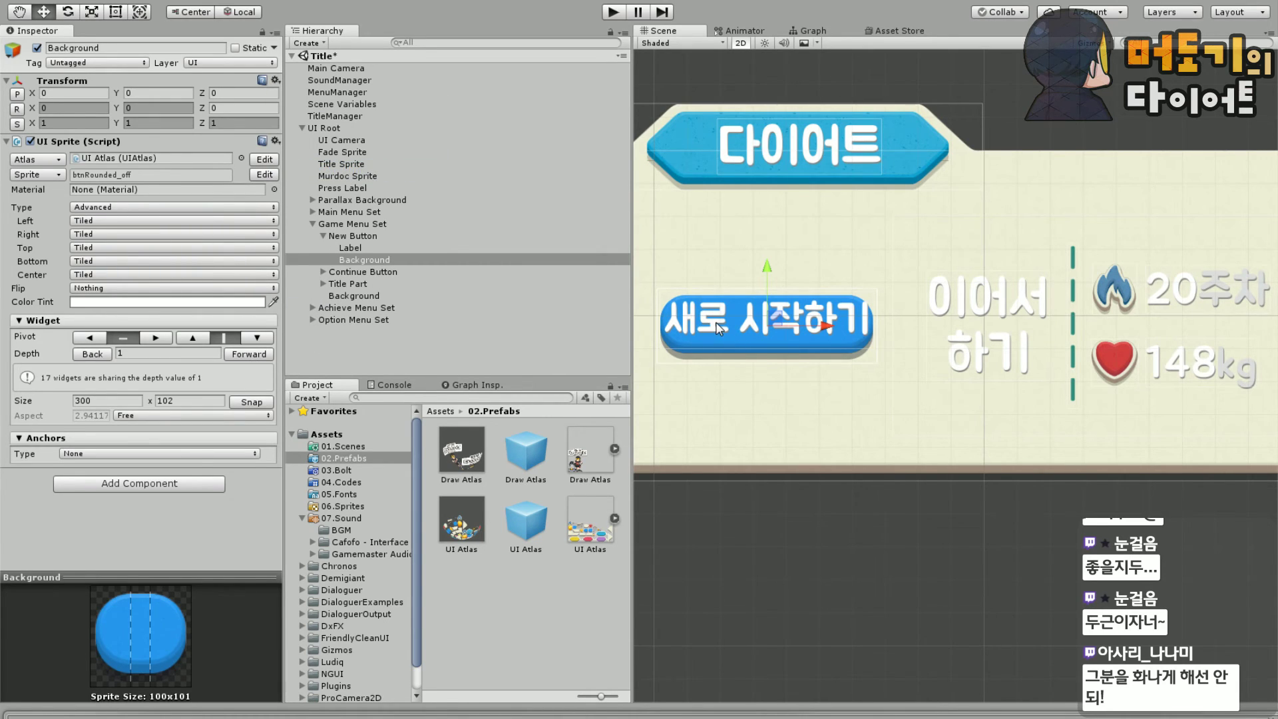
Review New Button's sprite, widget and UI Button settings
left_click(343, 237)
scroll(93, 266, "down", 5)
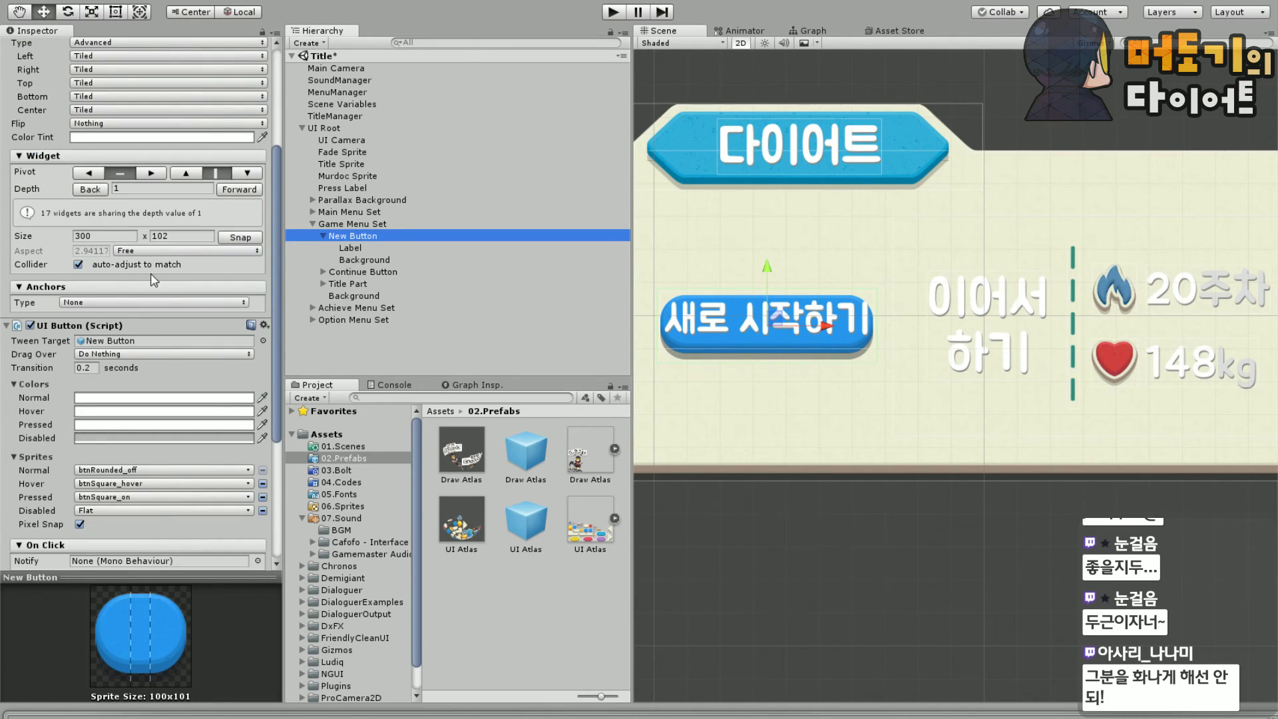
scroll(135, 340, "up", 3)
scroll(133, 353, "up", 3)
scroll(160, 313, "up", 2)
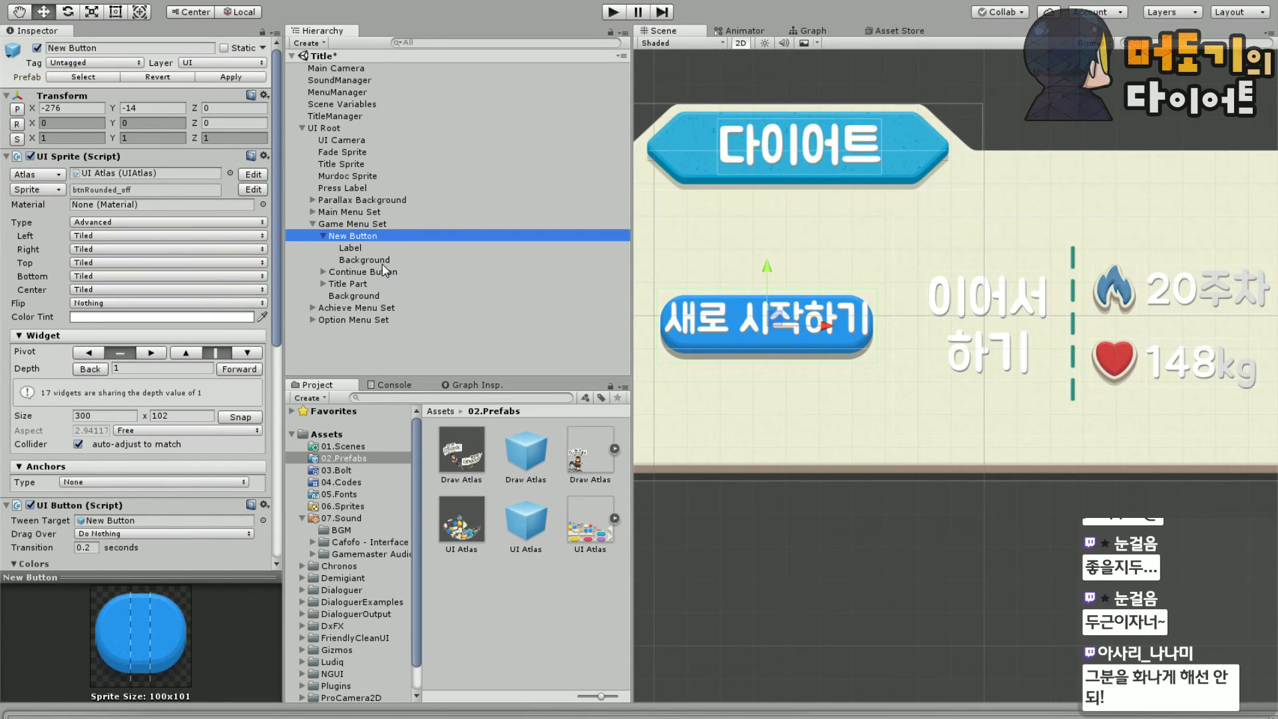
Set the X and Y scale of New Button's child Background to 2
left_click(383, 262)
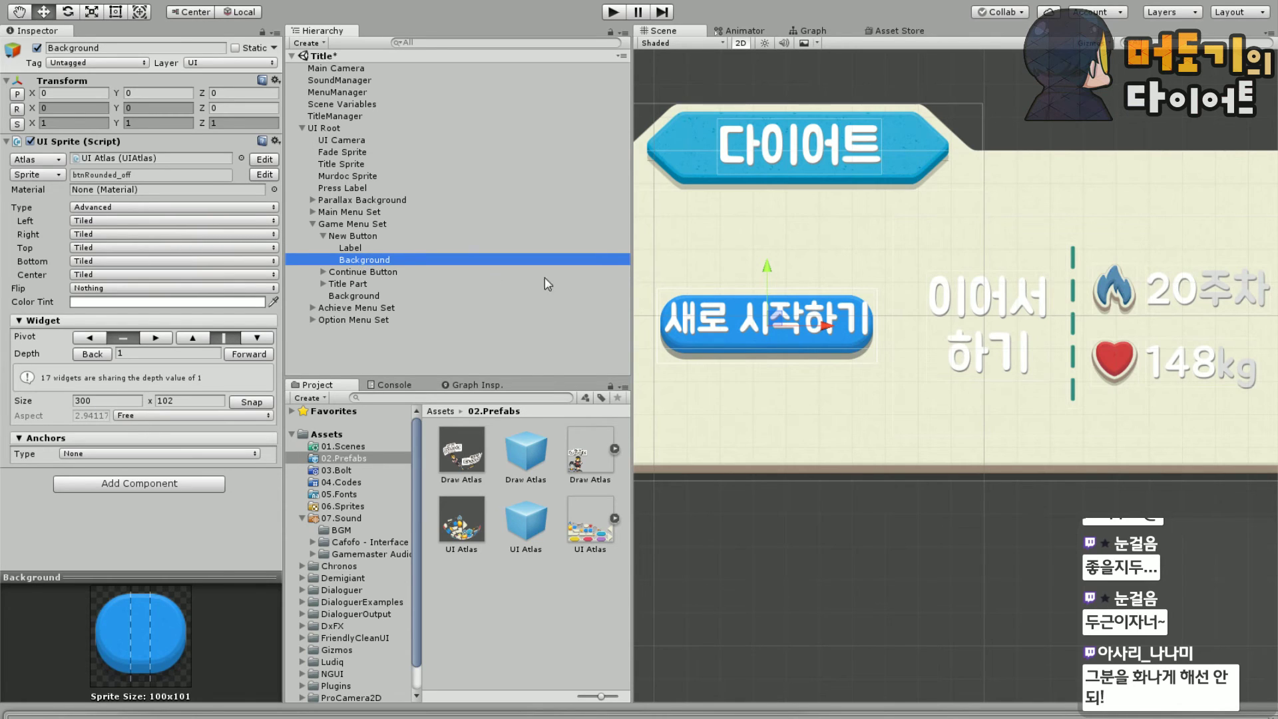
scroll(666, 349, "up", 2)
scroll(785, 433, "up", 2)
middle_click_drag(804, 584, 862, 623)
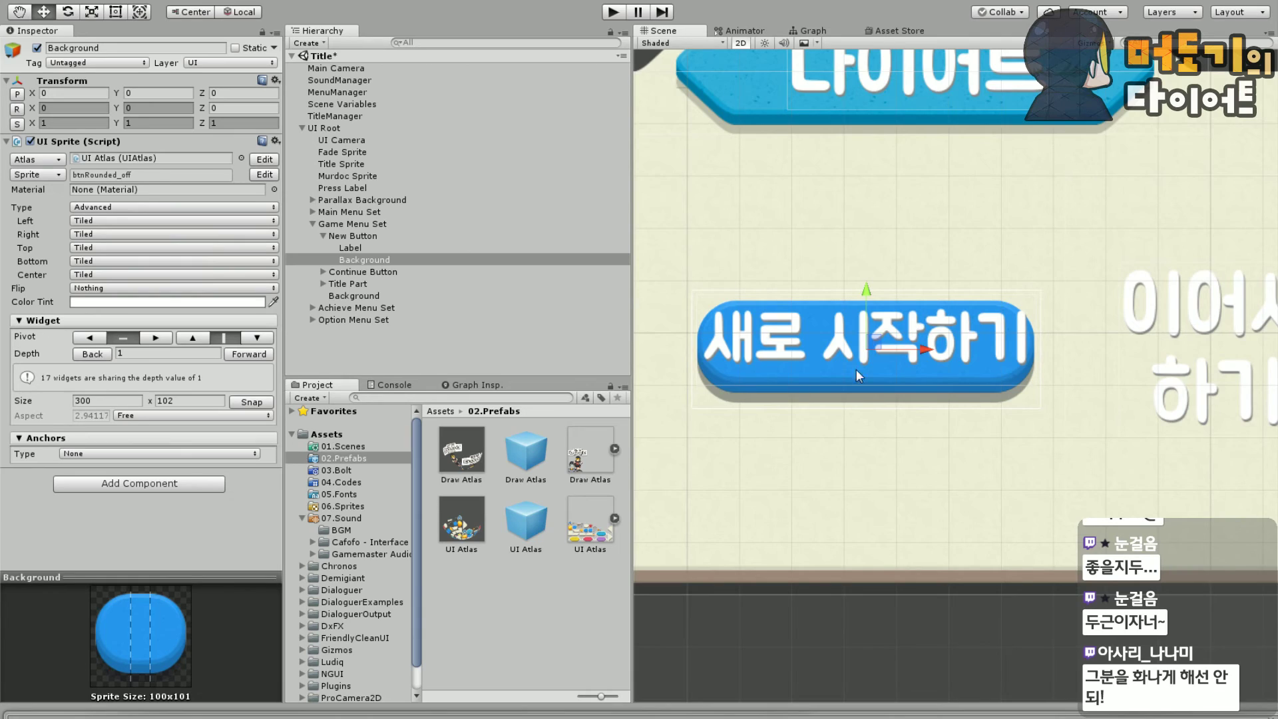
left_click(80, 127)
type("2")
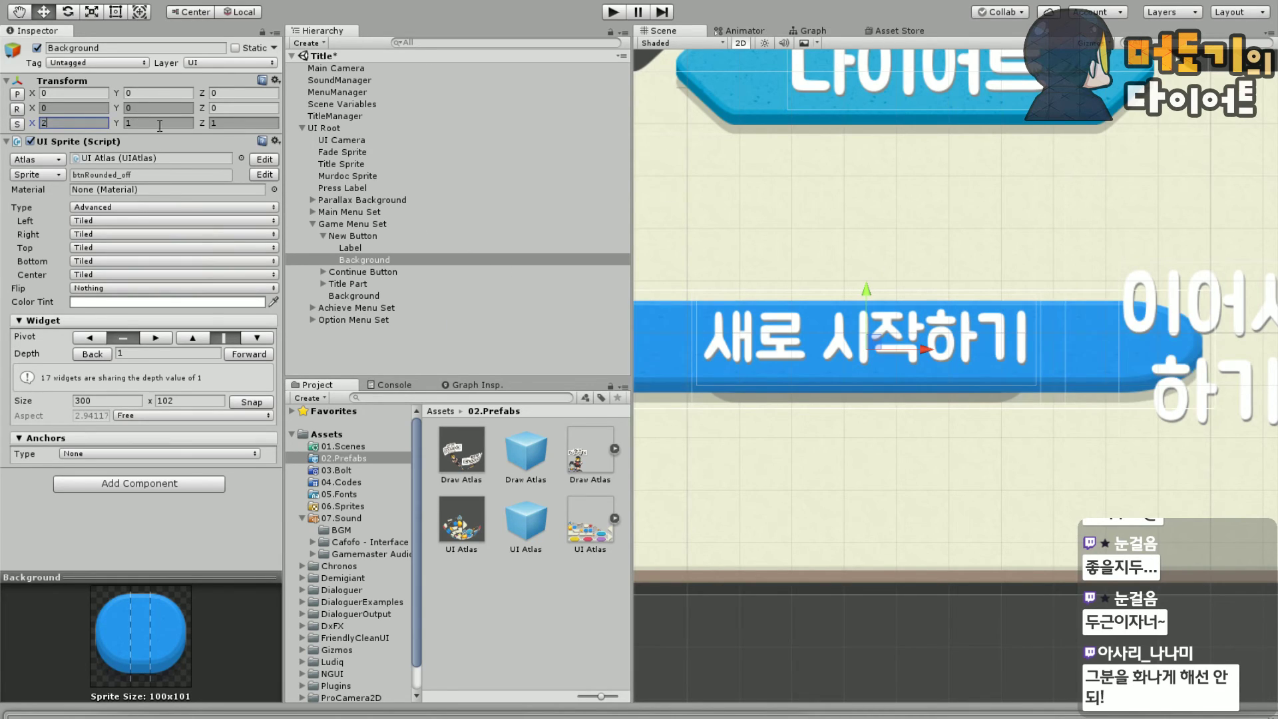
left_click(160, 123)
type("2")
scroll(1092, 333, "down", 2)
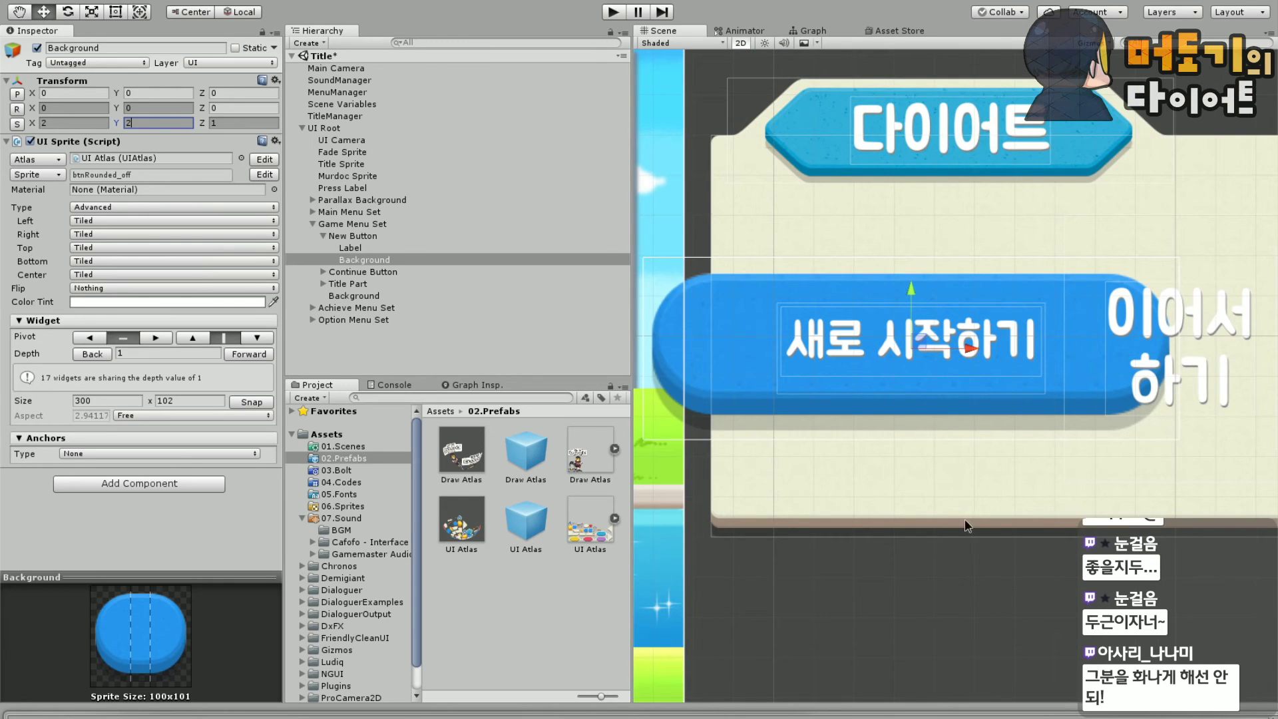
middle_click_drag(1036, 594, 966, 609)
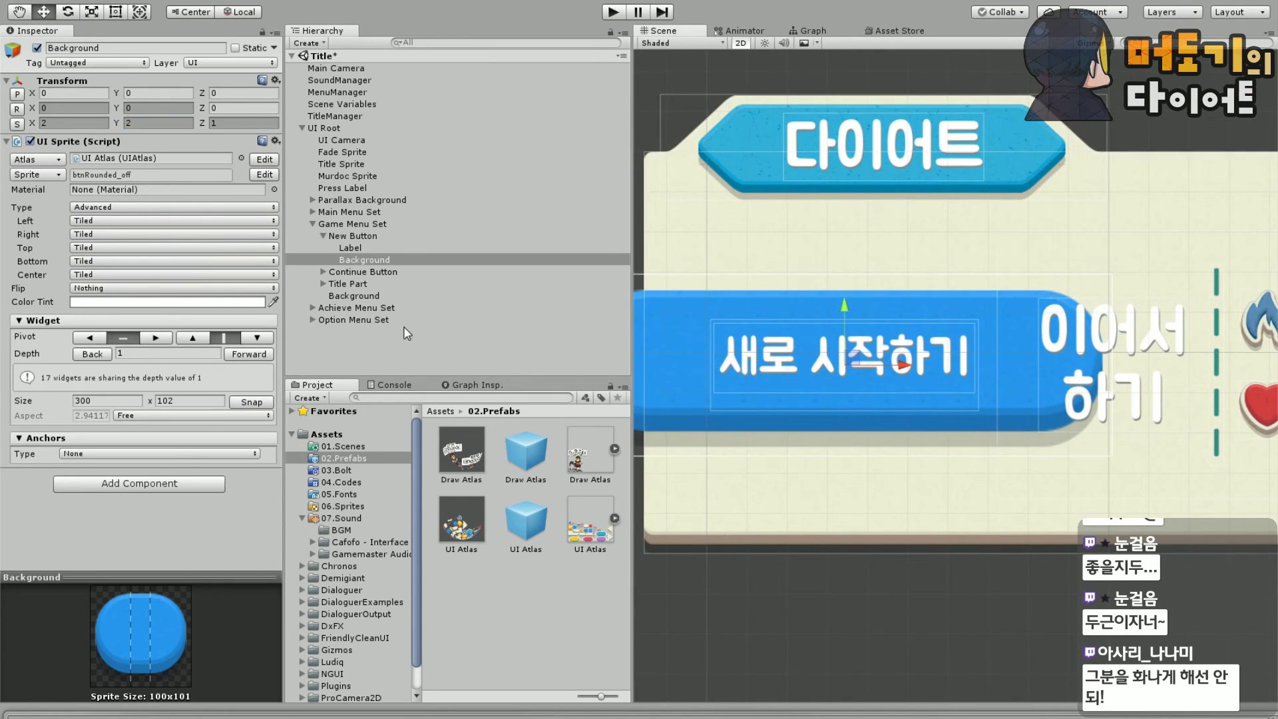
Compare the bounds of the Label and New Button with the enlarged background sprite up close
left_click(349, 248)
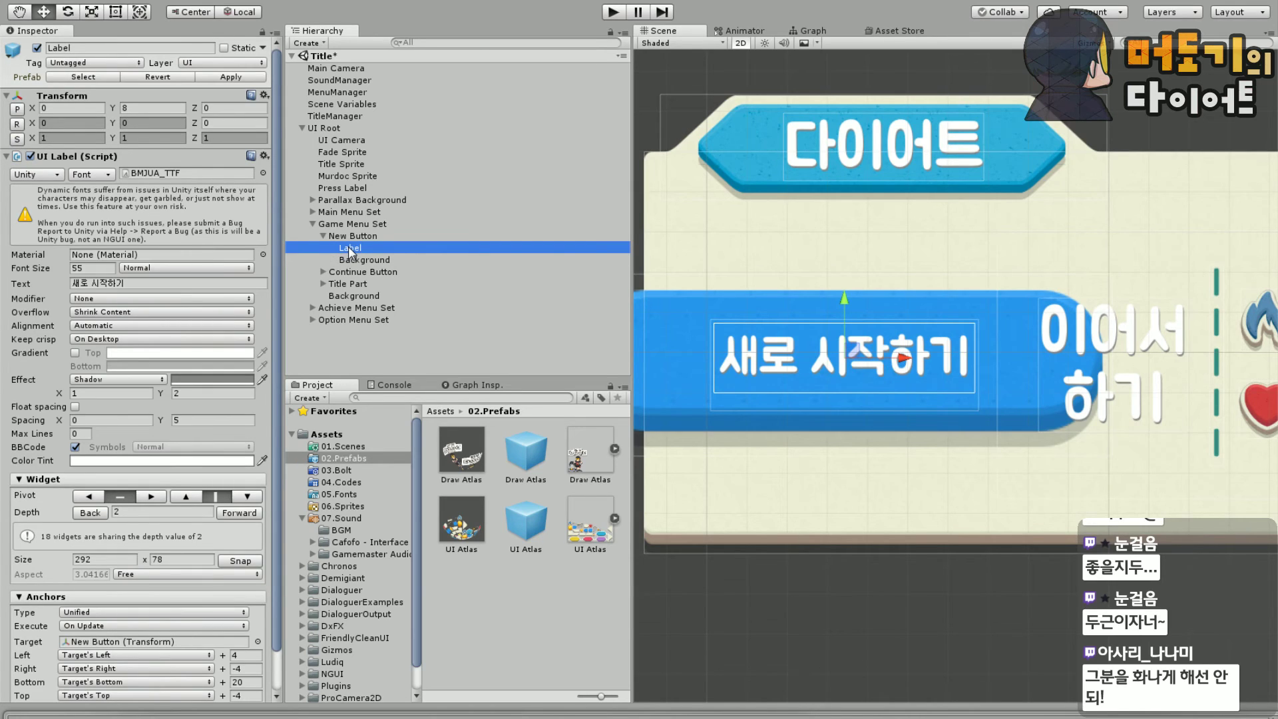
middle_click_drag(850, 502, 893, 494)
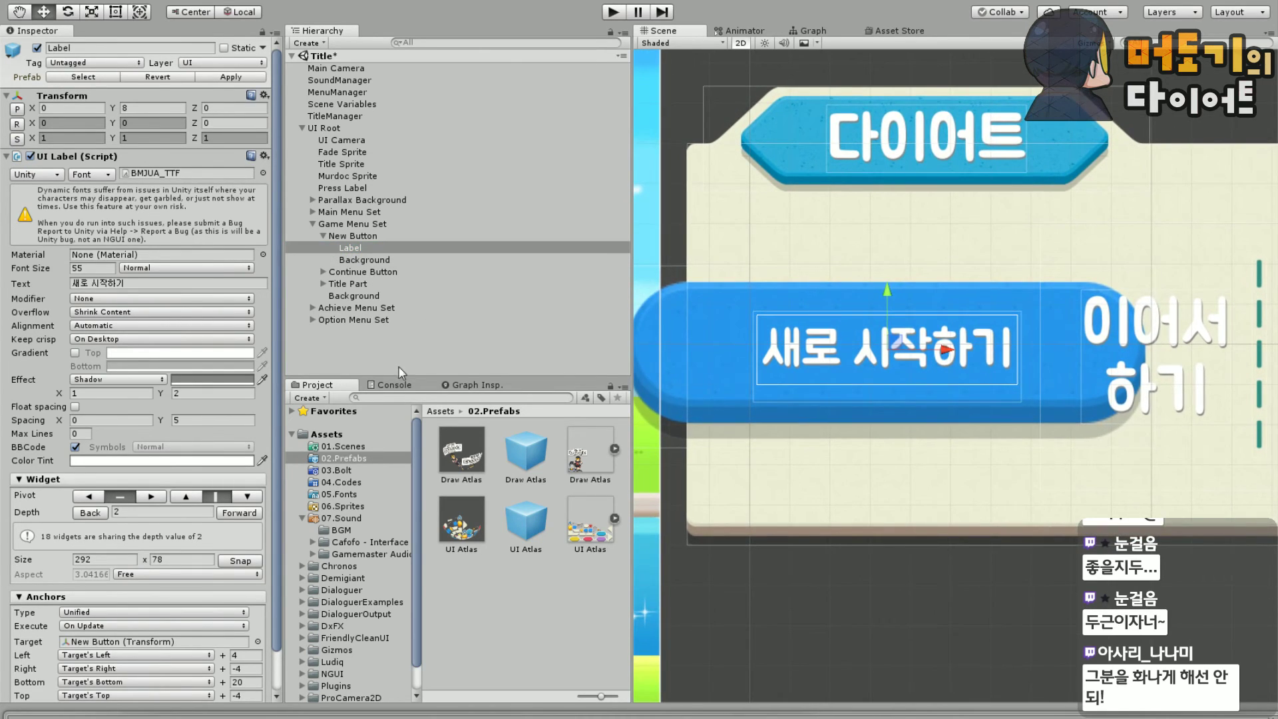
left_click(366, 237)
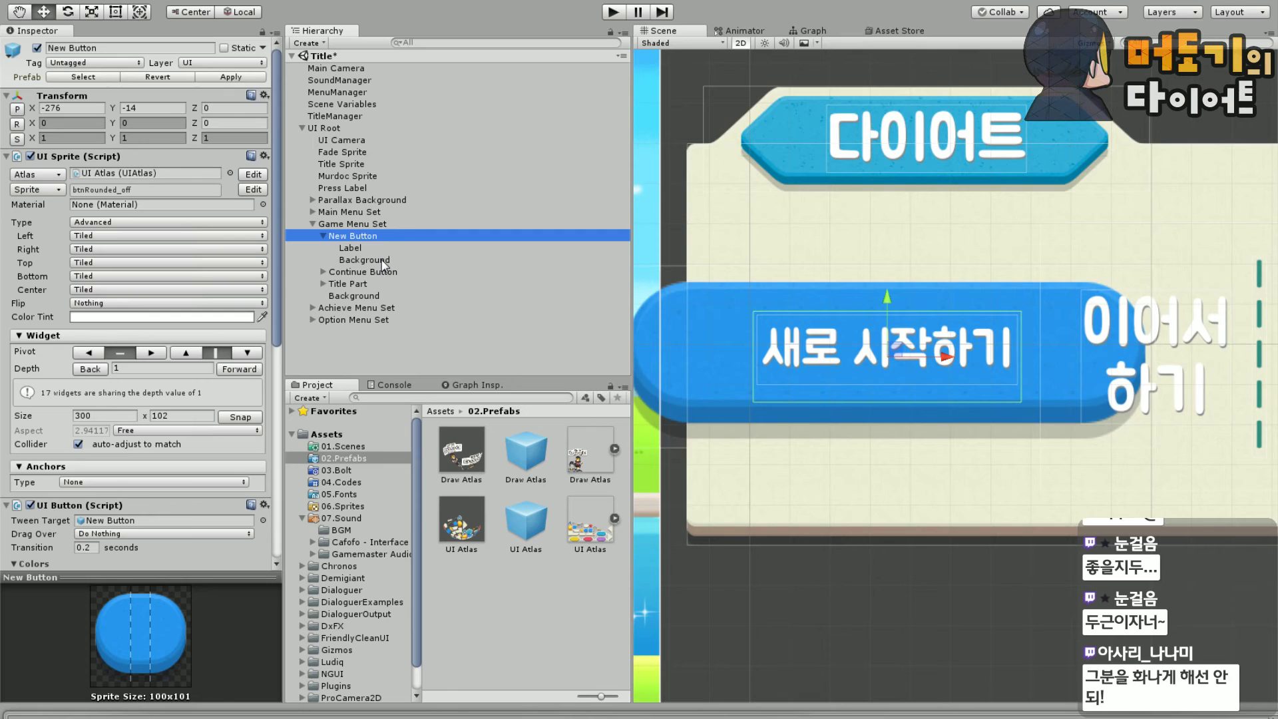
scroll(972, 369, "up", 5)
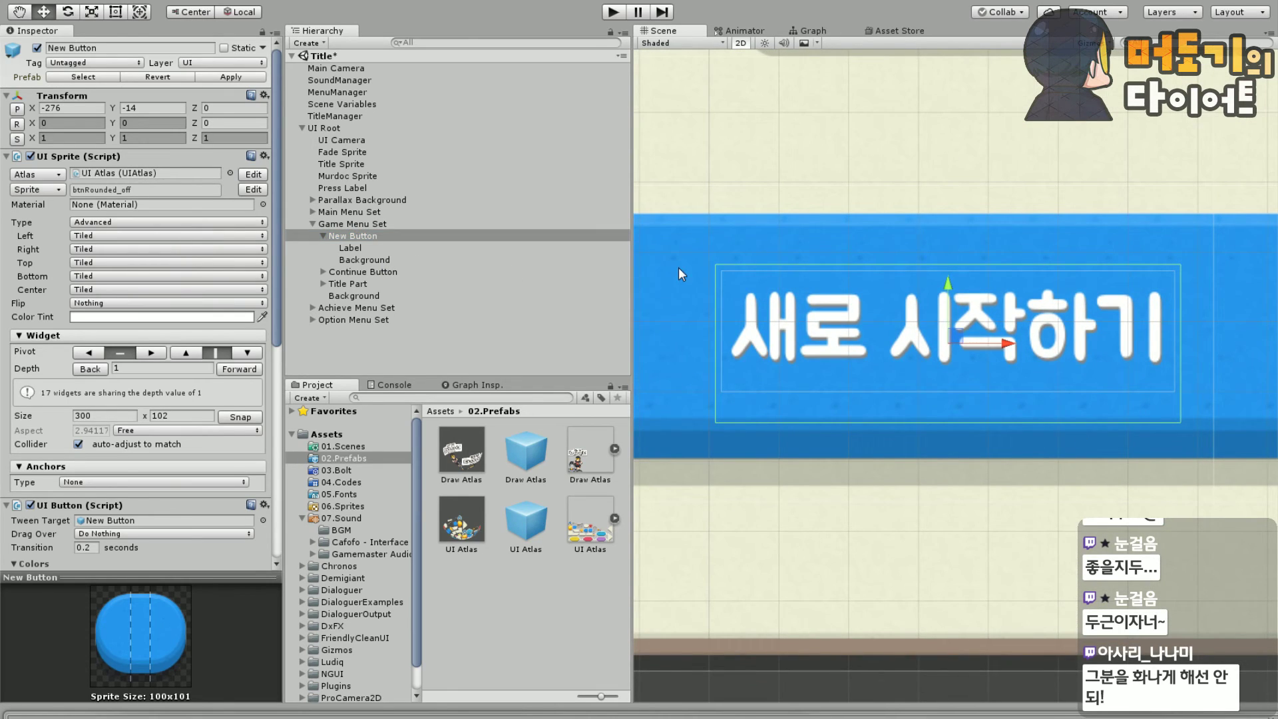
scroll(717, 445, "up", 3)
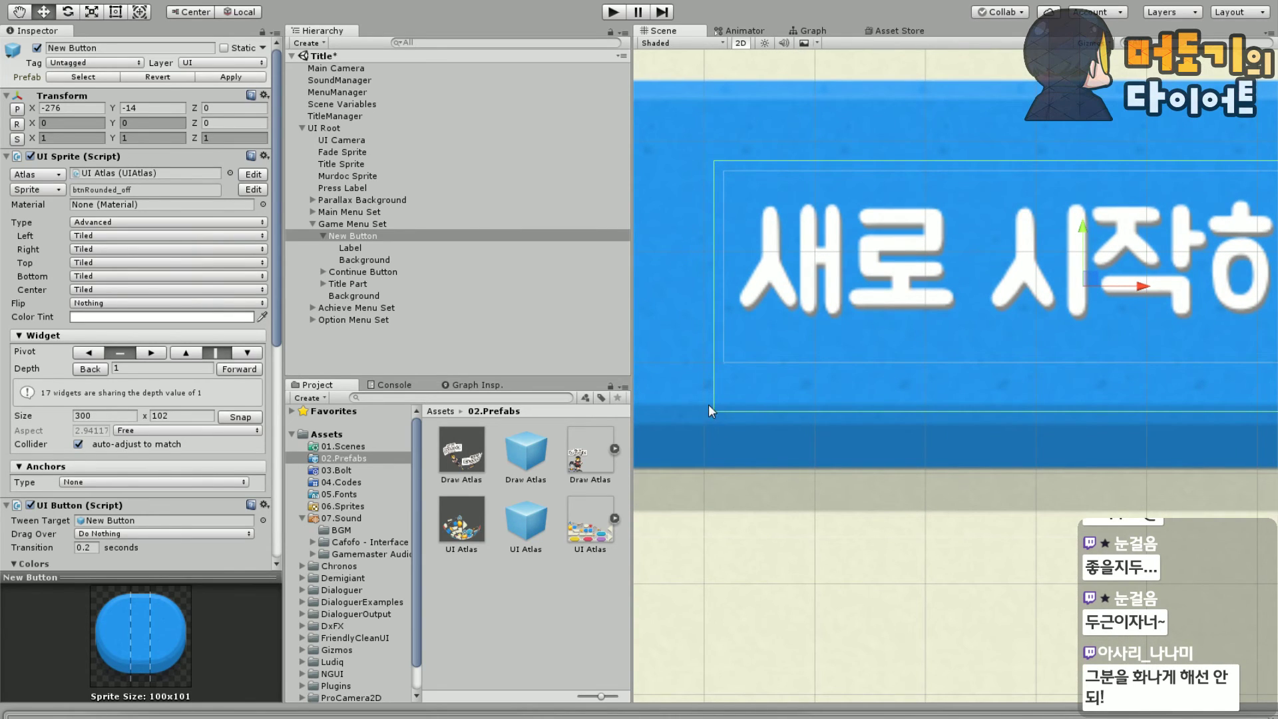
scroll(774, 320, "down", 5)
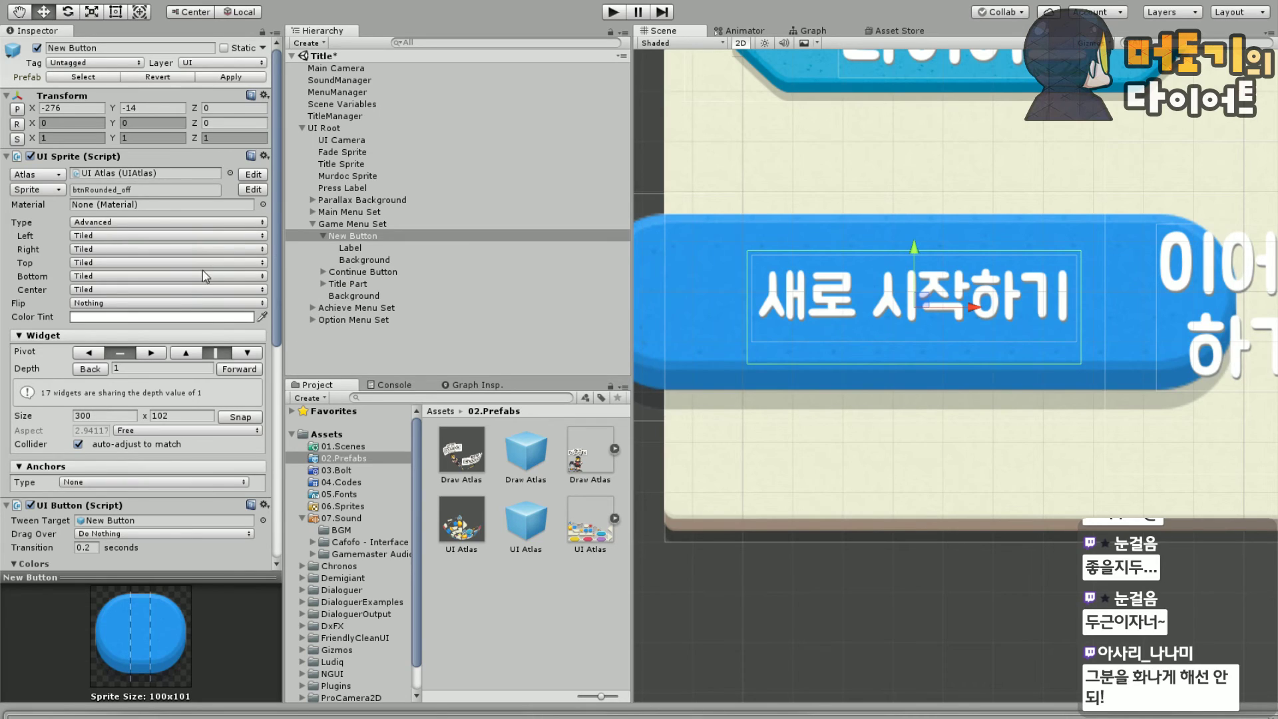
Remove the UI Sprite component from New Button and check its Label's size and anchor settings
left_click(368, 261)
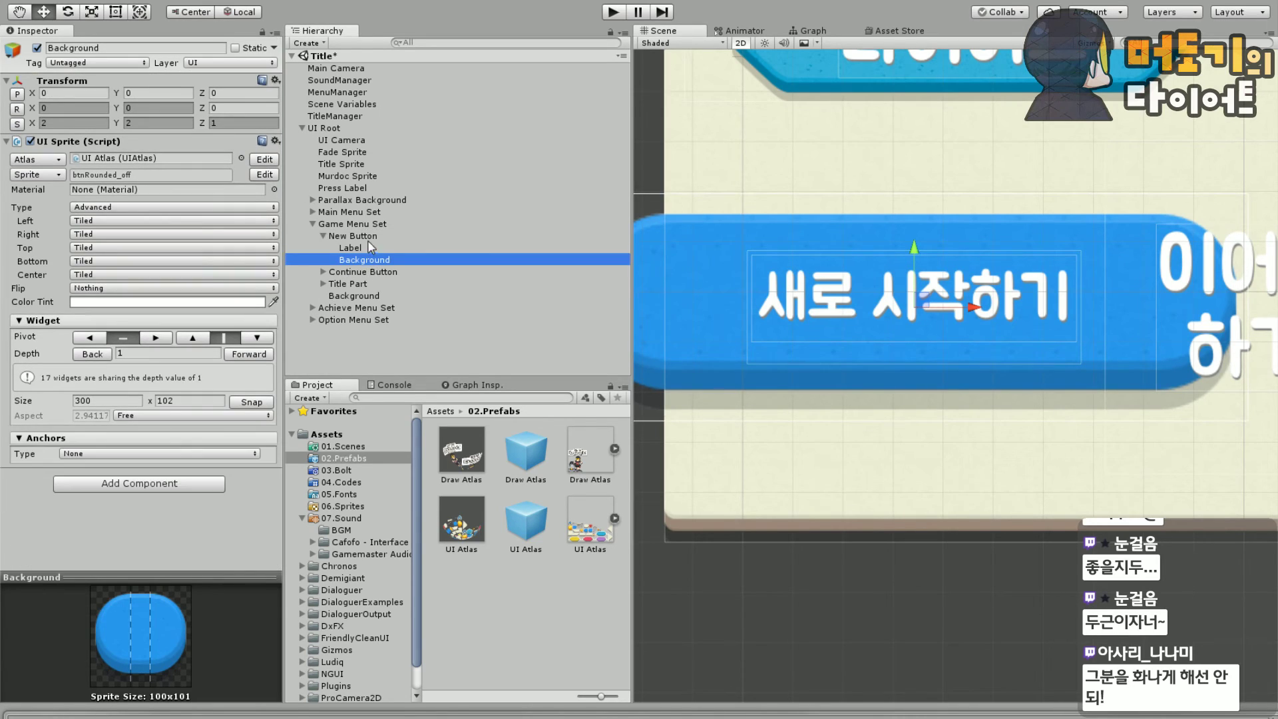
left_click(369, 238)
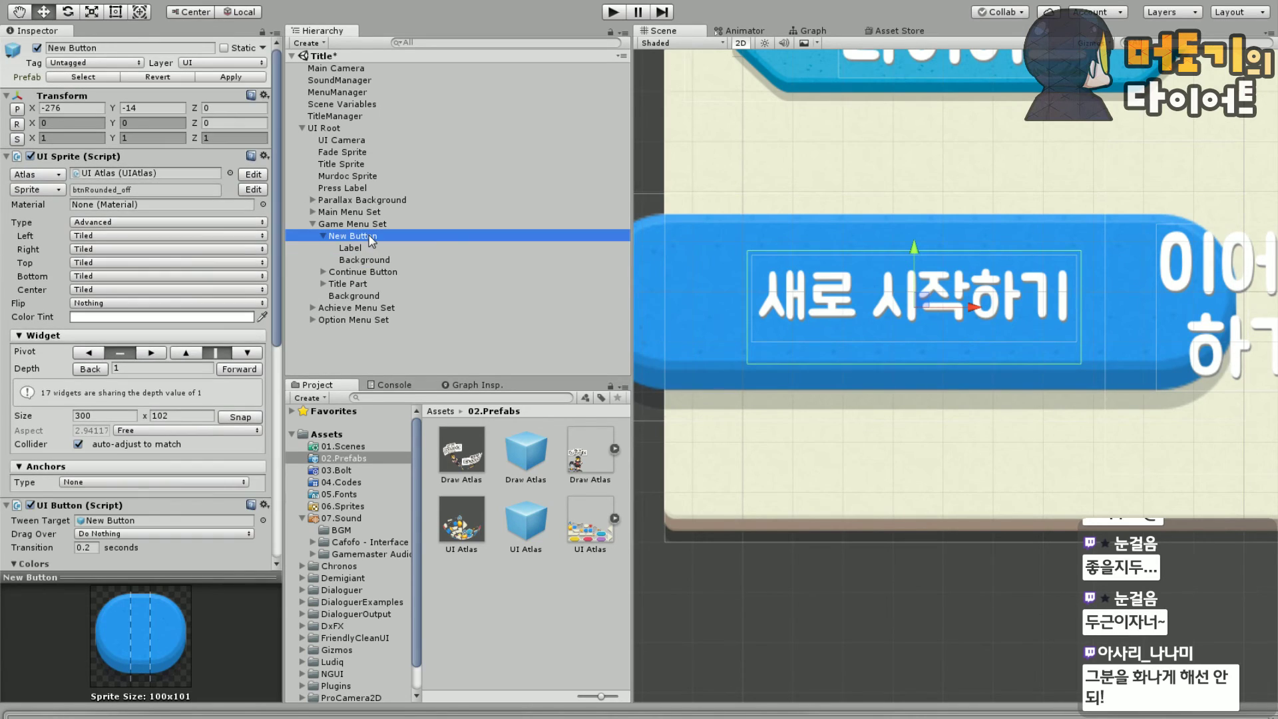
left_click(264, 157)
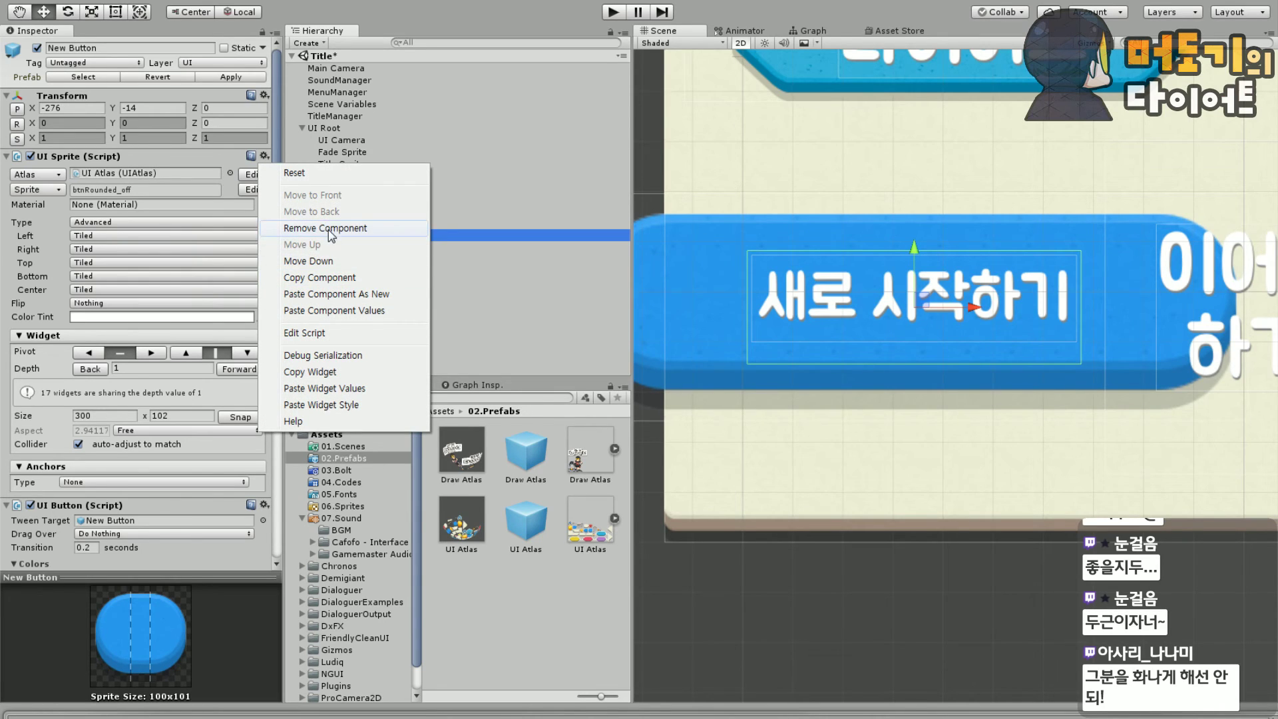
left_click(334, 230)
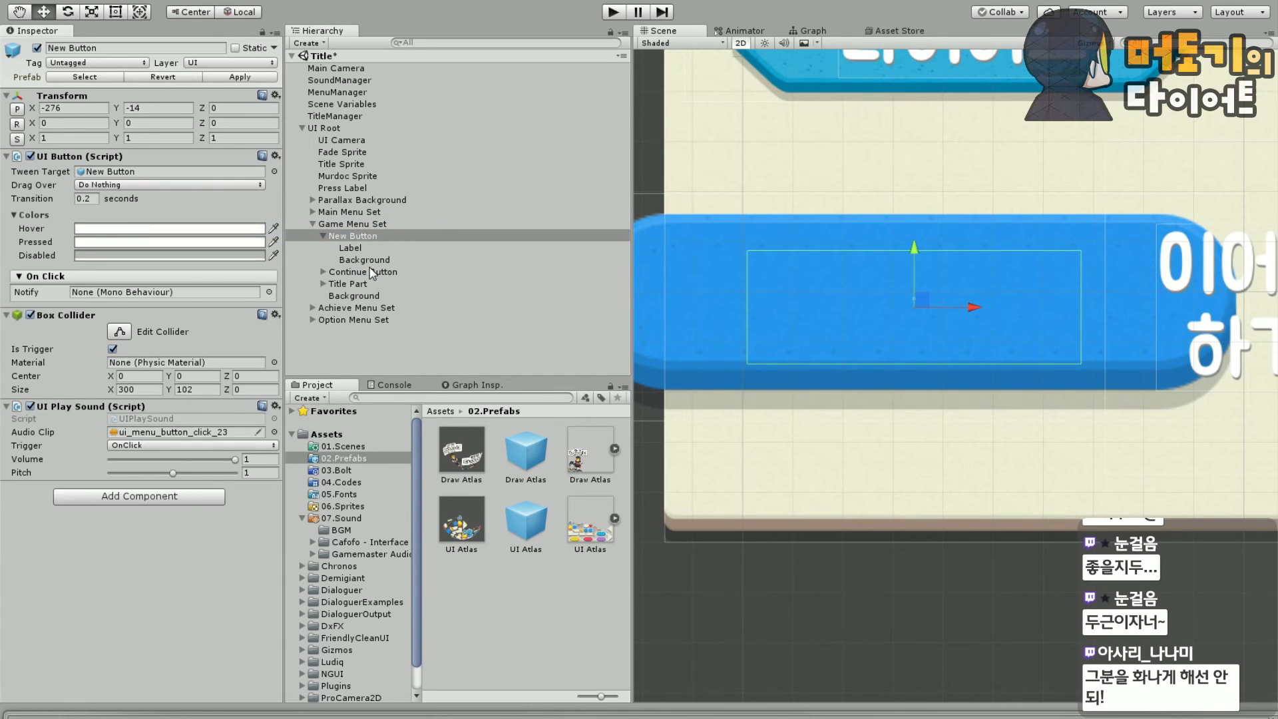
left_click(361, 249)
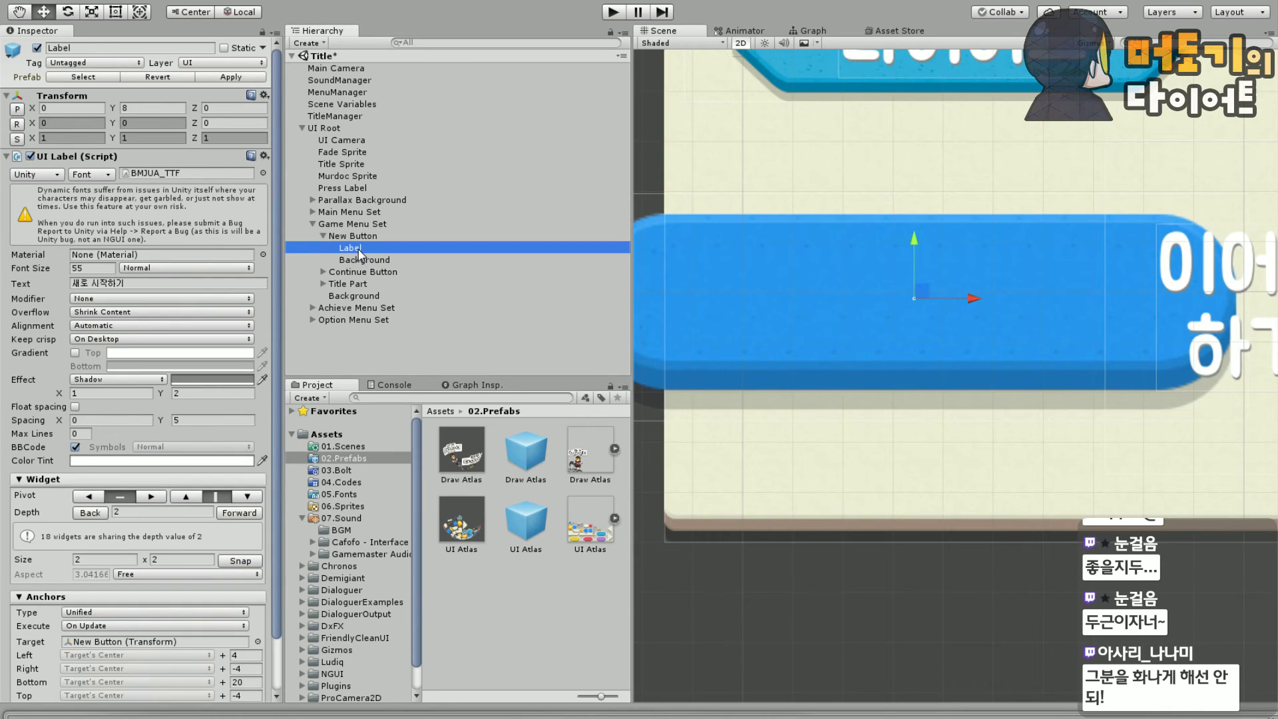
Set New Button's child Background as the anchor target of its Label, keeping the Label's depth at 2
left_click(367, 260)
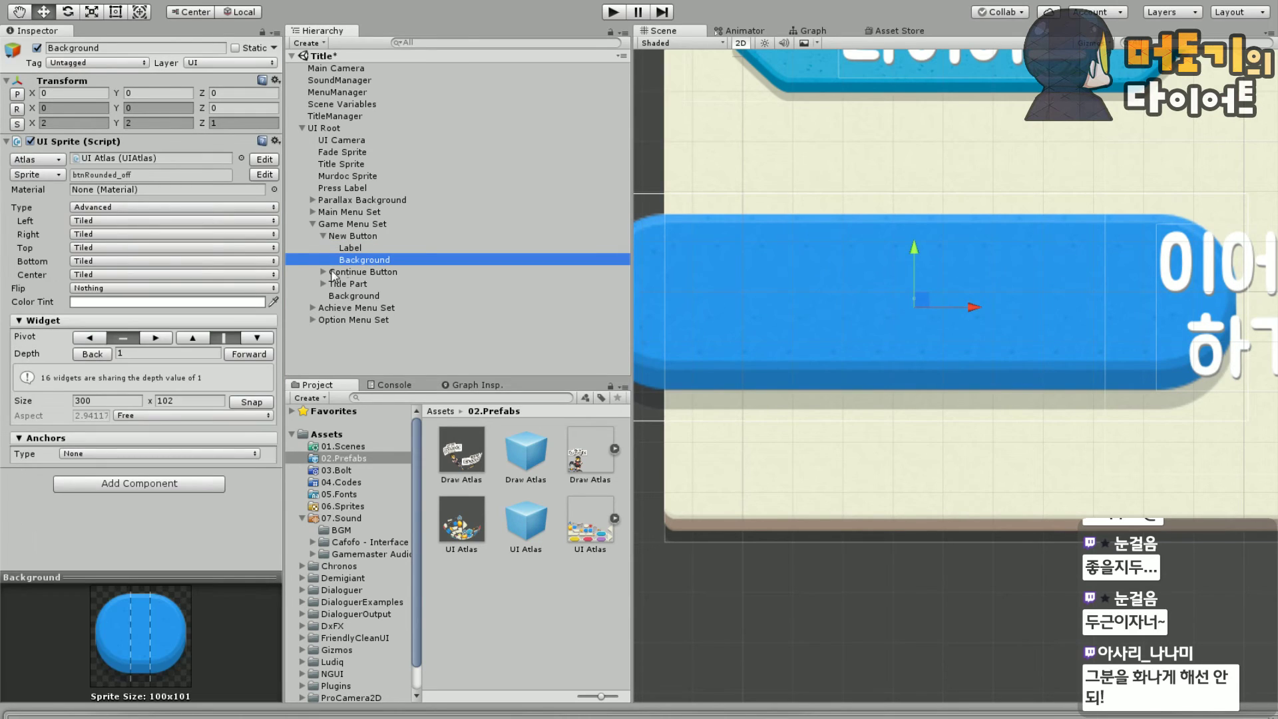
left_click(363, 247)
left_click(251, 516)
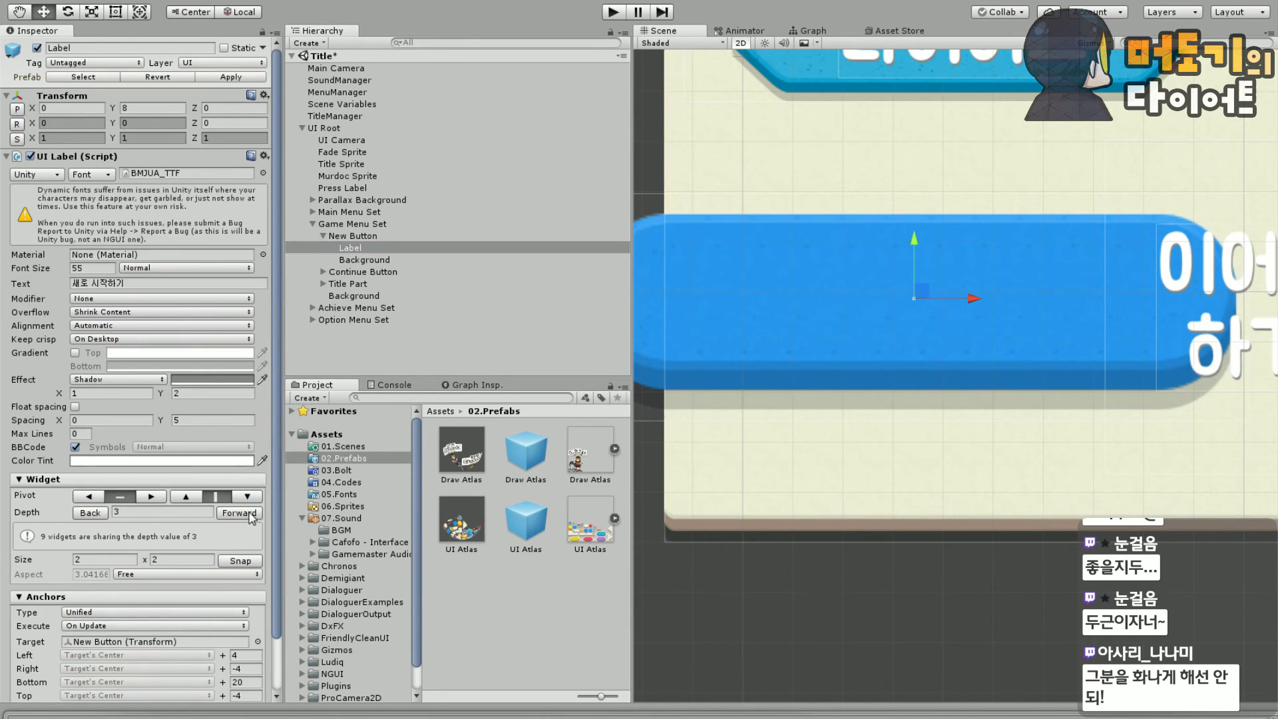
left_click(85, 515)
scroll(170, 484, "down", 3)
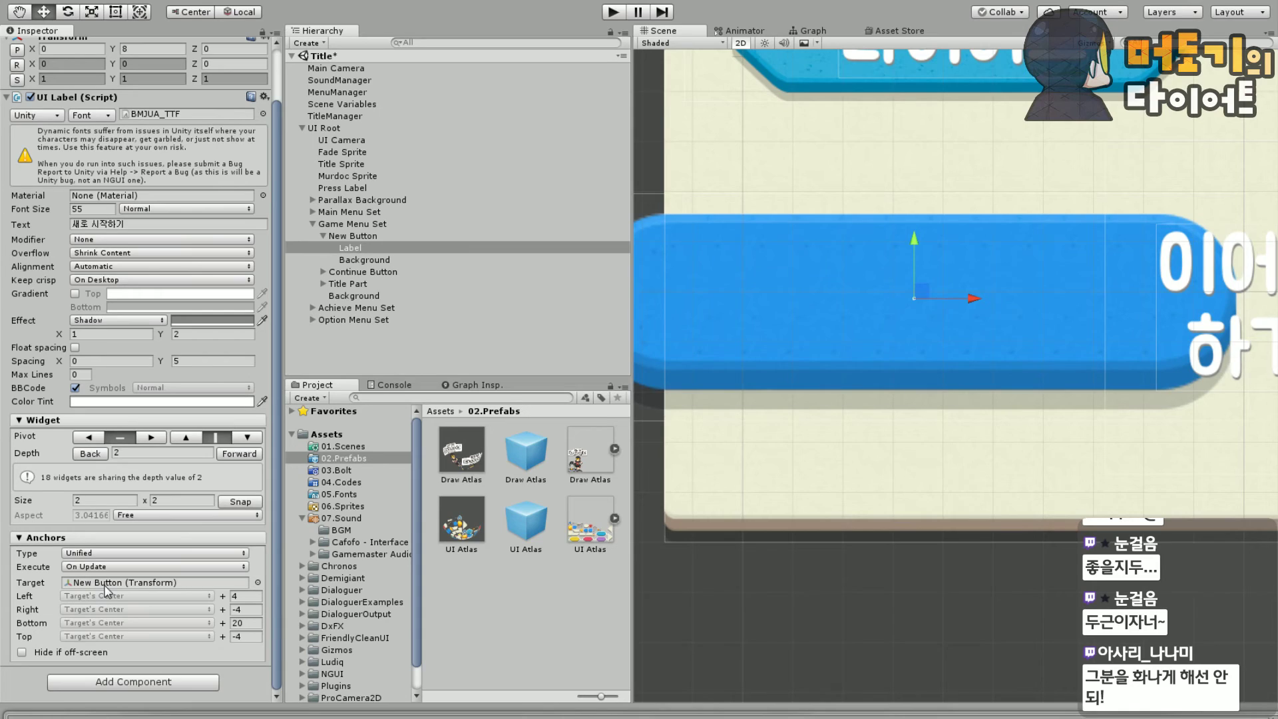
left_click_drag(349, 260, 103, 589)
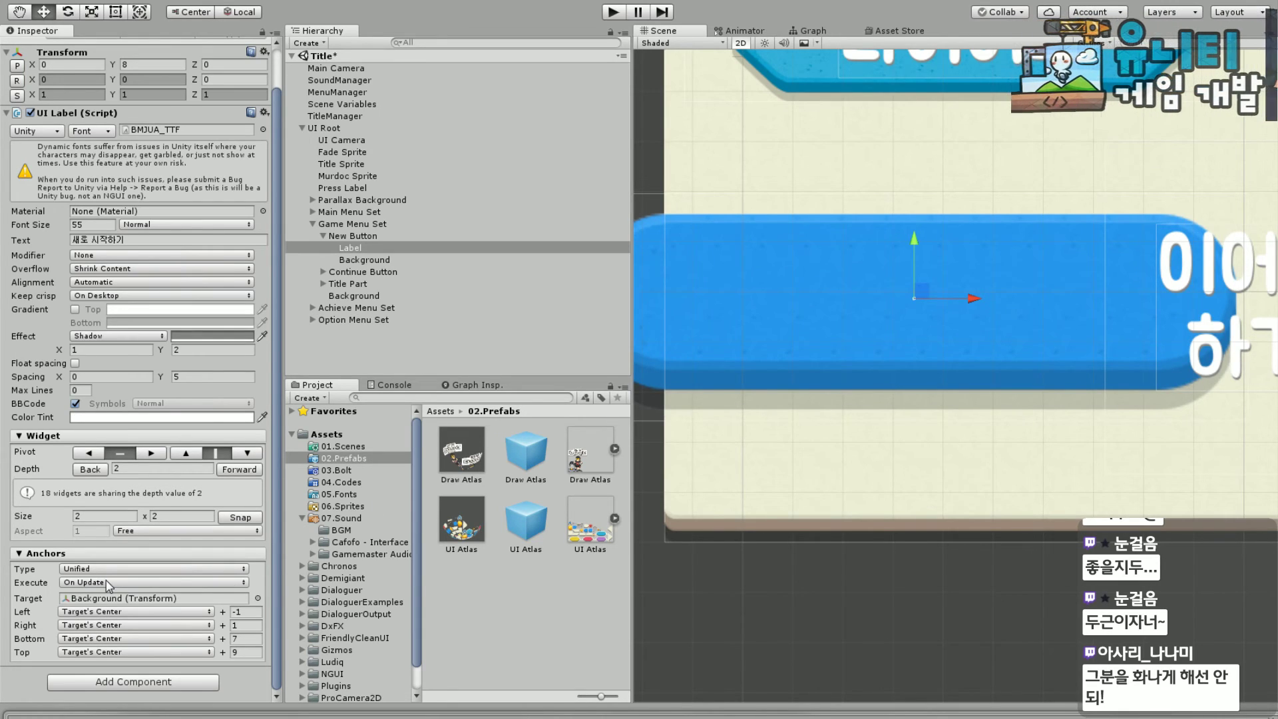
Anchor the Label's left, right, bottom and top sides to Target's Left, Target's Right, Target's Bottom and Target's Top respectively
left_click(115, 613)
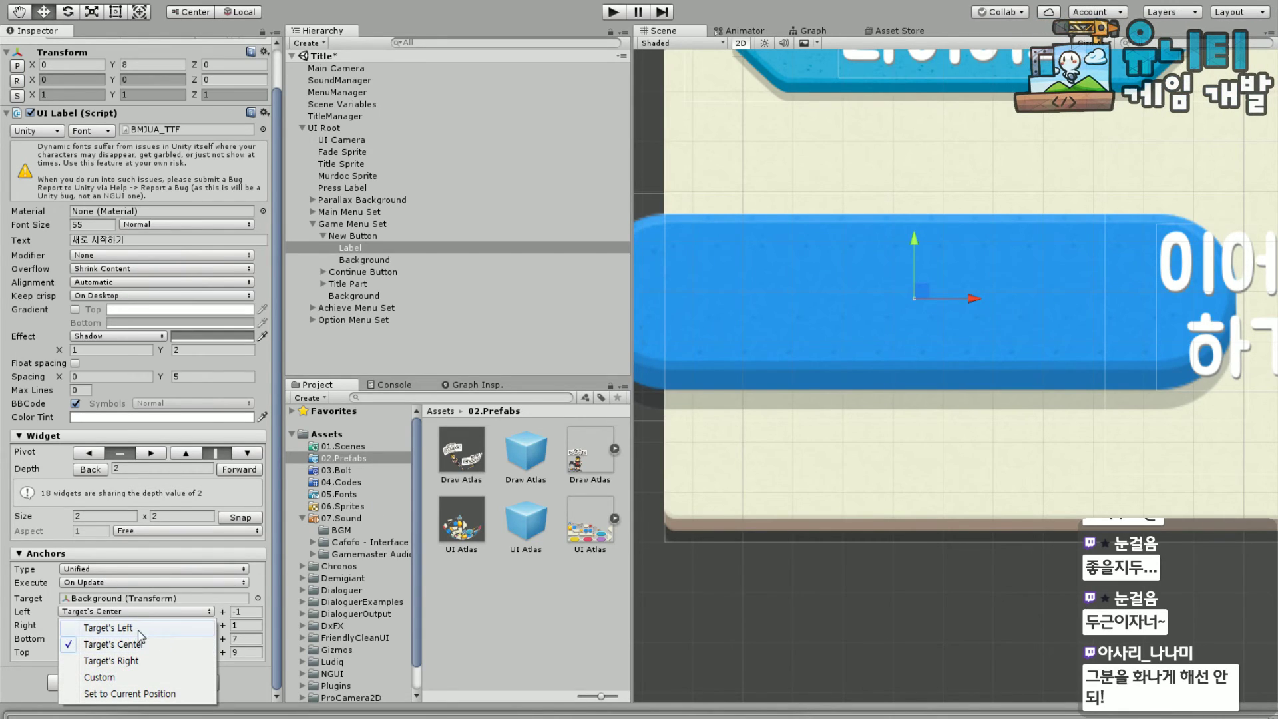
left_click(142, 630)
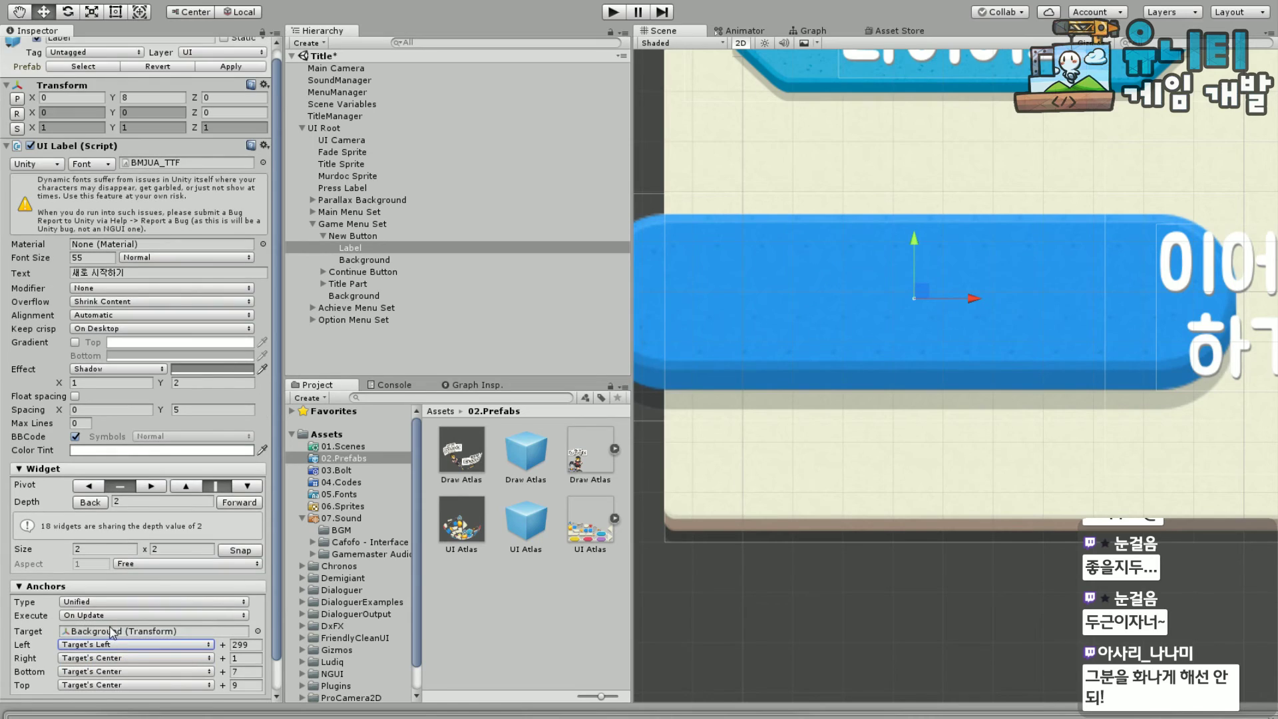
left_click(160, 664)
left_click(111, 621)
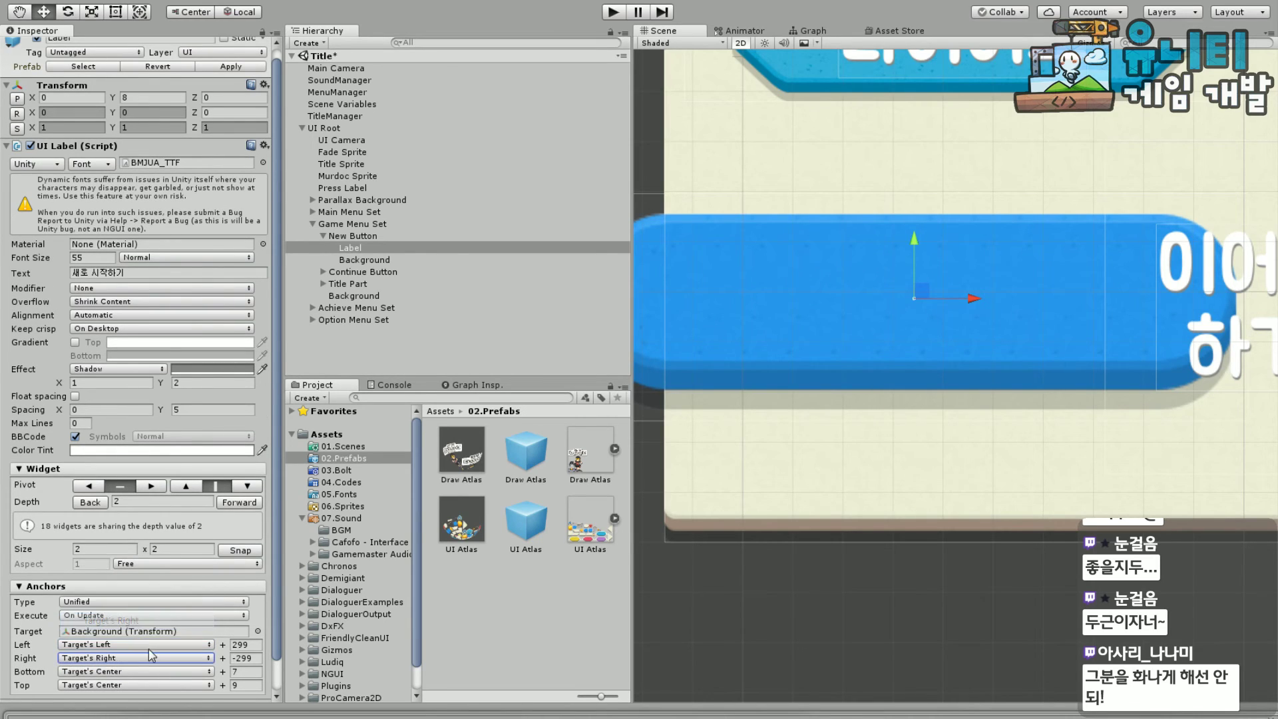
left_click(128, 674)
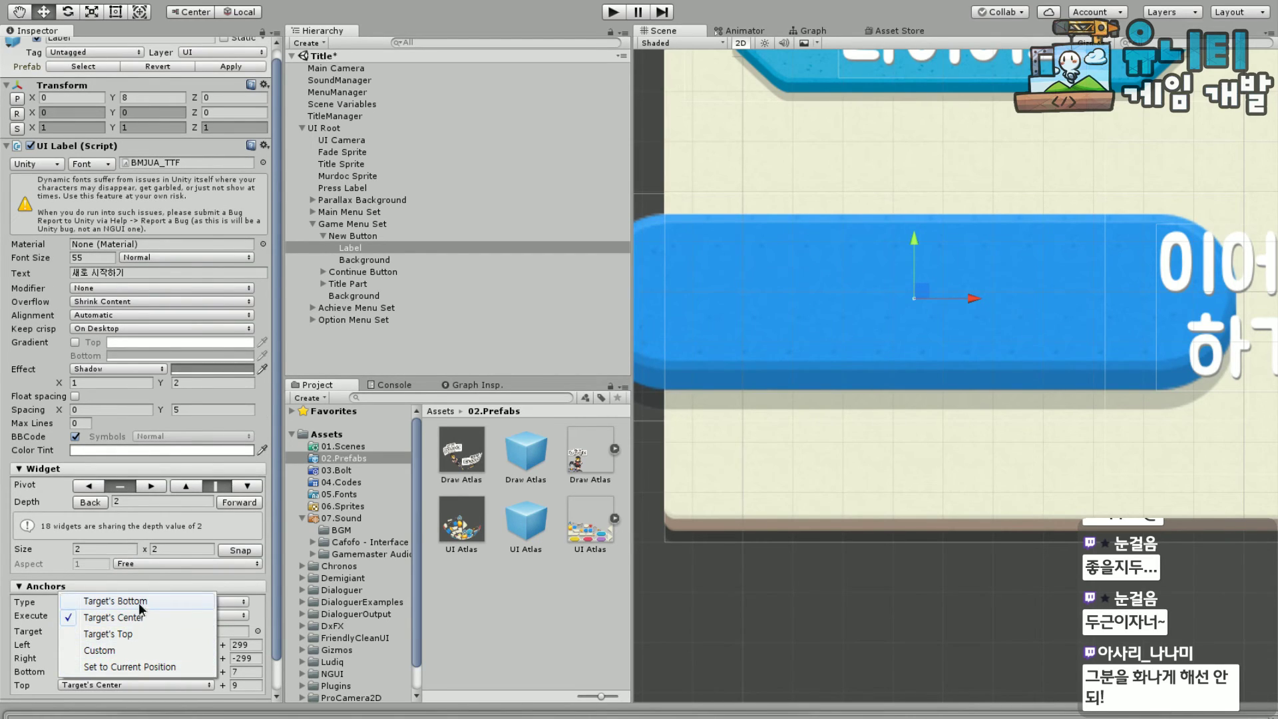
left_click(138, 601)
left_click(121, 687)
left_click(143, 648)
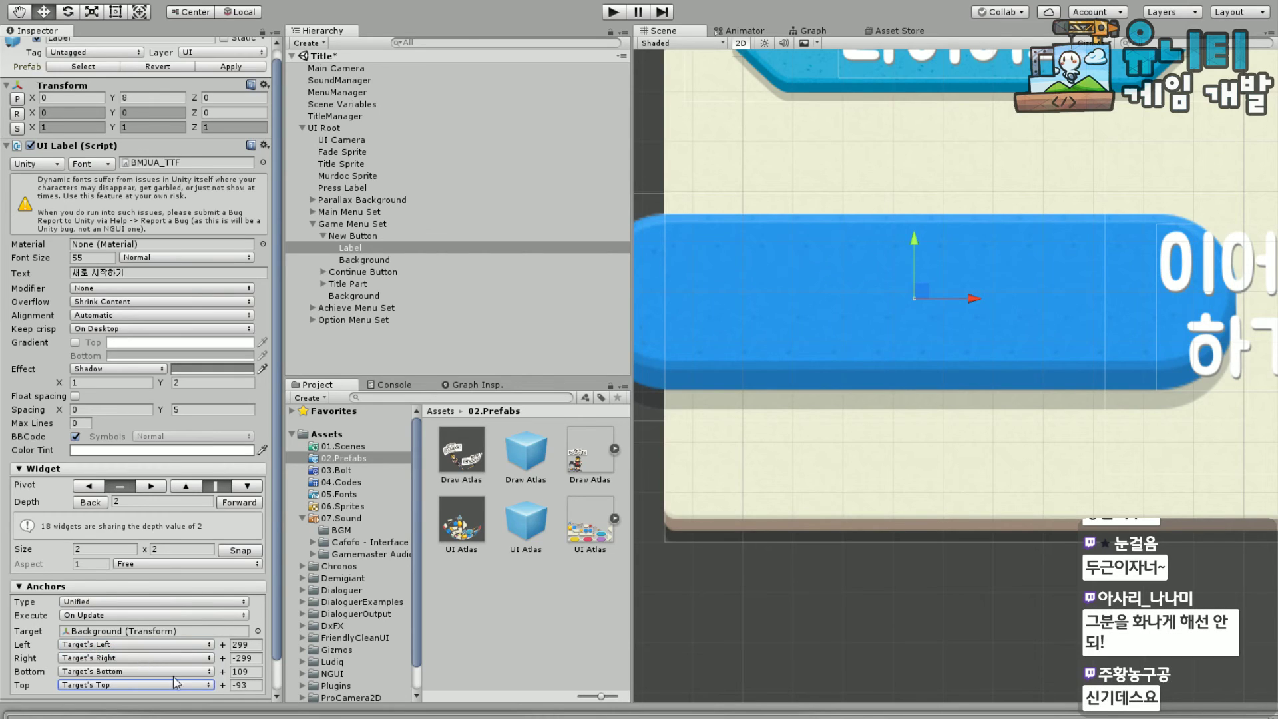
Set the Label's left, right, bottom and top anchor offsets to 4
left_click(244, 644)
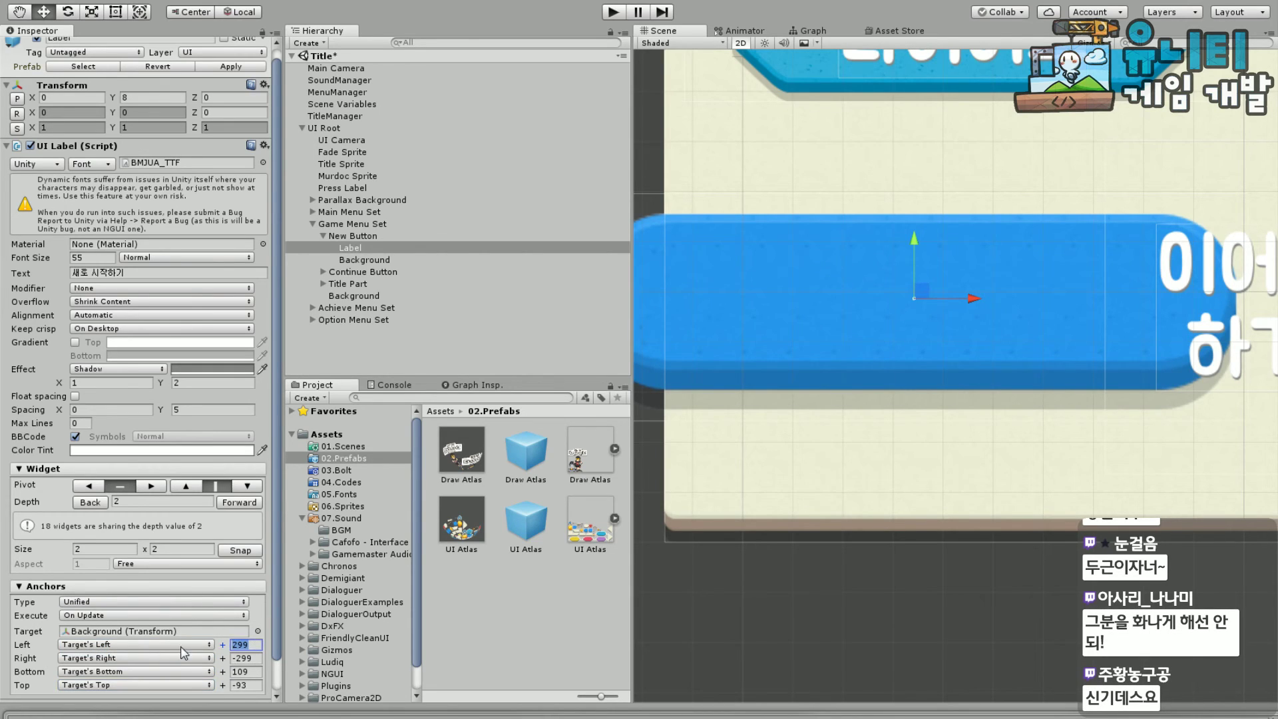
type("4")
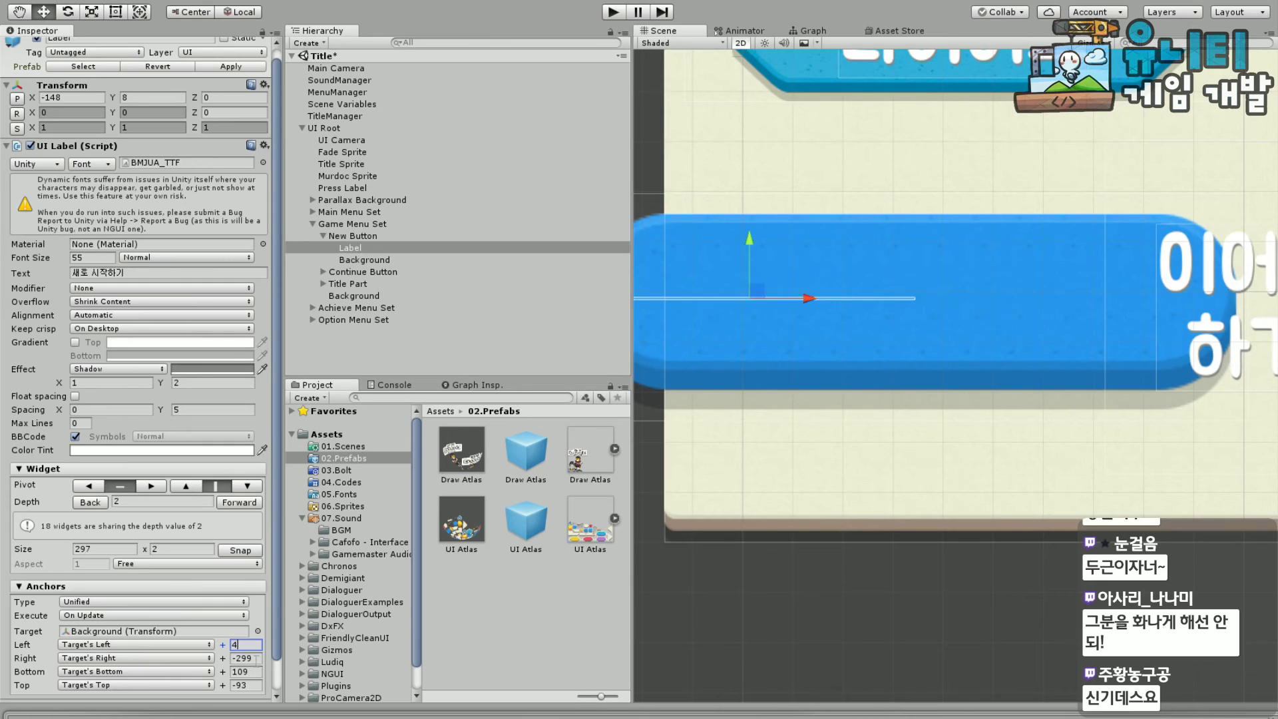
key("Tab")
type("4")
key("Tab")
type("4")
key("Tab")
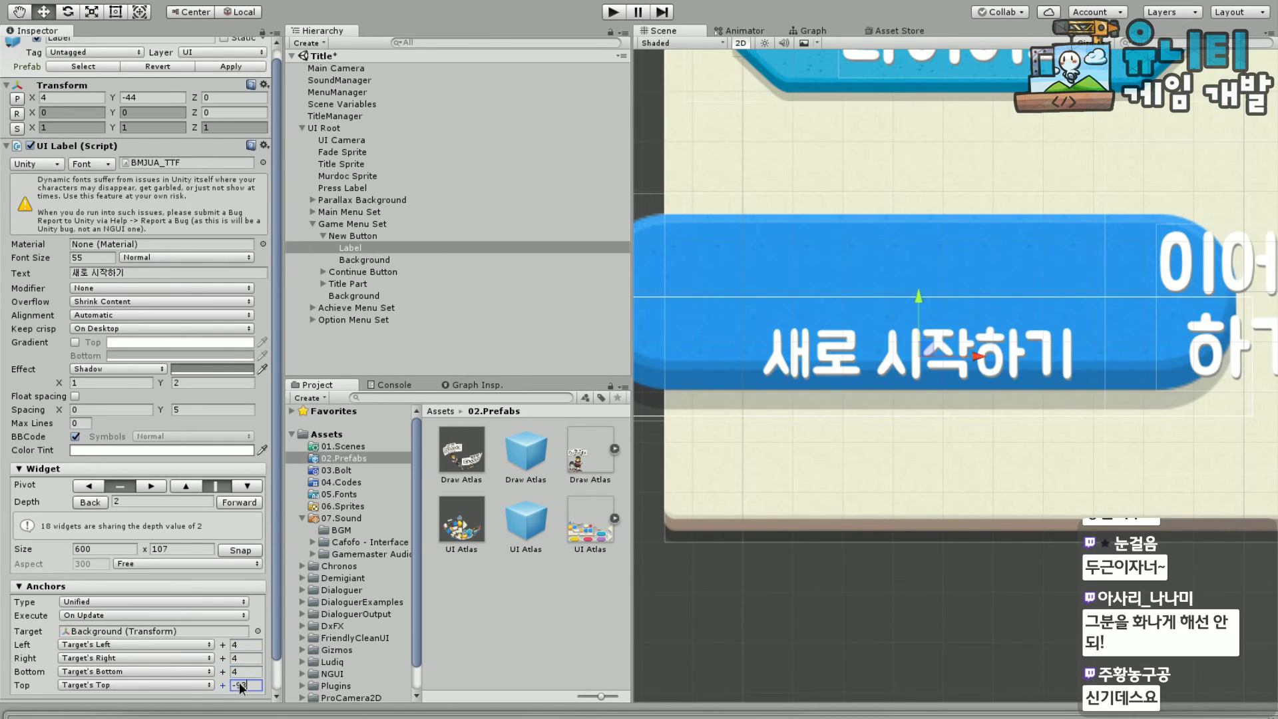
type("4")
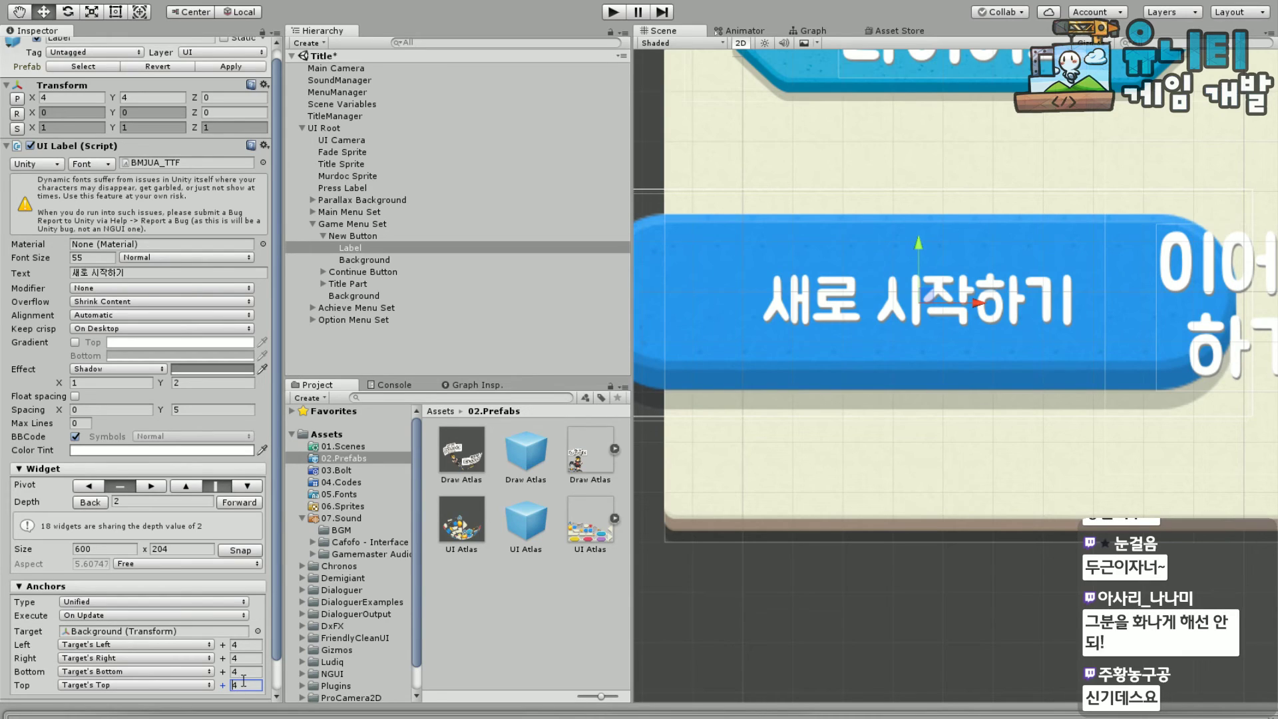
Change the Label's top and right anchor offsets to -4 and its bottom offset to 20
key("Home")
type("-")
left_click(234, 660)
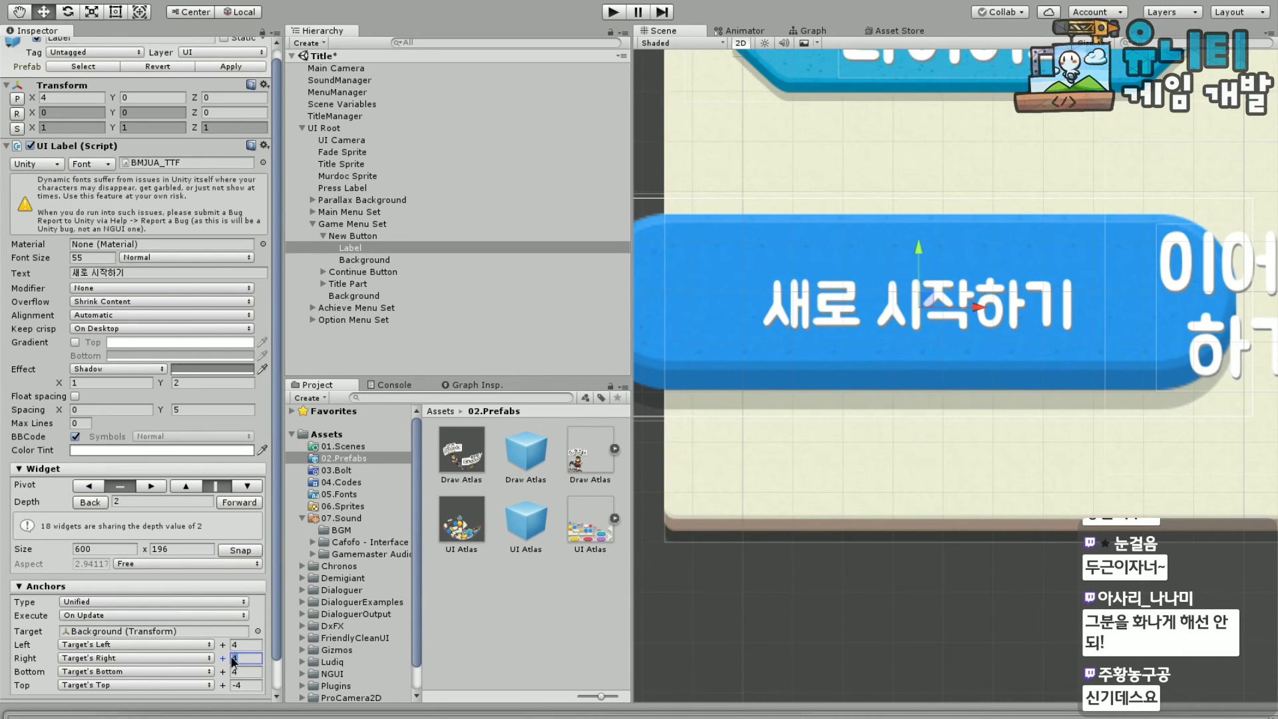
type("-")
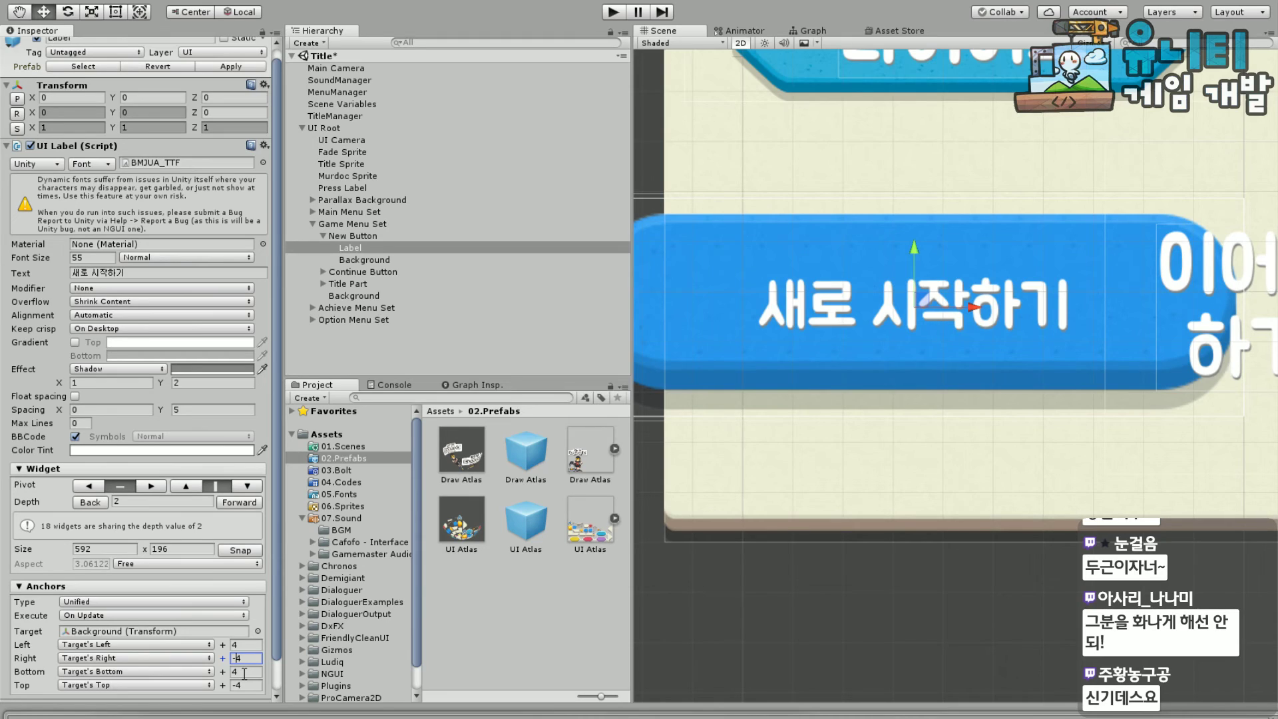
left_click(244, 673)
type("20")
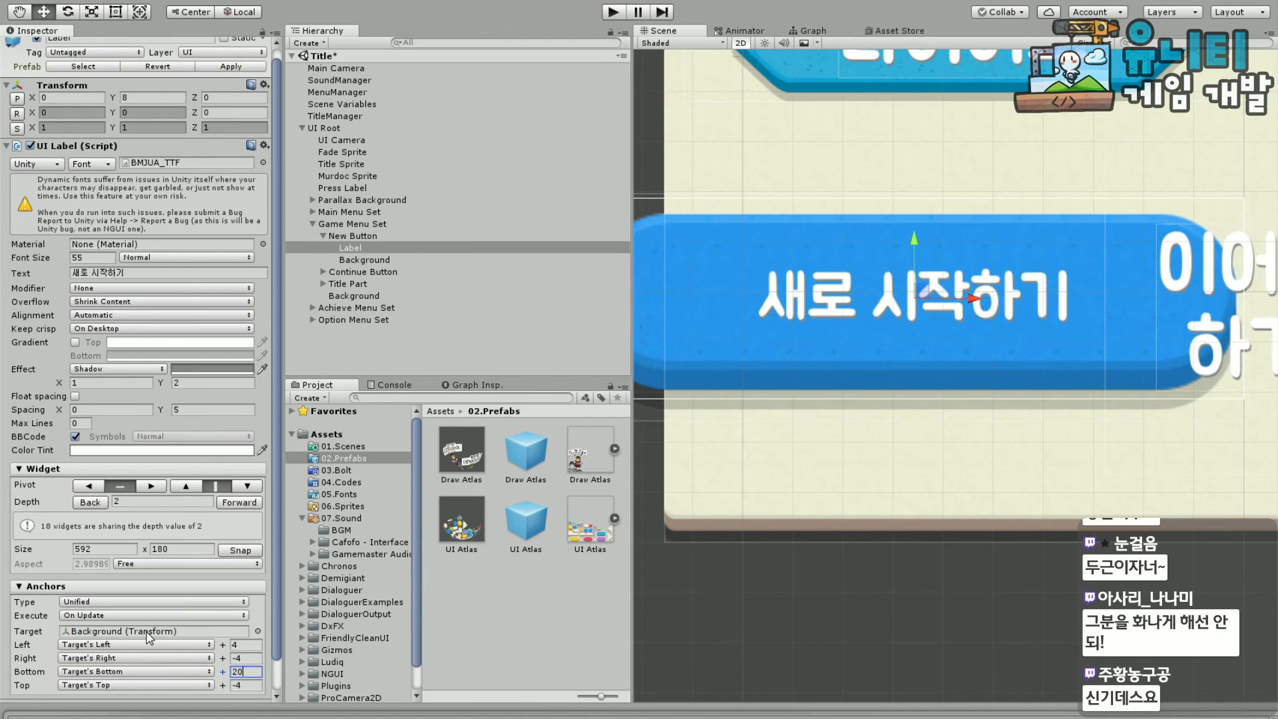
Examine how the Label's text and bounds fit the enlarged button background within the game menu
middle_click_drag(840, 533, 893, 603)
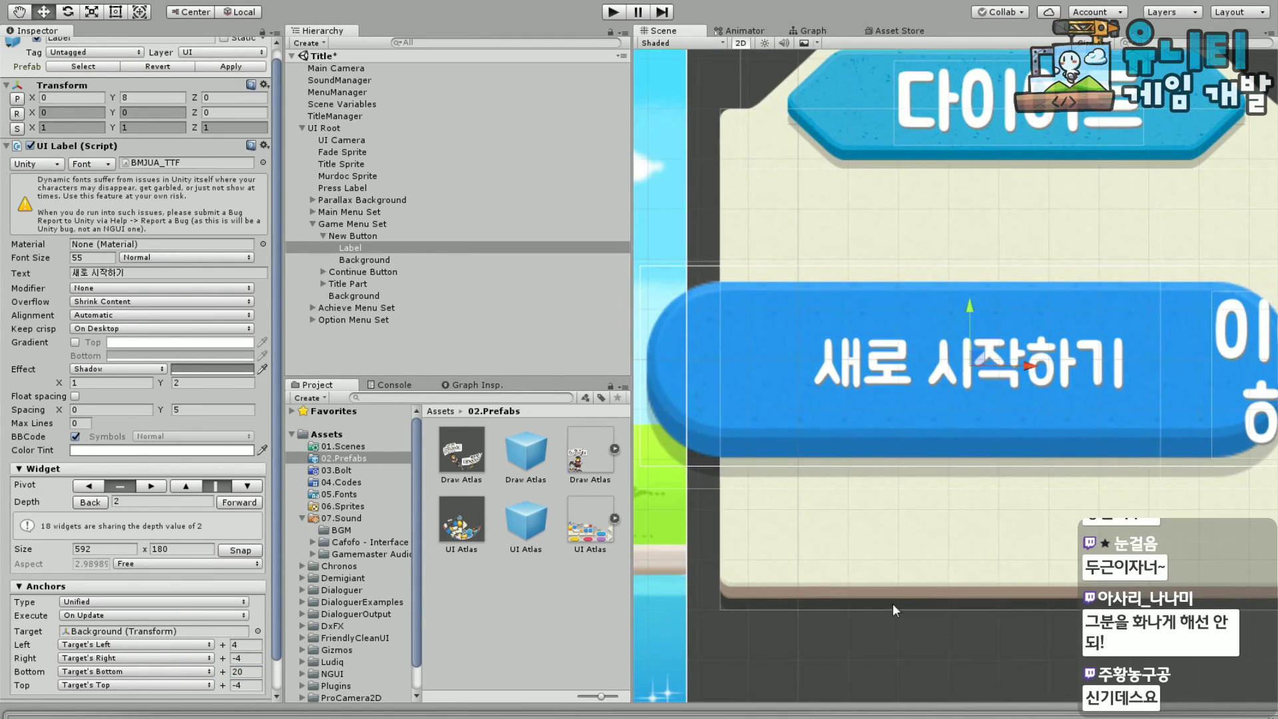
middle_click_drag(893, 535, 747, 499)
middle_click_drag(855, 502, 935, 532)
scroll(935, 531, "down", 5)
scroll(909, 477, "down", 1)
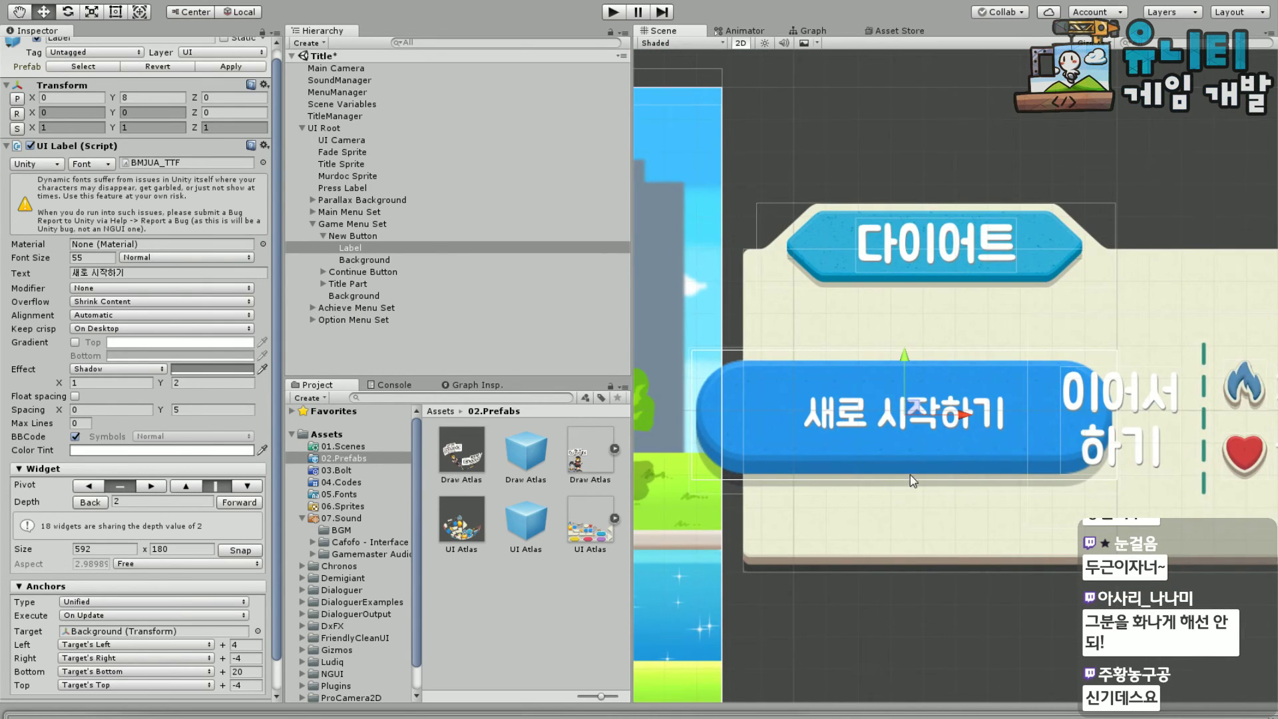
scroll(930, 451, "up", 3)
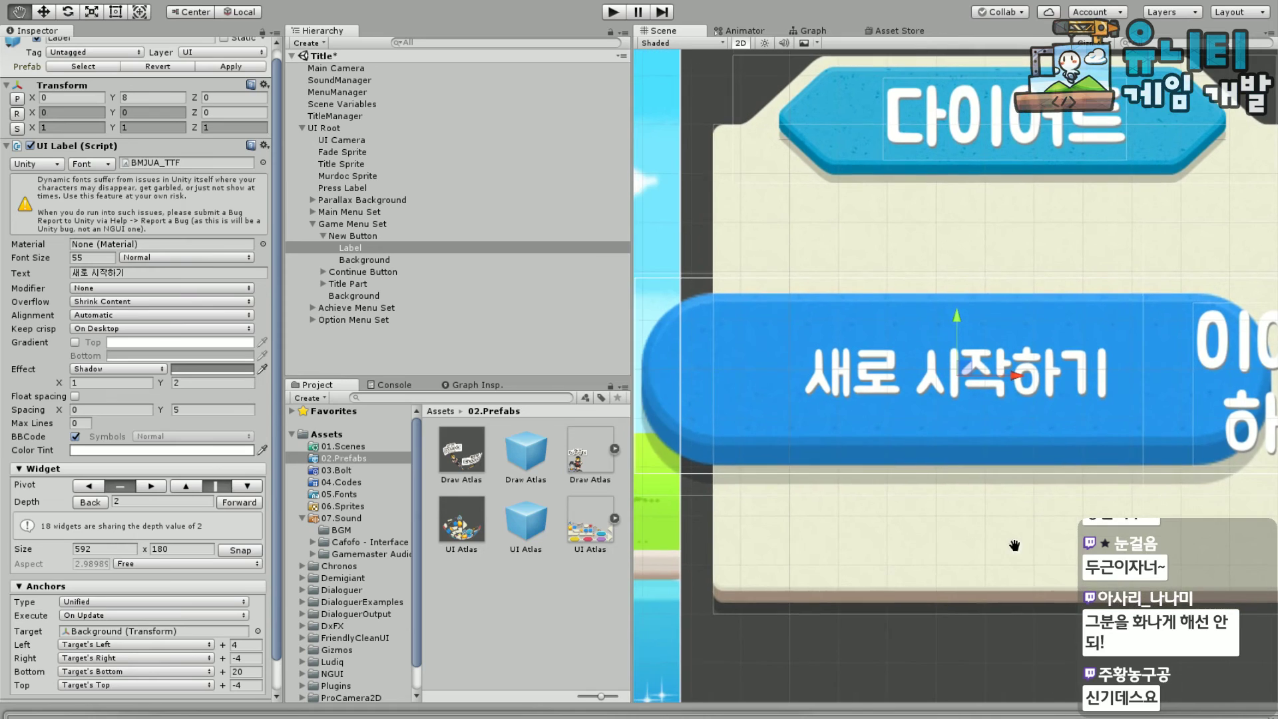
scroll(989, 553, "up", 2)
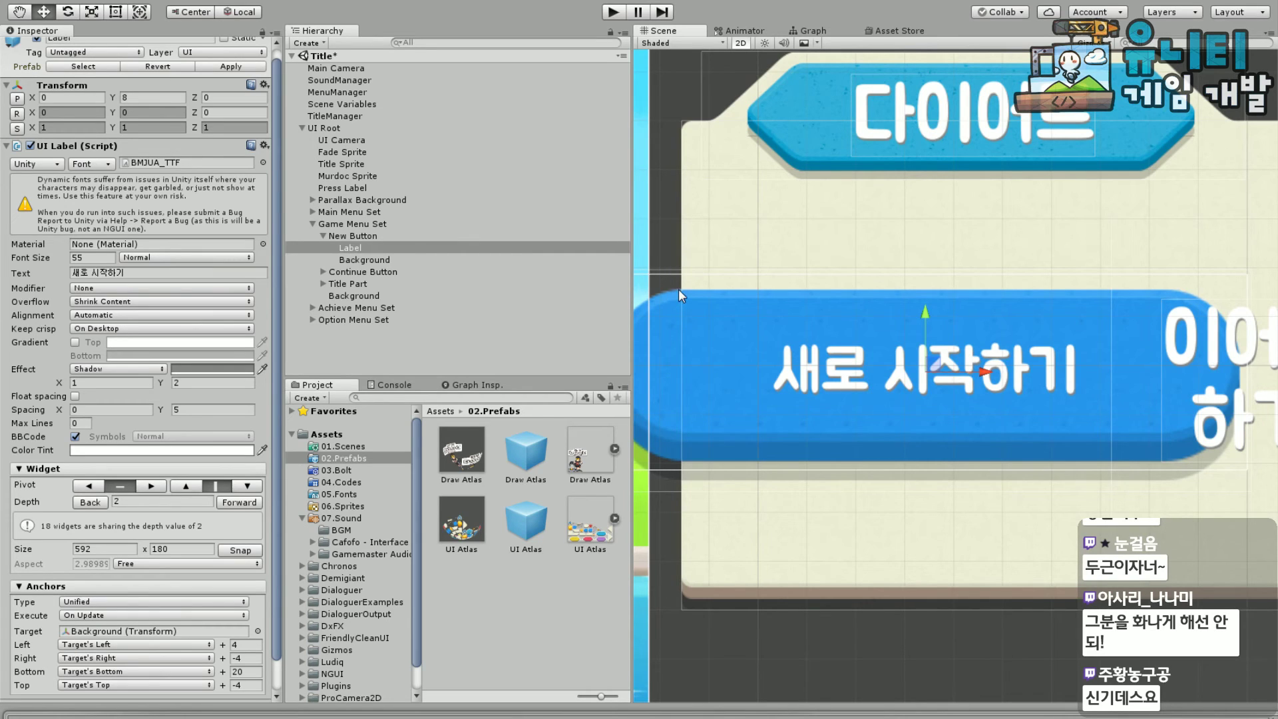
middle_click_drag(869, 567, 914, 571)
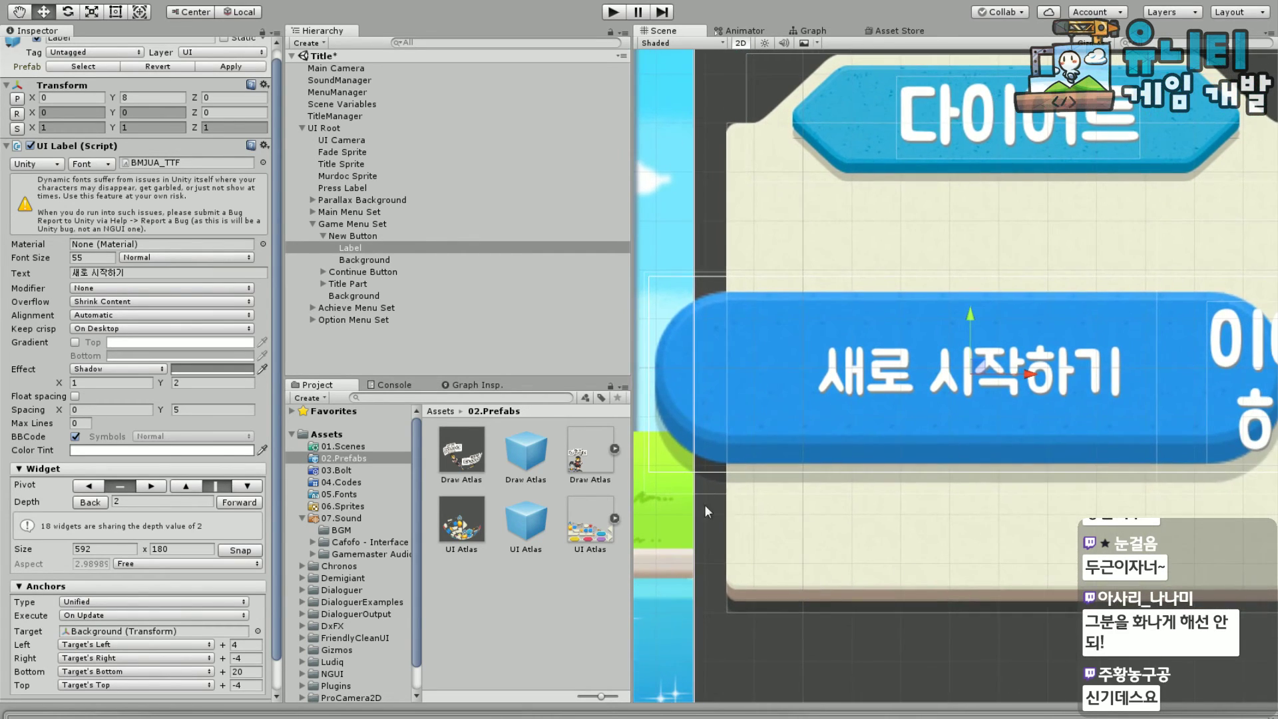
Compare New Button's Box Collider size with the widget size of its child Background
left_click(395, 255)
left_click(351, 240)
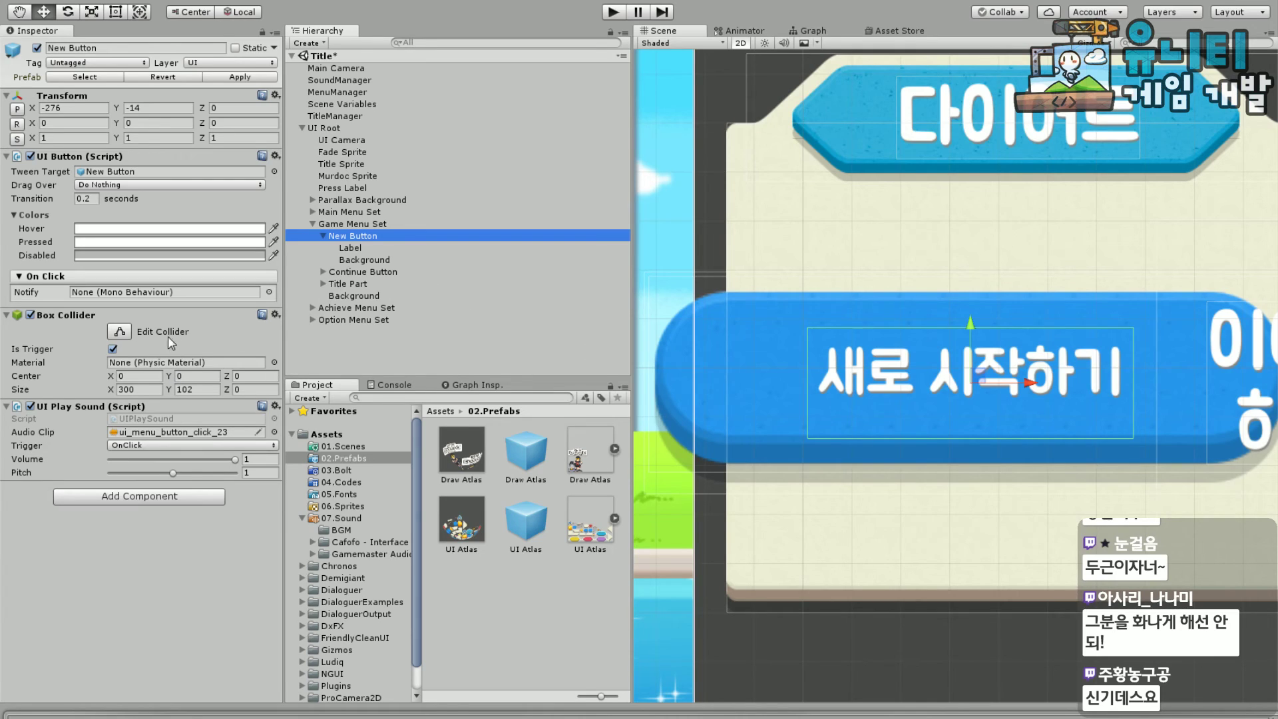
left_click(362, 260)
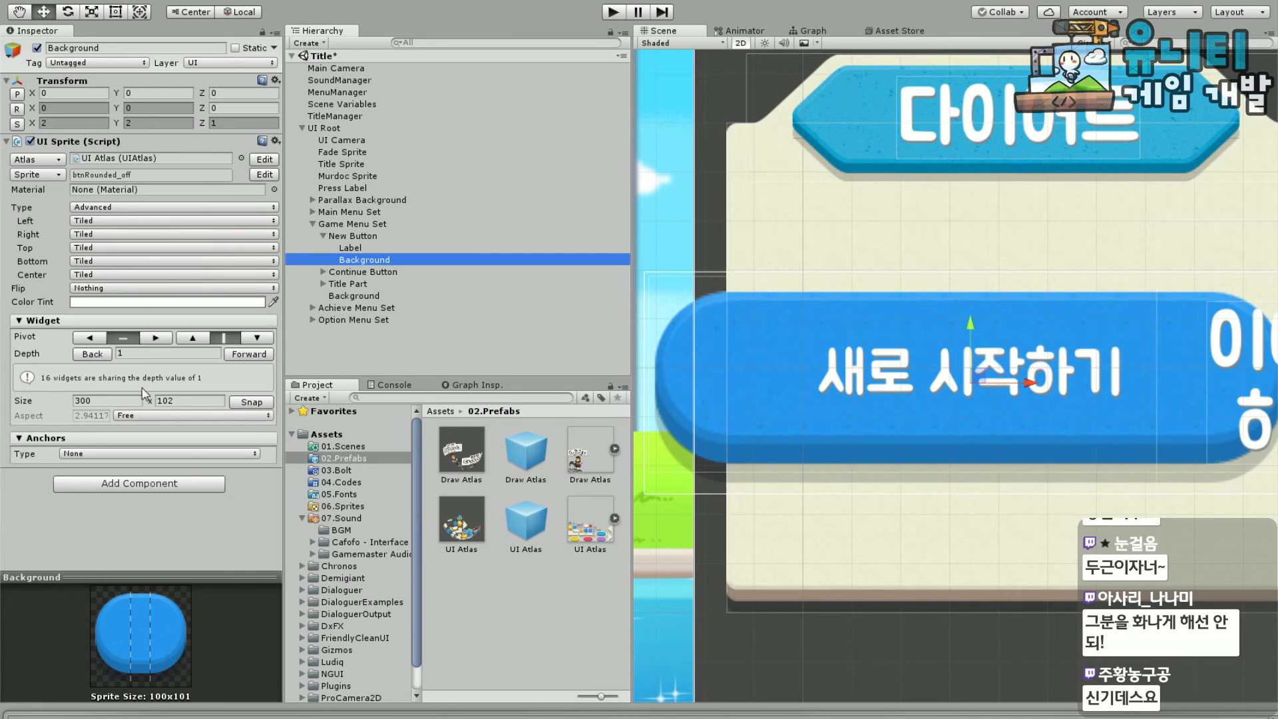
left_click(362, 237)
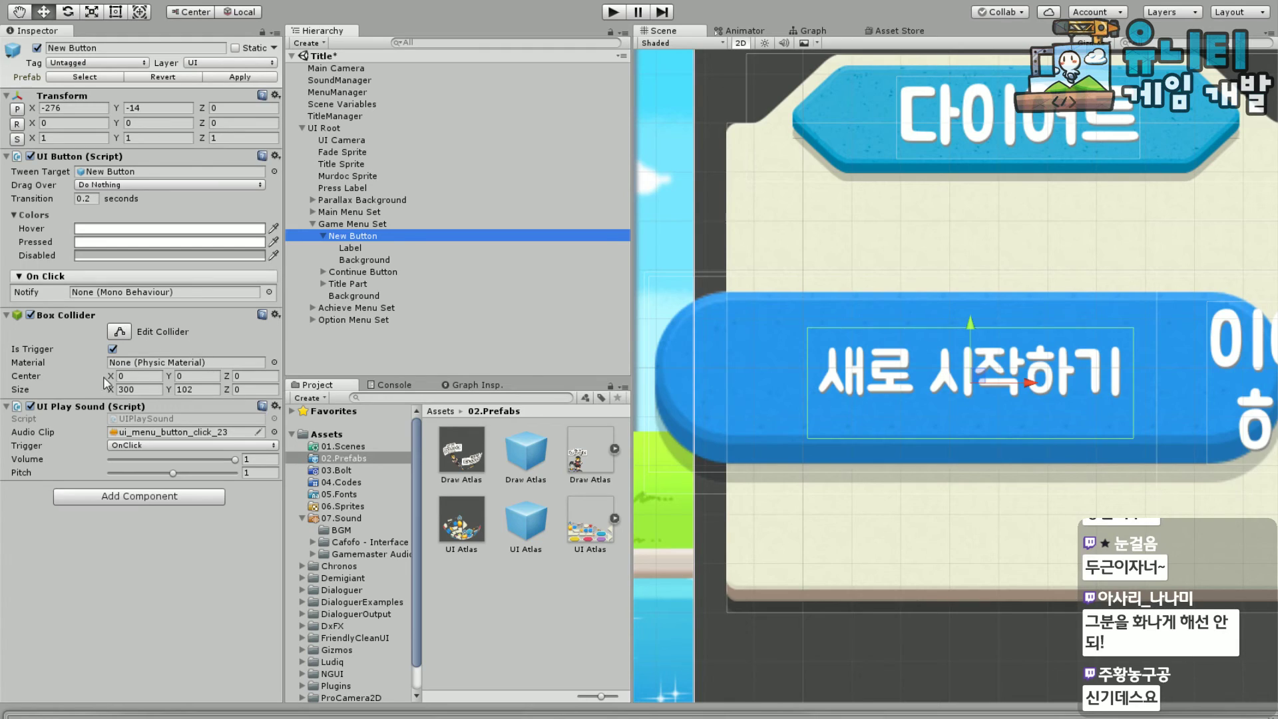
left_click(382, 260)
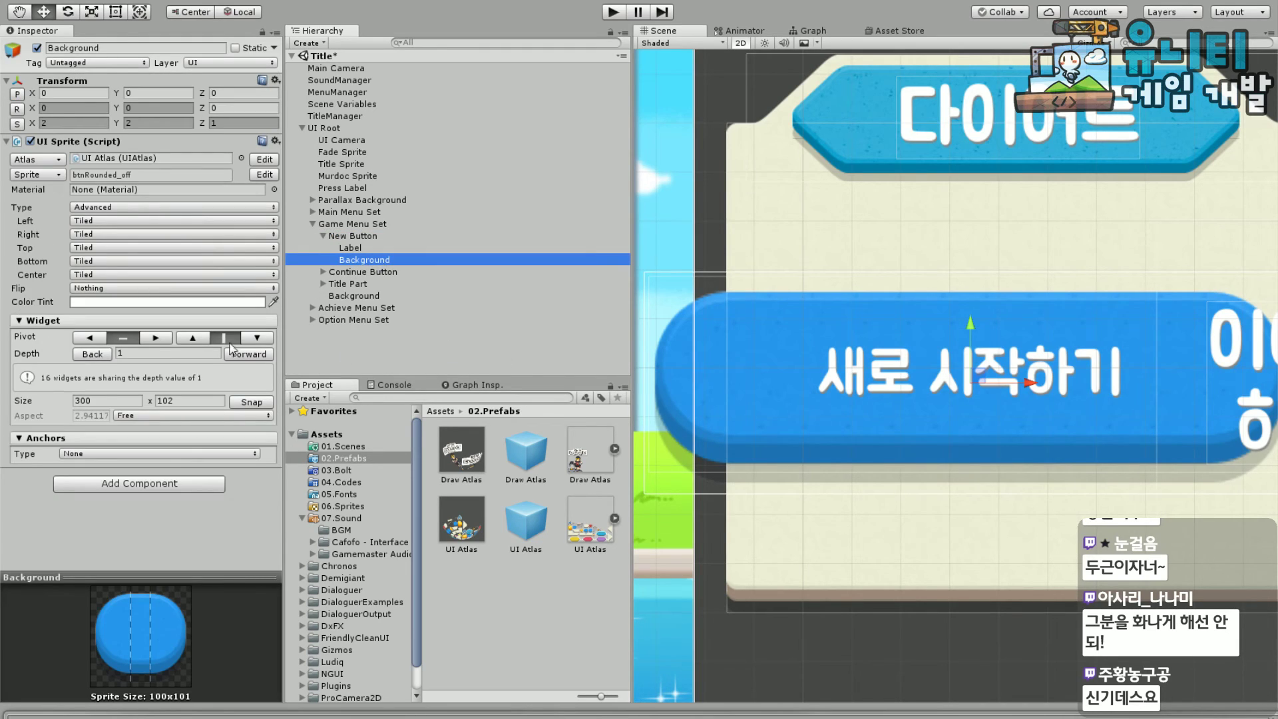
left_click(107, 399)
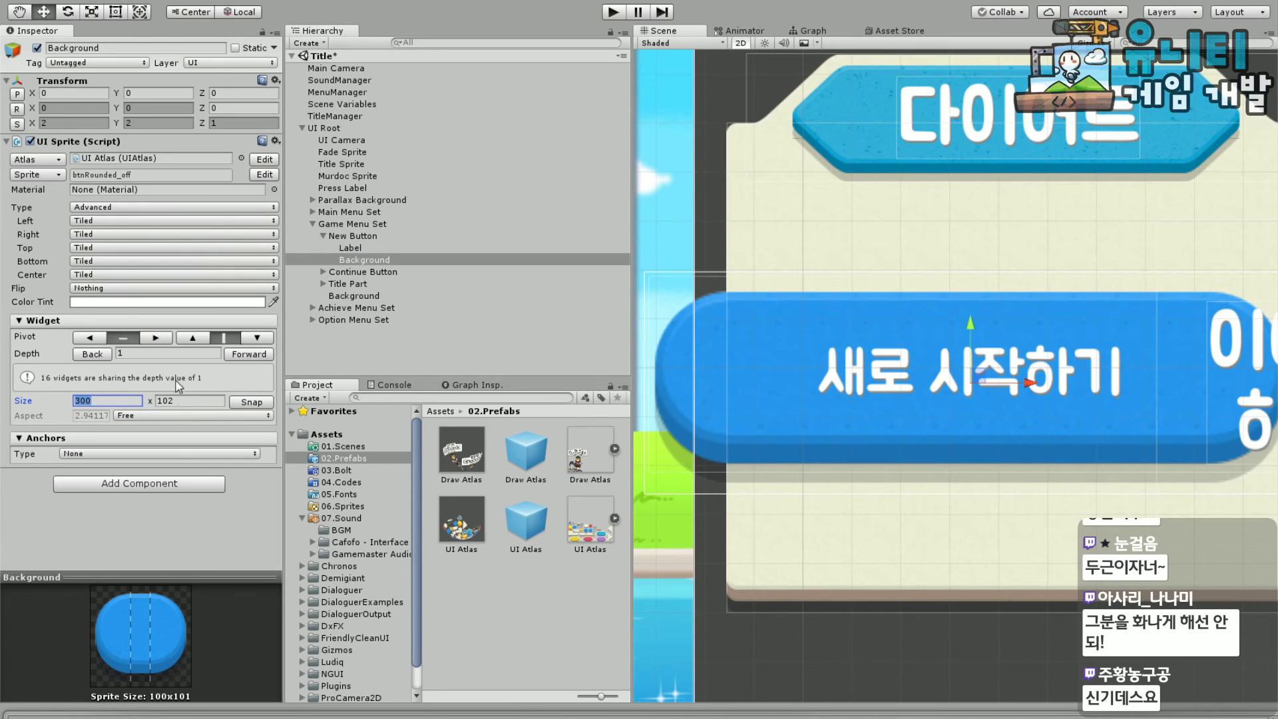
Set the tween target of New Button's UI Button to its child Background and review that sprite's settings
left_click(363, 237)
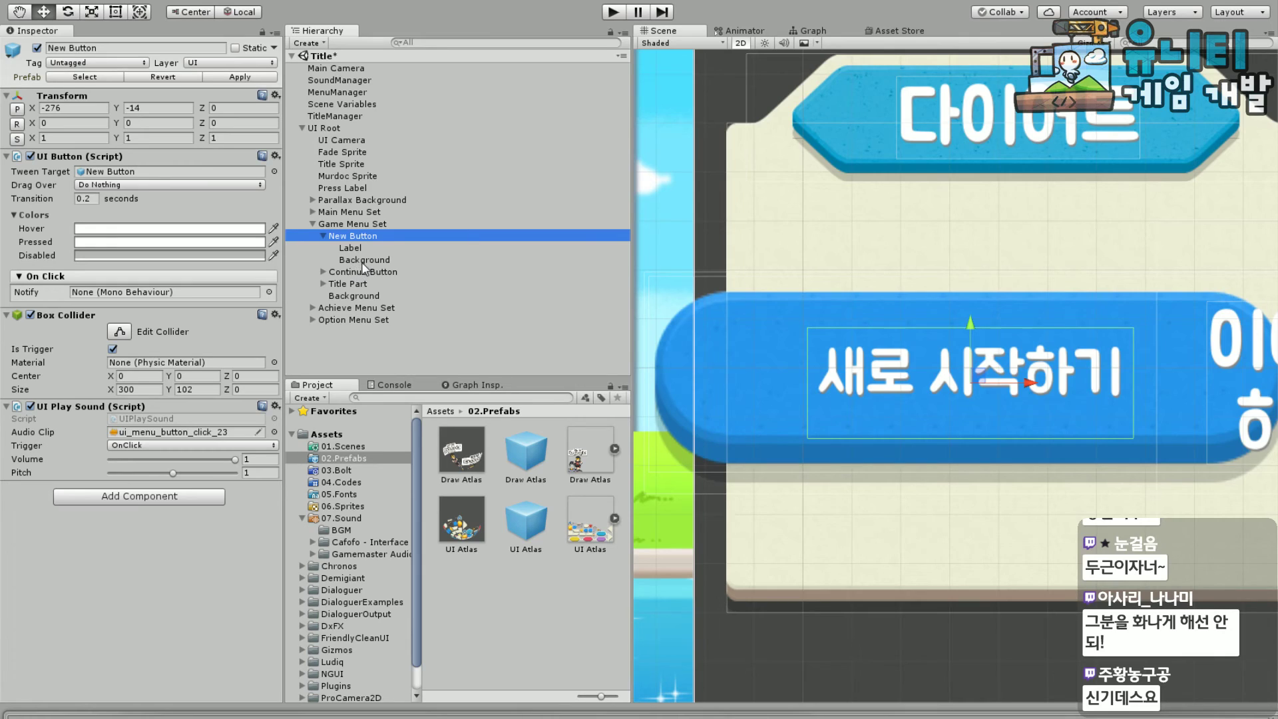
left_click_drag(353, 235, 110, 175)
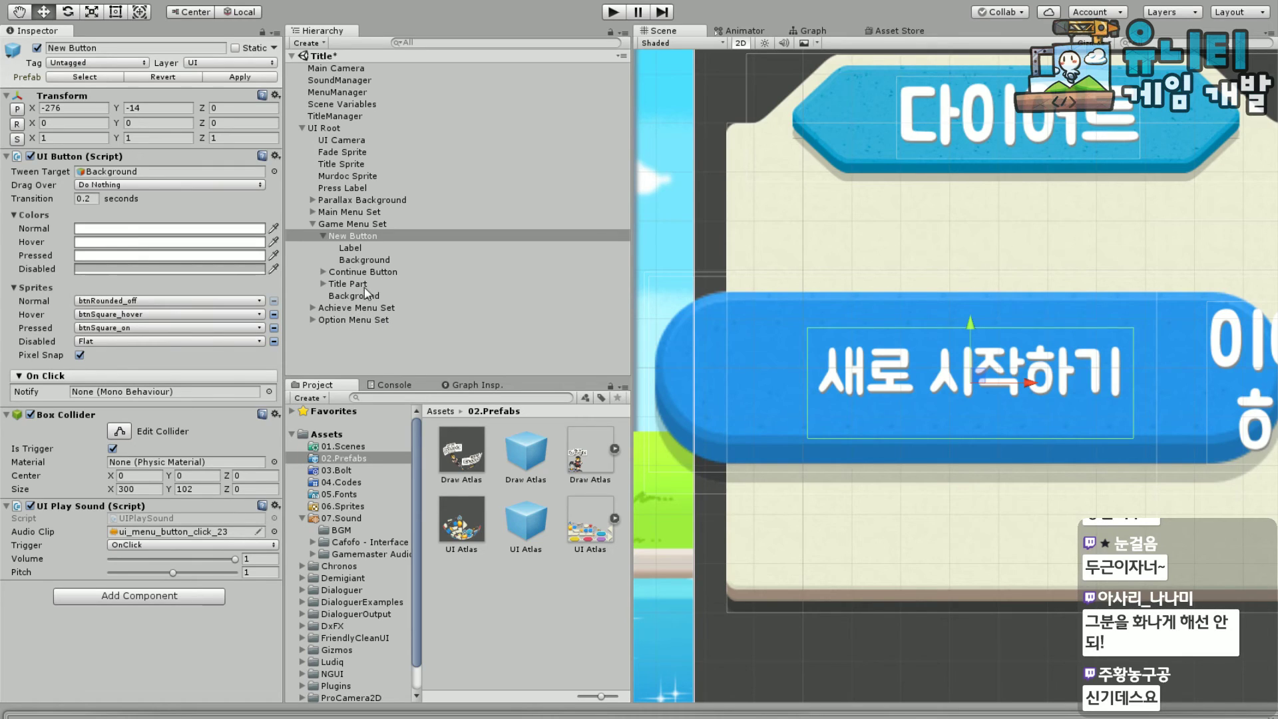
left_click(371, 261)
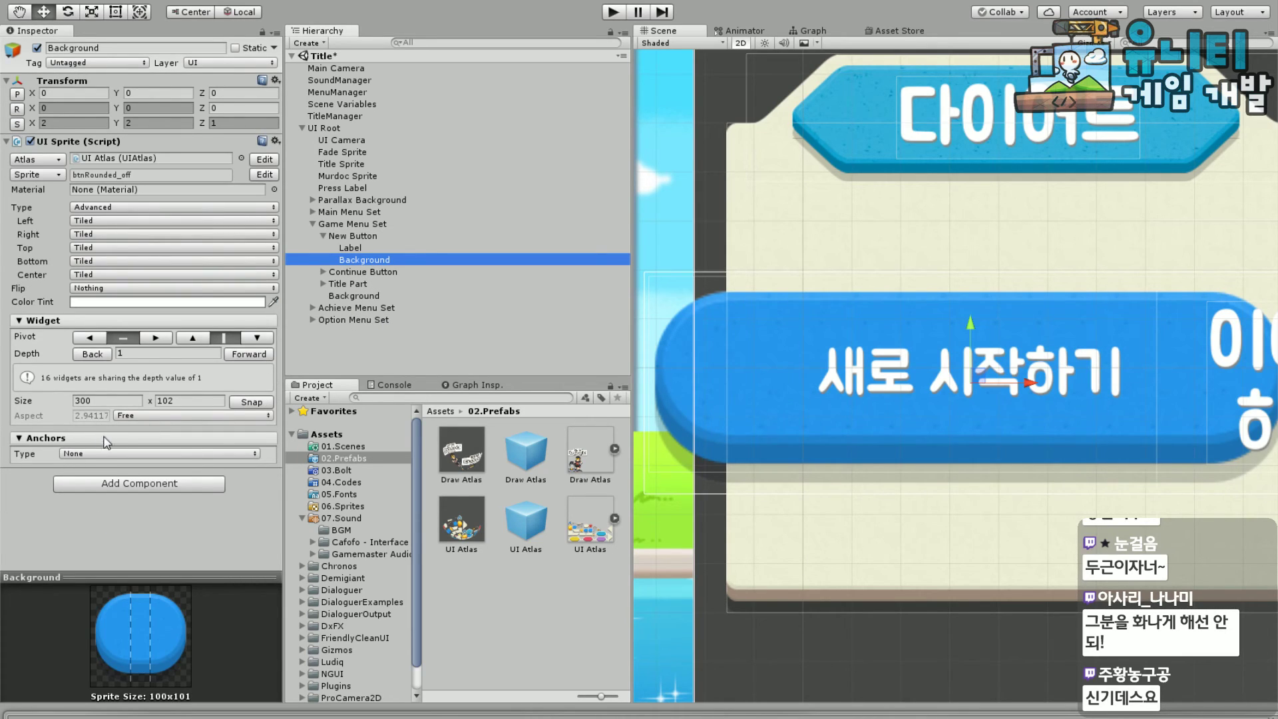
left_click(357, 237)
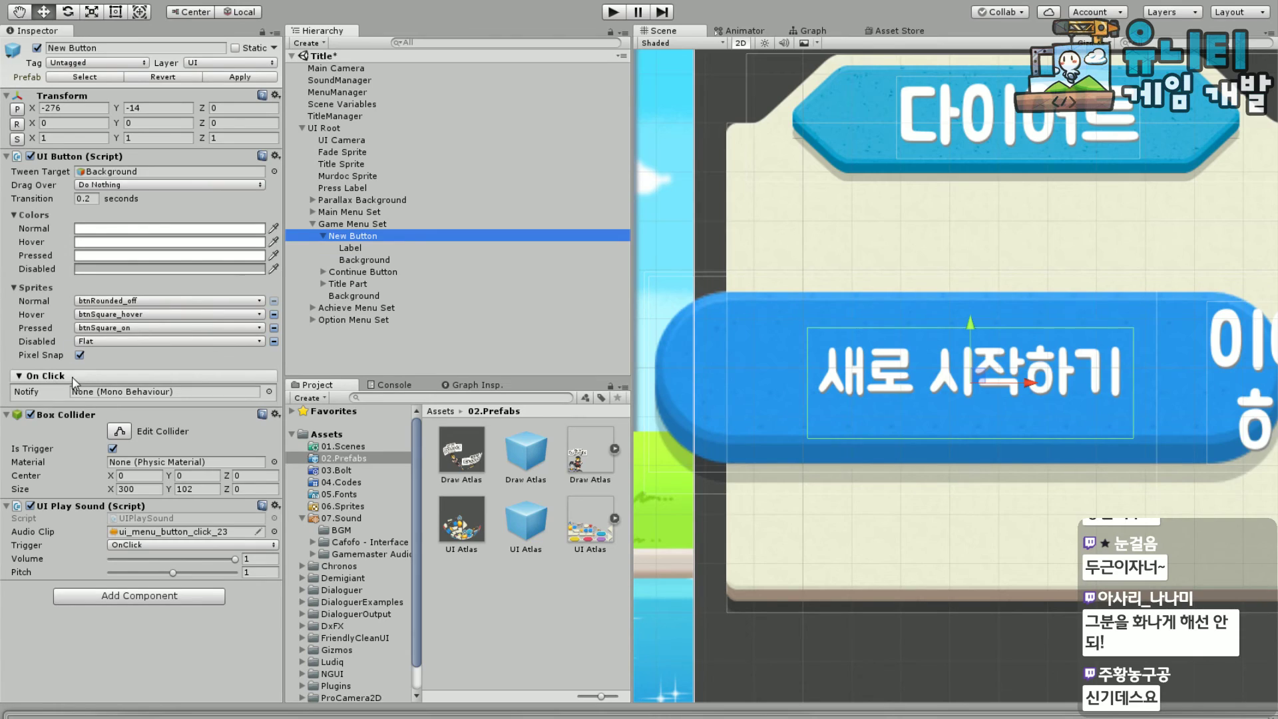
Assign btnRounded_off, btnRounded_hover and btnRounded_on as New Button's normal, hover and pressed sprites
left_click(156, 303)
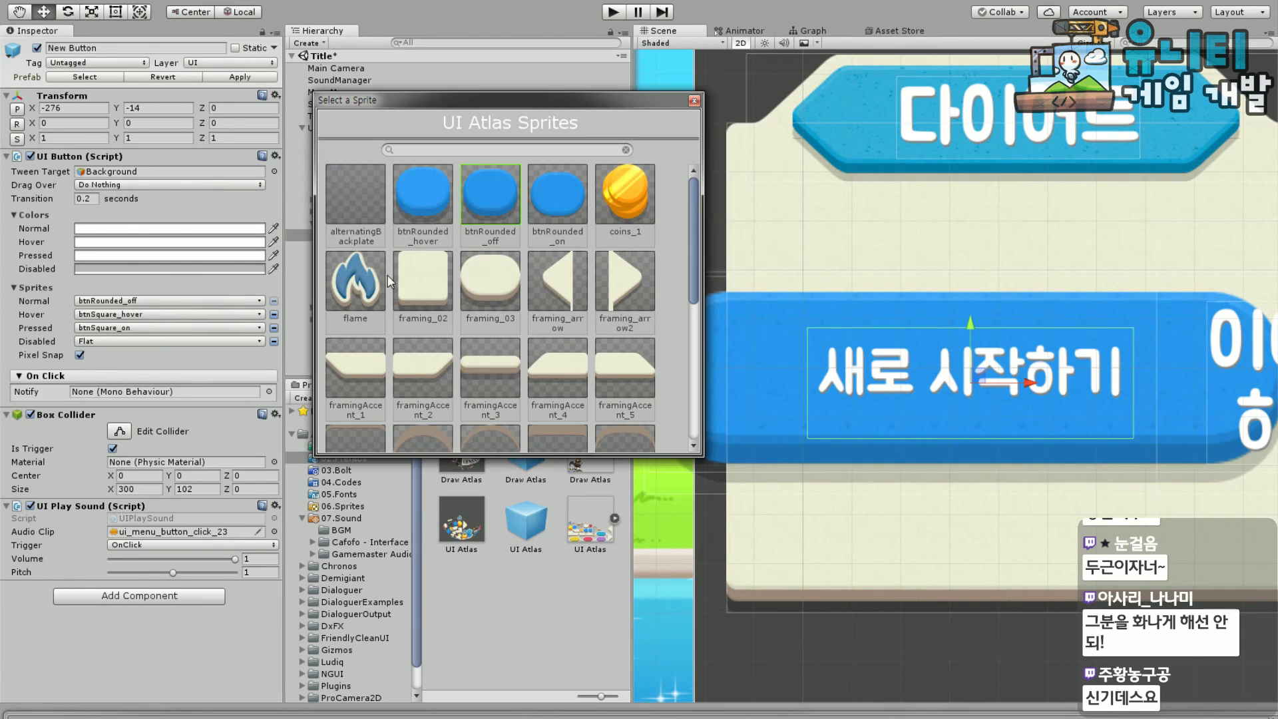
double_click(470, 197)
left_click(98, 315)
double_click(437, 189)
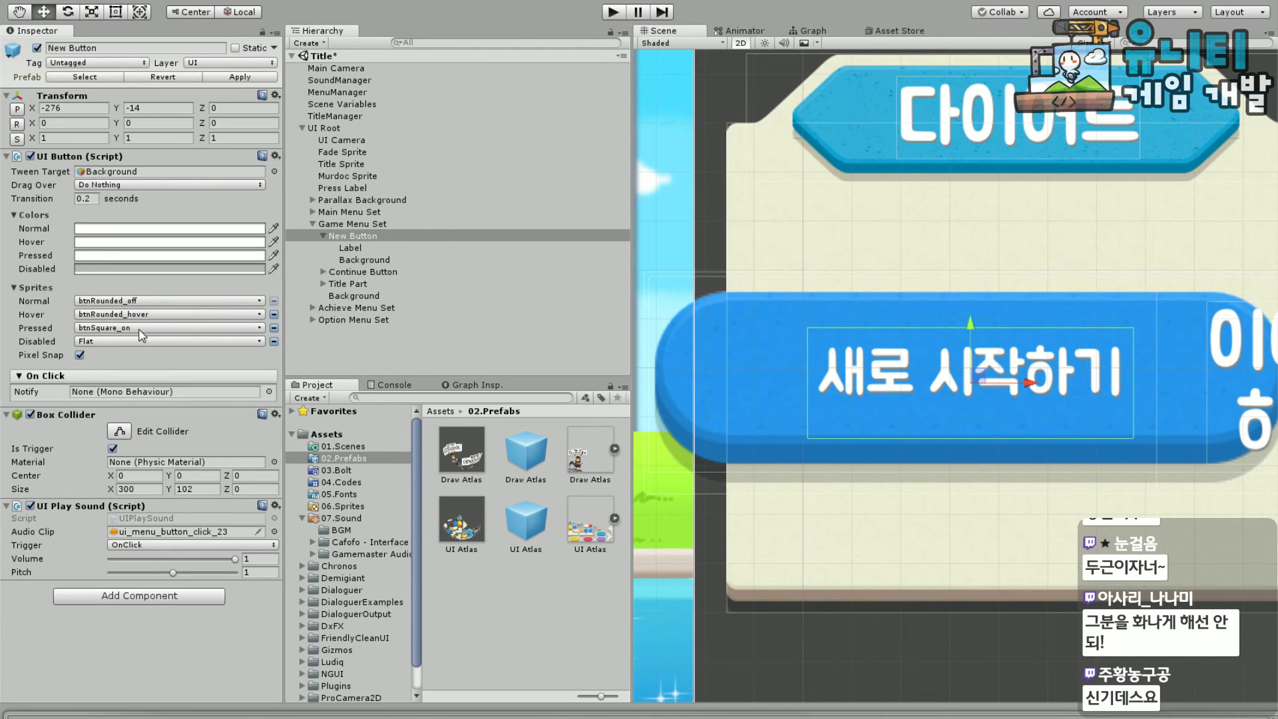
left_click(167, 328)
double_click(551, 197)
Set New Button's Box Collider size to 600 in X and 204 in Y and check it against the background
left_click(125, 490)
type("600")
key("Tab")
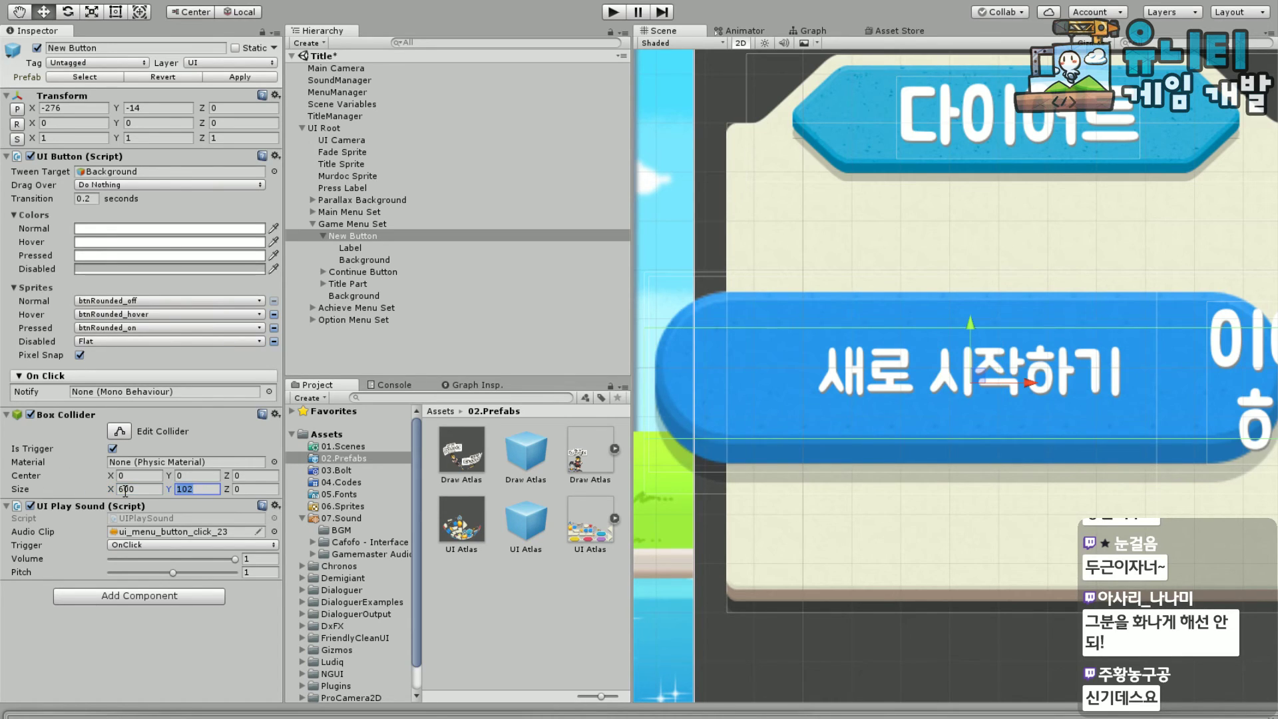
type("204")
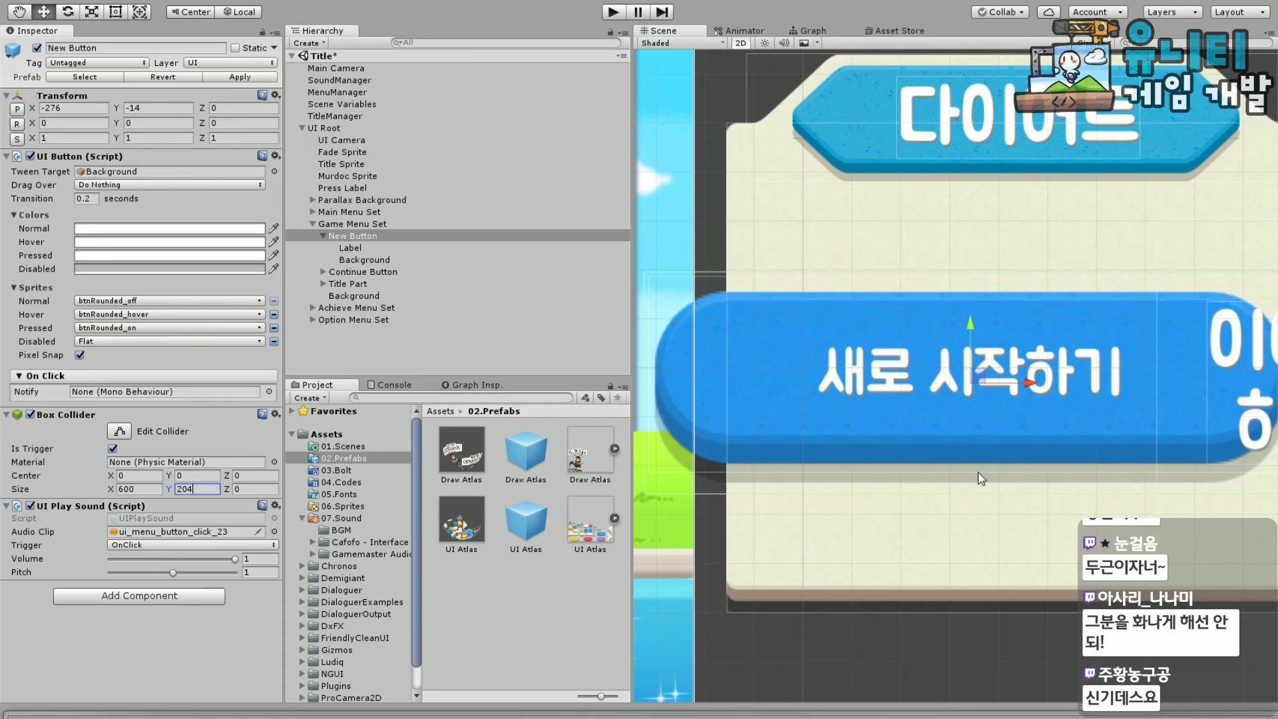
middle_click_drag(977, 473, 854, 500)
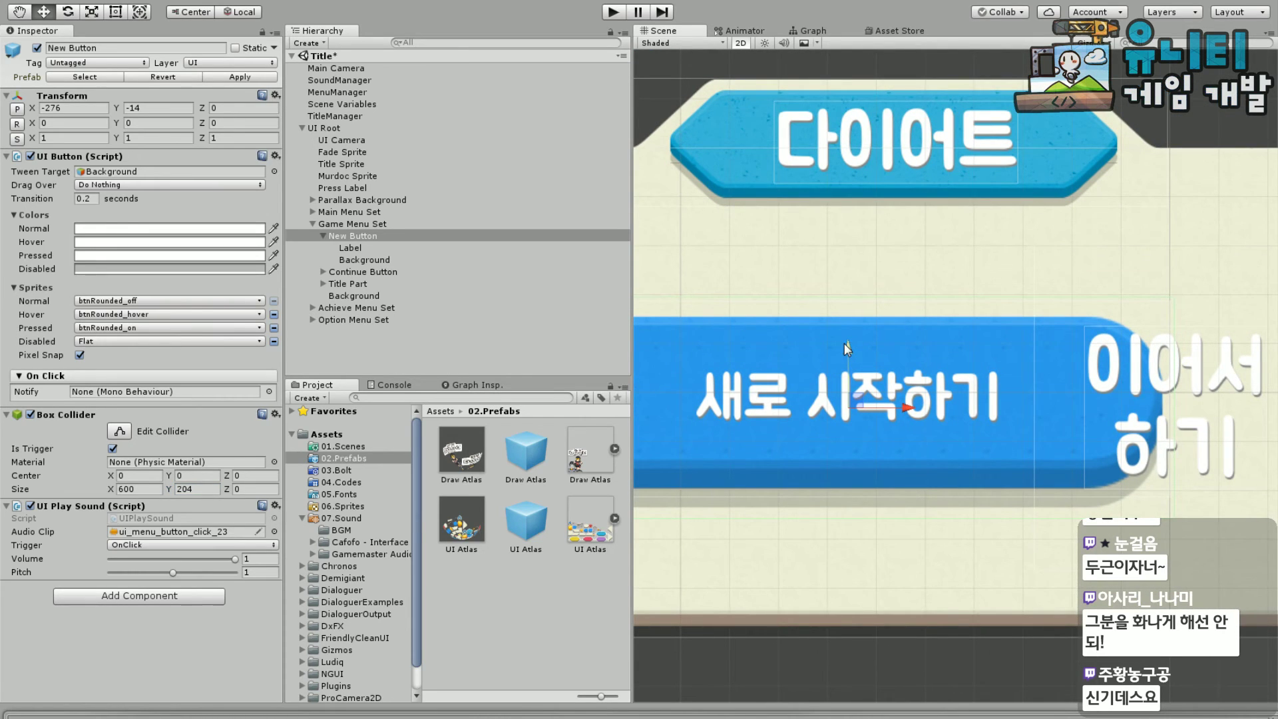
Move New Button up and to the right within the game menu, to about X -157, Y 54
left_click_drag(852, 354, 861, 281)
middle_click_drag(819, 454, 883, 476)
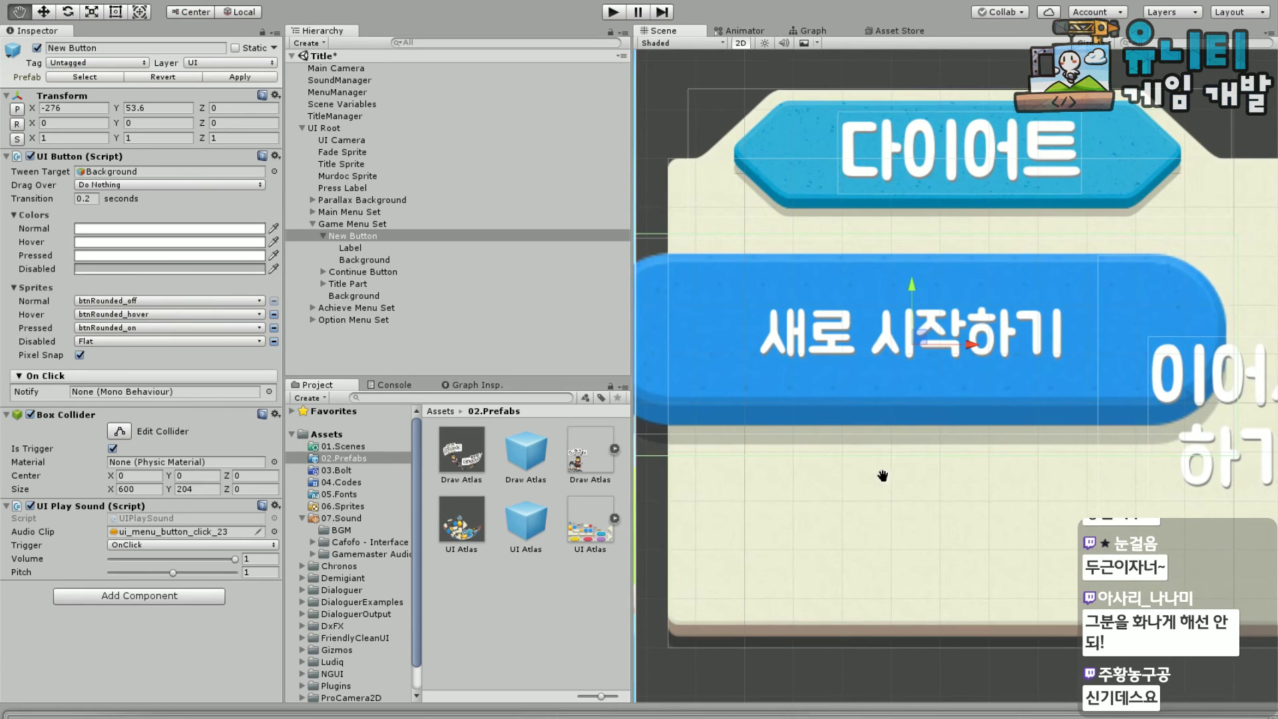
left_click_drag(974, 346, 1108, 356)
middle_click_drag(1176, 498, 1009, 525)
scroll(1010, 525, "down", 5)
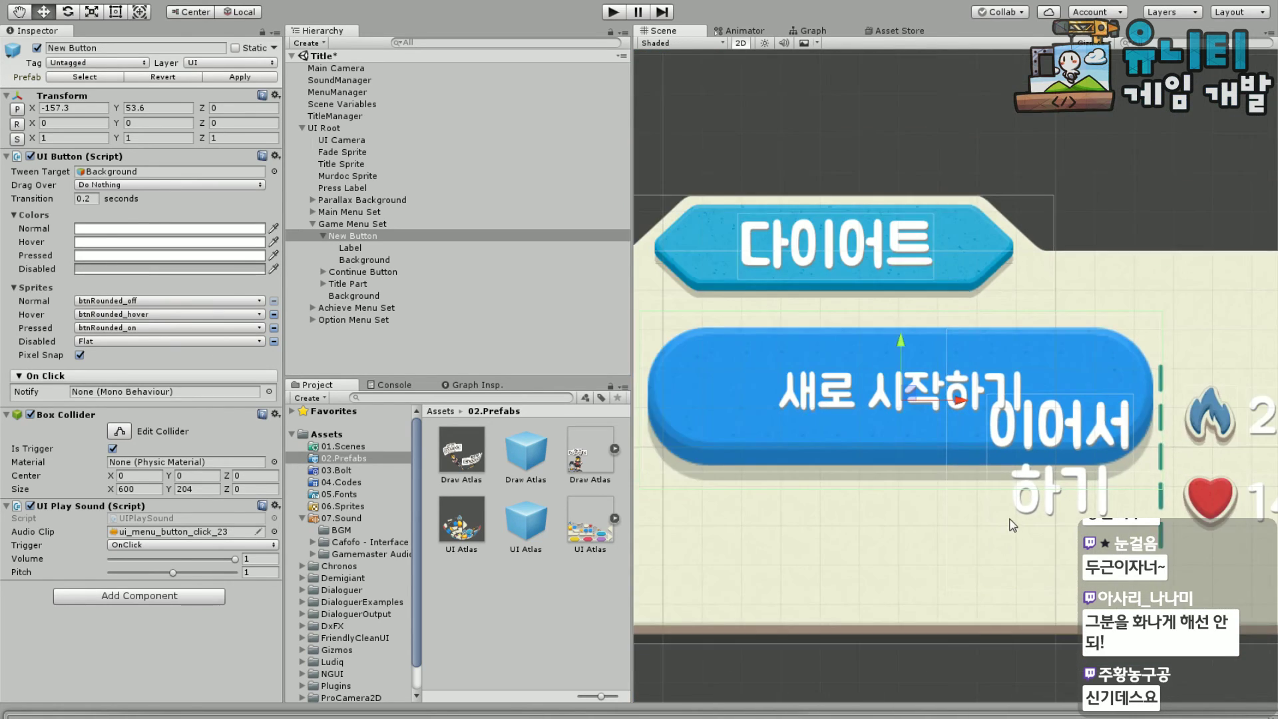
scroll(1012, 525, "down", 3)
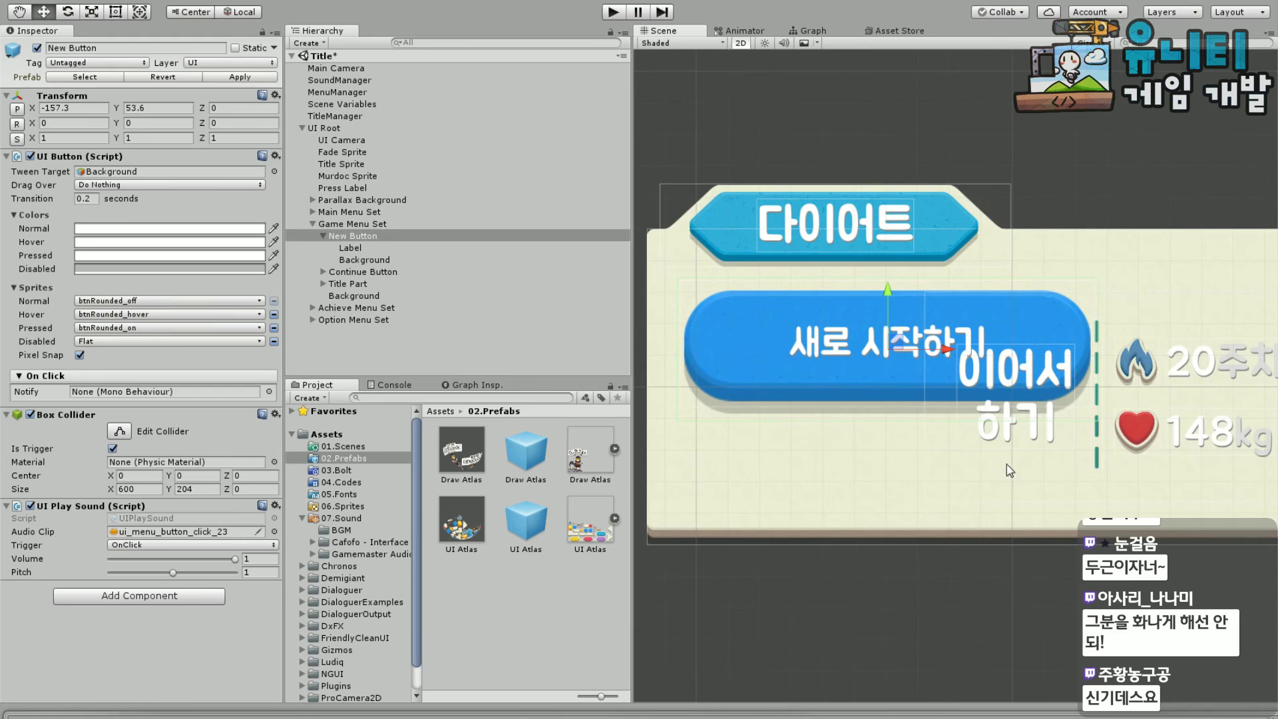
Reposition New Button below the title part at about X -152, Y -7
left_click_drag(892, 299, 896, 291)
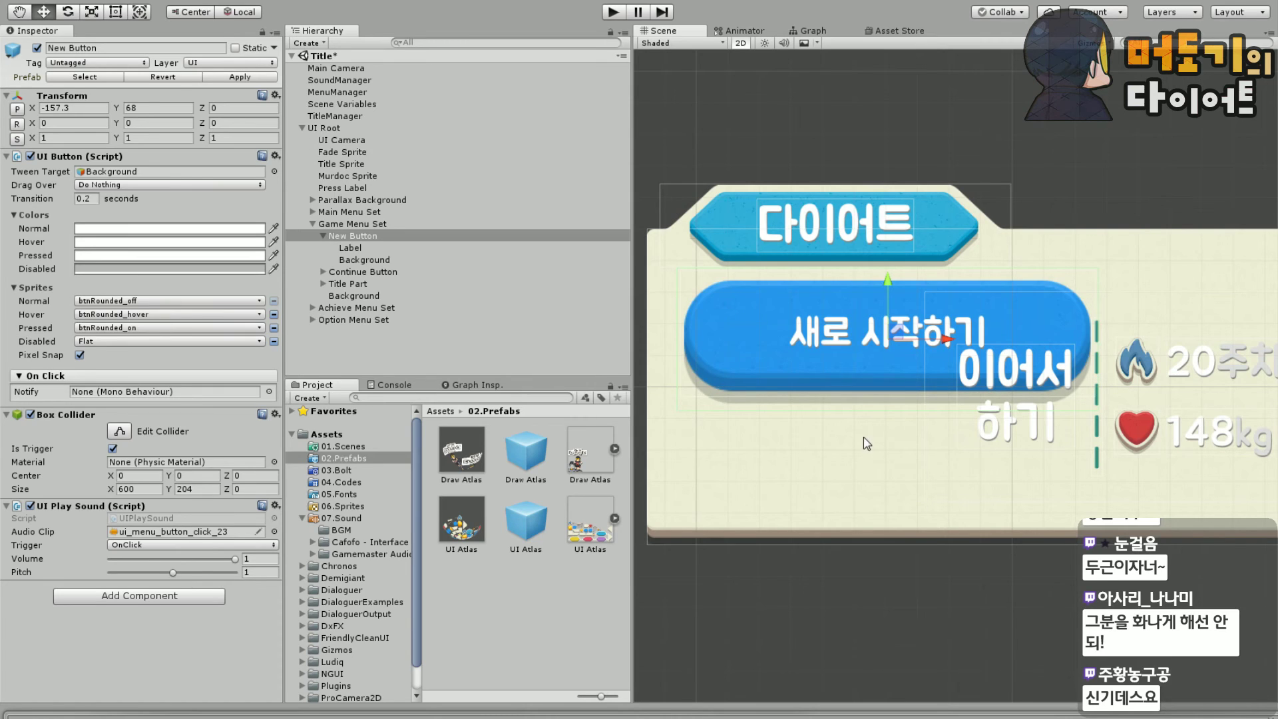
scroll(988, 538, "down", 4)
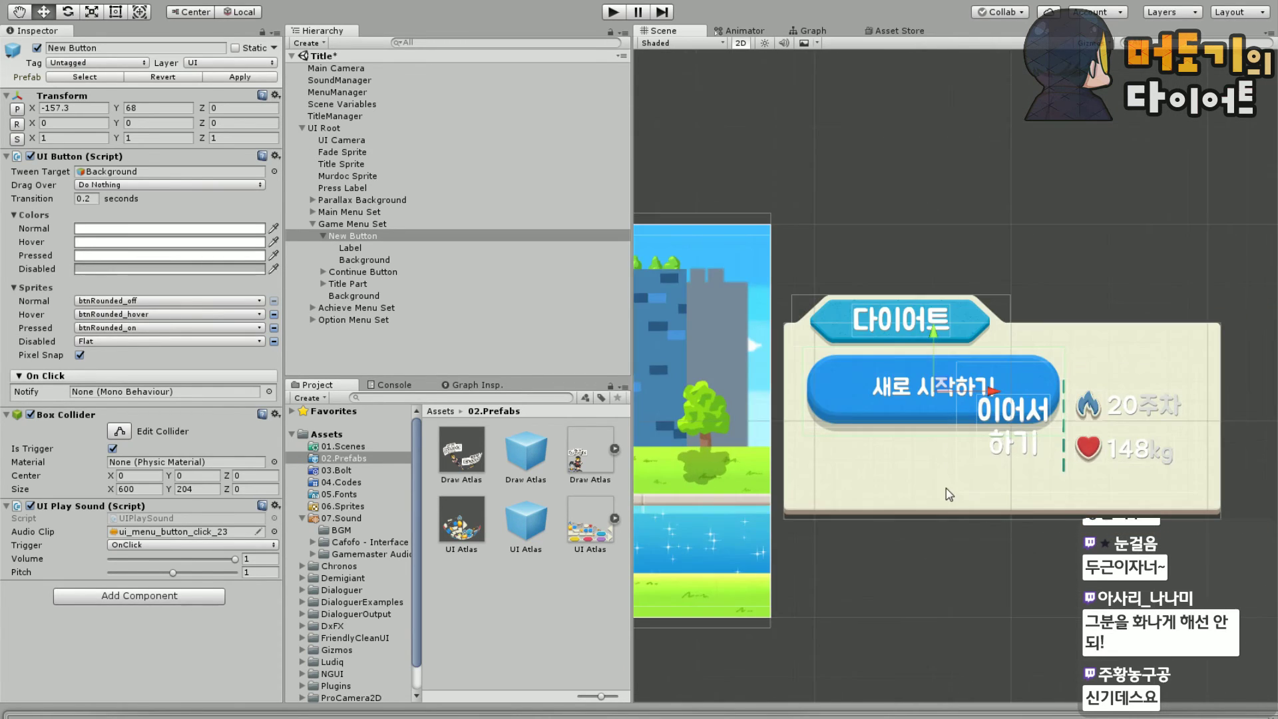
scroll(945, 488, "up", 3)
middle_click_drag(958, 516, 866, 547)
middle_click_drag(872, 542, 1045, 560)
mouse_move(924, 357)
left_mouse_down()
mouse_move(1074, 362)
mouse_move(912, 366)
left_mouse_up()
middle_click_drag(1077, 571, 1097, 540)
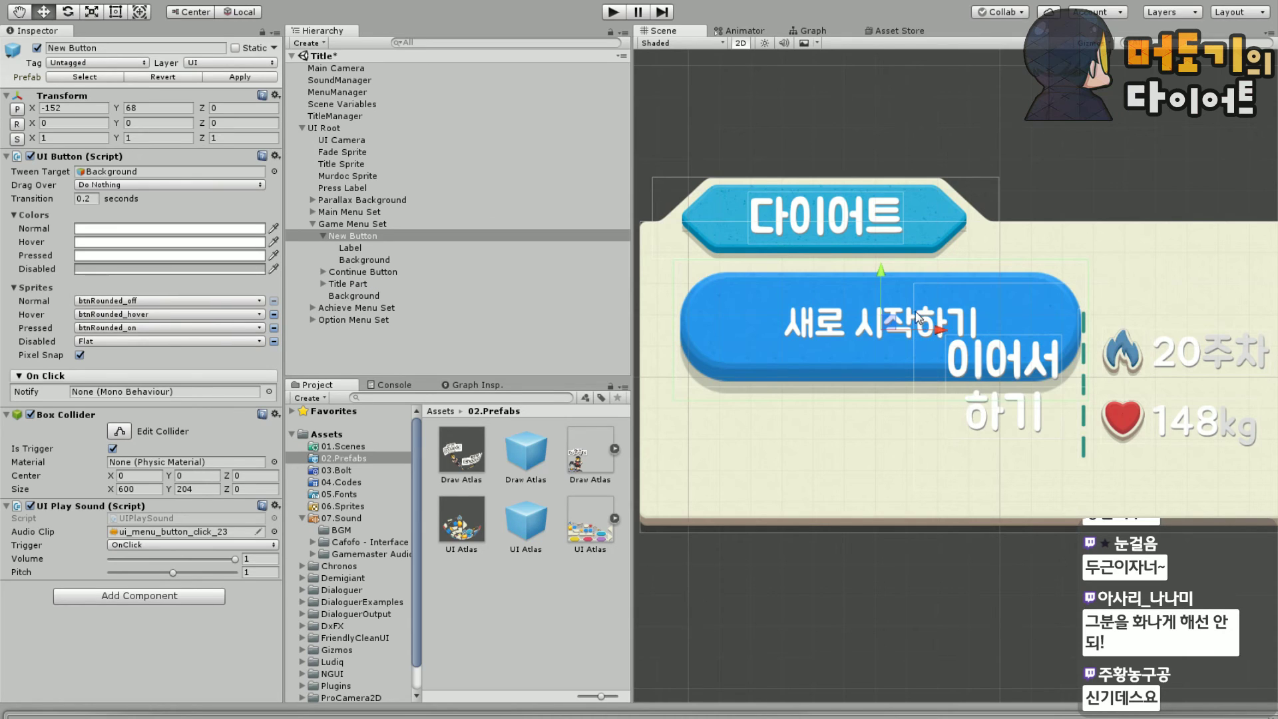
scroll(999, 351, "up", 1)
left_click_drag(861, 271, 864, 329)
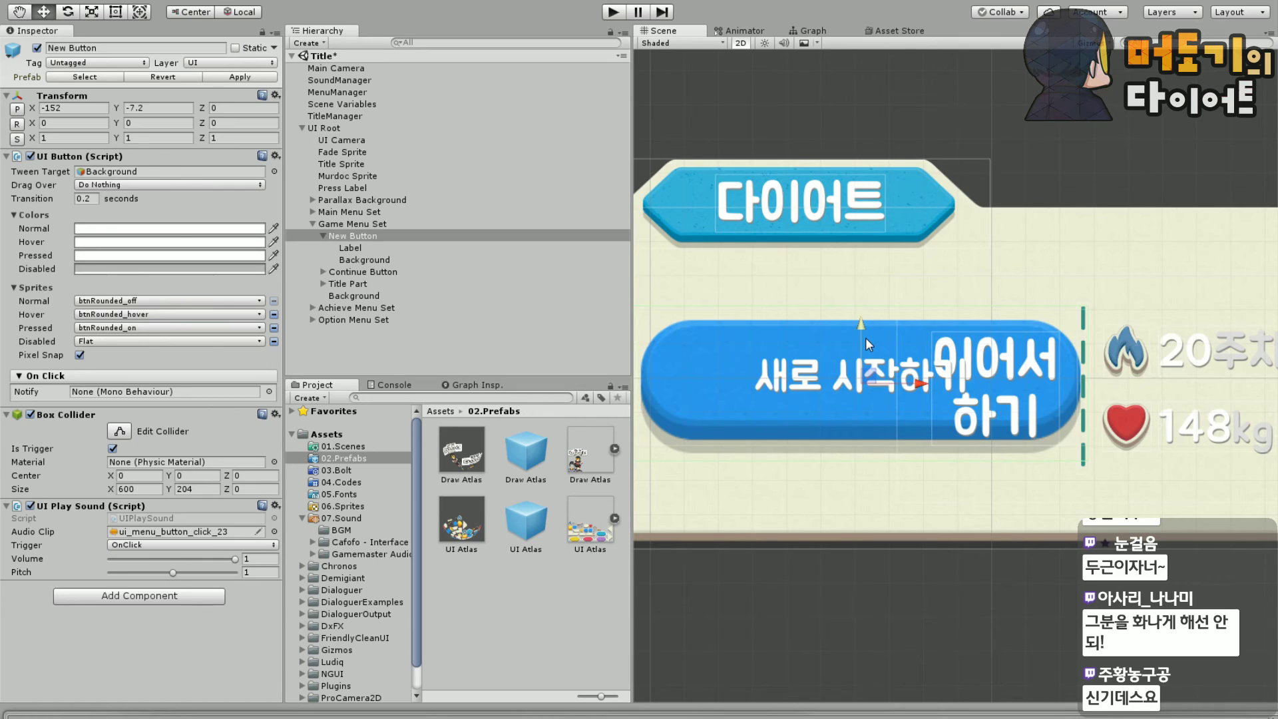
Set the scale of New Button's child Background to 3 in X and Y
left_click(365, 259)
left_click(69, 124)
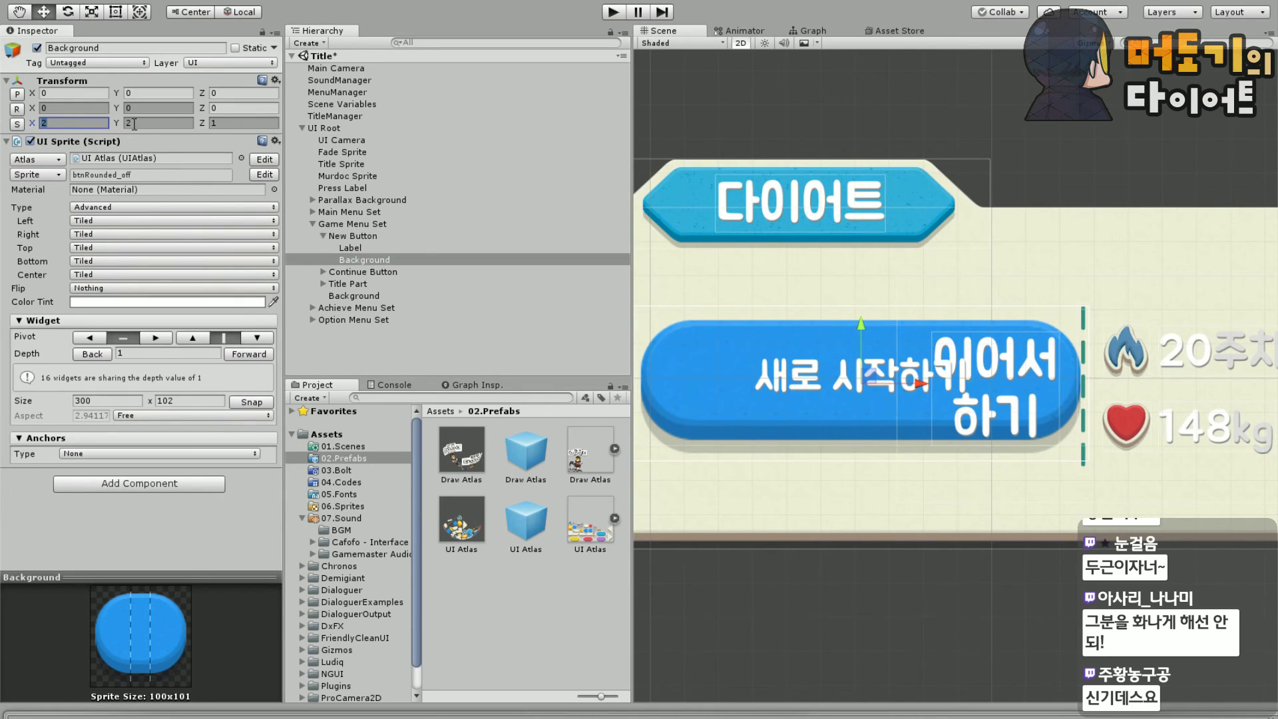
type("3")
key("Tab")
type("3")
middle_click_drag(937, 595, 1134, 588)
scroll(942, 400, "up", 8)
scroll(942, 397, "down", 5)
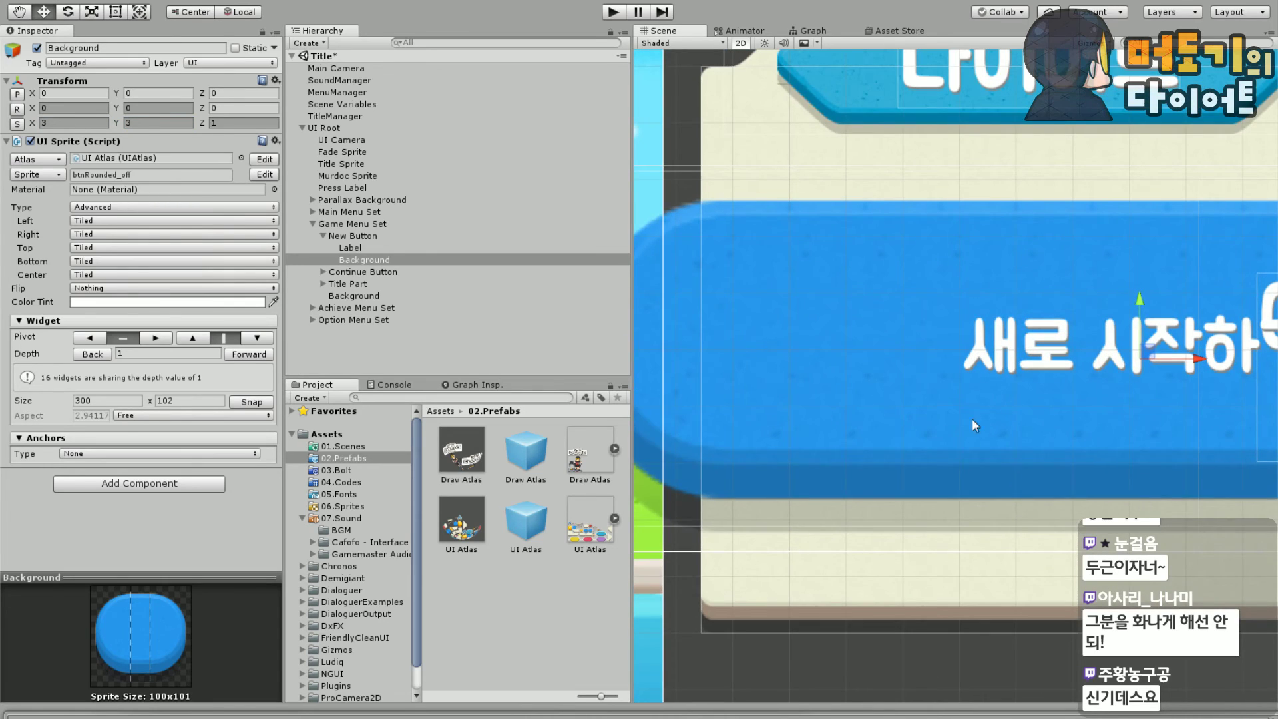
middle_click_drag(1036, 538, 942, 540)
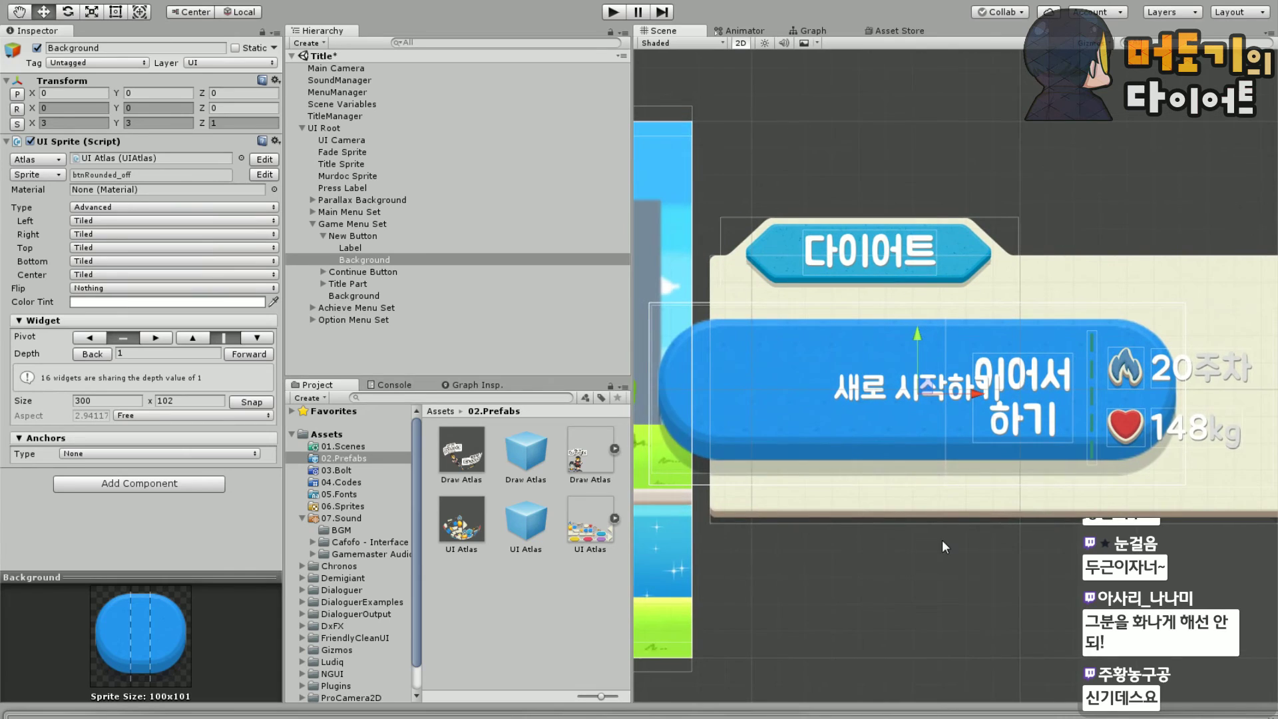
scroll(932, 526, "up", 1)
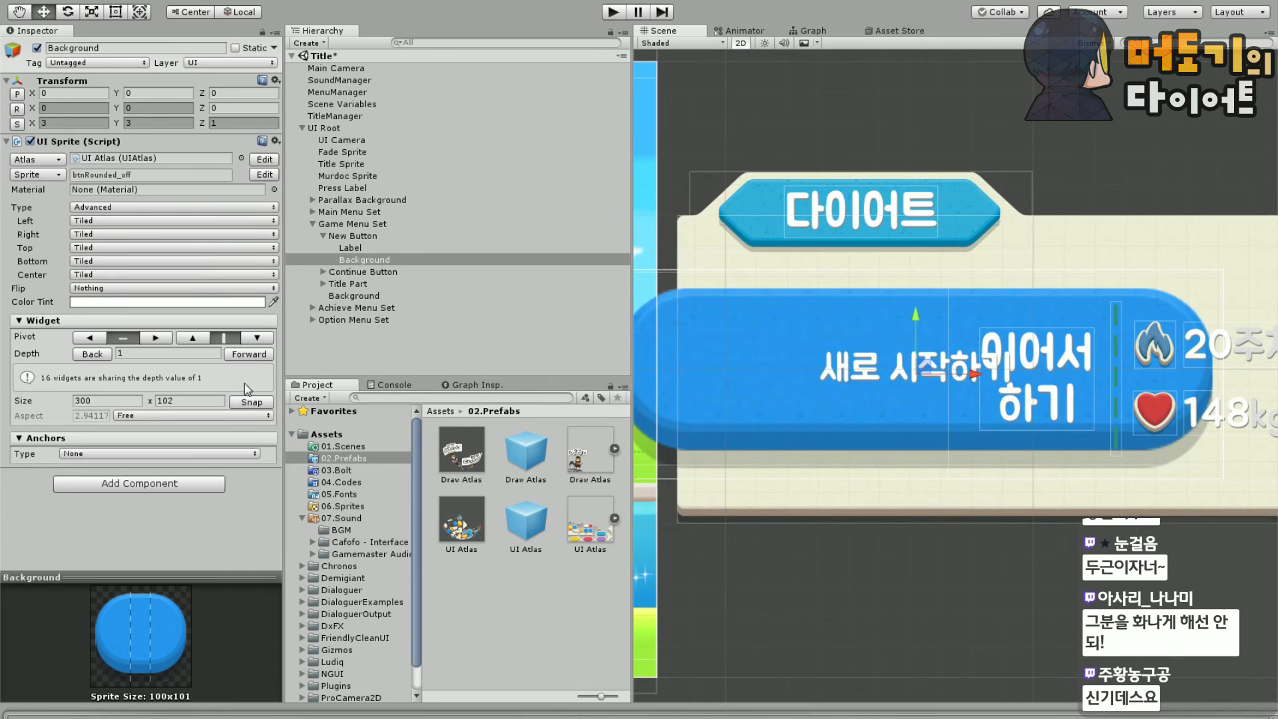
Set the widget width of New Button's child Background to 100 and inspect the sprite's shape
left_click(117, 400)
type("100")
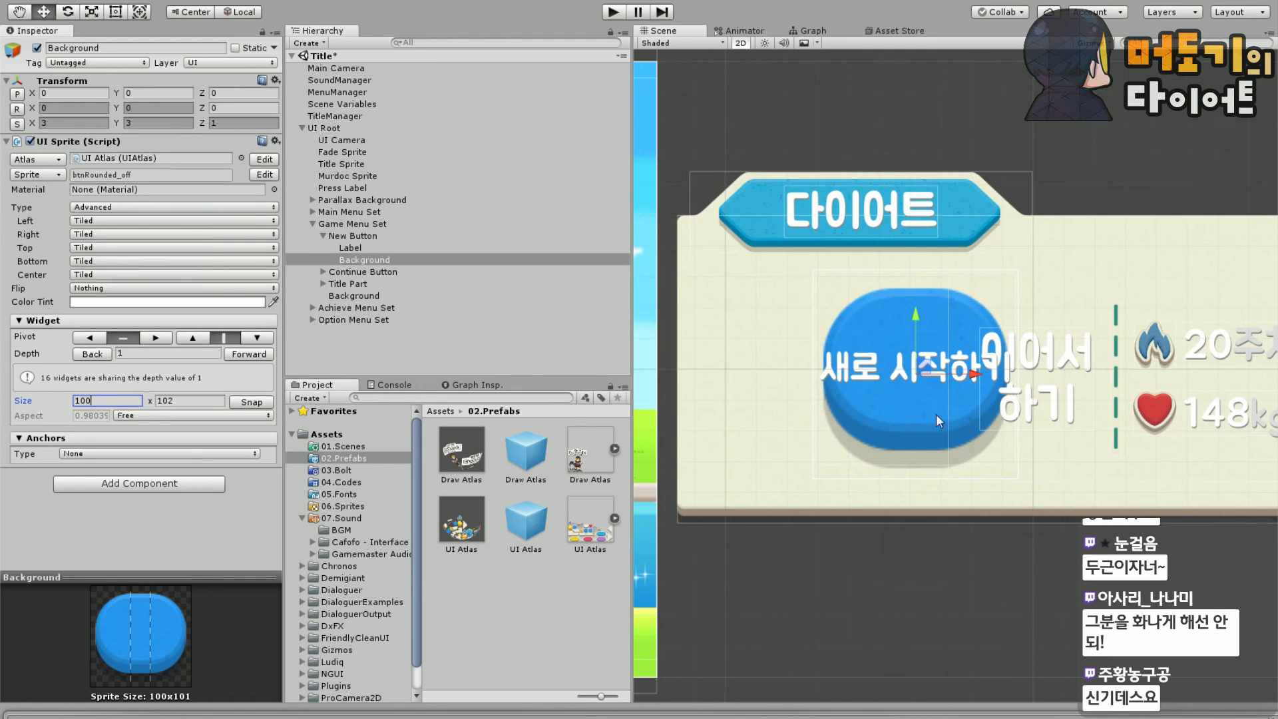
scroll(936, 419, "up", 3)
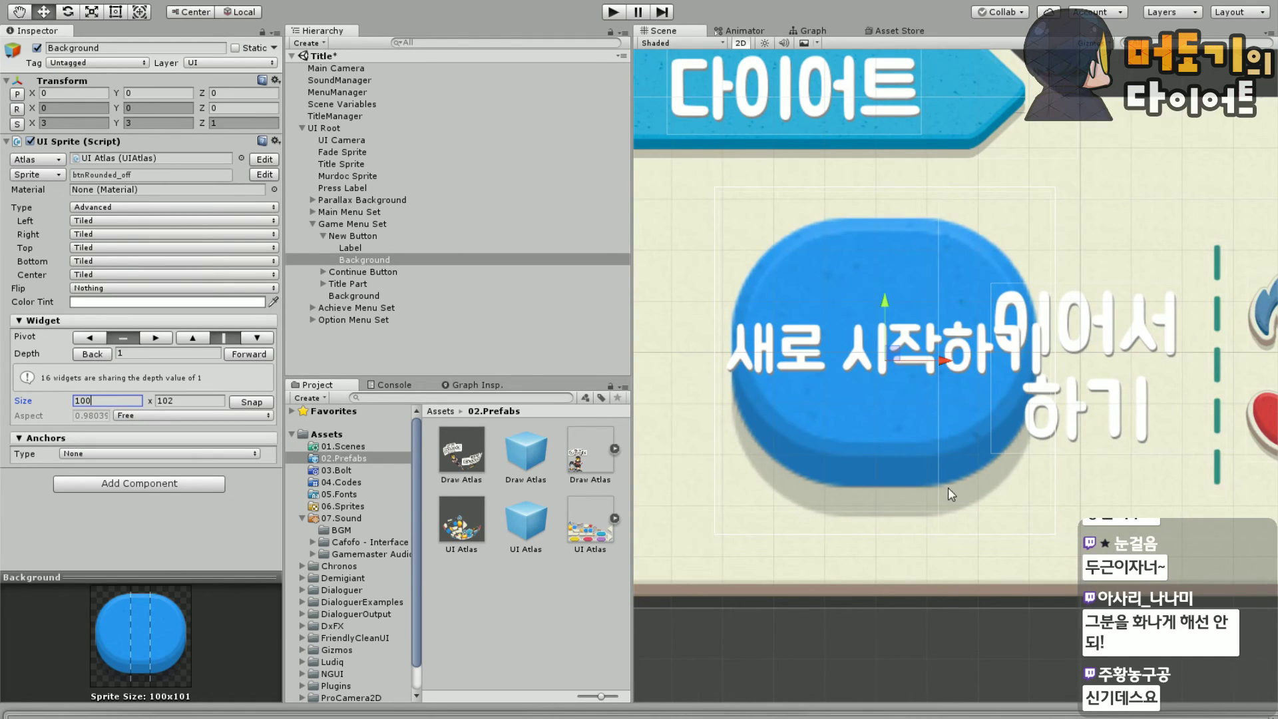
scroll(860, 490, "down", 5)
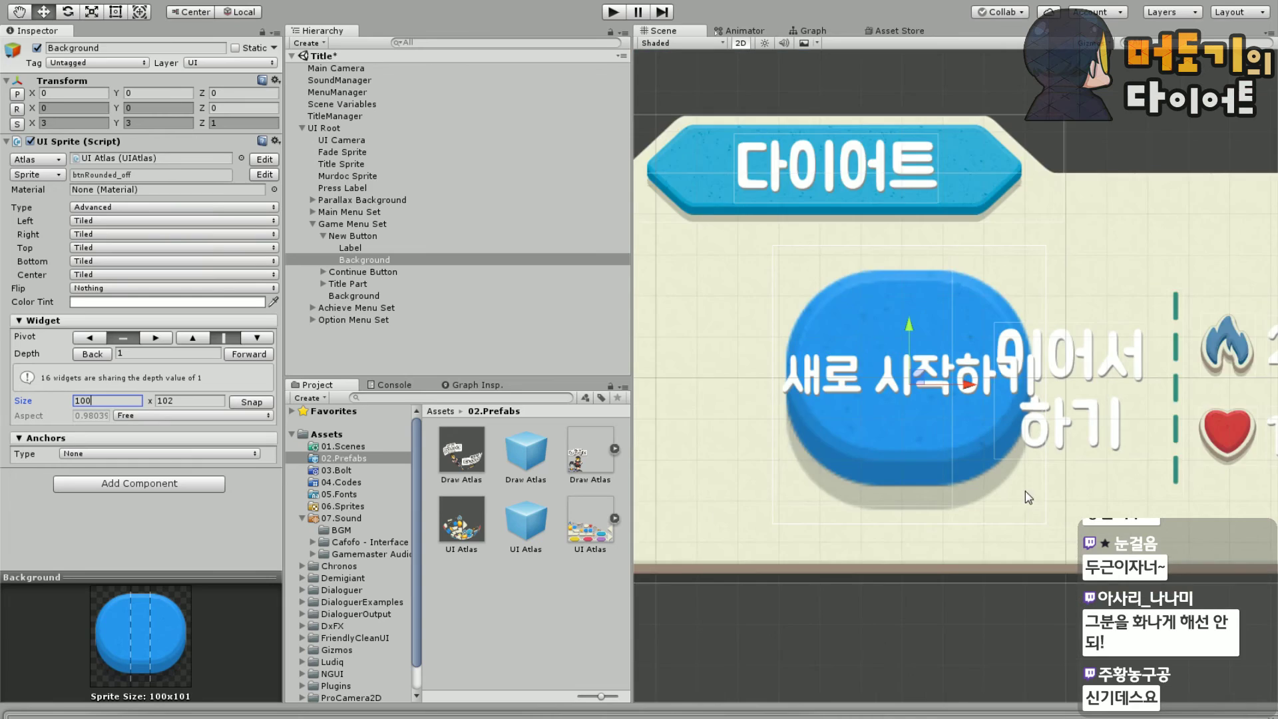
Set New Button's child Background to scale 2 in X and Y with a widget width of 200
left_click(75, 122)
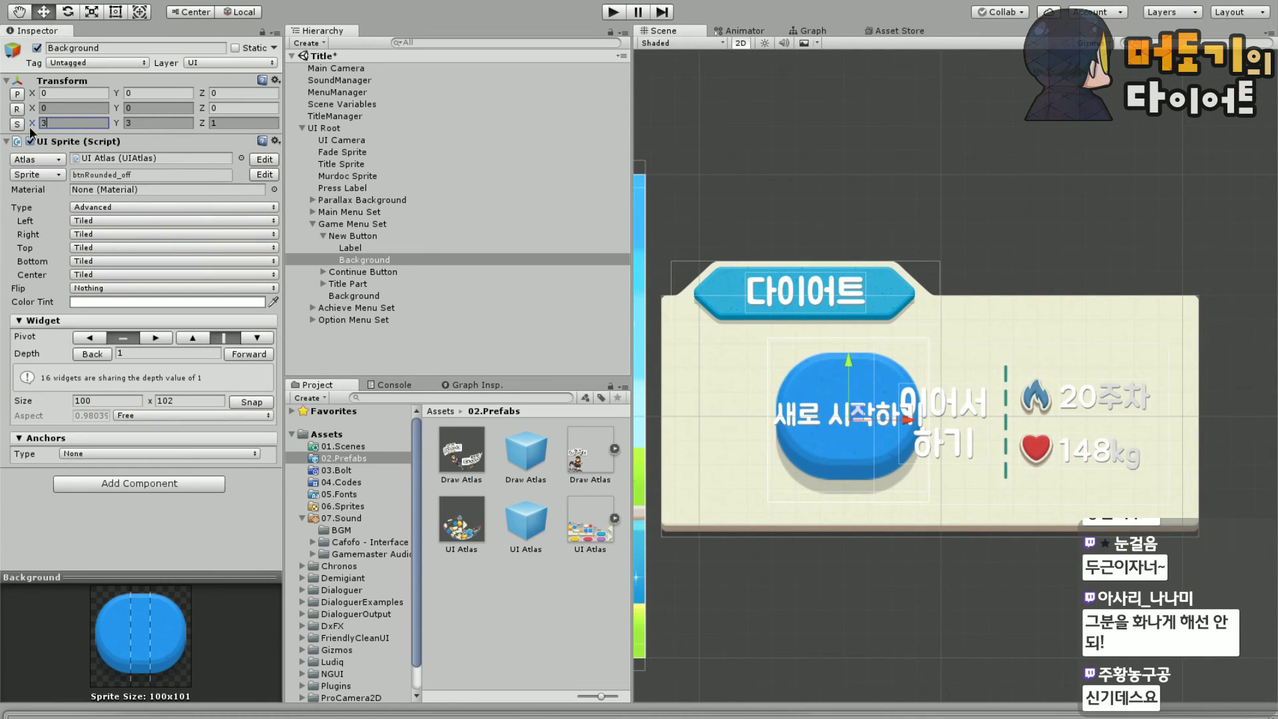
type("2")
key("Tab")
type("2")
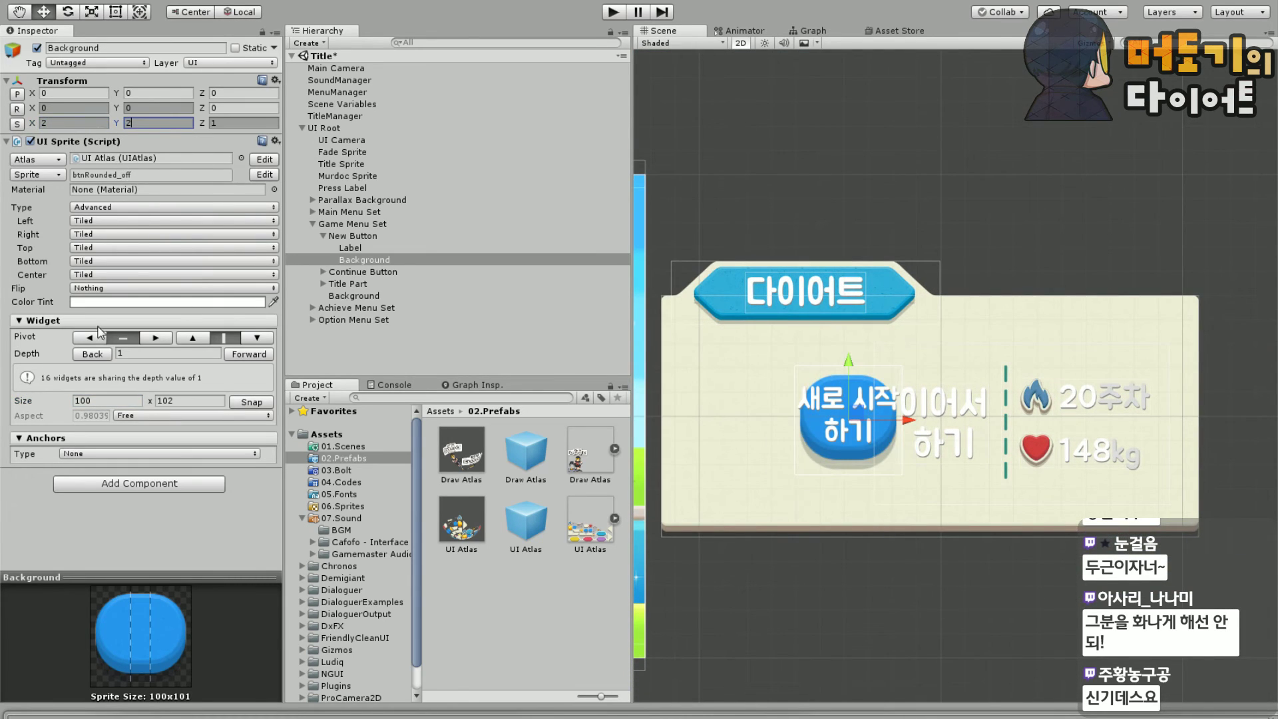
left_click(122, 402)
type("200")
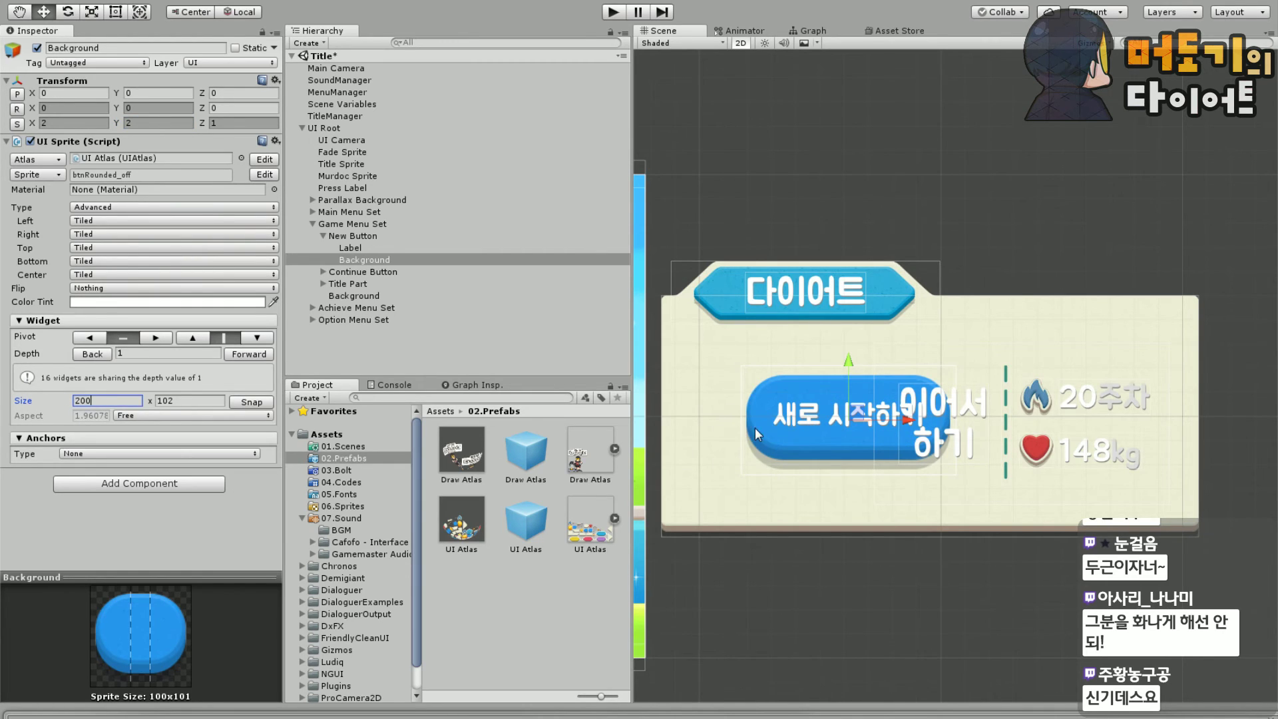
scroll(755, 427, "up", 3)
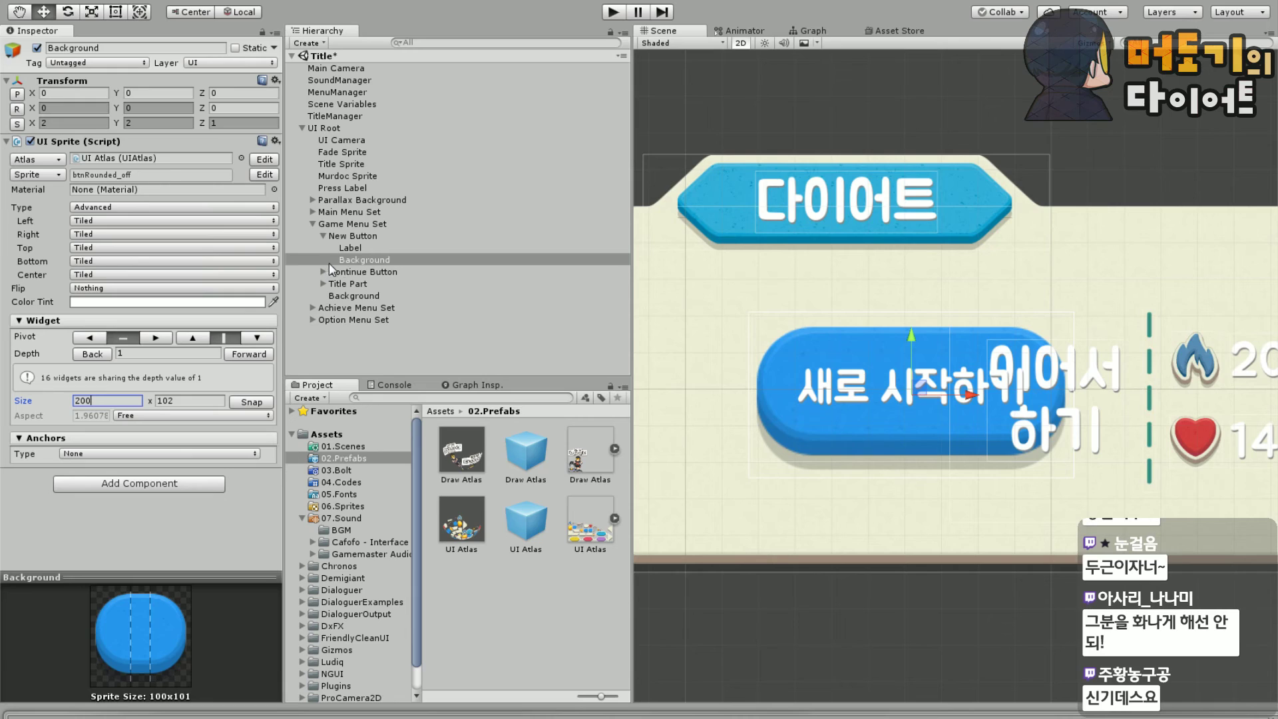
Set the X size of New Button's Box Collider to 400
left_click(368, 241)
left_click(110, 490)
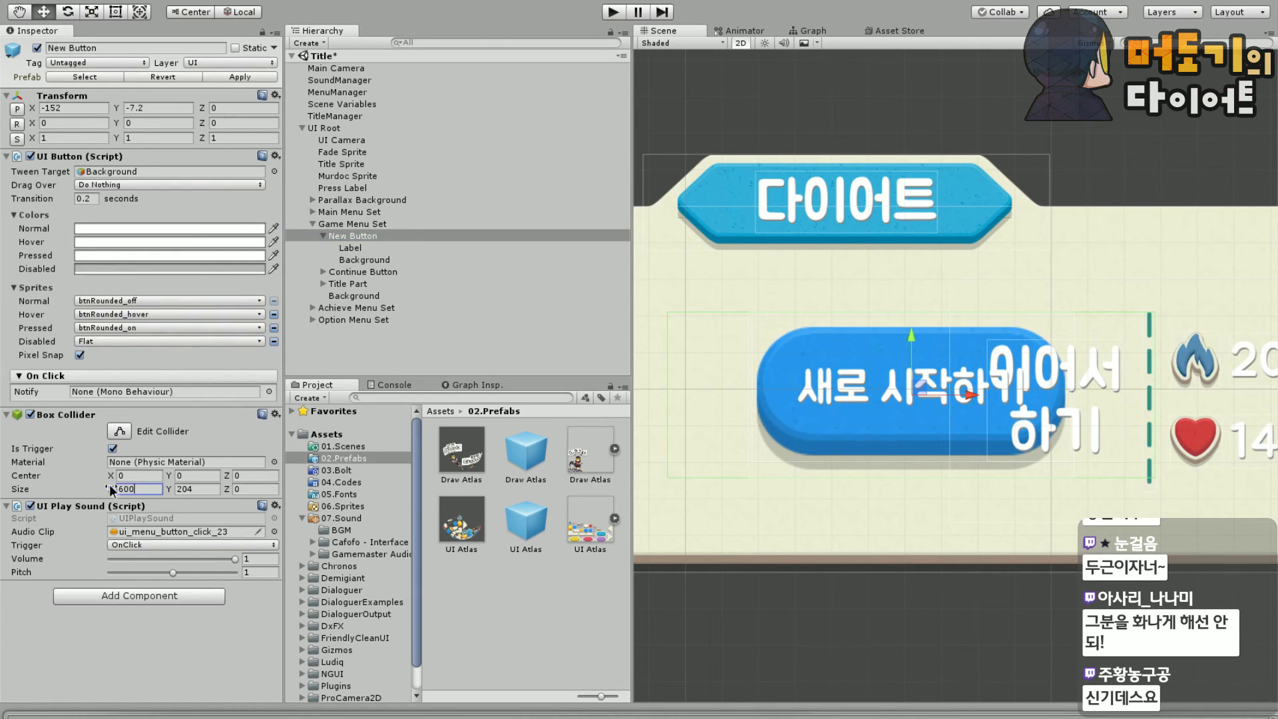
type("400")
middle_click_drag(932, 560, 914, 537)
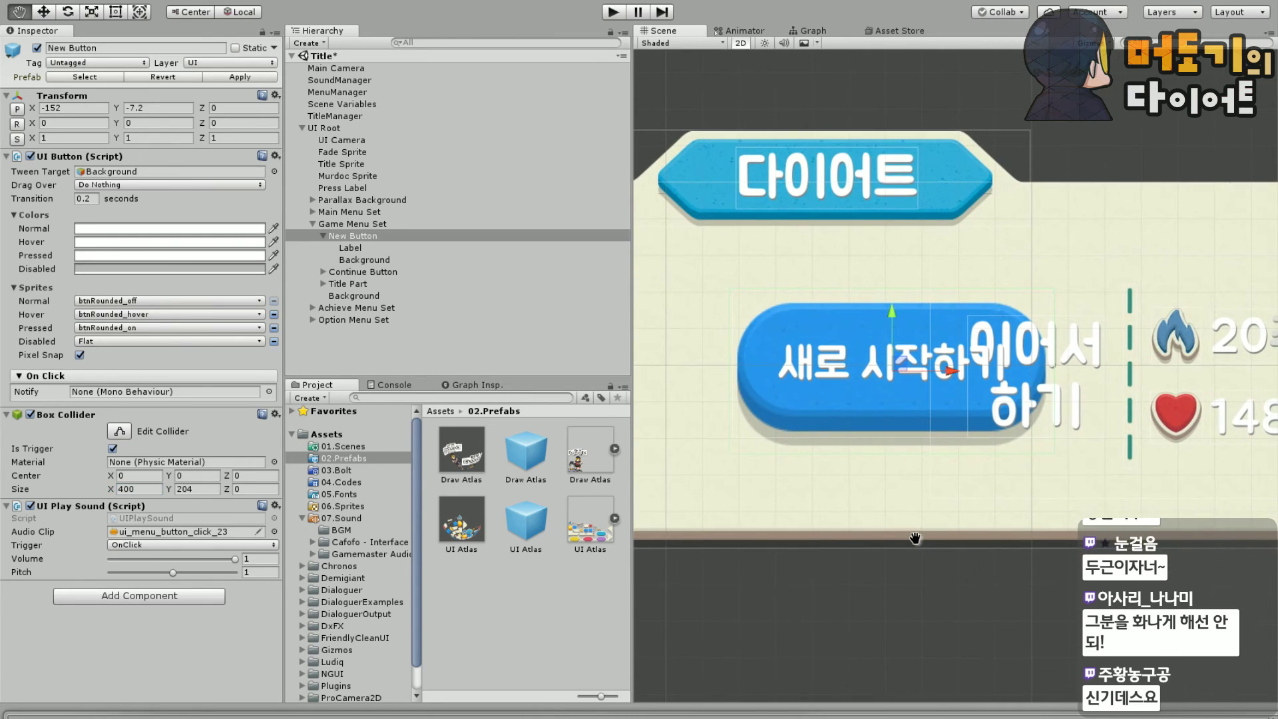
Shift New Button left to about X -284 and compare it with the main menu buttons
left_click(379, 238)
left_click_drag(952, 371, 844, 379)
middle_click_drag(823, 520, 1249, 513)
middle_click_drag(809, 565, 1248, 538)
middle_click_drag(857, 505, 1248, 529)
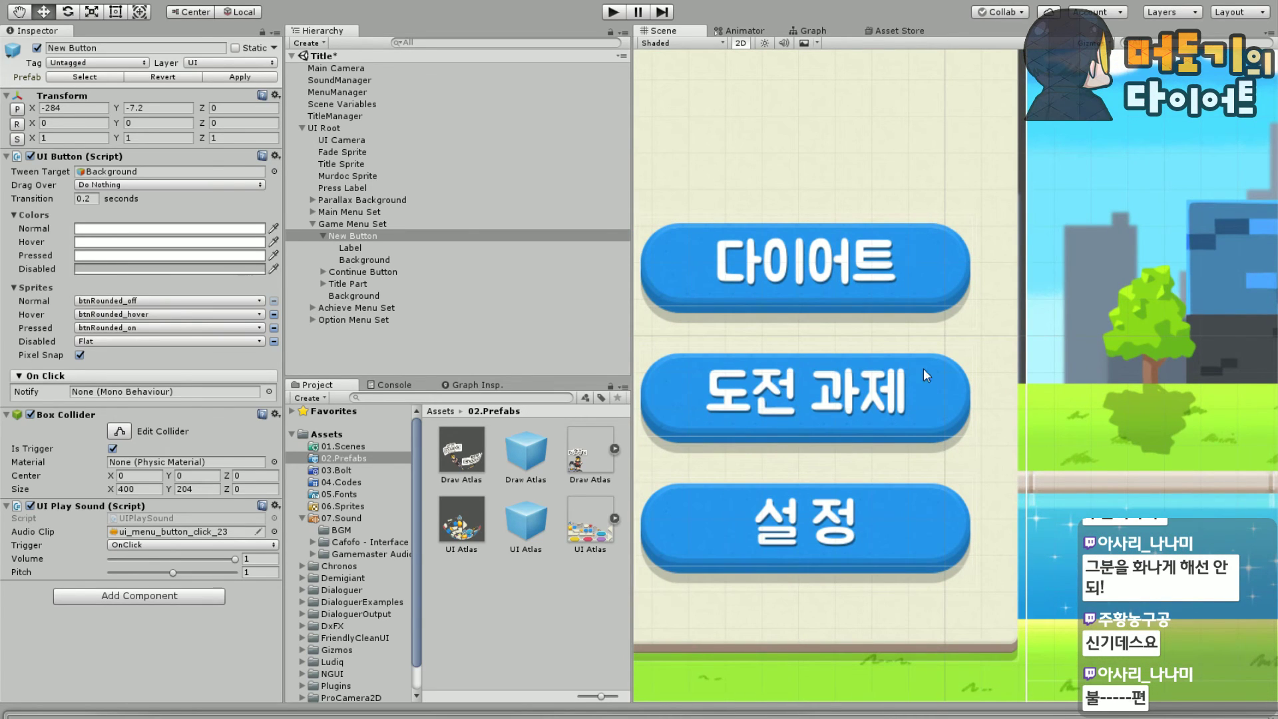
middle_click_drag(1192, 427, 896, 468)
middle_click_drag(1254, 450, 699, 491)
middle_click_drag(1258, 466, 701, 491)
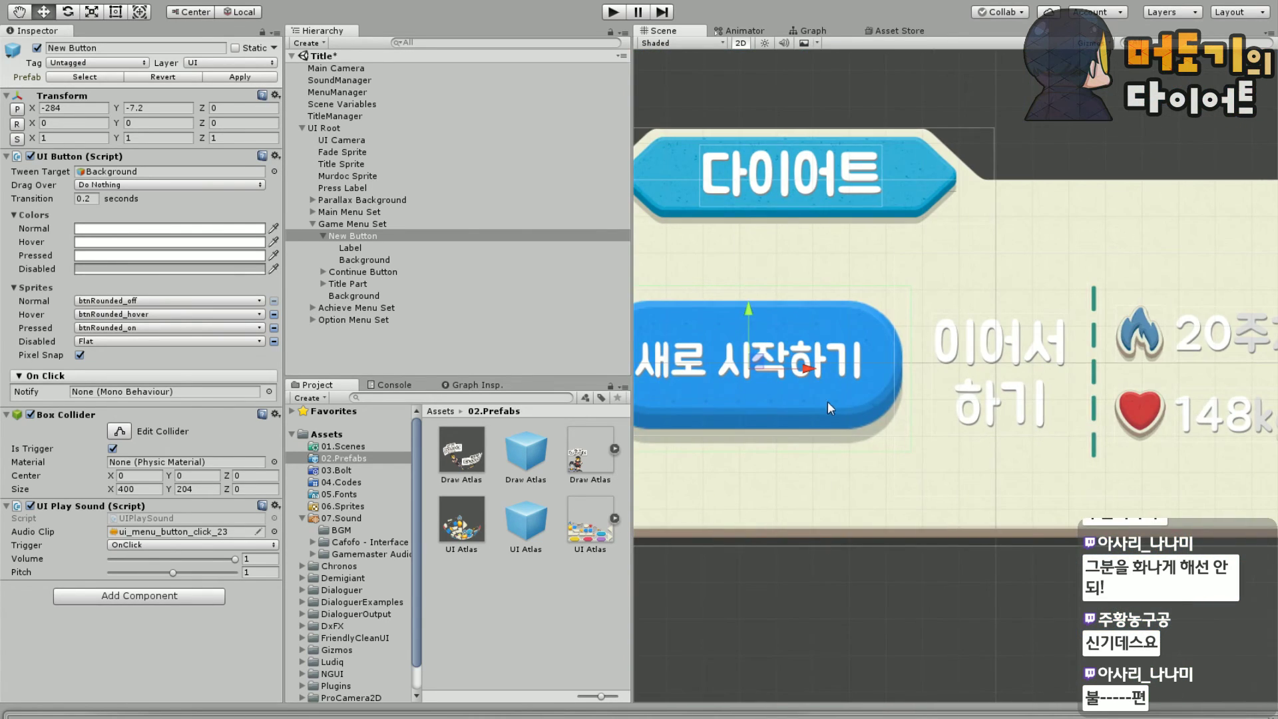
Place New Button beside the continue label at about X -271, Y -15
middle_click_drag(828, 401, 918, 424)
left_click_drag(897, 390, 929, 384)
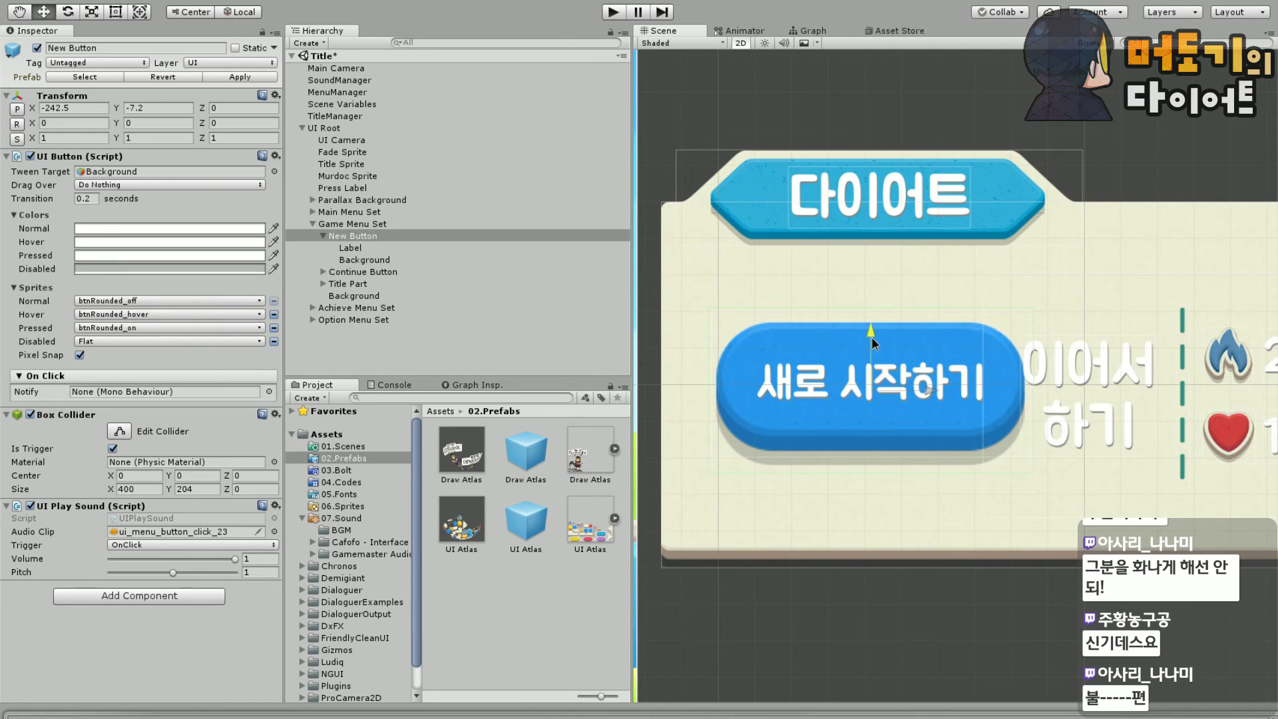
left_click_drag(873, 337, 872, 345)
middle_click_drag(992, 606, 934, 577)
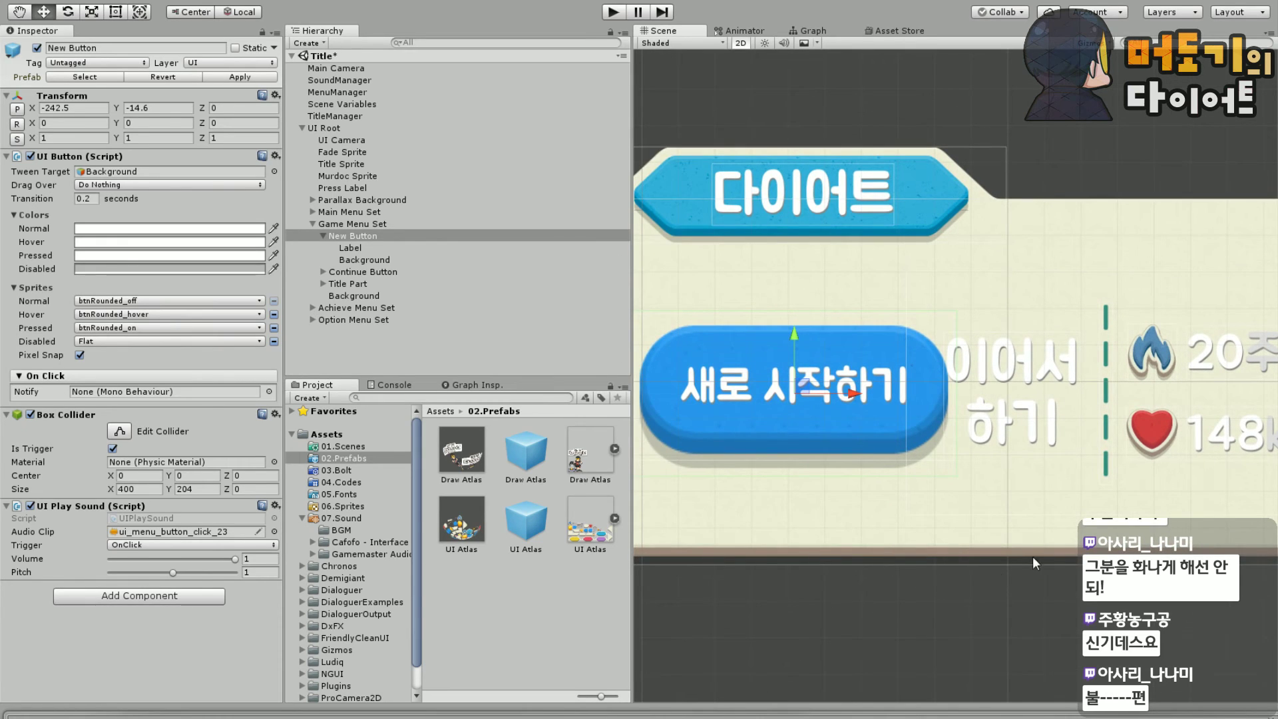
middle_click_drag(1034, 560, 1094, 581)
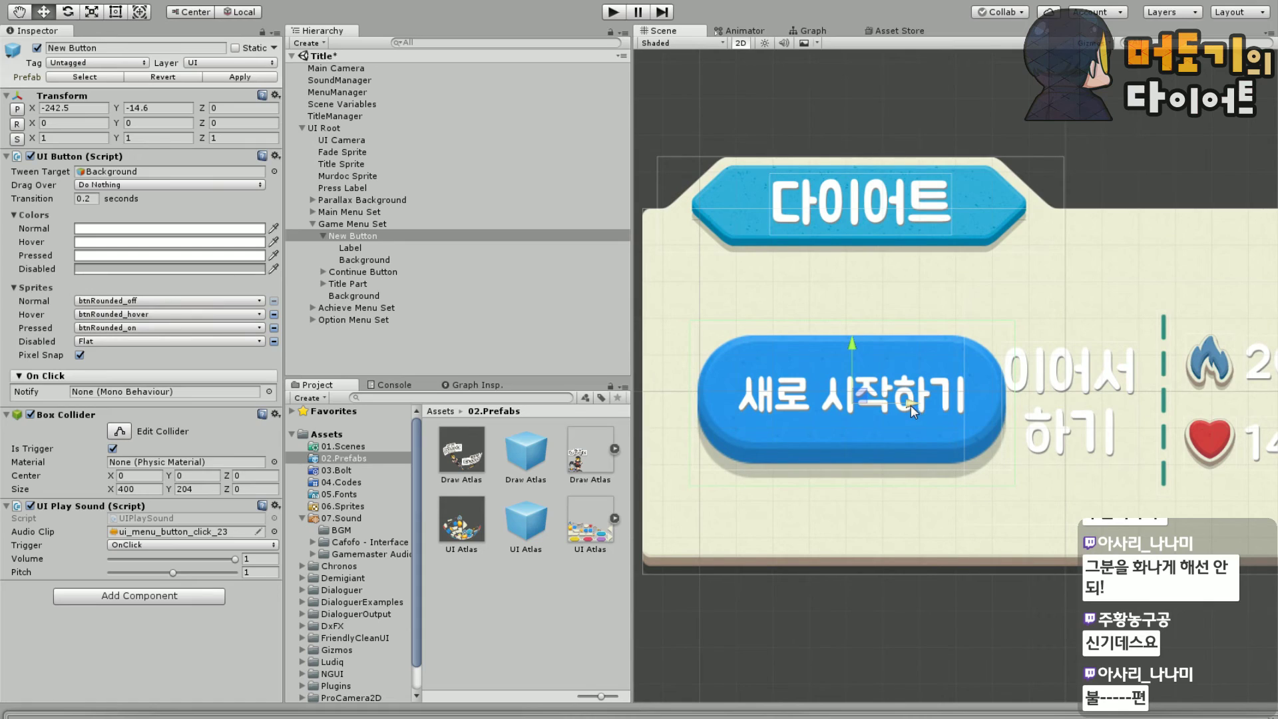
left_click_drag(910, 405, 886, 409)
Examine Continue Button's sprite settings, bounds and child objects next to New Button
middle_click_drag(1007, 600, 785, 593)
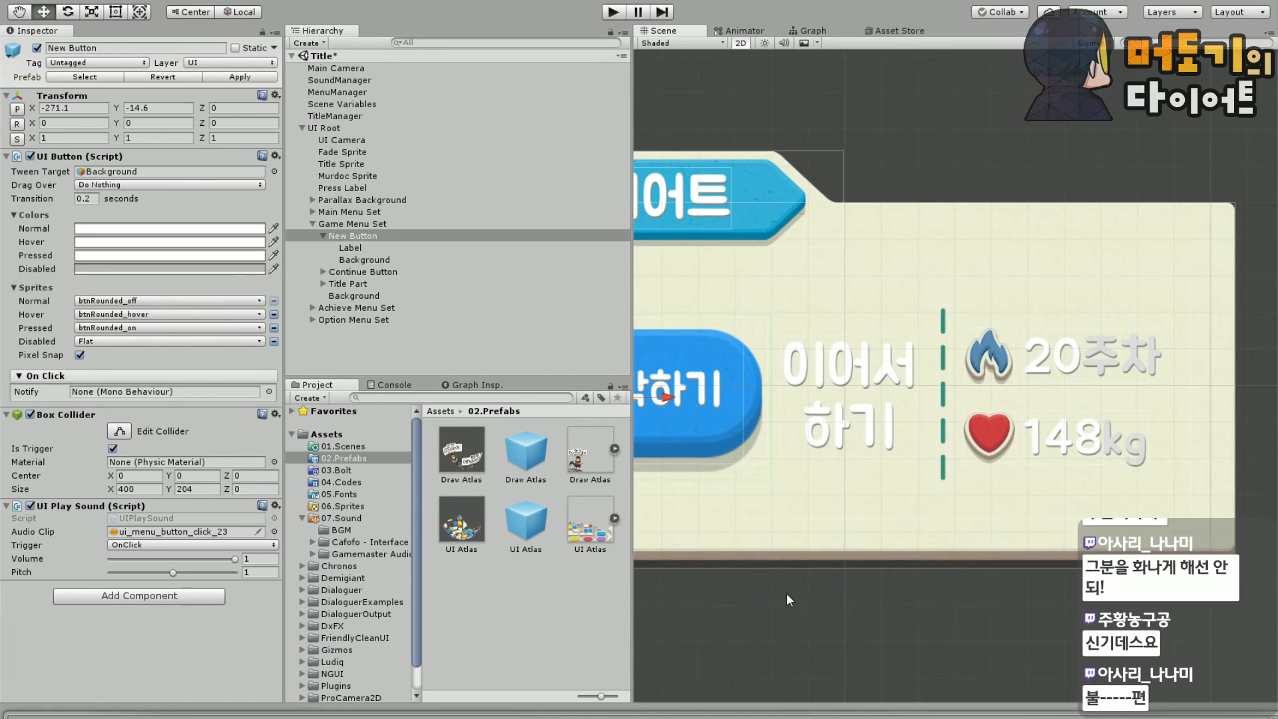
left_click(324, 234)
left_click(362, 248)
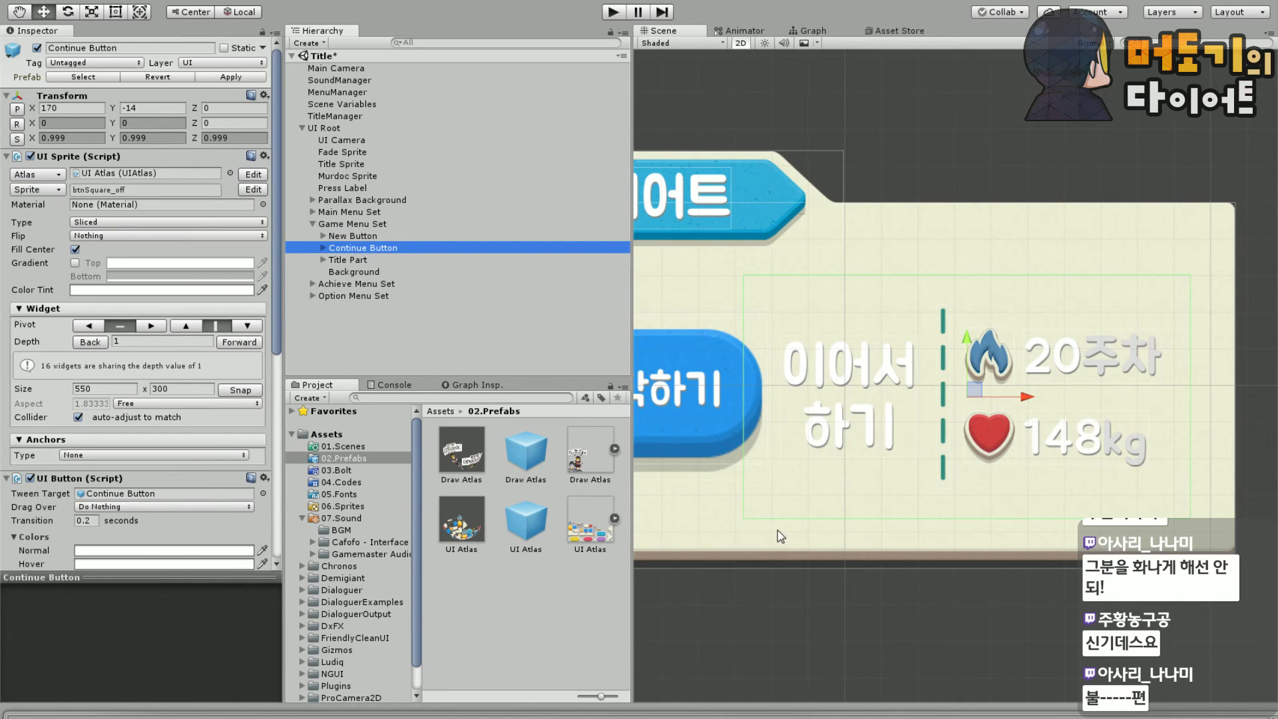
middle_click_drag(777, 529, 867, 505)
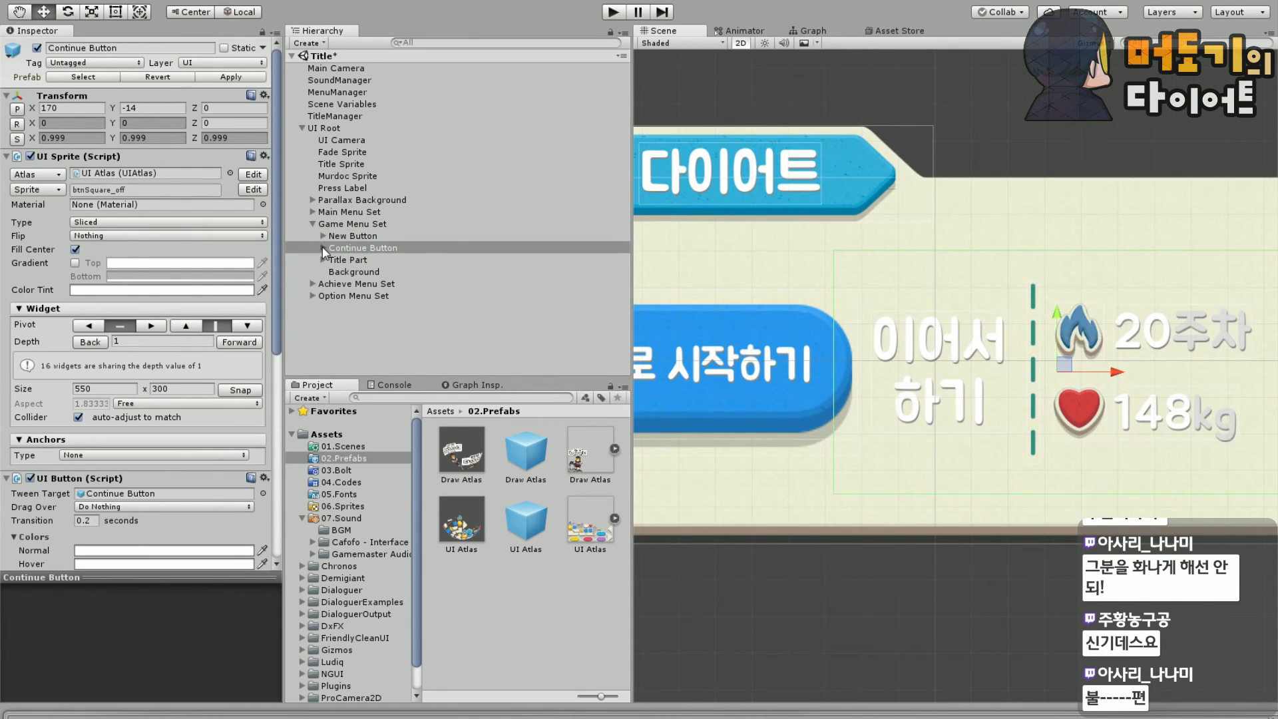
left_click(322, 247)
middle_click_drag(741, 491, 838, 467)
scroll(945, 419, "up", 4)
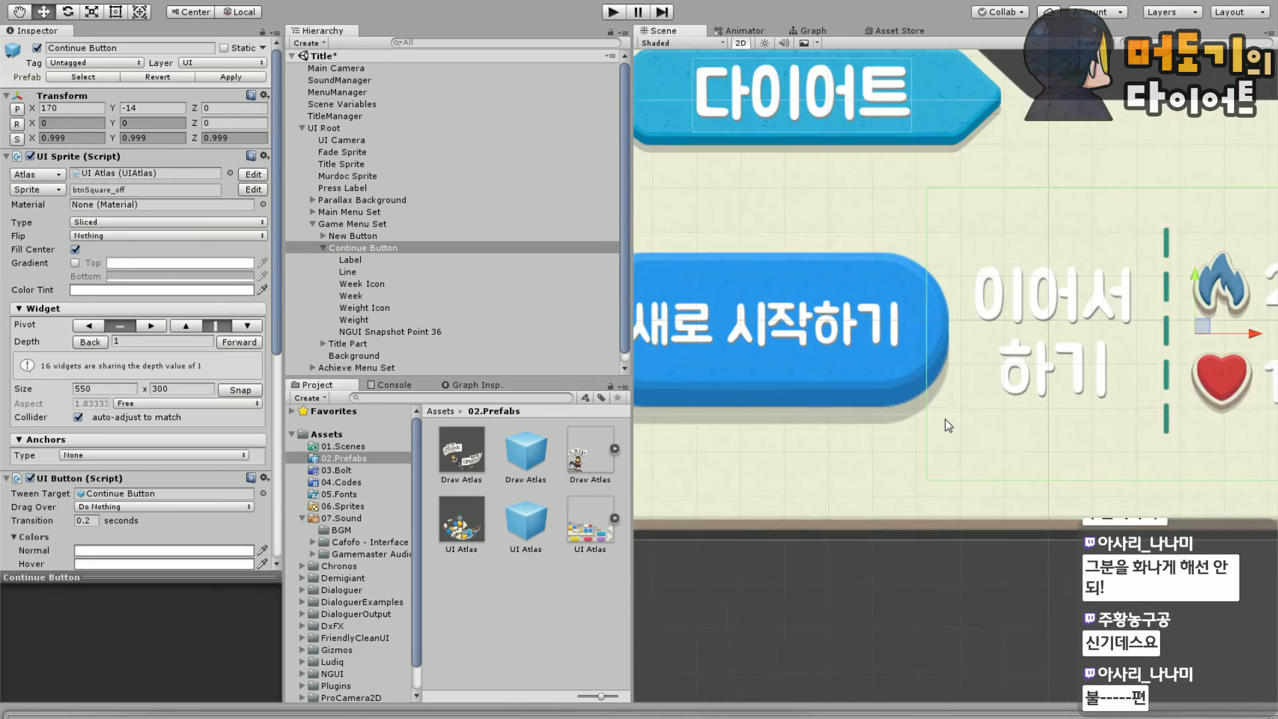
scroll(946, 419, "up", 1)
middle_click_drag(859, 387, 929, 422)
Review the scale and widget size of New Button's child Background
left_click(363, 238)
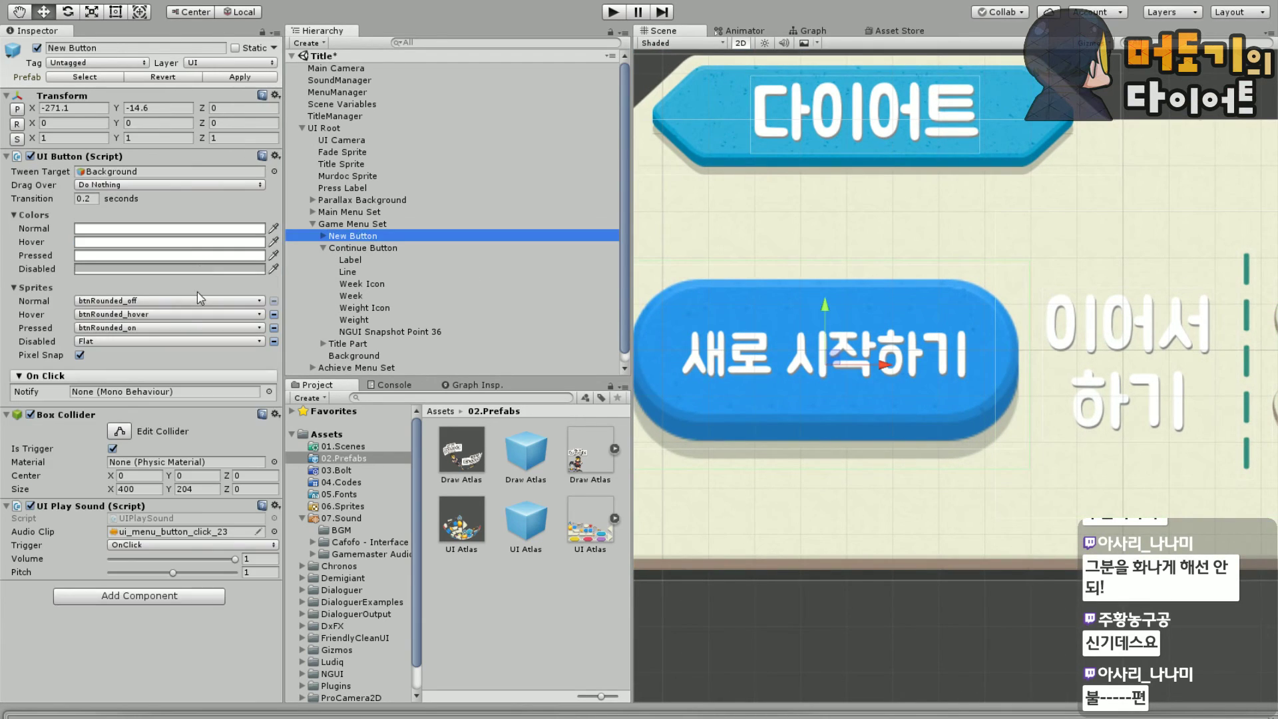
left_click(323, 236)
left_click(369, 260)
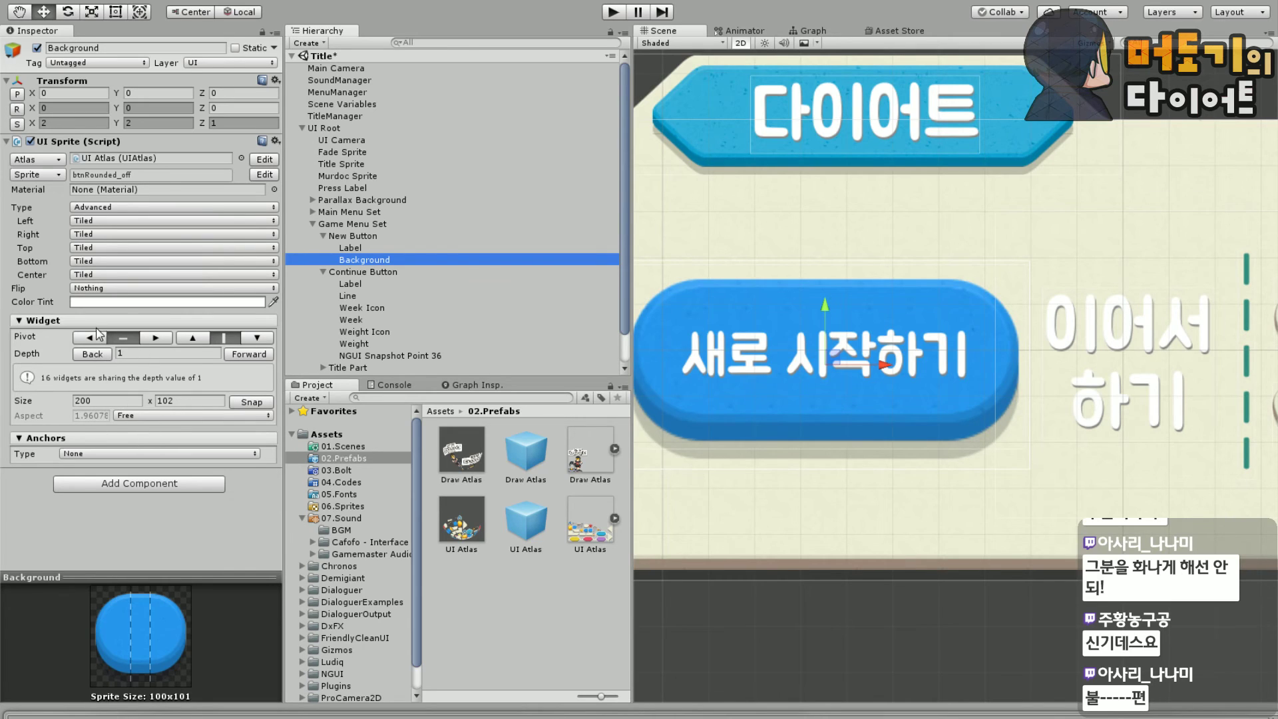
Try the flip options on New Button's Background sprite and leave it flipped horizontally
left_click(101, 289)
left_click(149, 321)
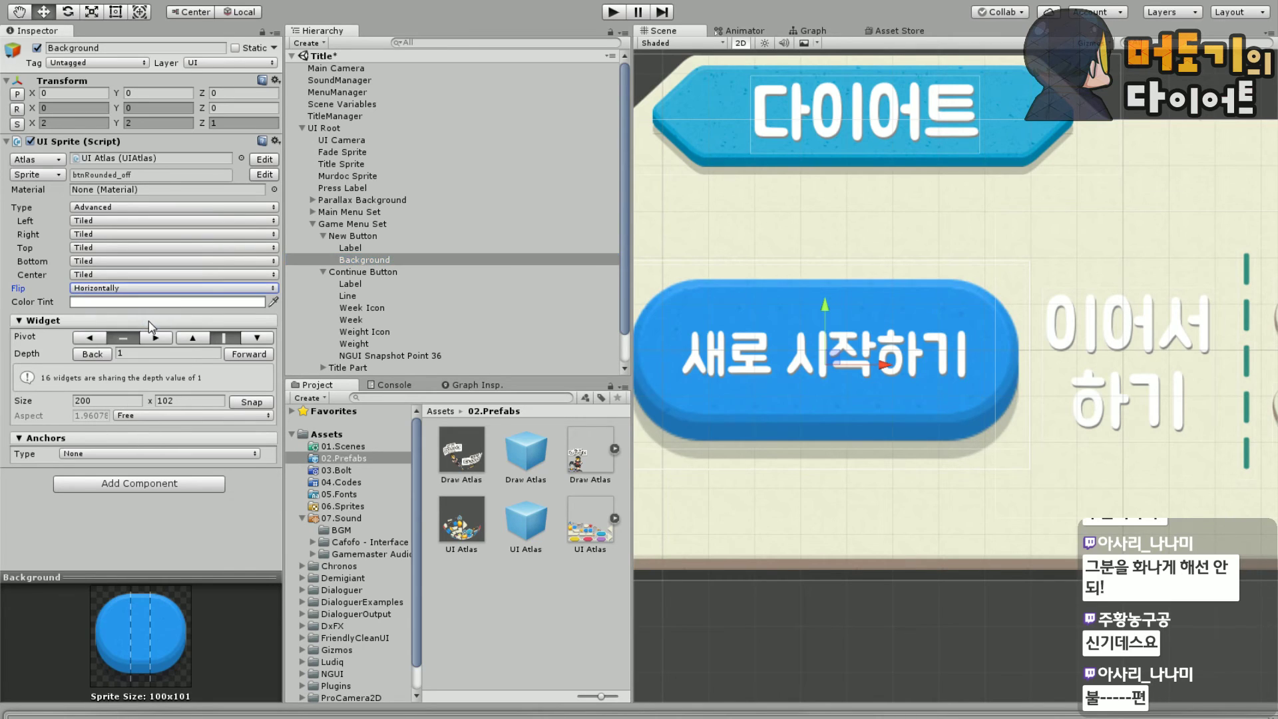
left_click(111, 289)
left_click(113, 304)
left_click(144, 290)
left_click(136, 320)
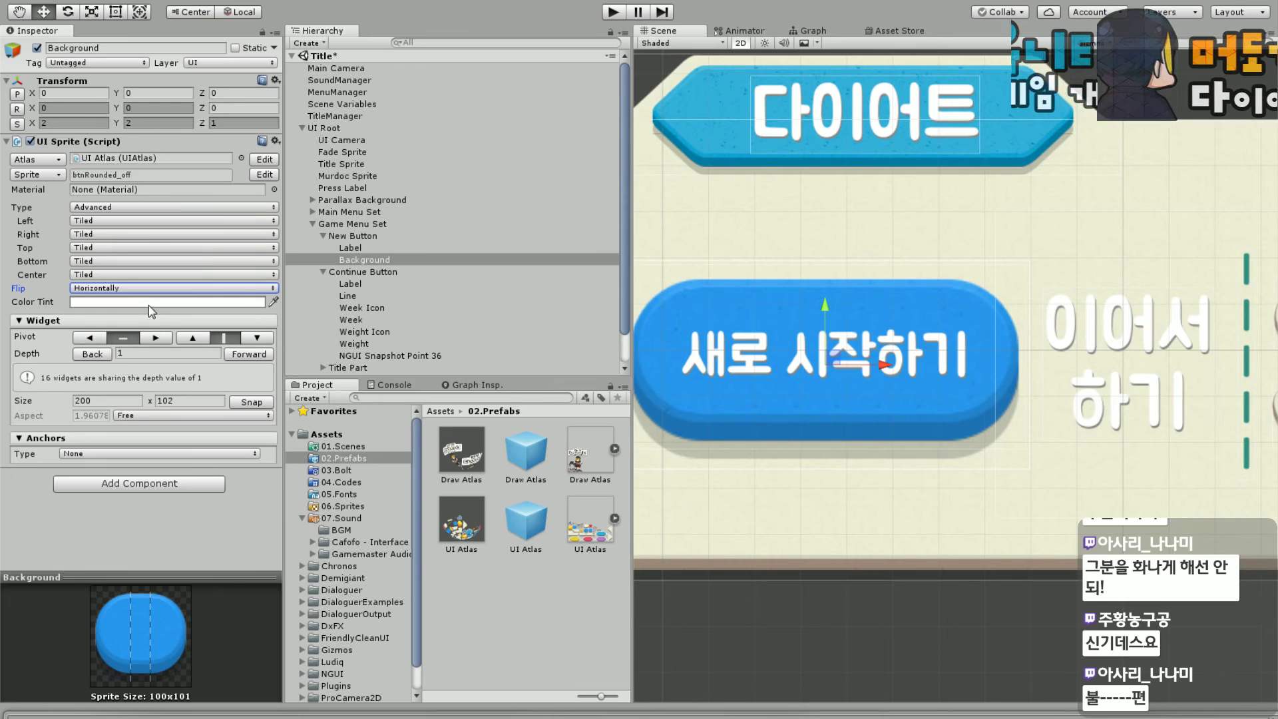
Duplicate New Button and place the copy directly beneath the original at about Y -217
middle_click_drag(904, 484, 709, 499)
scroll(924, 433, "down", 5)
middle_click_drag(924, 433, 832, 404)
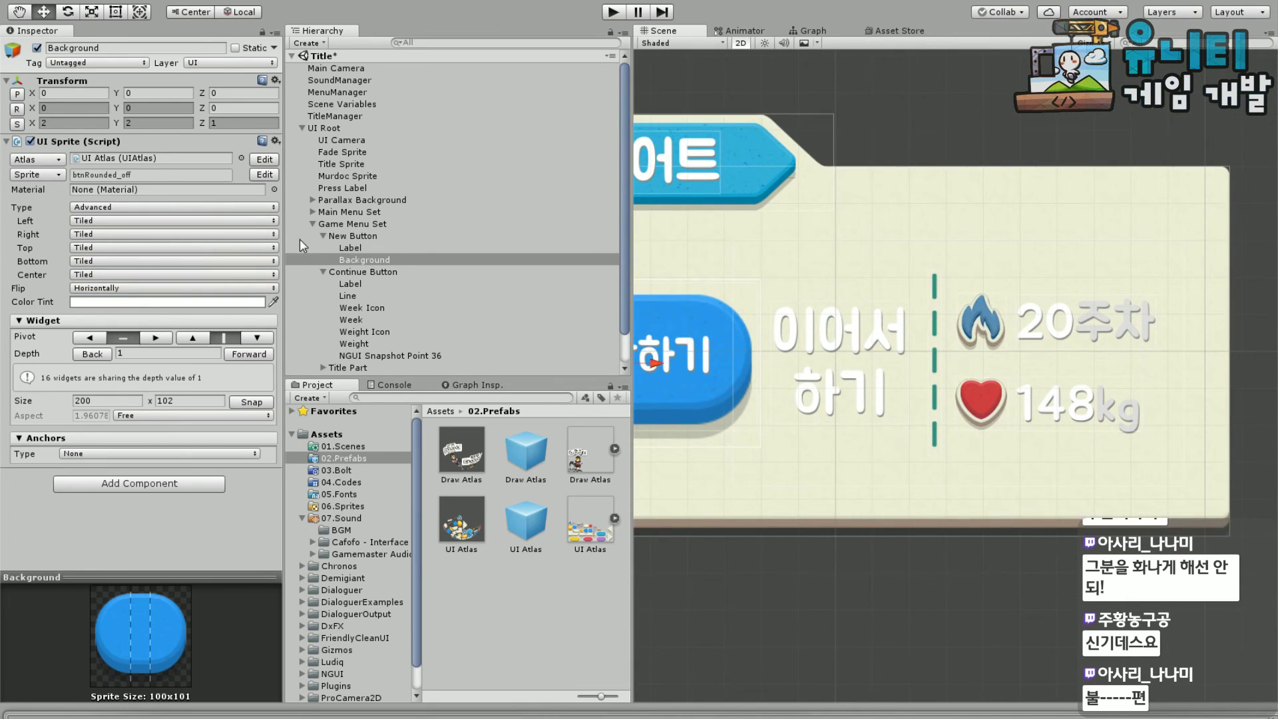
left_click(359, 238)
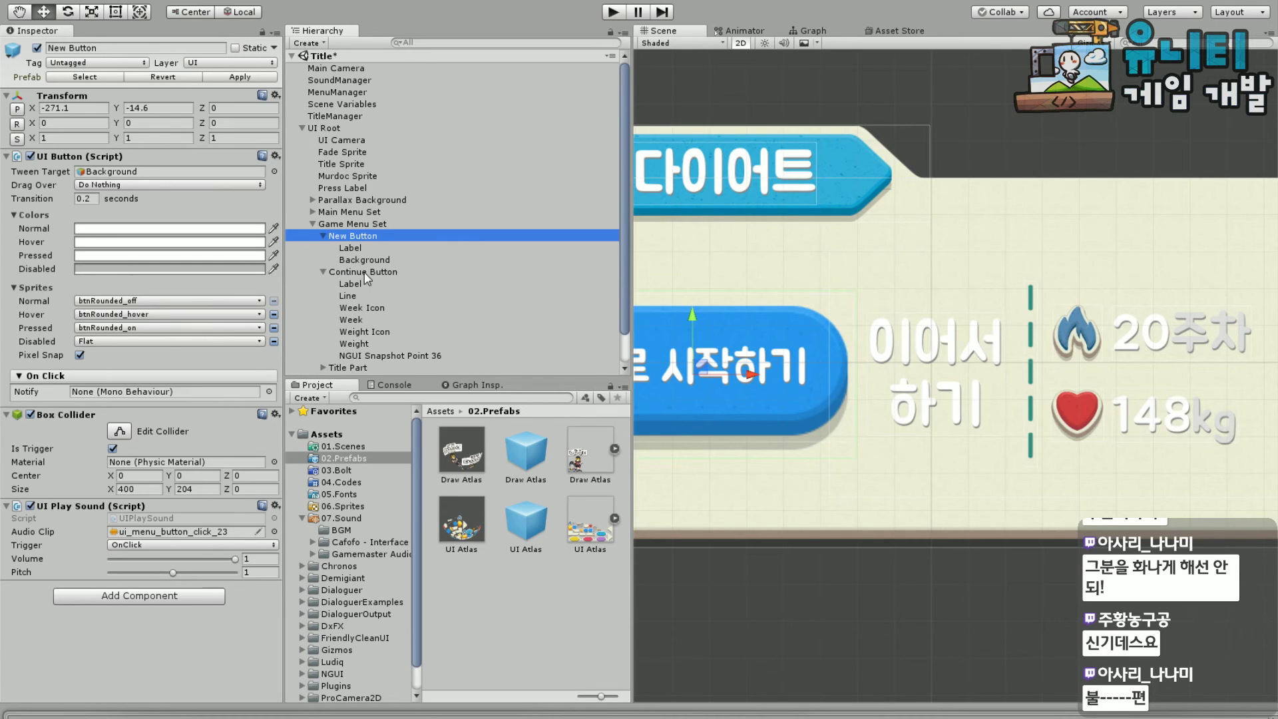
key("ctrl+d")
left_click_drag(713, 353, 738, 508)
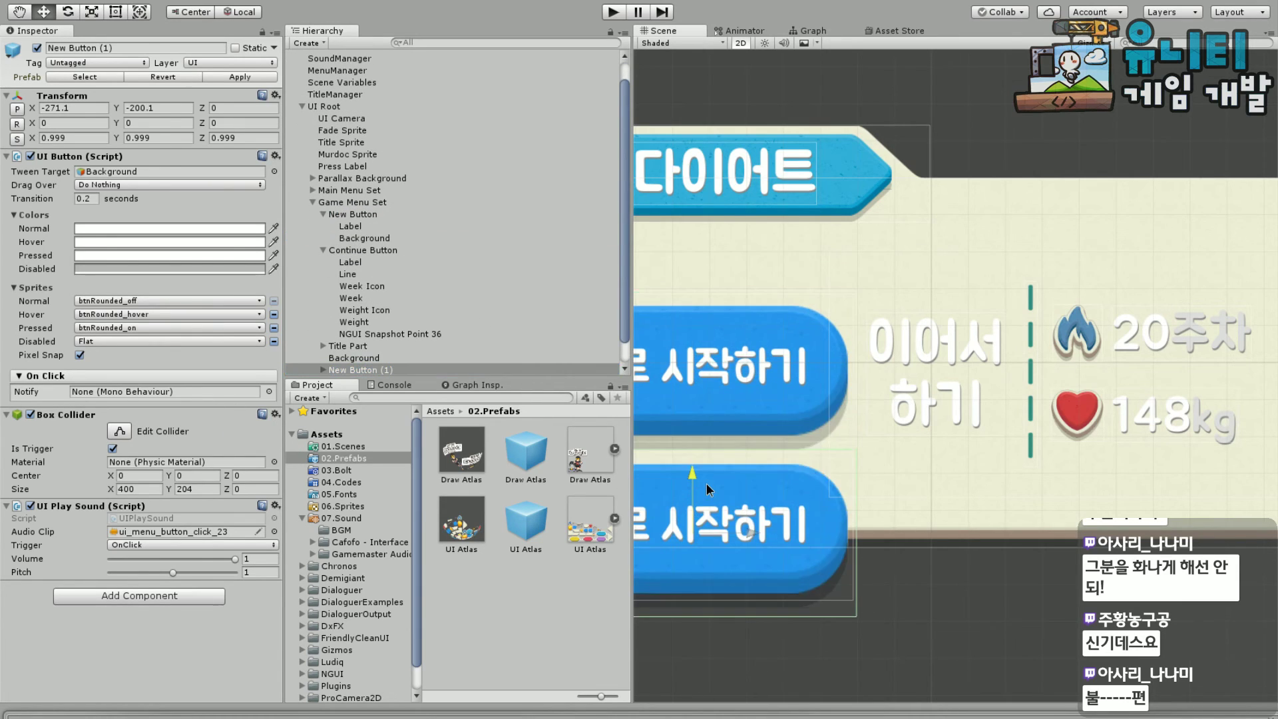
scroll(738, 508, "down", 3)
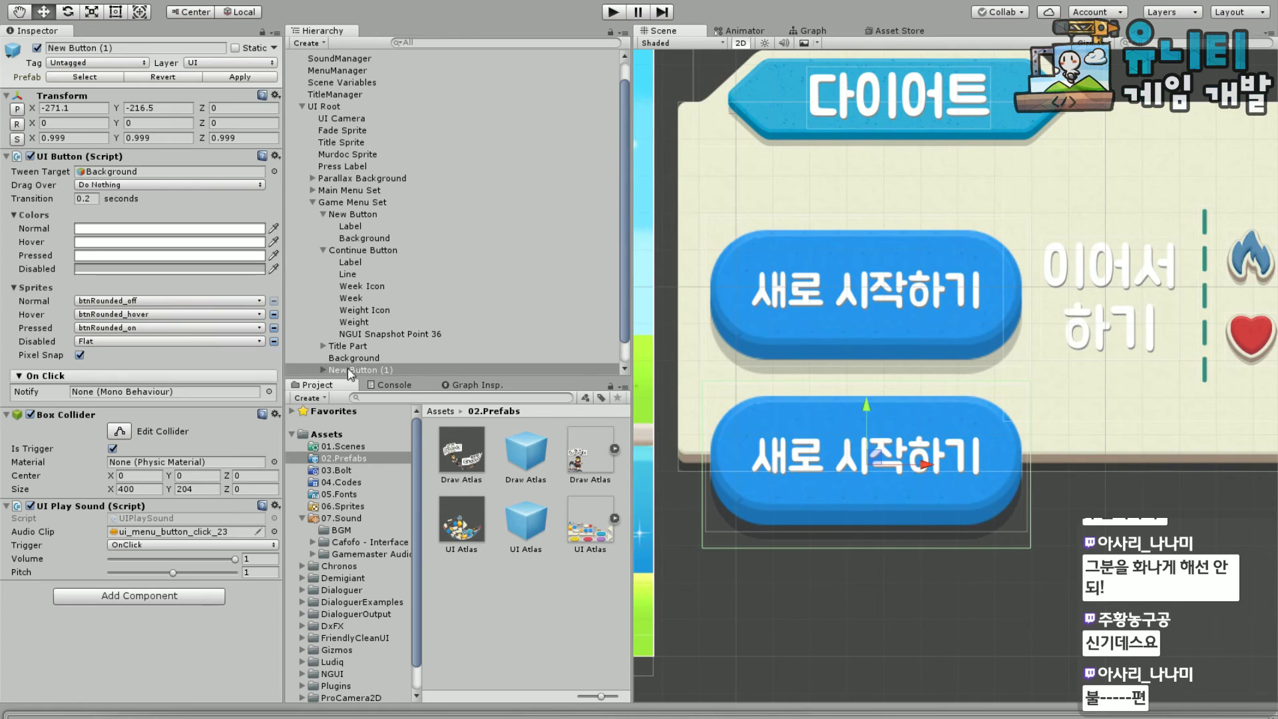
Rename the duplicated button to Continue Button and place it in Game Menu Set between New Button and the old Continue Button
left_click_drag(347, 370, 393, 261)
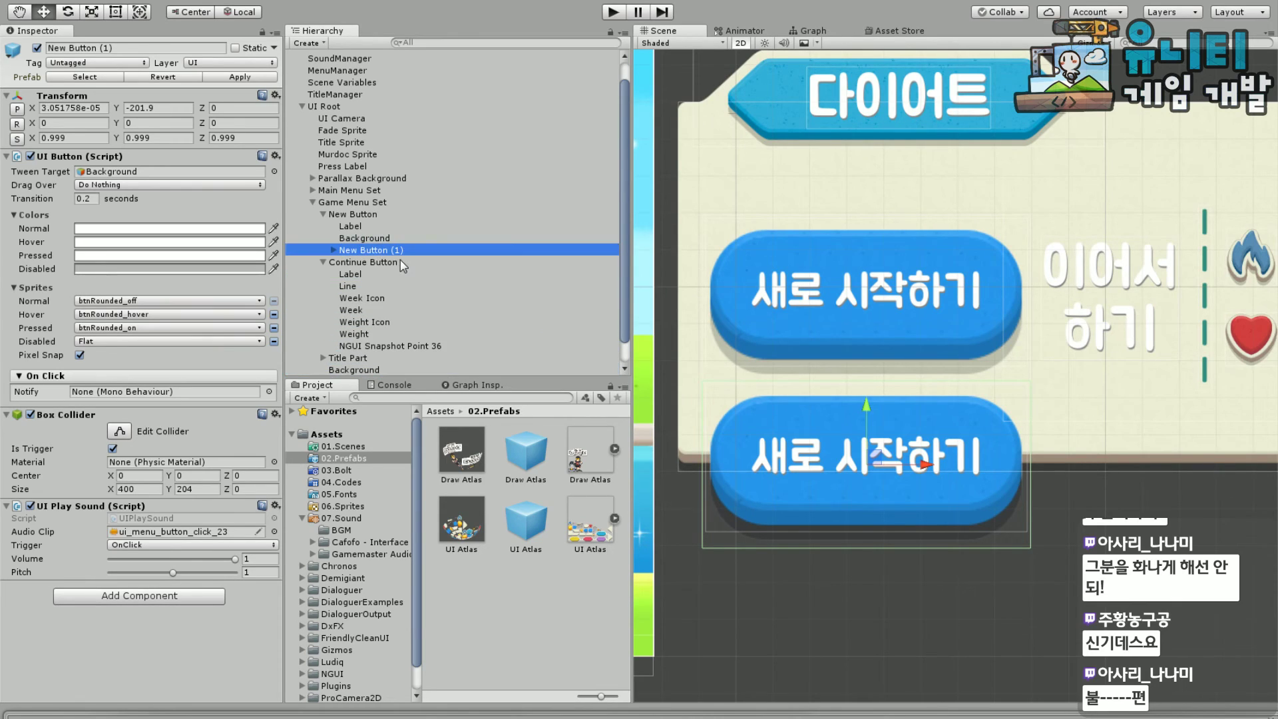
left_click(124, 48)
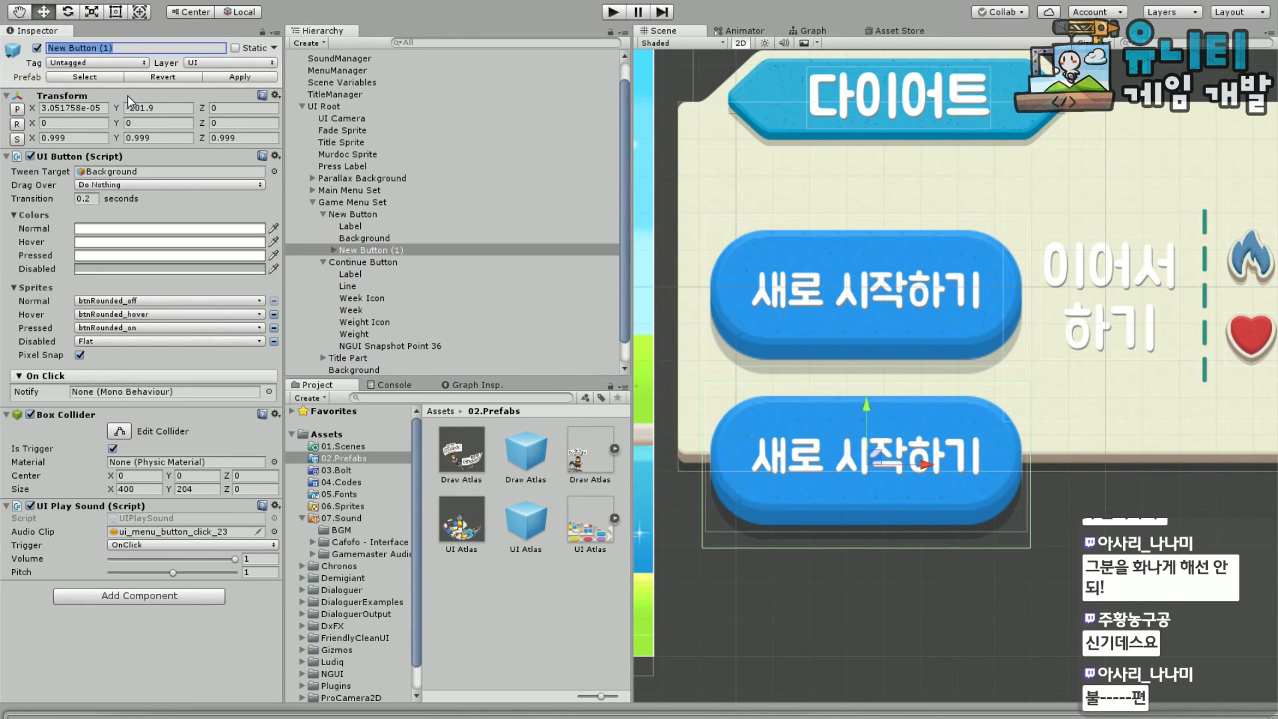
type("Continue Bu")
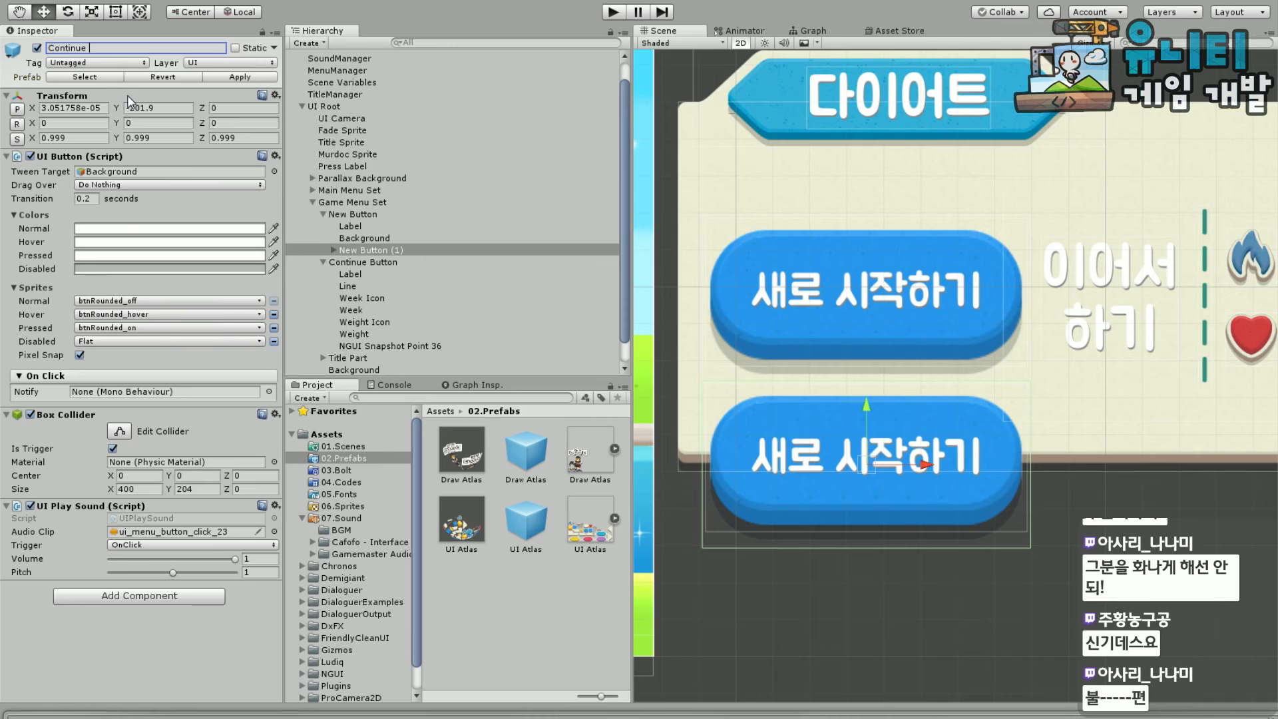
key("Return")
left_click_drag(414, 254, 336, 232)
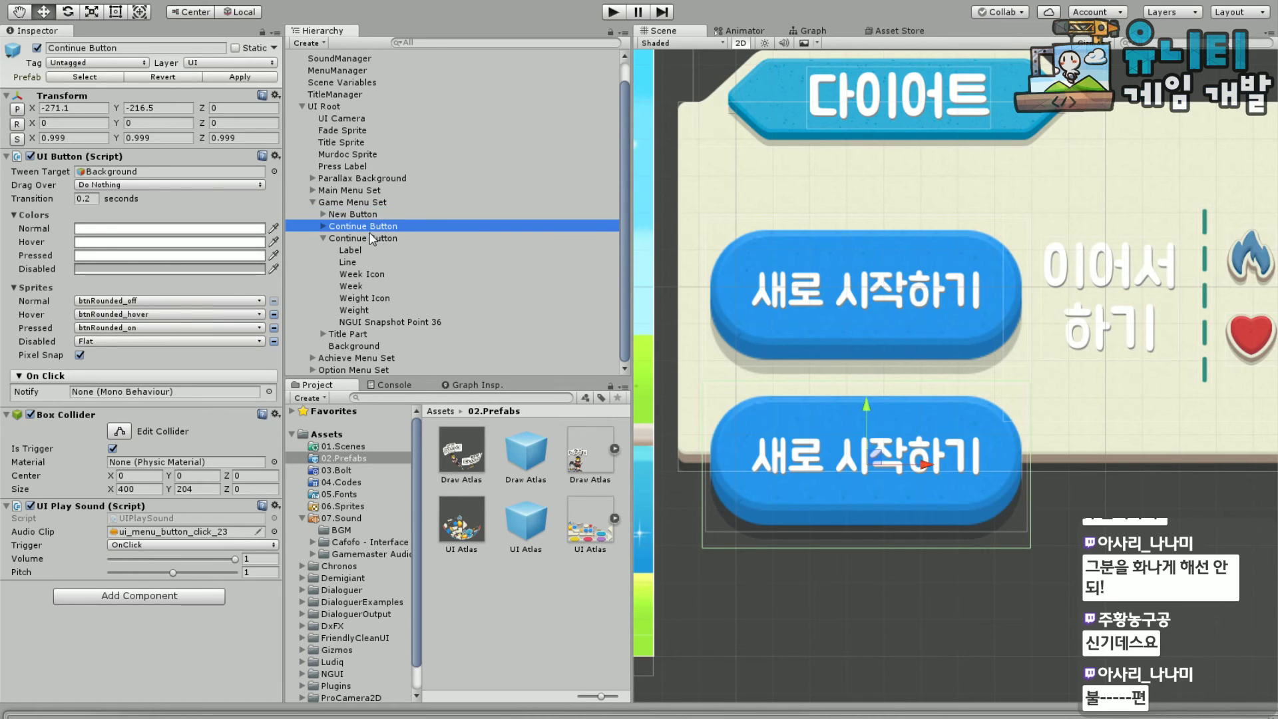
Set the label text of the new Continue Button to "이어서 하기" on a single line
left_click(323, 227)
middle_click_drag(906, 503, 850, 480)
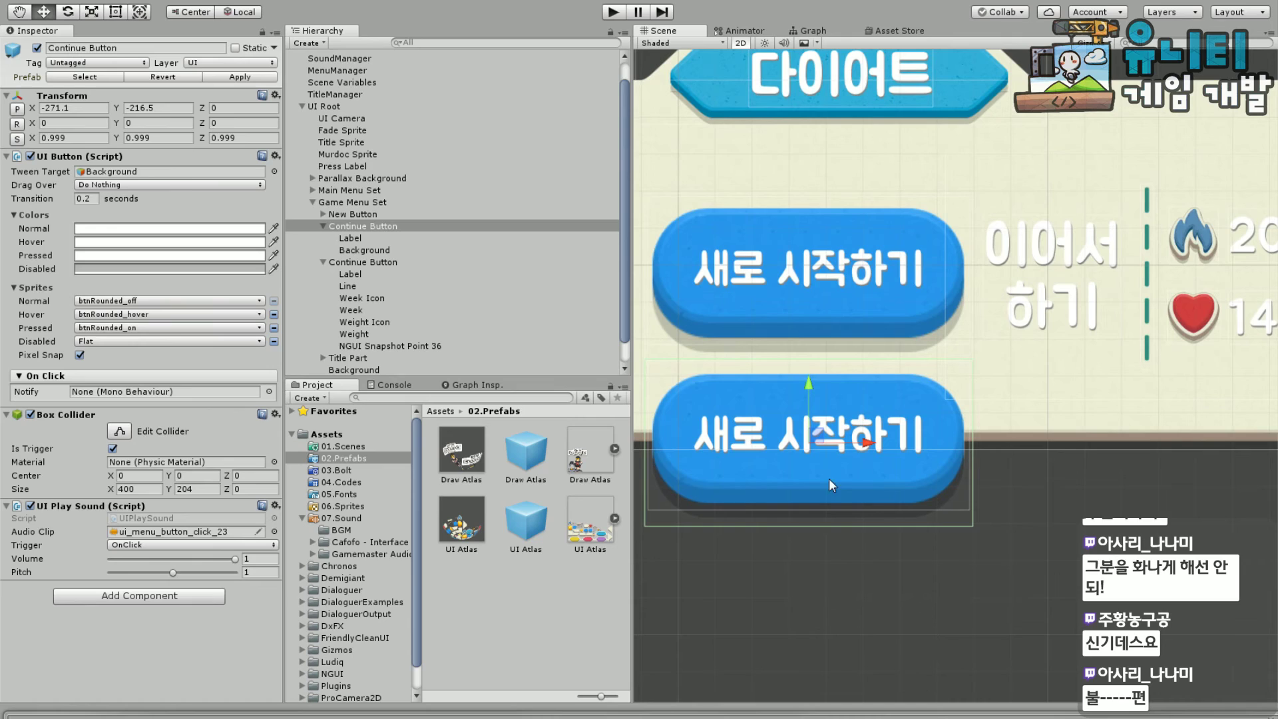
left_click(351, 240)
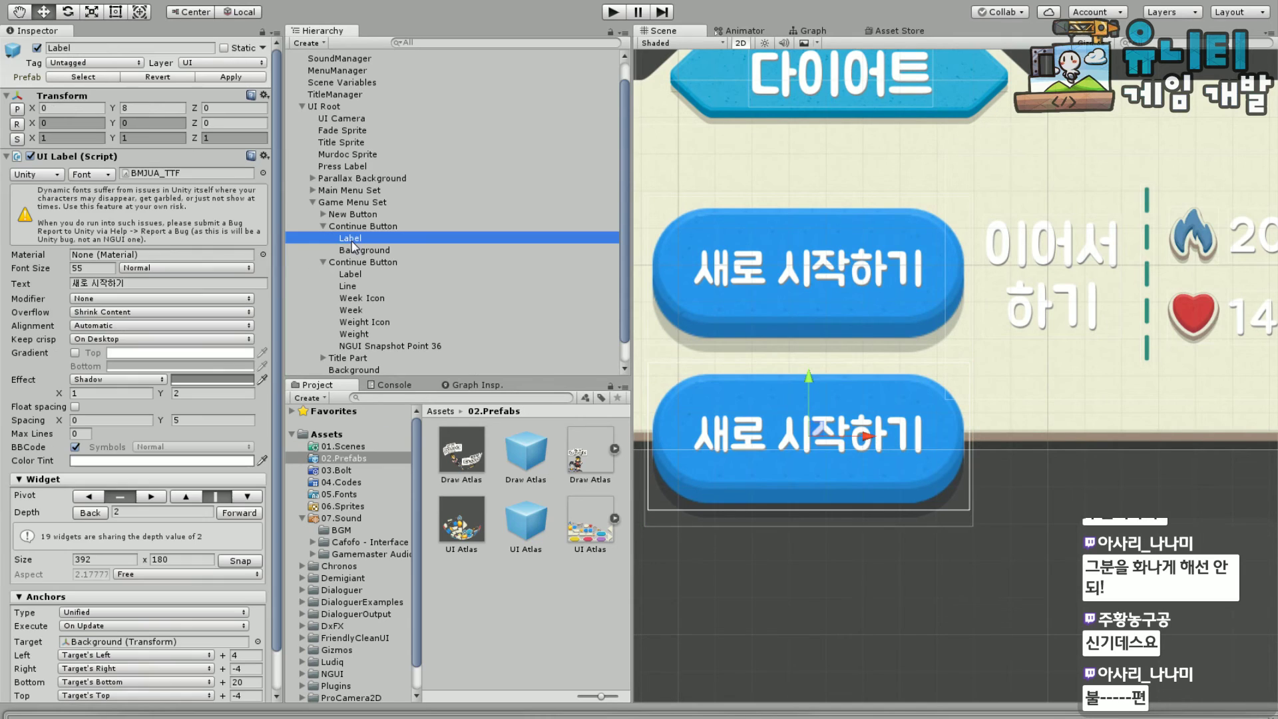
left_click(90, 282)
type("d")
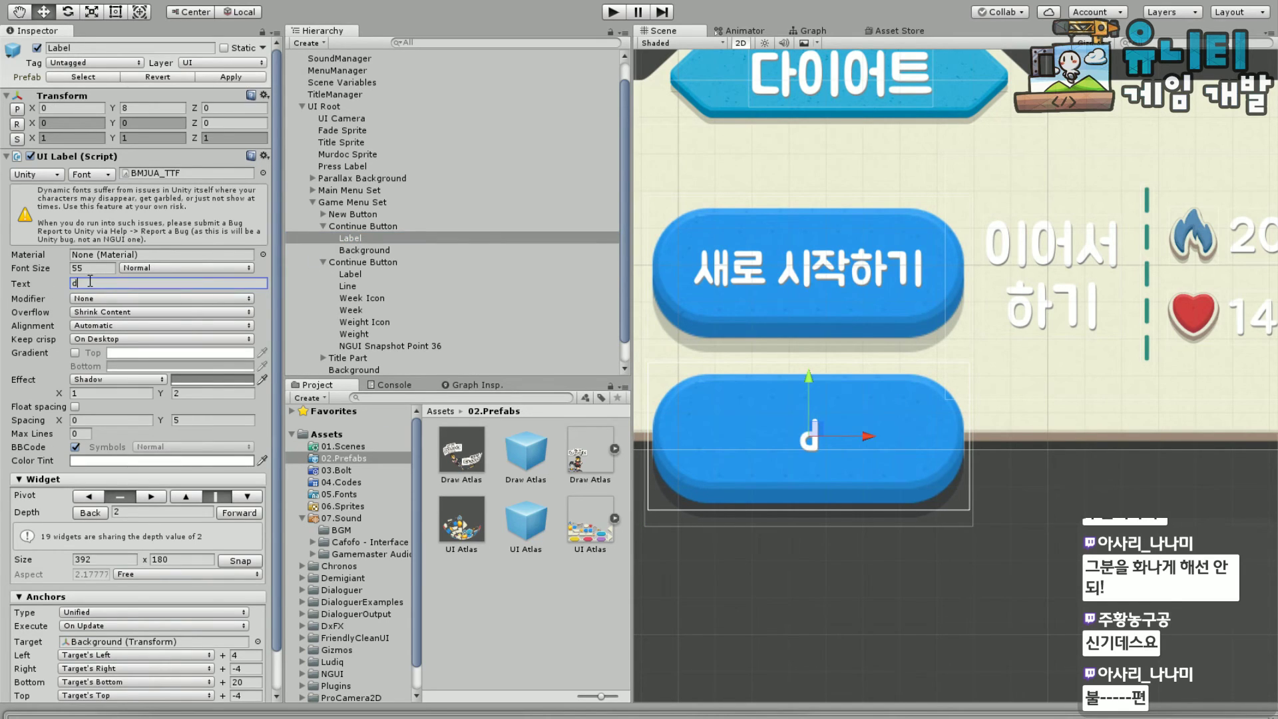
key("BackSpace")
type("이어서 하기")
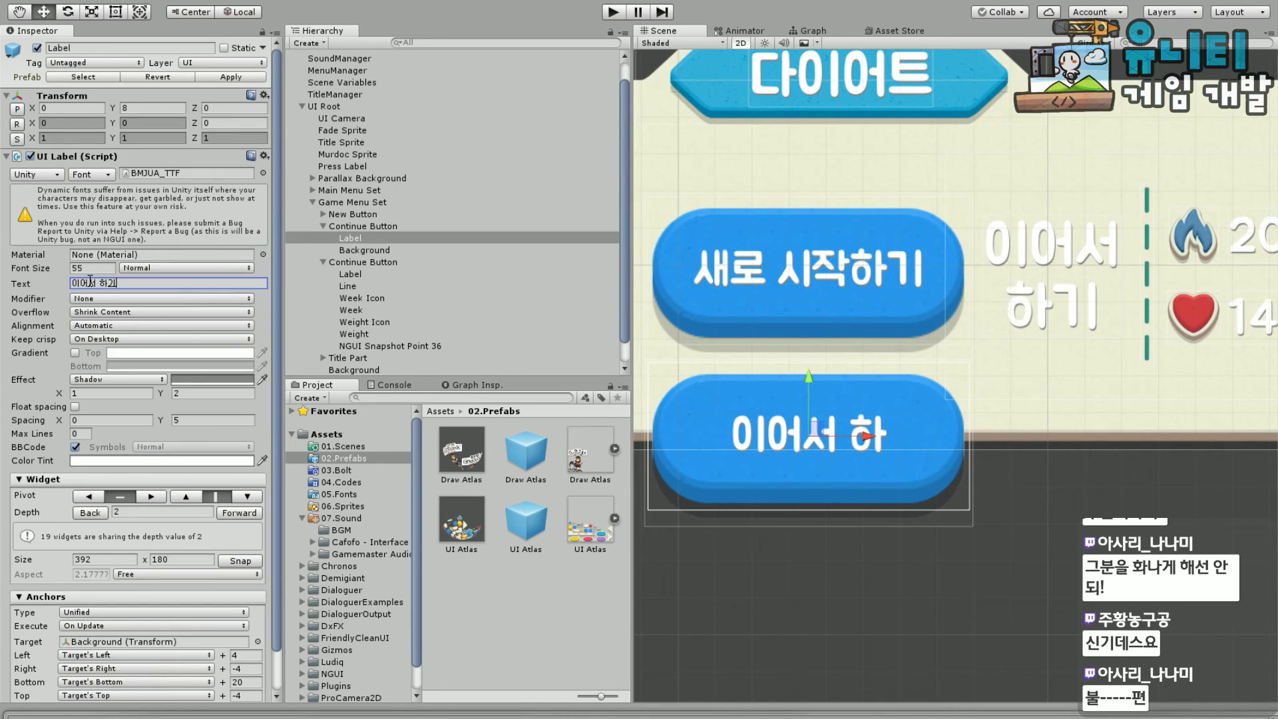
key("Return")
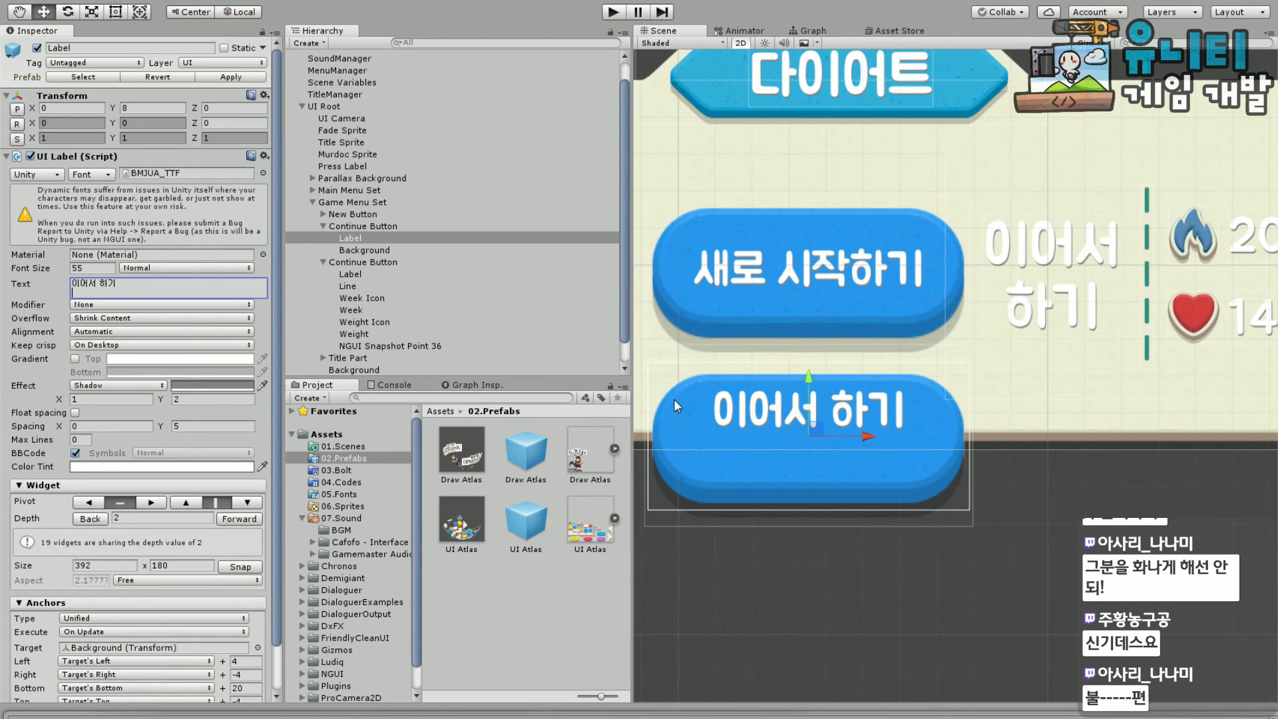
mouse_move(882, 539)
middle_mouse_down()
mouse_move(966, 524)
mouse_move(881, 558)
middle_mouse_up()
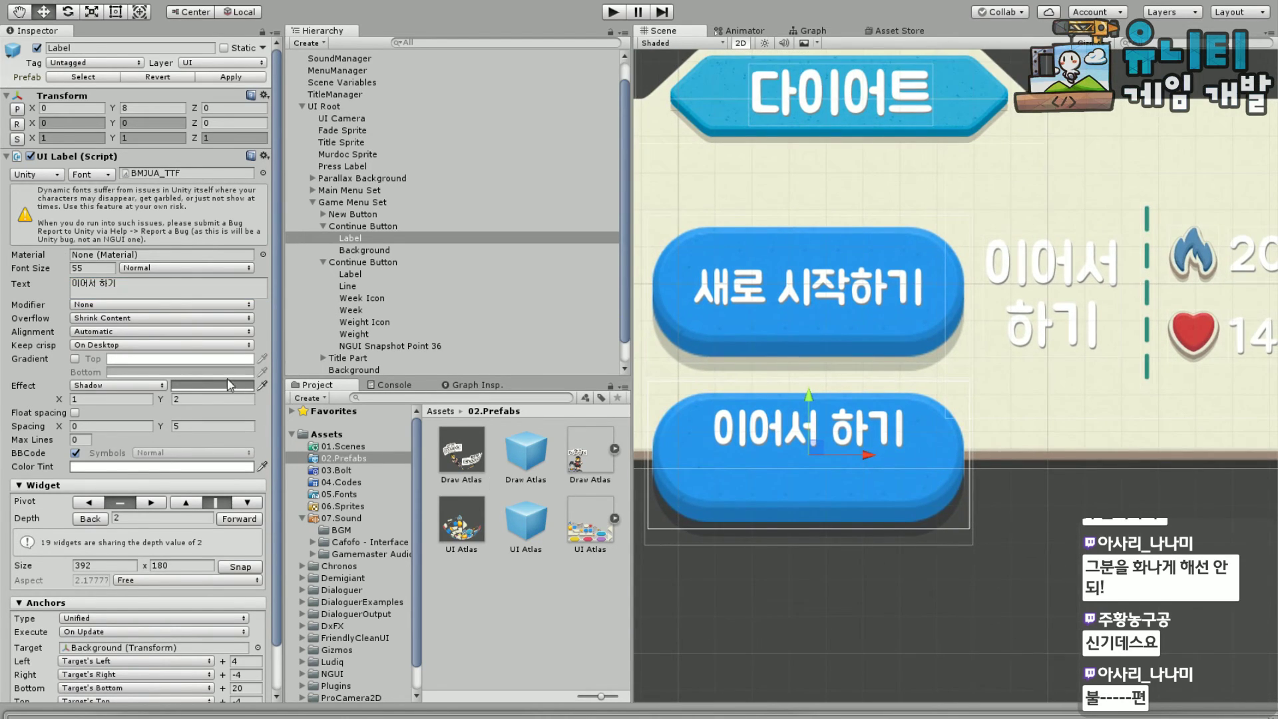
left_click(148, 281)
left_click(148, 286)
key("BackSpace")
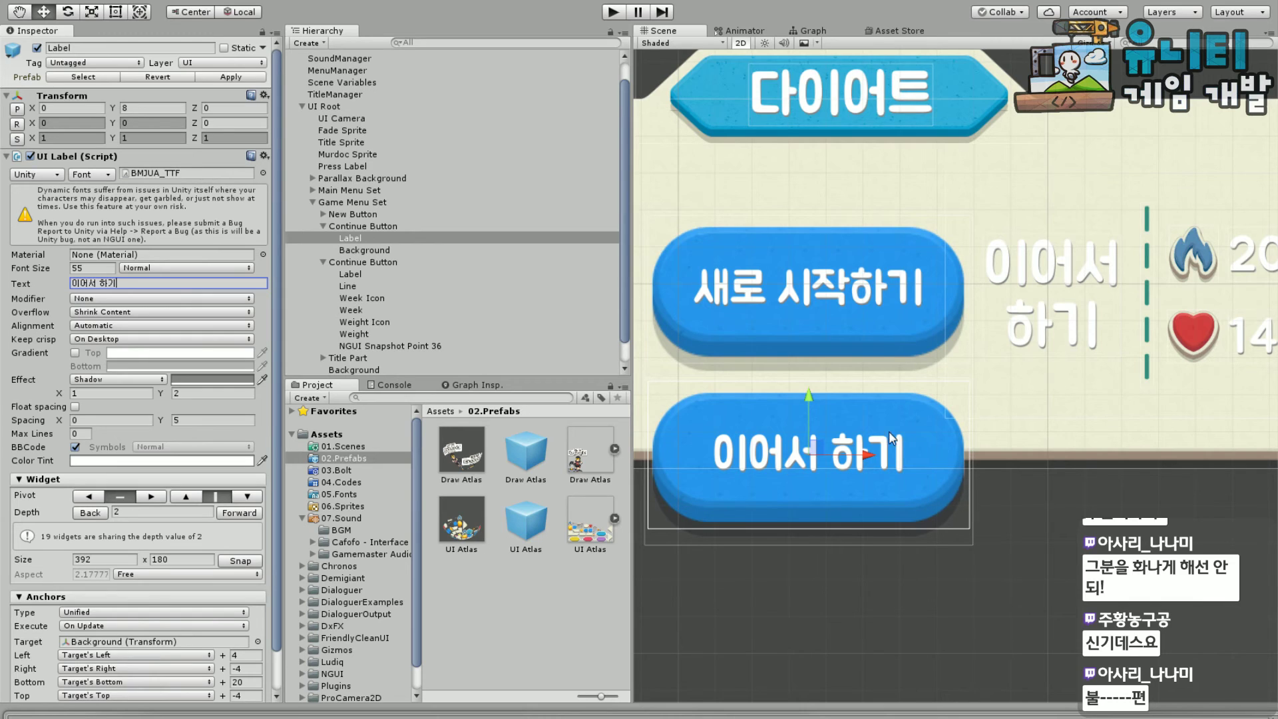
Move the new Continue Button beside New Button at about X 180, Y -16
middle_click_drag(949, 561, 984, 538)
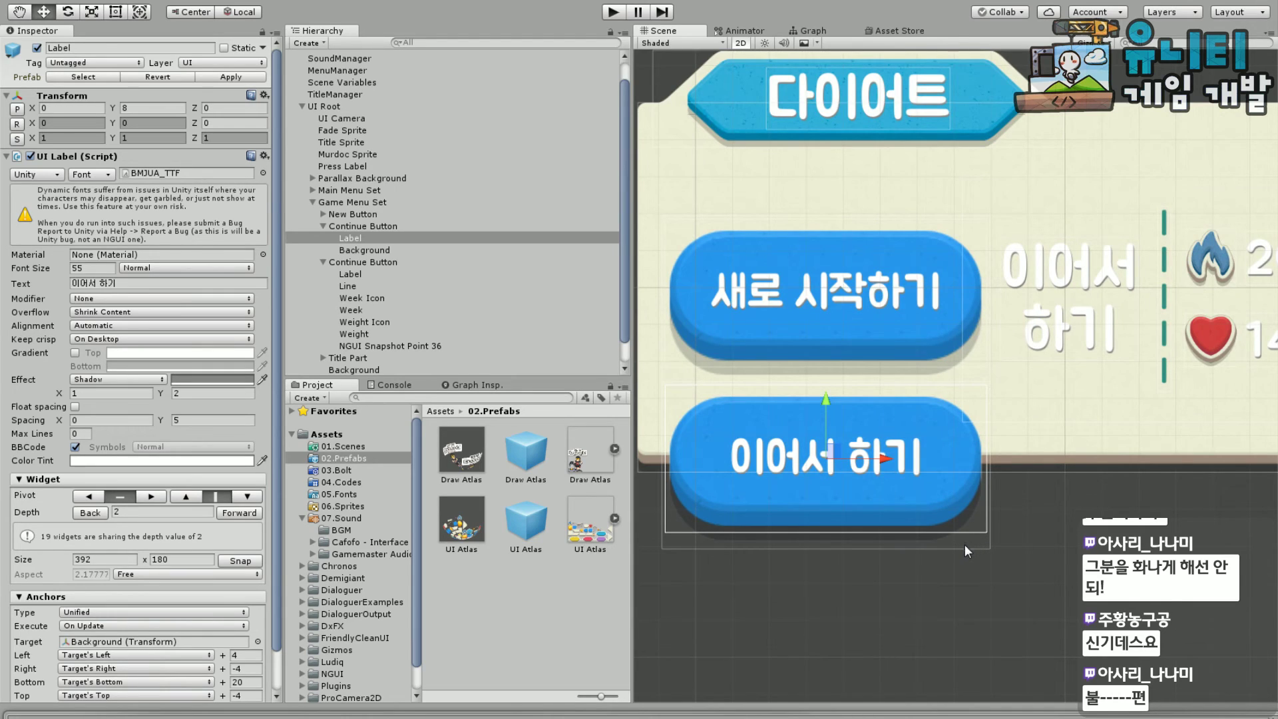
middle_click_drag(984, 552, 968, 606)
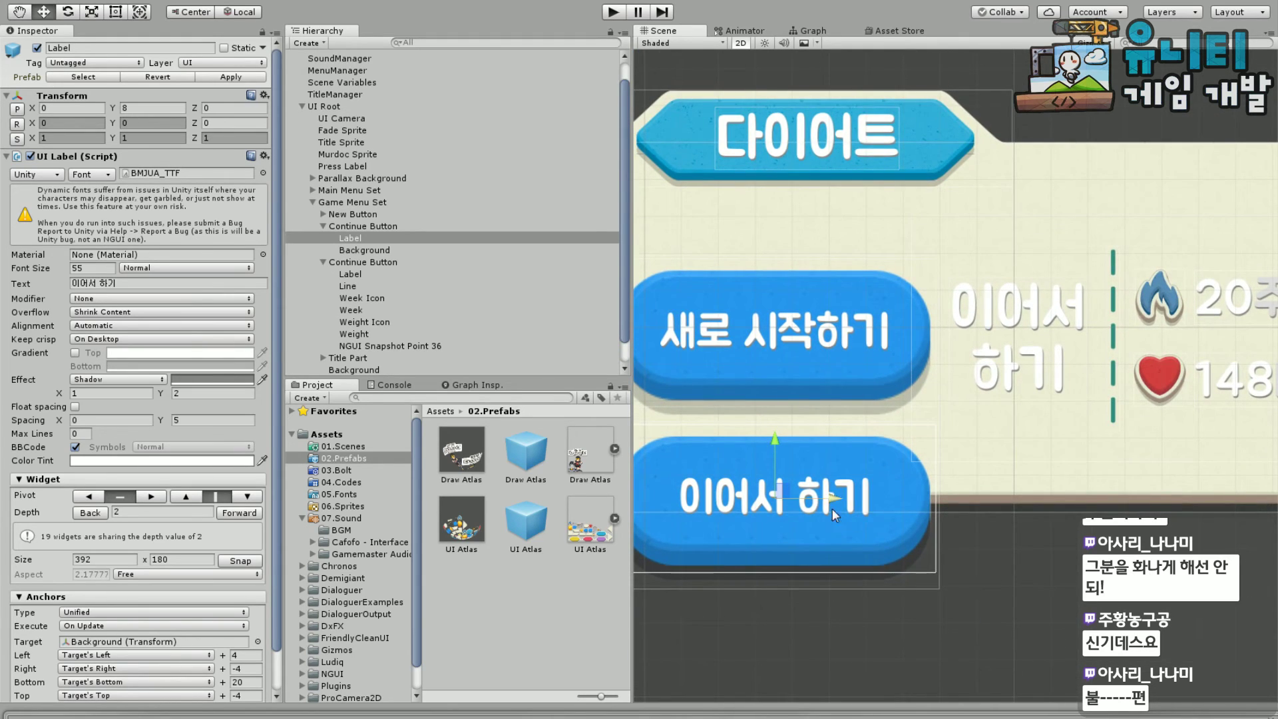
left_click(385, 222)
left_click_drag(846, 511, 1199, 515)
middle_click_drag(1199, 514, 1032, 559)
left_click_drag(970, 492, 946, 338)
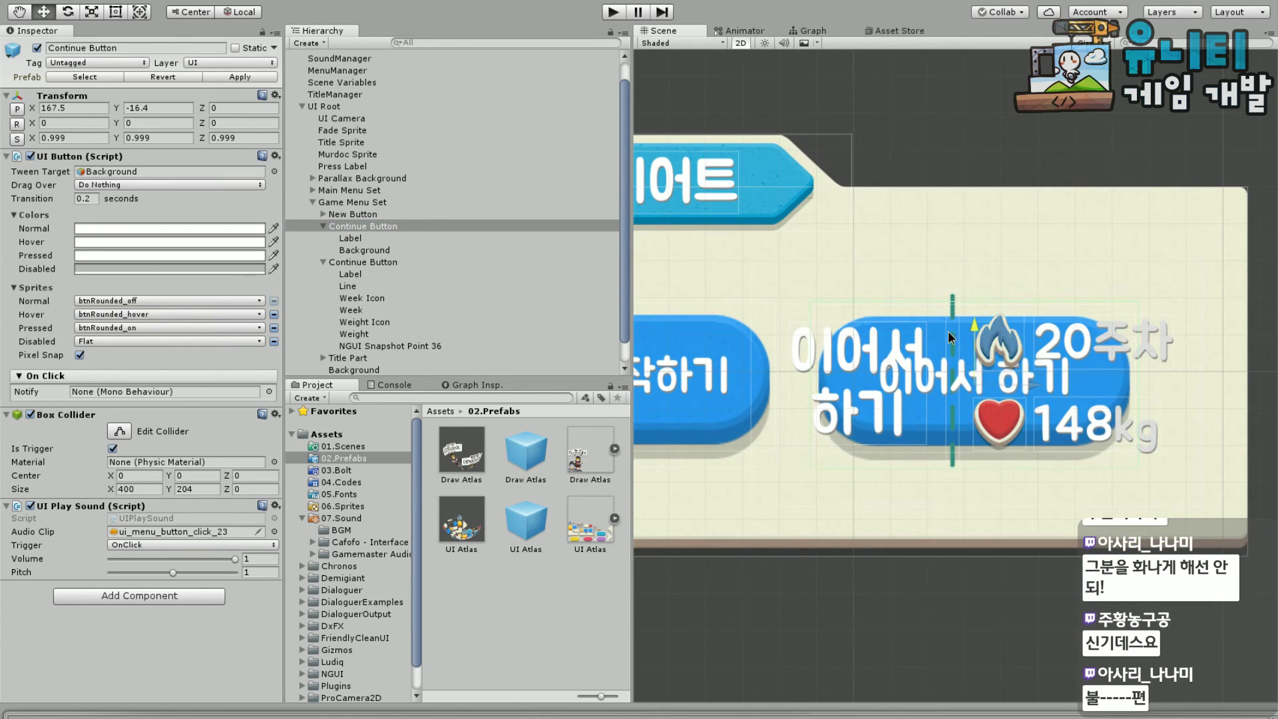
left_click_drag(1029, 387, 1040, 398)
middle_click_drag(1043, 403, 1135, 386)
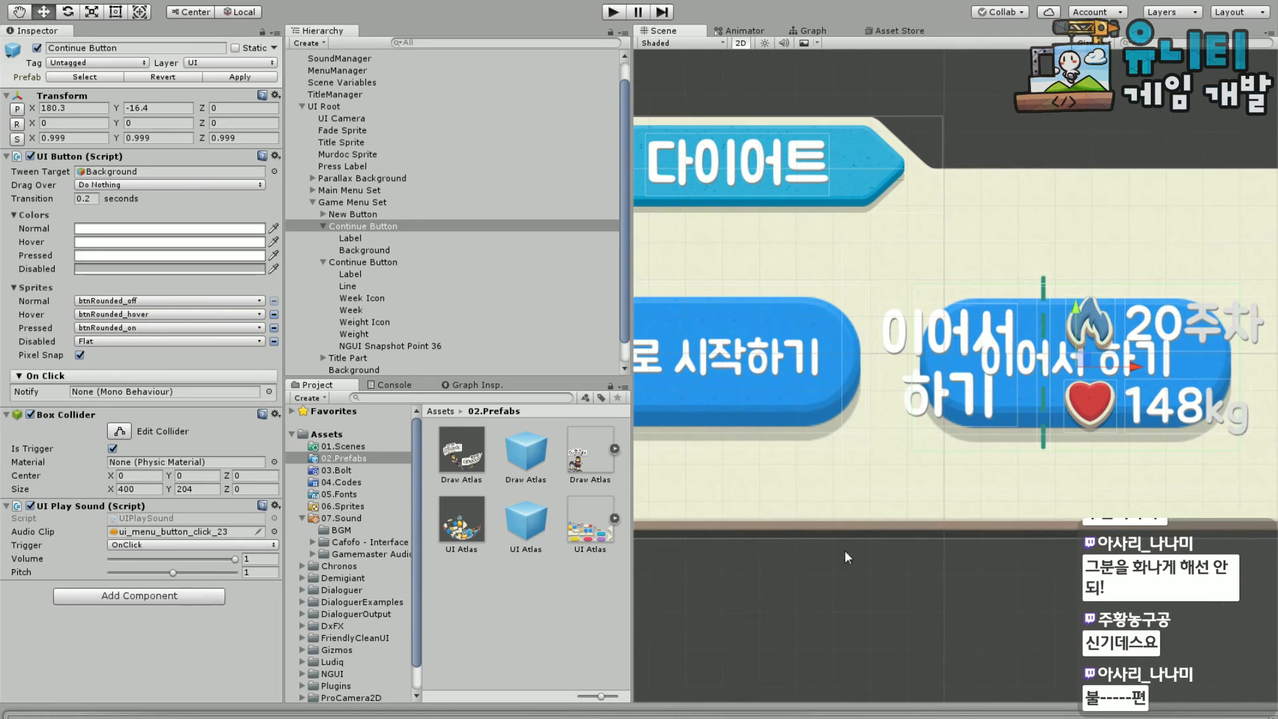
Move the old Continue Button group down below the menu panel to about Y -305
left_click(363, 263)
left_click_drag(1071, 318, 1078, 550)
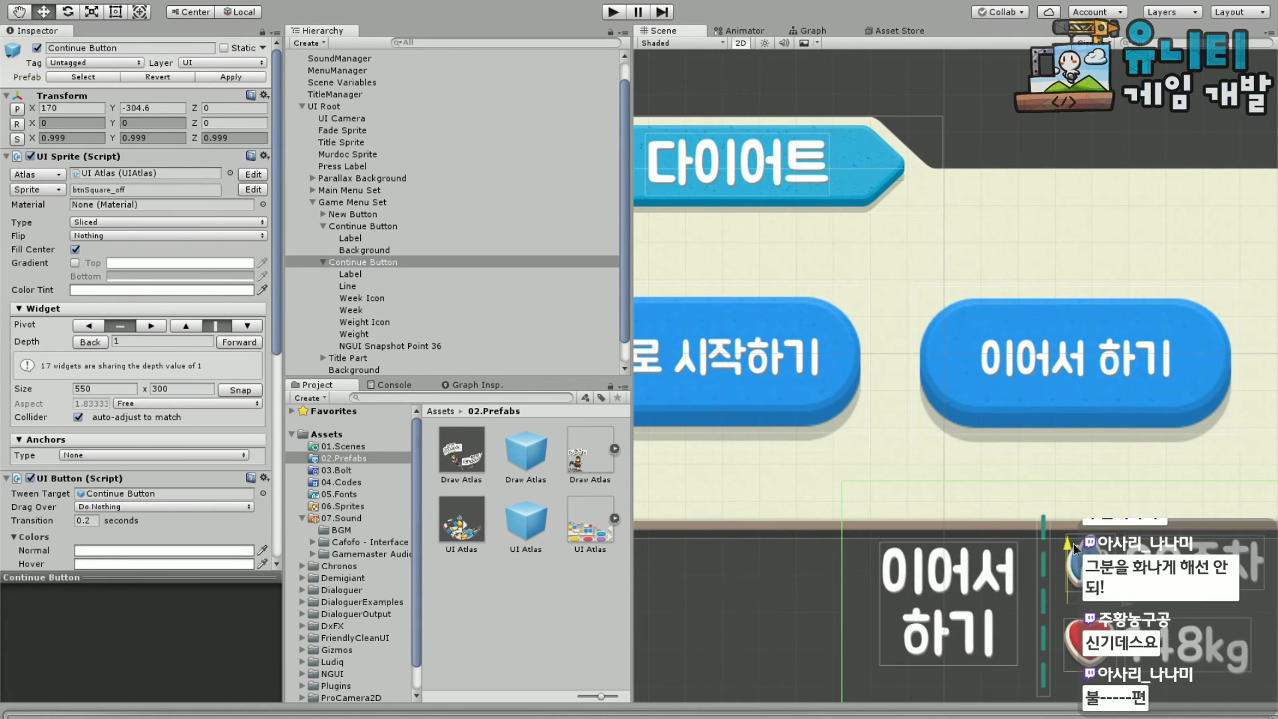
middle_click_drag(939, 438, 1004, 428)
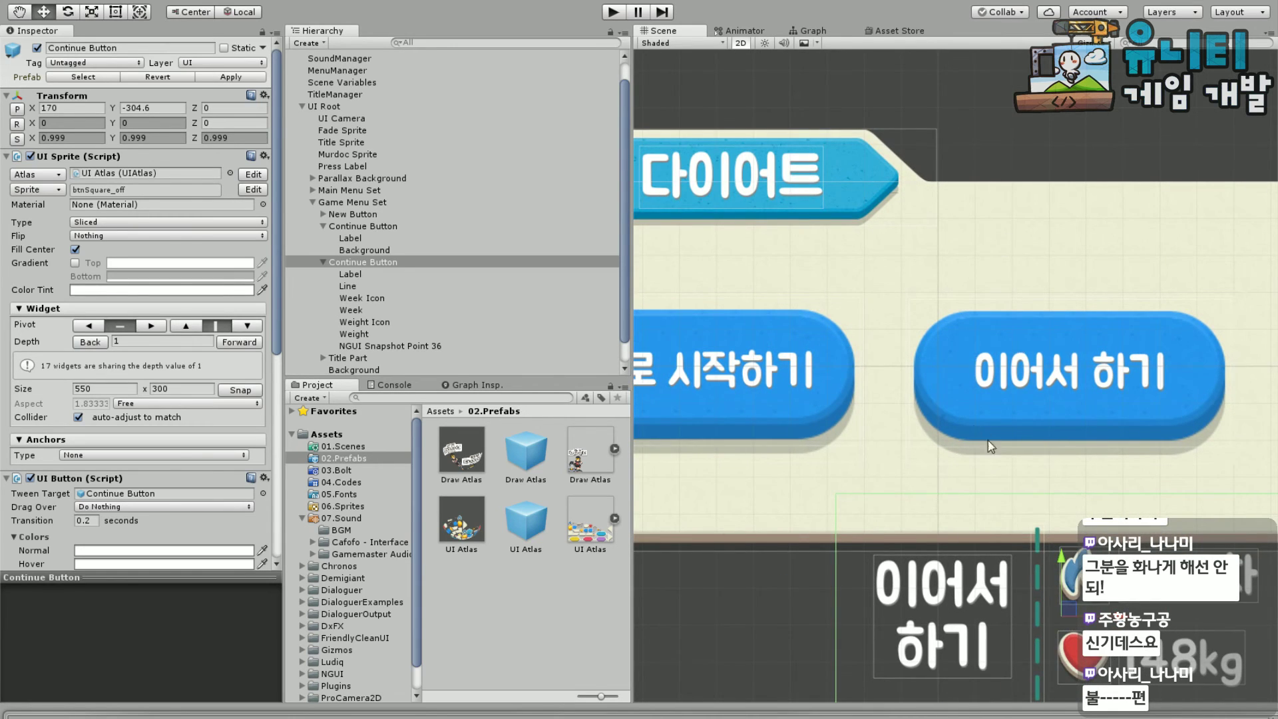
middle_click_drag(844, 370, 922, 394)
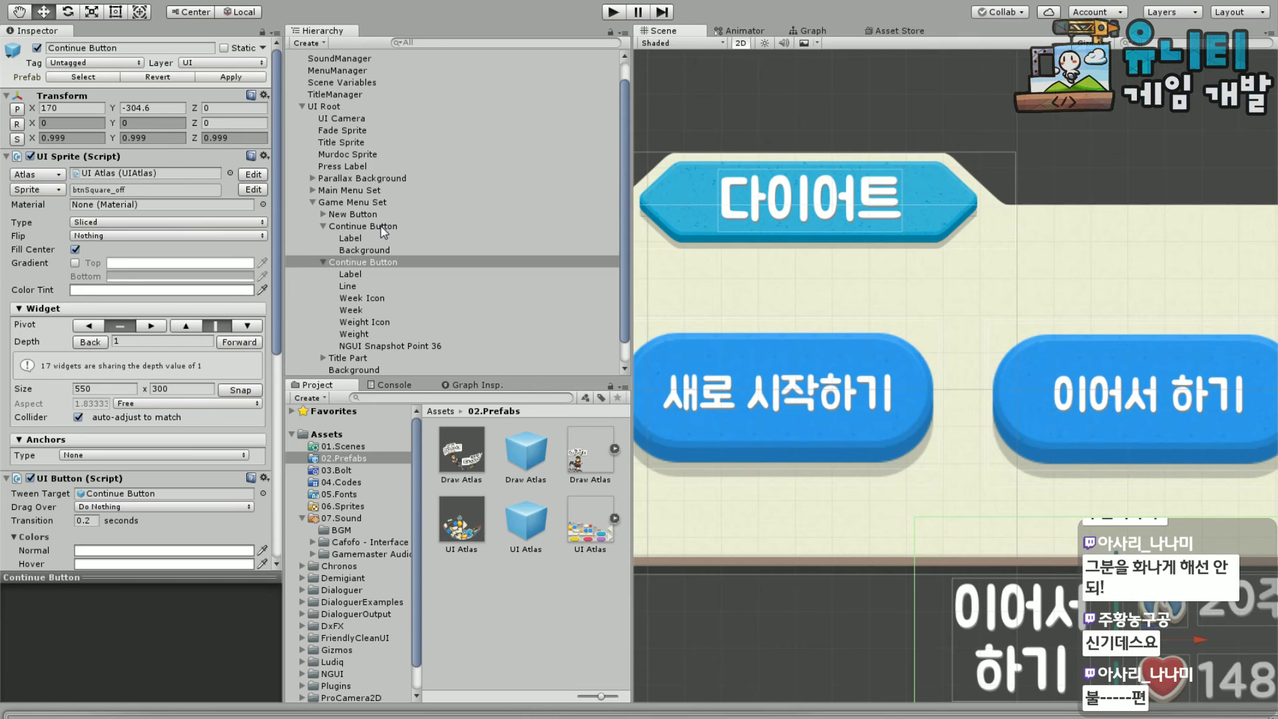
middle_click_drag(695, 428, 699, 392)
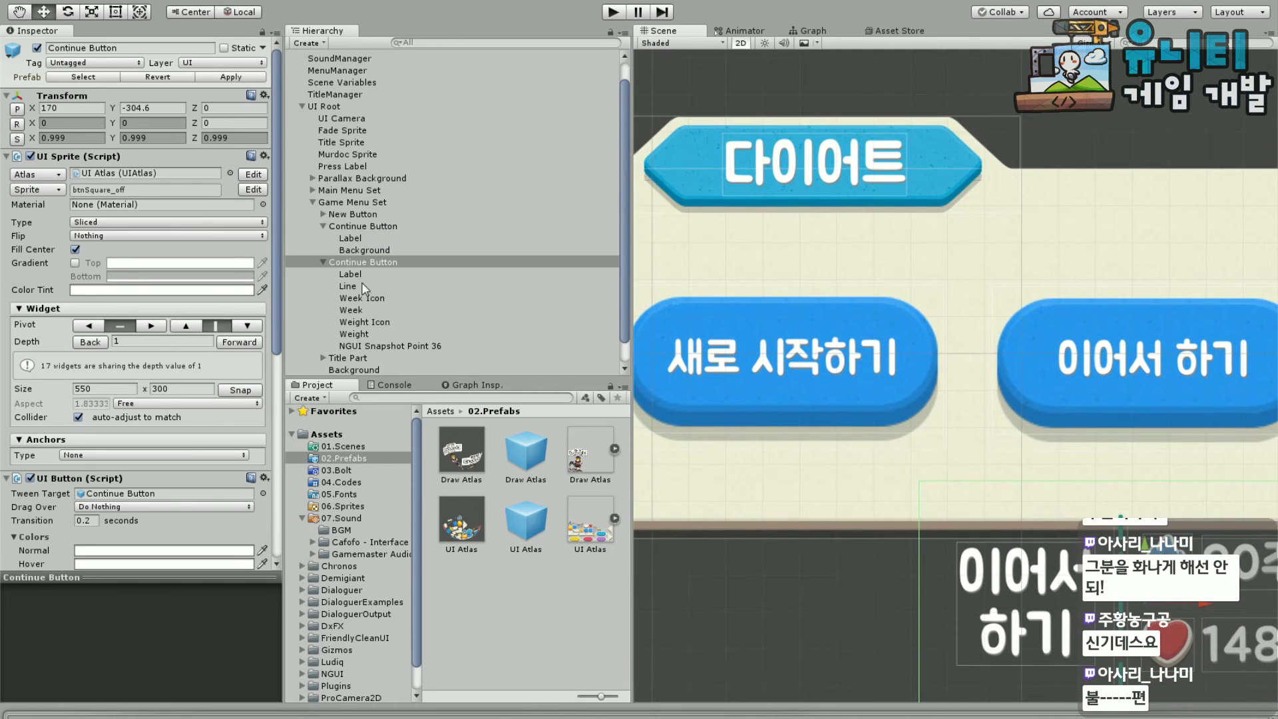
Set the widget width of New Button's Background sprite to 400
left_click(380, 215)
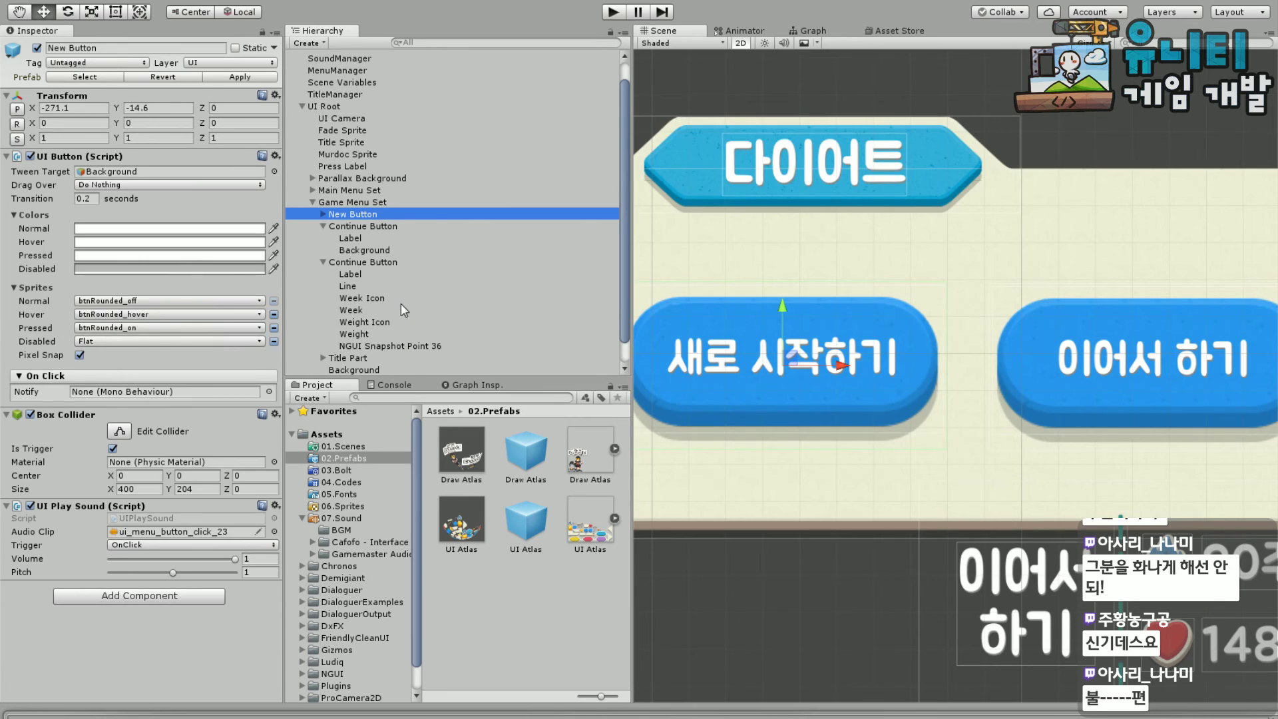
left_click(323, 213)
left_click(372, 239)
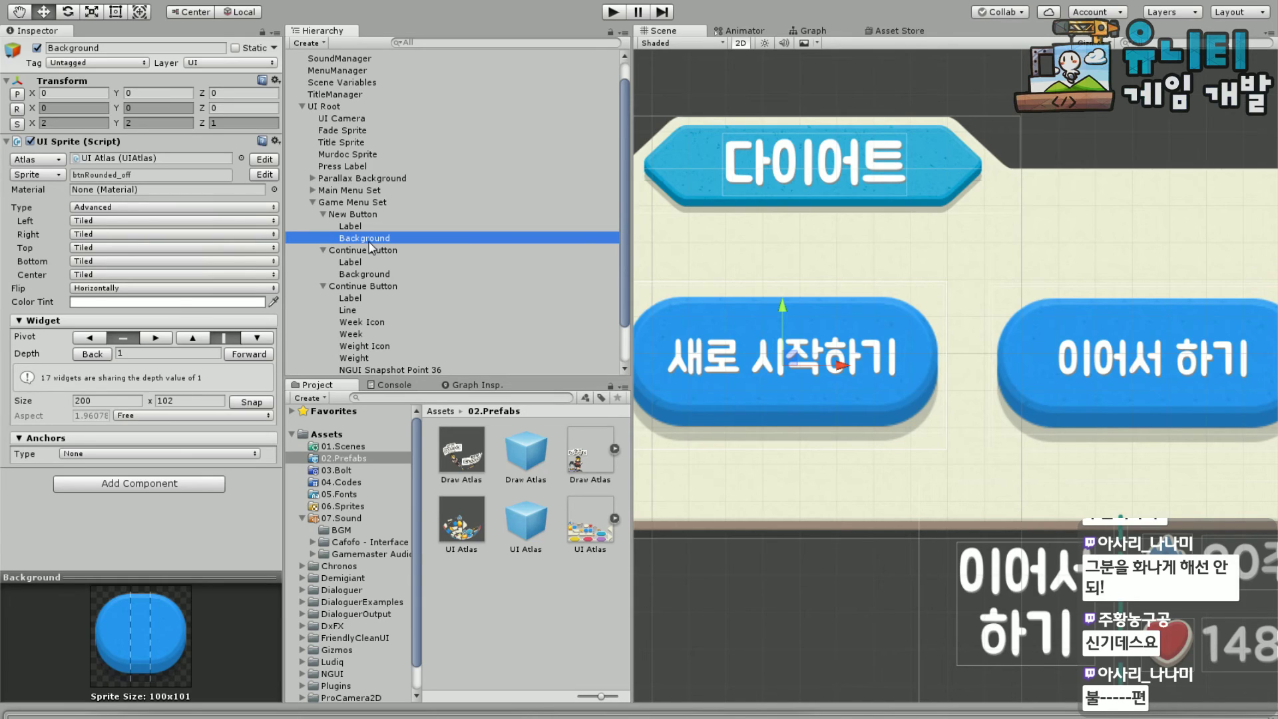
left_click(100, 400)
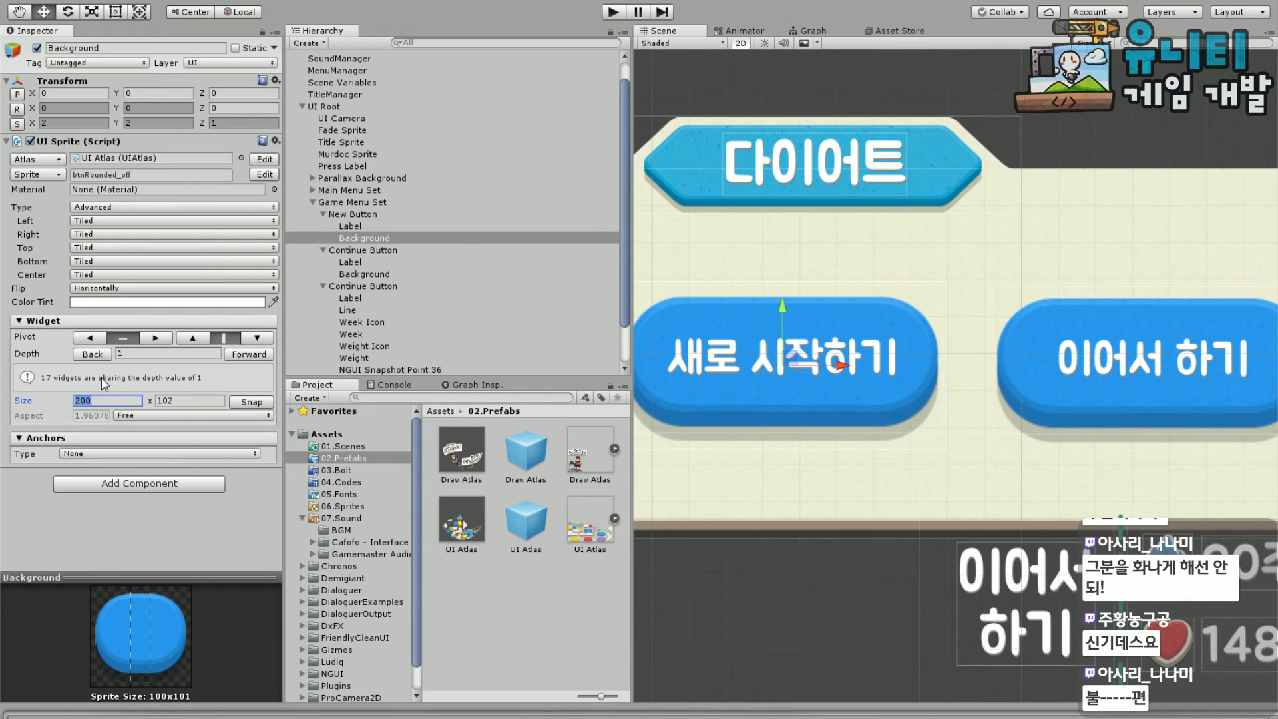
type("400")
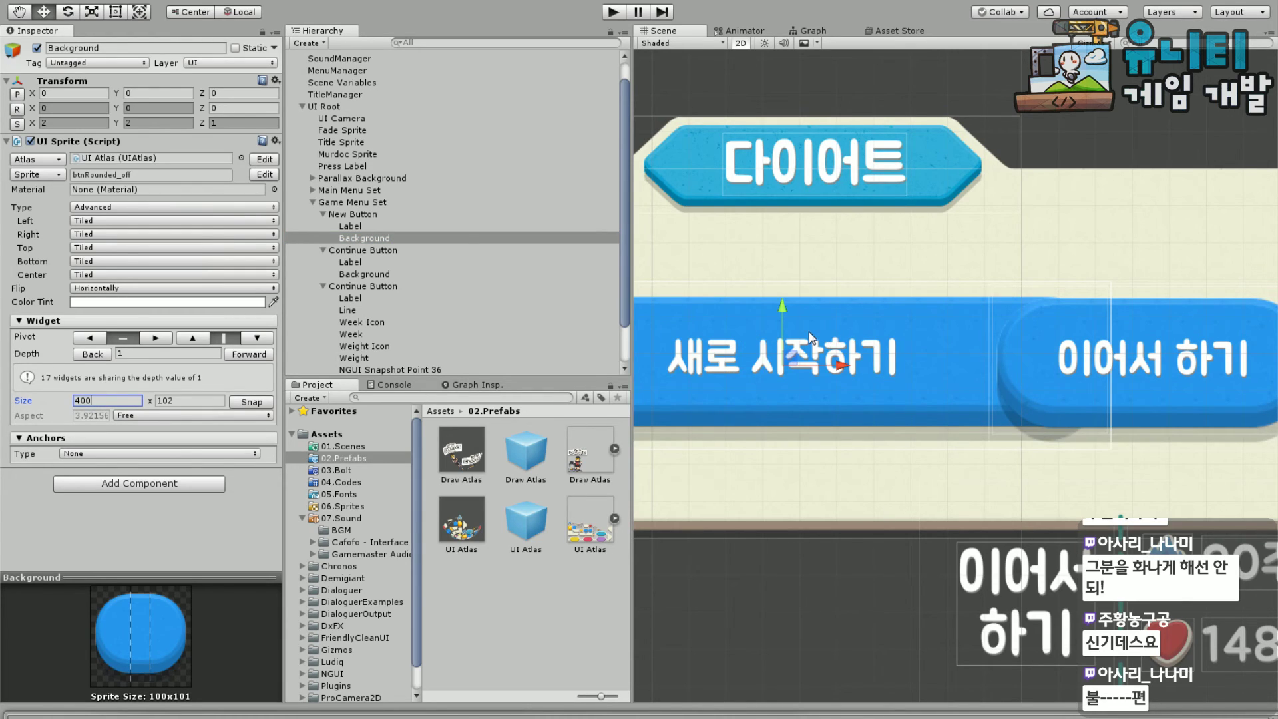
Set New Button's box collider width to 800 and move the button to about X -4, Y 68 under the title
left_click(369, 214)
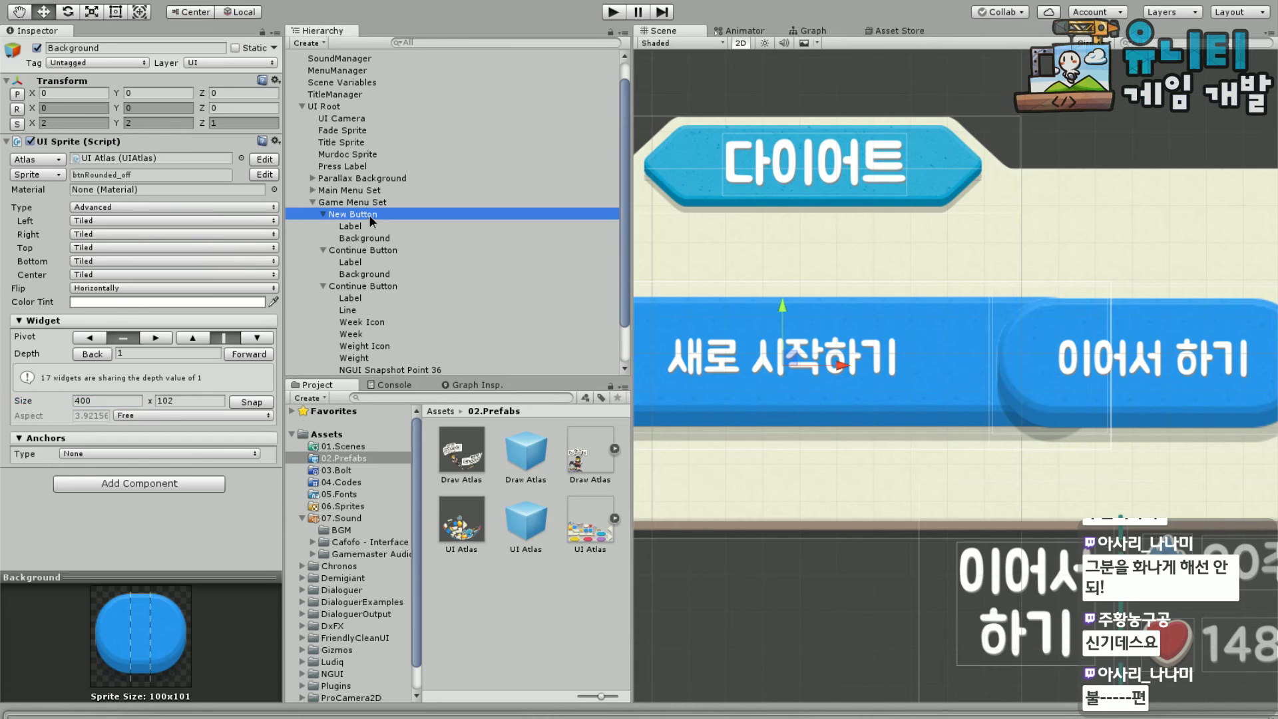
left_click(147, 489)
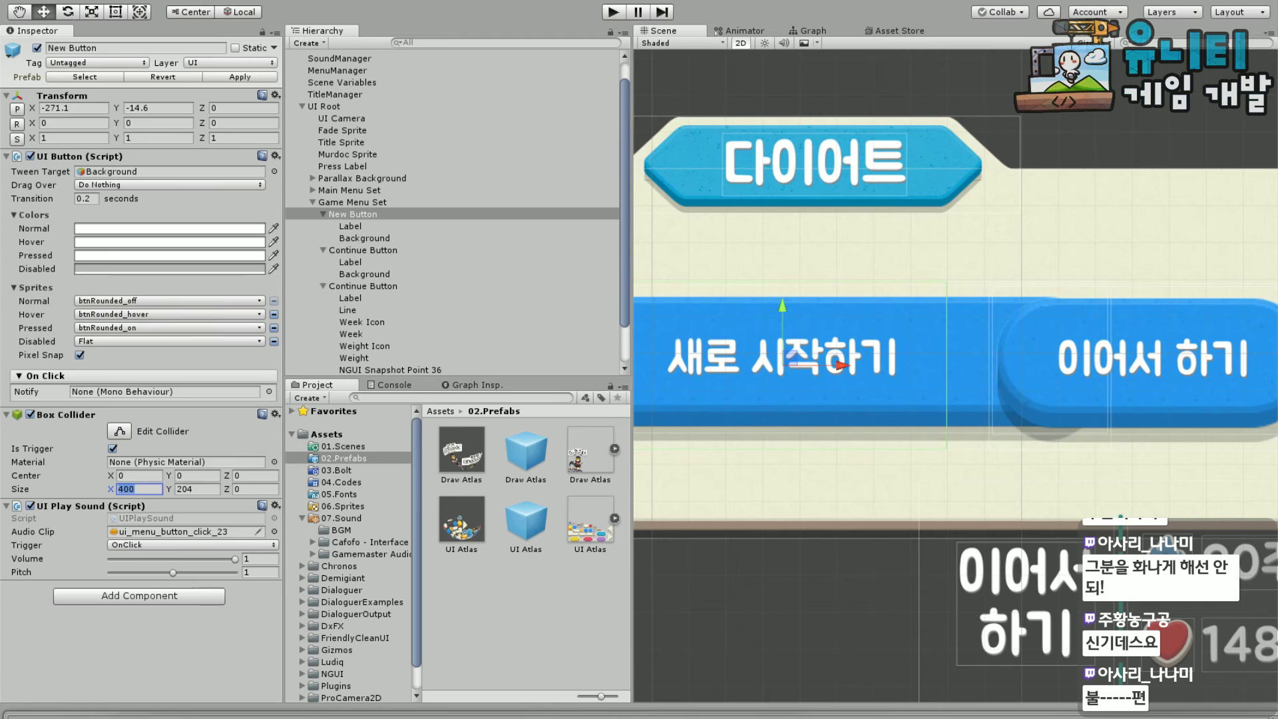
type("800")
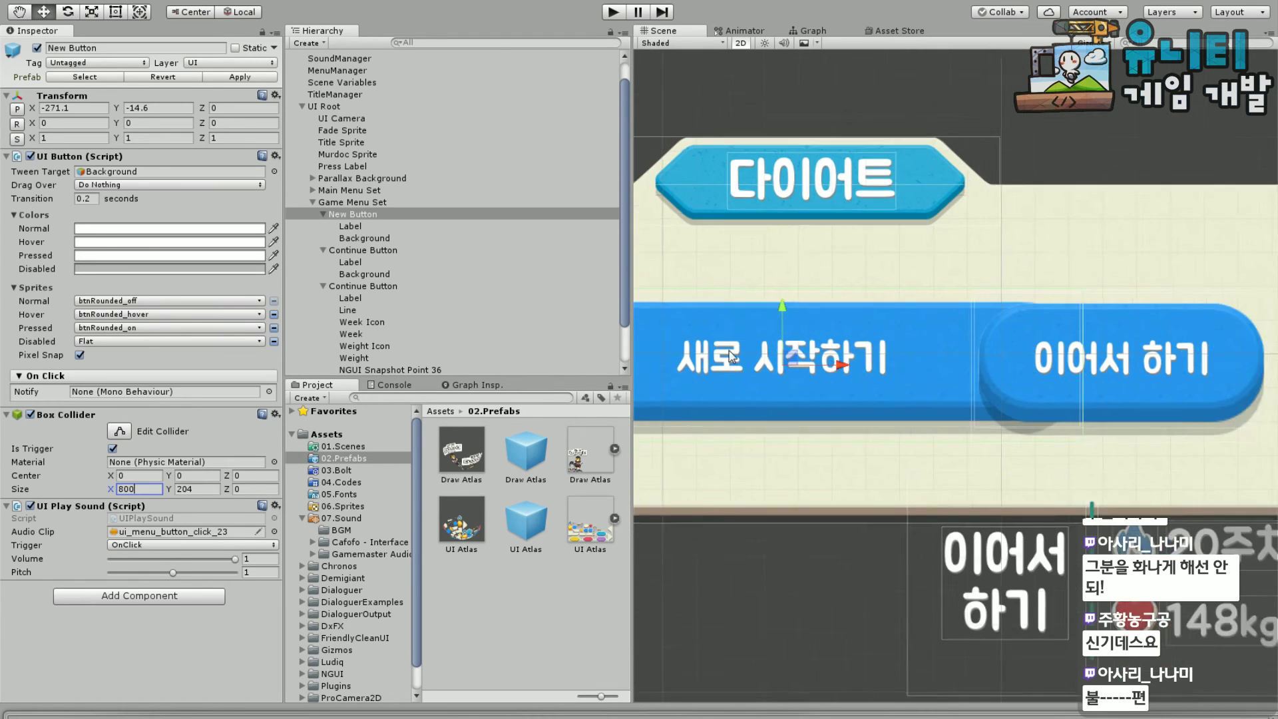
left_click_drag(792, 354, 975, 298)
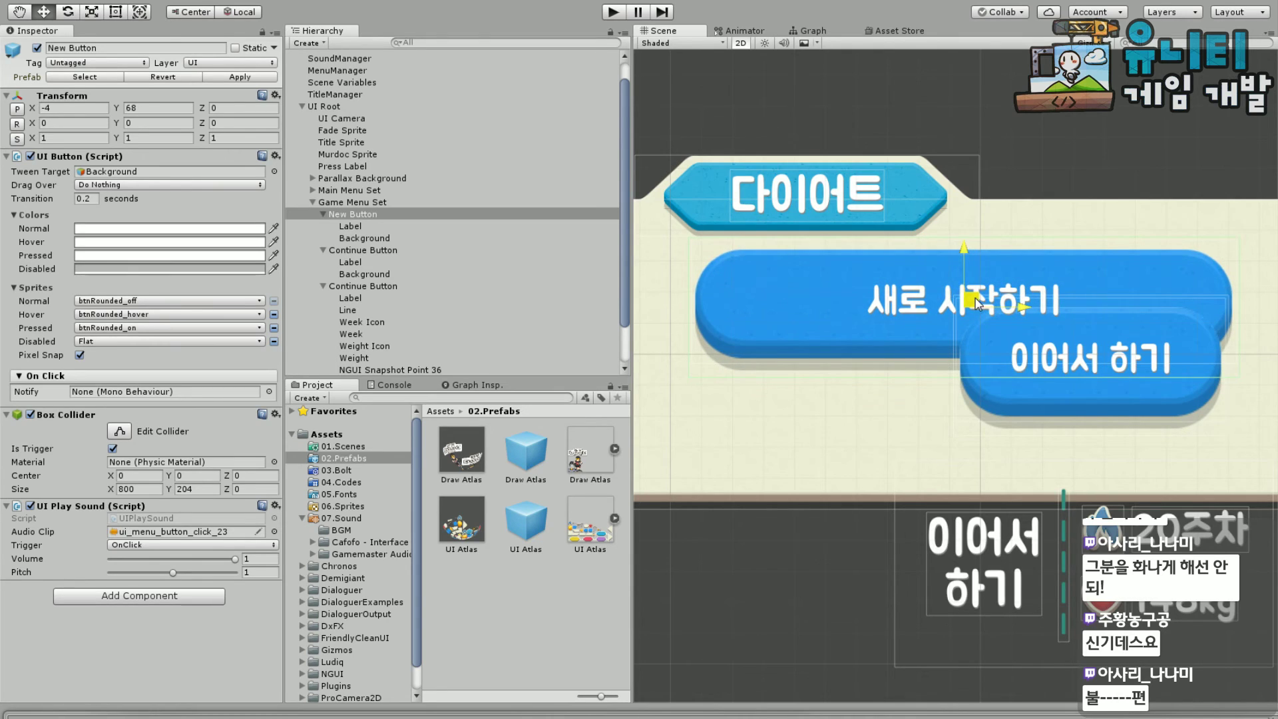
Place the new Continue Button centred beneath New Button at about X 6, Y -103
middle_click_drag(943, 439, 872, 464)
scroll(815, 490, "down", 10)
scroll(790, 514, "up", 5)
scroll(941, 322, "up", 1)
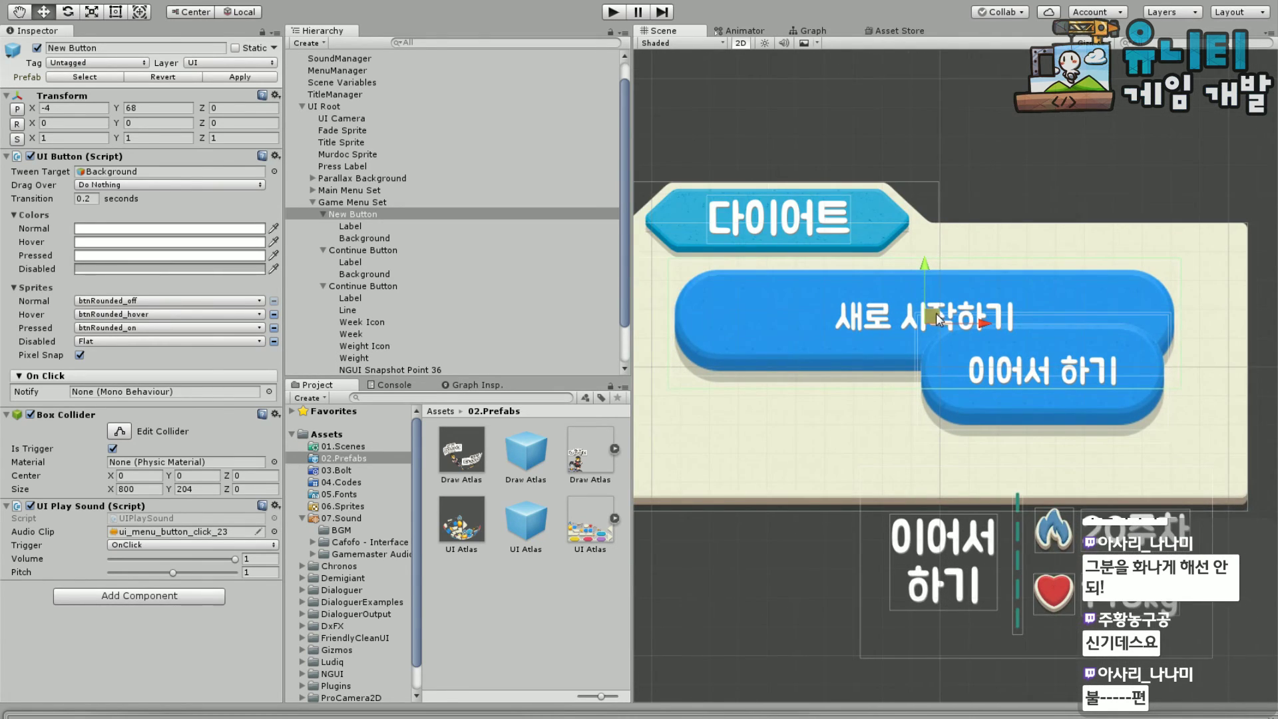
left_click(366, 249)
left_click_drag(1061, 371, 936, 422)
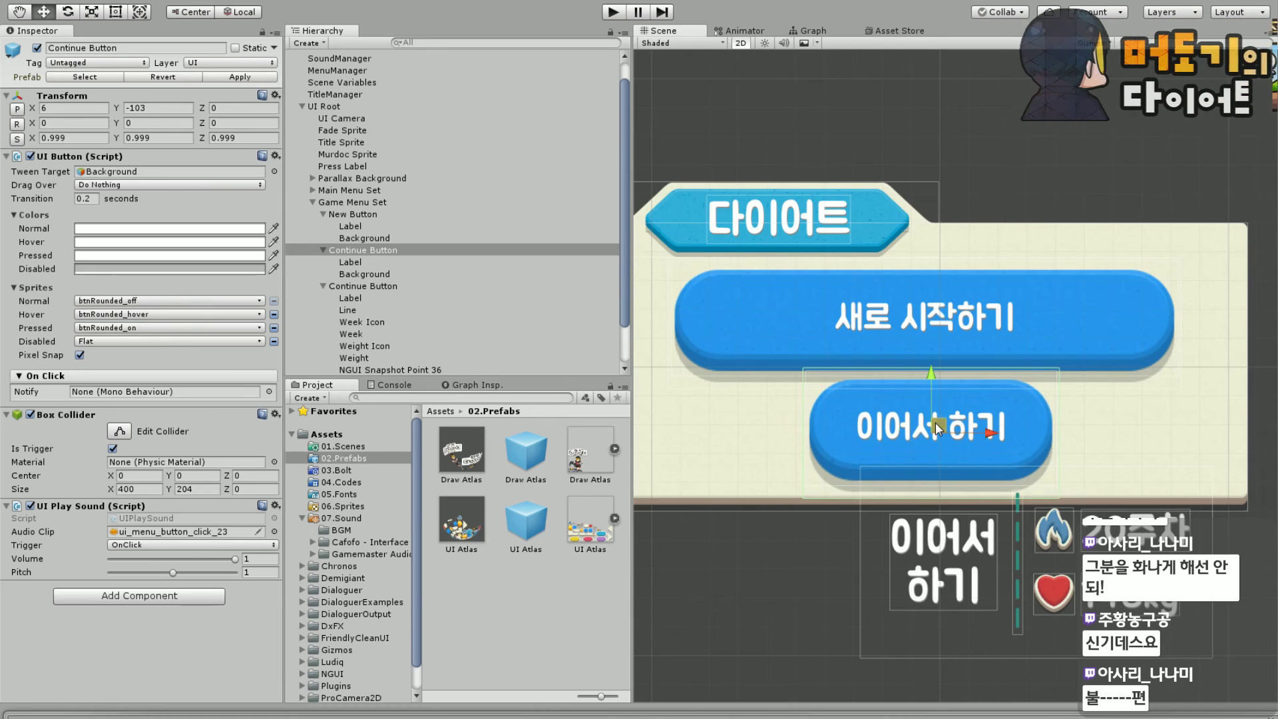
Set the X and Y scale of New Button's Background sprite to 1.5
scroll(936, 422, "down", 3)
scroll(767, 446, "up", 4)
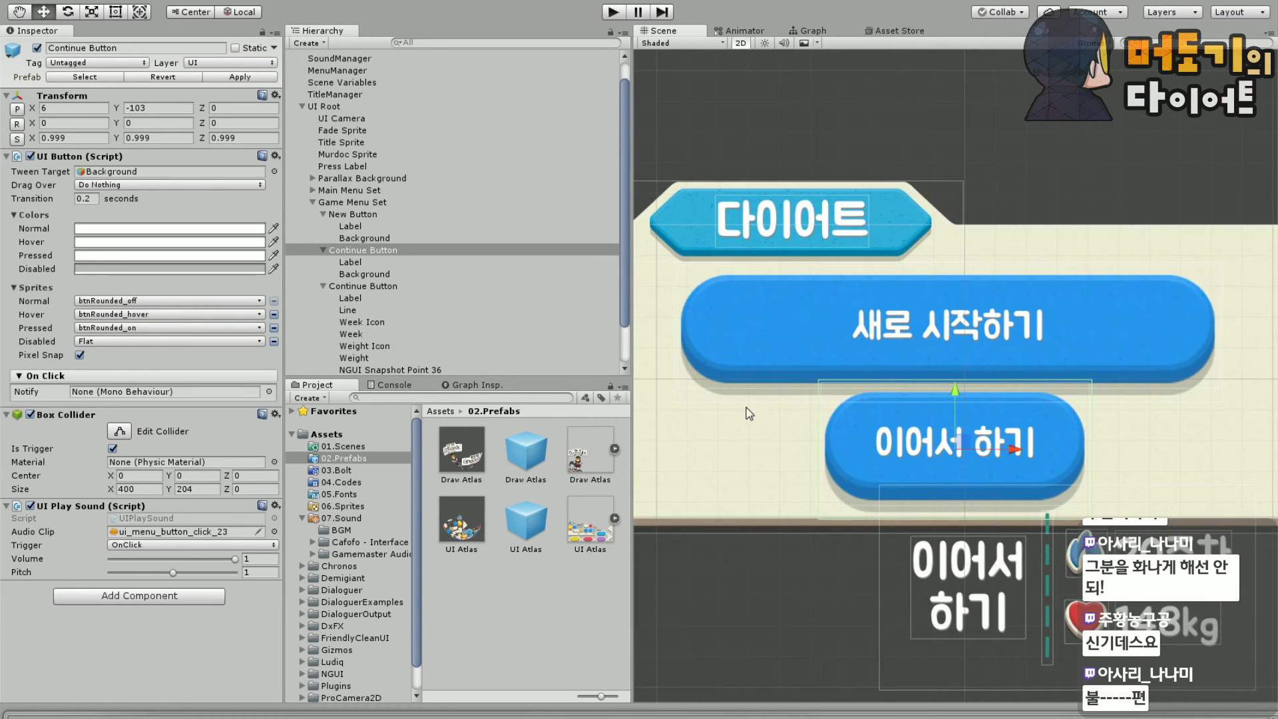
left_click(345, 260)
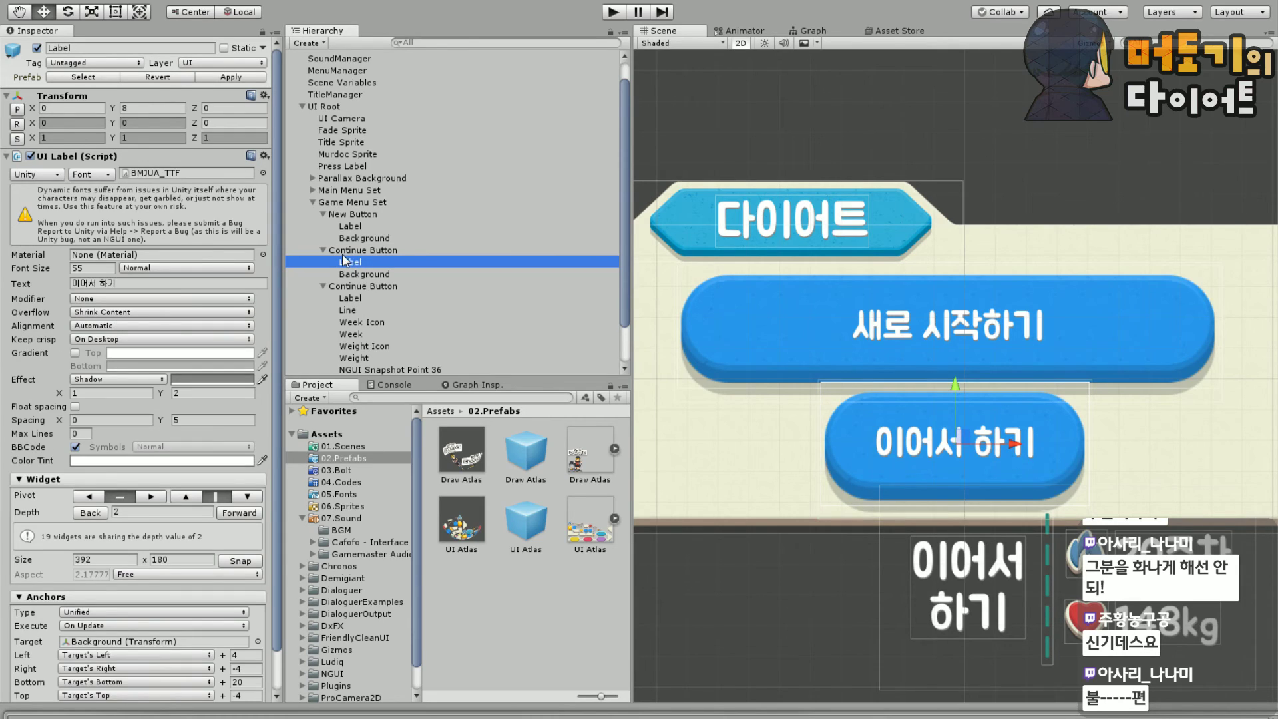
left_click(367, 226)
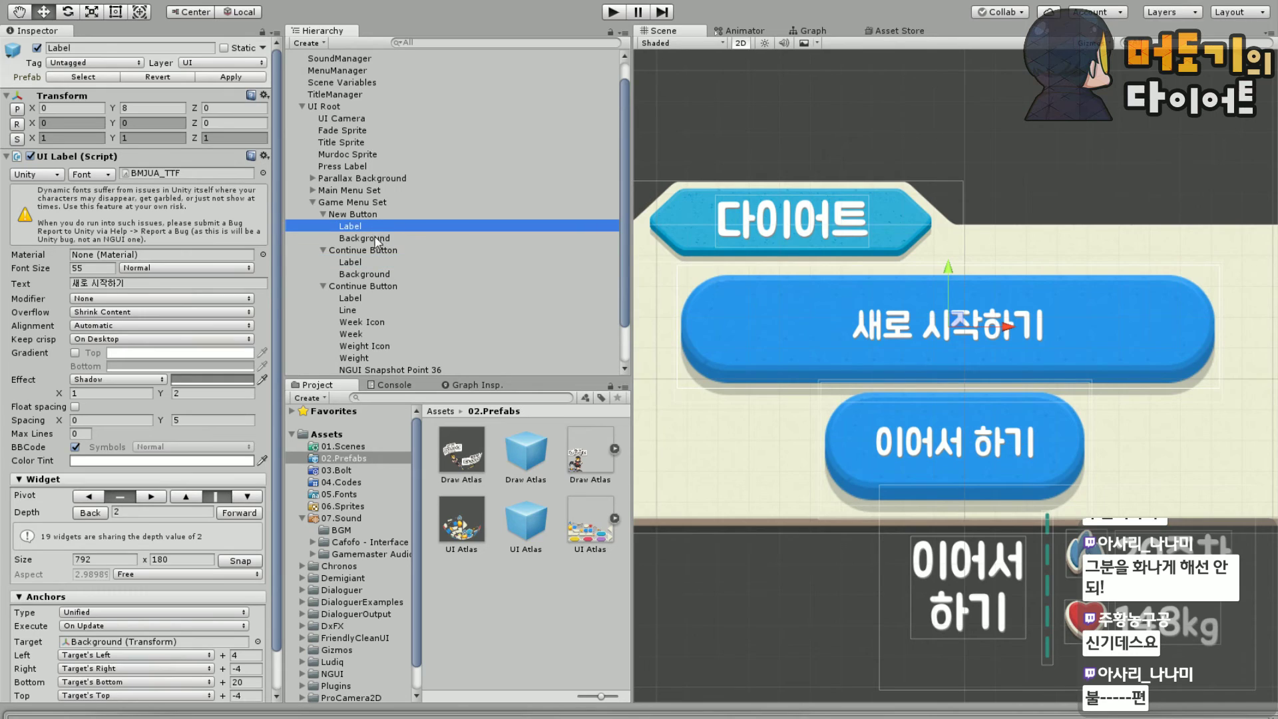
left_click(373, 240)
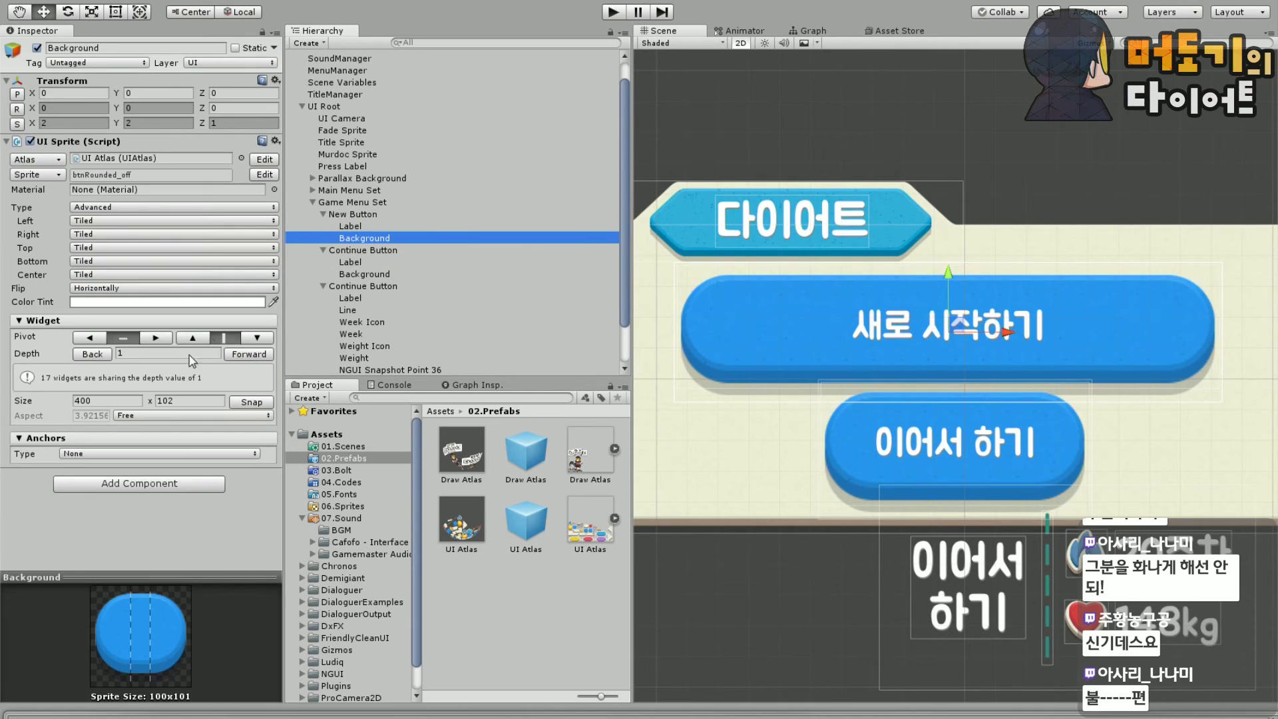
left_click(105, 400)
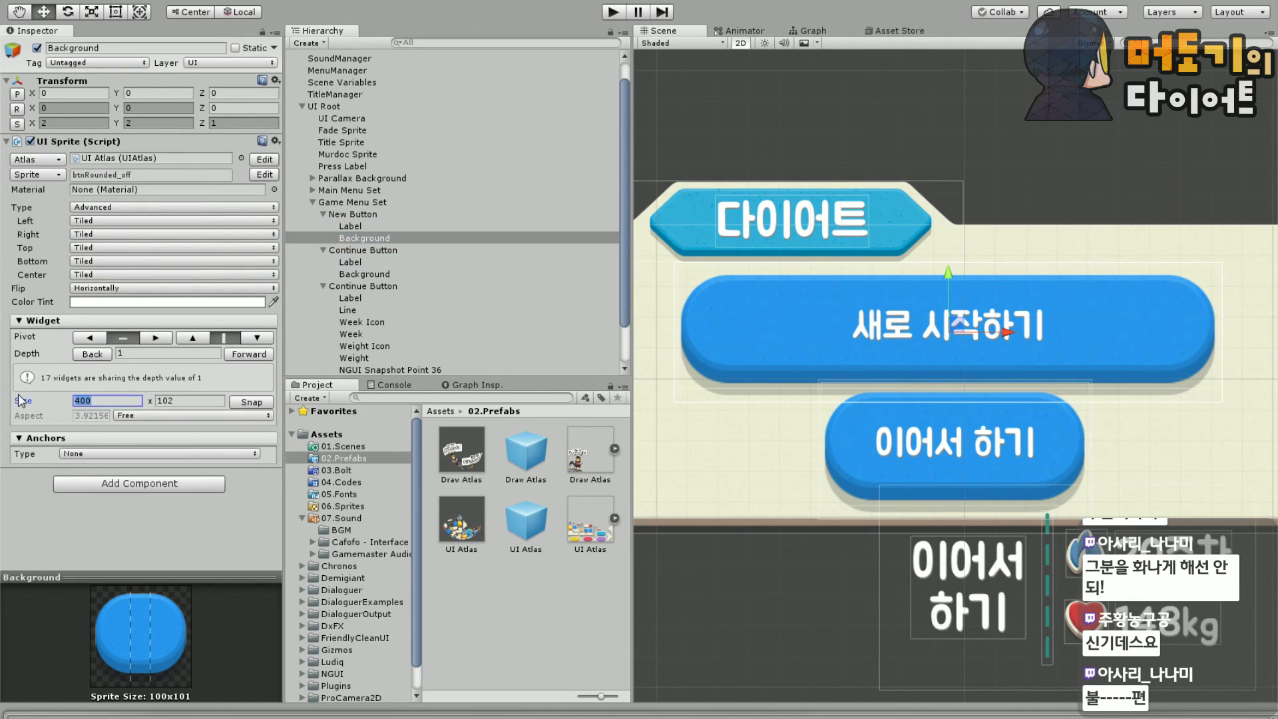
left_click(74, 122)
type("1.5")
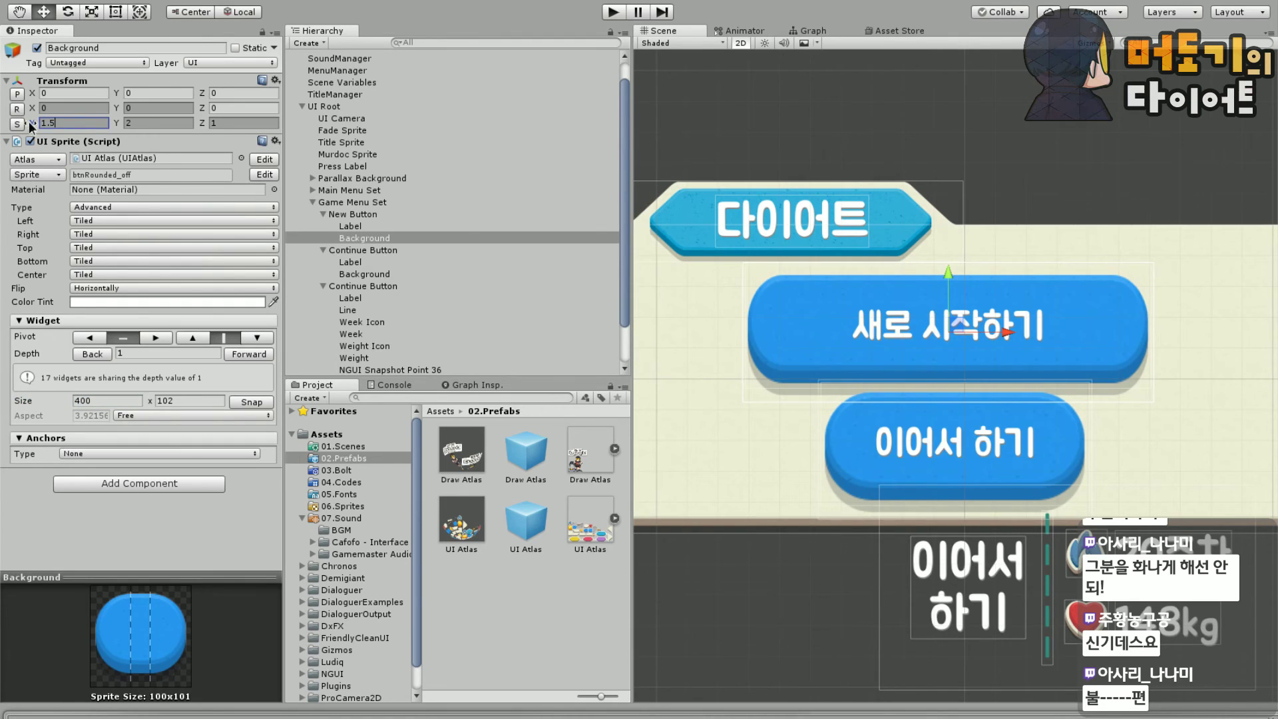
key("Return")
left_click(143, 123)
type("1.5")
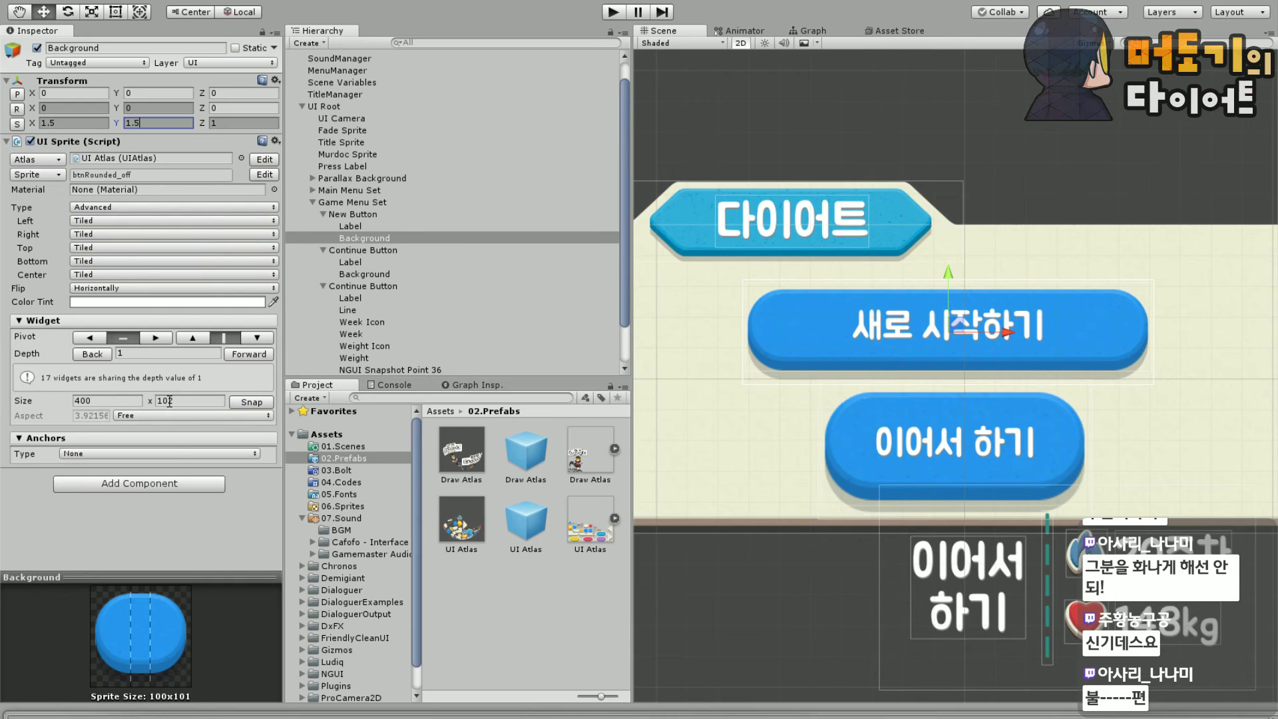
Set New Button's box collider size to 600 wide and 153 high
left_click(354, 213)
left_click(149, 489)
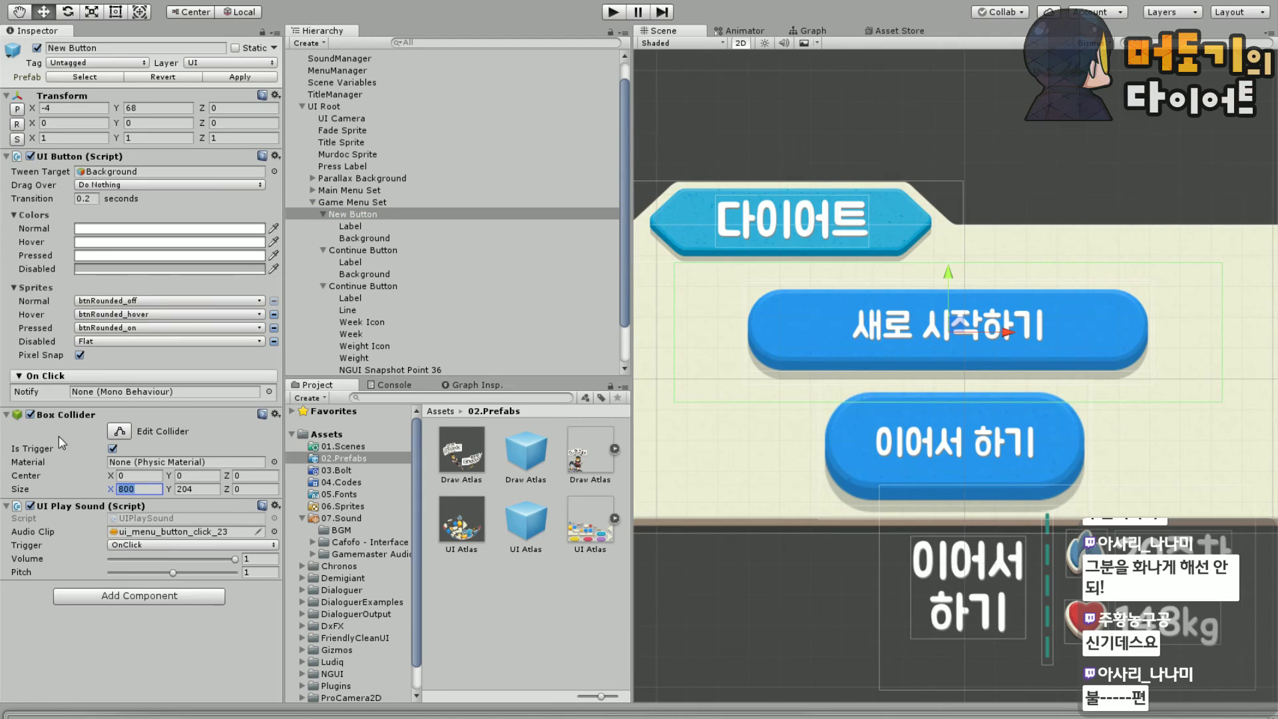
type("600")
key("Tab")
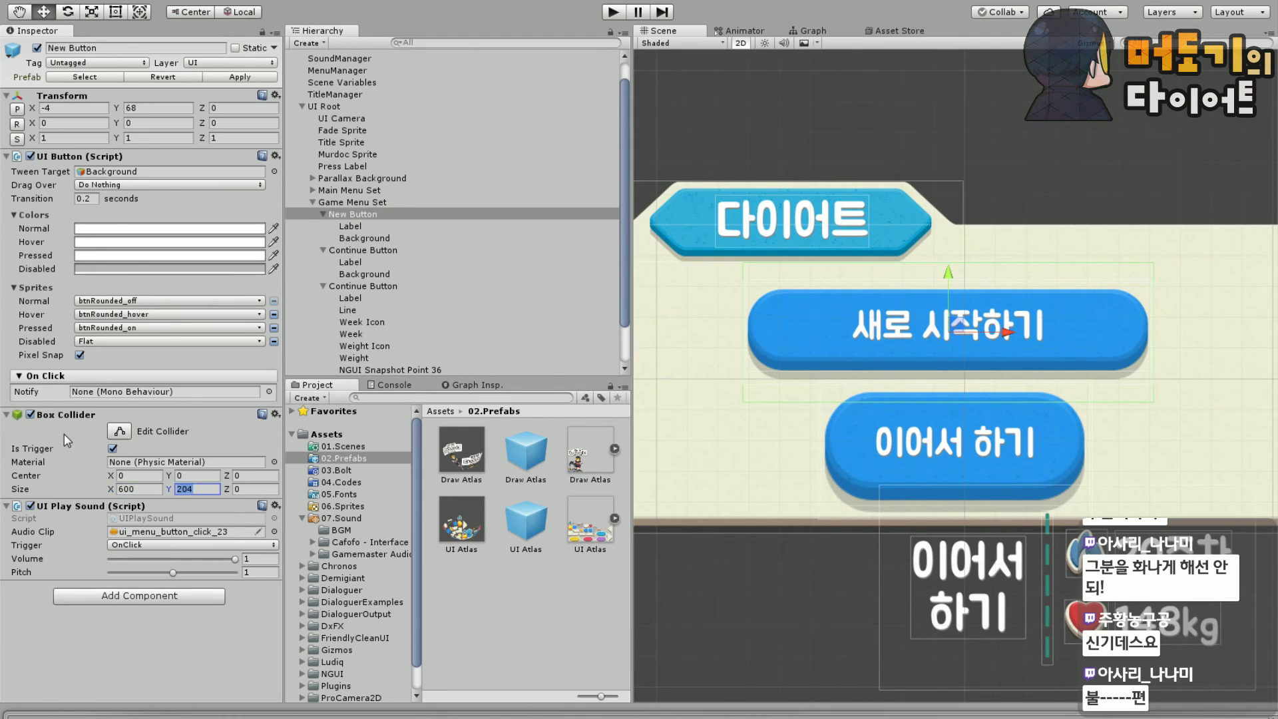
type("153")
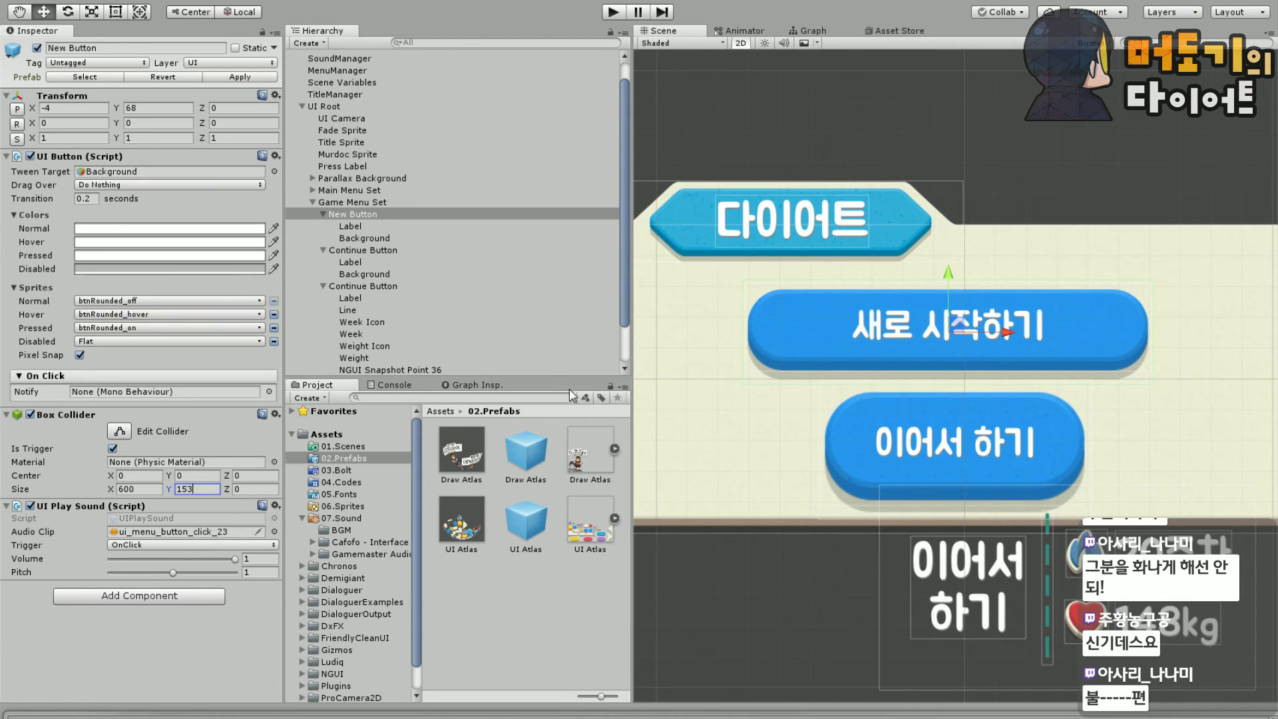
Move New Button up to about Y 82 and the new Continue Button up to about Y -82
mouse_move(881, 367)
middle_mouse_down()
mouse_move(781, 350)
mouse_move(863, 358)
middle_mouse_up()
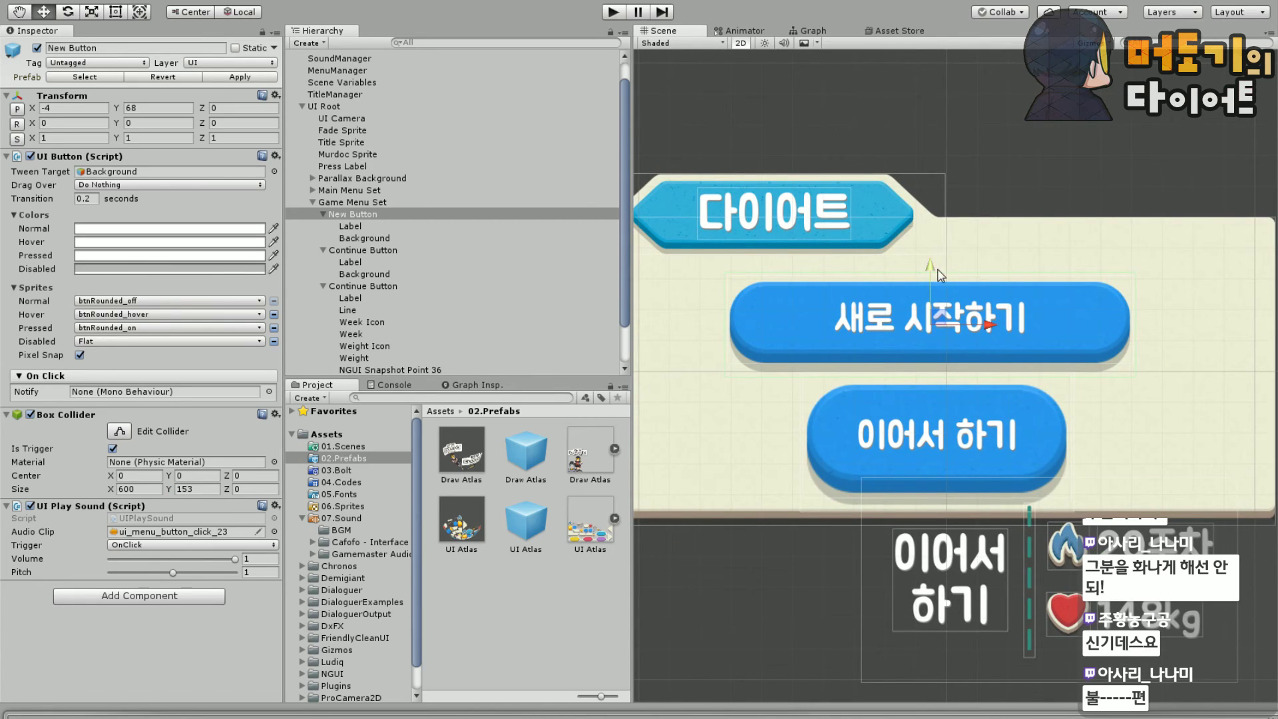
left_click_drag(930, 271, 928, 257)
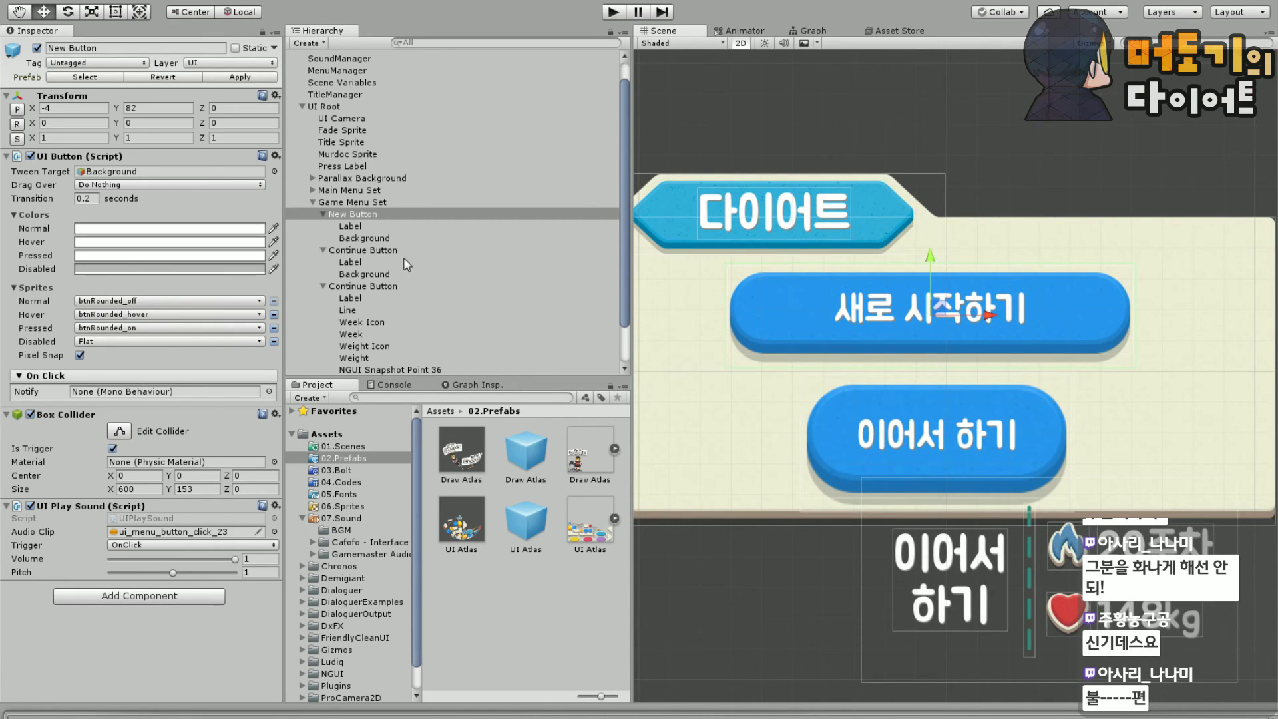
left_click(363, 249)
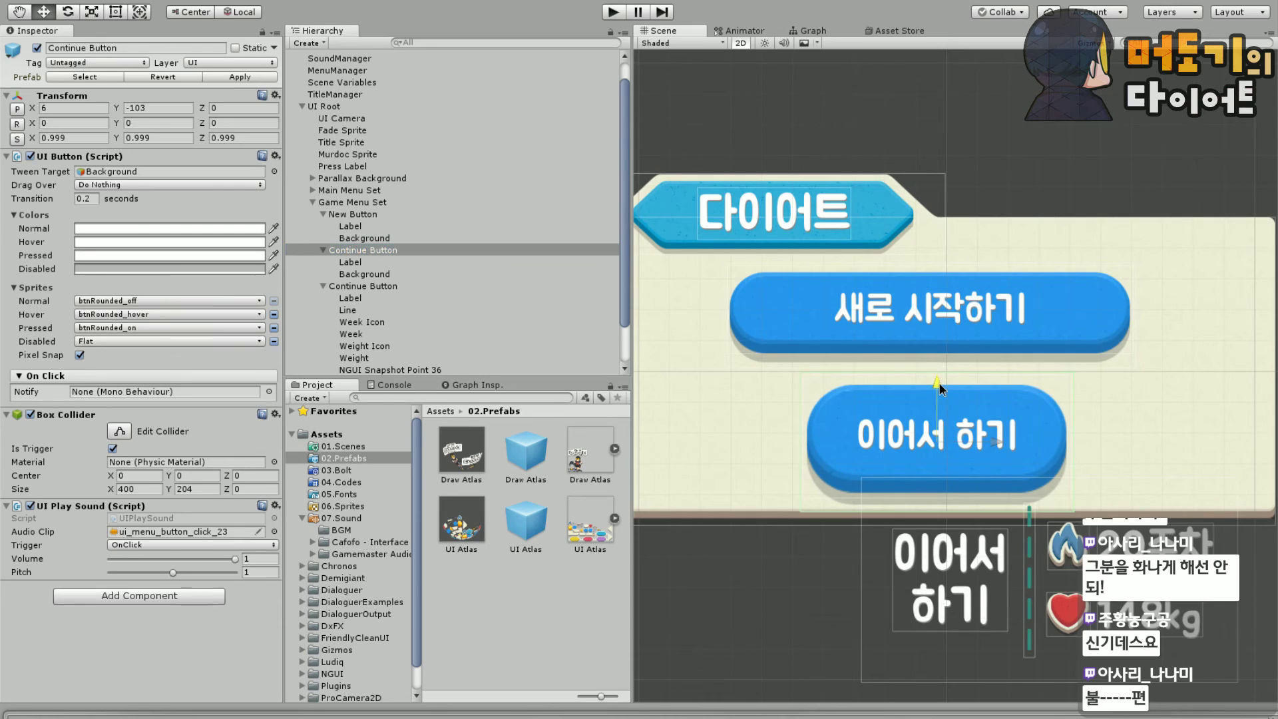
left_click_drag(946, 381, 942, 368)
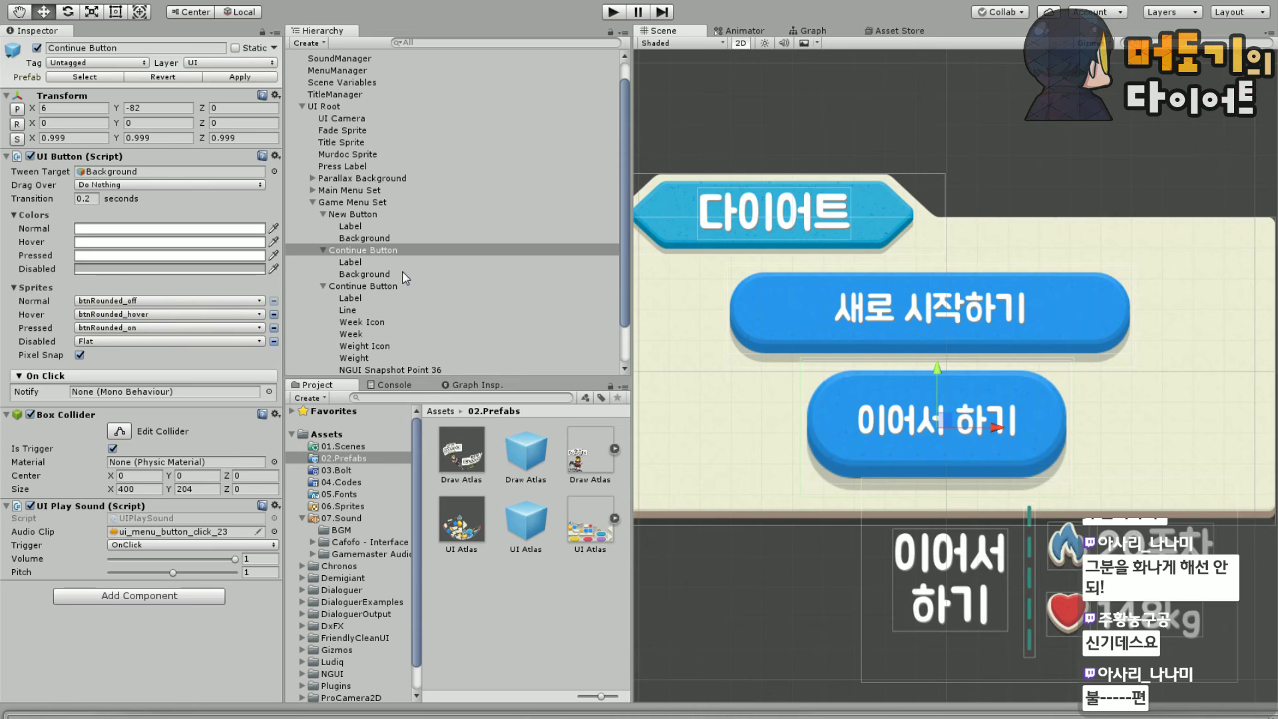
Set the new Continue Button's Background sprite to a widget width of 300 and an X and Y scale of 1.5
left_click(365, 275)
left_click(99, 399)
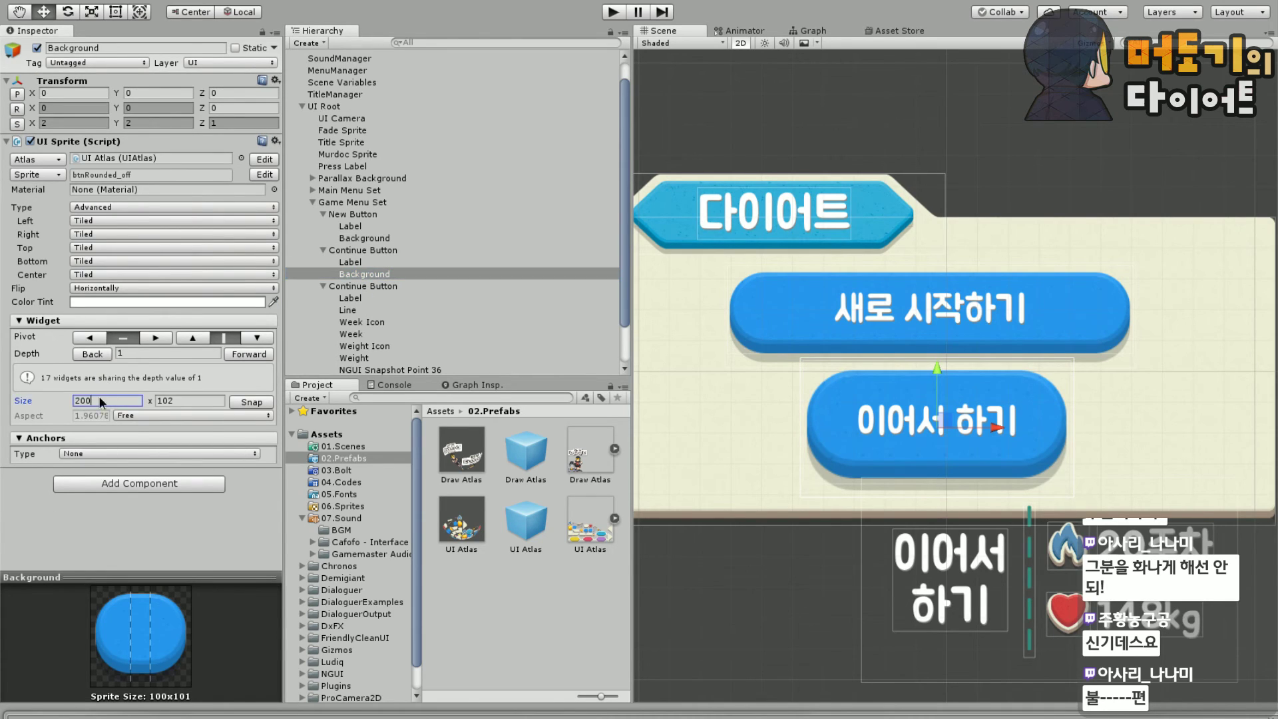
type("300")
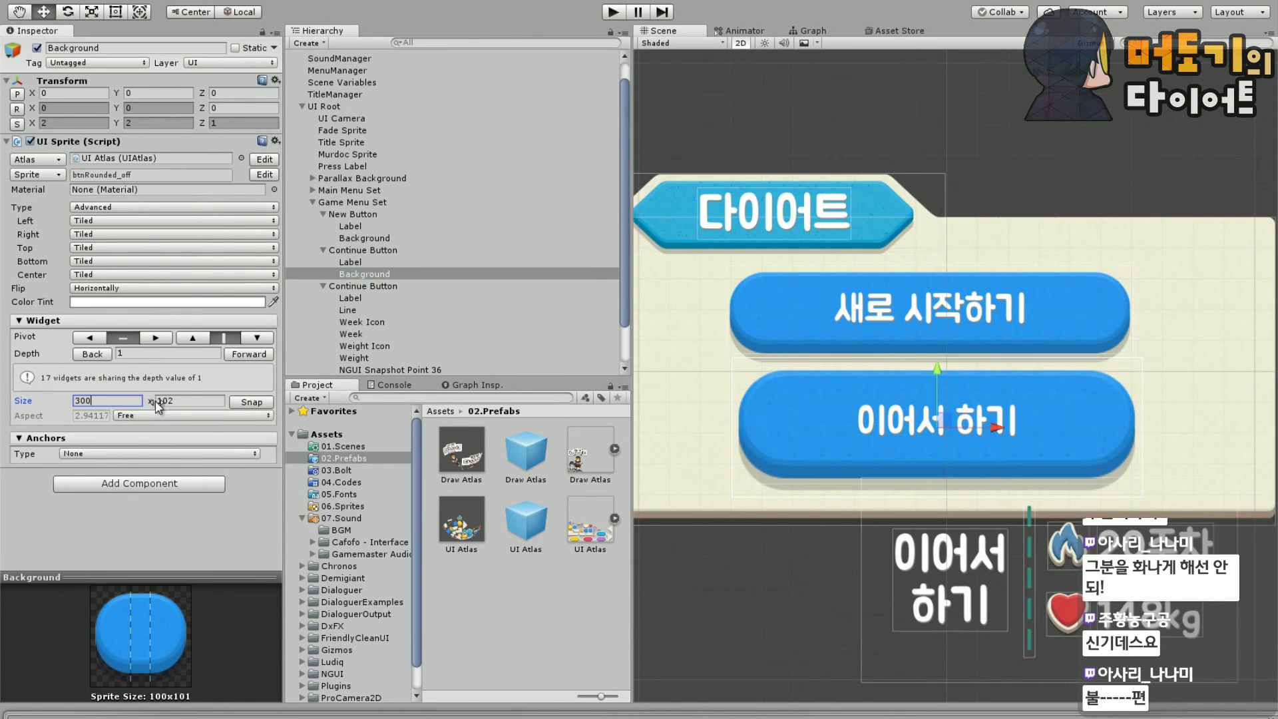
scroll(884, 332, "down", 2)
scroll(892, 293, "down", 2)
scroll(901, 283, "up", 4)
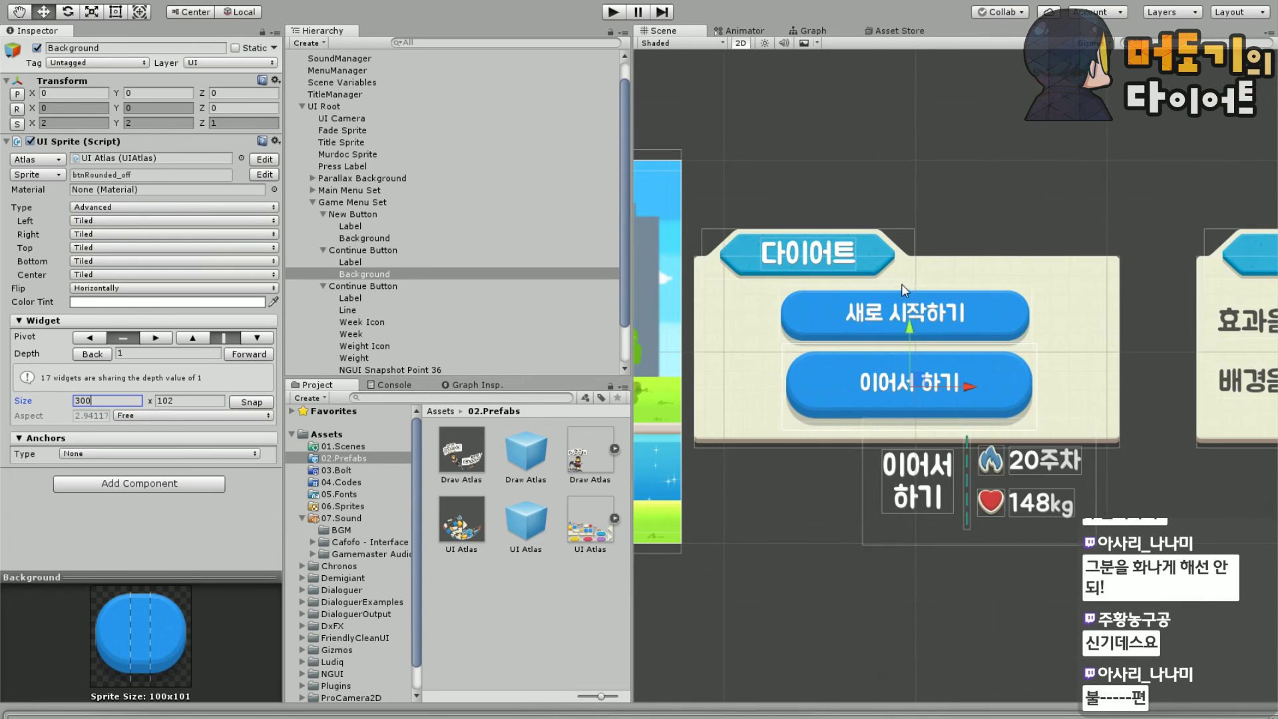
middle_click_drag(985, 301, 1053, 303)
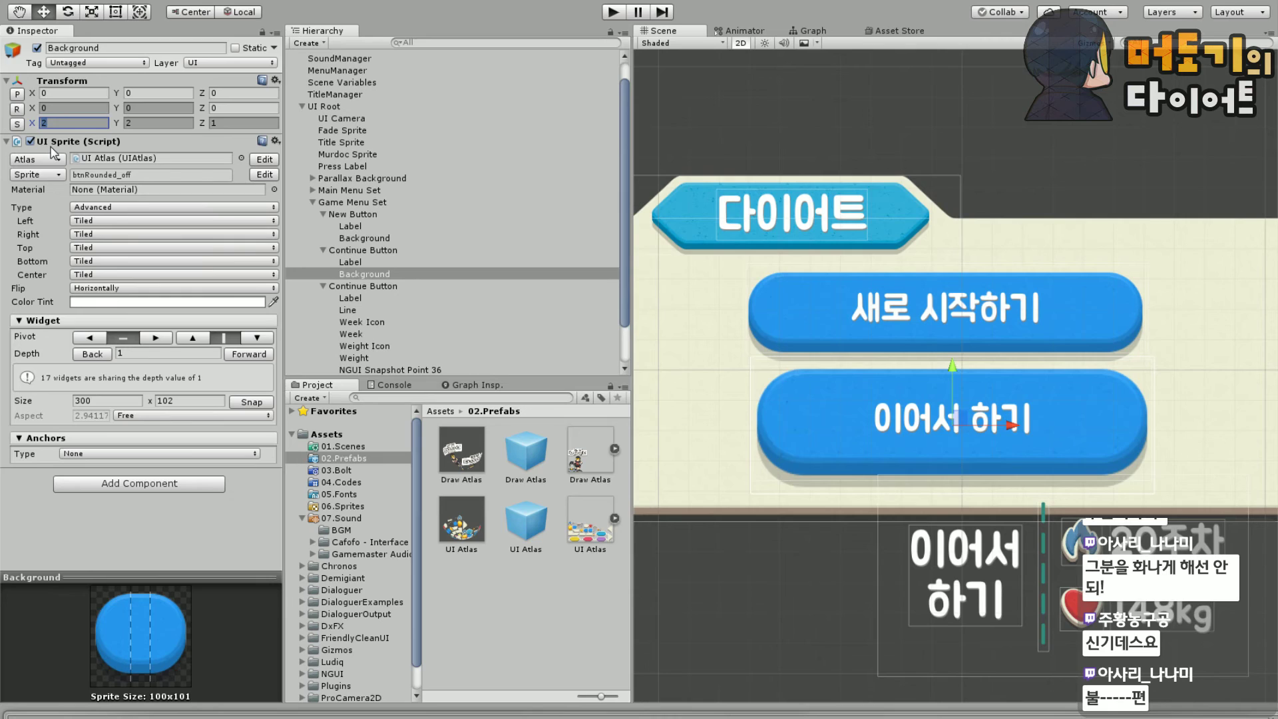
type("1.5")
key("Tab")
type("1.5")
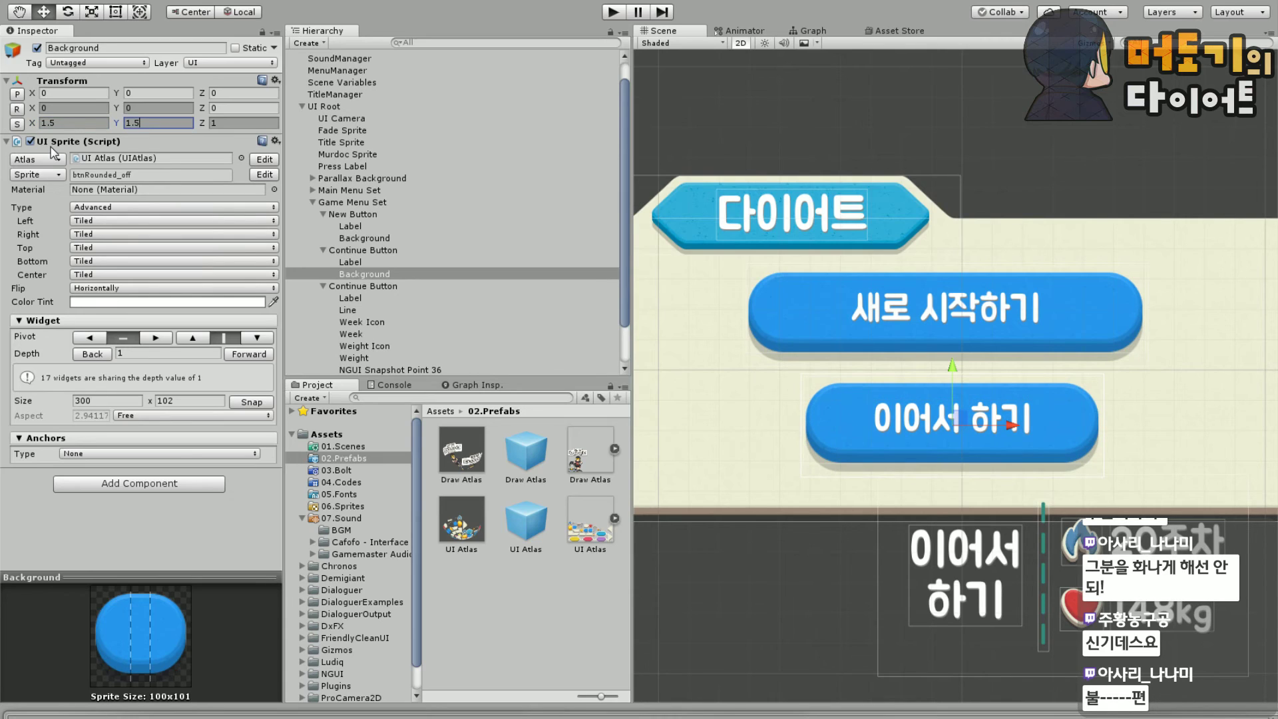
Widen the new Continue Button's Background sprite in stages through 400 and 500 to a widget width of 600
left_click(112, 402)
type("400")
scroll(952, 310, "down", 5)
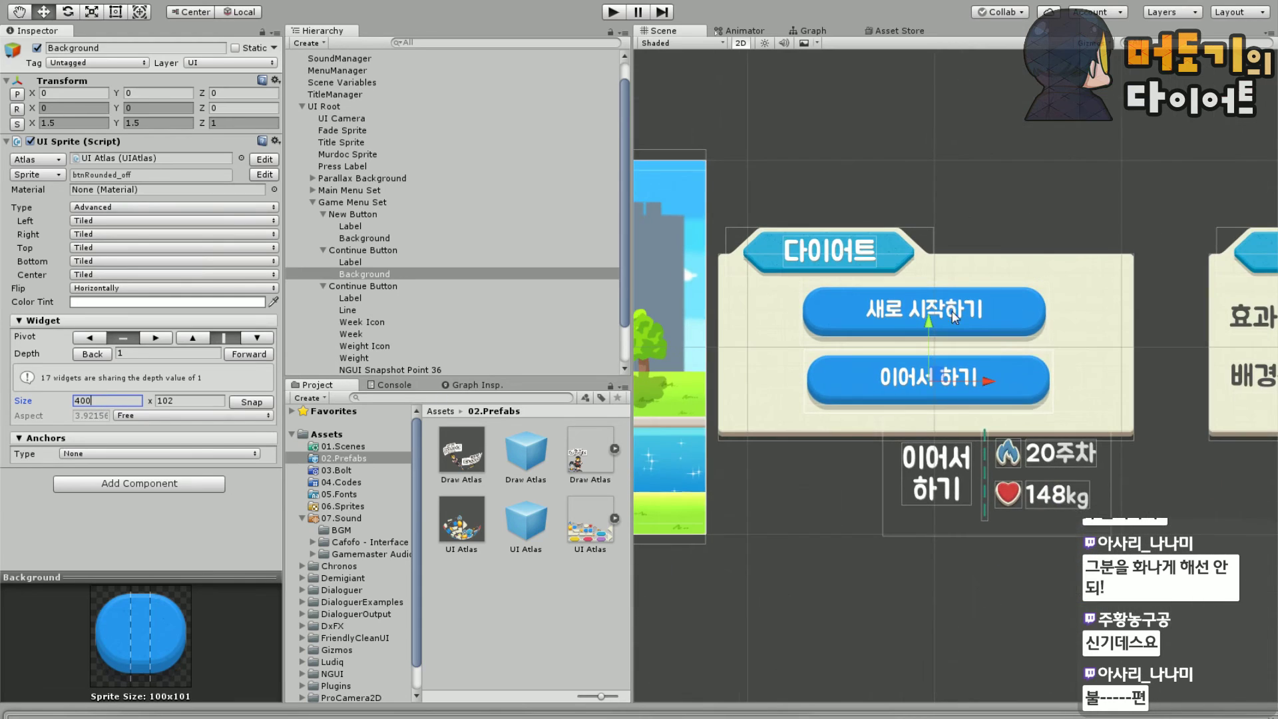
scroll(989, 269, "up", 5)
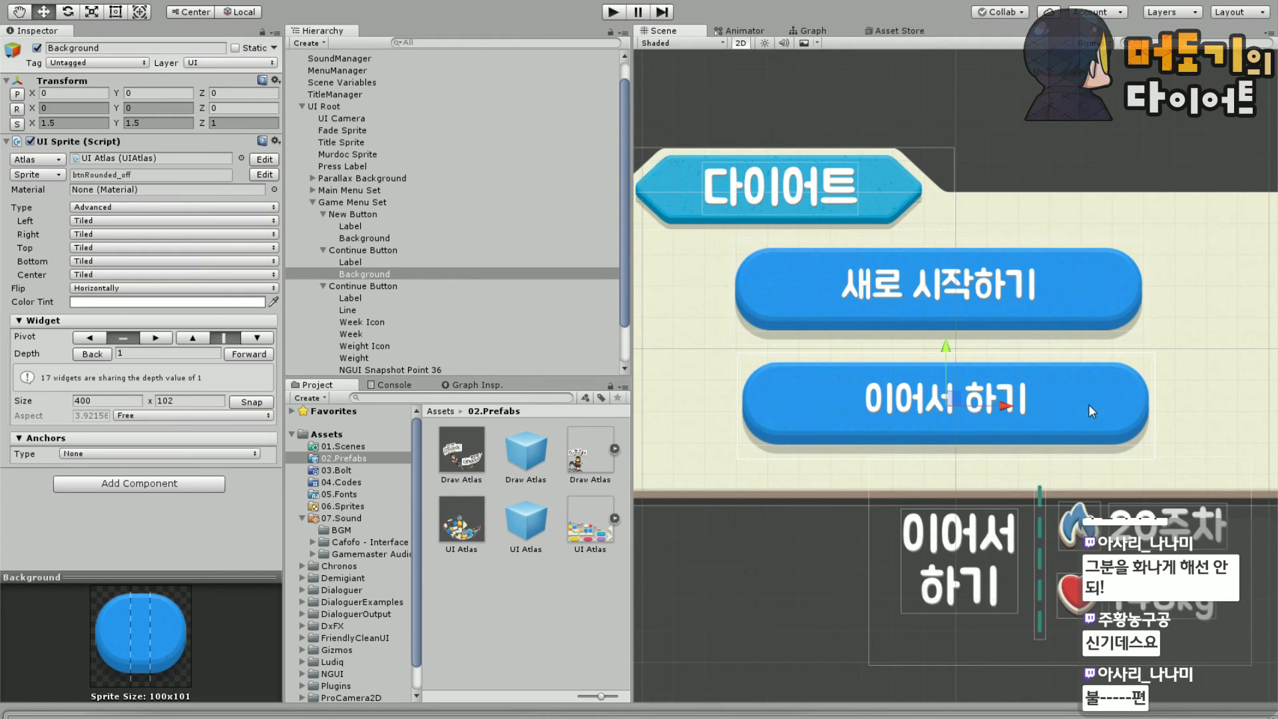
left_click(125, 401)
type("500")
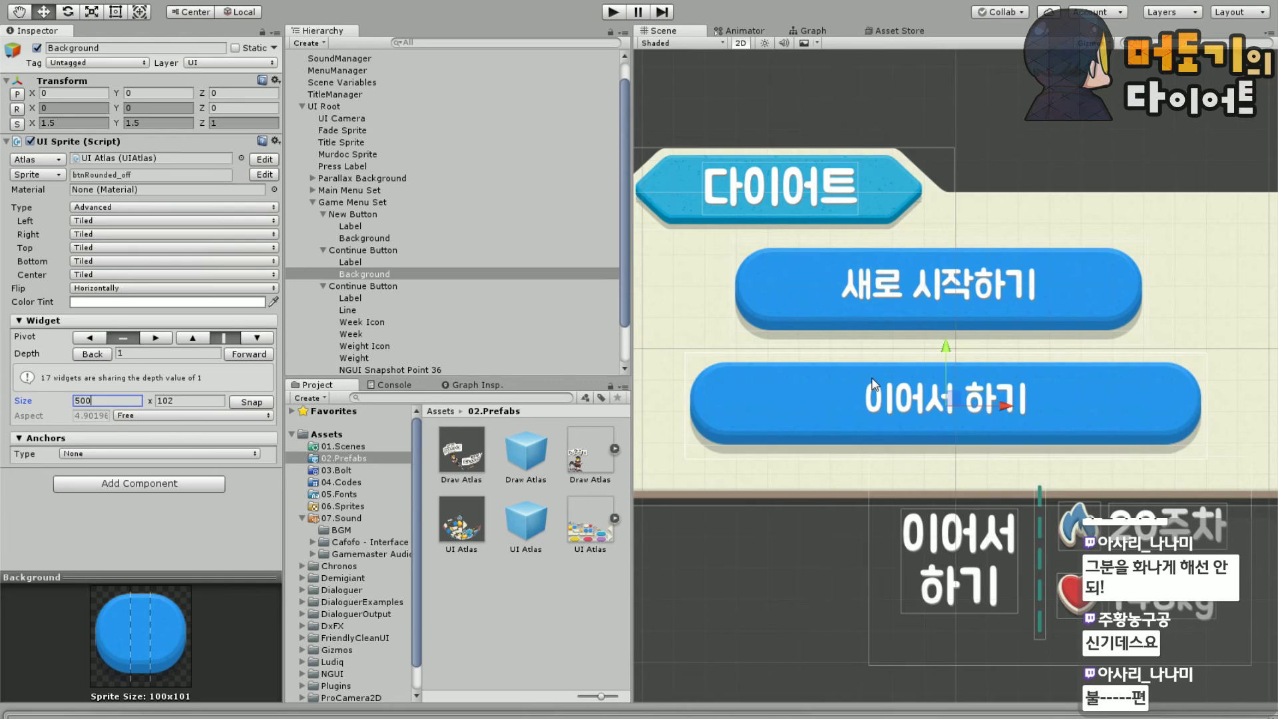
scroll(760, 358, "down", 2)
key("BackSpace")
key("BackSpace")
key("BackSpace")
type("600")
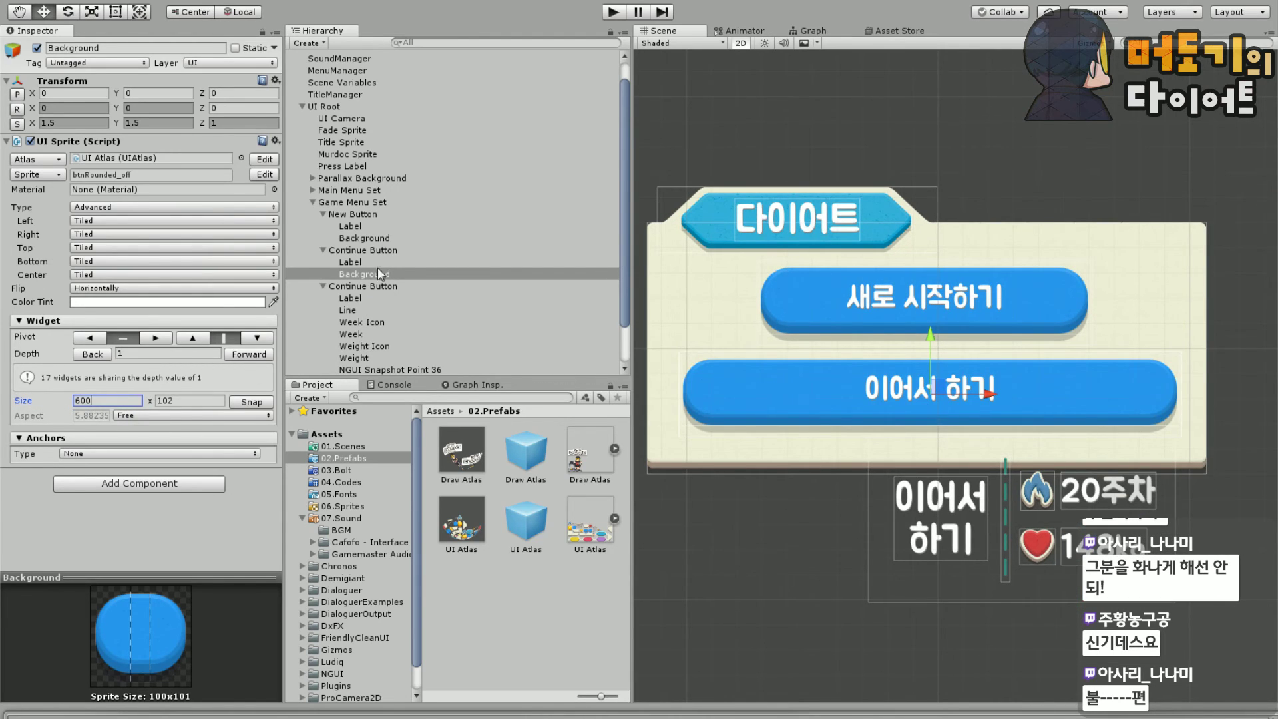
Set New Button's Background sprite width to 600 and its box collider width to 900
left_click(360, 237)
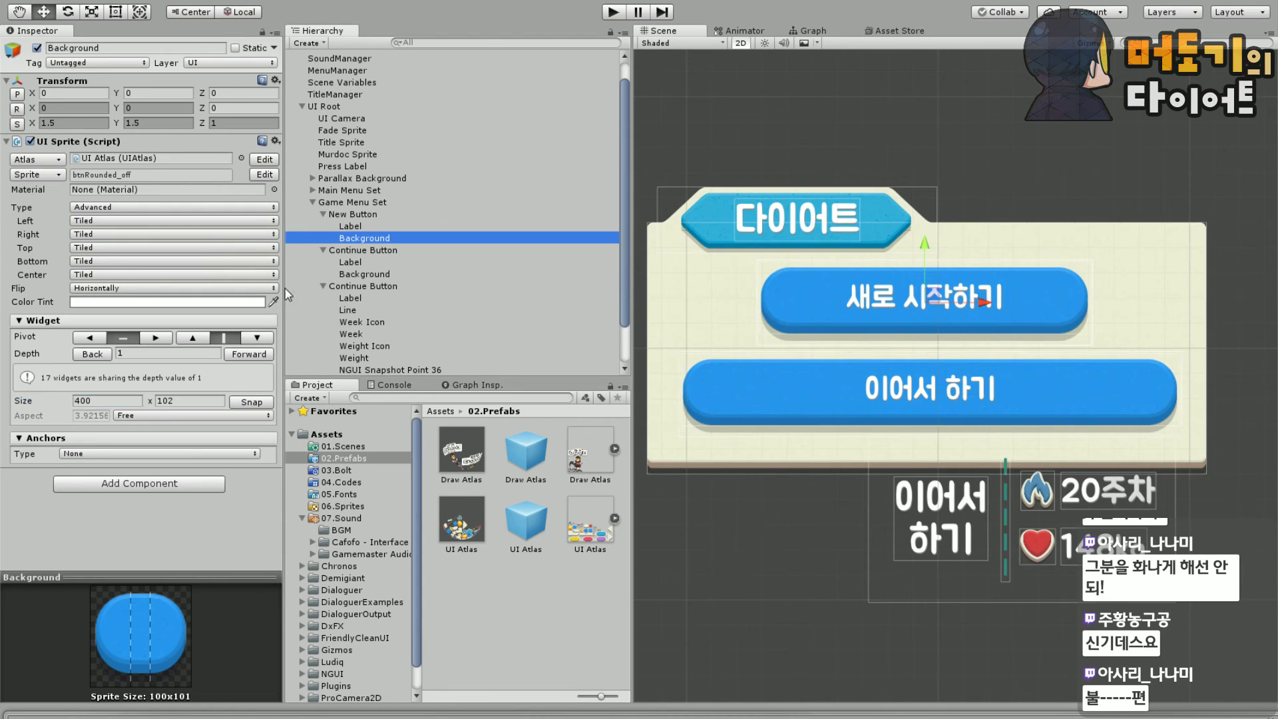
left_click(123, 401)
type("600")
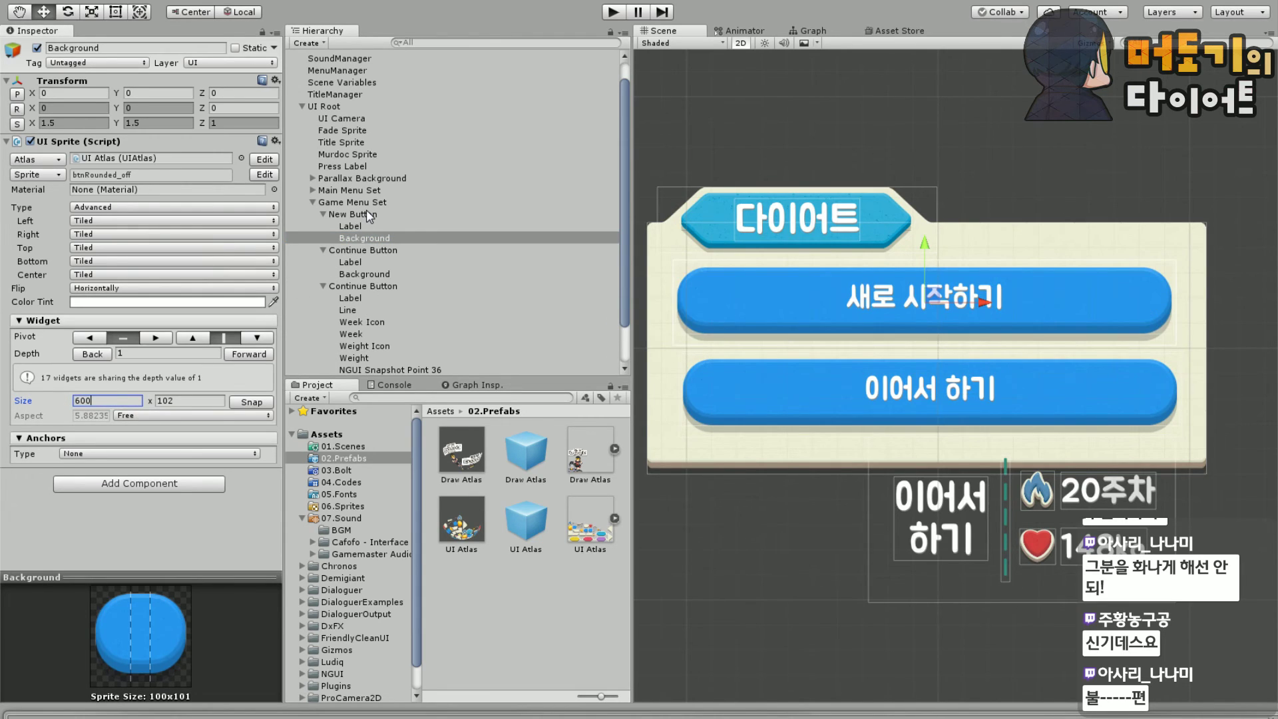
left_click(365, 211)
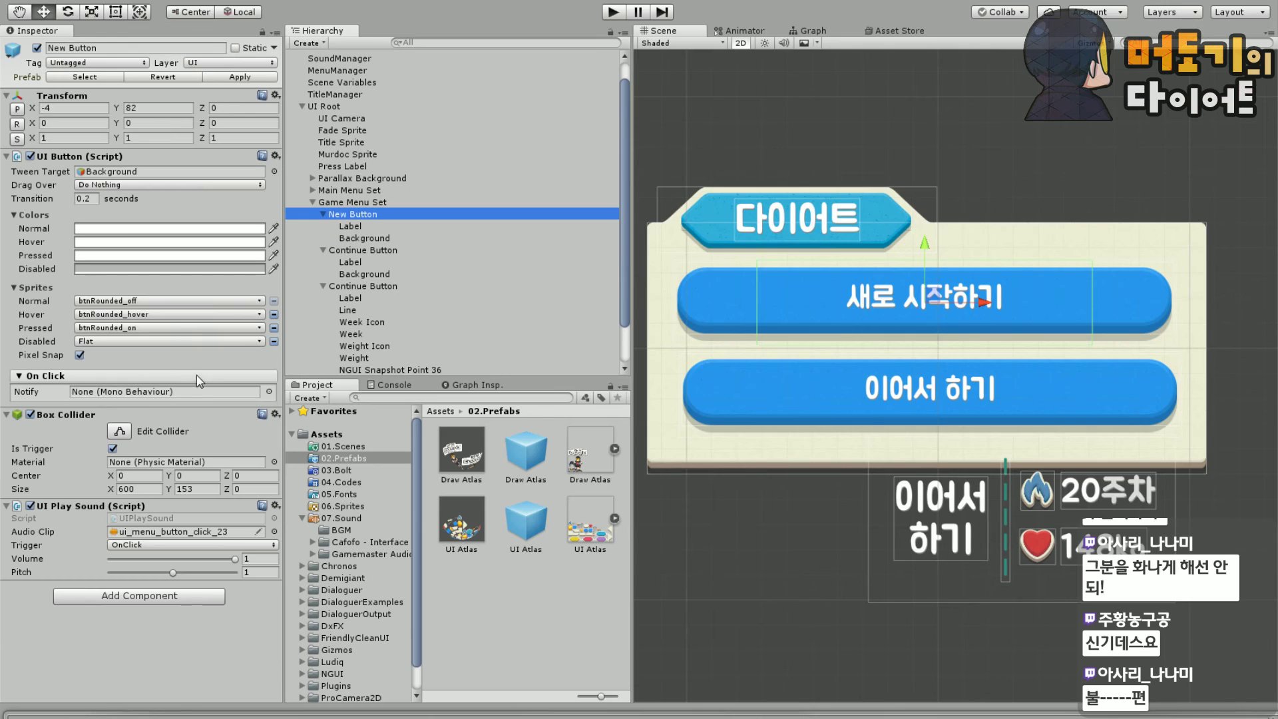
left_click(144, 488)
type("900")
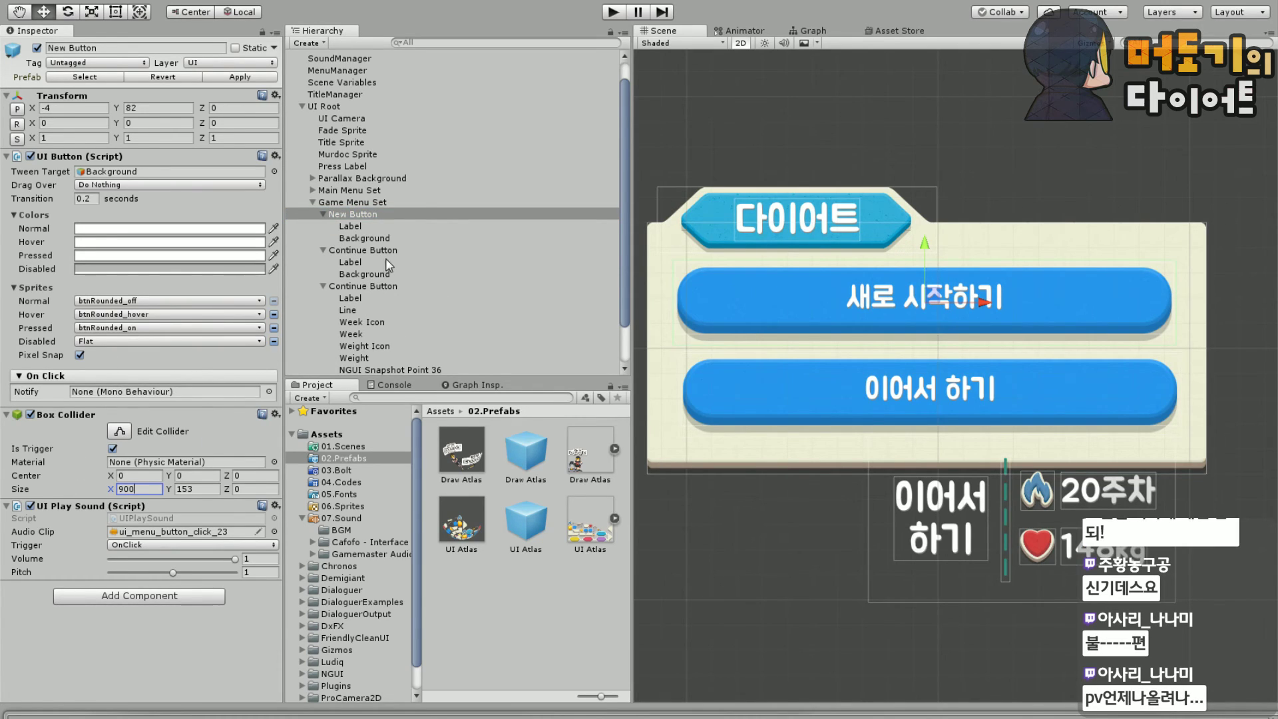
Set the new Continue Button's box collider size to 900 by 153 and lower the button to about Y -89
left_click(365, 250)
left_click(132, 490)
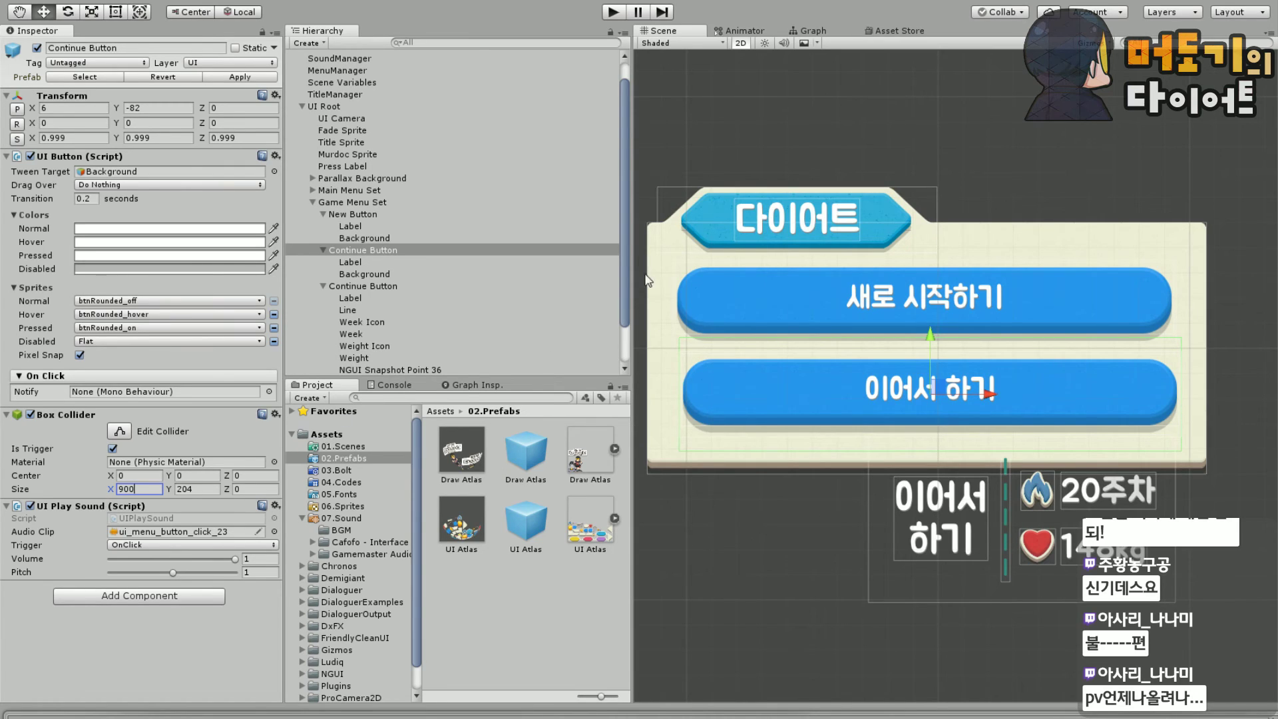
left_click(346, 250)
left_click_drag(923, 337, 925, 345)
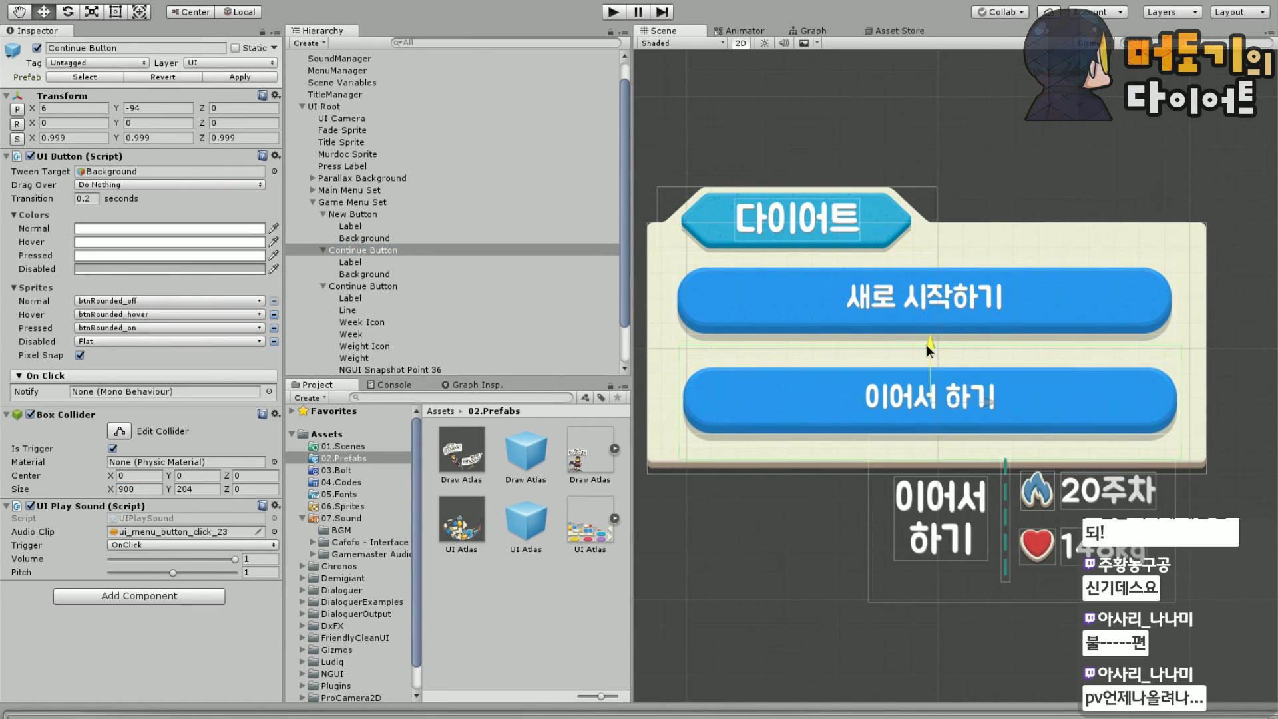
left_click(197, 492)
type("153")
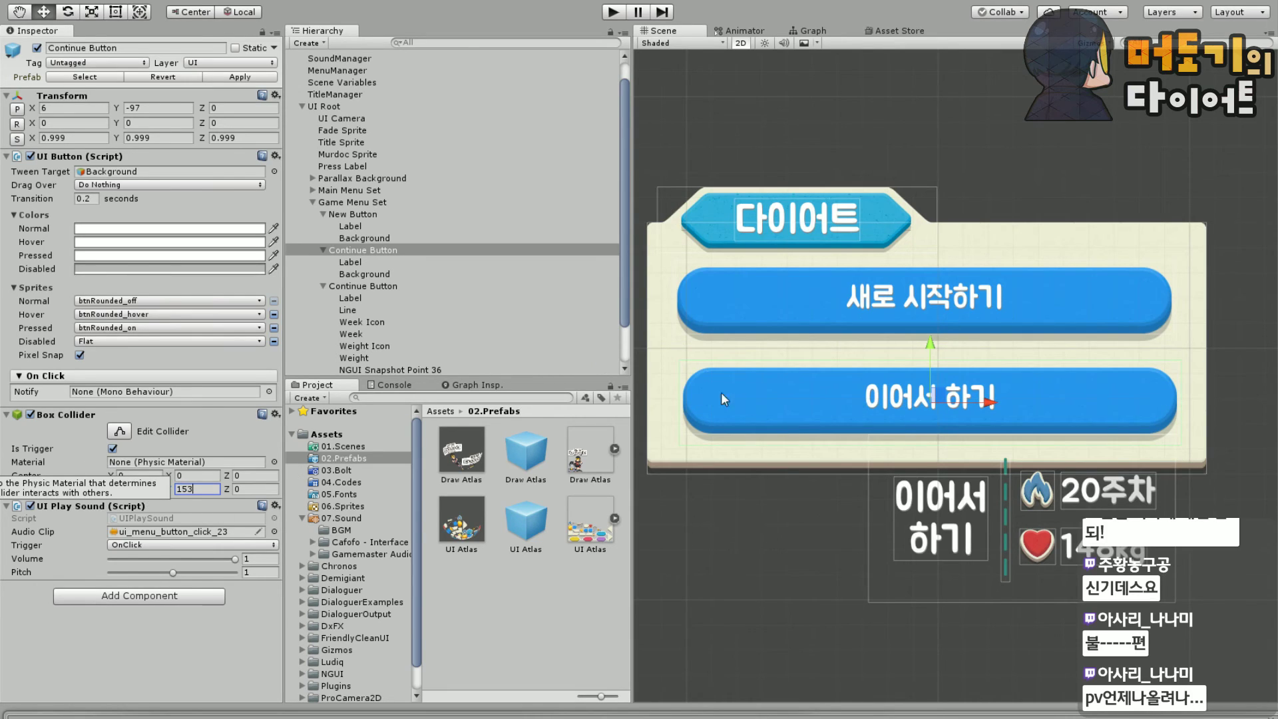
left_click_drag(928, 349, 929, 343)
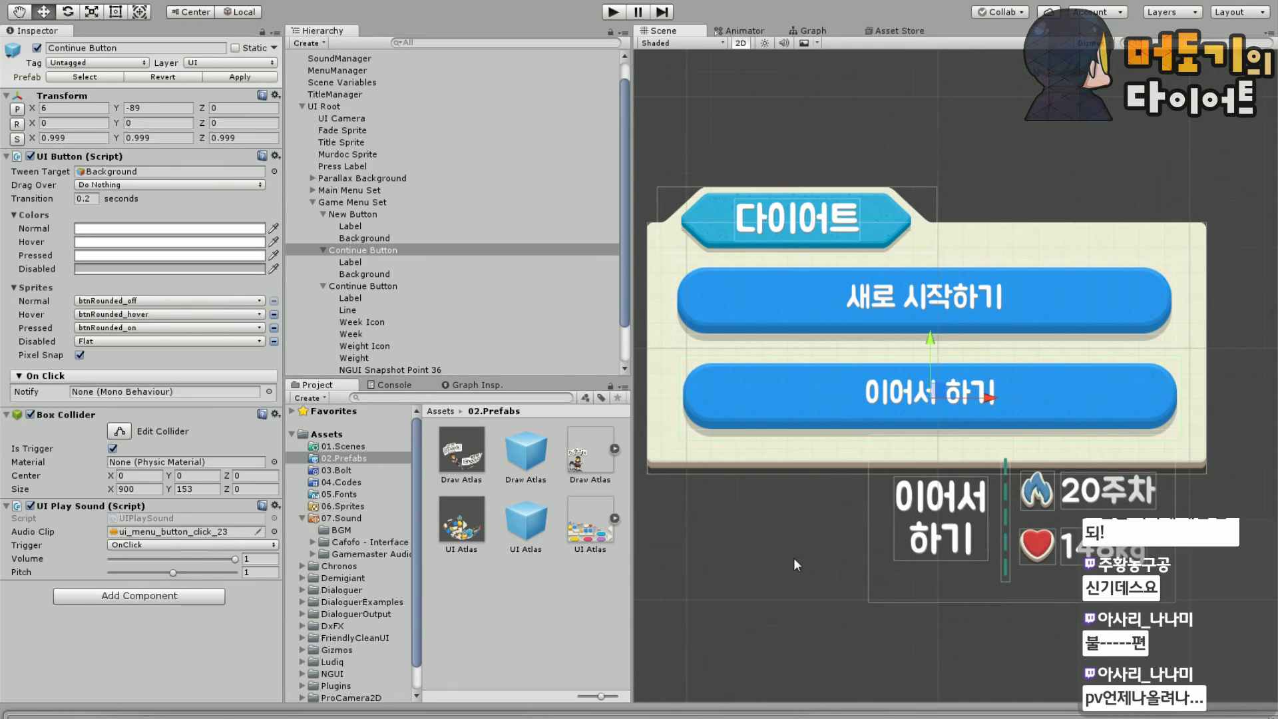
left_click(745, 529)
mouse_move(793, 505)
middle_mouse_down()
mouse_move(677, 497)
mouse_move(788, 494)
mouse_move(793, 509)
middle_mouse_up()
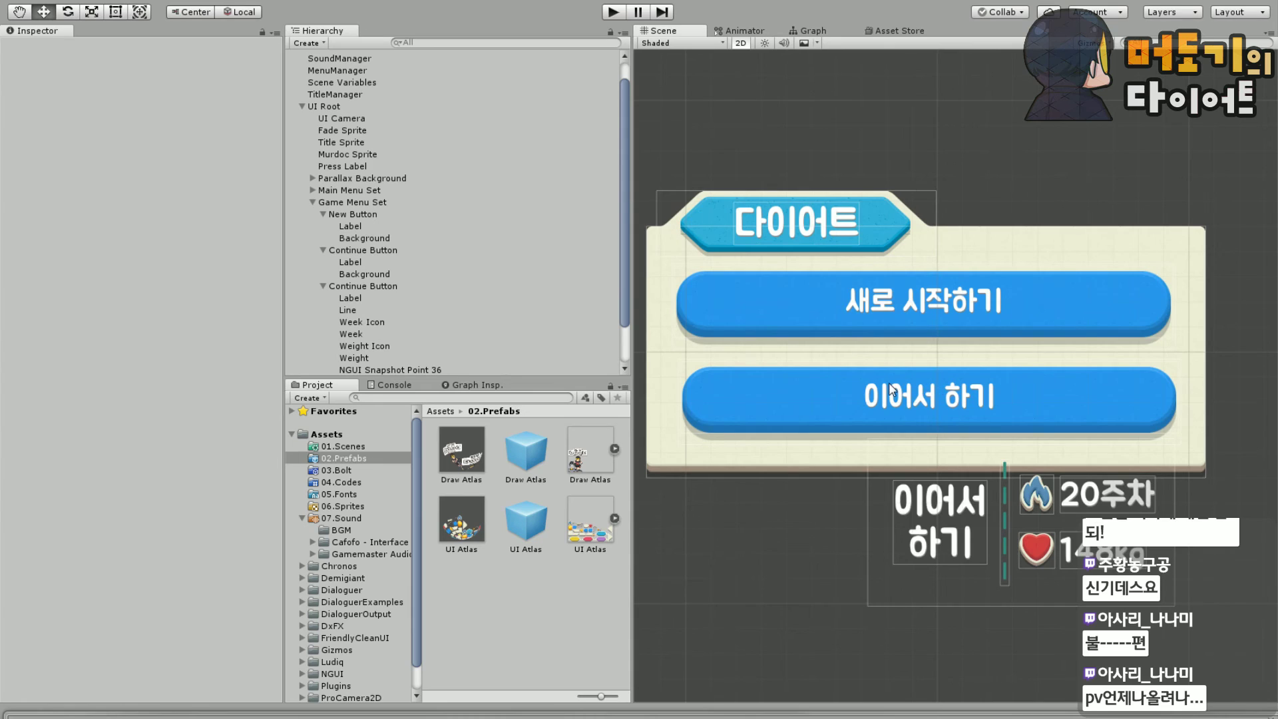
left_click(342, 288)
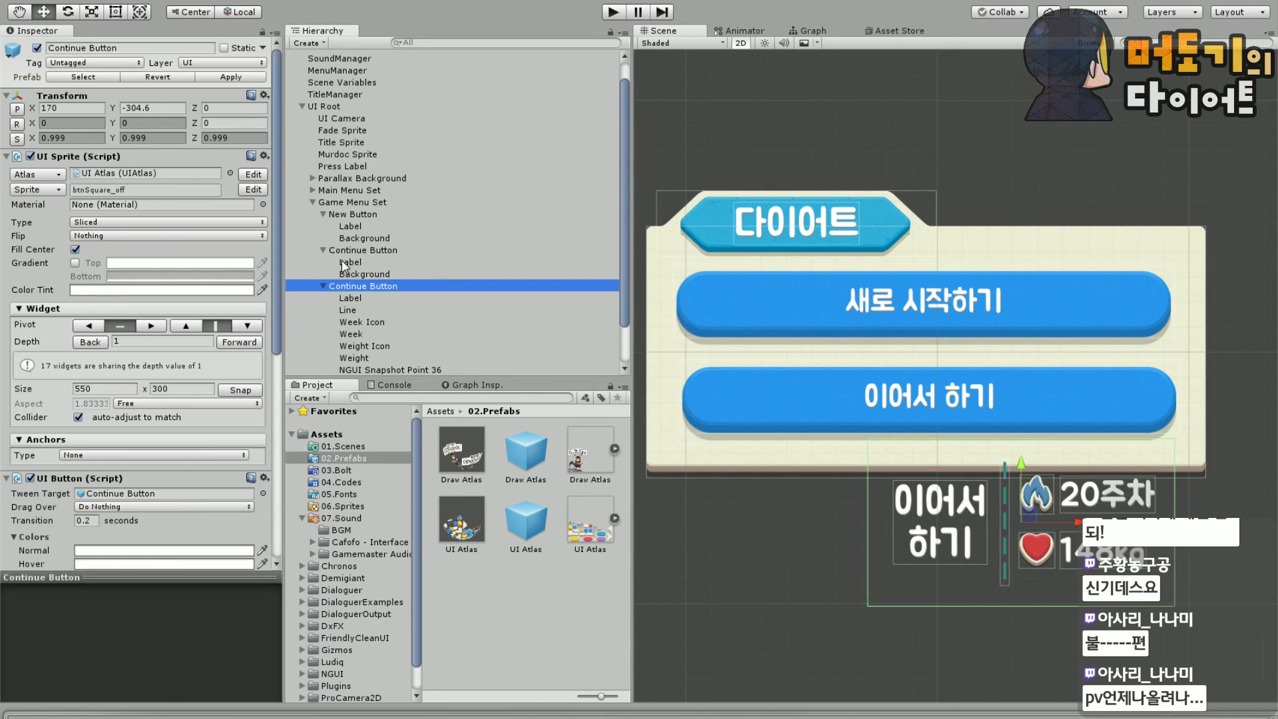
left_click(362, 250)
left_click(374, 214)
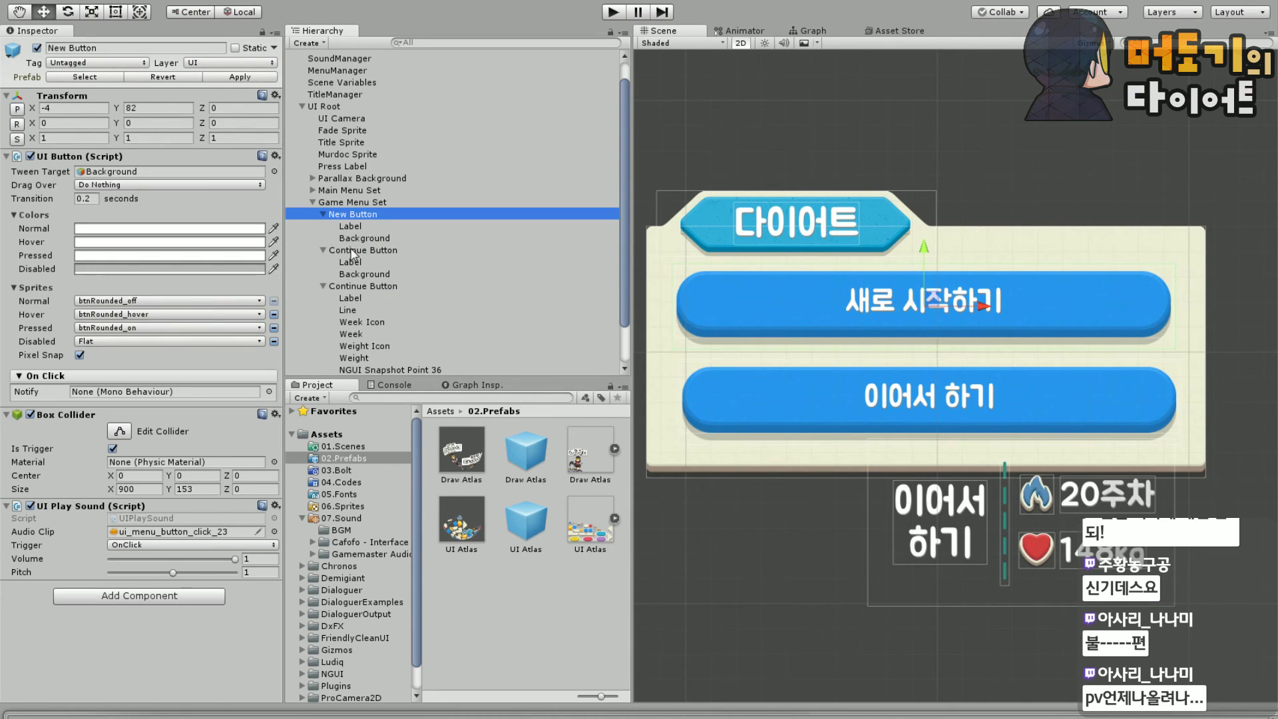
Set New Button's X position to 0
left_click(42, 108)
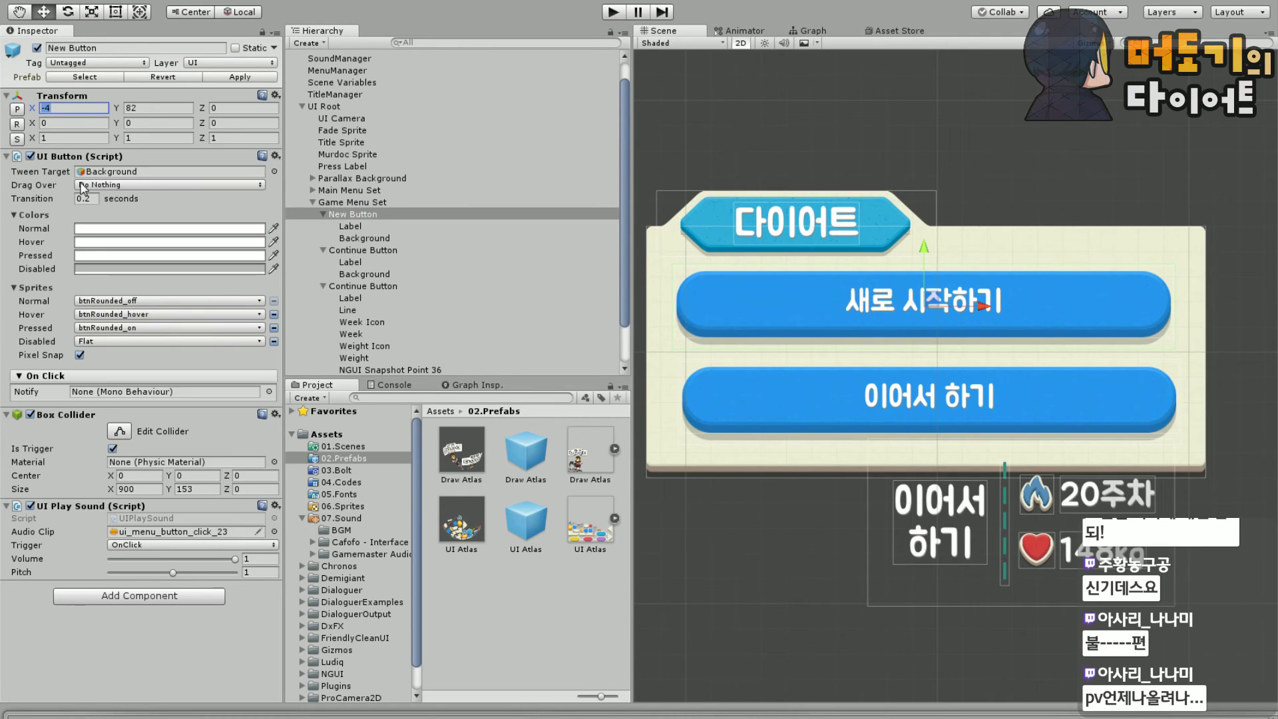
type("0")
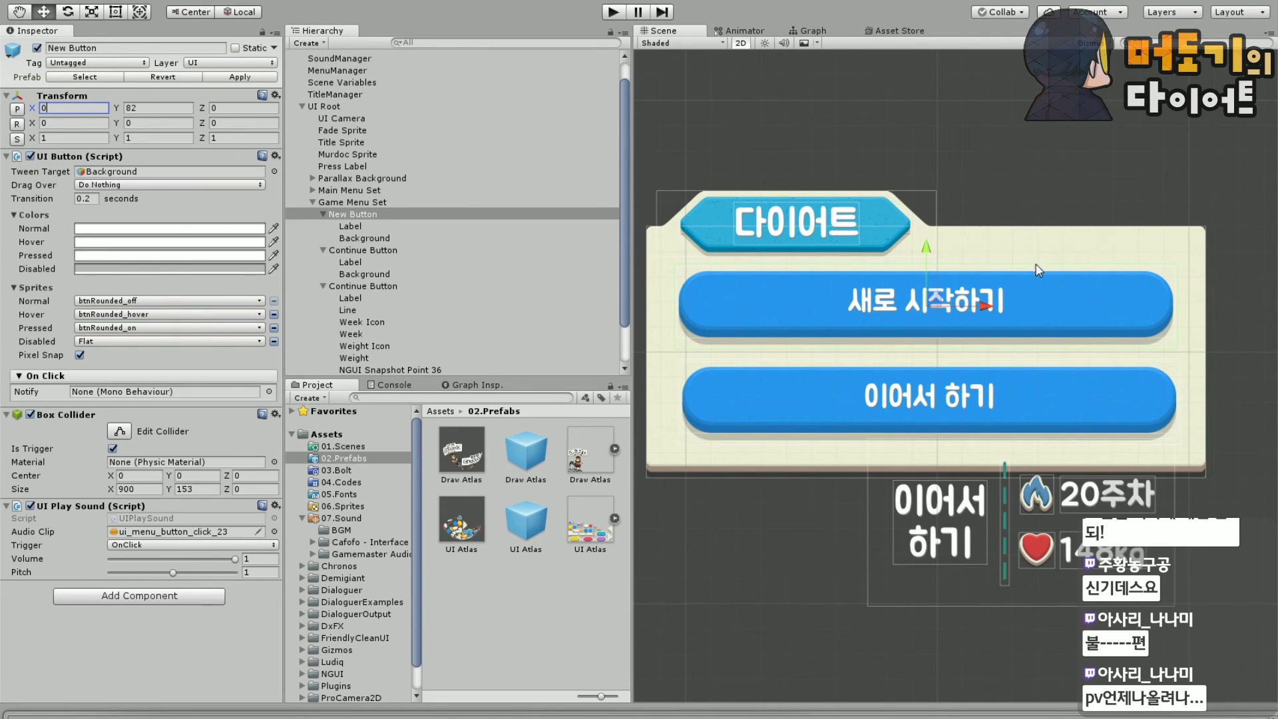
scroll(1073, 199, "up", 3)
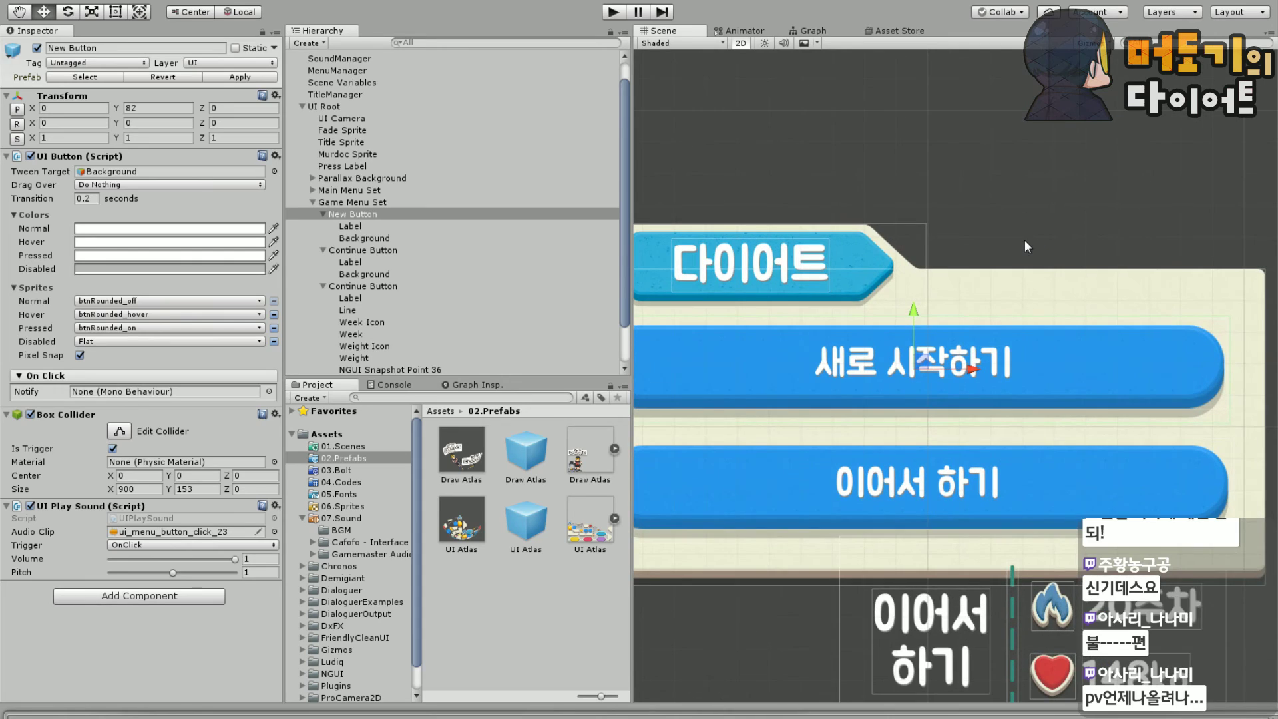
left_click(1022, 240)
middle_click_drag(1020, 241, 1068, 192)
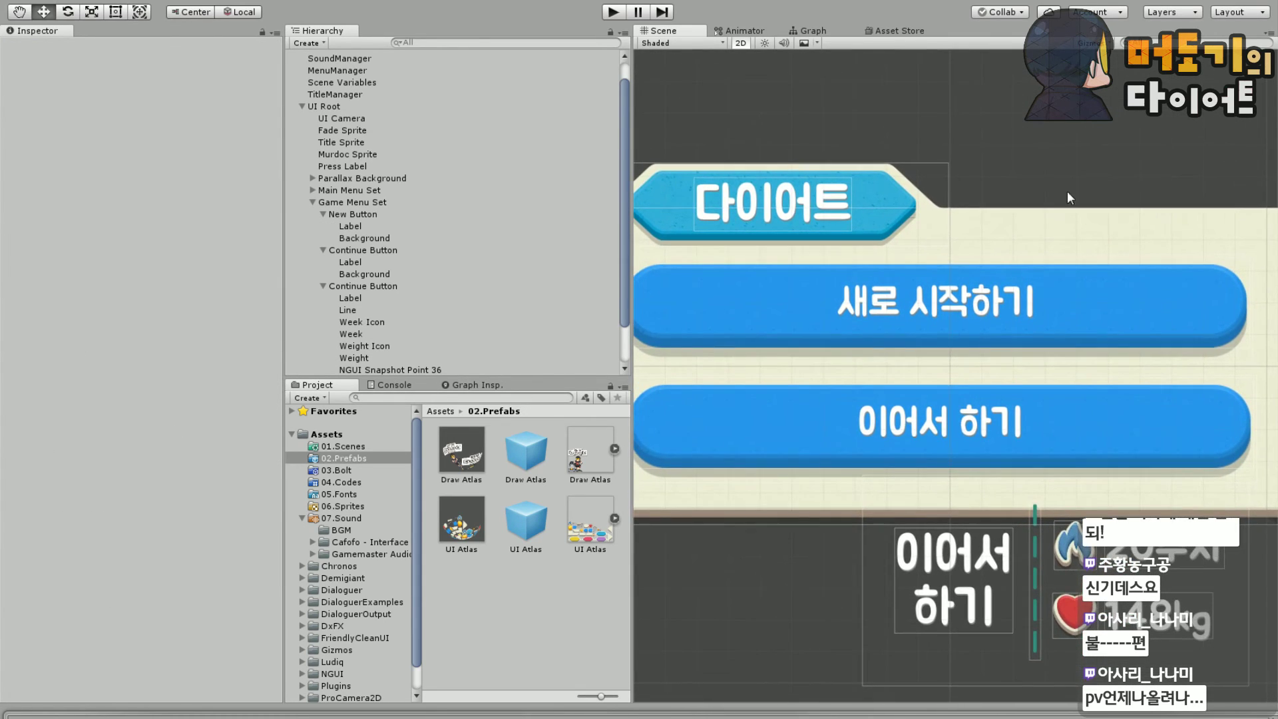
scroll(1009, 313, "up", 3)
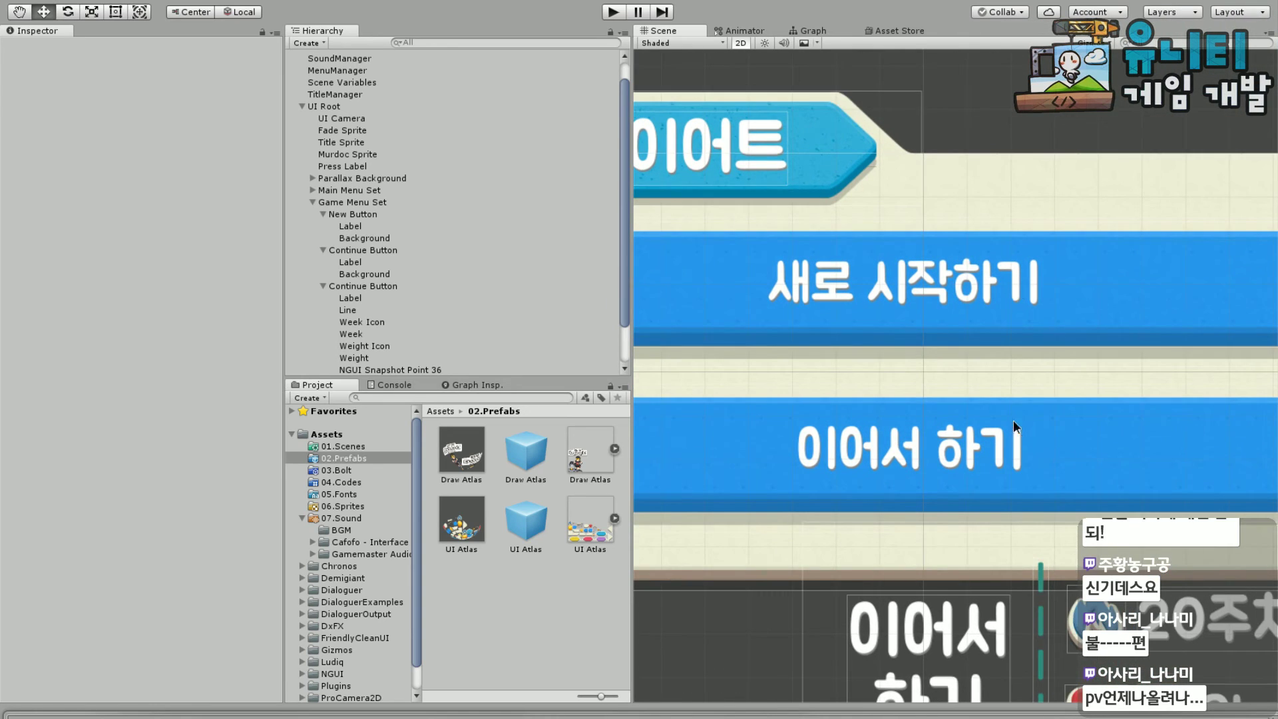
scroll(1013, 421, "down", 3)
middle_click_drag(717, 458, 744, 473)
Set the anchor type of the new Continue Button's Label to None and shift the label left to X -288
left_click(363, 274)
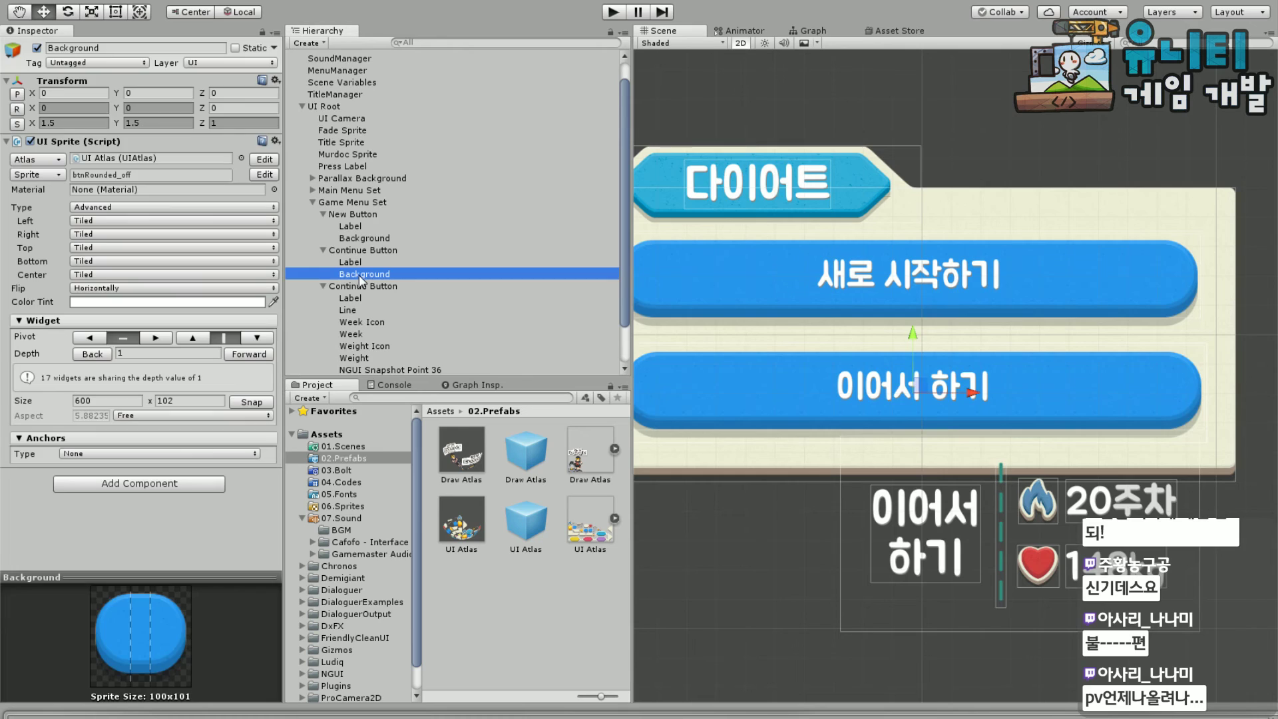
key("f")
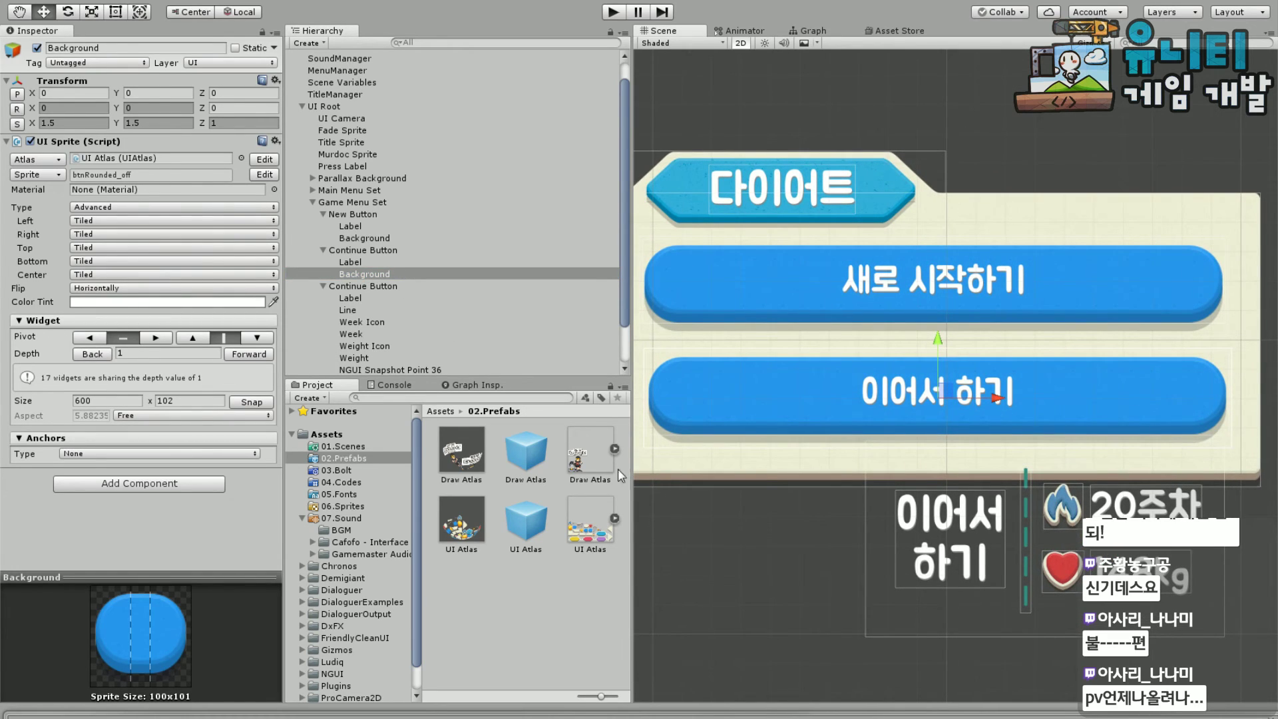
left_click(351, 262)
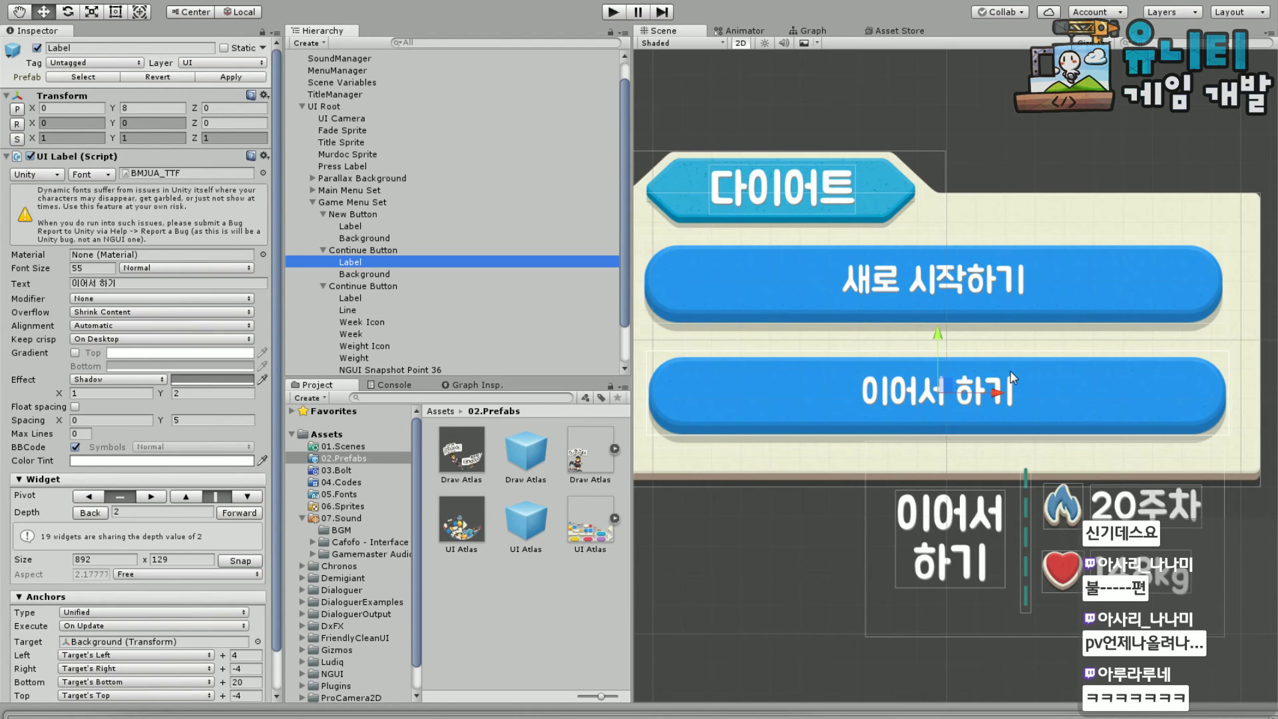
left_click(999, 396)
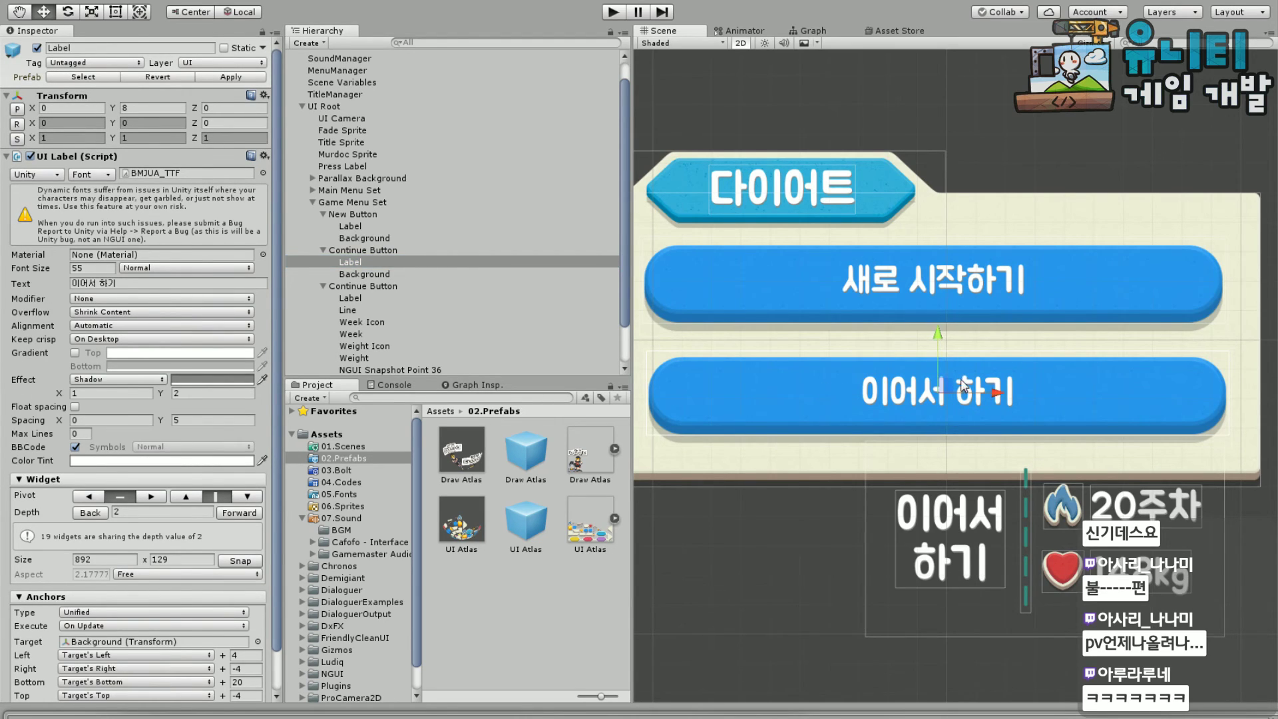
left_click(118, 612)
left_click(100, 625)
left_click_drag(989, 401, 800, 414)
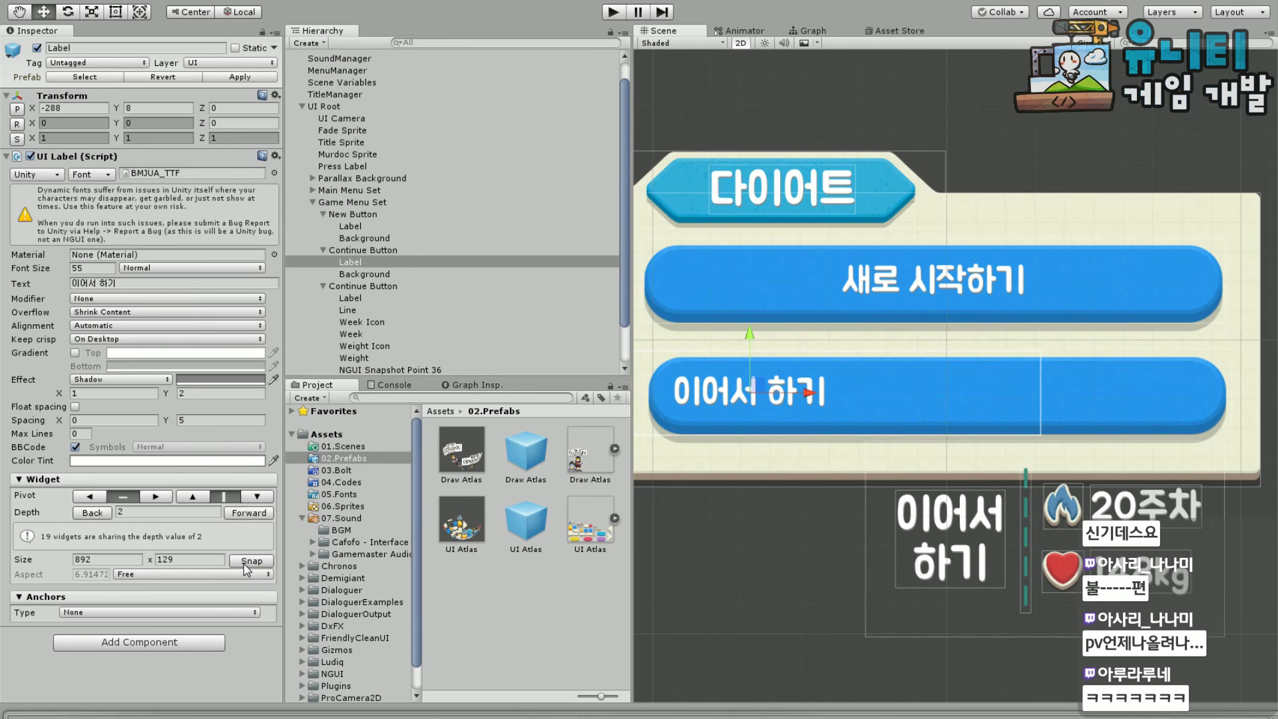
Set the Continue Button Label's overflow to Resize Freely and nudge the label slightly right
left_click(126, 313)
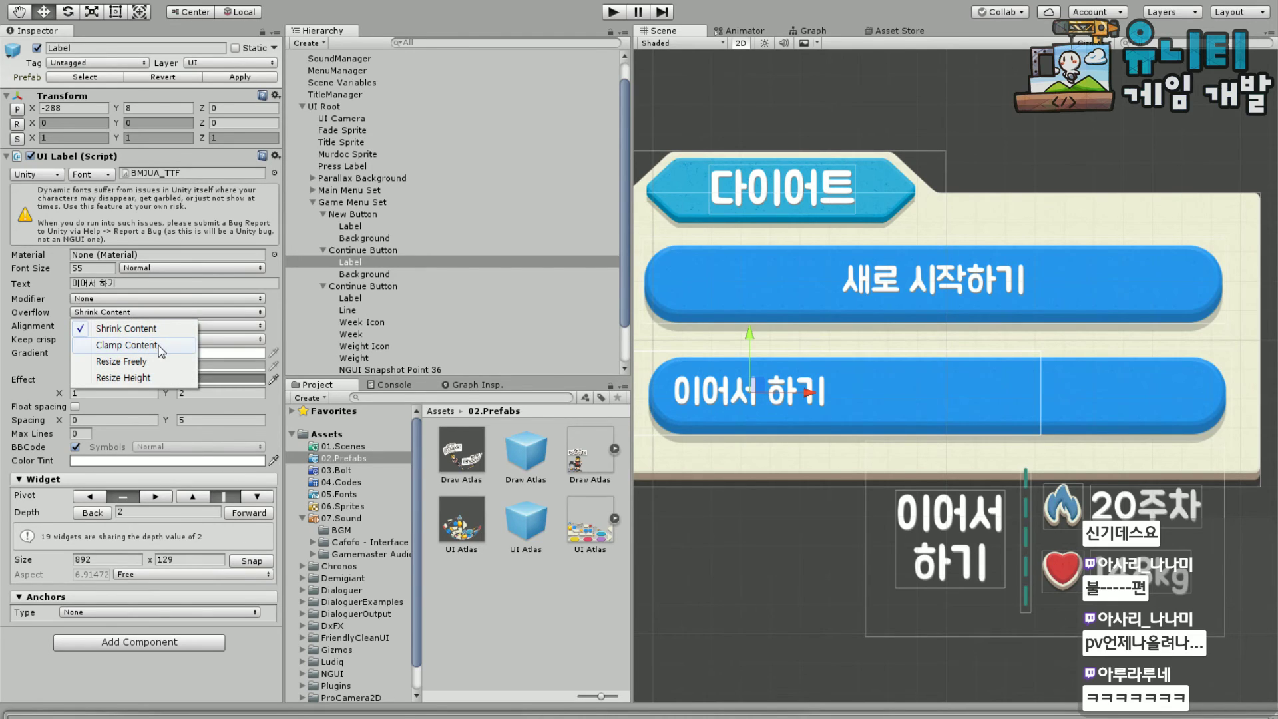
left_click(146, 361)
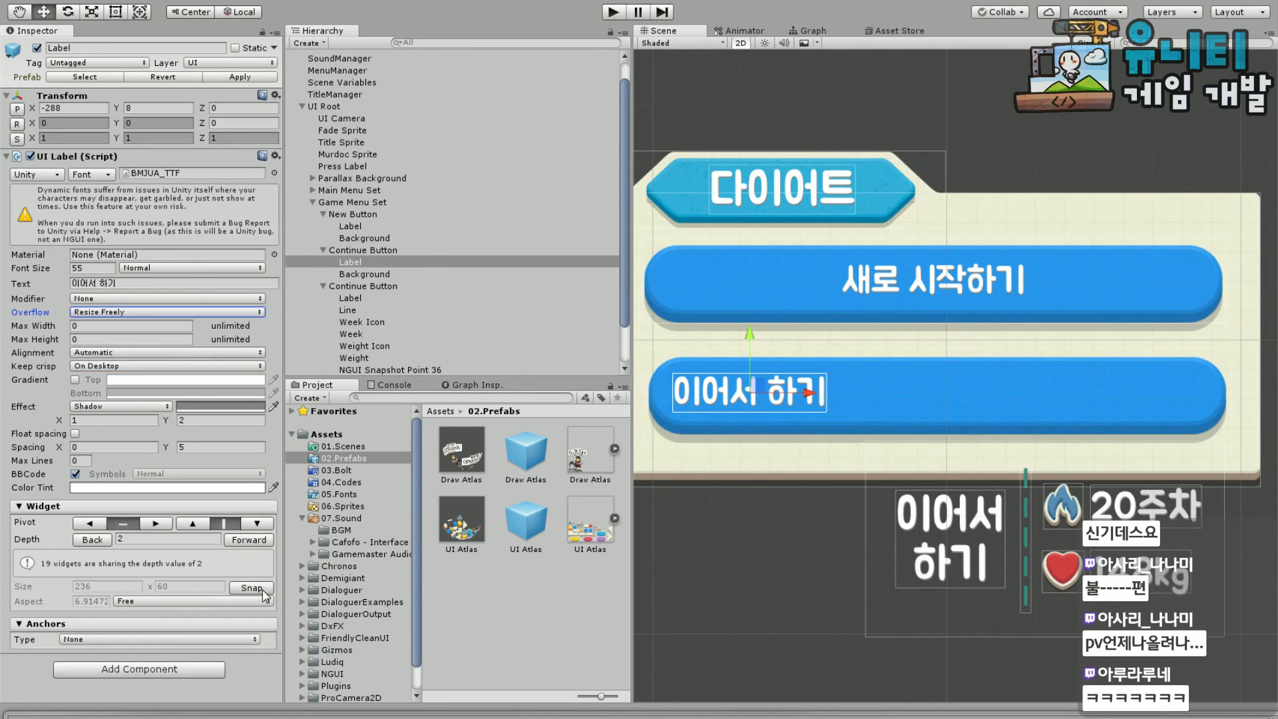
left_click_drag(812, 393, 831, 392)
left_click(728, 515)
middle_click_drag(798, 528, 724, 499)
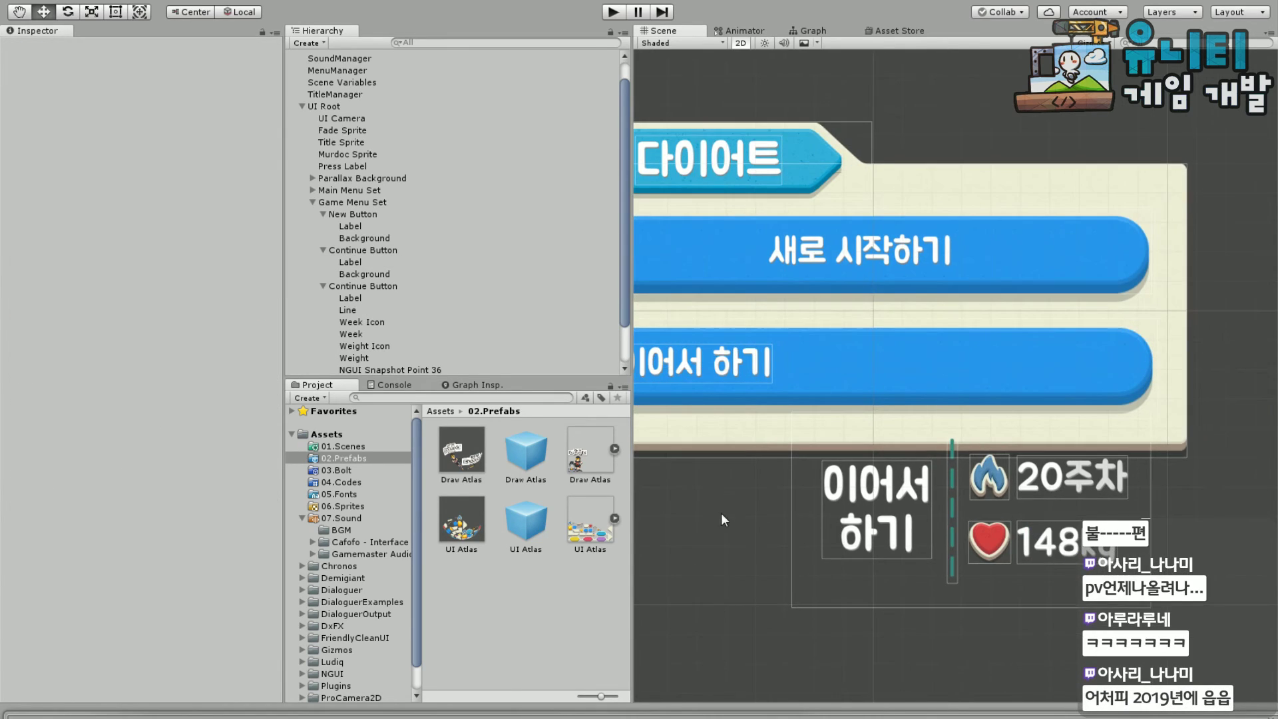
Reparent Week Icon and Week under the new Continue Button and place them beside its label, with the icon at about X -76, Y 10
left_click(373, 325)
left_click(354, 335, "ctrl")
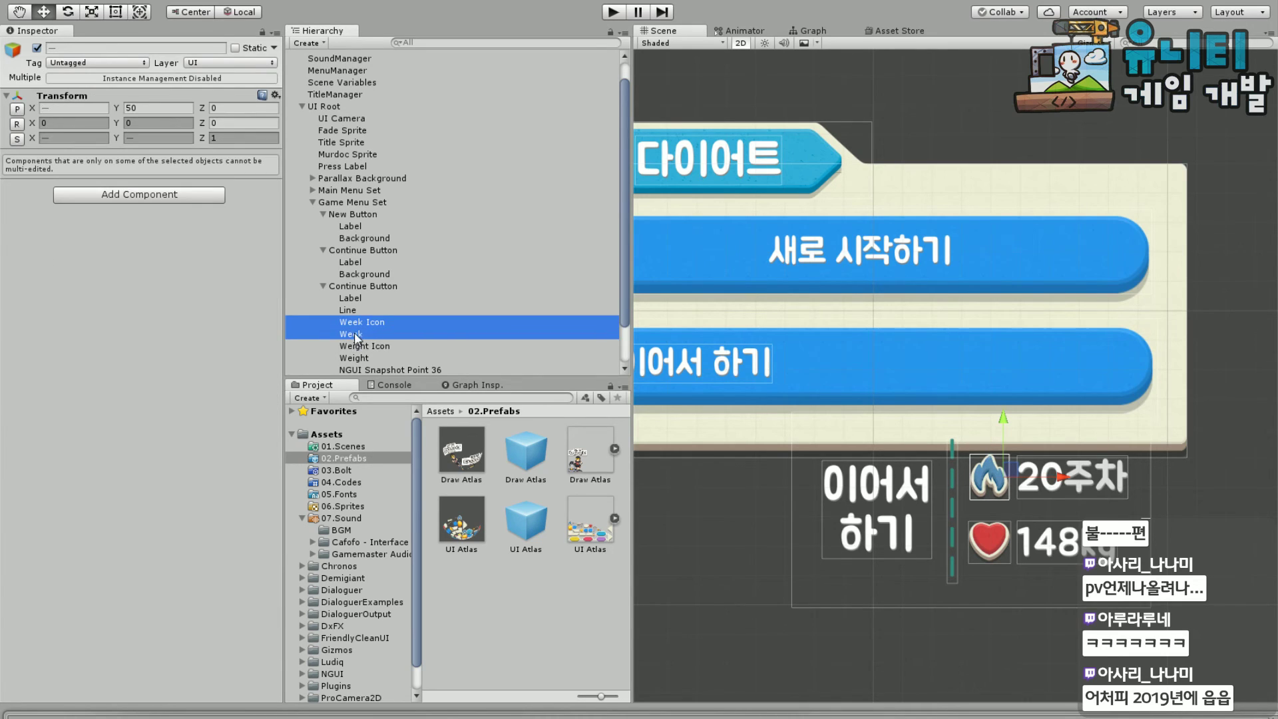
left_click_drag(355, 335, 376, 267)
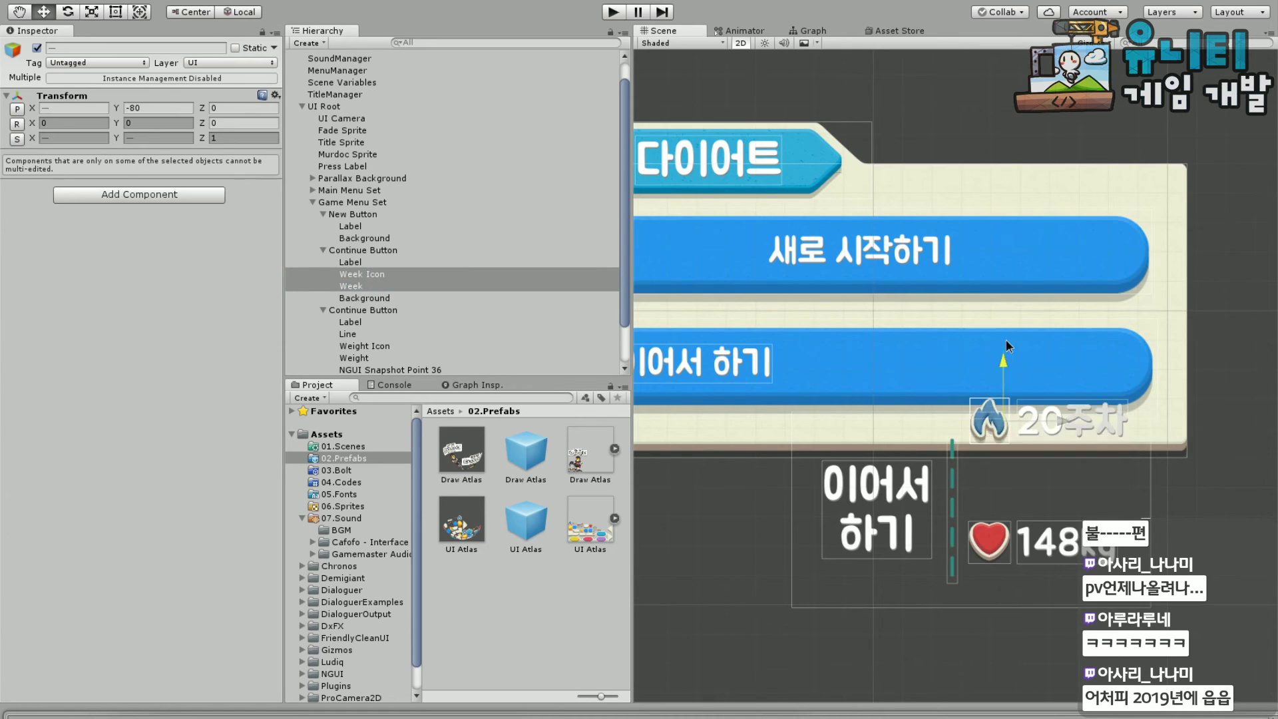
left_click_drag(1006, 340, 1009, 306)
left_click_drag(1063, 369, 888, 377)
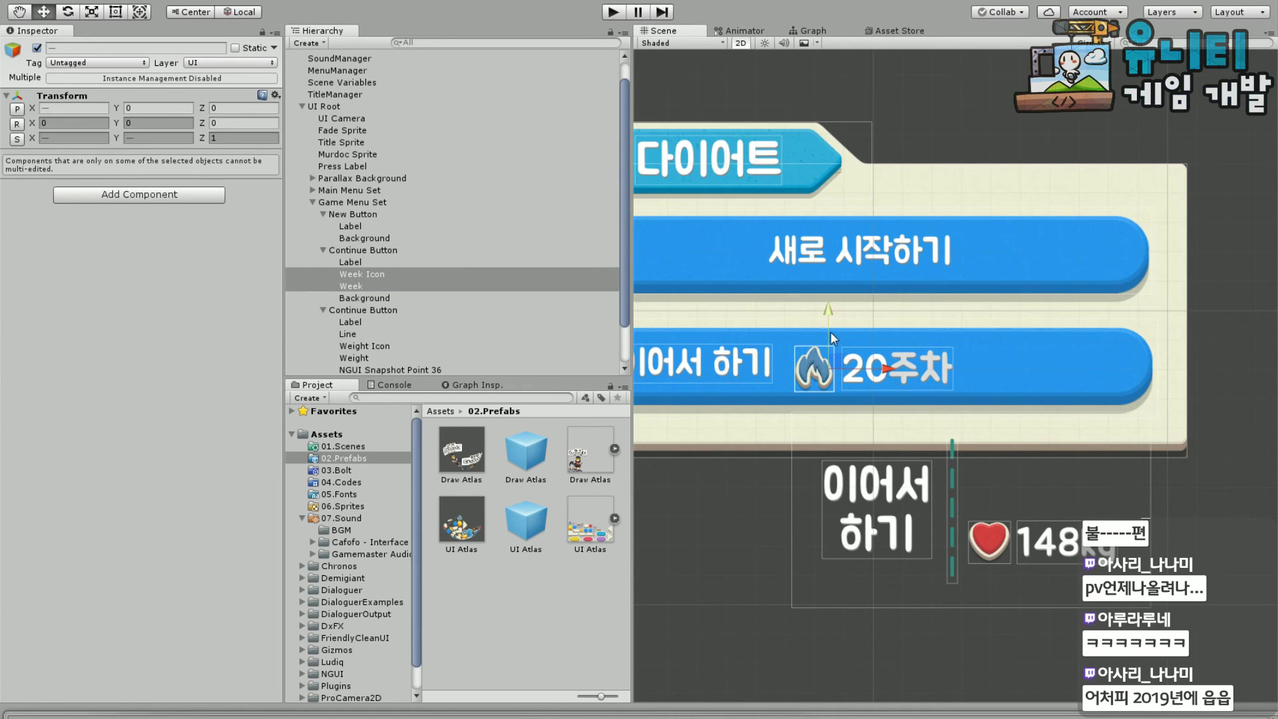
Reparent Weight Icon and Weight under the new Continue Button and raise them to about Y 9 beside the week text
left_click(368, 347)
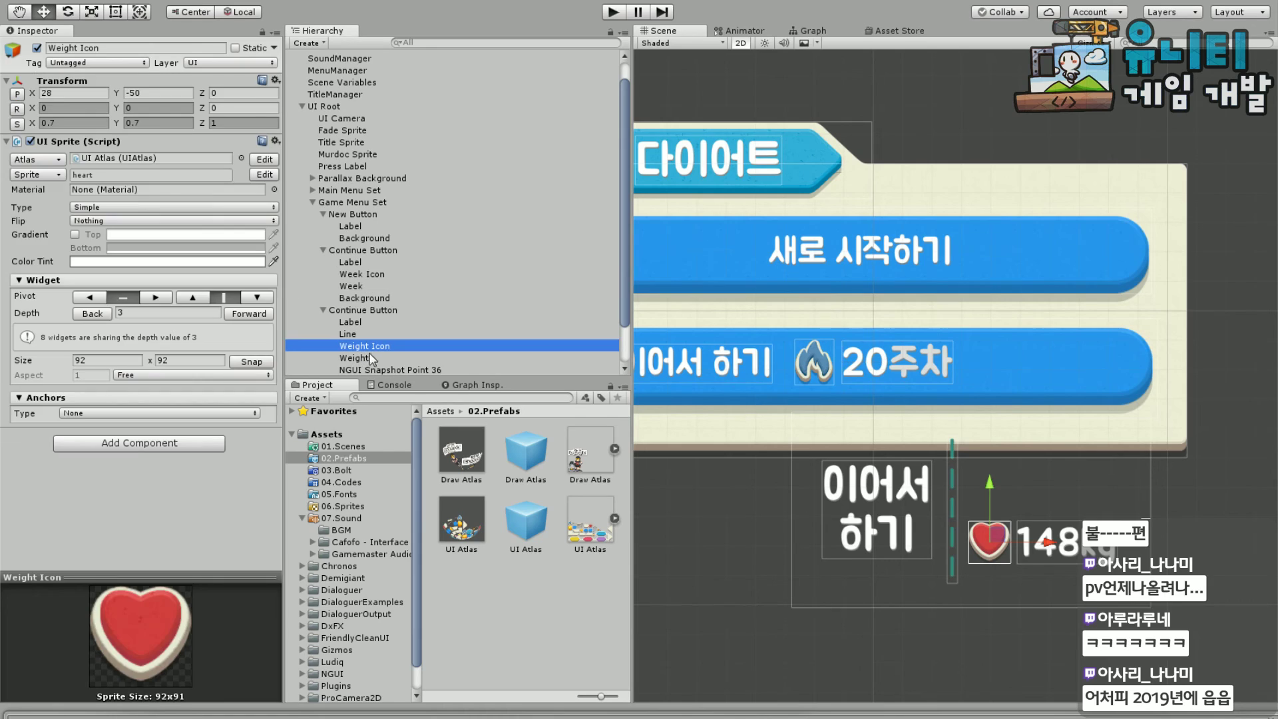
left_click(366, 358, "shift")
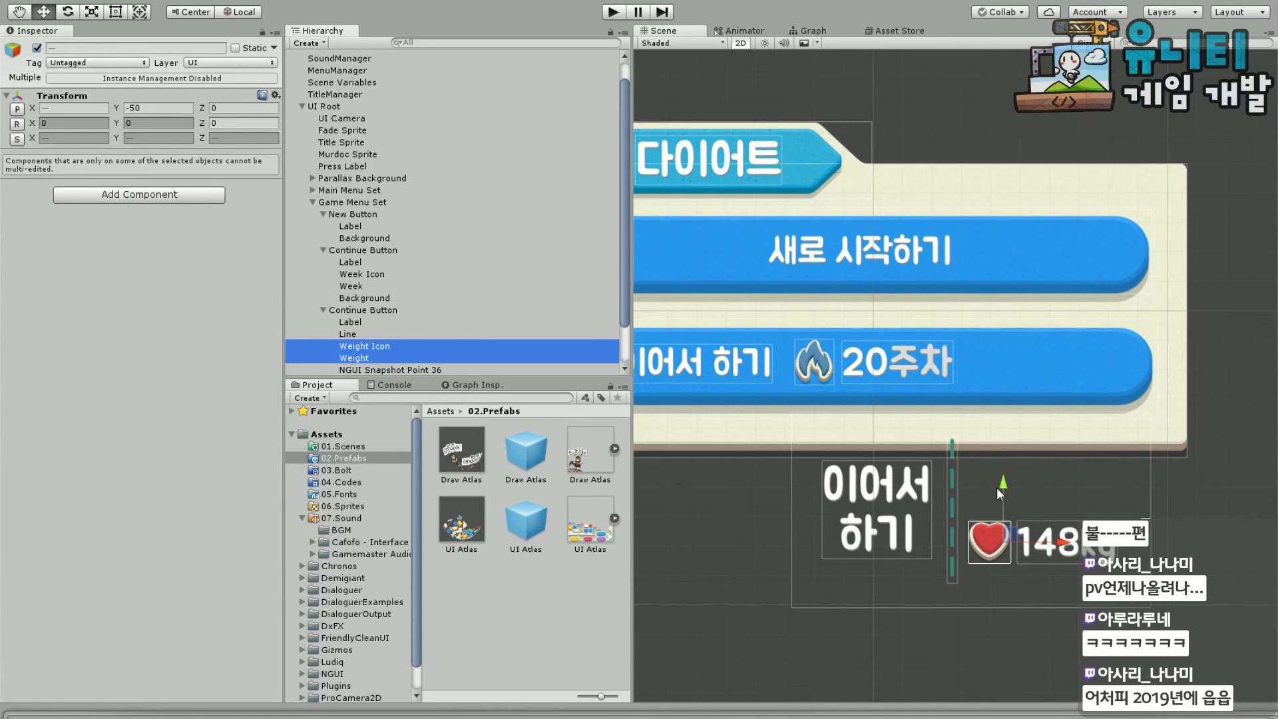
left_click_drag(365, 360, 378, 295)
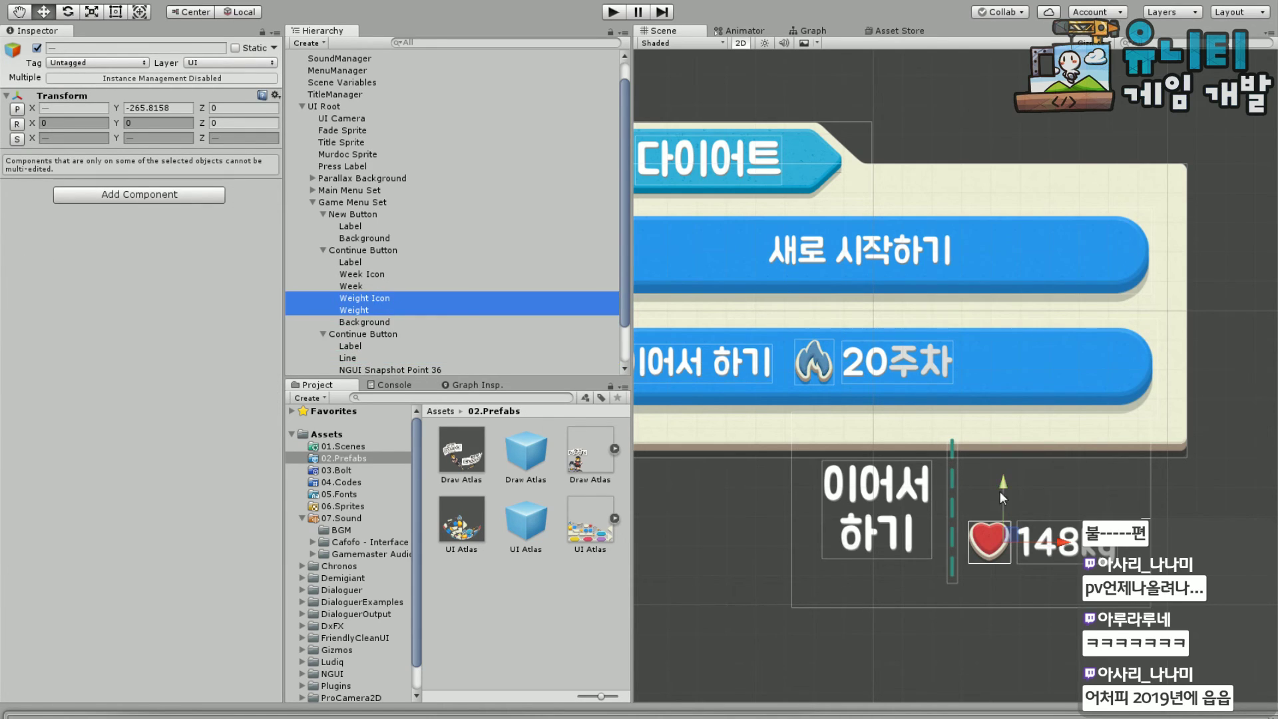
left_click_drag(1000, 491, 983, 313)
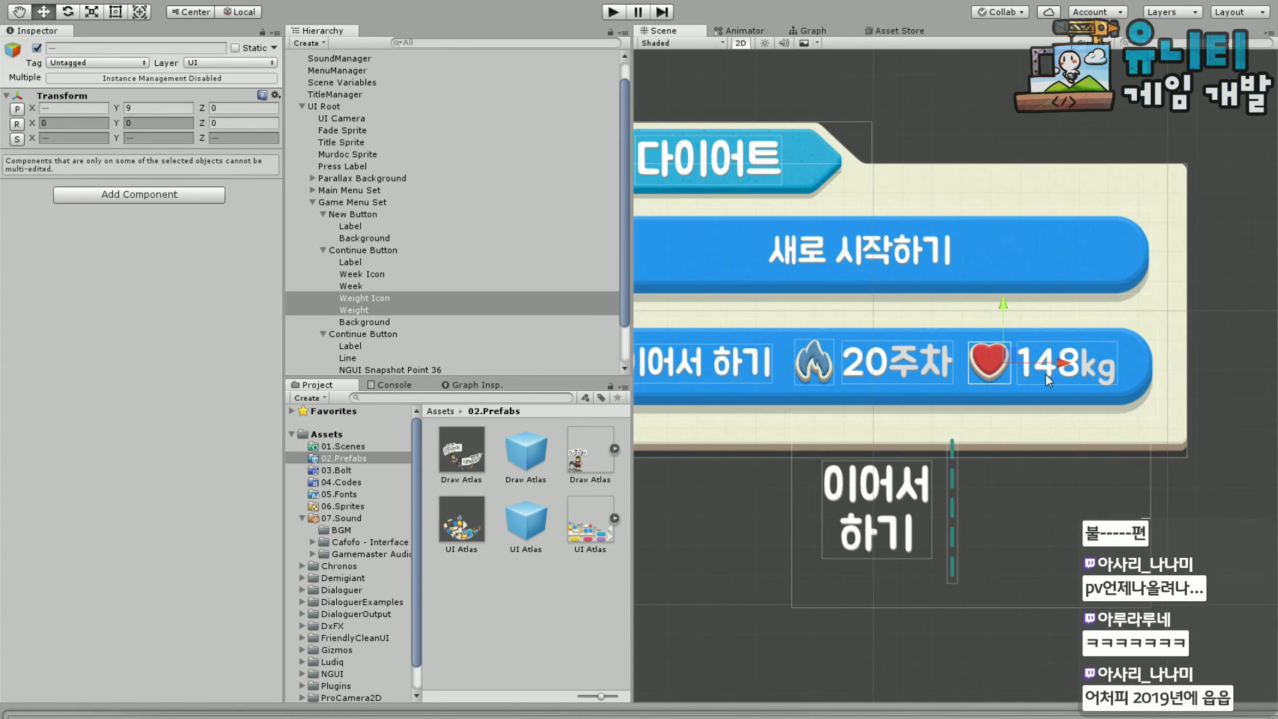
scroll(952, 478, "down", 3)
Review the old square Continue Button's sprite and button settings, and delete it together with its remaining children
left_click(765, 564)
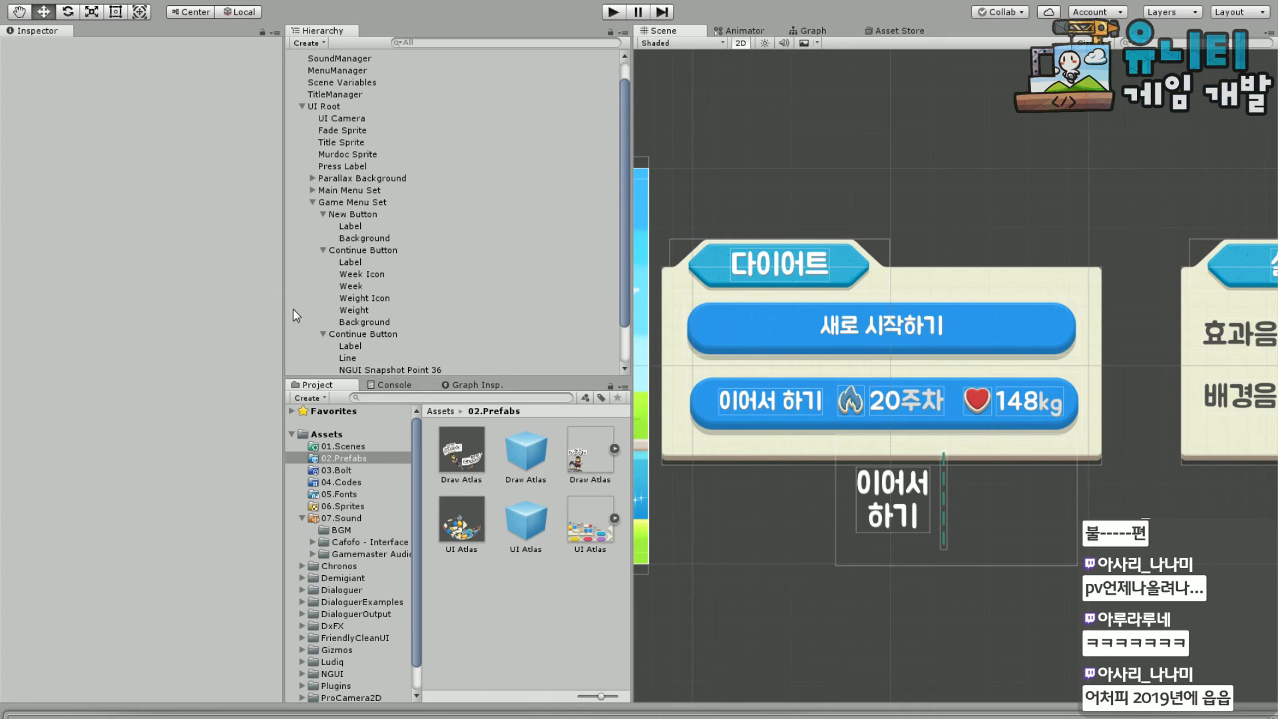
left_click(363, 334)
scroll(199, 421, "down", 5)
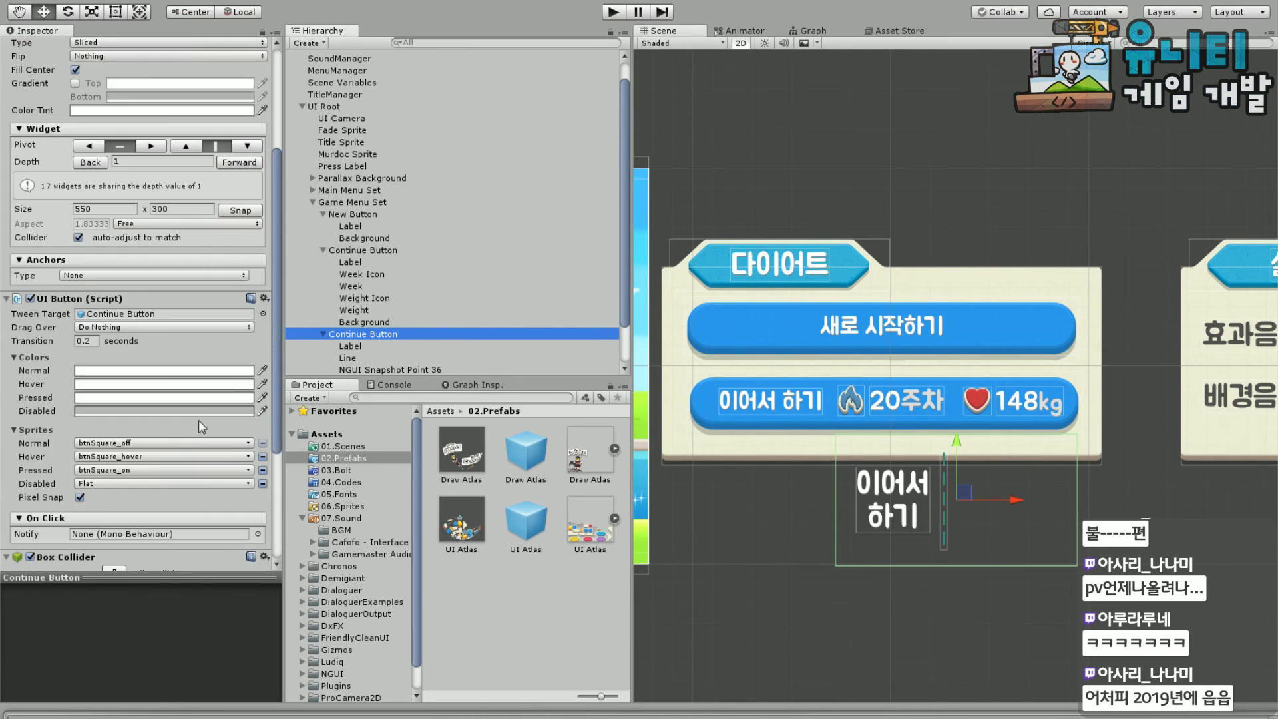
scroll(161, 392, "up", 2)
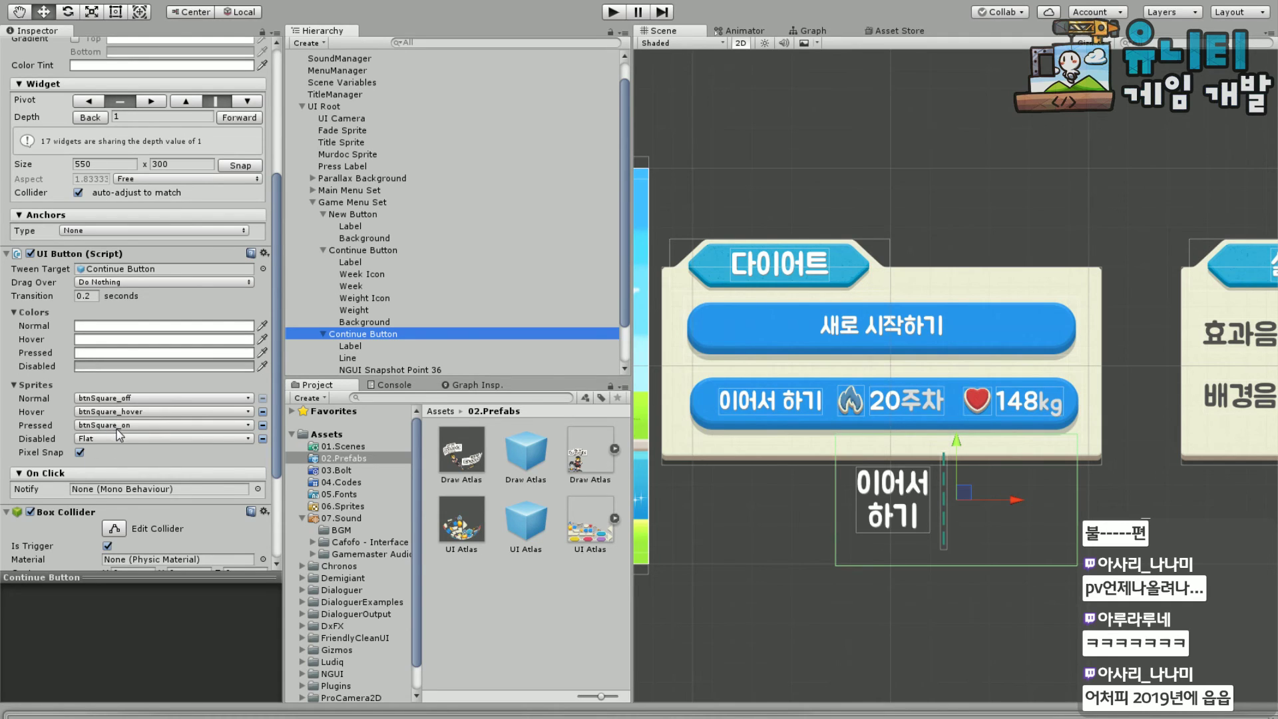
scroll(123, 488, "up", 3)
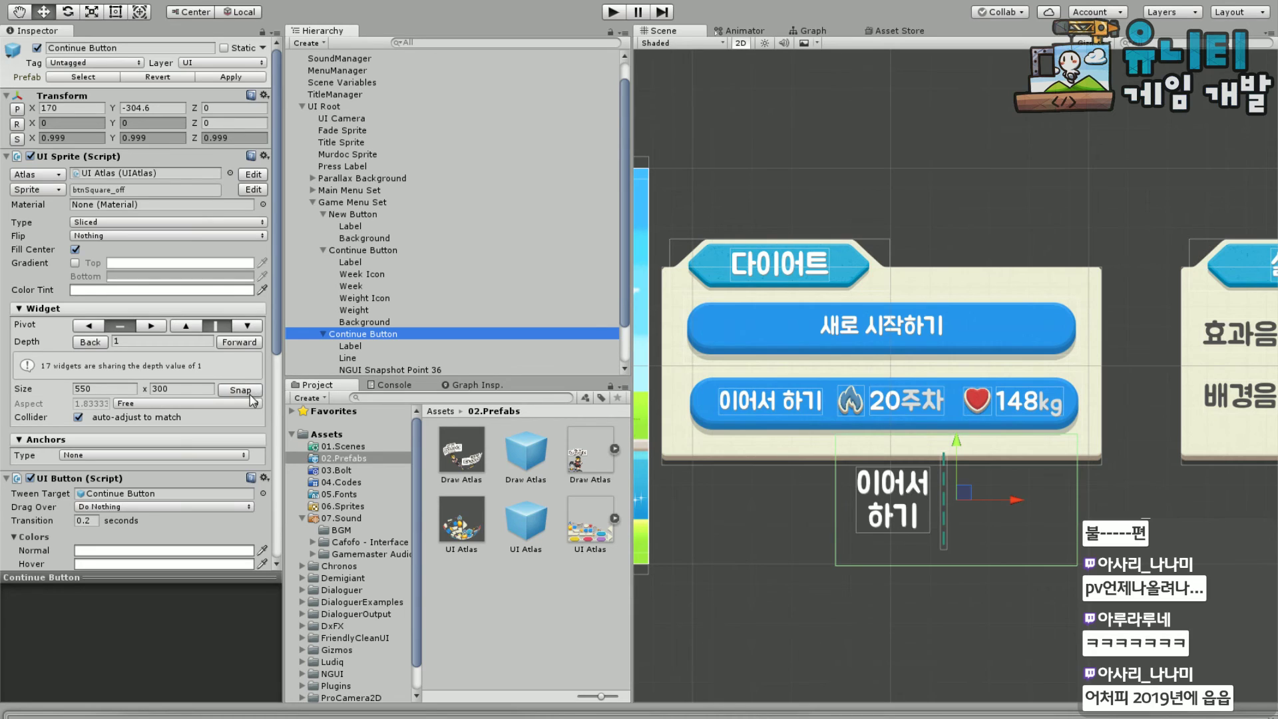
key("Delete")
Reset Week Icon's scale and set its X and Y scale to 0.5
scroll(862, 466, "up", 2)
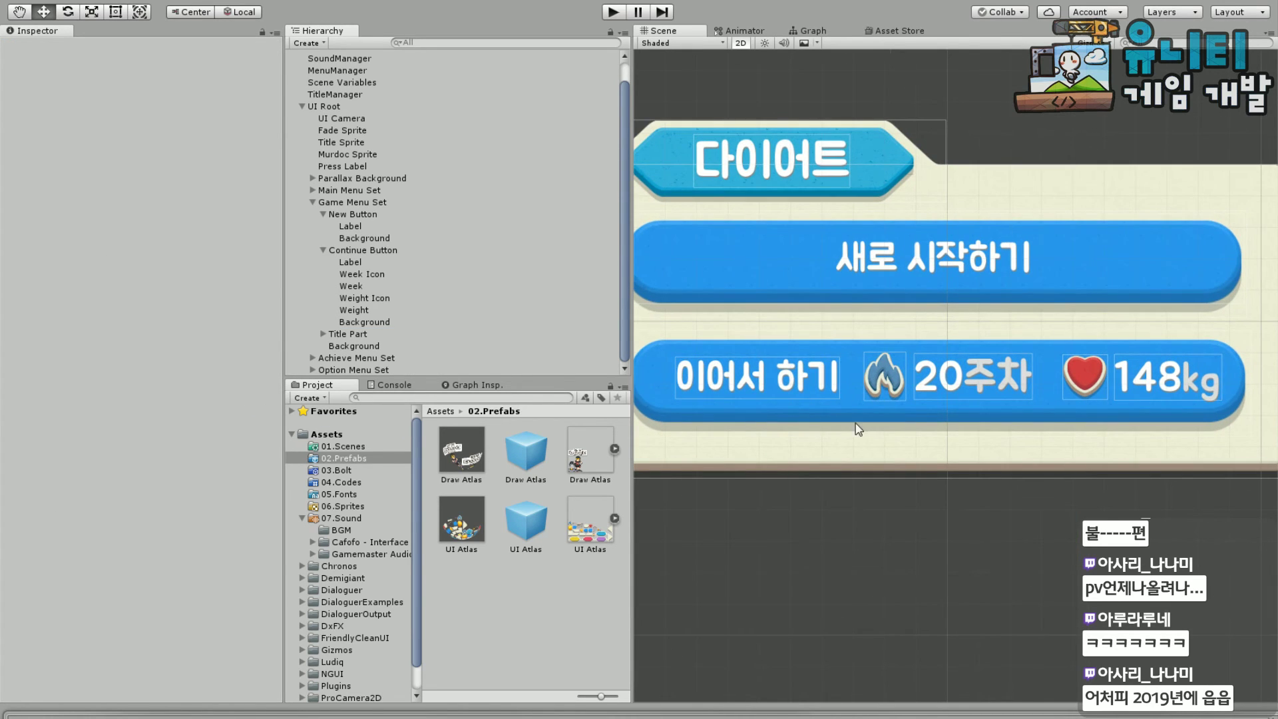
scroll(859, 519, "up", 3)
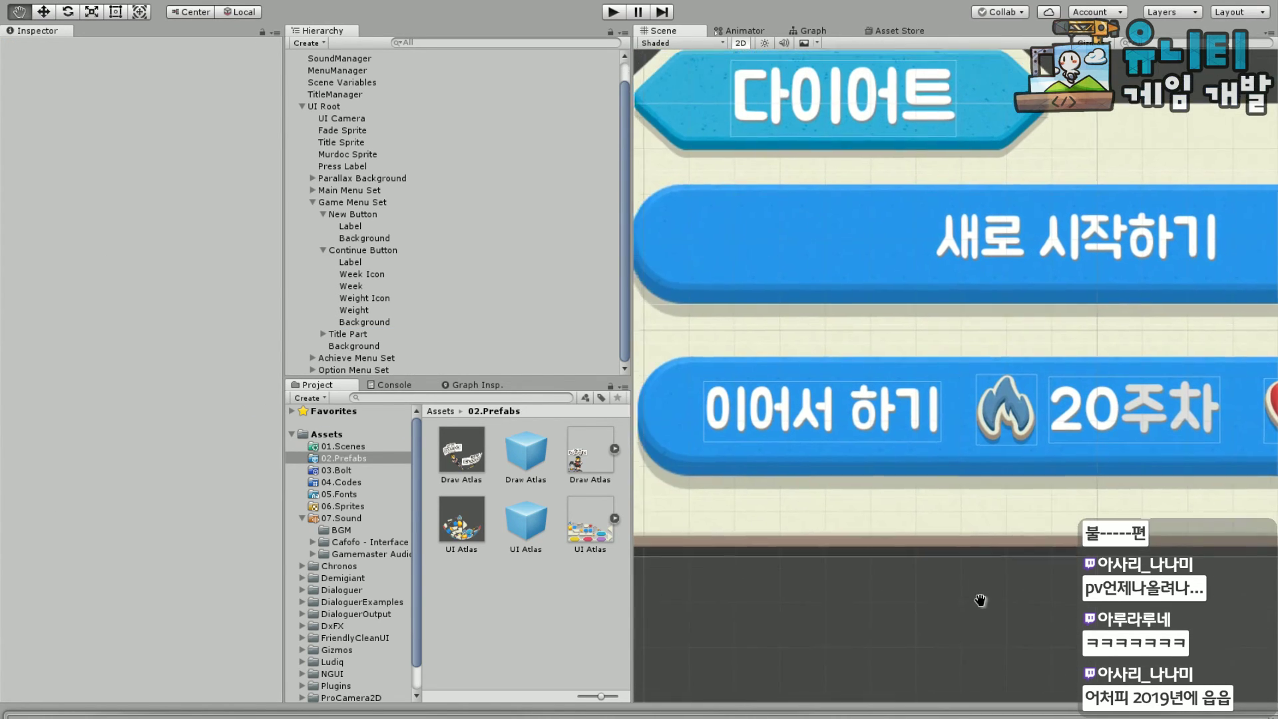
middle_click_drag(883, 586, 953, 580)
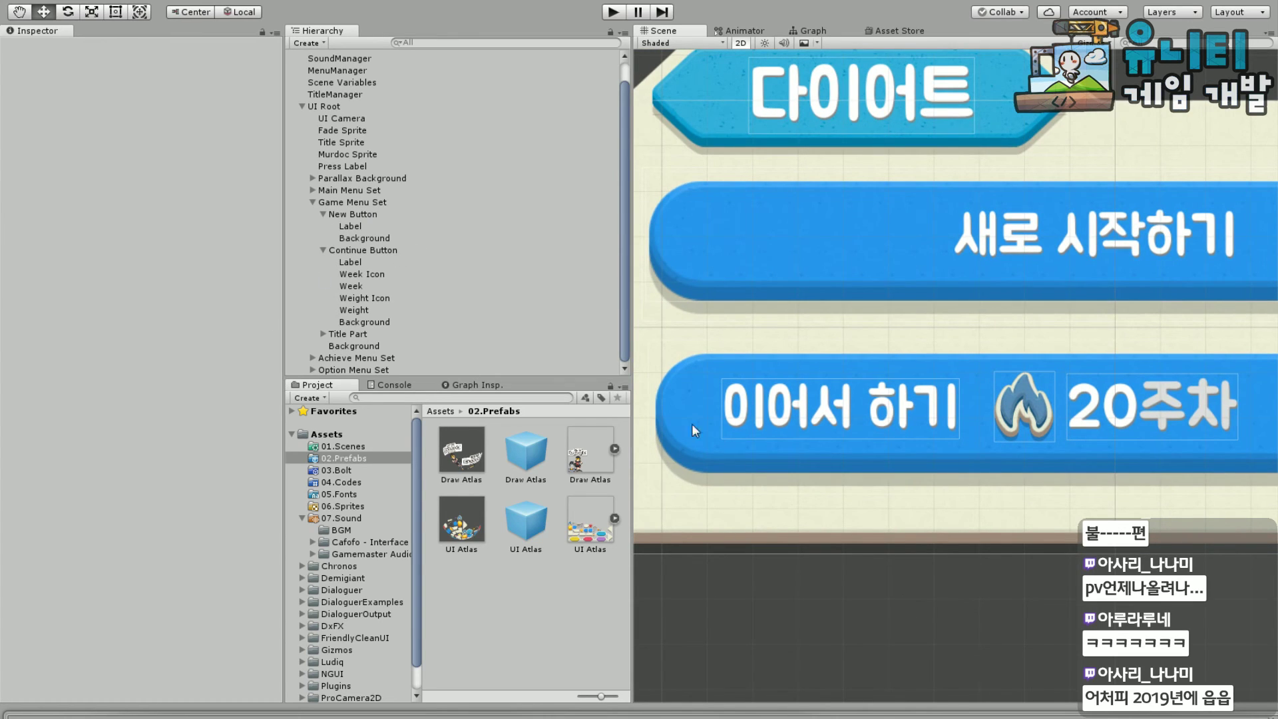
middle_click_drag(1024, 531, 809, 529)
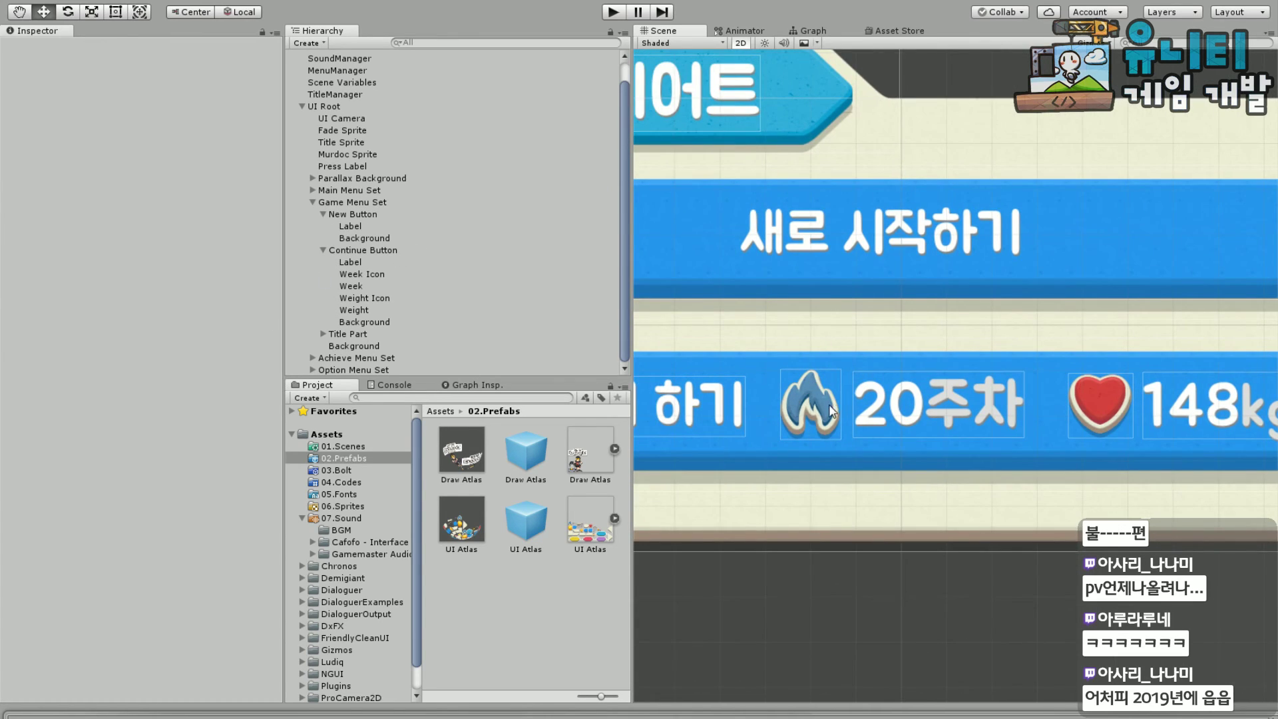
left_click(830, 410)
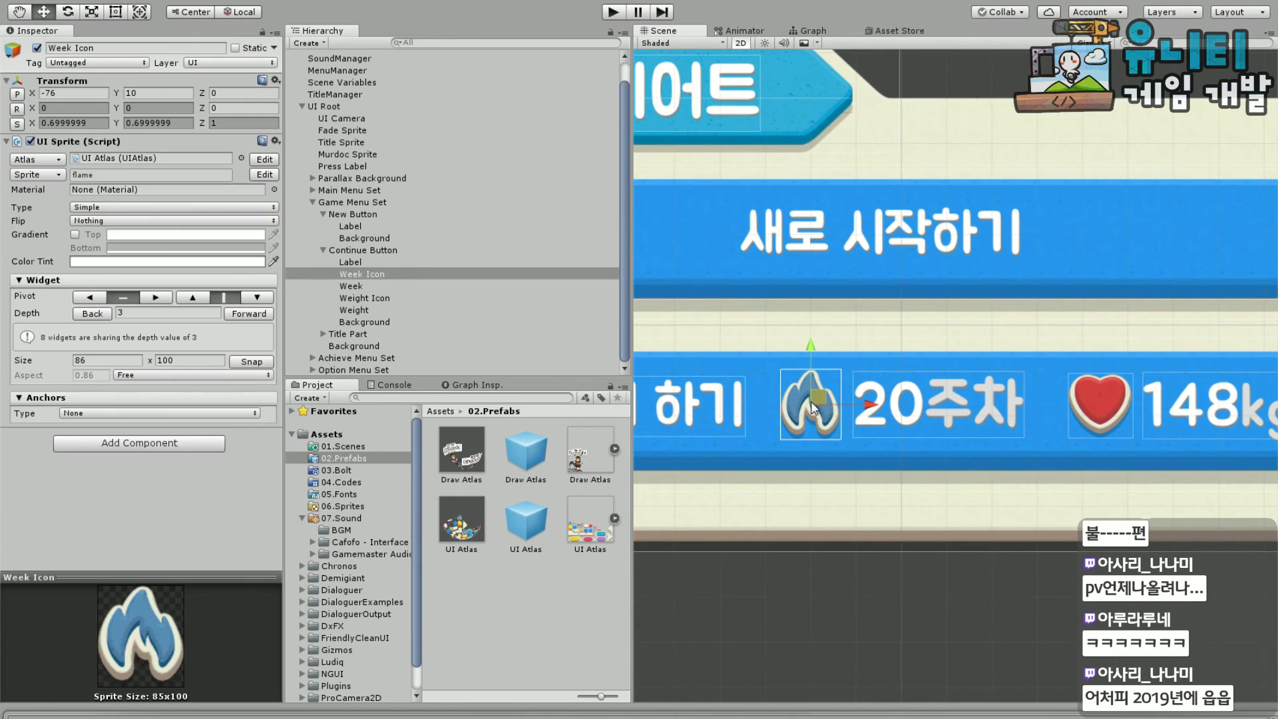
left_click(18, 124)
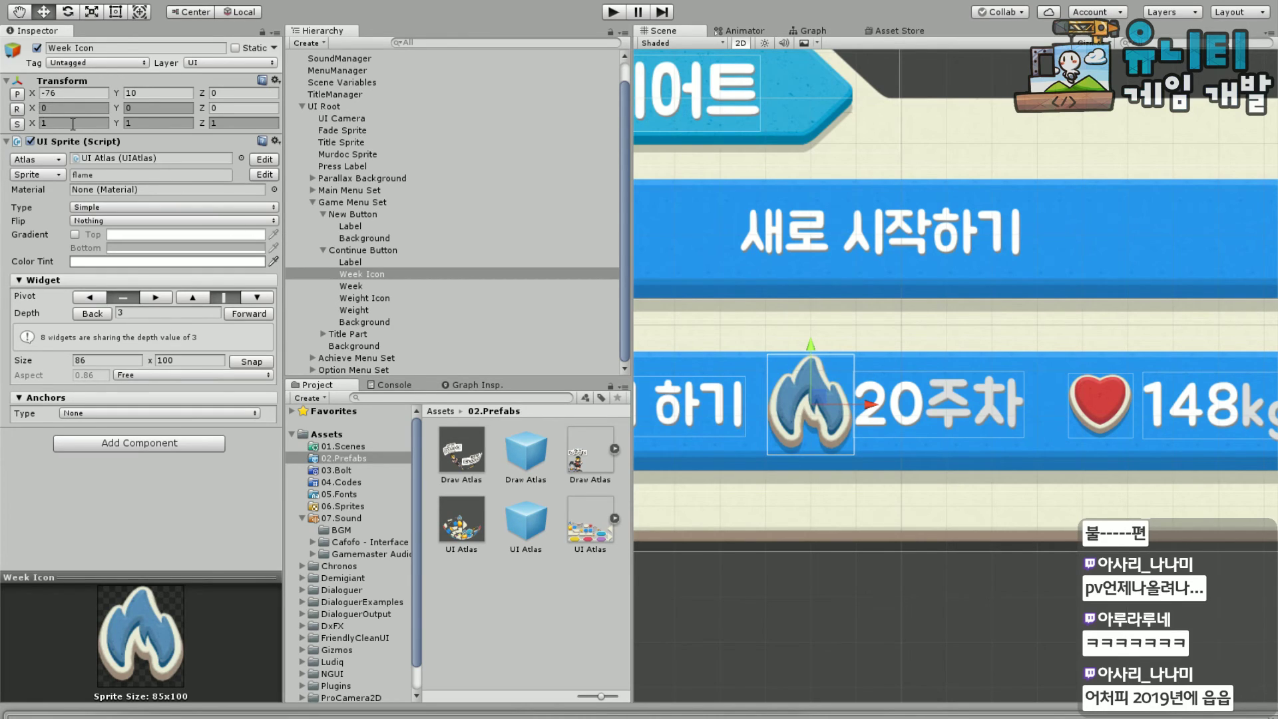
left_click(72, 124)
type("0.")
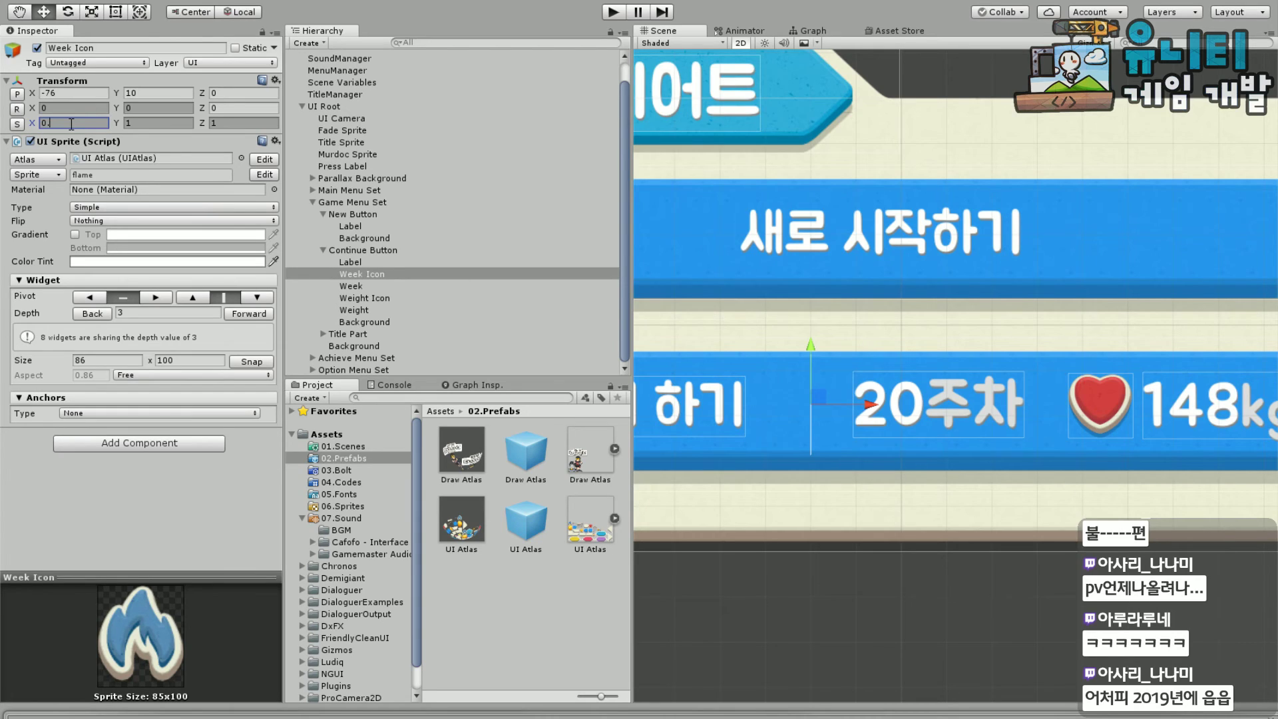
type("5")
key("ctrl+a")
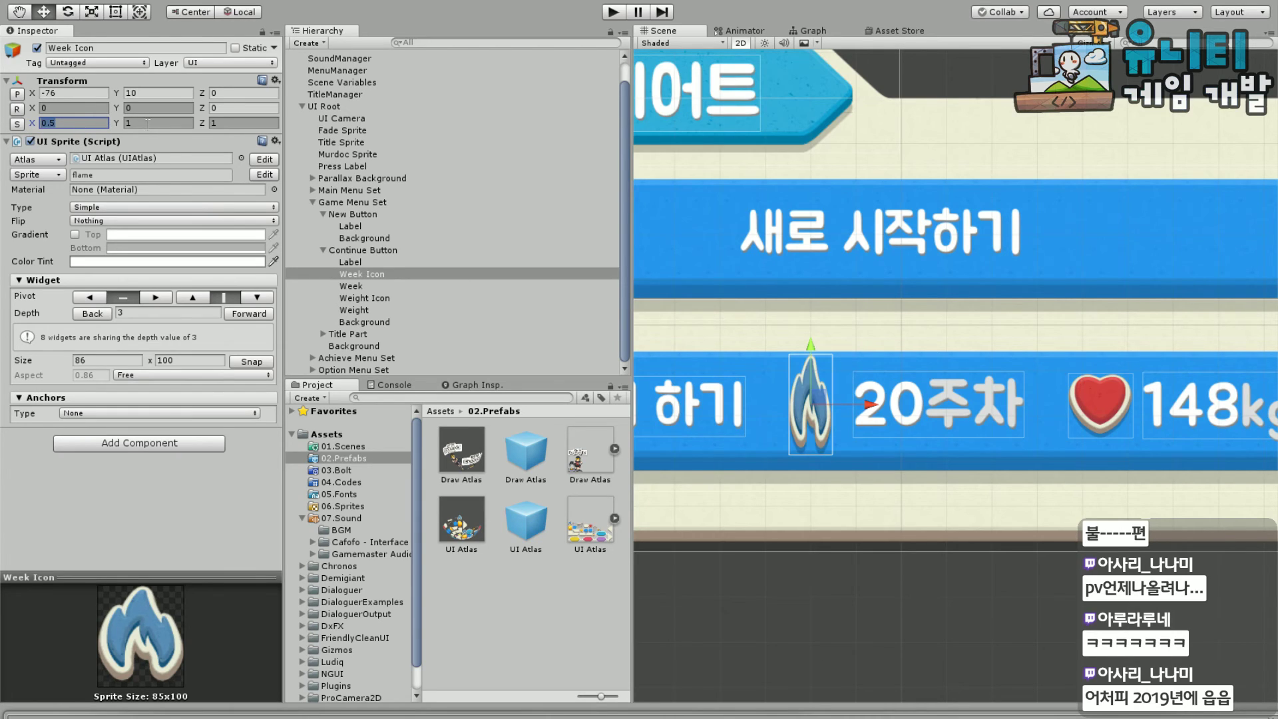
left_click(148, 123)
type("0.5")
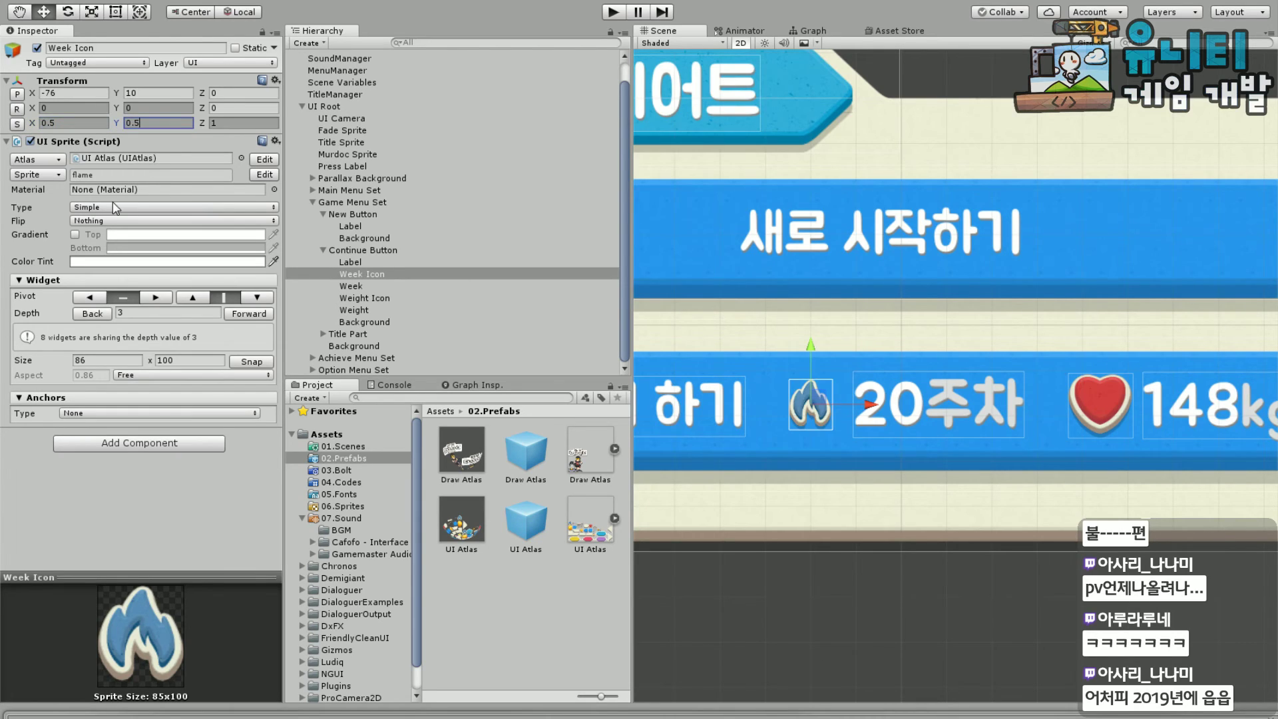
Set Week Icon's X and Y scale to 0.6
left_click(51, 123)
type("0.6")
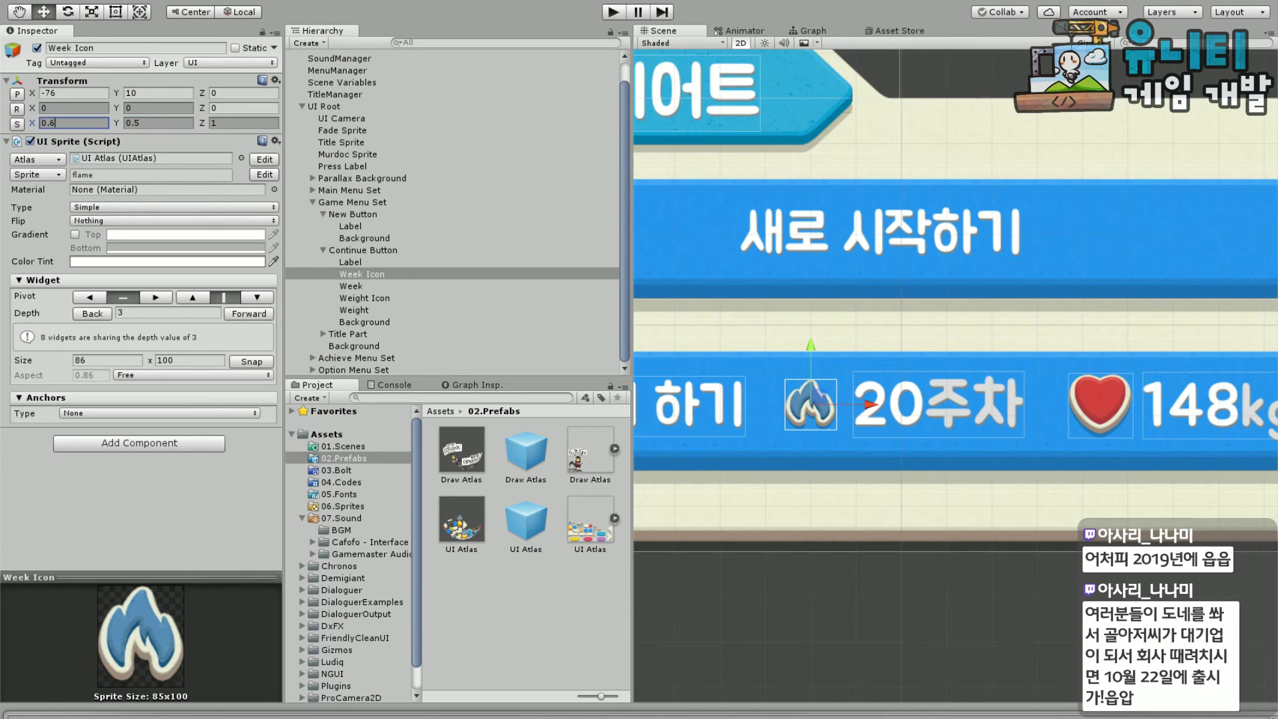
left_click(181, 123)
type("0.6")
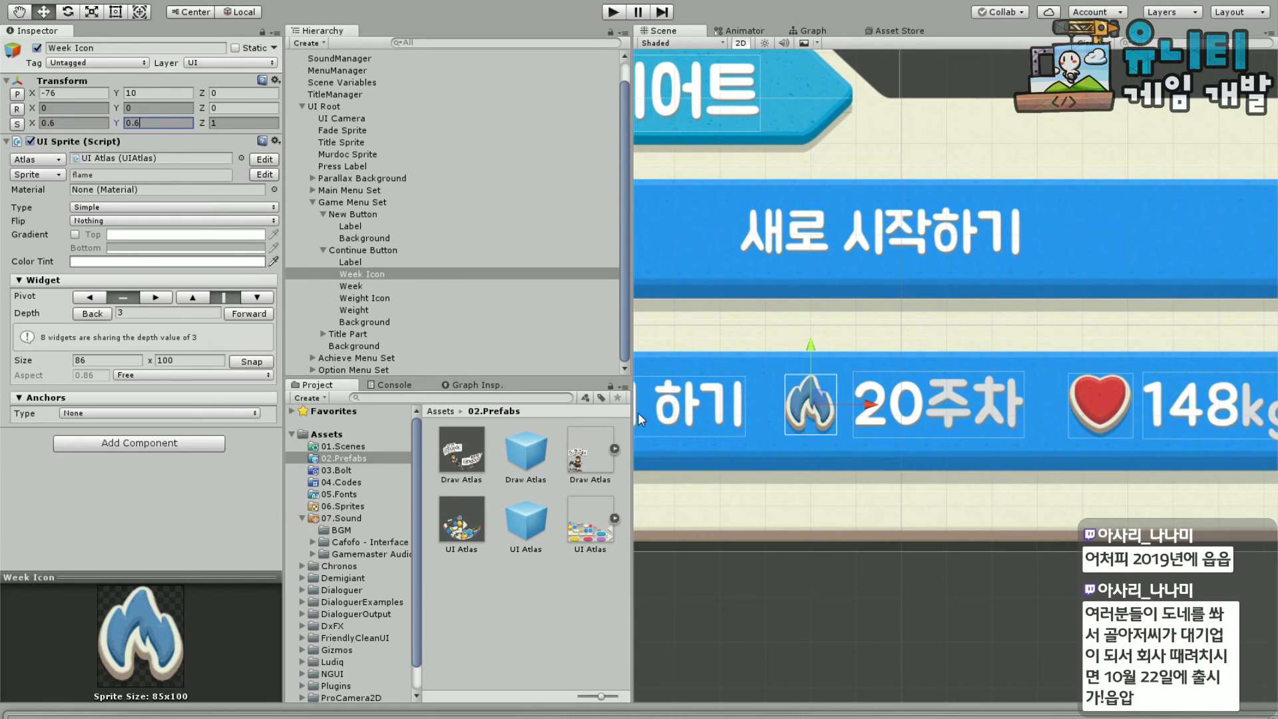
Set the X and Y scale of Weight Icon, the heart on the Continue Button, to 0.6
middle_click_drag(906, 571, 891, 594)
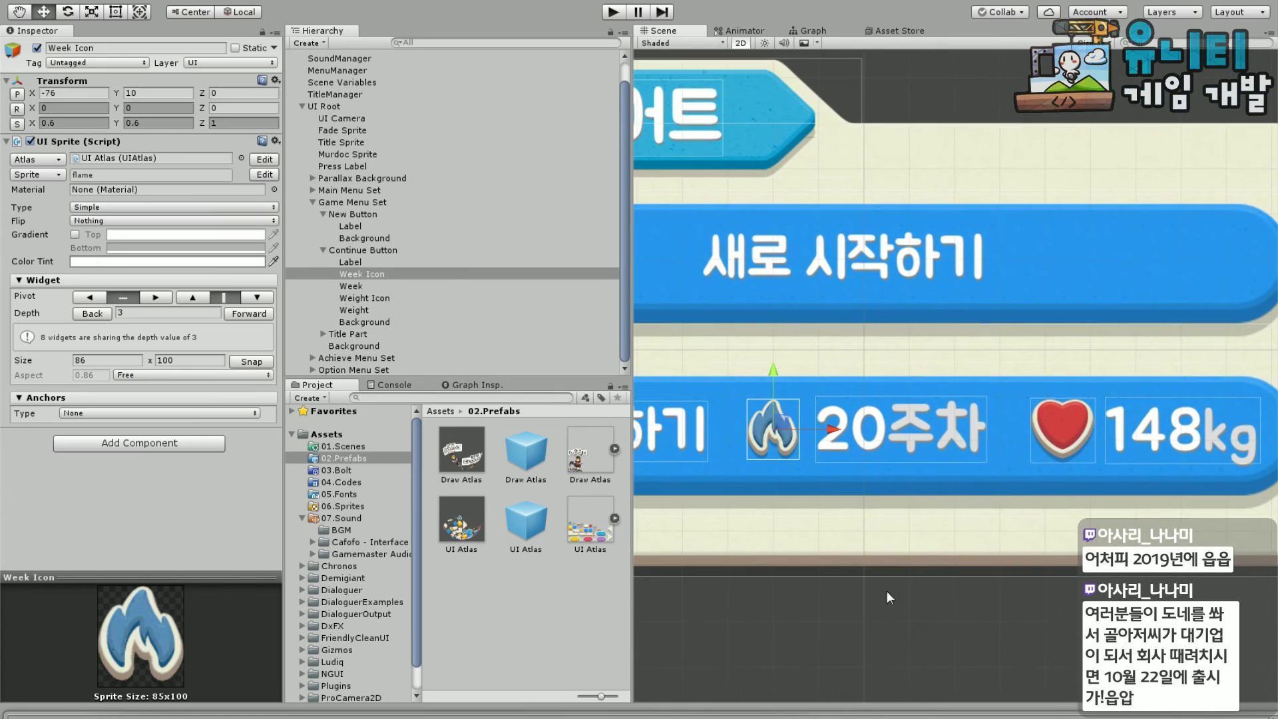
left_click(1071, 426)
left_click(99, 122)
type("0.6")
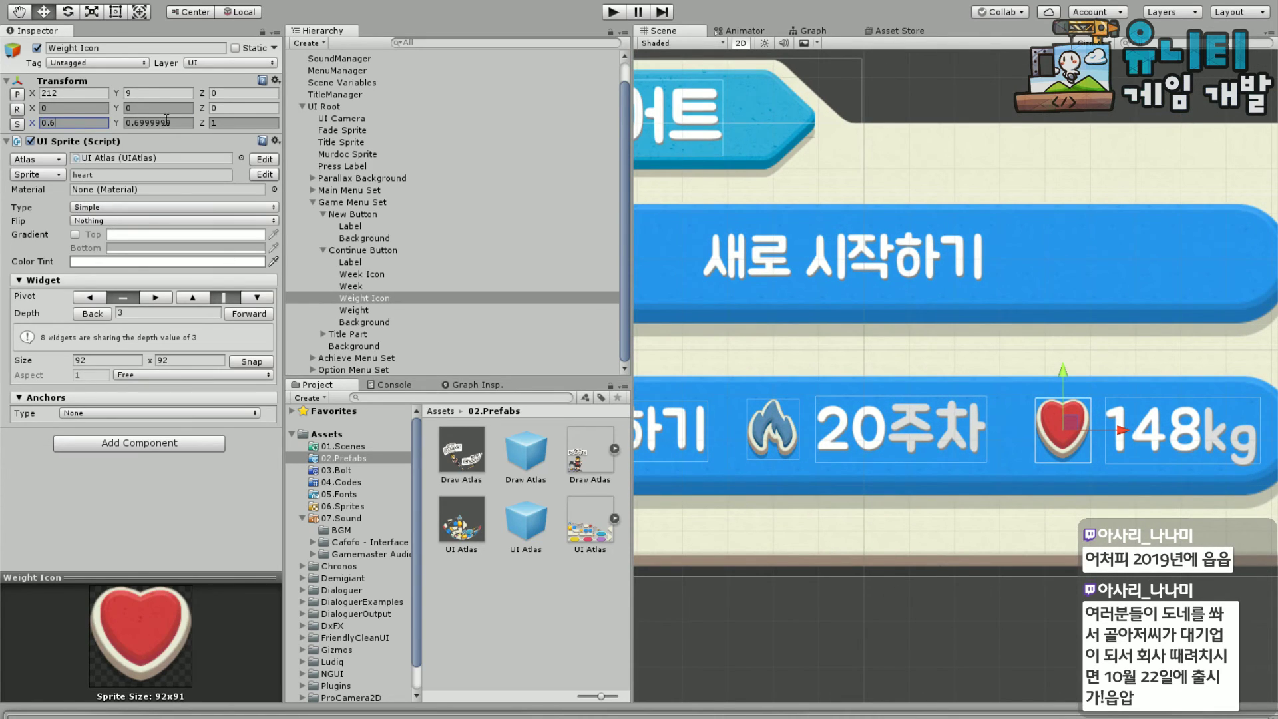
left_click(174, 122)
type("0.6")
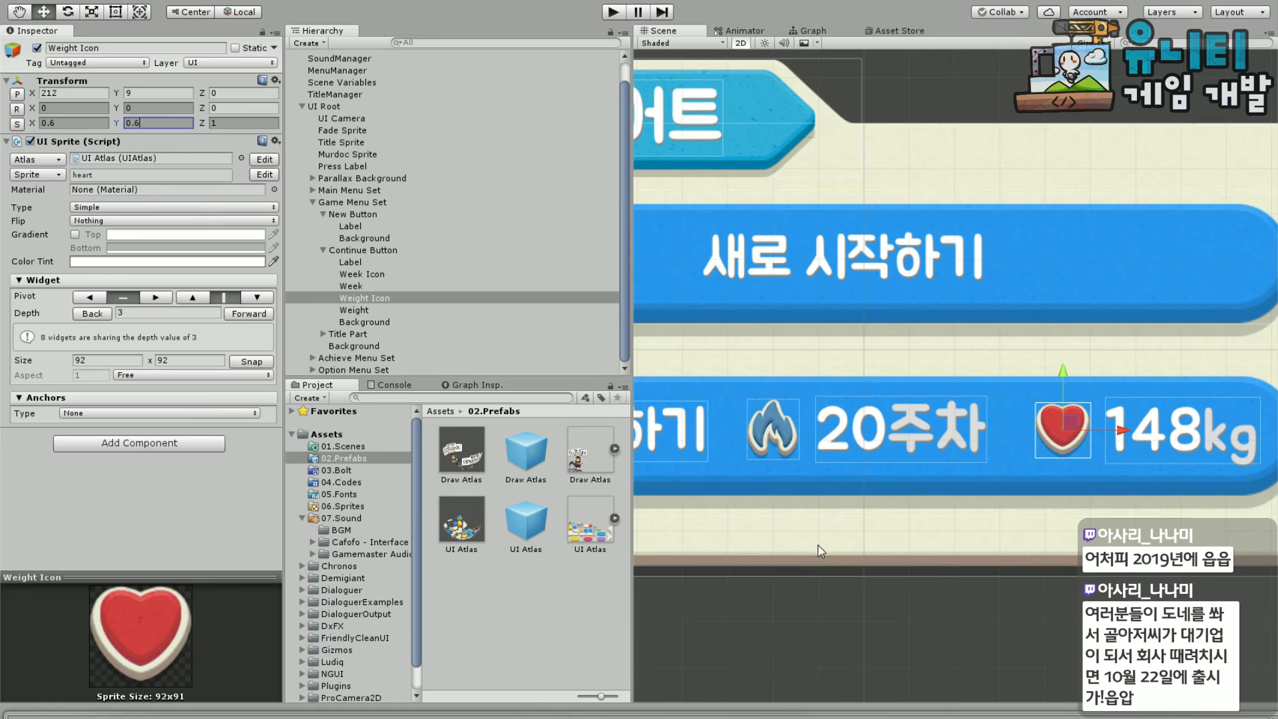
Set the font size of the Week and Weight labels on the Continue Button to 50
left_click(852, 424)
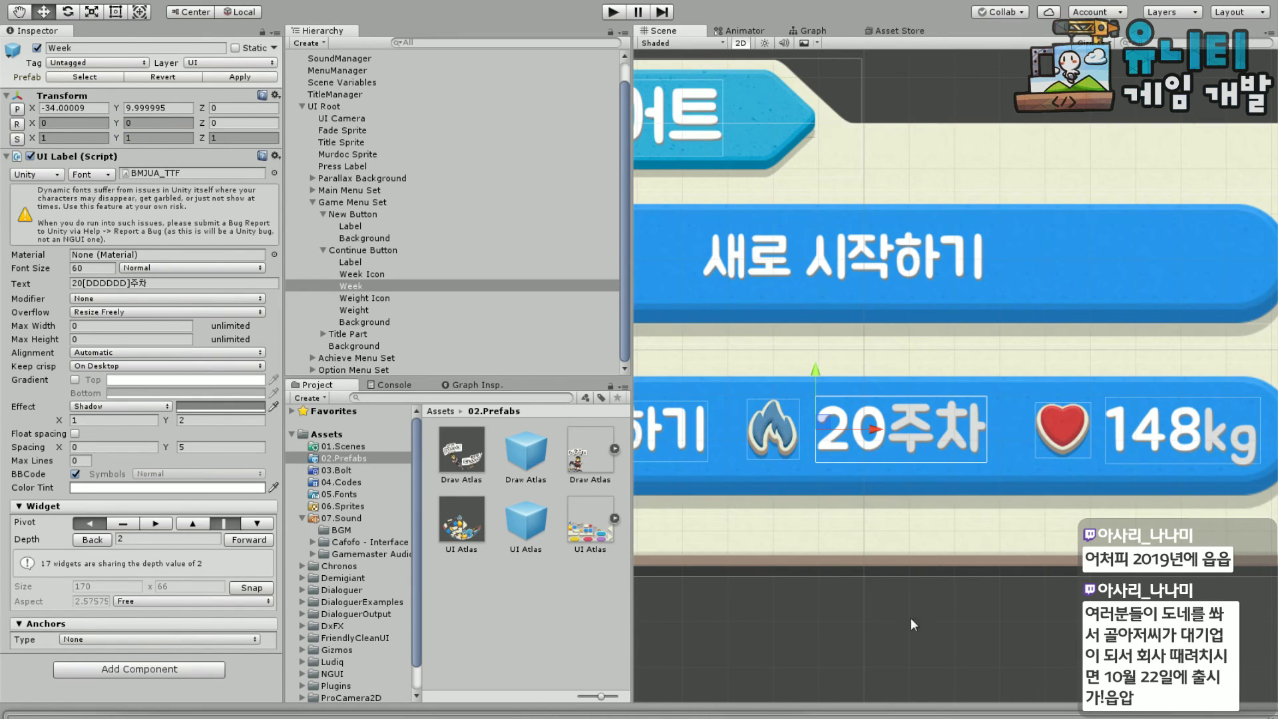
key("f")
left_click(93, 268)
type("50")
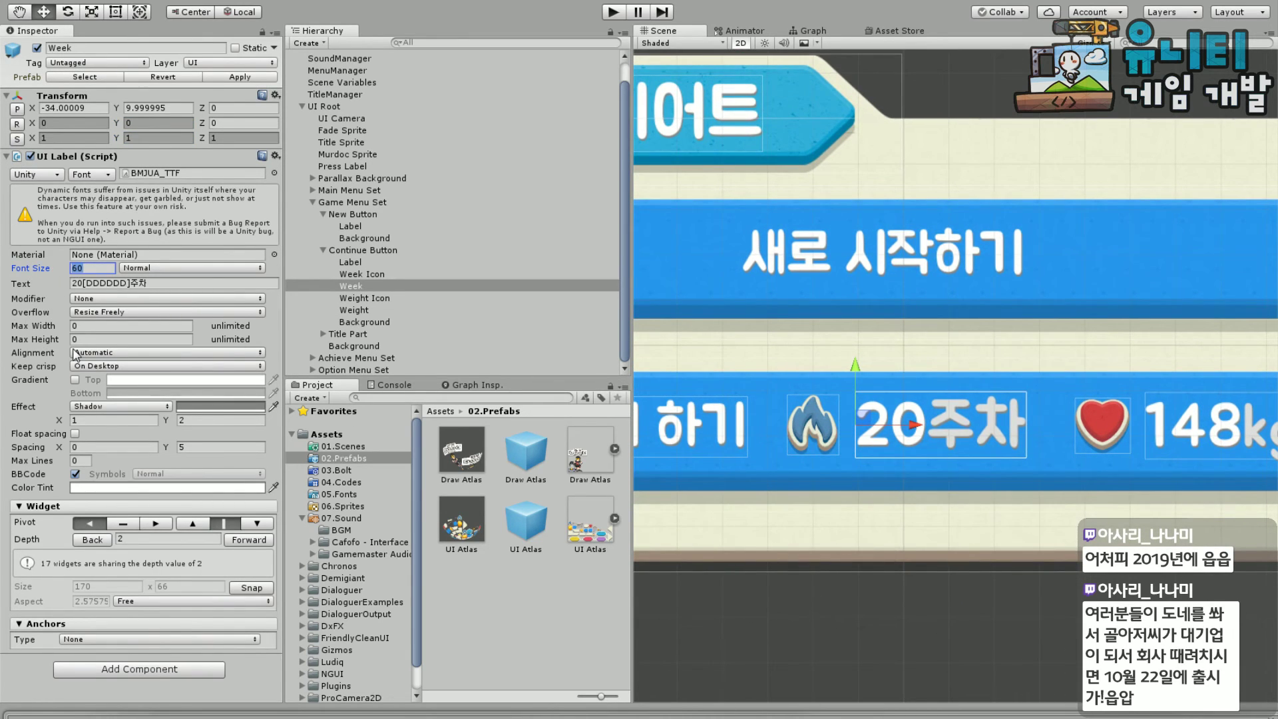
left_click(370, 311)
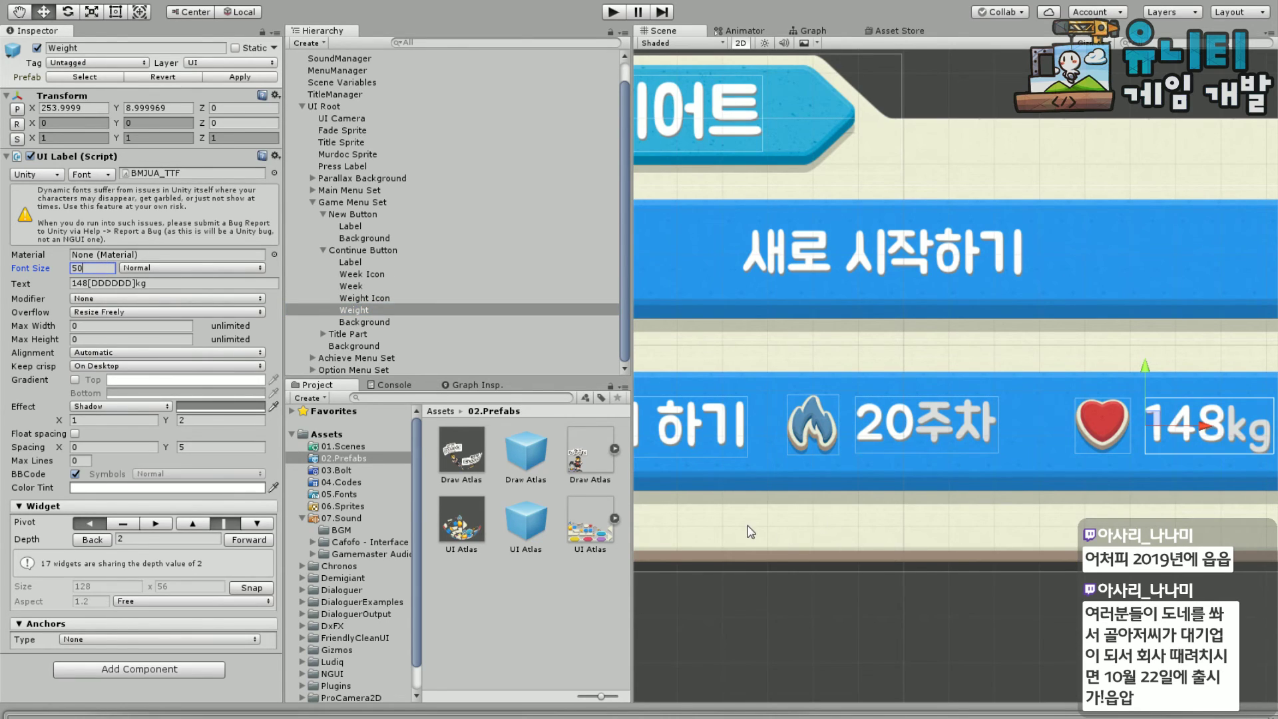
Shift Week Icon and Week together toward the heart icon, and nudge Week slightly closer to its flame icon
middle_click_drag(751, 531, 648, 515)
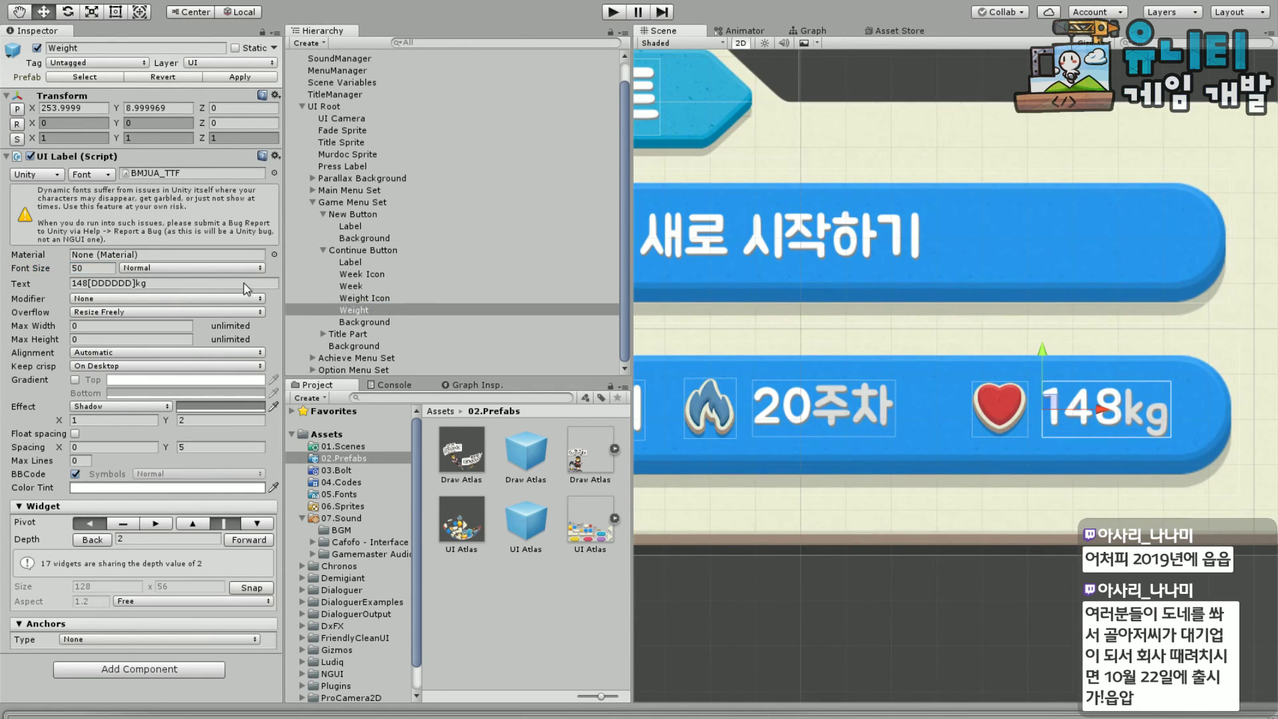
left_click(371, 285)
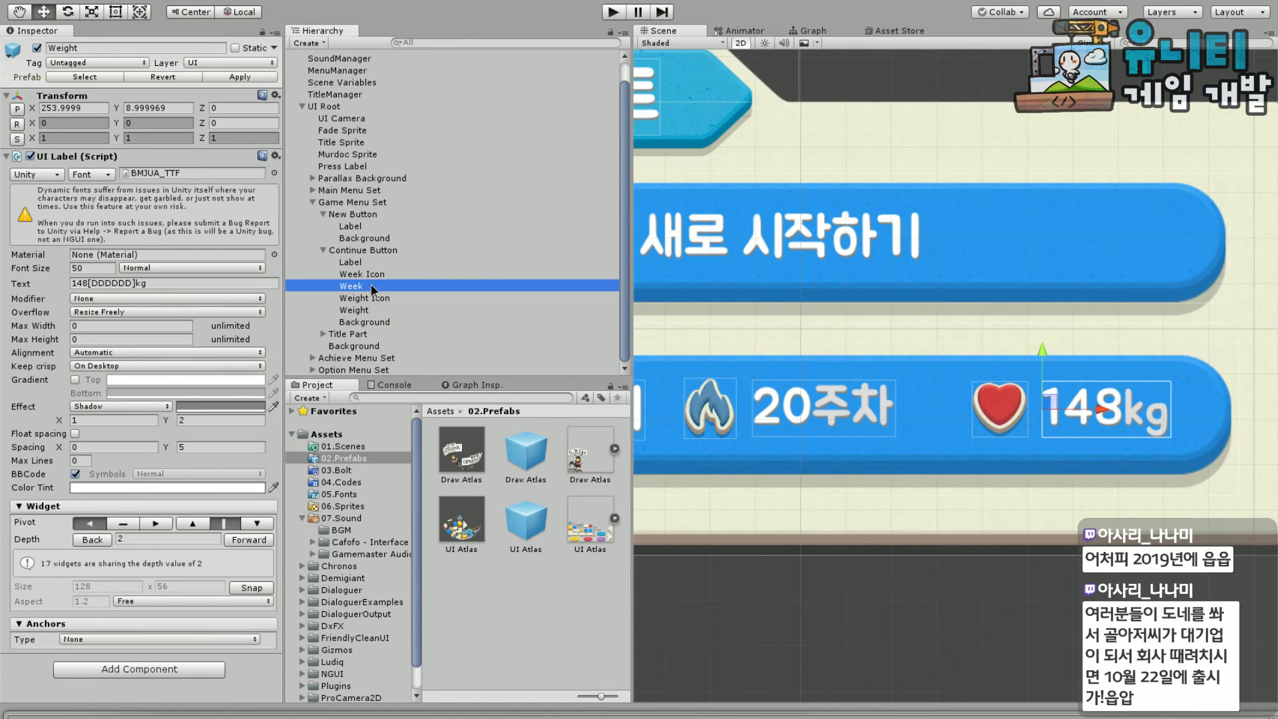
left_click(378, 272, "ctrl")
left_click_drag(846, 377, 893, 377)
left_click(397, 287)
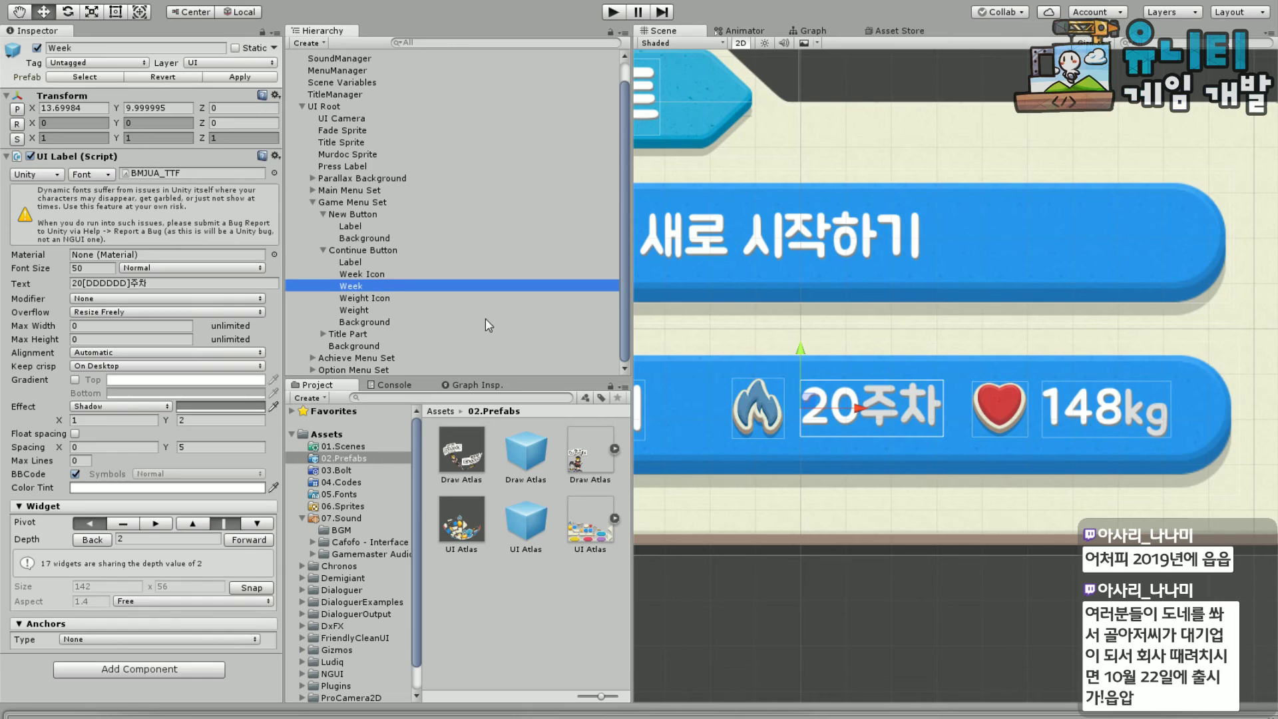
left_click(446, 273)
left_click(365, 285)
left_click_drag(852, 411, 844, 411)
Nudge Weight to X 249.5, and shift both icons and both info texts slightly toward the Continue Button's right end
left_click(372, 313)
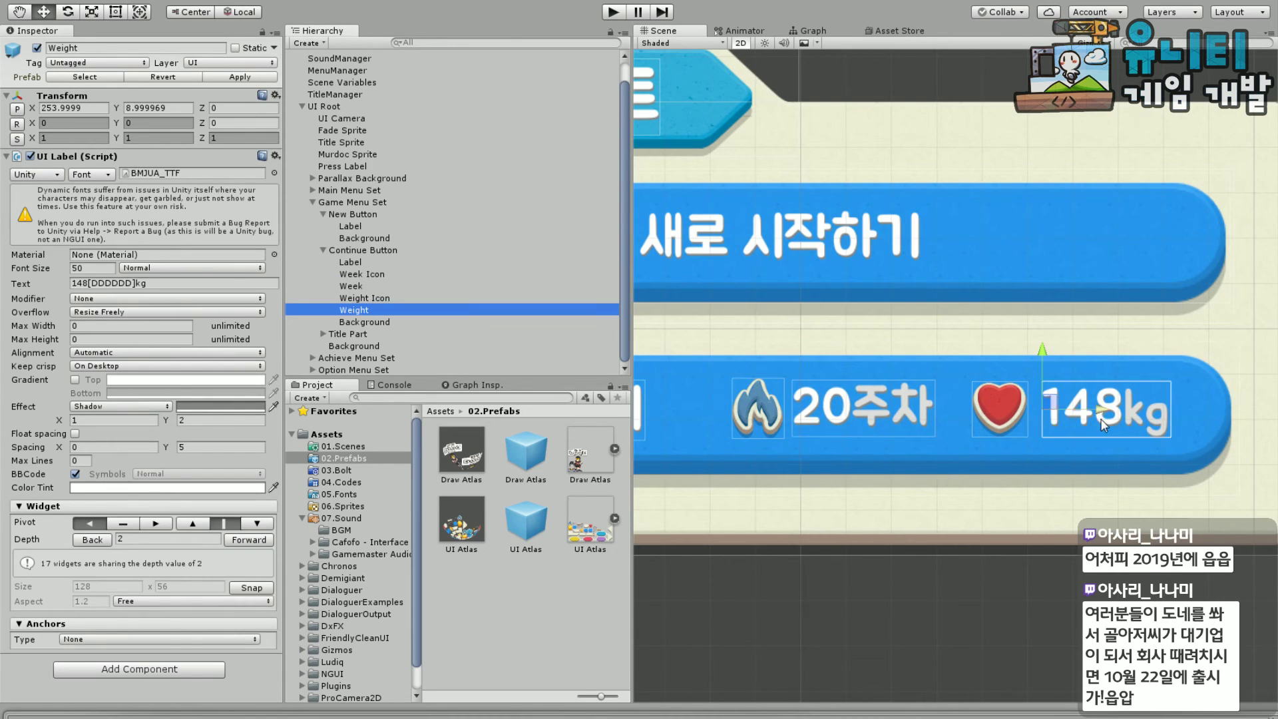
left_click_drag(1103, 413, 1084, 405)
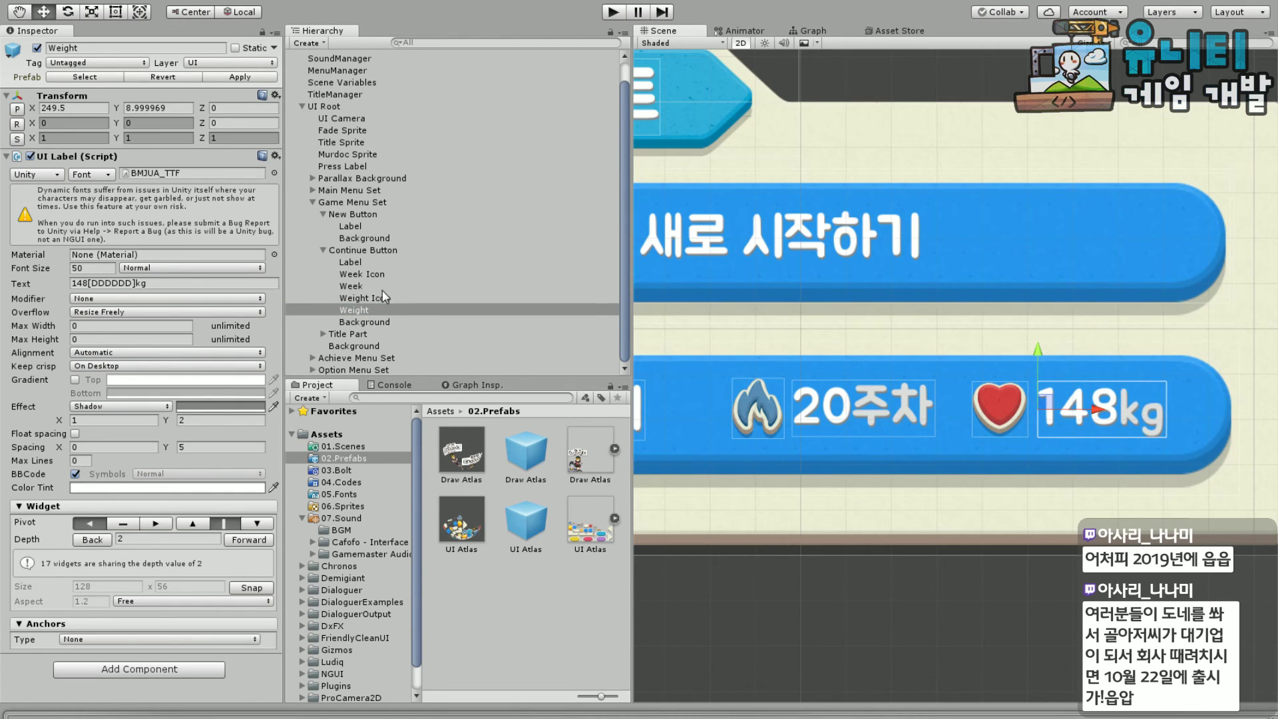
left_click(390, 273, "shift")
left_click_drag(957, 411, 974, 404)
left_click(912, 601)
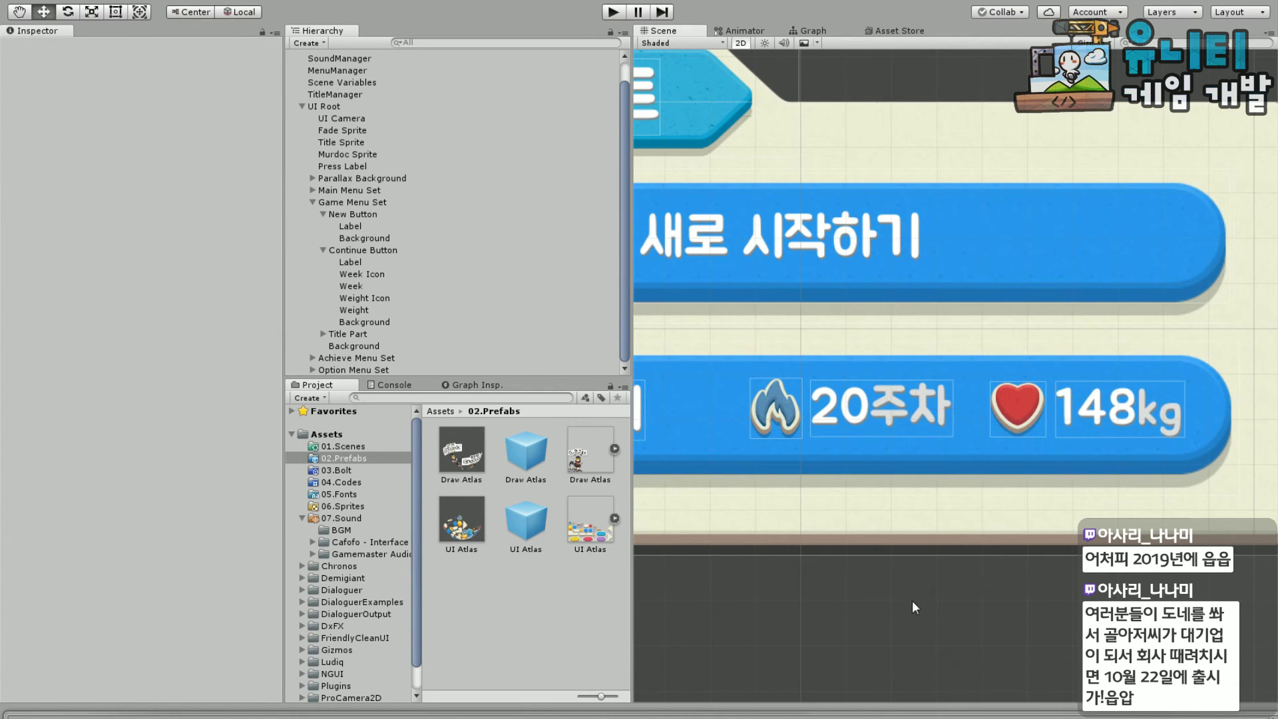
Move the Continue Button's main label inward from its left edge to X -230
scroll(899, 488, "down", 8)
scroll(804, 536, "down", 2)
scroll(826, 479, "up", 5)
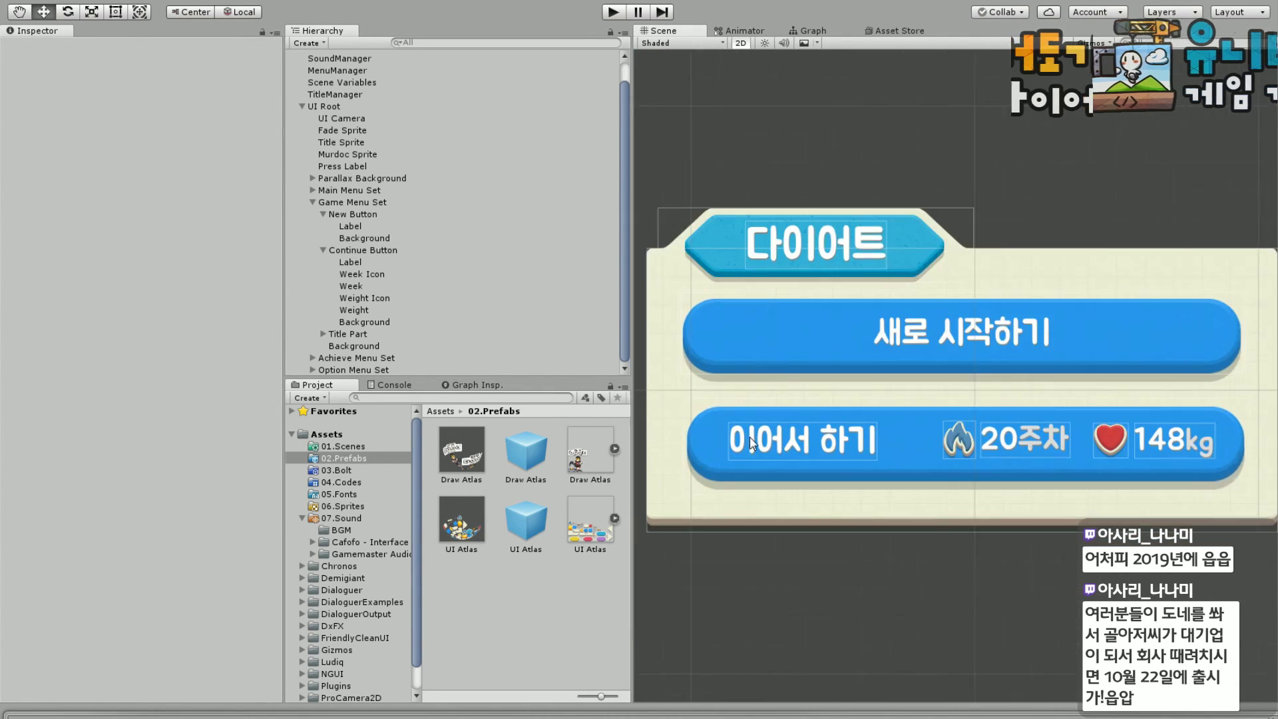
left_click(838, 441)
left_click(837, 441)
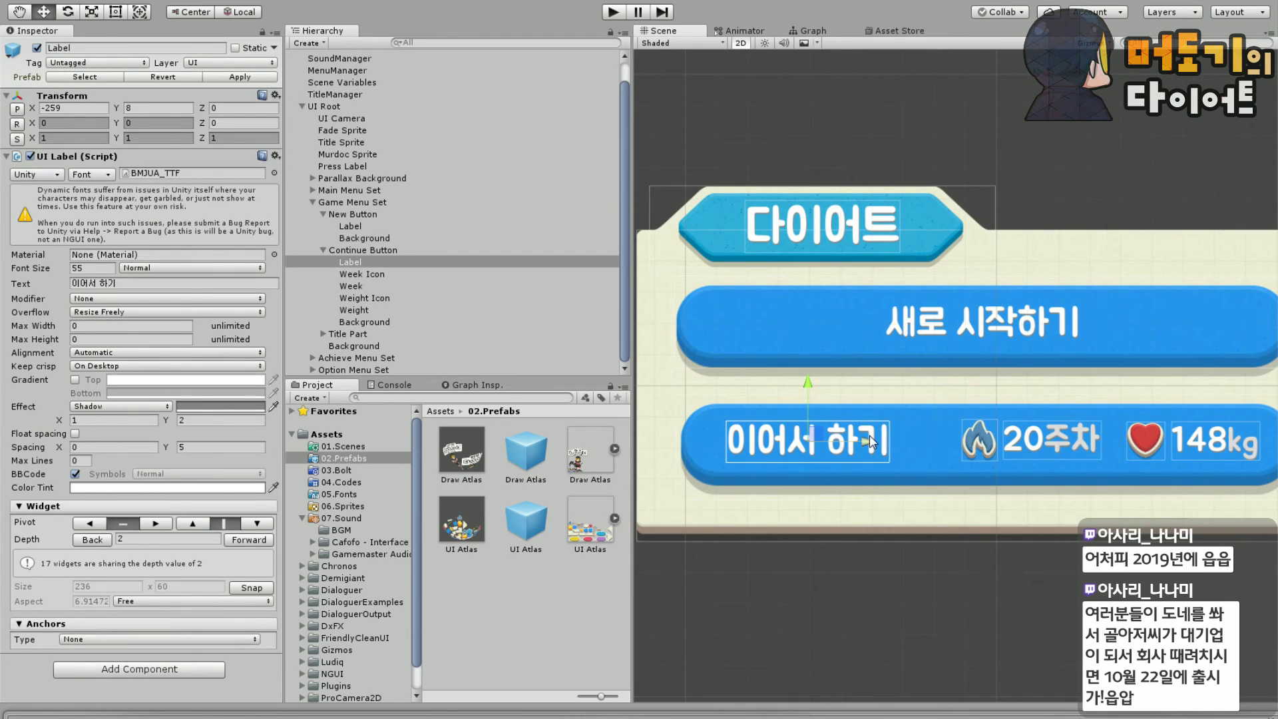
left_click_drag(871, 441, 890, 438)
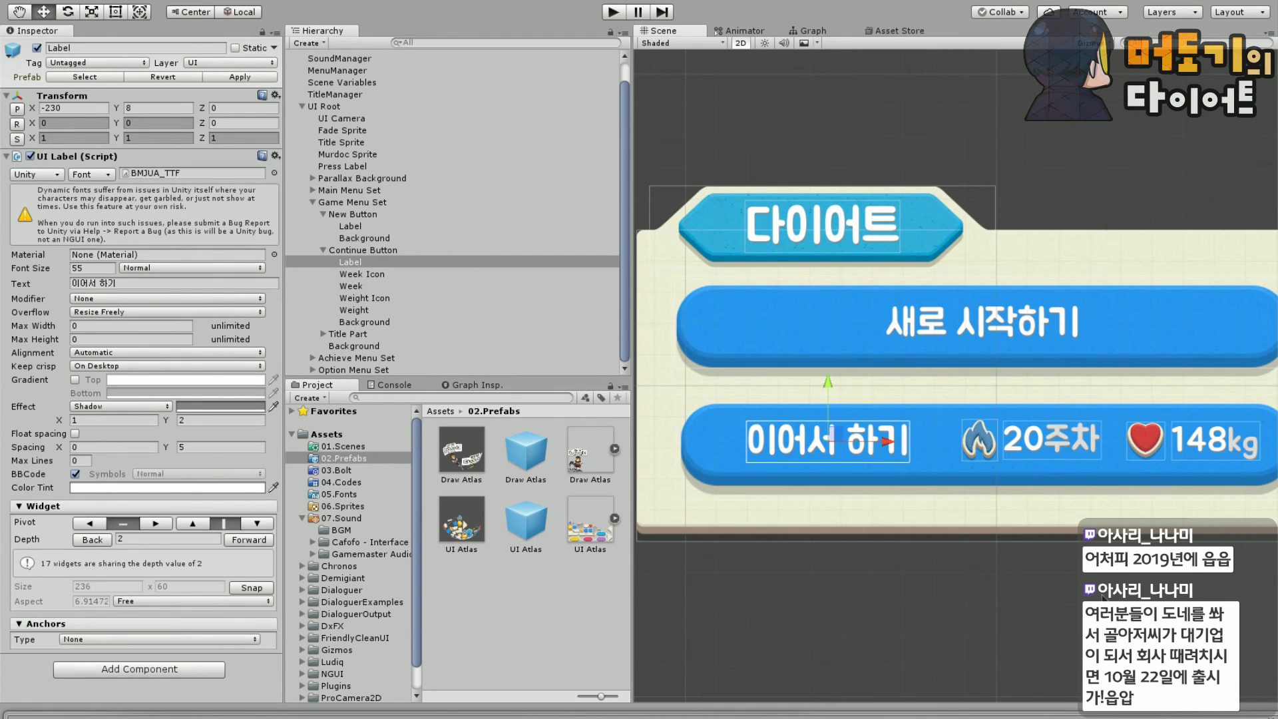
Examine the spacing of the label, icons and info texts across the game menu panel at different zoom levels
left_click(1119, 593)
middle_click_drag(1119, 592, 949, 540)
middle_click_drag(844, 526, 923, 519)
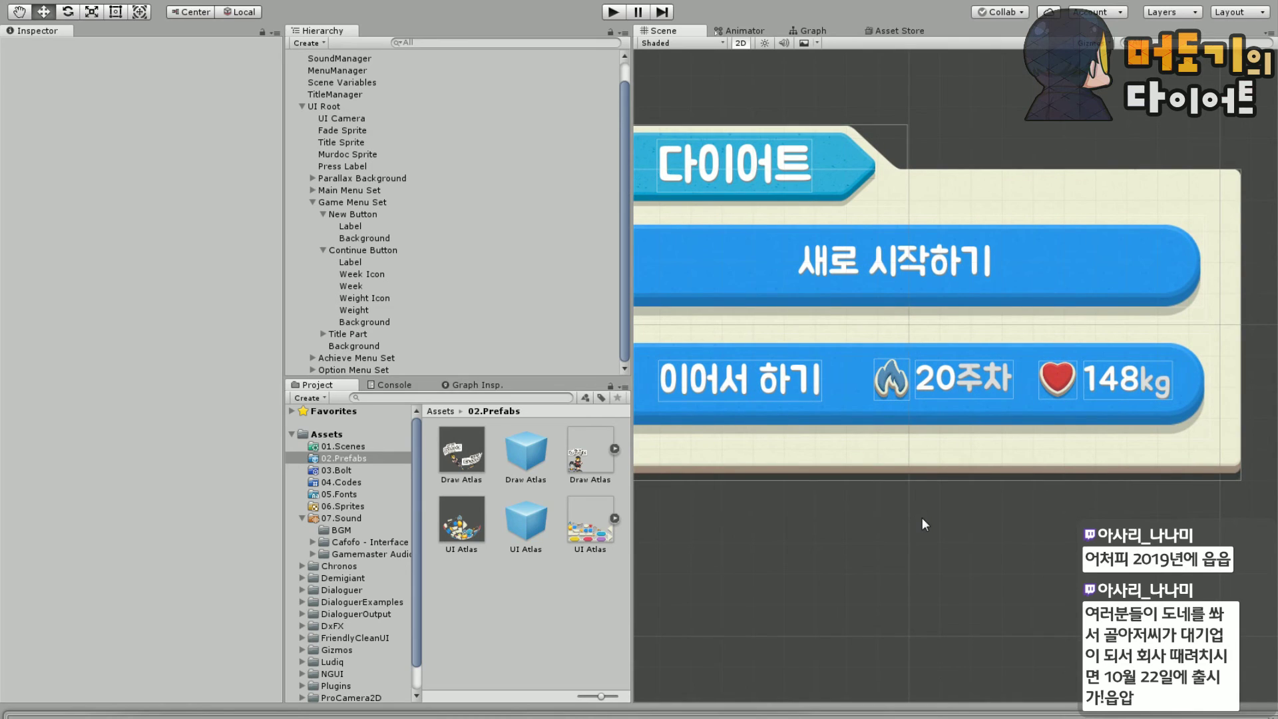
scroll(982, 494, "down", 5)
scroll(999, 505, "up", 7)
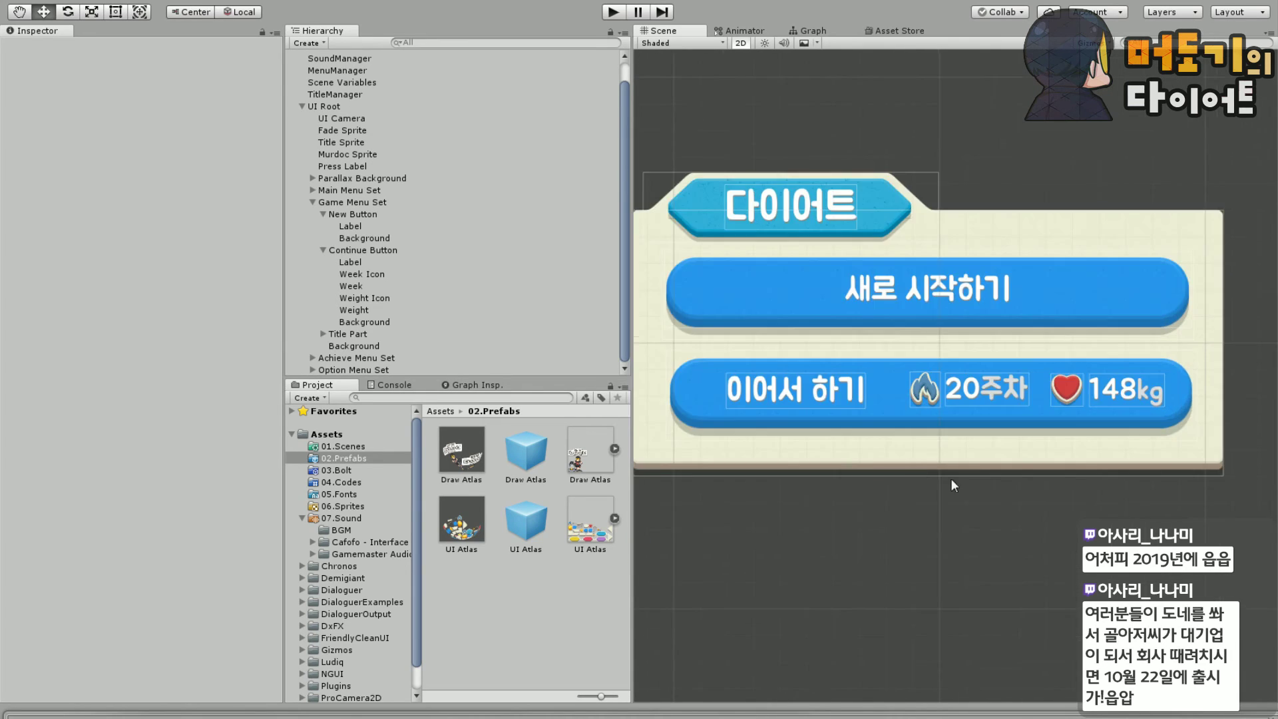
middle_click_drag(1008, 506, 984, 546)
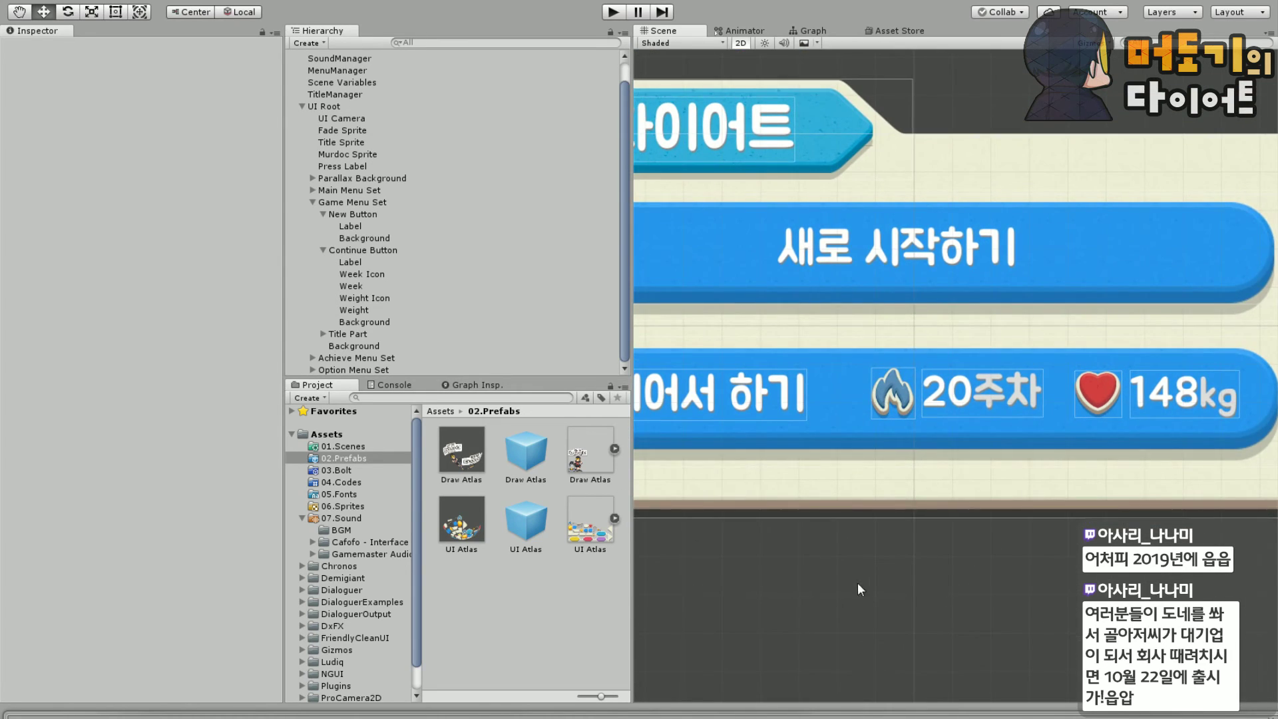
scroll(914, 549, "down", 3)
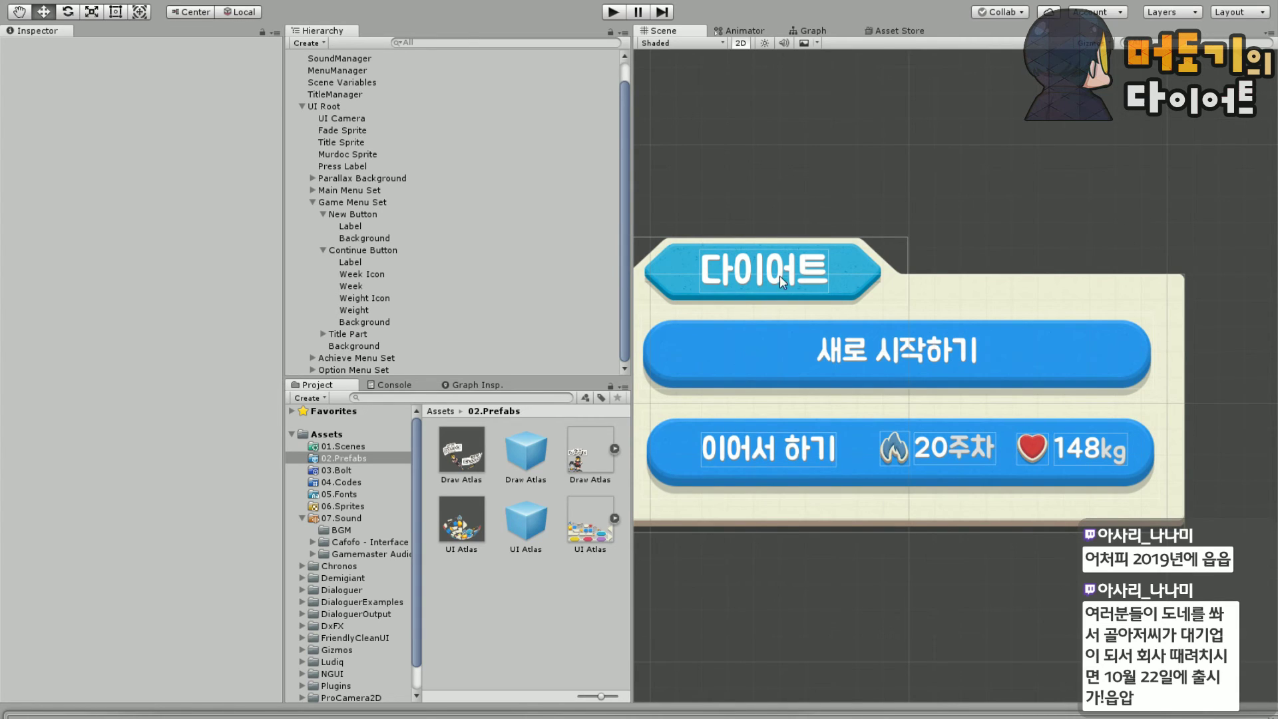
scroll(892, 406, "up", 2)
middle_click_drag(904, 622, 952, 619)
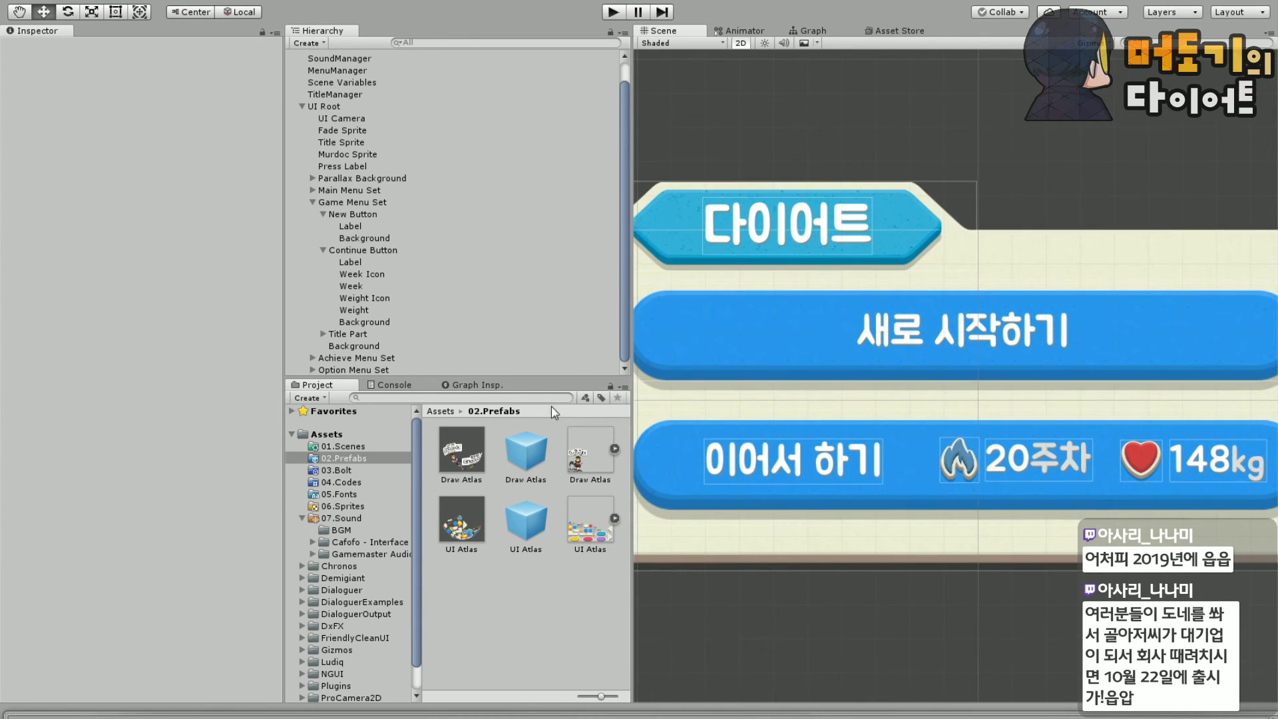
middle_click_drag(1125, 559, 1109, 572)
middle_click_drag(1007, 599, 1021, 588)
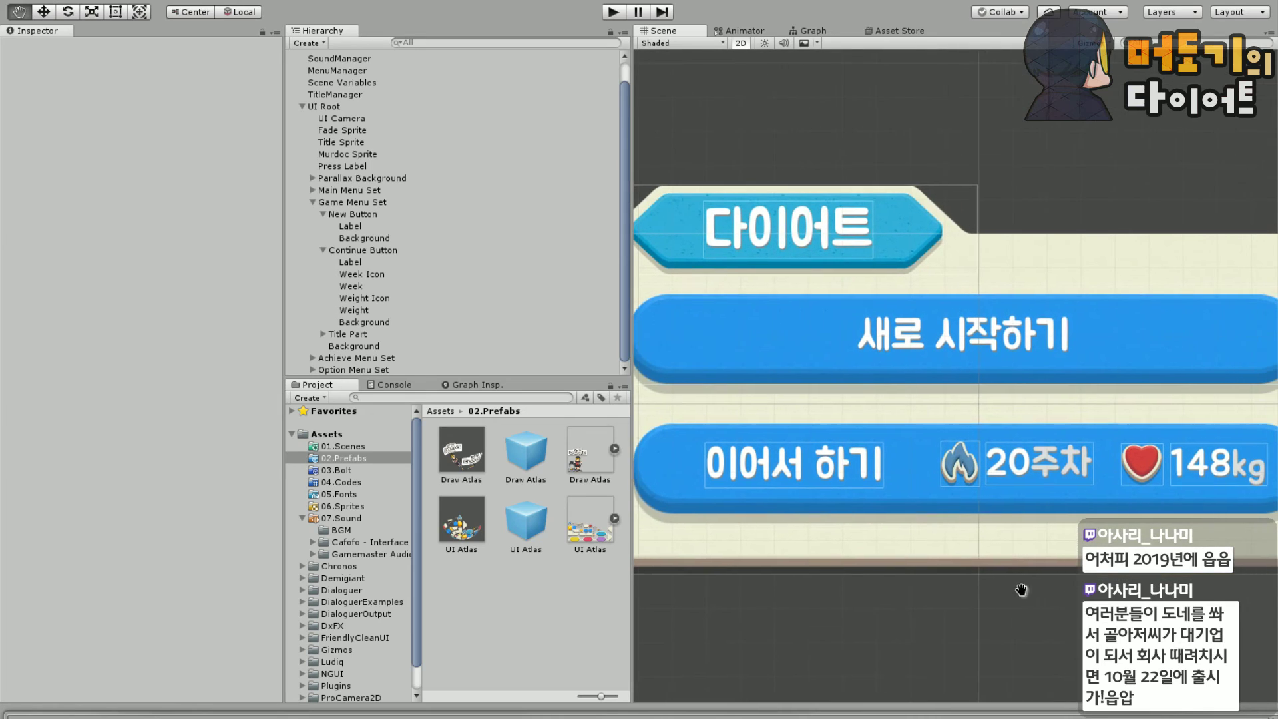
Collapse the Continue Button's children and set the Continue Button's Y position to -80
left_click(322, 250)
scroll(956, 373, "down", 8)
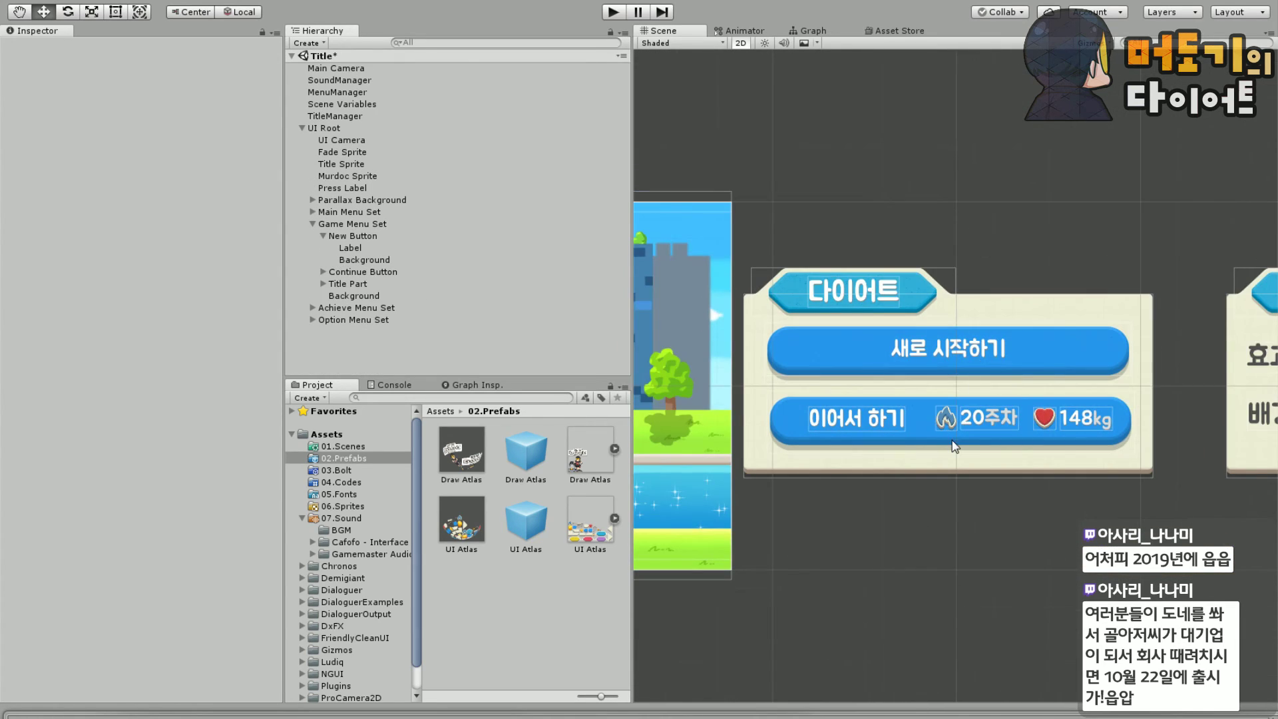
scroll(1012, 428, "up", 7)
middle_click_drag(930, 427, 969, 461)
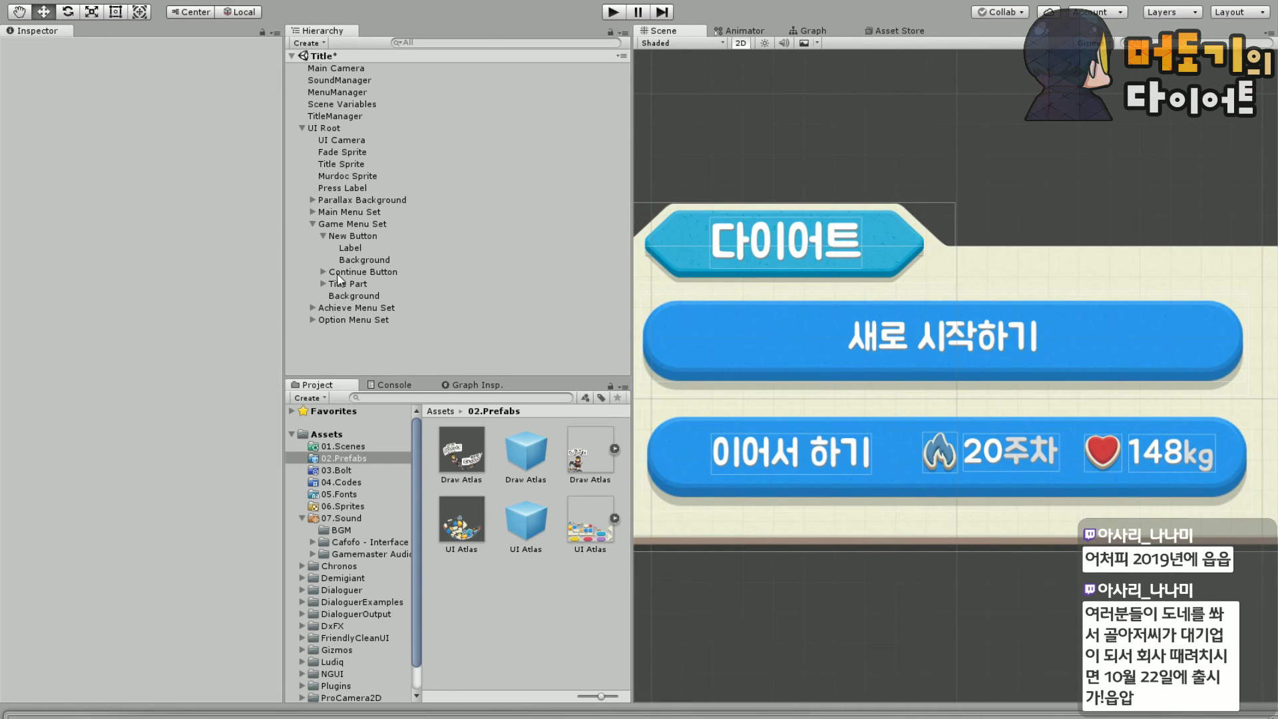
left_click(353, 272)
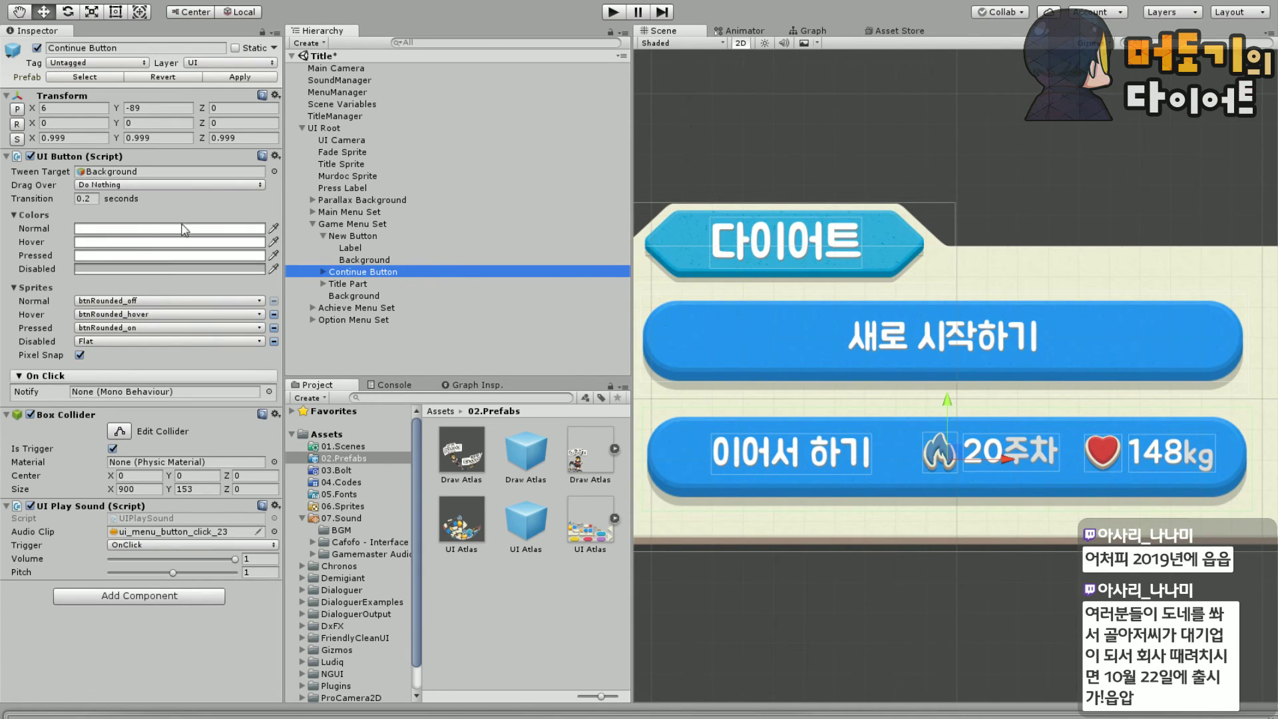
left_click(132, 109)
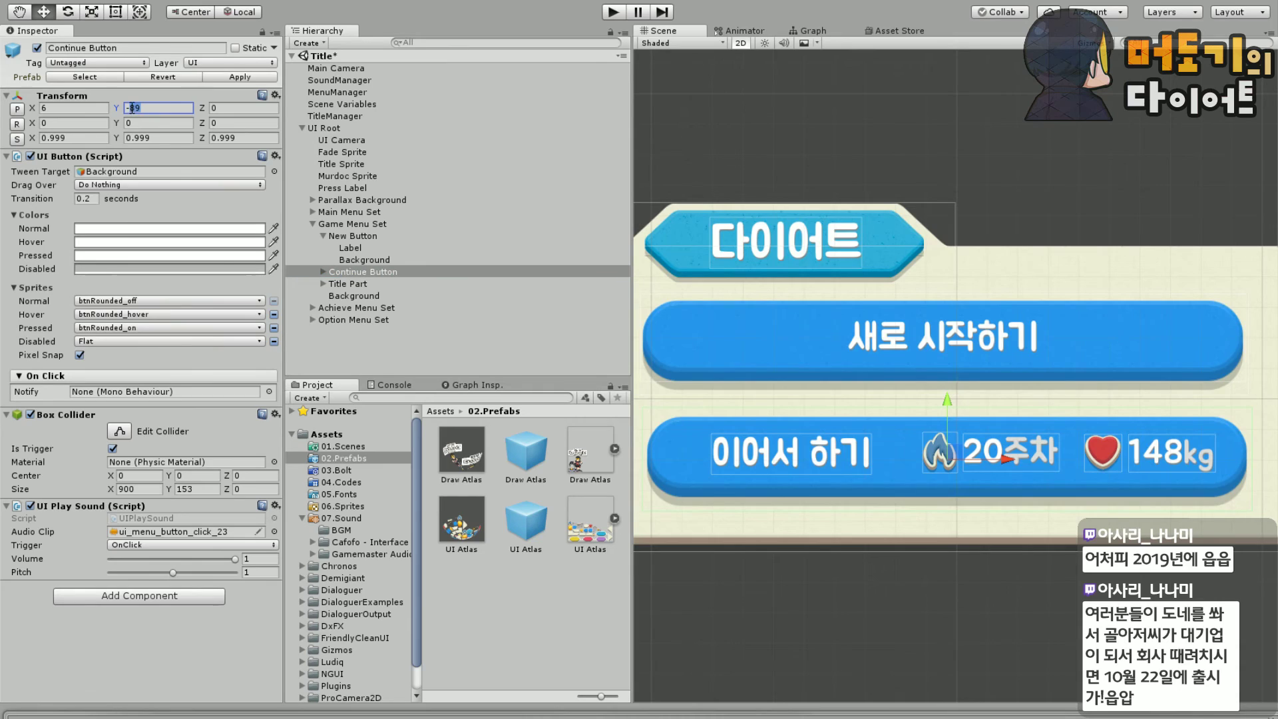
type("-80")
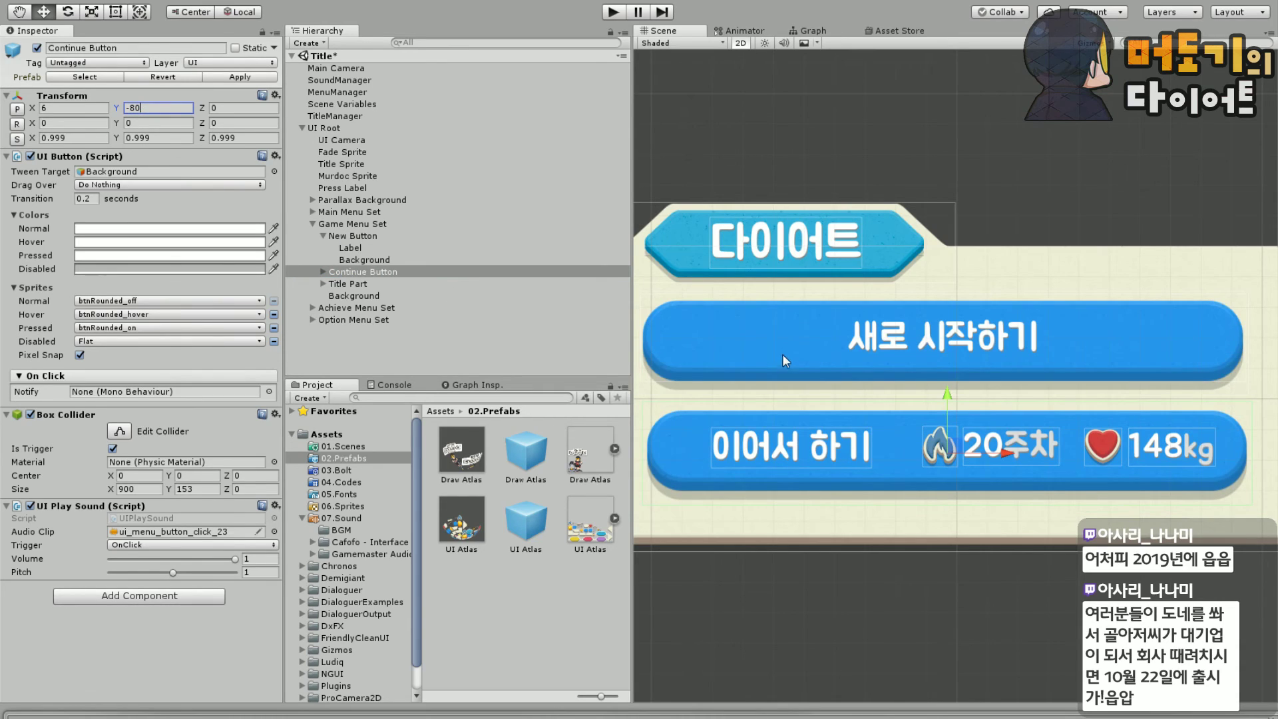
Set the New Button's Y position to 80 and collapse its children
left_click(352, 237)
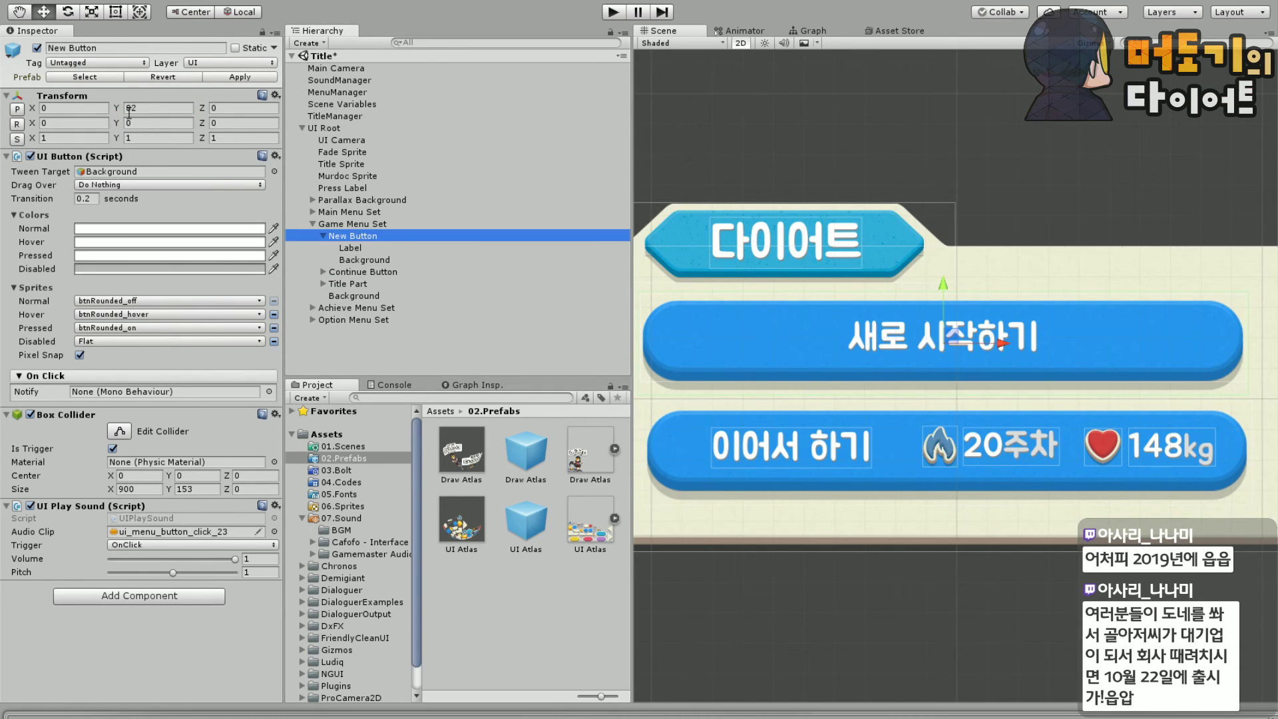
left_click(128, 108)
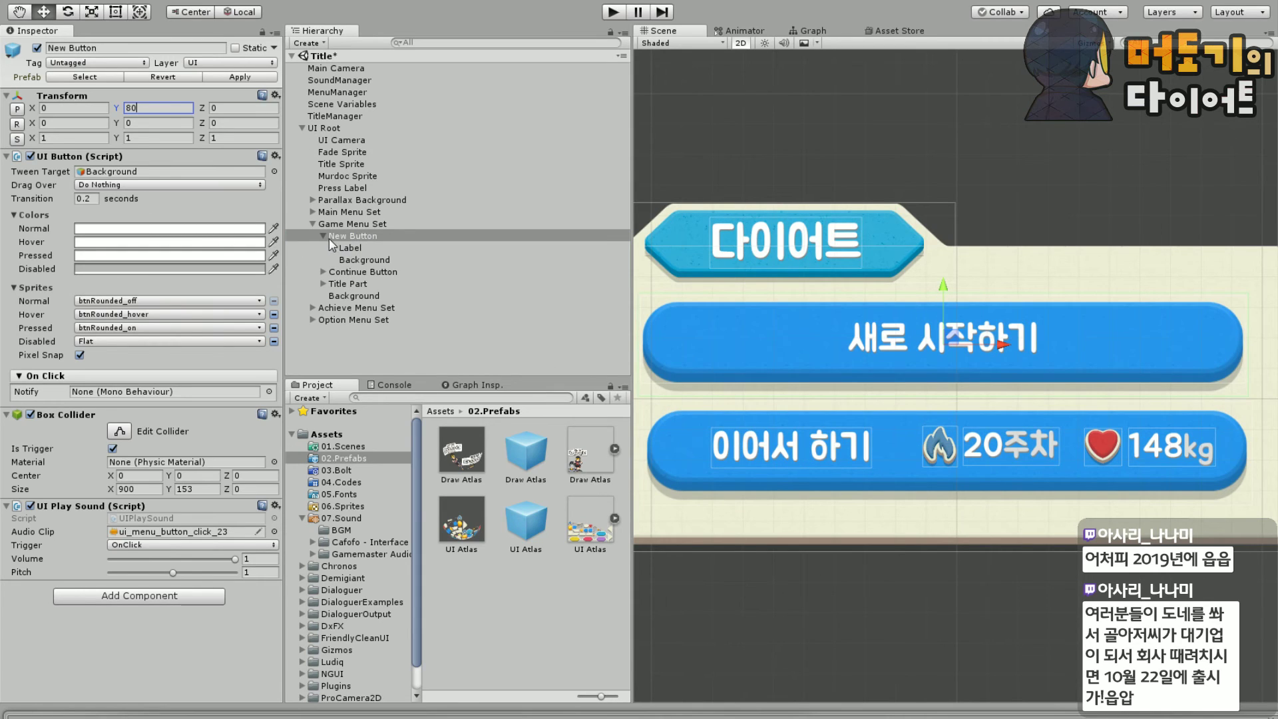
left_click(324, 236)
key("f")
left_click(347, 247)
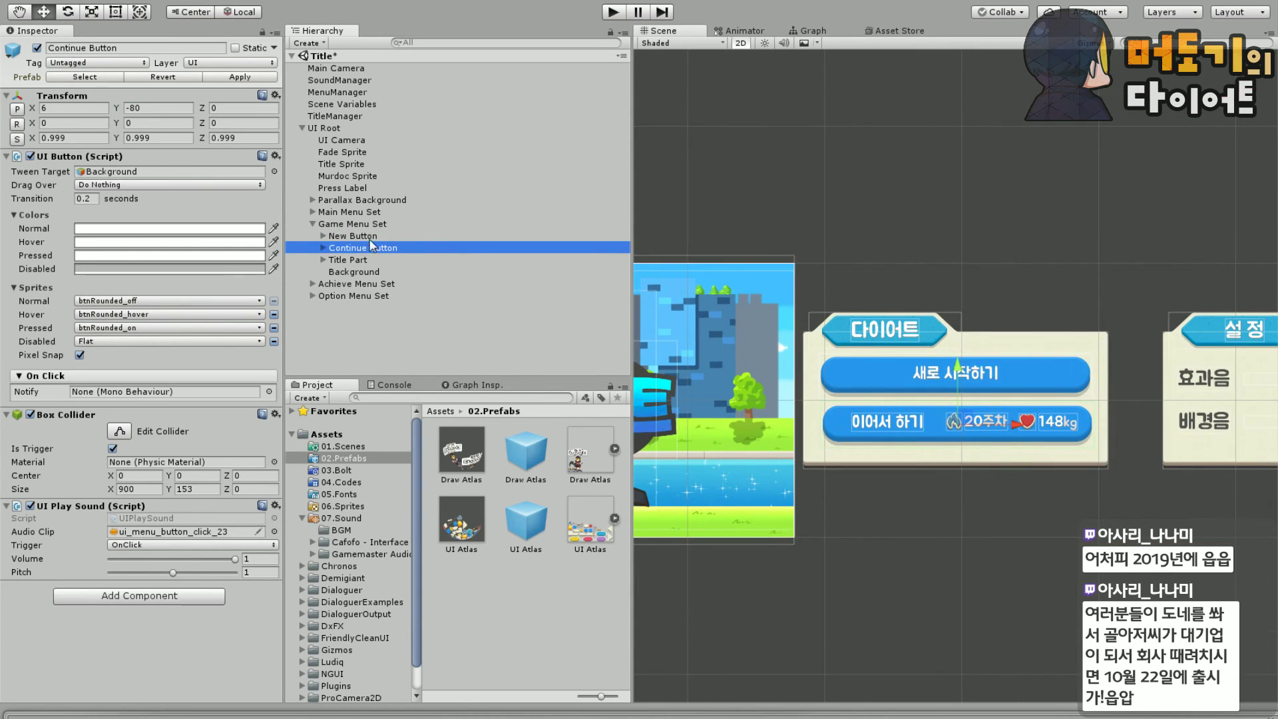
left_click(370, 237)
left_click(429, 320)
Collapse Game Menu Set and examine the Achieve Menu Set panel with its progress bar and achievement list
scroll(998, 393, "up", 12)
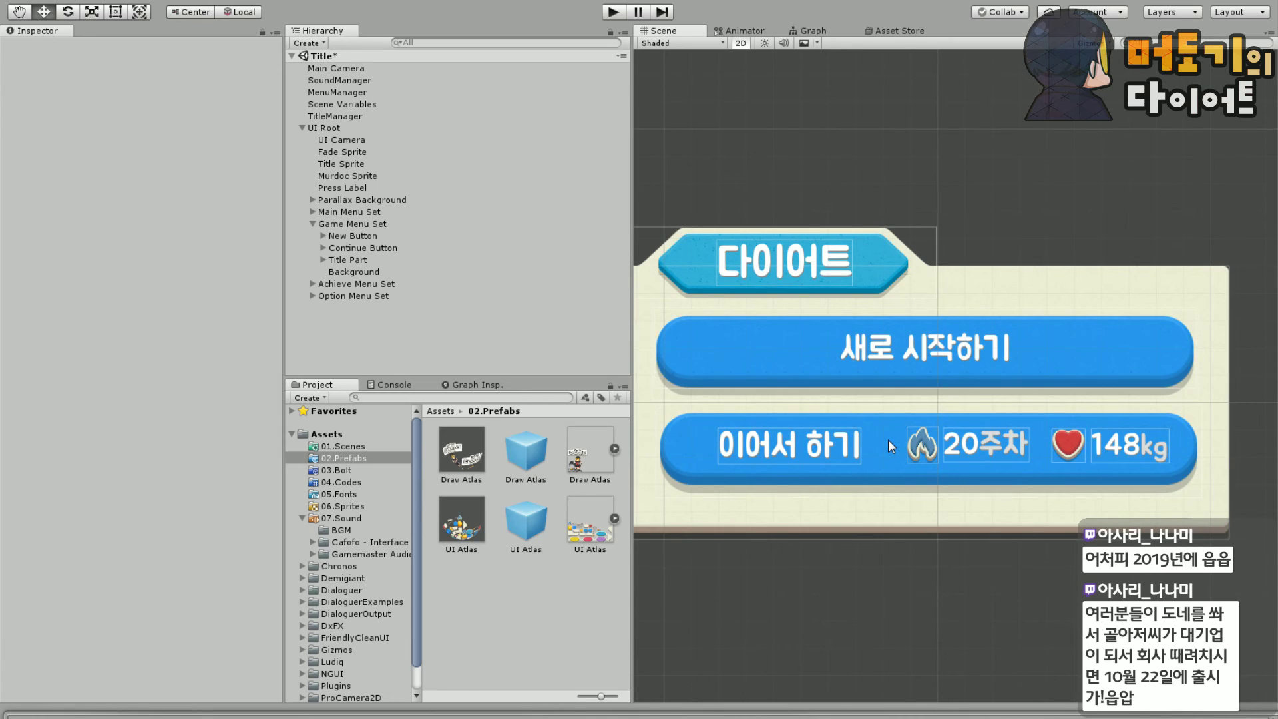
middle_click_drag(1216, 527, 895, 511)
scroll(1029, 506, "down", 15)
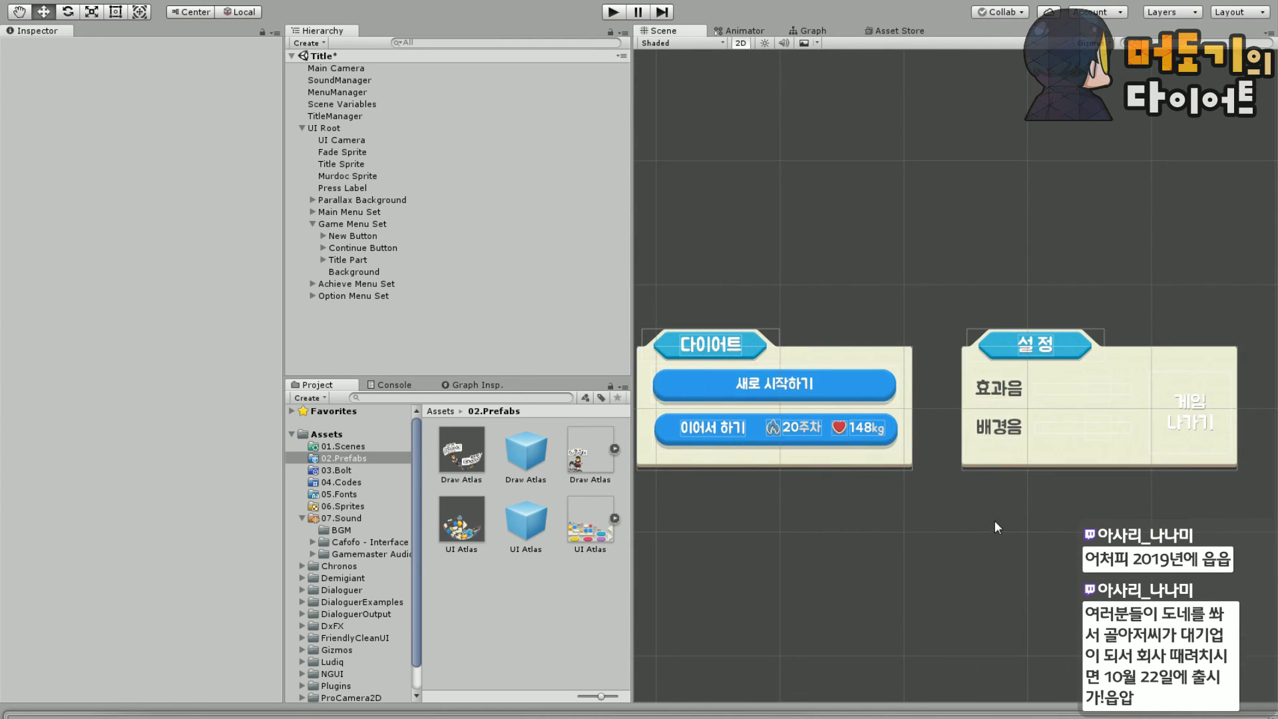
left_click(311, 222)
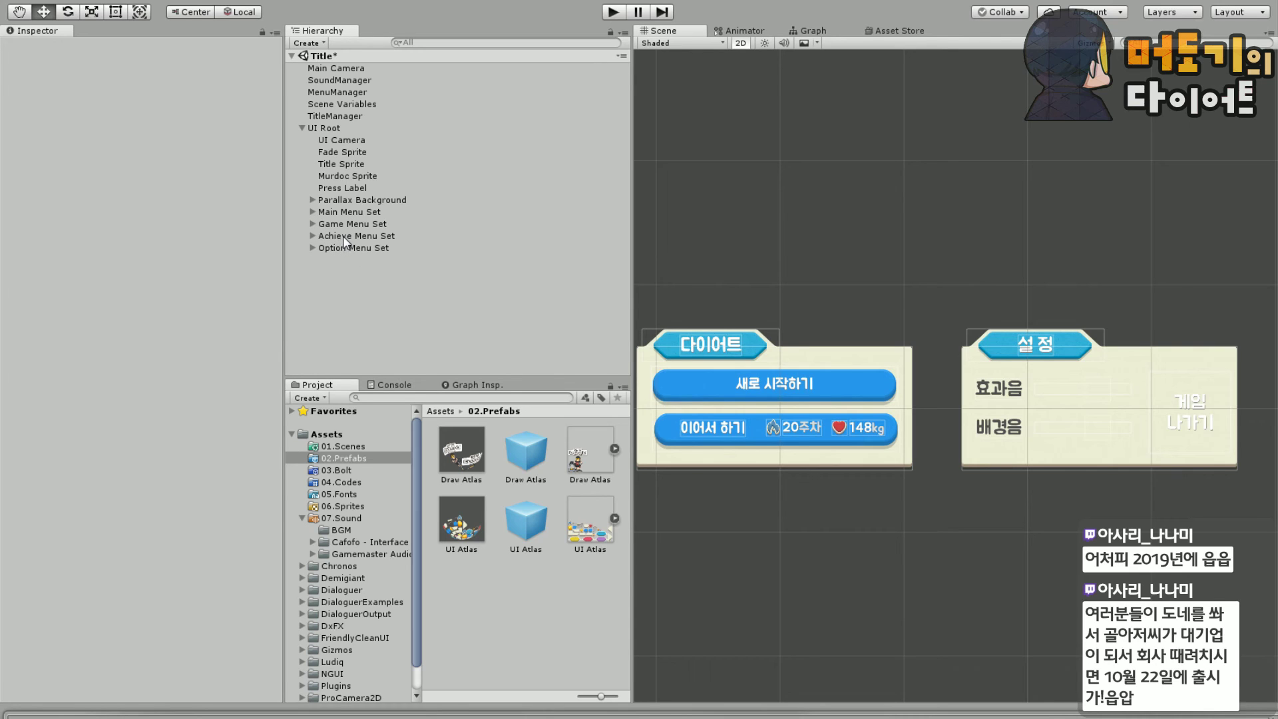
left_click(342, 236)
middle_click_drag(970, 477, 618, 472)
middle_click_drag(1039, 510, 827, 514)
scroll(829, 360, "up", 17)
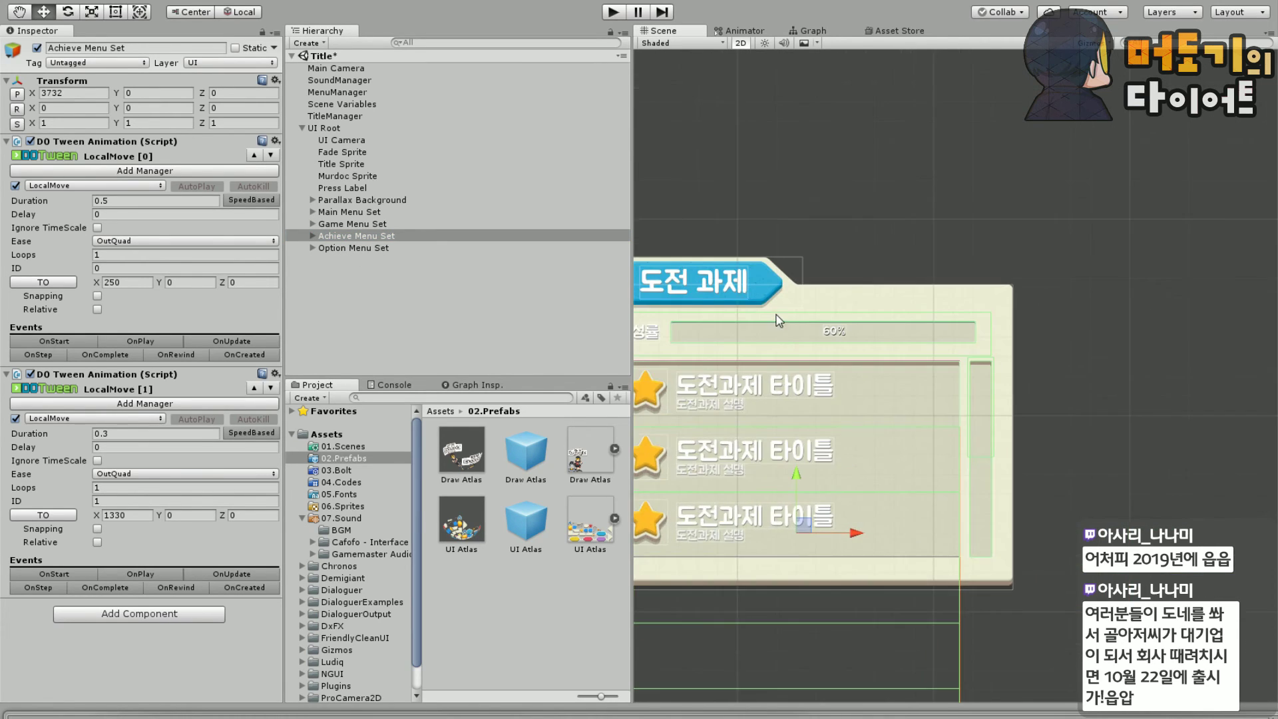
middle_click_drag(905, 203, 1012, 117)
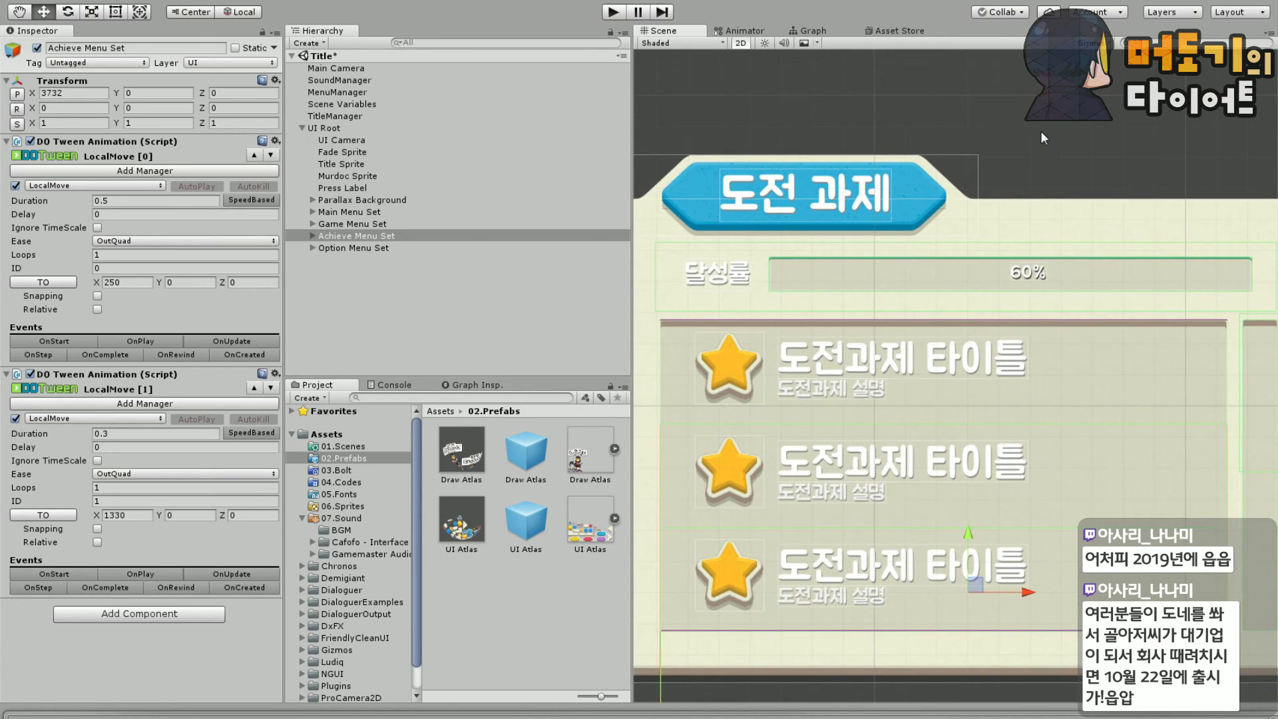
mouse_move(1093, 127)
middle_mouse_down()
mouse_move(1019, 133)
mouse_move(1075, 139)
middle_mouse_up()
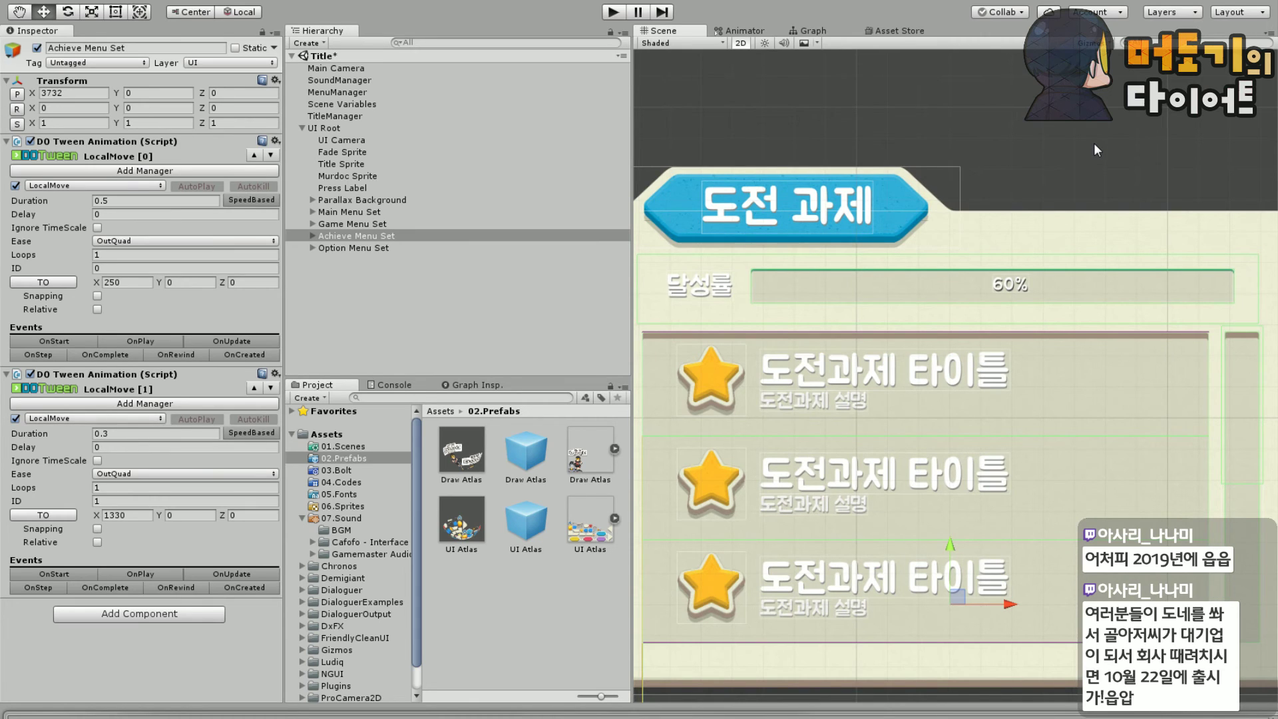
Expand Achieve Menu Set and its Persent Part in the hierarchy, keeping Title Part collapsed
scroll(798, 120, "up", 3)
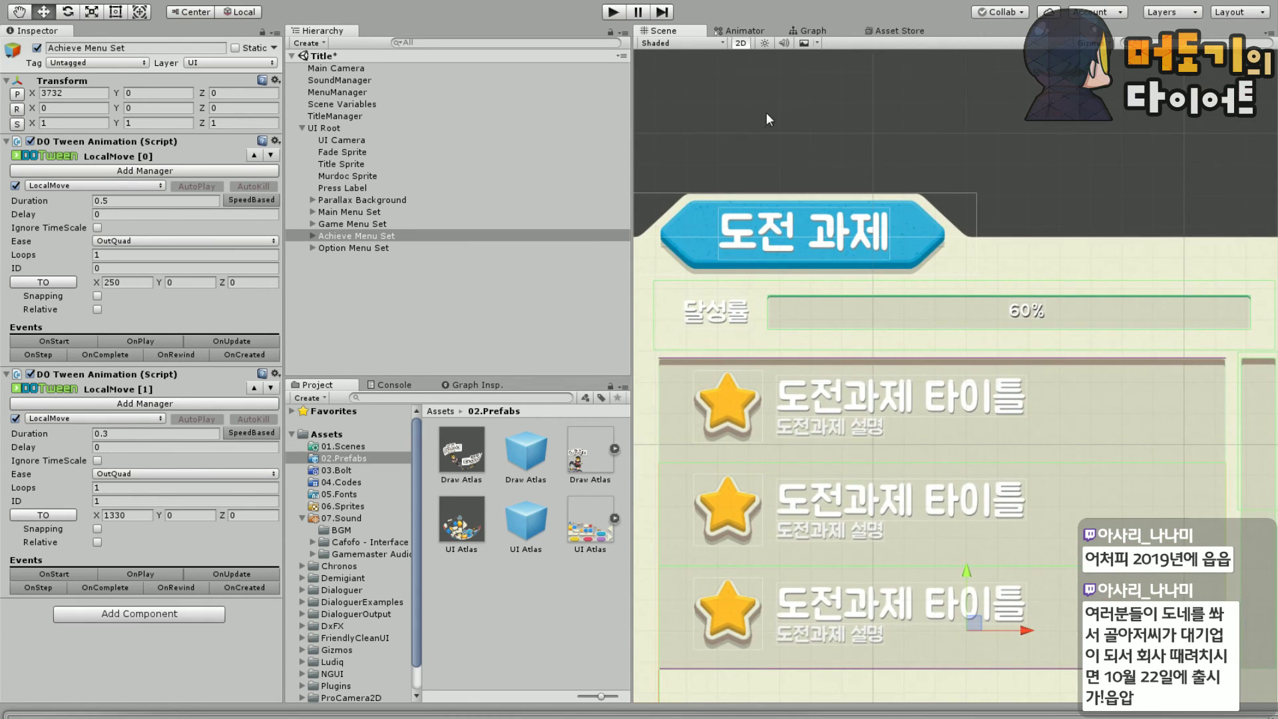
scroll(755, 185, "up", 2)
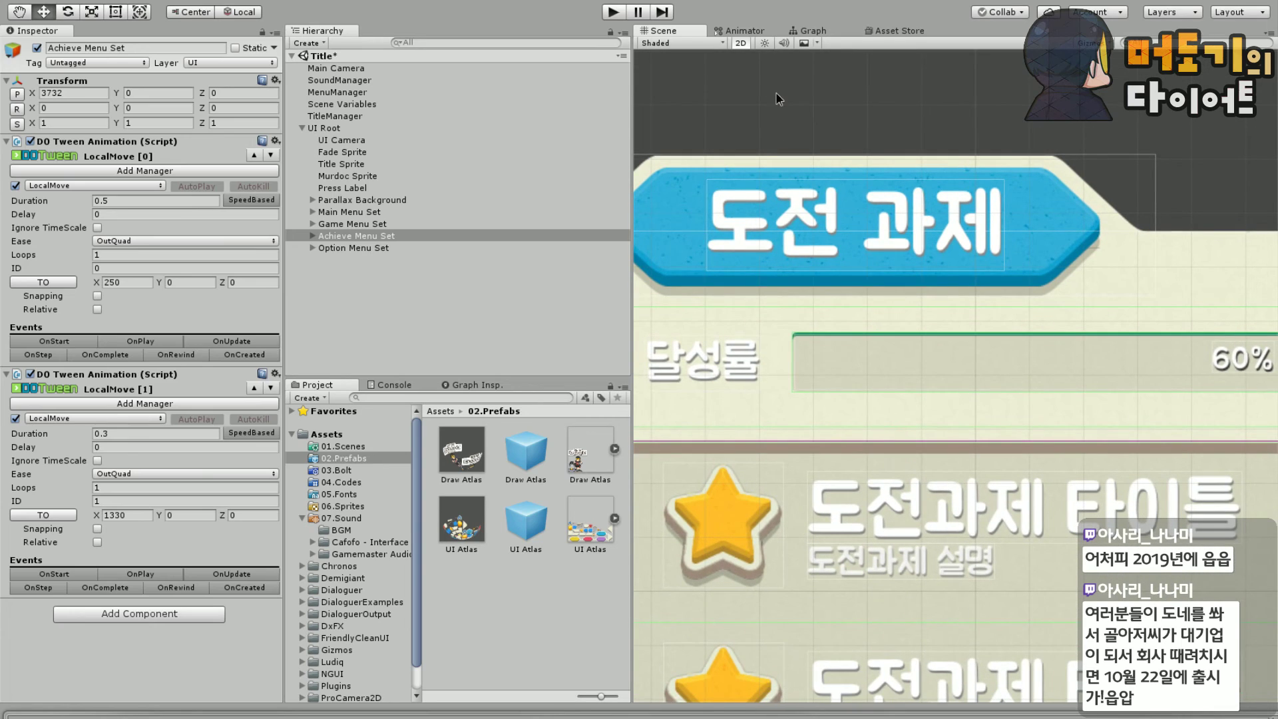
left_click(777, 94)
middle_click_drag(758, 115, 821, 71)
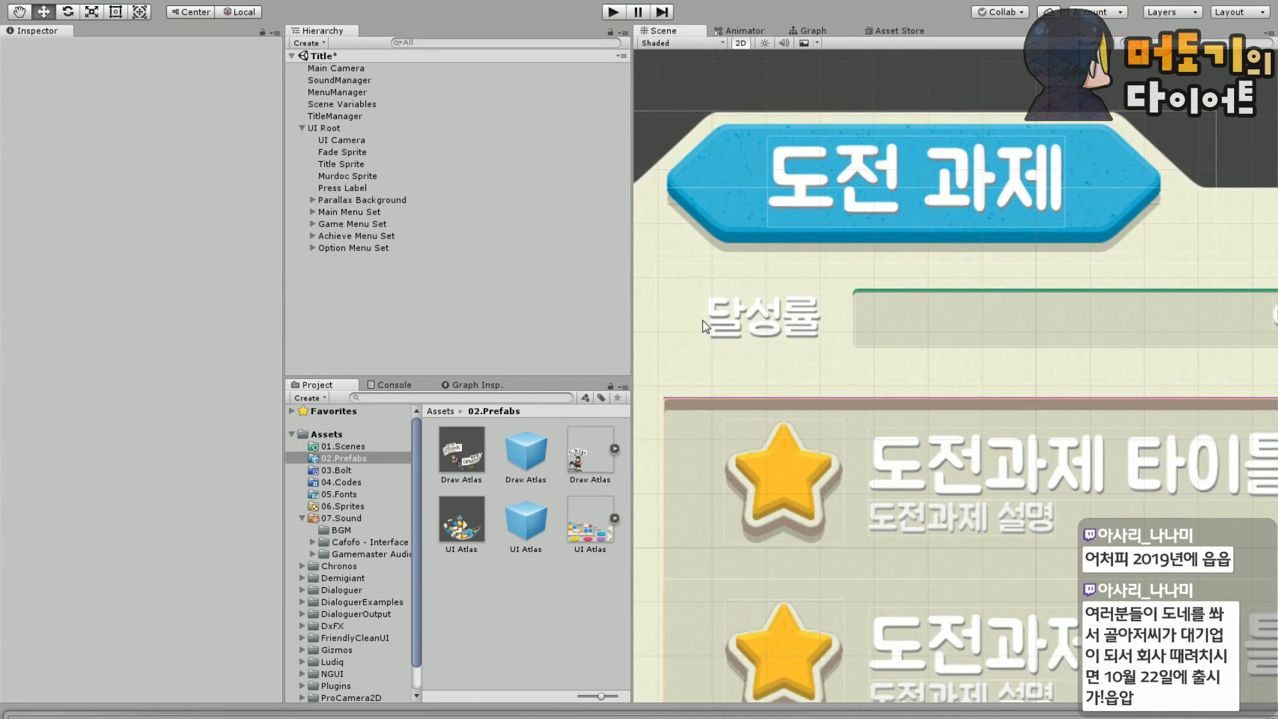
left_click(354, 230)
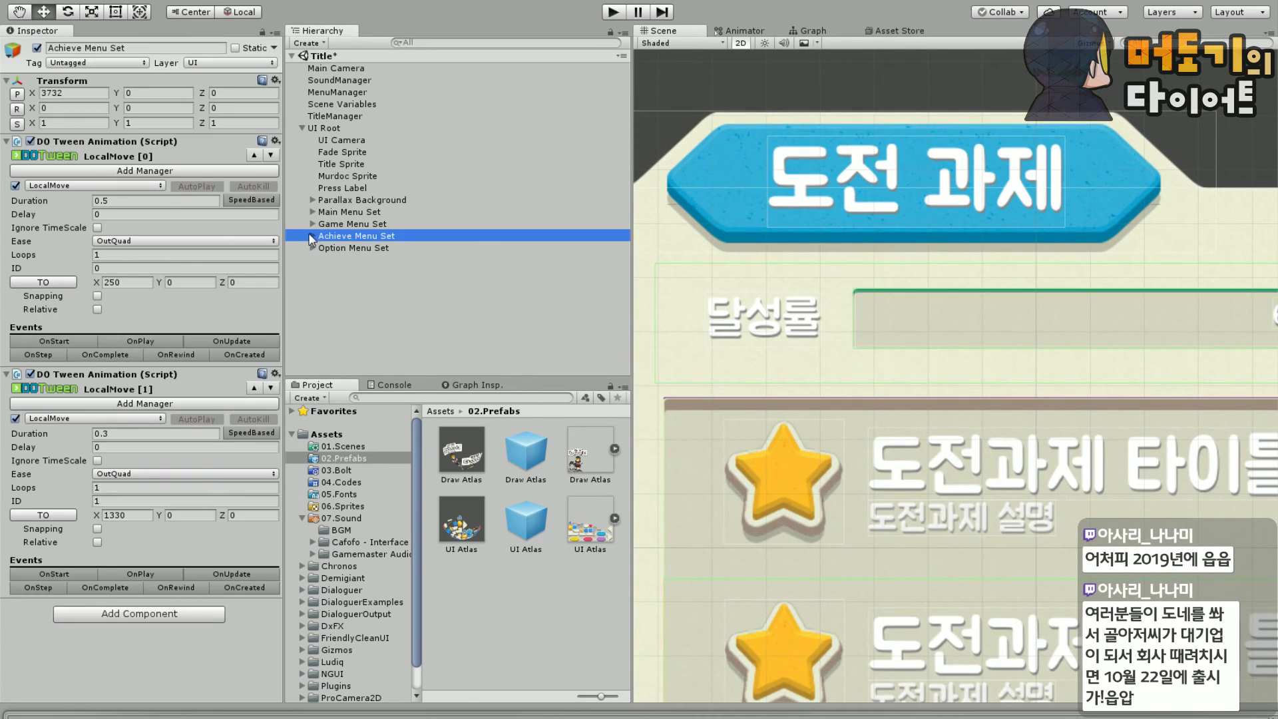
left_click(313, 235)
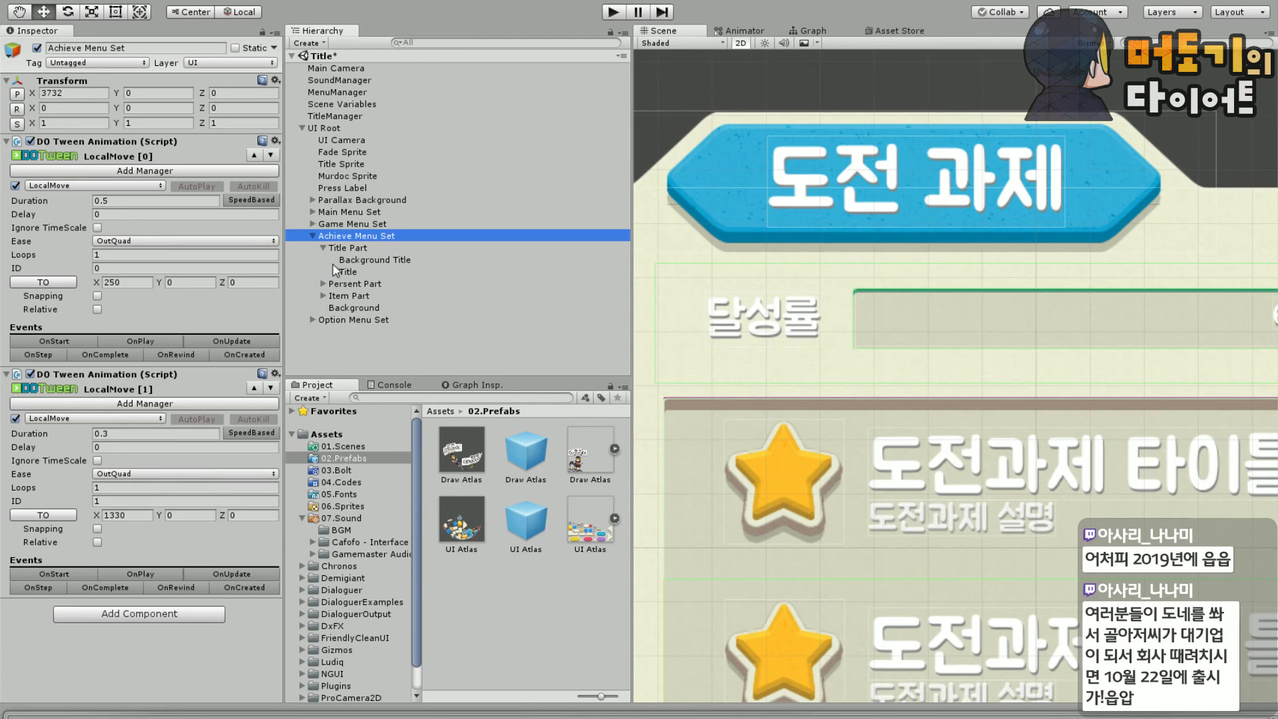
left_click(323, 248)
left_click(329, 260)
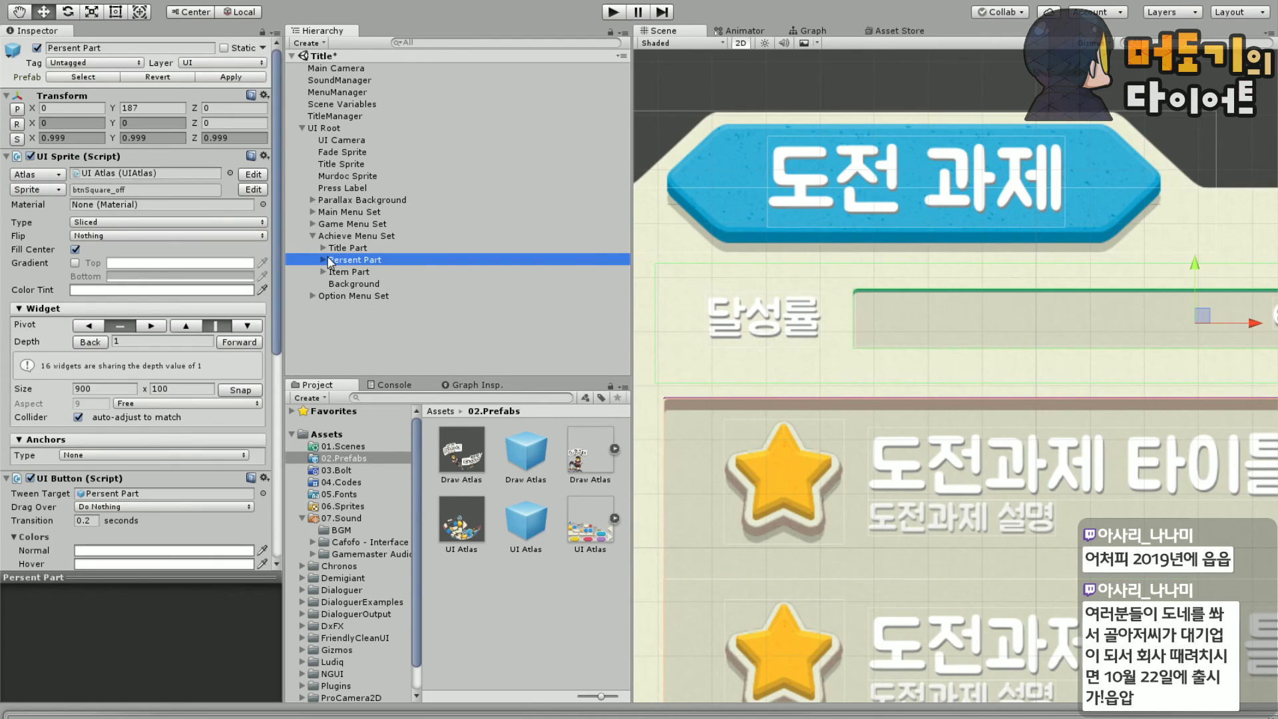
left_click(324, 261)
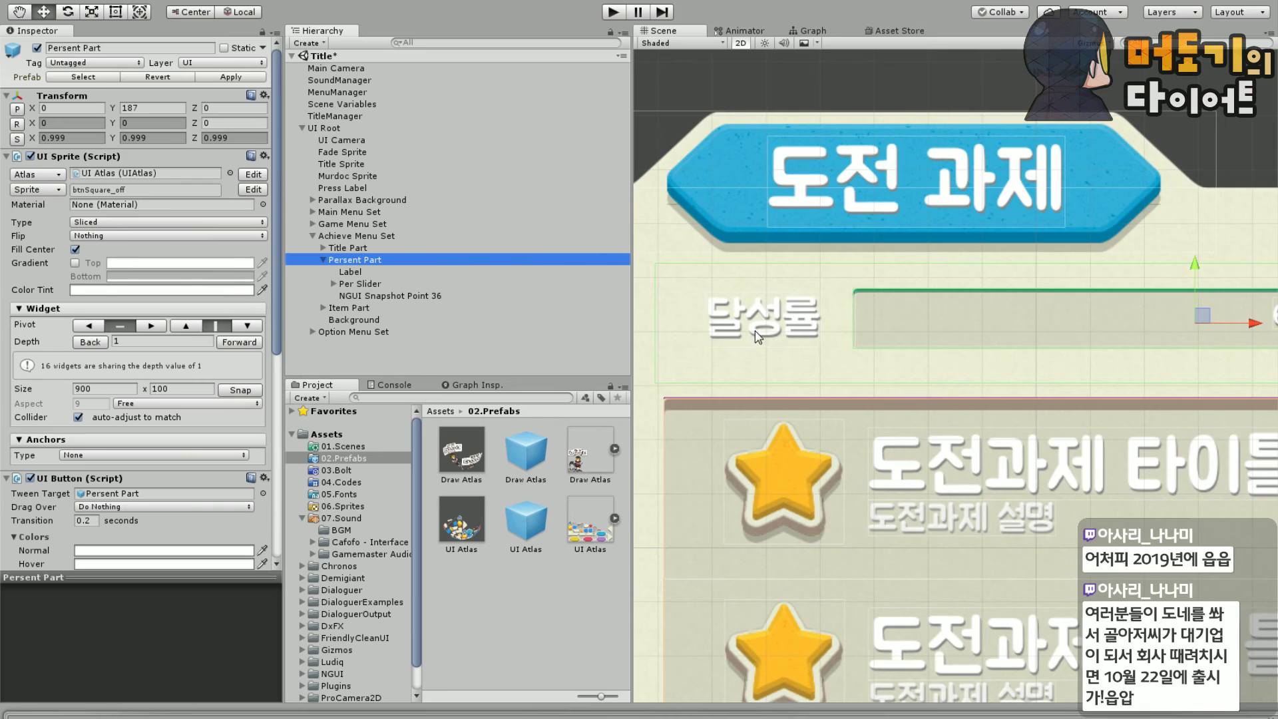
Remove the shadow effect from Persent Part's 달성률 label and set its color tint to dark brownish grey 655B5BFF
left_click(350, 271)
left_click(122, 406)
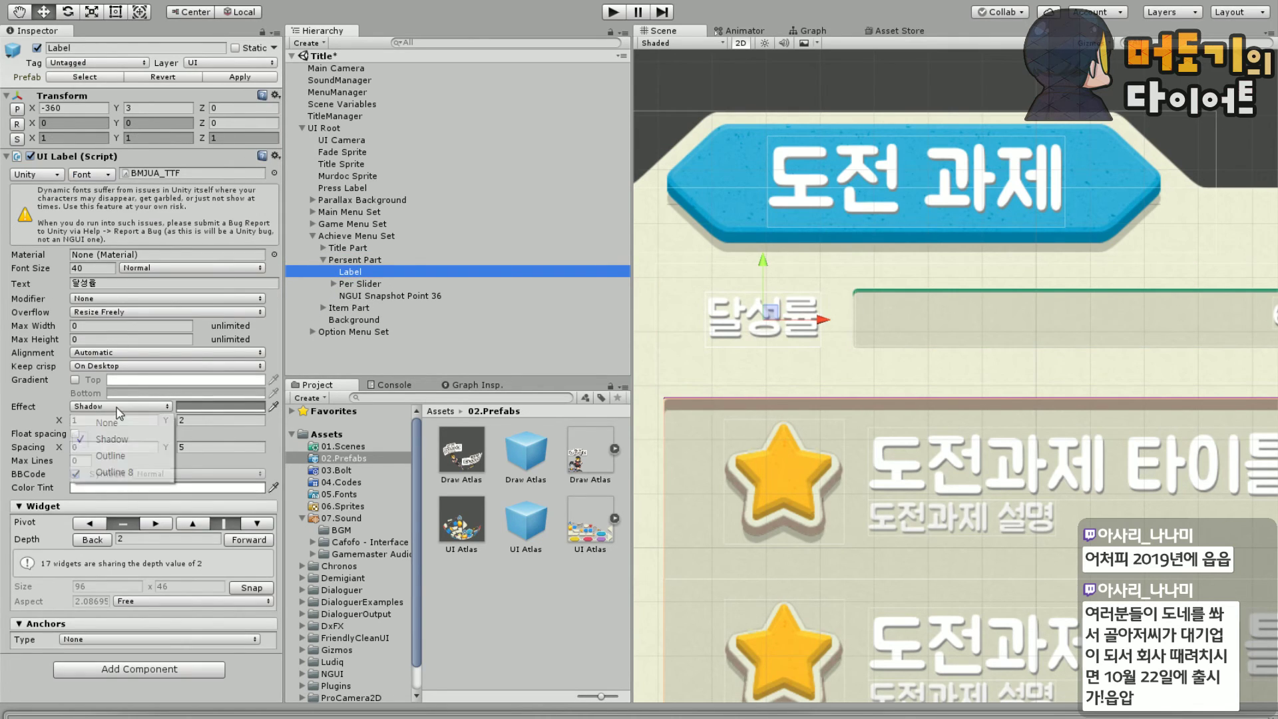
left_click(122, 425)
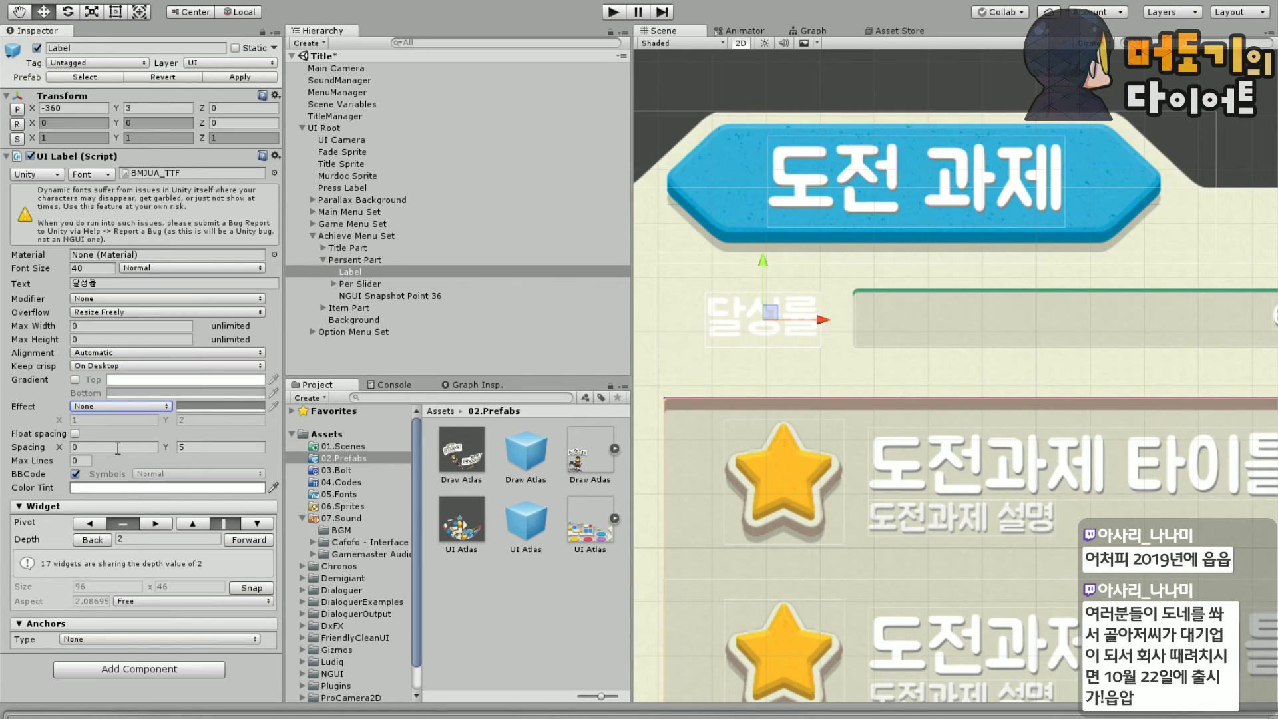
left_click(118, 487)
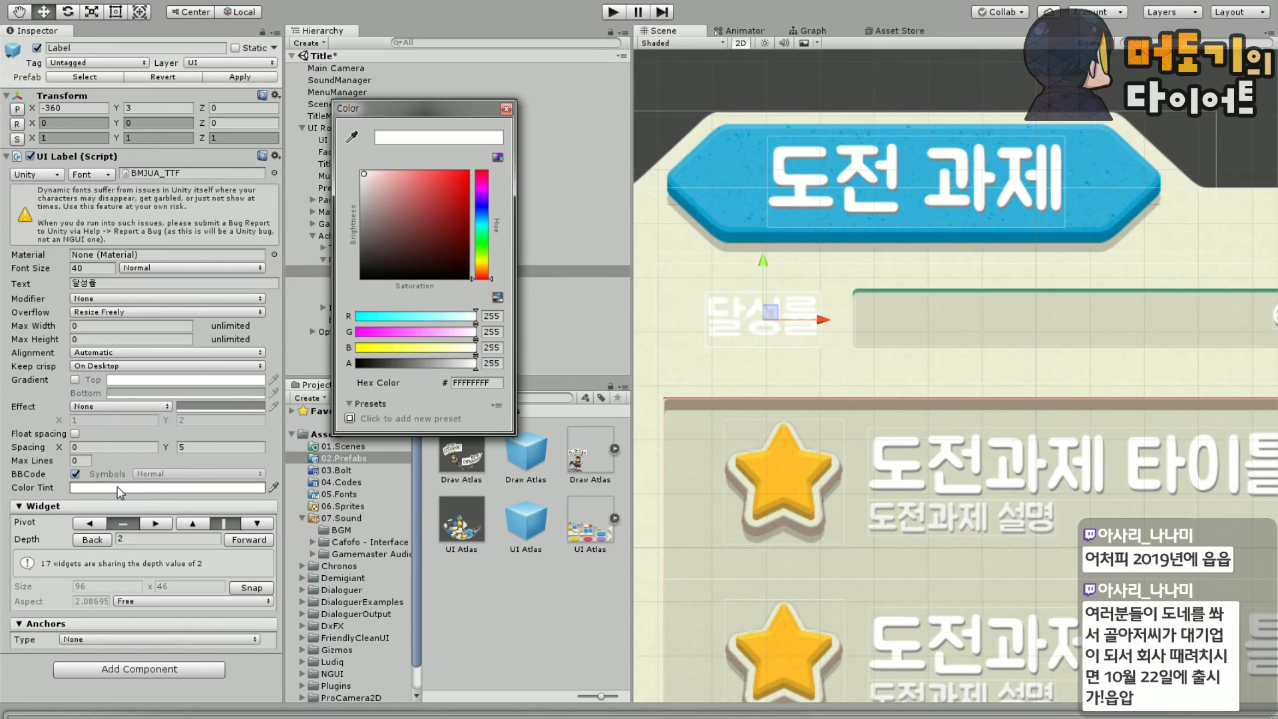
mouse_move(378, 228)
left_mouse_down()
mouse_move(334, 248)
mouse_move(376, 242)
left_mouse_up()
left_click(376, 243)
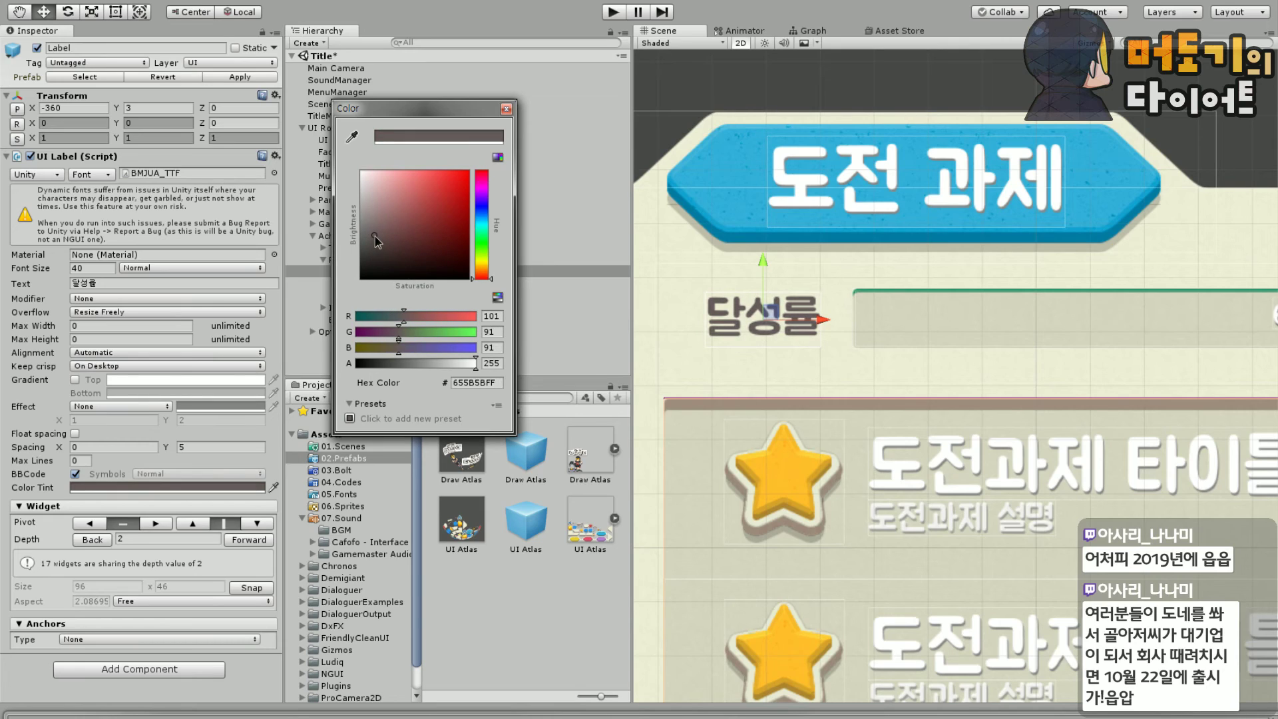
left_click(507, 108)
Set the 달성률 label's font size to 50 and shift the label slightly left, away from the progress bar
left_click(101, 268)
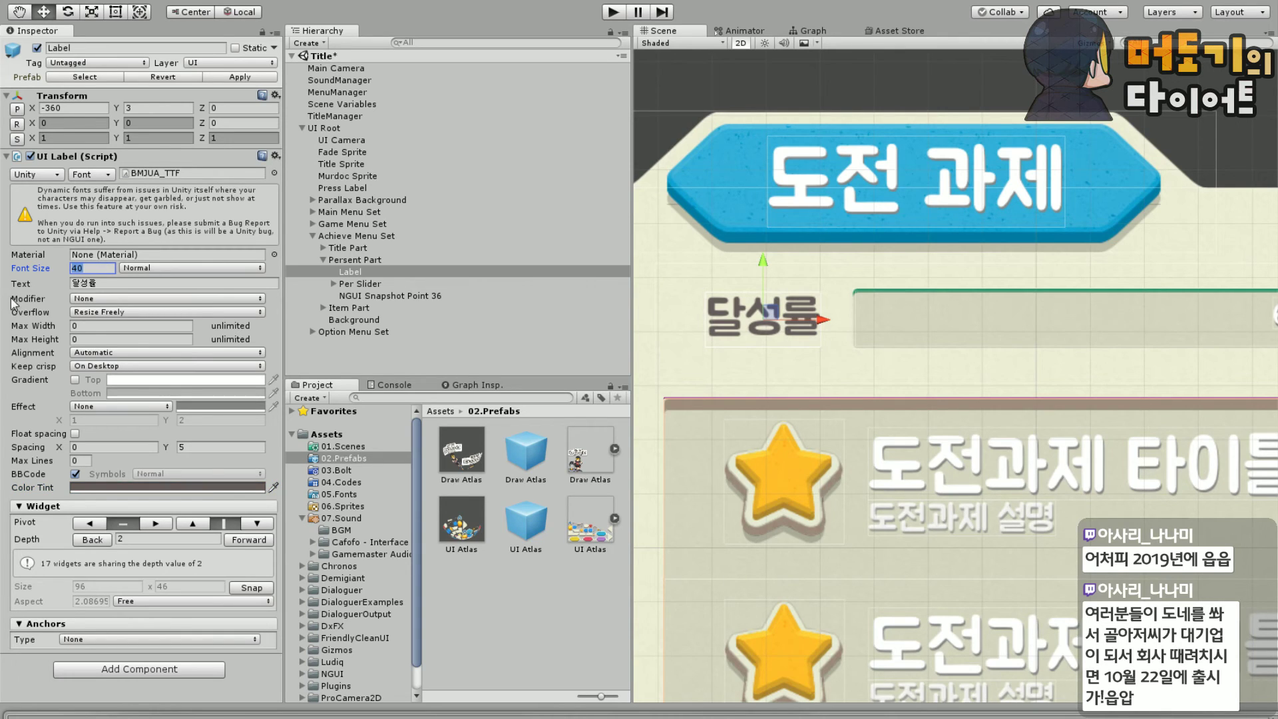
type("50")
left_click_drag(819, 319, 808, 318)
middle_click_drag(1059, 355, 823, 379)
left_click(1149, 161)
Delete NGUI Snapshot Point 36 from Persent Part
scroll(1045, 333, "down", 4)
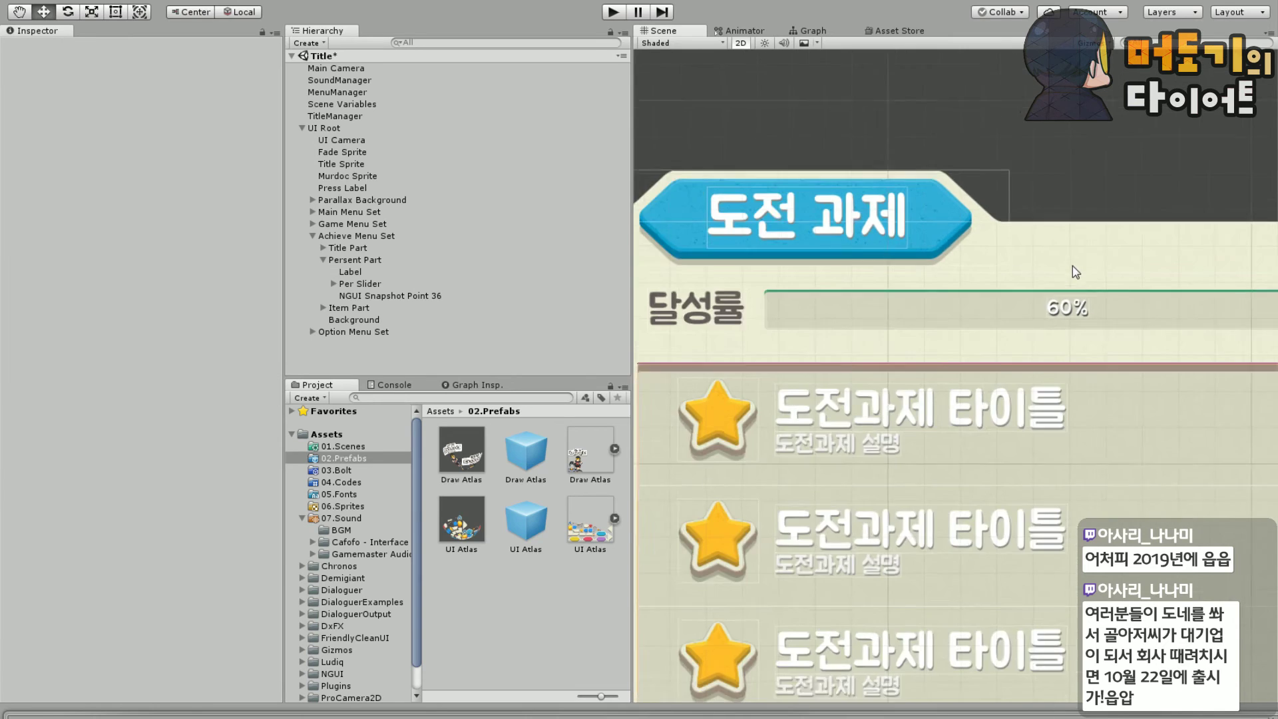
middle_click_drag(1049, 340, 1129, 365)
scroll(996, 367, "up", 5)
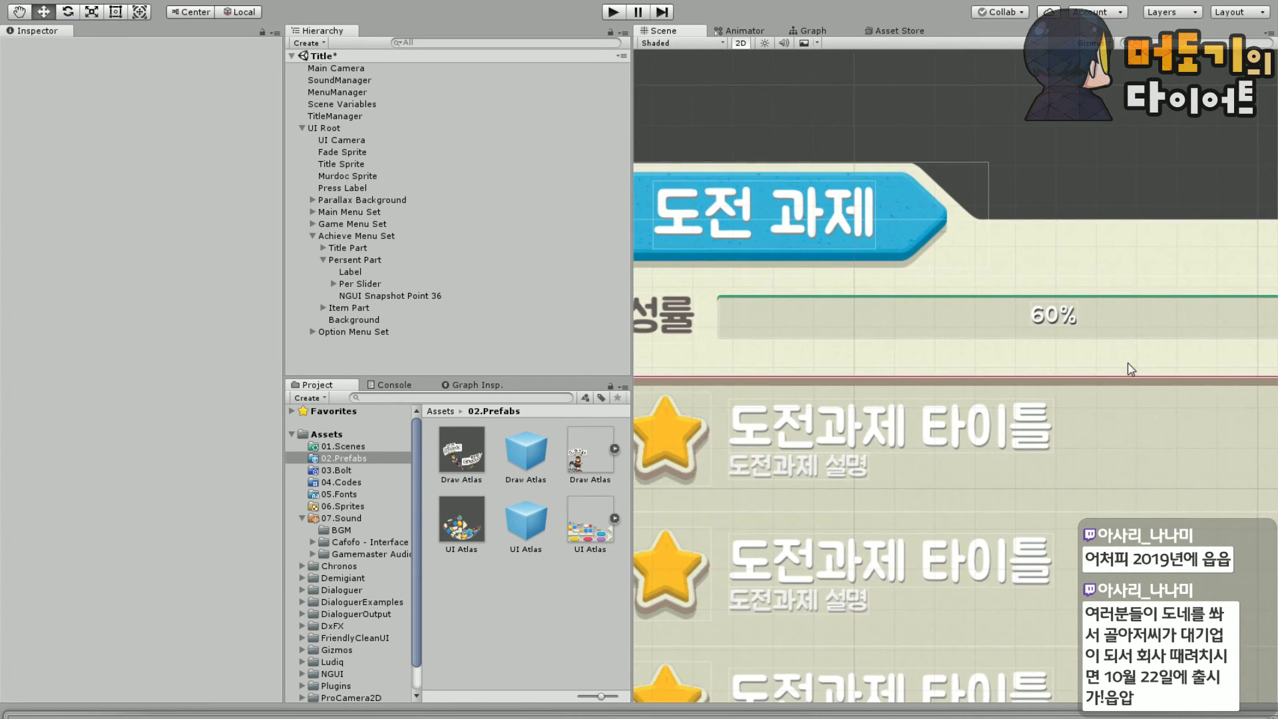
middle_click_drag(842, 368, 884, 391)
scroll(765, 350, "up", 6)
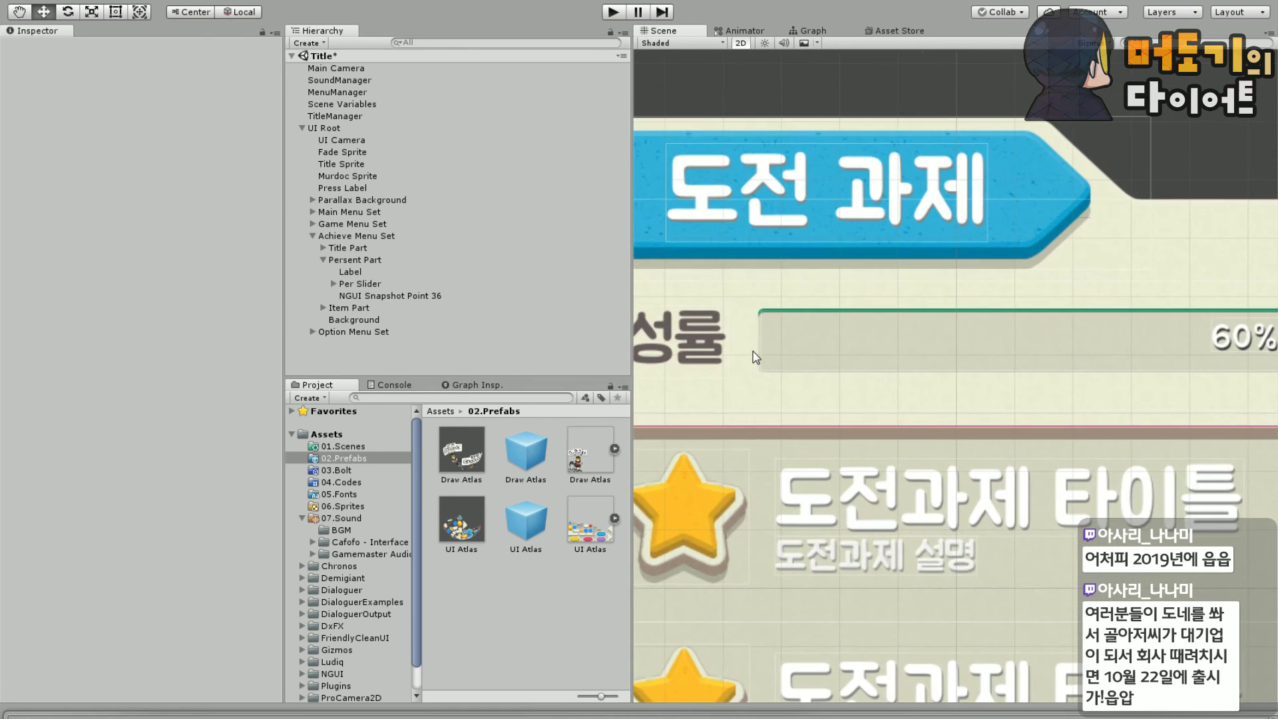
middle_click_drag(967, 449, 759, 436)
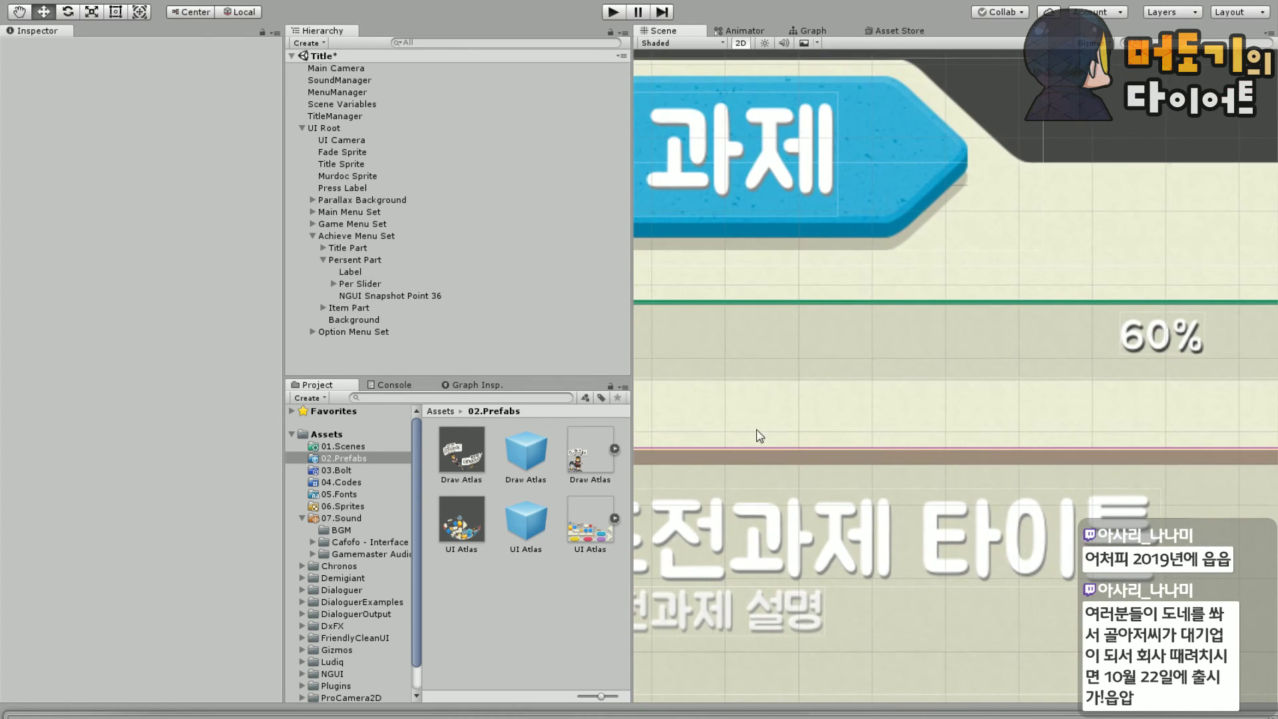
left_click(393, 296)
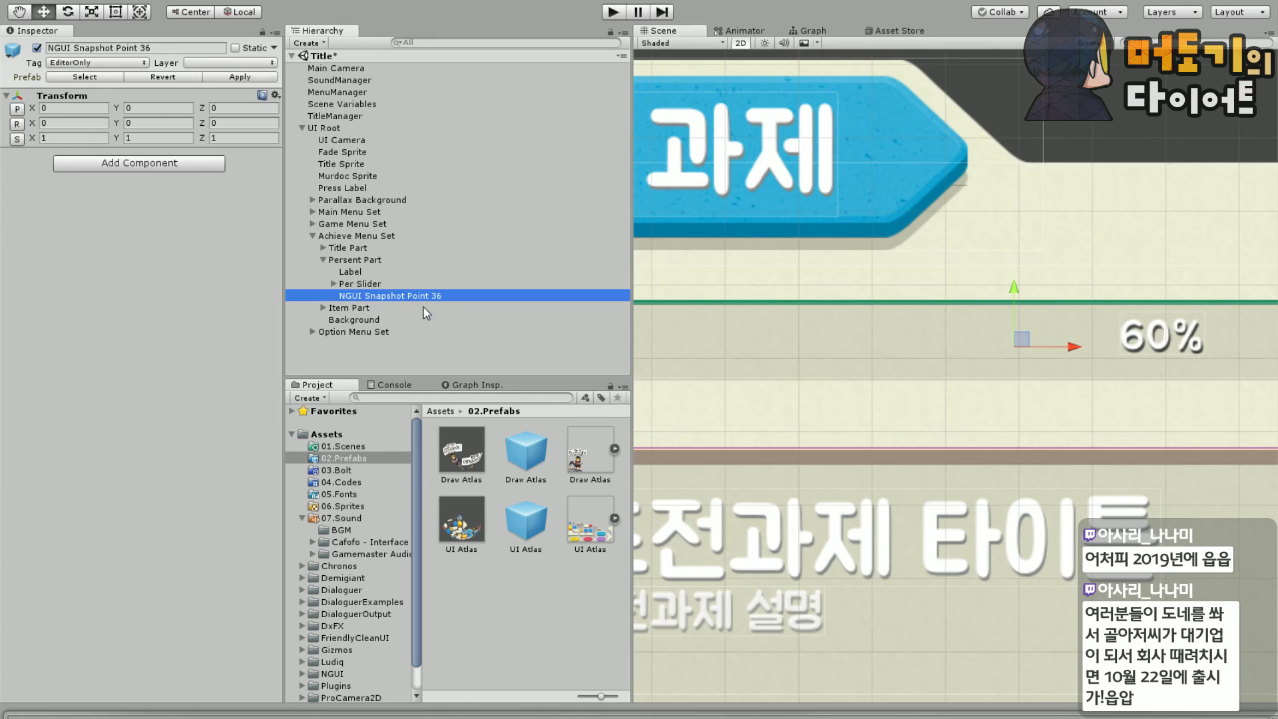
key("Delete")
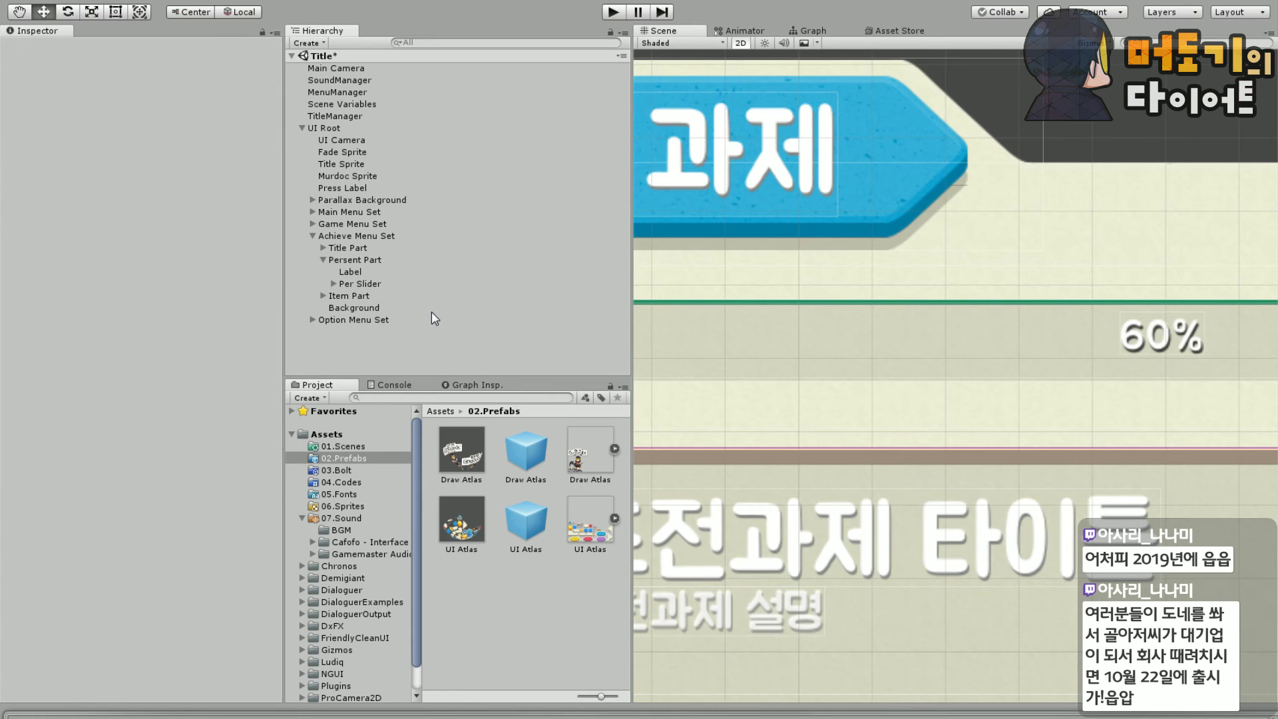
Expand Per Slider and examine the sprite, tint and text settings of the slider, its Foreground and its Label
left_click(390, 284)
middle_click_drag(941, 414, 789, 423)
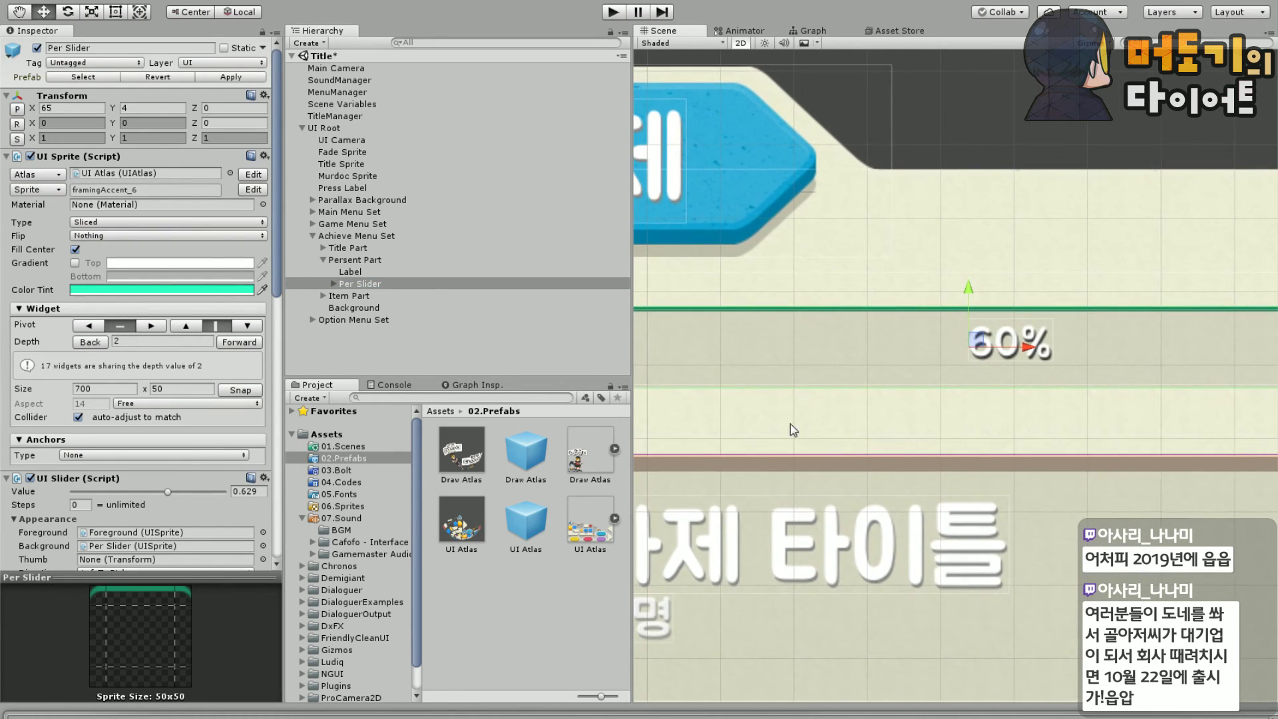
middle_click_drag(726, 285, 862, 266)
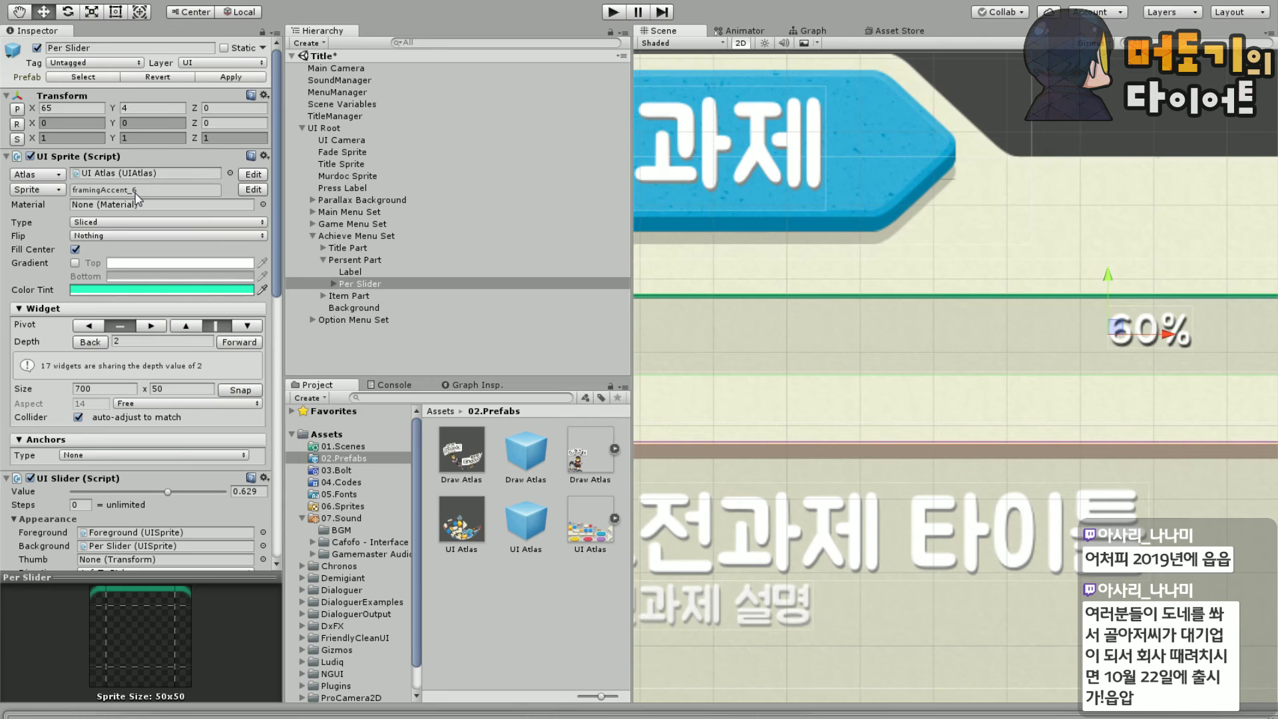
left_click(336, 284)
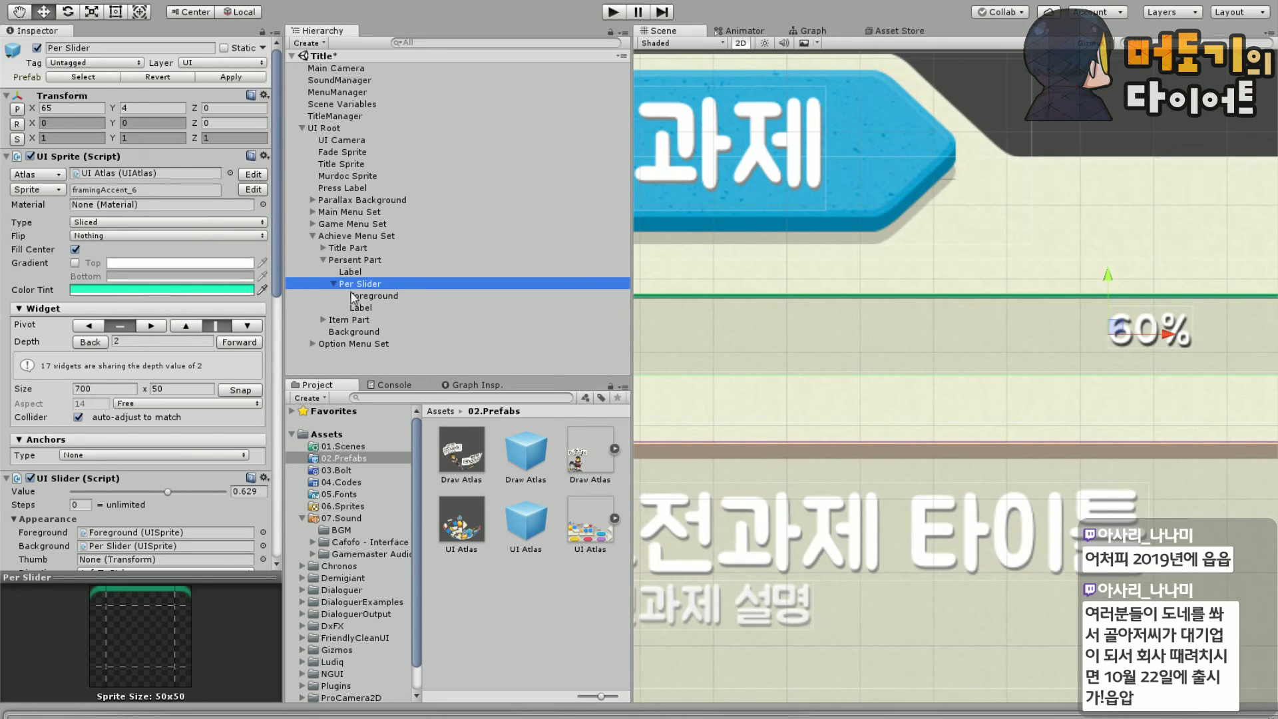
left_click(356, 297)
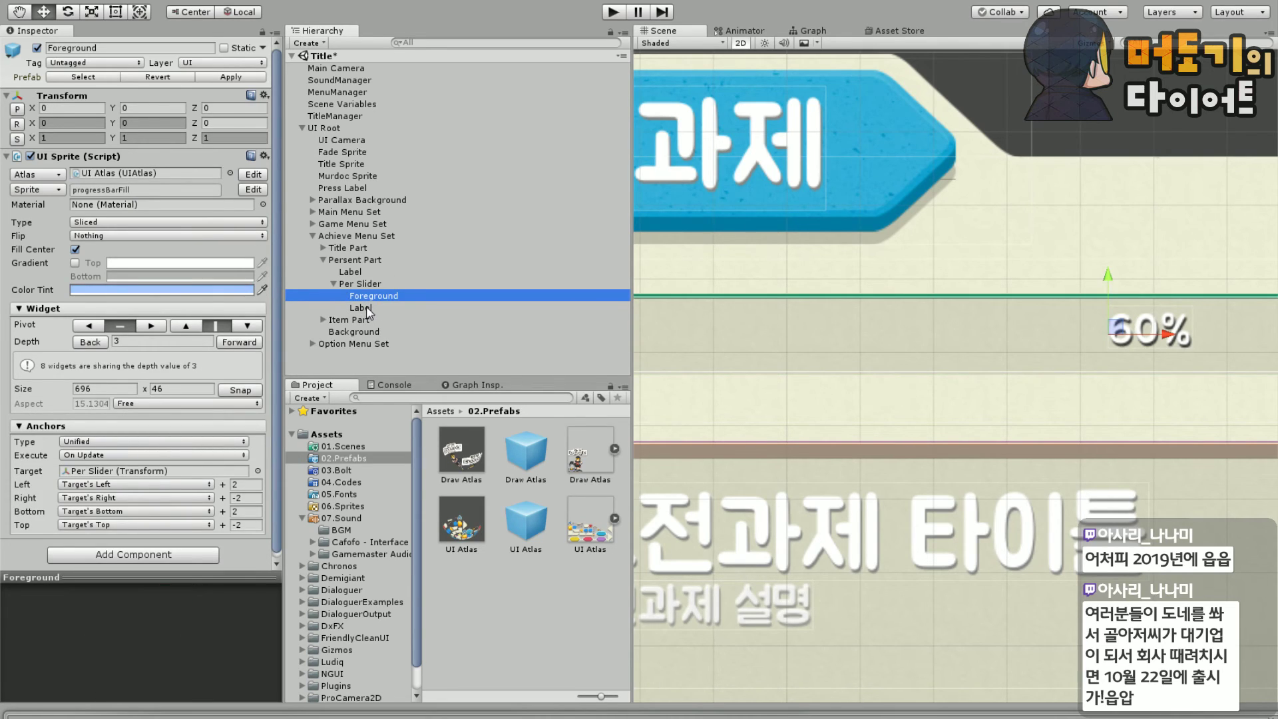
left_click(366, 308)
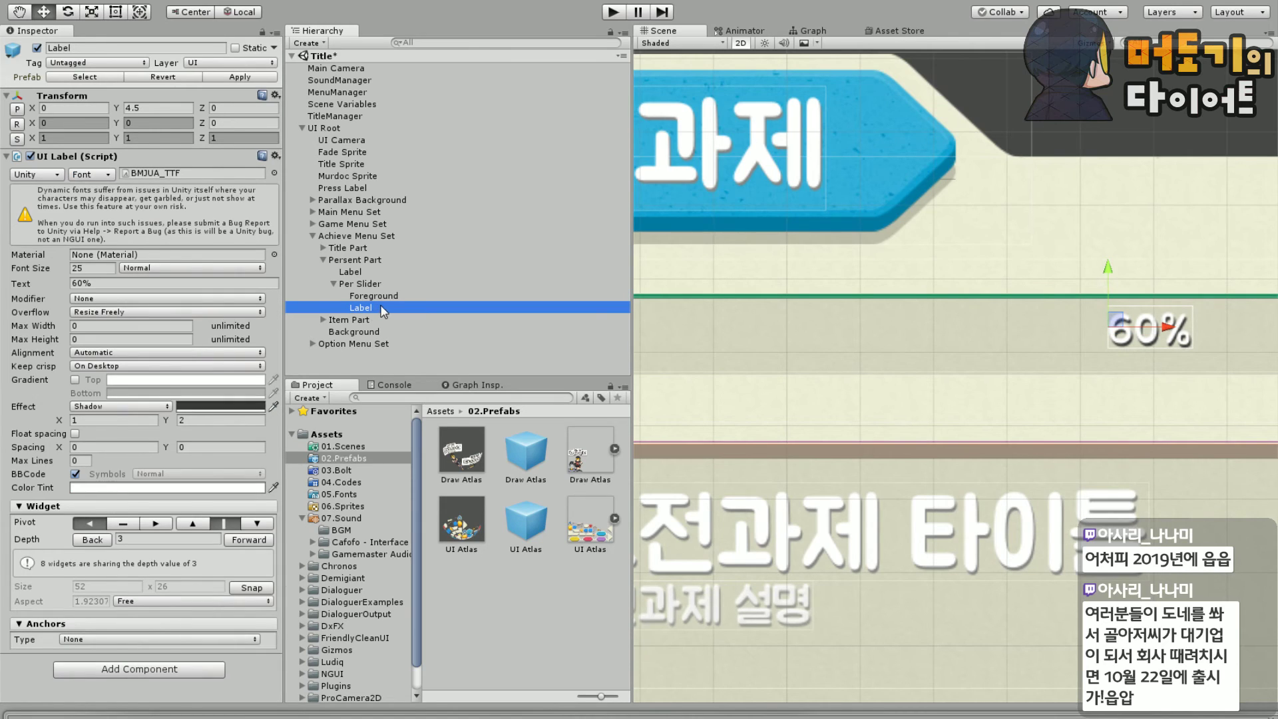
left_click(370, 296)
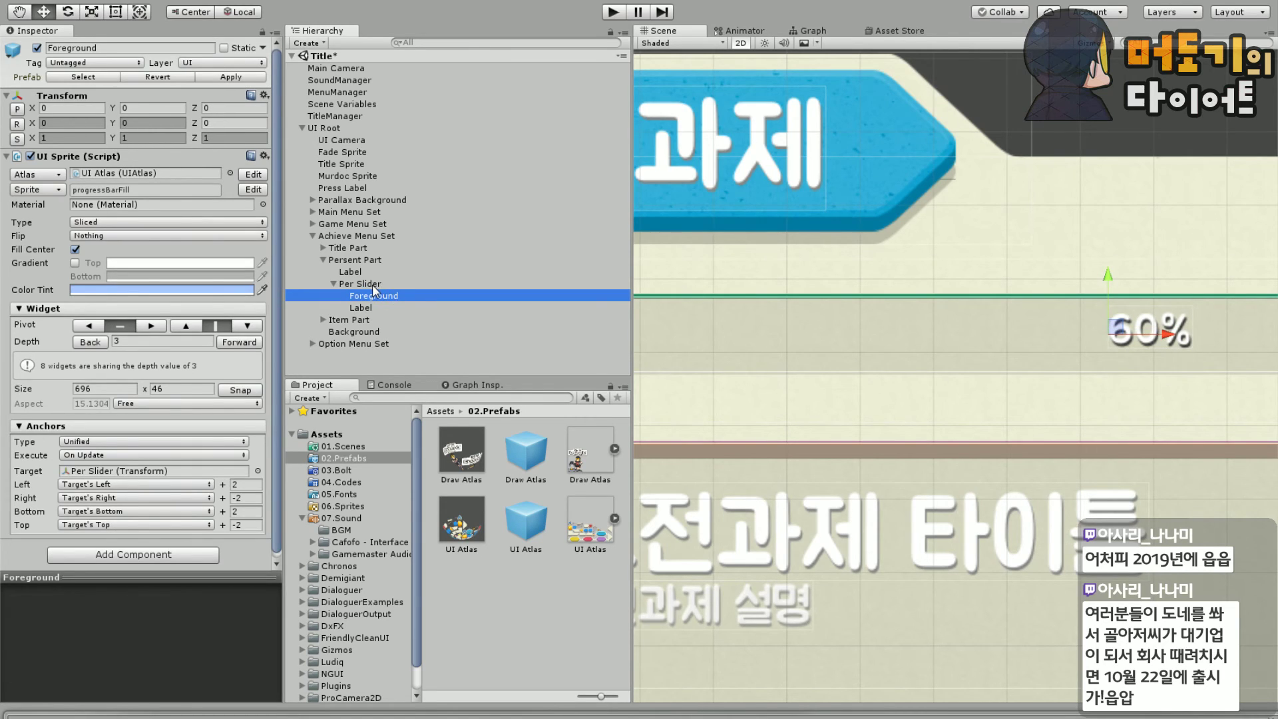
Set the color tint of the Per Slider background sprite to white
left_click(373, 285)
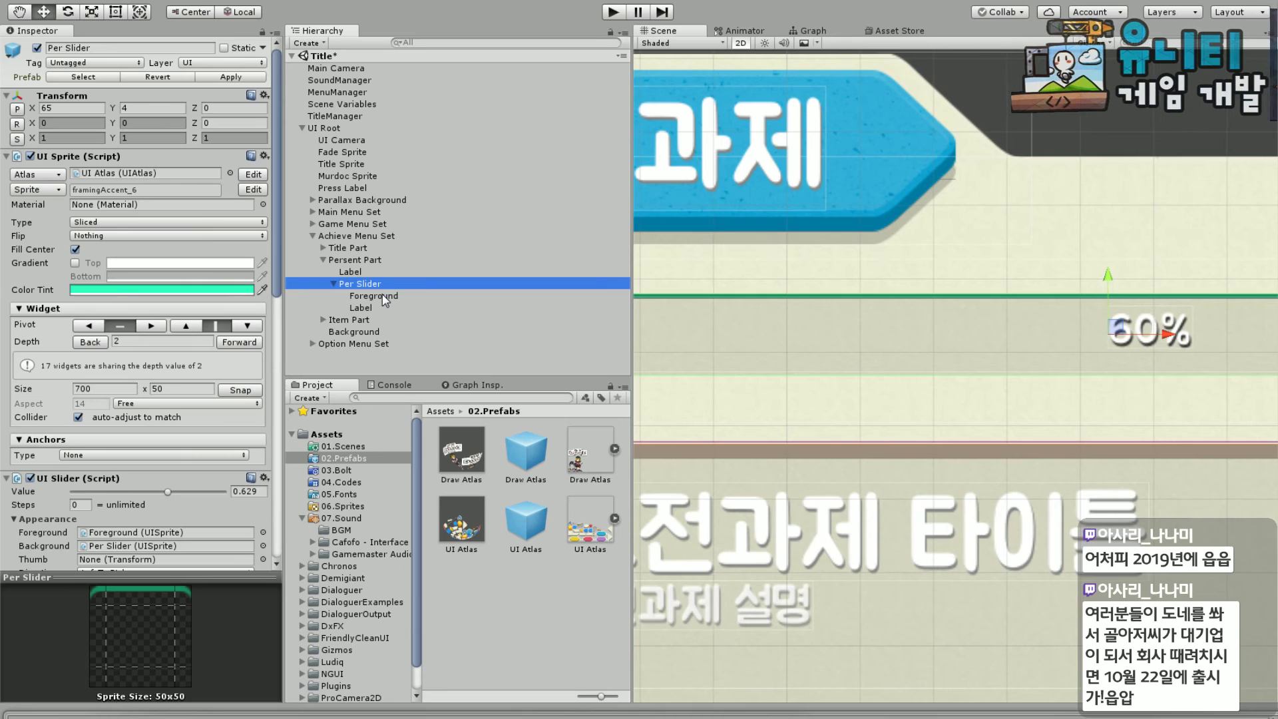
left_click(189, 290)
left_click_drag(406, 241, 302, 120)
left_click(506, 109)
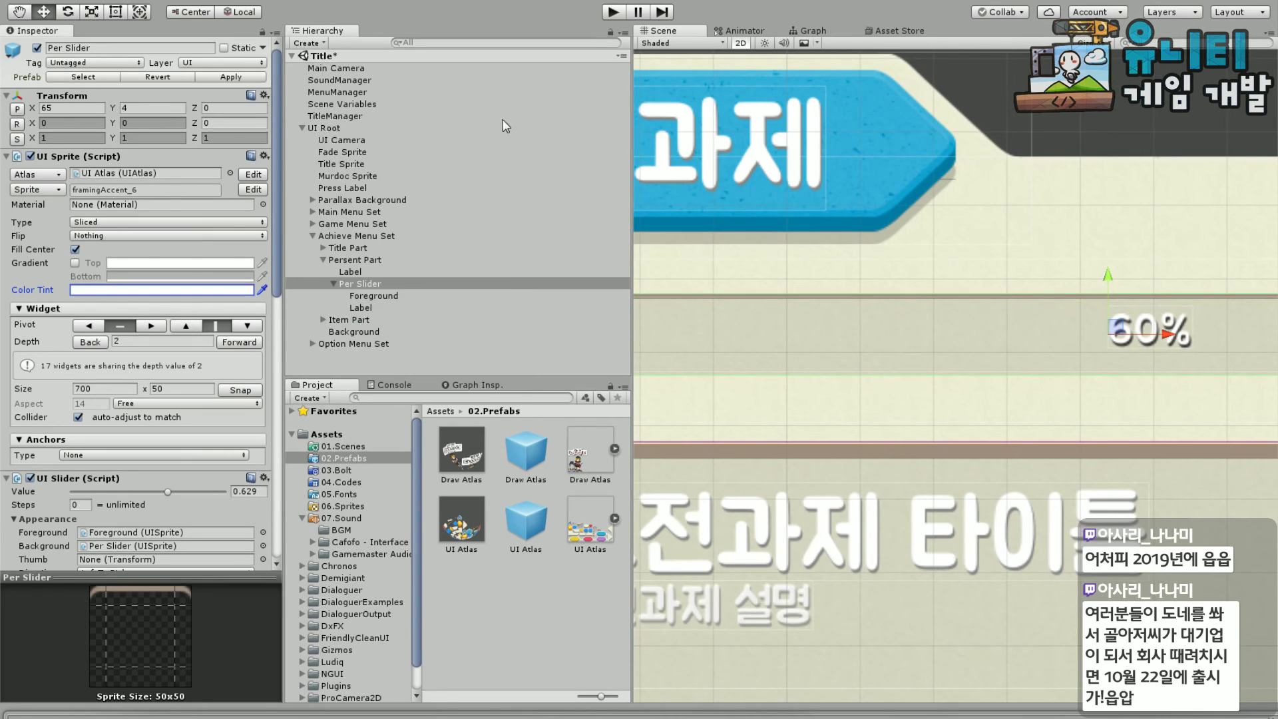
Set the color tint of Per Slider's Foreground sprite to white, FFFFFFFF
left_click(375, 296)
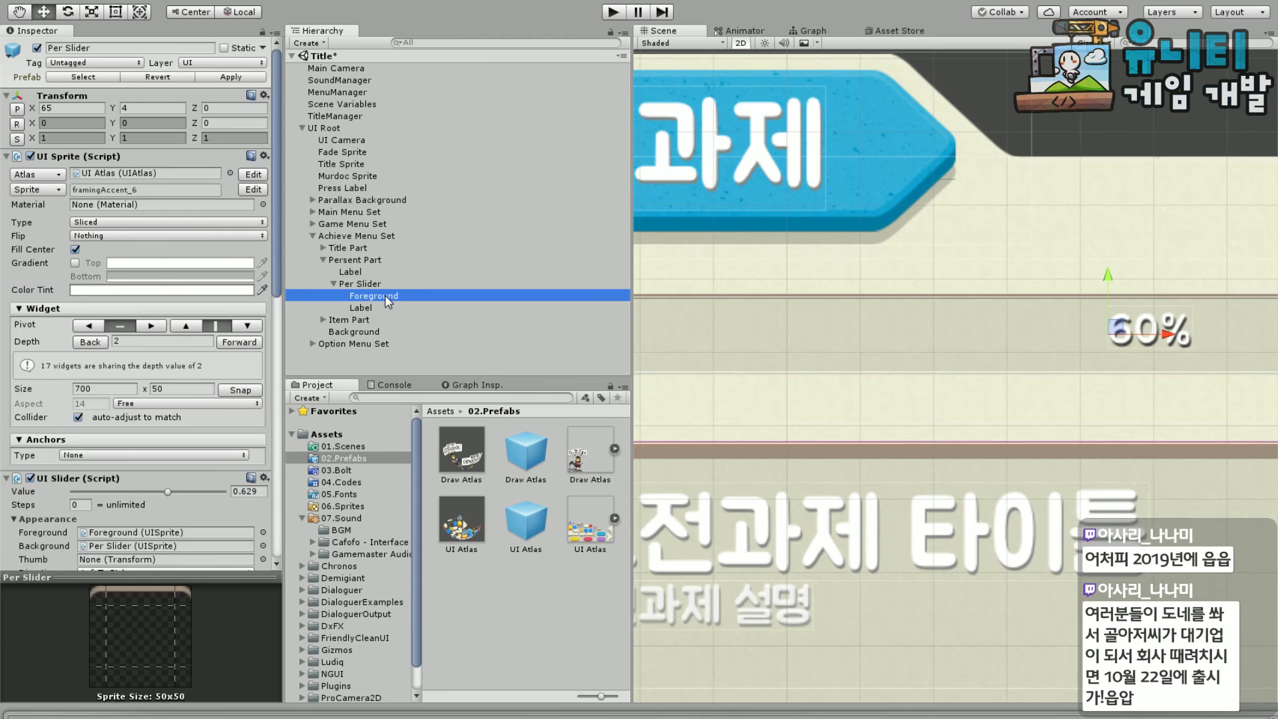
left_click(159, 290)
left_click_drag(390, 205, 331, 137)
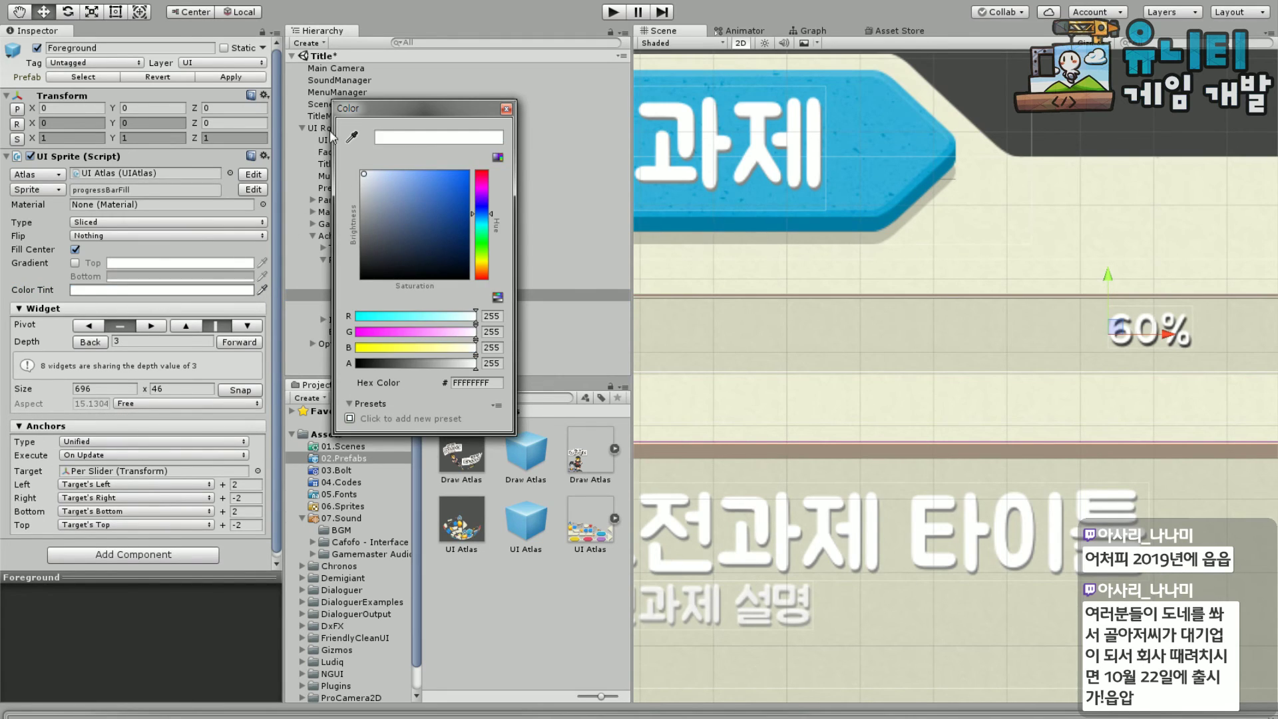
left_click(506, 108)
Select the progressBarFill texture in the elements folder of FriendlyCleanUI's photoshop source-assets
left_click_drag(413, 634, 401, 668)
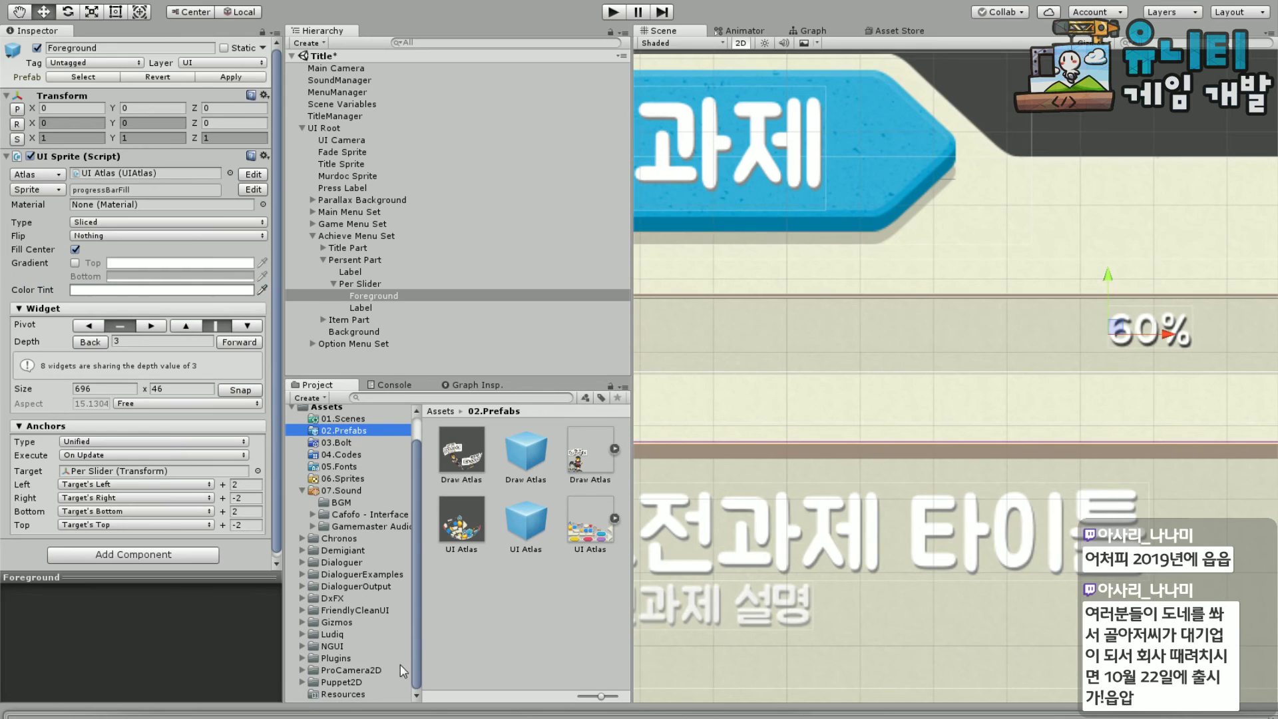
left_click(303, 610)
scroll(343, 593, "down", 6)
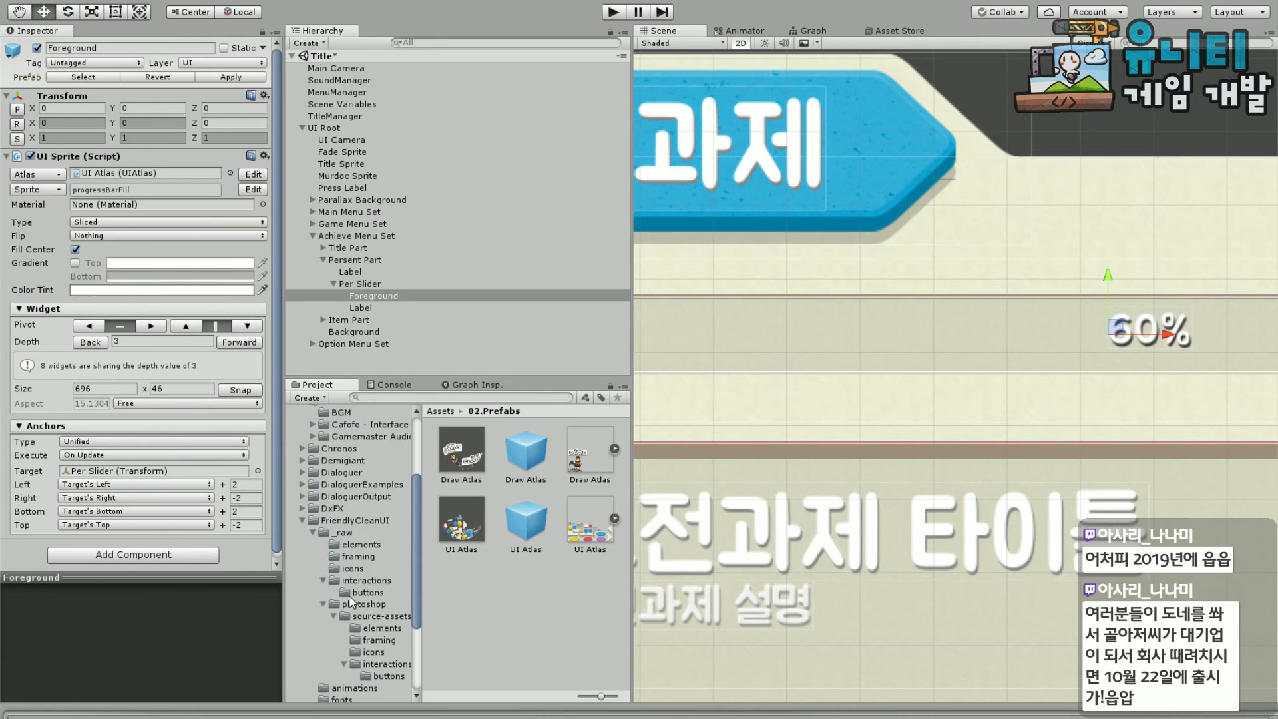
left_click(378, 549)
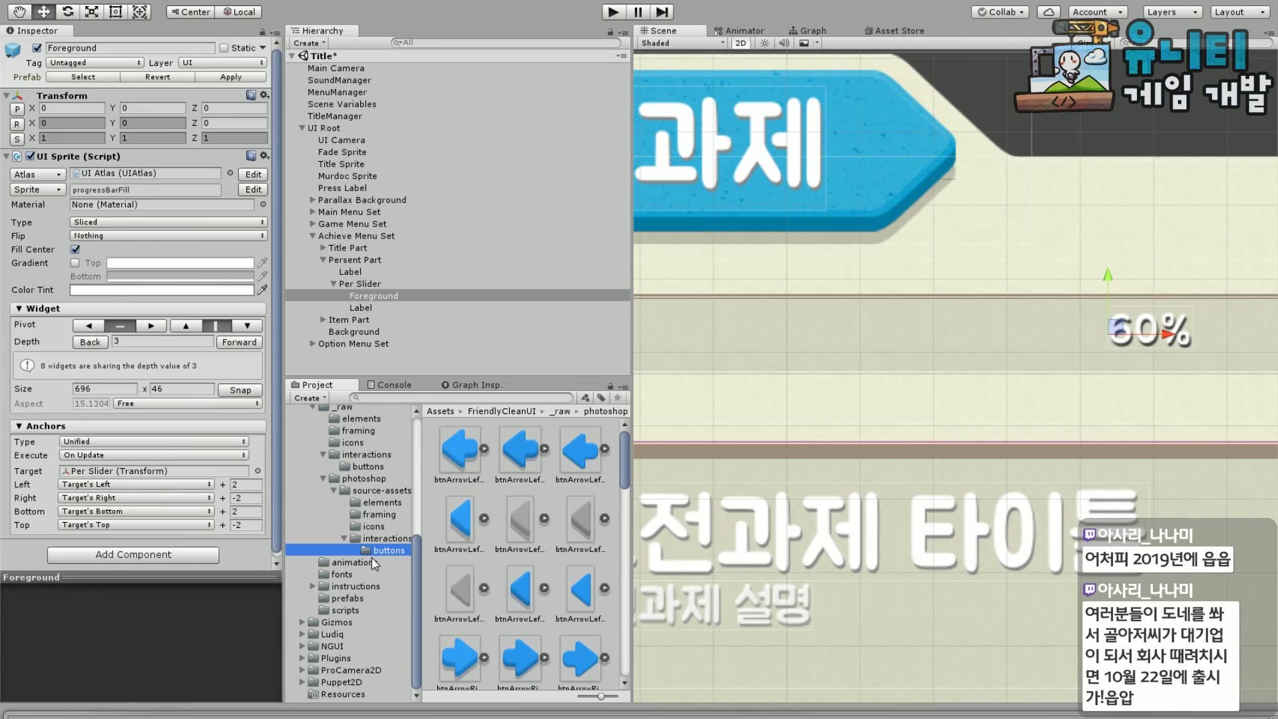
left_click(391, 503)
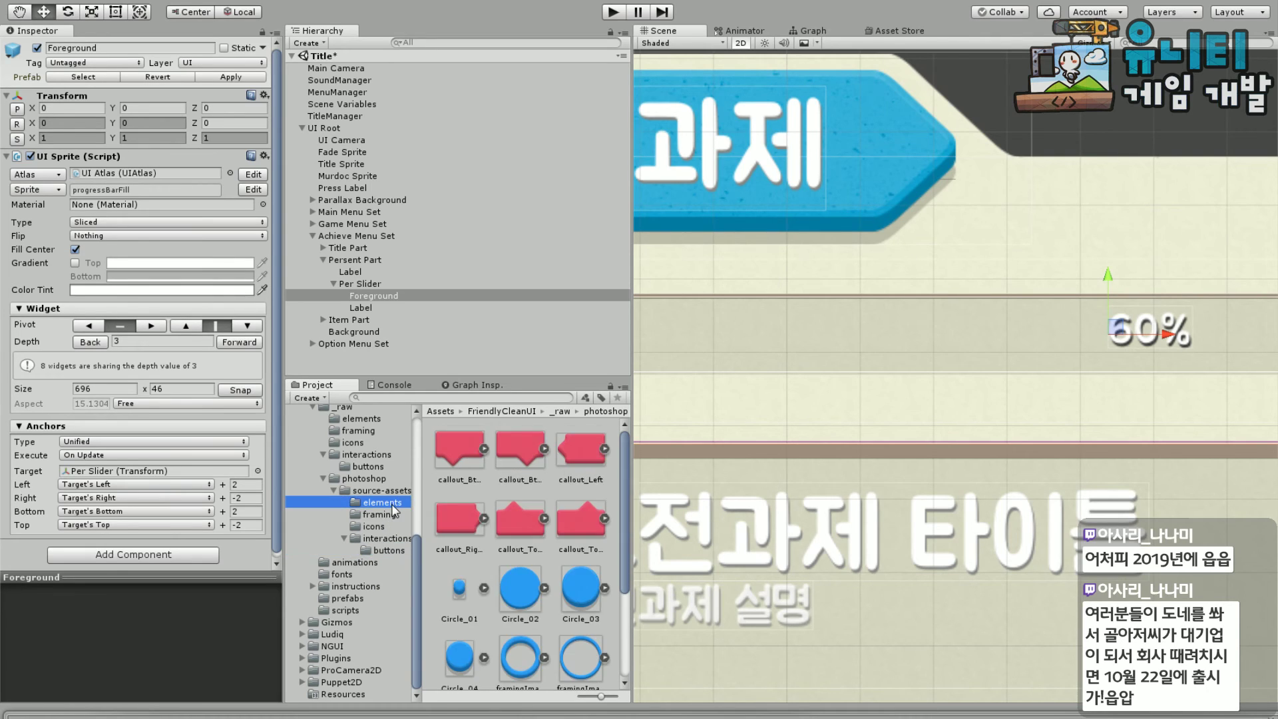
left_click_drag(622, 573, 624, 653)
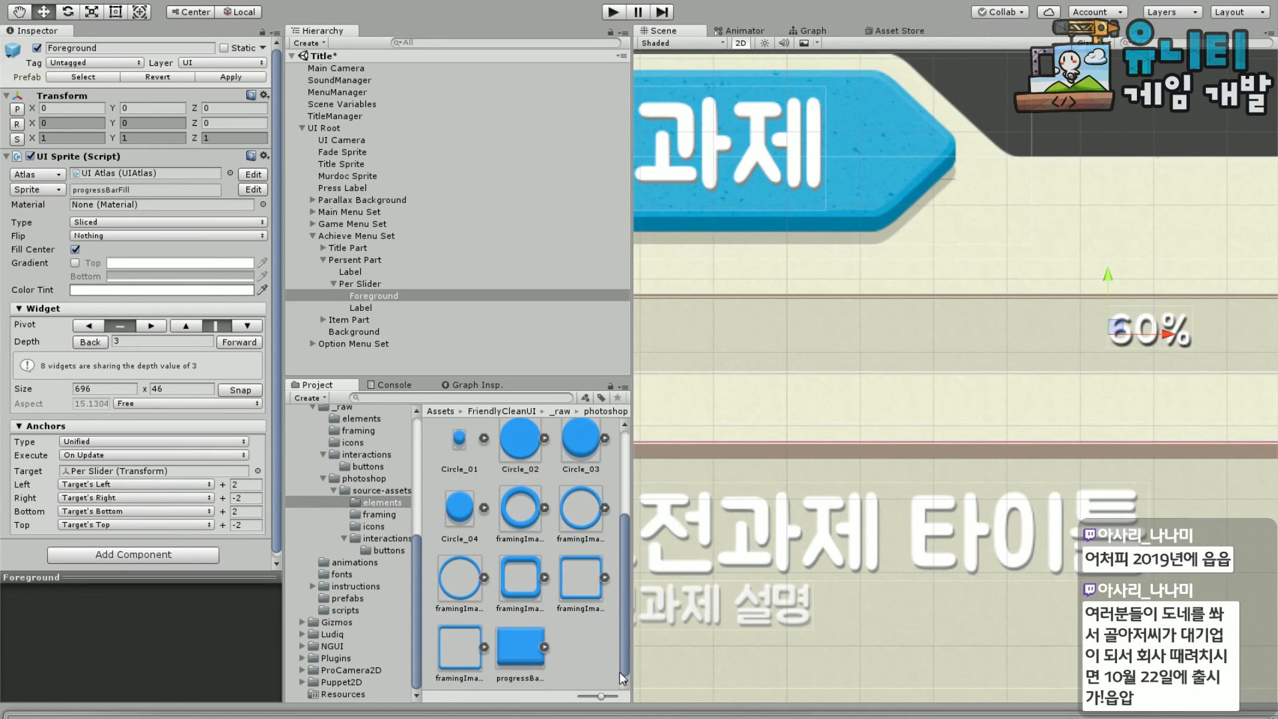
left_click(509, 661)
Add the selected progressBarFill texture to UI Atlas with the Atlas Maker
left_click(218, 2)
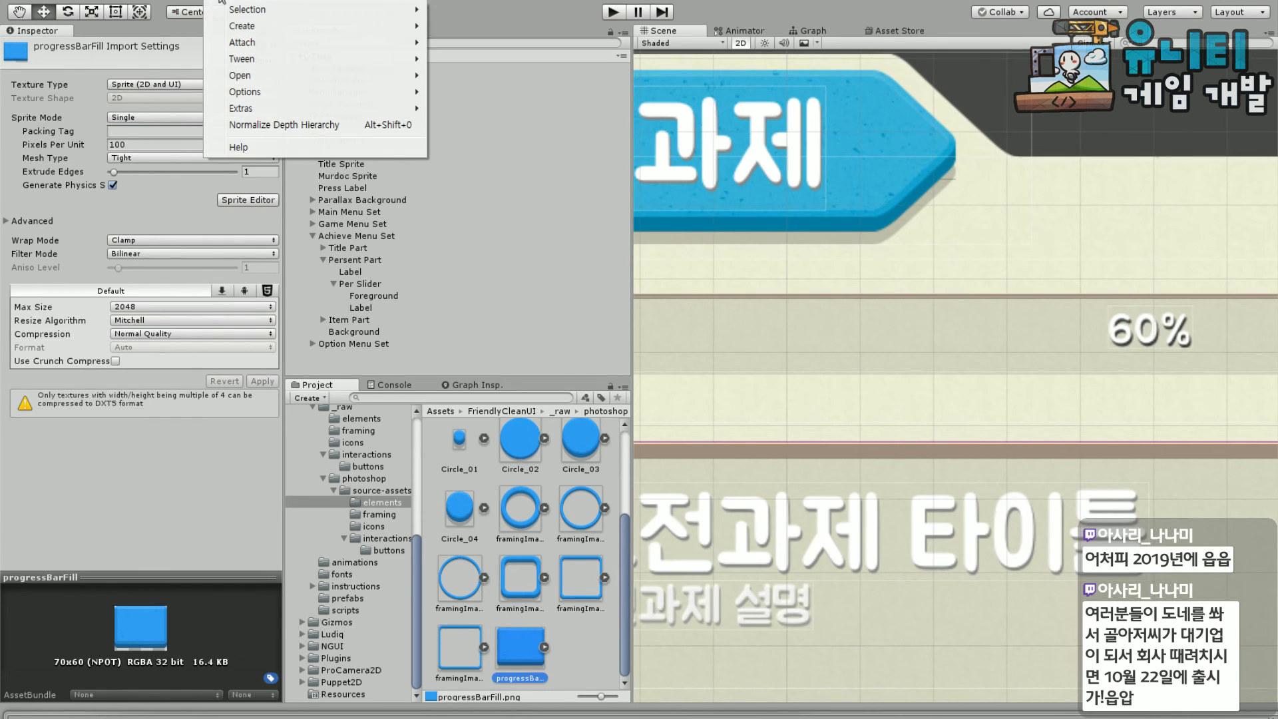
mouse_move(250, 76)
left_click(456, 76)
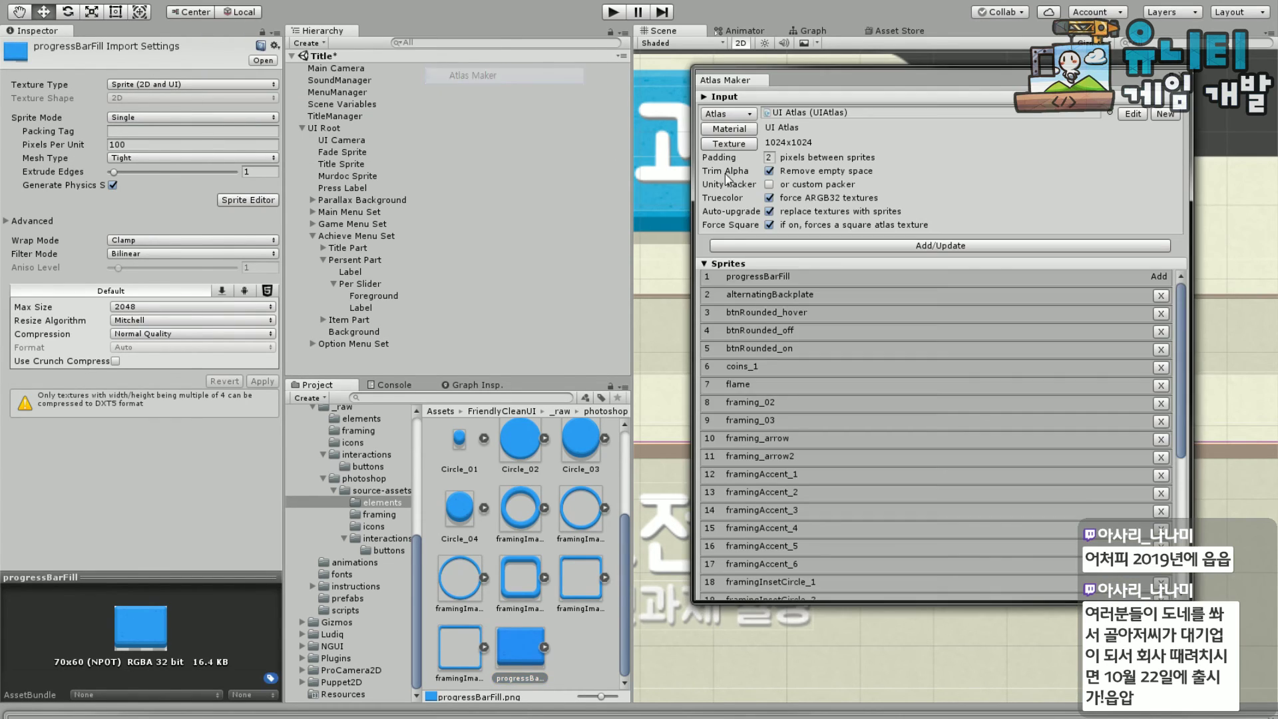
left_click(912, 244)
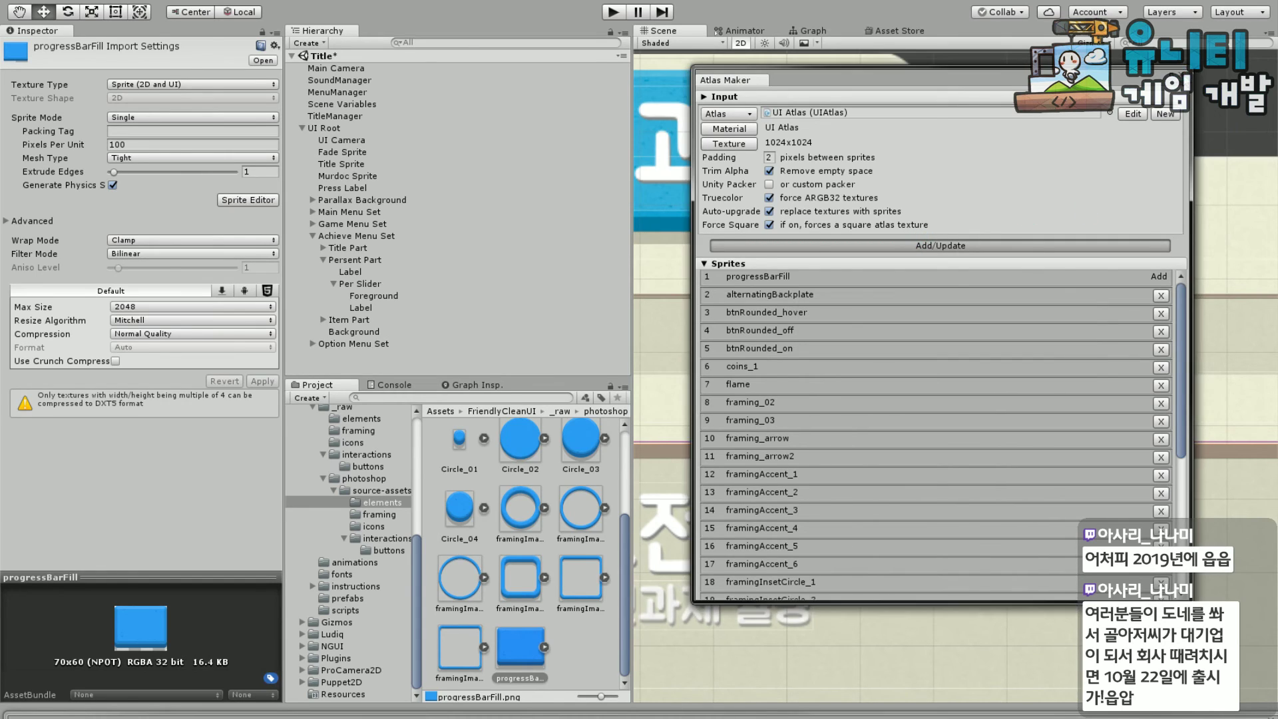
left_click(1181, 72)
Set the left and right borders of the Foreground's progressBarFill atlas sprite to 12 and return to Foreground
middle_click_drag(892, 388, 891, 388)
left_click_drag(890, 389, 1027, 424)
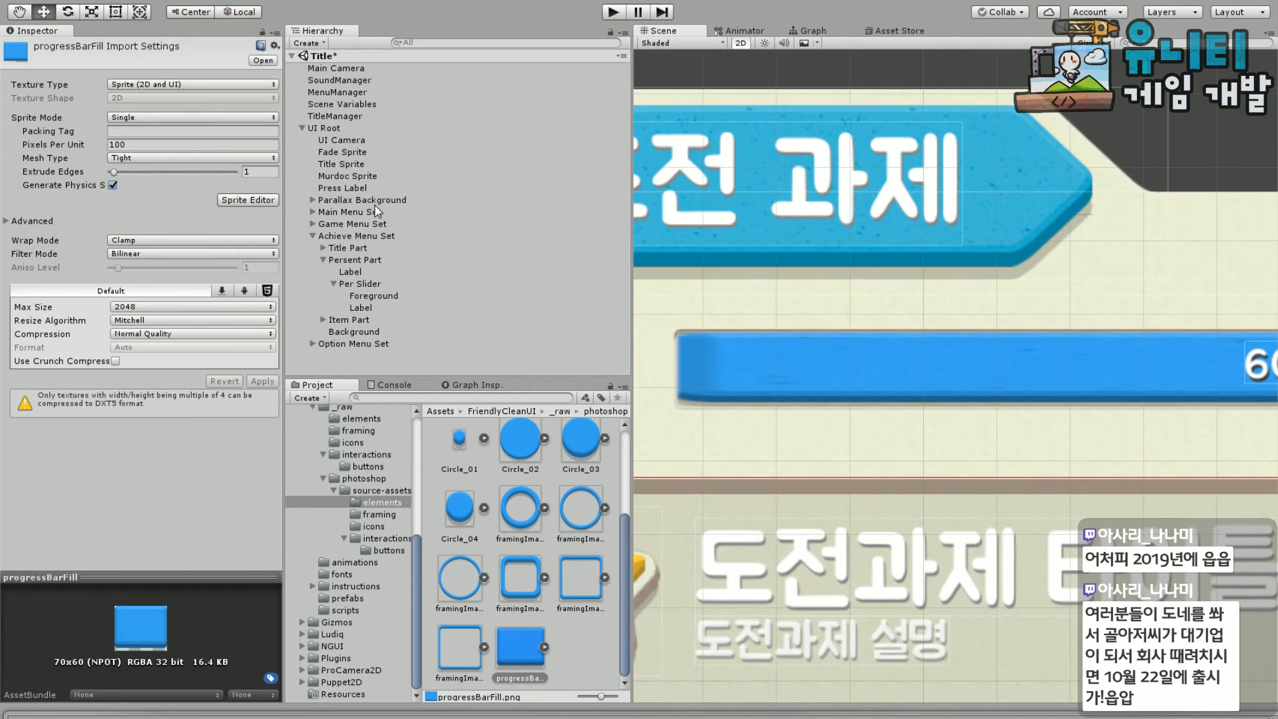
left_click(366, 296)
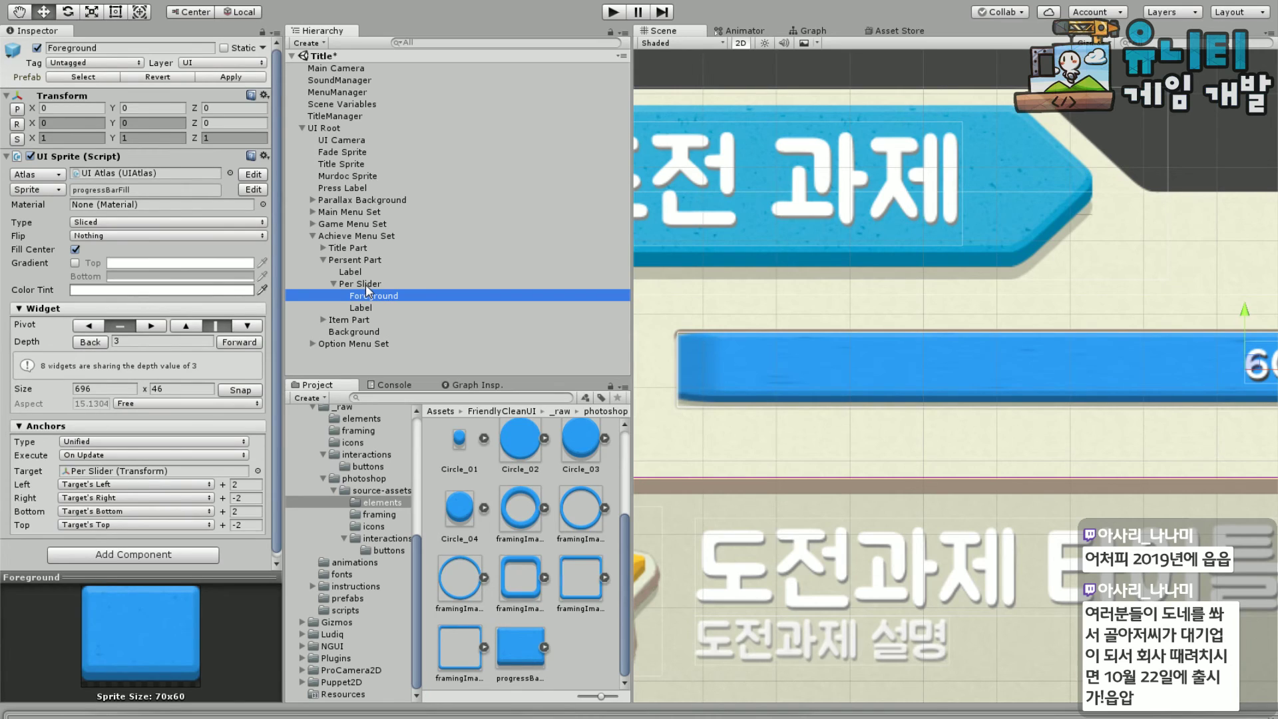
left_click(248, 190)
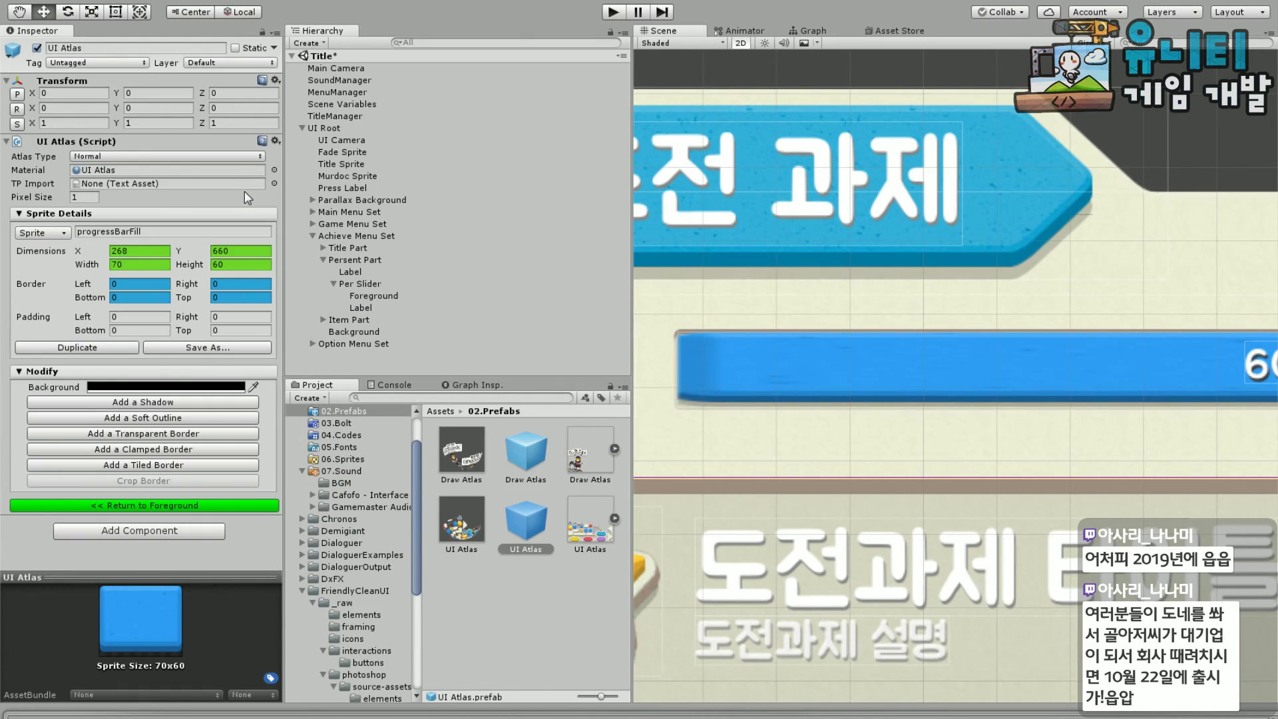
left_click(133, 285)
type("16")
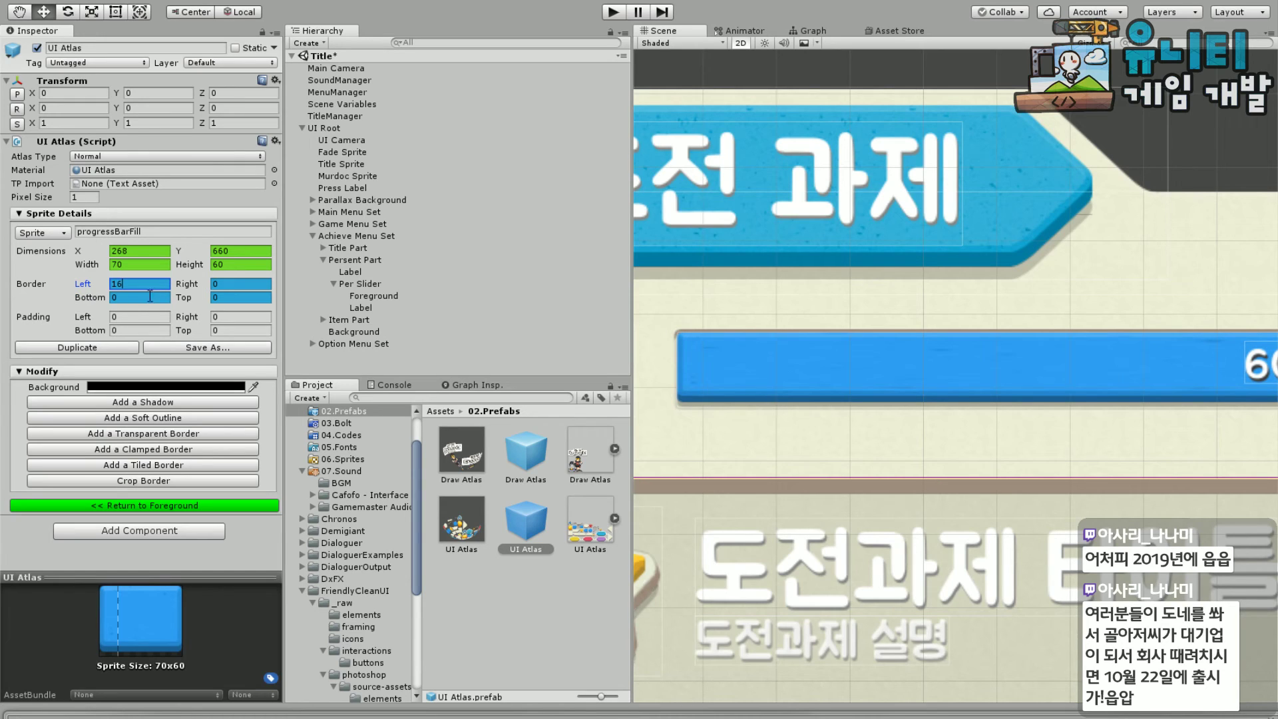
key("BackSpace")
type("2")
left_click(218, 284)
type("12")
left_click(189, 507)
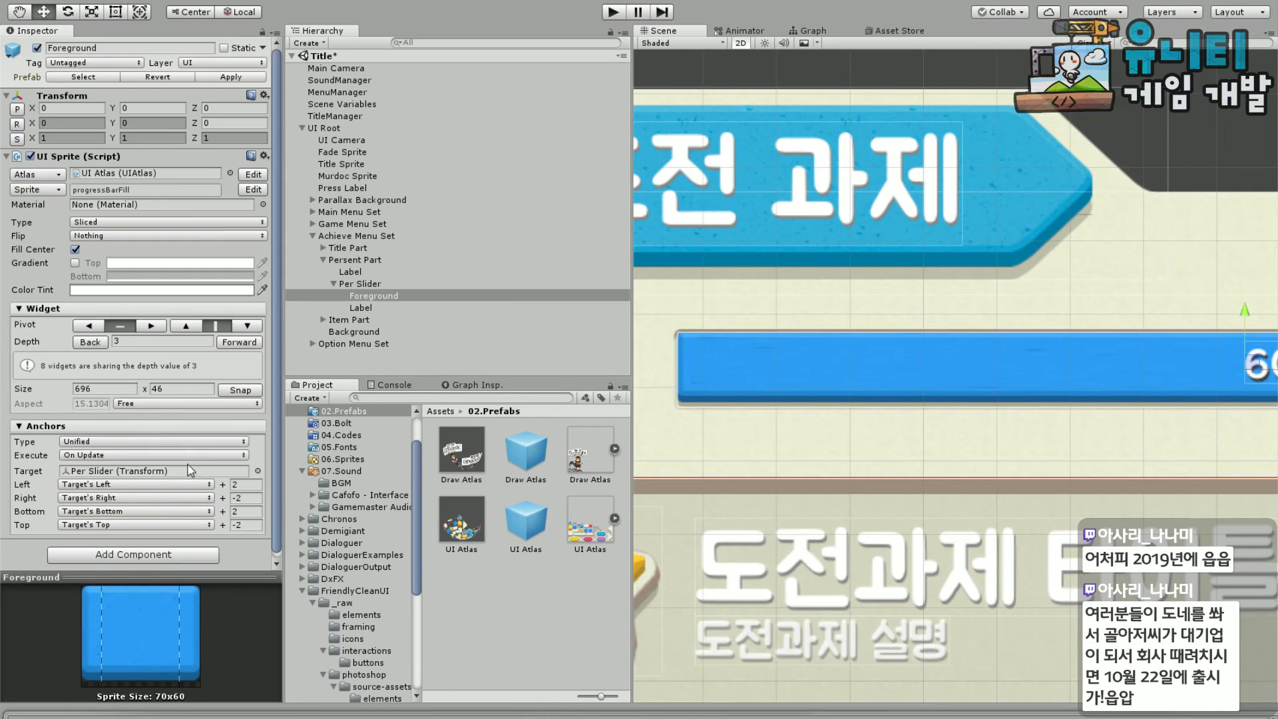
Change the Foreground sprite type to Advanced and make its left, right, top, bottom and center parts Tiled
left_click(113, 222)
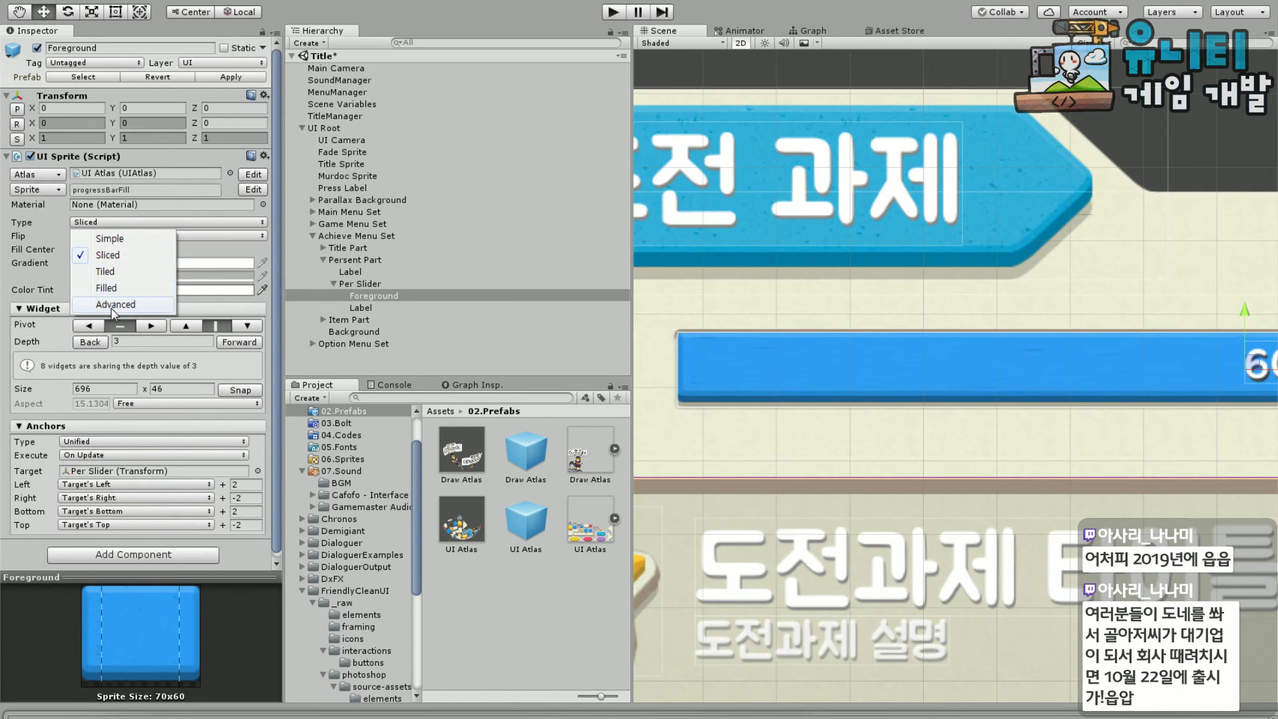
left_click(115, 304)
left_click(101, 236)
left_click(97, 285)
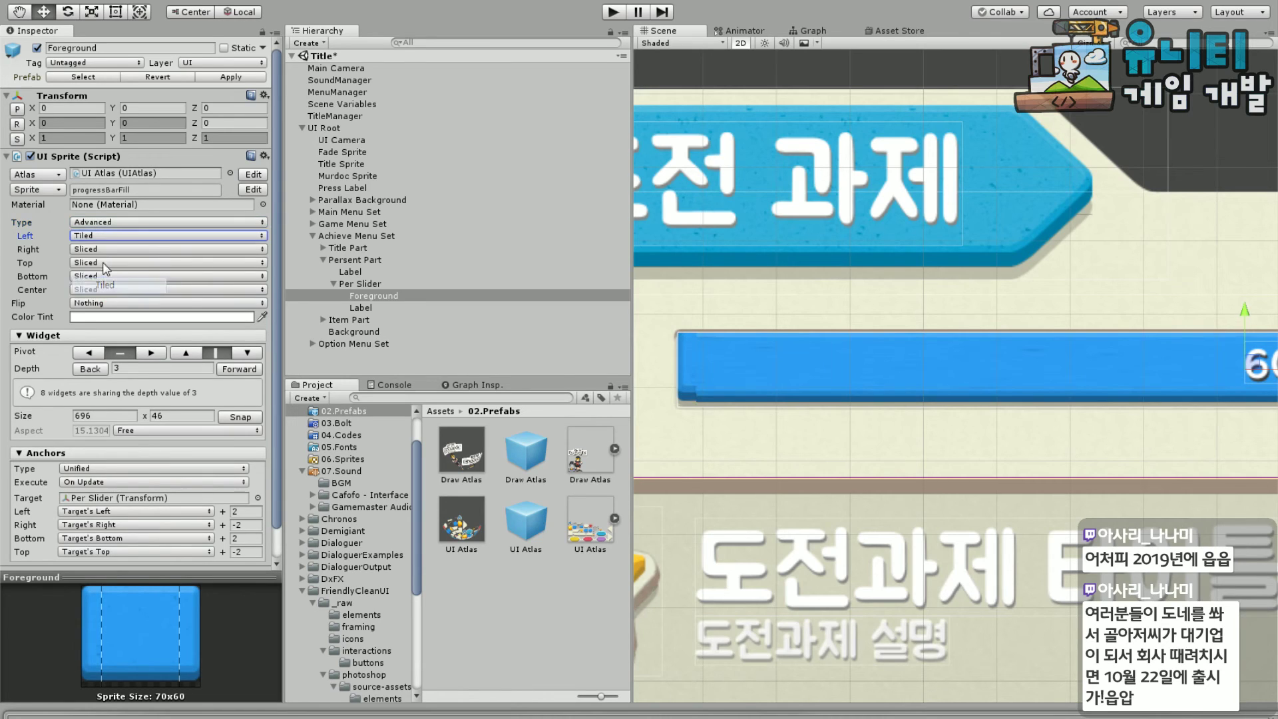
left_click(103, 249)
left_click(113, 301)
left_click(97, 265)
left_click(101, 311)
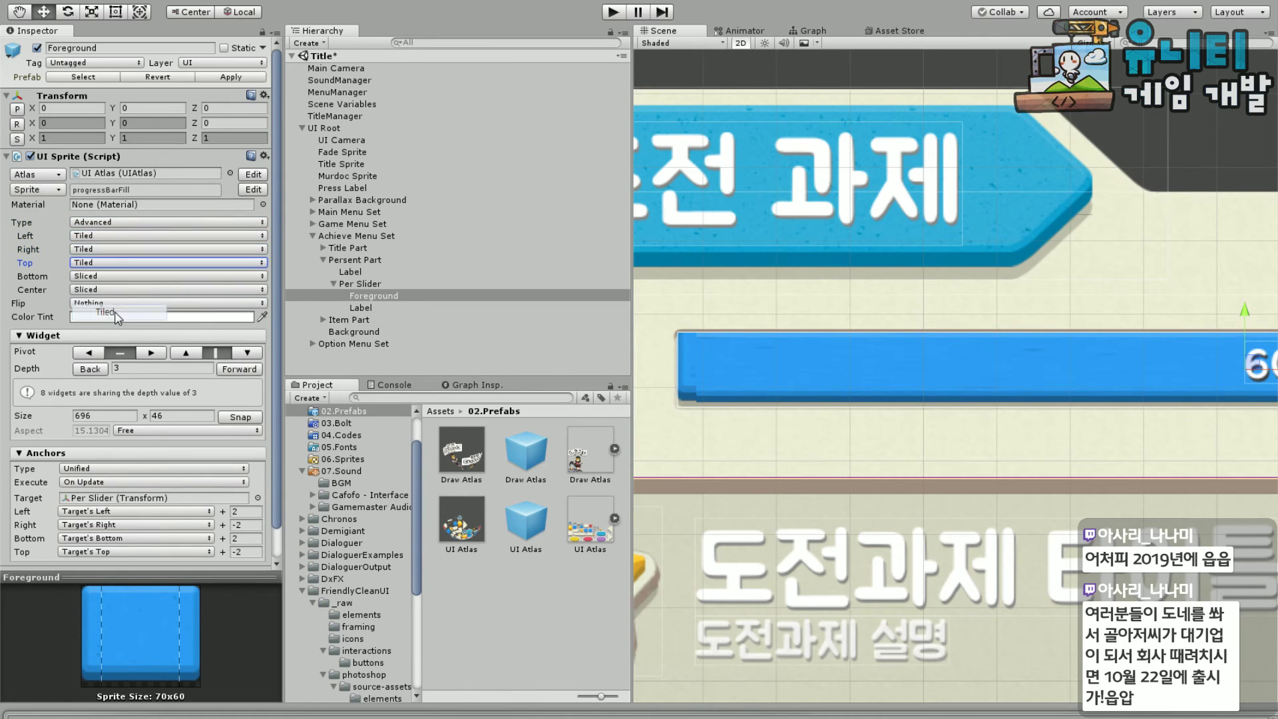
left_click(98, 275)
left_click(109, 324)
left_click(97, 290)
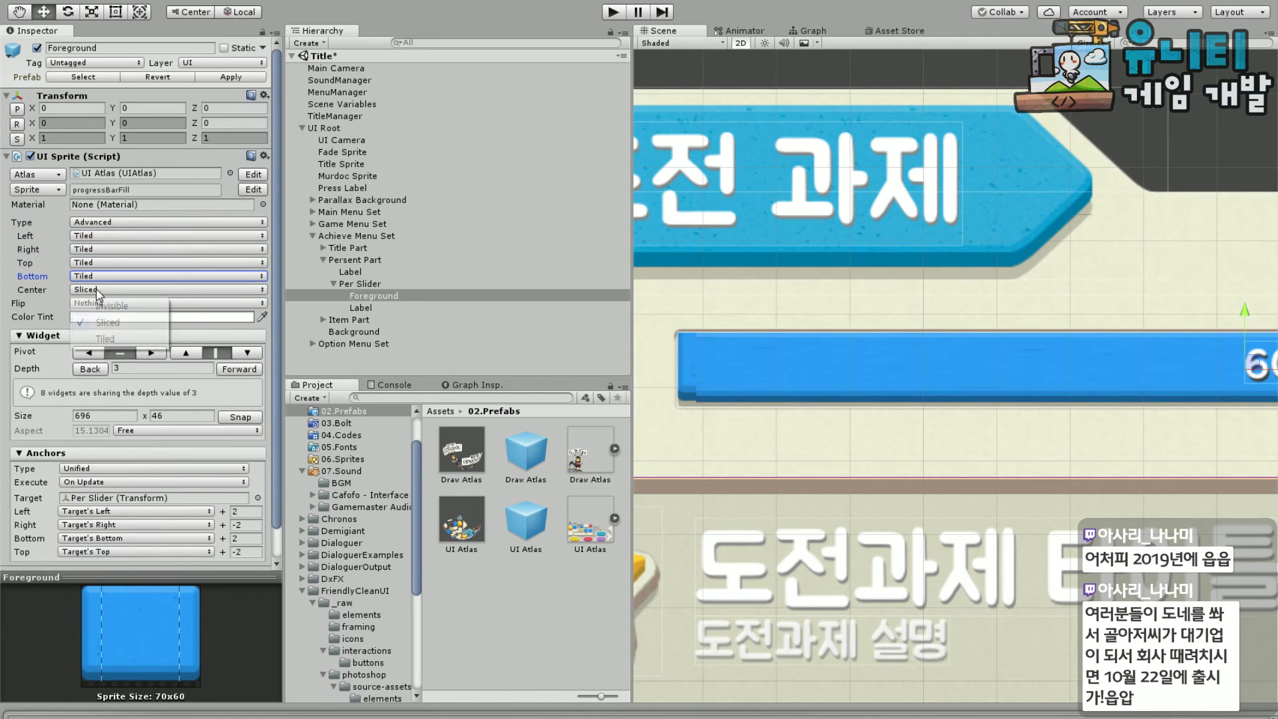
left_click(105, 339)
Try flipping the Foreground sprite horizontally and restore its flip to Nothing
left_click(137, 304)
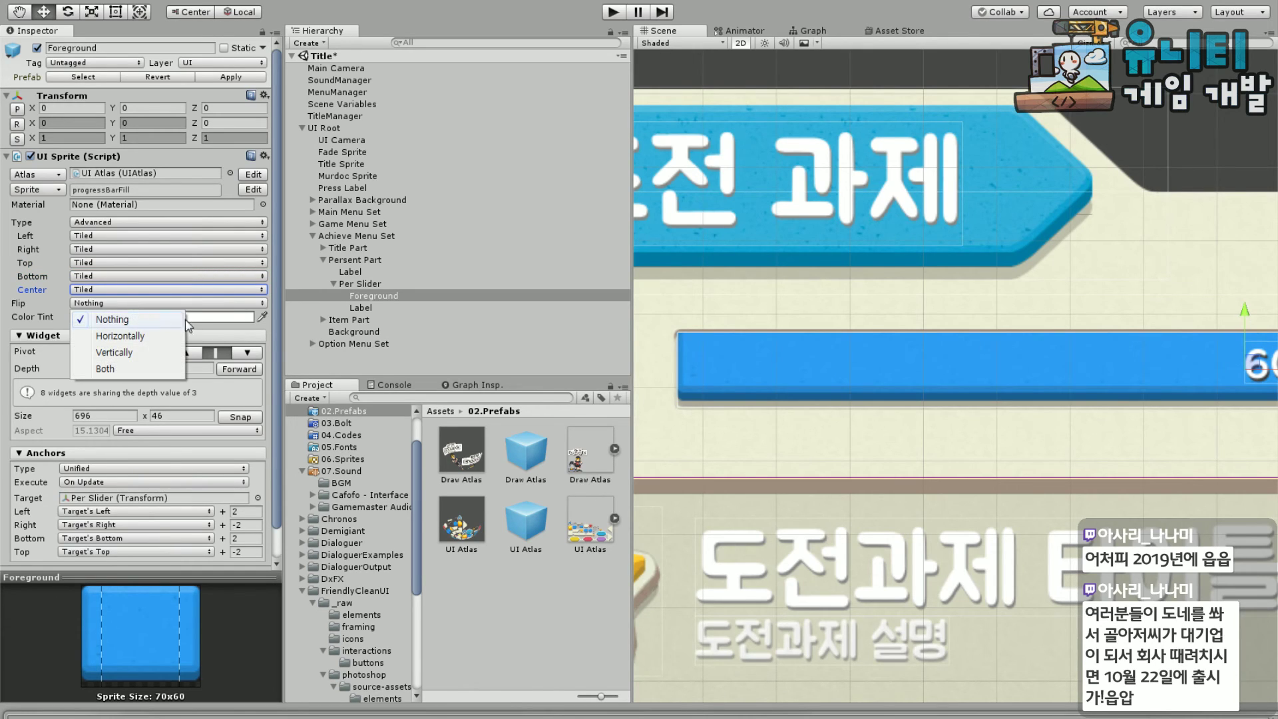
left_click(153, 338)
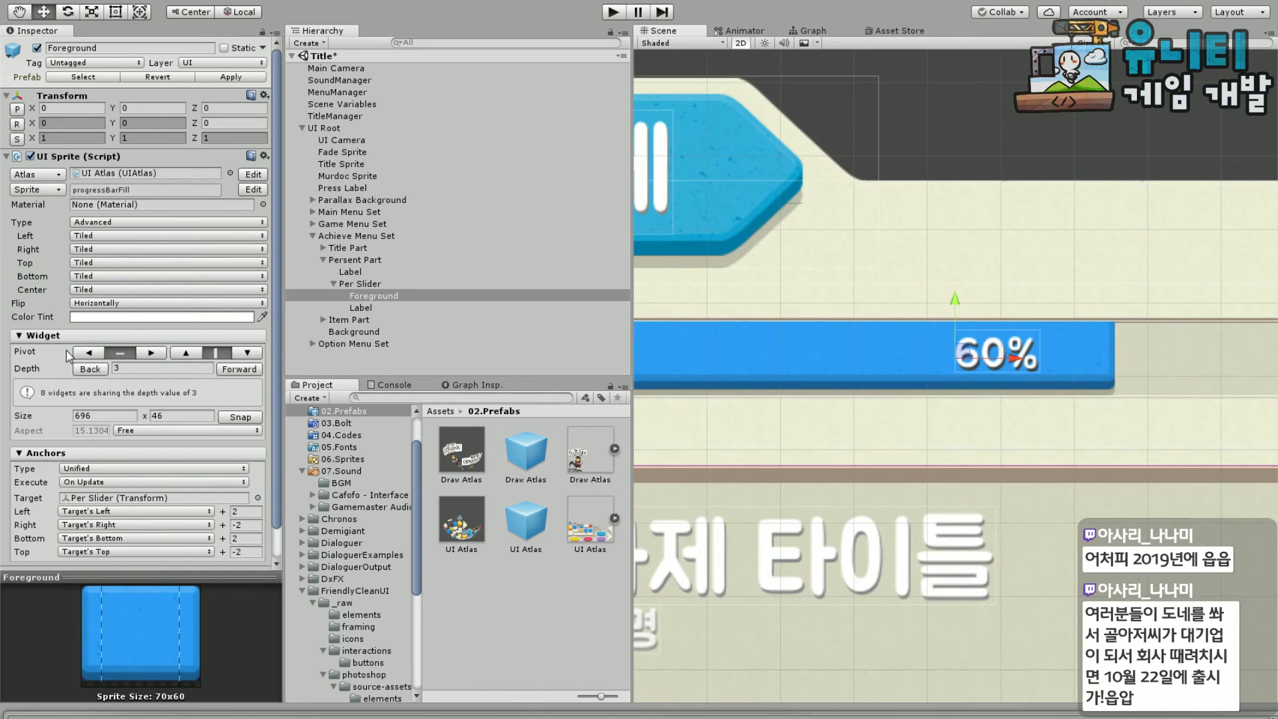
left_click(133, 303)
left_click(125, 319)
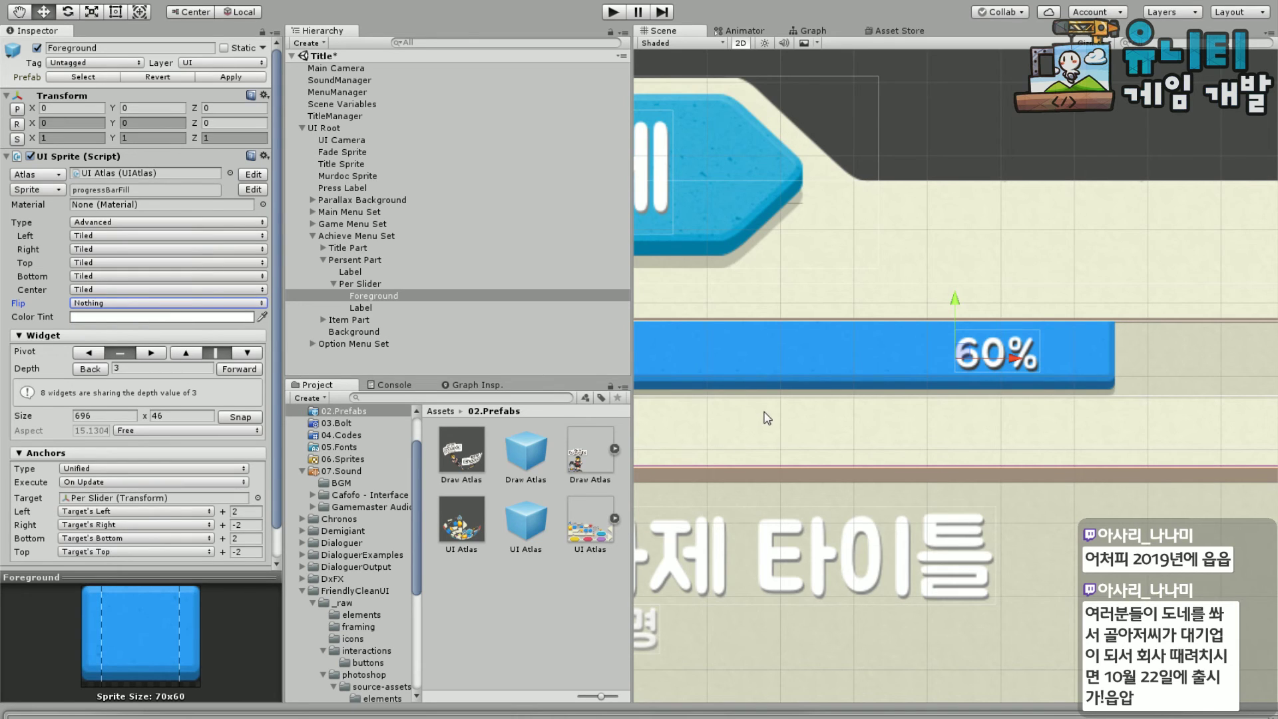
Examine the tiled progress bar fill from end to end against the achievement menu's background
middle_click_drag(764, 412, 844, 457)
middle_click_drag(1035, 459, 822, 457)
left_click(1018, 246)
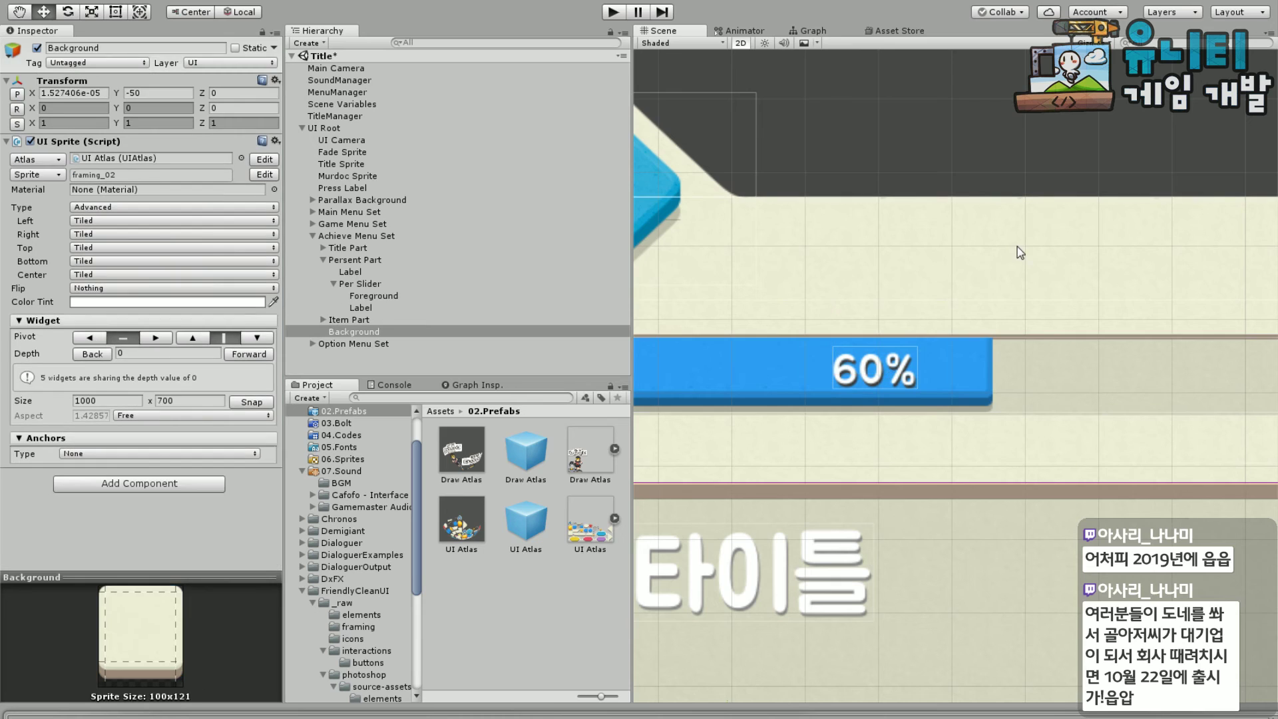
middle_click_drag(1068, 459, 1132, 436)
middle_click_drag(850, 442, 1138, 446)
middle_click_drag(914, 448, 856, 460)
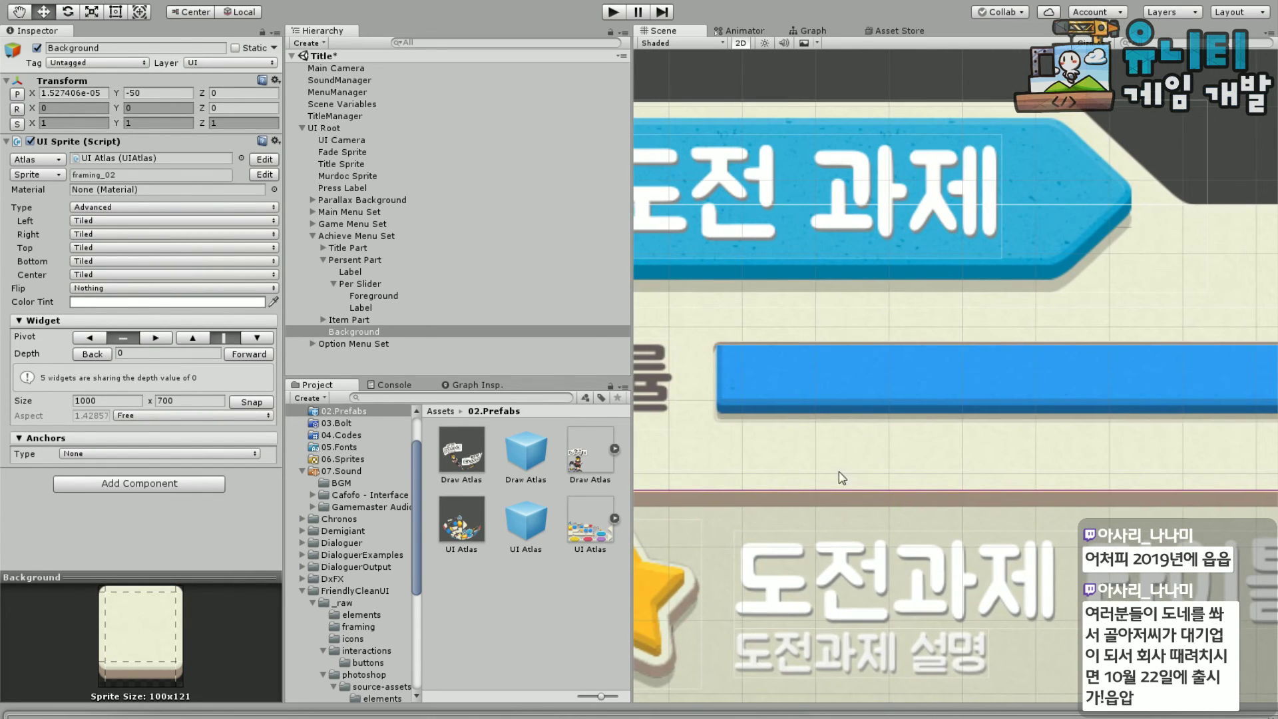
scroll(731, 461, "up", 10)
middle_click_drag(933, 471, 941, 496)
scroll(972, 498, "down", 10)
middle_click_drag(1047, 506, 656, 470)
middle_click_drag(932, 489, 650, 485)
mouse_move(960, 464)
middle_mouse_down()
mouse_move(729, 468)
mouse_move(945, 462)
middle_mouse_up()
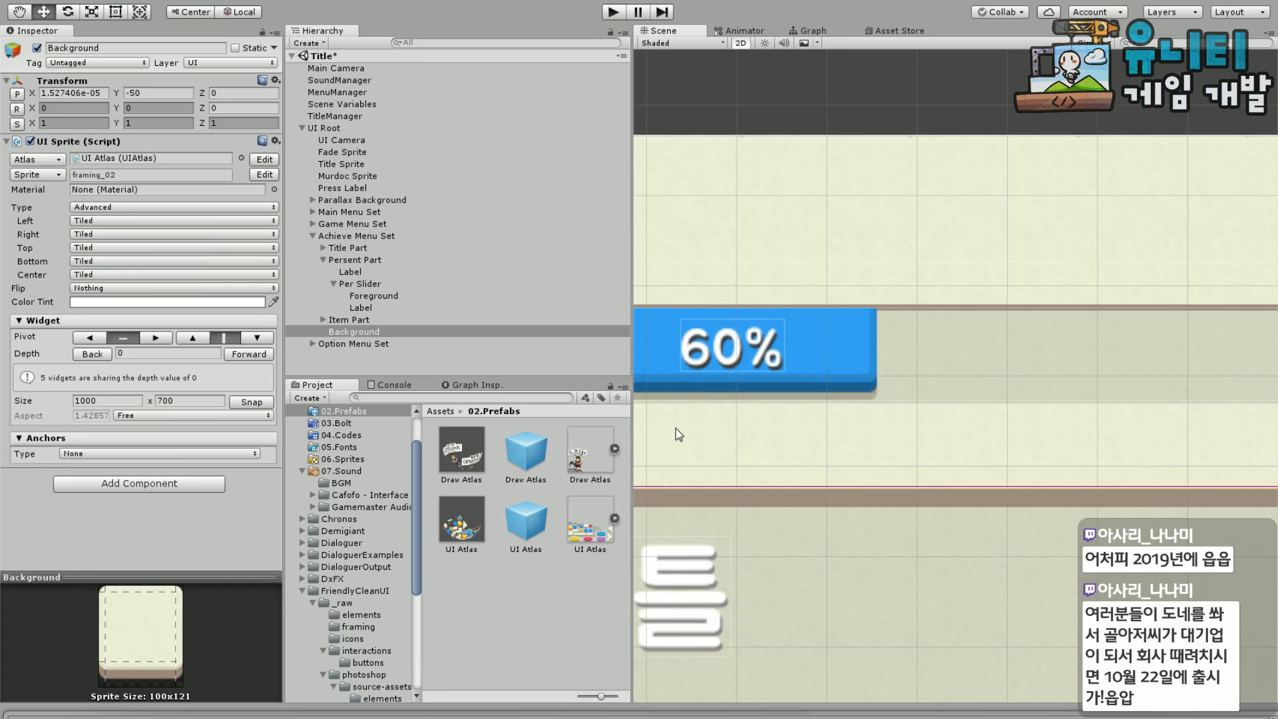
middle_click_drag(676, 429, 1002, 426)
Check the settings of Persent Part, its Label and Per Slider against the whole achievement menu
left_click(355, 260)
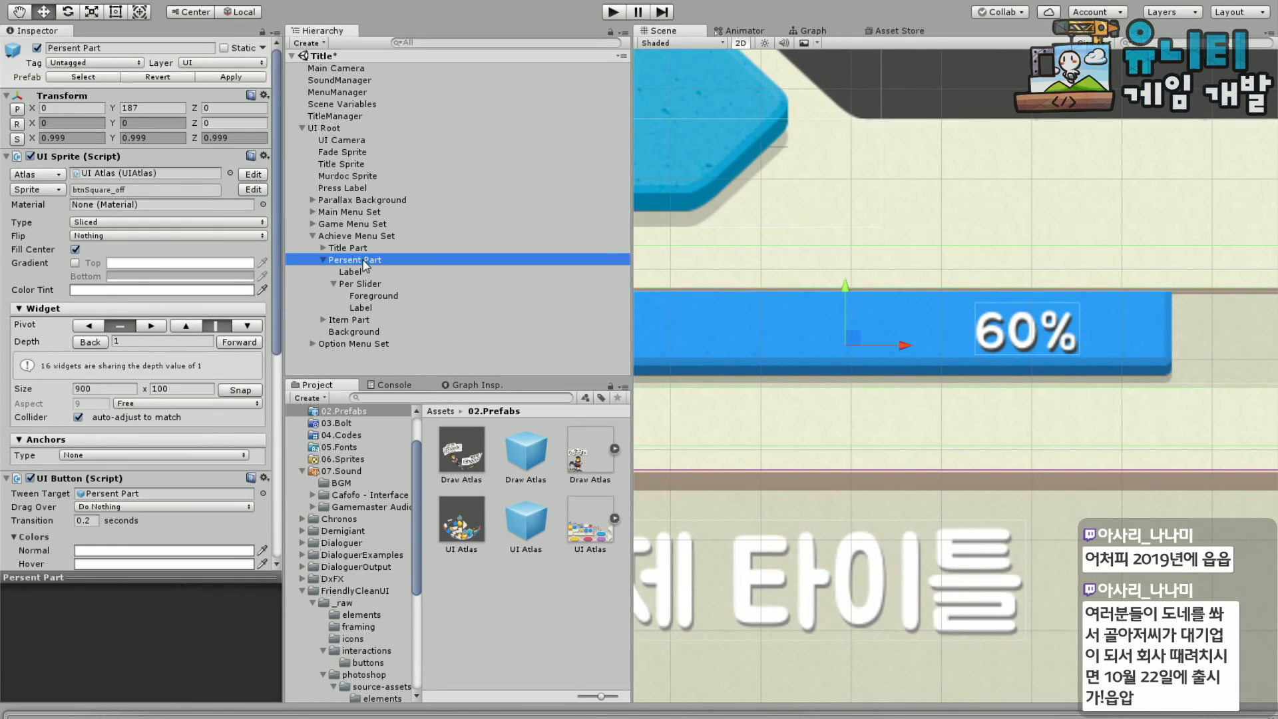
middle_click_drag(841, 460, 1063, 461)
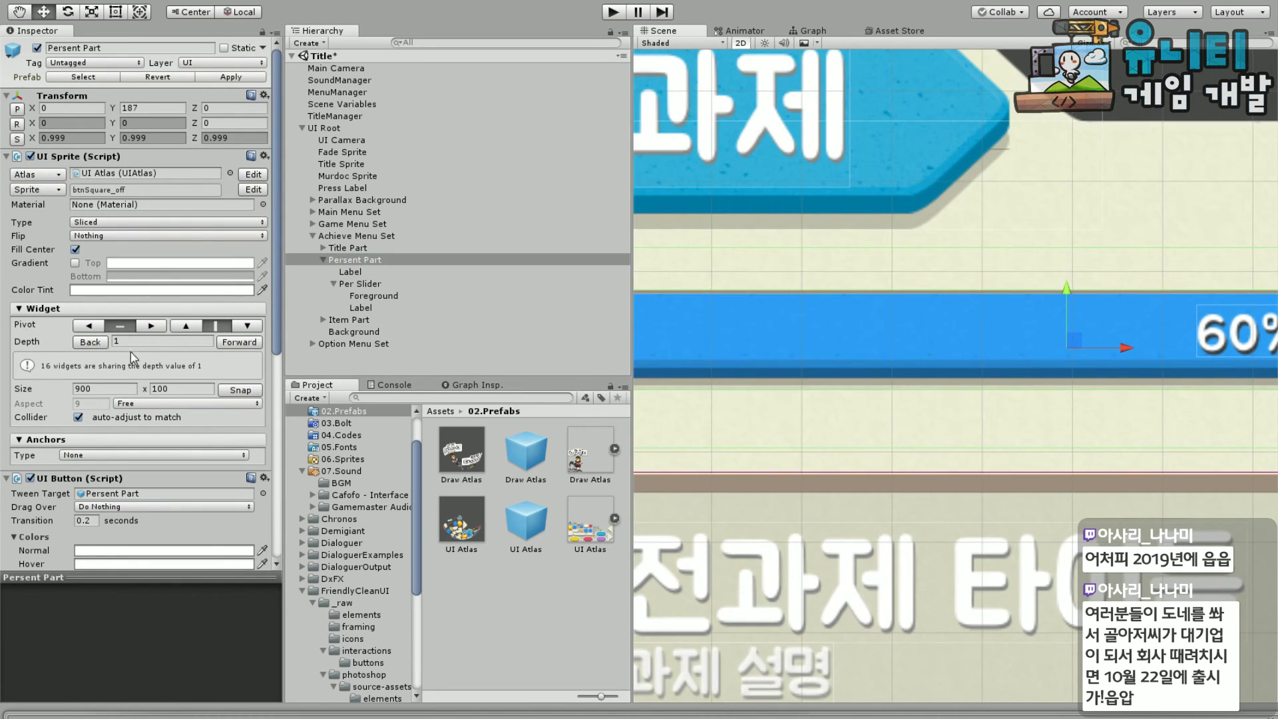
double_click(353, 273)
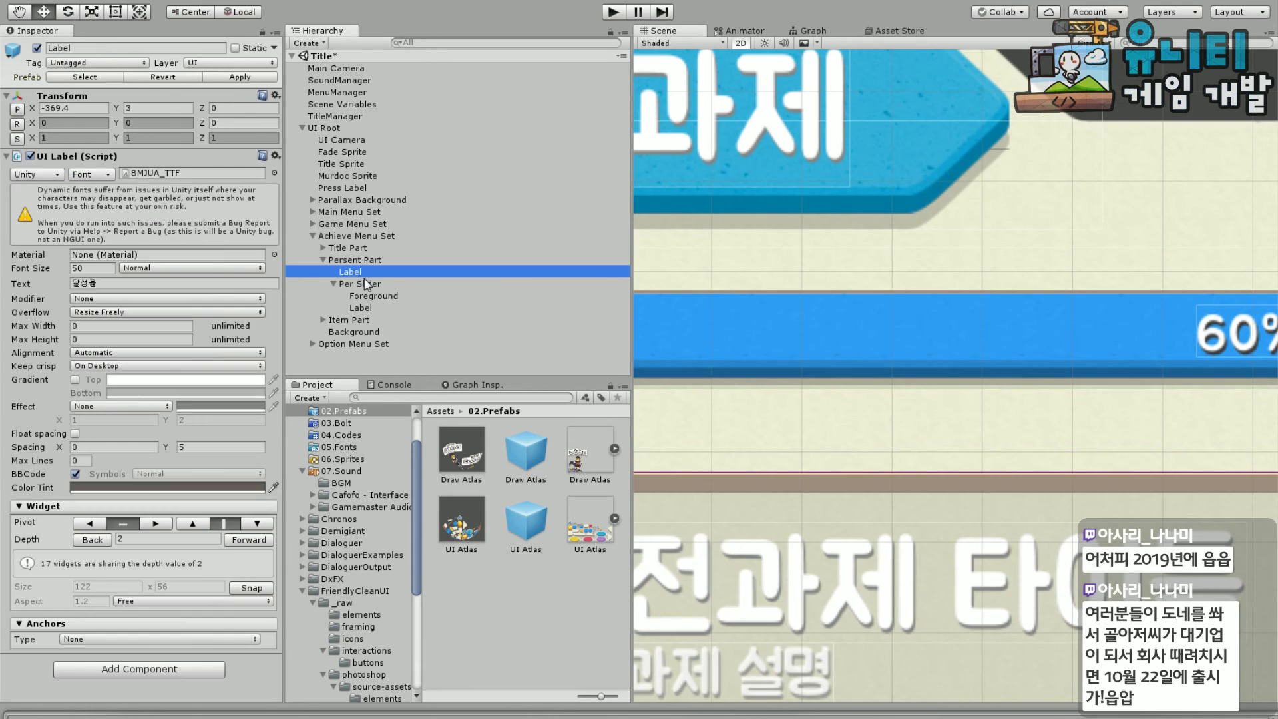
left_click(370, 284)
scroll(922, 402, "up", 8)
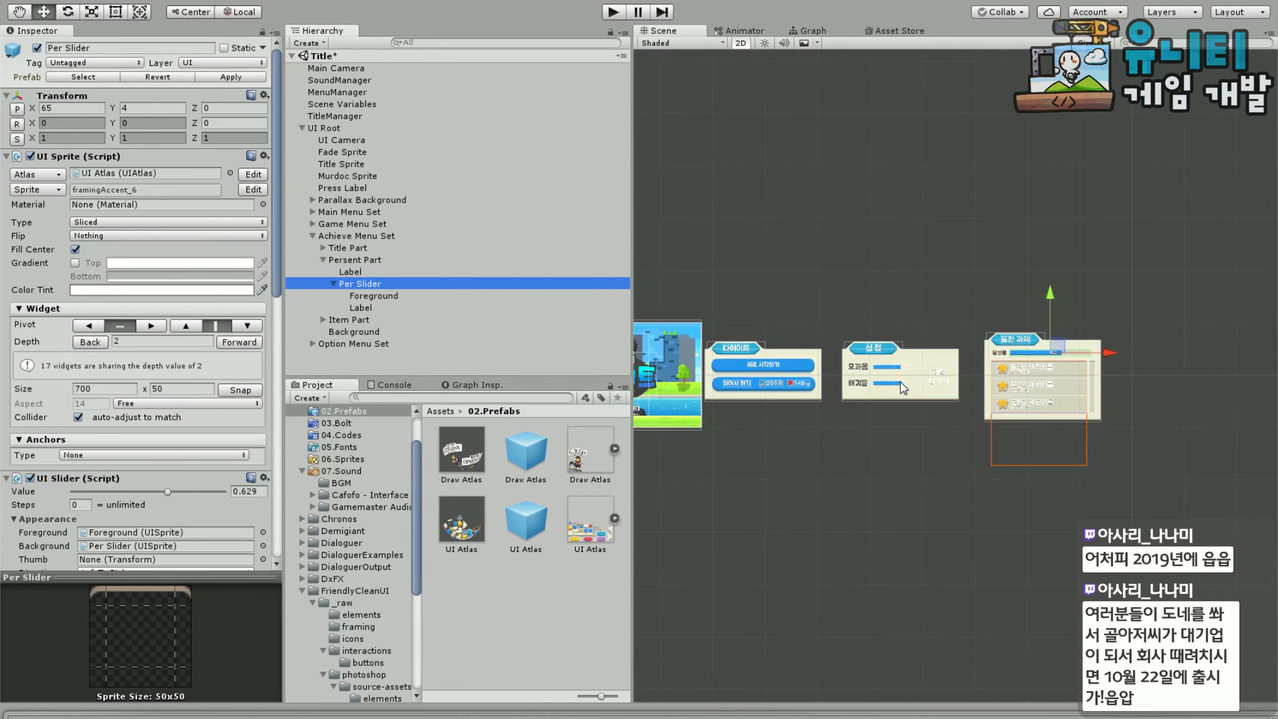
scroll(961, 403, "up", 3)
middle_click_drag(1058, 412, 586, 457)
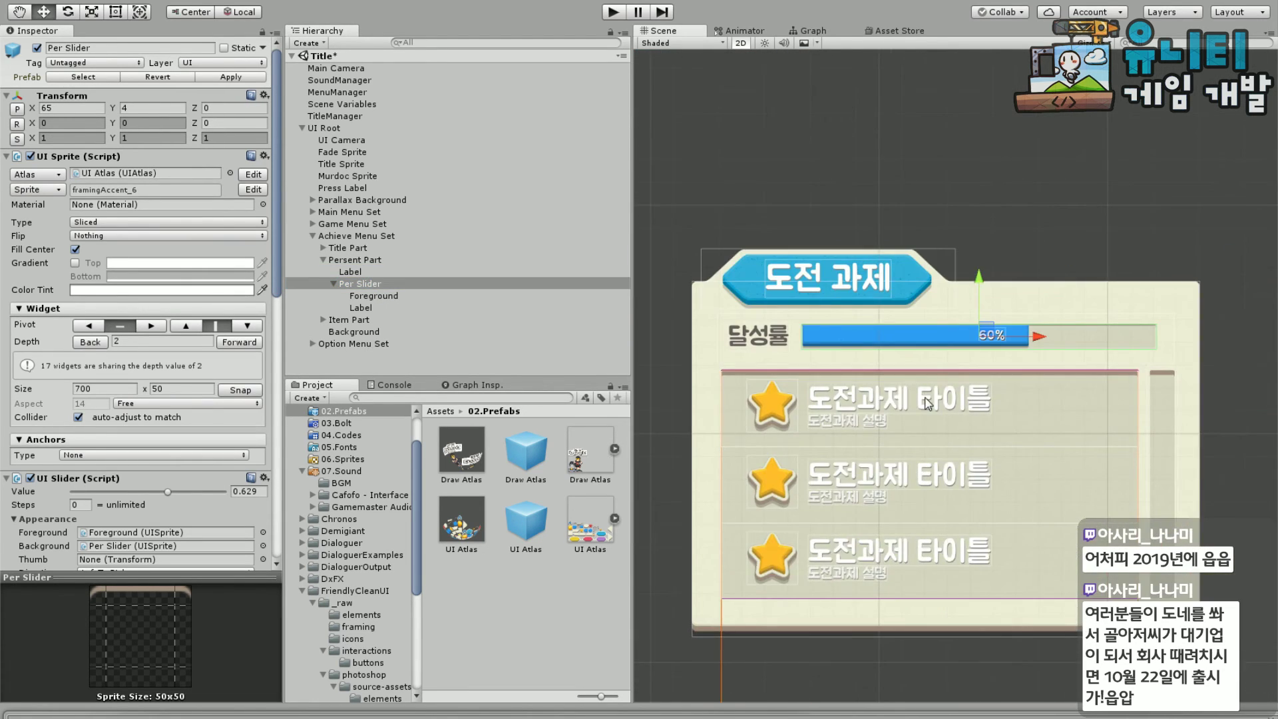
scroll(840, 356, "up", 10)
Set the left, right, bottom and top anchor offsets of Per Slider's Foreground to 0
left_click(373, 296)
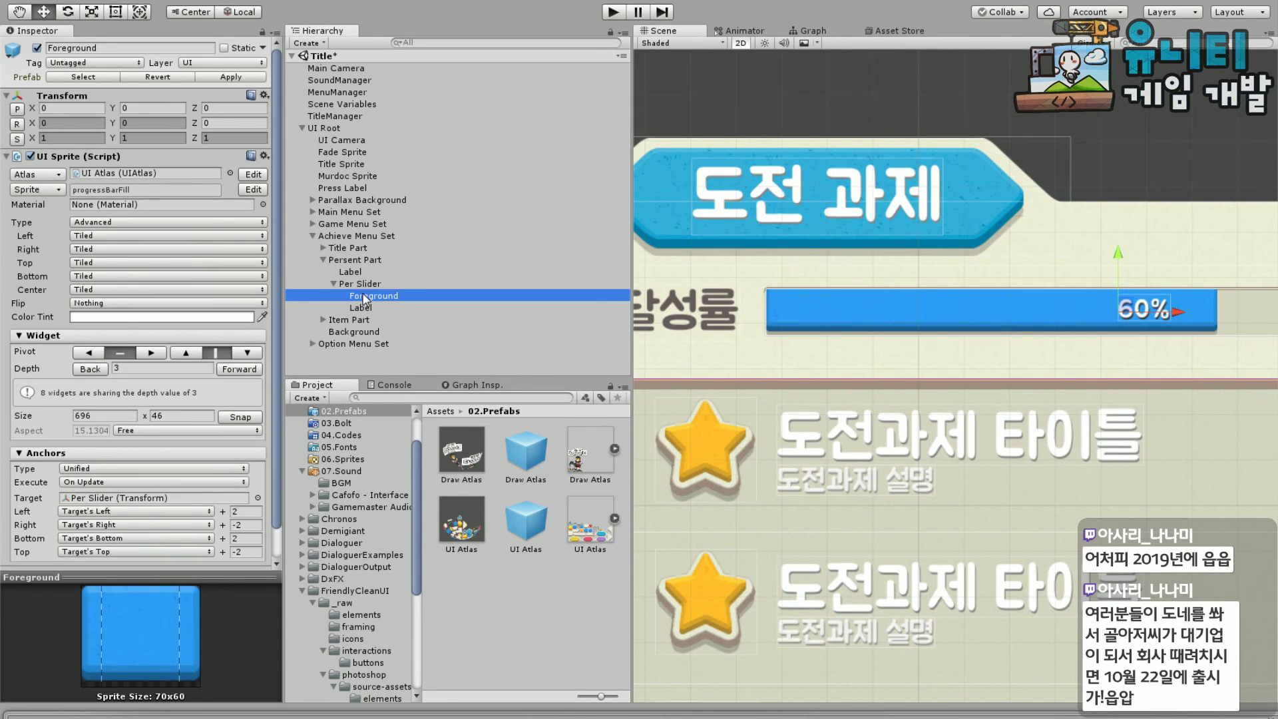
left_click(249, 419)
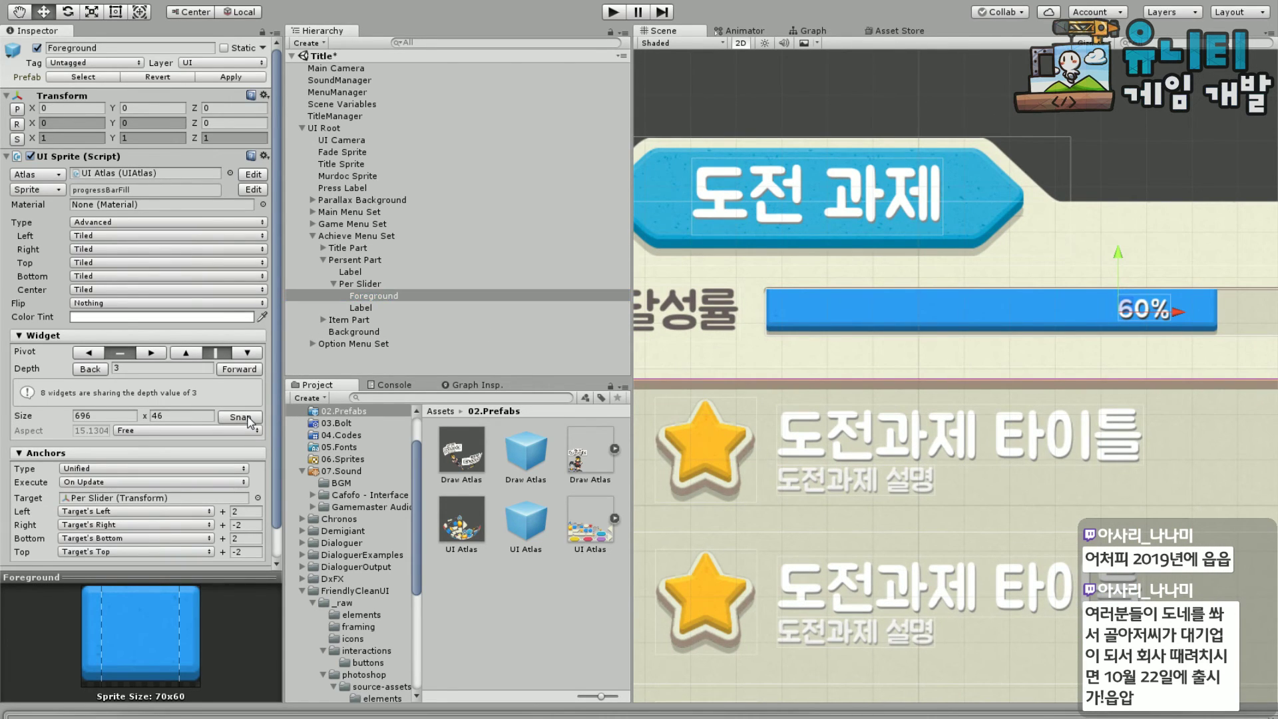
left_click(249, 417)
left_click_drag(277, 444, 271, 518)
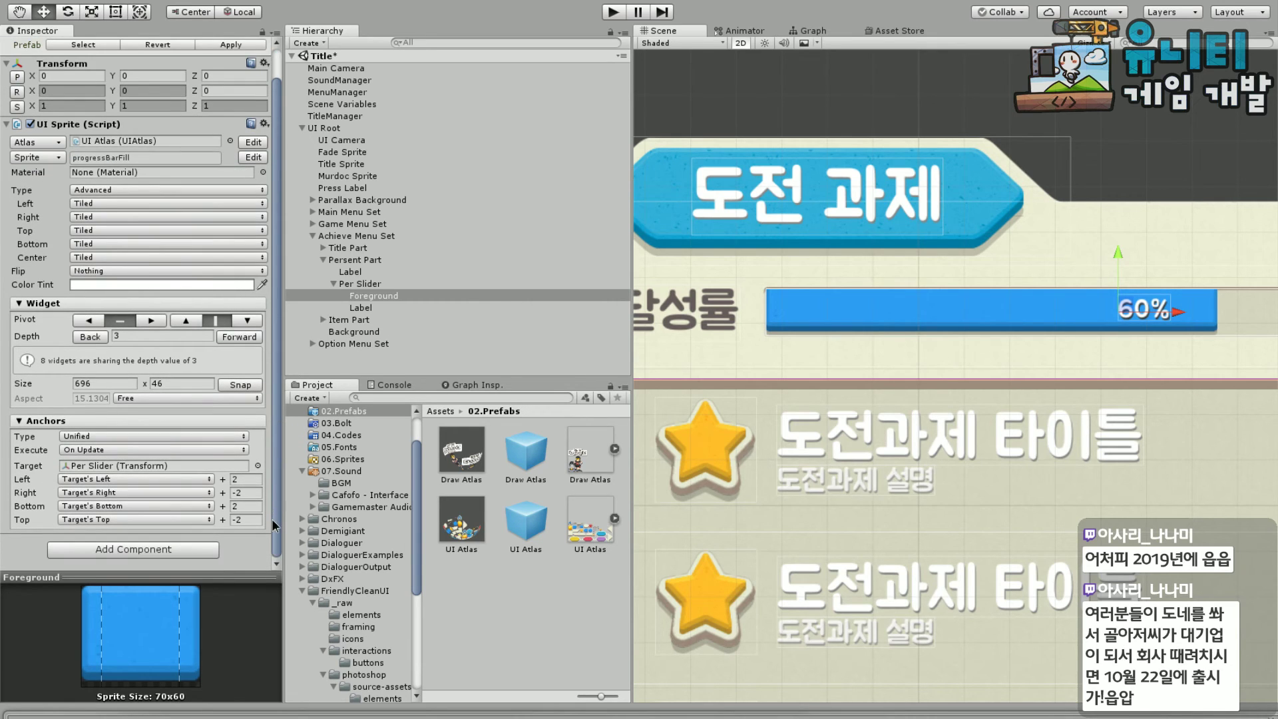
scroll(747, 360, "up", 5)
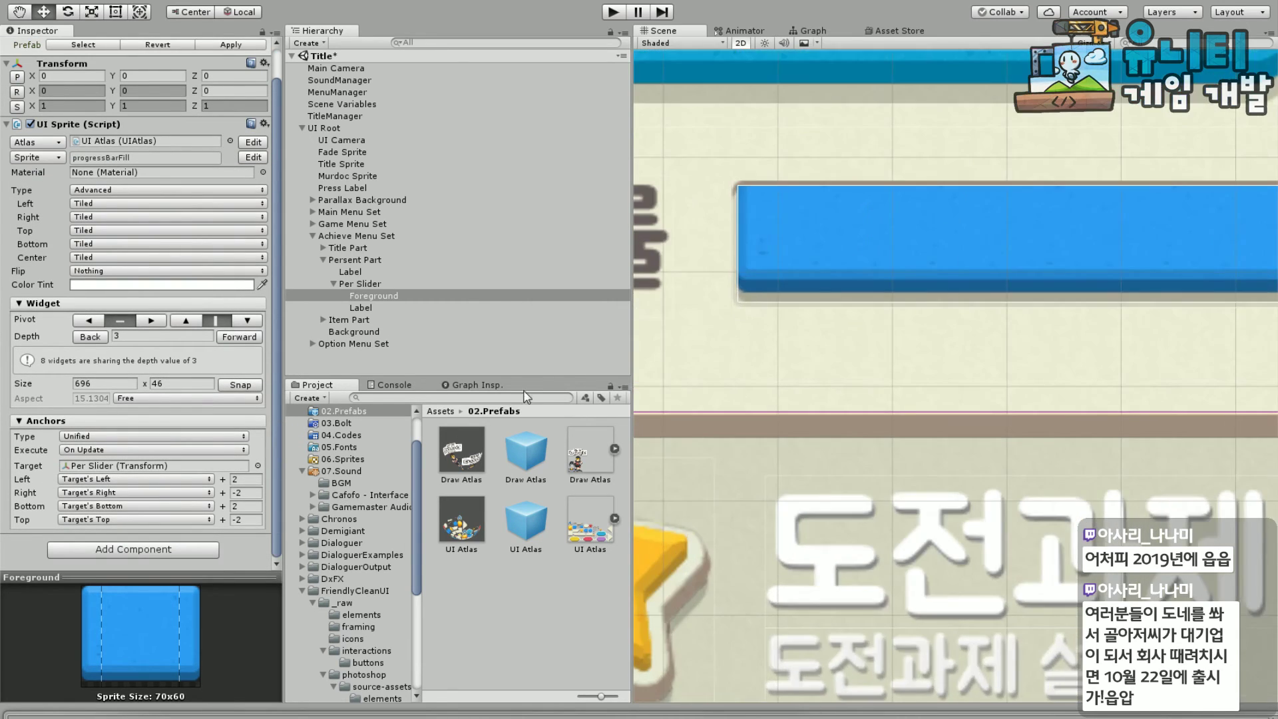
left_click(251, 482)
type("0")
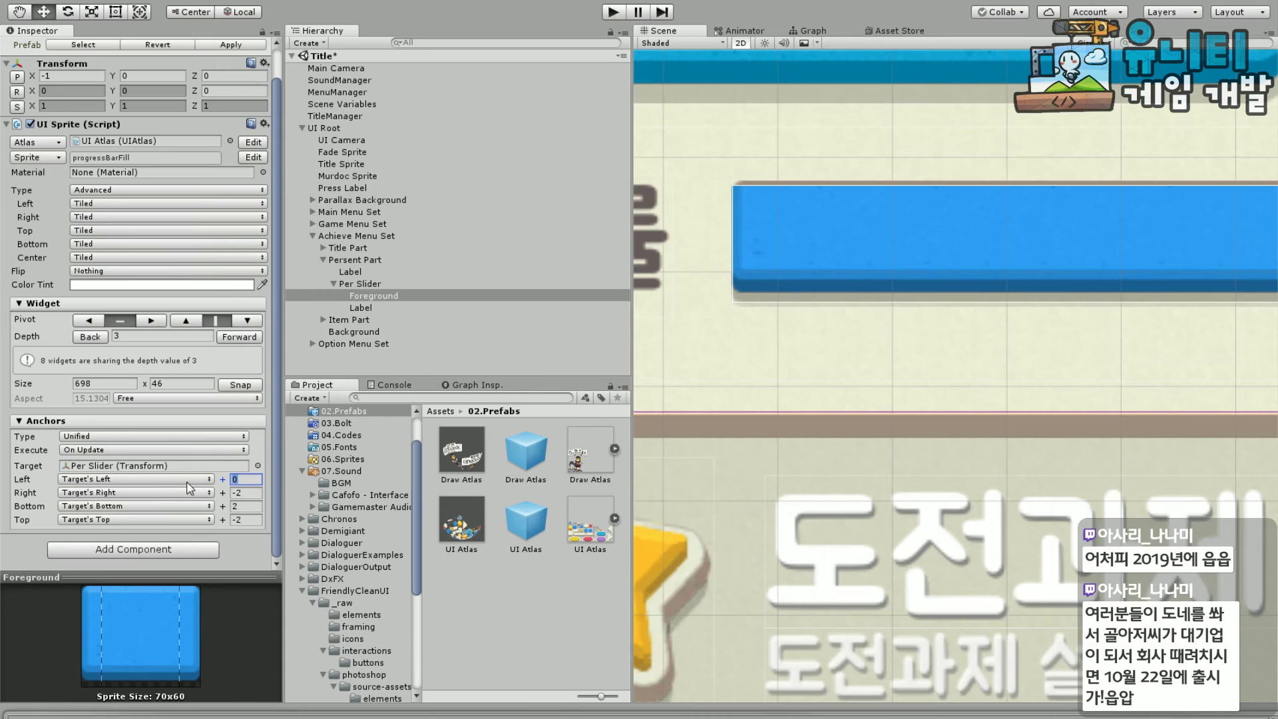
left_click(247, 493)
type("0")
left_click(246, 506)
type("0")
left_click(244, 519)
type("0")
Set the Foreground's top anchor offset to 2 and compare the fill with the slider frame
middle_click_drag(884, 375, 619, 403)
middle_click_drag(1048, 395, 562, 426)
middle_click_drag(971, 417, 739, 453)
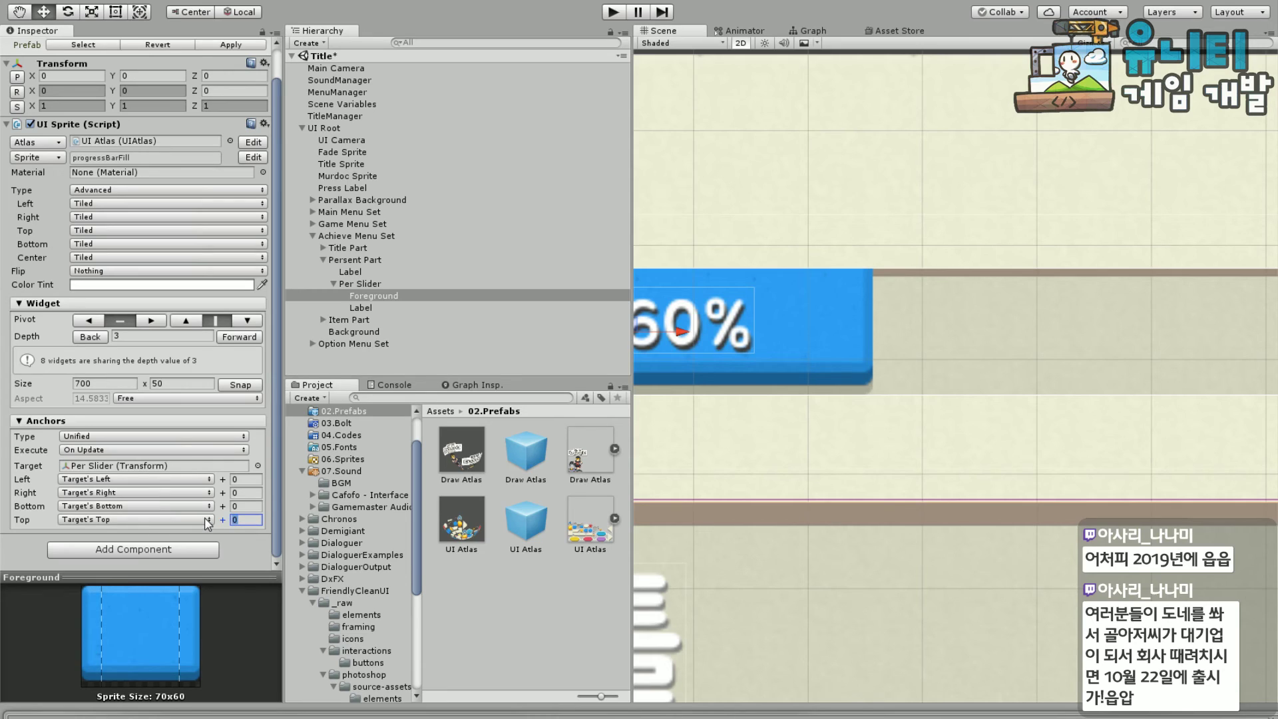
type("1")
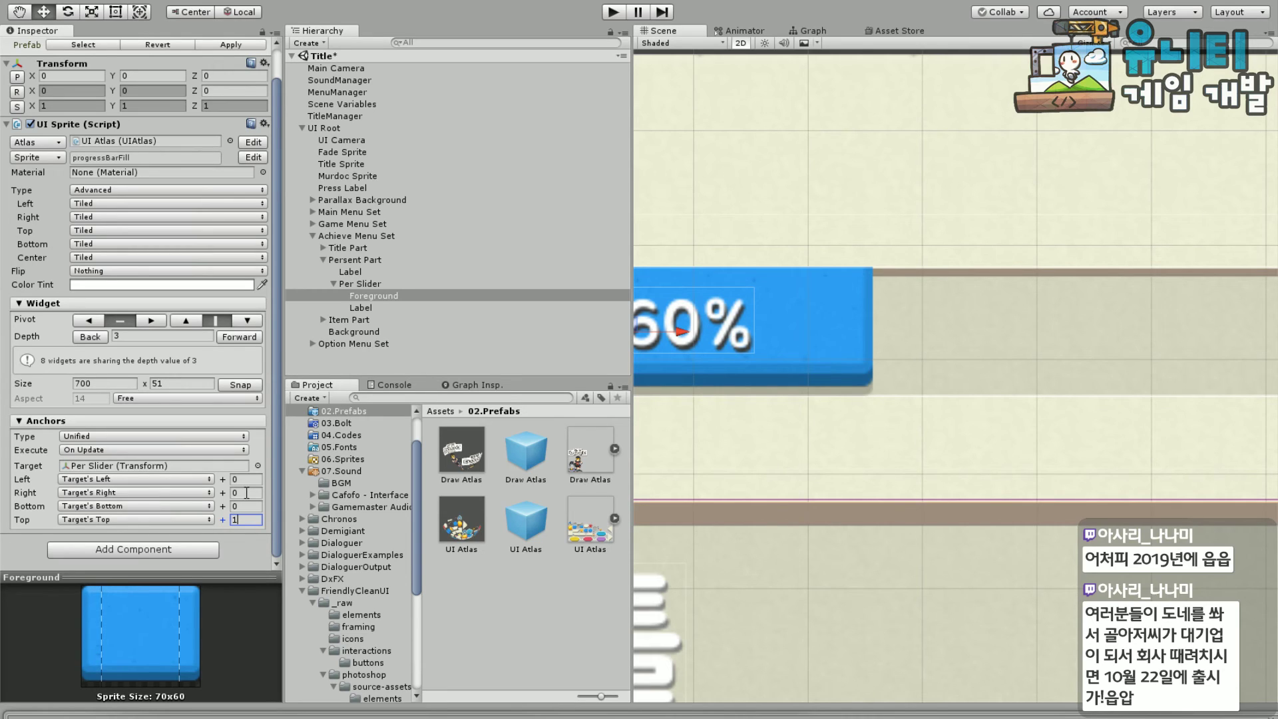
key("BackSpace")
type("2")
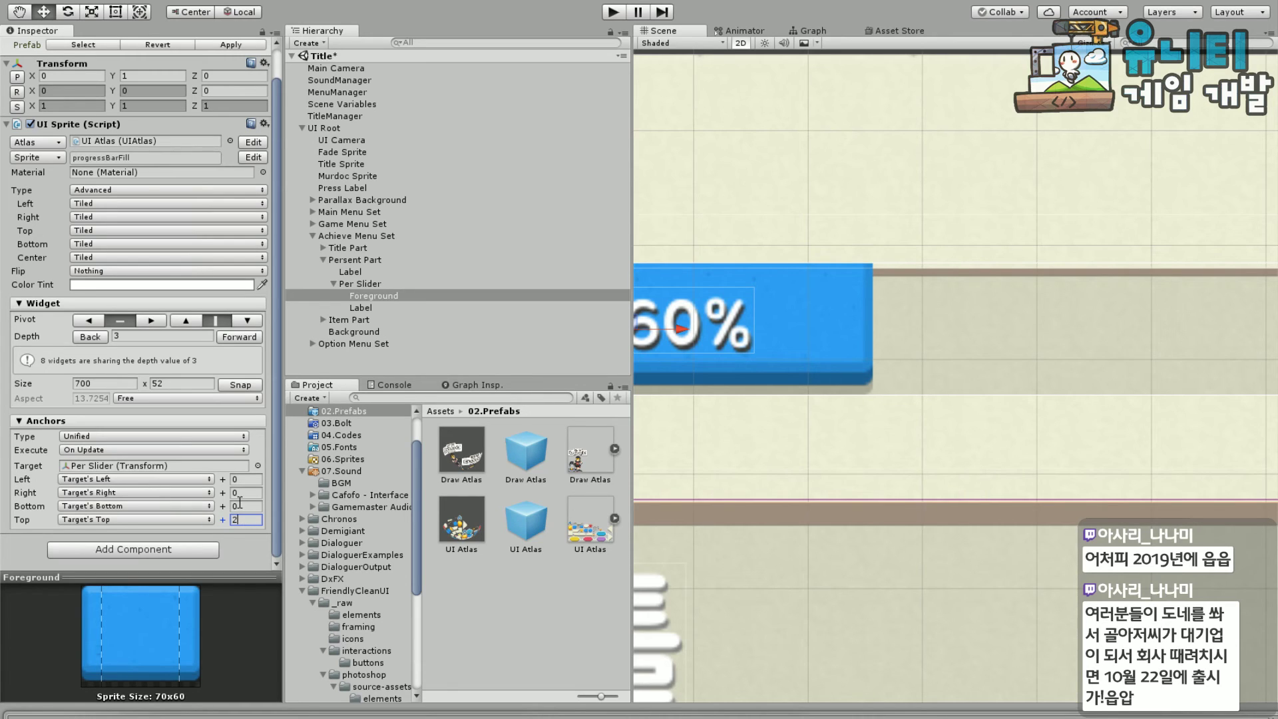
Set the Foreground's bottom anchor offset to -4 and its top anchor offset to -2
left_click(241, 506)
type("-2")
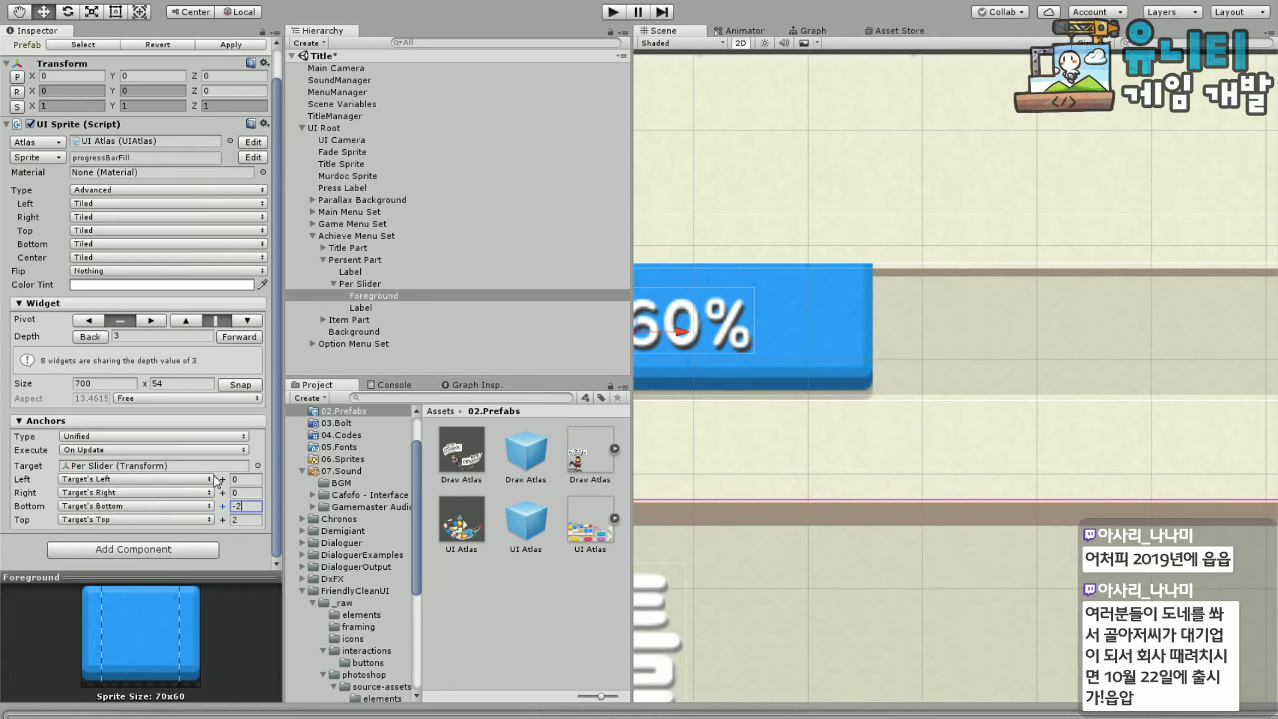
key("BackSpace")
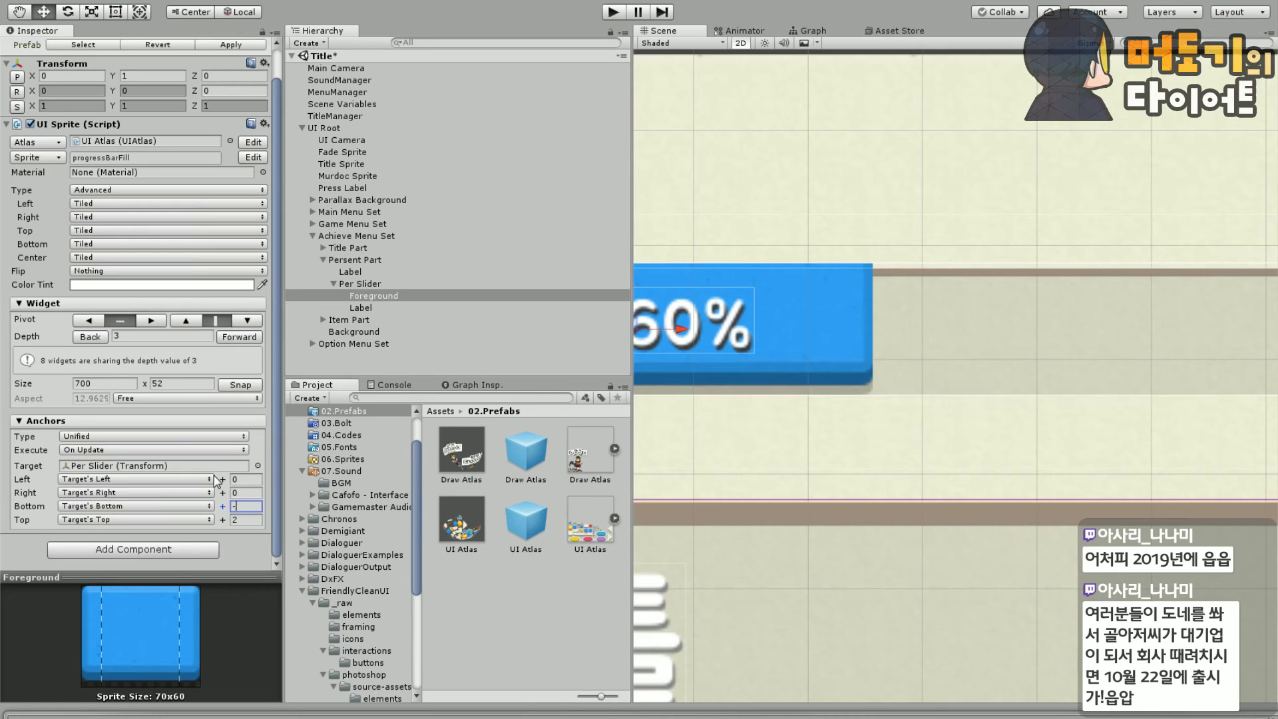
type("3")
key("BackSpace")
type("4")
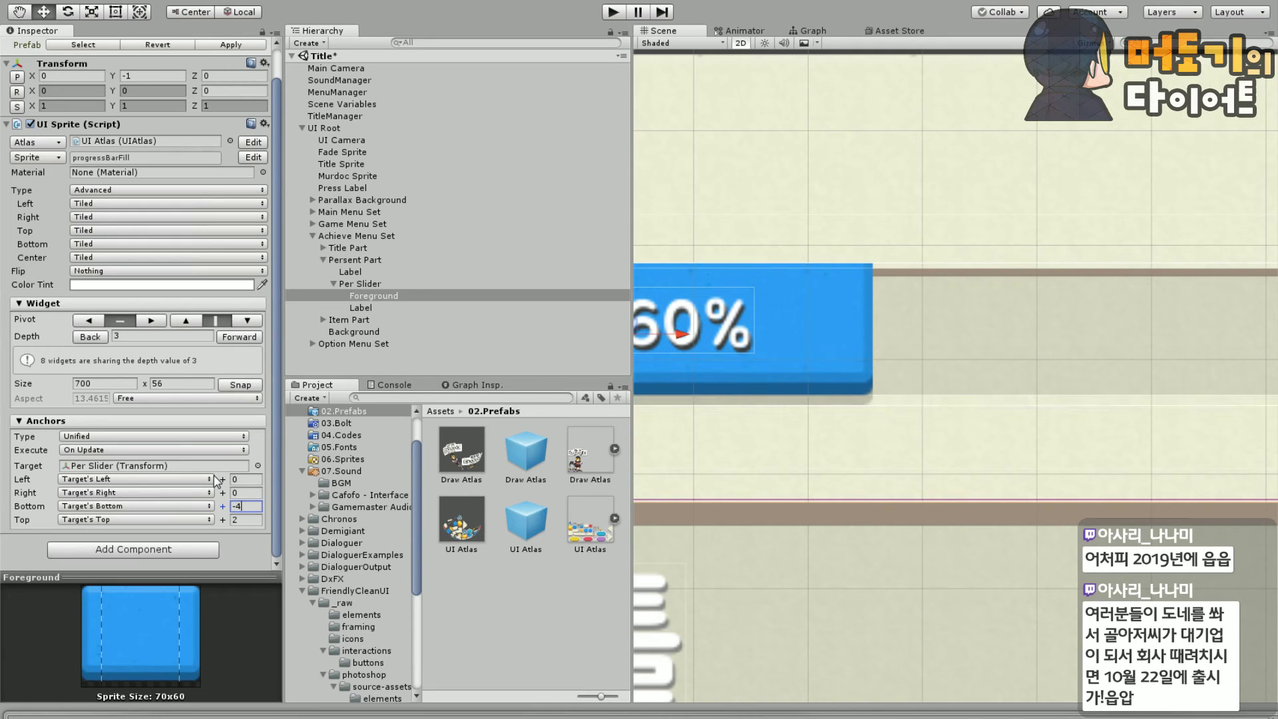
left_click(240, 520)
type("-2")
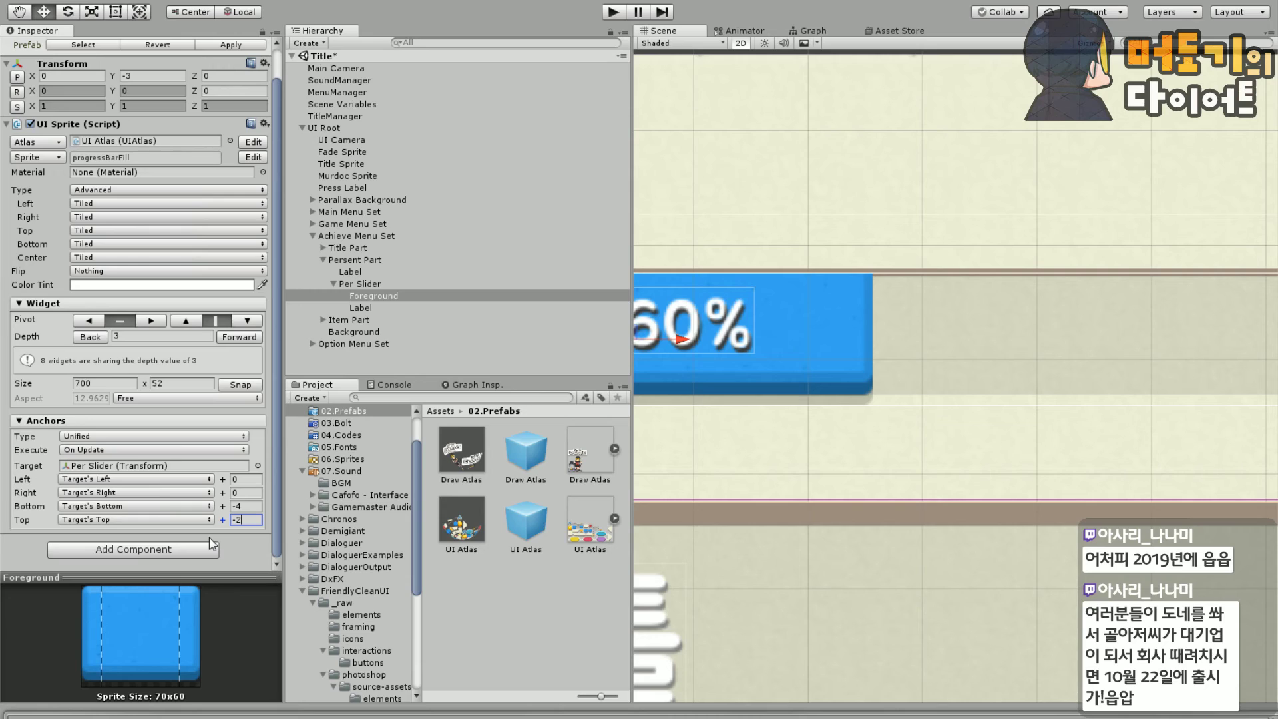
Try a top anchor offset of 10 on the Foreground and compare the fill's height with the slider frame
key("BackSpace")
key("BackSpace")
type("10")
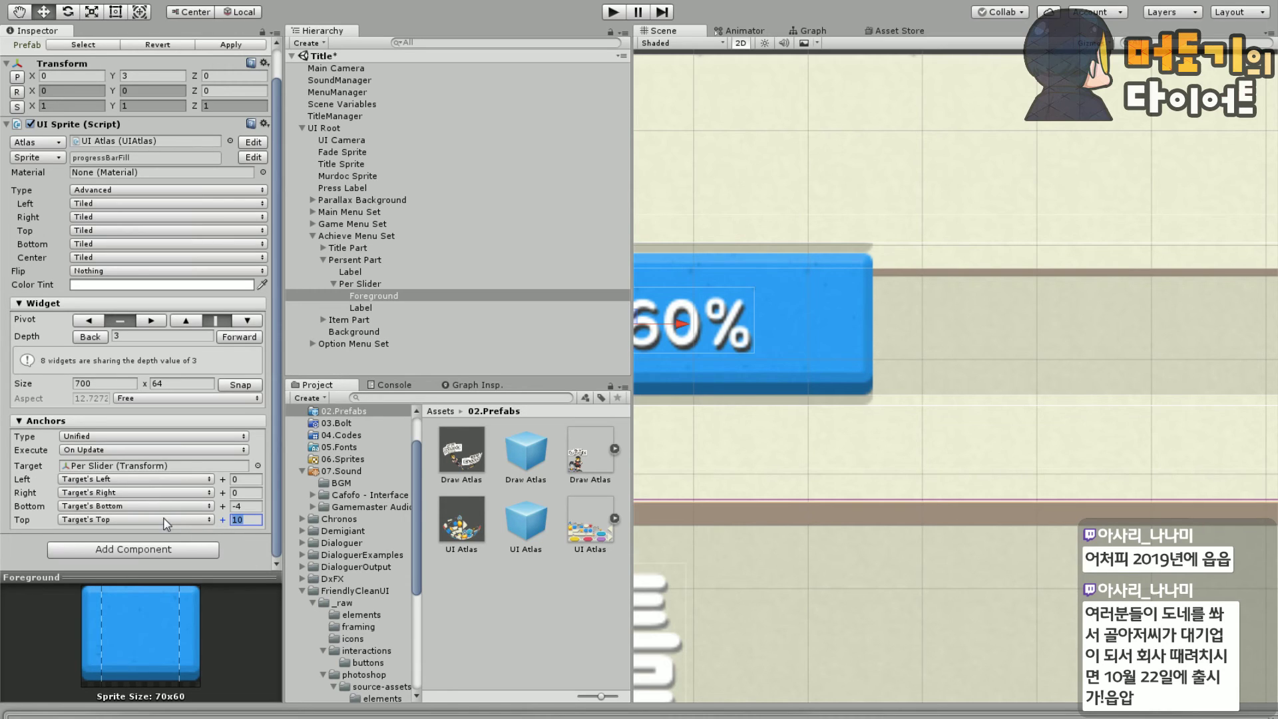
middle_click_drag(772, 449, 693, 444)
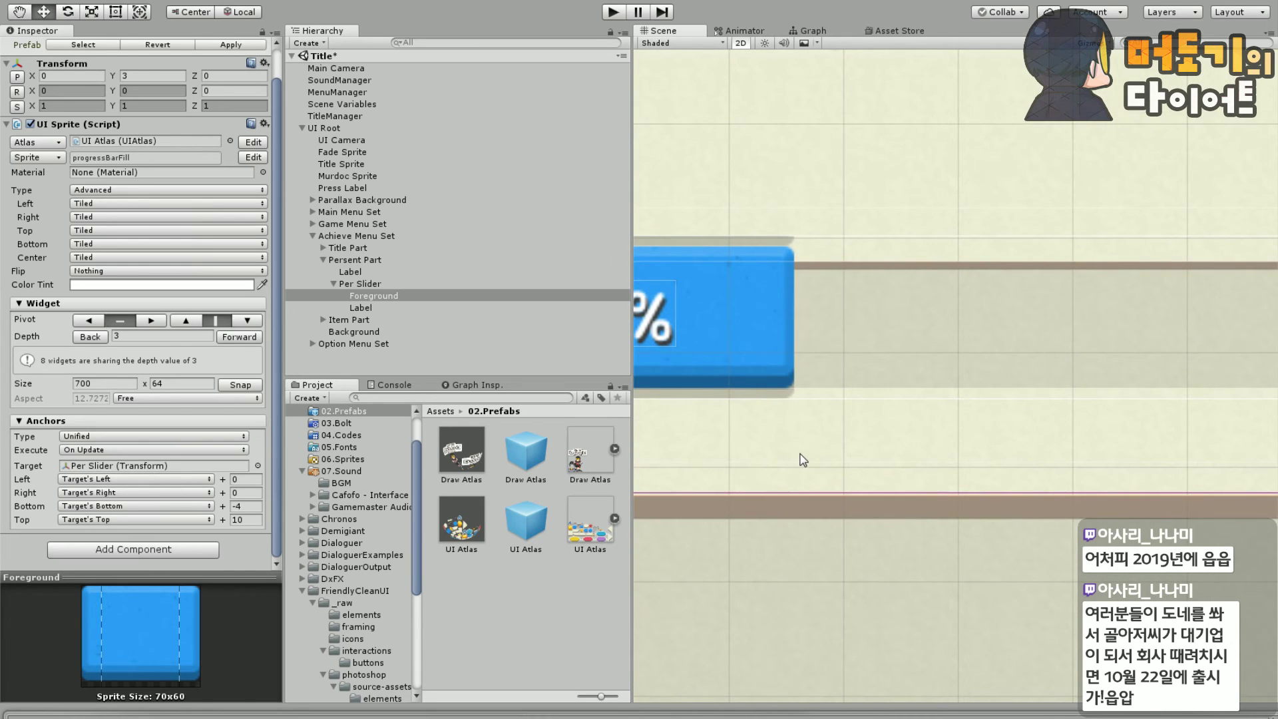
Reduce the Foreground's top anchor offset, trying 7 and 5 before settling on 6
left_click(245, 518)
type("6")
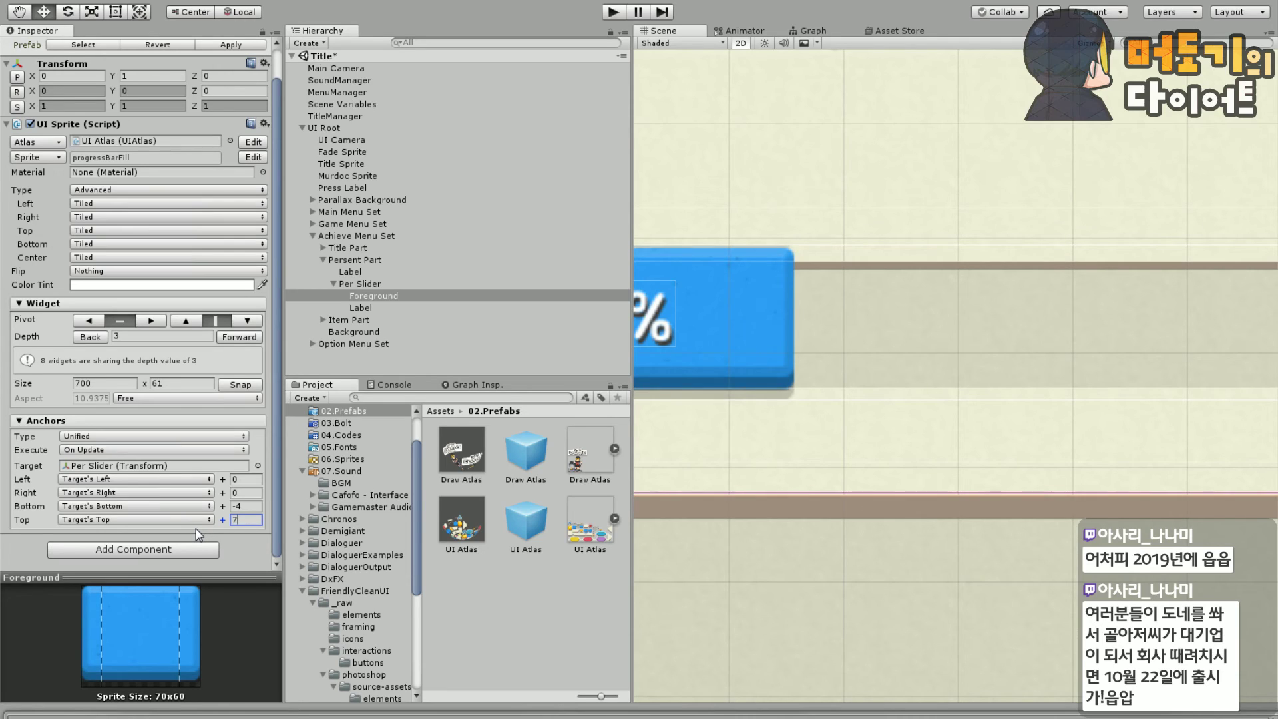
key("BackSpace")
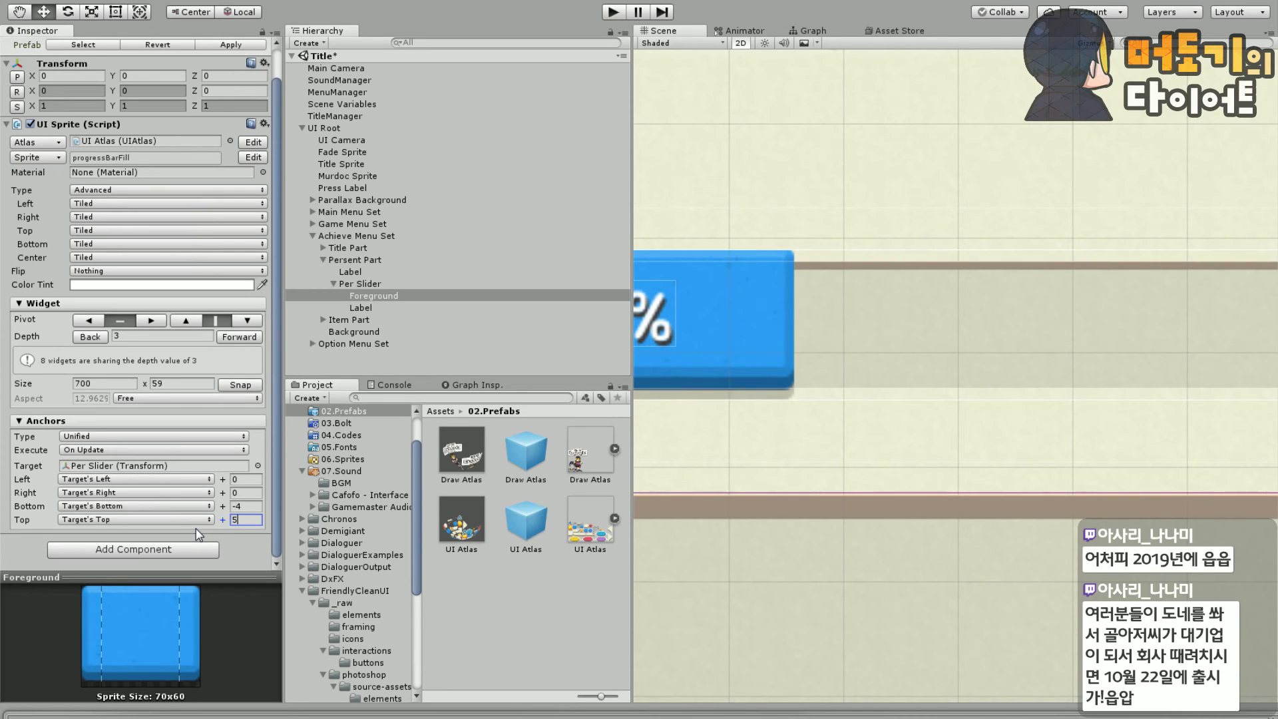
type("5")
key("BackSpace")
type("6")
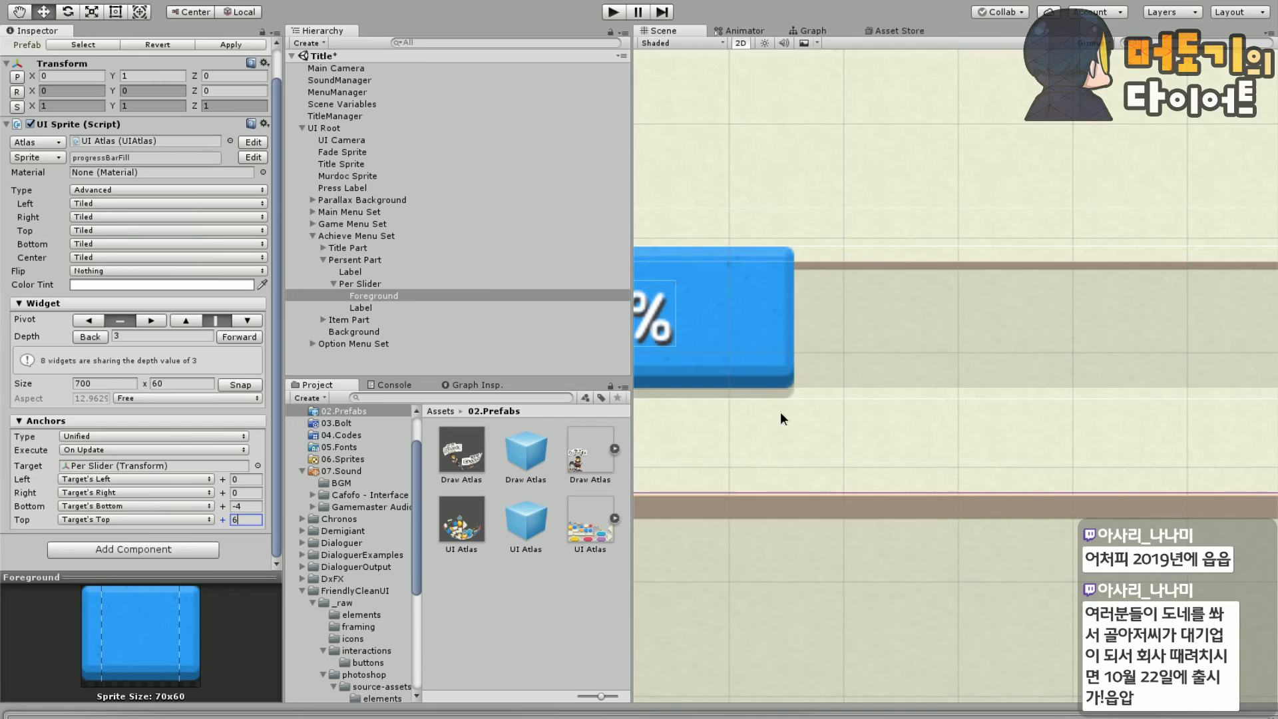
Examine how the fill's upper and lower edges line up with the slider frame, including the frame's empty far end
middle_click_drag(781, 412, 1137, 426)
scroll(938, 437, "down", 10)
middle_click_drag(835, 455, 1093, 445)
middle_click_drag(1002, 452, 863, 440)
middle_click_drag(1049, 446, 932, 441)
key("w")
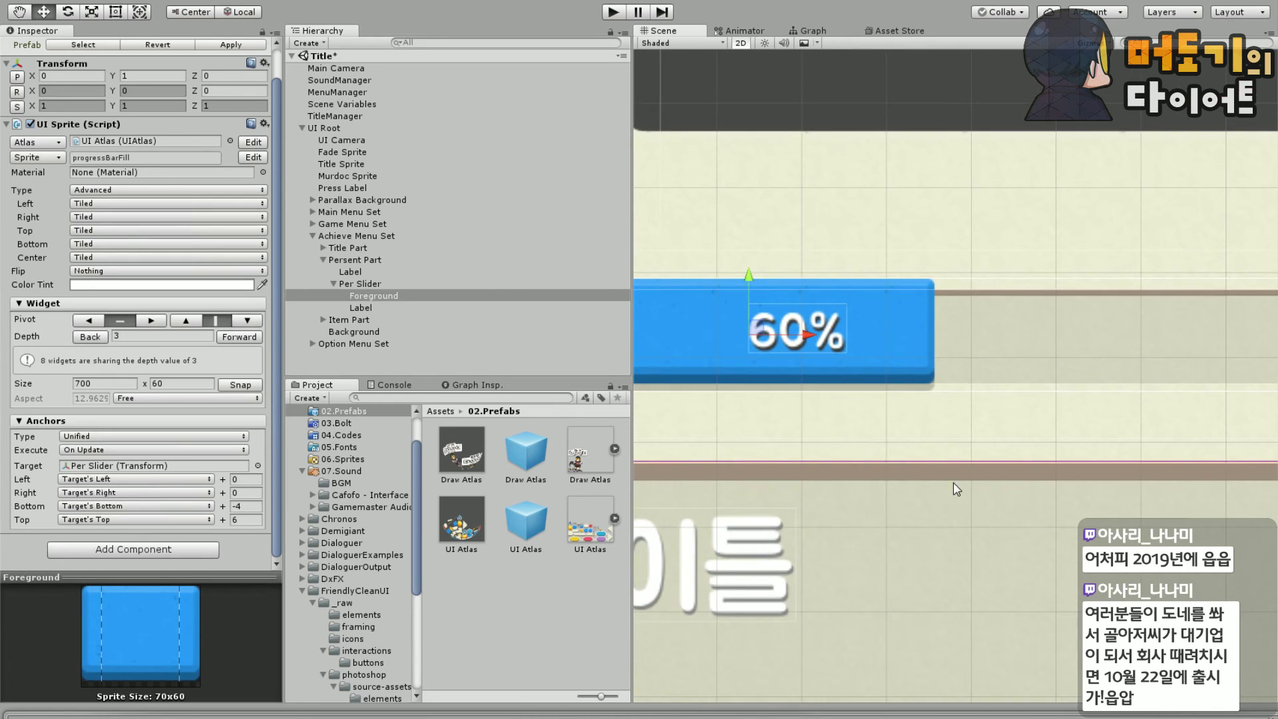
scroll(954, 482, "up", 2)
middle_click_drag(996, 407, 659, 402)
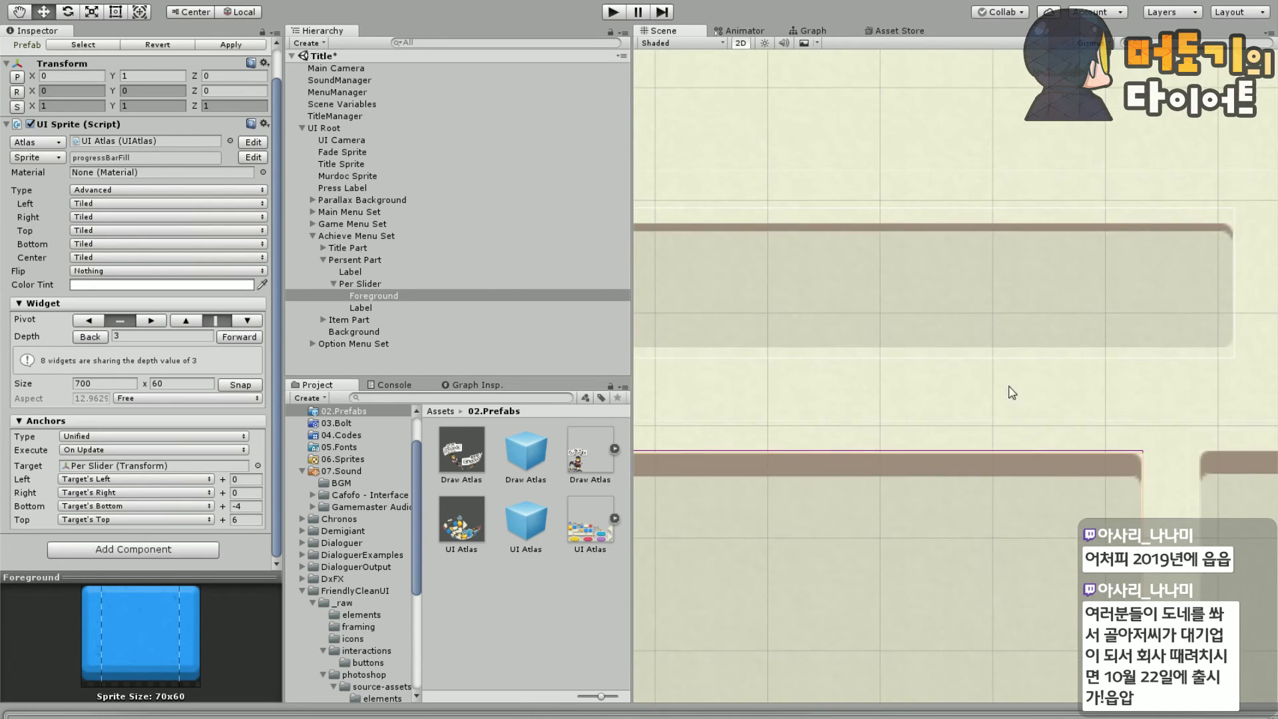
middle_click_drag(764, 403, 1016, 404)
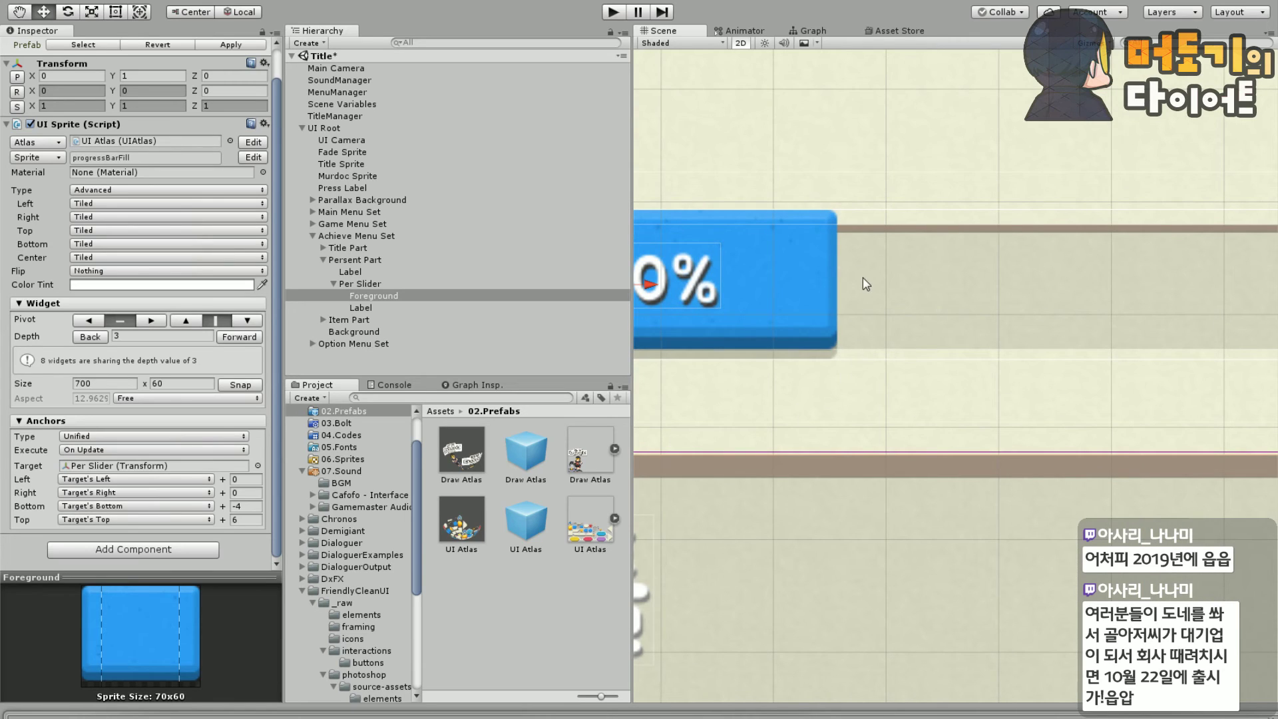
middle_click_drag(757, 384, 809, 426)
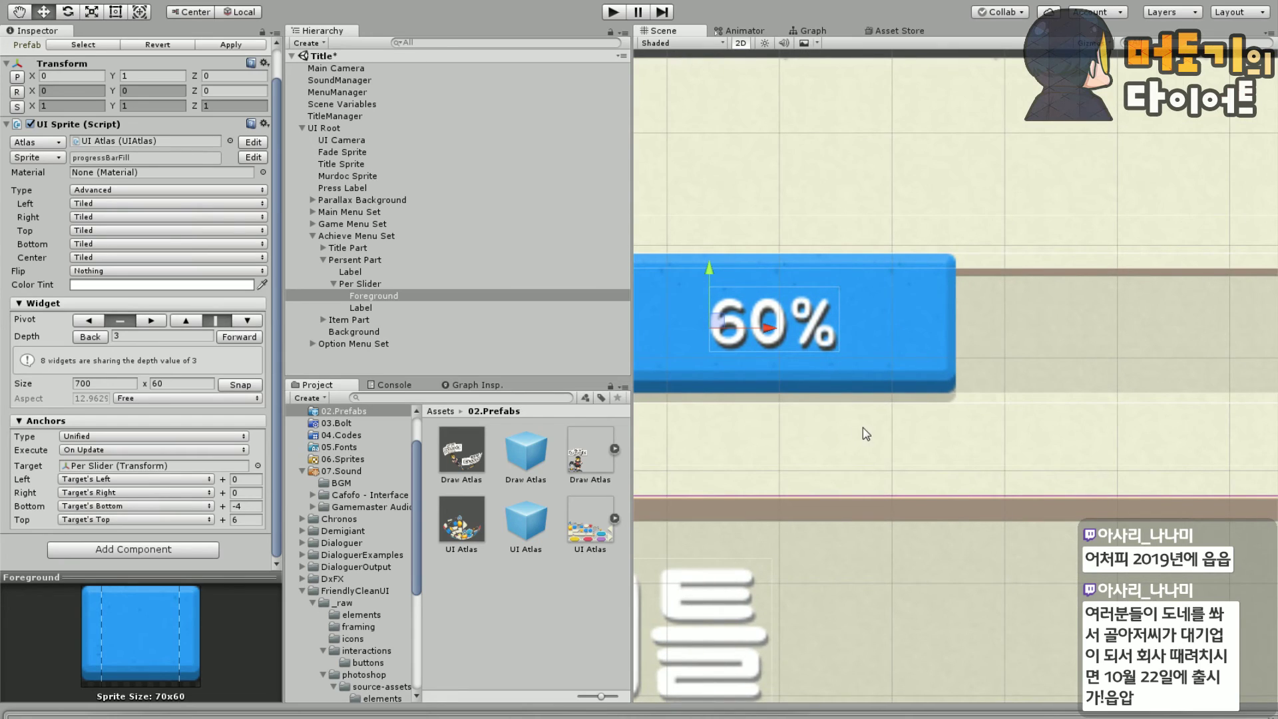
Set the Foreground's top anchor offset to 0 after trying 1, and inspect the fill along its whole length
left_click(243, 520)
type("1")
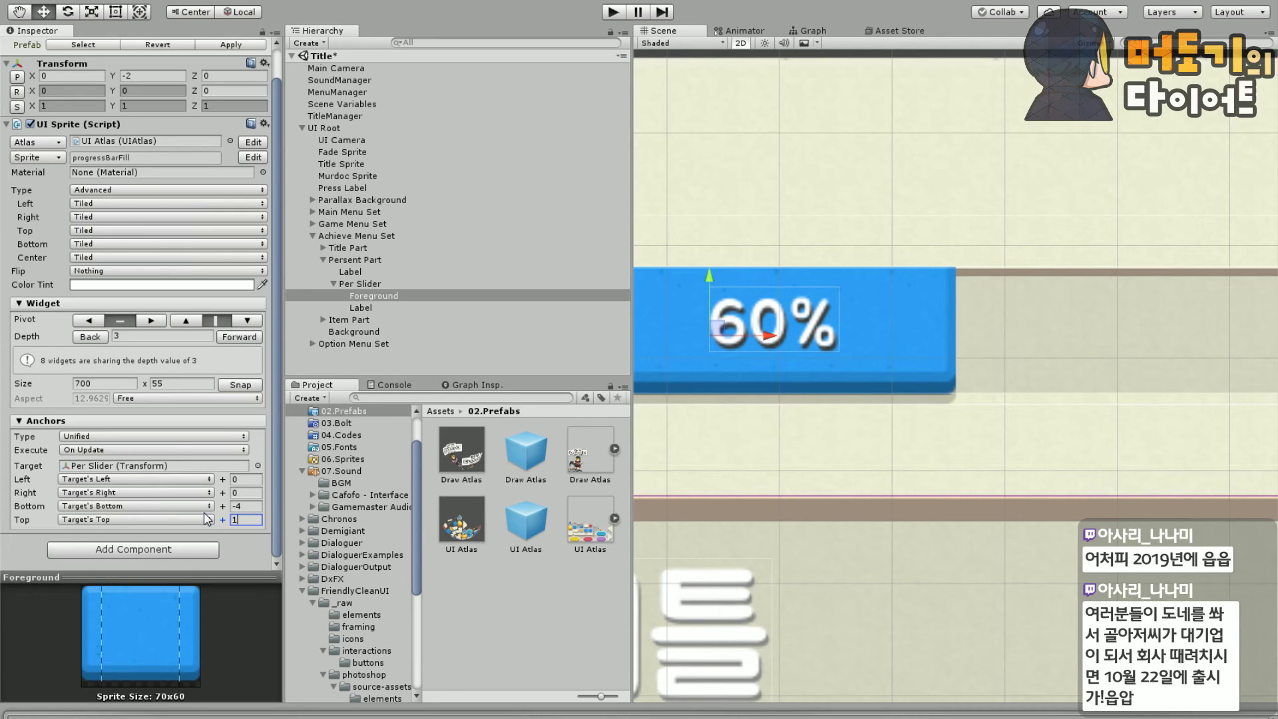
key("BackSpace")
type("0")
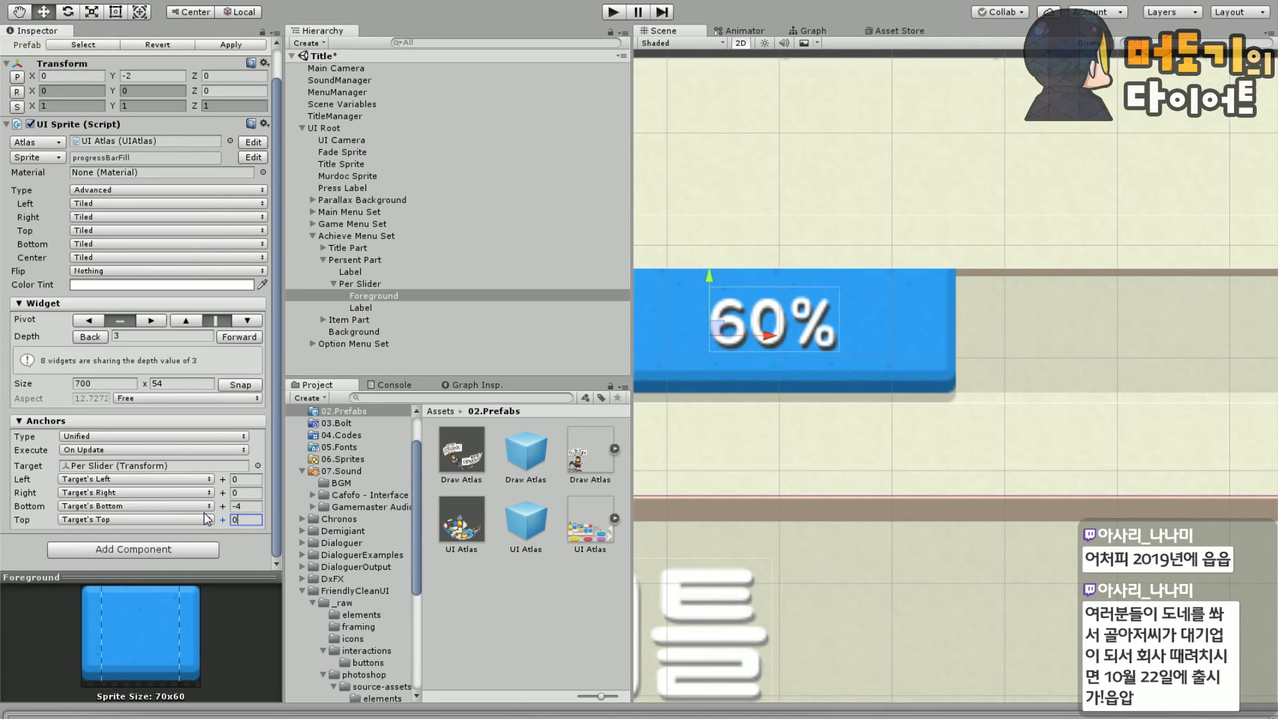
scroll(797, 497, "down", 7)
middle_click_drag(797, 496, 1118, 471)
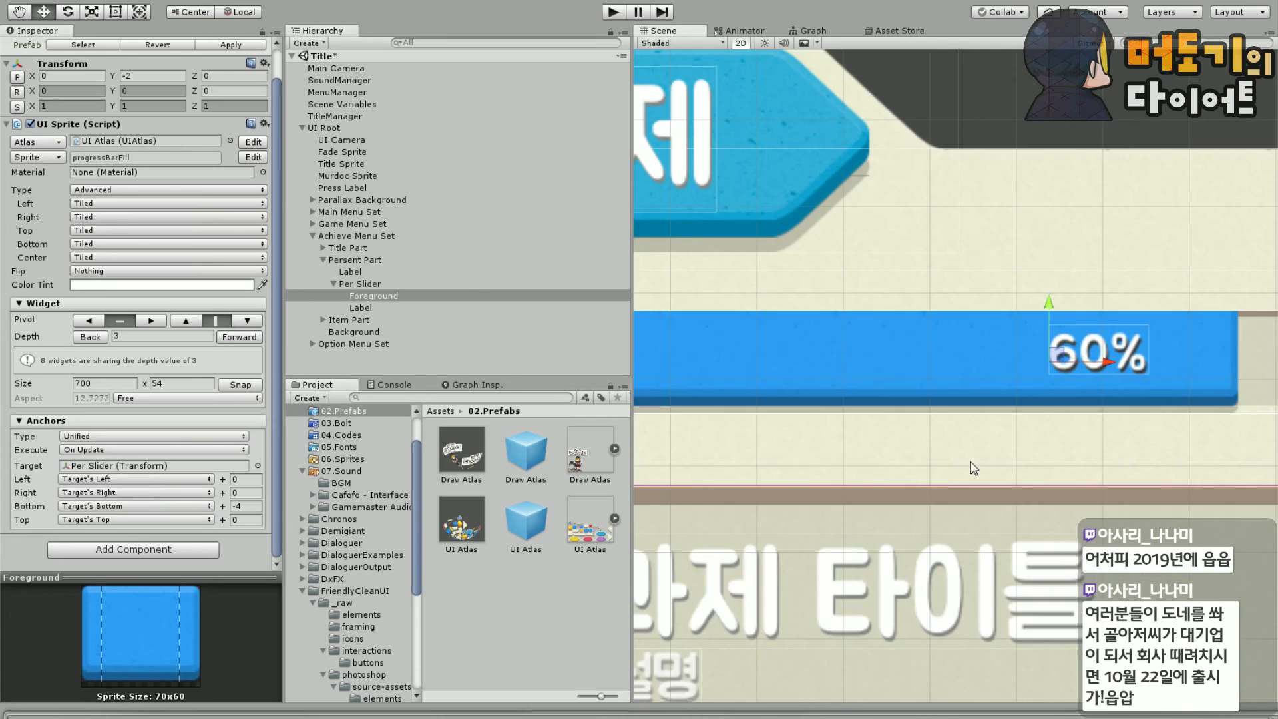
scroll(845, 490, "down", 9)
middle_click_drag(845, 491, 1096, 453)
scroll(927, 461, "up", 11)
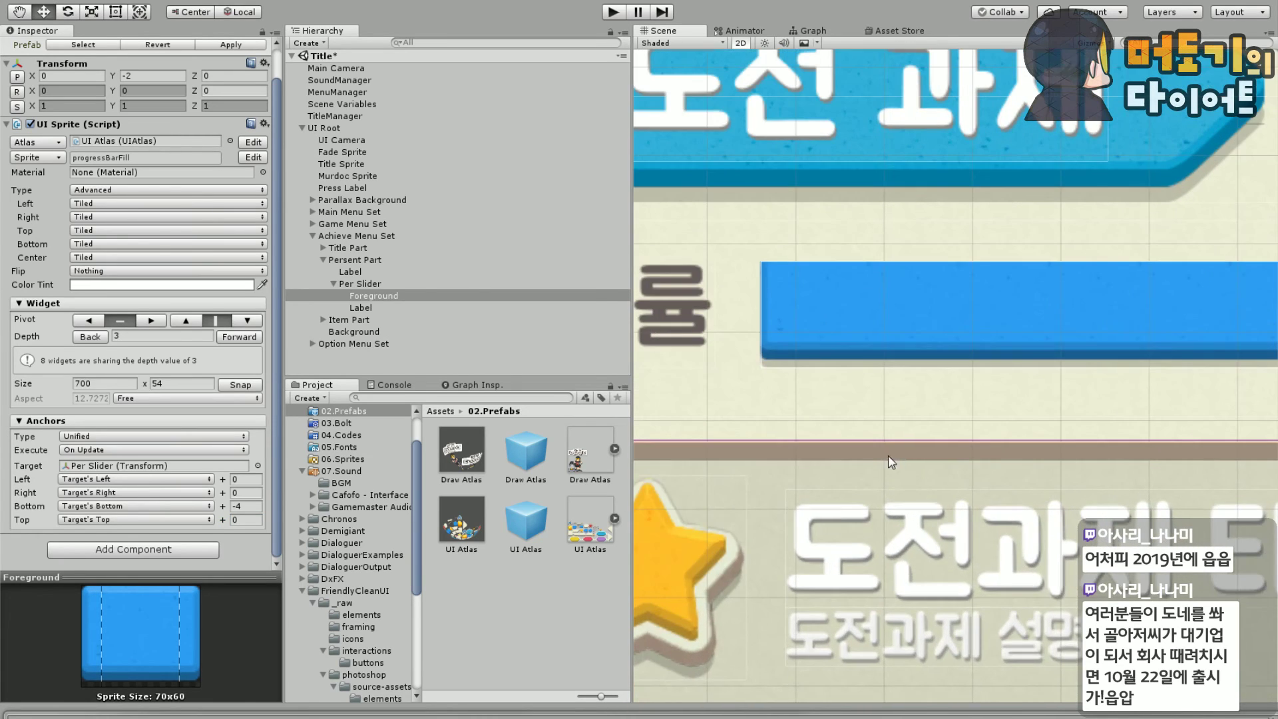
middle_click_drag(893, 413, 837, 455)
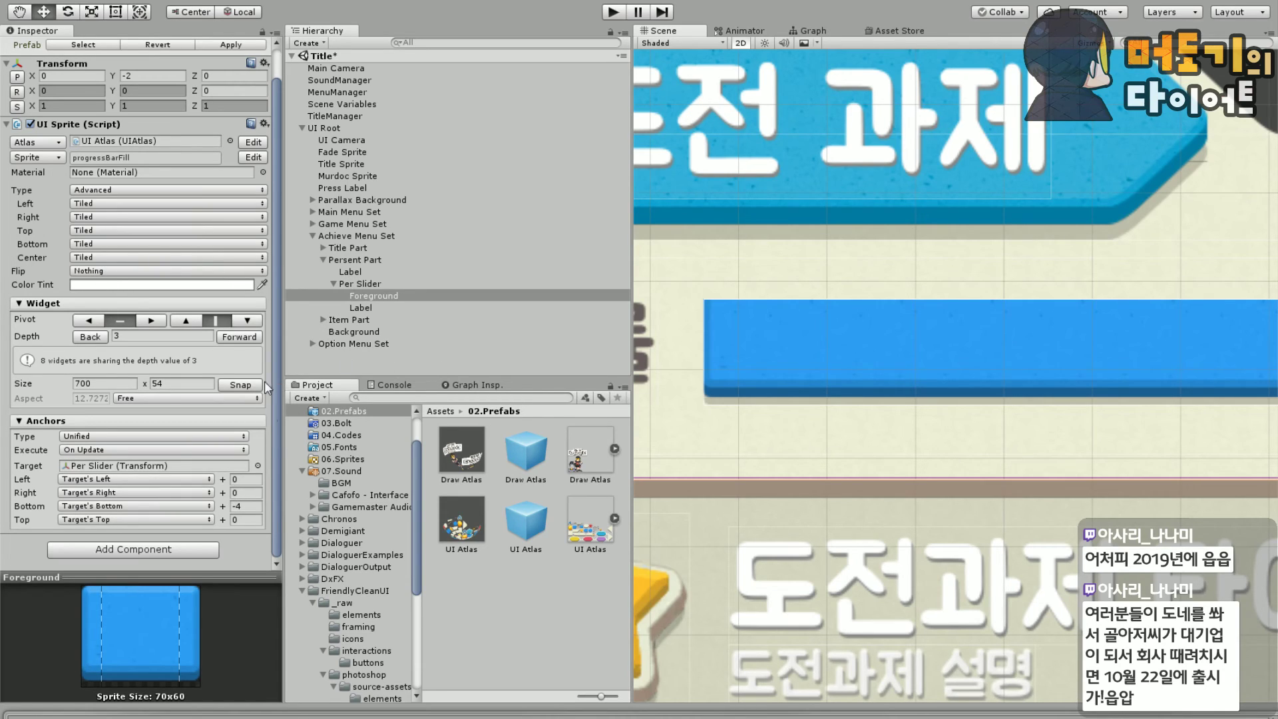
Set the progressBarFill sprite's bottom border to 4 in the atlas after trying 2 and 3, then return to the Foreground
left_click(252, 158)
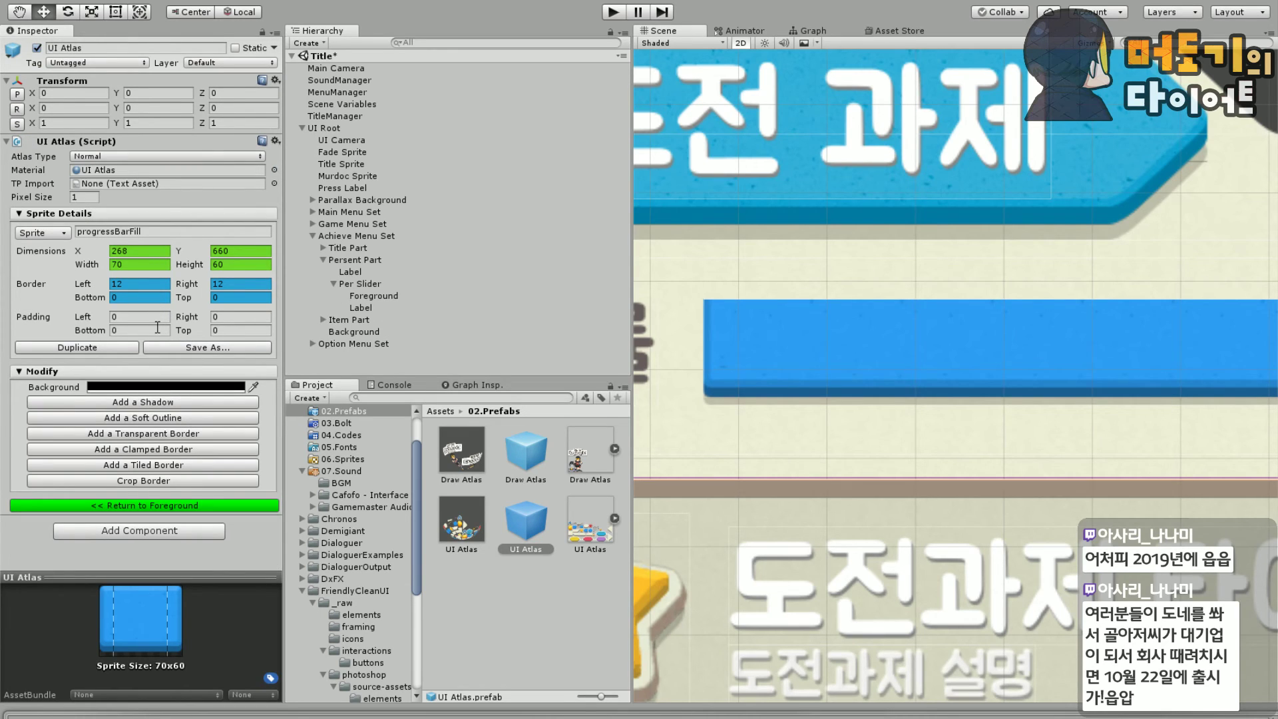
left_click(131, 299)
type("2")
key("BackSpace")
type("3")
key("BackSpace")
type("4")
left_click(230, 297)
type("1")
left_click(153, 506)
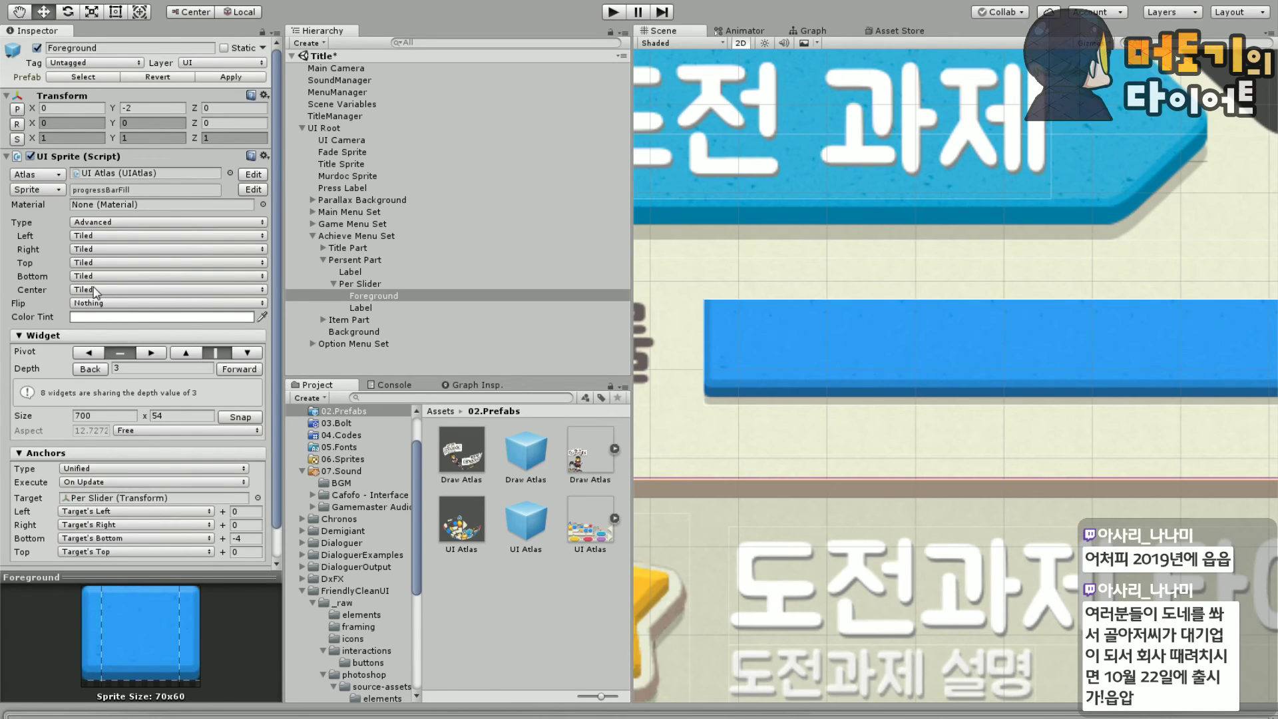
Try the Invisible option for the Foreground's bottom edge, restore it to Tiled, and inspect the fill along its length
left_click(114, 276)
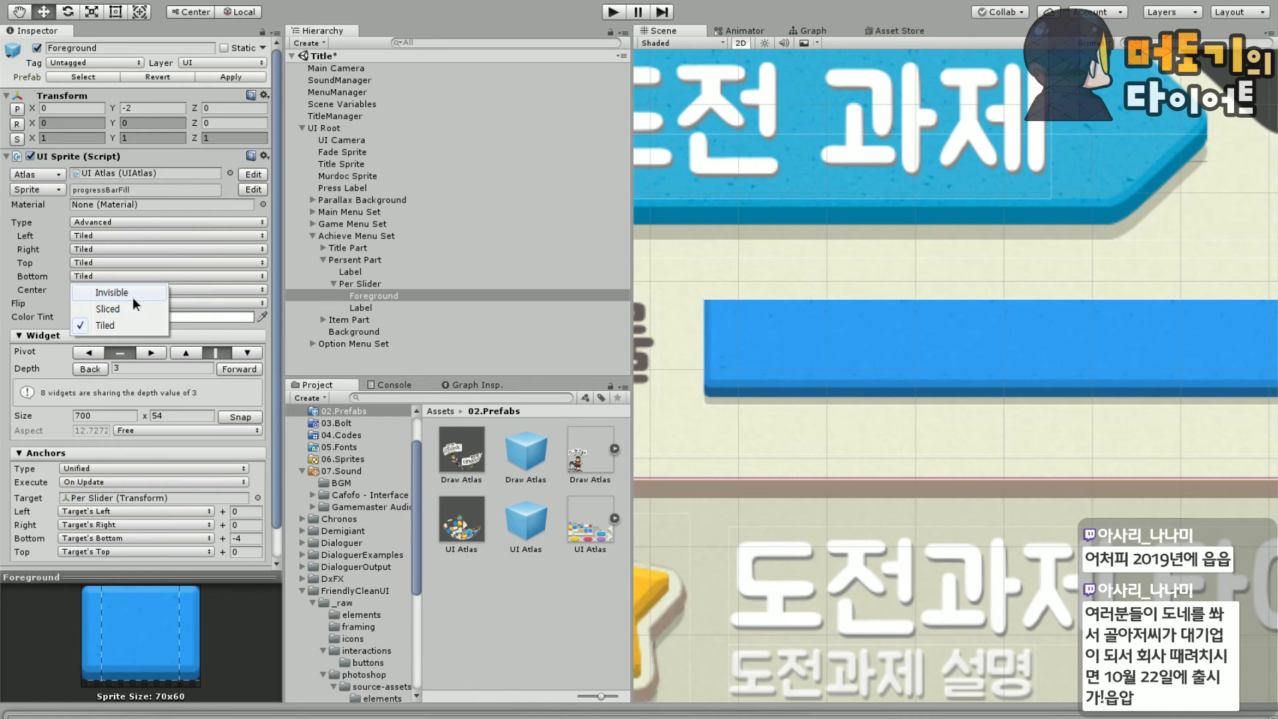
left_click(133, 294)
key("f")
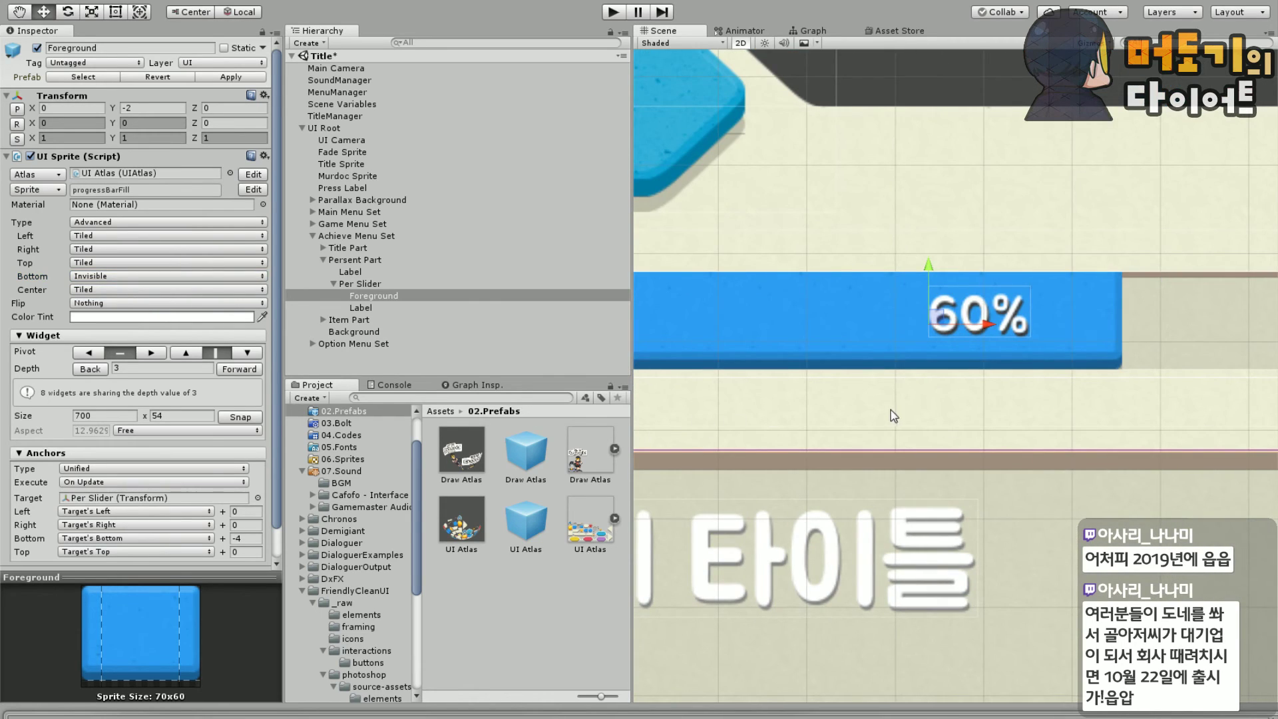
left_click(143, 302)
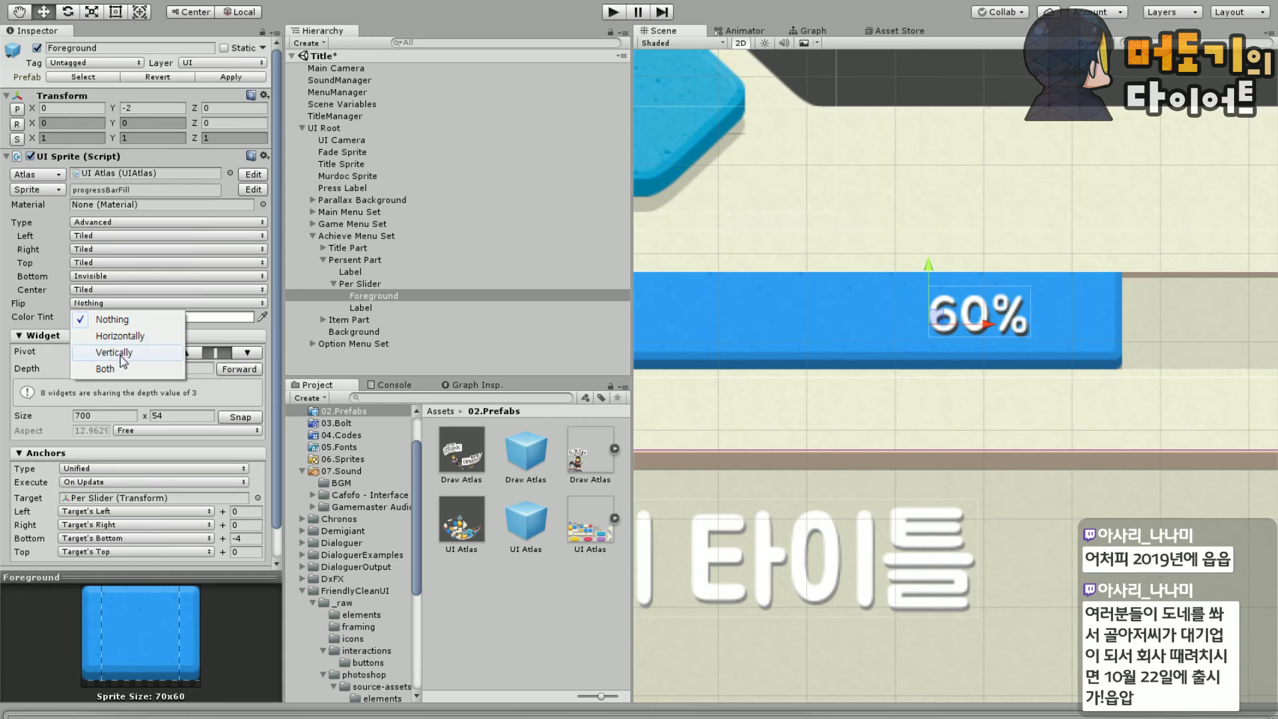
left_click(106, 276)
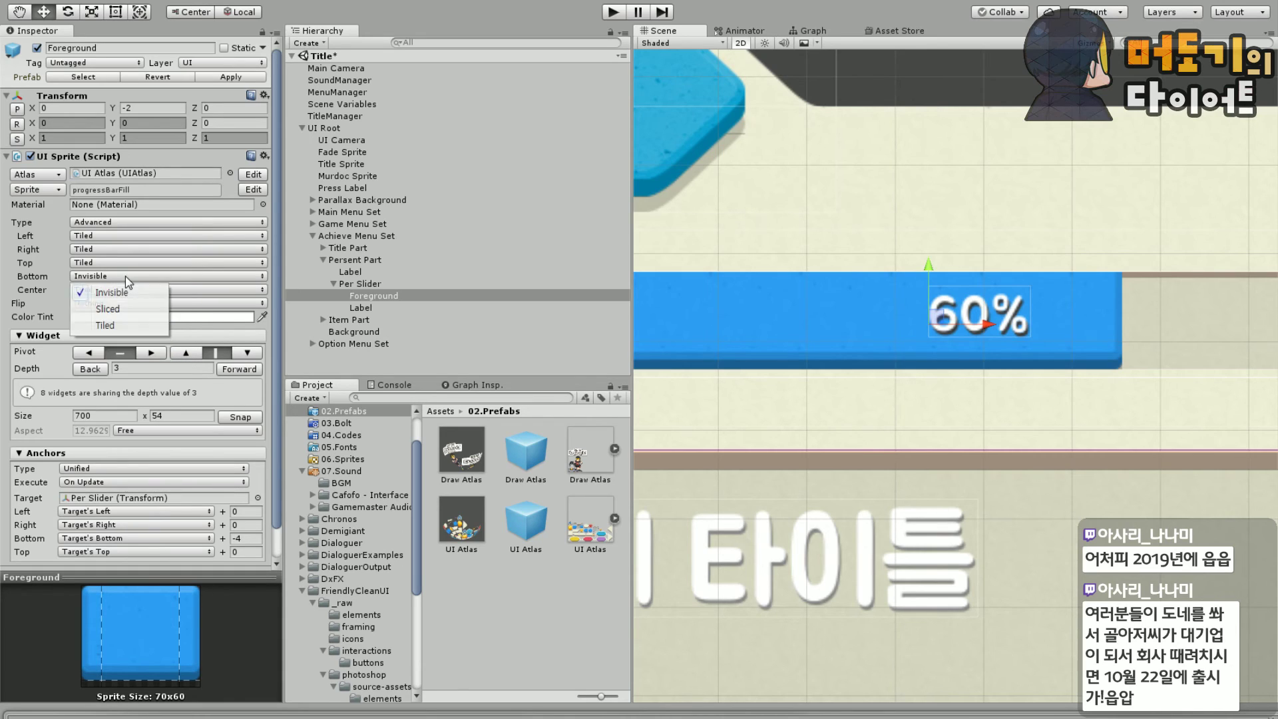
left_click(105, 326)
middle_click_drag(1135, 428, 948, 436)
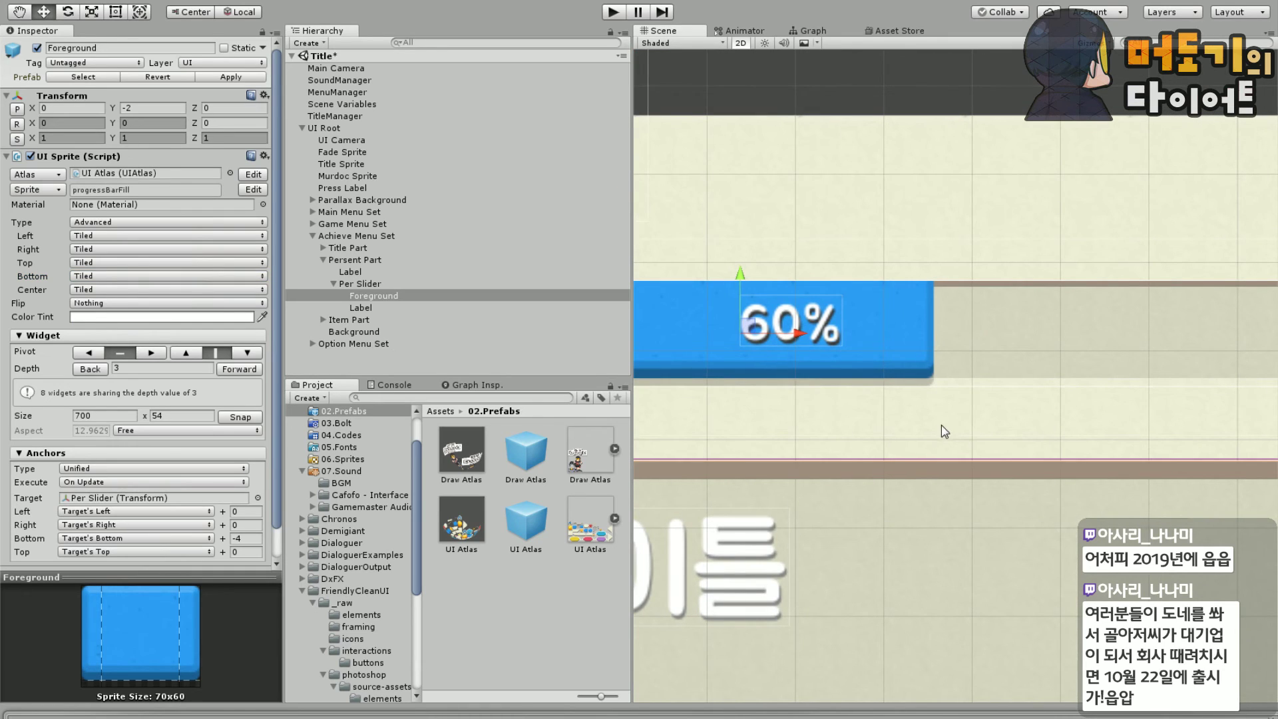
middle_click_drag(691, 431, 968, 412)
middle_click_drag(754, 418, 875, 419)
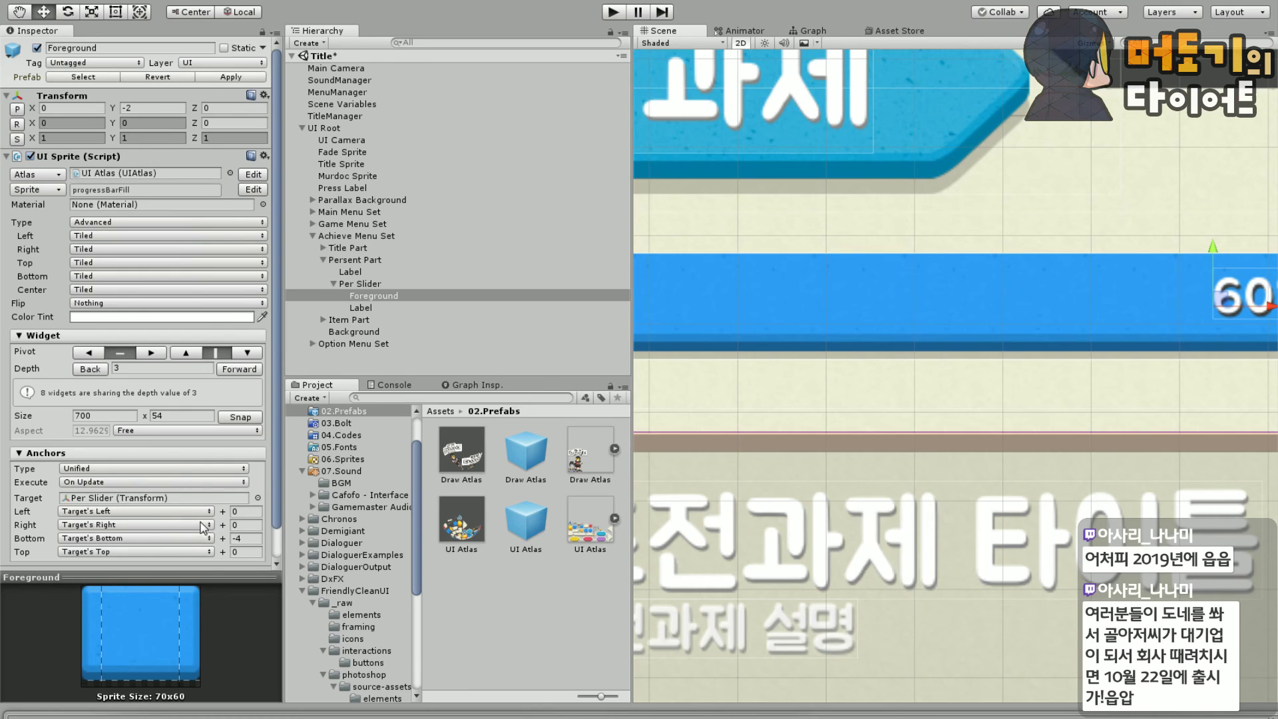
Set the progressBarFill sprite's top border to 8 in the atlas after trying 10
left_click(251, 191)
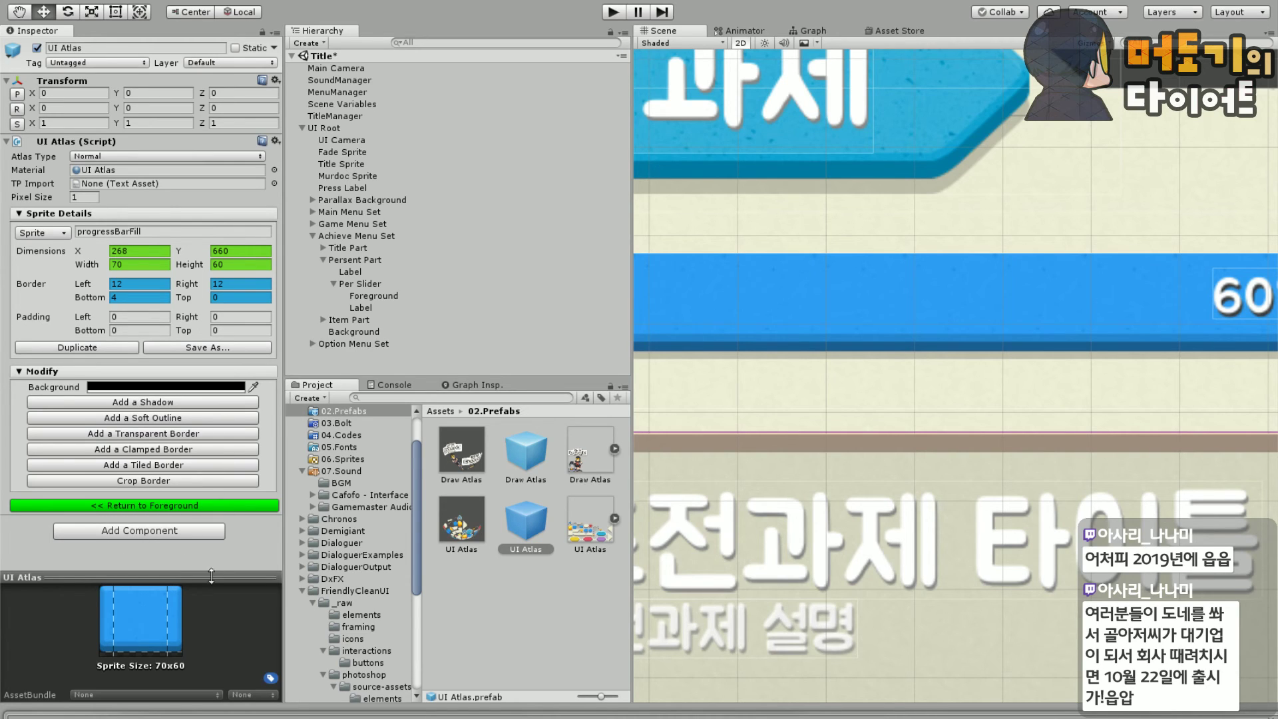
left_click(217, 297)
type("10")
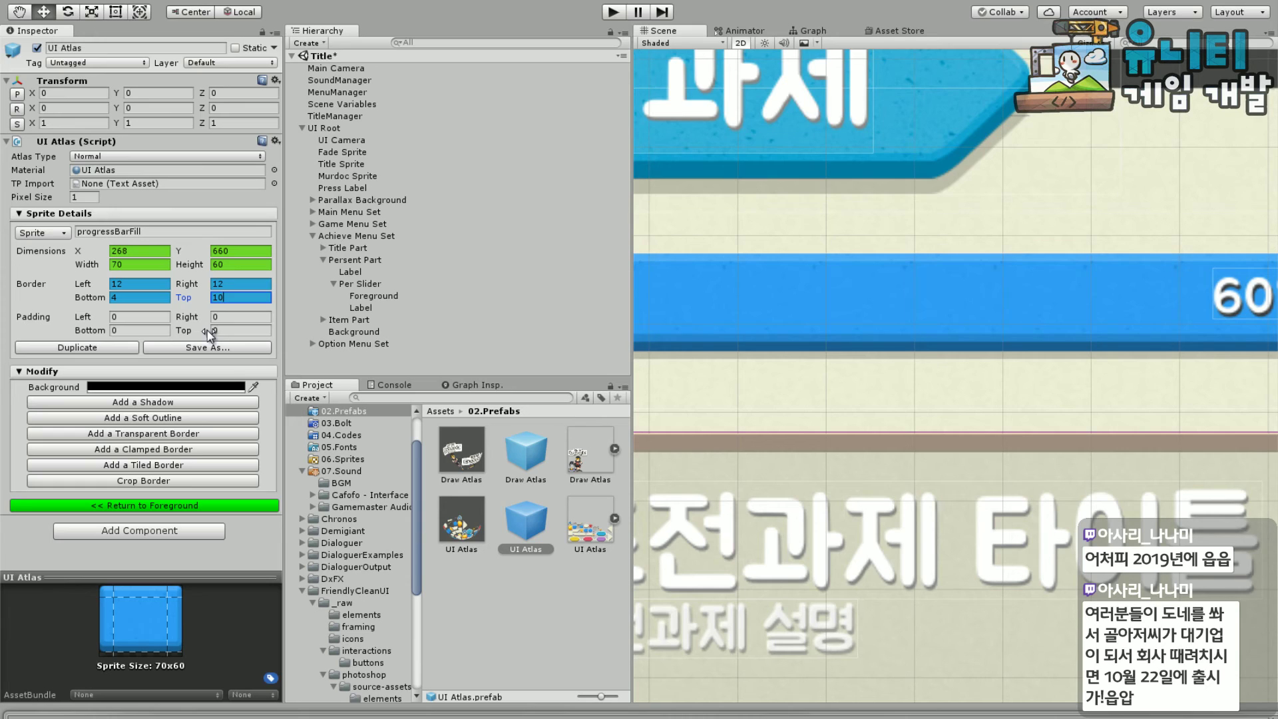
key("BackSpace")
key("BackSpace")
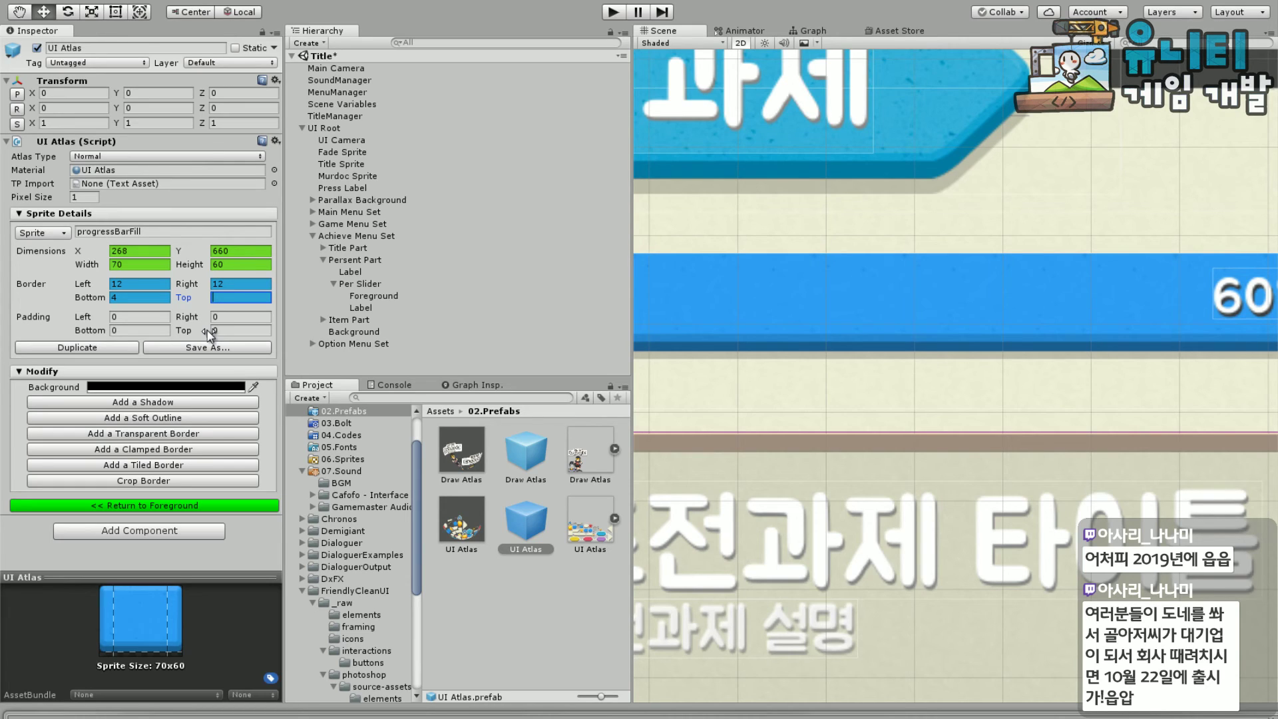
type("8")
Examine the fill's upper edge, corners and bottom shadow against the slider frame at different magnifications
middle_click_drag(984, 402, 645, 436)
scroll(1105, 316, "up", 4)
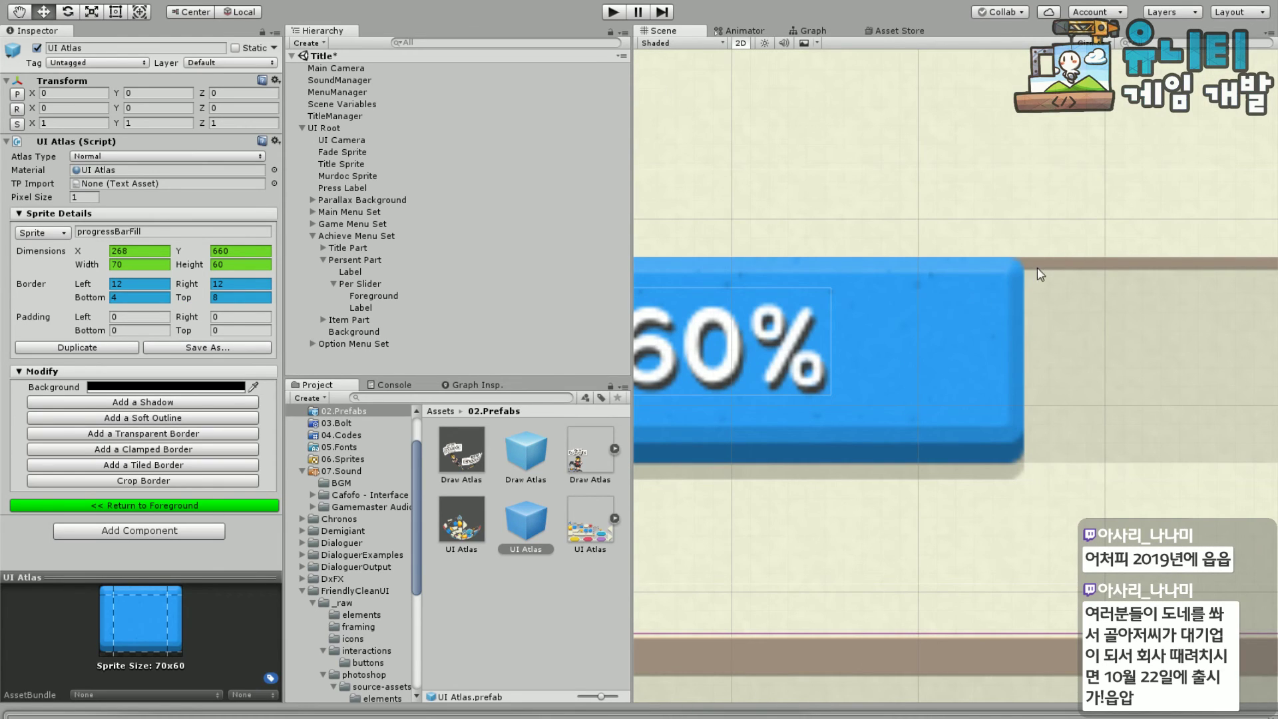
middle_click_drag(809, 537, 1038, 505)
scroll(965, 469, "down", 15)
middle_click_drag(805, 445, 1076, 412)
middle_click_drag(840, 443, 866, 449)
scroll(866, 449, "down", 3)
middle_click_drag(1017, 481, 860, 432)
scroll(1039, 453, "up", 3)
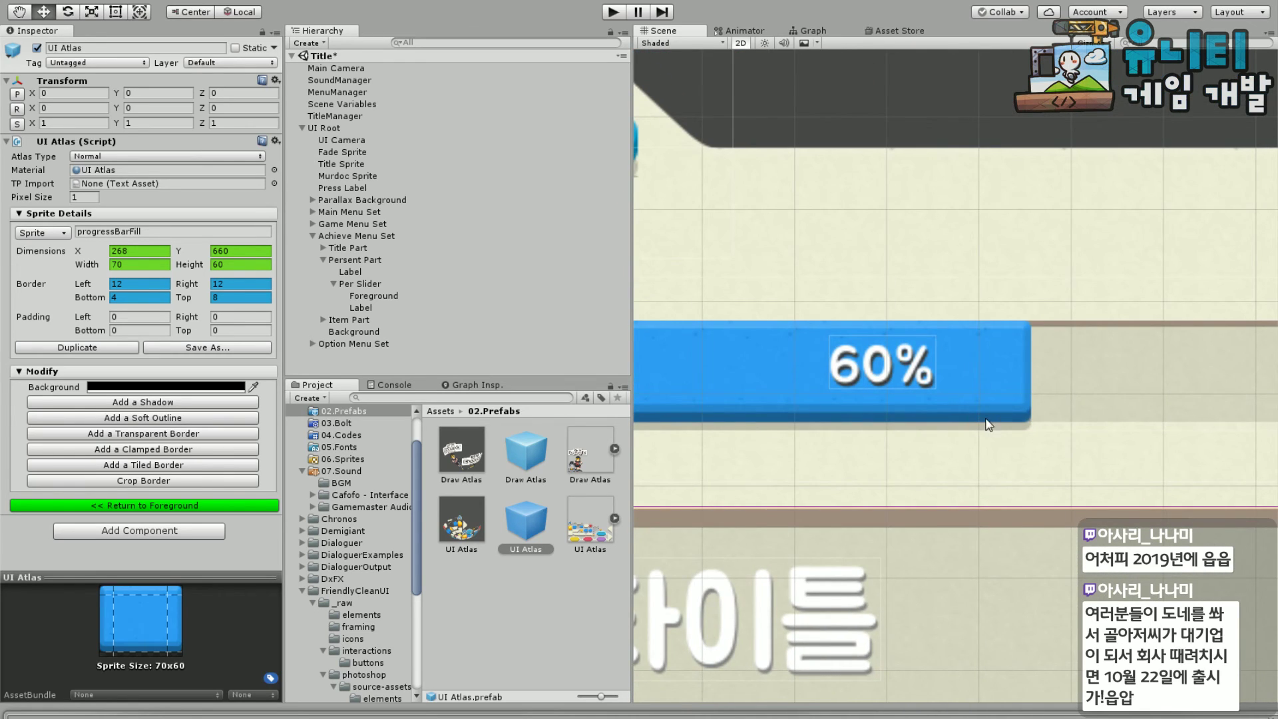
scroll(1055, 439, "up", 3)
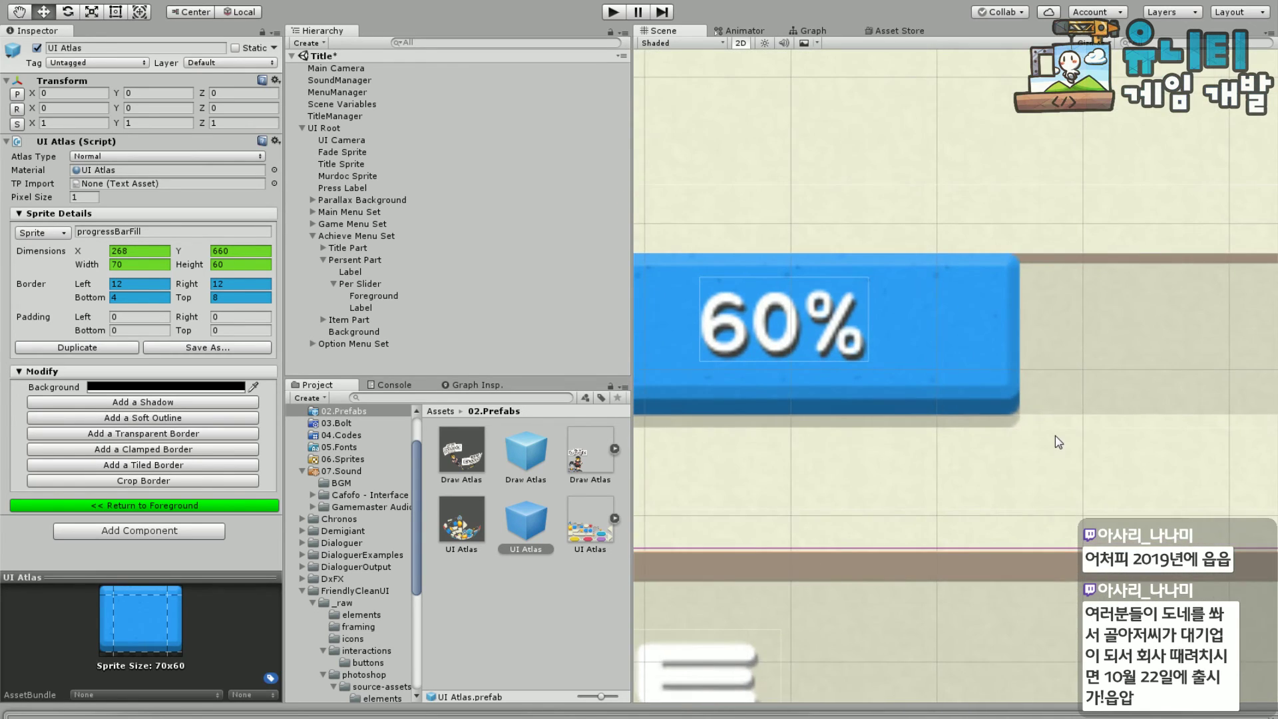
middle_click_drag(1056, 436, 989, 448)
scroll(924, 424, "up", 4)
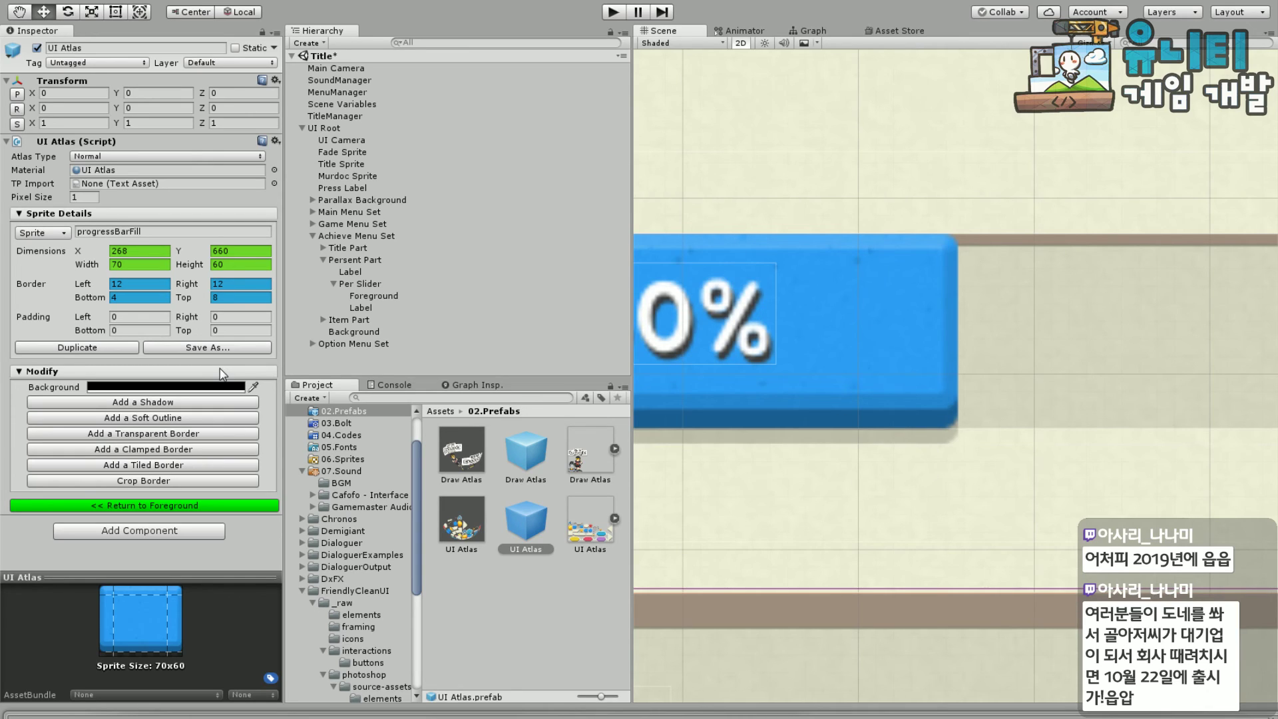
Reset the progressBarFill sprite's bottom border to 0 and return to the Foreground
left_click(165, 298)
type("0")
left_click(245, 505)
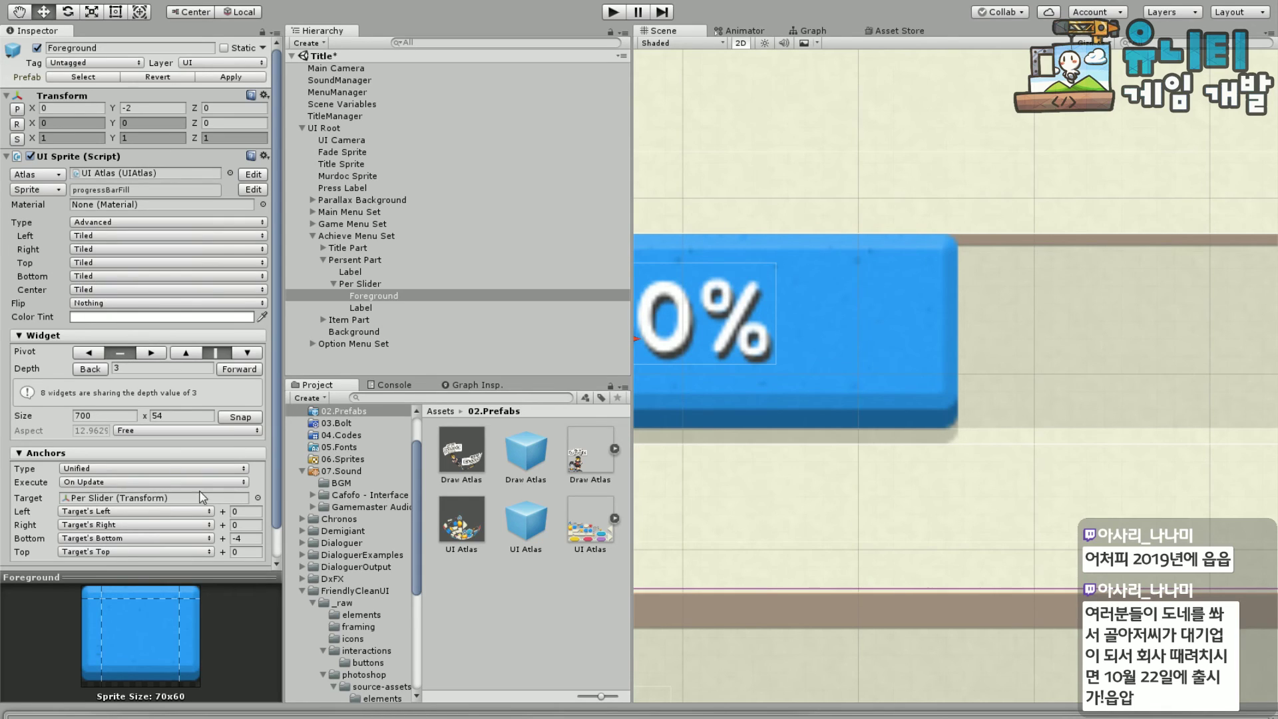
Try positive bottom anchor offsets between 1 and 6 on the Foreground and compare the fill with the slider frame
left_click(236, 539)
type("6")
key("BackSpace")
type("5")
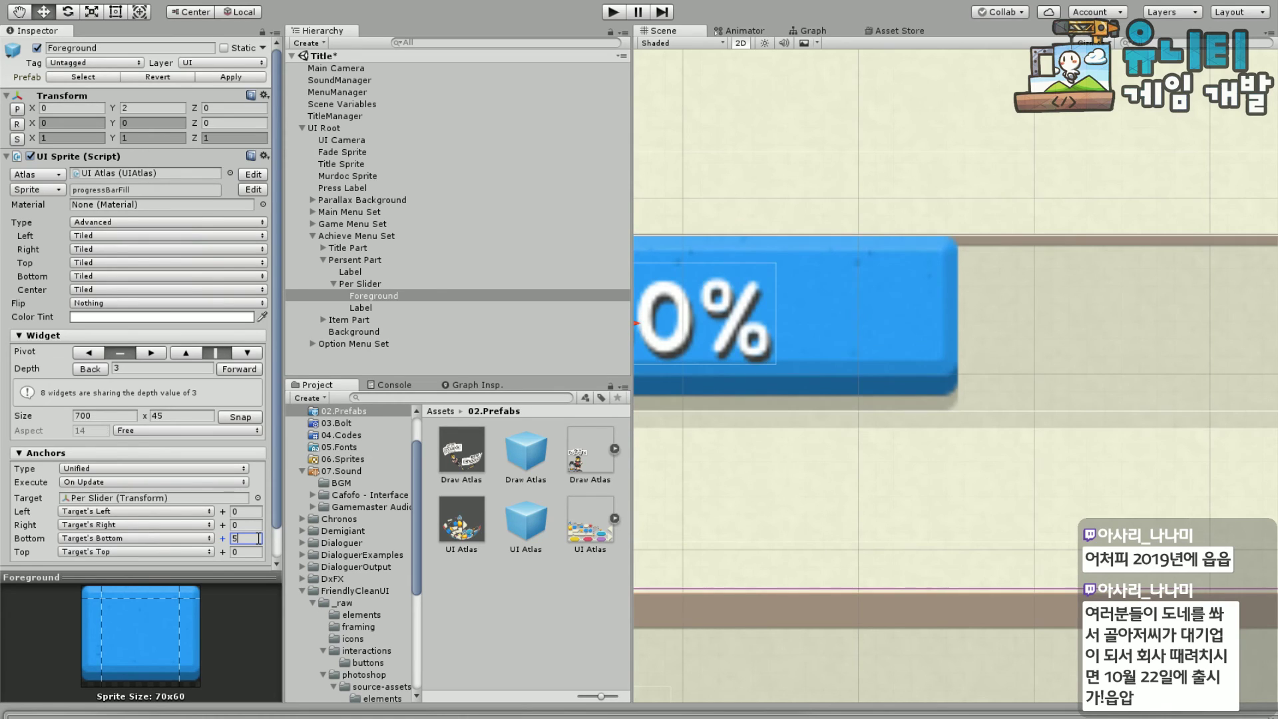
key("BackSpace")
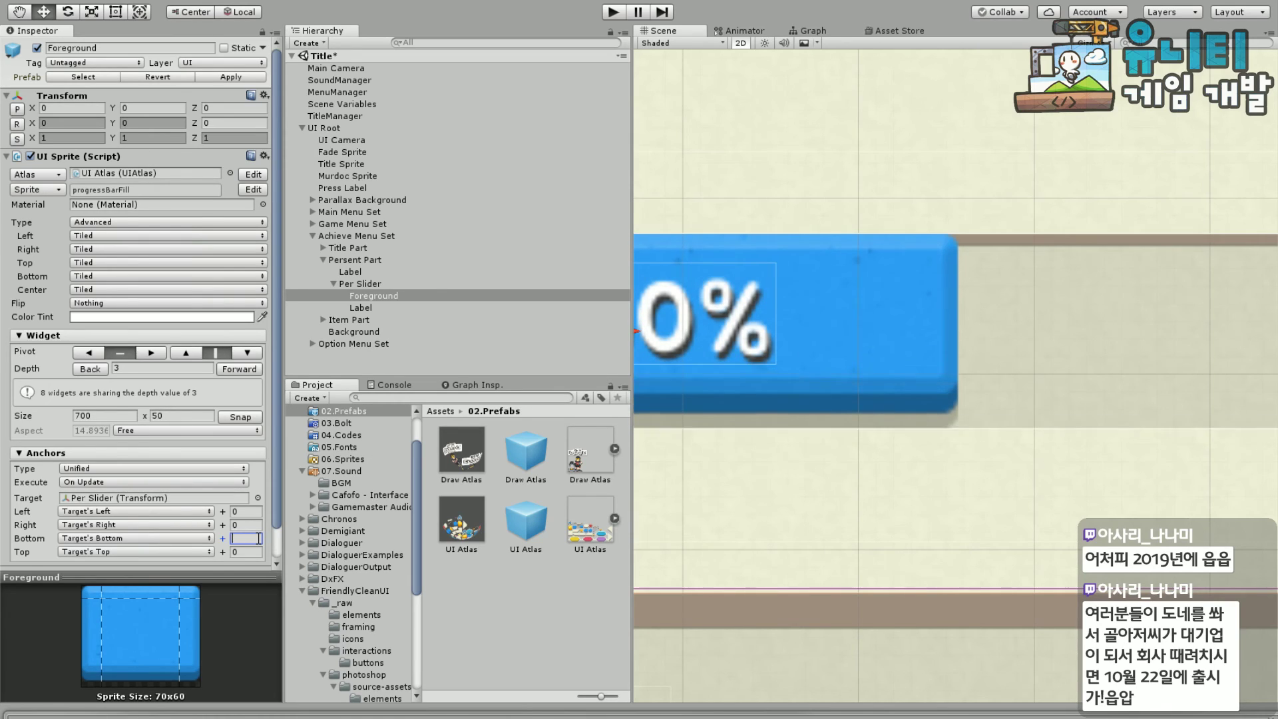
type("2")
key("BackSpace")
type("1")
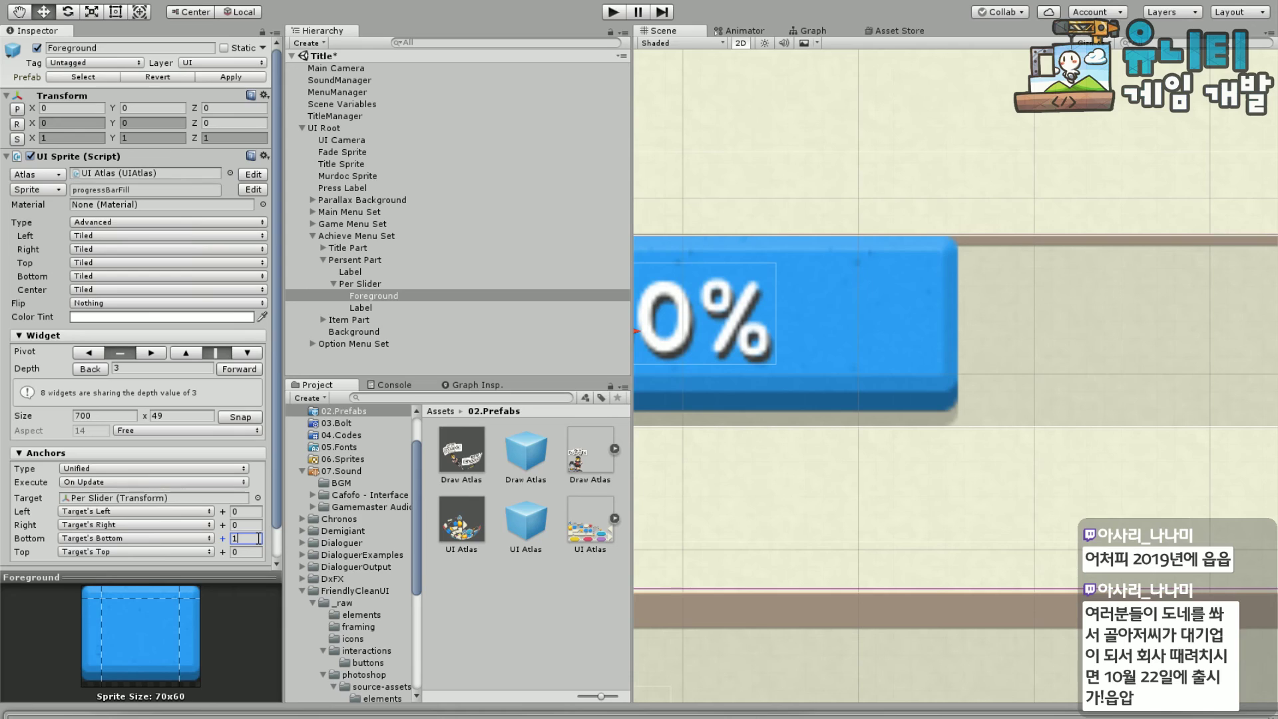
key("BackSpace")
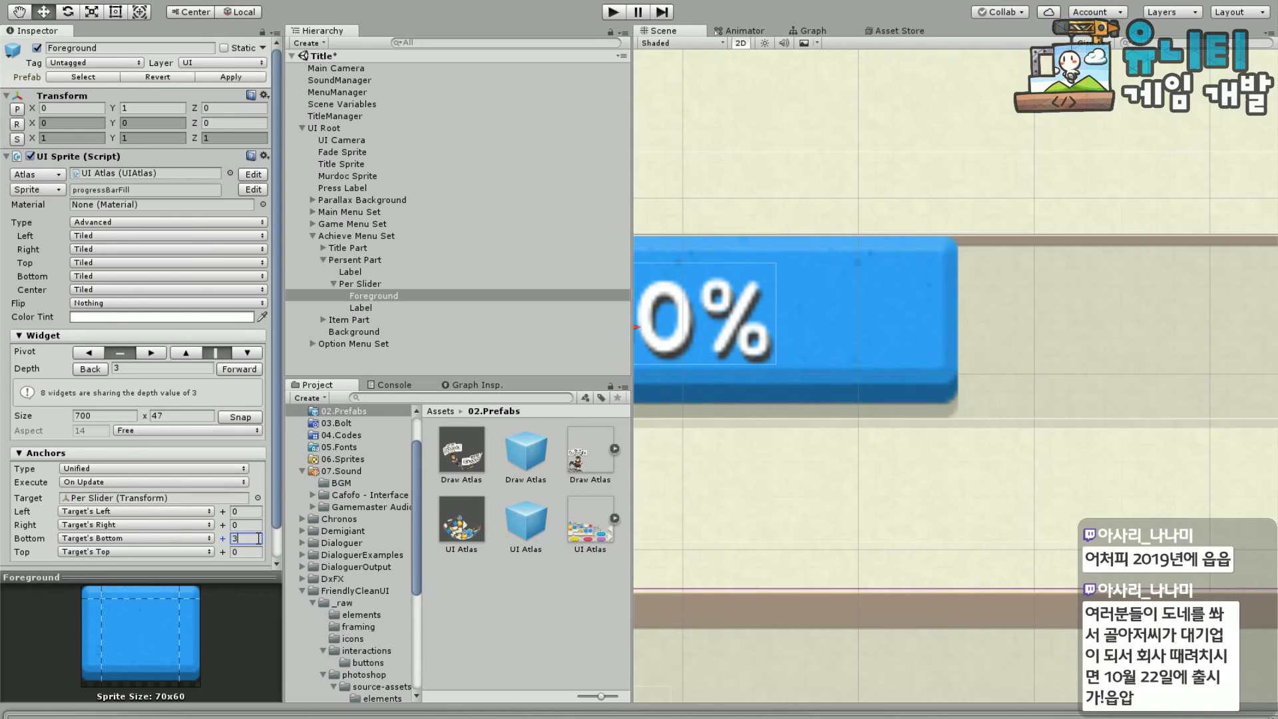
type("4")
key("BackSpace")
Lower the Foreground's bottom anchor offset step by step from -4 to -7
type("-")
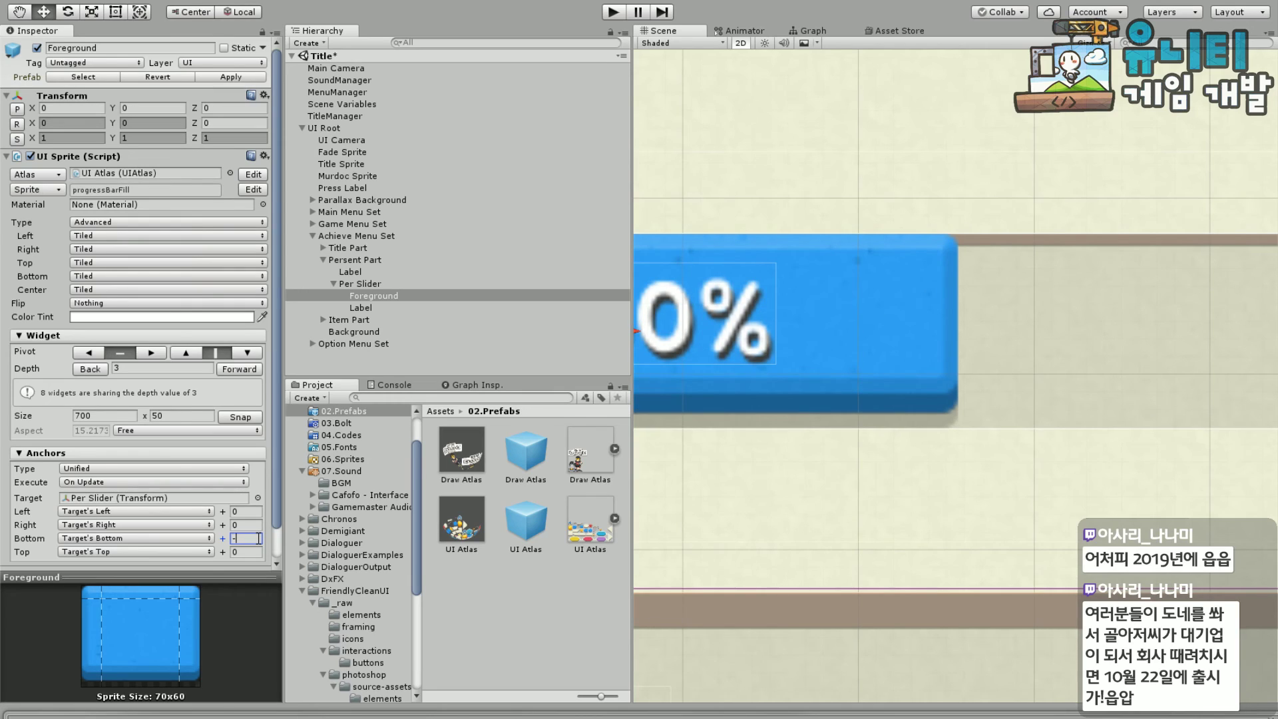
type("4")
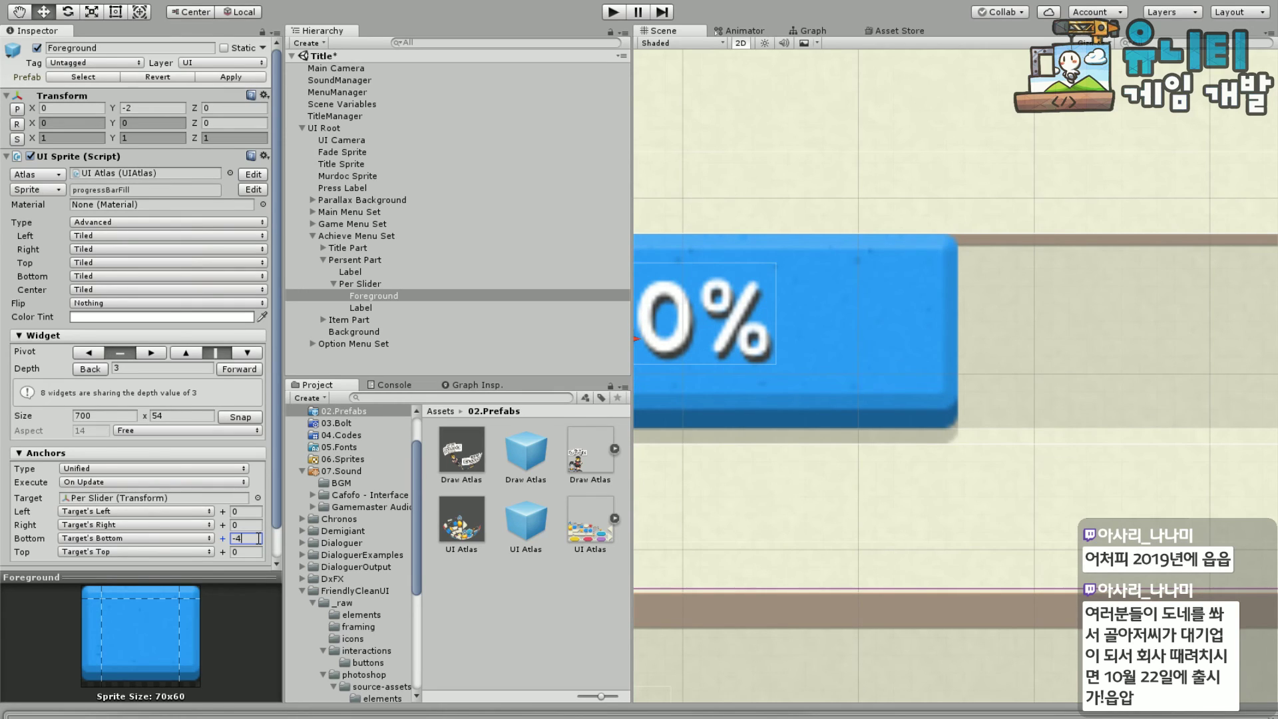
key("BackSpace")
type("5")
key("BackSpace")
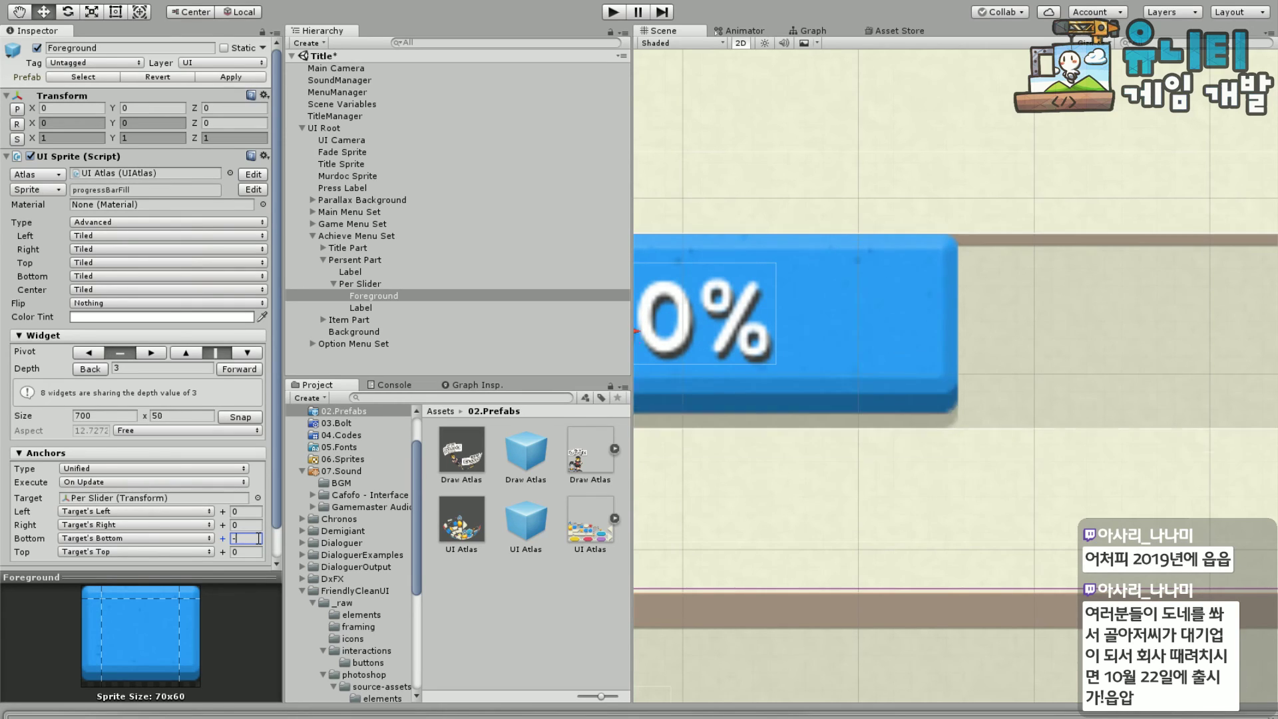
type("6")
key("BackSpace")
type("7")
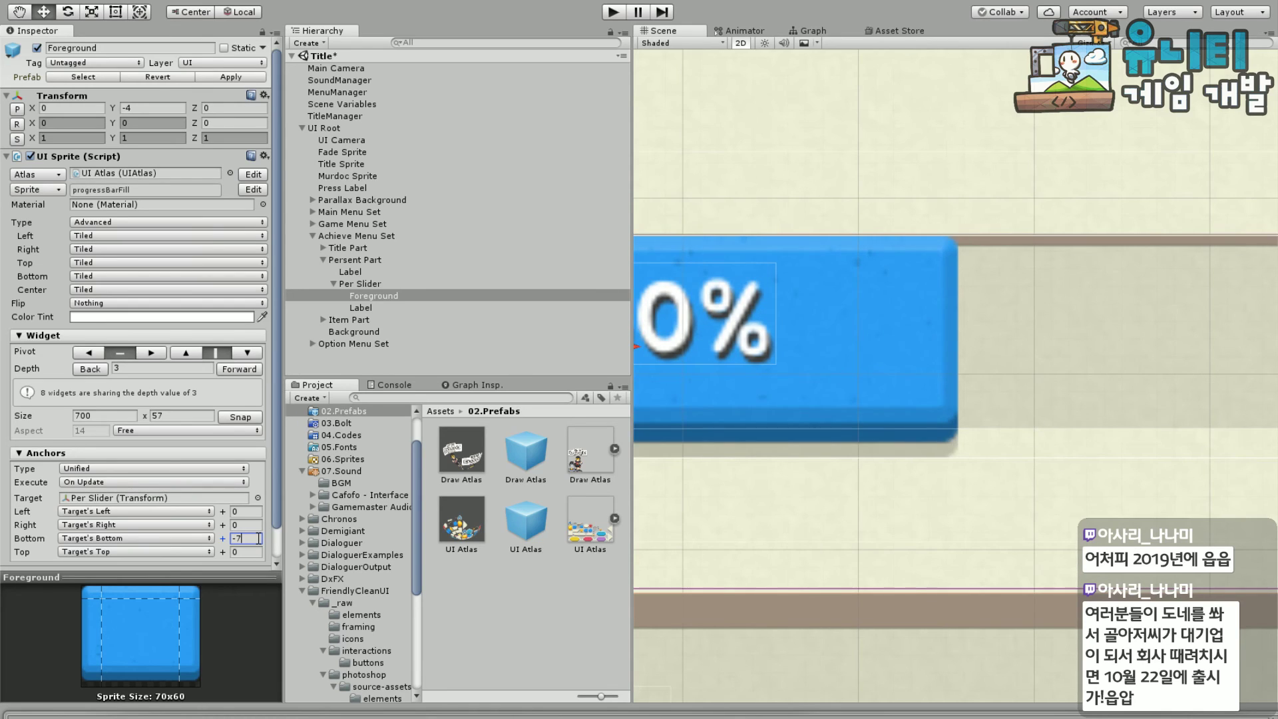
Set the Foreground's bottom anchor offset to -9 after comparing it with -8, and check the fill around the 60% label
key("BackSpace")
type("8")
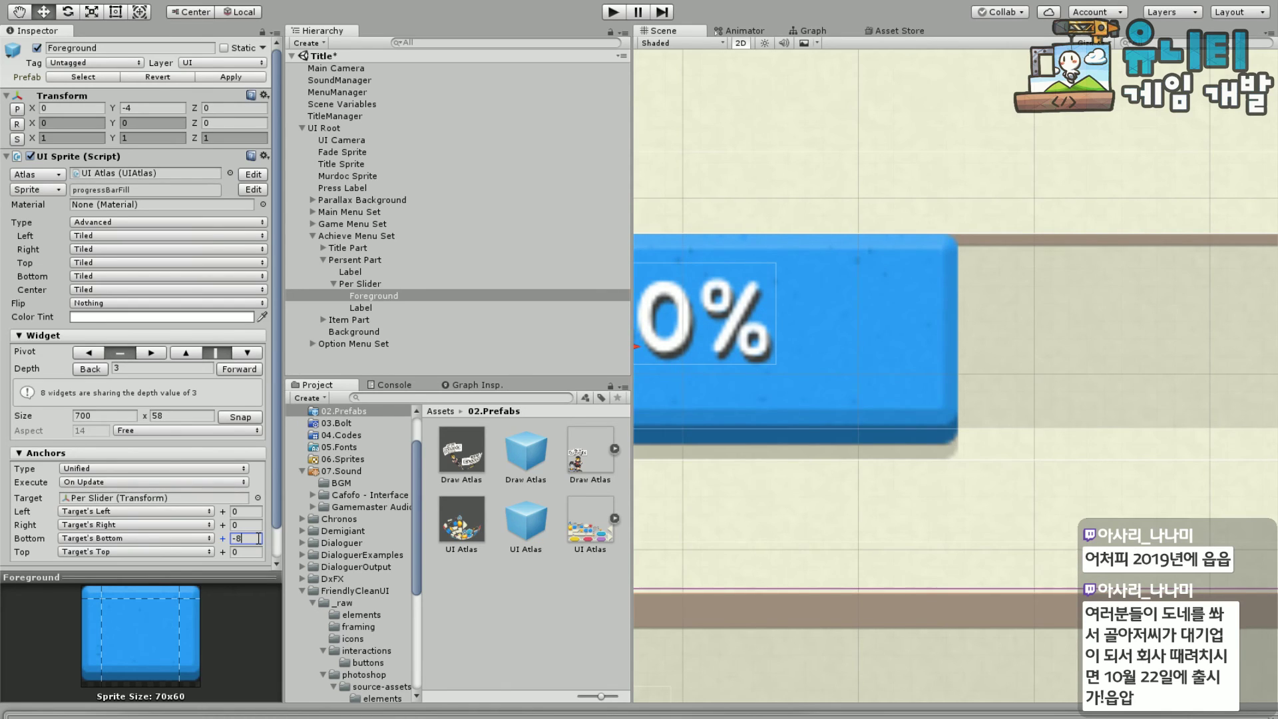
key("BackSpace")
type("9")
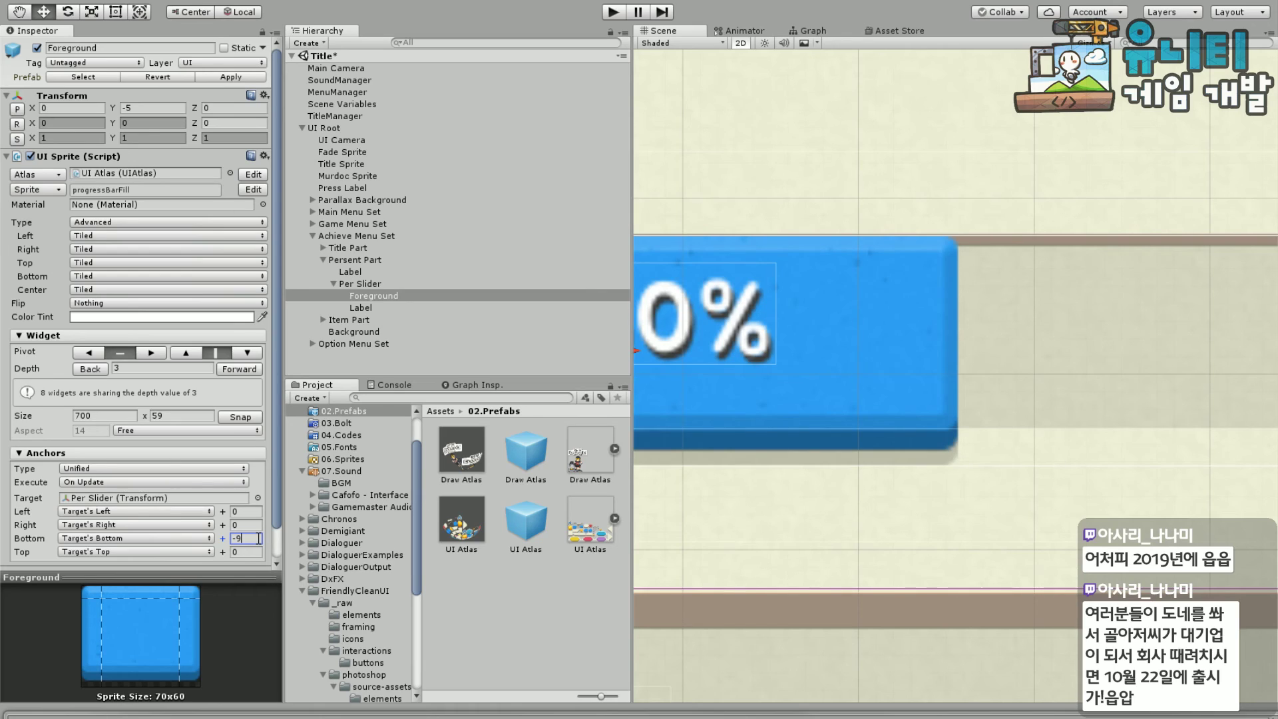
key("BackSpace")
type("8")
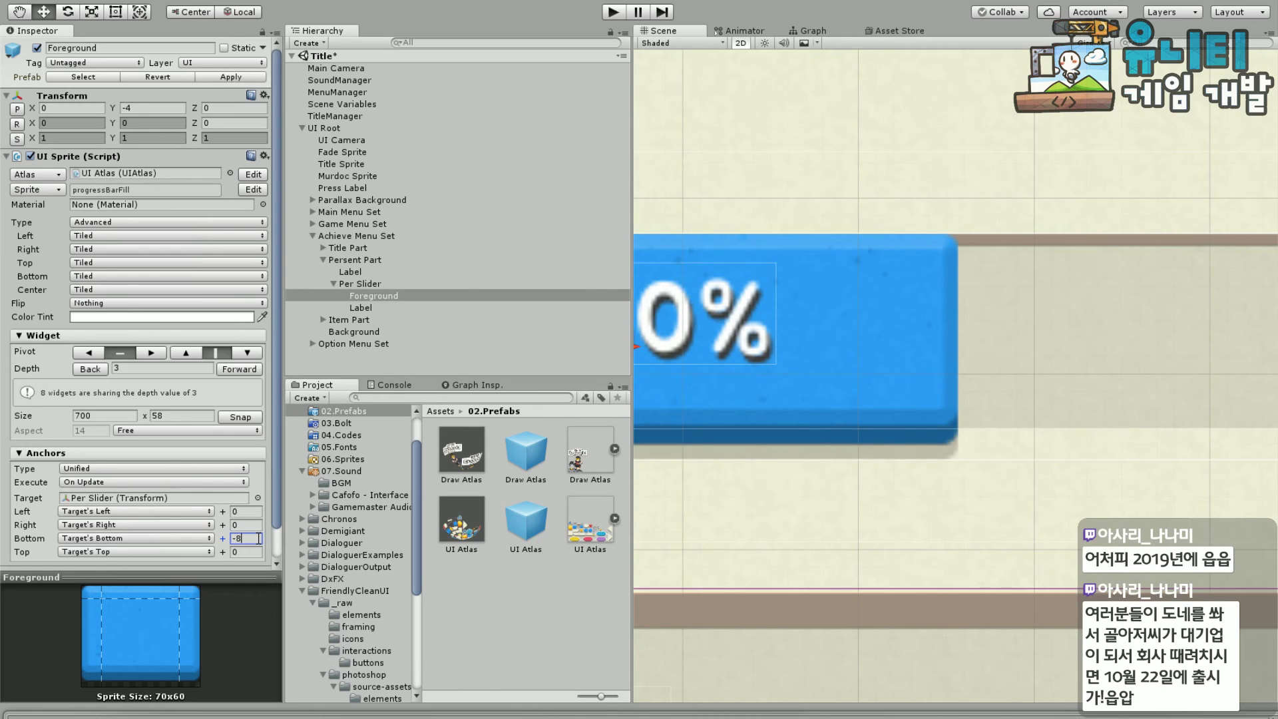
key("BackSpace")
type("9")
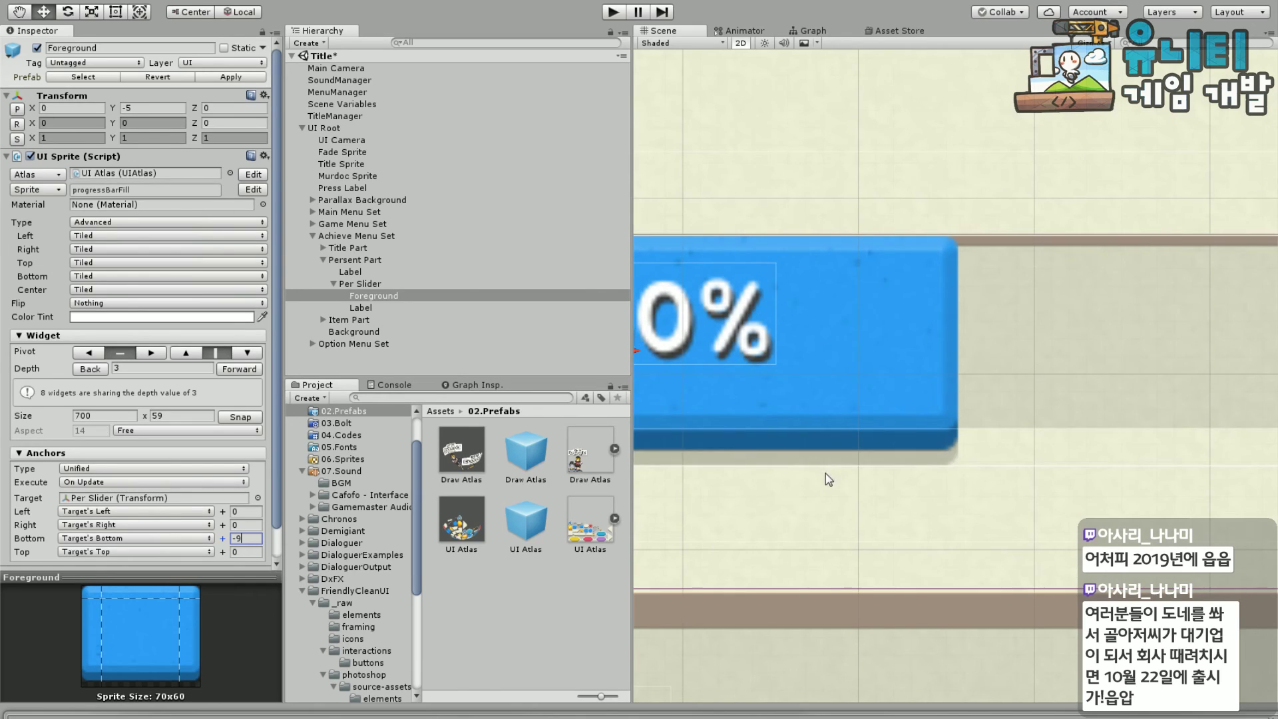
middle_click_drag(826, 474, 1061, 500)
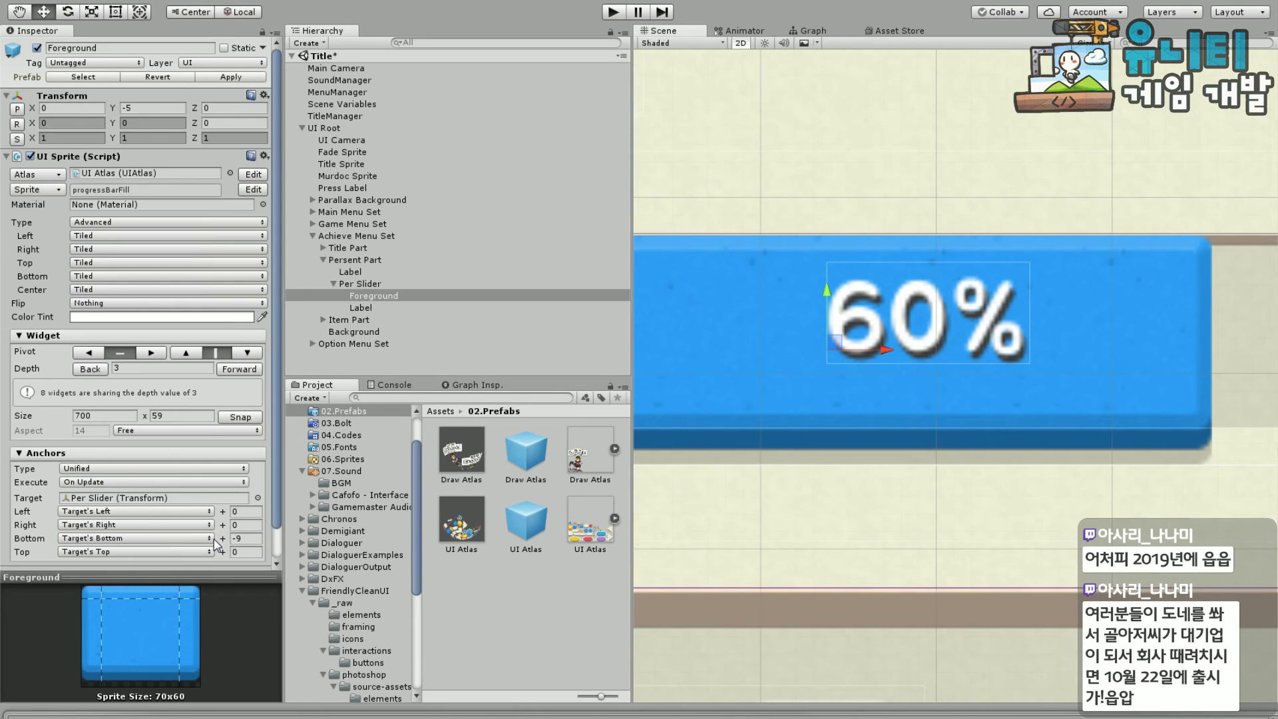
left_click(239, 538)
Set the progressBarFill sprite's bottom border to 9 in the atlas and return to the Foreground
left_click(253, 189)
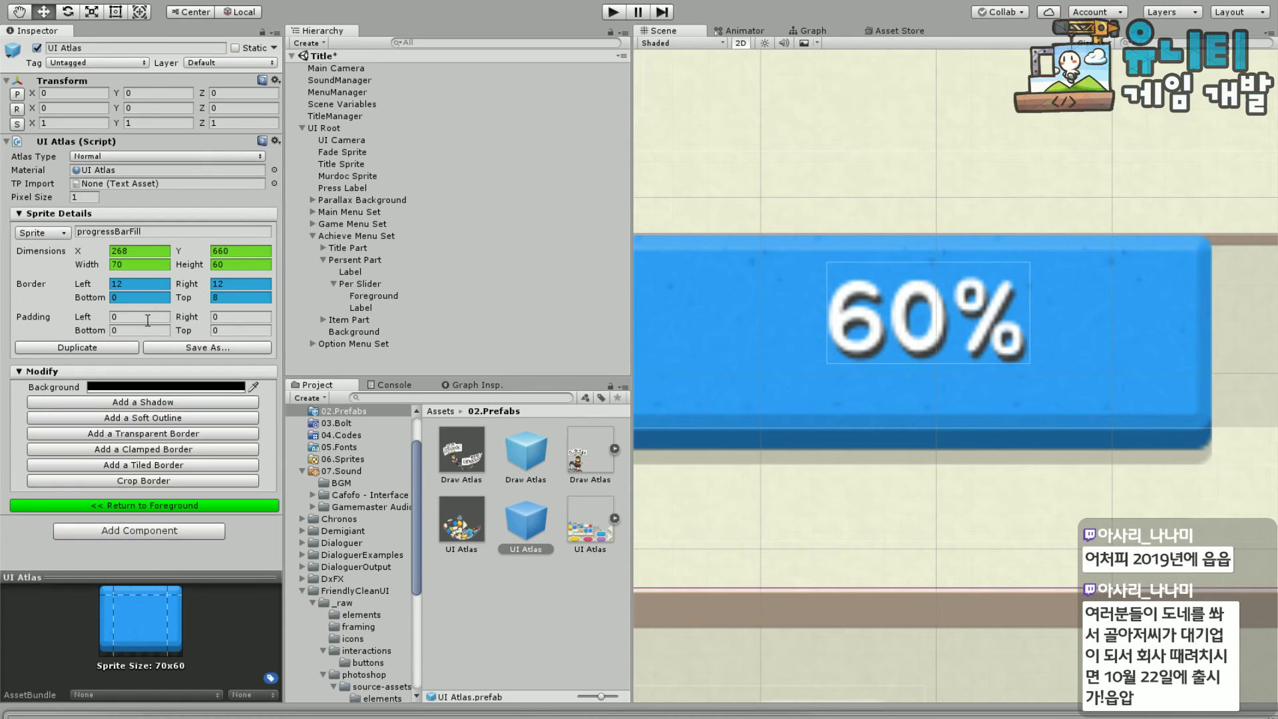
left_click(128, 299)
type("9")
left_click(144, 505)
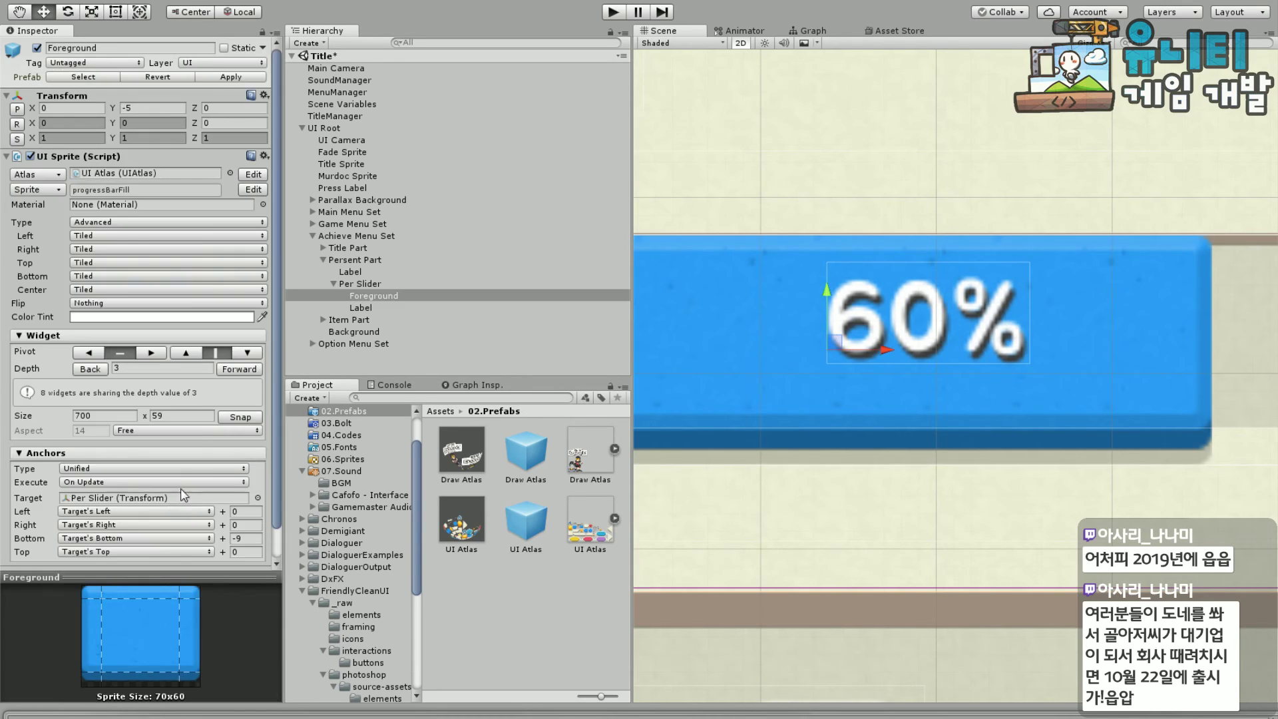
Make the Foreground's bottom edge Invisible and inspect how the fill sits in the slider frame
left_click(100, 277)
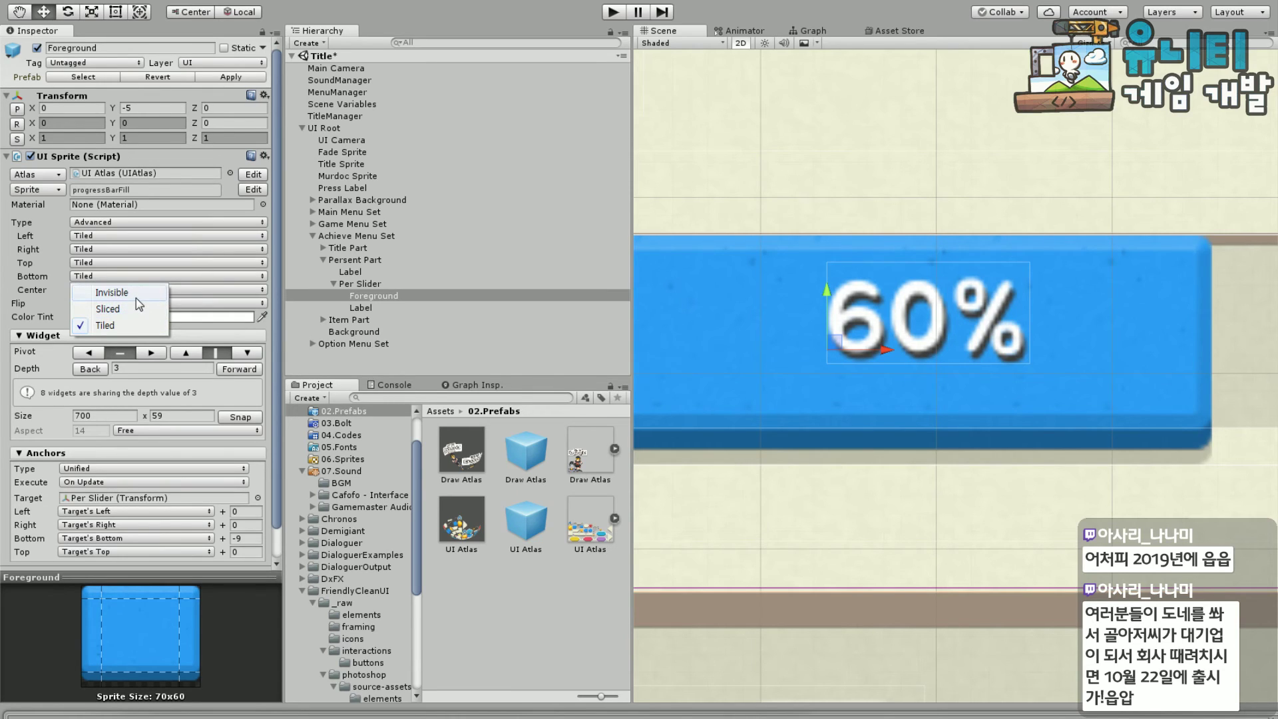
left_click(133, 293)
middle_click_drag(1228, 474, 938, 468)
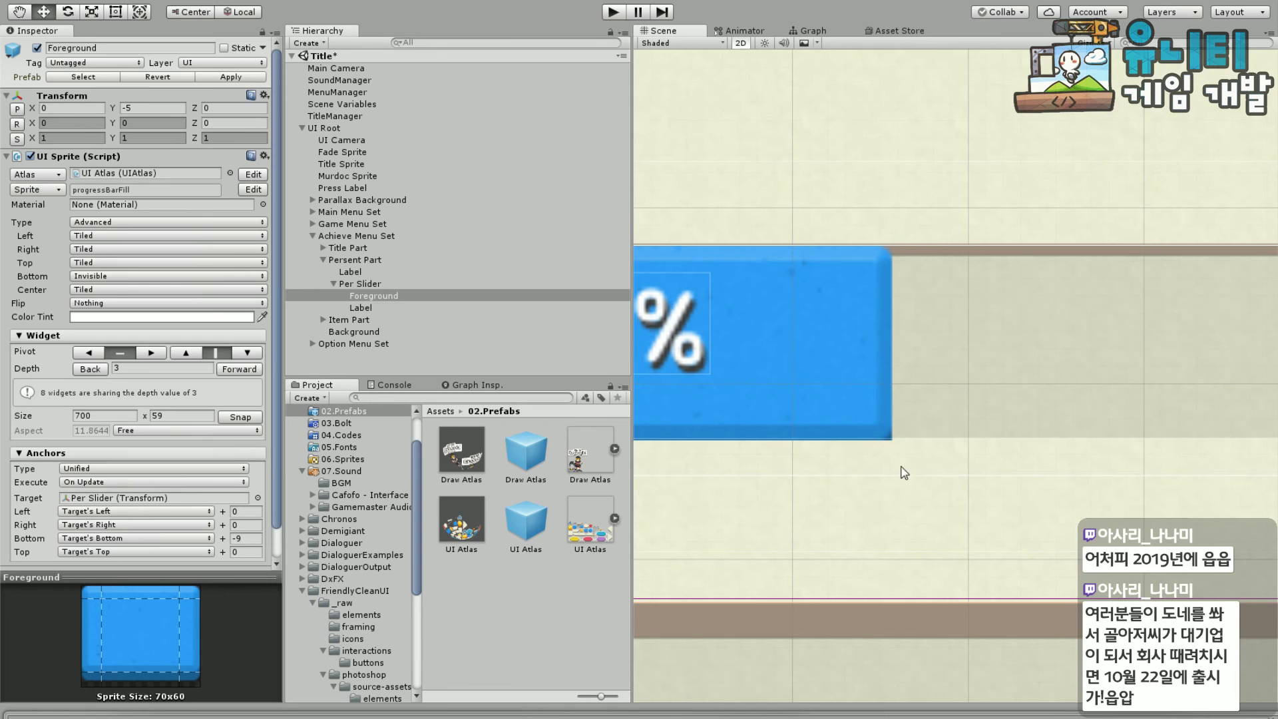
scroll(886, 476, "down", 4)
middle_click_drag(777, 490, 1143, 421)
scroll(924, 442, "down", 12)
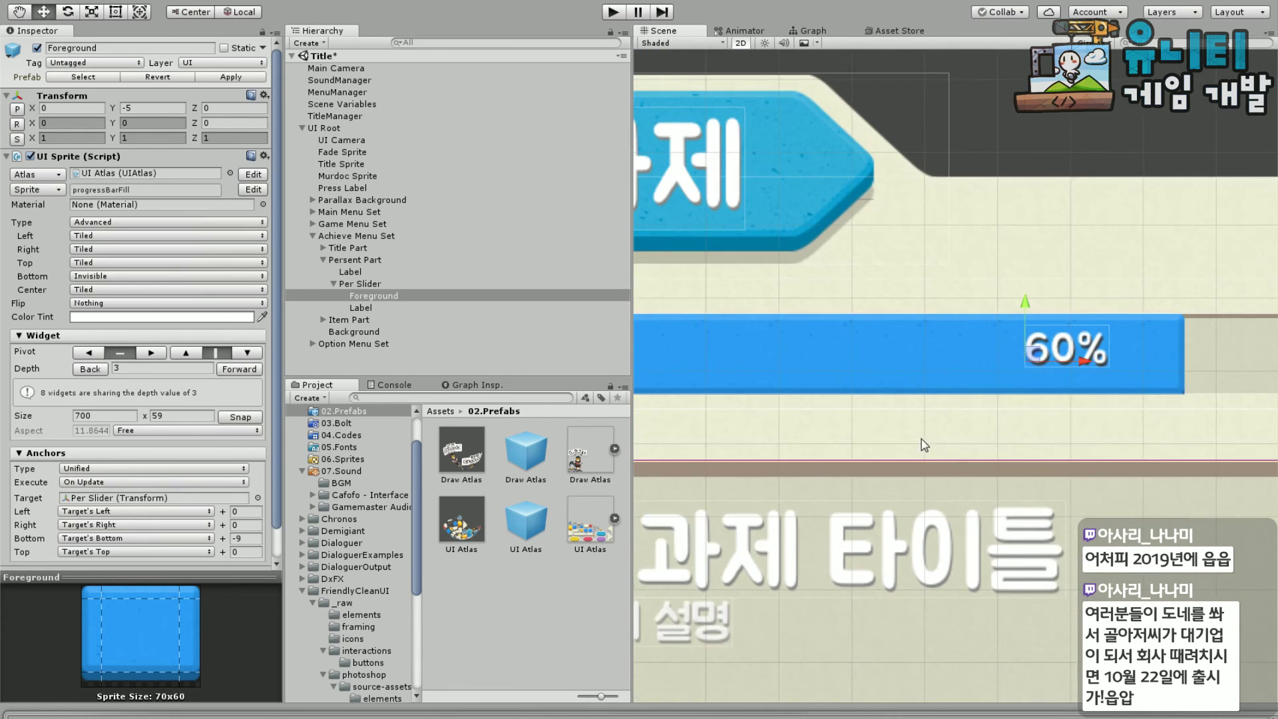
middle_click_drag(763, 463, 675, 430)
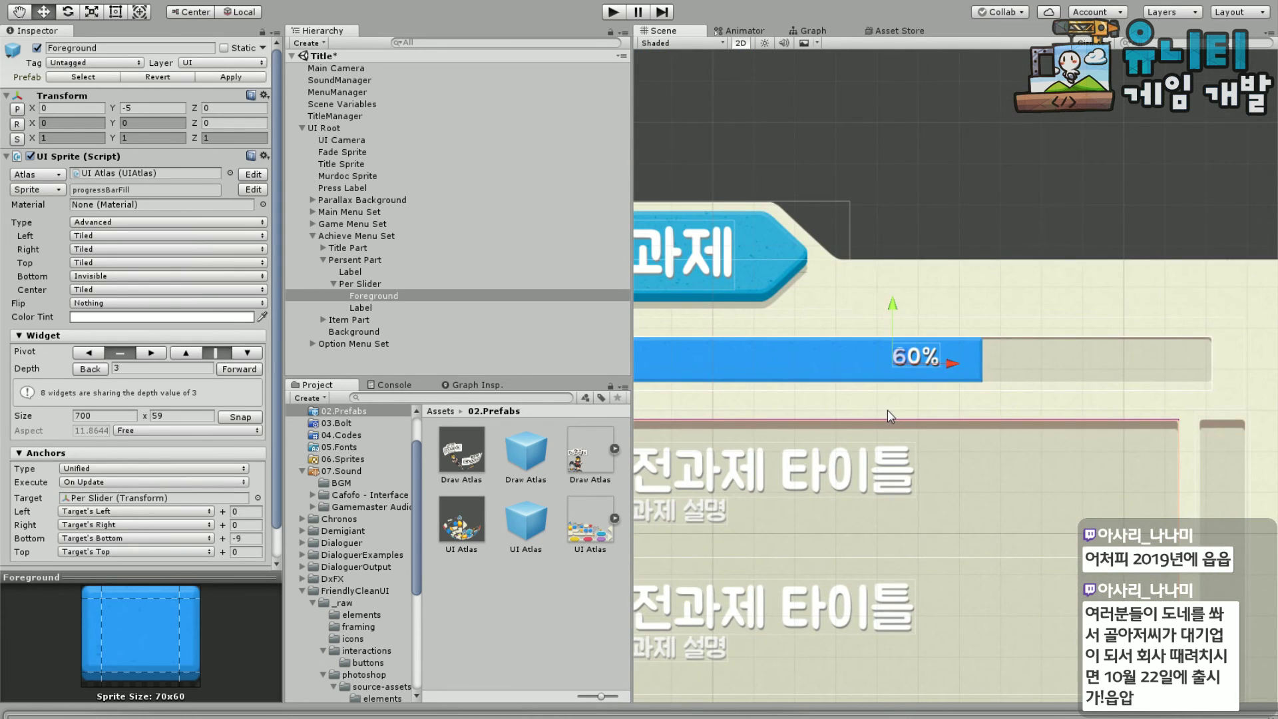
Examine the lower right corner and bottom edge of the slider's blue fill against its frame
scroll(892, 393, "up", 6)
scroll(892, 370, "up", 4)
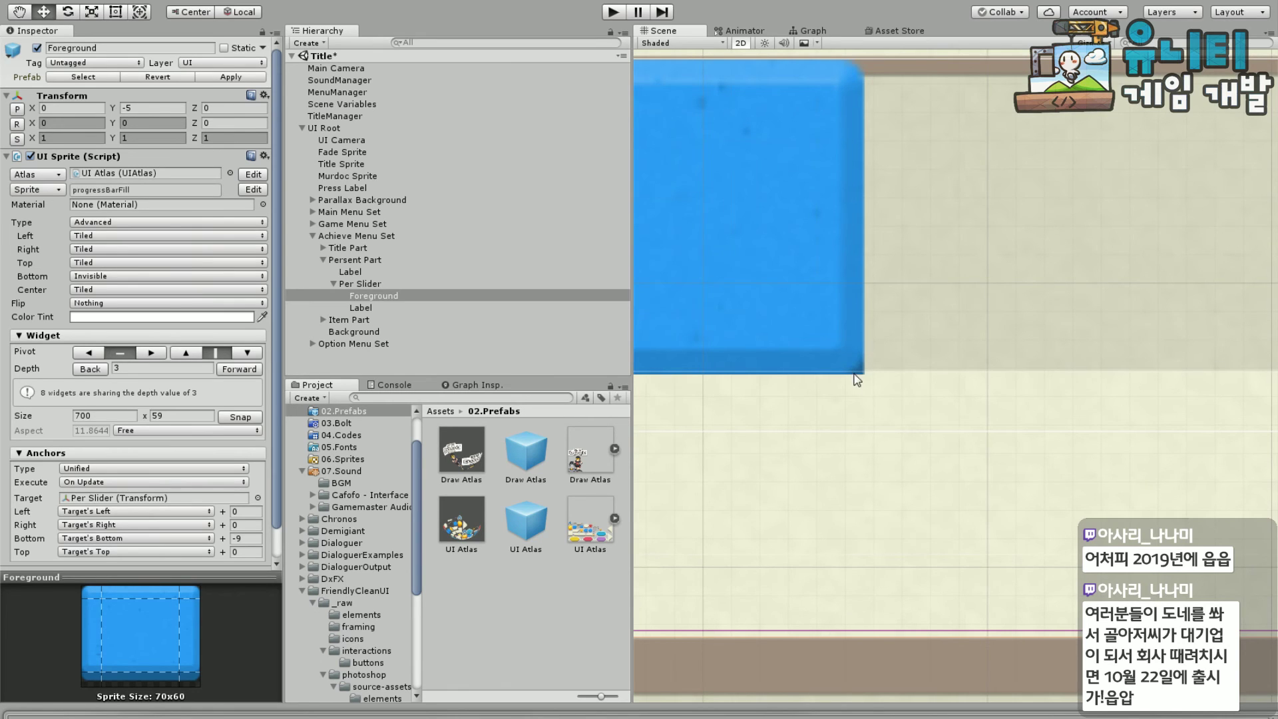
scroll(900, 358, "down", 5)
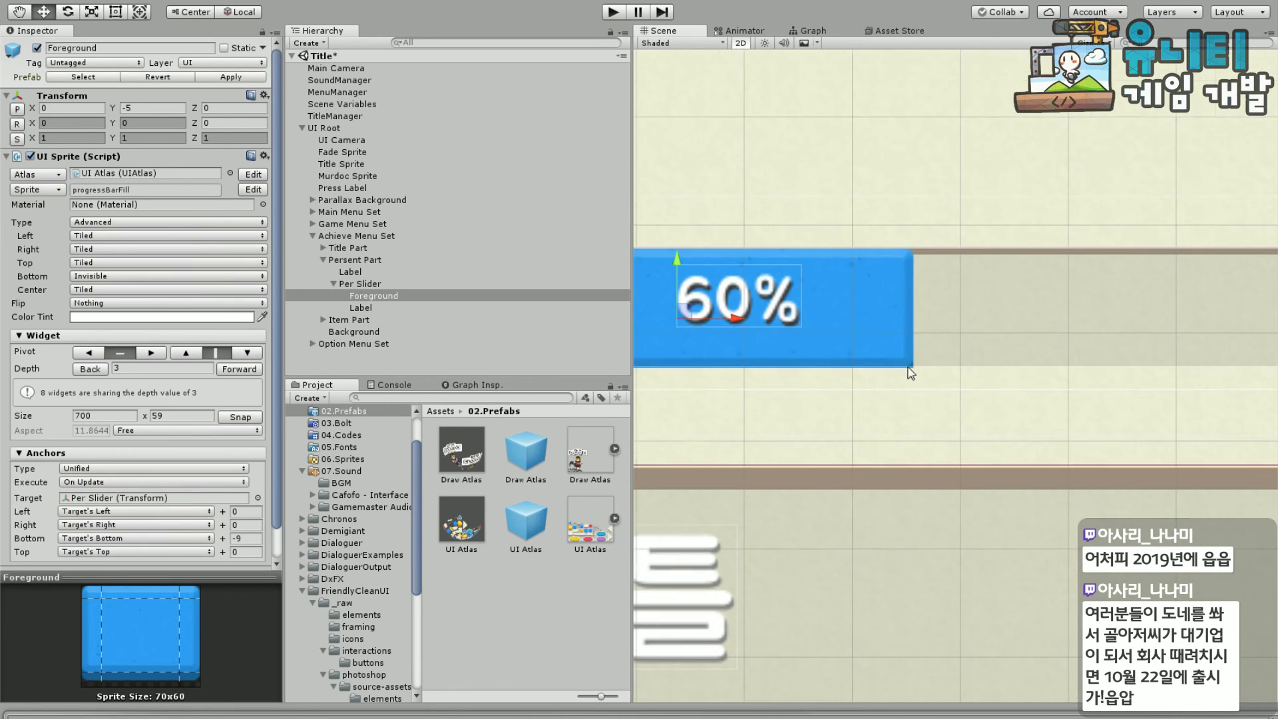
scroll(913, 366, "up", 6)
middle_click_drag(938, 447, 1019, 456)
middle_click_drag(864, 441, 1149, 413)
scroll(1005, 430, "down", 10)
scroll(1043, 415, "down", 4)
scroll(958, 418, "down", 14)
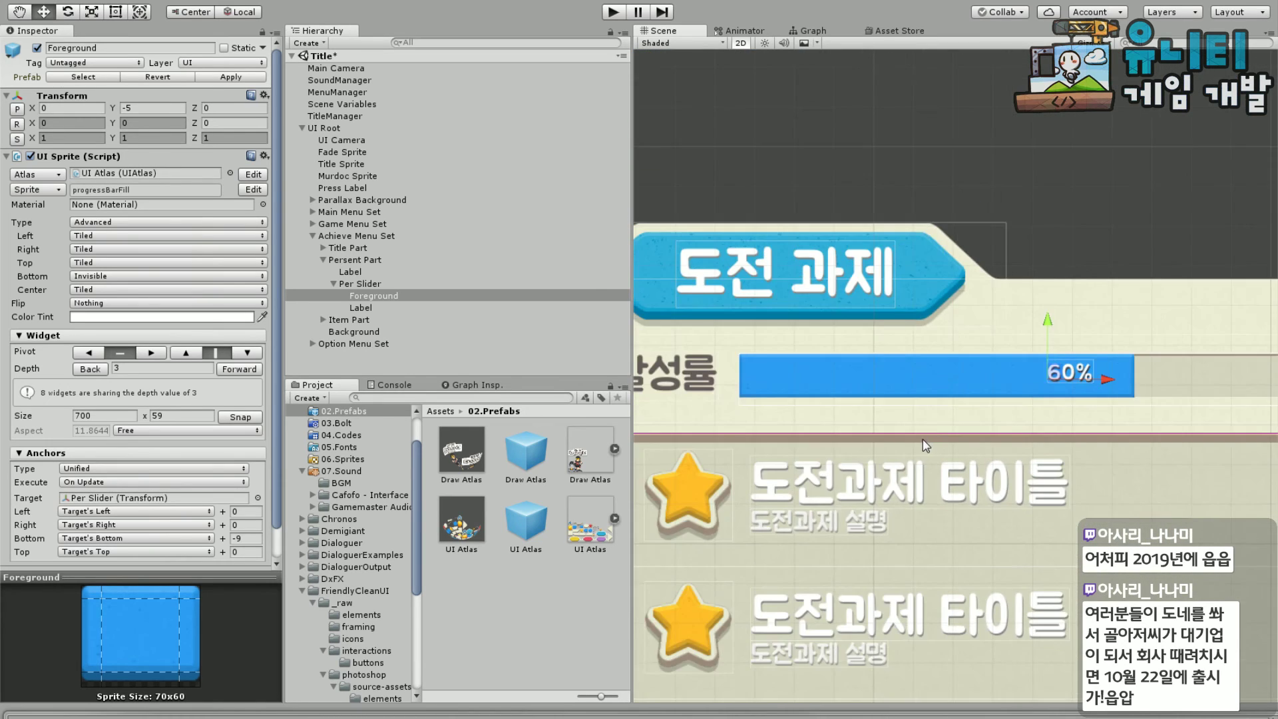
Examine the left end of the slider fill and the achievement item list beneath it
middle_click_drag(989, 485, 958, 410)
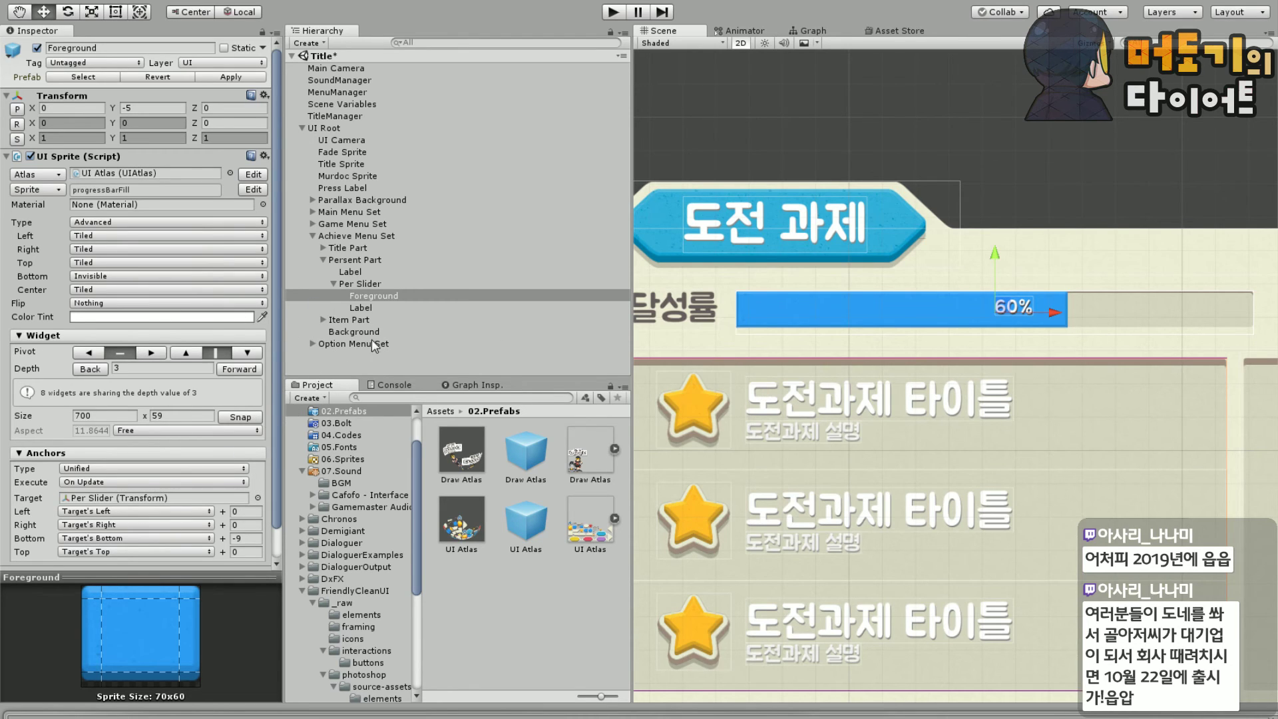
scroll(772, 390, "up", 3)
middle_click_drag(732, 393, 617, 301)
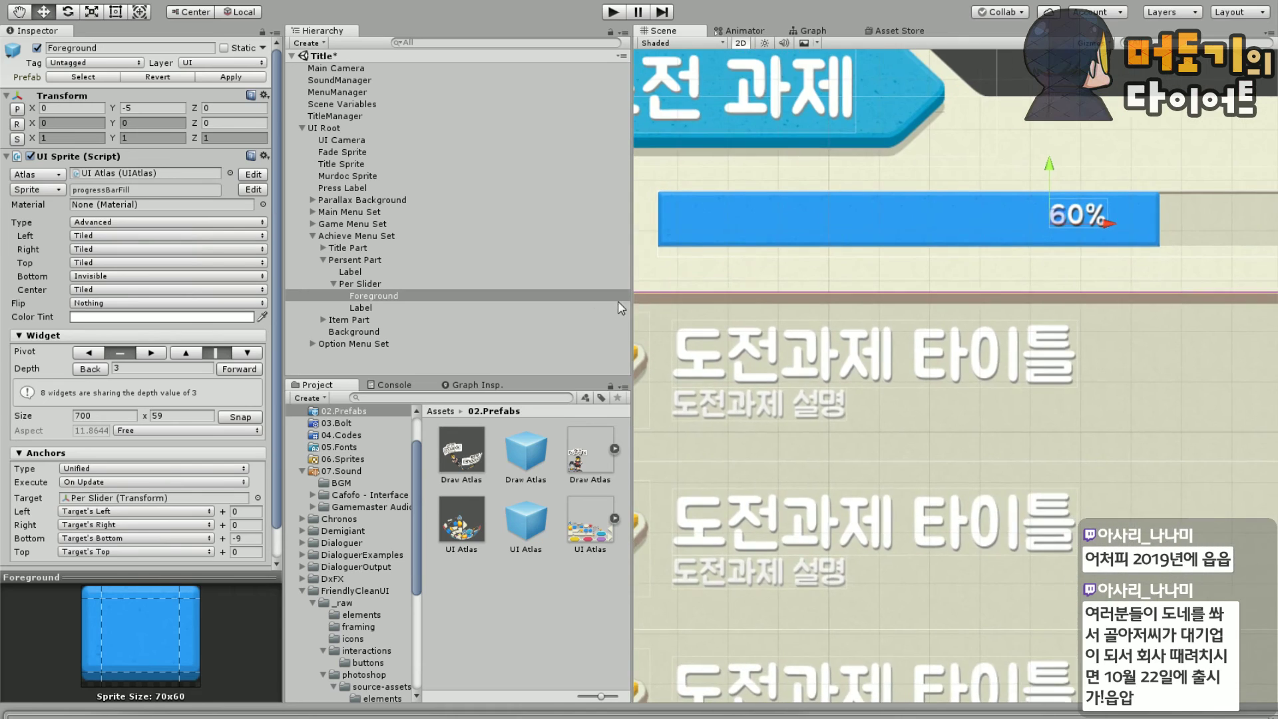
middle_click_drag(953, 305, 737, 313)
middle_click_drag(849, 386, 1120, 210)
middle_click_drag(888, 348, 920, 460)
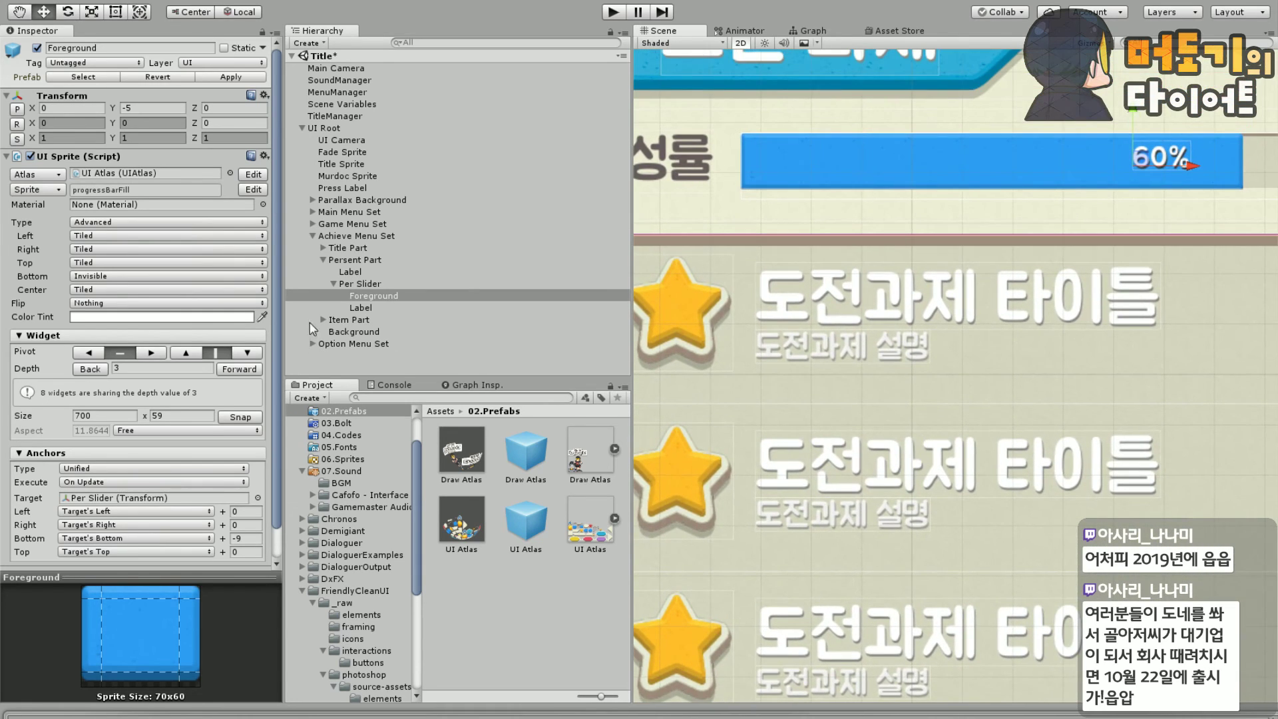
Delete the Scroll Background object from the Item Part of the Achieve Menu Set
left_click(334, 285)
left_click(323, 259)
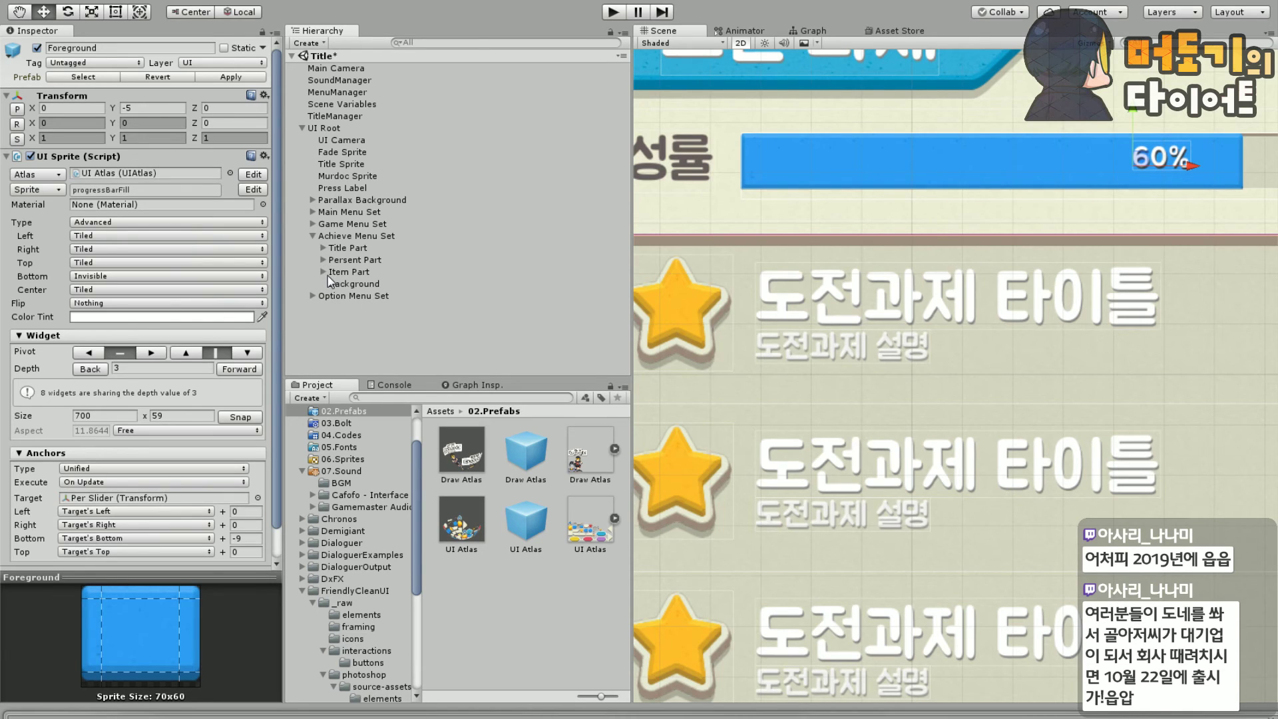
left_click(339, 272)
left_click(323, 272)
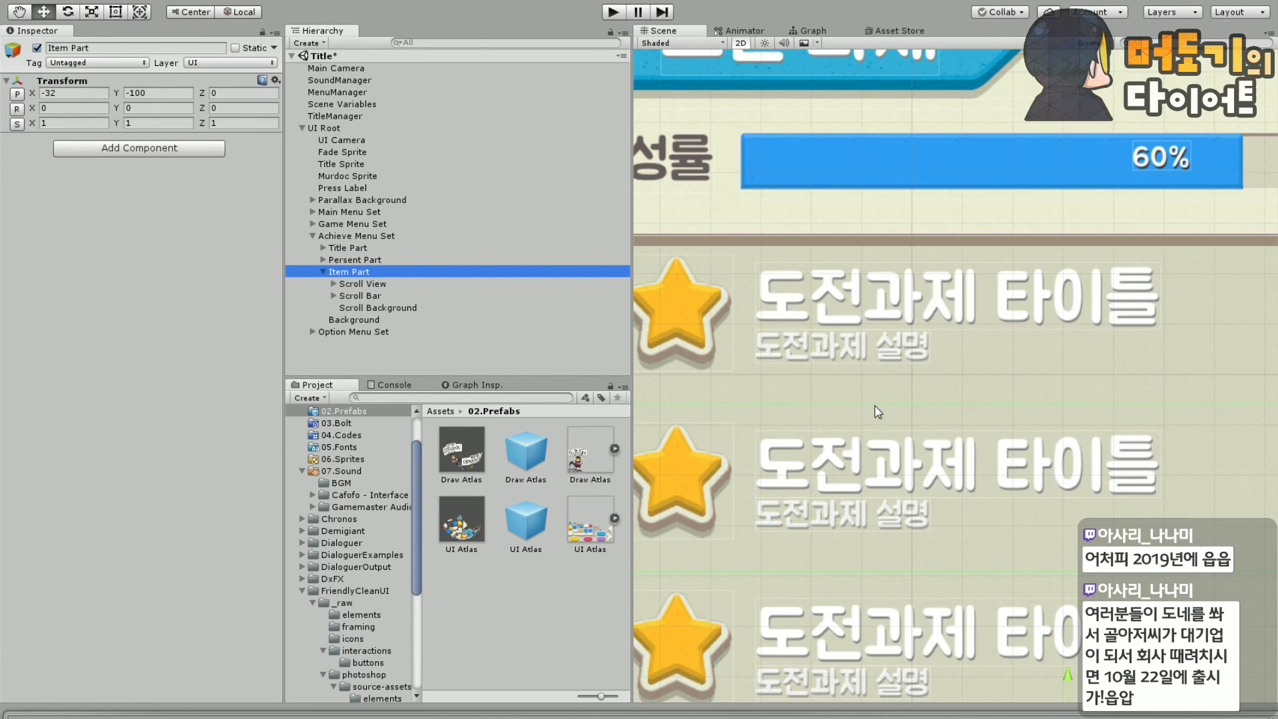
mouse_move(875, 405)
middle_mouse_down()
mouse_move(919, 371)
mouse_move(894, 355)
mouse_move(1027, 354)
mouse_move(870, 382)
middle_mouse_up()
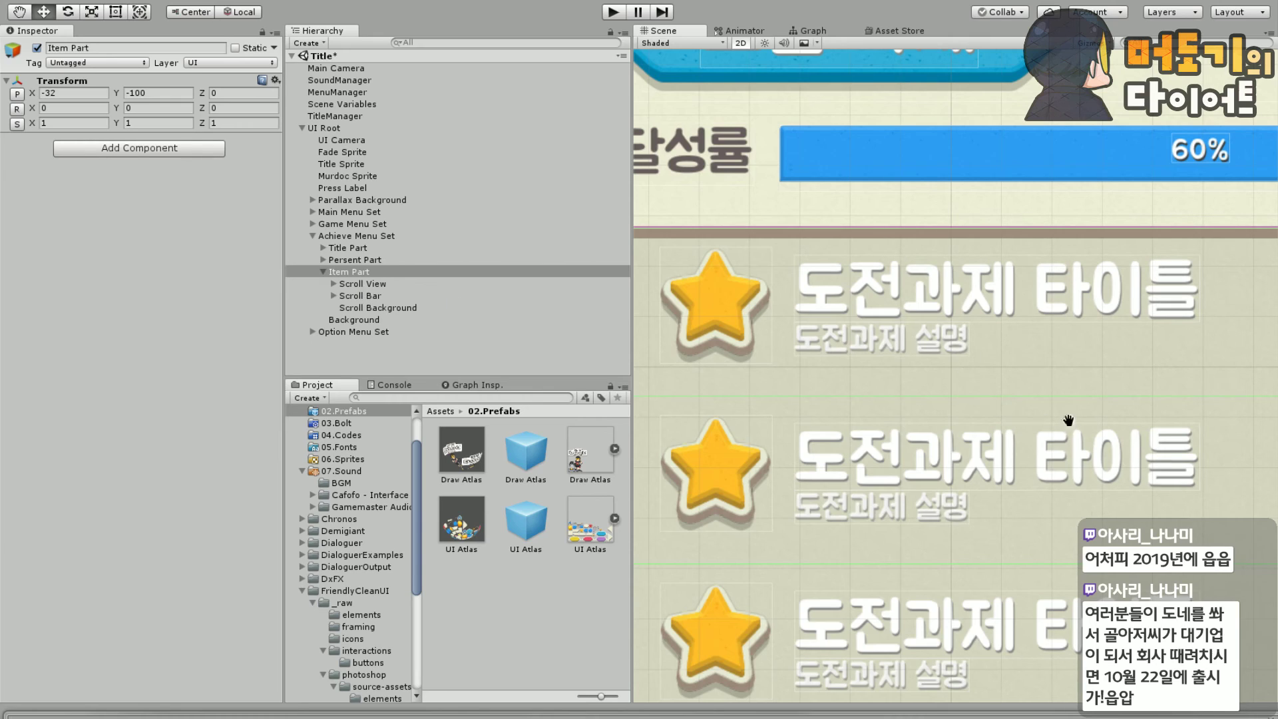
middle_click_drag(1069, 420, 883, 422)
middle_click_drag(1031, 441, 965, 430)
middle_click_drag(754, 373, 1052, 412)
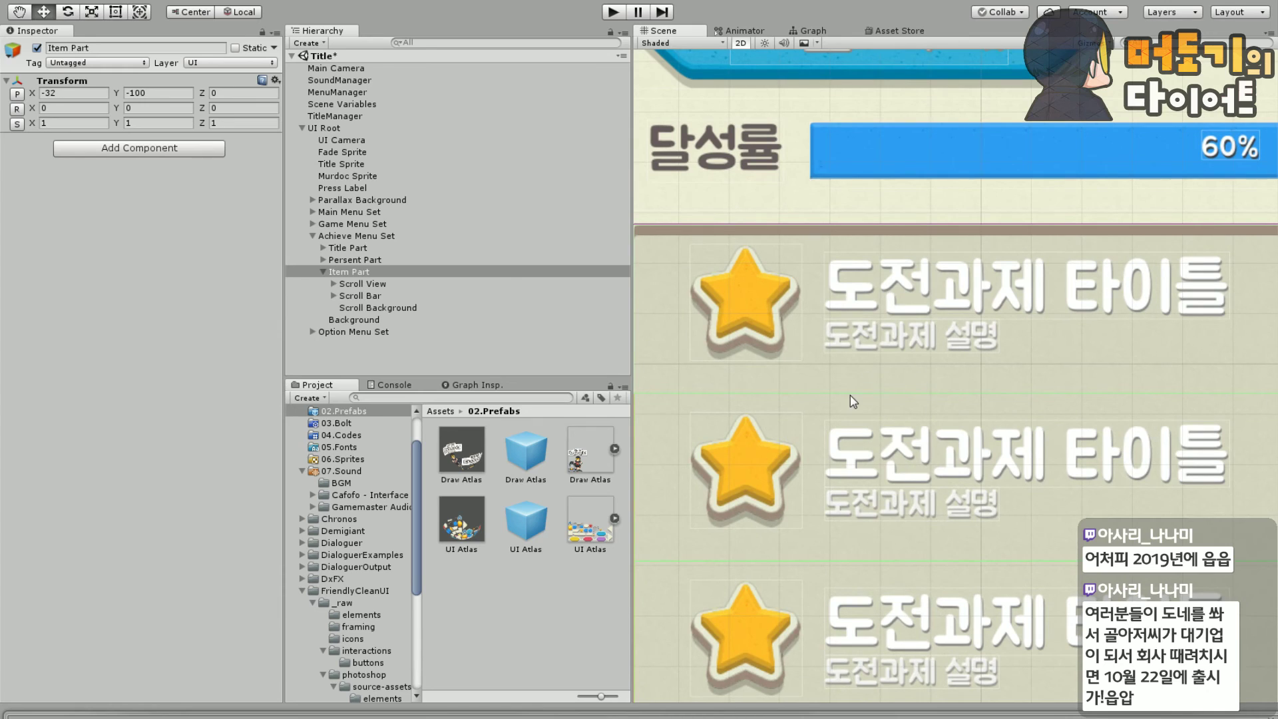
middle_click_drag(850, 396, 910, 447)
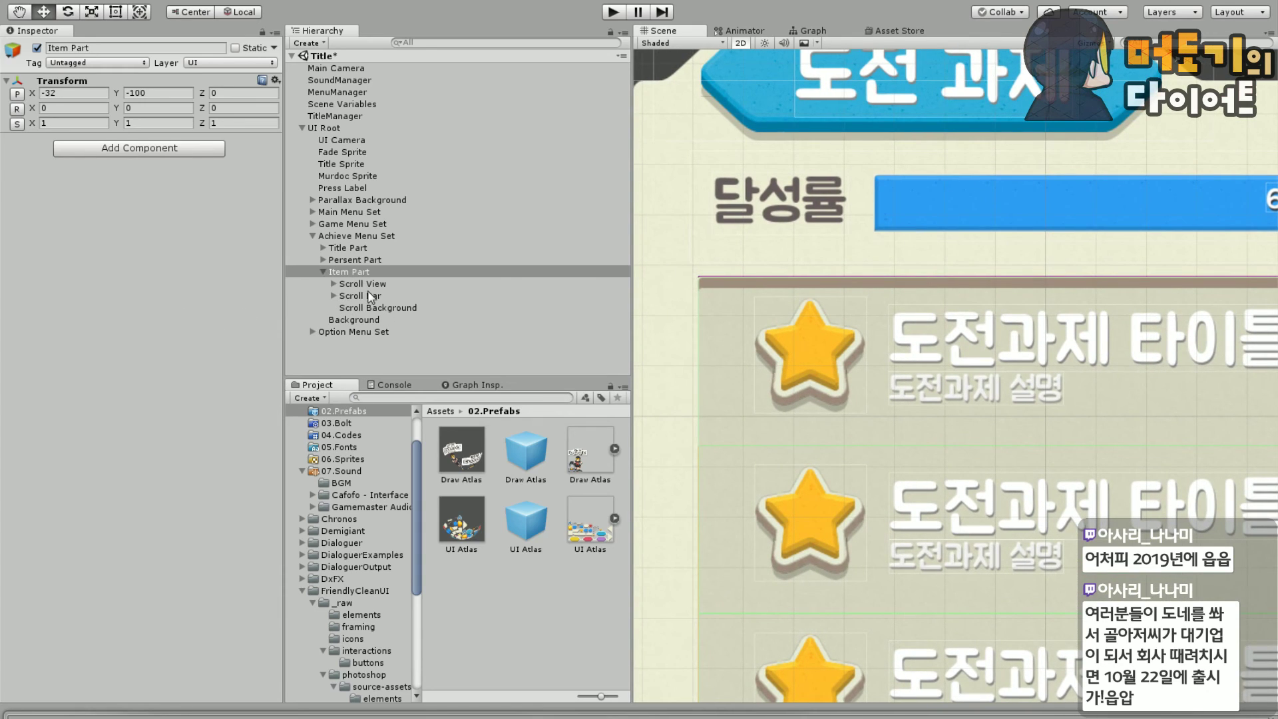
left_click(361, 308)
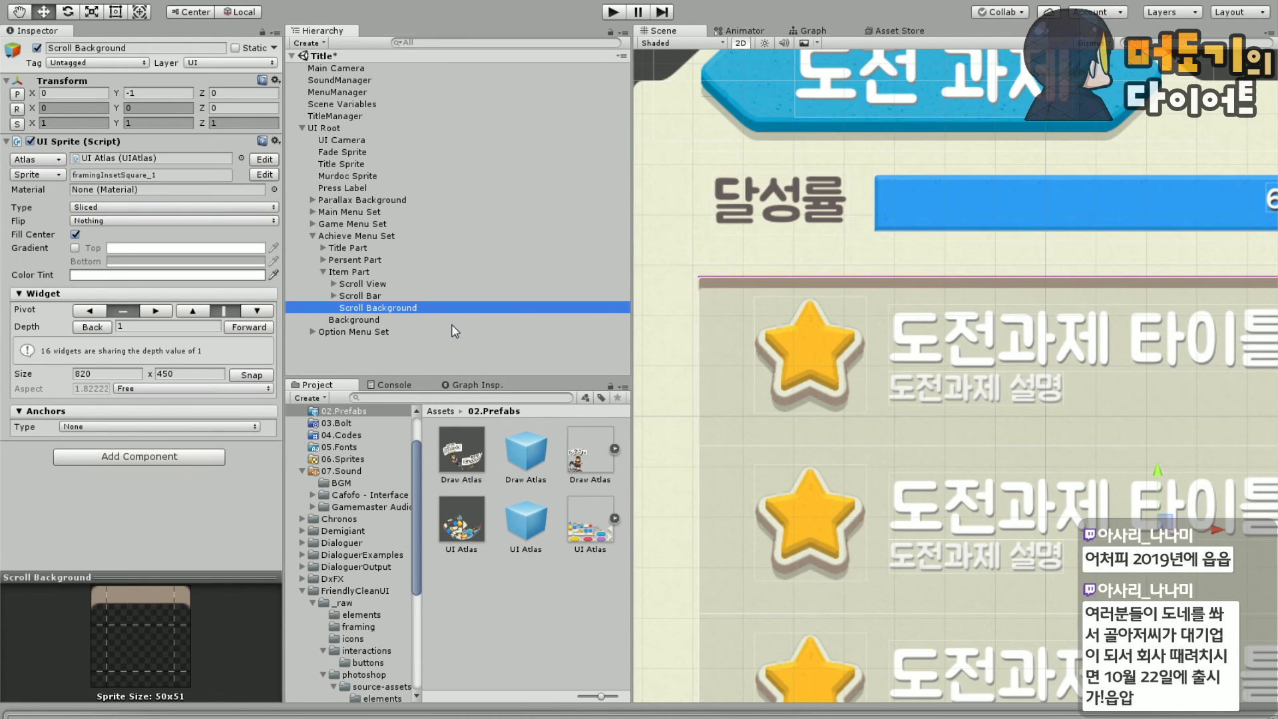
key("Delete")
middle_click_drag(945, 369, 820, 302)
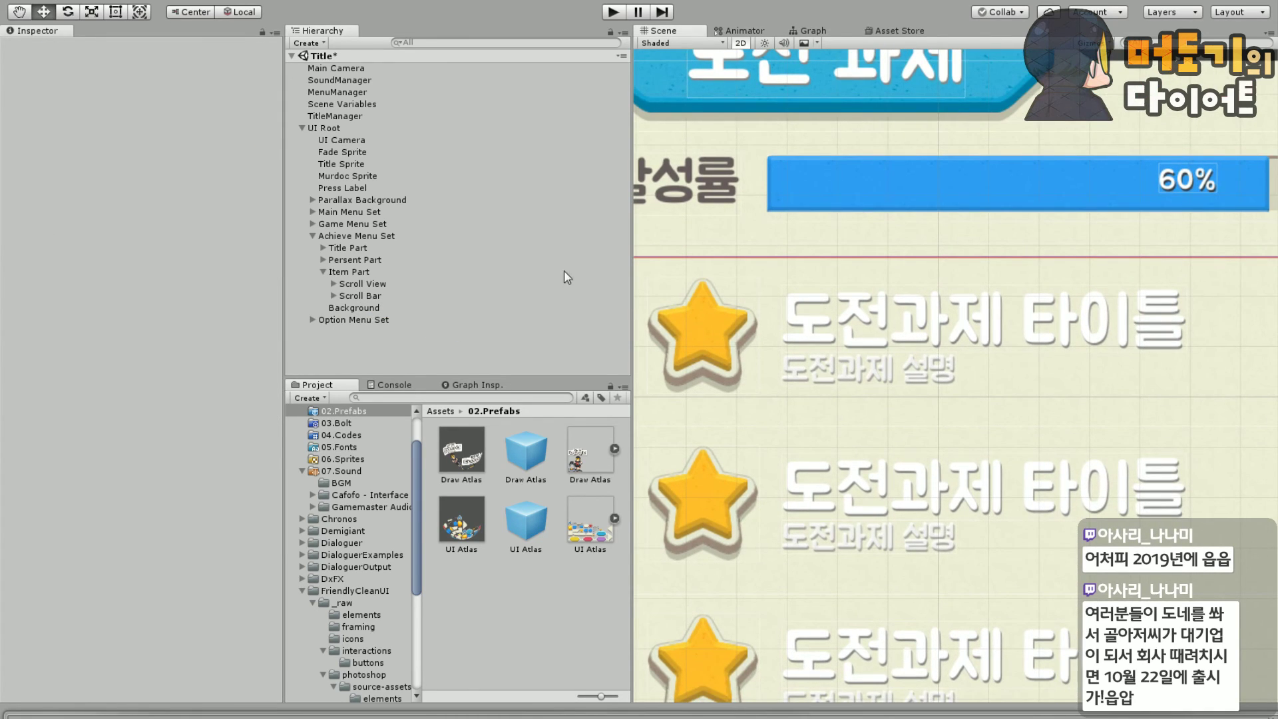
Delete Achievement Item (1) through (5) from the Scroll View's Grid and select the remaining Achievement Item
left_click(335, 283)
left_click(361, 285)
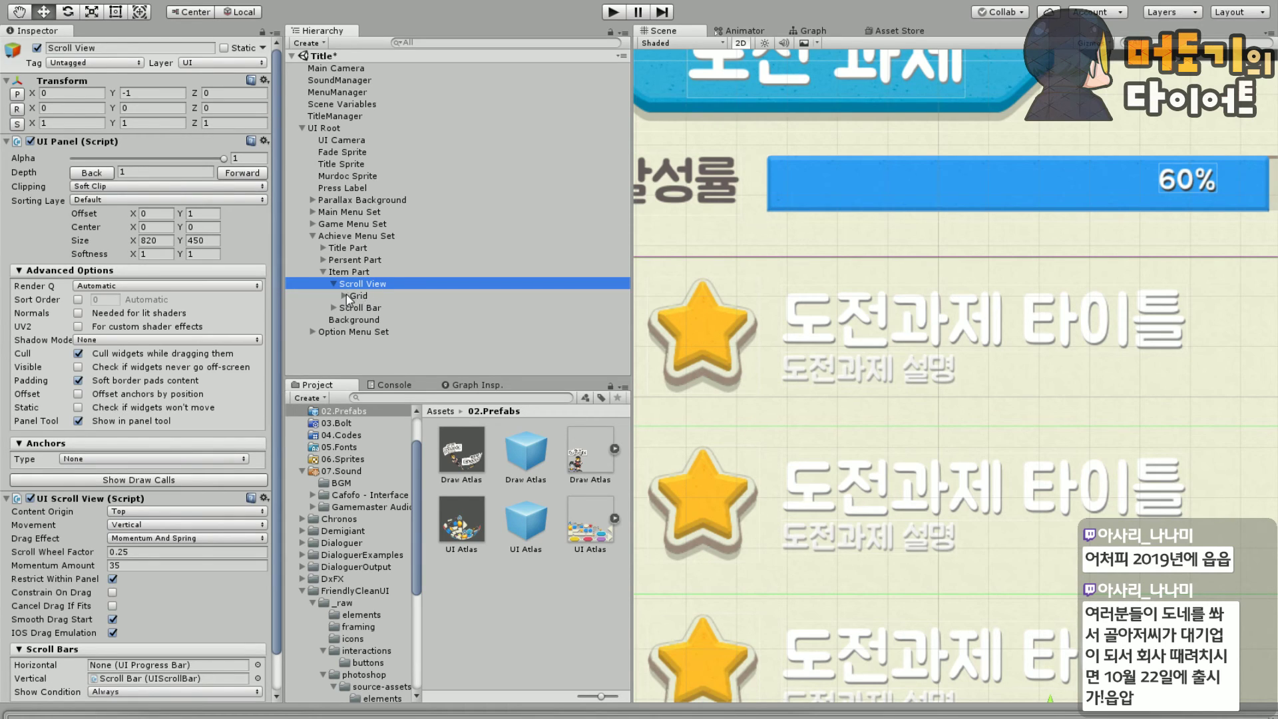
left_click(344, 295)
left_click(397, 317)
scroll(420, 323, "down", 1)
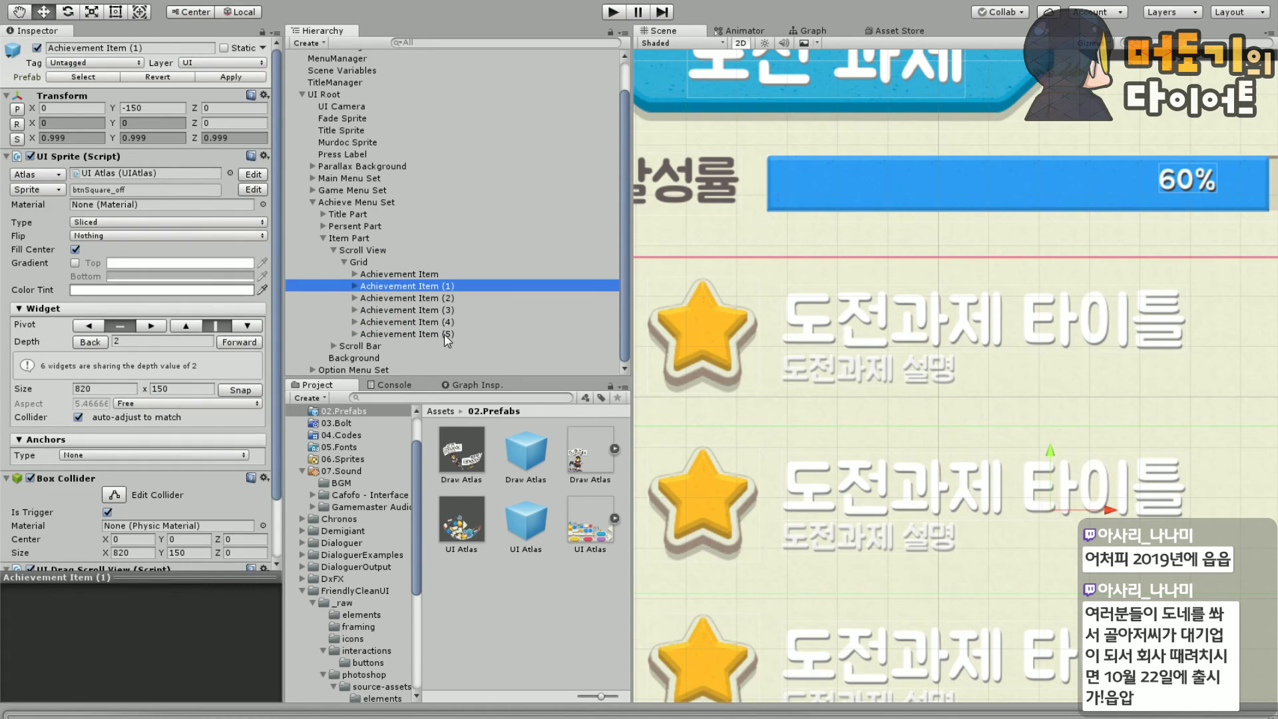
left_click(444, 333, "shift")
key("Delete")
left_click(406, 307)
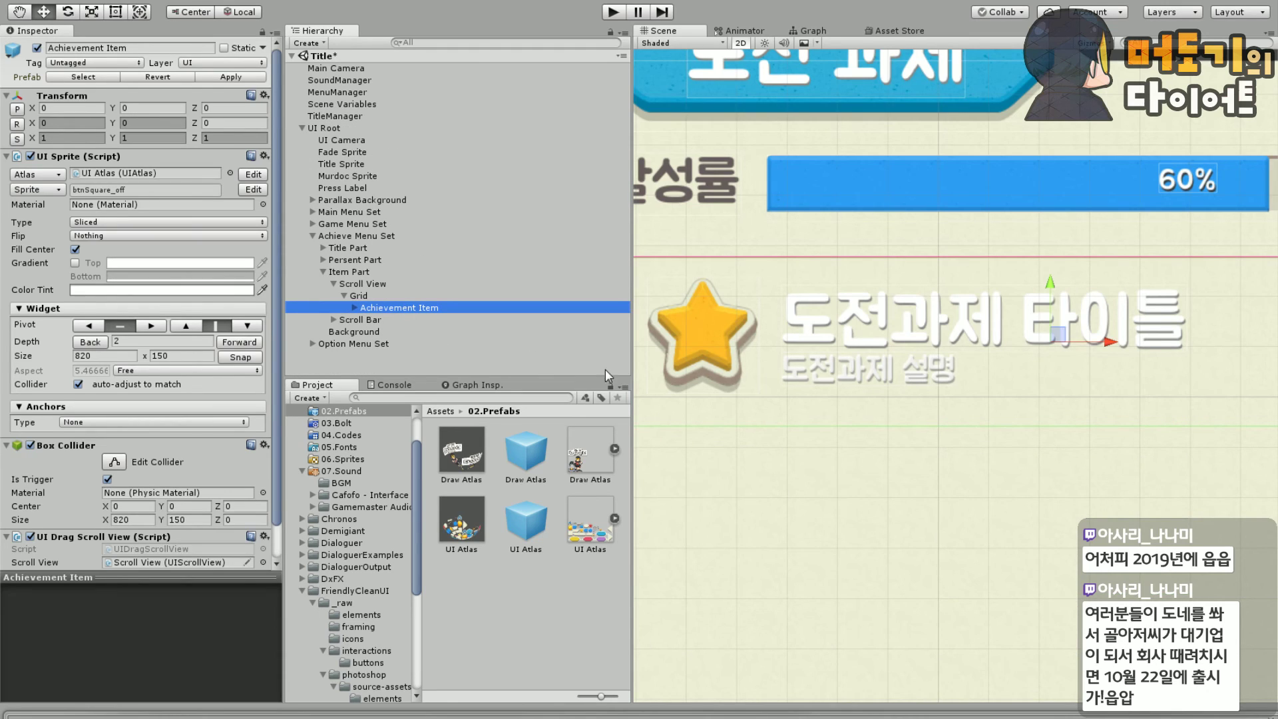
Try the framingAccent_6 sprite on the Achievement Item and inspect both ends of its frame
left_click(49, 189)
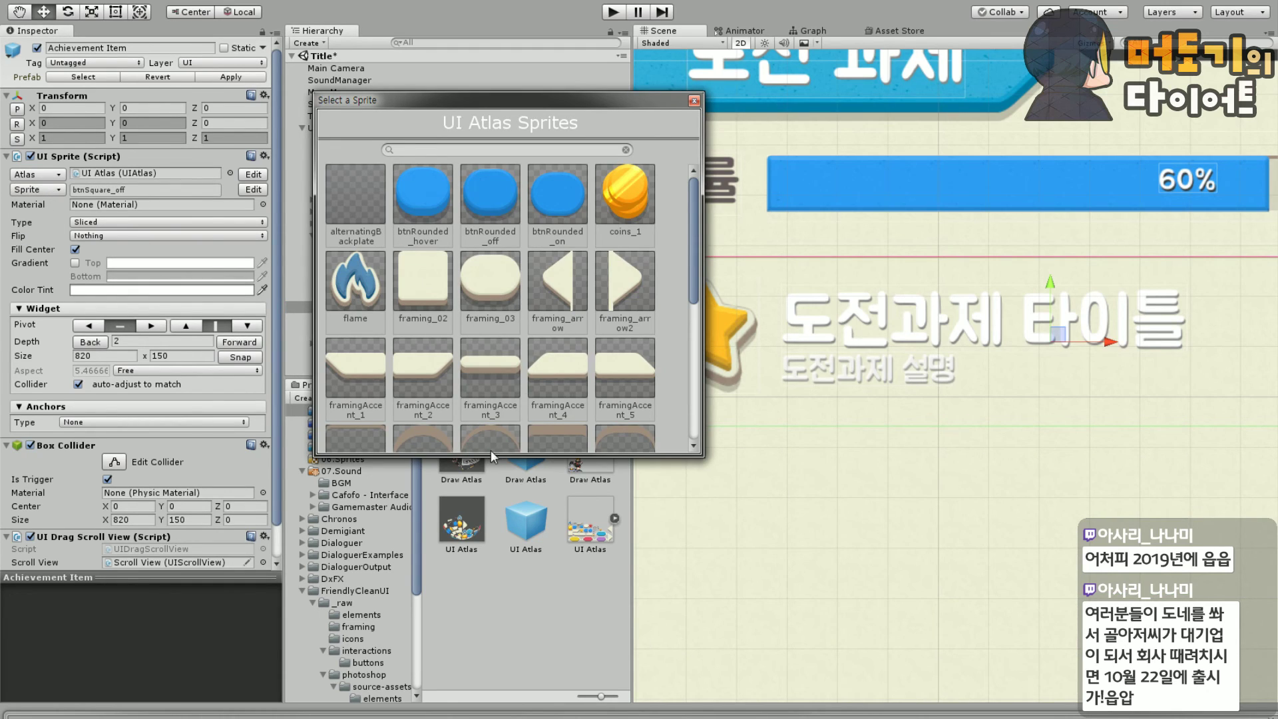
double_click(350, 429)
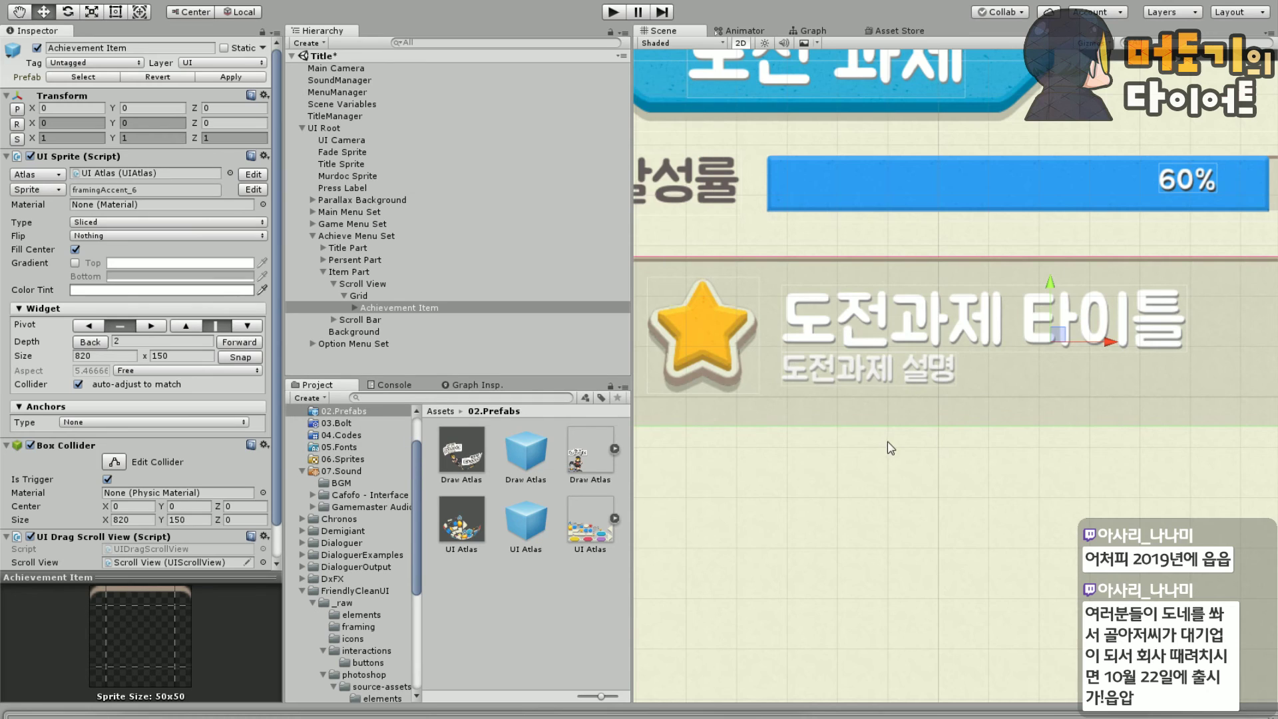
middle_click_drag(892, 448, 933, 420)
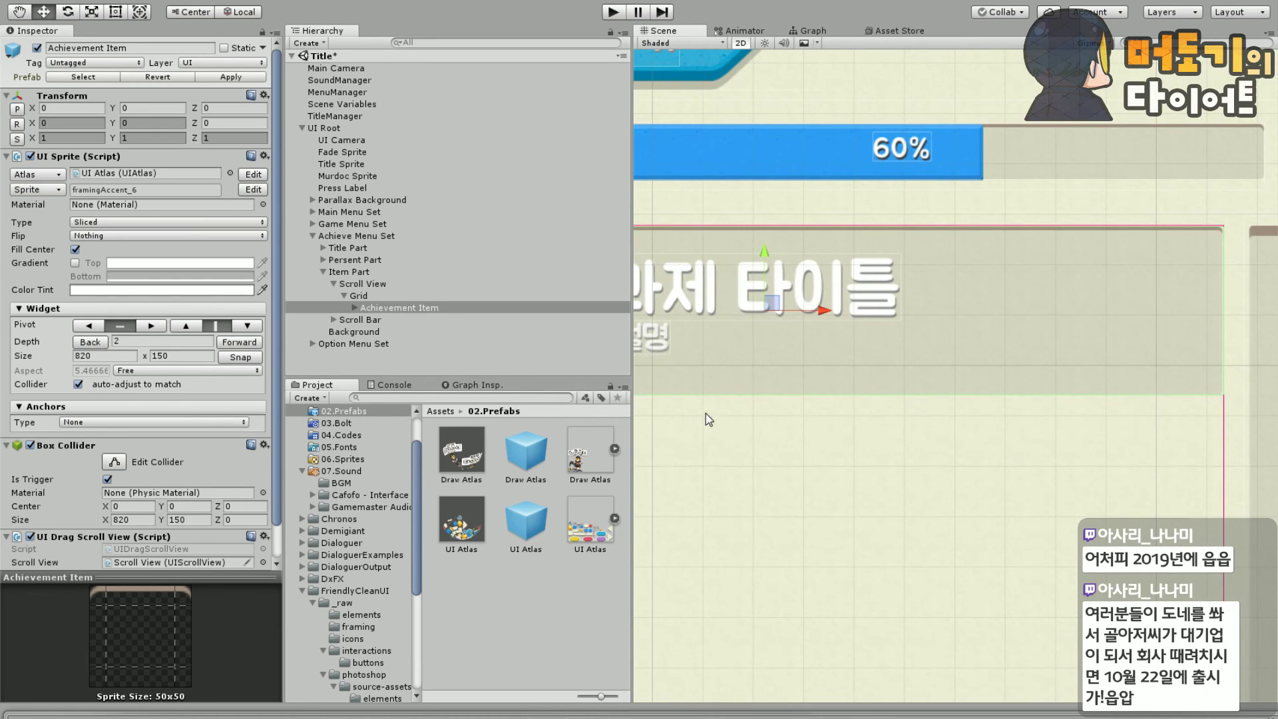
middle_click_drag(1018, 416, 1118, 393)
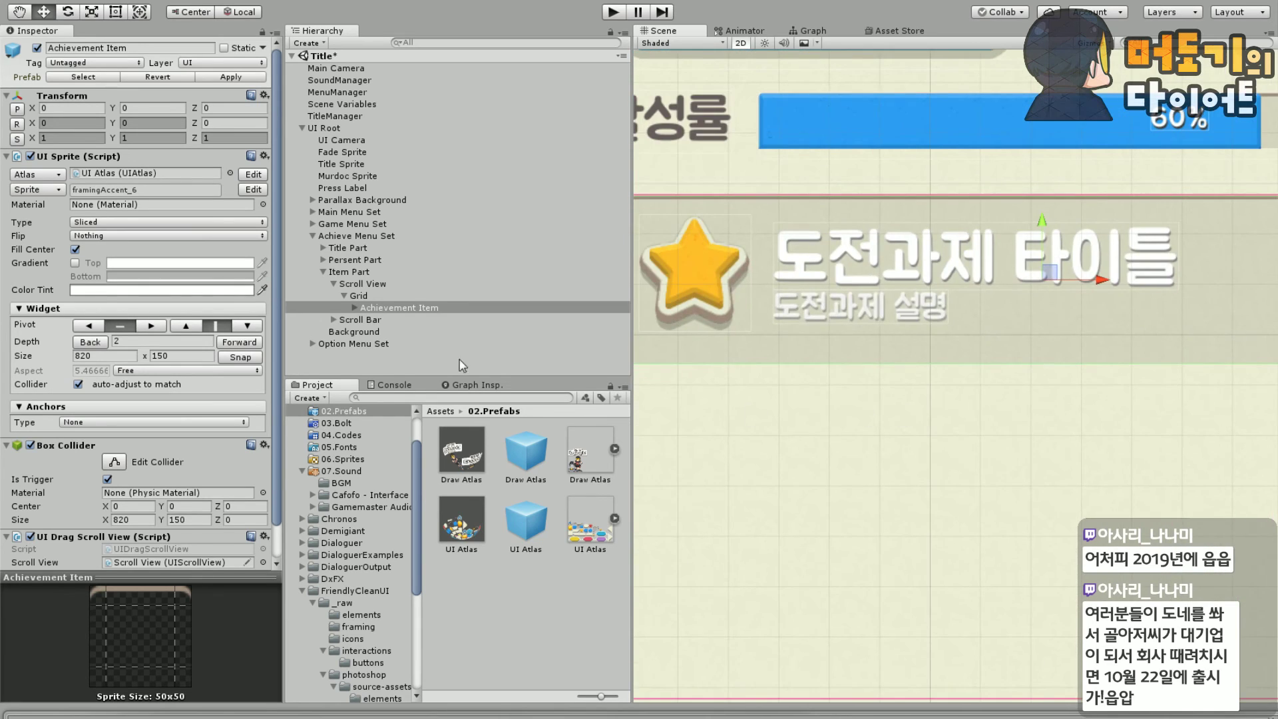
Change the Achievement Item's sprite to framingInsetSquare_1 and check how the frame fits around the icon and labels
left_click(37, 190)
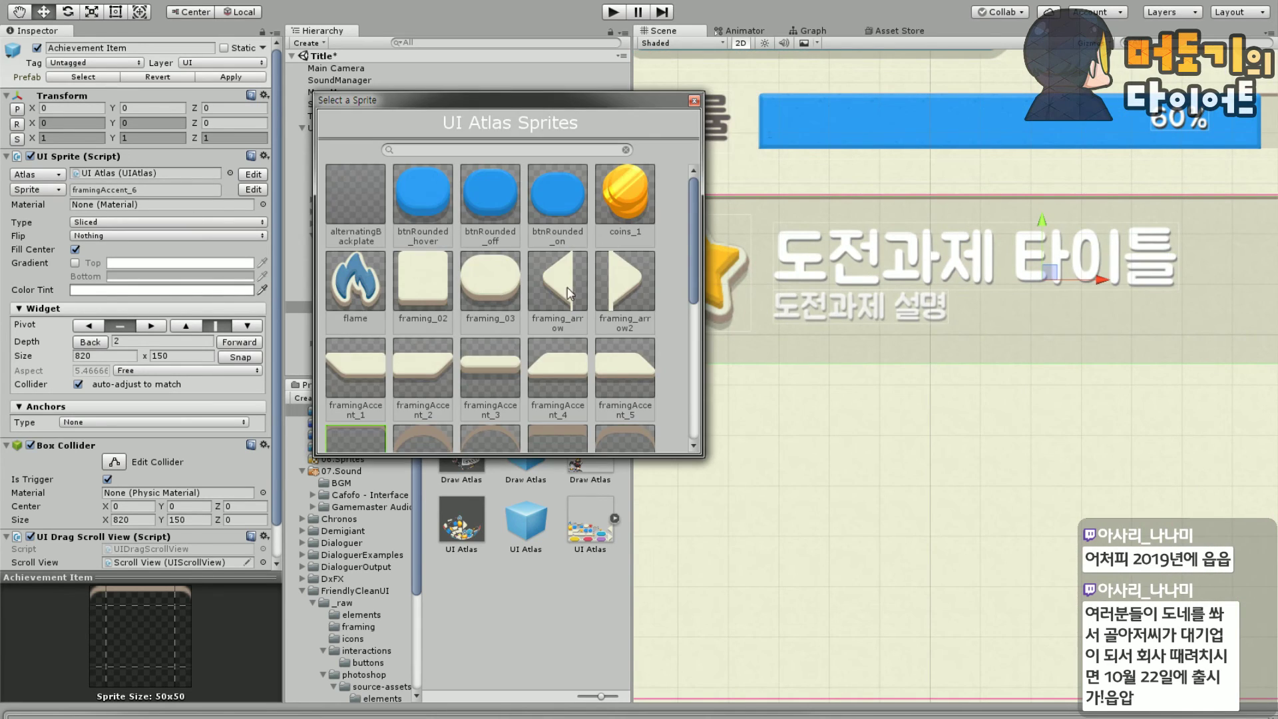
double_click(559, 435)
middle_click_drag(829, 388, 902, 408)
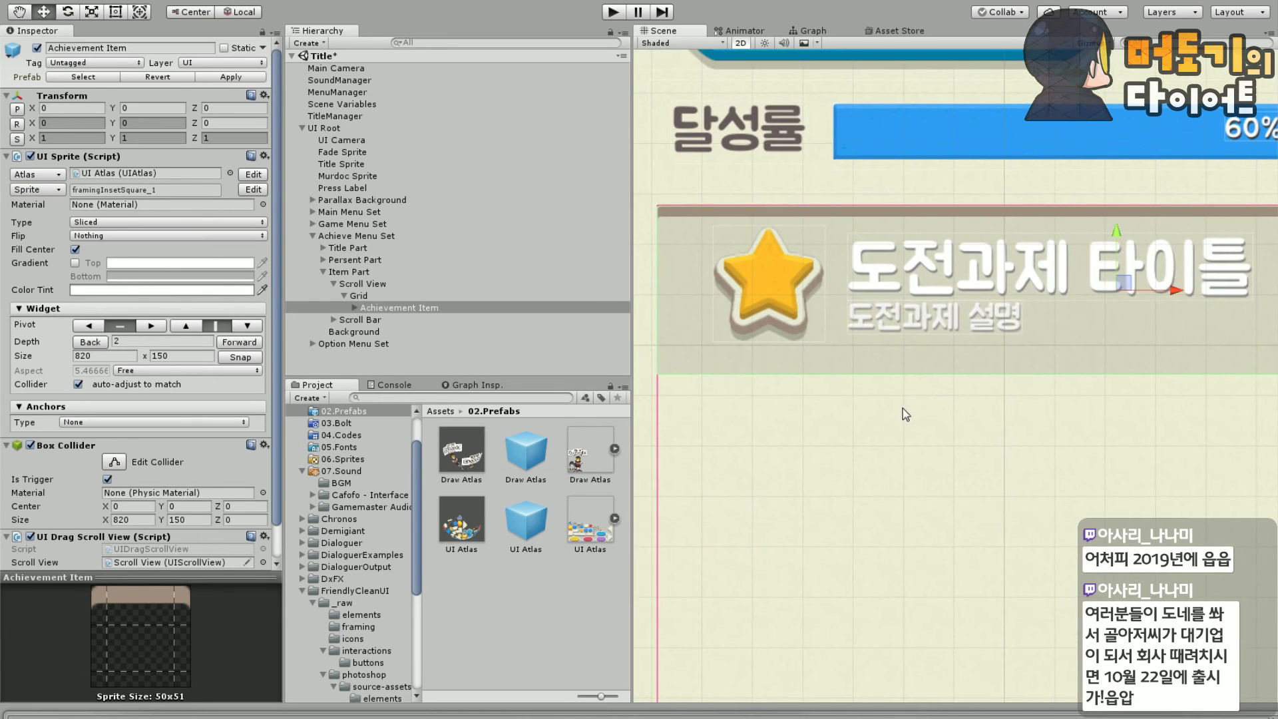
middle_click_drag(983, 438, 774, 454)
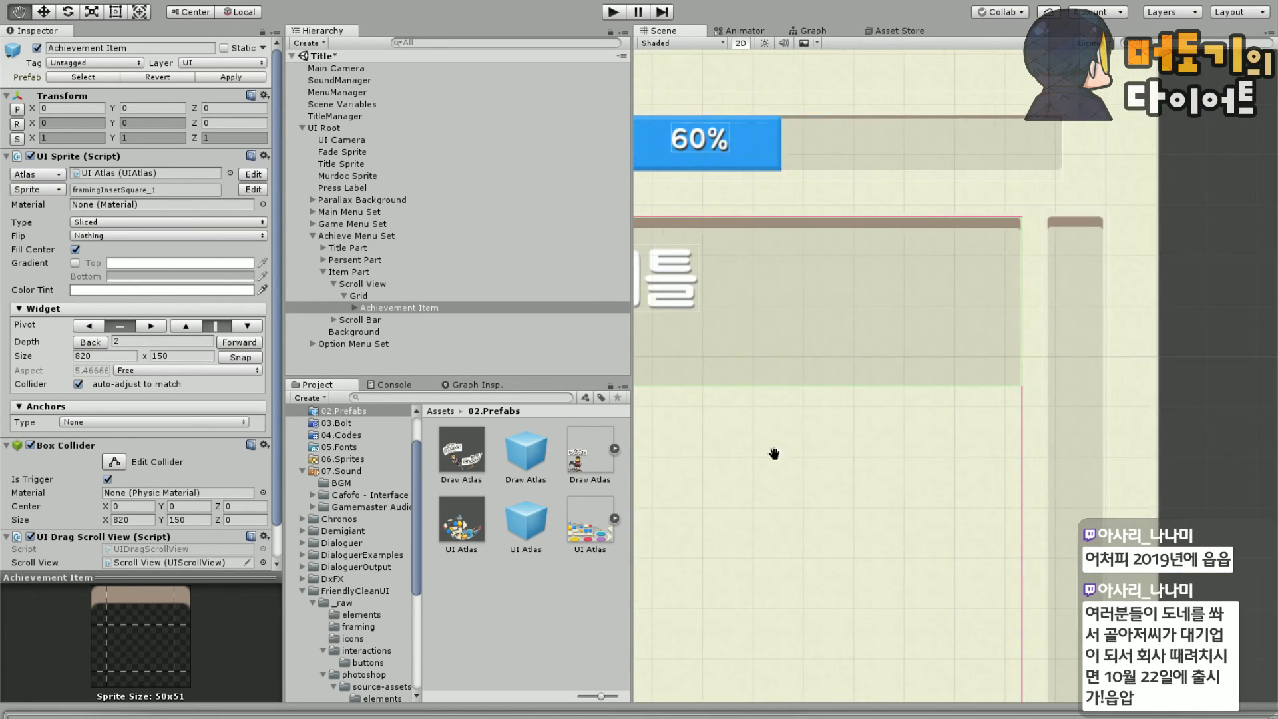
middle_click_drag(695, 454, 1016, 454)
middle_click_drag(641, 455, 882, 478)
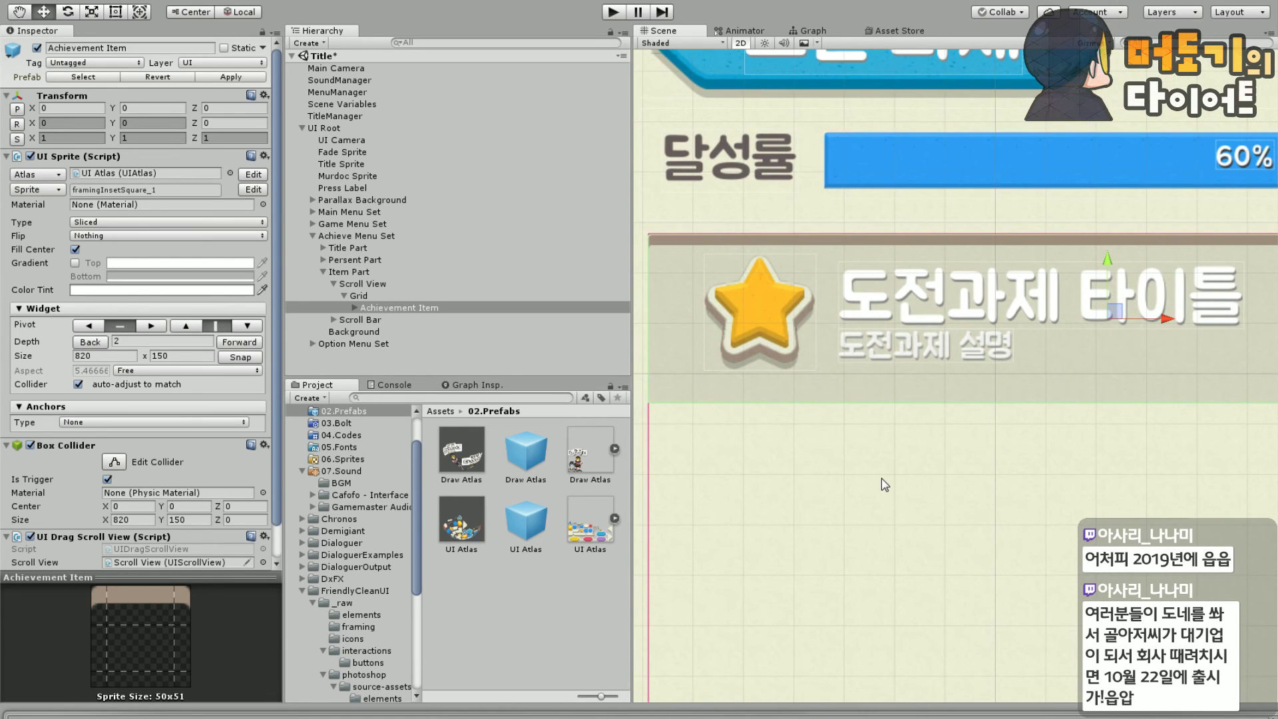
scroll(988, 426, "down", 8)
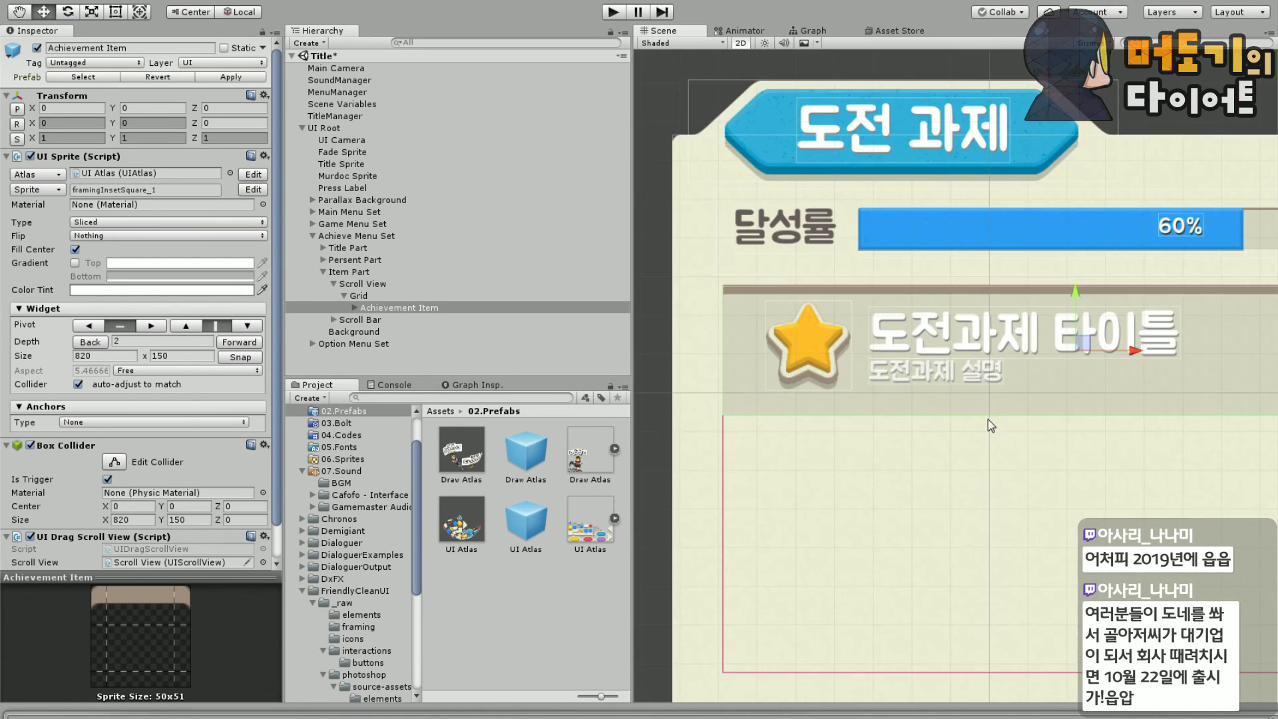
scroll(753, 426, "up", 5)
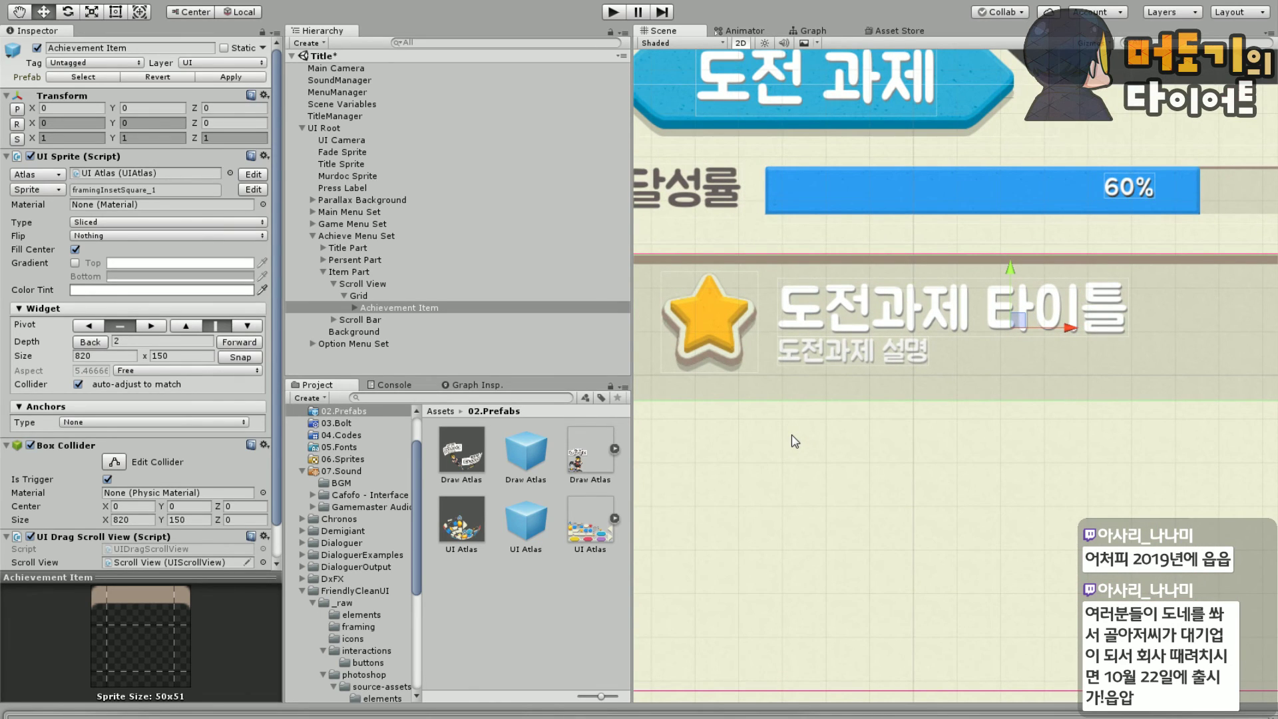
middle_click_drag(788, 434, 825, 447)
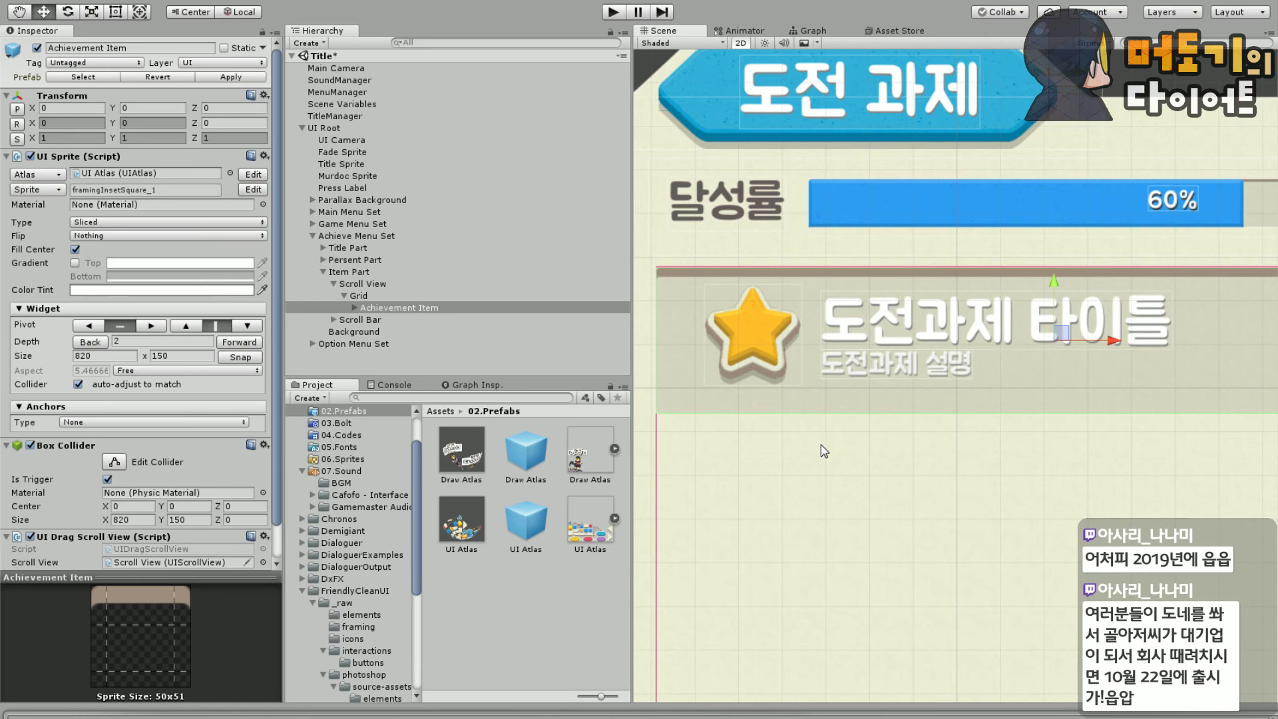
scroll(752, 366, "up", 3)
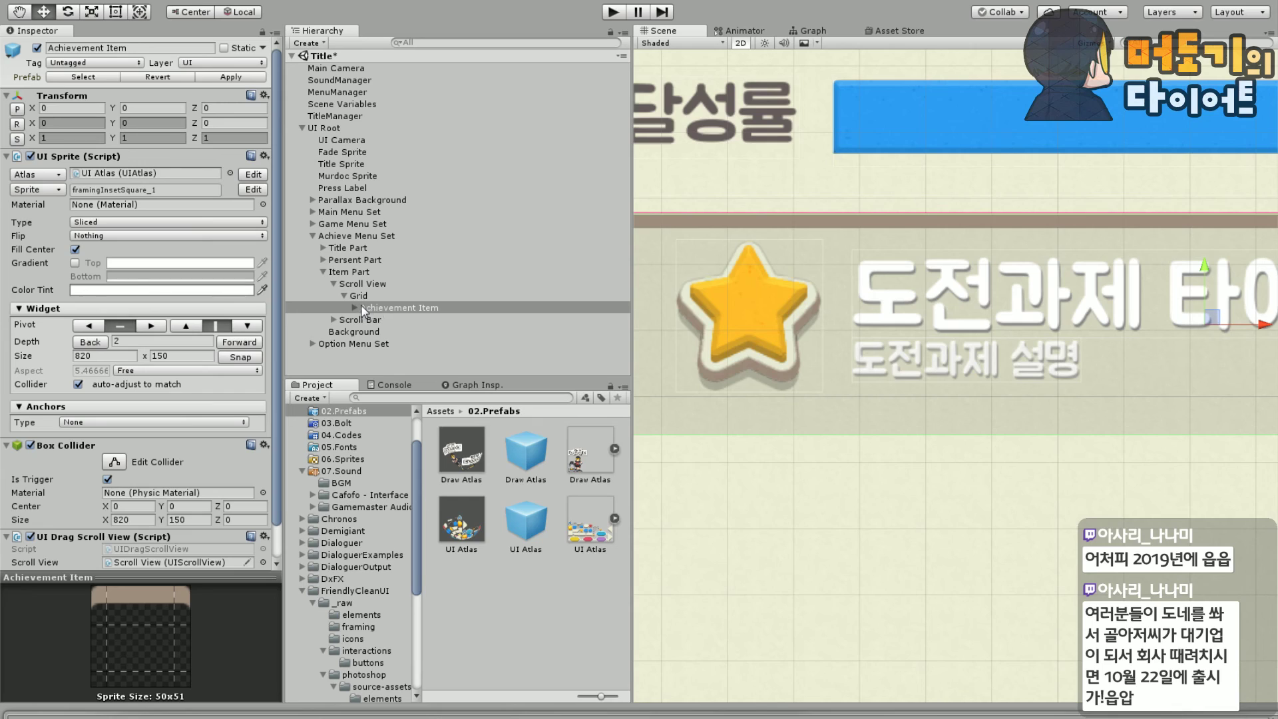
Check the Achievement Item's Icon and select the framingImage_Square_1 texture in the photoshop source-assets elements folder
left_click(359, 307)
left_click(393, 320)
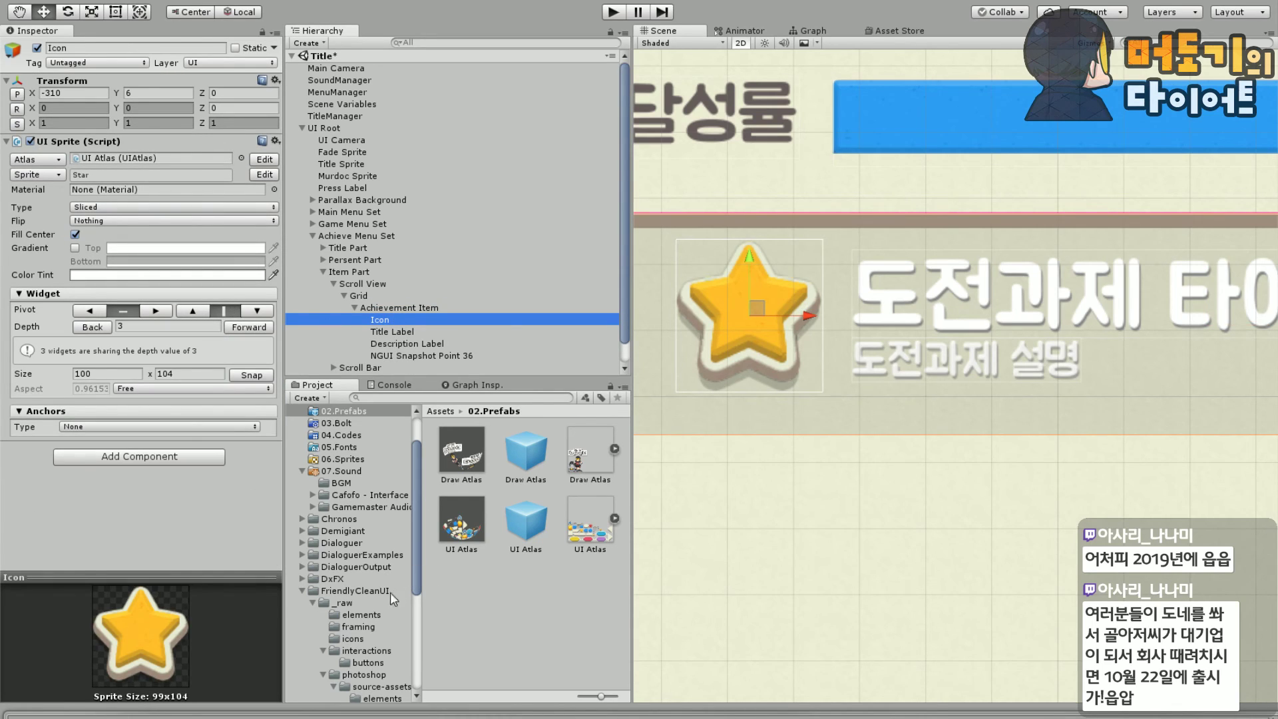
left_click_drag(418, 580, 416, 626)
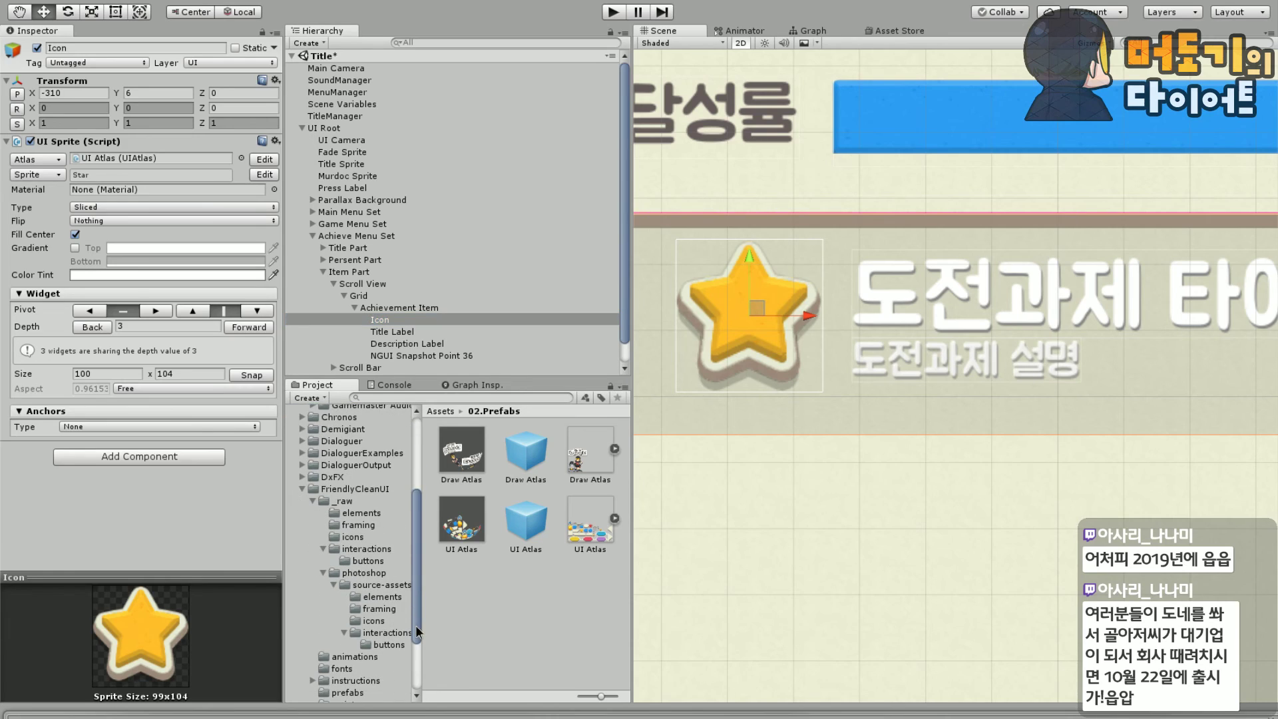
left_click(384, 598)
left_click_drag(624, 565, 622, 641)
left_click(515, 592)
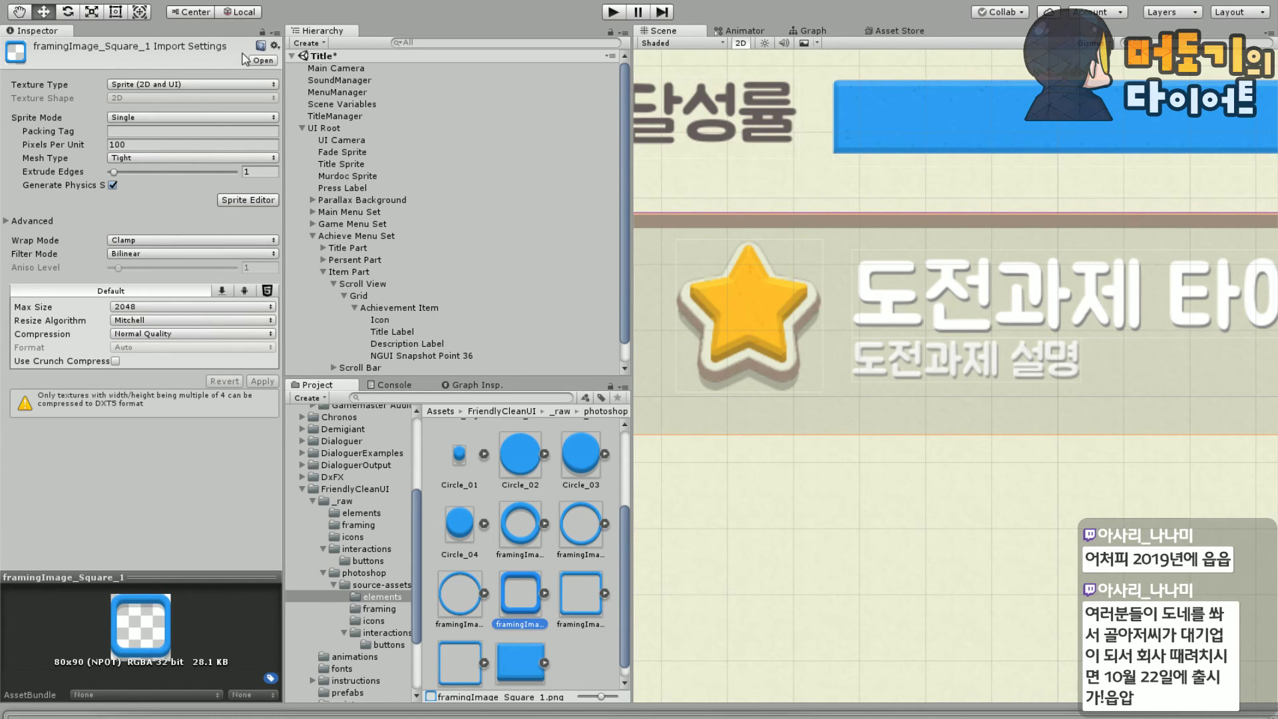
Open NGUI's Atlas Maker with the framingImage_Square_1 texture selected
left_click(219, 0)
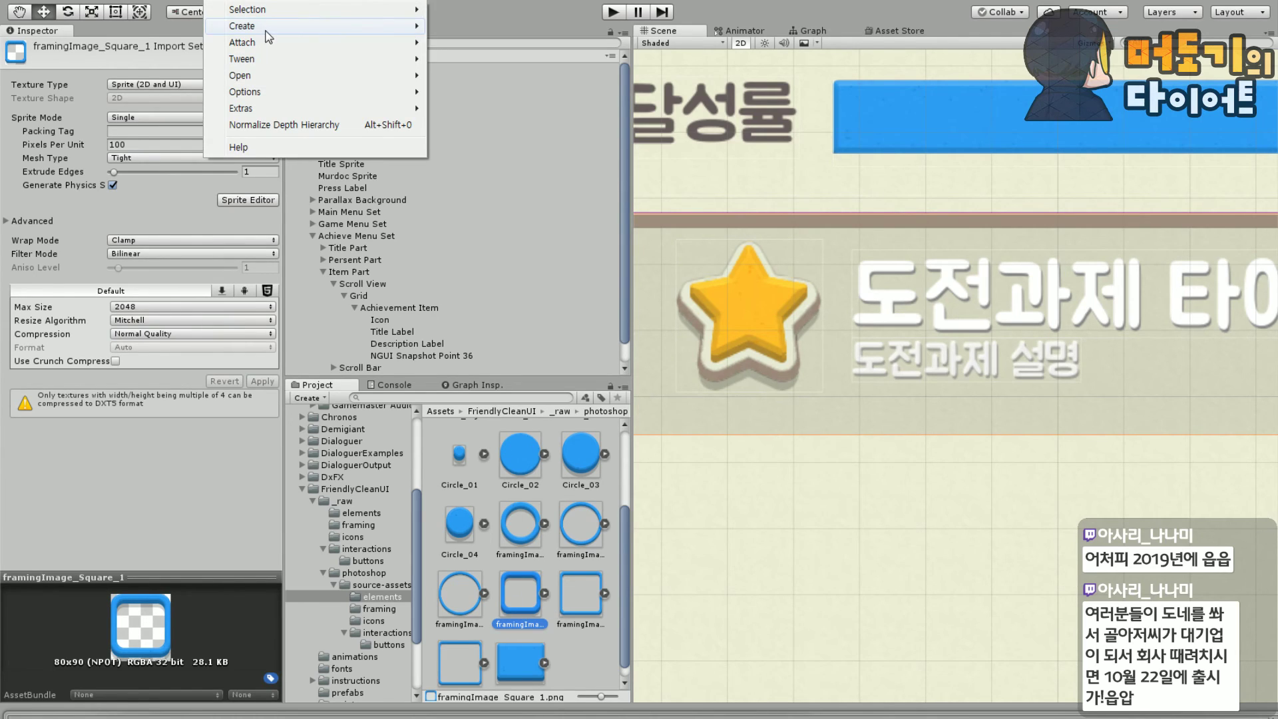
mouse_move(429, 83)
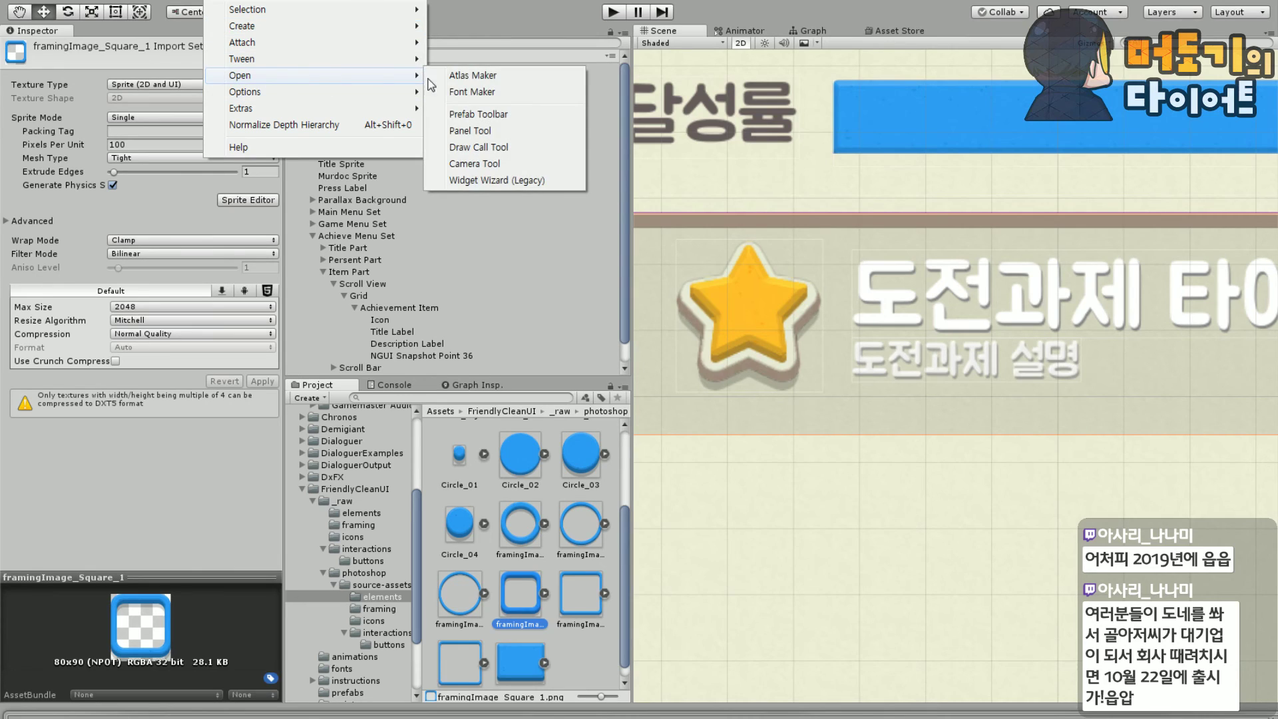
left_click(473, 75)
left_click(901, 245)
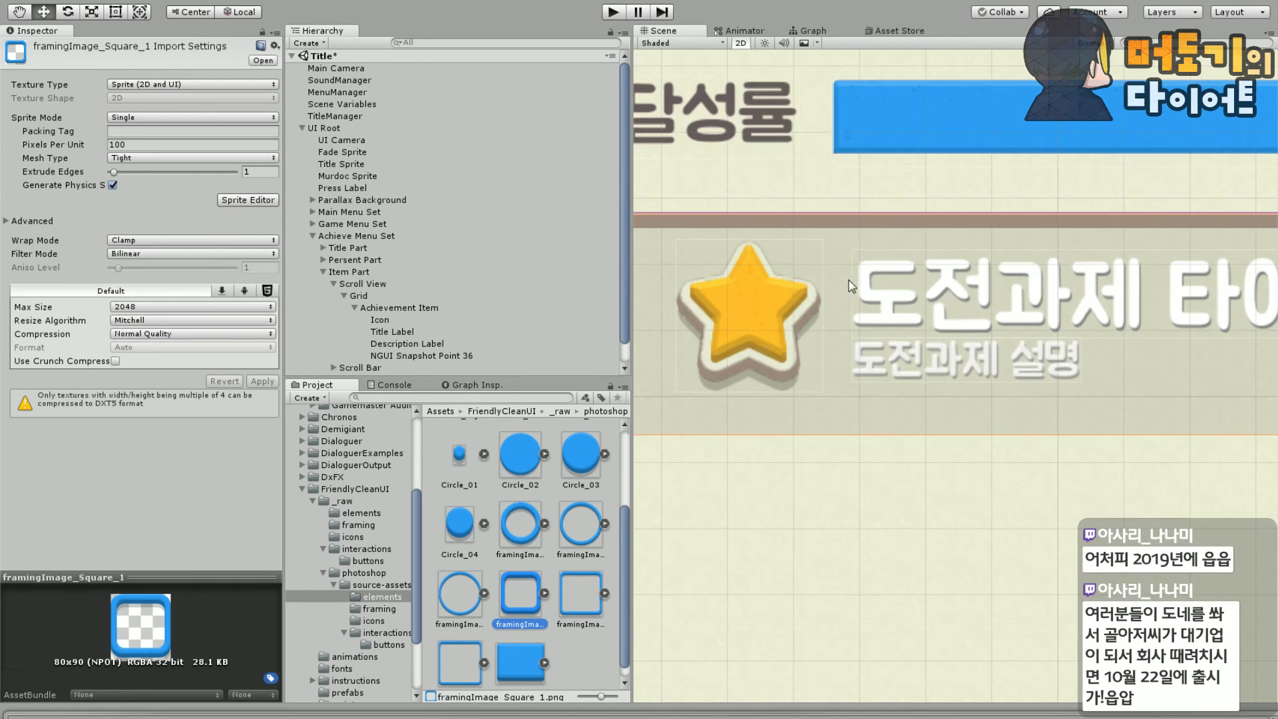
Change the Achievement Item Icon's sprite to framingImage_Square_1 from the UI Atlas
left_click(736, 315)
left_click(39, 159)
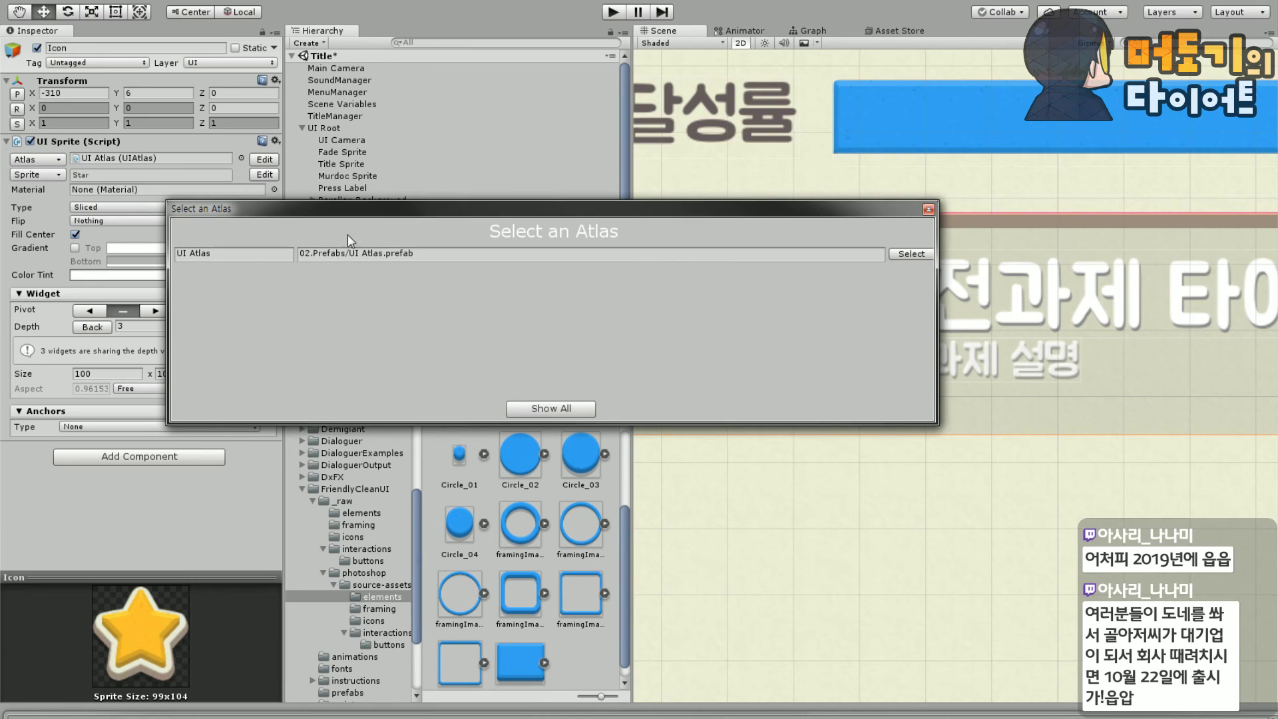
left_click(928, 211)
left_click(35, 174)
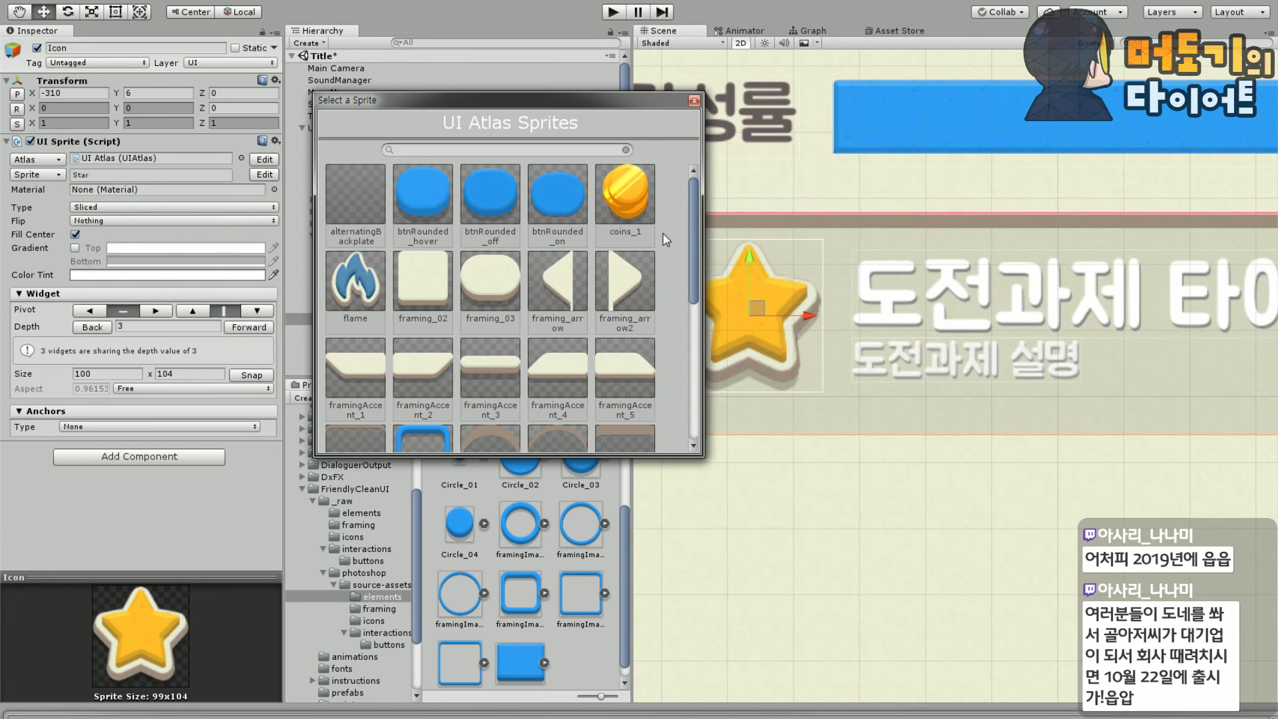
scroll(564, 274, "down", 5)
double_click(423, 273)
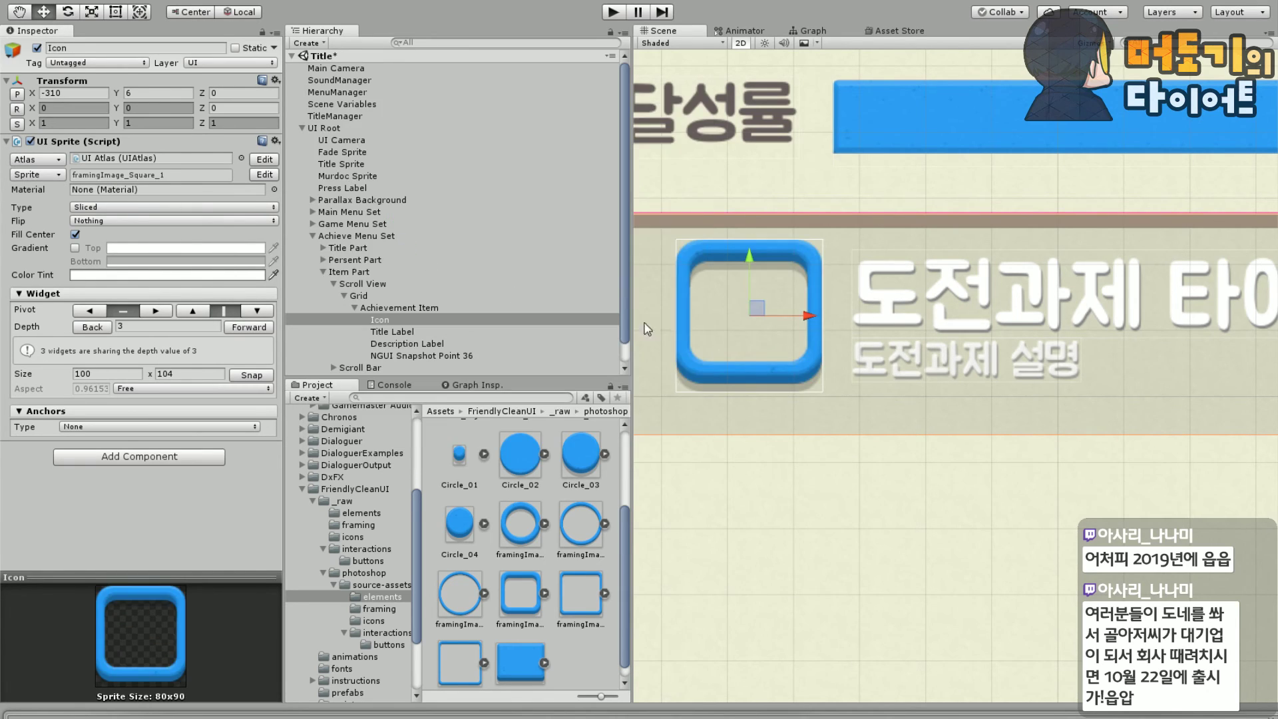
Move the Icon frame to about X -336, Y -4 and snap its size to the sprite's 80 x 90
scroll(926, 406, "up", 2)
middle_click_drag(926, 407, 942, 429)
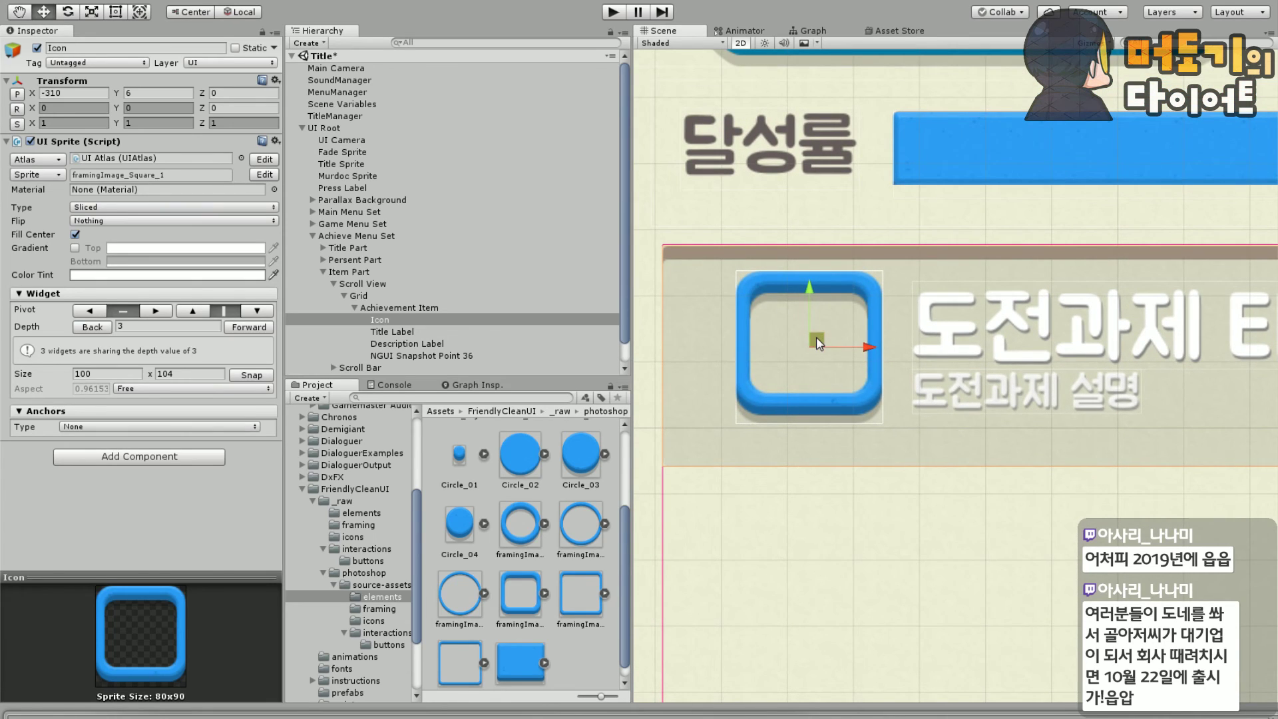
left_click_drag(816, 338, 777, 353)
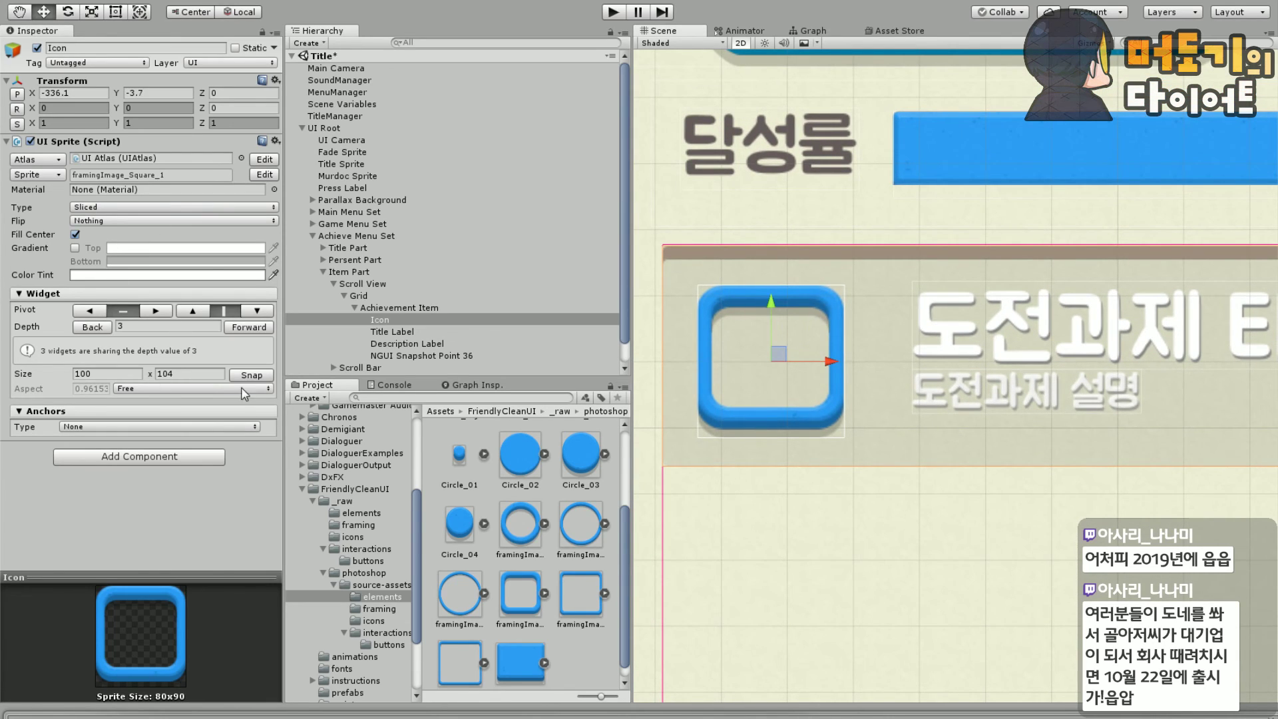
left_click(259, 376)
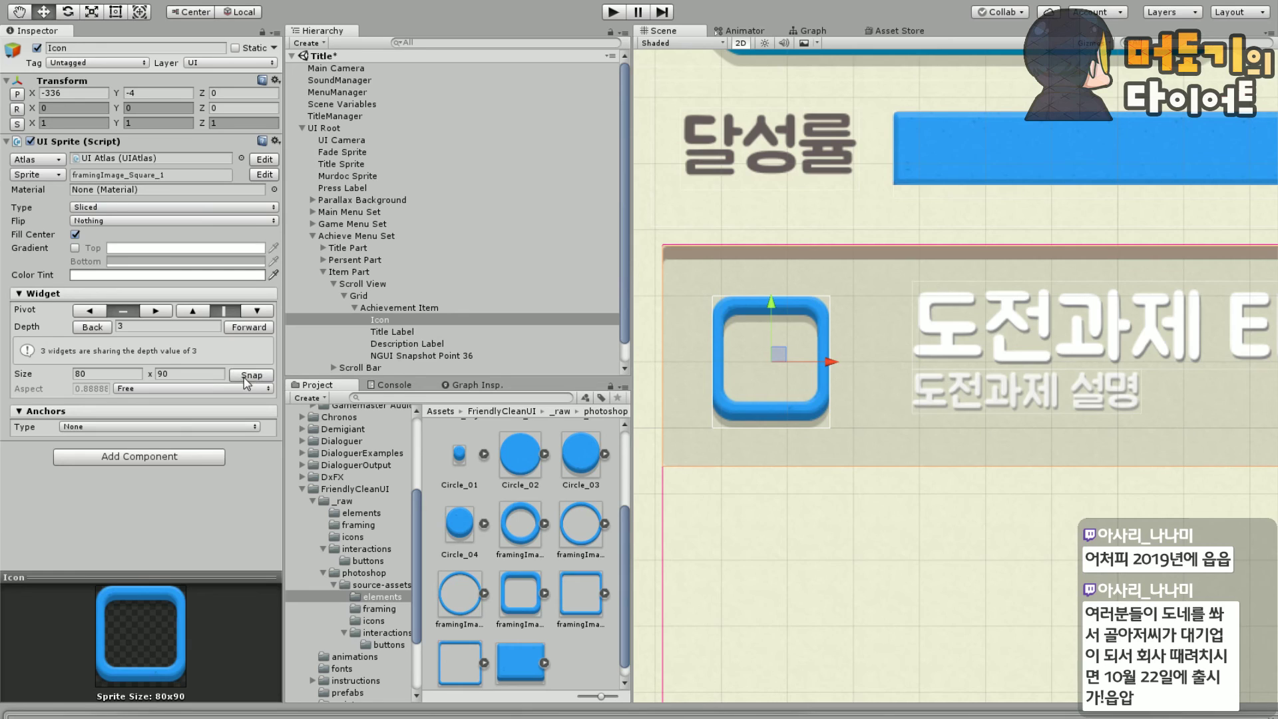
left_click(244, 377)
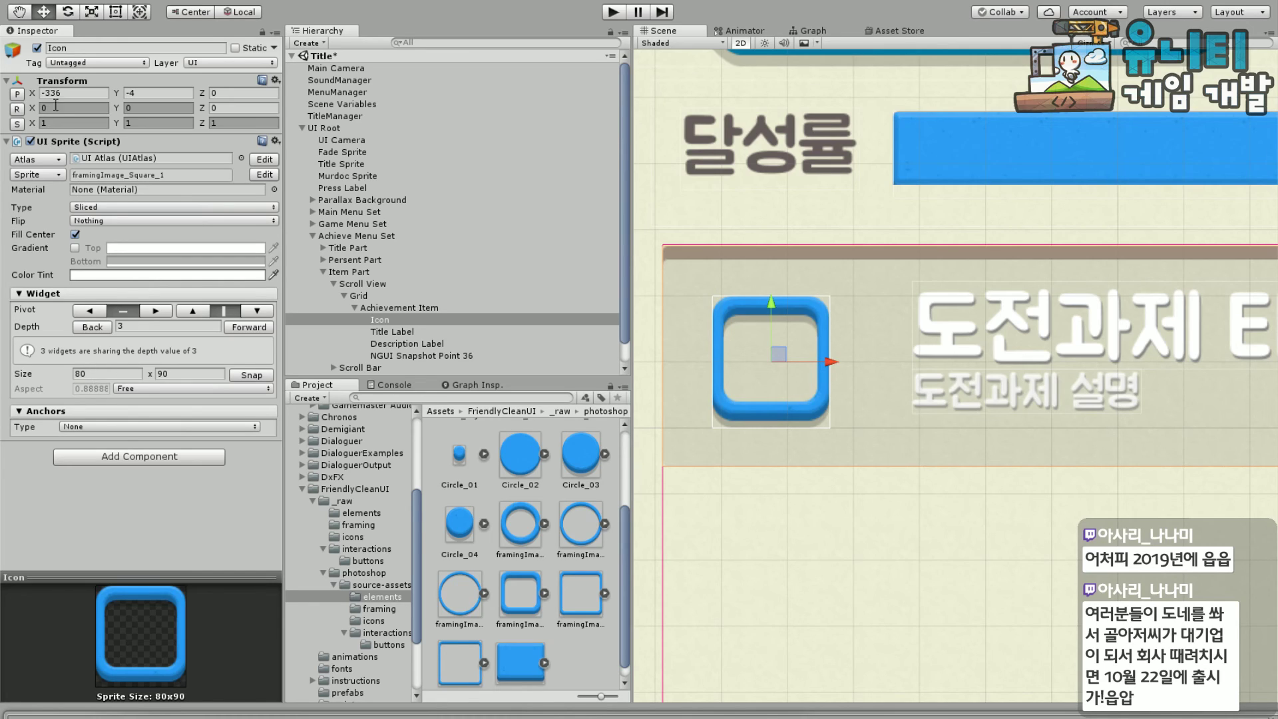
Scale the Icon to 1.3 in X and Y and nudge it slightly down to about Y -6.6
left_click(101, 123)
type("1.3")
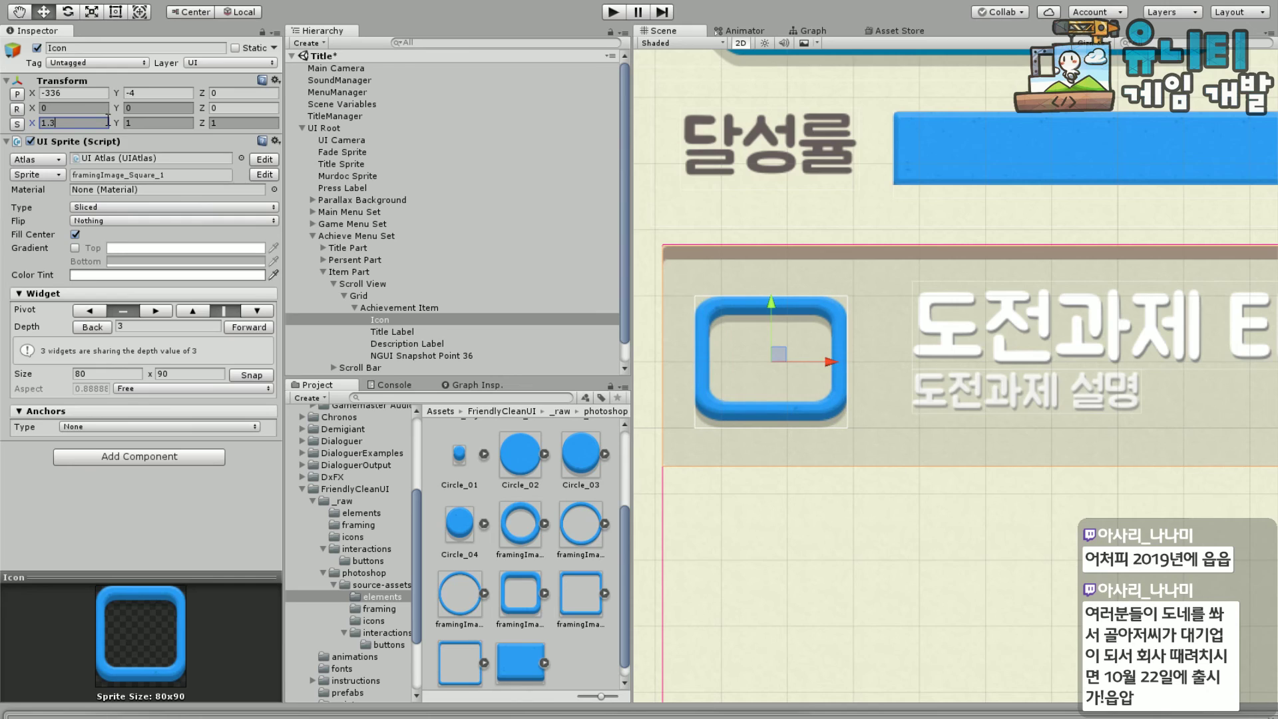
key("Tab")
type("1.3")
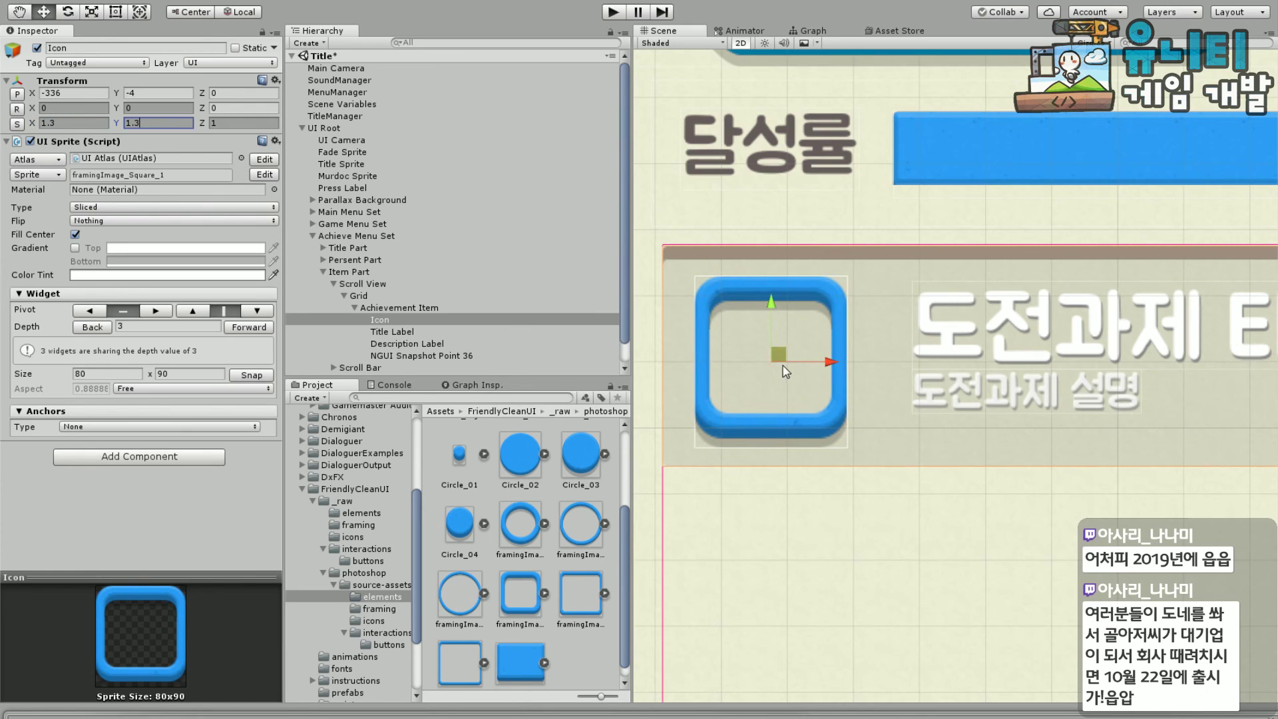
left_click_drag(772, 311, 773, 315)
Check how the Icon frame sits inside the list item and set its position to X -330, Y -6
scroll(992, 373, "down", 5)
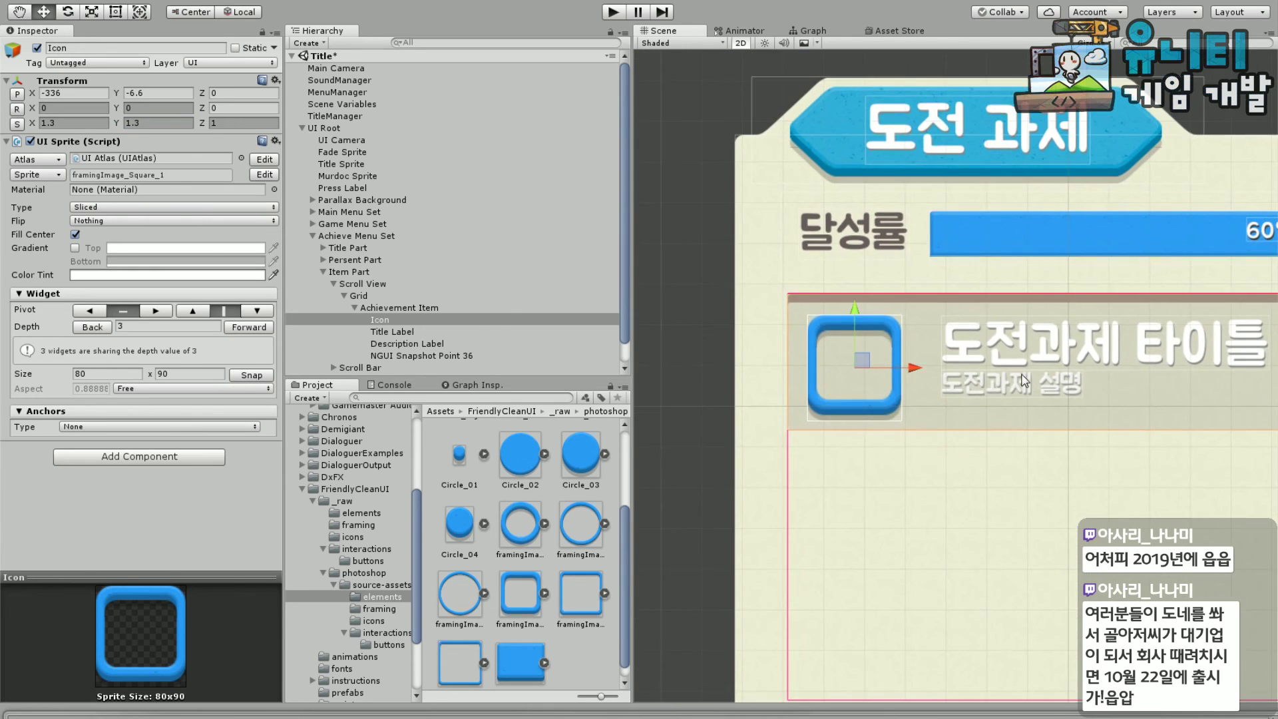
middle_click_drag(1004, 420, 943, 436)
scroll(943, 436, "up", 10)
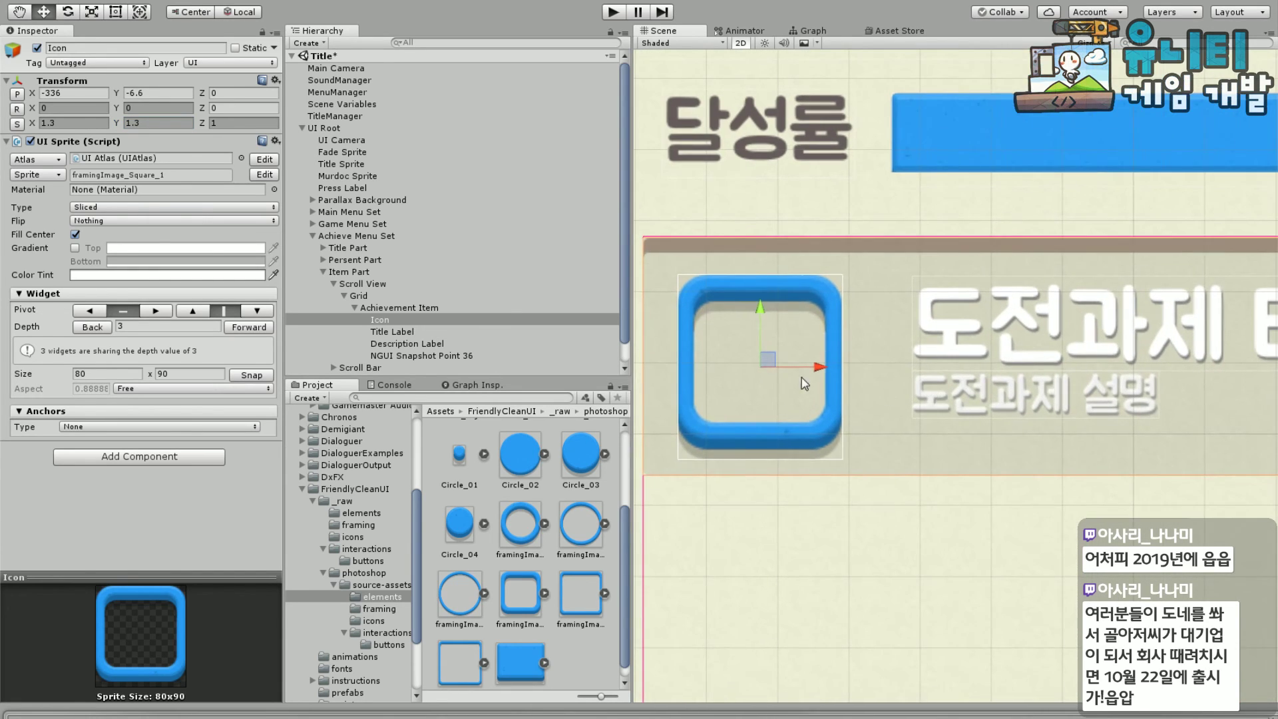
scroll(713, 379, "up", 2)
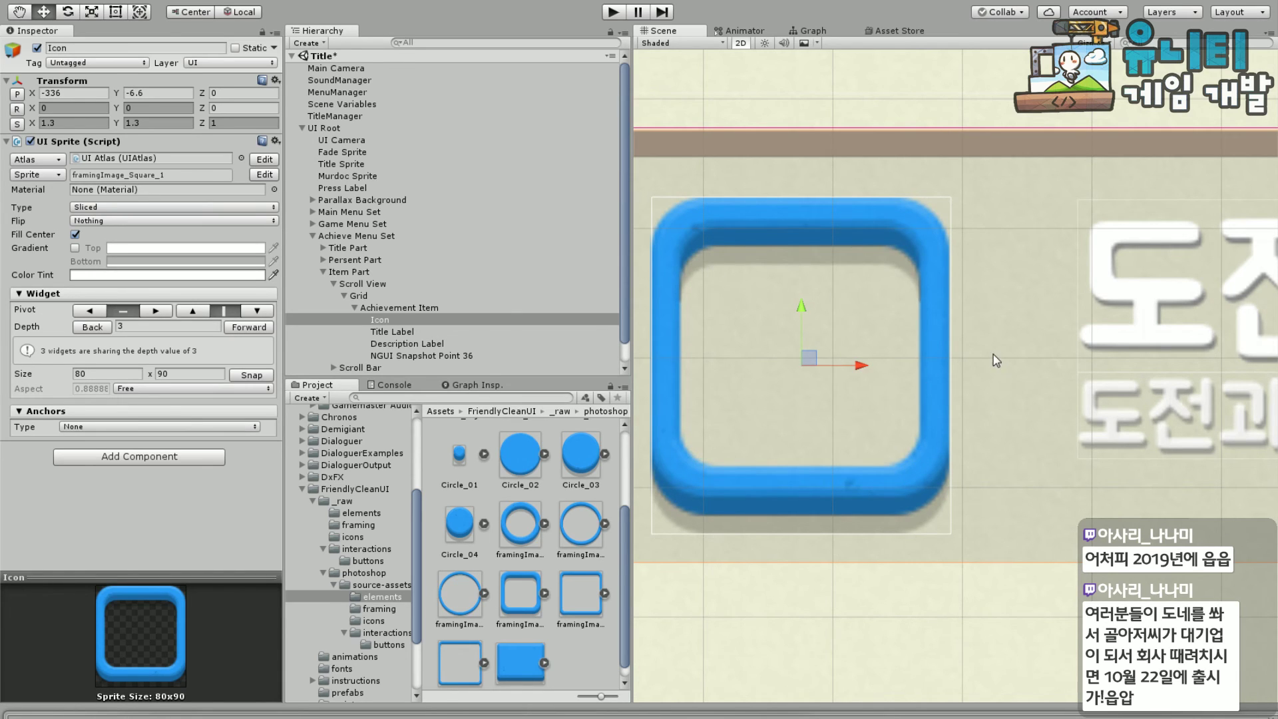
scroll(993, 354, "down", 5)
middle_click_drag(977, 482, 872, 502)
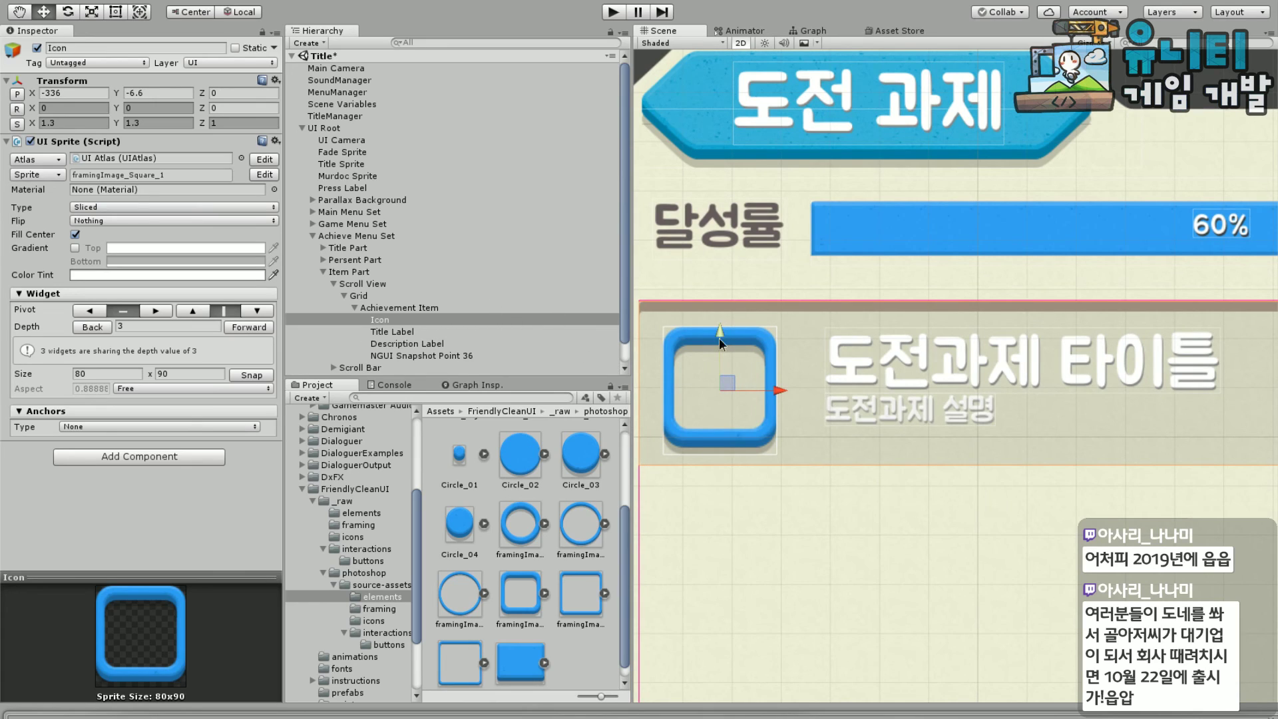
left_click_drag(719, 338, 719, 337)
left_click(137, 93)
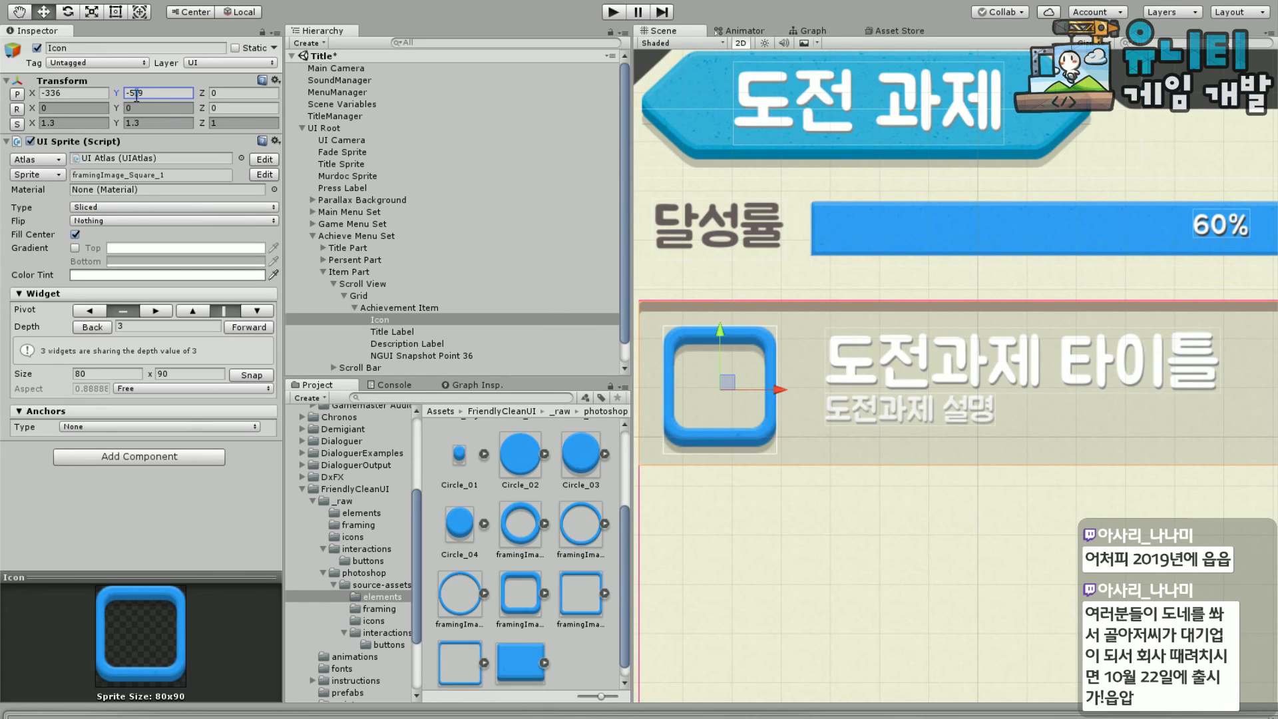
left_click_drag(131, 93, 165, 101)
type("-6")
left_click(61, 94)
type("0")
mouse_move(696, 443)
middle_mouse_down()
mouse_move(777, 430)
mouse_move(703, 433)
middle_mouse_up()
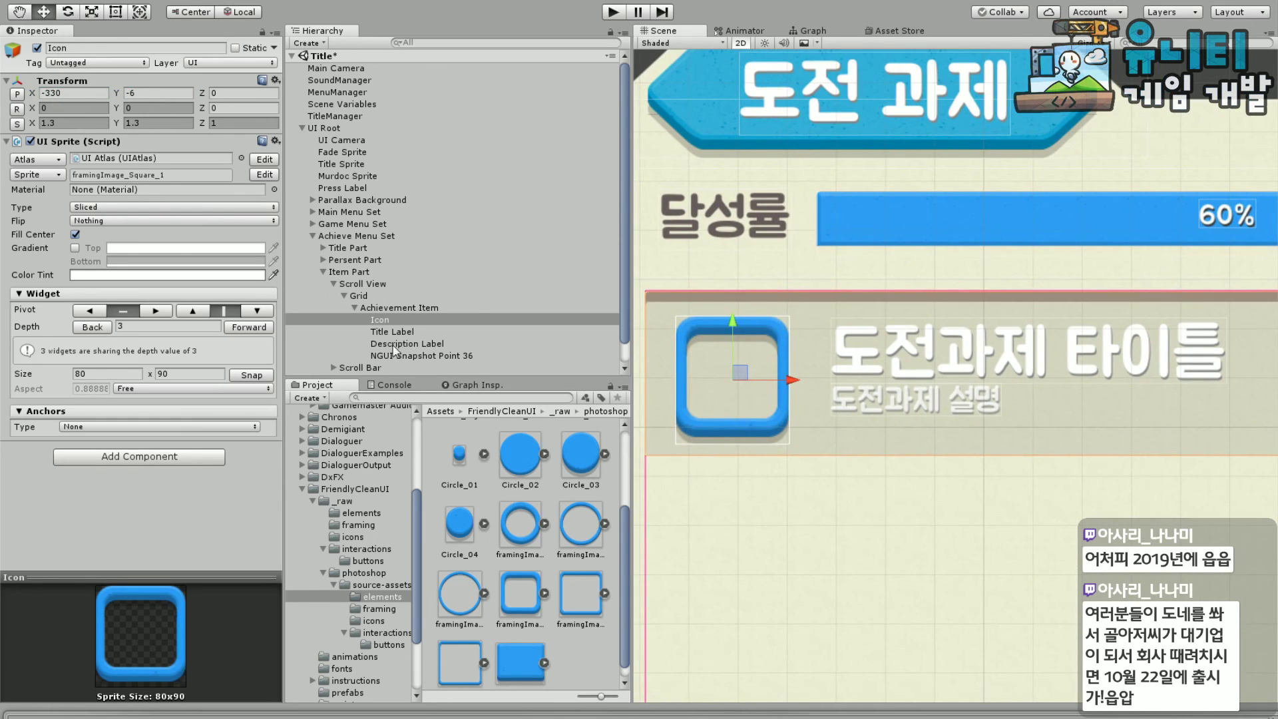
Move the Title Label and Description Label together closer to the Icon frame and slightly down, to about X -261
left_click(407, 332)
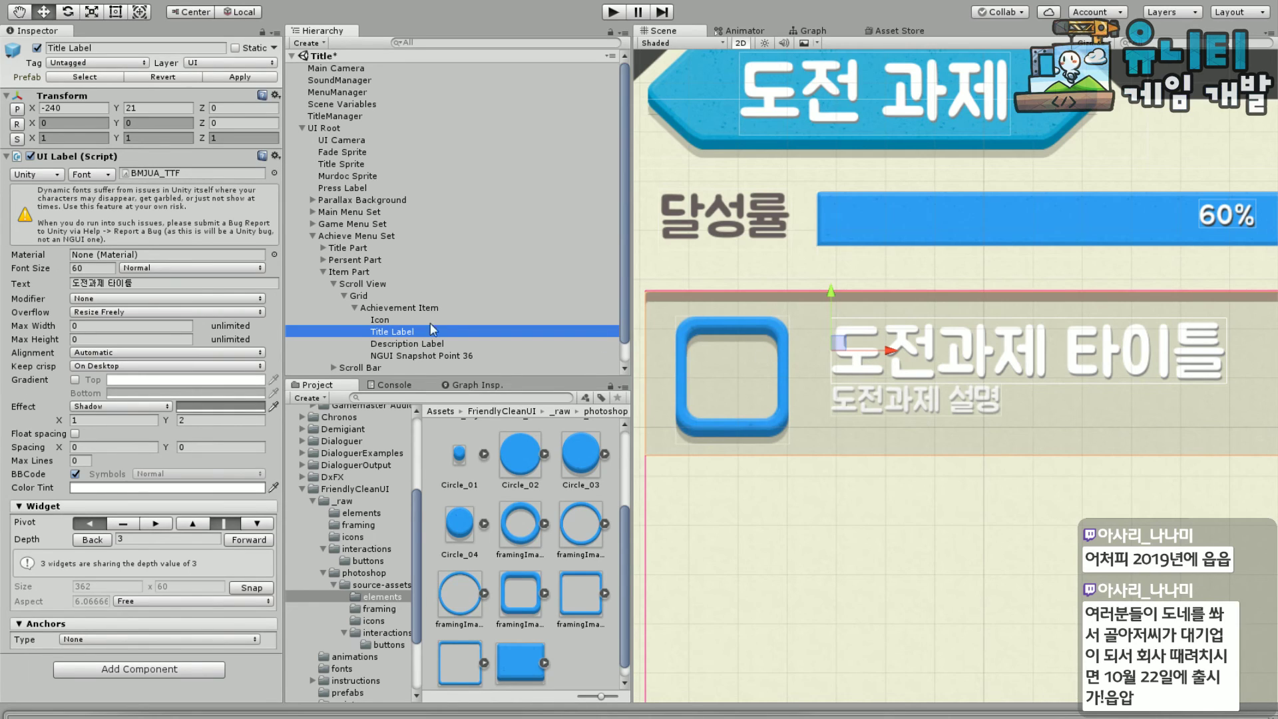
left_click(440, 344, "ctrl")
left_click_drag(842, 359, 815, 374)
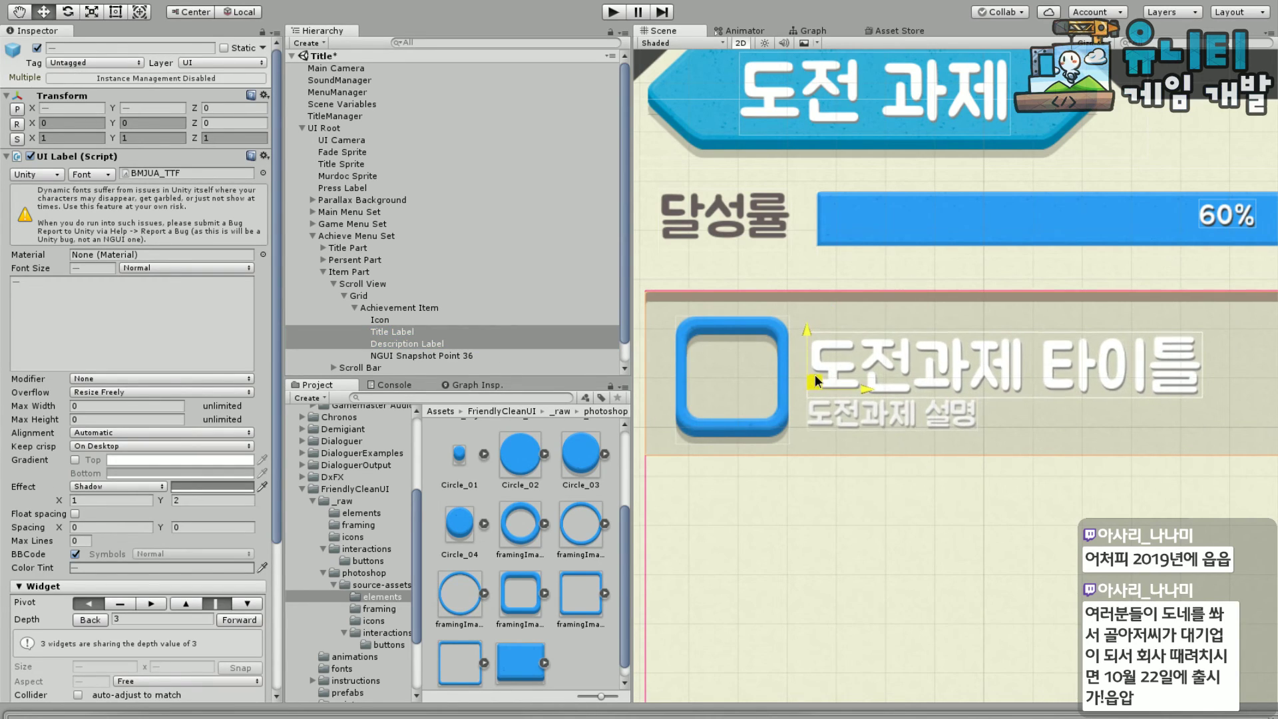
scroll(906, 461, "down", 5)
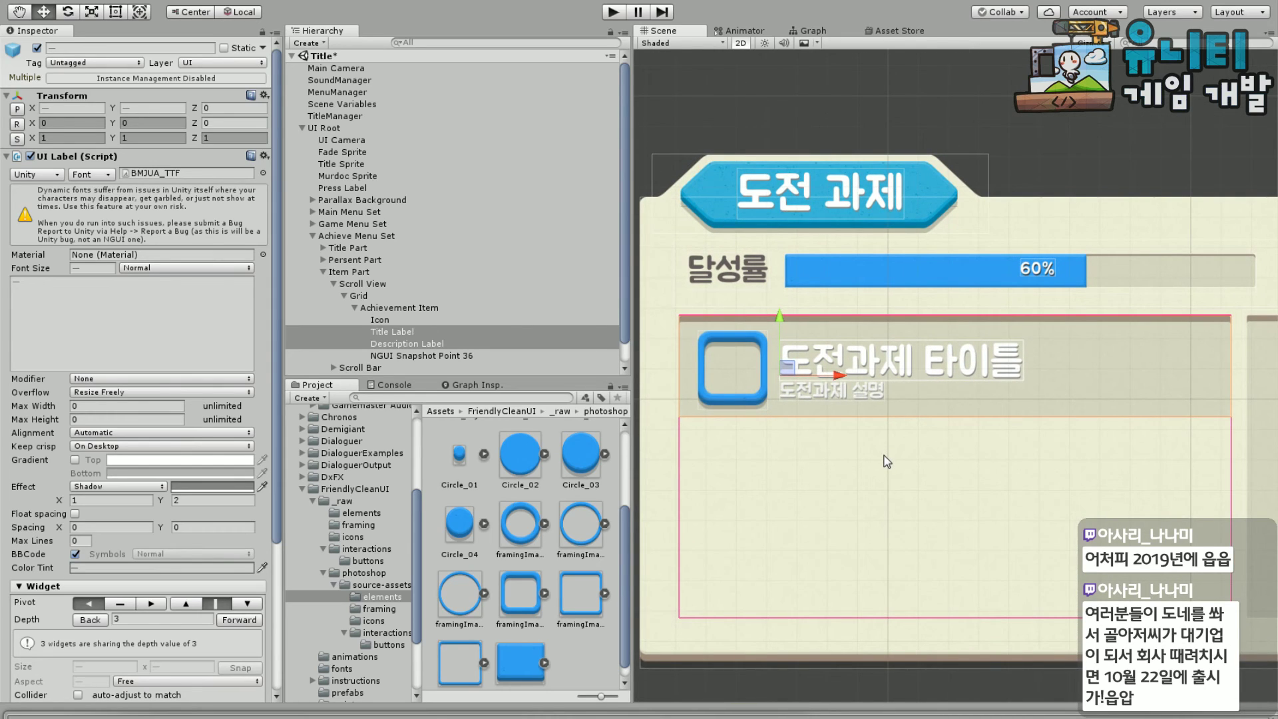
scroll(813, 443, "up", 5)
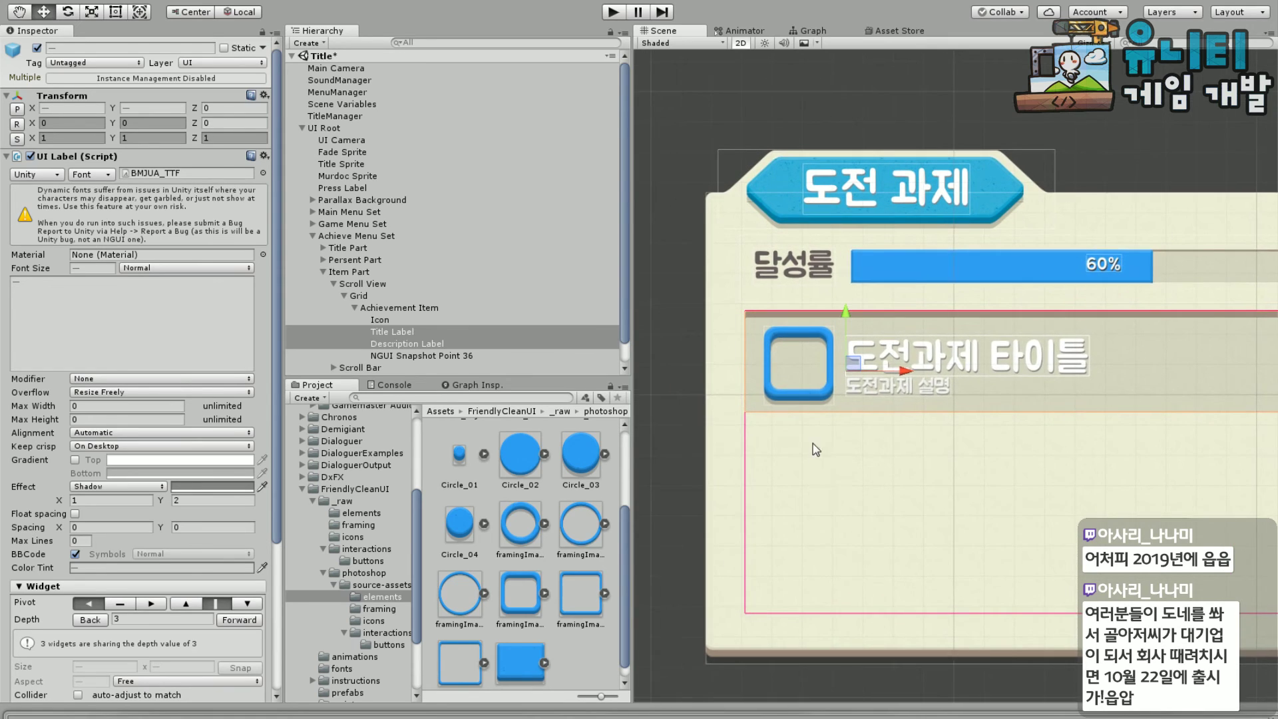
middle_click_drag(959, 417, 866, 472)
Set the Title Label's Y position to 10
left_click(795, 402)
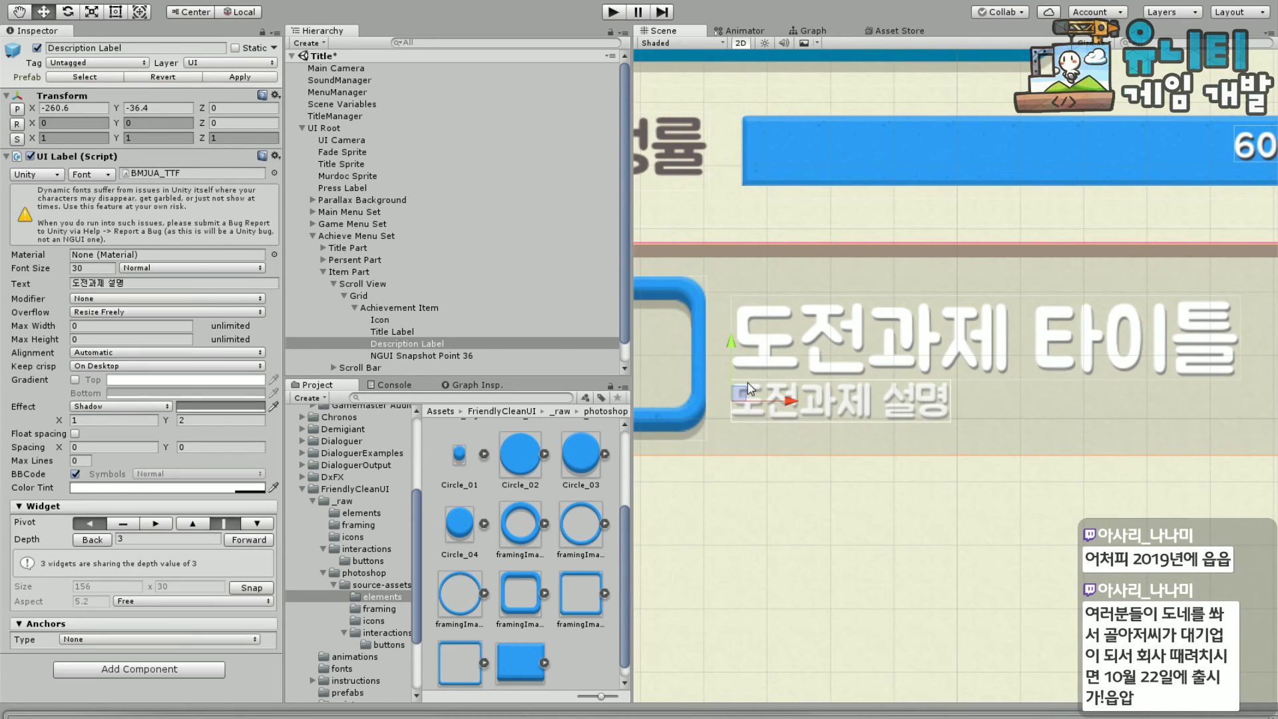
left_click(823, 333)
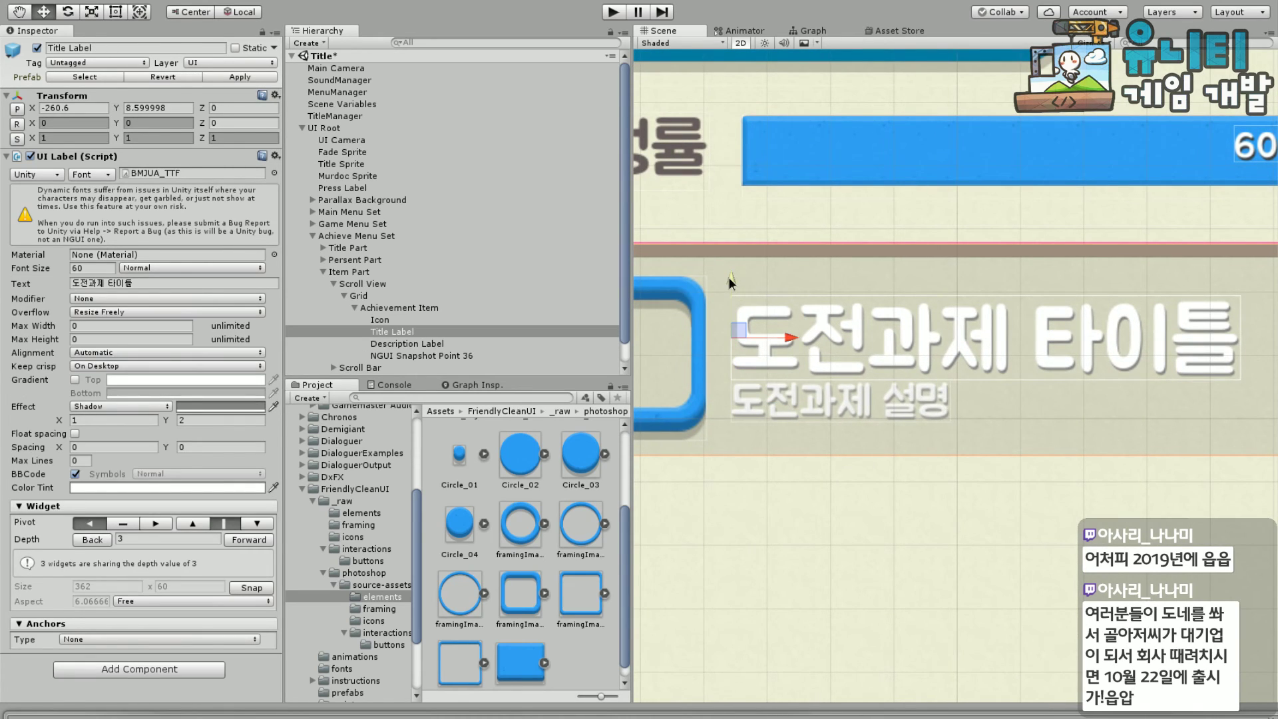
left_click_drag(728, 277, 732, 274)
left_click(167, 107)
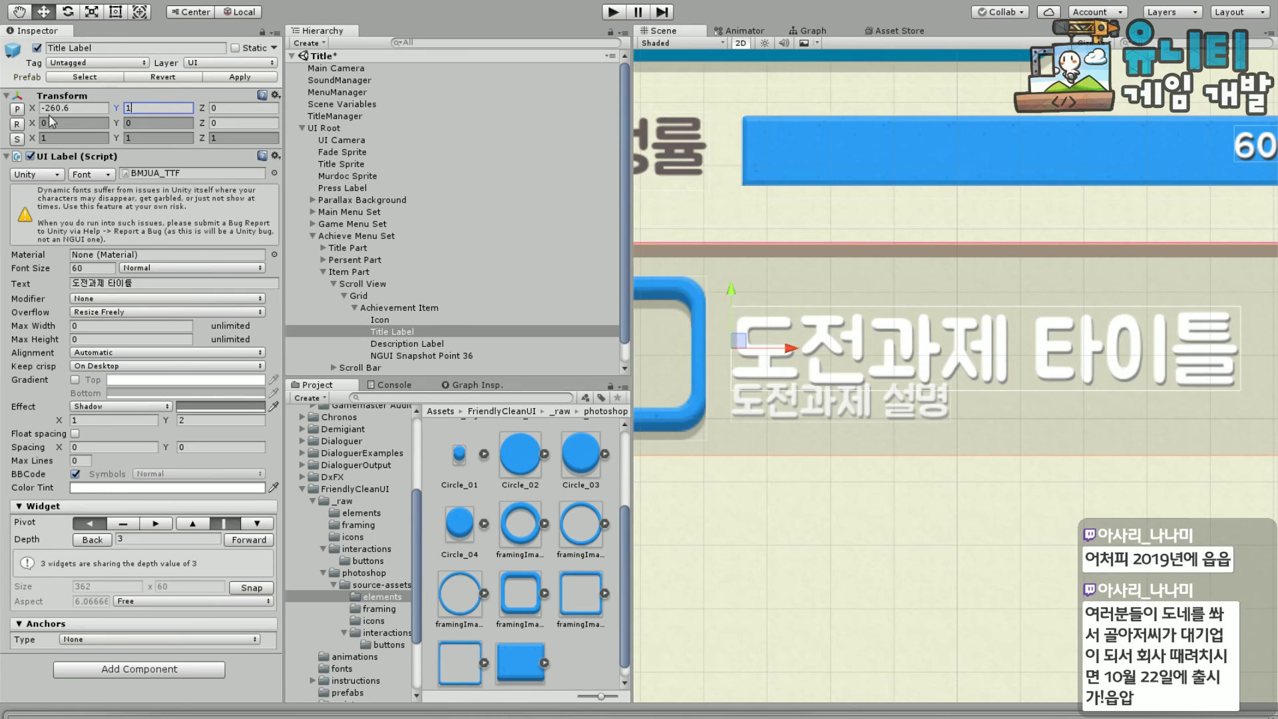
type("10")
key("Return")
Set the Description Label's Y position to -36
left_click(802, 402)
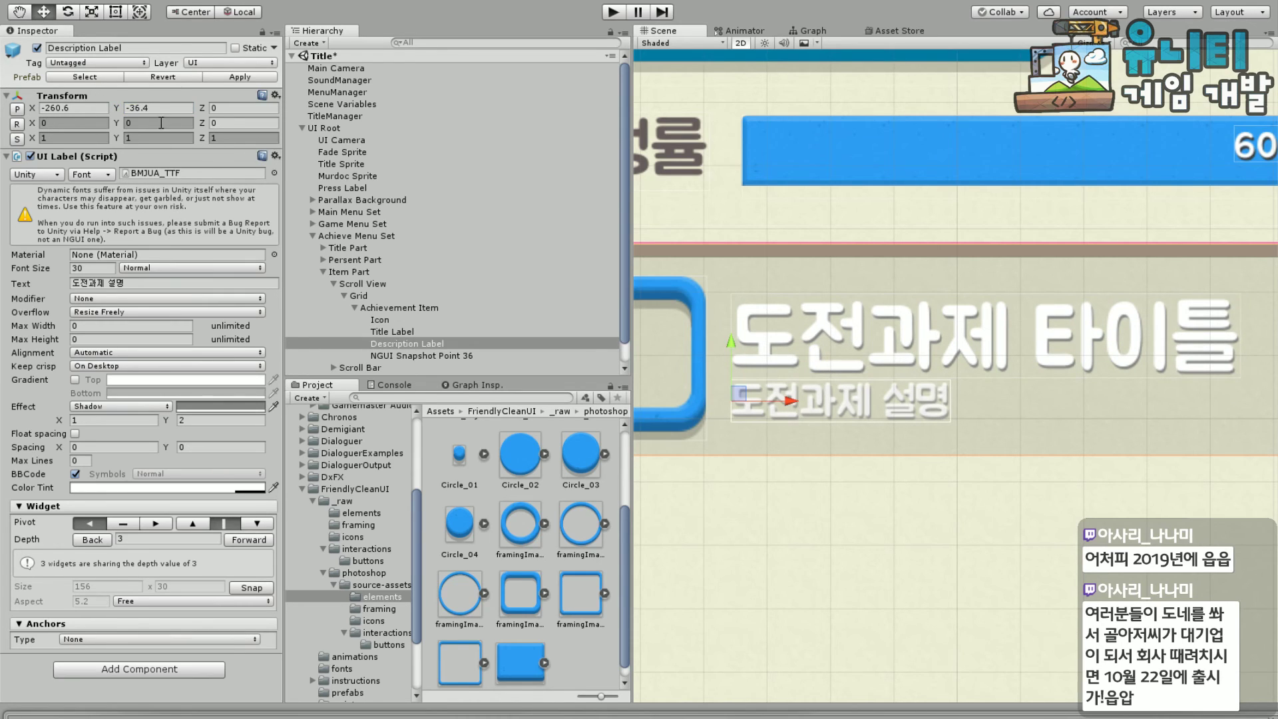
left_click(142, 110)
type("-360")
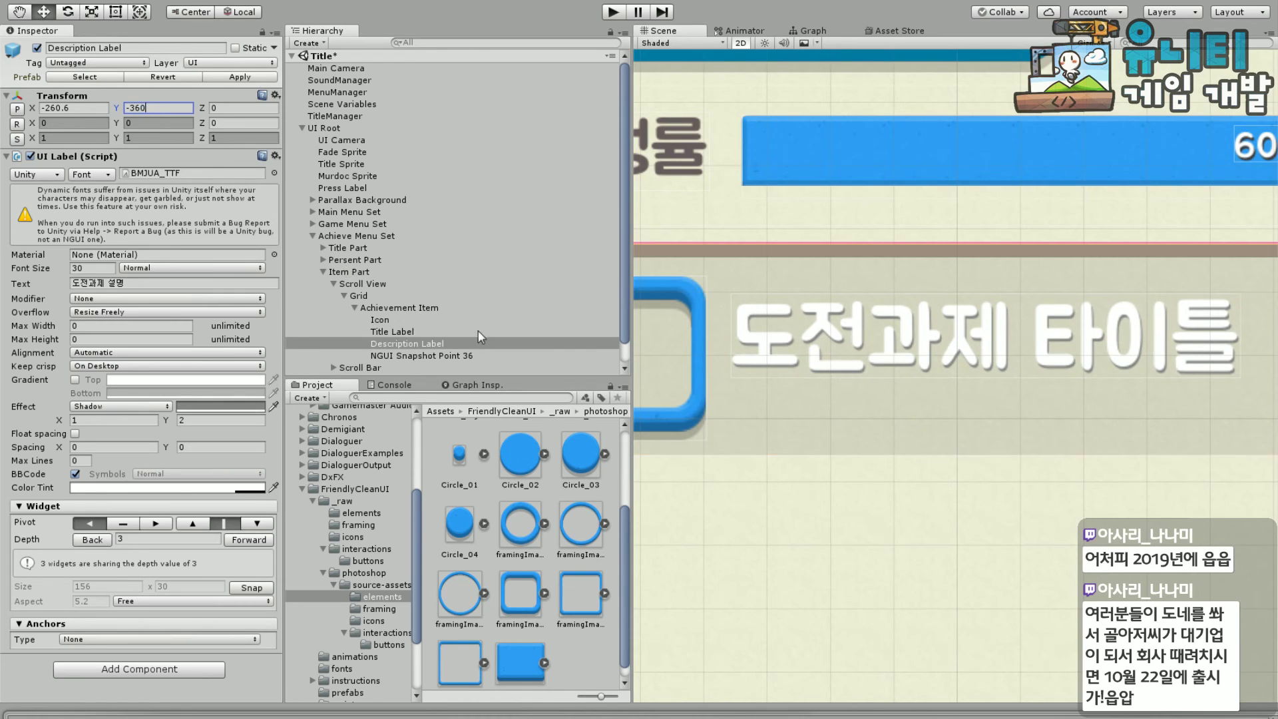
key("BackSpace")
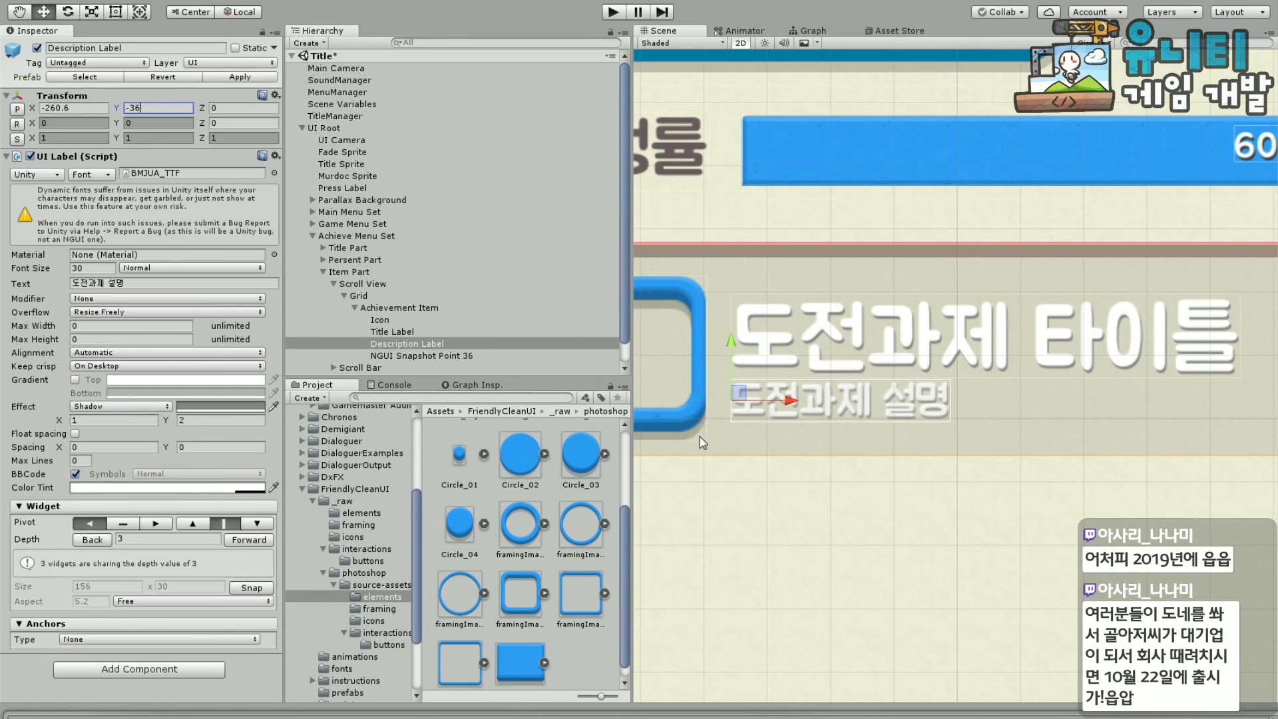
scroll(866, 476, "down", 5)
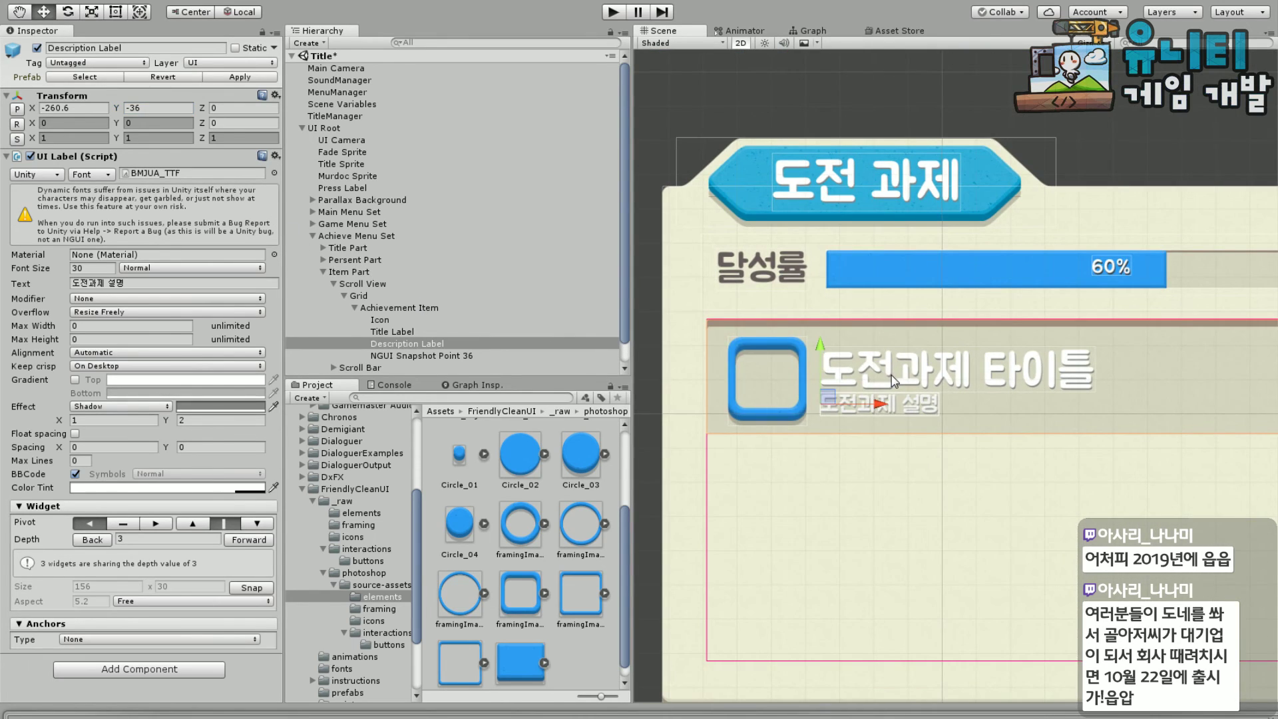
Raise the Title Label slightly above the description and set its Y position to 15
left_click(894, 381)
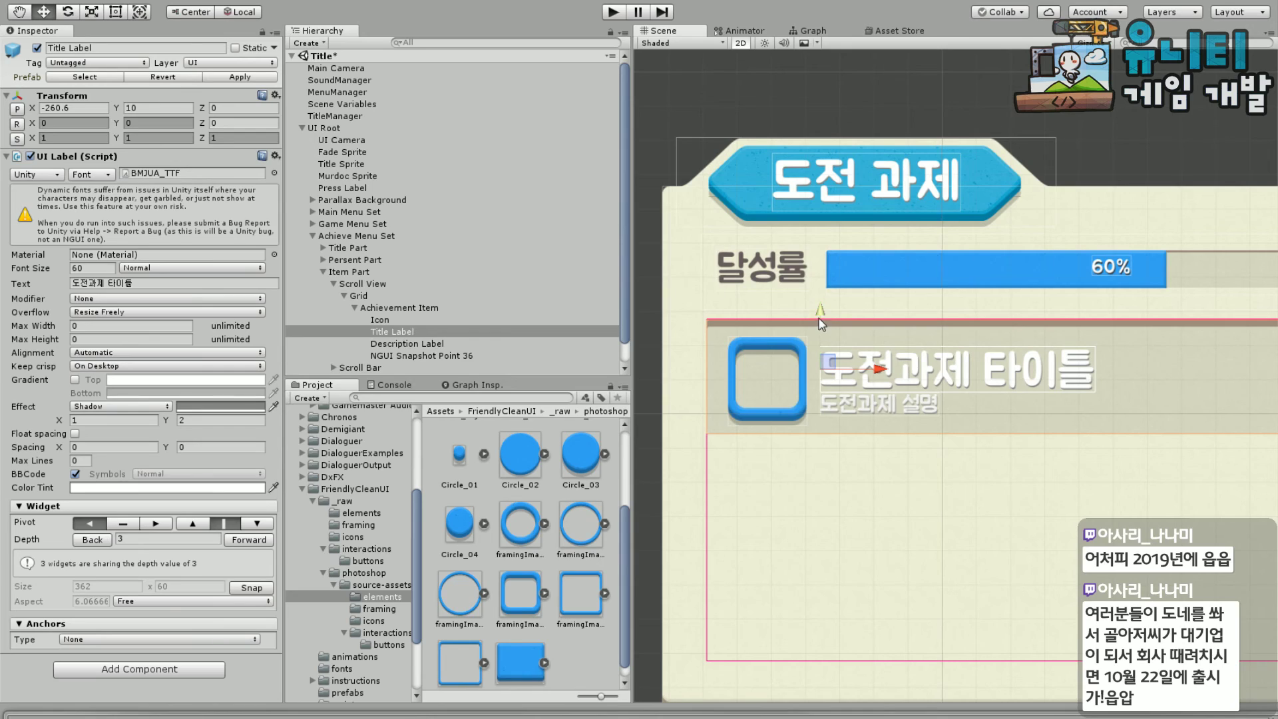
left_click_drag(820, 320, 821, 313)
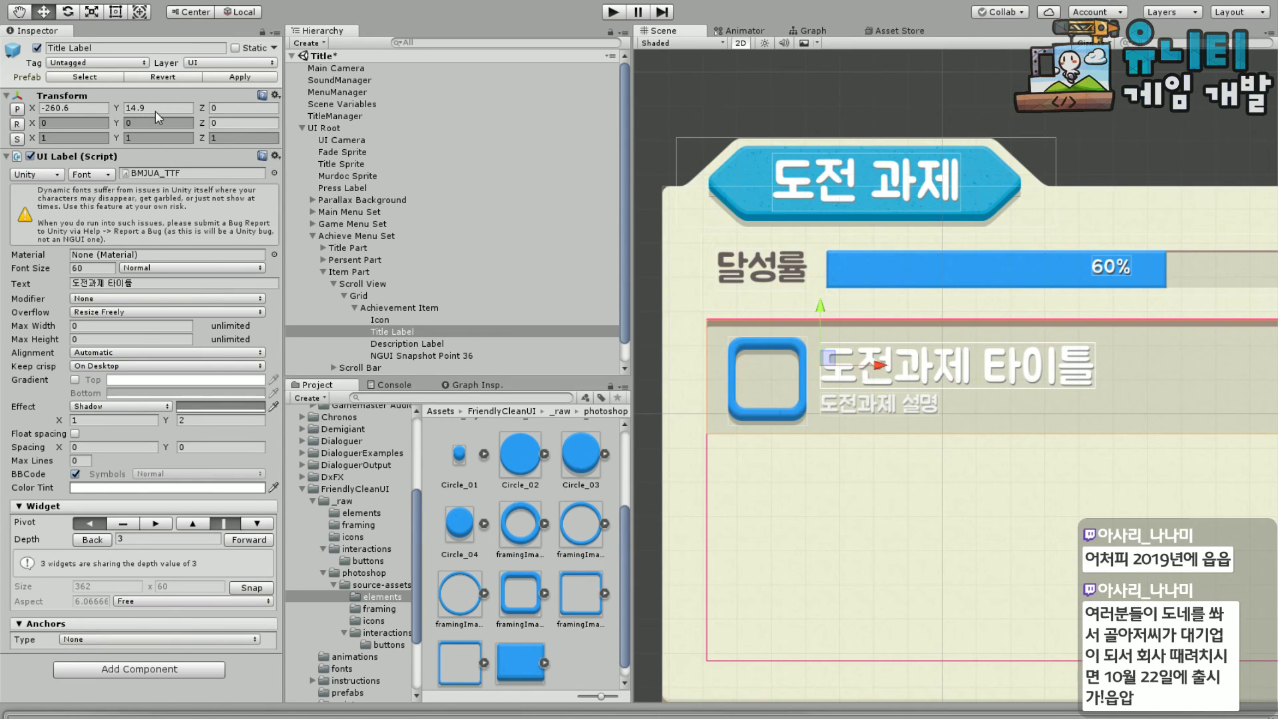
type("15")
key("Return")
Deselect the label and review the Achievement Item's layout within the achievement menu panel
middle_click_drag(987, 493, 952, 481)
middle_click_drag(868, 435, 783, 391)
middle_click_drag(823, 453, 880, 359)
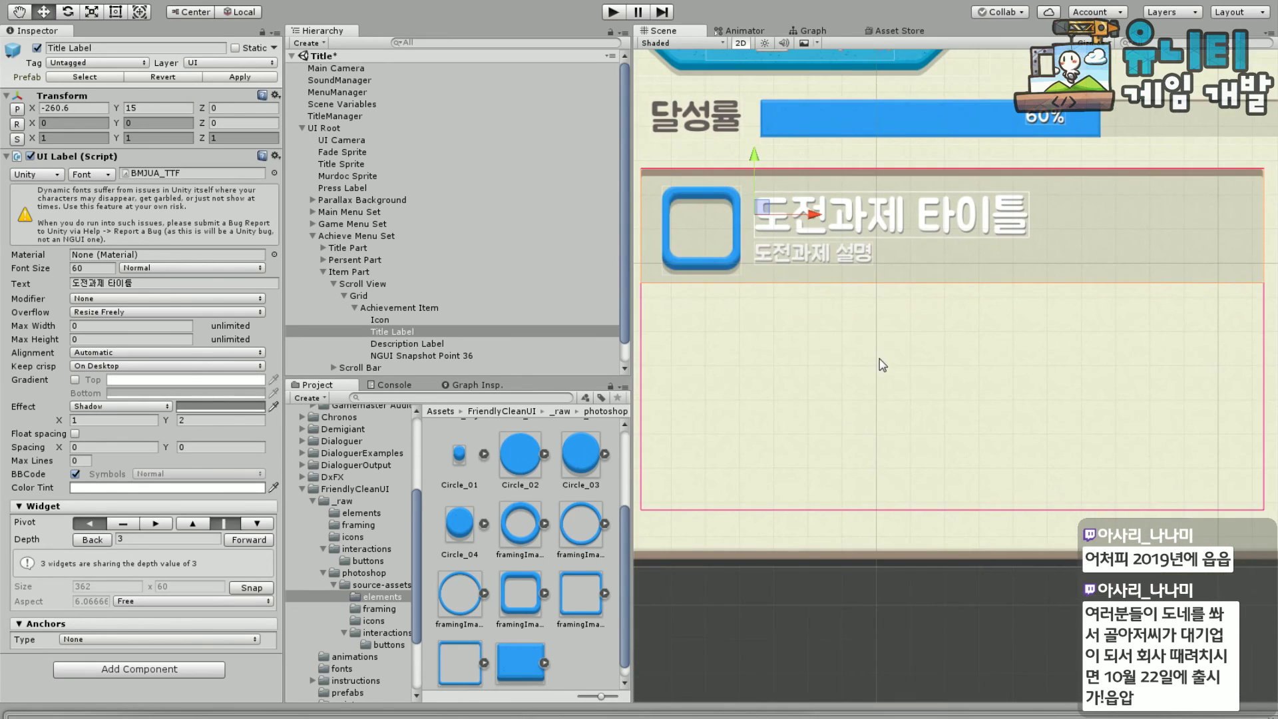
left_click(927, 606)
middle_click_drag(855, 424, 814, 493)
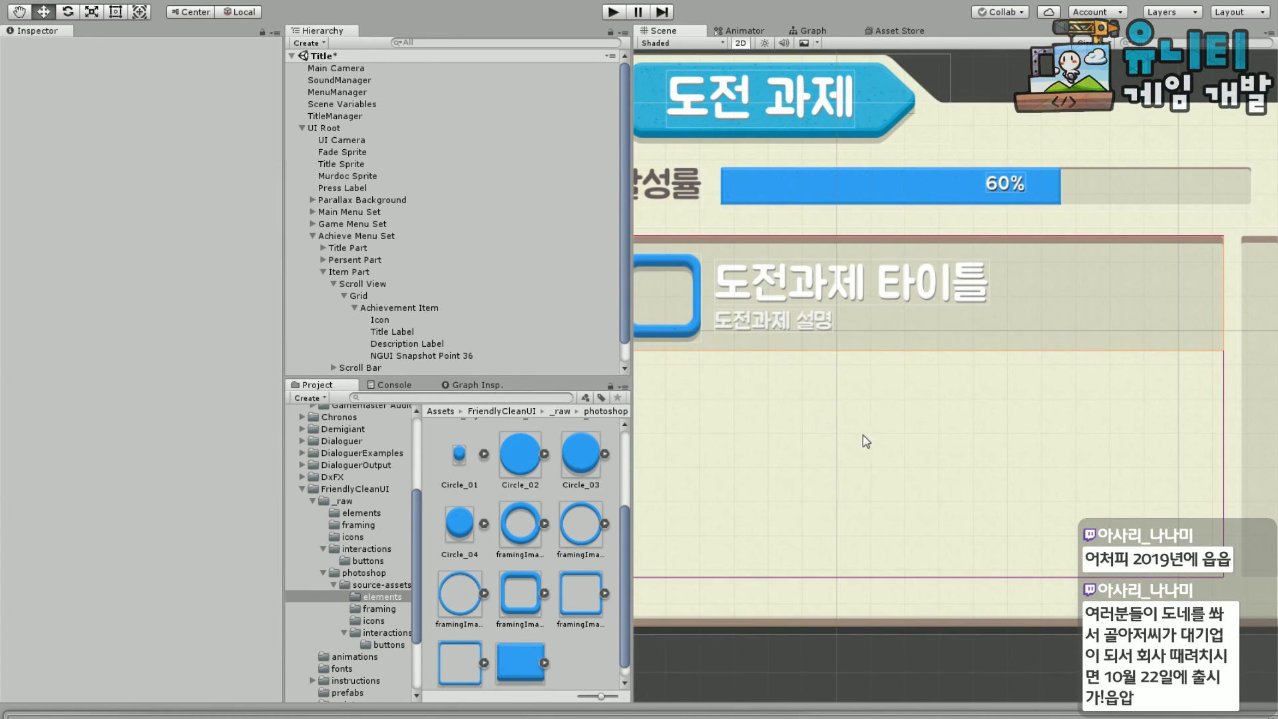
middle_click_drag(863, 455, 886, 444)
middle_click_drag(1039, 386, 1028, 397)
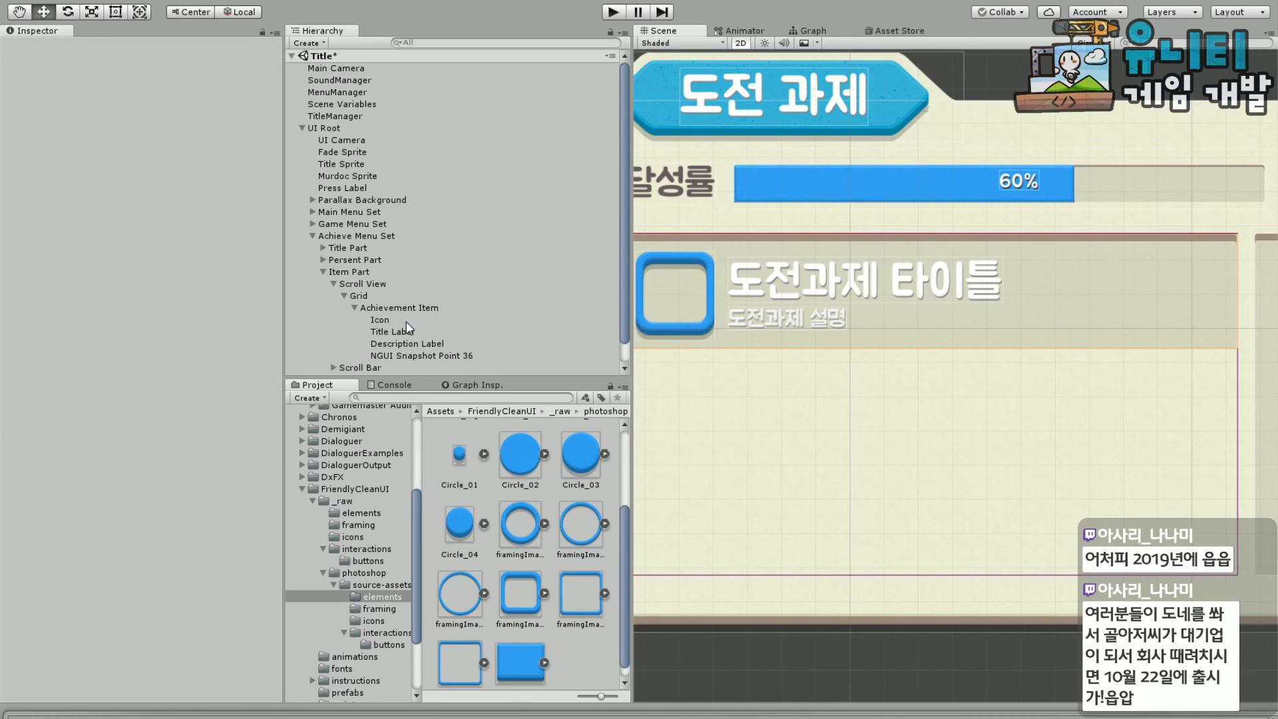
Check the components of the Achievement Item and collapse its children in the hierarchy
left_click(373, 309)
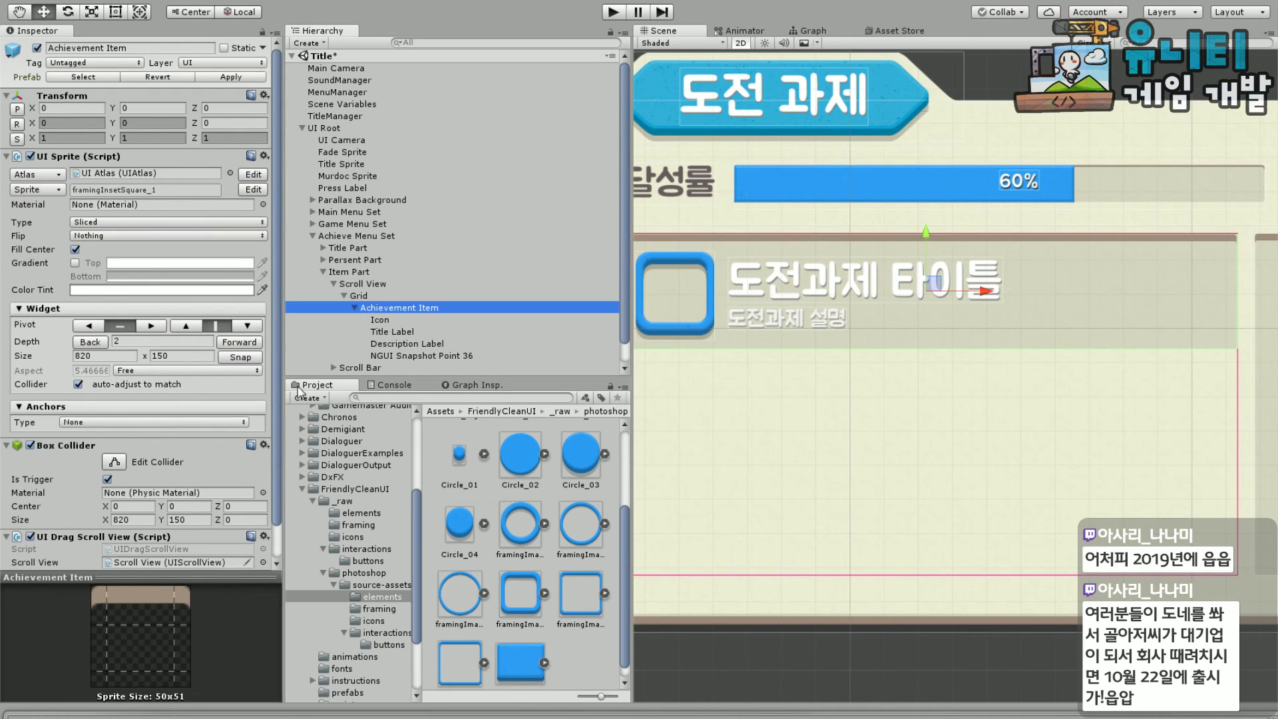
left_click_drag(278, 457, 269, 508)
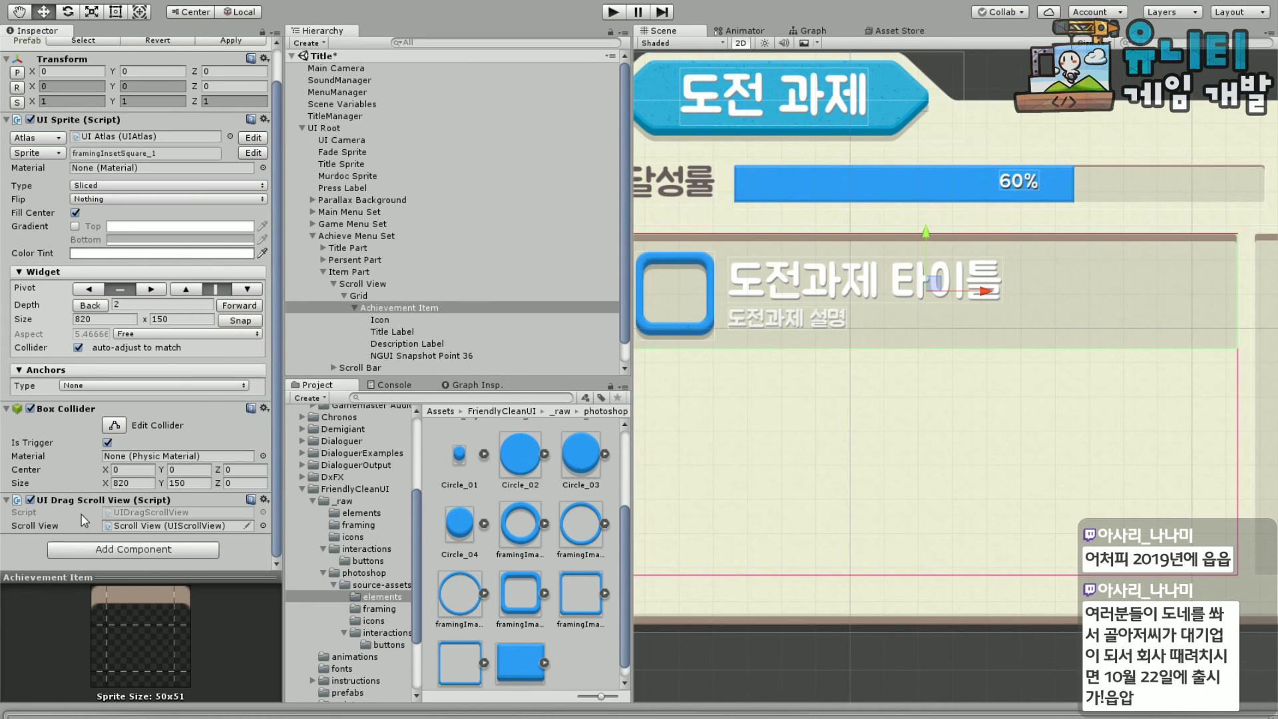
left_click(355, 308)
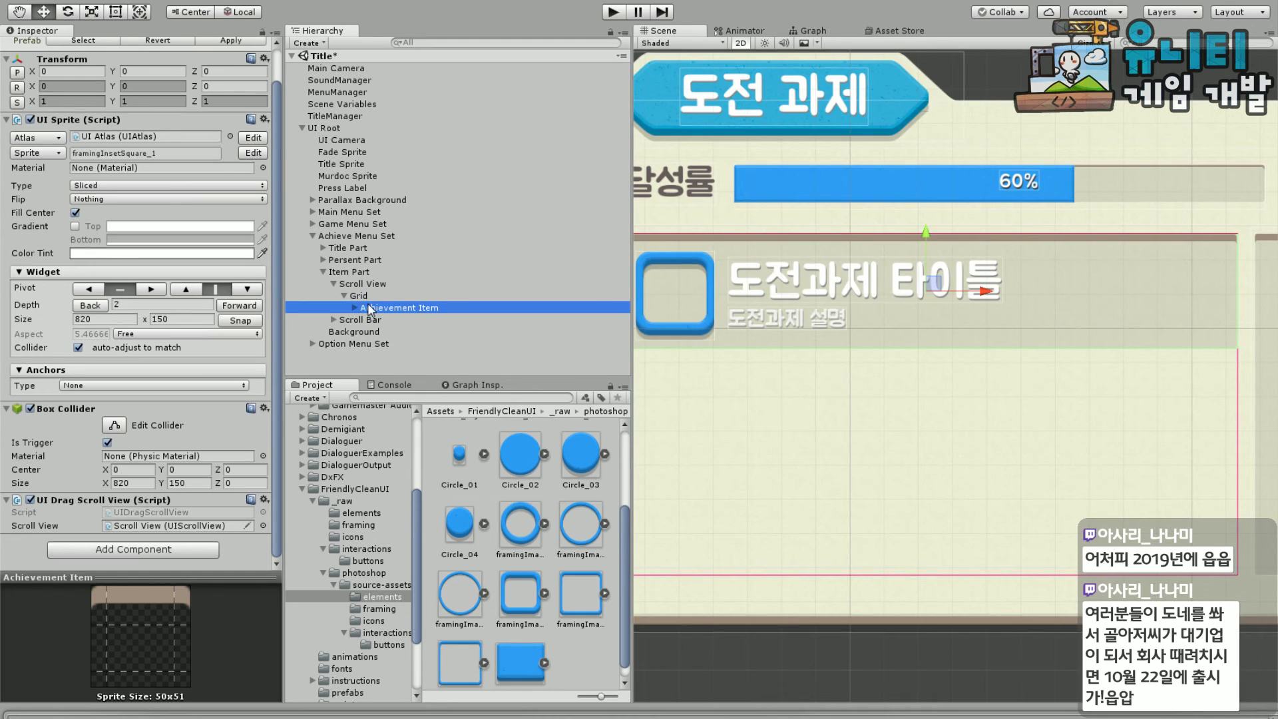
Duplicate the Achievement Item five times inside the scroll view's Grid
left_click(384, 309)
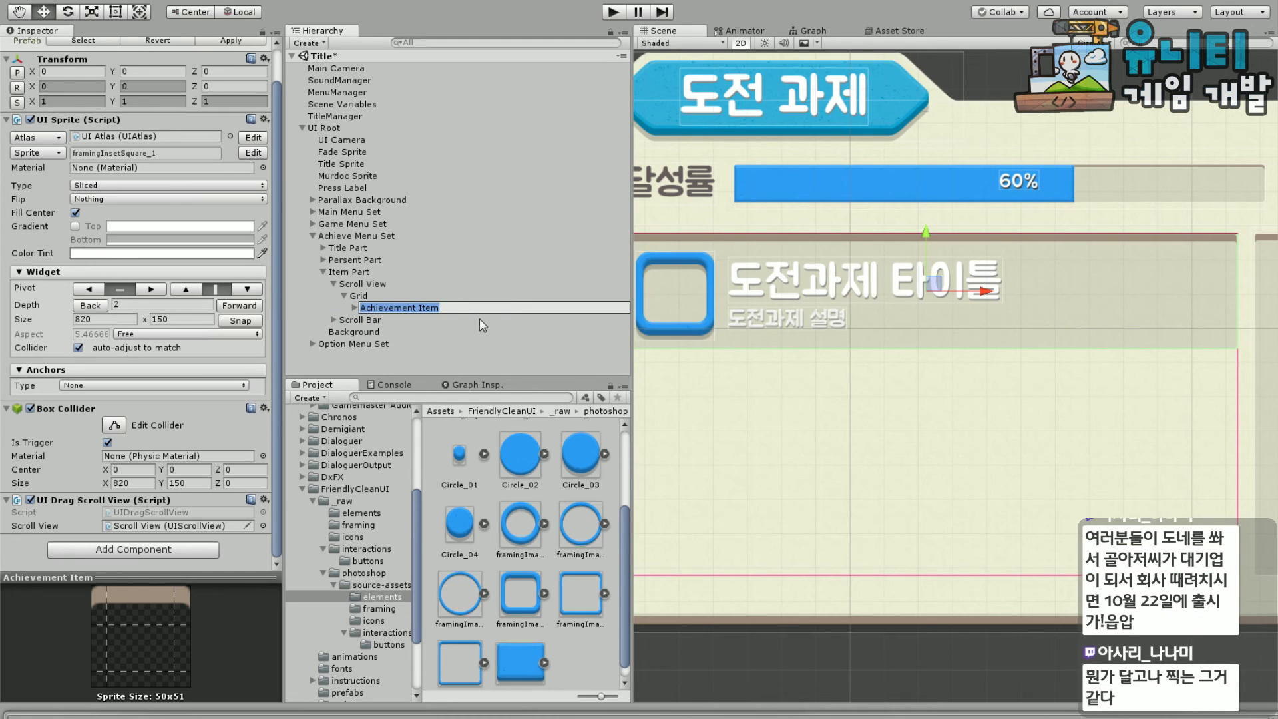
double_click(390, 306)
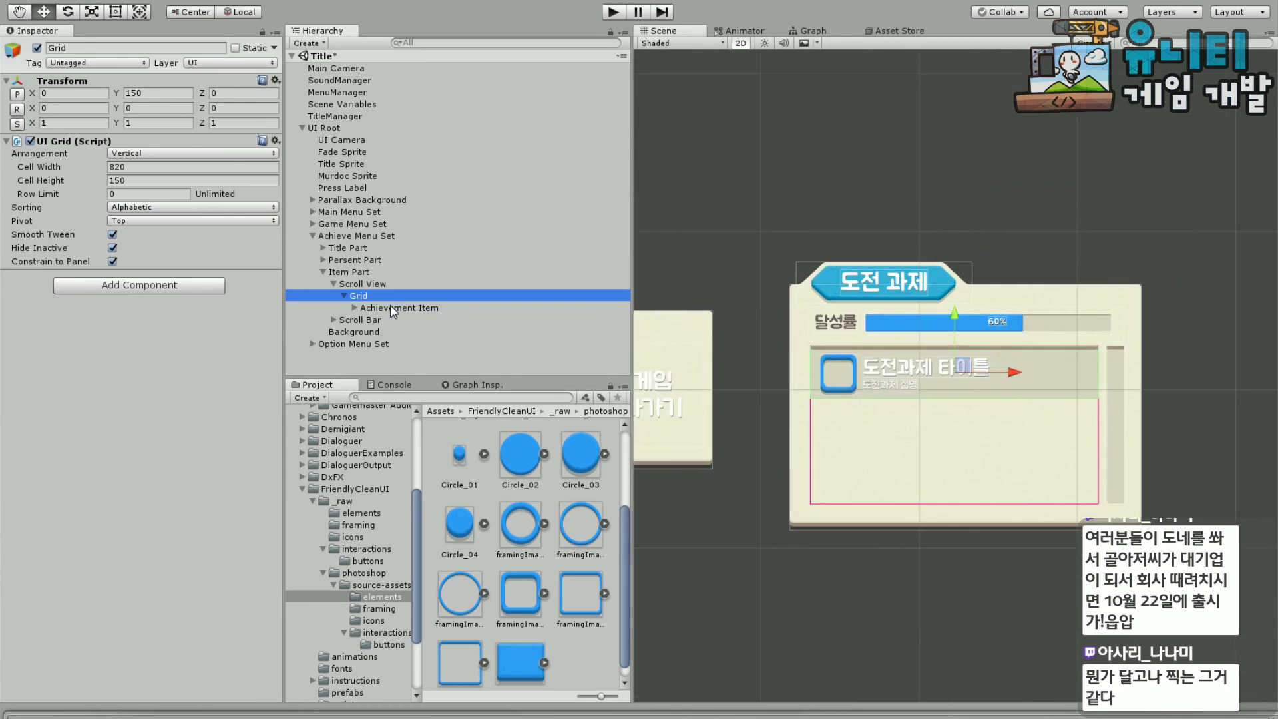
scroll(832, 374, "up", 6)
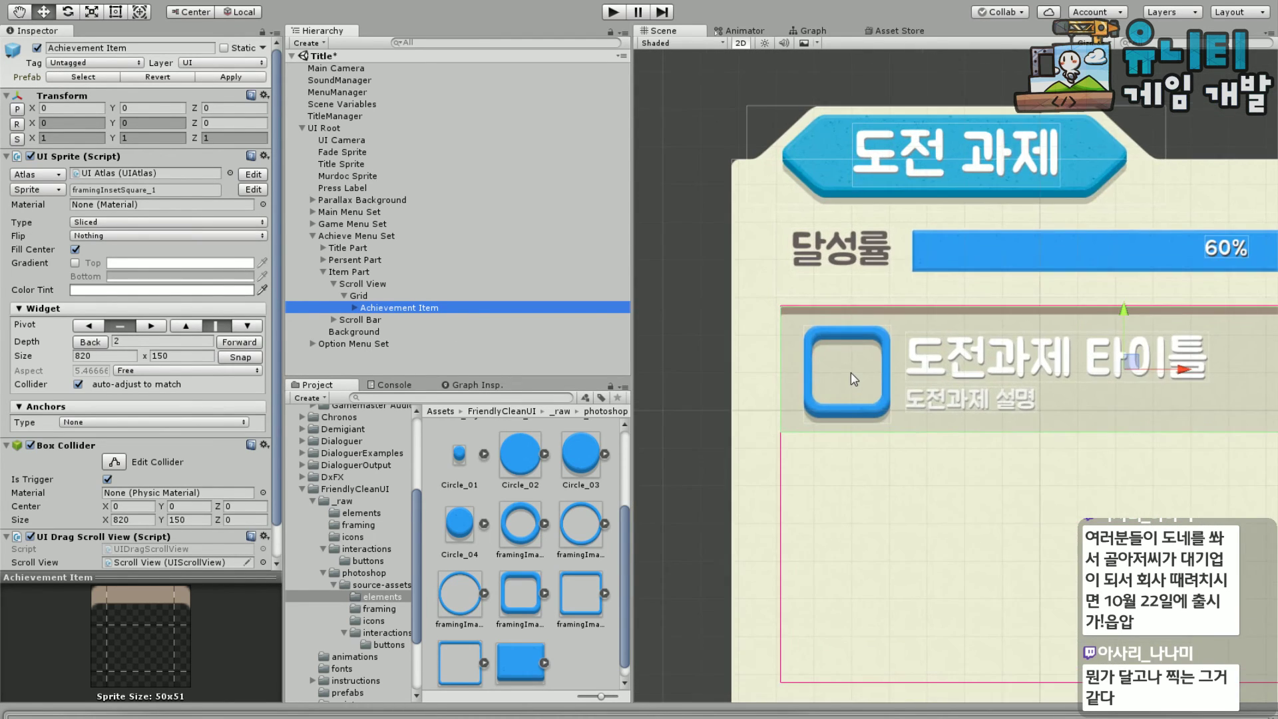
middle_click_drag(999, 526, 892, 456)
scroll(893, 456, "down", 9)
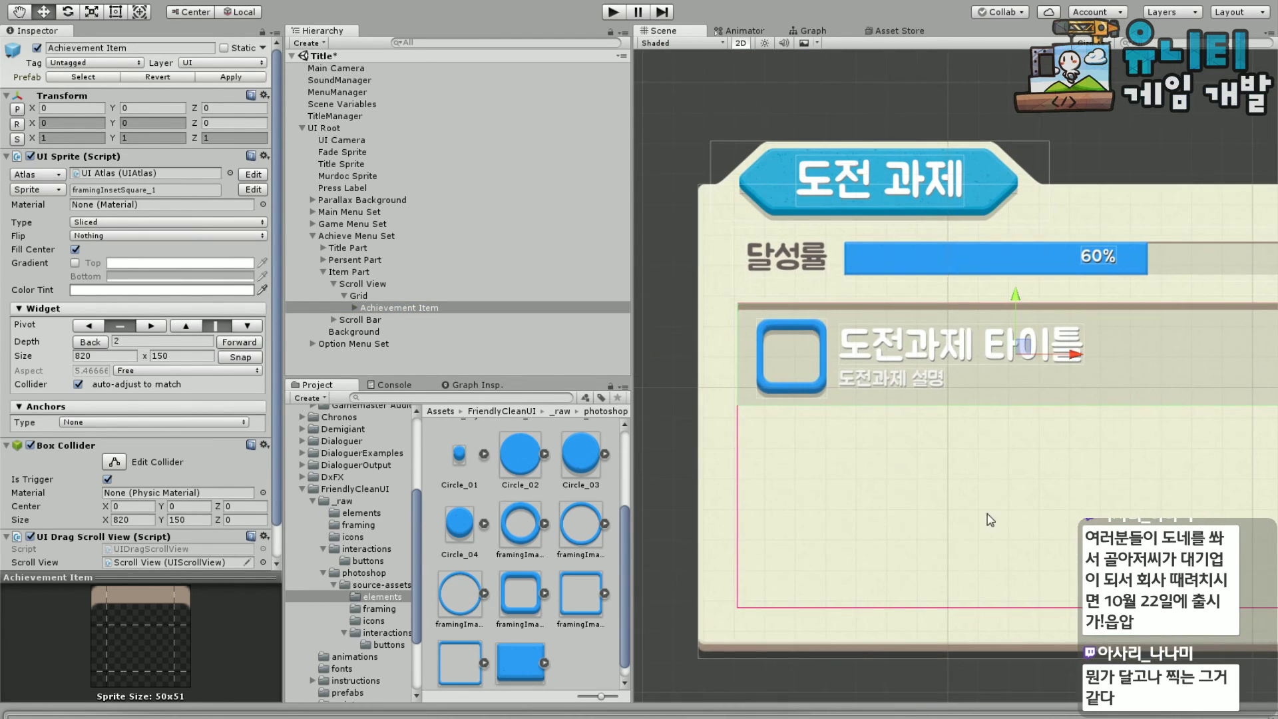
middle_click_drag(990, 519, 893, 444)
key("ctrl+d")
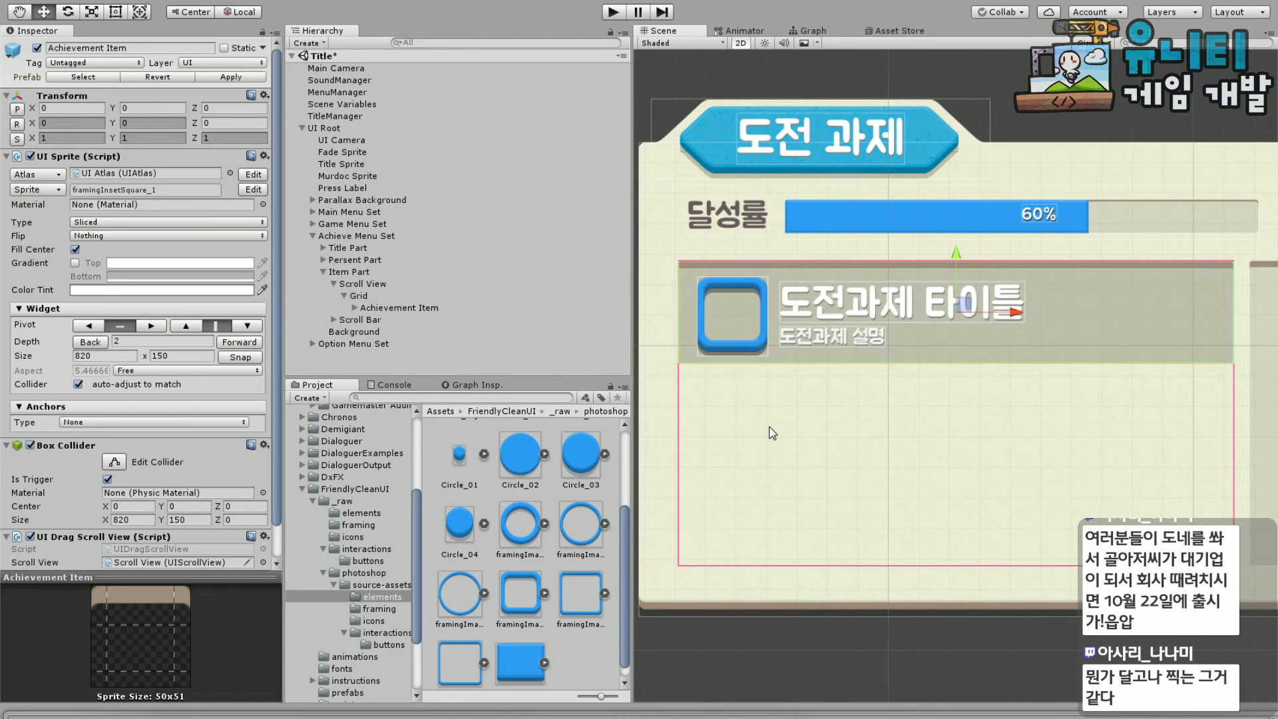
key("ctrl+d")
key("ctrl+d")
key("ctrl+d")
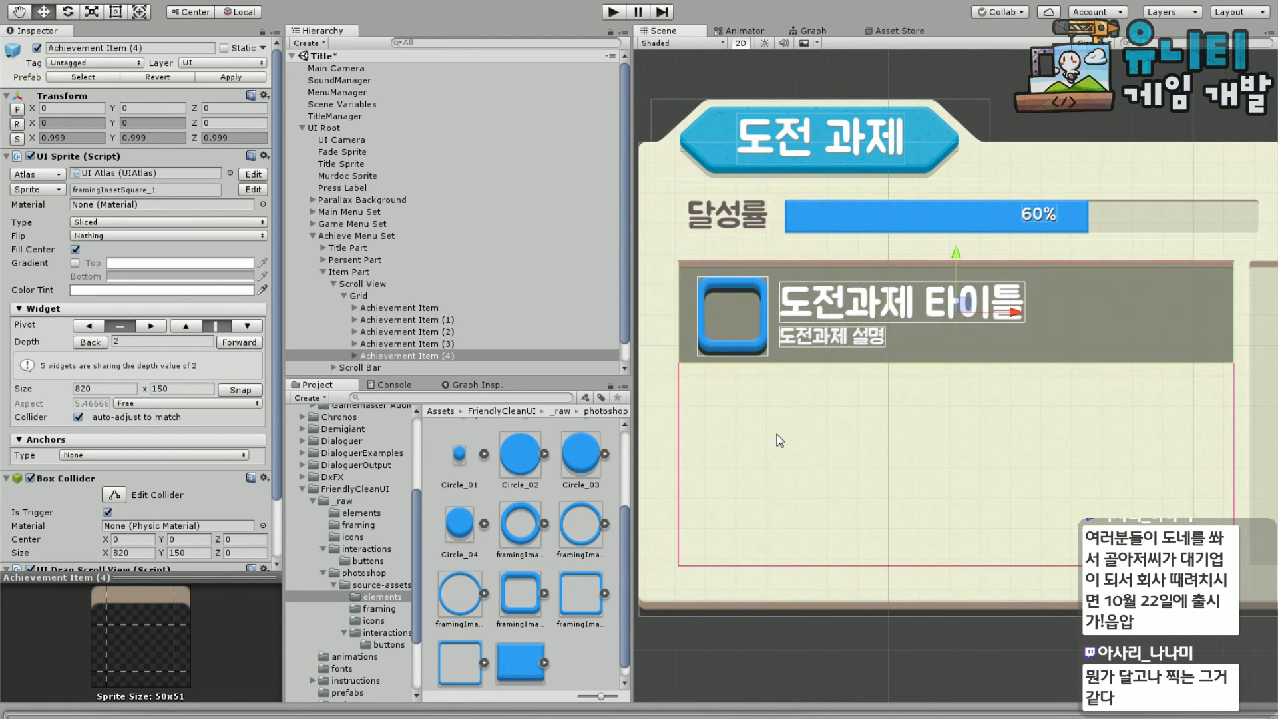
key("ctrl+d")
Expand the Scroll Bar object's children and examine the scroll bar beside the achievement list
middle_click_drag(978, 645, 819, 589)
middle_click_drag(979, 578, 830, 612)
scroll(340, 351, "down", 2)
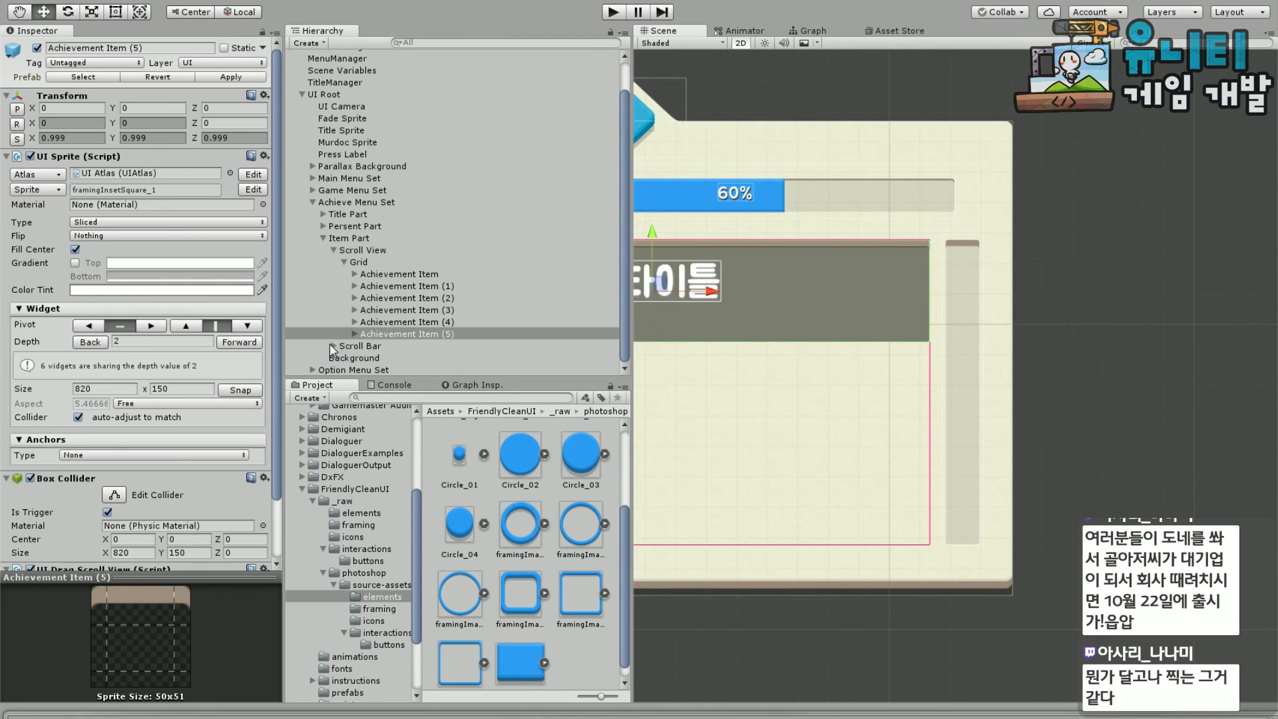
left_click(334, 346)
scroll(1028, 387, "up", 3)
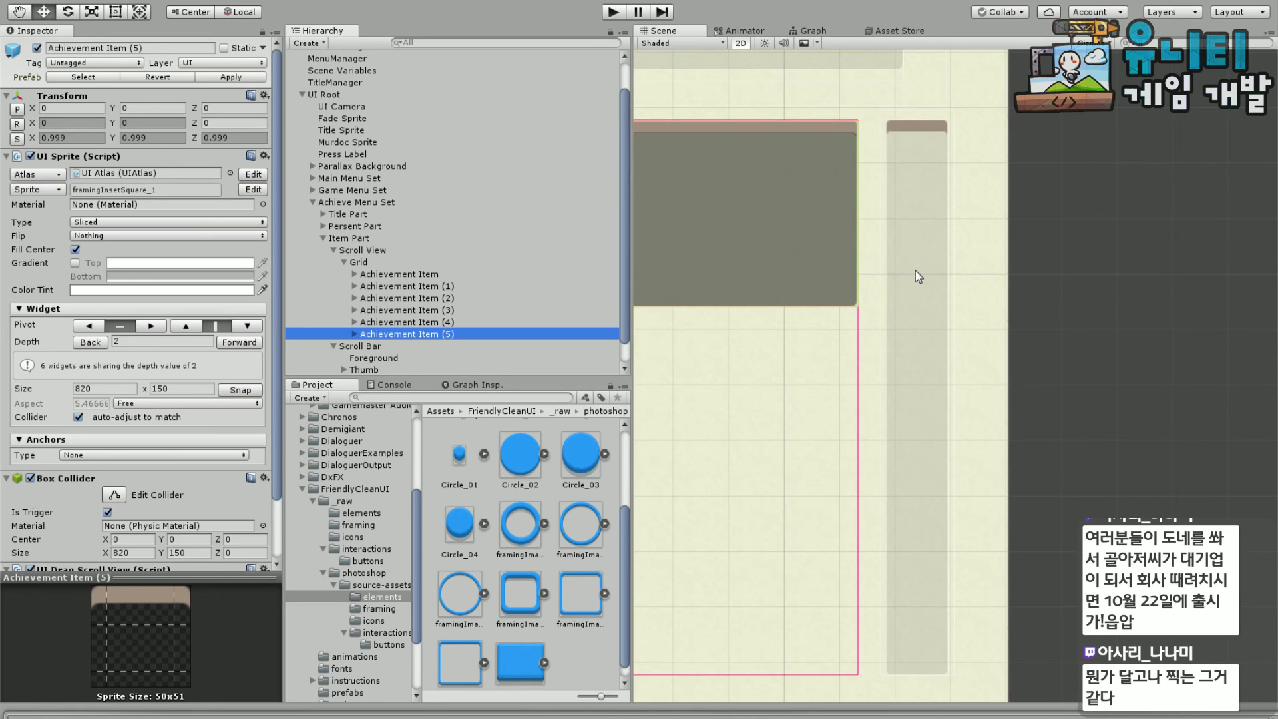
scroll(913, 223, "up", 3)
scroll(1132, 122, "down", 5)
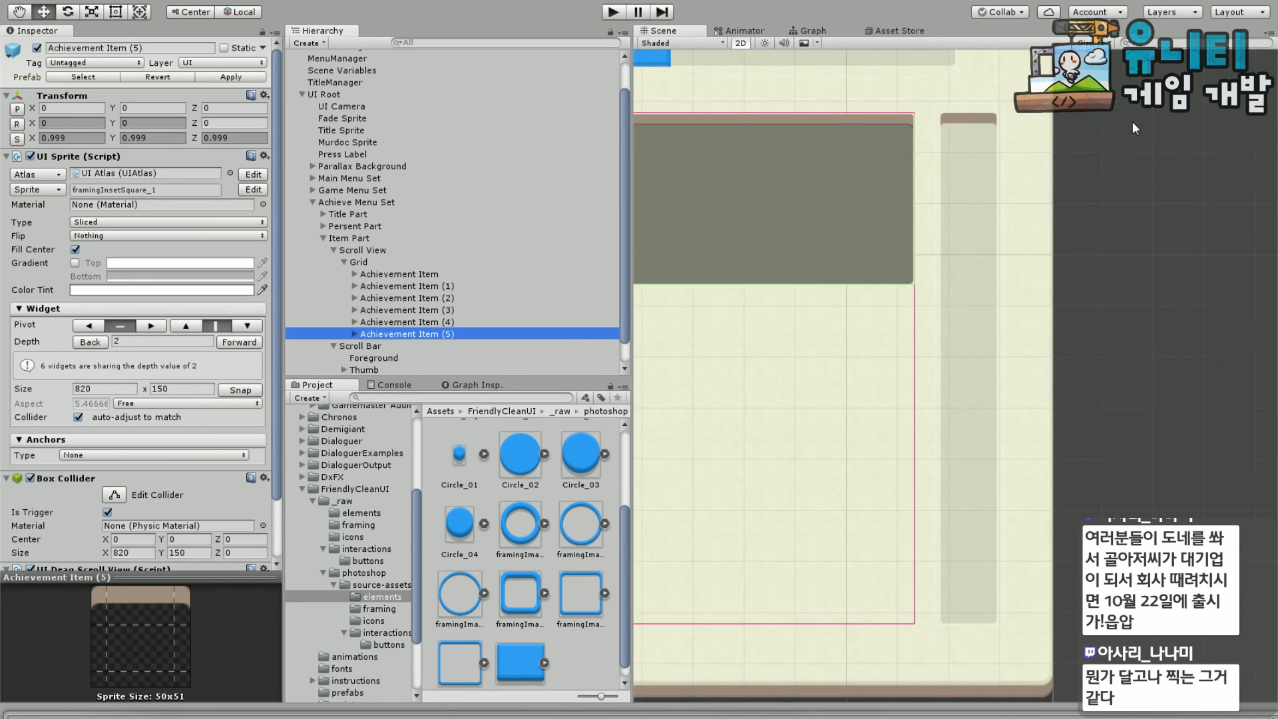
middle_click_drag(1076, 170, 1030, 194)
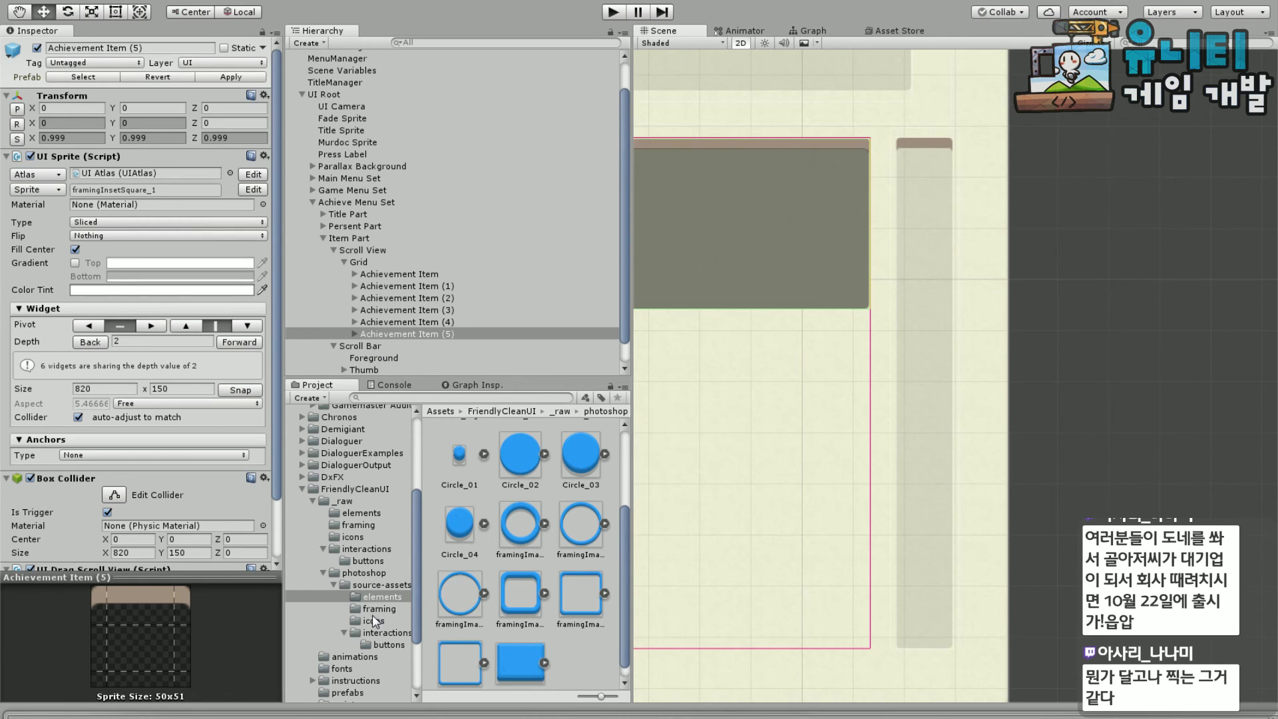
Find the linebreak_Vert sprite in the photoshop source-assets framing folder and add it to UI Atlas with the Atlas Maker
left_click(356, 513)
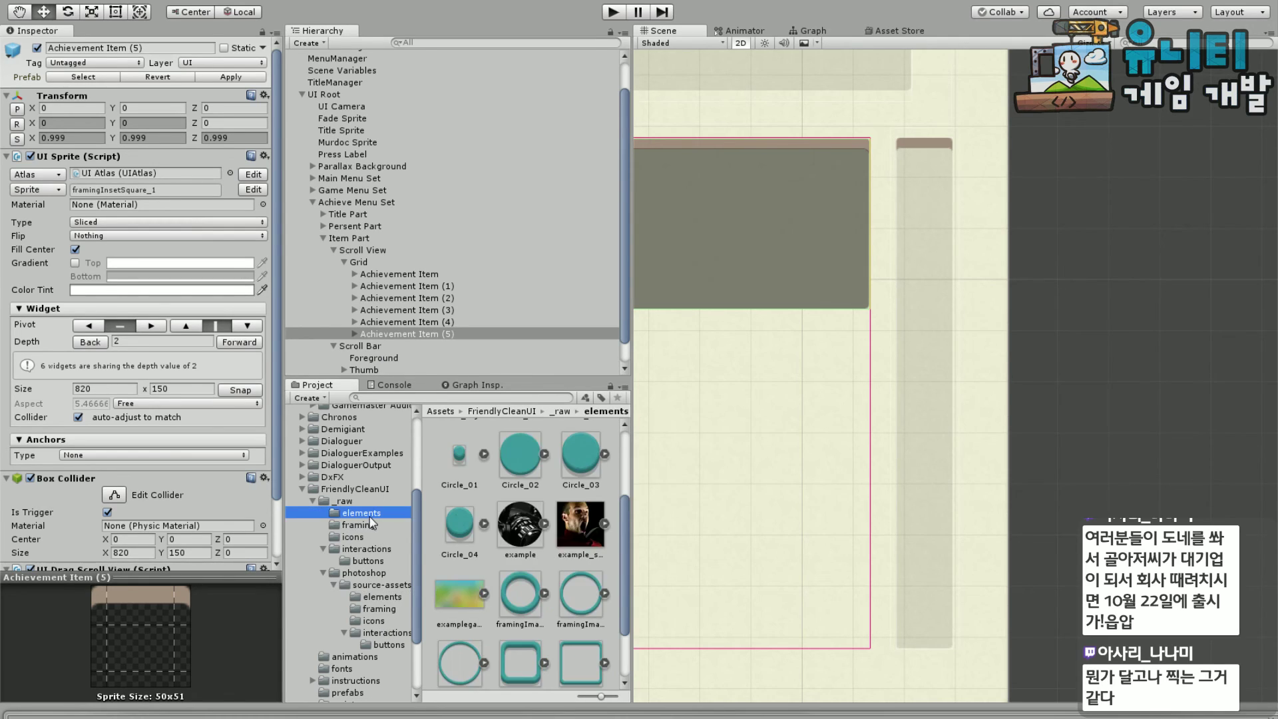
left_click(389, 592)
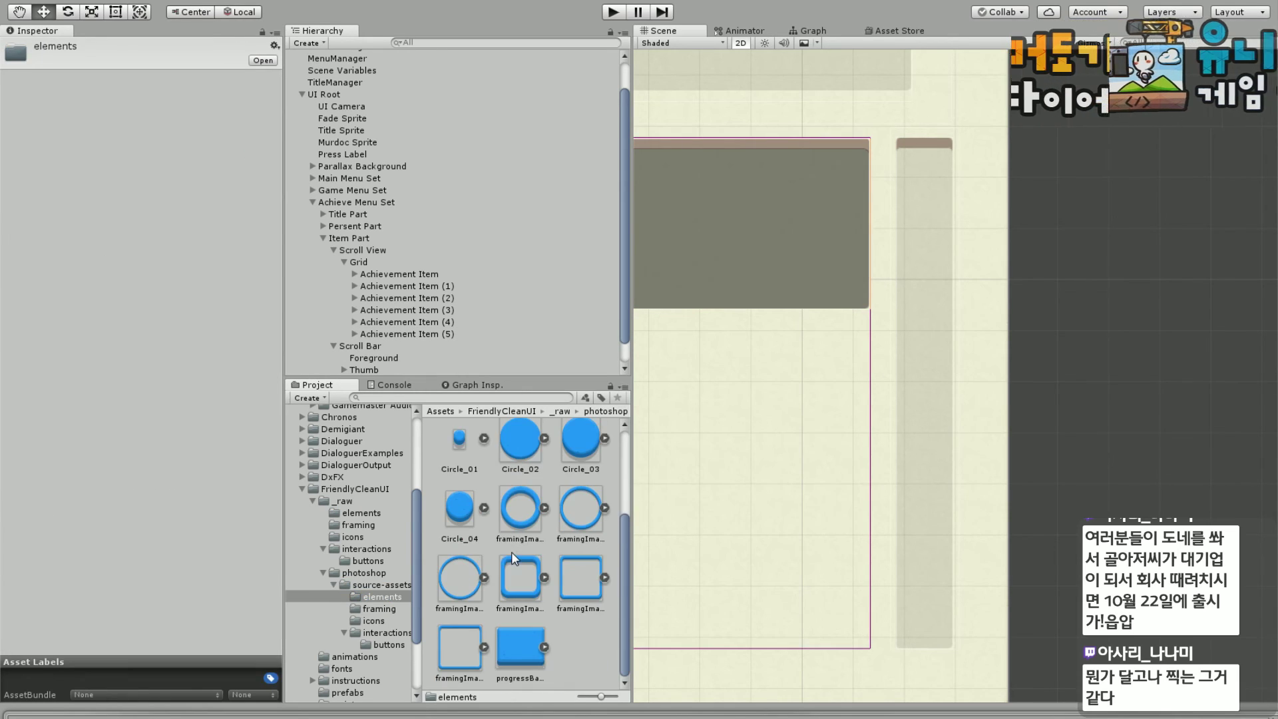
left_click(381, 608)
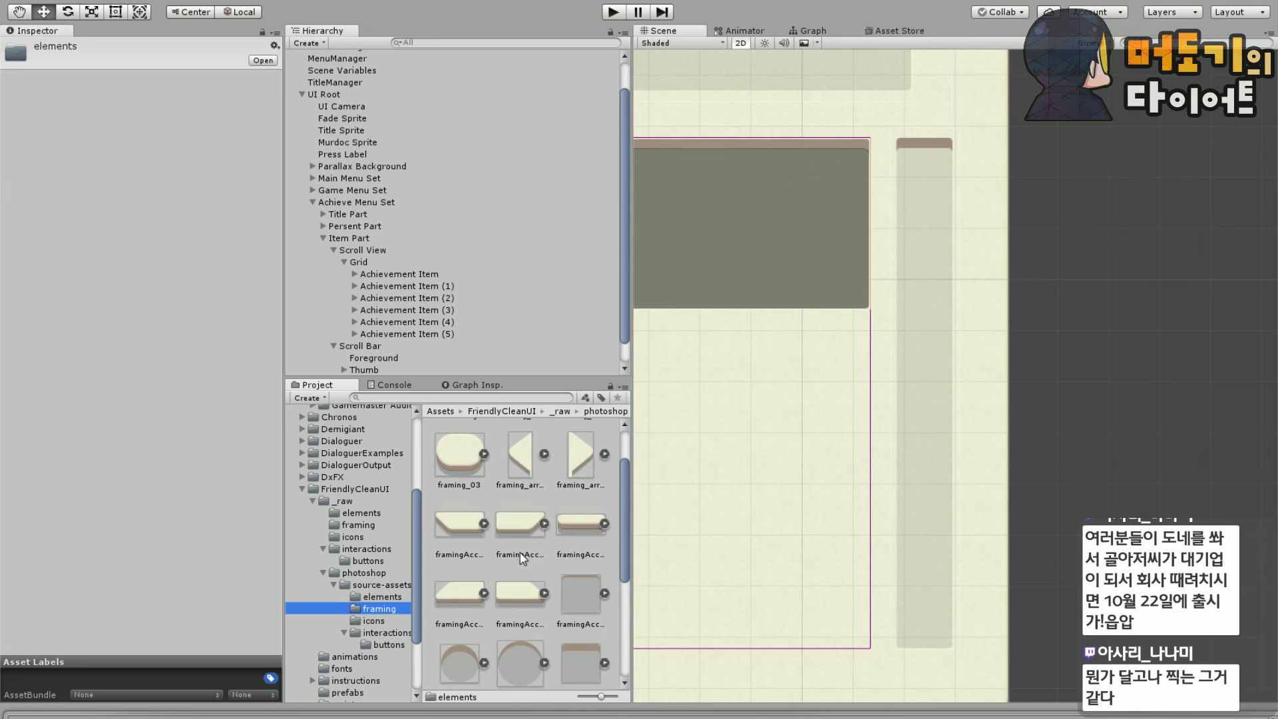
left_click(458, 656)
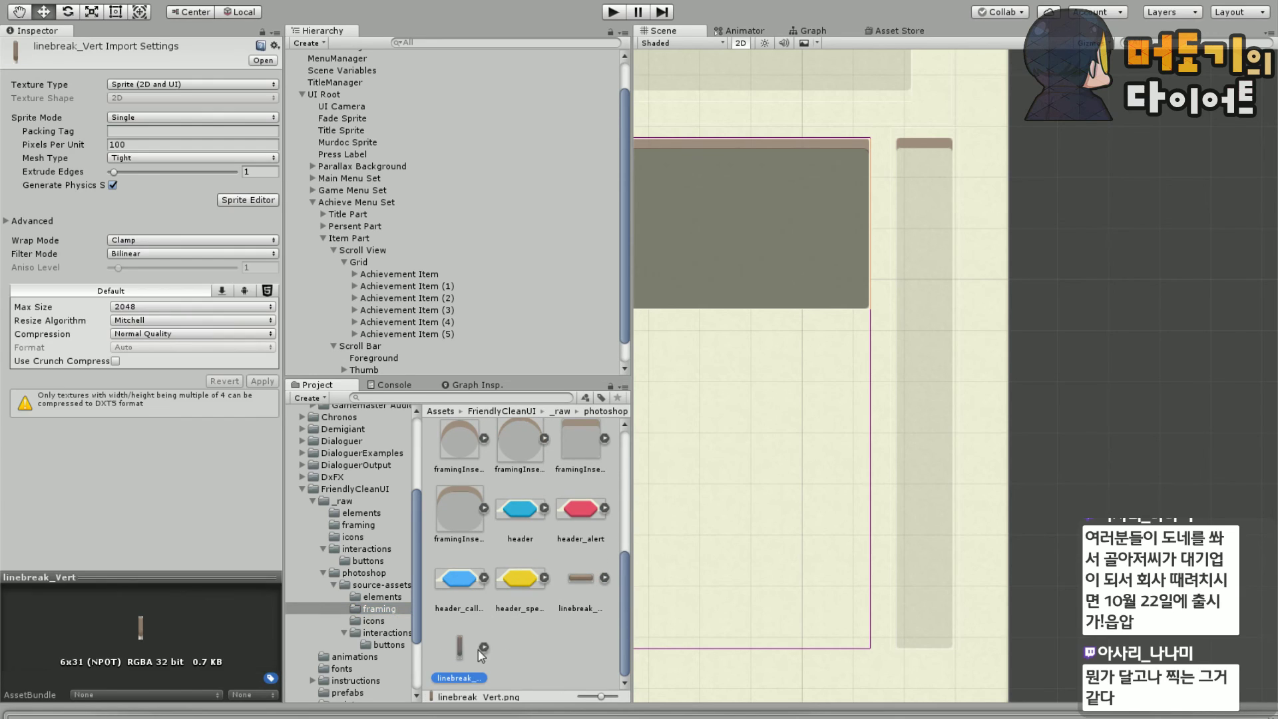
left_click(227, 3)
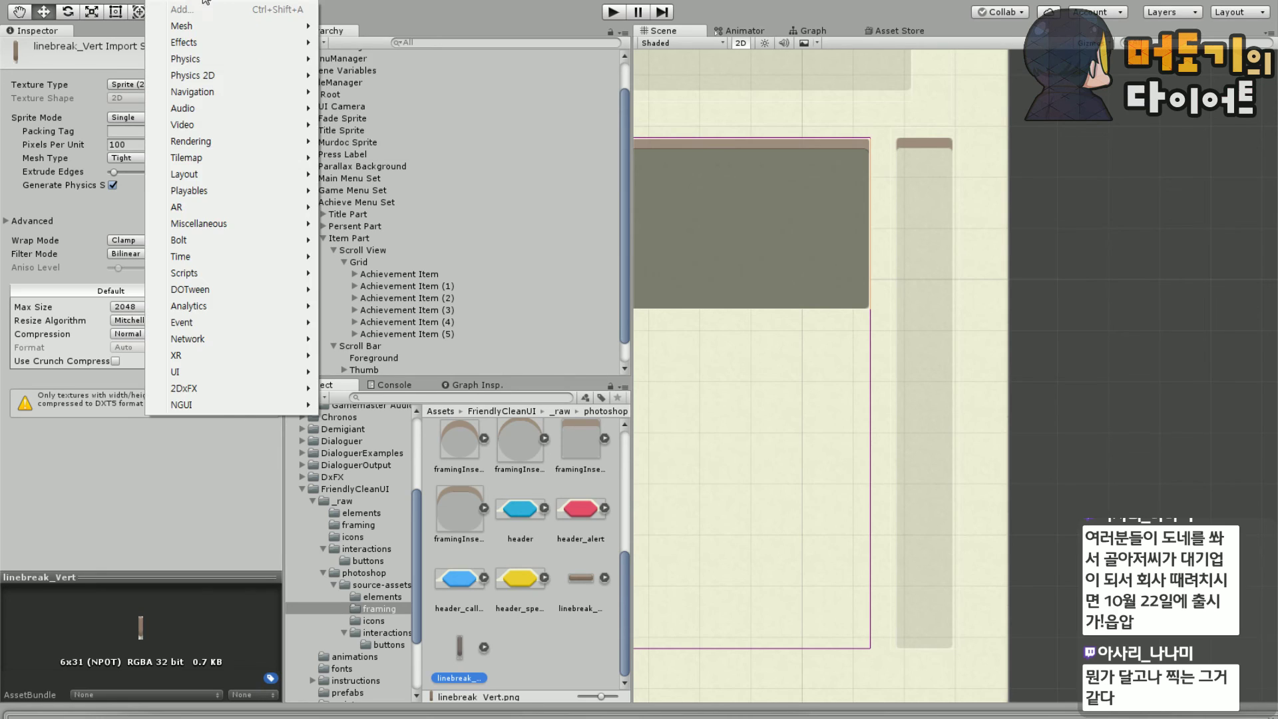
mouse_move(241, 26)
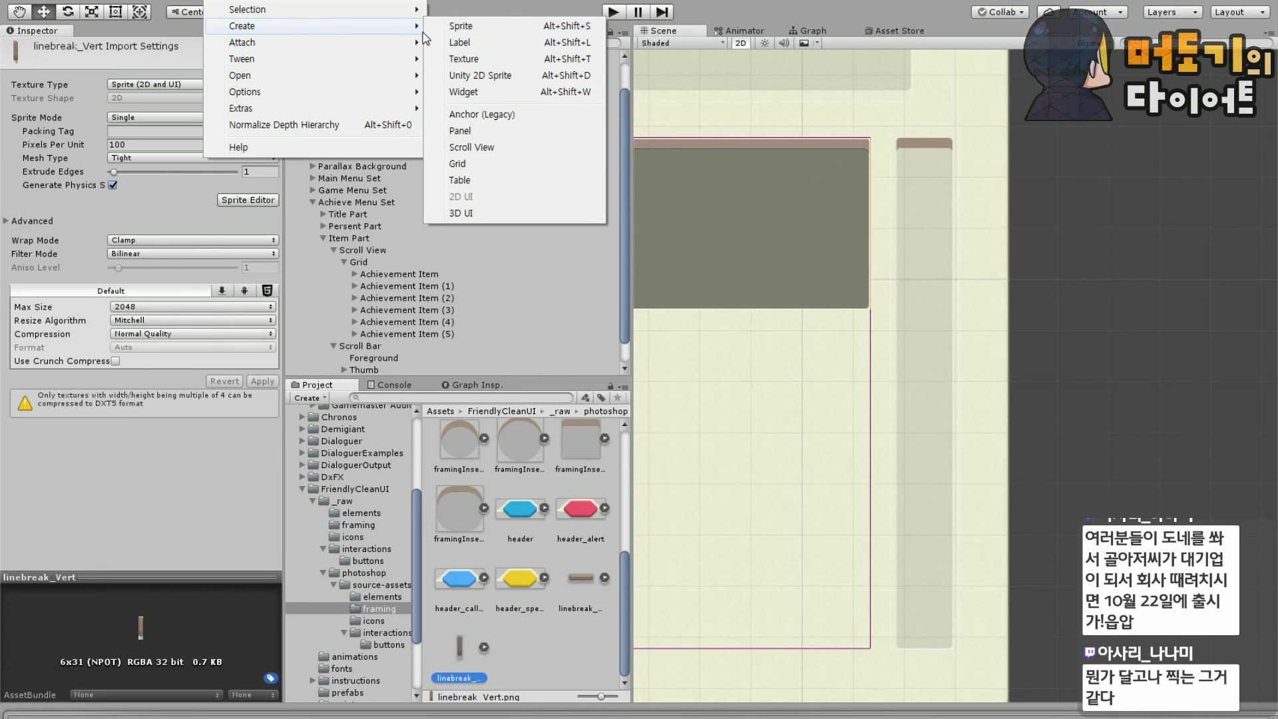
mouse_move(269, 77)
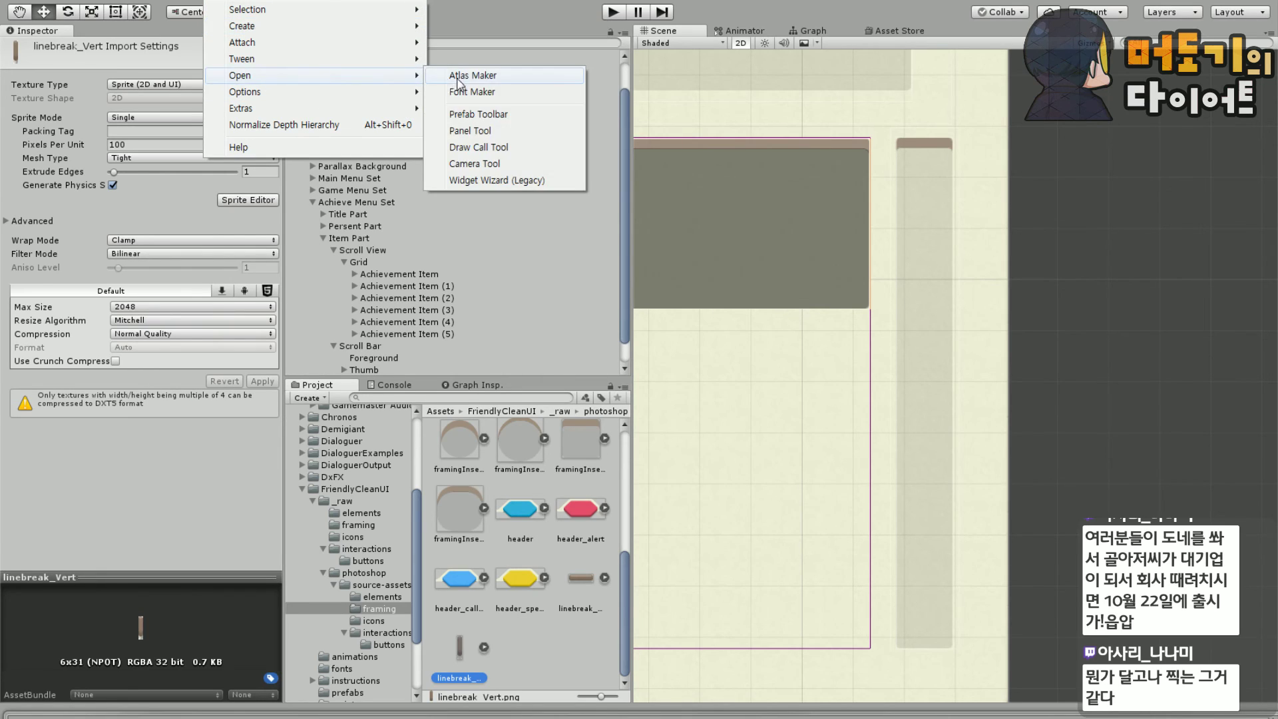
left_click(460, 76)
left_click(974, 245)
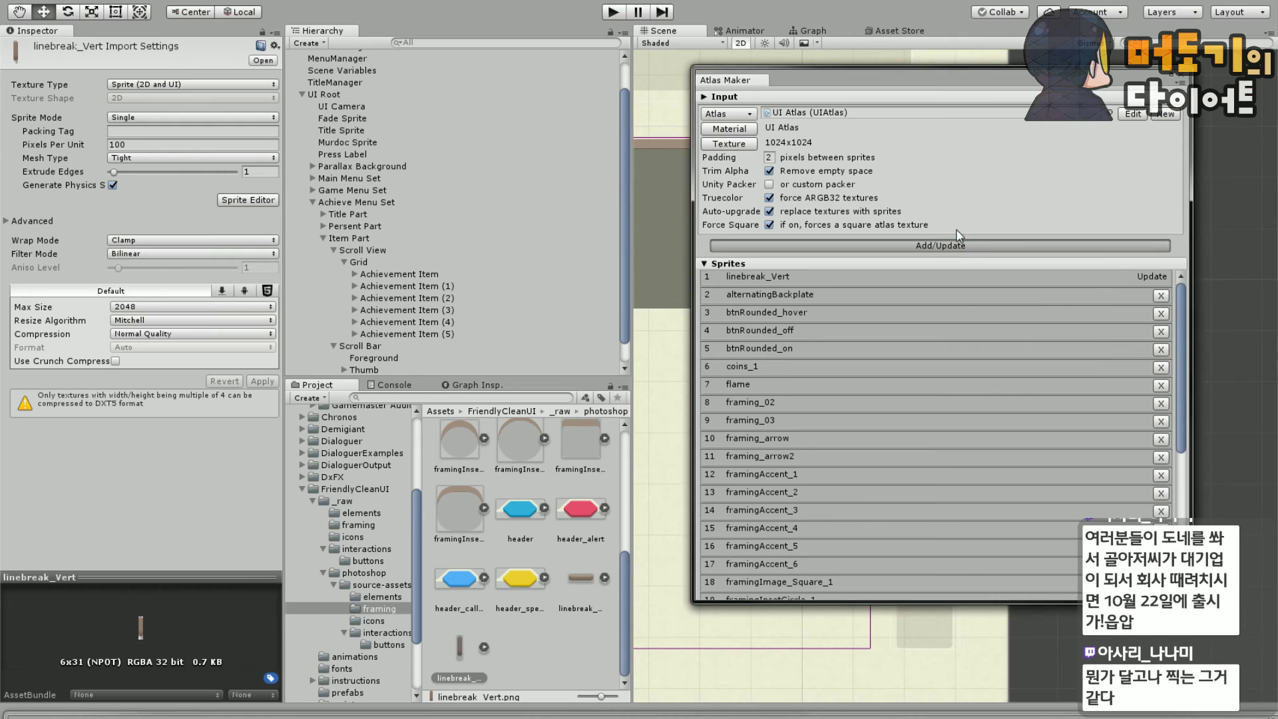
left_click(1177, 75)
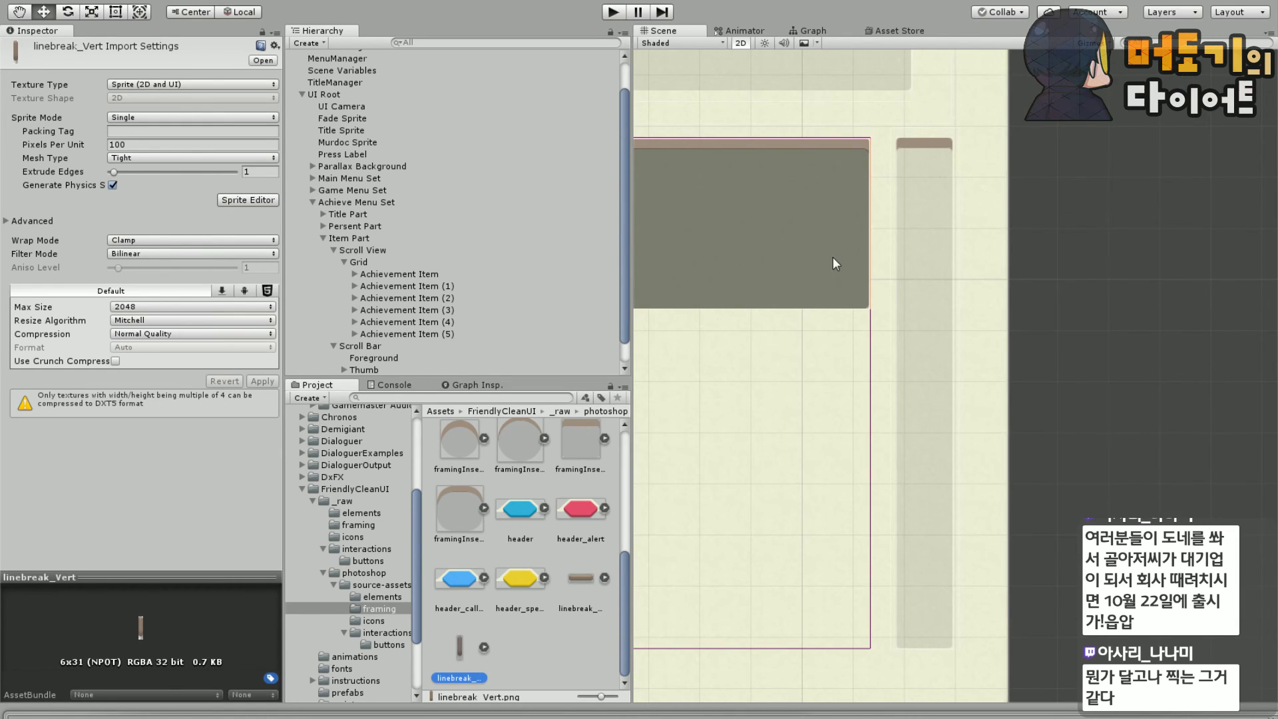
Change the Scroll Bar object's sprite to linebreak_Vert and snap the widget to the sprite's native size
left_click(926, 267)
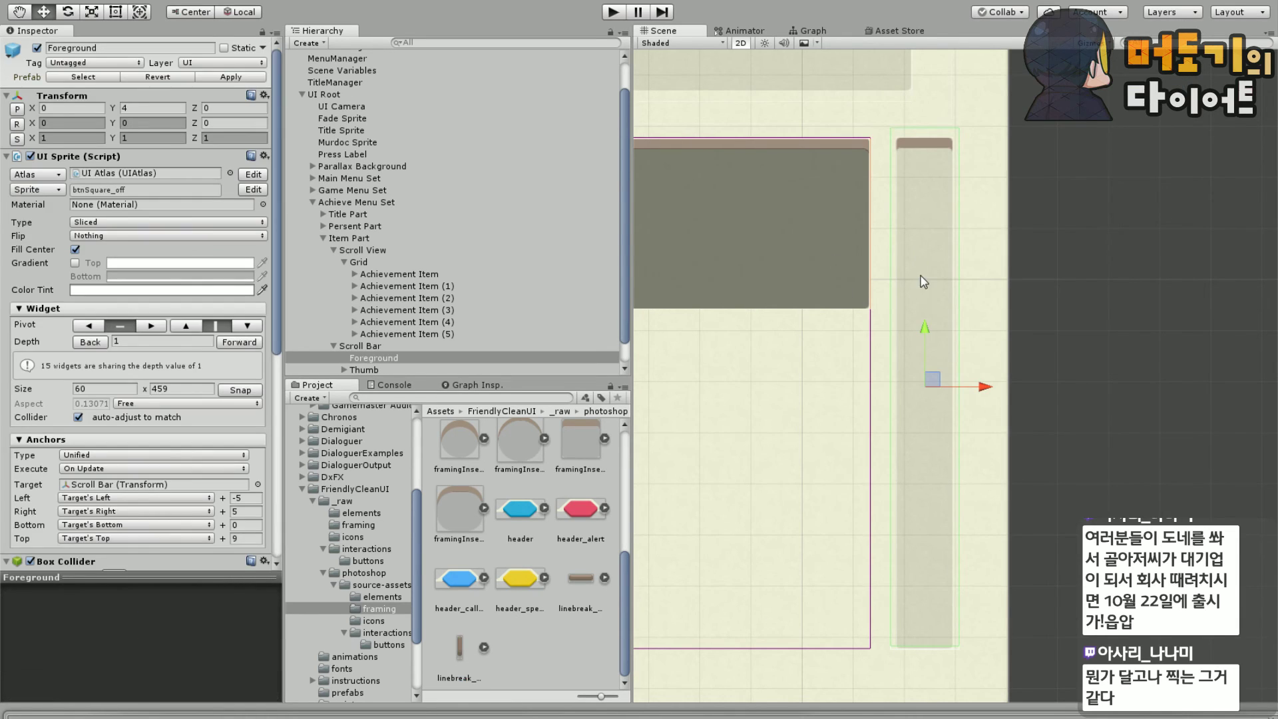
scroll(389, 365, "down", 1)
left_click(367, 324)
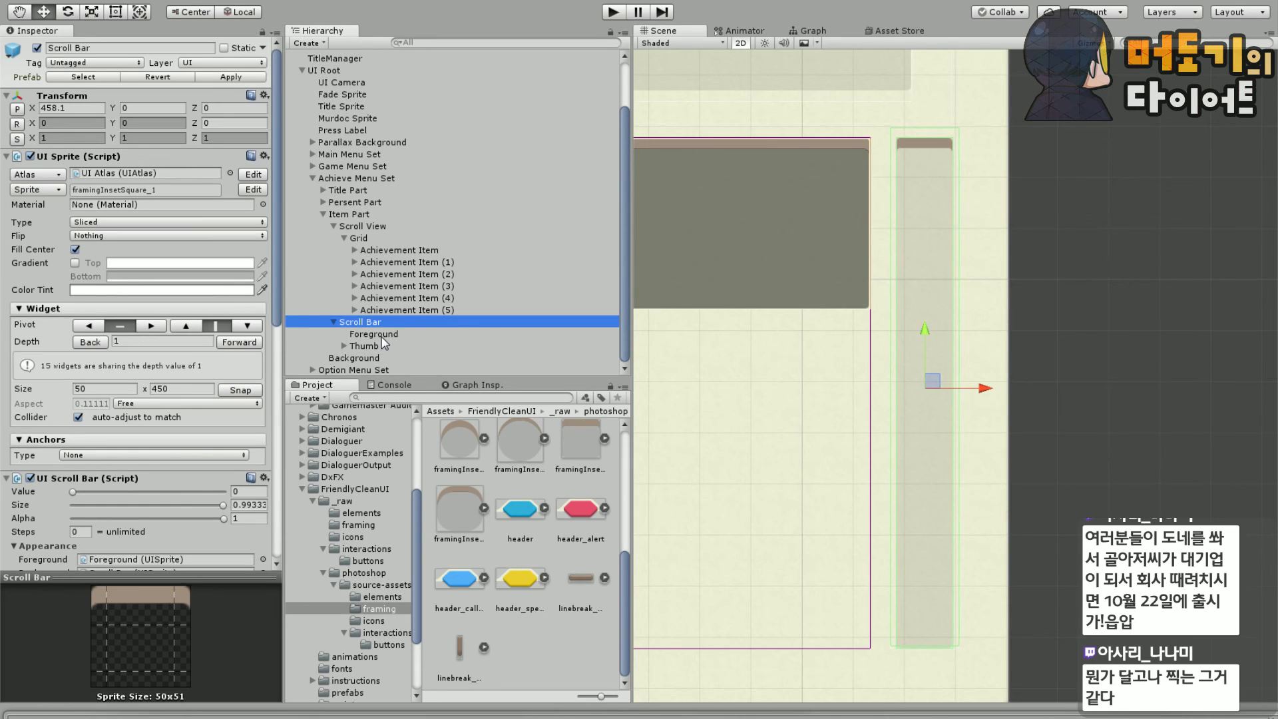
left_click(54, 191)
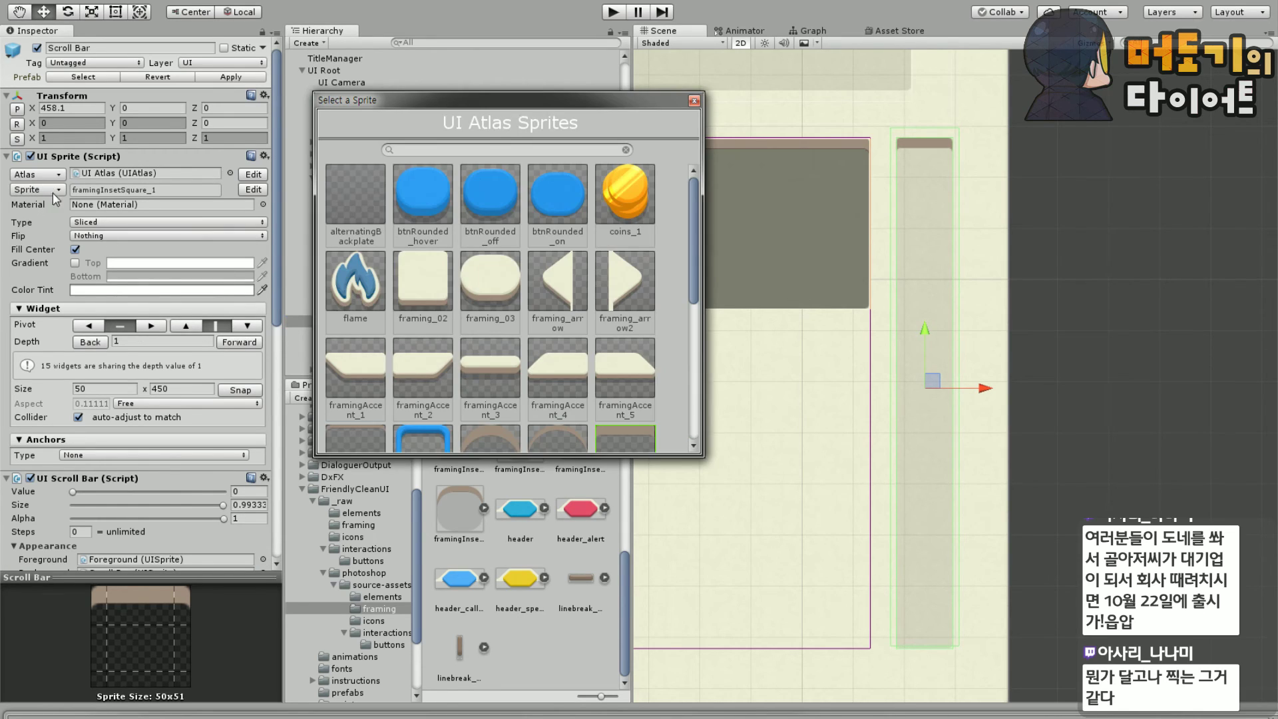
left_click_drag(695, 269, 683, 388)
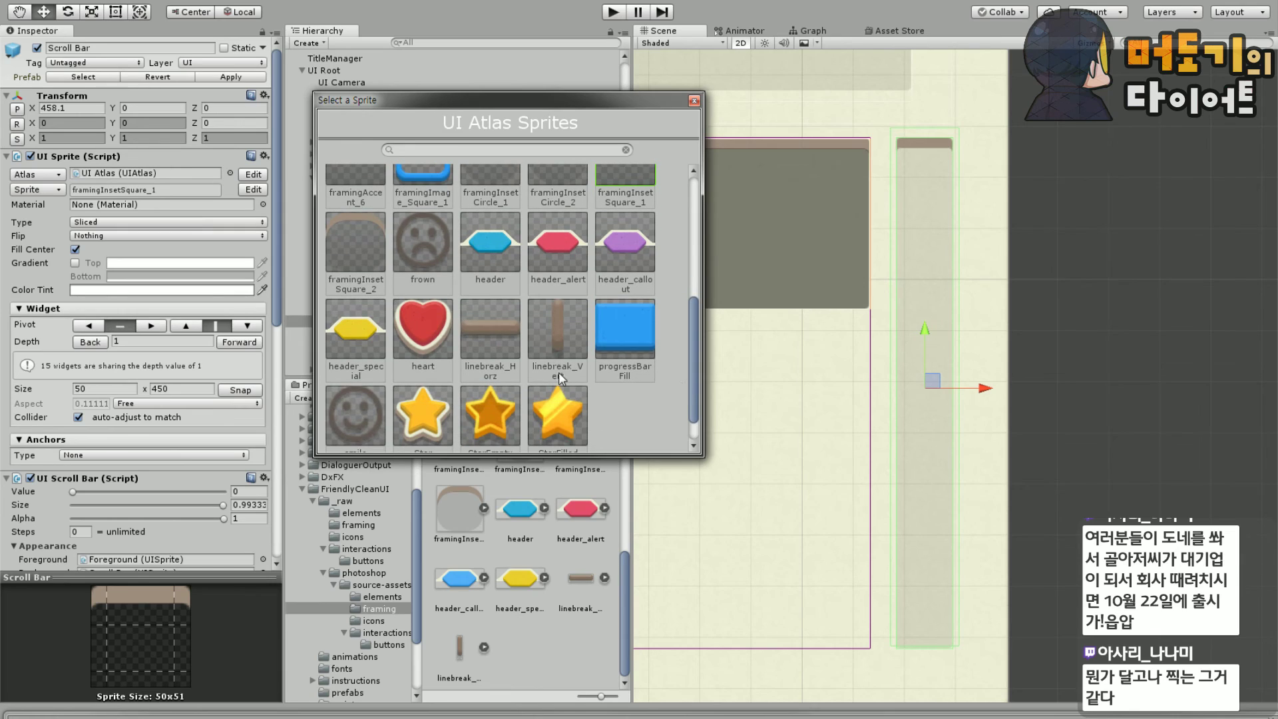
double_click(558, 329)
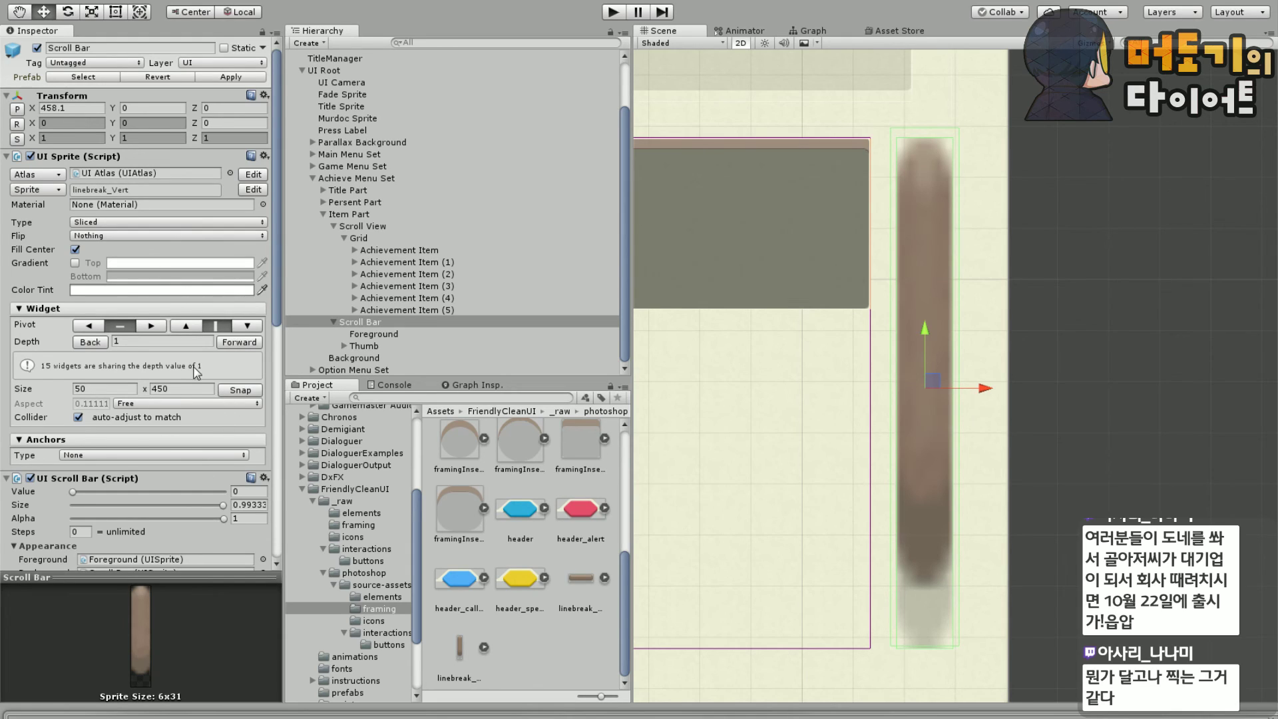
left_click(234, 394)
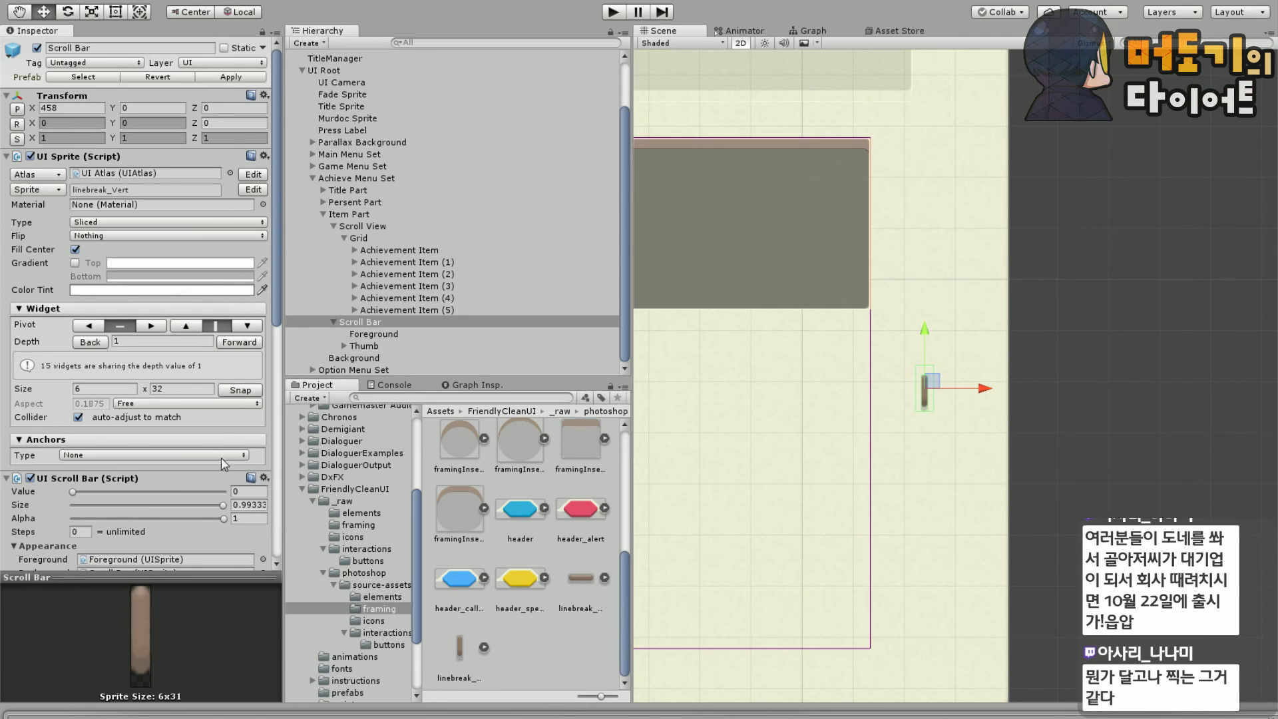
Set the linebreak_Vert sprite's top border to 8 and bottom border to 12 in UI Atlas, and return to the Scroll Bar
left_click(253, 190)
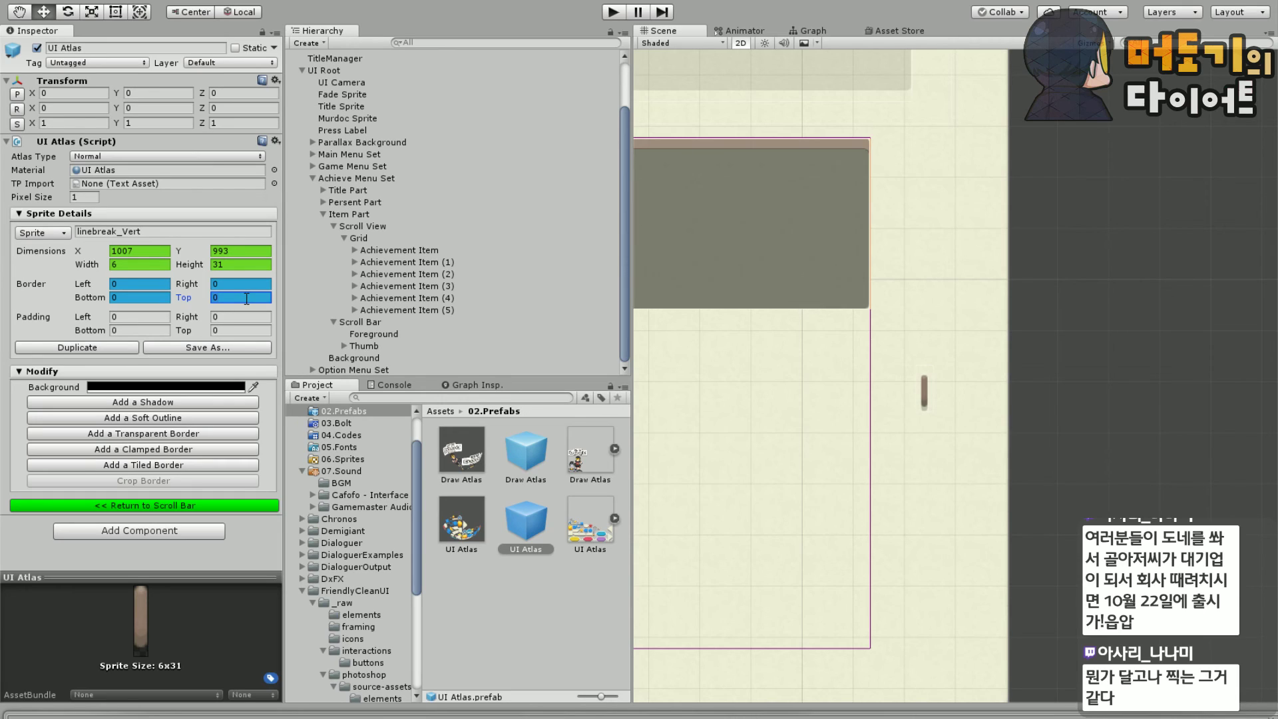
type("8")
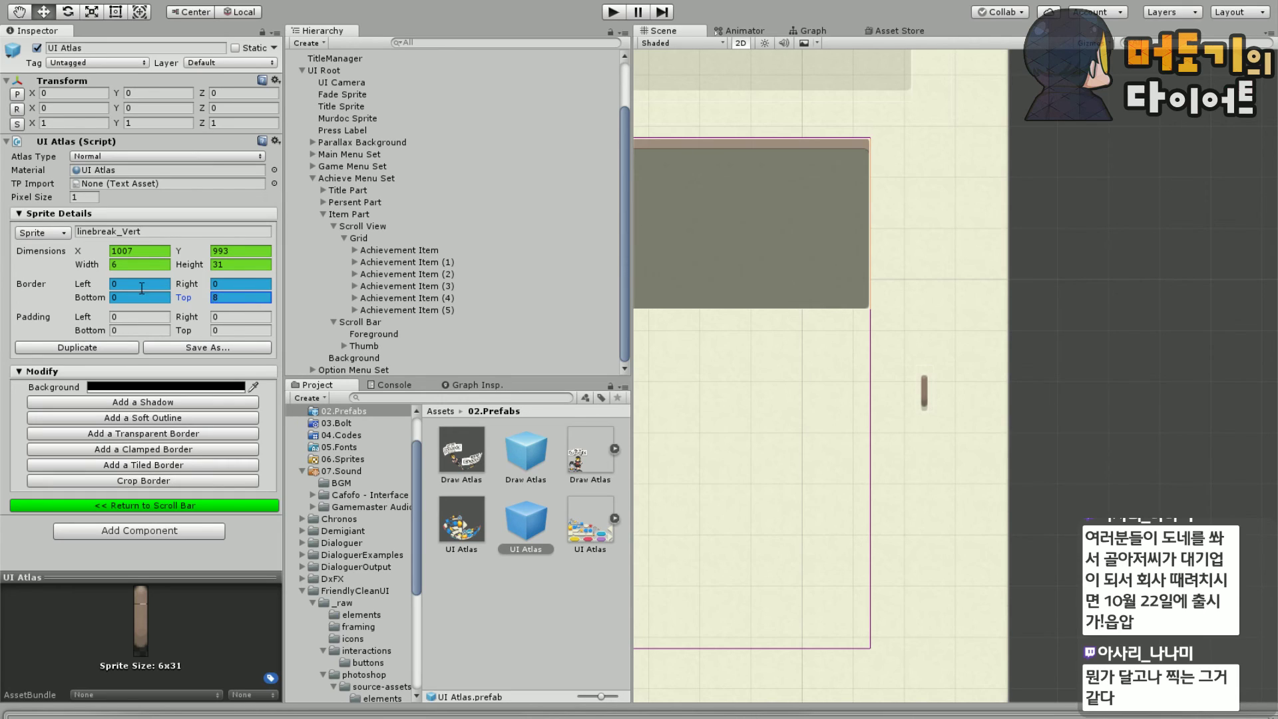
left_click(113, 297)
type("8")
key("BackSpace")
type("9")
key("BackSpace")
type("10")
key("BackSpace")
type("1")
key("BackSpace")
type("2")
left_click(150, 505)
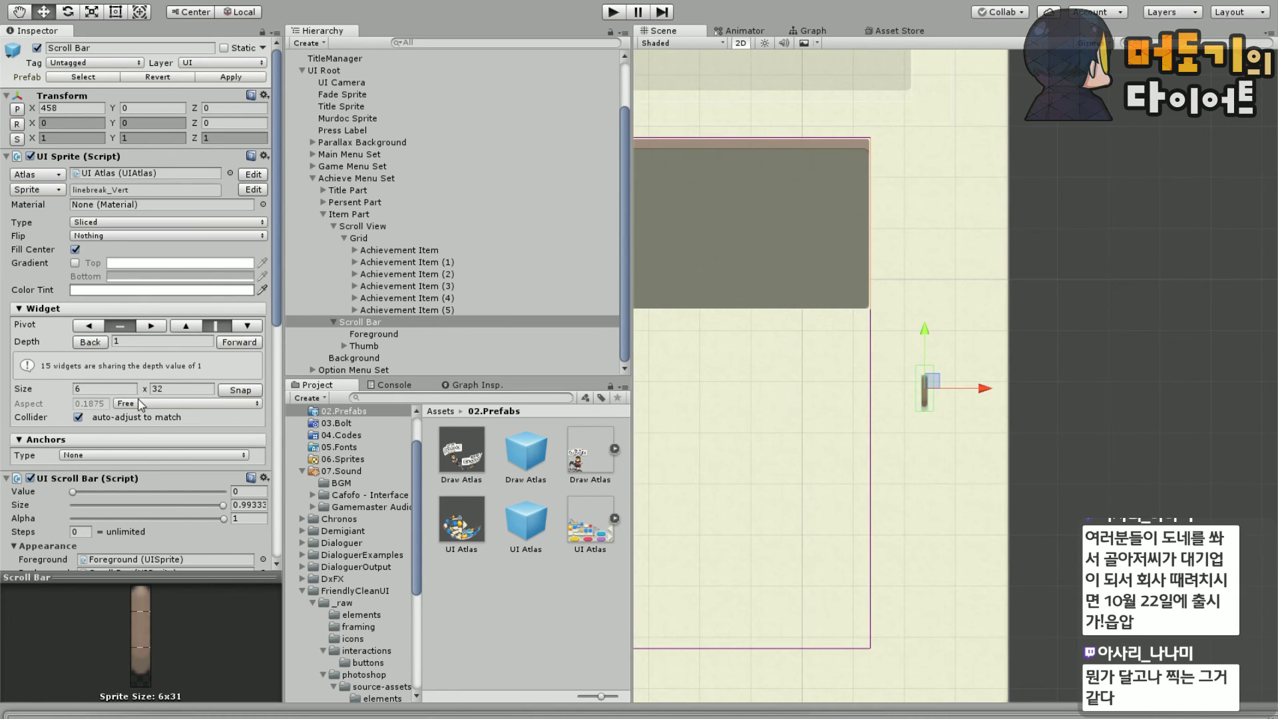
Set the Scroll Bar widget's height to 450
scroll(859, 356, "down", 2)
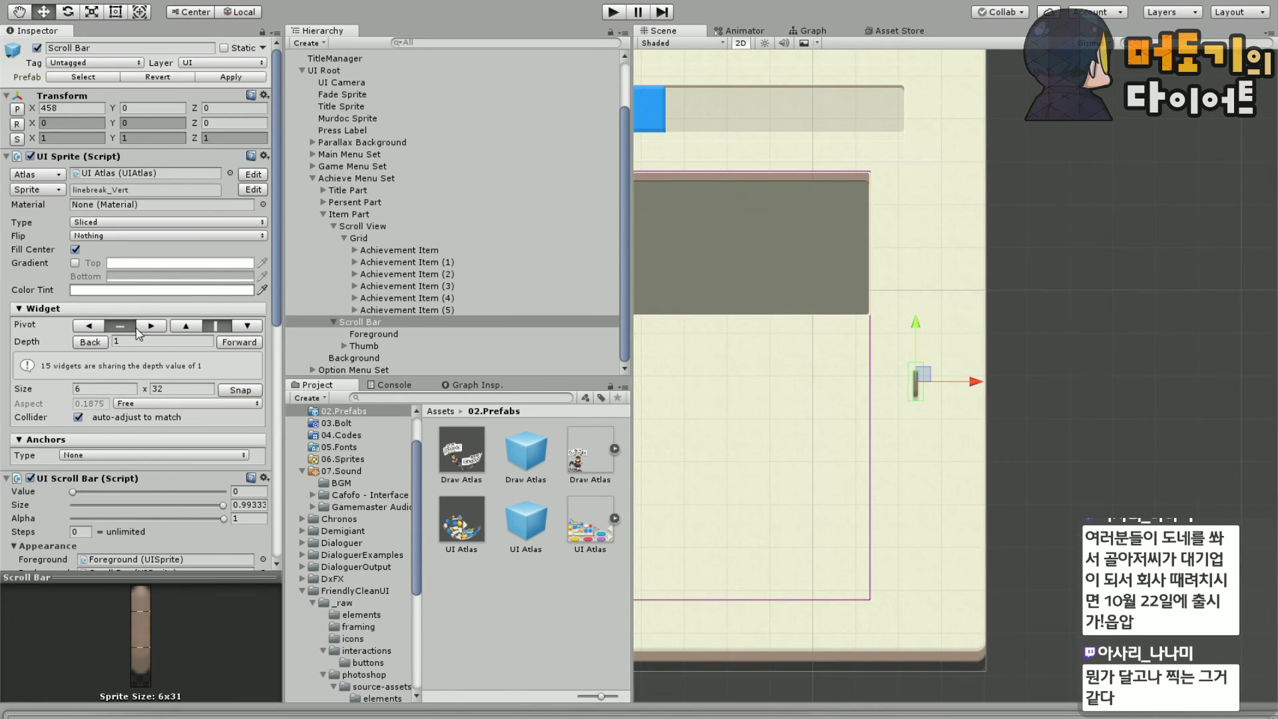
left_click(185, 390)
type("300")
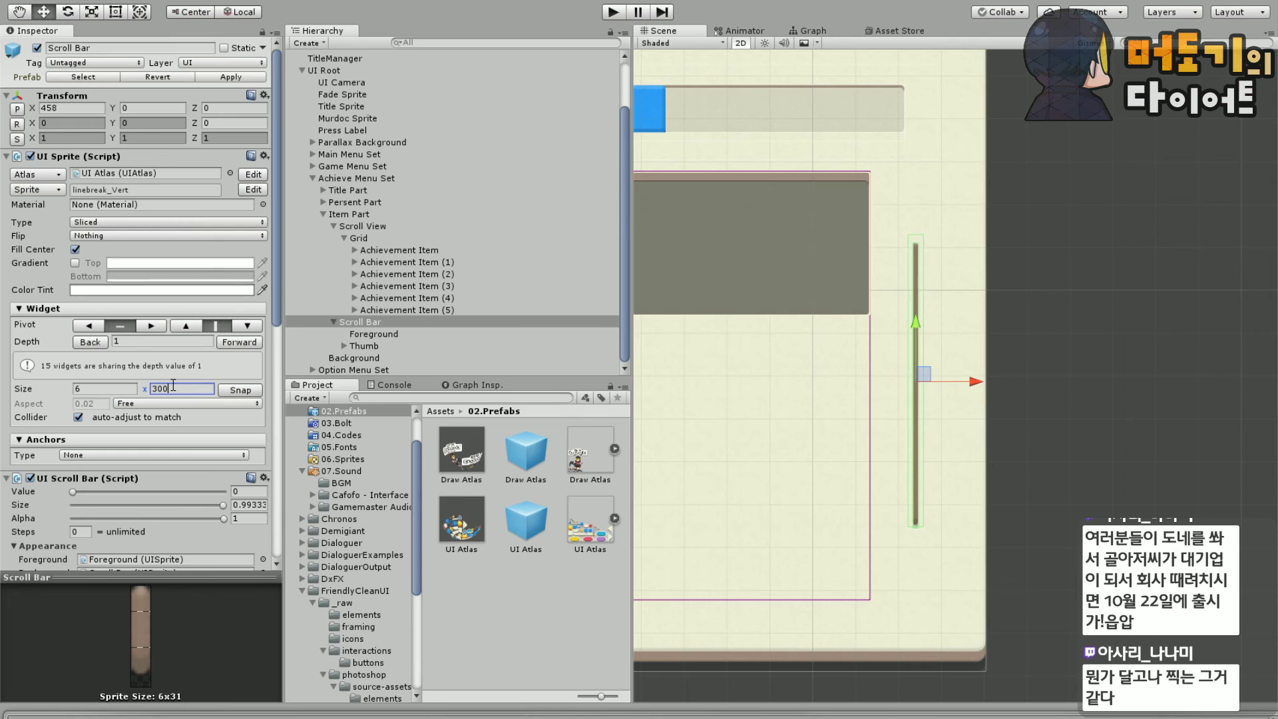
key("BackSpace")
key("BackSpace")
key("BackSpace")
type("500")
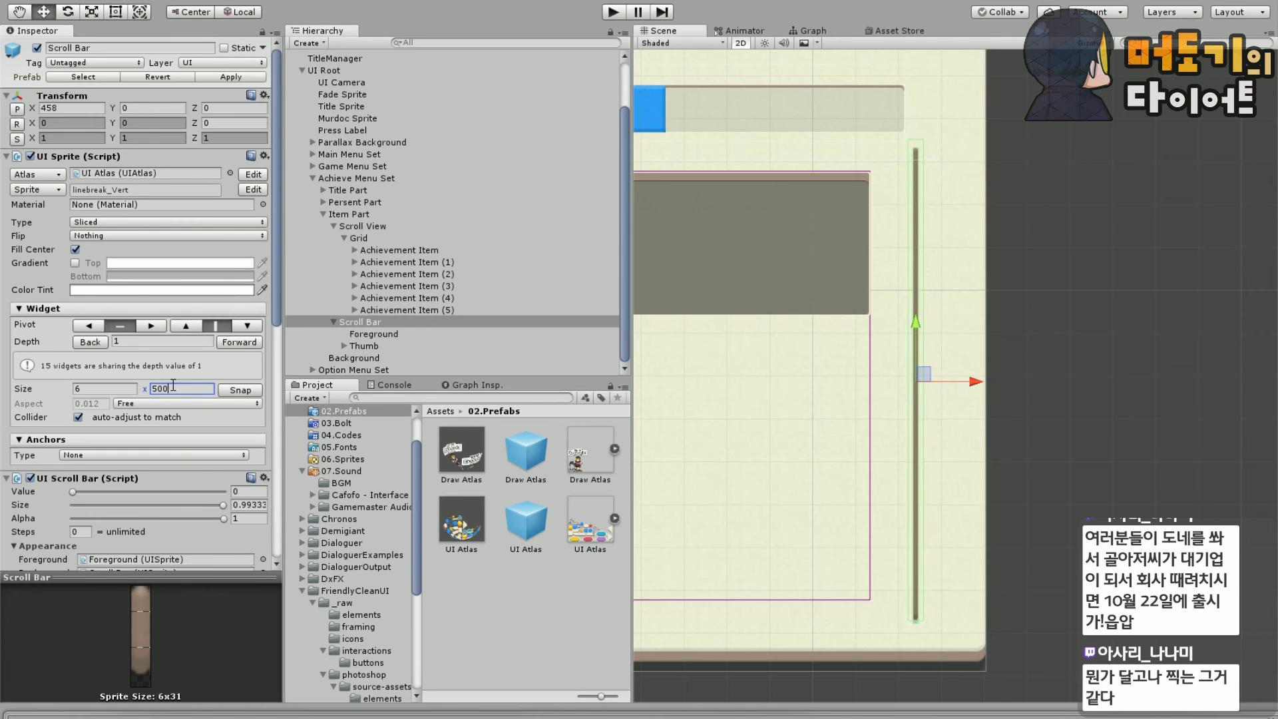
key("BackSpace")
key("BackSpace")
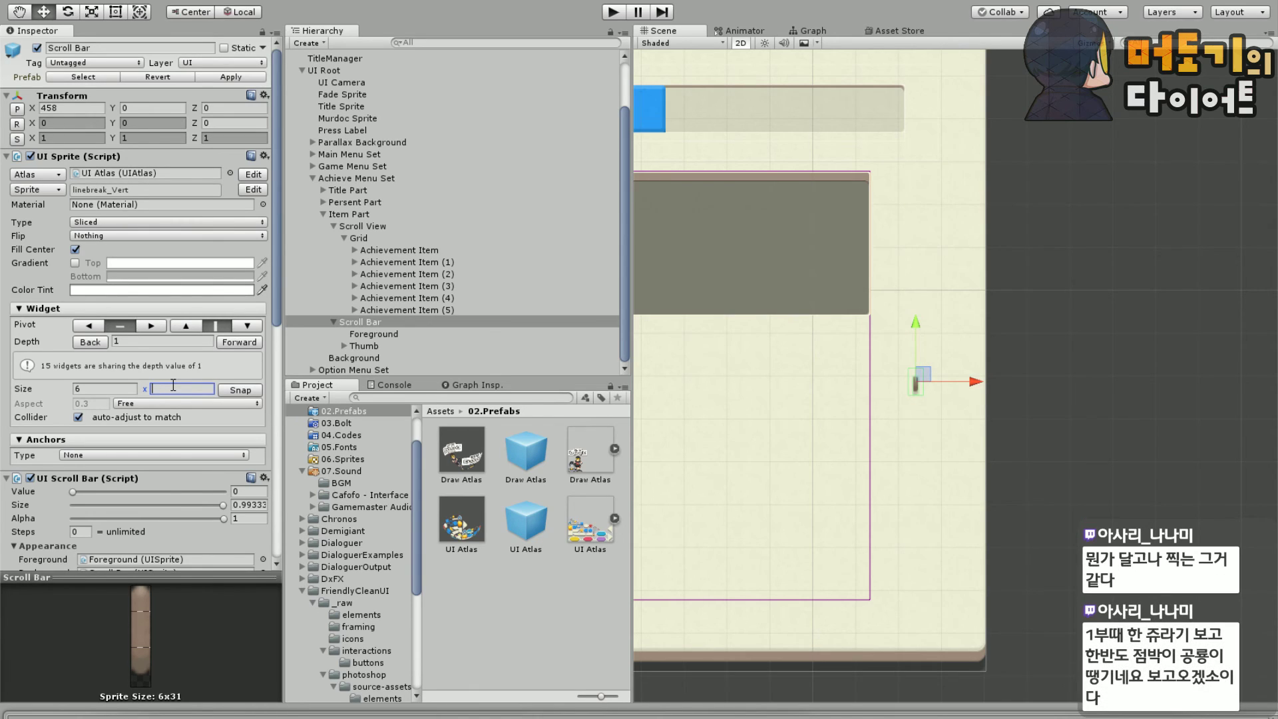
type("350")
key("BackSpace")
key("BackSpace")
key("BackSpace")
type("400")
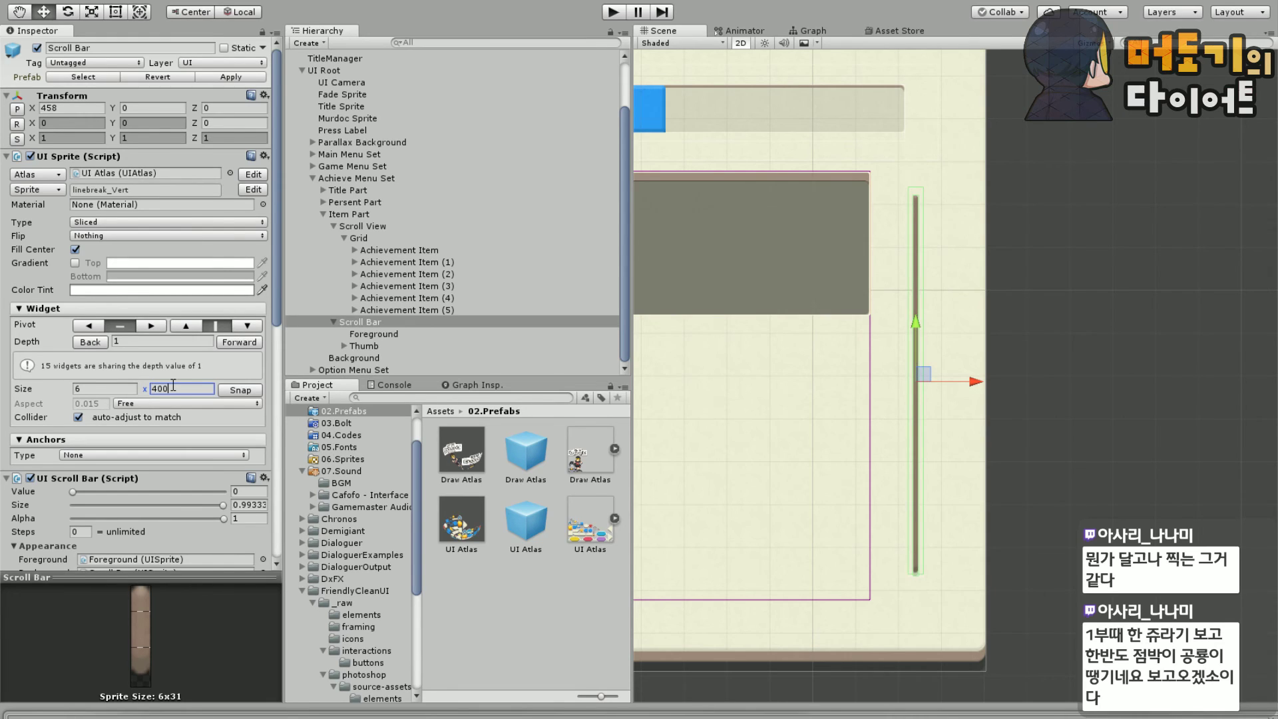
key("BackSpace")
key("BackSpace")
key("BackSpace")
type("440")
key("BackSpace")
key("BackSpace")
key("BackSpace")
type("450")
middle_click_drag(1065, 331, 1132, 360)
scroll(1225, 338, "down", 5)
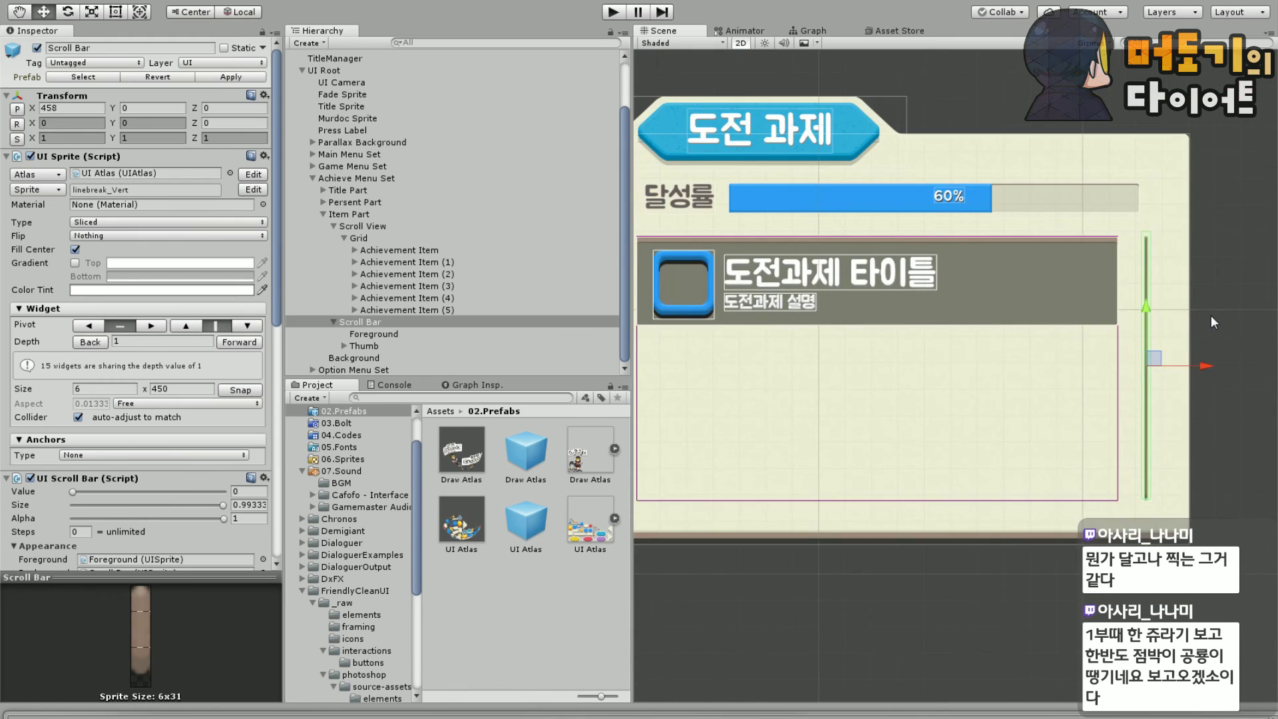
scroll(1208, 316, "up", 4)
scroll(1062, 400, "up", 3)
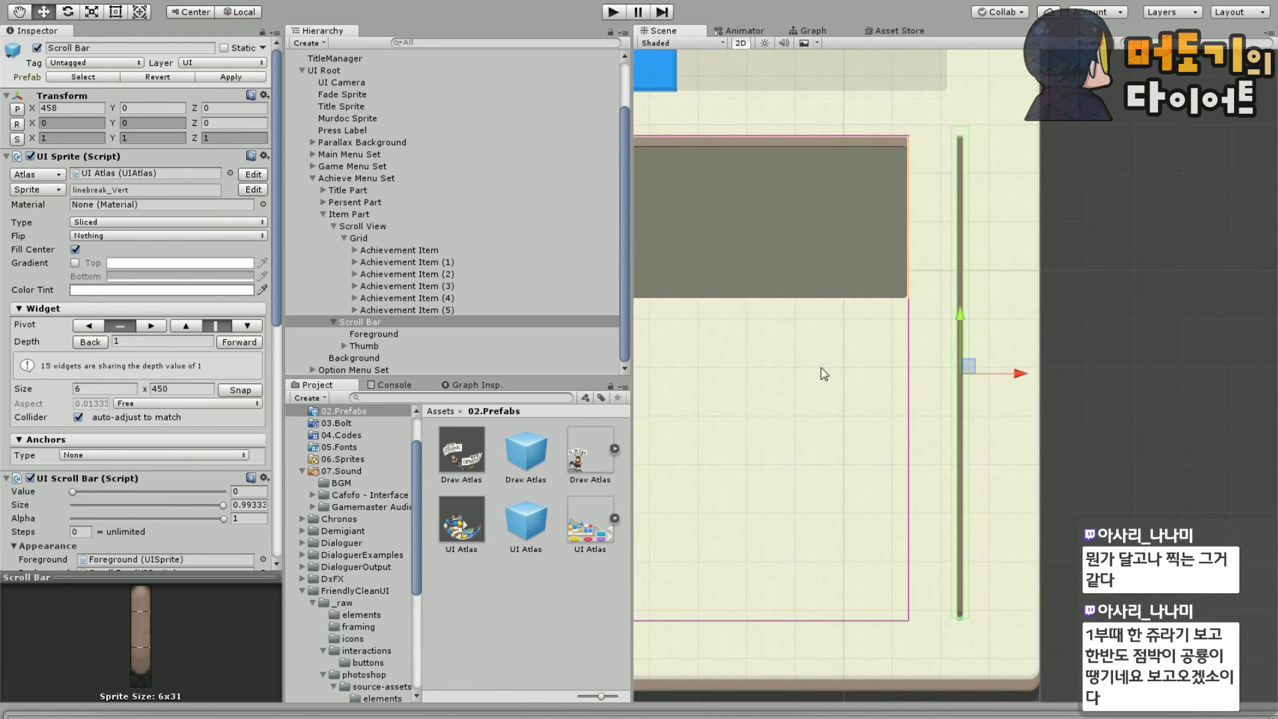
Move the Scroll Bar horizontally closer to the edge of the achievement list, and select its Foreground child
left_click(414, 322)
left_click_drag(1023, 375, 994, 377)
left_click(1012, 229)
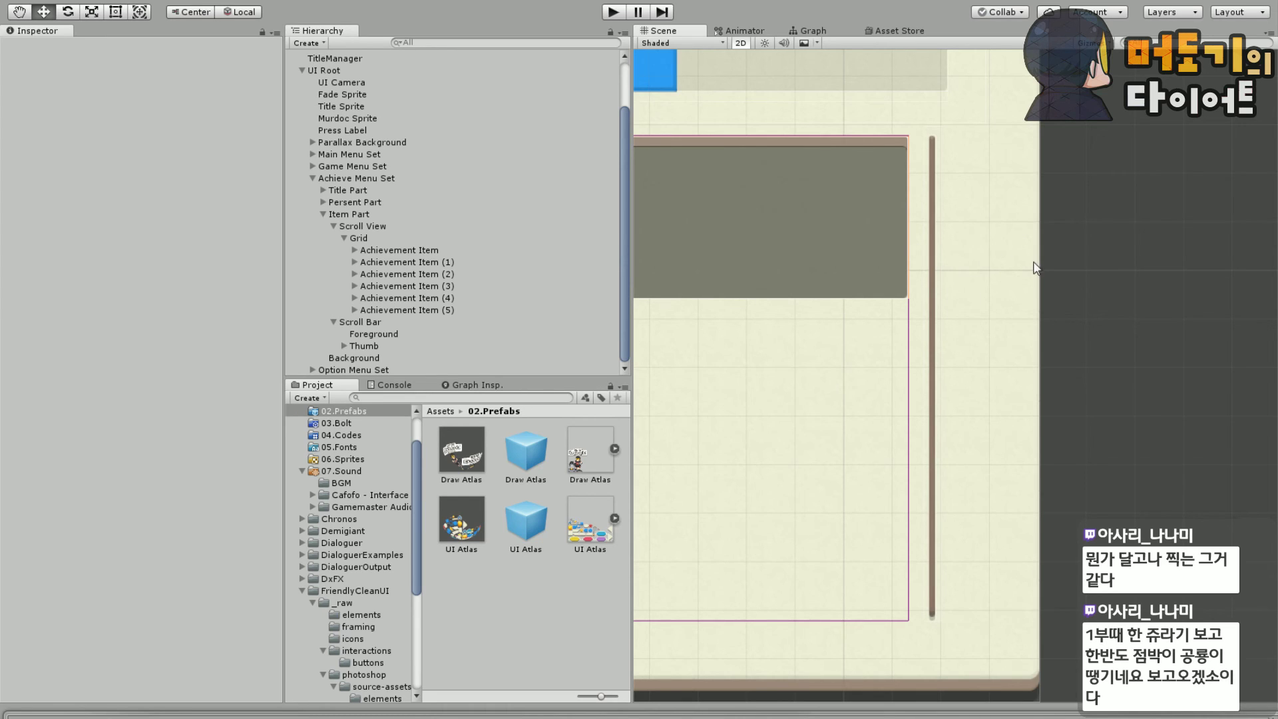
scroll(1081, 272, "up", 14)
middle_click_drag(1023, 234, 1029, 394)
left_click(835, 275)
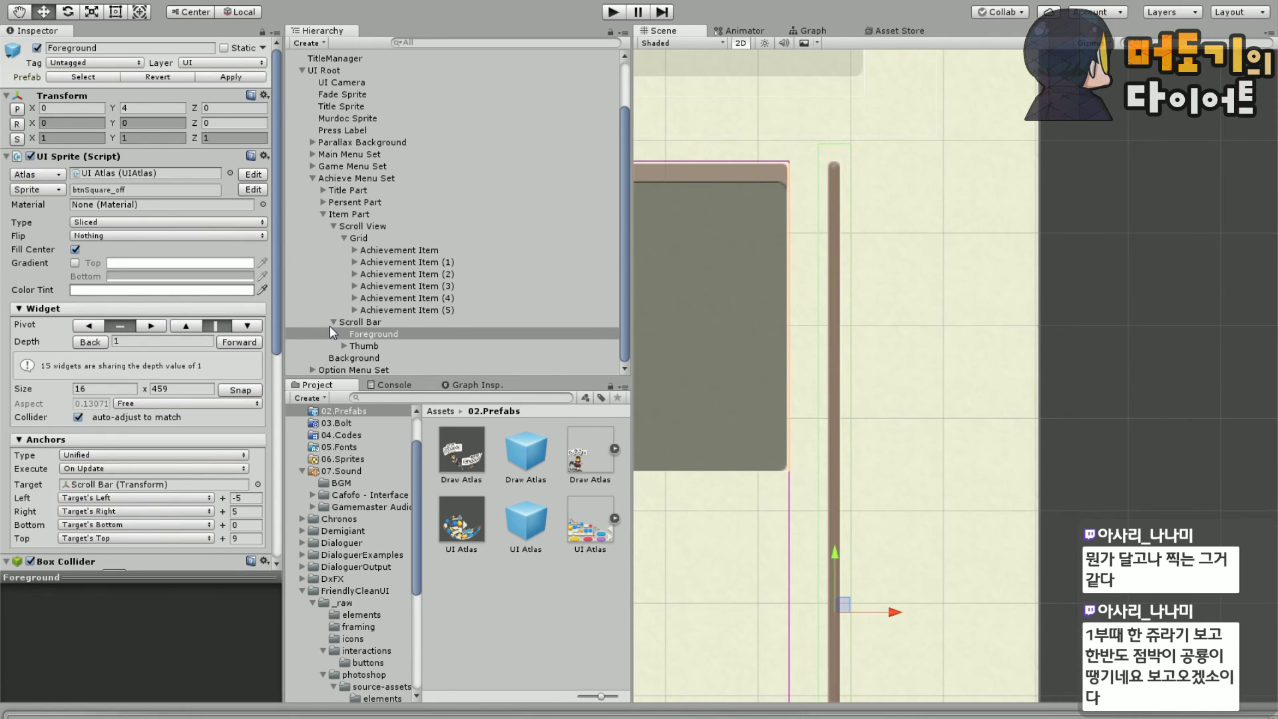
middle_click_drag(910, 533, 957, 370)
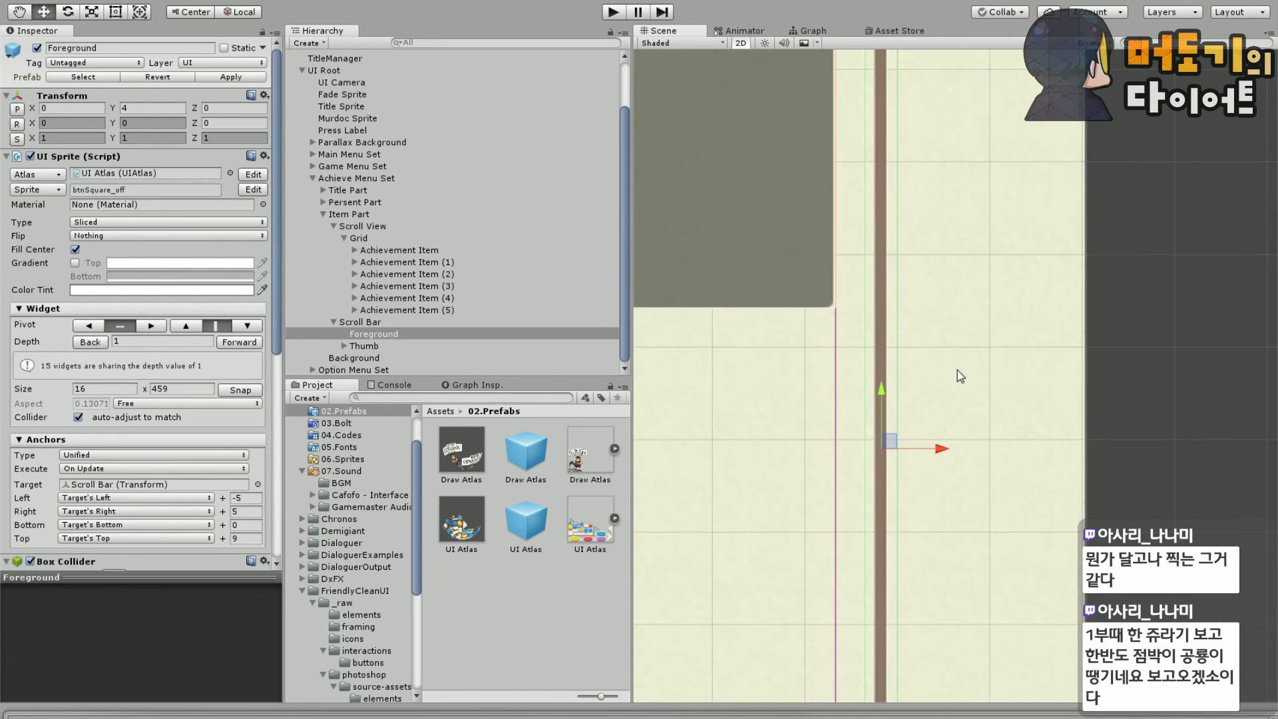
middle_click_drag(1006, 328, 956, 384)
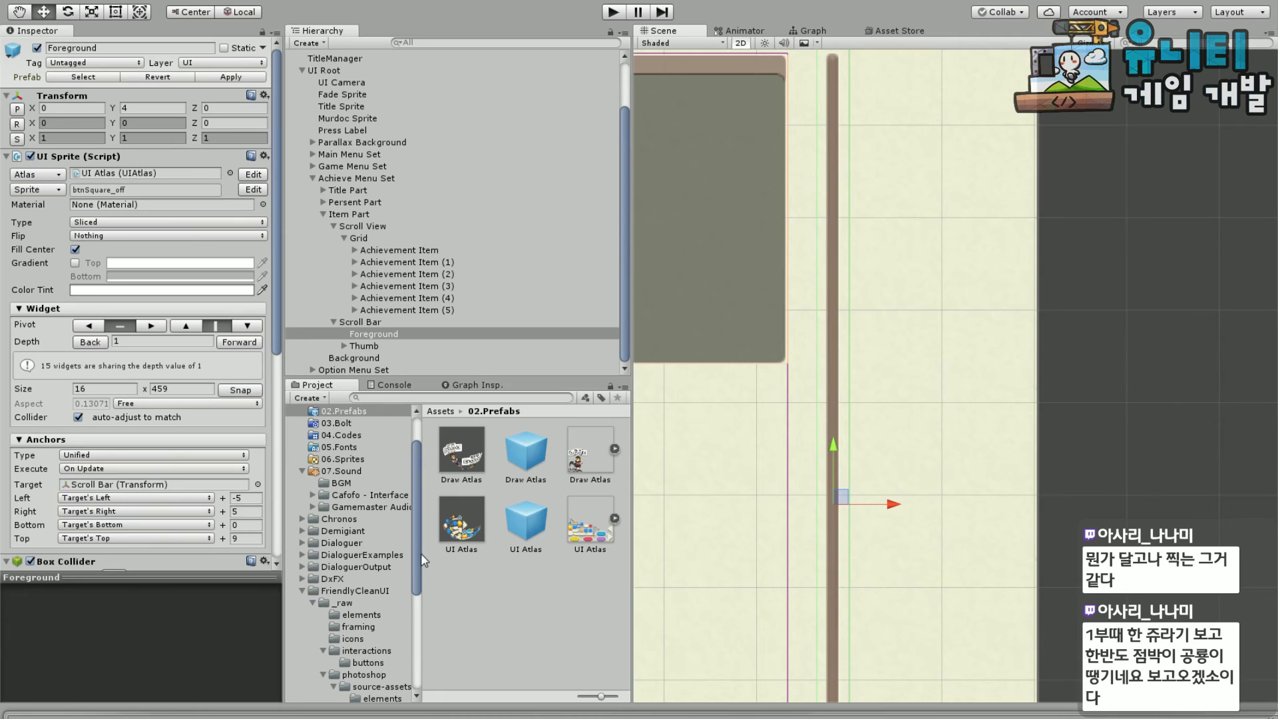
Save the scene and the project
left_click_drag(416, 554, 418, 626)
left_click(20, 3)
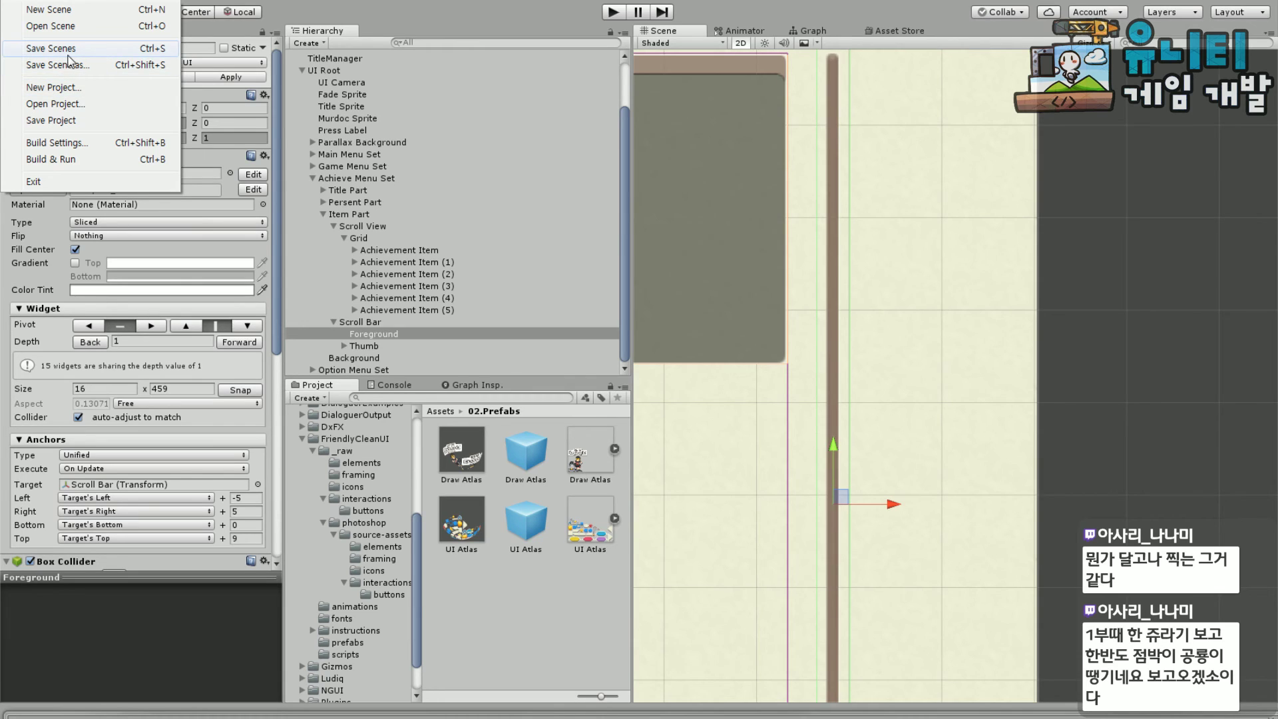
left_click(66, 49)
left_click(20, 3)
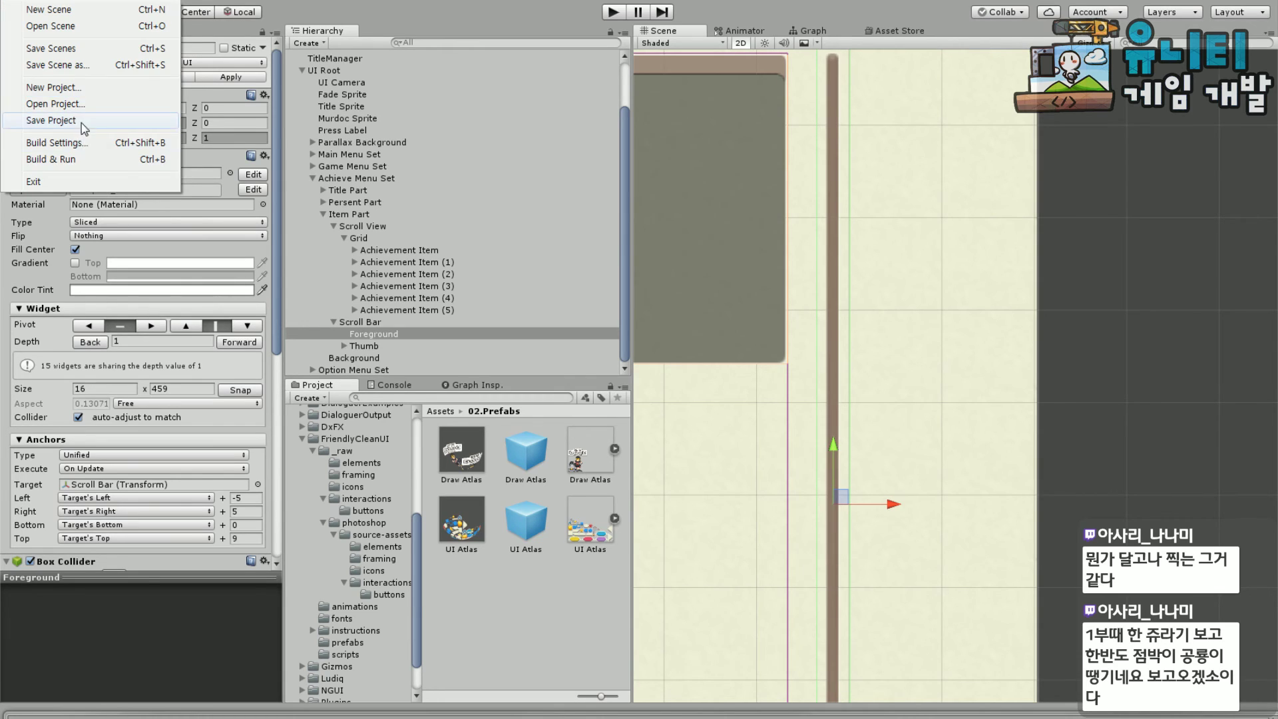
left_click(82, 122)
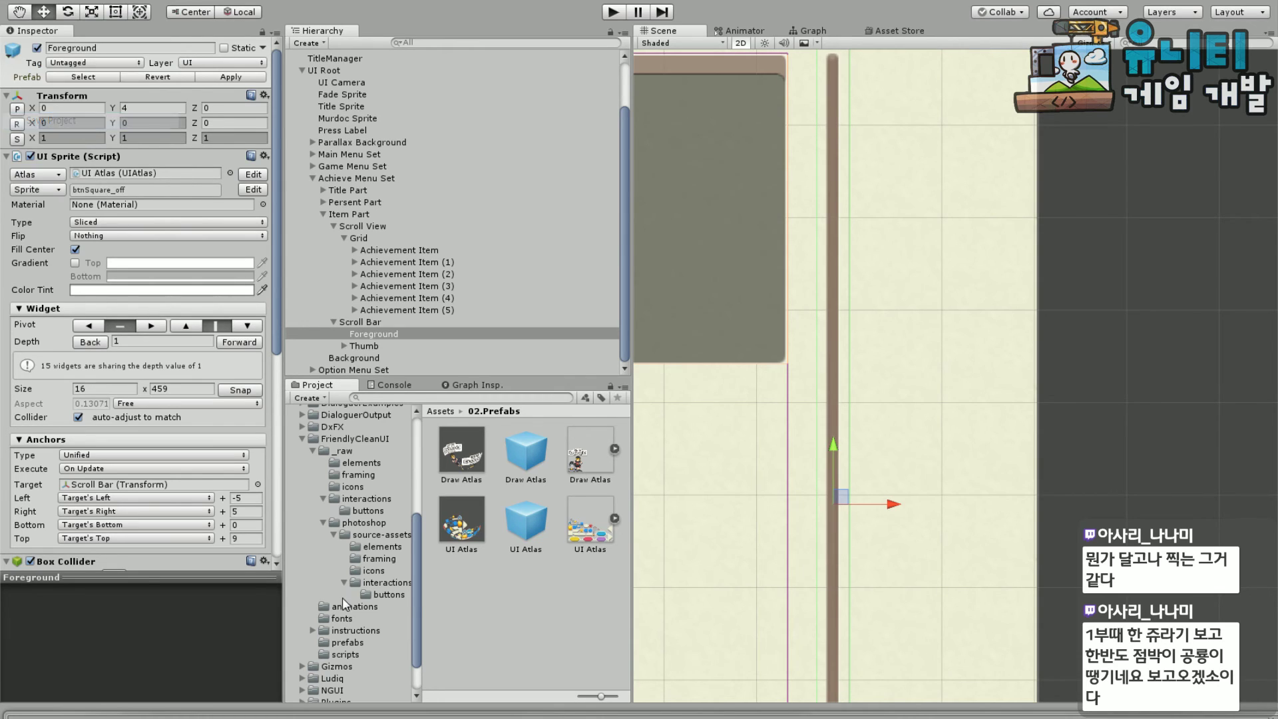
Find the scrollbar_vertical sprite in the photoshop source-assets interactions/buttons folder and add it to UI Atlas with the Atlas Maker
left_click(379, 593)
scroll(545, 543, "down", 3)
scroll(547, 540, "down", 5)
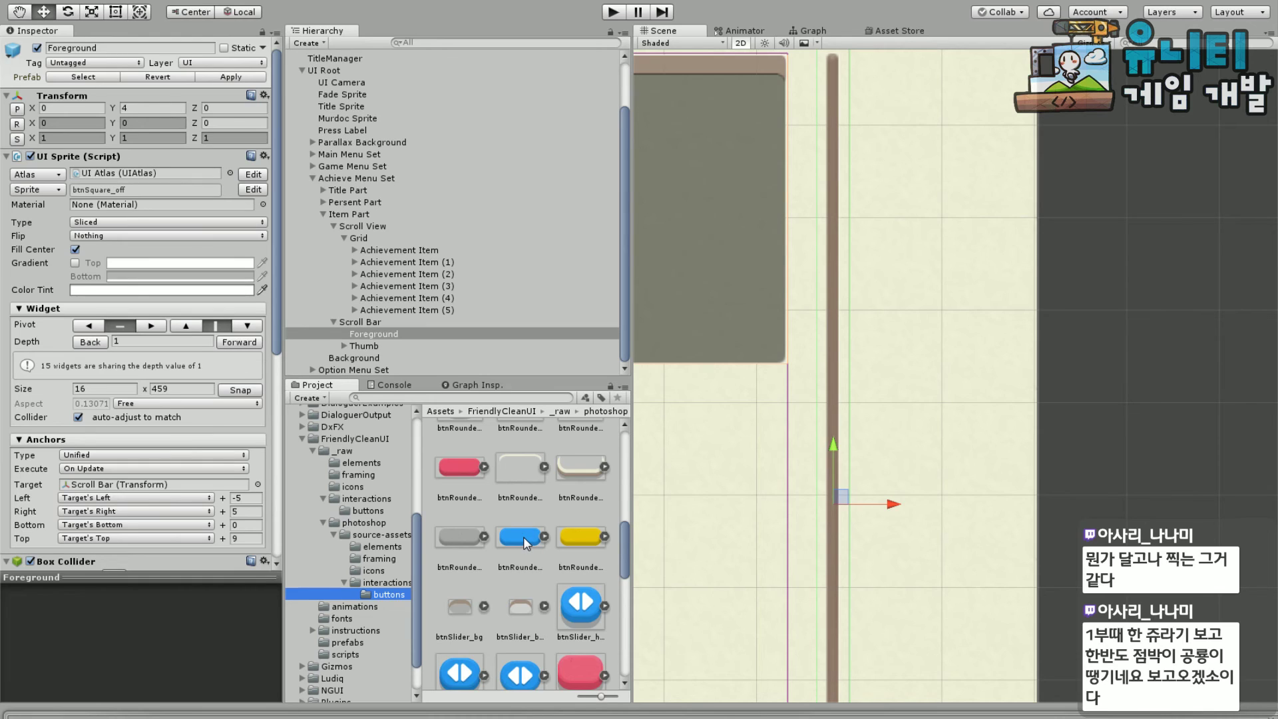
scroll(529, 542, "down", 2)
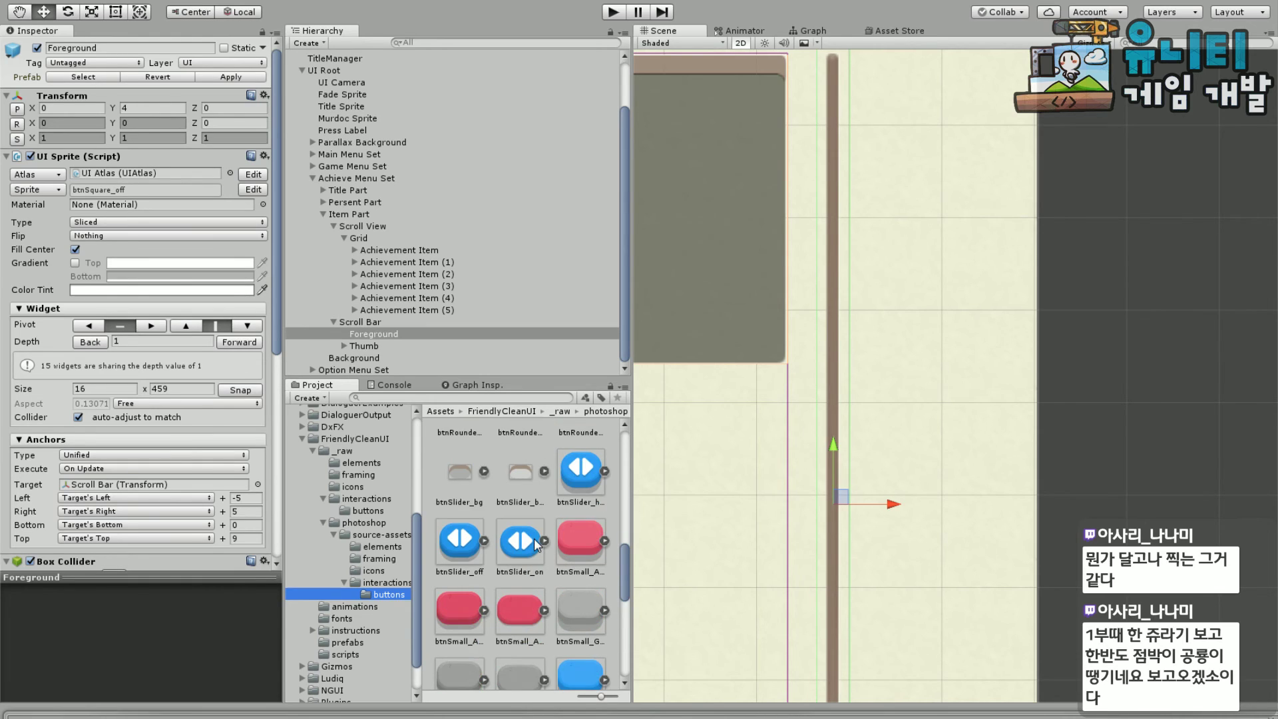
scroll(545, 527, "down", 5)
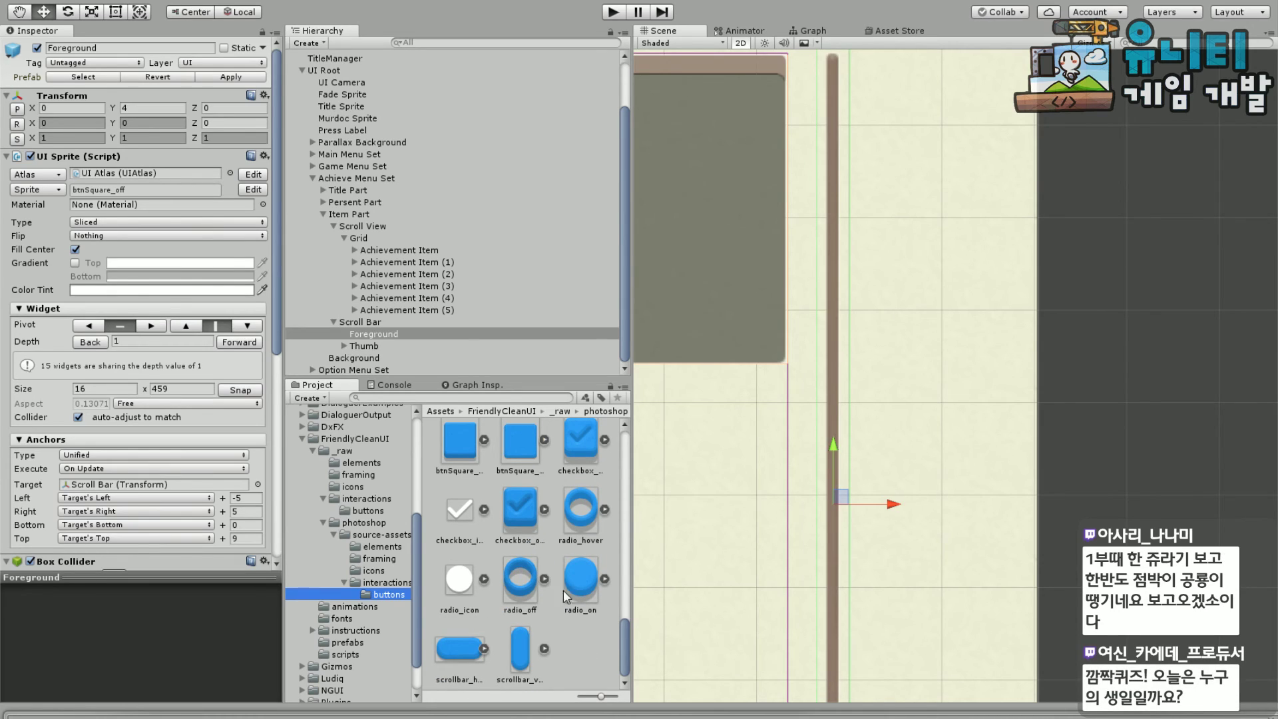
left_click(522, 648)
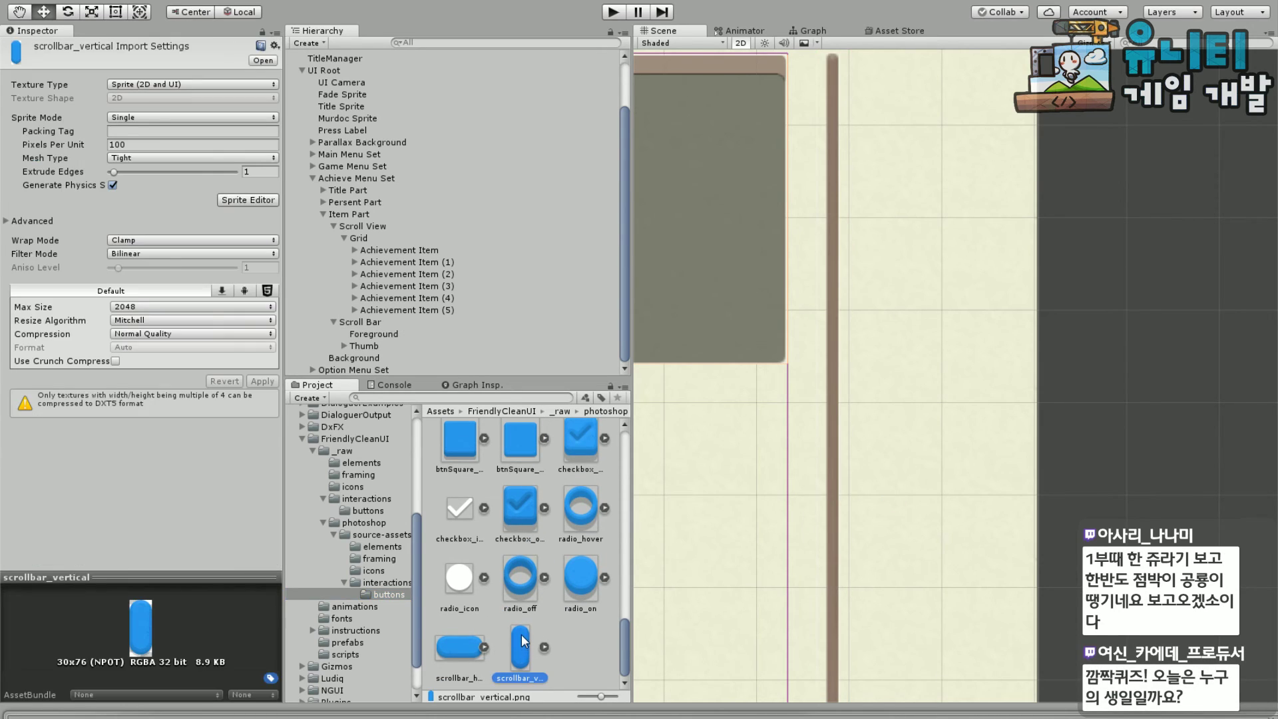
left_click(217, 1)
mouse_move(254, 92)
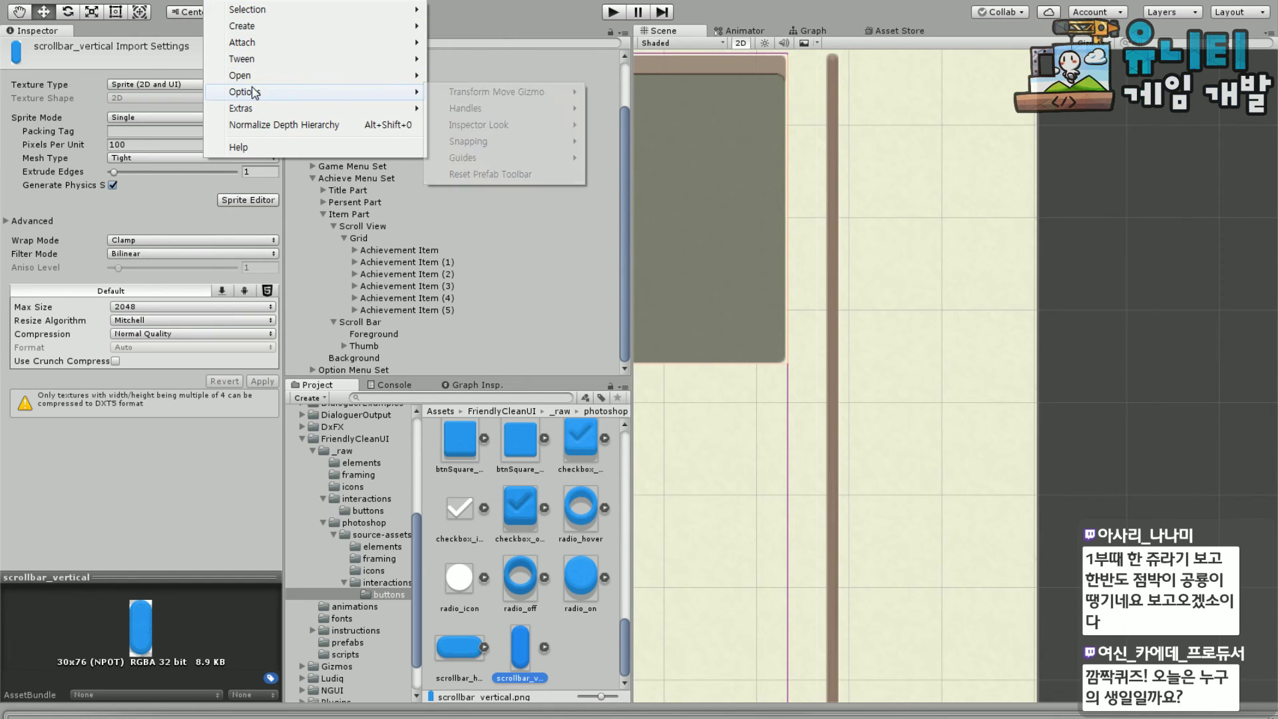
mouse_move(326, 76)
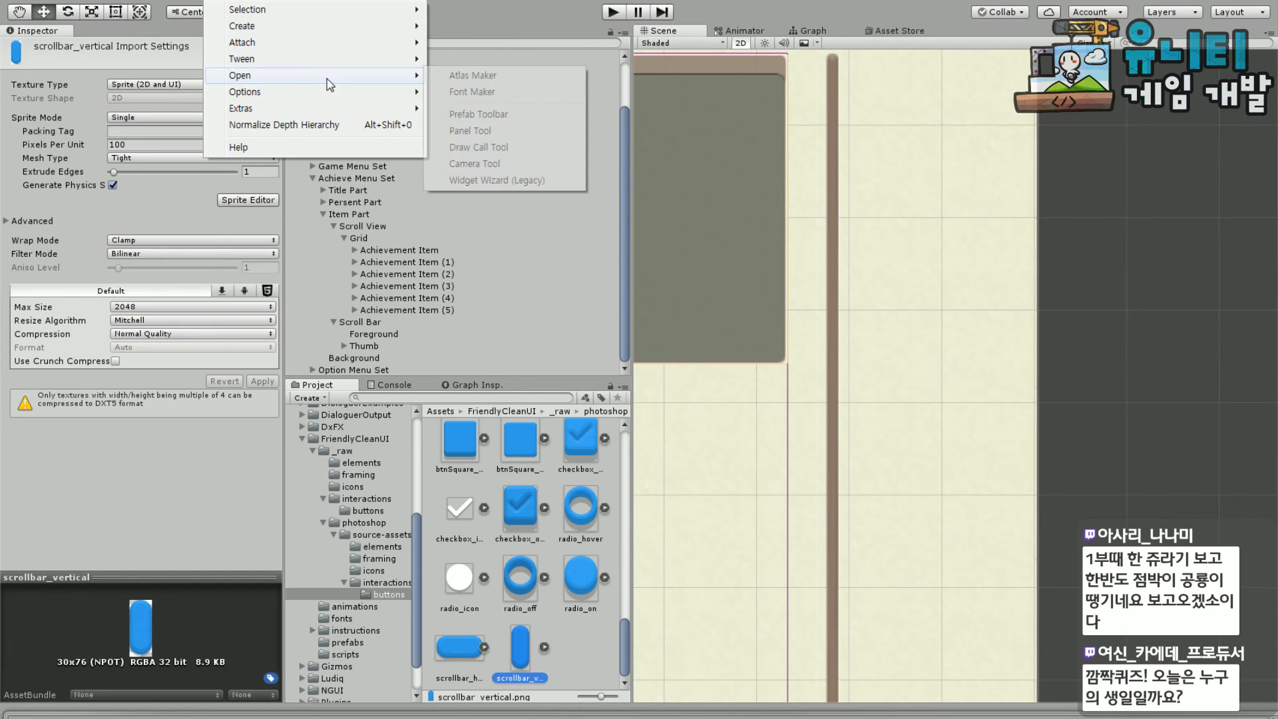
left_click(497, 79)
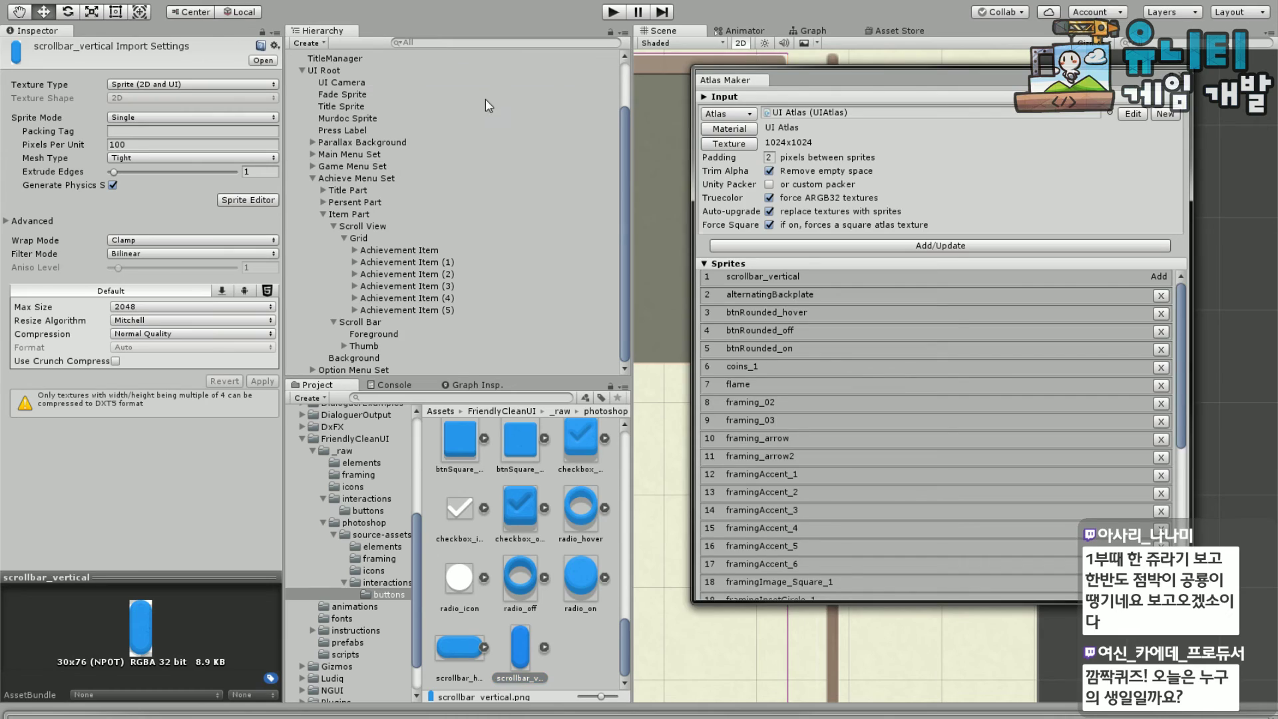
left_click(831, 247)
left_click(1179, 73)
Examine the settings of the Grid, the first Achievement Item and the Scroll View against the scroll bar's extent
left_click(1117, 275)
scroll(1105, 255, "down", 9)
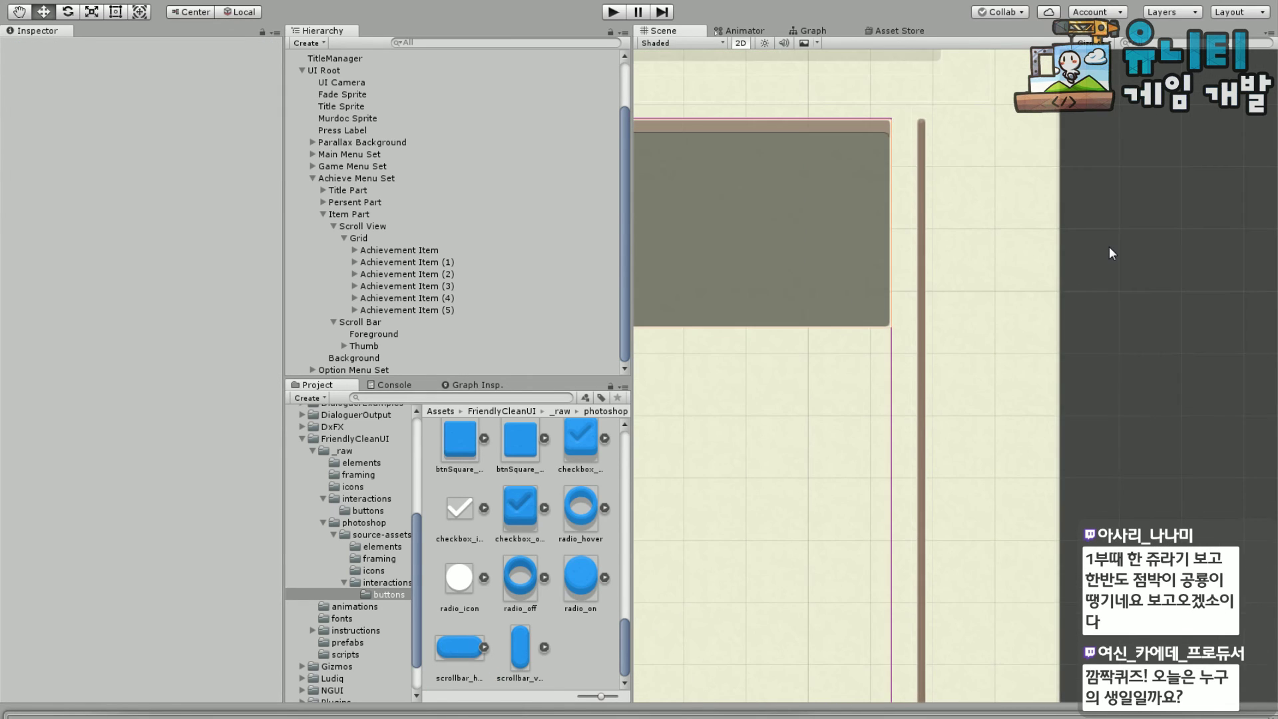
middle_click_drag(1111, 253, 1065, 220)
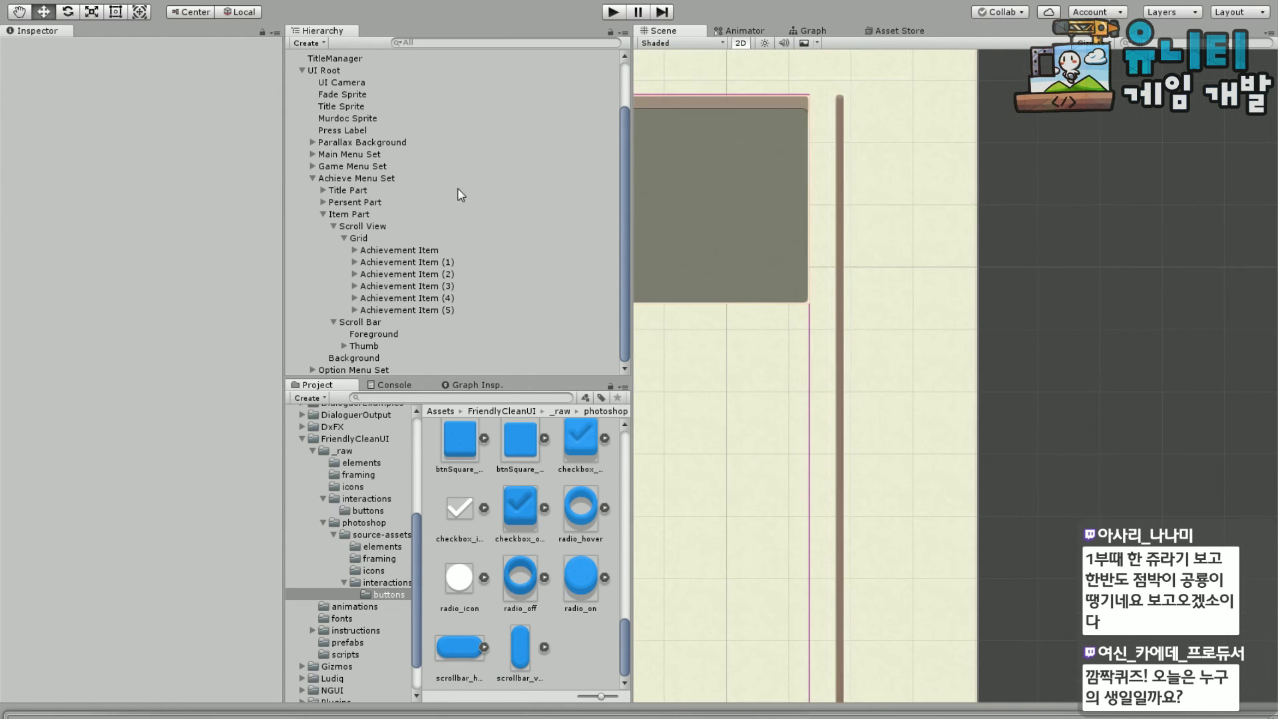
left_click(404, 251)
left_click(367, 241)
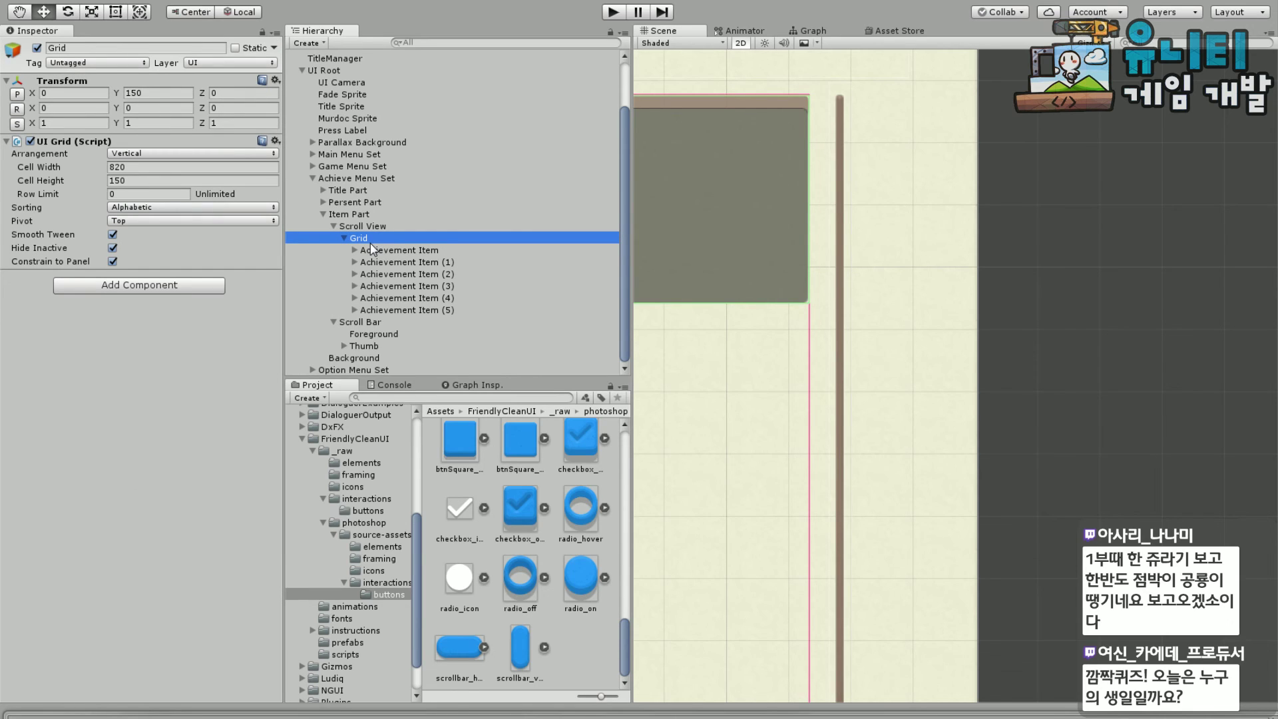
left_click(381, 252)
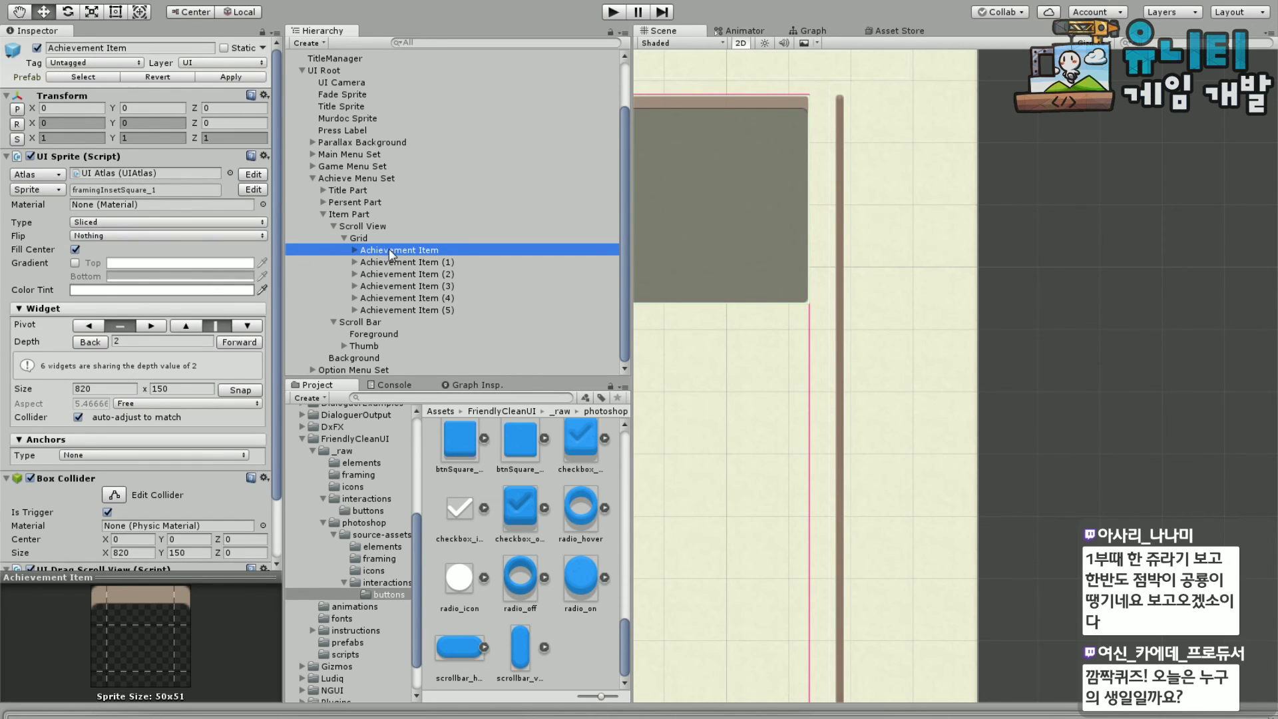
middle_click_drag(1039, 197, 1056, 272)
scroll(1055, 272, "down", 5)
middle_click_drag(1093, 376, 1061, 303)
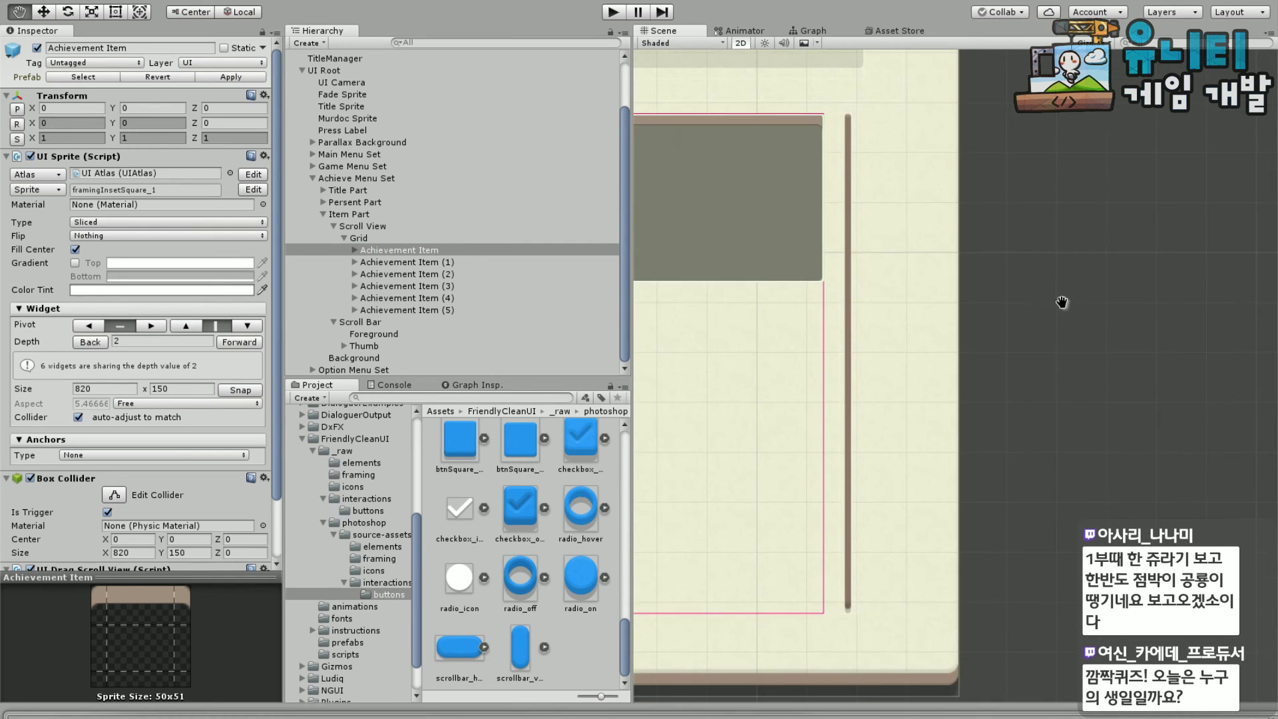
scroll(1061, 302, "up", 3)
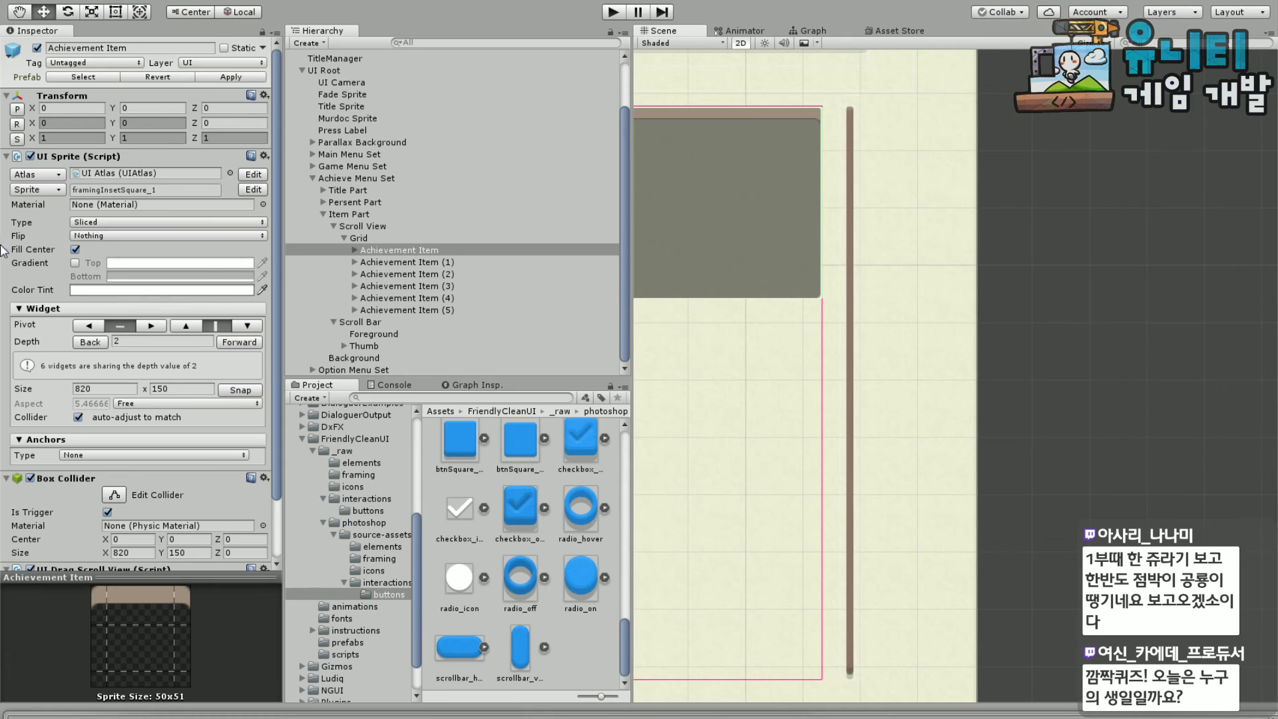
left_click(361, 236)
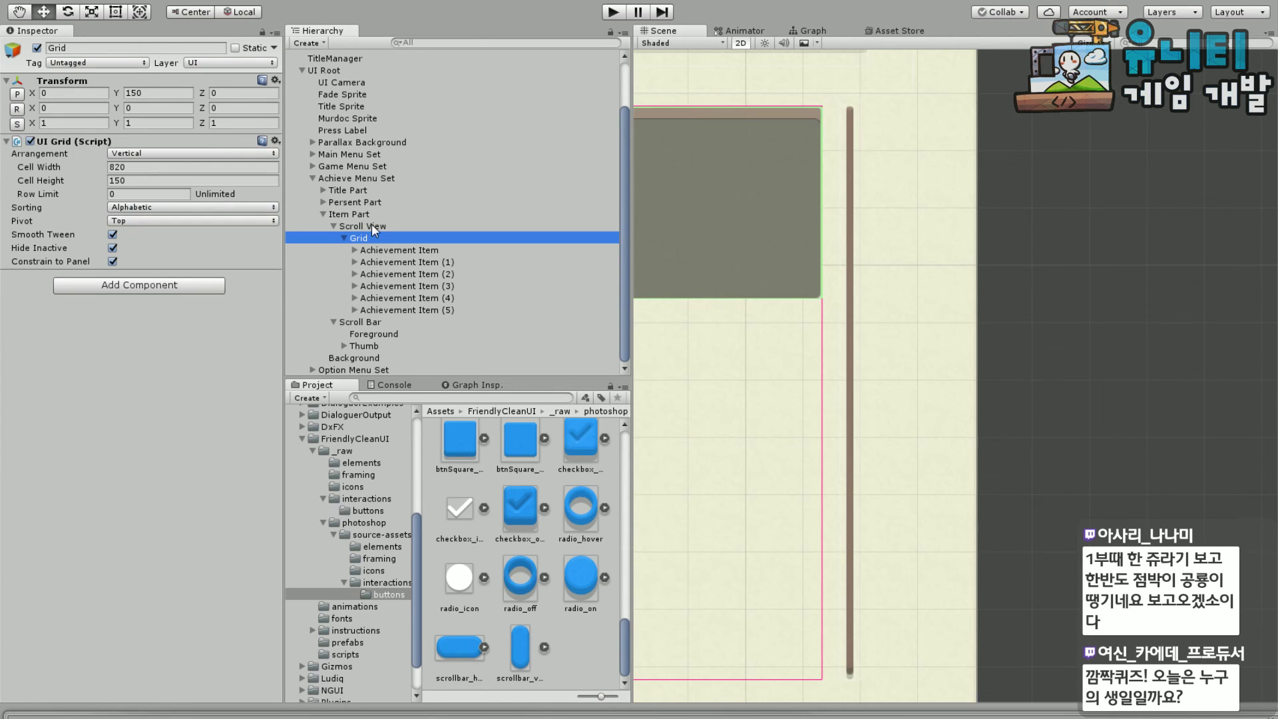
left_click(373, 226)
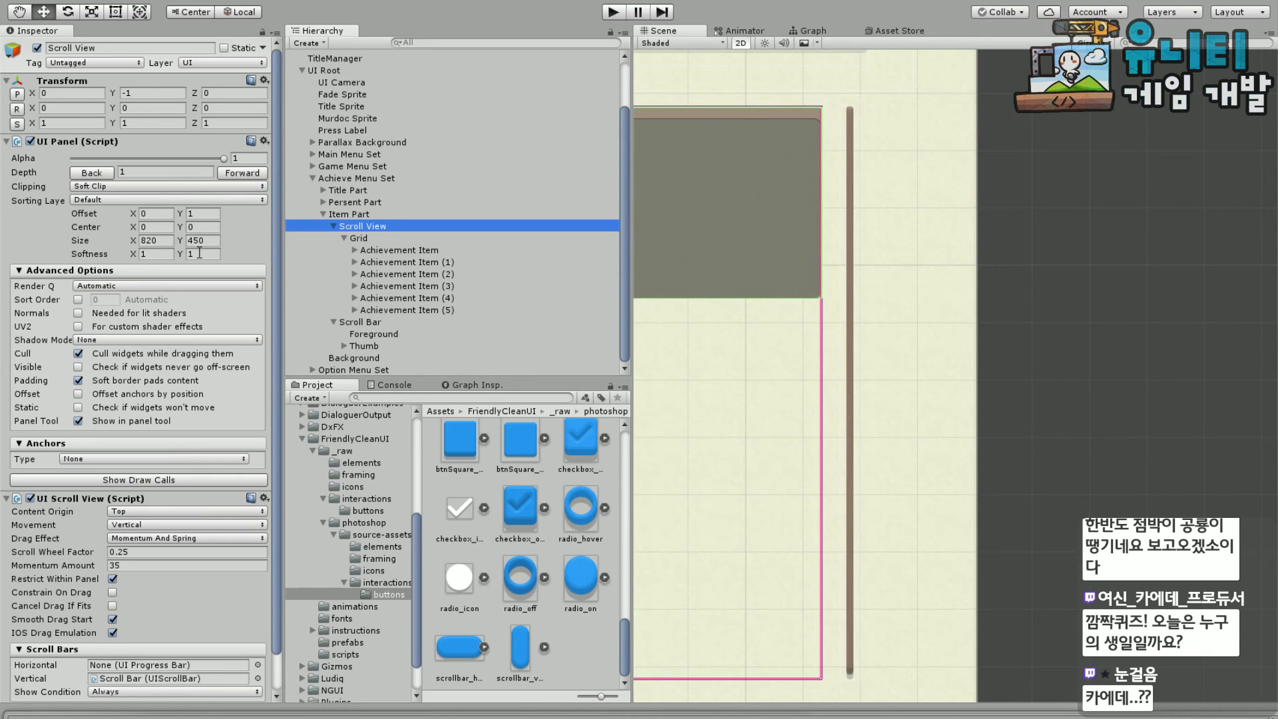
Change the scroll bar Foreground's sprite to scrollbar_vertical and snap the widget to the sprite's native size
left_click(370, 334)
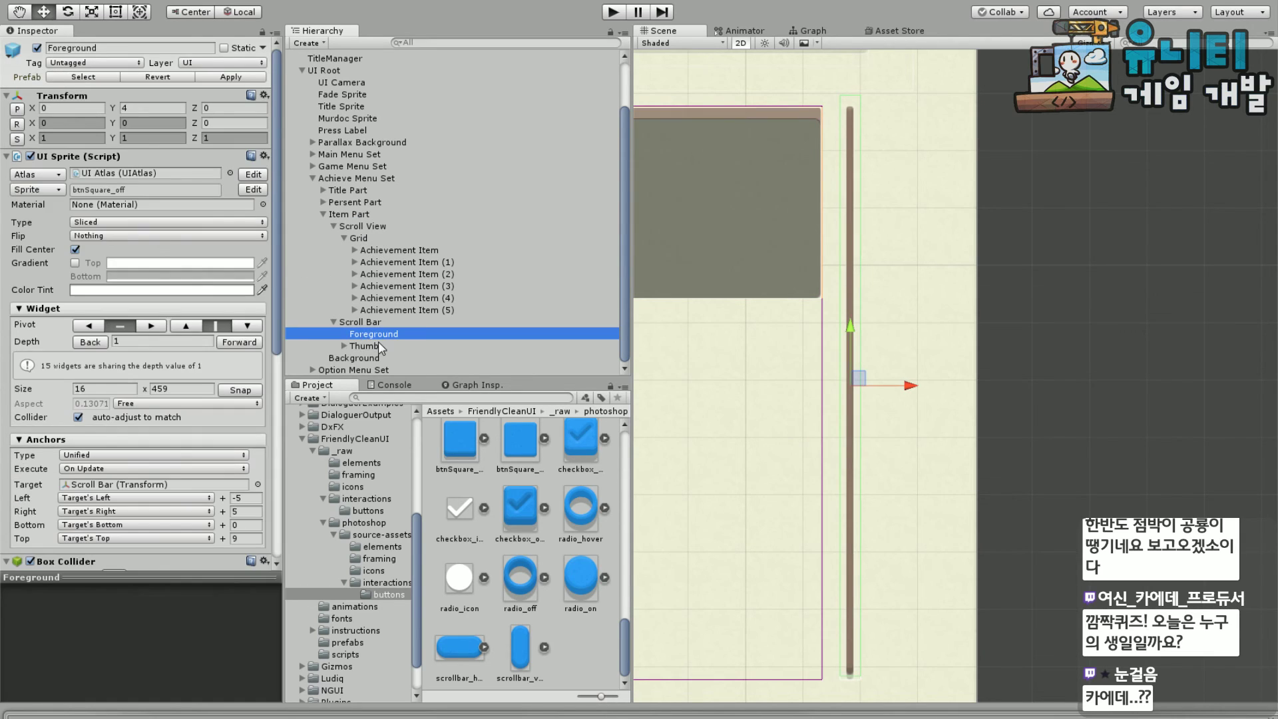
left_click(36, 190)
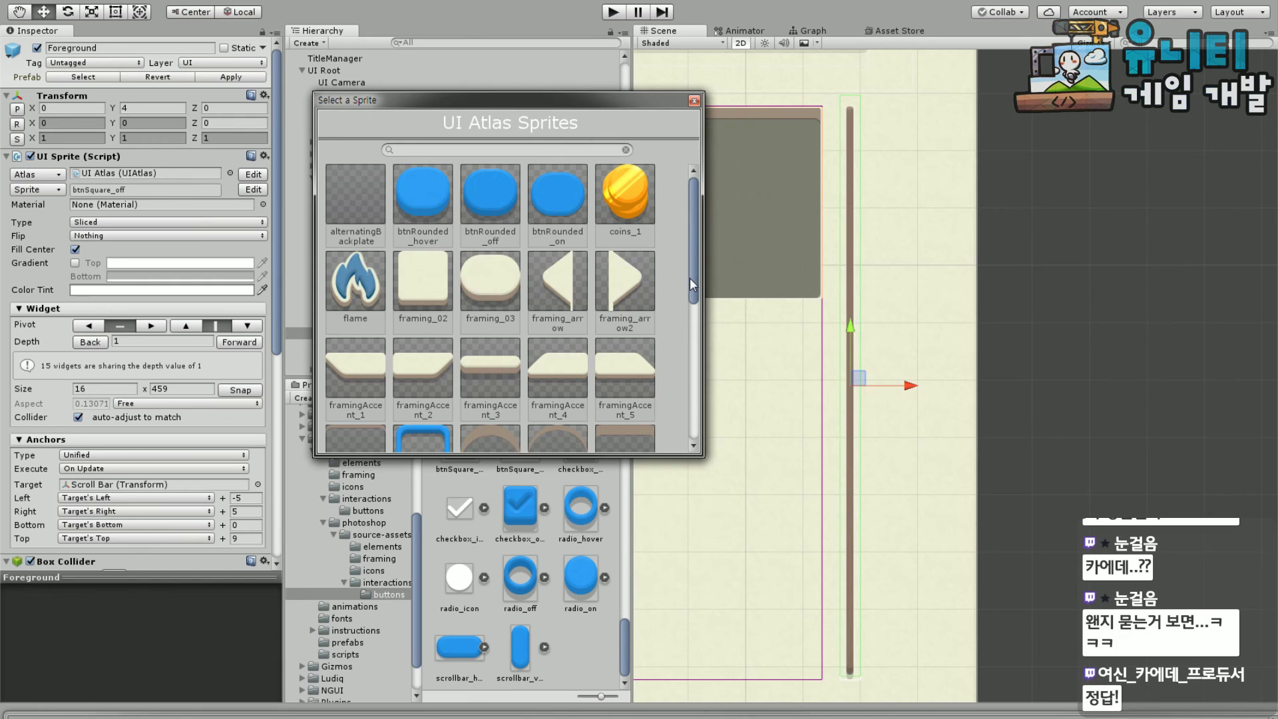
scroll(665, 413, "down", 5)
scroll(665, 409, "down", 1)
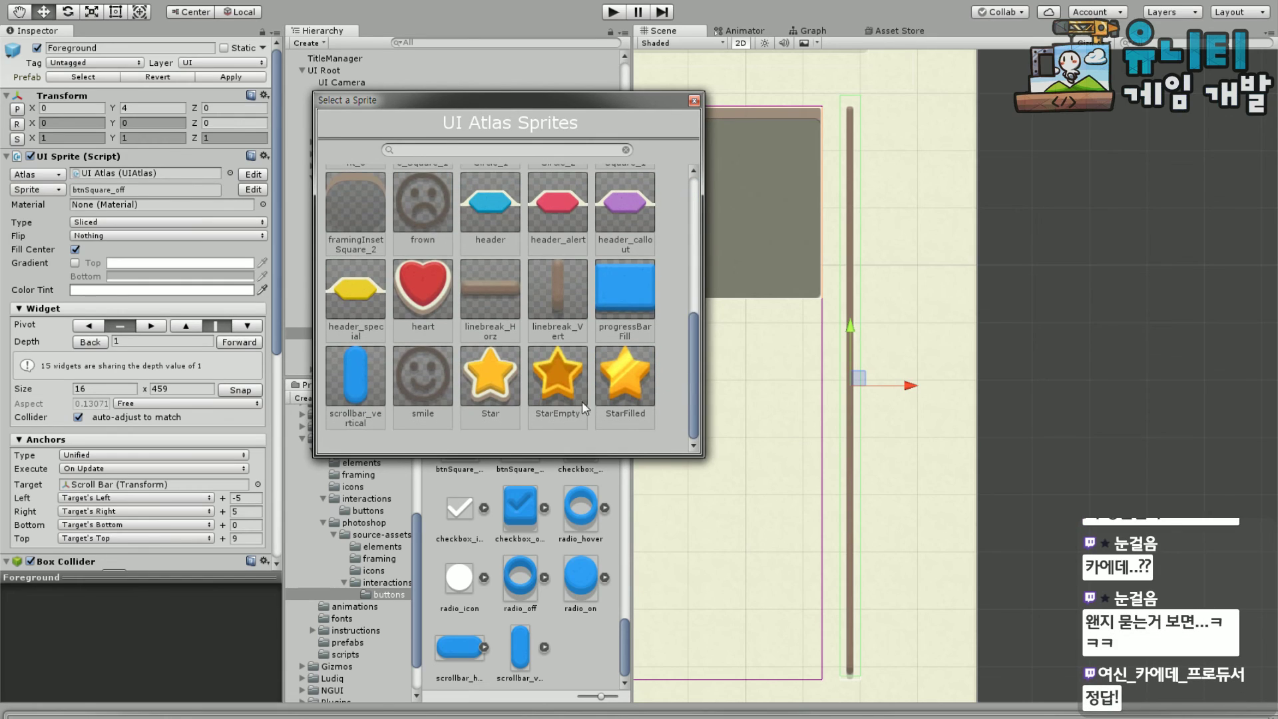
double_click(358, 360)
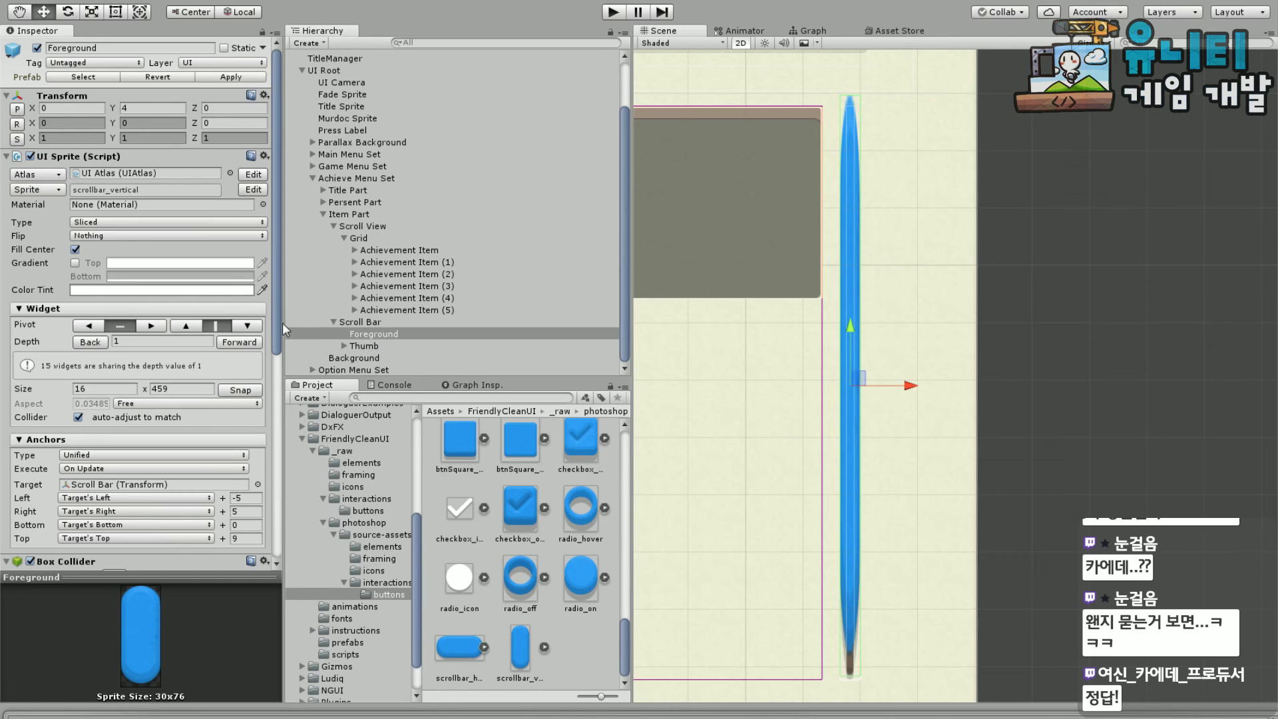
left_click(363, 323)
left_click(394, 335)
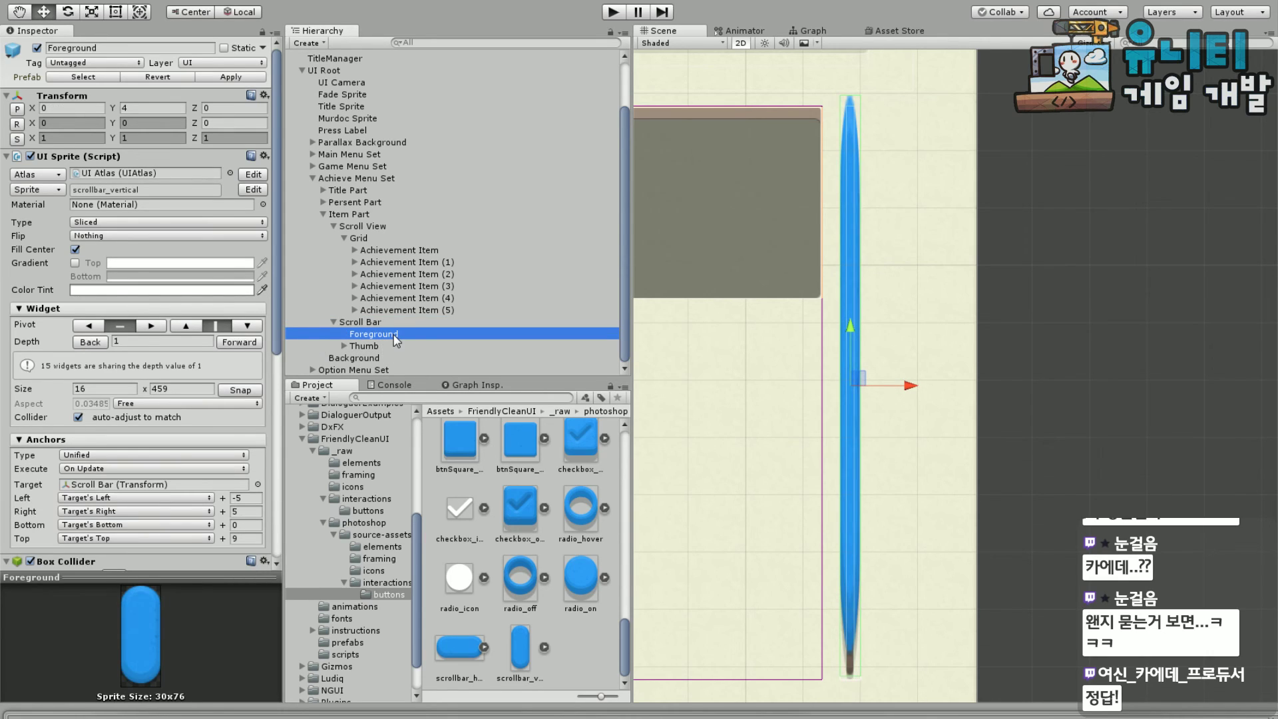
left_click(243, 391)
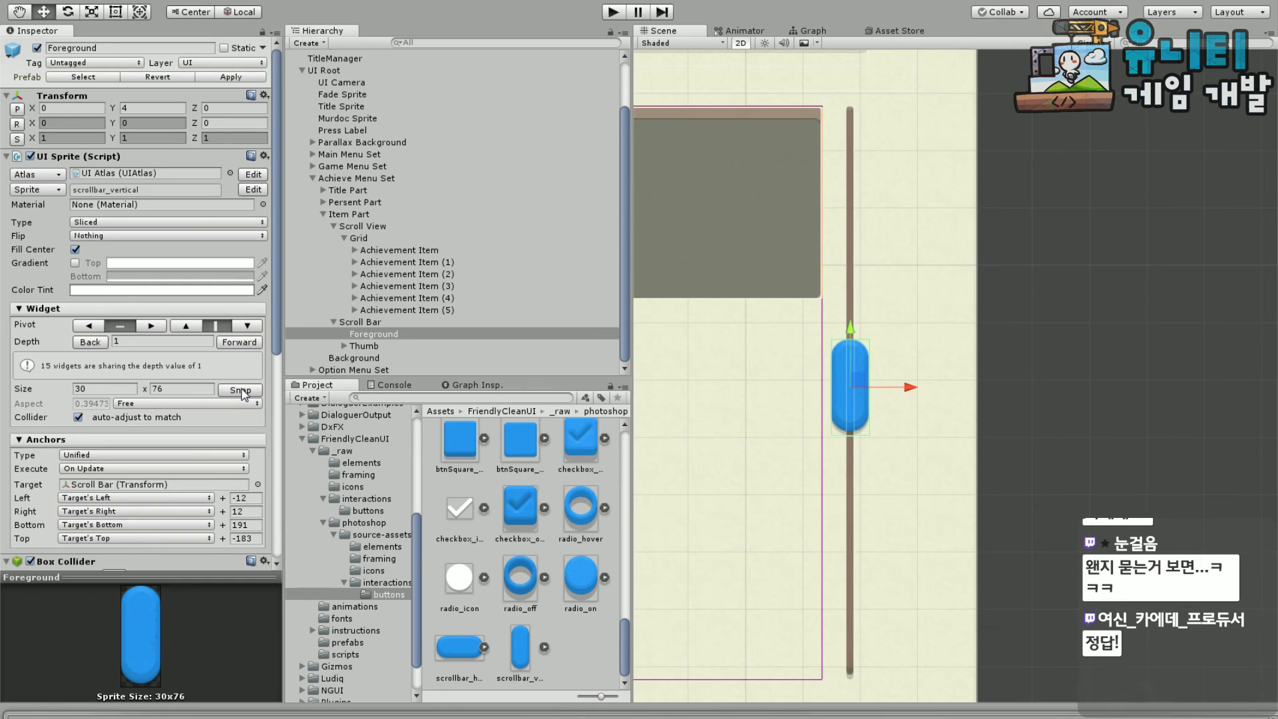
Test the Scroll Bar's Value slider and check how the list and the handle respond in the scene
scroll(908, 411, "up", 10)
middle_click_drag(975, 269, 964, 342)
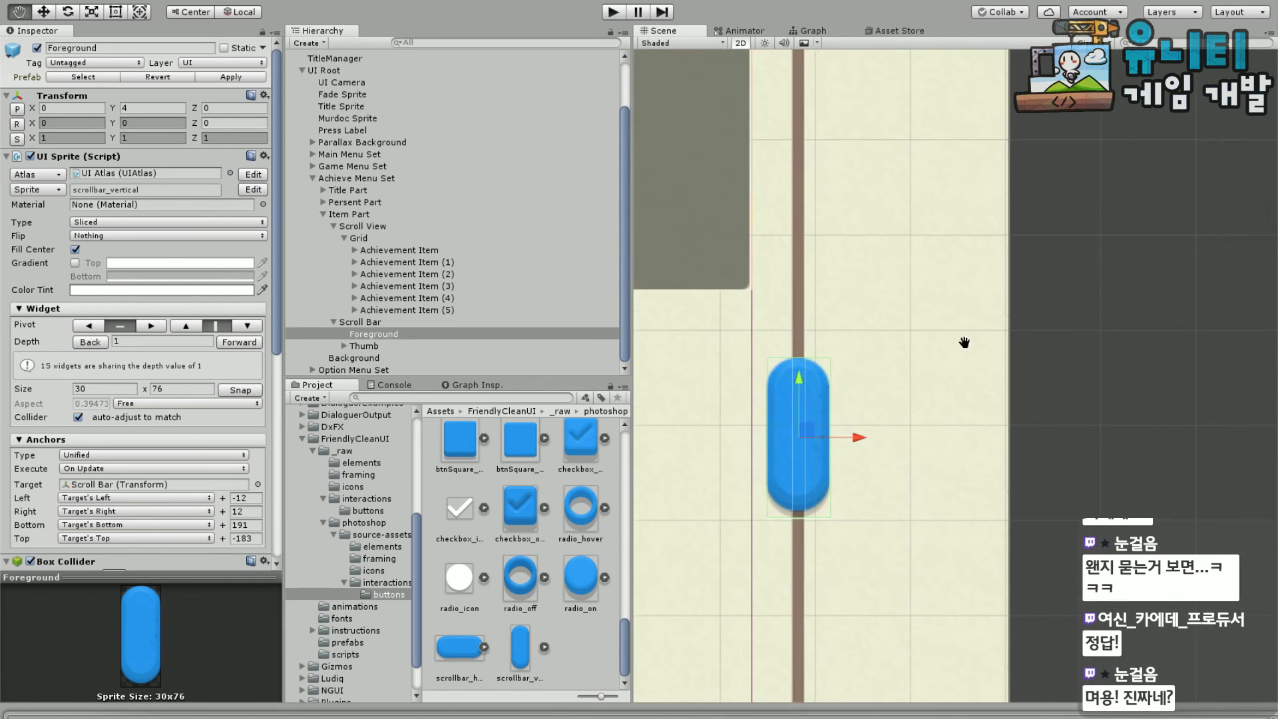
scroll(907, 339, "down", 10)
middle_click_drag(945, 402, 947, 337)
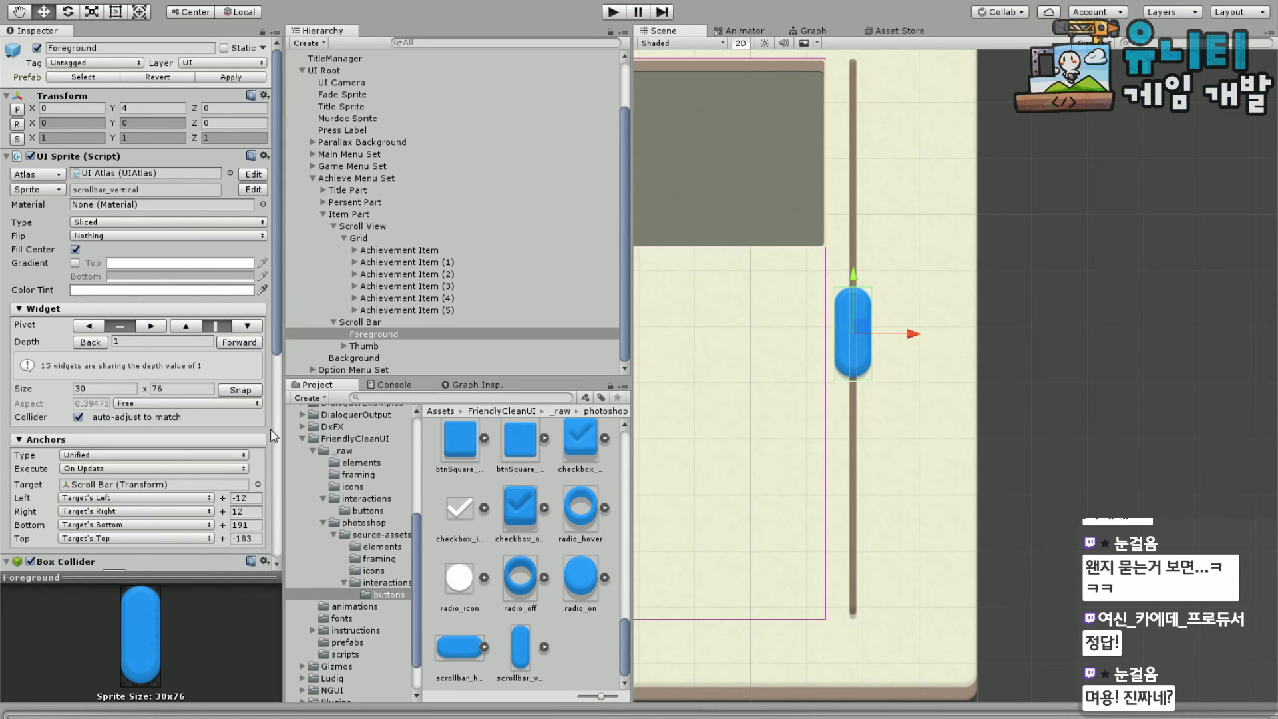
left_click(390, 320)
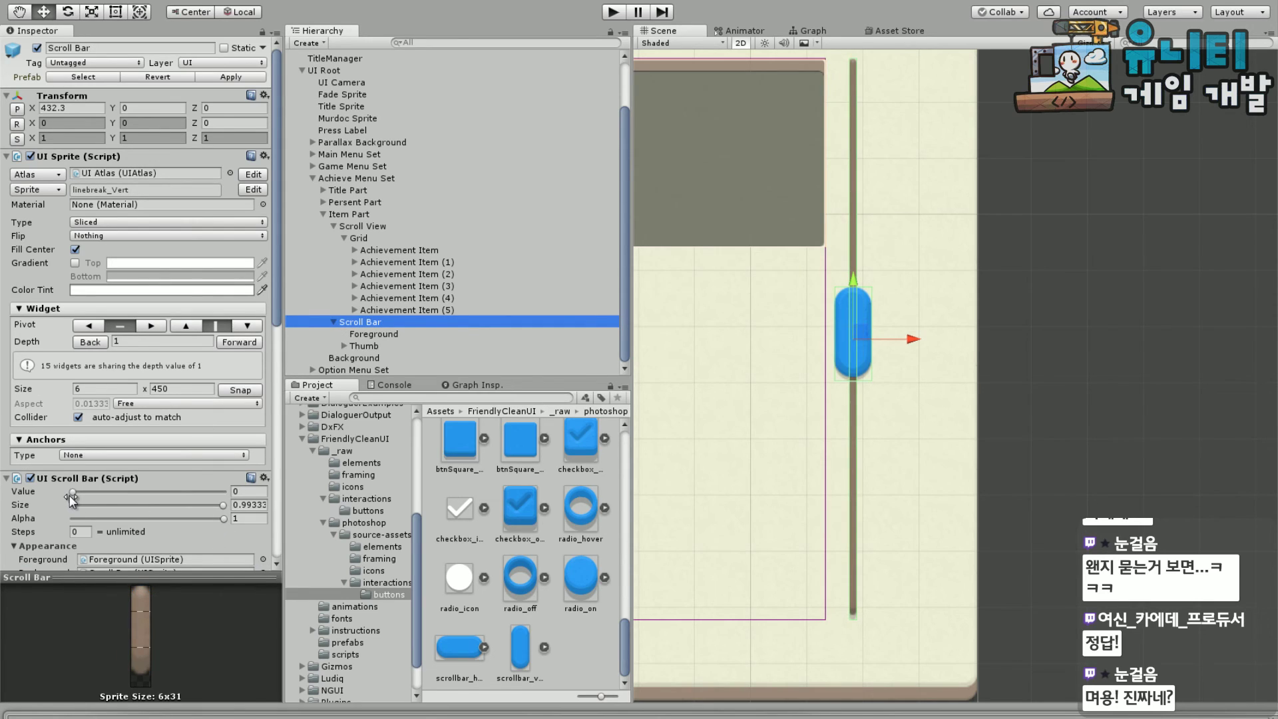
mouse_move(72, 494)
left_mouse_down()
mouse_move(125, 494)
mouse_move(70, 493)
left_mouse_up()
scroll(878, 242, "down", 3)
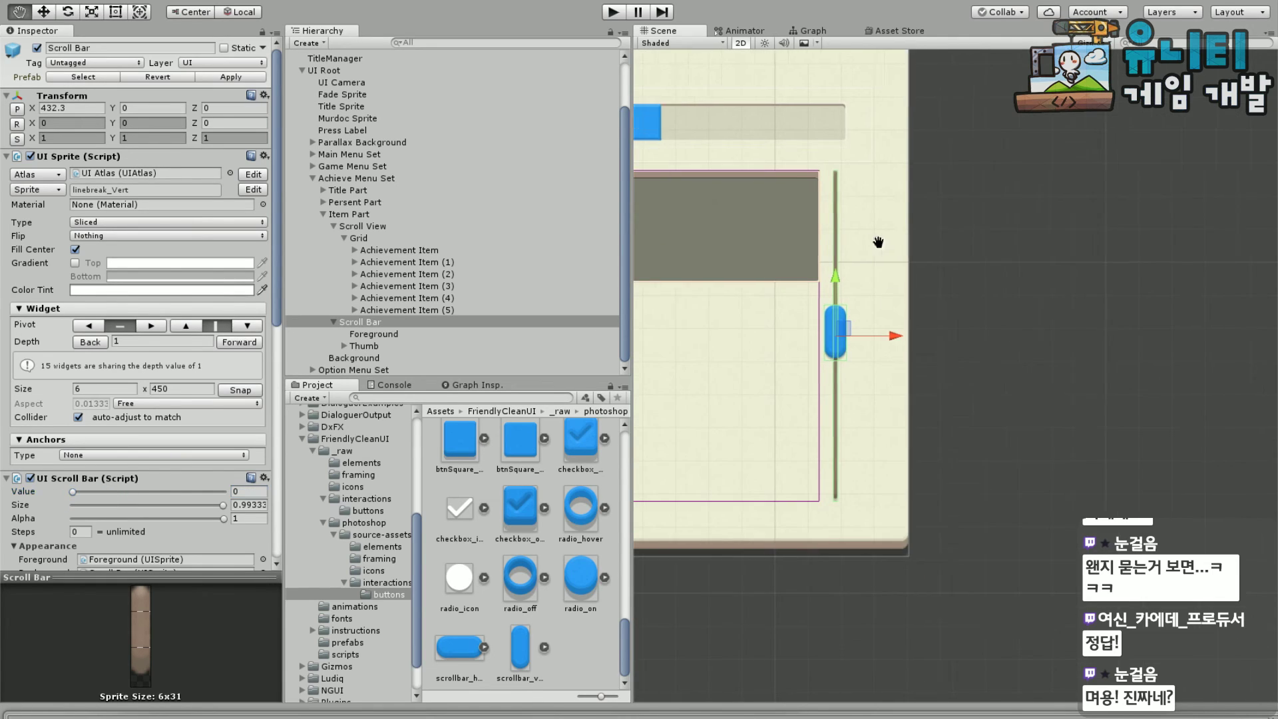
middle_click_drag(878, 243, 1038, 282)
mouse_move(76, 493)
left_mouse_down()
mouse_move(170, 490)
mouse_move(64, 494)
left_mouse_up()
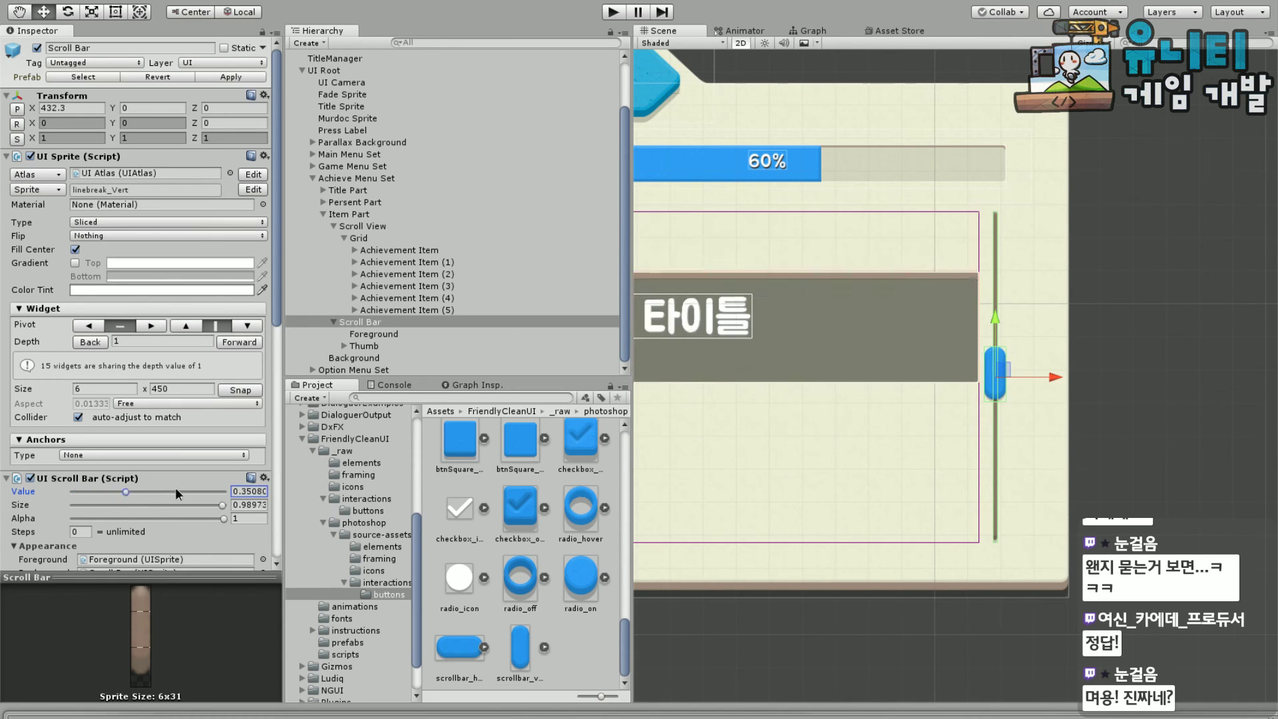
Review the Foreground handle's anchors, Box Collider and UI Button settings
left_click(373, 335)
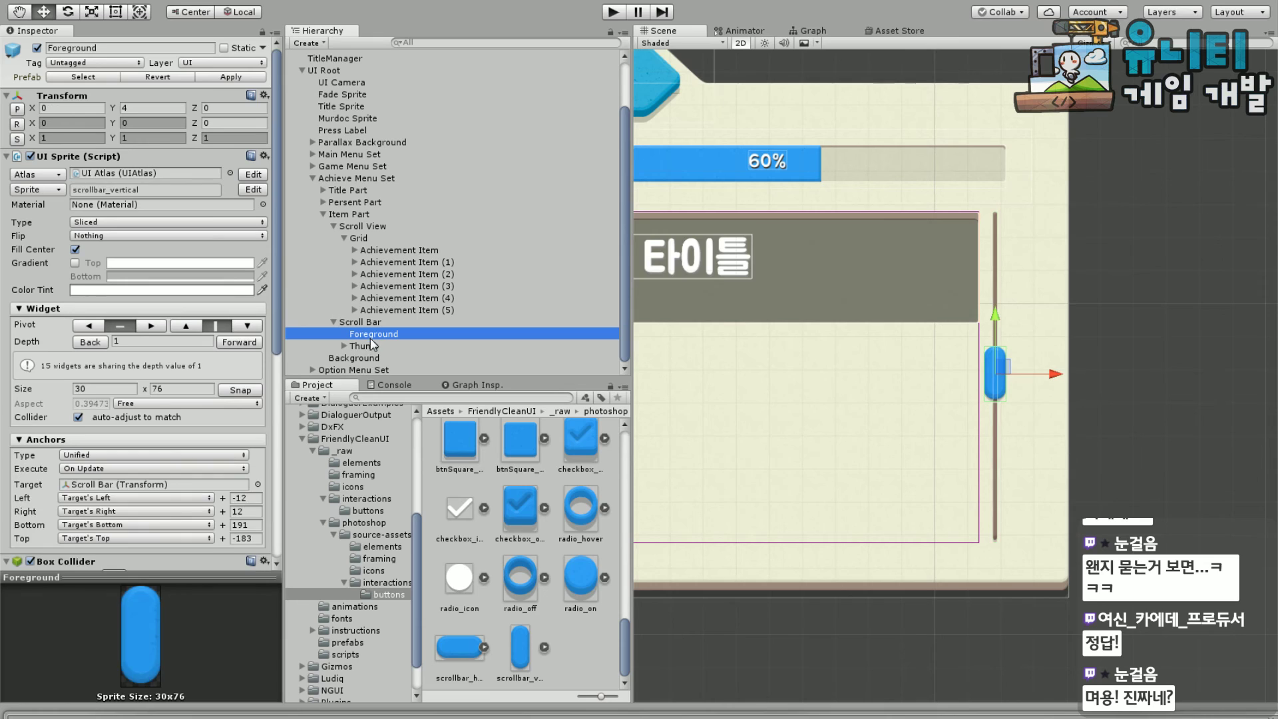
scroll(193, 510, "down", 5)
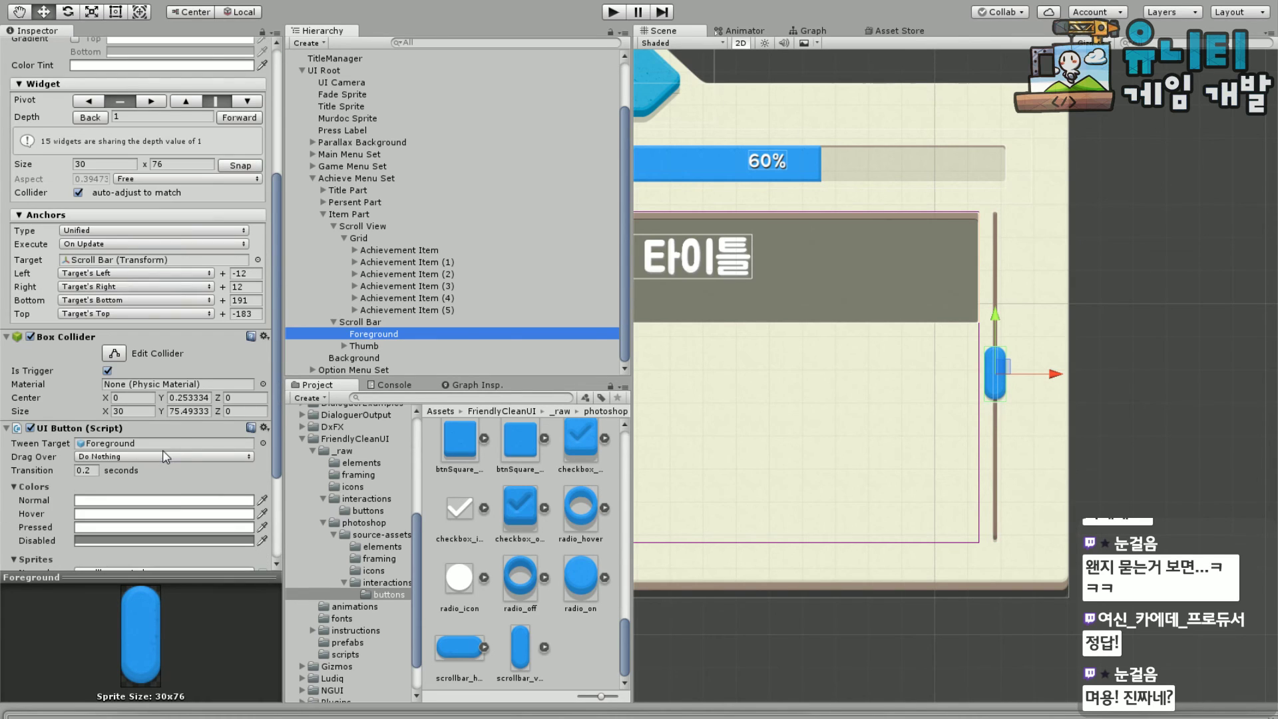
scroll(141, 337, "up", 3)
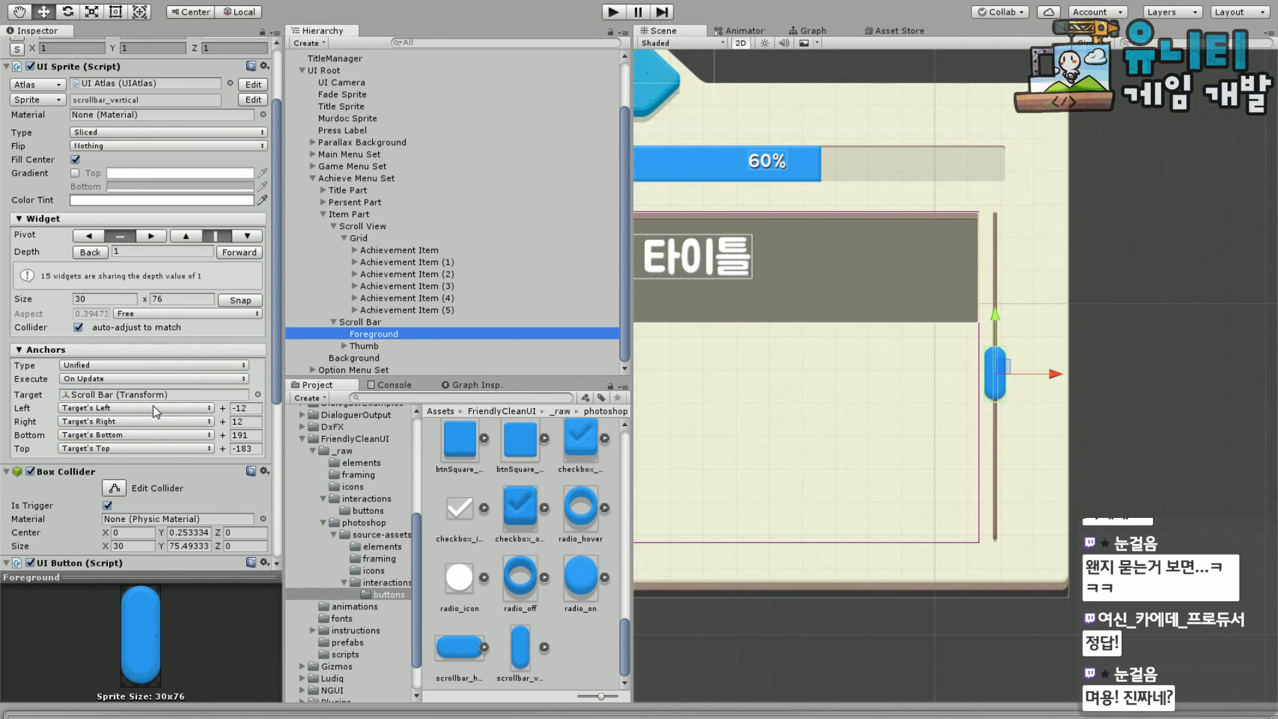
left_click(995, 323)
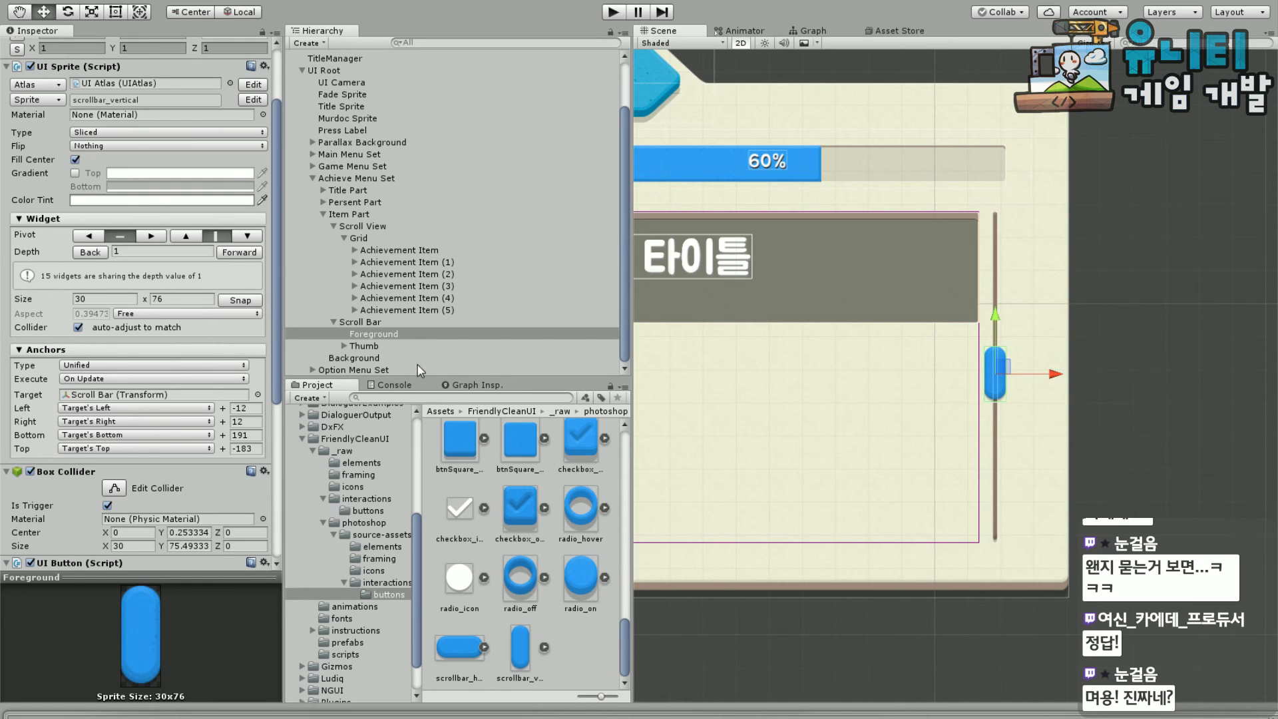
left_click(370, 347)
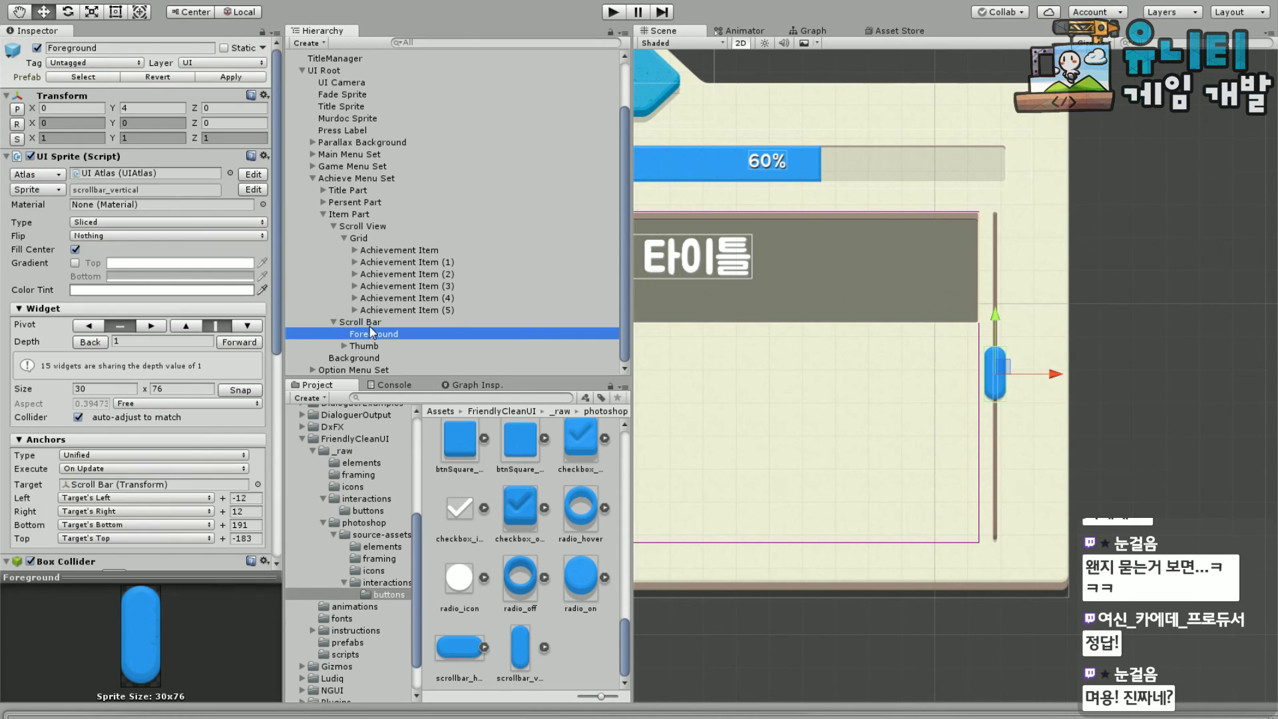
key("f")
Try the Scroll Bar's Value, Size and Alpha sliders and compare their effect on the handle
left_click(370, 323)
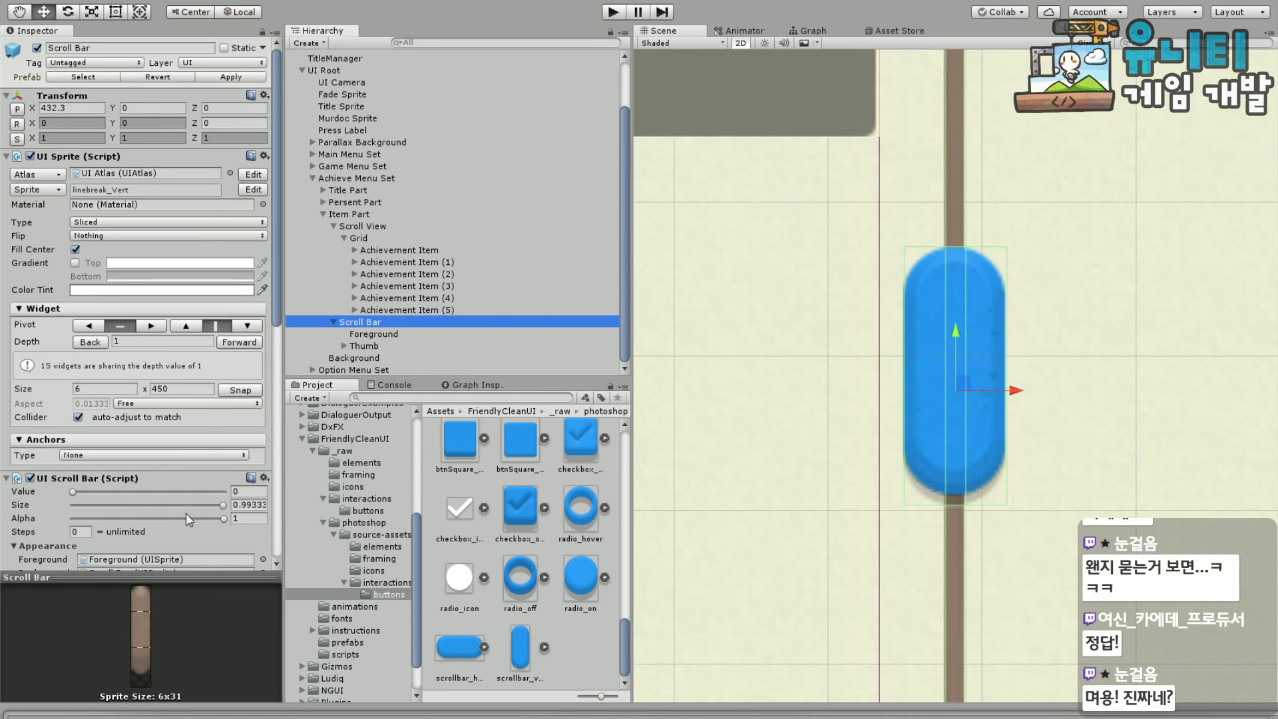
left_click(222, 505)
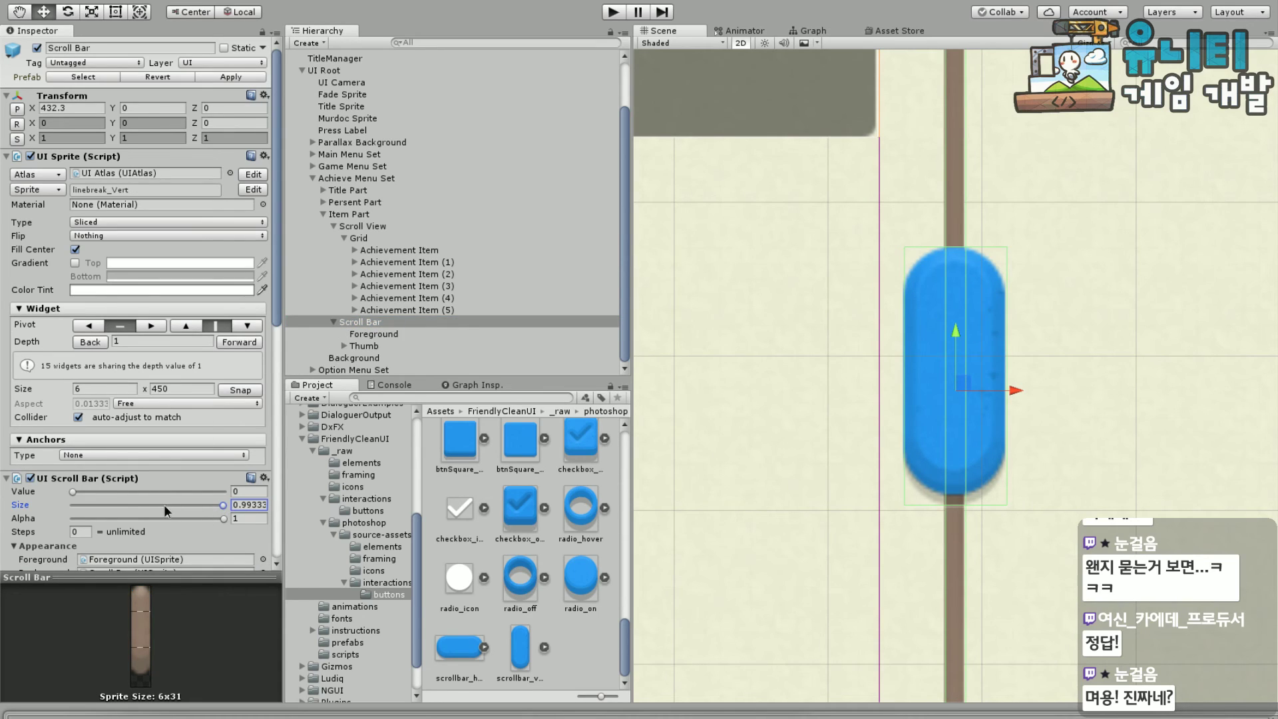
mouse_move(223, 519)
left_mouse_down()
mouse_move(206, 521)
mouse_move(224, 518)
left_mouse_up()
scroll(786, 419, "down", 2)
scroll(786, 420, "down", 2)
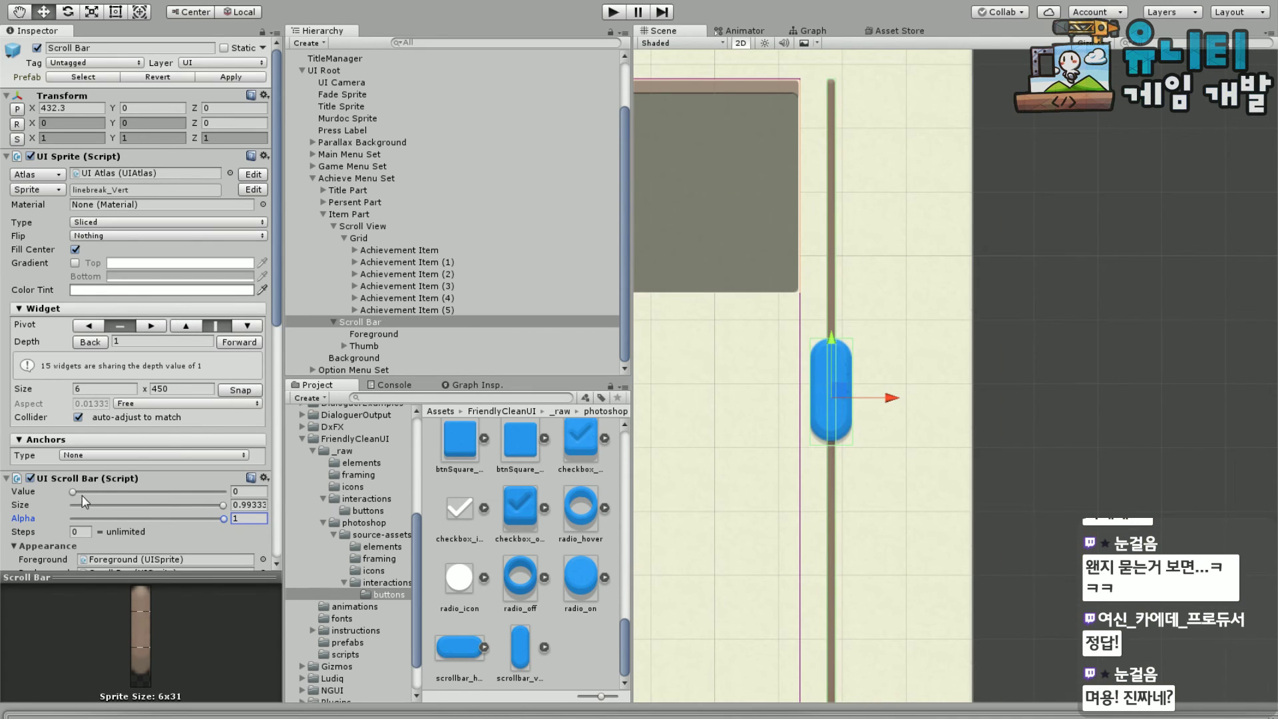
mouse_move(82, 495)
left_mouse_down()
mouse_move(215, 489)
mouse_move(71, 481)
left_mouse_up()
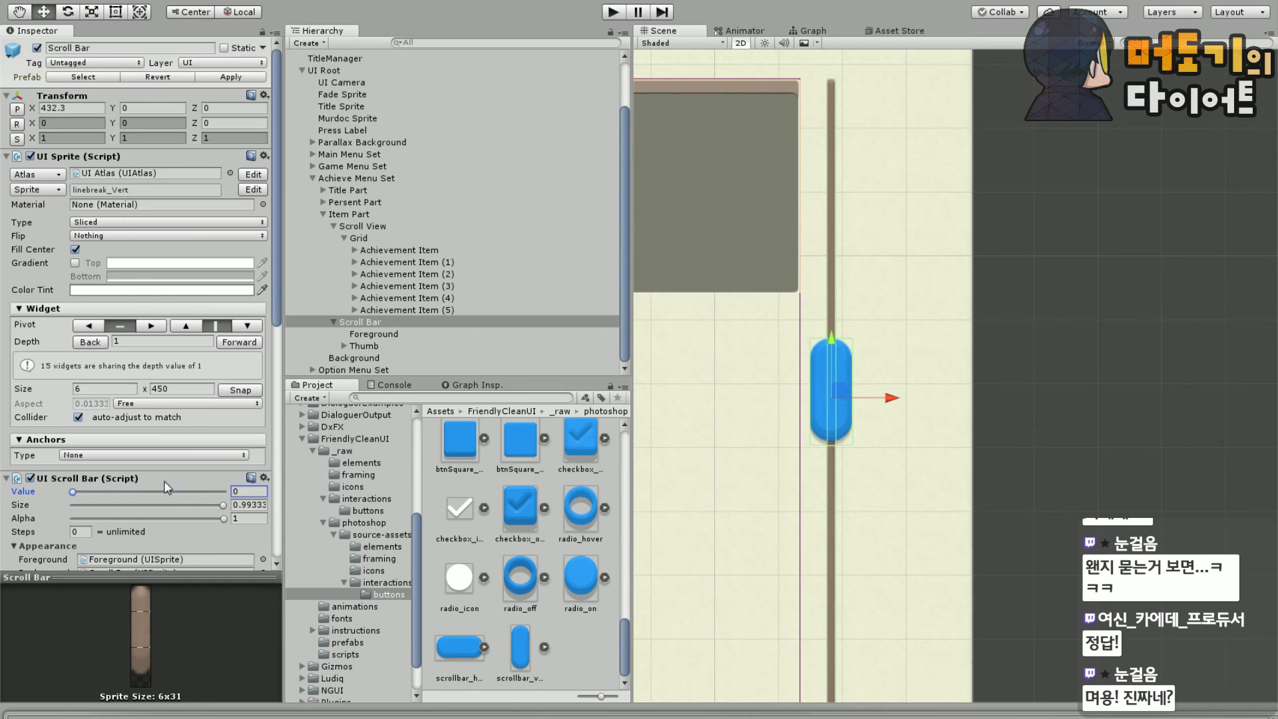
key("f")
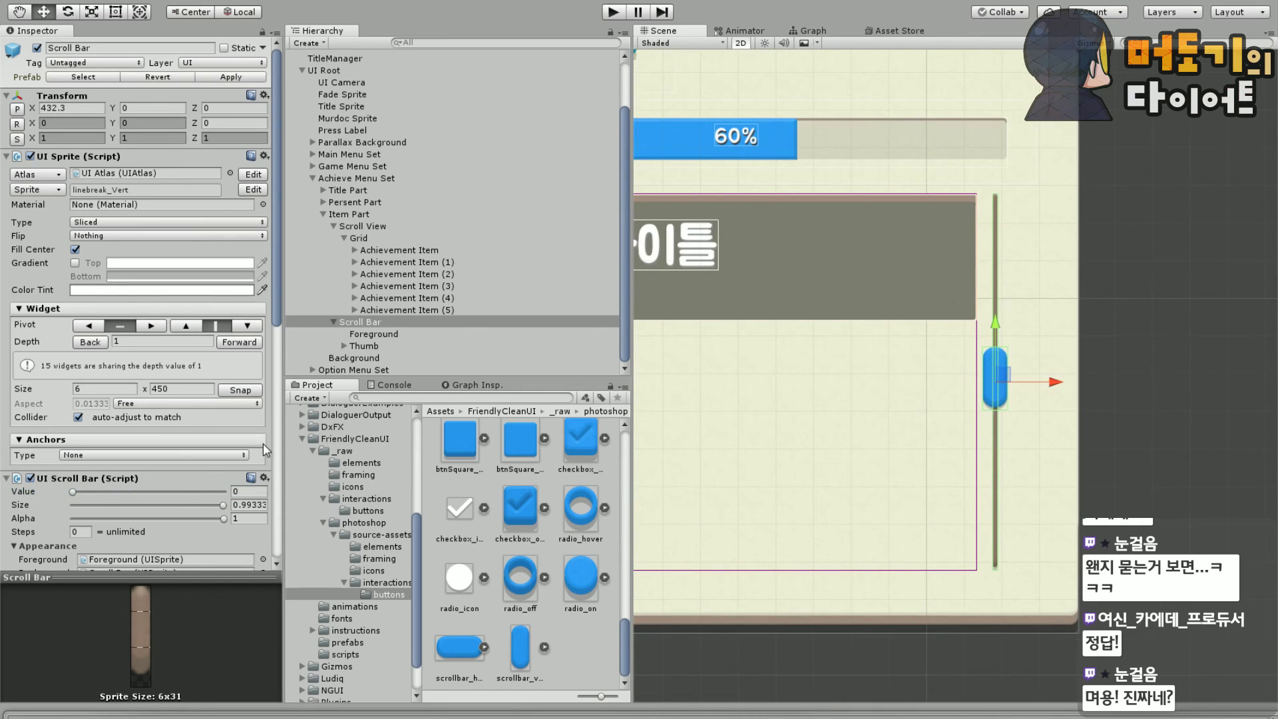
left_click_drag(88, 495, 41, 501)
Examine the blue handle against the full length of the scroll bar track in the achievement list
middle_click_drag(1111, 266, 1168, 290)
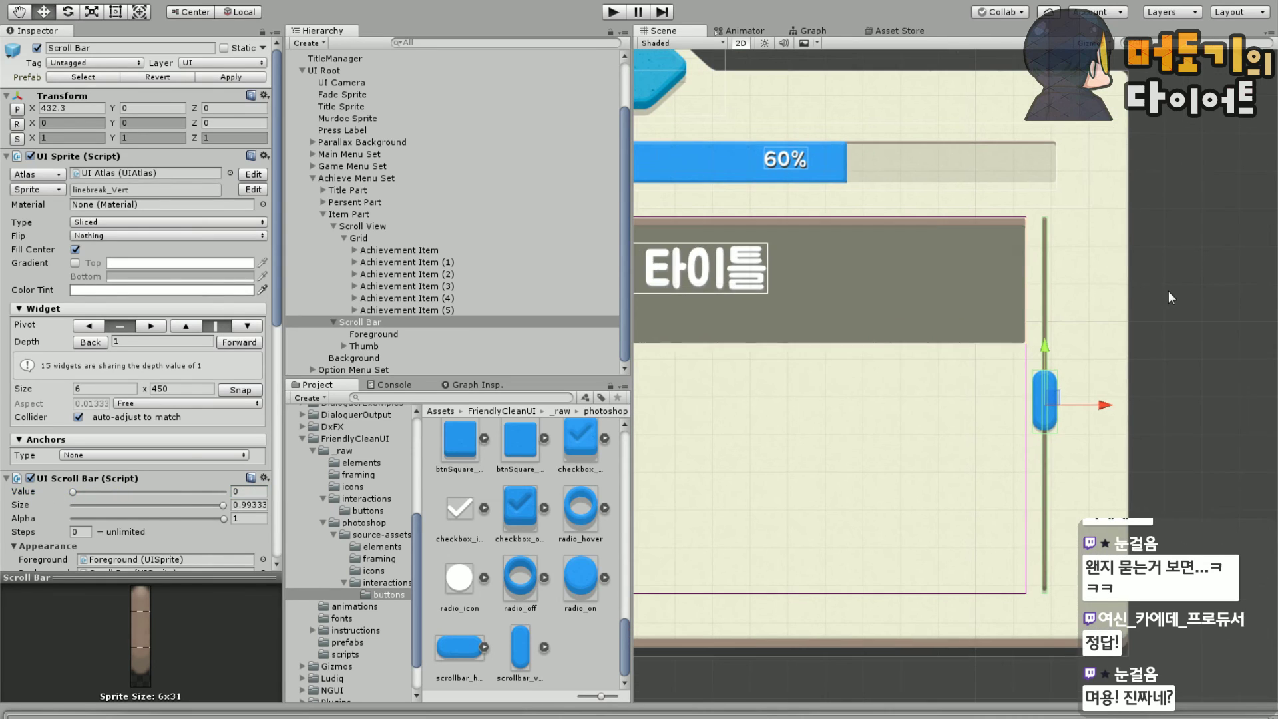
left_click(1169, 289)
middle_click_drag(1165, 393, 962, 217)
scroll(945, 373, "up", 12)
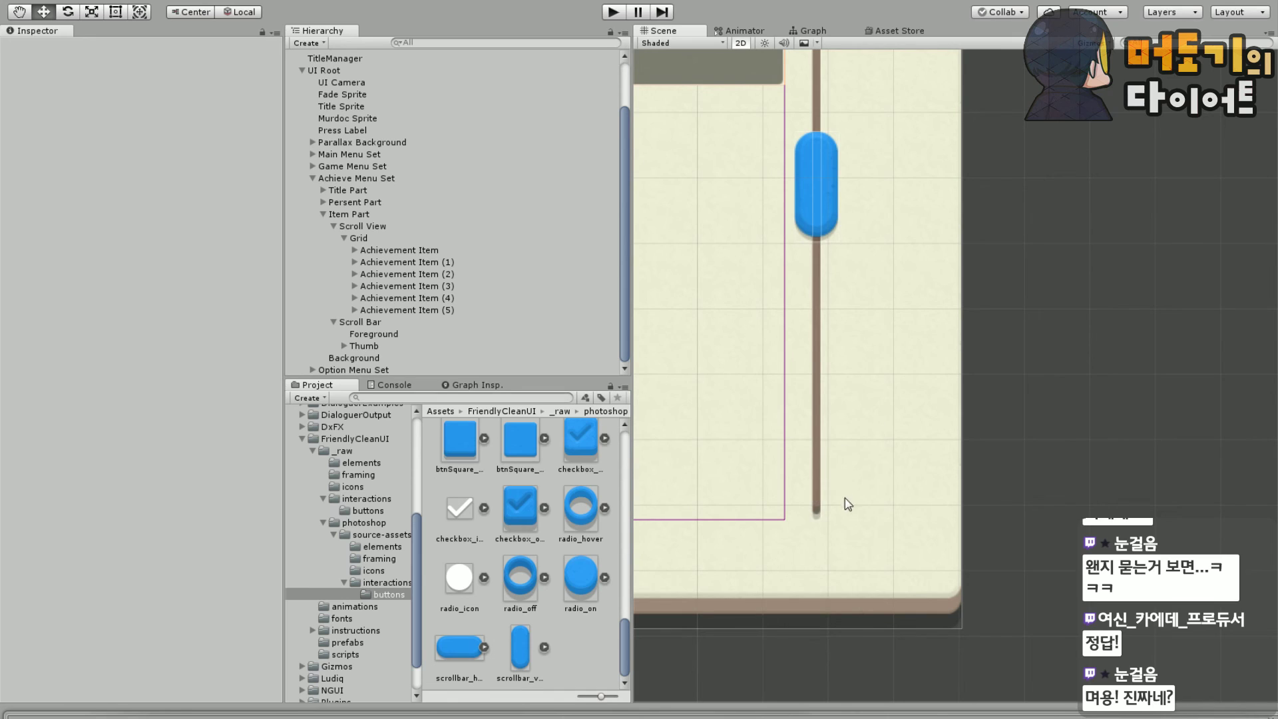
middle_click_drag(929, 283, 928, 483)
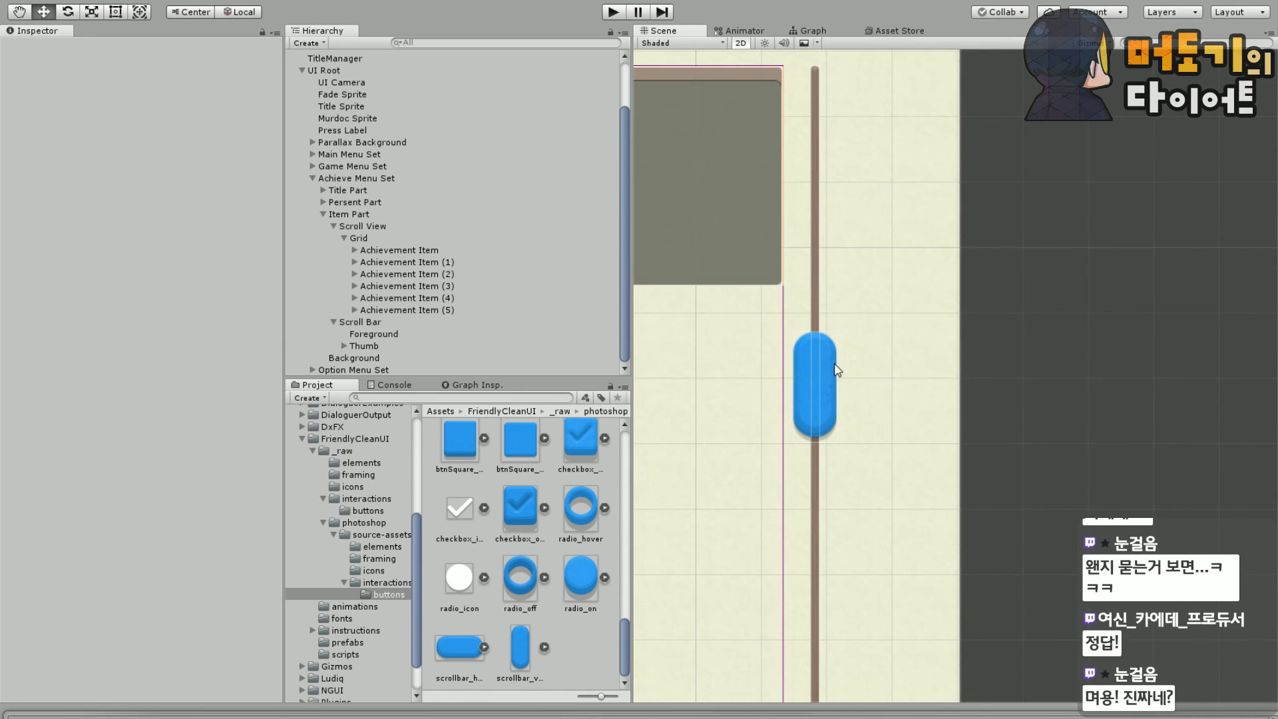
scroll(921, 342, "down", 4)
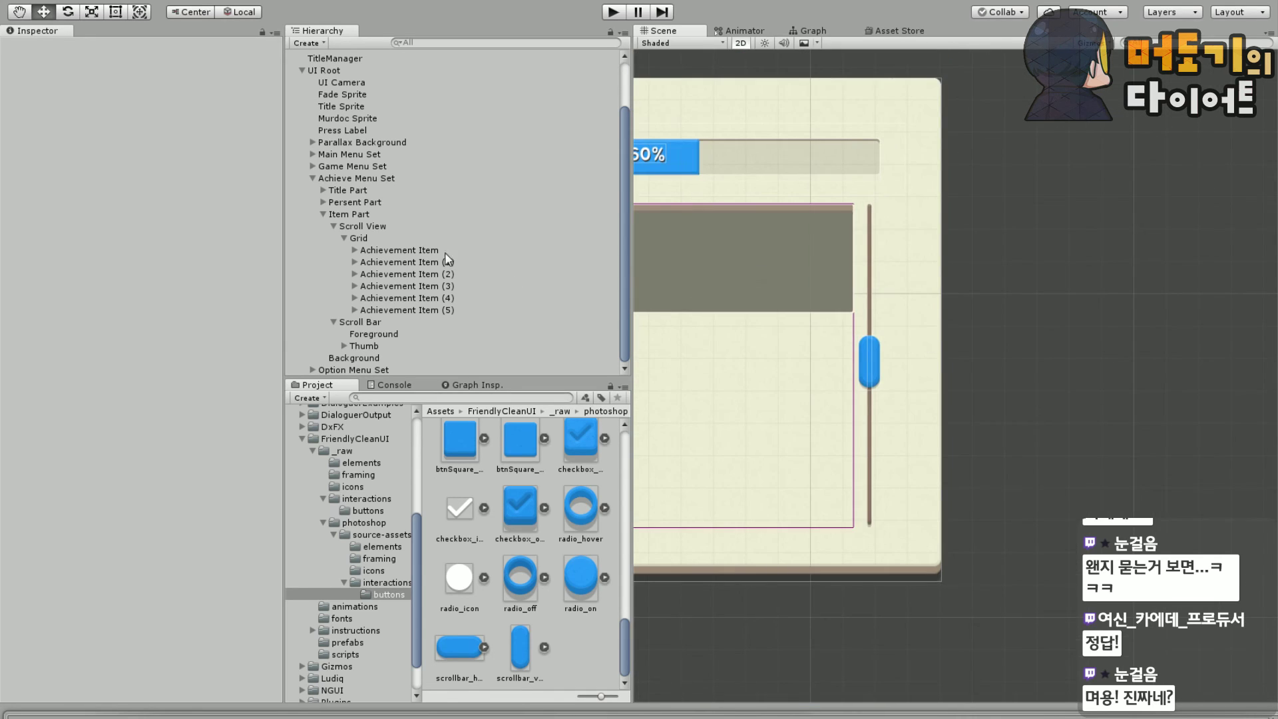
scroll(885, 378, "up", 4)
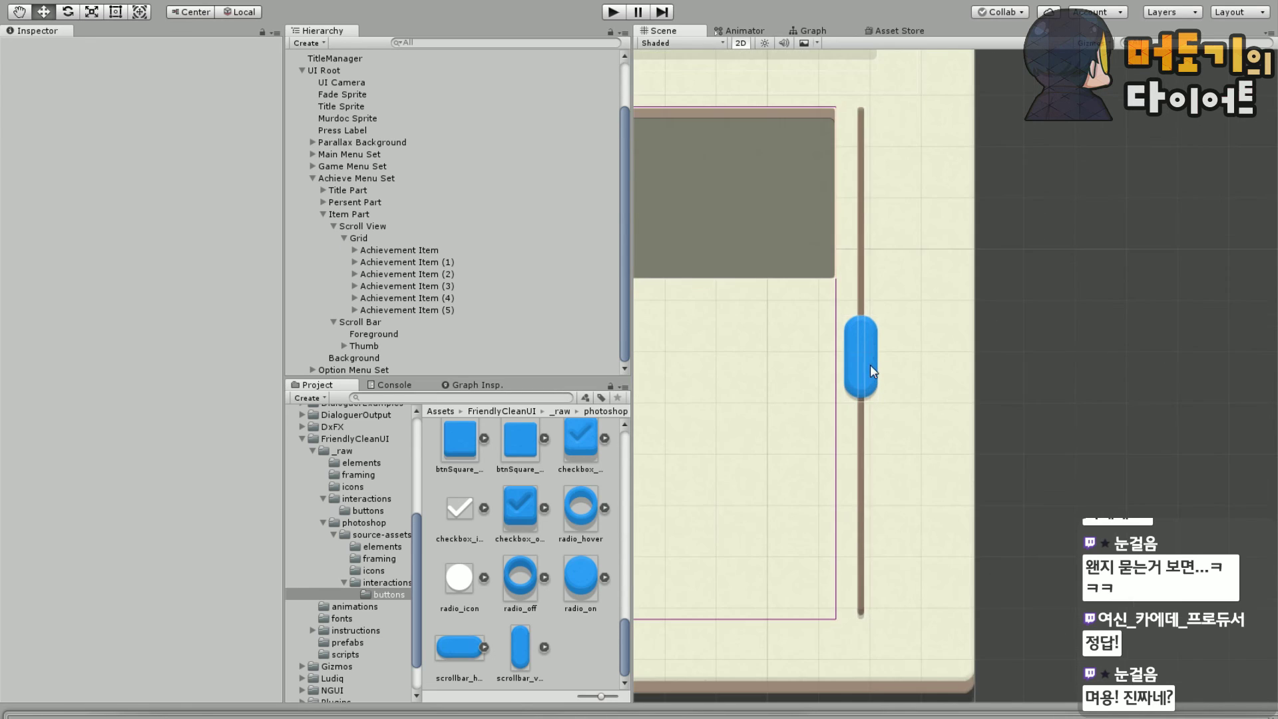
In UI Atlas, set the scrollbar_vertical sprite's bottom border to 20, add a matching top border, and return to Foreground
left_click(370, 334)
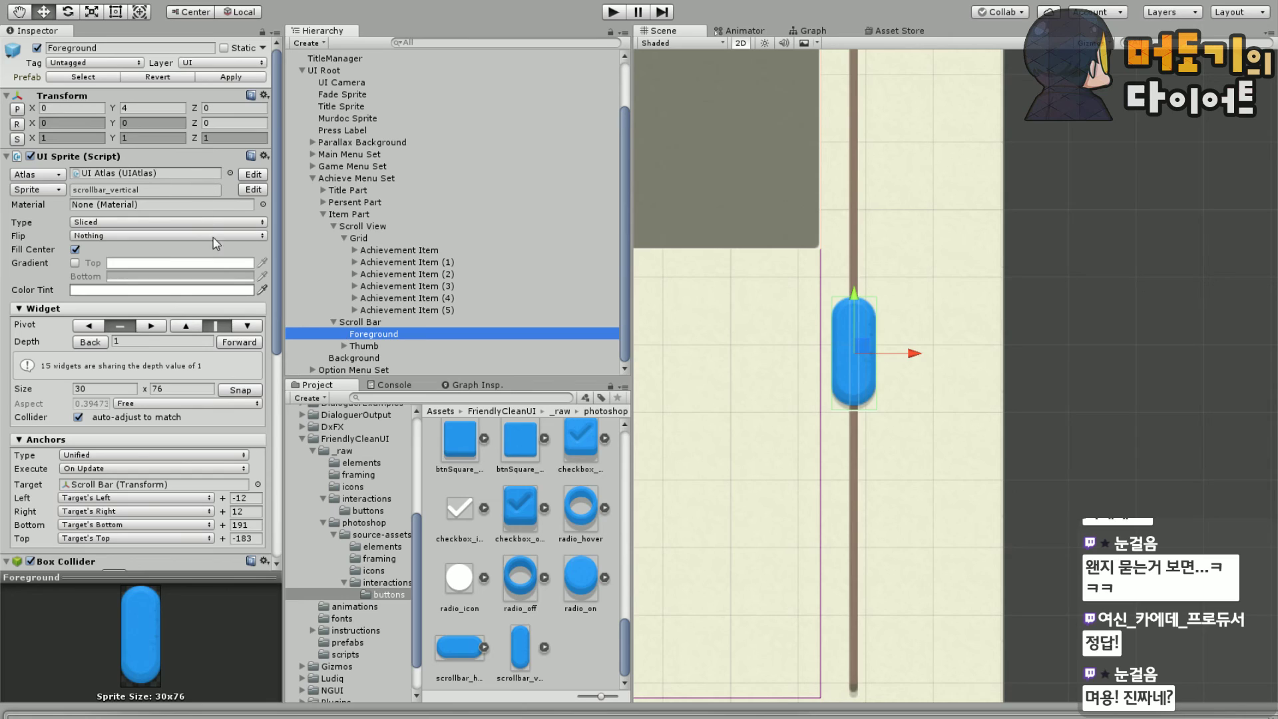
left_click(253, 190)
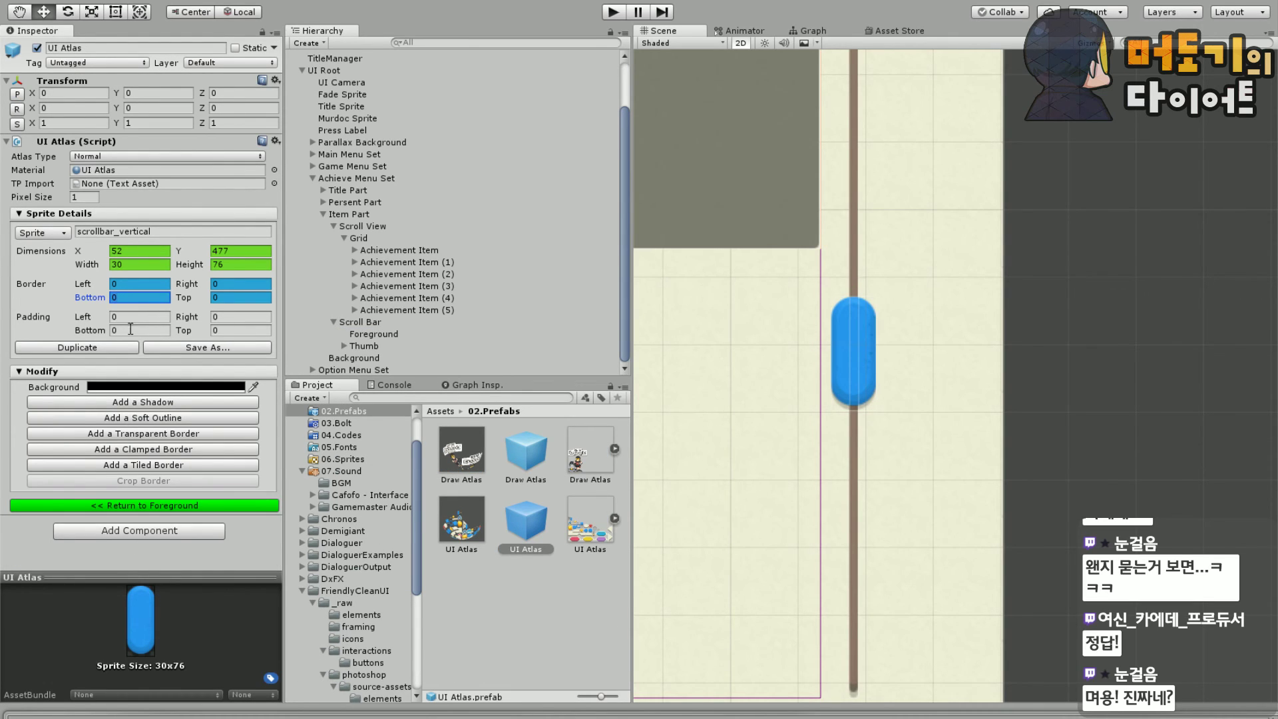
type("12")
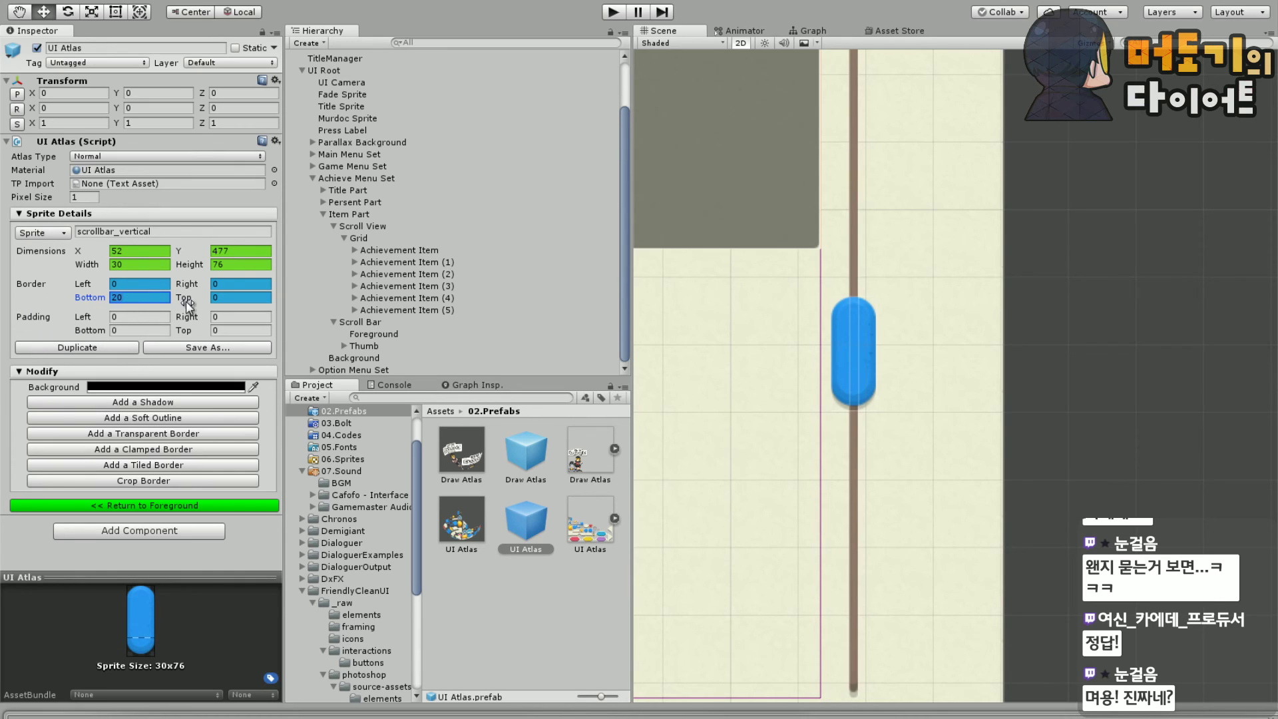
left_click(174, 507)
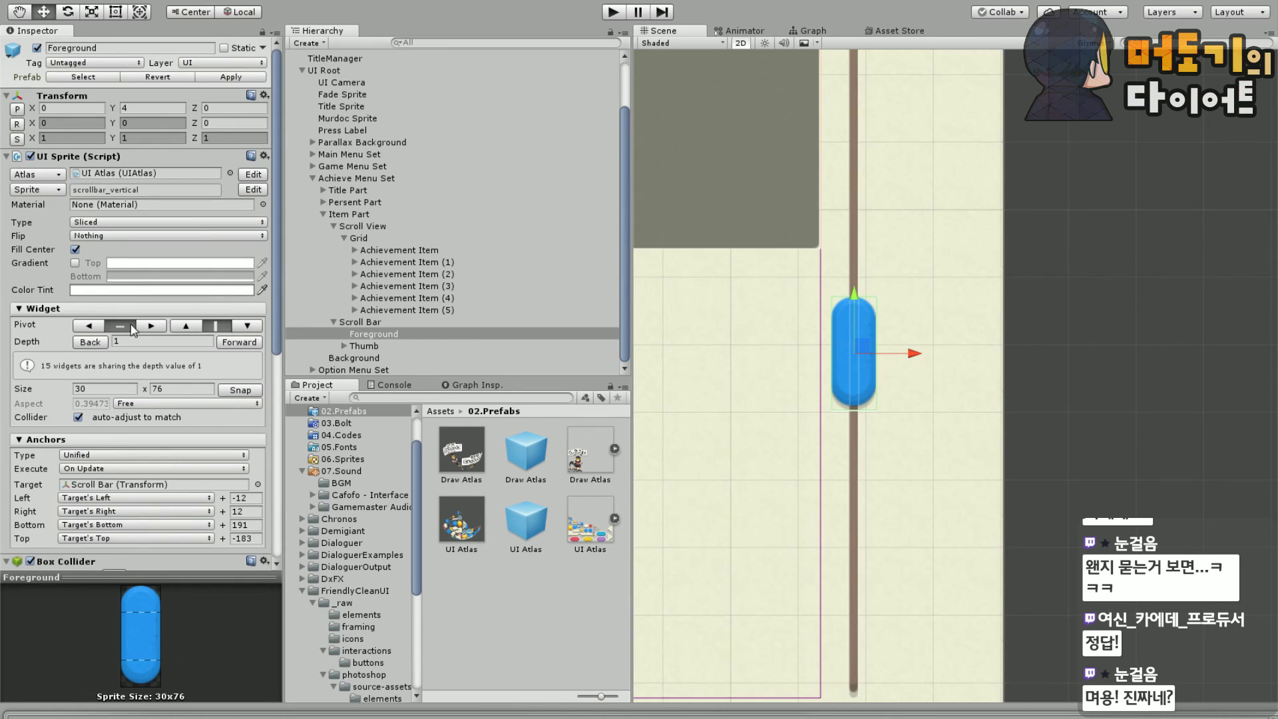
Try the Tiled type on the Foreground sprite and switch it to Advanced
left_click(106, 222)
left_click(106, 243)
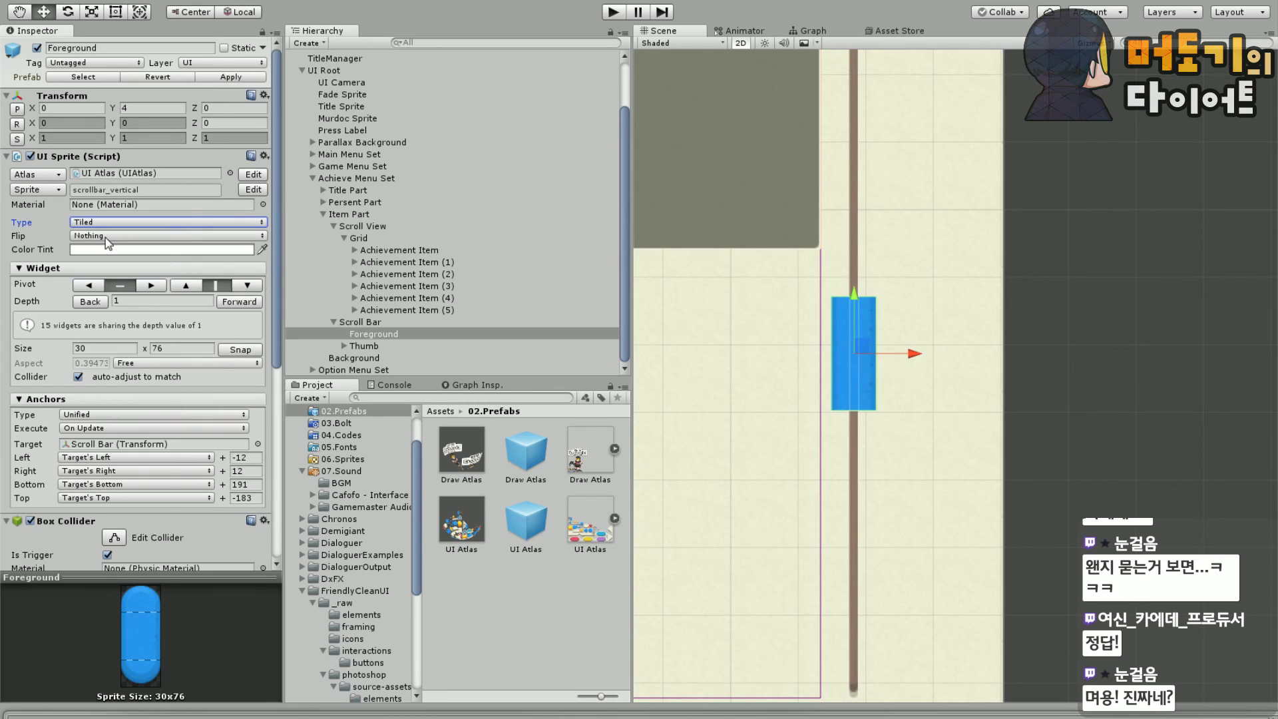
left_click(110, 225)
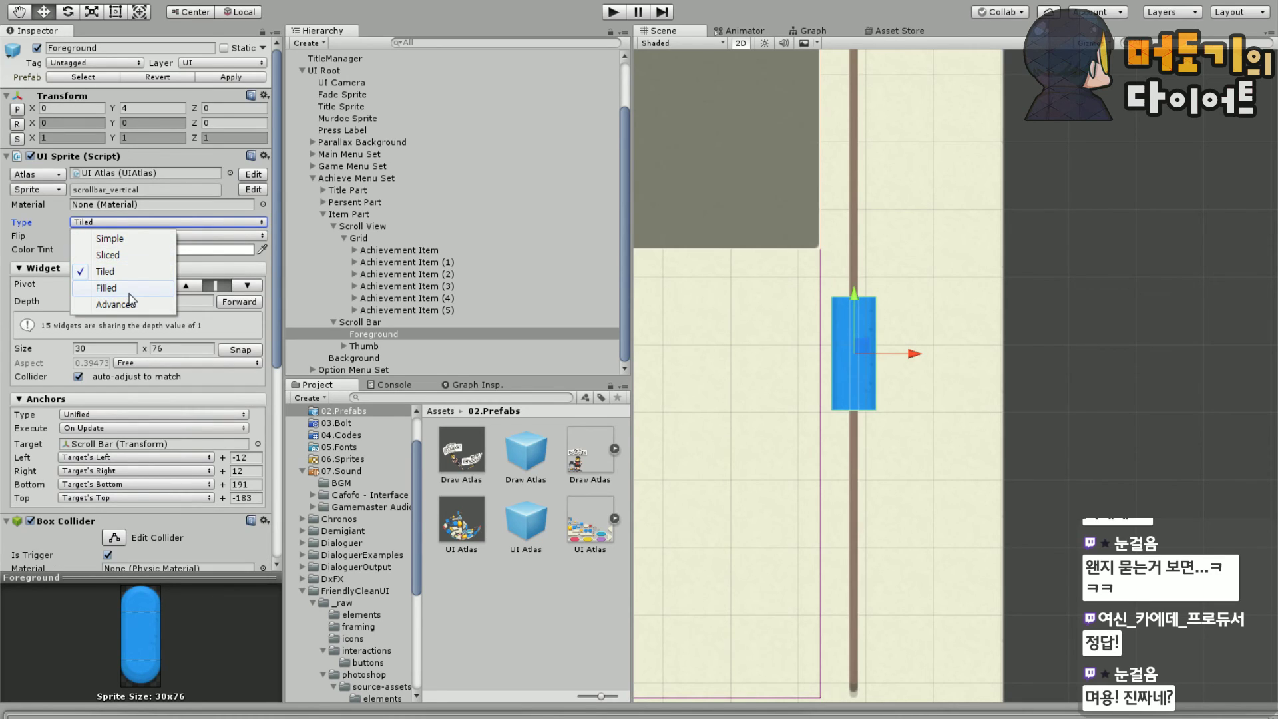
left_click(120, 304)
Set the Foreground sprite's left, right, top, bottom and center parts all to Tiled
left_click(110, 235)
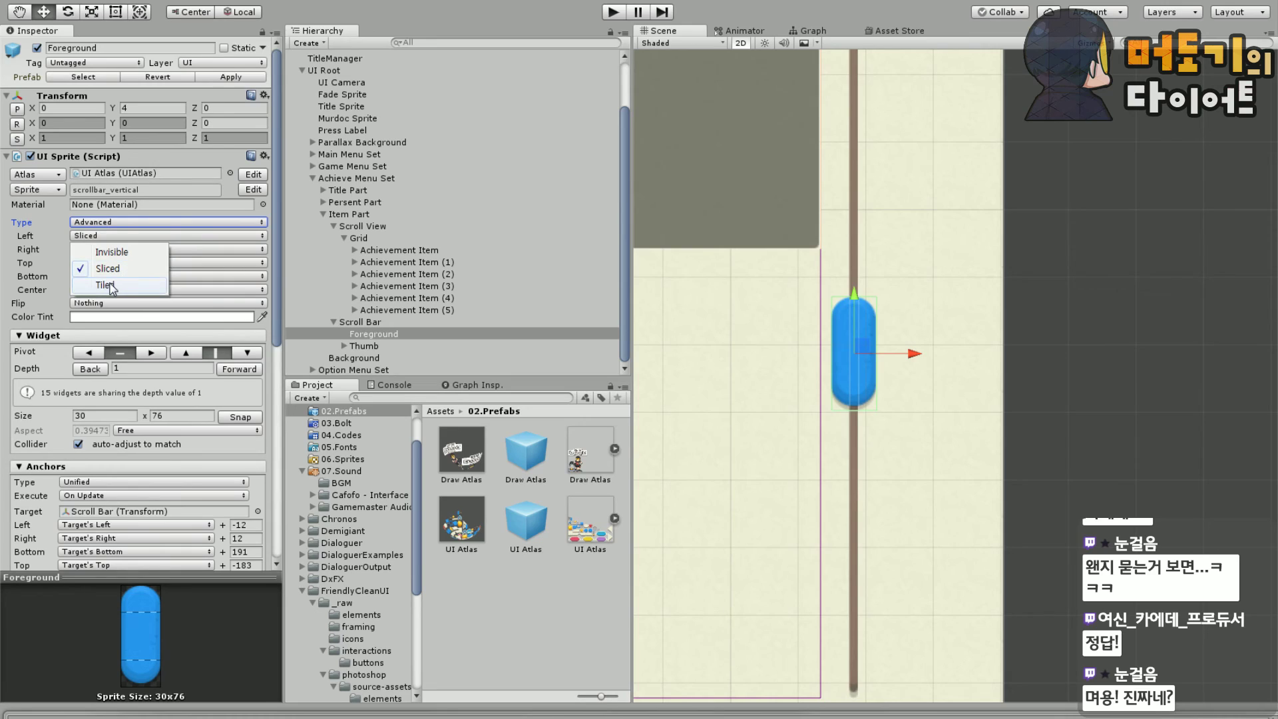
left_click(154, 283)
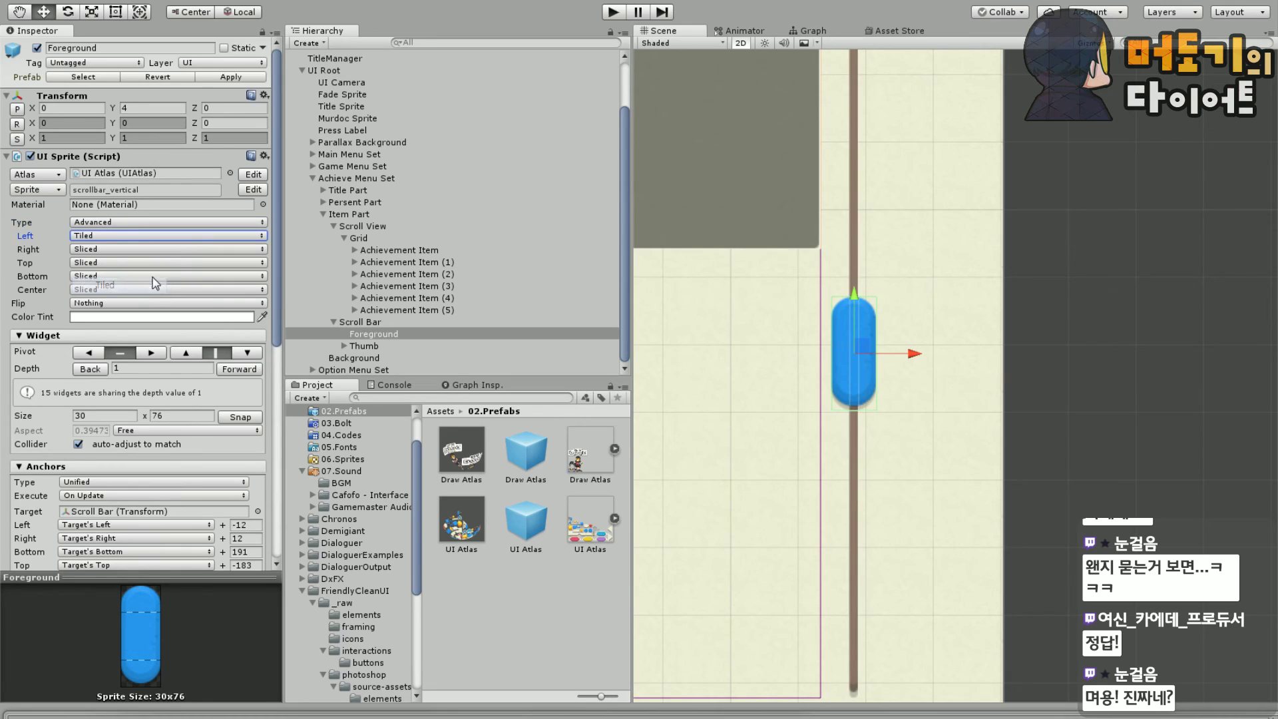
left_click(90, 250)
left_click(130, 305)
left_click(90, 264)
left_click(100, 312)
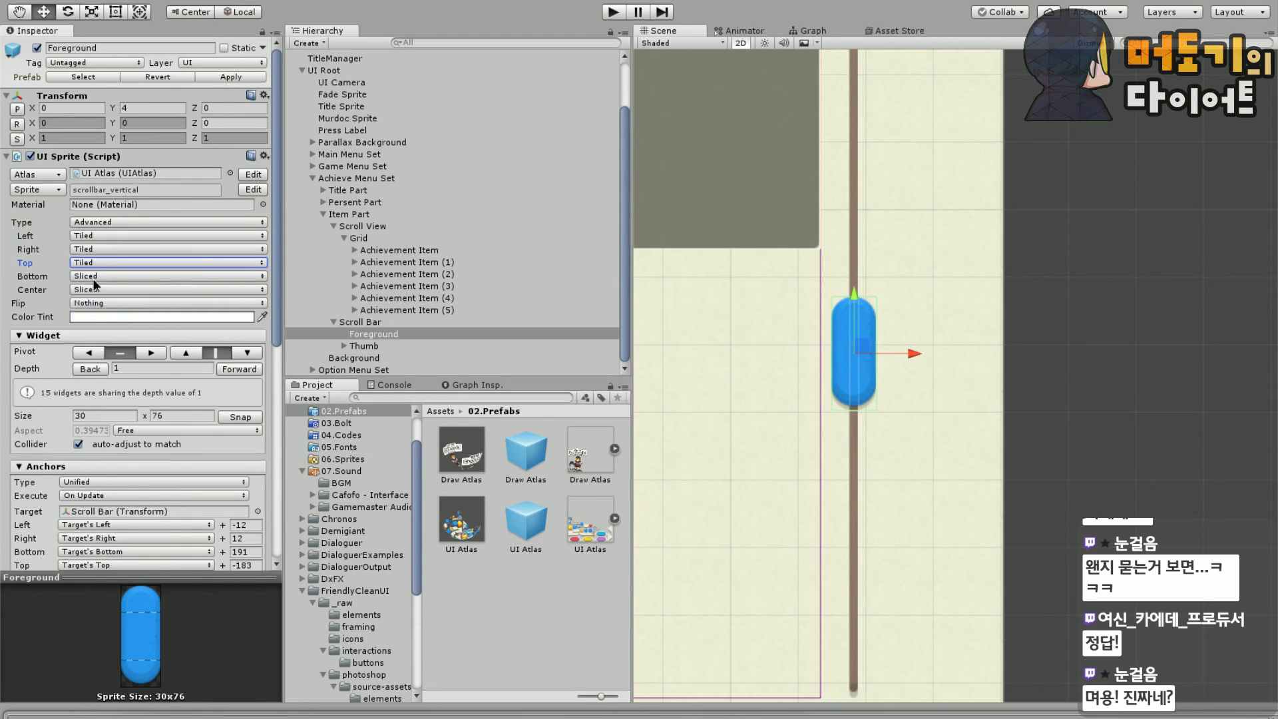
left_click(94, 279)
left_click(107, 329)
left_click(97, 290)
left_click(107, 342)
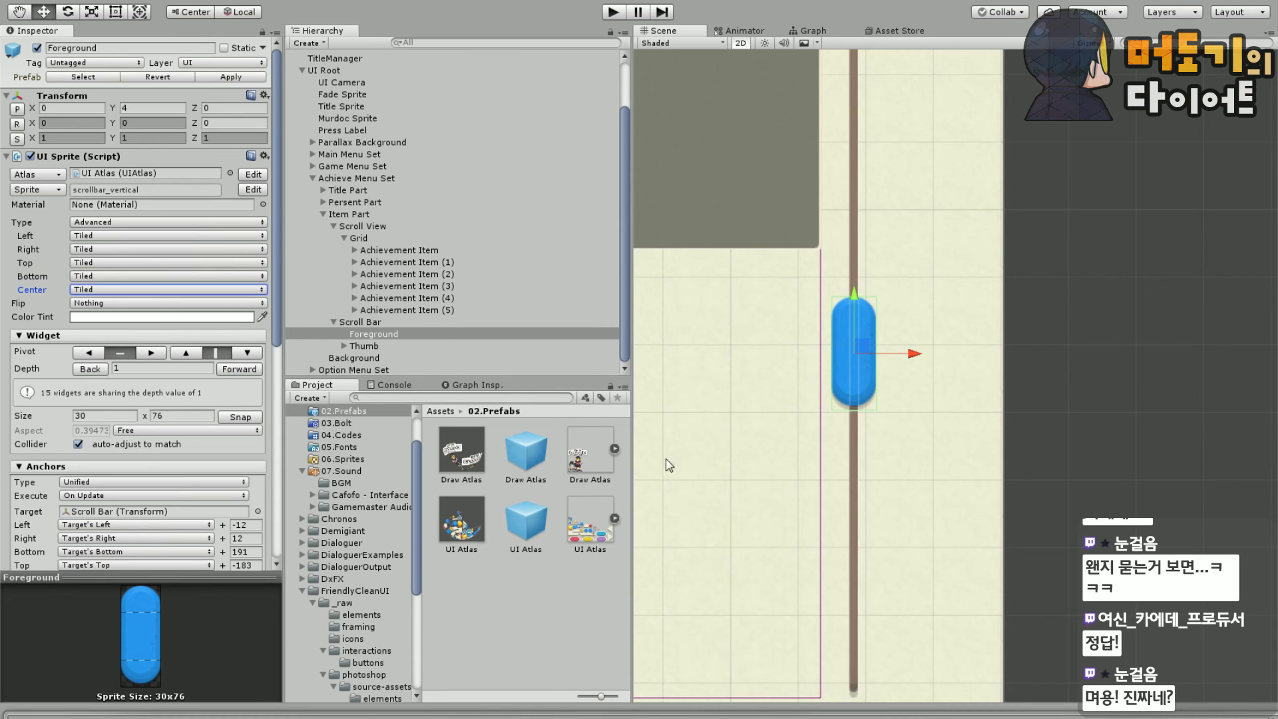
left_click(1041, 353)
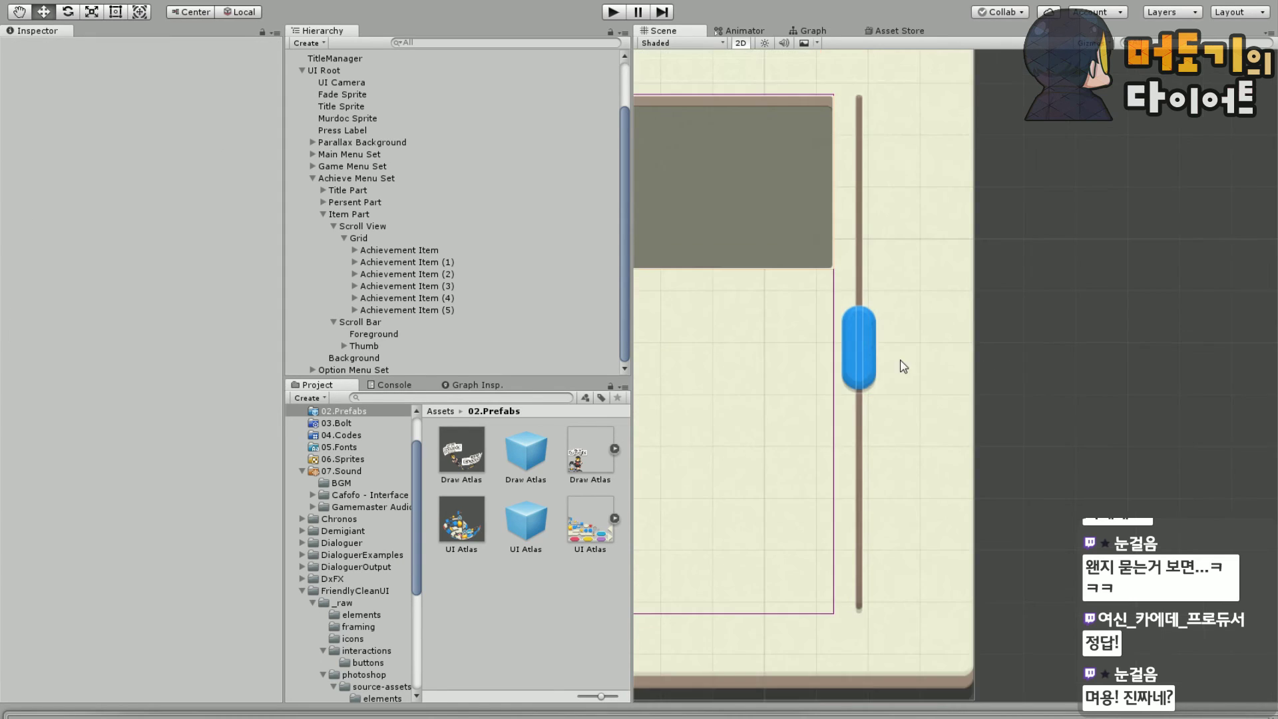
Check the overall achievement menu layout and save the scene and the project
scroll(1040, 353, "down", 8)
middle_click_drag(880, 565, 901, 585)
scroll(993, 439, "up", 11)
middle_click_drag(821, 469, 883, 466)
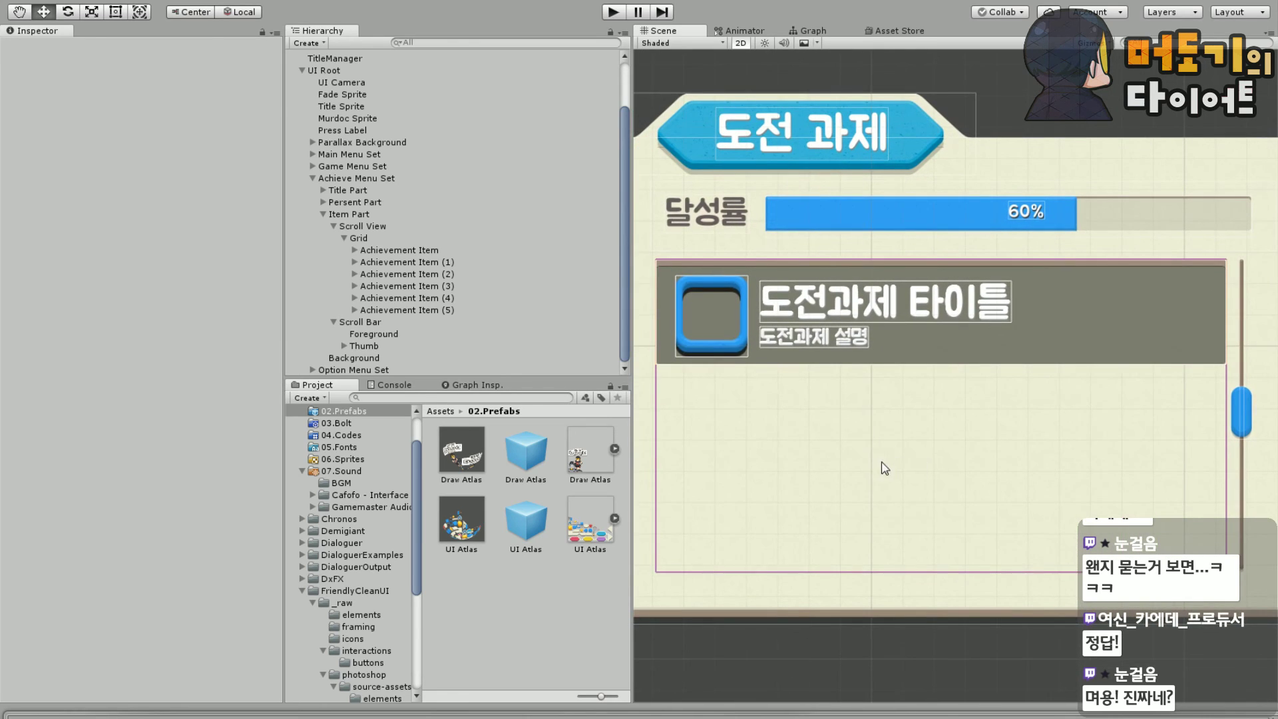
middle_click_drag(984, 502, 987, 556)
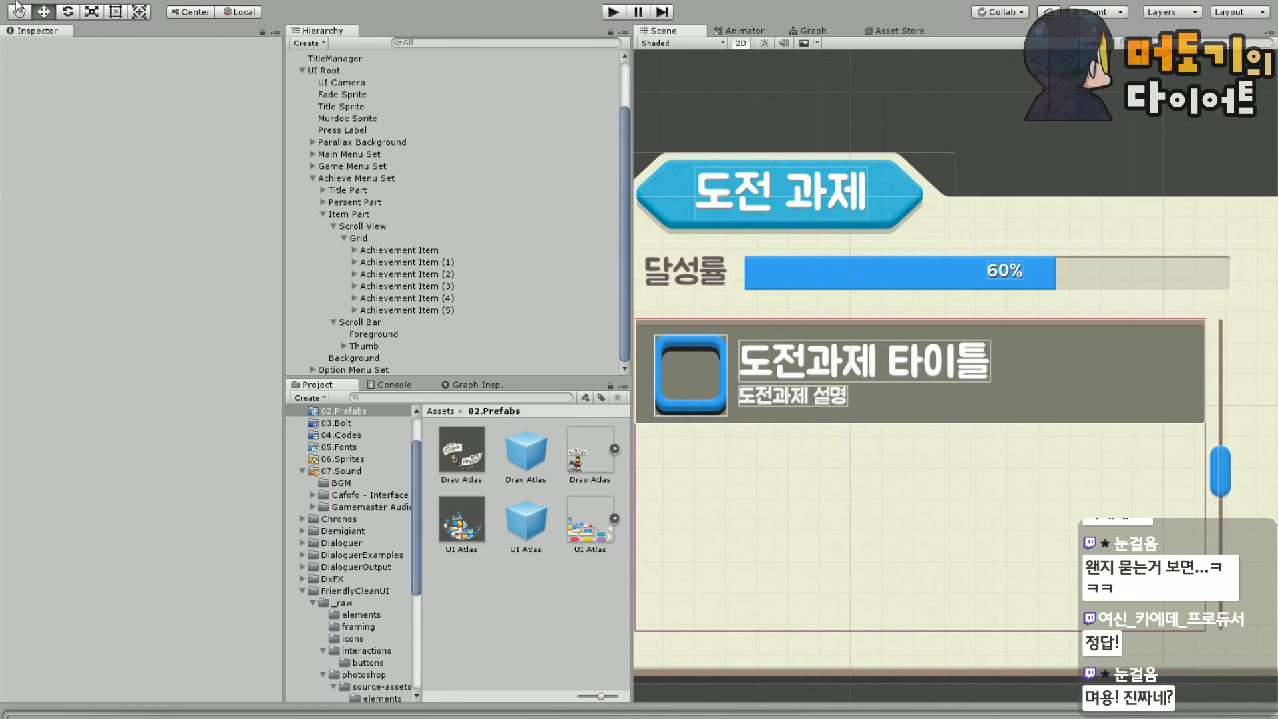
left_click(15, 1)
left_click(55, 54)
left_click(16, 1)
left_click(53, 122)
Inspect the settings menu's title, sound effect and background music sliders, and exit button, folding Item Part away in the hierarchy
middle_click_drag(797, 529, 970, 476)
scroll(969, 474, "down", 12)
middle_click_drag(781, 641, 1122, 582)
middle_click_drag(929, 532, 977, 569)
scroll(932, 510, "up", 3)
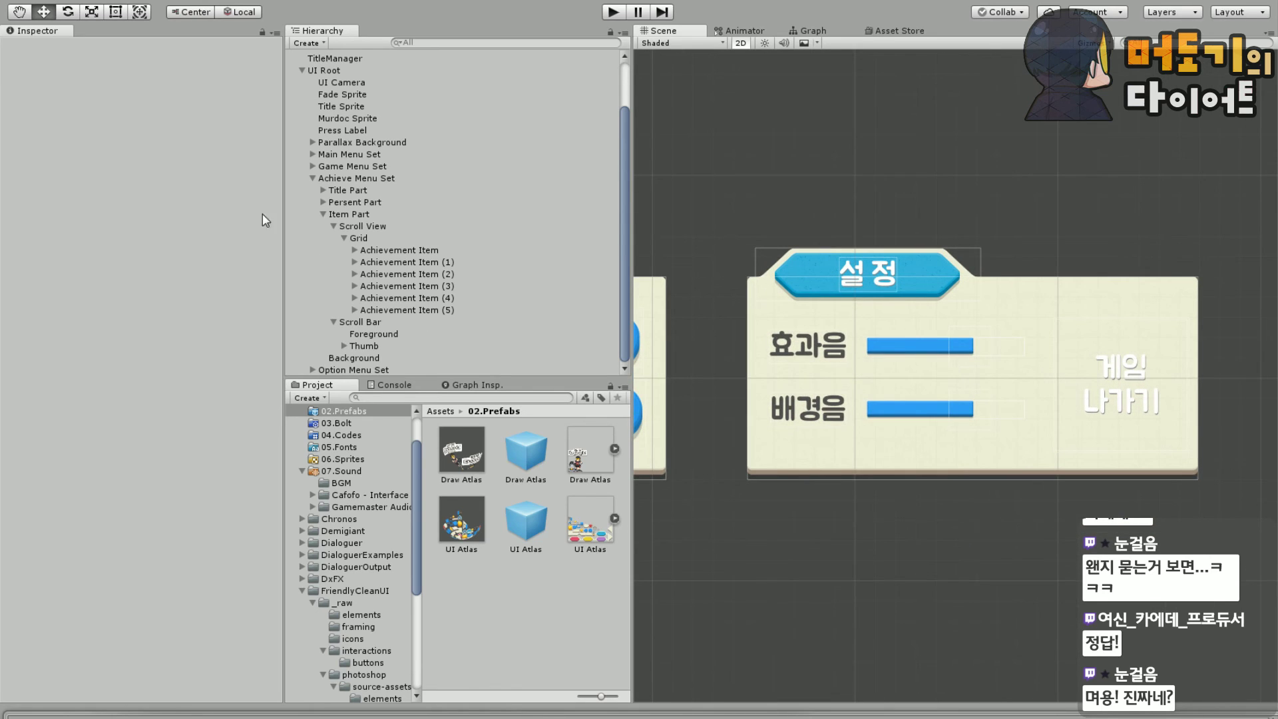
left_click(323, 215)
scroll(984, 474, "up", 3)
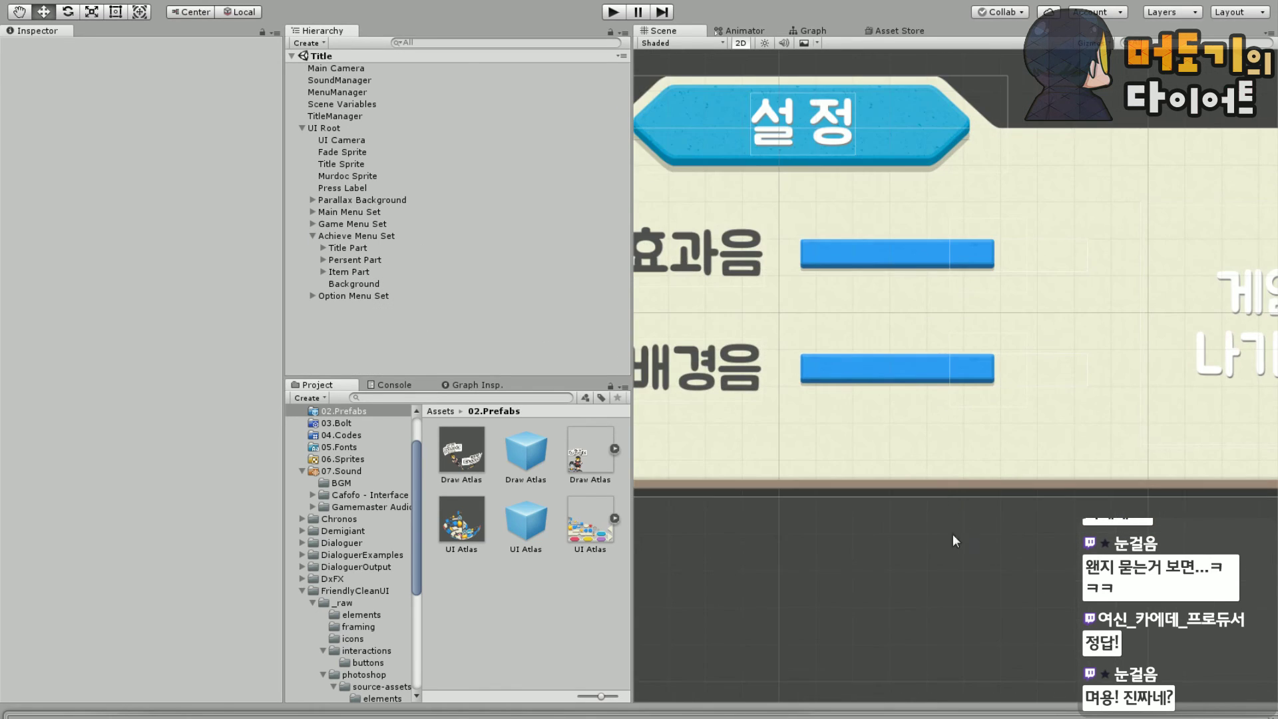
scroll(925, 443, "up", 10)
middle_click_drag(883, 444, 941, 514)
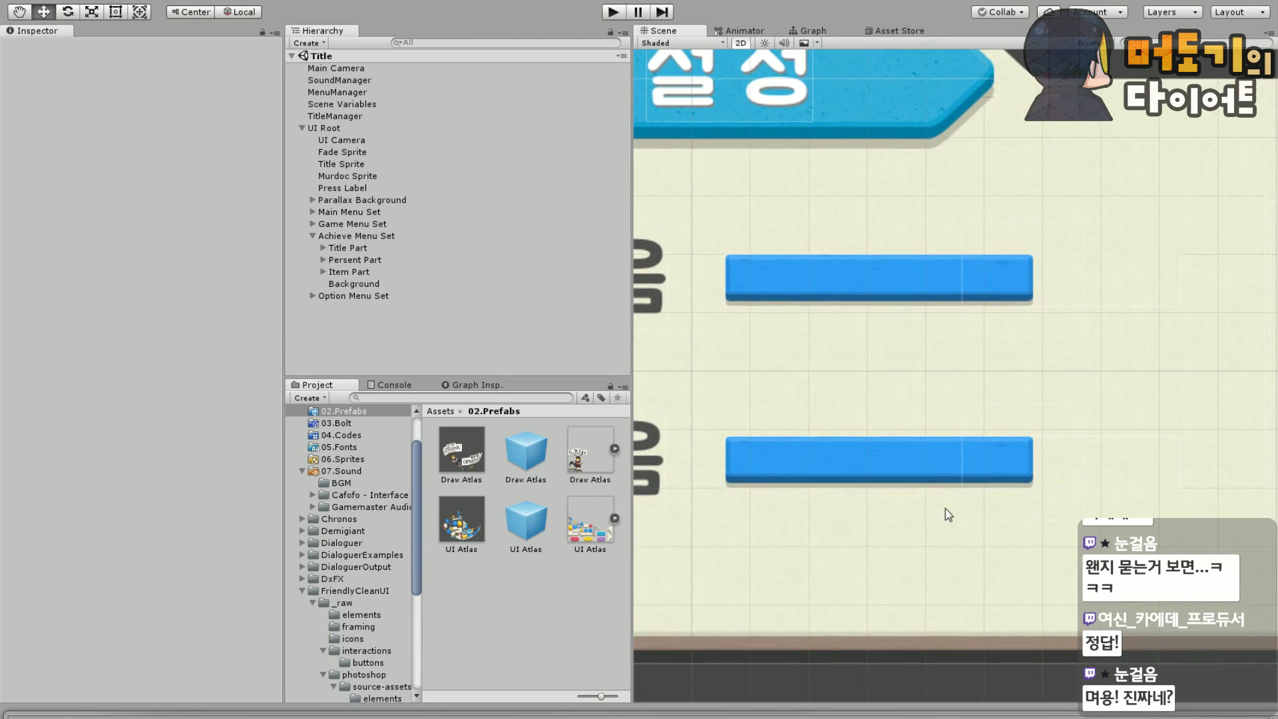
scroll(865, 414, "down", 9)
middle_click_drag(863, 412, 980, 403)
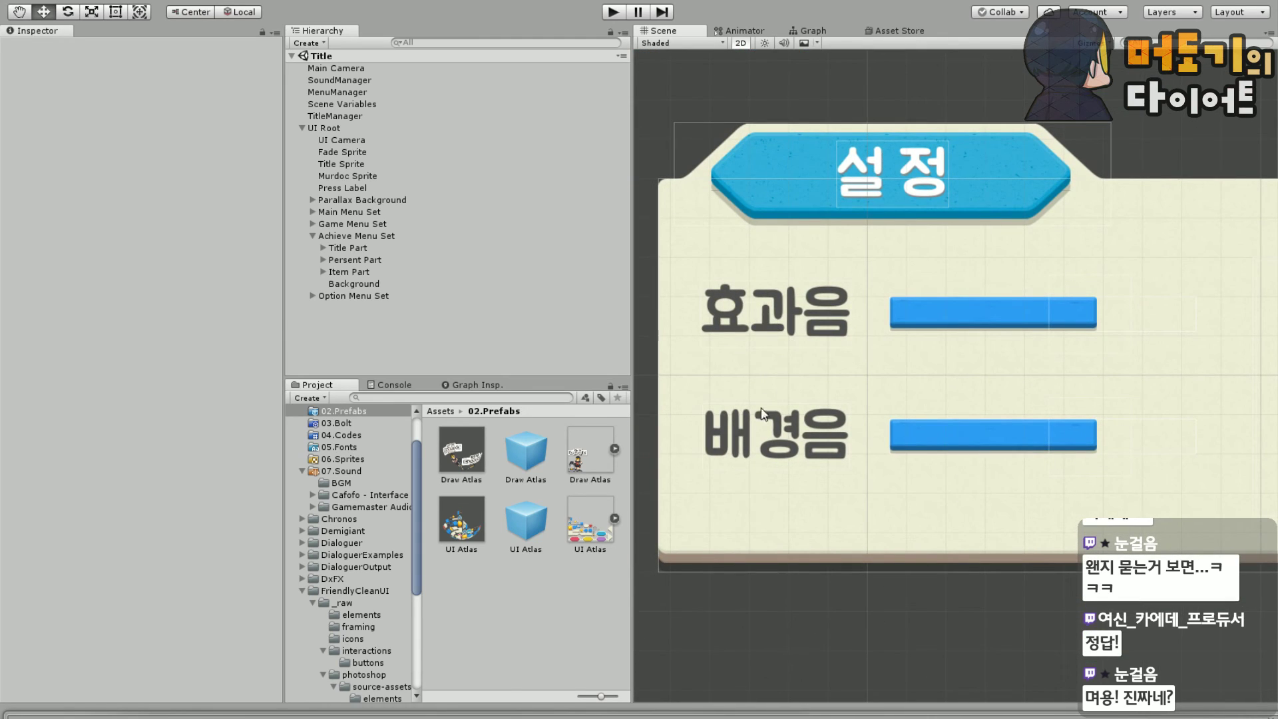
middle_click_drag(986, 531, 758, 496)
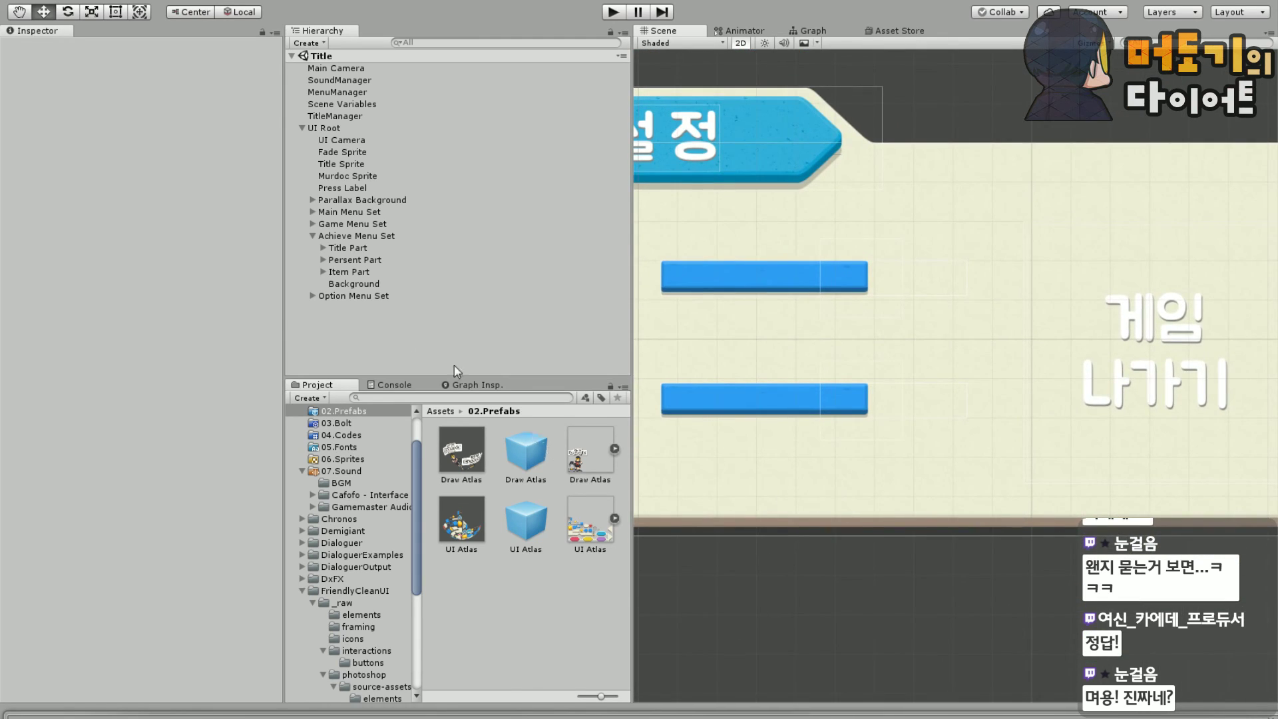
Collapse Achieve Menu Set and expand Option Menu Set in the object hierarchy
left_click(311, 237)
left_click(311, 247)
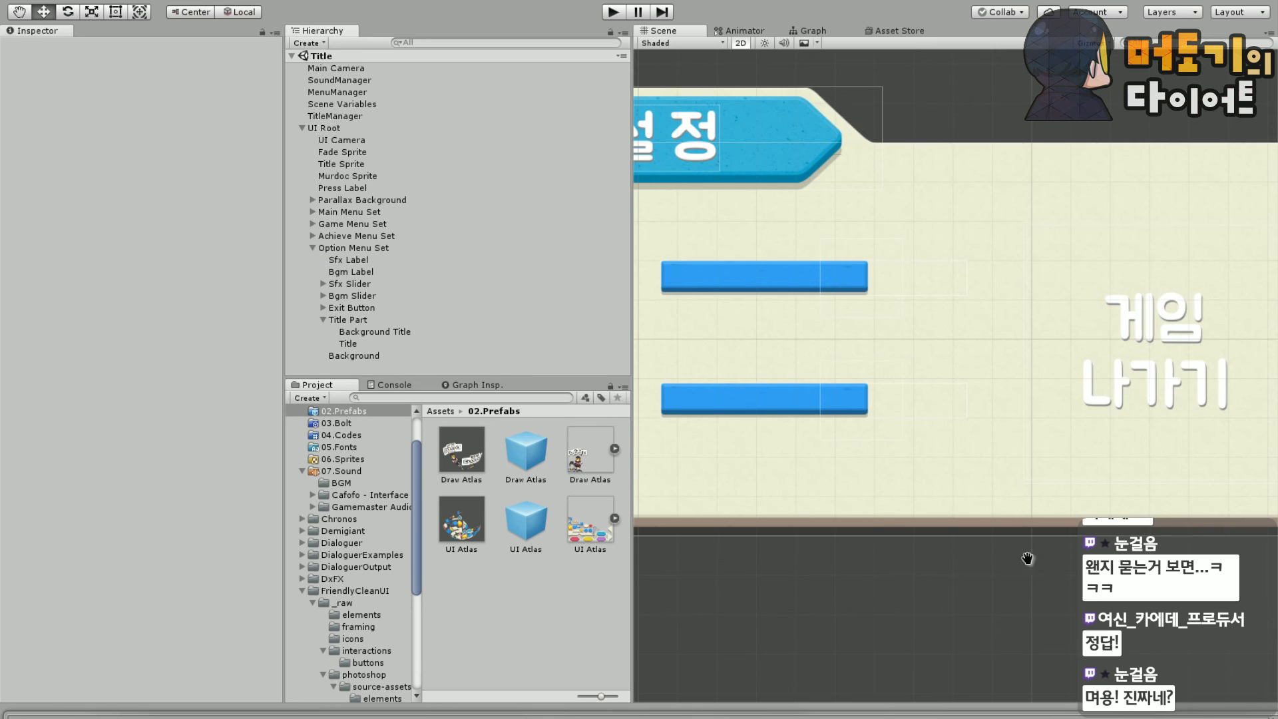
middle_click_drag(1028, 559, 1192, 577)
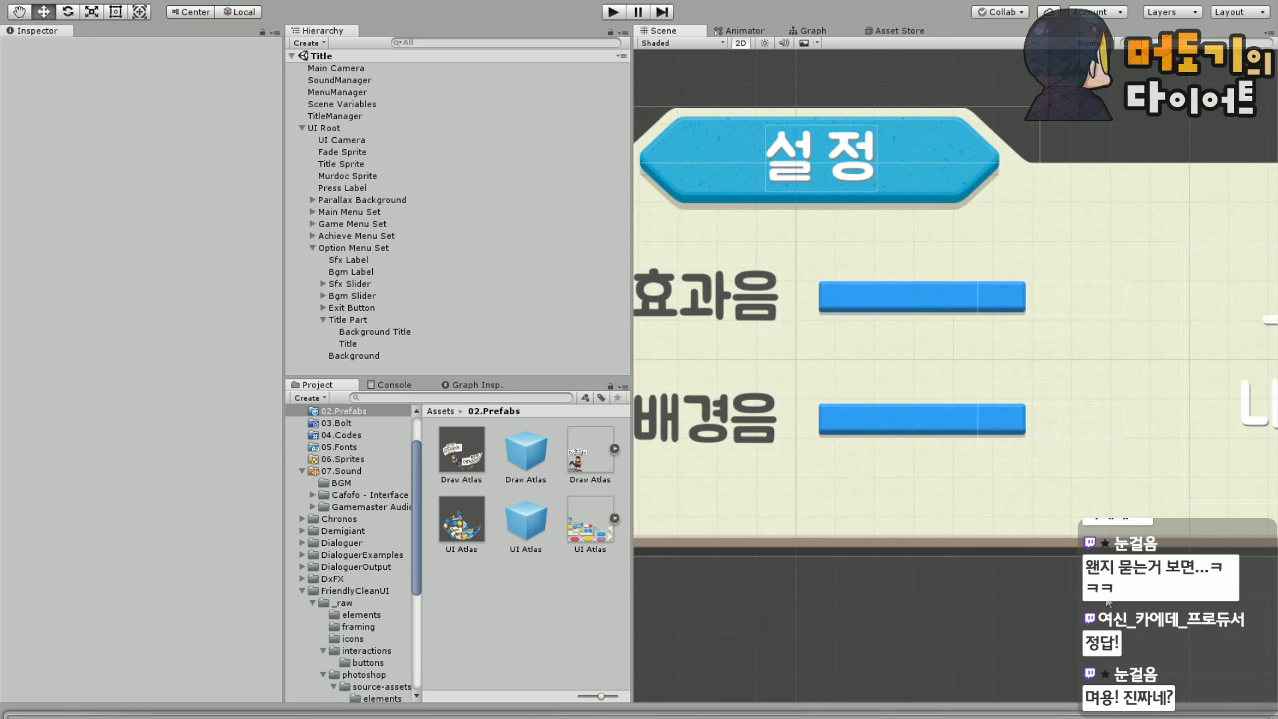
Reorder Title Part to be the first child of Option Menu Set, above Sfx Label
middle_click_drag(1107, 538, 765, 513)
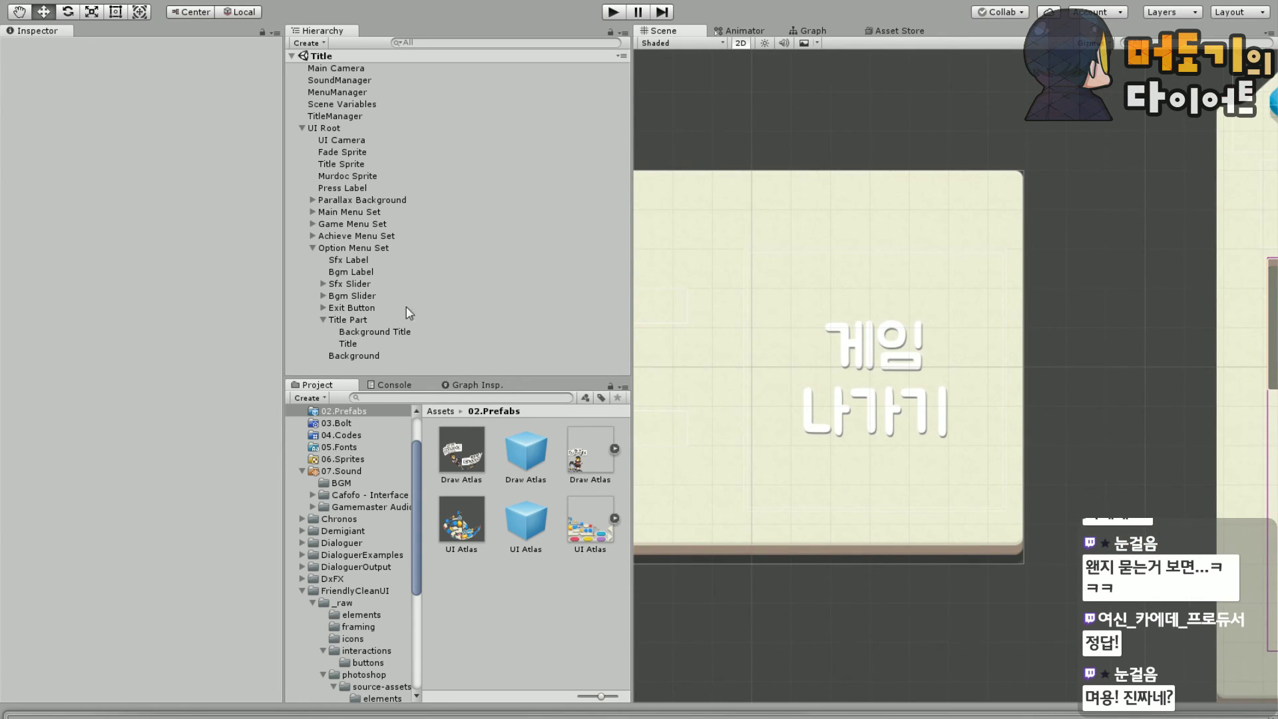
middle_click_drag(797, 513, 965, 582)
scroll(1012, 463, "down", 6)
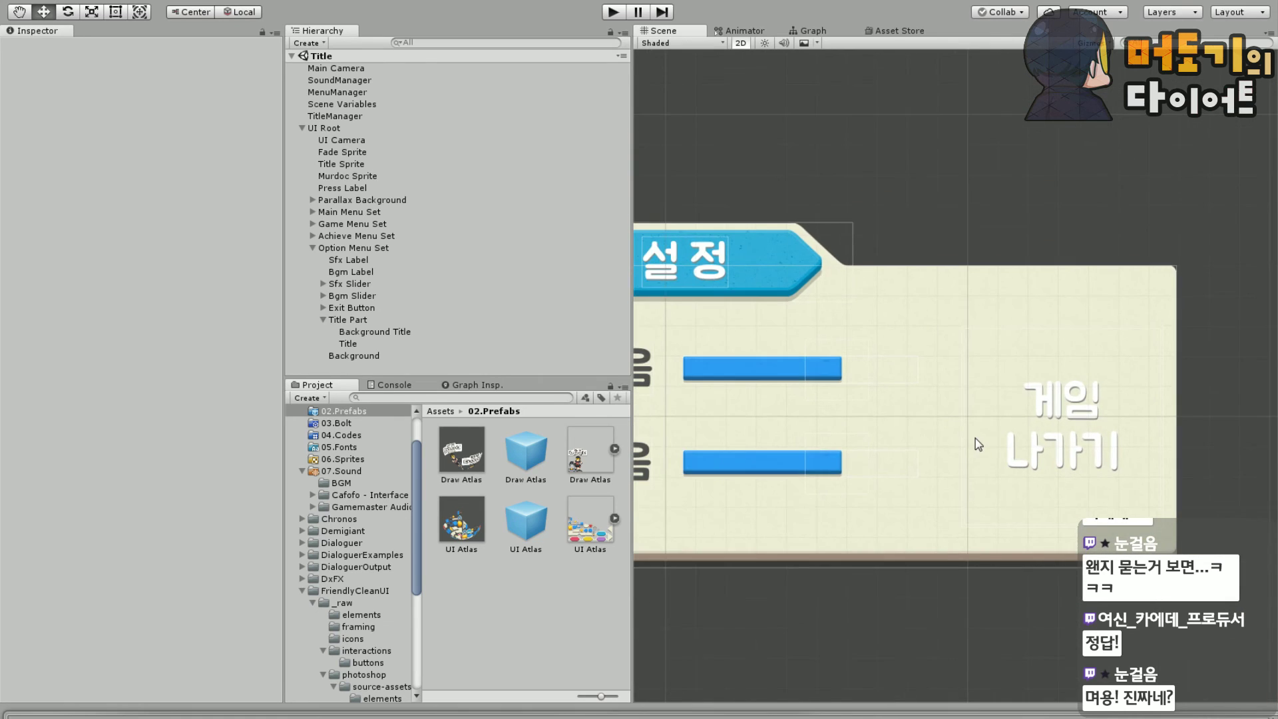
left_click(359, 249)
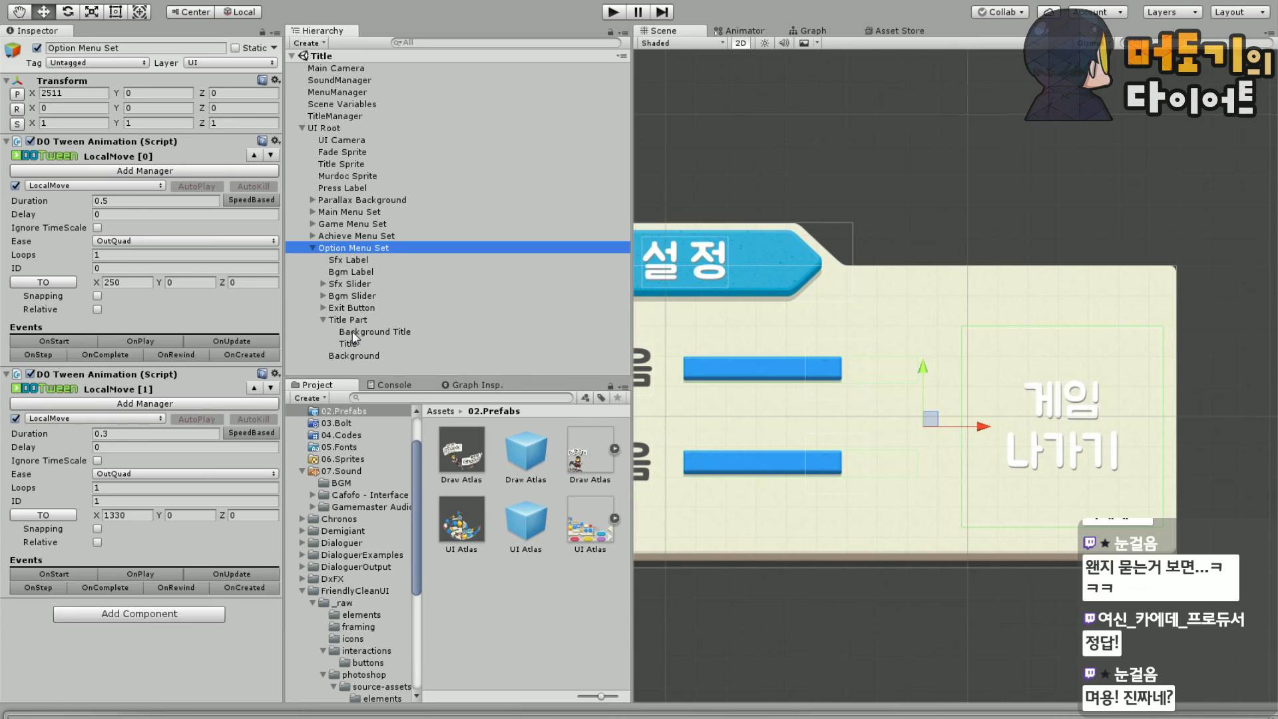
double_click(347, 320)
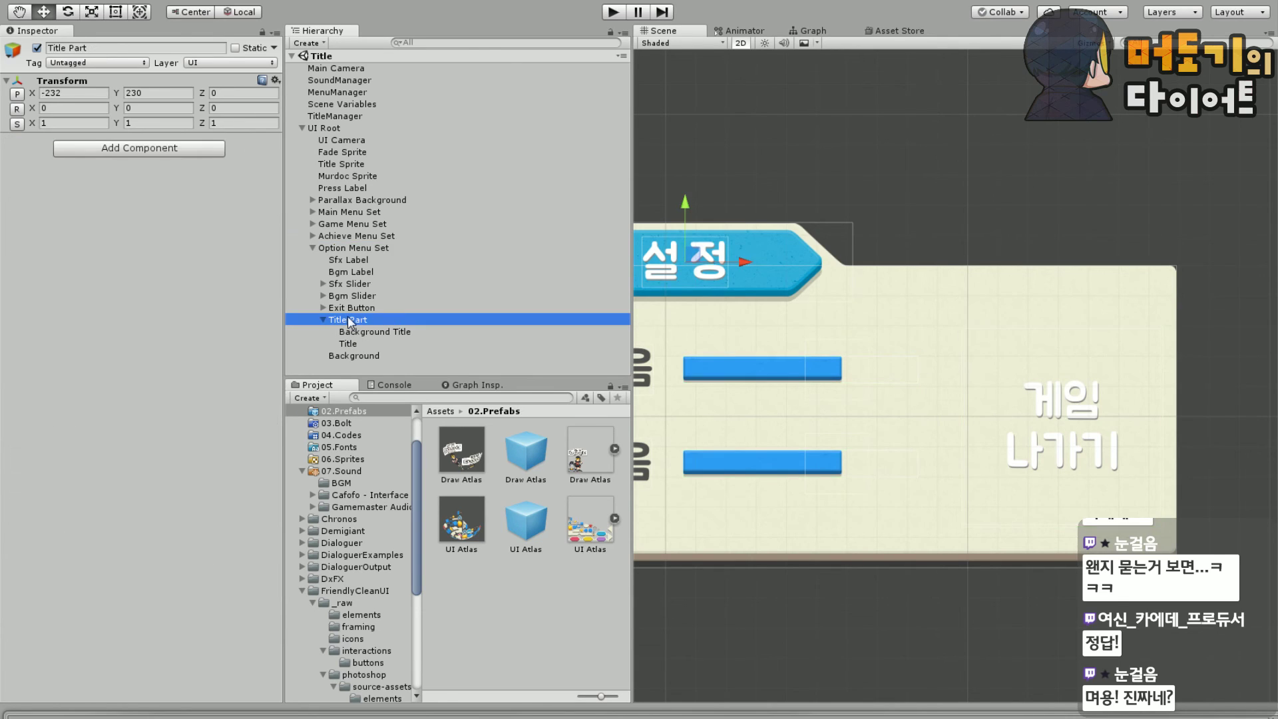
left_click_drag(368, 321, 376, 260)
scroll(992, 402, "up", 10)
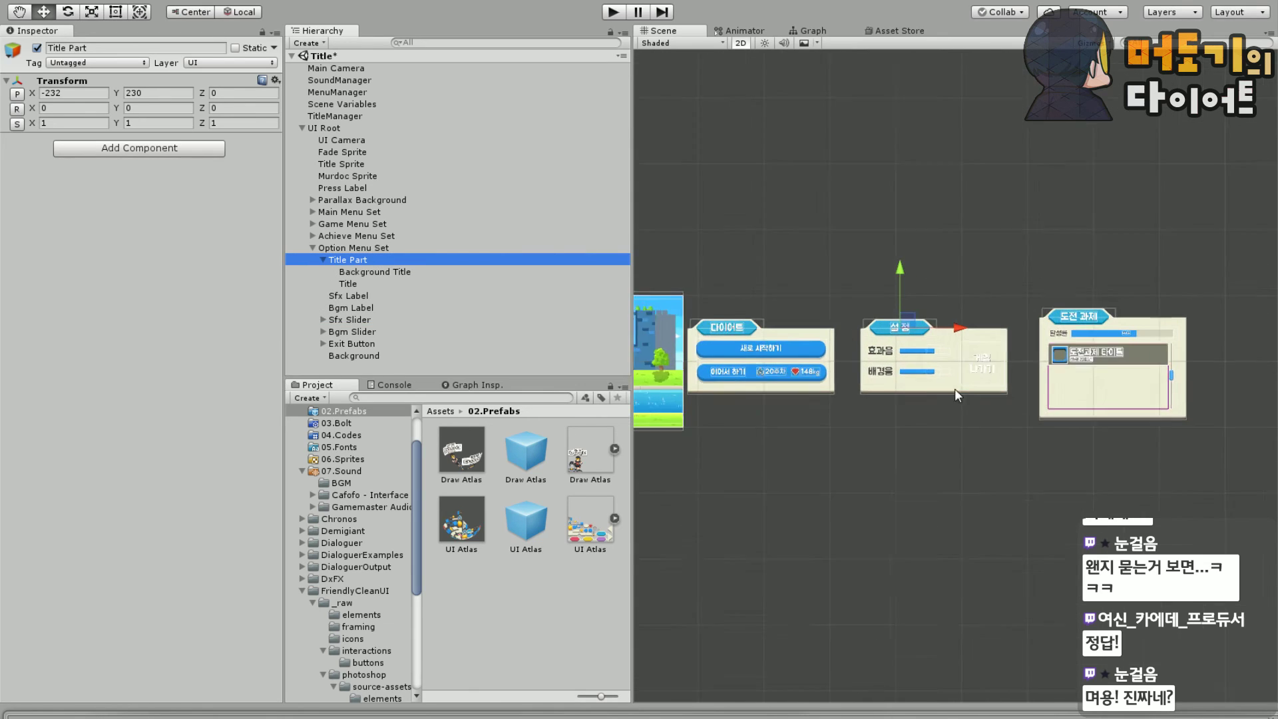
Move the Exit Button straight up out of the settings panel, to Y 329
scroll(965, 388, "up", 4)
left_click(352, 343)
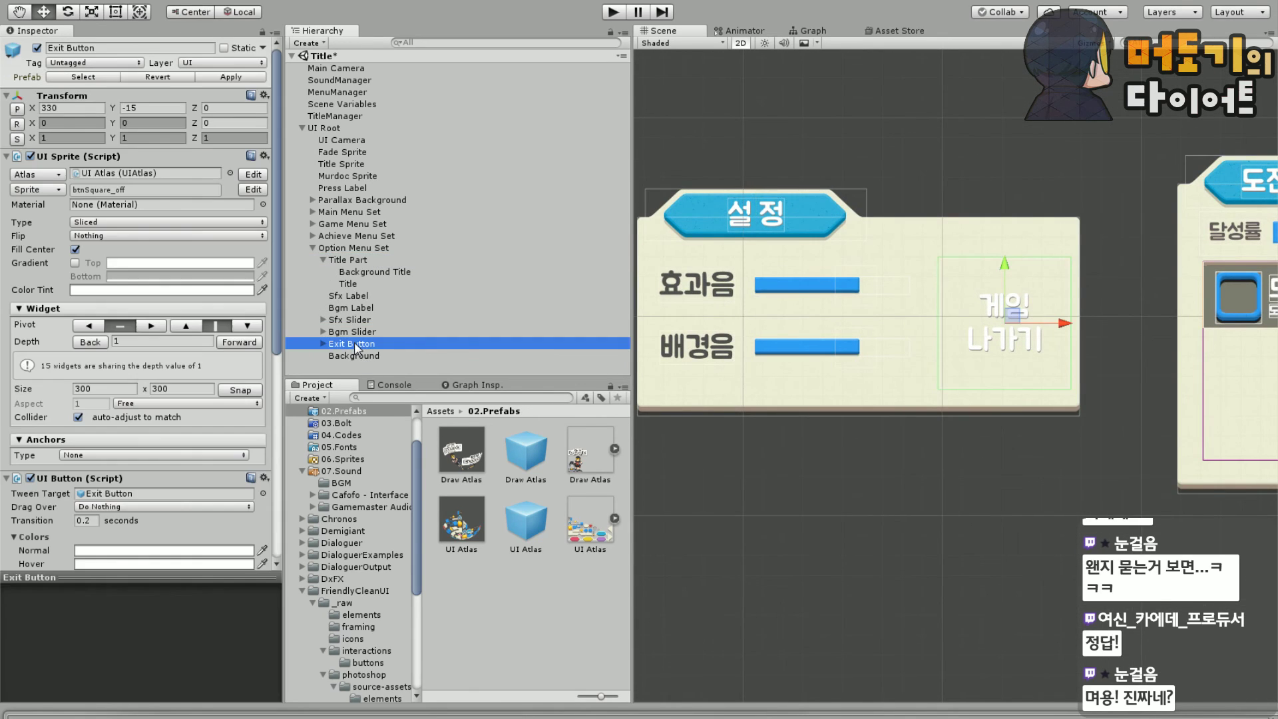
scroll(952, 454, "up", 3)
middle_click_drag(952, 454, 946, 479)
left_click_drag(988, 355, 964, 217)
scroll(838, 502, "up", 9)
middle_click_drag(851, 590, 963, 599)
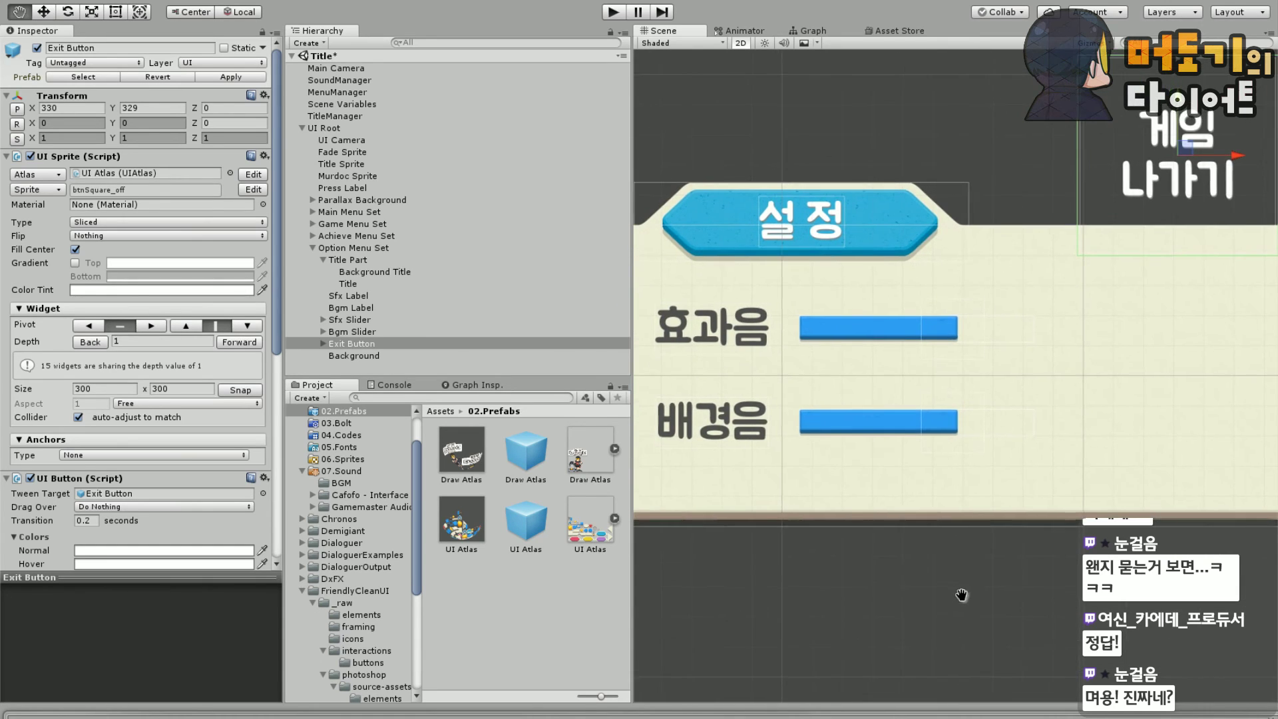
scroll(904, 510, "up", 1)
scroll(905, 510, "up", 2)
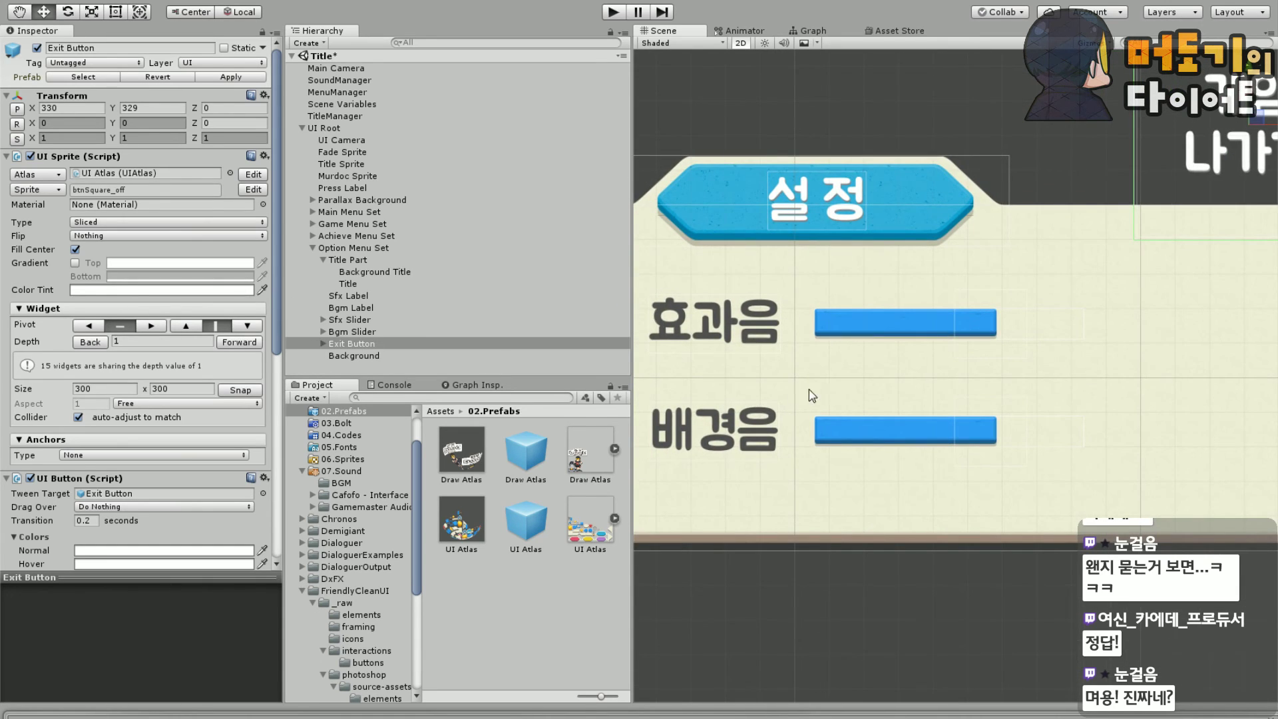
scroll(784, 382, "up", 1)
middle_click_drag(810, 374, 793, 386)
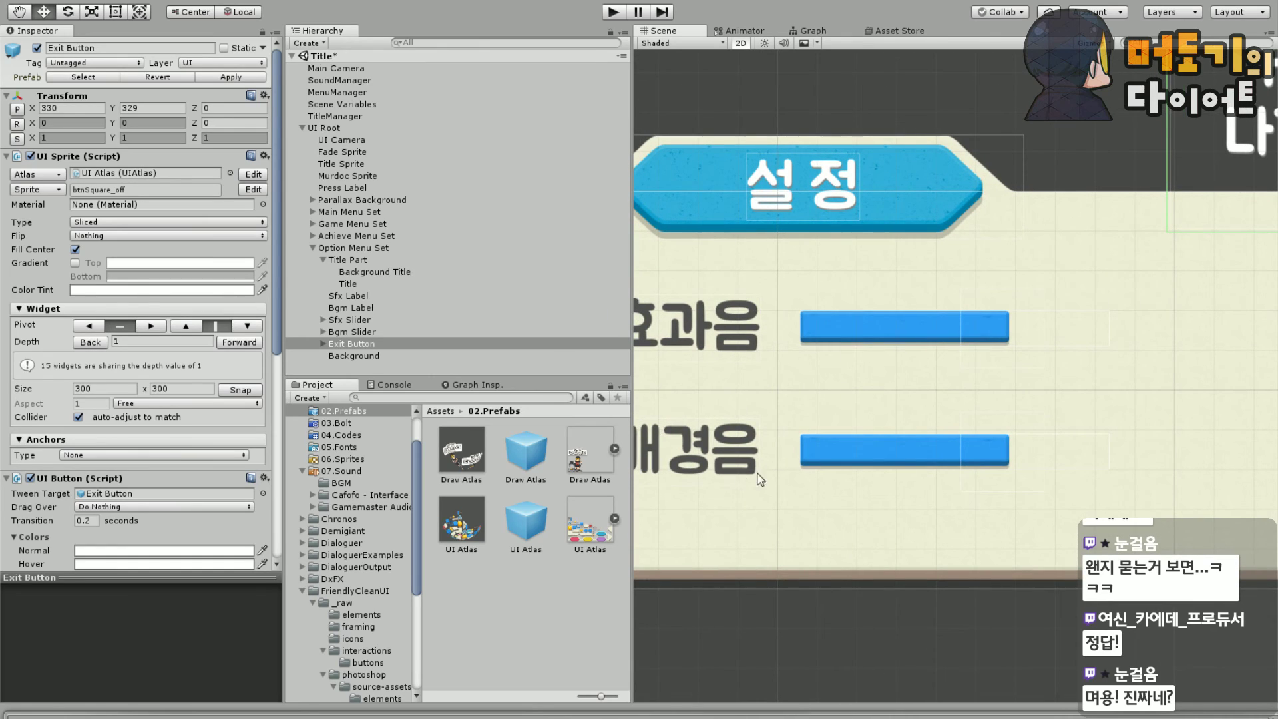
Create a new NGUI sprite as a child of Sfx Slider
left_click(352, 320)
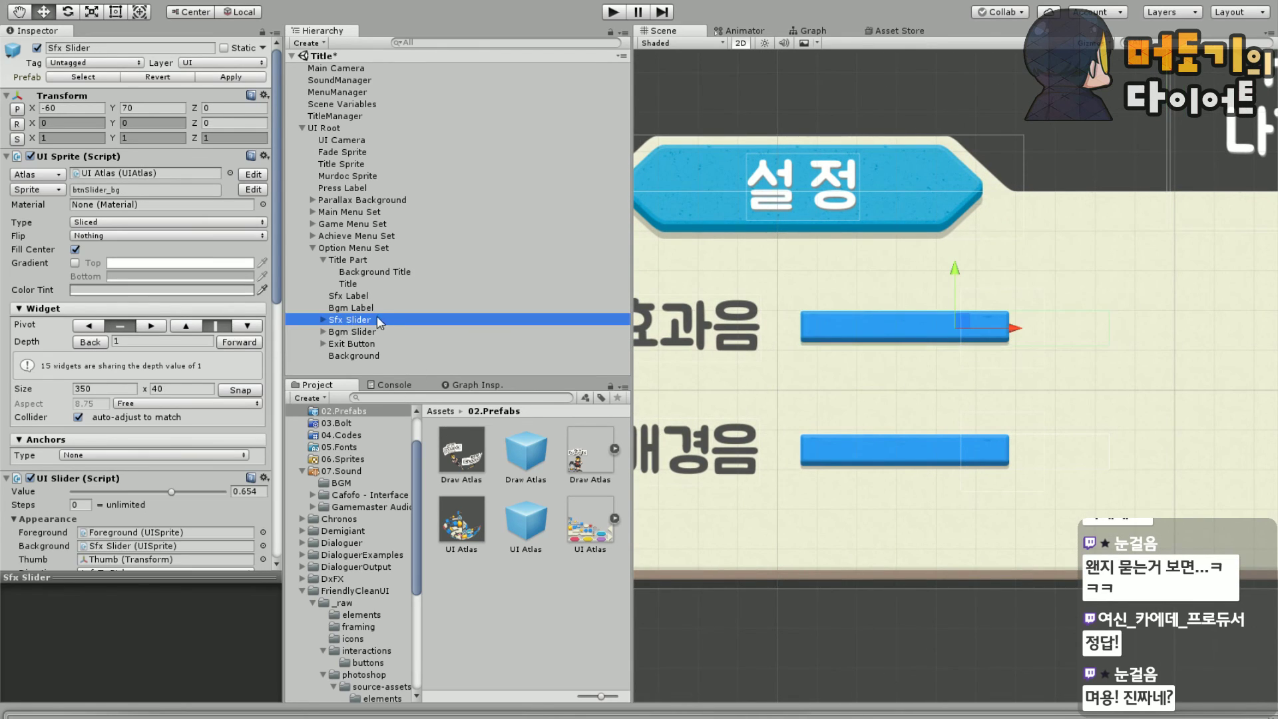
left_click(226, 0)
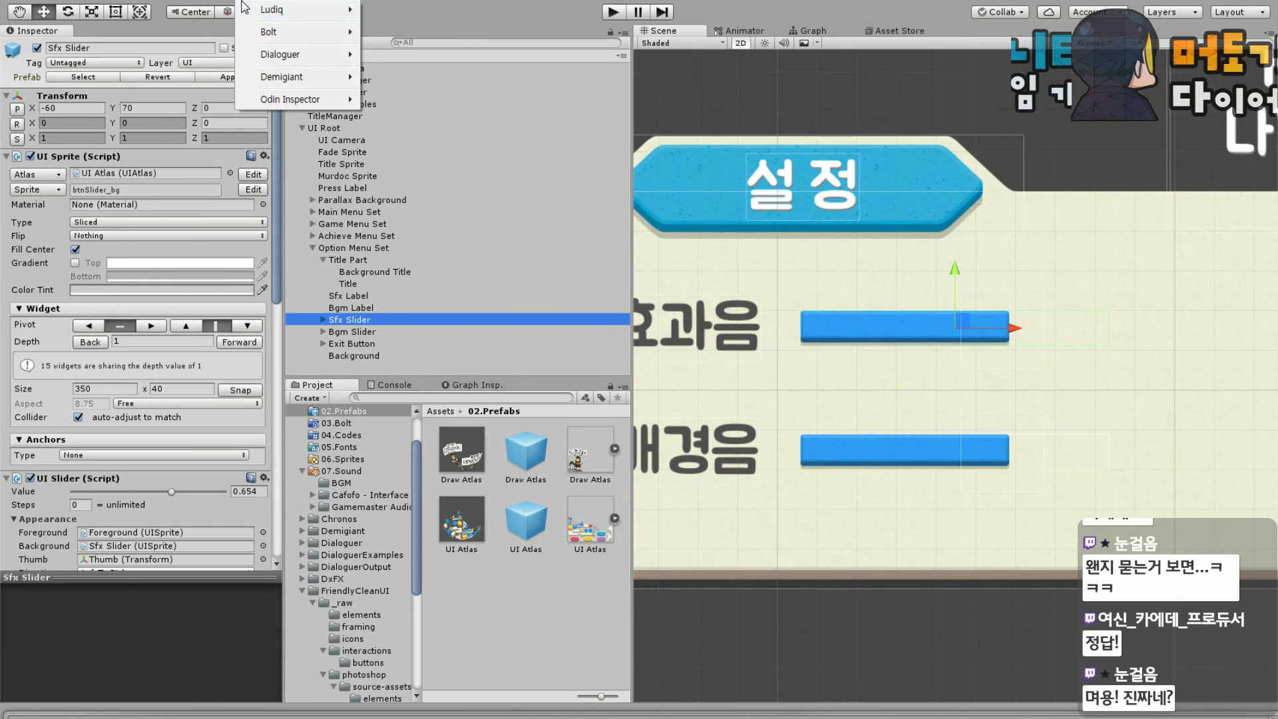
mouse_move(220, 0)
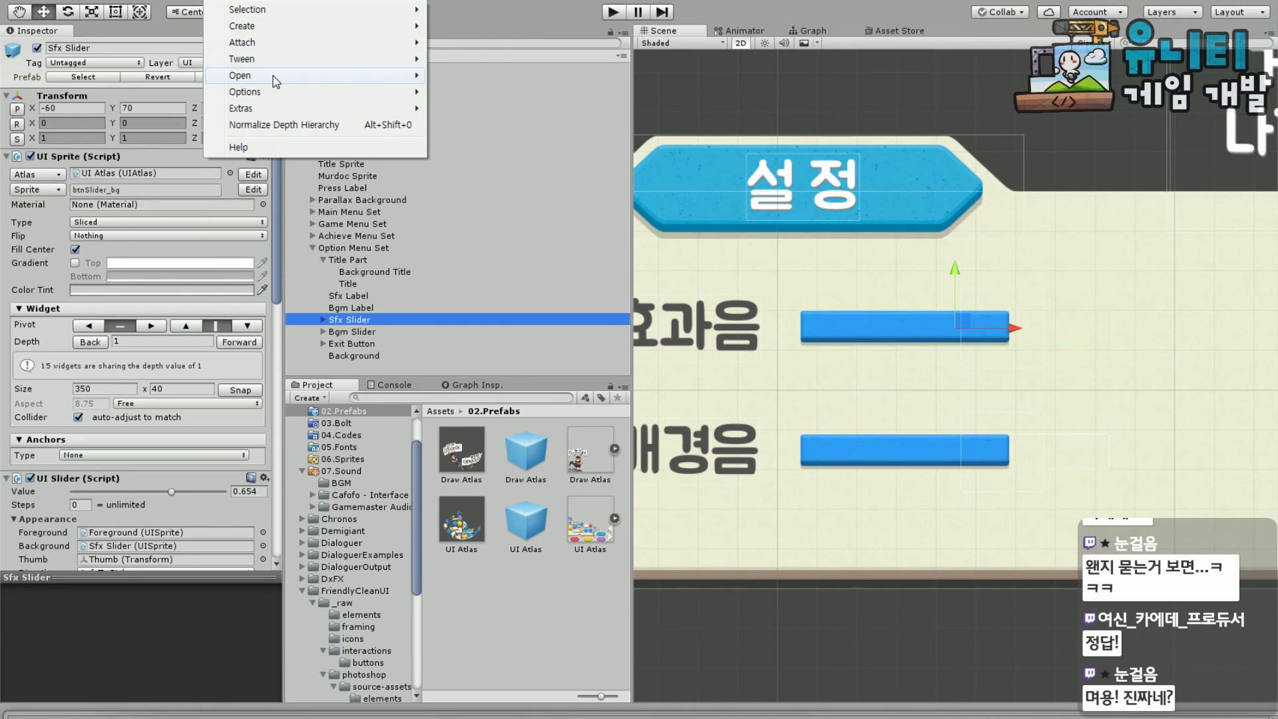
mouse_move(330, 28)
left_click(454, 28)
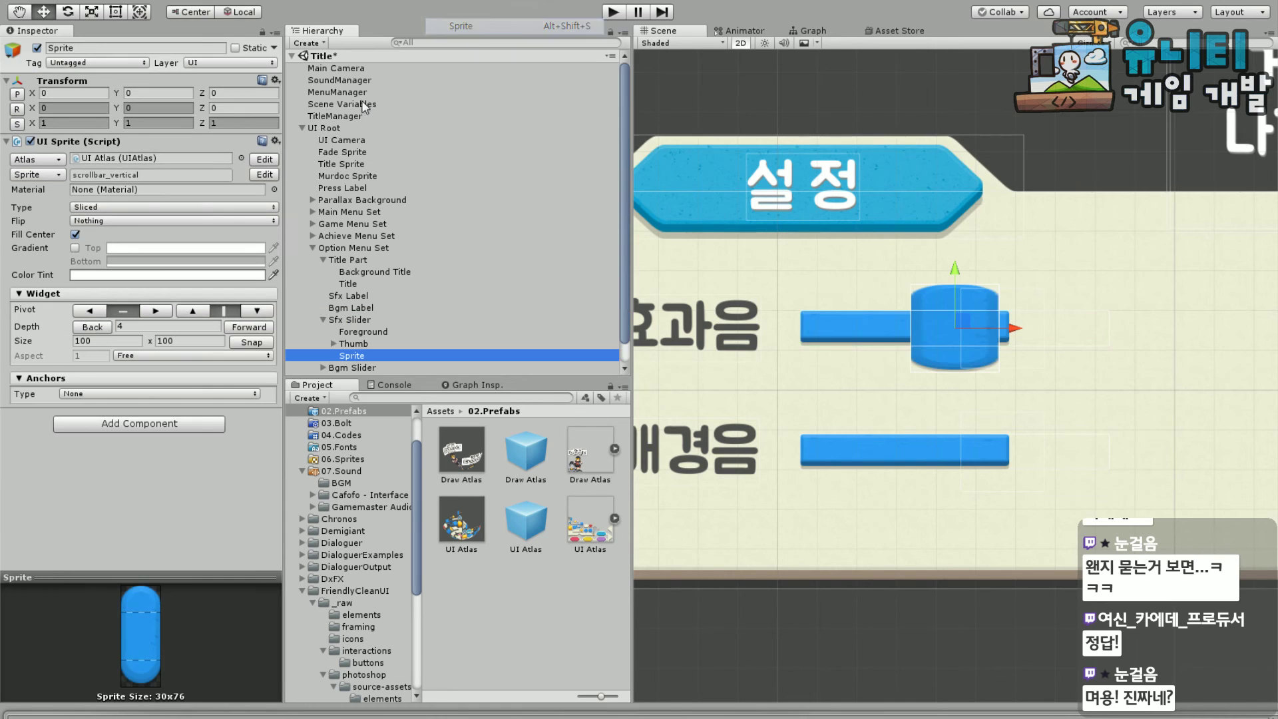
left_click(47, 176)
scroll(506, 278, "down", 10)
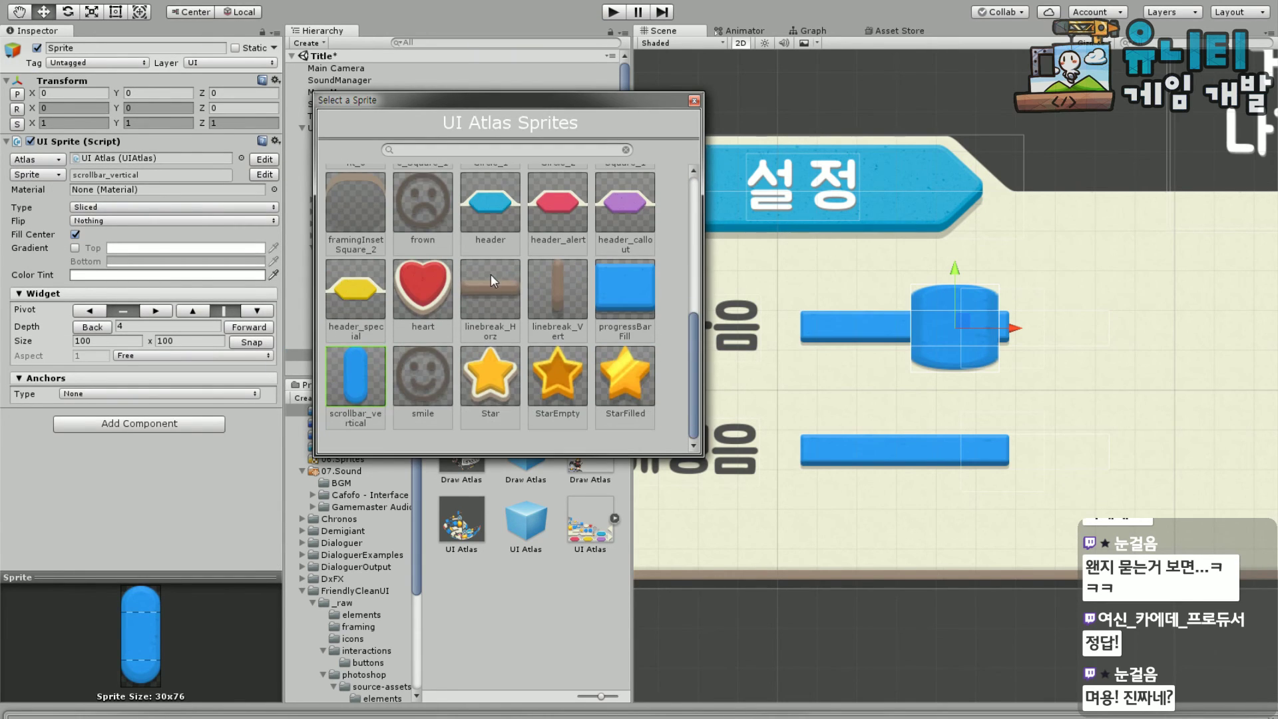
scroll(481, 309, "up", 10)
left_click(693, 101)
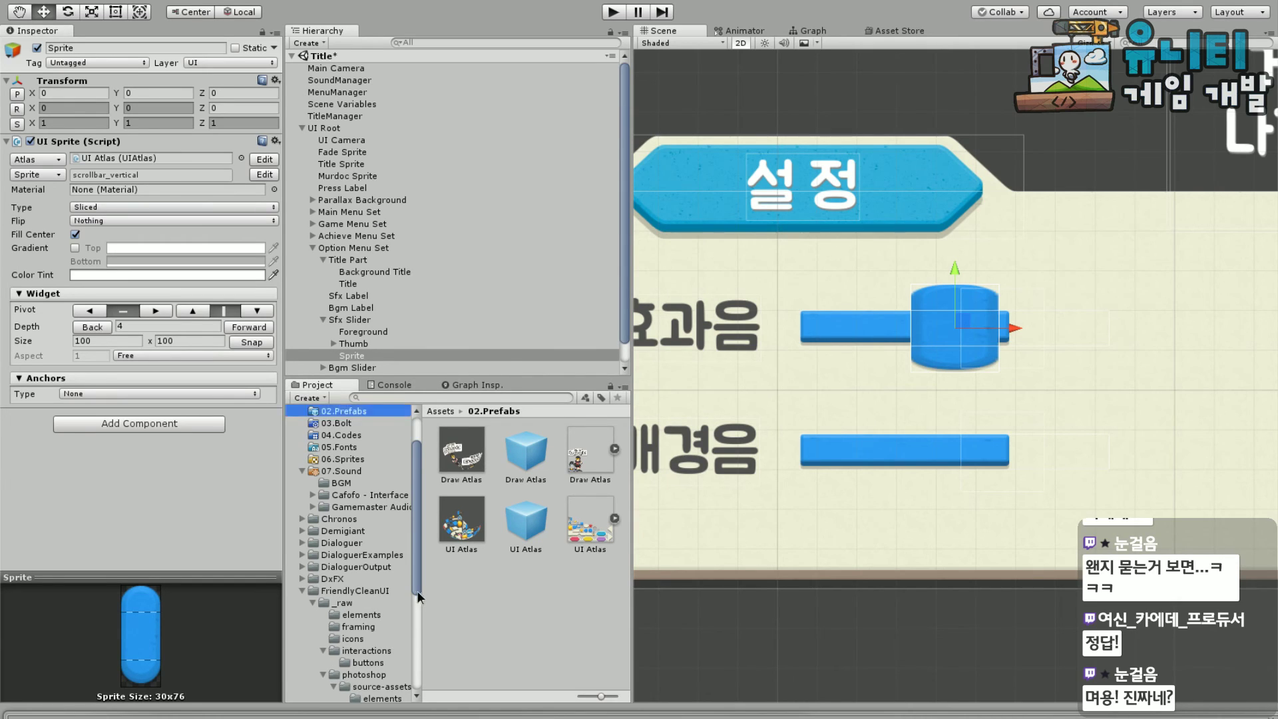
Add the VolumeDown and VolumeUp textures from FriendlyCleanUI's _raw icons folder to UI Atlas with the Atlas Maker
scroll(420, 613, "down", 3)
left_click(357, 556)
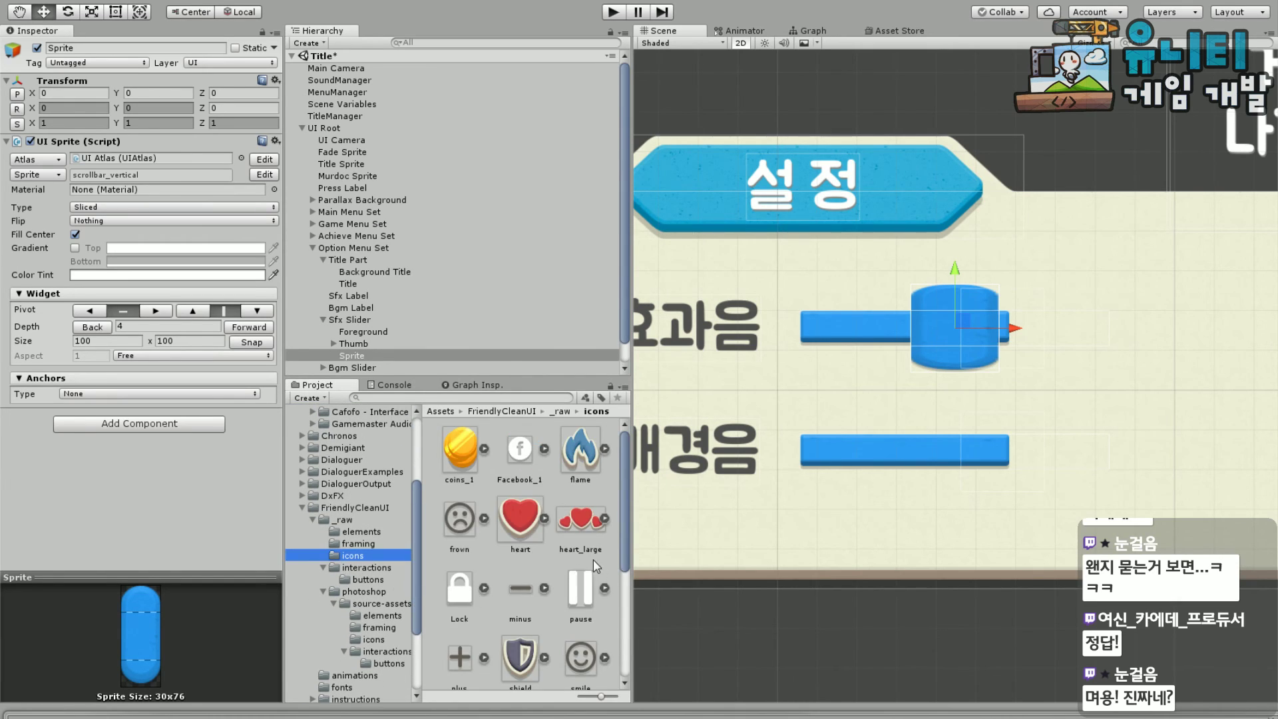
scroll(593, 560, "down", 2)
left_click(546, 629)
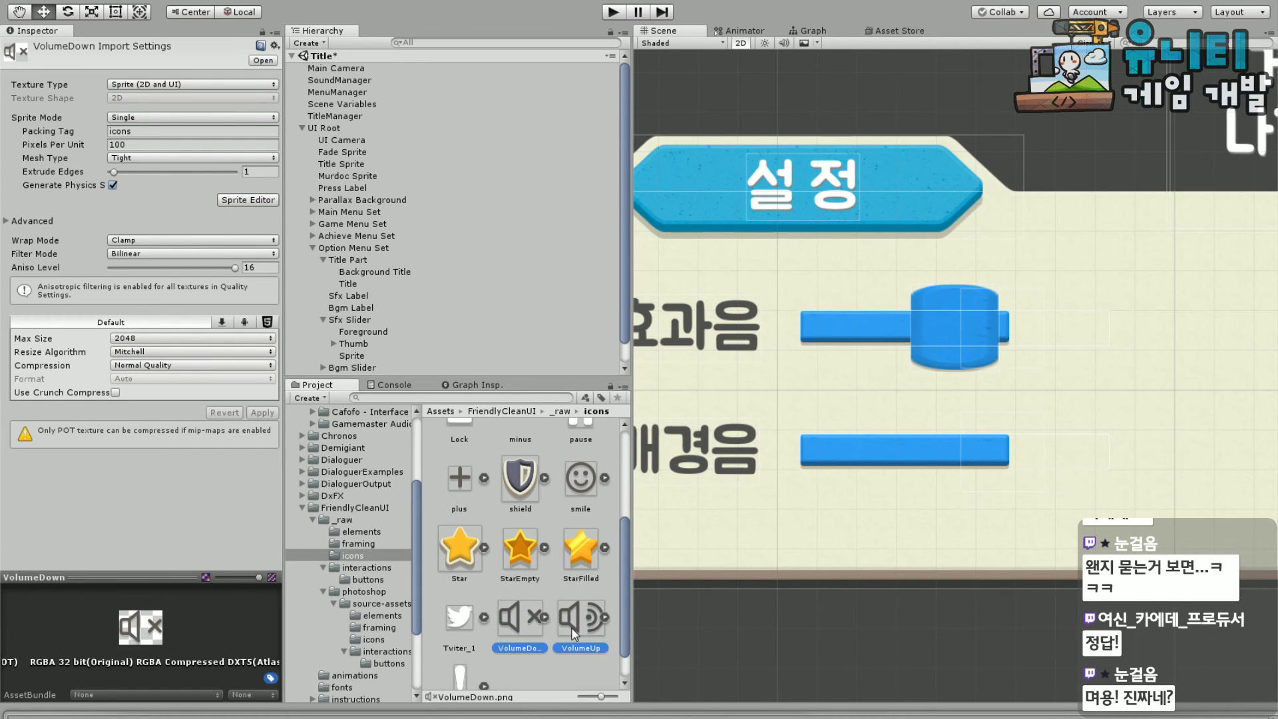
left_click(248, 1)
mouse_move(220, 1)
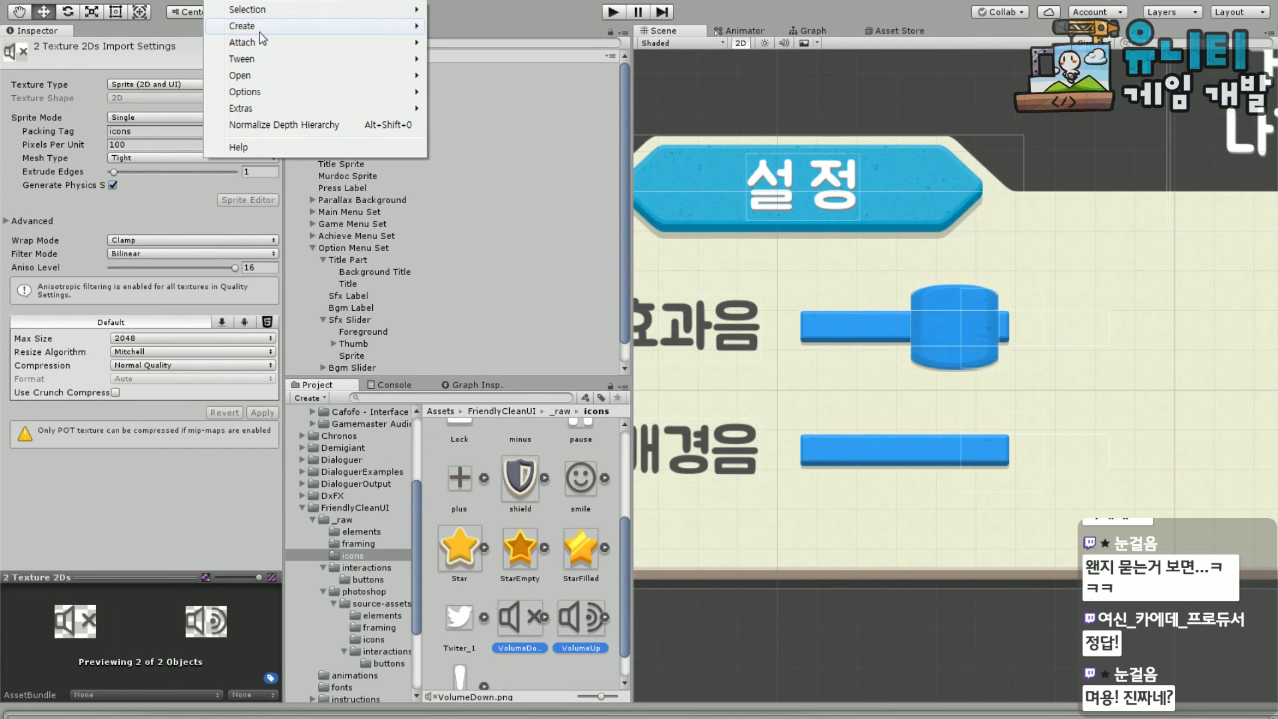
mouse_move(246, 91)
left_click(466, 78)
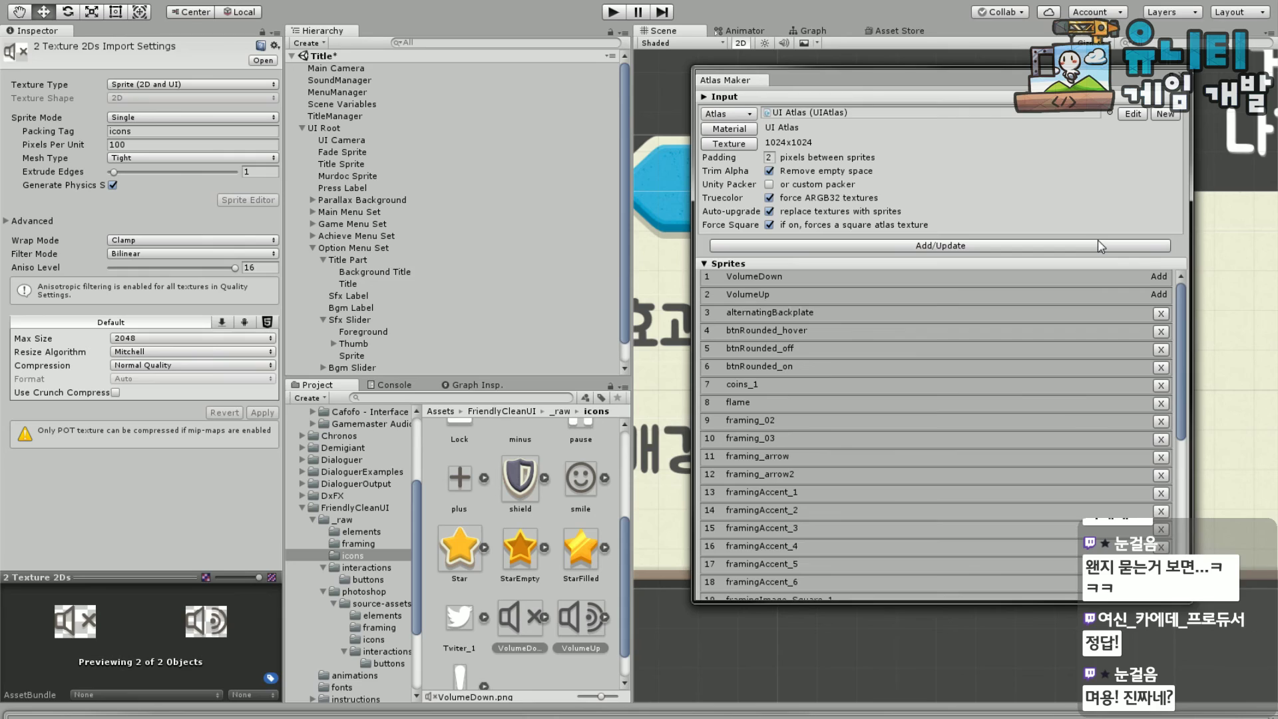
left_click(1099, 246)
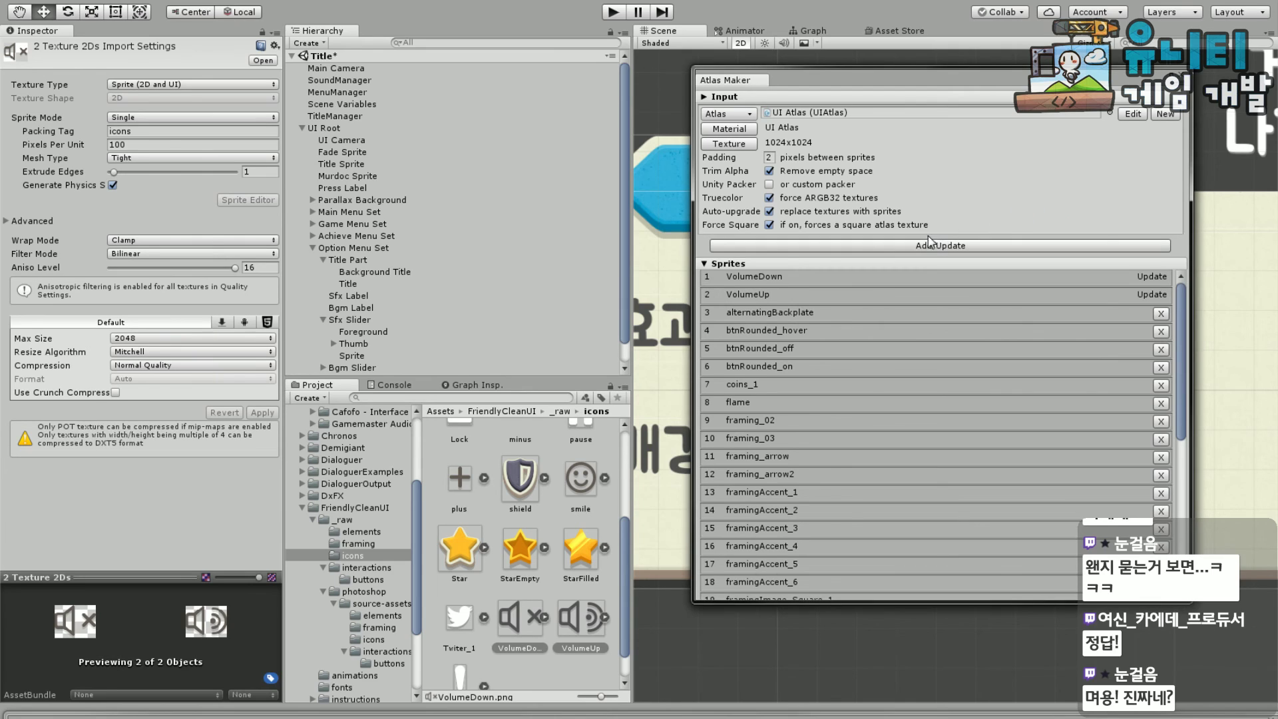
left_click(836, 322)
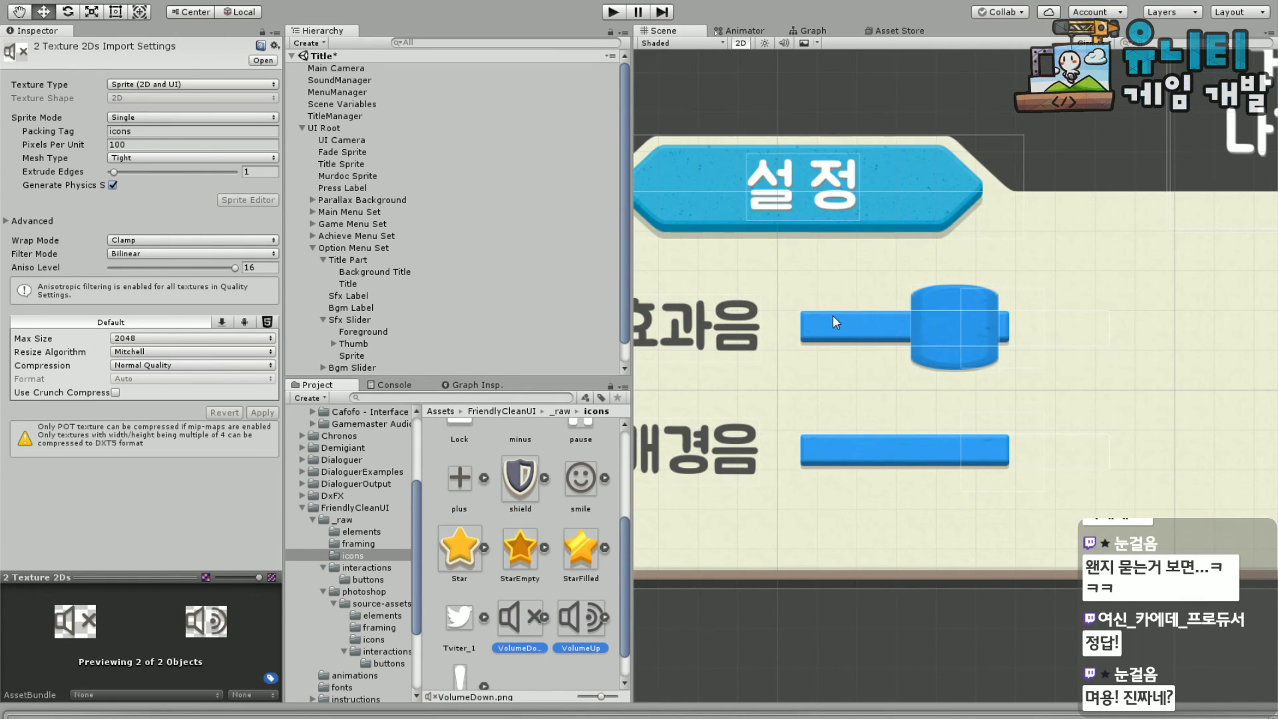
Assign the VolumeDown image to the new sprite under Sfx Slider and move it to the slider's left end, X about -156
middle_click_drag(768, 653, 672, 649)
left_click(528, 642)
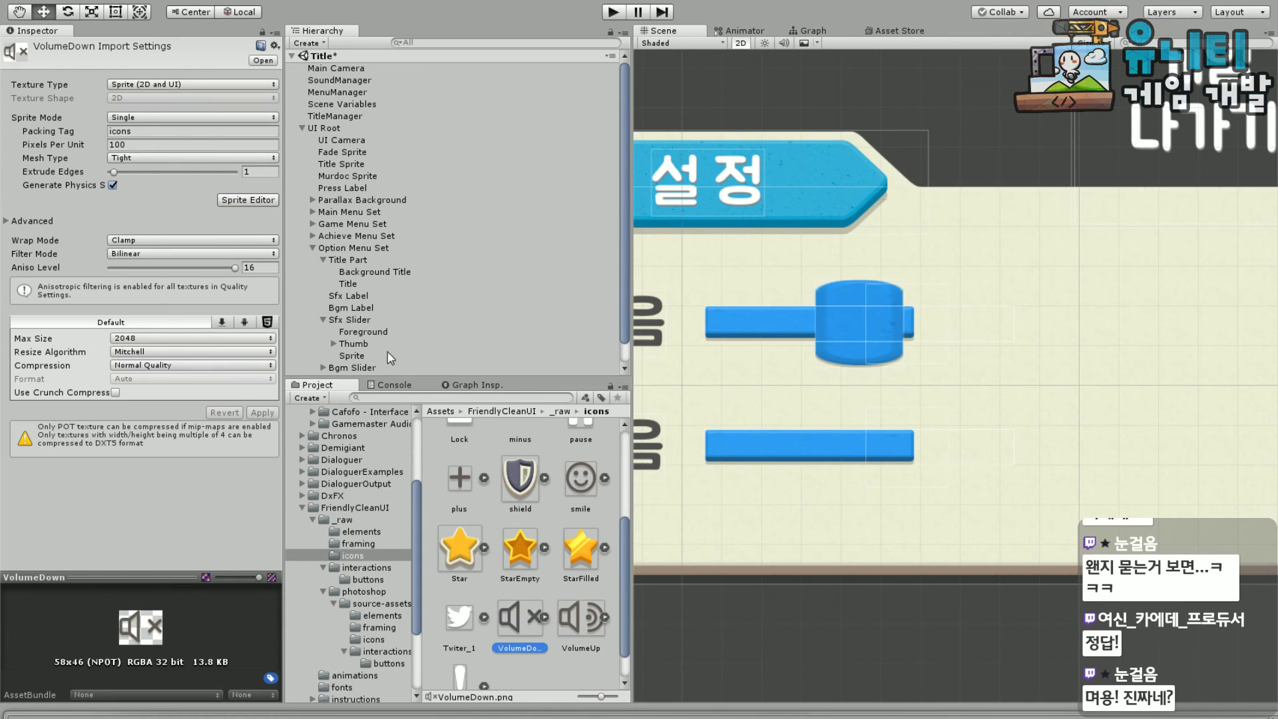
left_click(360, 249)
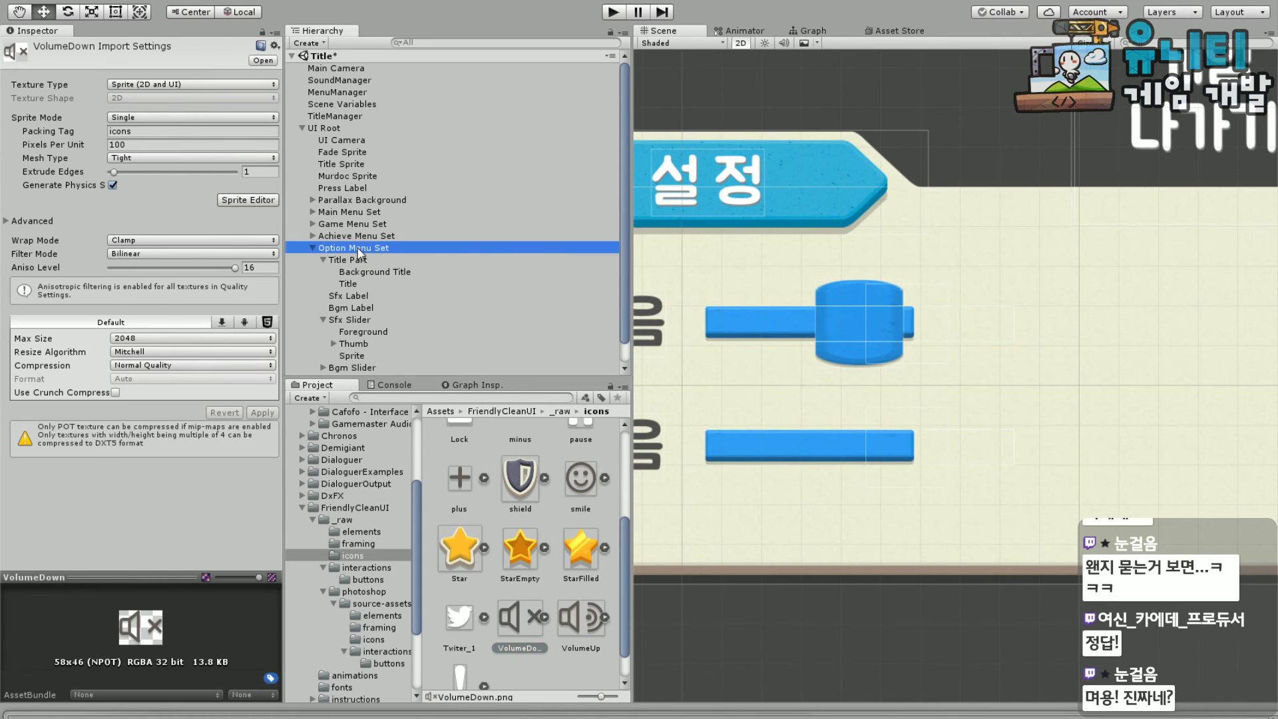
left_click(349, 259)
left_click(383, 272)
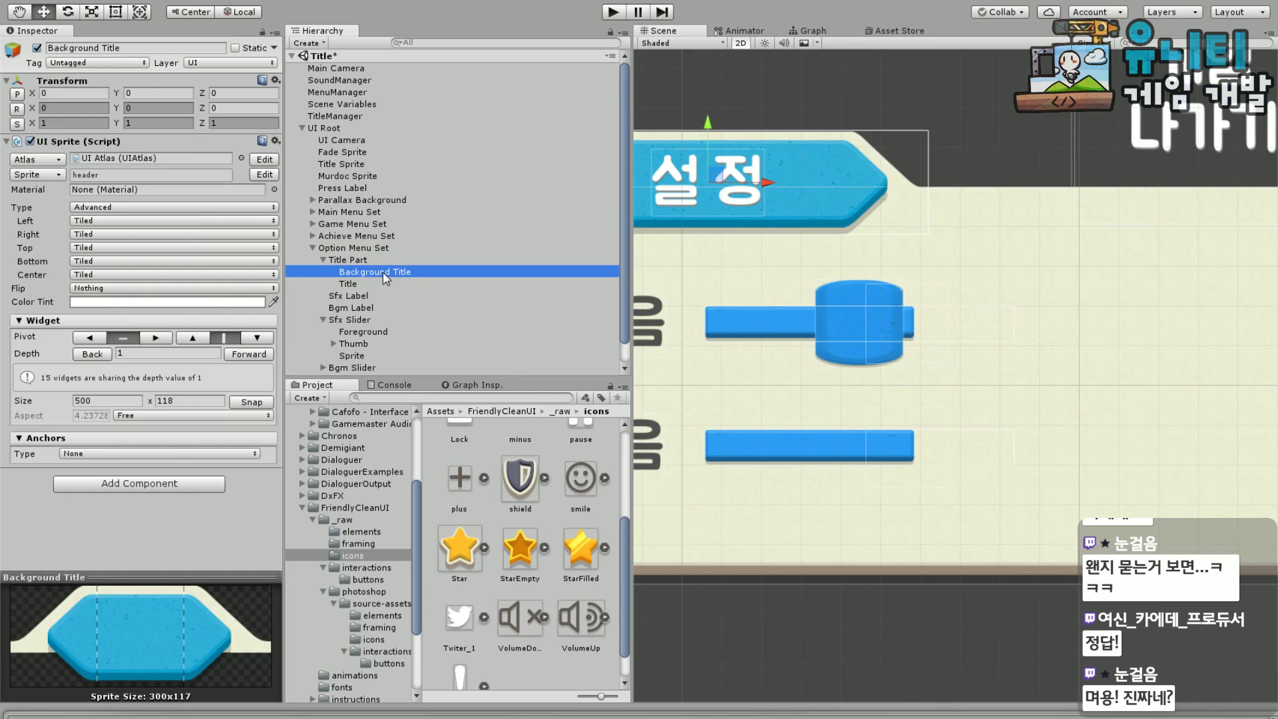
left_click(840, 326)
left_click(58, 175)
scroll(509, 346, "down", 8)
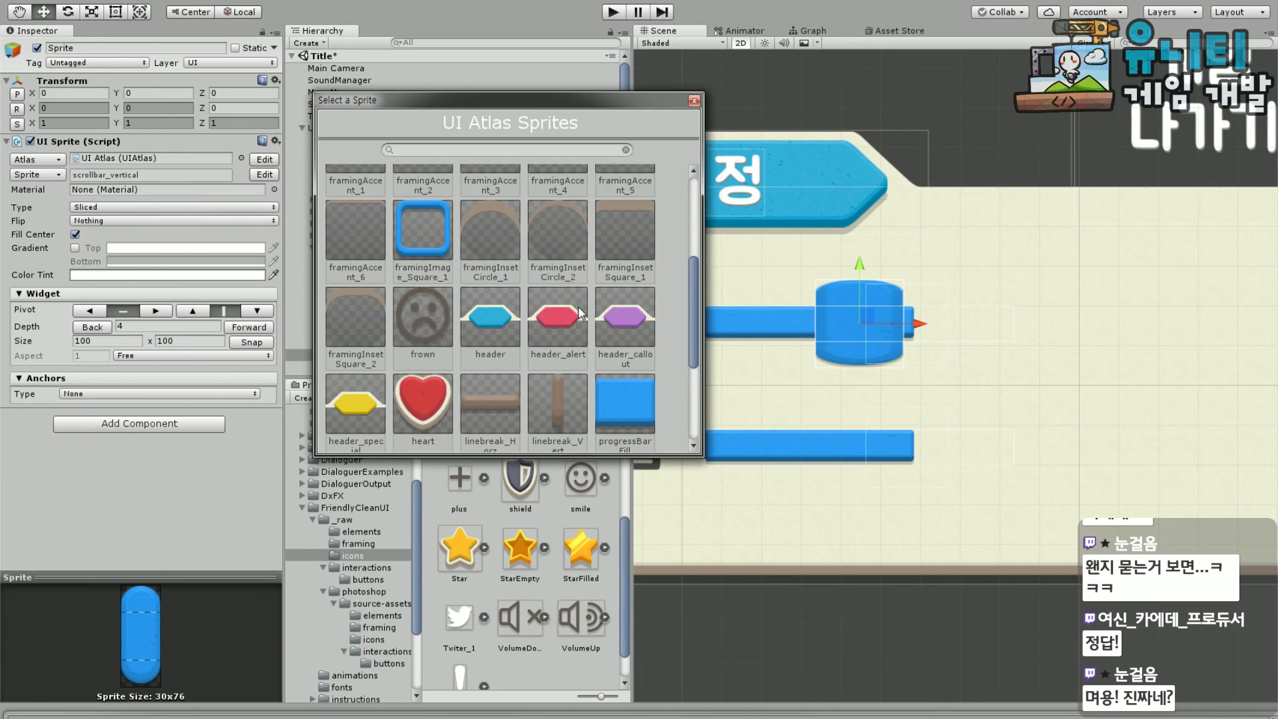
double_click(352, 383)
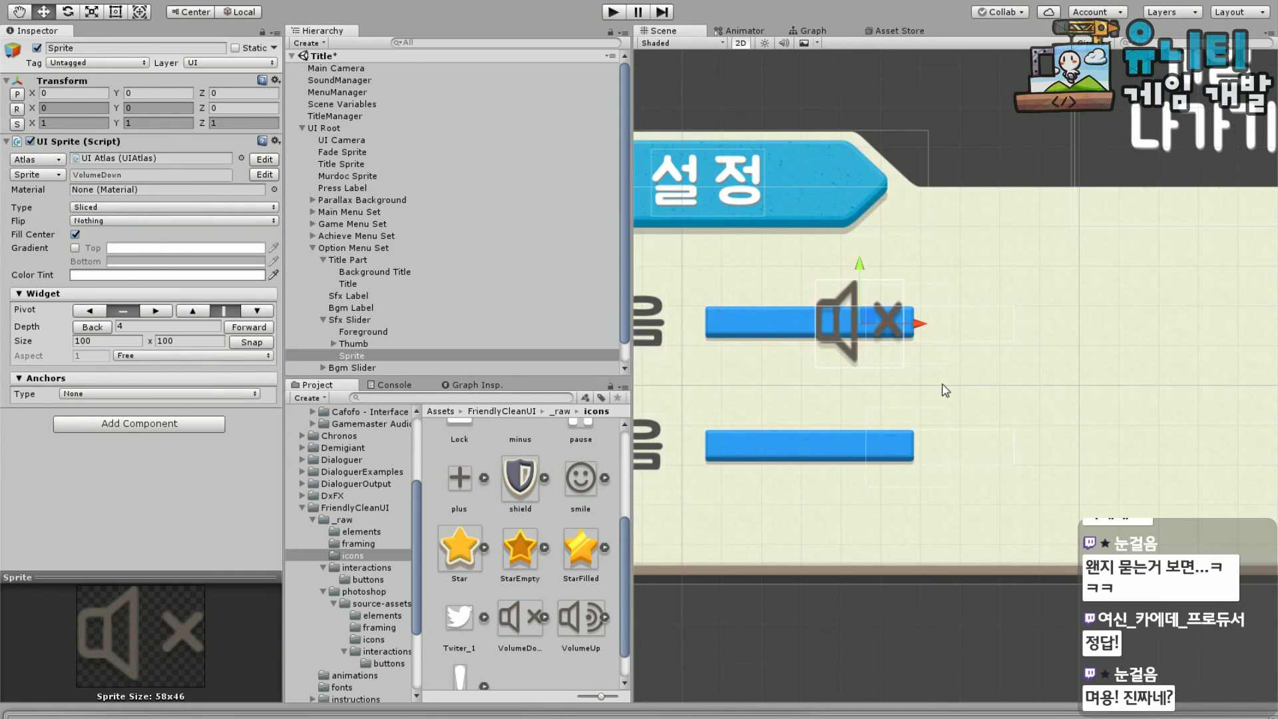
middle_click_drag(939, 384, 1054, 384)
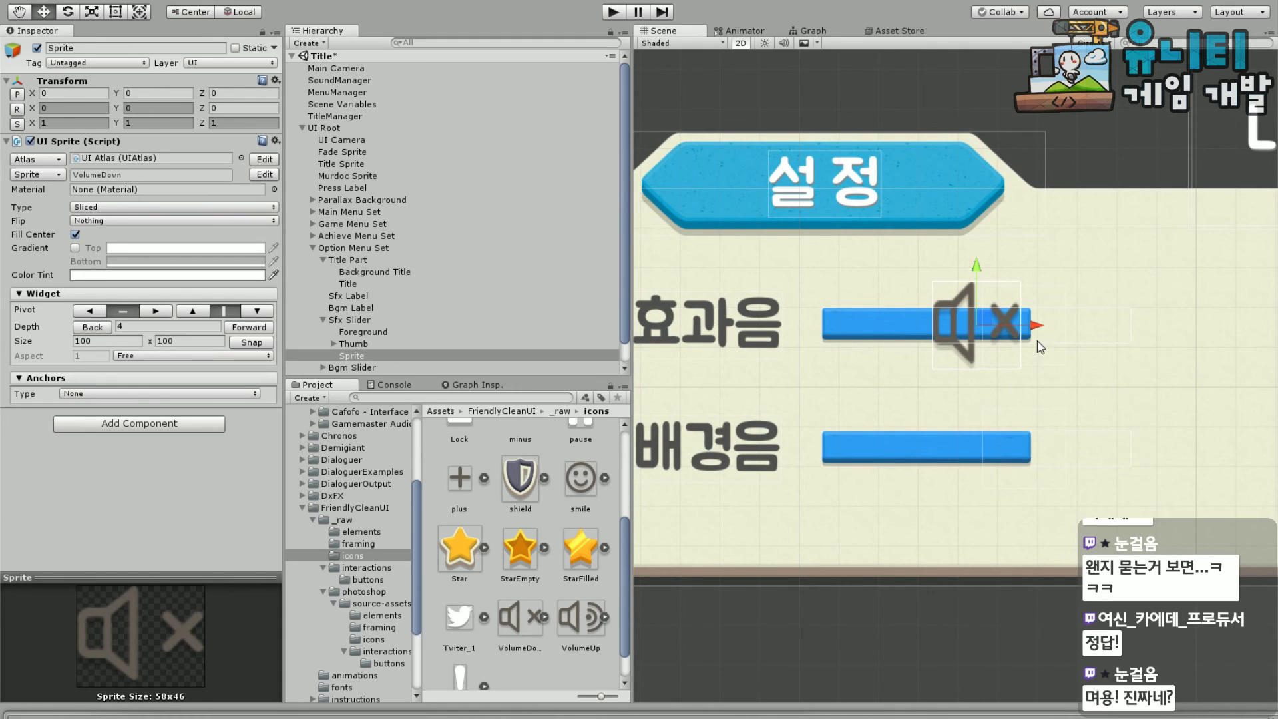
left_click_drag(1036, 326, 898, 336)
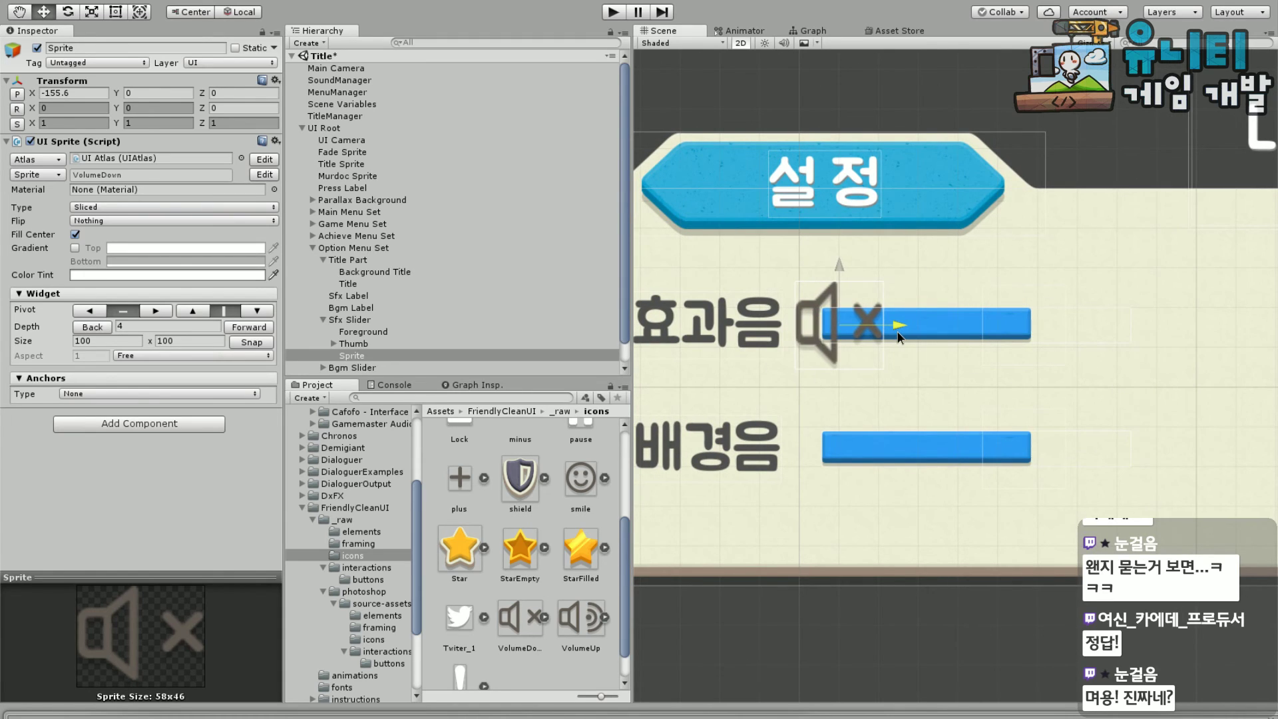
Duplicate the volume icon, move the copy right of the slider to X about 218, and assign it the VolumeUp image
middle_click_drag(746, 466, 573, 487)
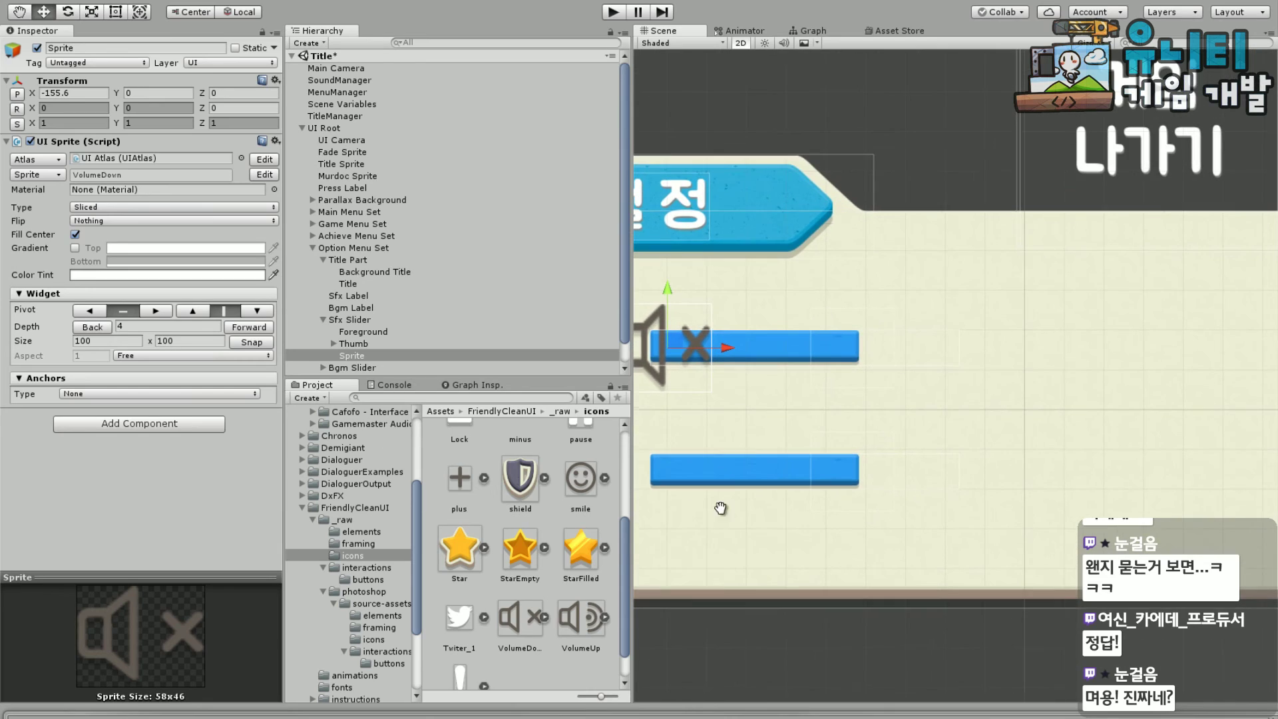
left_click(356, 355)
key("ctrl+d")
left_click_drag(727, 348, 988, 372)
left_click(52, 175)
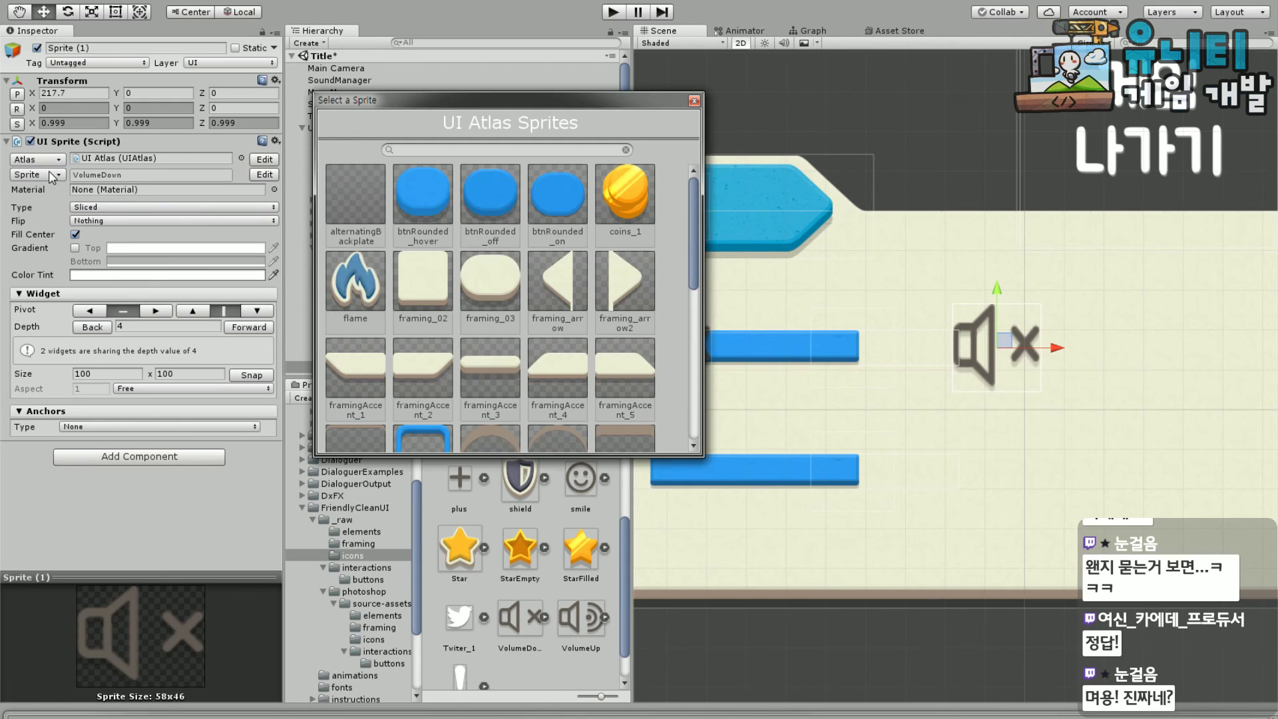
left_click_drag(693, 259, 680, 391)
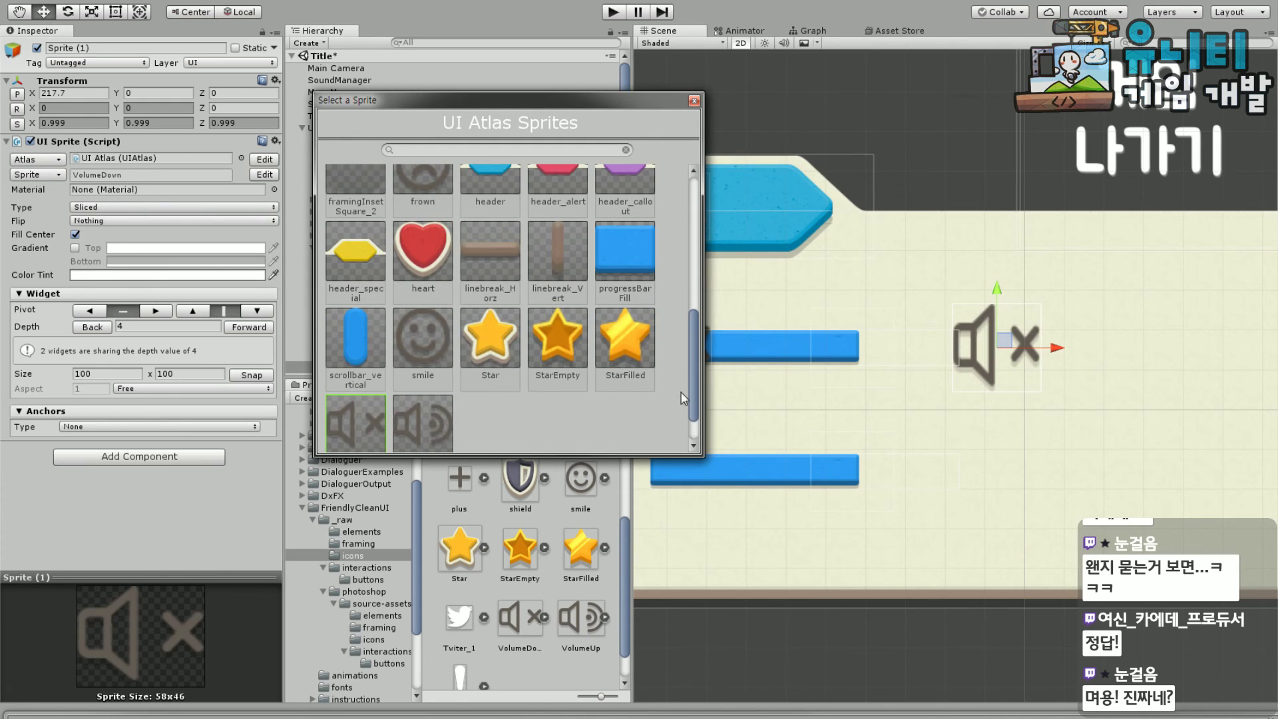
double_click(415, 415)
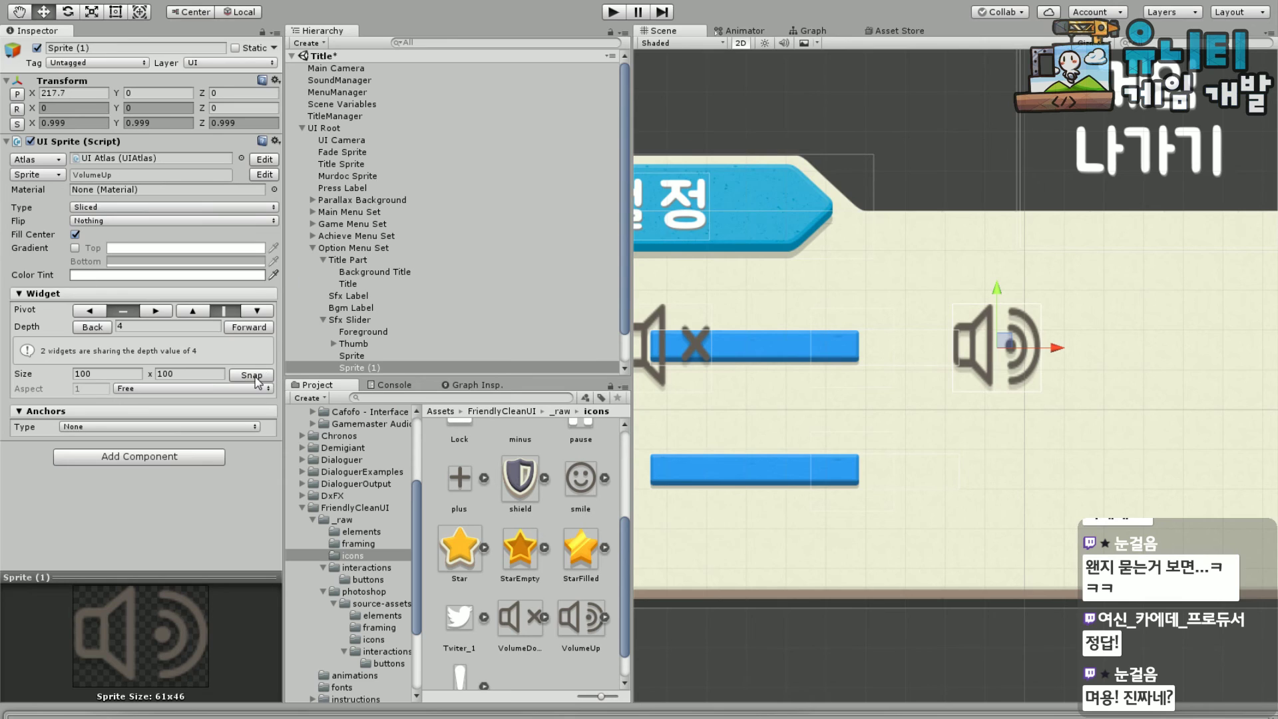
Snap both volume icons to their original sprite sizes, 61 x 46 for VolumeUp and 58 x 46 for VolumeDown
left_click(254, 377)
left_click(353, 356)
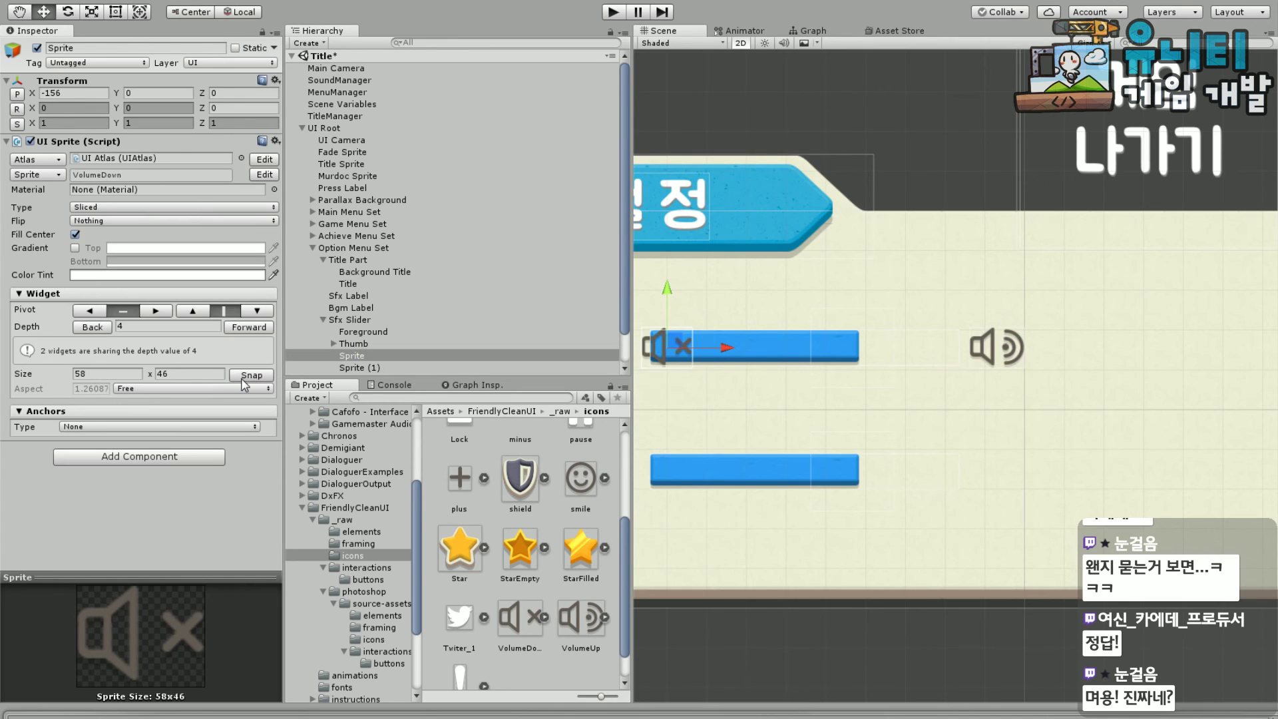
middle_click_drag(703, 480, 929, 414)
middle_click_drag(1057, 369, 978, 398)
scroll(941, 385, "down", 5)
scroll(977, 390, "up", 3)
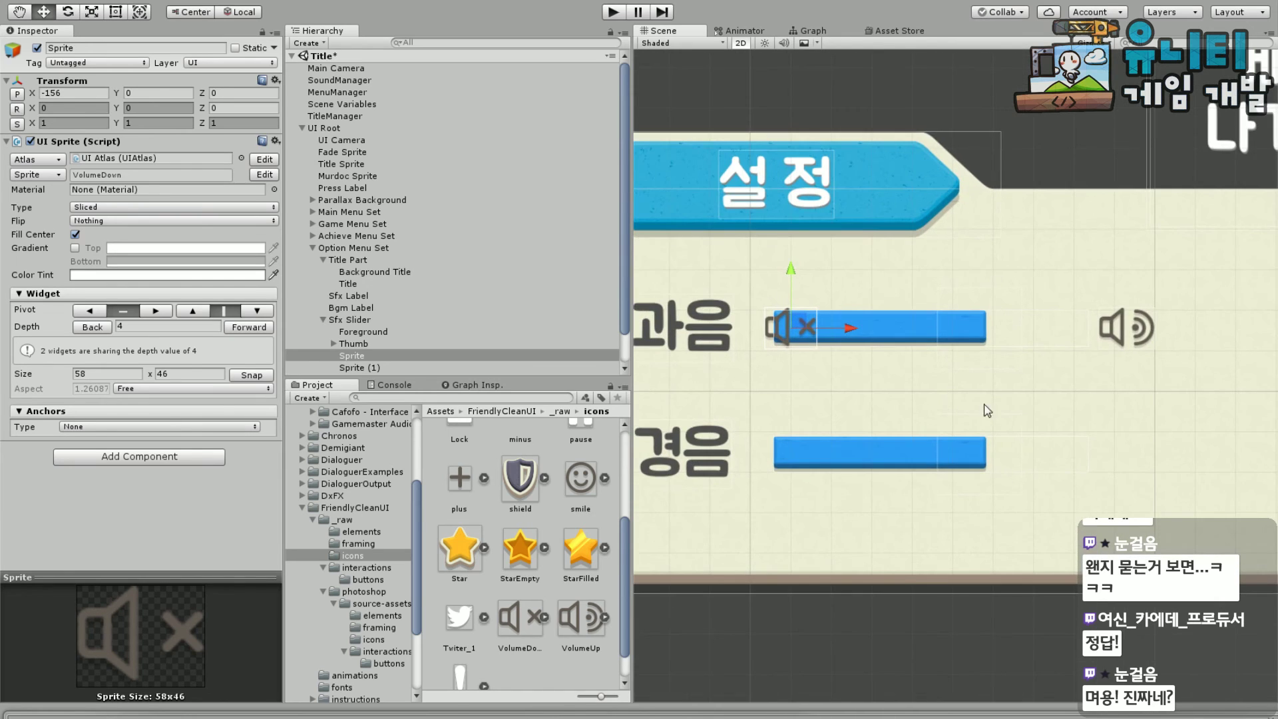
middle_click_drag(1091, 442, 1090, 404)
scroll(1090, 404, "down", 4)
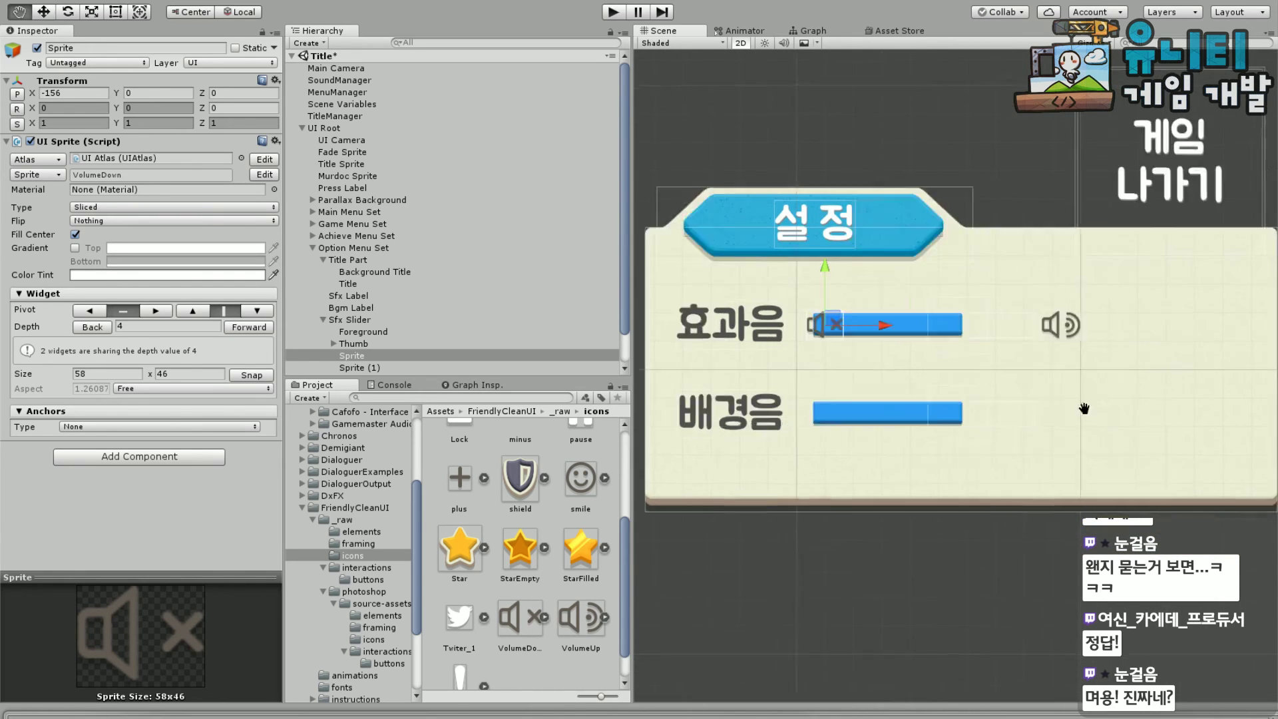
Scale the VolumeDown and VolumeUp icon sprites under Sfx Slider to 1.5 in X and Y
scroll(1002, 412, "up", 4)
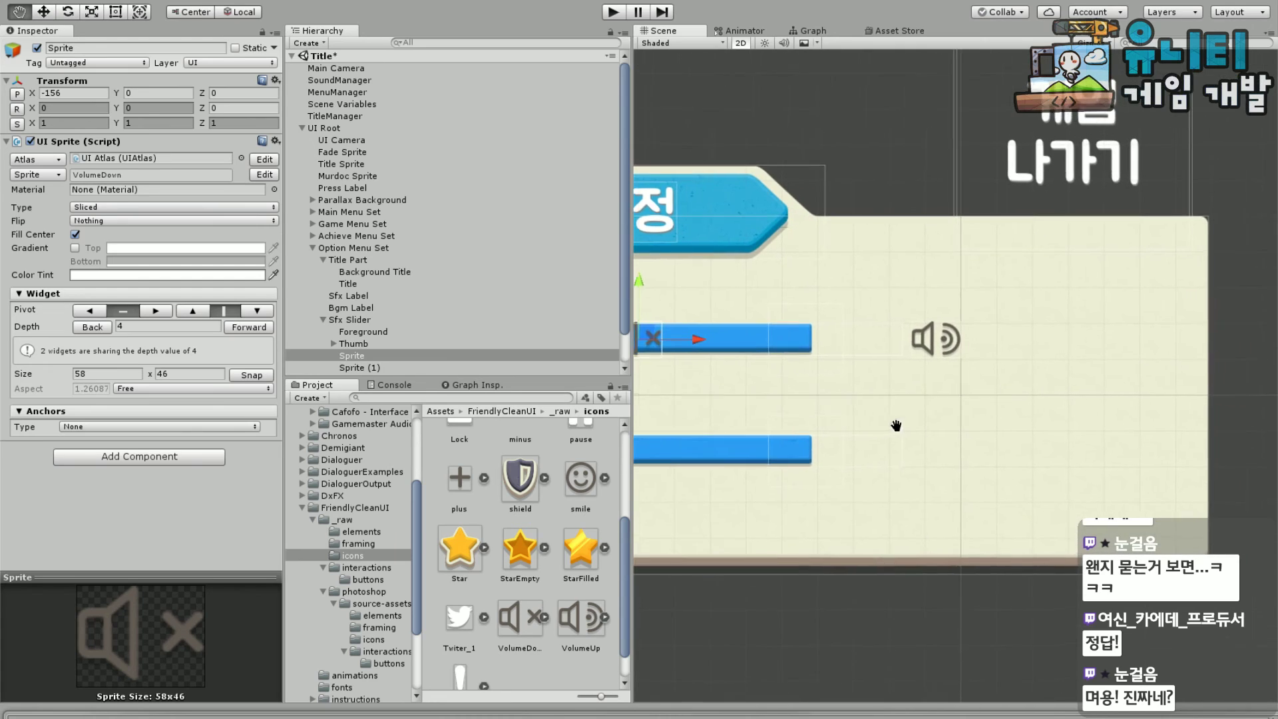
scroll(898, 428, "down", 2)
middle_click_drag(828, 430, 796, 420)
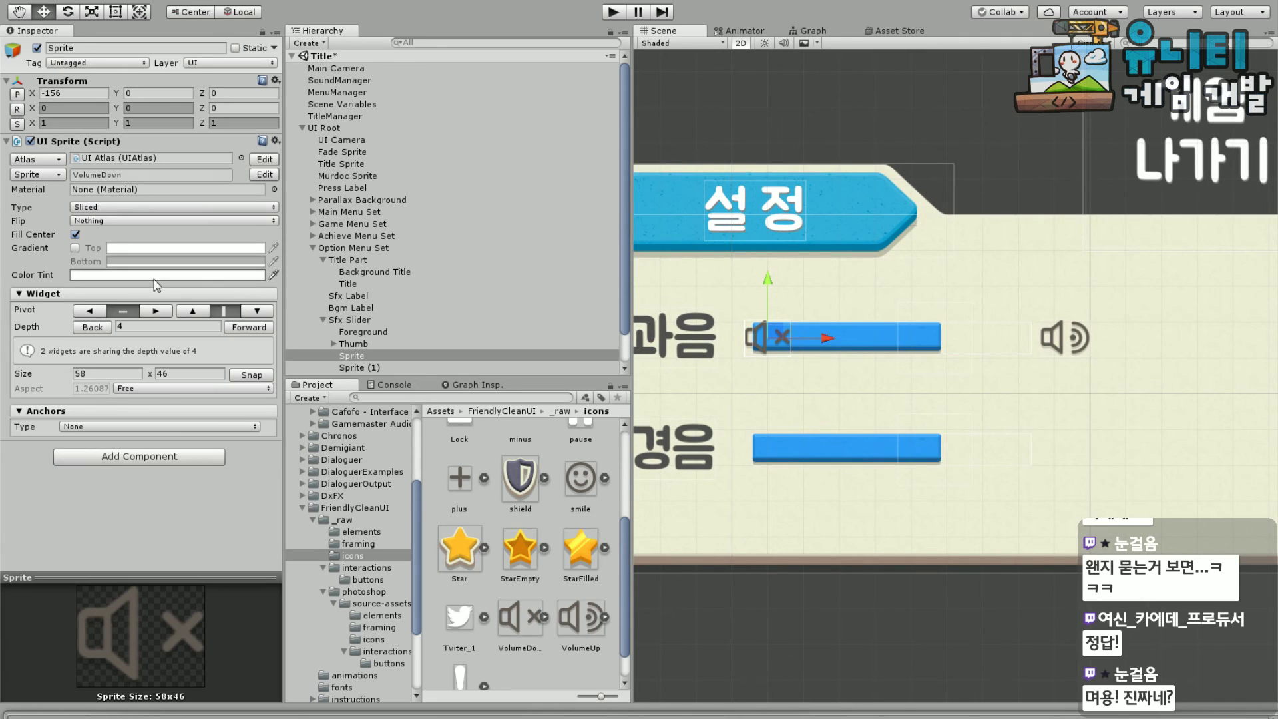
left_click(83, 124)
left_click(360, 367, "shift")
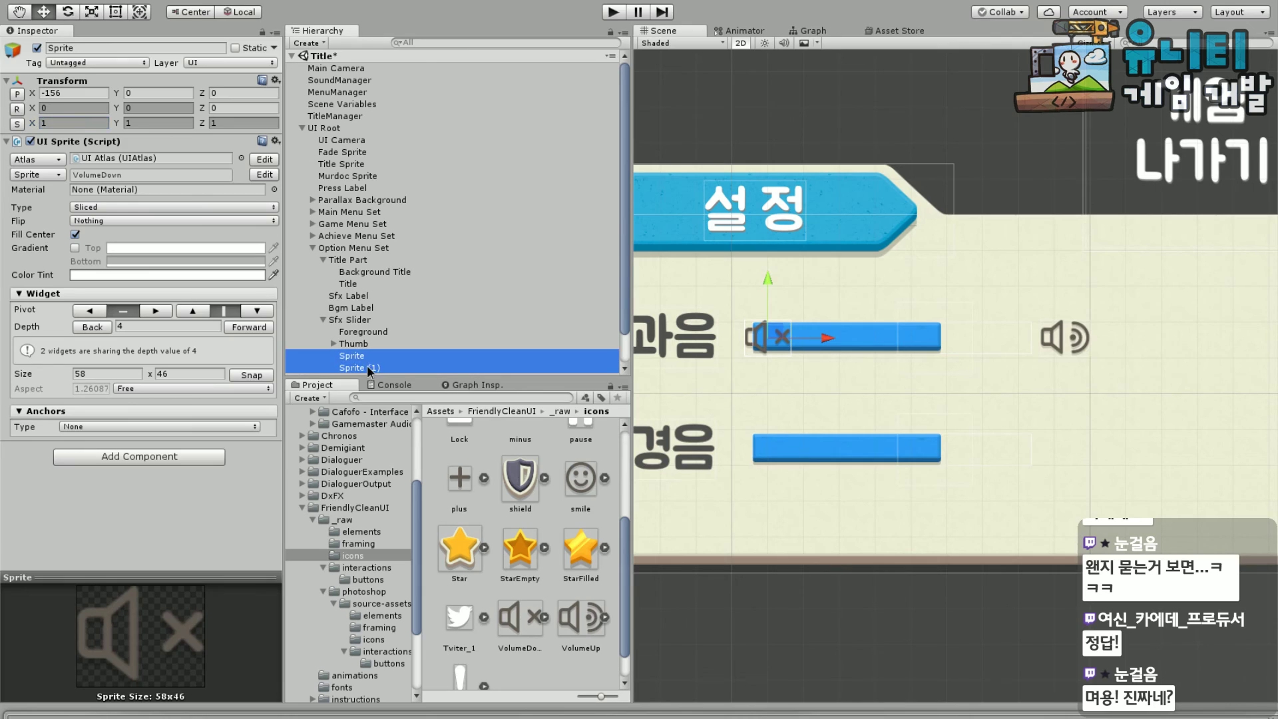
left_click(60, 124)
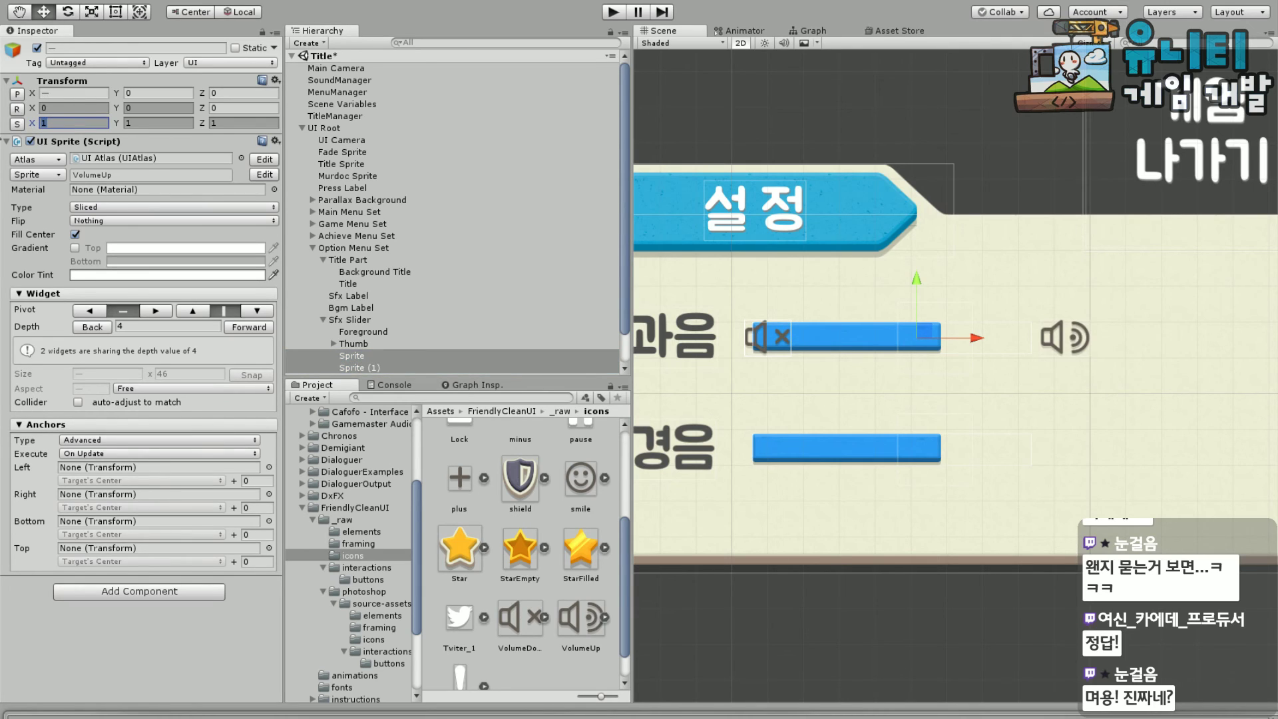
type("1.5")
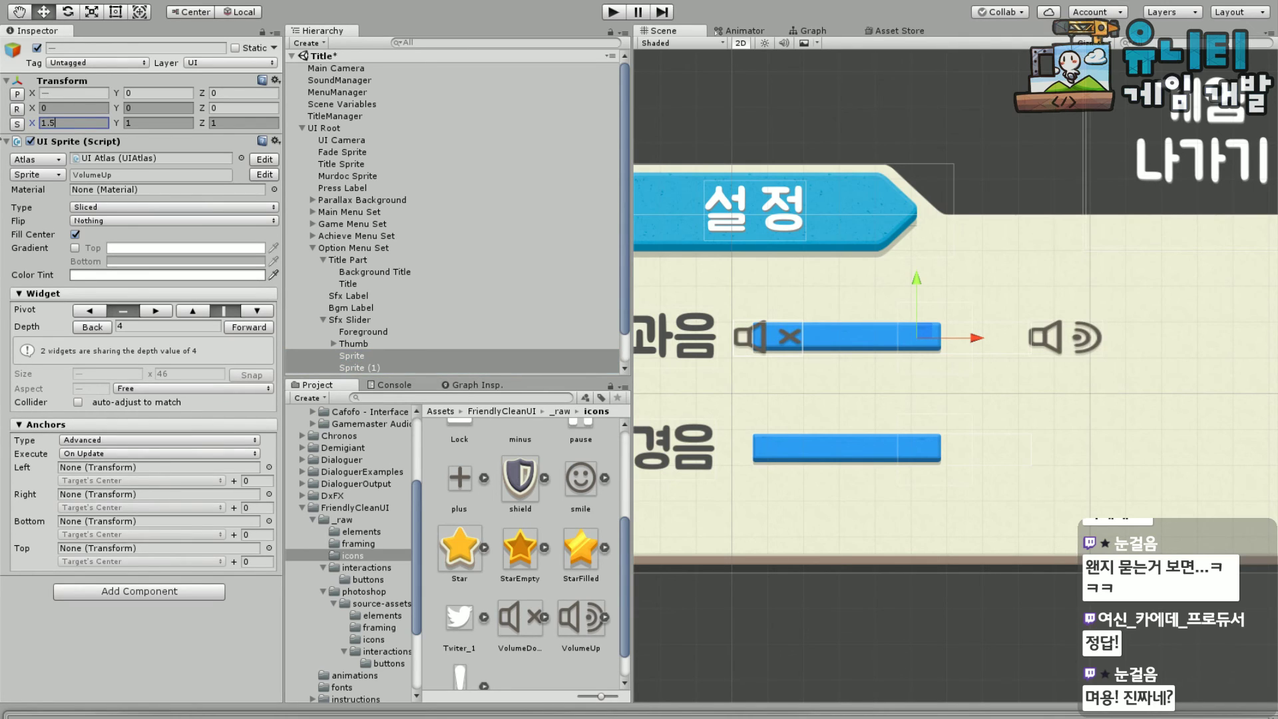
key("Tab")
type(".5")
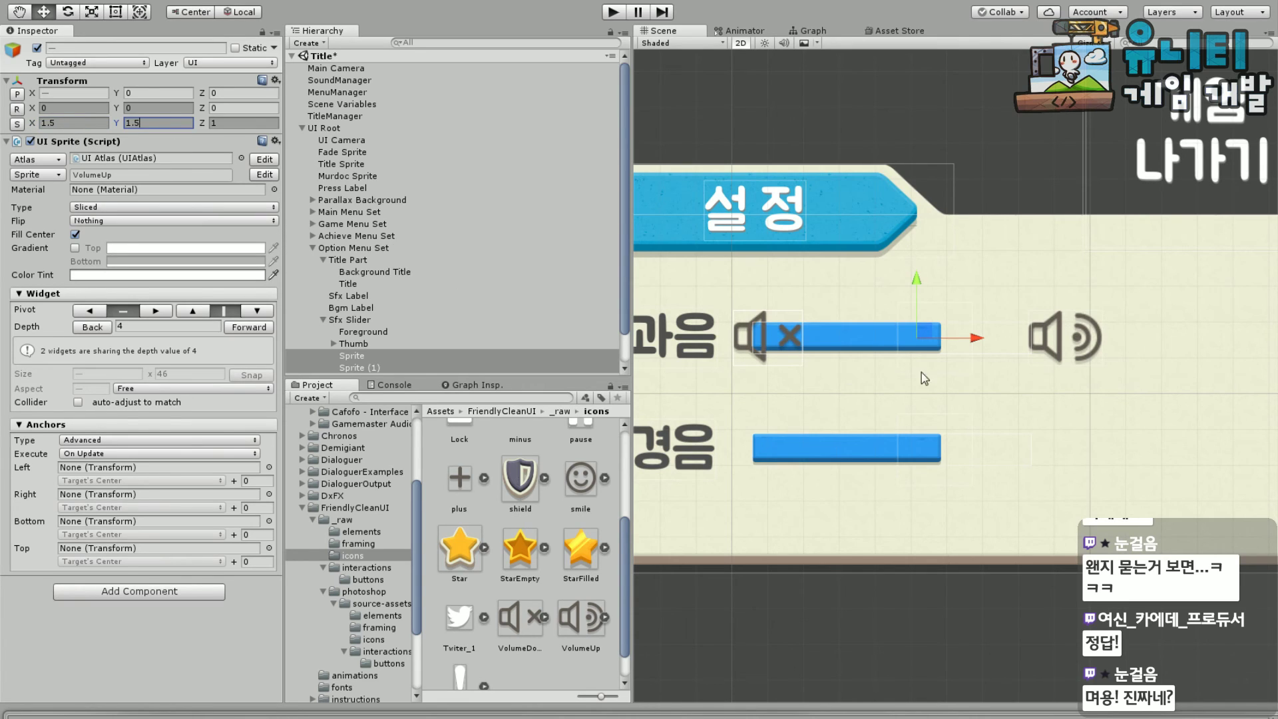
Nudge the VolumeDown icon horizontally at the Sfx slider's start to X -163.5
mouse_move(1004, 391)
middle_mouse_down()
mouse_move(910, 379)
mouse_move(1000, 382)
middle_mouse_up()
left_click(956, 629)
middle_click_drag(828, 460, 906, 473)
left_click(373, 358)
mouse_move(900, 342)
left_mouse_down()
mouse_move(913, 342)
mouse_move(893, 346)
left_mouse_up()
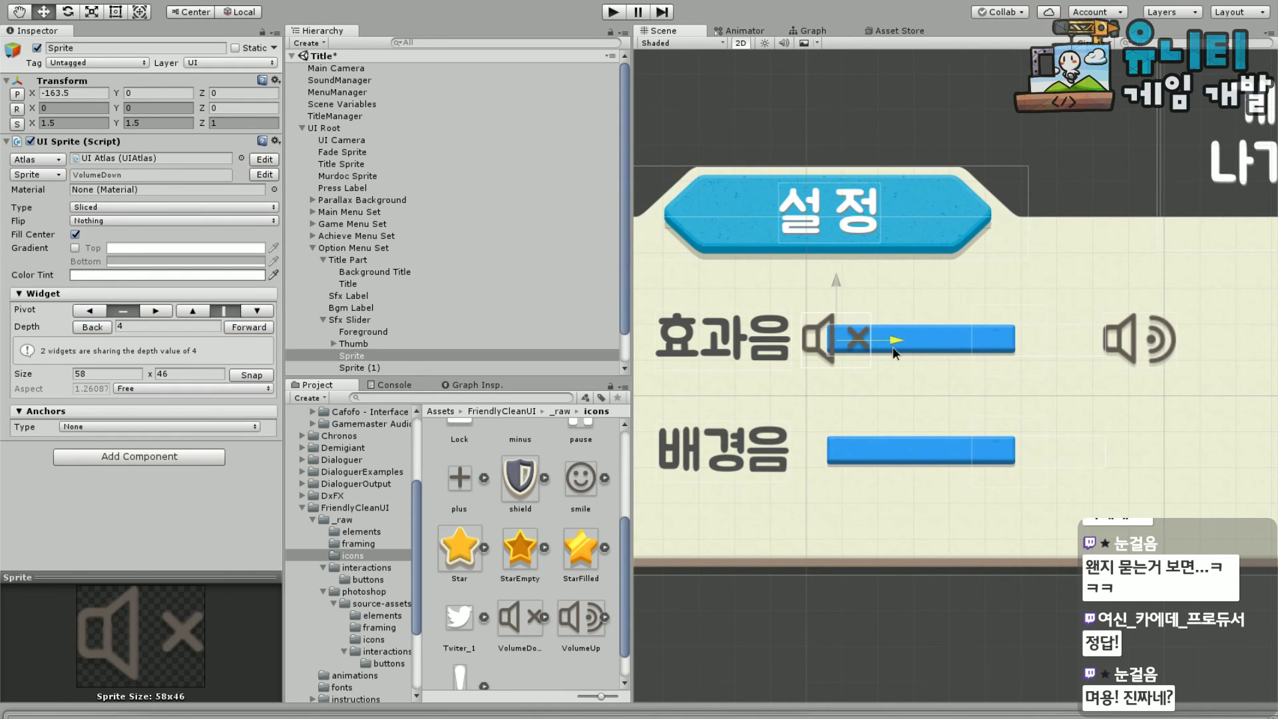
Move both icon sprites out of Sfx Slider into Option Menu Set, placing them between Bgm Label and Sfx Slider
left_click(357, 359)
scroll(399, 309, "down", 1)
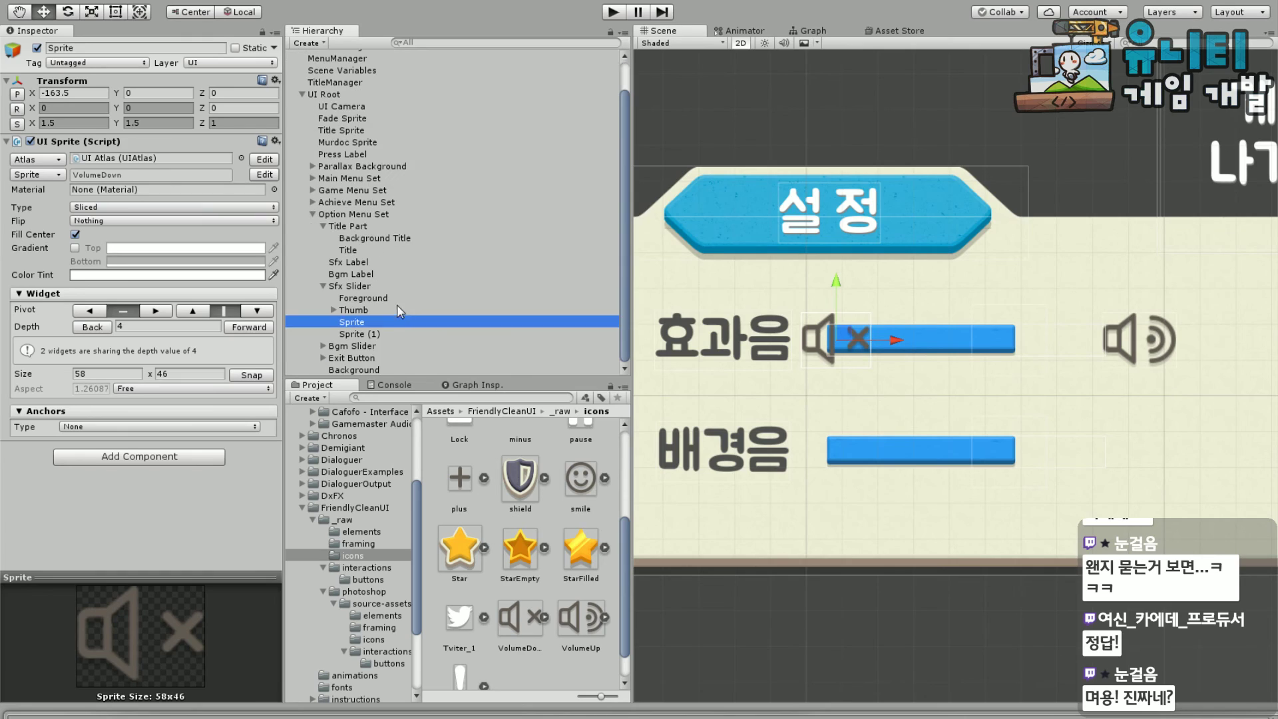
left_click(374, 333, "ctrl")
left_click_drag(358, 324, 371, 293)
left_click(325, 310)
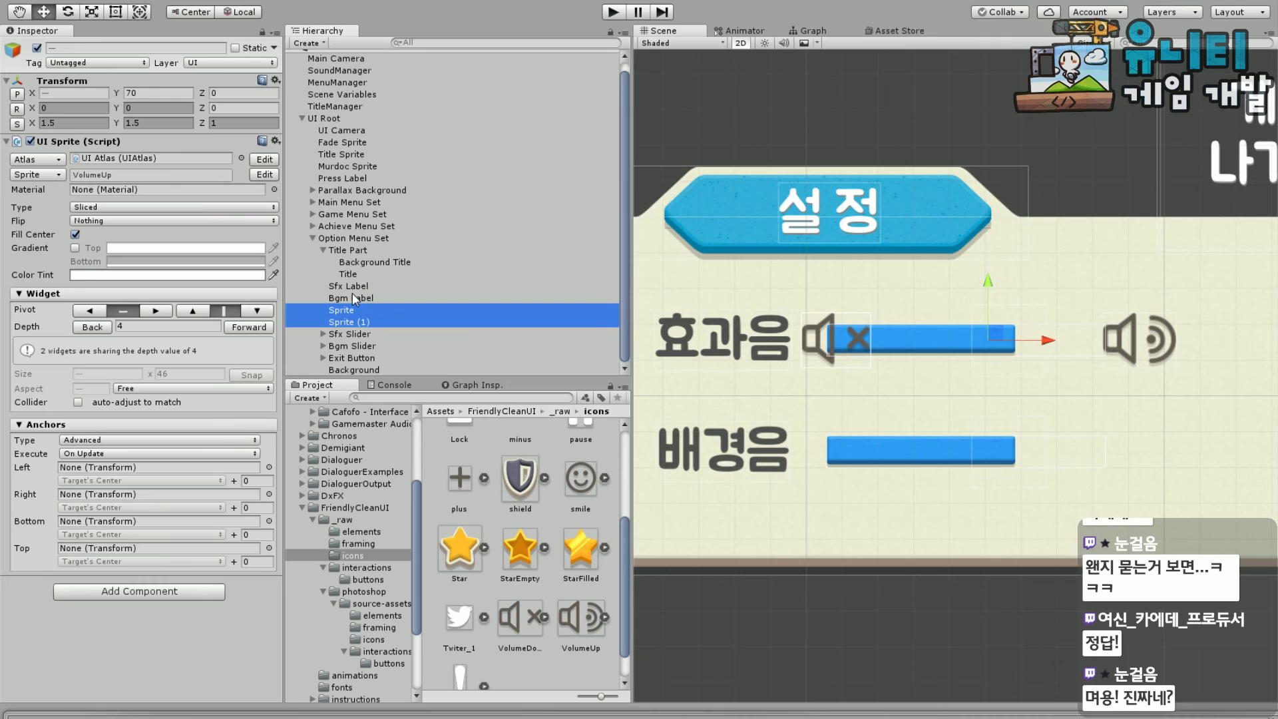
Rename the VolumeDown icon object as Min Sprite
left_click(353, 311)
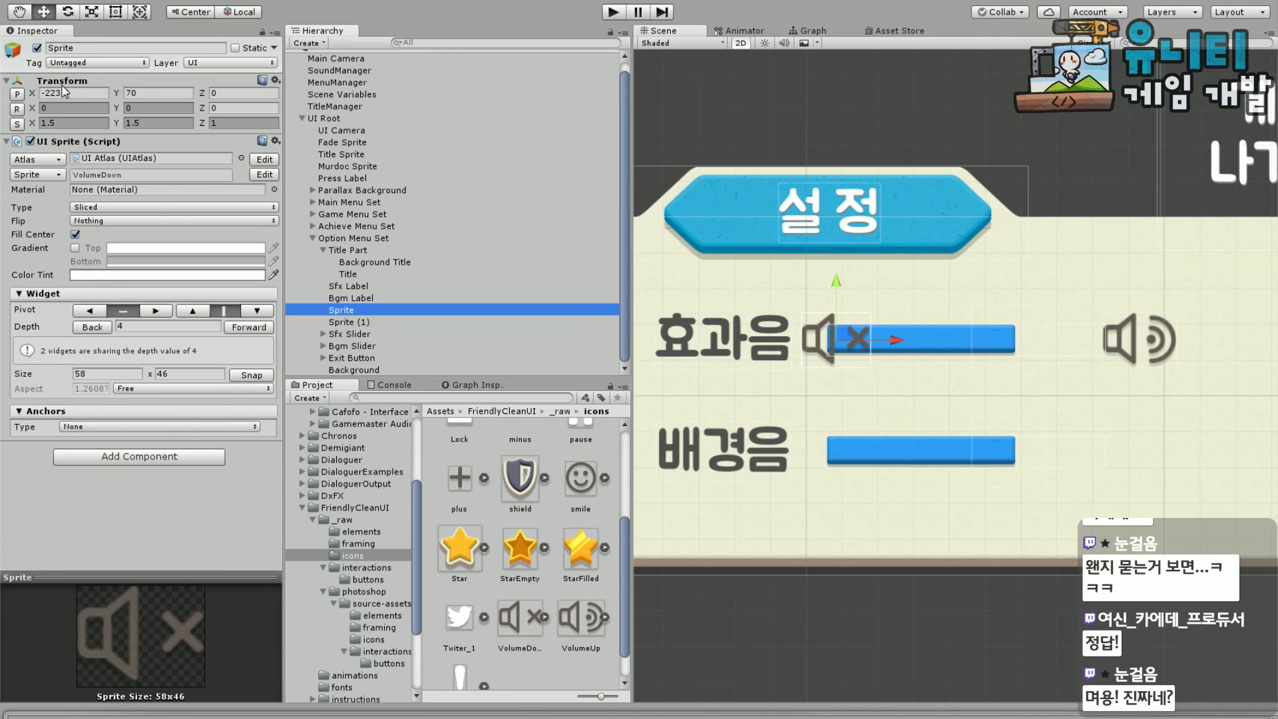
left_click(50, 48)
left_click(71, 48)
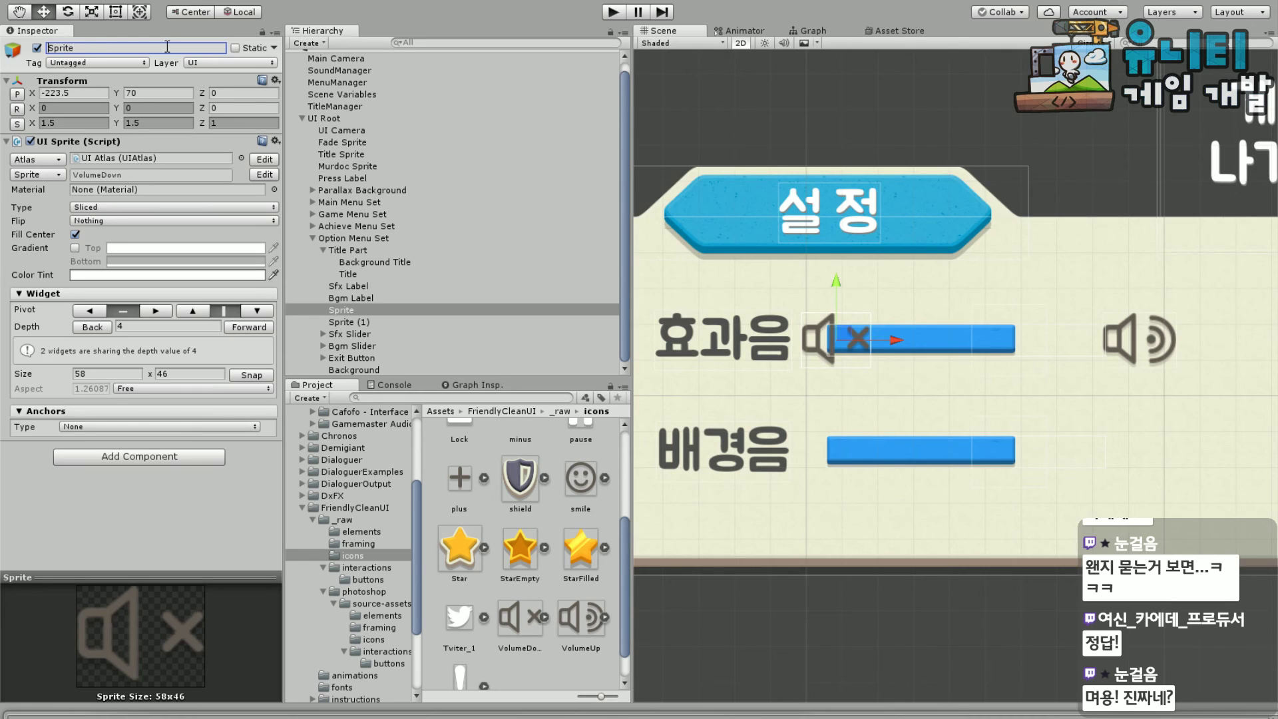
type("Min")
key("Return")
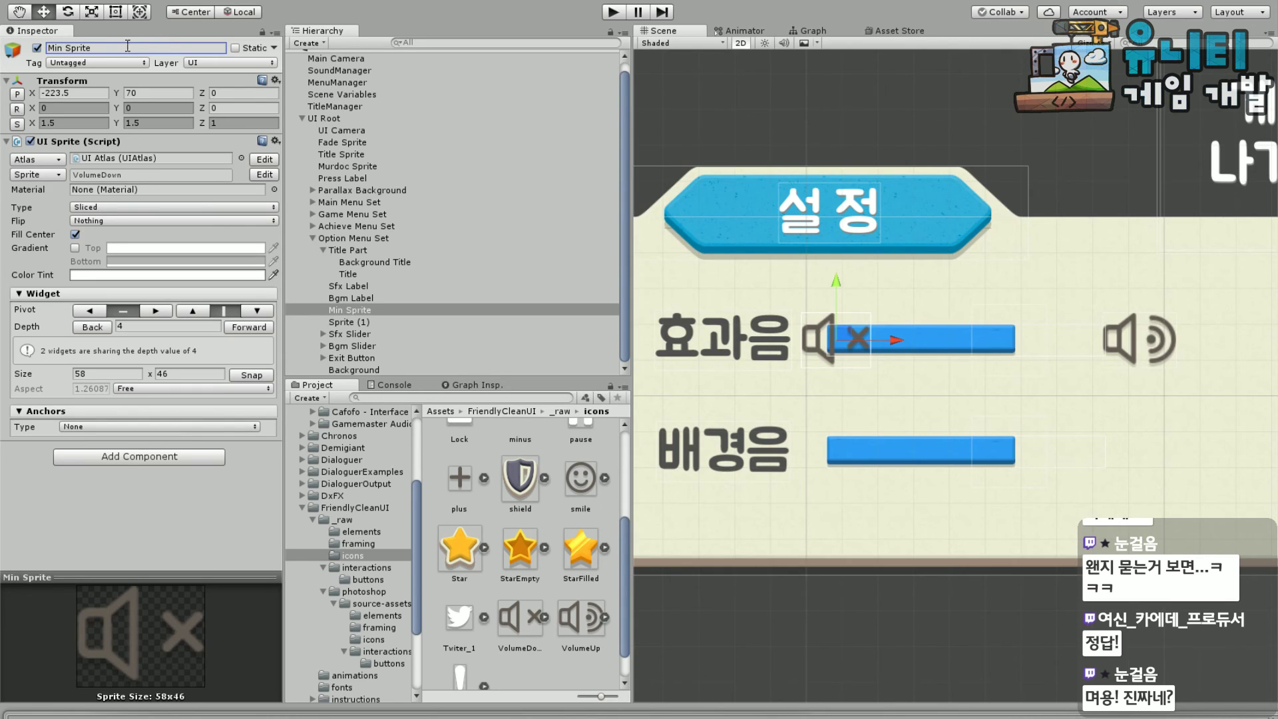
Rename the VolumeUp icon object, Sprite (1), as MAx Sprite
left_click(350, 322)
left_click(53, 47)
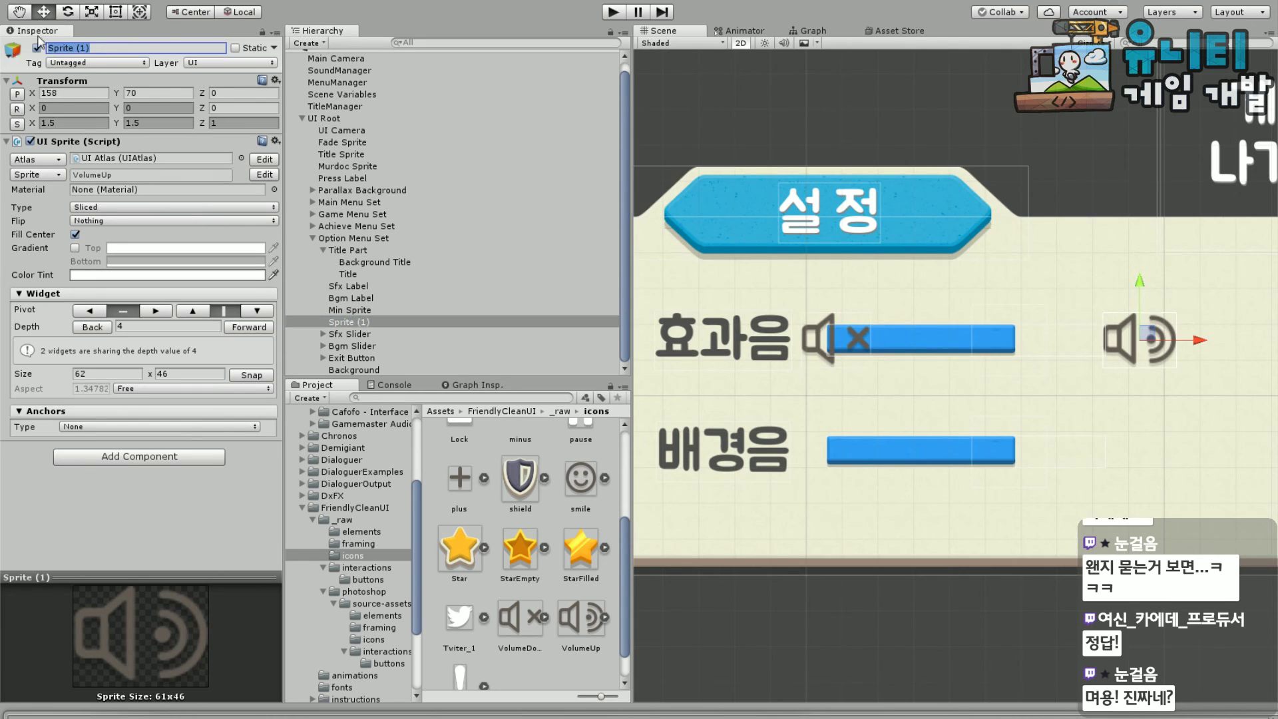
type("Max ")
type("Sprite")
key("Return")
Move the VolumeUp icon farther right along the sound effects row to X about 423
middle_click_drag(1103, 490, 940, 464)
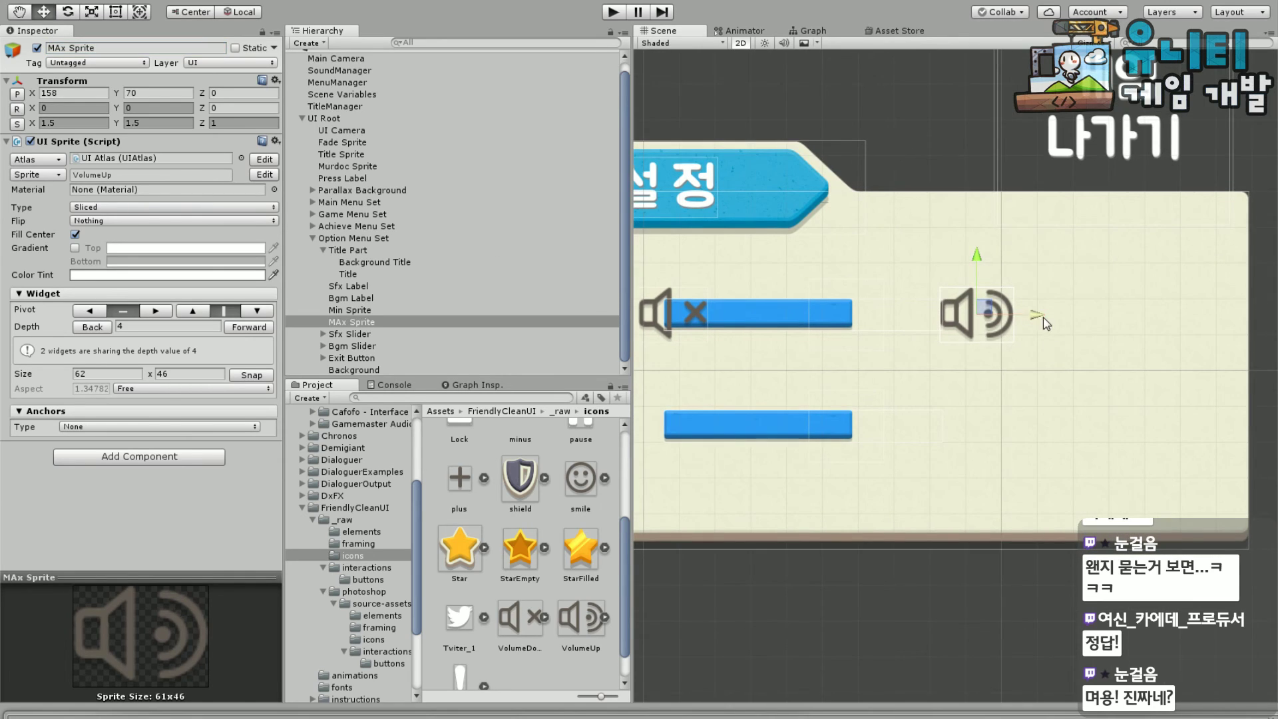
left_click_drag(1046, 323, 1248, 316)
middle_click_drag(923, 544, 1016, 576)
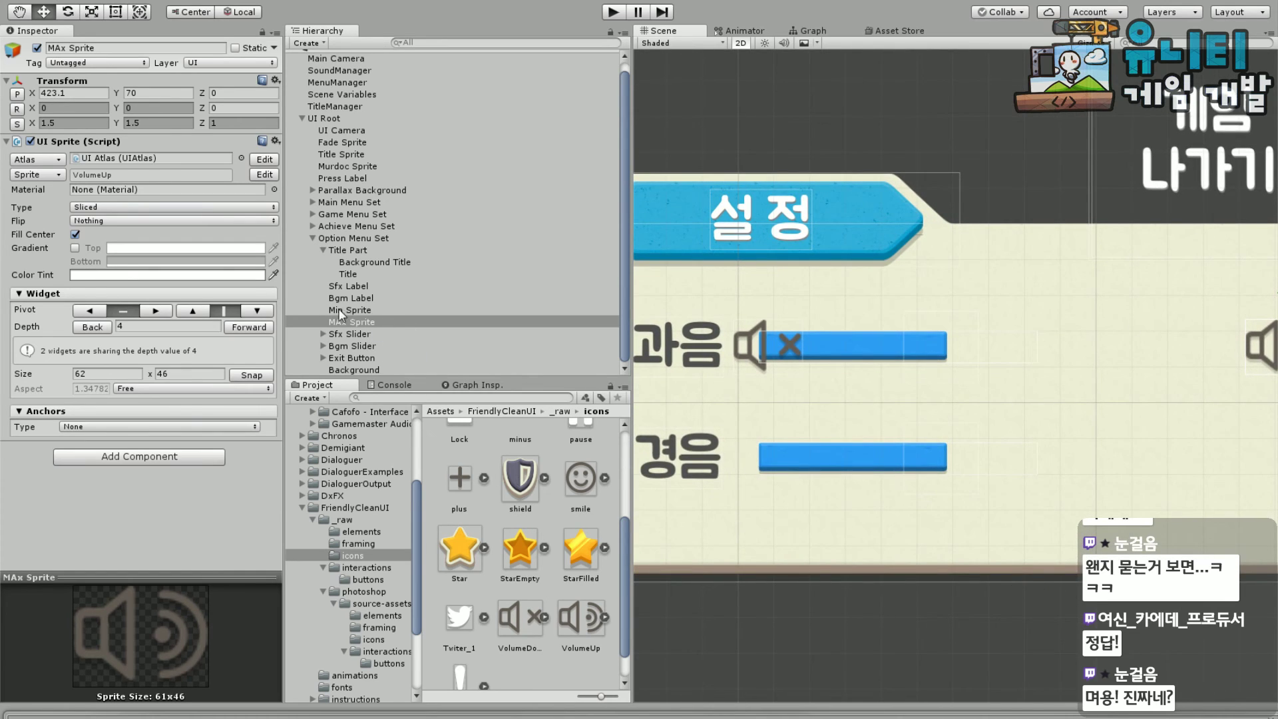
Duplicate both volume icons, lower the copies onto the background music row at Y -70, and list them directly above Sfx Slider
left_click(339, 308, "ctrl")
key("f")
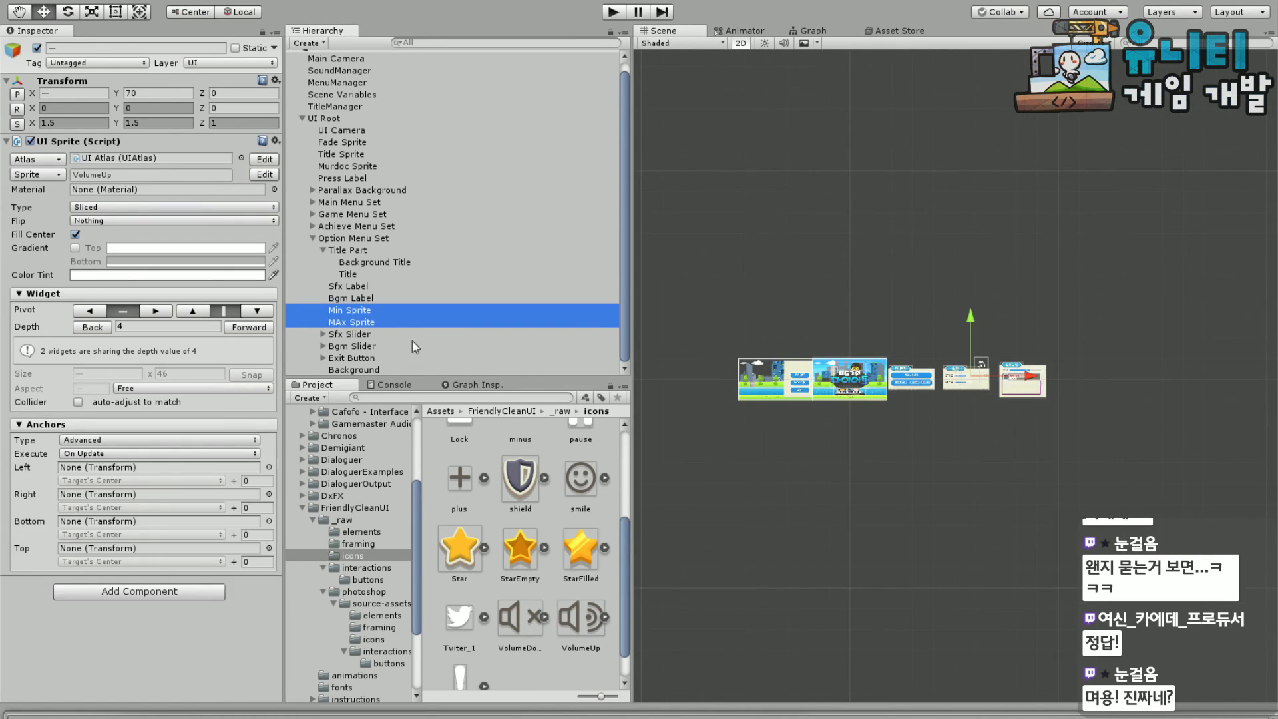
key("ctrl+d")
key("f")
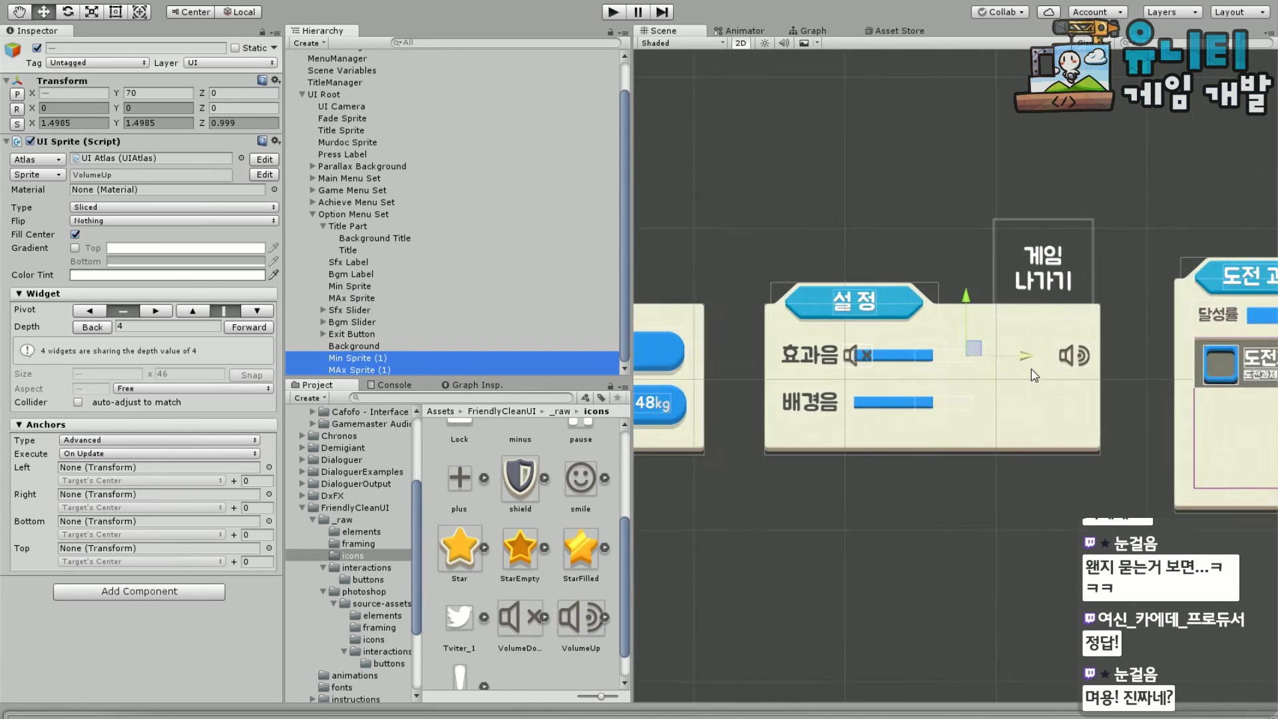
left_click_drag(956, 272, 970, 347)
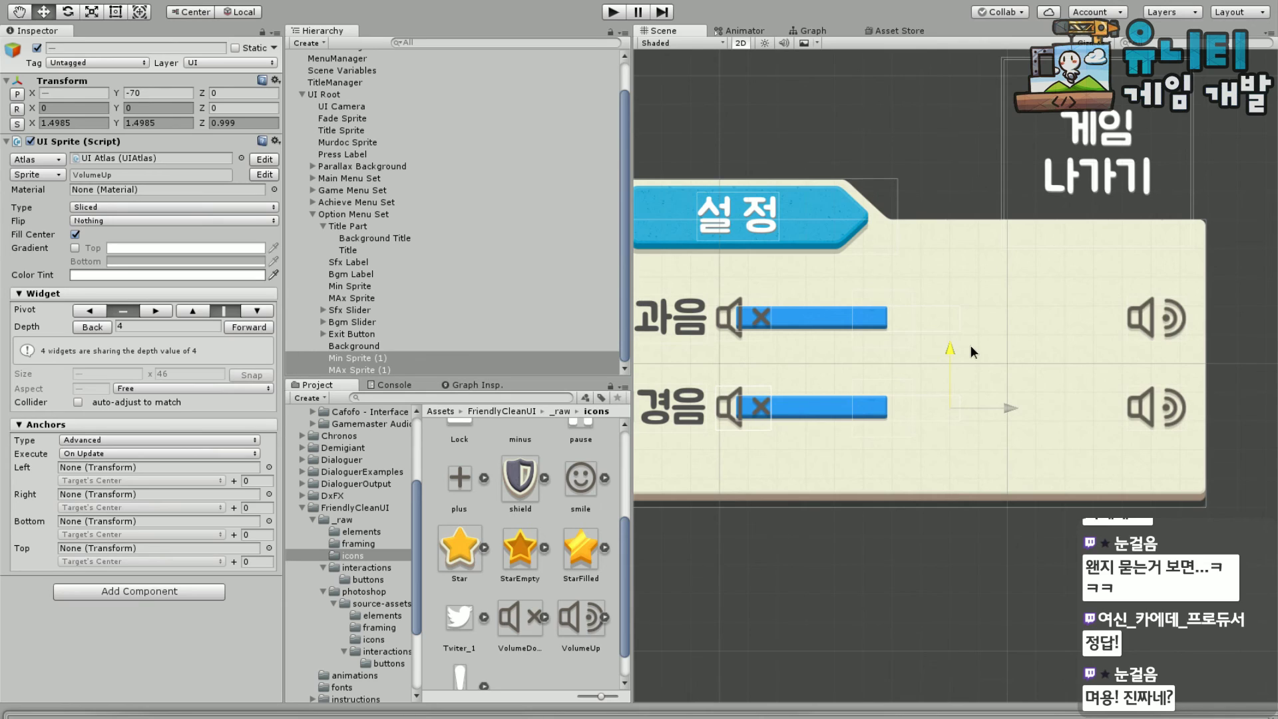
middle_click_drag(826, 529, 909, 569)
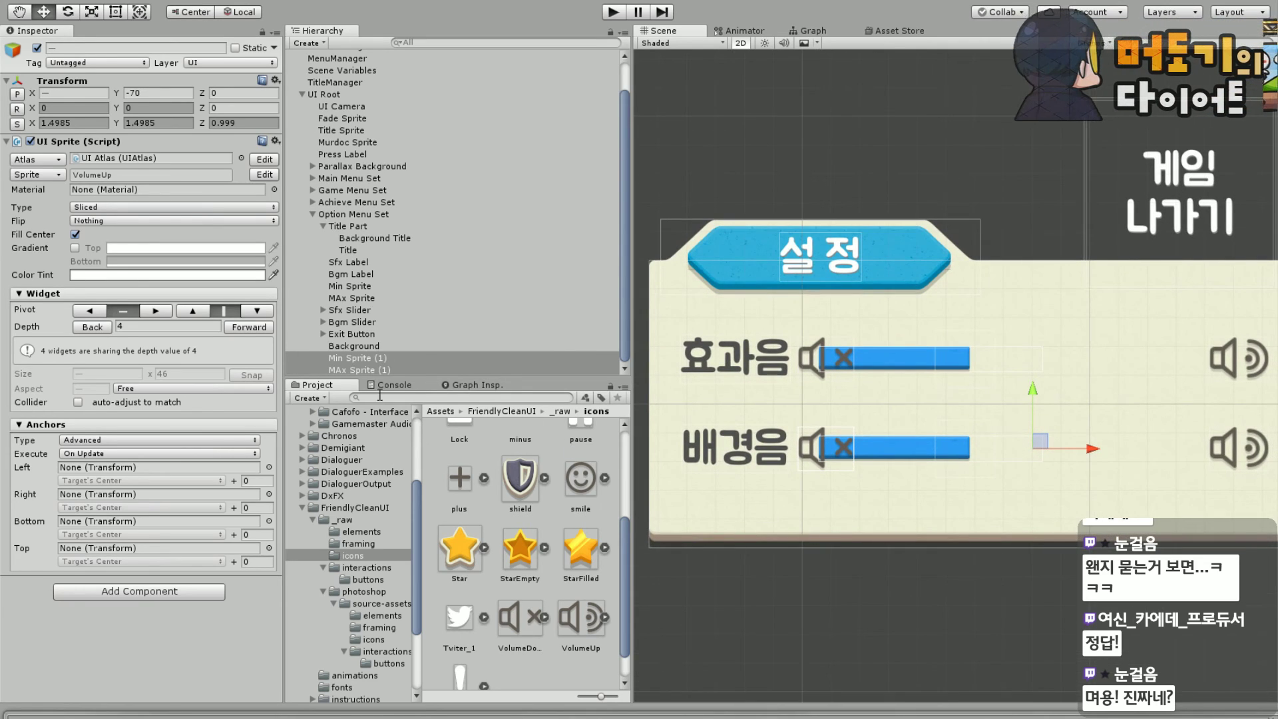
left_click_drag(376, 364, 386, 305)
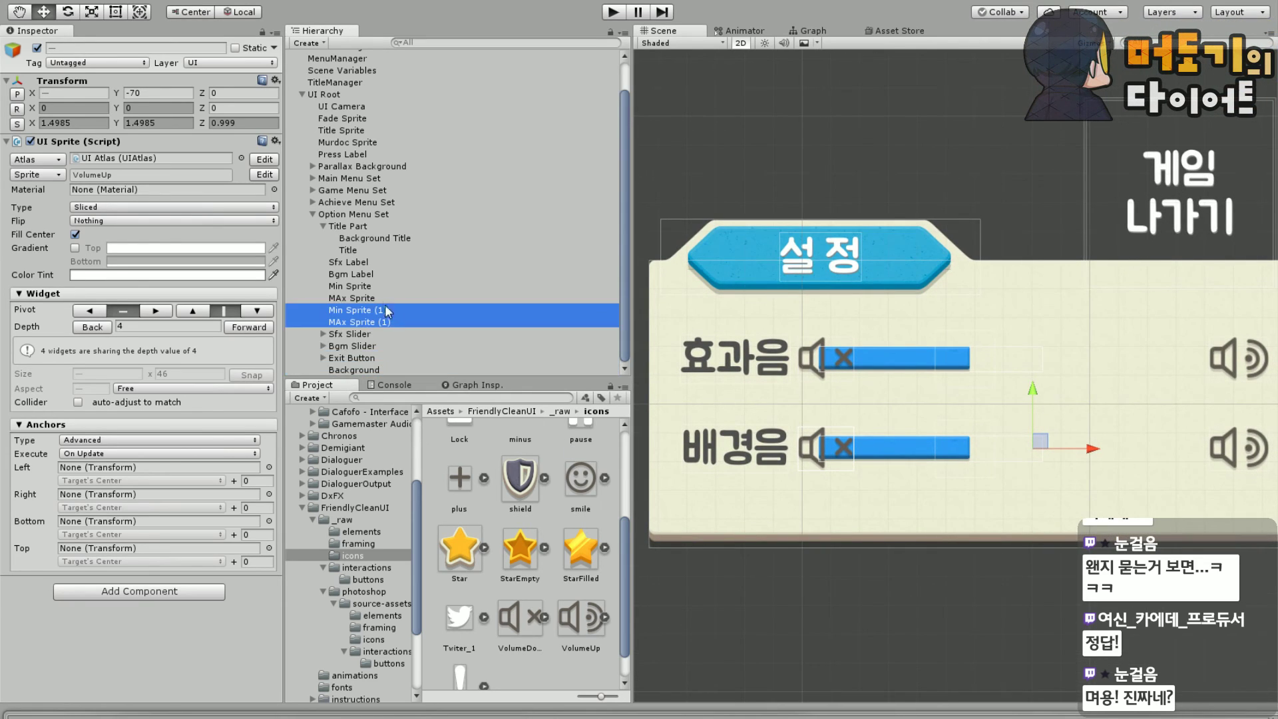
Correct the name of the sound effects row's VolumeUp icon to Max Sprite
left_click(367, 298)
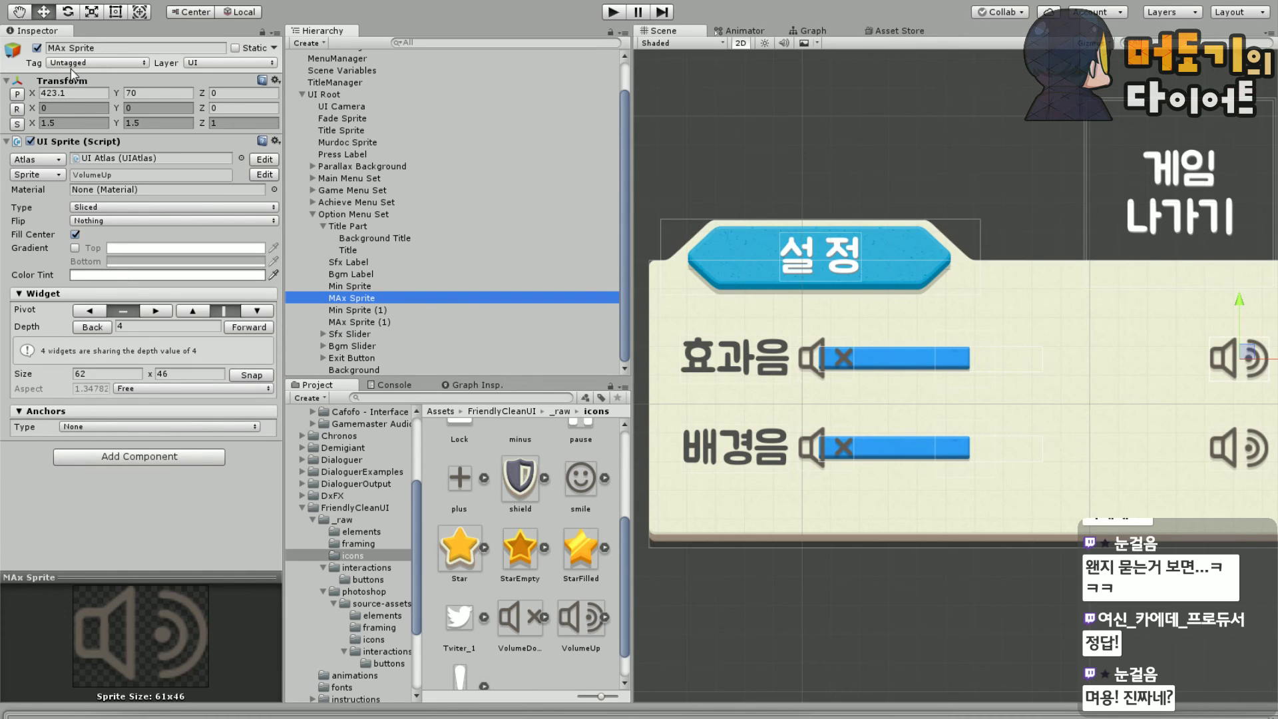
left_click(61, 48)
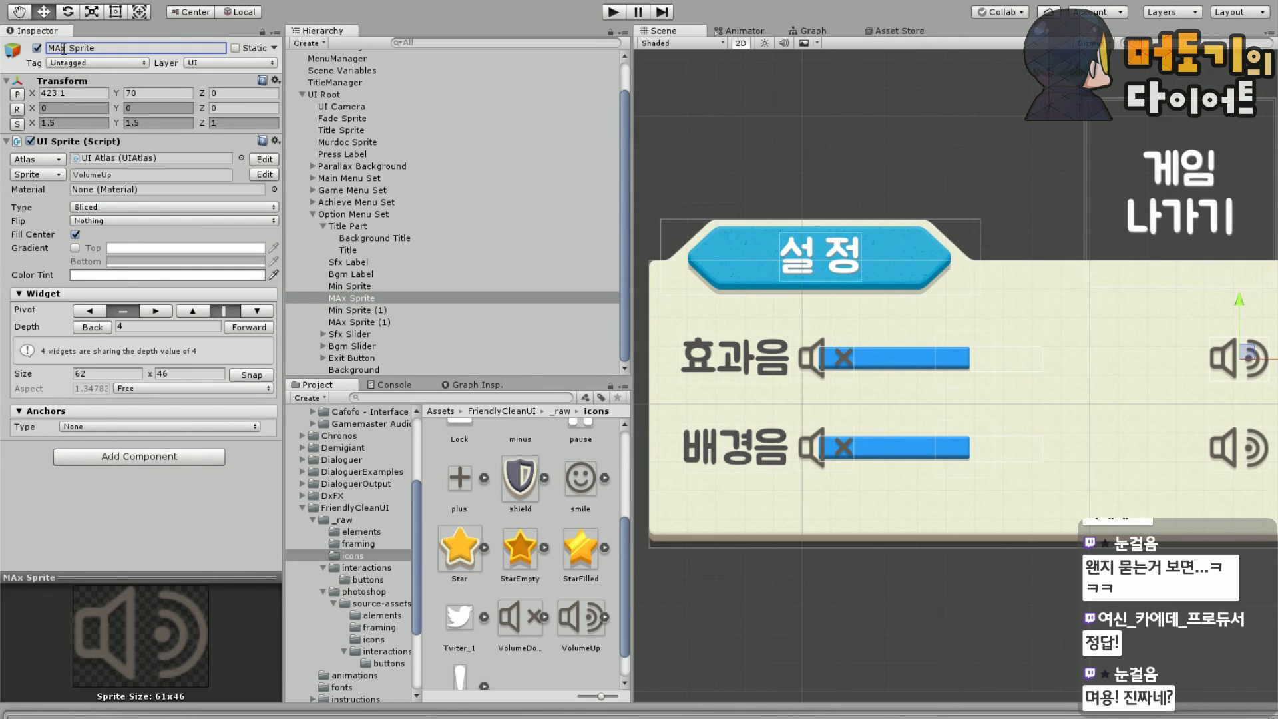
key("BackSpace")
type("a")
Rename the background music row's VolumeUp copy as Max Sprite, fixing the capitalization and removing the number suffix
left_click(385, 322)
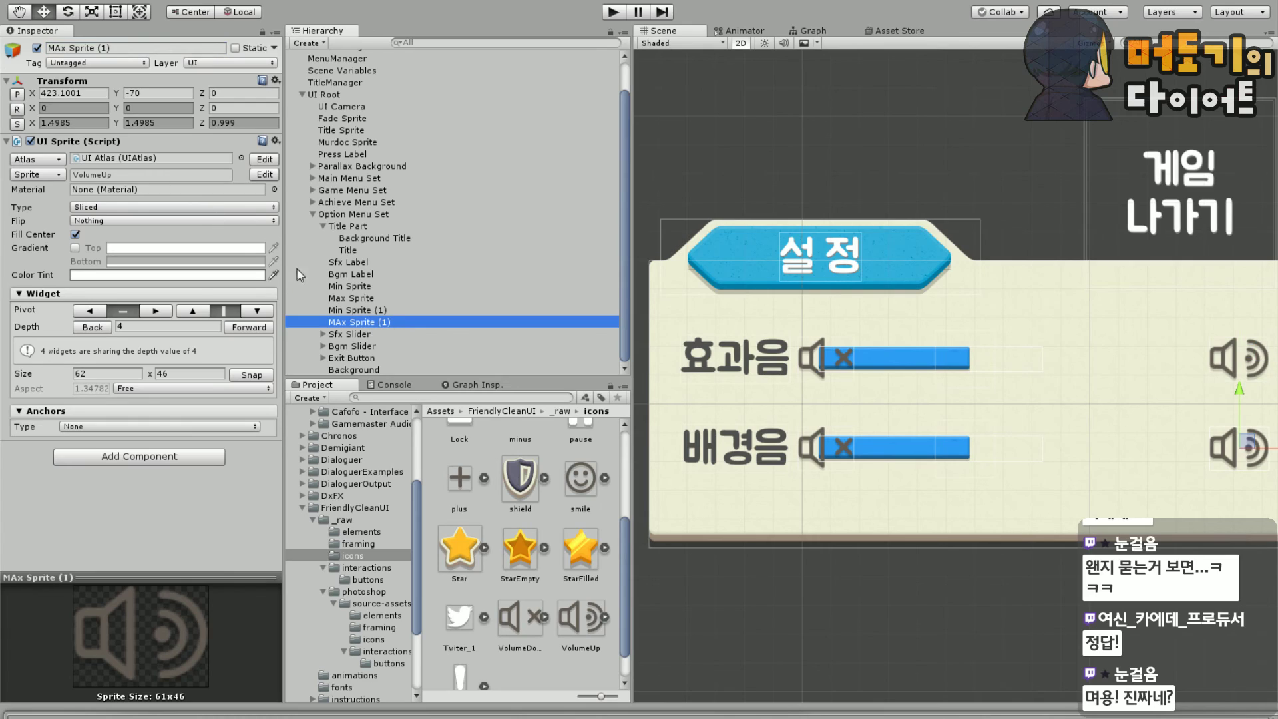
left_click(75, 48)
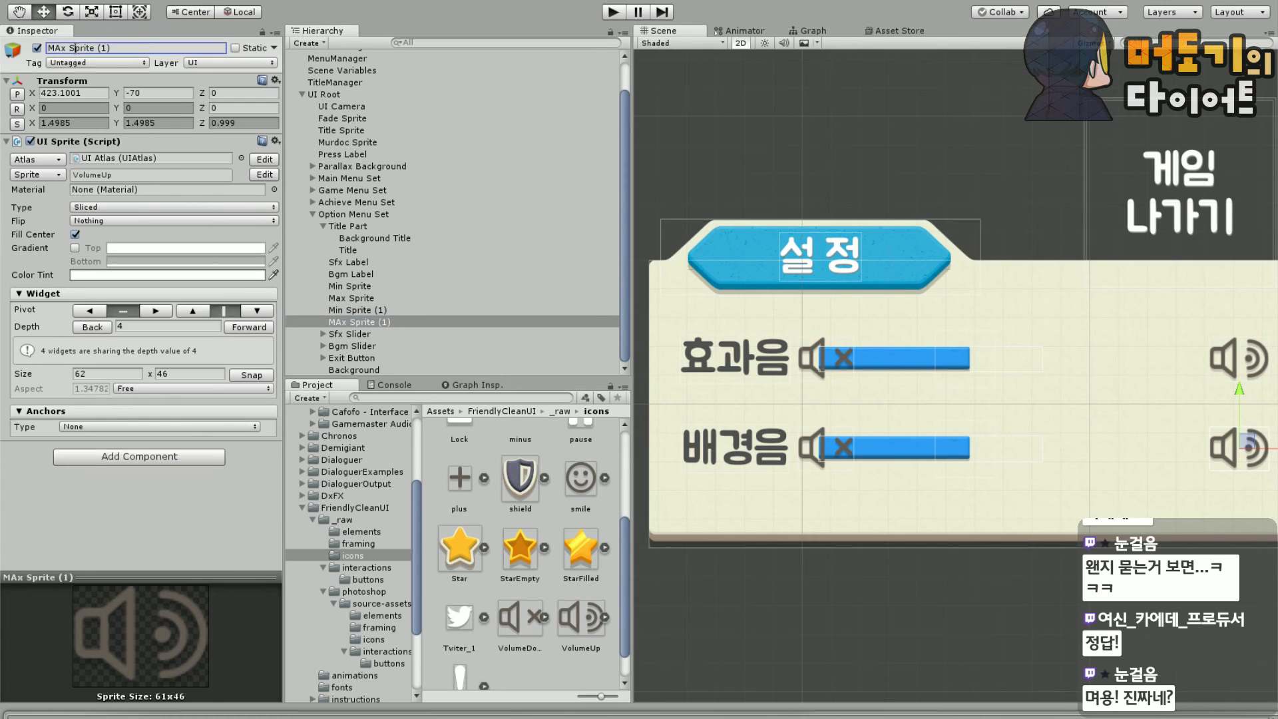
double_click(76, 48)
left_click(58, 48)
key("BackSpace")
type("a")
left_click_drag(93, 46, 132, 53)
key("BackSpace")
key("Return")
Remove the number suffix from the background music row's VolumeDown copy so it is named Min Sprite
left_click(374, 311)
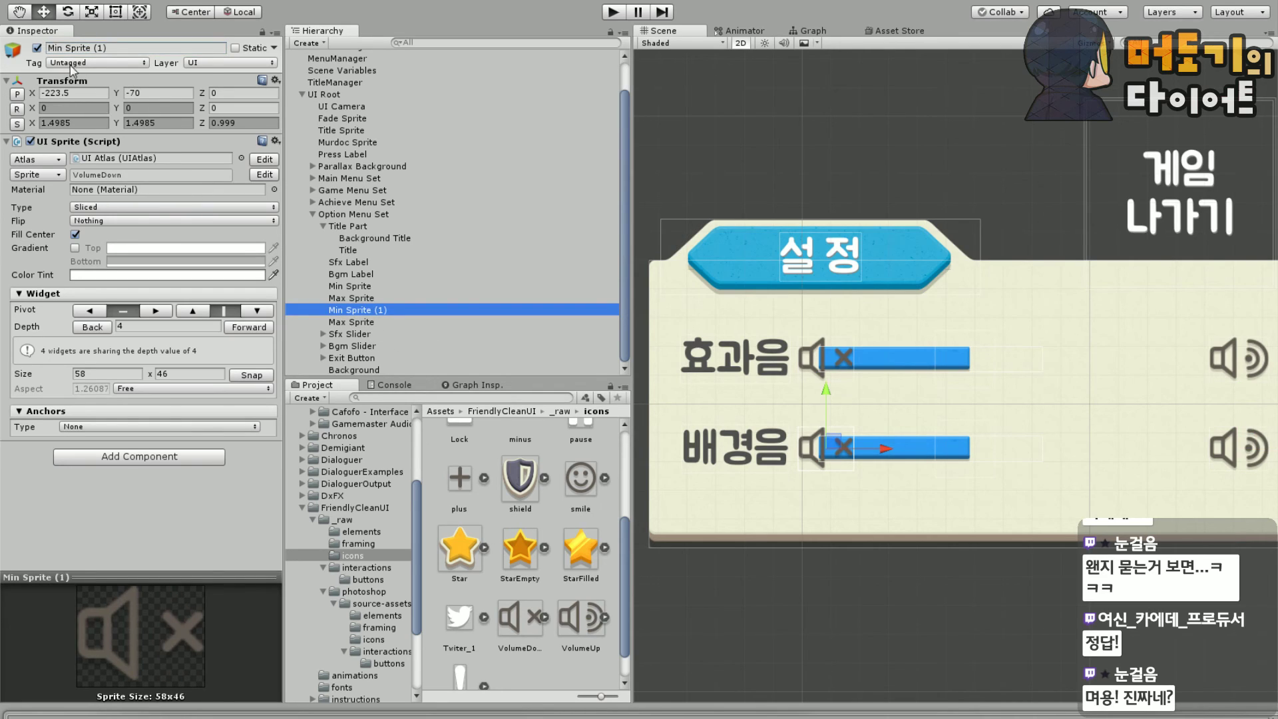
left_click_drag(93, 47, 132, 52)
key("BackSpace")
key("Return")
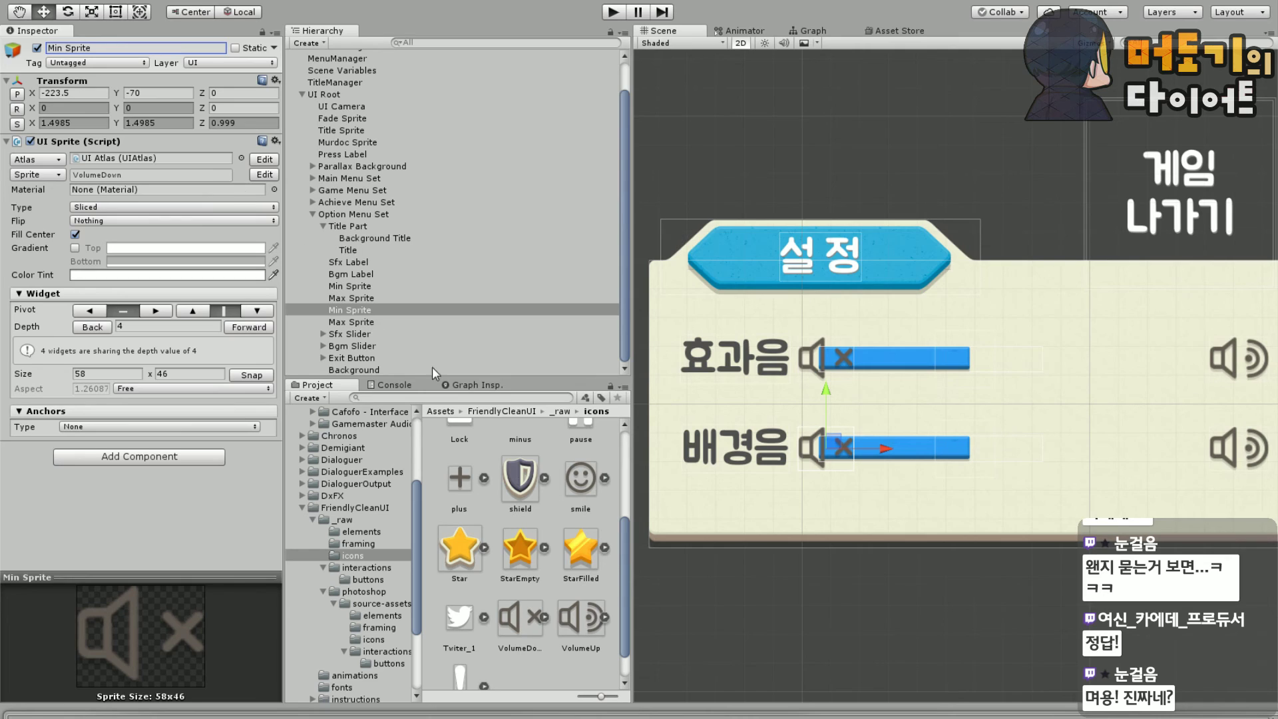
Move Sfx Slider and Bgm Slider together to the right, clear of the VolumeDown icons, to X about 18
middle_click_drag(1029, 589, 972, 586)
scroll(863, 414, "up", 4)
middle_click_drag(749, 567, 786, 531)
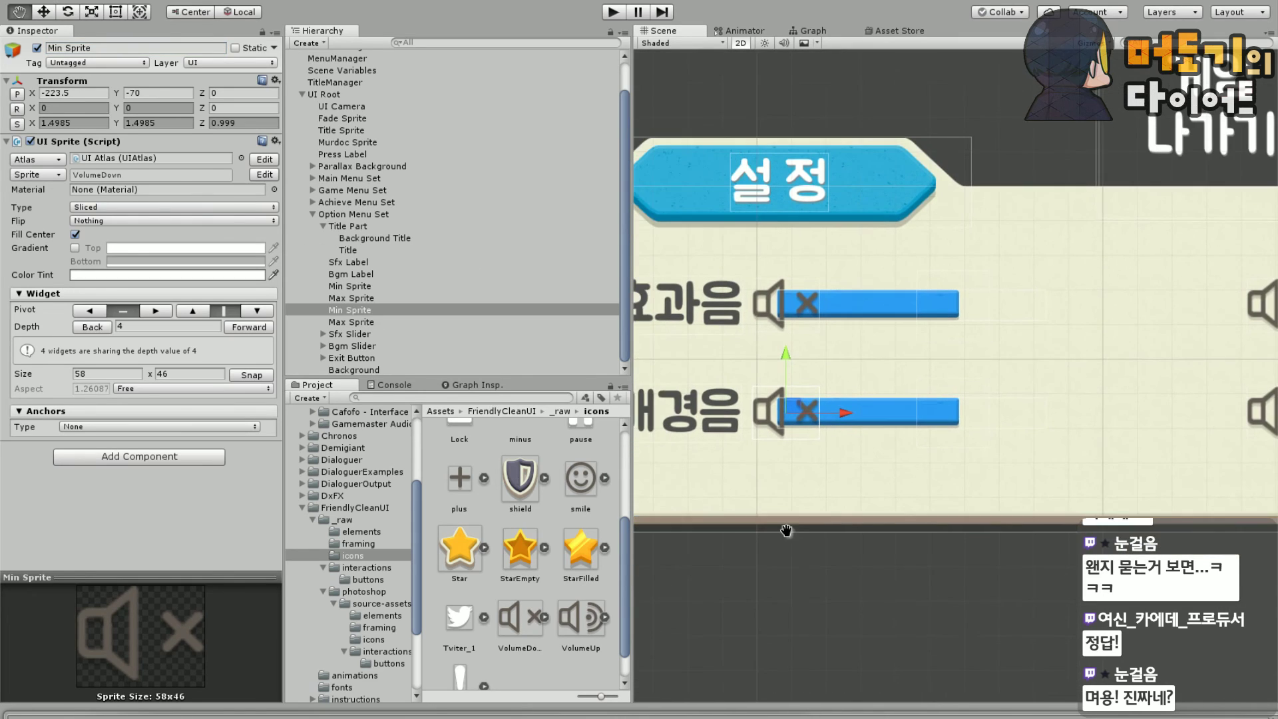
left_click(364, 346)
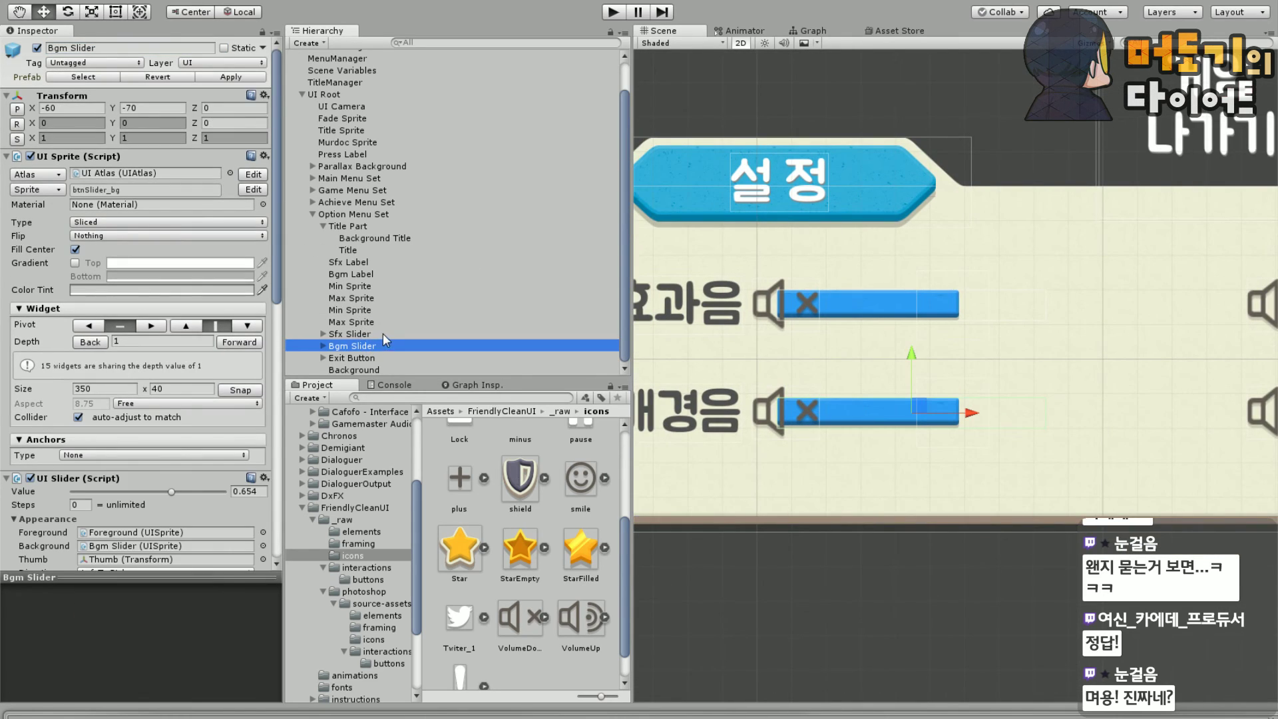
left_click(383, 335)
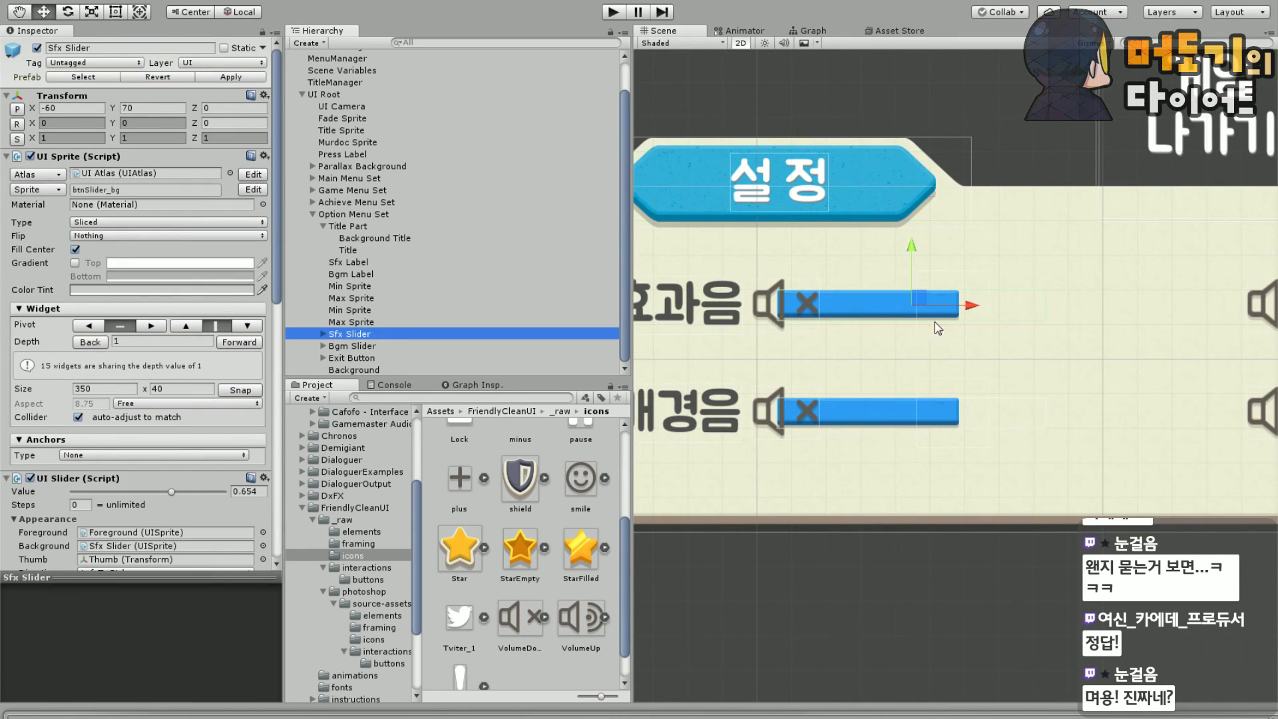
left_click(352, 346, "ctrl")
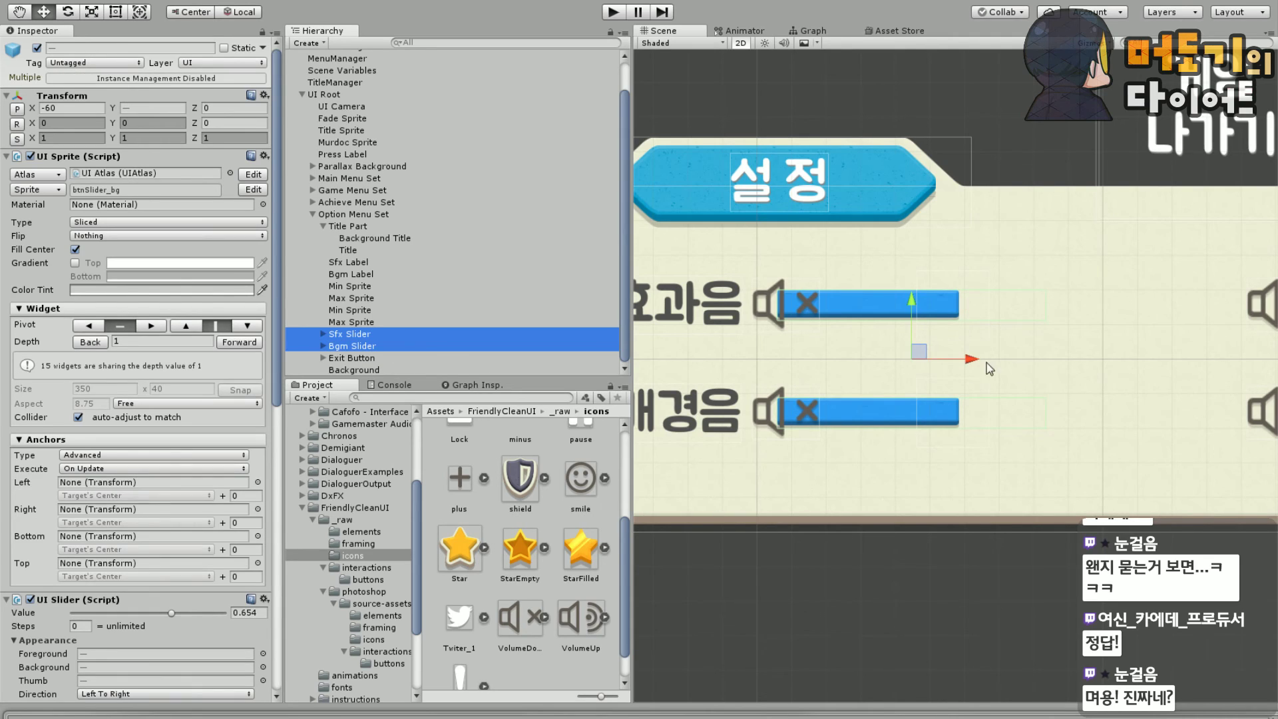
left_click_drag(956, 356, 1018, 362)
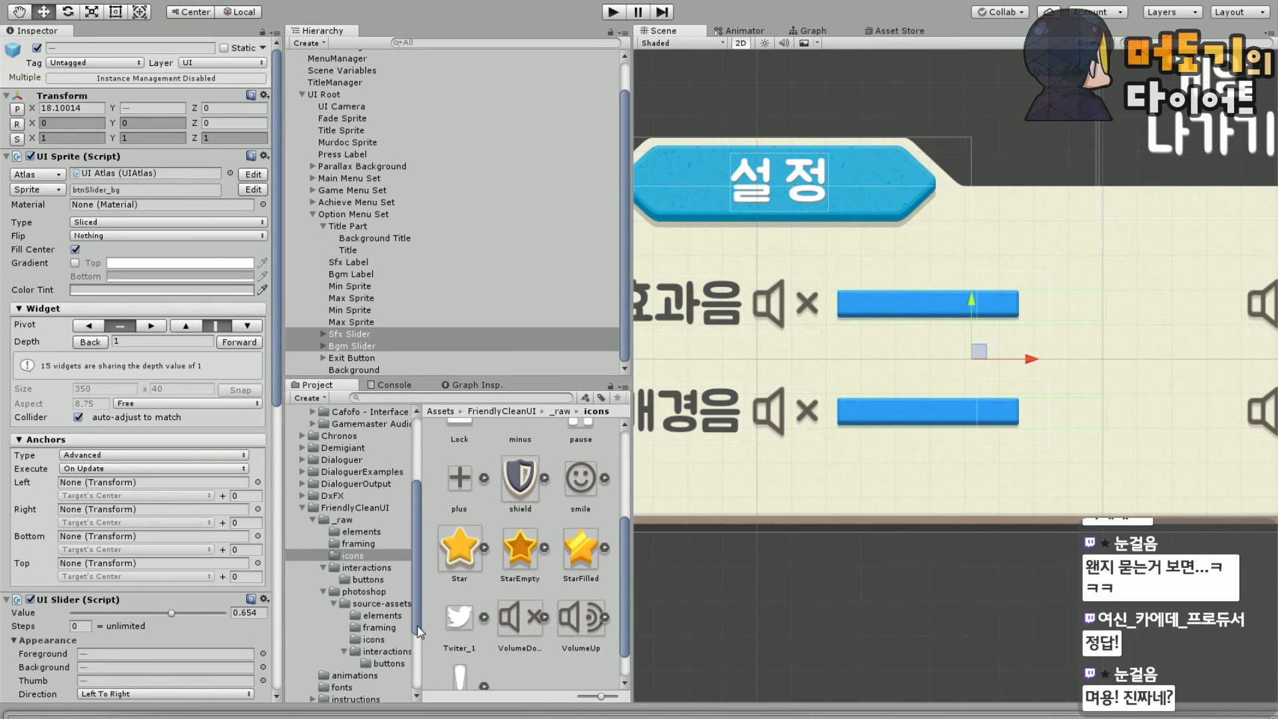
Add the btnSlider_hover, btnSlider_off and btnSlider_on textures from the photoshop interactions buttons folder to UI Atlas with Atlas Maker
scroll(402, 649, "down", 2)
left_click(389, 639)
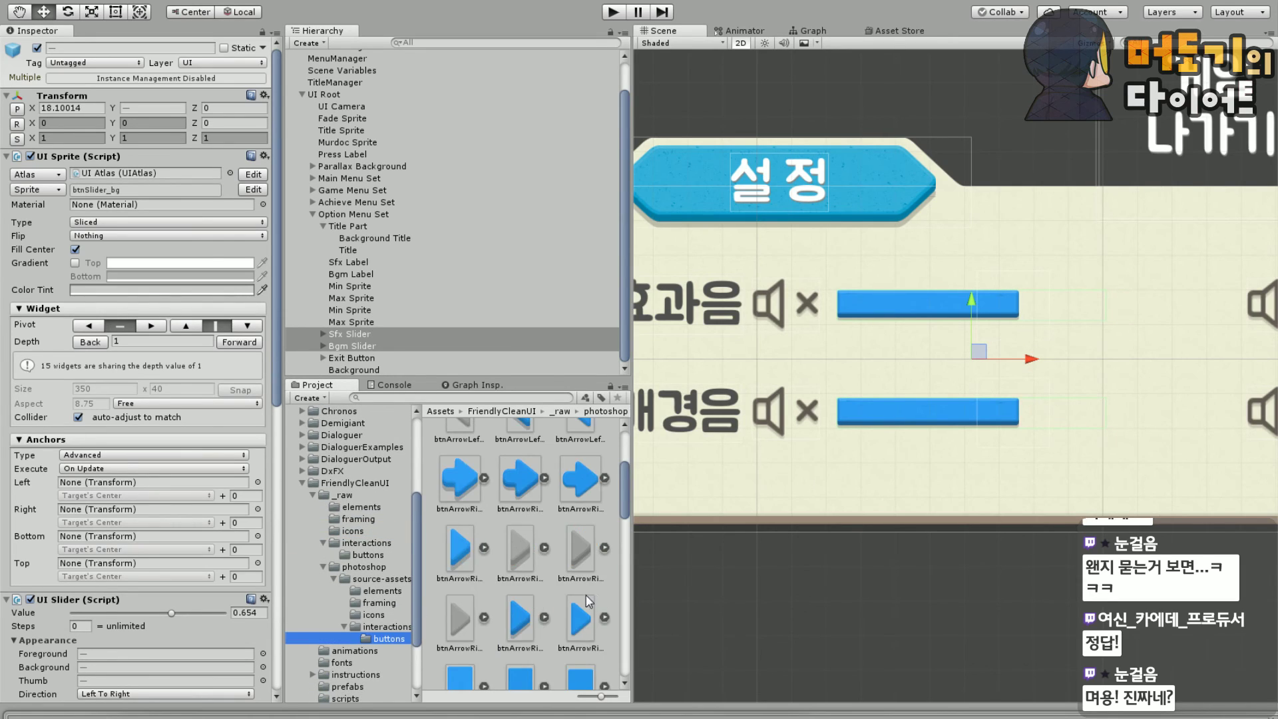
scroll(586, 595, "down", 3)
scroll(569, 573, "up", 2)
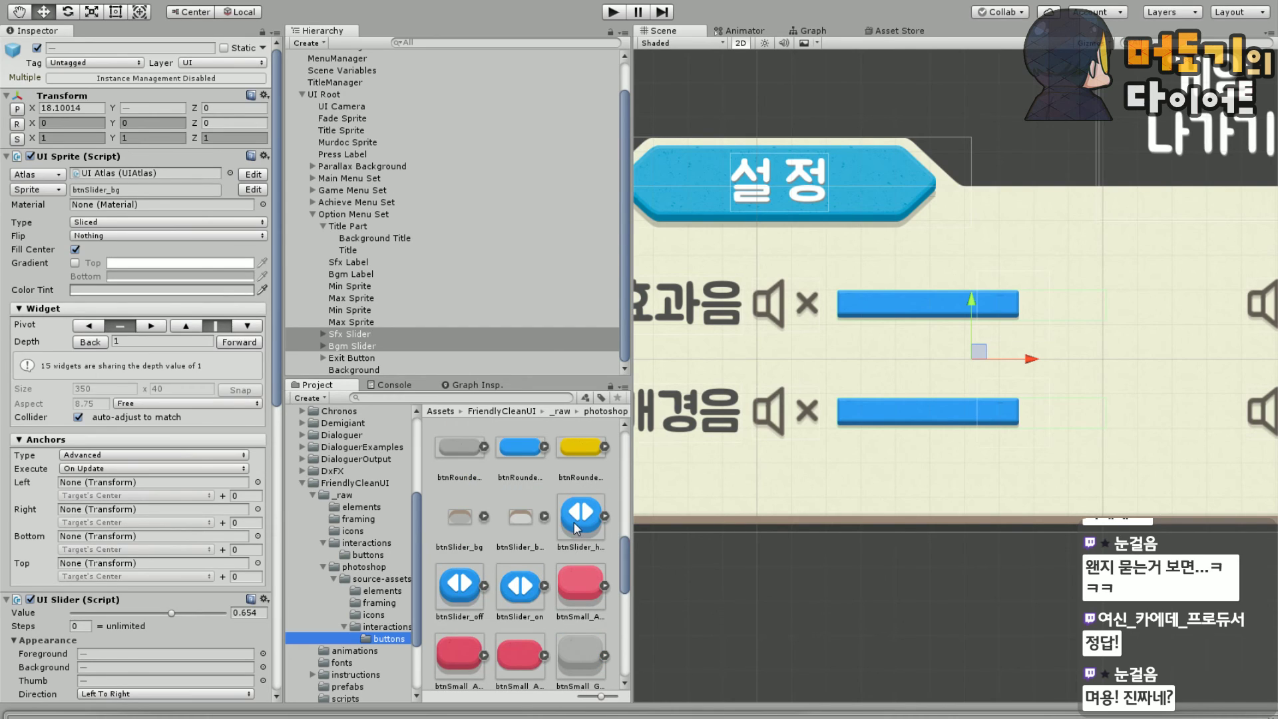
left_click(576, 528)
left_click(456, 600, "ctrl")
left_click(524, 594, "ctrl")
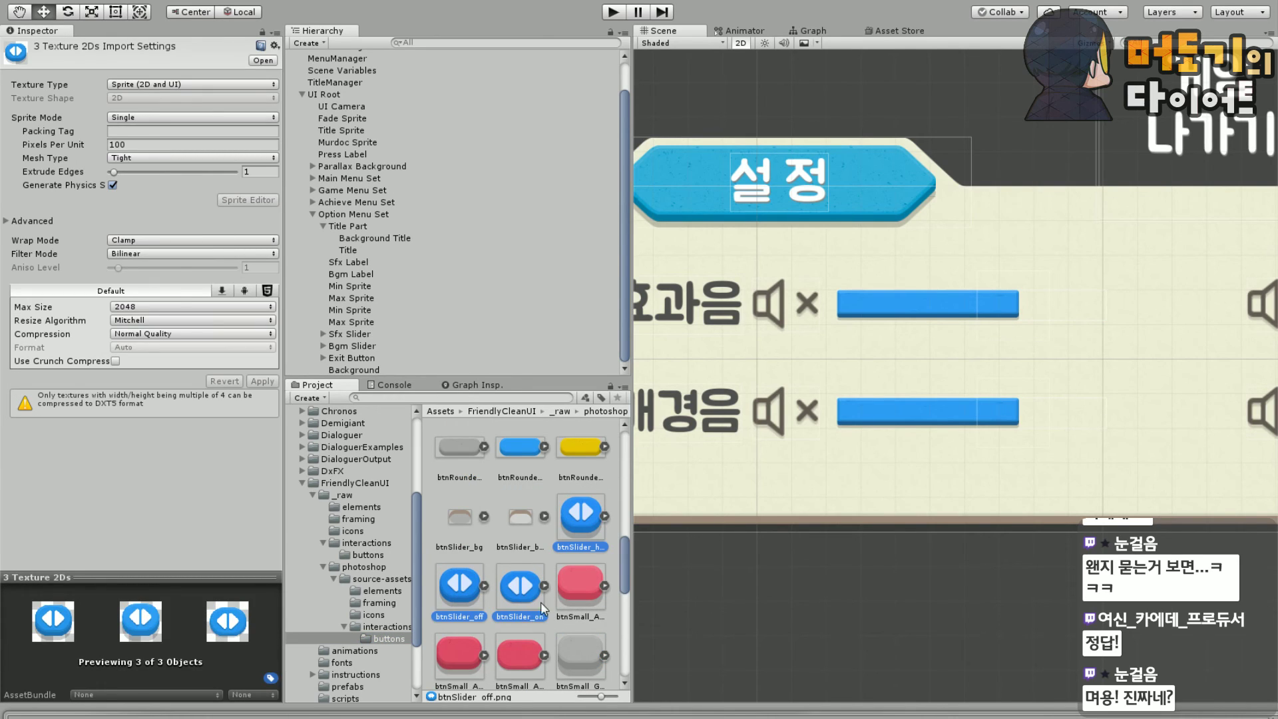
left_click(237, 2)
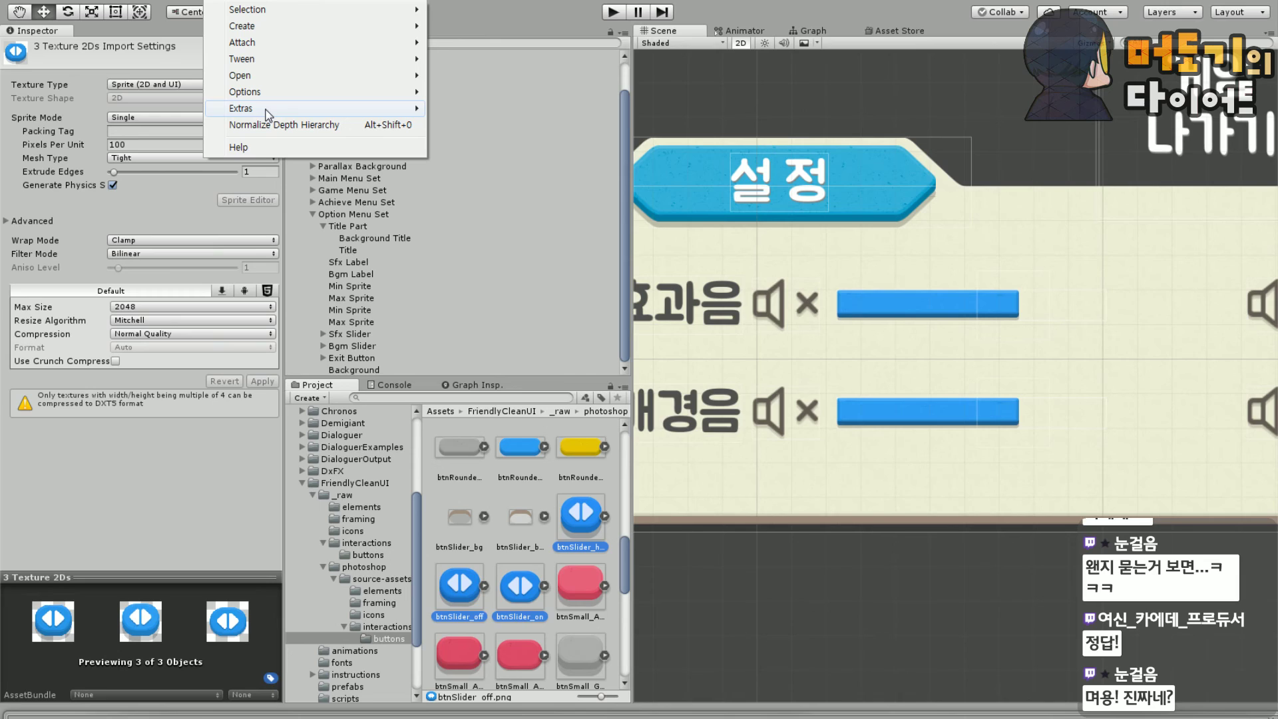
mouse_move(285, 93)
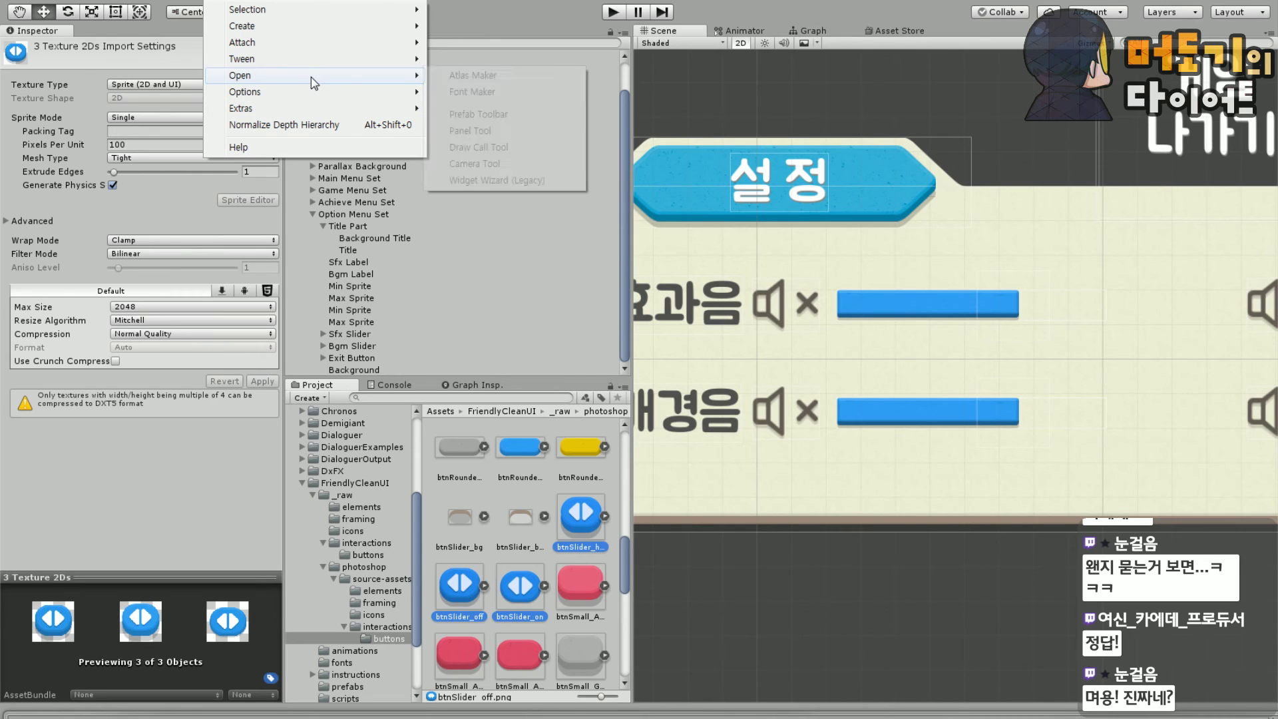
mouse_move(333, 83)
left_click(471, 76)
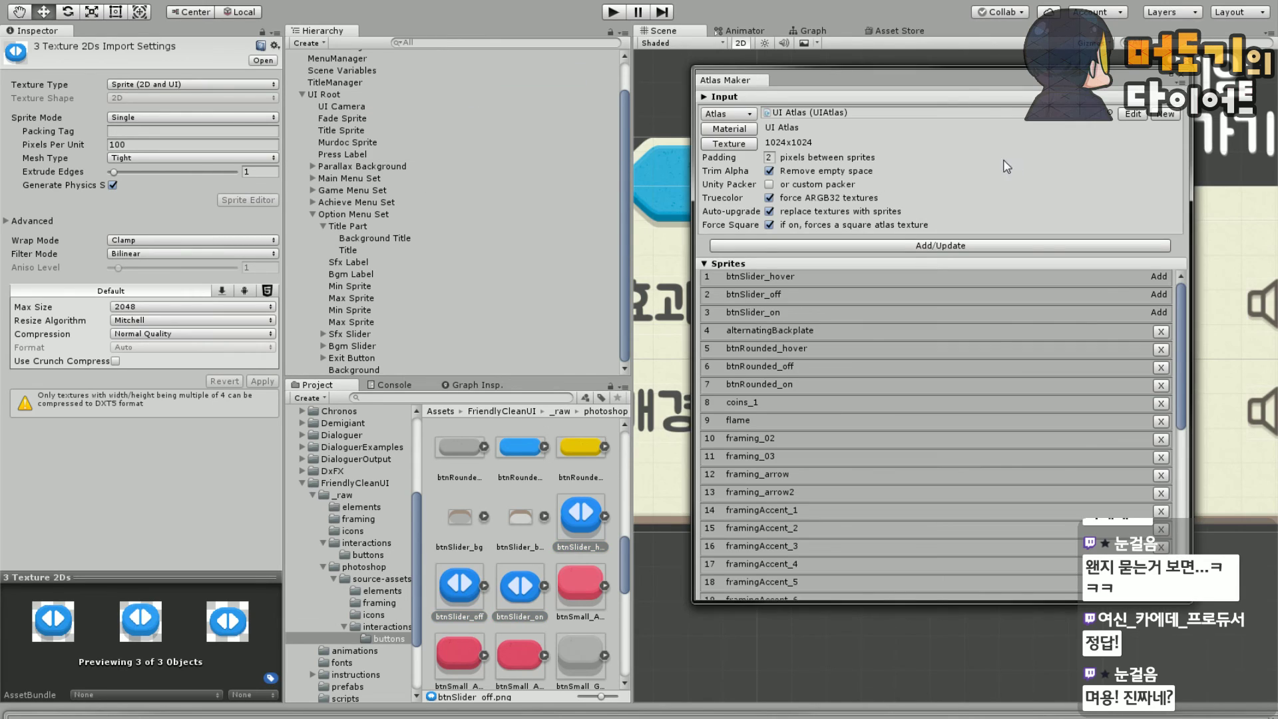
left_click(907, 245)
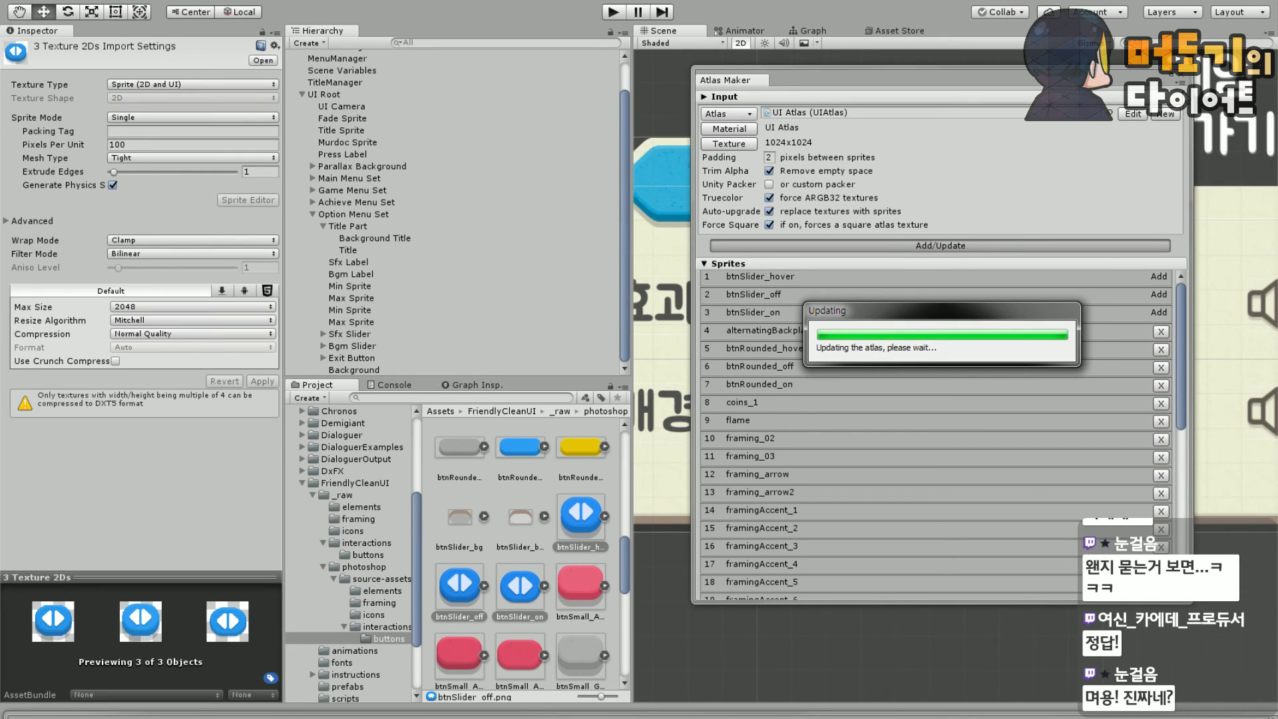
left_click(1182, 78)
Expand Sfx Slider and Bgm Slider, and look through the UI Atlas sprites available for Bgm Slider without choosing one
scroll(1037, 415, "down", 2)
scroll(1038, 426, "up", 5)
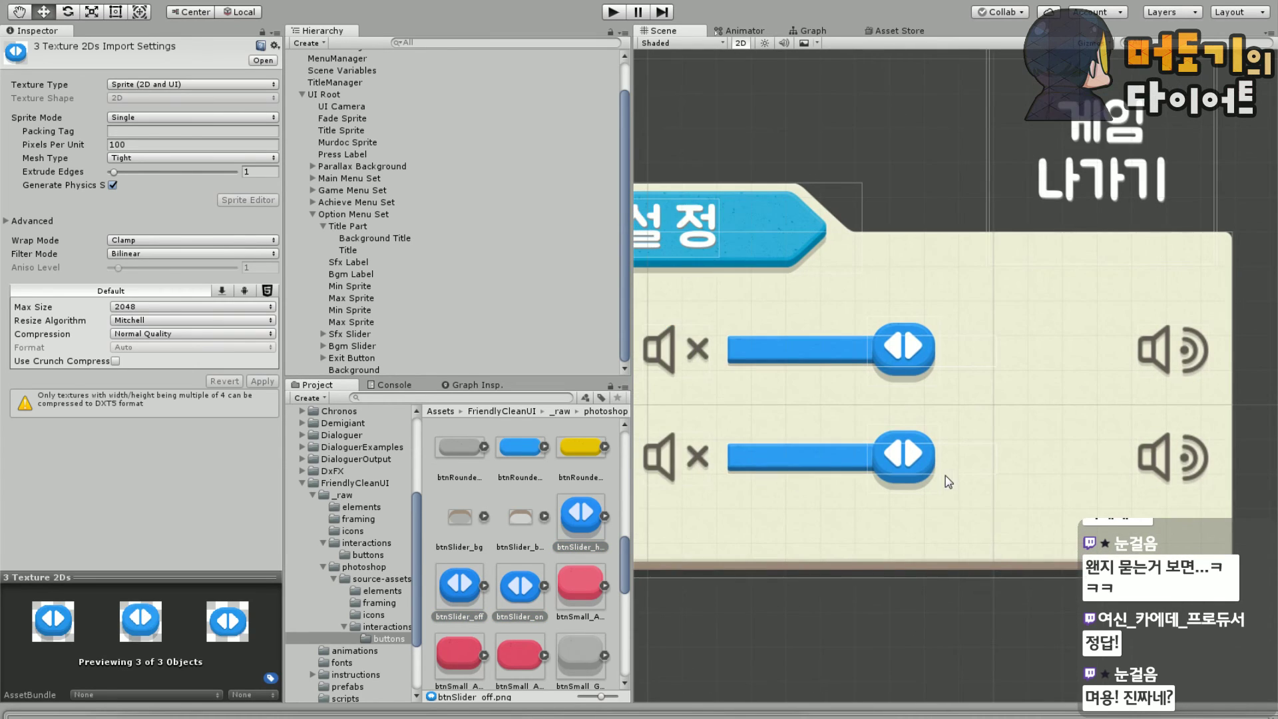
left_click_drag(1043, 441, 1115, 466)
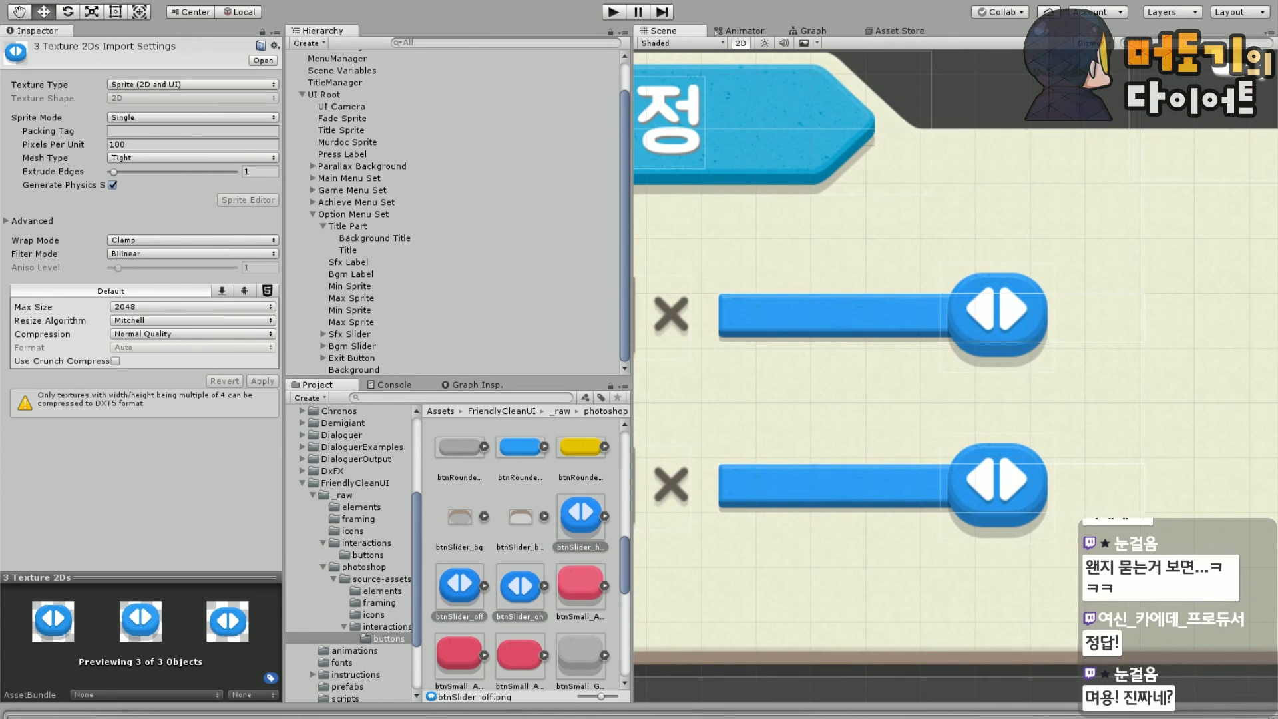
middle_click_drag(824, 584, 822, 582)
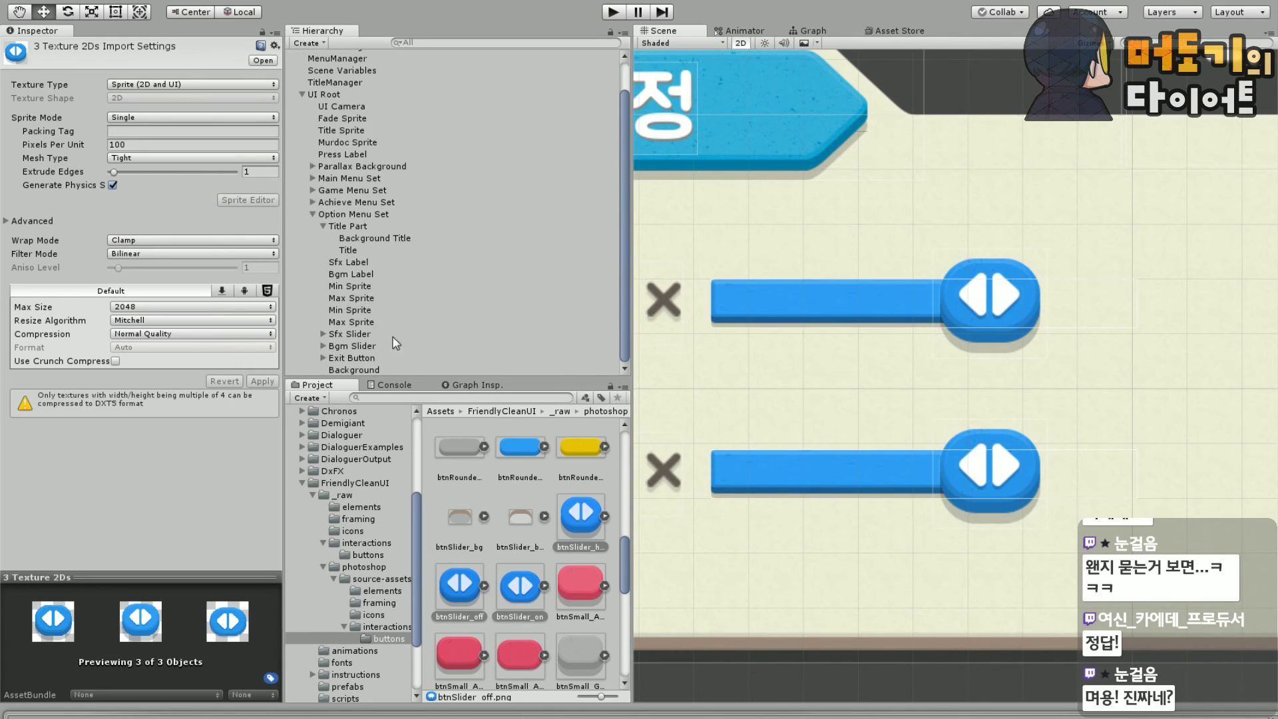
left_click(323, 346)
left_click(323, 333)
scroll(385, 336, "down", 2)
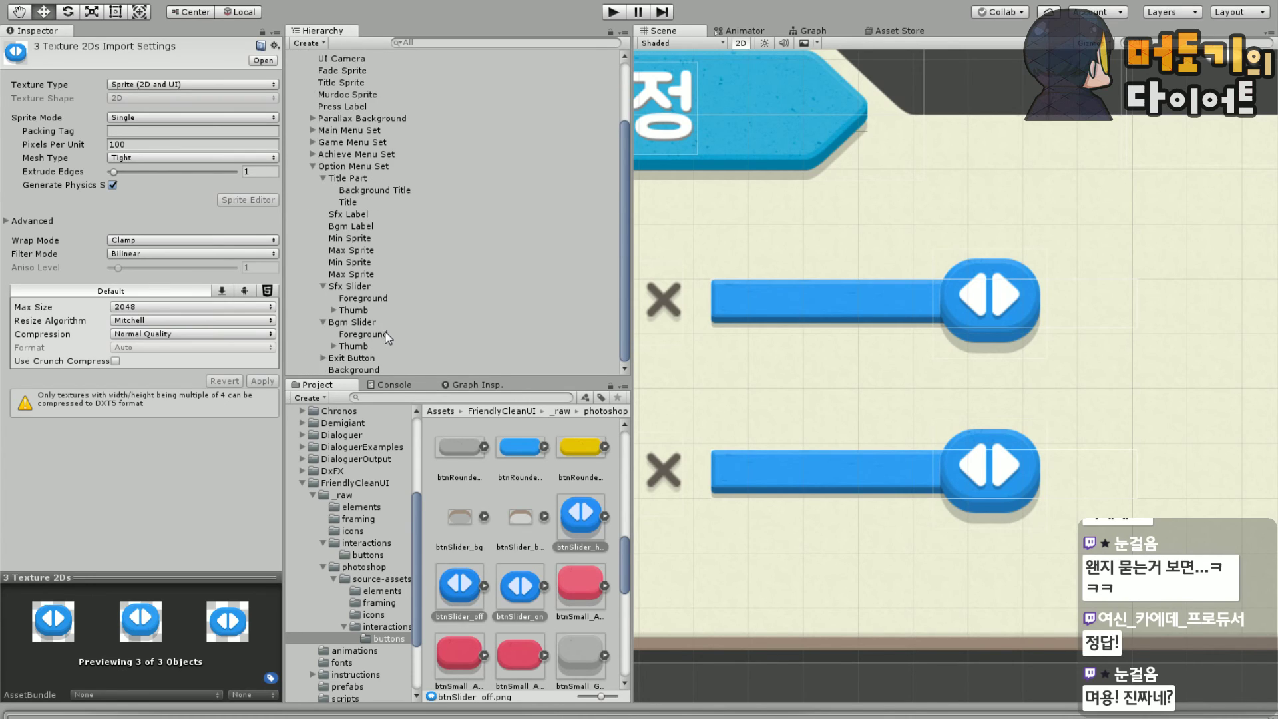
left_click(360, 322)
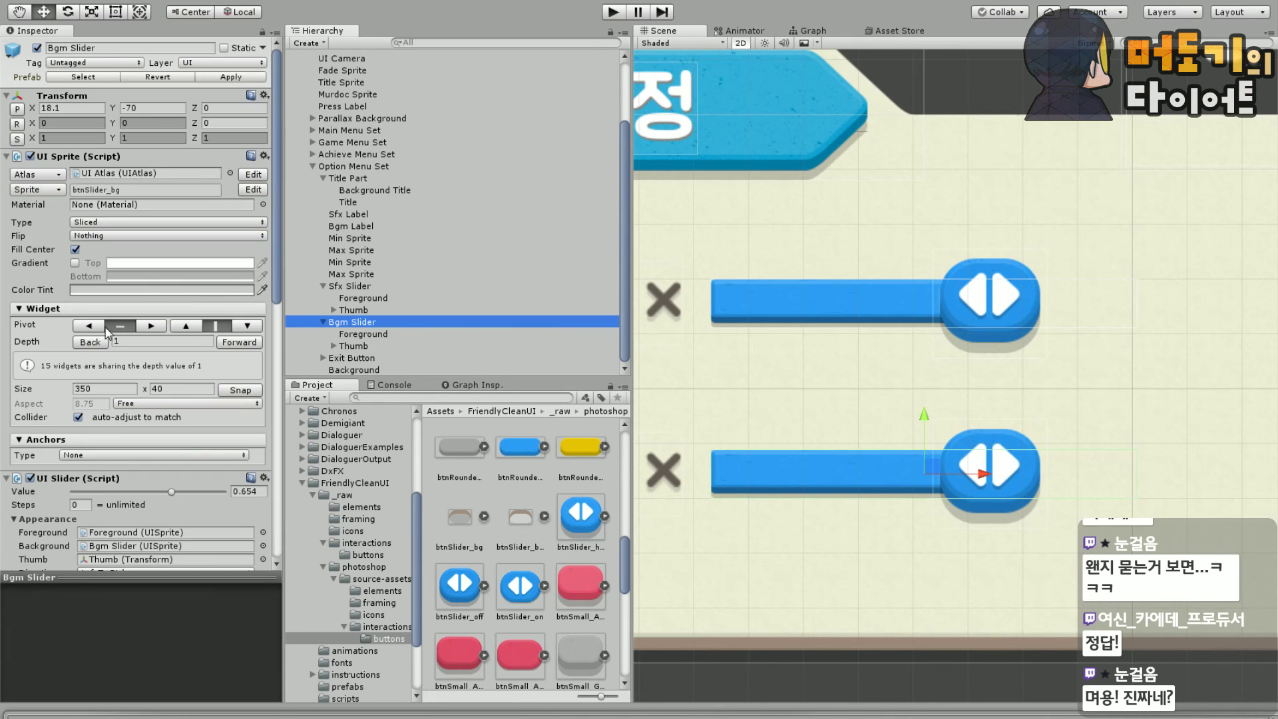
left_click(55, 191)
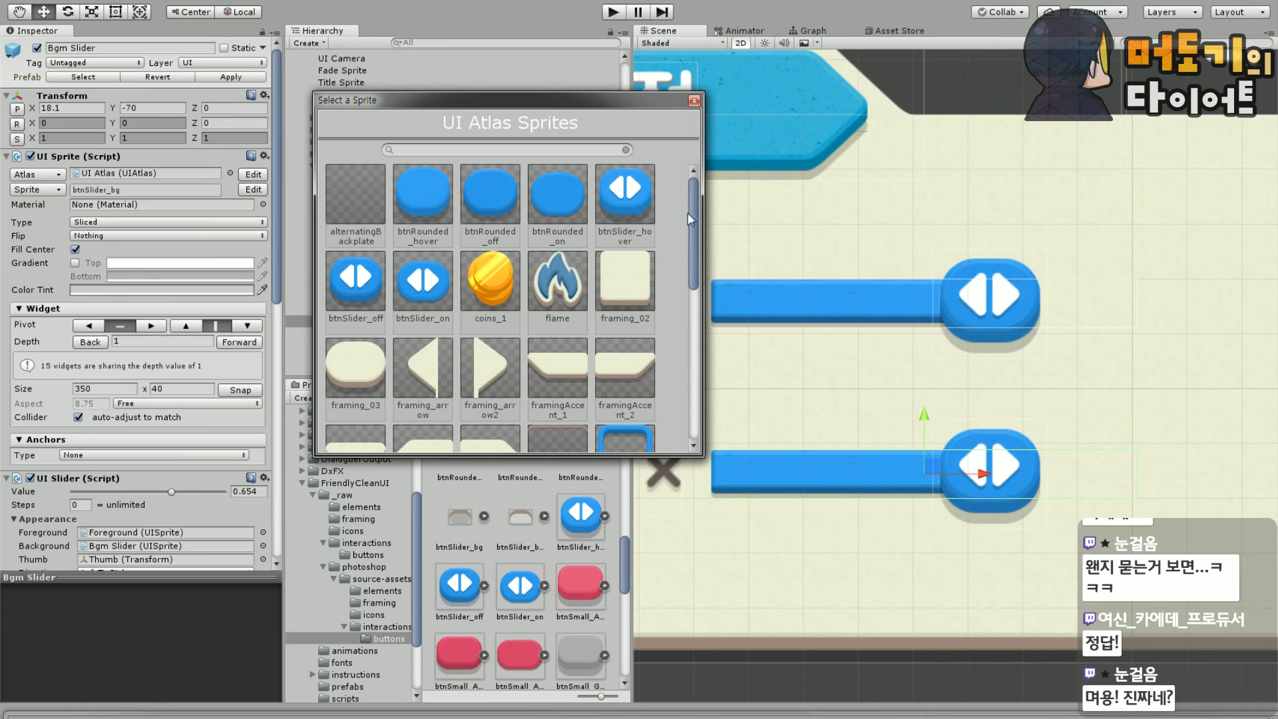
left_click_drag(688, 213, 692, 336)
left_click(694, 100)
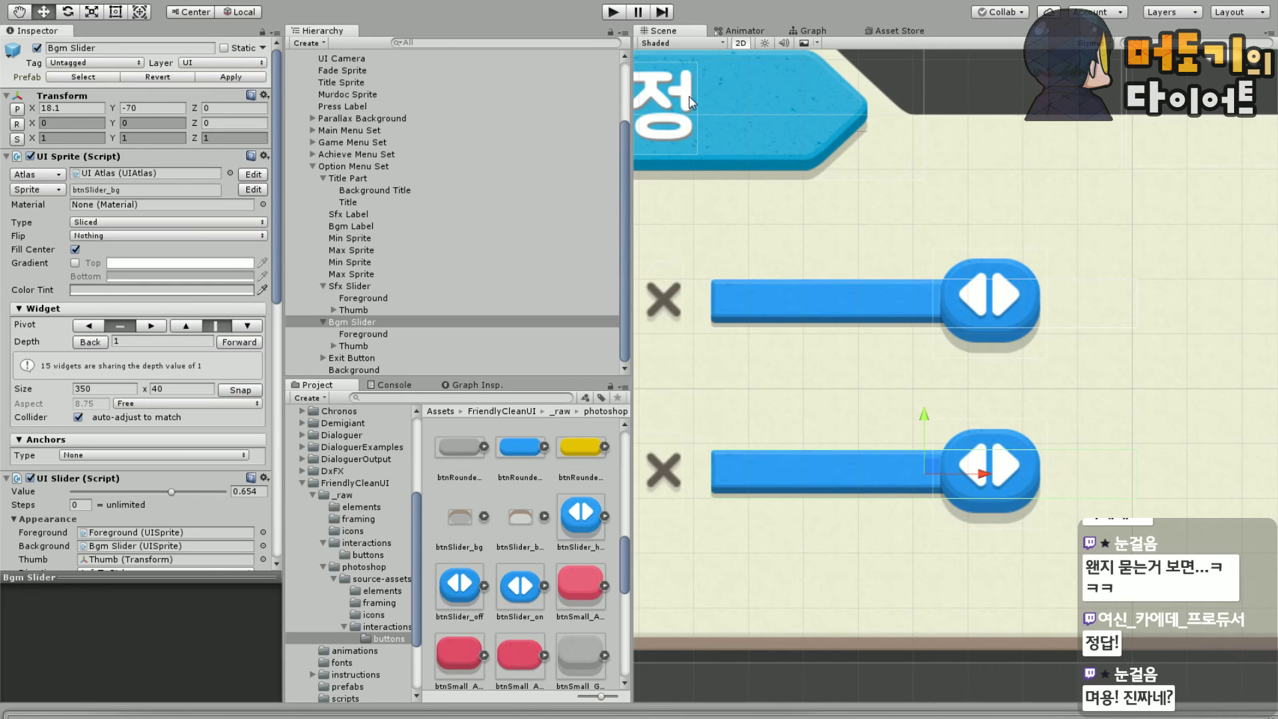
Add the btnSlider_bg and btnSlider_bgfilled textures to UI Atlas with Atlas Maker
left_click(459, 517)
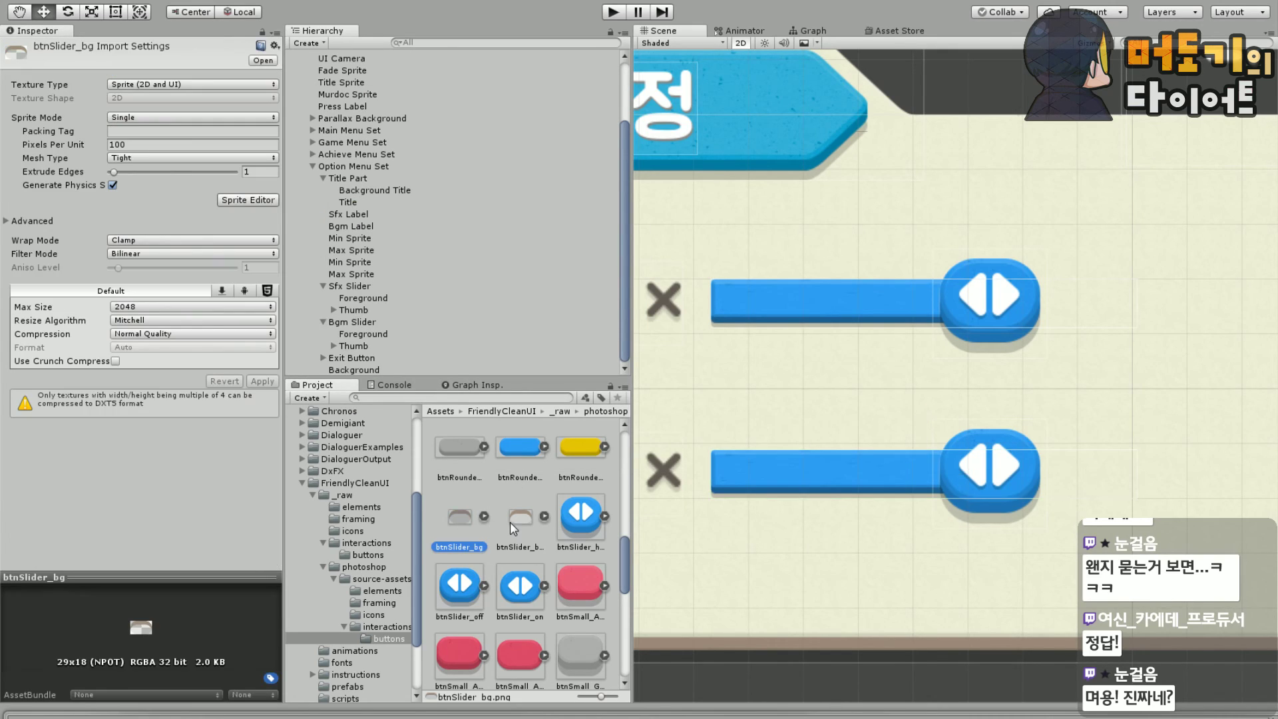
left_click(516, 514, "ctrl")
left_click(188, 1)
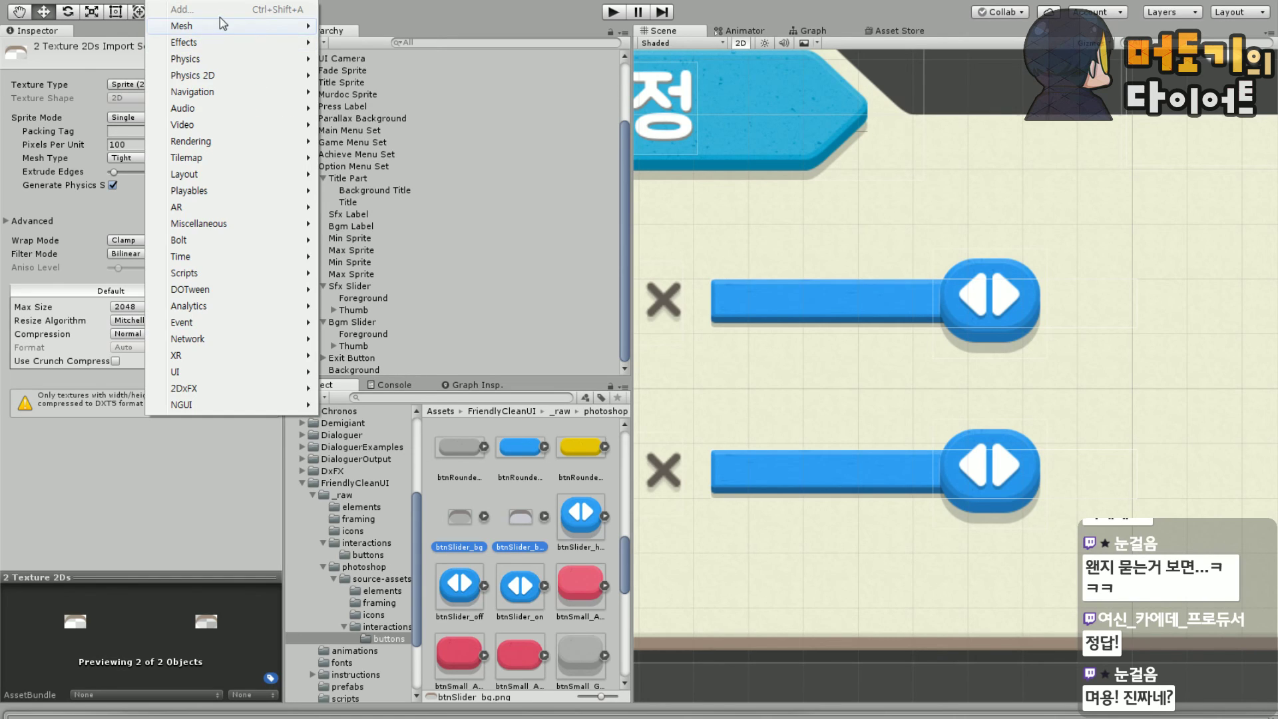
mouse_move(253, 3)
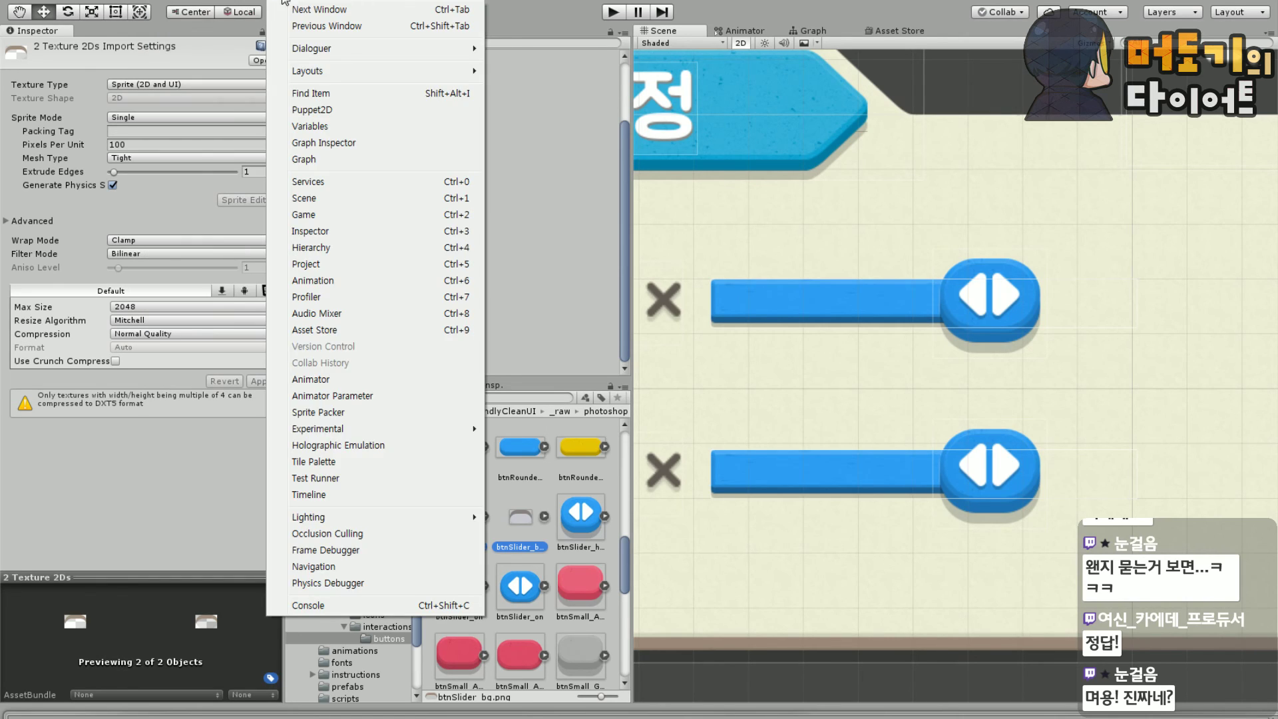
mouse_move(207, 2)
mouse_move(241, 75)
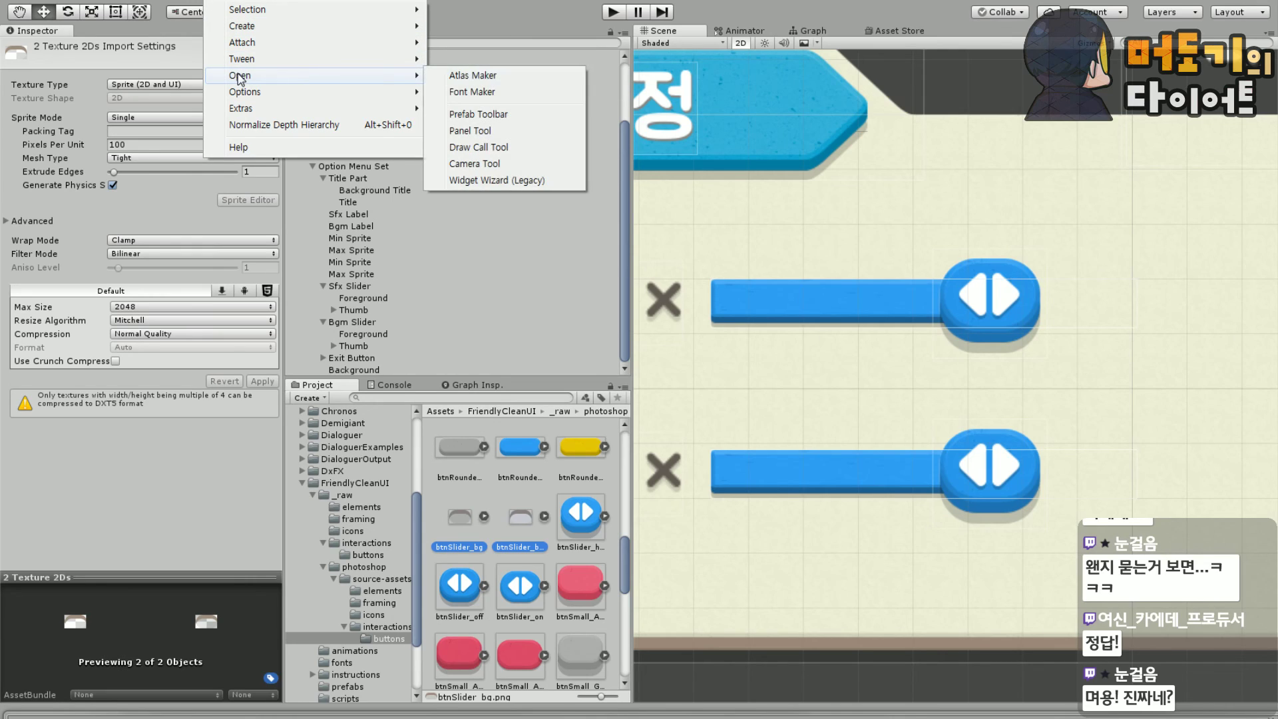
left_click(452, 79)
left_click(1077, 248)
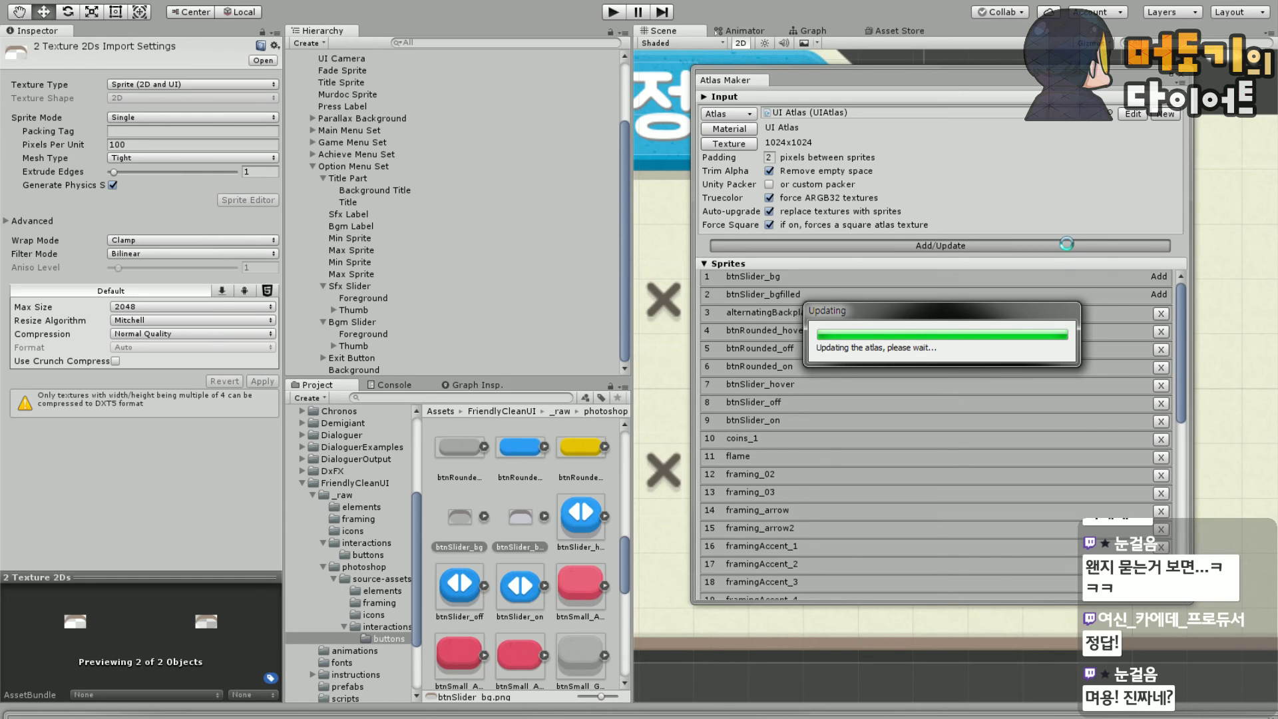
left_click(1185, 78)
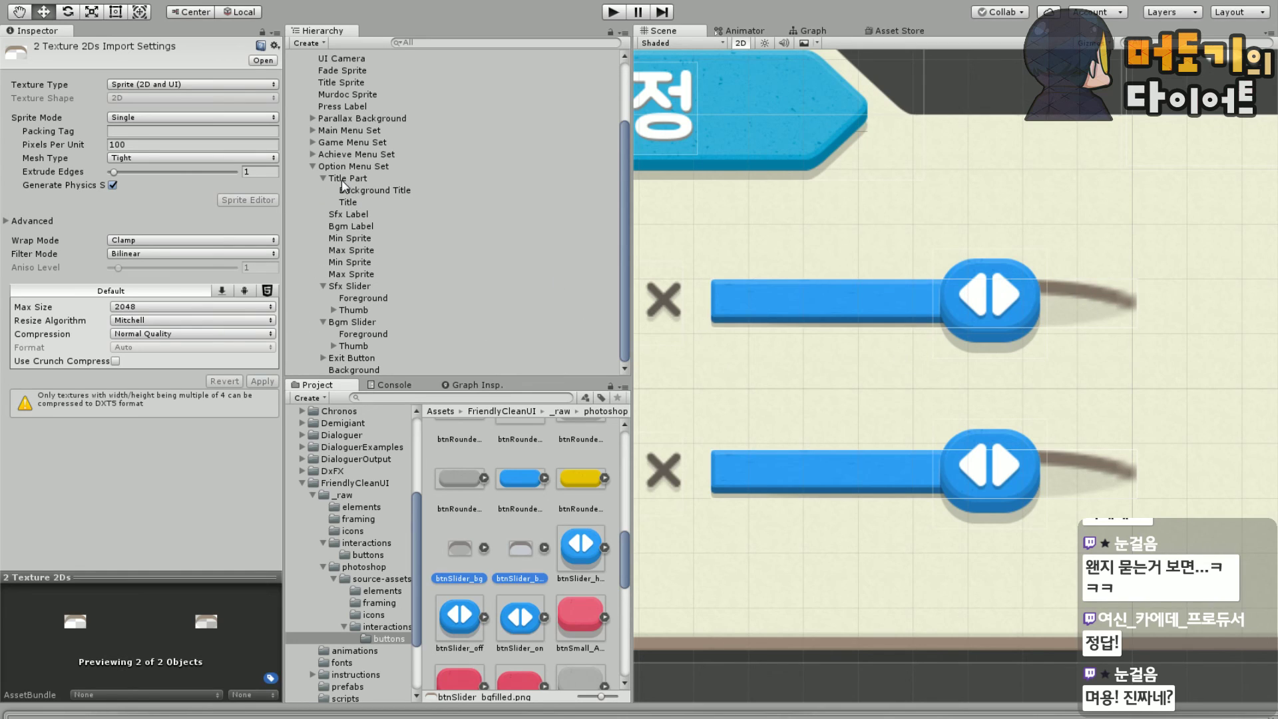
Edit Sfx Slider's btnSlider_bg sprite in UI Atlas, setting its left and right borders to 9, and return to Sfx Slider
left_click(358, 288)
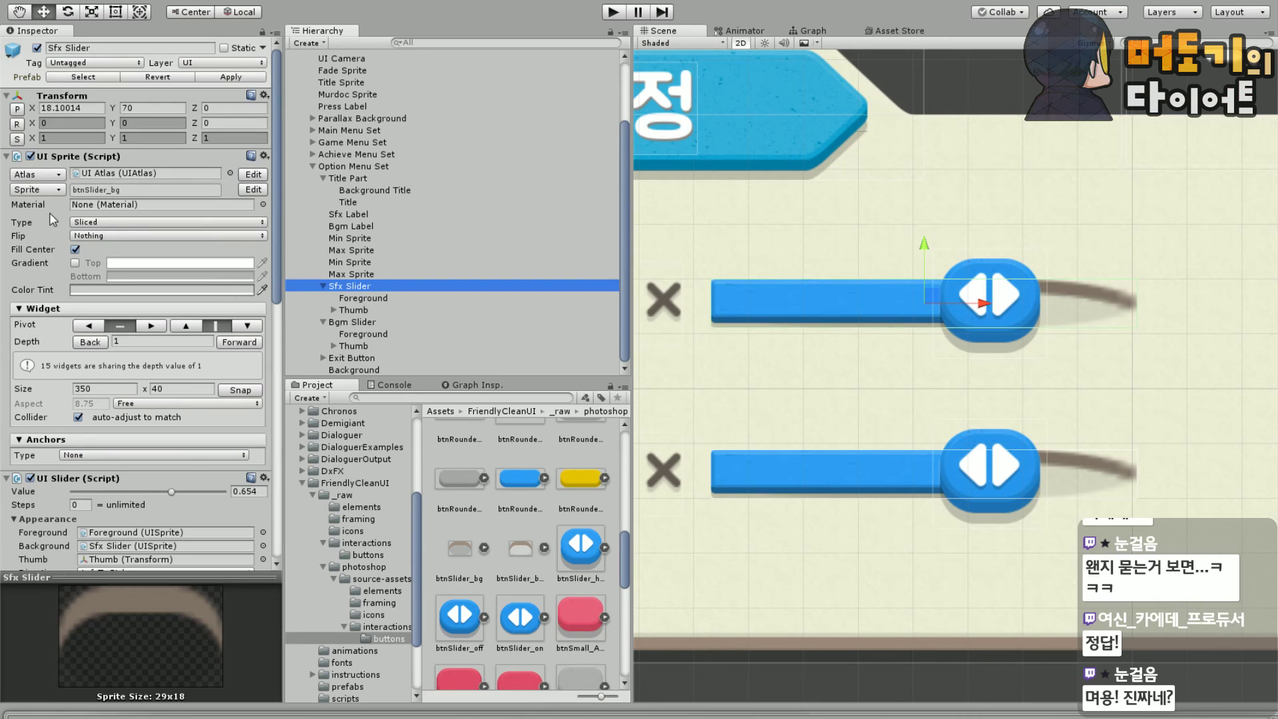
left_click(49, 190)
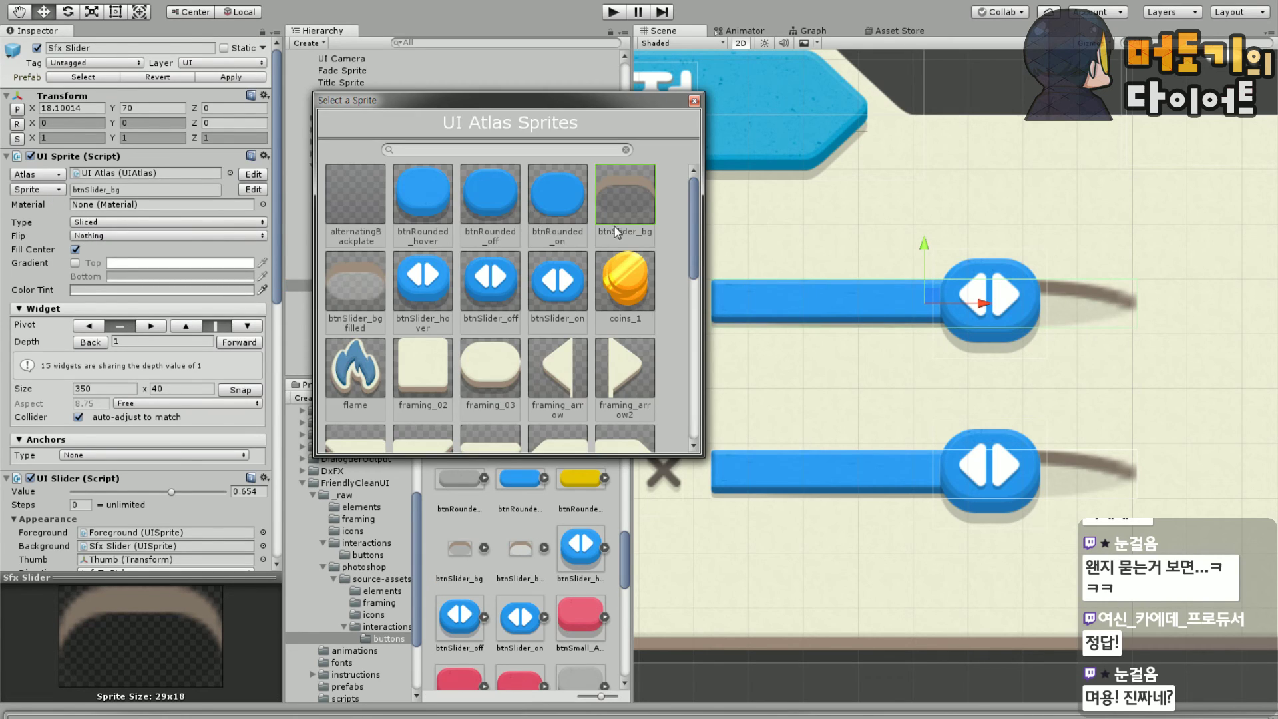
left_click(694, 103)
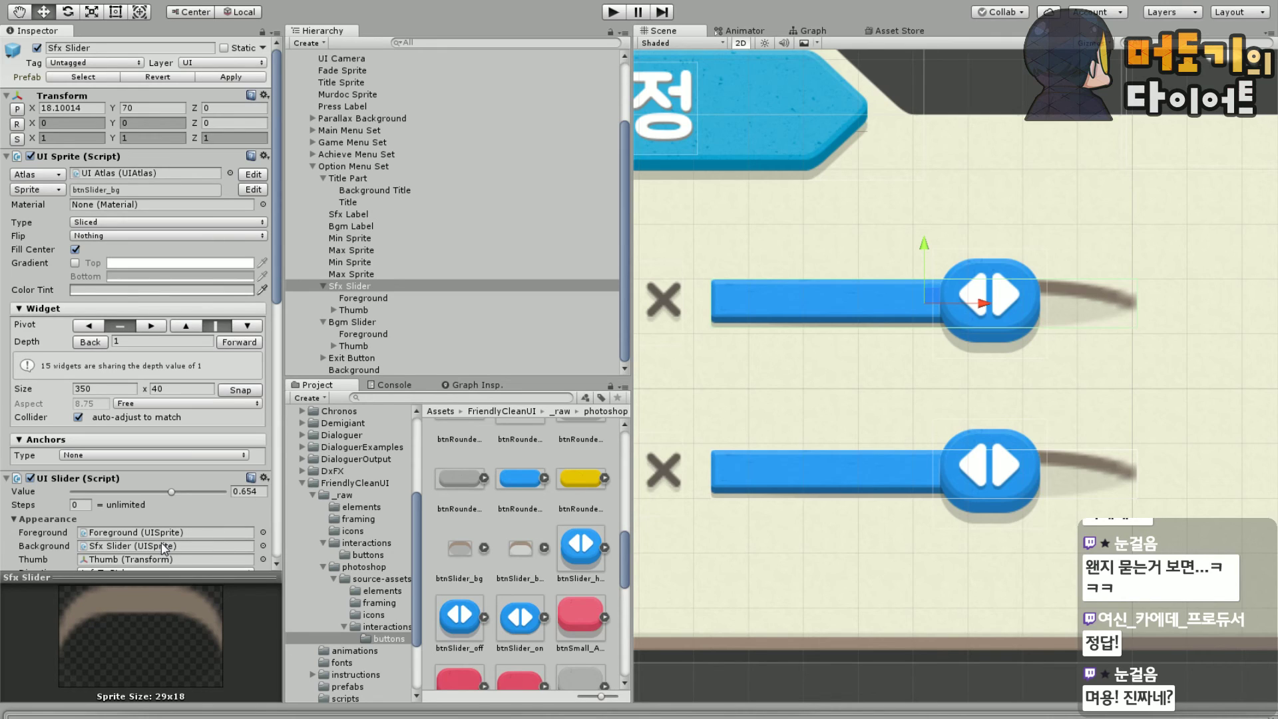
left_click(252, 190)
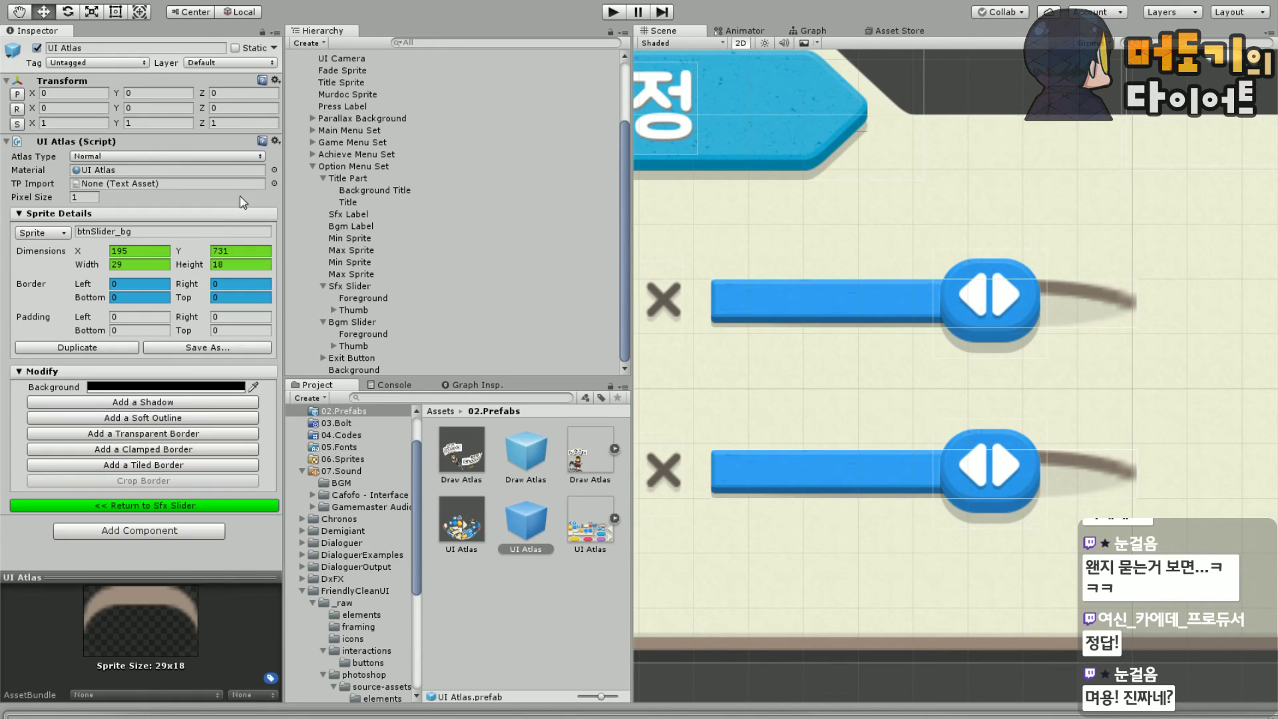
left_click(141, 284)
type("9")
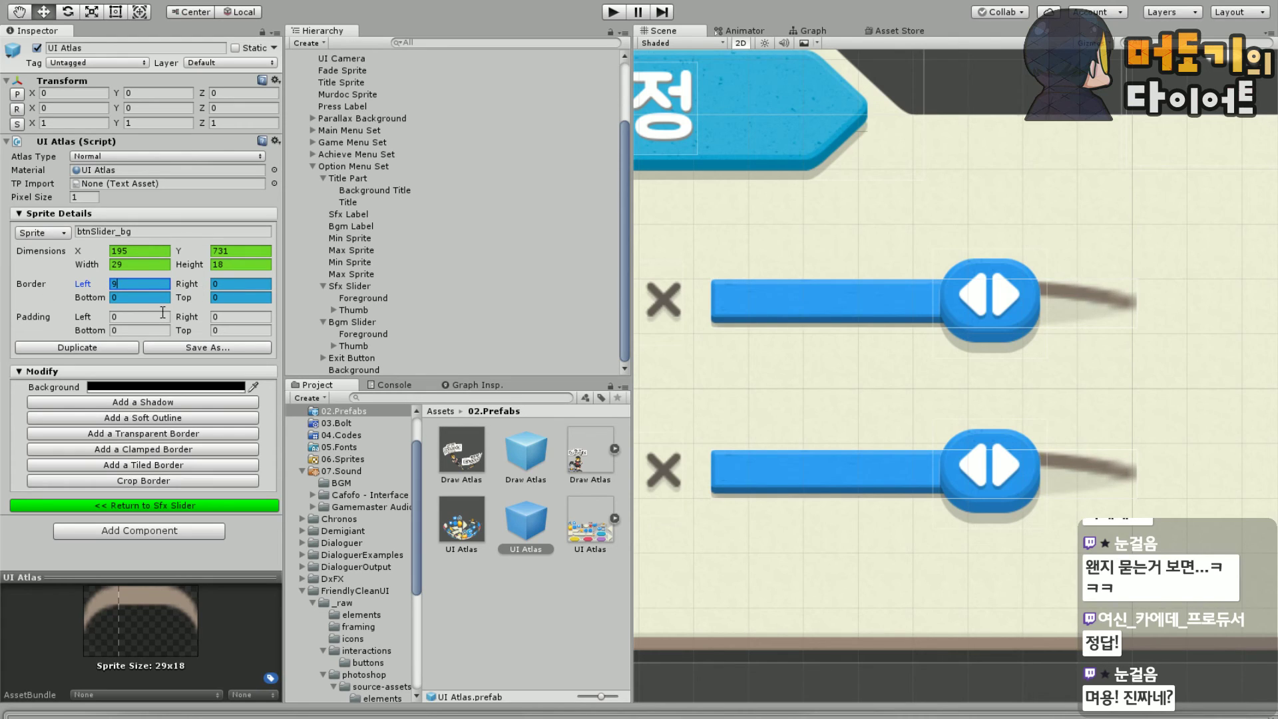
left_click(230, 284)
type("9")
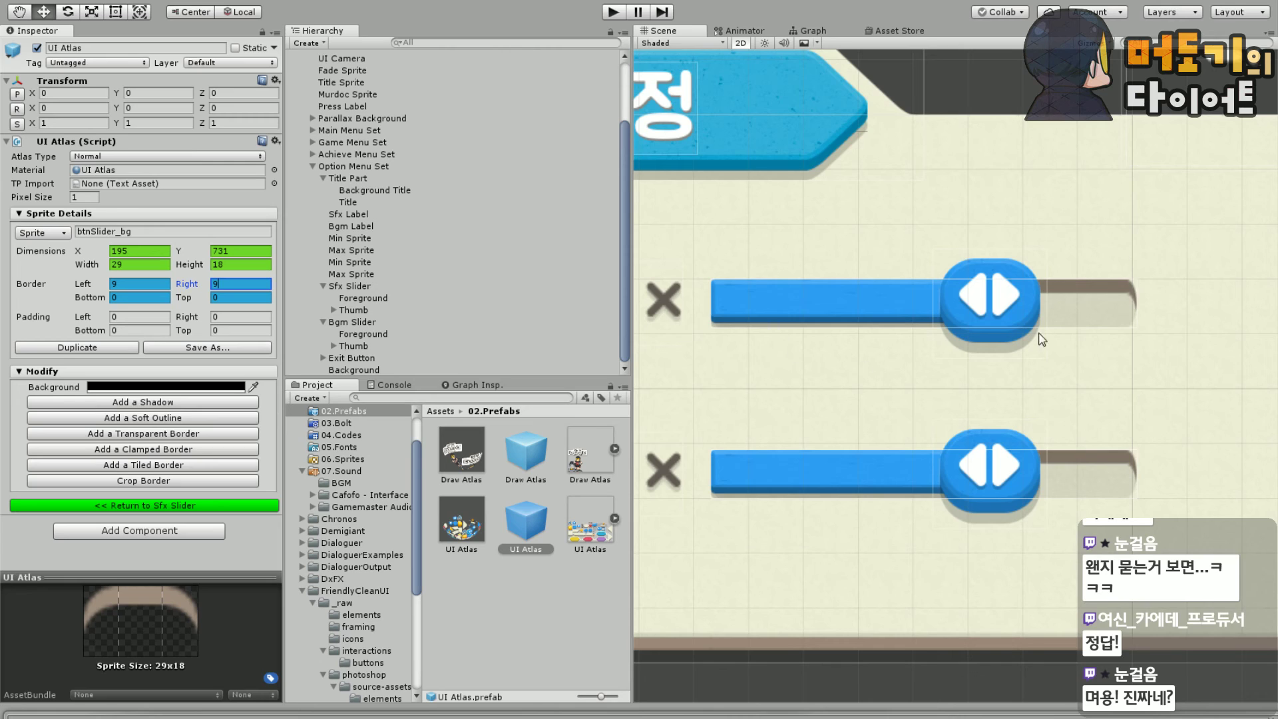
scroll(1048, 338, "down", 3)
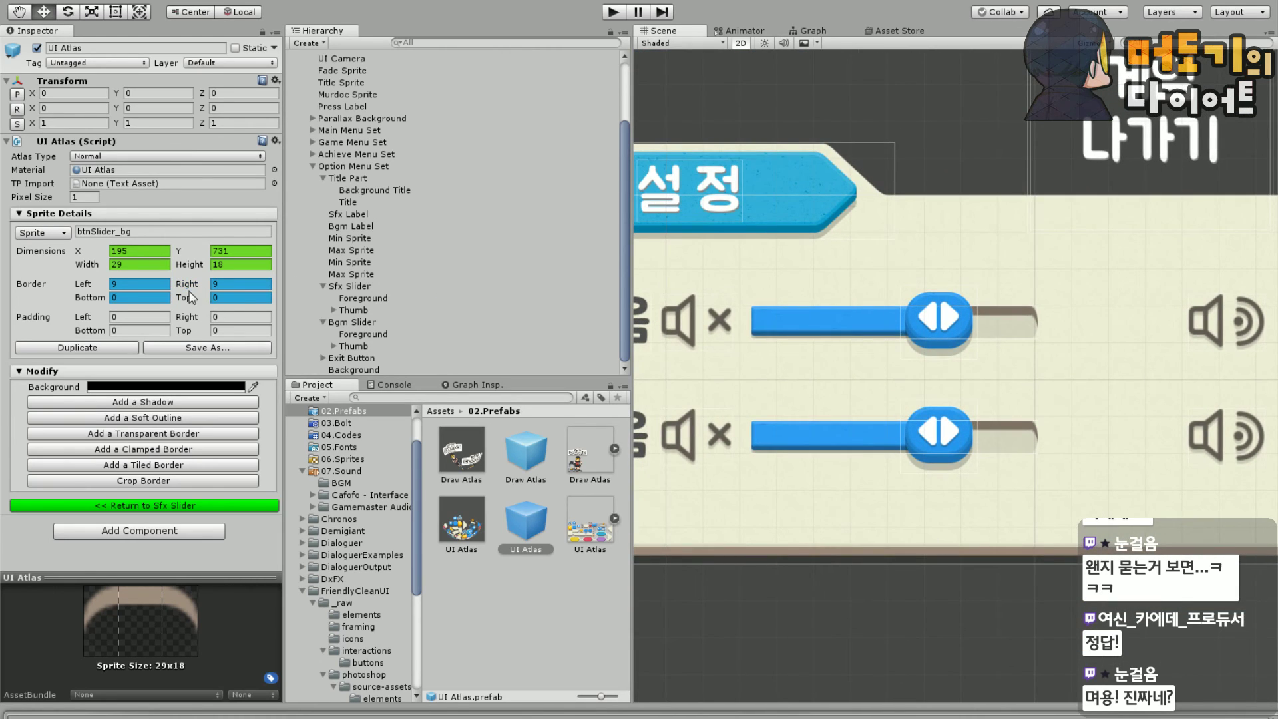
left_click(136, 505)
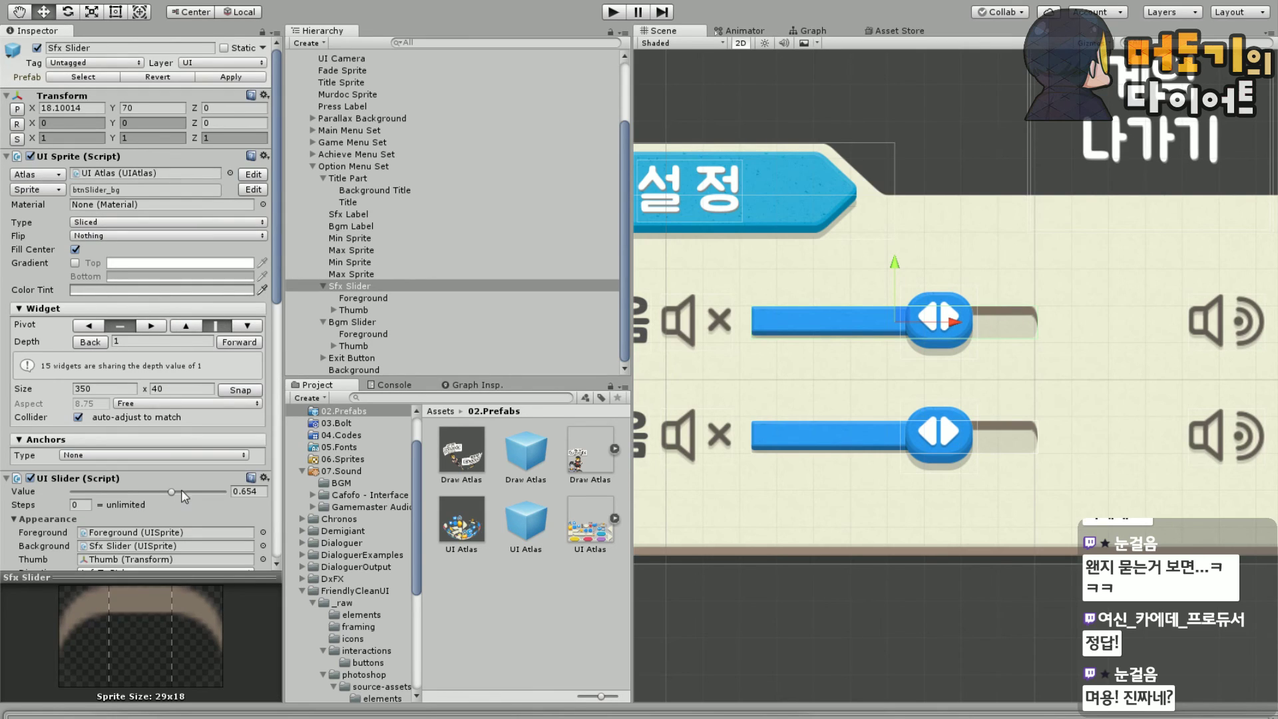
Try a height of 18 for Sfx Slider and inspect the settings of its Foreground sprite
left_click(207, 390)
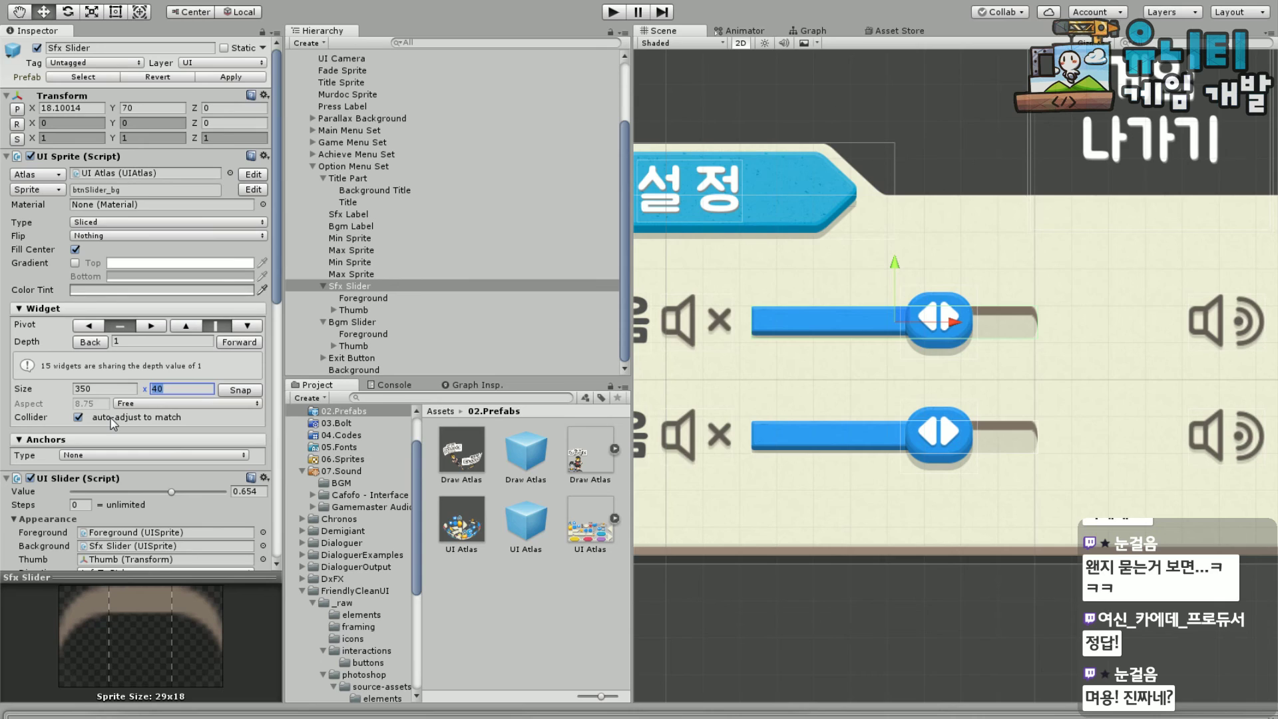
type("18")
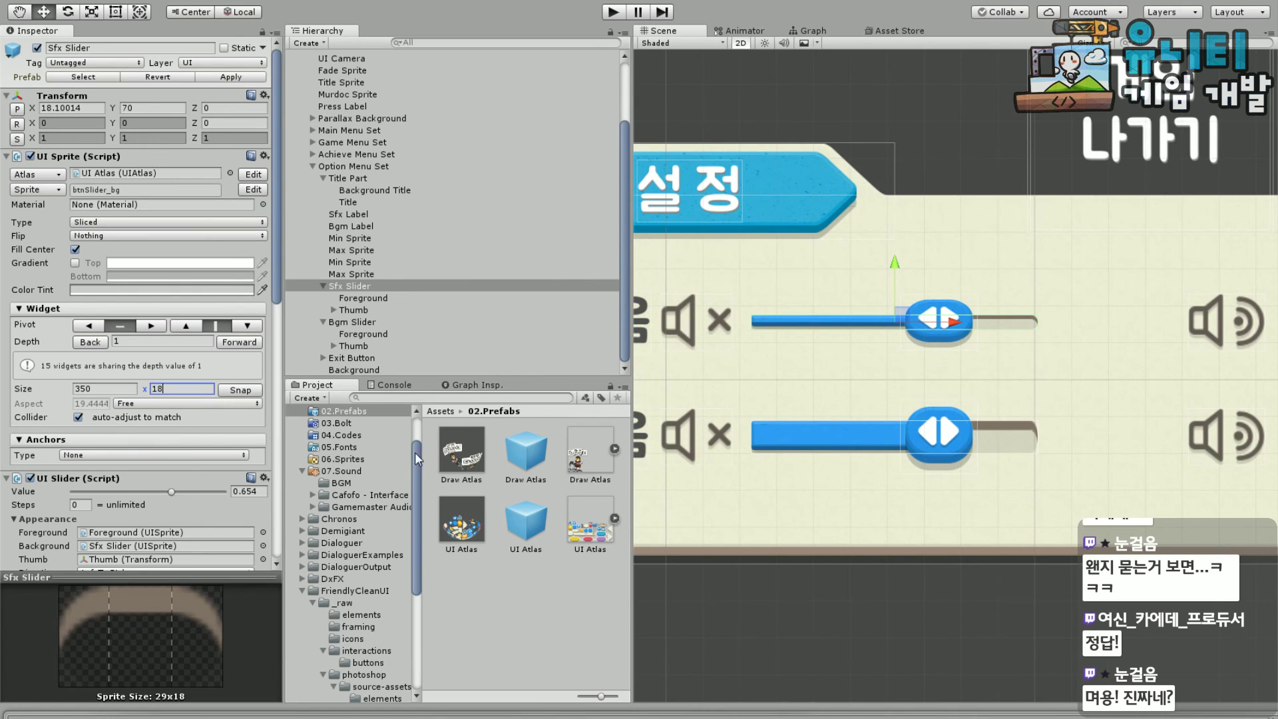
scroll(932, 327, "up", 3)
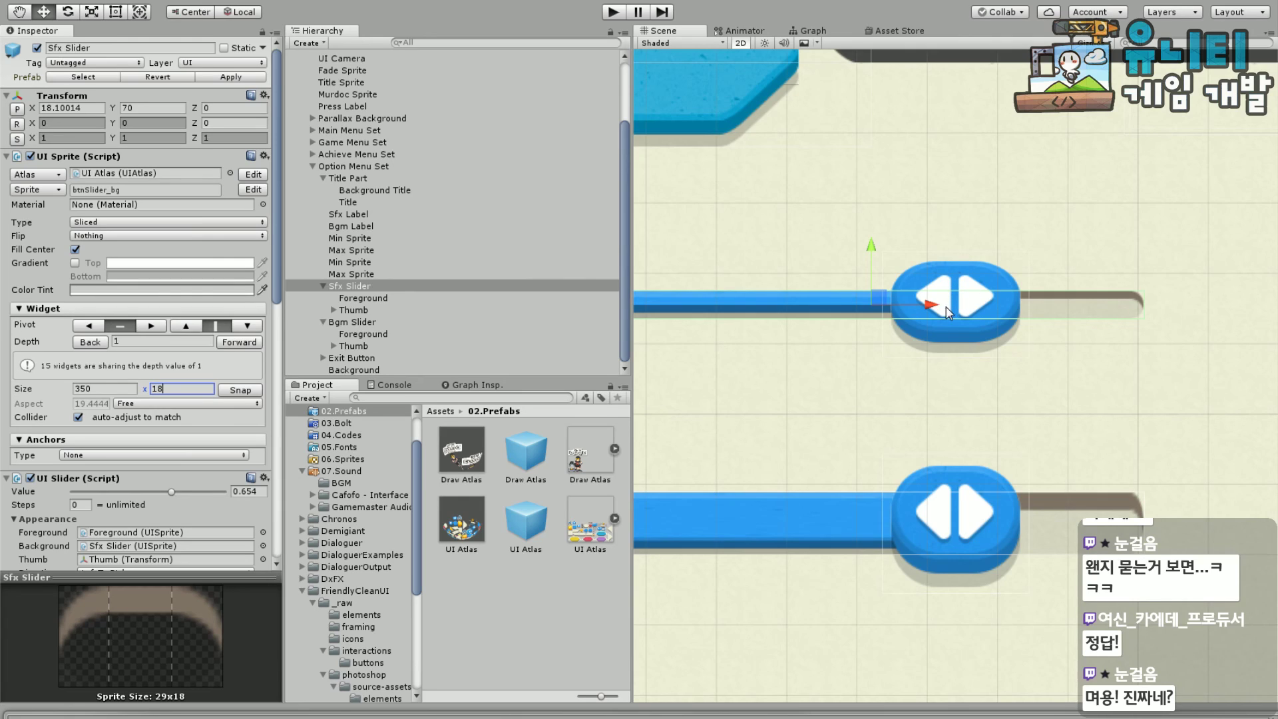
left_click(363, 299)
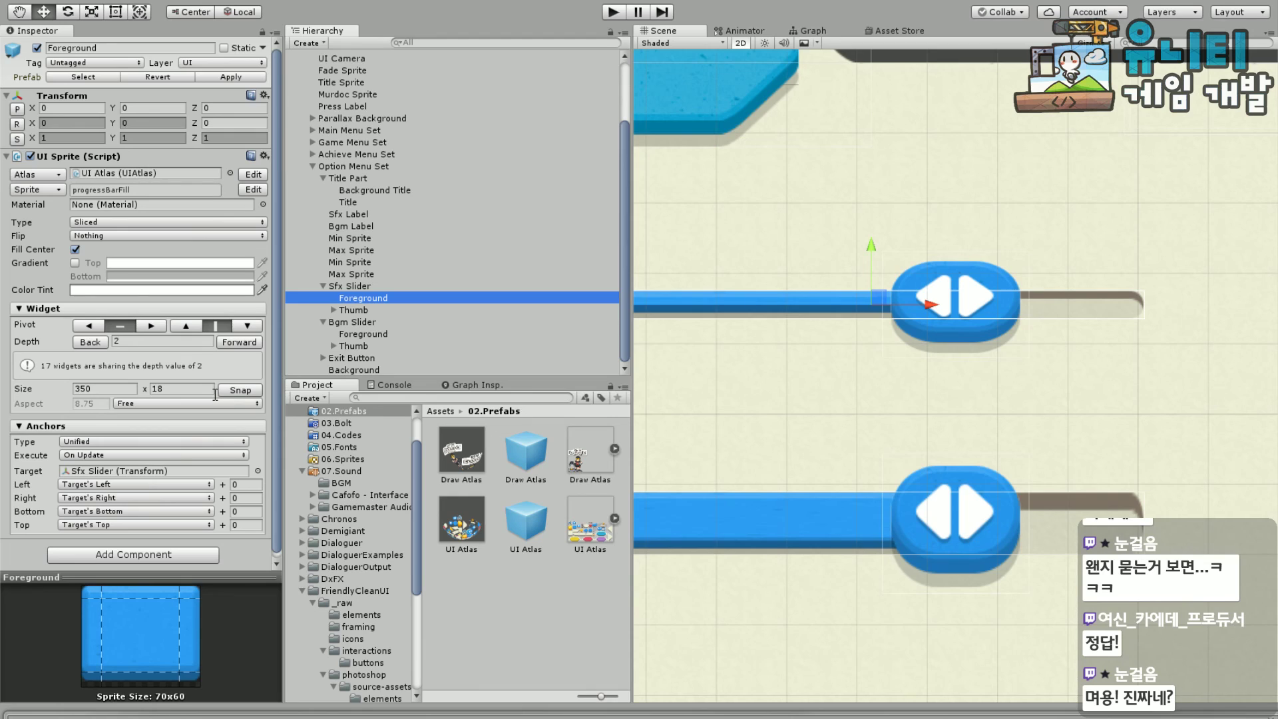
Set the widget height of Sfx Slider to 20
left_click(370, 286)
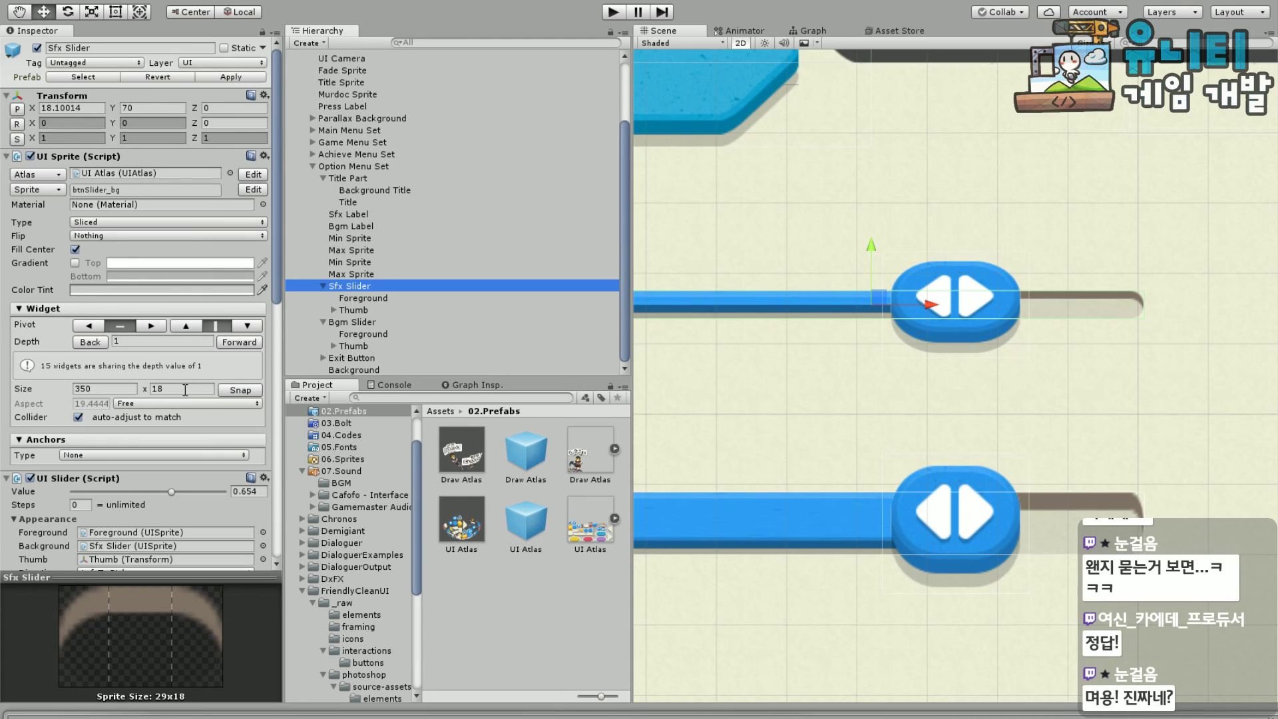
left_click(192, 389)
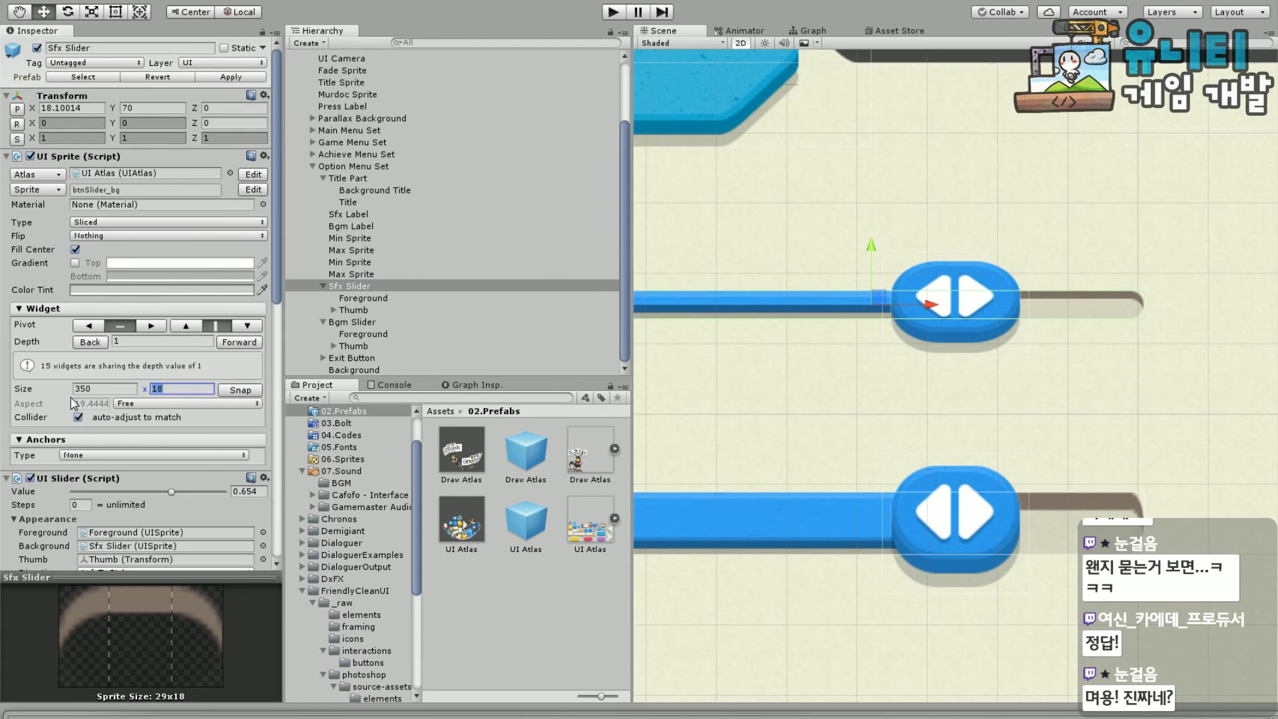
type("20")
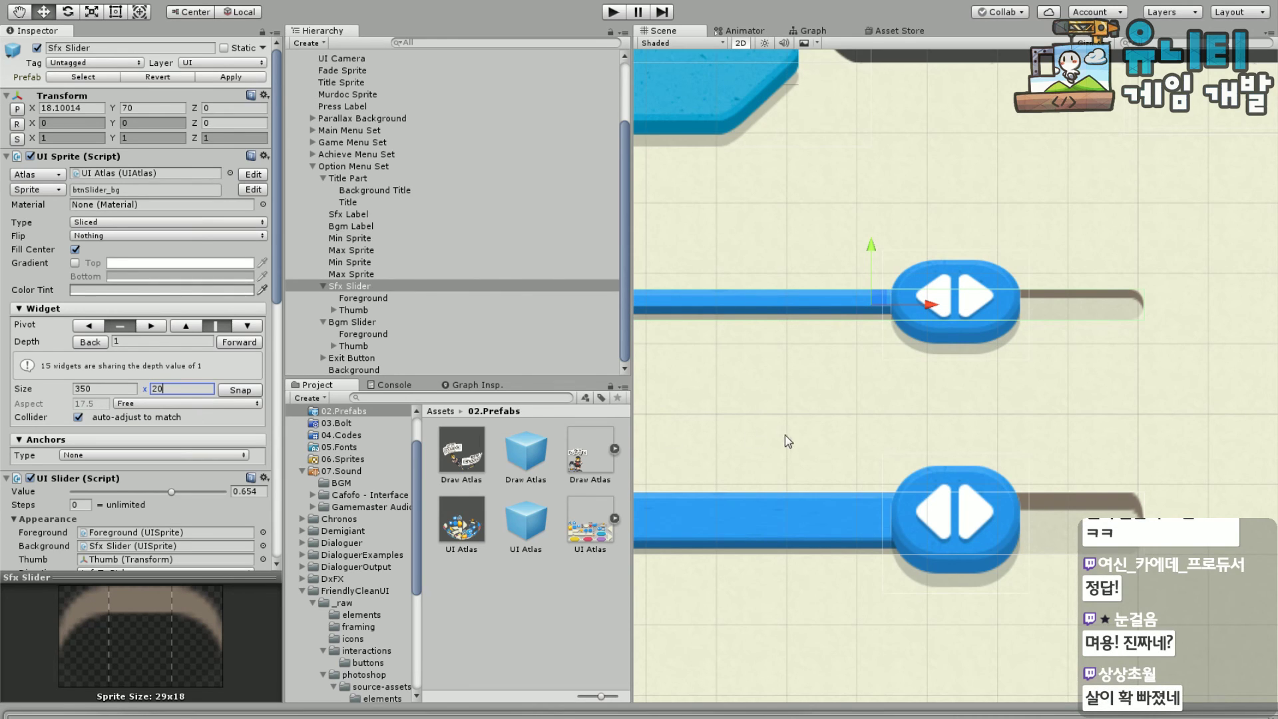
Examine the slimmer Sfx Slider in the scene and review its UI Slider, Box Collider, UI Button and UI Slider Colors settings
scroll(997, 427, "down", 5)
scroll(961, 442, "up", 5)
middle_click_drag(904, 433, 870, 381)
scroll(909, 422, "down", 3)
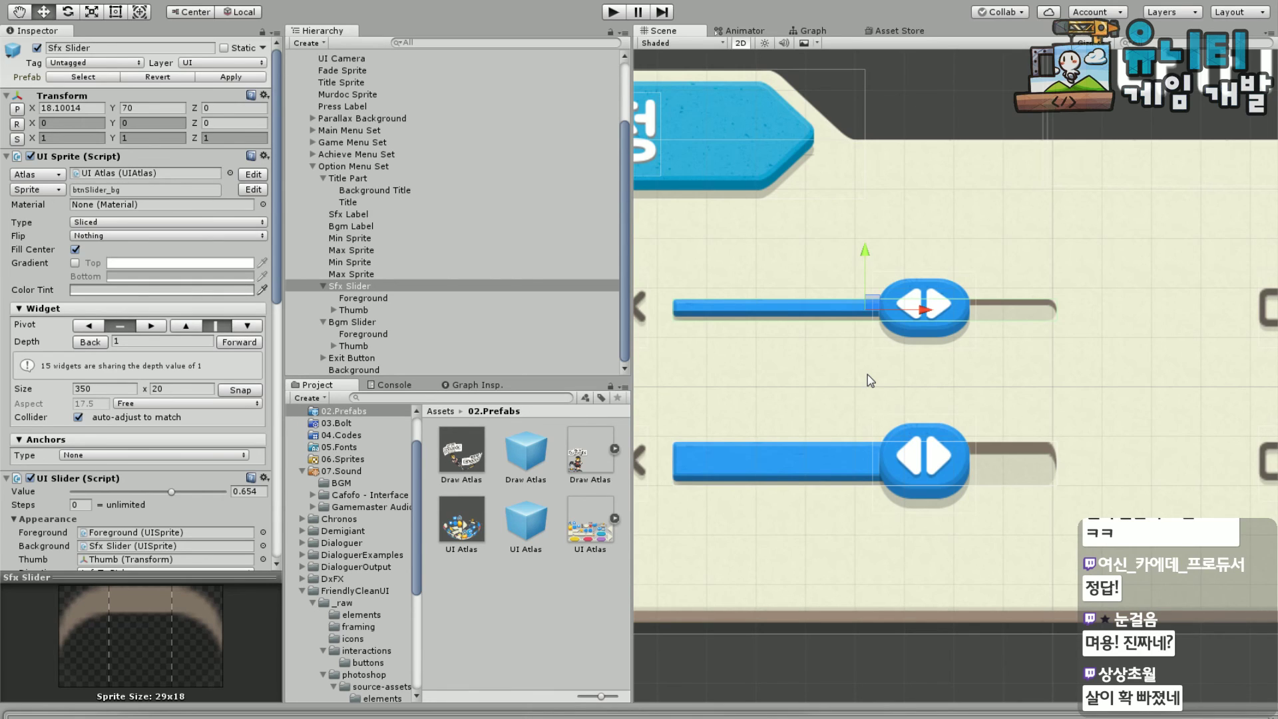
middle_click_drag(869, 374, 896, 385)
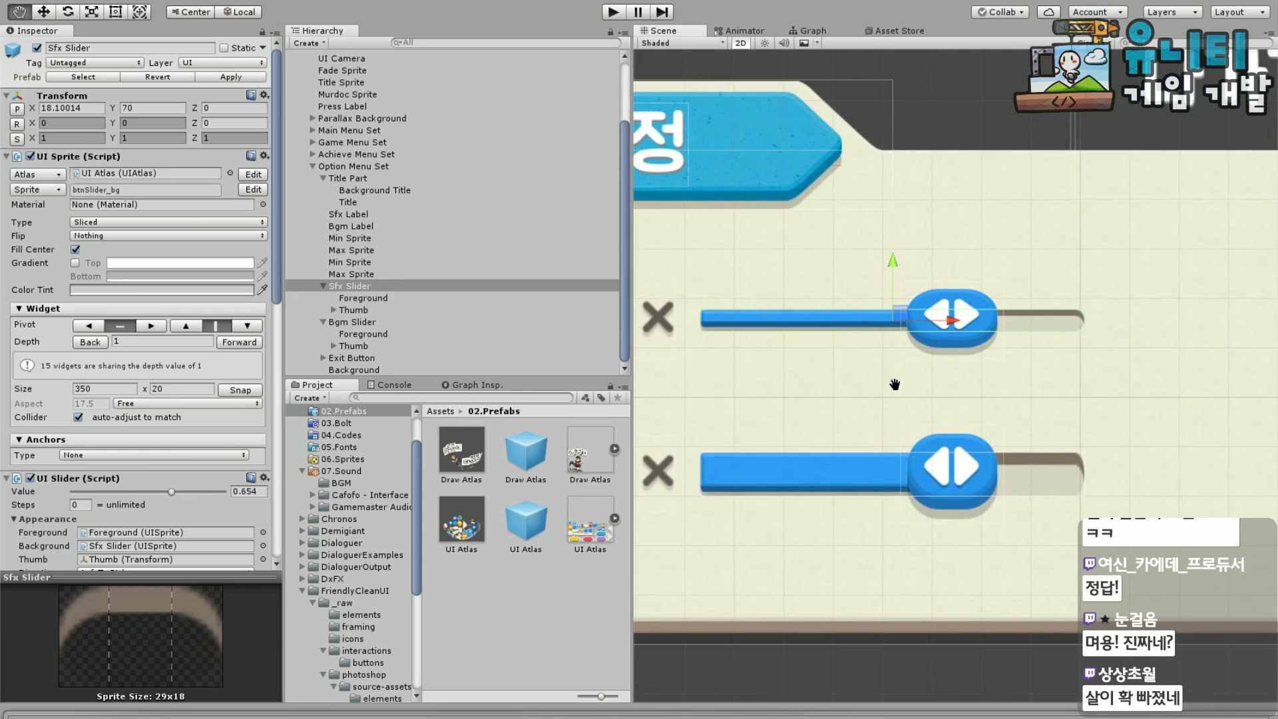
left_click(365, 285)
scroll(211, 430, "down", 4)
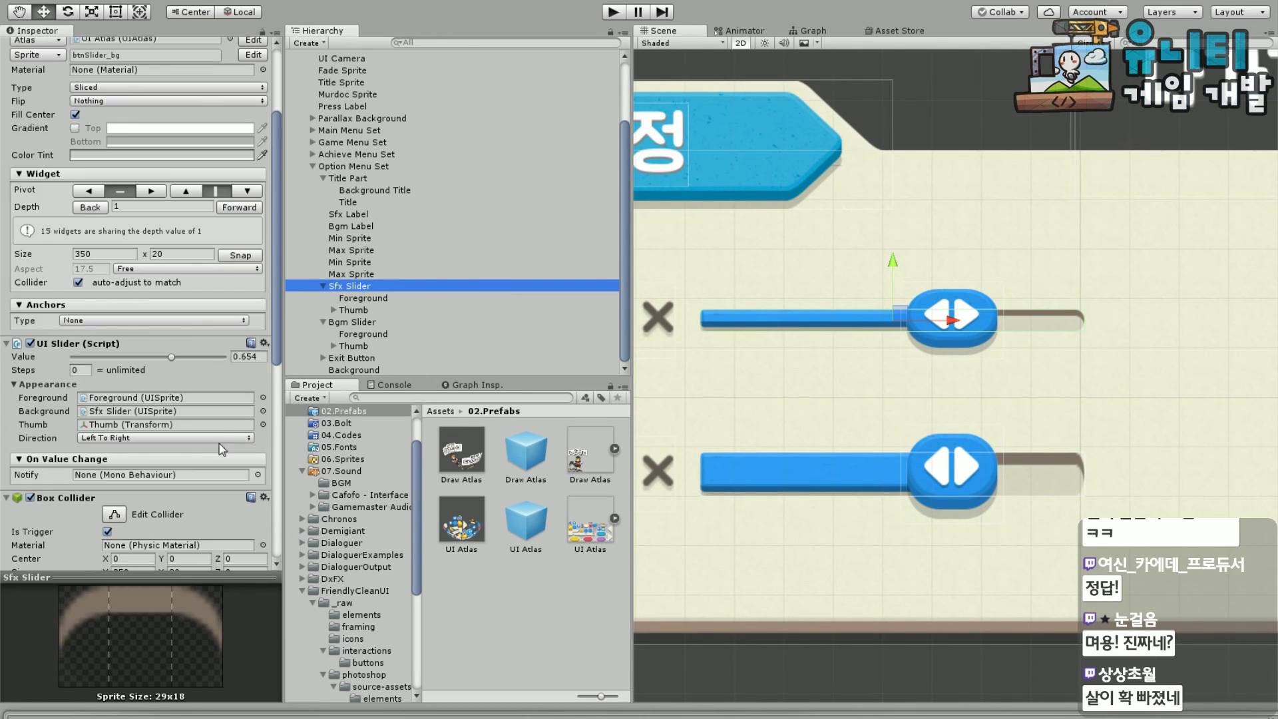
scroll(189, 433, "down", 4)
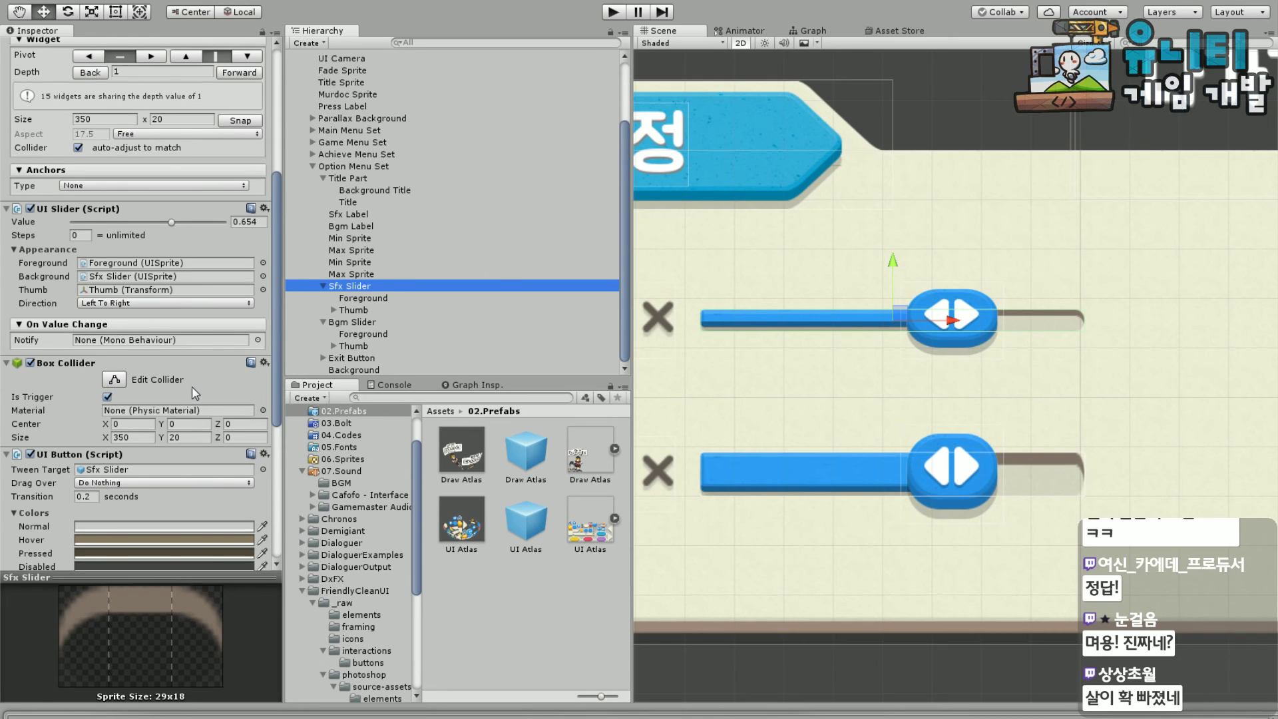
scroll(175, 365, "down", 9)
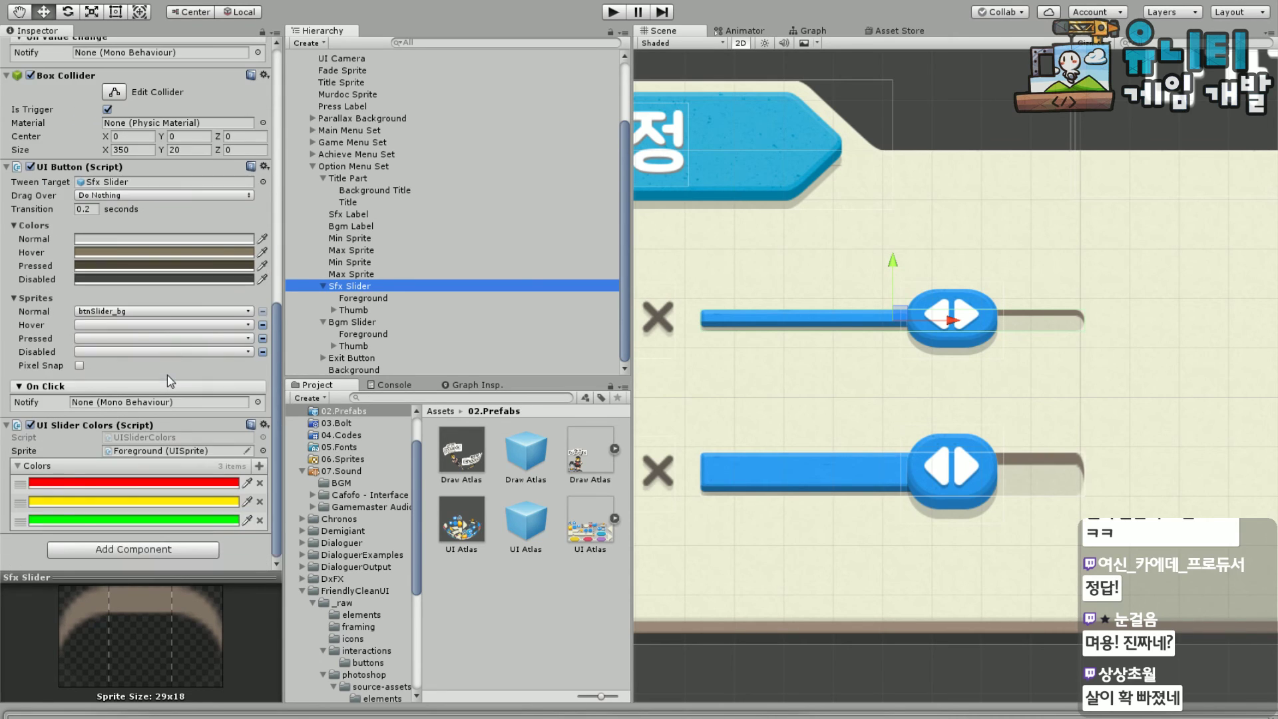
scroll(191, 396, "up", 4)
scroll(192, 398, "down", 4)
scroll(193, 332, "up", 10)
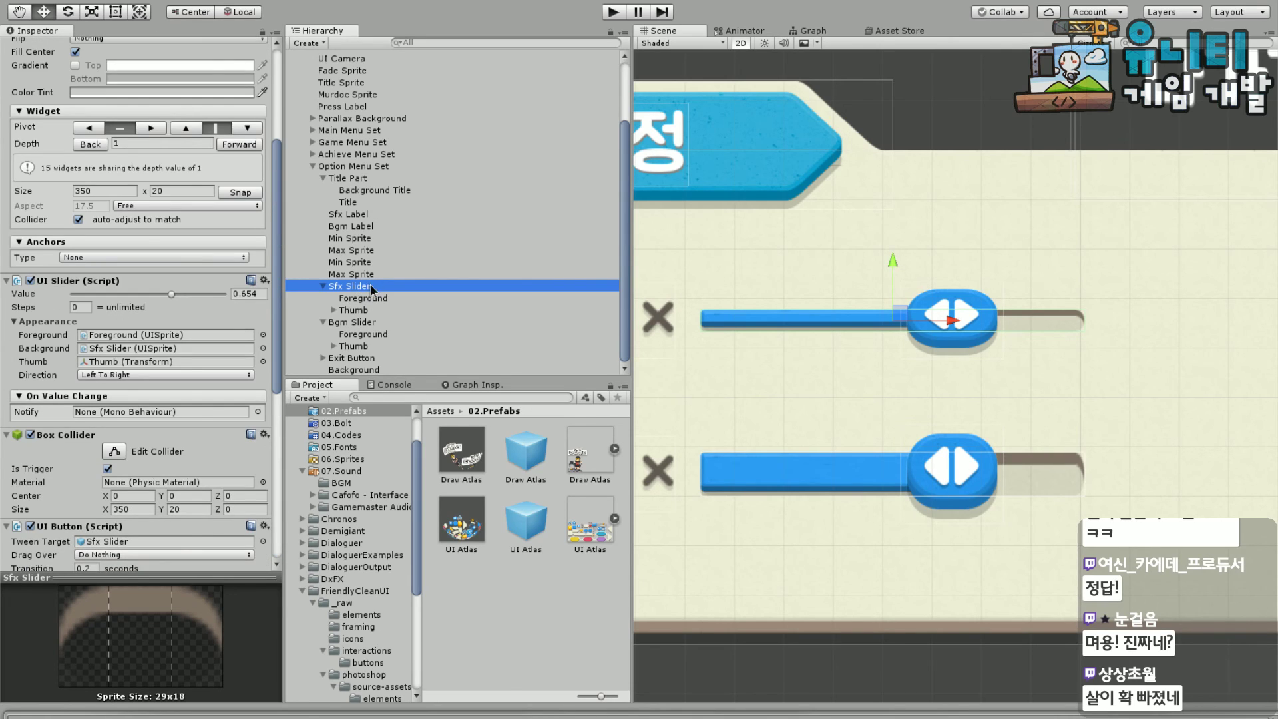
scroll(198, 333, "up", 8)
Delete the Sfx Slider object from Option Menu Set
left_click(351, 262)
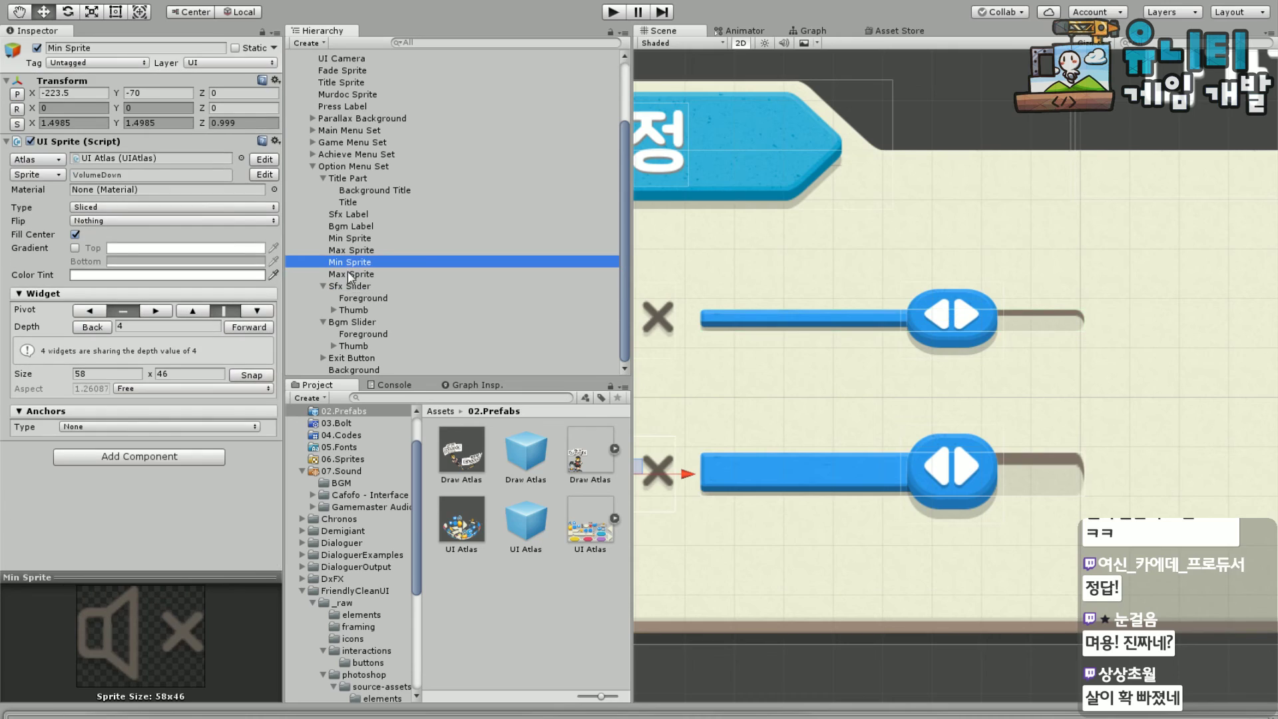
left_click(365, 288)
key("Delete")
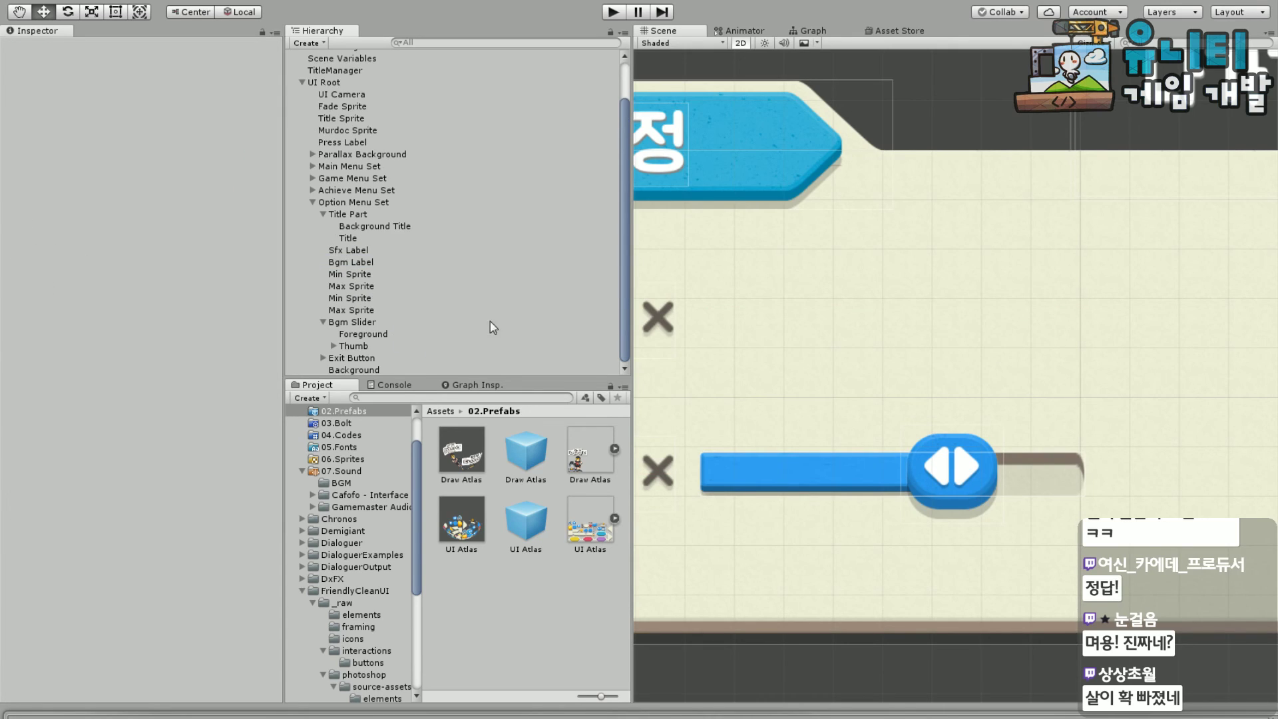
Add a Control - Colored Slider from the NGUI Prefab Toolbar to Option Menu Set, just above Bgm Slider, and close the toolbar
left_click(221, 4)
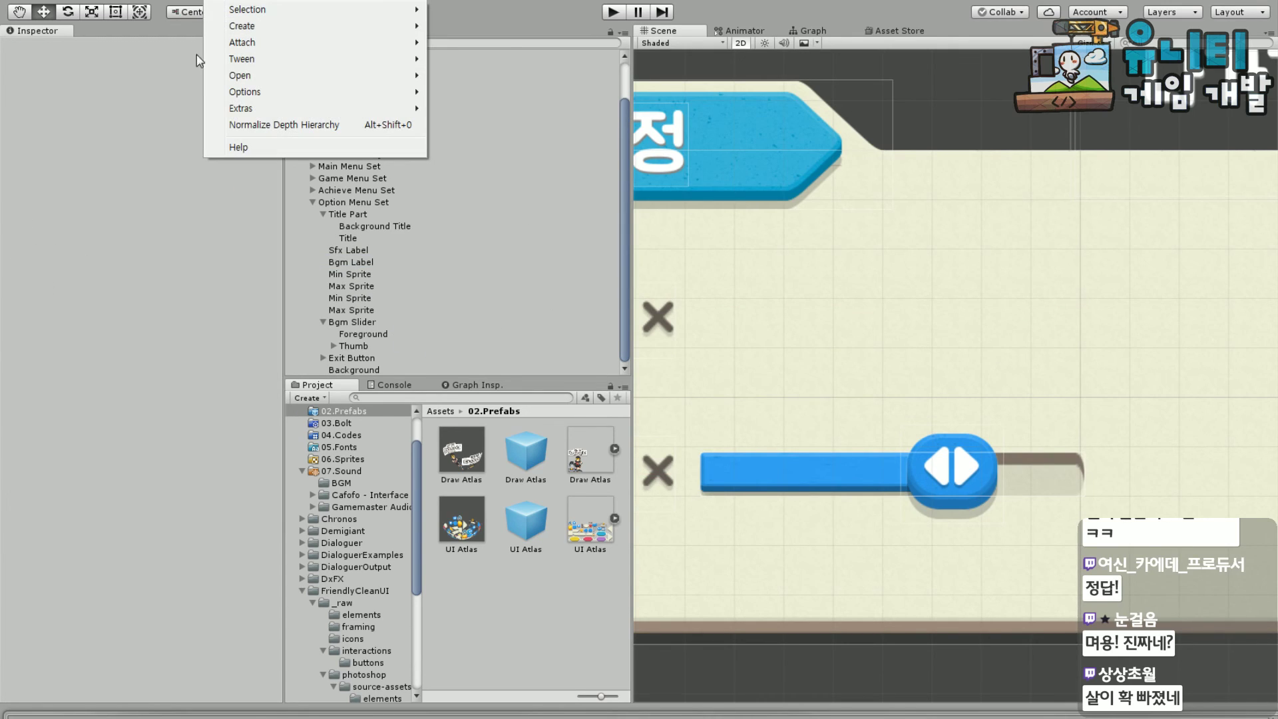
mouse_move(305, 77)
left_click(502, 119)
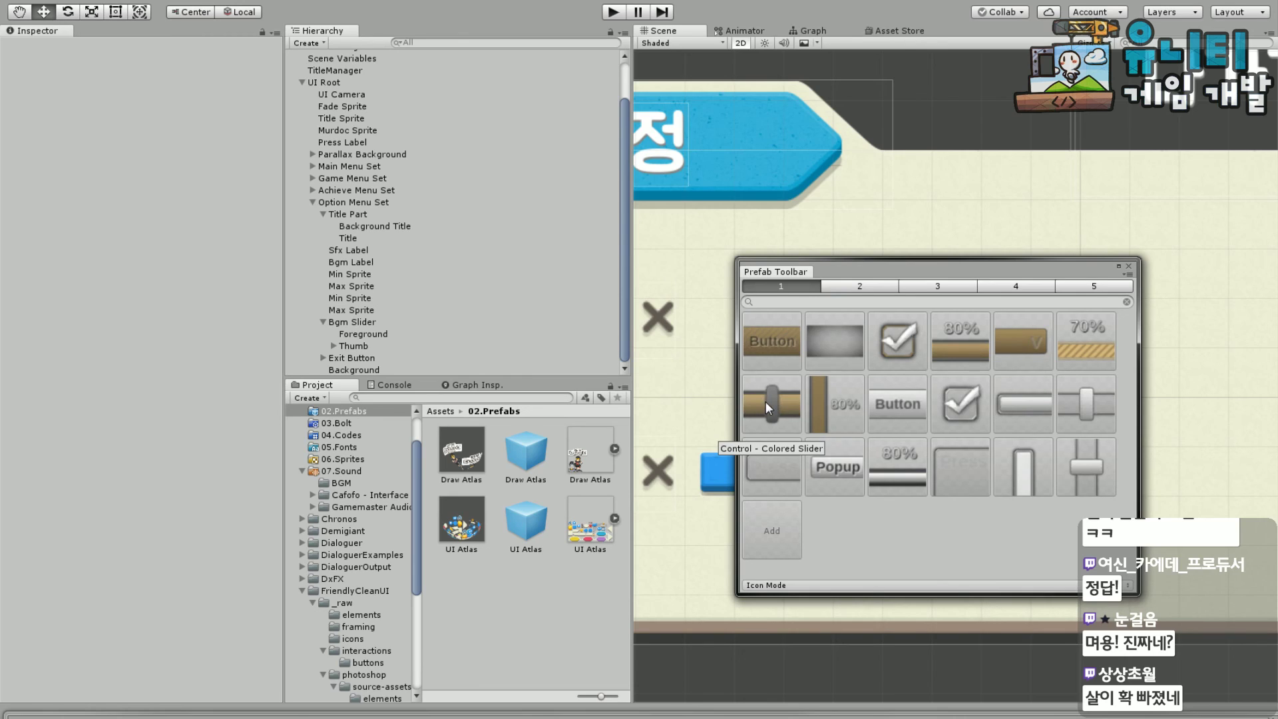
left_click_drag(767, 404, 371, 321)
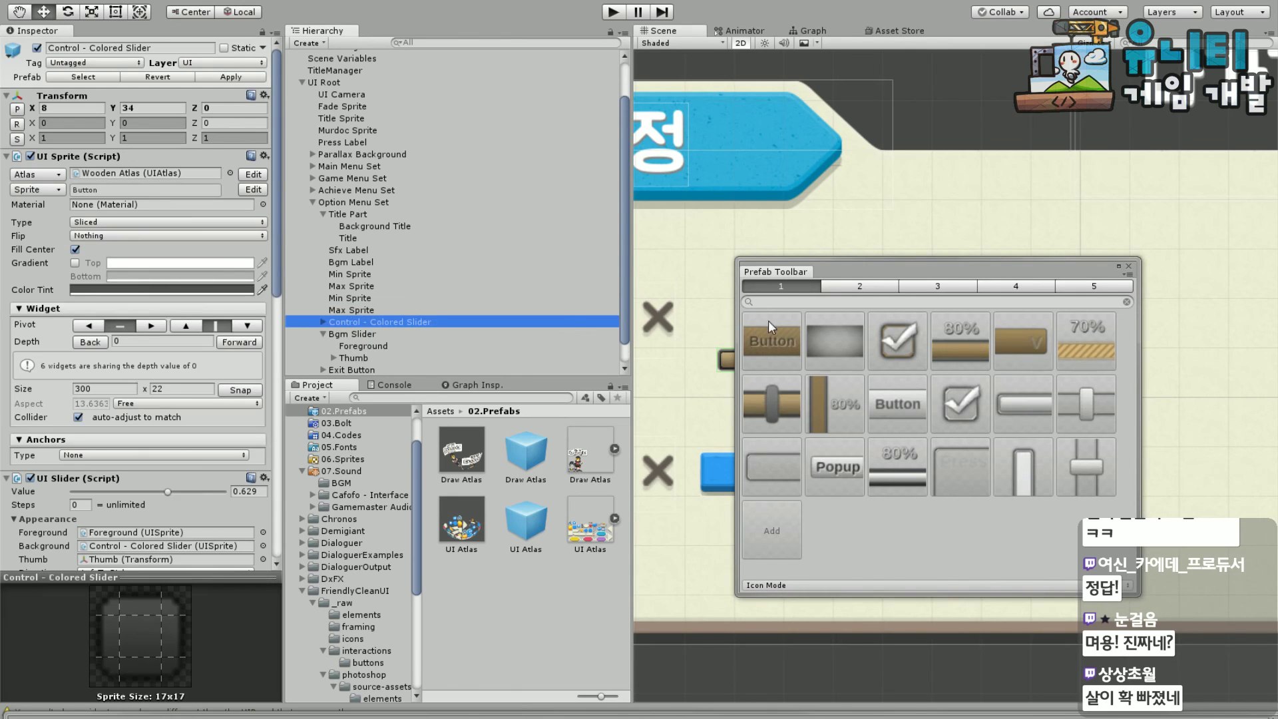
left_click(1128, 267)
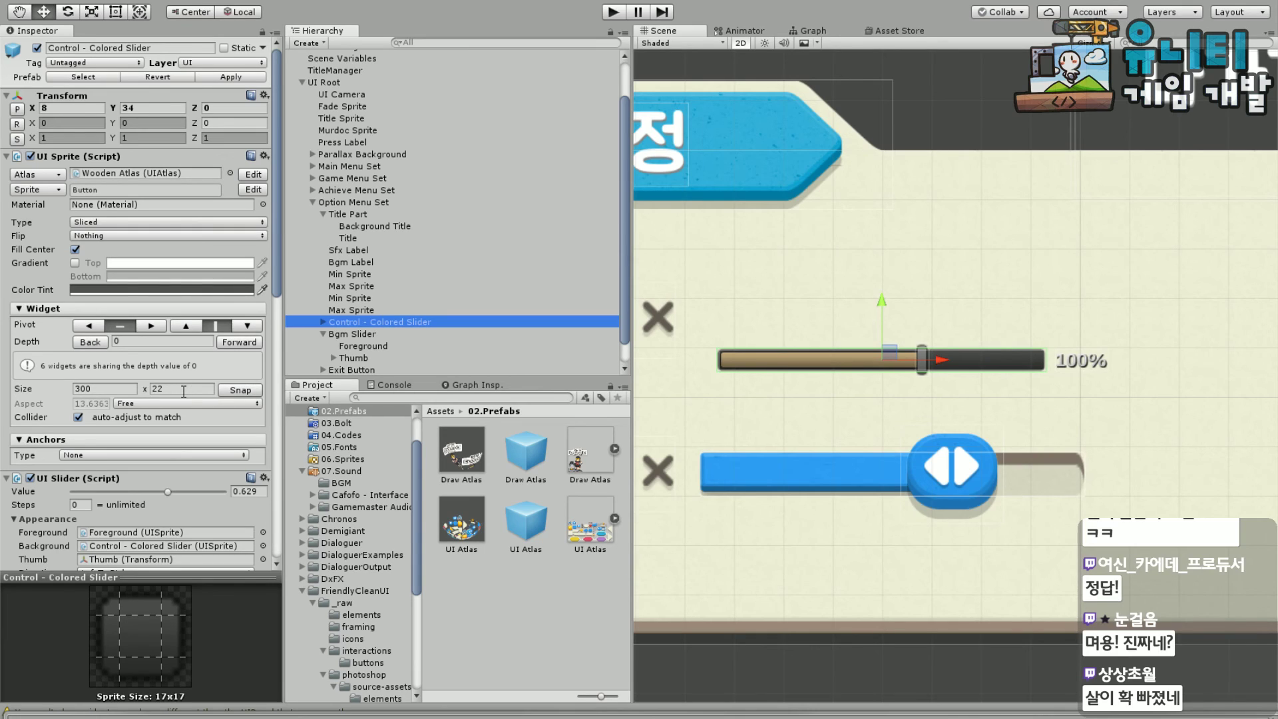
Switch the new Colored Slider's background to UI Atlas and assign it the btnSlider_bg sprite
left_click(61, 191)
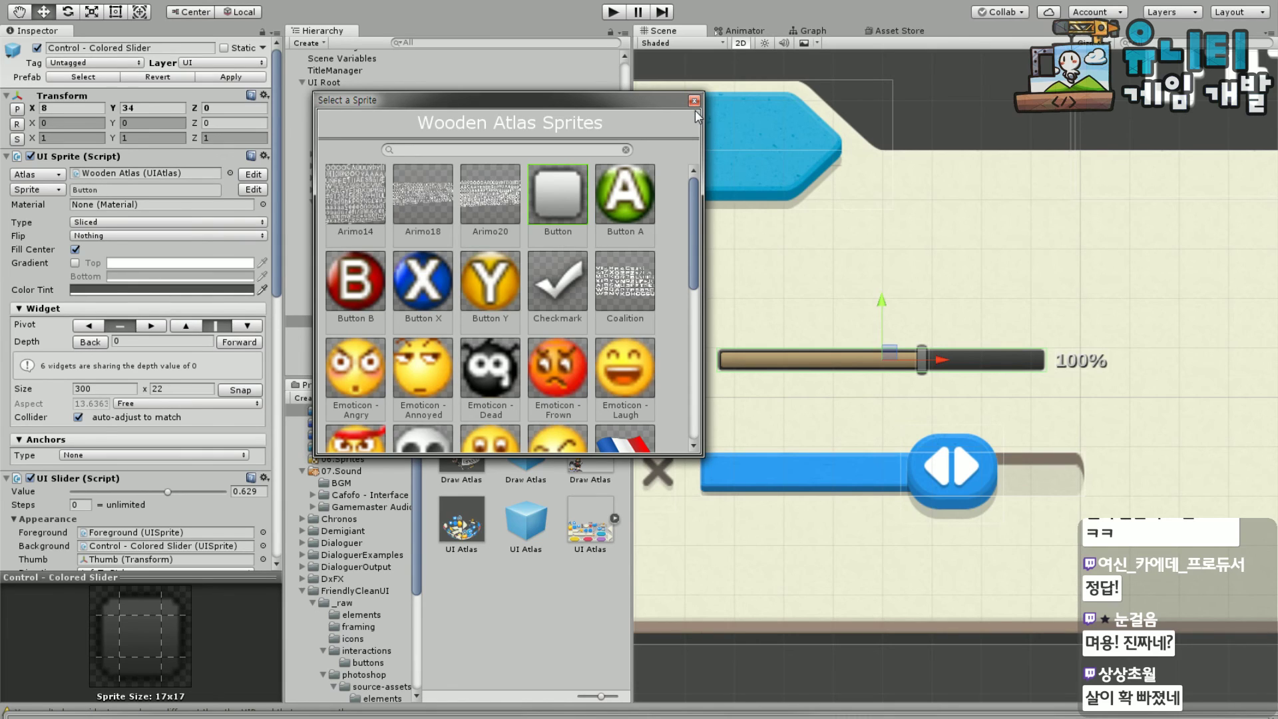
left_click(694, 100)
left_click(54, 175)
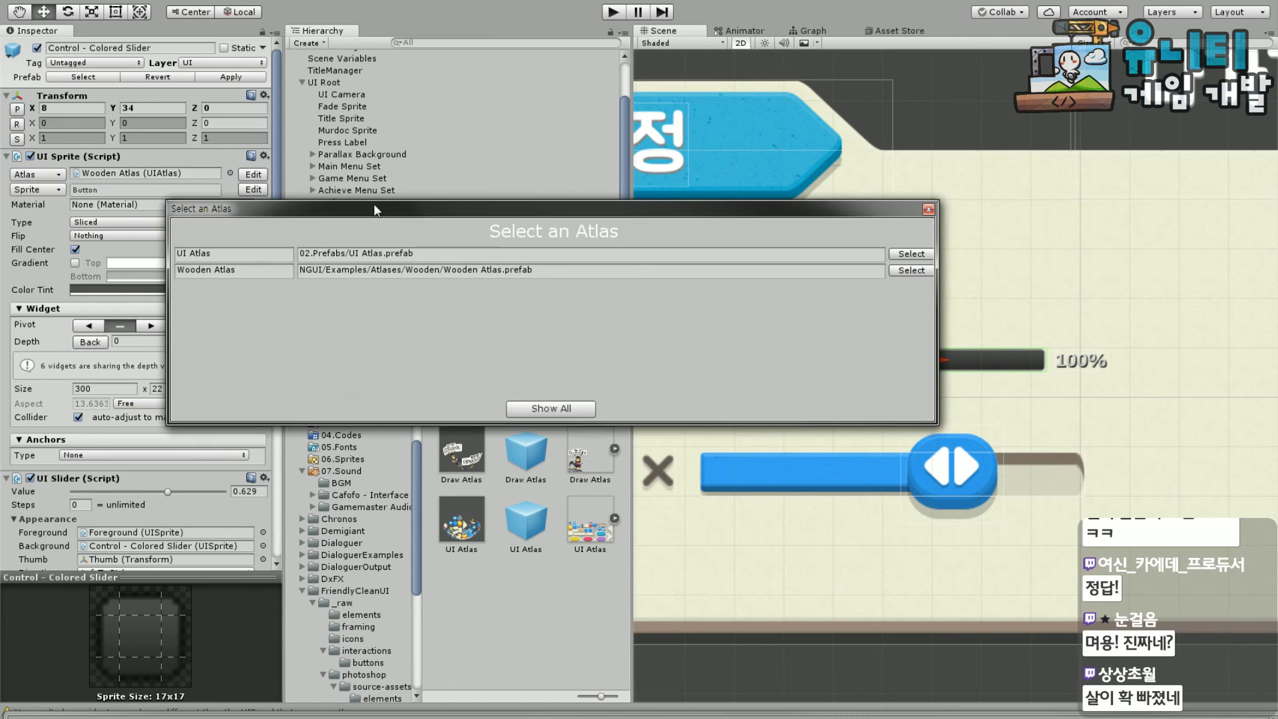
left_click(432, 256)
left_click(37, 191)
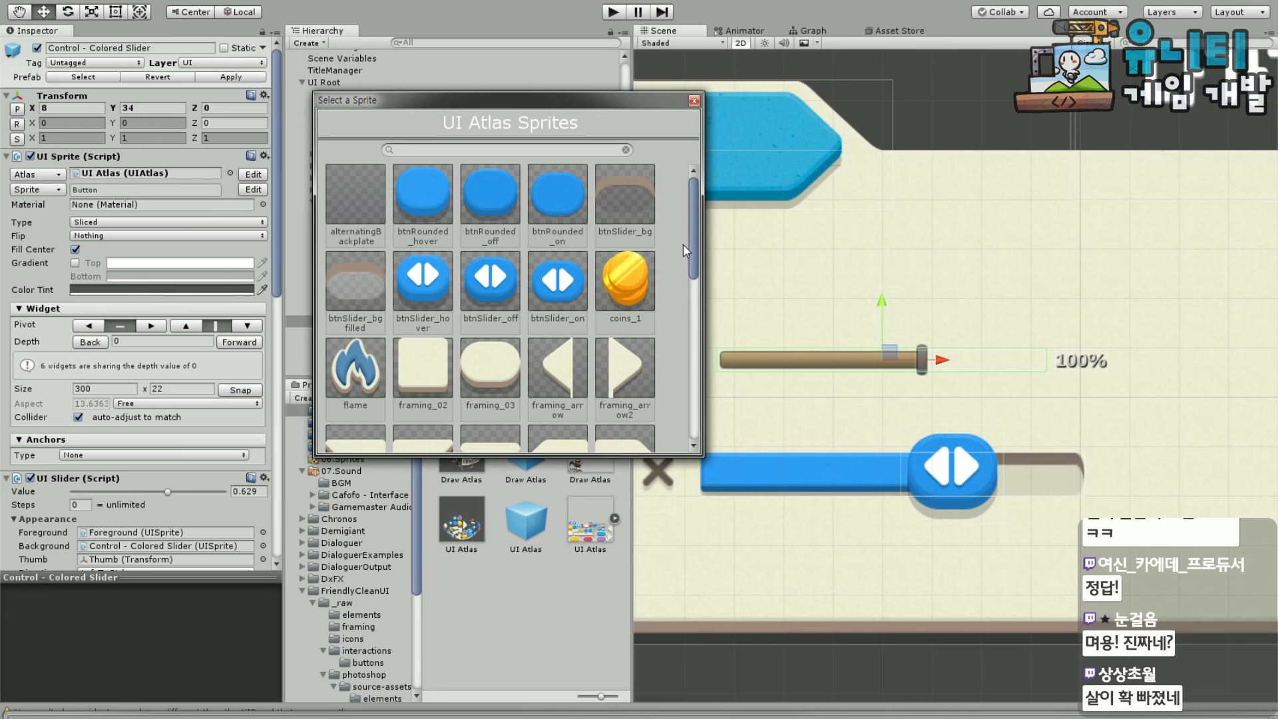
double_click(634, 195)
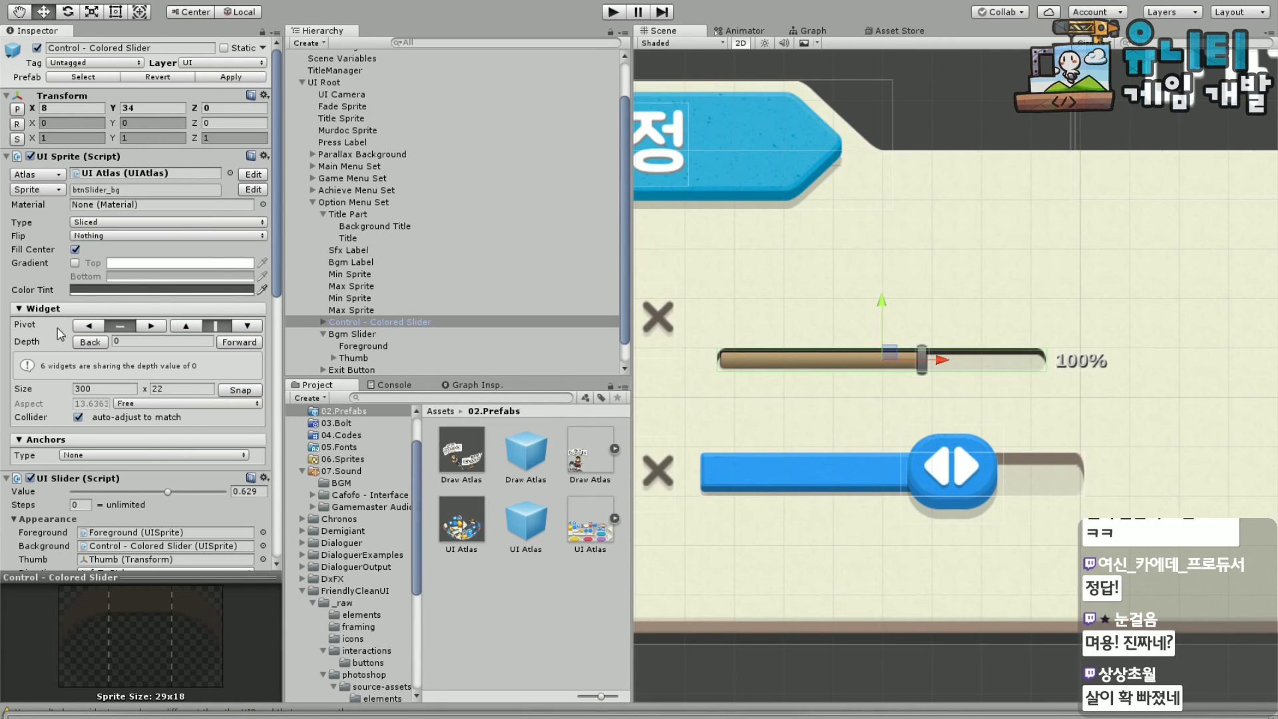
Set the Colored Slider background's color tint to white and check its bar in the scene
left_click(137, 290)
left_click_drag(372, 193, 264, 102)
left_click(506, 108)
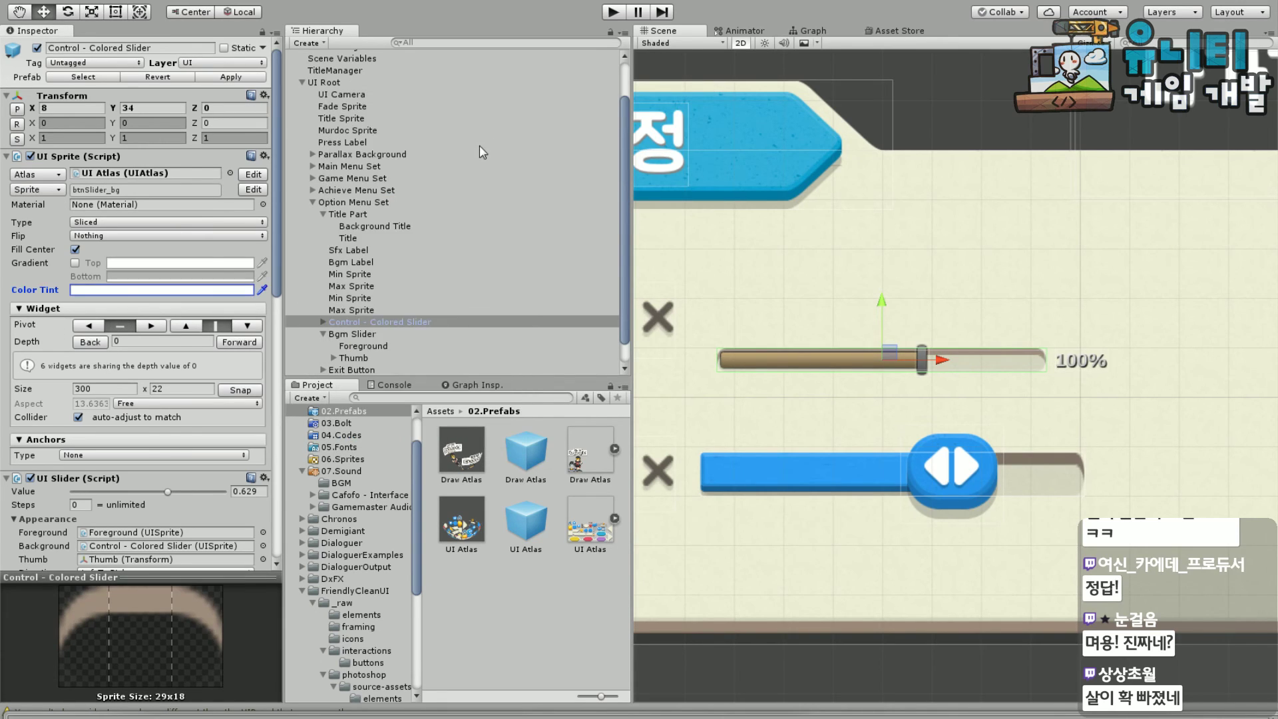
scroll(1048, 359, "up", 5)
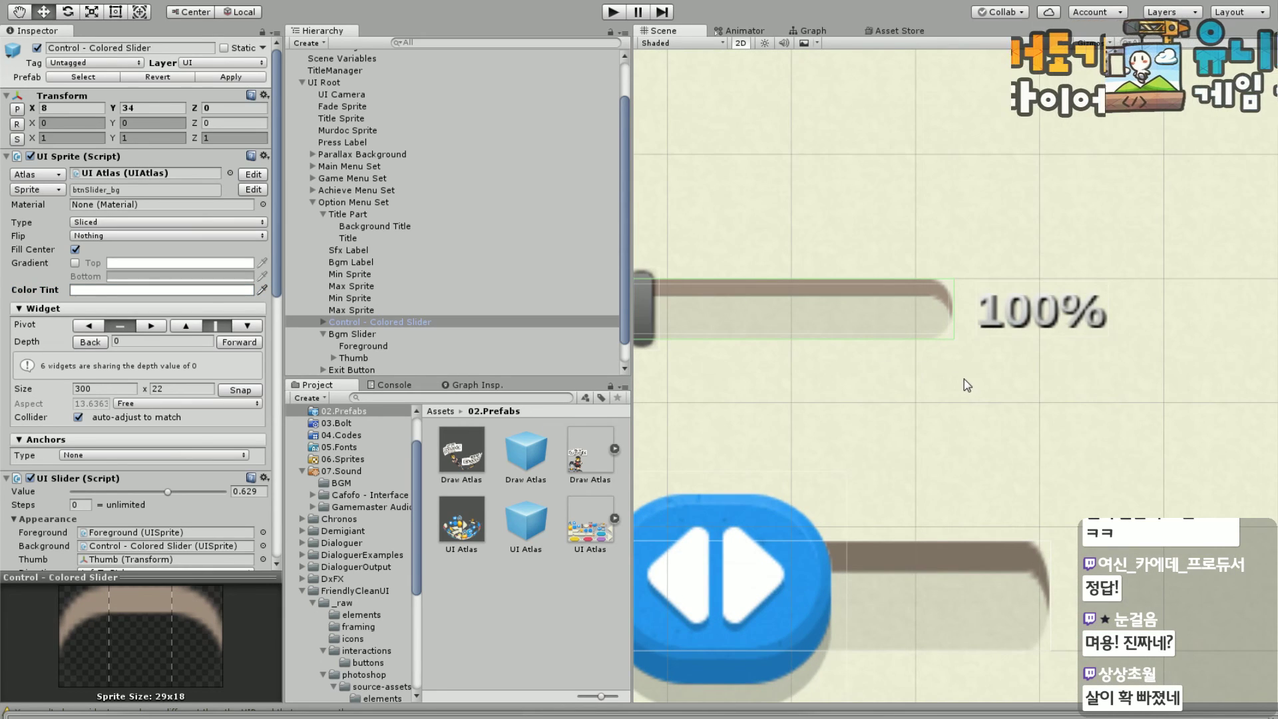
scroll(948, 251, "down", 4)
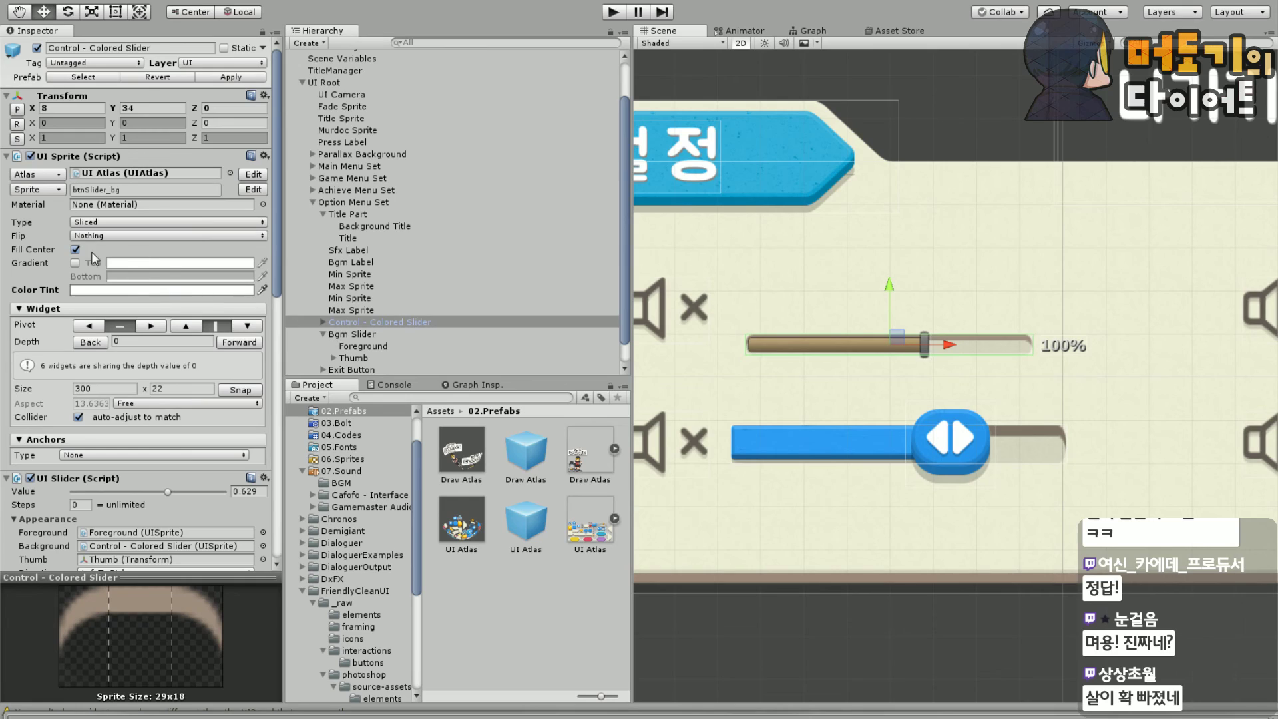
Switch the Colored Slider's Foreground to UI Atlas and assign it the btnSlider_bgfilled sprite
left_click(323, 321)
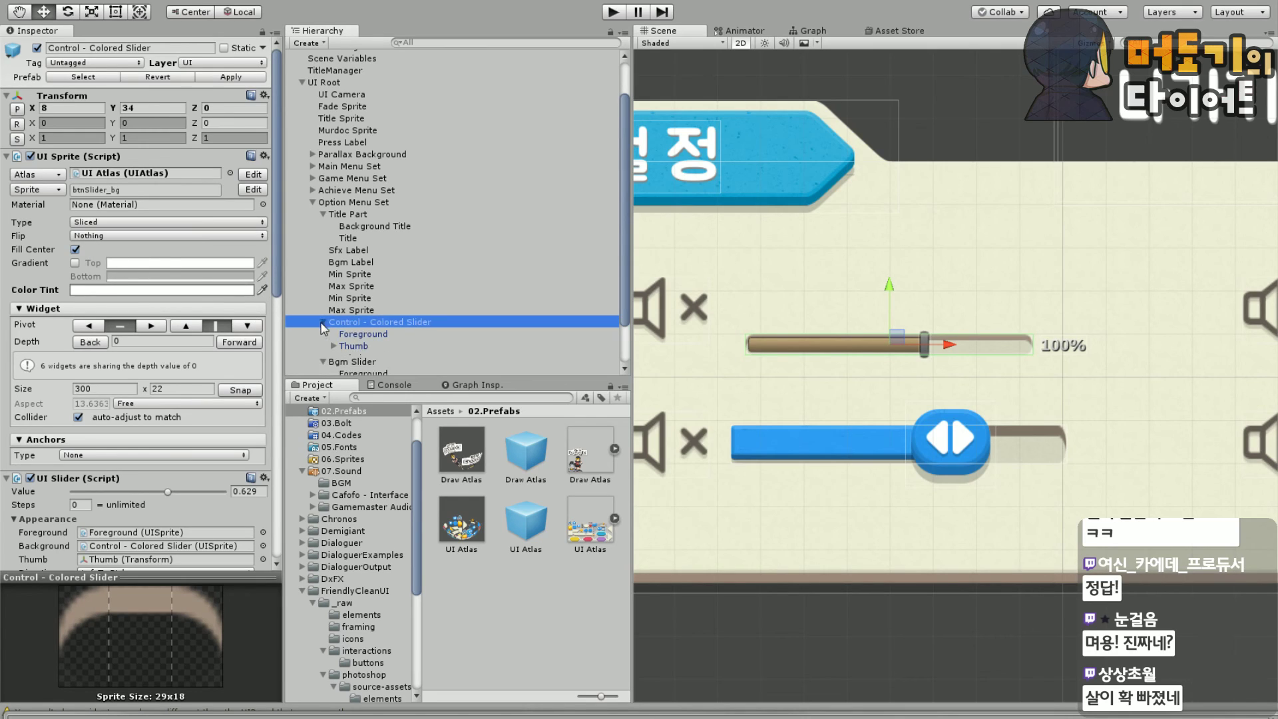
left_click(364, 334)
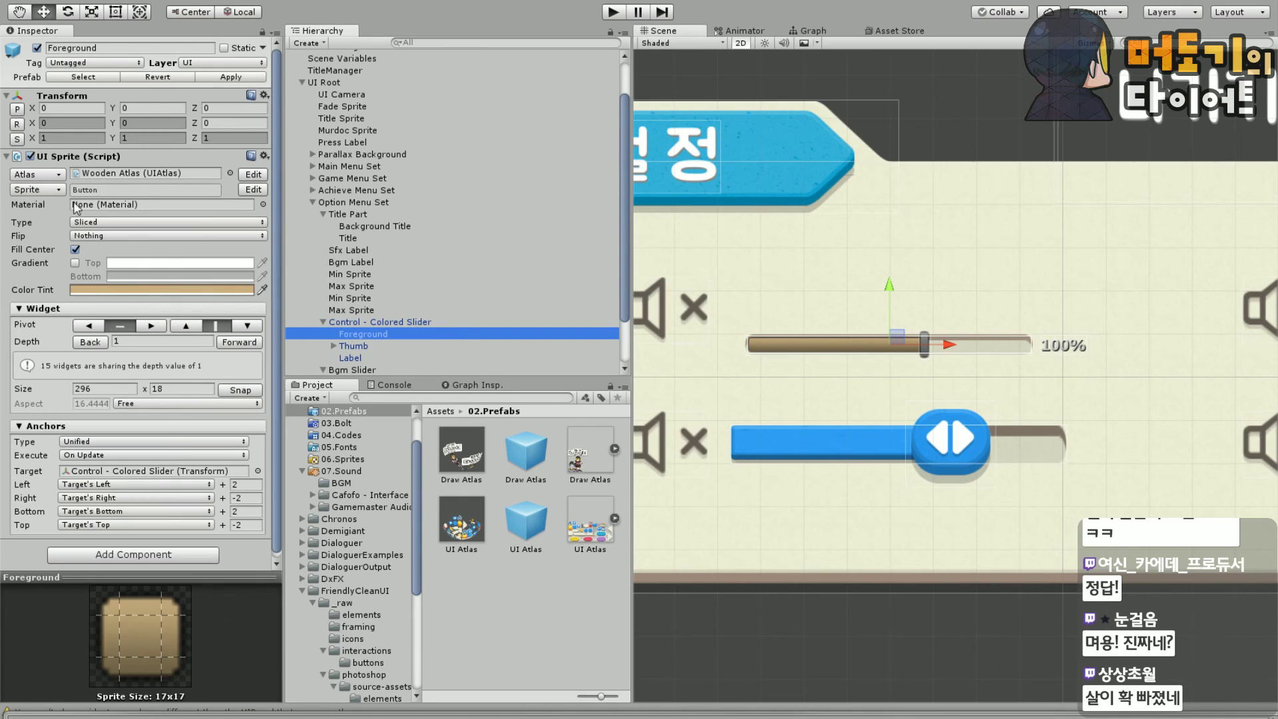
left_click(37, 190)
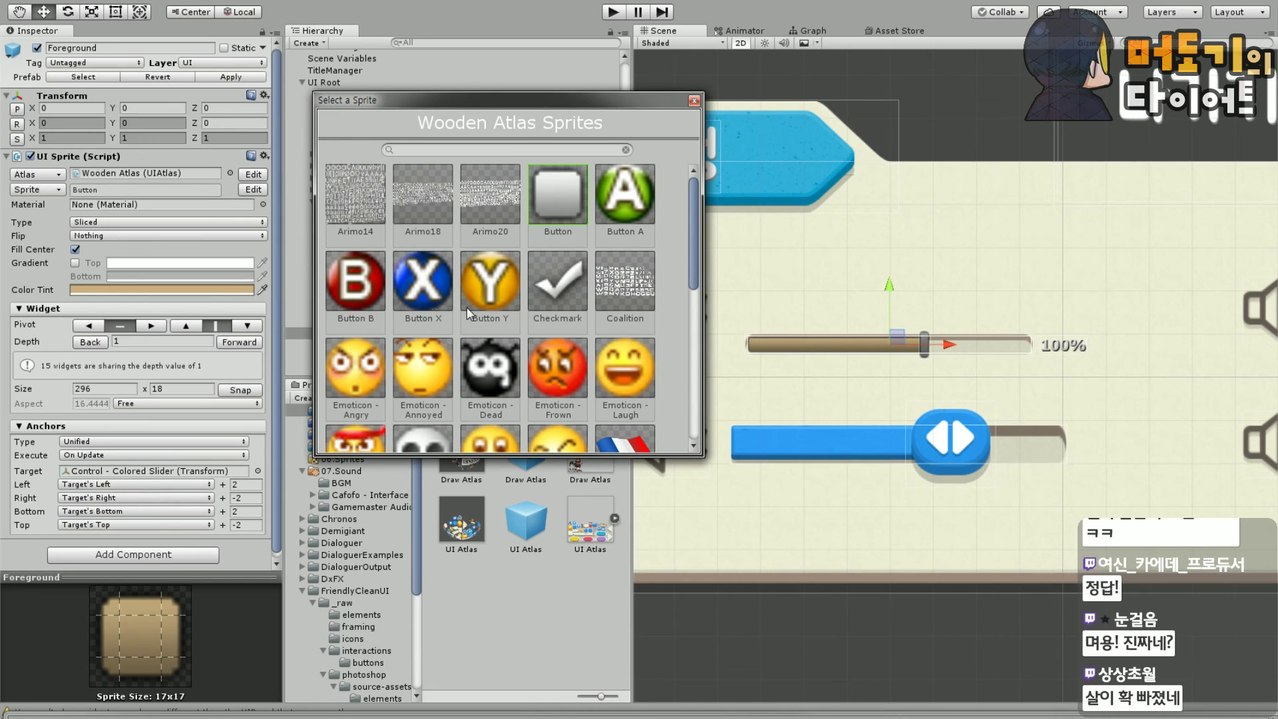
left_click(695, 101)
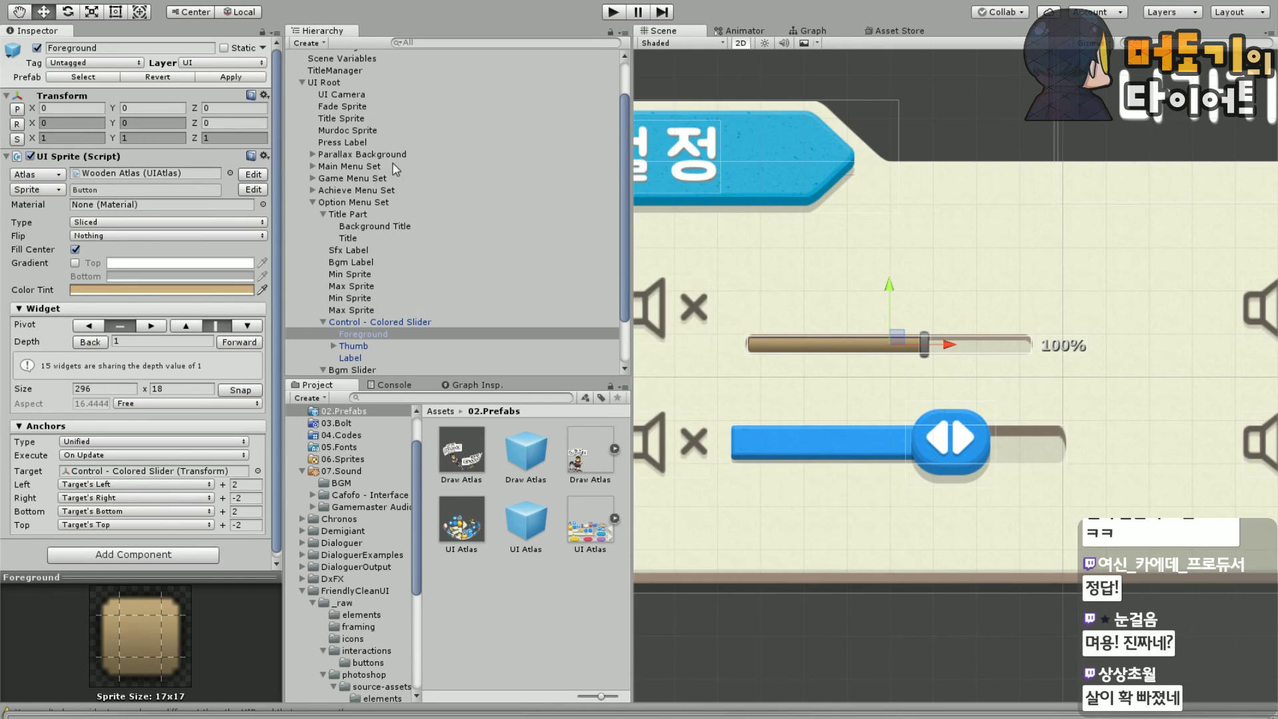
left_click(54, 174)
left_click(386, 252)
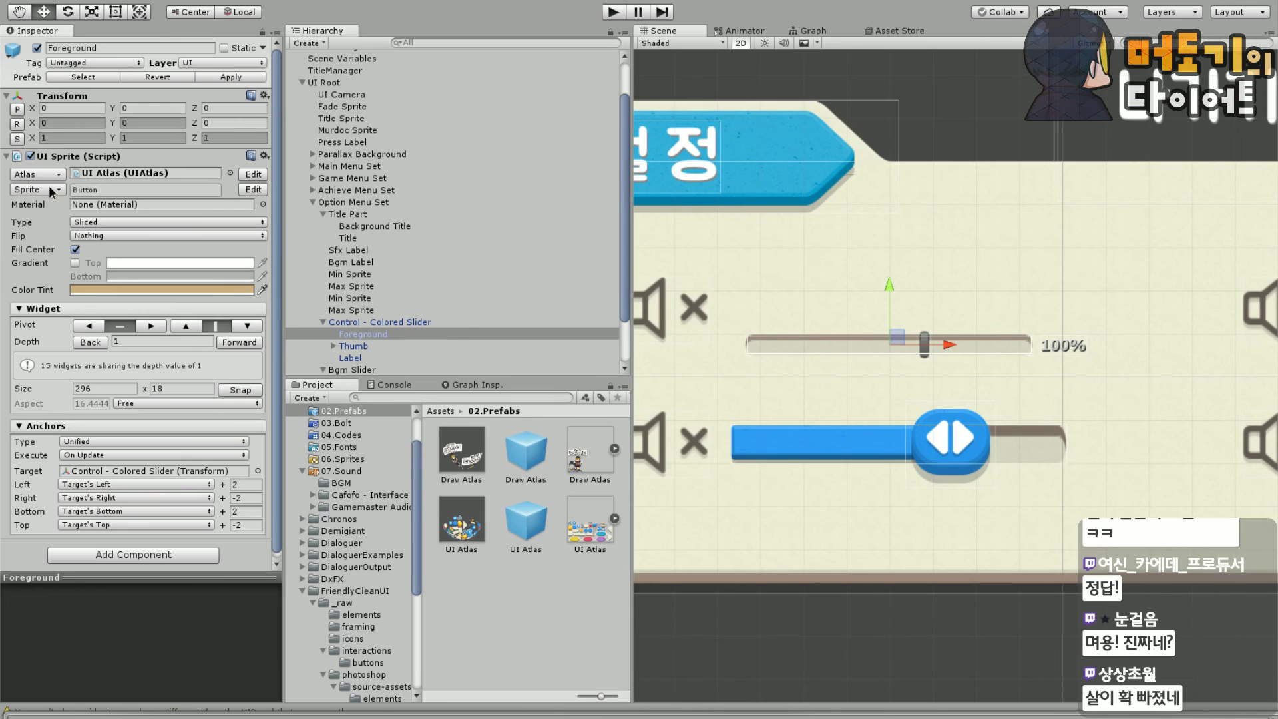
left_click(50, 190)
double_click(353, 279)
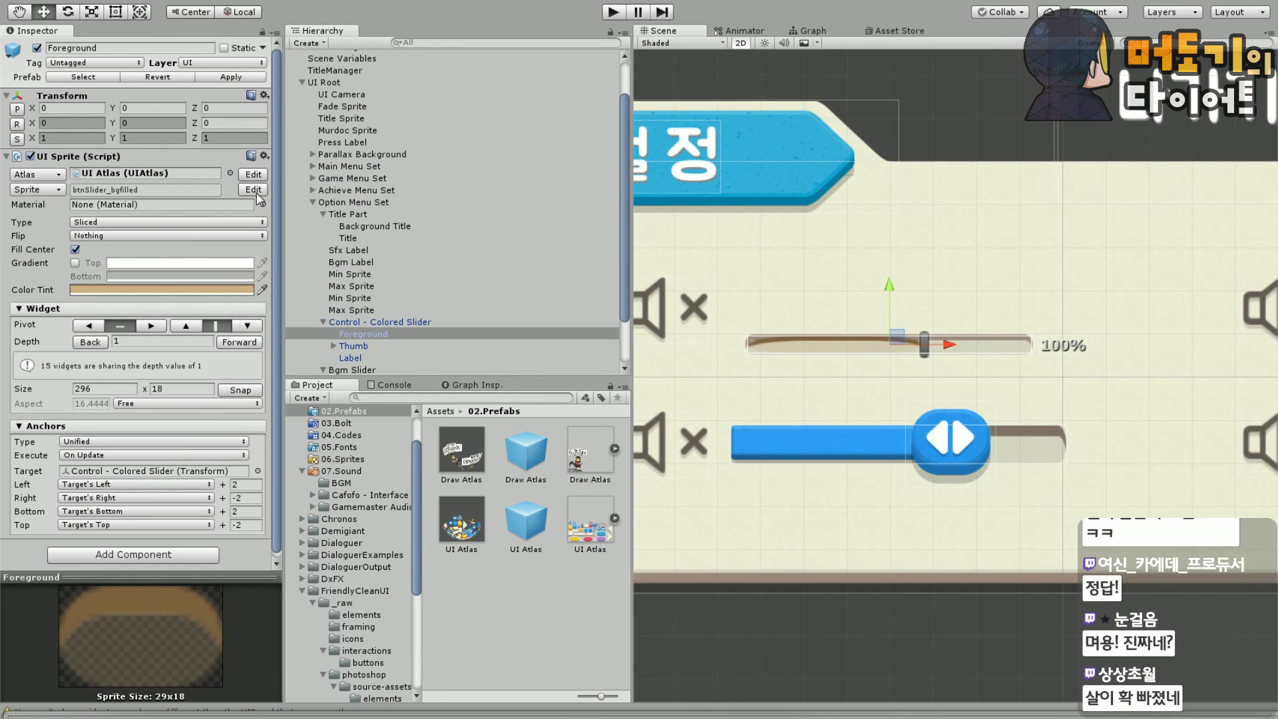
Set the color tint of the Colored Slider's Foreground to white
left_click(182, 290)
left_click_drag(398, 219, 353, 162)
left_click(505, 109)
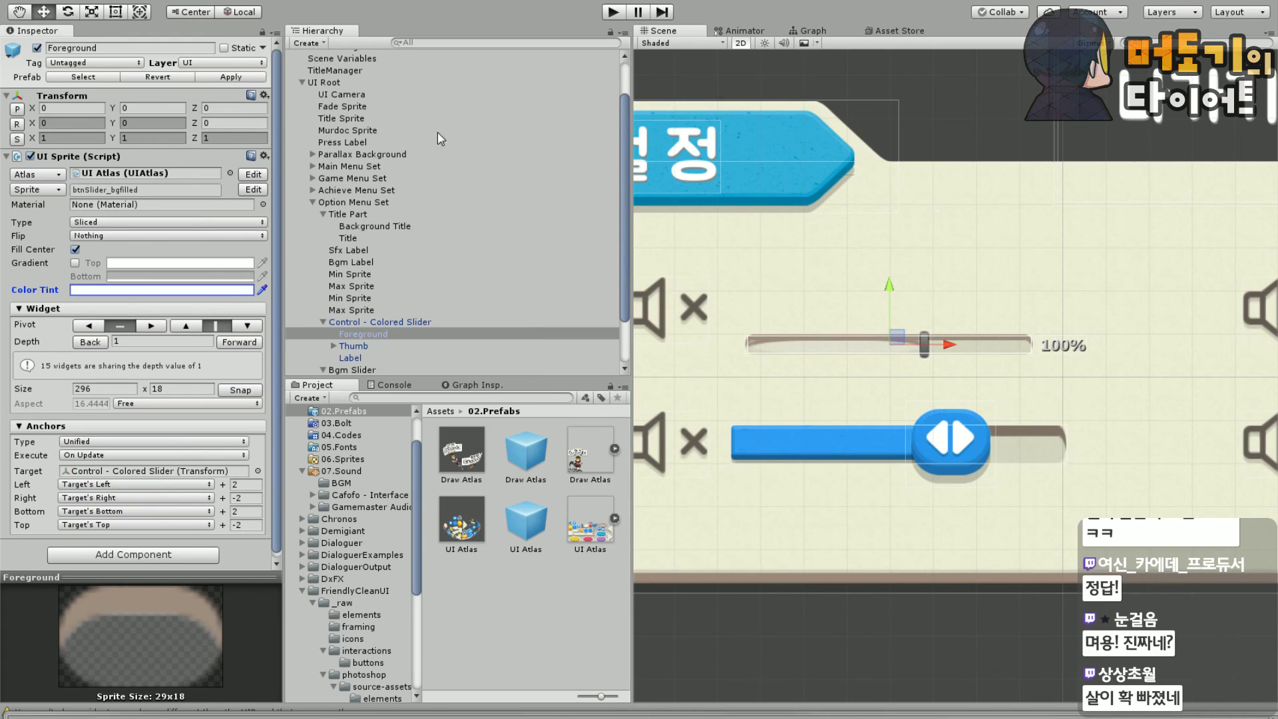
Edit the btnSlider_bgfilled sprite in UI Atlas, setting its left and right borders to 9 and its bottom and top borders to 0
left_click(253, 189)
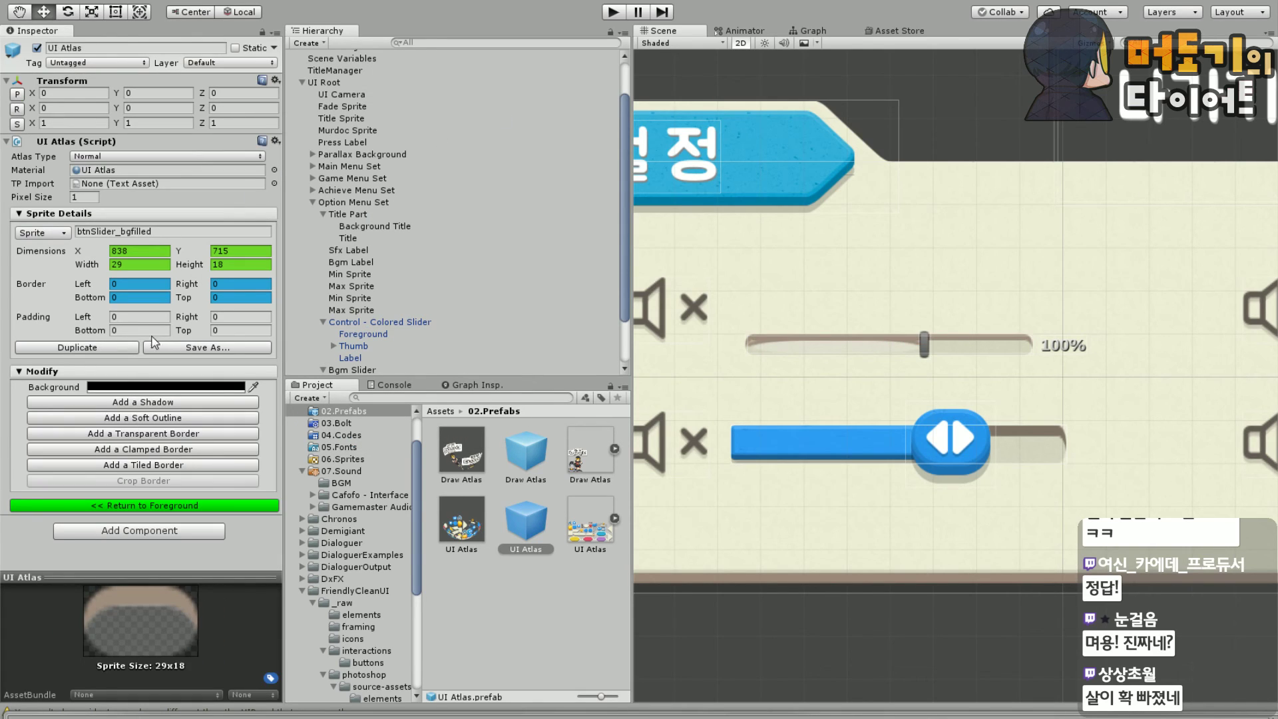
left_click(138, 297)
type("9")
left_click(226, 298)
type("9")
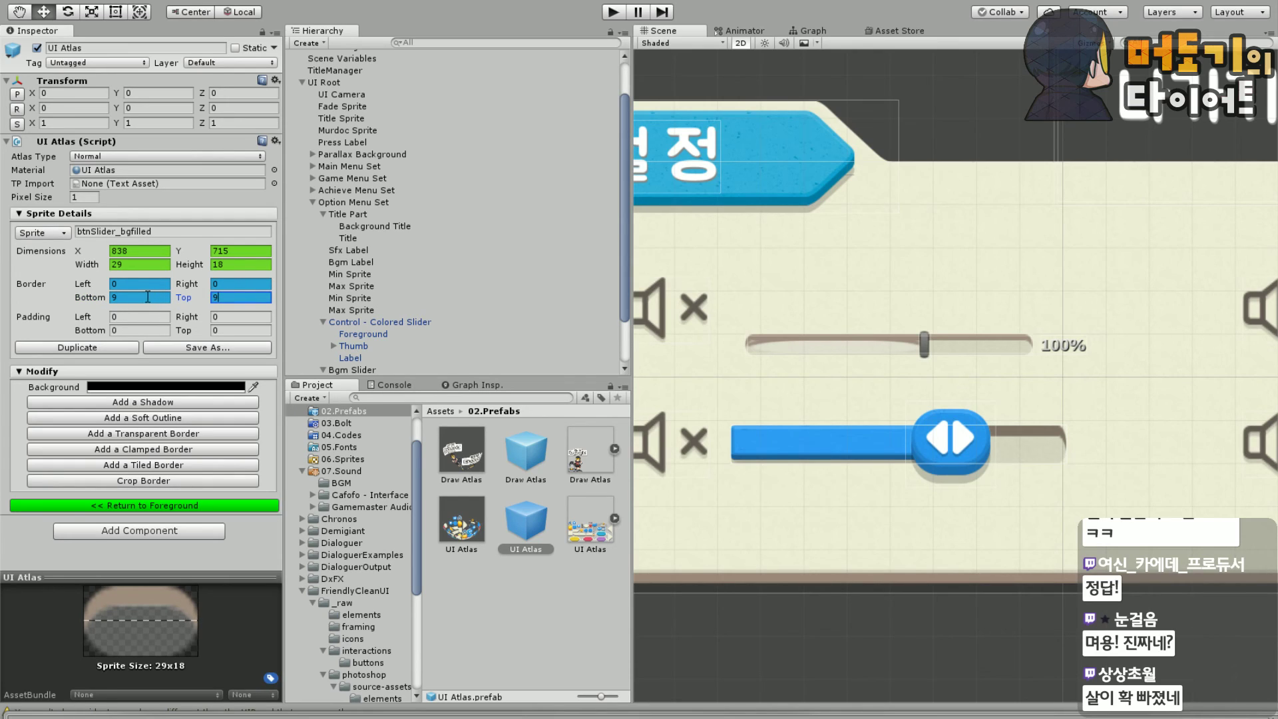
left_click(145, 285)
type("9")
type("9")
left_click_drag(235, 283, 50, 294)
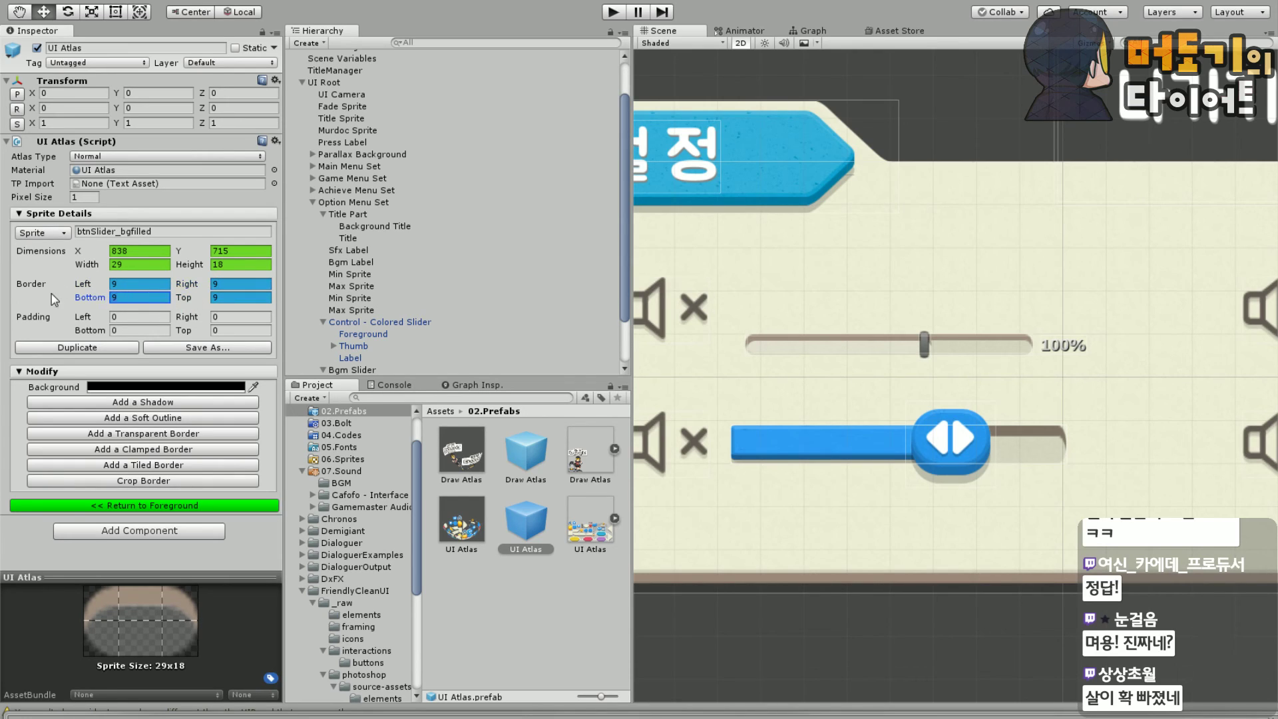
type("0")
left_click(199, 297)
scroll(779, 338, "up", 5)
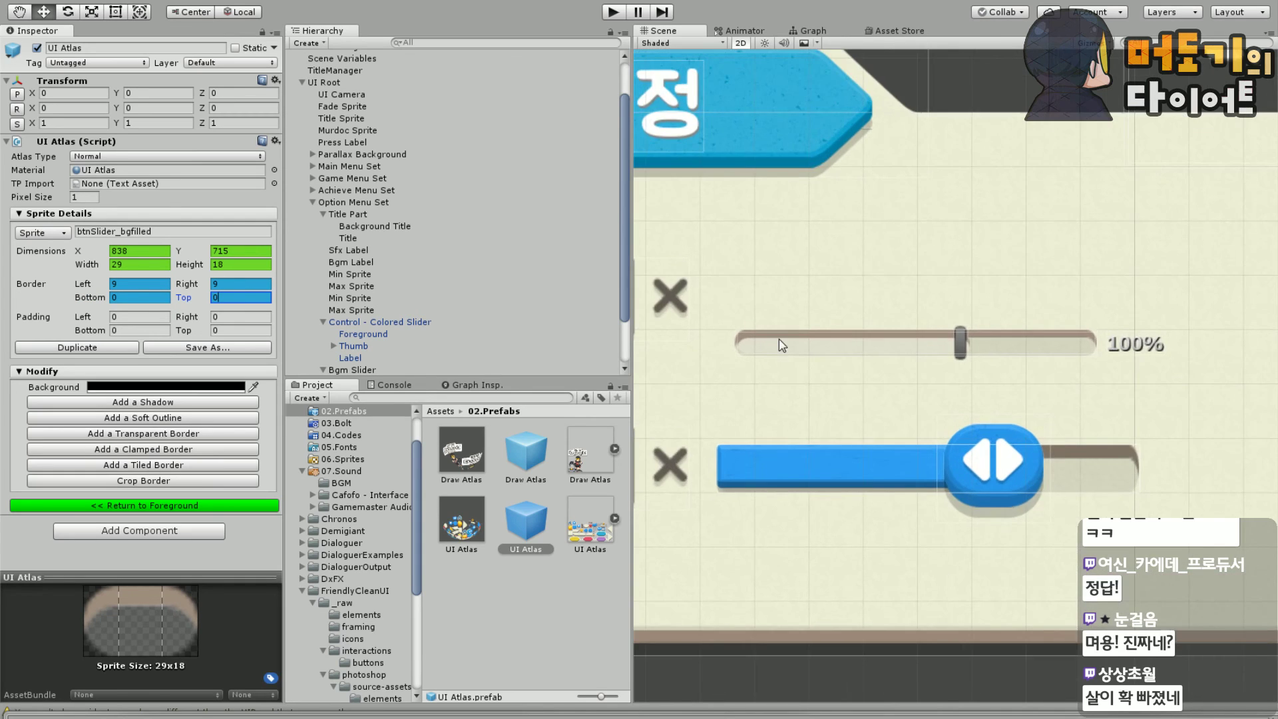
middle_click_drag(833, 405, 783, 417)
scroll(802, 434, "down", 3)
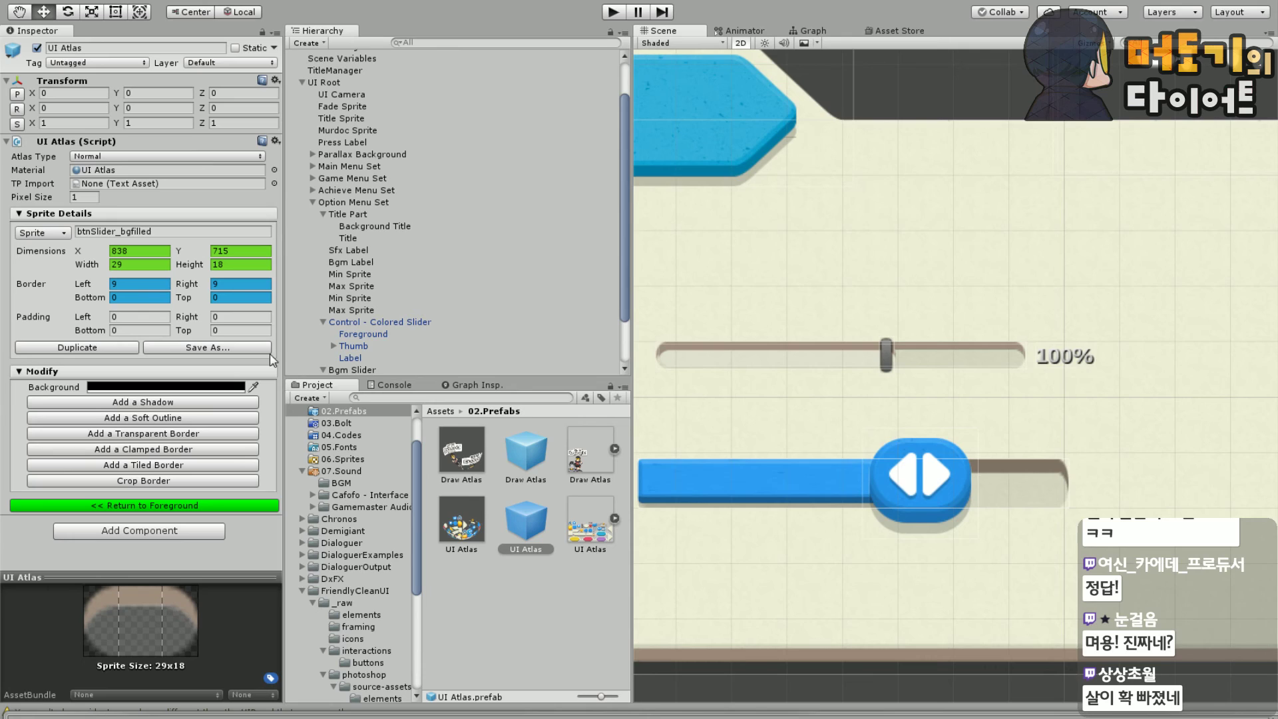
Switch the Colored Slider's Thumb to UI Atlas and assign it the btnSlider_off sprite
left_click(362, 345)
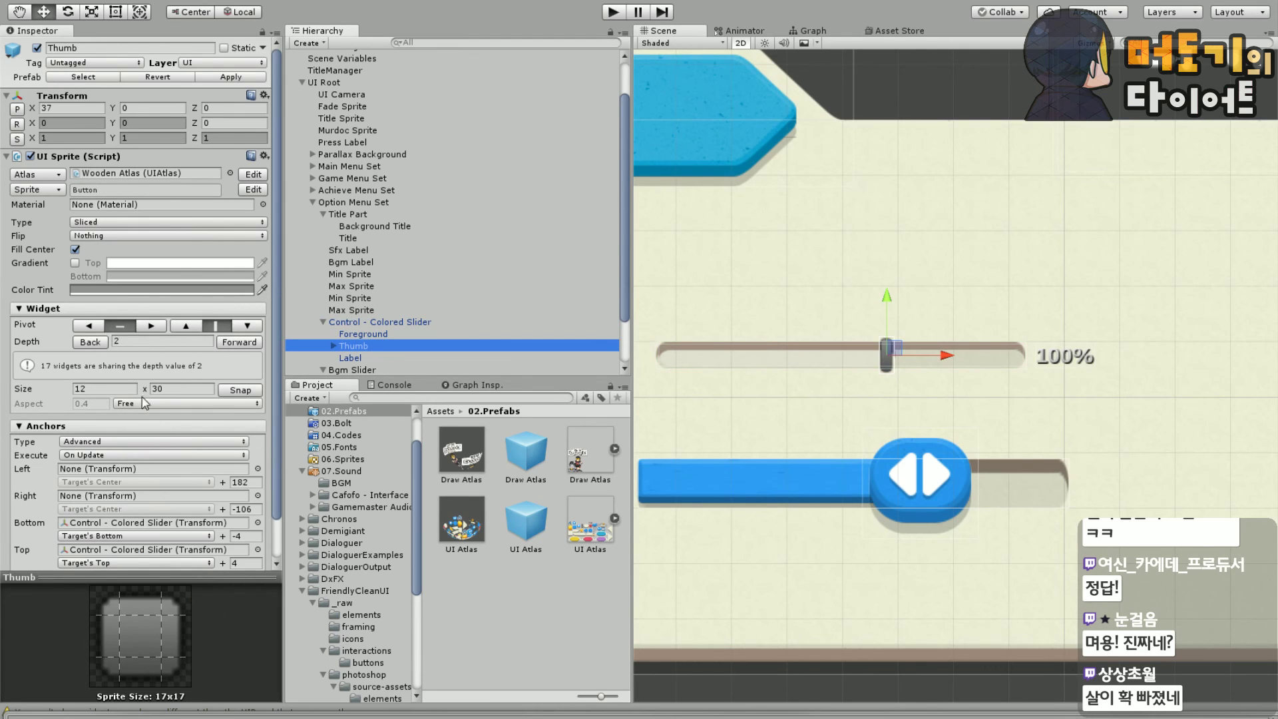
scroll(143, 398, "down", 3)
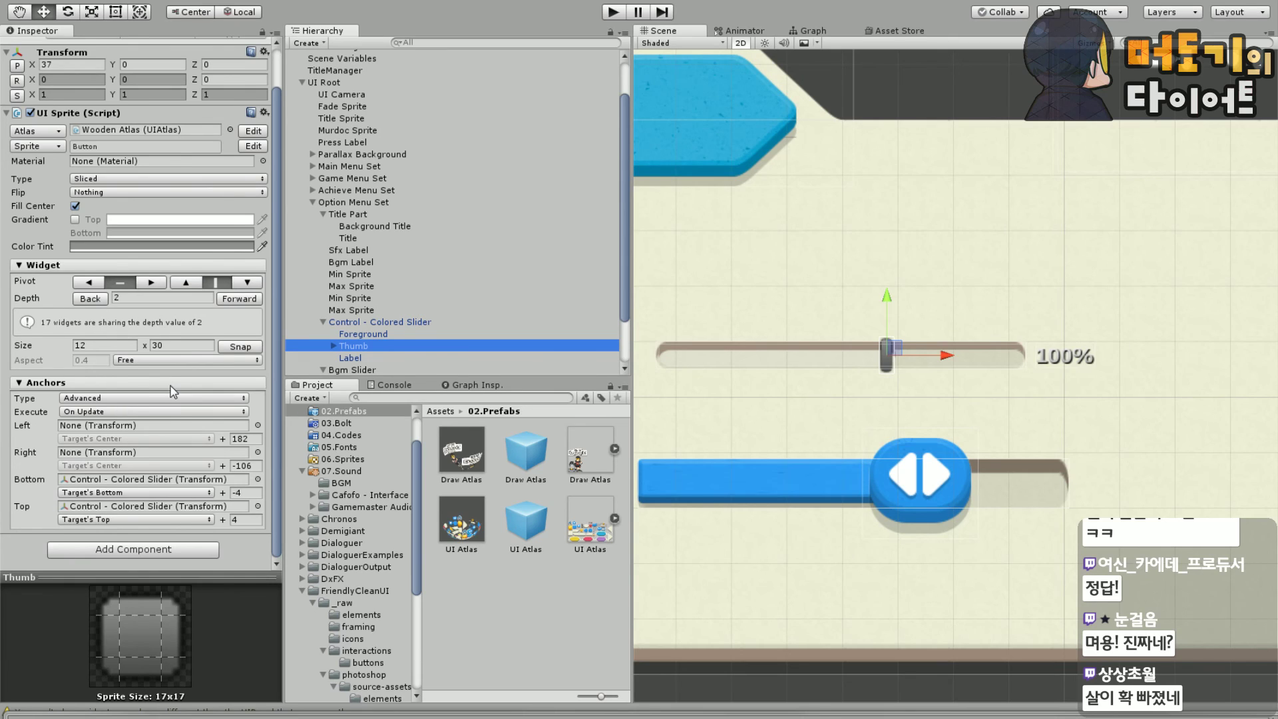
scroll(170, 388, "up", 3)
left_click(37, 189)
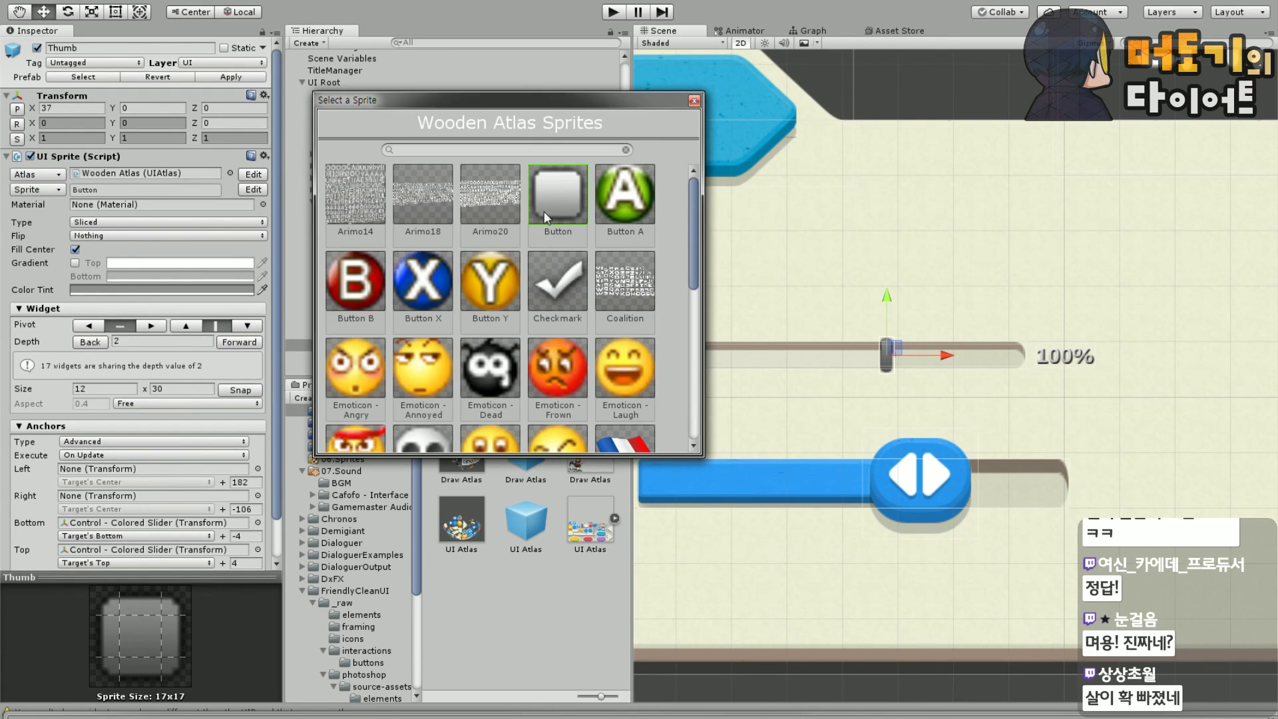
left_click(694, 100)
left_click(36, 174)
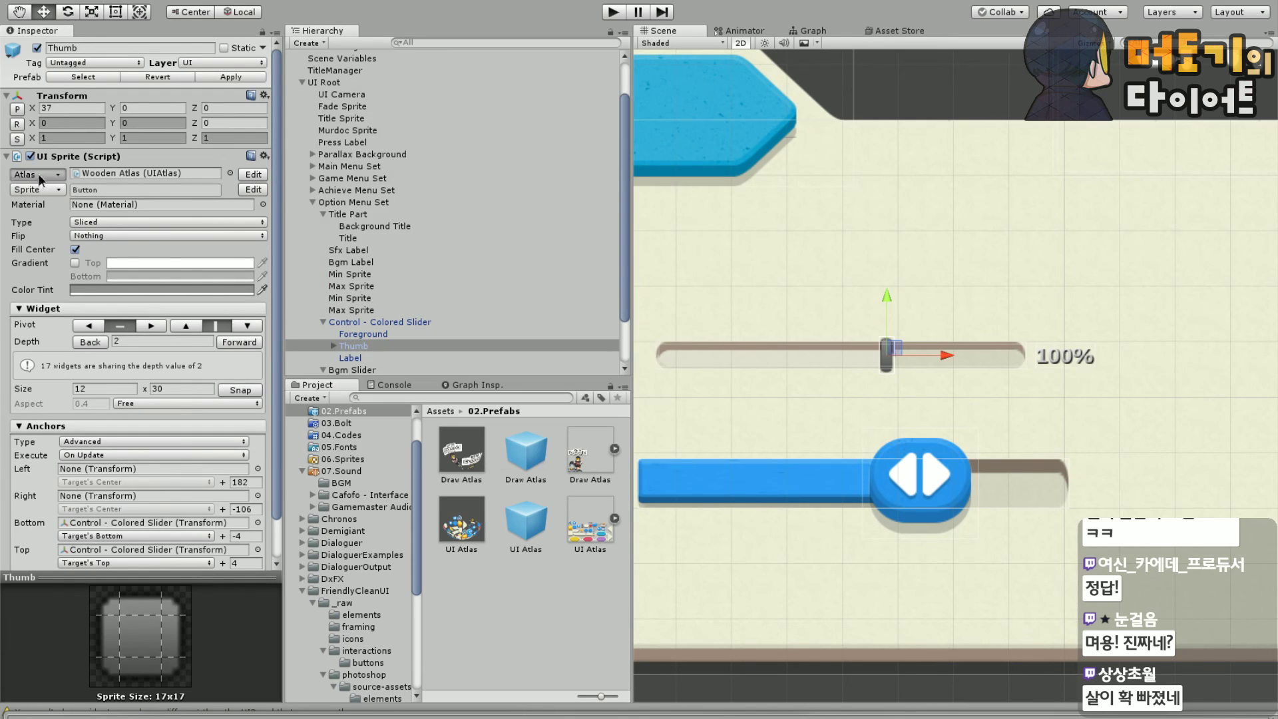
left_click(237, 258)
left_click(36, 189)
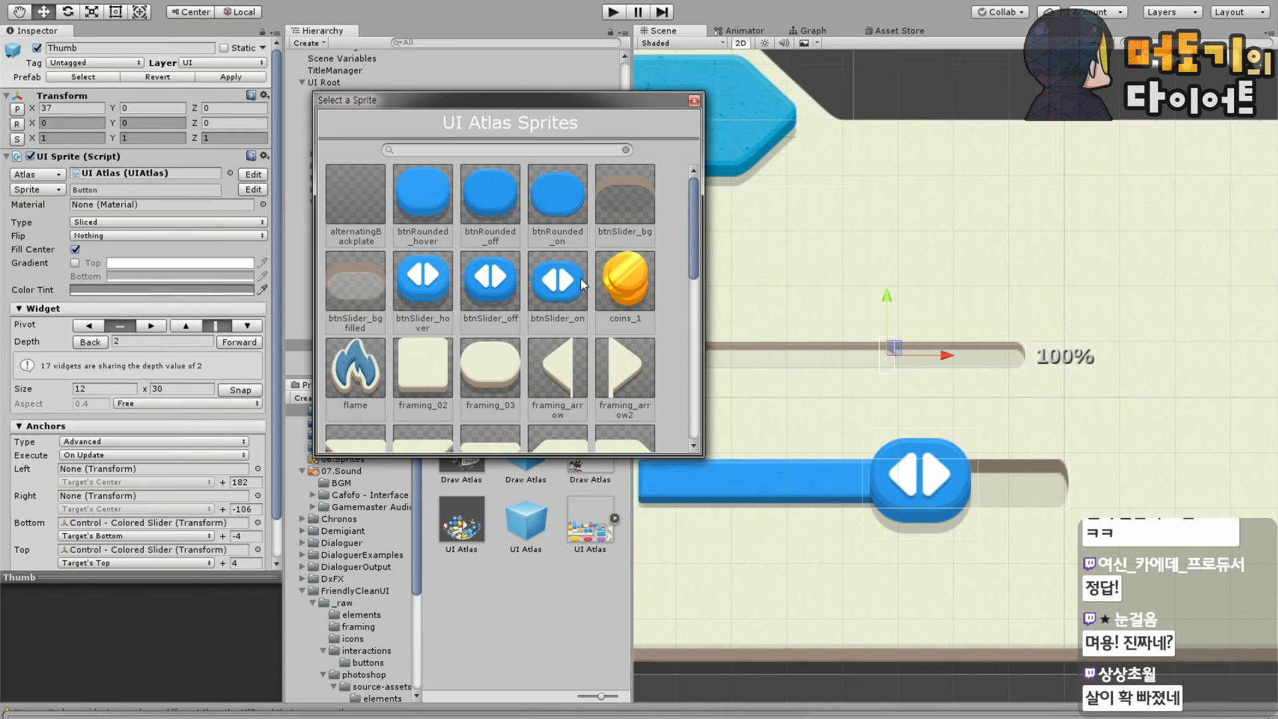
double_click(492, 292)
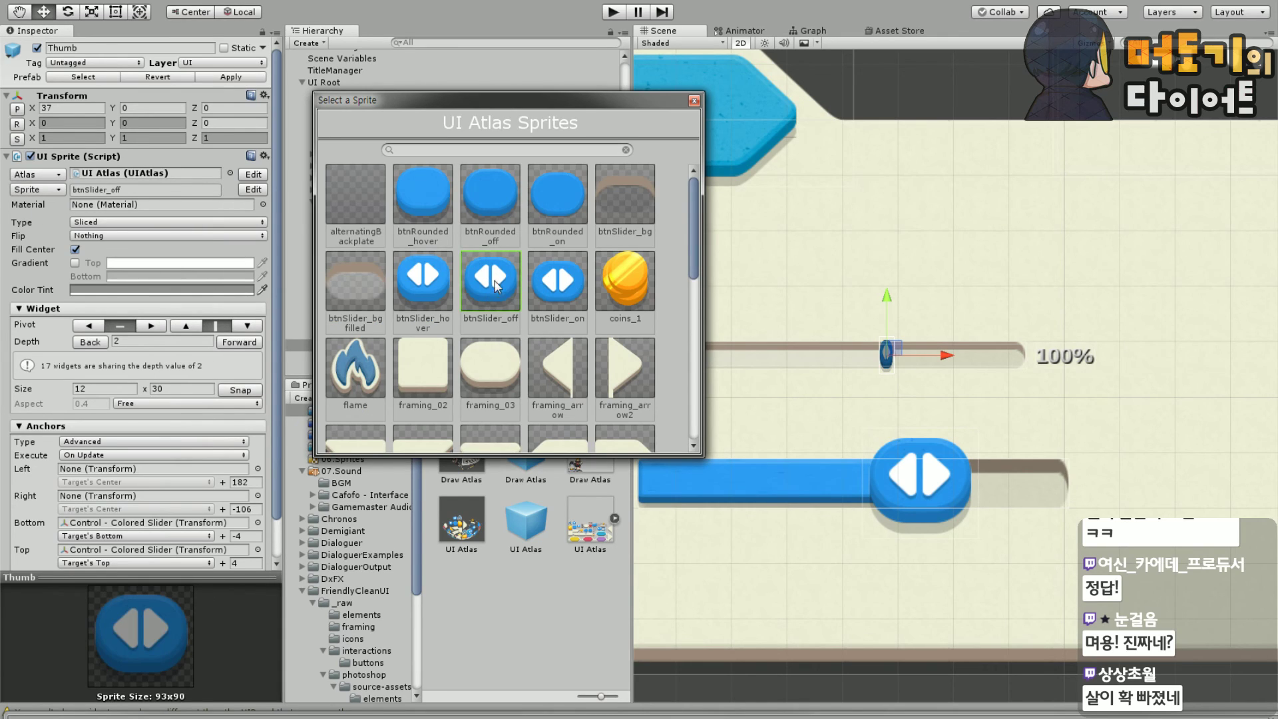
Snap the Colored Slider's Thumb to its sprite's native size and set its color tint to white
left_click(259, 393)
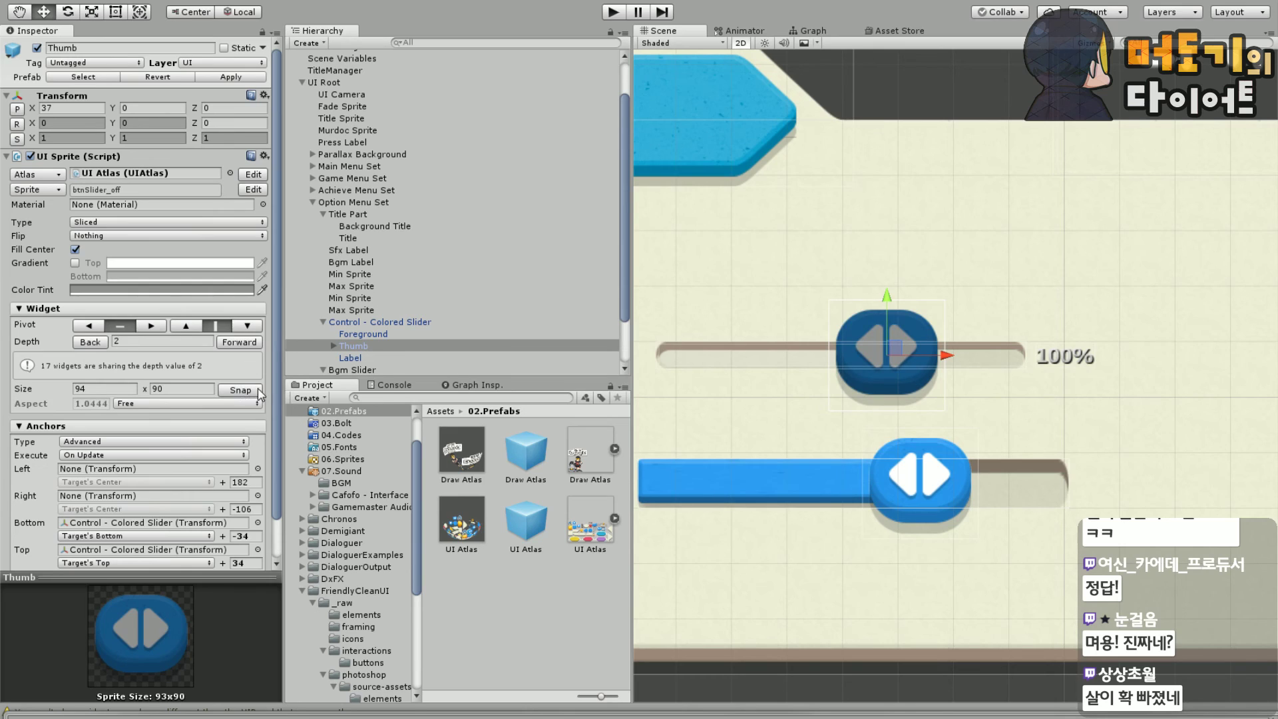
left_click(125, 287)
left_click_drag(386, 200, 177, 88)
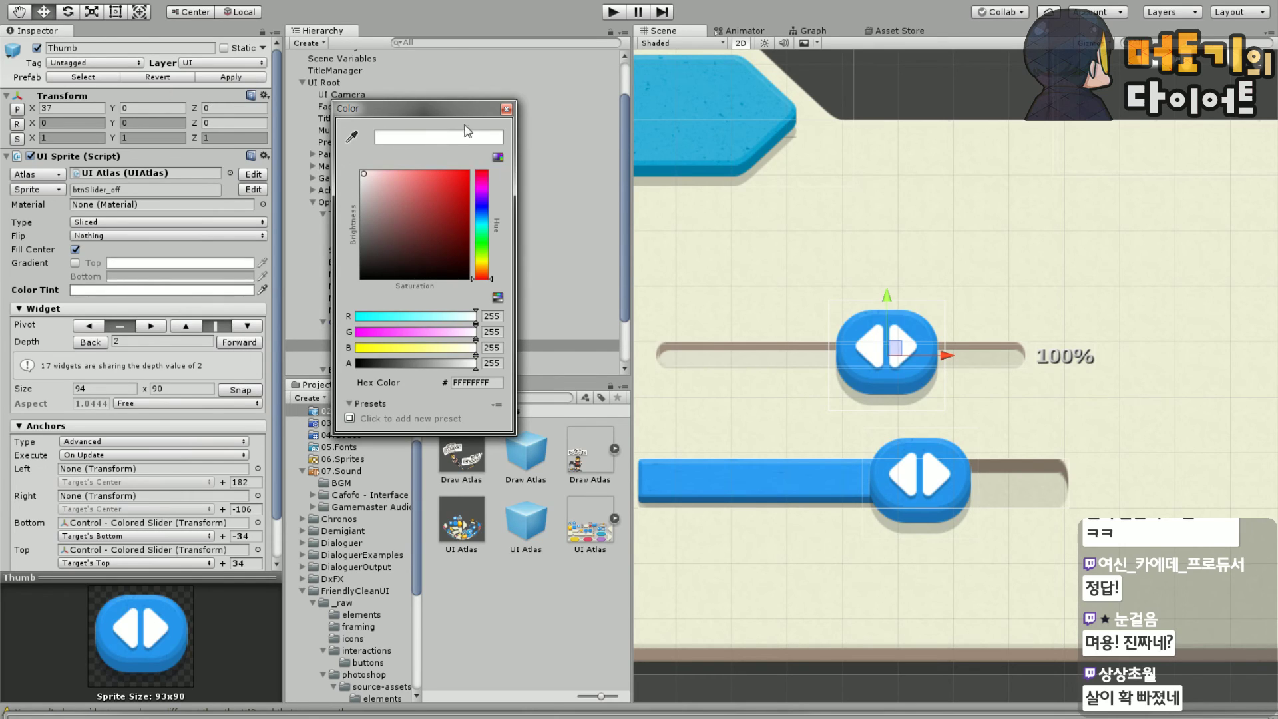
left_click(506, 109)
Delete the percentage Label from the Colored Slider, accepting that this breaks the prefab instance
scroll(1148, 309, "down", 3)
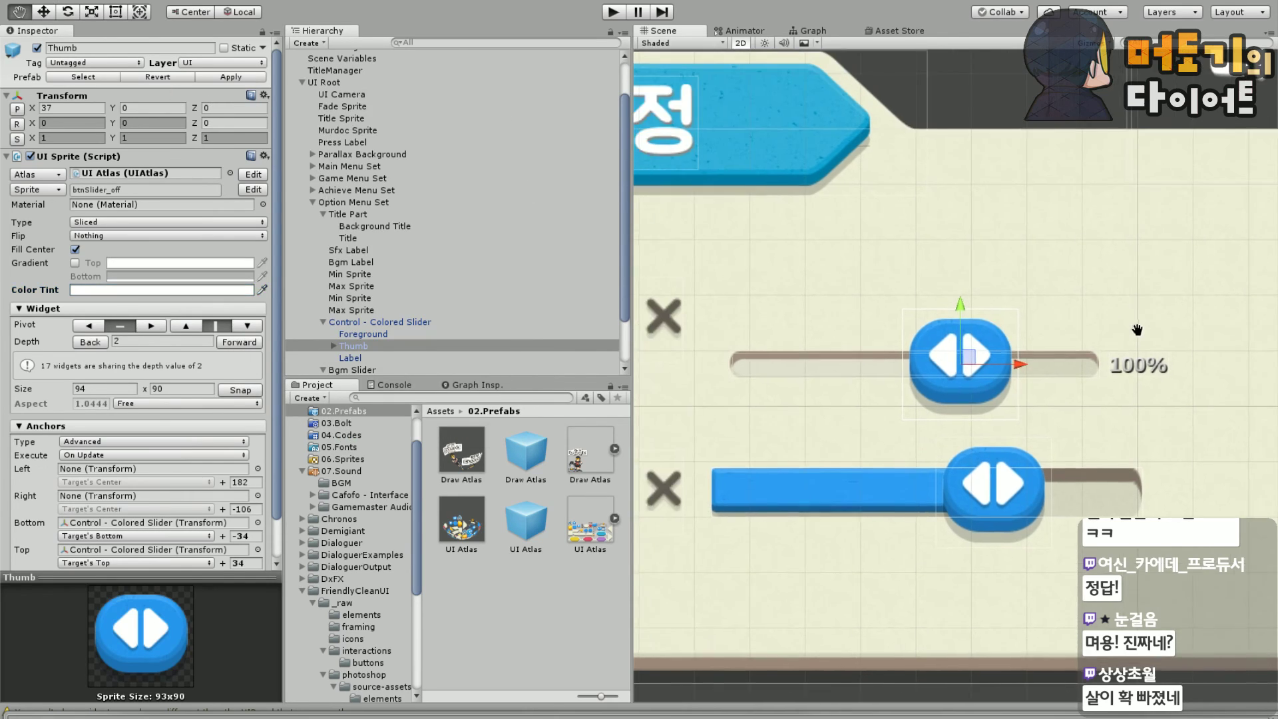
scroll(1104, 318, "down", 5)
middle_click_drag(1103, 341, 1075, 271)
scroll(1067, 316, "up", 9)
scroll(383, 339, "down", 3)
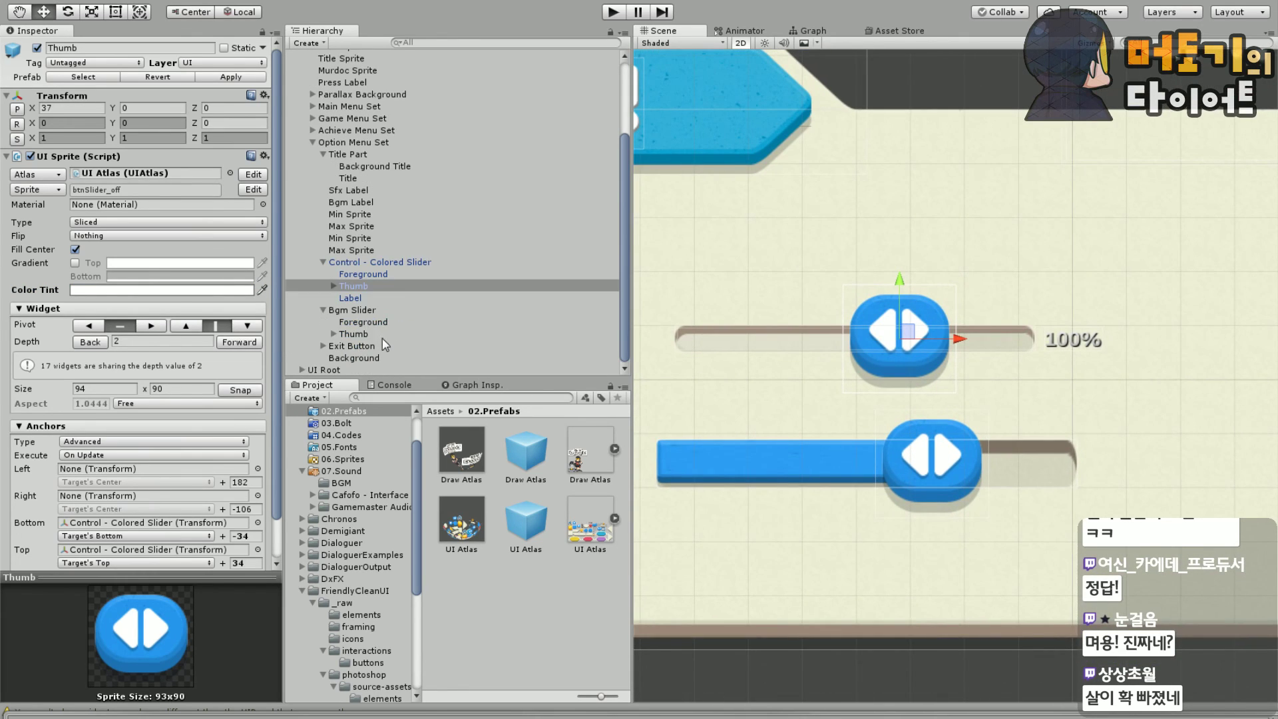
left_click(365, 301)
scroll(1029, 419, "down", 3)
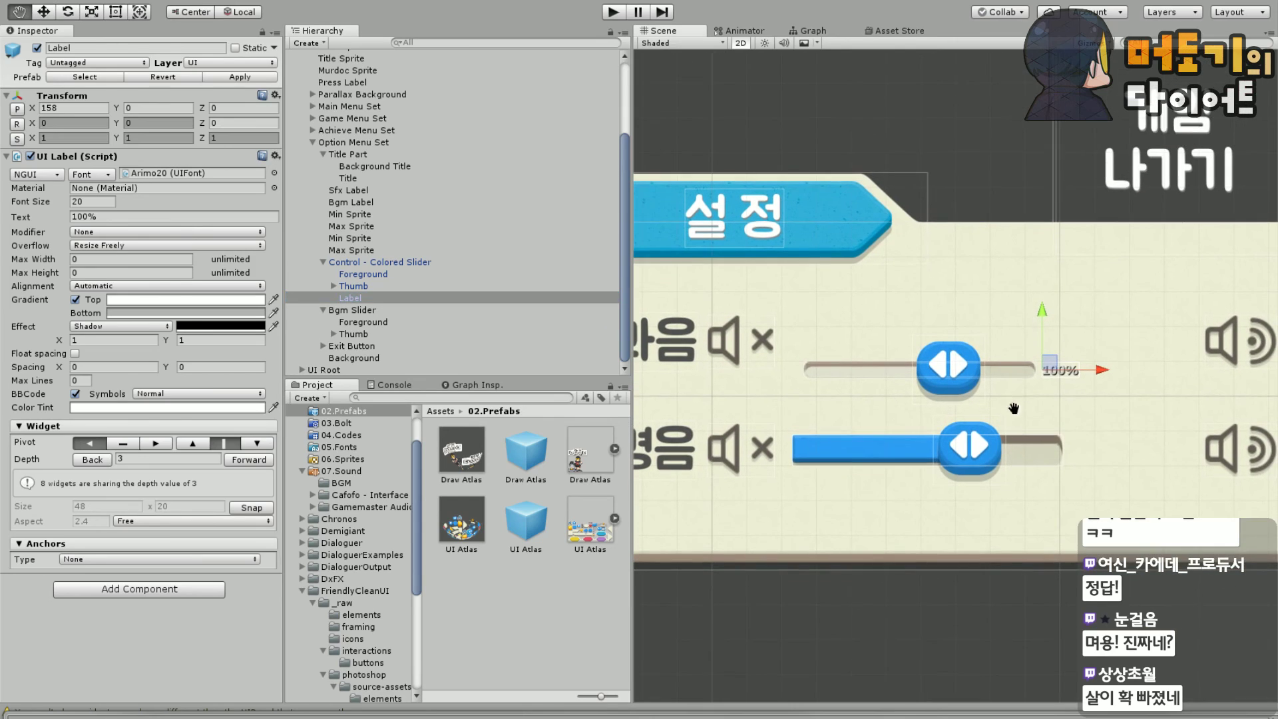
key("Delete")
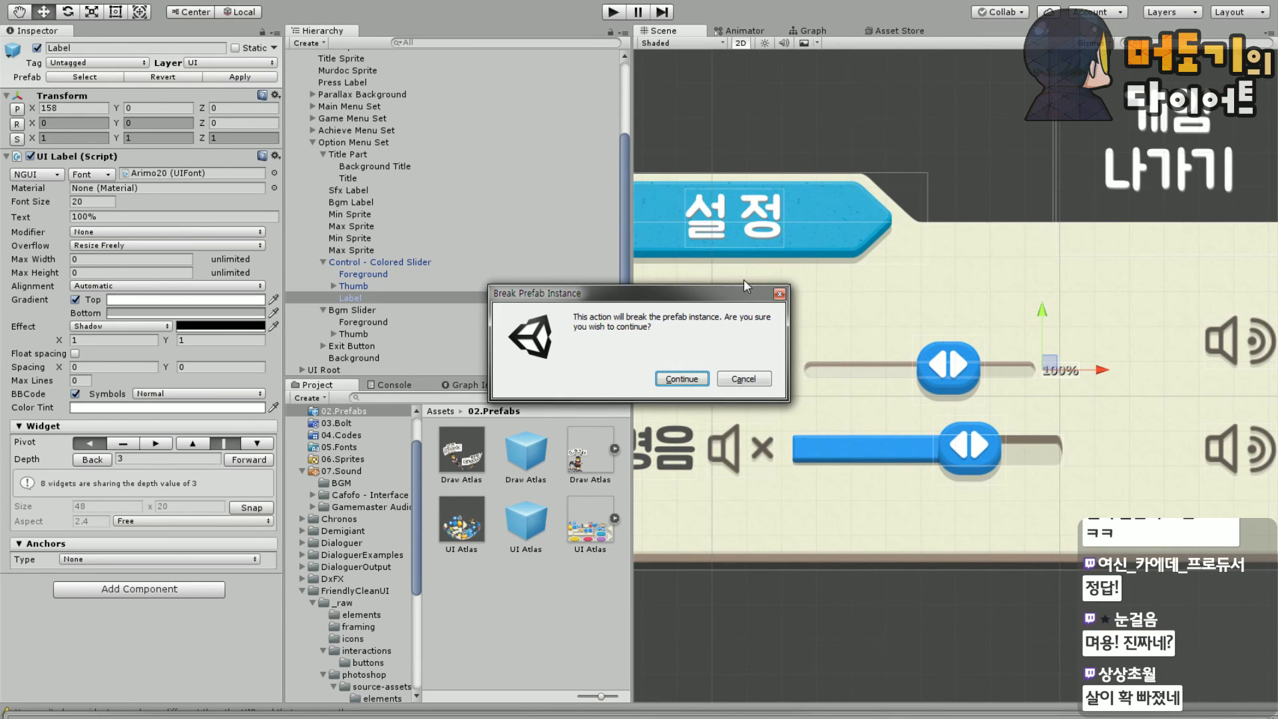
left_click(692, 379)
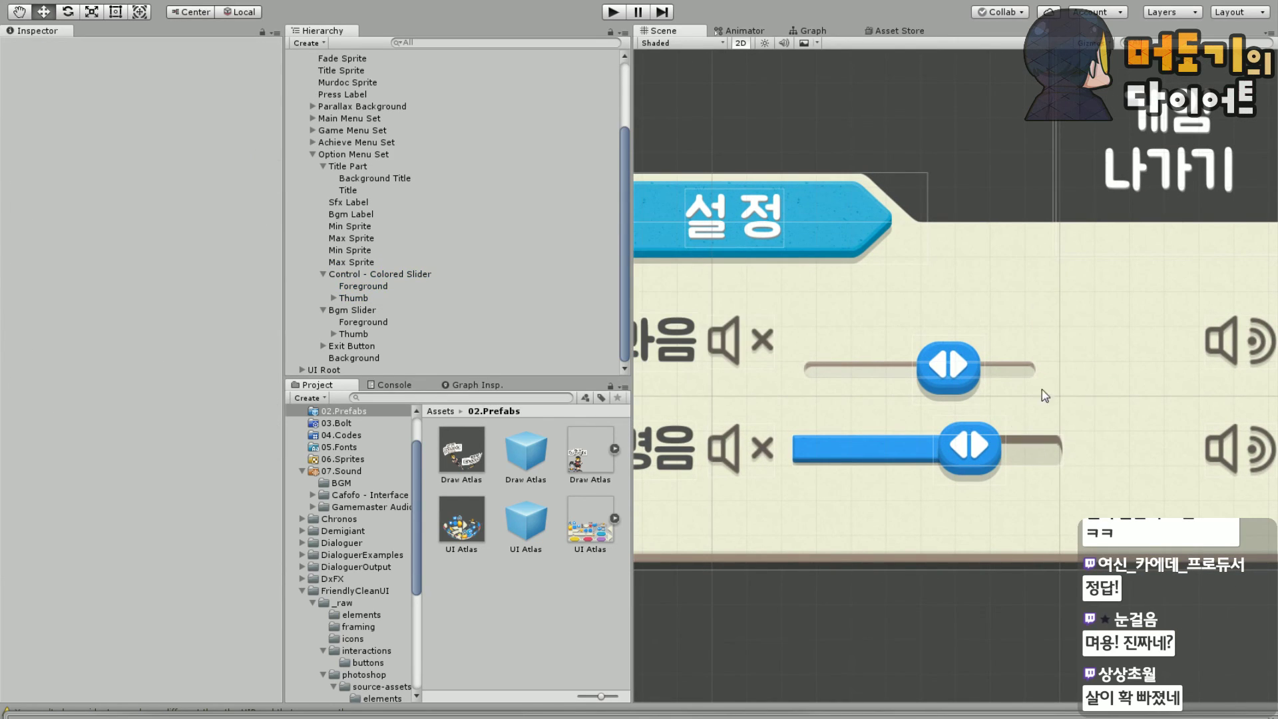
Rename the Control - Colored Slider object as Sfx Slider
scroll(992, 426, "up", 4)
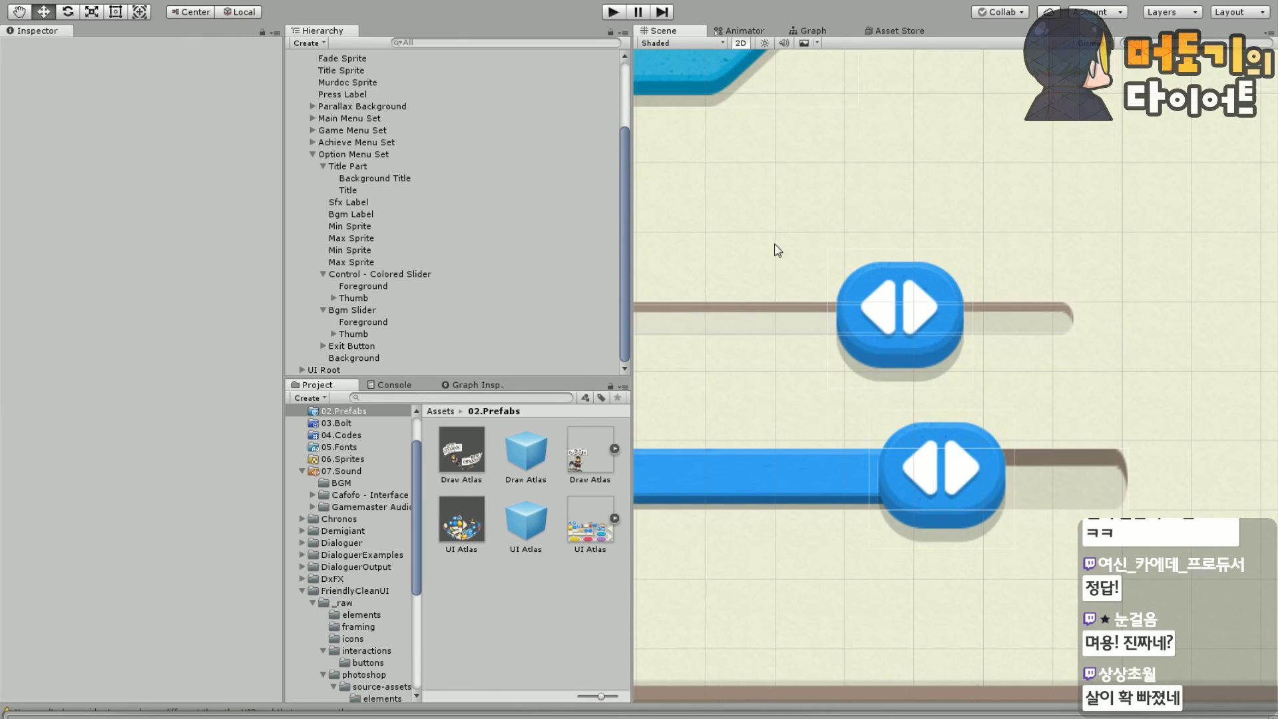
scroll(820, 305, "down", 2)
left_click(385, 272)
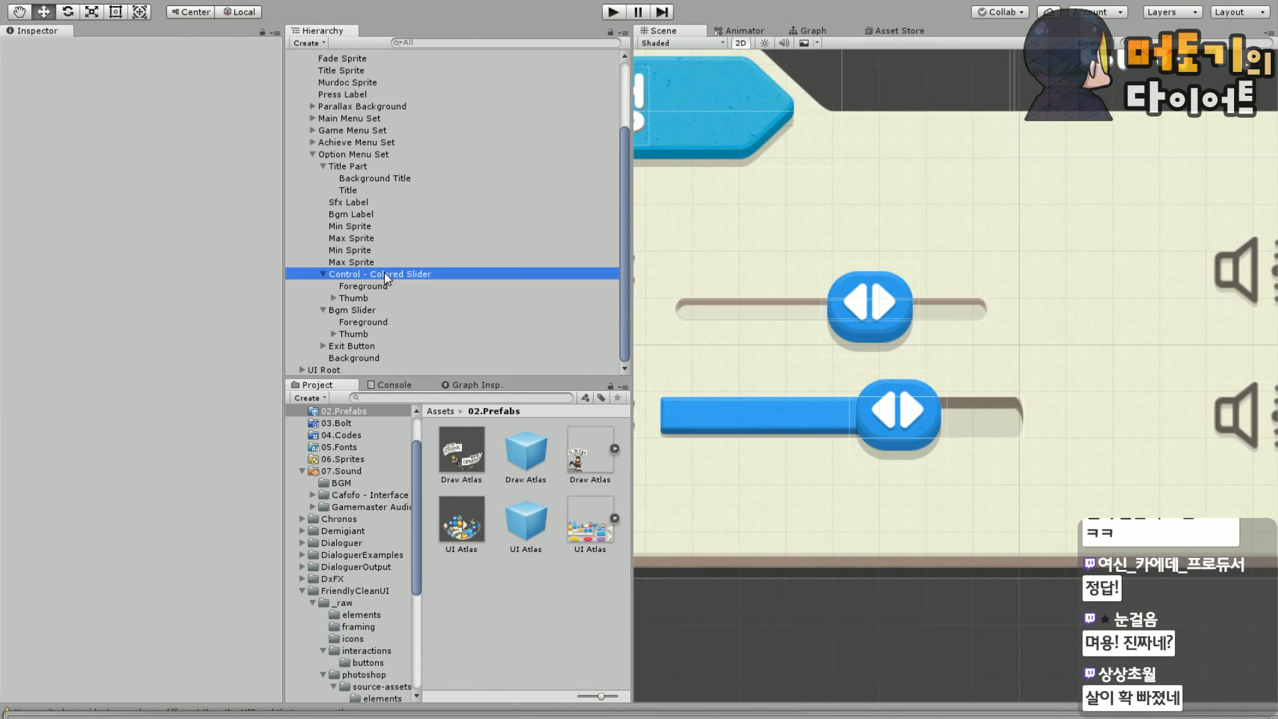
left_click(170, 49)
type("s")
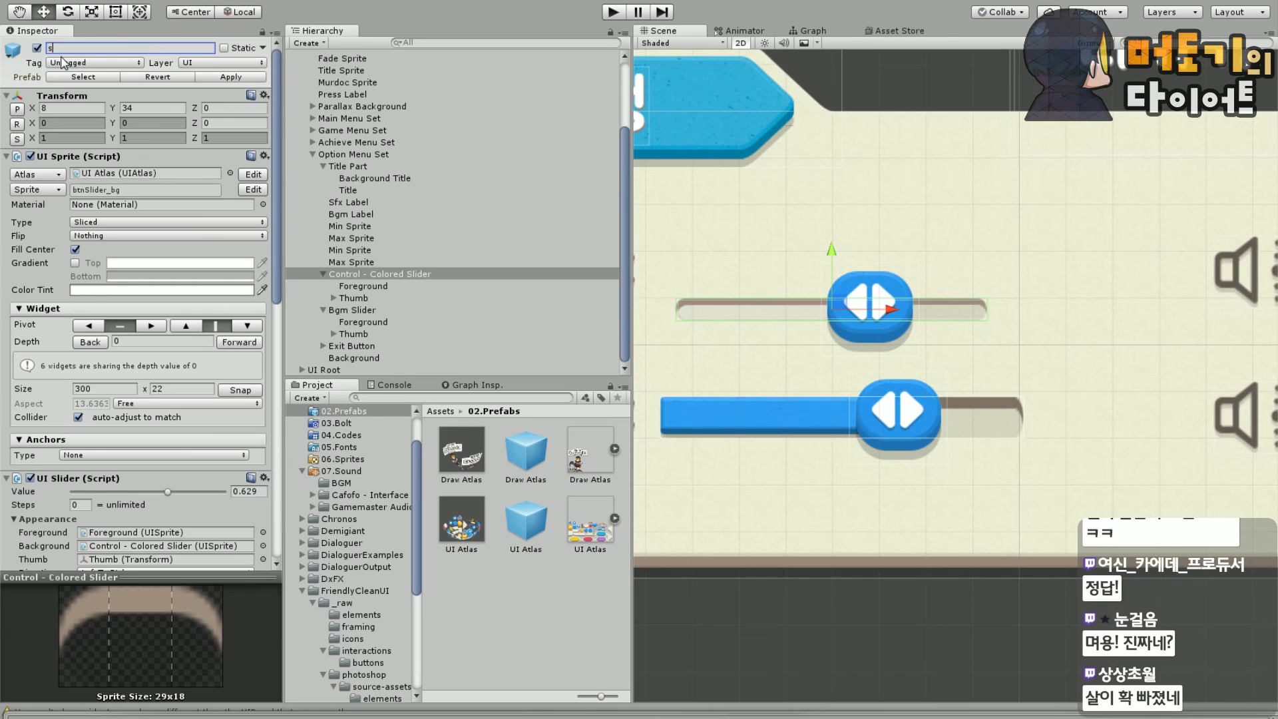
type("Sfx Slider")
key("Return")
scroll(845, 361, "down", 2)
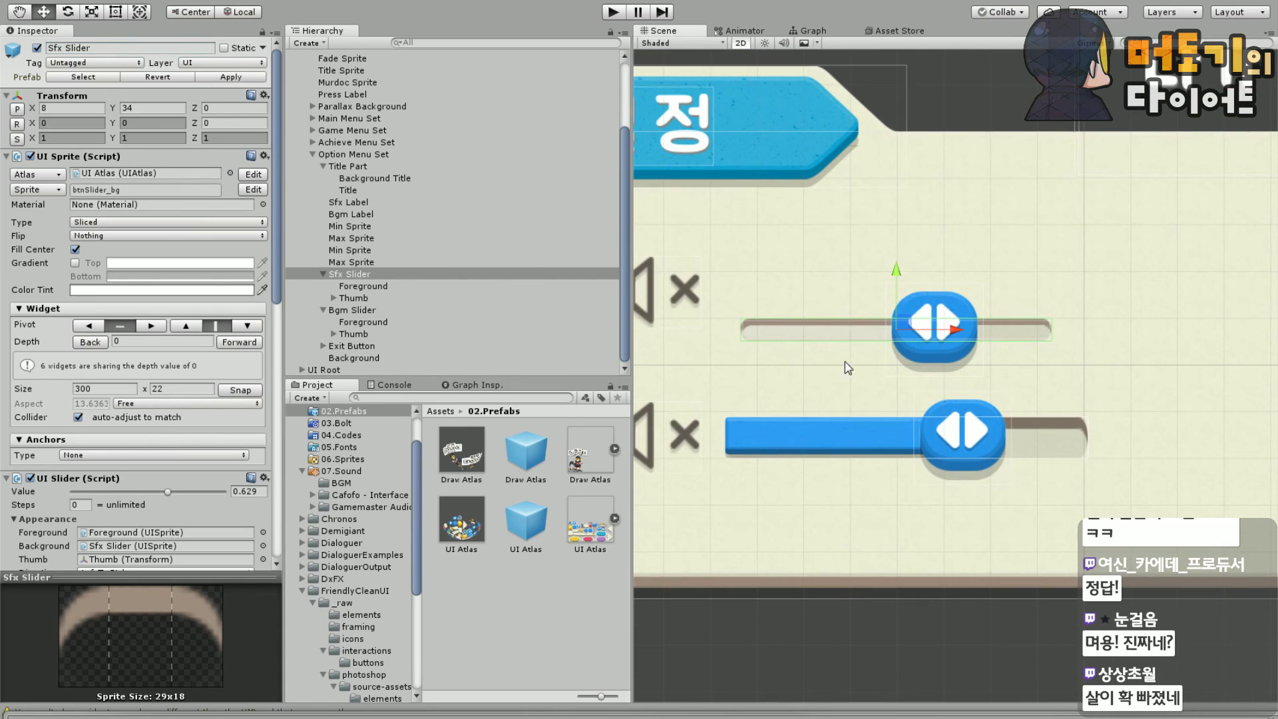
scroll(892, 393, "up", 4)
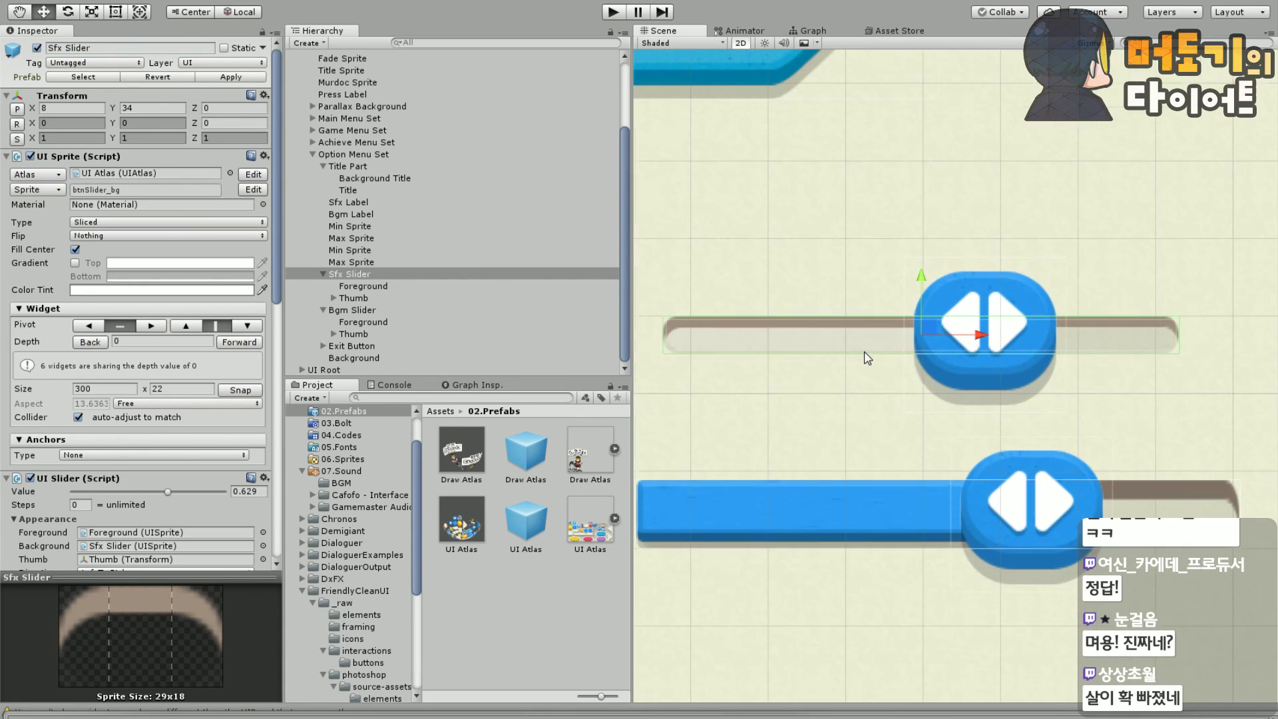
left_click(385, 271)
left_click(373, 287)
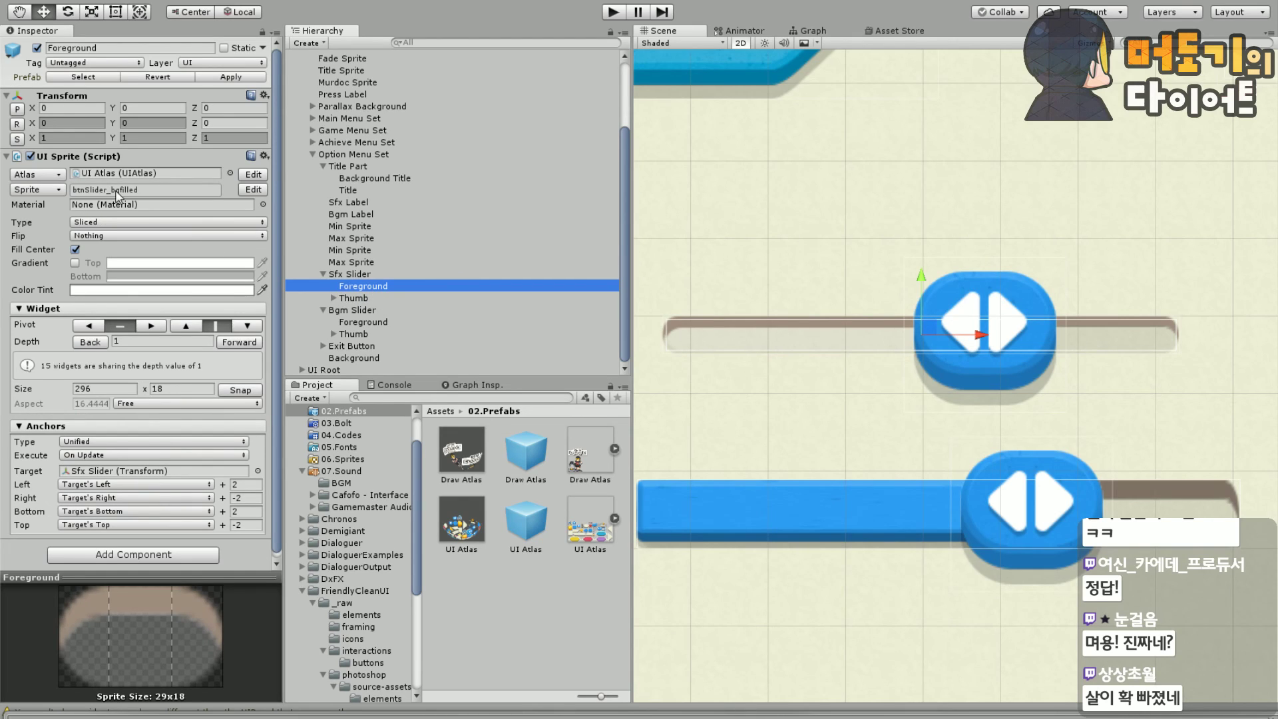
left_click(133, 290)
left_click_drag(483, 233, 481, 219)
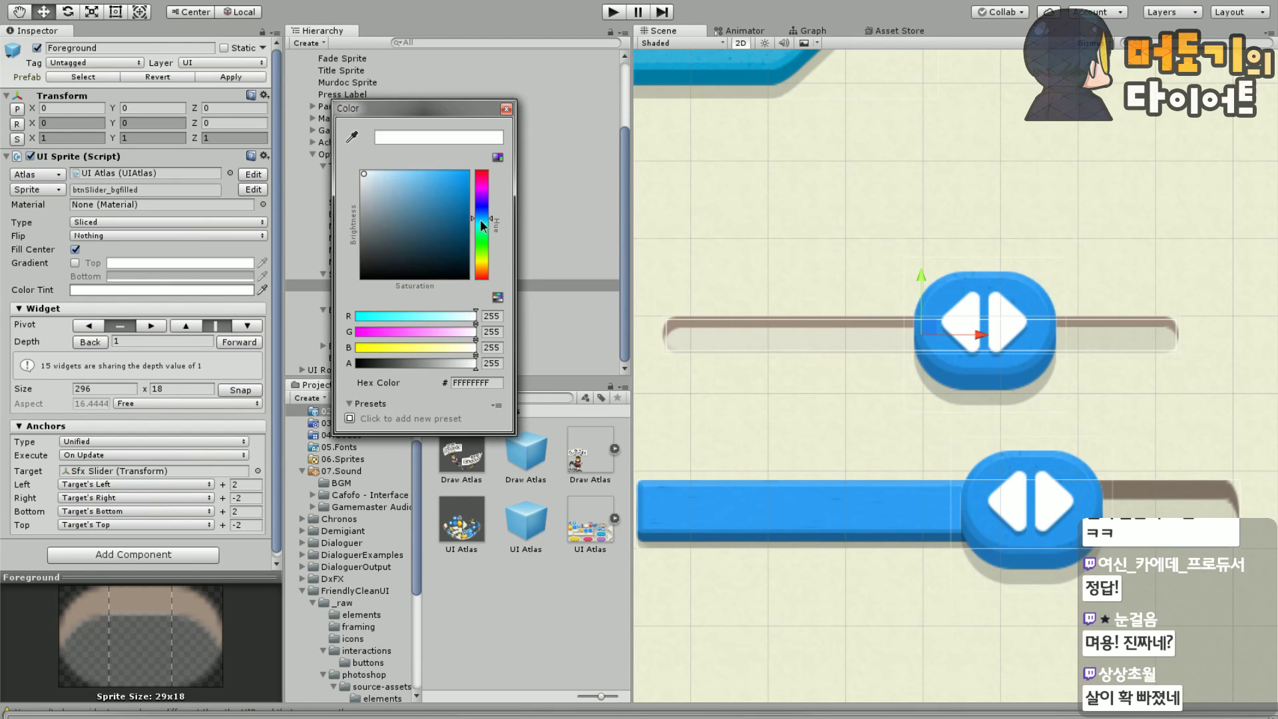
mouse_move(413, 188)
left_mouse_down()
mouse_move(414, 161)
mouse_move(456, 156)
mouse_move(398, 142)
mouse_move(433, 136)
mouse_move(465, 213)
mouse_move(279, 136)
left_mouse_up()
scroll(815, 264, "down", 8)
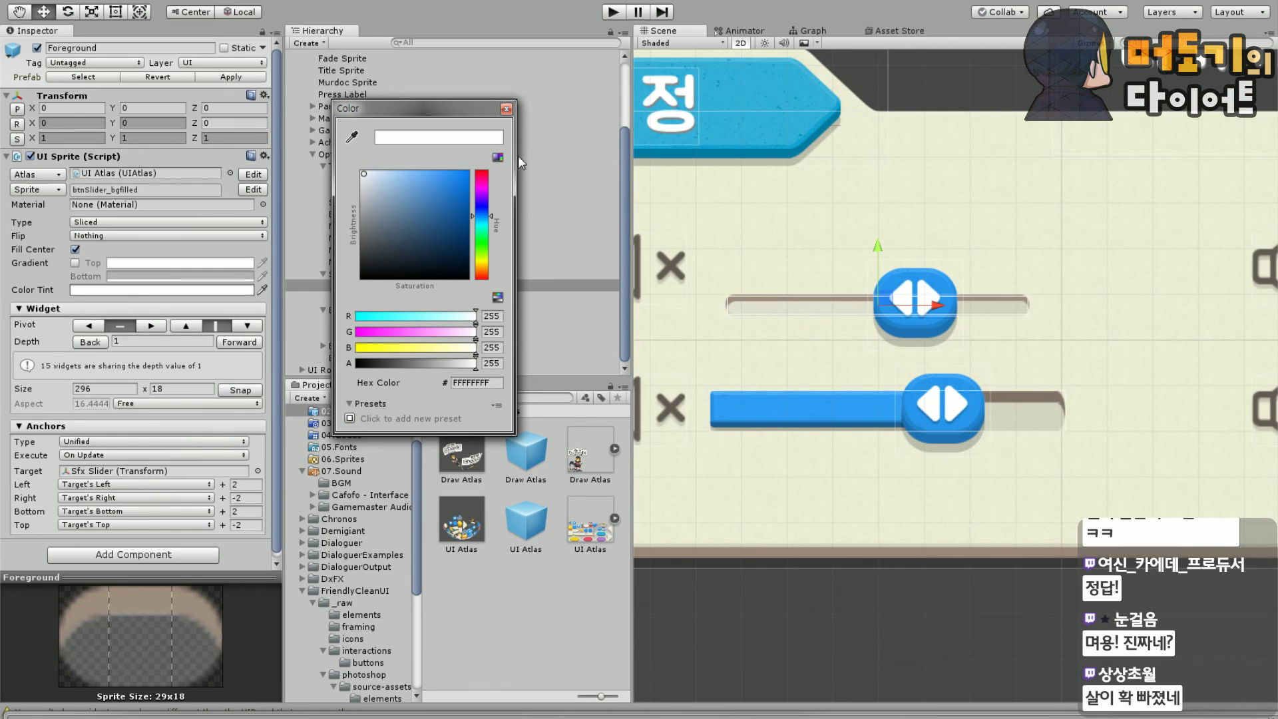
left_click(506, 108)
Move the Sfx Slider up to about Y 71.7, level with the volume icons of the sound-effects row
middle_click_drag(888, 578, 907, 658)
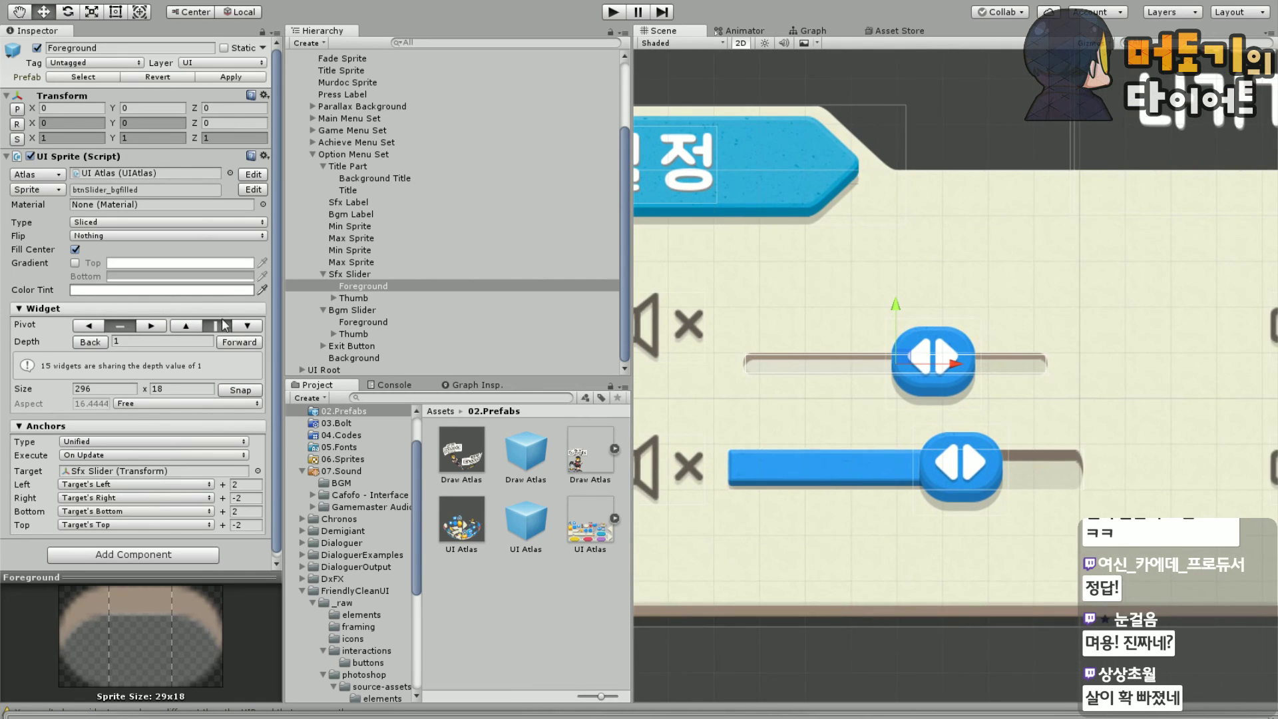
left_click(370, 275)
left_click_drag(922, 331, 923, 293)
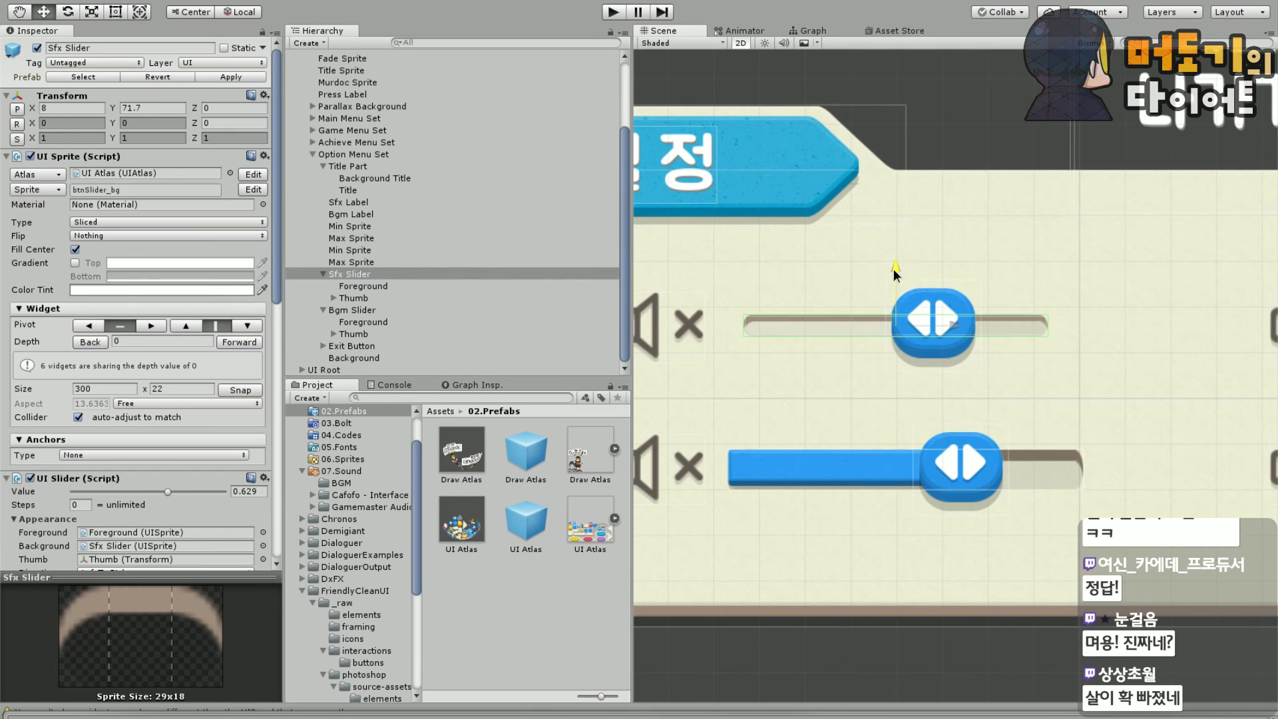
Set the X position of the Min Sprites in both volume rows to -220
left_click(675, 330)
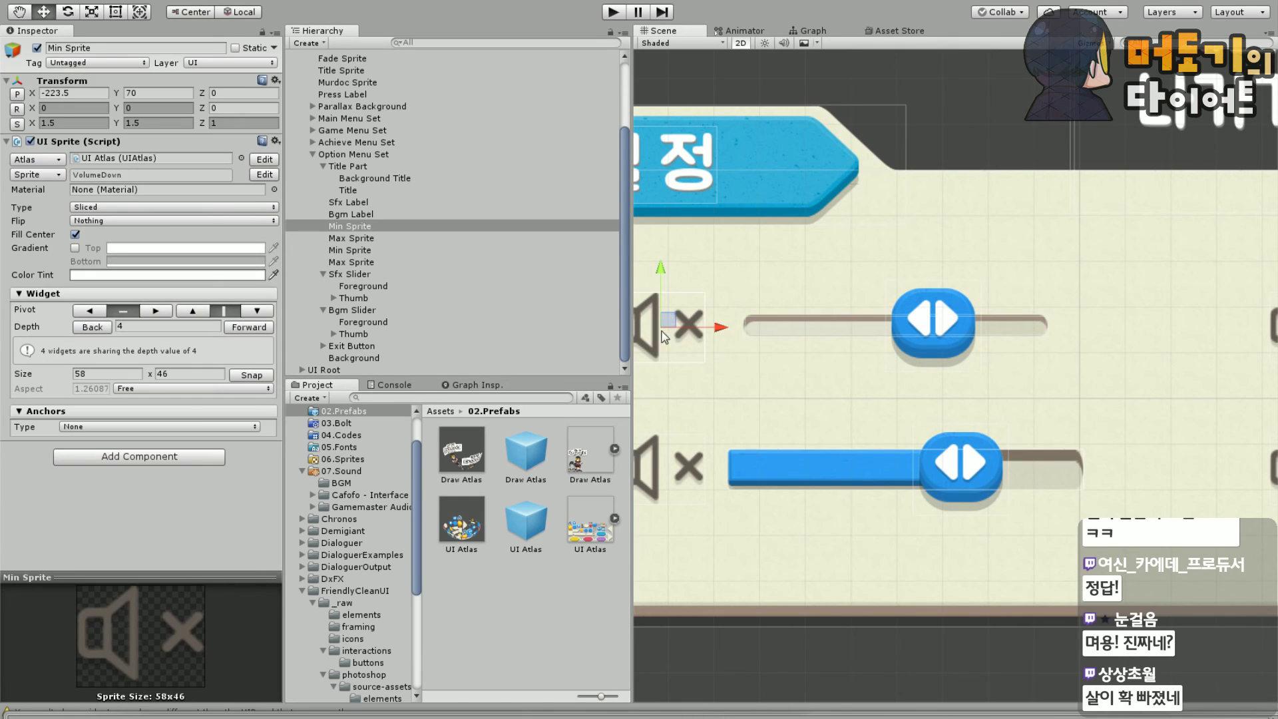
scroll(837, 414, "down", 3)
scroll(798, 431, "up", 1)
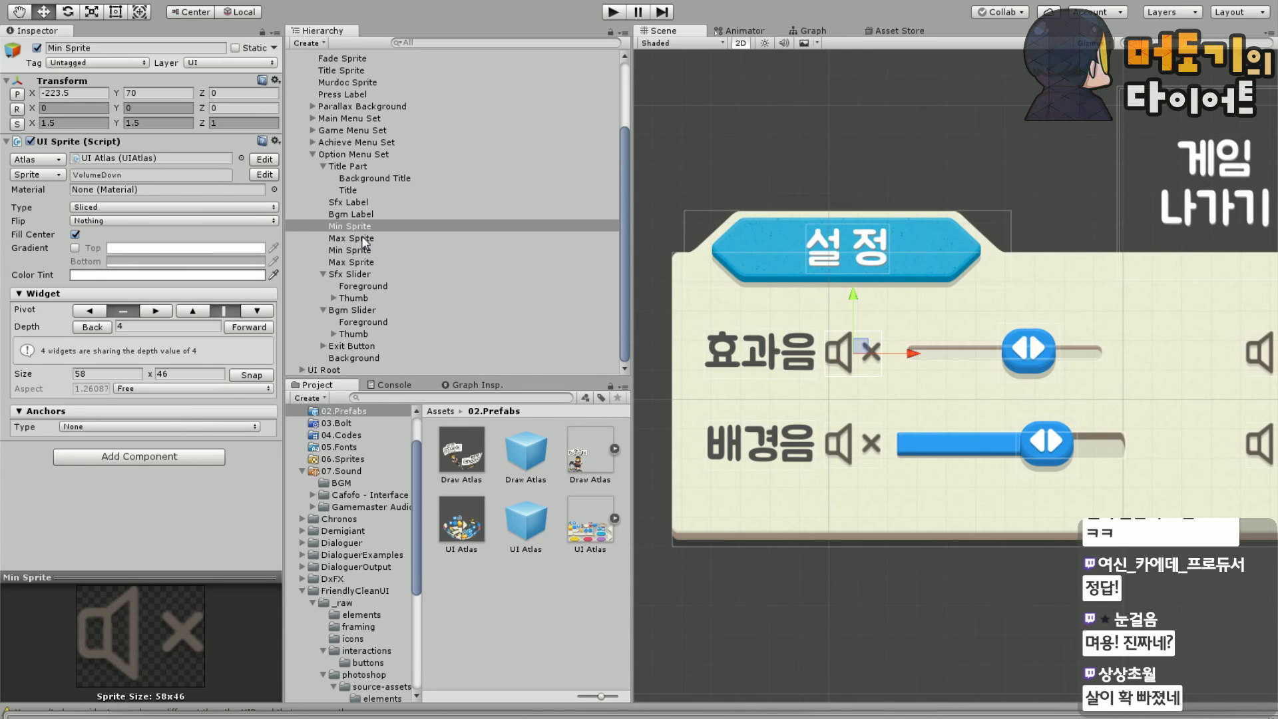
left_click(57, 94)
type("0")
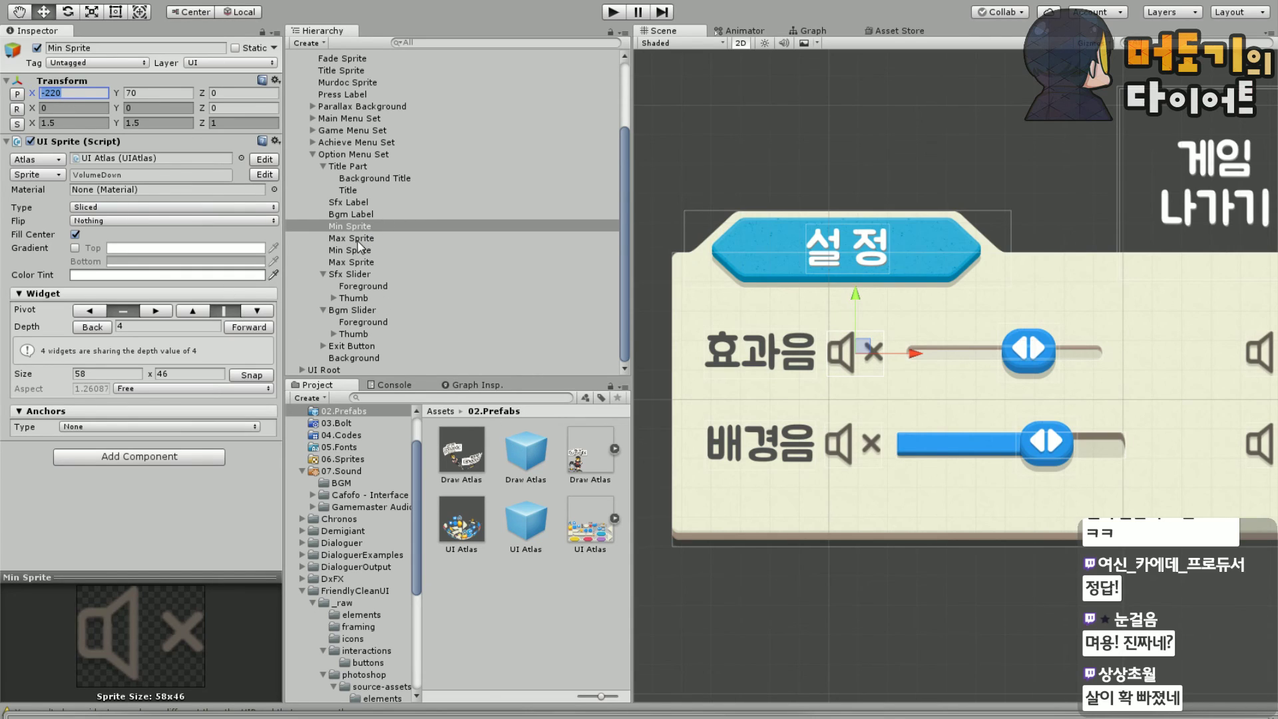
left_click(333, 261, "shift")
left_click(348, 226)
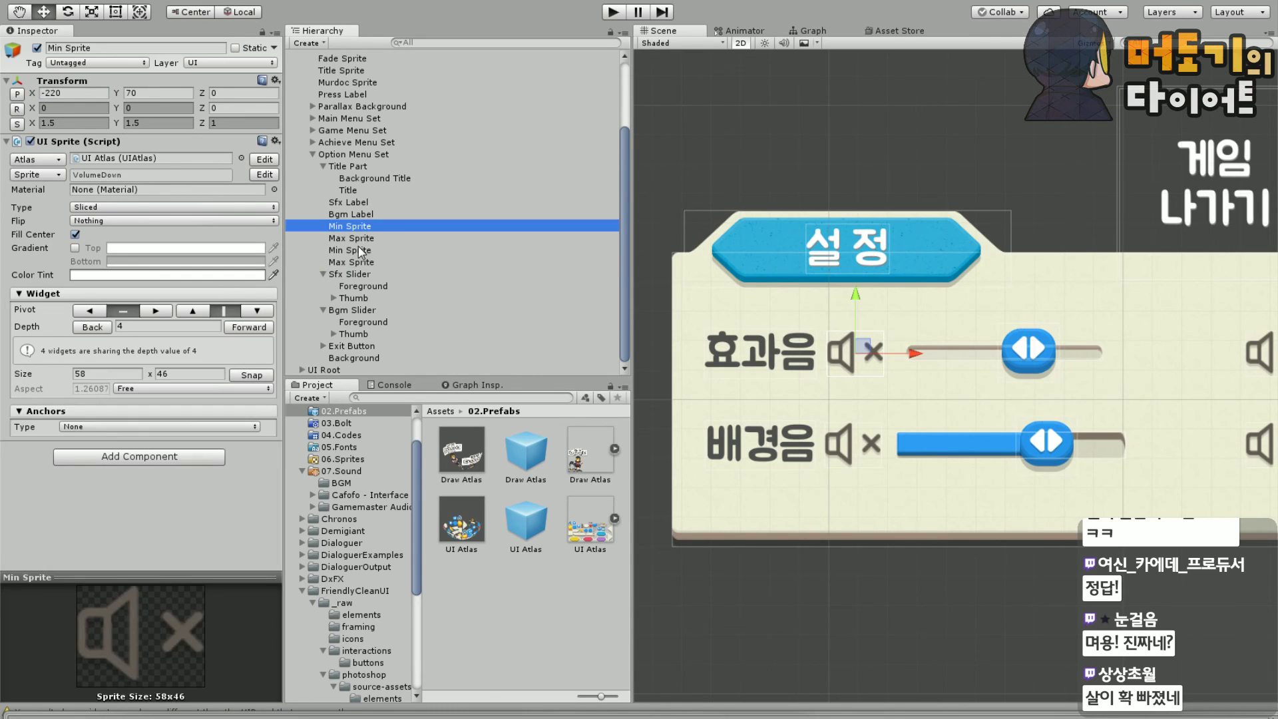
left_click(347, 250, "ctrl")
left_click(33, 95)
type("-220")
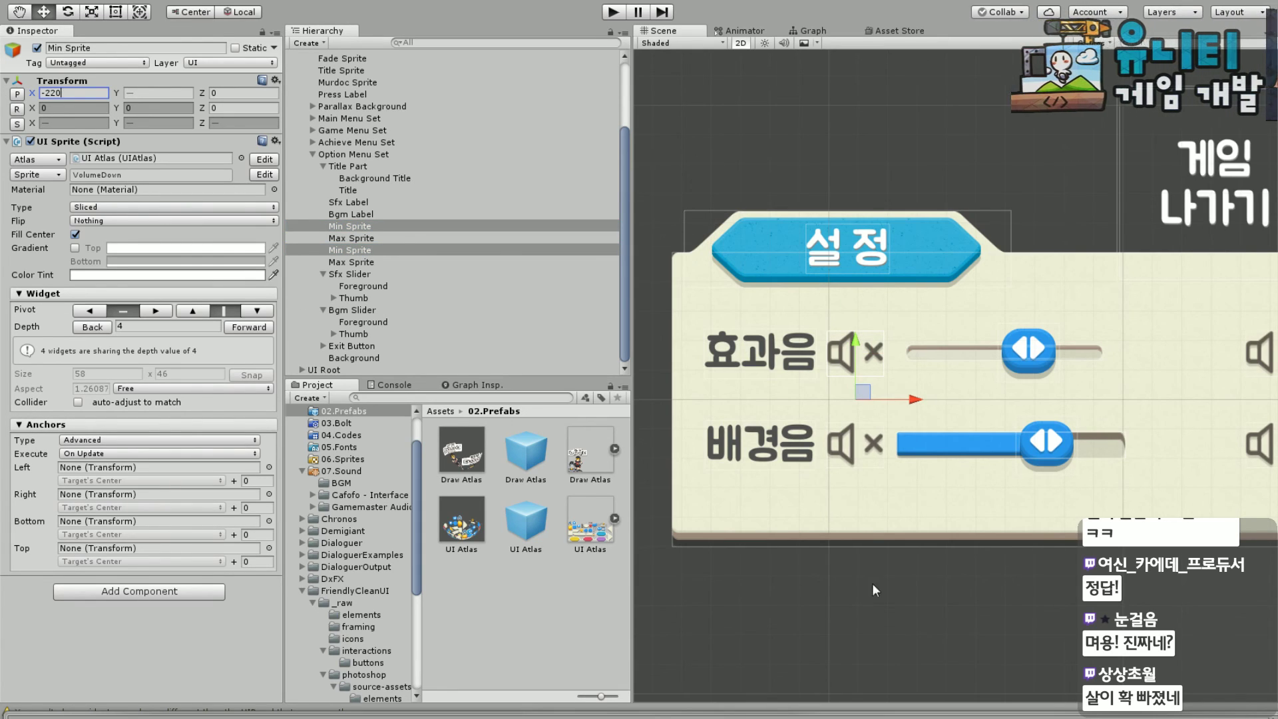
Set the X position of the Max Sprites in both volume rows to 420
middle_click_drag(872, 591, 671, 586)
left_click(1078, 351)
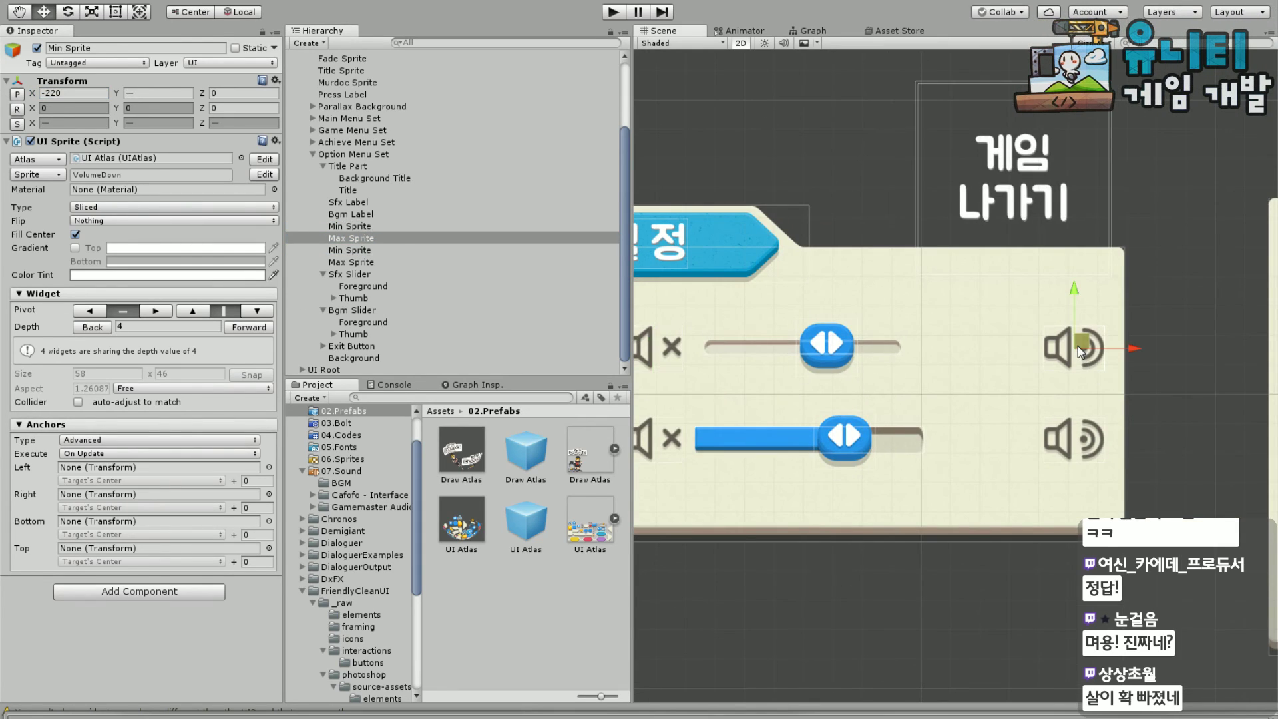
left_click(1073, 448, "shift")
left_click(84, 97)
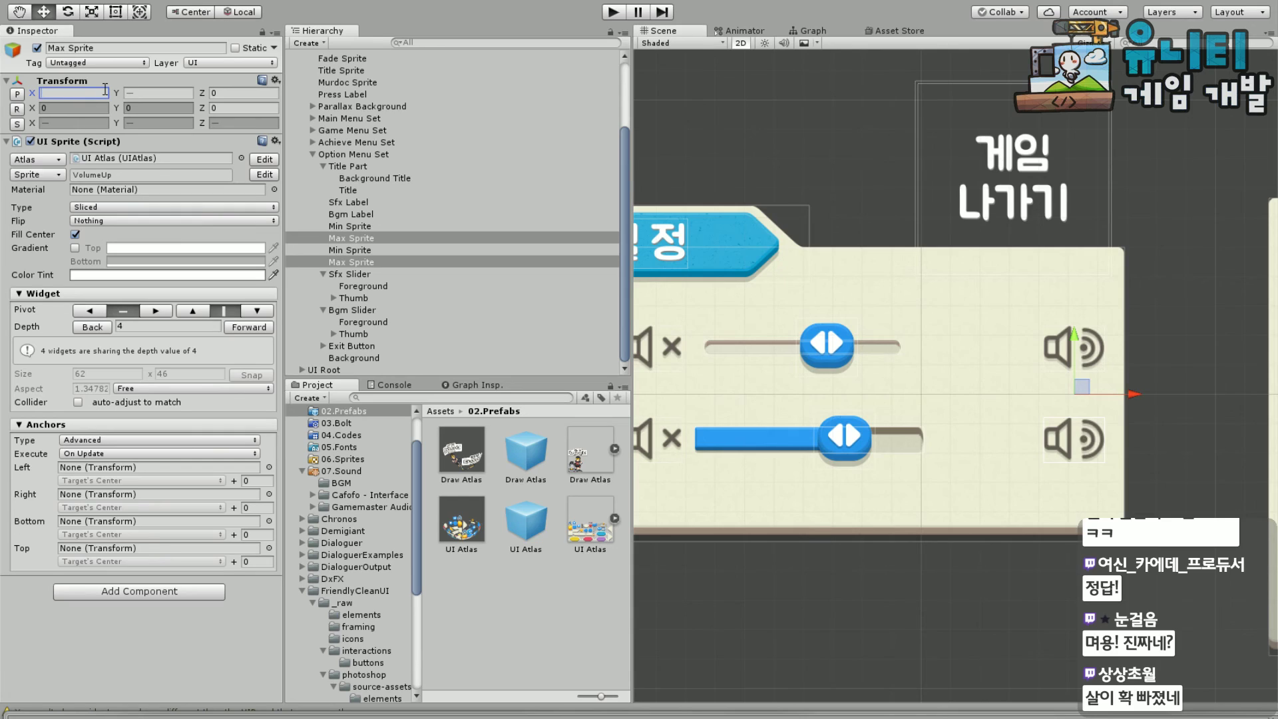
type("420")
left_click(715, 597)
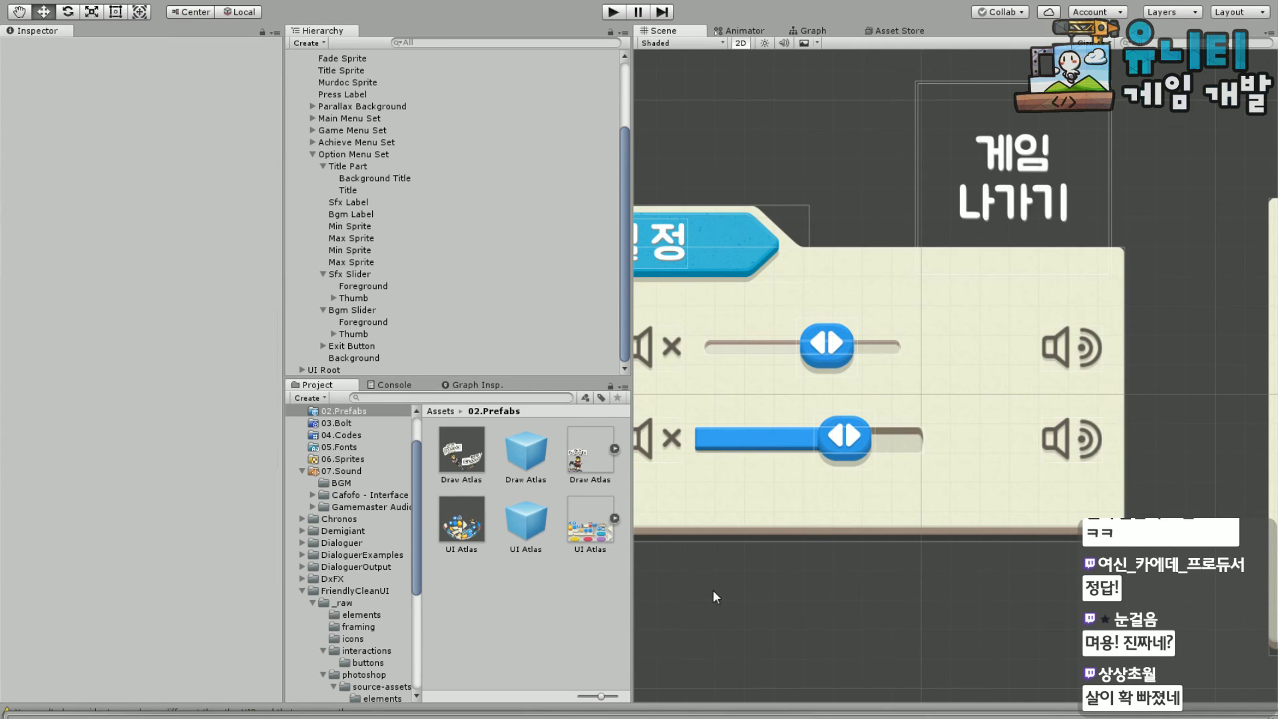
Set the Y position of the Sfx Slider to 70, matching the upper row's volume icons
left_click(366, 262)
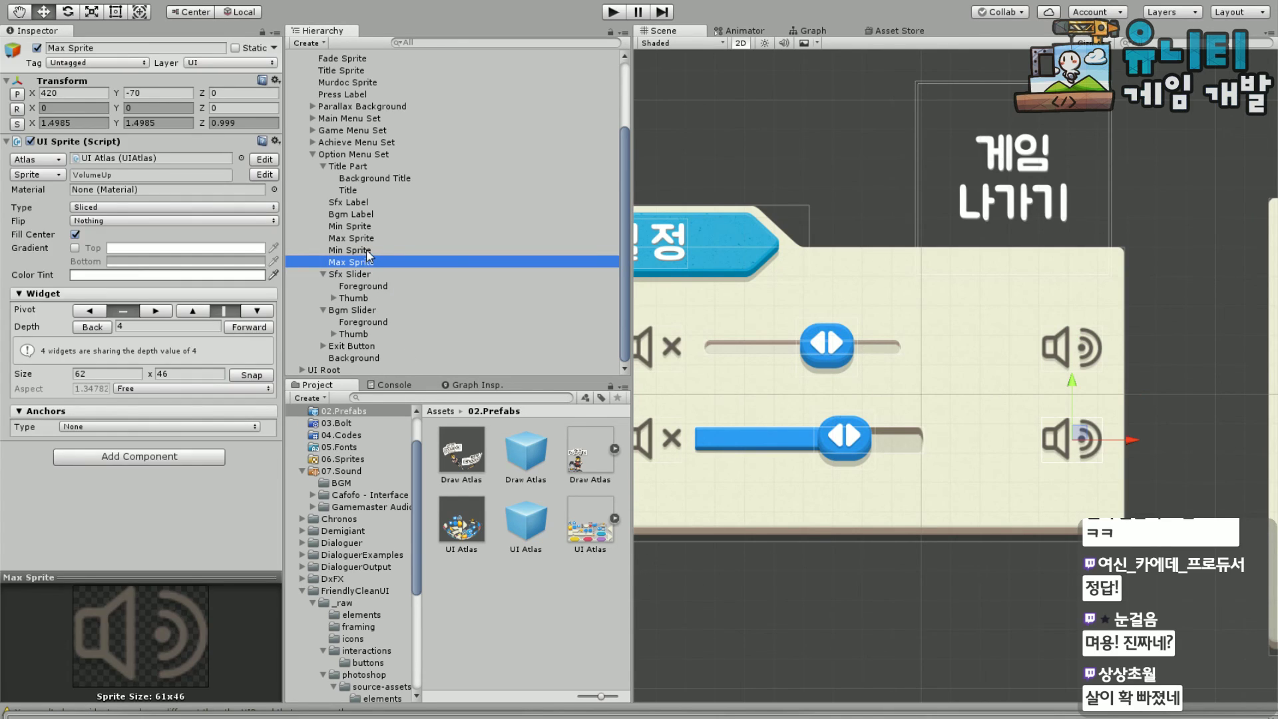
double_click(366, 250)
left_click(368, 239)
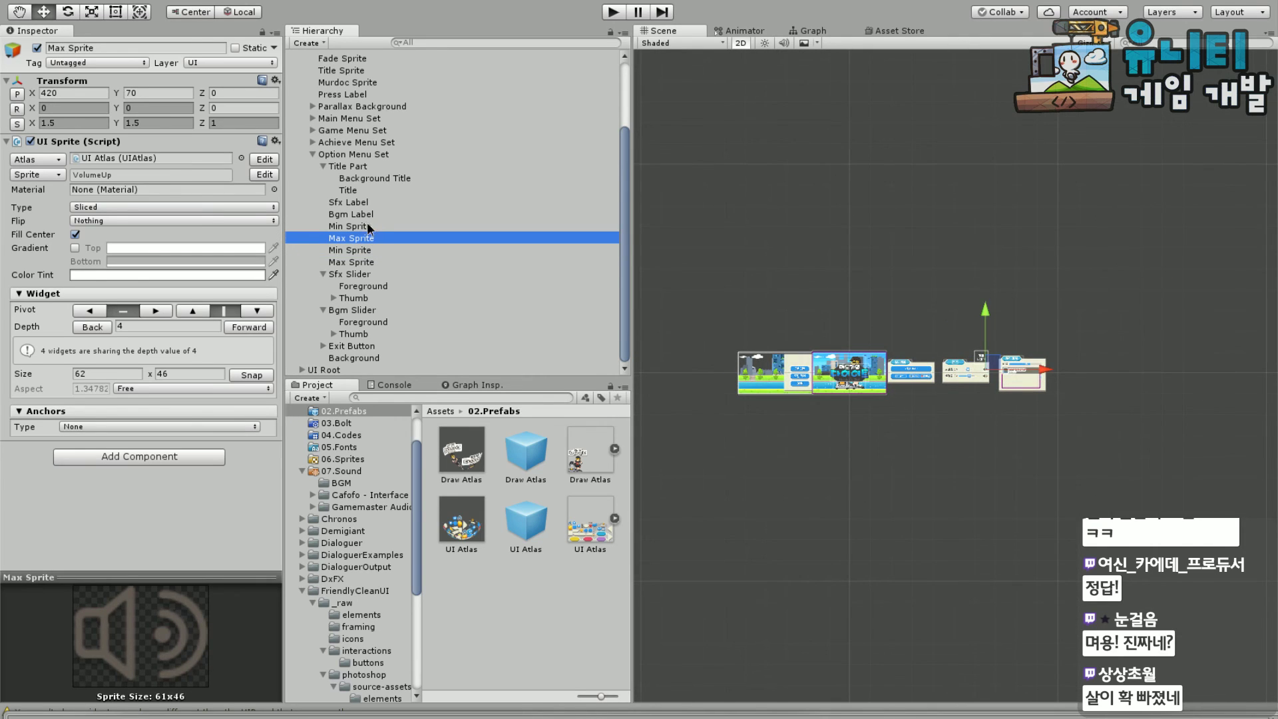
scroll(1012, 386, "up", 10)
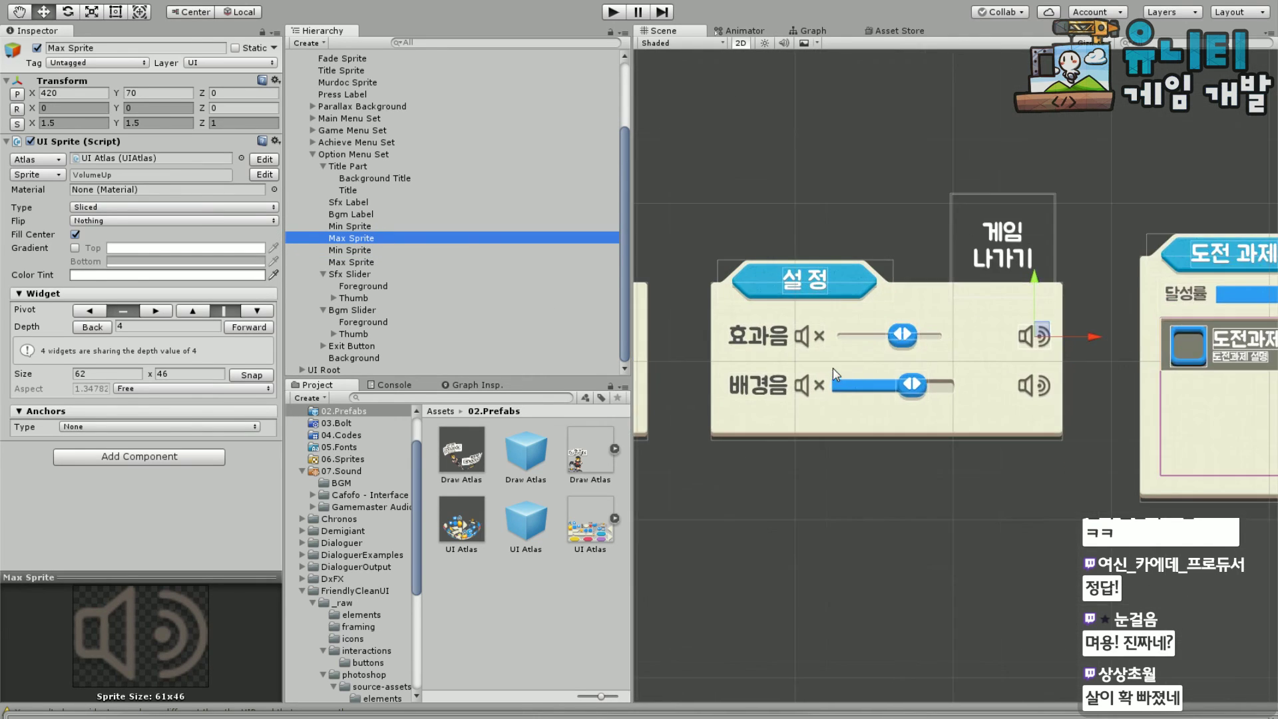
scroll(835, 371, "up", 3)
left_click(353, 274)
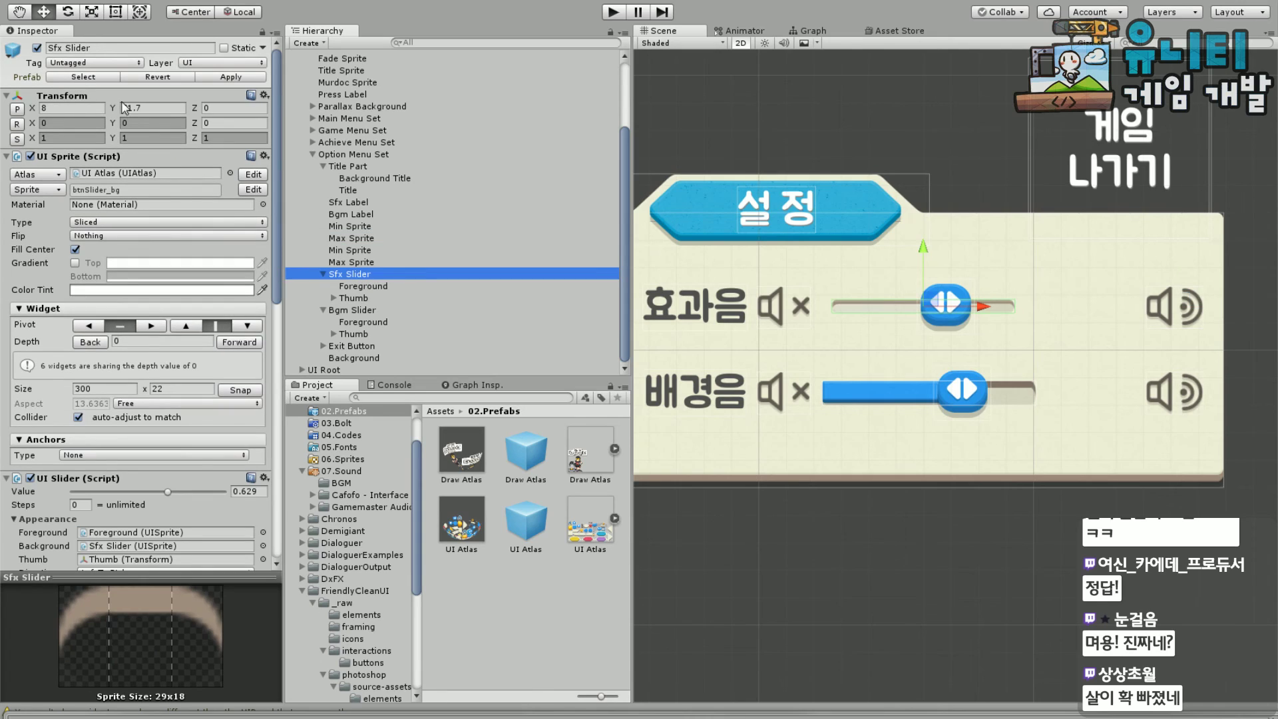
left_click(161, 107)
type("70")
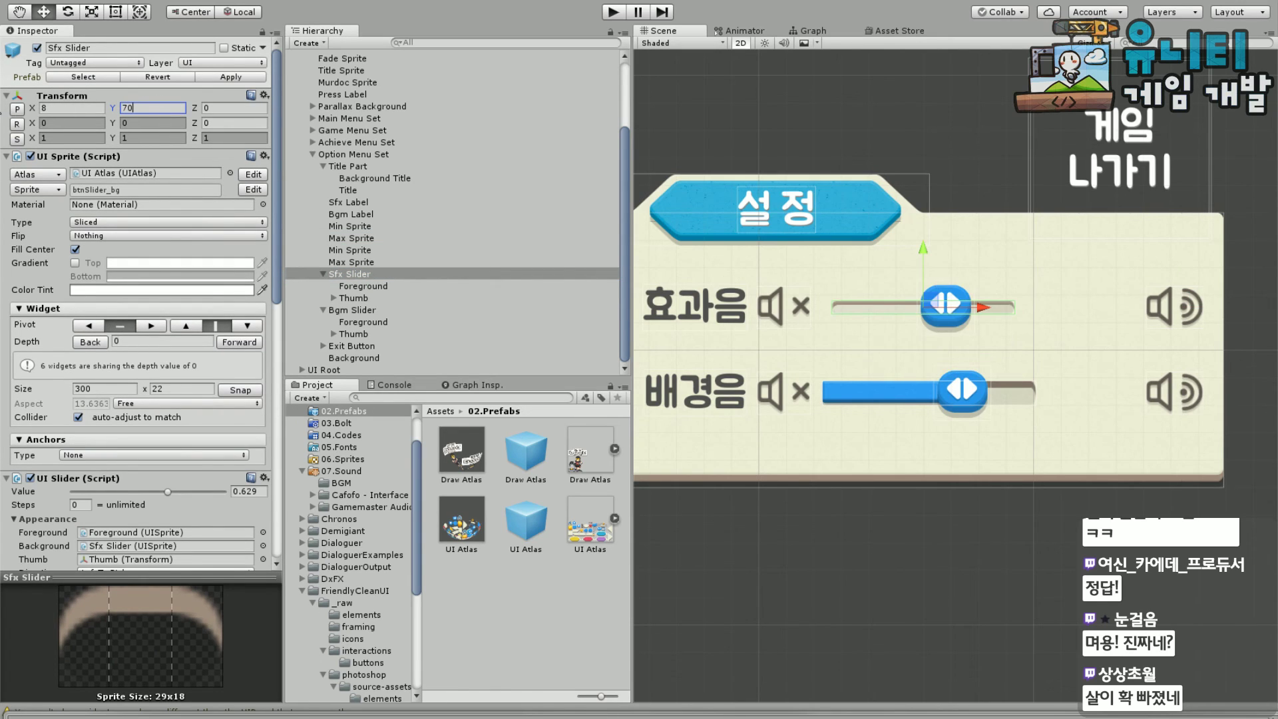
Delete the existing Bgm Slider from the Option Menu Set
scroll(831, 455, "up", 3)
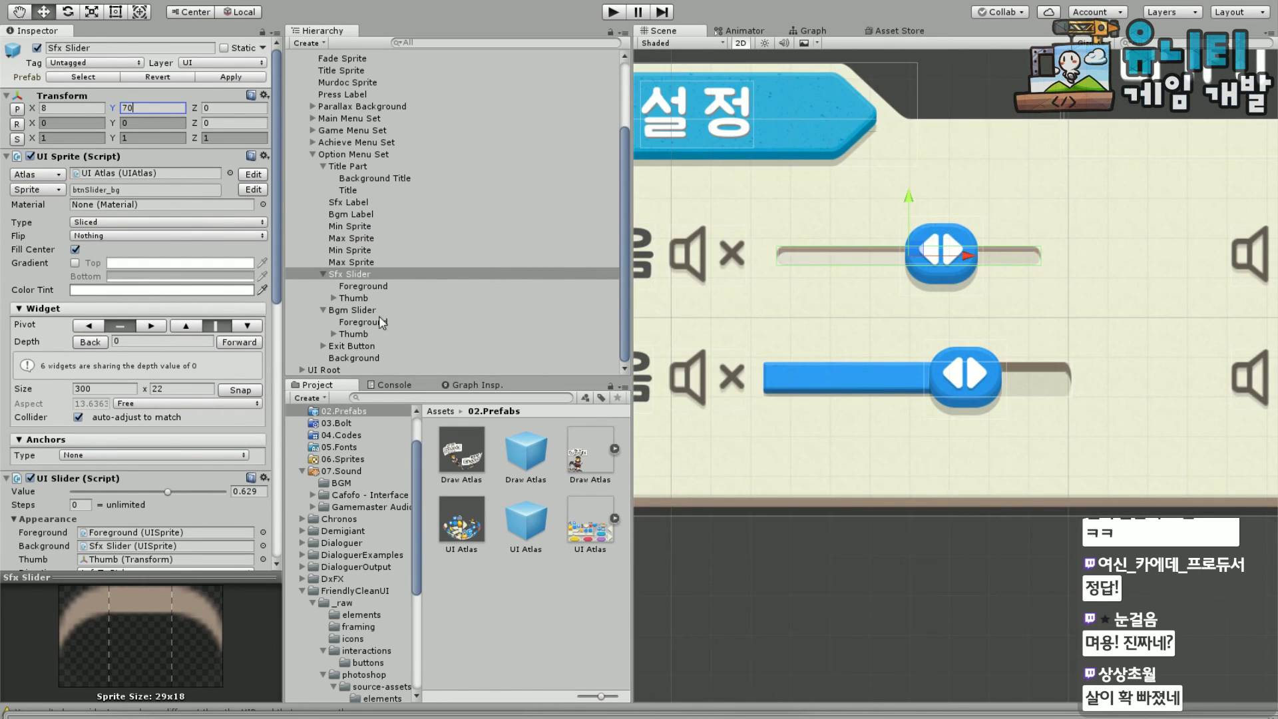
left_click(353, 310)
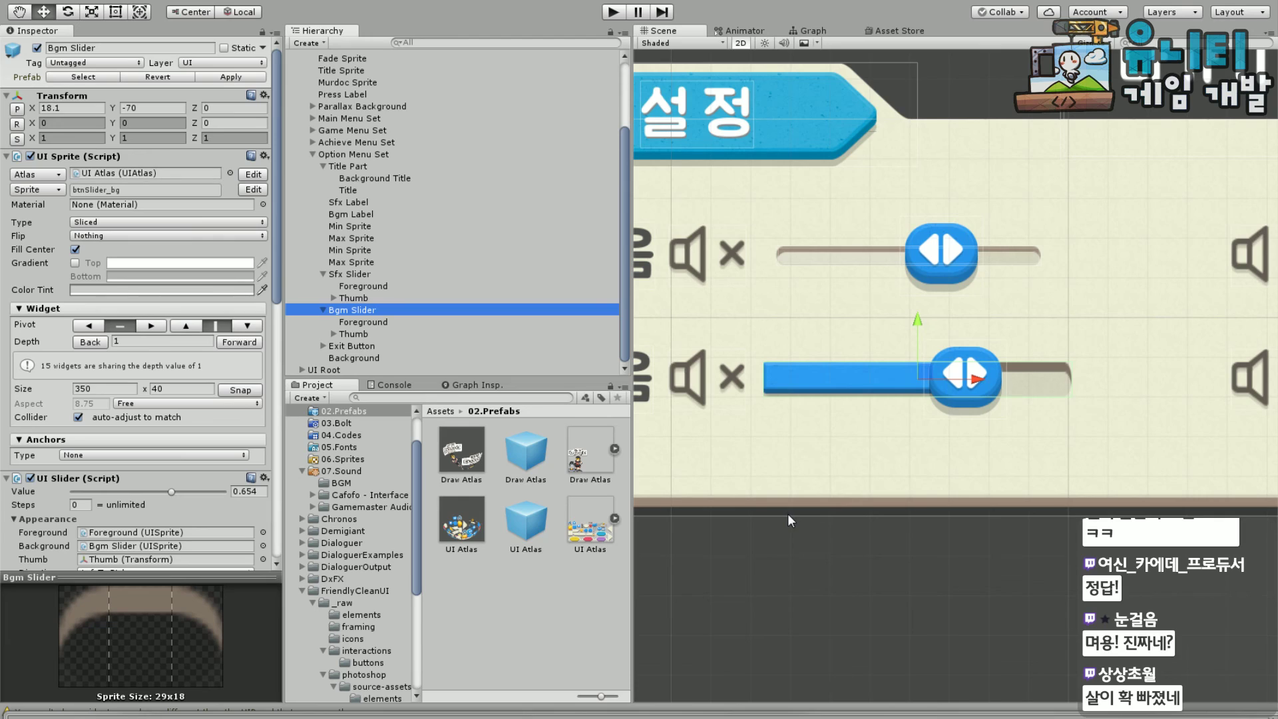
key("Delete")
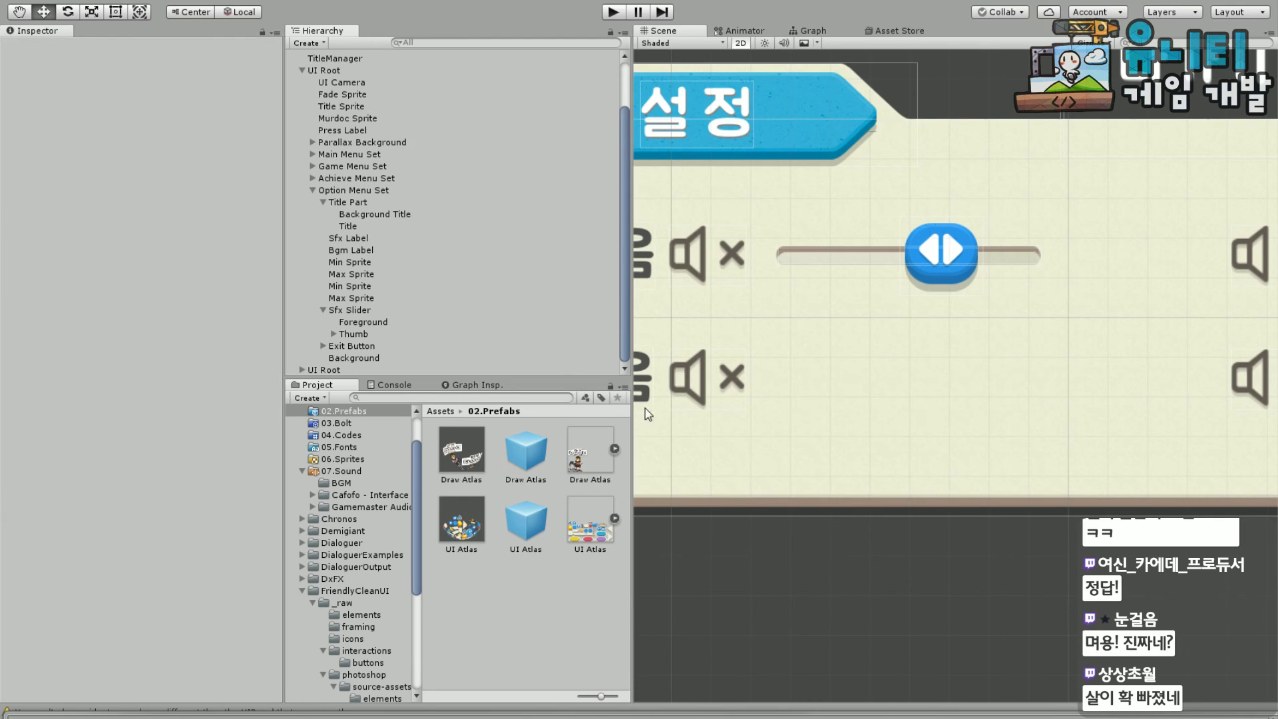
Duplicate the Sfx Slider and place the copy under Option Menu Set, directly after the last Max Sprite
left_click(375, 311)
key("ctrl+d")
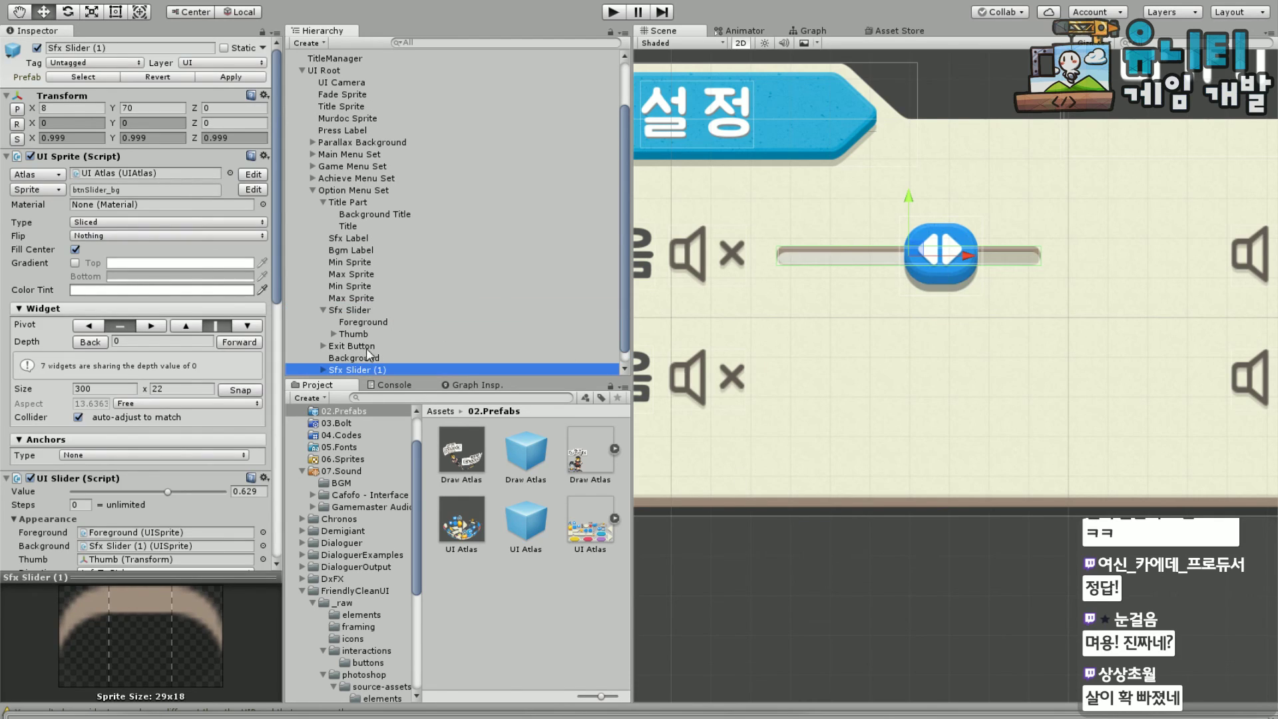
left_click_drag(358, 370, 317, 356)
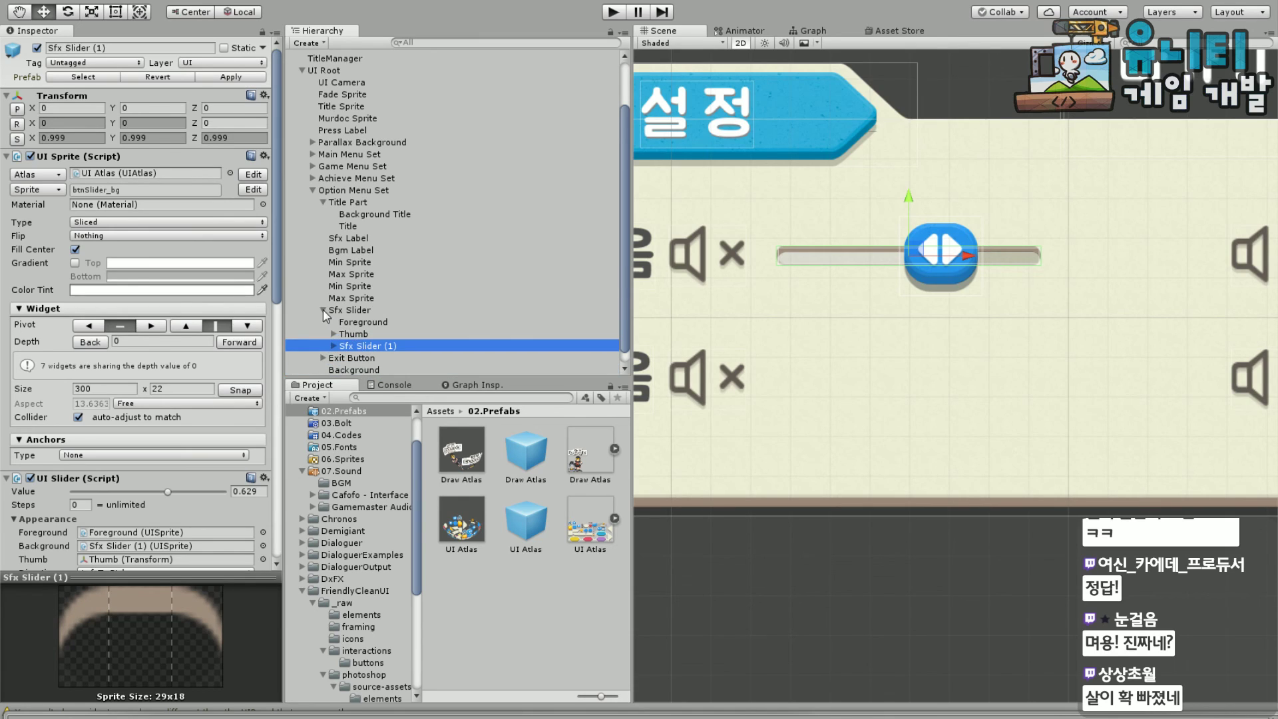
scroll(367, 359, "up", 2)
left_click_drag(368, 370, 365, 331)
left_click(323, 346)
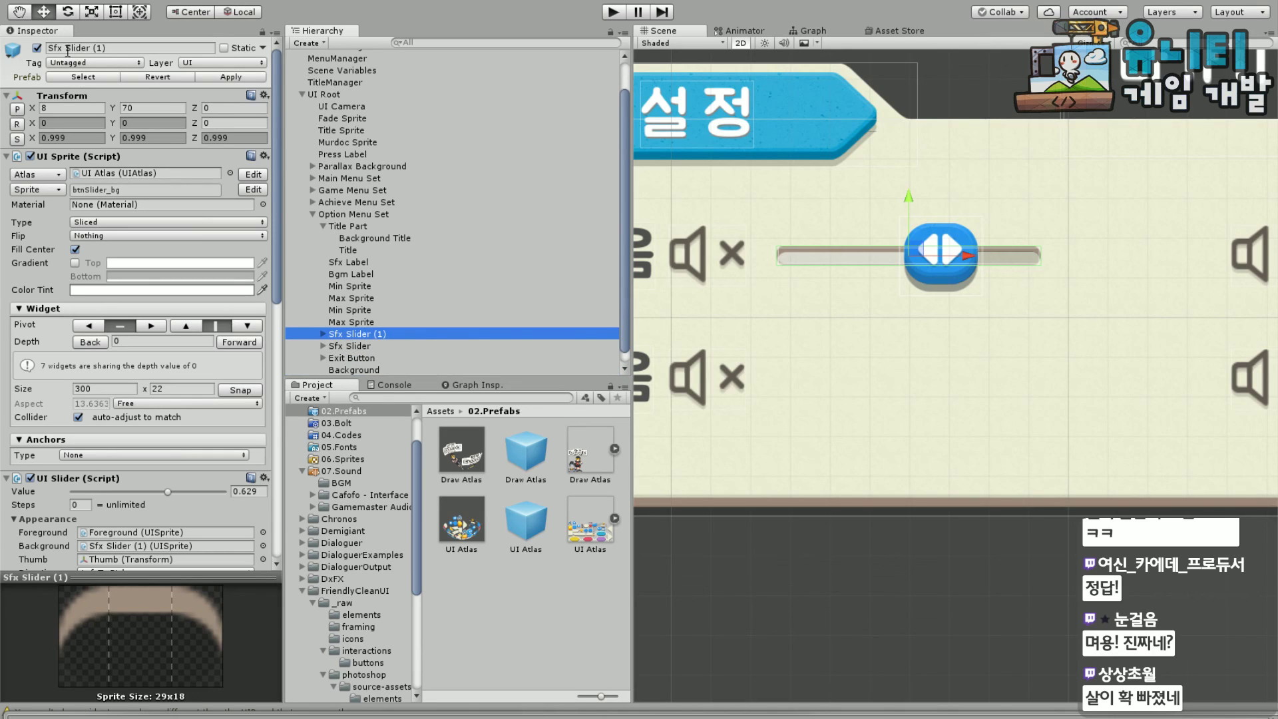
Rename the duplicated slider as Bgm Slider
double_click(56, 48)
type("b")
key("BackSpace")
type("Bgm")
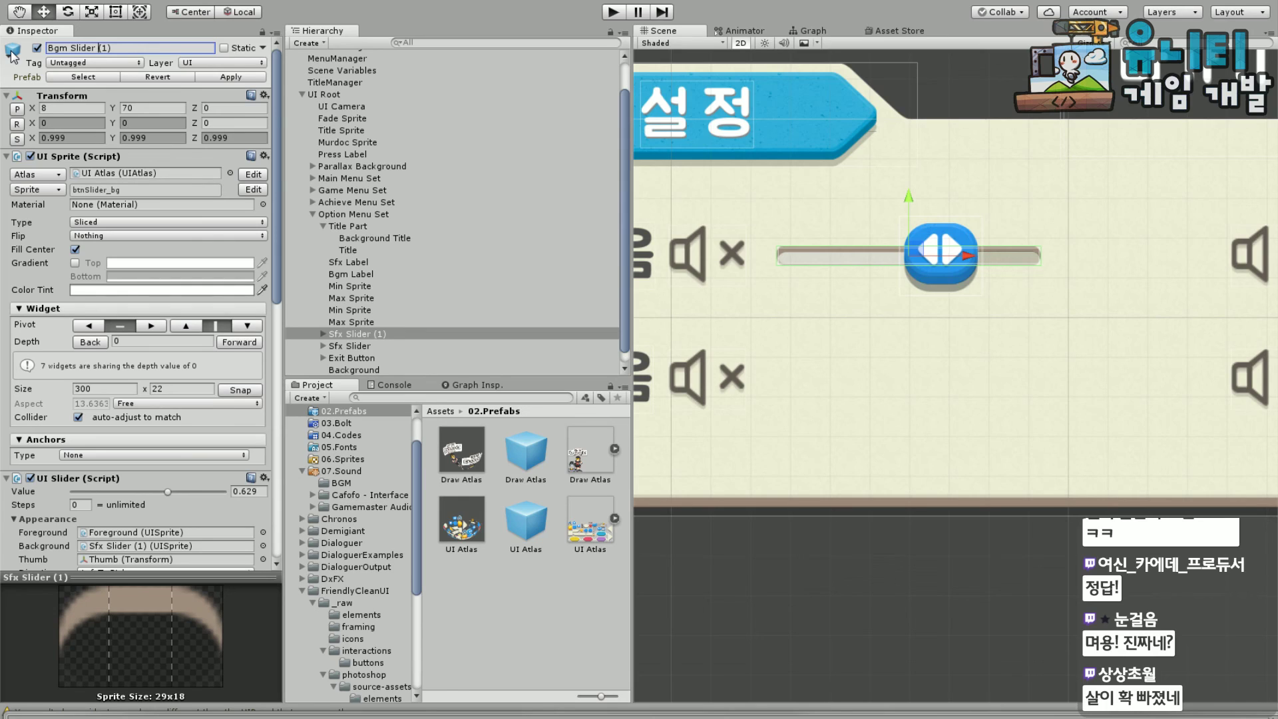
key("BackSpace")
Set the Y position of the Bgm Slider to -70 so it sits in the background-music row
left_click(120, 108)
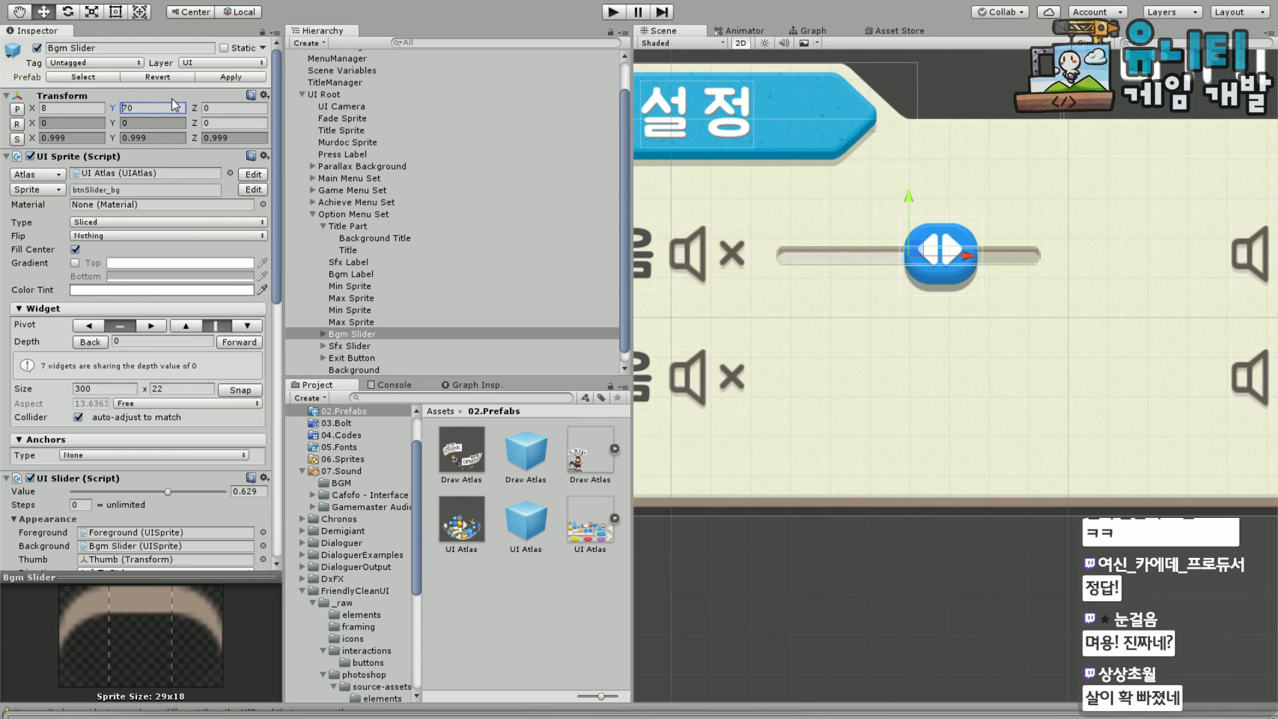
type("-")
middle_click_drag(1110, 469, 1023, 507)
middle_click_drag(888, 555, 931, 542)
Reorder the hierarchy so the Sfx Slider comes directly before the Bgm Slider
double_click(356, 347)
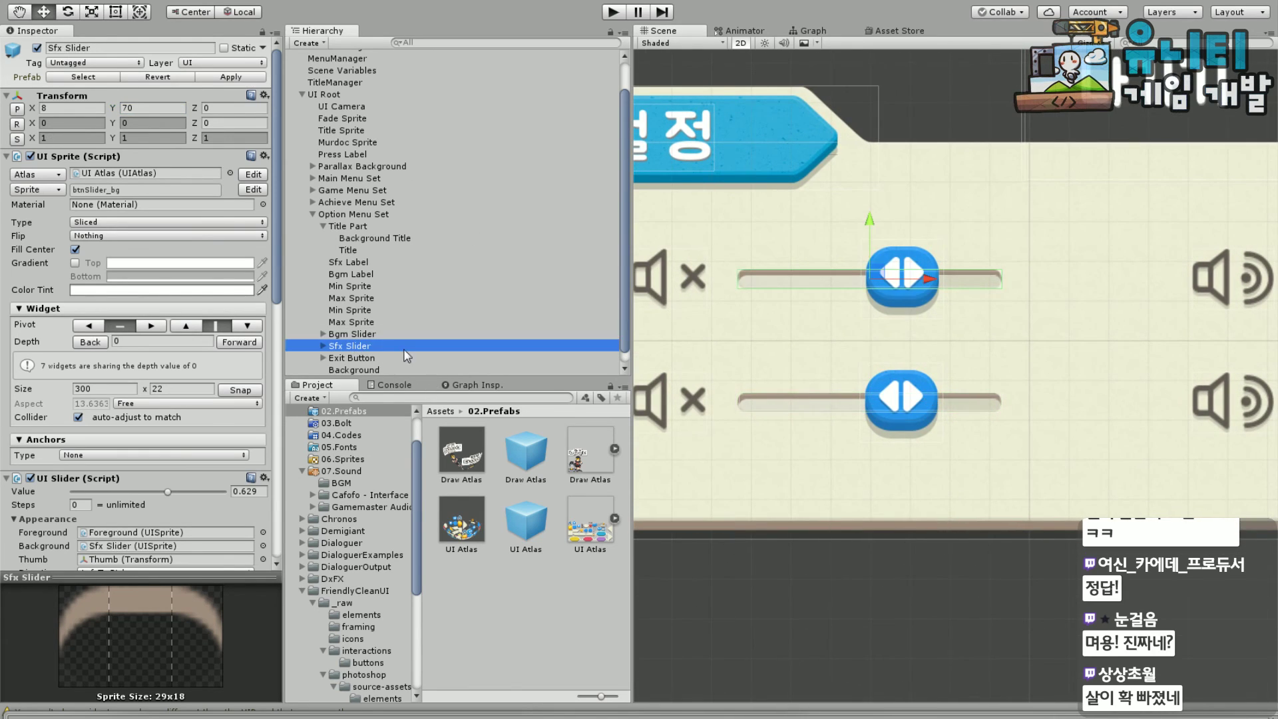
left_click_drag(360, 348, 367, 335)
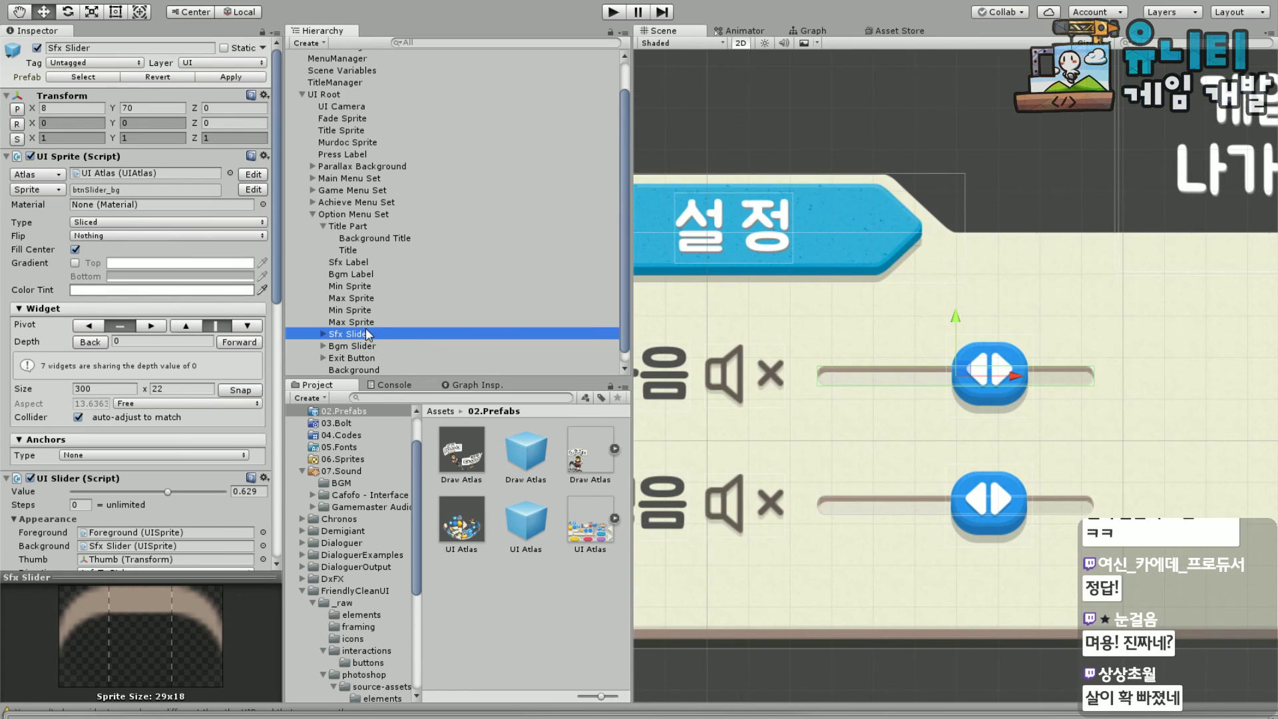
middle_click_drag(772, 521, 647, 448)
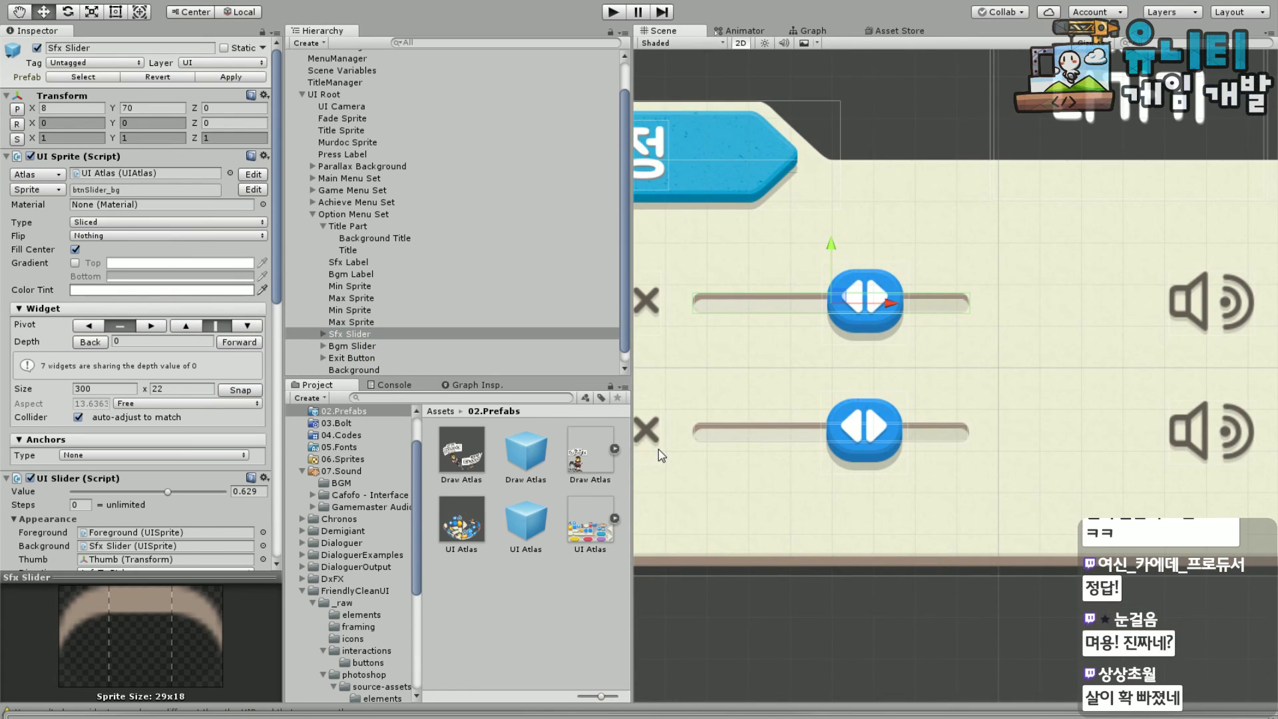
middle_click_drag(683, 328, 657, 343)
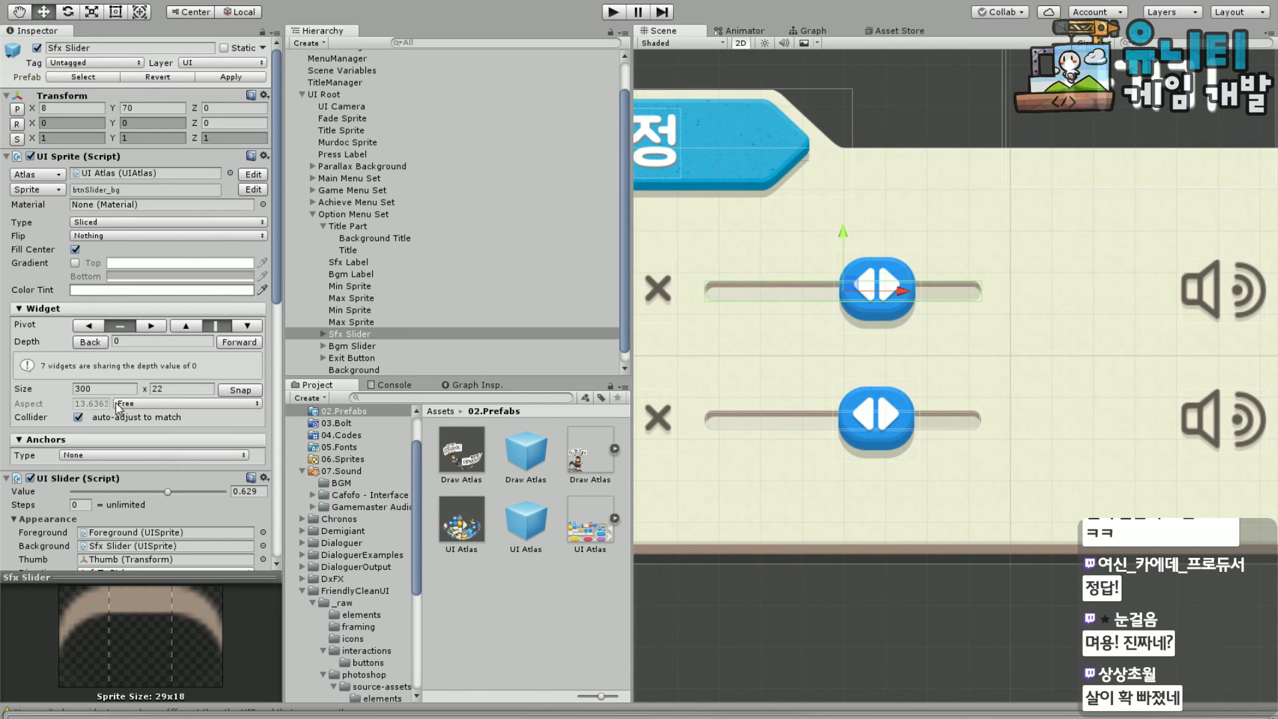
Set the width of both the Sfx Slider and the Bgm Slider to 400
left_click(57, 391)
scroll(759, 362, "down", 2)
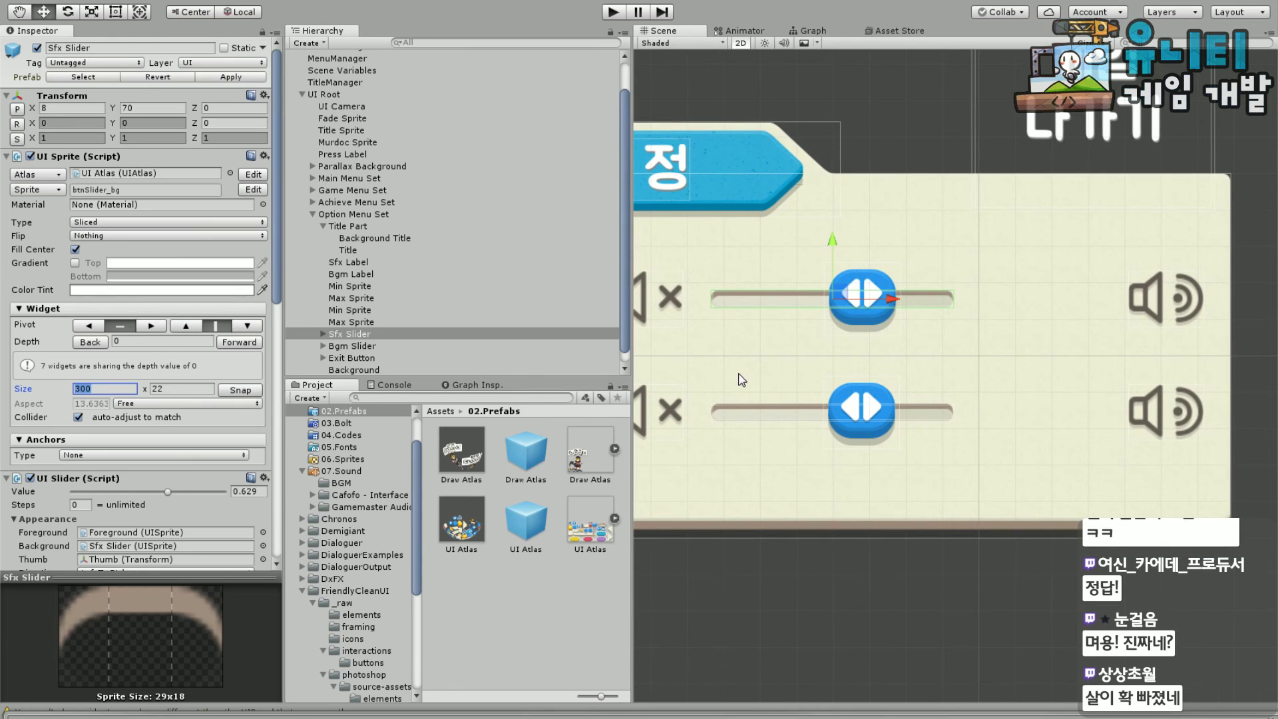
type("400")
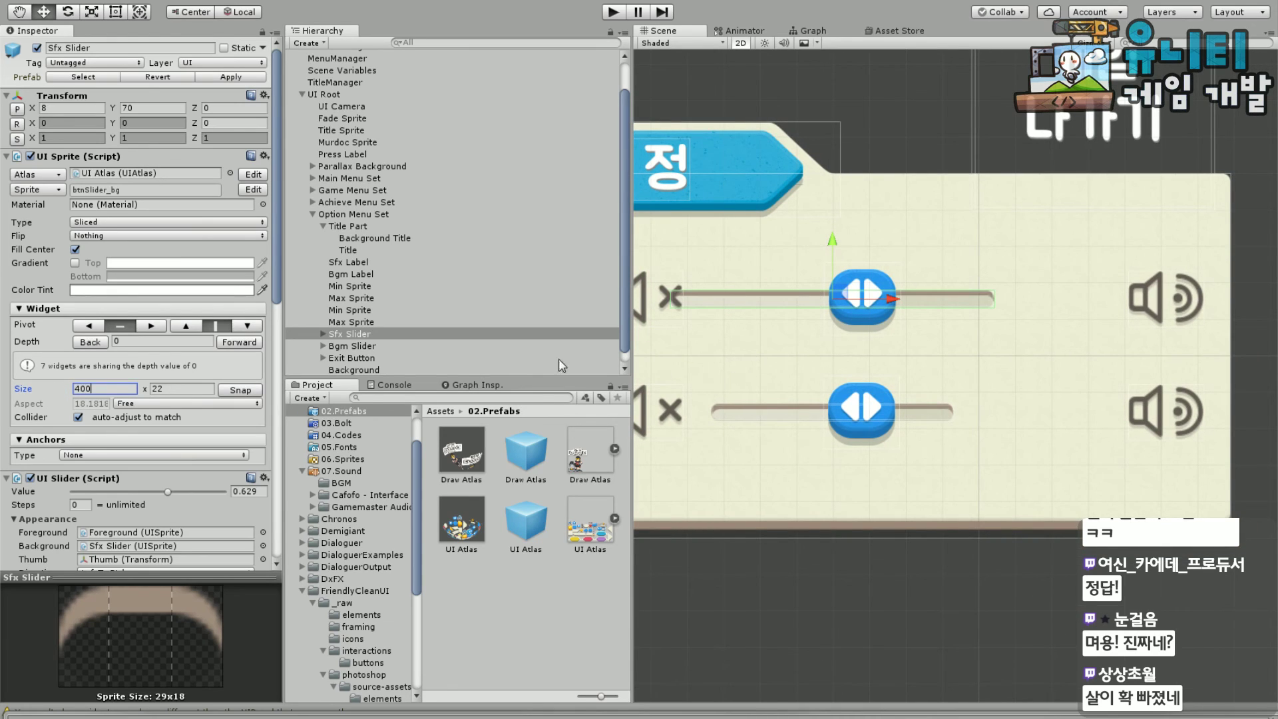
left_click(352, 346)
left_click(108, 388)
type("40")
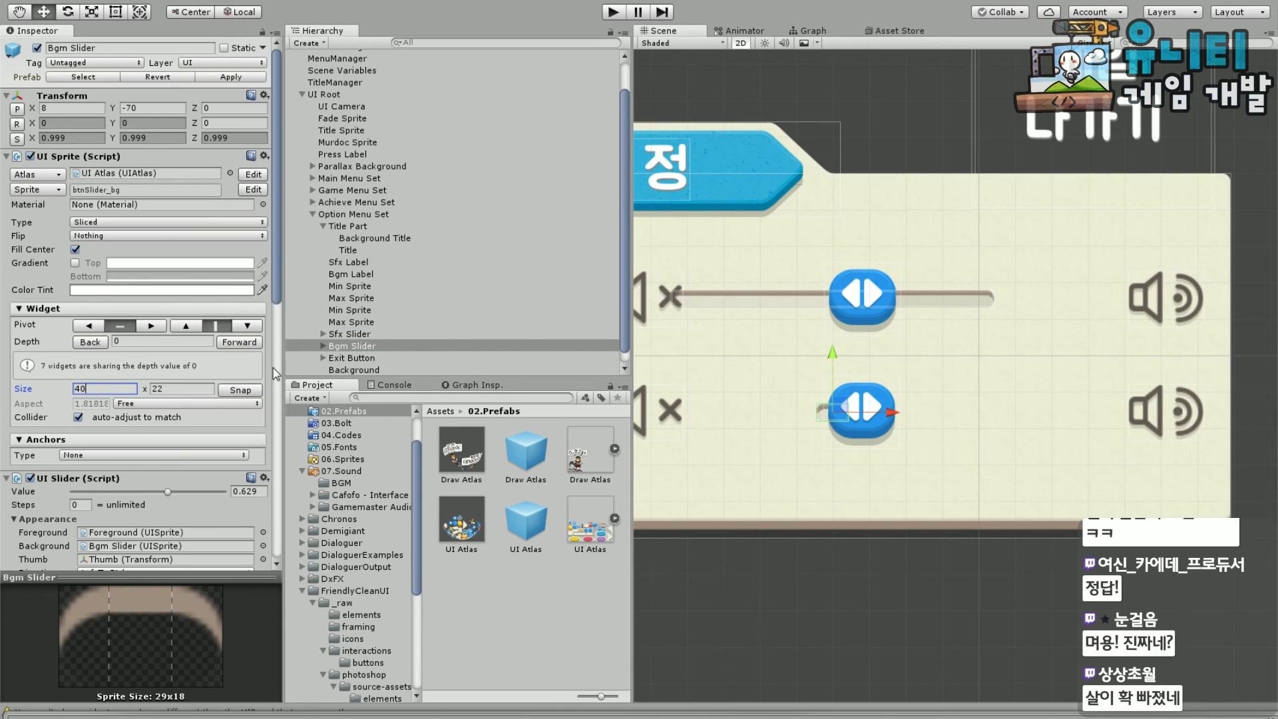
type("0")
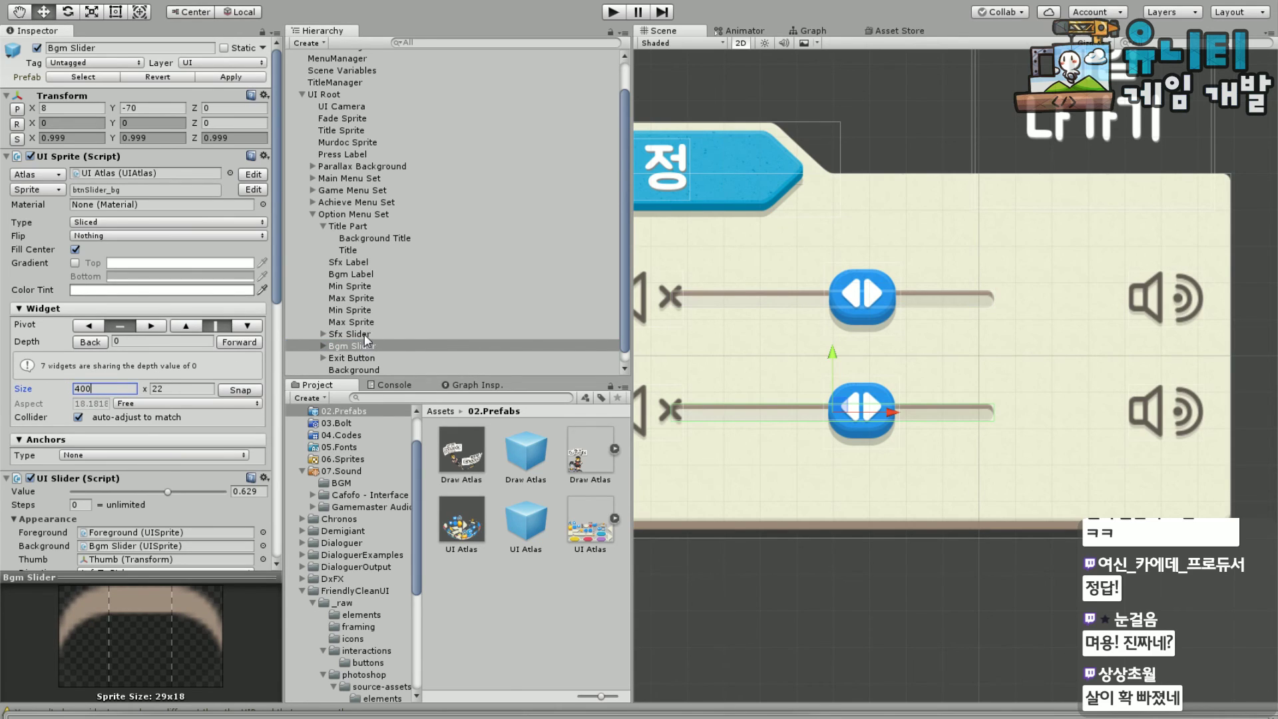
Move the Sfx Slider and Bgm Slider together to about X 92.3, between the volume icons
left_click(350, 334, "ctrl")
left_click_drag(894, 354, 963, 358)
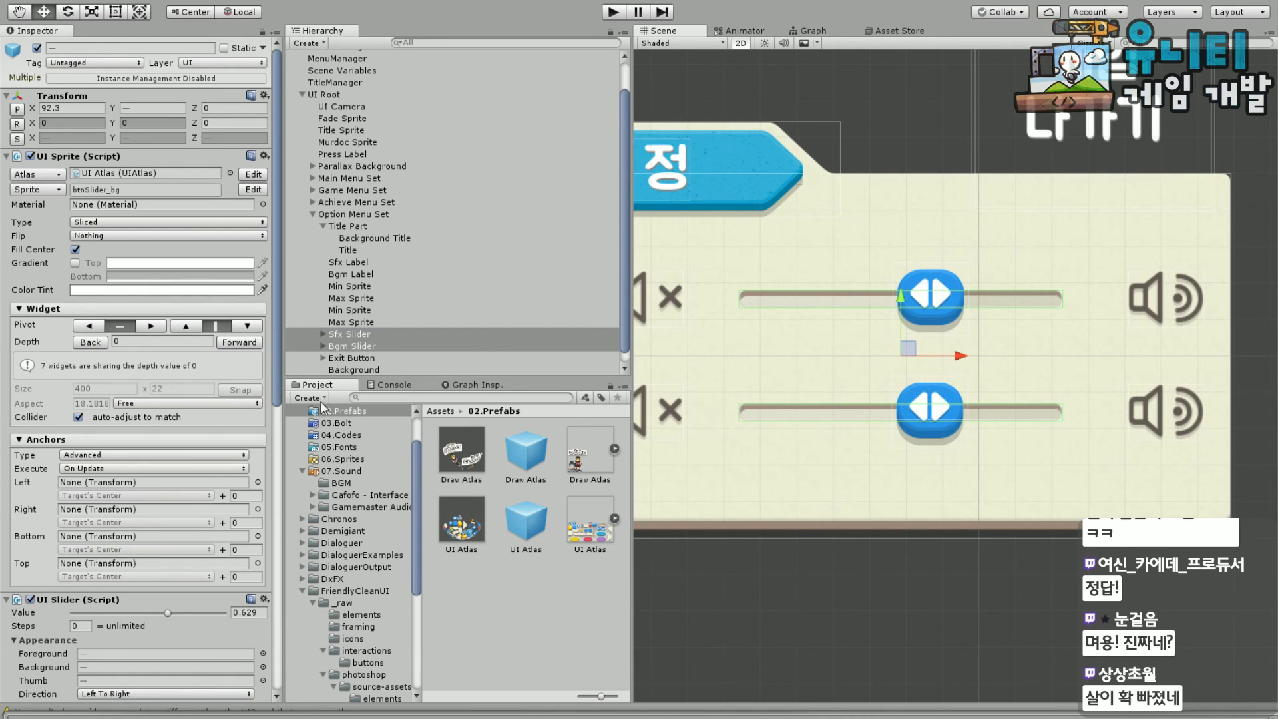
scroll(816, 450, "down", 5)
scroll(820, 456, "up", 5)
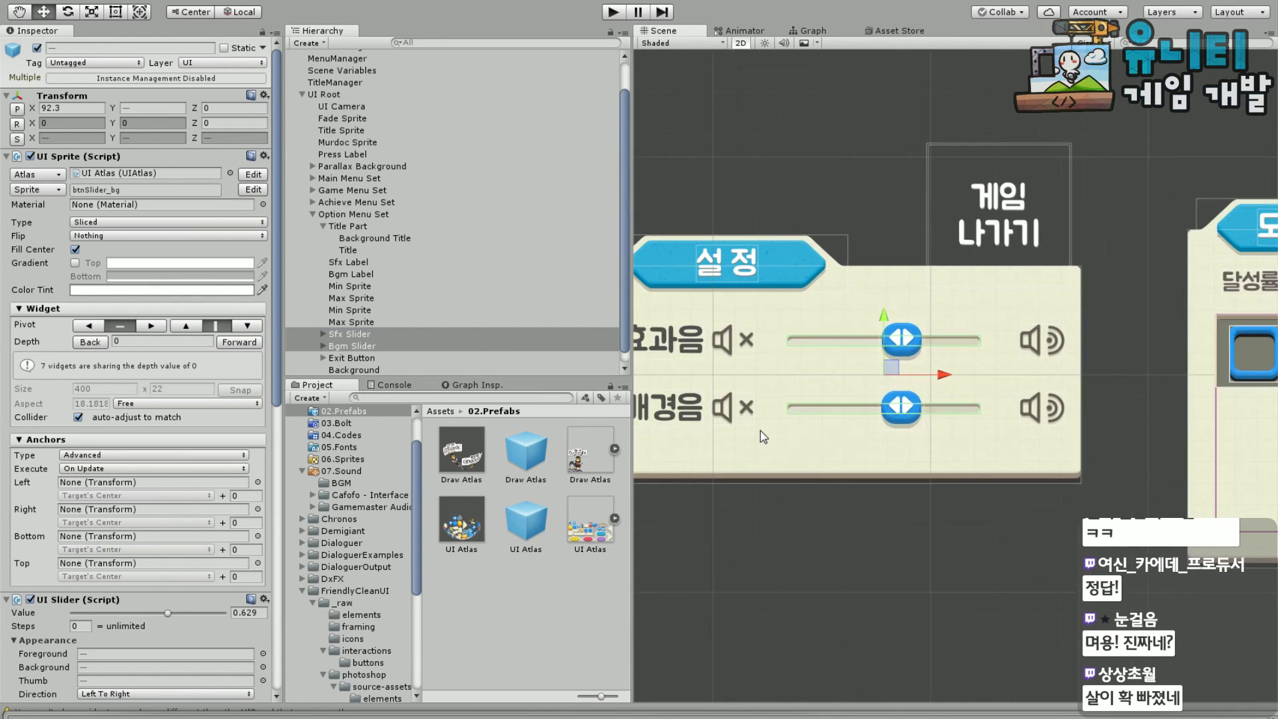
middle_click_drag(796, 437, 835, 440)
scroll(837, 382, "up", 2)
Move both Min Sprites together closer to the sliders, to about X -192.3
left_click(785, 308)
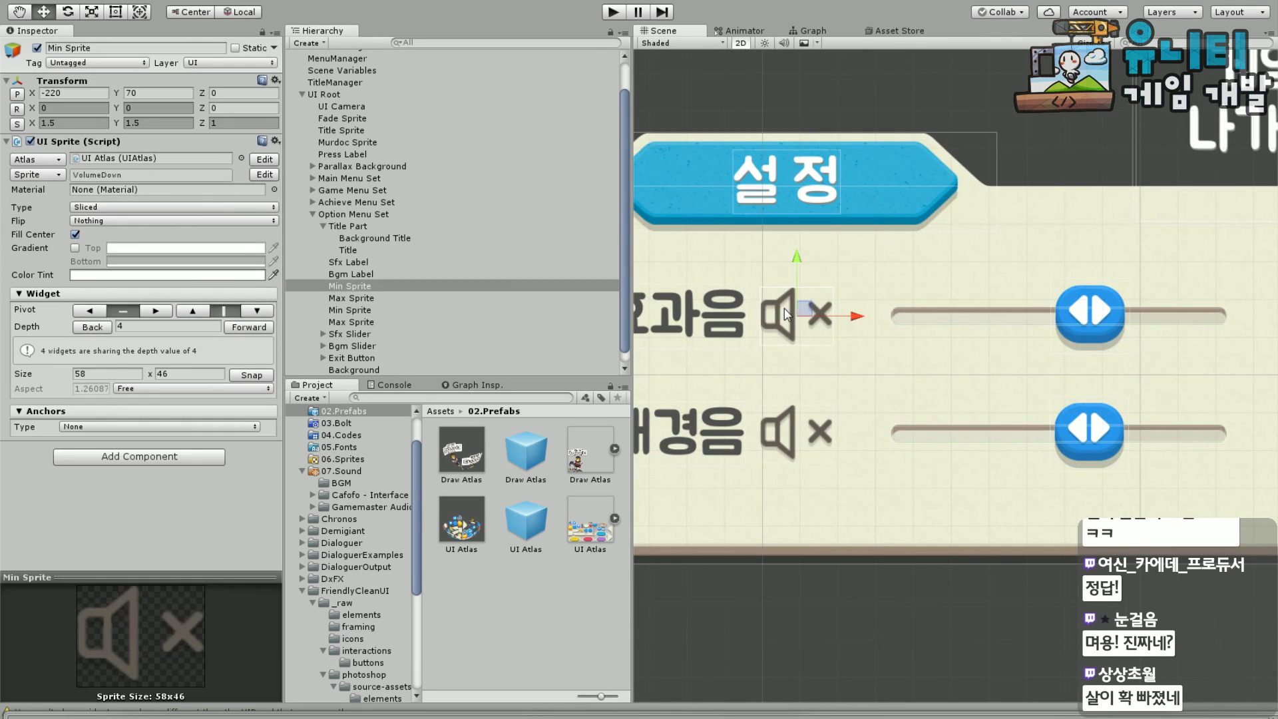
left_click(799, 443, "shift")
middle_click_drag(959, 536, 838, 517)
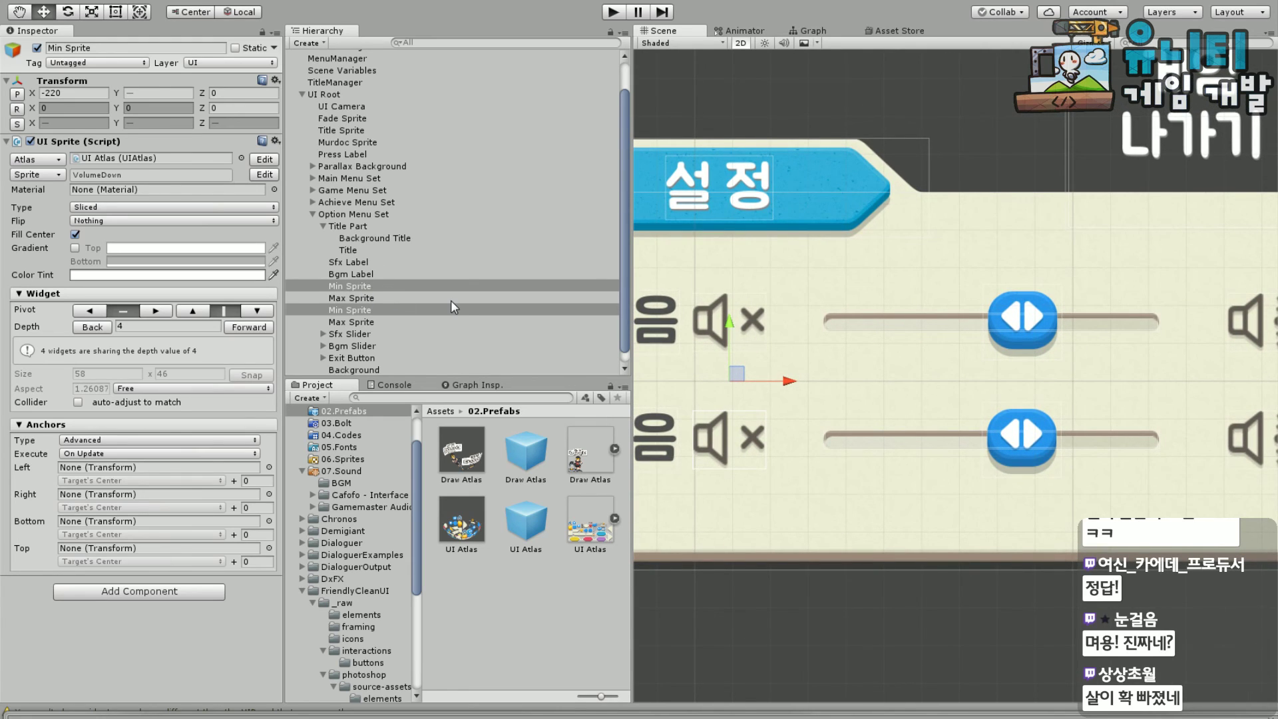
left_click_drag(788, 380, 815, 381)
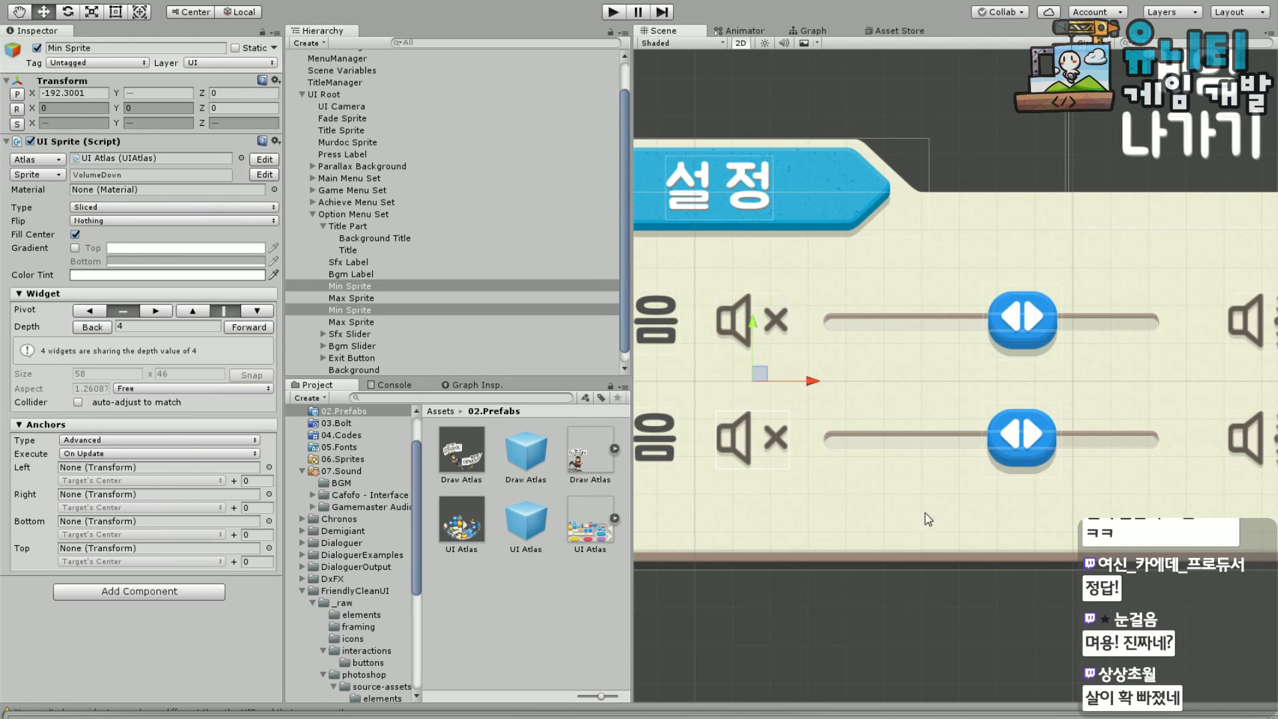
Move both Max Sprites together slightly inward, closer to the ends of the sliders
middle_click_drag(927, 520, 786, 510)
left_click(1119, 317)
left_click(1131, 438, "shift")
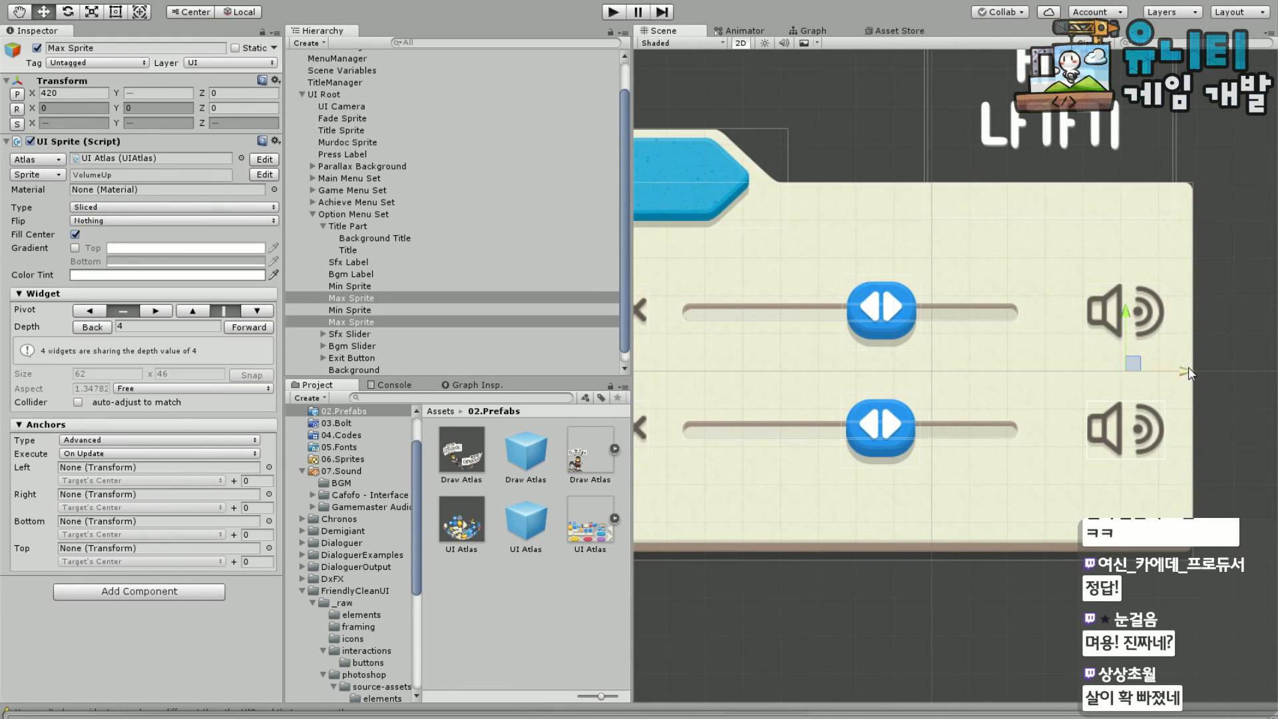
left_click_drag(1188, 371, 1164, 374)
left_click(1042, 594)
middle_click_drag(941, 590, 984, 543)
scroll(965, 543, "down", 7)
scroll(963, 540, "down", 2)
scroll(402, 338, "up", 2)
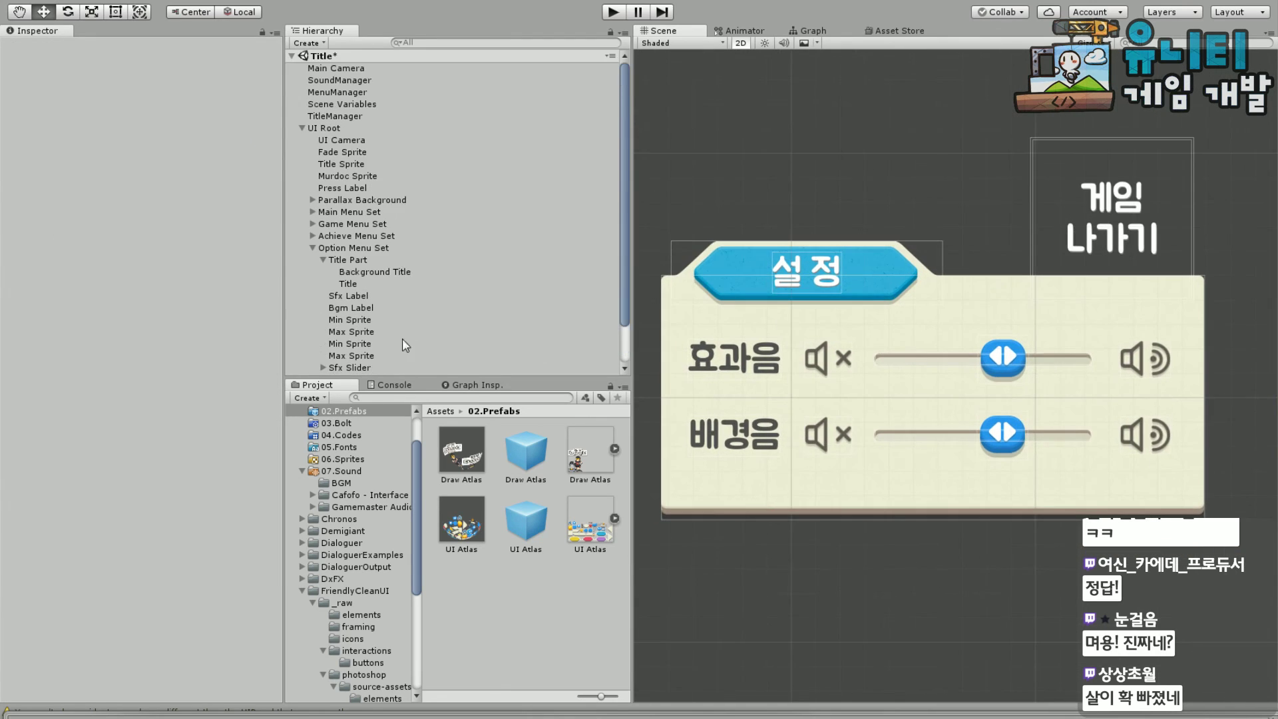
Remove the UI Slider Colors component from the Sfx Slider
left_click(349, 367)
scroll(294, 294, "down", 2)
left_click_drag(275, 294, 265, 573)
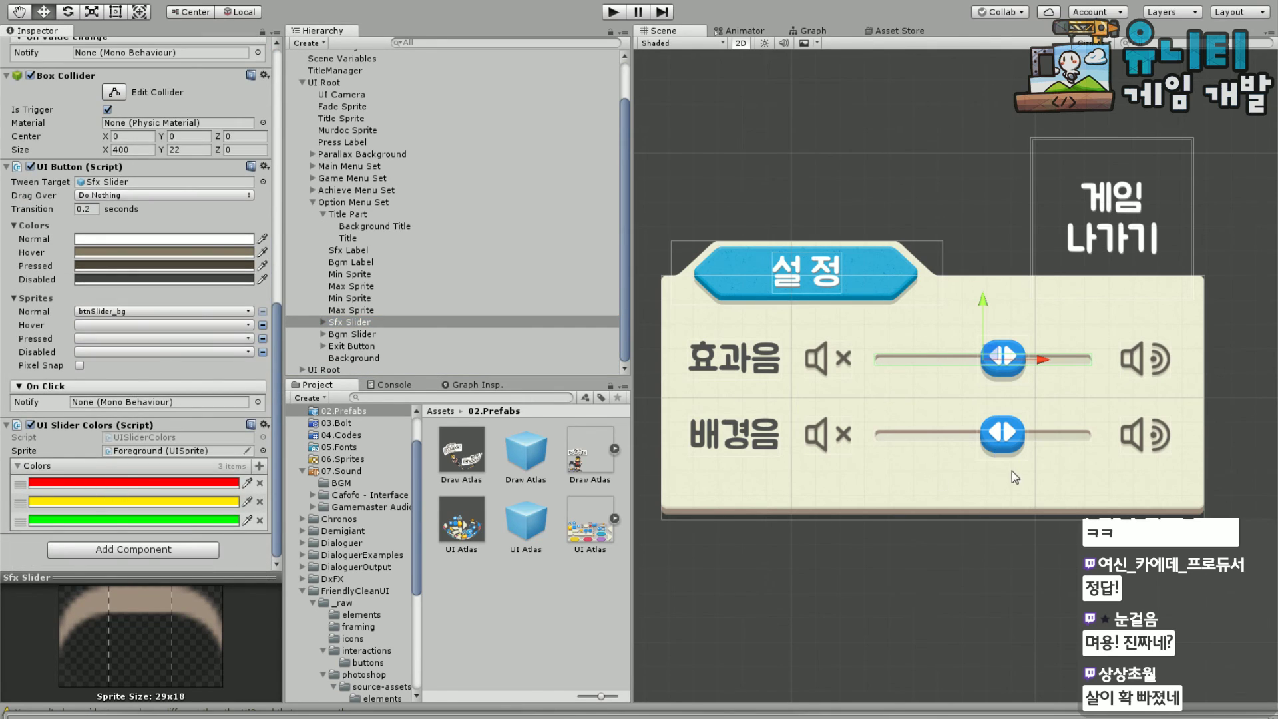
scroll(1022, 393, "up", 5)
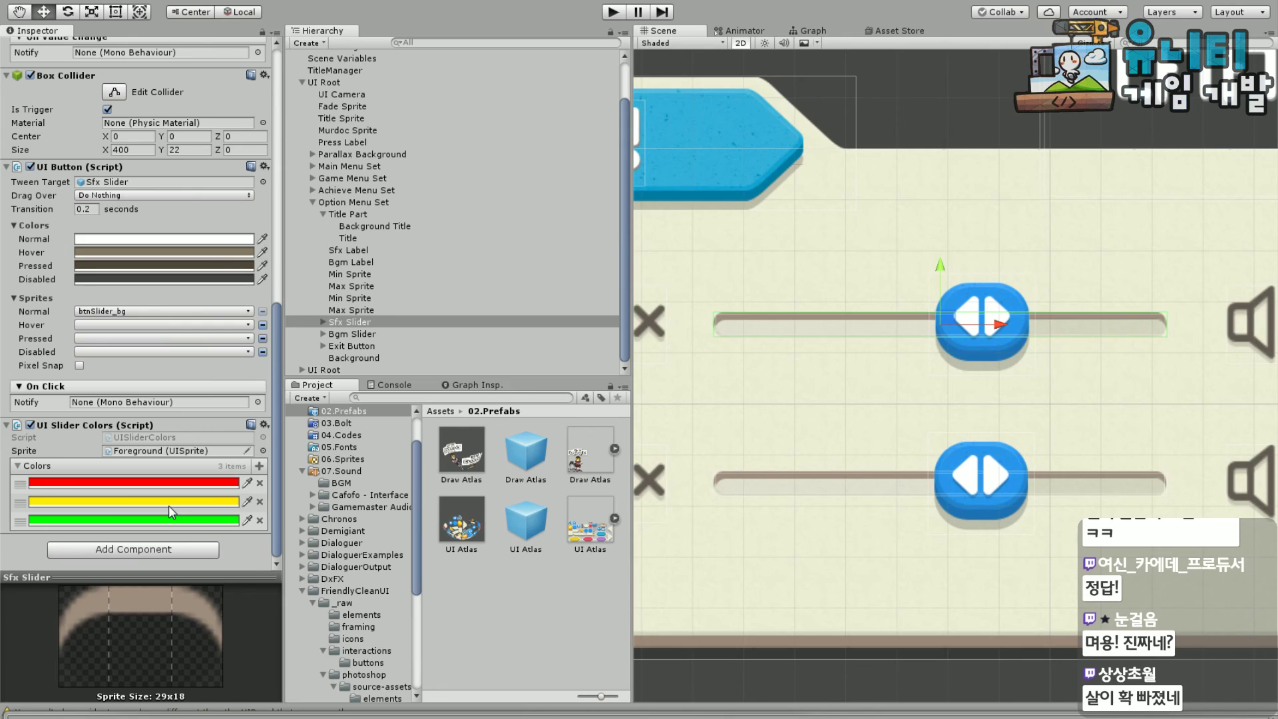
left_click(265, 426)
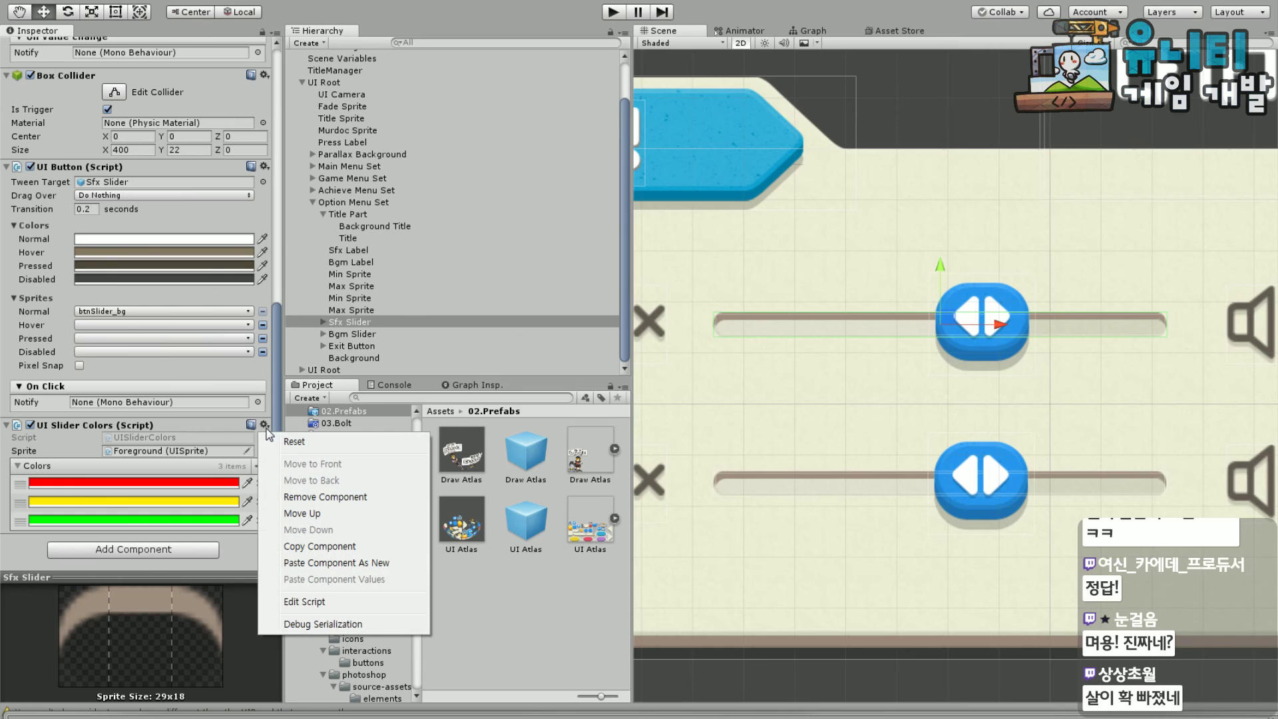
left_click(313, 513)
Remove the UI Slider Colors component from the Bgm Slider, then reselect the Sfx Slider
left_click(353, 334)
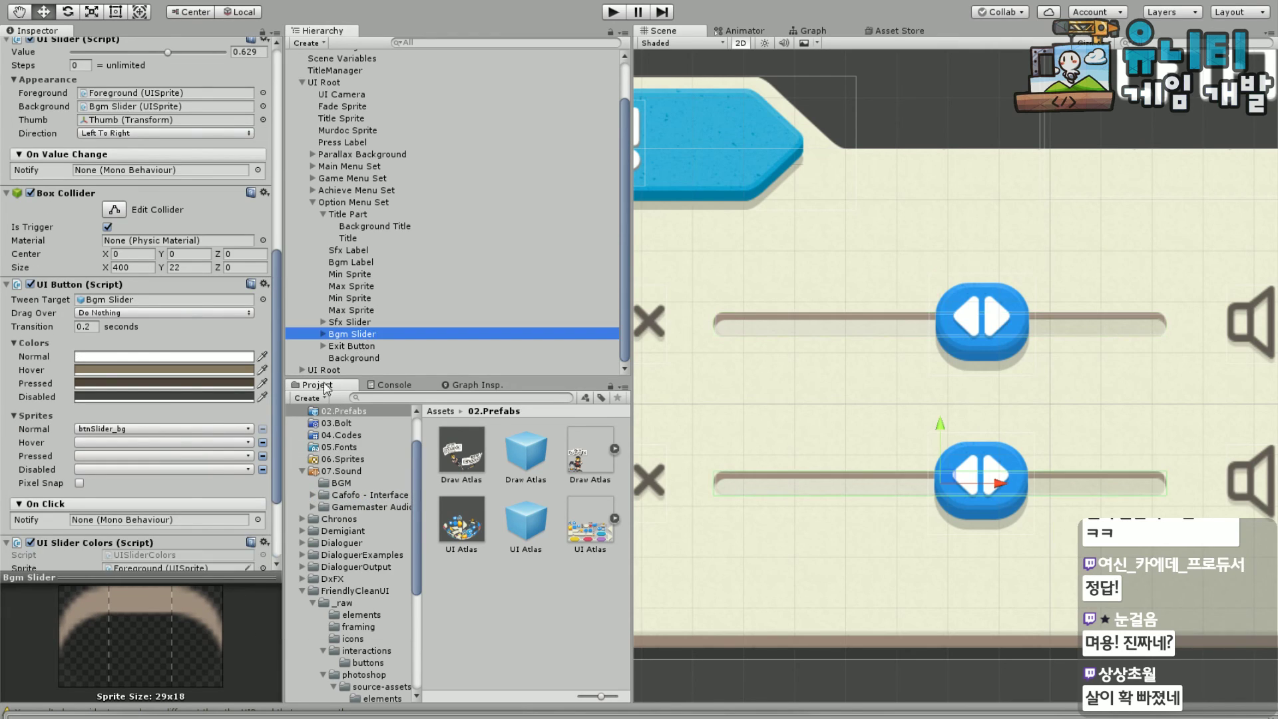
scroll(244, 498, "down", 4)
left_click(265, 424)
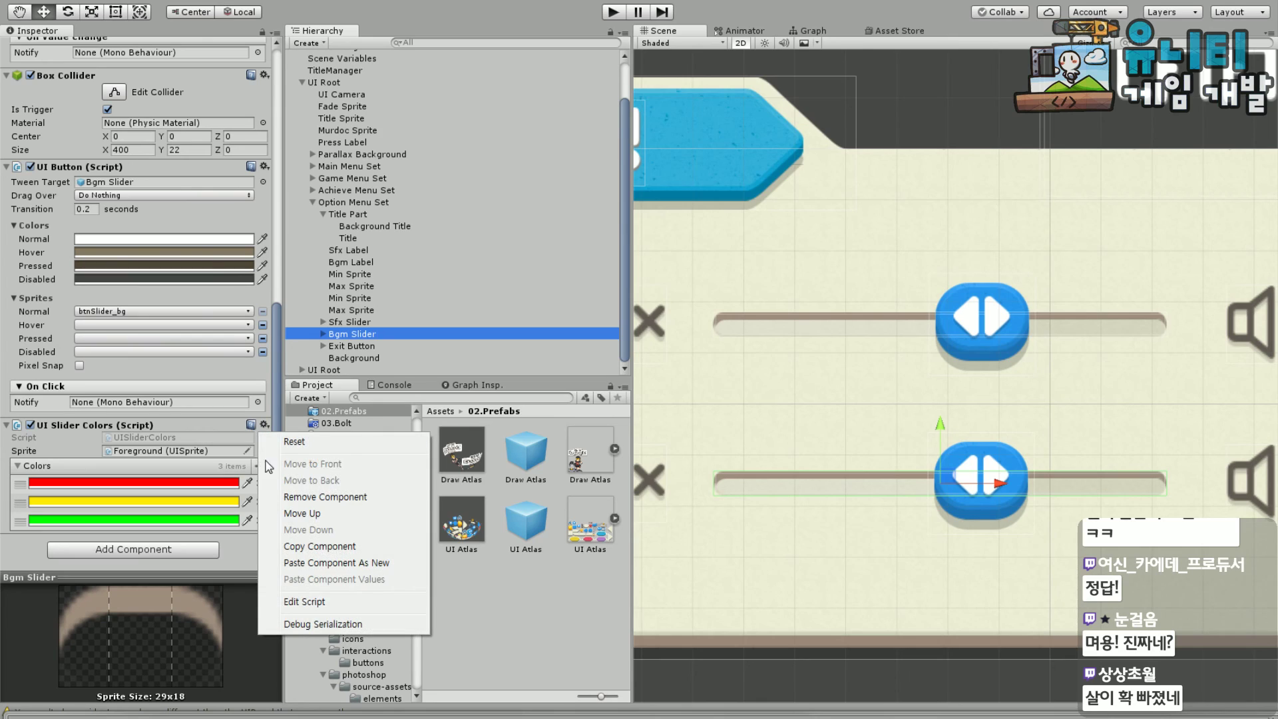
left_click(320, 498)
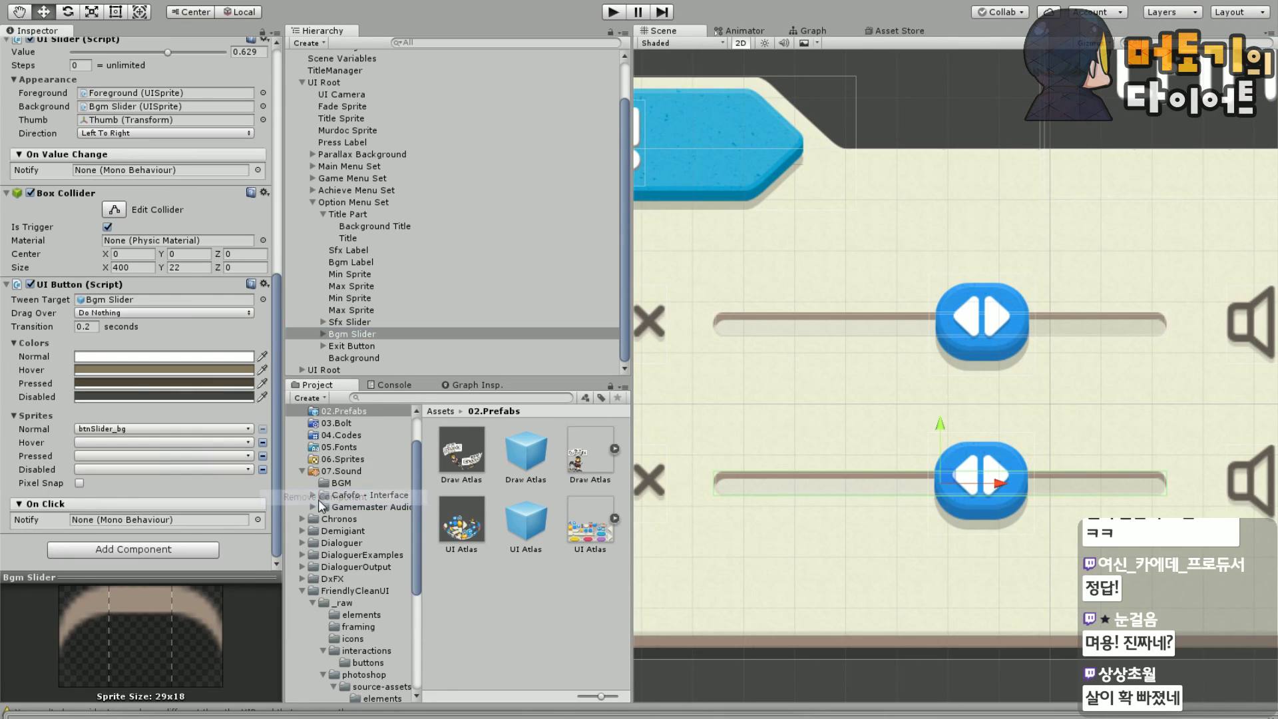
left_click(377, 321)
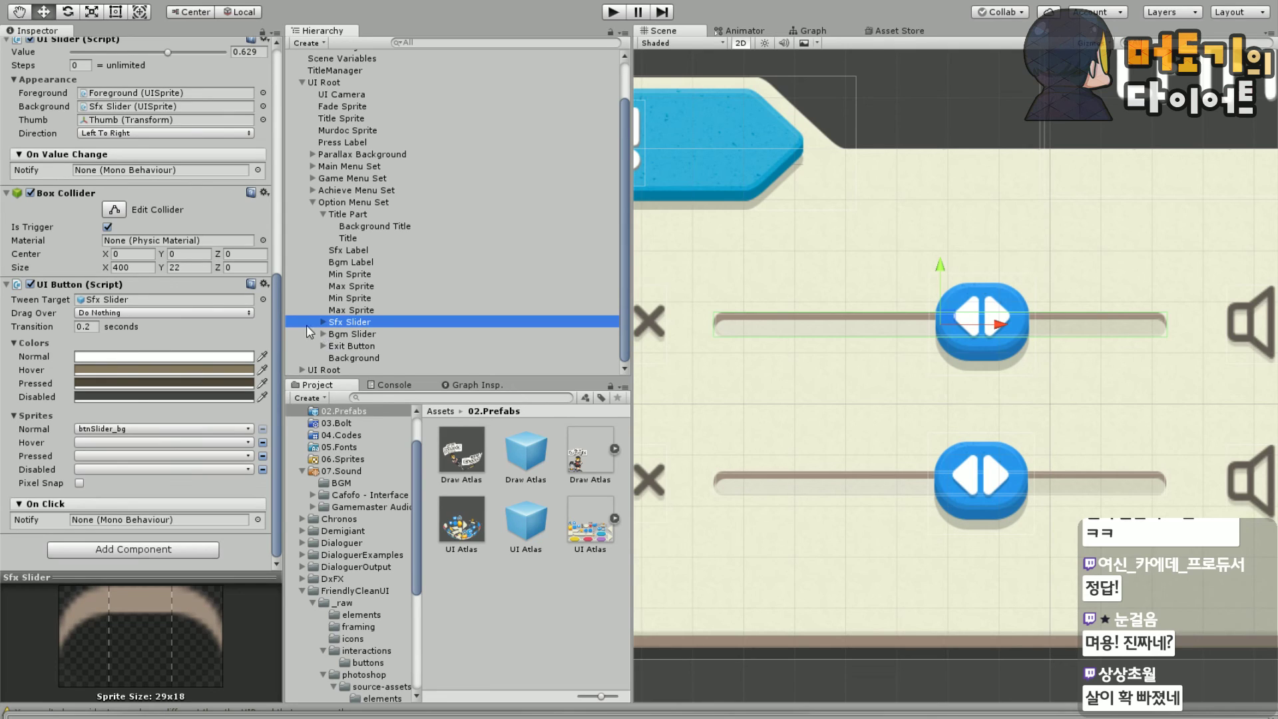
left_click(131, 432)
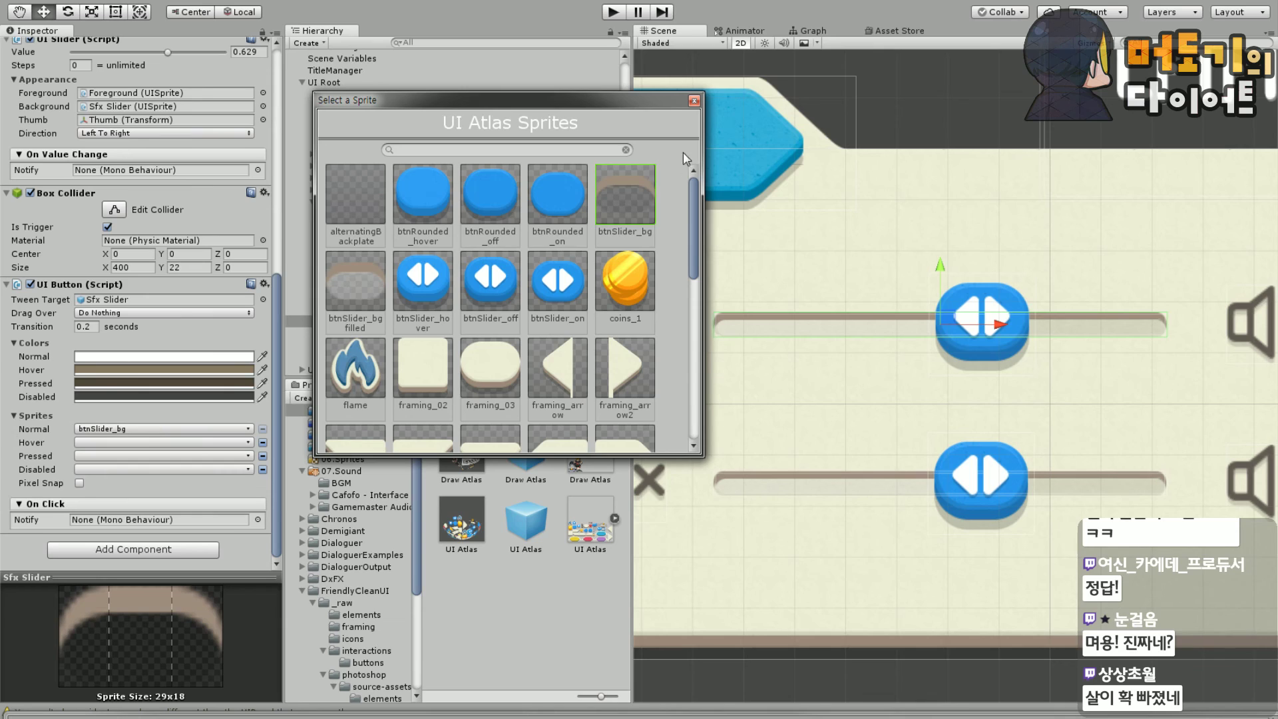
left_click(694, 101)
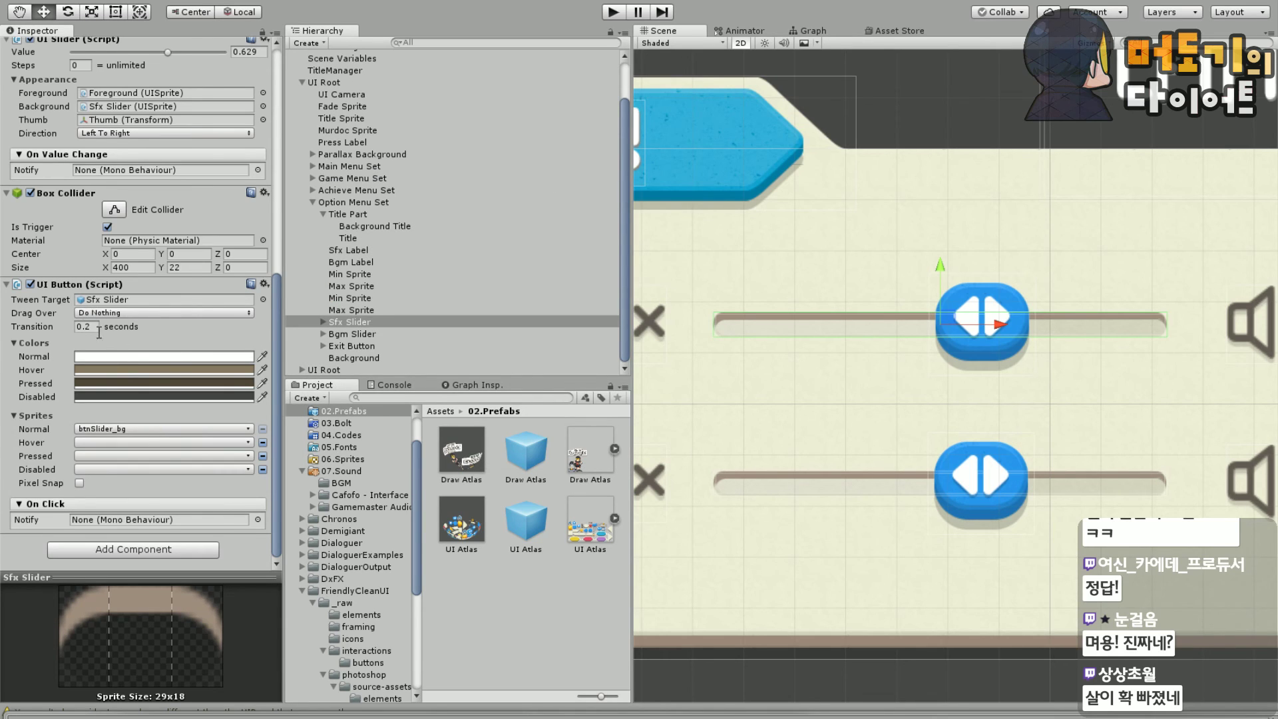
scroll(126, 376, "up", 10)
Delete the NGUI Snapshot Point 20 object under the Sfx Slider's Thumb
left_click(324, 321)
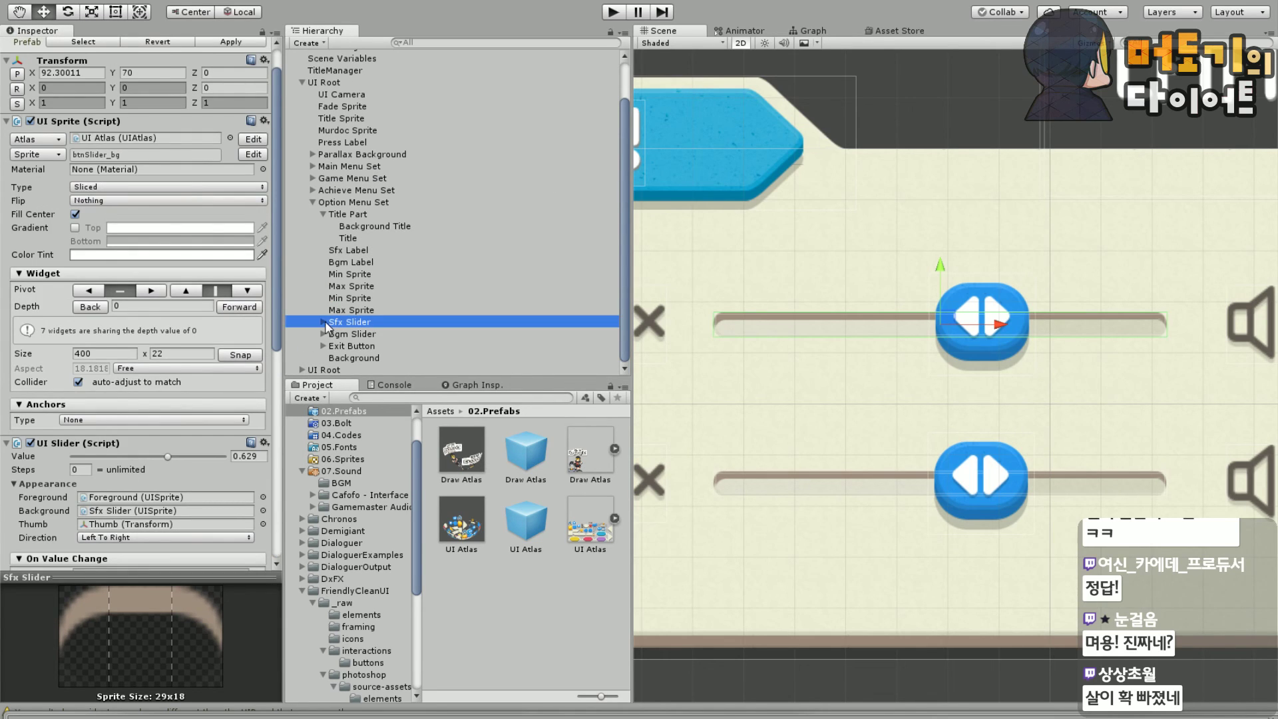
left_click(324, 359)
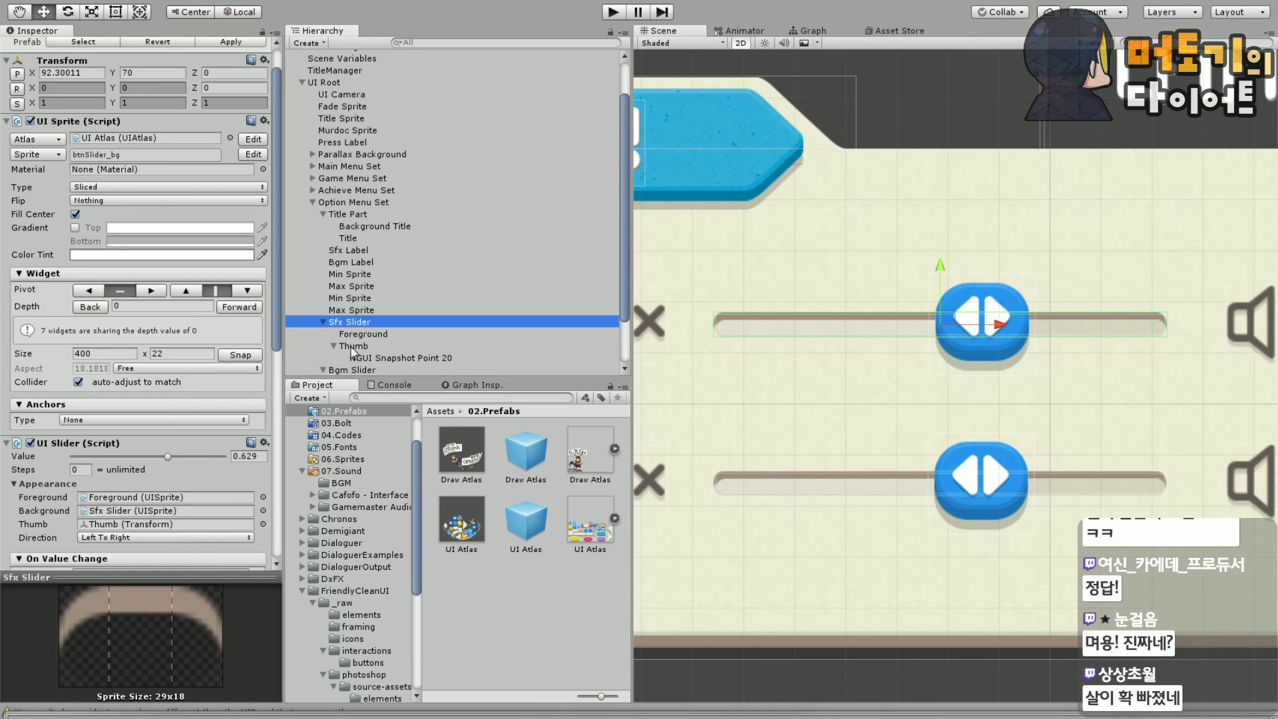
left_click(359, 346)
scroll(399, 346, "down", 2)
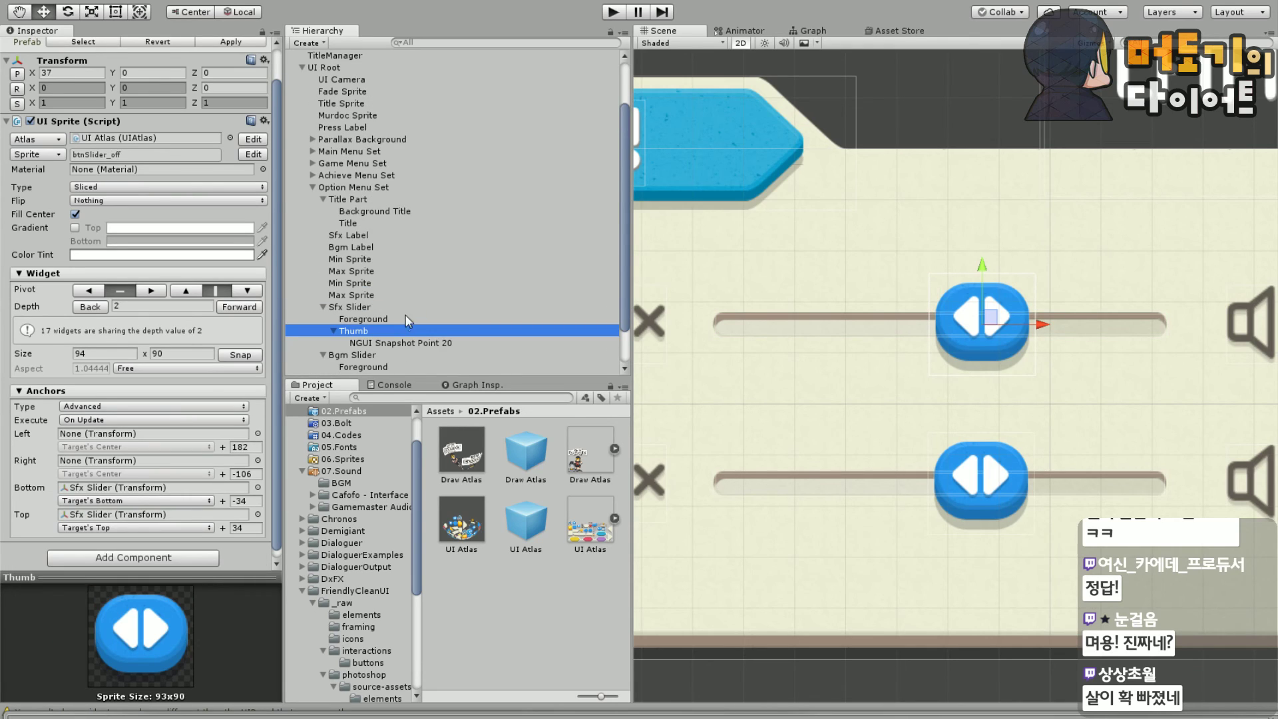
left_click(398, 298)
key("Delete")
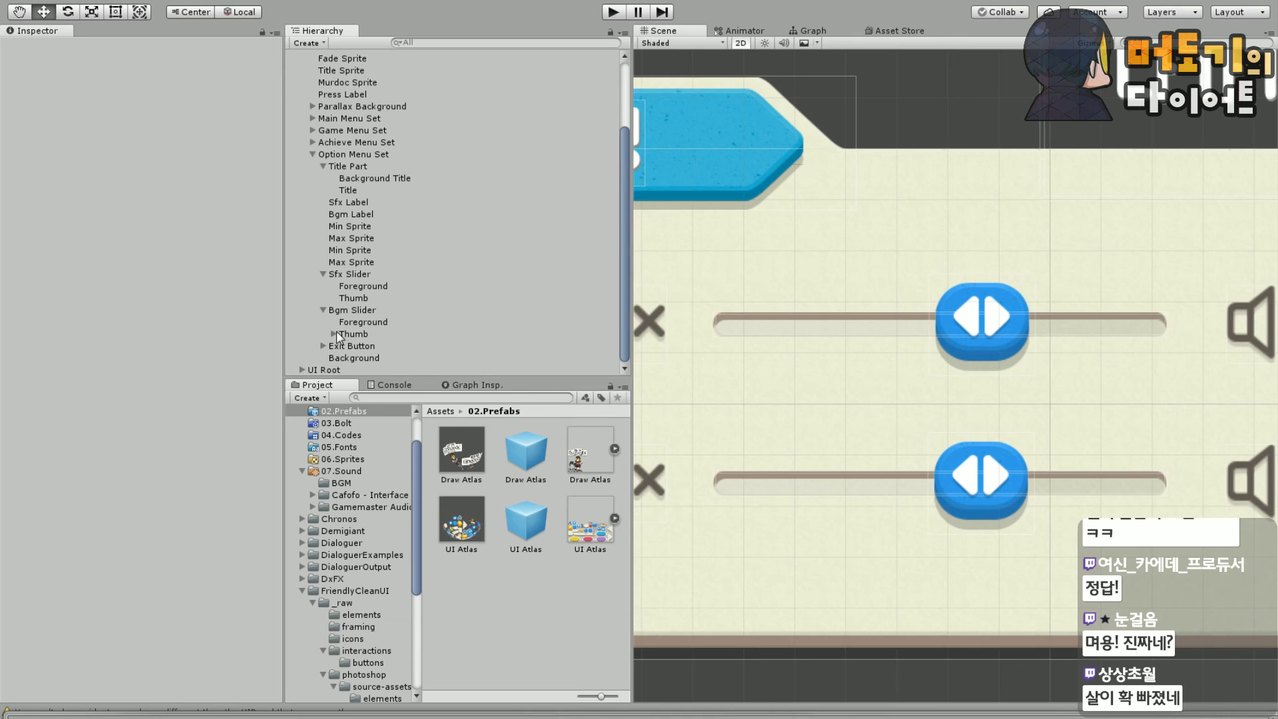
Delete the NGUI Snapshot Point object under the Bgm Slider's Thumb
left_click(333, 334)
left_click(394, 344)
key("Delete")
Examine the component settings of the Sfx Slider and its Thumb, and the overall layout of the settings menu
left_click(354, 299)
scroll(149, 371, "down", 2)
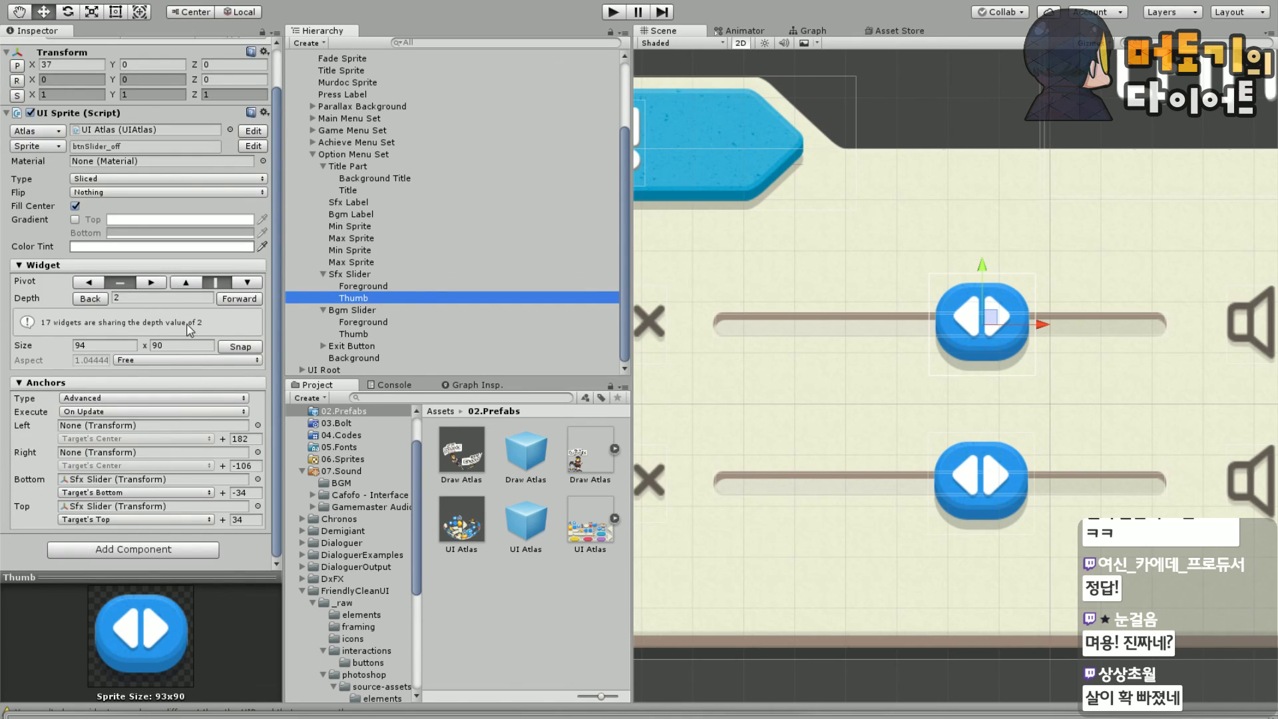
scroll(171, 330, "up", 2)
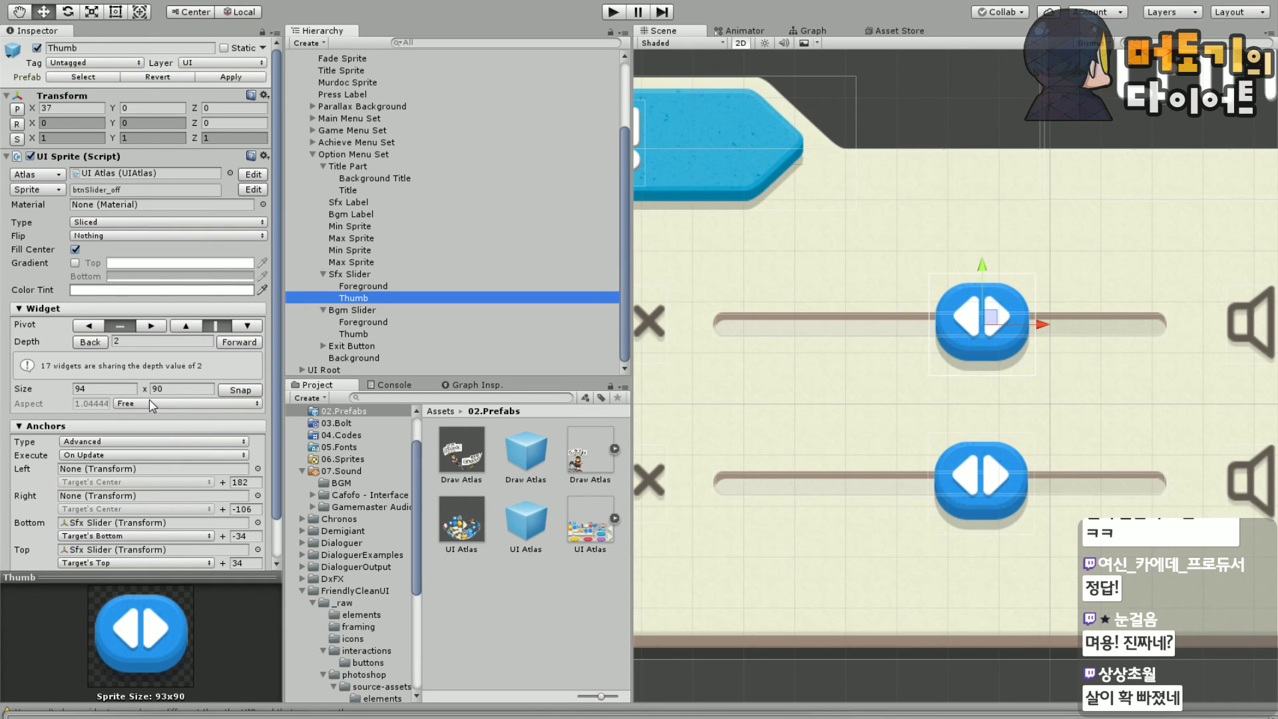
scroll(157, 399, "down", 2)
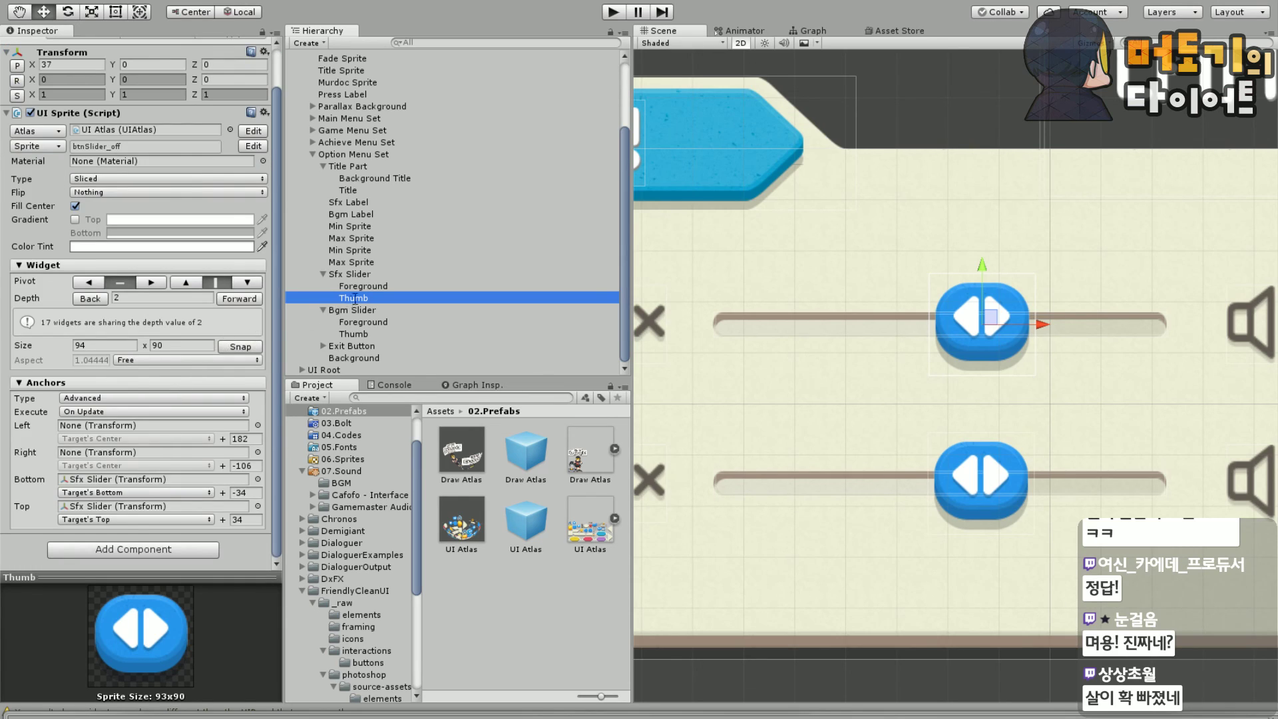
left_click(360, 274)
scroll(167, 393, "down", 5)
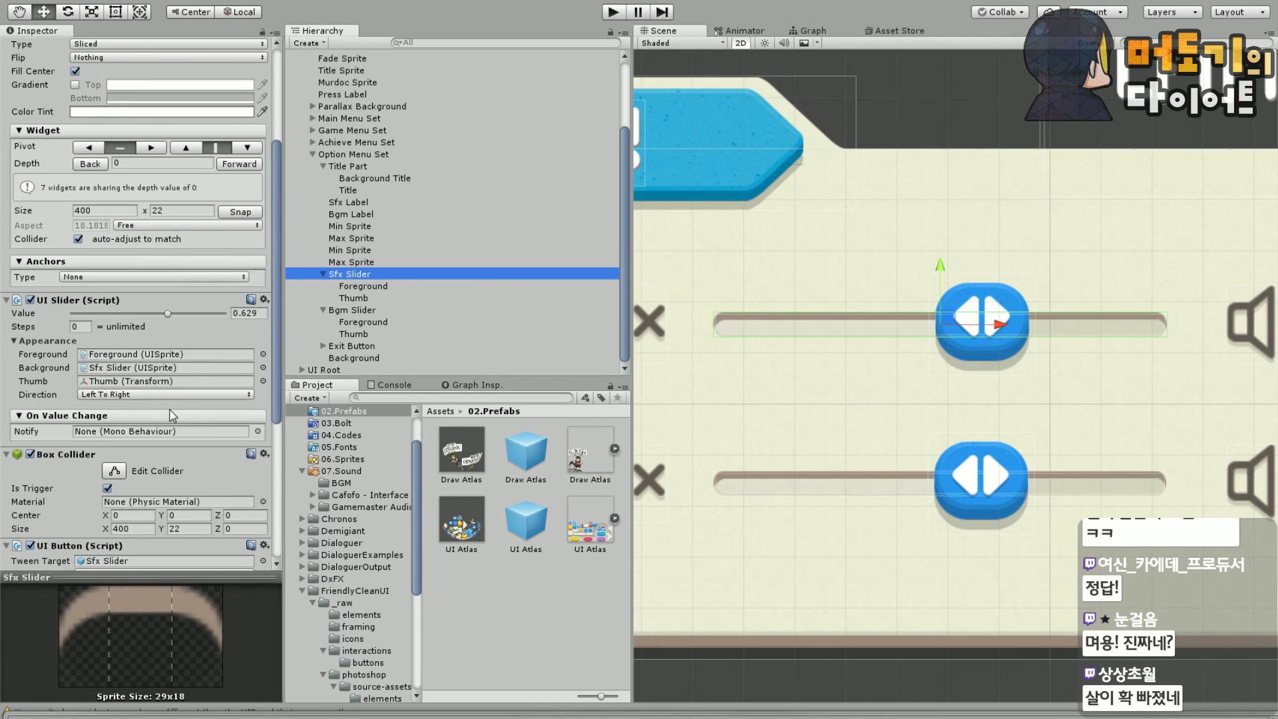
scroll(172, 415, "down", 5)
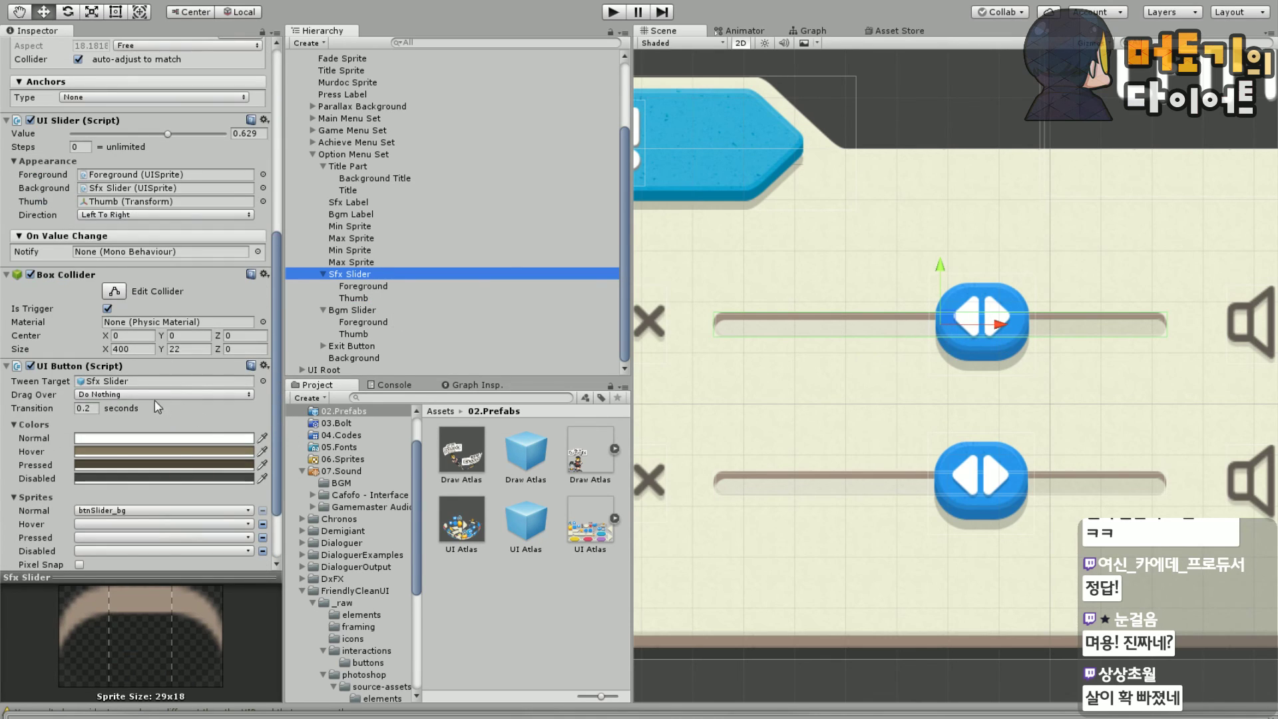
scroll(158, 408, "up", 10)
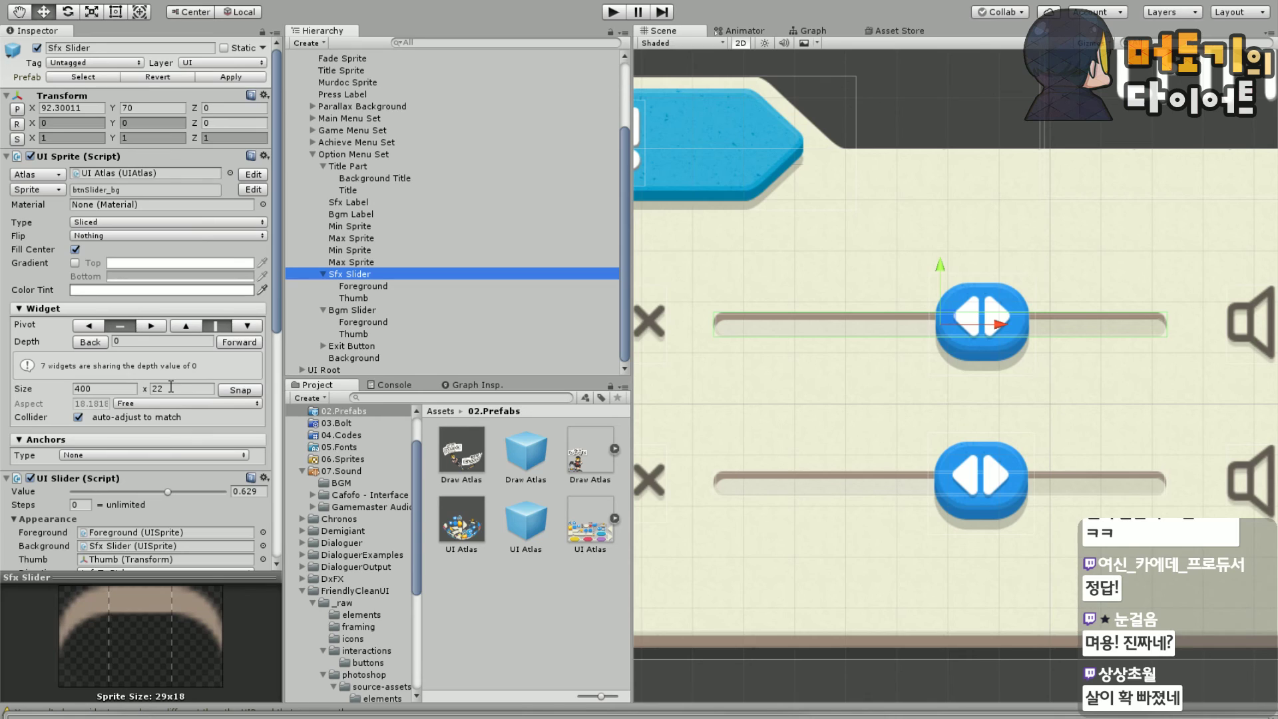
scroll(171, 387, "down", 12)
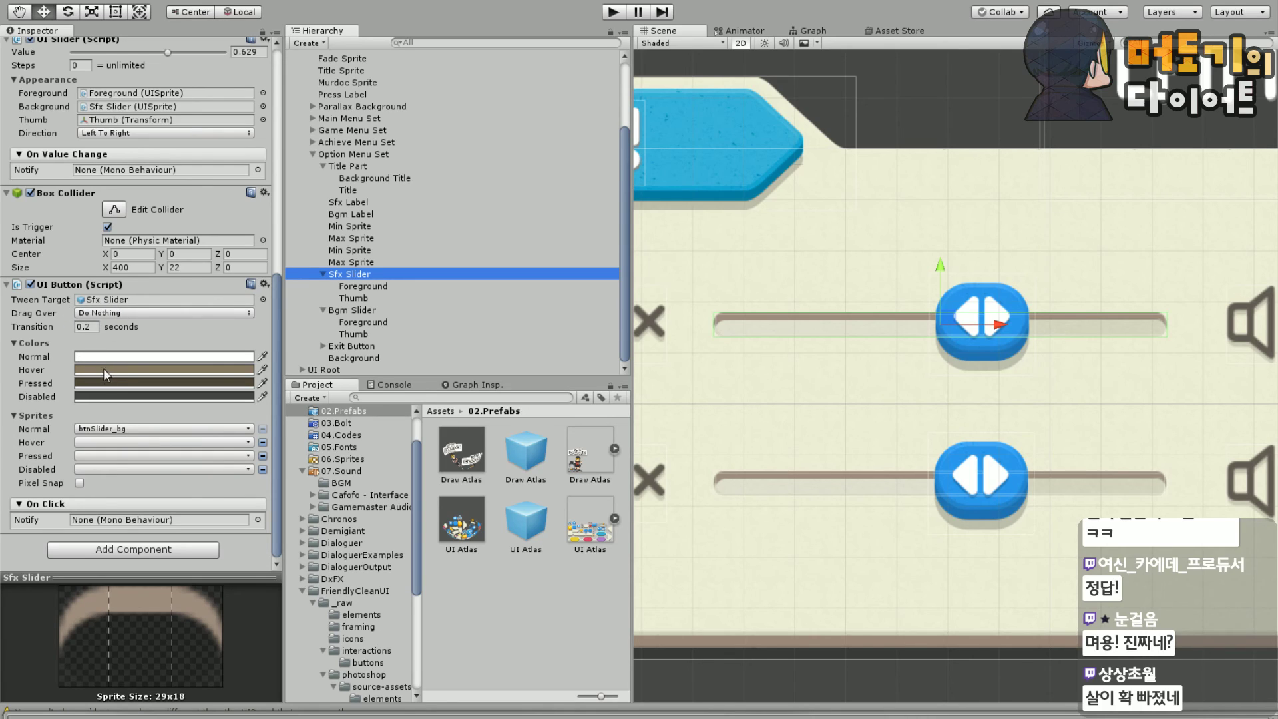
scroll(1033, 549, "down", 3)
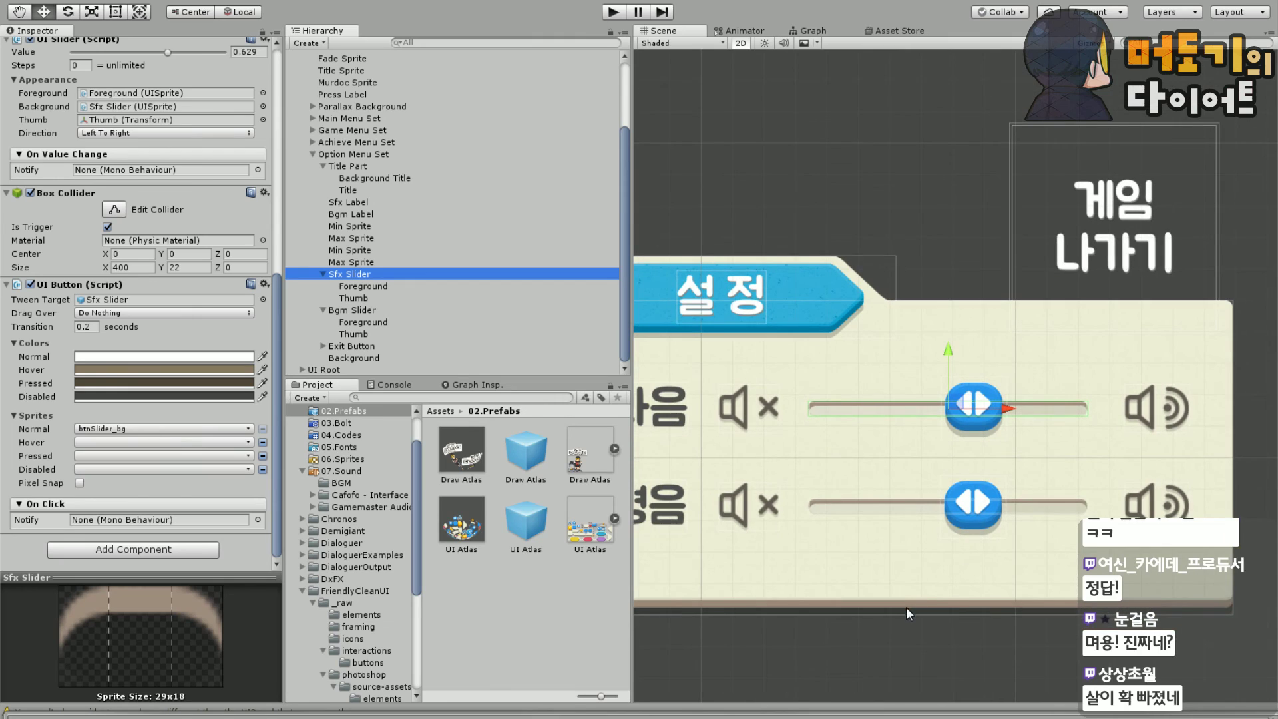
middle_click_drag(906, 614, 951, 590)
middle_click_drag(1095, 555, 1033, 575)
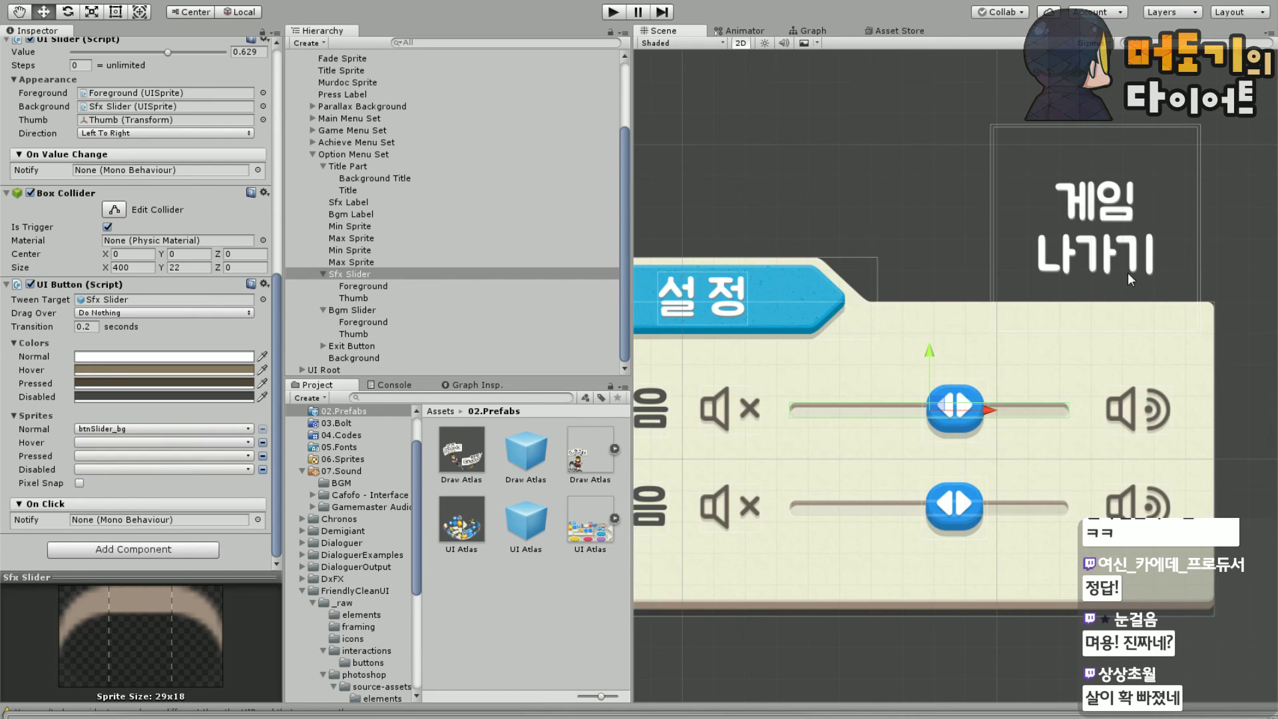
middle_click_drag(919, 364, 994, 346)
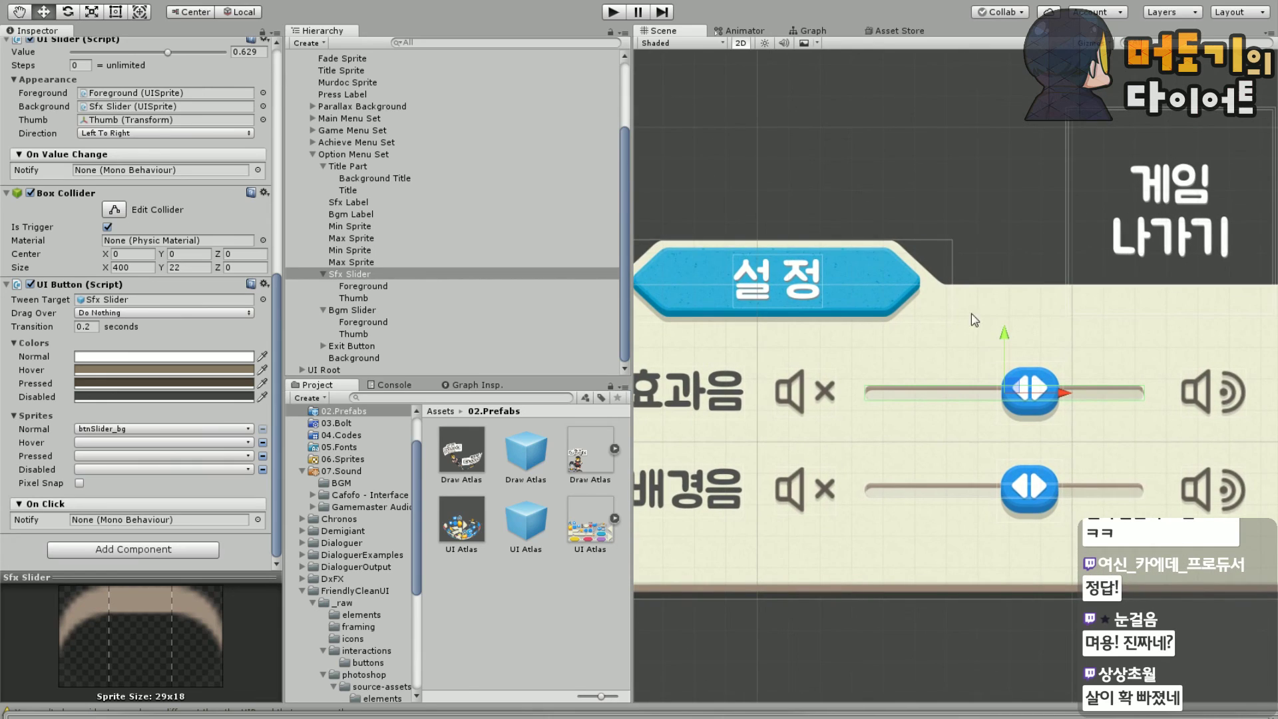
Save the open scene and the project
left_click(18, 2)
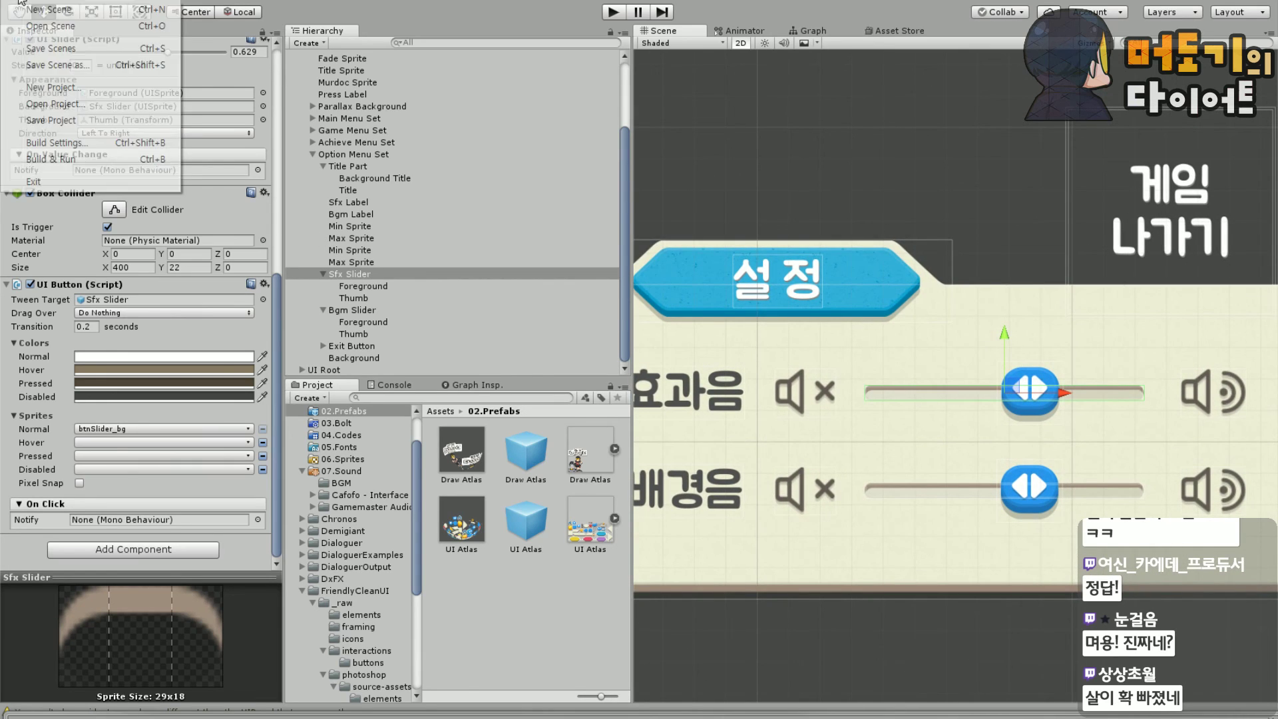
left_click(54, 50)
left_click(24, 2)
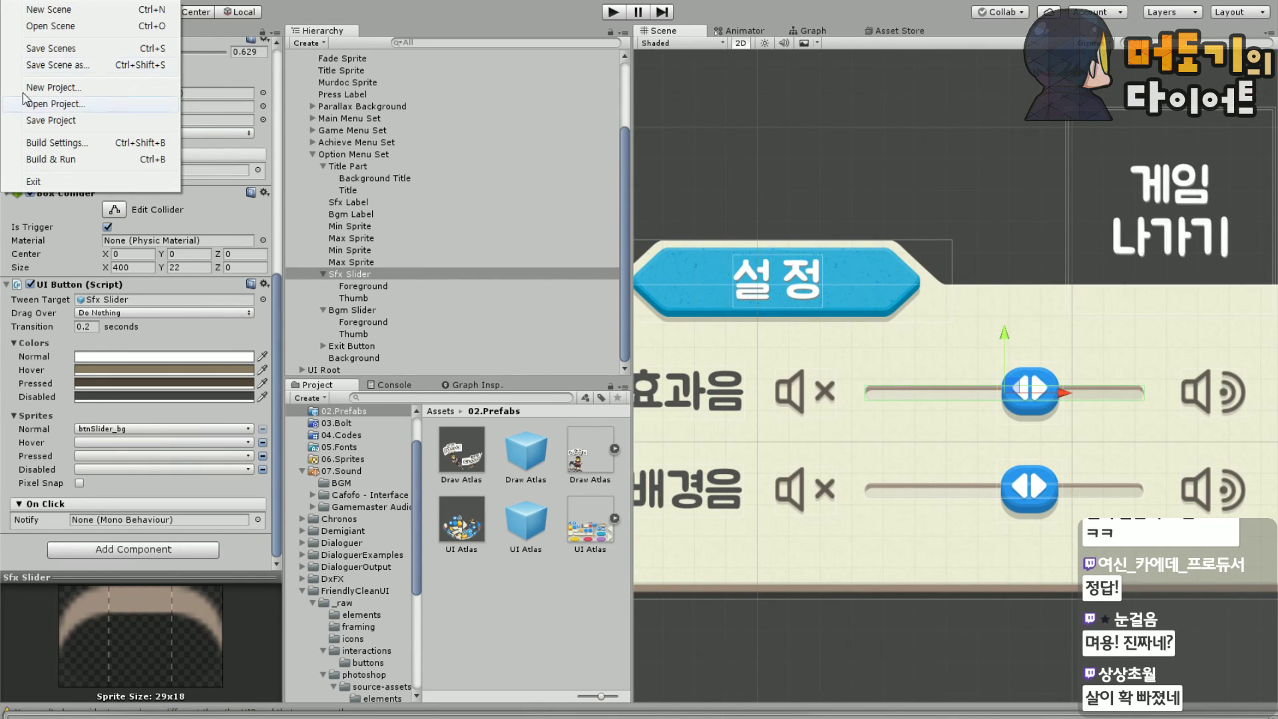
left_click(72, 124)
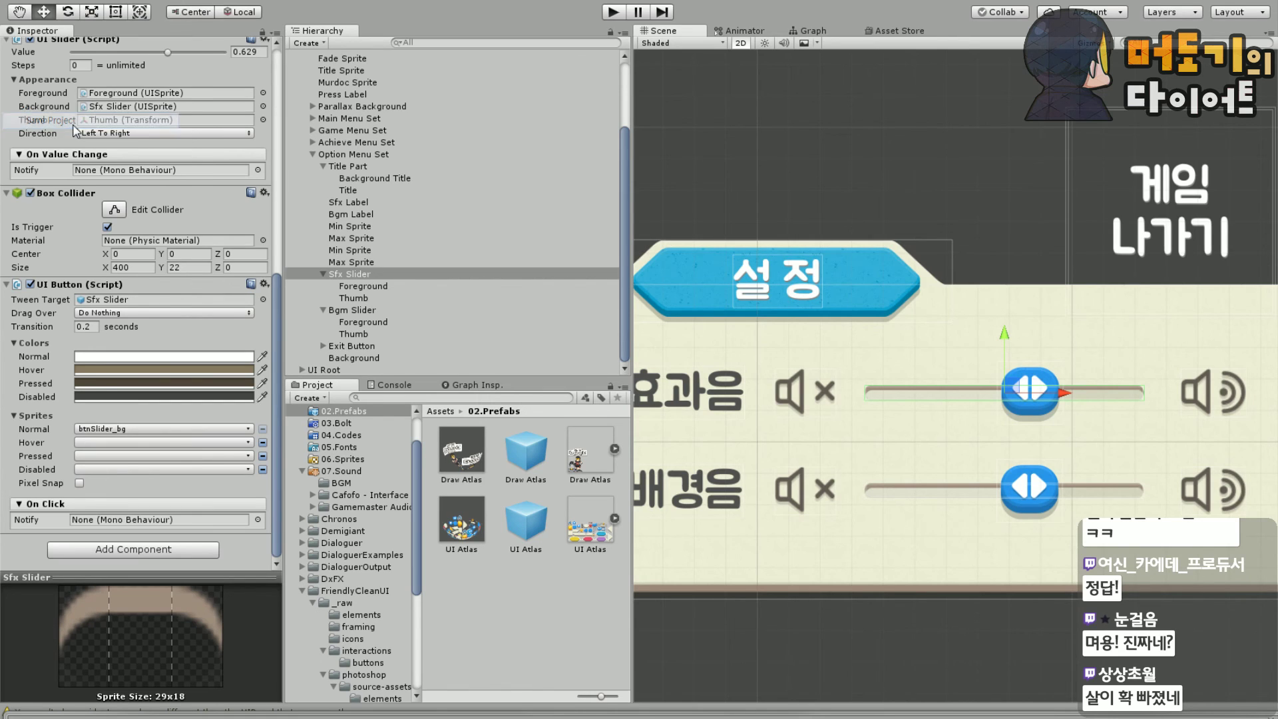
Collapse the Bgm Slider, Sfx Slider and Title Part entries in the object hierarchy
scroll(784, 273, "up", 3)
scroll(783, 269, "up", 3)
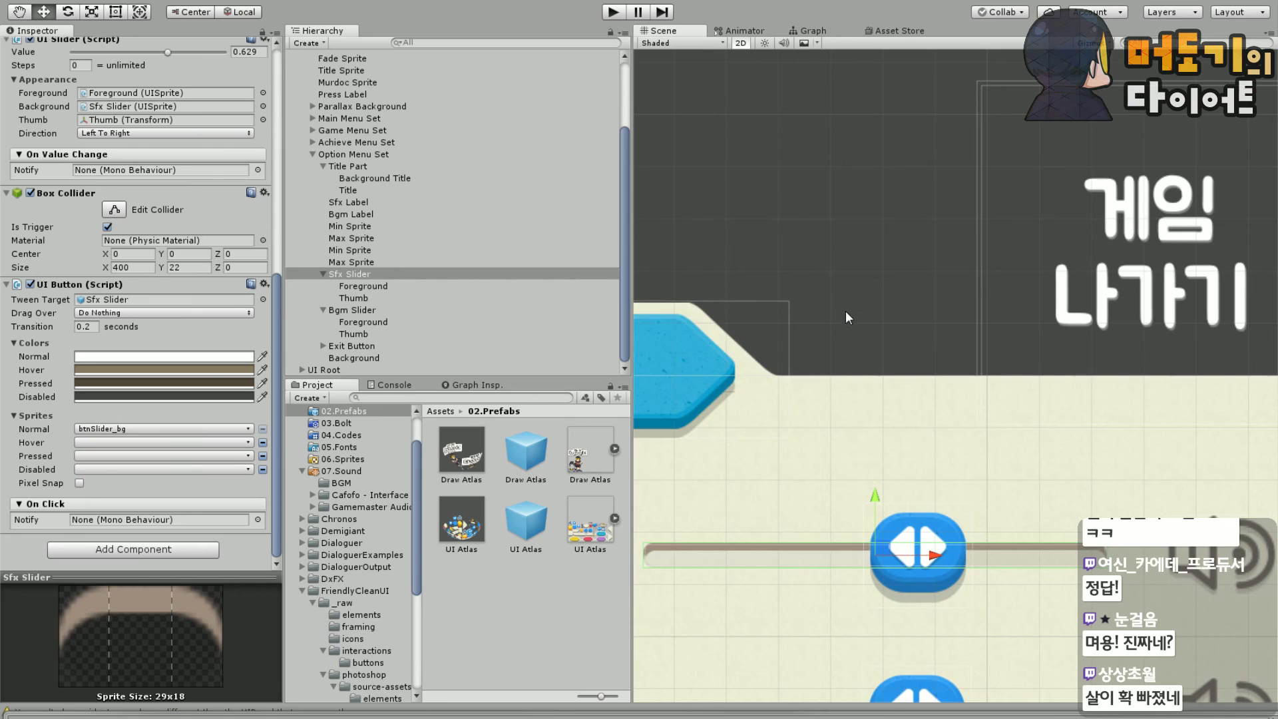
middle_click_drag(846, 311, 791, 285)
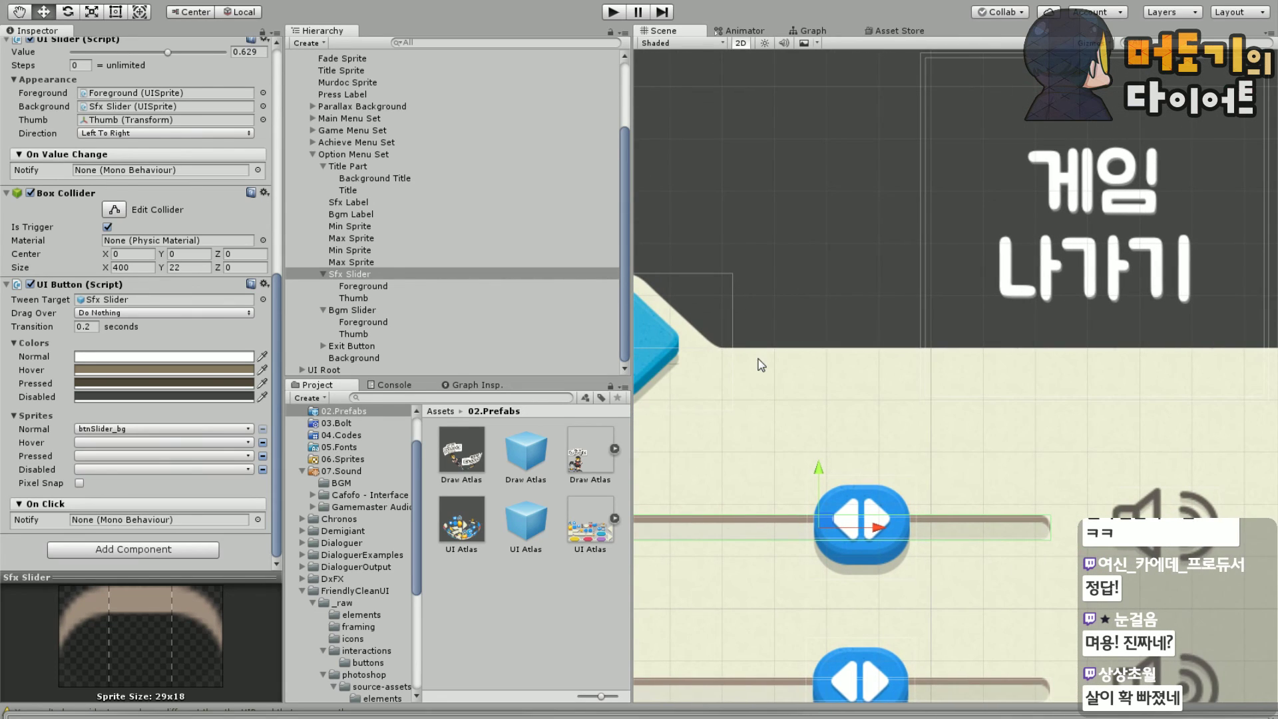
left_click(323, 309)
left_click(331, 297)
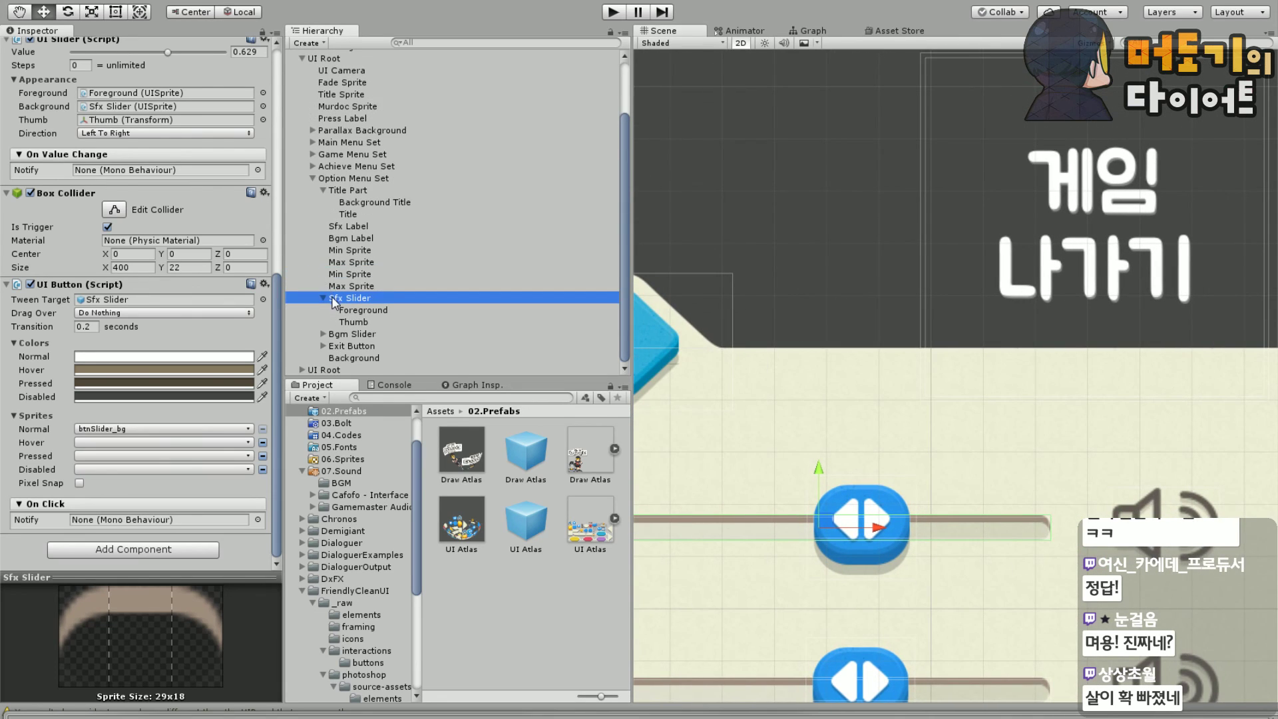
left_click(323, 298)
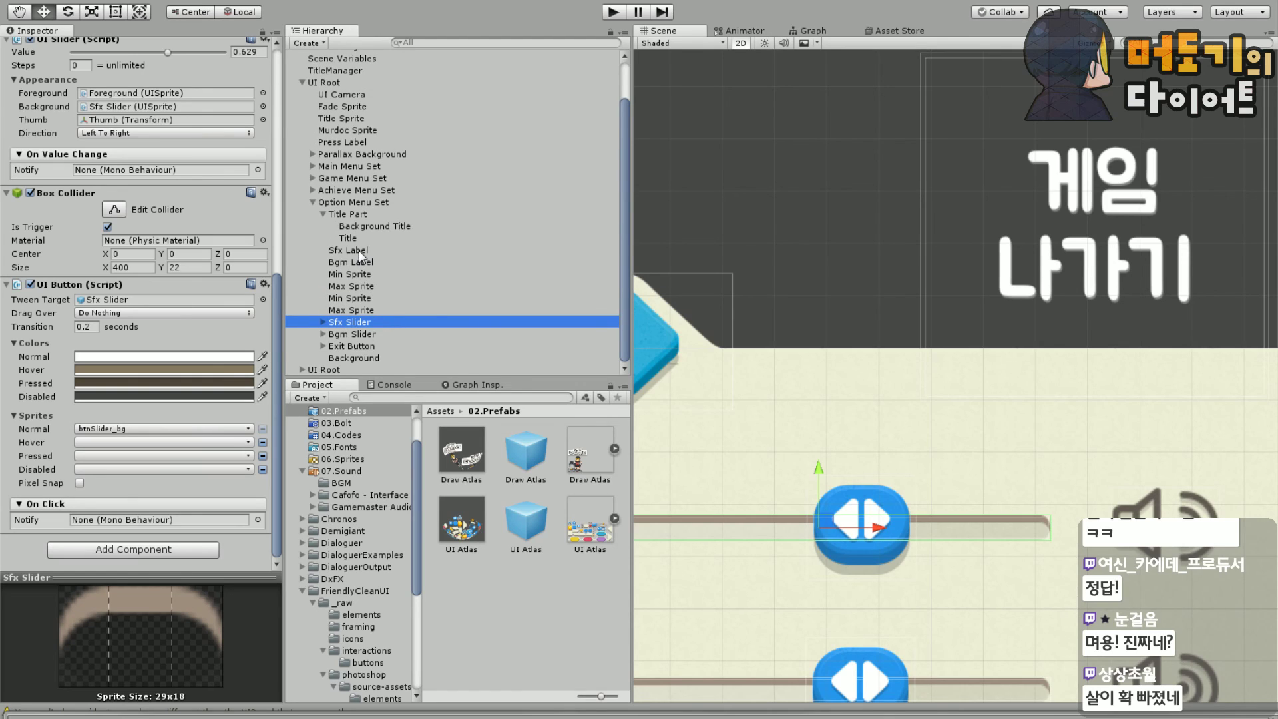
left_click(322, 215)
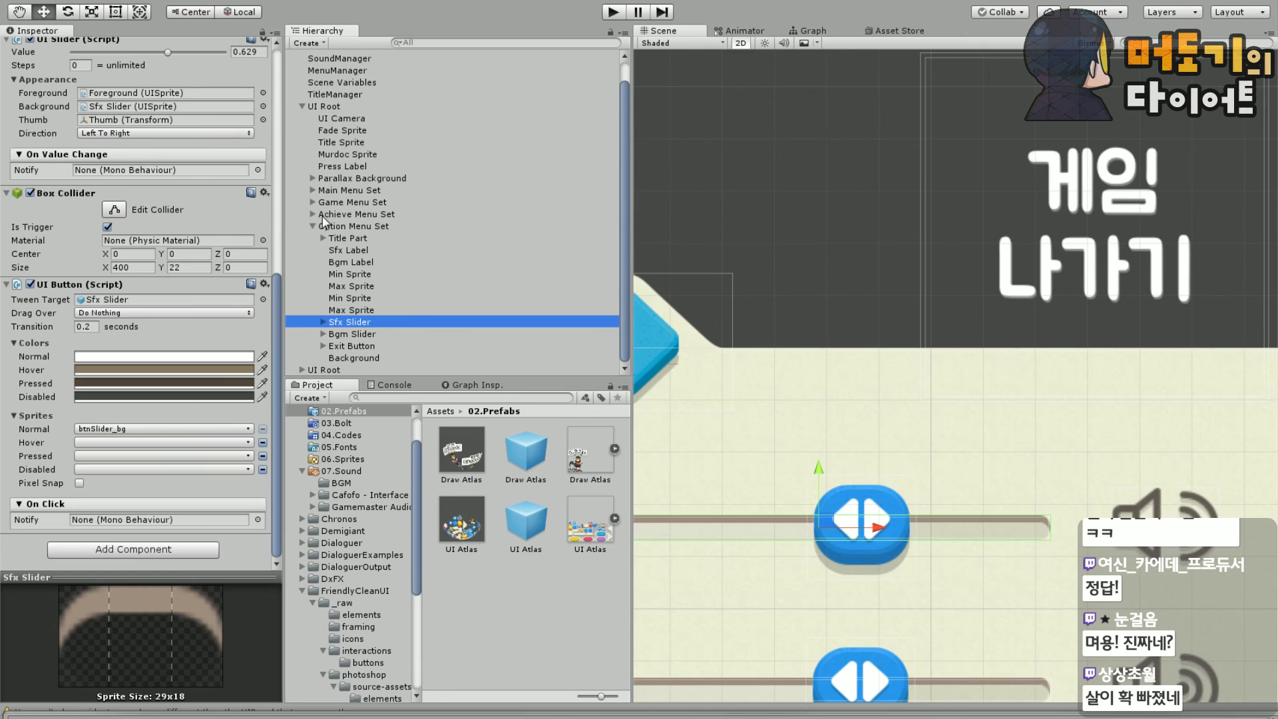
Create an empty child object in the Option Menu Set and place it directly below Title Part
left_click(375, 227)
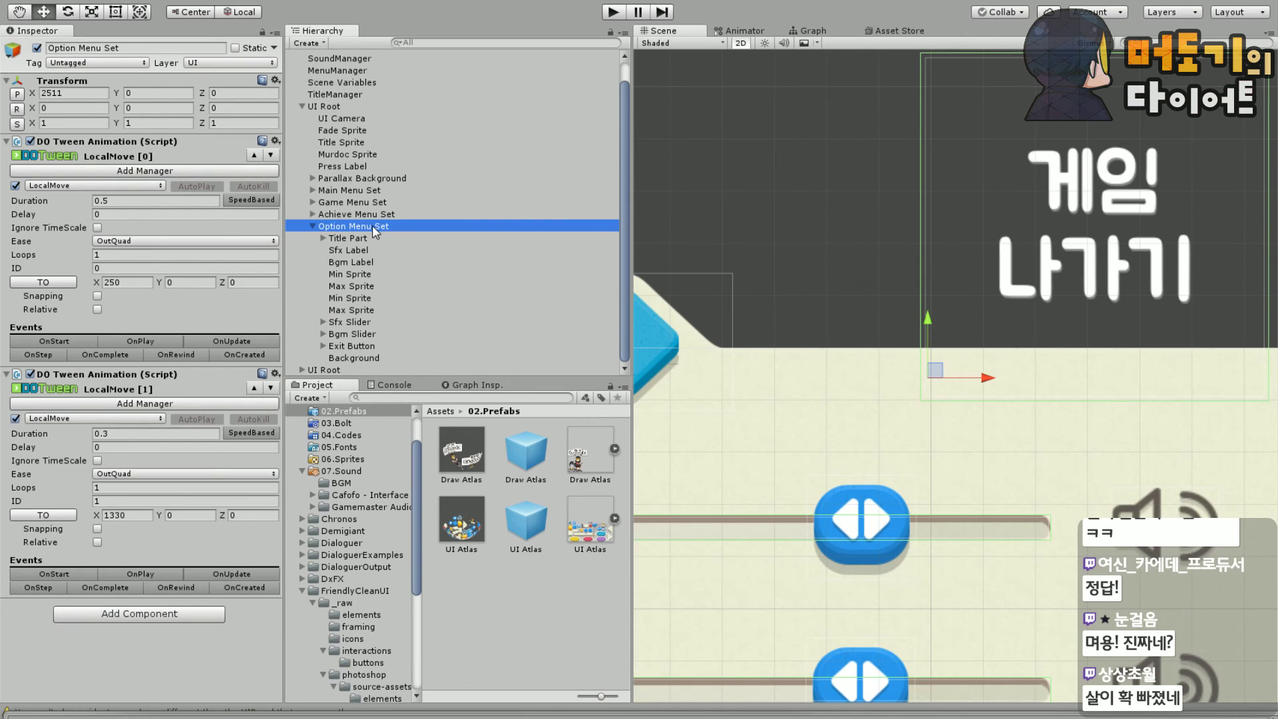
right_click(374, 230)
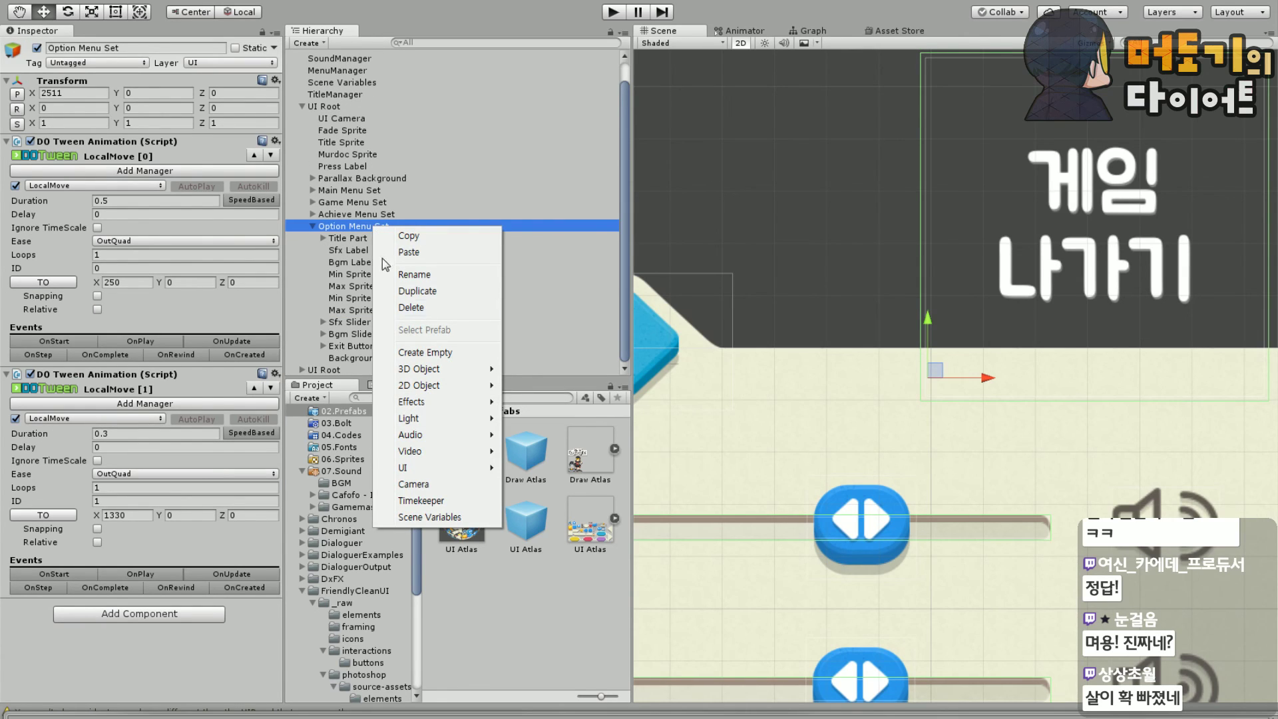
left_click(439, 352)
left_click_drag(365, 365, 367, 251)
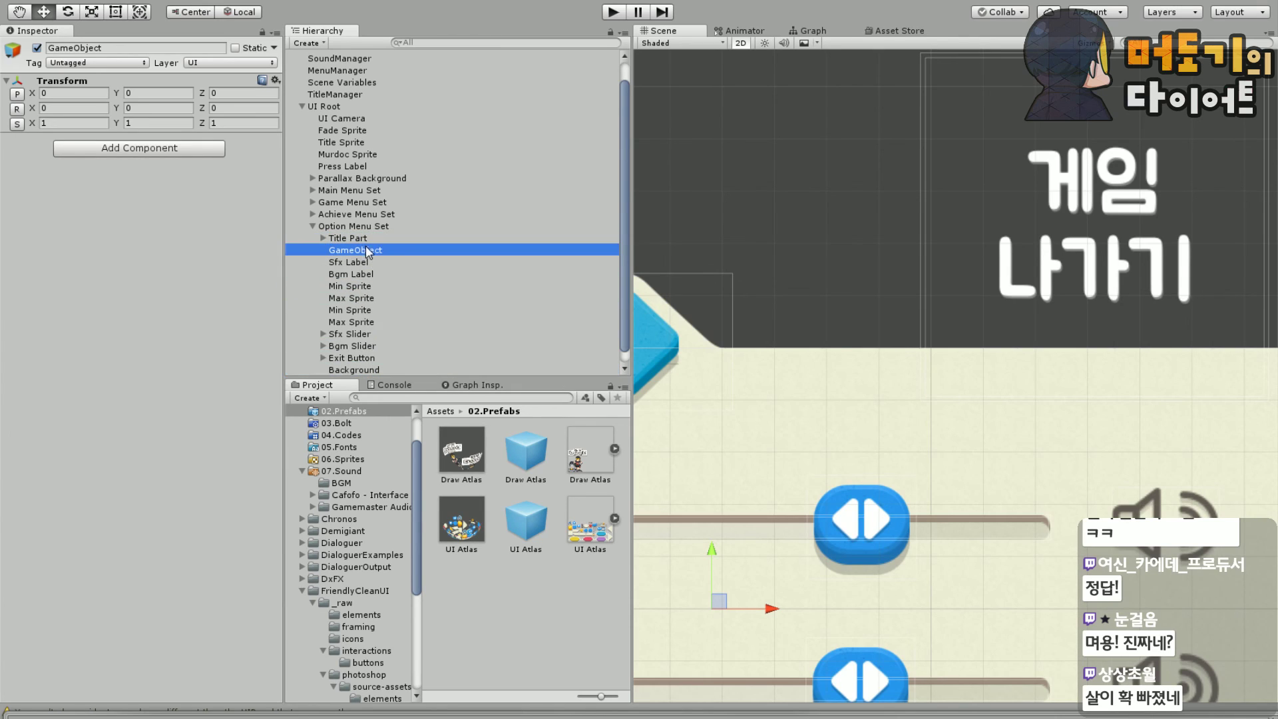
Rename the empty object Exit Part and move it above the settings panel, to about X 126.8, Y 376.5
left_click(98, 48)
type("Exi")
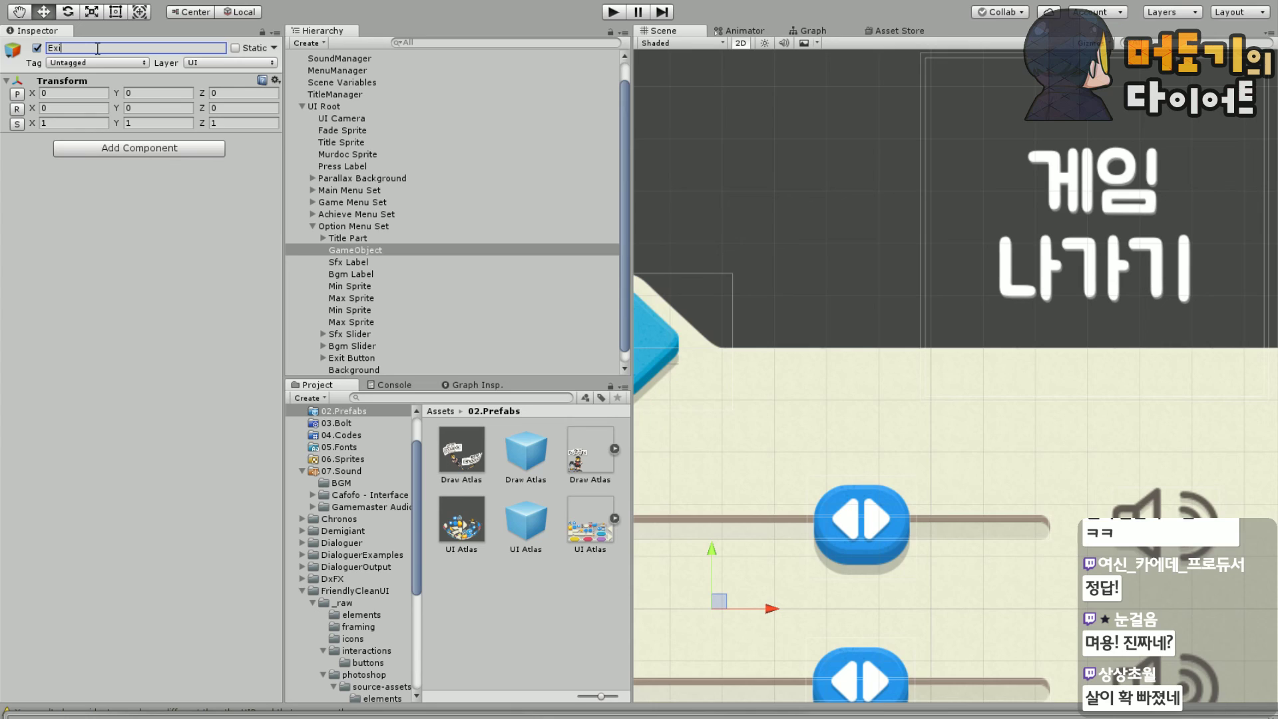
type("t Part")
key("Return")
left_click_drag(722, 605, 871, 169)
middle_click_drag(794, 257, 743, 332)
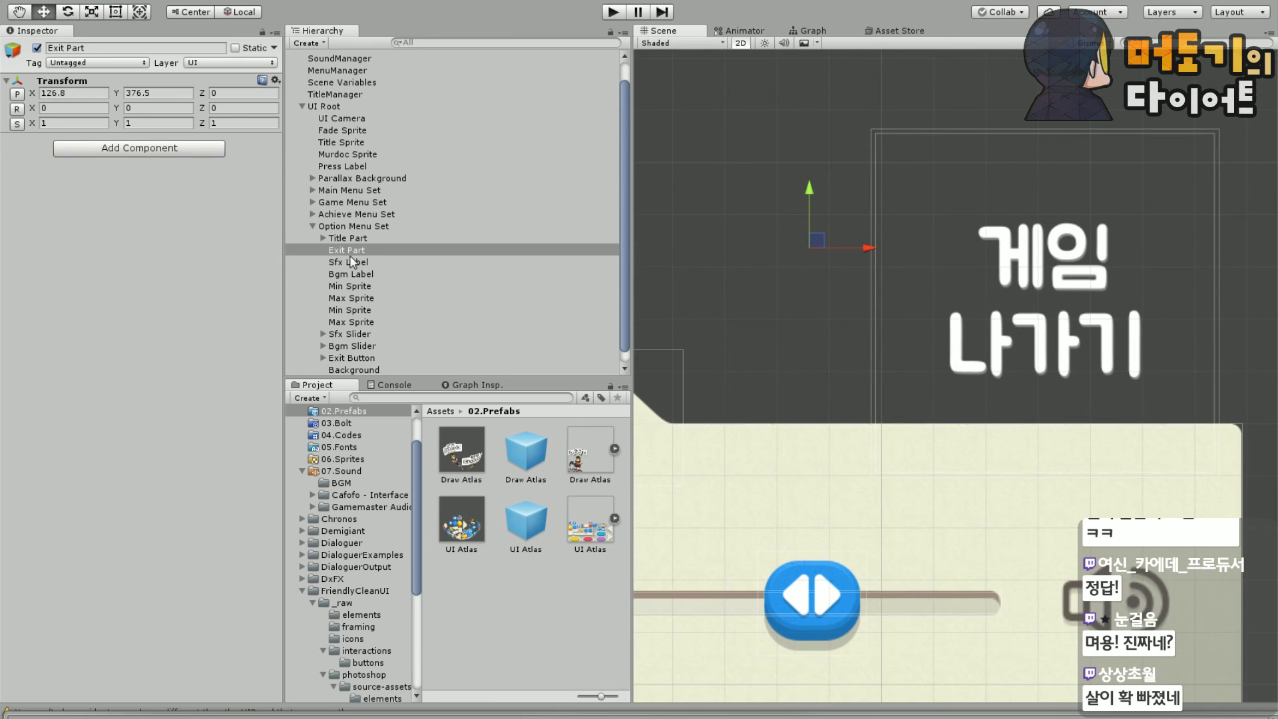
Add an NGUI sprite inside Exit Part and assign it the framingAccent_1 image from the UI Atlas
left_click(214, 0)
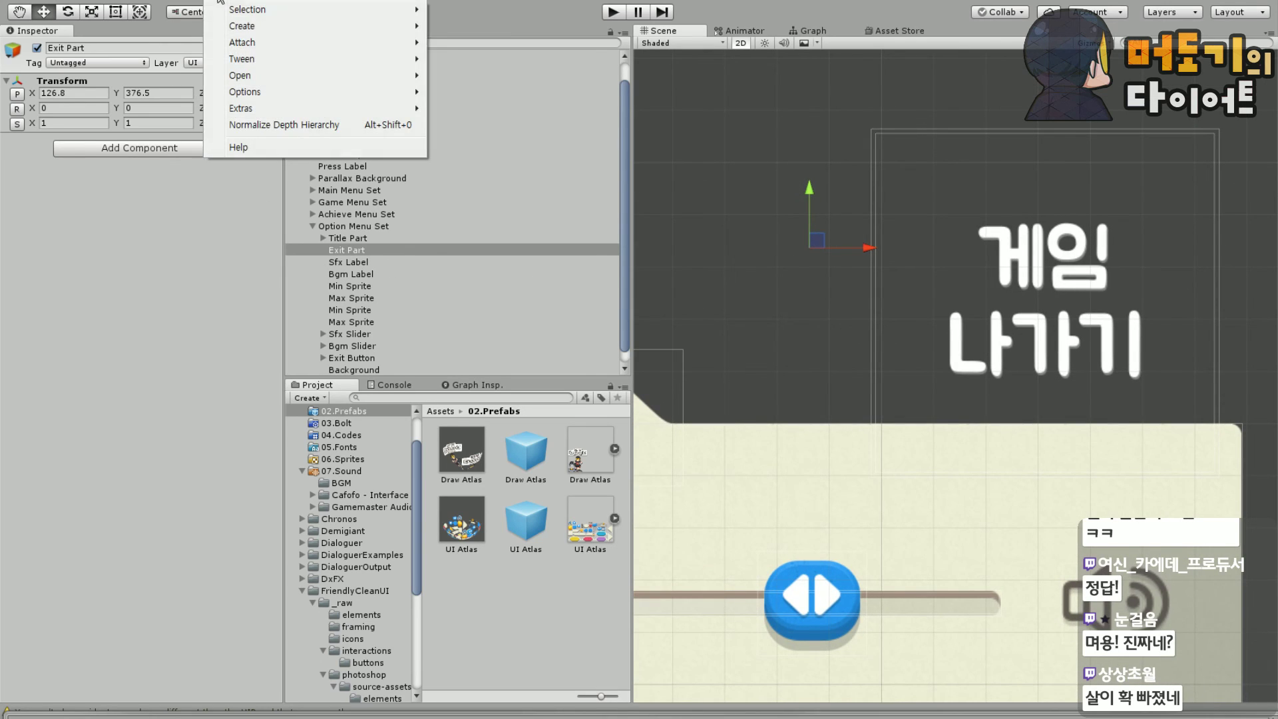
mouse_move(242, 26)
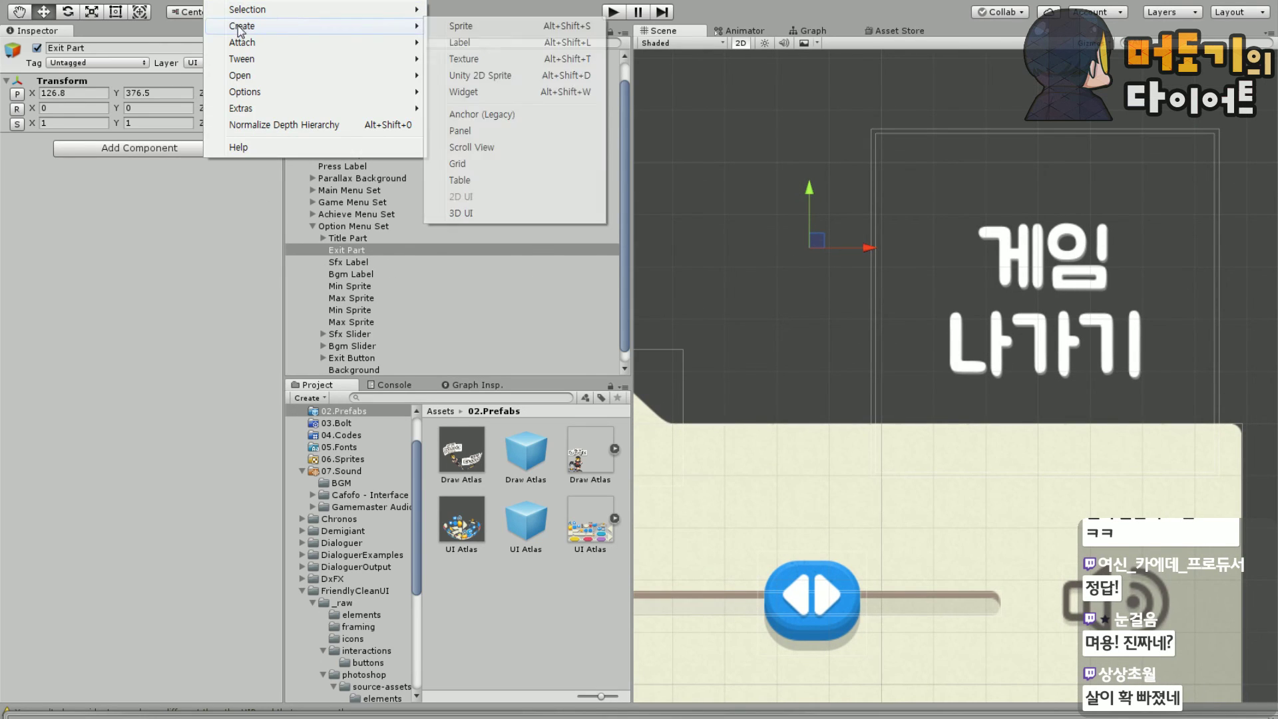
left_click(459, 25)
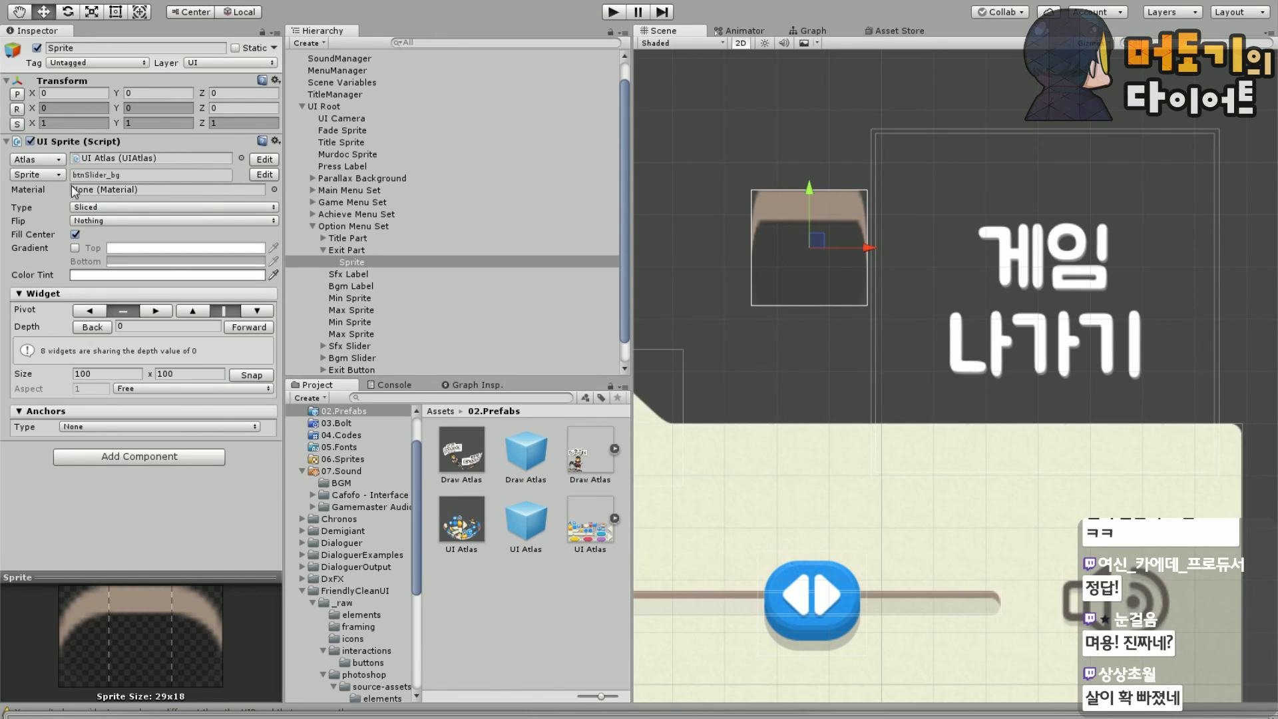
left_click(40, 175)
scroll(697, 321, "down", 5)
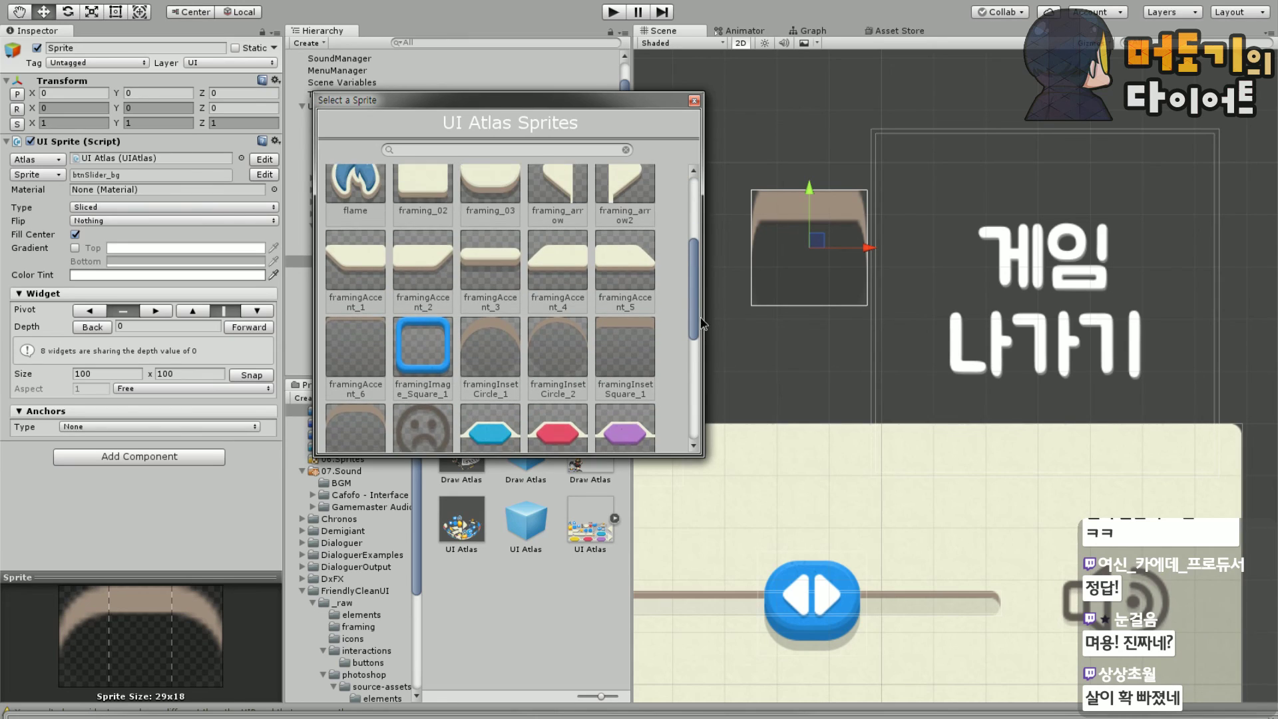
left_click_drag(701, 318, 699, 316)
left_click(362, 280)
left_click(357, 270)
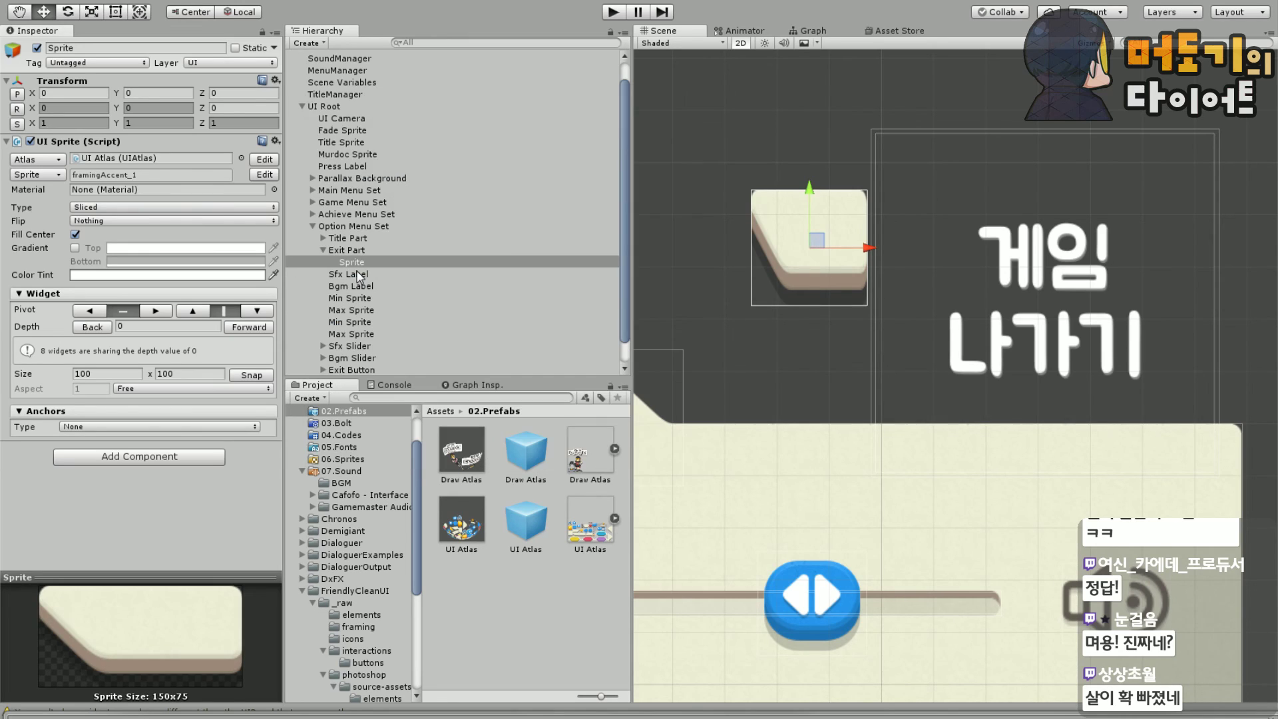
Snap the new Exit Part sprite to its image's native size, 150 x 76
left_click(246, 376)
scroll(737, 317, "down", 3)
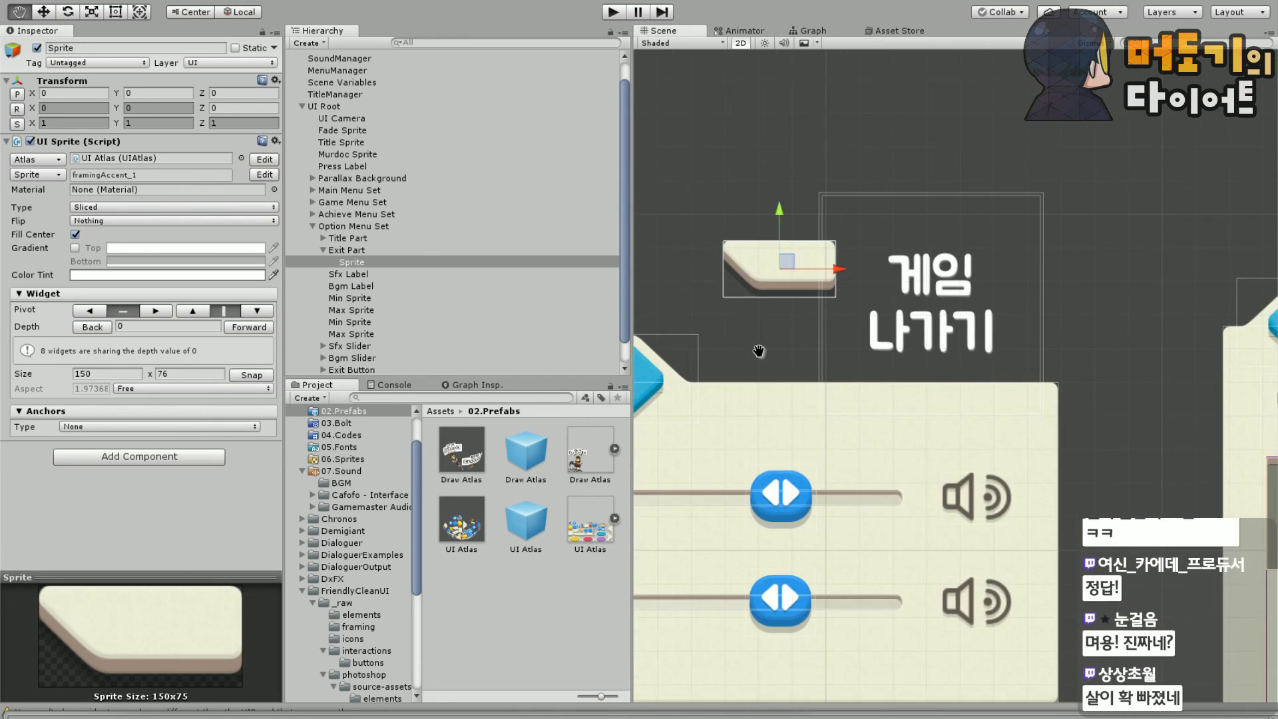
scroll(877, 309, "up", 3)
scroll(877, 309, "up", 1)
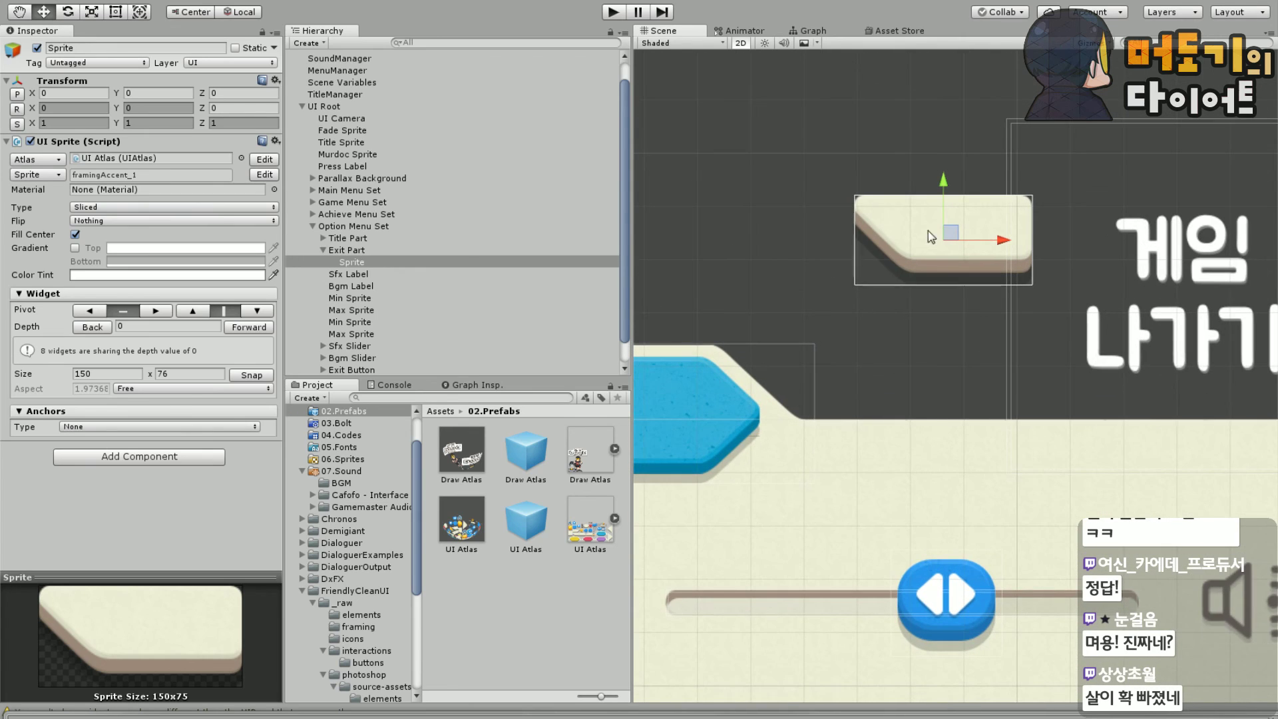
Move Exit Part down beside the blue title tab on the settings panel's upper edge, to about X 42.5, Y 263.7
left_click(353, 250)
left_click_drag(951, 233, 856, 369)
scroll(876, 270, "down", 3)
scroll(877, 270, "down", 1)
middle_click_drag(873, 265, 942, 231)
middle_click_drag(809, 222, 883, 201)
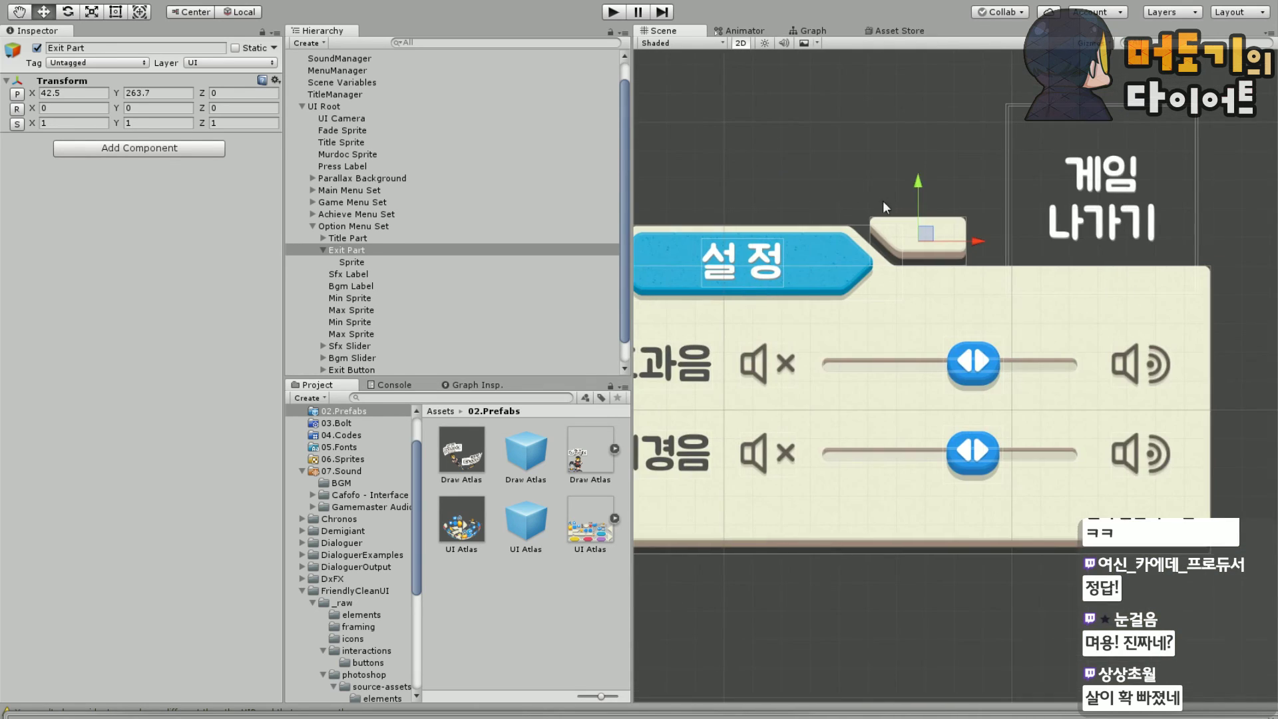
scroll(785, 205, "up", 4)
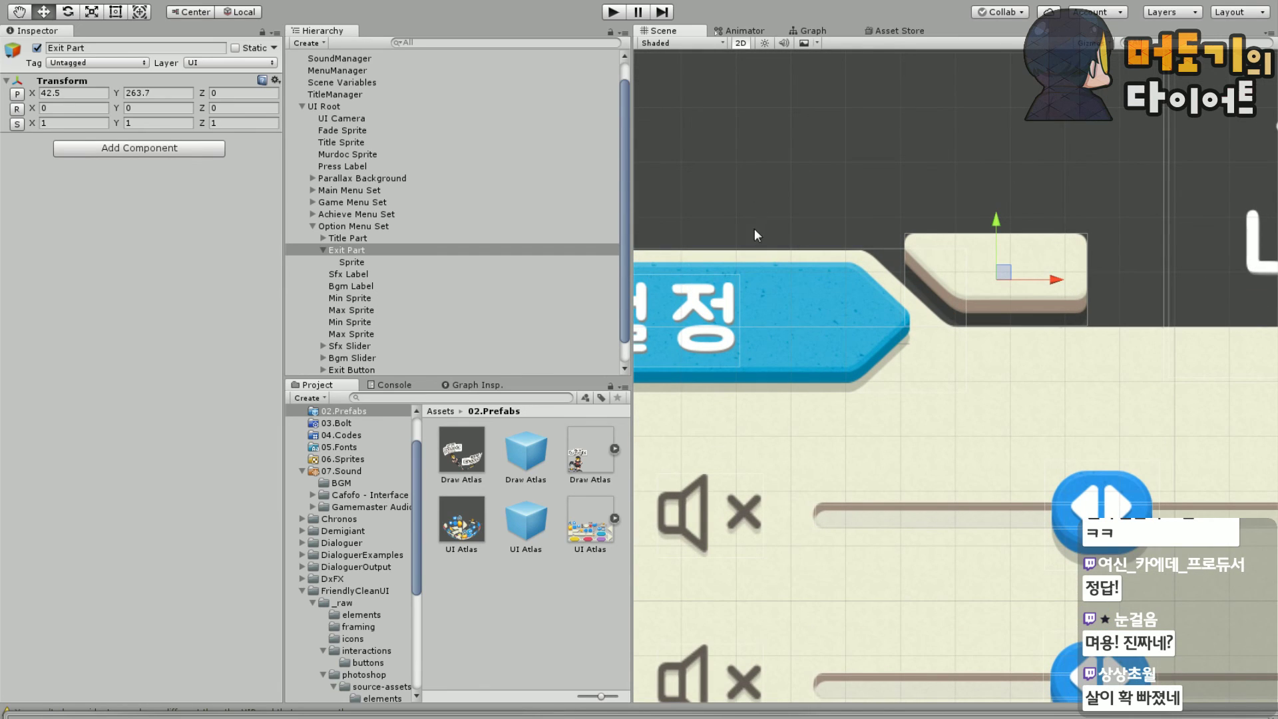
Examine how Title Part and Exit Part line up along the settings panel's upper edge
left_click(336, 238)
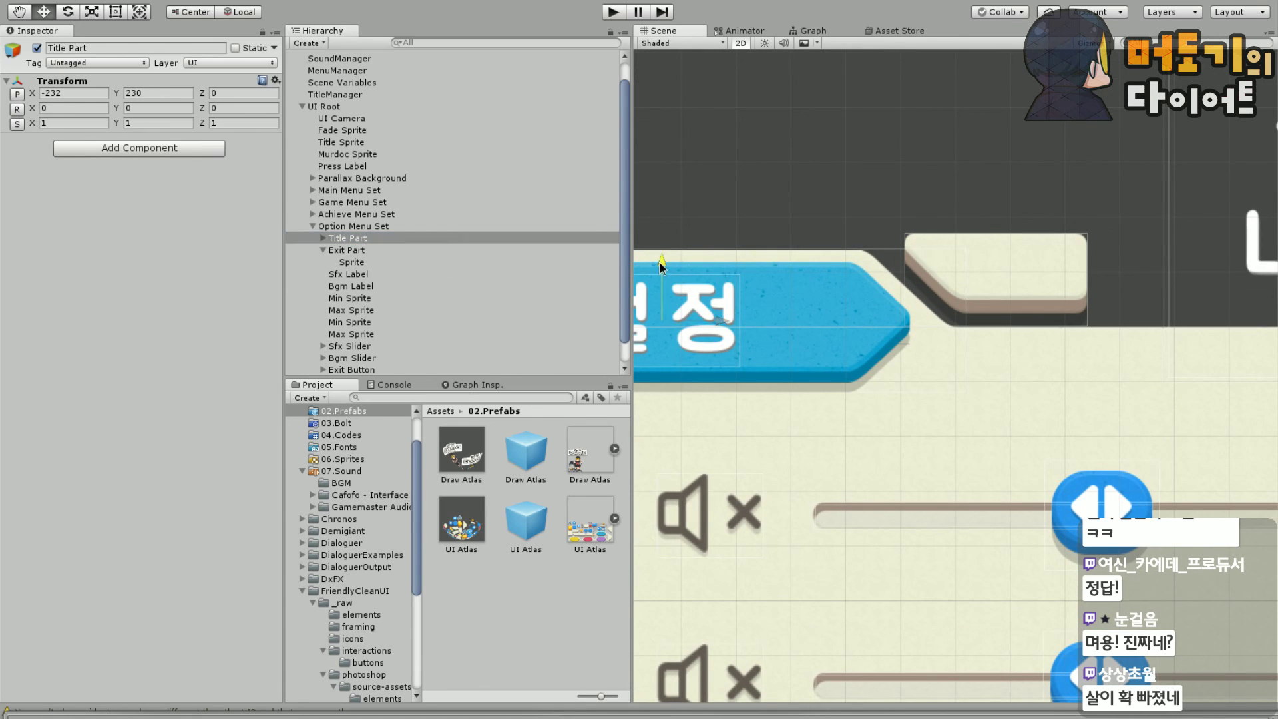
left_click_drag(659, 262, 673, 263)
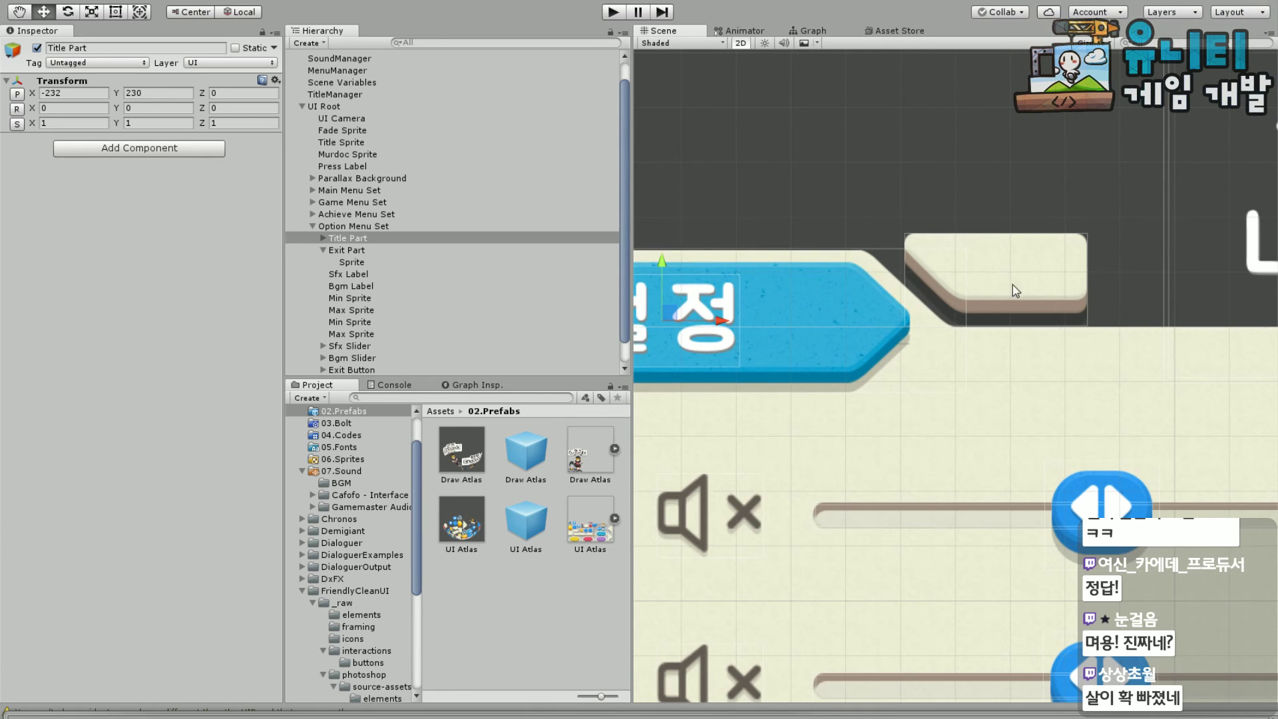
middle_click_drag(1095, 186, 992, 185)
scroll(893, 199, "down", 5)
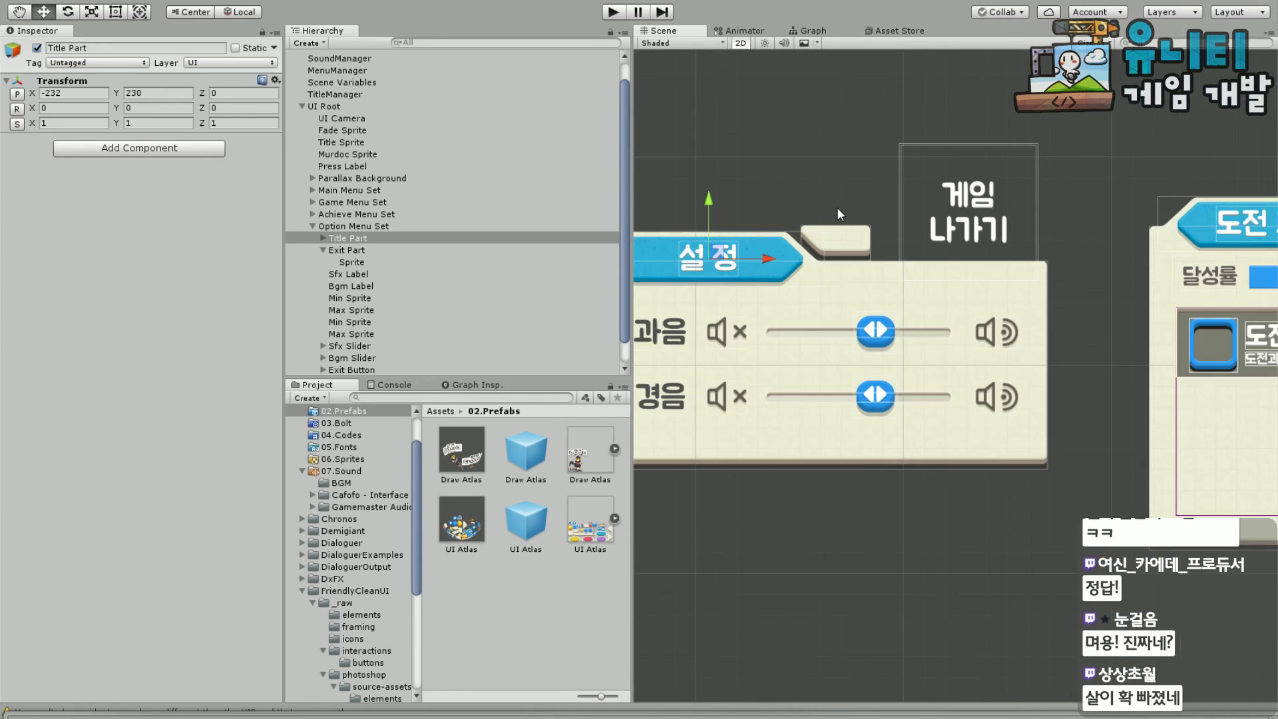
middle_click_drag(827, 179, 821, 207)
scroll(846, 242, "up", 5)
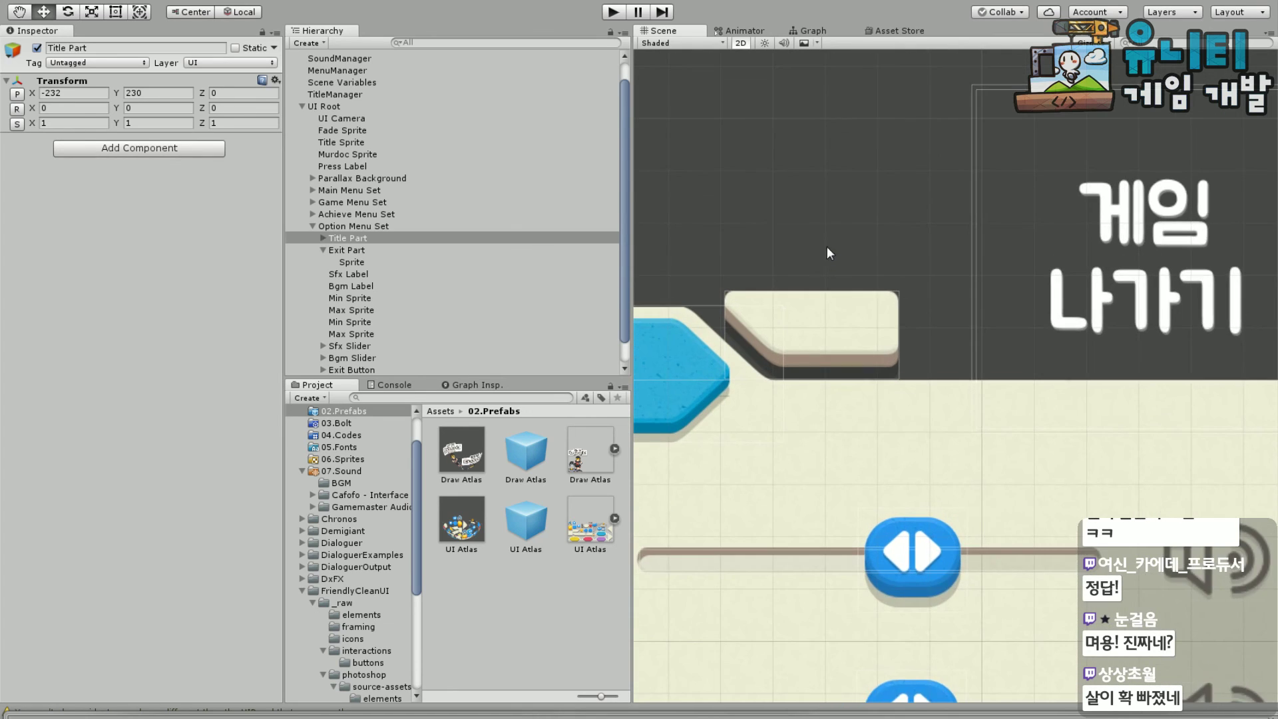
scroll(833, 266, "down", 6)
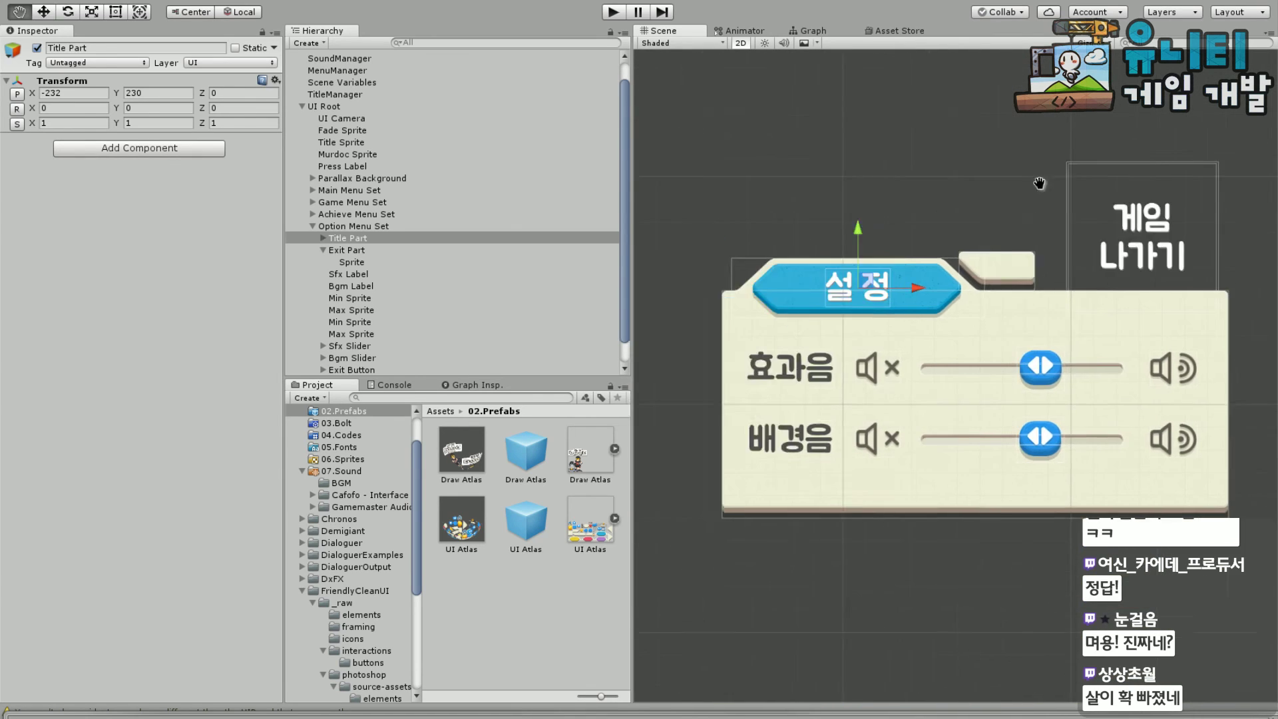
scroll(838, 213, "up", 6)
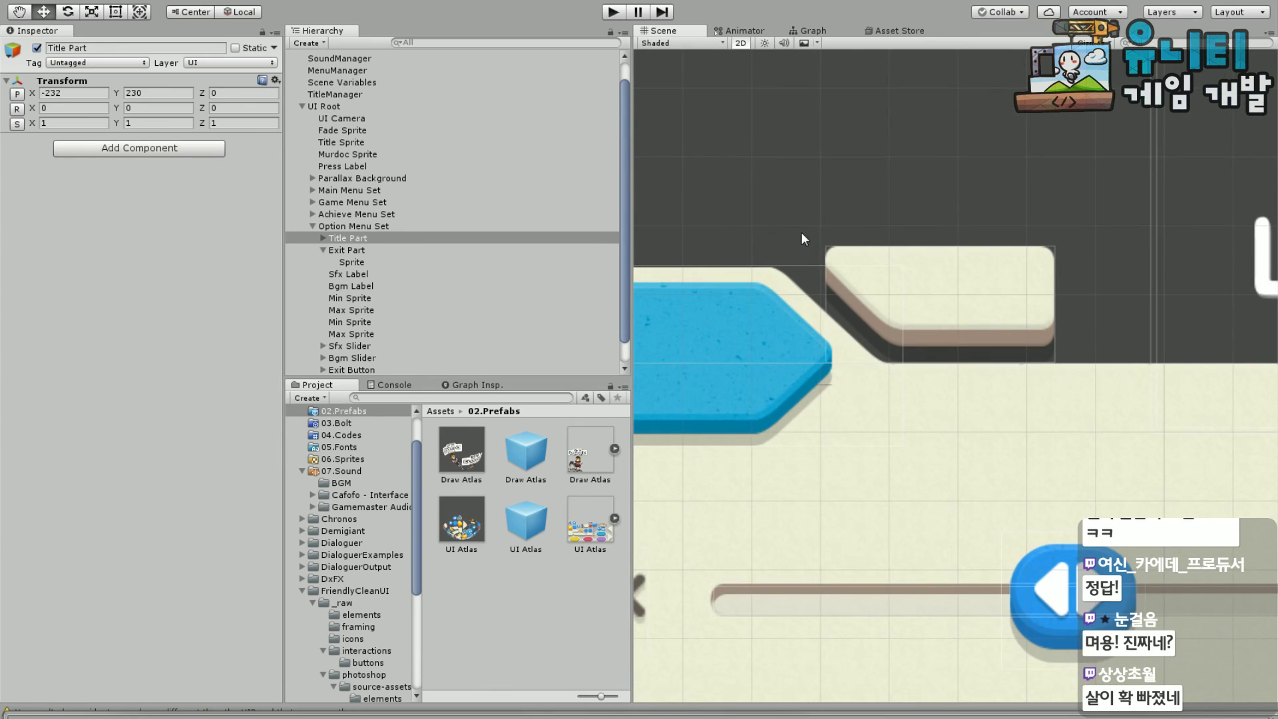
middle_click_drag(869, 321, 689, 320)
Shift the sprite inside Exit Part to about X 37.4, Y -8.3 so it overlaps the panel's upper edge
left_click(352, 262)
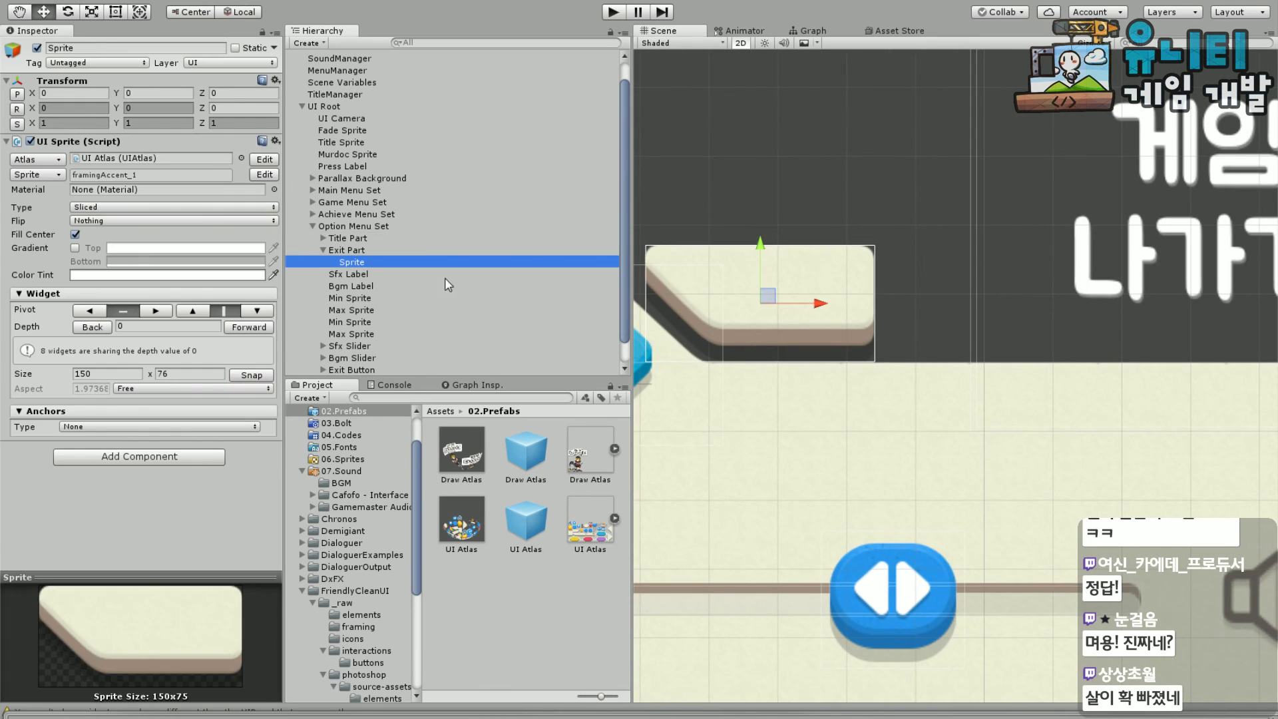
left_click_drag(819, 310, 827, 302)
left_click_drag(767, 243, 770, 264)
middle_click_drag(770, 265, 929, 258)
left_click_drag(983, 314, 1035, 312)
scroll(1039, 277, "down", 13)
middle_click_drag(983, 218, 939, 236)
scroll(939, 228, "up", 9)
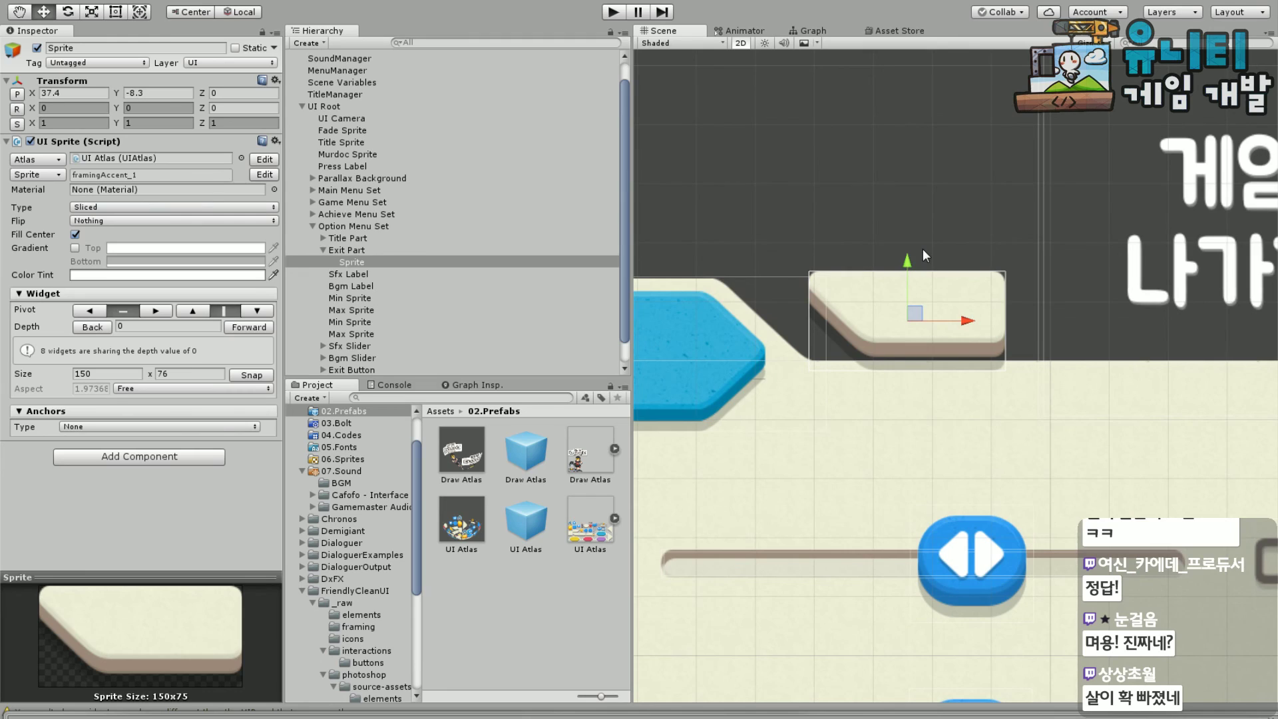
Lower the Exit Part sprite's depth to -1 and reposition it beside the title tab at about X 9.4, Y -1.4
left_click(97, 326)
left_click_drag(970, 324, 930, 325)
left_click_drag(872, 268, 870, 260)
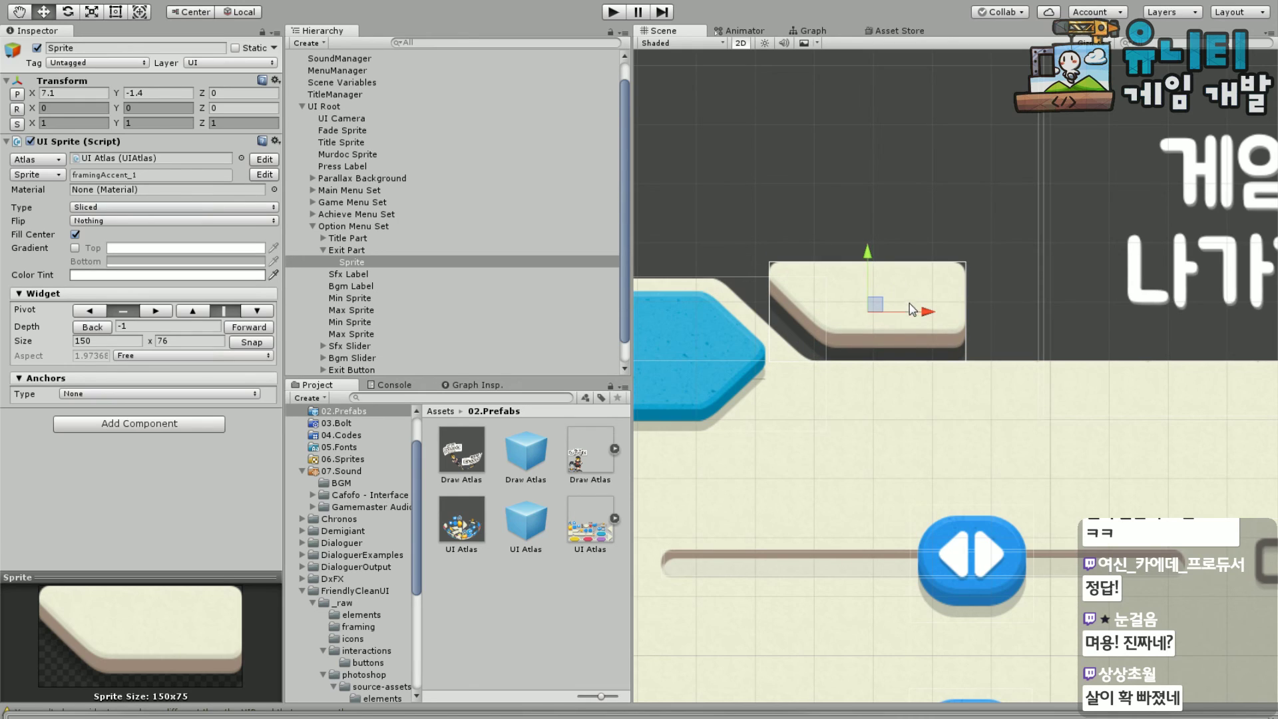
left_click_drag(928, 313, 929, 309)
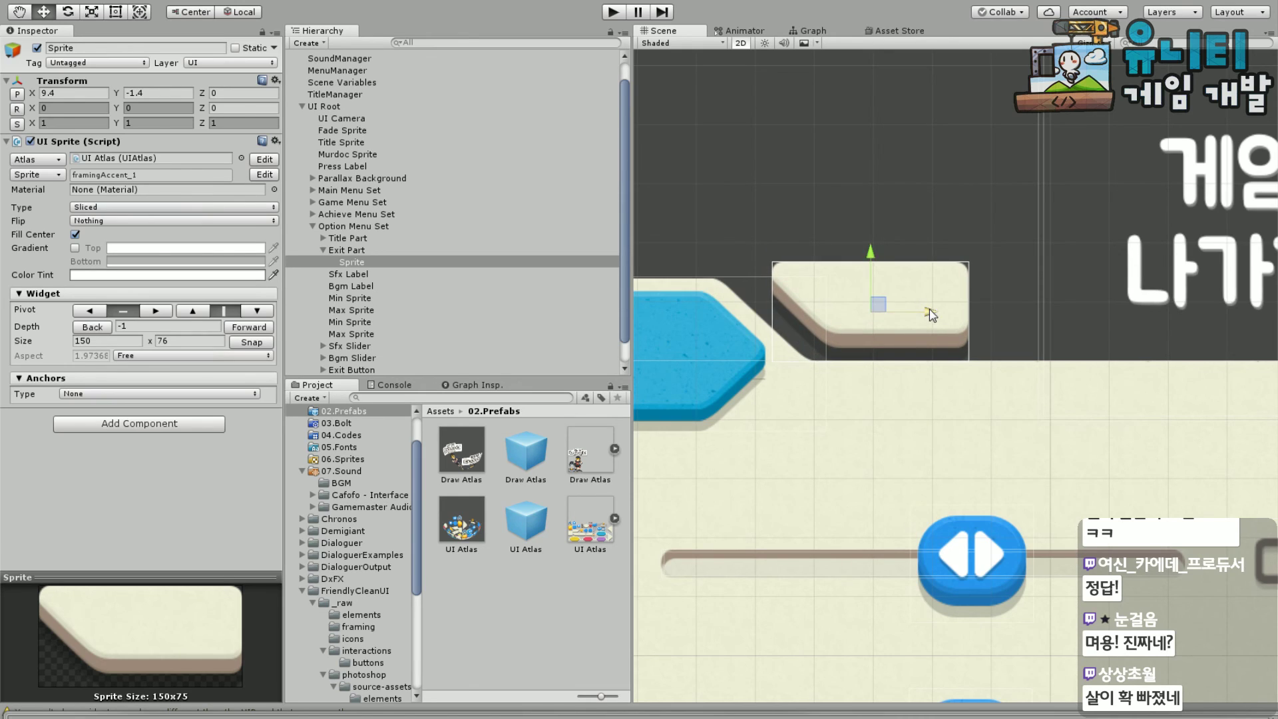
scroll(945, 305, "down", 5)
middle_click_drag(956, 300, 993, 307)
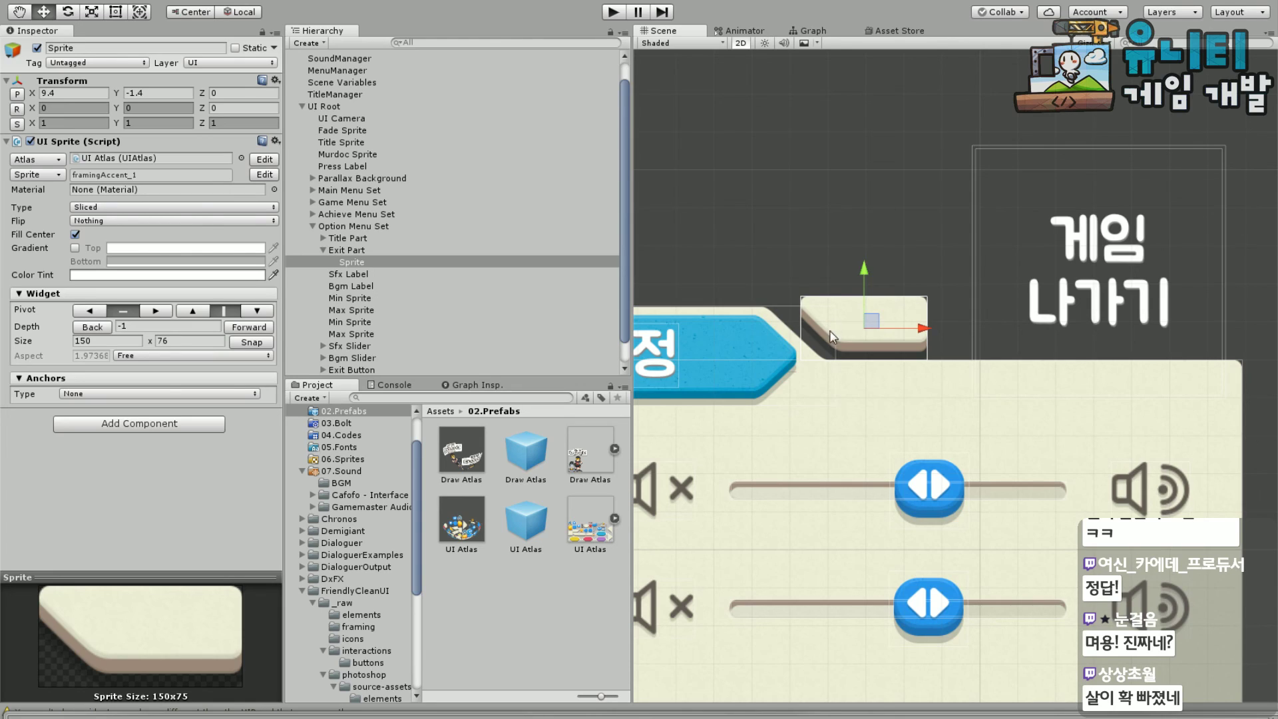
Open framingAccent_1 for editing in the UI Atlas and set its left border to 60
middle_click_drag(780, 308, 816, 317)
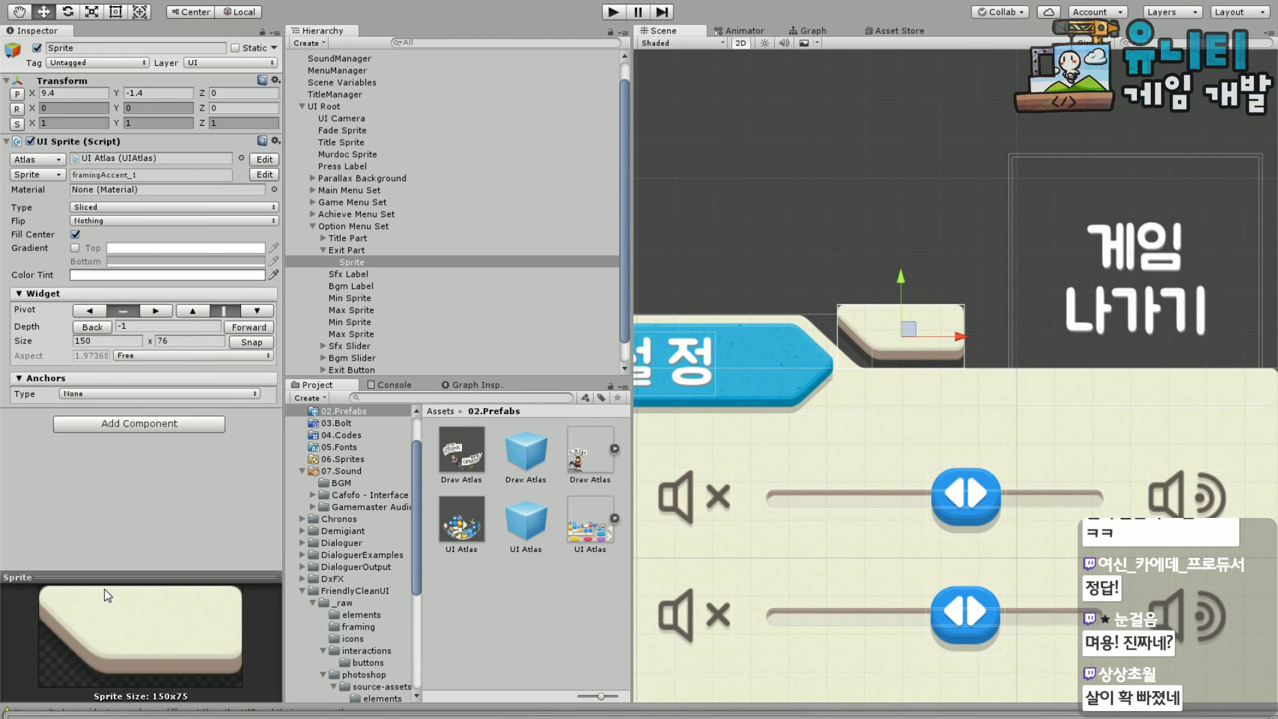
left_click(264, 175)
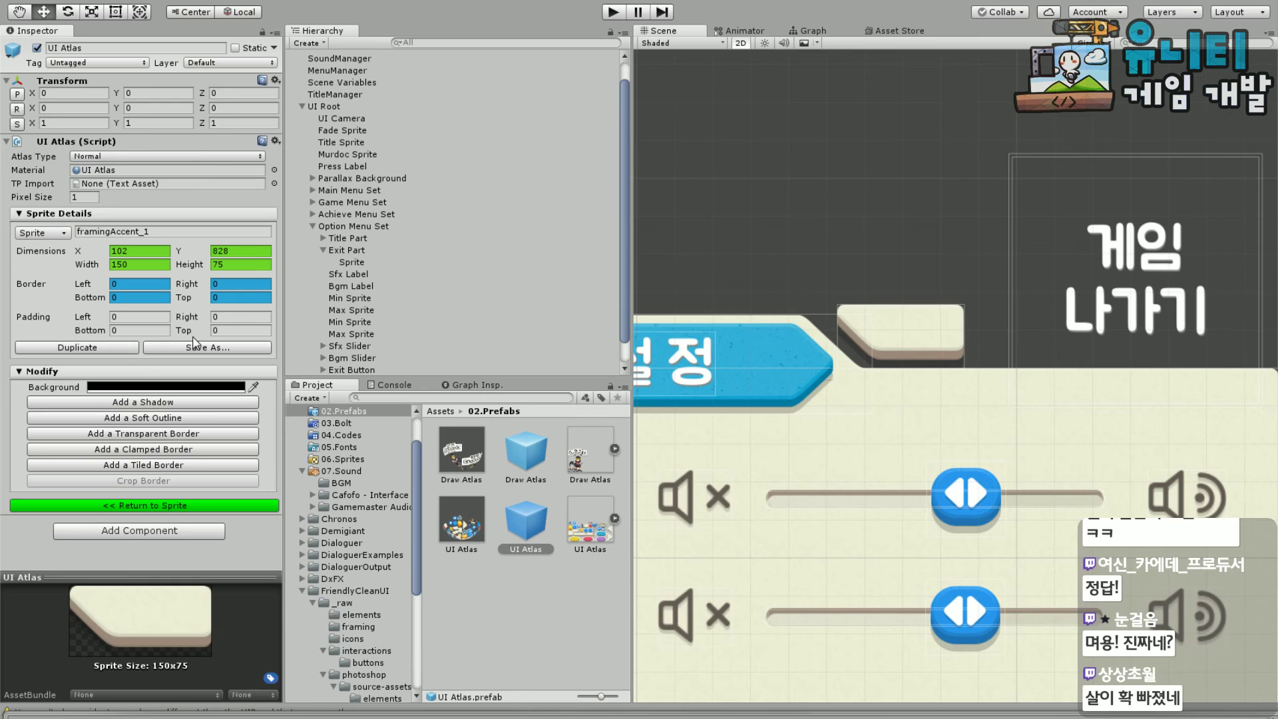
left_click_drag(139, 299, 56, 304)
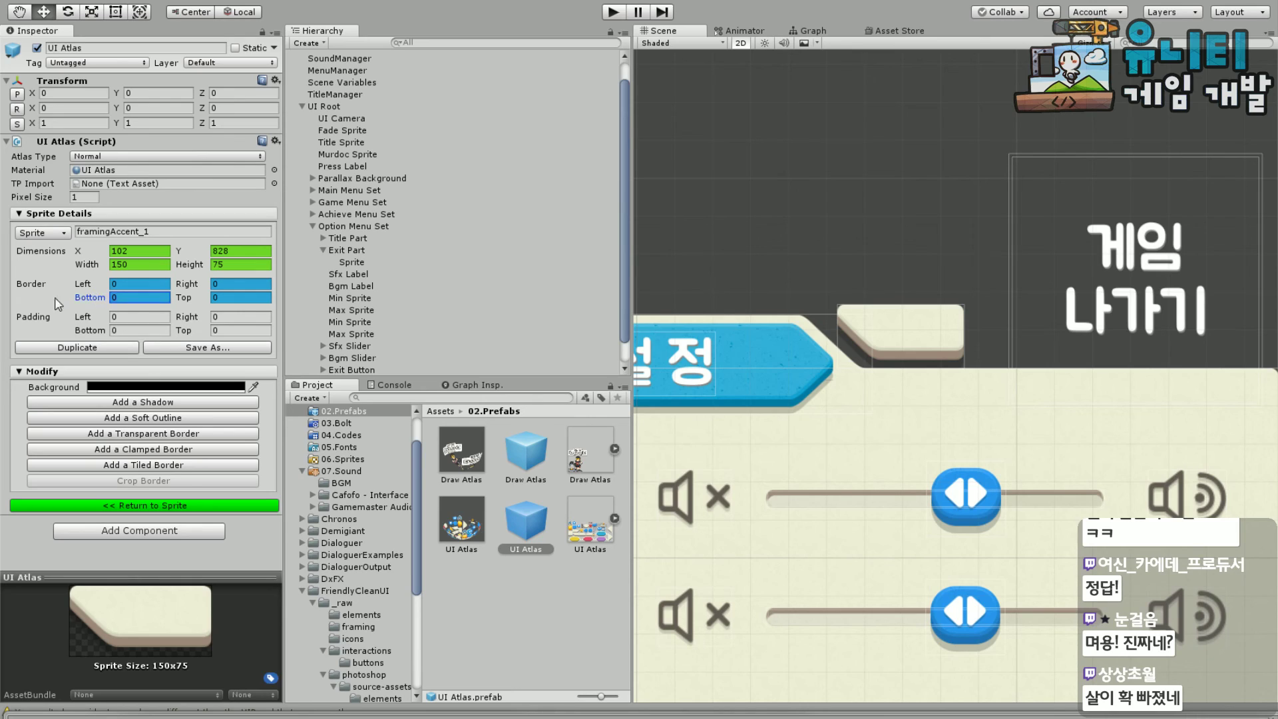
left_click(126, 283)
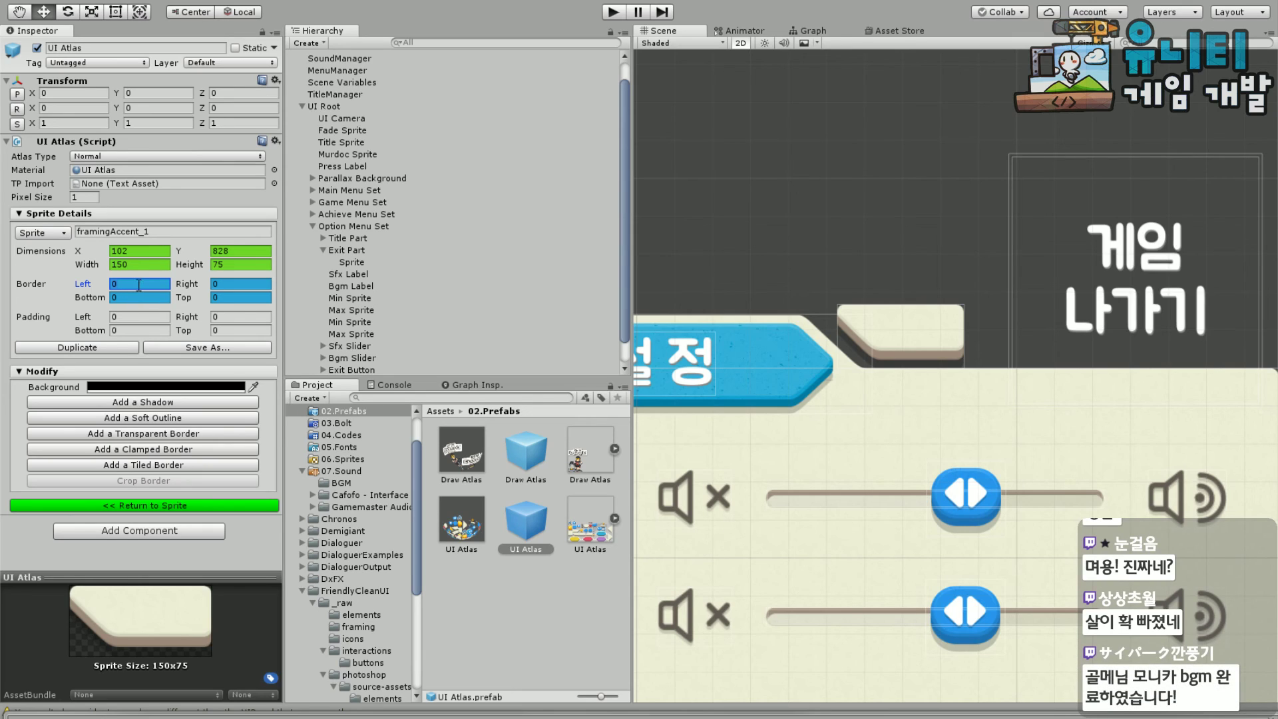
scroll(973, 367, "up", 3)
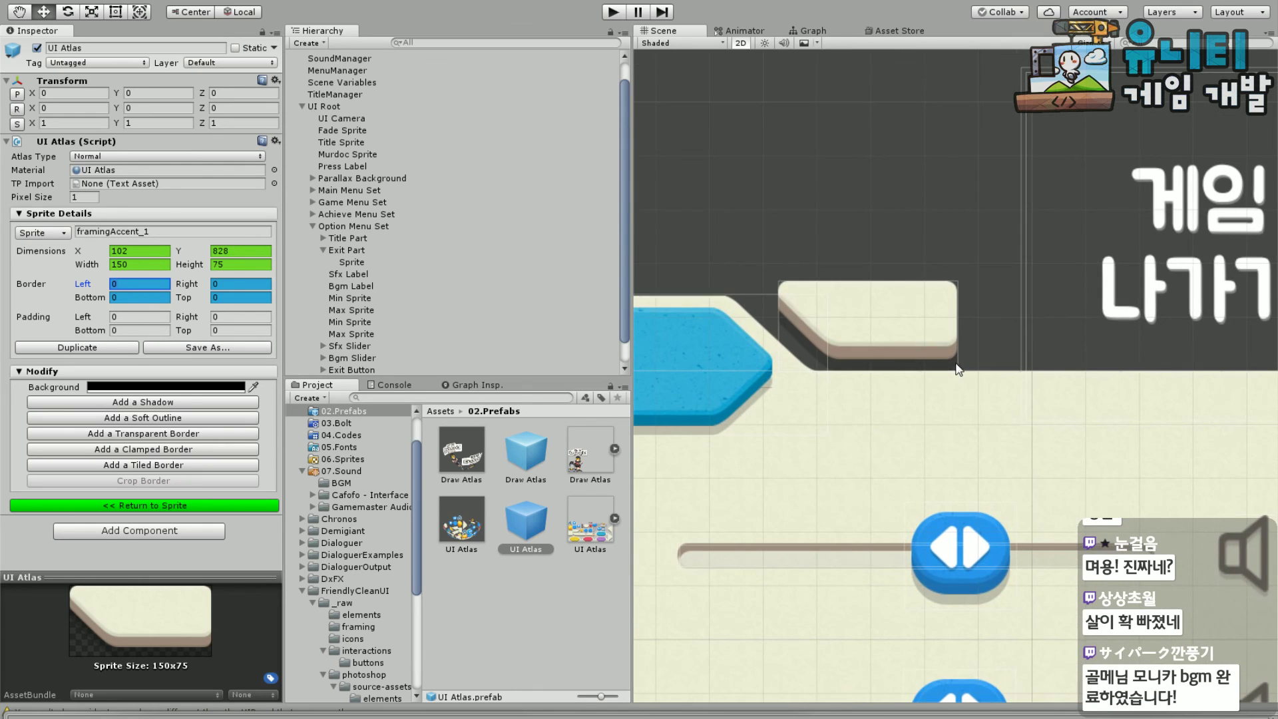
middle_click_drag(876, 212, 931, 280)
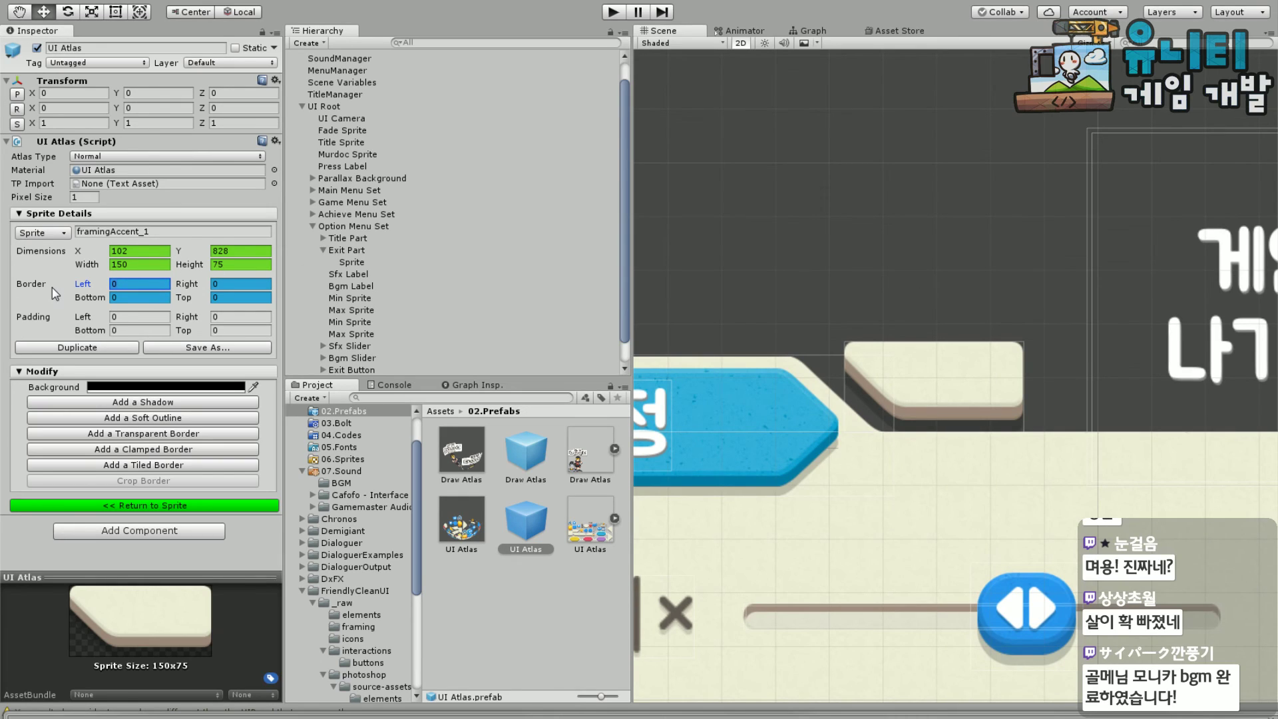
key("BackSpace")
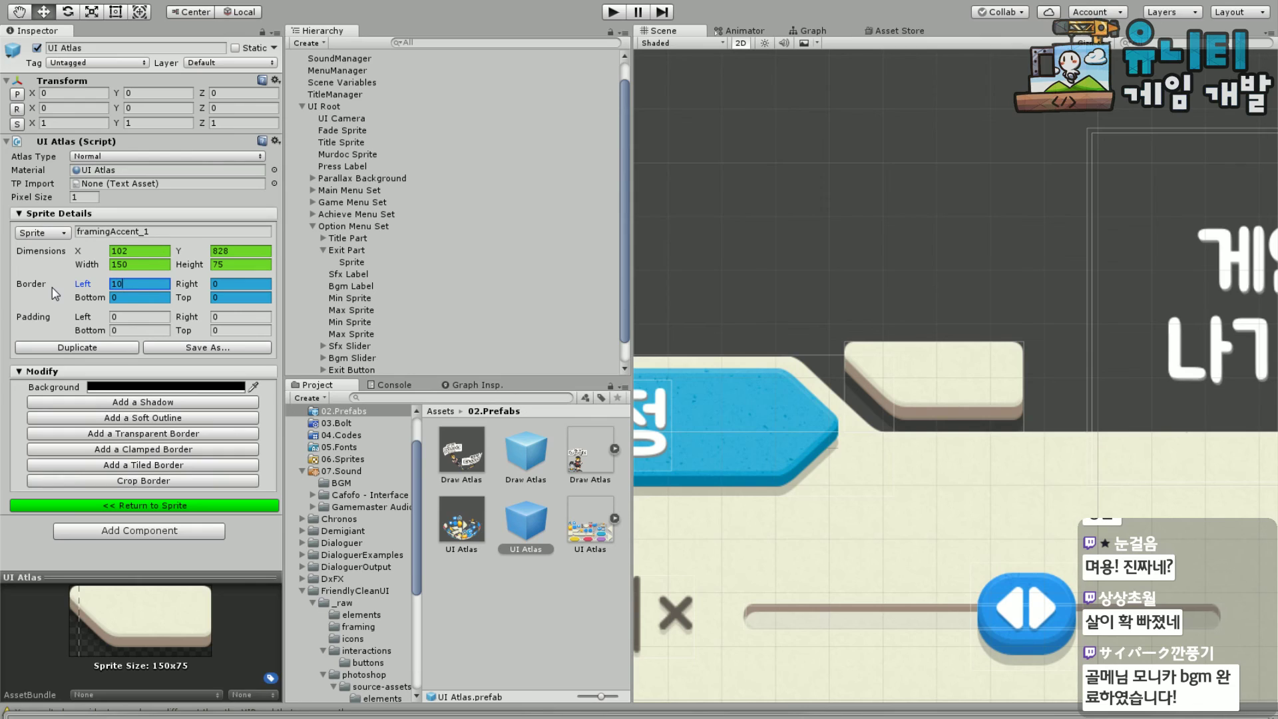
type("40")
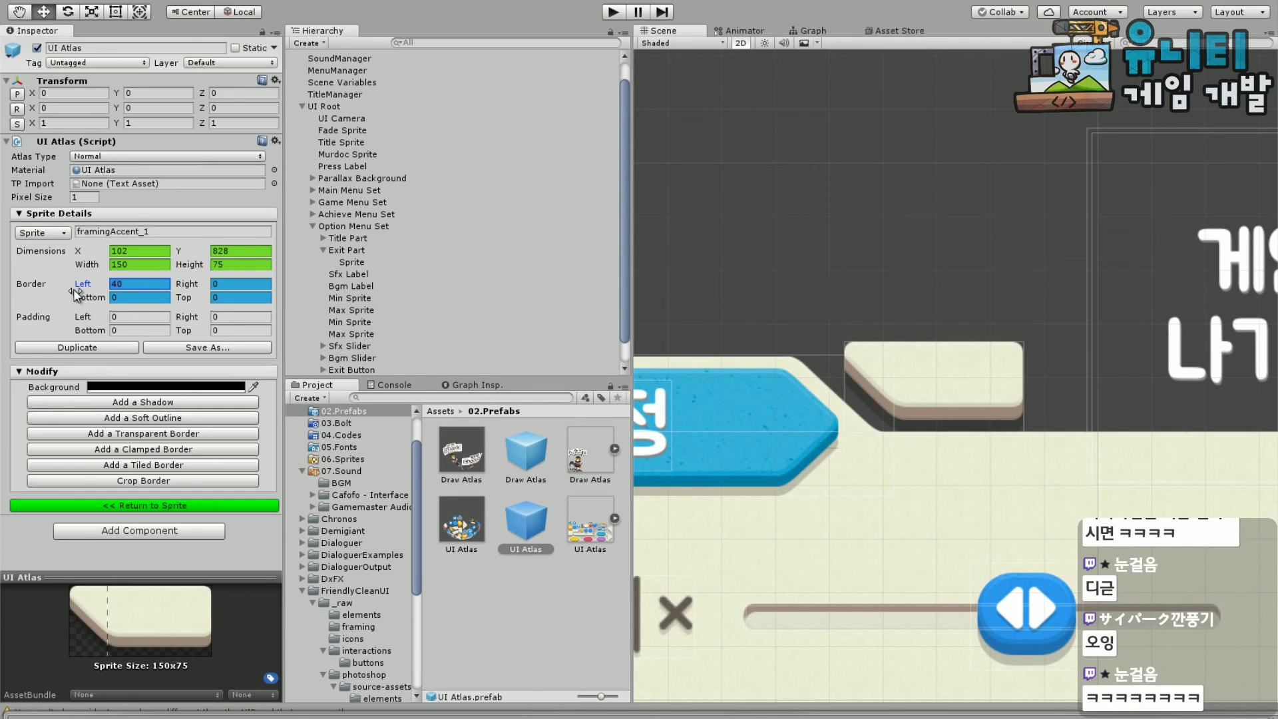
key("BackSpace")
key("BackSpace")
type("5")
key("BackSpace")
type("60")
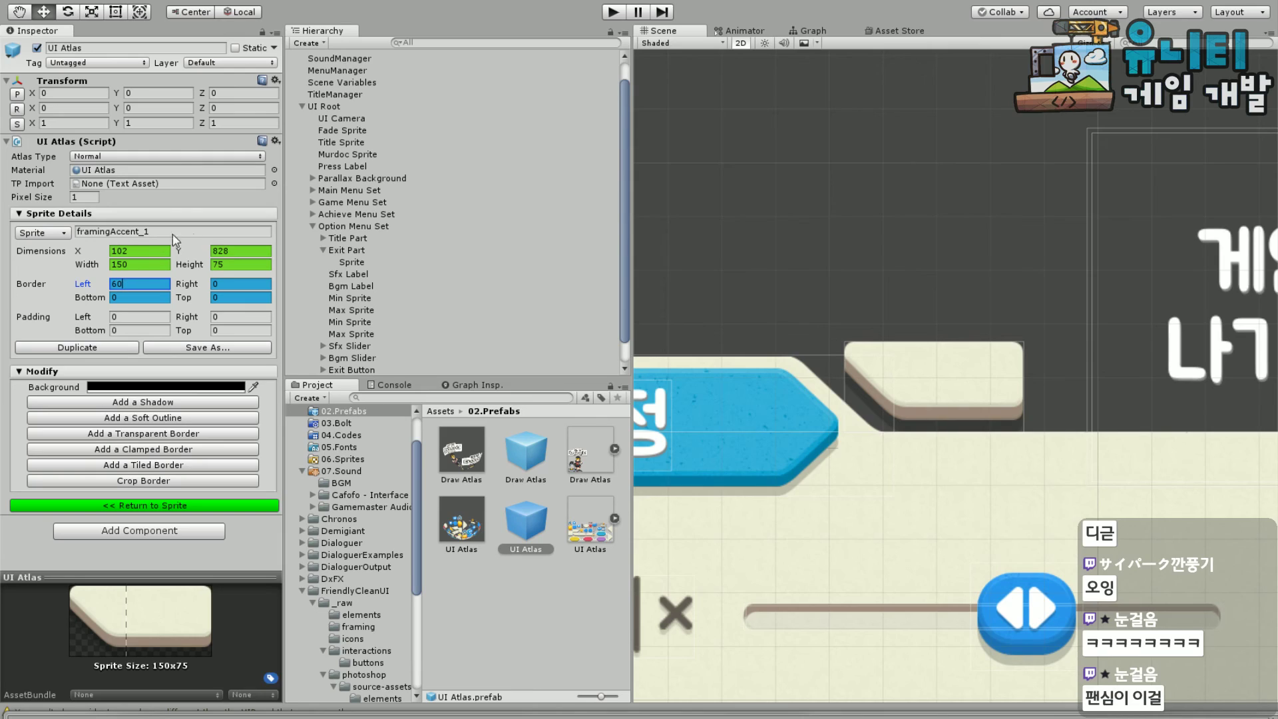
Set framingAccent_1's right border to 12 and return to the Exit Part sprite
left_click(236, 285)
type("12")
left_click_drag(953, 252, 815, 258)
mouse_move(815, 258)
middle_mouse_down()
mouse_move(877, 254)
mouse_move(815, 259)
middle_mouse_up()
key("w")
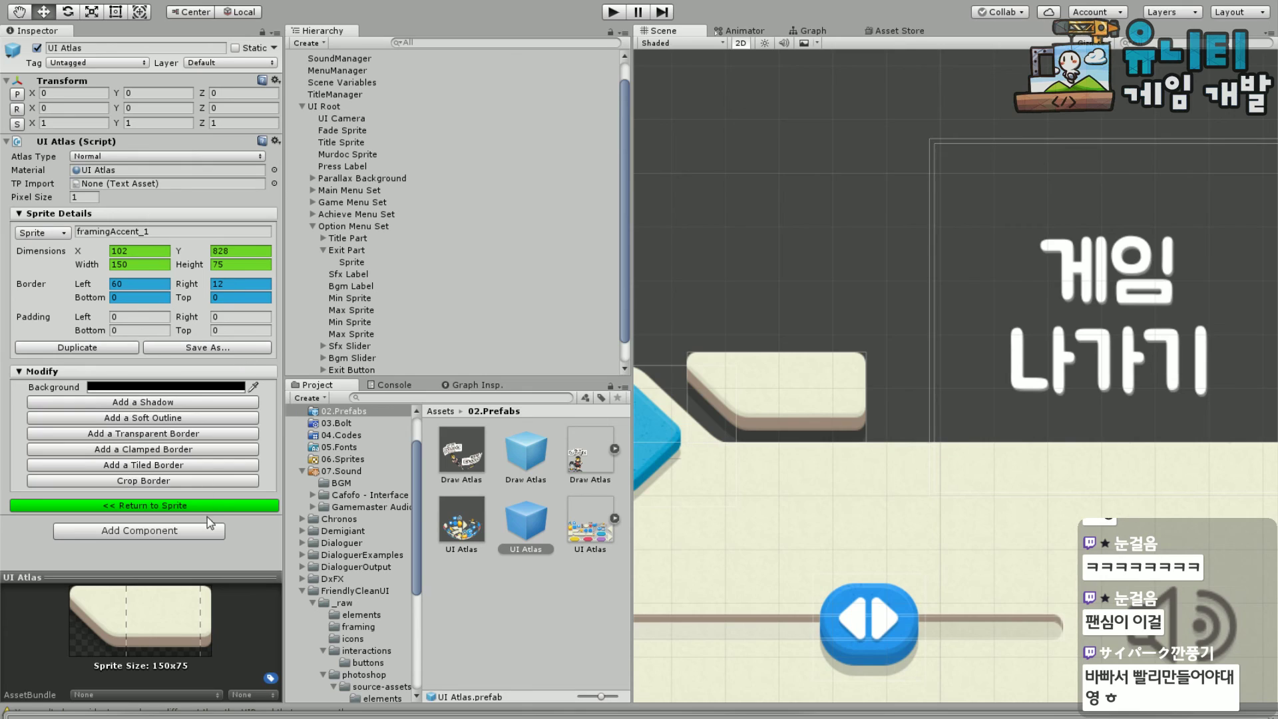
left_click(236, 284)
left_click(209, 506)
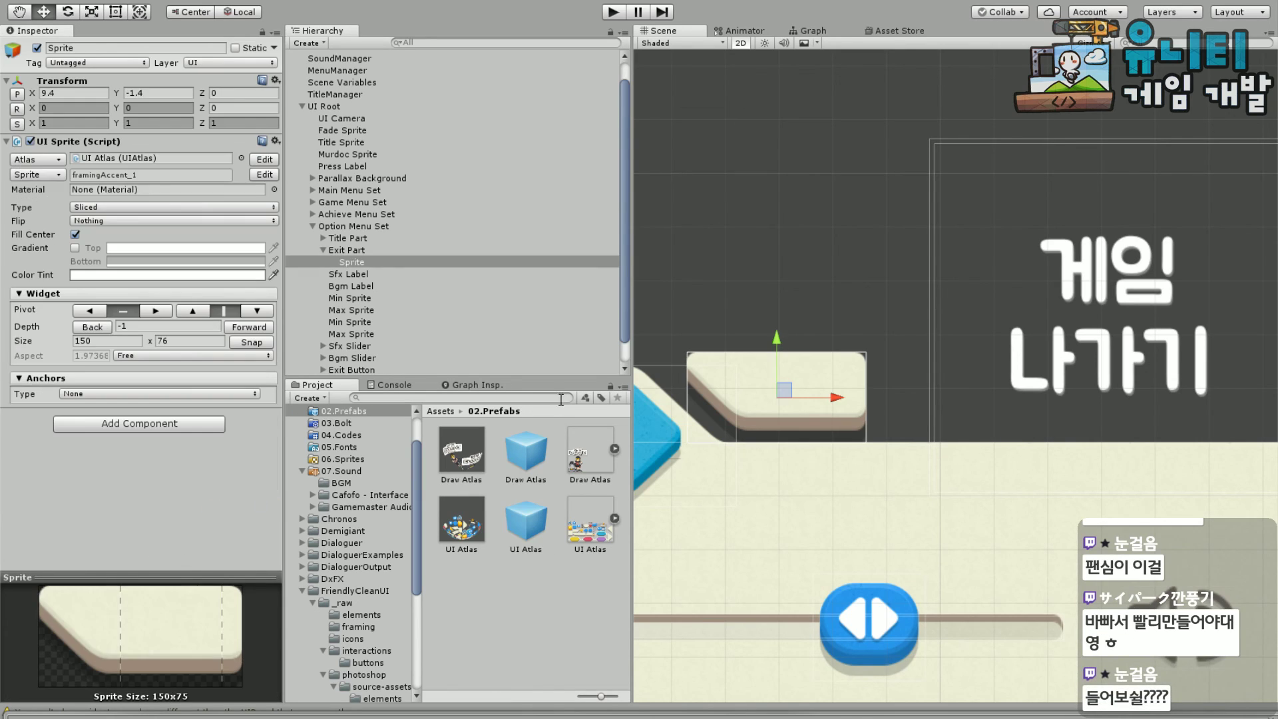
Switch to the file explorer window showing the 머도기의 다이어트 folder
mouse_move(748, 288)
middle_mouse_down()
mouse_move(652, 288)
mouse_move(756, 290)
middle_mouse_up()
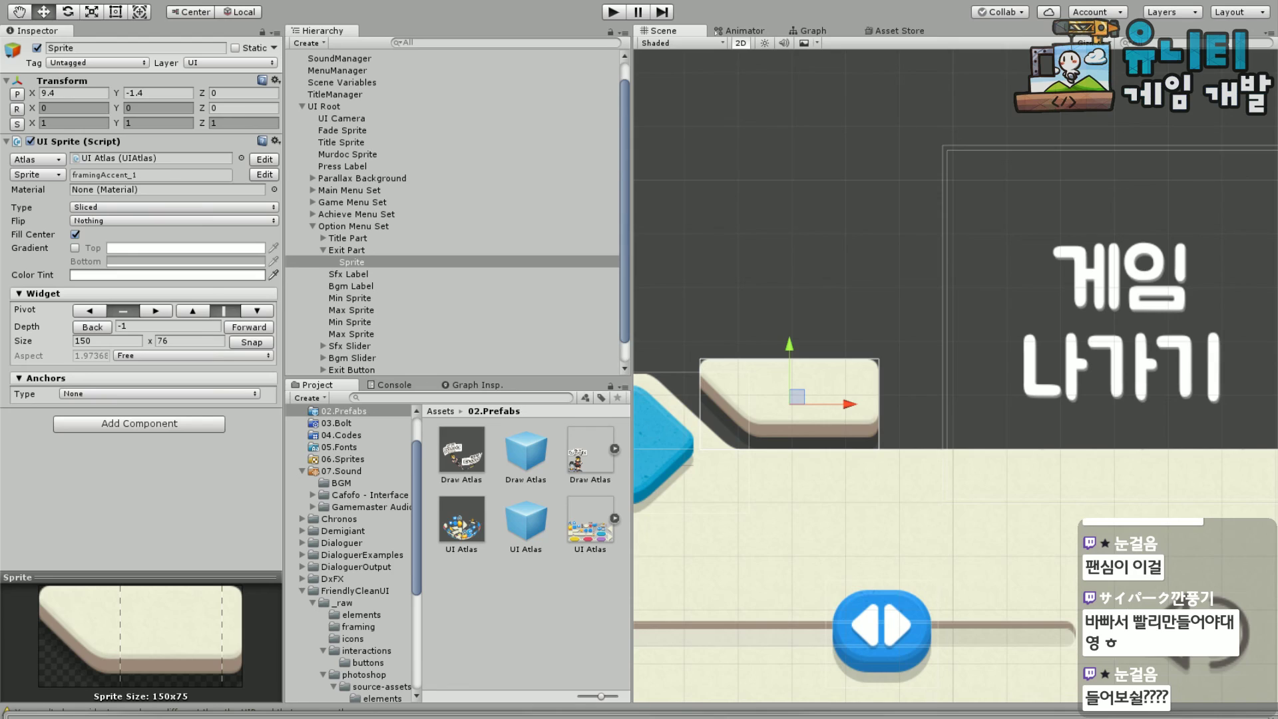
key("super")
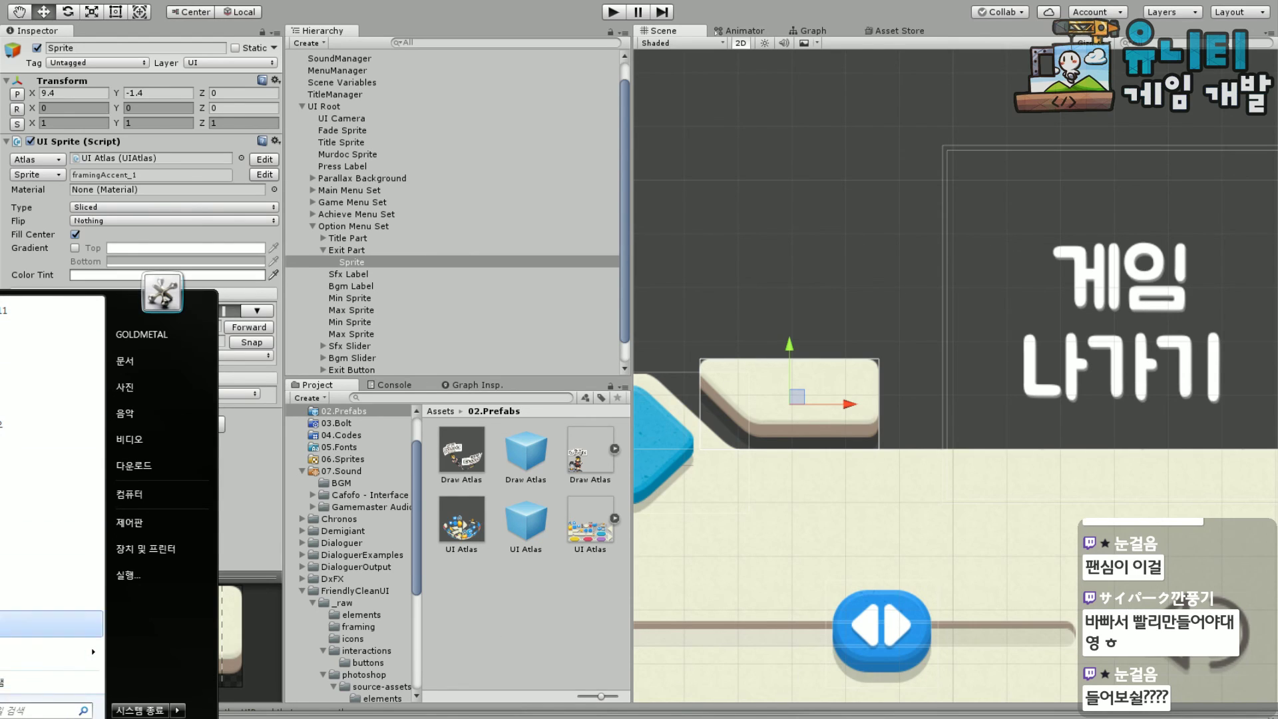
left_click(91, 718)
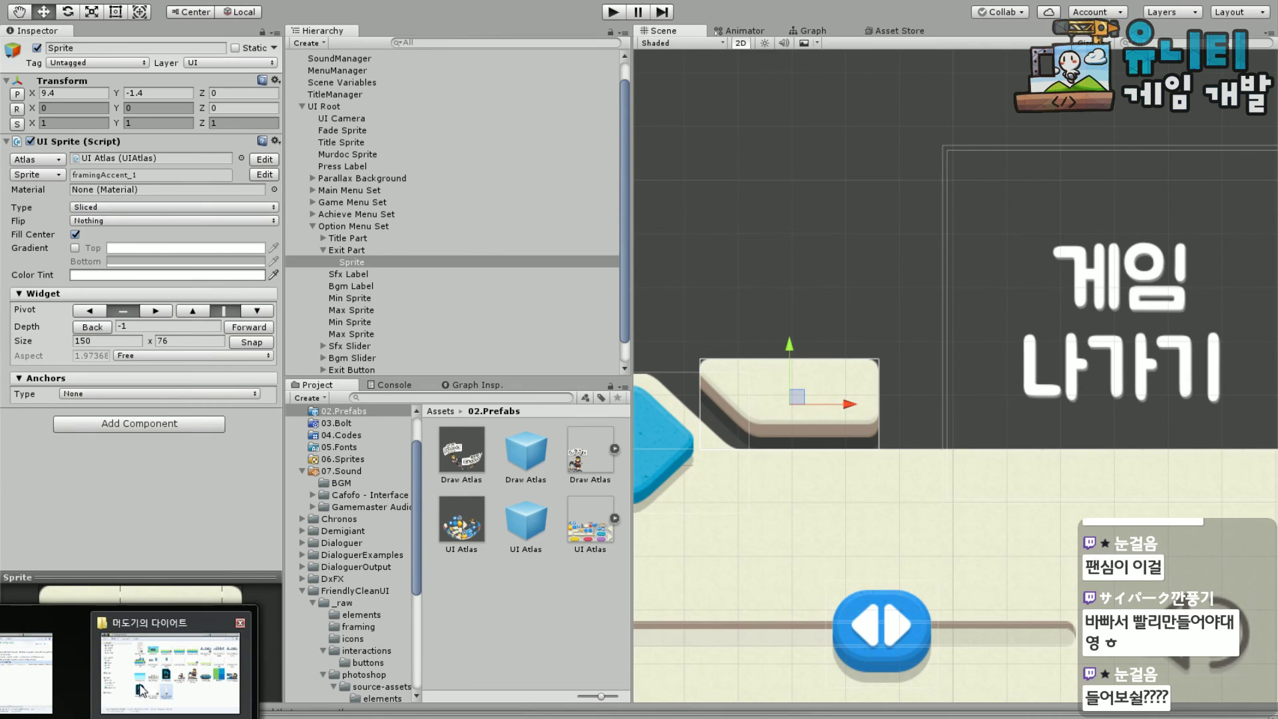
left_click(136, 685)
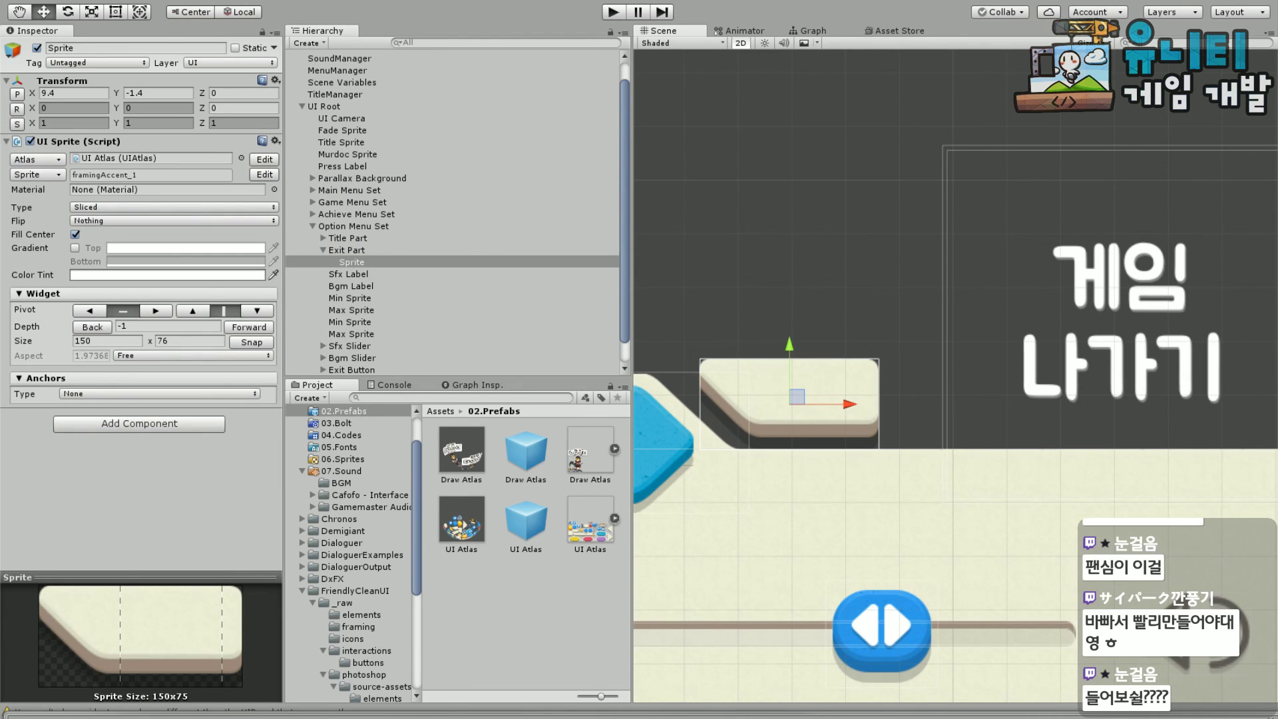
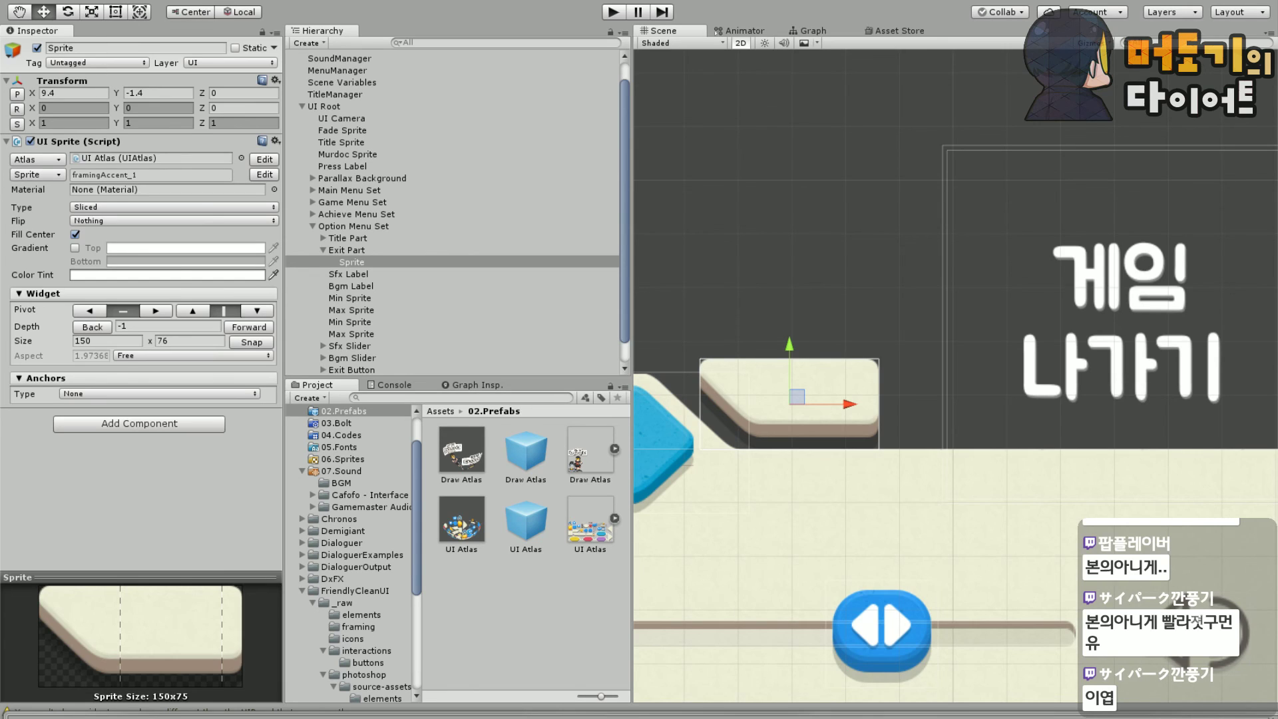
Switch to the music player and listen to 2.wav, pausing and resuming it and slightly lowering the volume
key("super")
key("super")
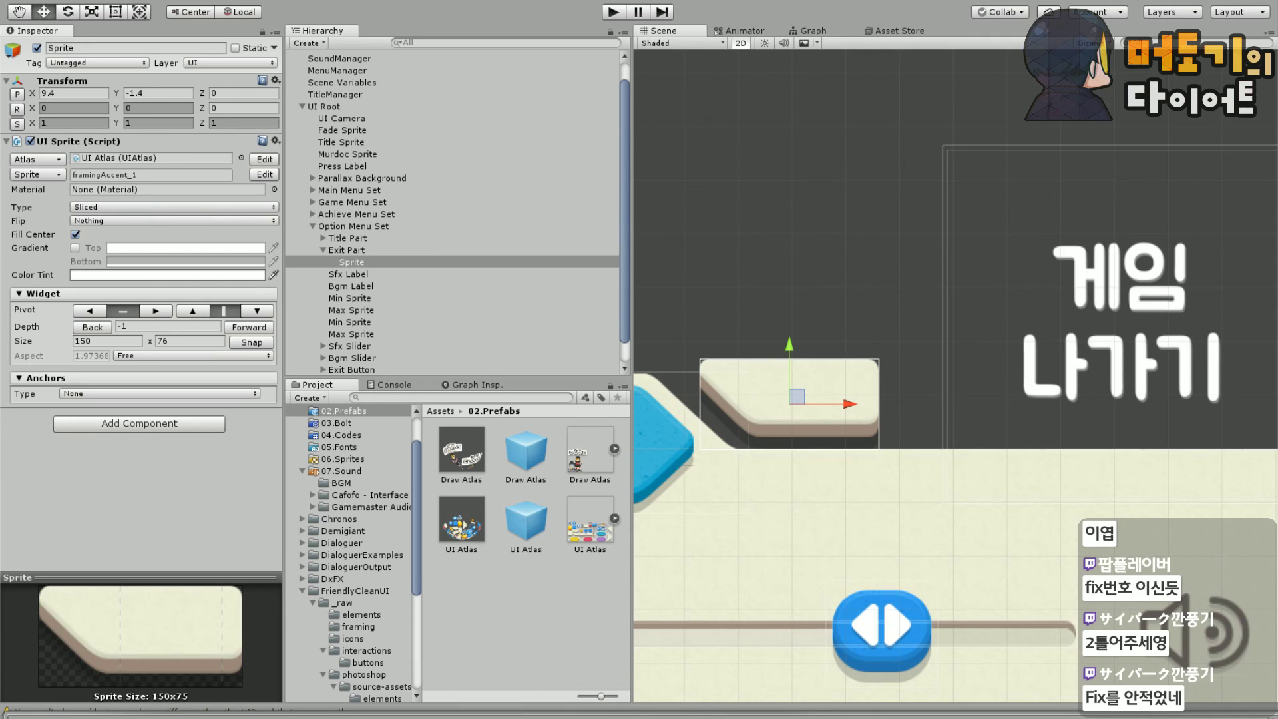
left_click_drag(227, 1, 282, 2)
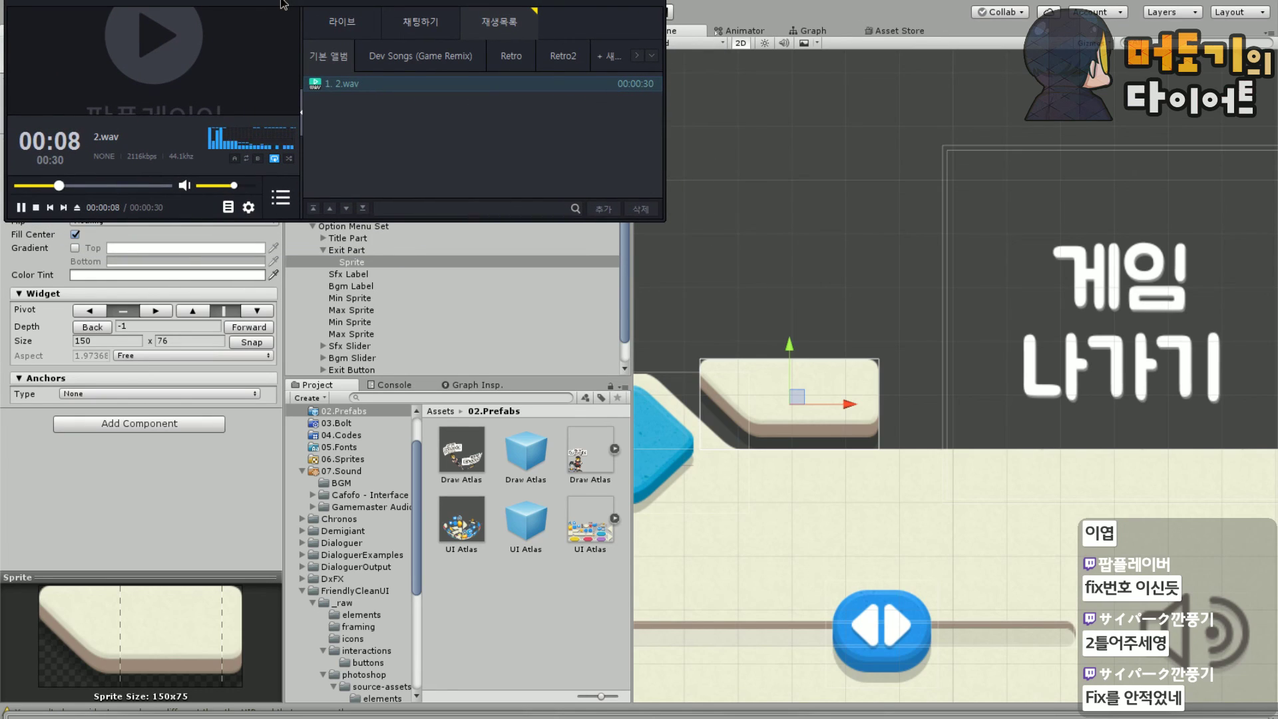
left_click(21, 207)
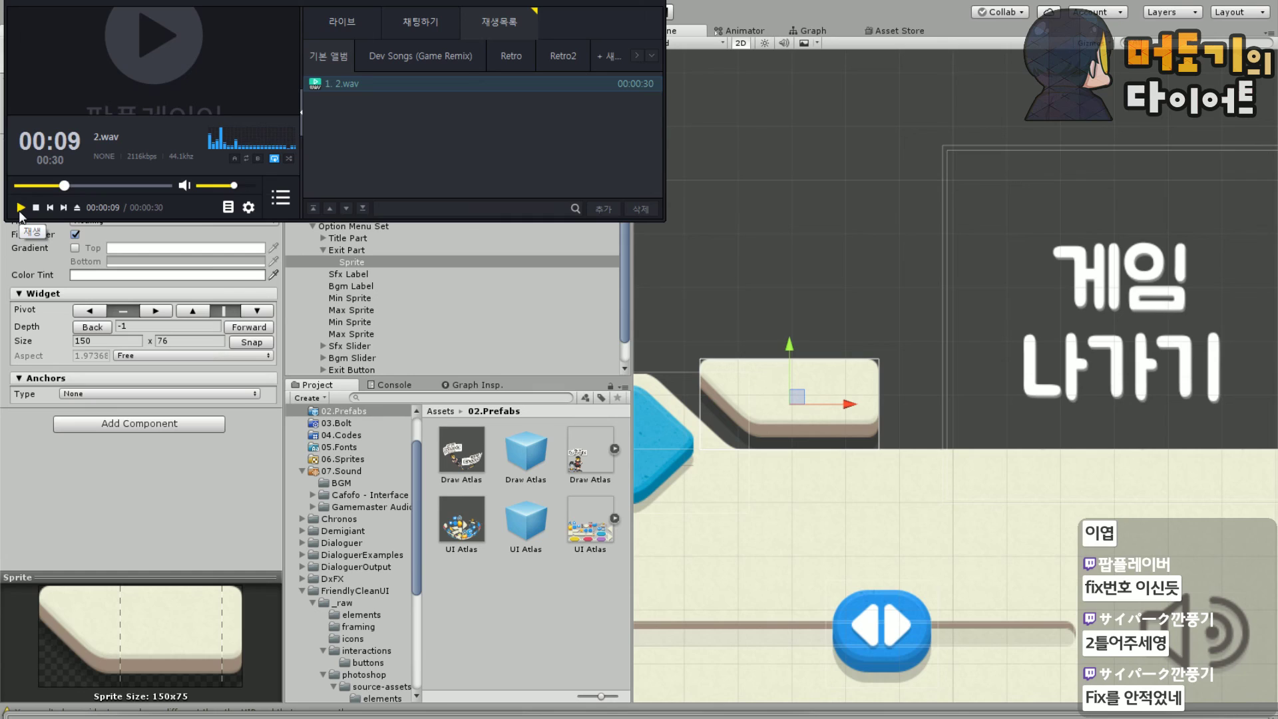
left_click(22, 207)
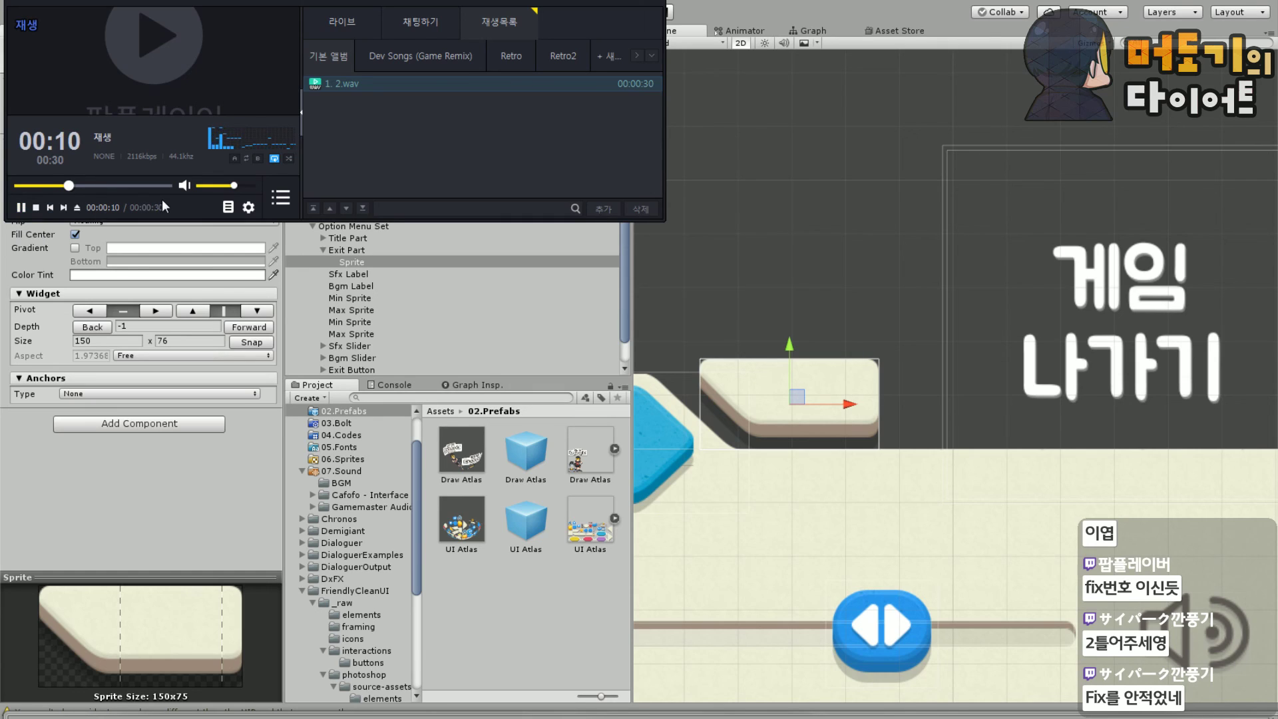
scroll(190, 207, "down", 1)
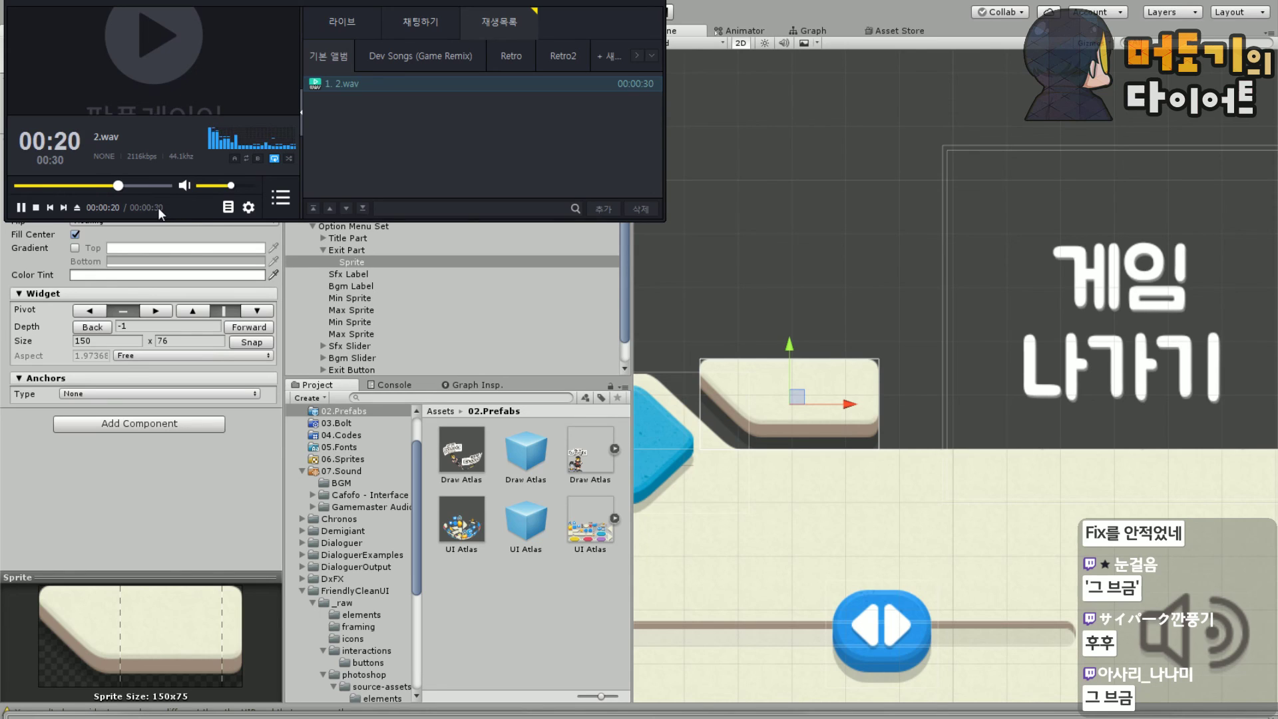
left_click(18, 208)
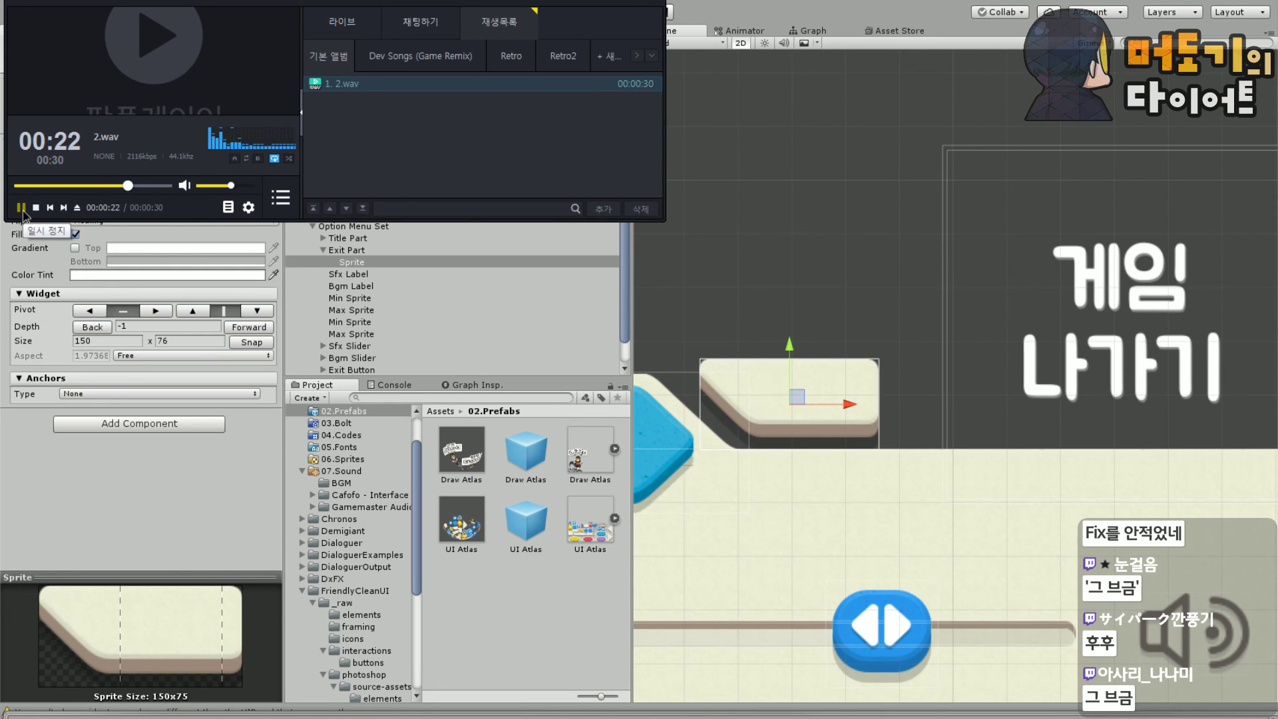
left_click(22, 208)
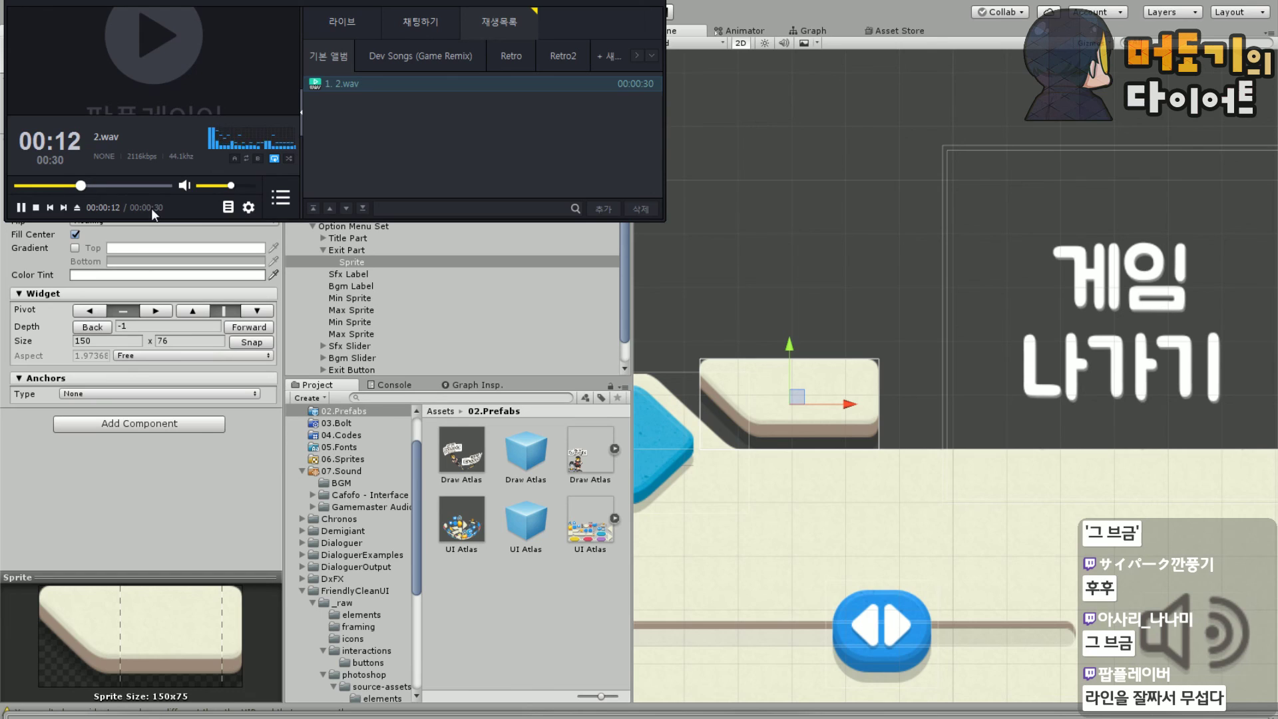
Switch to the game plan drawing in the paint program and view the NPC dialogue sketch enlarged
left_click(296, 716)
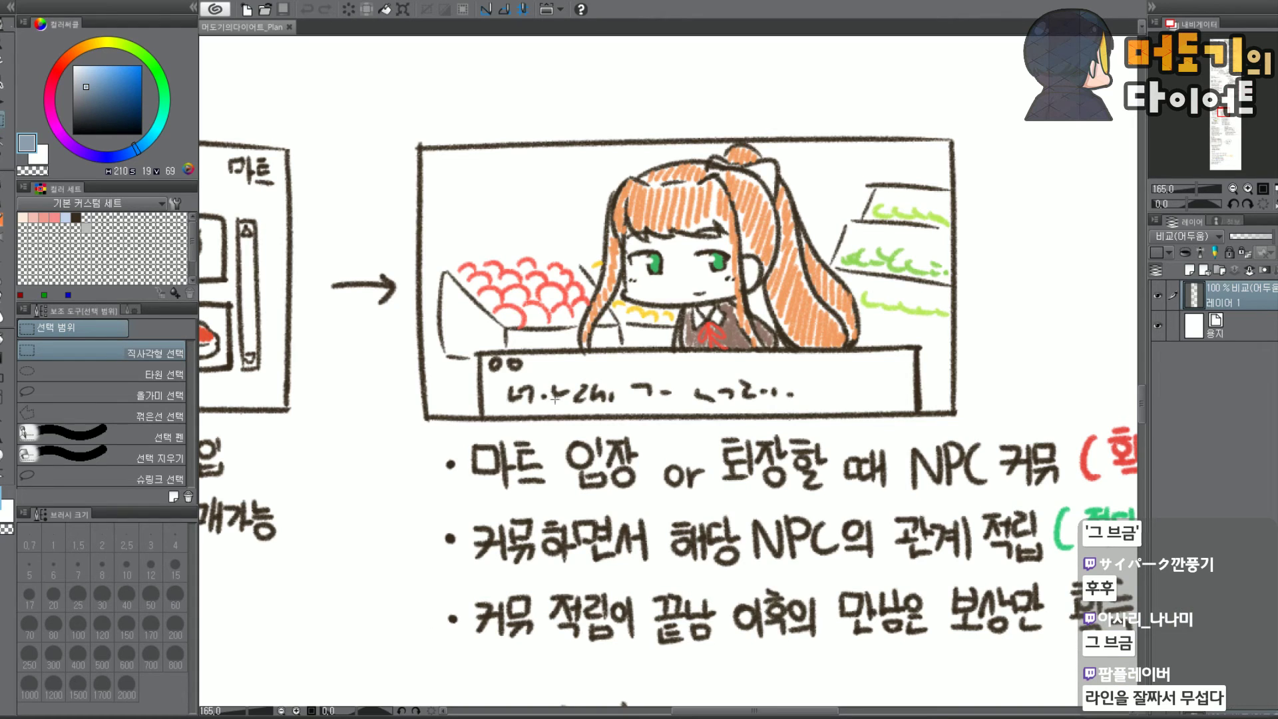
scroll(803, 259, "up", 1)
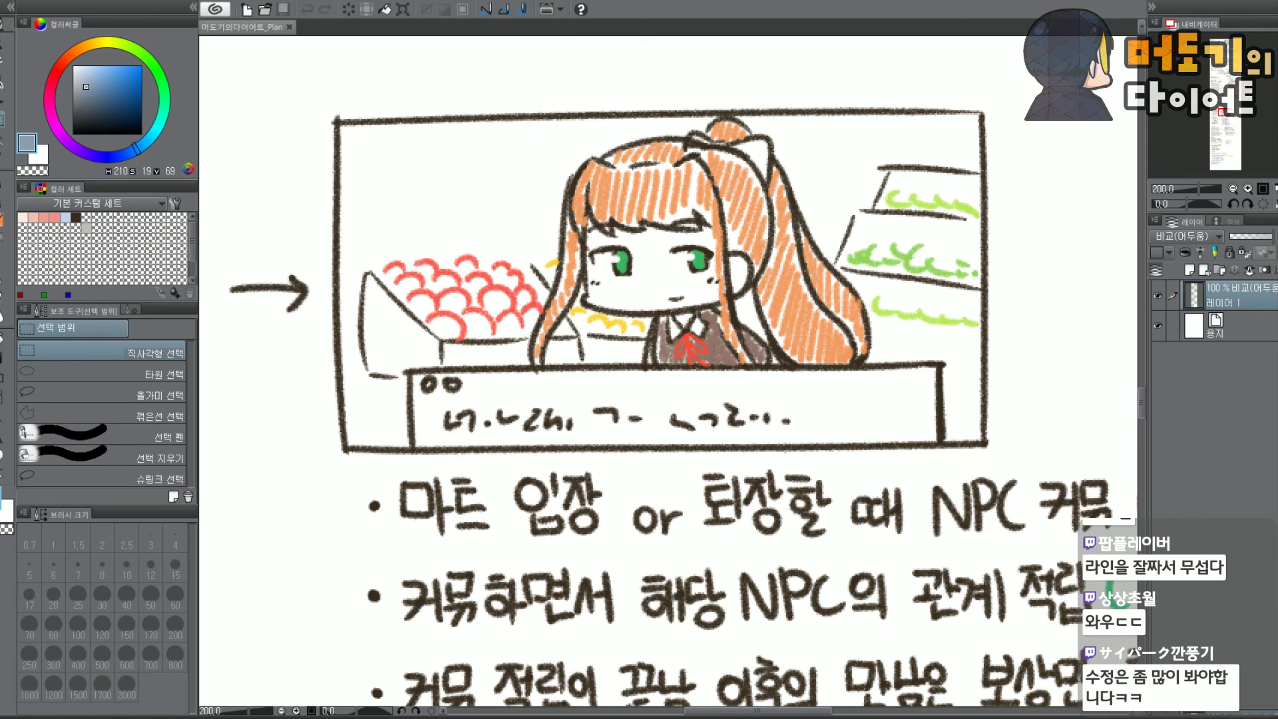
Bring the music player back over the plan drawing, reposition its window and listen to 2.wav again
mouse_move(69, 716)
left_click(183, 716)
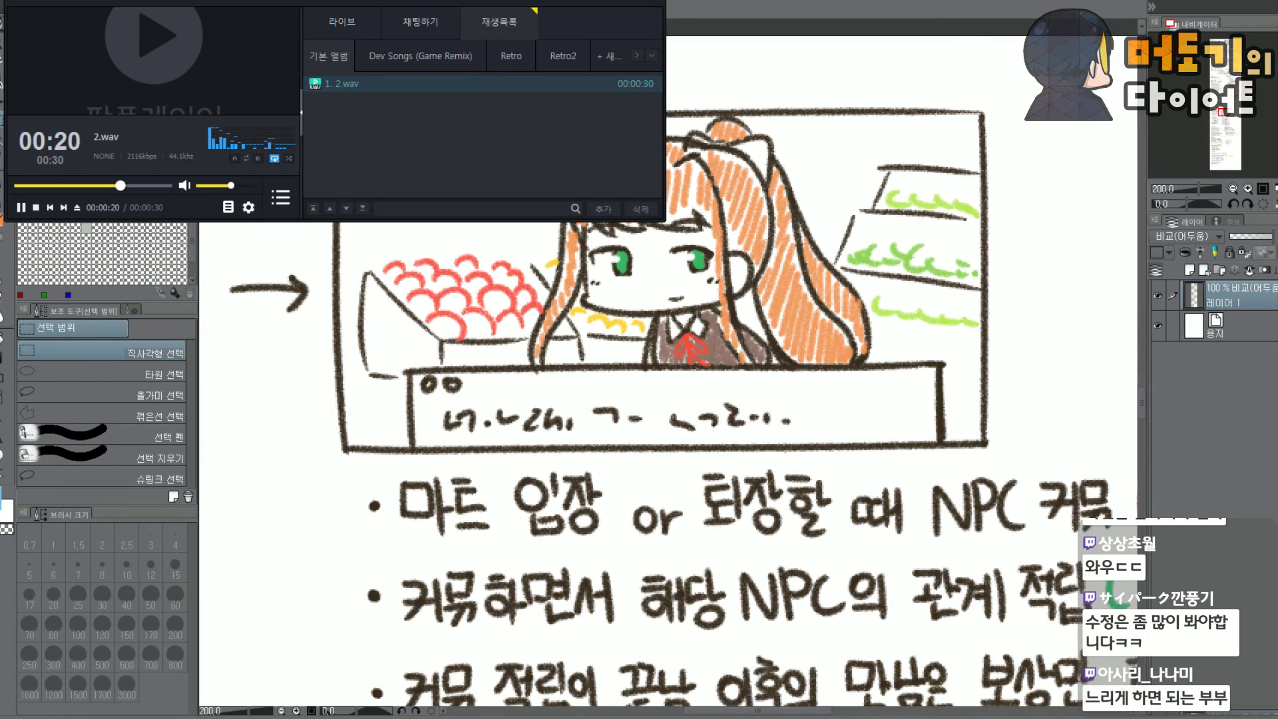
left_click_drag(319, 2, 286, 477)
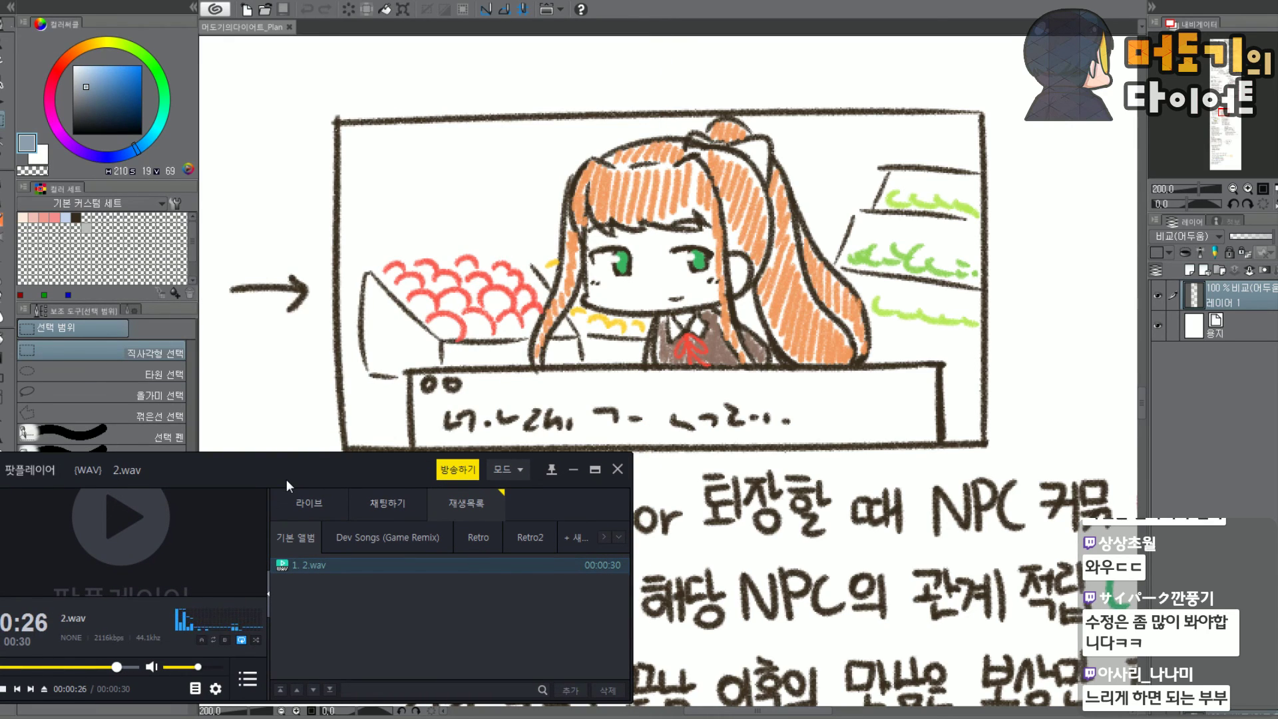
left_click_drag(286, 480, 291, 3)
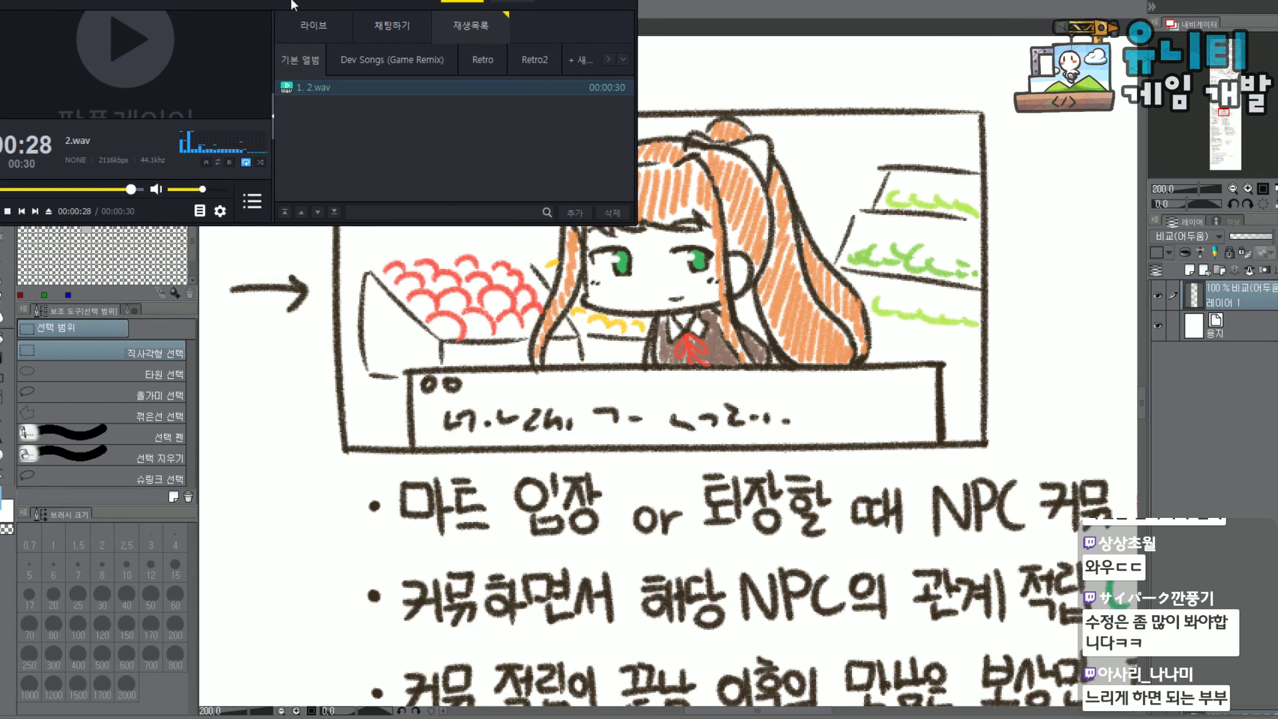
left_click(2, 218)
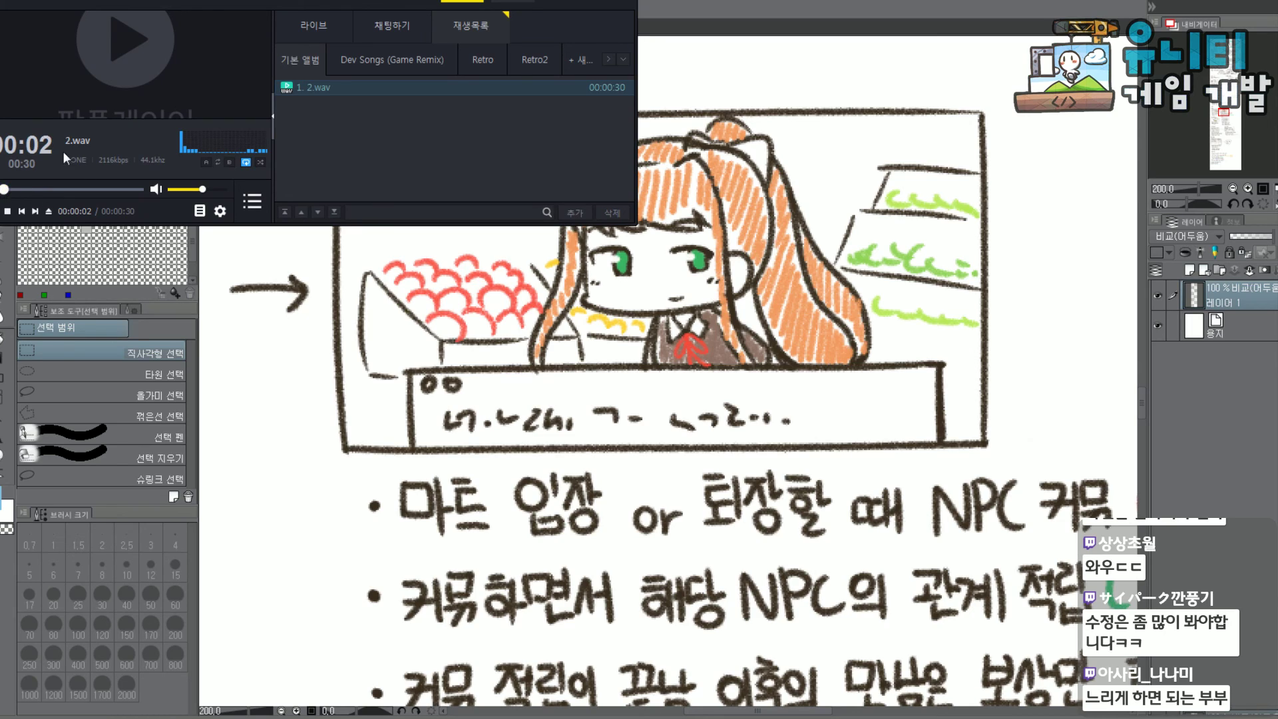
left_click_drag(261, 3, 313, 0)
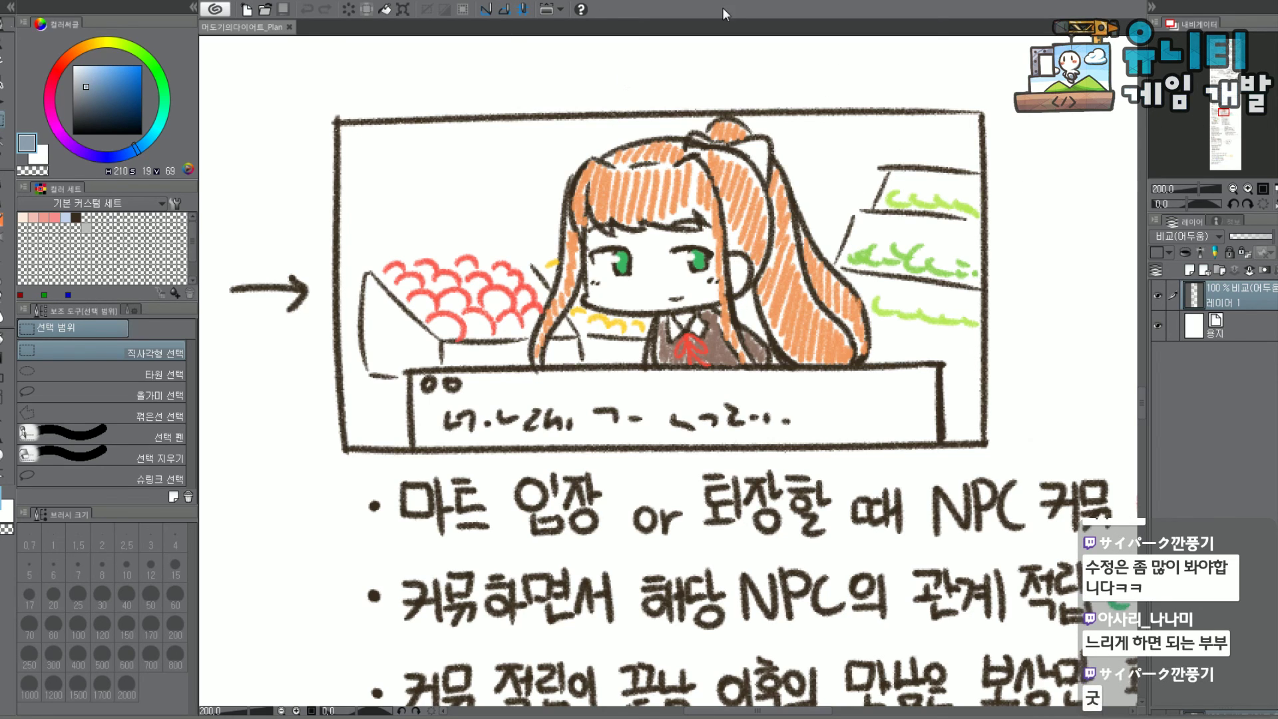
Switch to the Unity editor and examine the Exit Part sprite between the blue title banner and the exit label
key("alt+Tab")
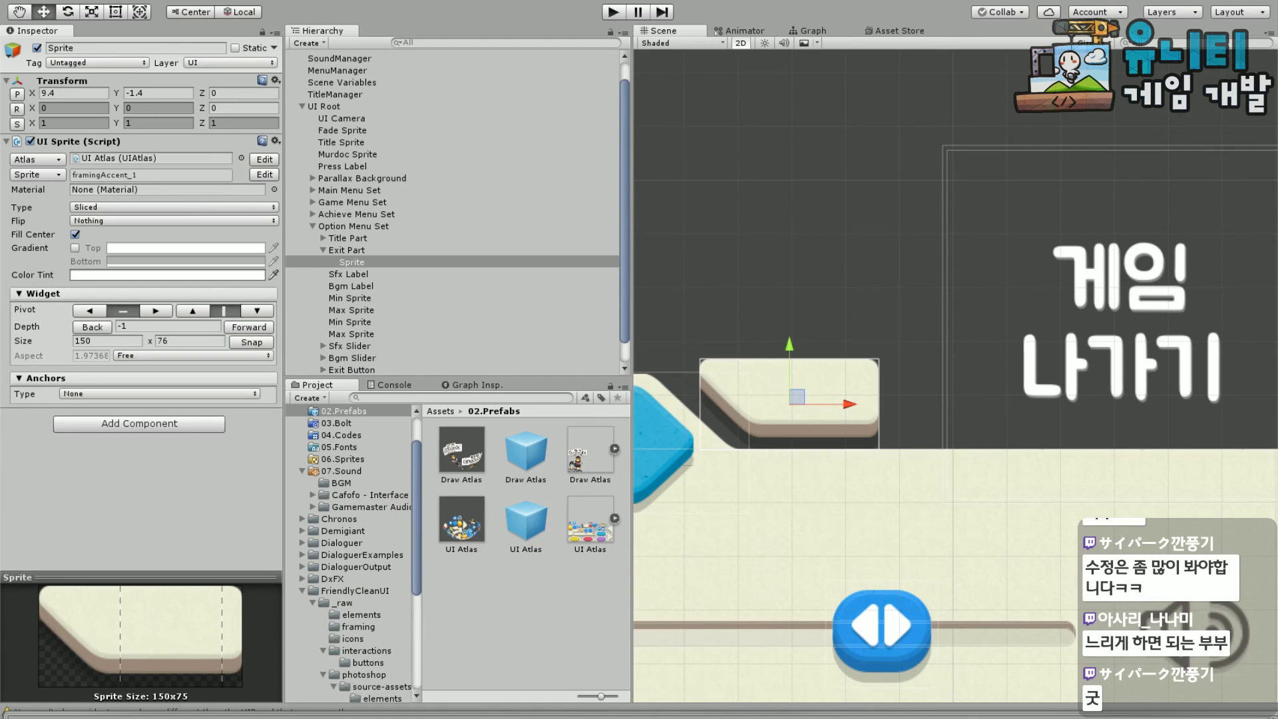
middle_click_drag(830, 179, 762, 265)
scroll(837, 184, "down", 6)
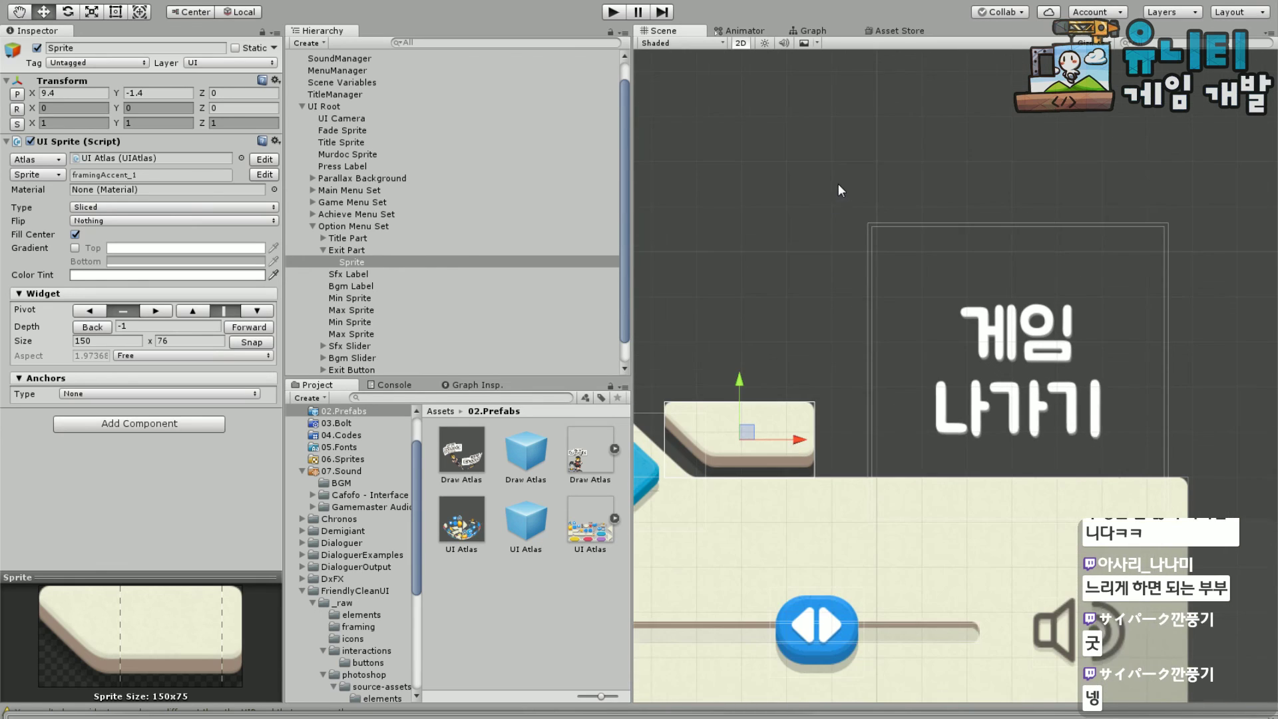
middle_click_drag(776, 209, 910, 158)
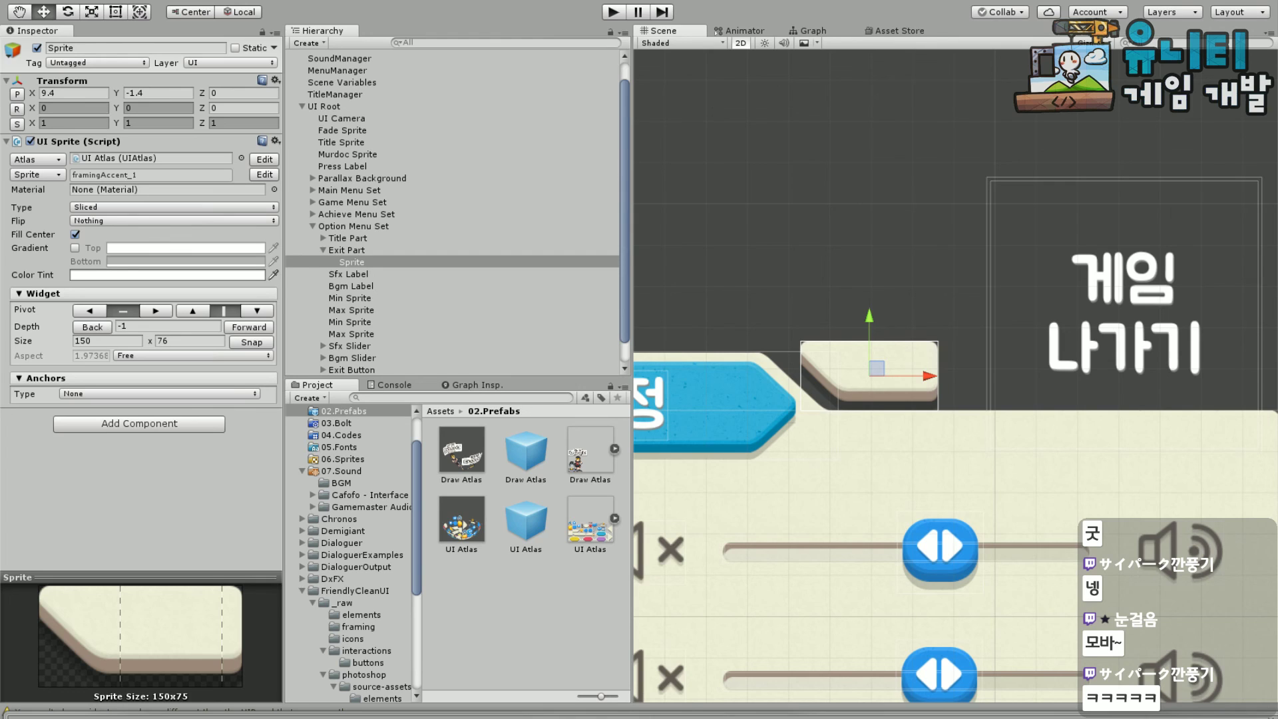
middle_click_drag(872, 194, 767, 199)
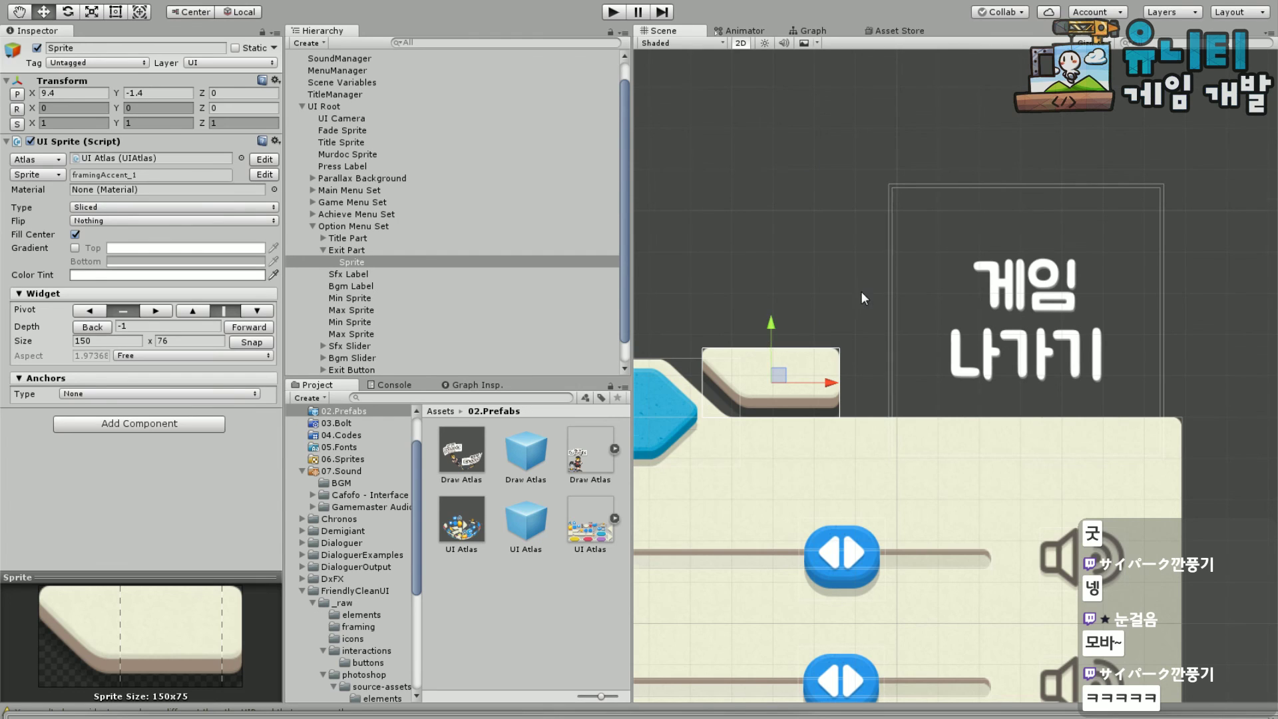
scroll(860, 291, "up", 3)
middle_click_drag(813, 241, 852, 206)
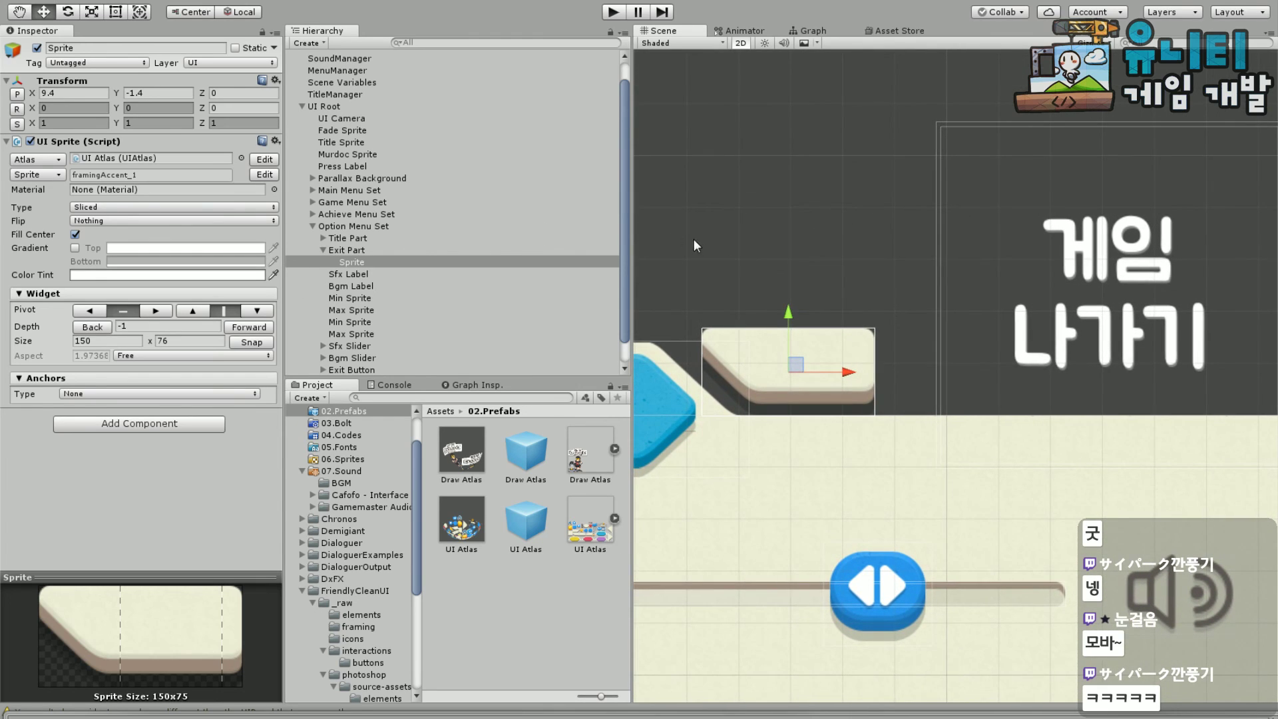
middle_click_drag(773, 225, 790, 217)
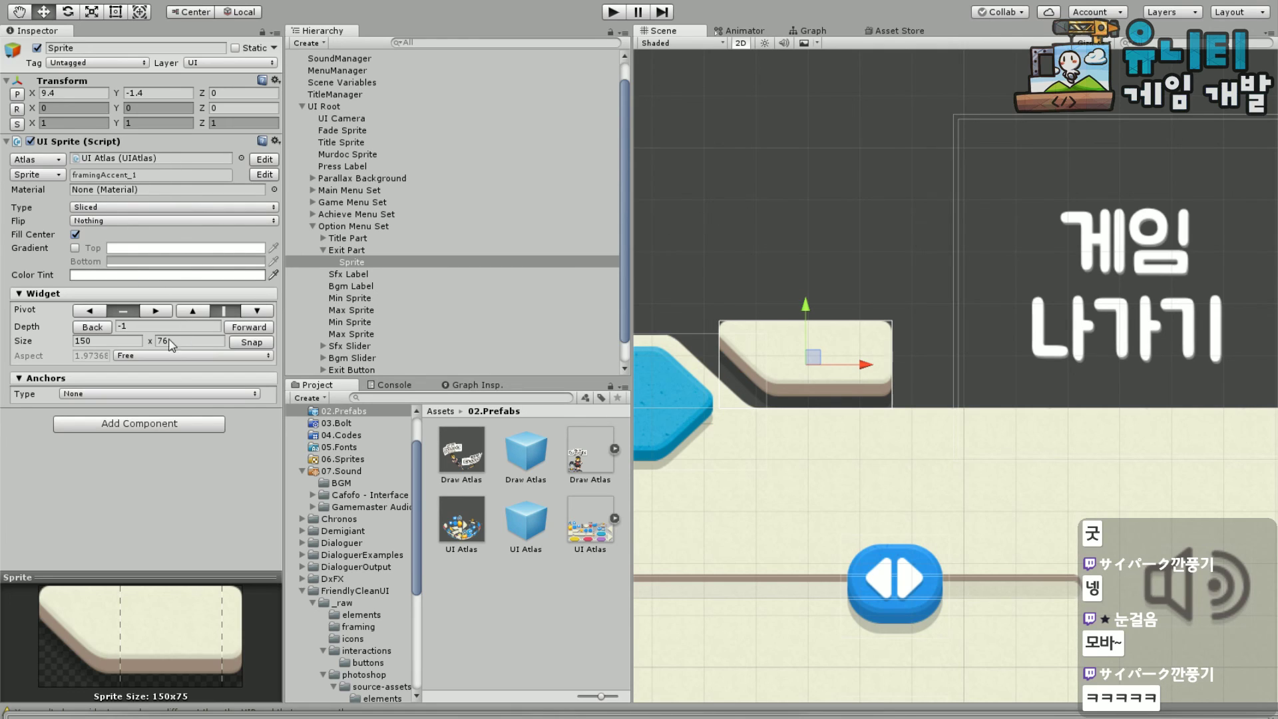
Try the Tiled type on the Exit Part sprite and settle on the Advanced type
left_click(117, 209)
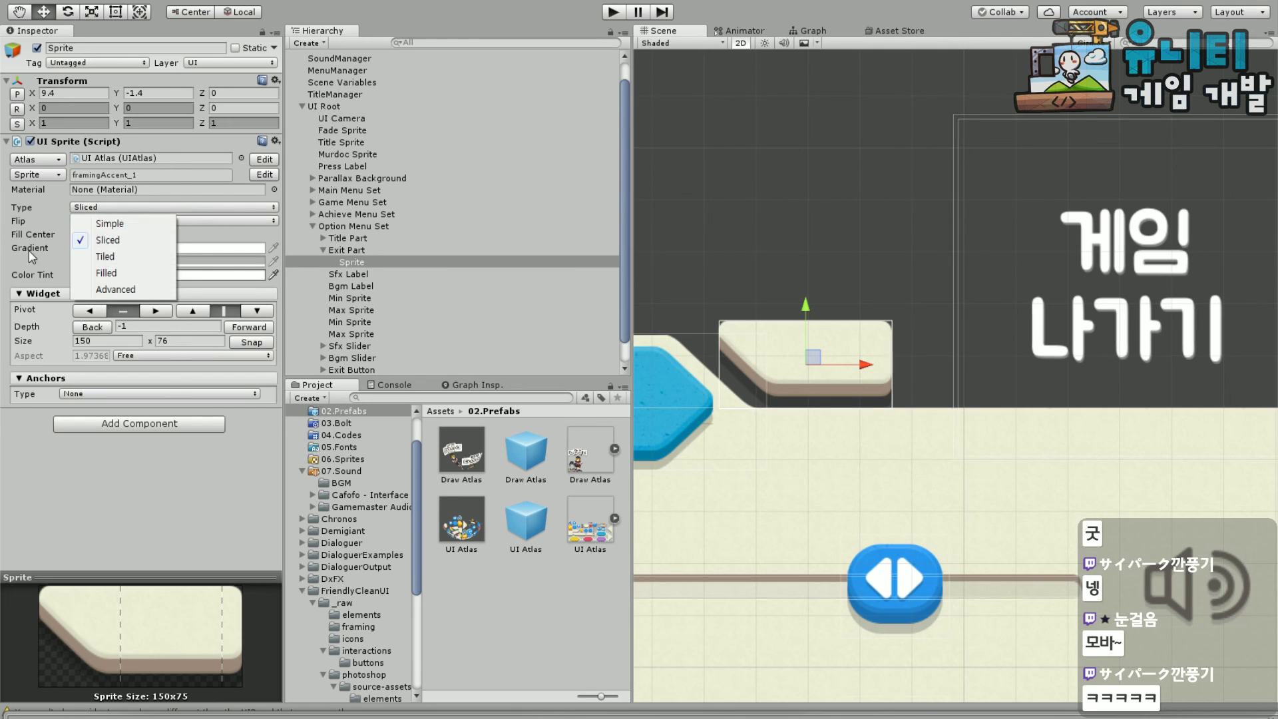
left_click(111, 258)
left_click(116, 207)
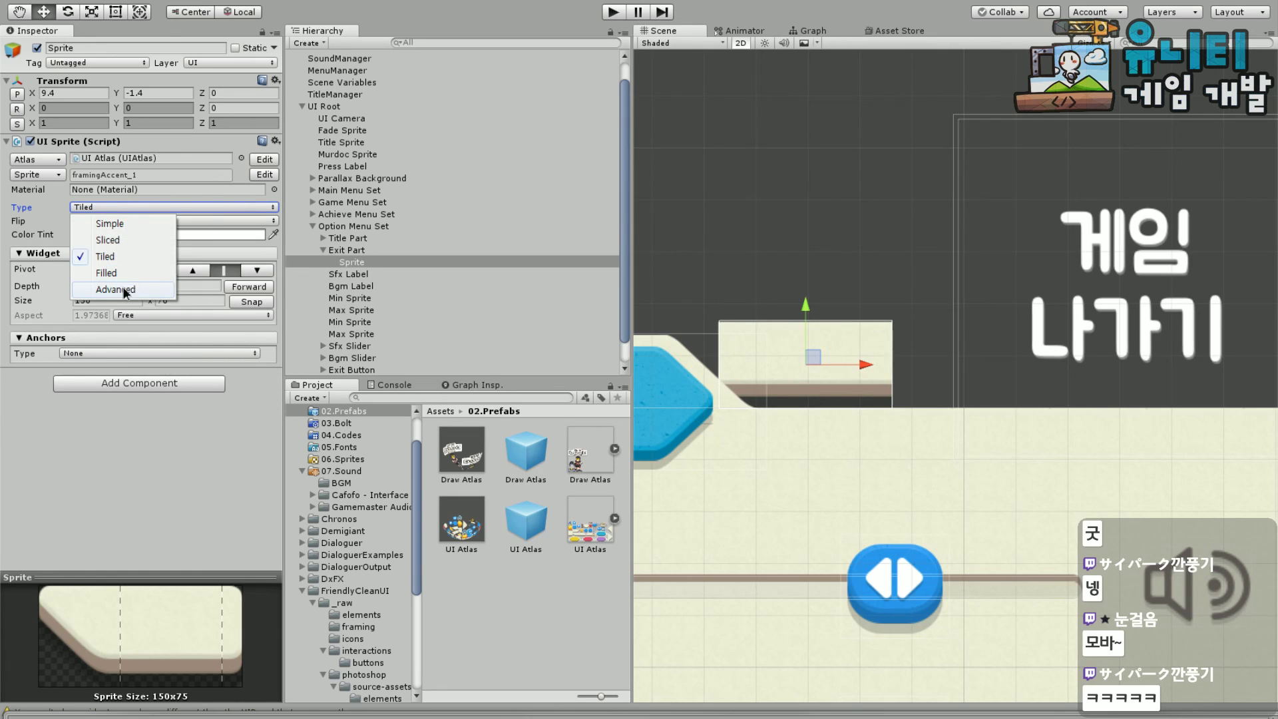
left_click(106, 290)
Set the sprite's Left, Right, Top, Bottom and Center slices to Tiled
left_click(96, 221)
left_click(115, 270)
left_click(100, 234)
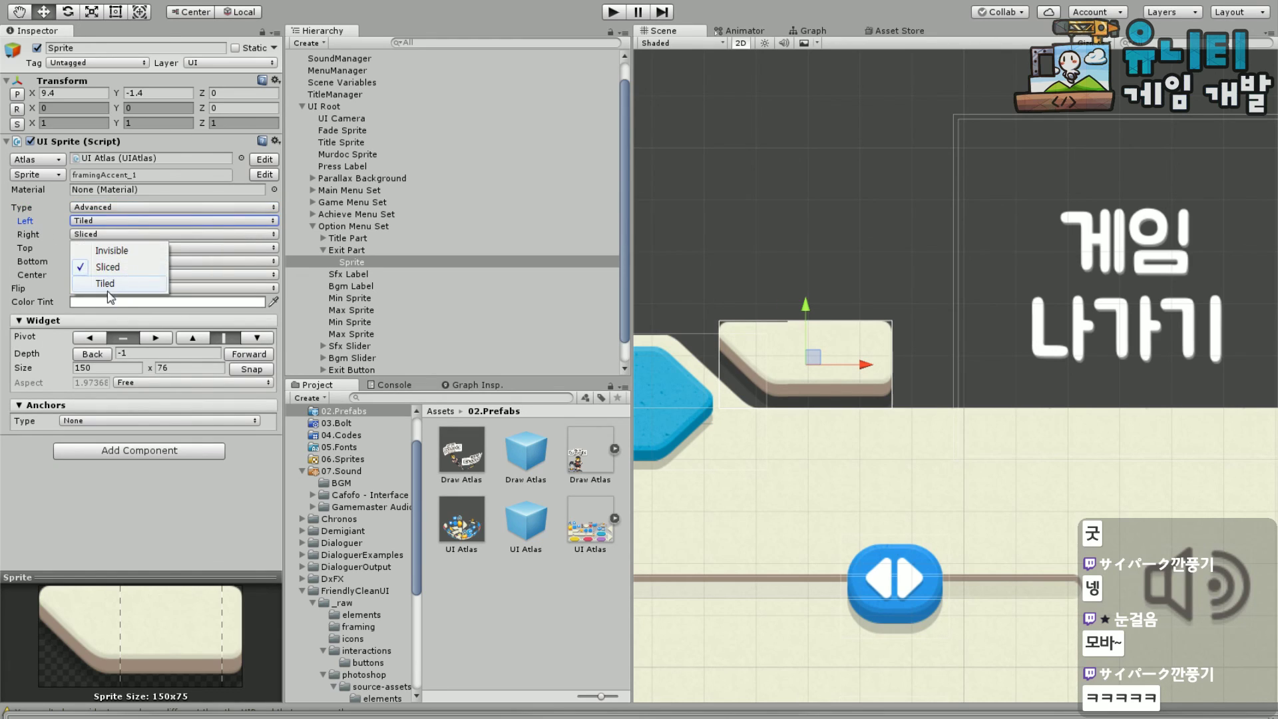
left_click(112, 285)
left_click(104, 297)
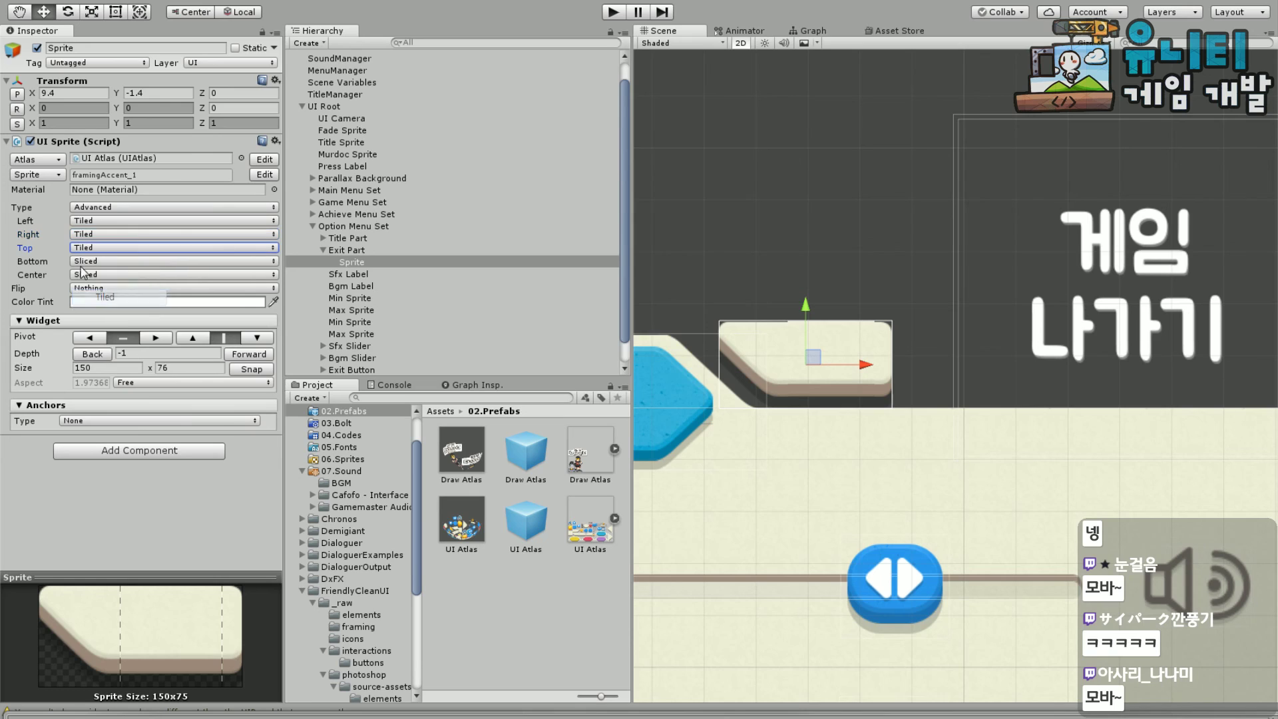
left_click(117, 261)
left_click(121, 309)
left_click(102, 281)
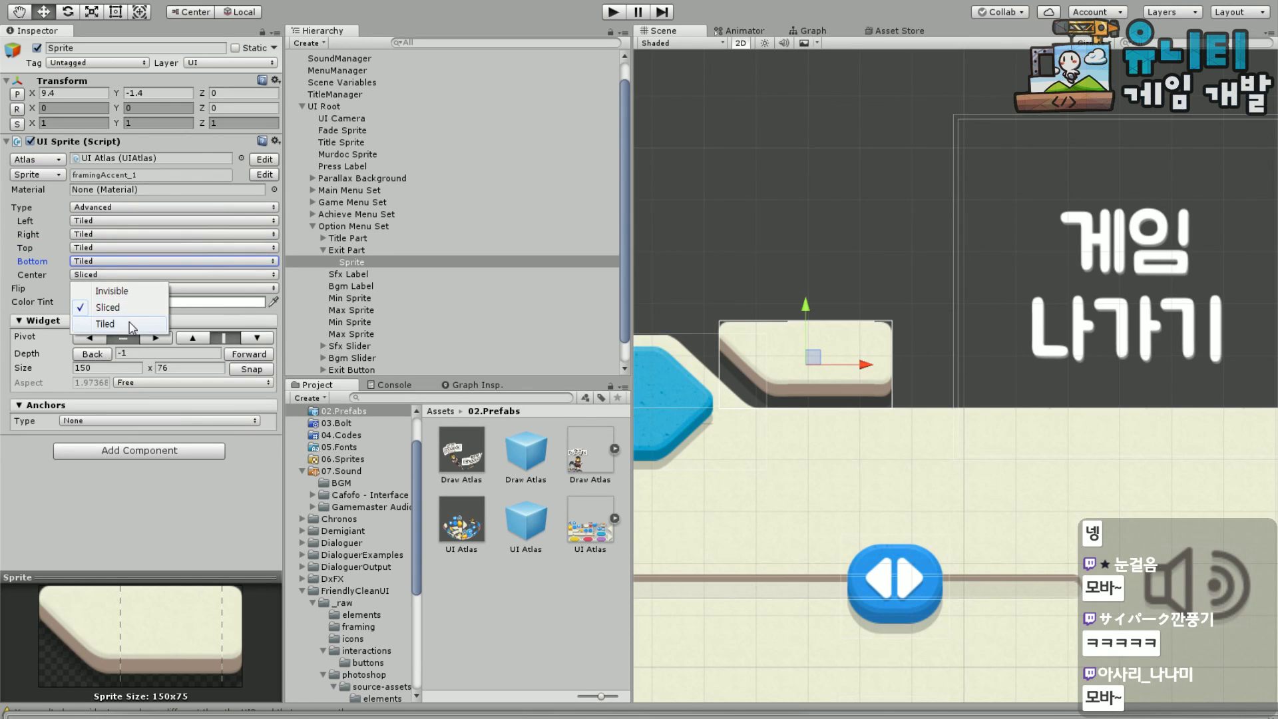
left_click(115, 327)
Examine how the tiled Exit Part sprite fits against the title banner and the option panel
middle_click_drag(881, 230, 857, 283)
scroll(857, 283, "down", 5)
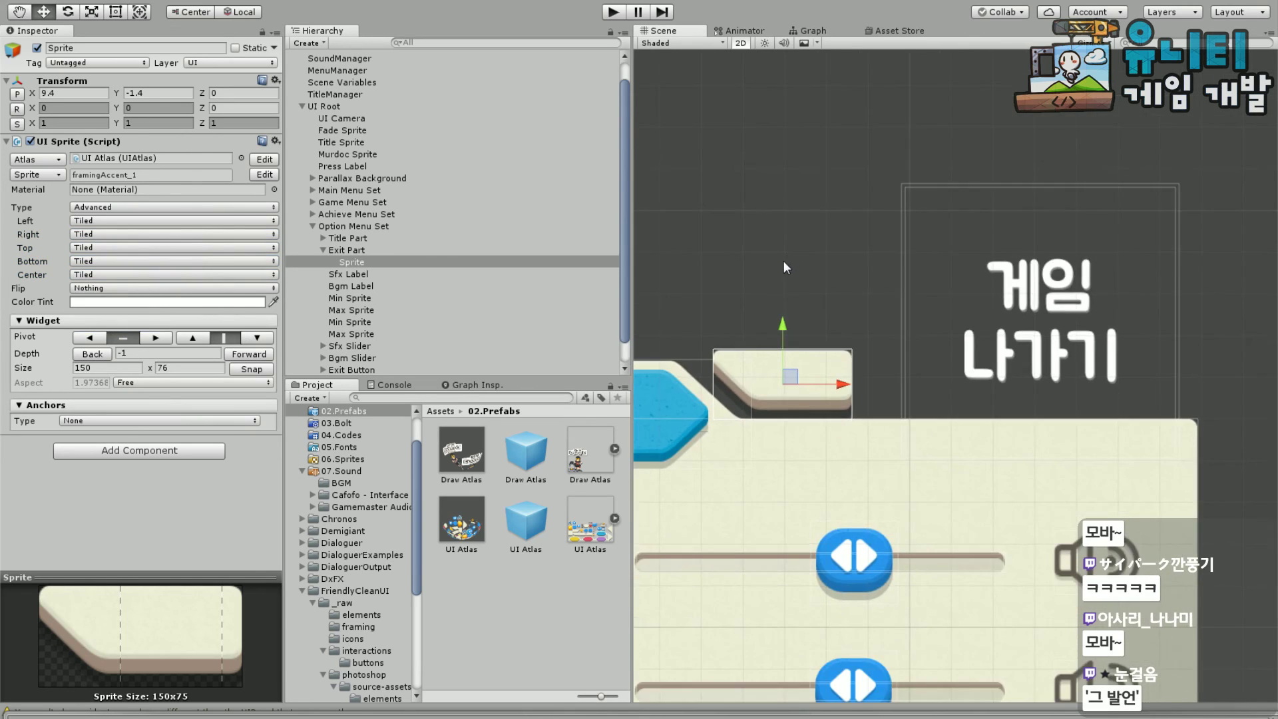
scroll(800, 254, "up", 8)
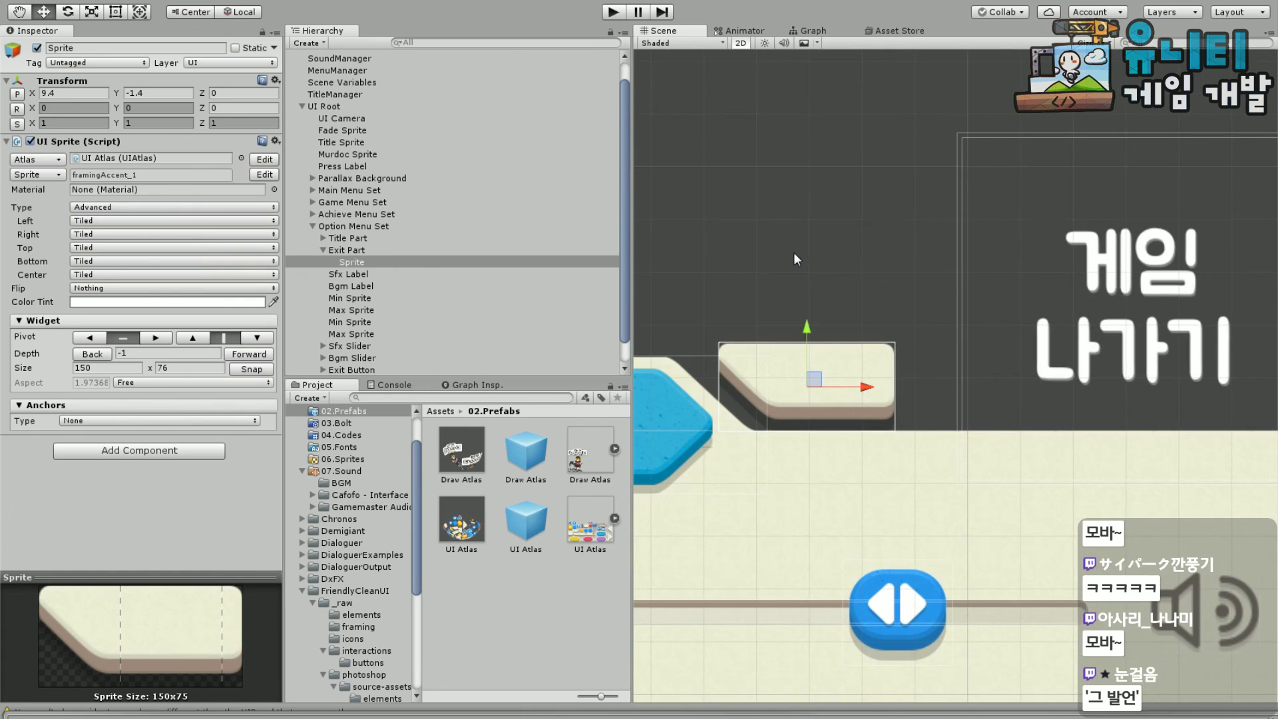
middle_click_drag(807, 287, 860, 219)
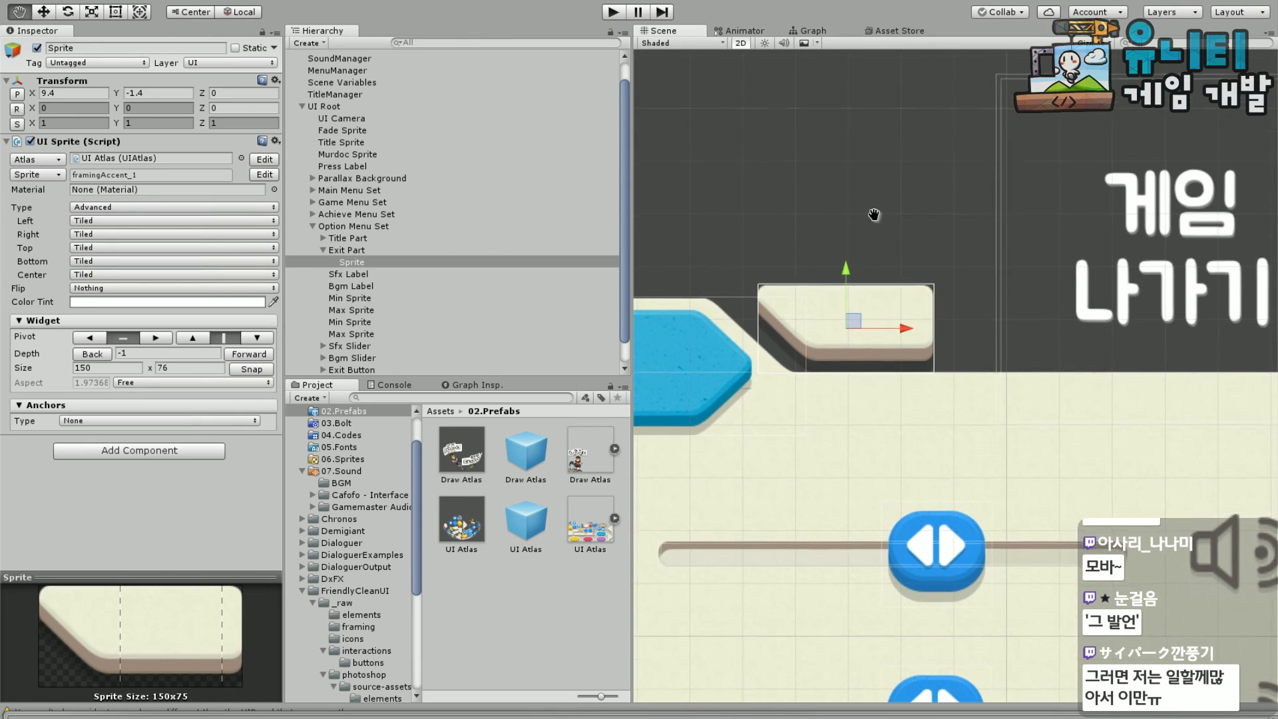
middle_click_drag(870, 220, 865, 338)
middle_click_drag(912, 299, 837, 381)
scroll(776, 298, "down", 2)
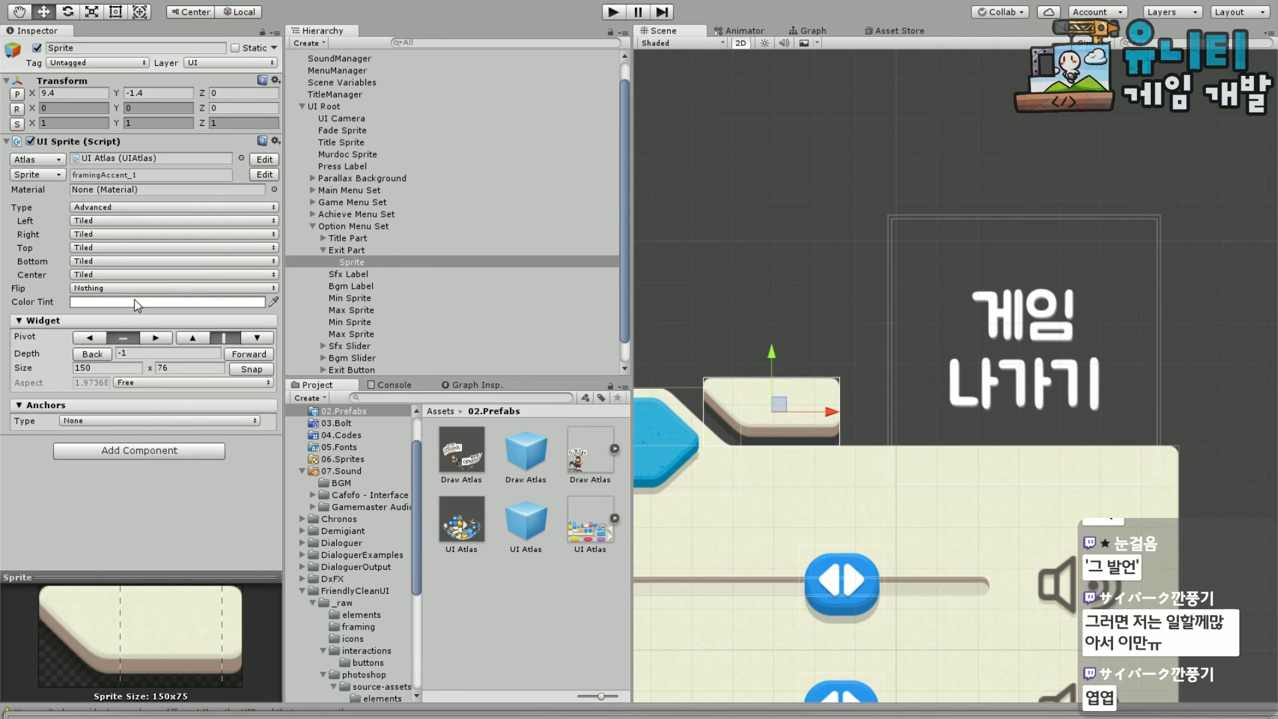
Try flipping the Exit Part sprite horizontally and return Flip to Nothing
left_click(119, 289)
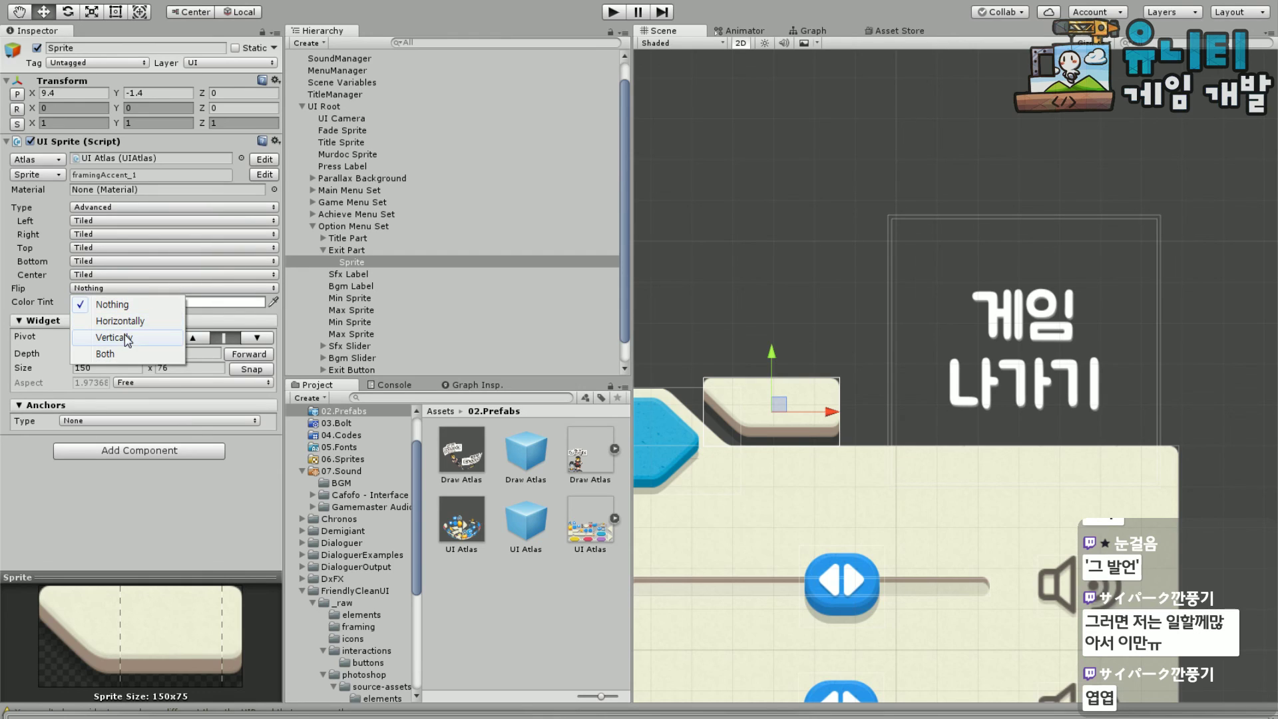
left_click(123, 311)
left_click(133, 288)
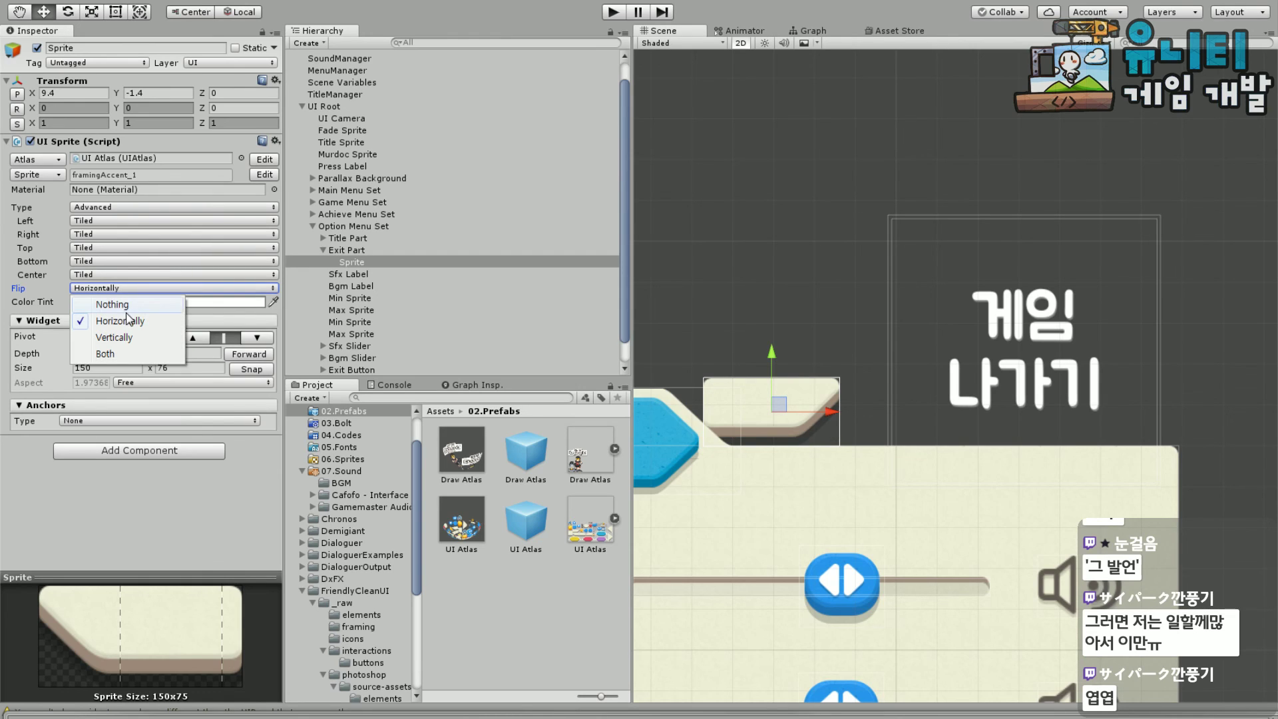
left_click(130, 310)
Set the Exit Part sprite's pivot to its left side and its width to 530
middle_click_drag(772, 223, 817, 210)
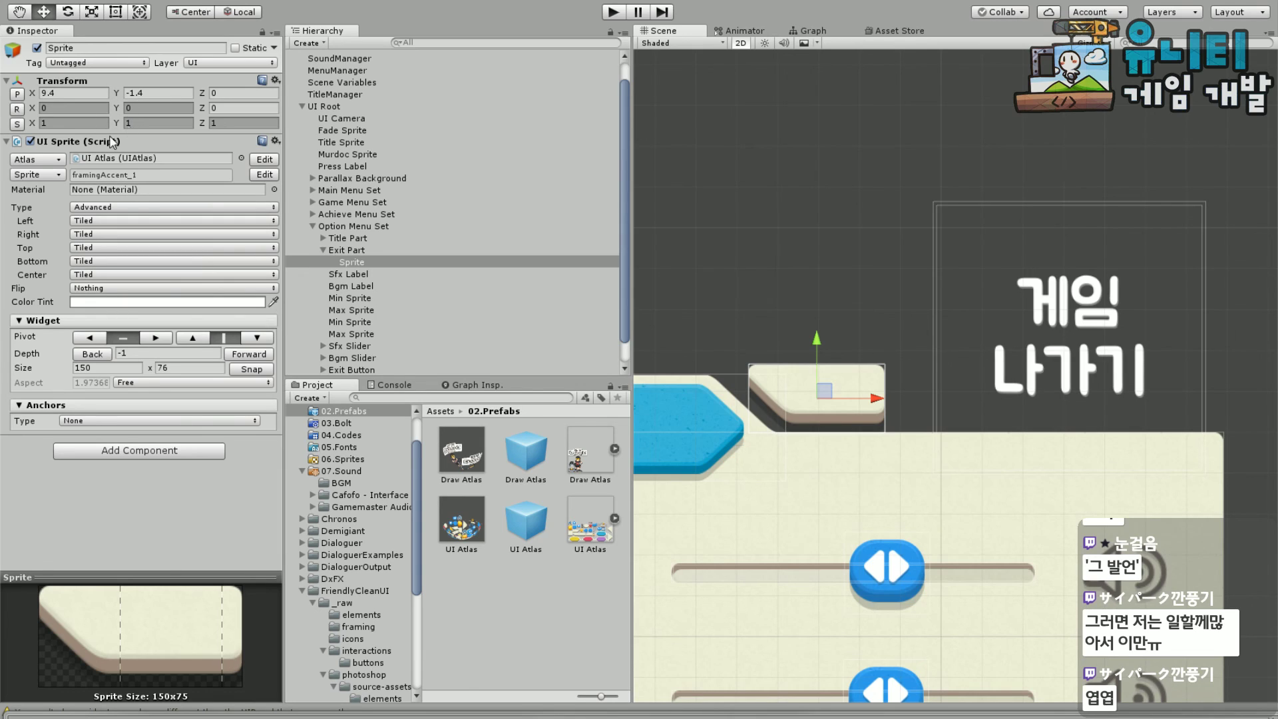
left_click_drag(95, 367, 14, 364)
left_click(88, 338)
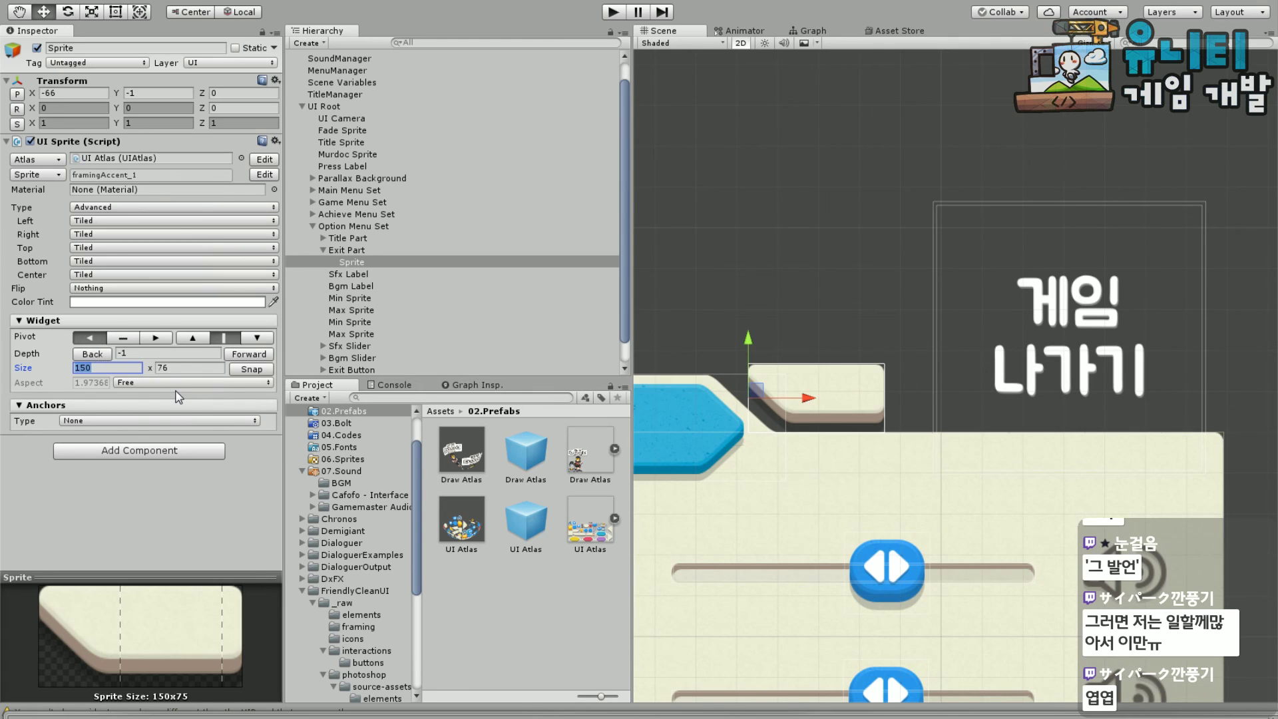
type("40")
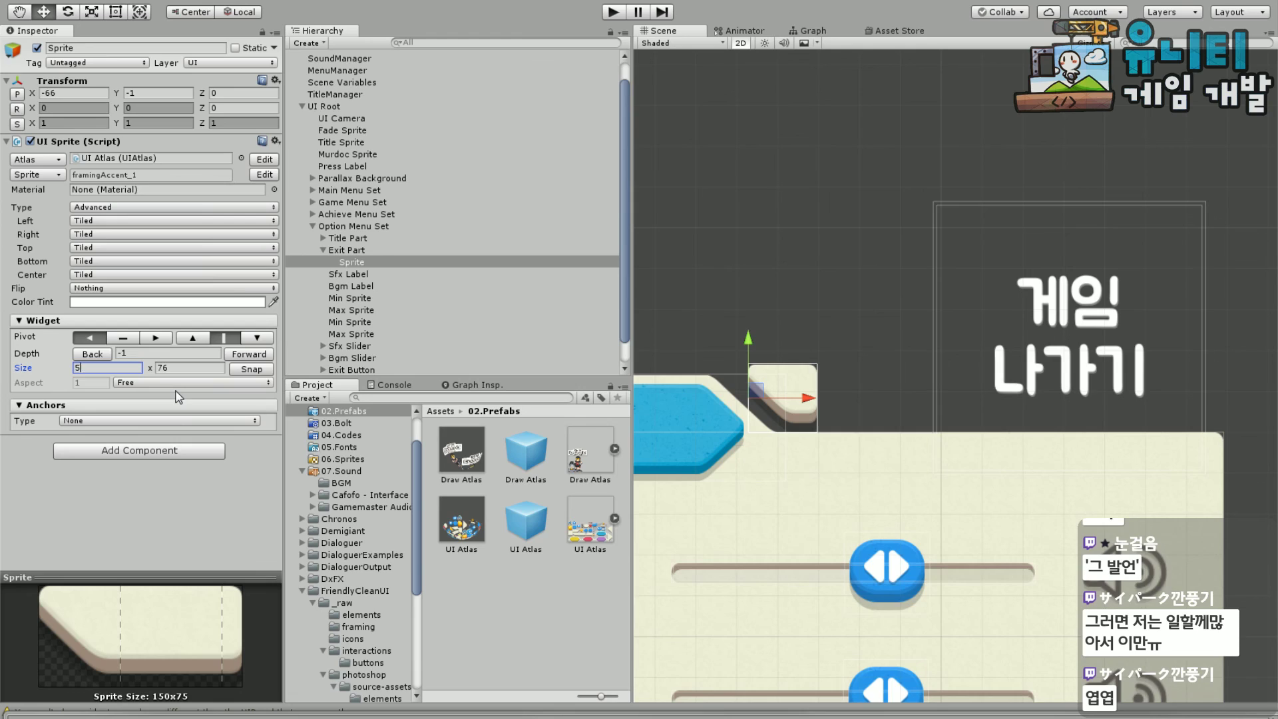
type("00")
key("BackSpace")
key("BackSpace")
type("50")
key("BackSpace")
key("BackSpace")
type("30")
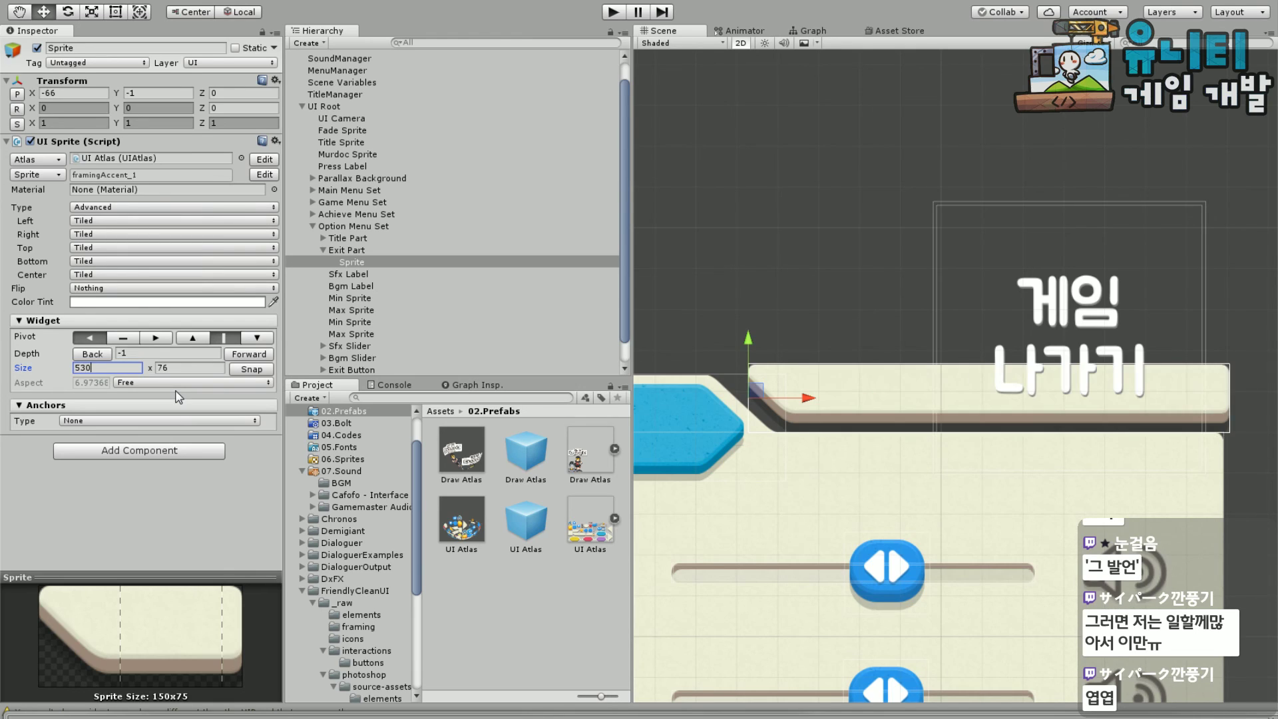
Set the Exit Part sprite's width to 523 so its edge lines up with the option panel's edge
key("BackSpace")
key("BackSpace")
type("20")
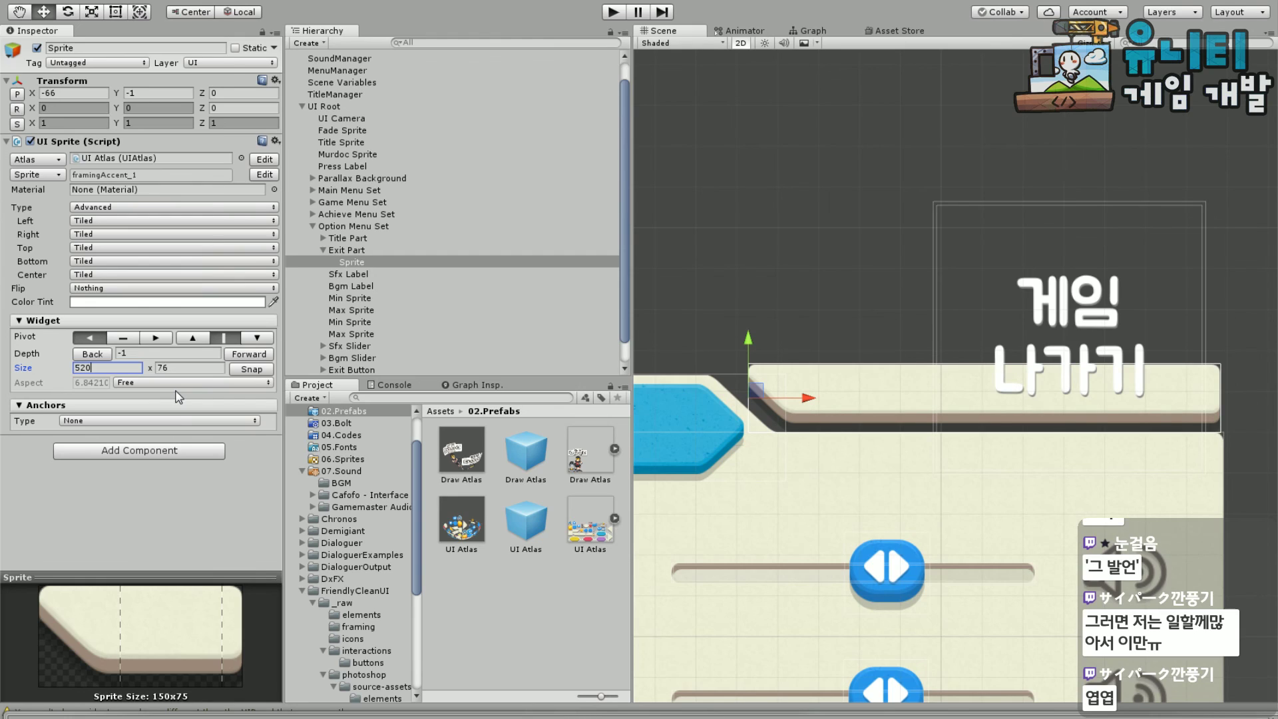
key("BackSpace")
type("1")
key("BackSpace")
type("3")
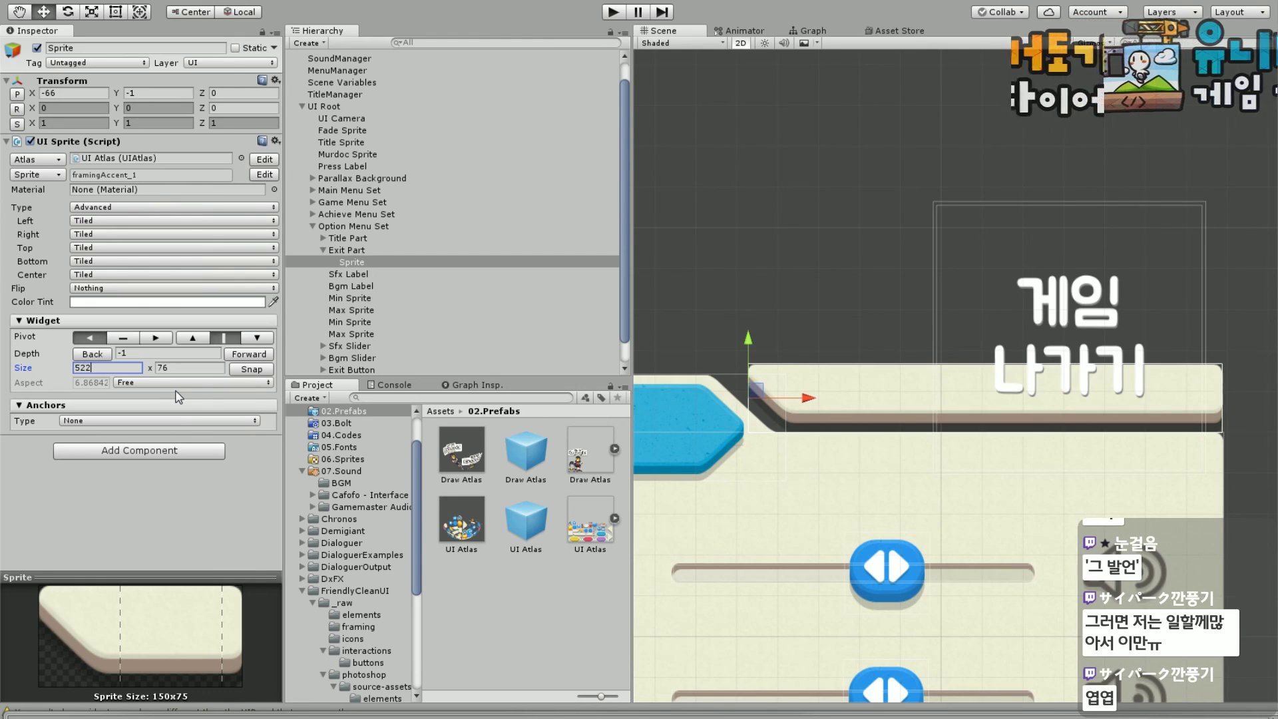
Examine how the resized Exit Part frame fits beside the title banner and above the option panel
left_click(865, 229)
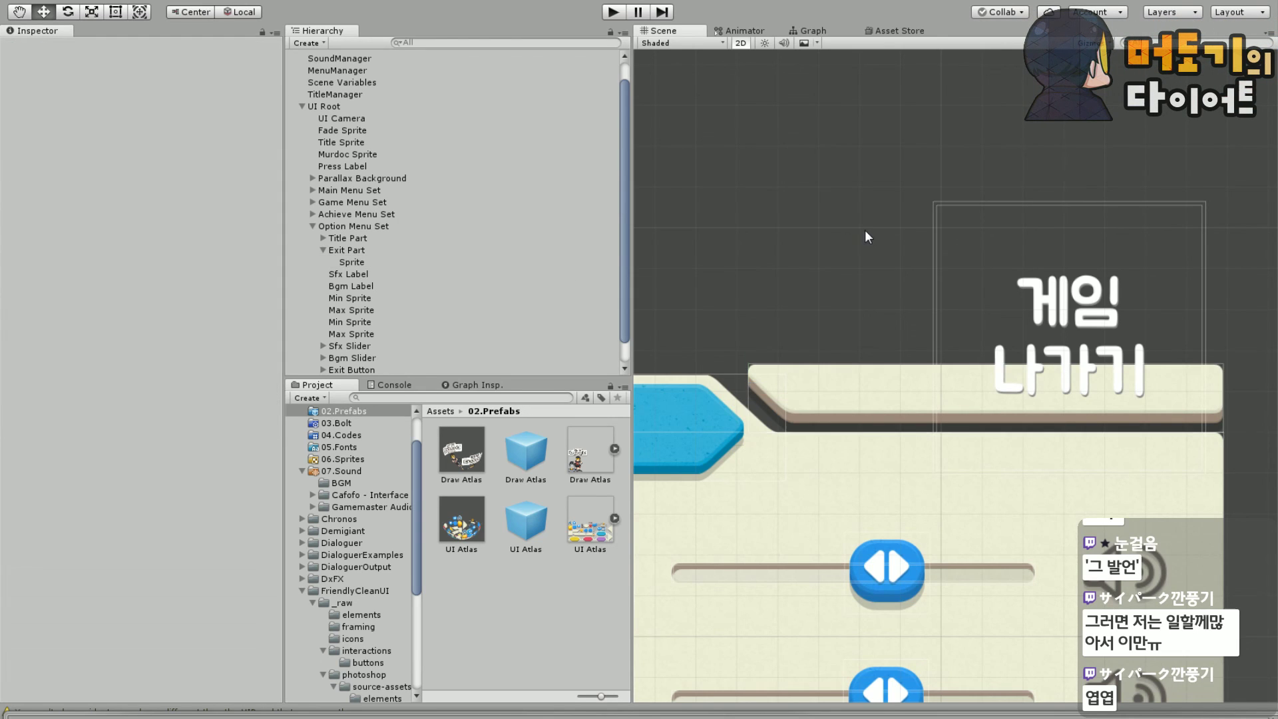
scroll(865, 230, "down", 5)
middle_click_drag(832, 255, 928, 343)
scroll(1080, 321, "up", 5)
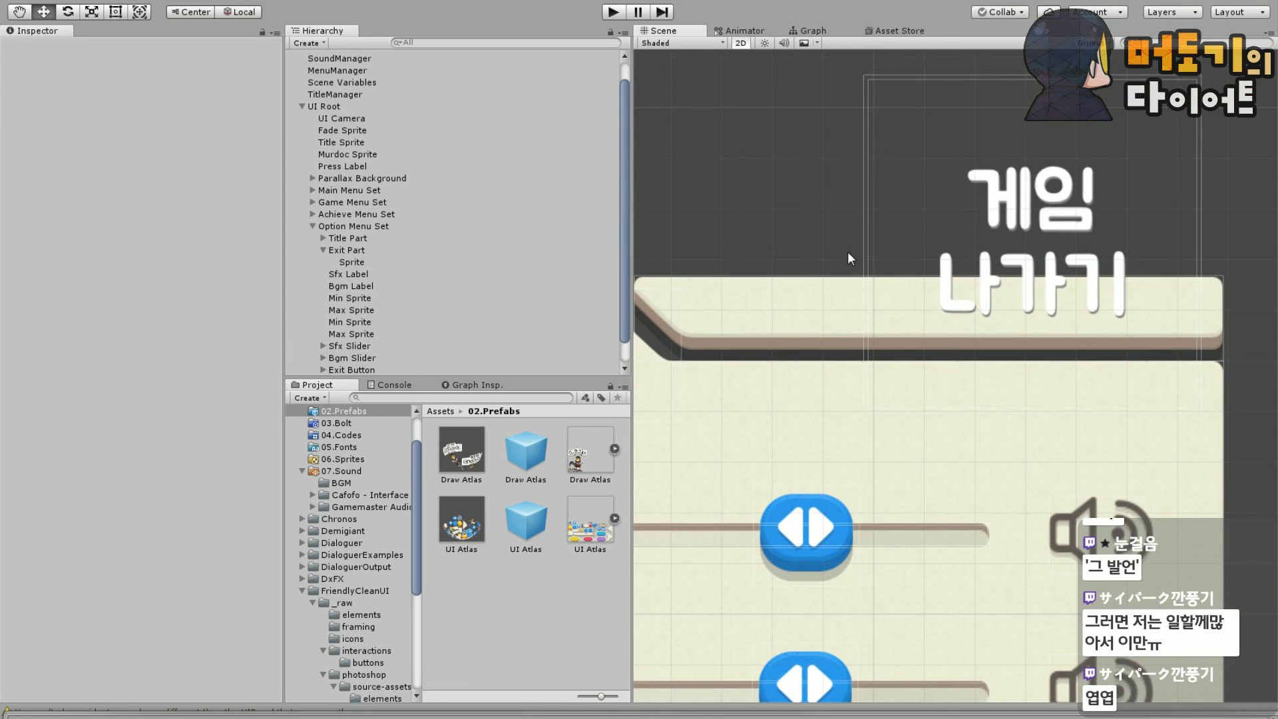
scroll(809, 241, "down", 6)
middle_click_drag(743, 325, 1003, 546)
scroll(958, 556, "up", 5)
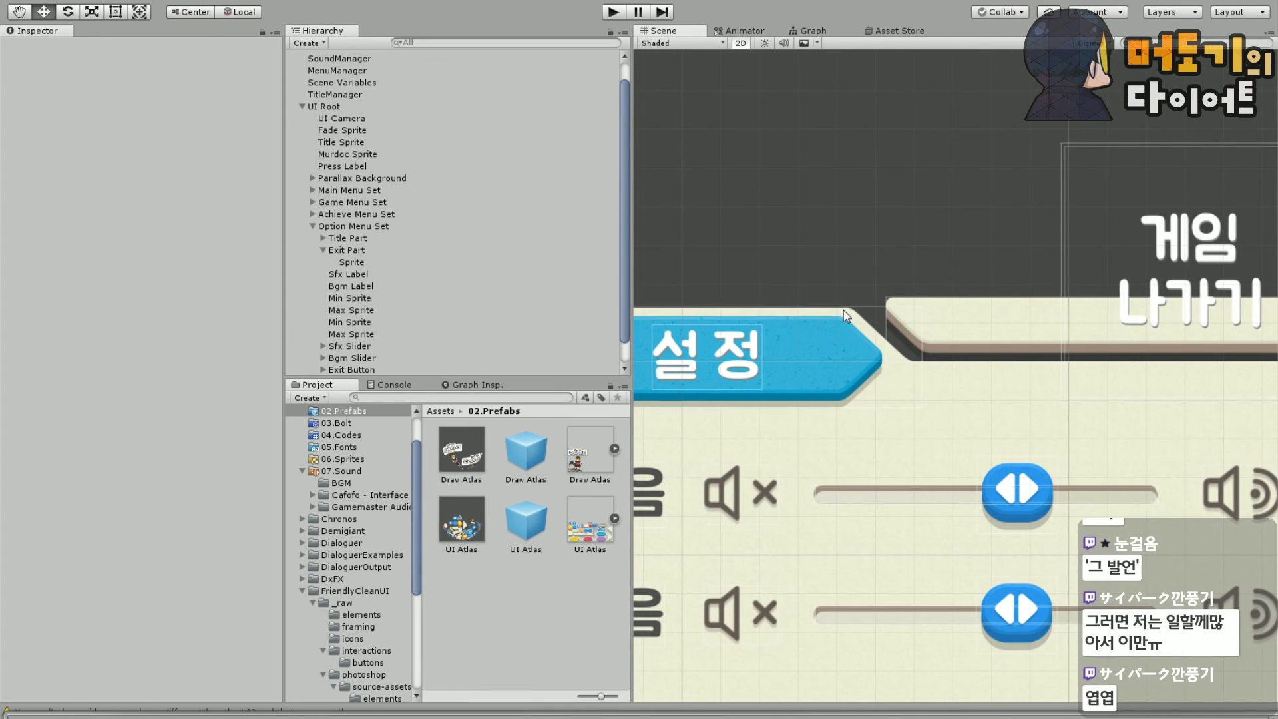
middle_click_drag(811, 299, 896, 224)
scroll(936, 282, "up", 3)
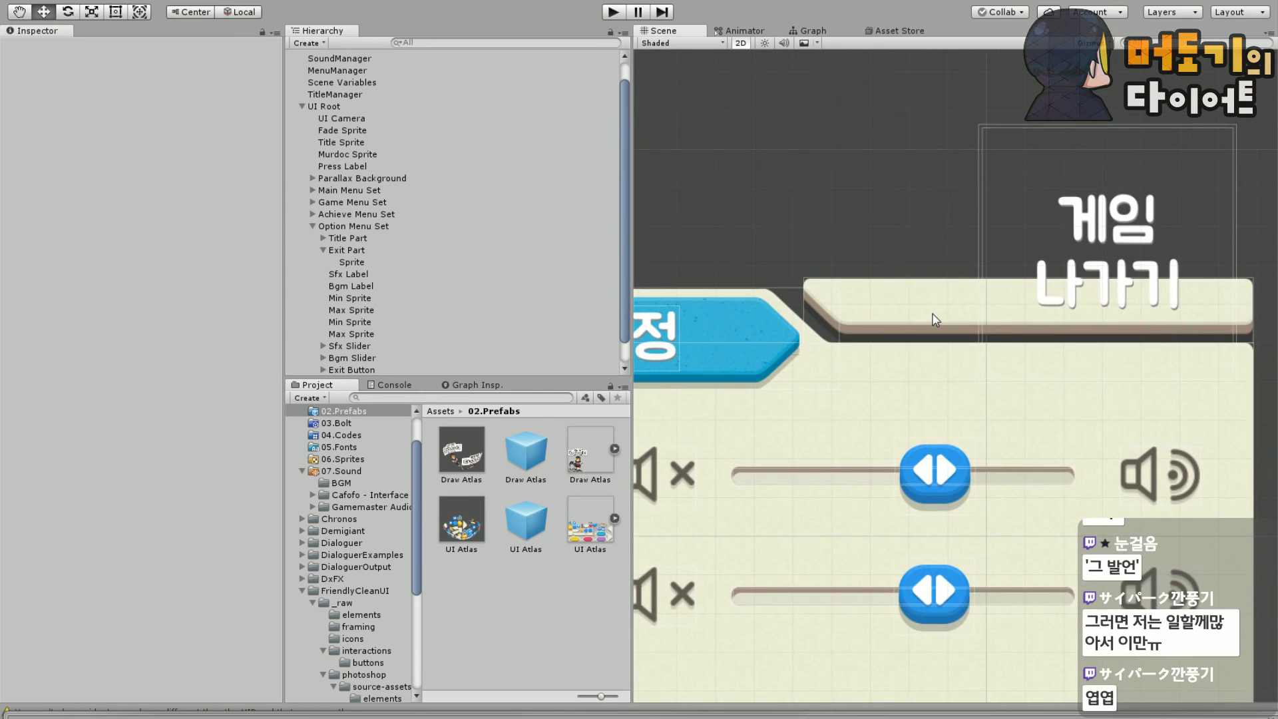
scroll(936, 282, "down", 5)
middle_click_drag(768, 239, 784, 182)
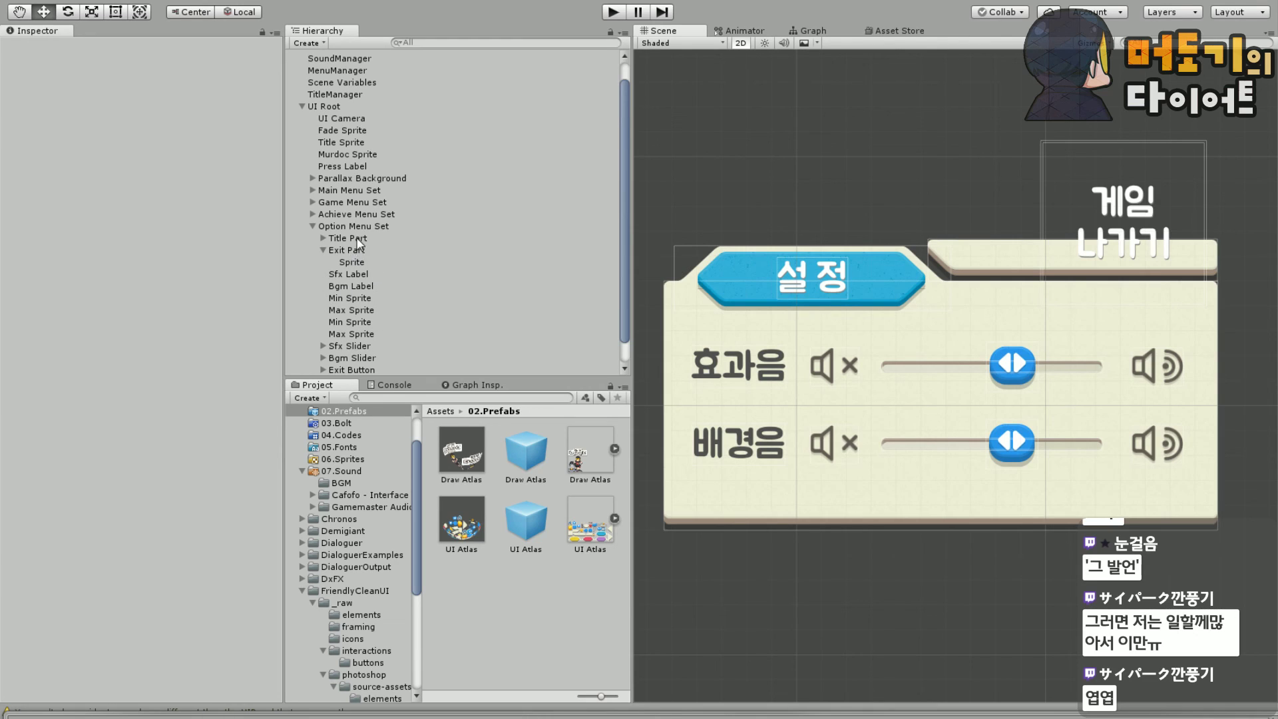
Set the X position of the Option Menu Set's Title Part to 0
left_click(344, 238)
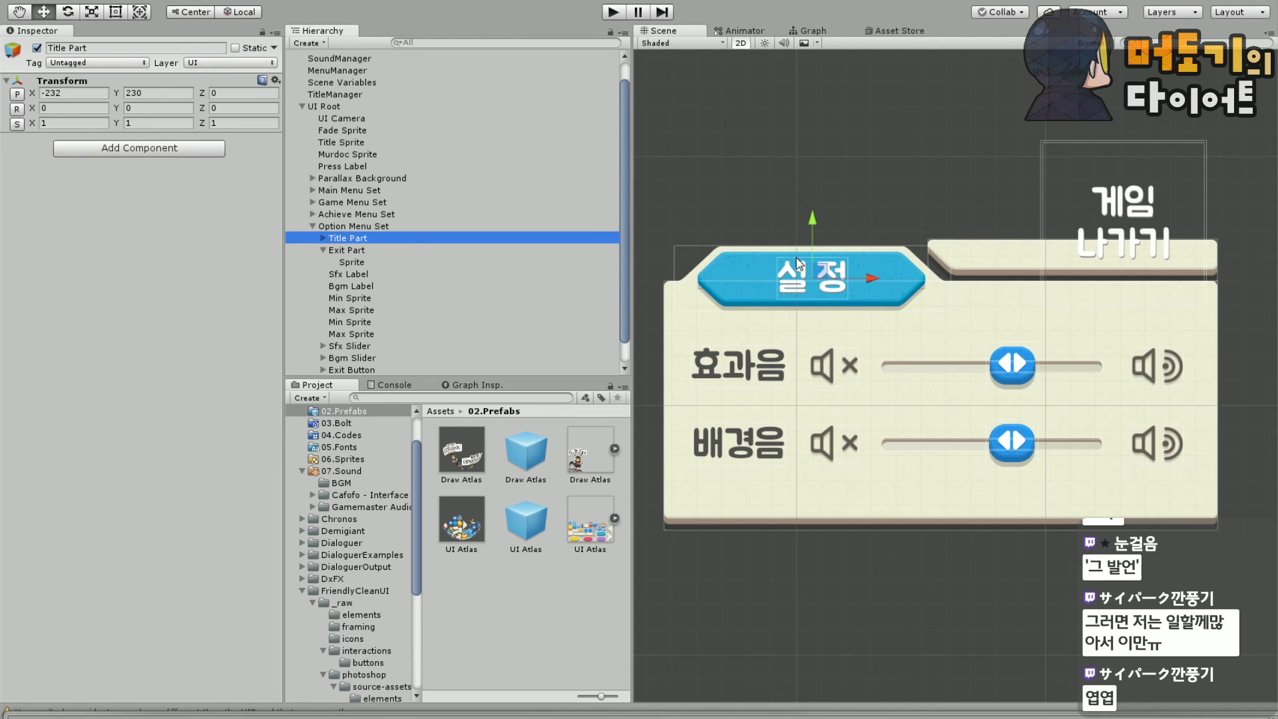
left_click(82, 92)
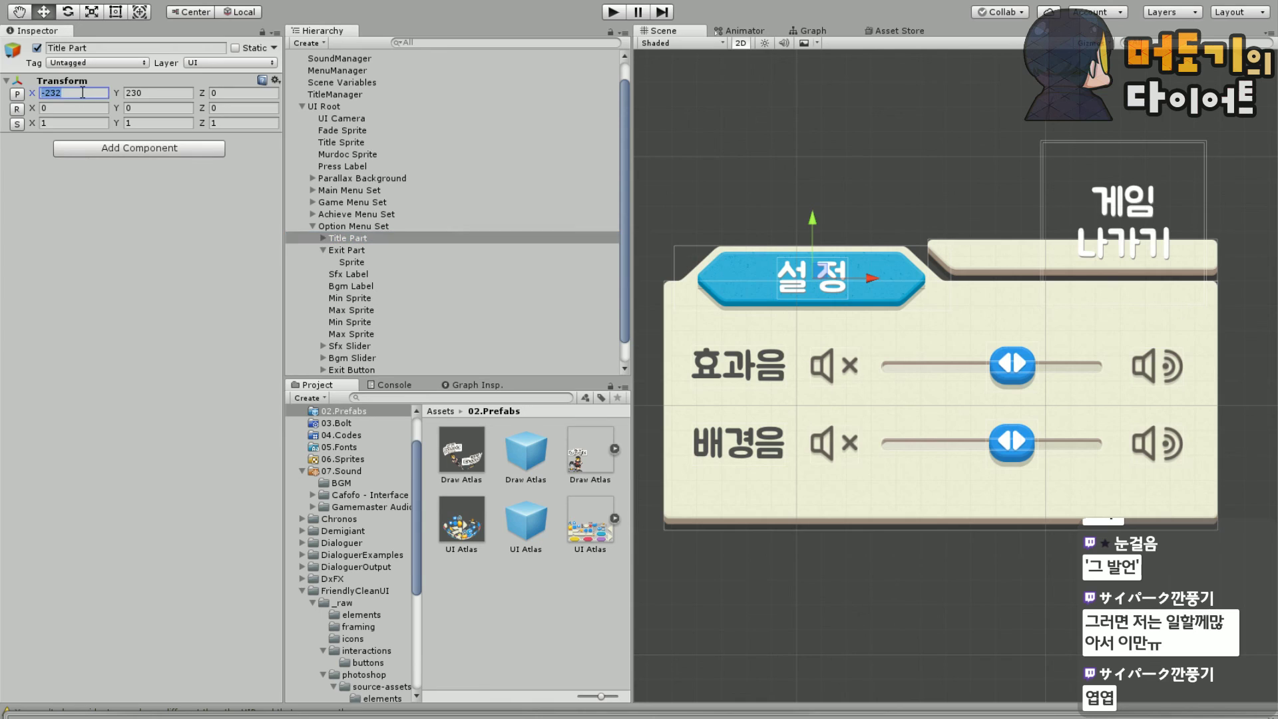
type("0")
key("Return")
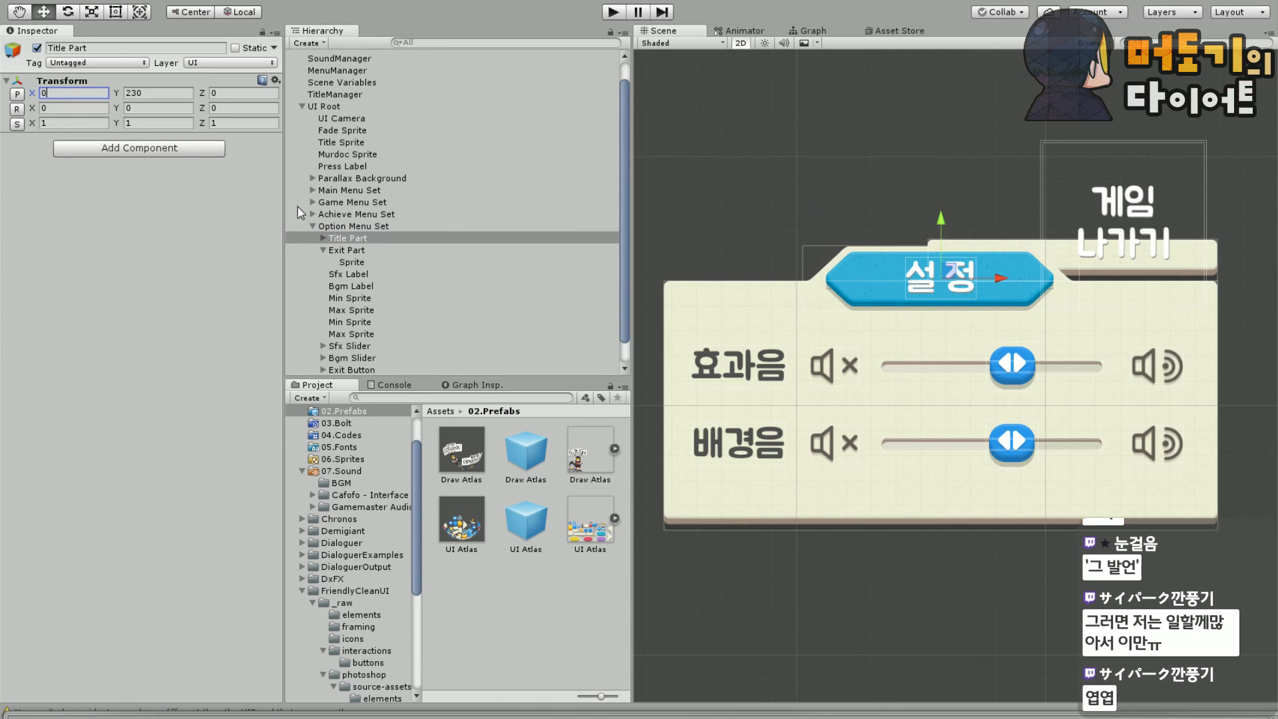
Try widths of 400 and 300 on the Background Title sprite inside the Option Menu Set's Title Part
middle_click_drag(1032, 411, 994, 452)
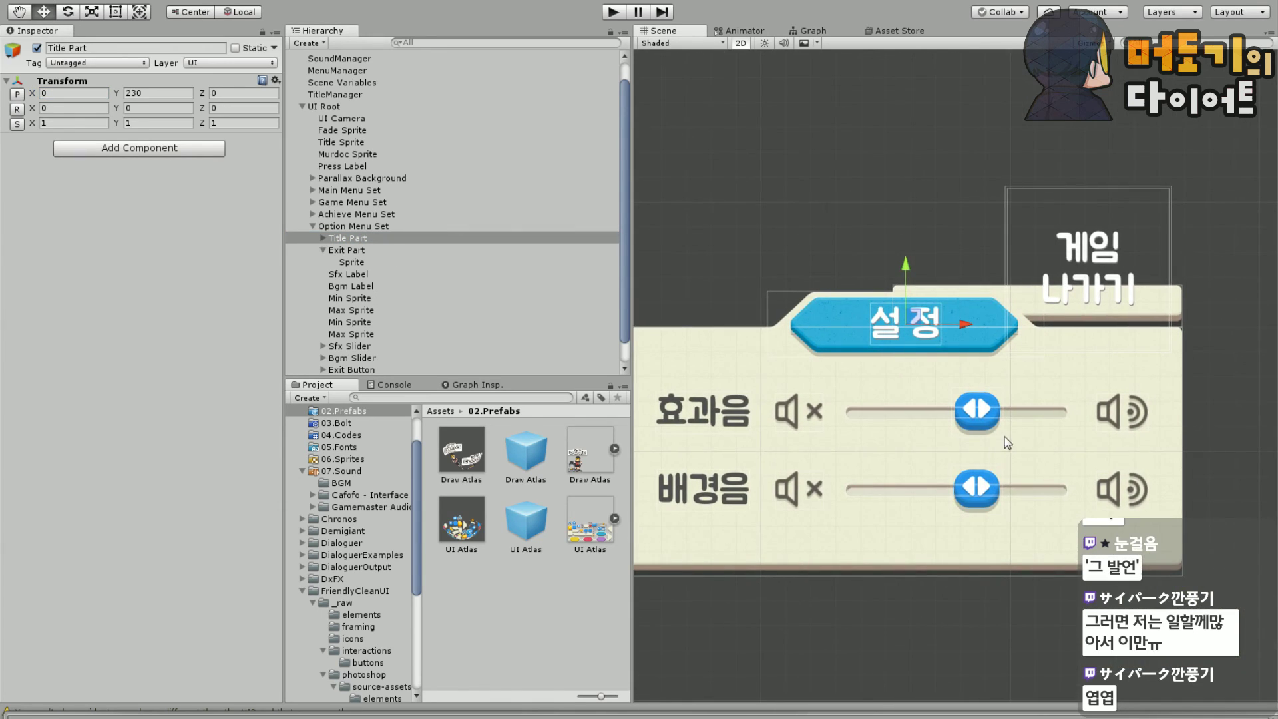
scroll(858, 341, "up", 5)
scroll(857, 341, "up", 4)
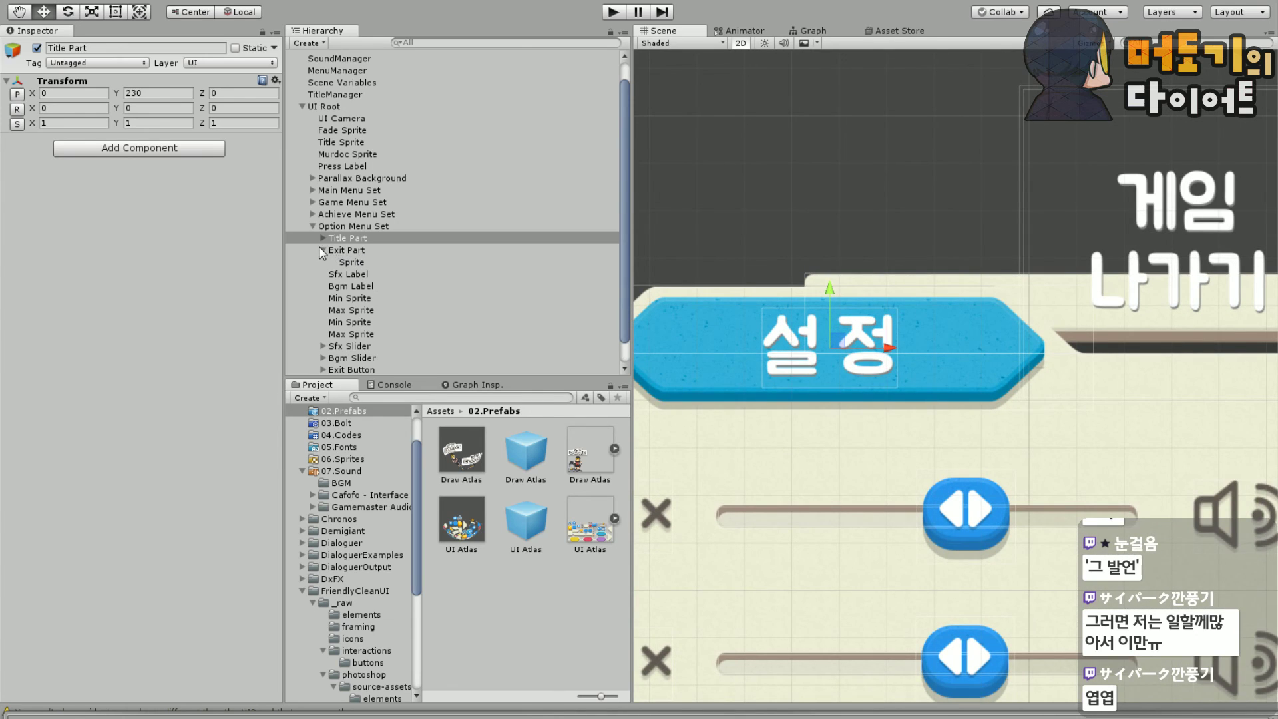
left_click(323, 238)
left_click(373, 261)
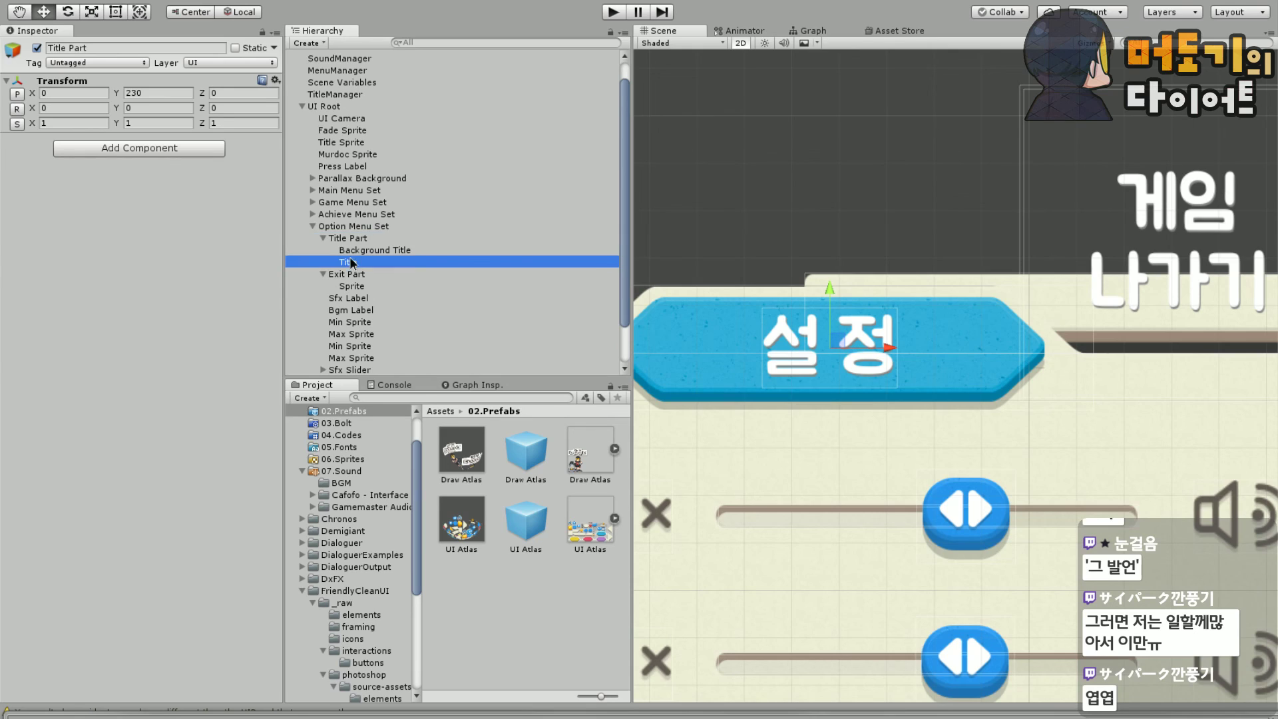
left_click(374, 250)
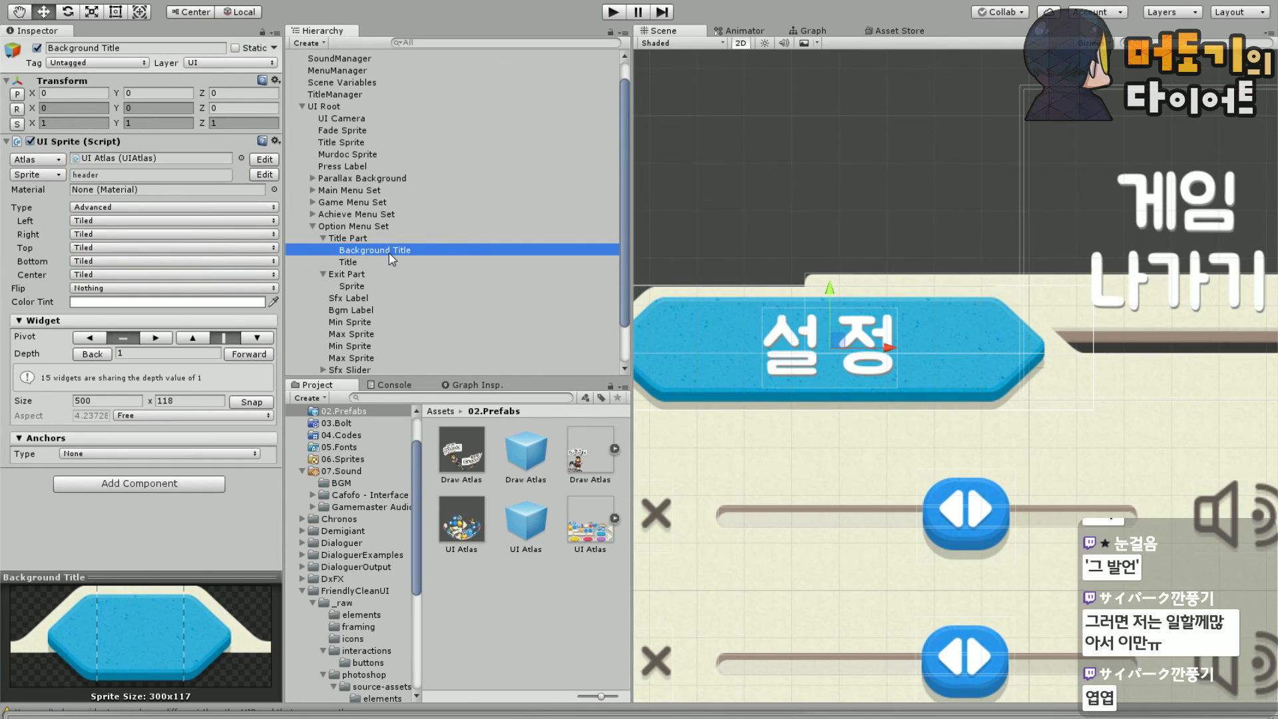
left_click(87, 402)
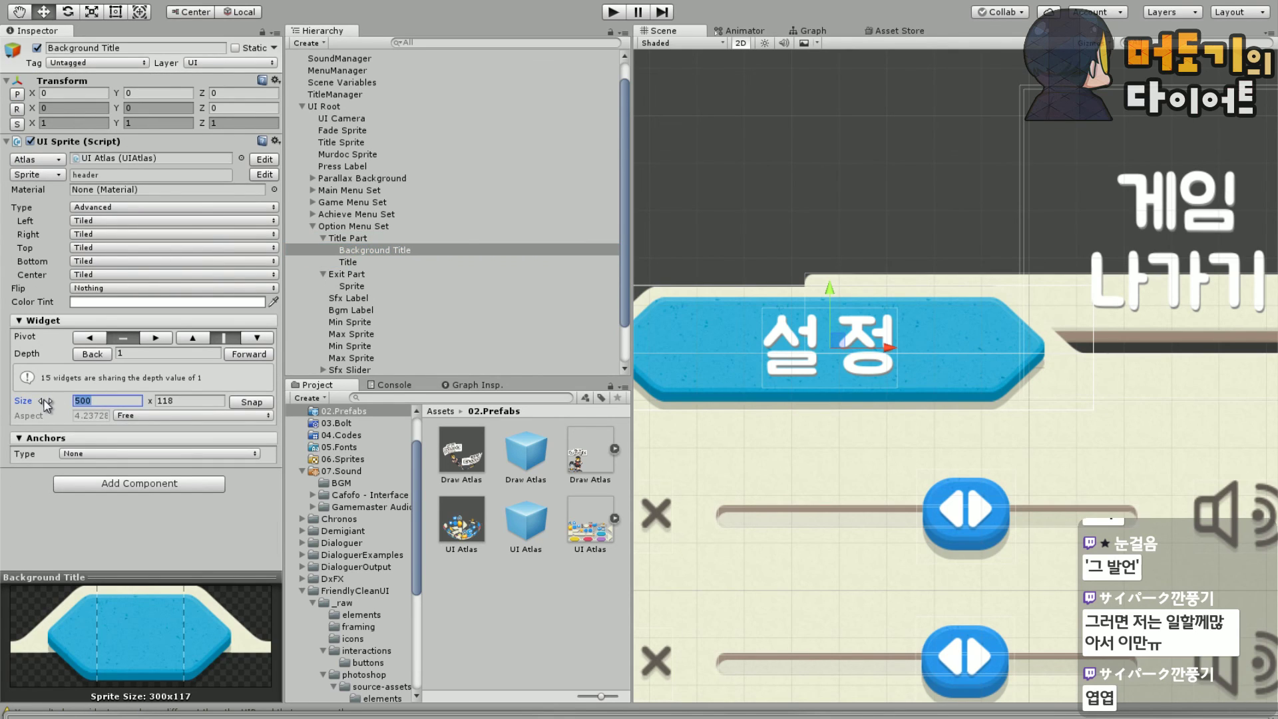
type("400")
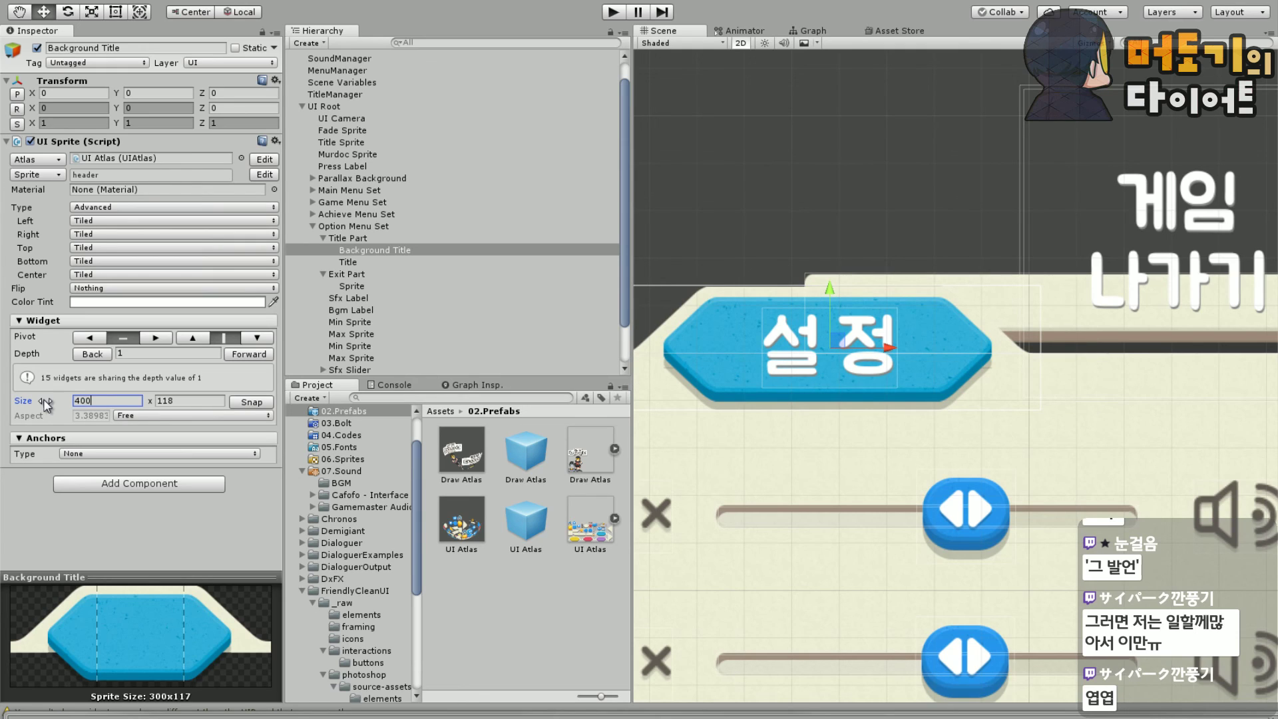
key("BackSpace")
key("BackSpace")
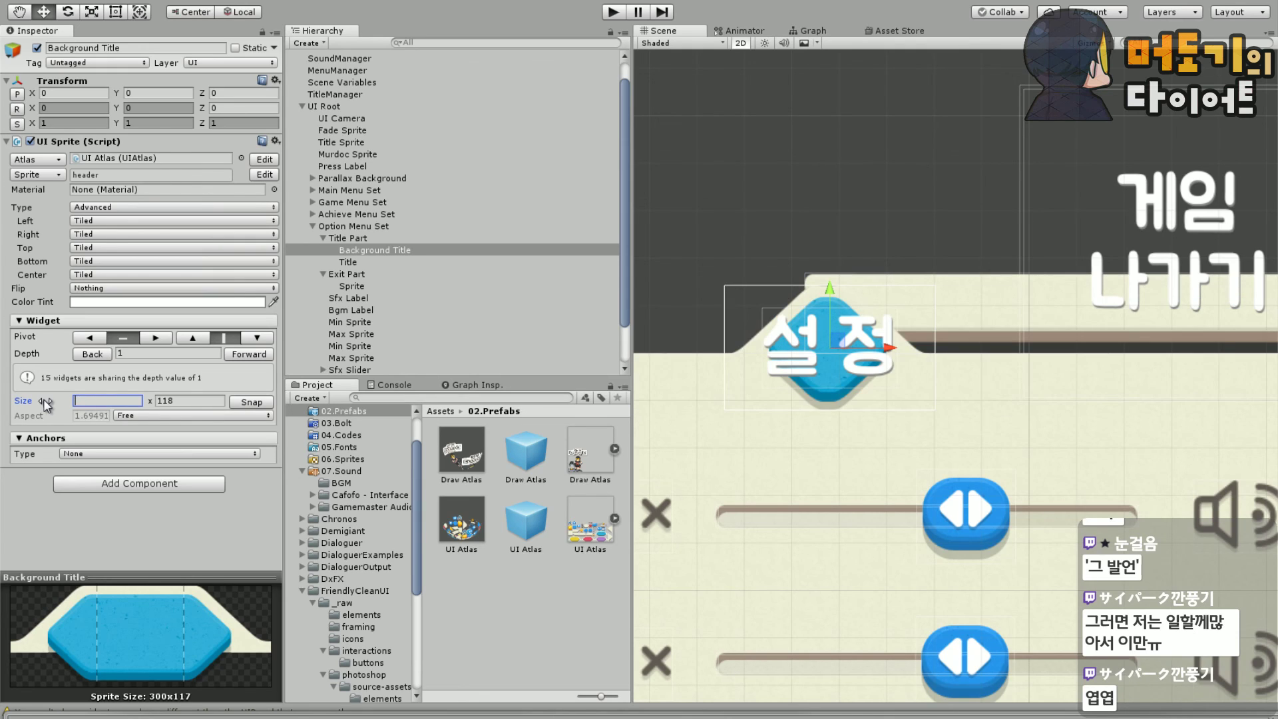
type("300")
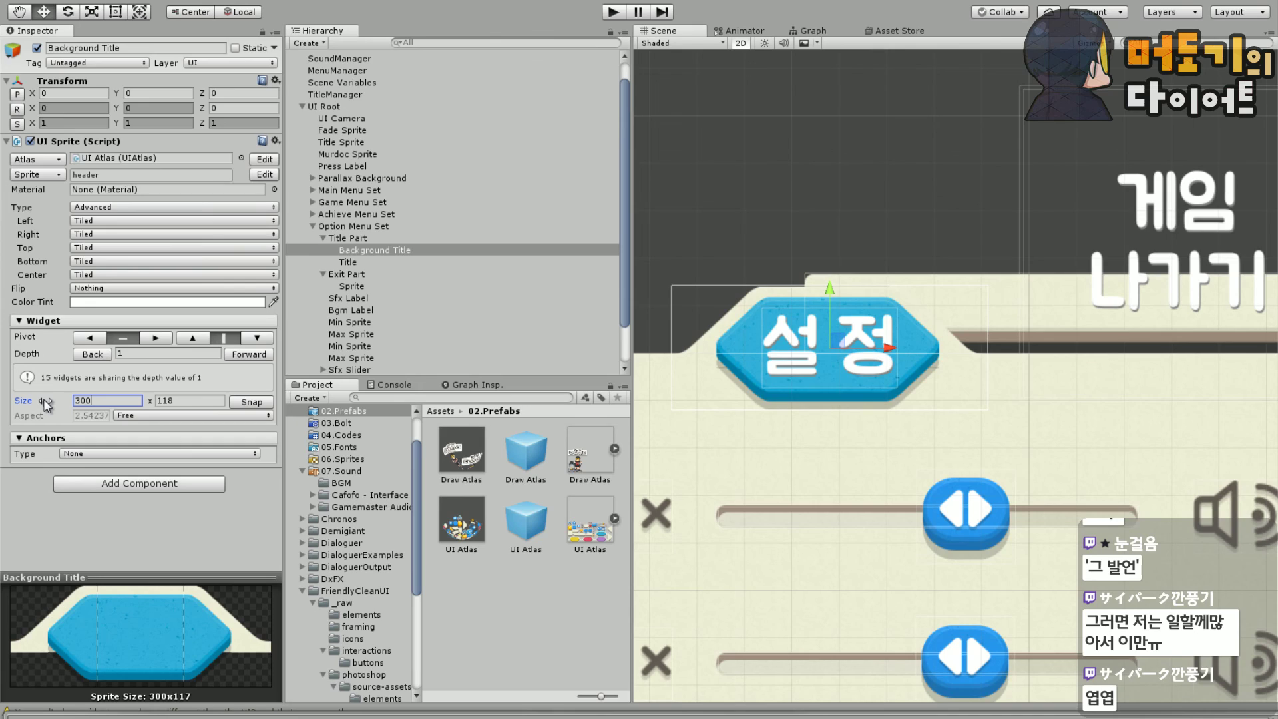
Try a width of 350 on the Background Title sprite, and settle on a width of 375
key("BackSpace")
key("BackSpace")
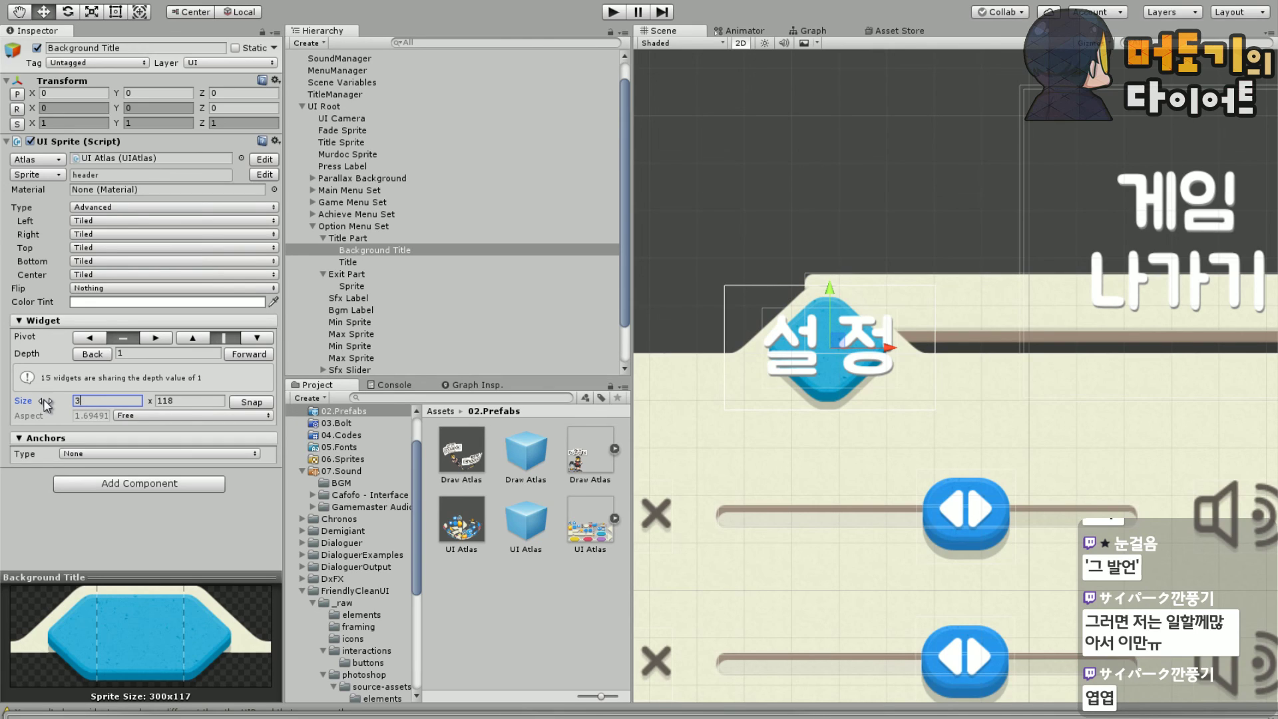
type("50")
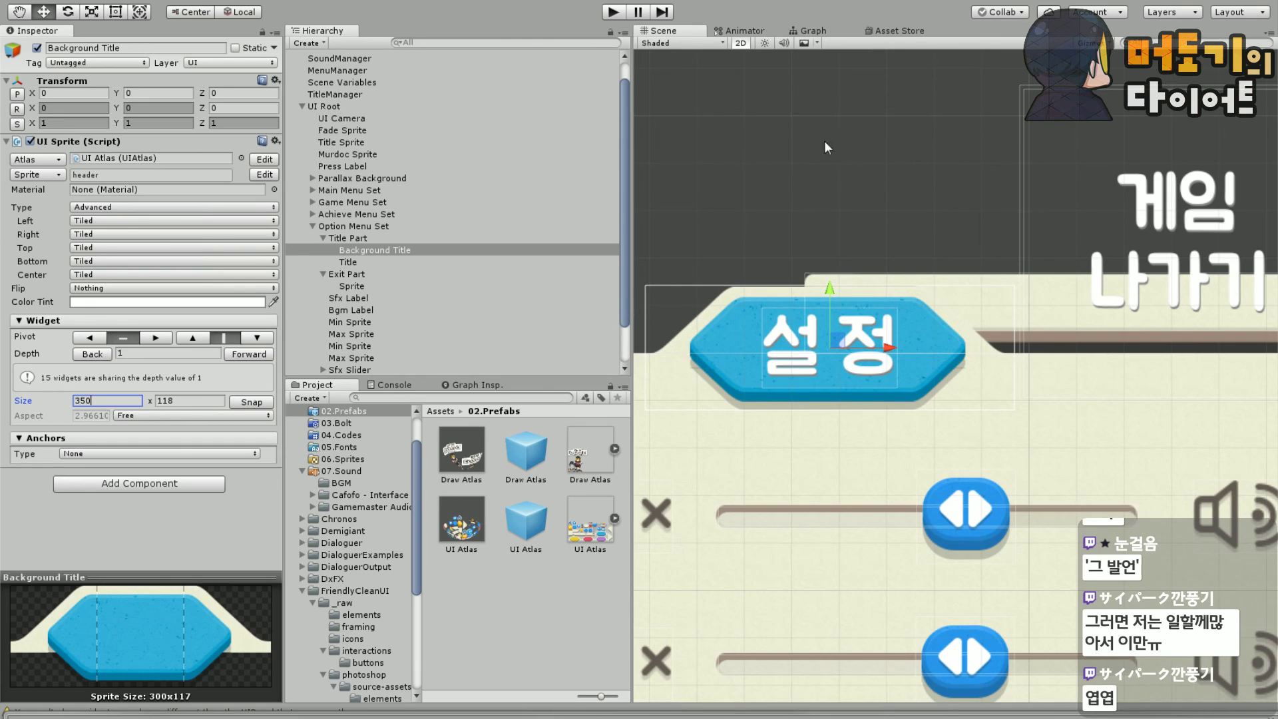
scroll(919, 185, "down", 4)
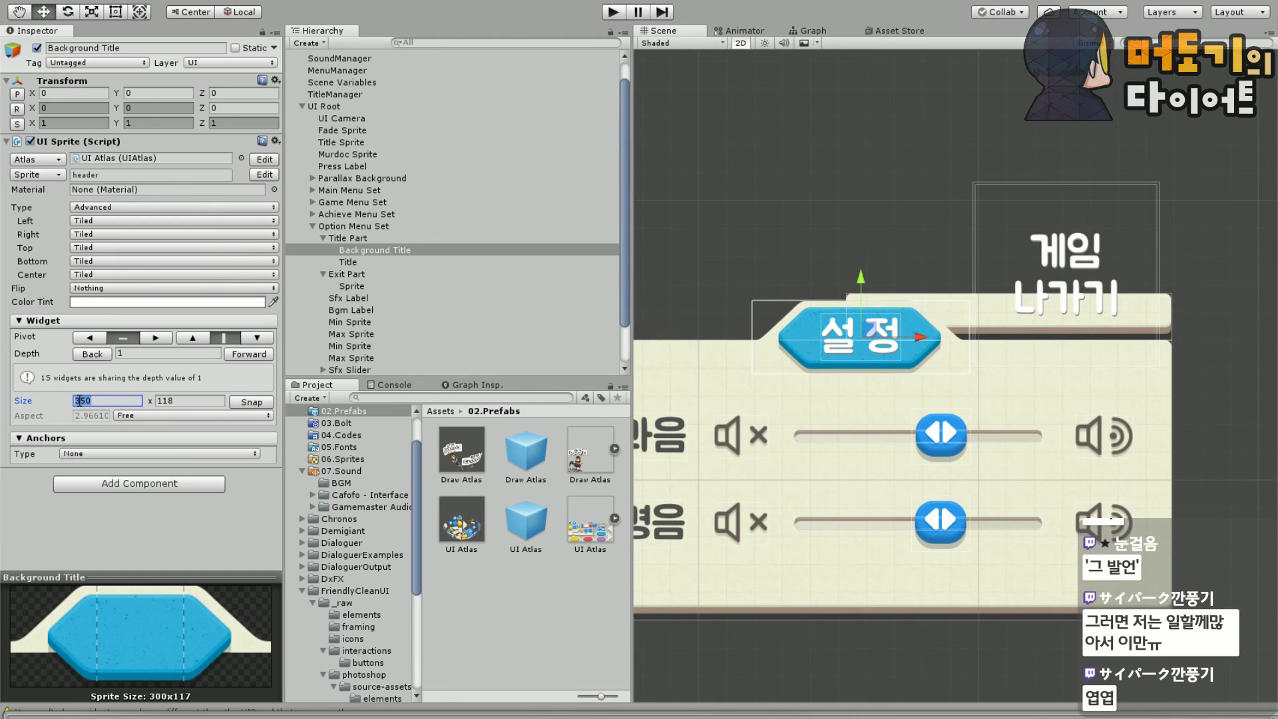
type("75")
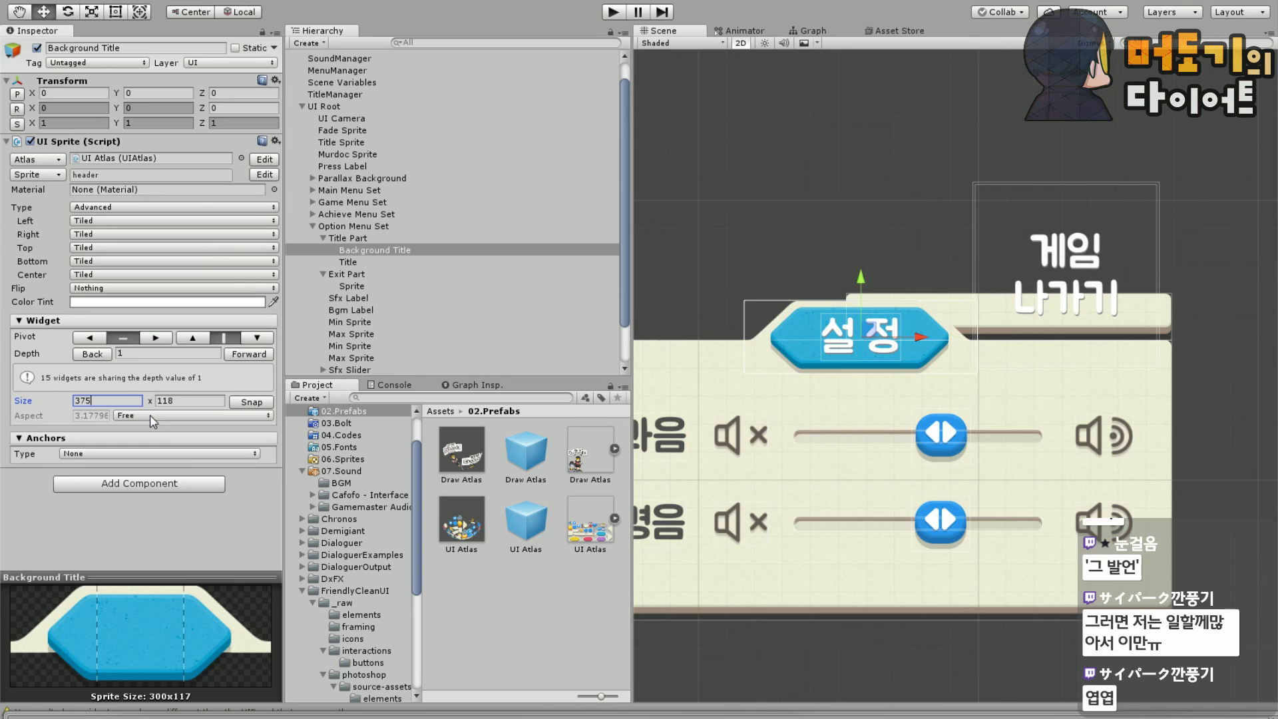
Set the Exit Part sprite's pivot to its right side and its width to 350
middle_click_drag(925, 336, 890, 370)
scroll(890, 369, "up", 4)
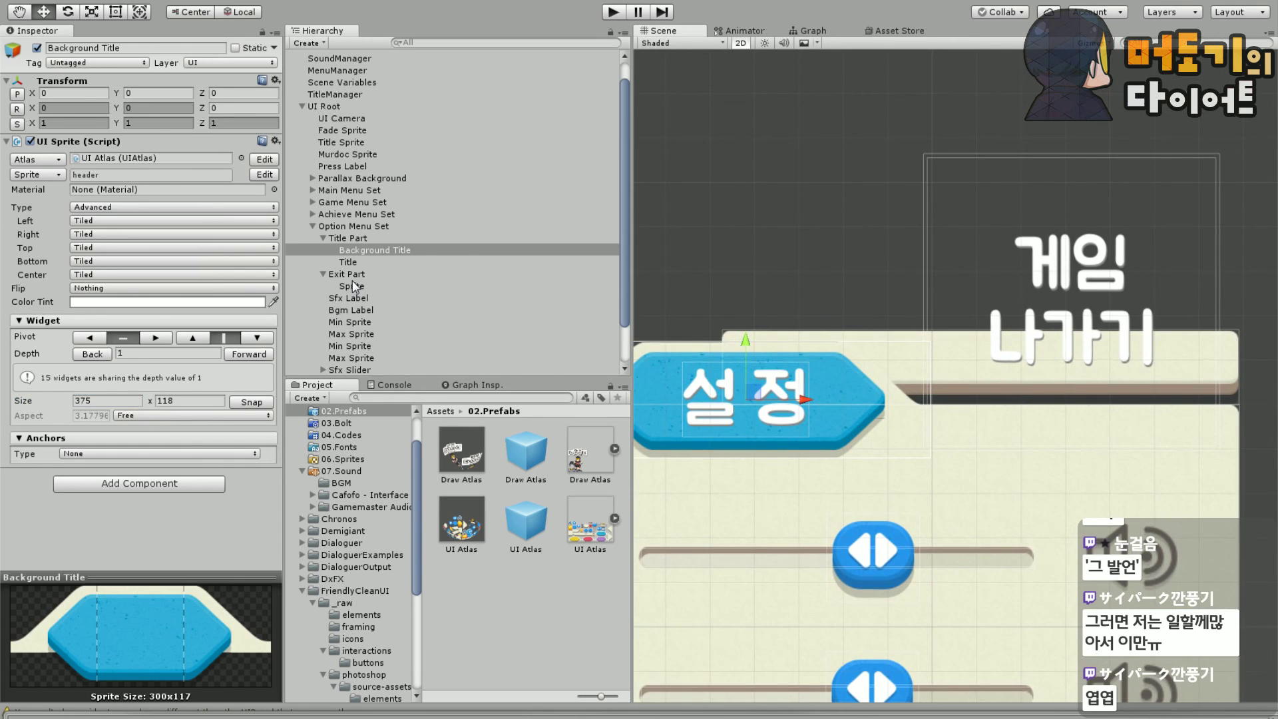
double_click(352, 276)
left_click(354, 288)
scroll(981, 392, "up", 4)
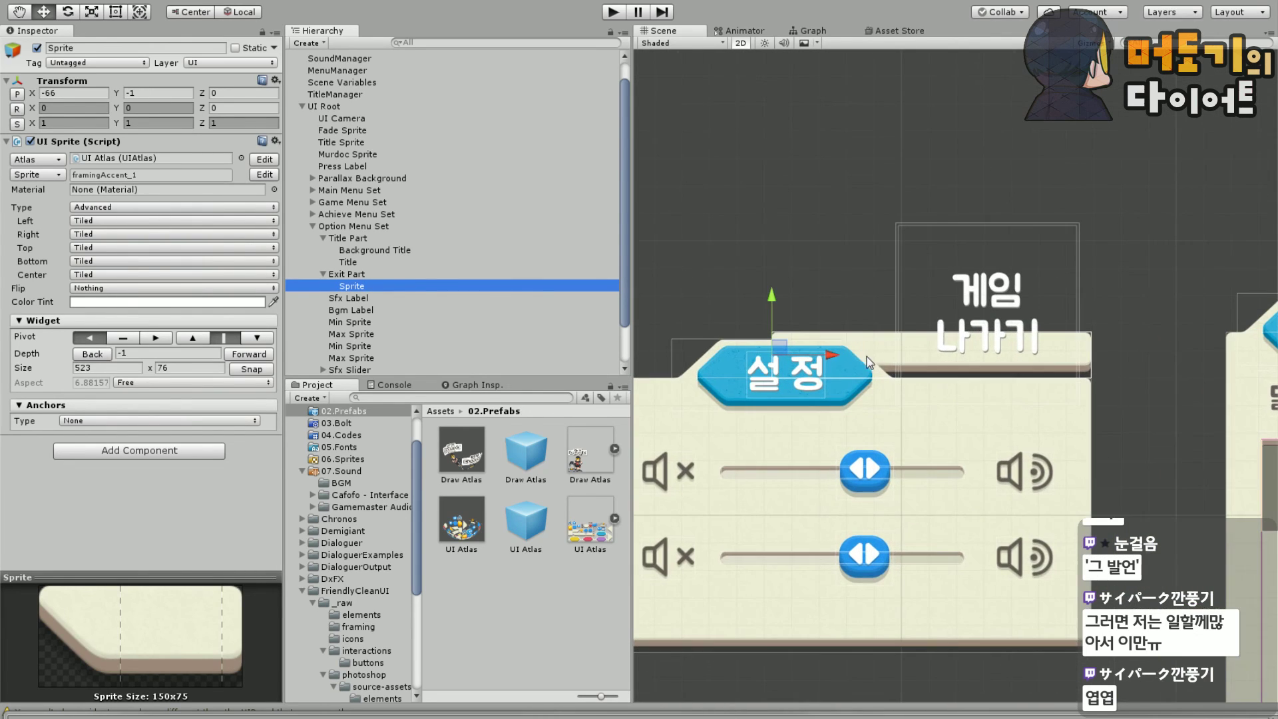
left_click(160, 340)
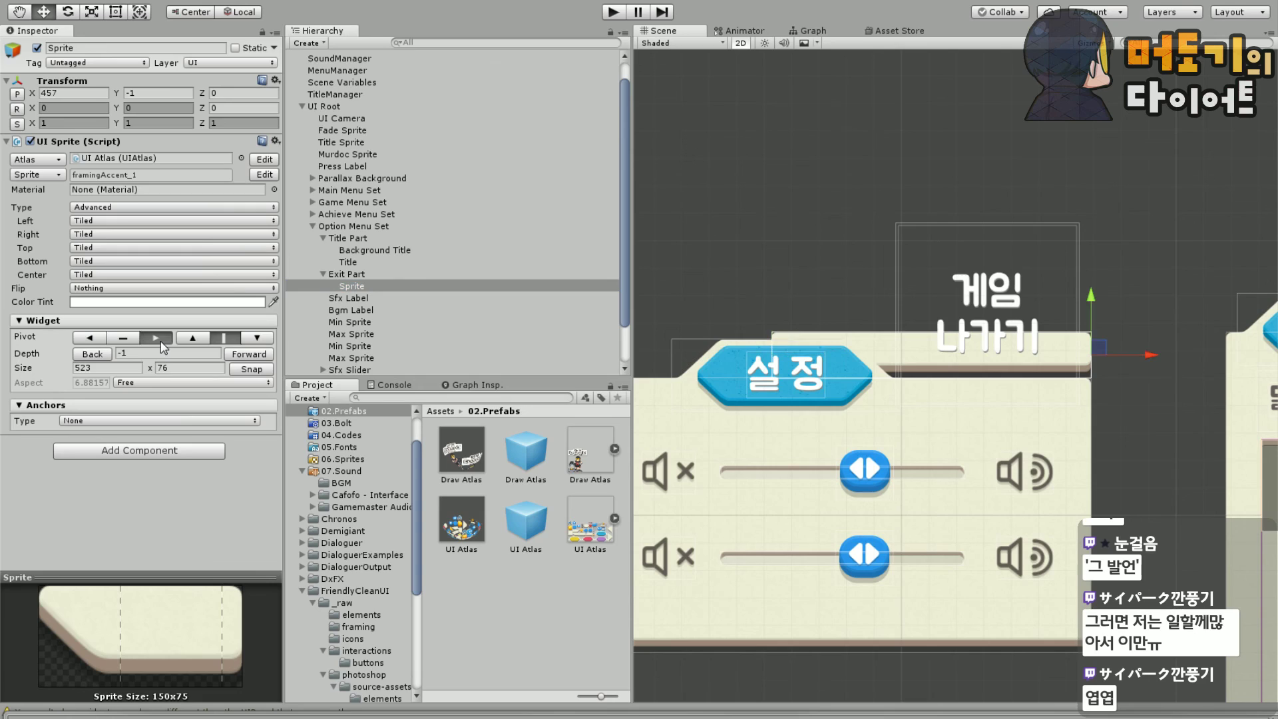
left_click(126, 365)
type("3")
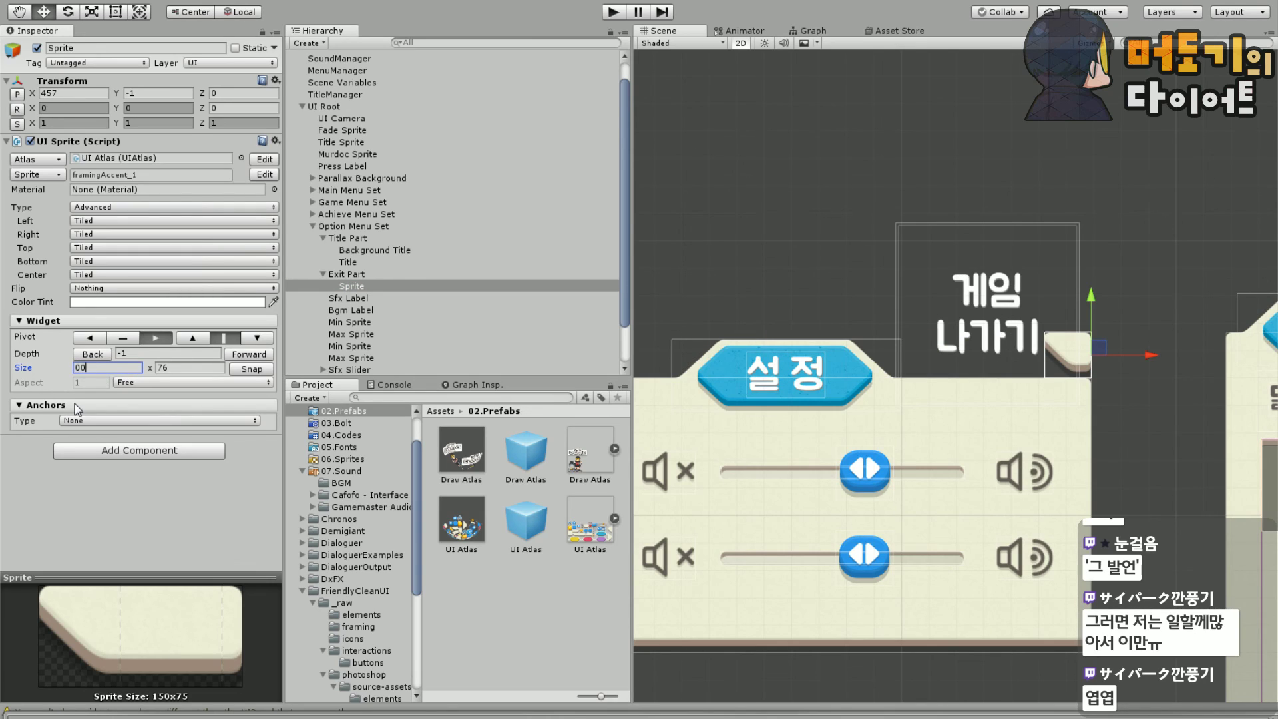
type("00")
key("BackSpace")
type("50")
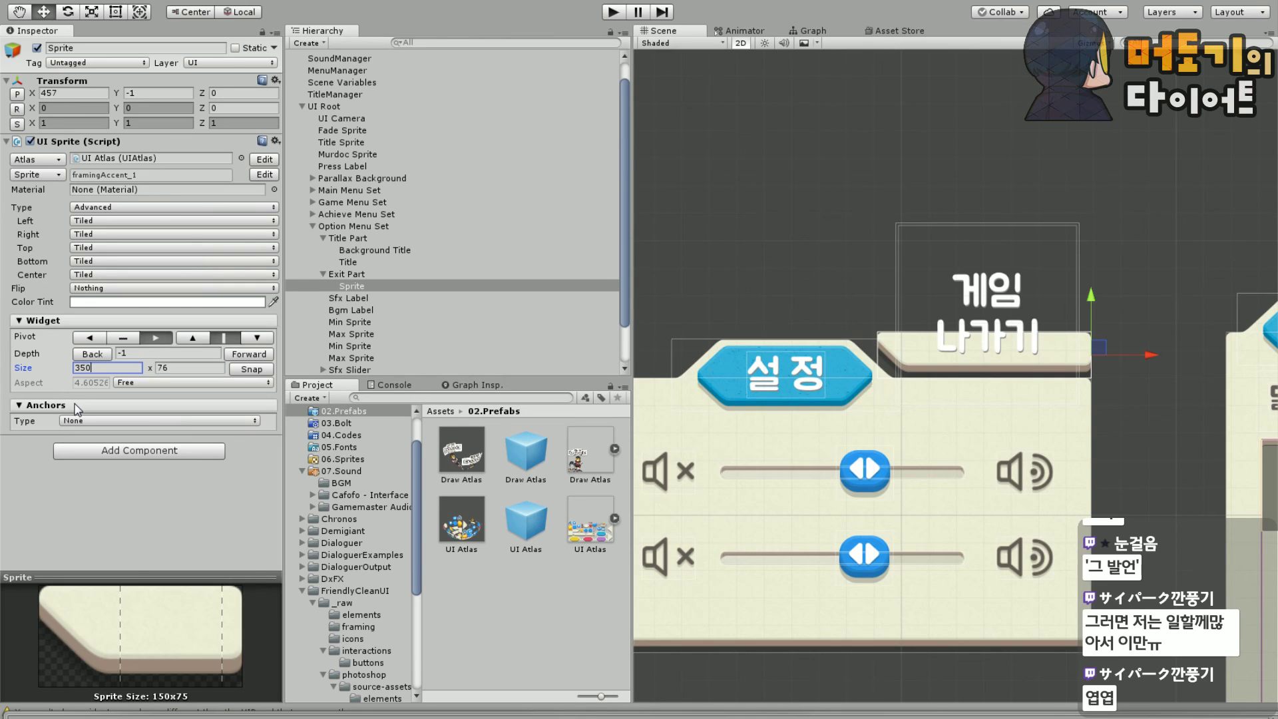
Set the X position of the Achieve Menu Set's Title Part to 0
middle_click_drag(760, 257, 759, 185)
left_click(805, 209)
middle_click_drag(1098, 337, 784, 368)
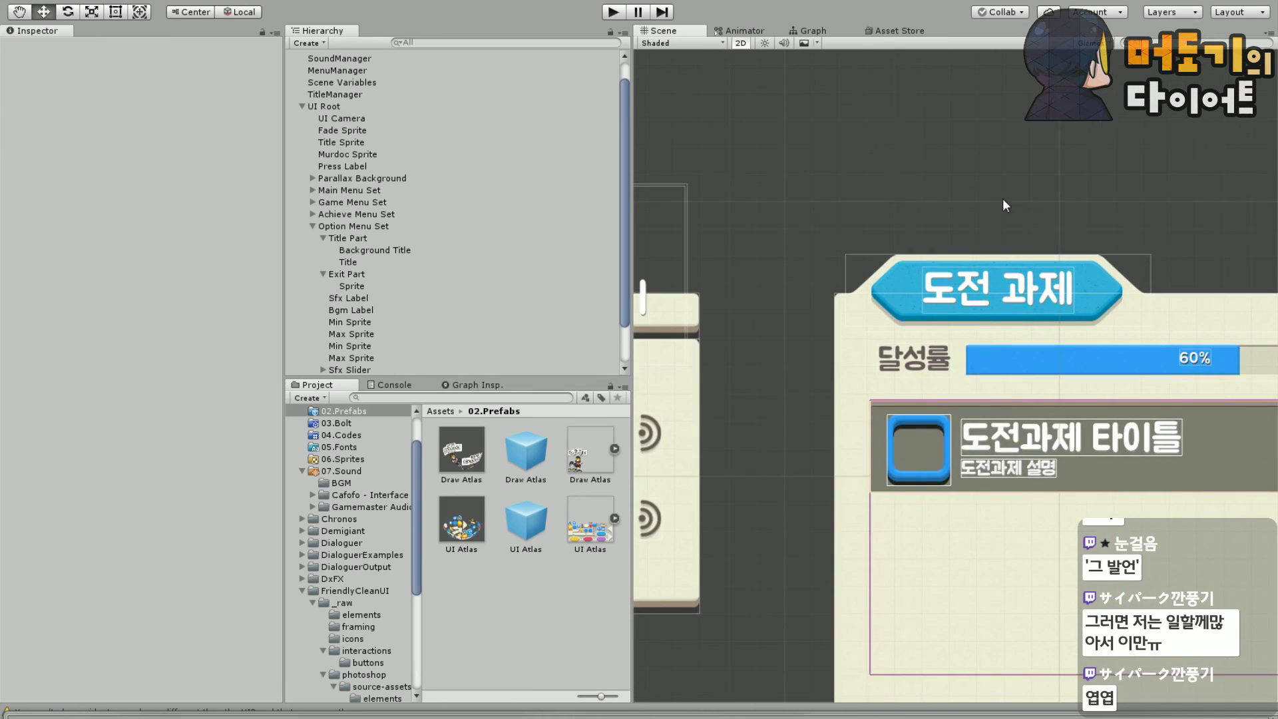
middle_click_drag(1005, 203, 789, 238)
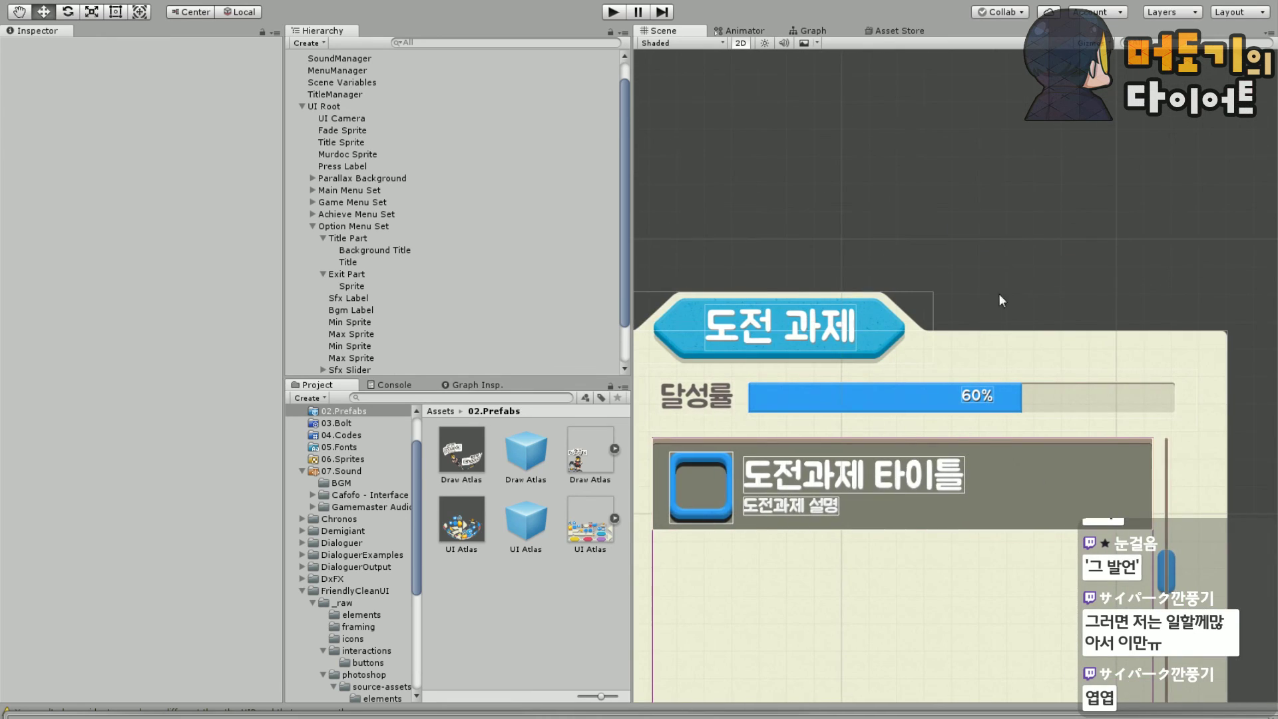
left_click(313, 227)
left_click(313, 236)
left_click(350, 248)
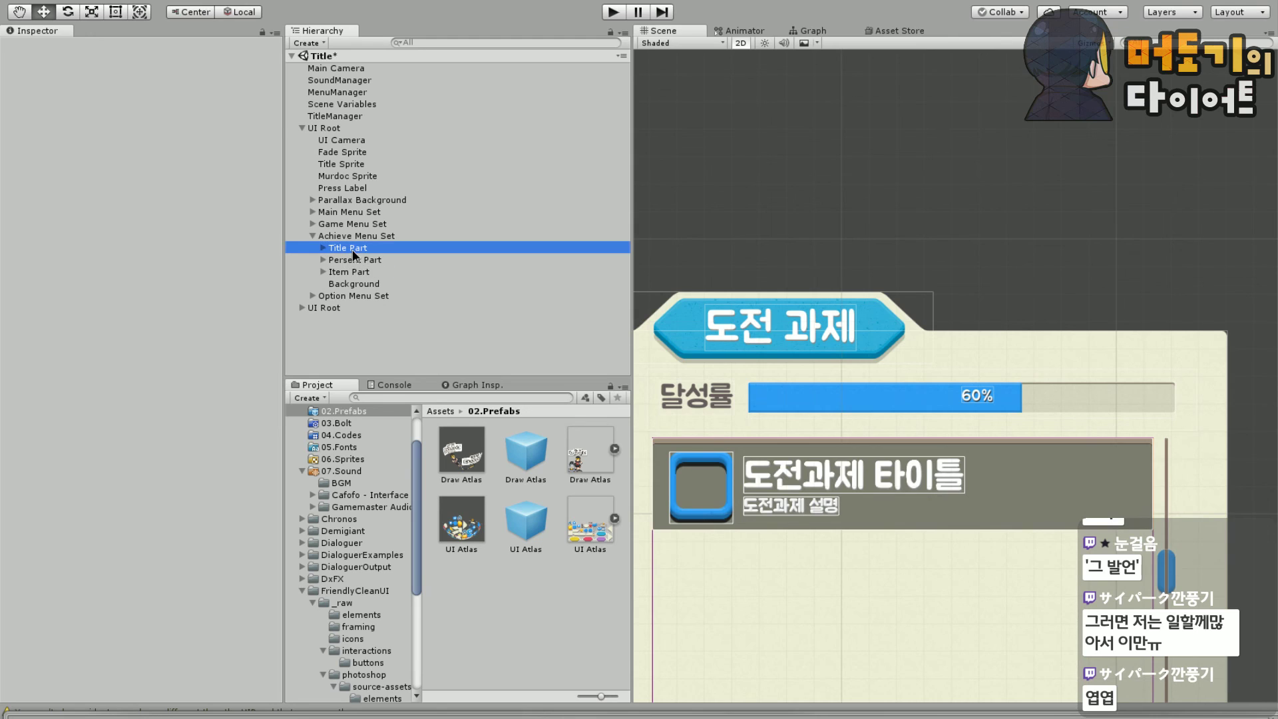
left_click(75, 95)
type("0")
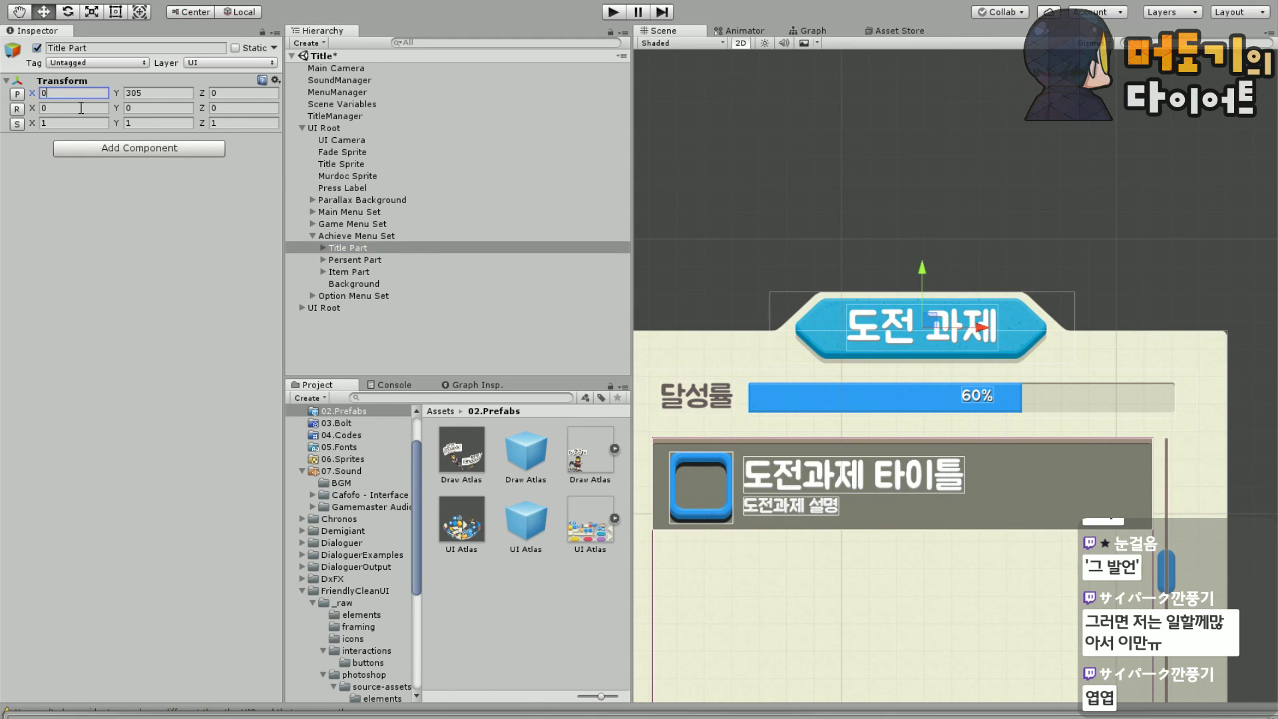
Move the Game Menu Set's Title Part above its New Button in the object order
middle_click_drag(796, 225, 817, 215)
left_click(817, 207)
scroll(722, 205, "down", 5)
middle_click_drag(689, 206, 1028, 203)
middle_click_drag(729, 200, 1088, 193)
middle_click_drag(791, 220, 1131, 210)
middle_click_drag(850, 231, 1017, 234)
scroll(1089, 274, "up", 7)
left_click(311, 224)
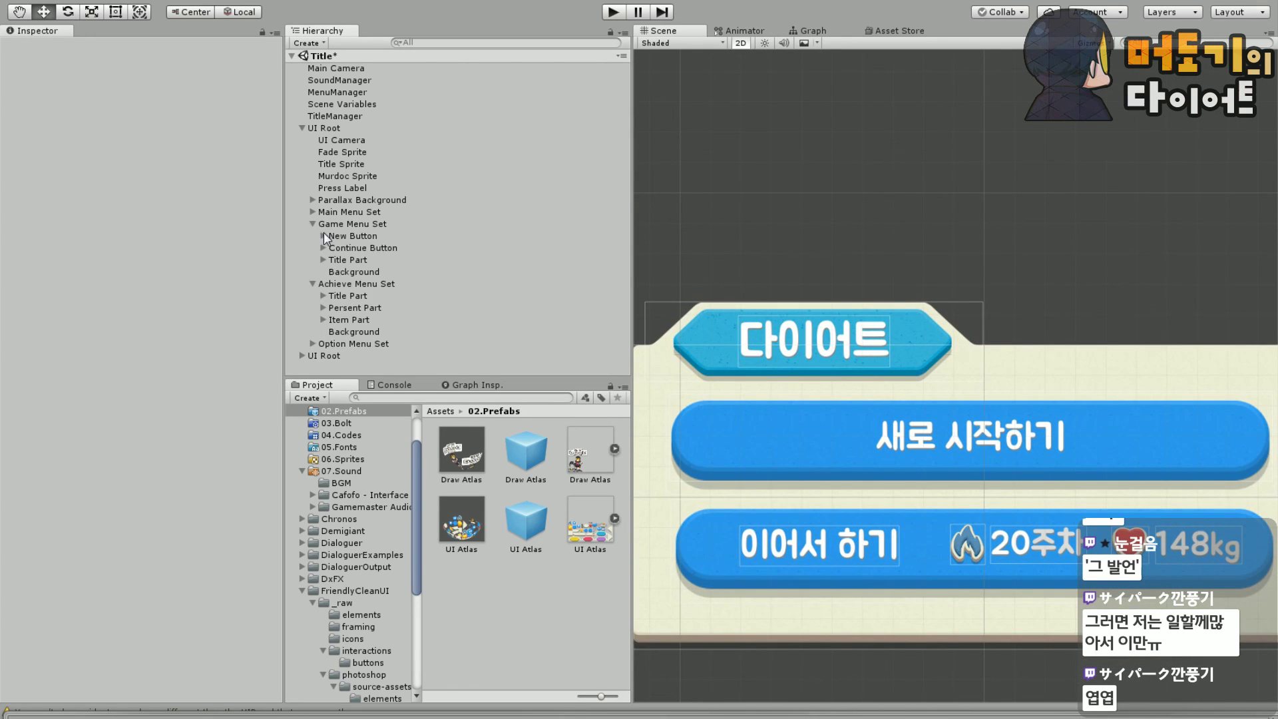
left_click(297, 237)
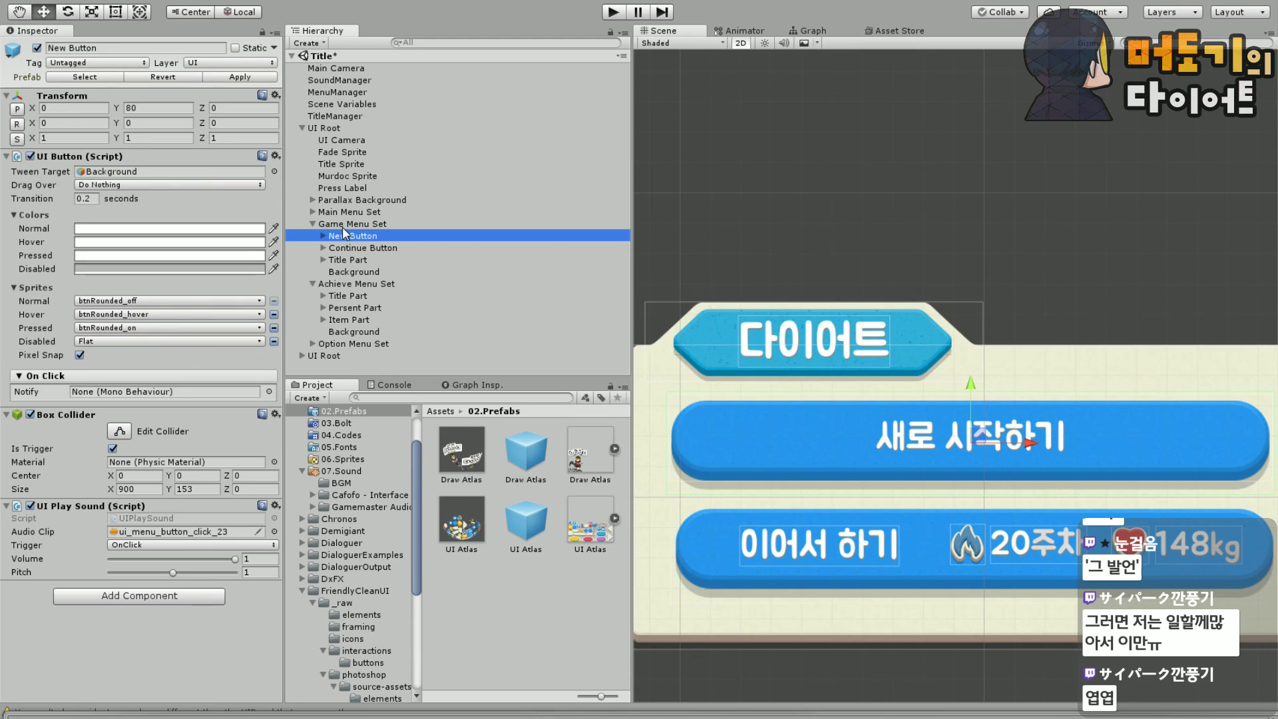
left_click(323, 236)
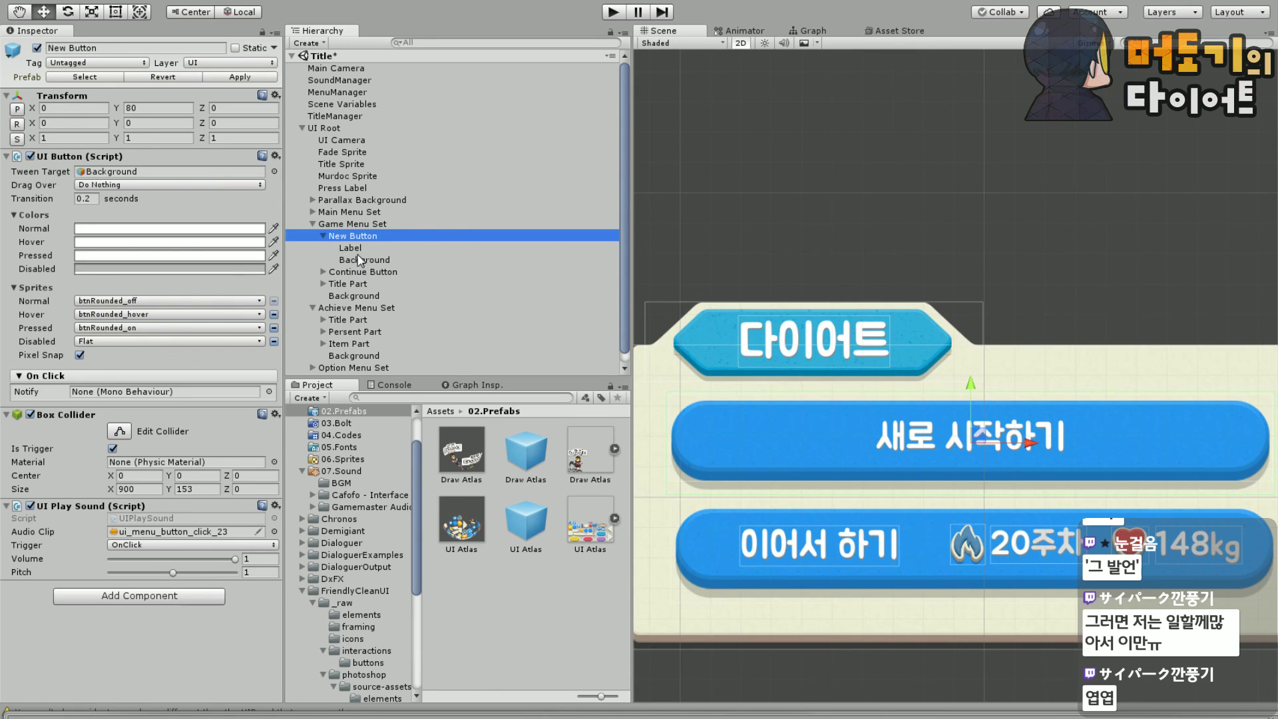
left_click(323, 236)
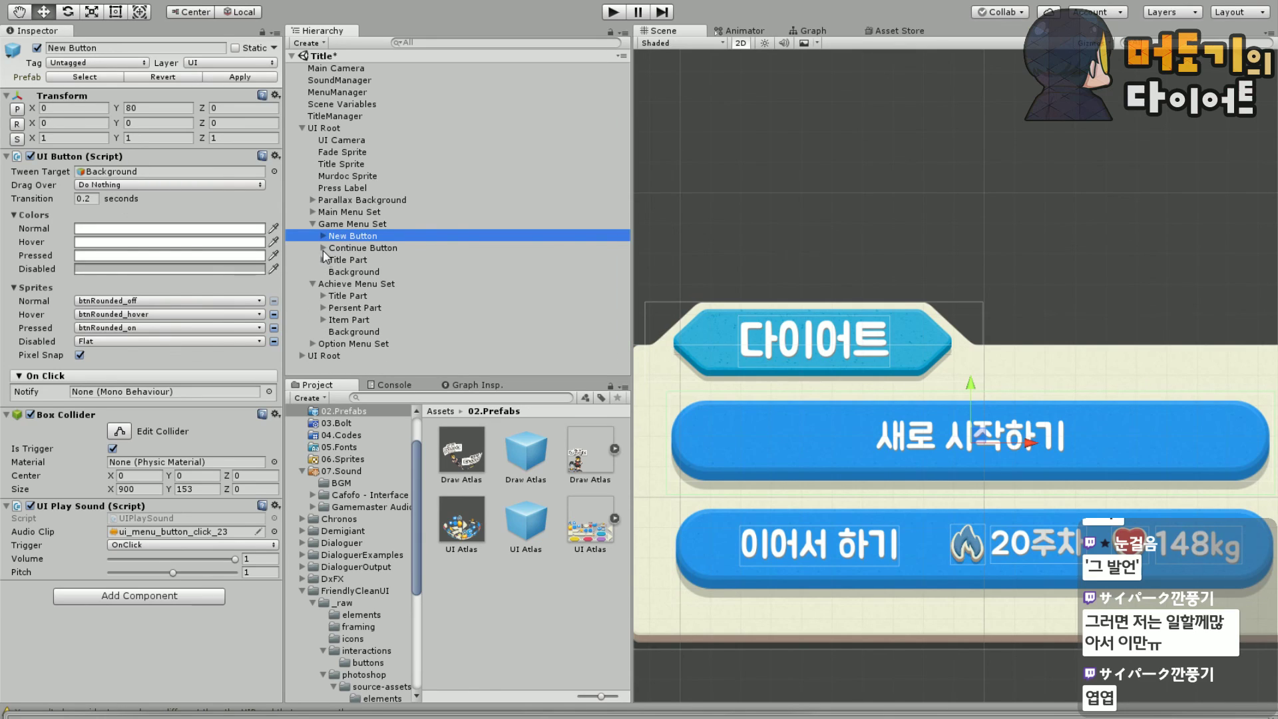
left_click_drag(349, 259, 373, 226)
Set the X position of the Game Menu Set's Title Part to 0
left_click(71, 93)
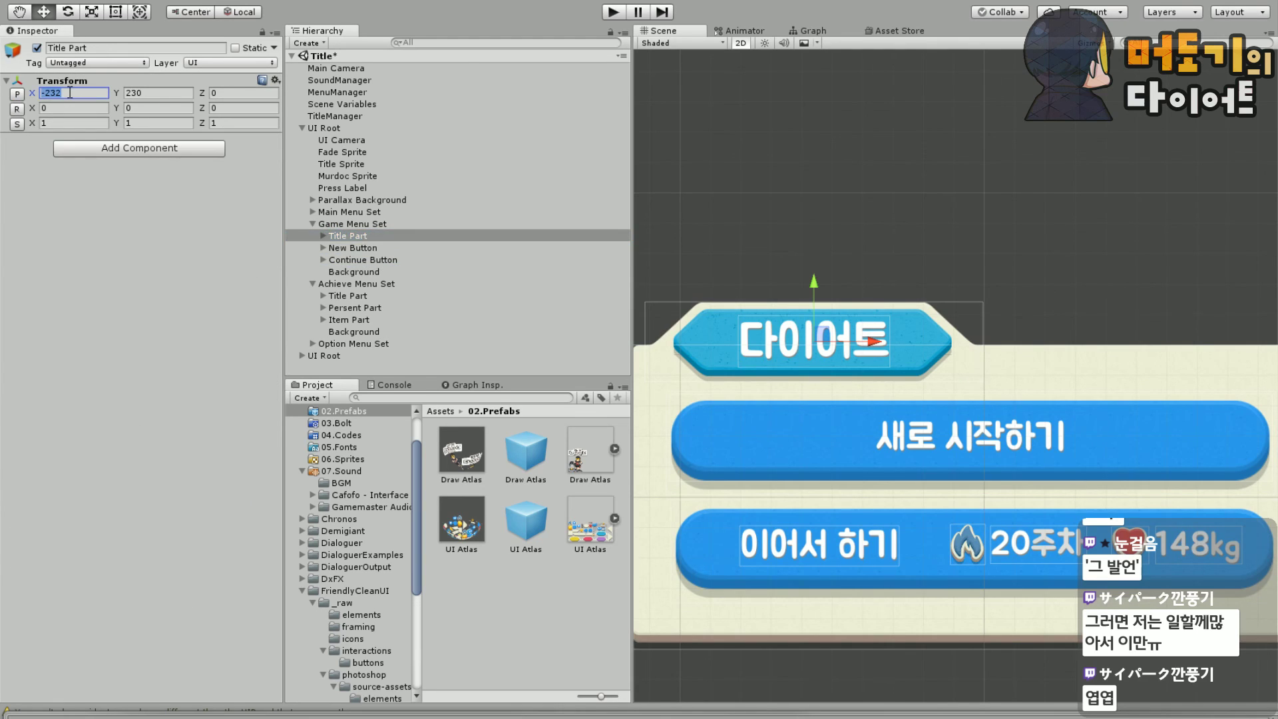
type("0")
left_click(985, 214)
scroll(985, 214, "down", 5)
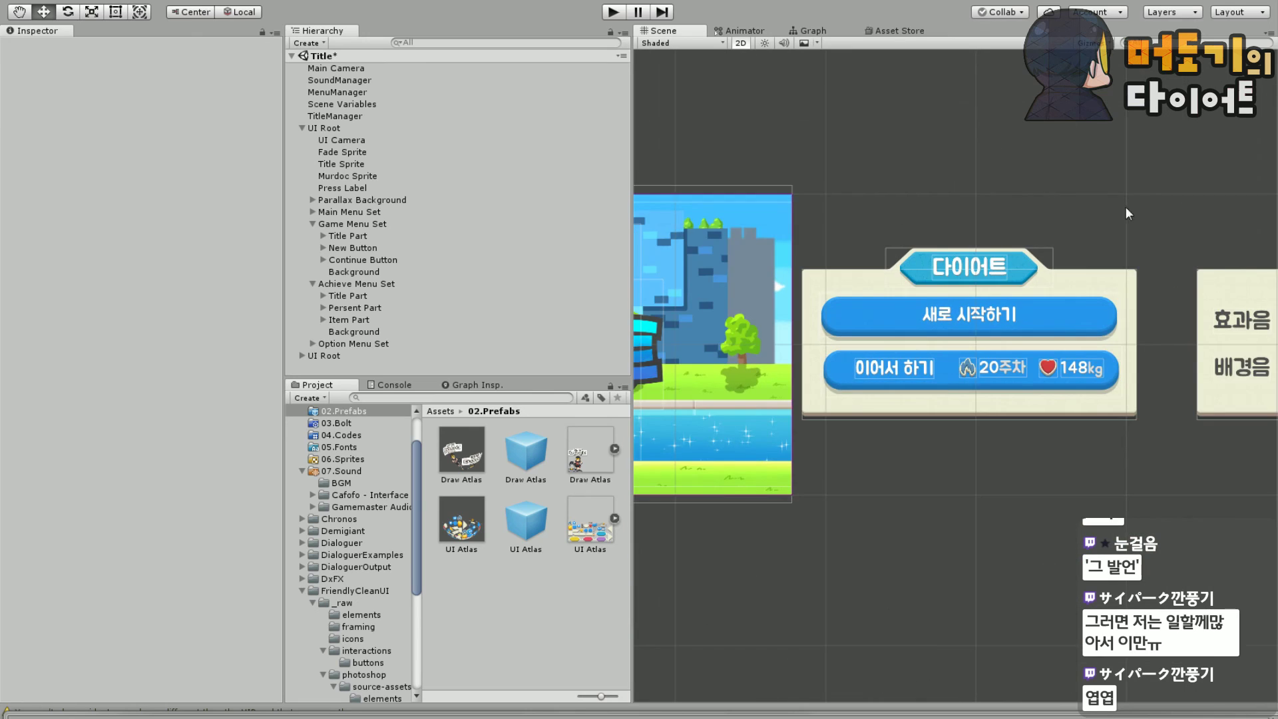
Compare the title banners of the game, option and achievement menus, and examine the option menu's exit section
middle_click_drag(1107, 188, 790, 194)
middle_click_drag(1085, 138, 832, 151)
mouse_move(1030, 157)
middle_mouse_down()
mouse_move(925, 171)
mouse_move(1027, 178)
middle_mouse_up()
middle_click_drag(840, 193, 925, 199)
scroll(787, 222, "up", 4)
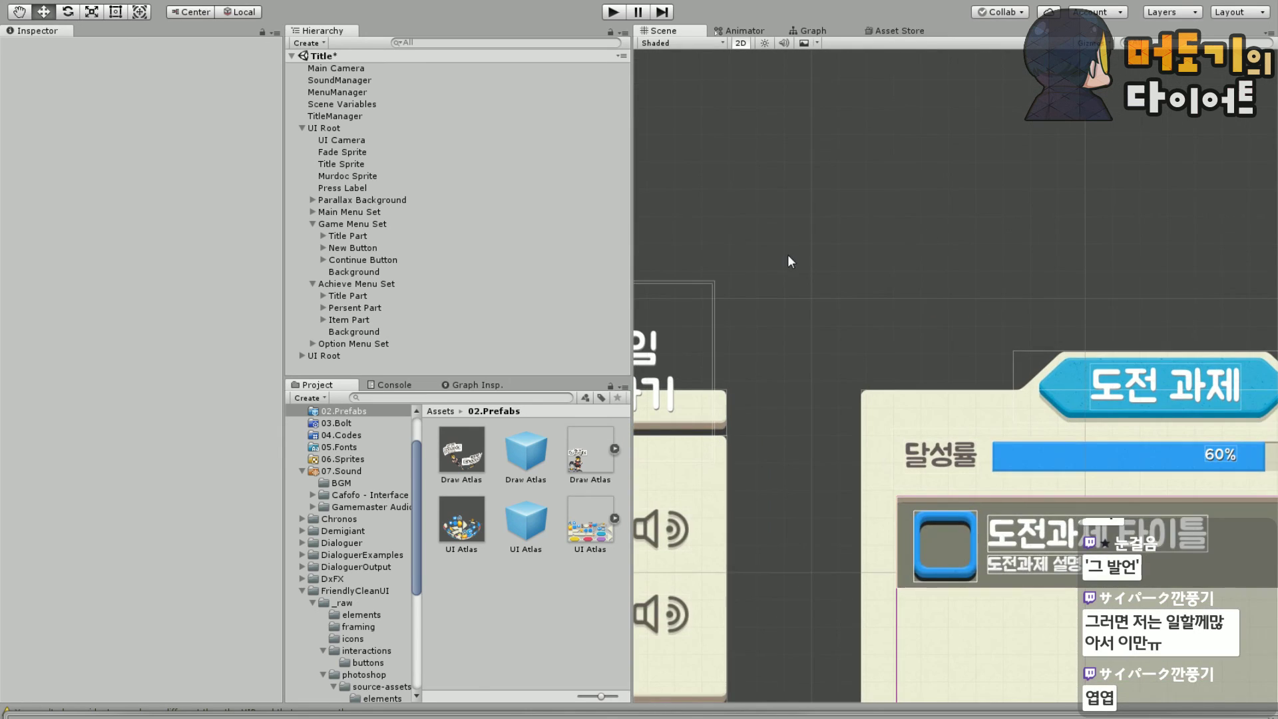
middle_click_drag(759, 221, 1007, 199)
middle_click_drag(1137, 240, 976, 225)
scroll(818, 215, "up", 10)
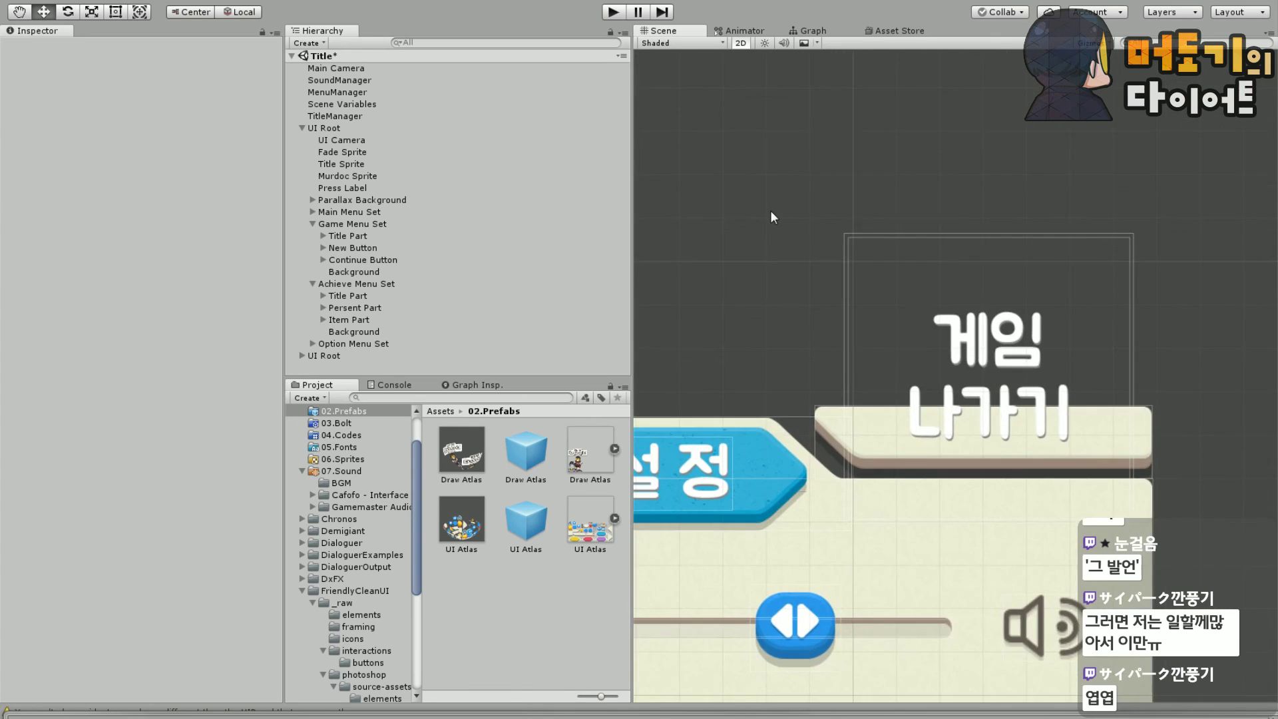
middle_click_drag(769, 240, 713, 169)
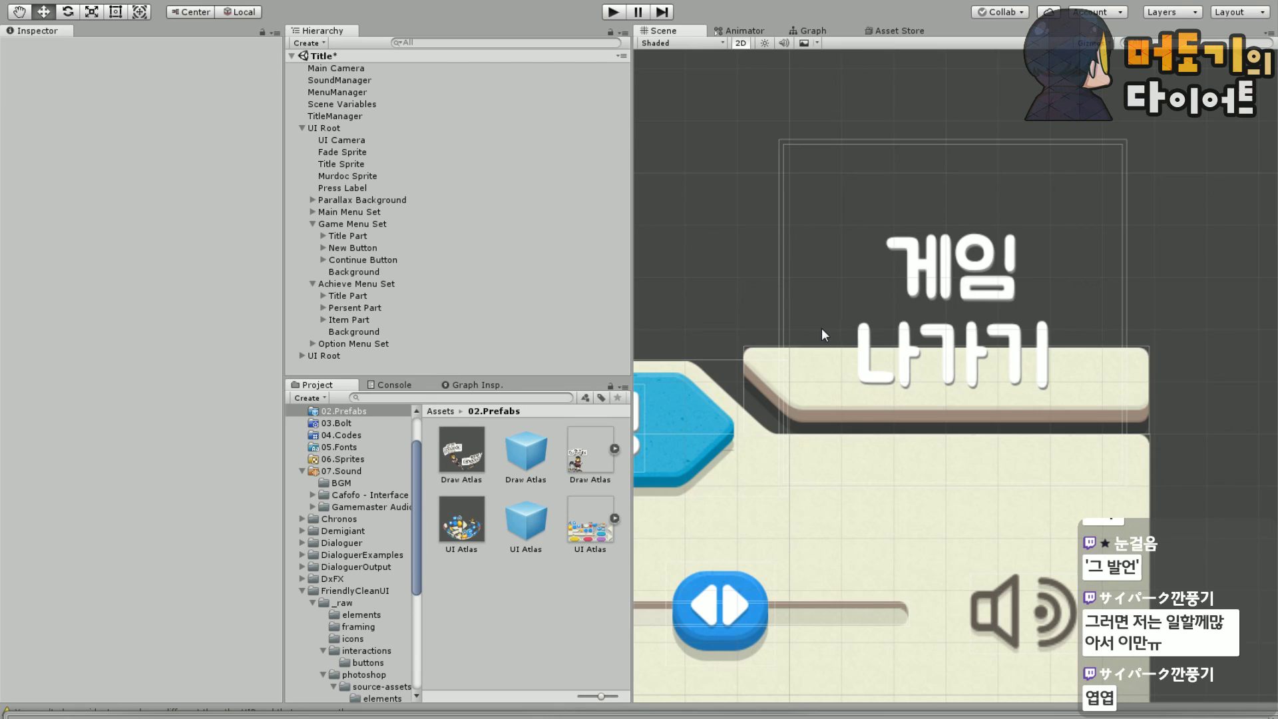
middle_click_drag(674, 351, 746, 389)
Duplicate the Game Menu Set's New Button and move the copy into the Option Menu Set's Exit Part, above its Sprite
left_click(353, 247)
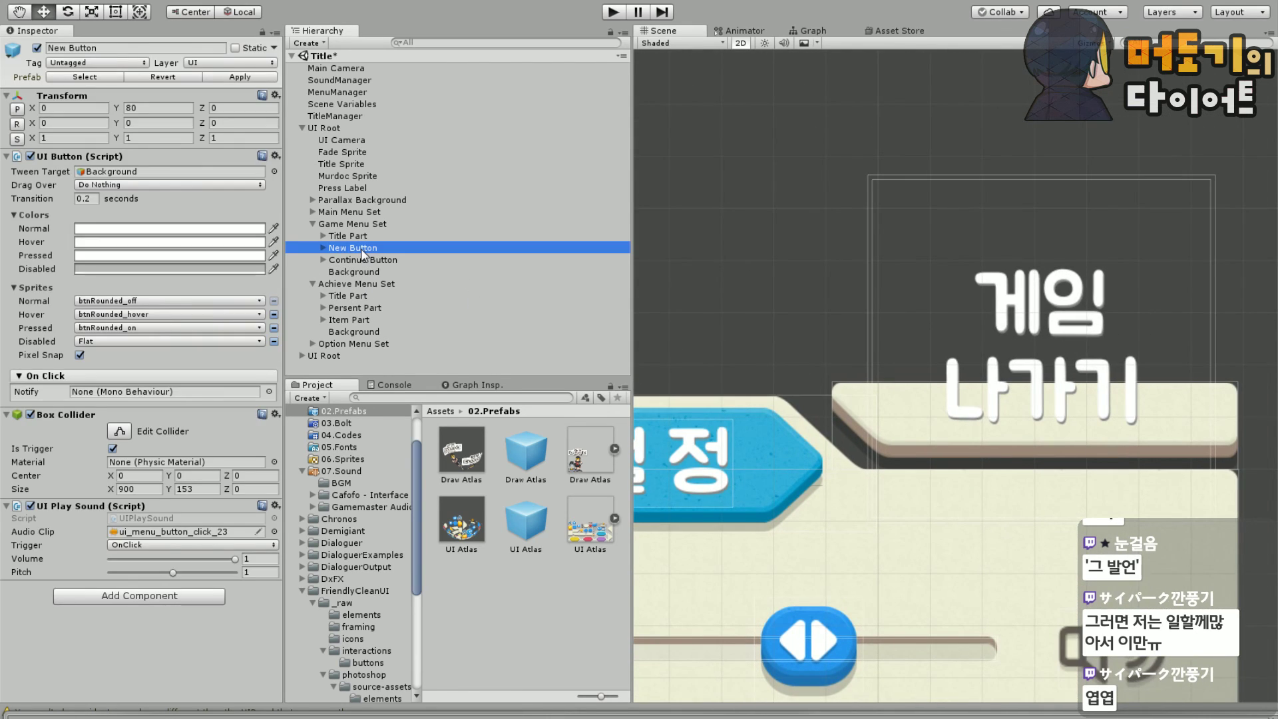
key("ctrl+d")
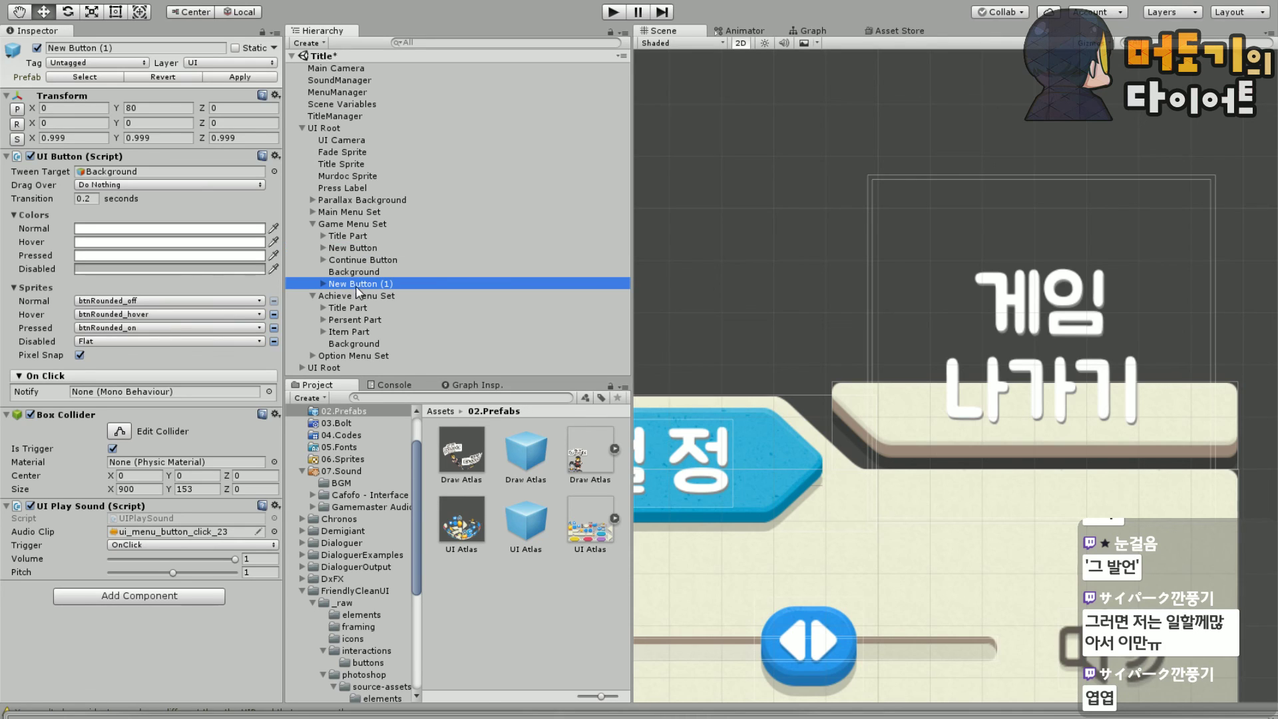
left_click(312, 355)
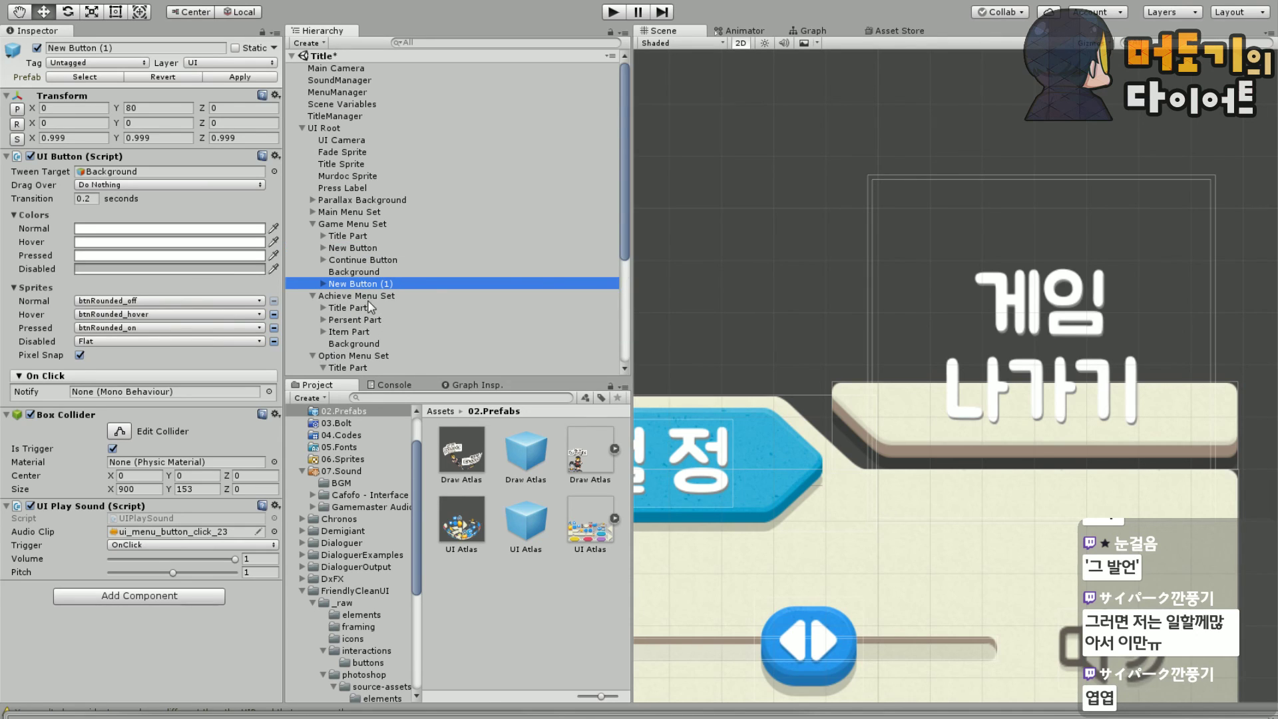
left_click_drag(374, 282, 360, 341)
left_click(313, 152)
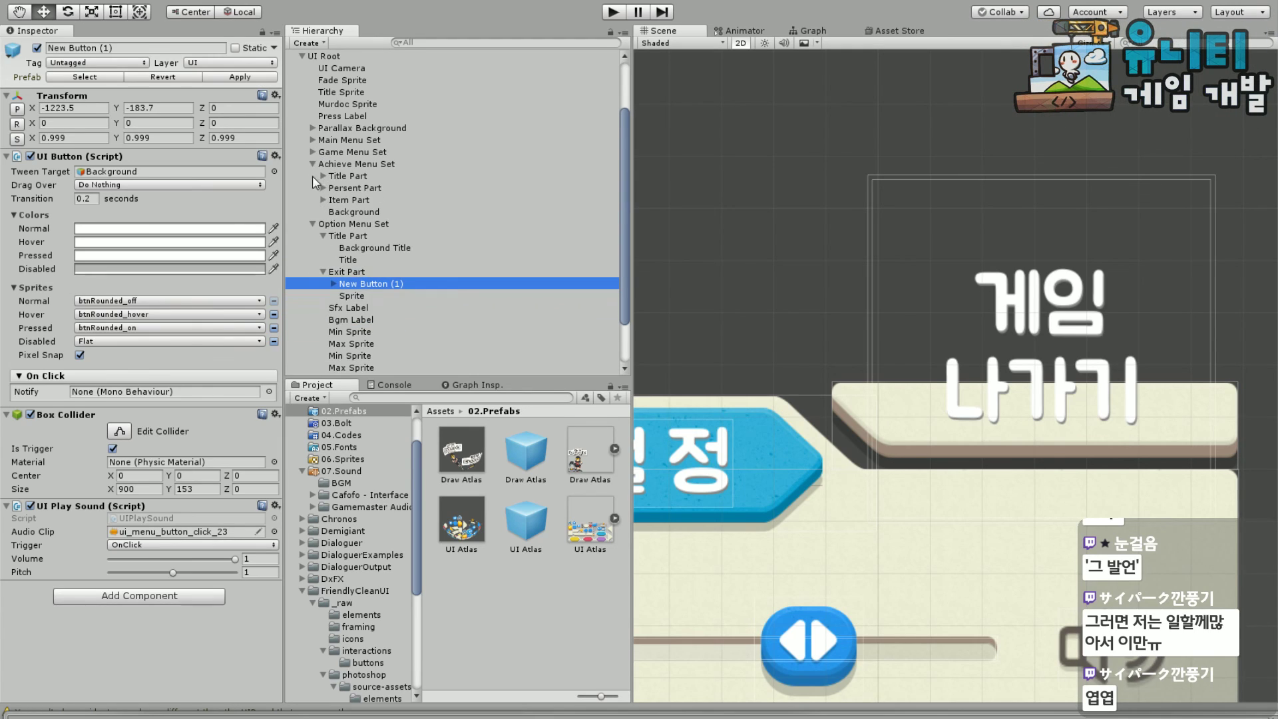
left_click(312, 163)
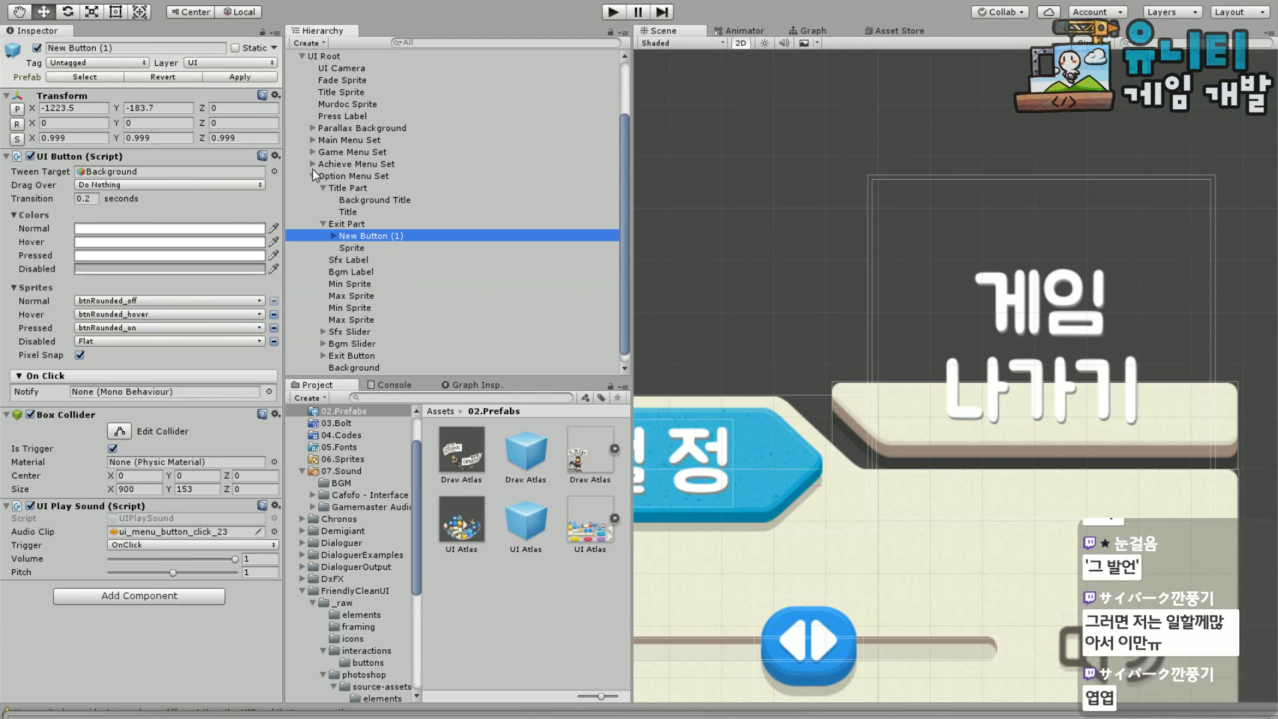
Set the duplicated button's X and Y position to 0 and delete the Option Menu Set's old Exit Button
double_click(70, 109)
type("0")
double_click(167, 108)
type("0")
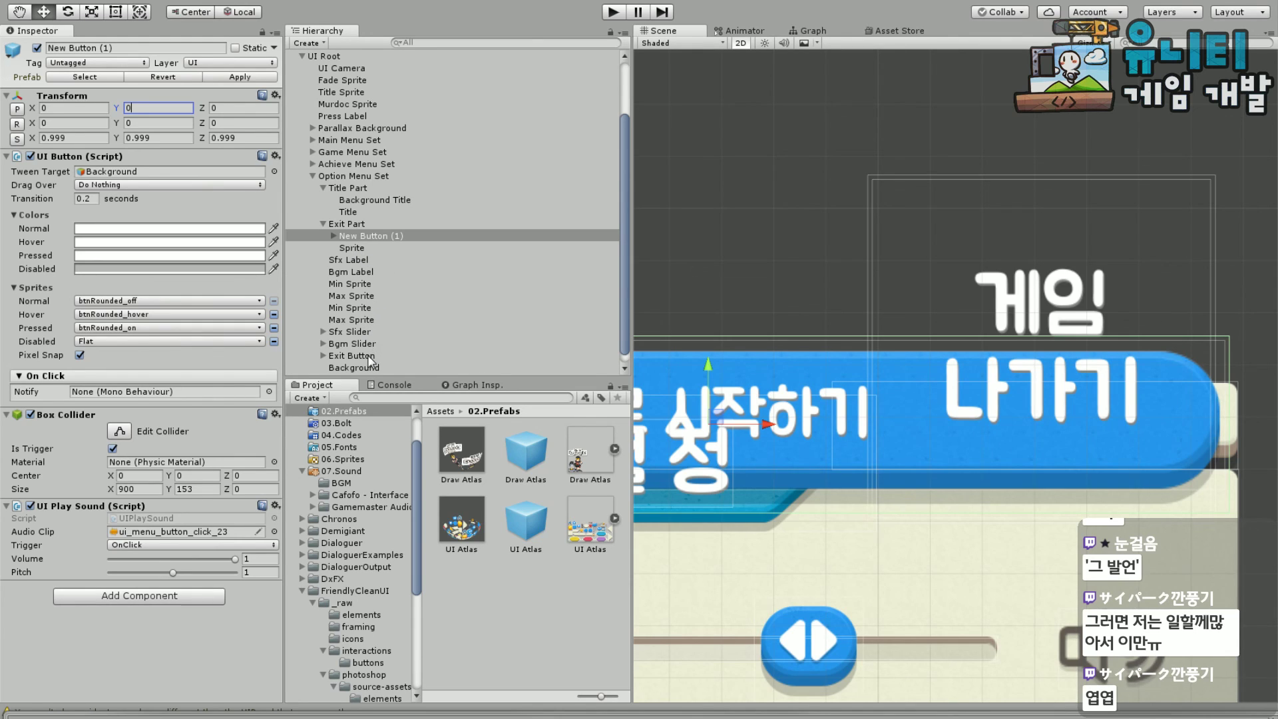
left_click(351, 355)
key("Delete")
Rename the duplicated button inside the Exit Part as Exit Button and set its scale to 1 on all axes
left_click(370, 240)
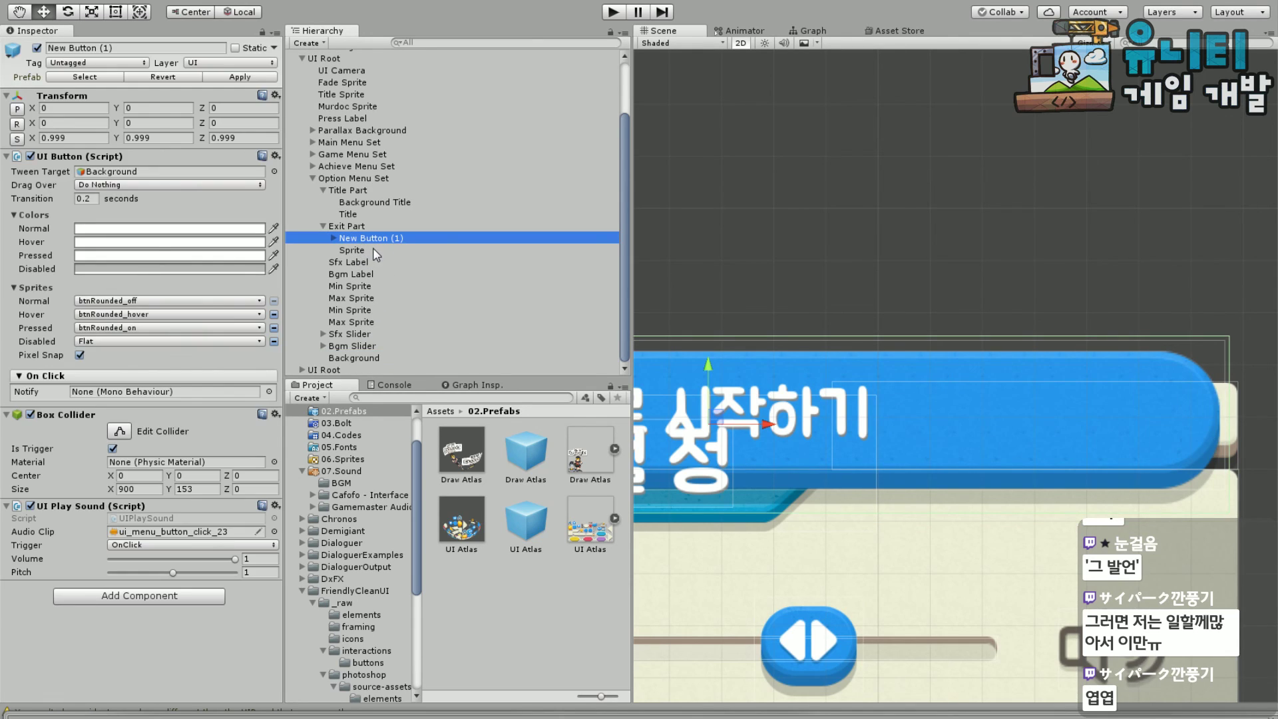
left_click_drag(69, 48, 3, 48)
key("BackSpace")
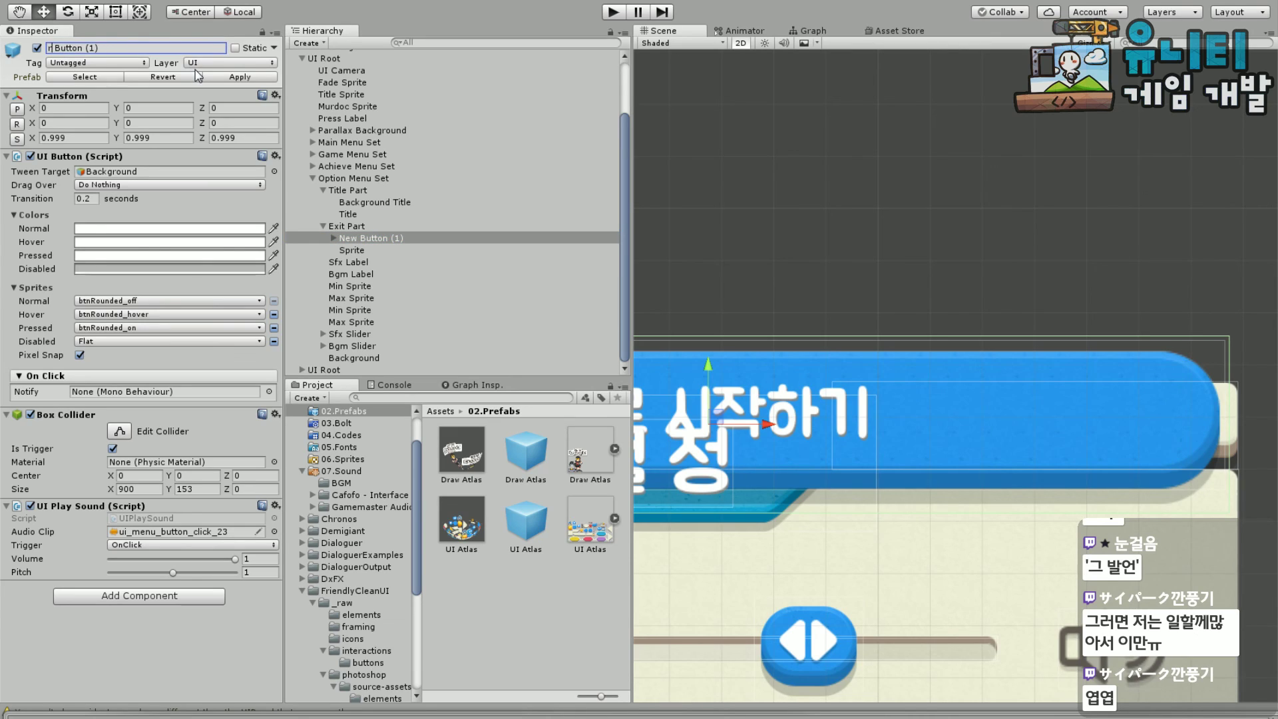
key("Left")
type("ㄸ")
key("BackSpace")
key("BackSpace")
key("BackSpace")
type("Exit")
key("BackSpace")
key("Return")
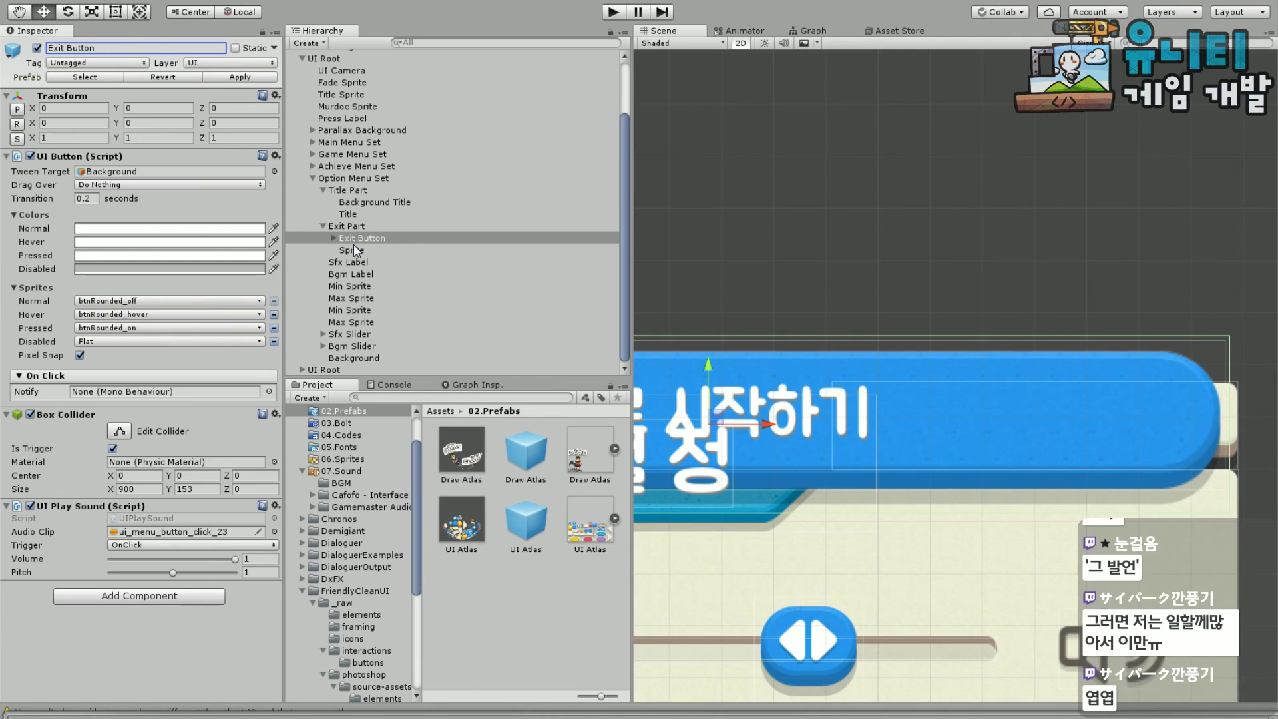
Set the X and Y scale of the new Exit Button's Background sprite to 1
left_click(330, 237)
left_click(332, 237)
left_click(377, 261)
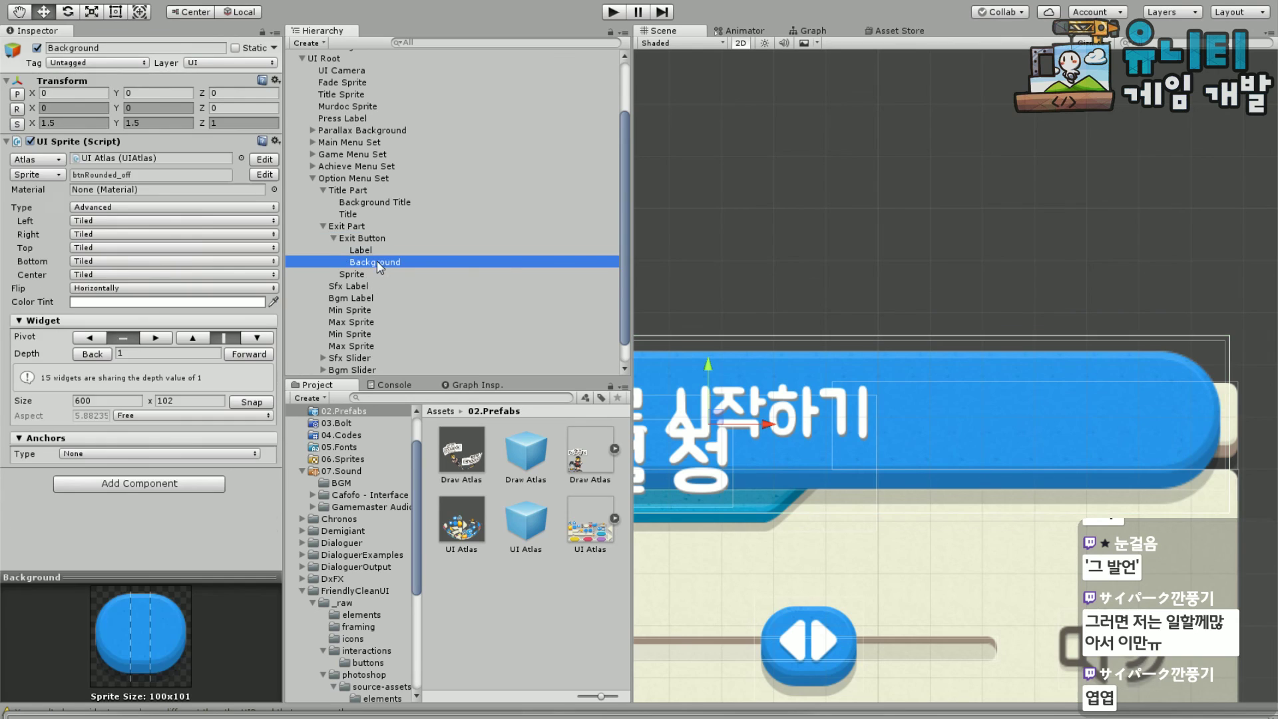
left_click(90, 124)
type("1")
left_click(153, 122)
type("1")
left_click_drag(728, 215, 837, 197)
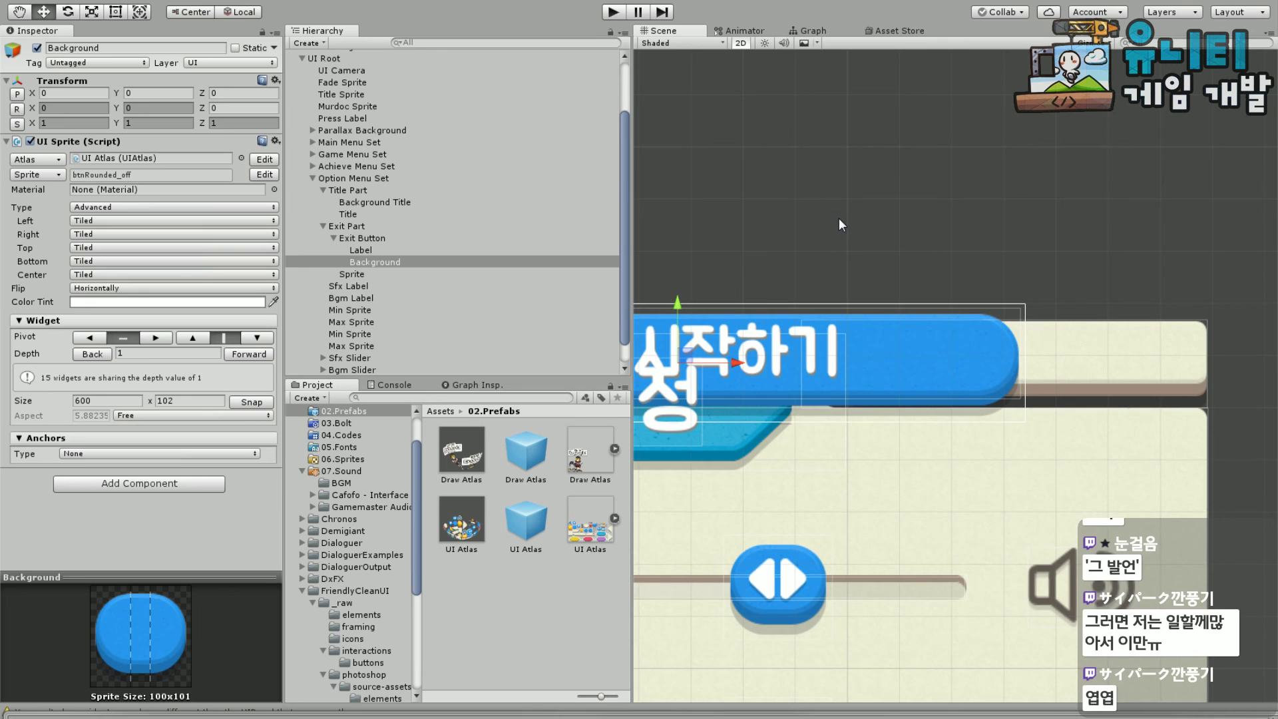
middle_click_drag(839, 218, 965, 206)
scroll(1053, 194, "down", 8)
scroll(1053, 194, "down", 5)
scroll(932, 262, "up", 1)
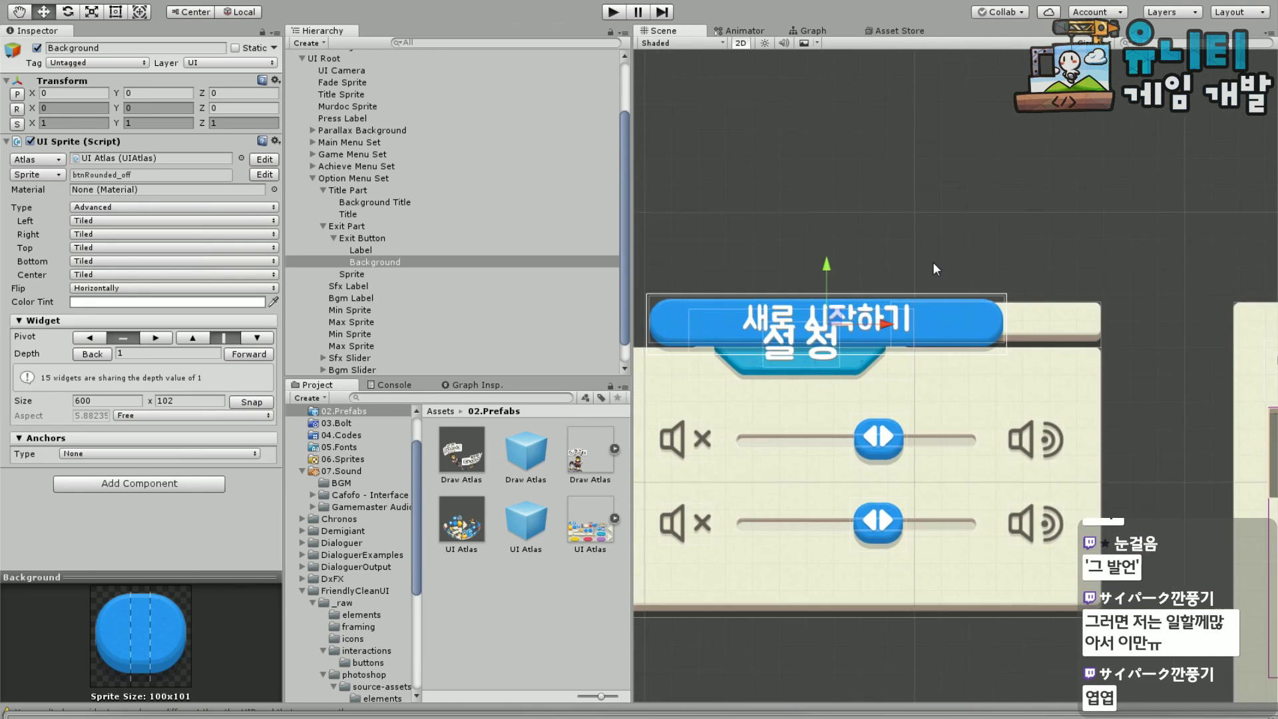
scroll(826, 258, "up", 4)
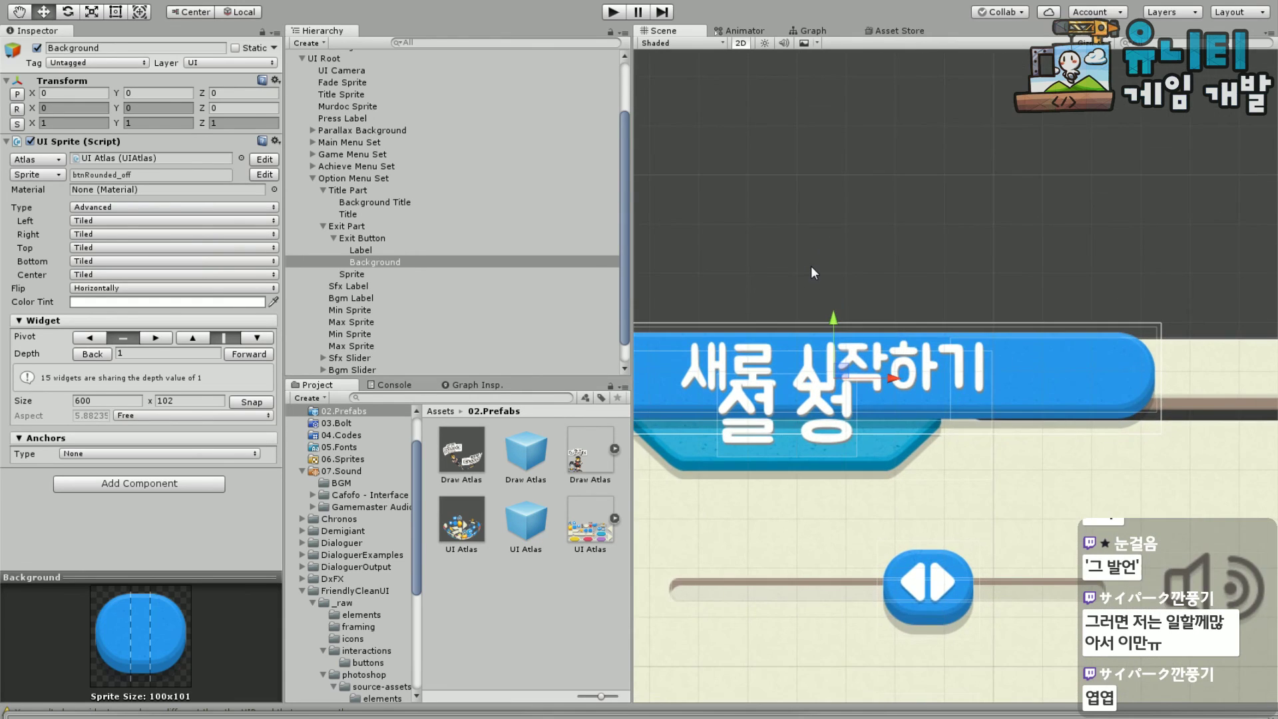
Select the btnRoundedOutside Alert, Neutral, Primary and Special textures in the photoshop source-assets' interactions/buttons folder
scroll(410, 611, "down", 4)
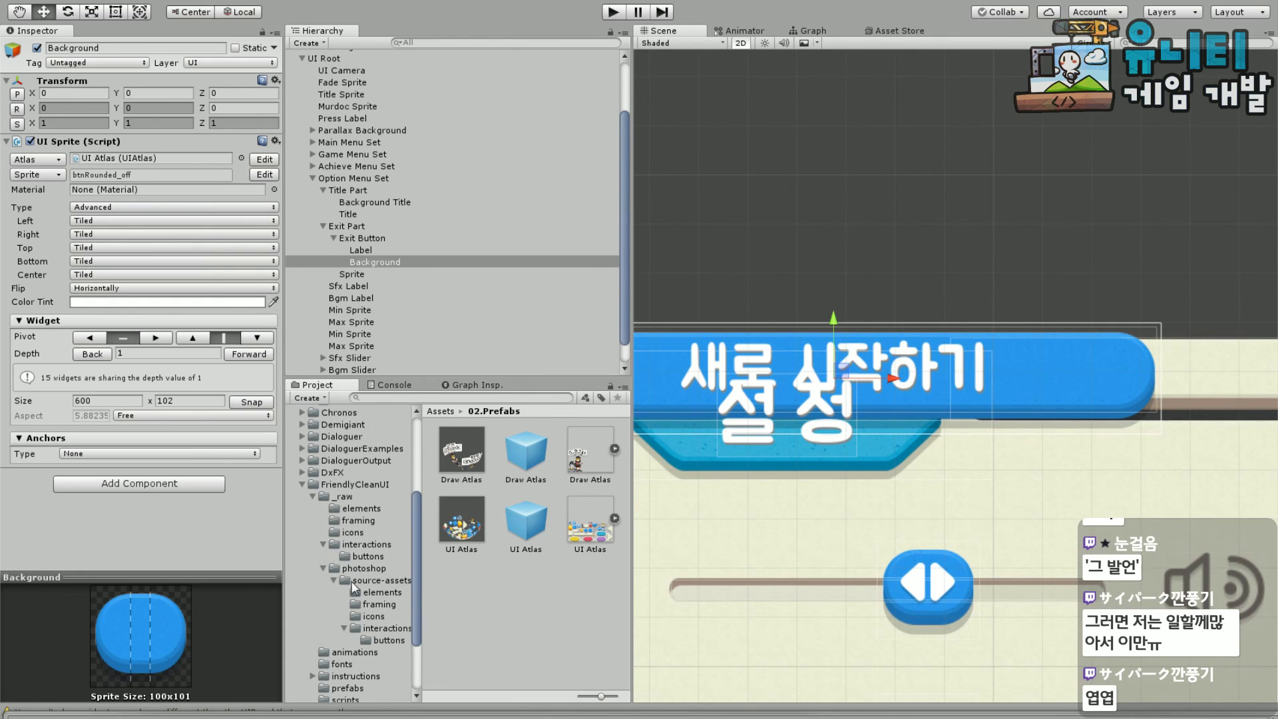
left_click(367, 557)
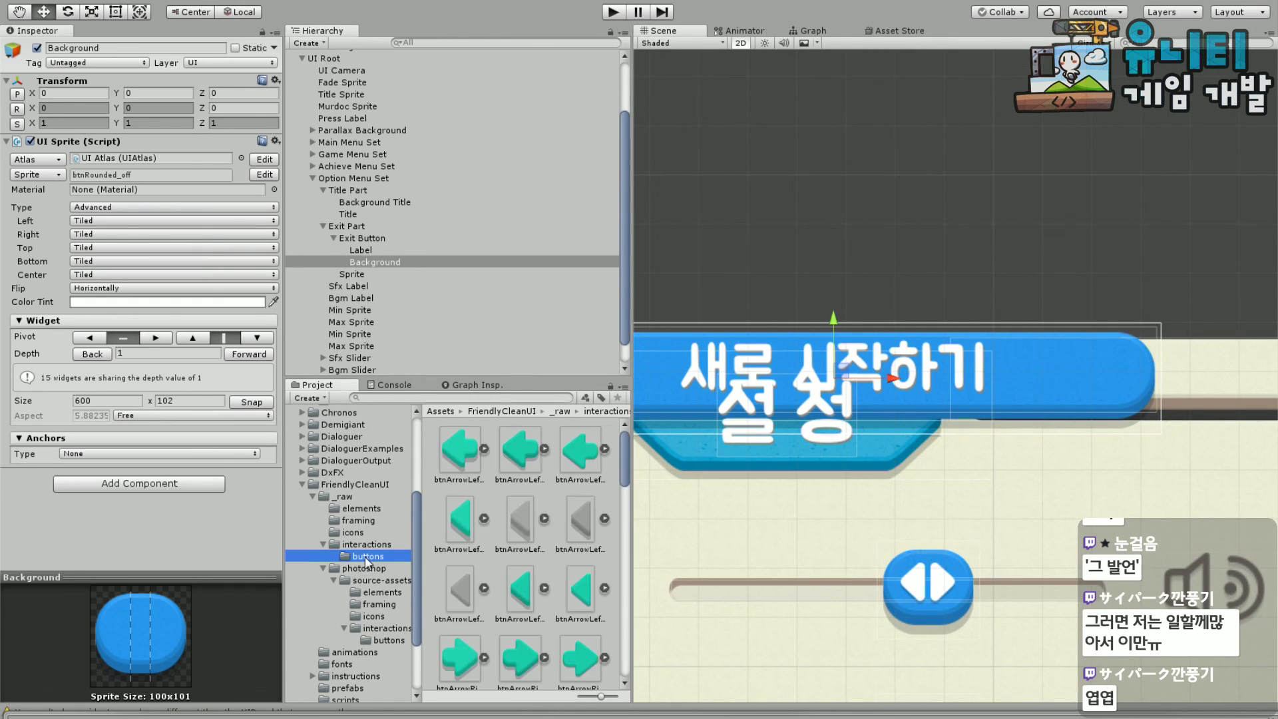
left_click(385, 629)
left_click(390, 641)
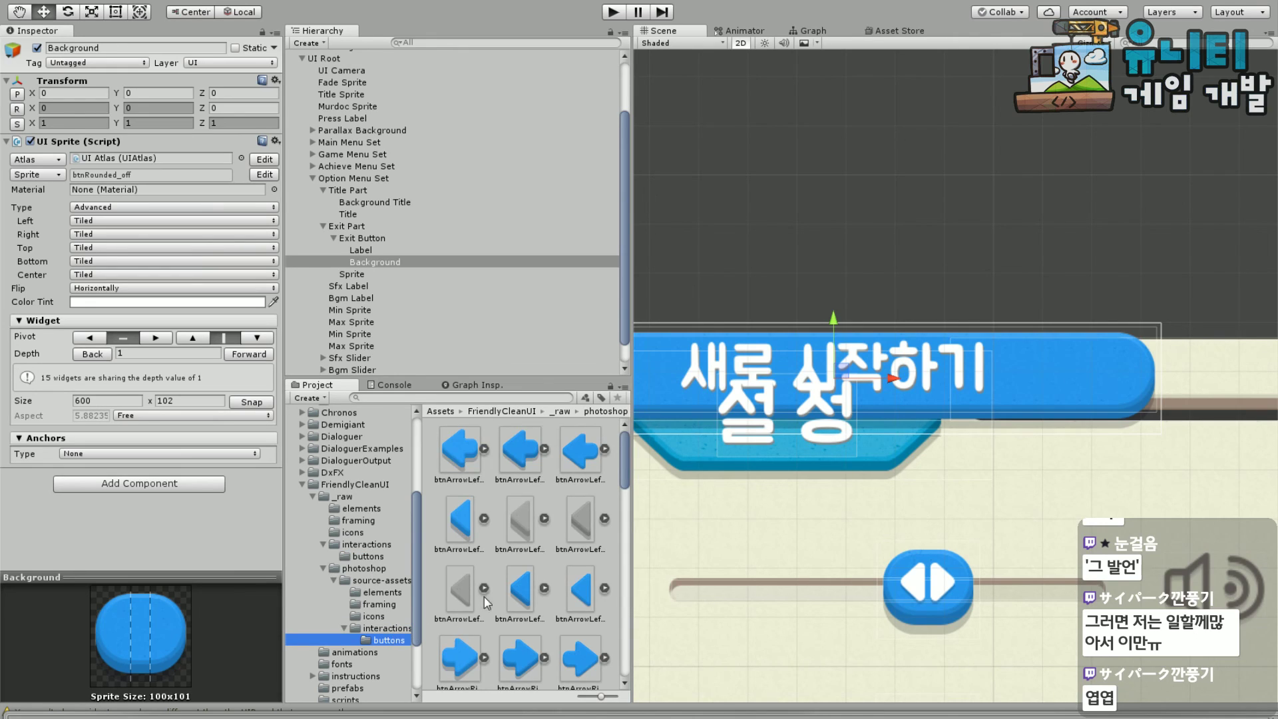
scroll(511, 516, "down", 3)
scroll(511, 498, "down", 3)
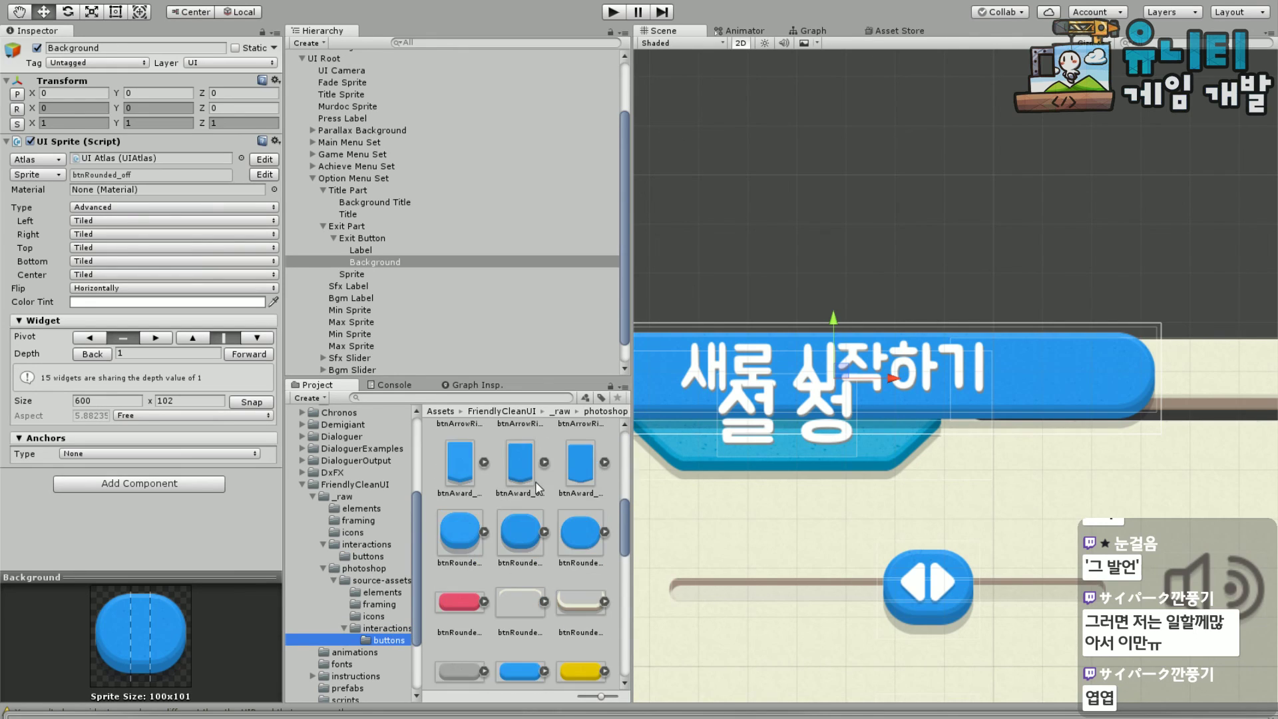
scroll(549, 498, "down", 2)
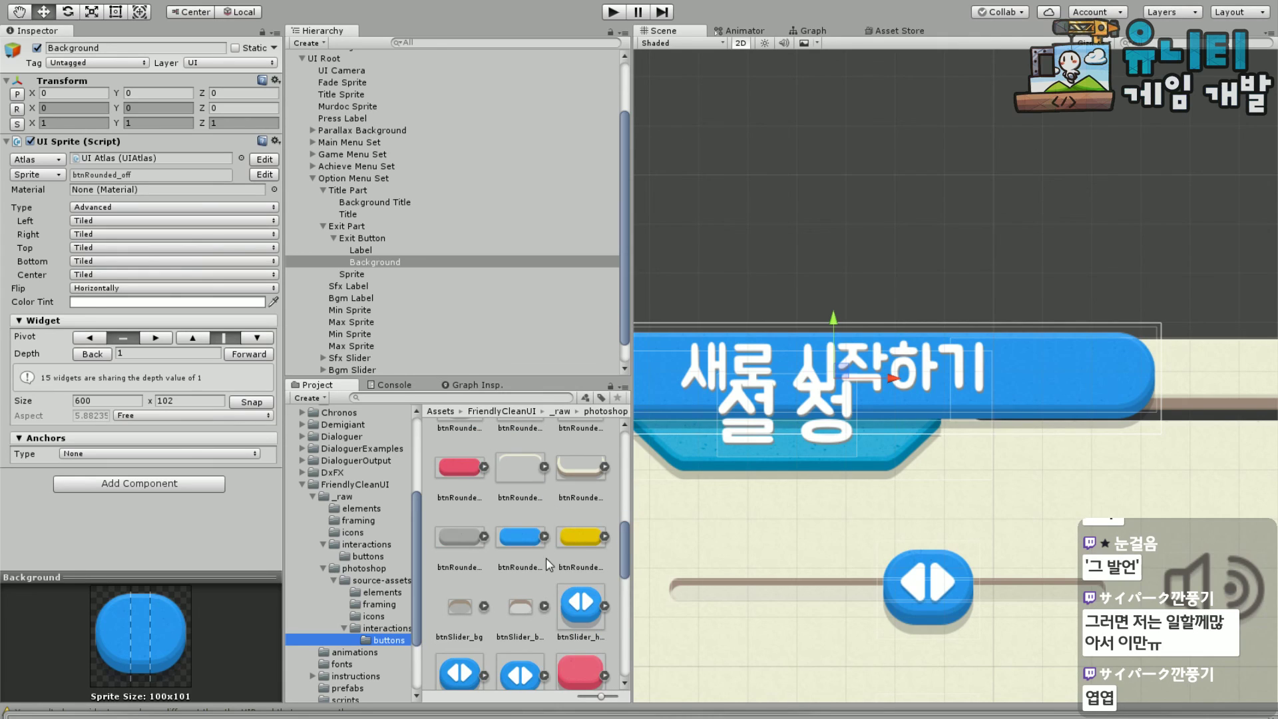
left_click(517, 545)
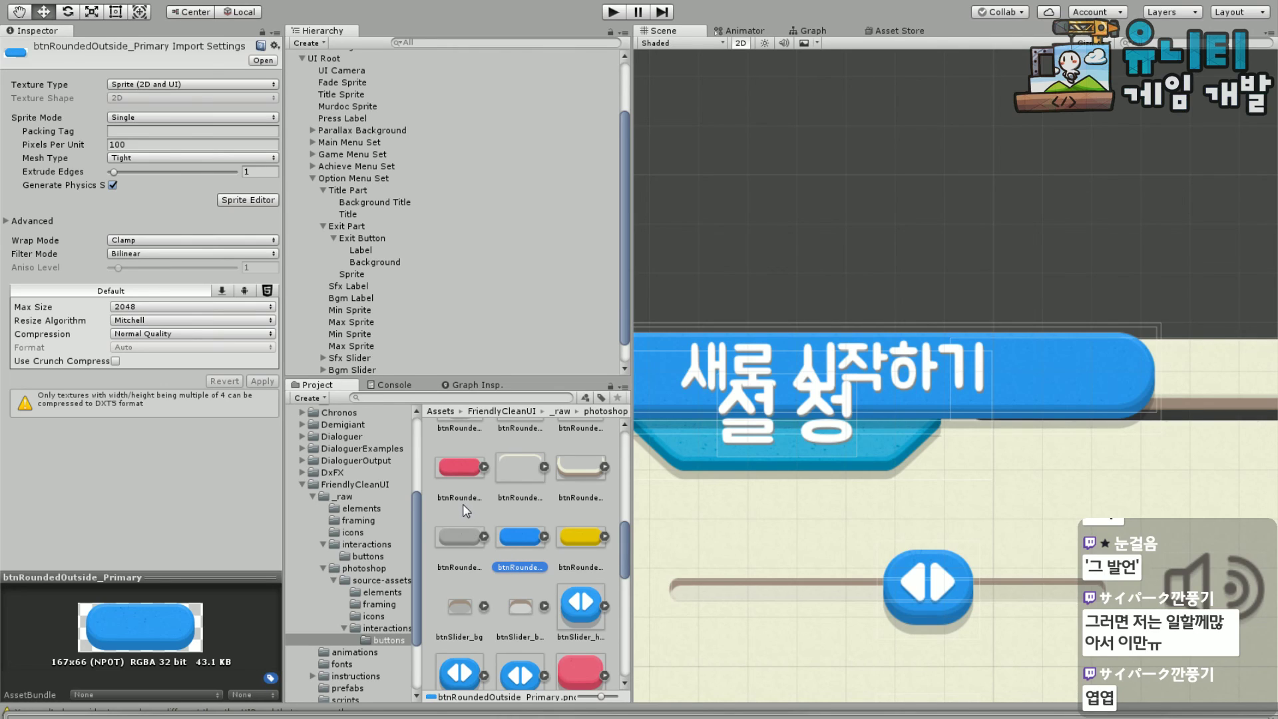
left_click(461, 469)
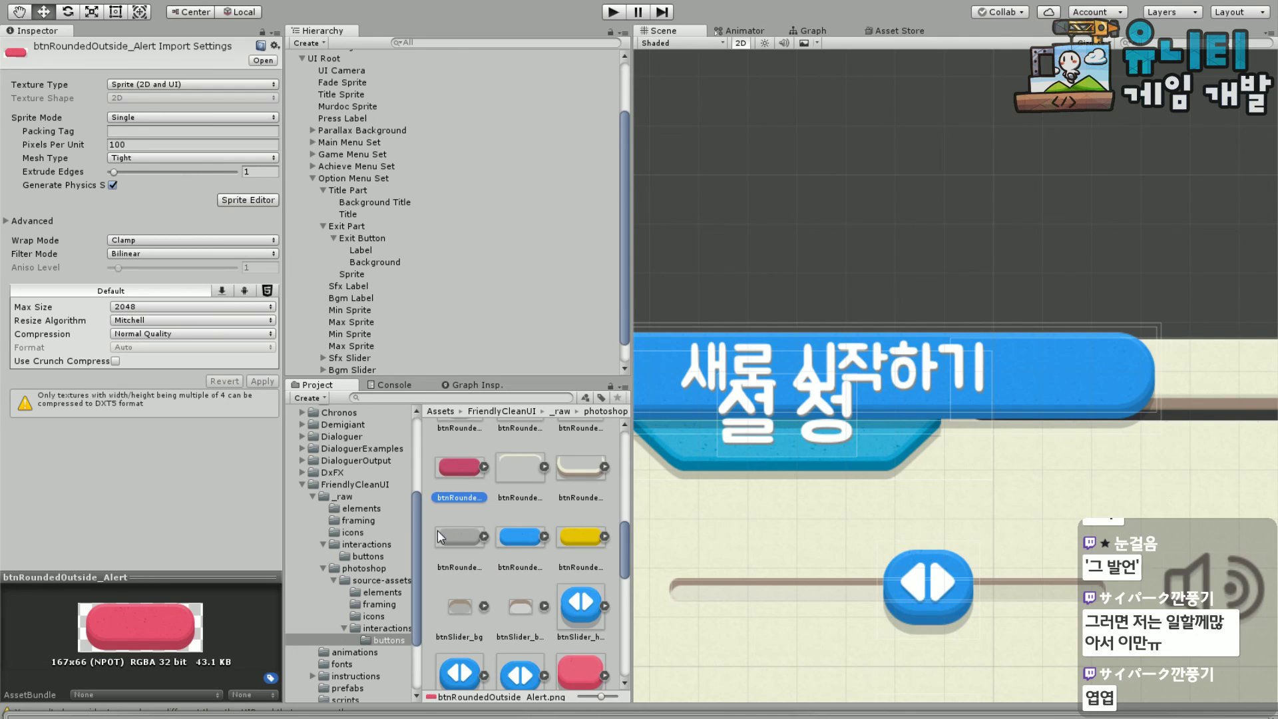
left_click(521, 537, "ctrl")
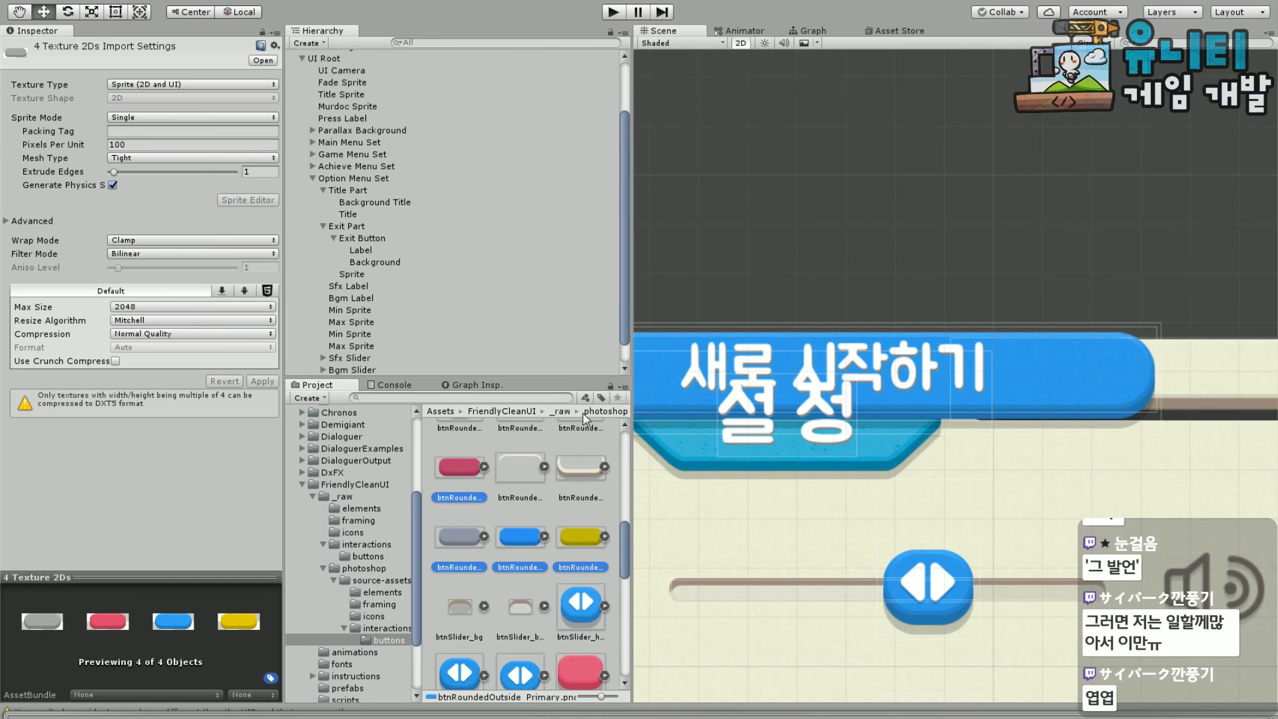
Add the four selected btnRoundedOutside textures to the UI Atlas with Atlas Maker, keeping 2 pixels of padding
left_click(212, 2)
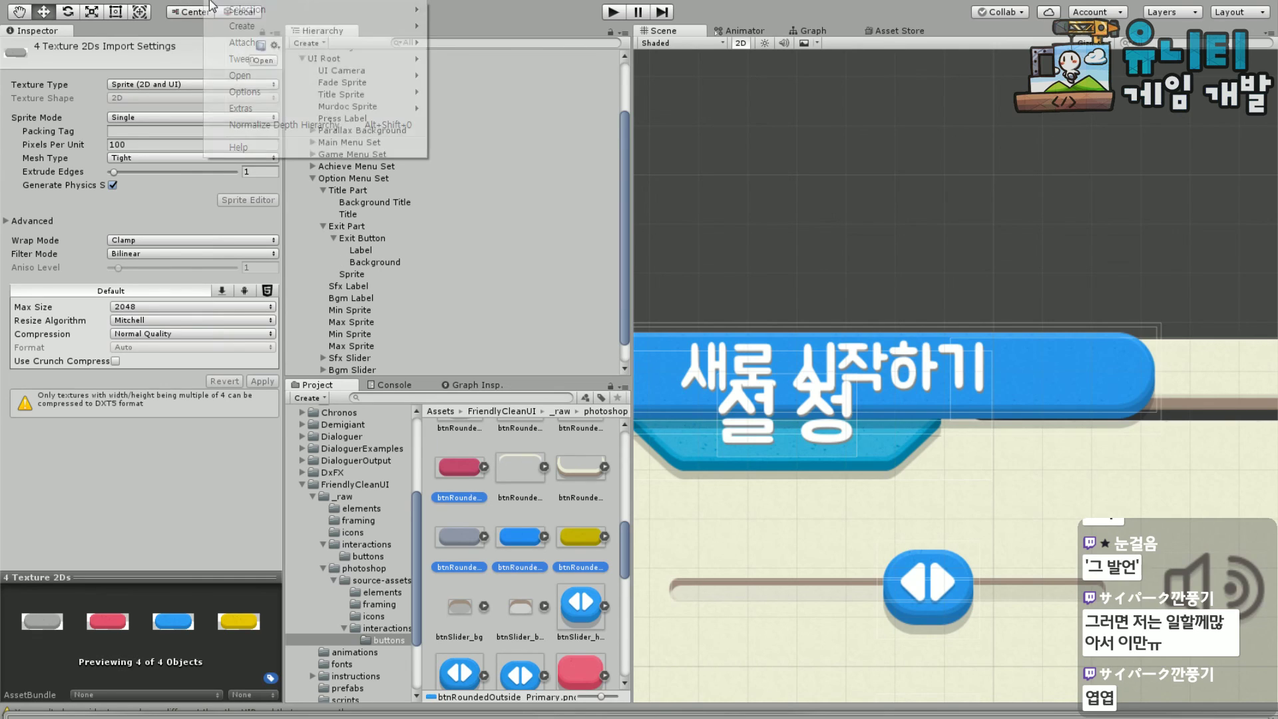
mouse_move(243, 33)
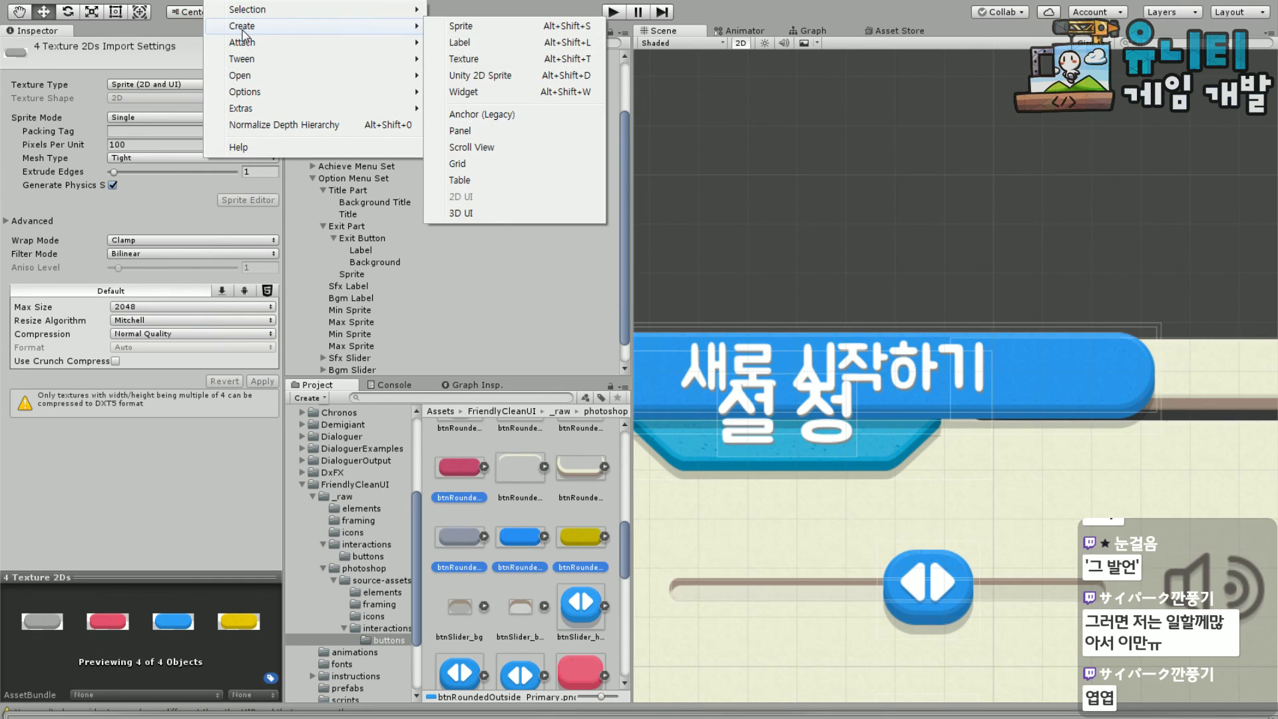
mouse_move(241, 75)
left_click(473, 75)
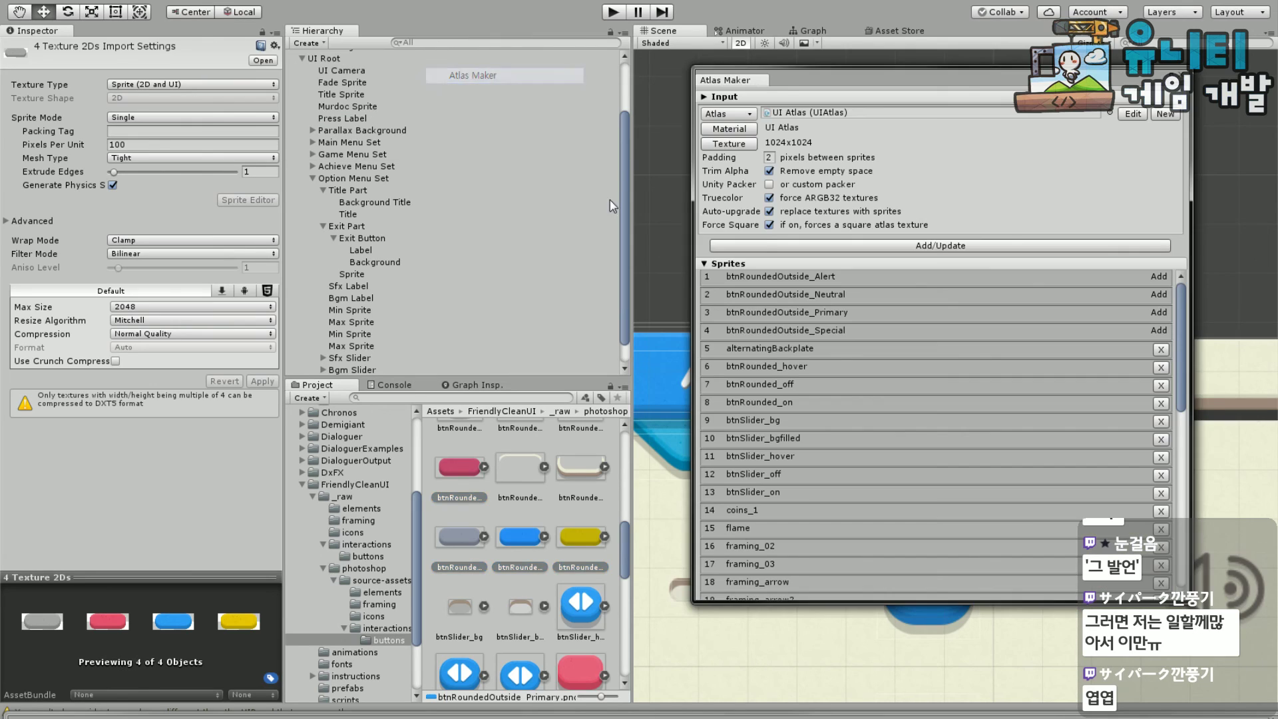
left_click(1007, 245)
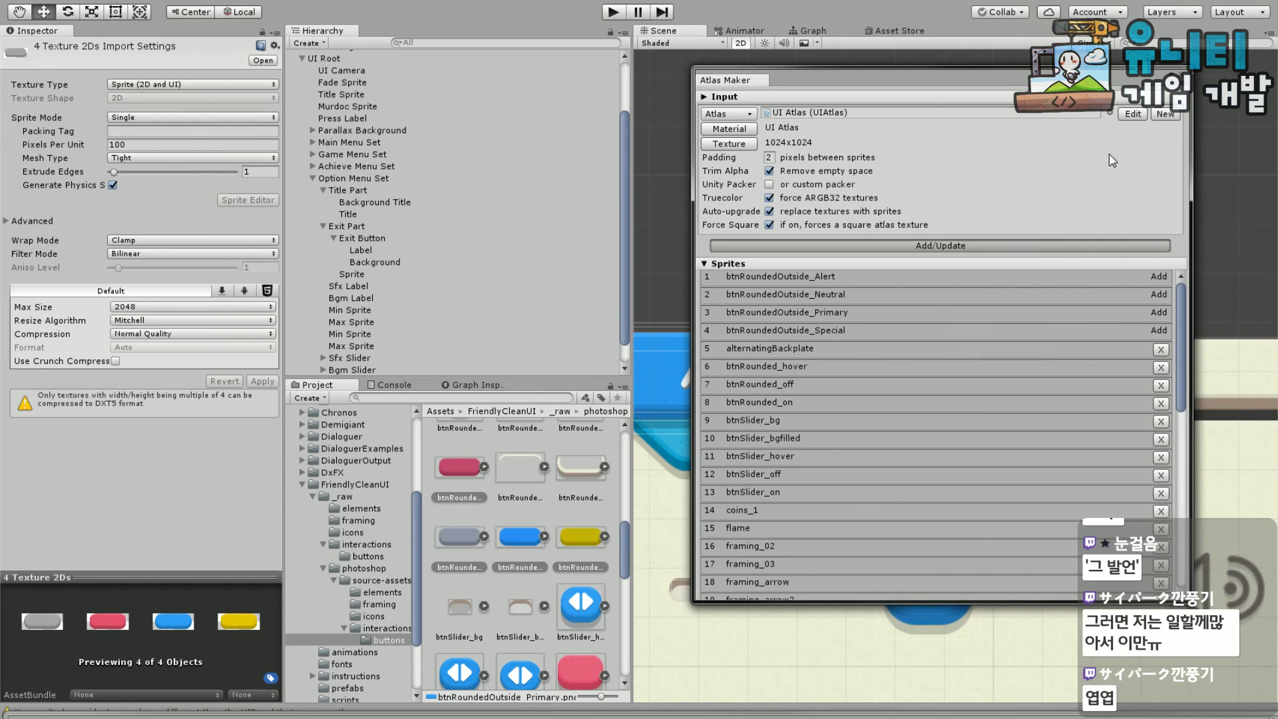
left_click(1178, 77)
mouse_move(1085, 249)
middle_mouse_down()
mouse_move(982, 252)
mouse_move(1077, 244)
middle_mouse_up()
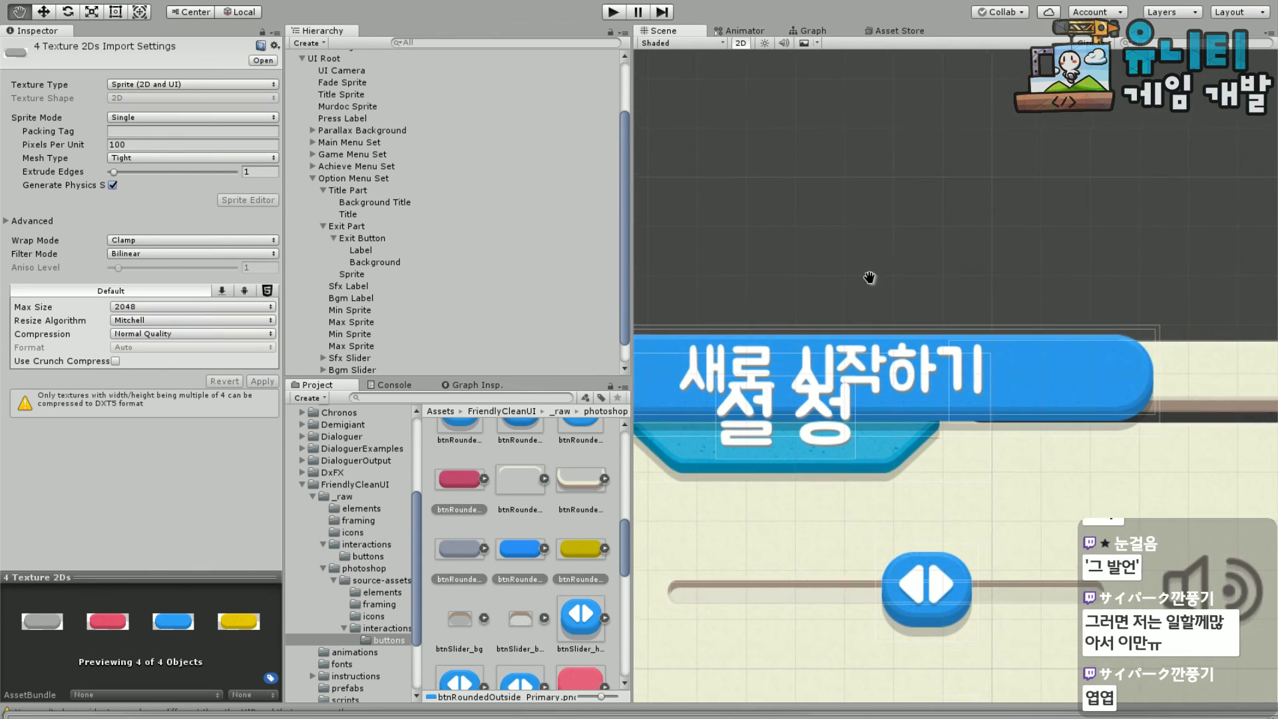
Assign the btnRoundedOutside_Alert sprite from the UI Atlas to the Exit Button's Background
left_click(363, 238)
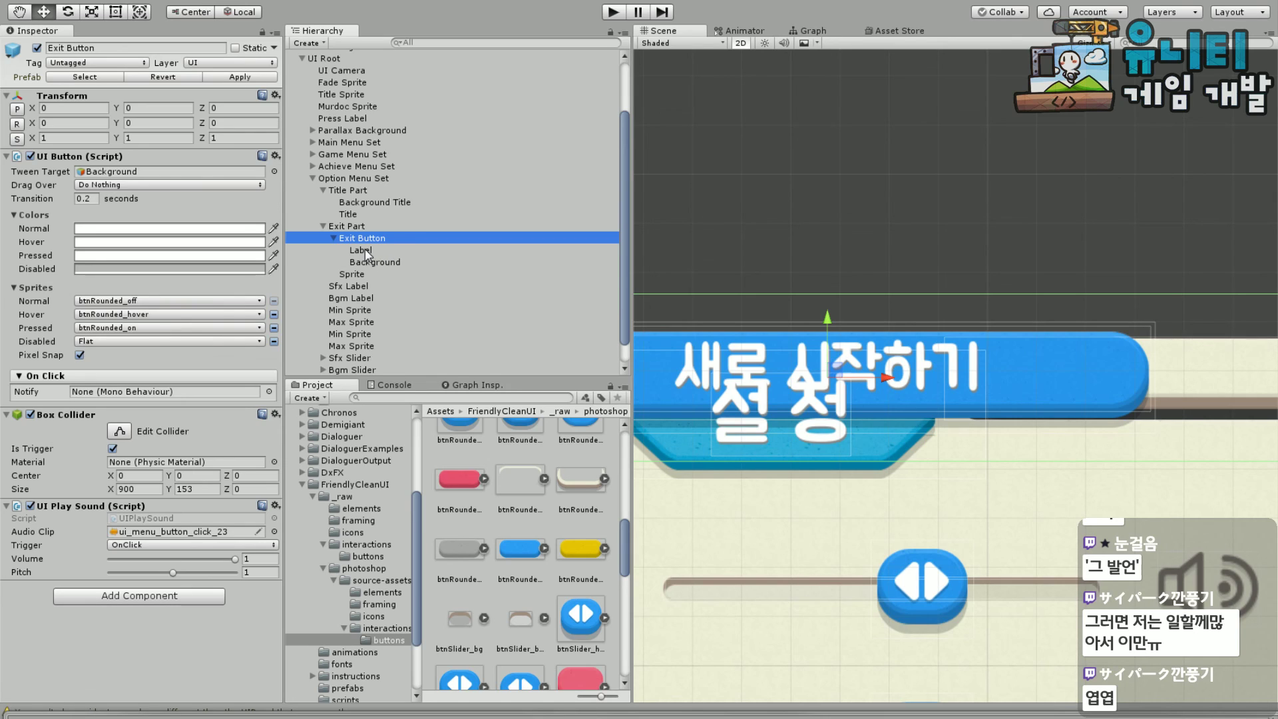
left_click(365, 249)
left_click(372, 238)
left_click(375, 262)
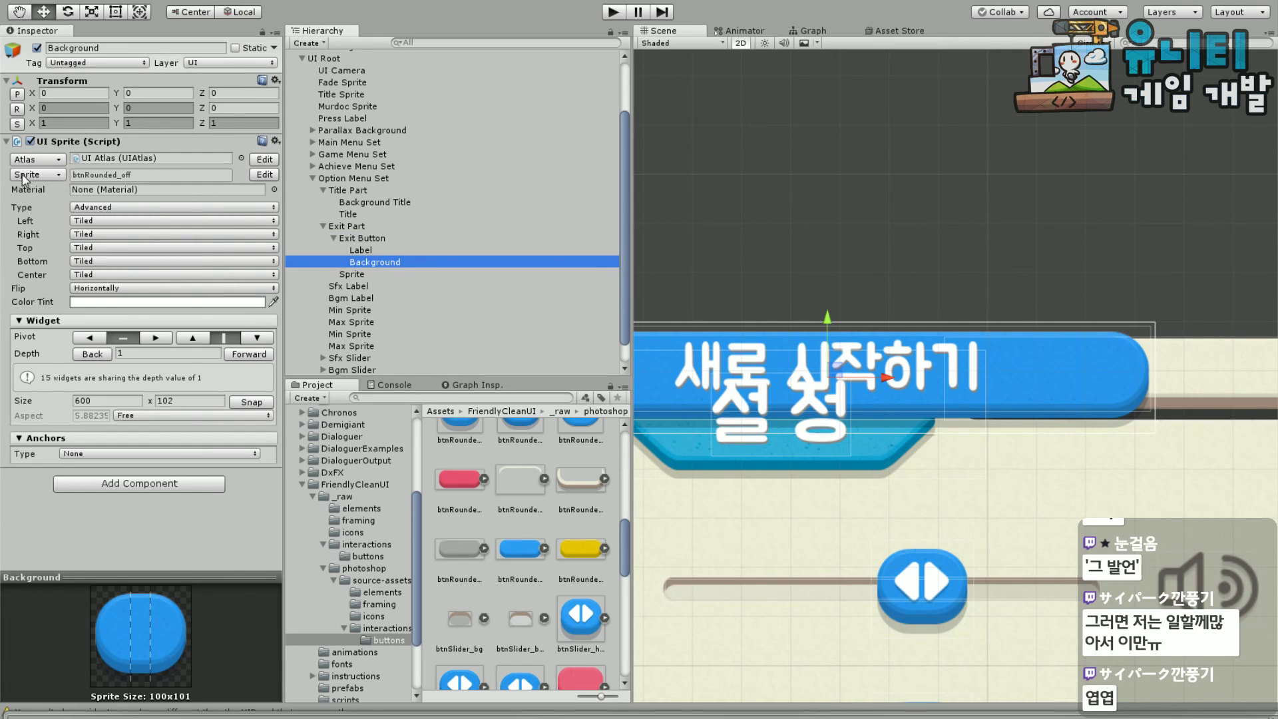
left_click(43, 175)
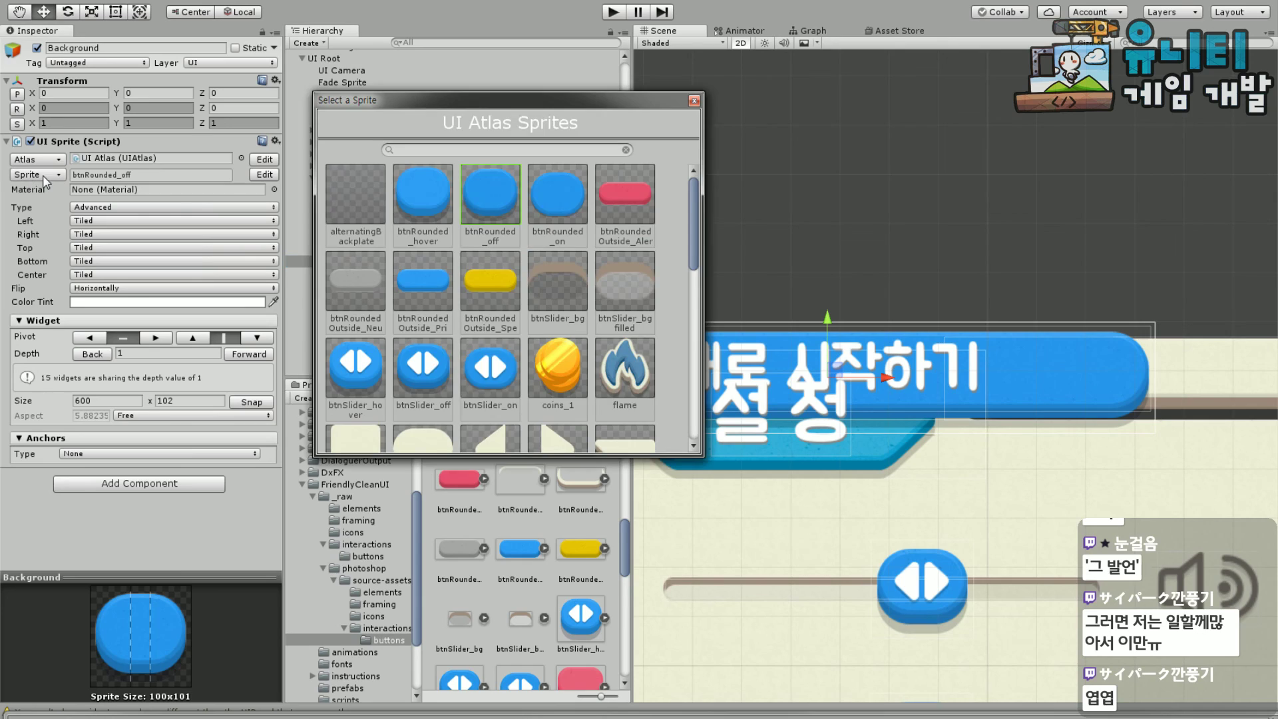
left_click(418, 281)
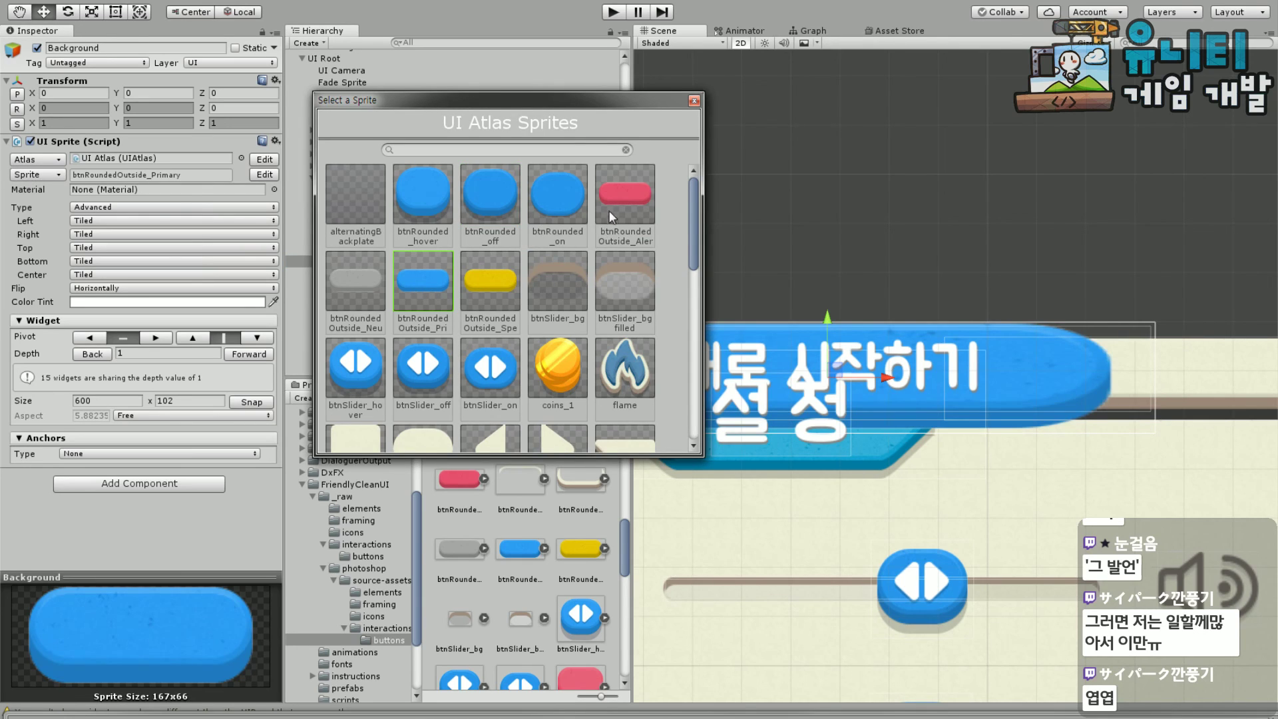
double_click(624, 194)
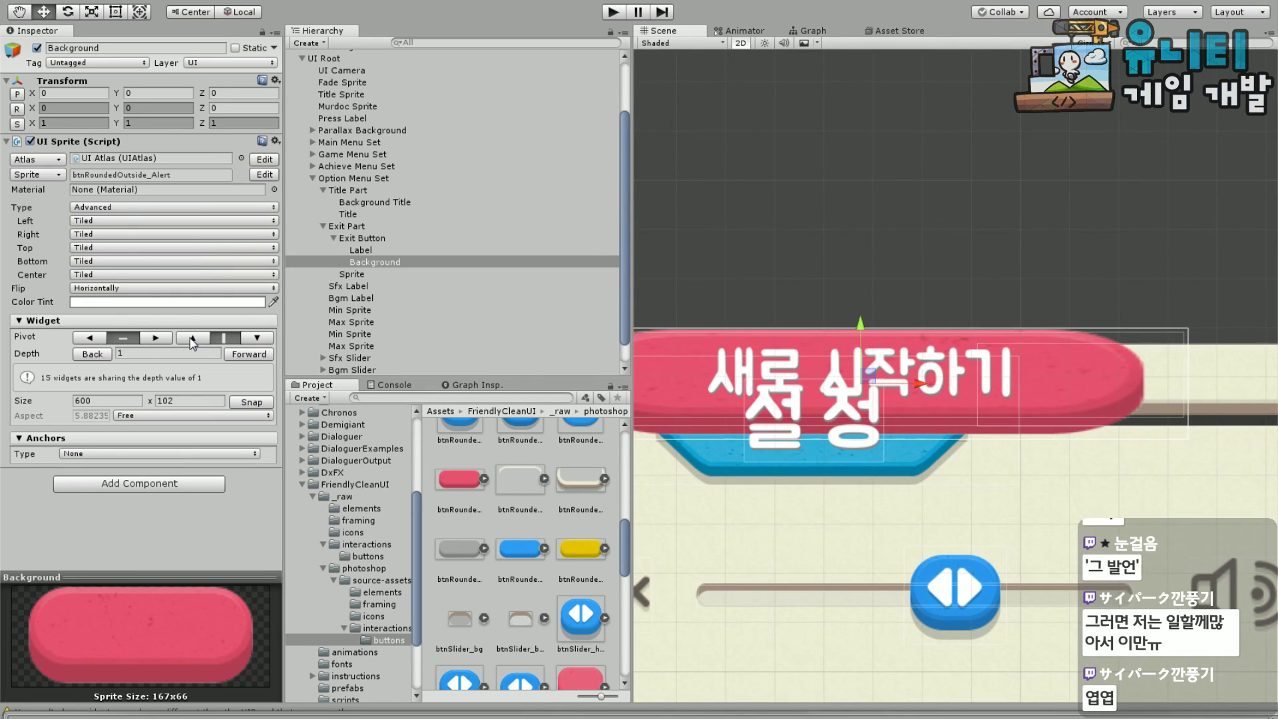
Set the left and right borders of the btnRoundedOutside_Alert sprite to 40 in the UI Atlas
left_click(264, 174)
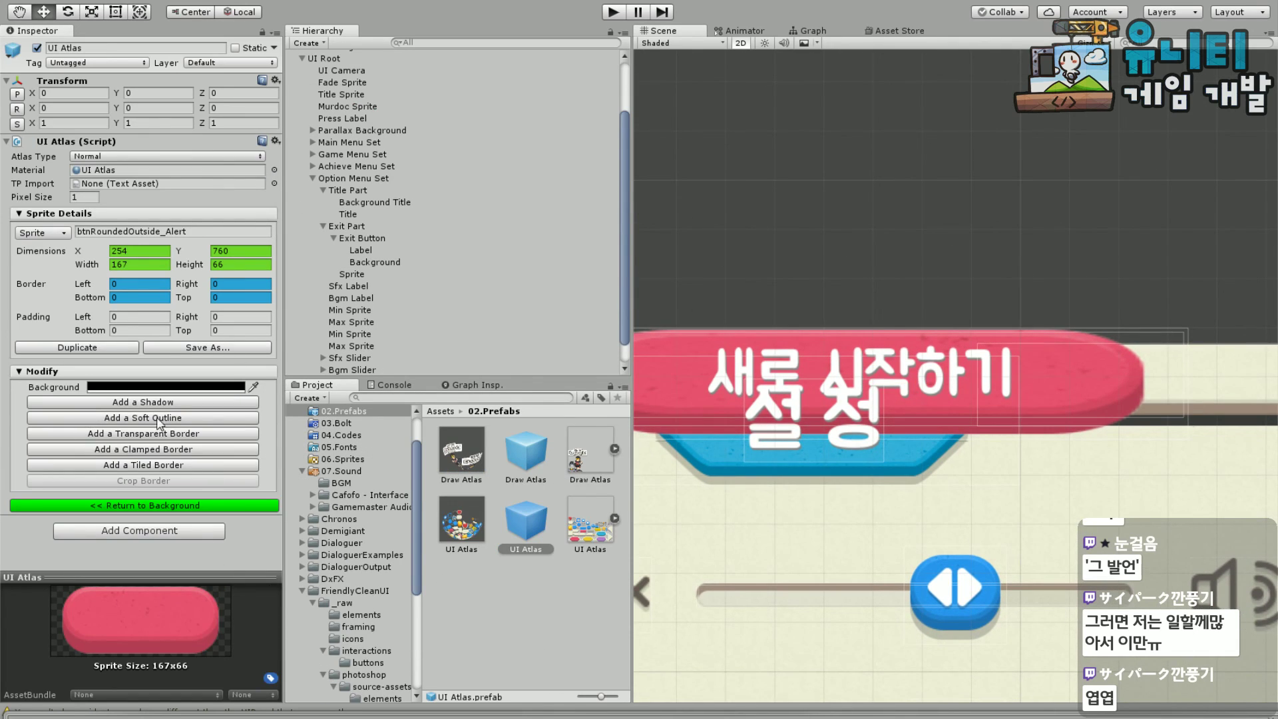
left_click(134, 286)
type("4")
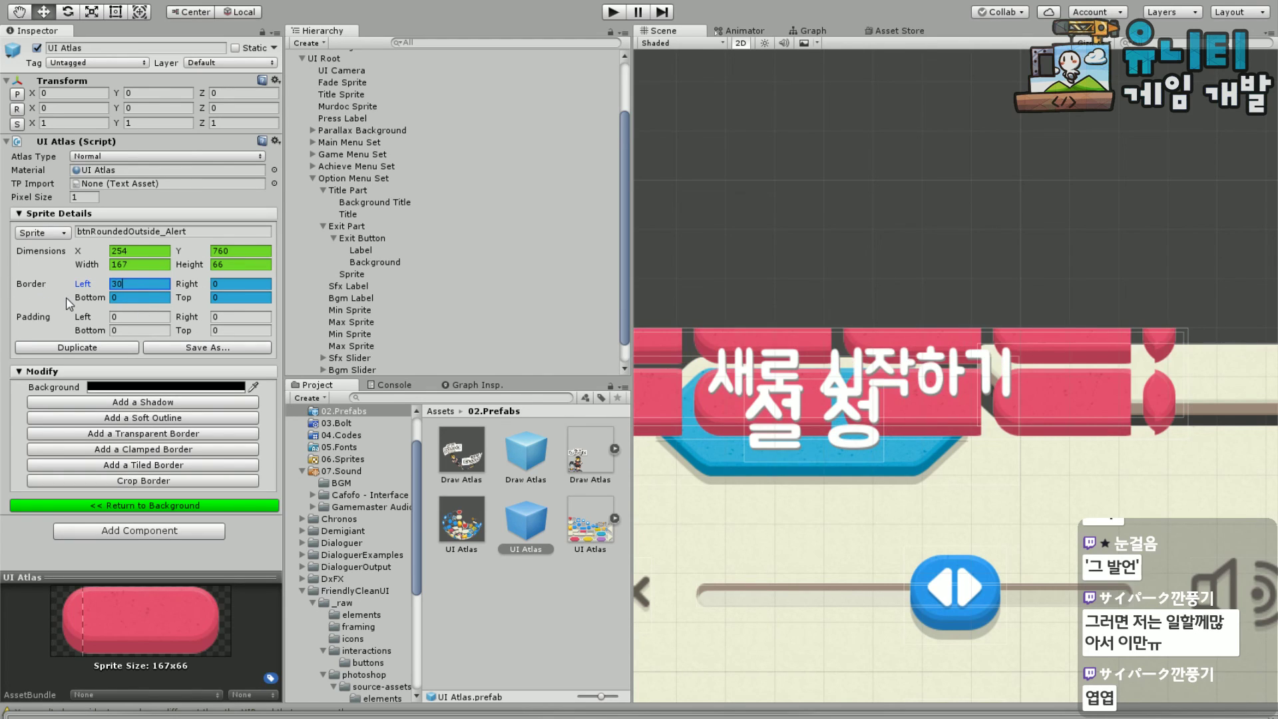
type("0")
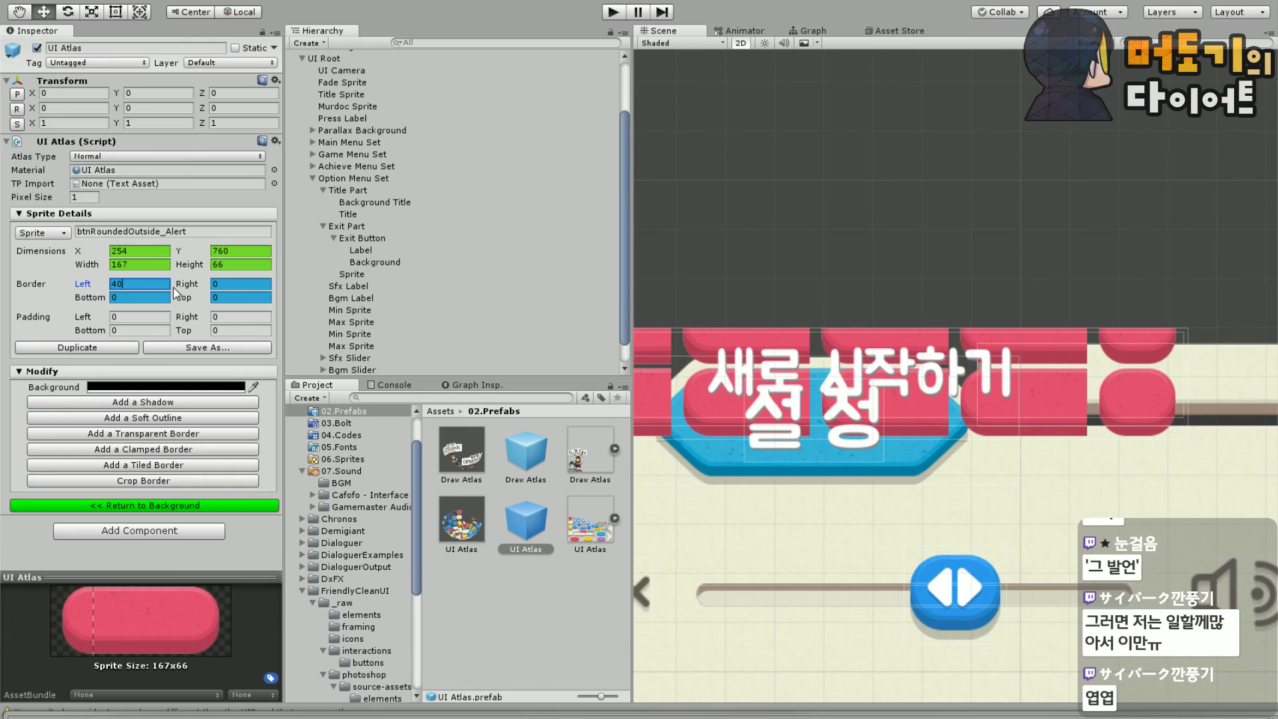
left_click(260, 286)
type("40")
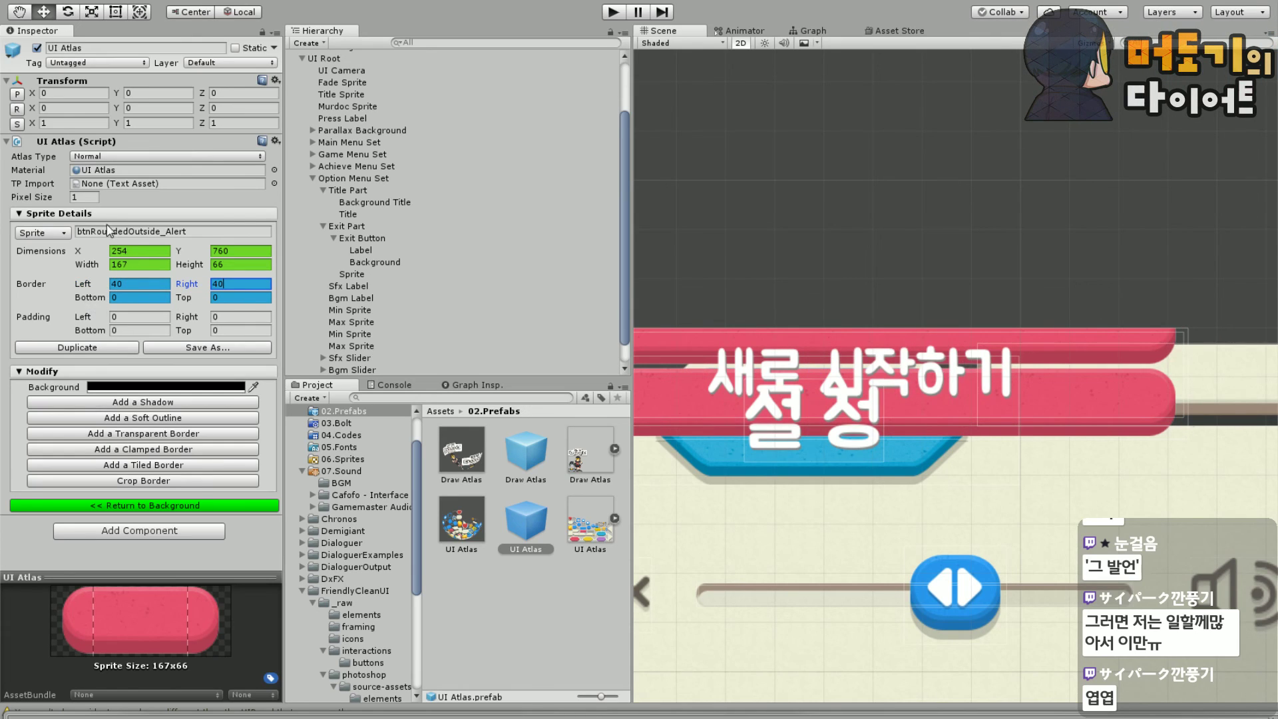
left_click(209, 506)
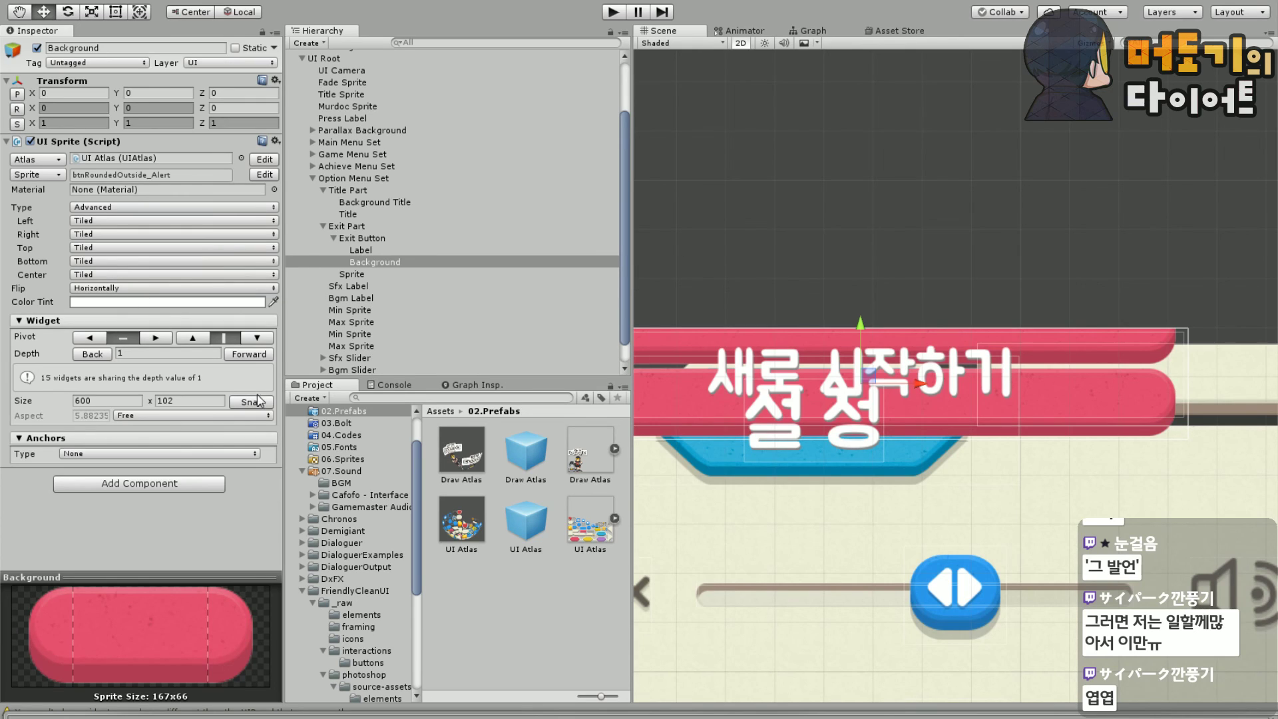
Resize the Background sprite to its native 66 height and a width of 300, ending with the Advanced type
left_click(120, 208)
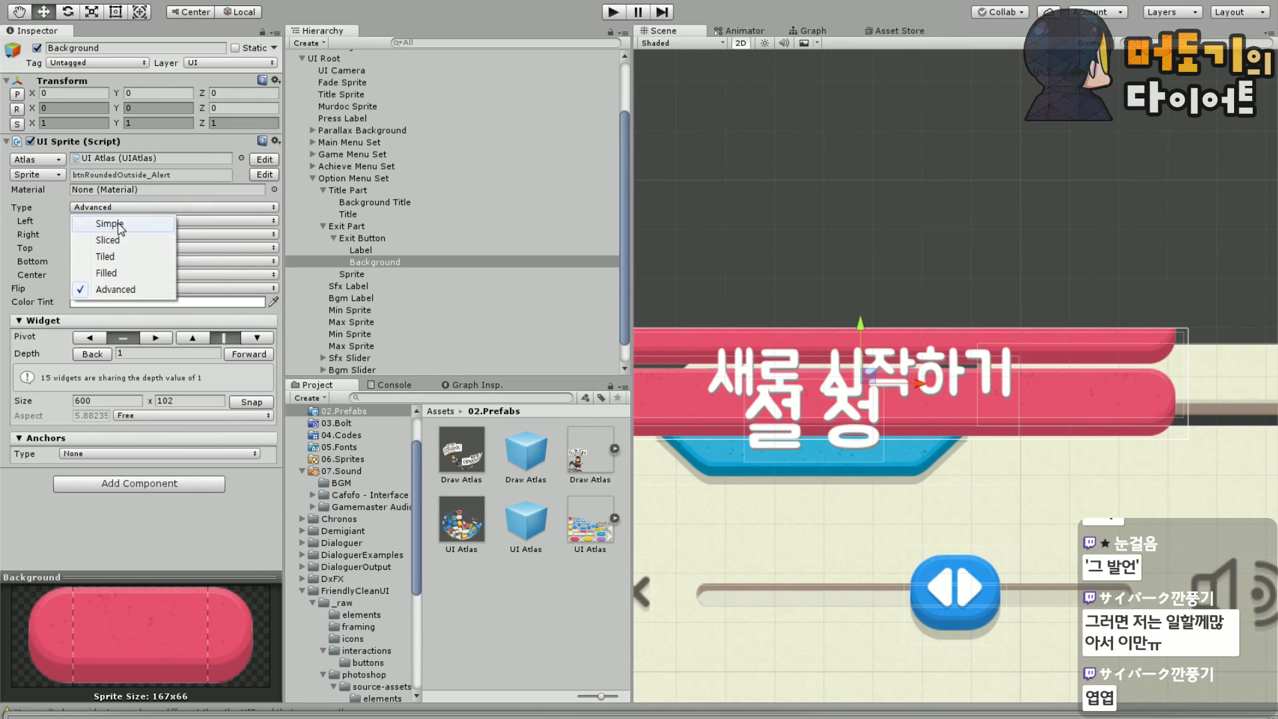
left_click(104, 225)
left_click(126, 208)
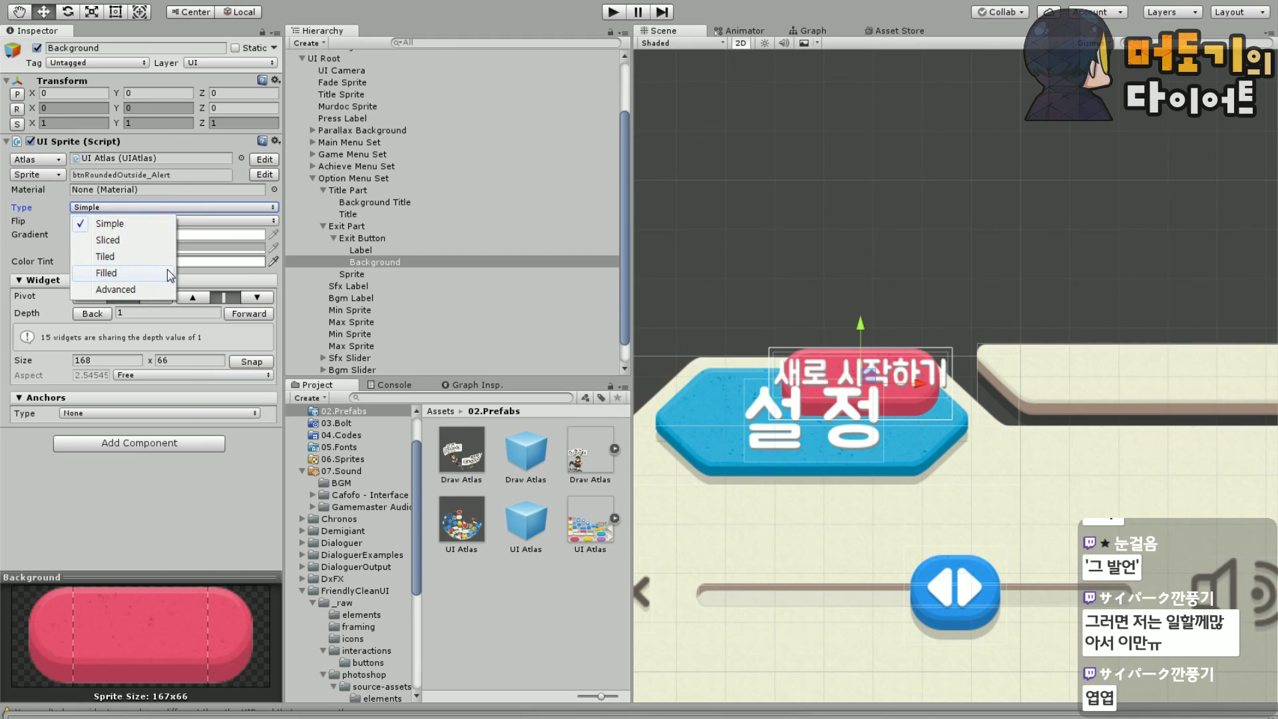
left_click(107, 286)
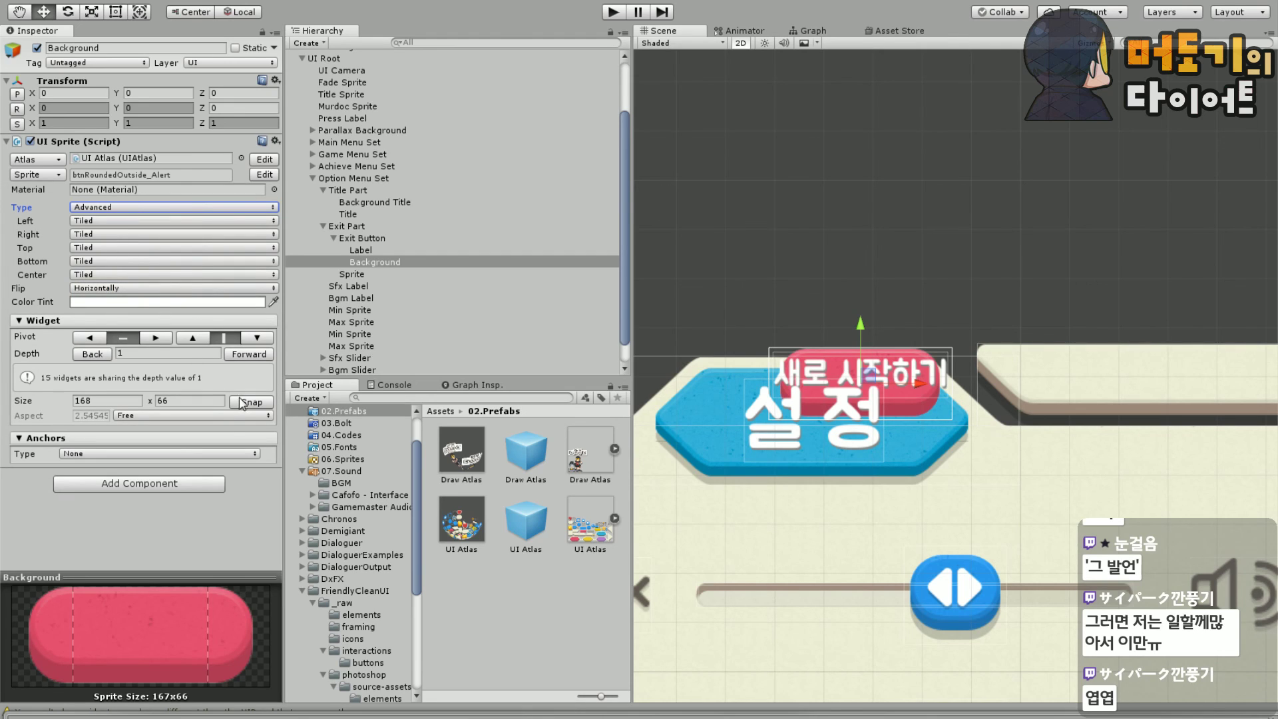
middle_click_drag(929, 282, 869, 255)
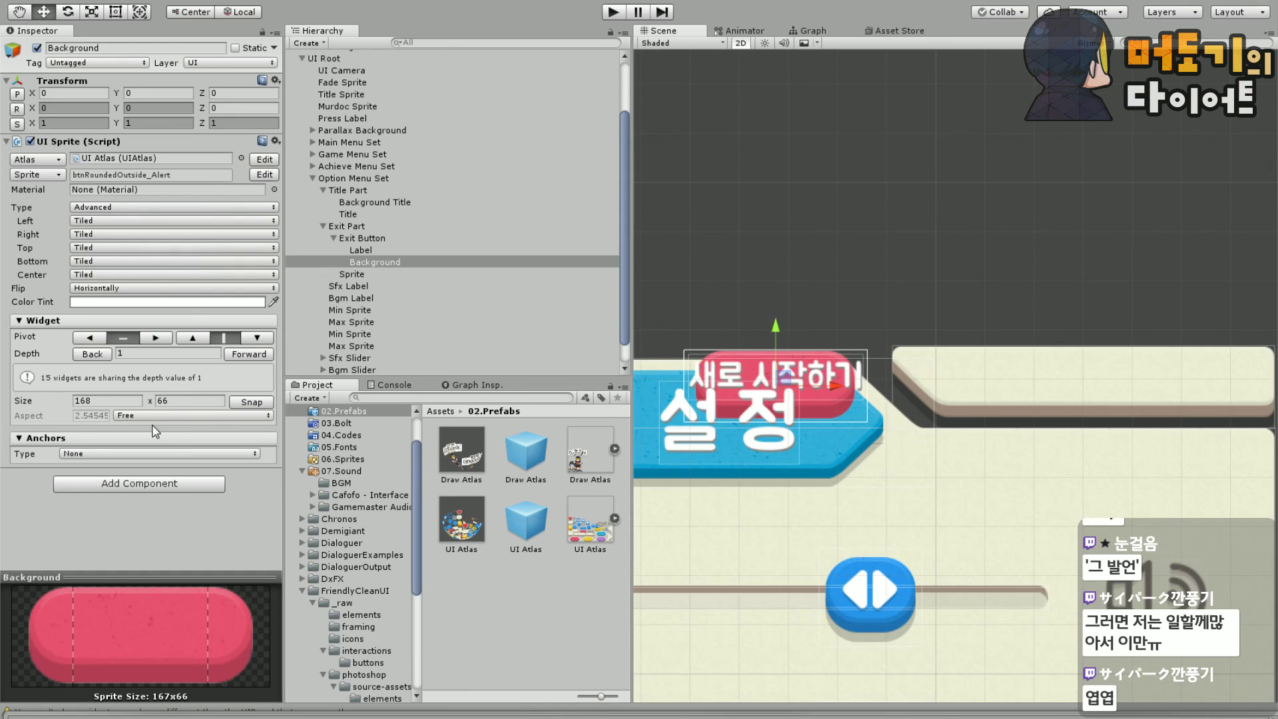
left_click(105, 400)
type("300")
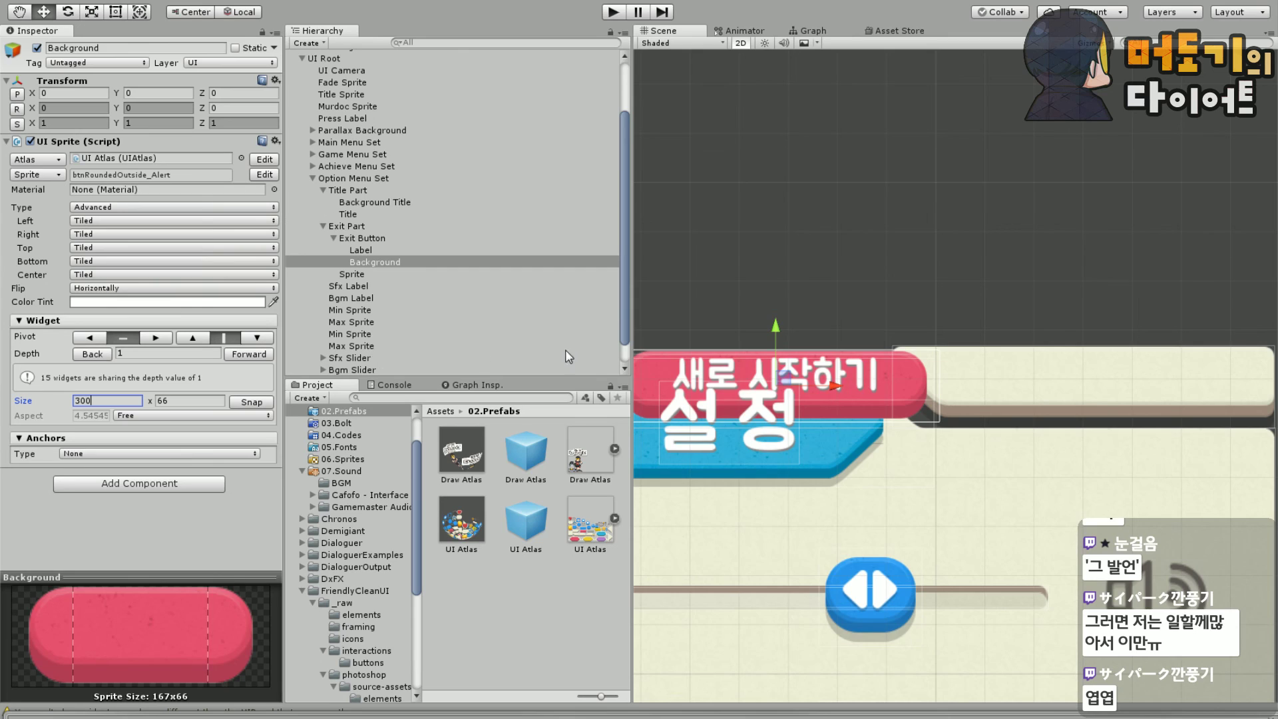
mouse_move(905, 275)
middle_mouse_down()
mouse_move(947, 254)
mouse_move(920, 269)
middle_mouse_up()
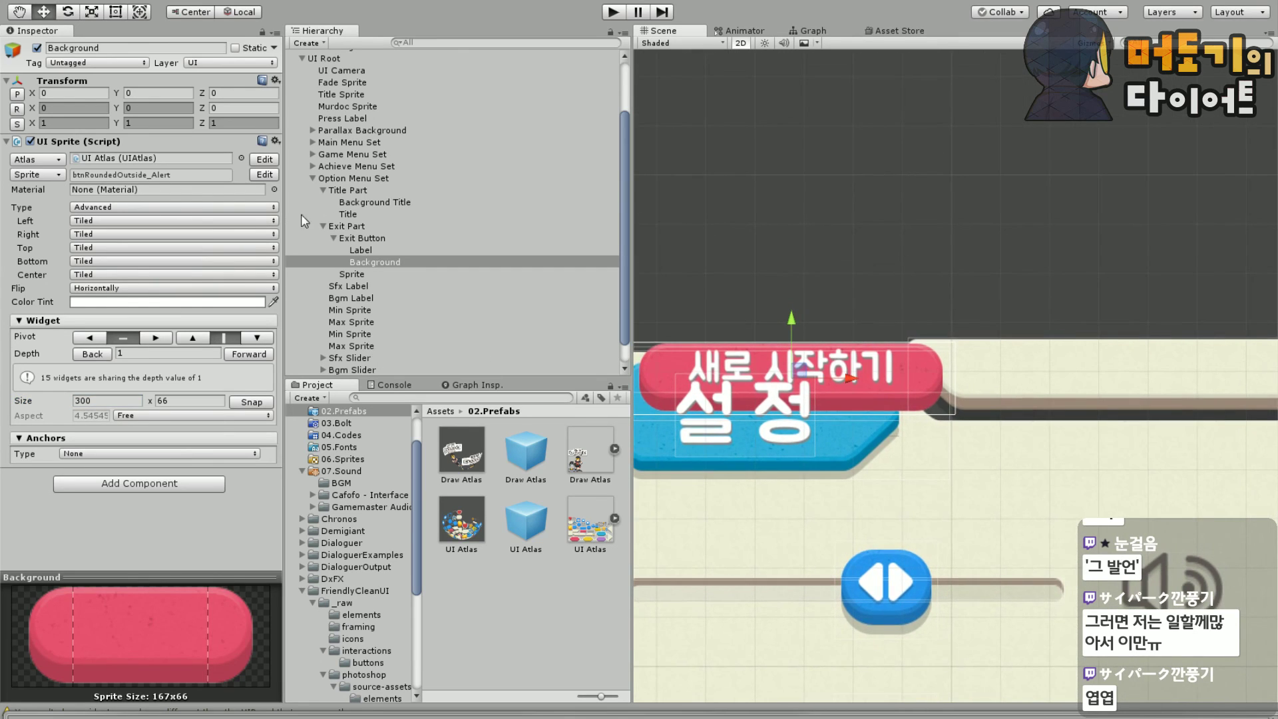
Set the Exit Button's Box Collider size to 300 in X and 66 in Y
left_click(381, 240)
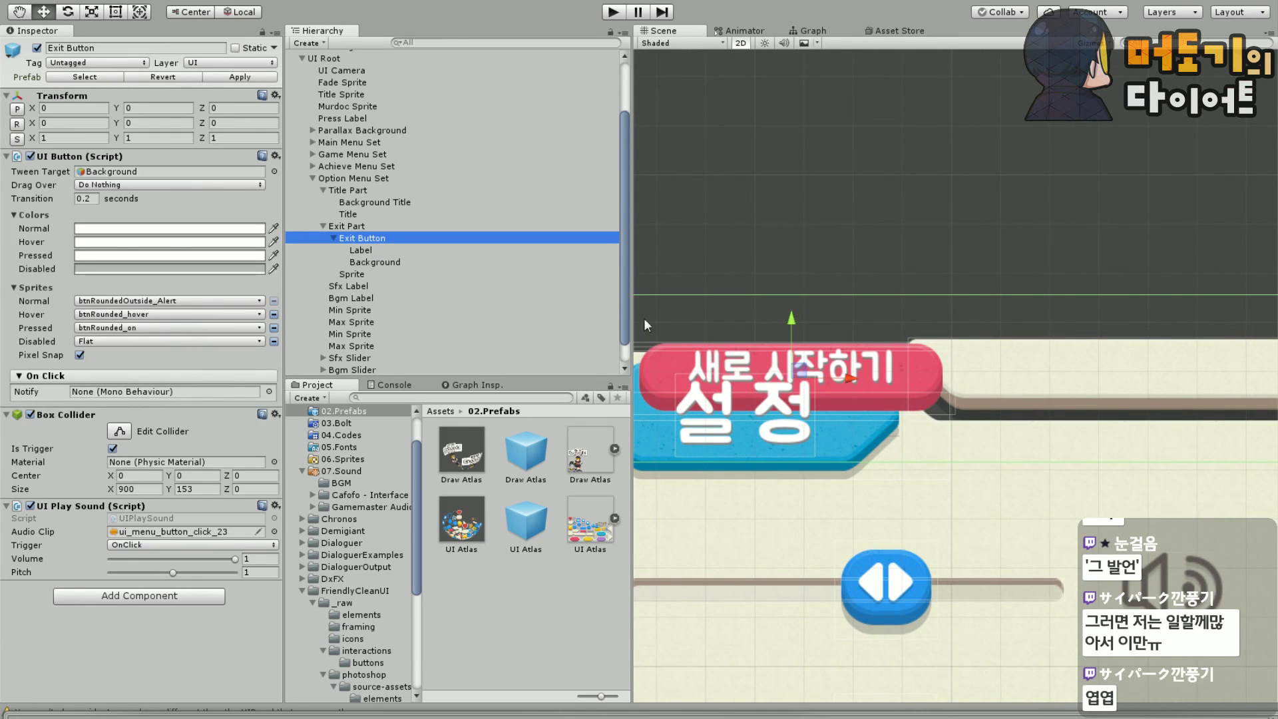
left_click(139, 489)
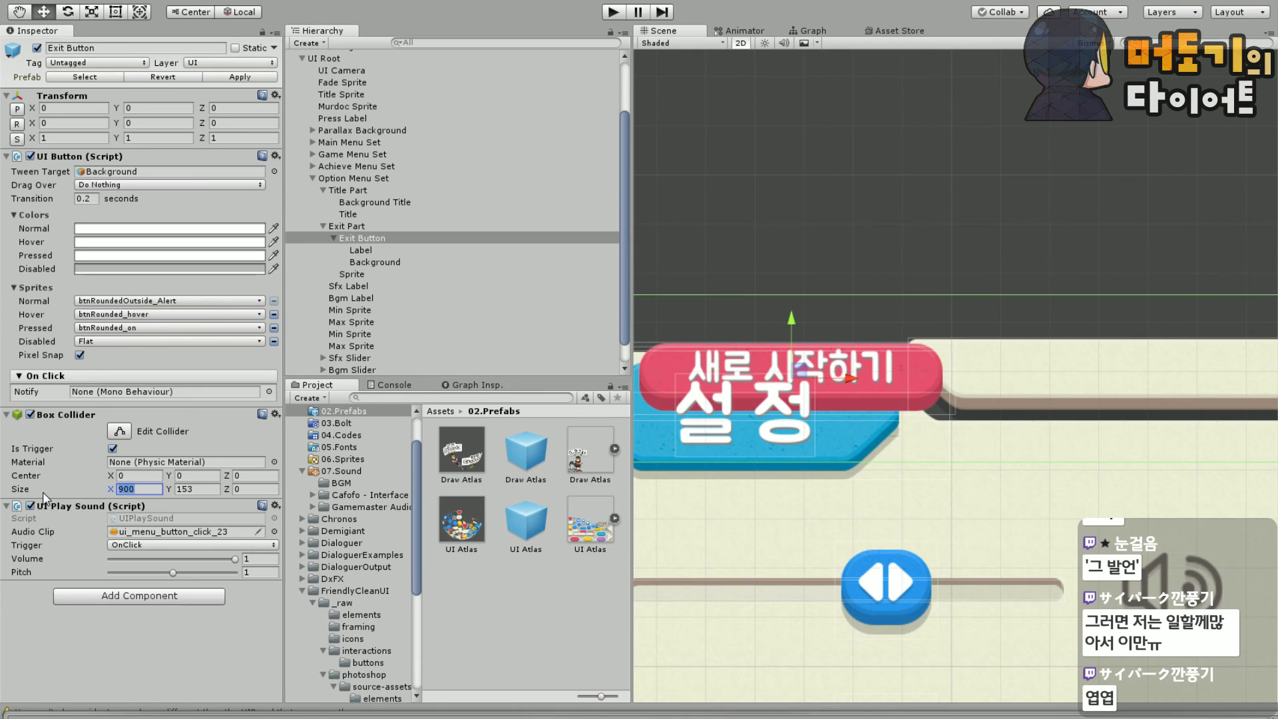
type("300")
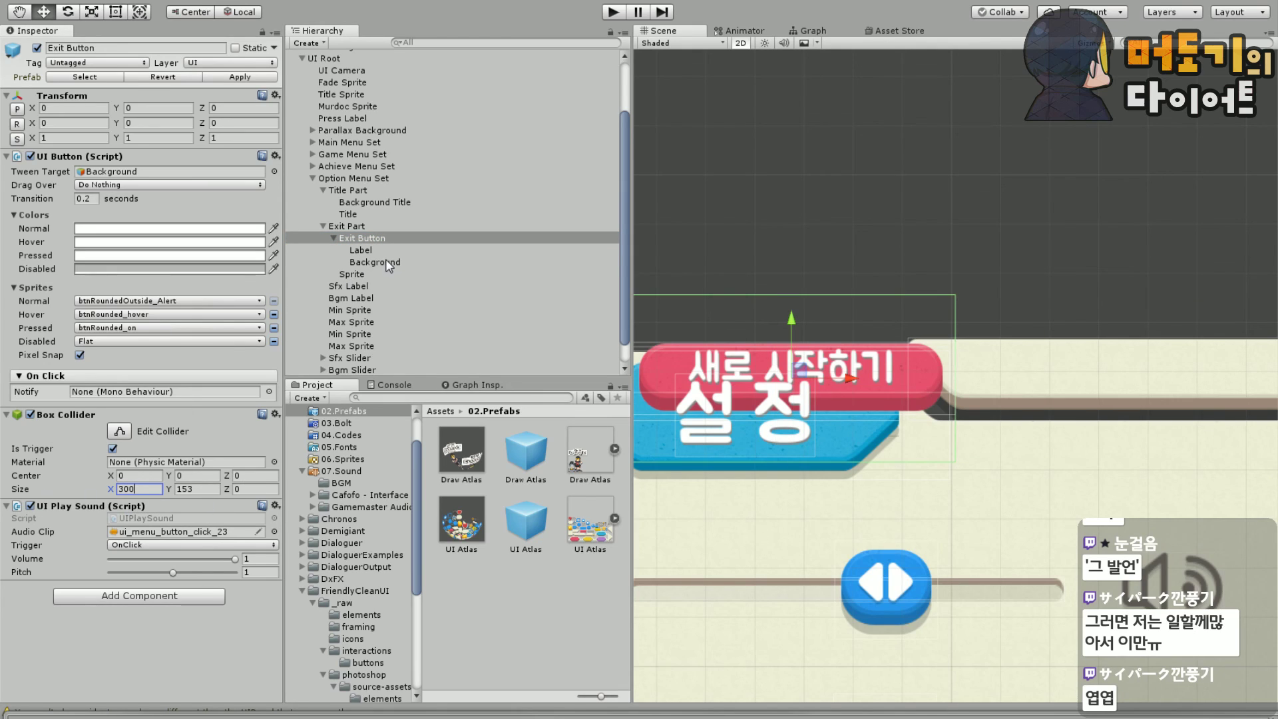
left_click(376, 261)
left_click(378, 238)
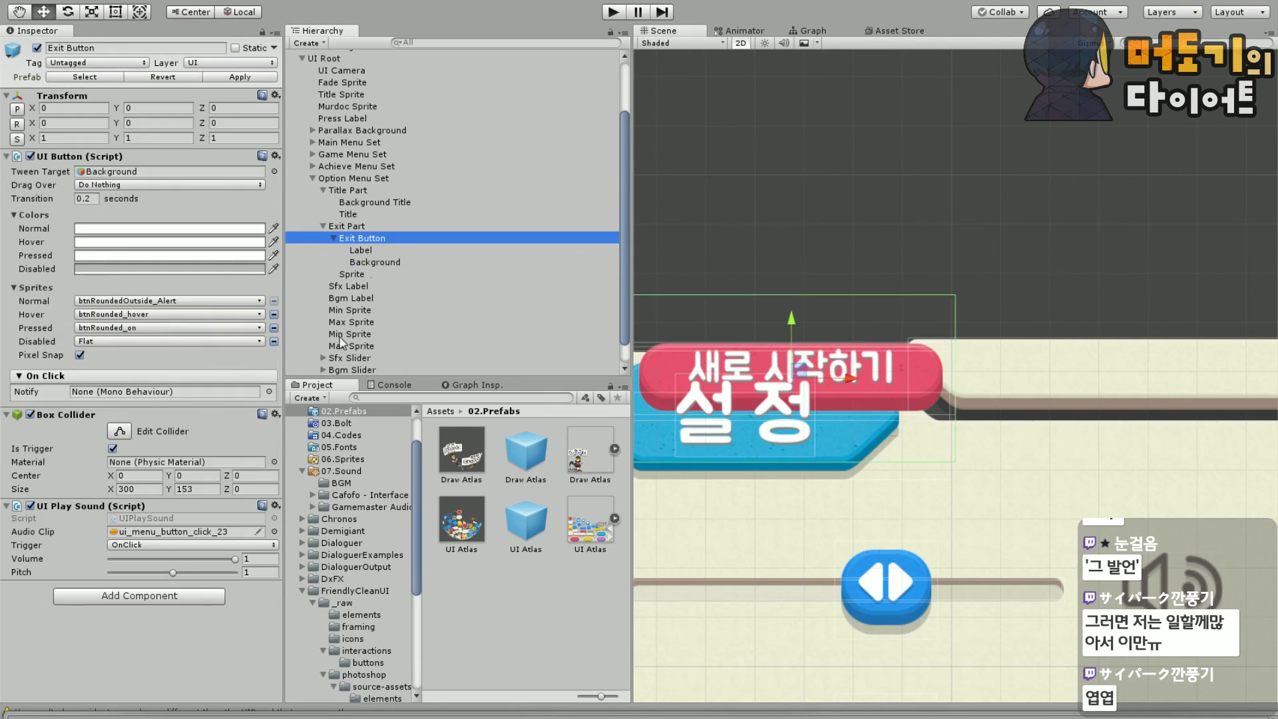
left_click(197, 489)
type("66")
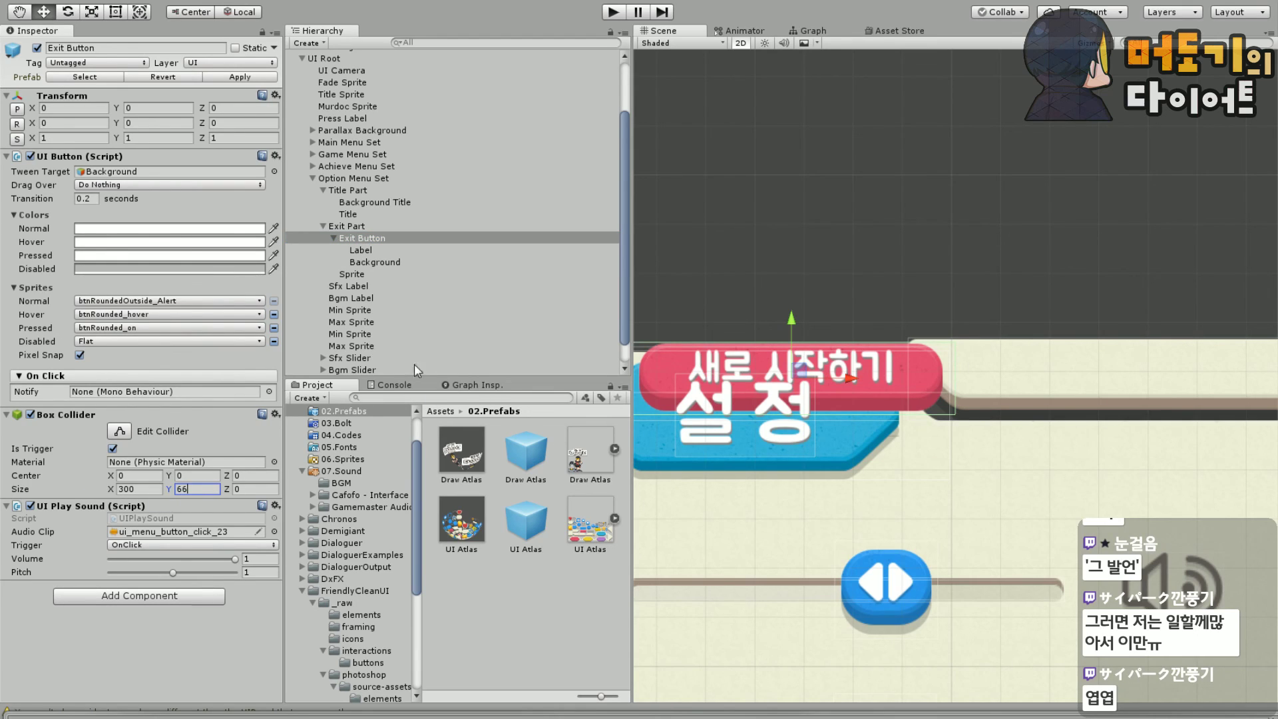
Move the Exit Button onto the cream tab beside the option title, at about X 299.6, Y 17.2
left_click(364, 239)
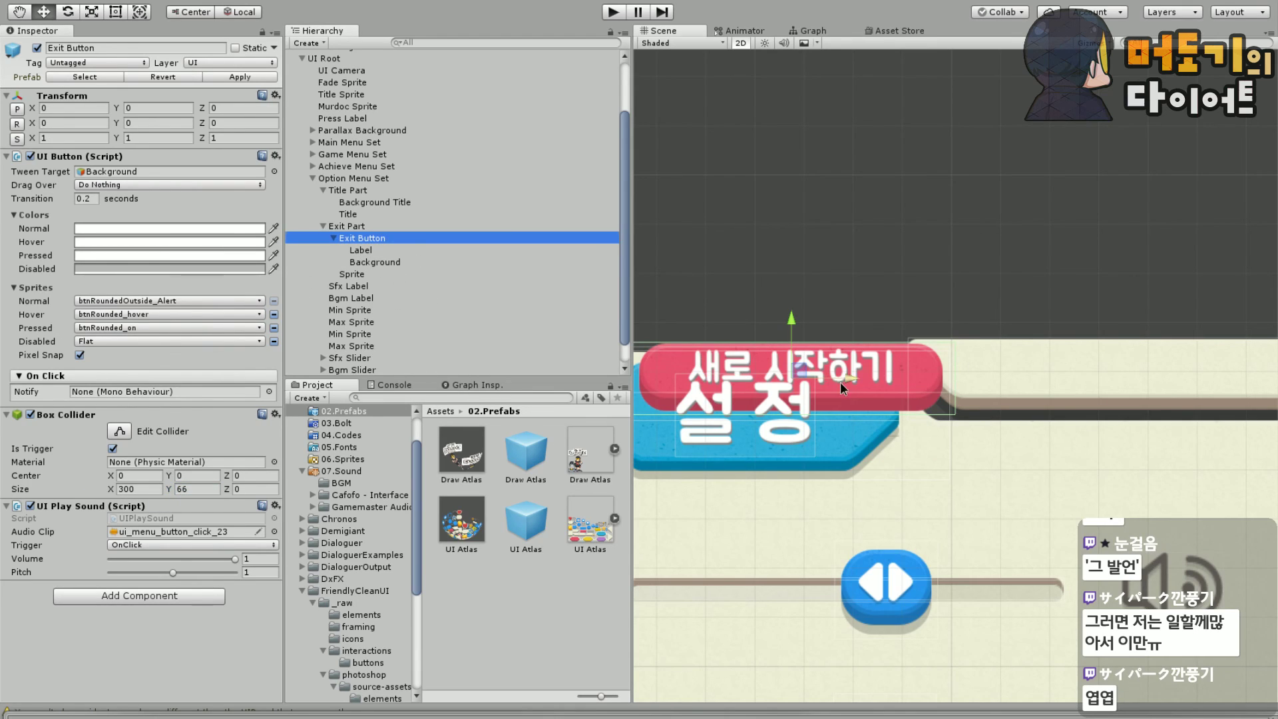
left_click_drag(840, 381, 1140, 393)
middle_click_drag(1181, 289, 961, 328)
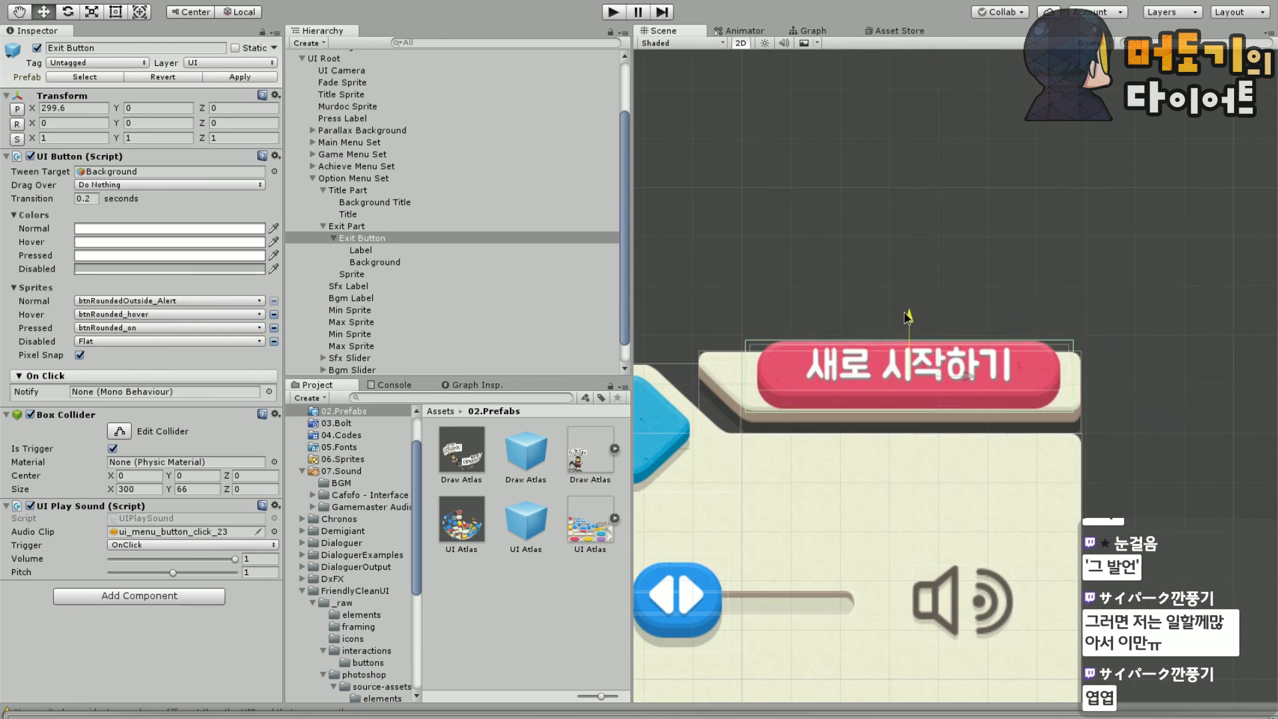
left_click_drag(907, 317, 910, 314)
scroll(974, 260, "down", 3)
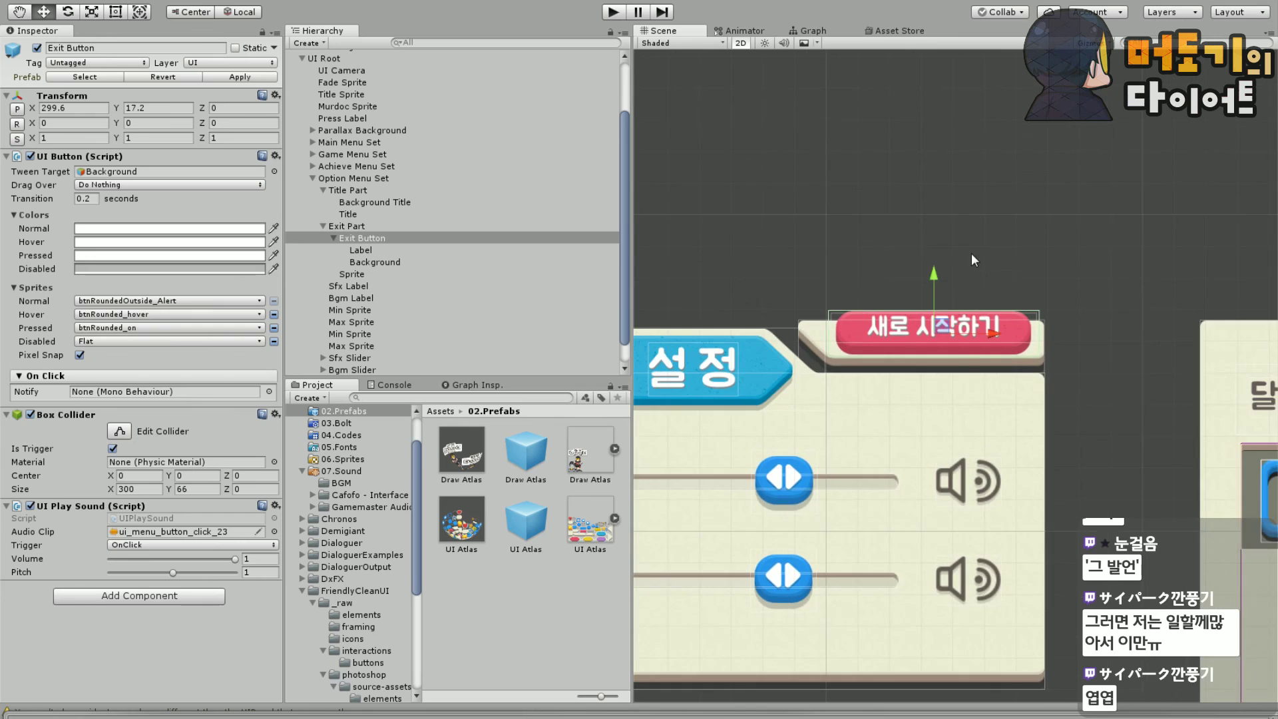
scroll(972, 260, "down", 2)
scroll(1004, 238, "up", 5)
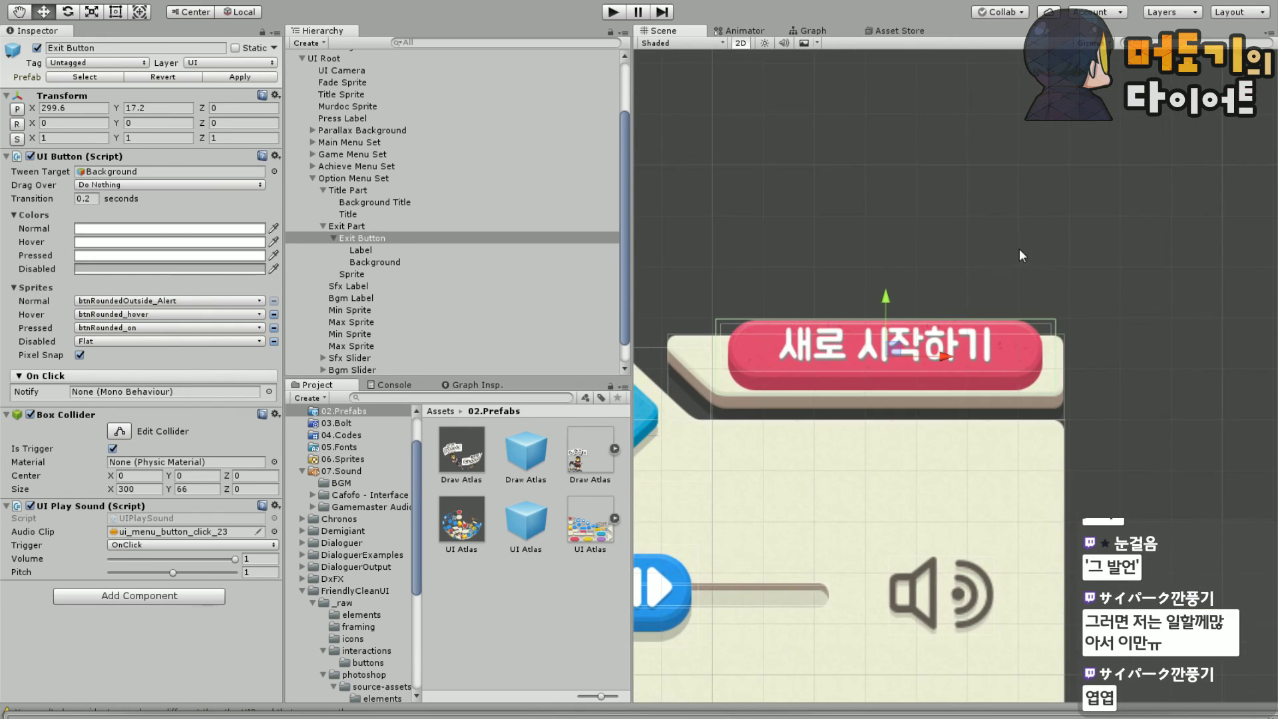
Change the Exit Button's label text to 게임 종료 and check the button on the option panel
left_click(363, 251)
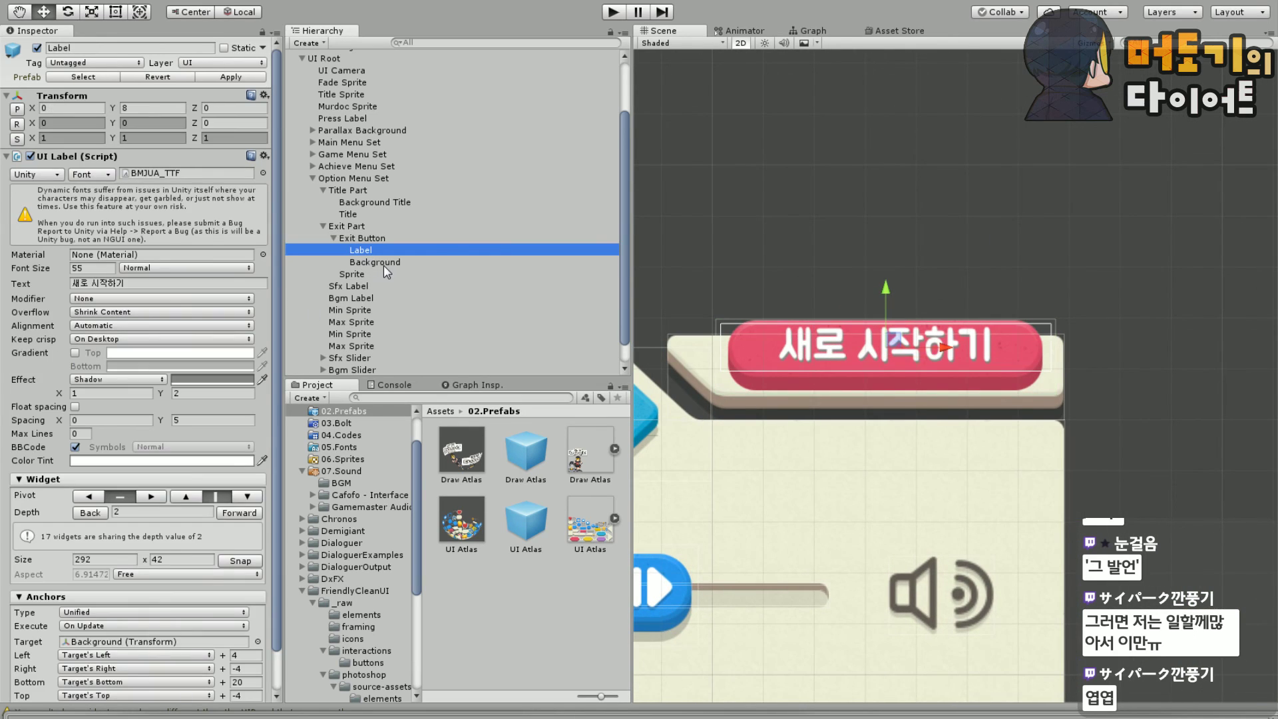
left_click(142, 283)
type("r게임 종료")
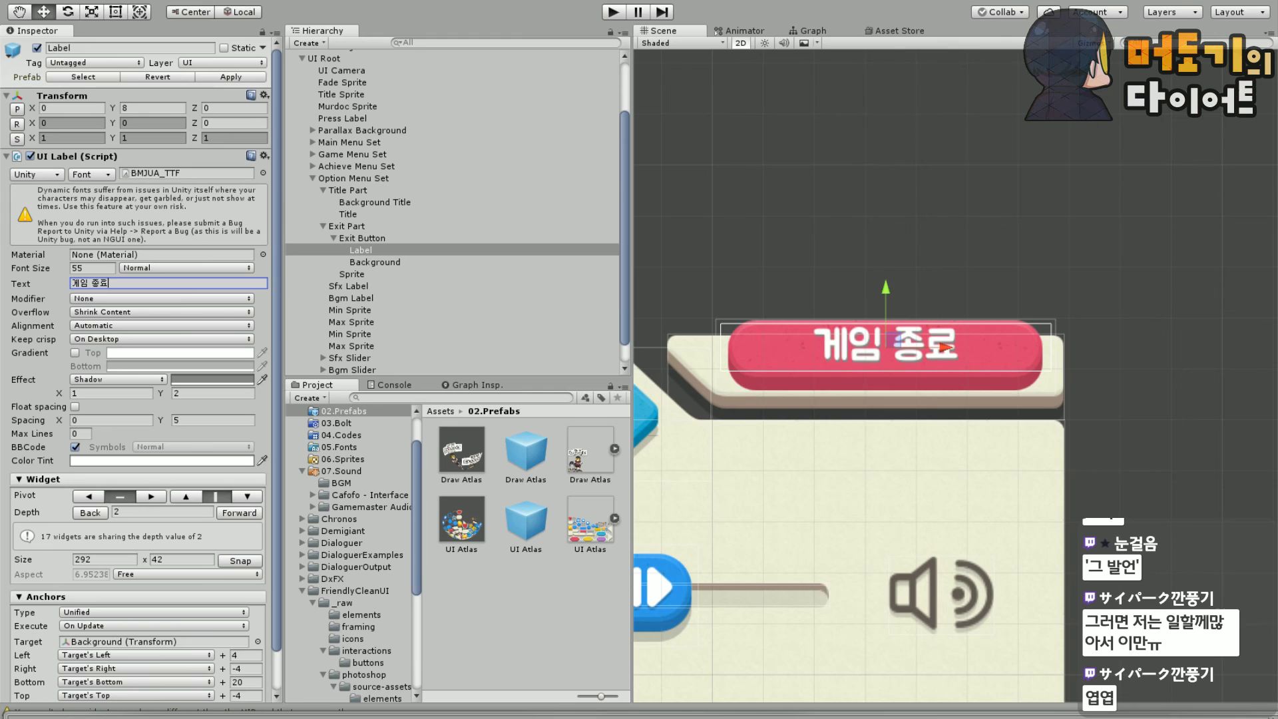
left_click(769, 238)
scroll(931, 263, "down", 6)
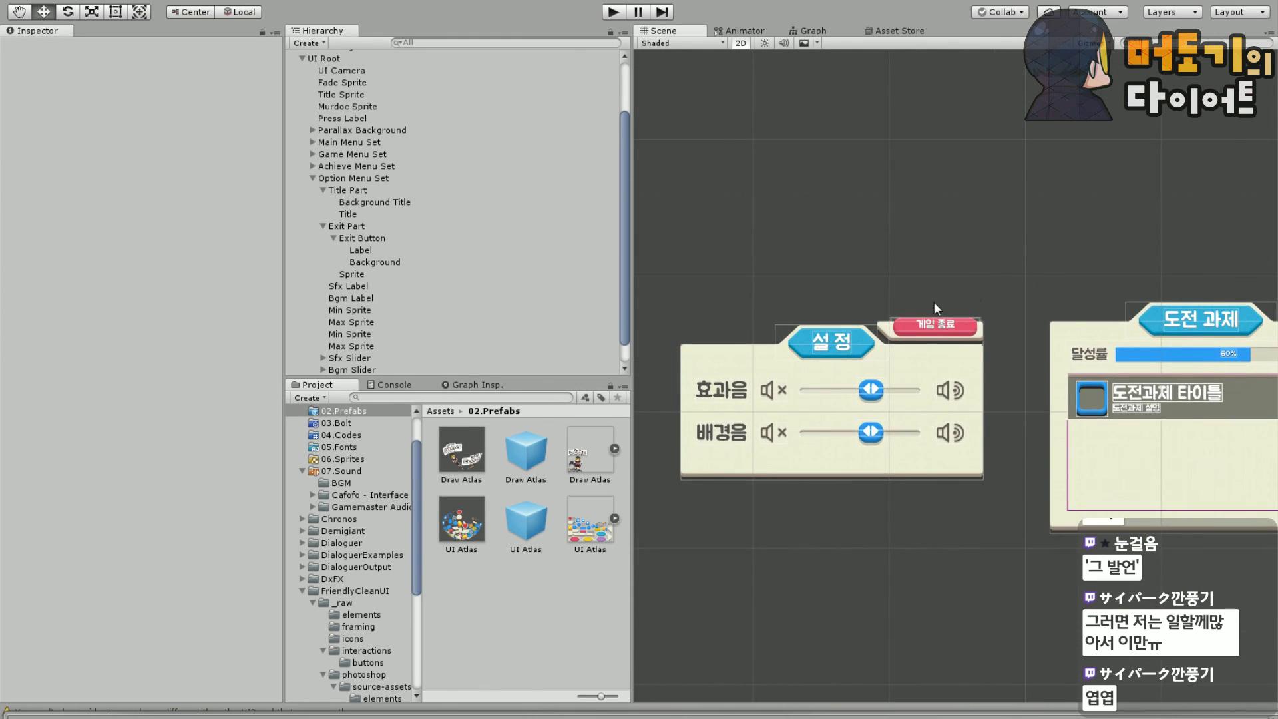
scroll(934, 304, "up", 8)
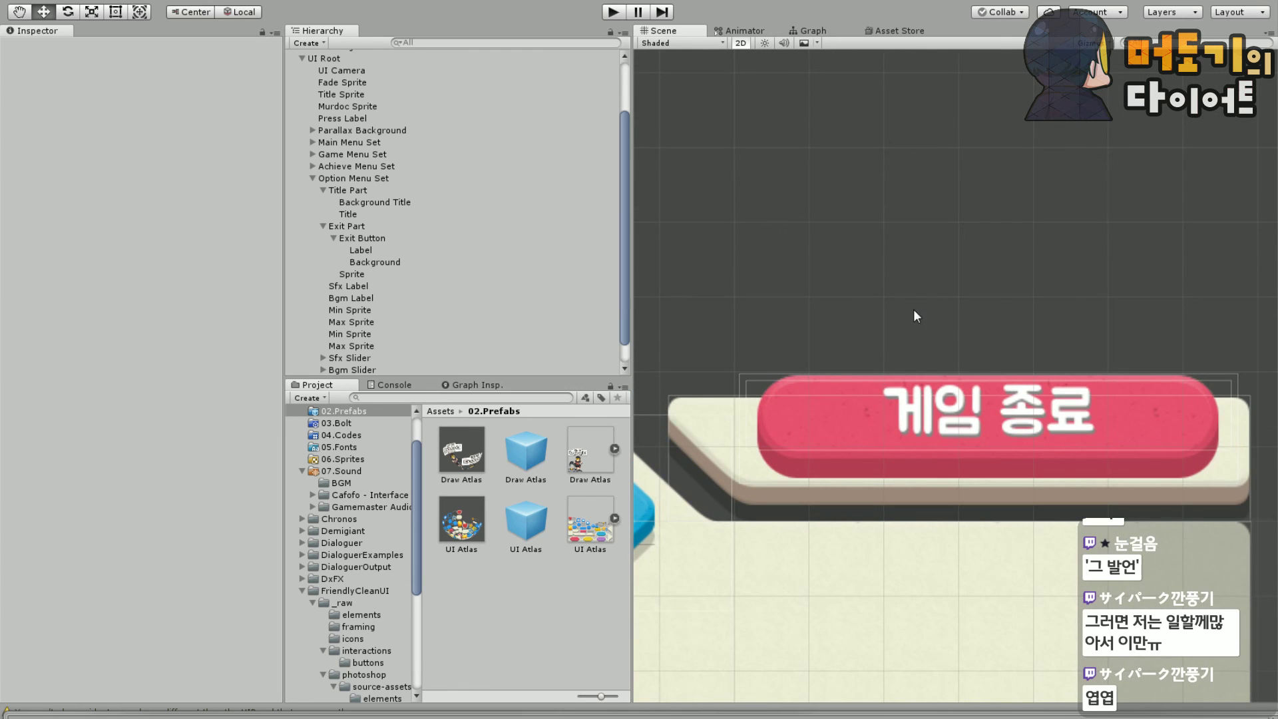
middle_click_drag(893, 307, 850, 273)
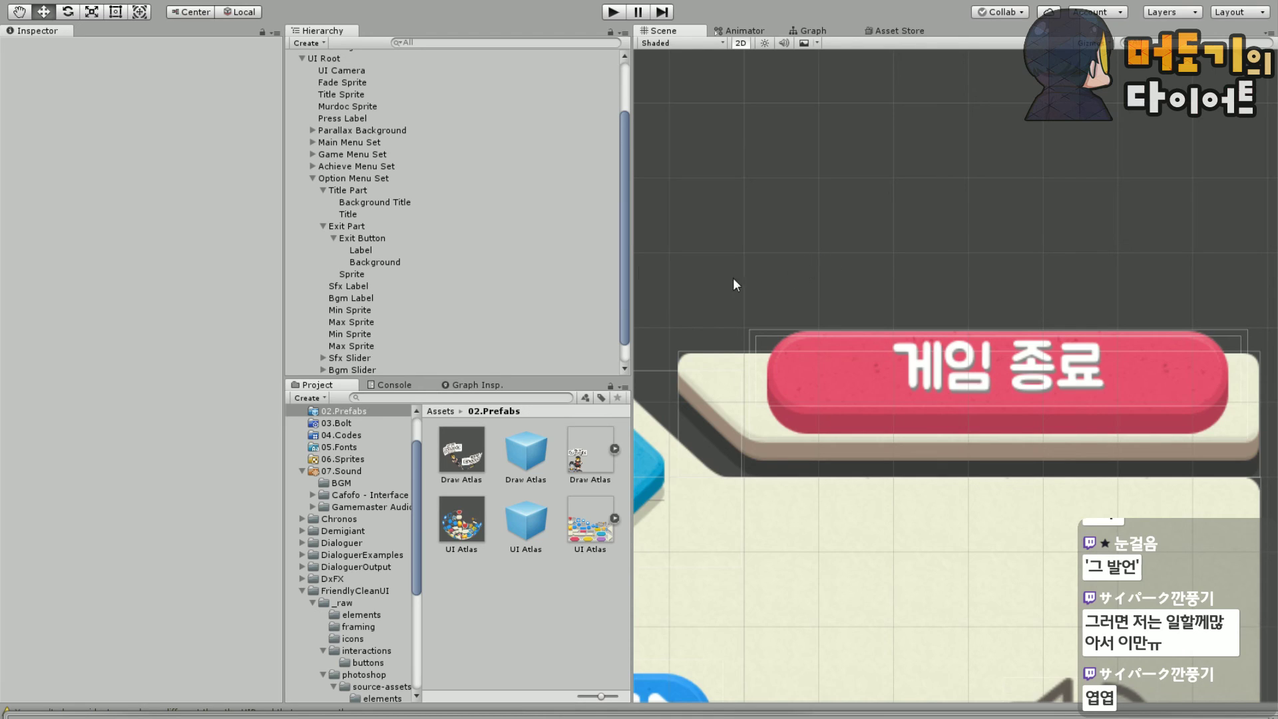
Save the scene and the project
left_click(13, 1)
left_click(69, 53)
left_click(20, 2)
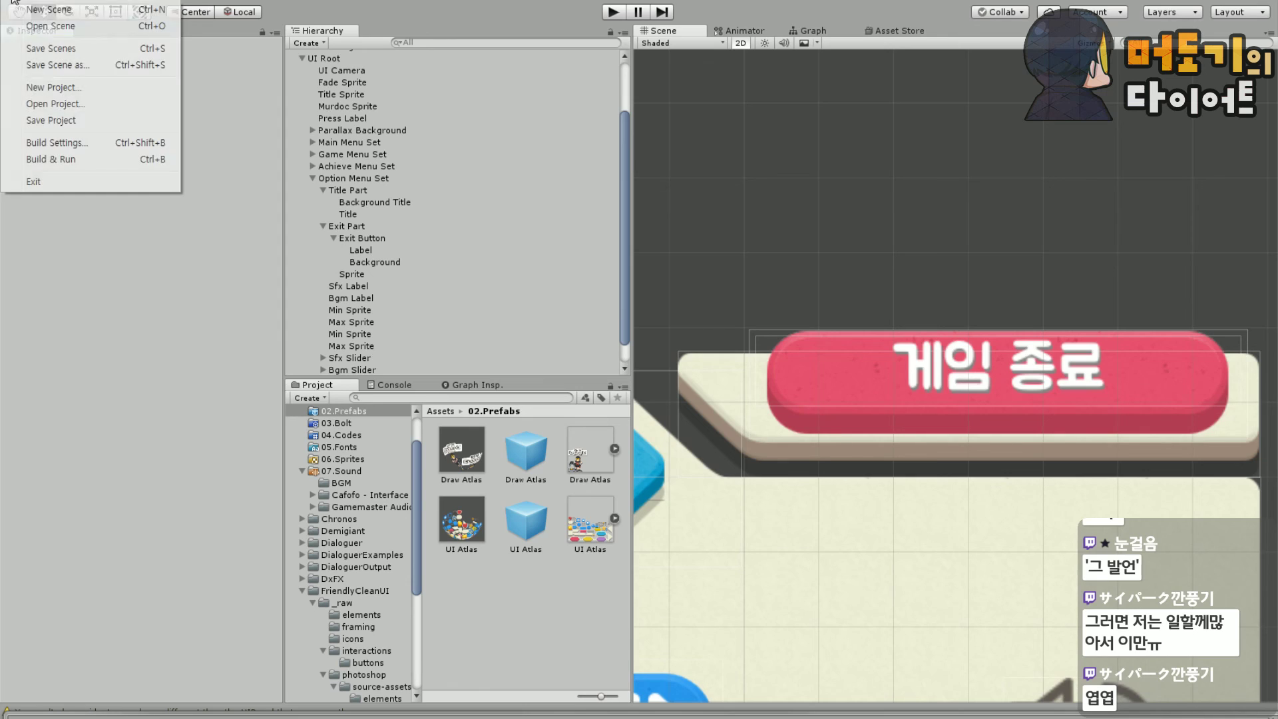
left_click(50, 120)
Open the FriendlyCleanUI sample scene from the FriendlyCleanUI asset folder
left_click_drag(417, 563, 414, 640)
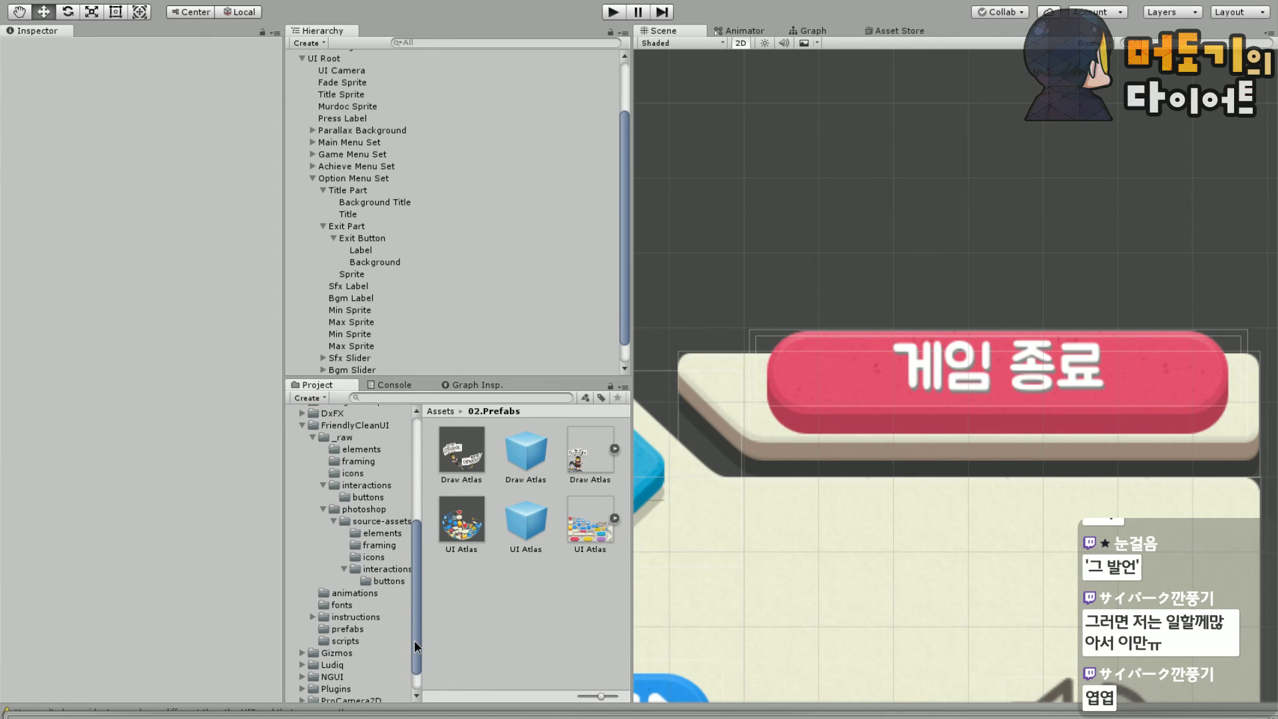
left_click(349, 425)
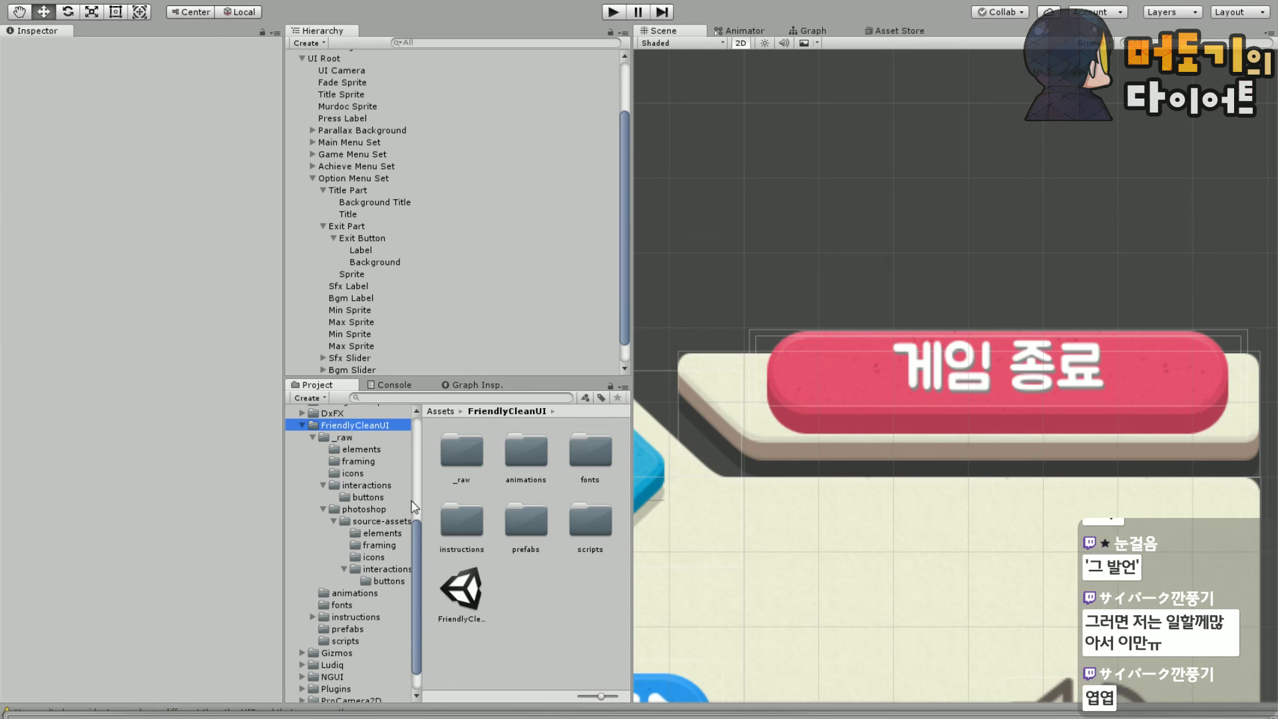
left_click(467, 603)
double_click(467, 602)
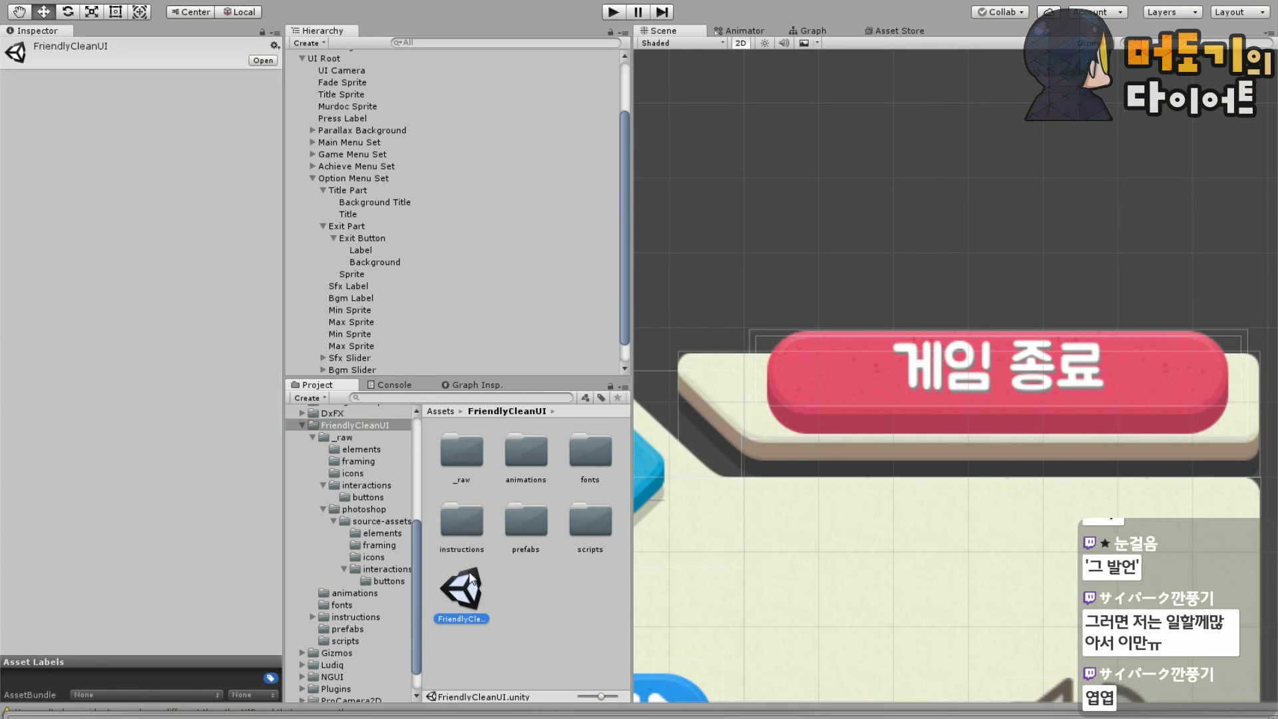
scroll(1024, 327, "down", 15)
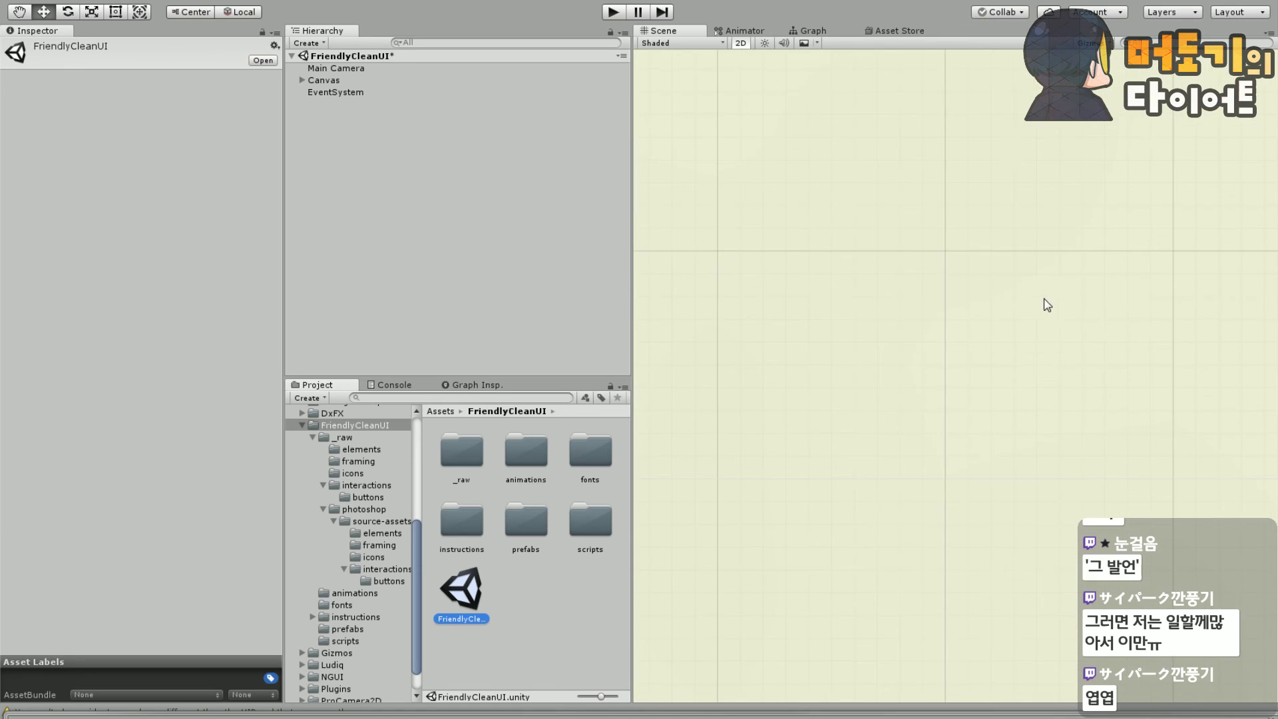
Examine the sample scene's frame panels, the pointed side tab and the badge elements
scroll(997, 345, "up", 10)
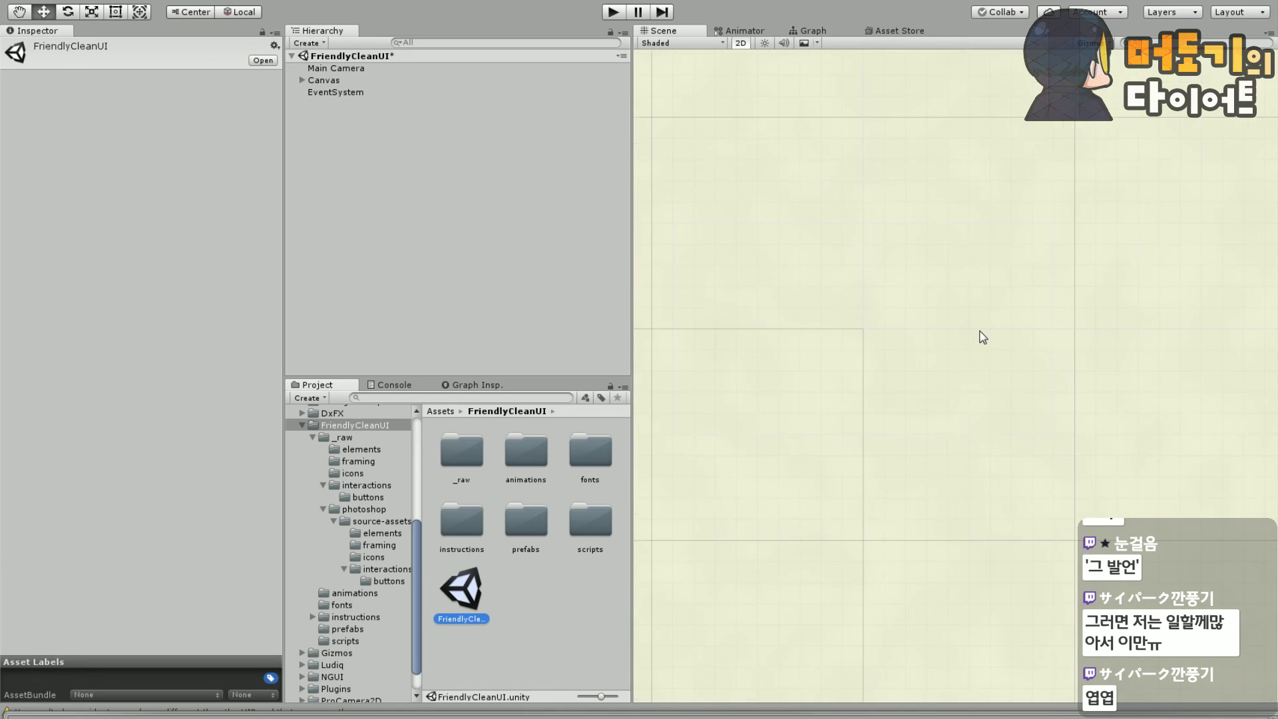
scroll(1005, 359, "down", 9)
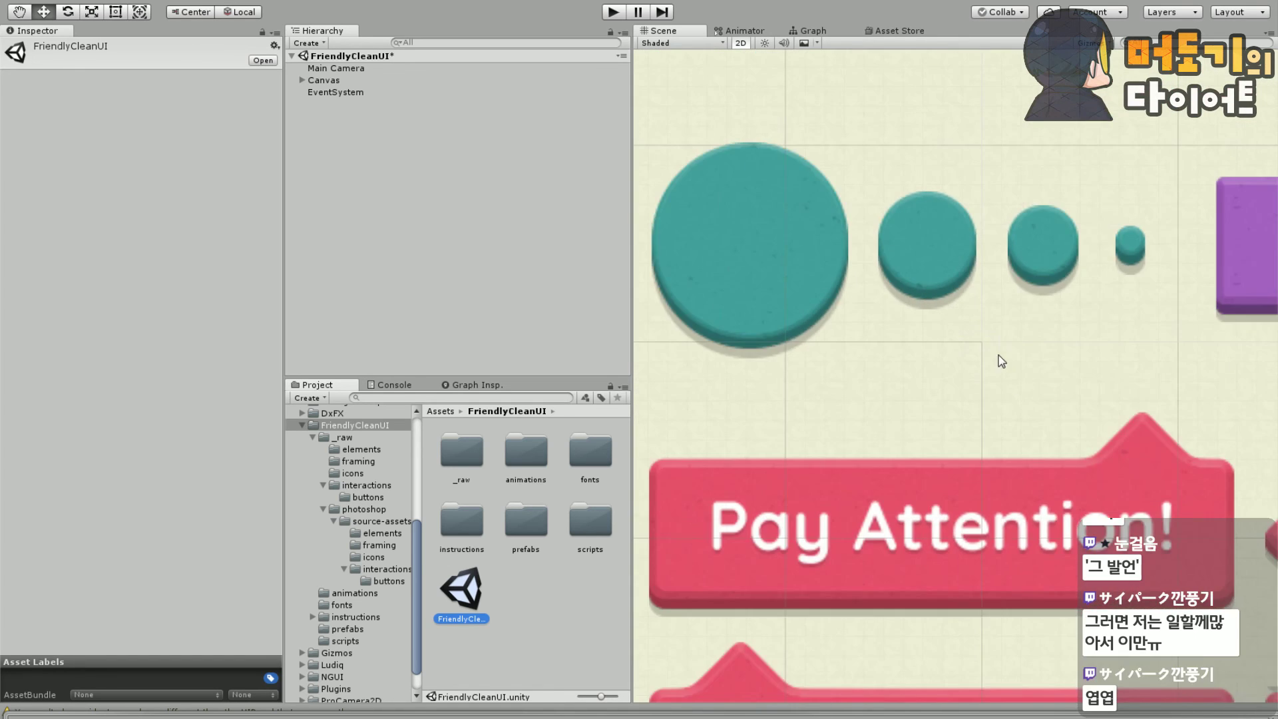
middle_click_drag(1051, 310, 755, 500)
mouse_move(973, 338)
middle_mouse_down()
mouse_move(977, 499)
mouse_move(1173, 468)
middle_mouse_up()
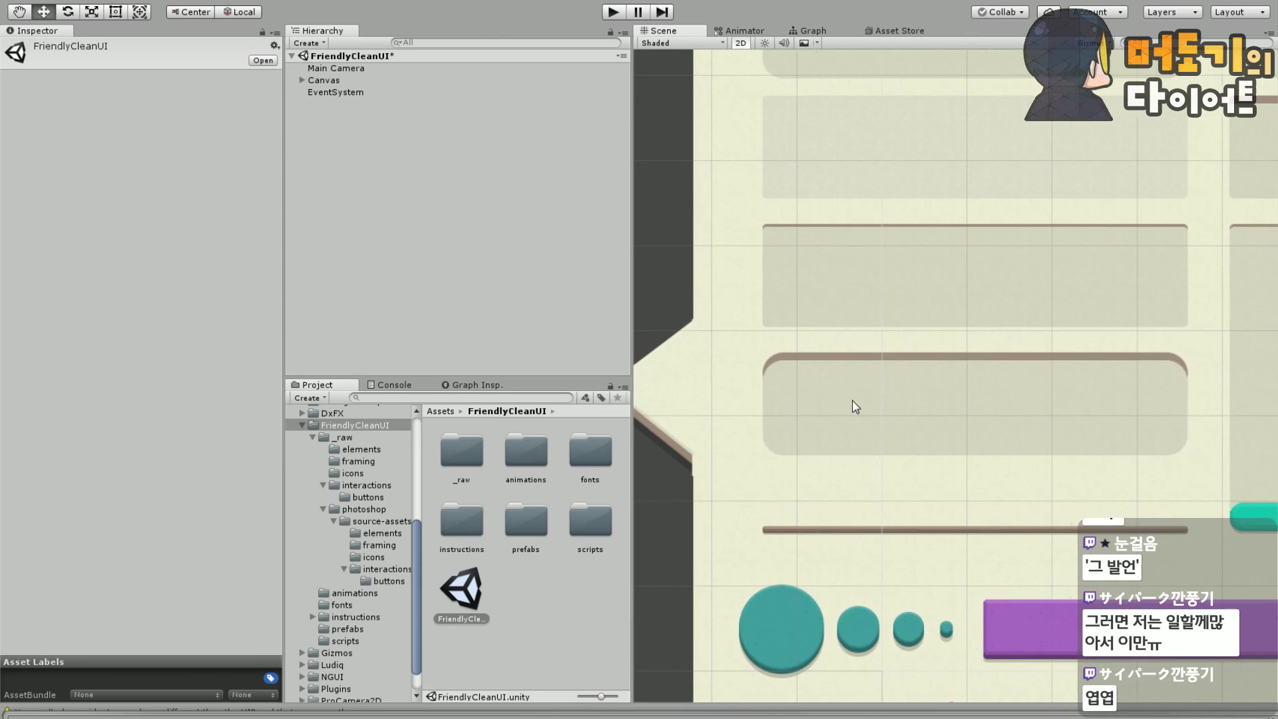
middle_click_drag(725, 437, 855, 439)
scroll(832, 440, "up", 10)
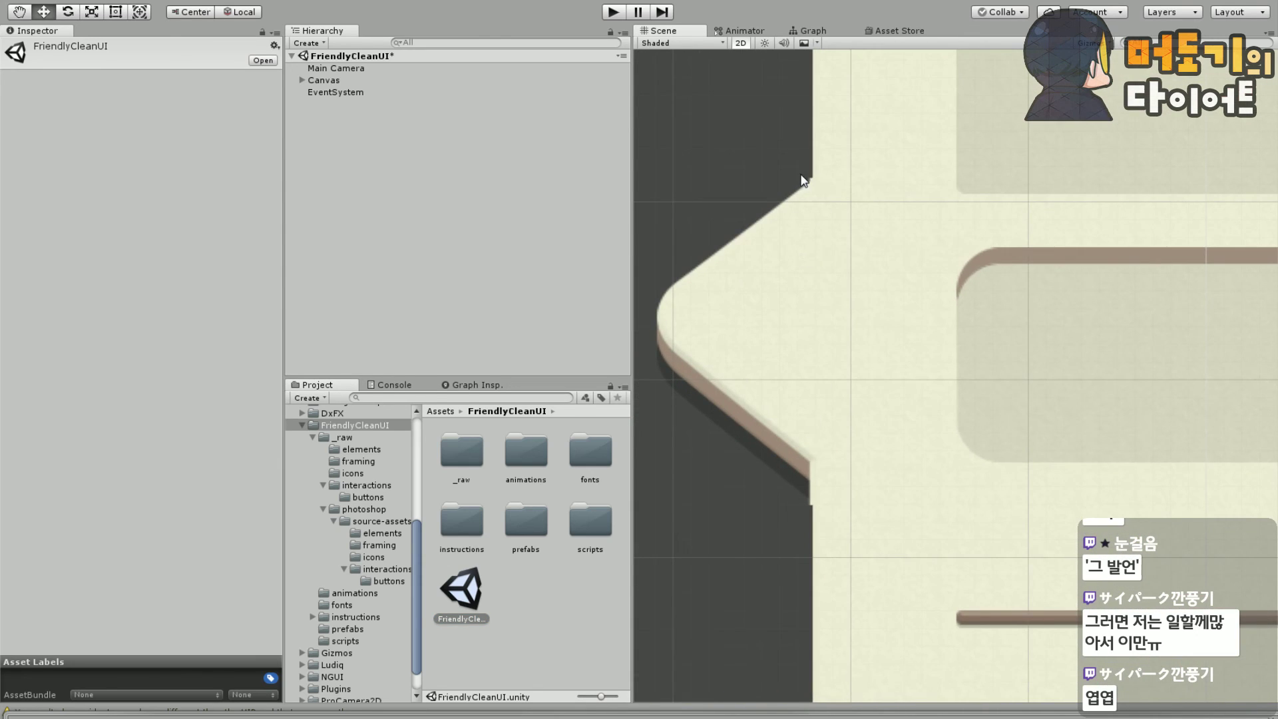
middle_click_drag(1049, 418, 921, 519)
scroll(926, 513, "down", 10)
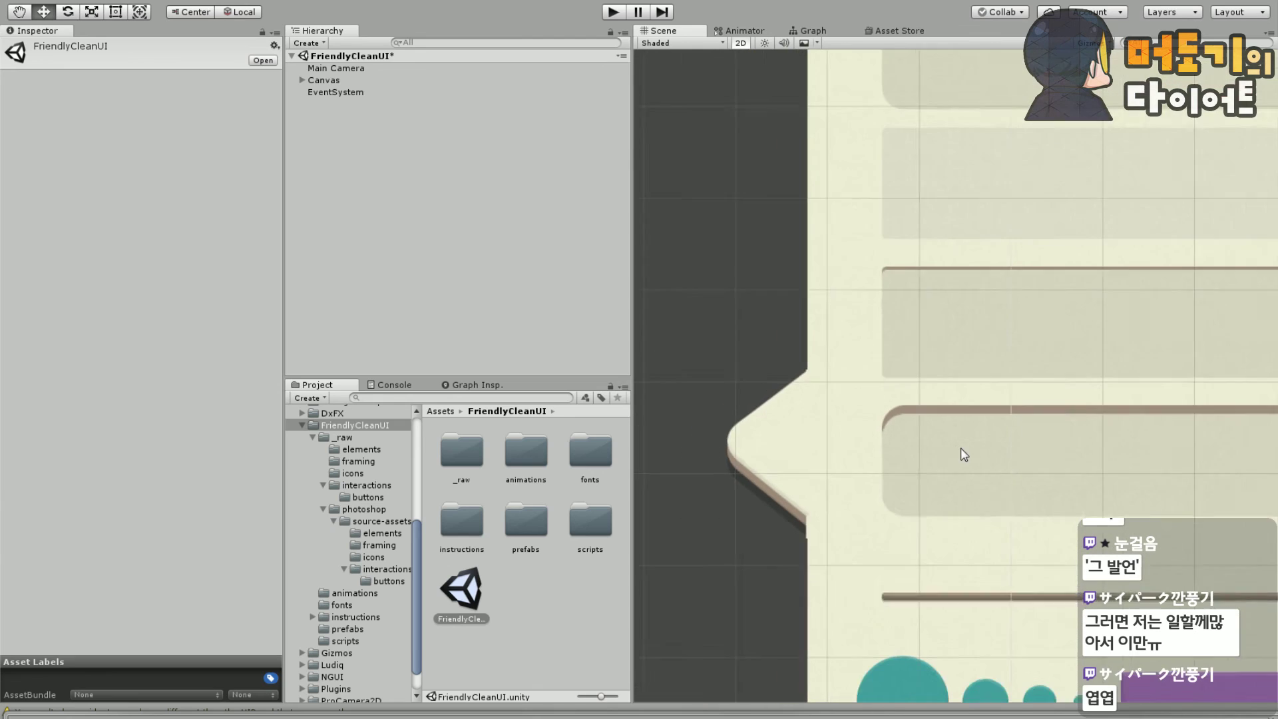
middle_click_drag(1145, 412, 686, 446)
mouse_move(1198, 375)
middle_mouse_down()
mouse_move(711, 386)
mouse_move(821, 367)
middle_mouse_up()
middle_click_drag(1213, 330, 928, 347)
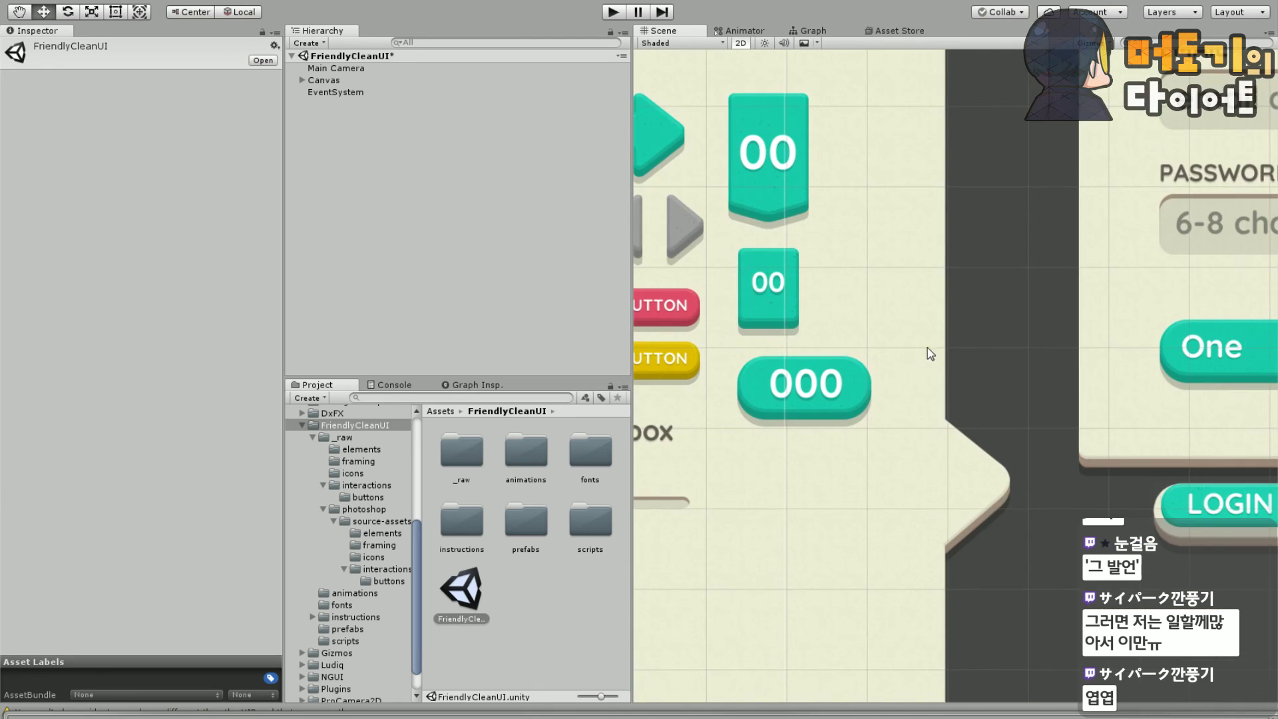
Examine the GET STARTED panel's login buttons and the level selection panel's side arrow tabs
scroll(1018, 525, "up", 5)
scroll(1027, 509, "up", 3)
middle_click_drag(1267, 374, 1005, 488)
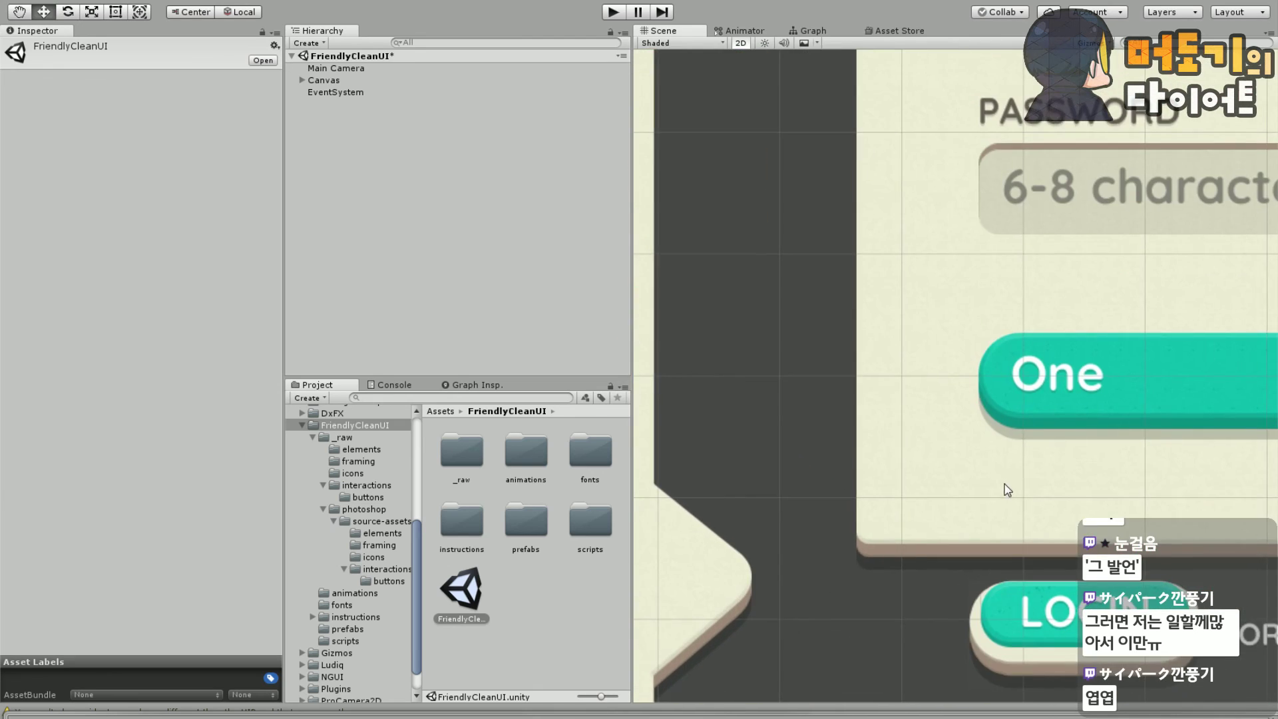
scroll(1006, 453, "down", 10)
middle_click_drag(1051, 349, 786, 393)
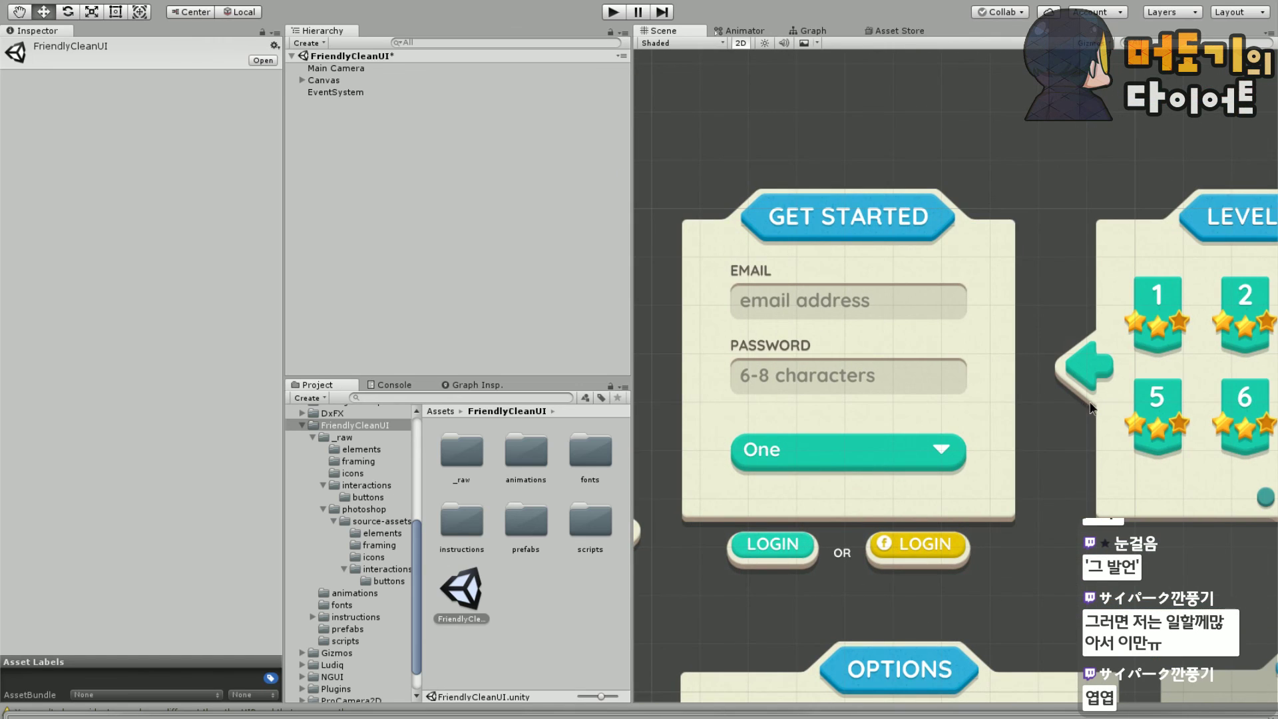
mouse_move(1093, 408)
middle_mouse_down()
mouse_move(941, 398)
mouse_move(799, 412)
mouse_move(732, 400)
mouse_move(1155, 404)
middle_mouse_up()
scroll(881, 313, "up", 5)
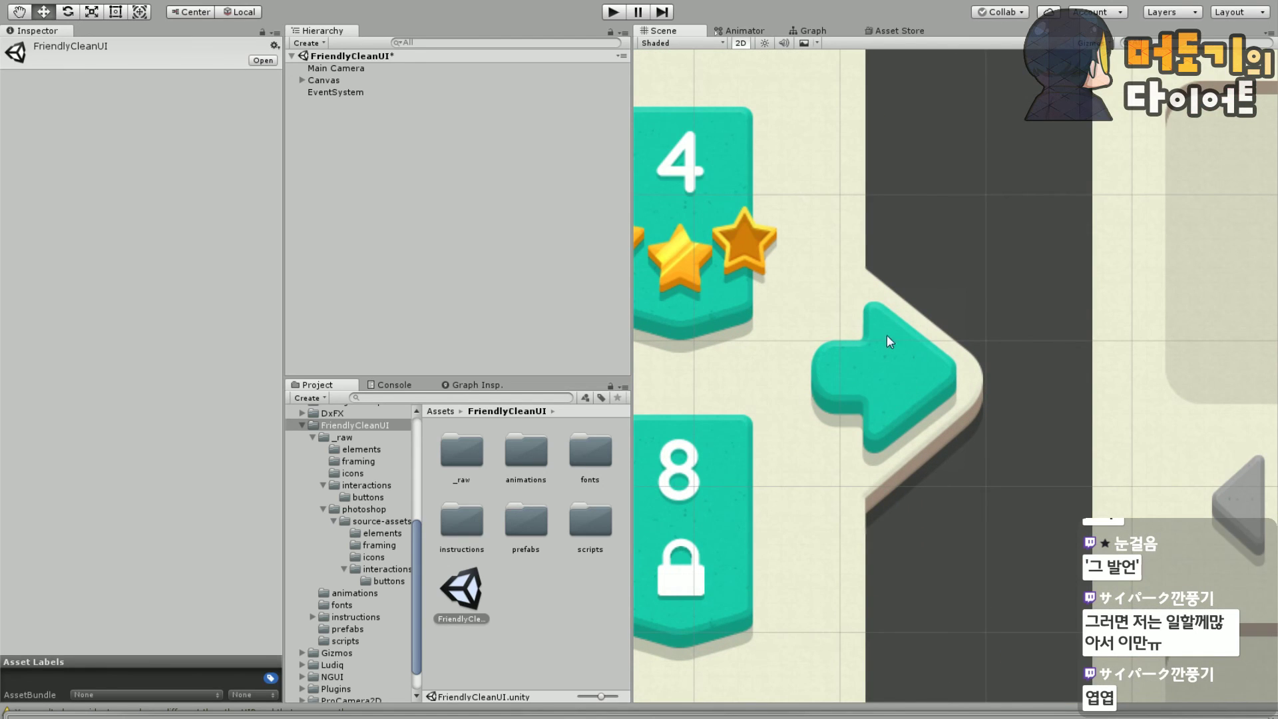
scroll(1019, 387, "down", 5)
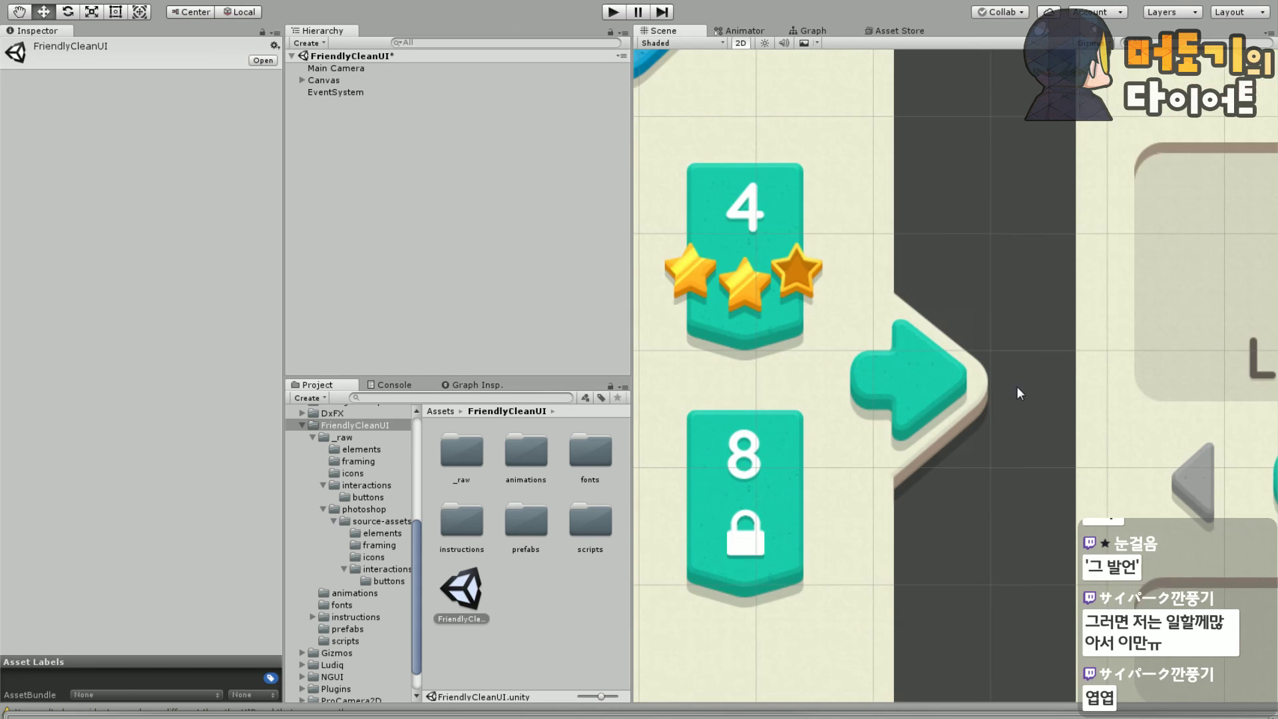
middle_click_drag(1131, 439, 813, 444)
middle_click_drag(1101, 418, 732, 455)
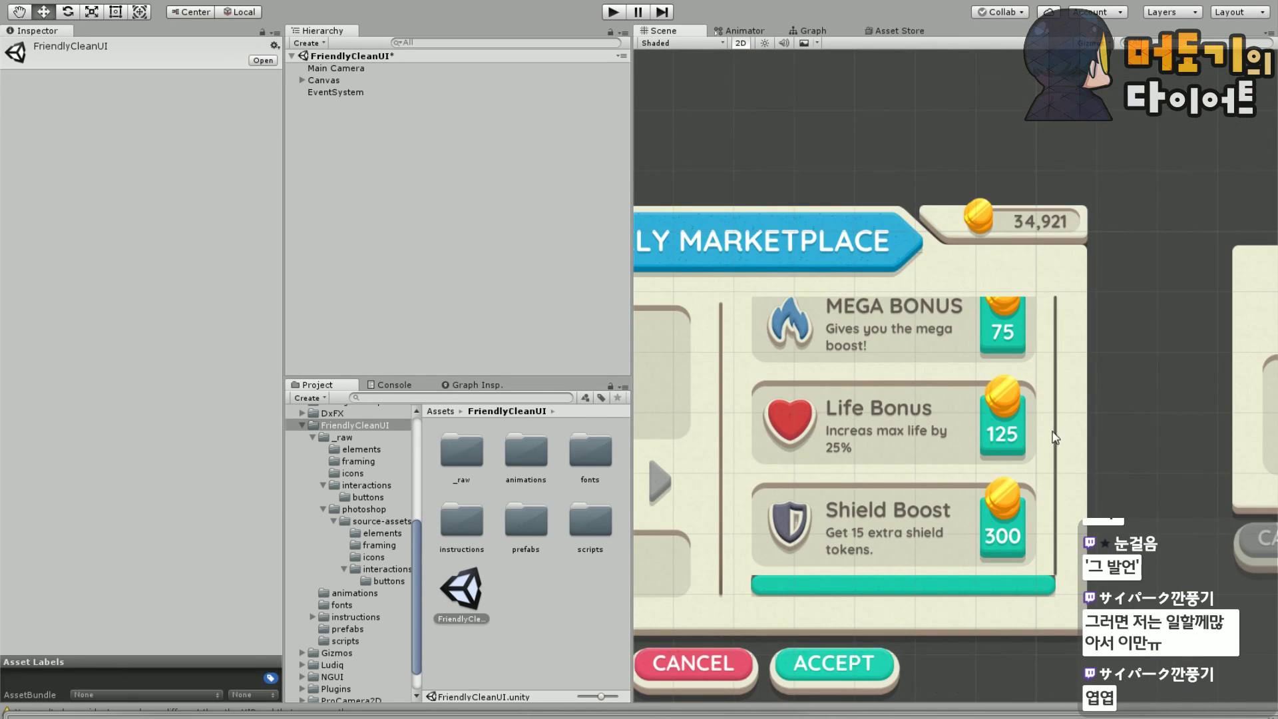
Examine the marketplace panel's coin counter tab and the cream backing around its CANCEL and ACCEPT buttons
middle_click_drag(1107, 251, 952, 360)
scroll(875, 309, "up", 5)
scroll(792, 349, "up", 3)
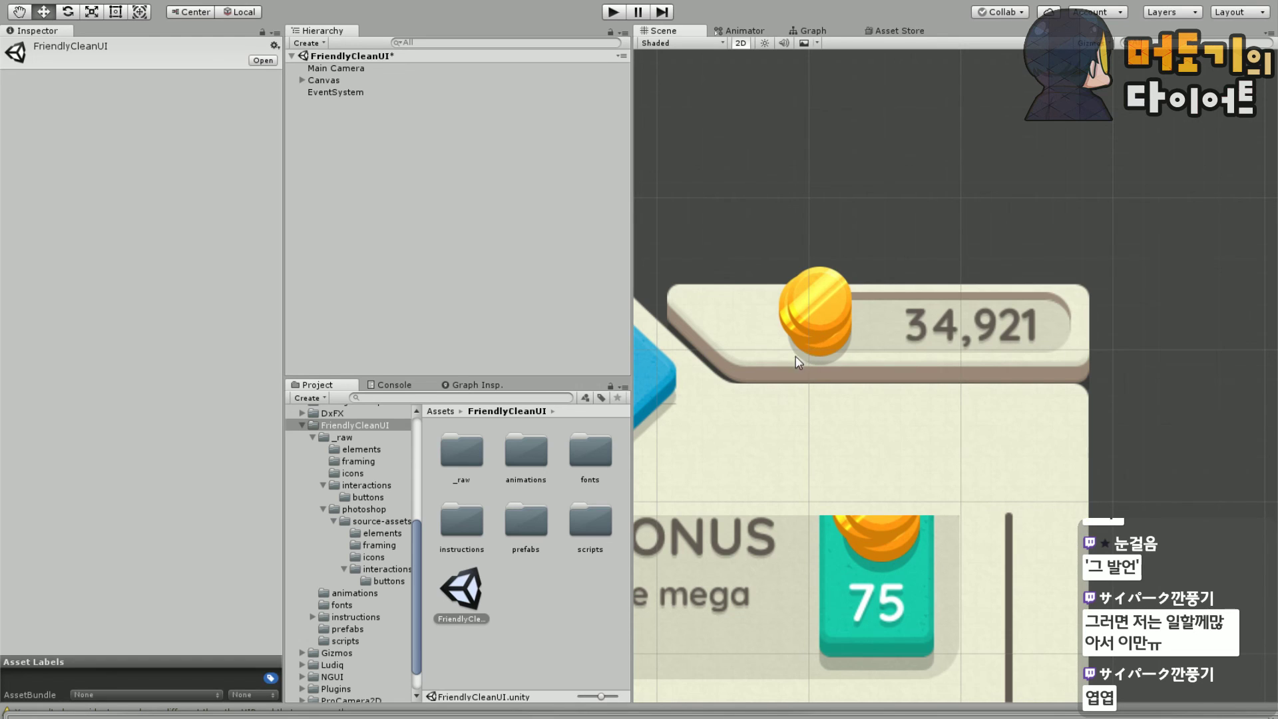
scroll(811, 337, "down", 2)
scroll(842, 394, "down", 2)
middle_click_drag(711, 551, 867, 223)
middle_click_drag(846, 469, 1002, 325)
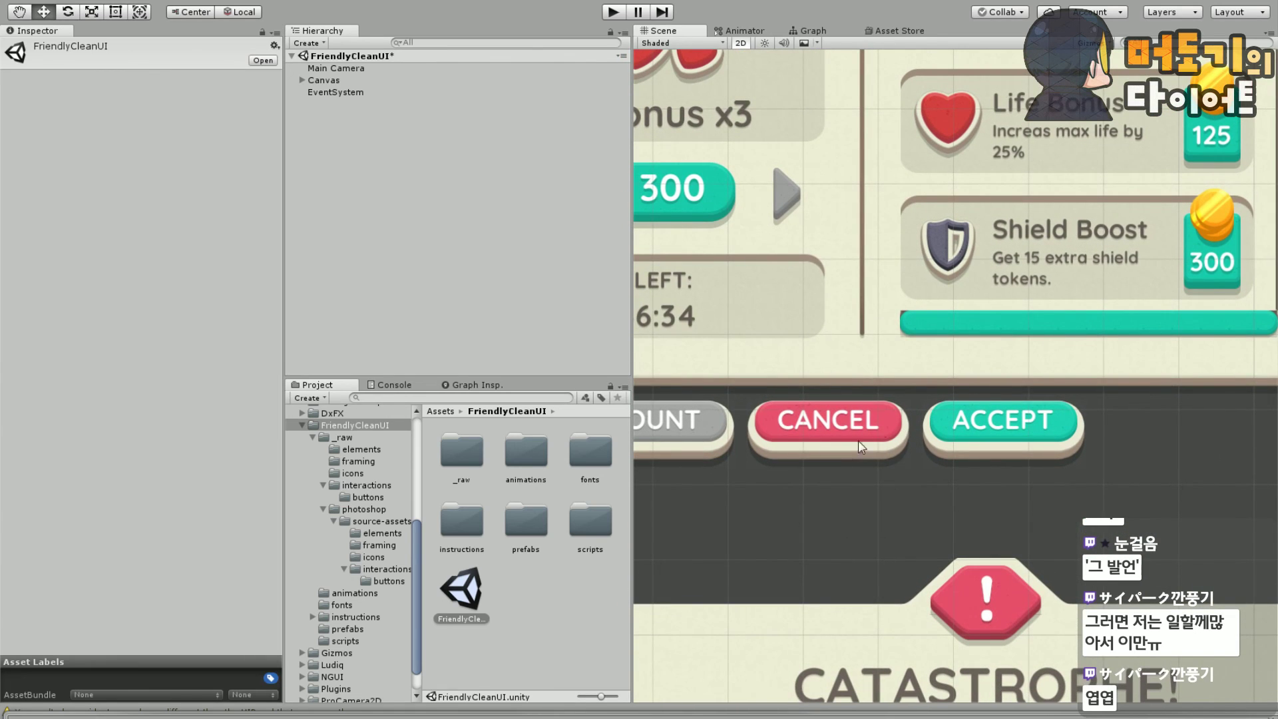
scroll(882, 436, "up", 2)
scroll(796, 439, "up", 2)
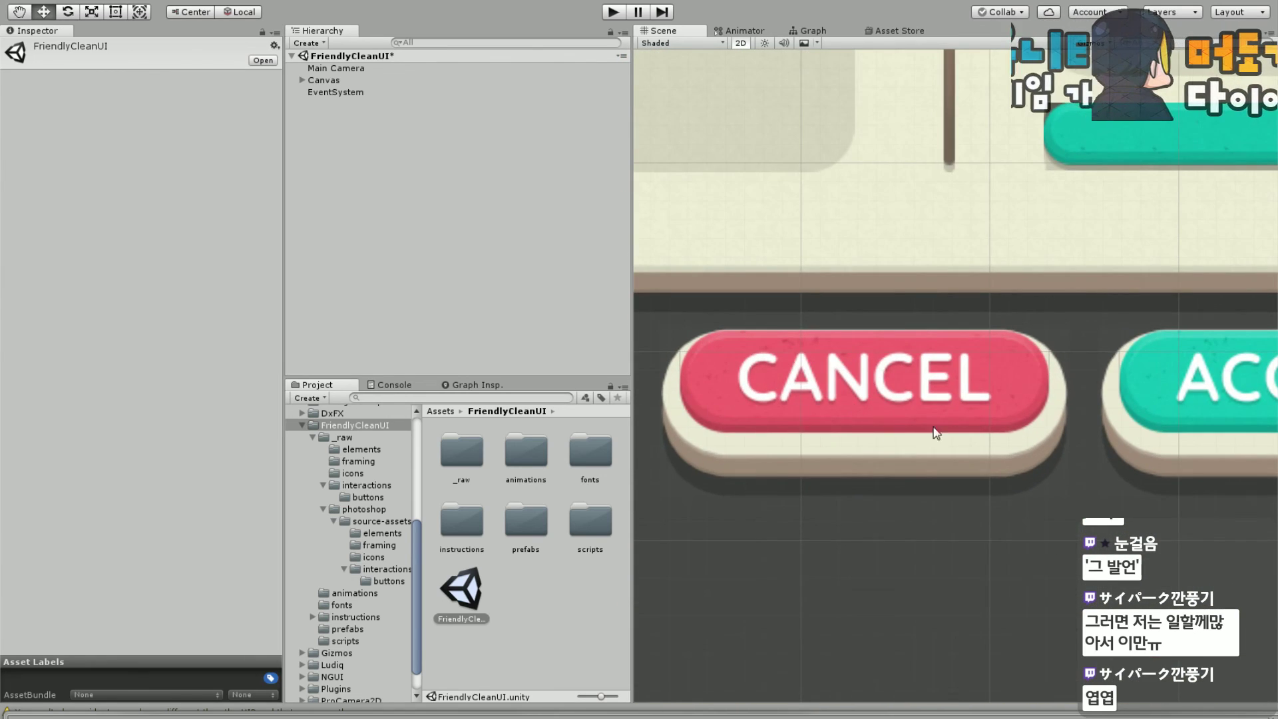
scroll(852, 402, "down", 1)
middle_click_drag(1265, 319, 858, 482)
scroll(894, 482, "down", 4)
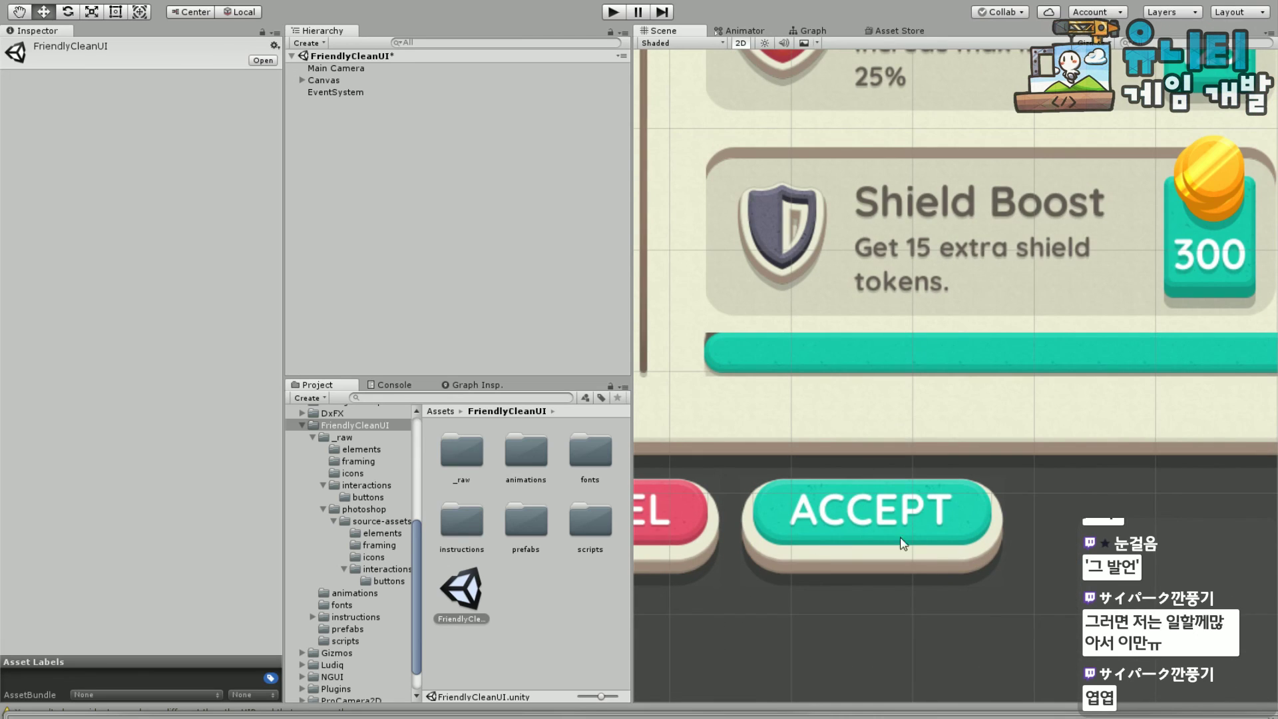
scroll(924, 324, "down", 2)
scroll(931, 257, "down", 1)
middle_click_drag(930, 257, 910, 513)
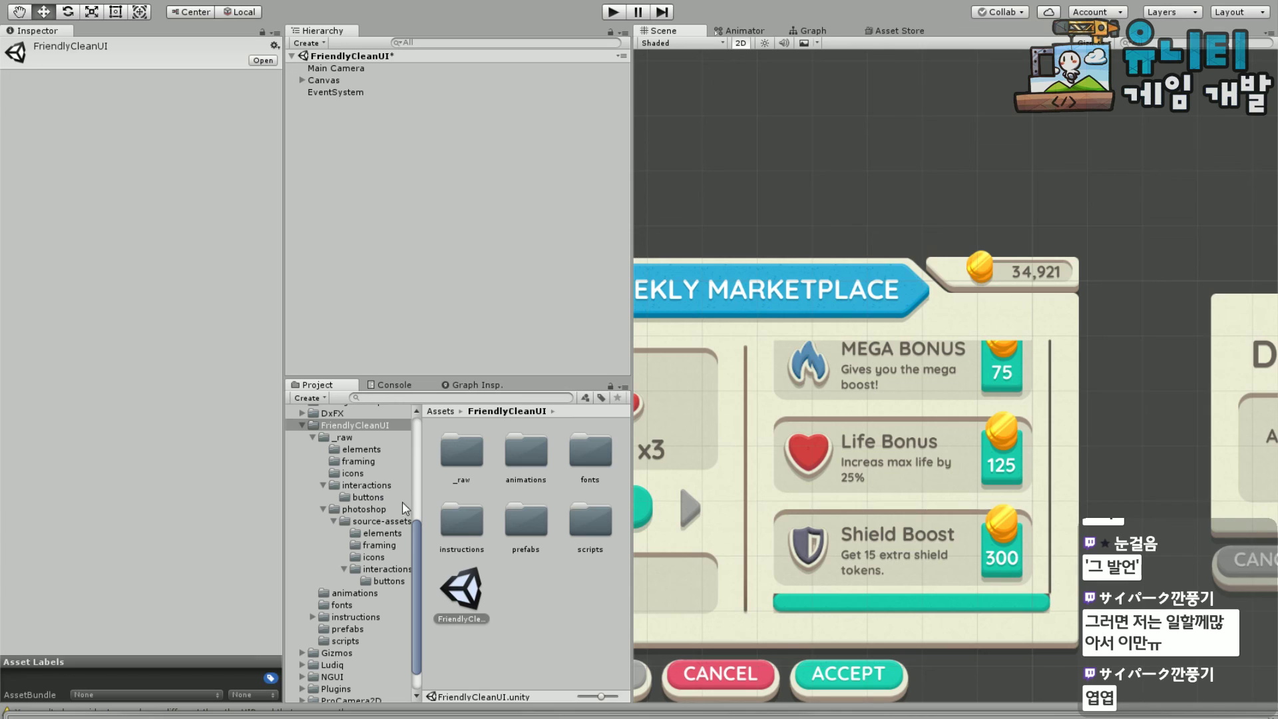
Open the Title scene from the 01.Scenes folder and bring the 설정 panel with its 게임 종료 button into view
left_click_drag(416, 554, 420, 429)
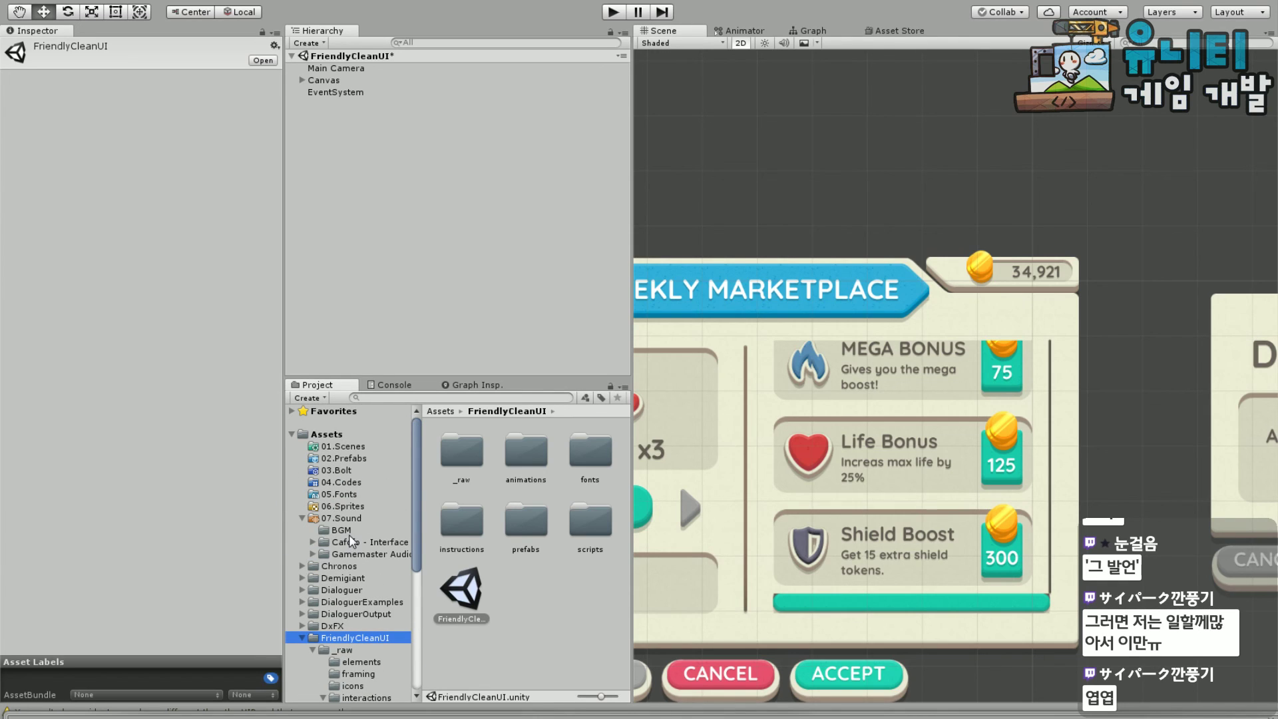
left_click(351, 447)
double_click(522, 458)
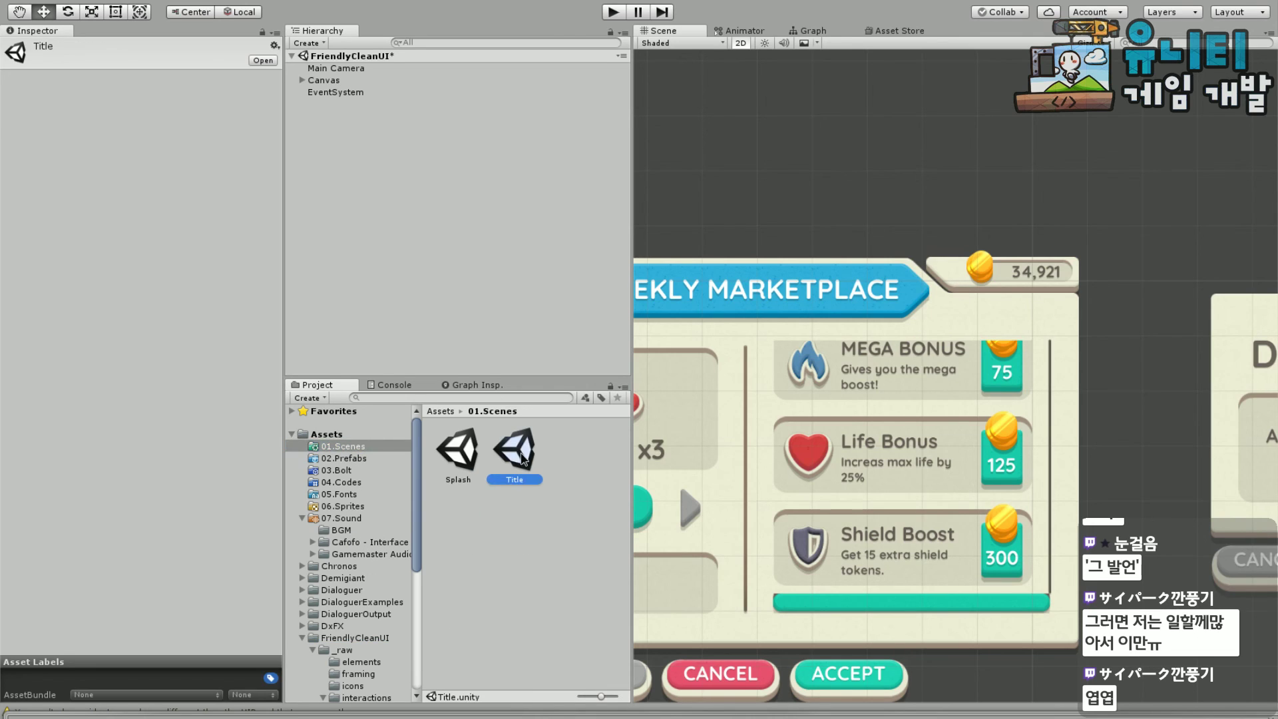
left_click(670, 385)
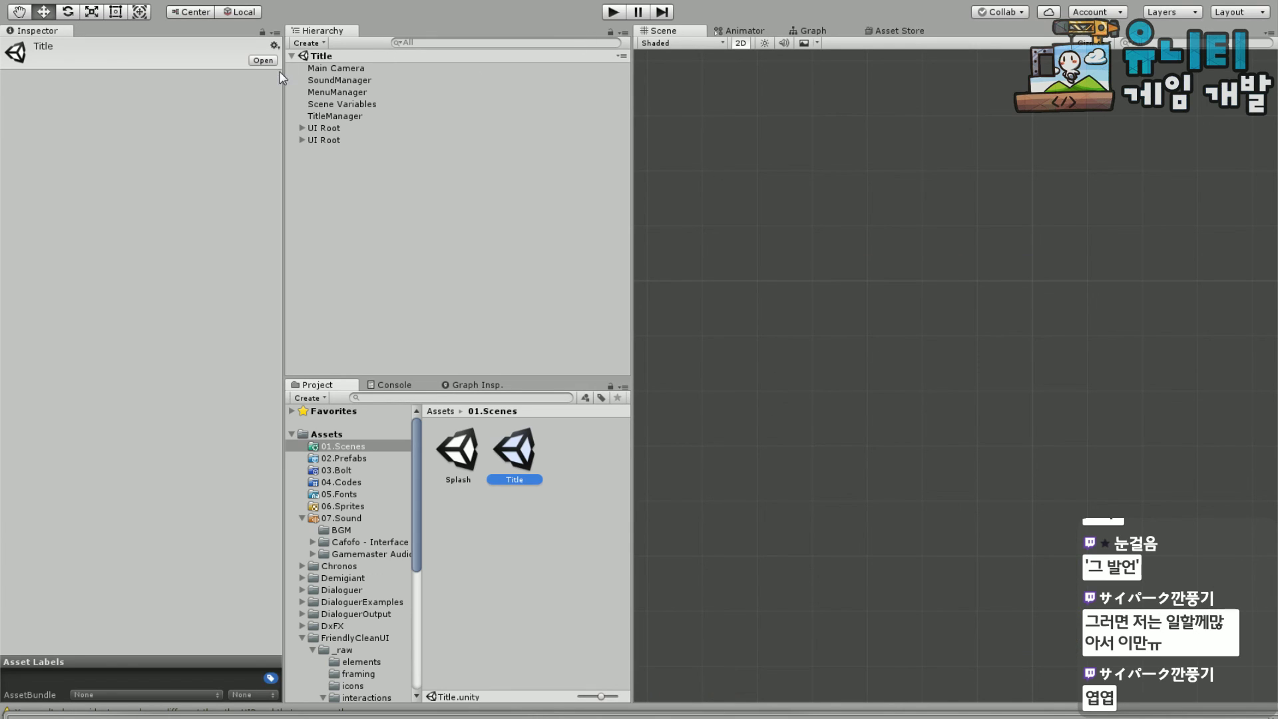
left_click(342, 68)
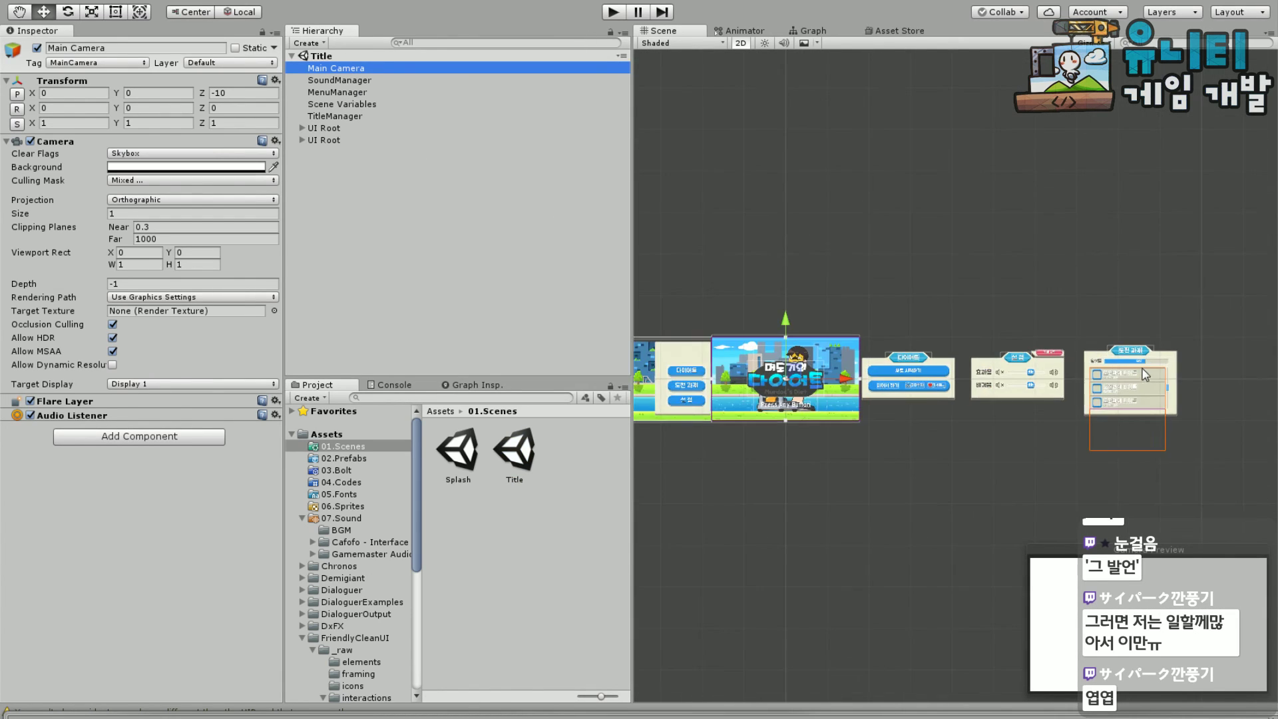
scroll(1145, 375, "up", 5)
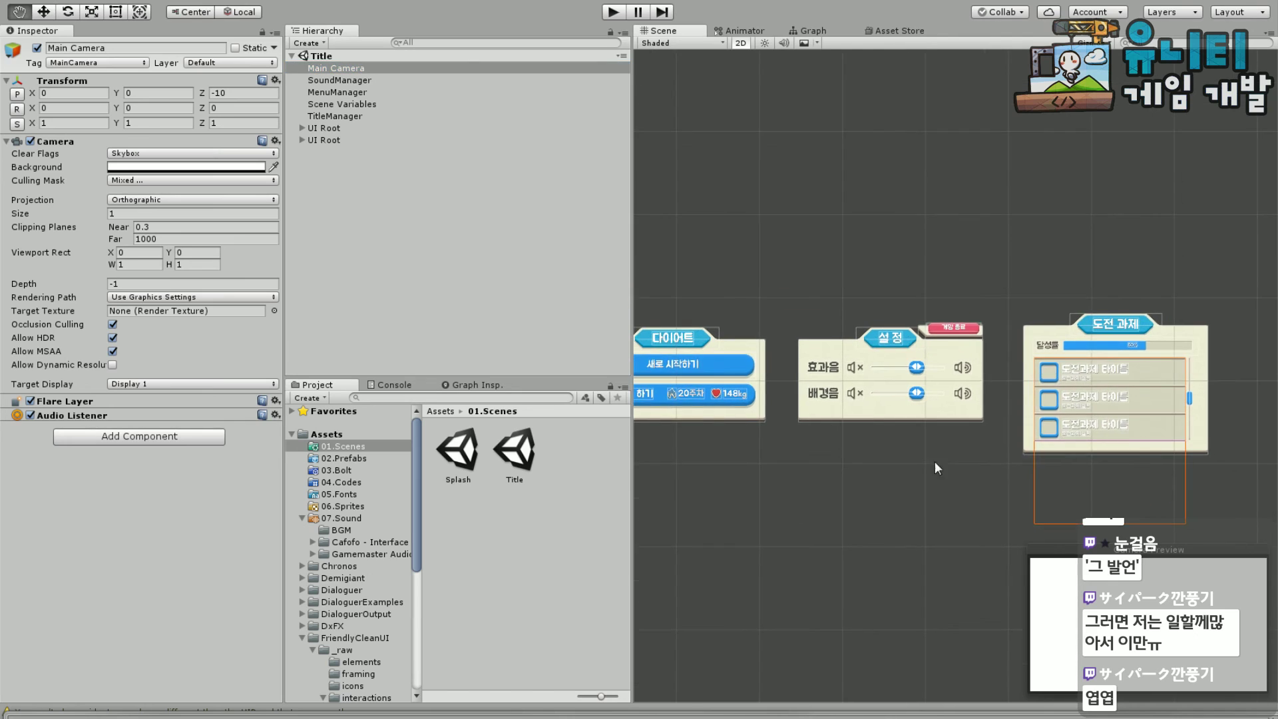
scroll(939, 396, "up", 5)
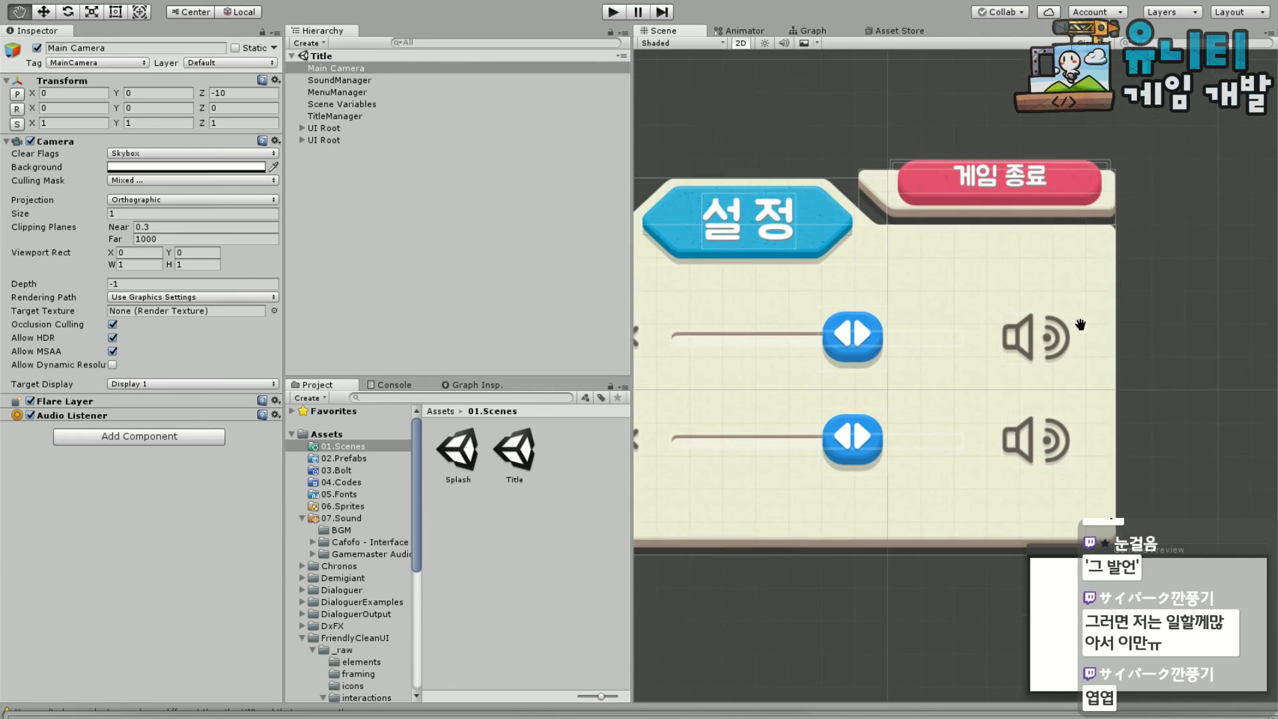
middle_click_drag(1080, 324, 1095, 350)
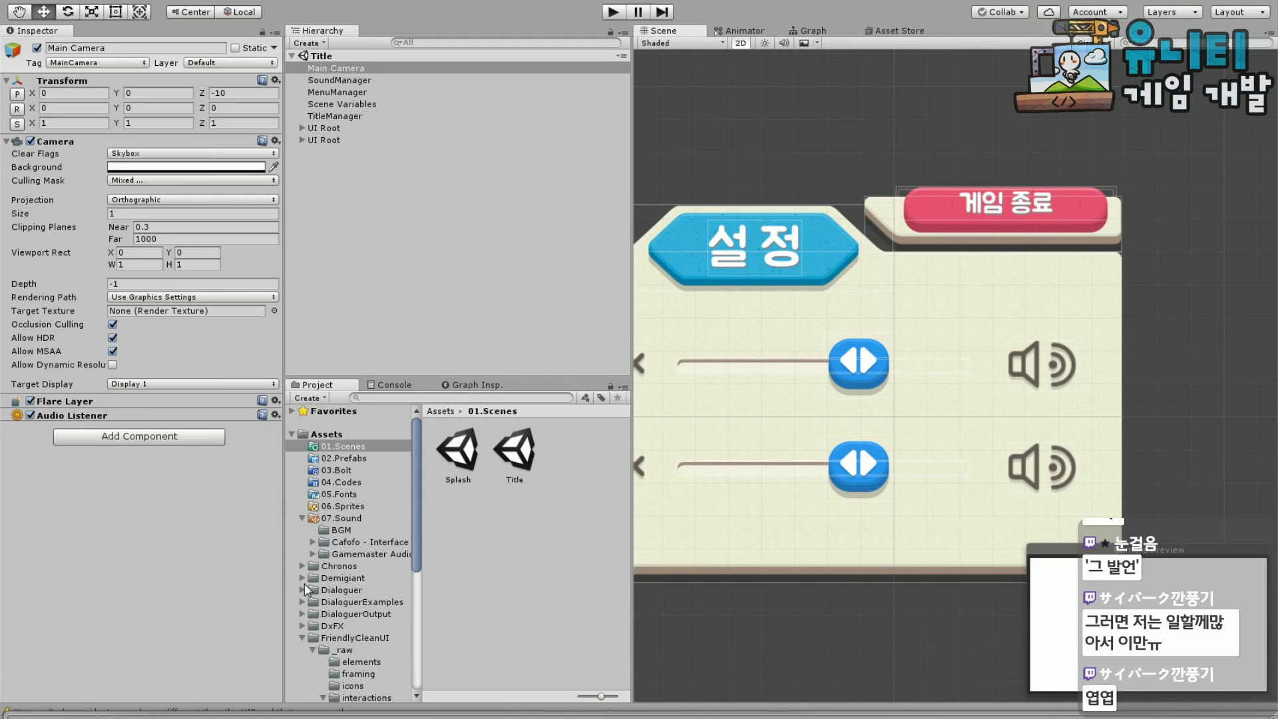
Collapse the 07.Sound folder and look through the framing sprites in FriendlyCleanUI's photoshop source-assets
left_click(301, 518)
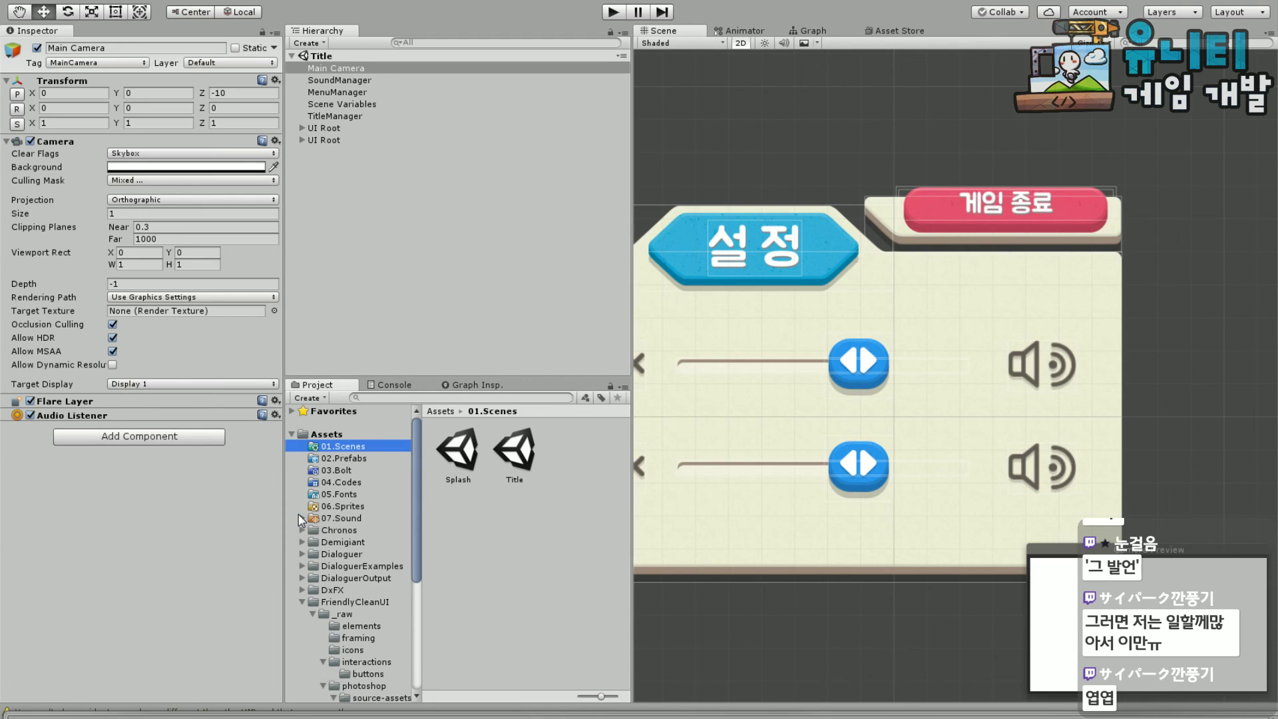
left_click(370, 686)
scroll(385, 654, "down", 3)
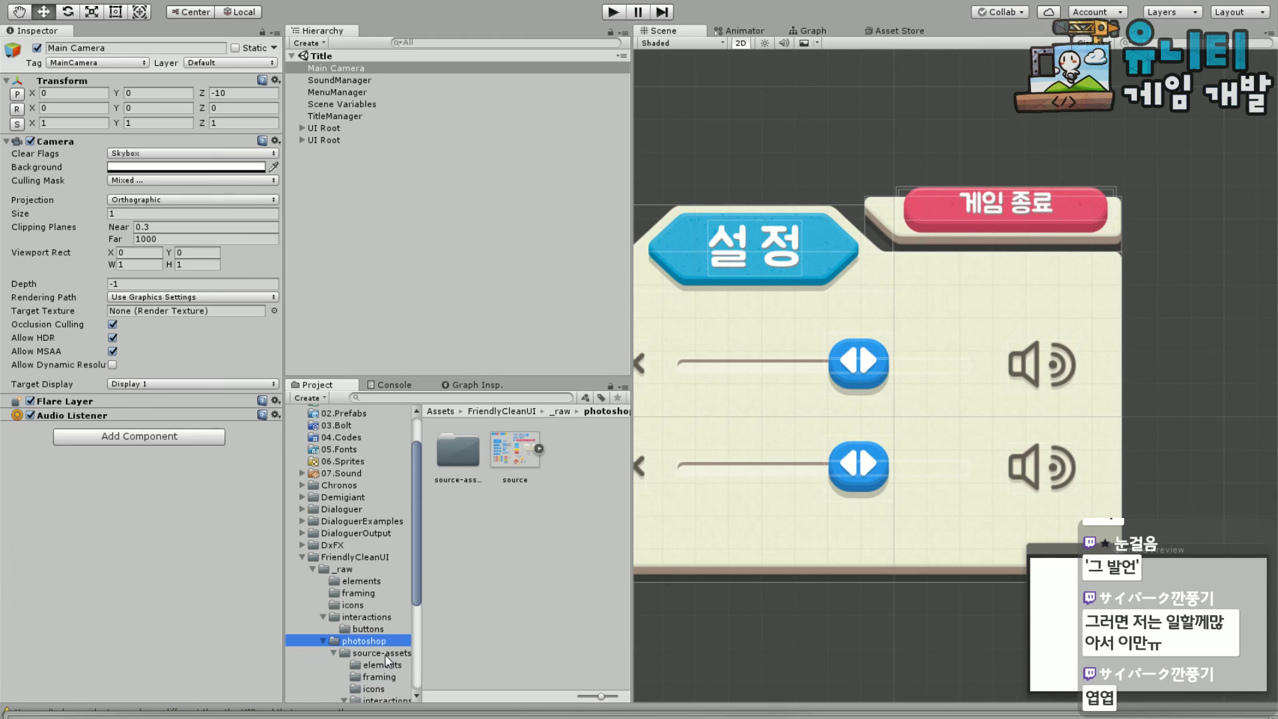
left_click(381, 677)
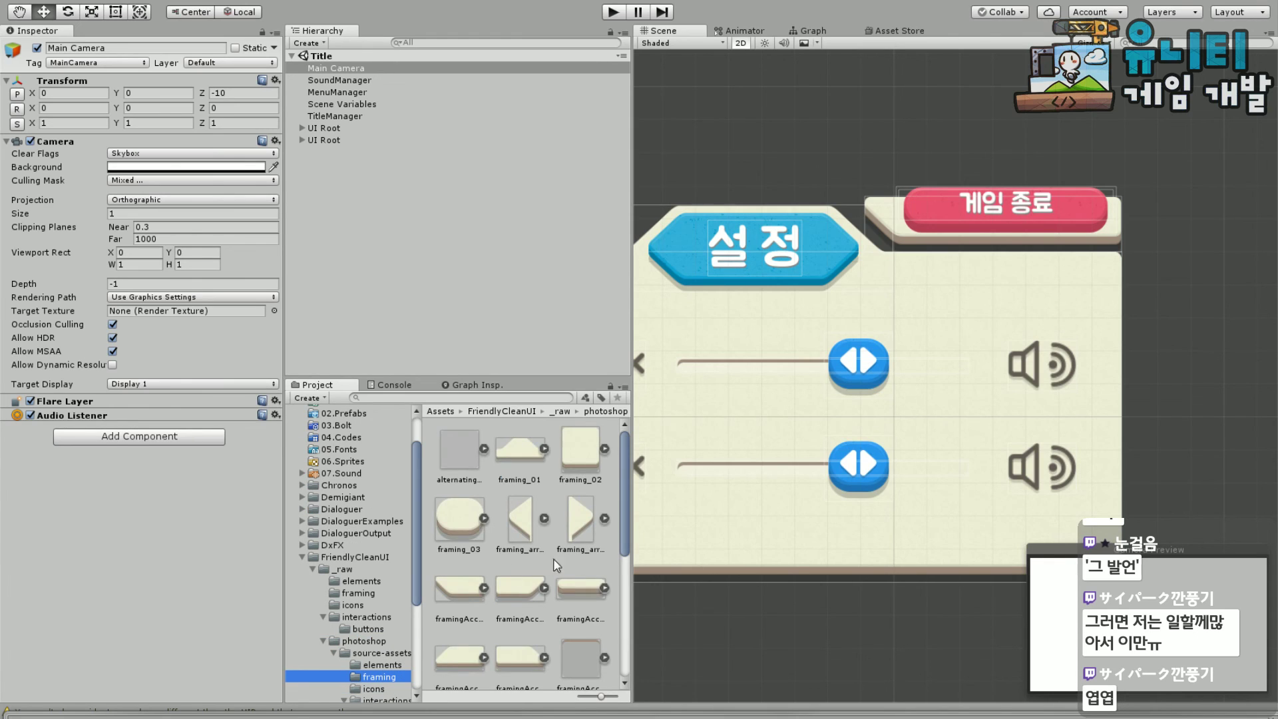
scroll(564, 578, "down", 3)
scroll(564, 577, "down", 3)
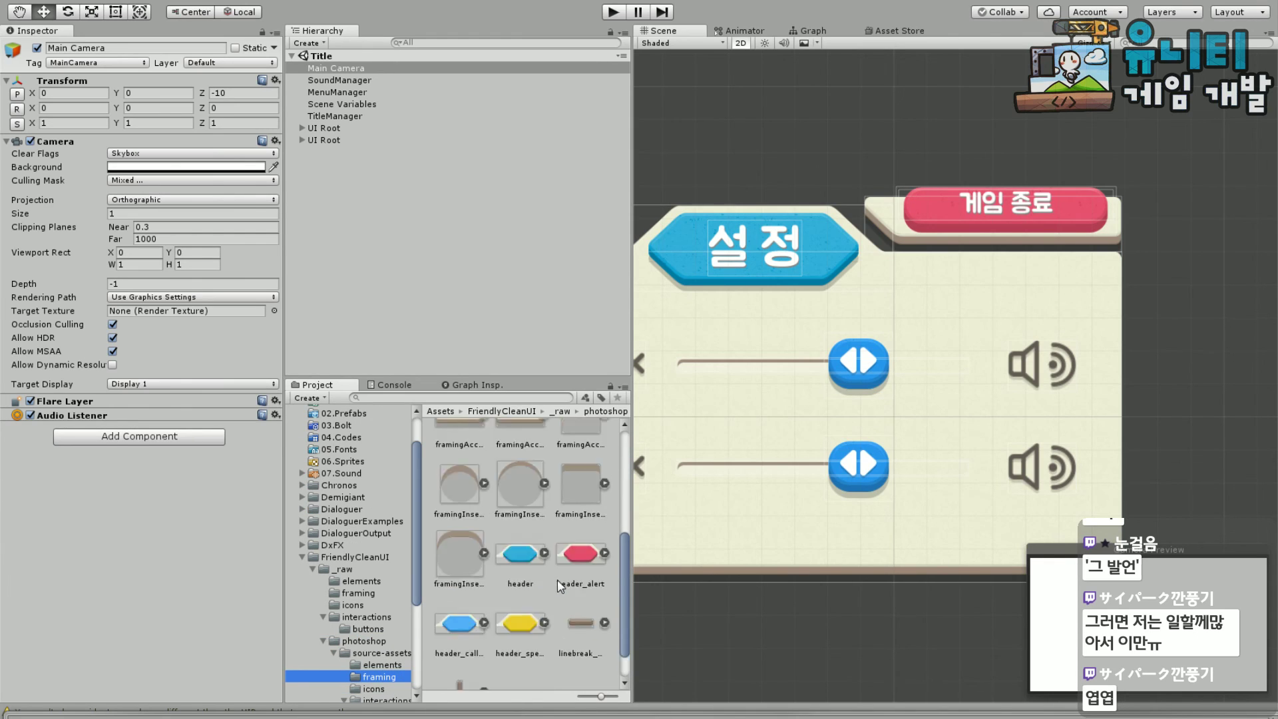
scroll(550, 595, "up", 4)
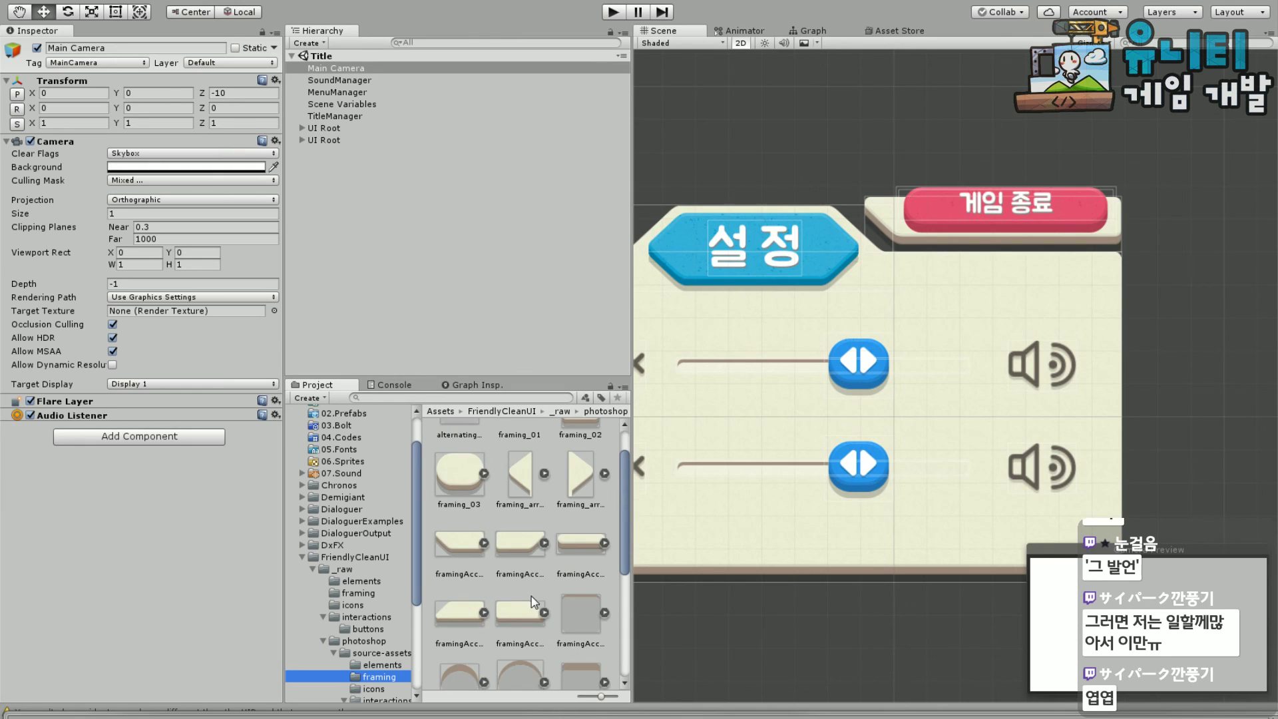
Select the btnRoundedOutside_back and btnRoundedOutside_front sprites in the source-assets interactions buttons folder
left_click(384, 699)
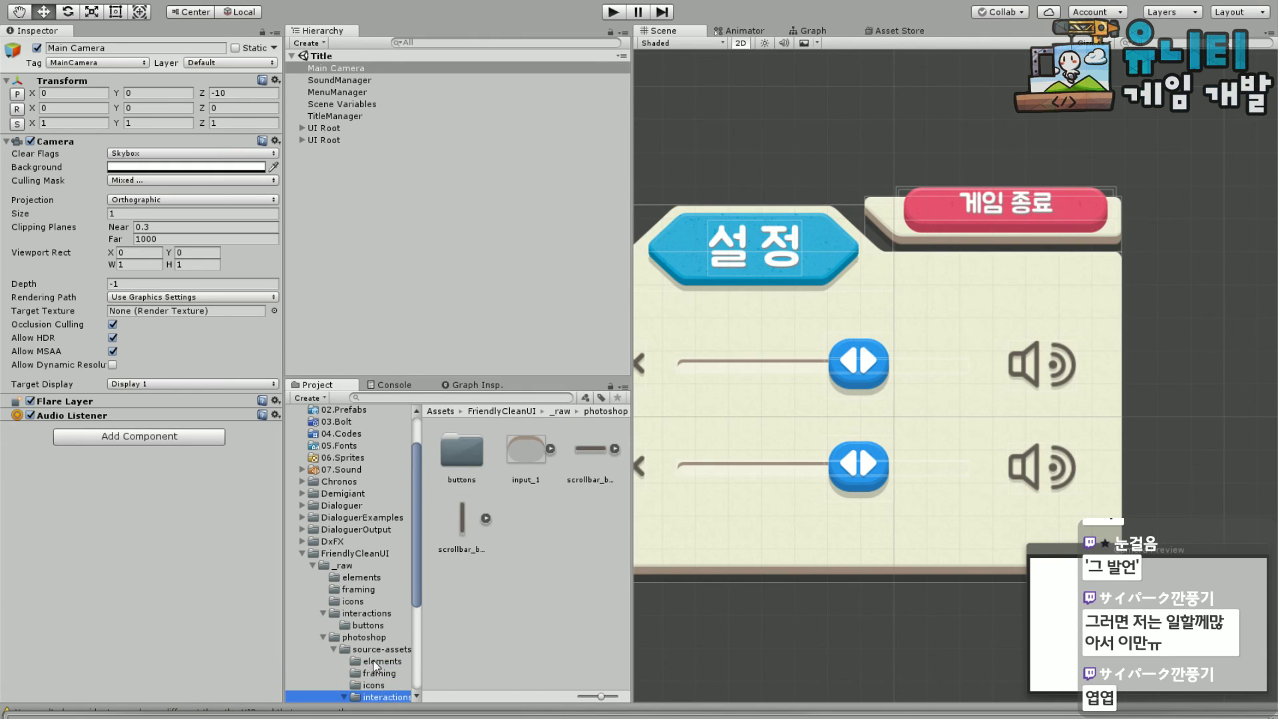
scroll(363, 659, "down", 2)
left_click(378, 620)
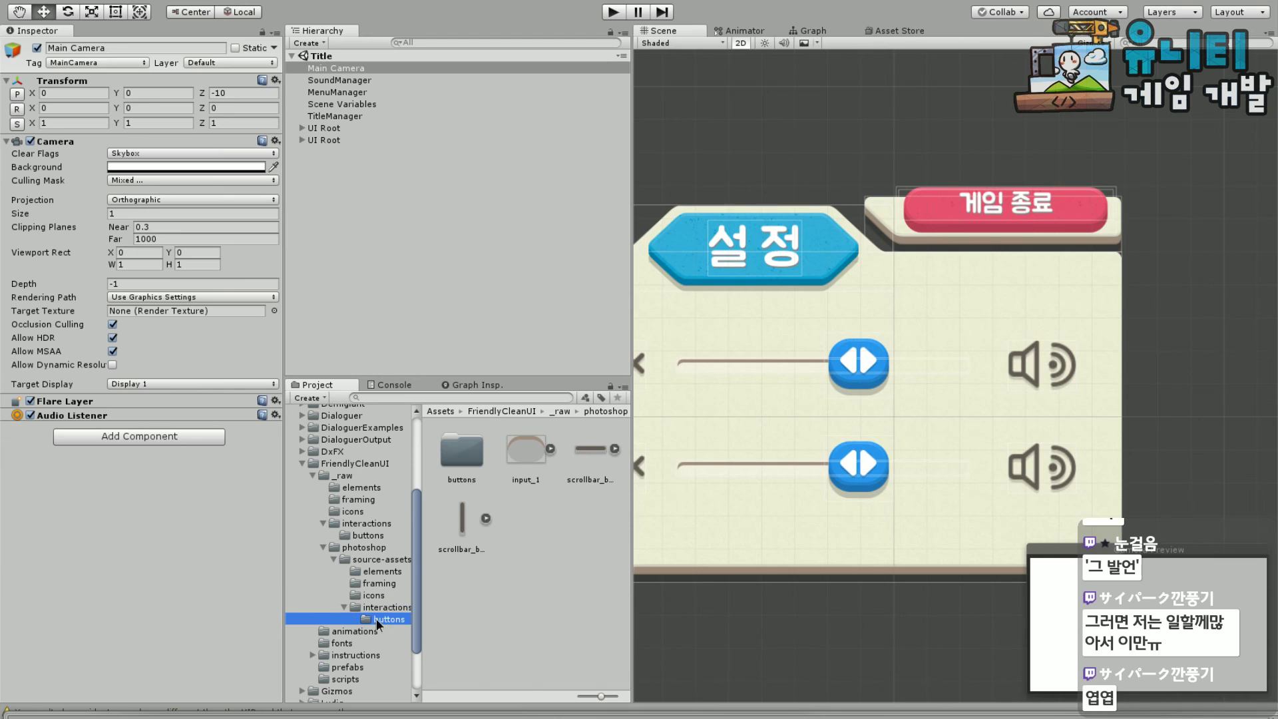
scroll(496, 588, "down", 5)
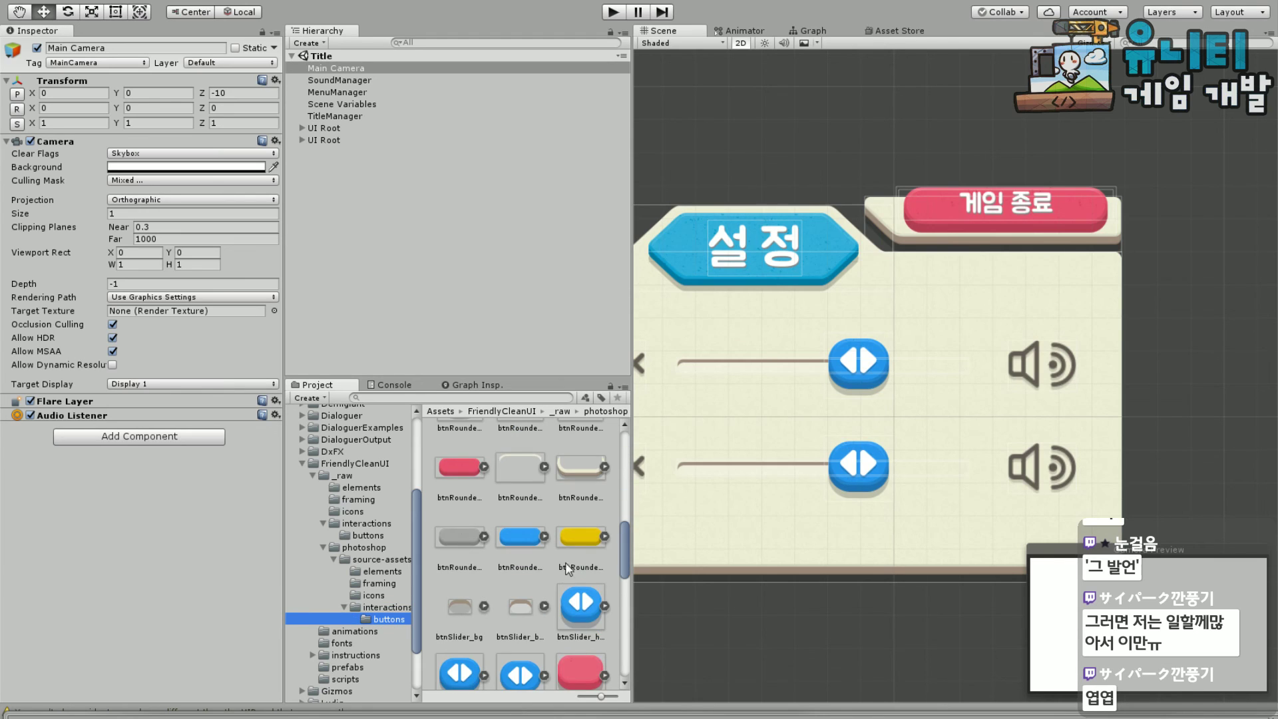
left_click(518, 468)
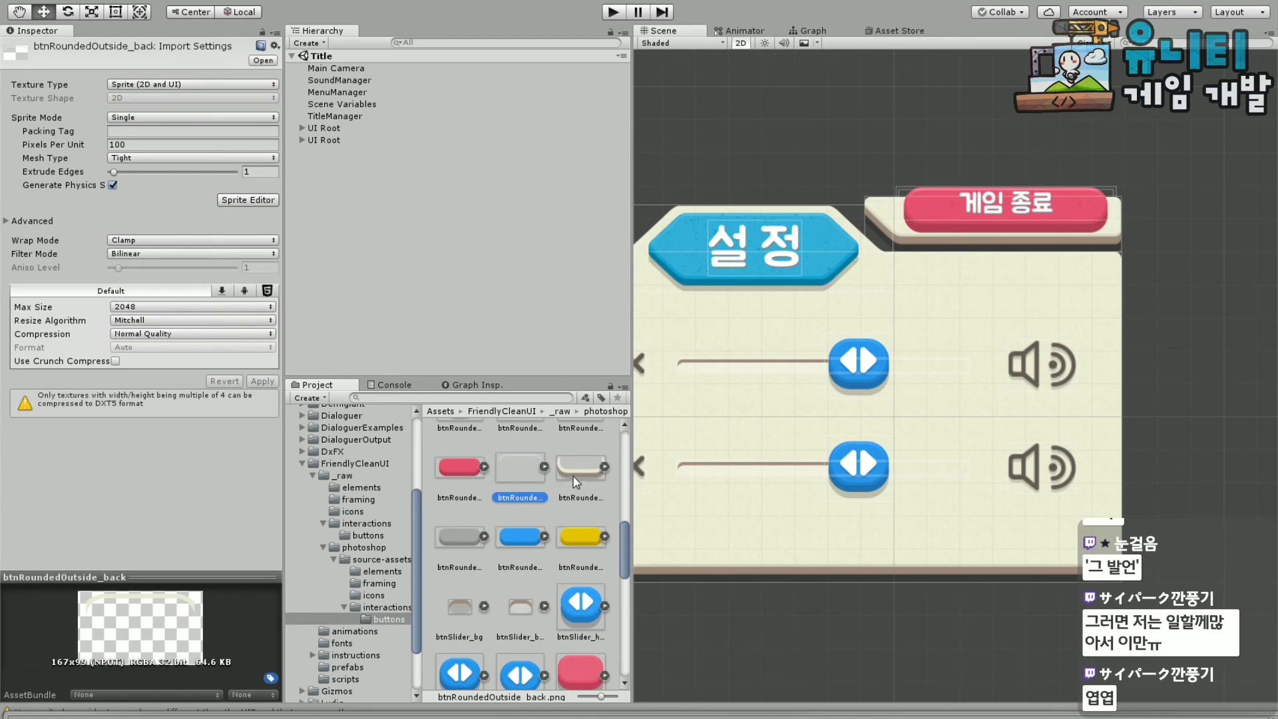
left_click(592, 470, "ctrl")
Add the two selected button backing sprites to the UI Atlas with the NGUI Atlas Maker
left_click(239, 0)
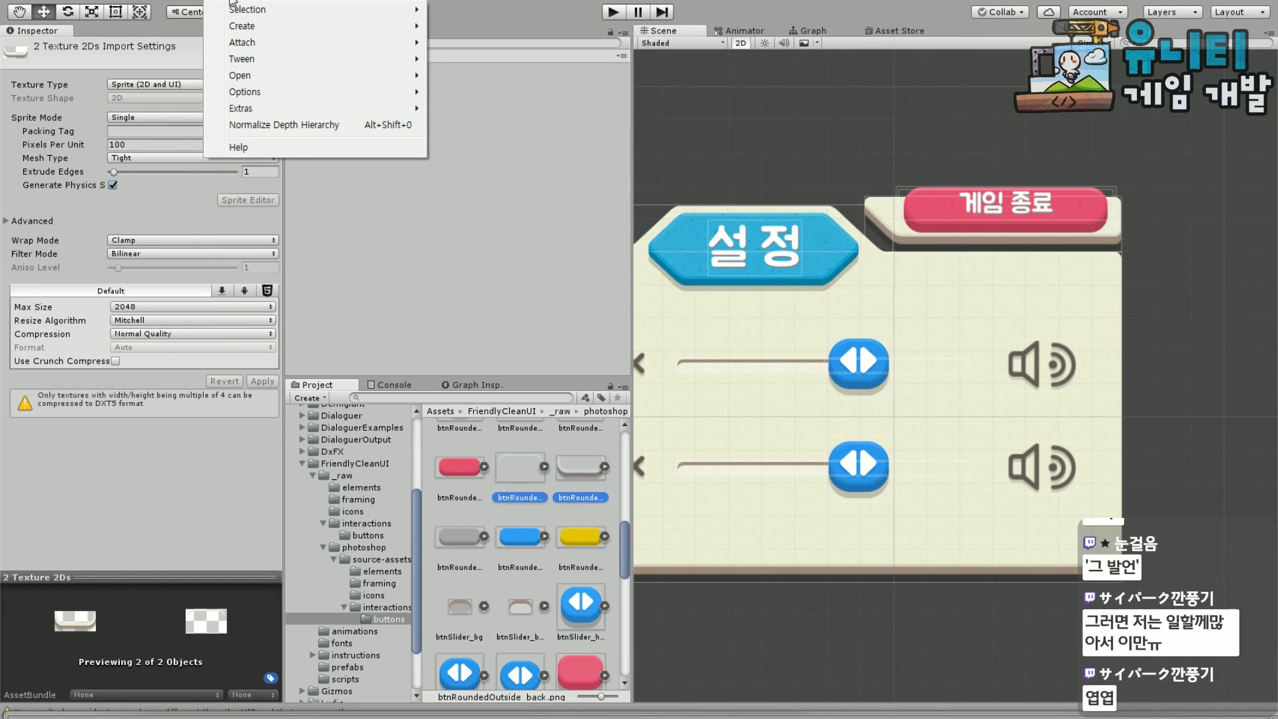
mouse_move(246, 76)
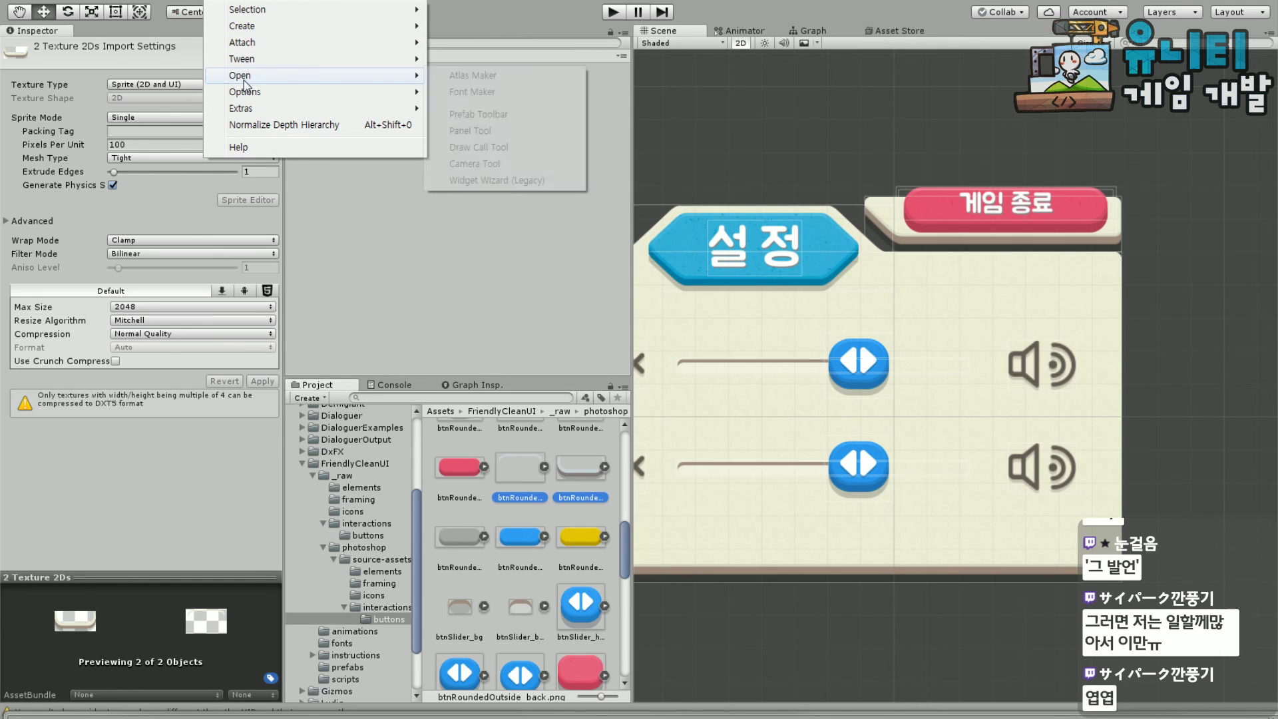
left_click(460, 79)
left_click(920, 246)
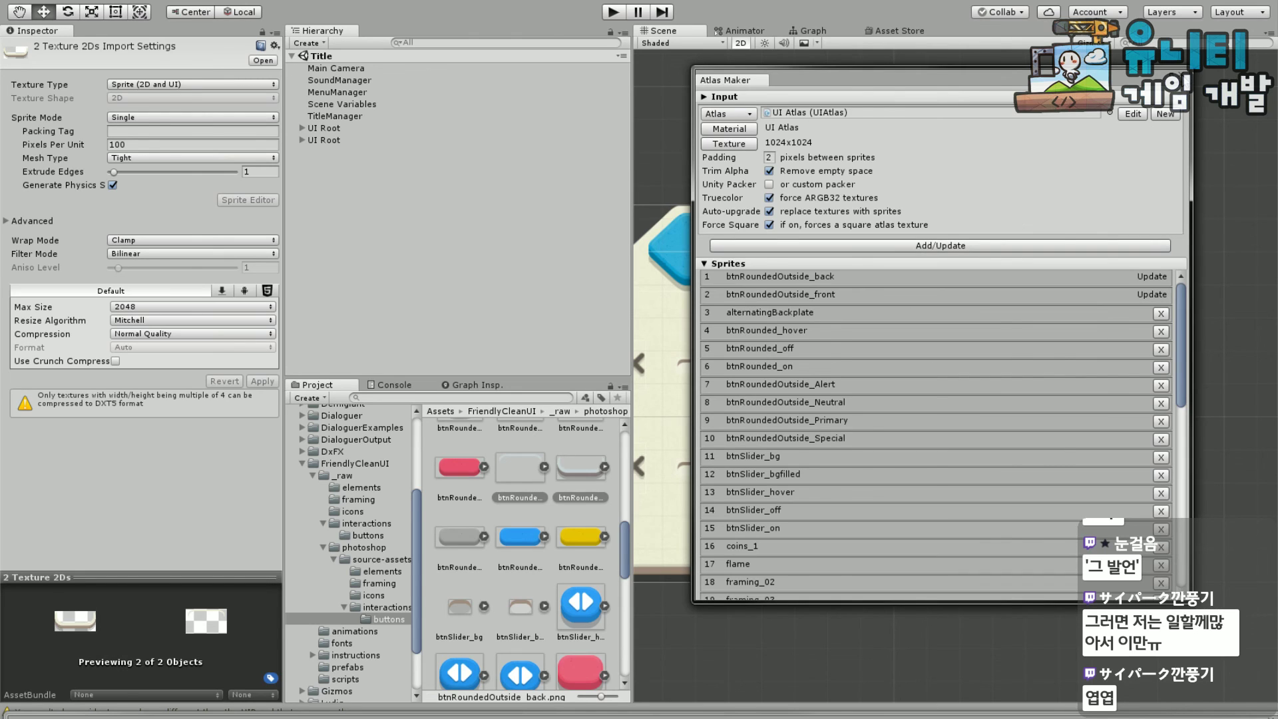
Close the Atlas Maker and delete the extra UI Root that contains only a Camera from the Title scene
left_click(1181, 78)
scroll(1129, 169, "up", 4)
middle_click_drag(1189, 177, 1095, 247)
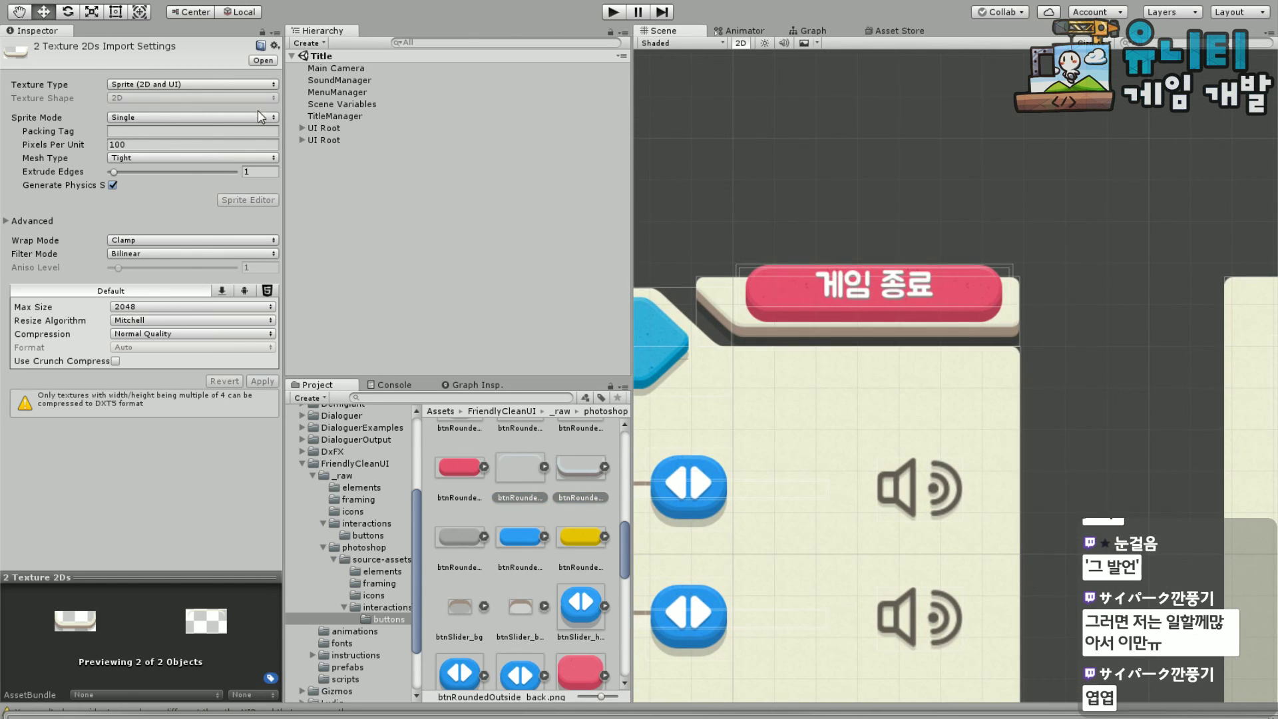
left_click(304, 139)
left_click(328, 140)
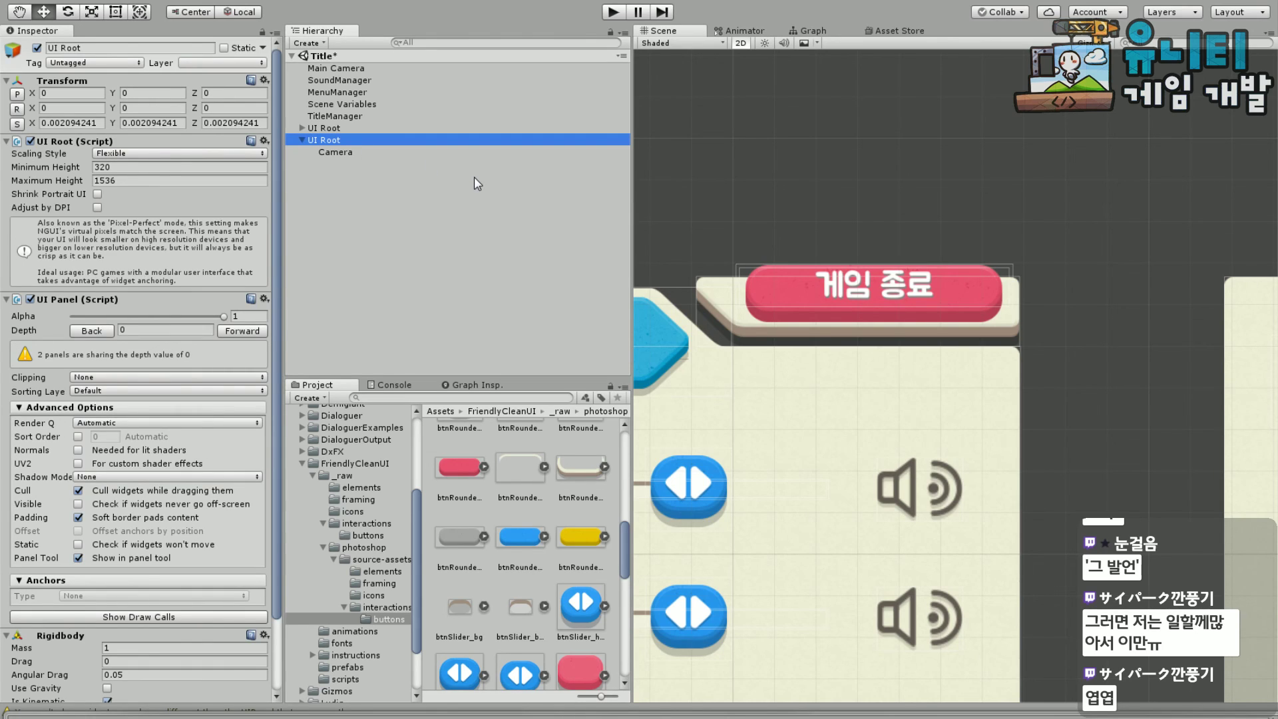
key("Delete")
Move Exit Button out of Exit Part directly under Option Menu Set, and delete Exit Part with its remaining Sprite
left_click(302, 128)
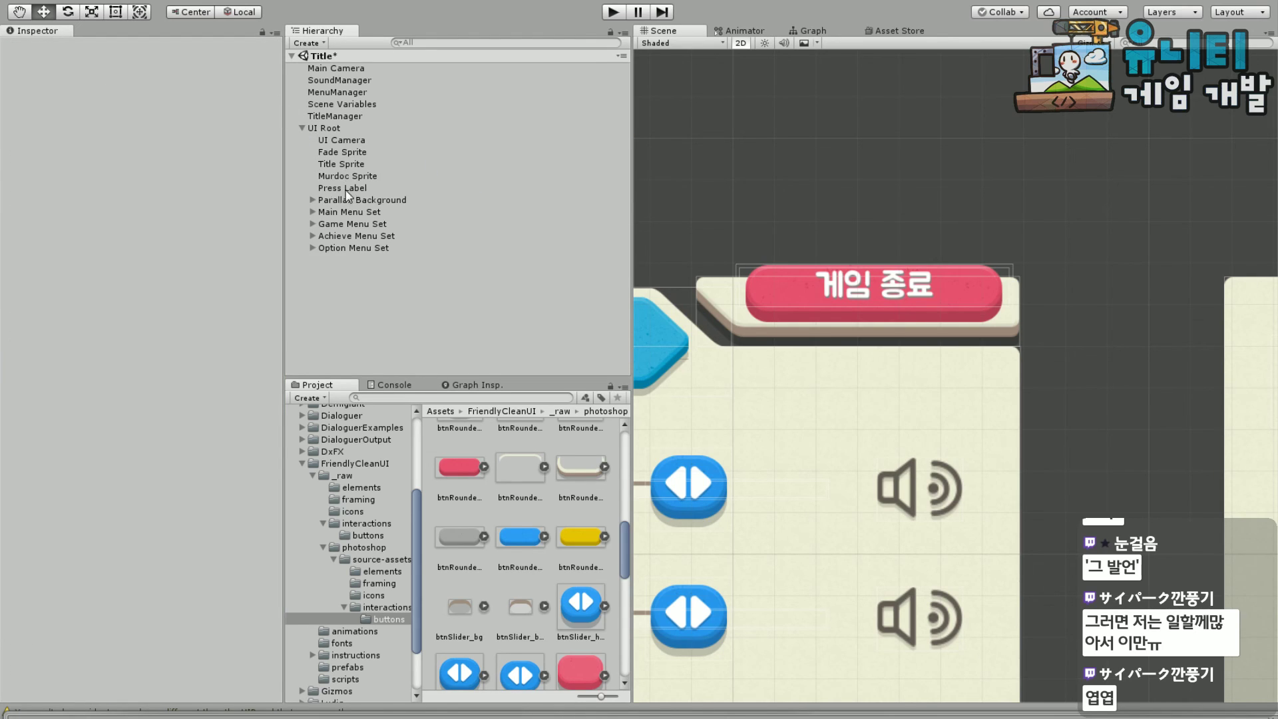
left_click(311, 248)
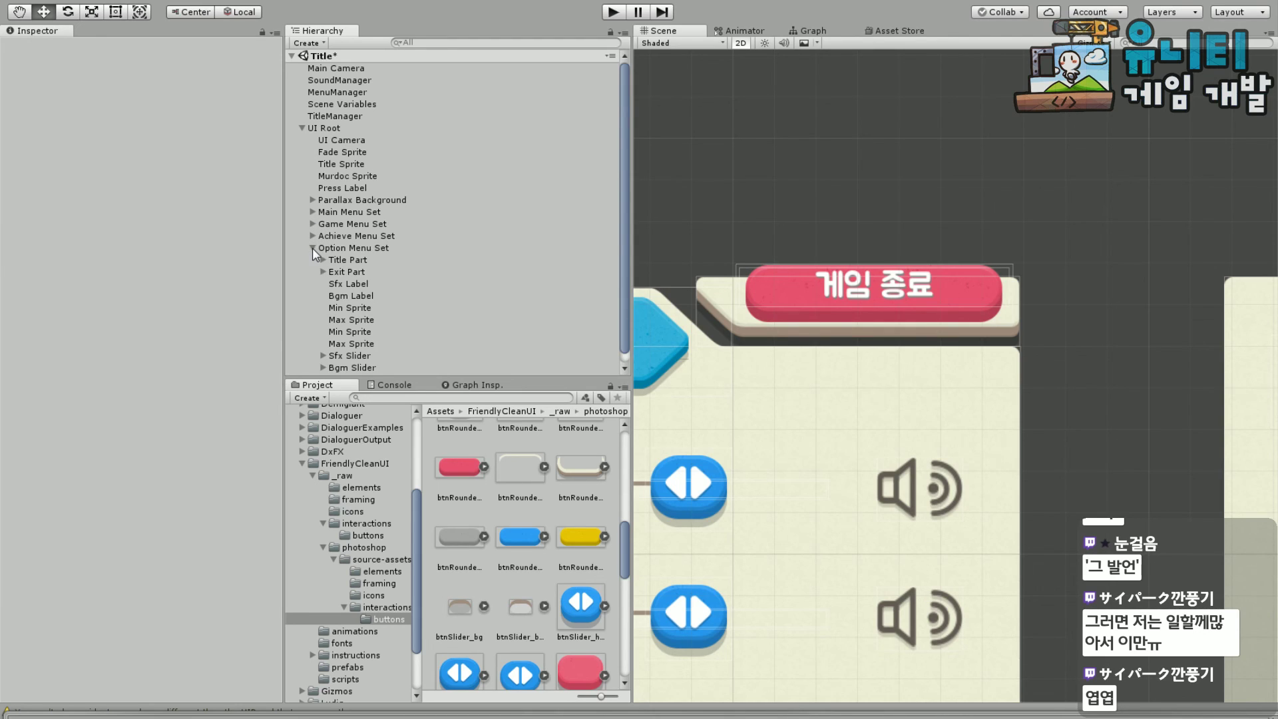
left_click(359, 283)
left_click(347, 272)
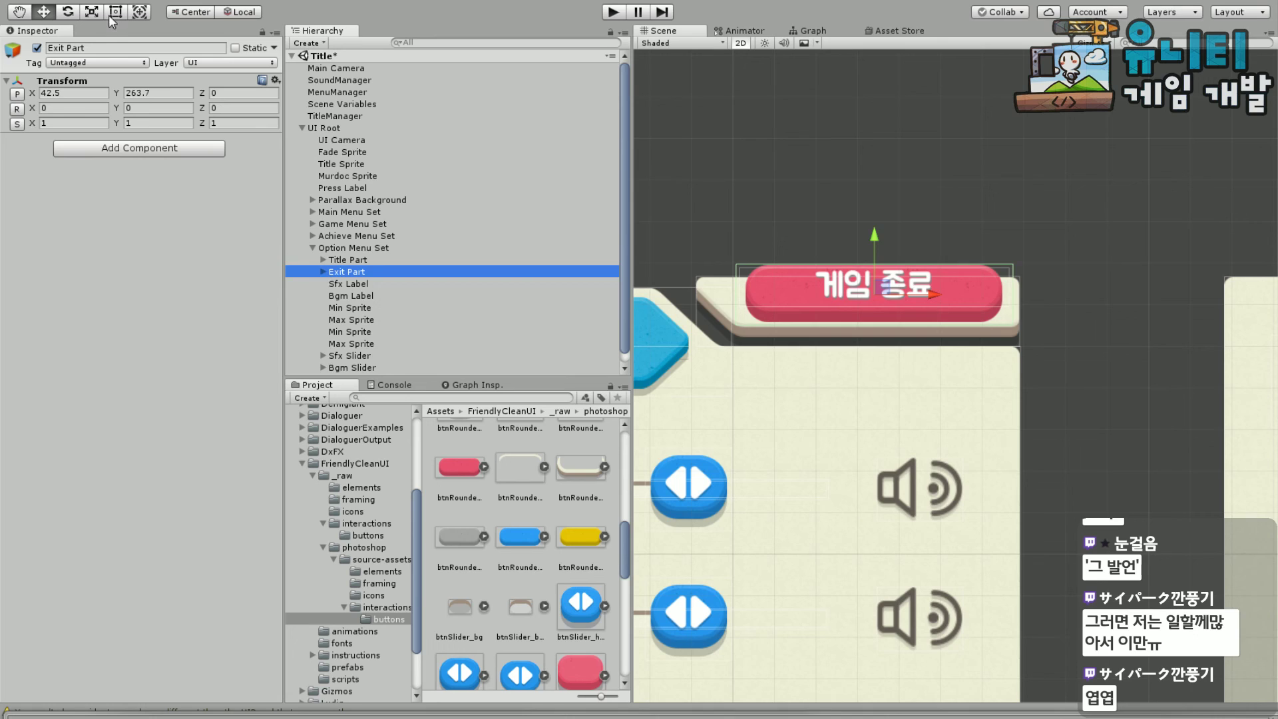
left_click_drag(85, 48, 65, 48)
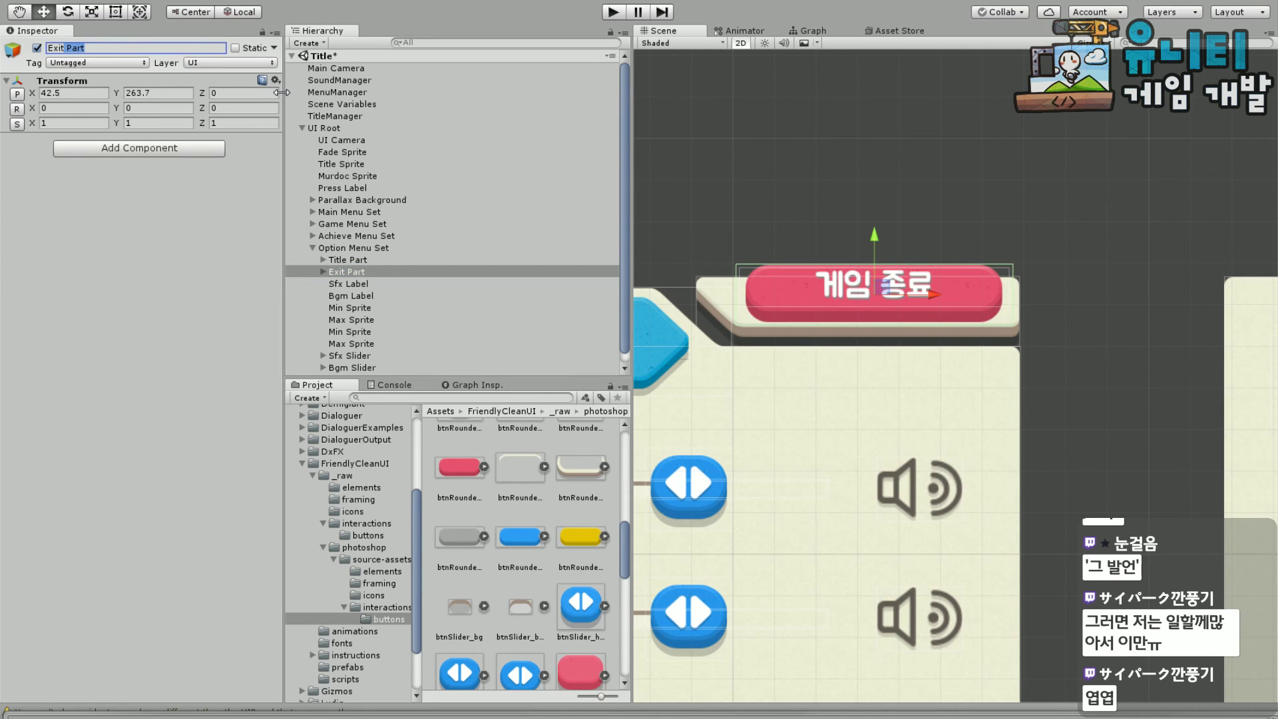
left_click(324, 271)
left_click(356, 283)
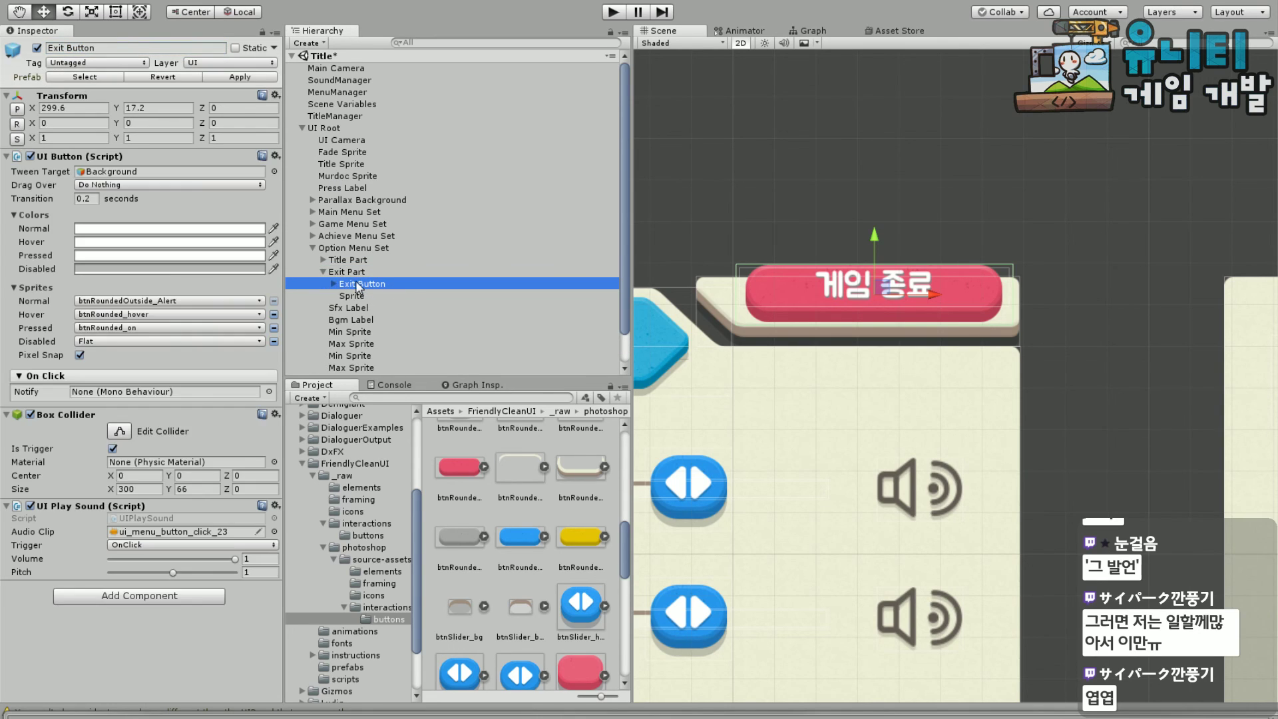
double_click(355, 283)
left_click_drag(355, 283, 376, 270)
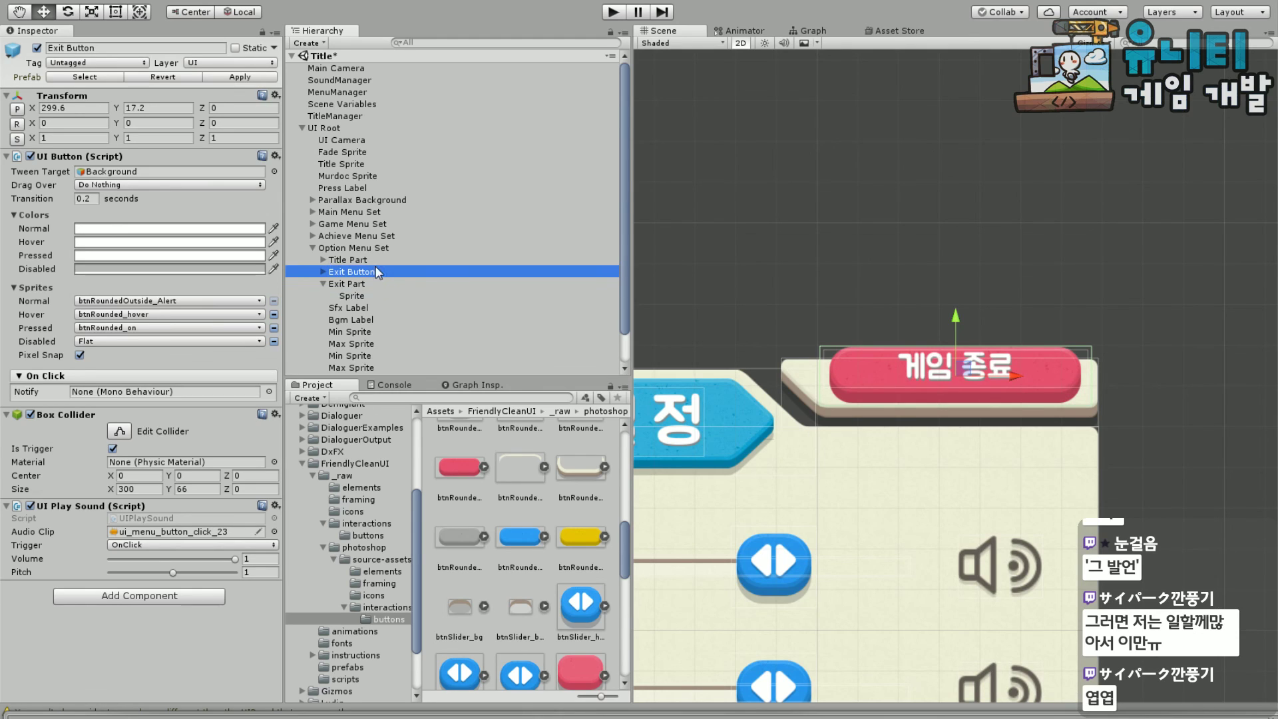
left_click(357, 283)
key("Delete")
left_click(392, 271)
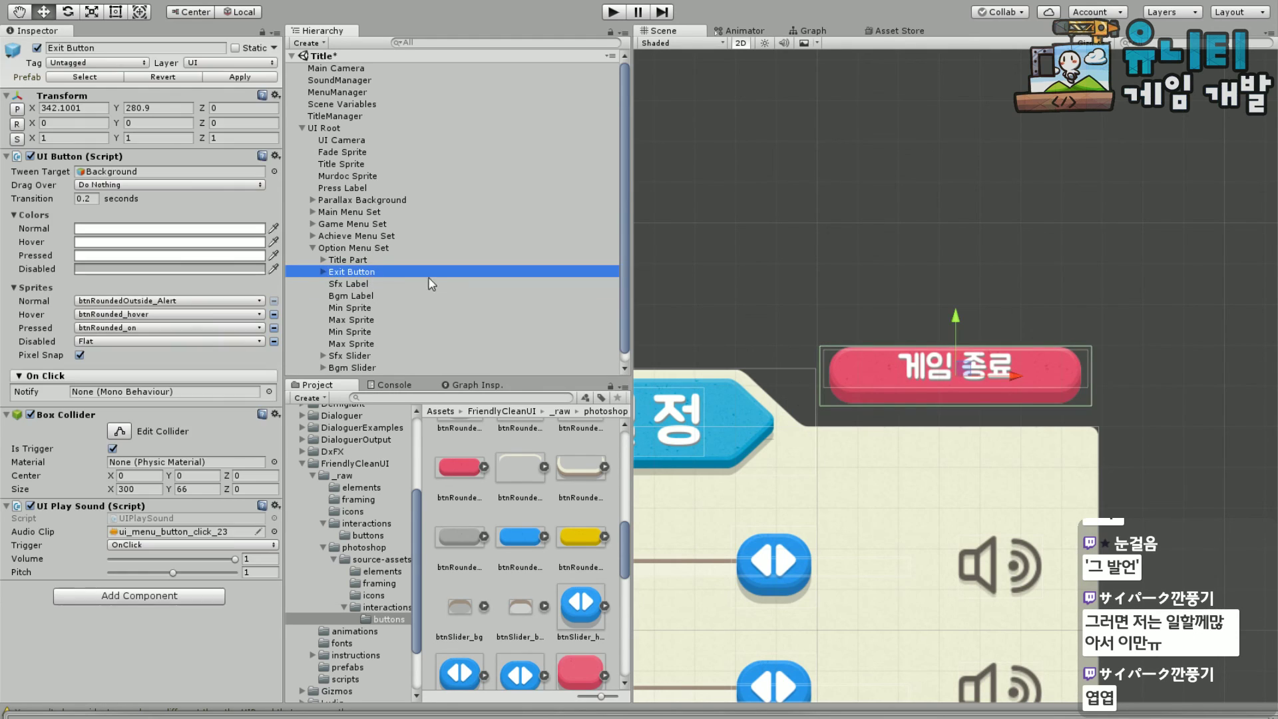
Set the width of Exit Button's Background sprite to 200
double_click(323, 272)
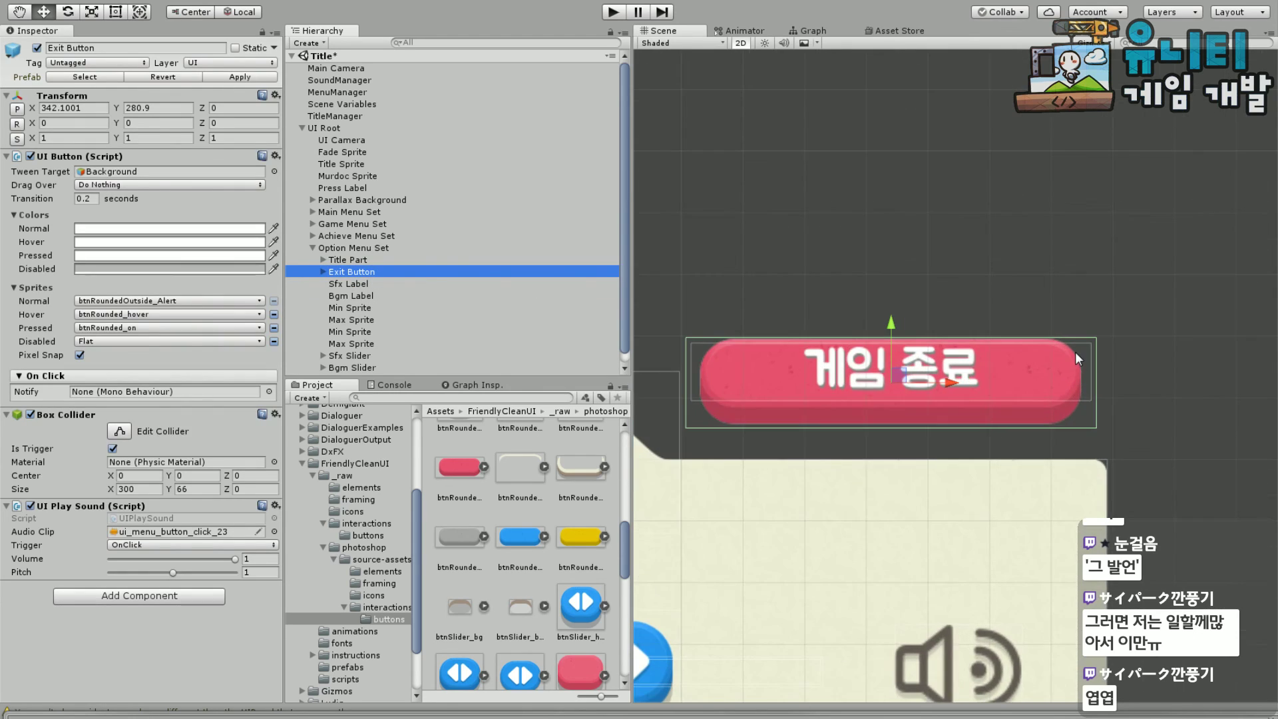
left_click(323, 272)
left_click(365, 295)
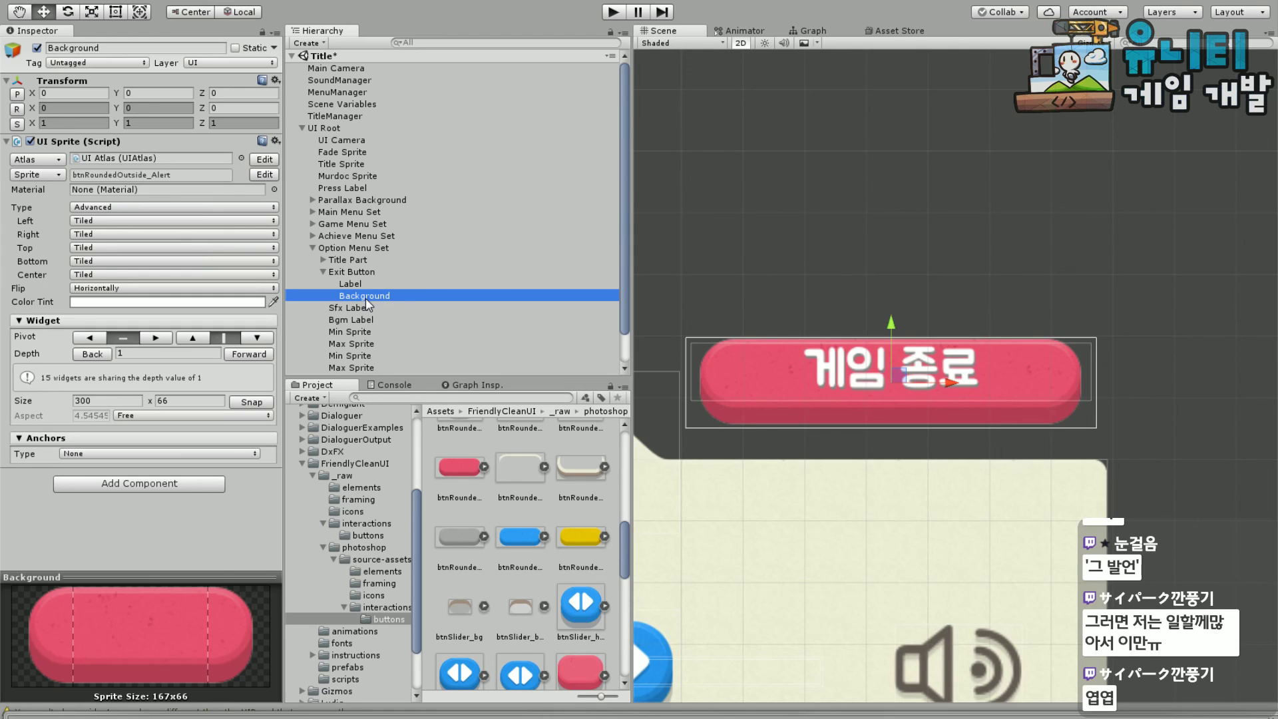
left_click(130, 401)
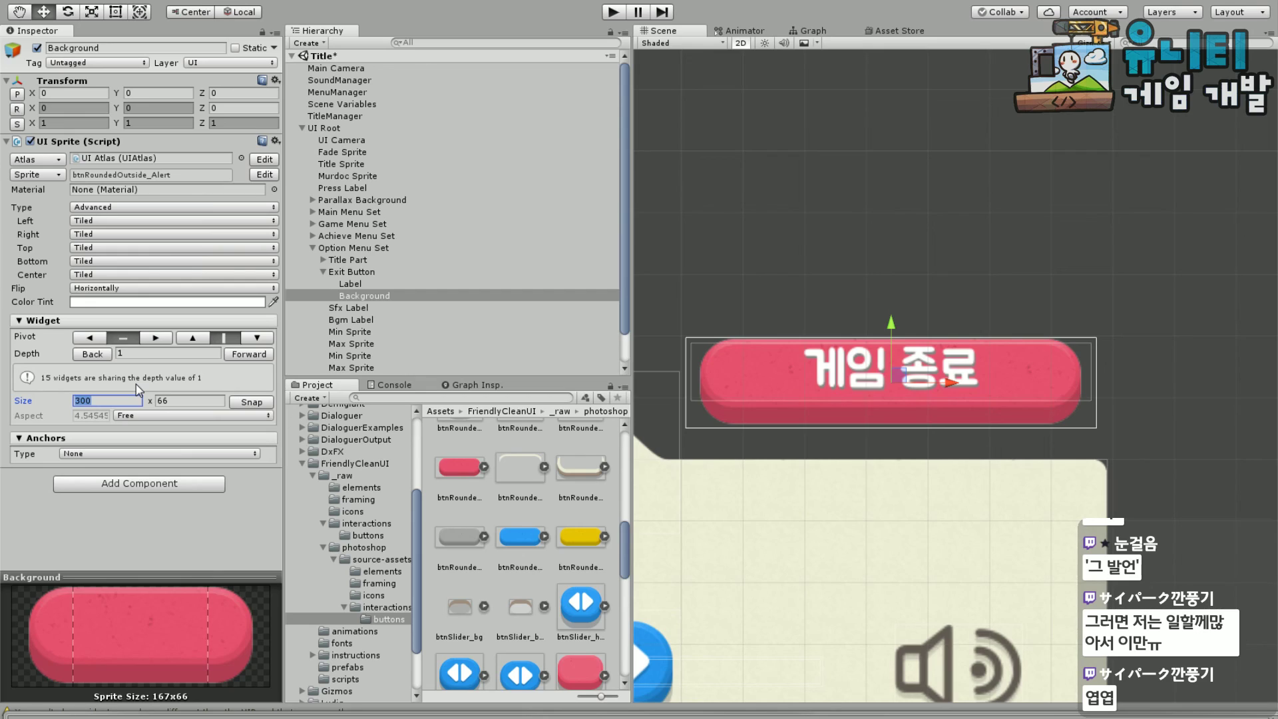
type("250")
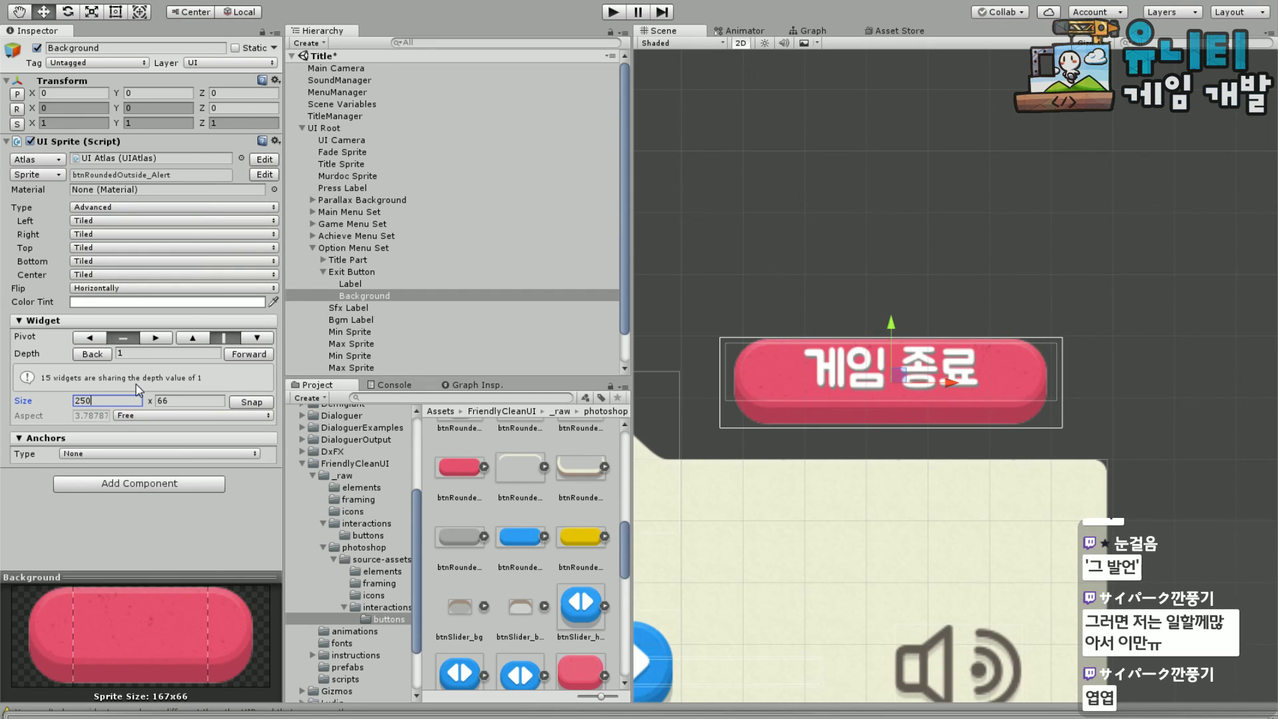
key("BackSpace")
type("00")
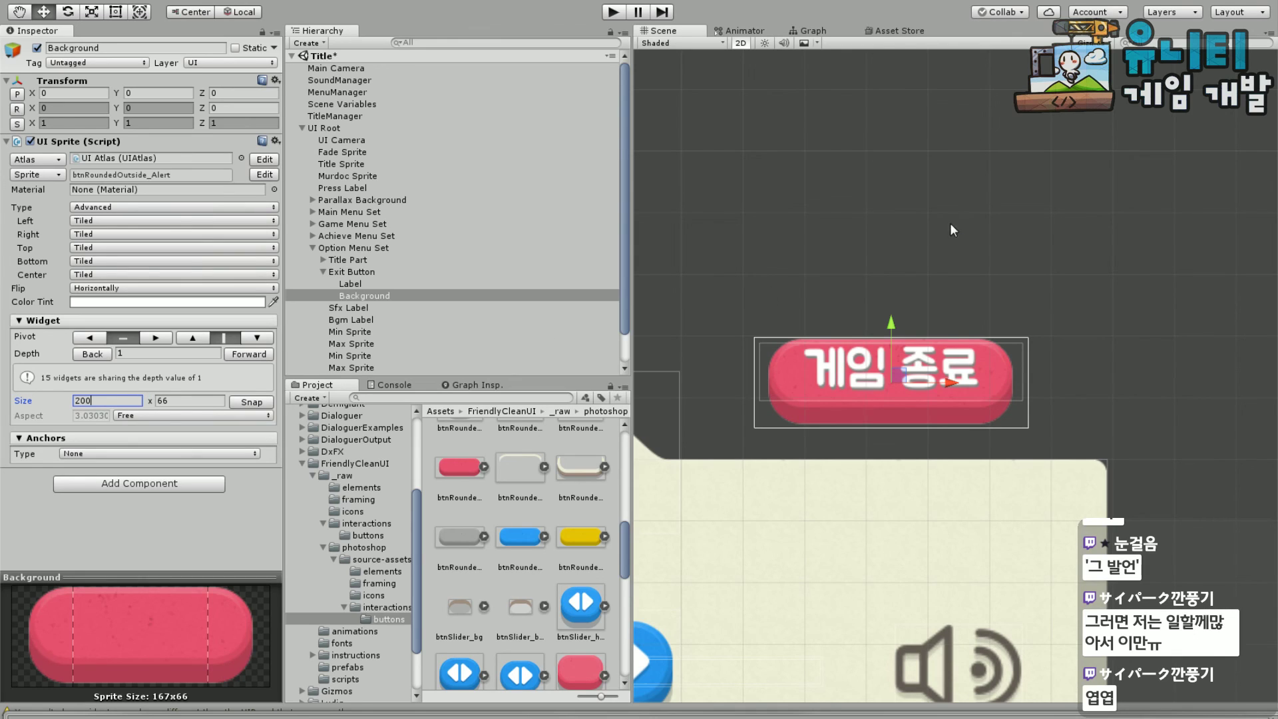
Set the bottom anchor offset of Exit Button's Label to 15
left_click(353, 280)
left_click(892, 314)
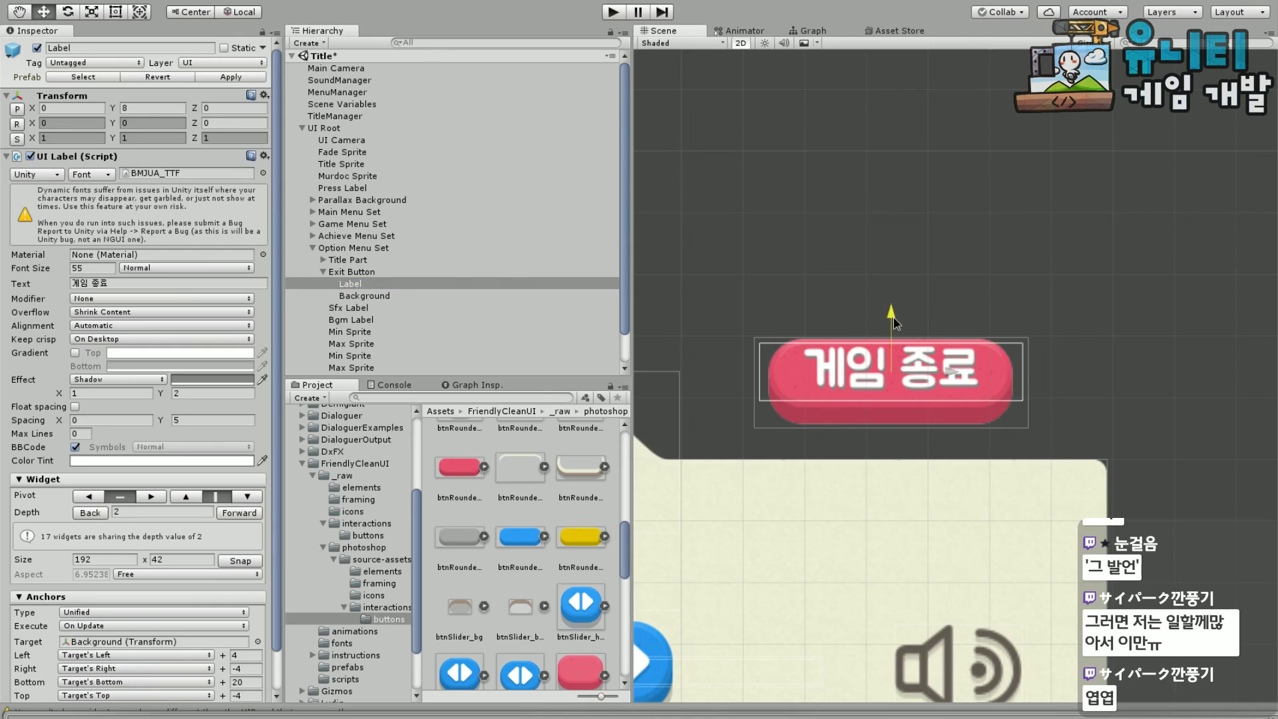
left_click(246, 681)
type("15")
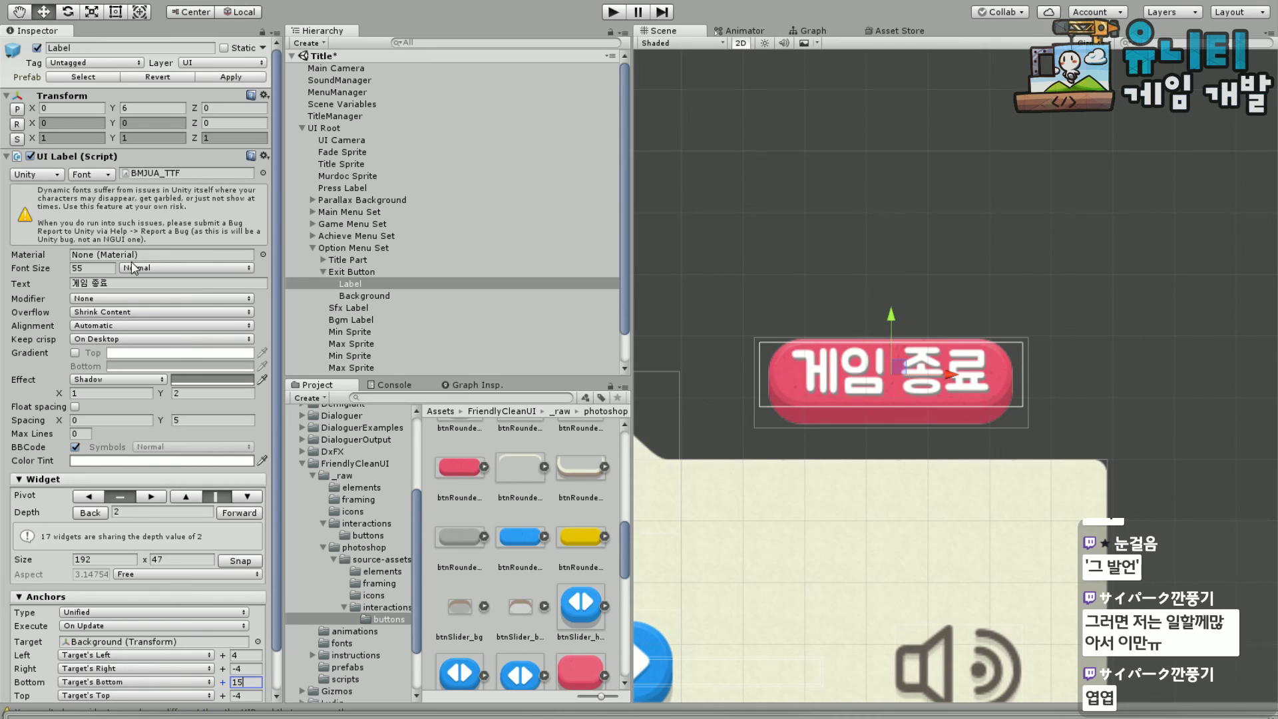
Set the font size of the 게임 종료 label to 35
left_click(80, 267)
type("40")
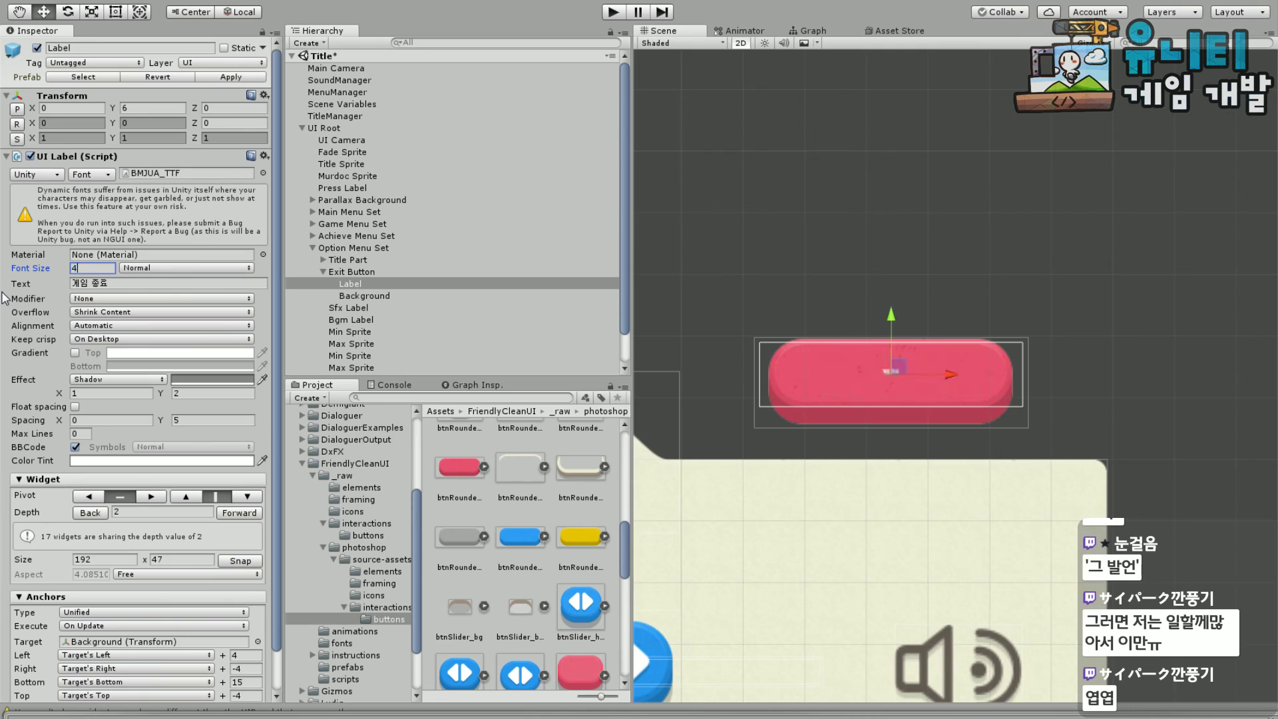
key("BackSpace")
key("BackSpace")
type("30")
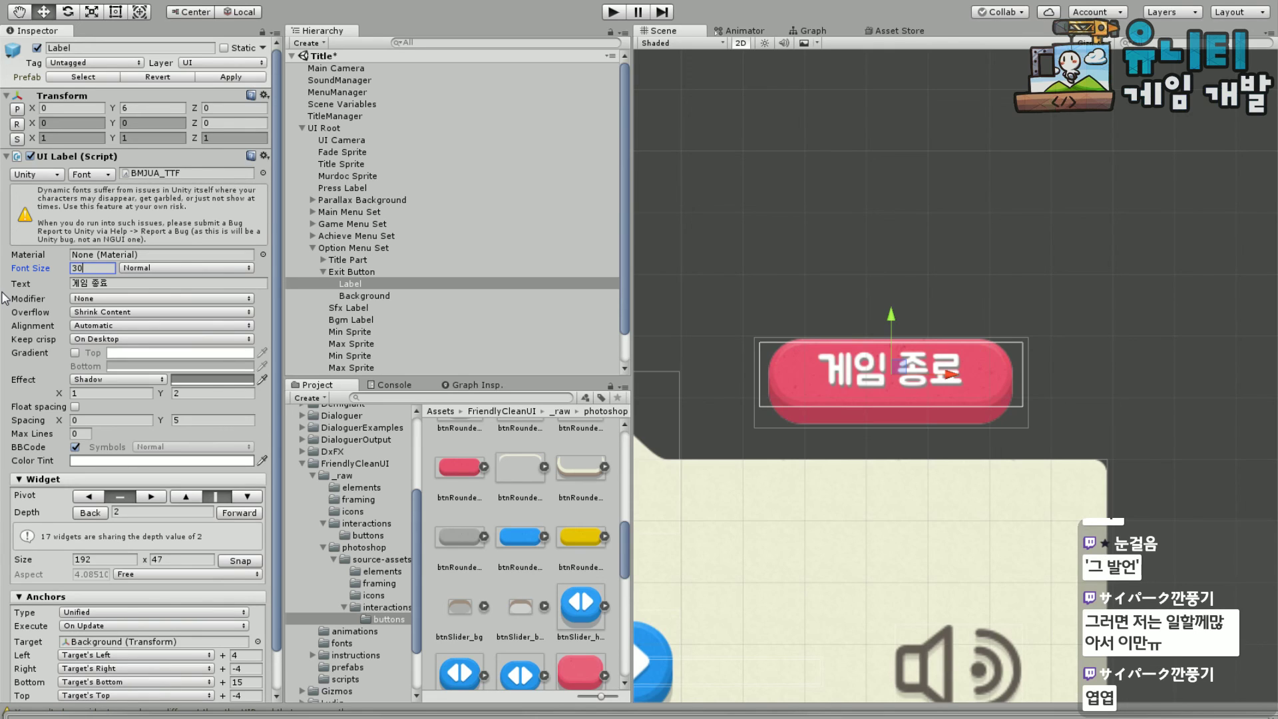
key("BackSpace")
type("5")
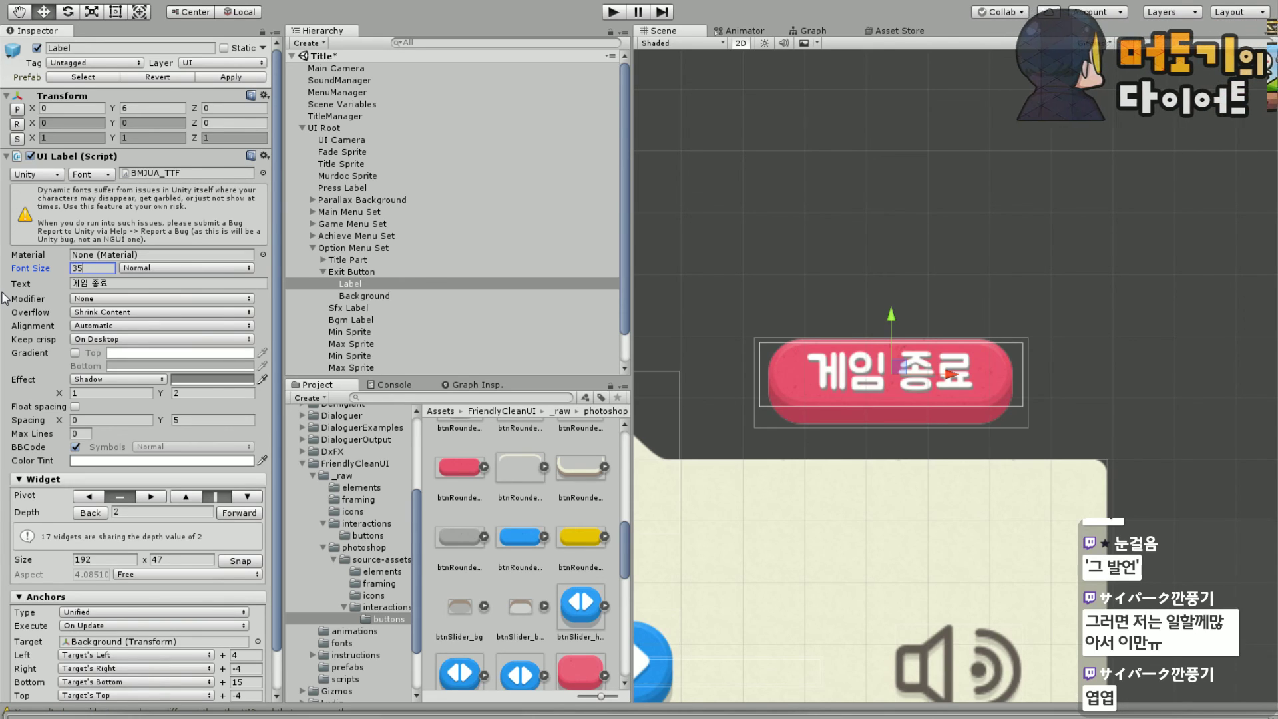
Try scaling Exit Button's Background sprite to 1.5 in both X and Y
scroll(813, 209, "down", 6)
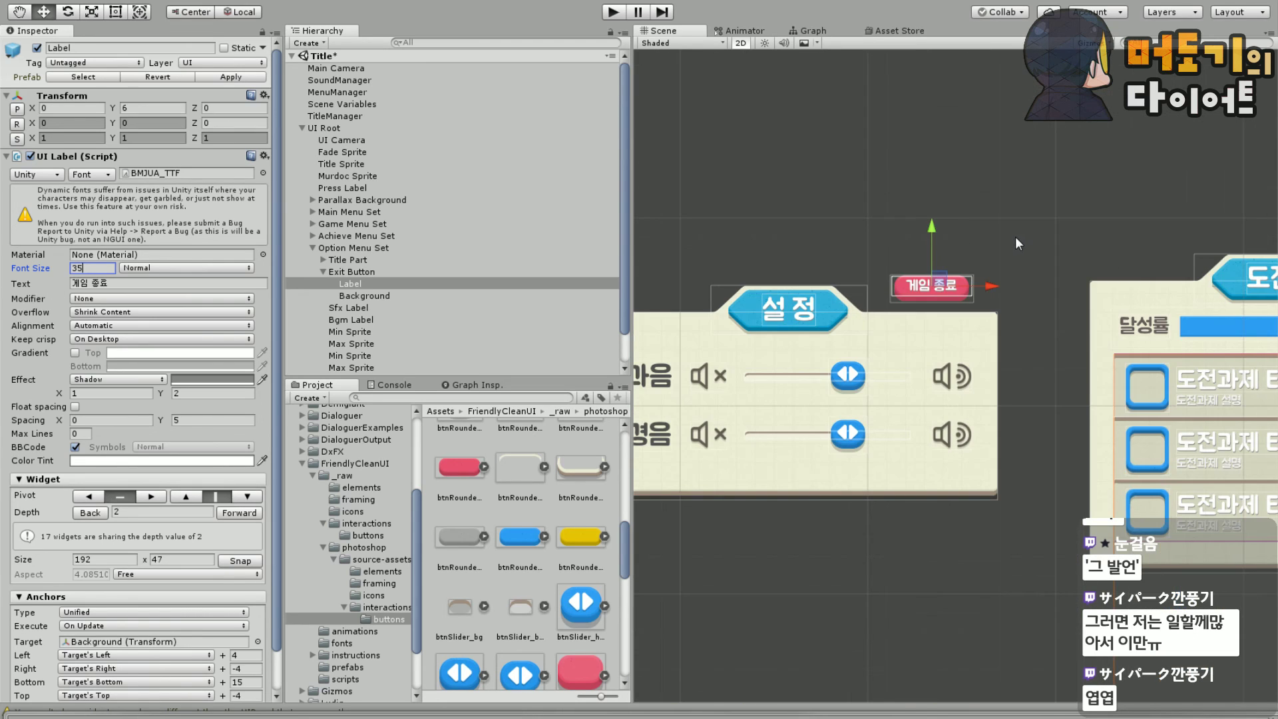
scroll(1022, 255, "up", 2)
middle_click_drag(949, 223, 978, 194)
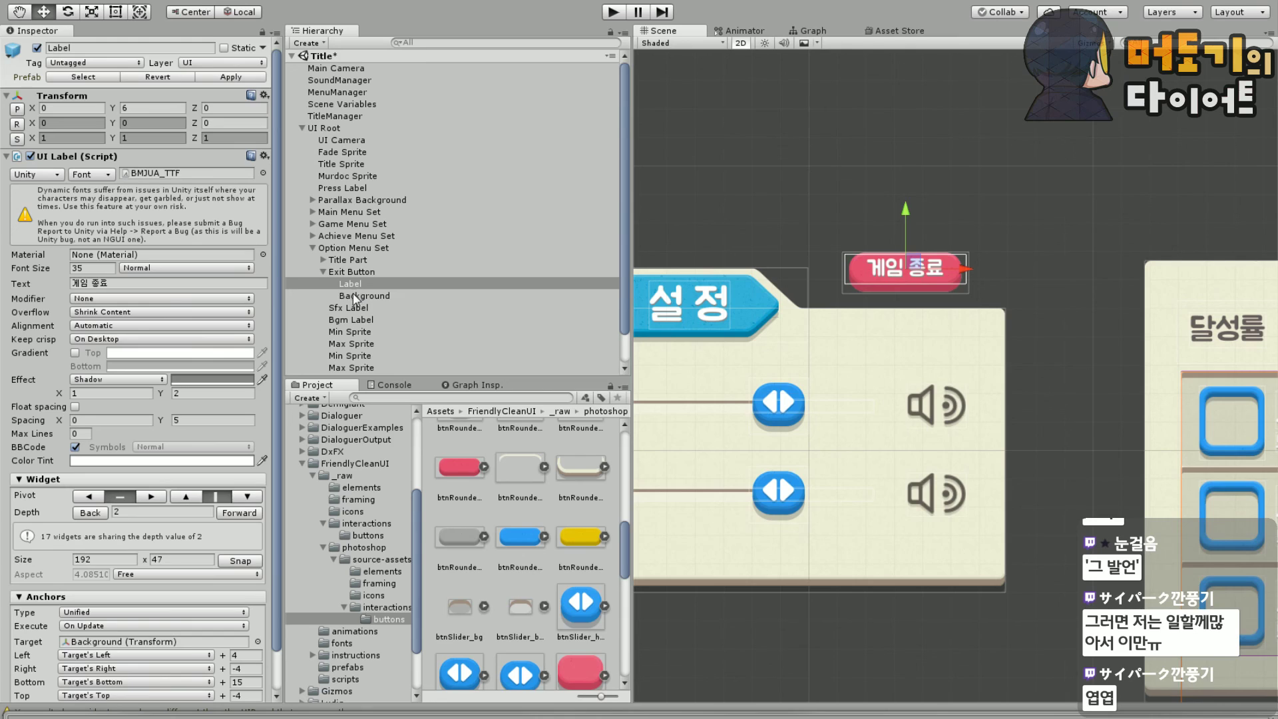
scroll(217, 469, "down", 3)
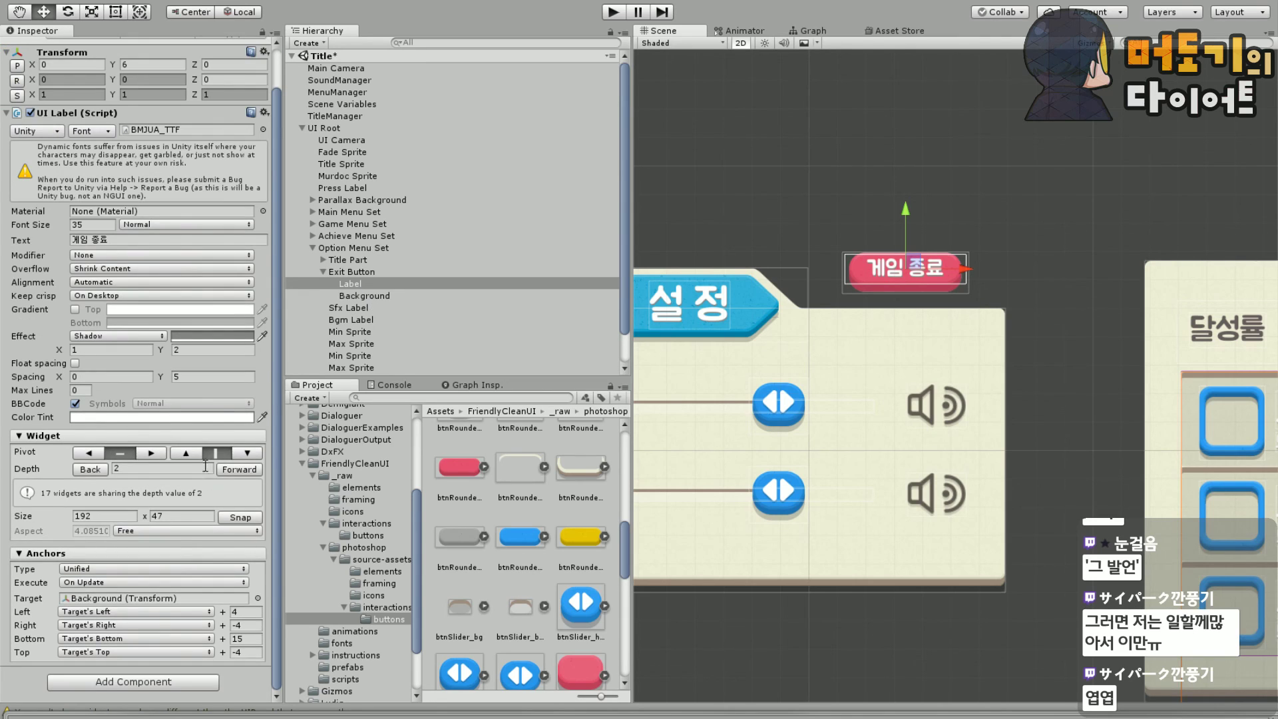
left_click(366, 295)
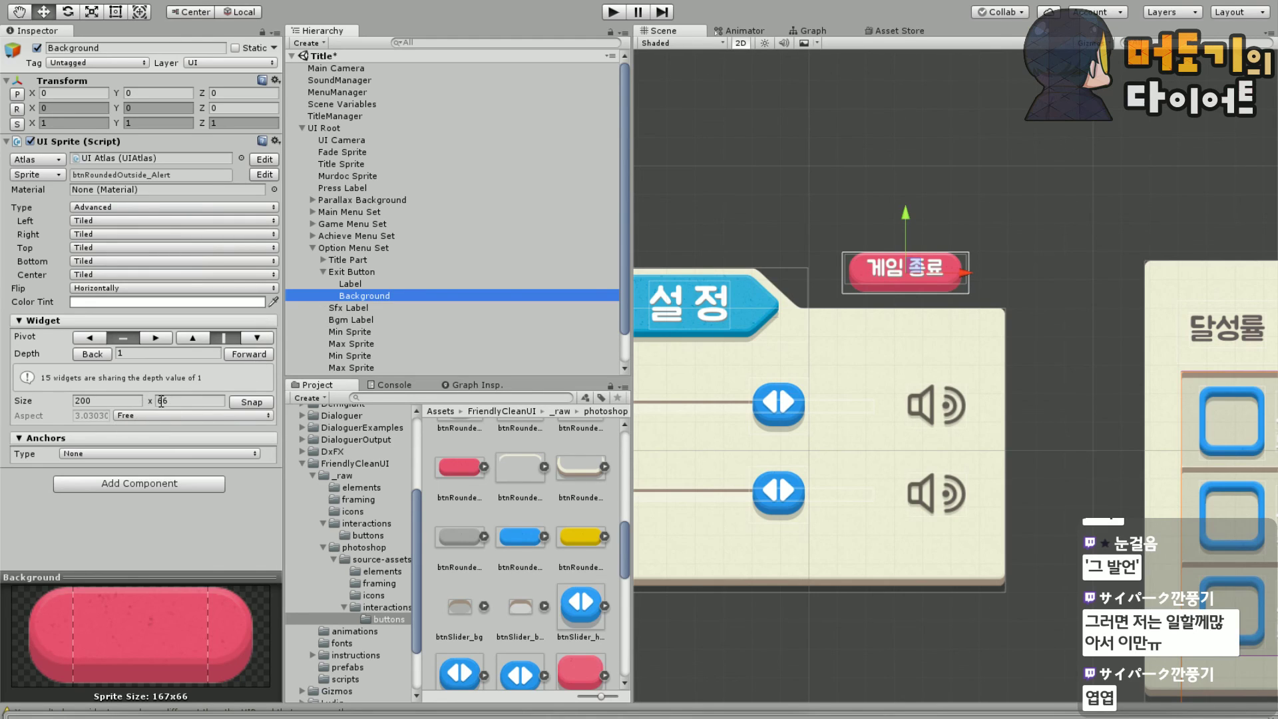
left_click(66, 123)
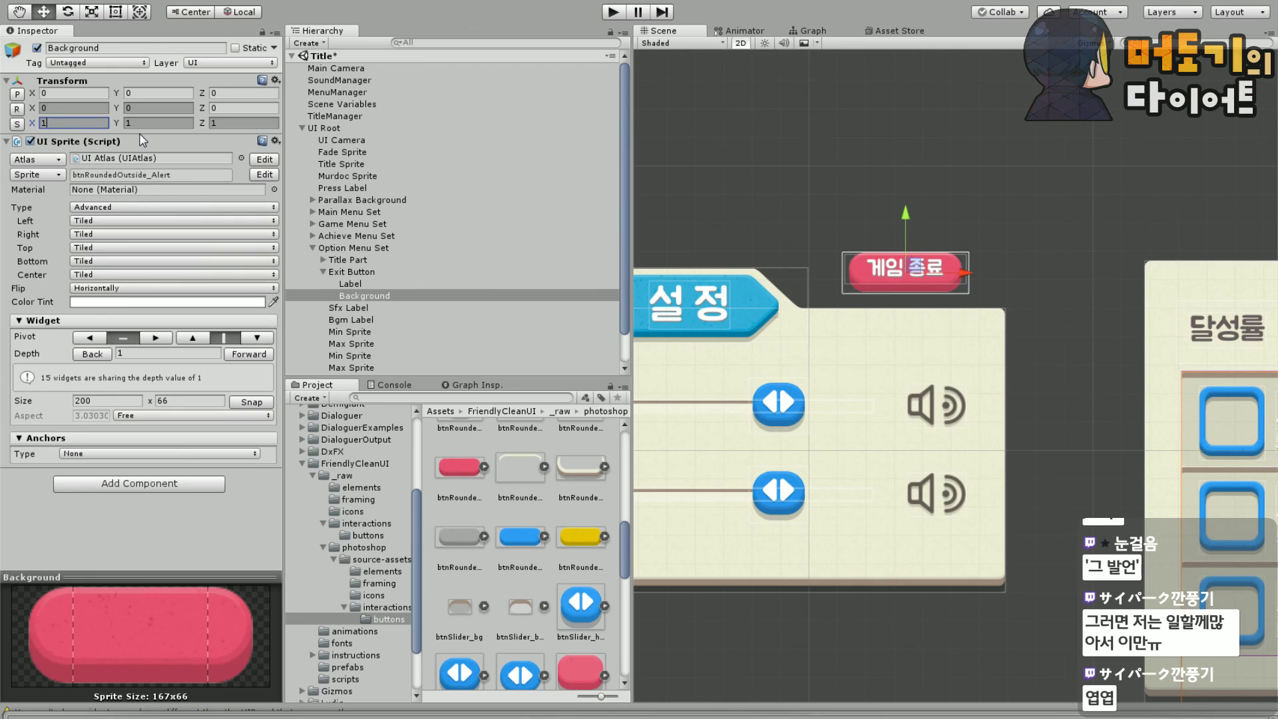
type(".5")
key("Return")
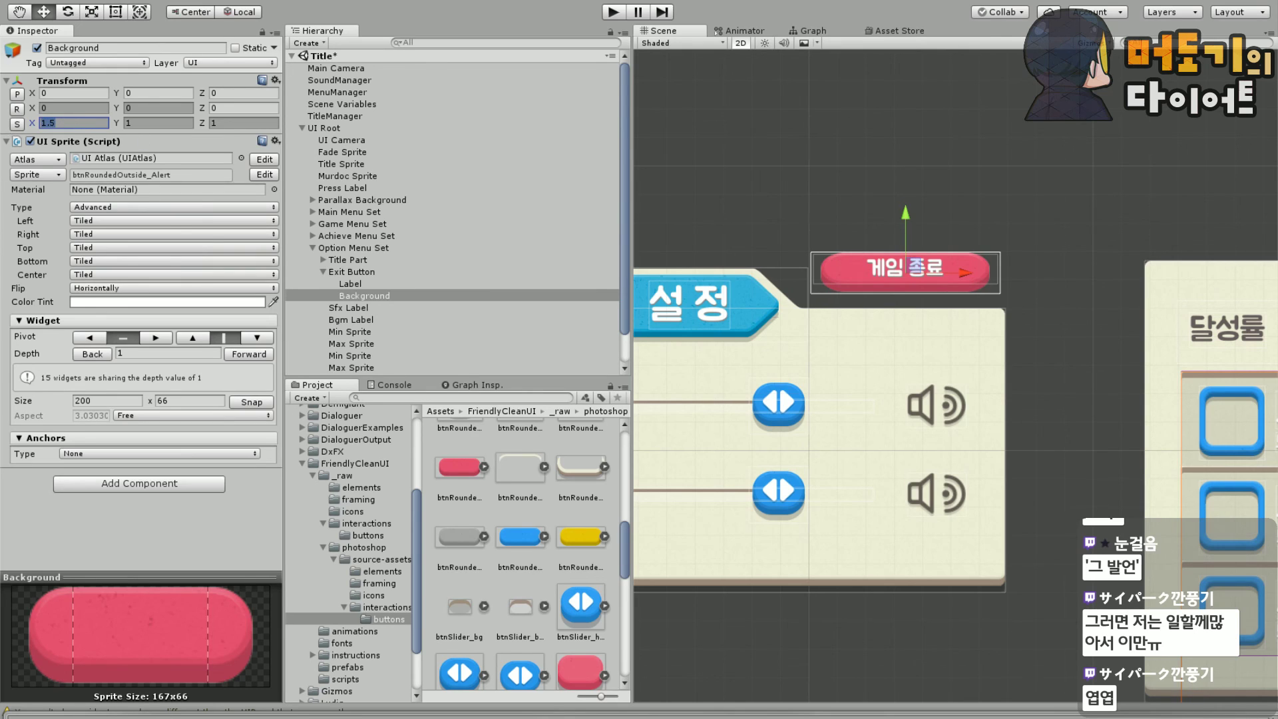
key("Tab")
type("1.5")
key("Return")
middle_click_drag(987, 179, 1021, 152)
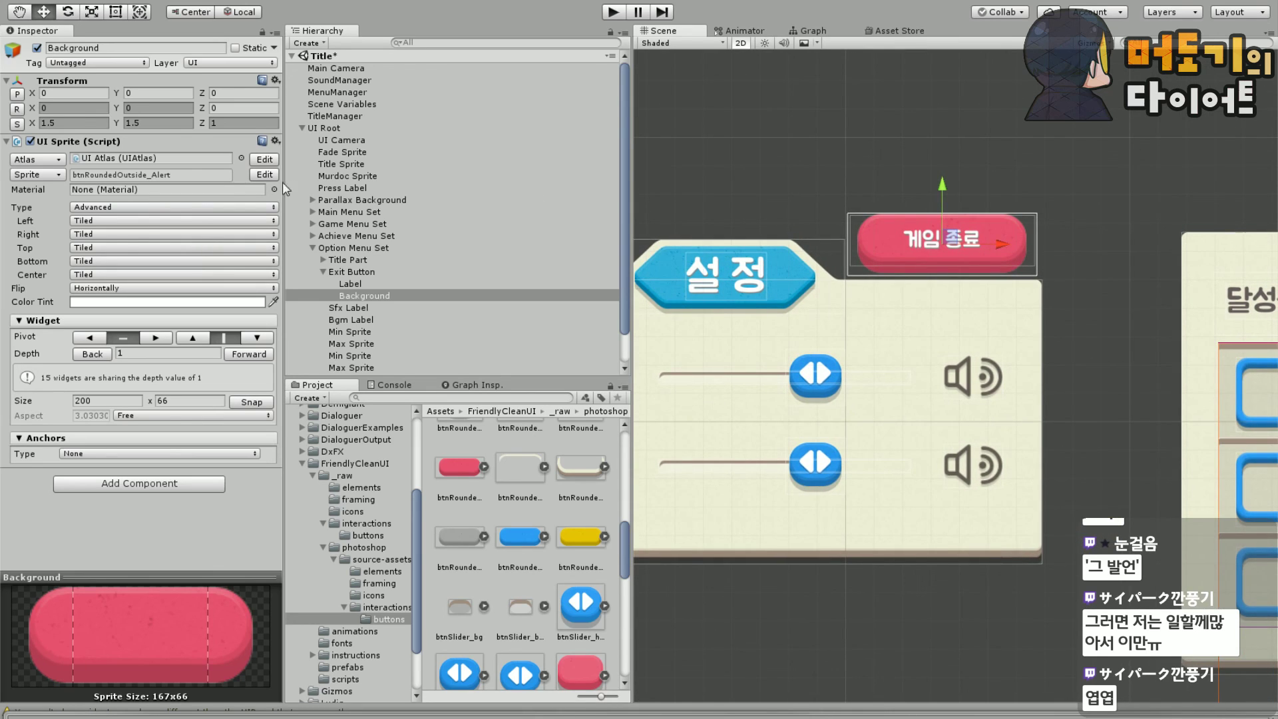
Reset the Background sprite's X and Y scale to 1
left_click(53, 124)
type("1")
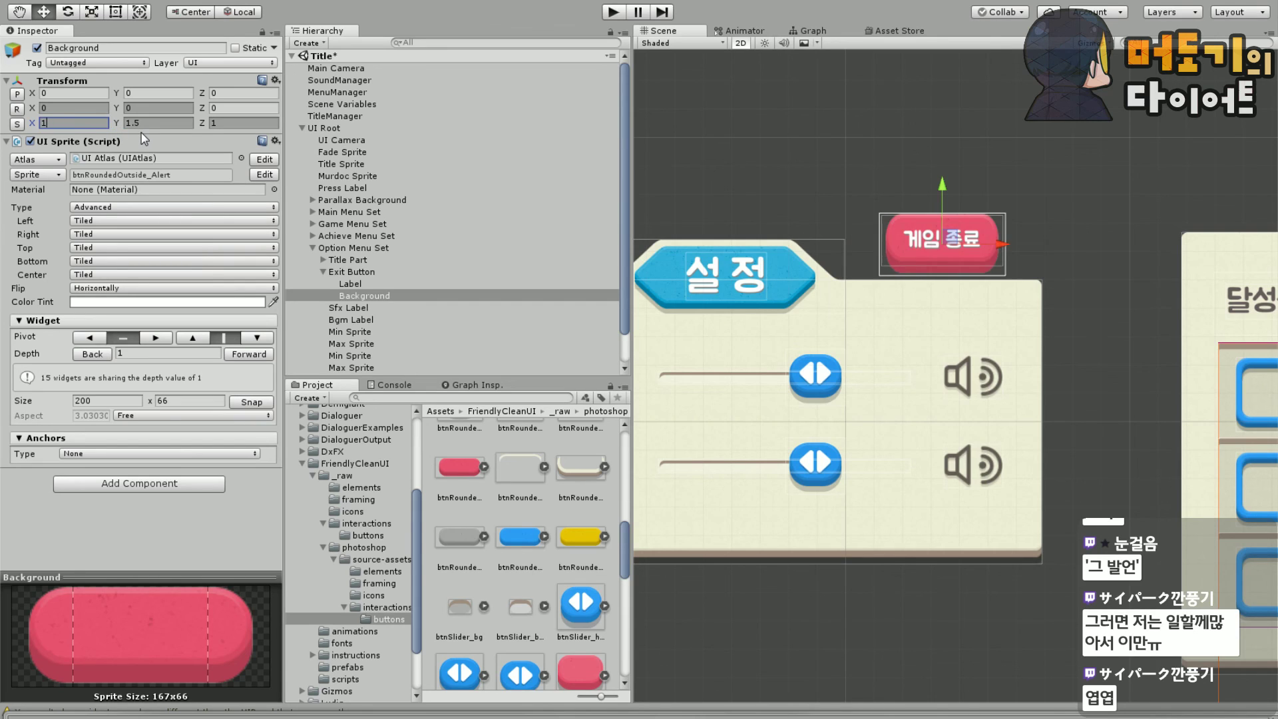
left_click(173, 122)
type("1")
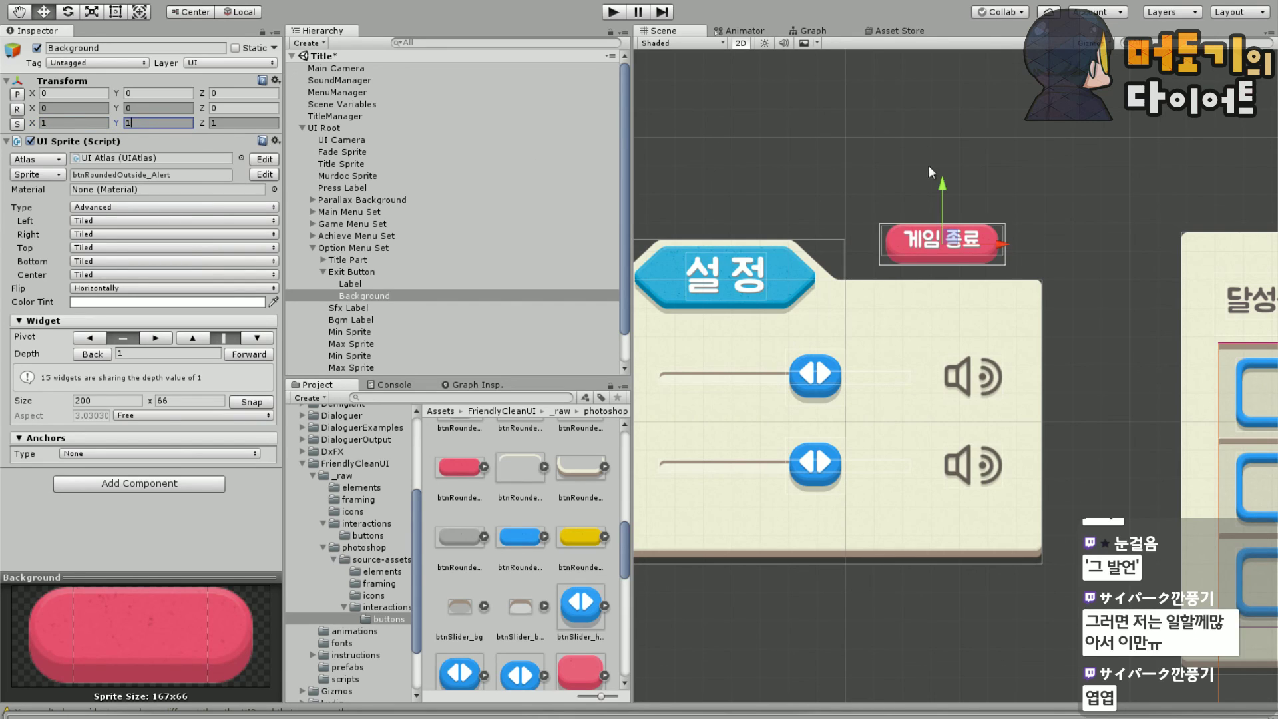
Duplicate Exit Button's Background sprite twice
scroll(1014, 200, "up", 3)
left_click(315, 293)
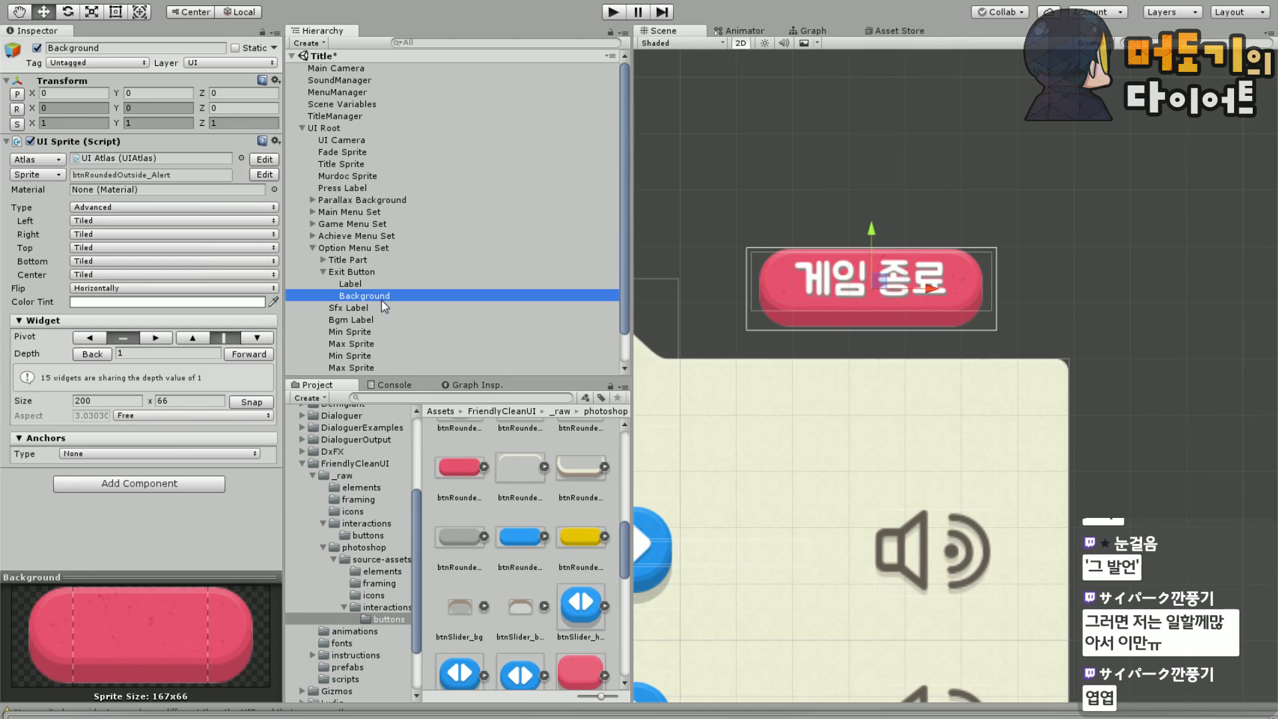
key("ctrl+d")
key("ctrl+d")
Assign btnRoundedOutside_front to the first Background copy and btnRoundedOutside_back to the second
left_click(371, 308)
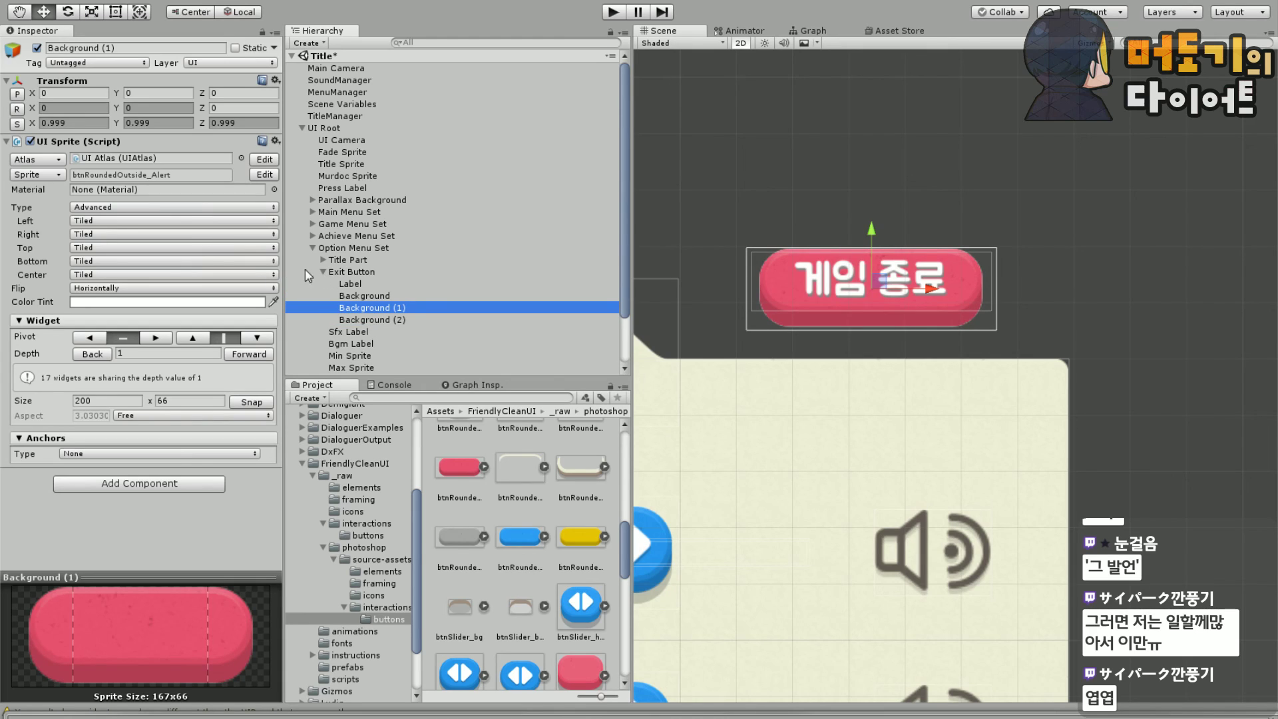
left_click(55, 175)
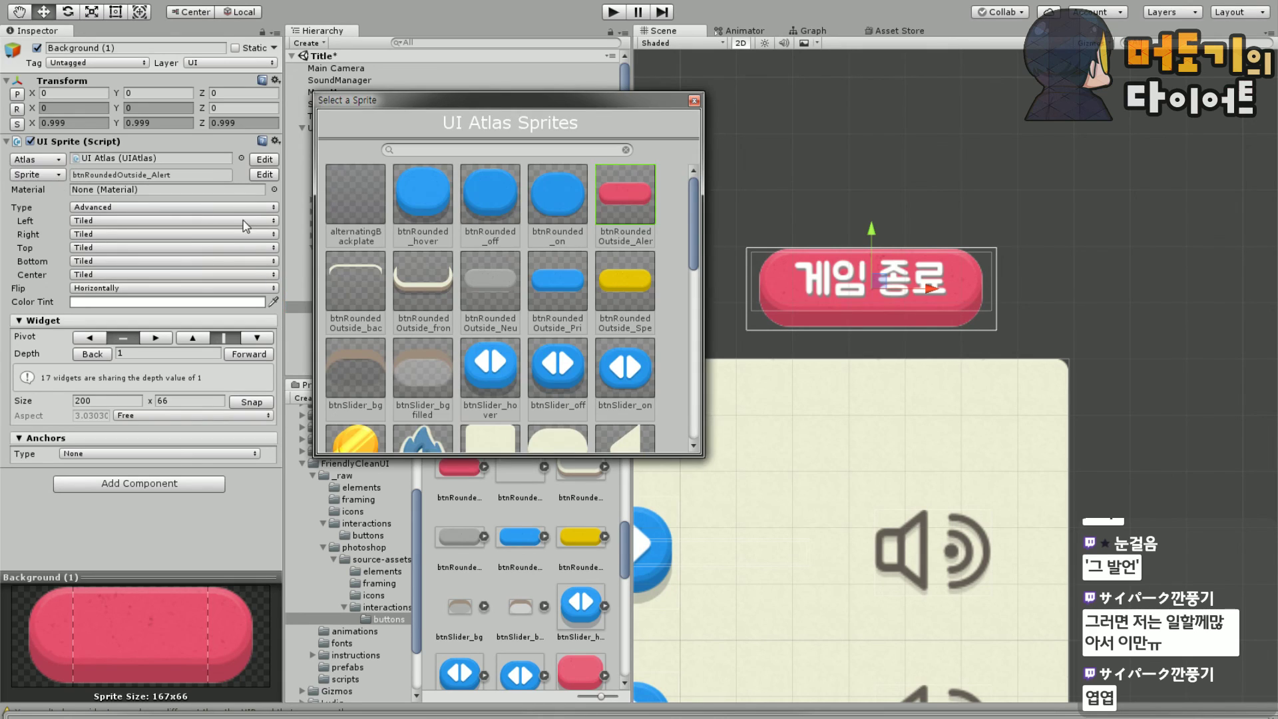
double_click(410, 289)
left_click(369, 323)
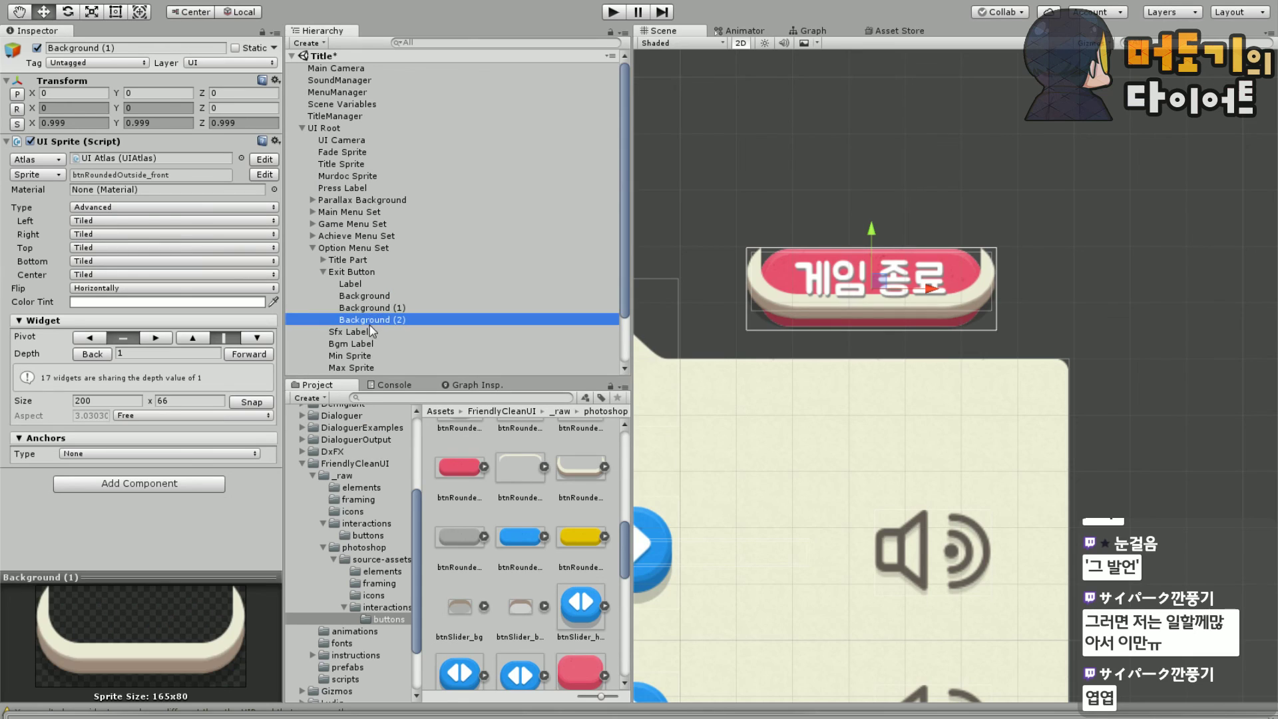
left_click(41, 175)
double_click(342, 273)
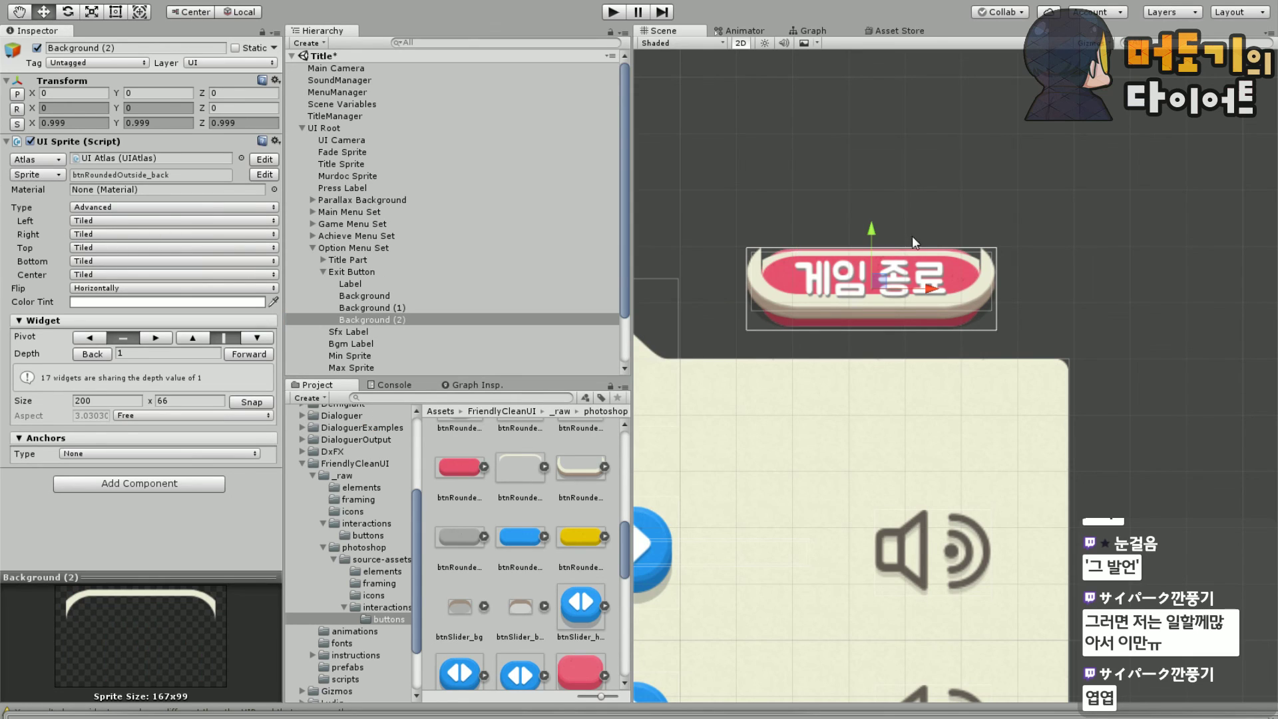
Try the Simple sprite type on Background (2) and Background (1)
scroll(912, 236, "up", 3)
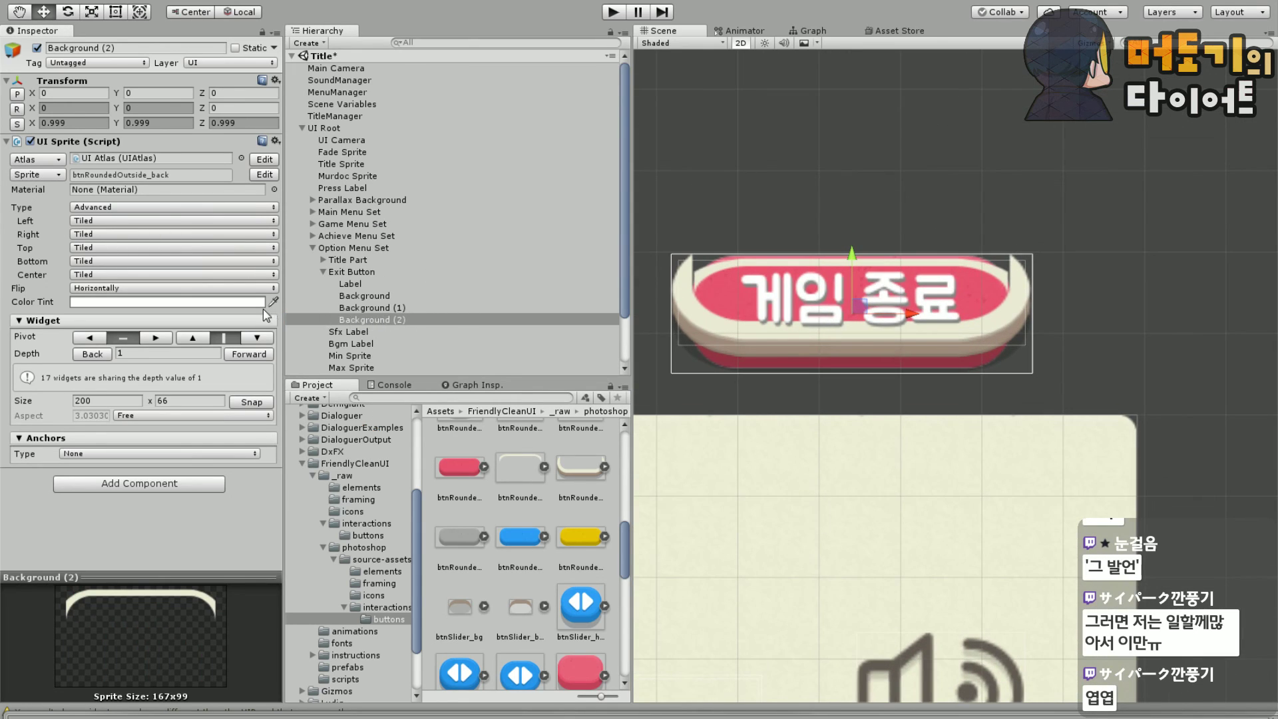
left_click(100, 207)
left_click(109, 223)
left_click(376, 308)
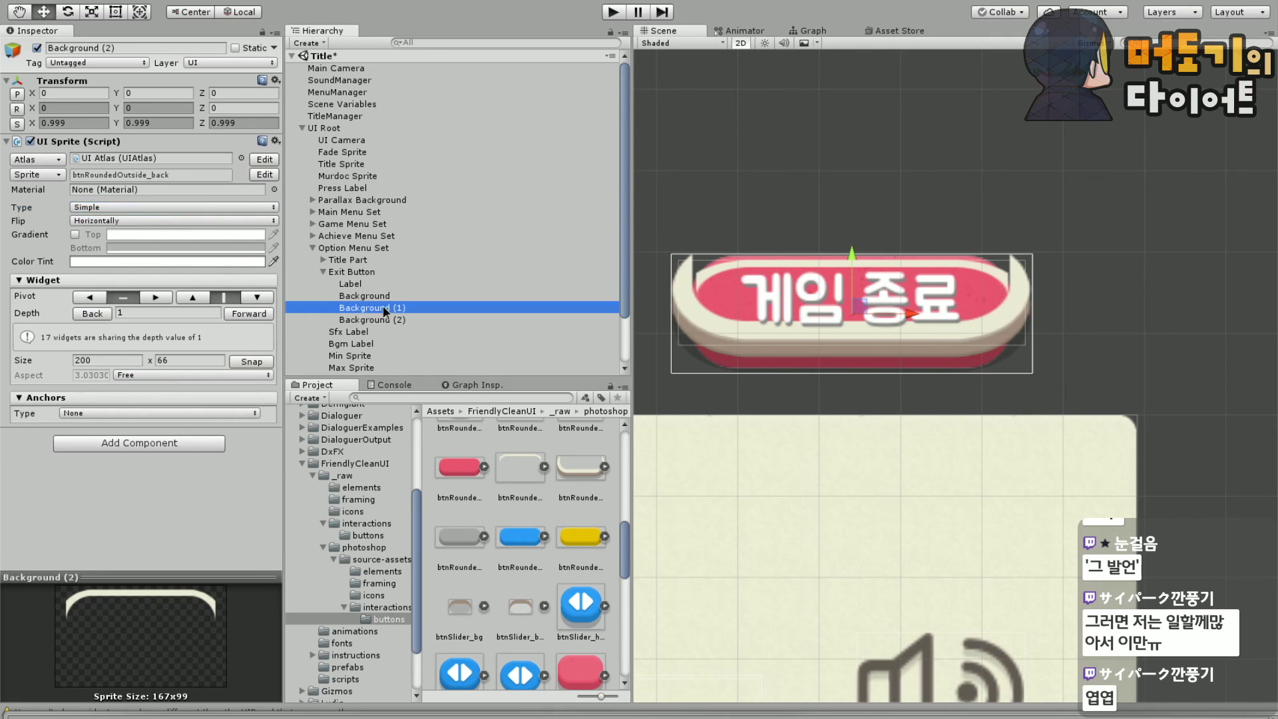
left_click(106, 208)
left_click(110, 223)
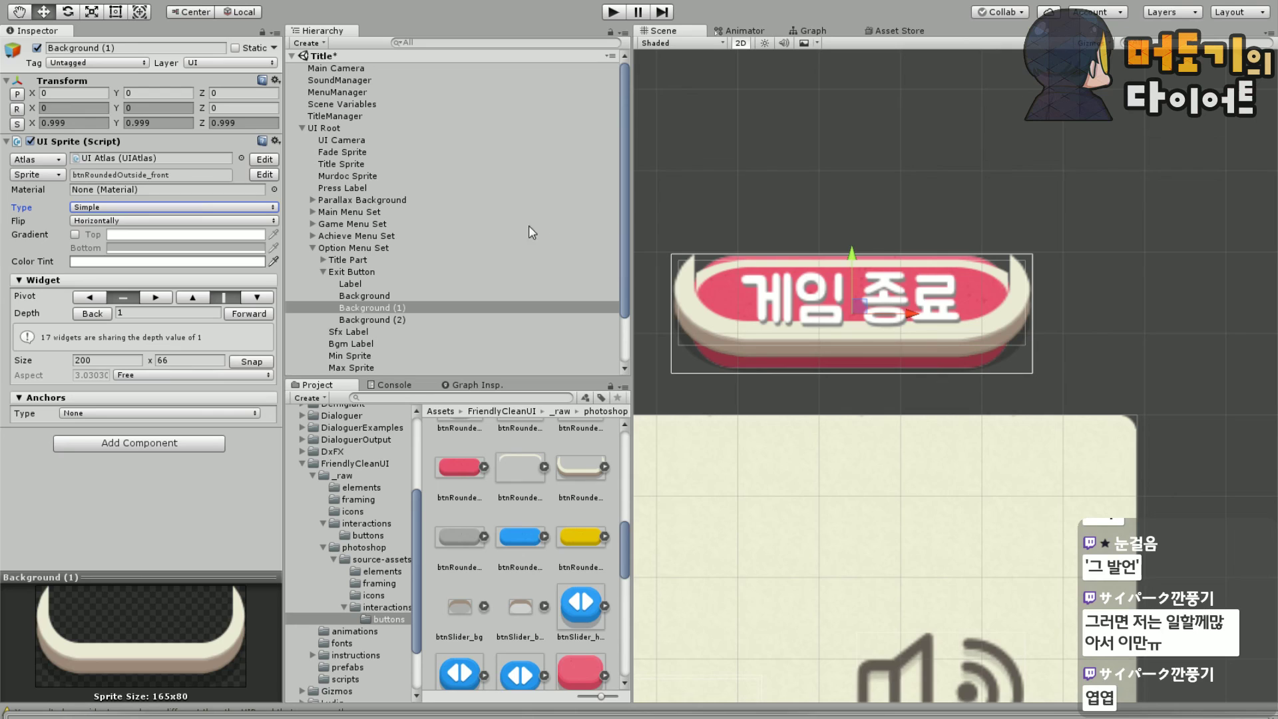
Return the sprite type of Background (1) and Background (2) to Advanced
left_click(136, 207)
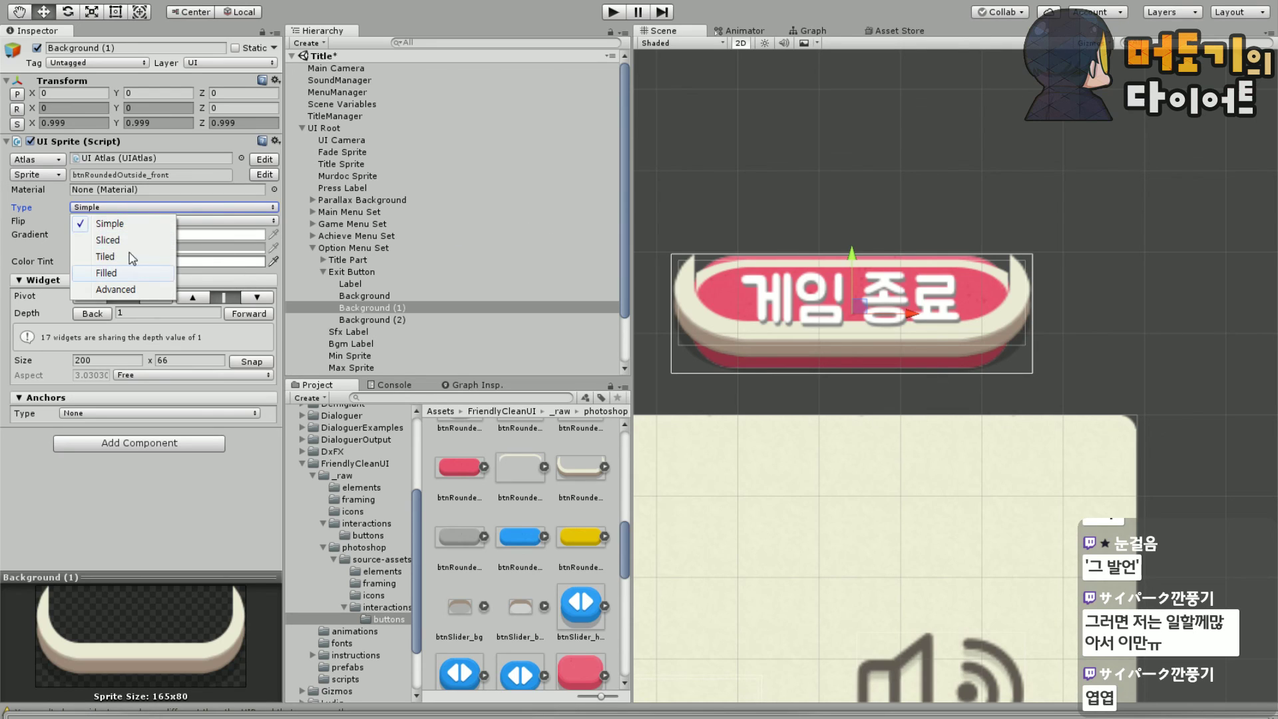
left_click(116, 290)
left_click(365, 321)
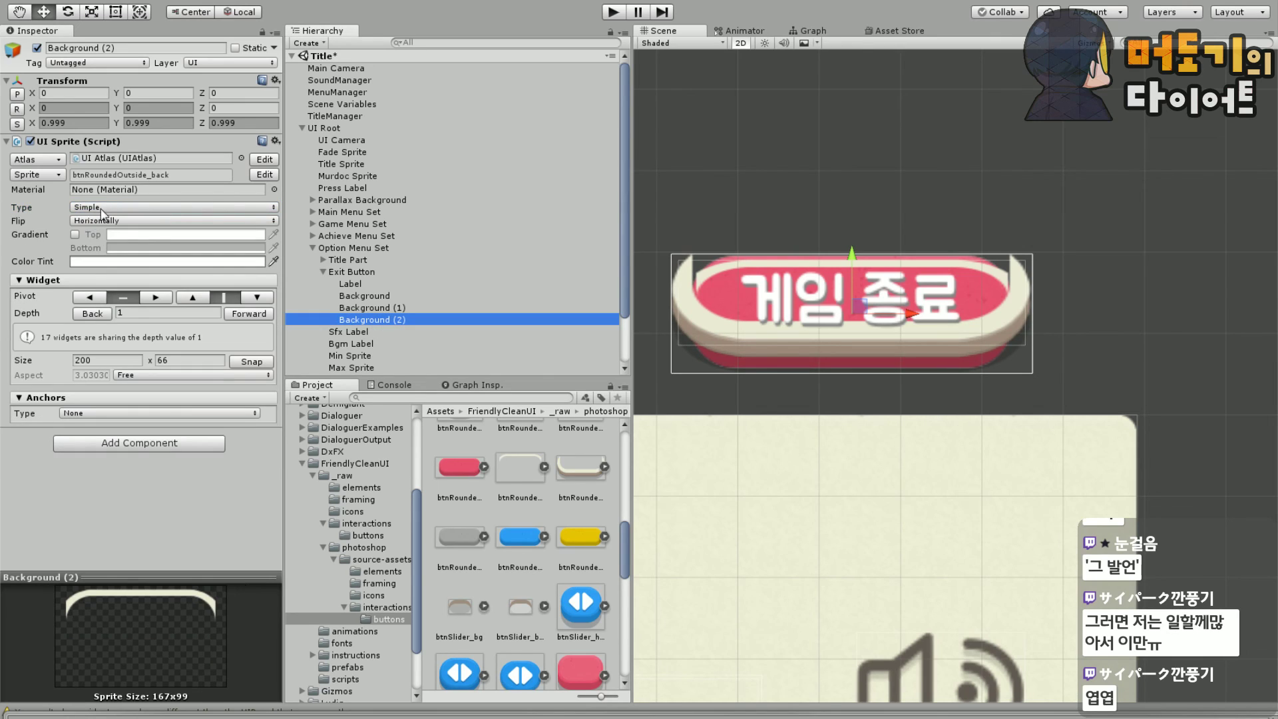
left_click(137, 208)
left_click(117, 289)
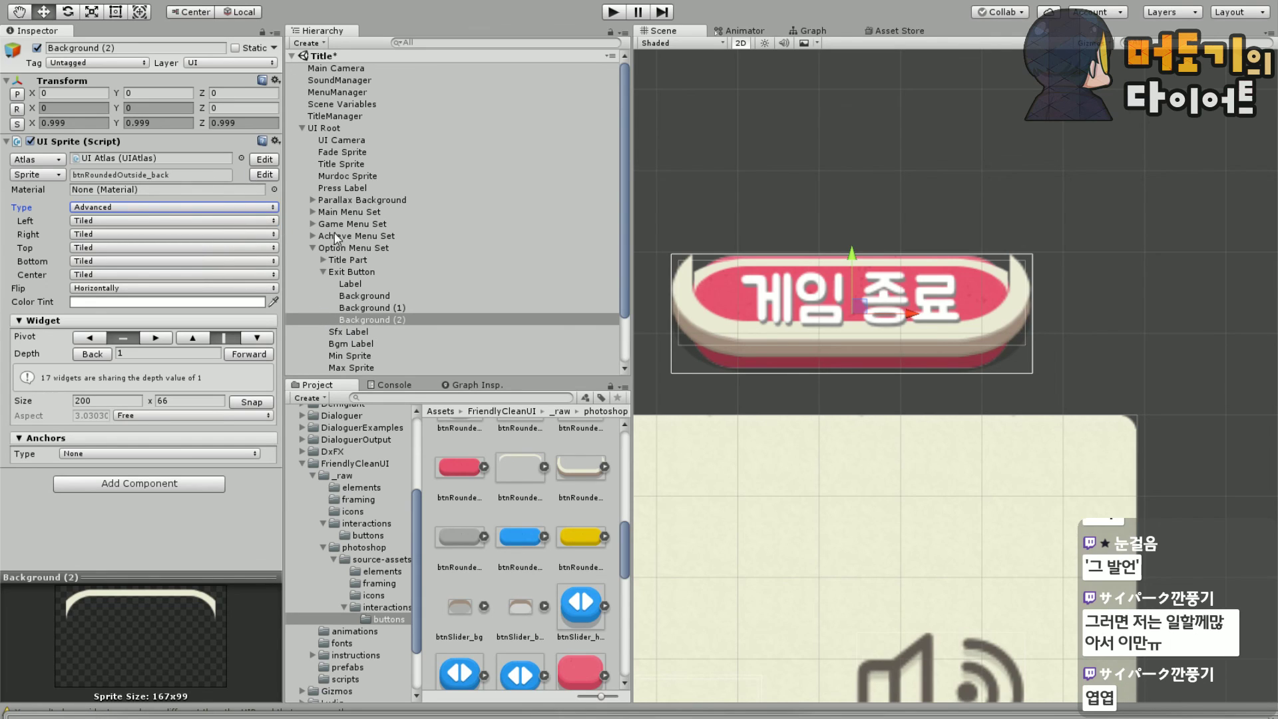
Set the left and right borders of the btnRoundedOutside_back atlas sprite to 40 and return to Background (2)
left_click(264, 174)
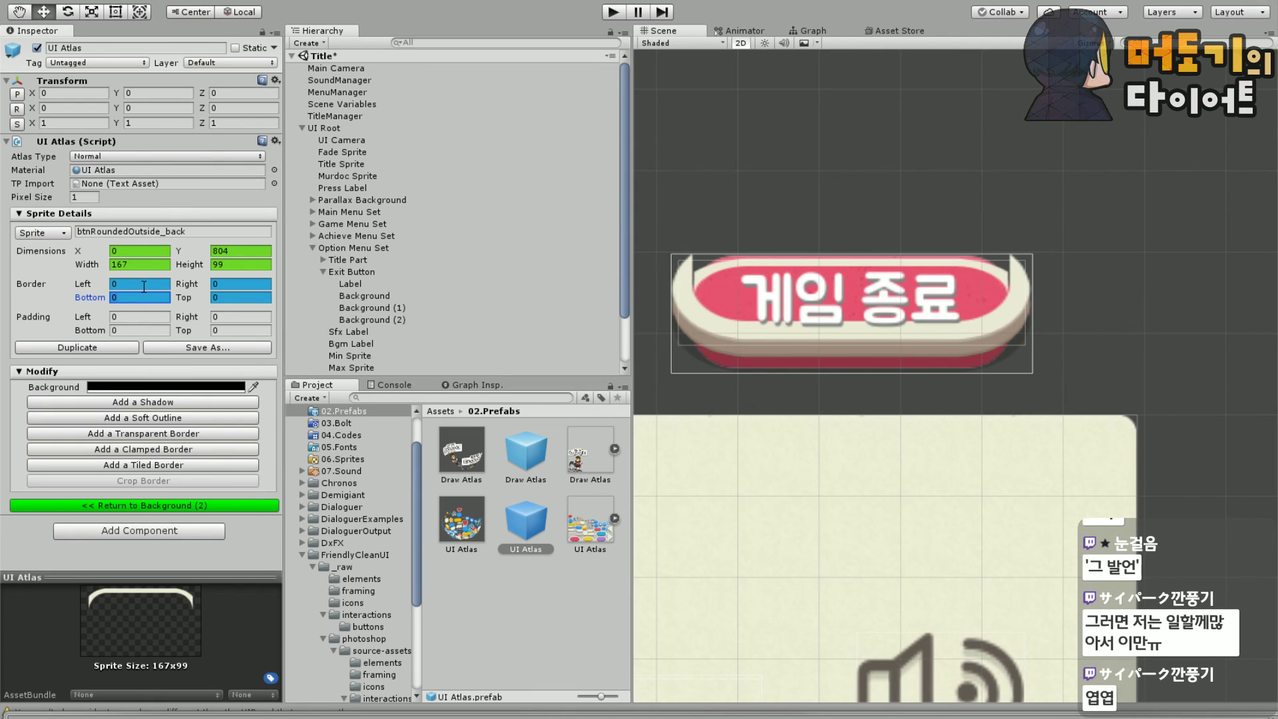
type("40")
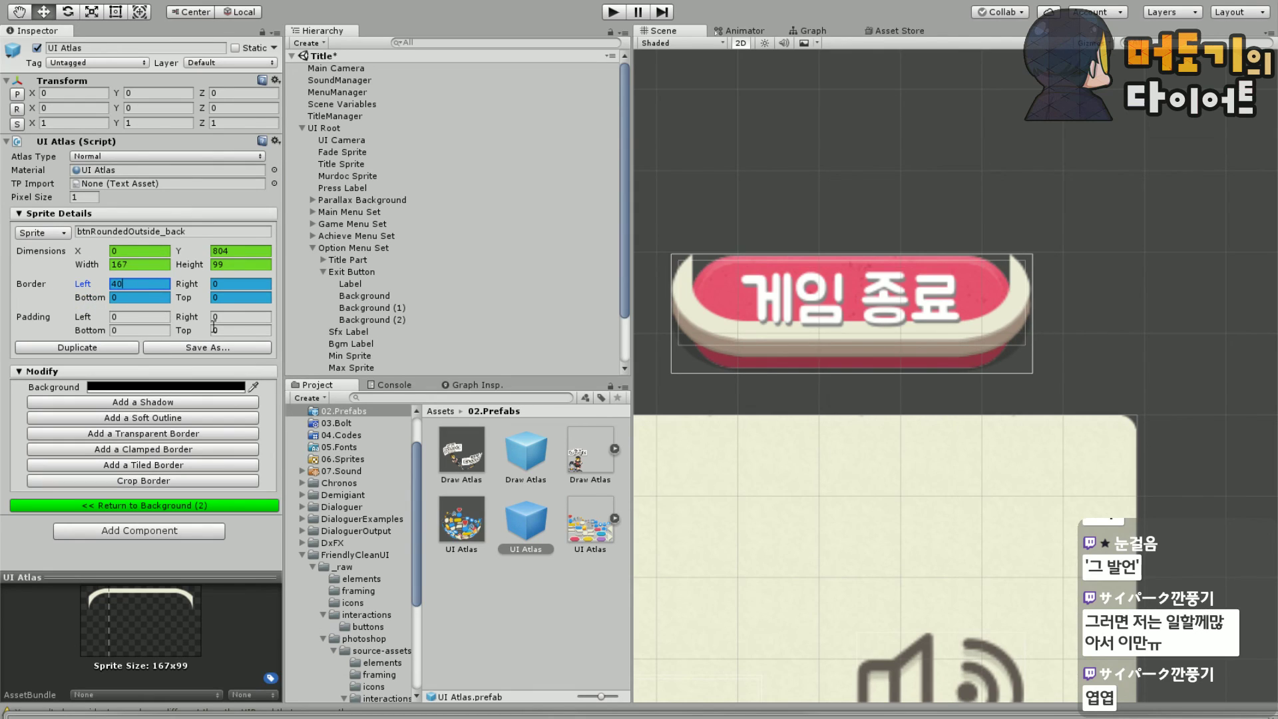
left_click(219, 285)
type("40")
left_click(174, 505)
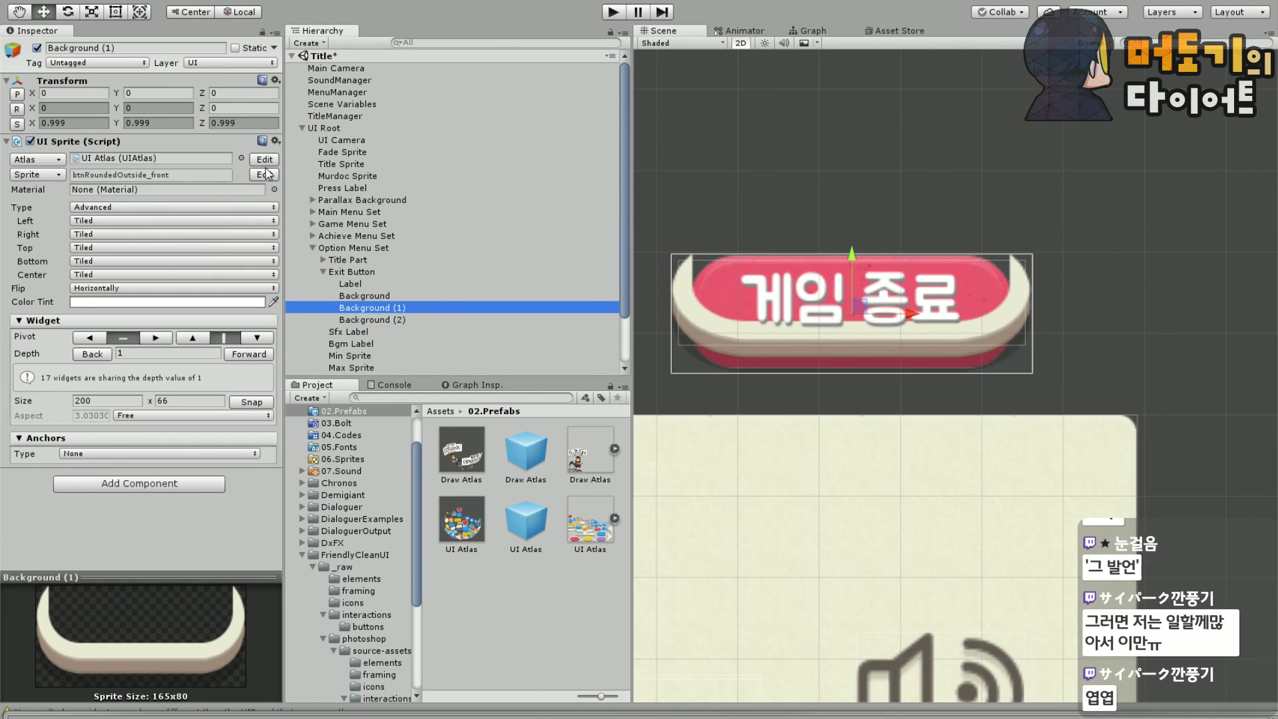
Set the left and right borders of the btnRoundedOutside_front atlas sprite to 40 and return to Background (1)
left_click(265, 174)
left_click(150, 288)
type("40")
key("Tab")
type("40")
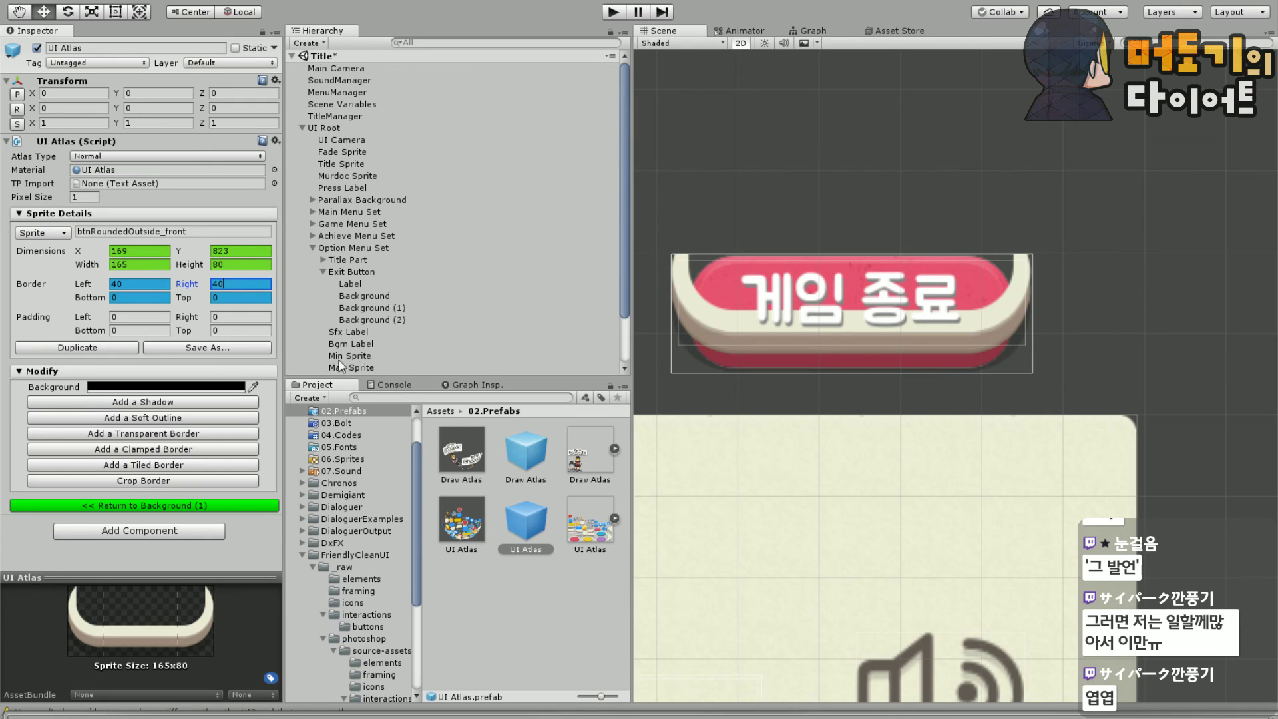
left_click(198, 504)
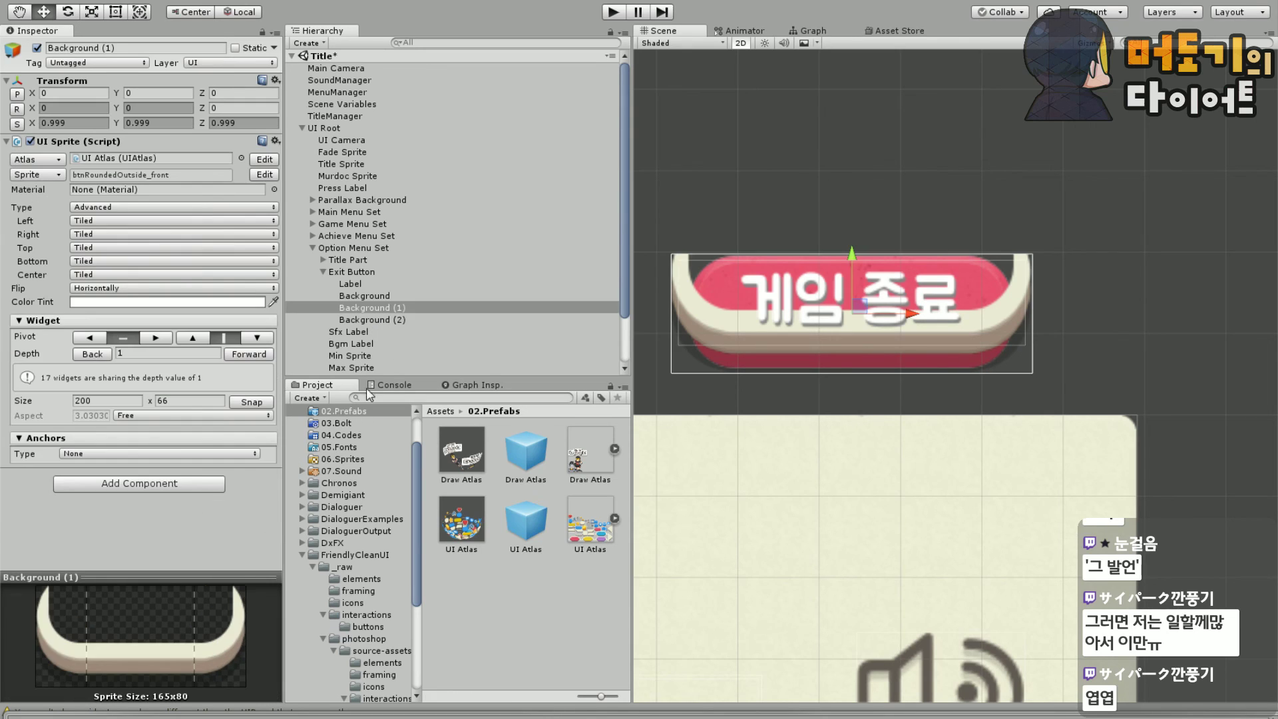
Set Background (2)'s sprite type to Sliced and position it vertically at about Y 5.4
left_click(389, 319)
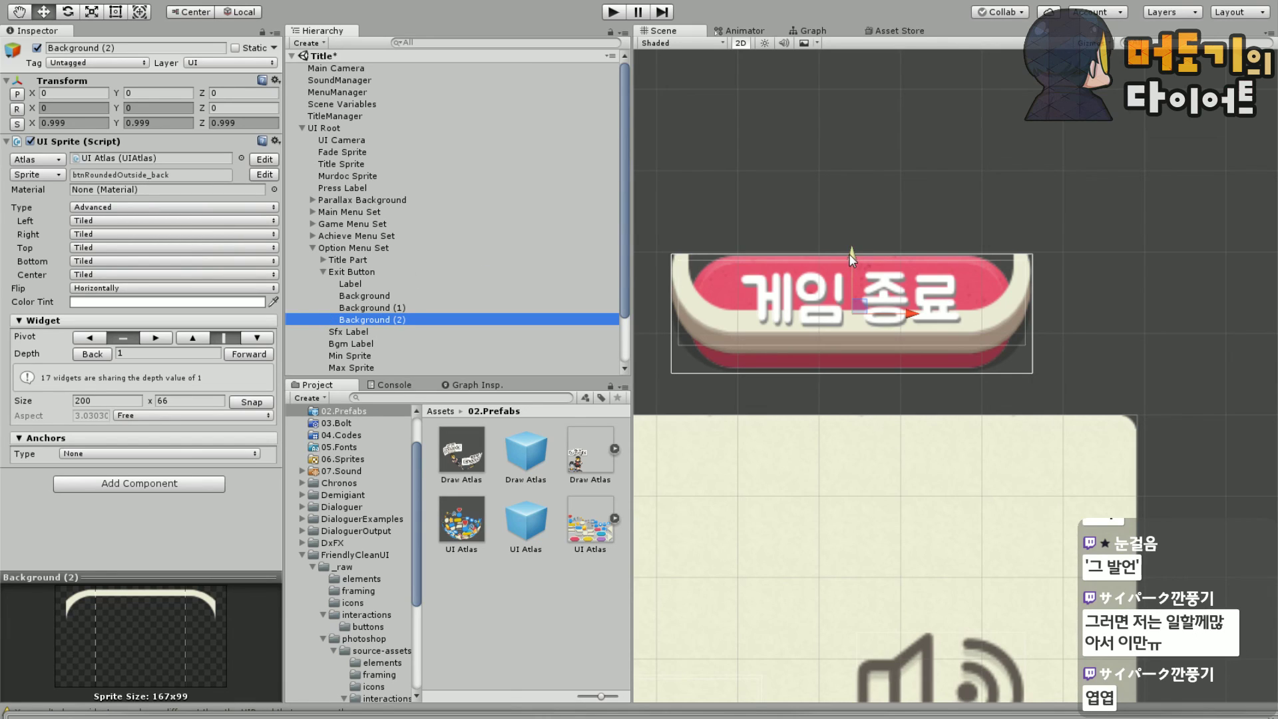
left_click_drag(850, 254, 852, 221)
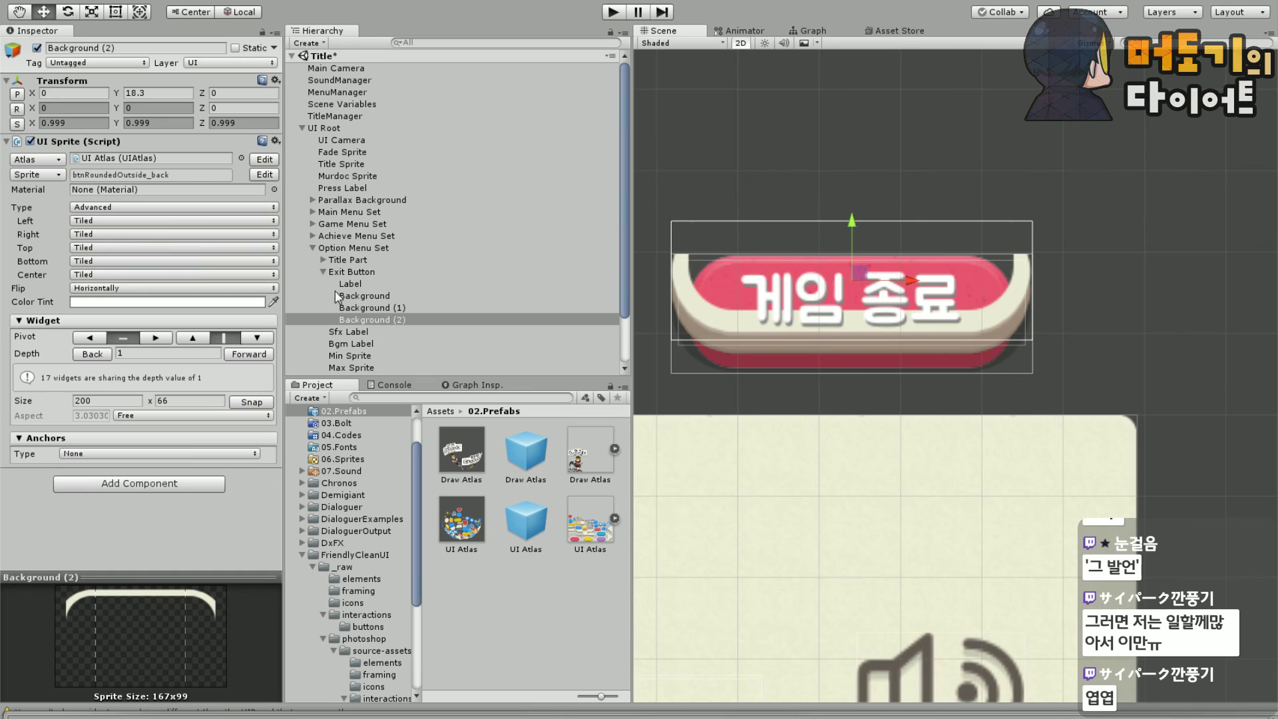
left_click(378, 322)
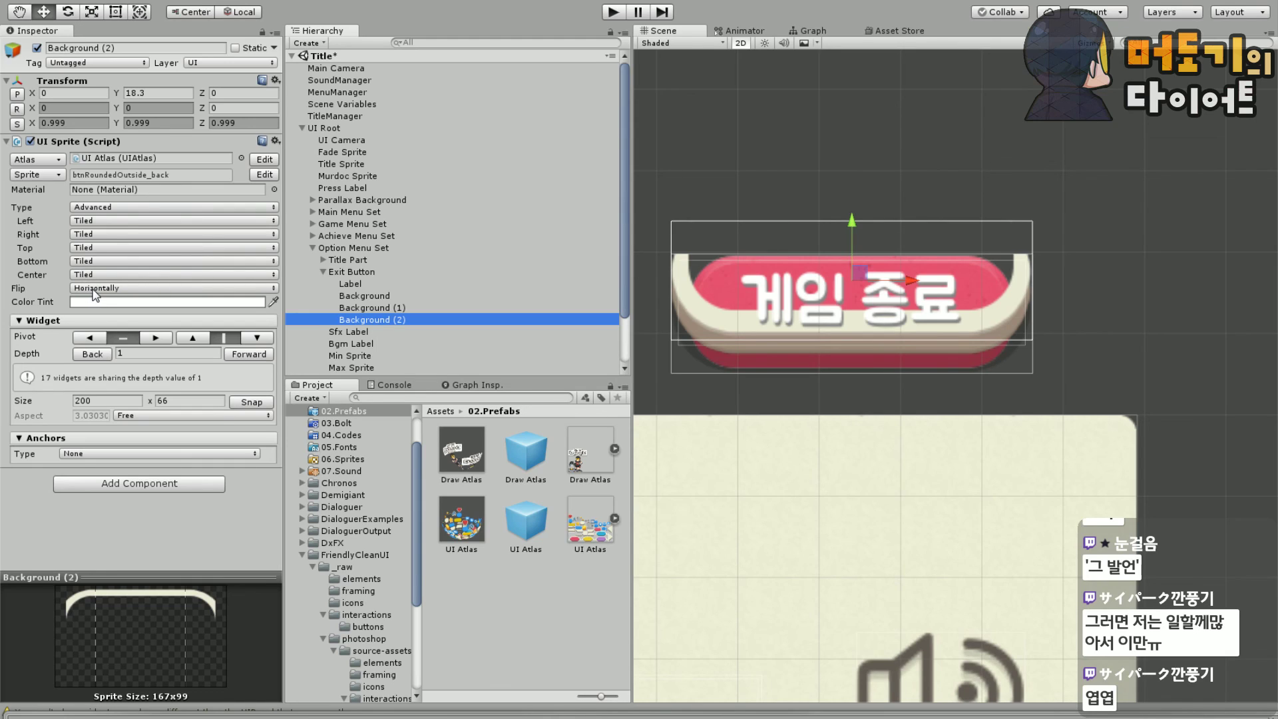
left_click(117, 208)
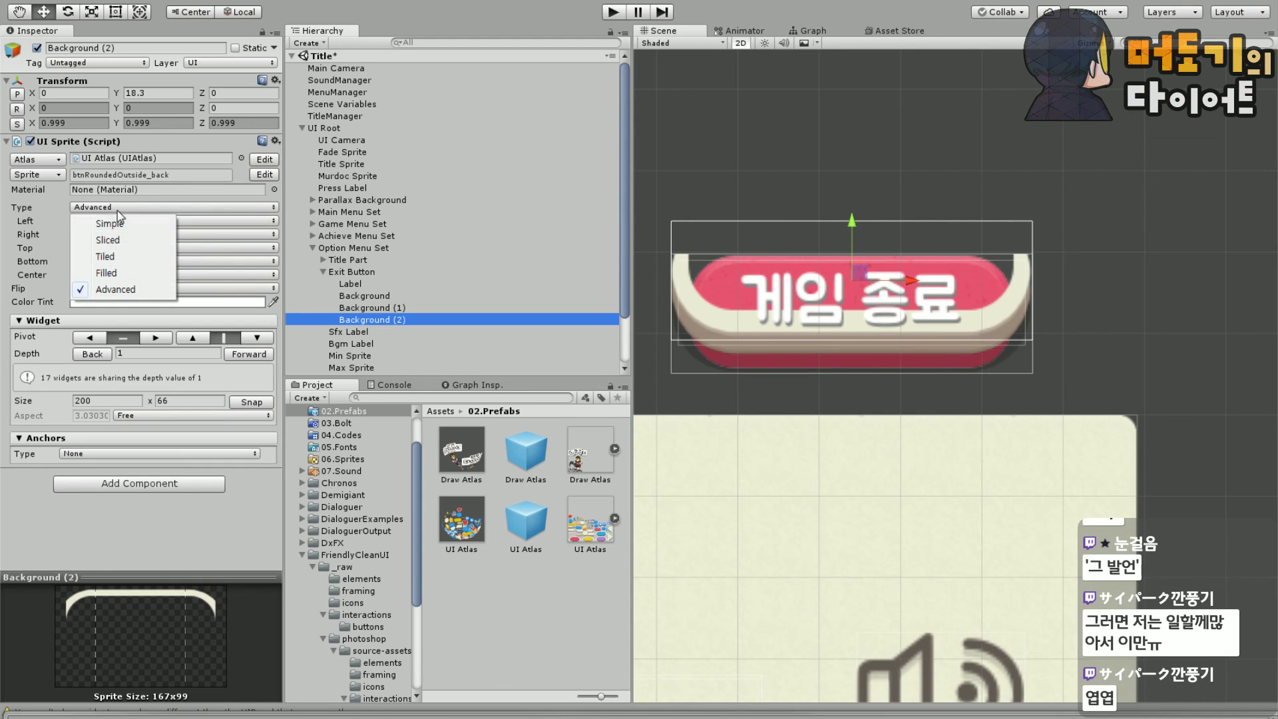
left_click(112, 240)
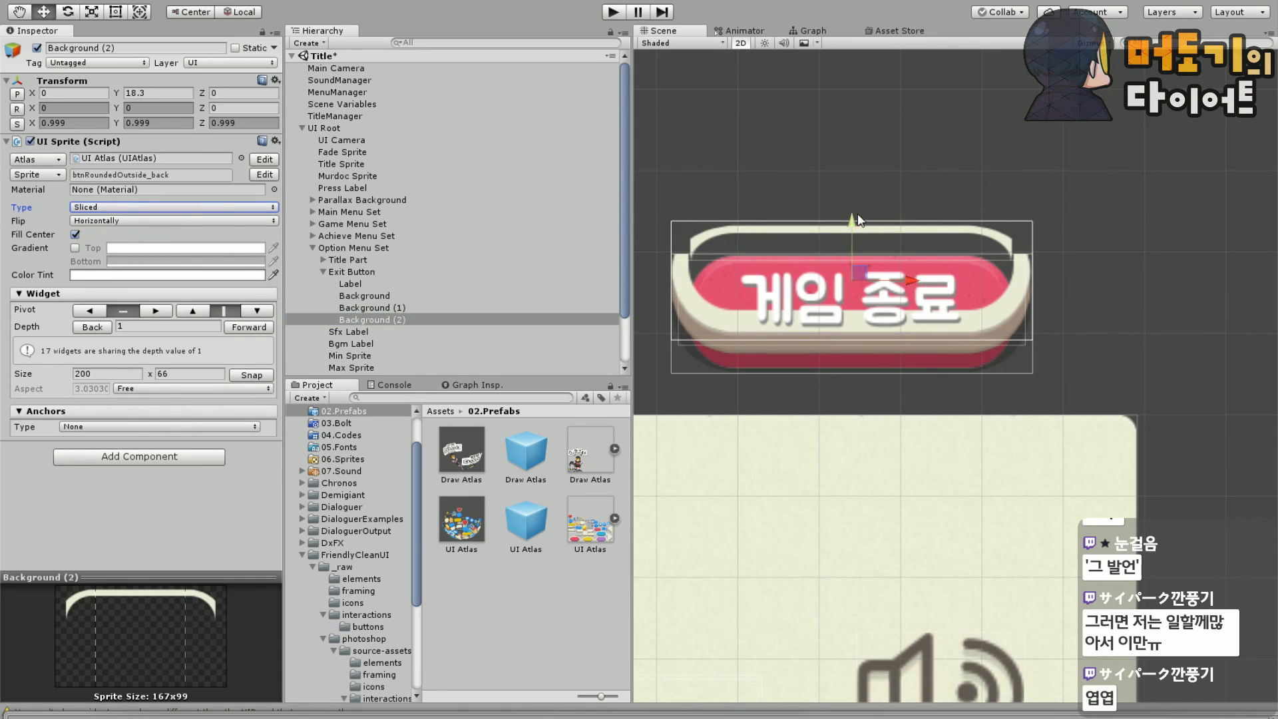
left_click_drag(858, 216, 852, 298)
Lower Background (1) to about Y -22.4 and set its flip to Nothing
left_click(399, 309)
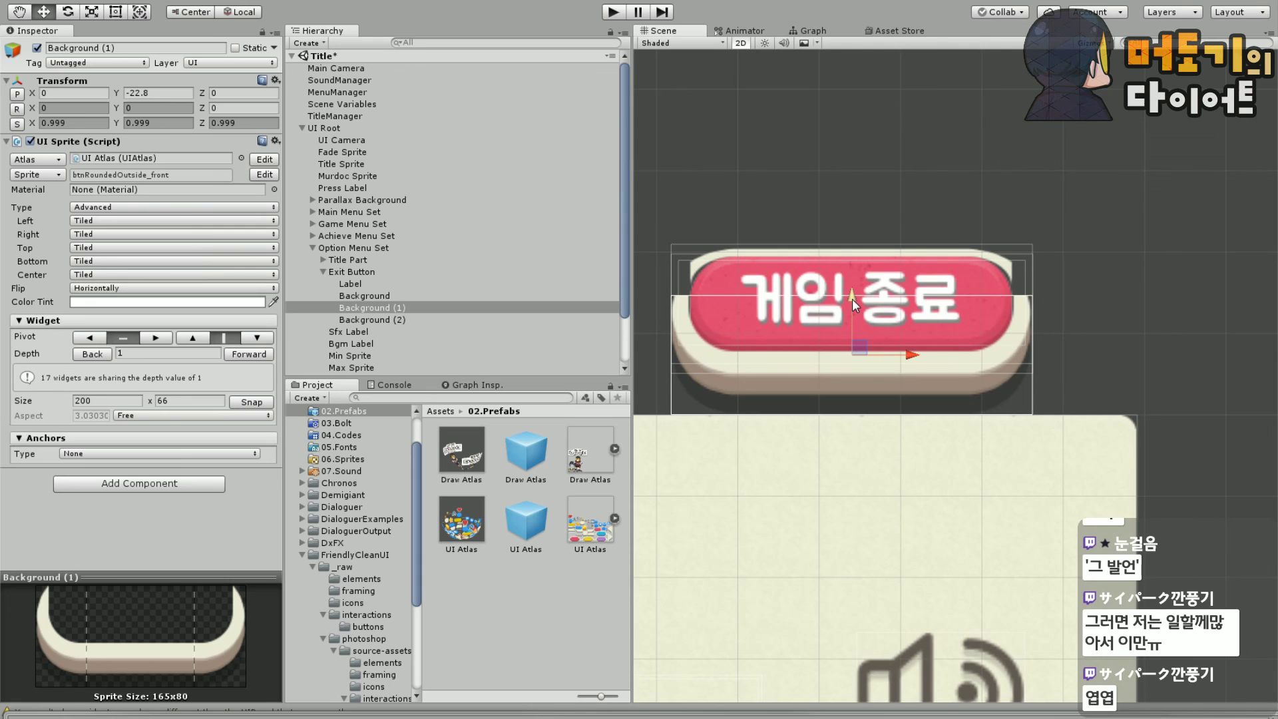
left_click(138, 288)
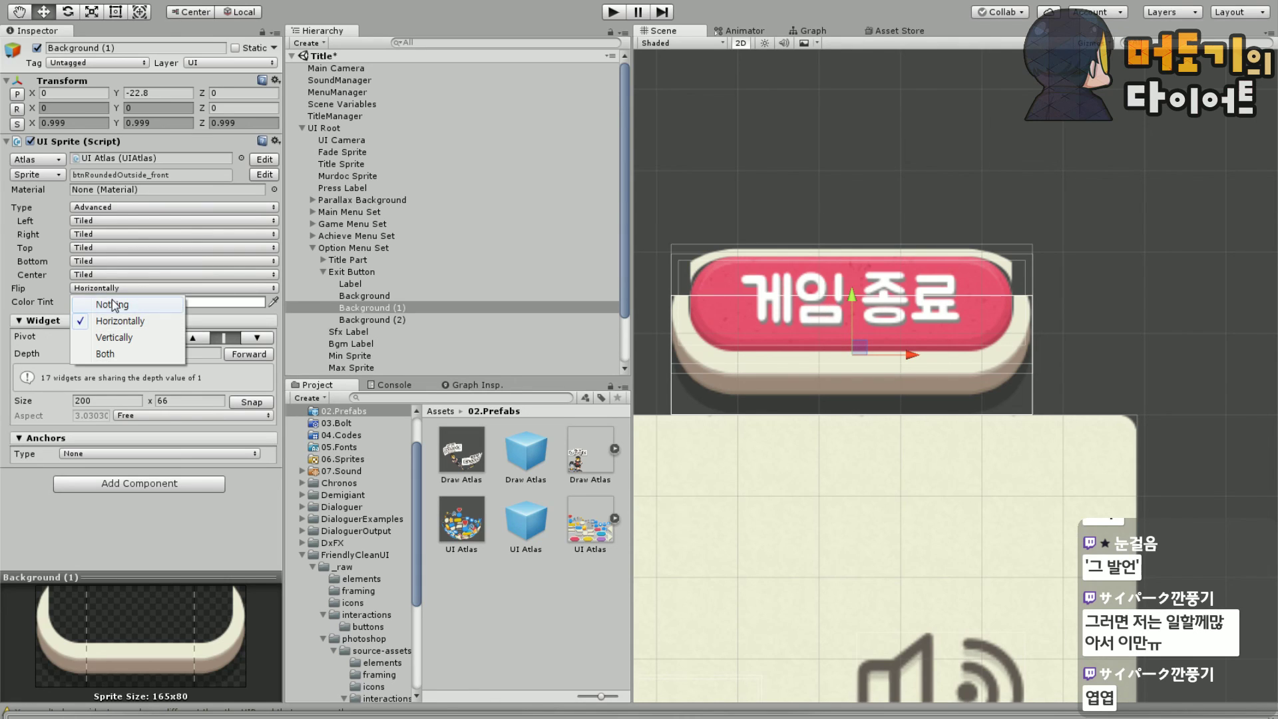
left_click(140, 310)
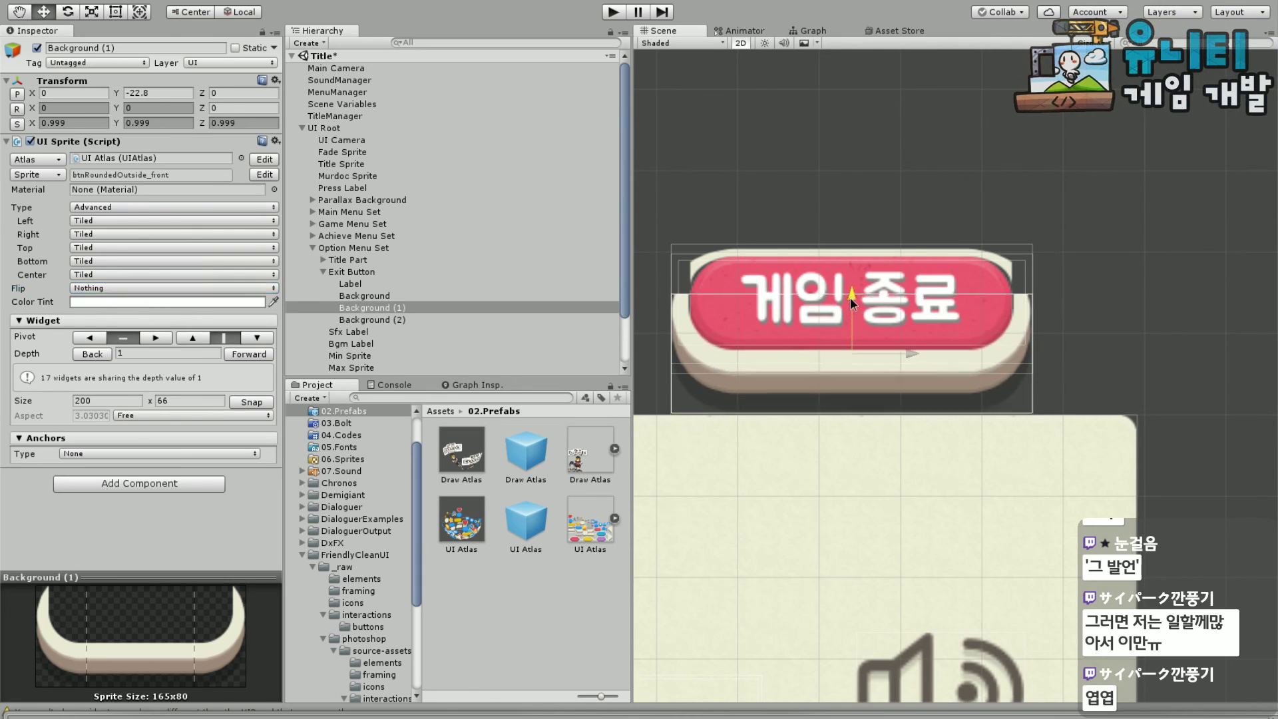
left_click_drag(849, 298, 848, 295)
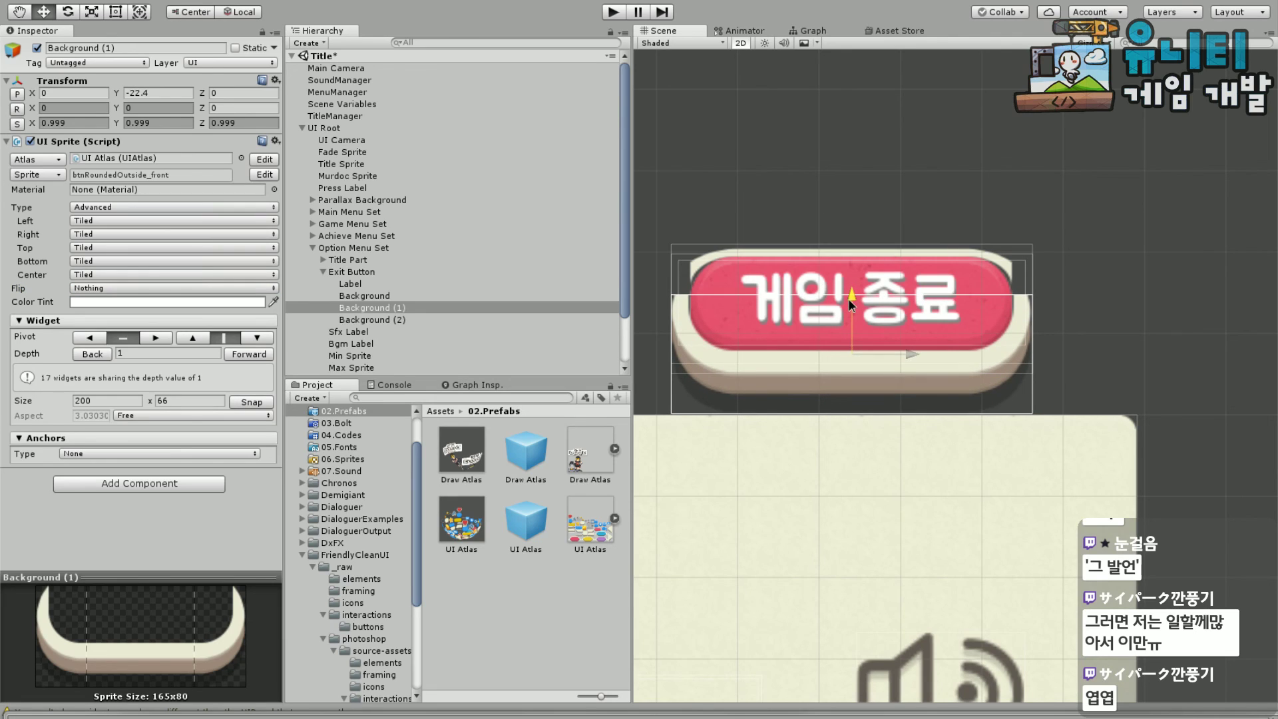
left_click(390, 296)
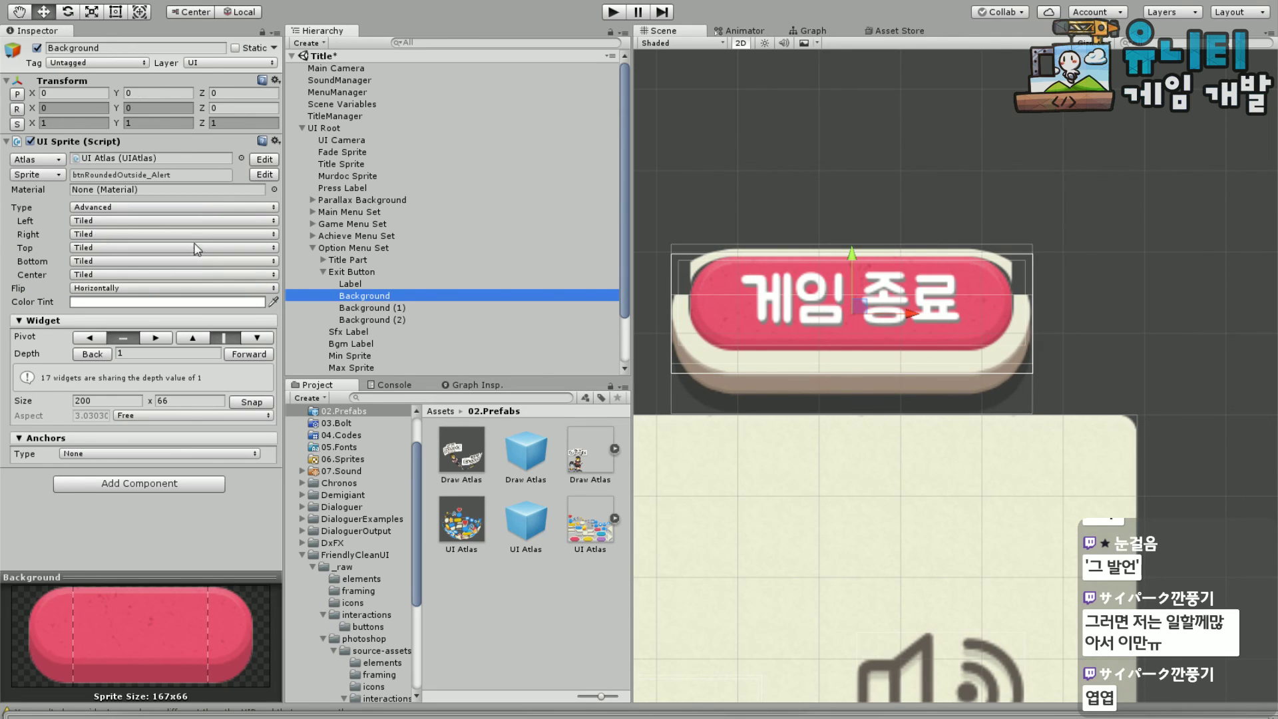
left_click(385, 308)
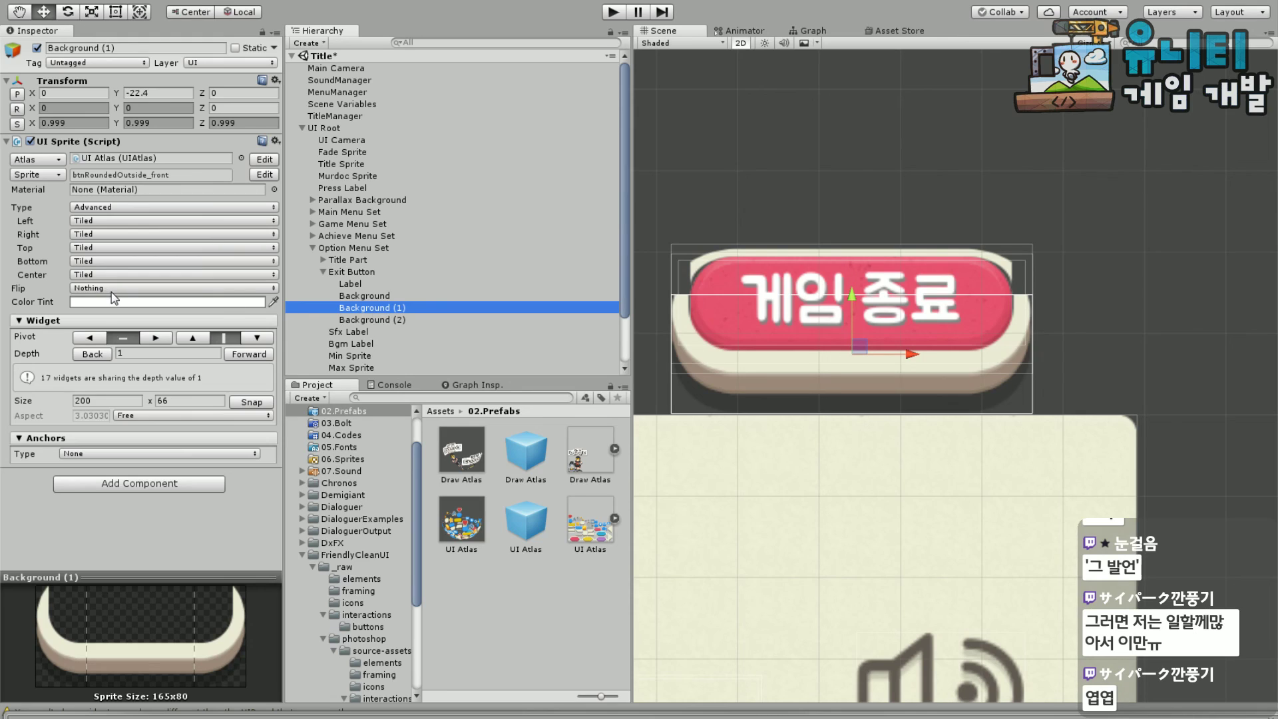
Try Background (2) as Tiled, then set its type to Advanced with flip set to Nothing
left_click(366, 320)
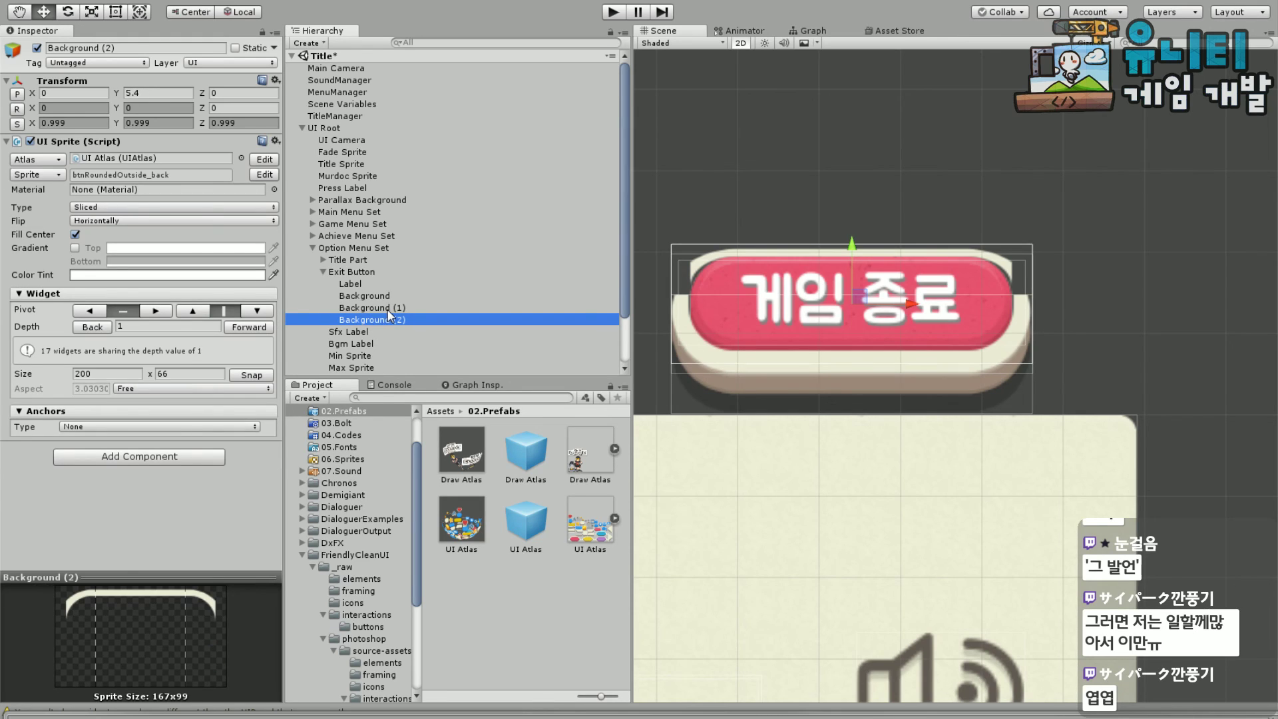
left_click(95, 208)
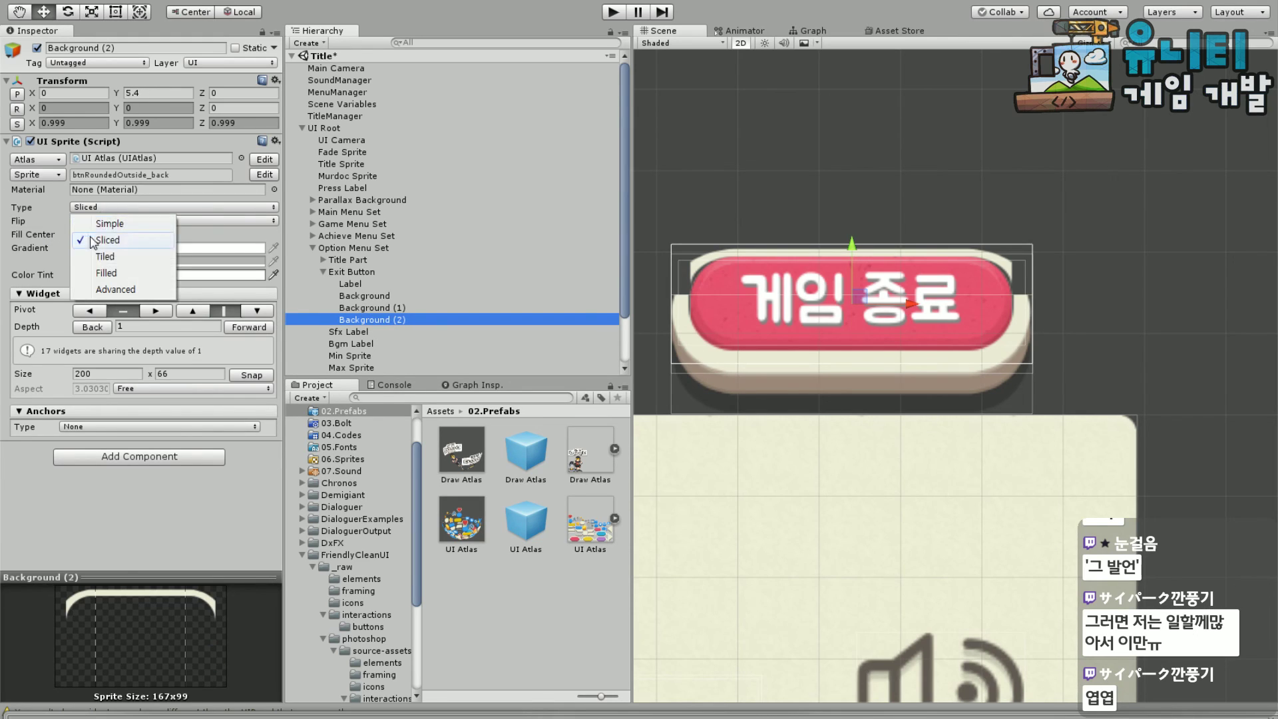
left_click(122, 257)
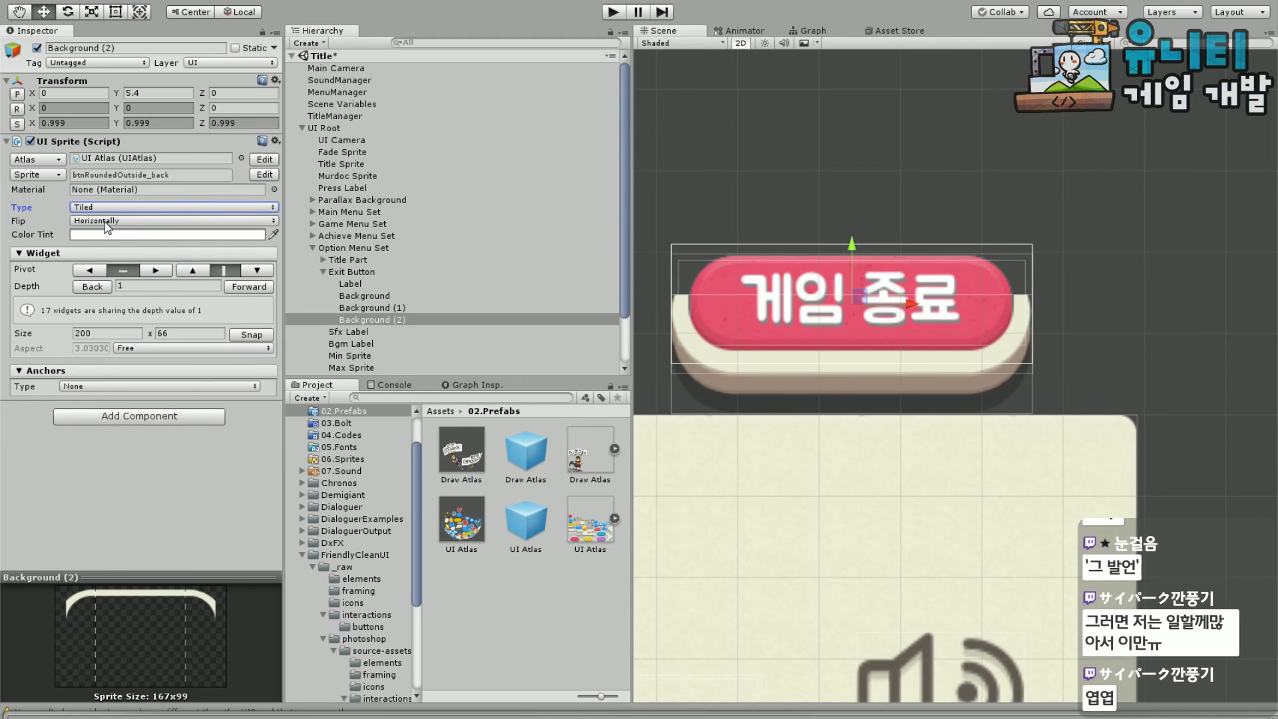
left_click(117, 210)
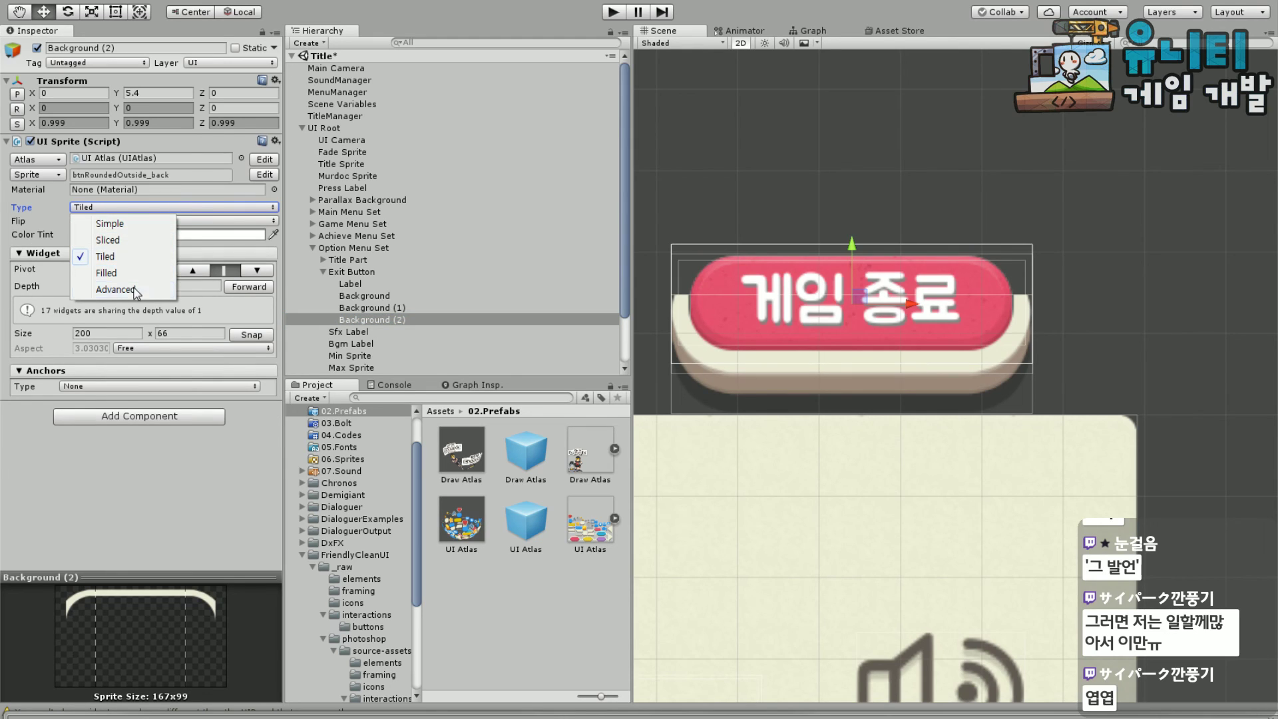
left_click(130, 289)
left_click(129, 288)
left_click(126, 304)
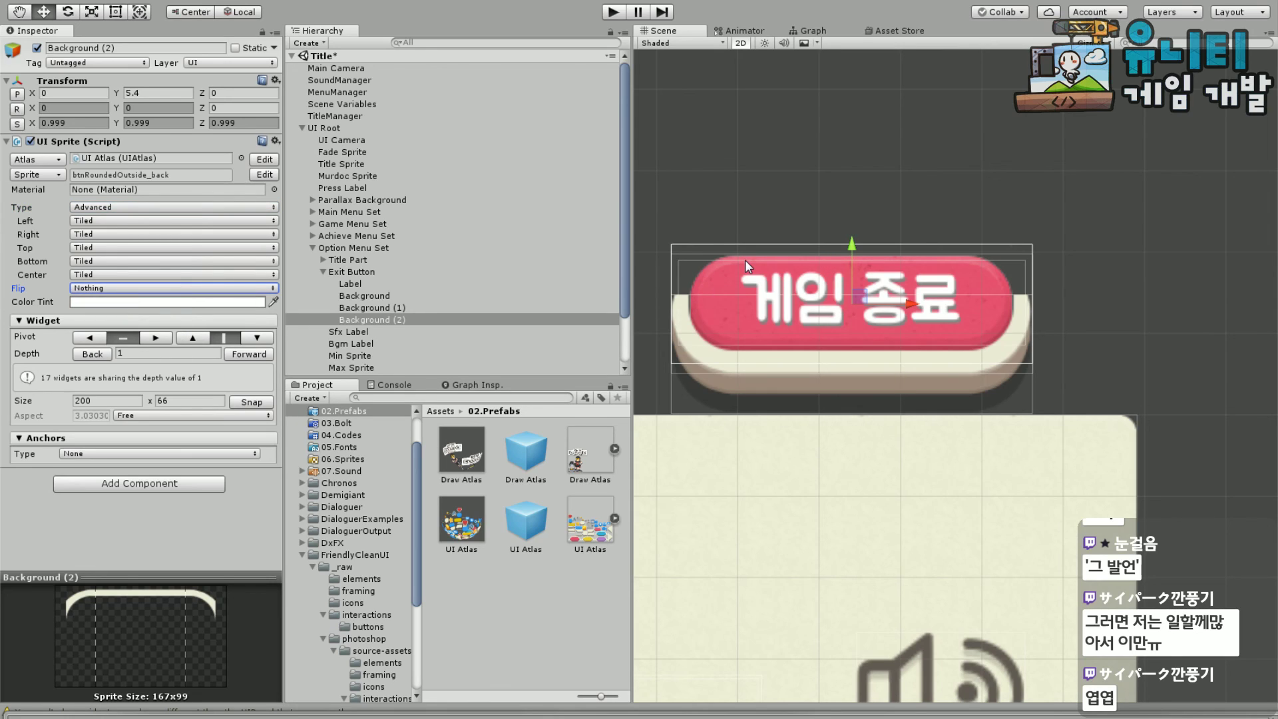
Reorder Background (2) above Background under Exit Button and raise it to about Y 67.2
left_click(408, 320)
left_click_drag(403, 315, 401, 294)
left_click_drag(840, 259, 837, 133)
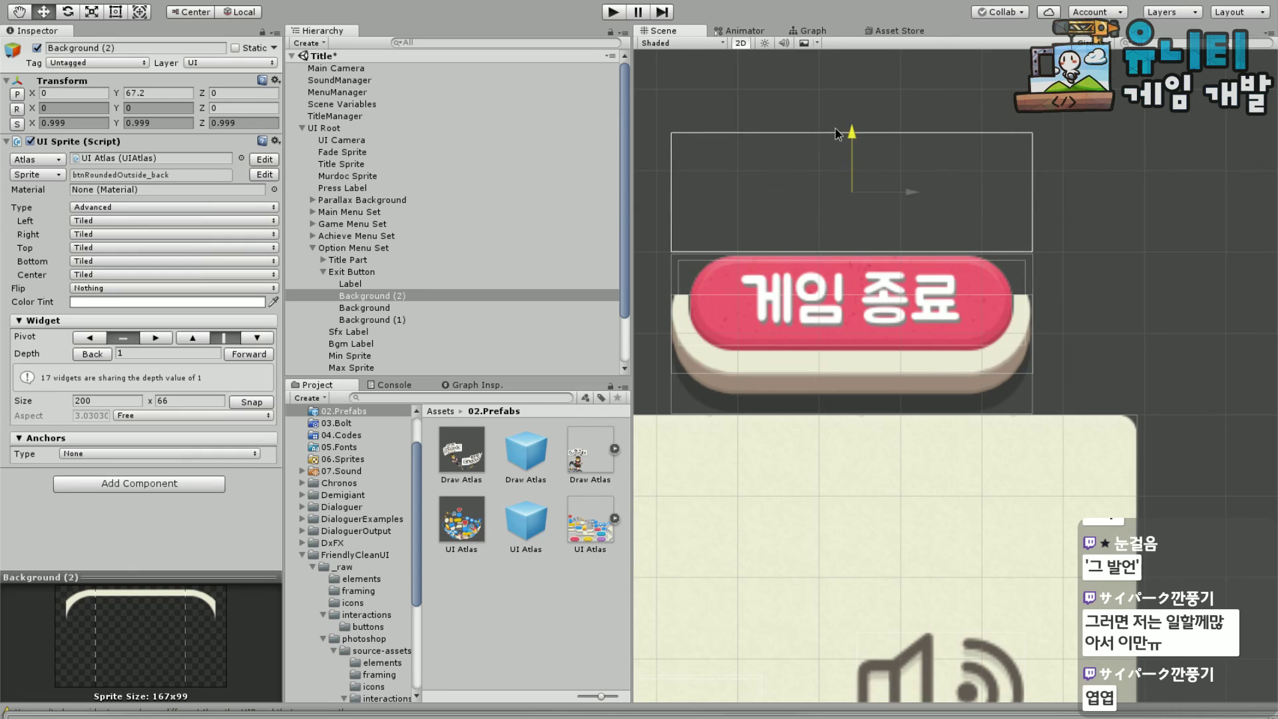
Try Sliced for Background (2)'s left section, then return it to Tiled
left_click(131, 220)
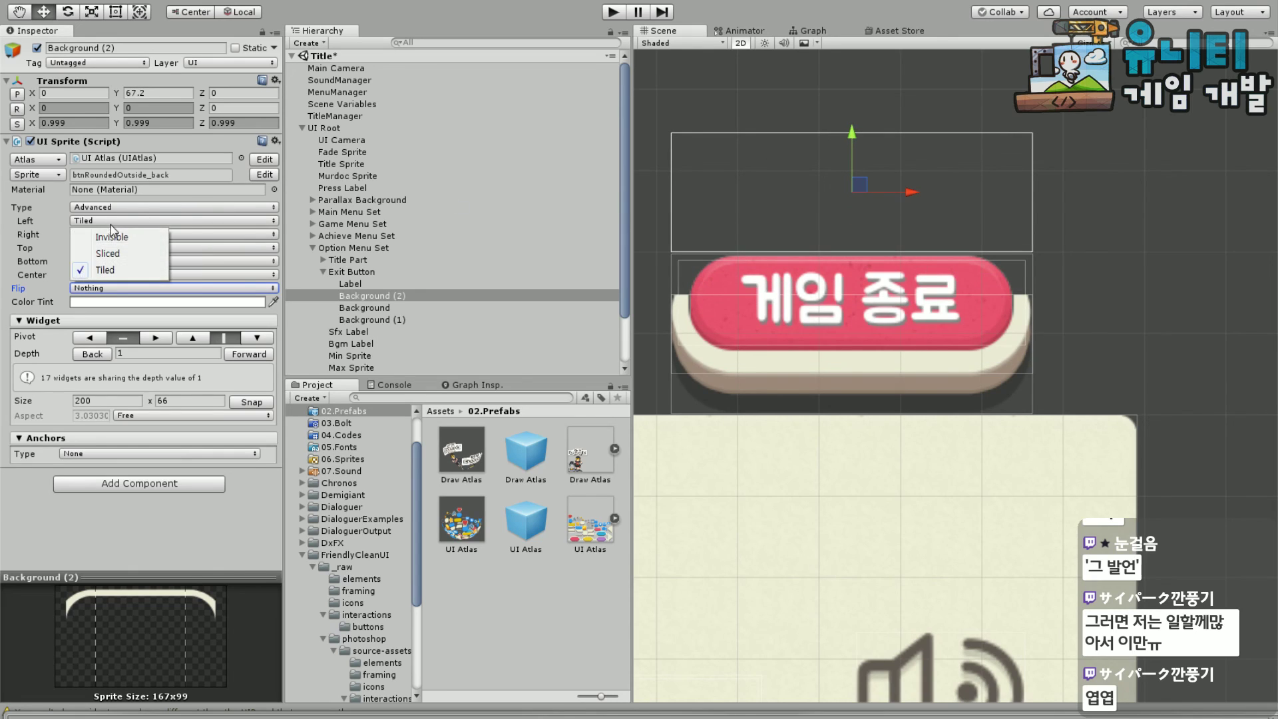
left_click(130, 253)
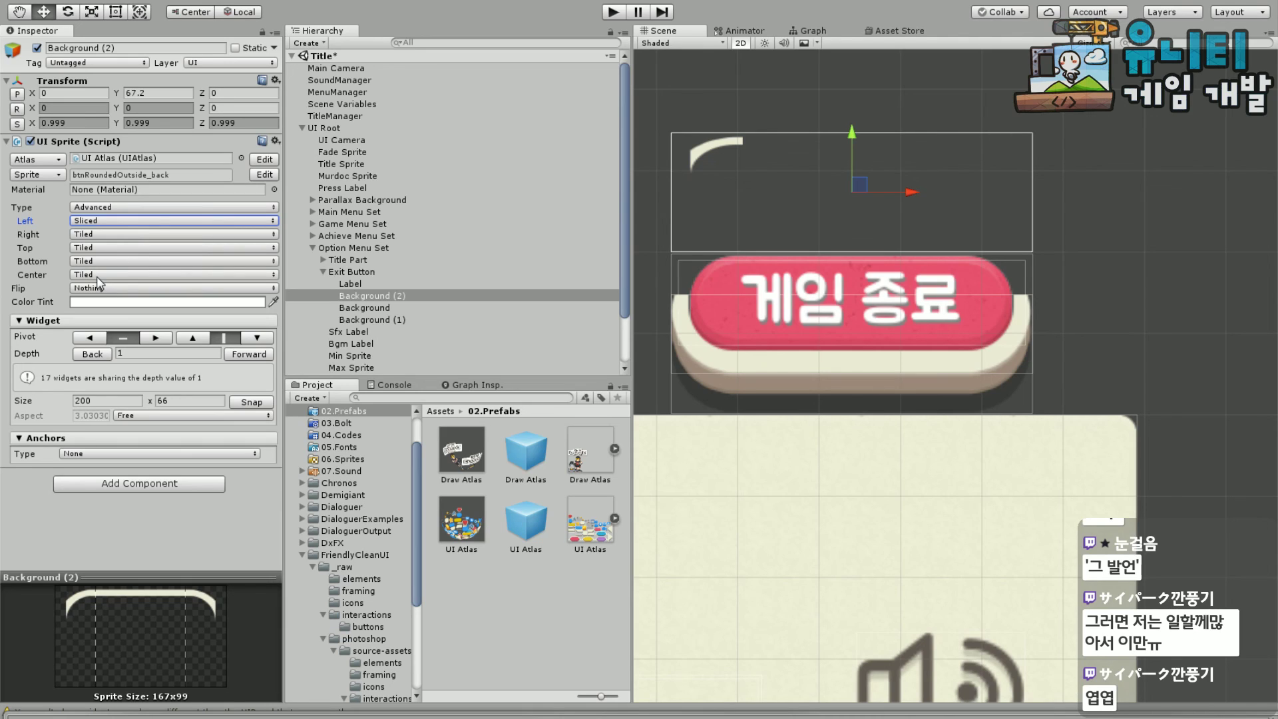
left_click(98, 221)
left_click(122, 267)
Snap Background (2)'s size and set its sprite type to Sliced
left_click(239, 403)
left_click(237, 402)
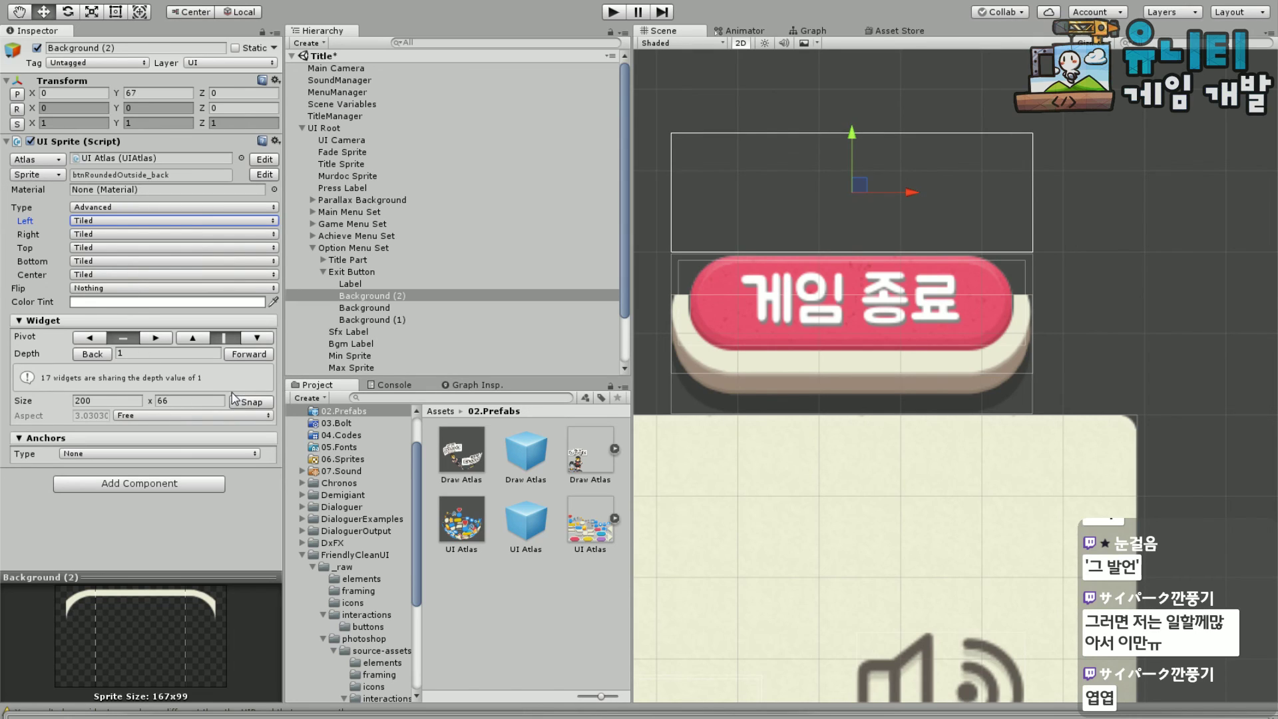
left_click(107, 208)
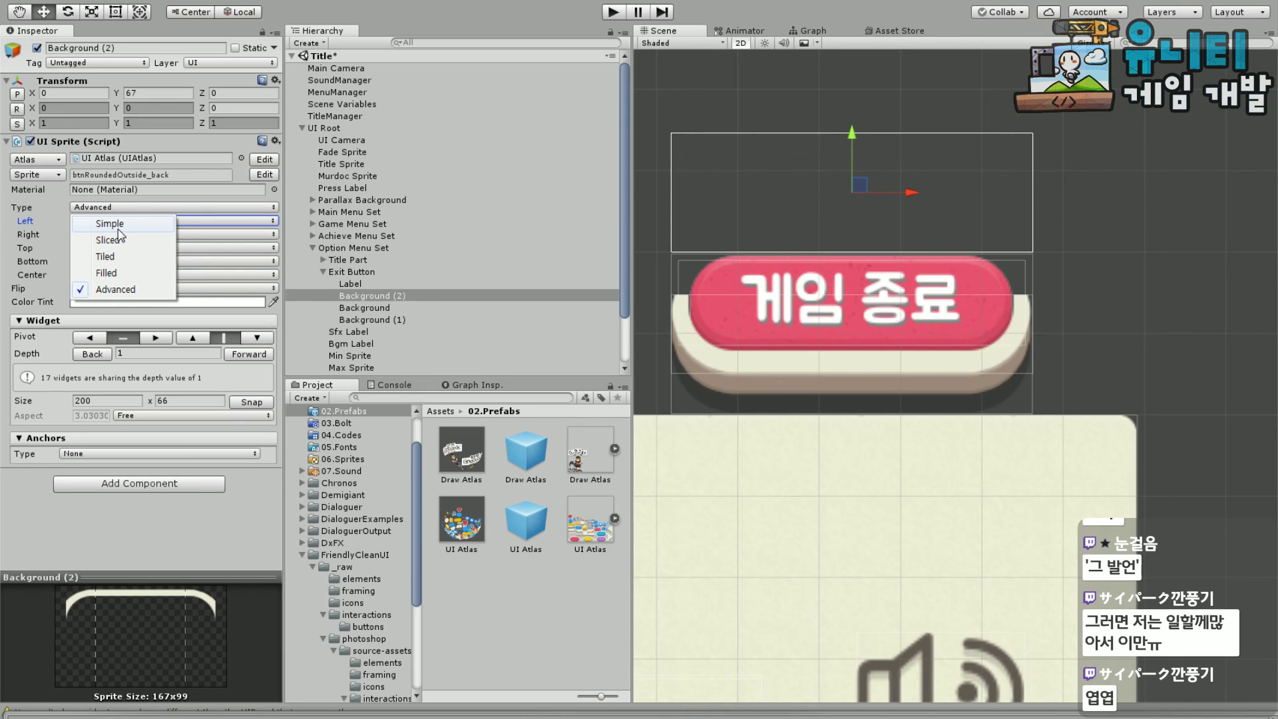
left_click(108, 240)
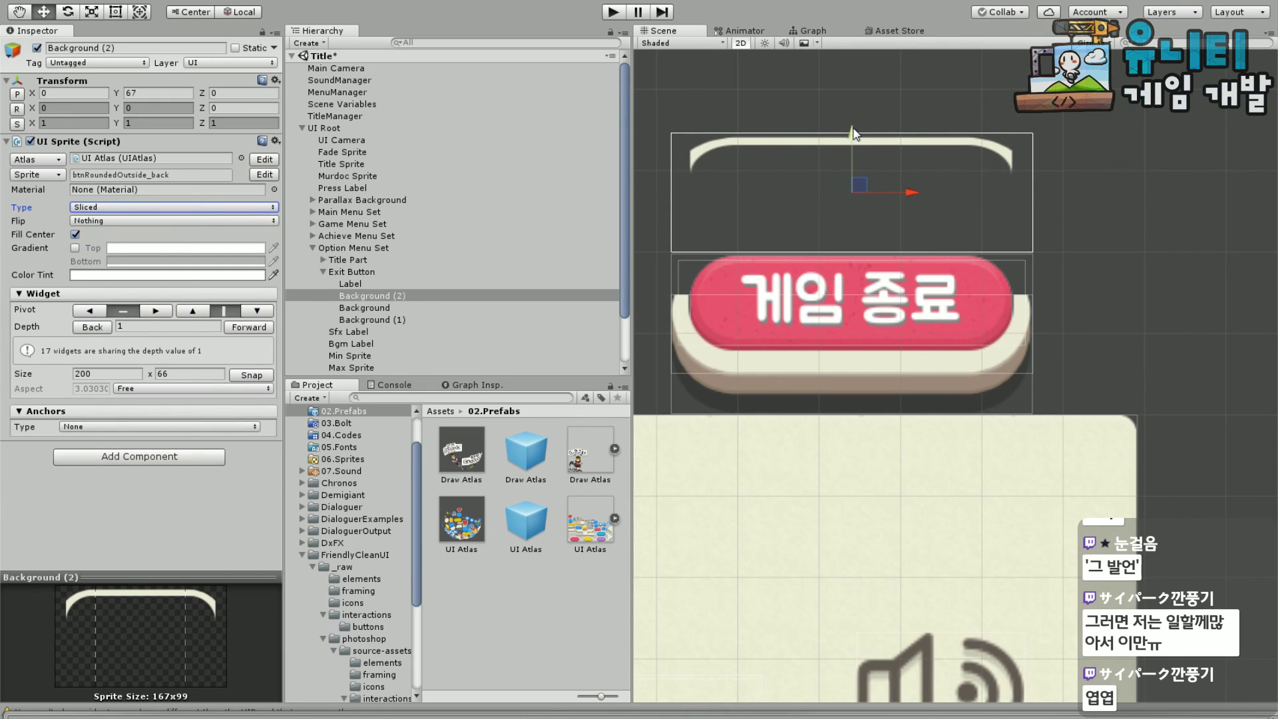
Lower Background (2) behind the red button to about Y 4.7 and save the Title scene
left_click_drag(853, 133, 849, 249)
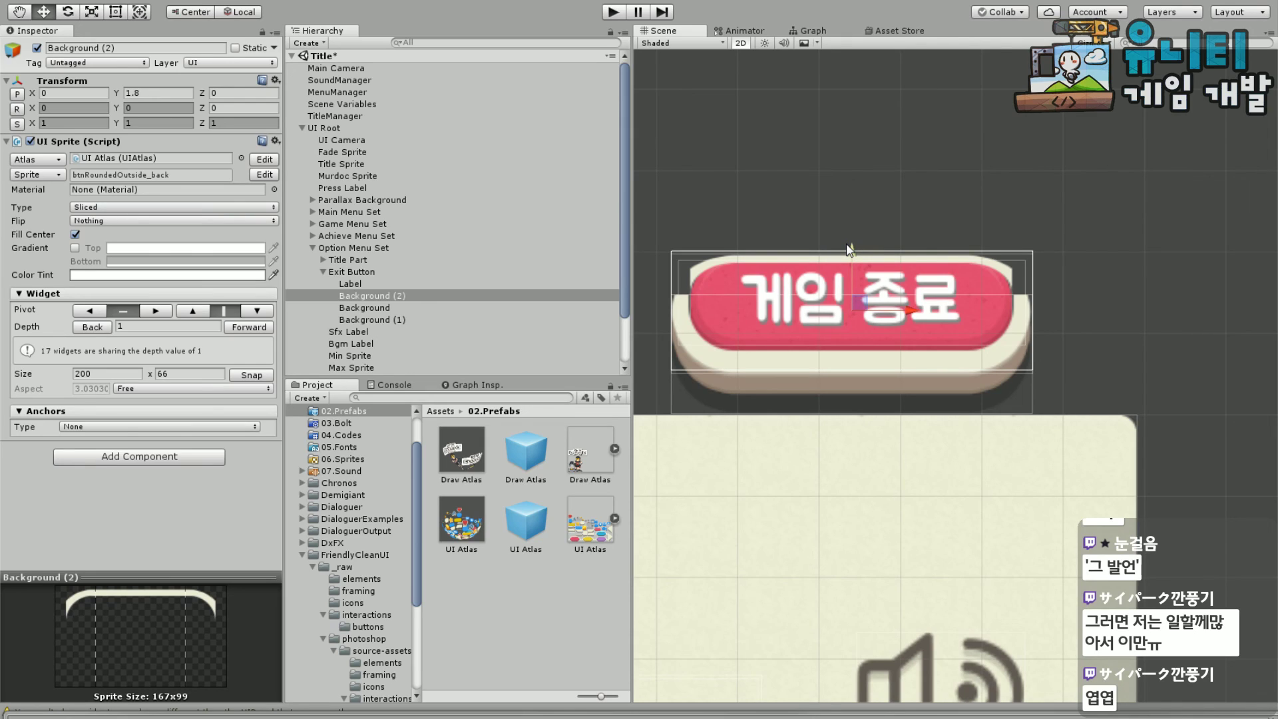
left_click_drag(848, 250, 844, 269)
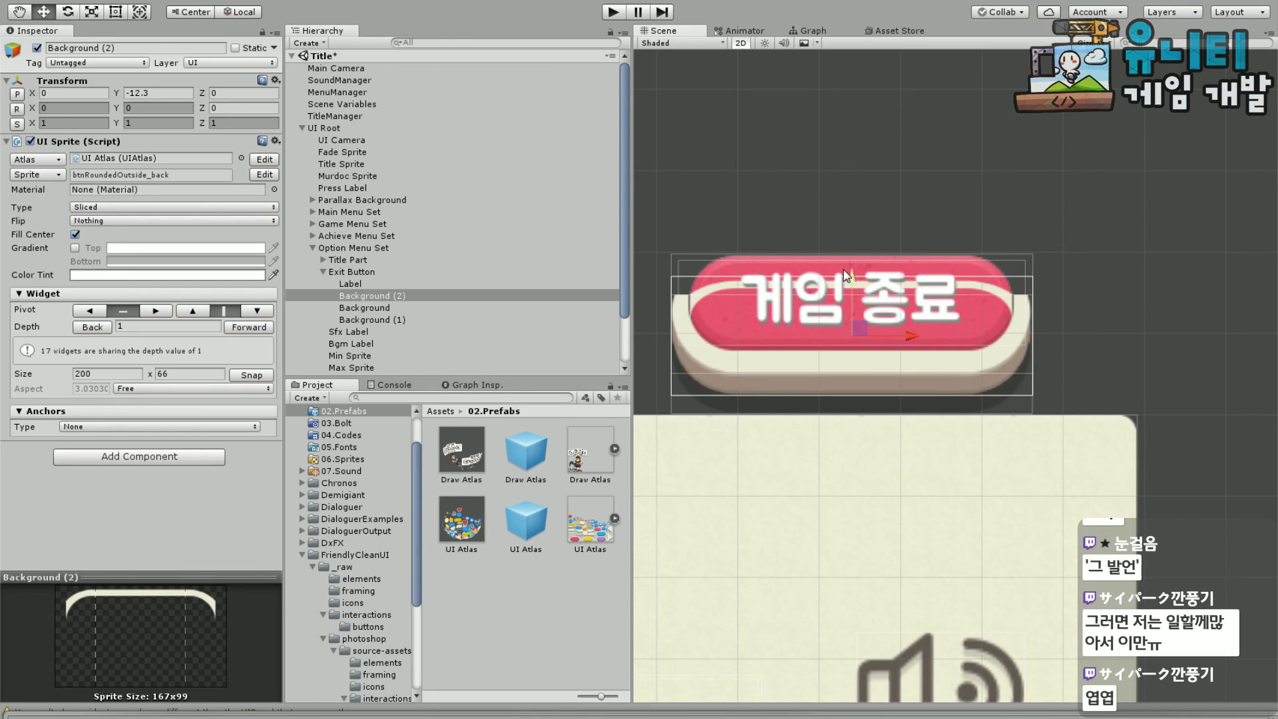
scroll(858, 223, "down", 2)
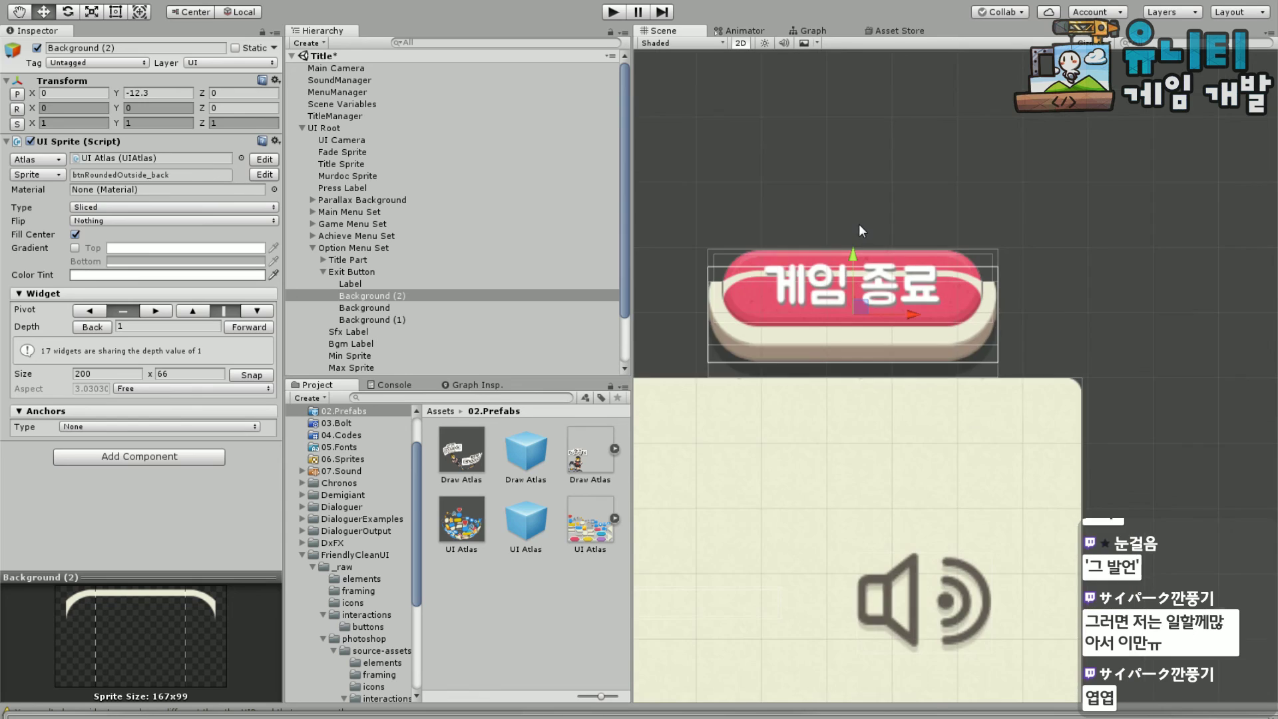
scroll(876, 225, "up", 4)
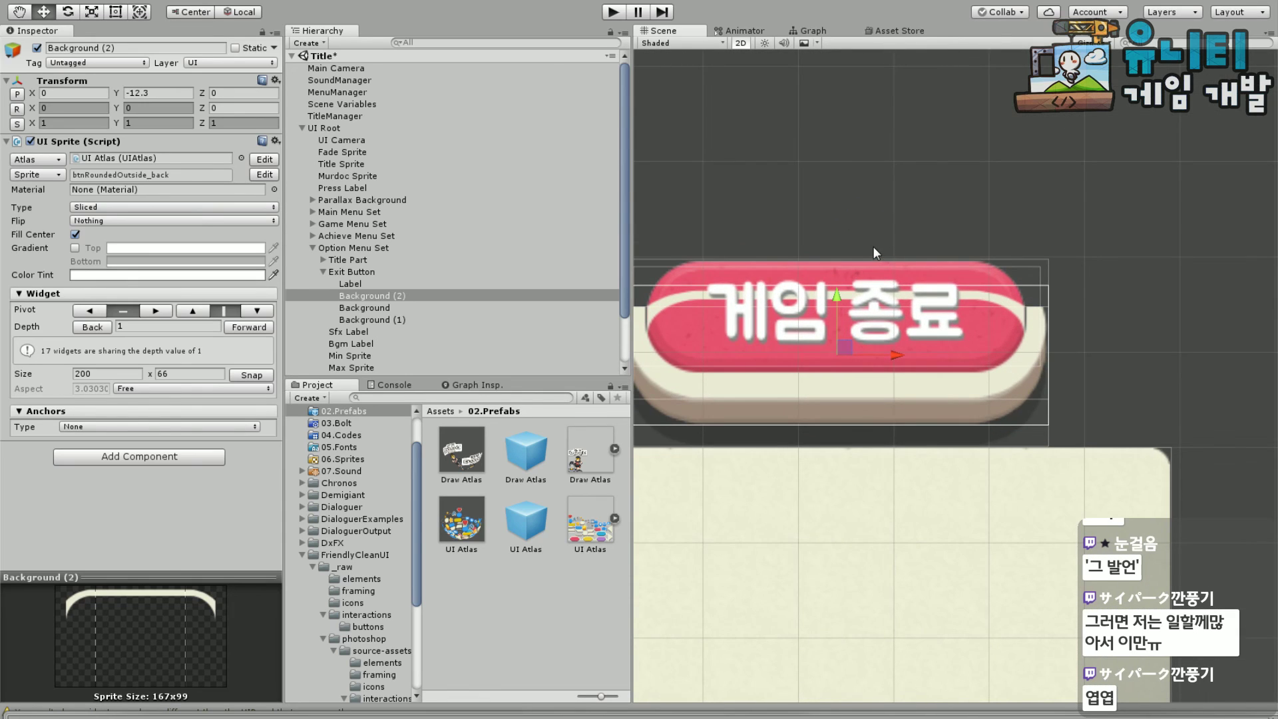
scroll(866, 243, "down", 2)
left_click_drag(844, 287, 849, 253)
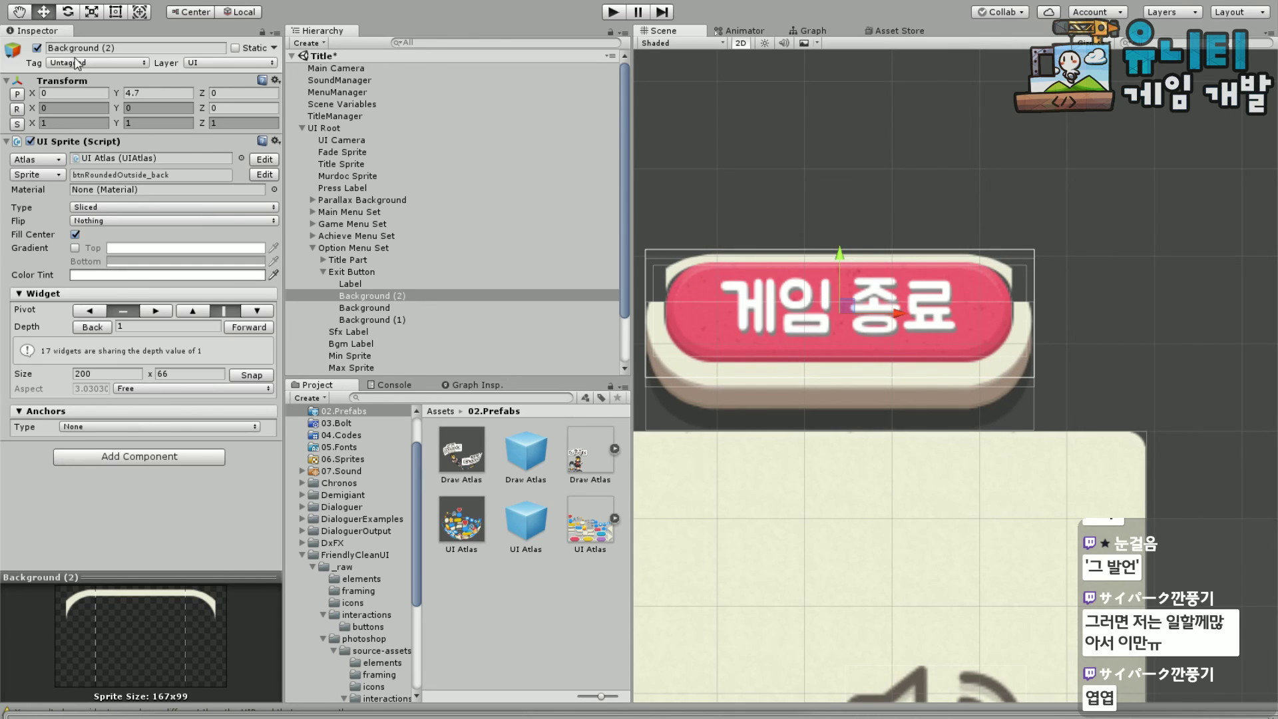
left_click(10, 1)
left_click(54, 49)
Open the sample scene stored in the FriendlyCleanUI folder
left_click_drag(414, 591, 418, 617)
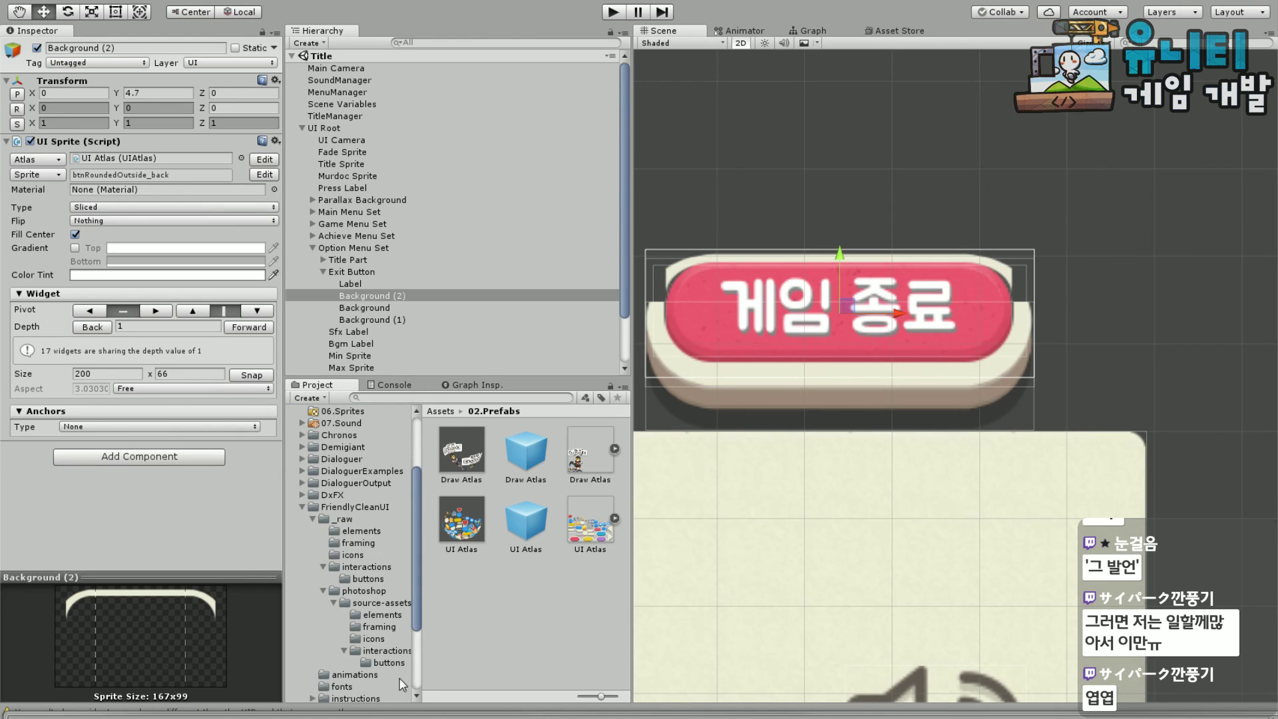
left_click(336, 507)
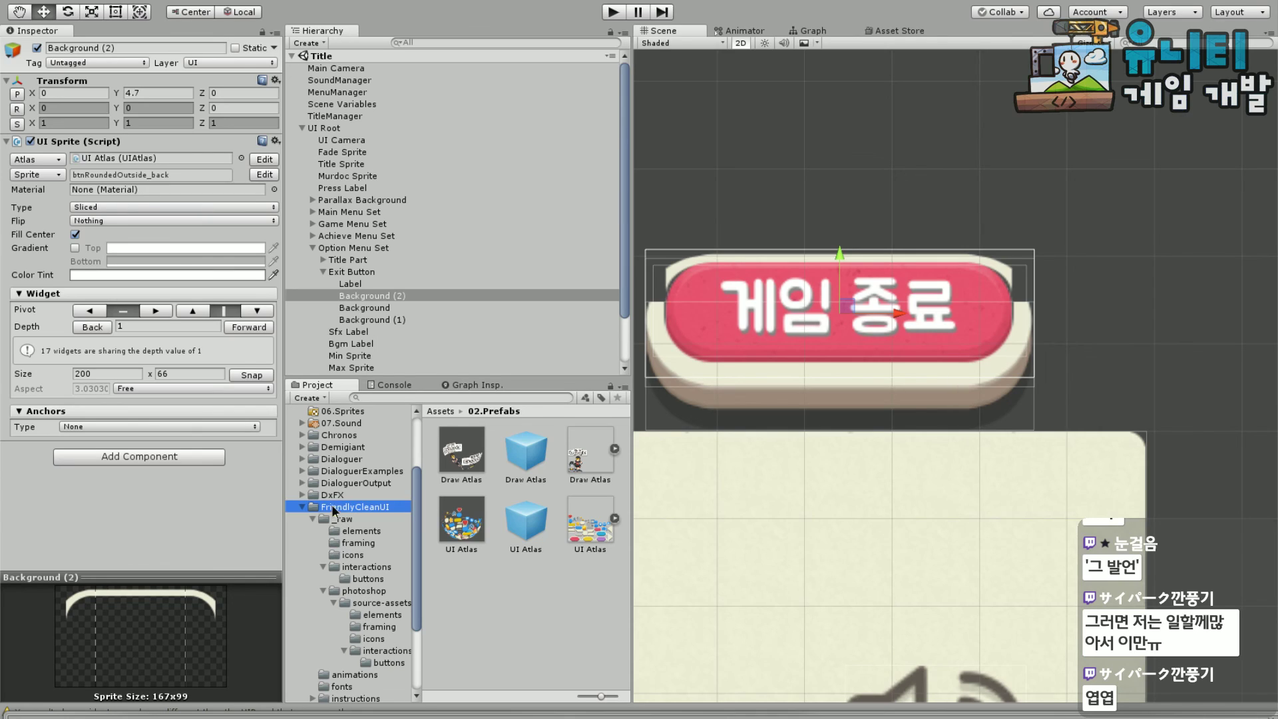
left_click(464, 594)
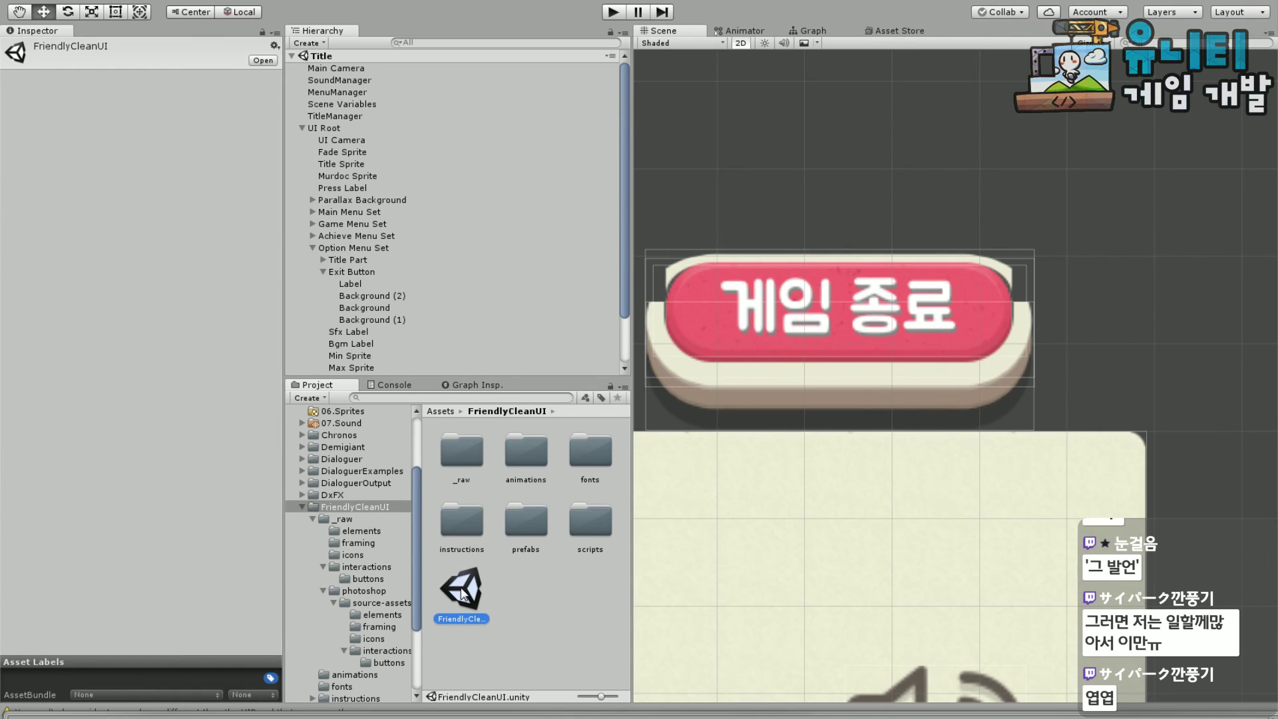
double_click(464, 592)
Locate the CANCEL button in the sample scene's options window, select it and frame it in view
scroll(972, 406, "down", 10)
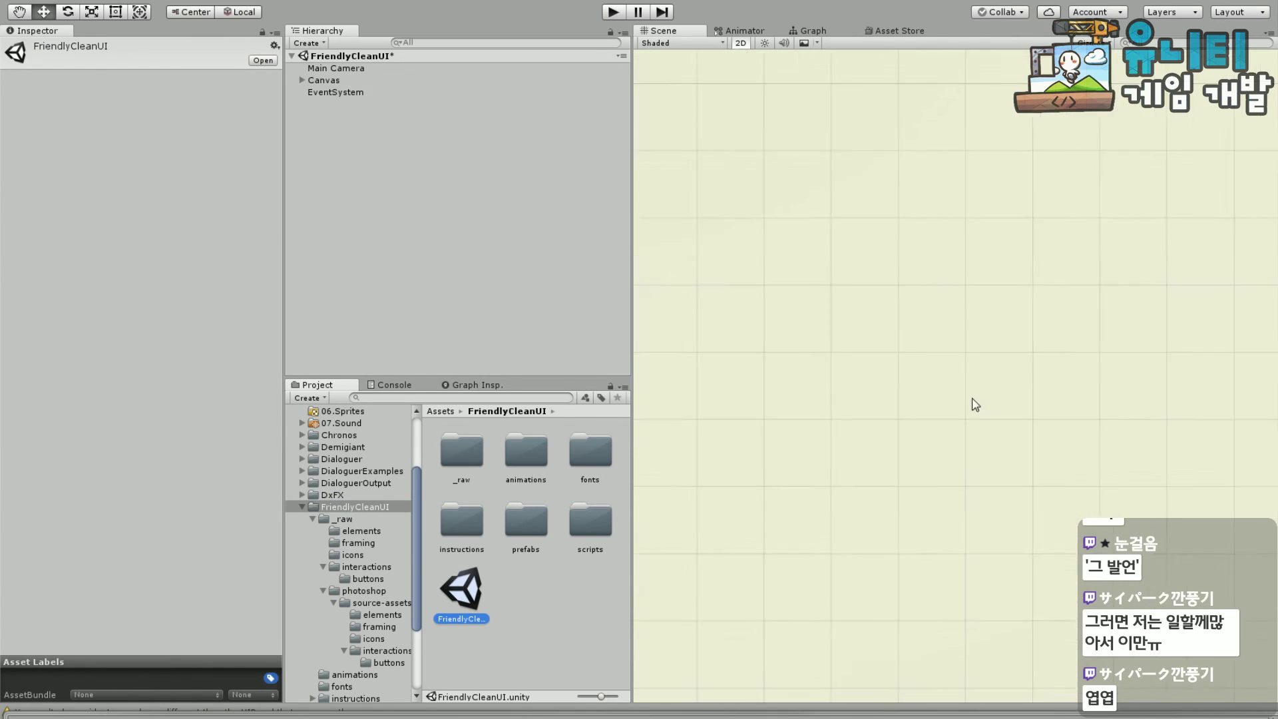
scroll(966, 306, "down", 5)
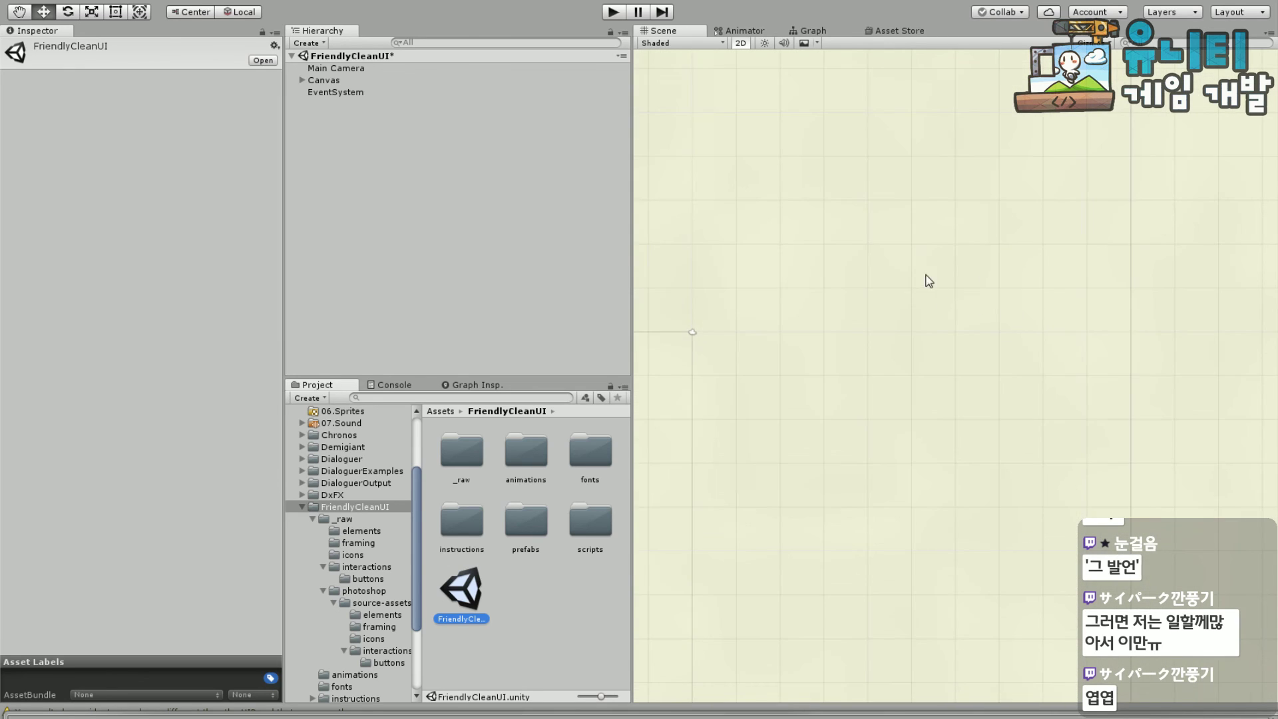
scroll(947, 322, "down", 5)
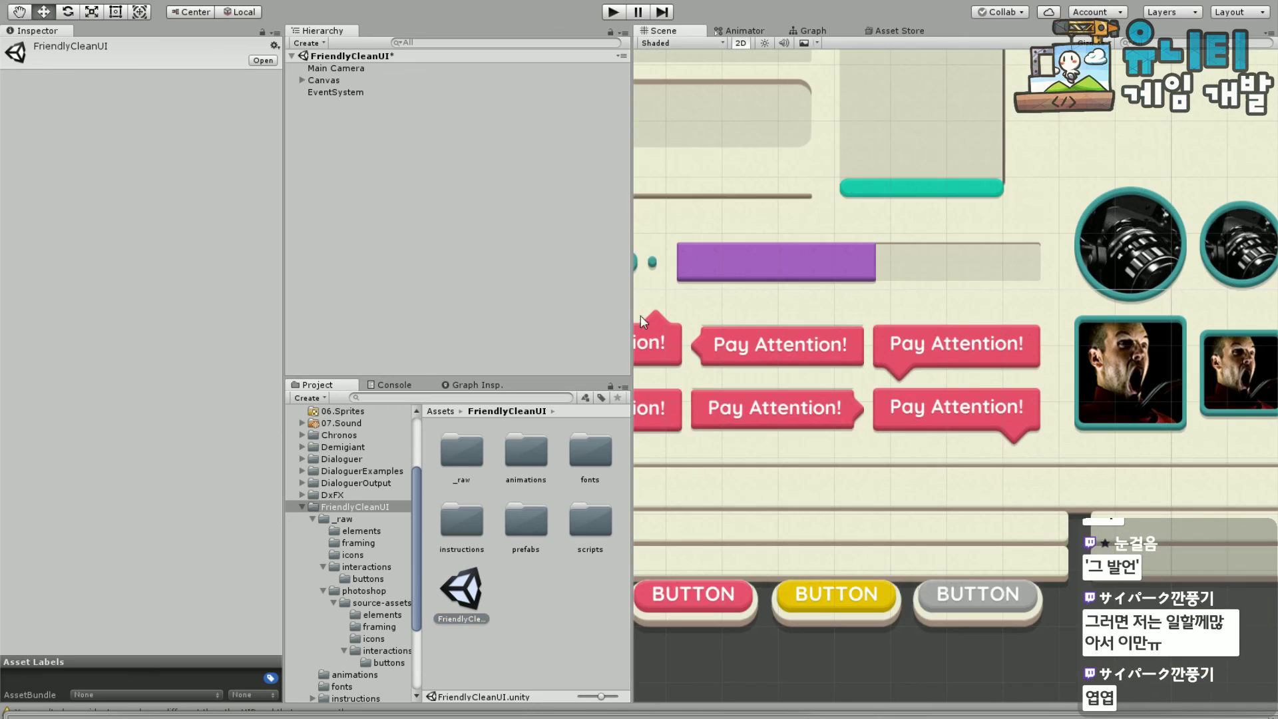
middle_click_drag(1271, 392, 623, 308)
scroll(782, 549, "up", 10)
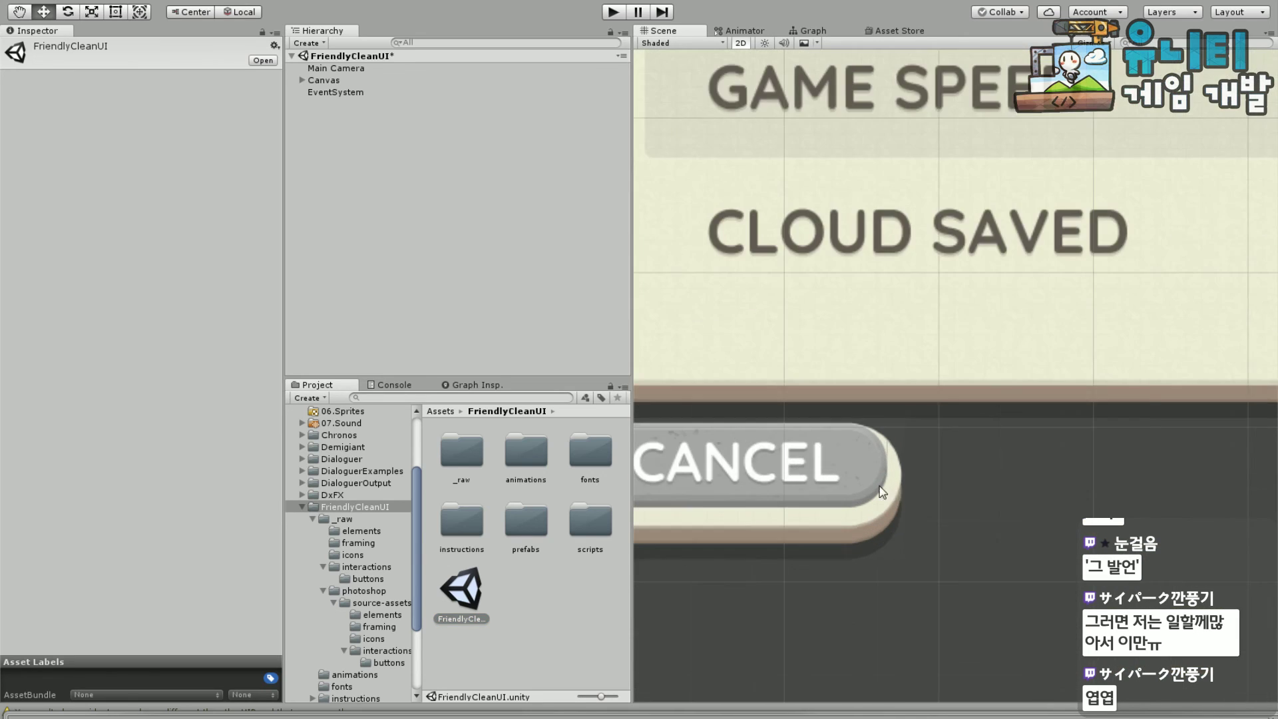
left_click(853, 558)
key("f")
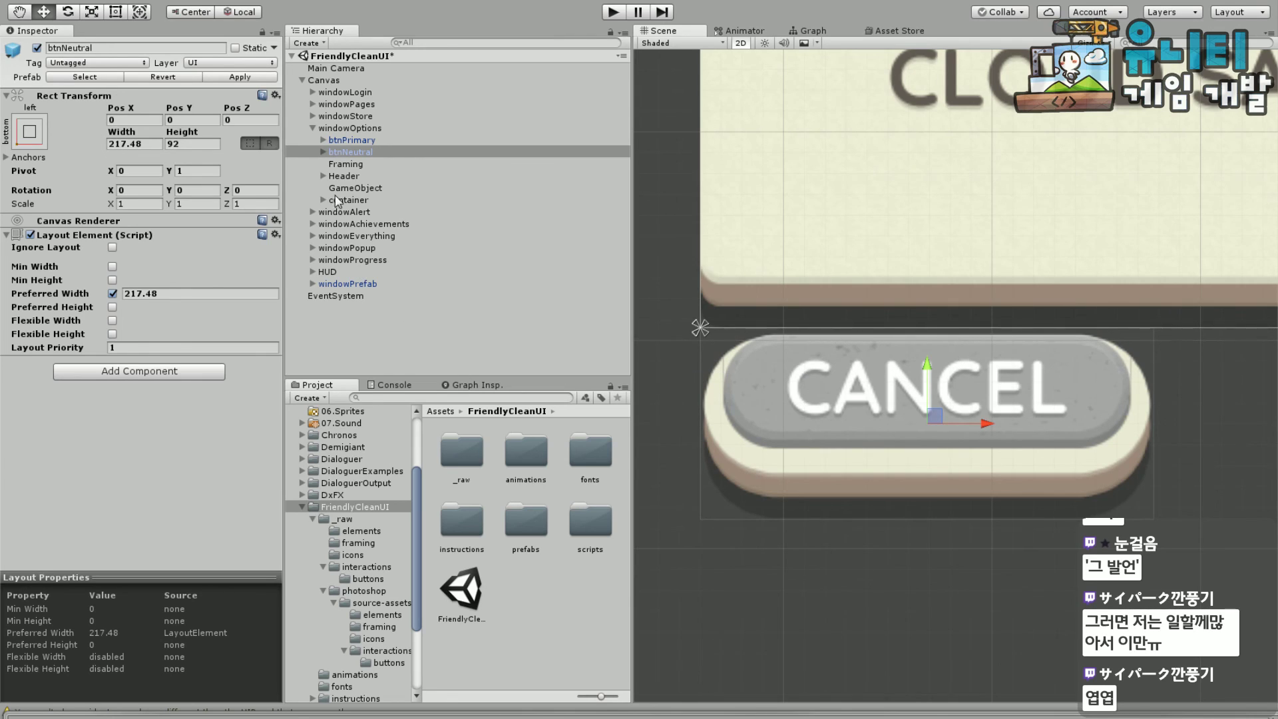
Expand btnNeutral and its btn child, inspect the back image, and try nudging it down to Top 0.4
left_click(322, 152)
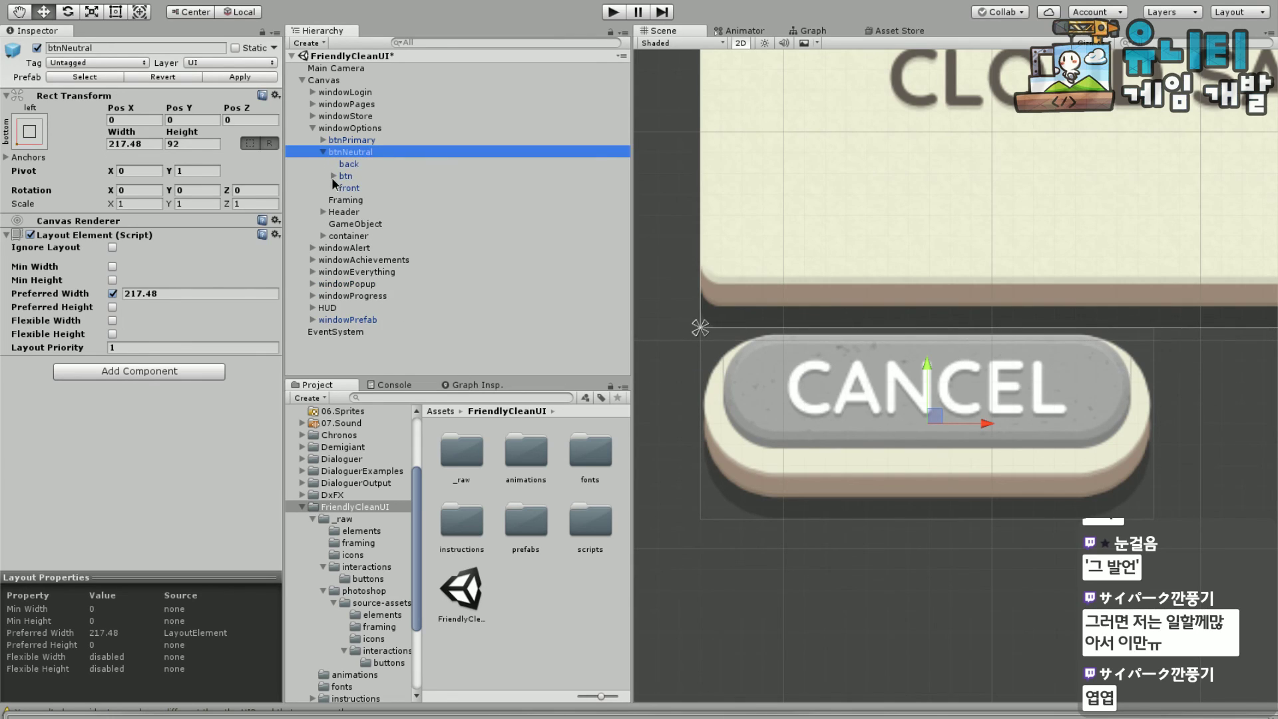
left_click(334, 176)
left_click(363, 165)
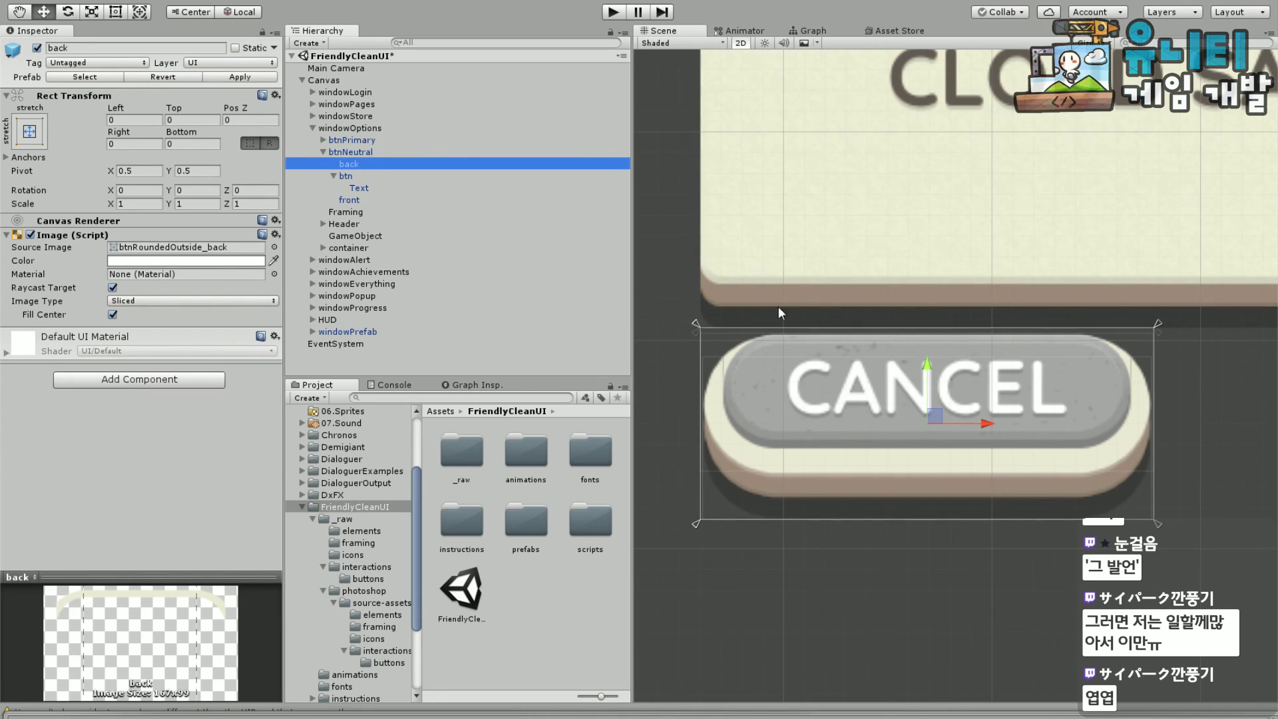
left_click(43, 12)
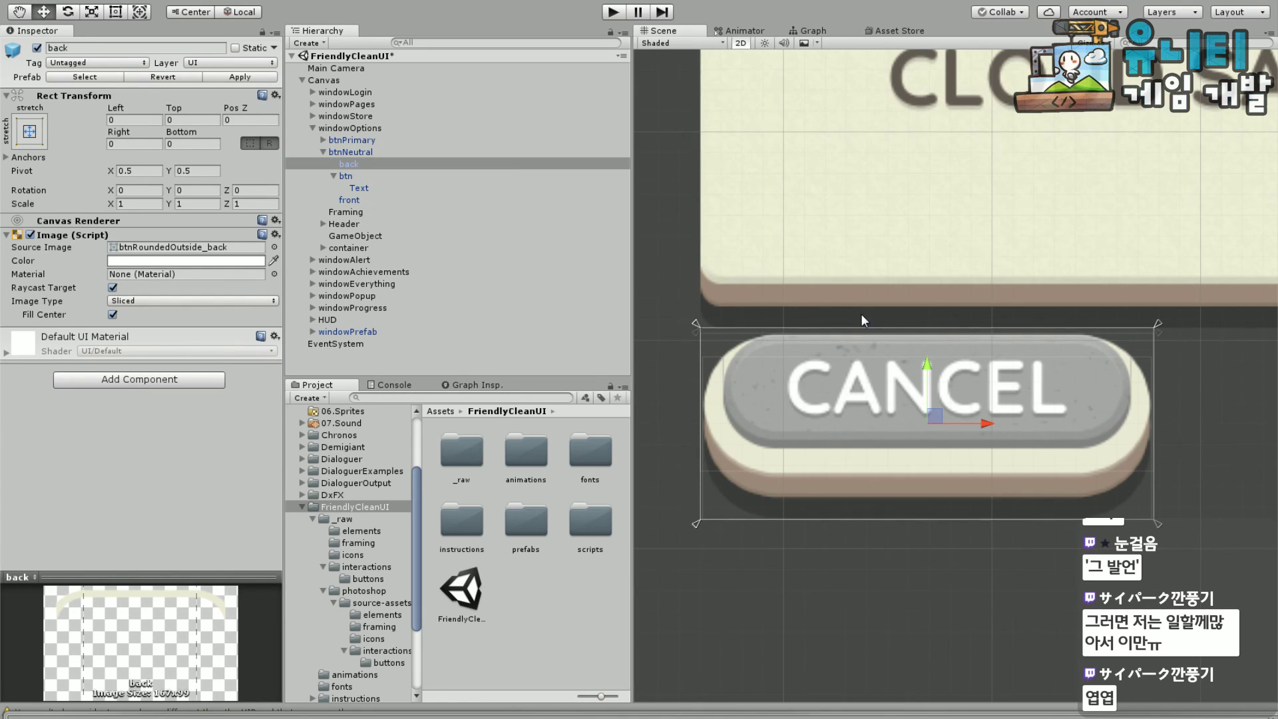
mouse_move(917, 362)
left_mouse_down()
mouse_move(928, 346)
mouse_move(927, 363)
left_mouse_up()
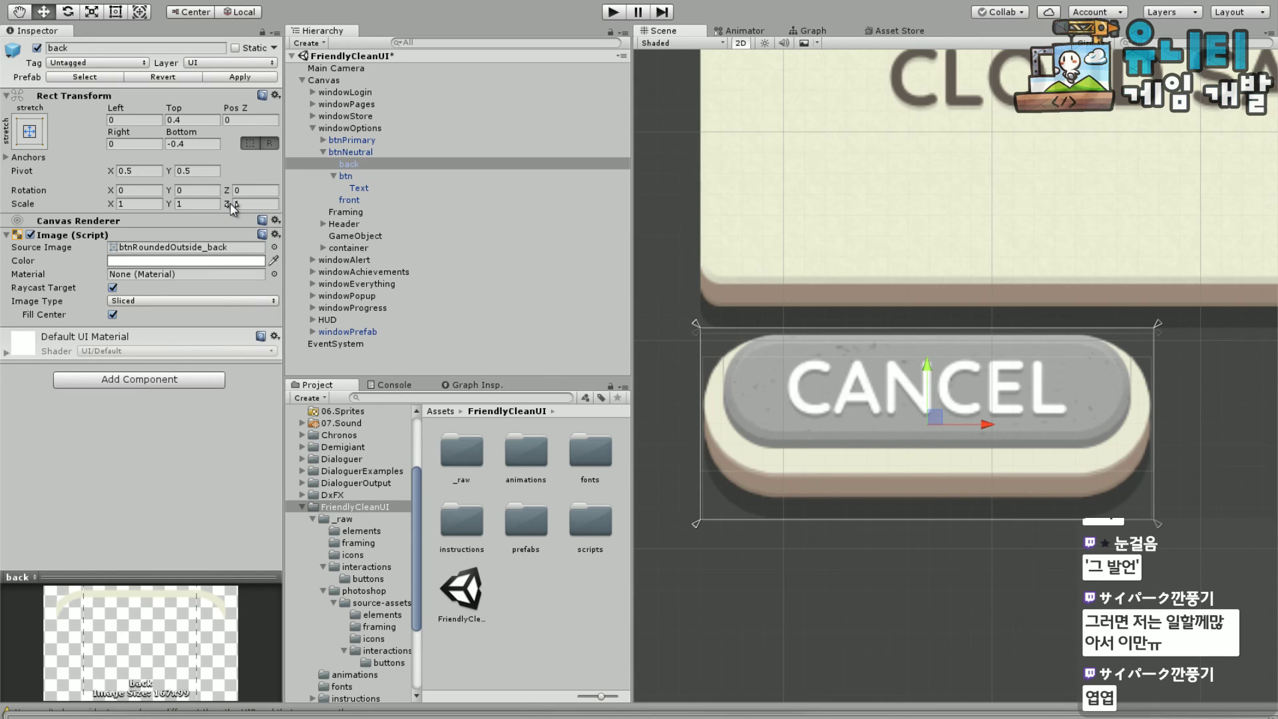
Compare the image settings of btnNeutral's front and back, and try raising back to about Top -10.4
left_click(351, 200)
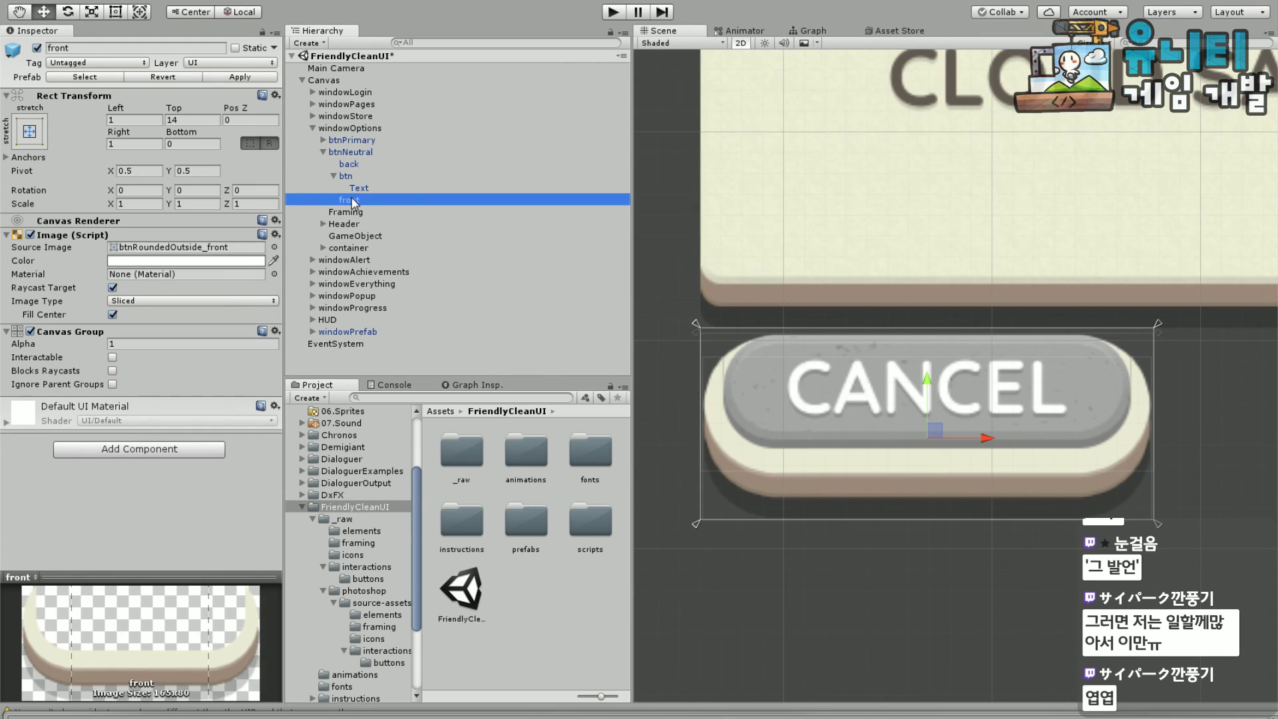
left_click(353, 164)
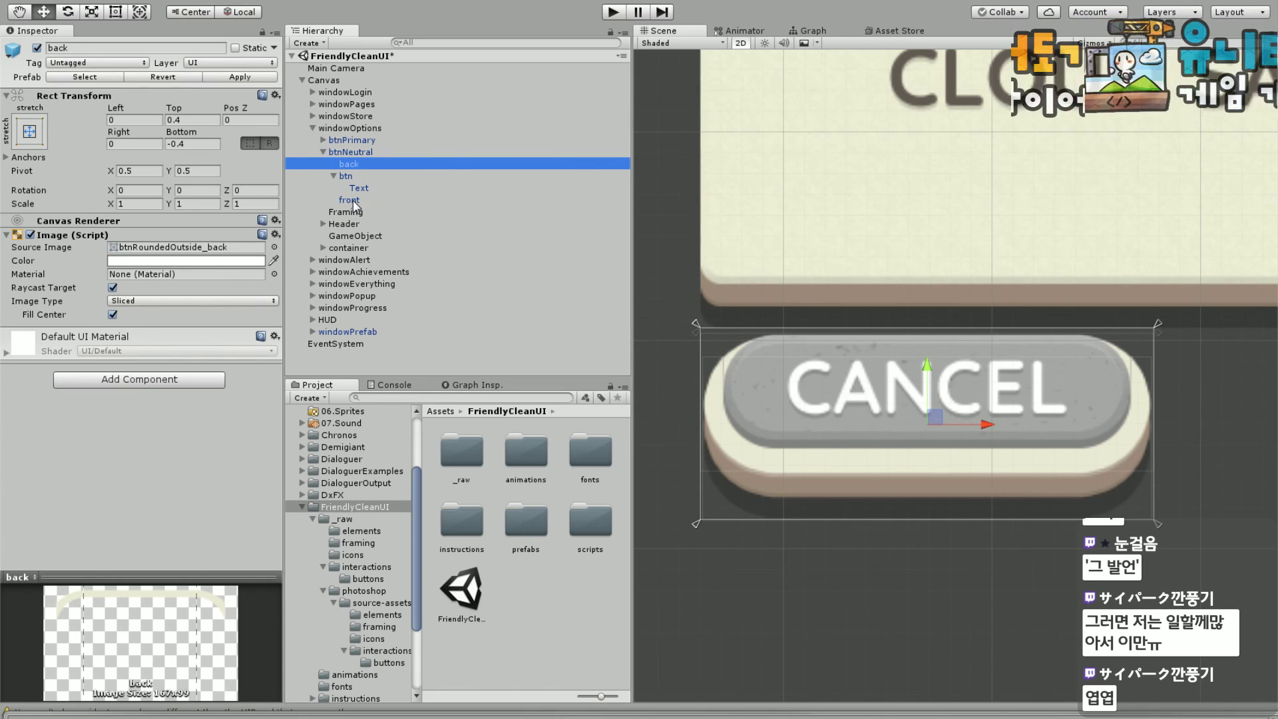
left_click(352, 200)
left_click(357, 169)
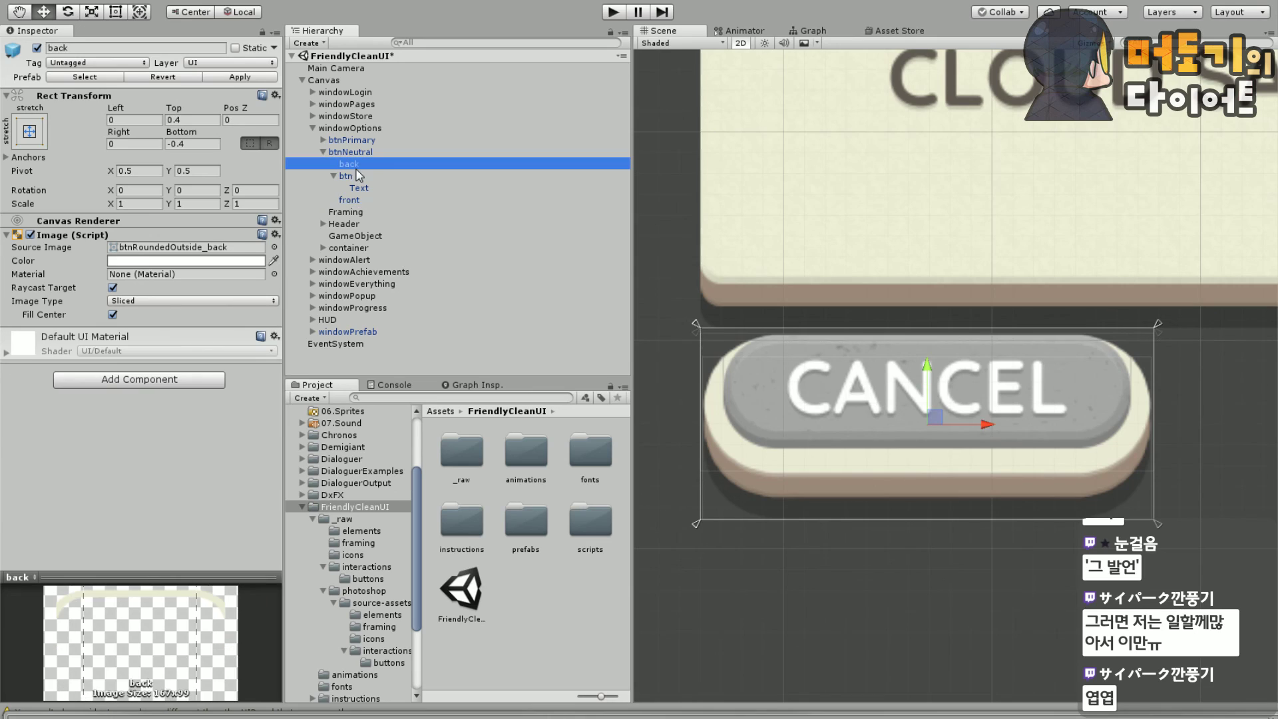
left_click(352, 200)
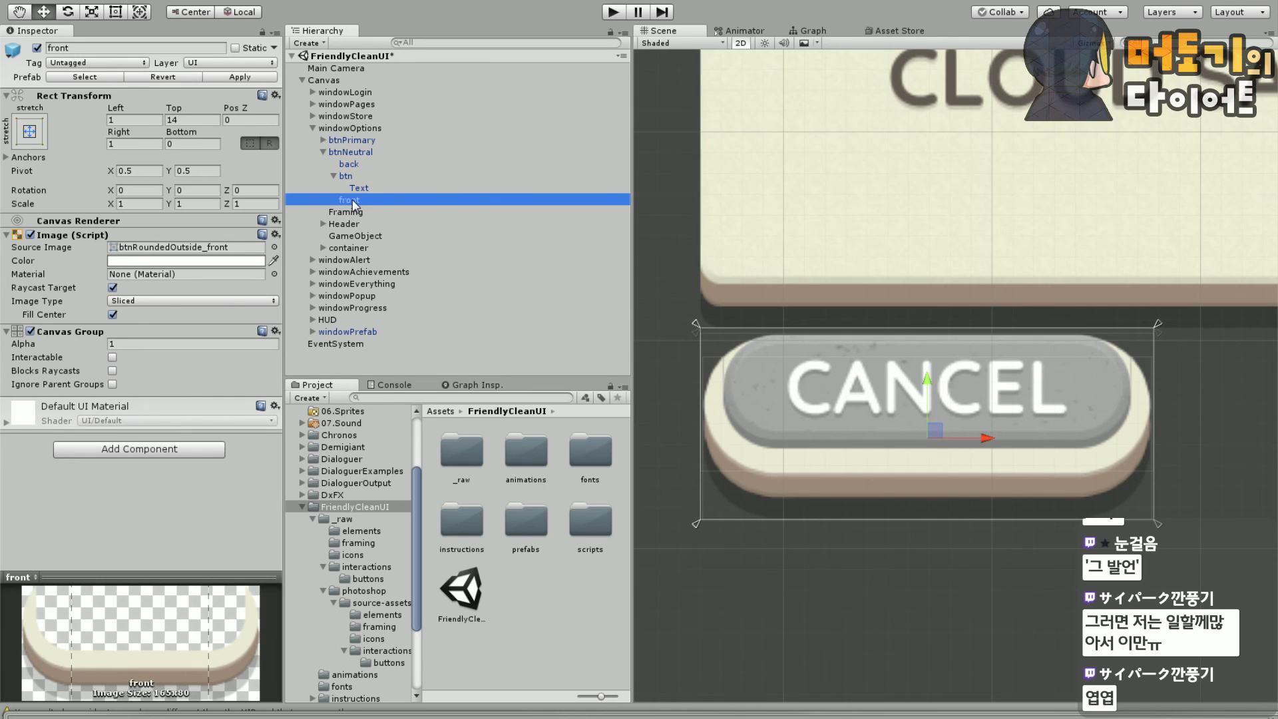
left_click(349, 164)
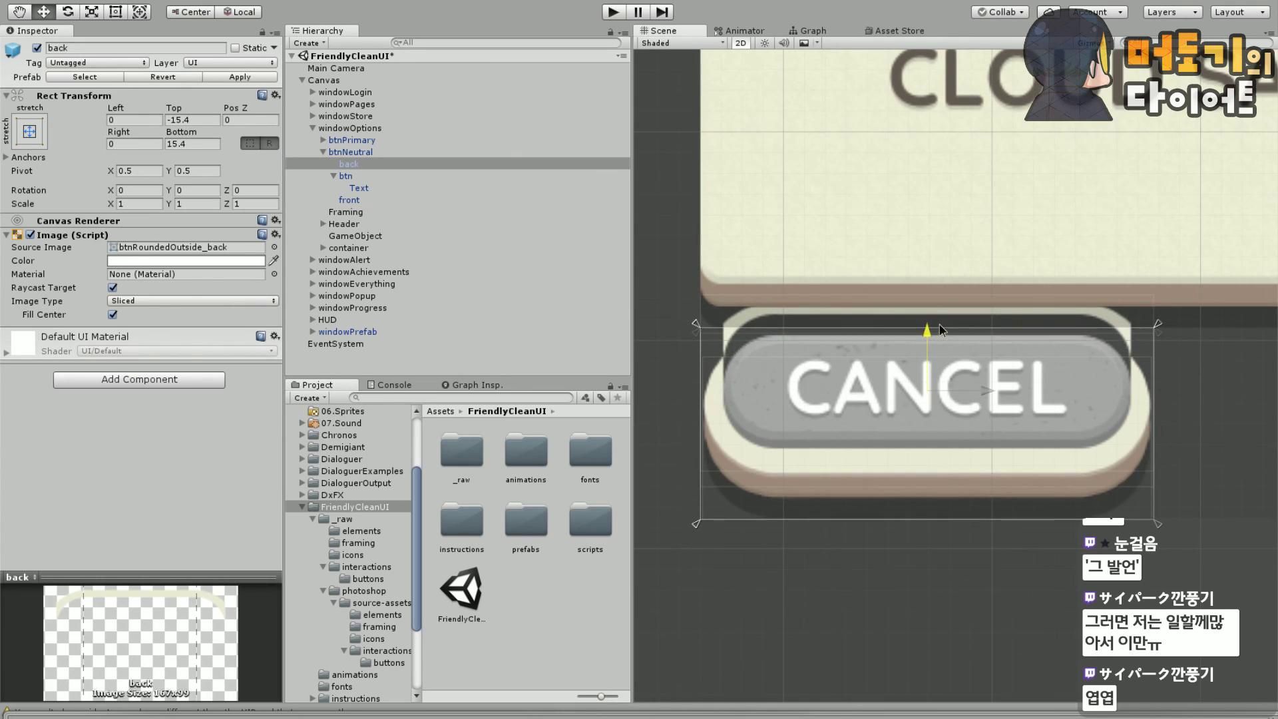
left_click_drag(940, 329, 955, 341)
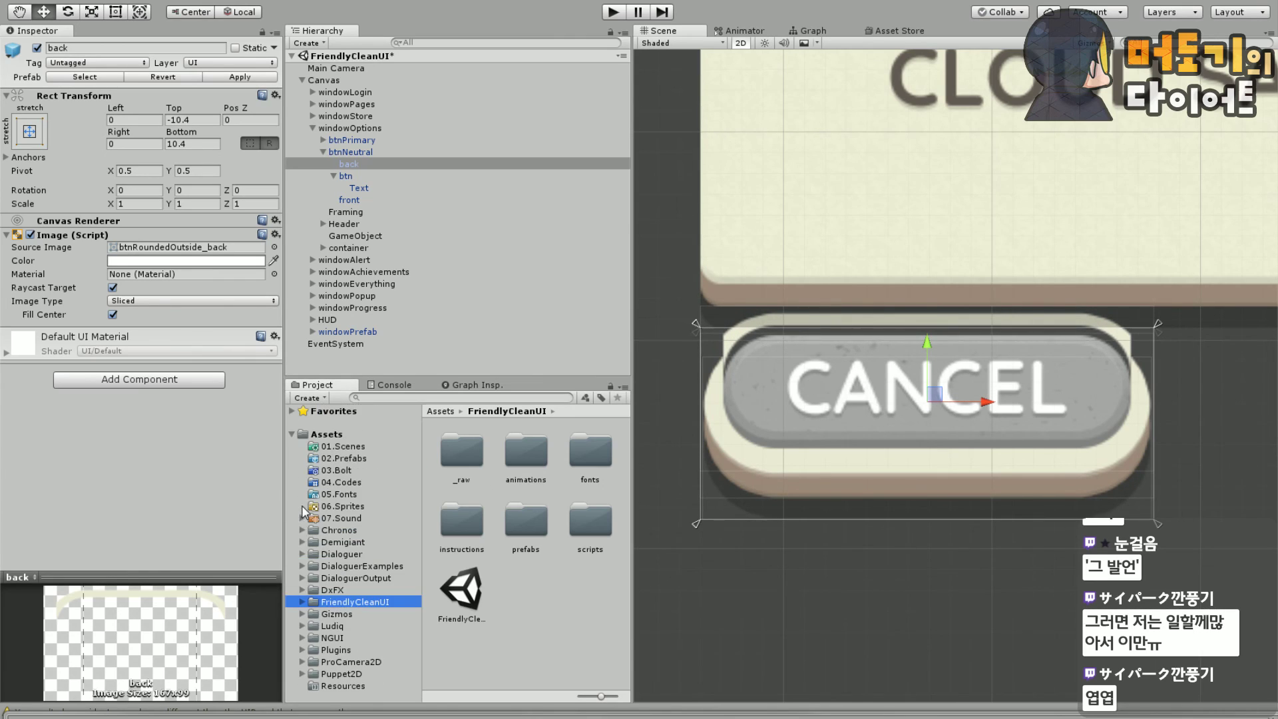
Reopen the Title scene from 01.Scenes without saving the changes to the FriendlyCleanUI scene
left_click(303, 506)
left_click(341, 457)
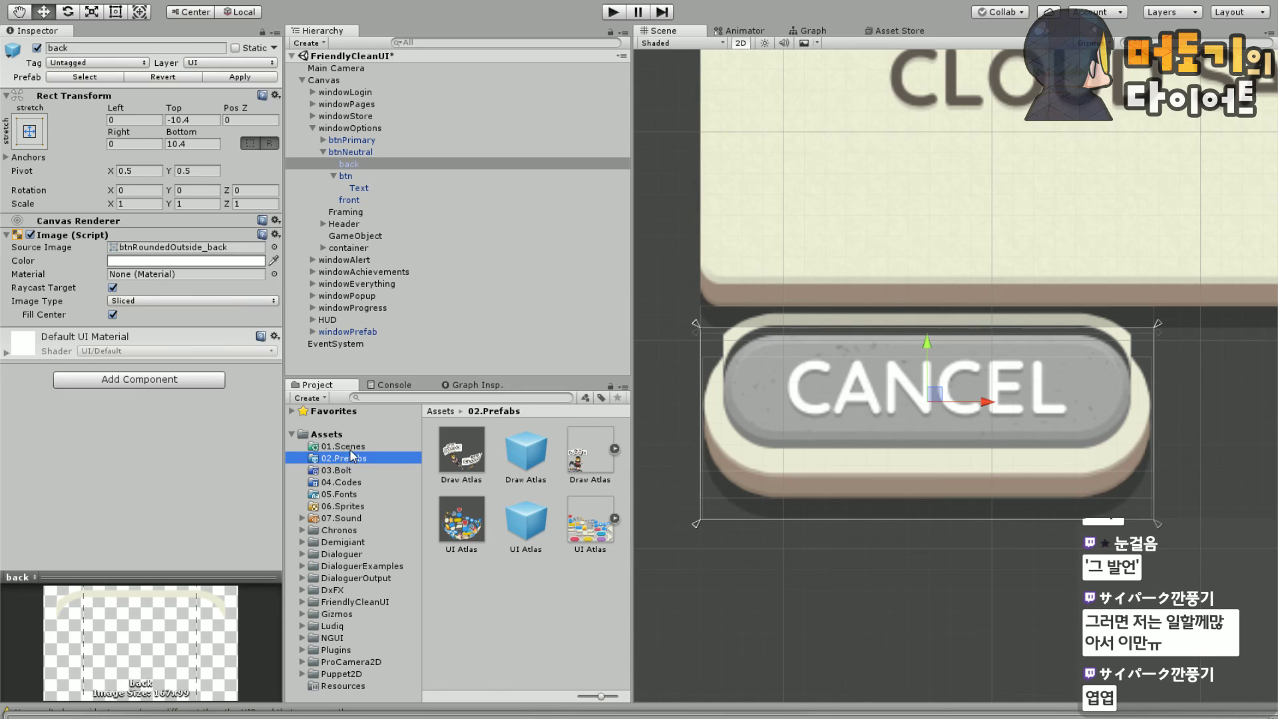
left_click(343, 446)
double_click(517, 447)
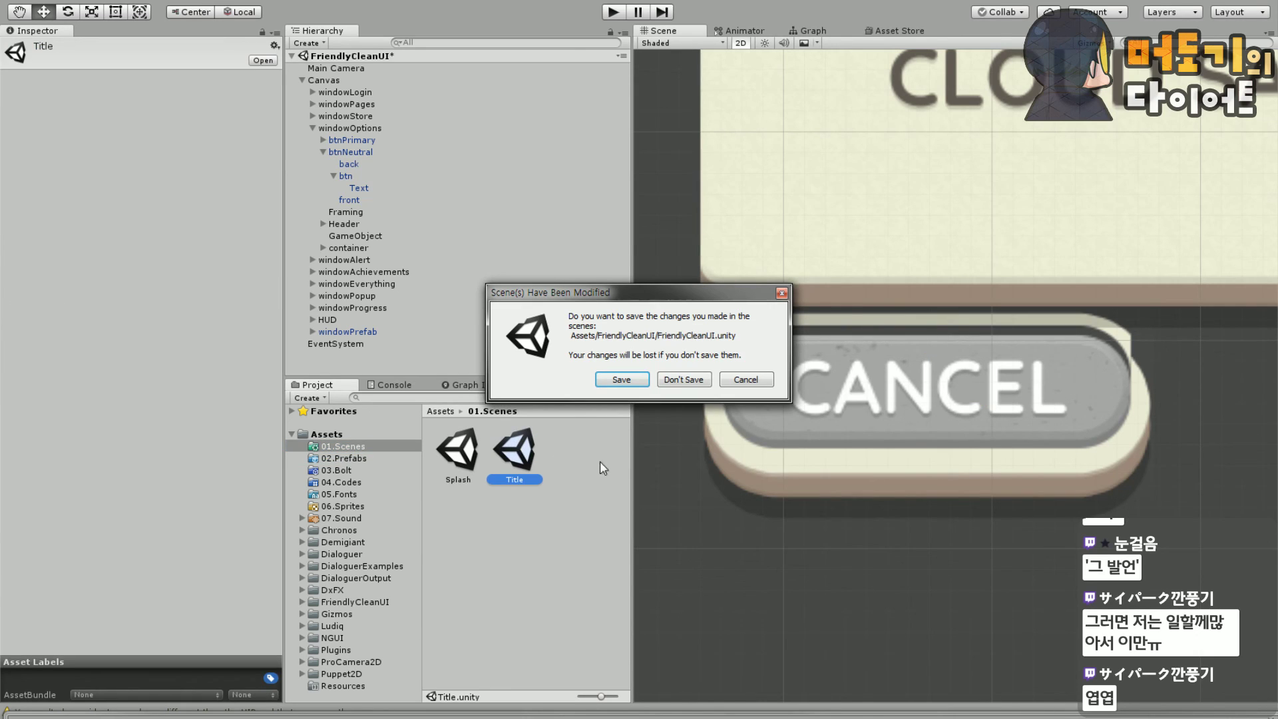
left_click(683, 379)
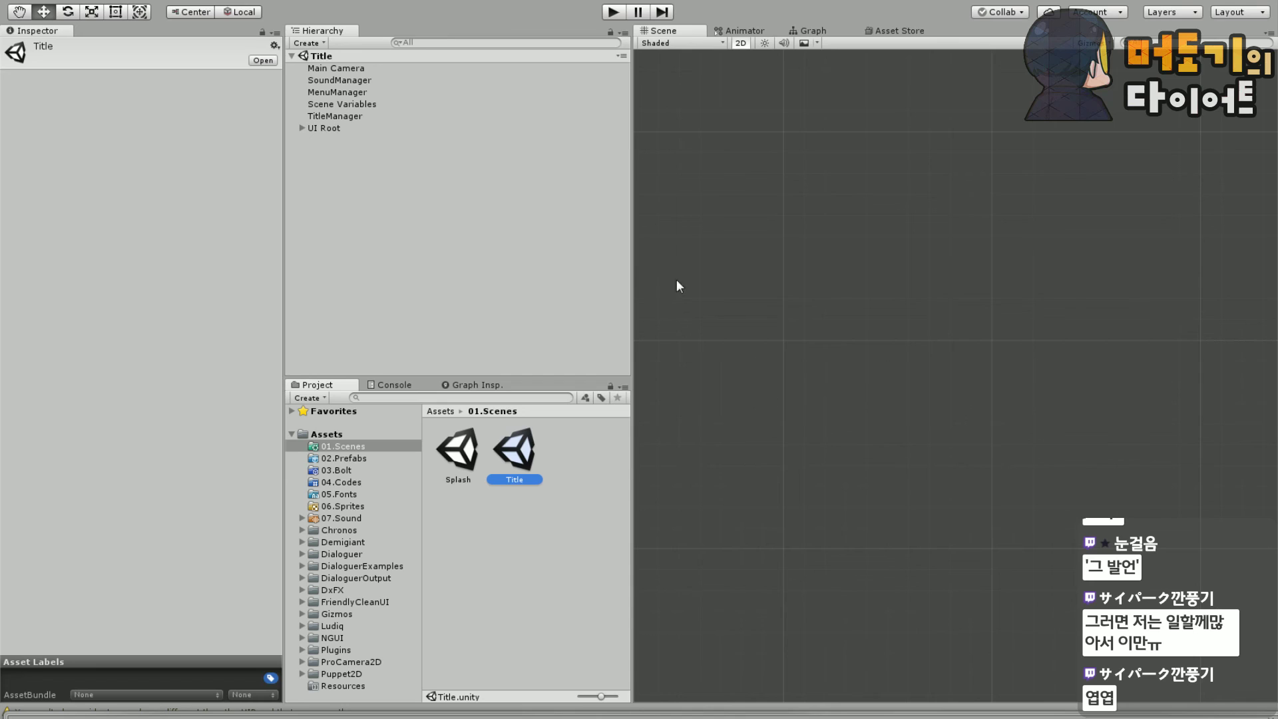
Bring the 게임 종료 button into close view and expand Exit Button under UI Root's Option Menu Set
left_click(344, 79)
scroll(1085, 358, "up", 10)
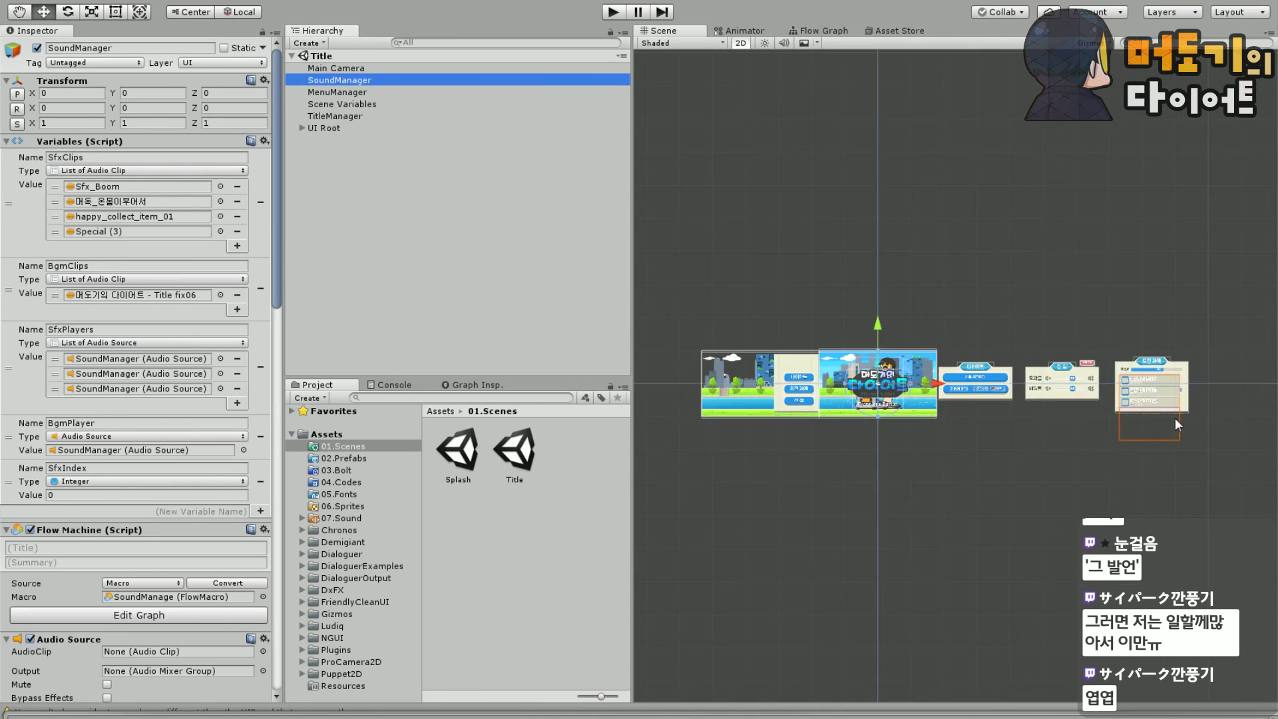
scroll(1004, 313, "up", 10)
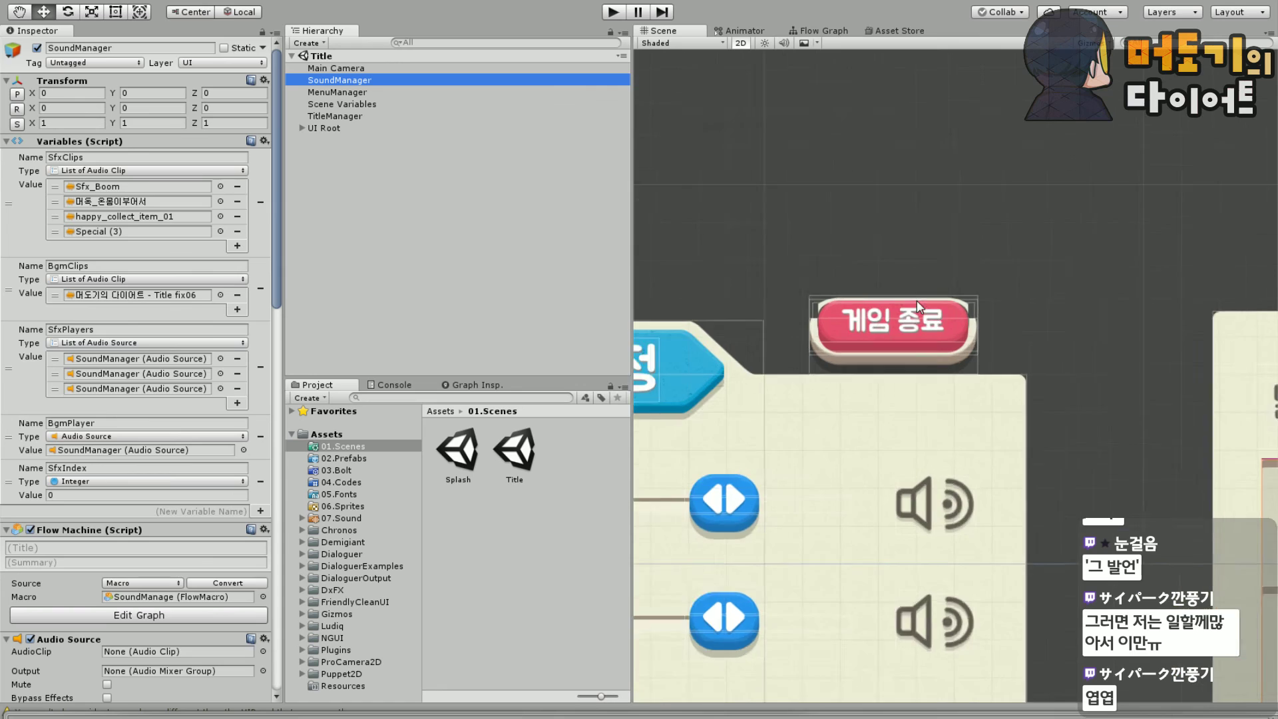
scroll(666, 294, "down", 1)
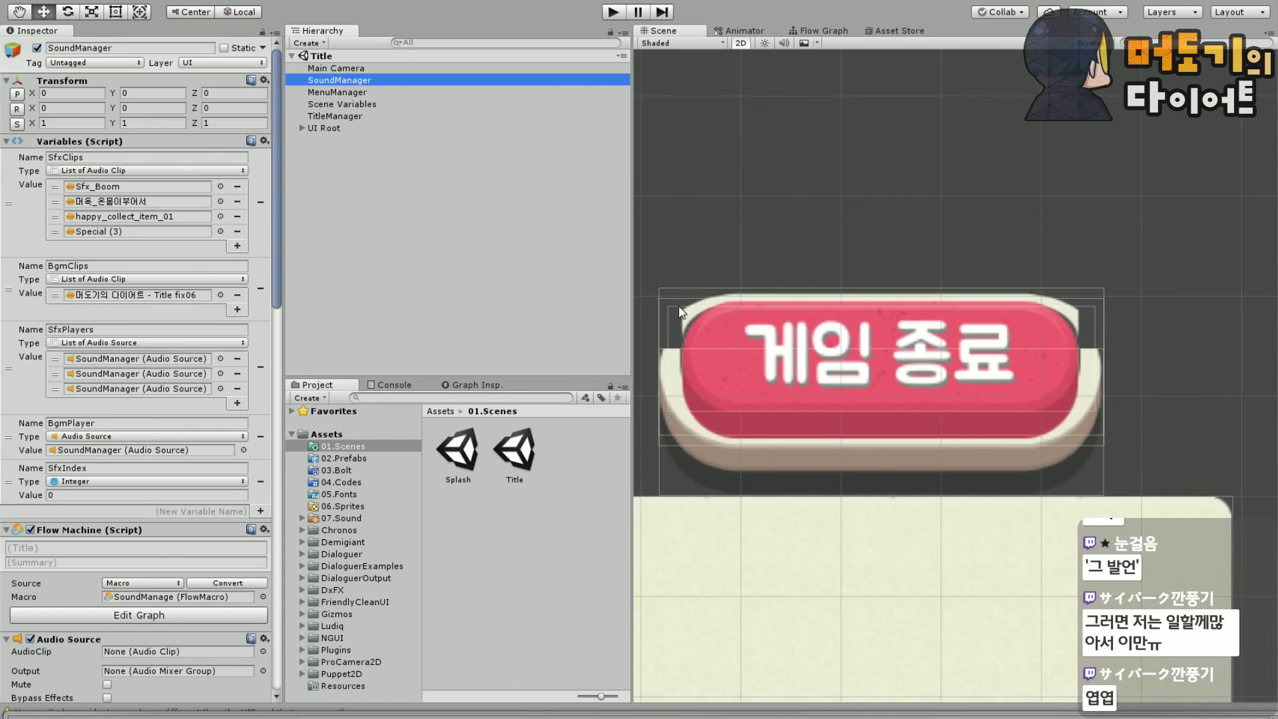
middle_click_drag(739, 189, 783, 221)
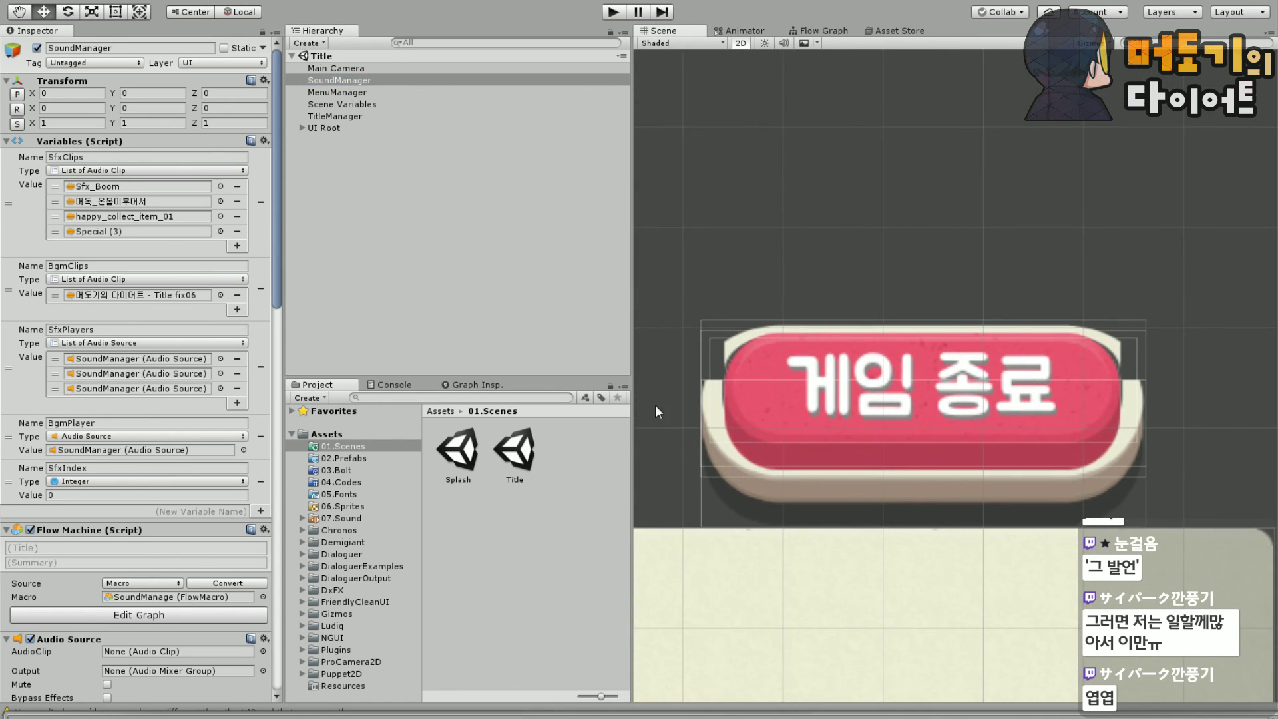
left_click(302, 127)
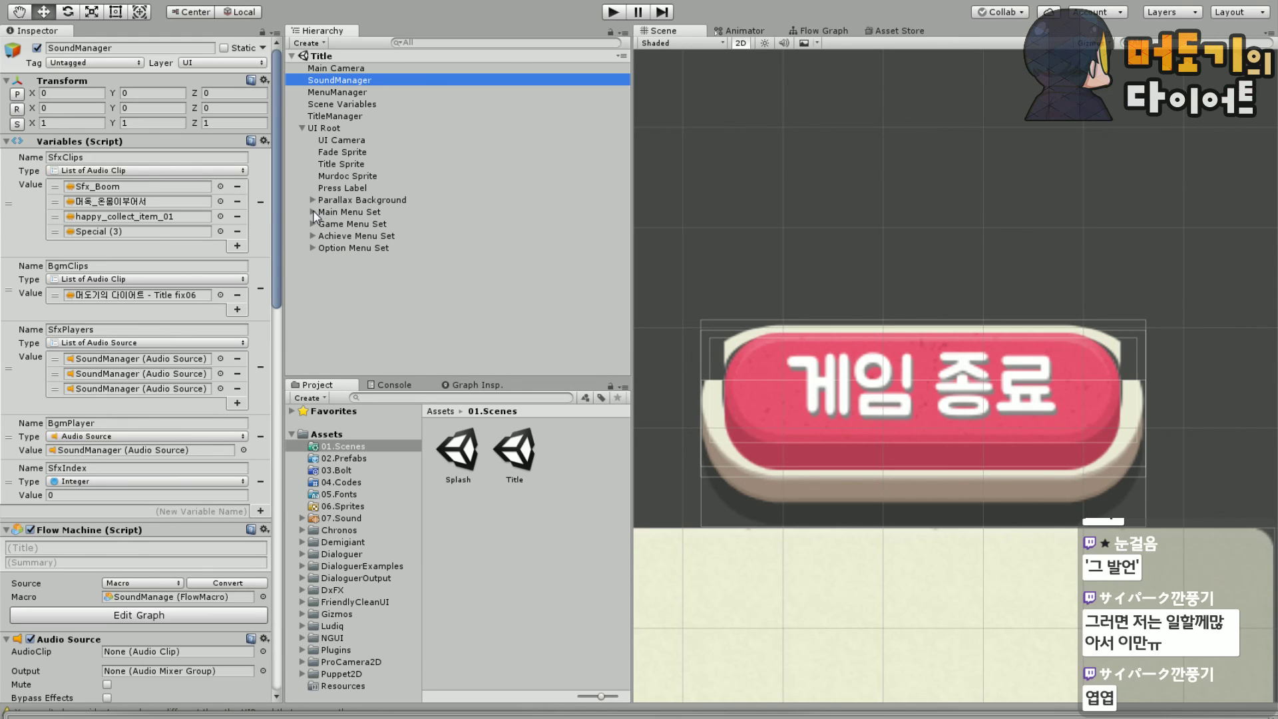
left_click(313, 245)
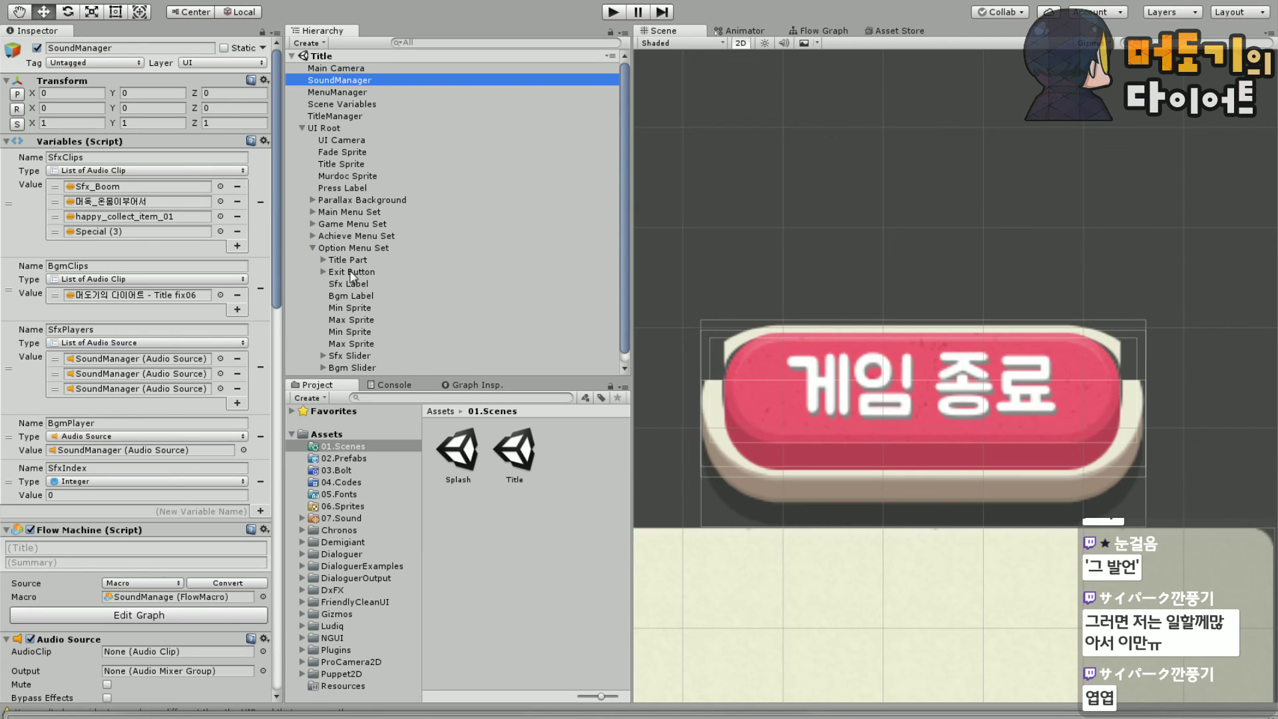
left_click(336, 271)
left_click(323, 272)
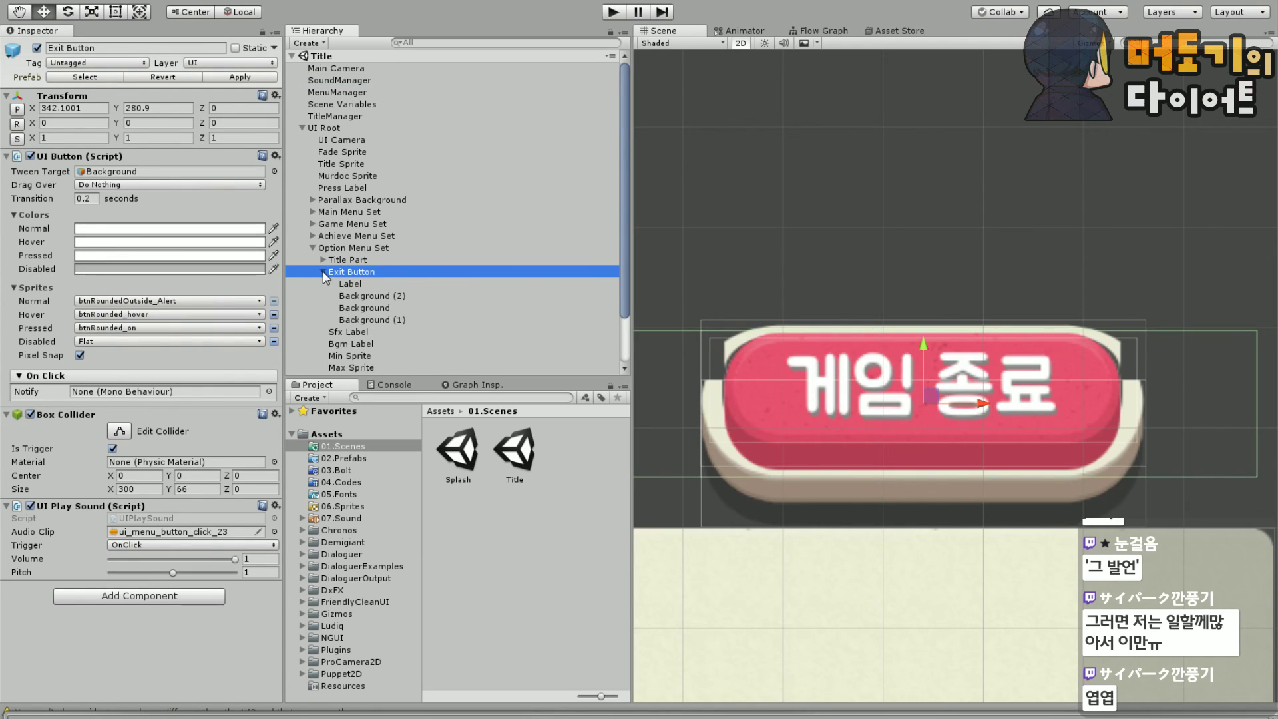
Send the red Background sprite back to depth 0 and place Background (1) at about Y -22.4
left_click(380, 319)
left_click_drag(920, 396, 893, 418)
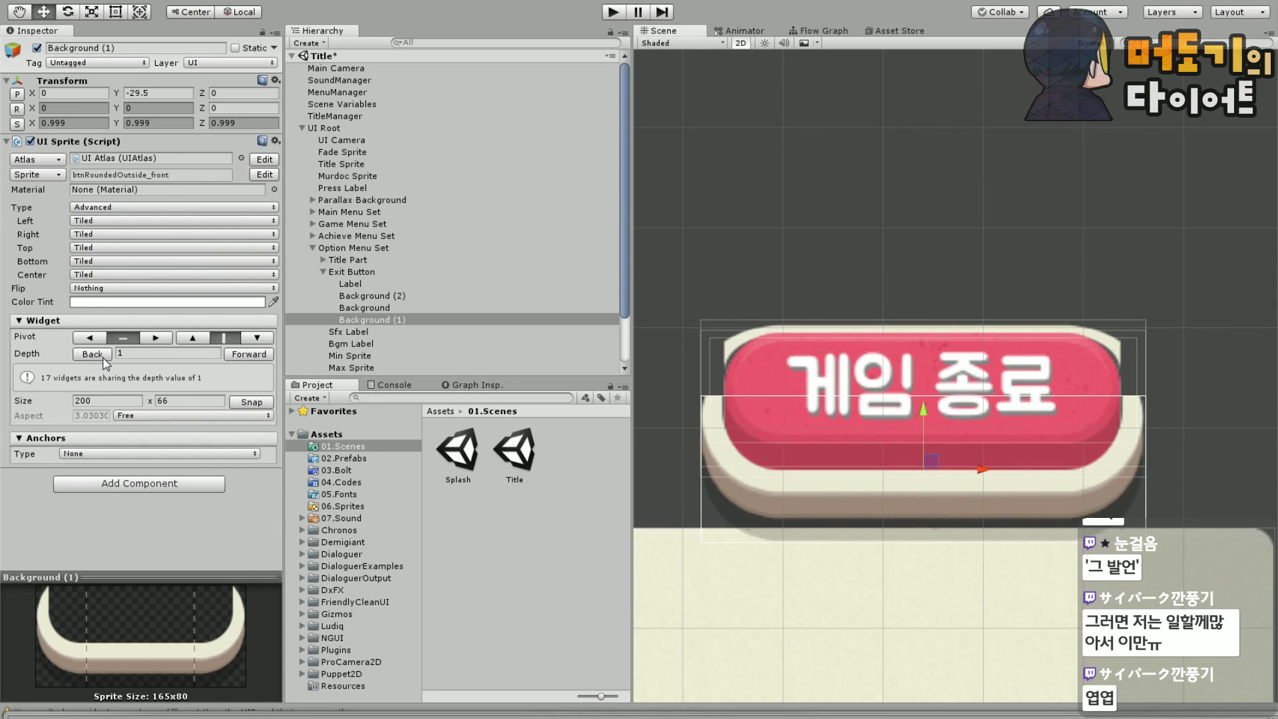
left_click(377, 308)
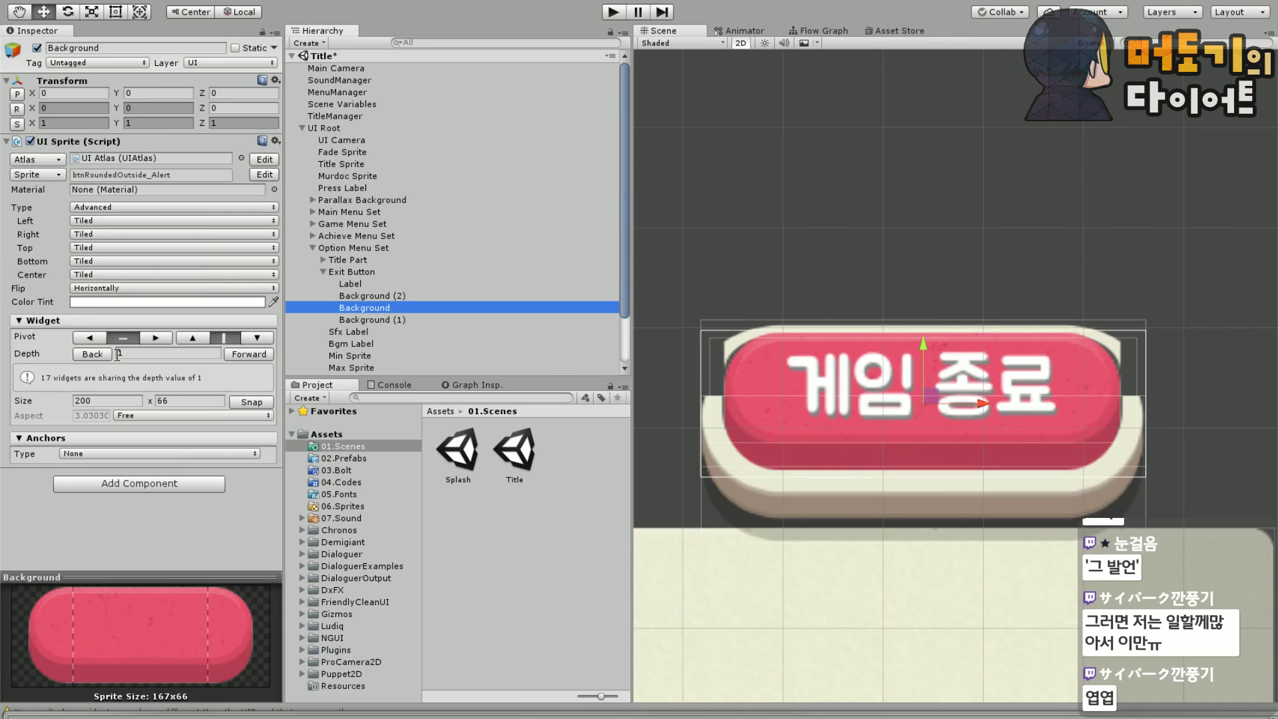
left_click(93, 355)
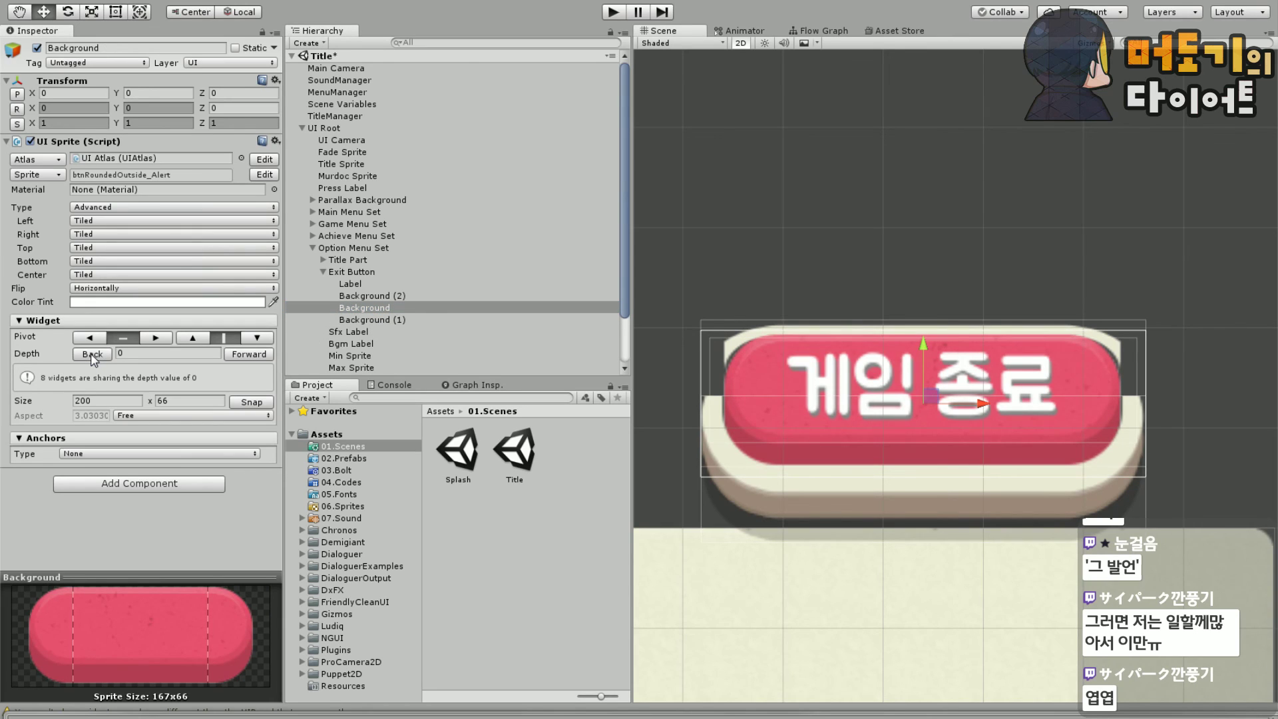
left_click(376, 320)
mouse_move(923, 405)
left_mouse_down()
mouse_move(924, 379)
mouse_move(923, 392)
left_mouse_up()
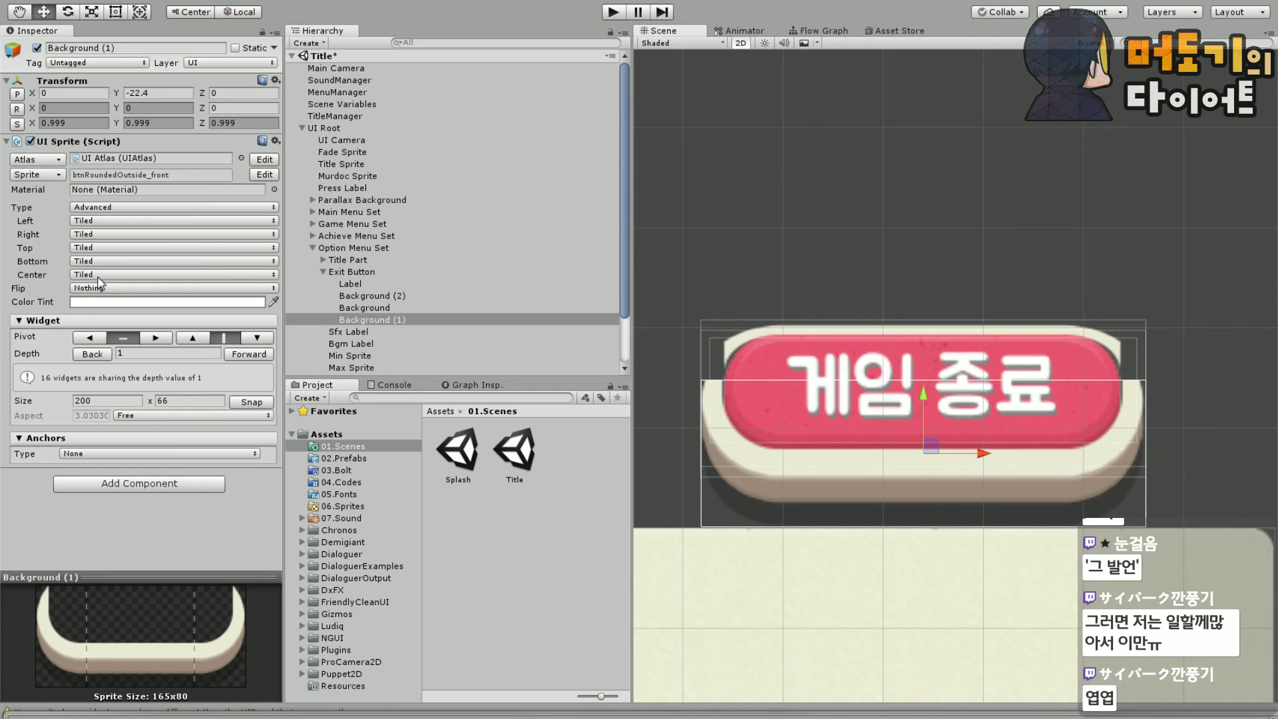
Make Background (1) a Sliced sprite at about Y -19.7 and lower Background (2) to about Y -3.4
left_click(104, 208)
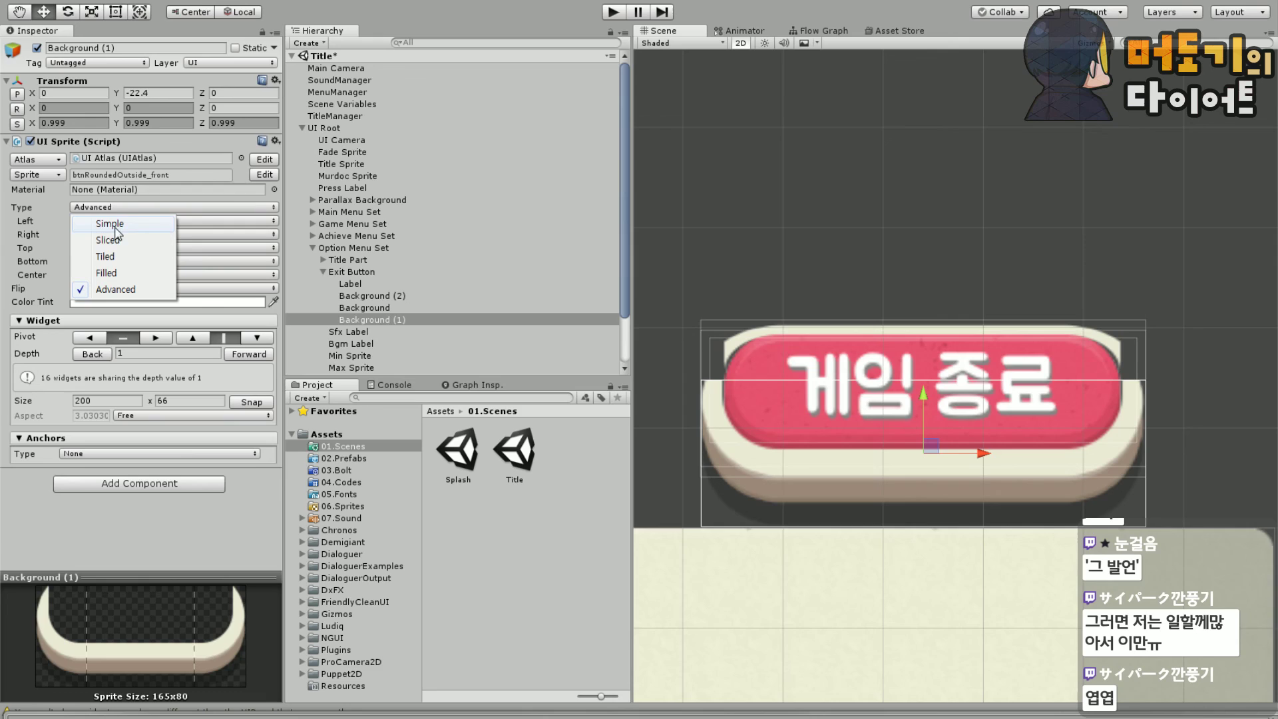
left_click(124, 241)
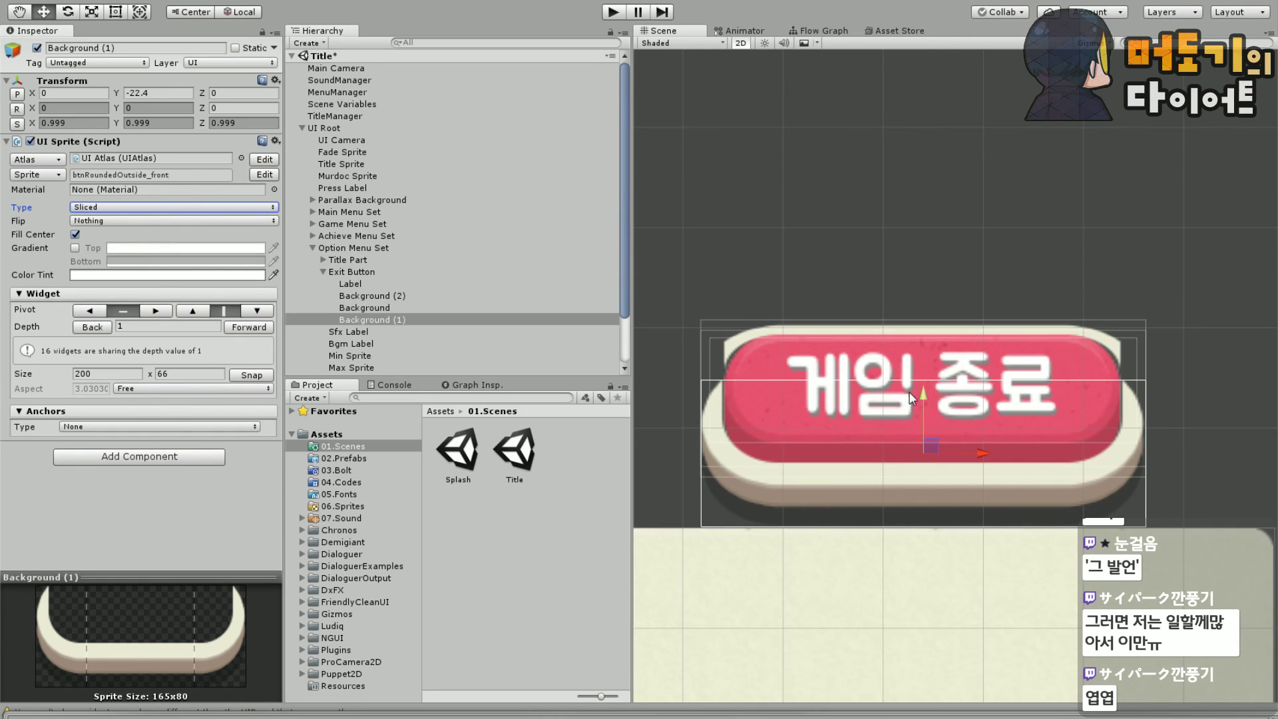
mouse_move(920, 390)
left_mouse_down()
mouse_move(925, 363)
mouse_move(929, 400)
mouse_move(929, 385)
left_mouse_up()
left_click(433, 299)
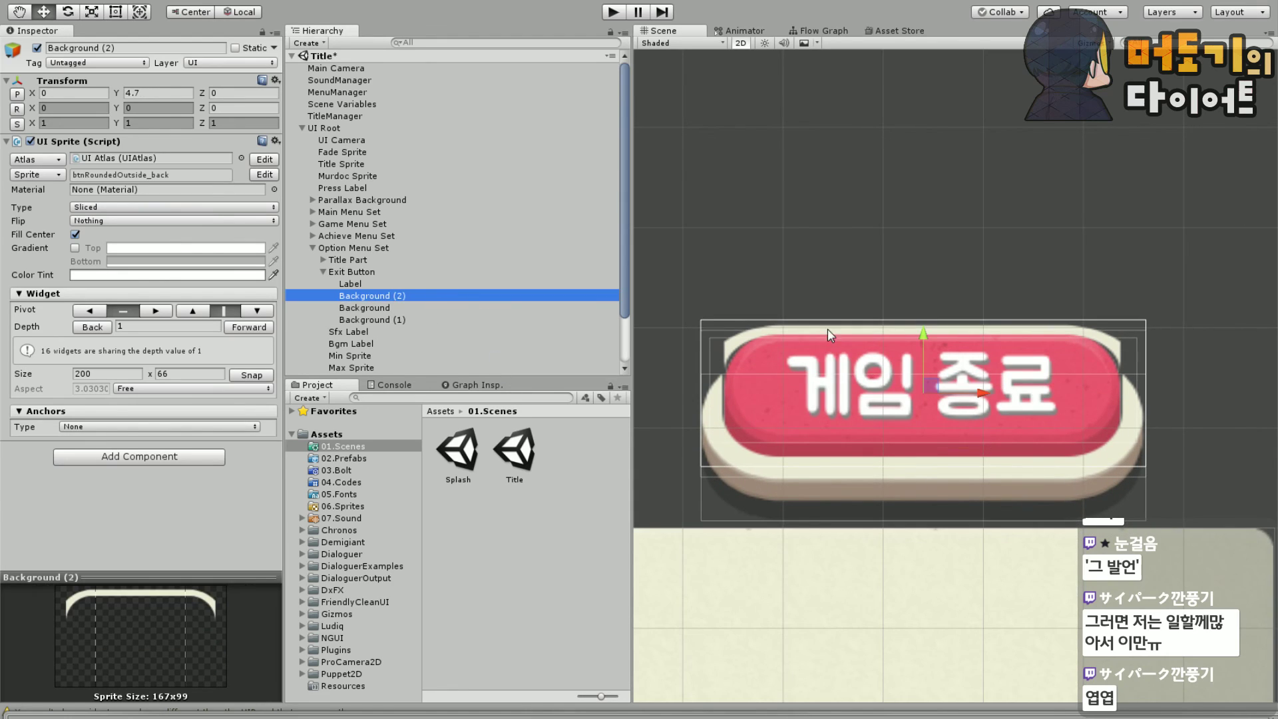
left_click_drag(919, 337, 926, 354)
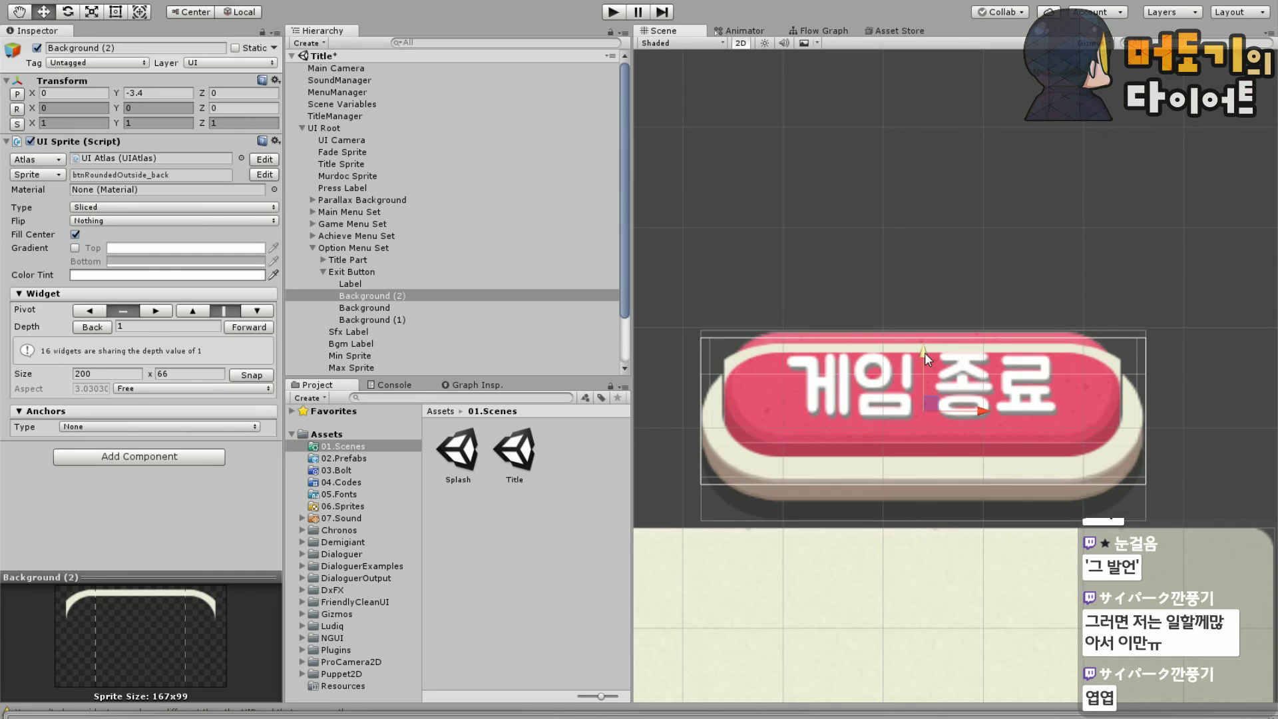
Set the red Background sprite's depth to 1 and Background (1)'s depth to 2
left_click(366, 307)
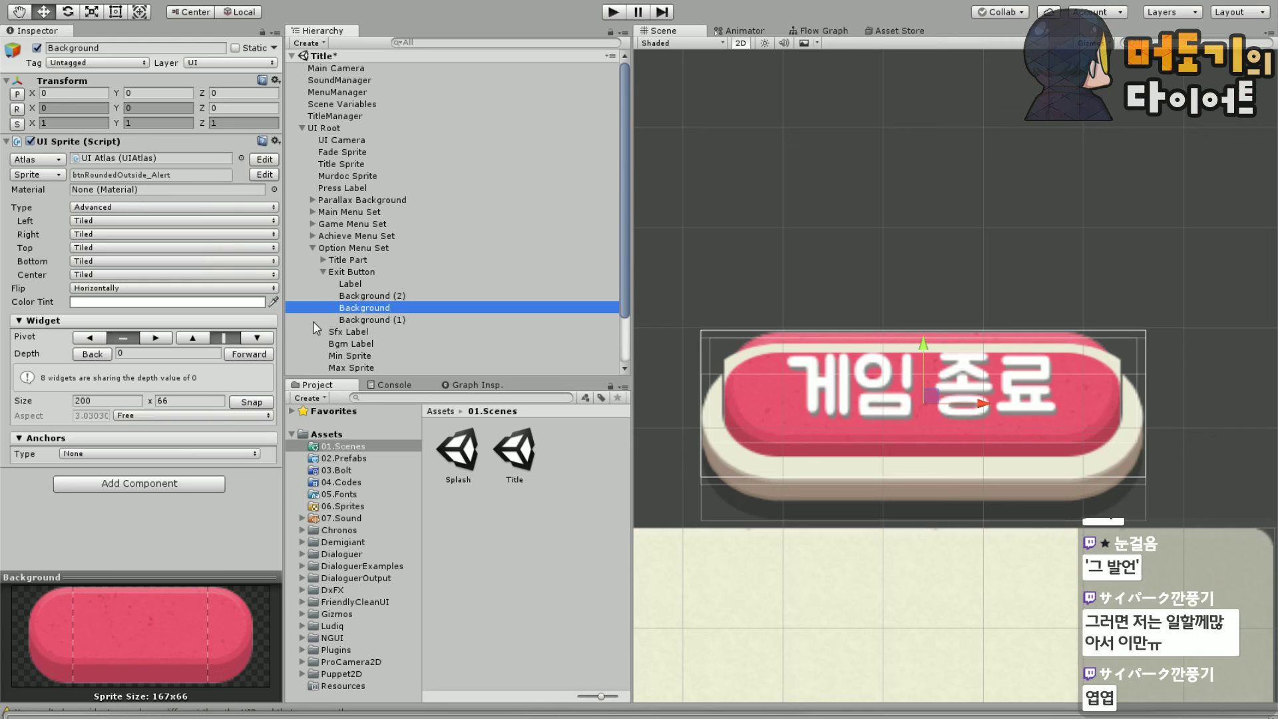
left_click_drag(181, 350, 80, 354)
type("1")
left_click(350, 321)
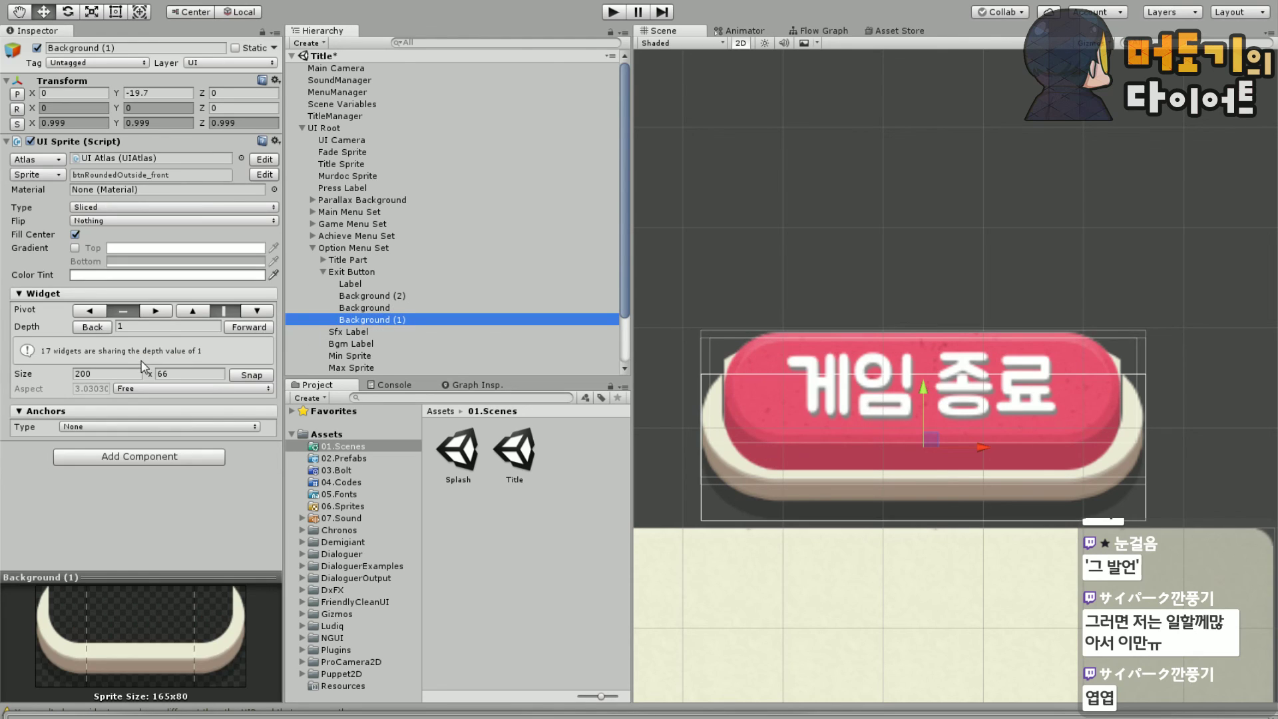
left_click(161, 332)
left_click(192, 330)
type("2")
Set Background (2)'s depth to 0 and lower it to about Y -9.8 behind the red button
left_click(370, 308)
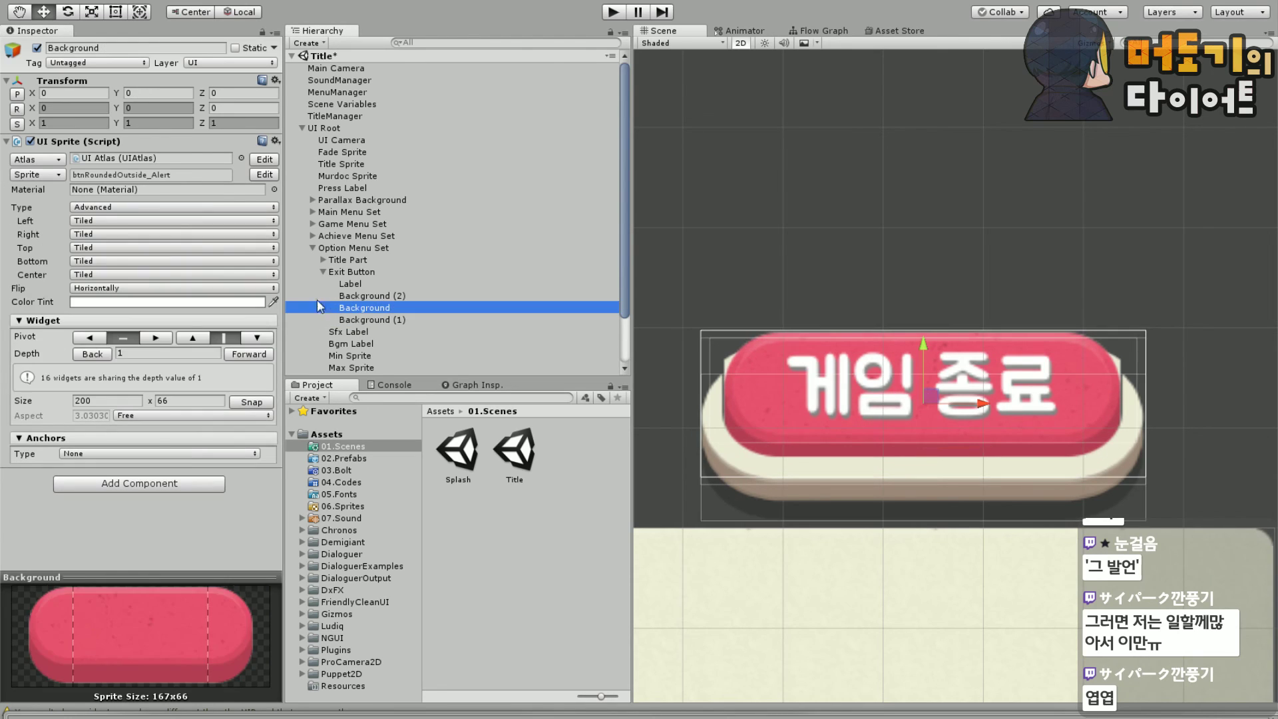
key("f")
left_click(372, 296)
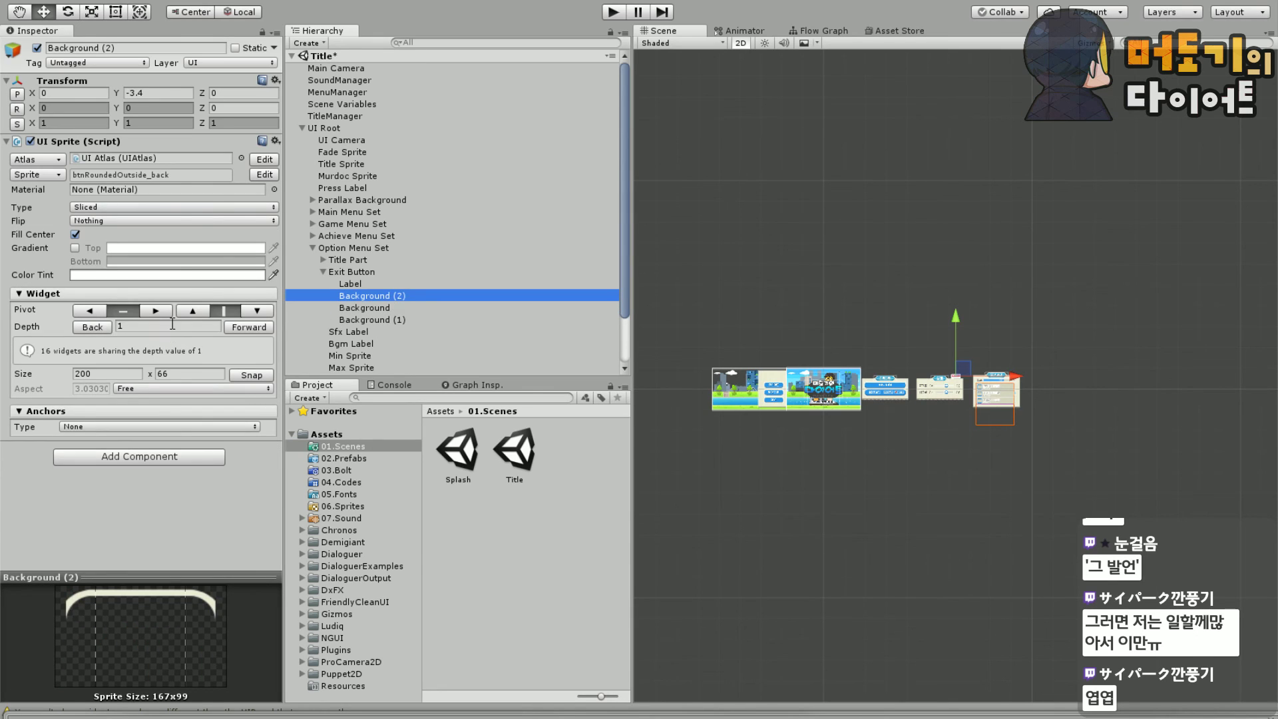
left_click_drag(175, 326, 79, 329)
key("BackSpace")
type("0")
scroll(1057, 384, "up", 5)
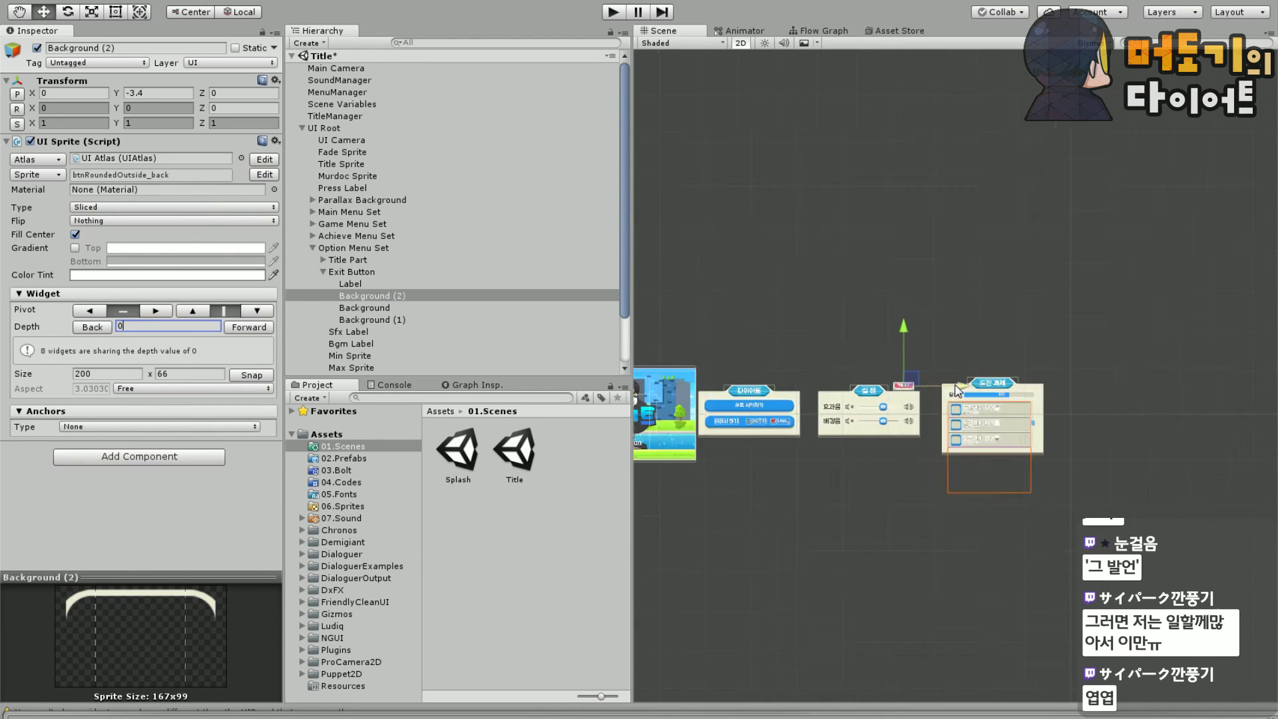
scroll(884, 384, "up", 10)
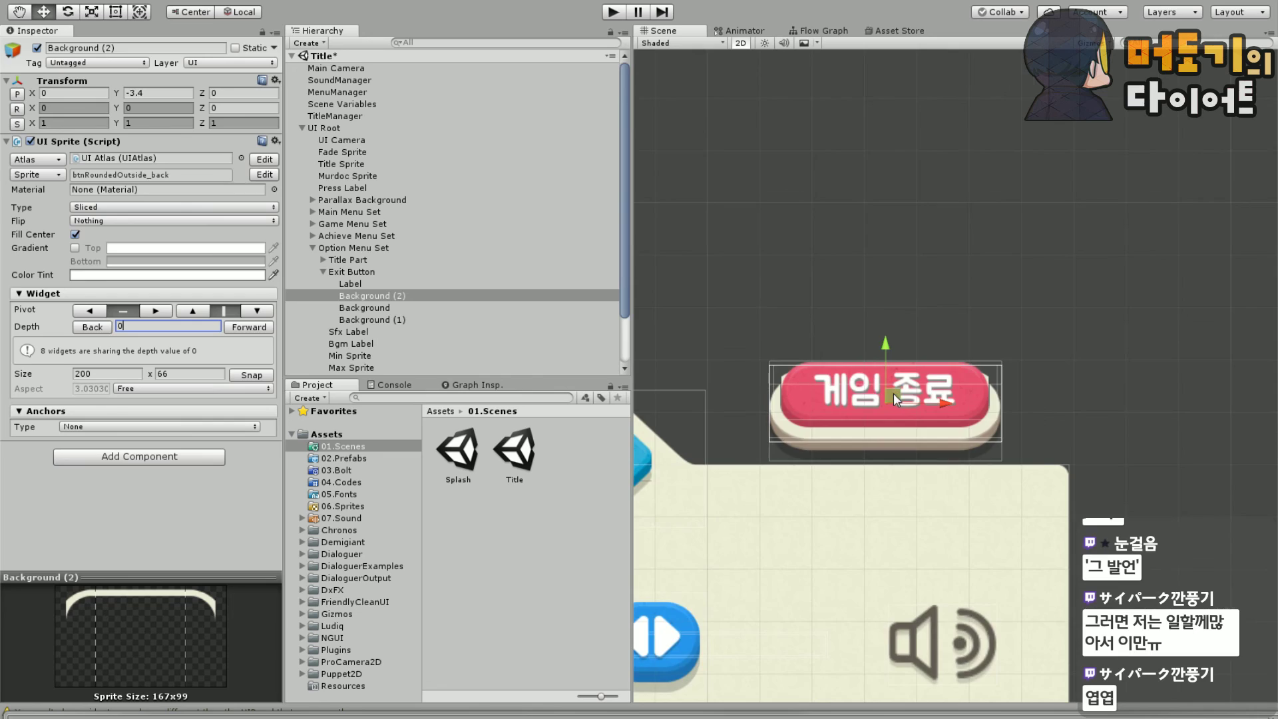
mouse_move(905, 355)
left_mouse_down()
mouse_move(898, 336)
mouse_move(909, 370)
left_mouse_up()
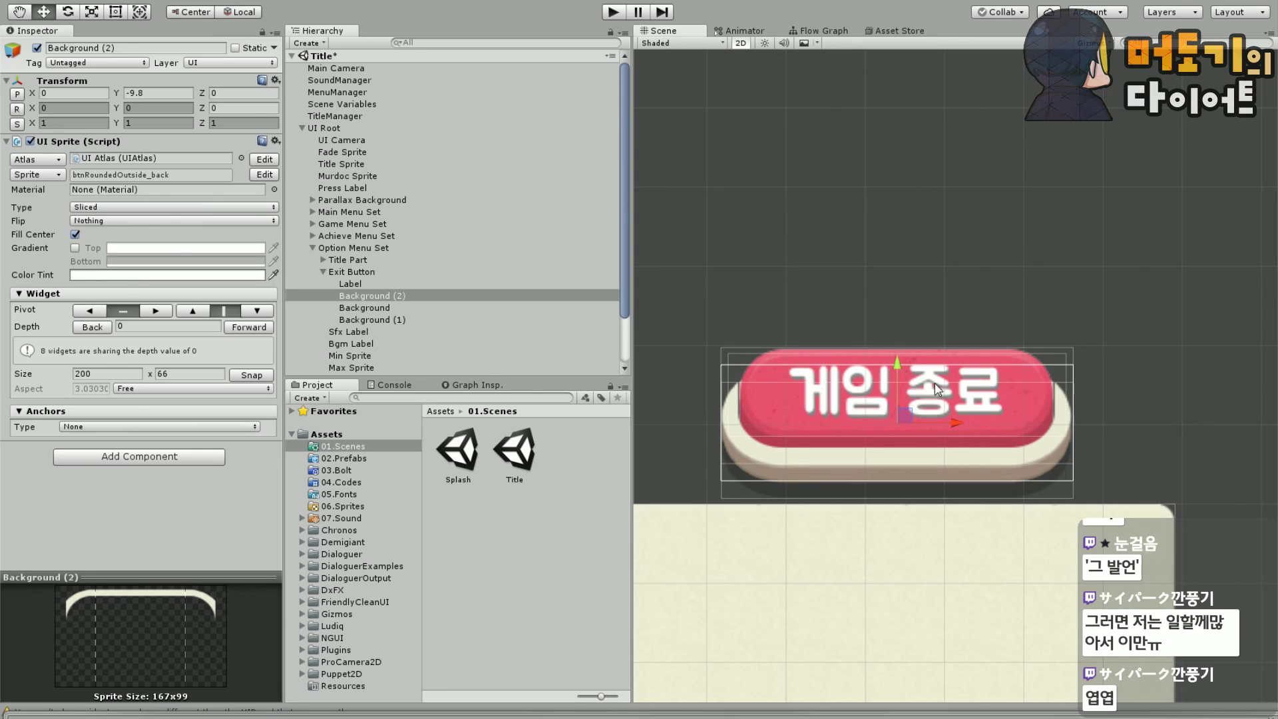
scroll(931, 431, "up", 2)
scroll(753, 406, "down", 1)
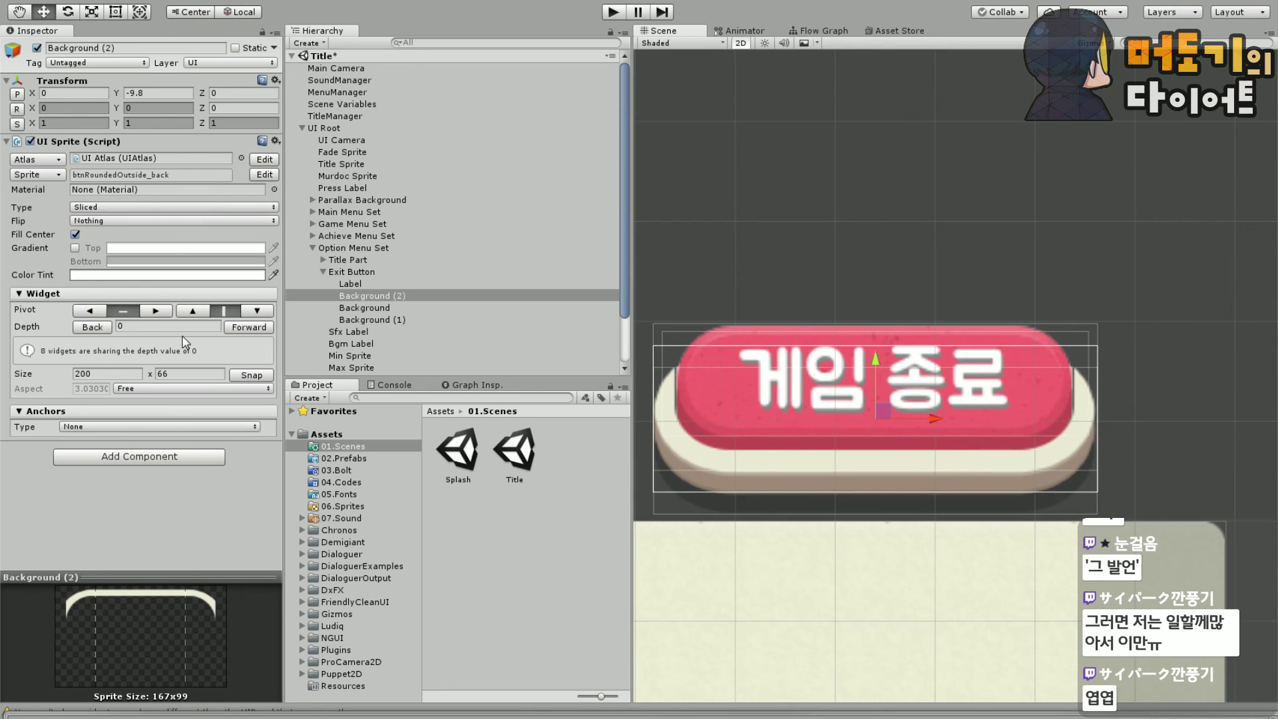
Try the red Background sprite lower at about Y -3.7, and settle it at about Y 0.7
left_click(367, 308)
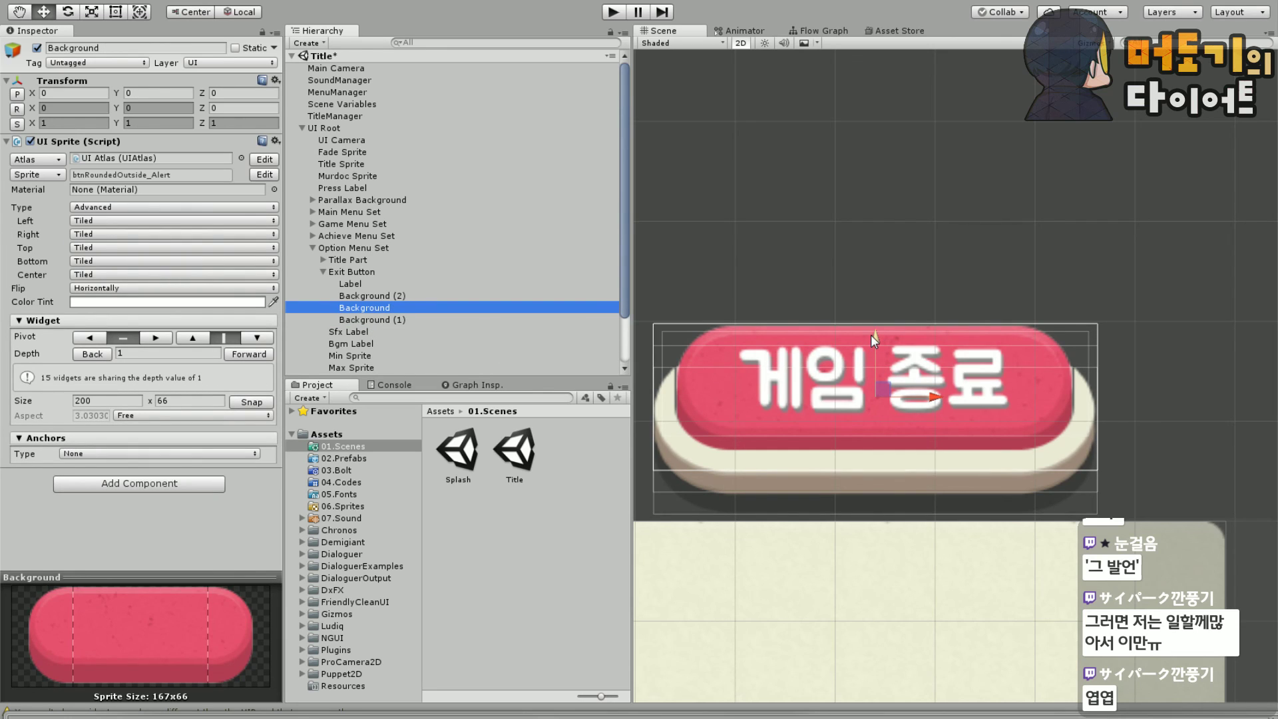
mouse_move(870, 334)
left_mouse_down()
mouse_move(876, 366)
mouse_move(860, 342)
left_mouse_up()
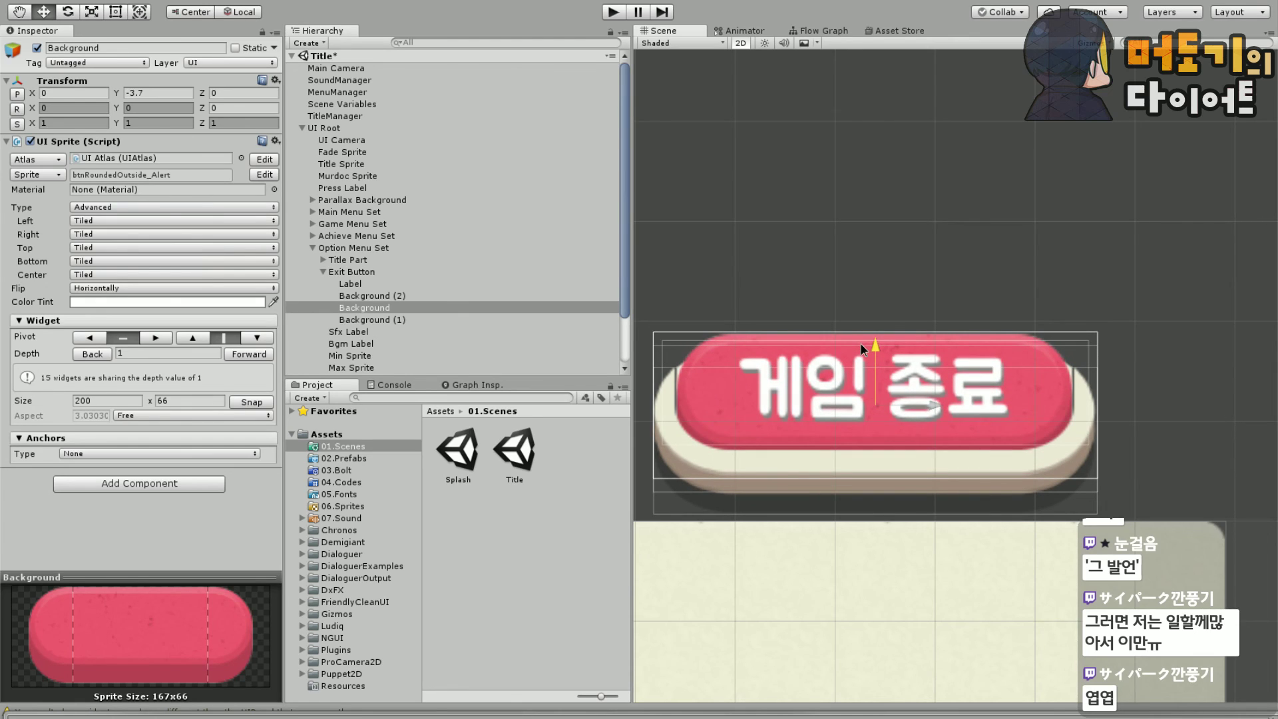
mouse_move(860, 345)
left_mouse_down()
mouse_move(844, 317)
mouse_move(844, 335)
left_mouse_up()
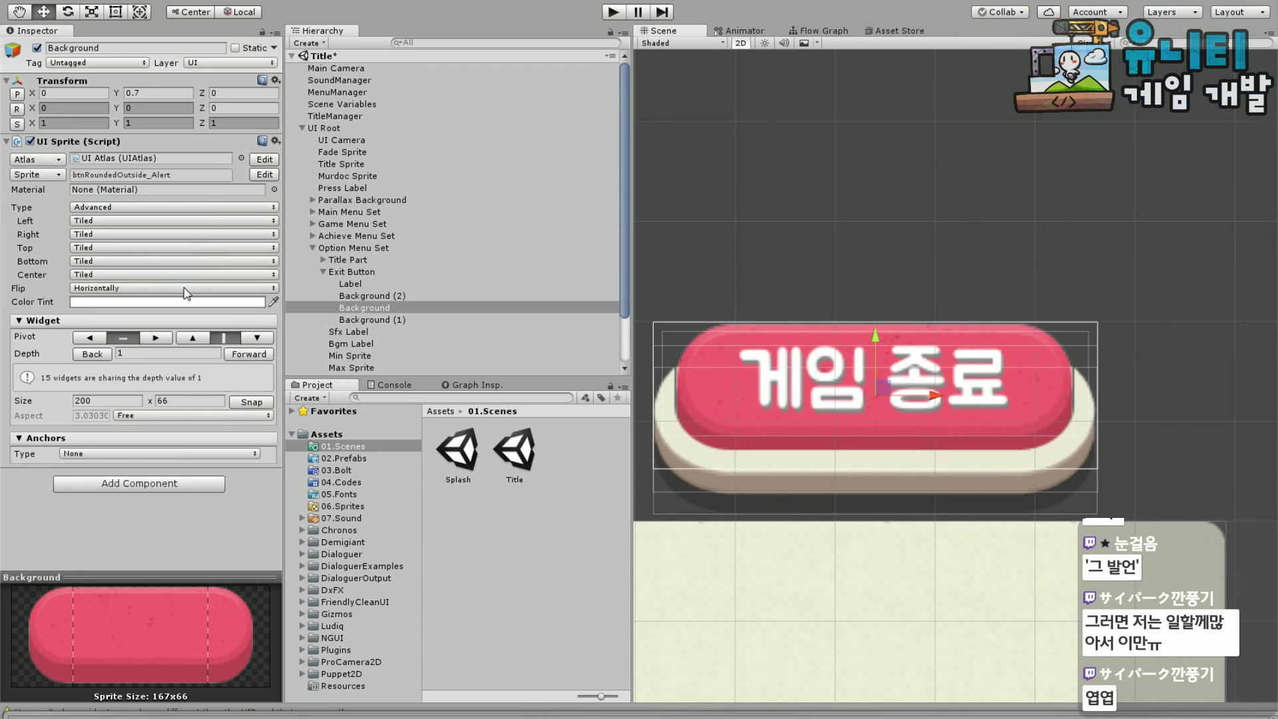
Examine how the front and back backing sprites meet around the edges of the 게임 종료 button
left_click(370, 321)
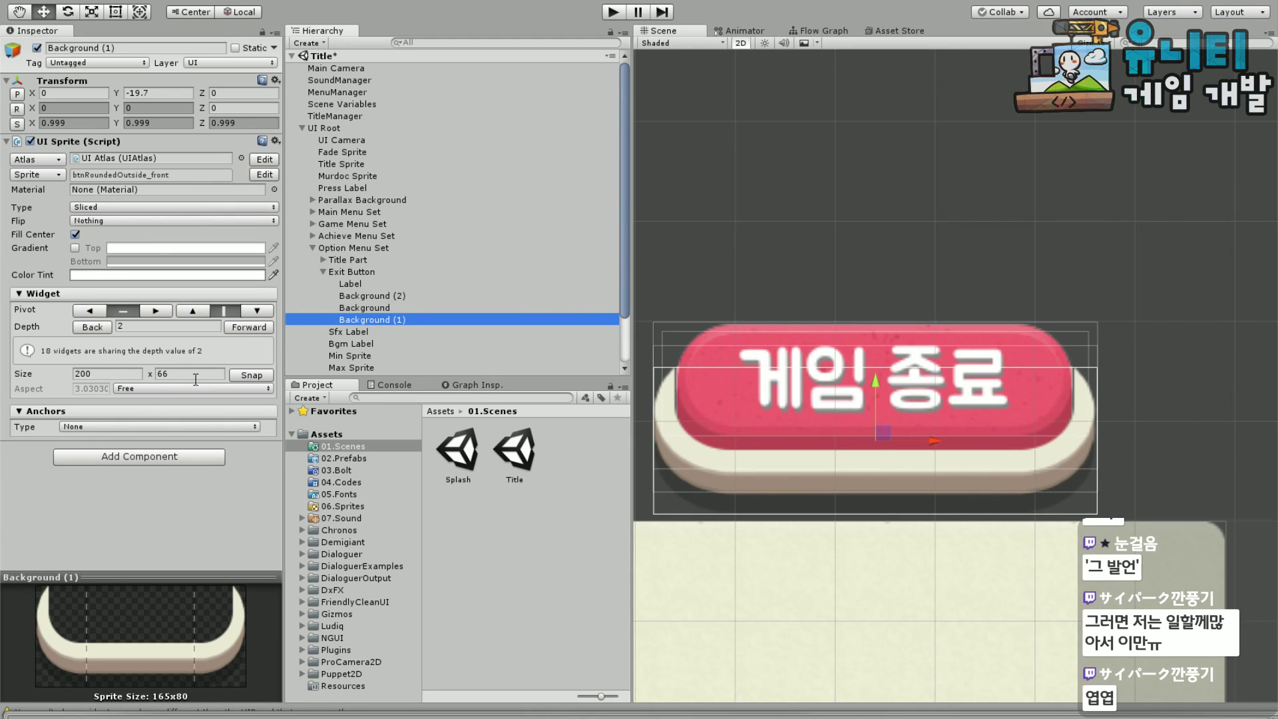
middle_click_drag(1159, 402, 1204, 316)
scroll(1198, 315, "down", 15)
scroll(1165, 289, "up", 12)
scroll(1118, 296, "up", 20)
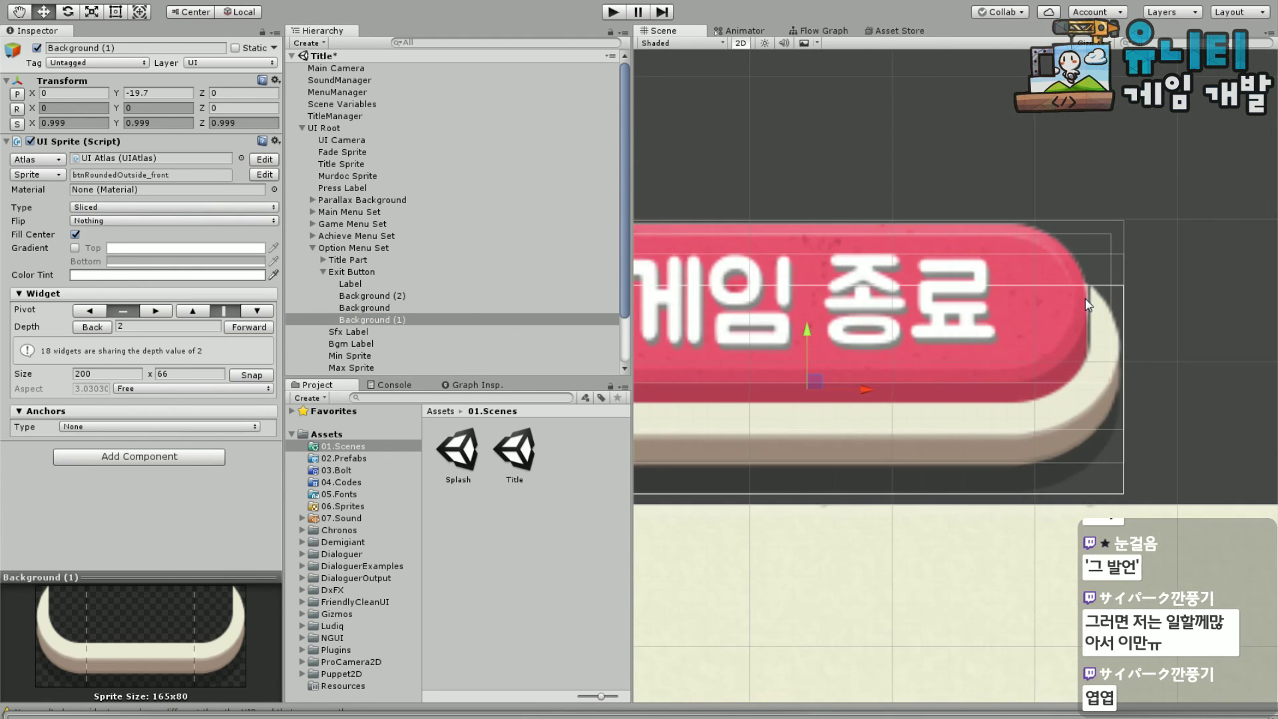
scroll(1115, 325, "down", 13)
middle_click_drag(823, 195, 1058, 159)
left_click(373, 287)
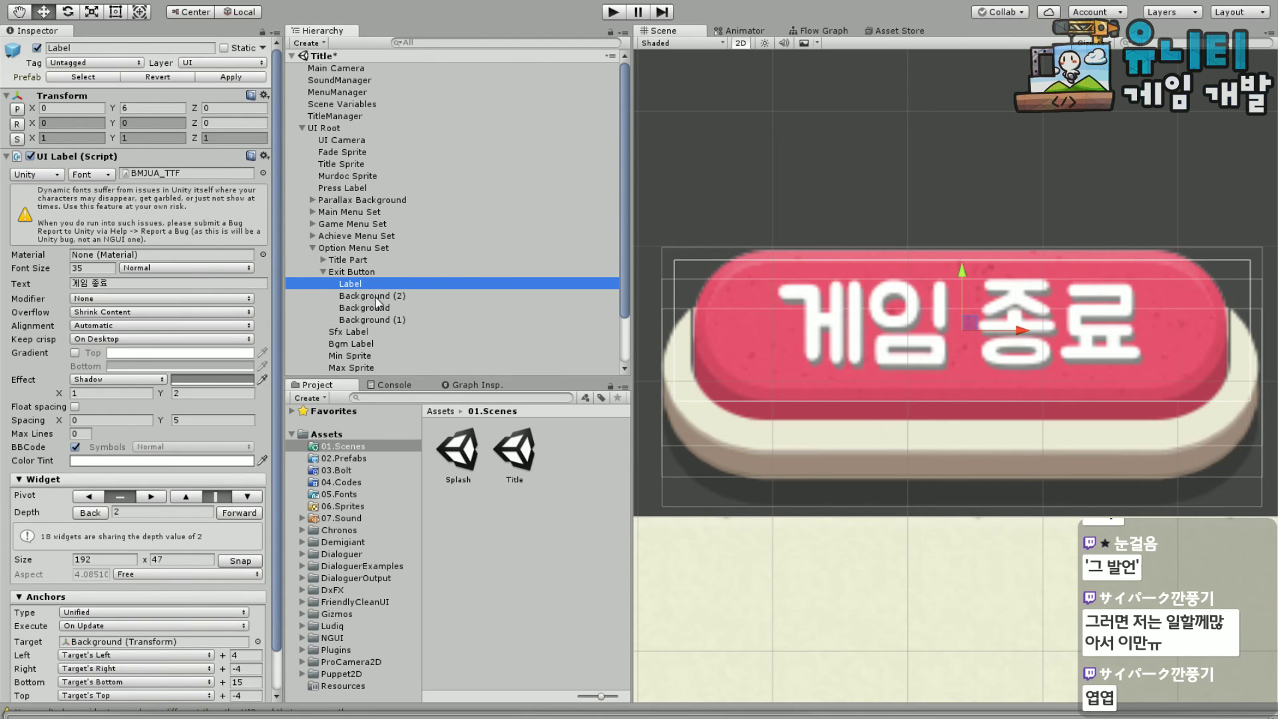
Try widening the Background (2) sprite to 206
left_click(377, 295)
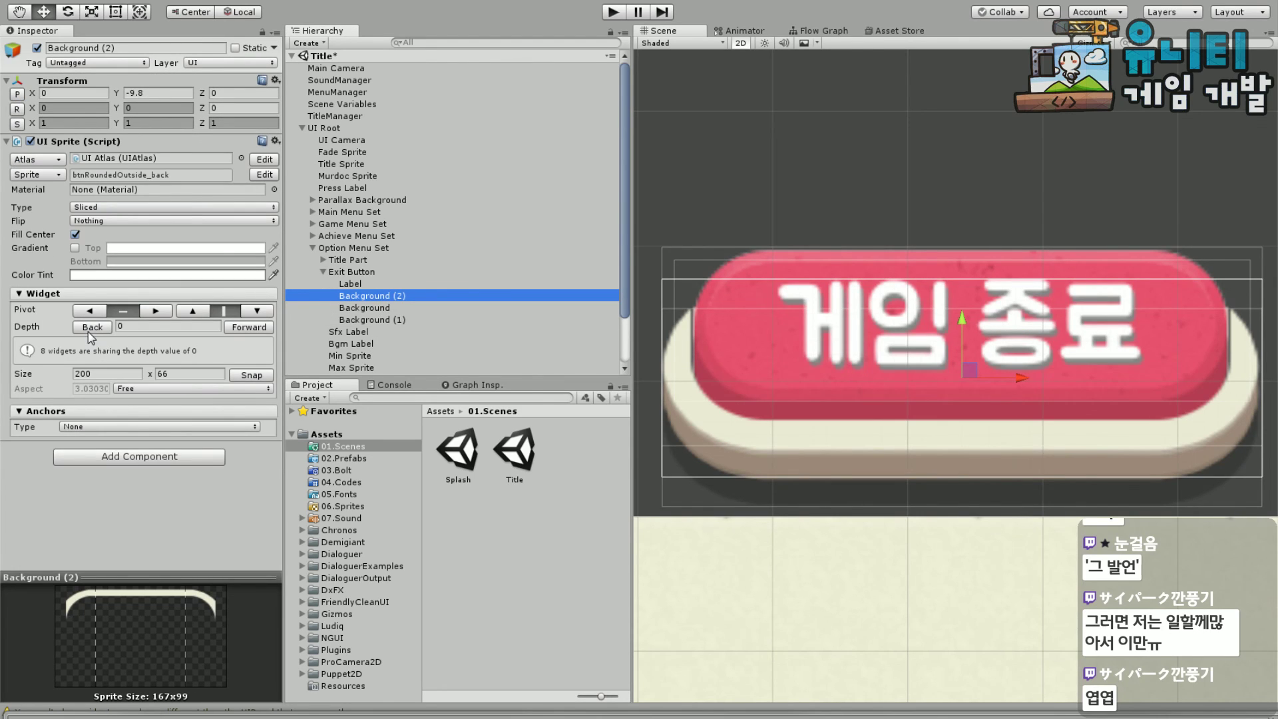
left_click(118, 374)
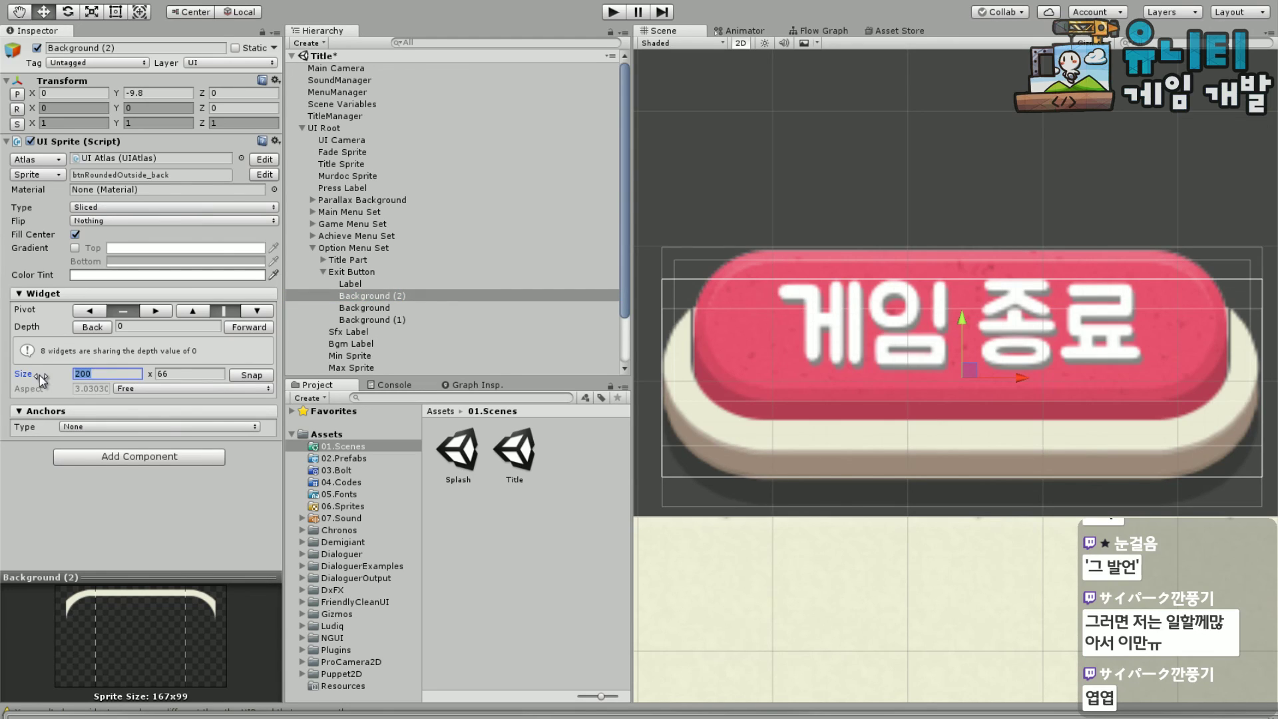
type("206")
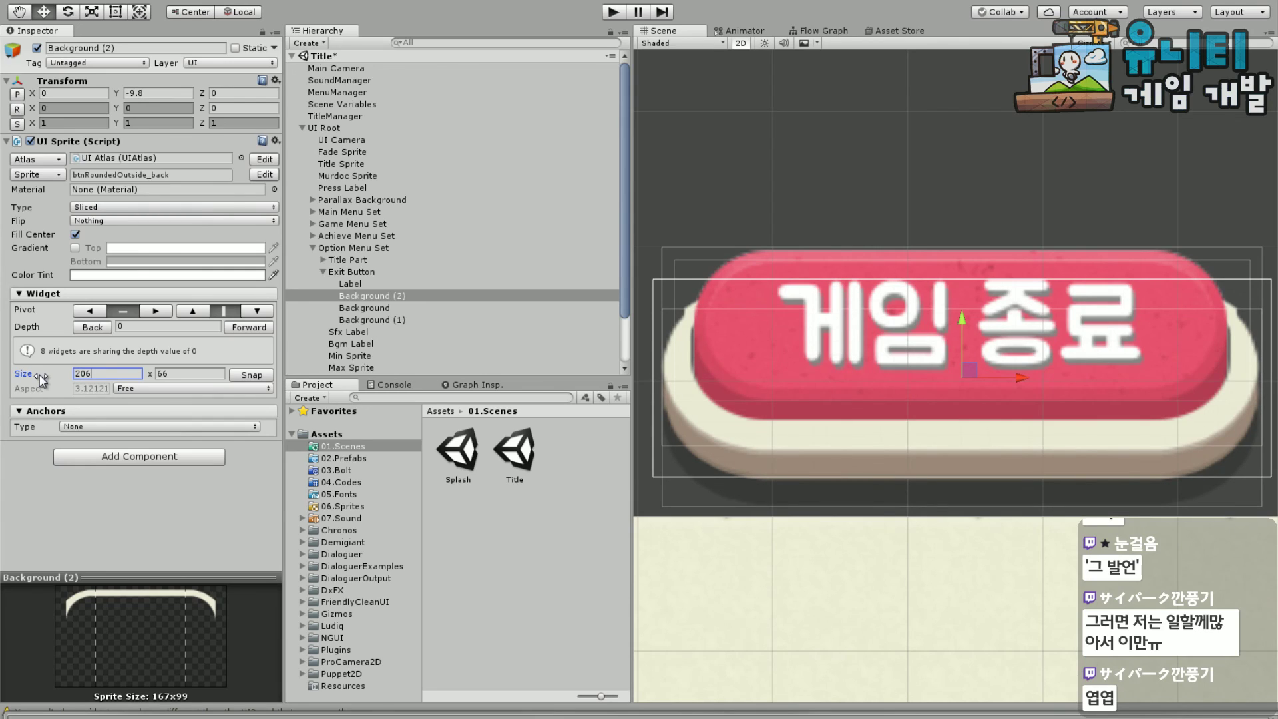
key("BackSpace")
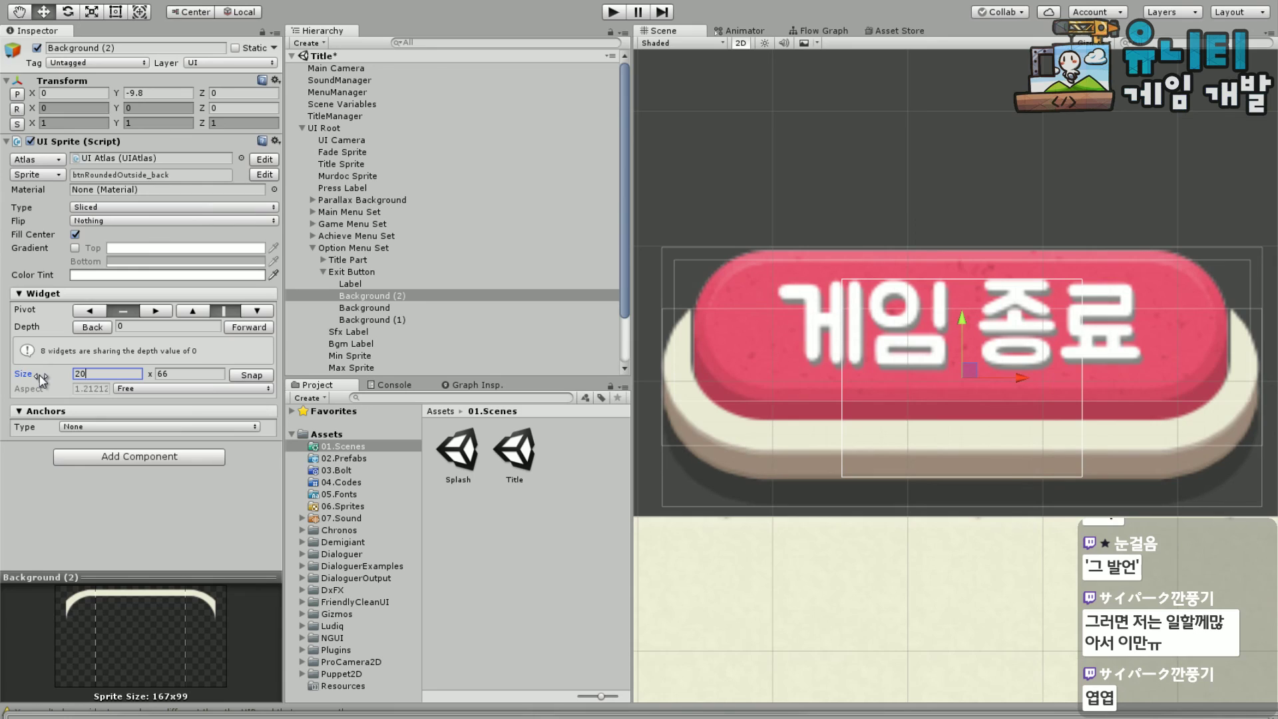
type("0")
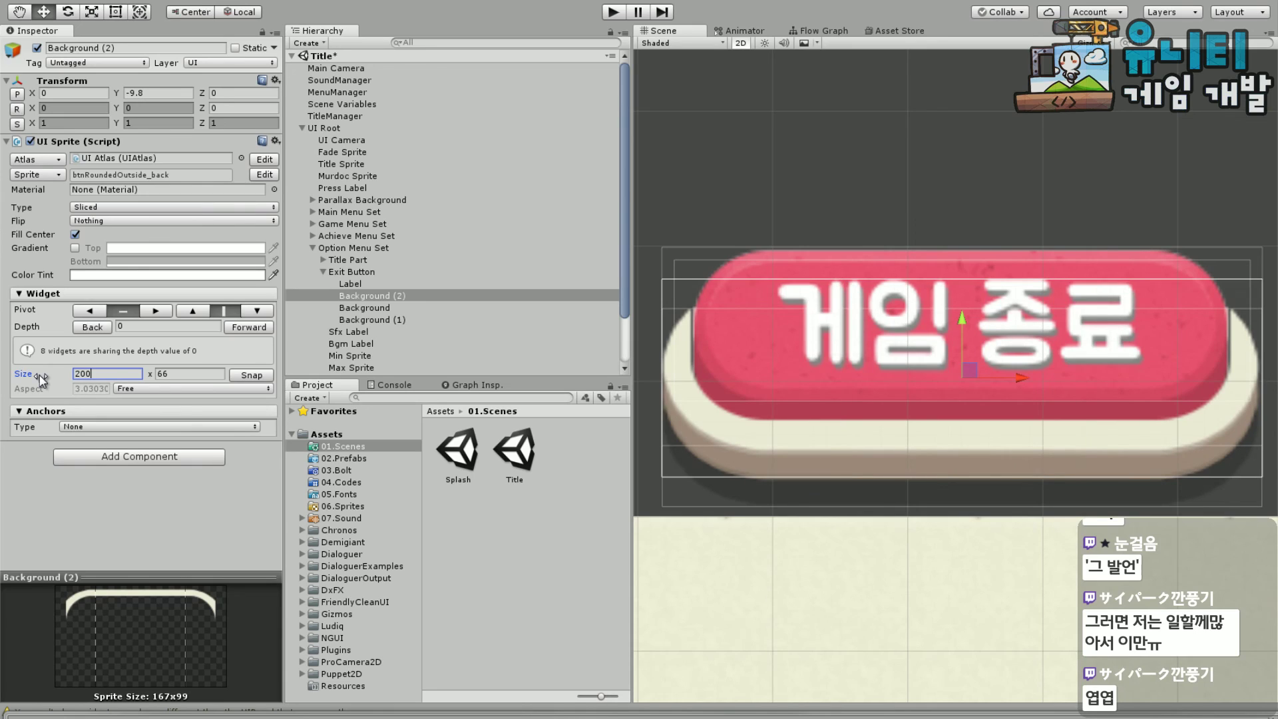
mouse_move(1021, 377)
left_mouse_down()
mouse_move(976, 379)
mouse_move(1020, 386)
left_mouse_up()
key("ctrl+z")
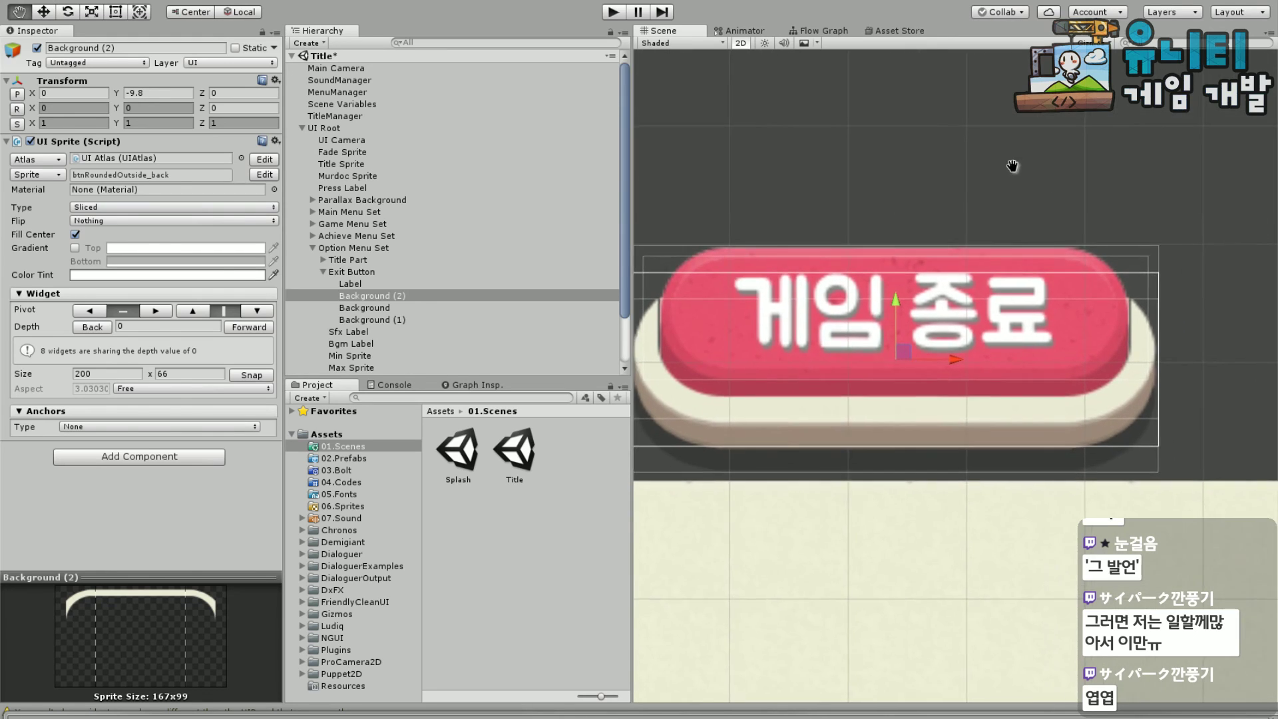
scroll(788, 418, "down", 2)
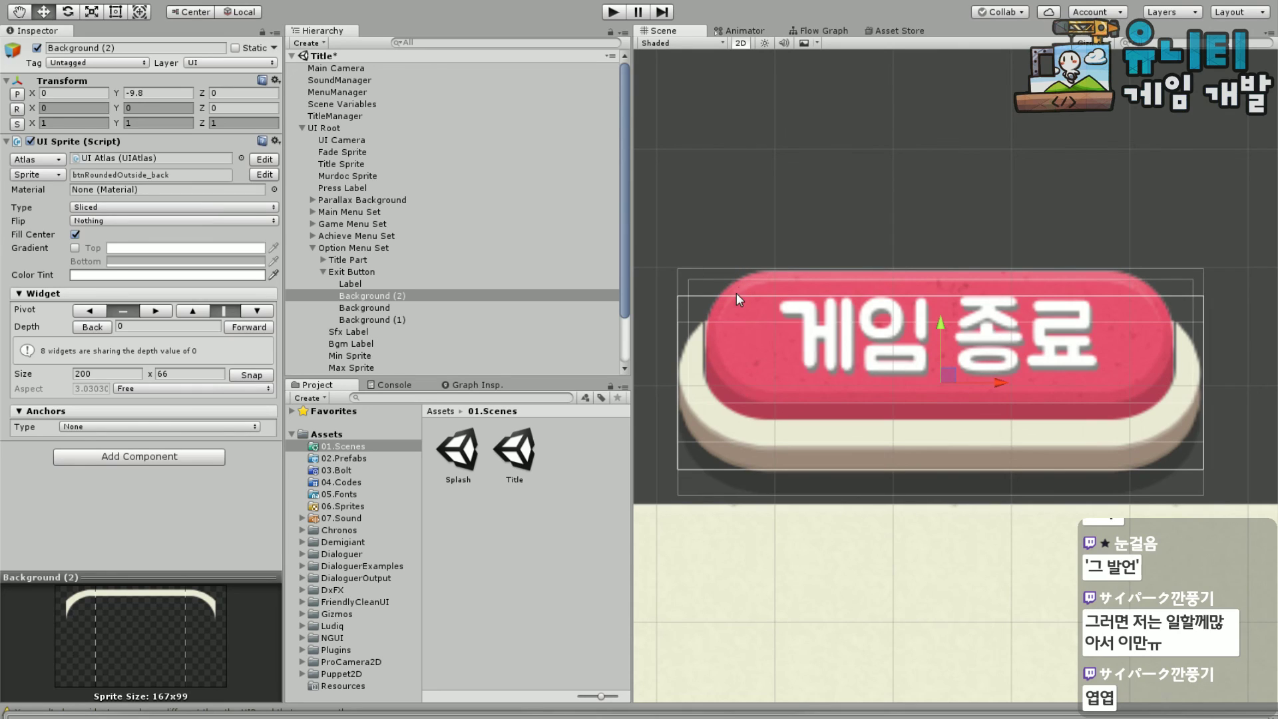
Set Background (2)'s width to 204 after trying 210, 202 and 203, and lower it to about Y -10.9
left_click(103, 374)
type("210")
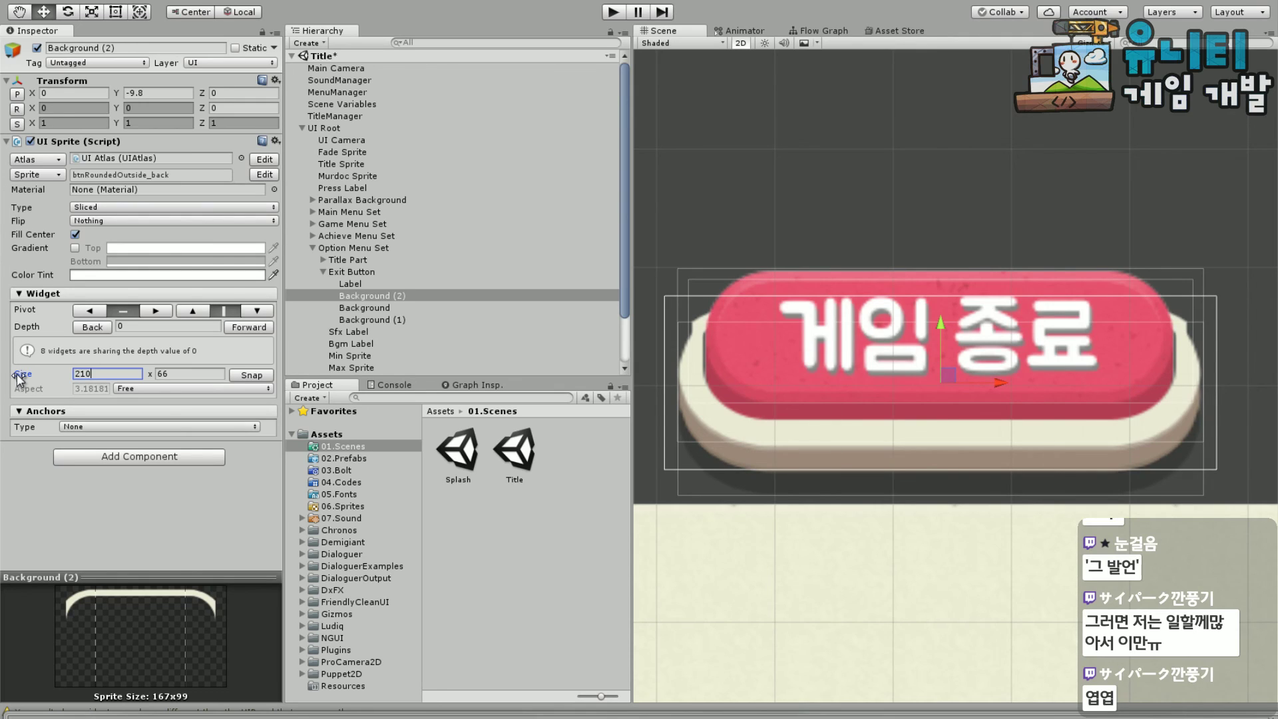
key("BackSpace")
key("BackSpace")
type("0")
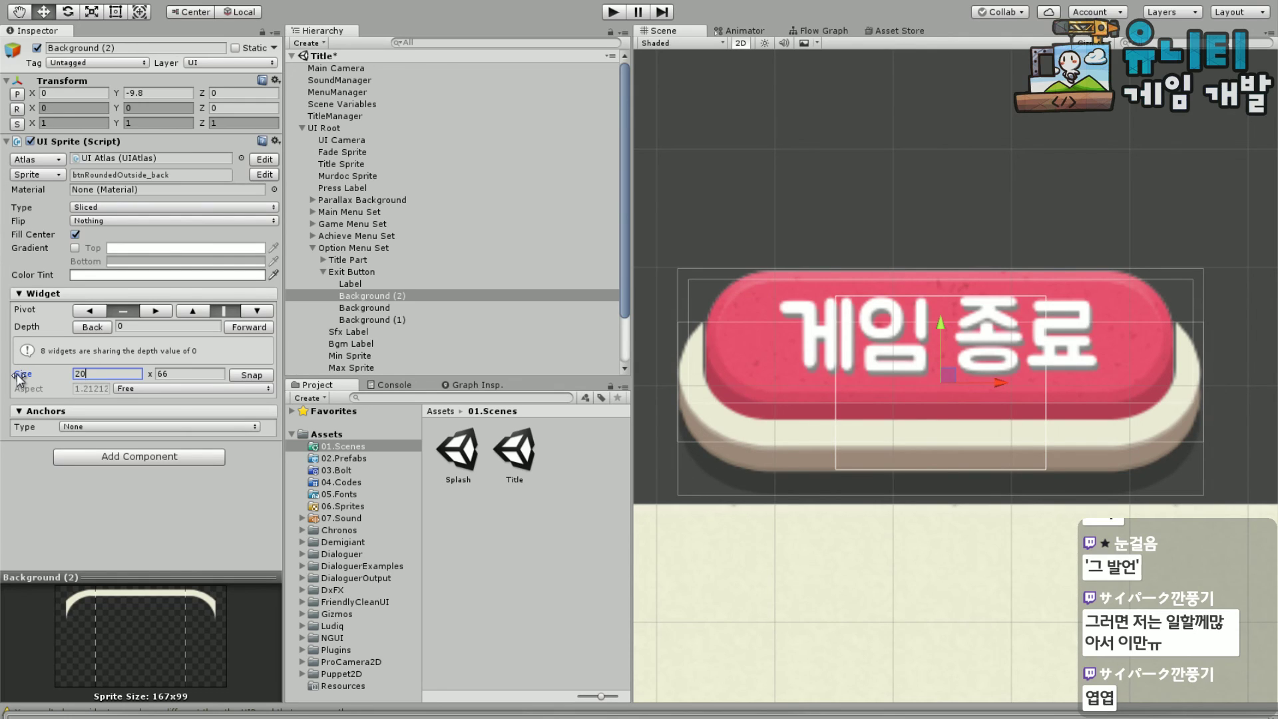
type("2")
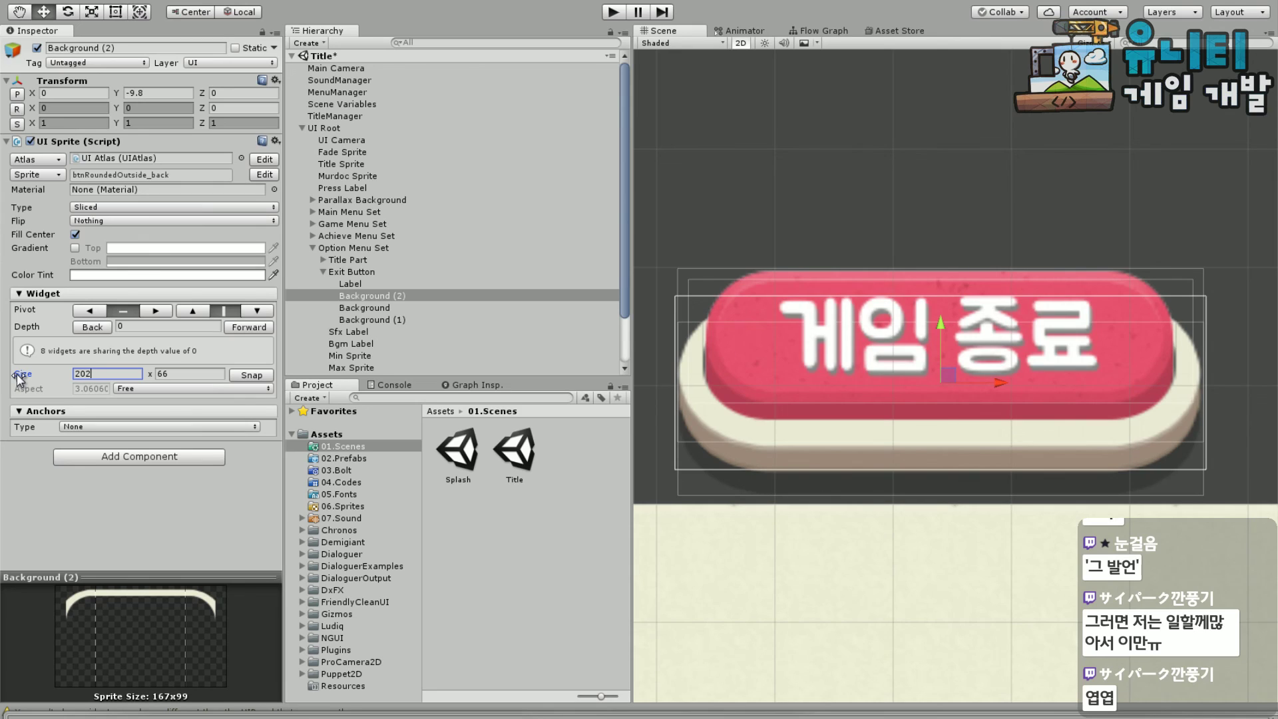
key("BackSpace")
type("3")
key("BackSpace")
type("4")
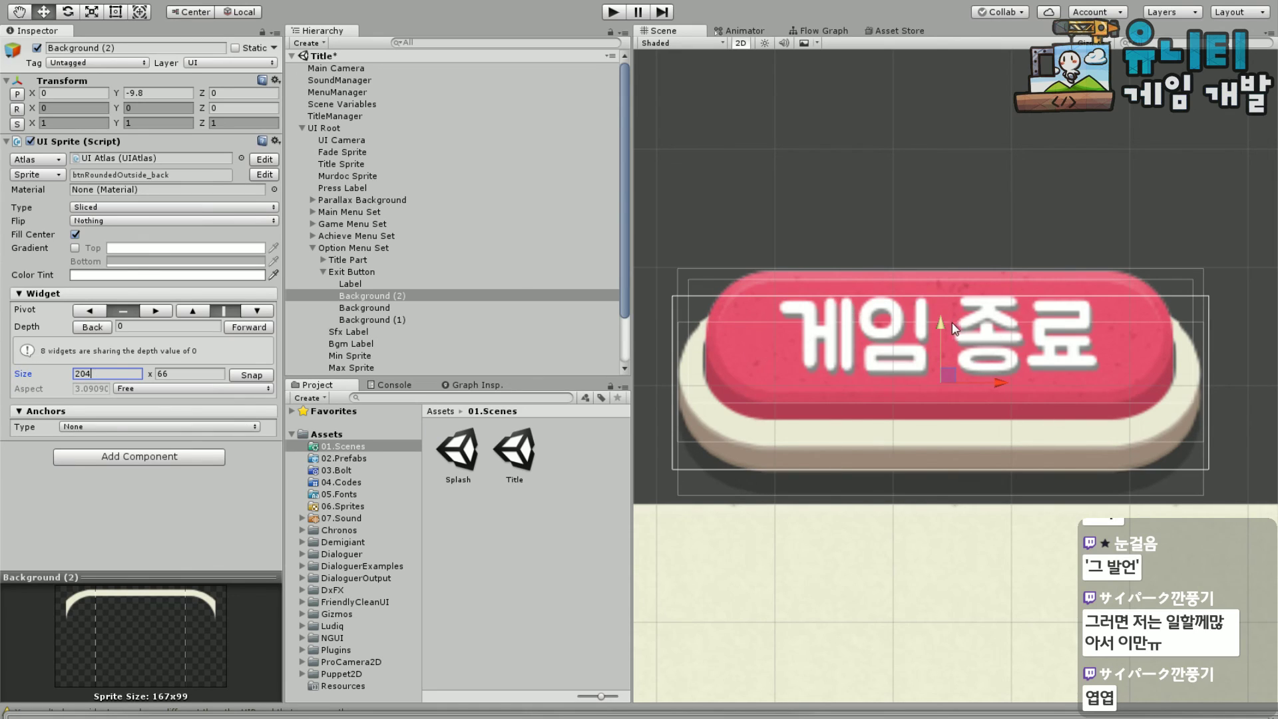
left_click_drag(948, 320, 949, 326)
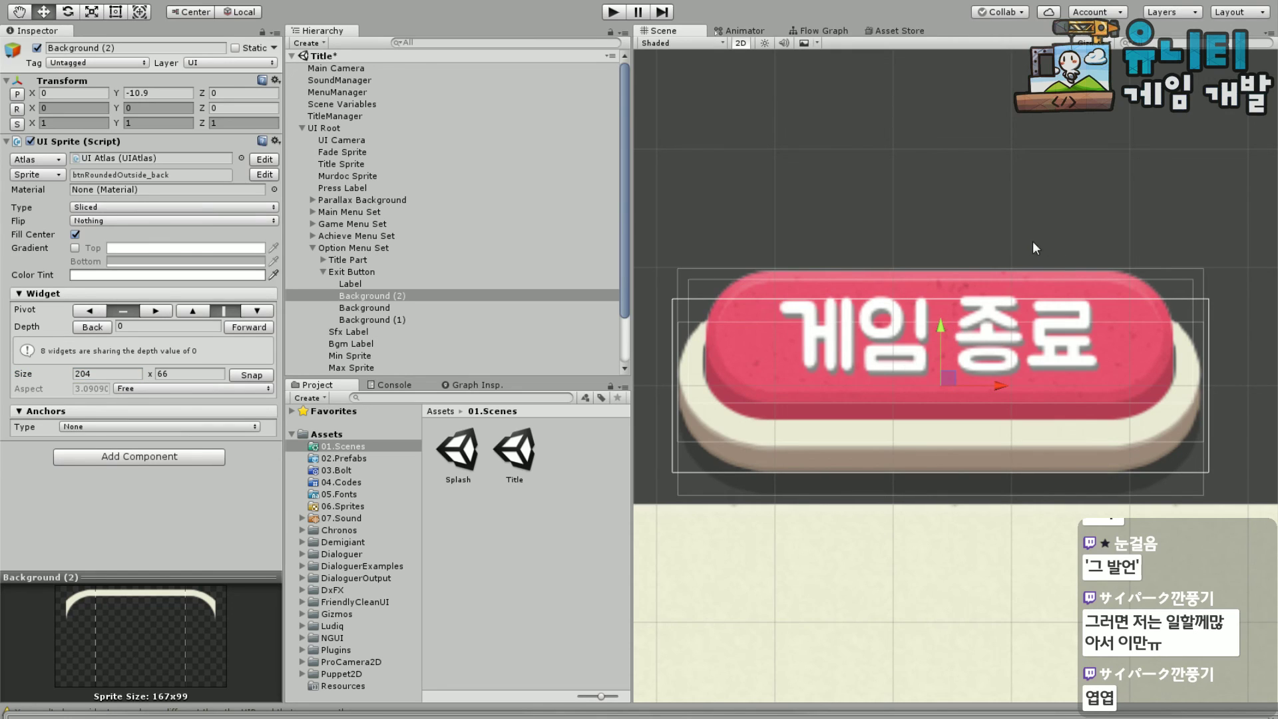
Lift the red Background to about Y 77.8, clear of its backing, and raise Background (2) to about Y -10.4
left_click(421, 308)
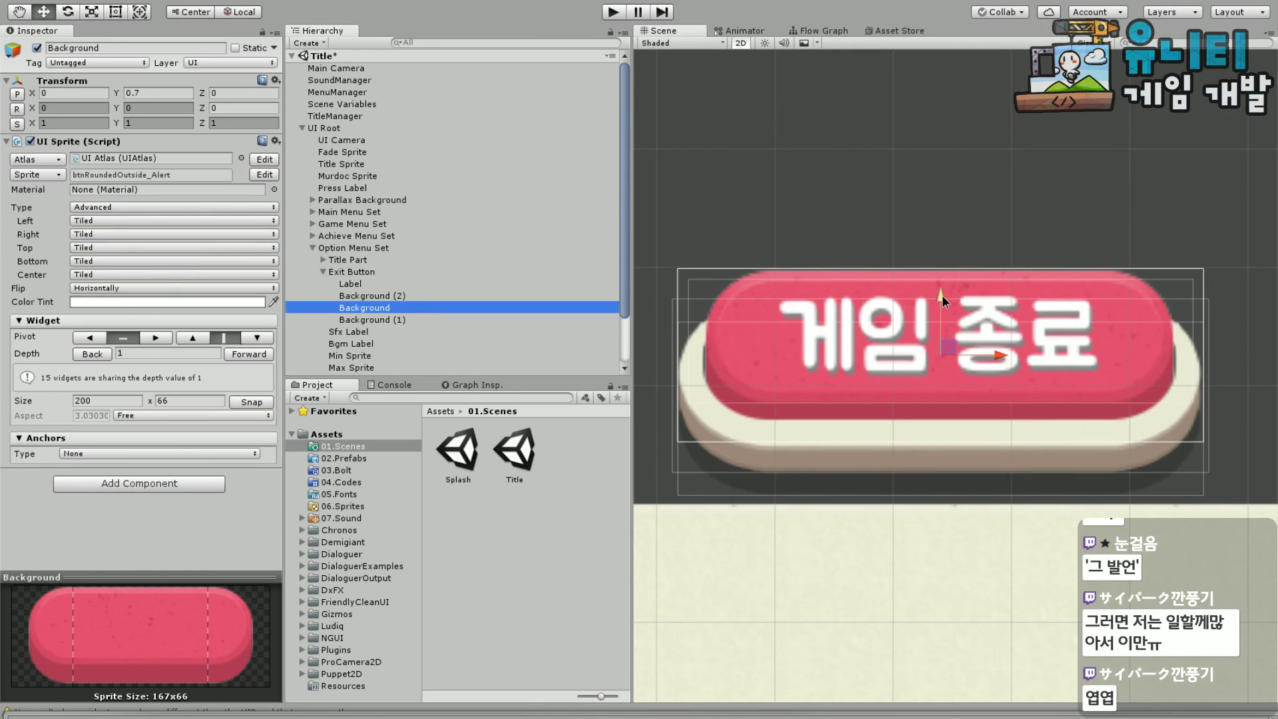
left_click_drag(941, 294, 917, 93)
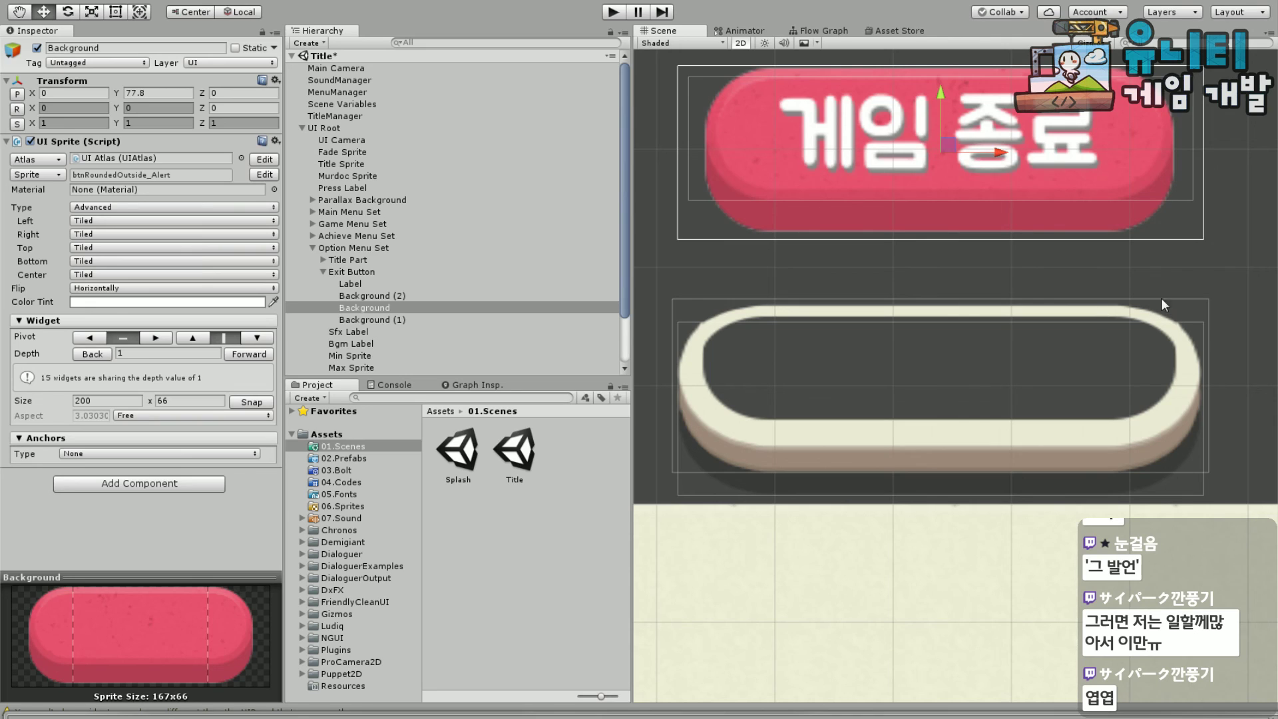
scroll(1196, 322, "up", 3)
scroll(1185, 320, "up", 8)
scroll(1012, 287, "down", 5)
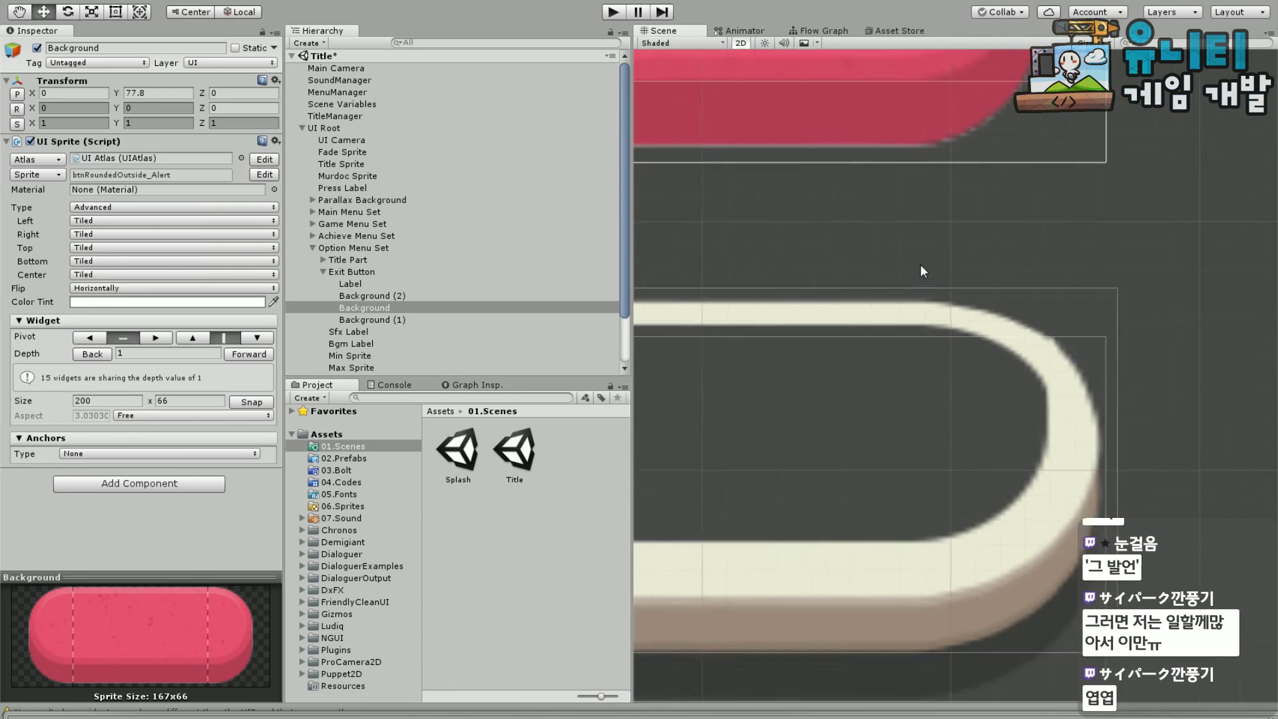
middle_click_drag(816, 260, 927, 290)
left_click(417, 297)
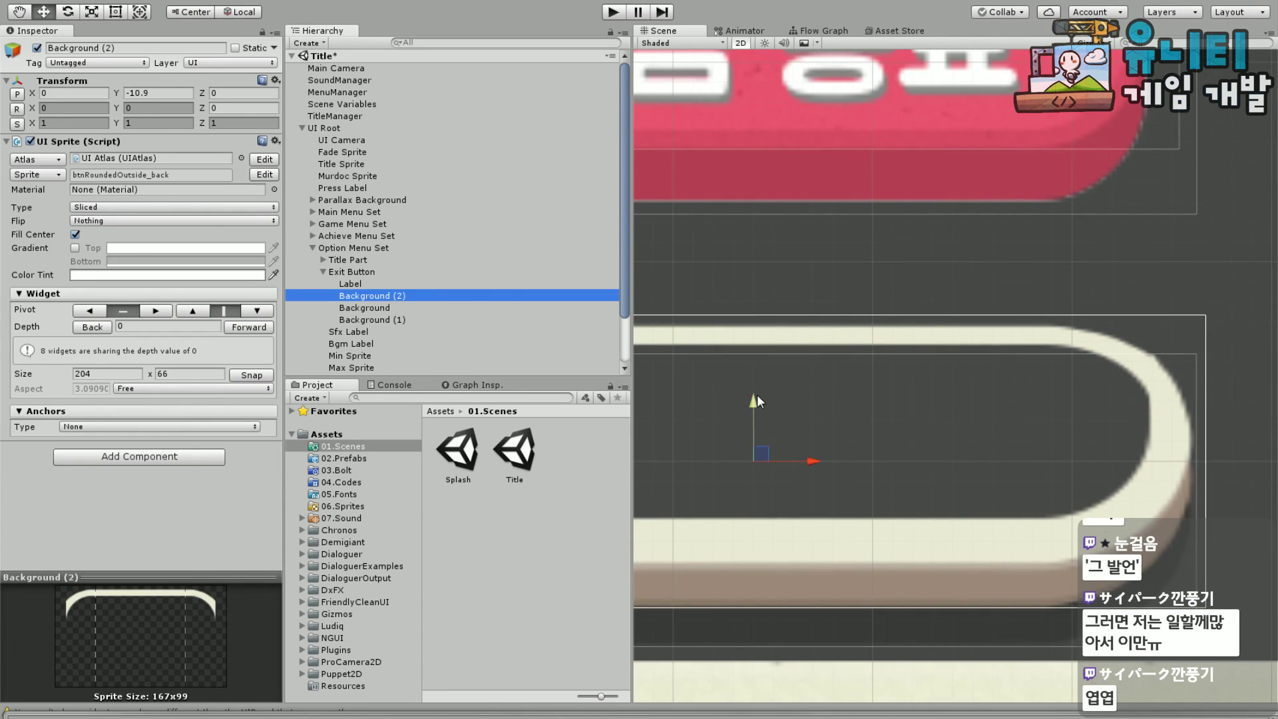
left_click_drag(758, 396, 745, 401)
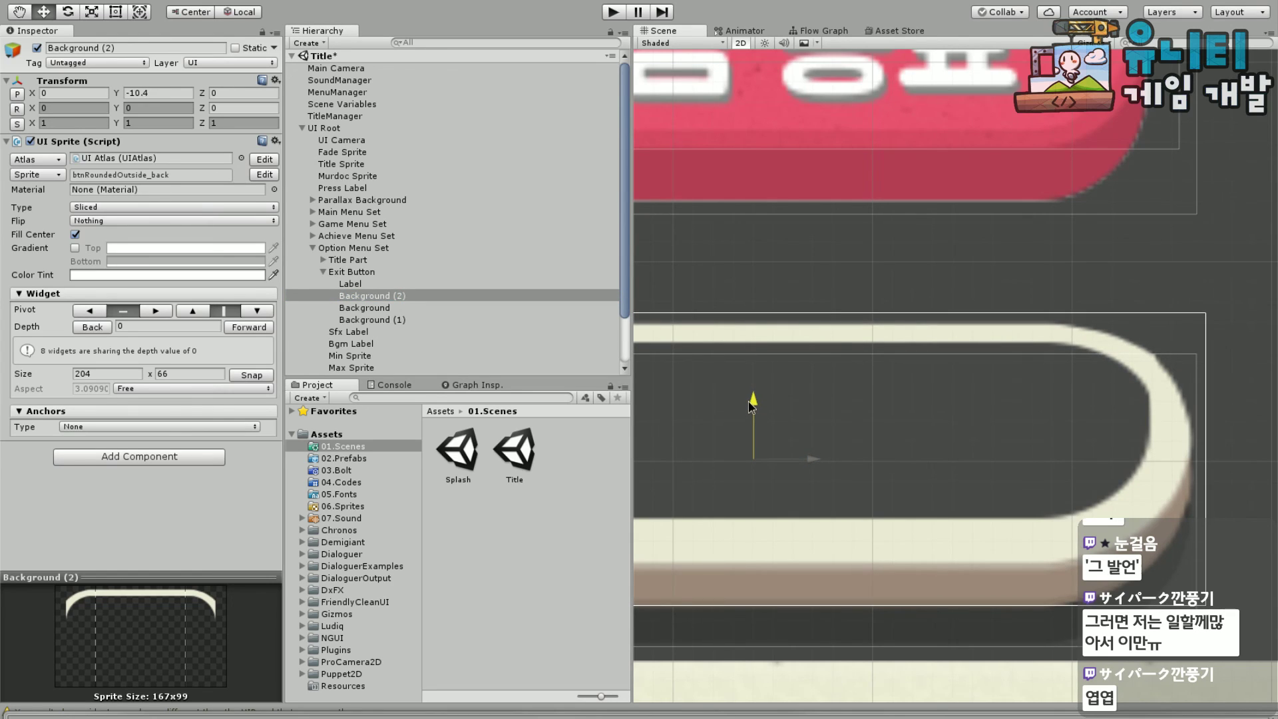
Undo Background (2)'s last move and nudge it to about Y -10.7, and on up to about Y -10.2
scroll(842, 281, "down", 5)
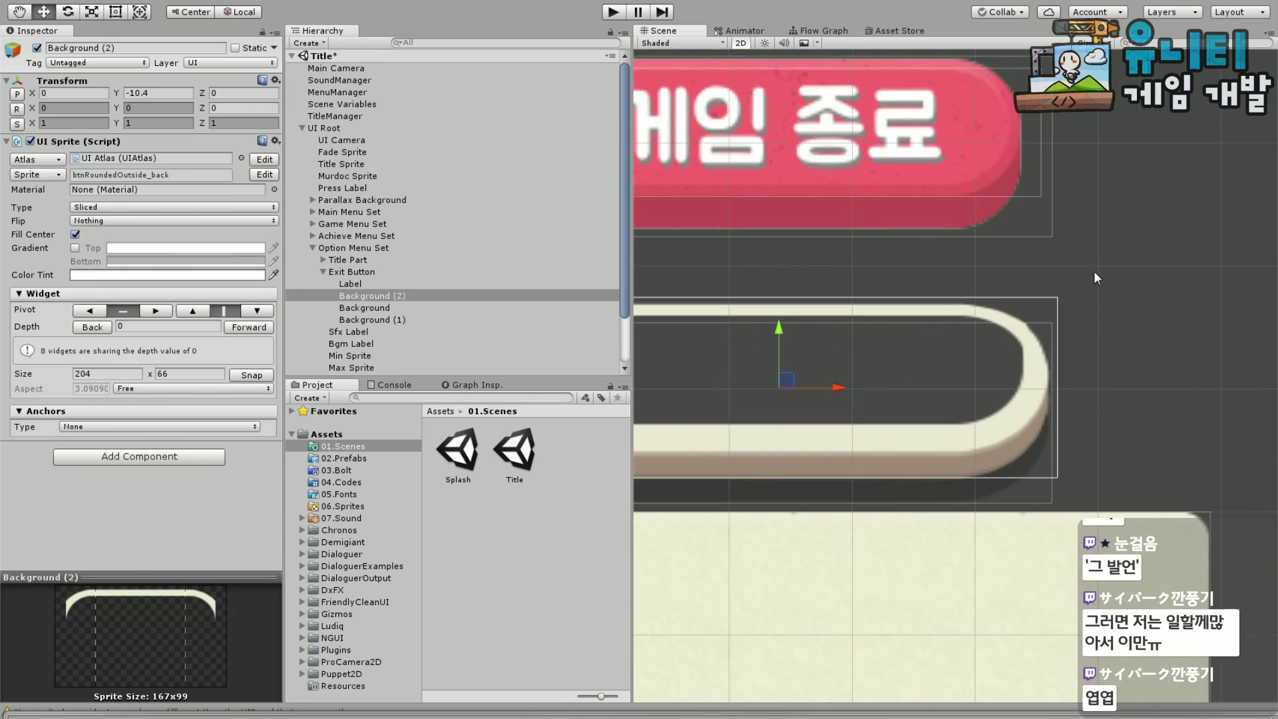
middle_click_drag(898, 261, 926, 280)
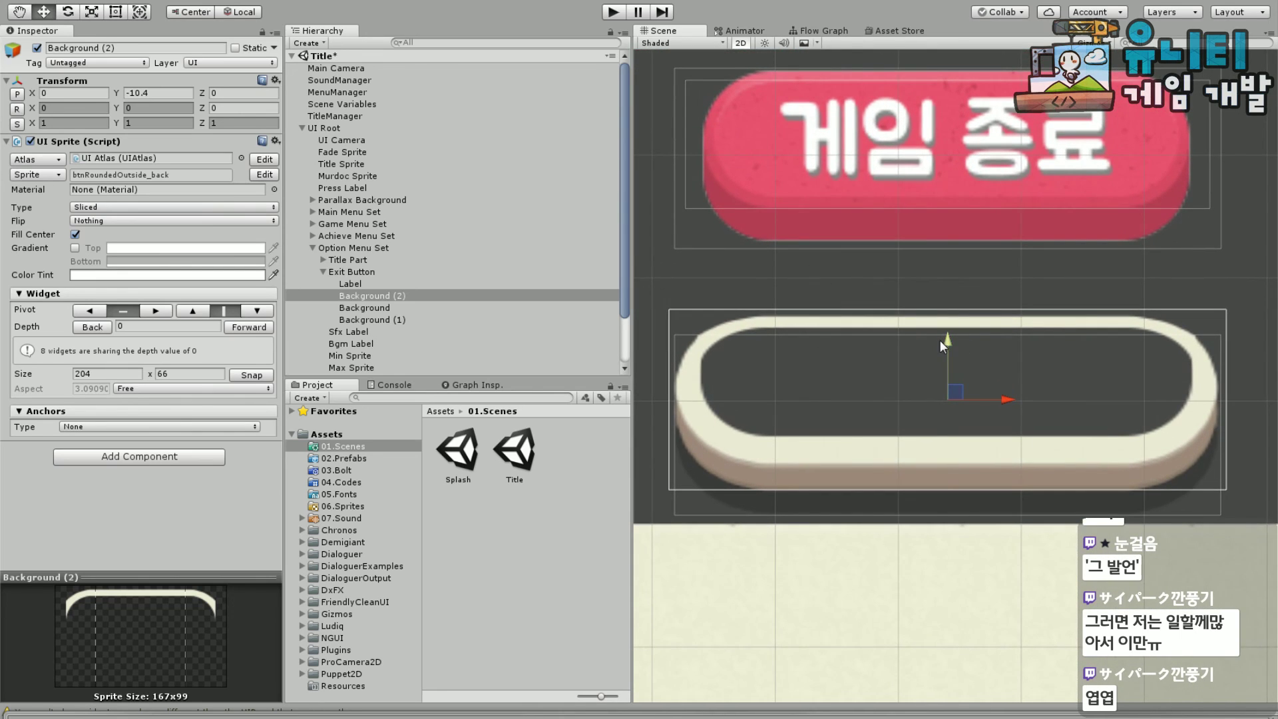
key("ctrl+z")
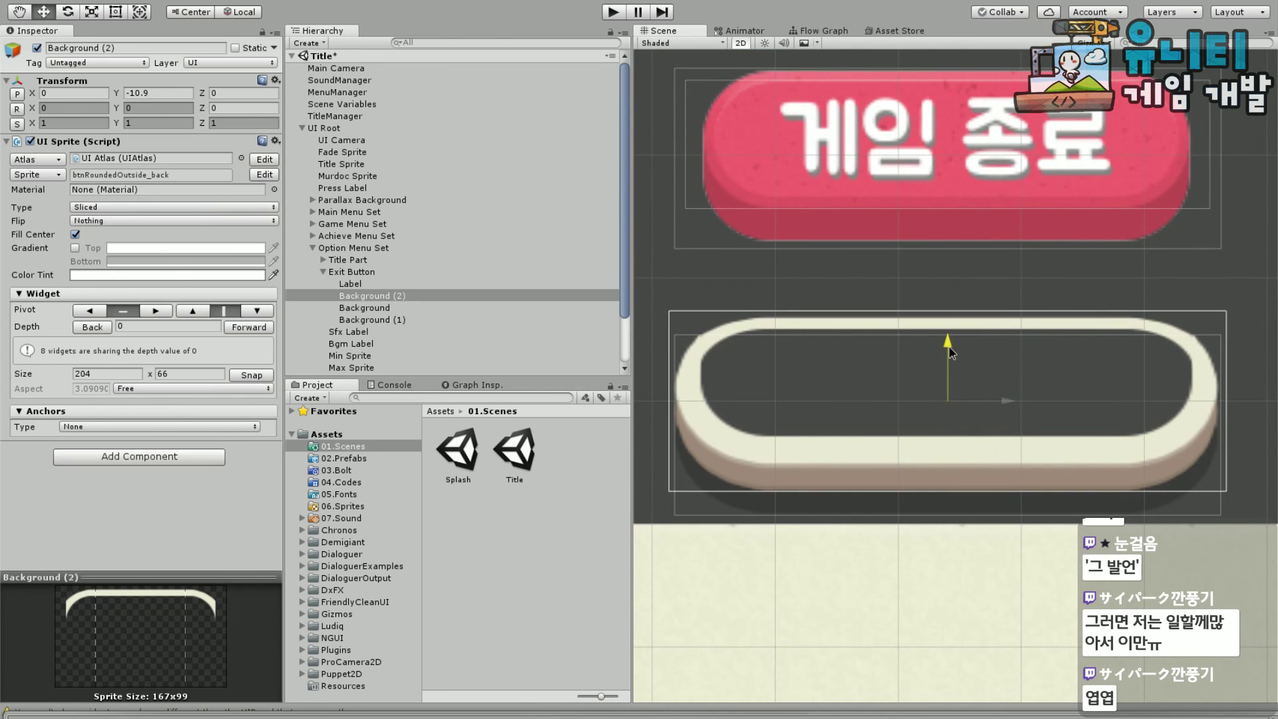
left_click_drag(949, 346, 949, 345)
scroll(1146, 289, "down", 3)
scroll(1146, 288, "down", 5)
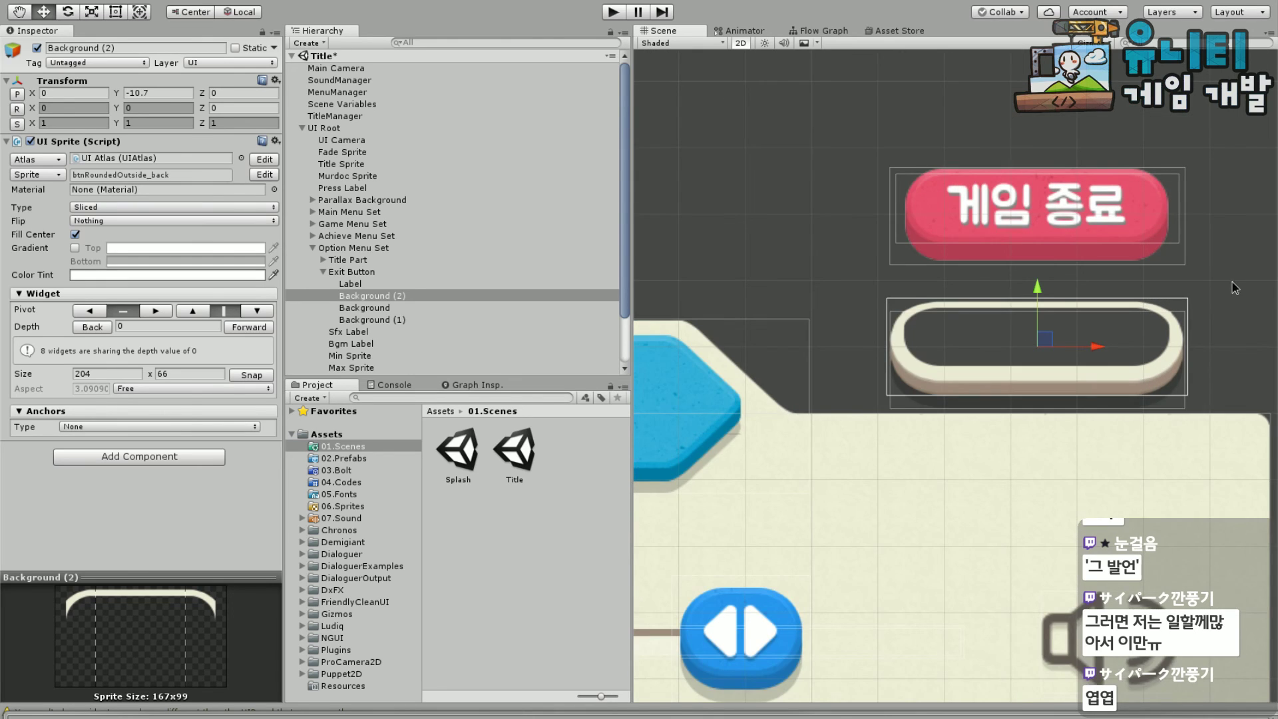
scroll(1094, 289, "up", 15)
middle_click_drag(1228, 285, 1149, 306)
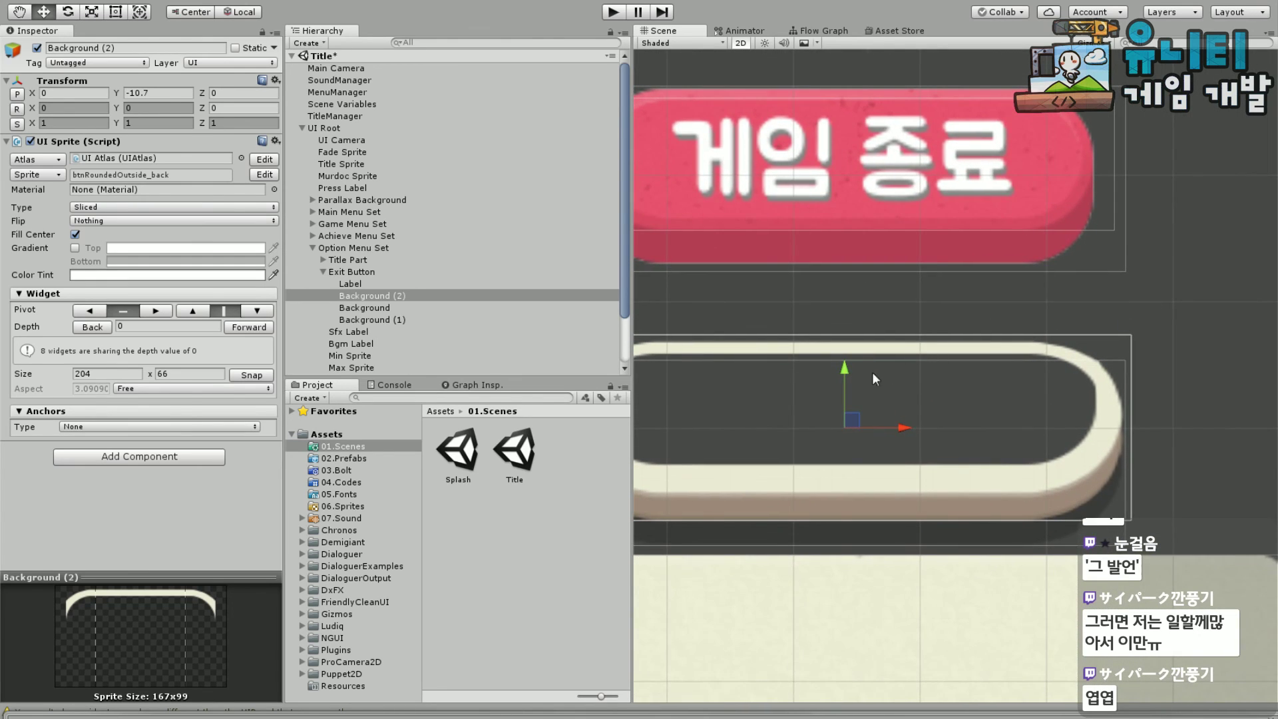
mouse_move(847, 368)
left_mouse_down()
mouse_move(854, 333)
mouse_move(856, 370)
left_mouse_up()
left_click_drag(856, 371, 861, 367)
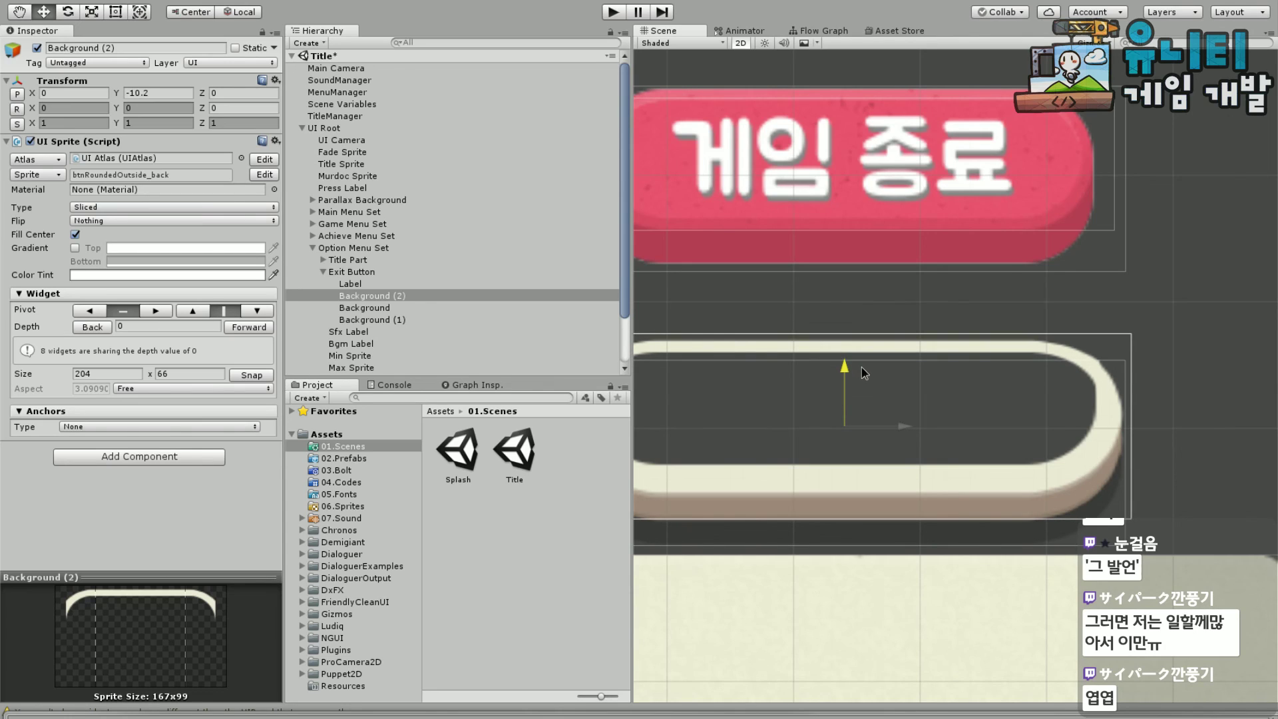
Set Background (2)'s Y position to -10.6 after trying -10.1 and -10.4
left_click(160, 94)
type("3")
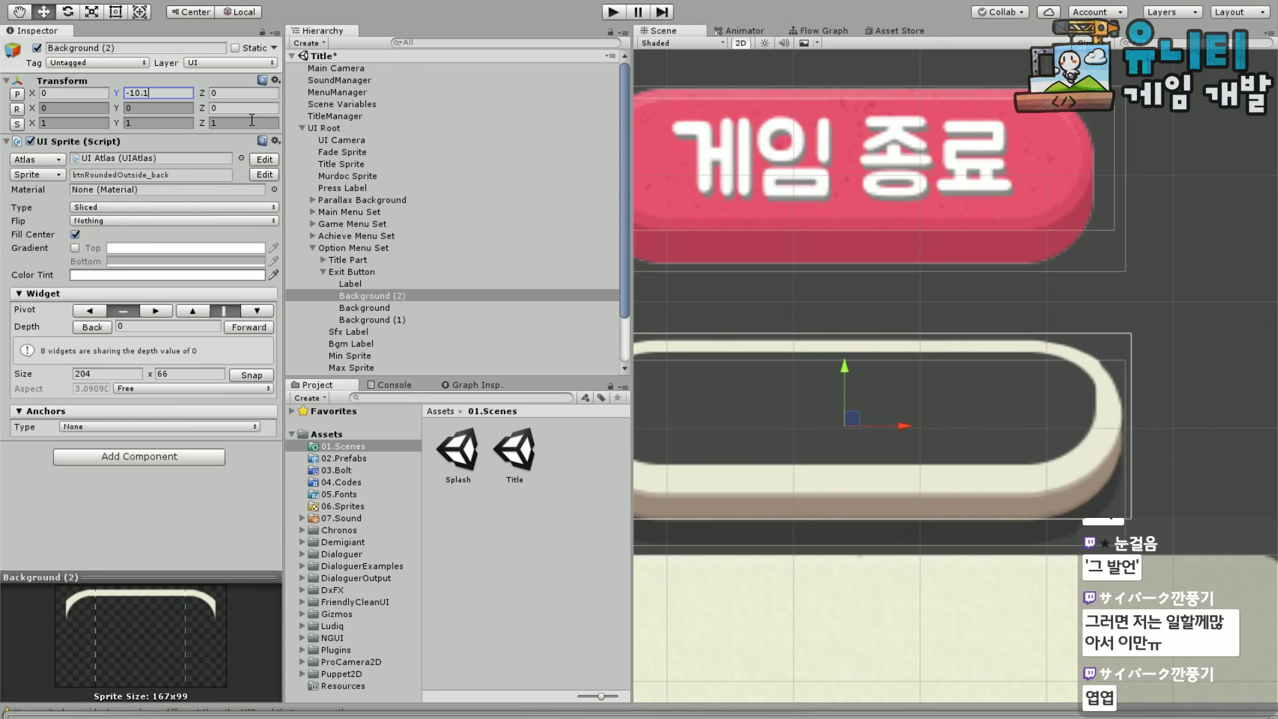
key("BackSpace")
key("BackSpace")
type("4")
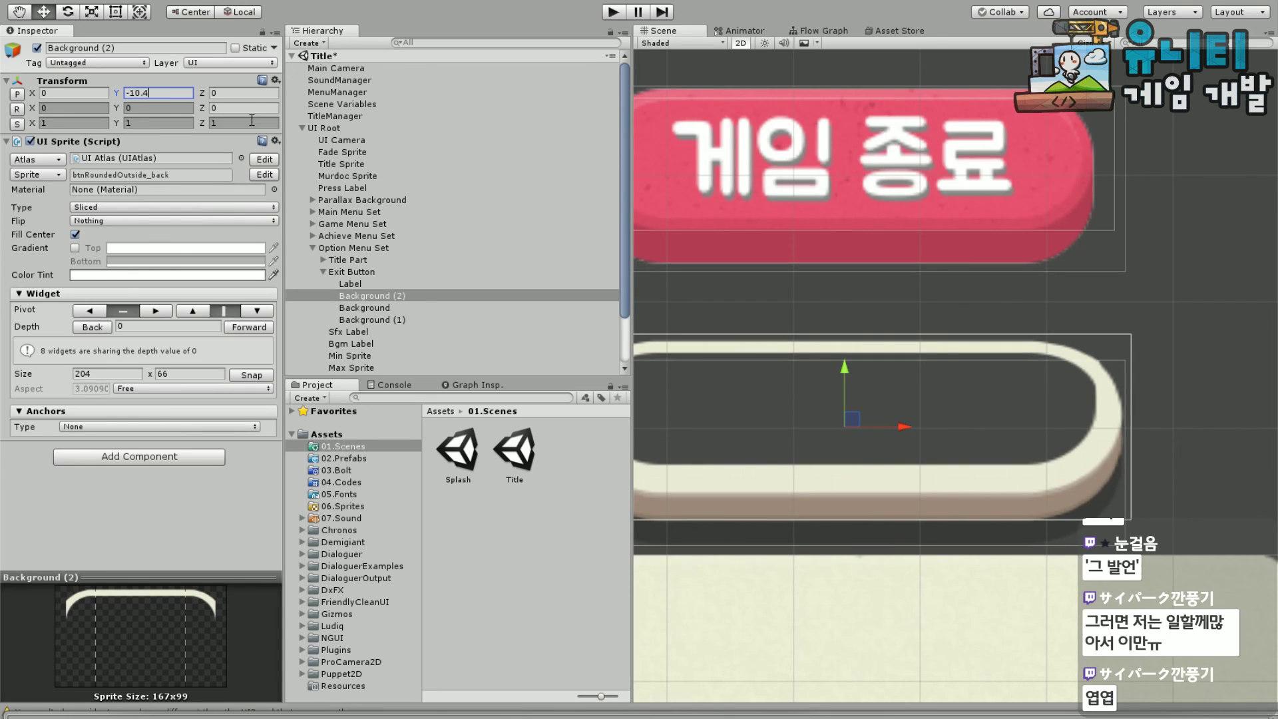
key("BackSpace")
type("6")
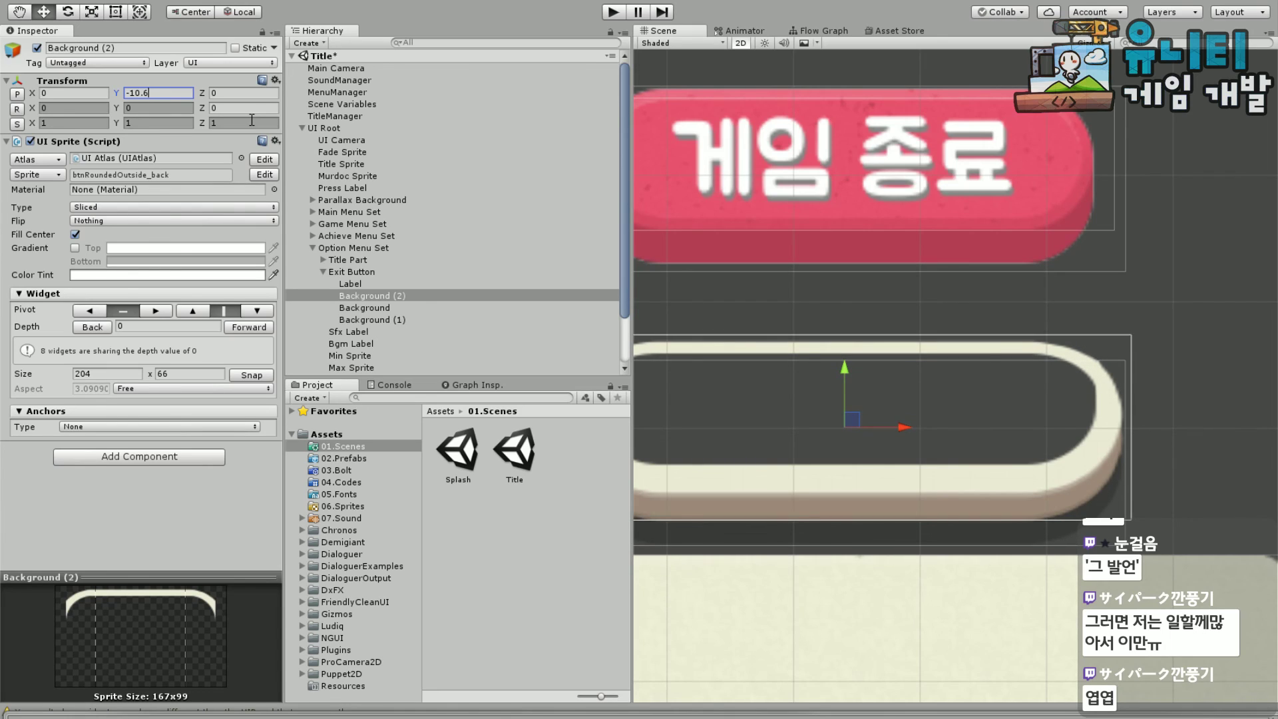
Try Background (2) at widths of 203, 204 and 205
middle_click_drag(929, 345, 1096, 308)
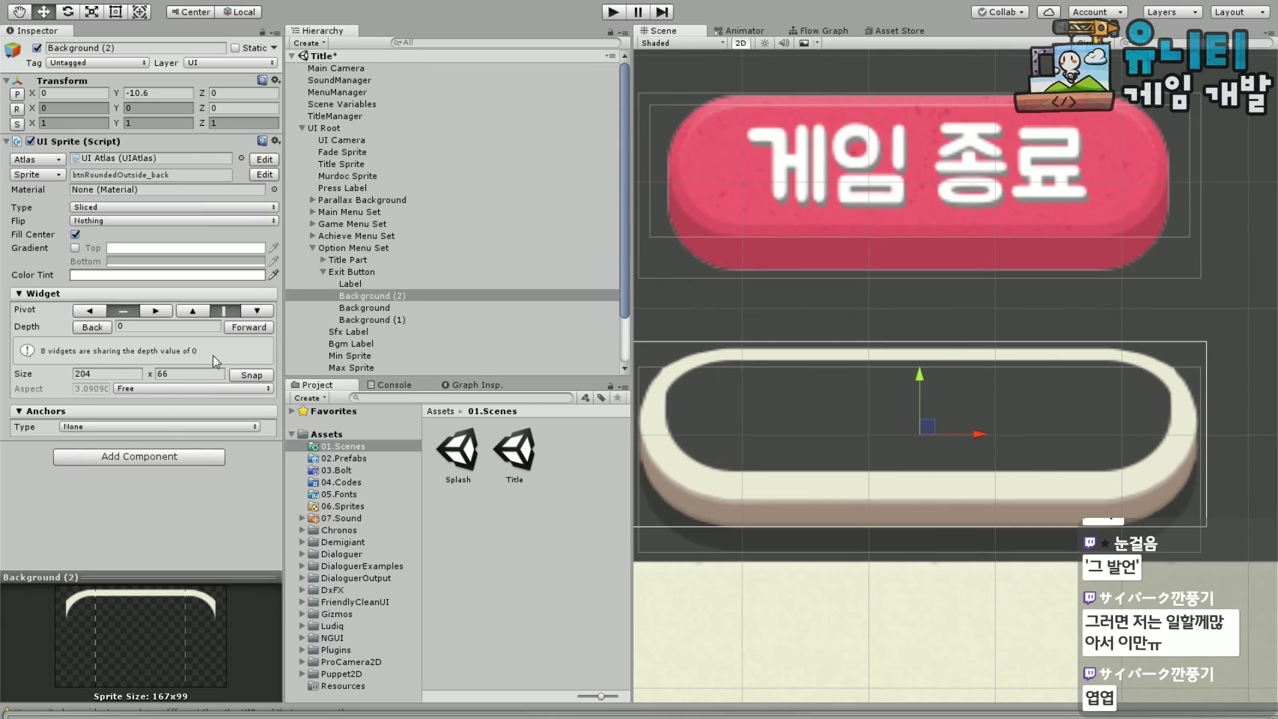
left_click(107, 374)
key("BackSpace")
type("3")
key("BackSpace")
type("4")
key("BackSpace")
type("5")
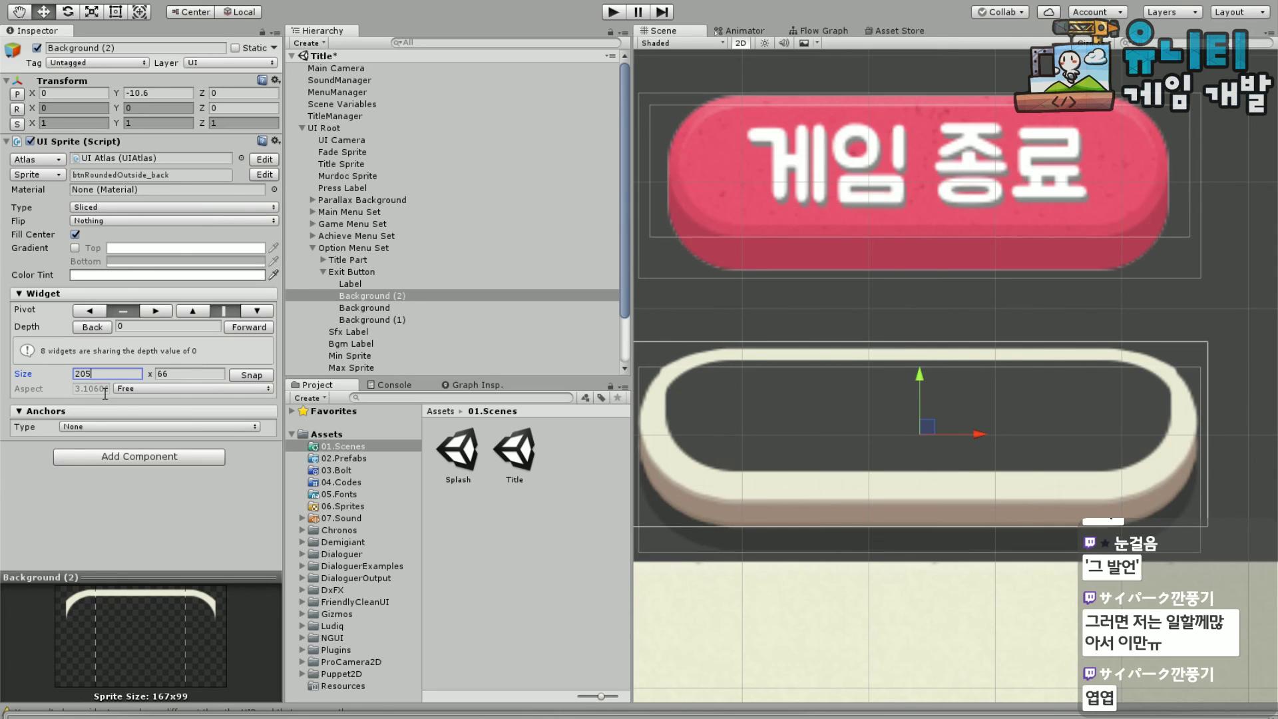
Try lowering Background (2) to about Y -11.7, undo that move and return the sprite's width to 204
left_click(163, 96)
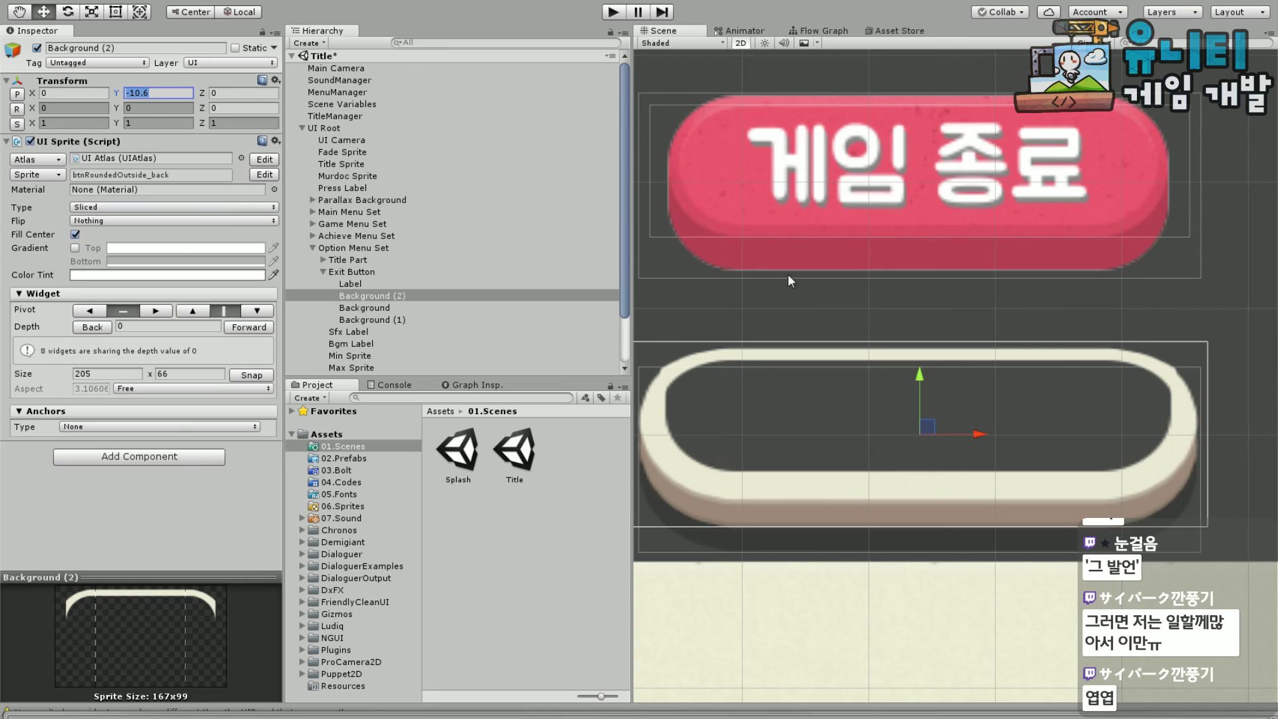
left_click_drag(919, 377, 922, 386)
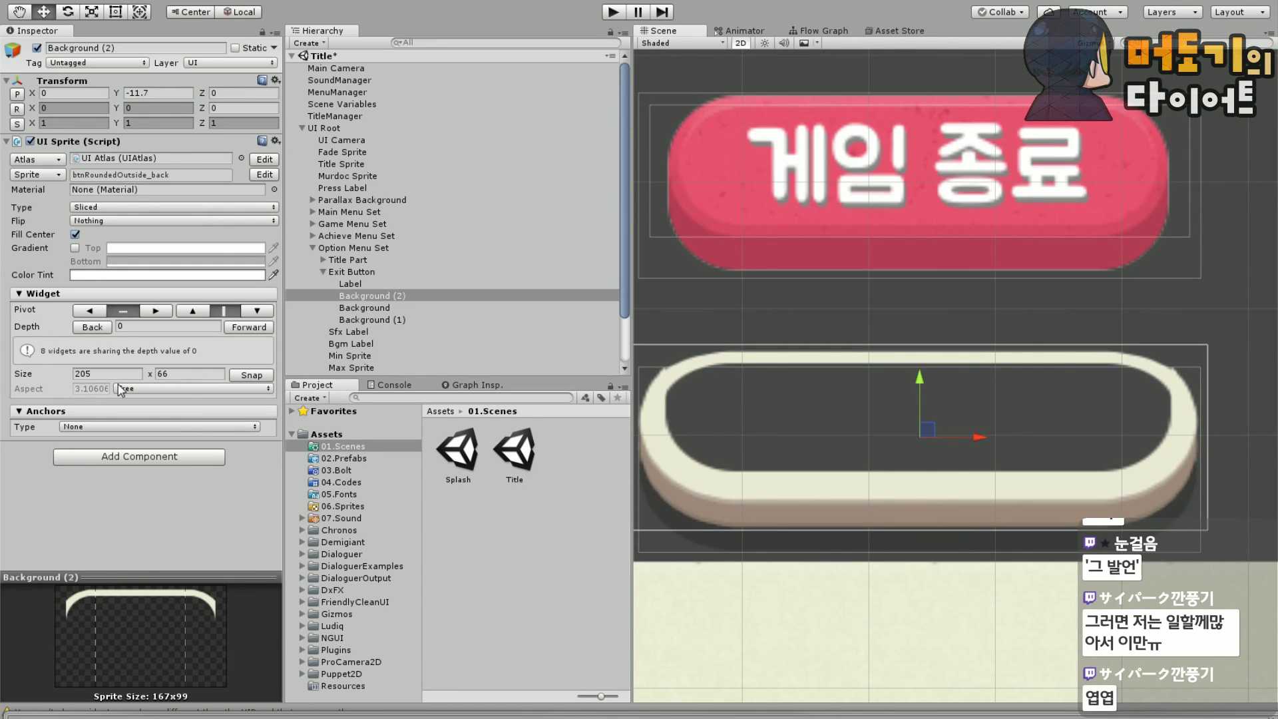
key("ctrl+z")
left_click(133, 374)
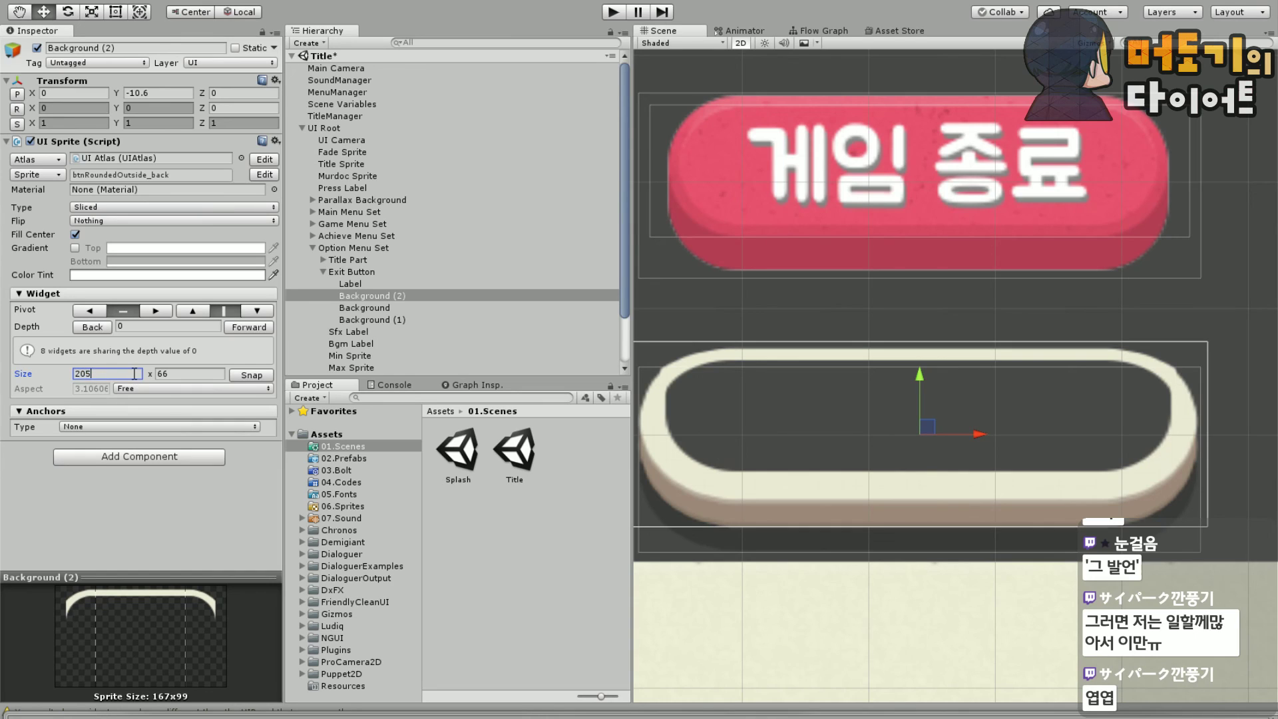
key("BackSpace")
type("4")
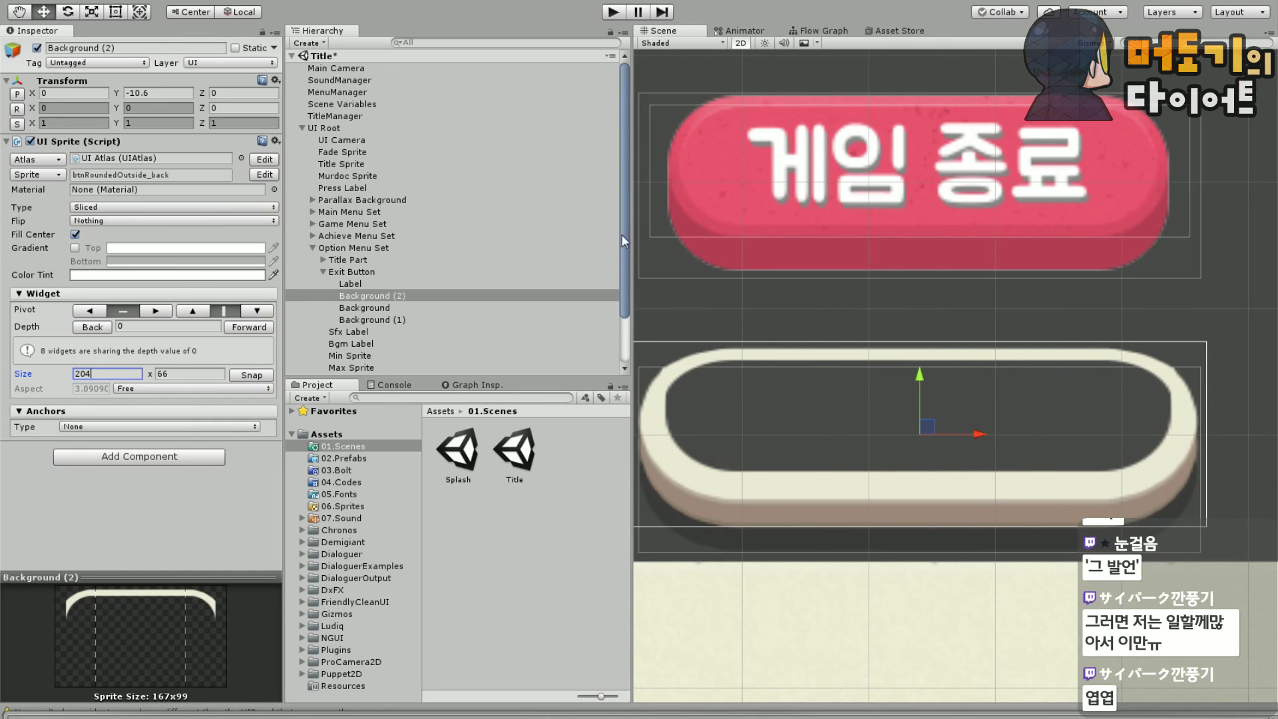
Rename the Background (2) object as Background Till Back
left_click(385, 297)
left_click_drag(104, 49, 182, 53)
type("ㅠㅁ차")
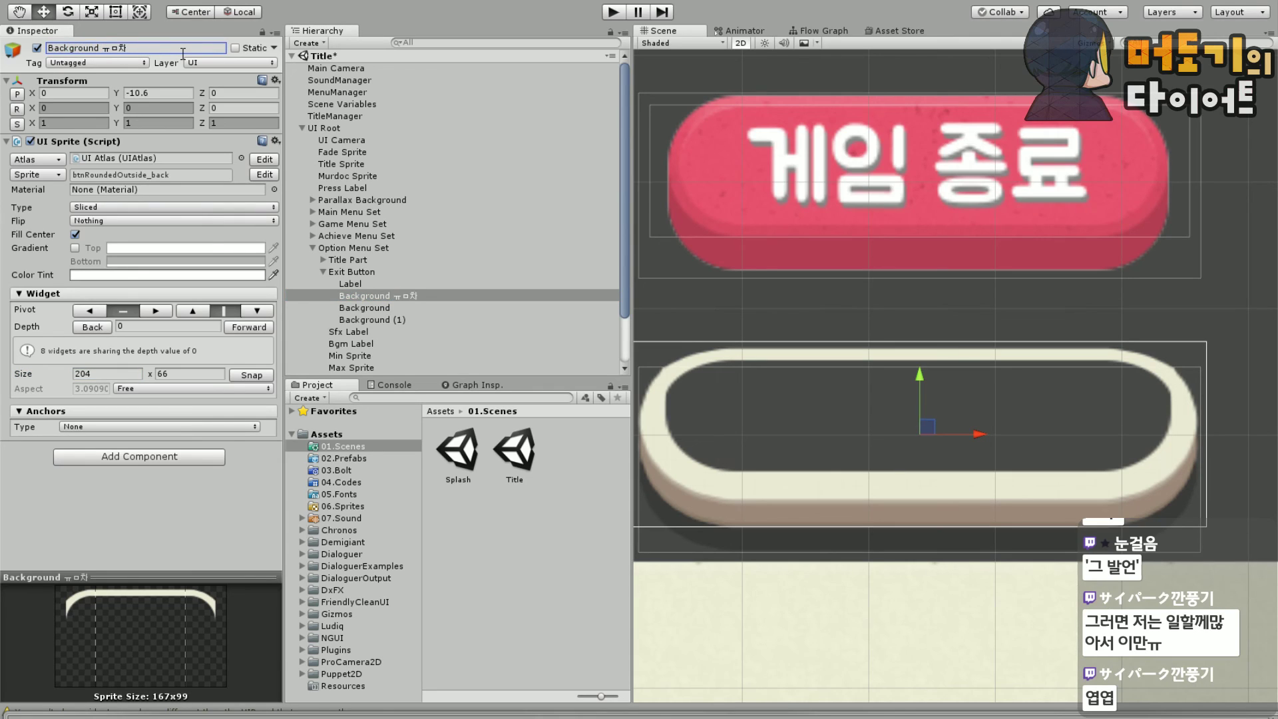
left_click(143, 52)
left_click_drag(103, 48, 175, 50)
type("ㅠ")
type("Ba")
type("Till Back")
key("Return")
key("ctrl+c")
Rename the Background (1) object as Background Till Front
left_click(394, 320)
left_click(159, 48)
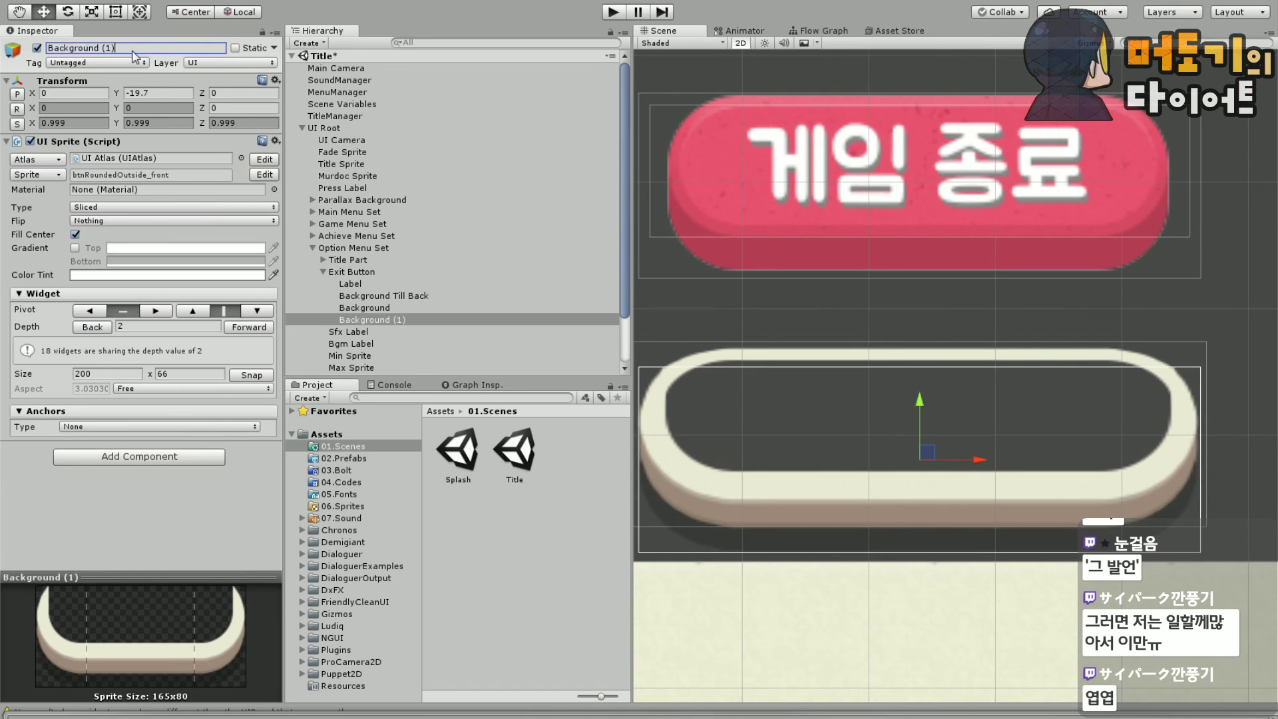
key("ctrl+v")
type("Front")
key("Return")
Lower the red Background into its backing at about Y 0.7 and set its width to 202 after trying 204 and 201
left_click(409, 307)
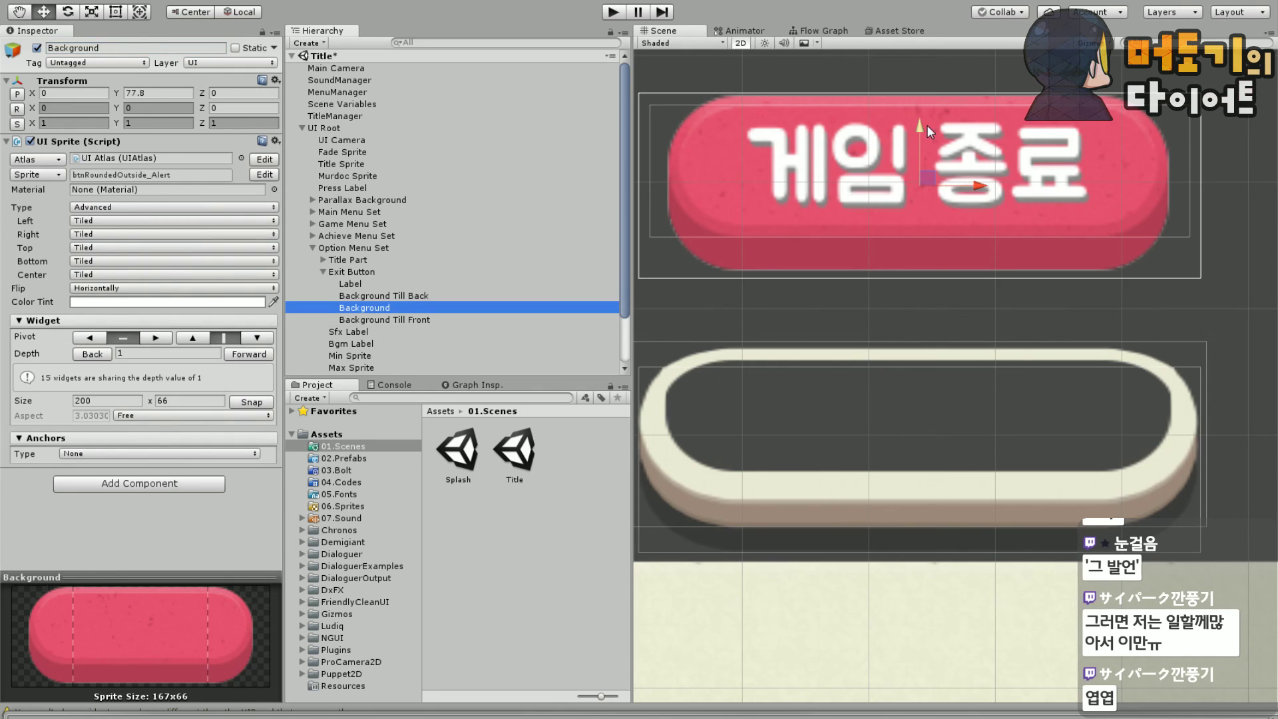
left_click_drag(926, 125, 929, 341)
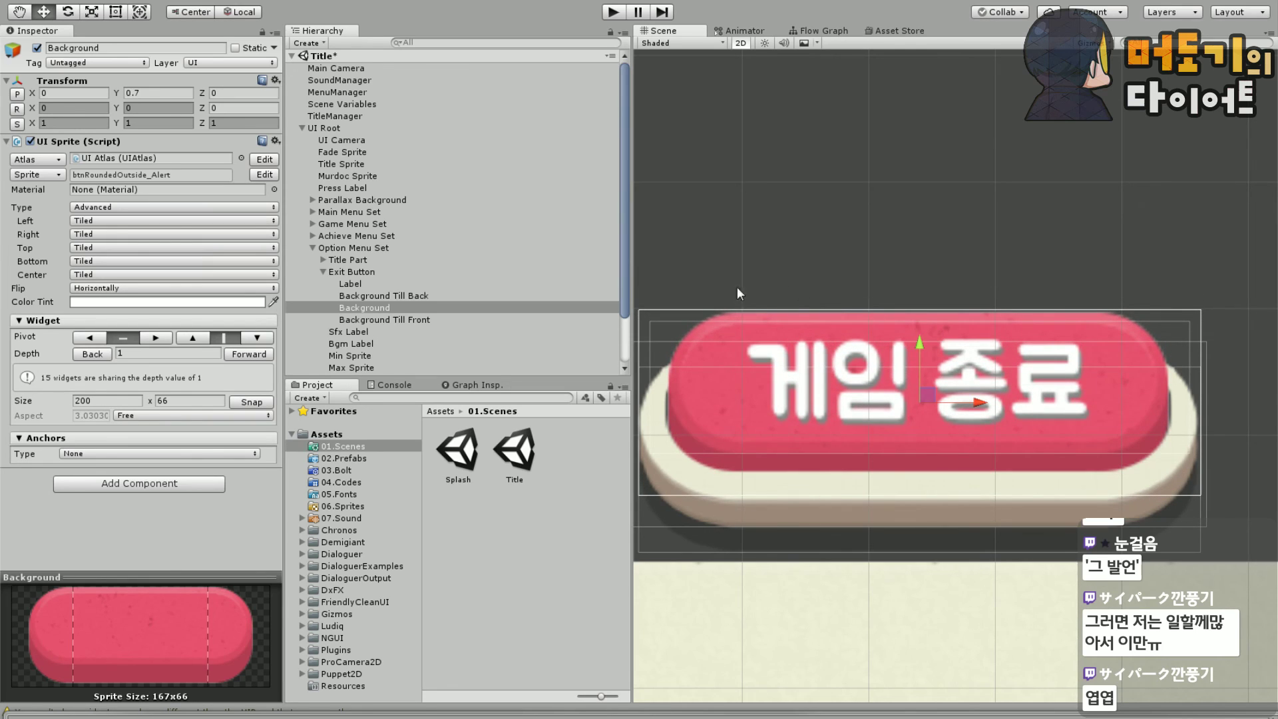
left_click(100, 403)
type("204")
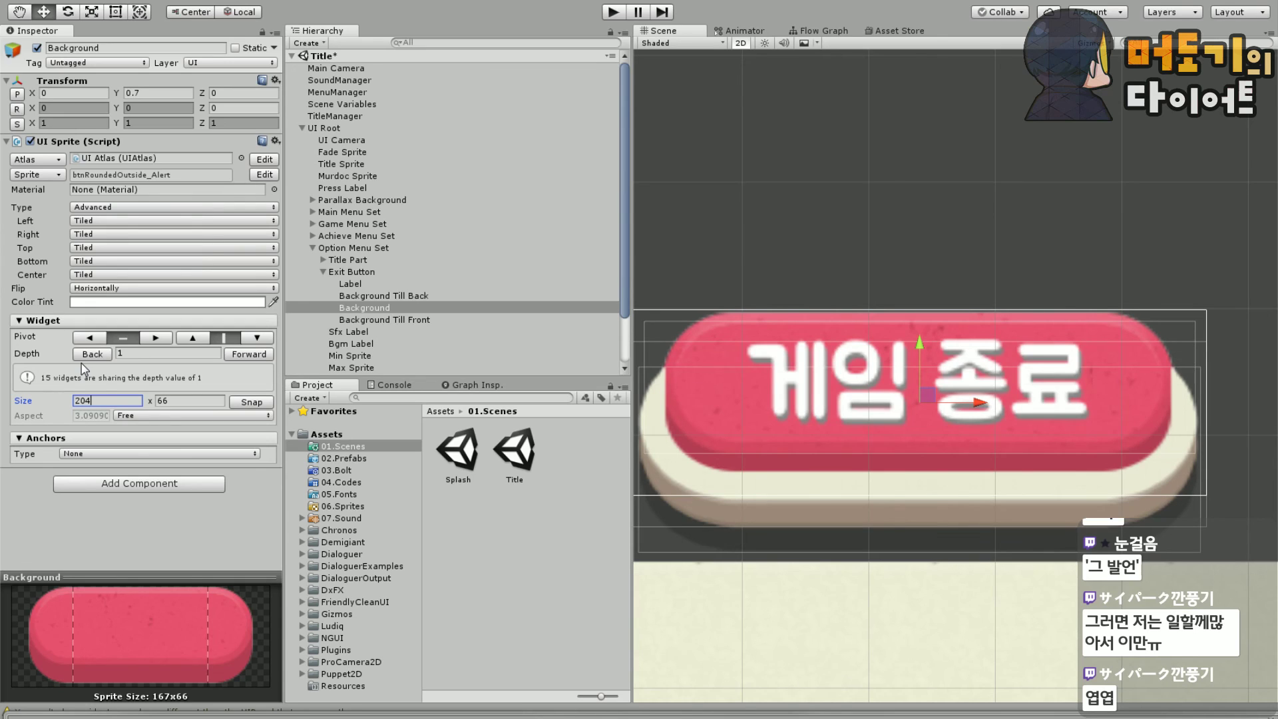
key("BackSpace")
type("2")
key("BackSpace")
type("1")
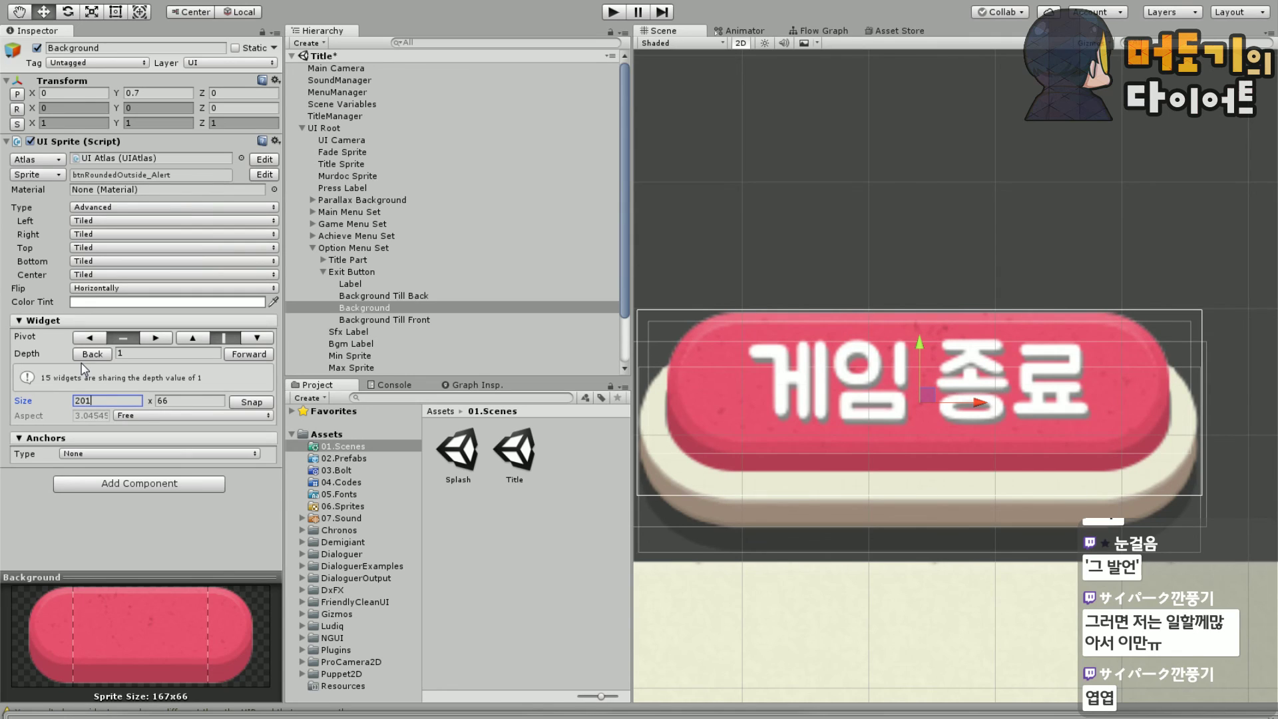
key("BackSpace")
type("2")
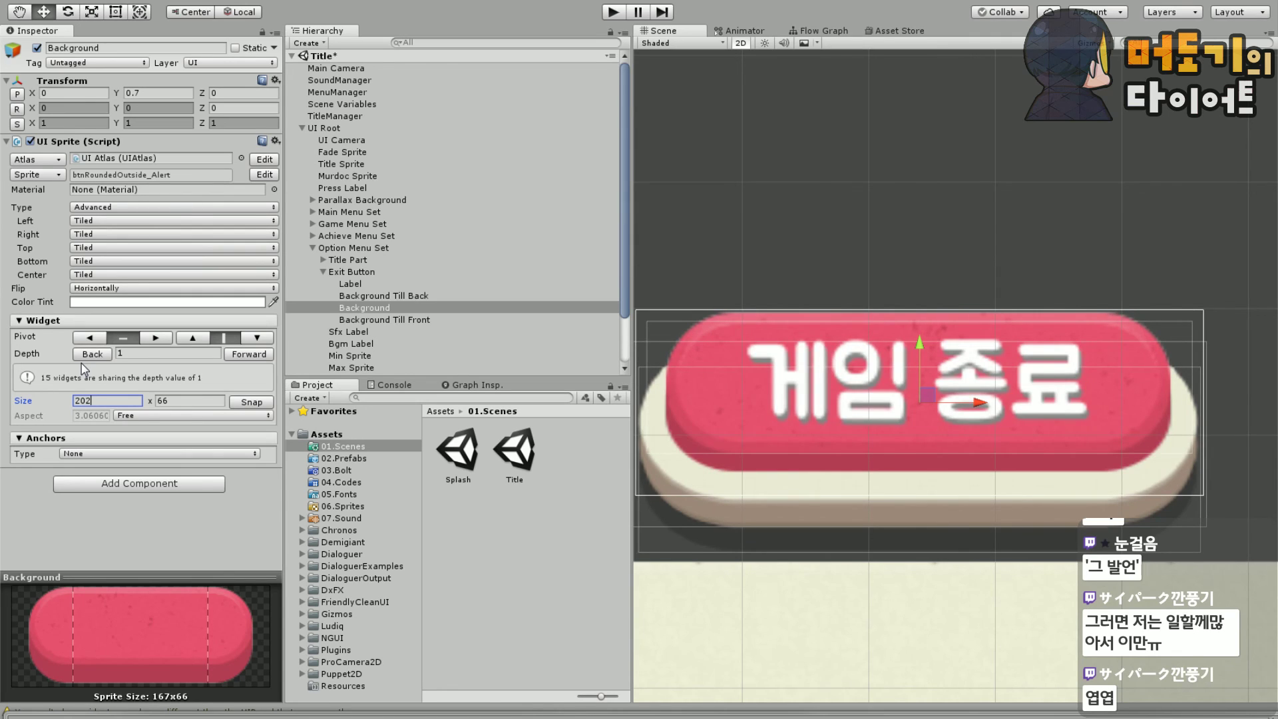
Lower the red Background sprite slightly to about Y -2.2
scroll(1008, 215, "down", 5)
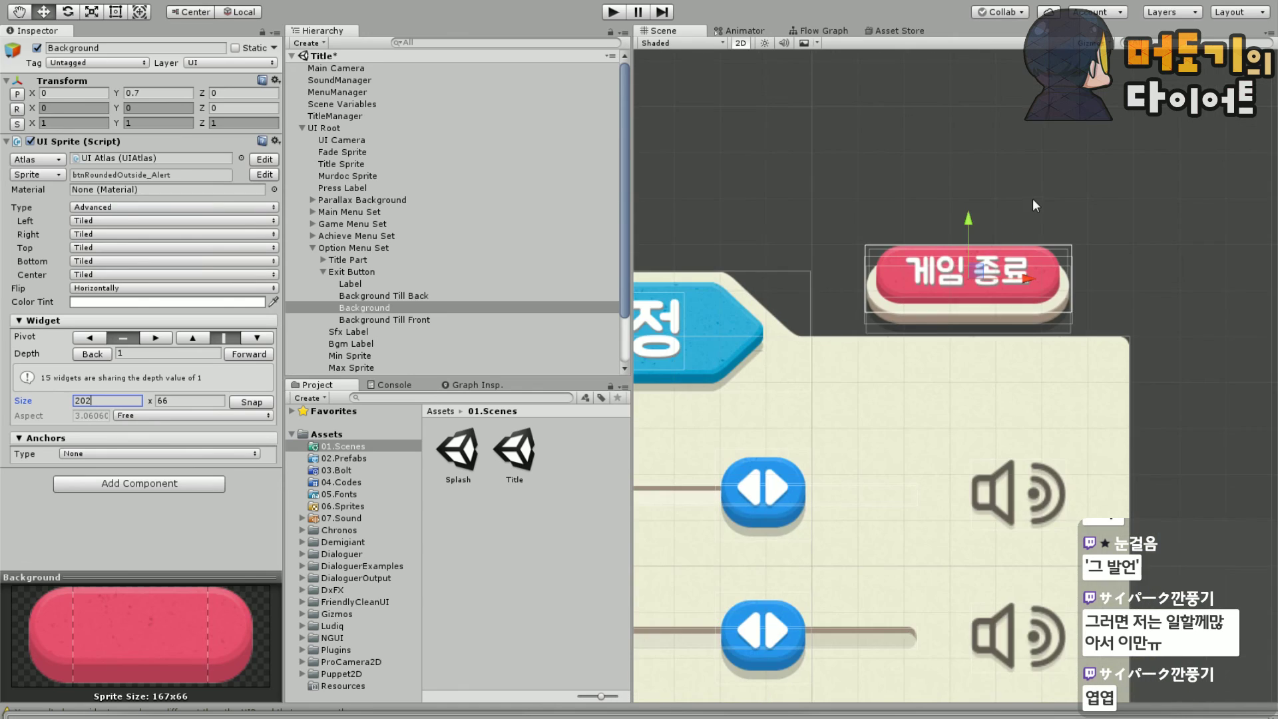
scroll(937, 233, "up", 4)
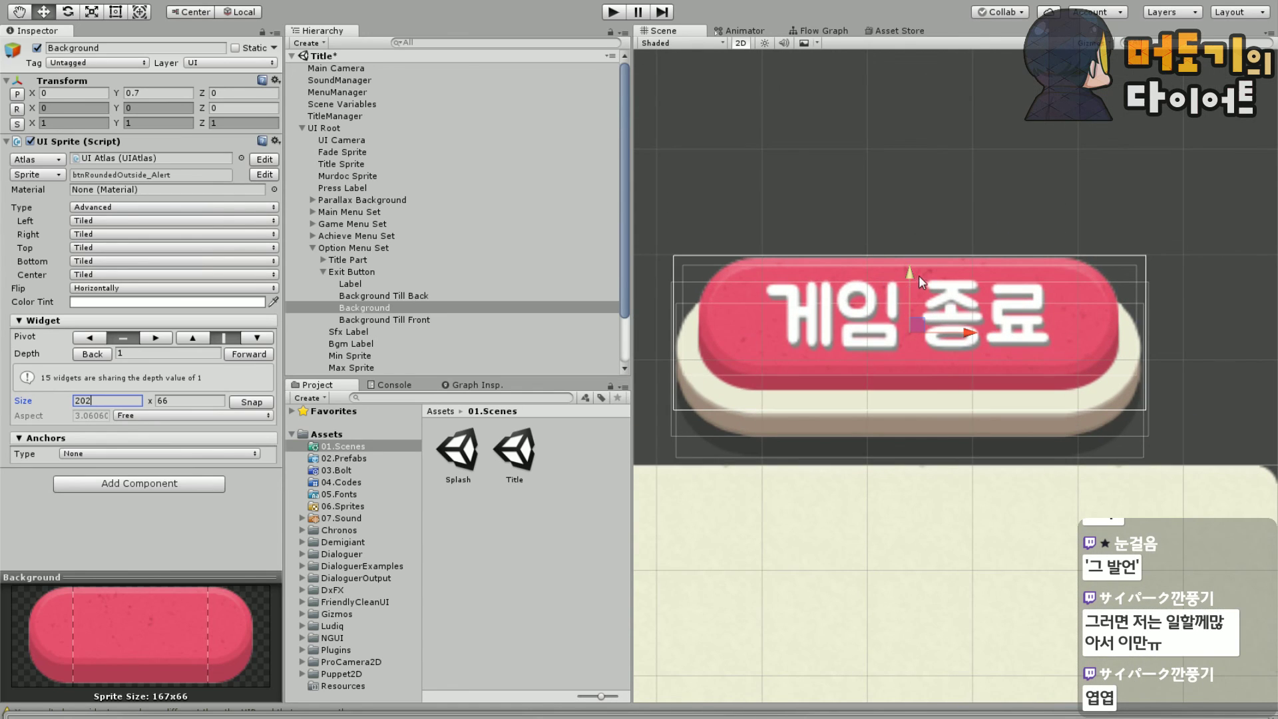
left_click_drag(908, 269, 908, 276)
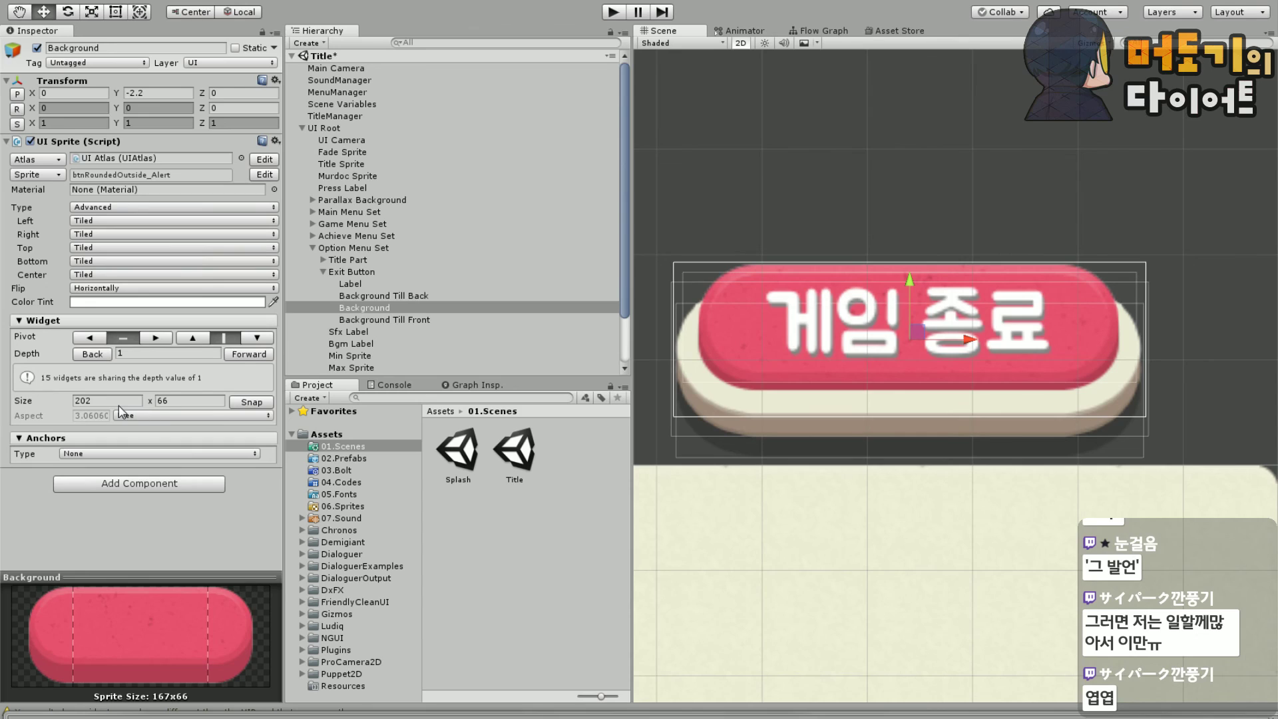
scroll(965, 211, "down", 1)
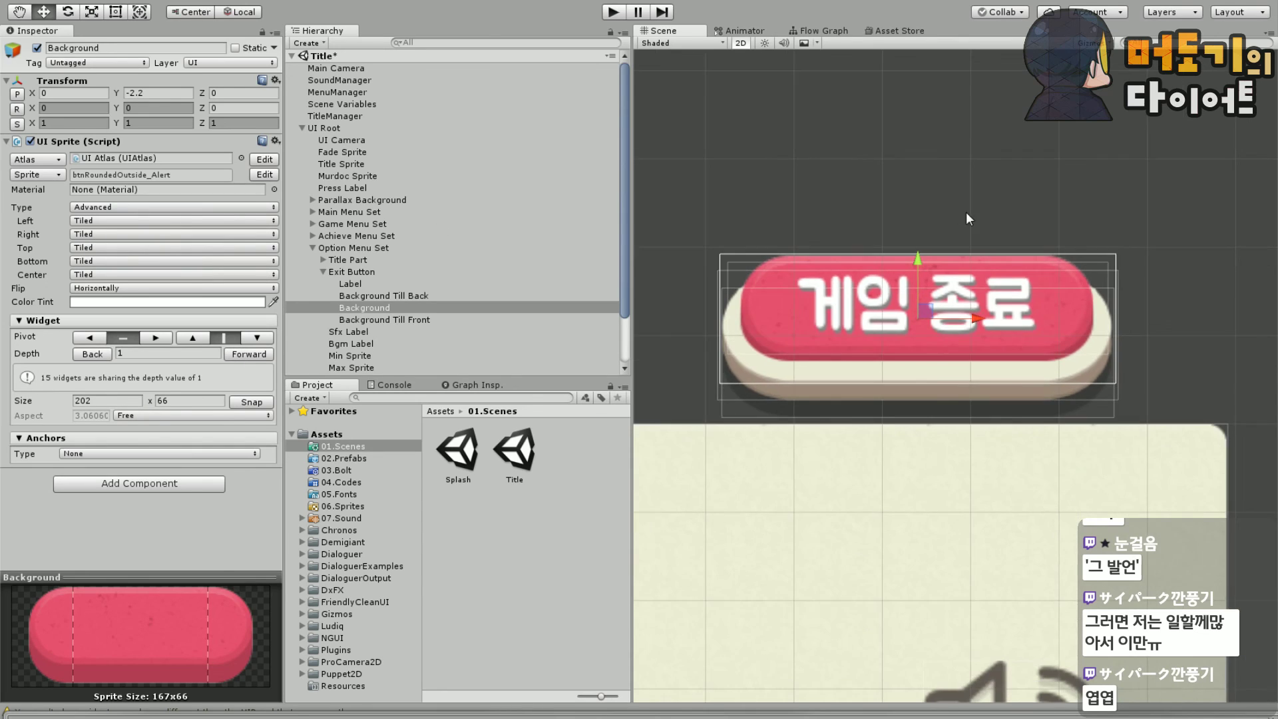
Set the Exit Button's Box Collider X size to 200 after trying 210
left_click(403, 273)
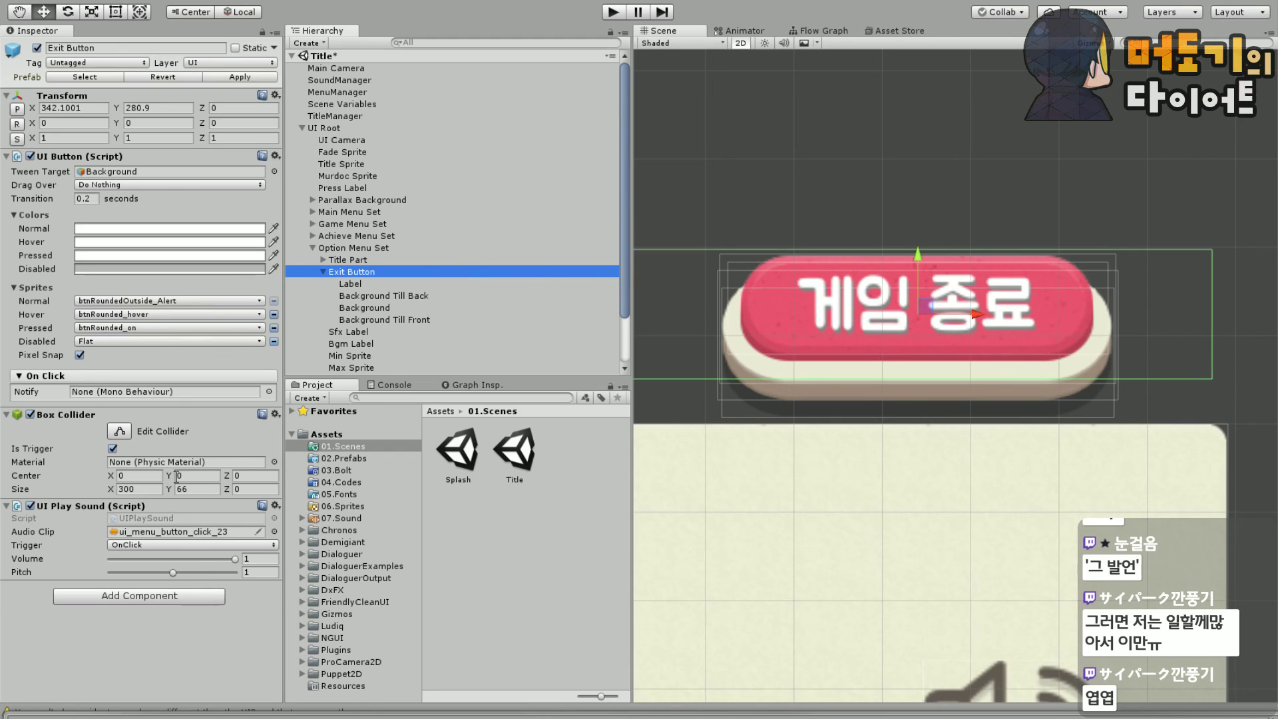
left_click(157, 489)
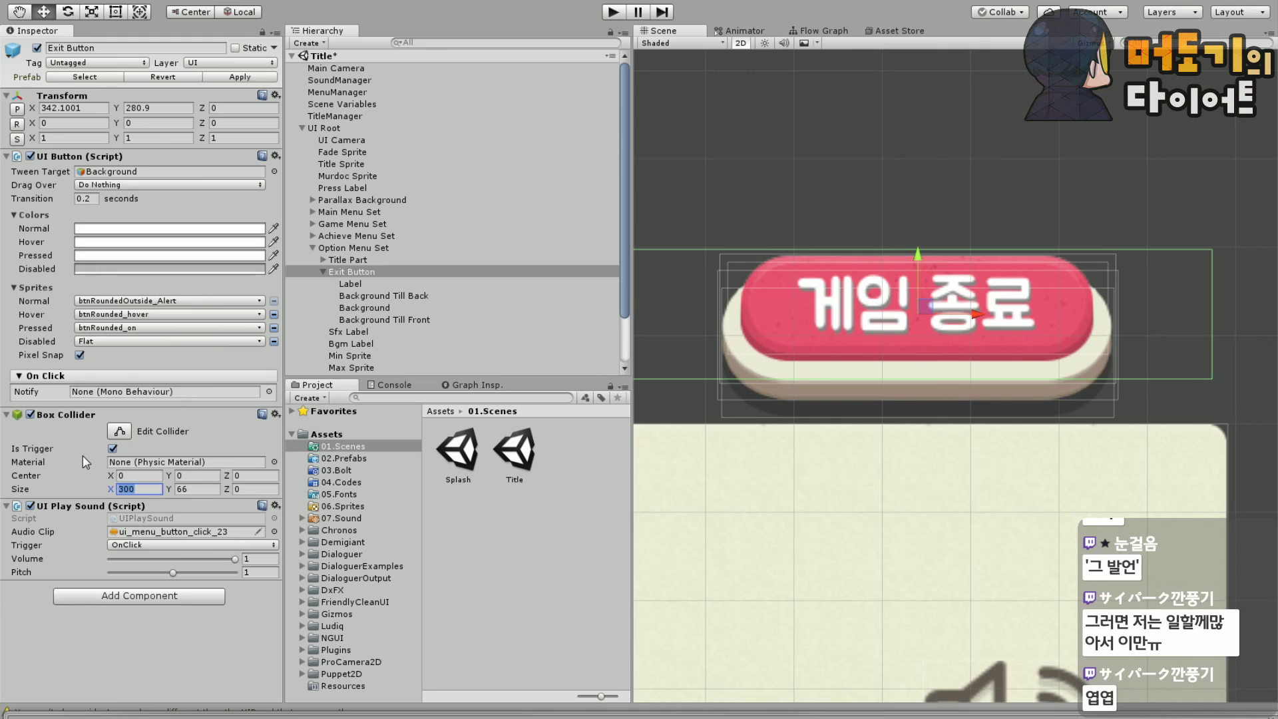
type("210")
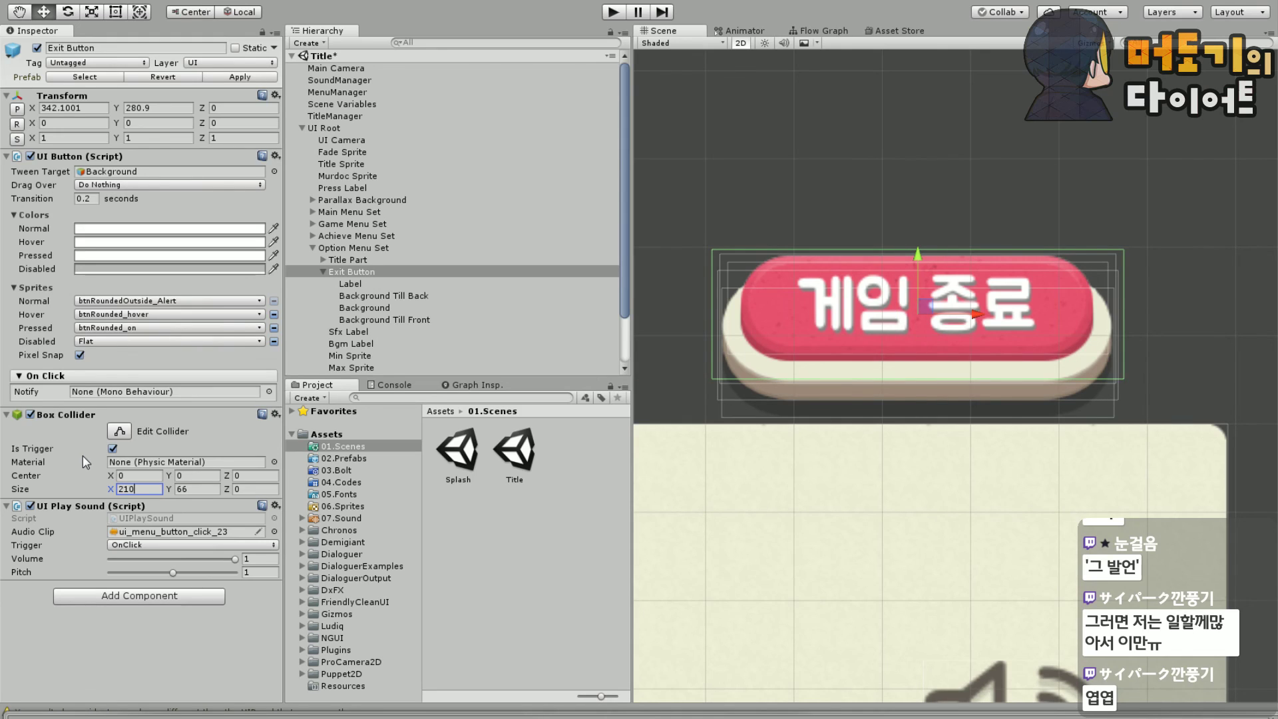
key("BackSpace")
key("BackSpace")
type("00")
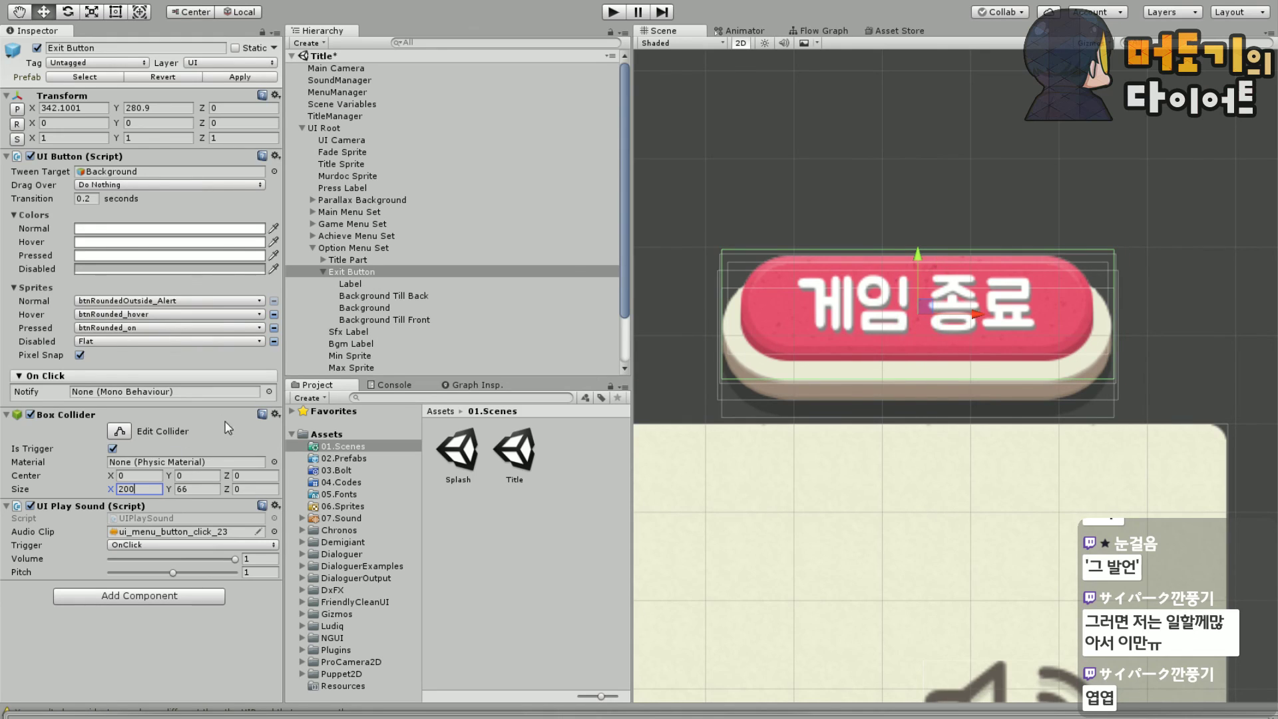
Collapse the Exit Button and move it just below the settings panel's lower-right corner, at about X 399.2, Y -255.4, and deselect it
middle_click_drag(945, 126, 948, 147)
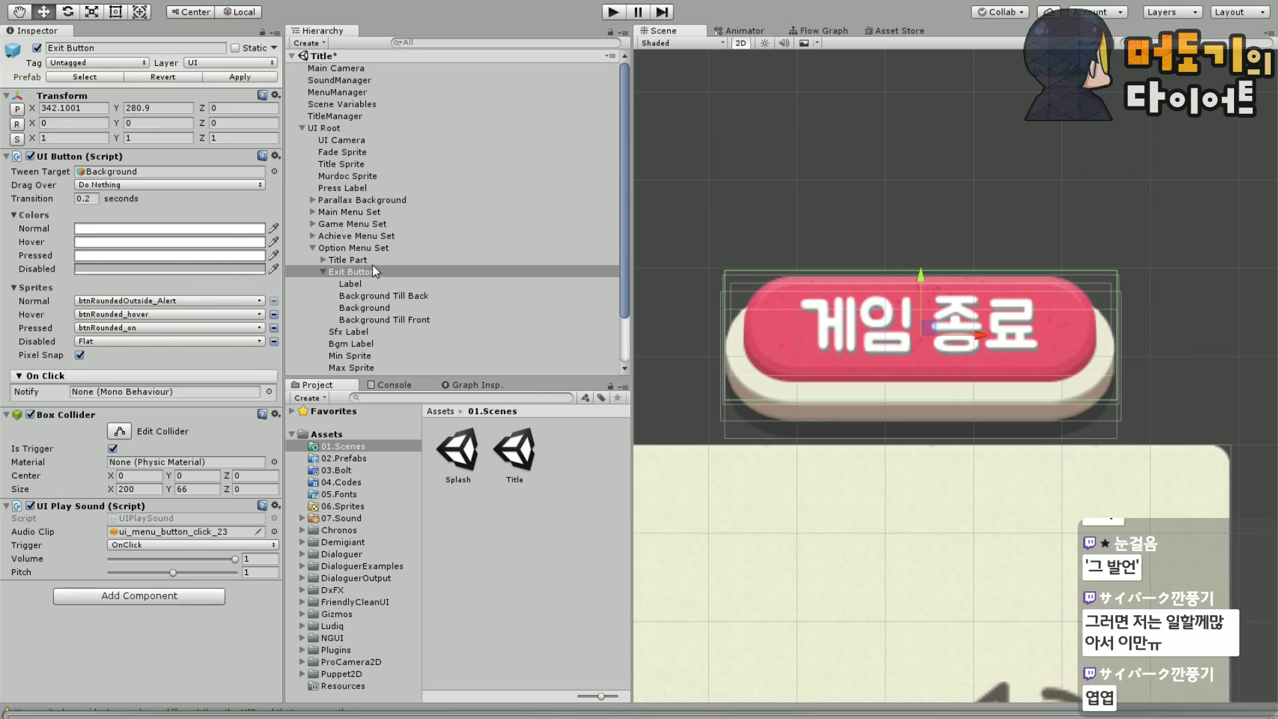
left_click(341, 272)
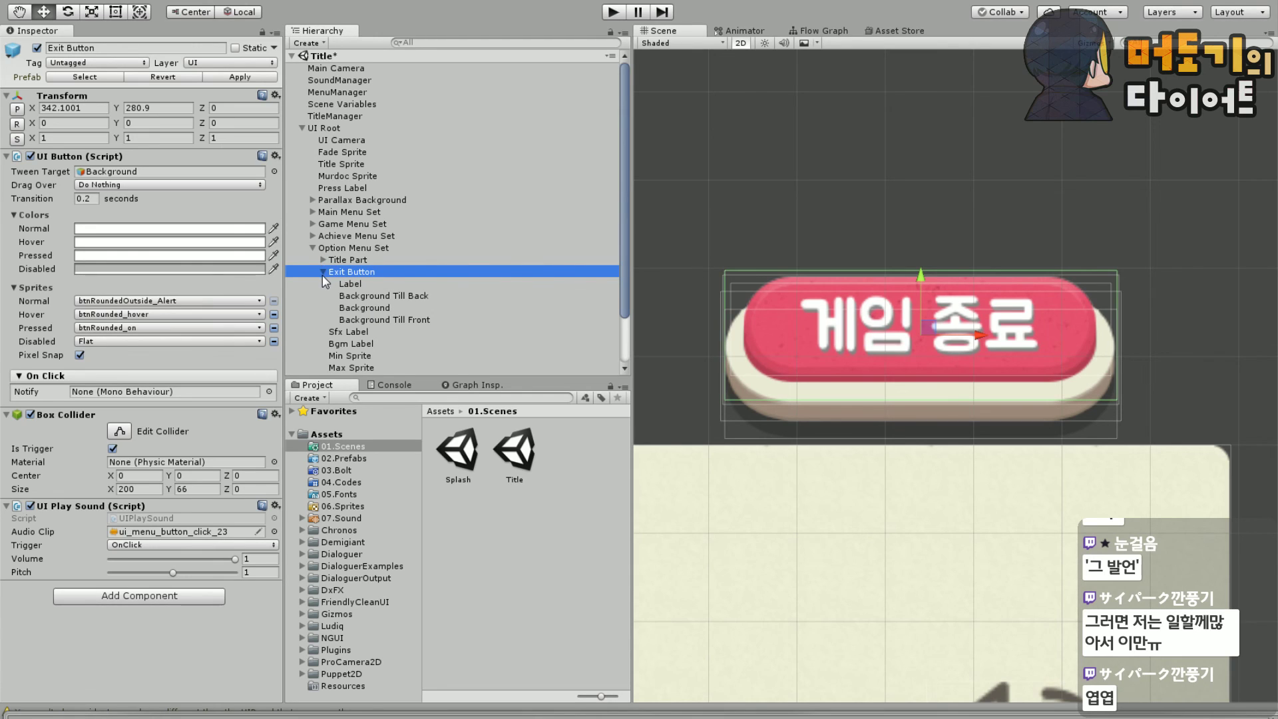
left_click(323, 272)
scroll(819, 236, "down", 3)
middle_click_drag(924, 235, 933, 153)
left_click_drag(911, 174, 904, 520)
middle_click_drag(977, 502, 995, 193)
left_click_drag(928, 177, 1064, 532)
scroll(1133, 417, "down", 3)
scroll(1134, 419, "down", 3)
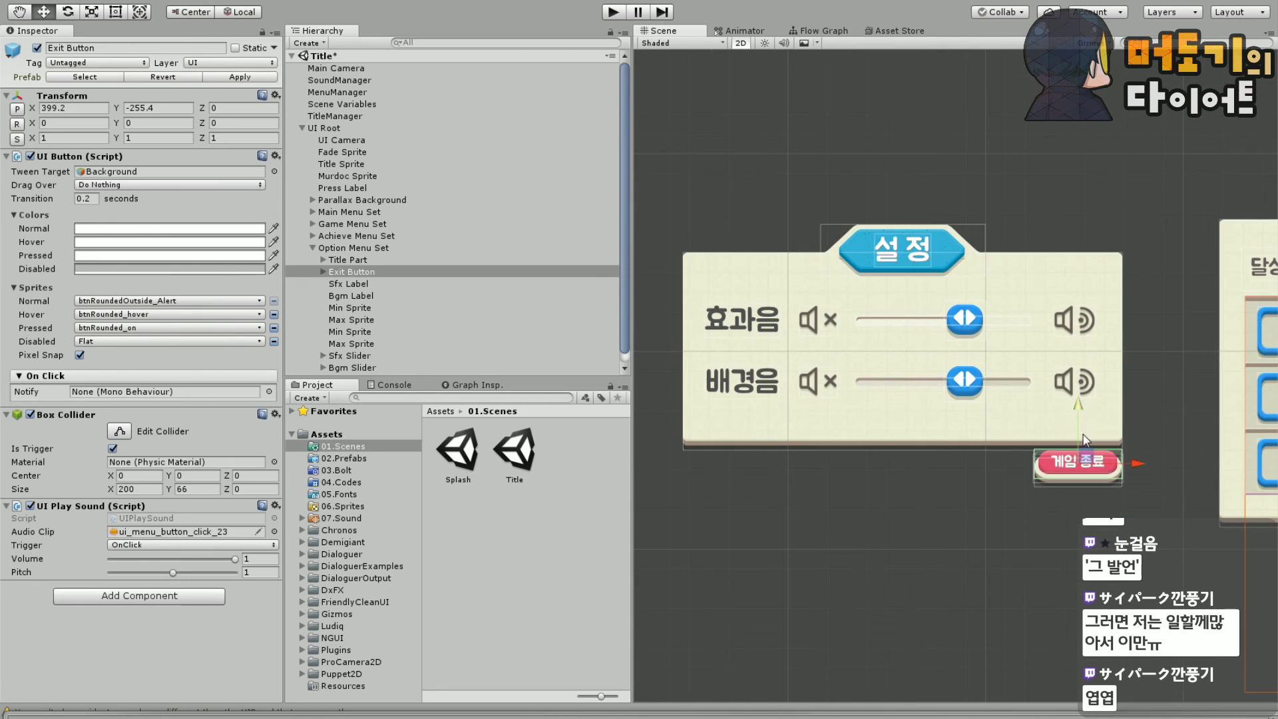
left_click(1013, 569)
middle_click_drag(1026, 531, 845, 487)
scroll(733, 439, "up", 5)
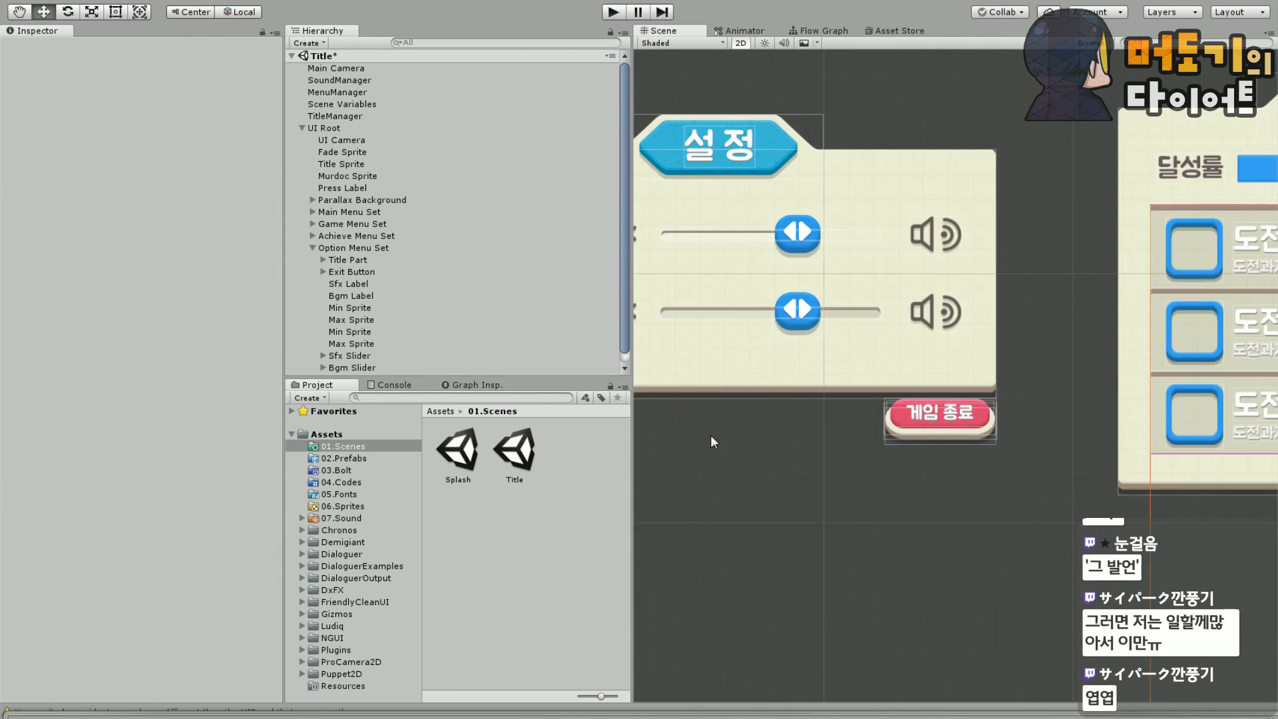
middle_click_drag(659, 458, 719, 507)
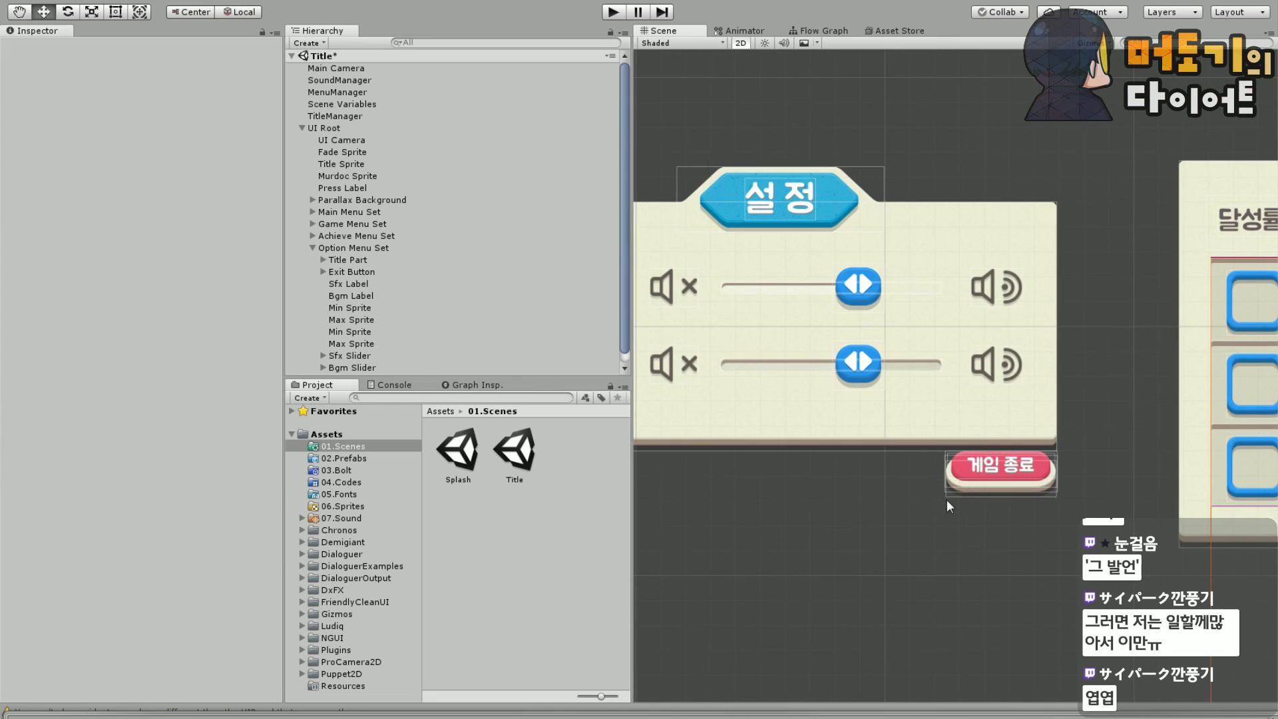
Raise the Sfx Slider's widget depth to 1 and its Foreground's depth to 2
middle_click_drag(787, 568, 870, 542)
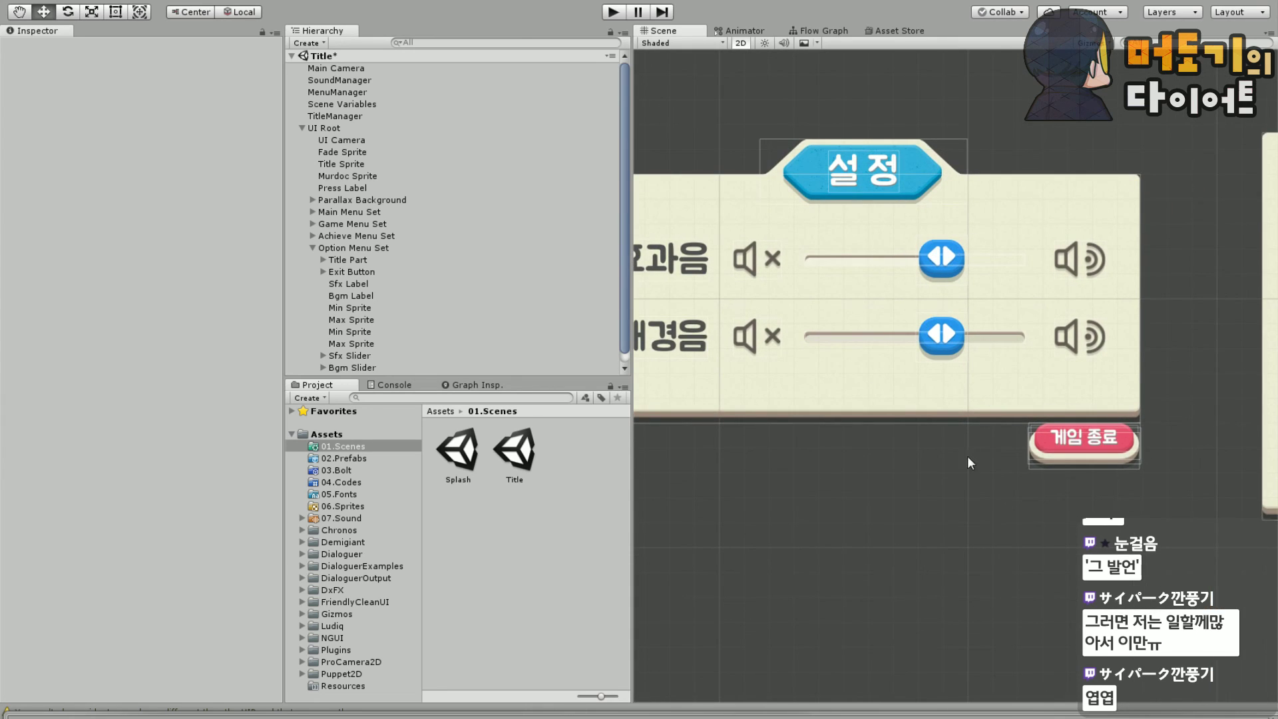
scroll(988, 303, "up", 4)
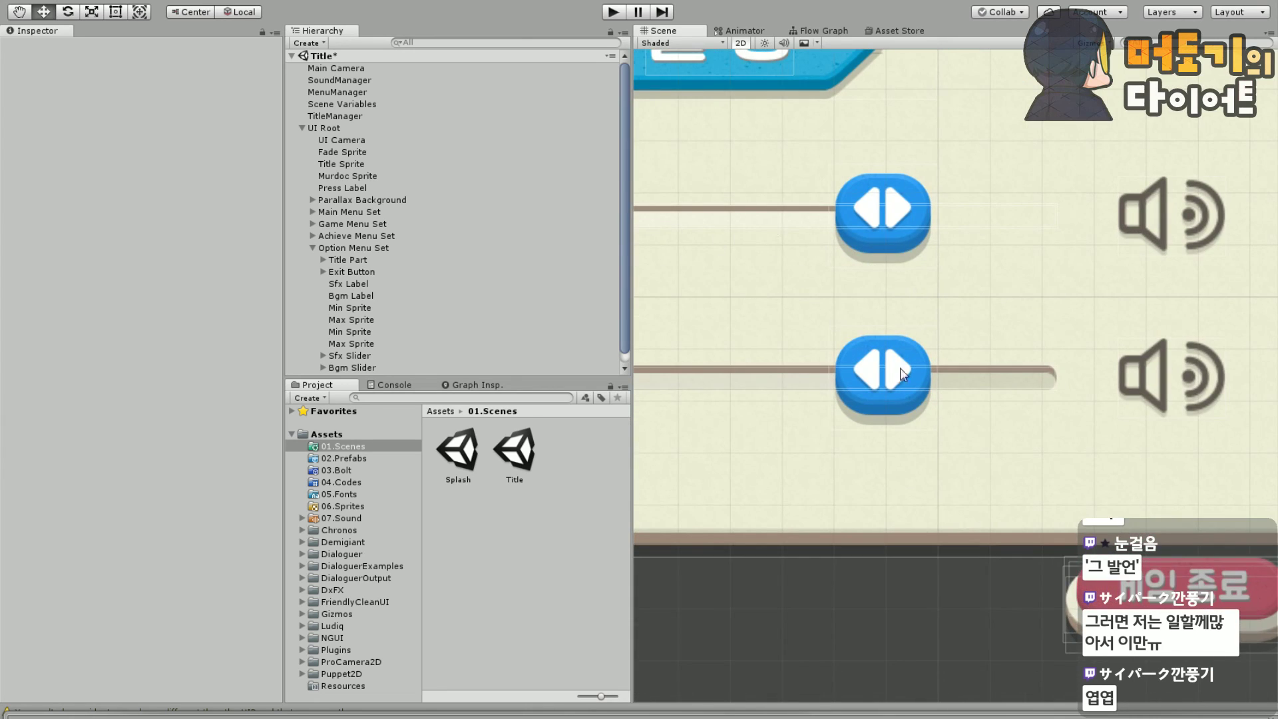
left_click(1001, 377)
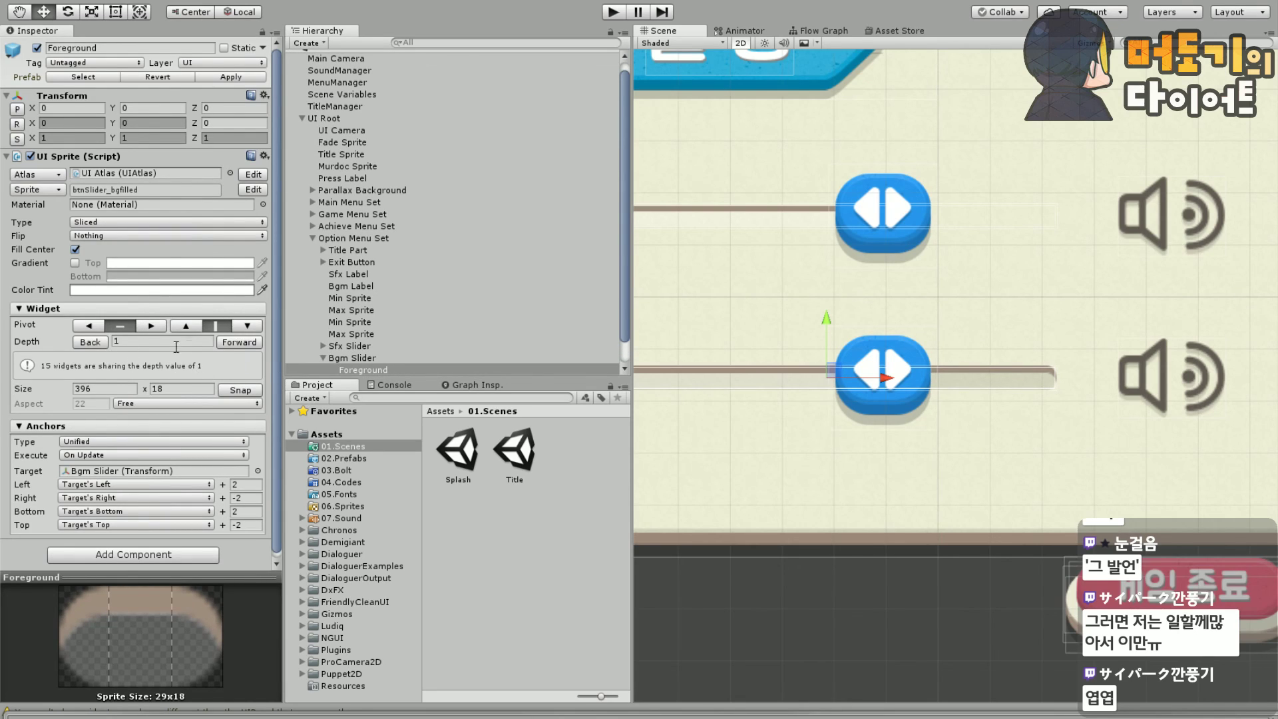
middle_click_drag(732, 447, 826, 502)
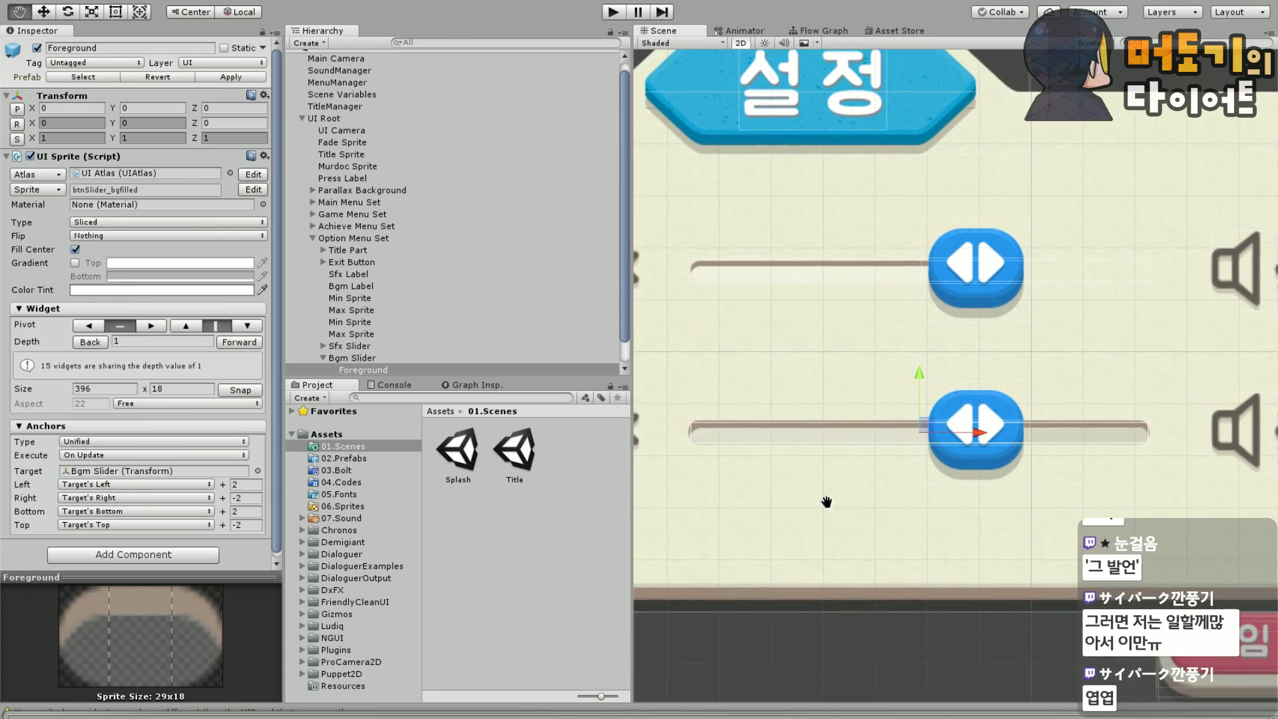
left_click(361, 348)
left_click(323, 346)
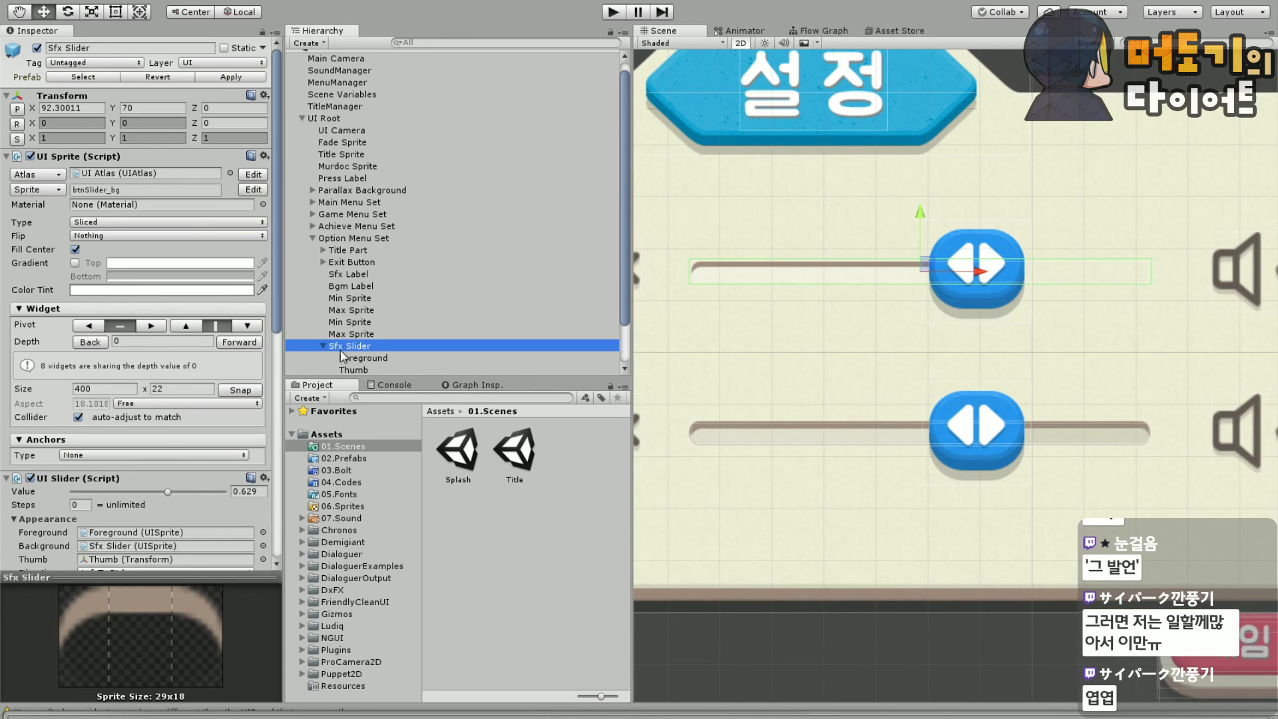
left_click(363, 359)
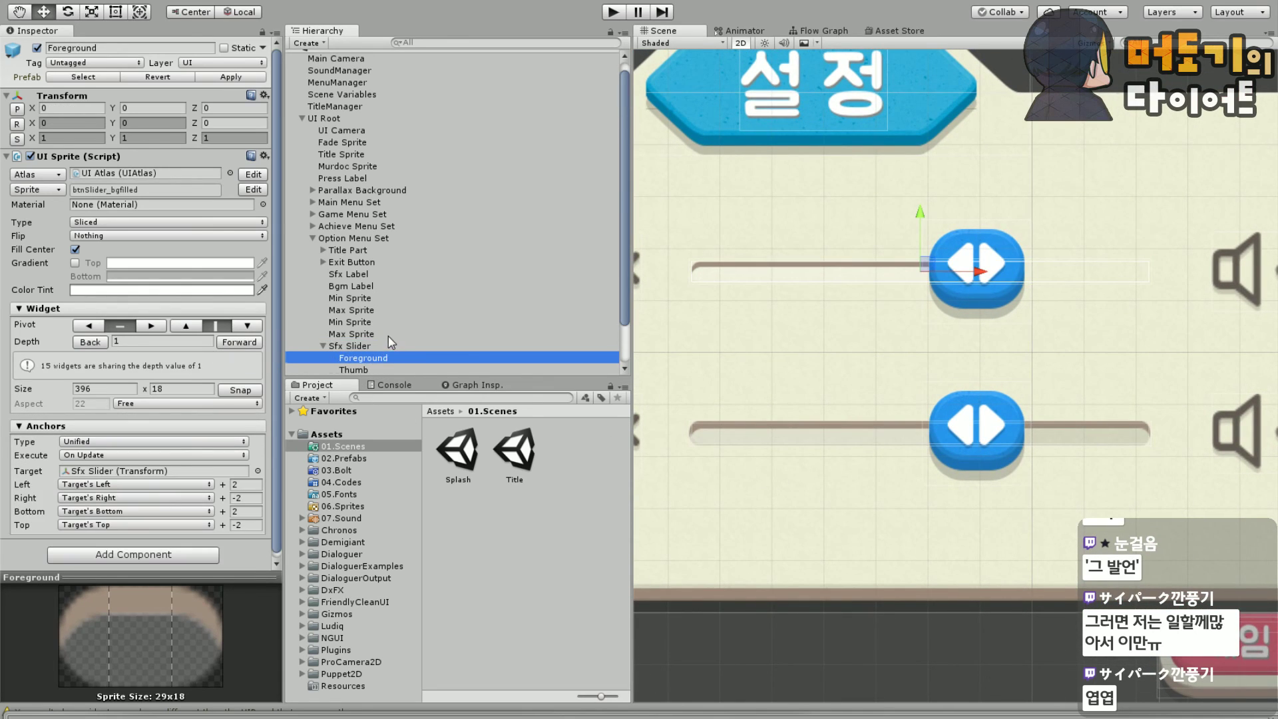
scroll(383, 326, "down", 2)
left_click(371, 300)
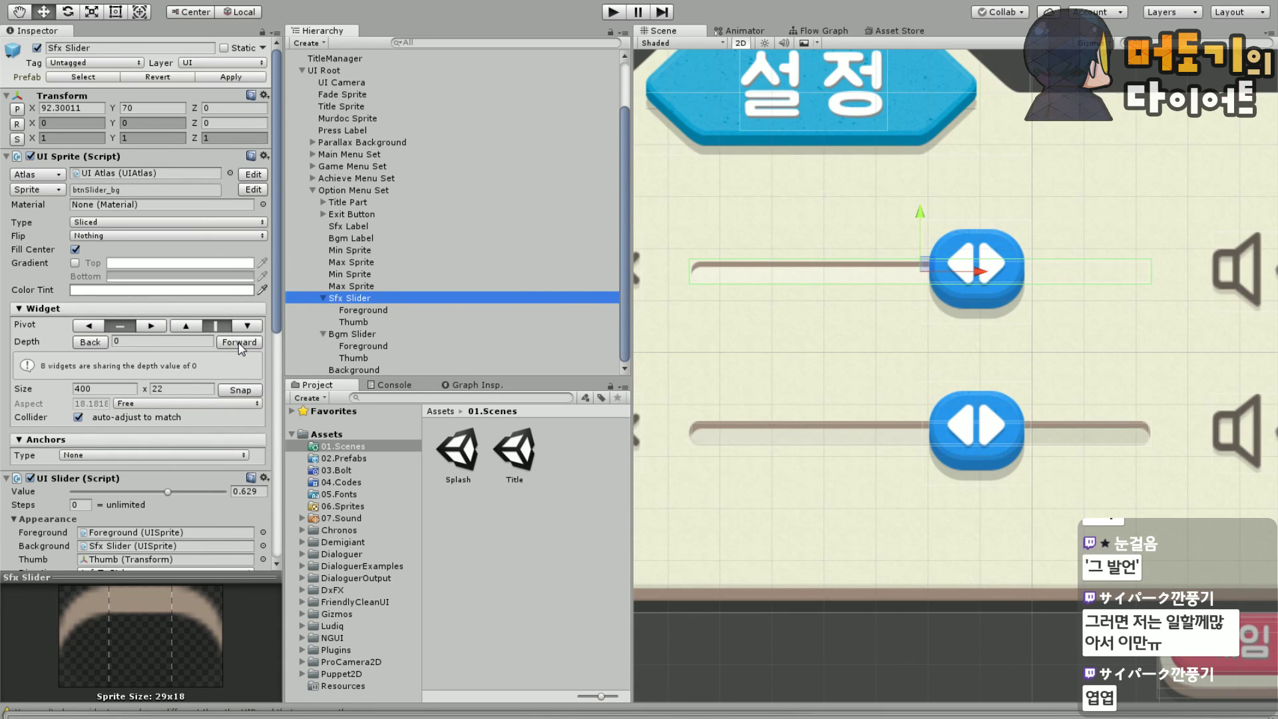
left_click(239, 342)
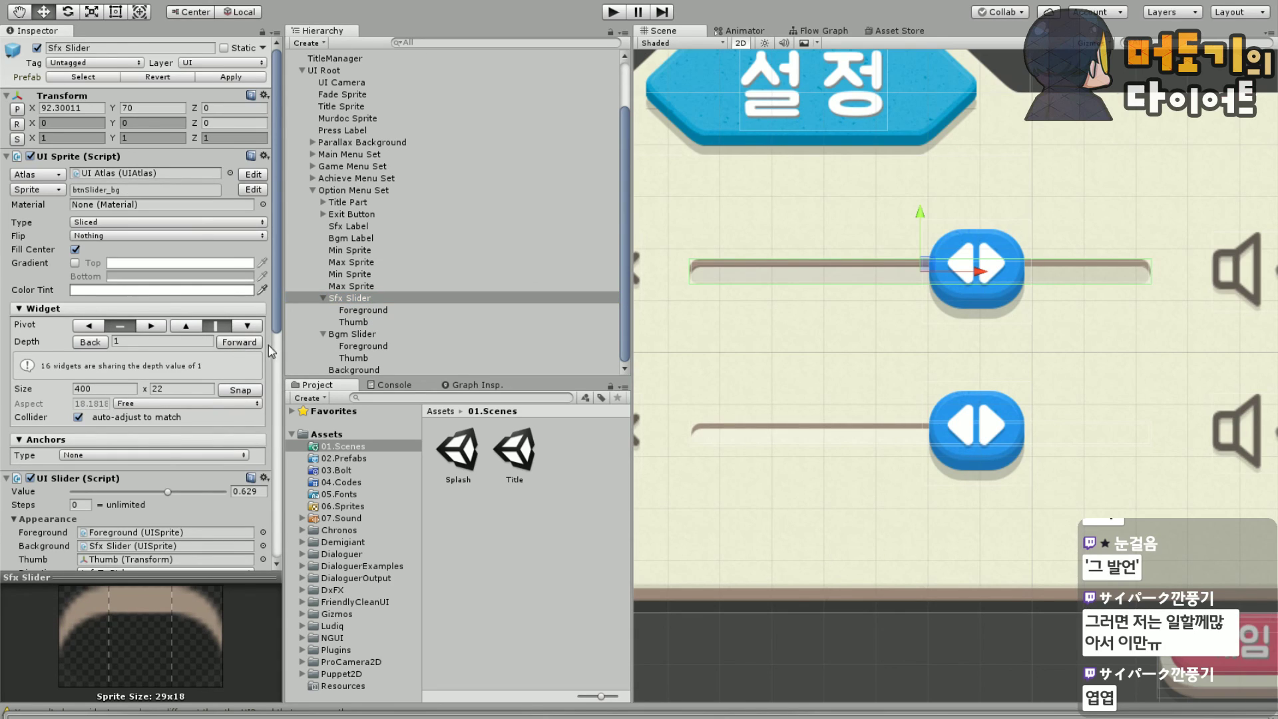
left_click(389, 312)
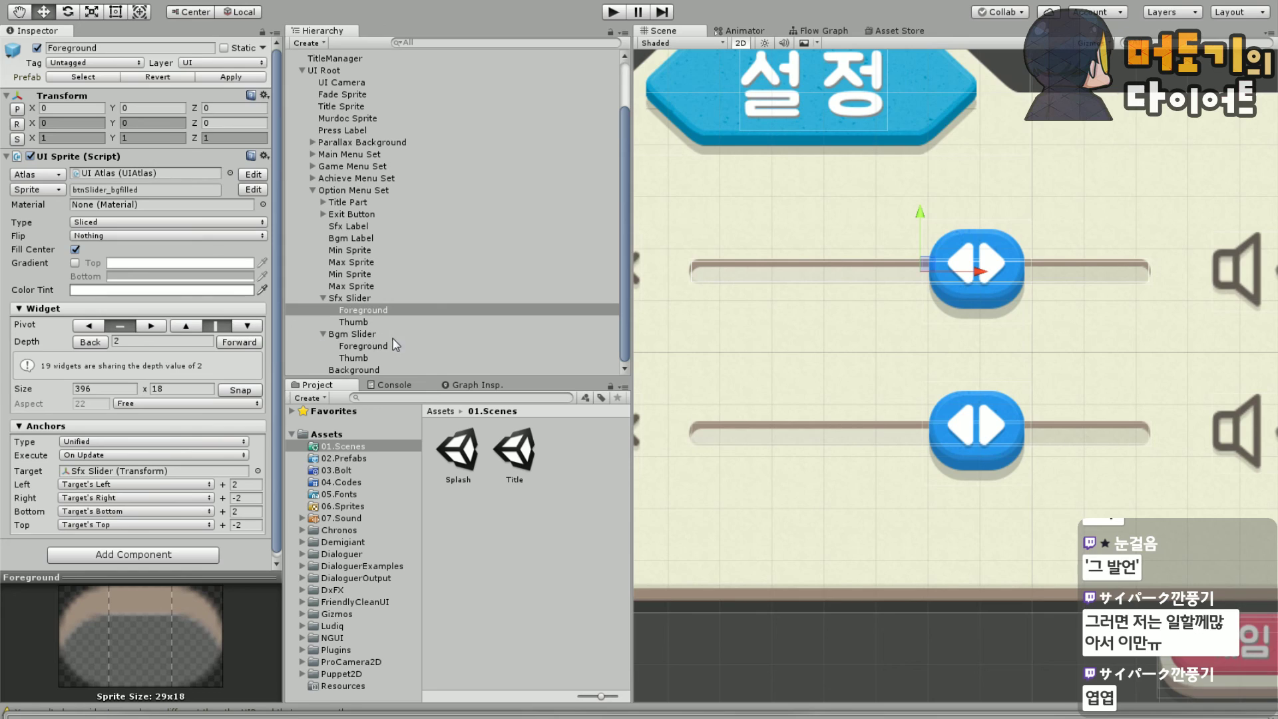
Set the Bgm Slider's depth to 1, its Foreground's depth to 2 and both sliders' Thumb depths to 3, and clear the selection
left_click(340, 335)
left_click(241, 343)
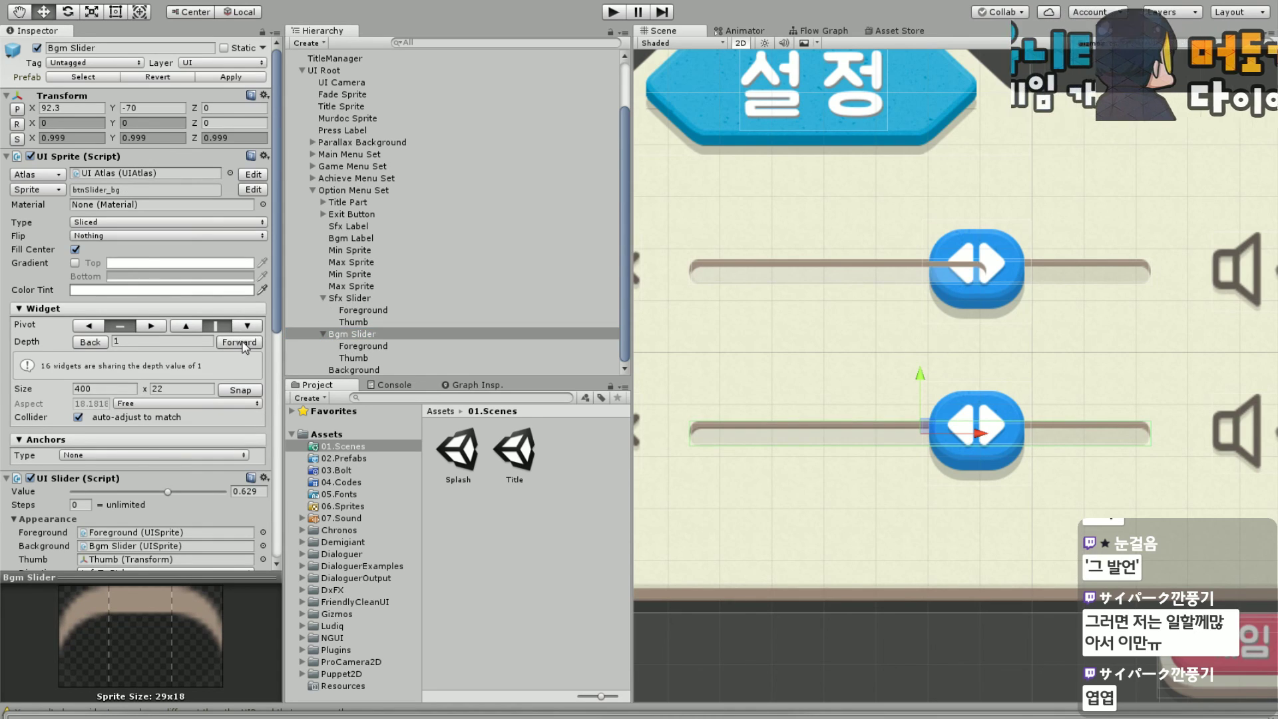
left_click(364, 346)
left_click(370, 359)
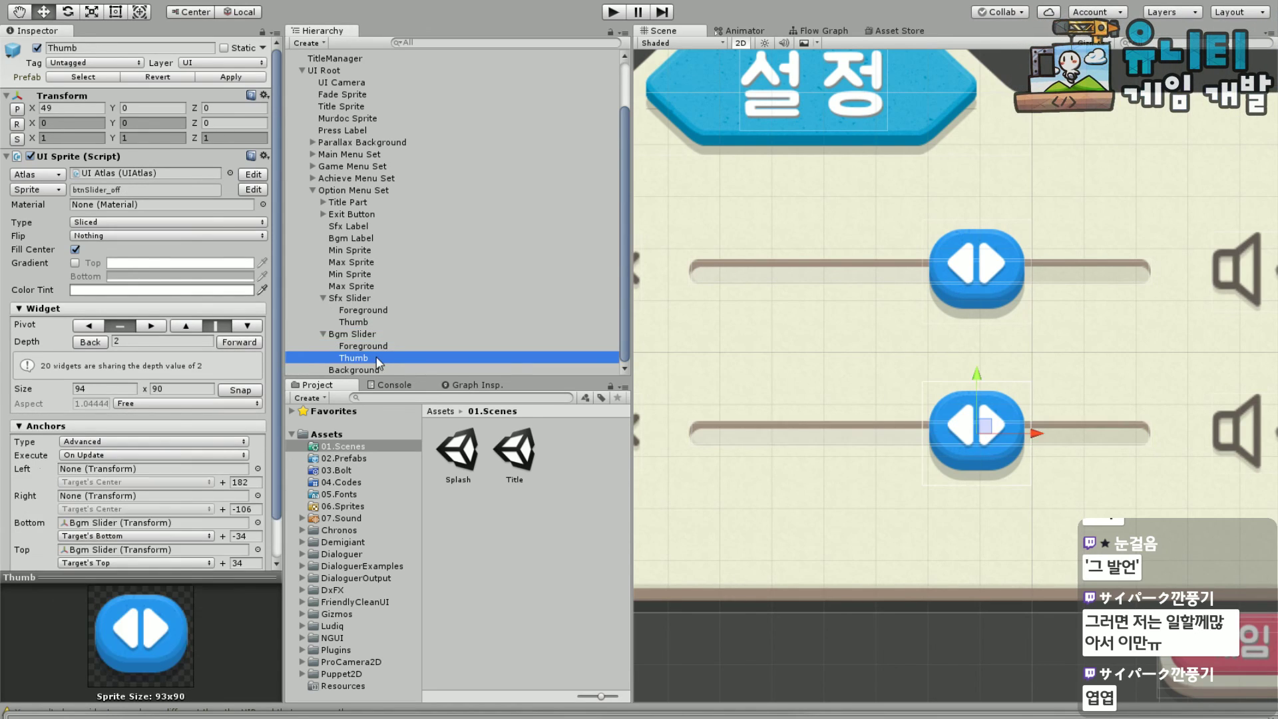
left_click(239, 342)
left_click(354, 322)
left_click(238, 342)
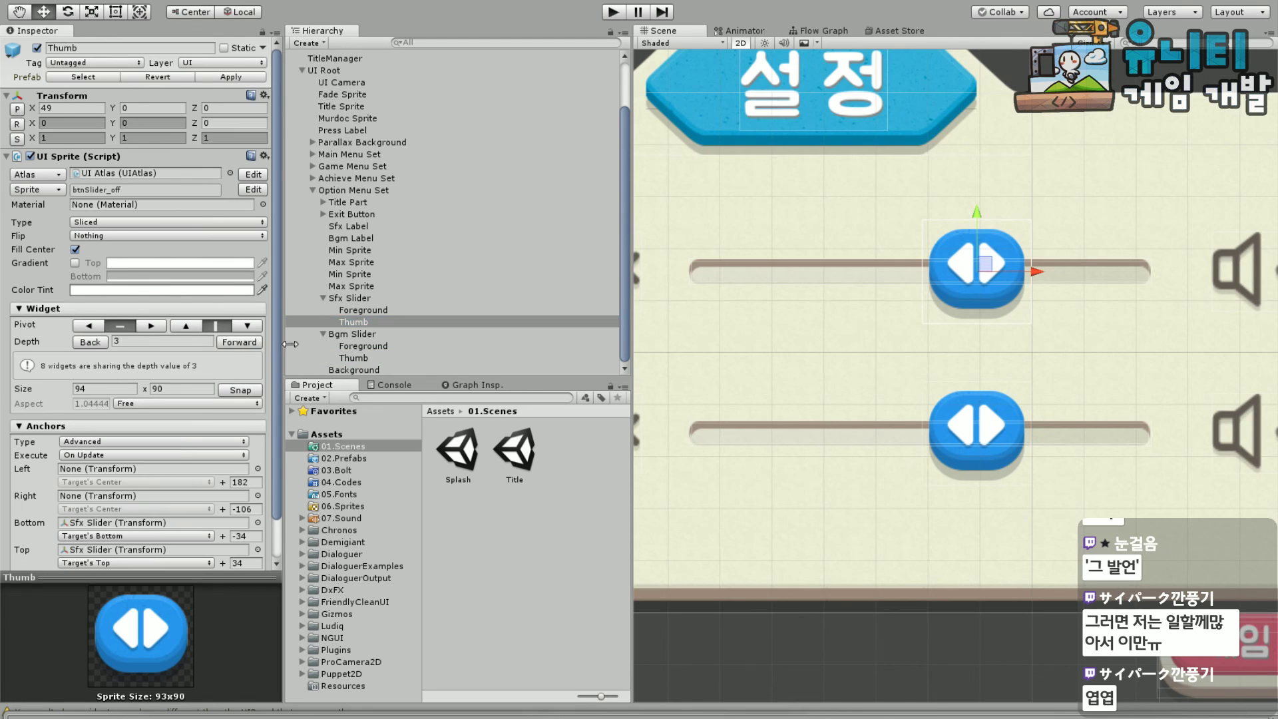
scroll(904, 426, "down", 2)
scroll(905, 421, "down", 4)
left_click(857, 546)
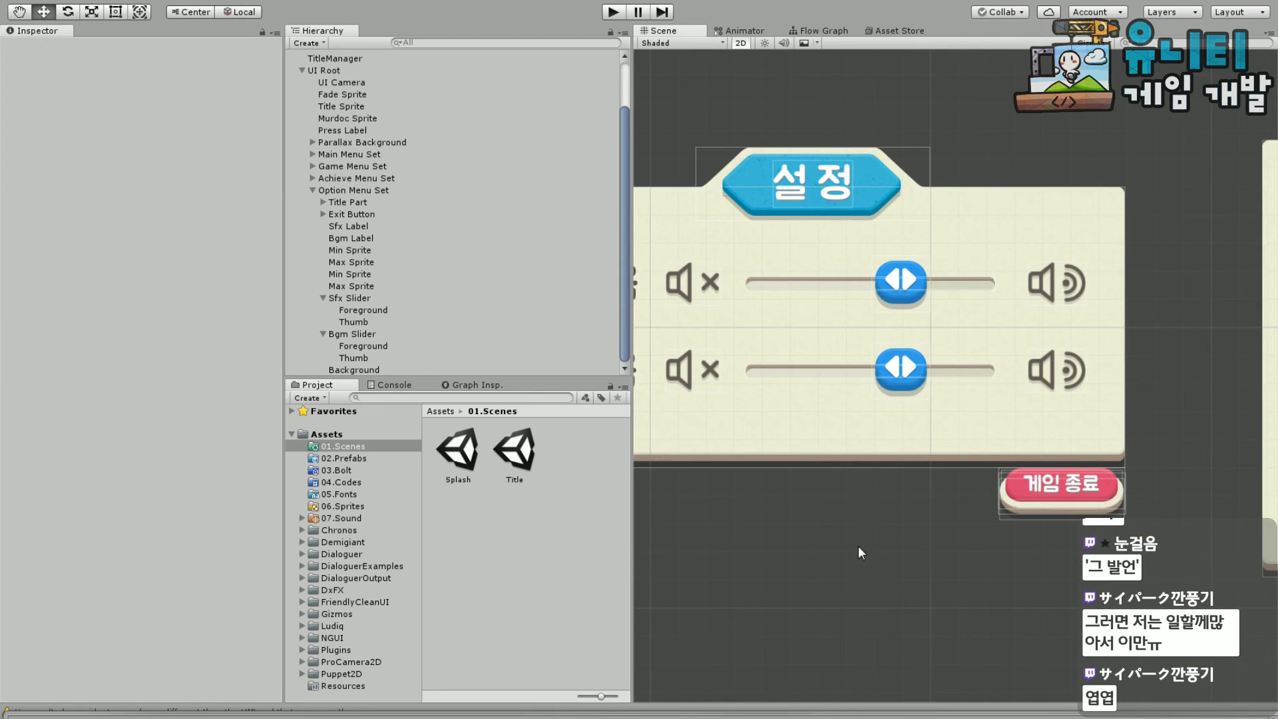
Save the scene and the project
scroll(855, 485, "down", 2)
scroll(856, 551, "down", 1)
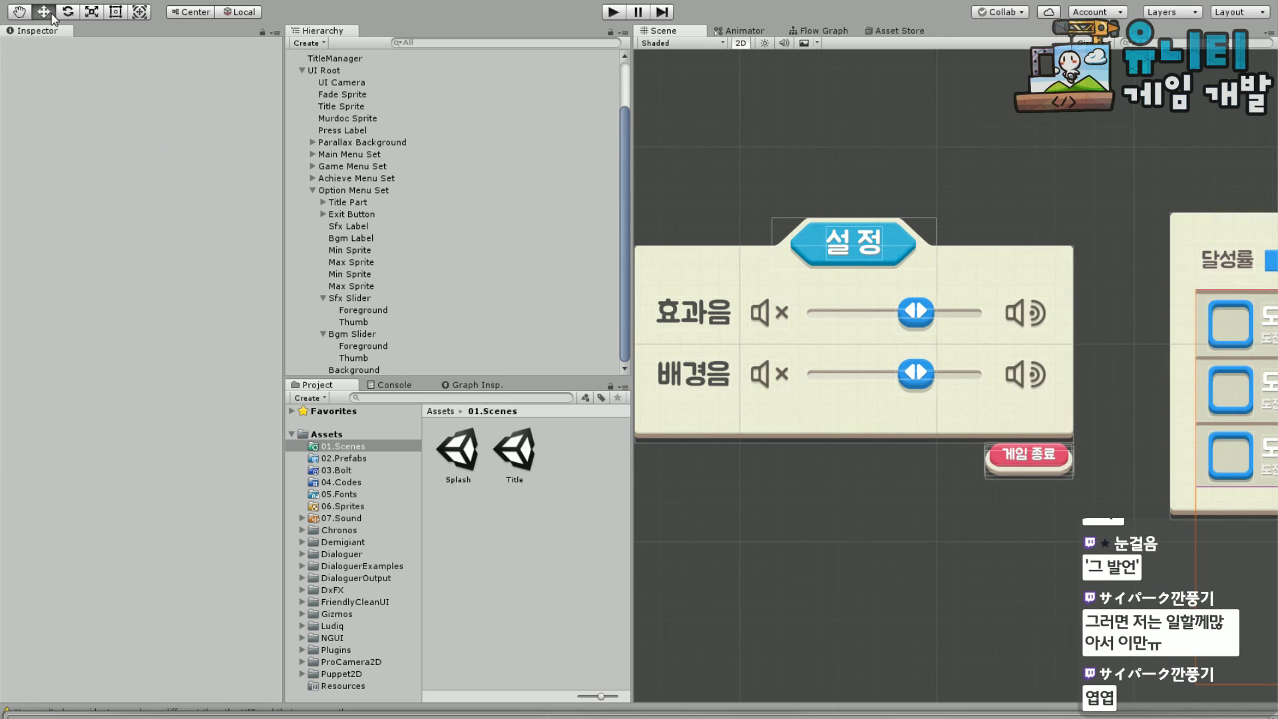
left_click(22, 1)
left_click(38, 50)
left_click(10, 1)
left_click(66, 120)
Set the Option Menu Set's X position to 1330
middle_click_drag(822, 493, 933, 474)
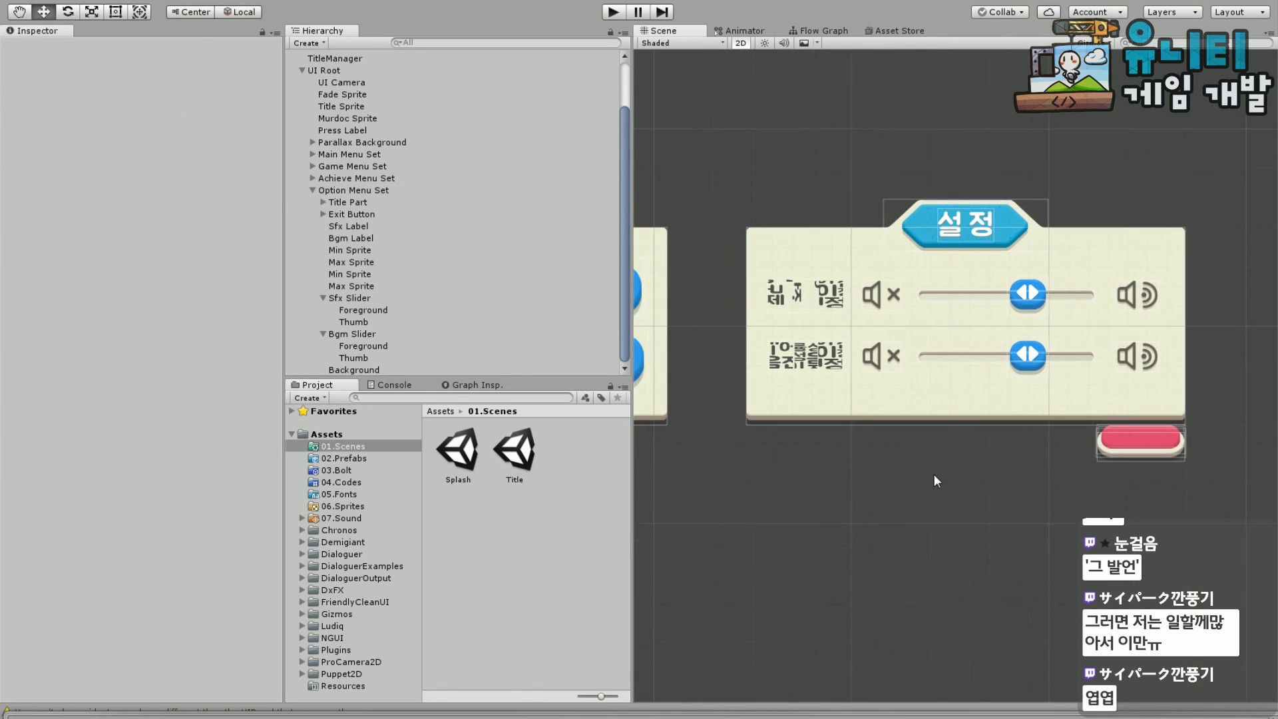
scroll(841, 426, "down", 5)
scroll(836, 400, "down", 3)
middle_click_drag(799, 518, 1110, 516)
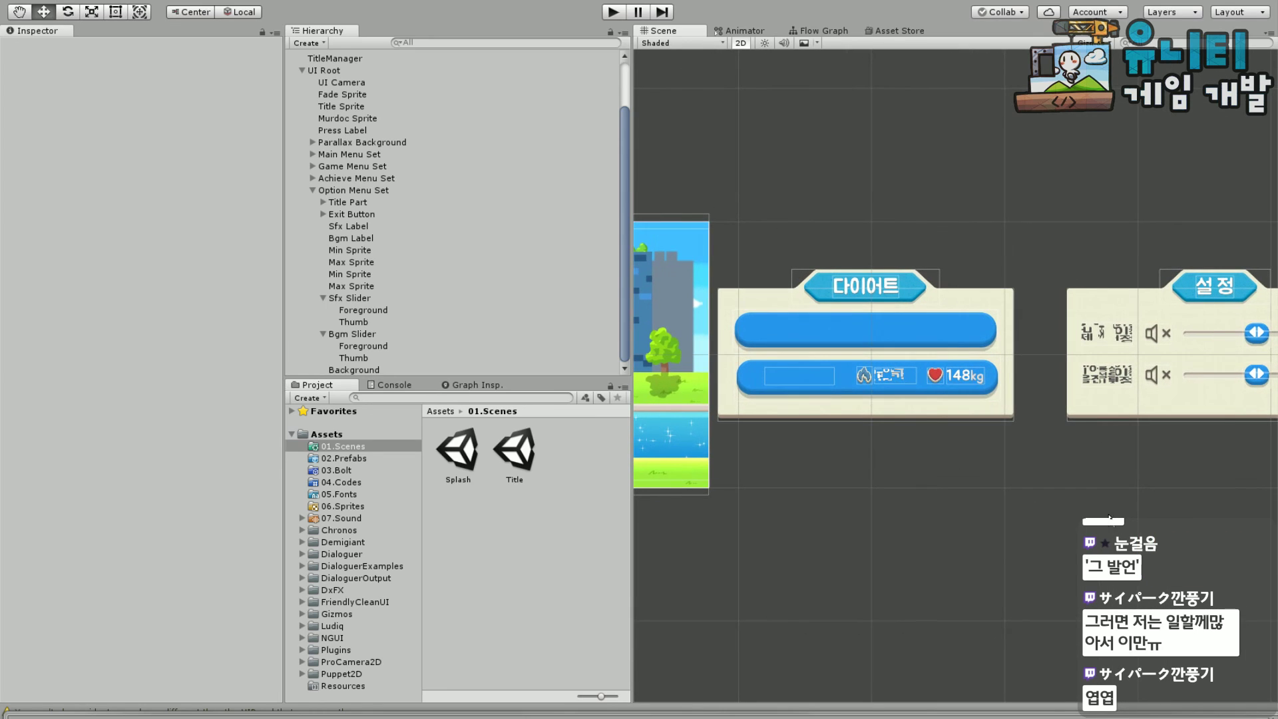
left_click(349, 298)
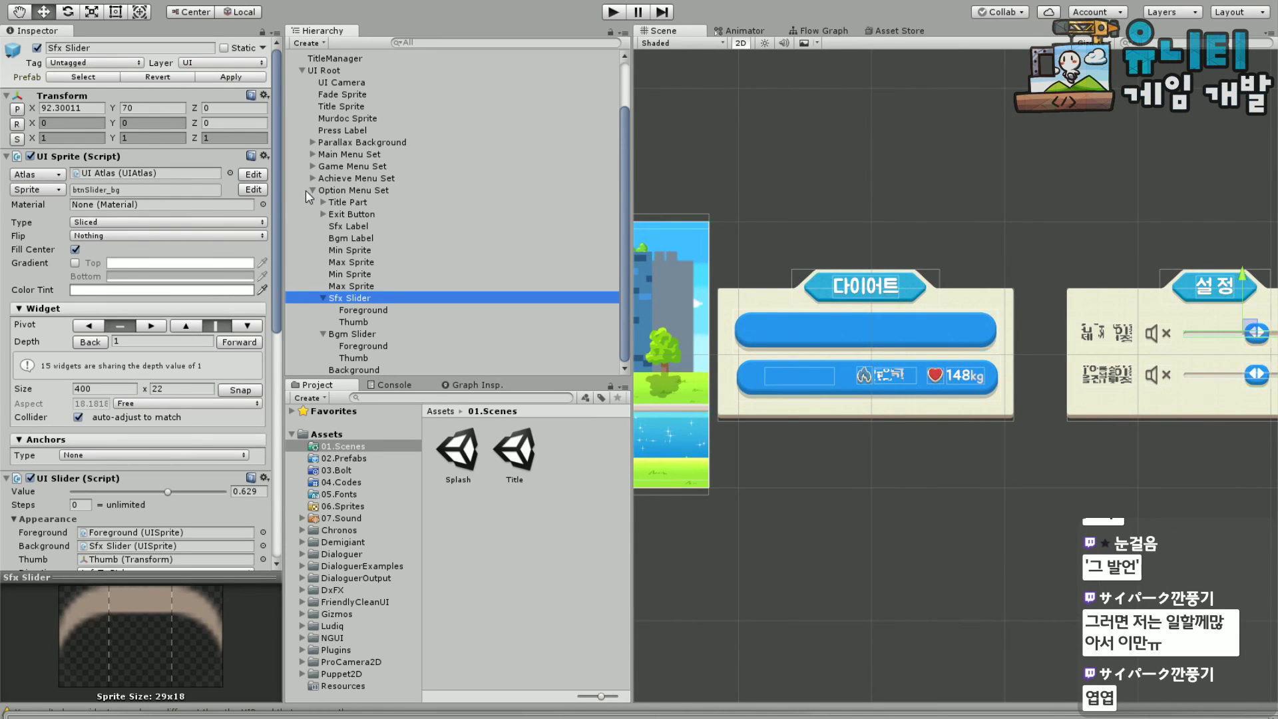
left_click(325, 192)
left_click_drag(82, 95, 28, 96)
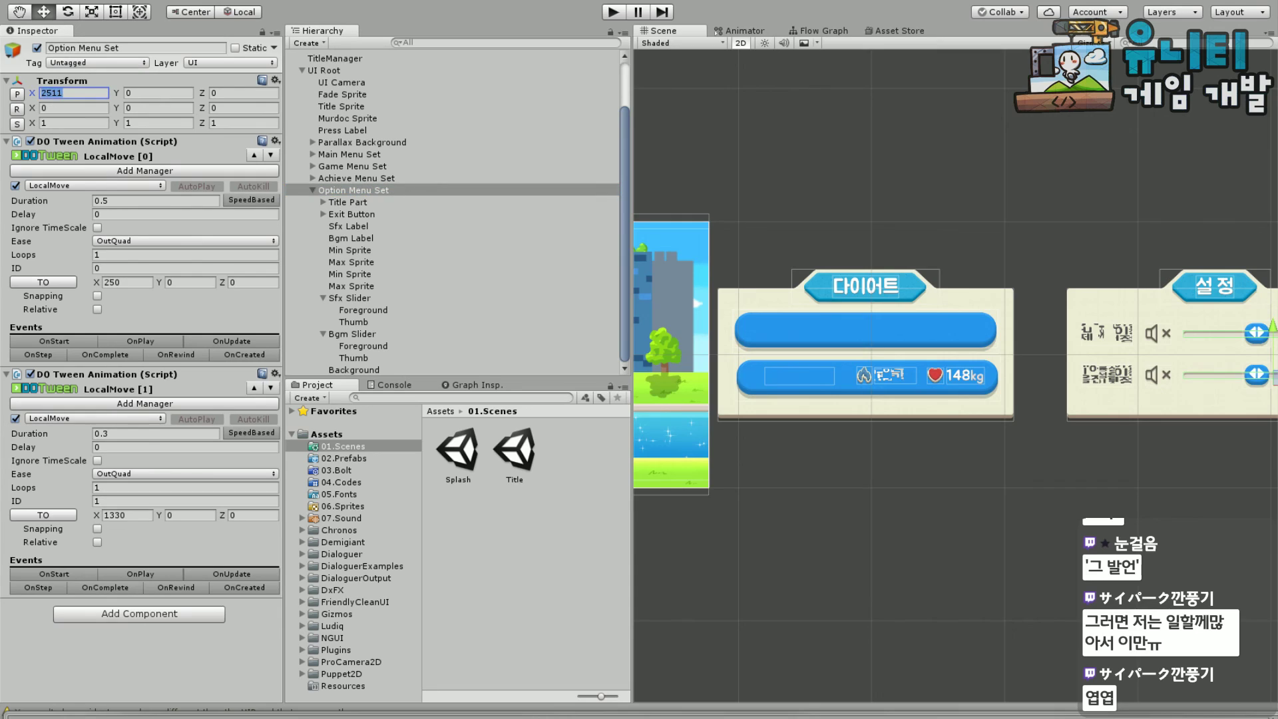
type("1330")
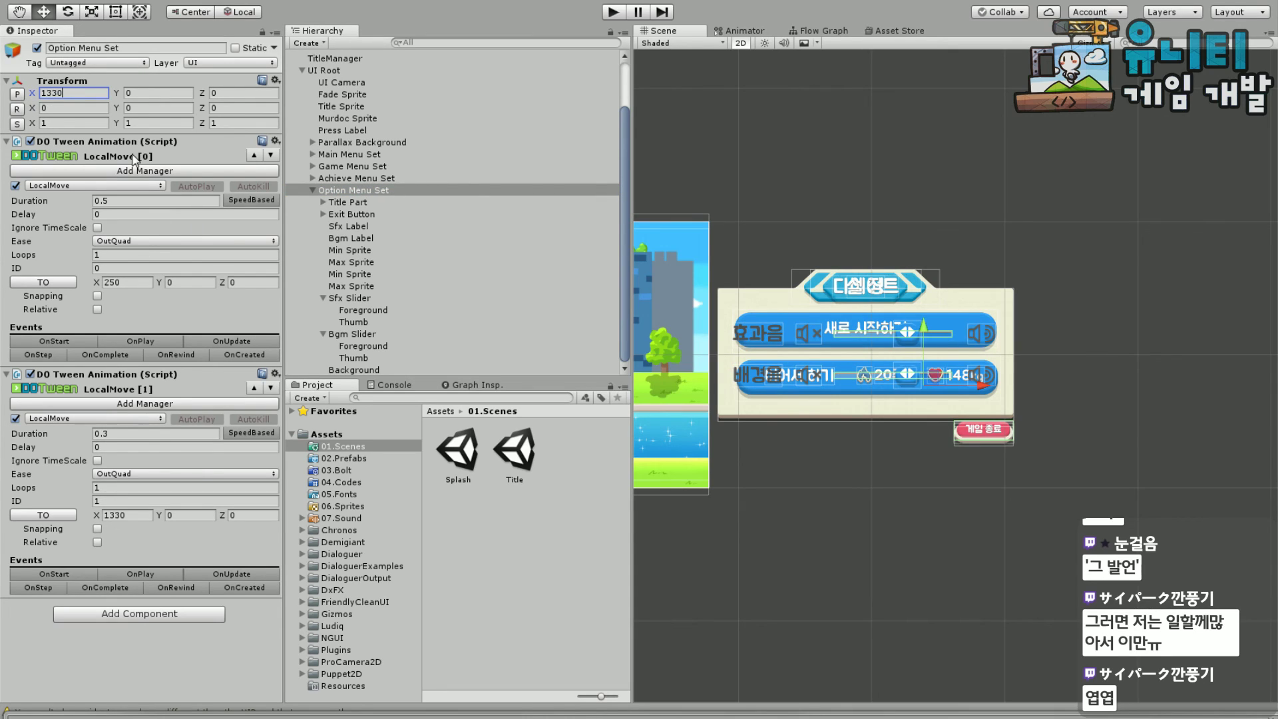
Align the Achieve Menu Set with the Game Menu Set's X position of 1330 and save the scene and project again
left_click(332, 166)
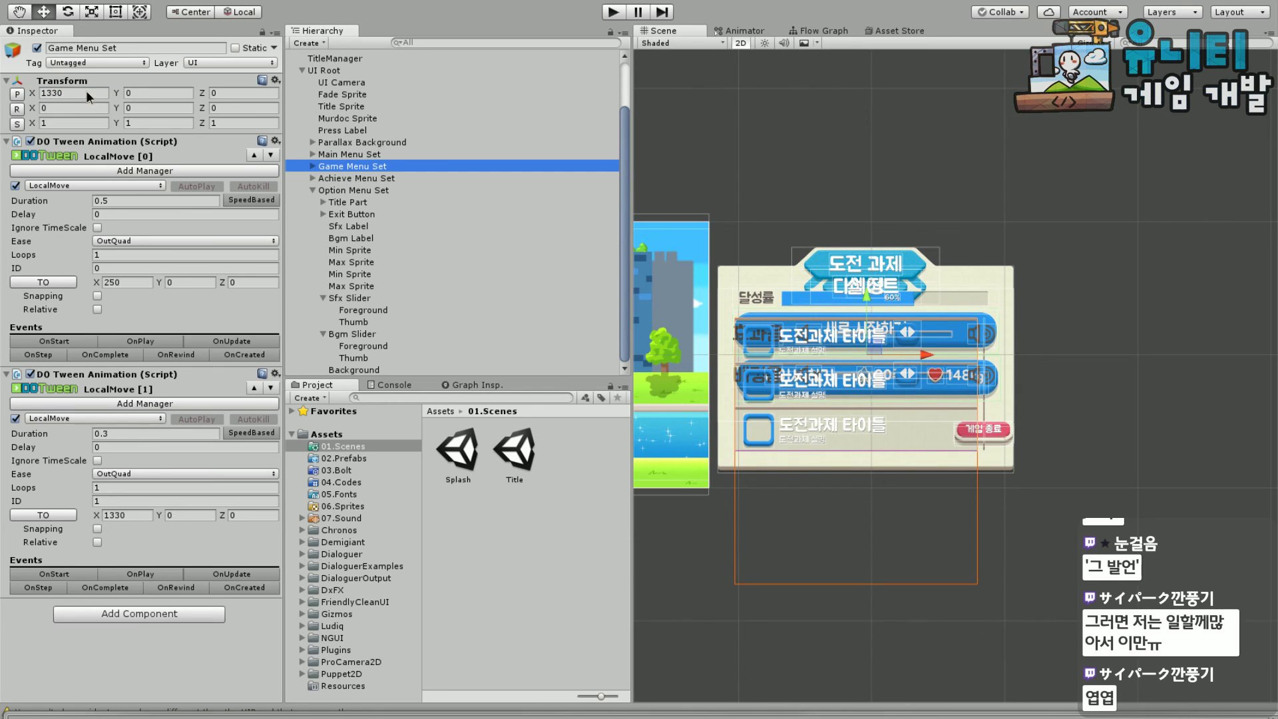
left_click_drag(85, 93, 32, 93)
left_click(6, 0)
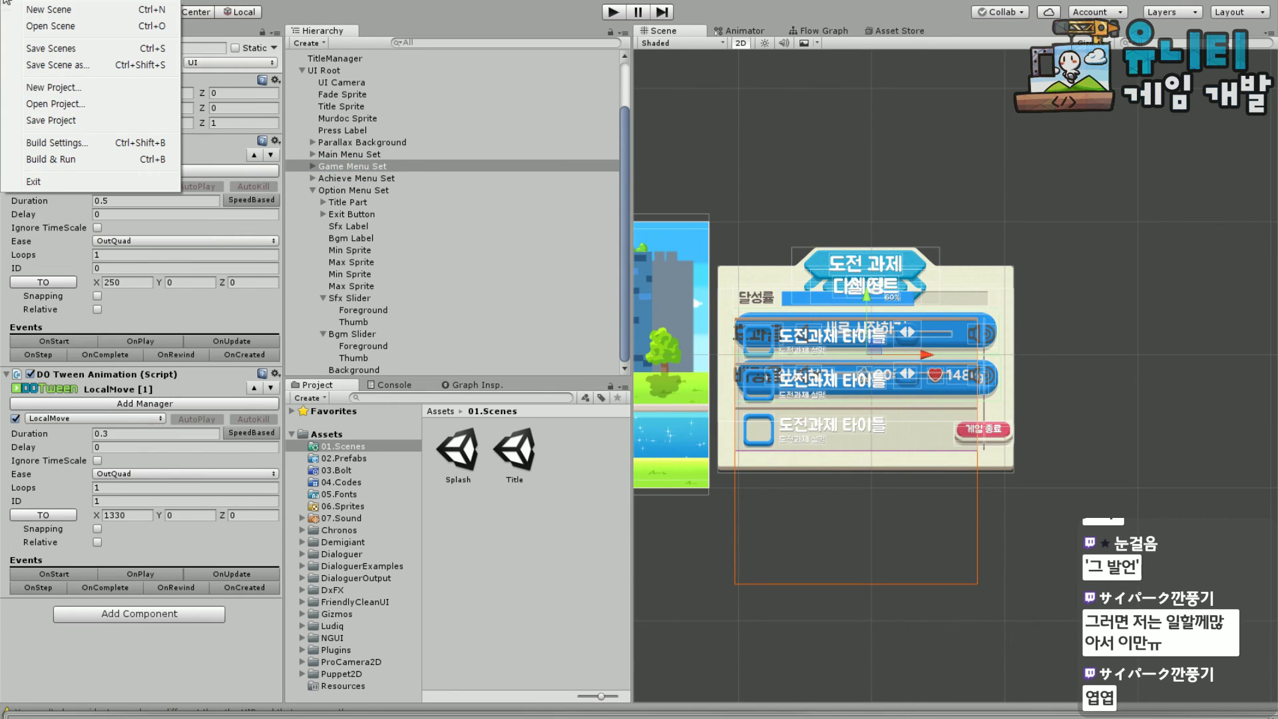
left_click(44, 49)
left_click(8, 1)
left_click(50, 121)
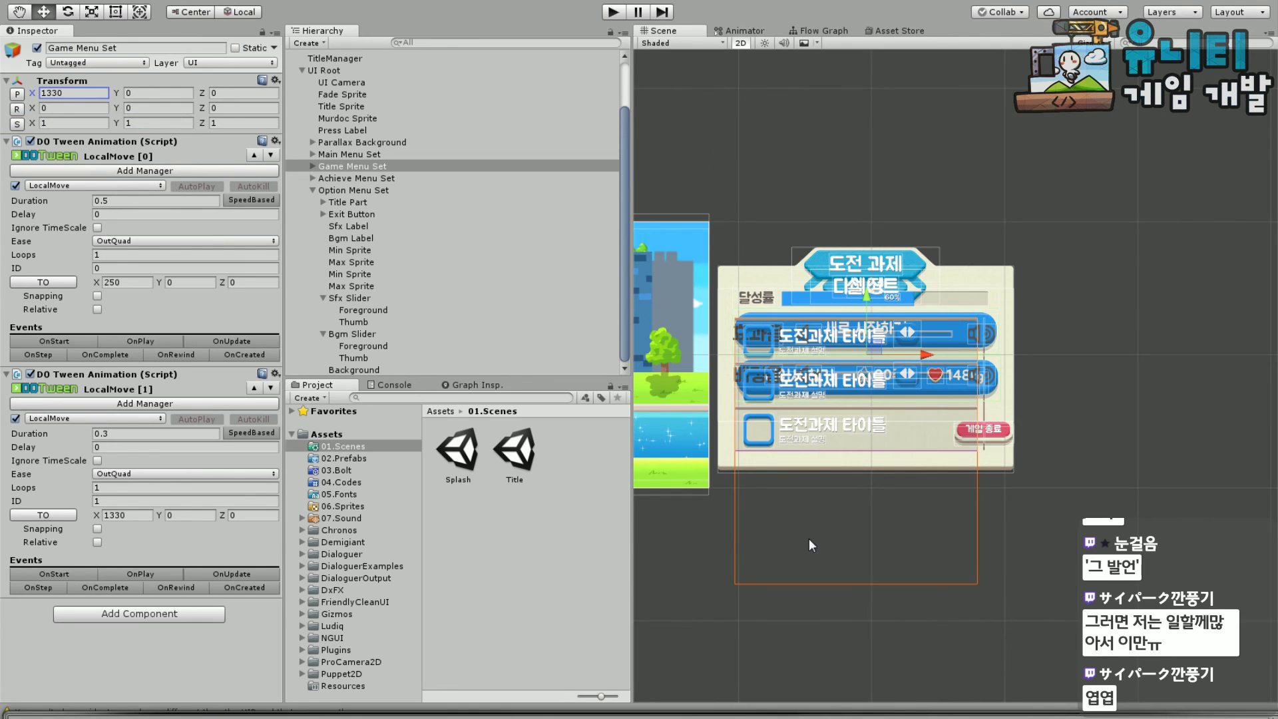
Bring up the Game view, play the game past the title screen and open the 다이어트 menu
left_click_drag(686, 715, 713, 31)
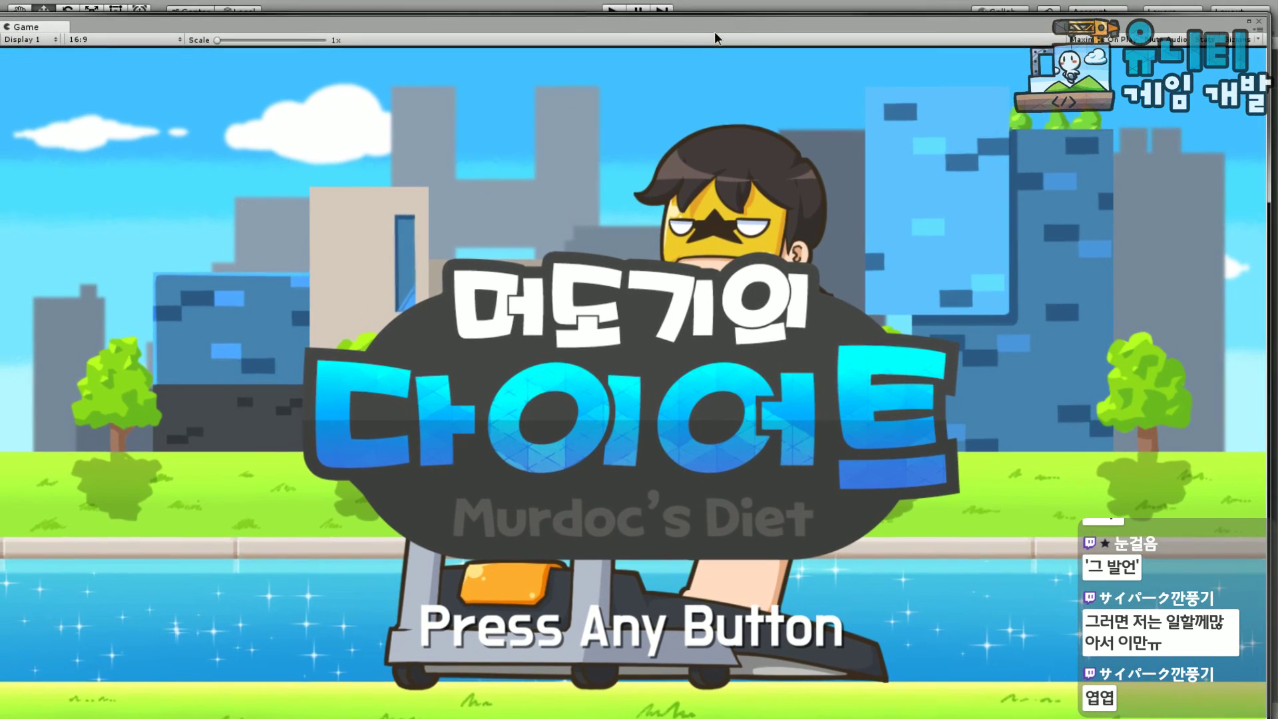
left_click(605, 9)
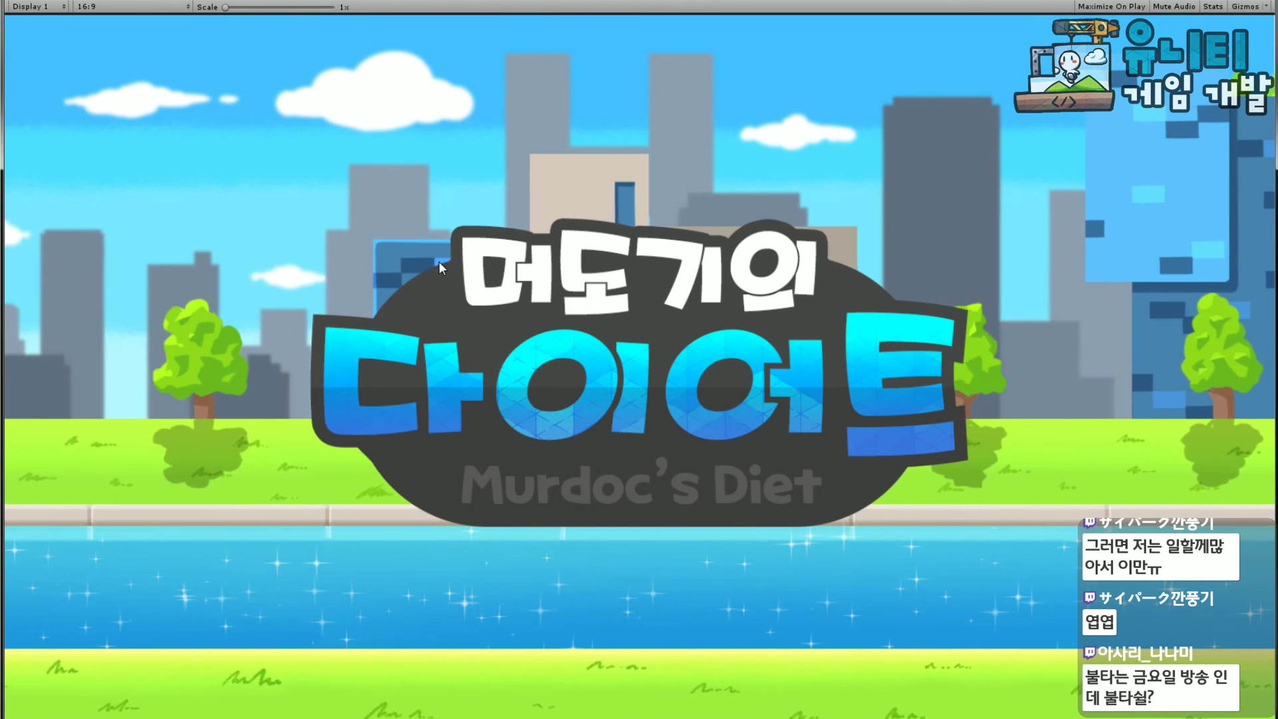
left_click(468, 317)
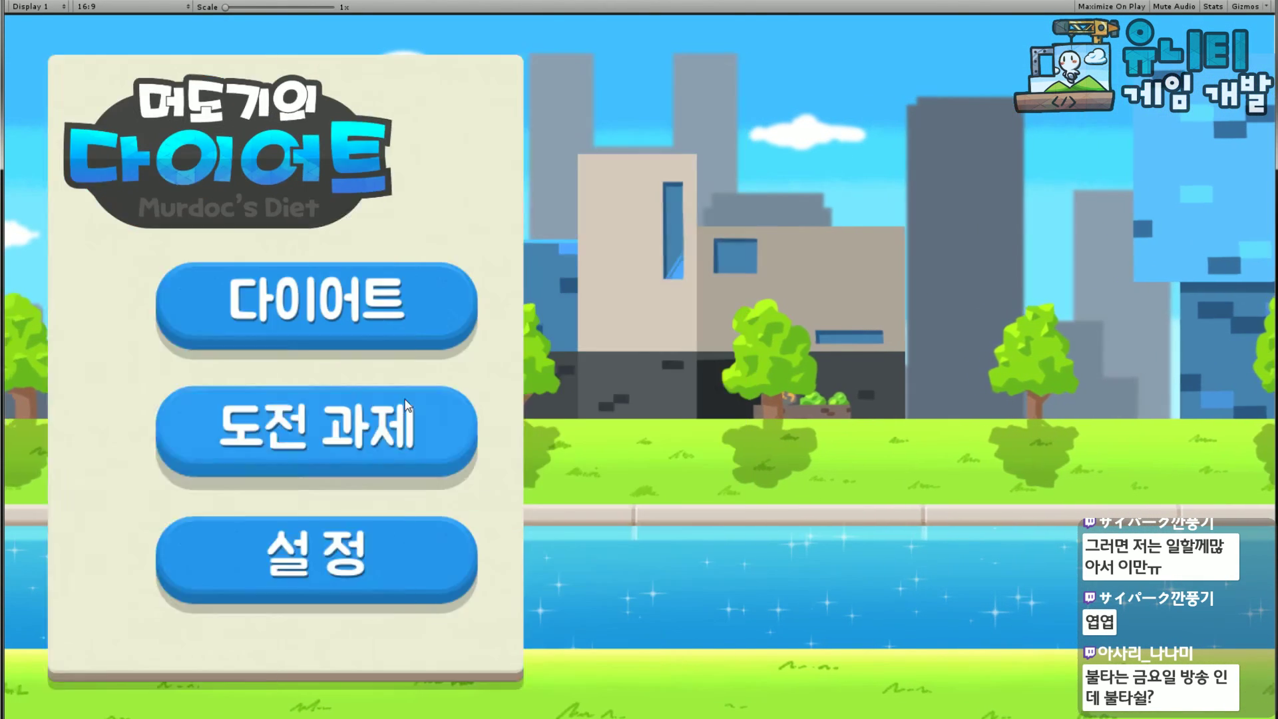
left_click(305, 313)
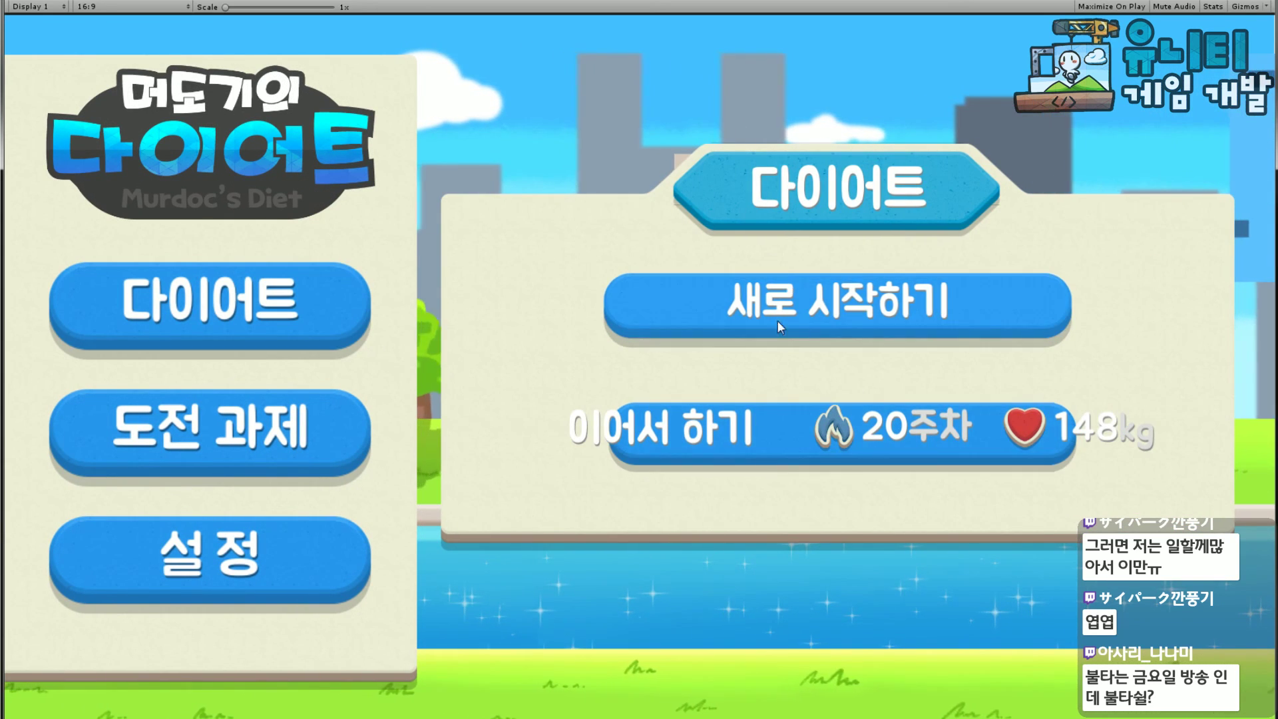
Open the 도전 과제 menu in the running game and test scrolling the achievement list down and up
left_click(209, 437)
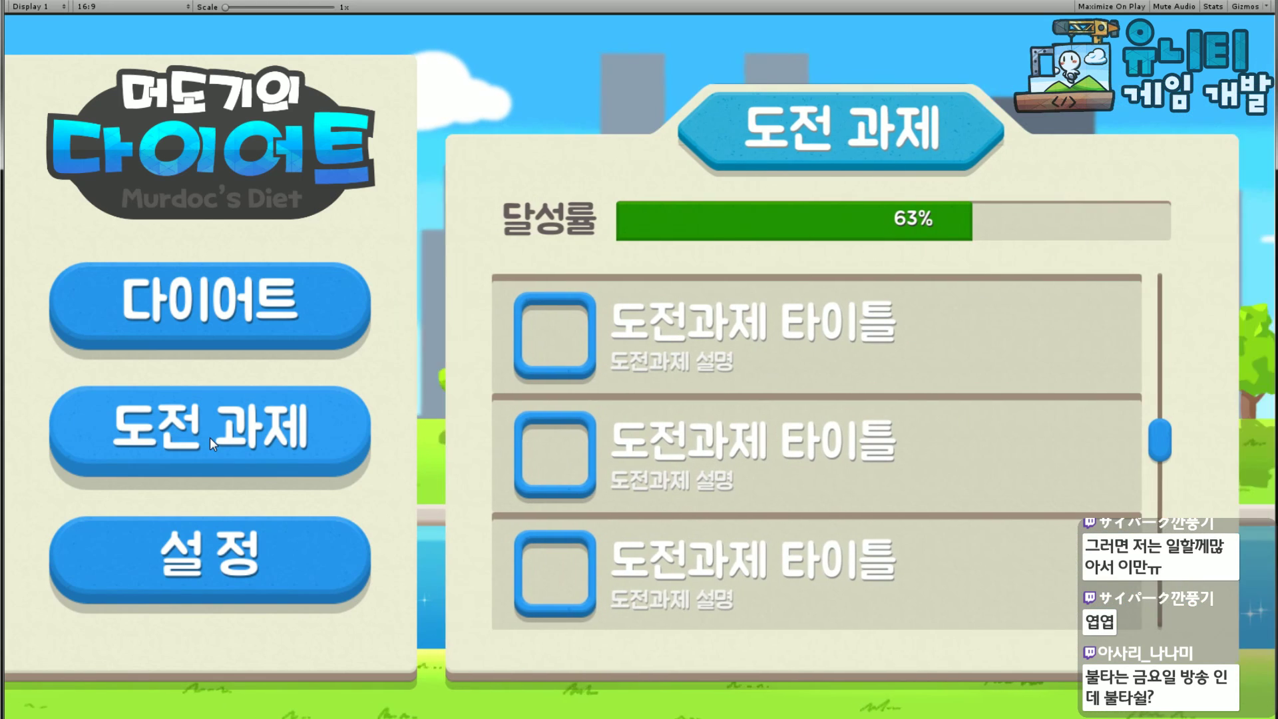
scroll(888, 356, "down", 1)
scroll(887, 356, "down", 1)
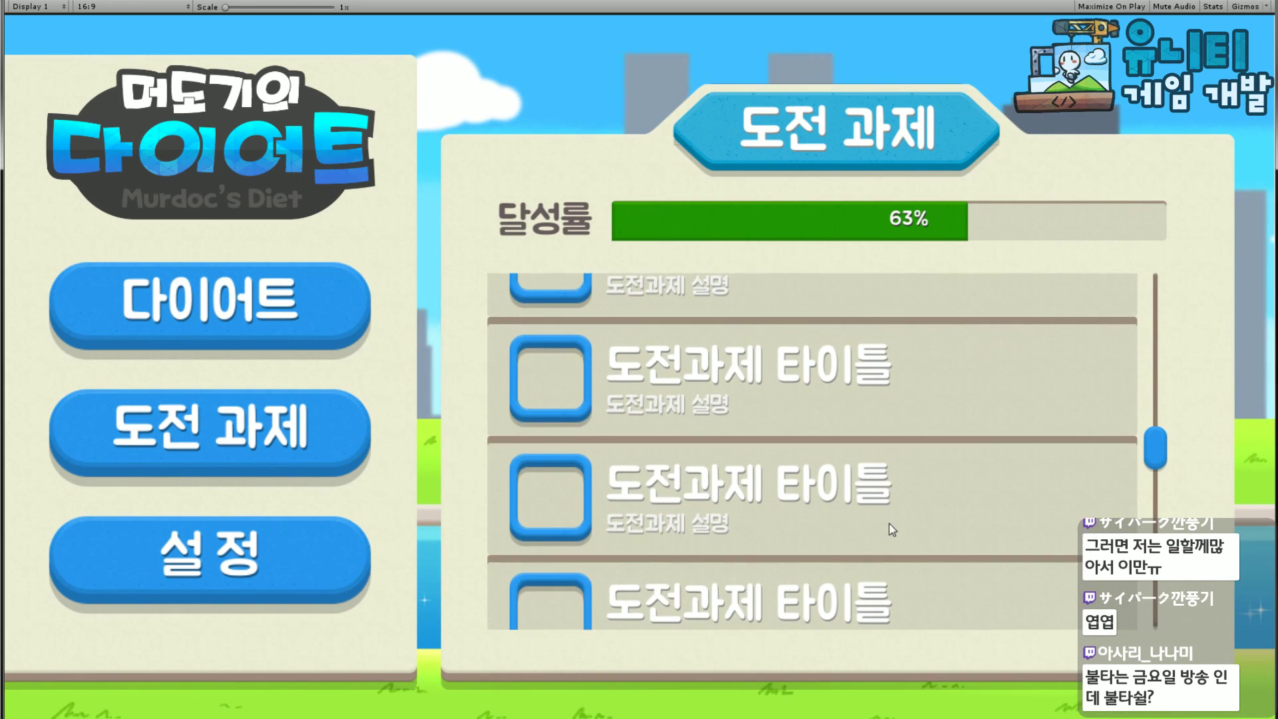
scroll(892, 553, "down", 1)
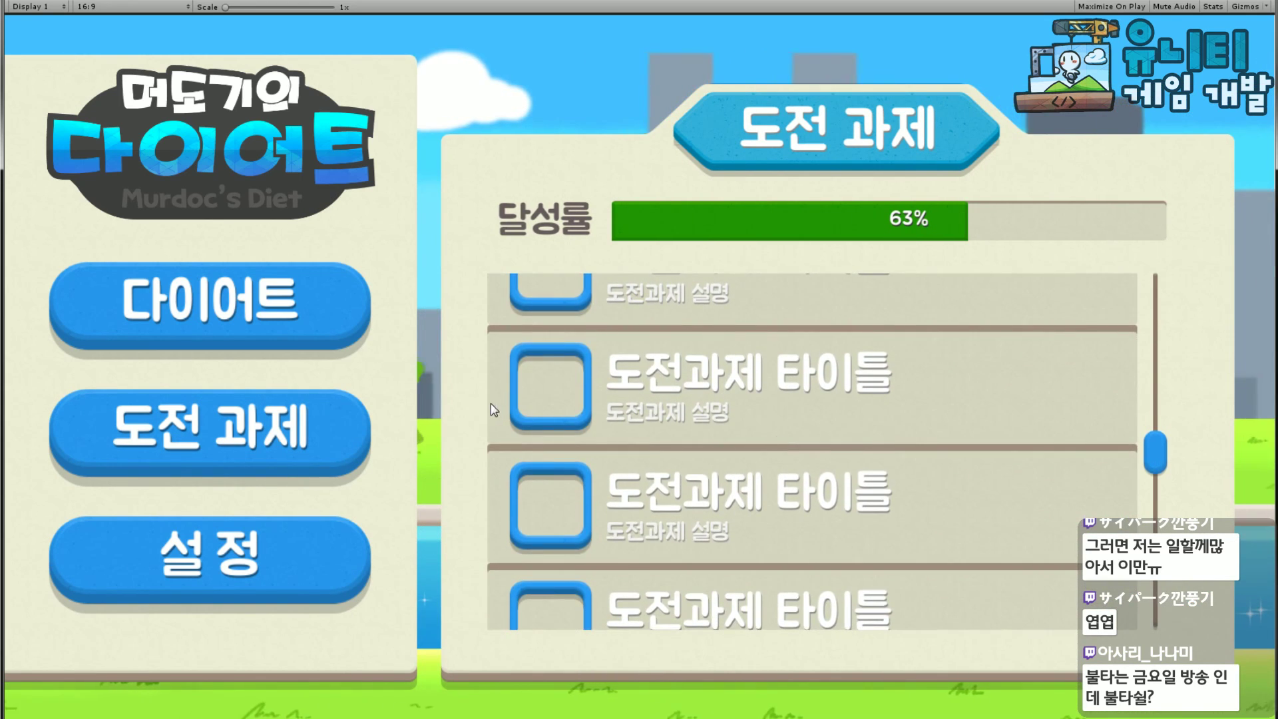
scroll(859, 409, "up", 2)
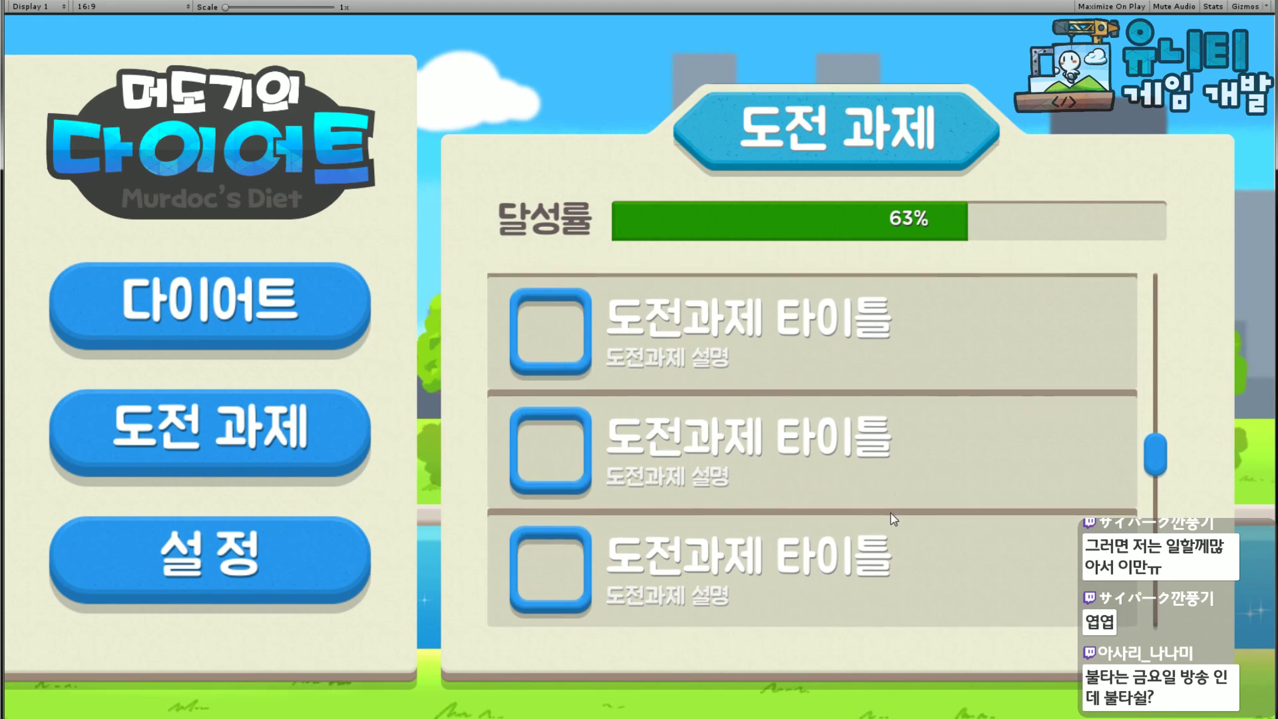
scroll(893, 522, "down", 2)
scroll(912, 393, "up", 3)
left_click_drag(912, 392, 885, 246)
left_click_drag(882, 566, 845, 194)
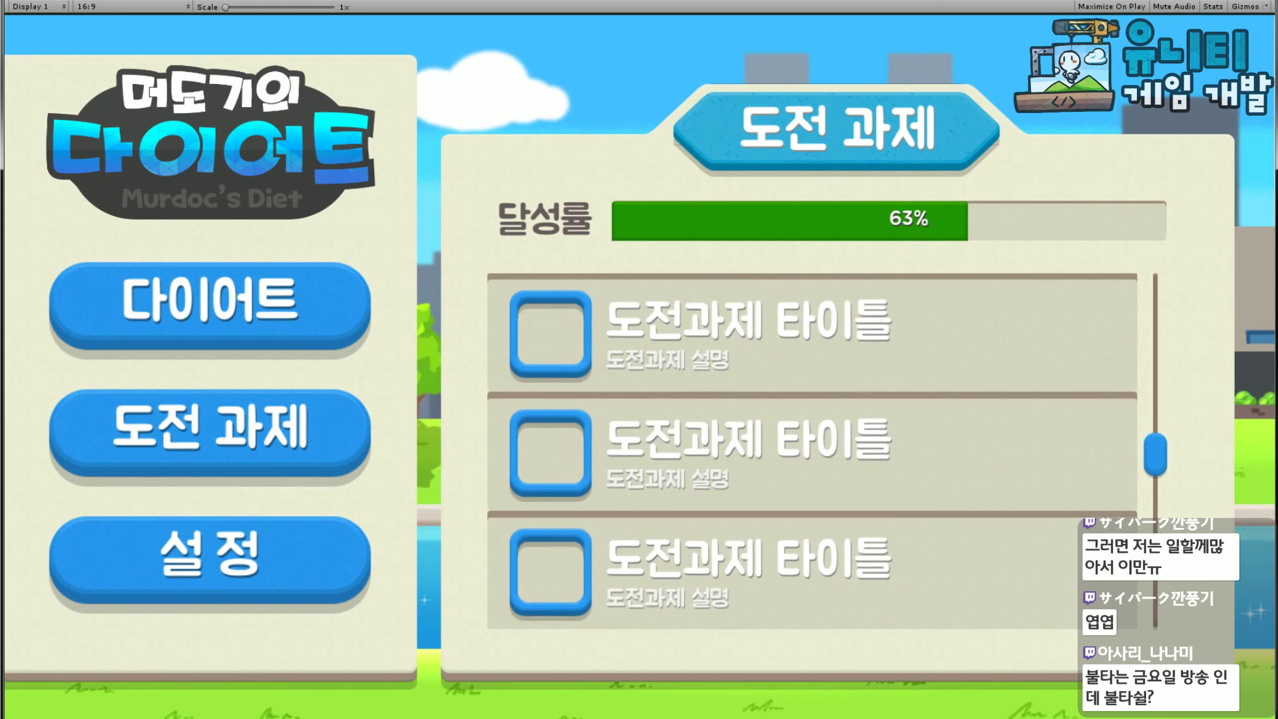
scroll(833, 491, "down", 1)
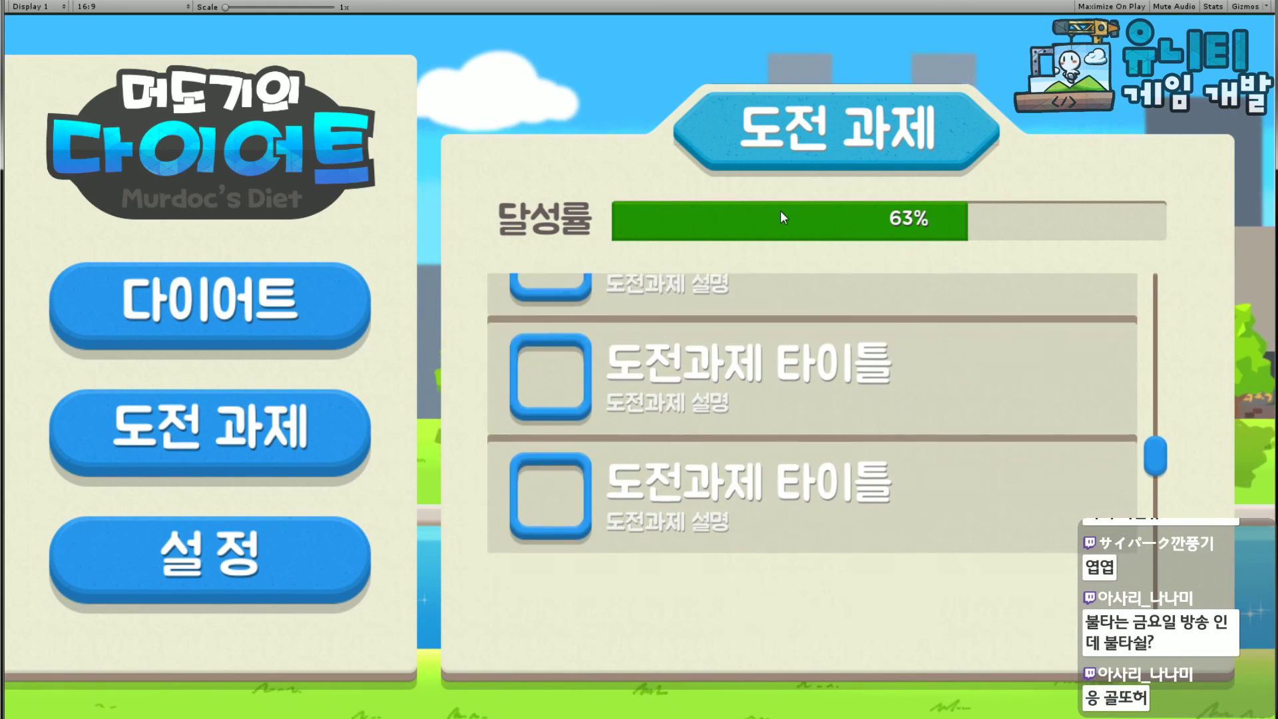
scroll(844, 422, "up", 3)
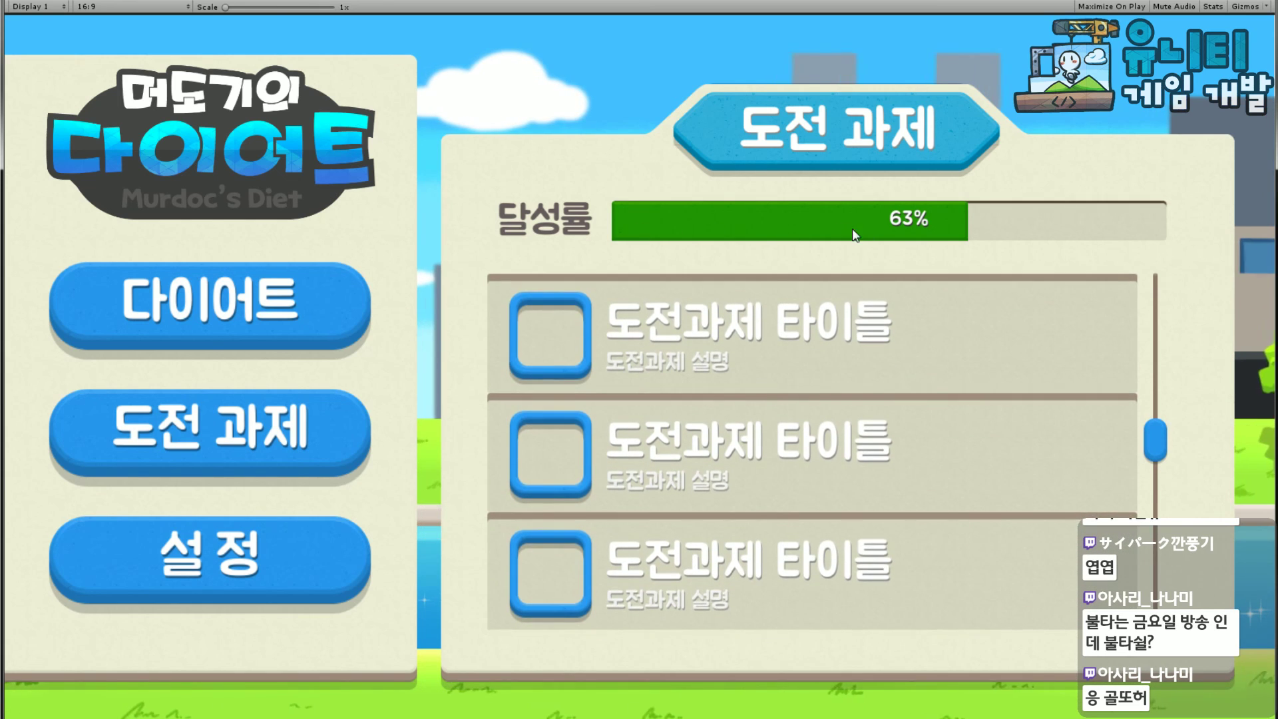
Open the 설정 menu in the running game and test moving the 효과음 slider to its minimum and maximum
left_click(286, 540)
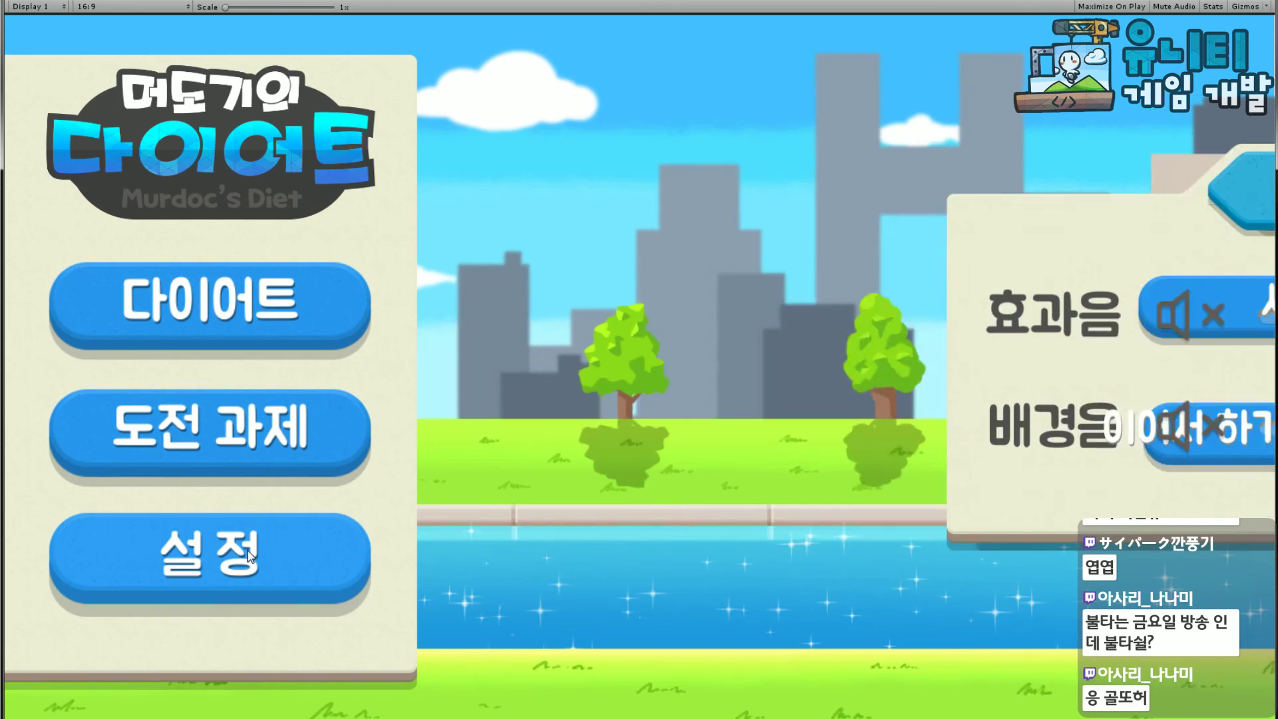
left_click_drag(932, 312, 733, 379)
left_click_drag(755, 318, 1064, 313)
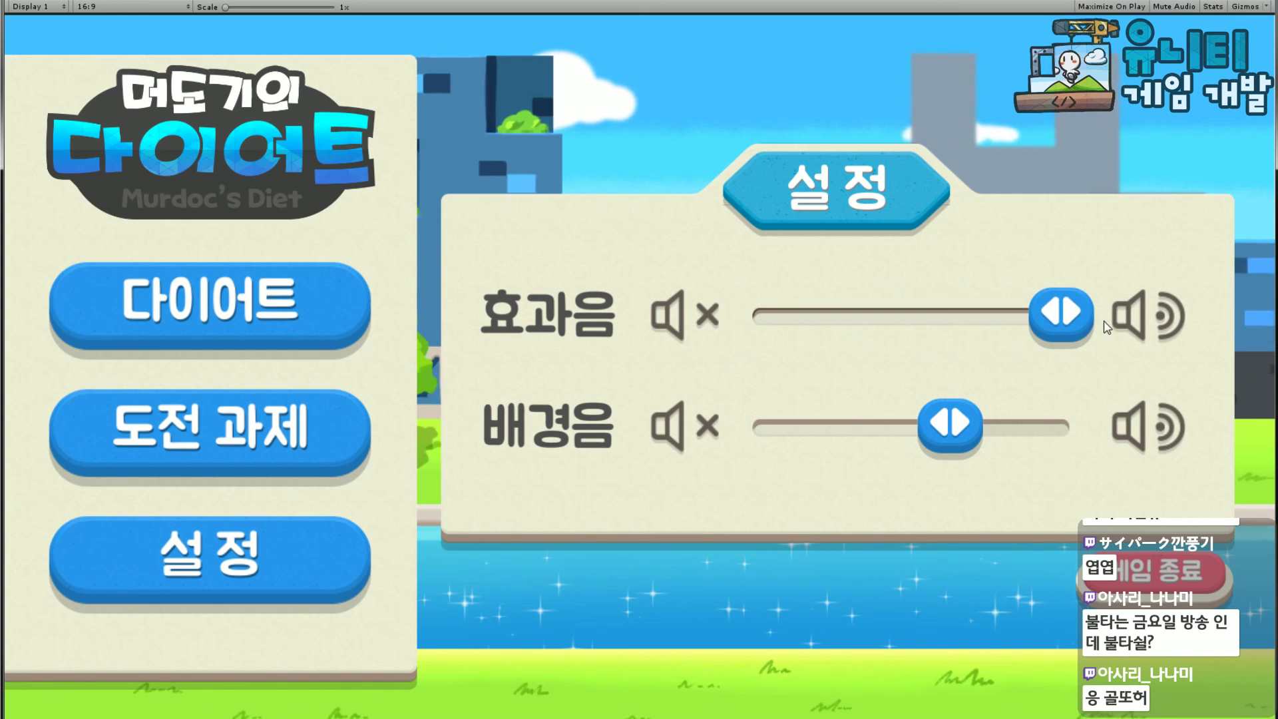
Test the 효과음 and 배경음 sliders in the running game by moving each to its minimum and maximum
left_click_drag(948, 438, 1081, 406)
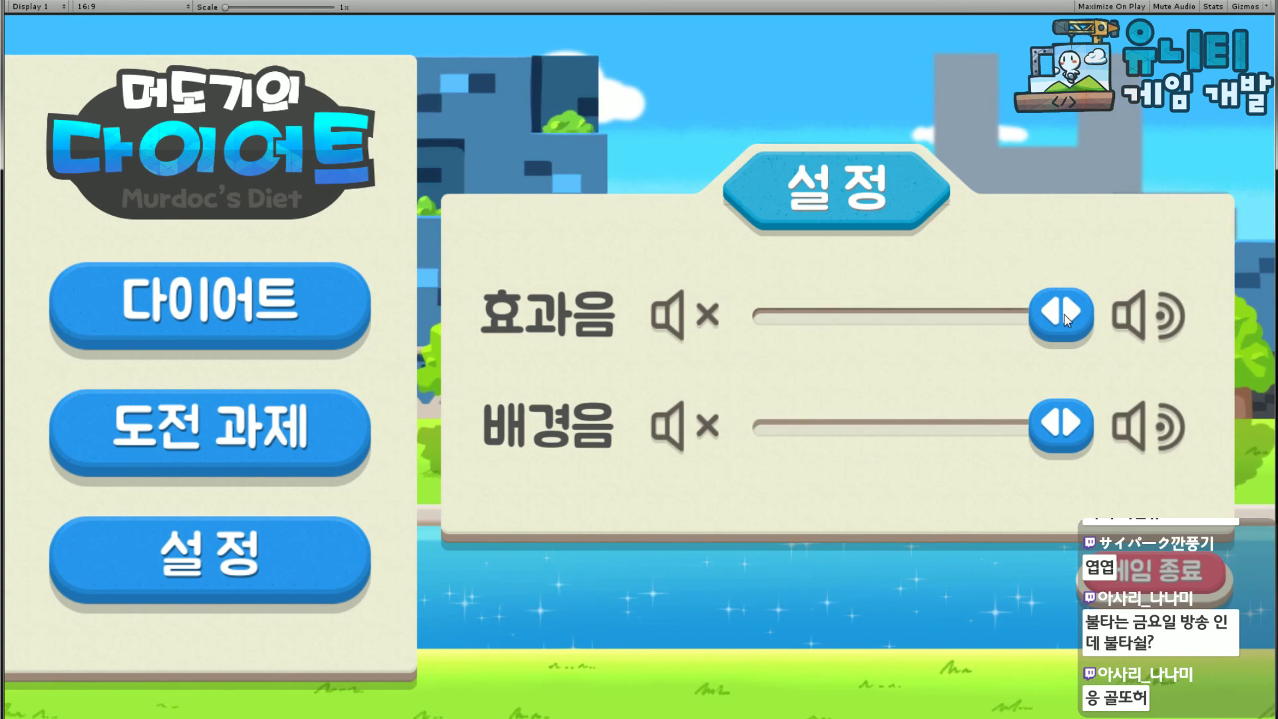
left_click_drag(1071, 313, 756, 316)
left_click_drag(1075, 426, 766, 426)
left_click_drag(767, 331, 1104, 313)
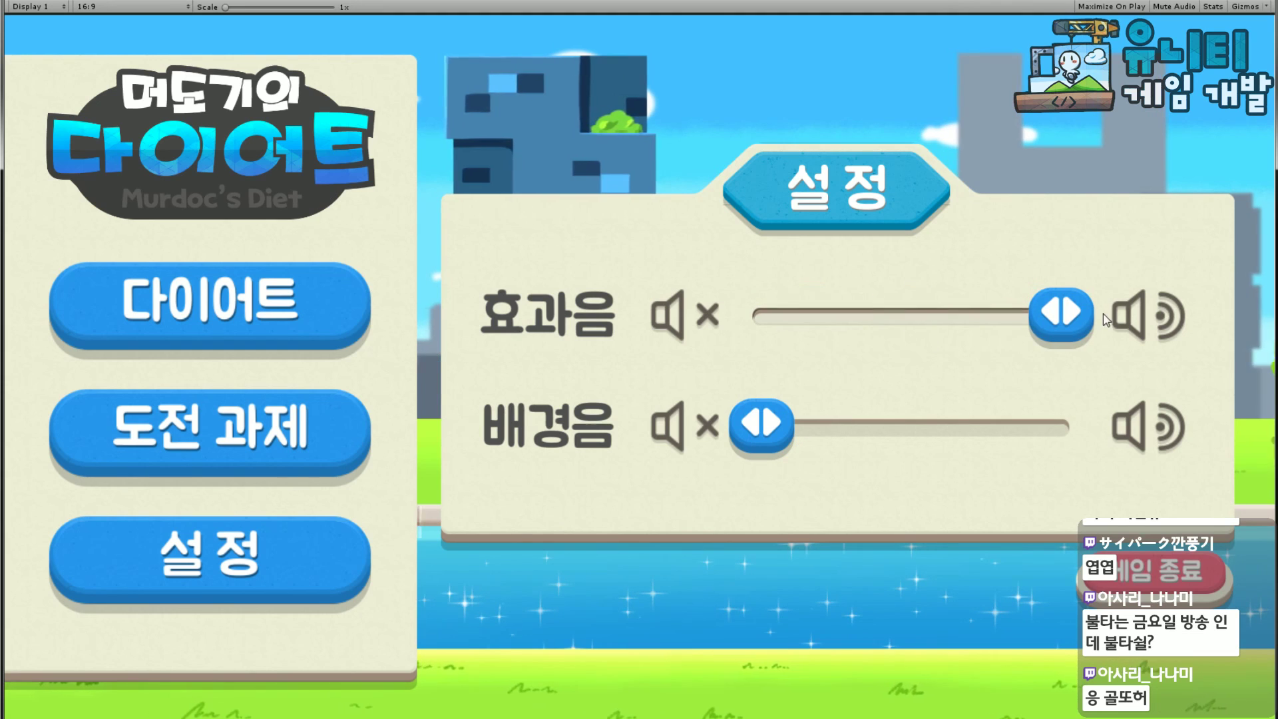
left_click_drag(761, 426, 1065, 426)
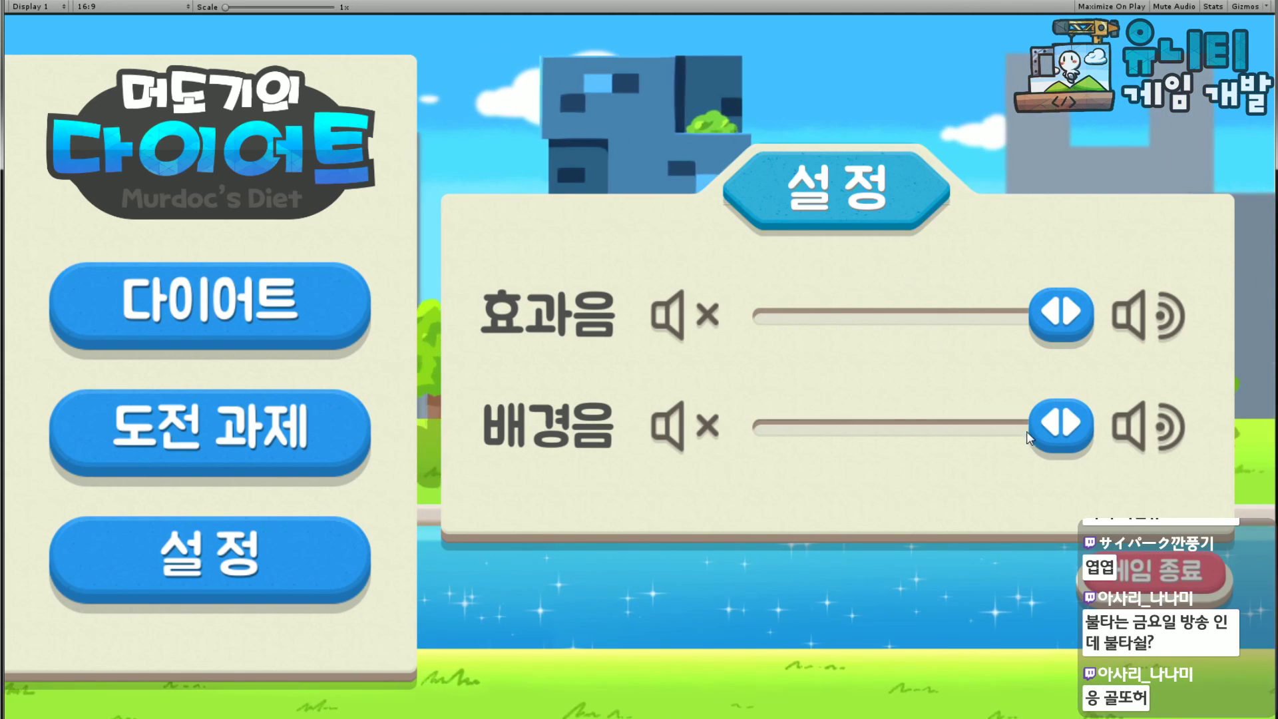
left_click_drag(1032, 432, 640, 461)
left_click_drag(1037, 324, 746, 326)
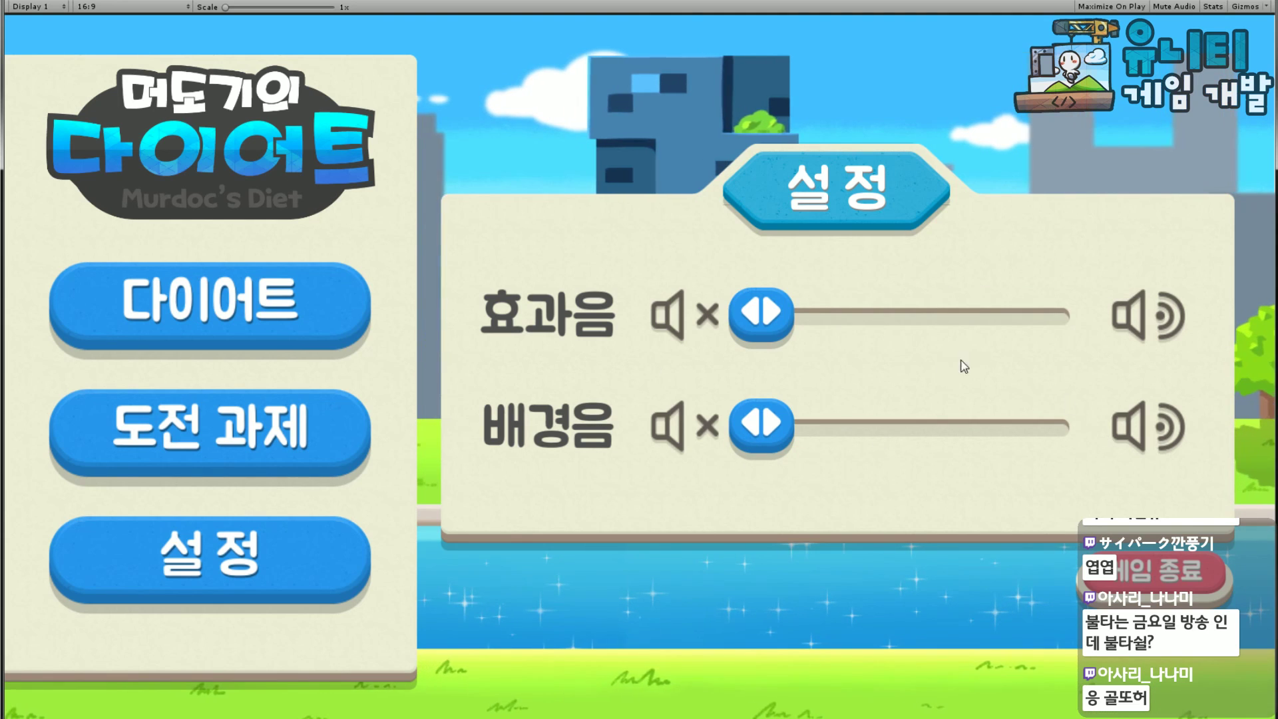
left_click_drag(761, 425, 1062, 426)
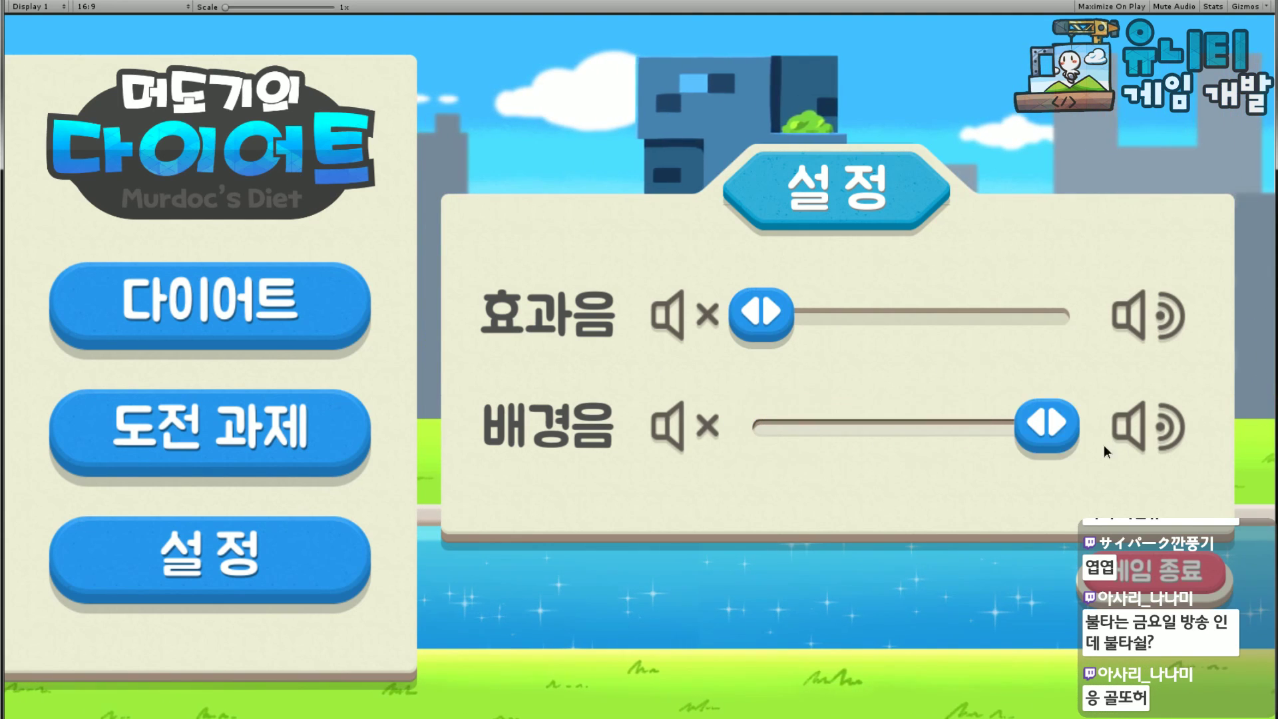
left_click_drag(761, 313, 1101, 335)
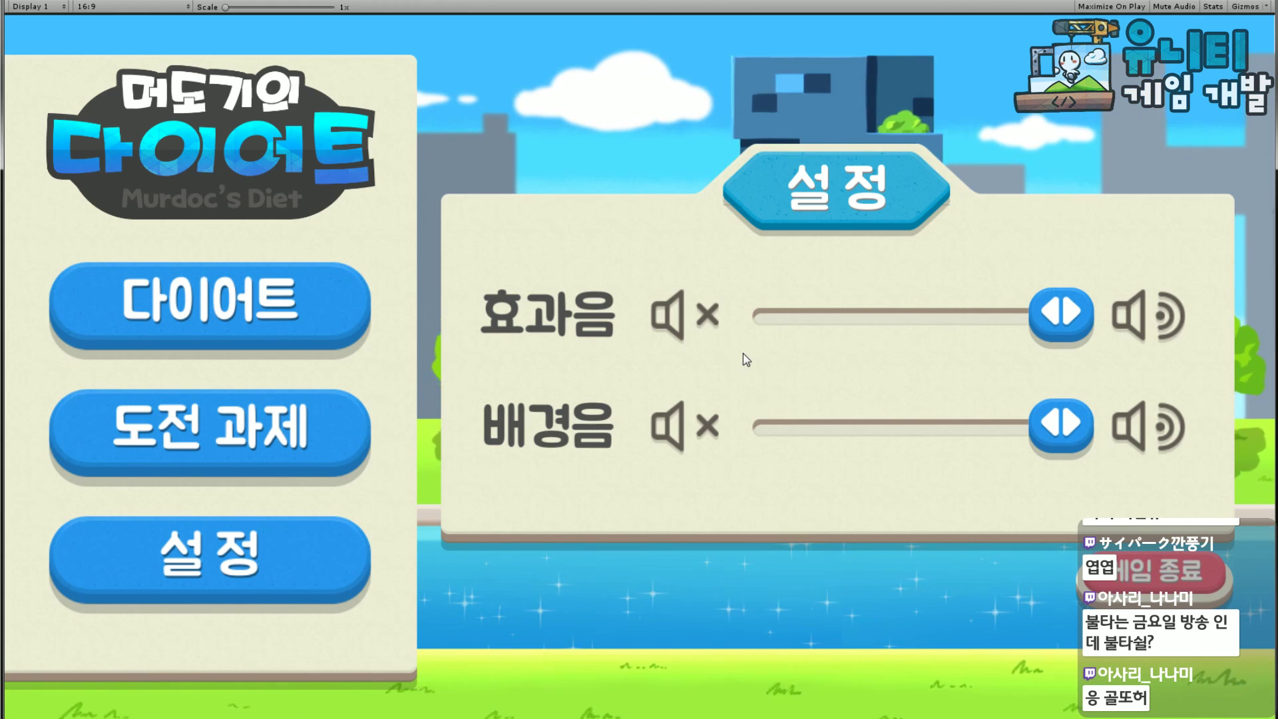
Switch the running game to the 다이어트 menu and back to 설정, and stop play mode
left_click(320, 296)
left_click(296, 529)
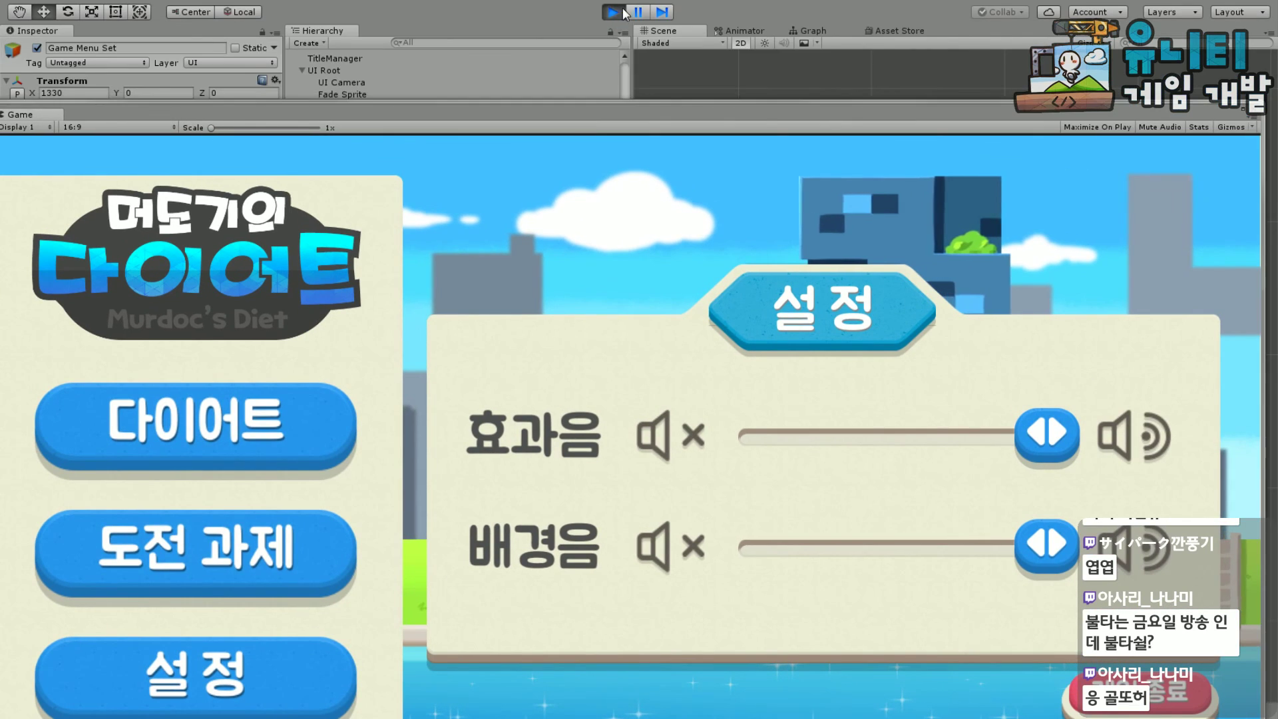
left_click(624, 10)
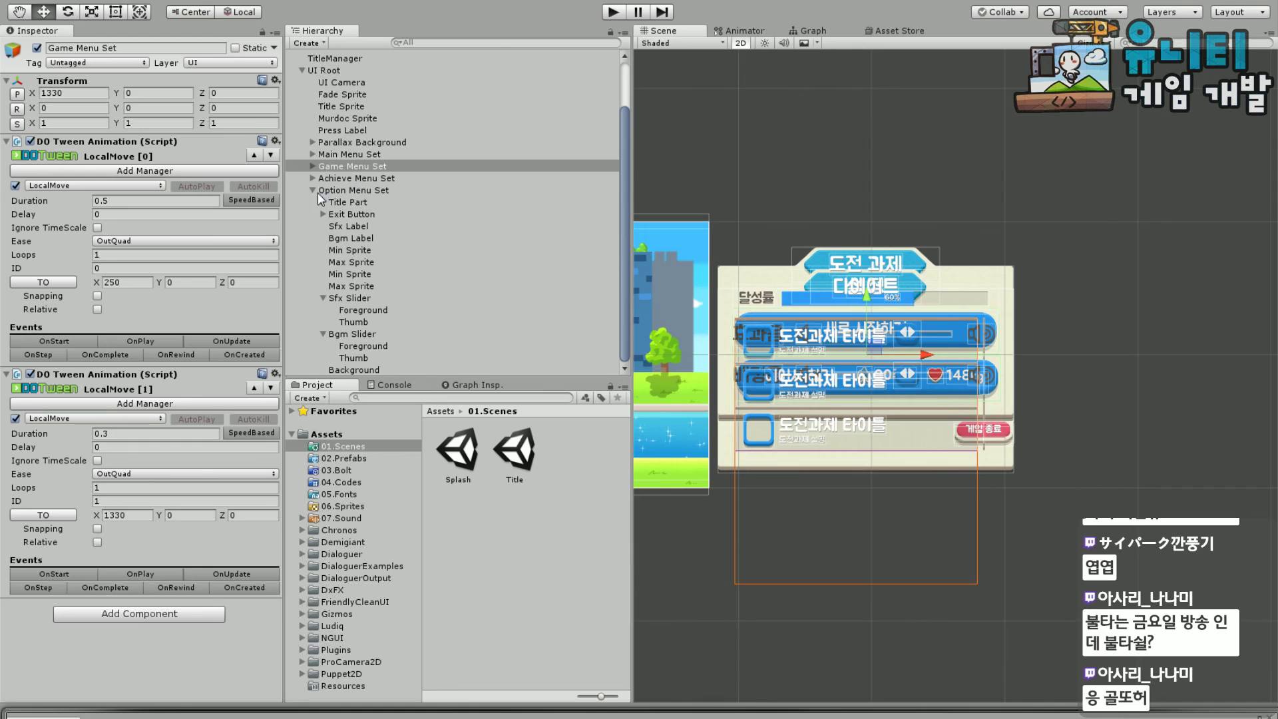
Collapse the Option Menu Set and move the Game Menu Set clear of the other menus to about X 2451
left_click(311, 191)
left_click(353, 211)
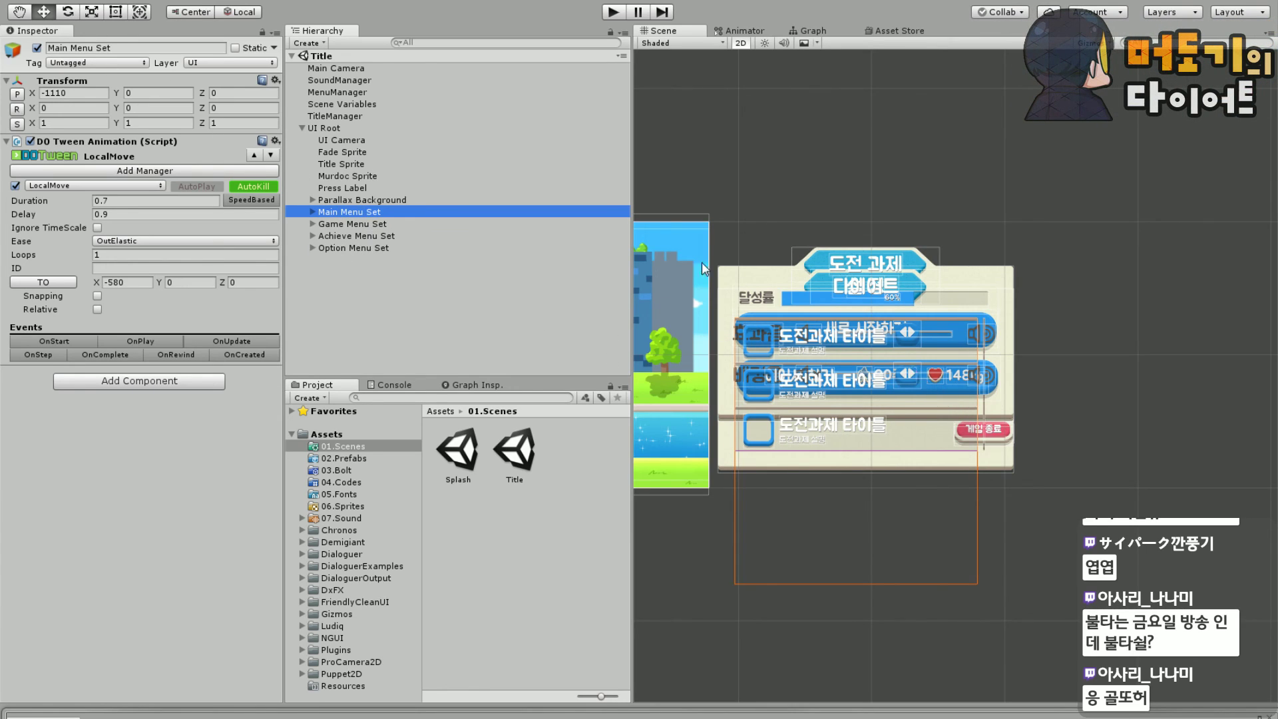
left_click(359, 223)
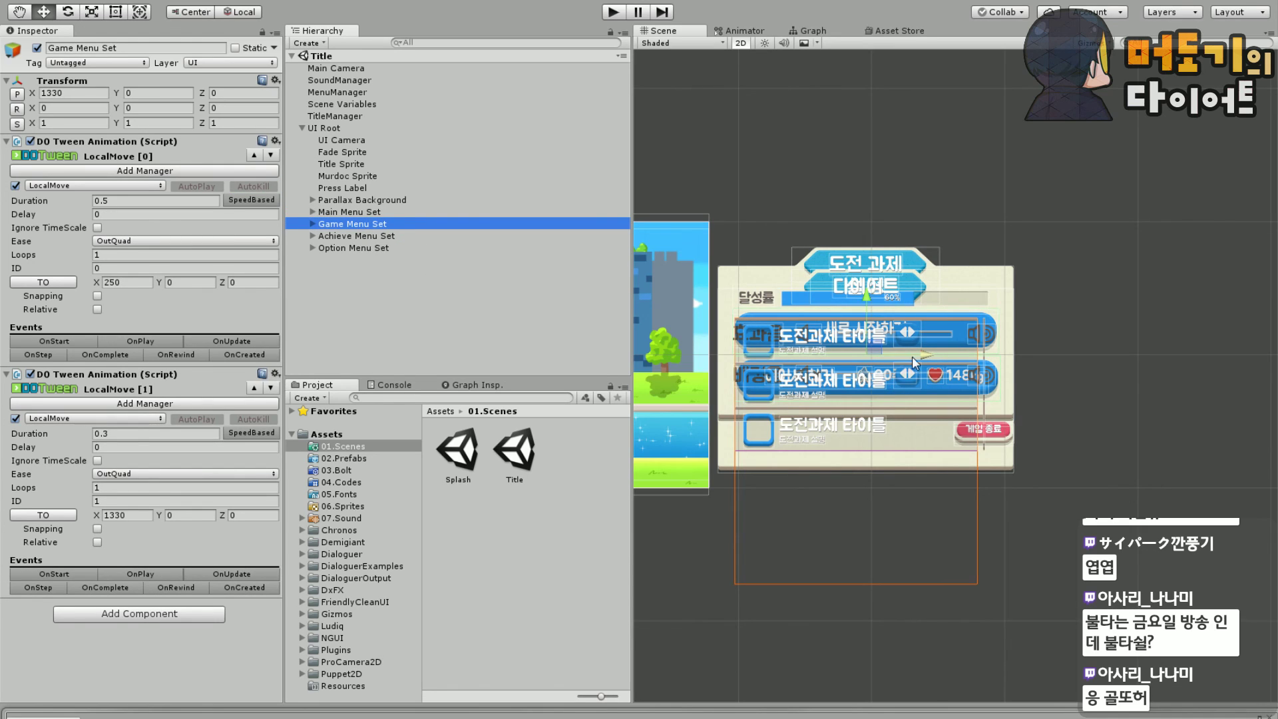
left_click_drag(912, 356, 1245, 366)
middle_click_drag(1203, 439, 988, 456)
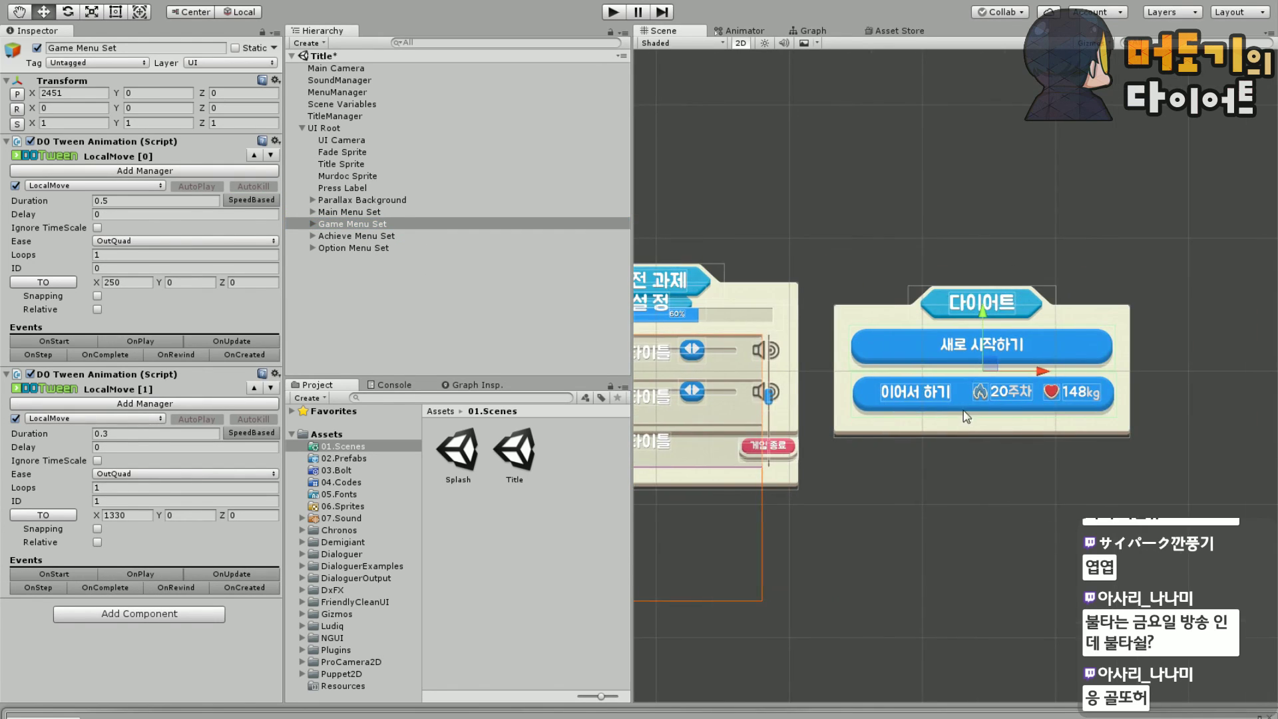
Turn off Pixel Snap on the New Button in the Game Menu Set
left_click(312, 224)
left_click(325, 238)
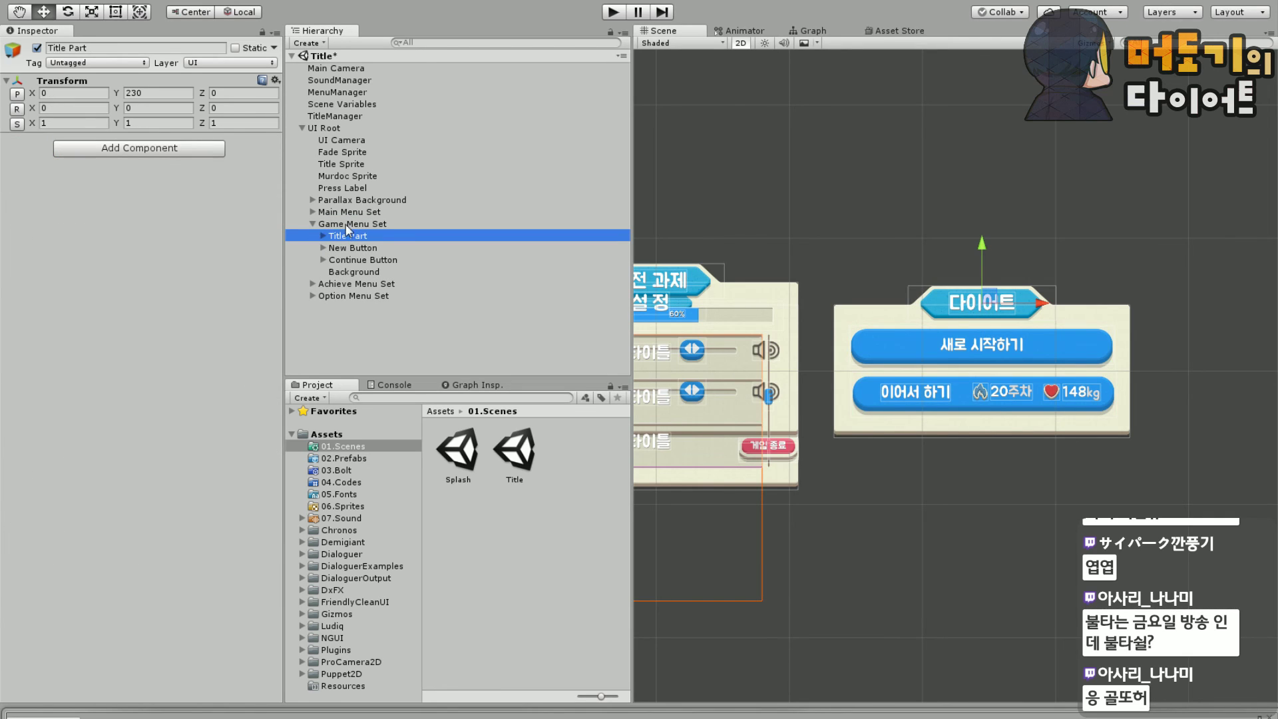
left_click(345, 224)
left_click(353, 248)
scroll(880, 342, "up", 8)
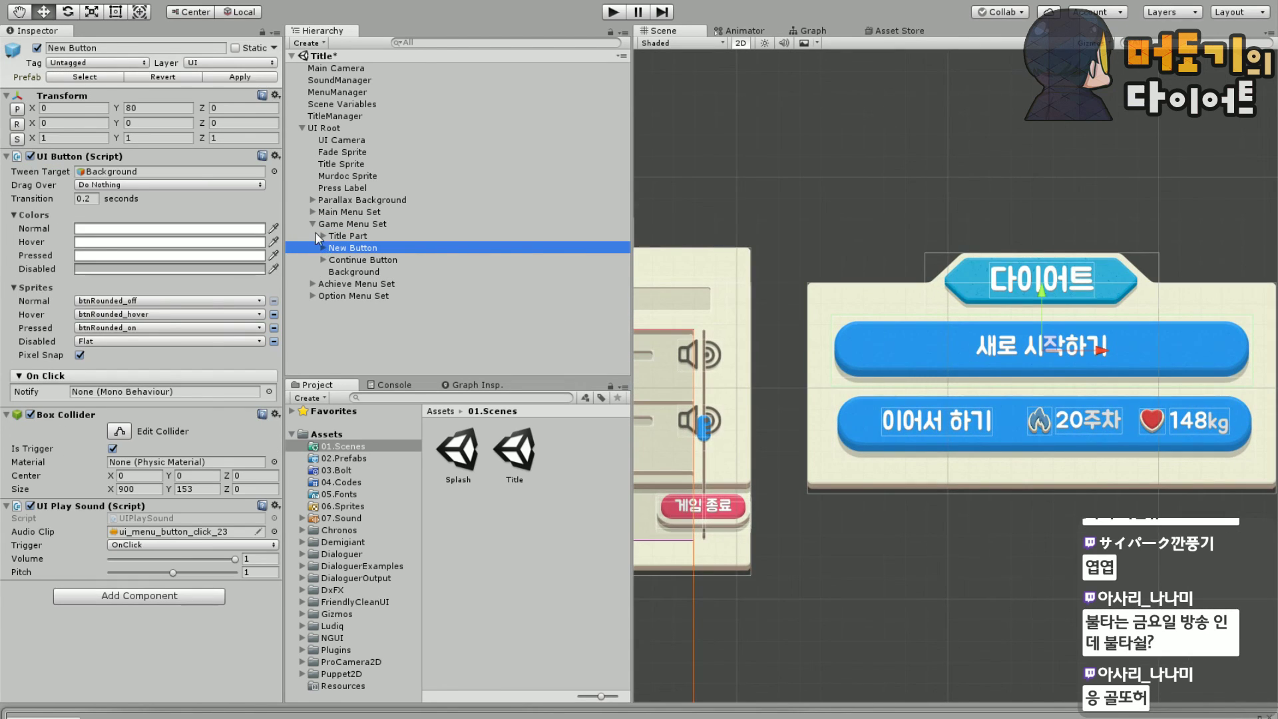
left_click(324, 260)
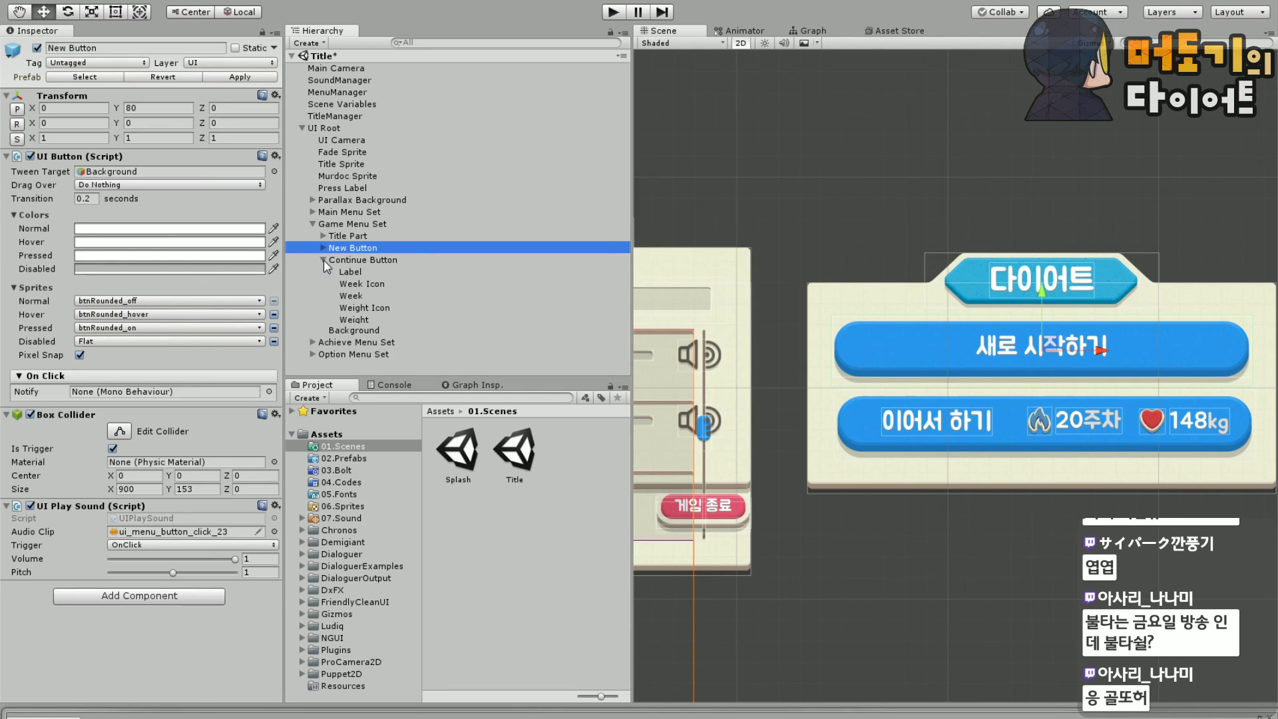
middle_click_drag(944, 442, 775, 413)
scroll(746, 426, "up", 2)
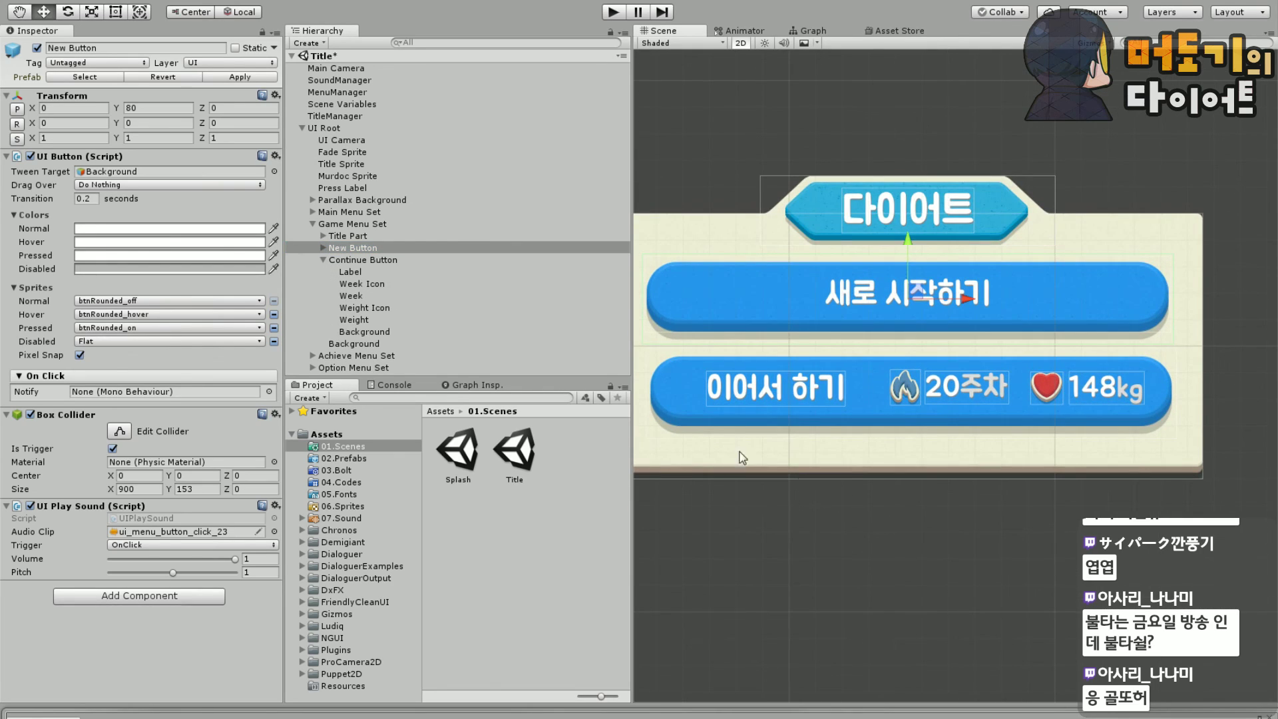
left_click(353, 248)
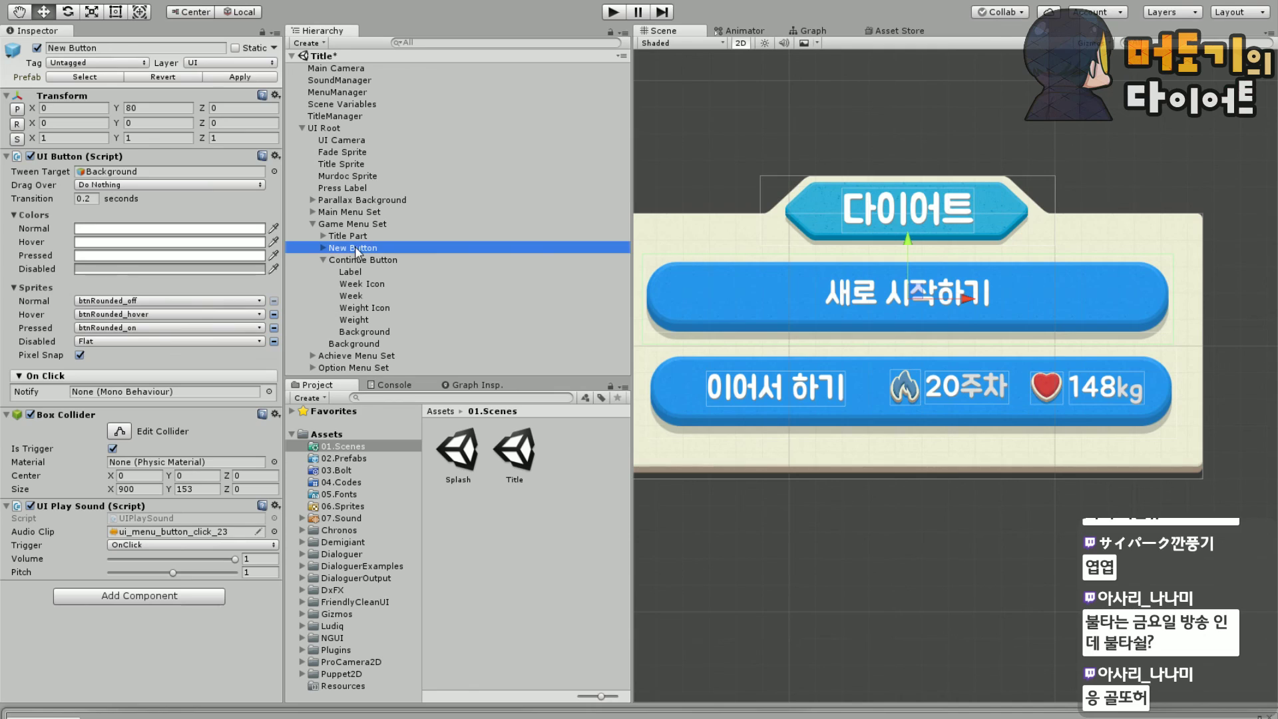
left_click(81, 355)
Turn off Pixel Snap on the Continue Button in the Game Menu Set and collapse its children
left_click(367, 260)
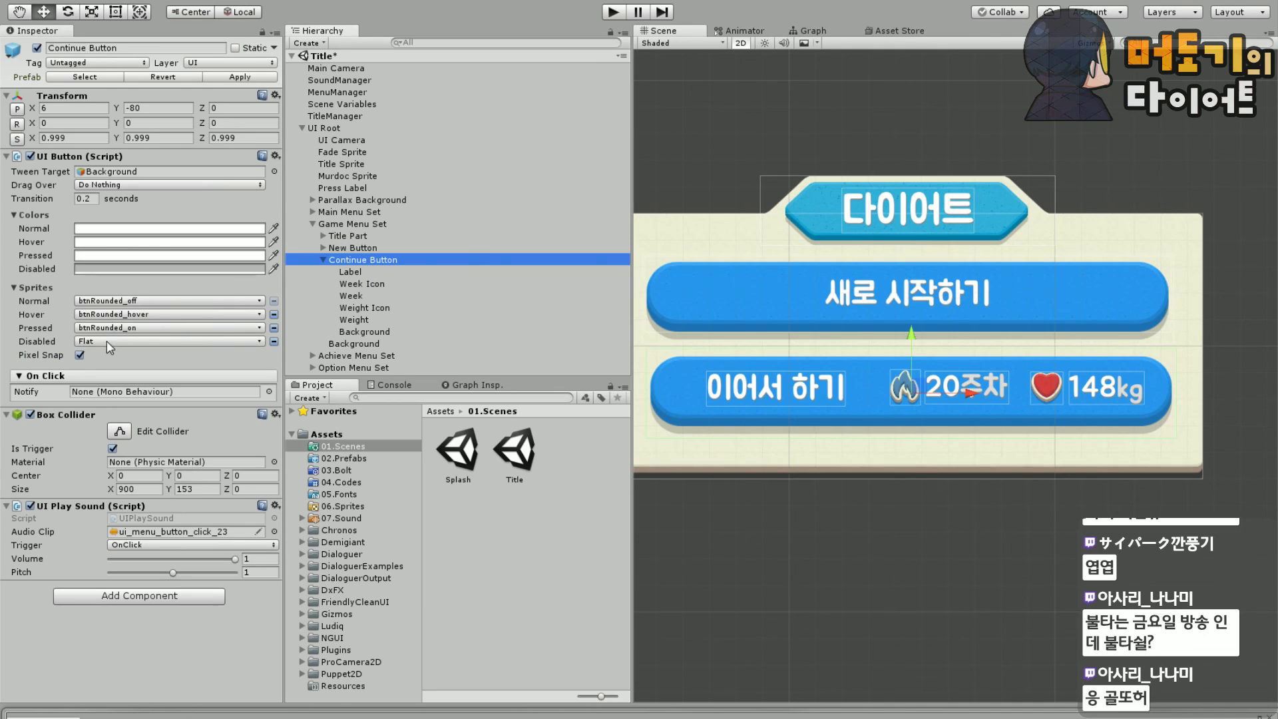
left_click(81, 355)
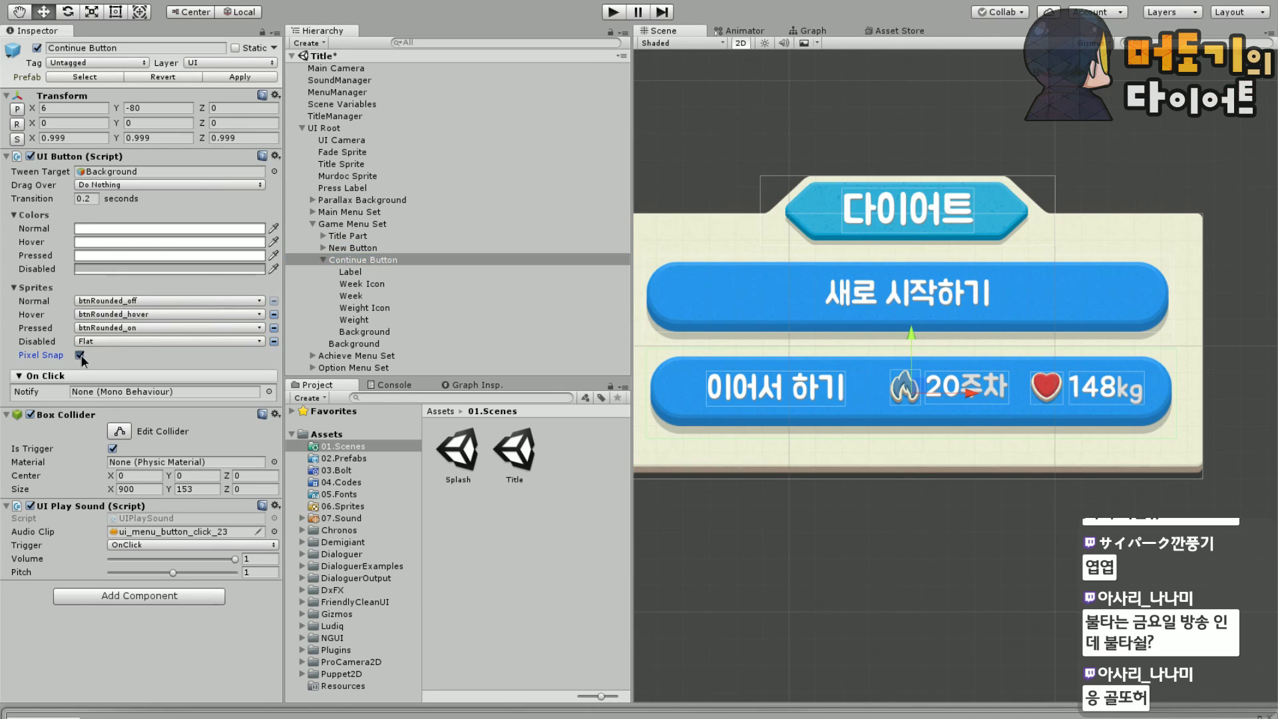
left_click(323, 260)
scroll(805, 540, "down", 3)
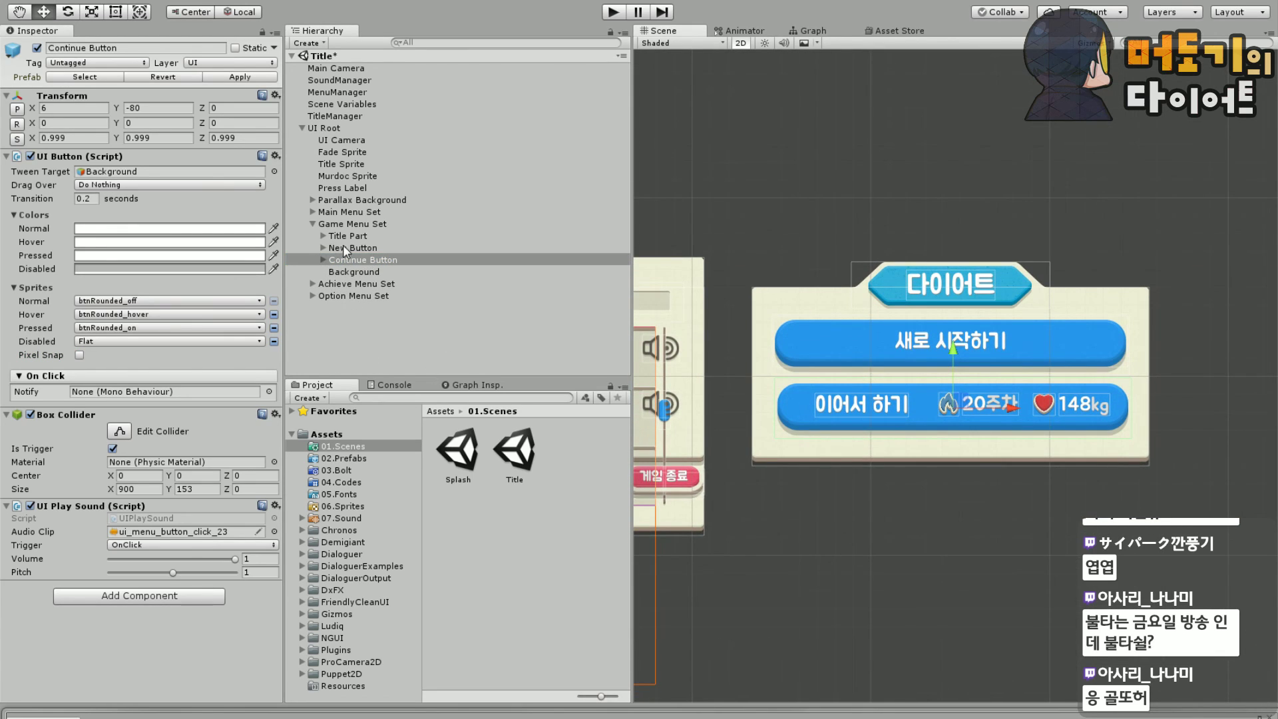
Set the Game Menu Set's X position to 1330 and collapse it in the hierarchy
left_click(355, 225)
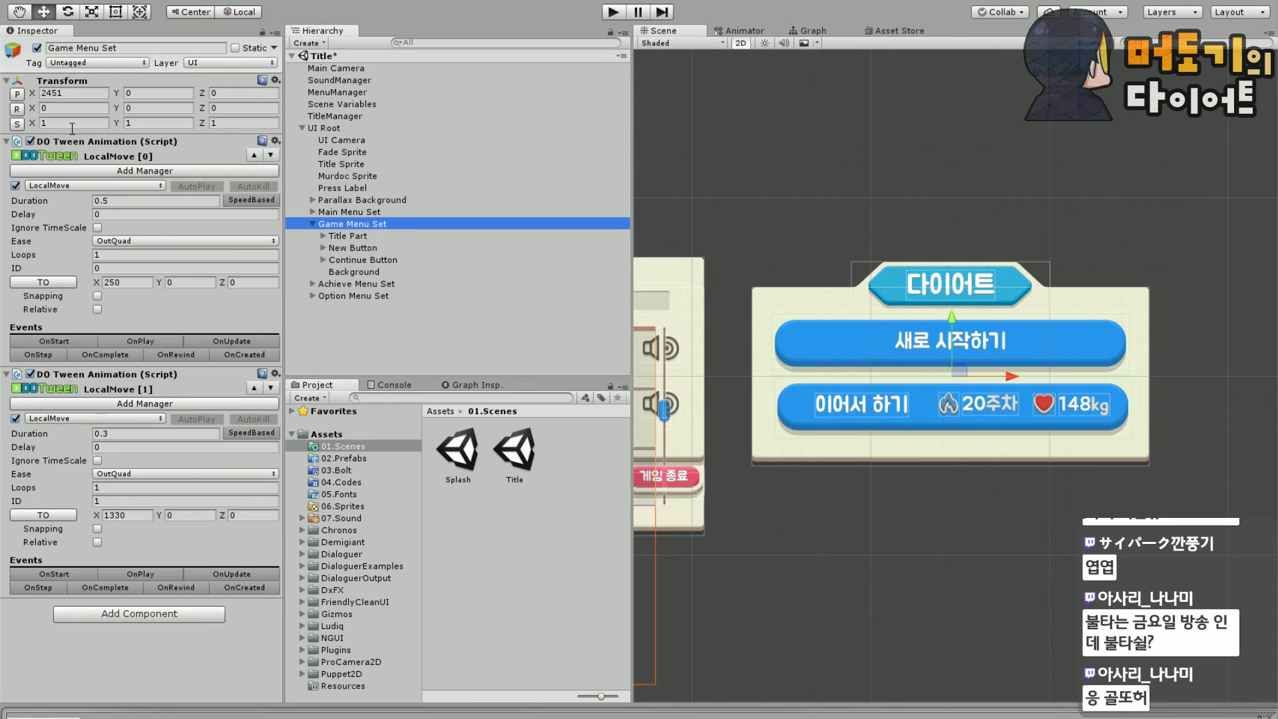
left_click(79, 93)
type("1330")
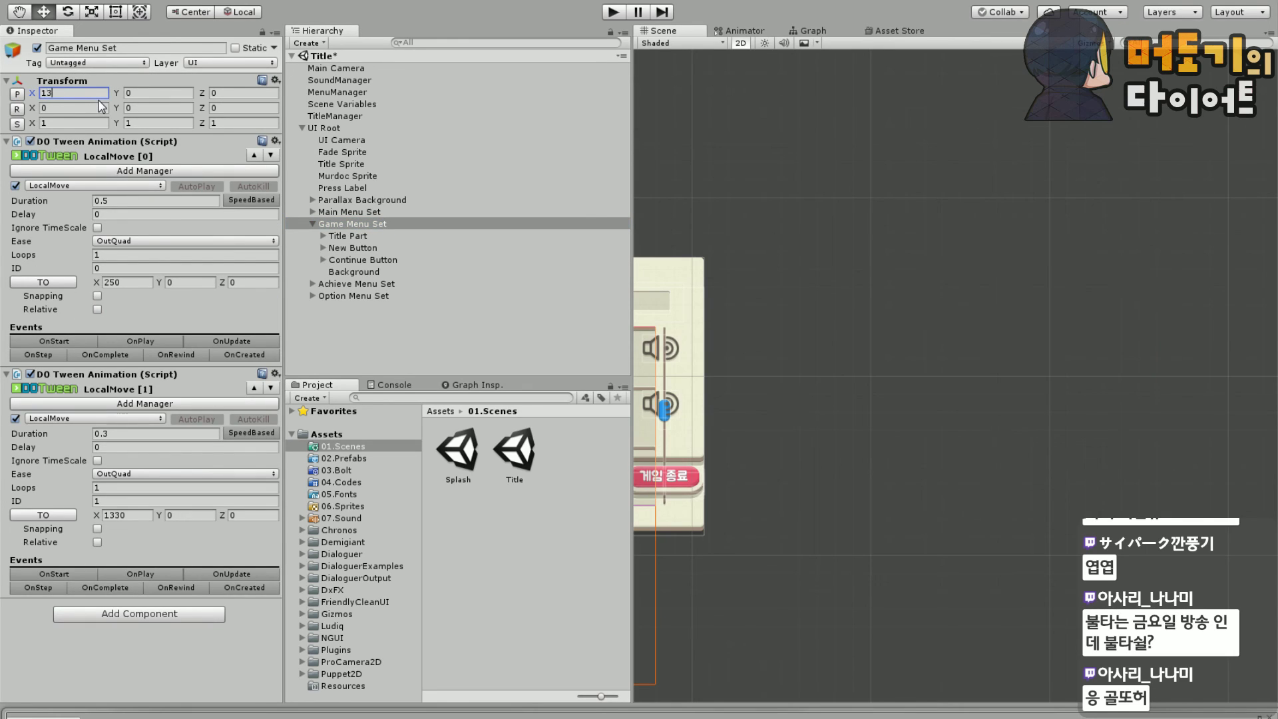
left_click(312, 224)
Move the Achieve Menu Set clear of the other menus to about X 2366
left_click(356, 236)
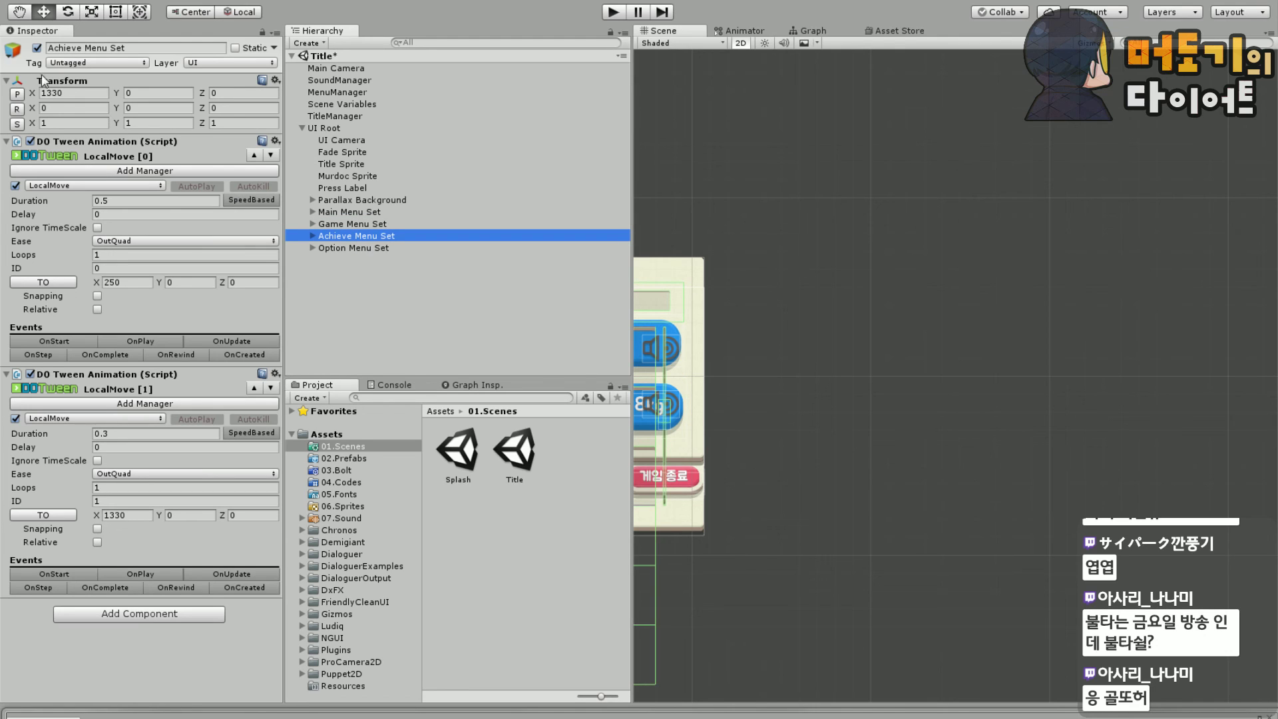
middle_click_drag(735, 331, 920, 300)
left_click_drag(754, 449, 1165, 454)
middle_click_drag(838, 598, 633, 596)
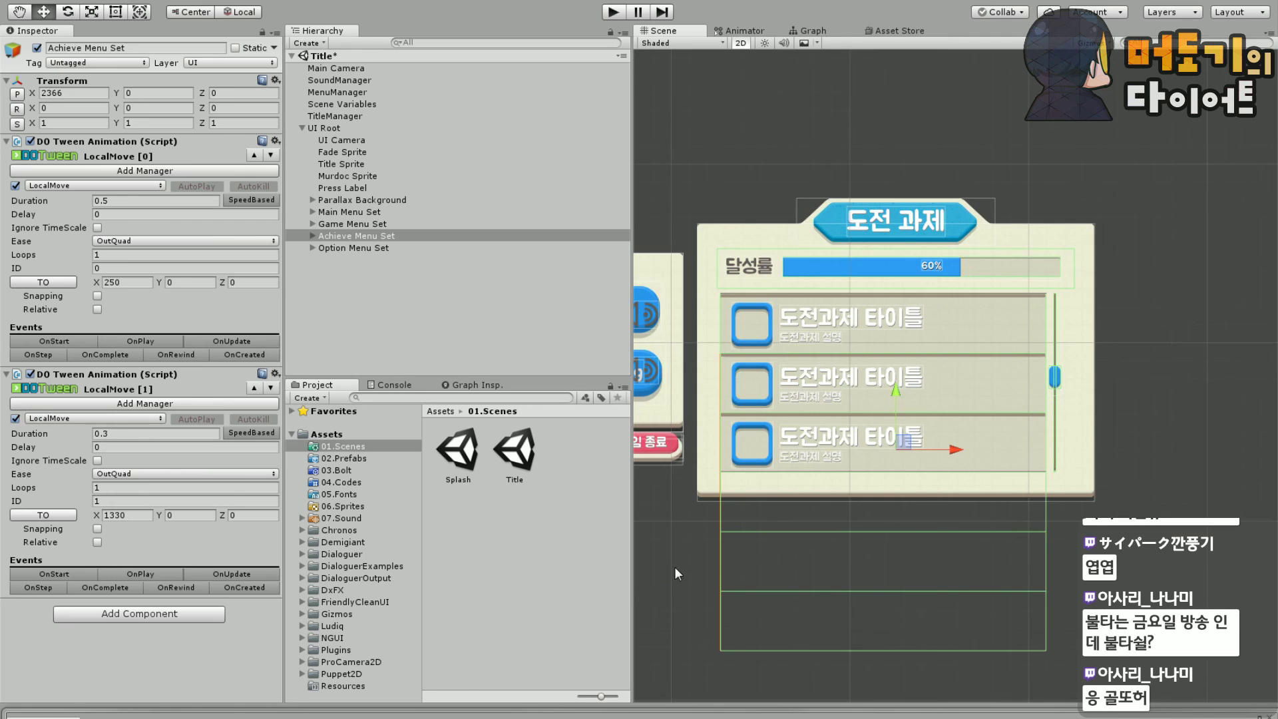
scroll(784, 454, "up", 3)
middle_click_drag(878, 366, 893, 344)
Set the cell height of the Grid in the Achieve Menu Set's Scroll View to 170
left_click(312, 236)
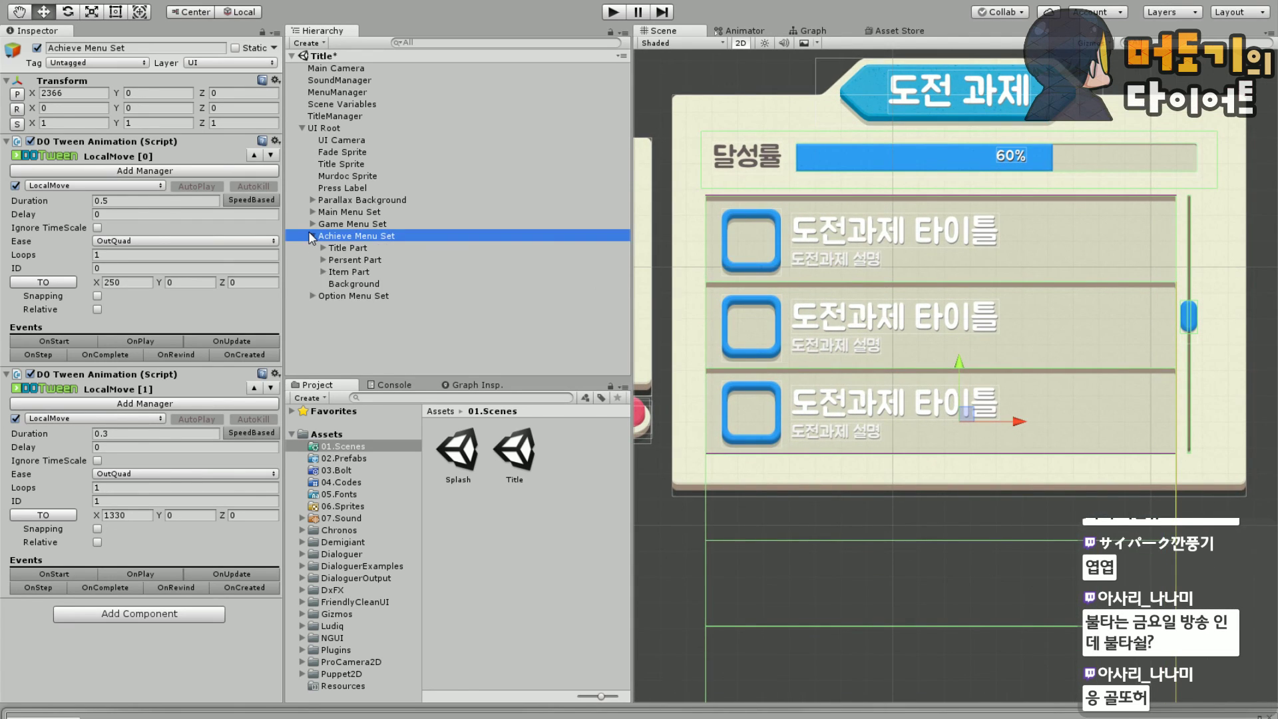
left_click(323, 272)
left_click(356, 296)
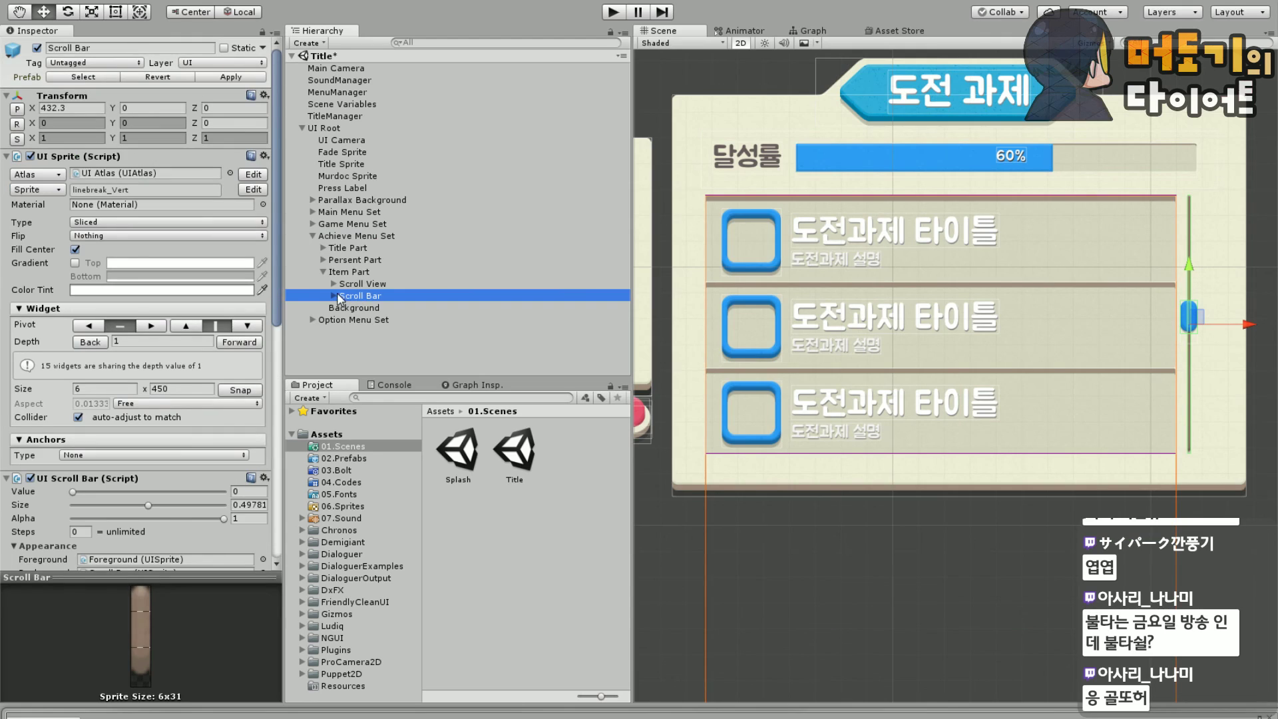
left_click(333, 284)
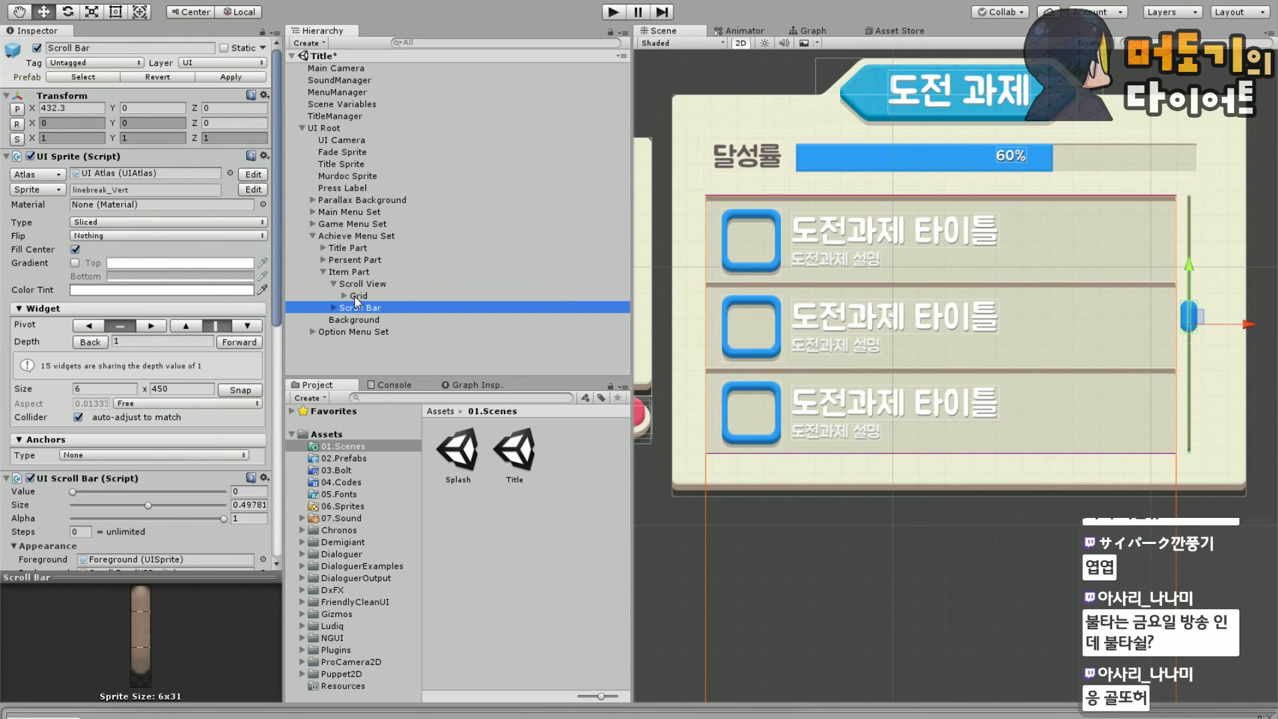
left_click(354, 296)
left_click(136, 182)
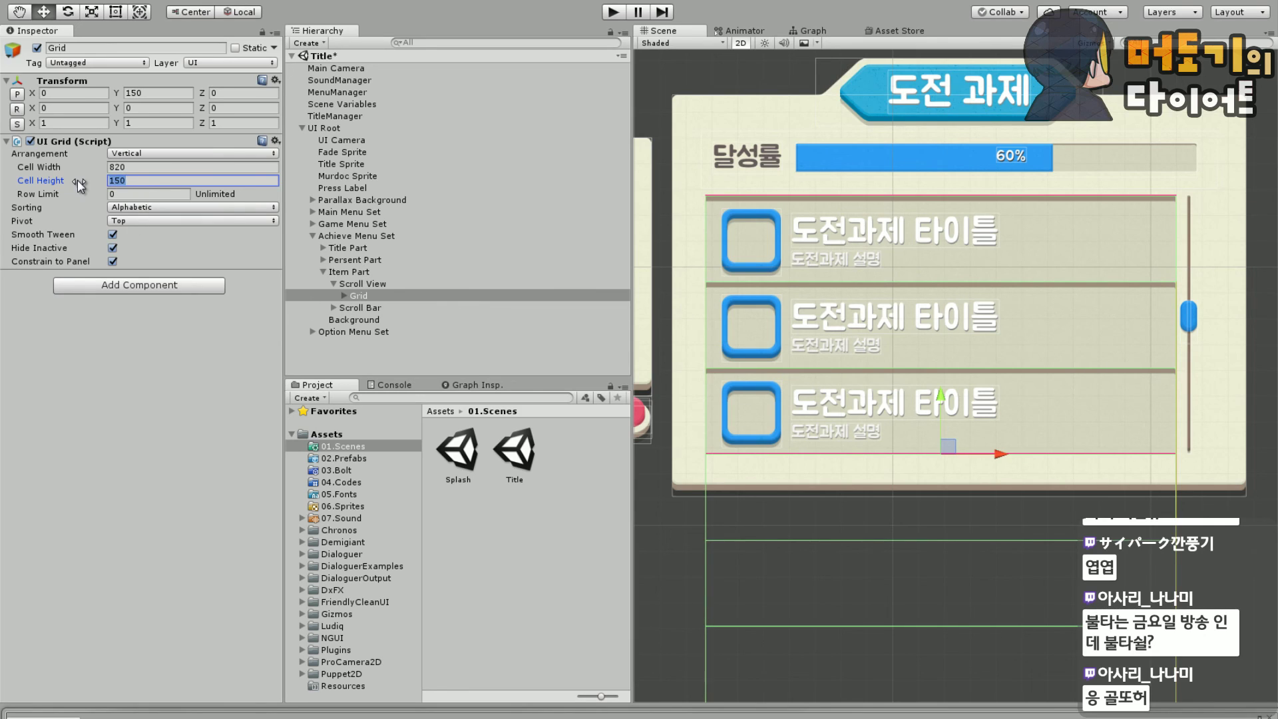
type("170")
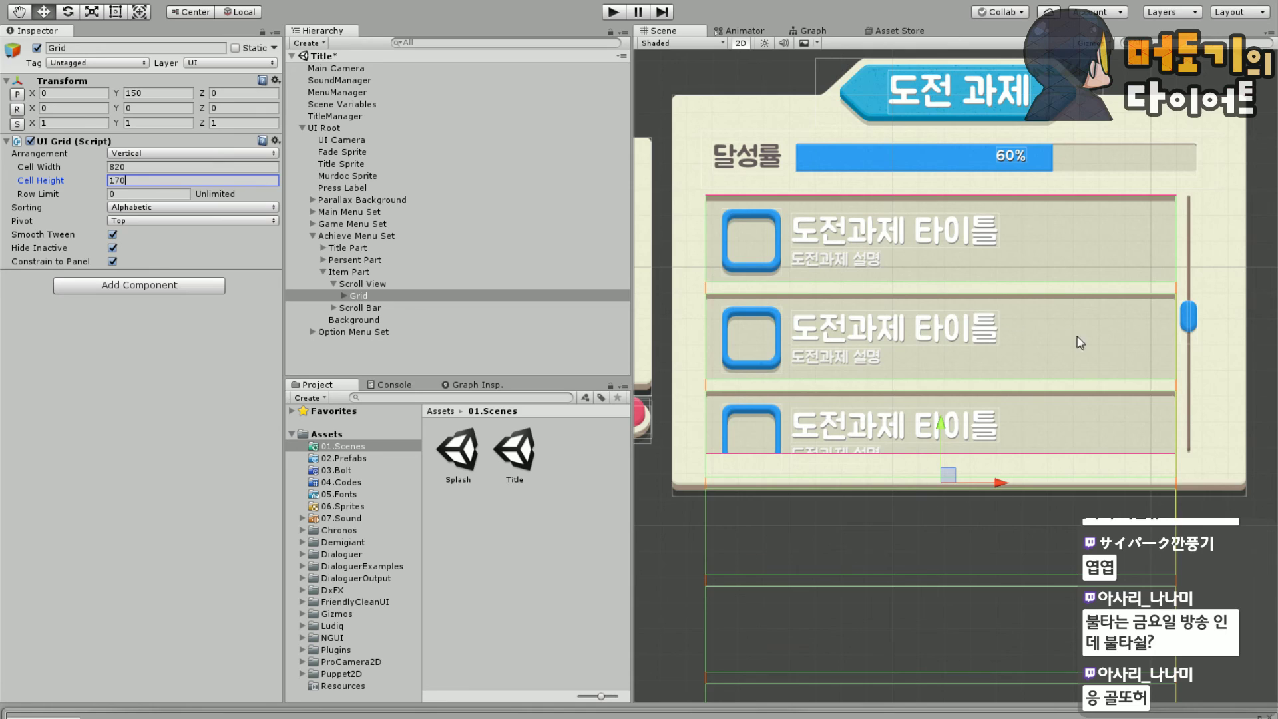
Set the value of the Scroll Bar in the Achieve Menu Set's Item Part to 0
middle_click_drag(1125, 360, 934, 409)
scroll(1061, 457, "up", 8)
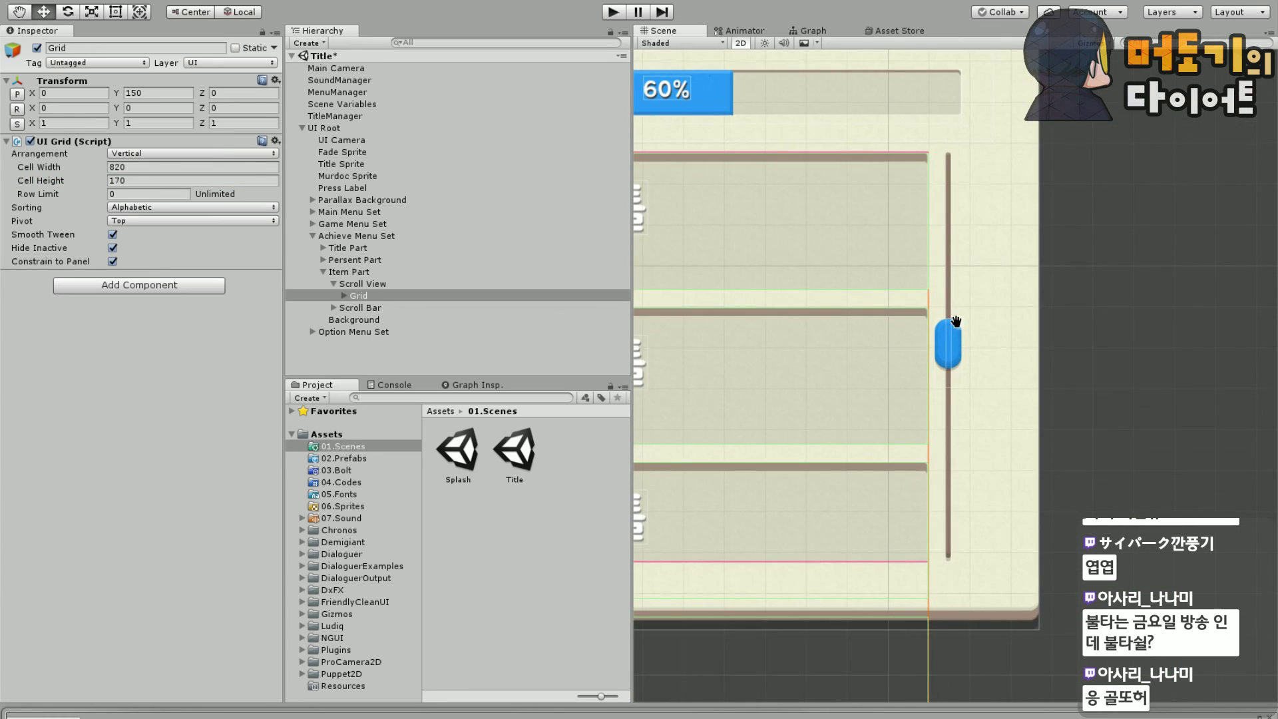
middle_click_drag(956, 322, 978, 333)
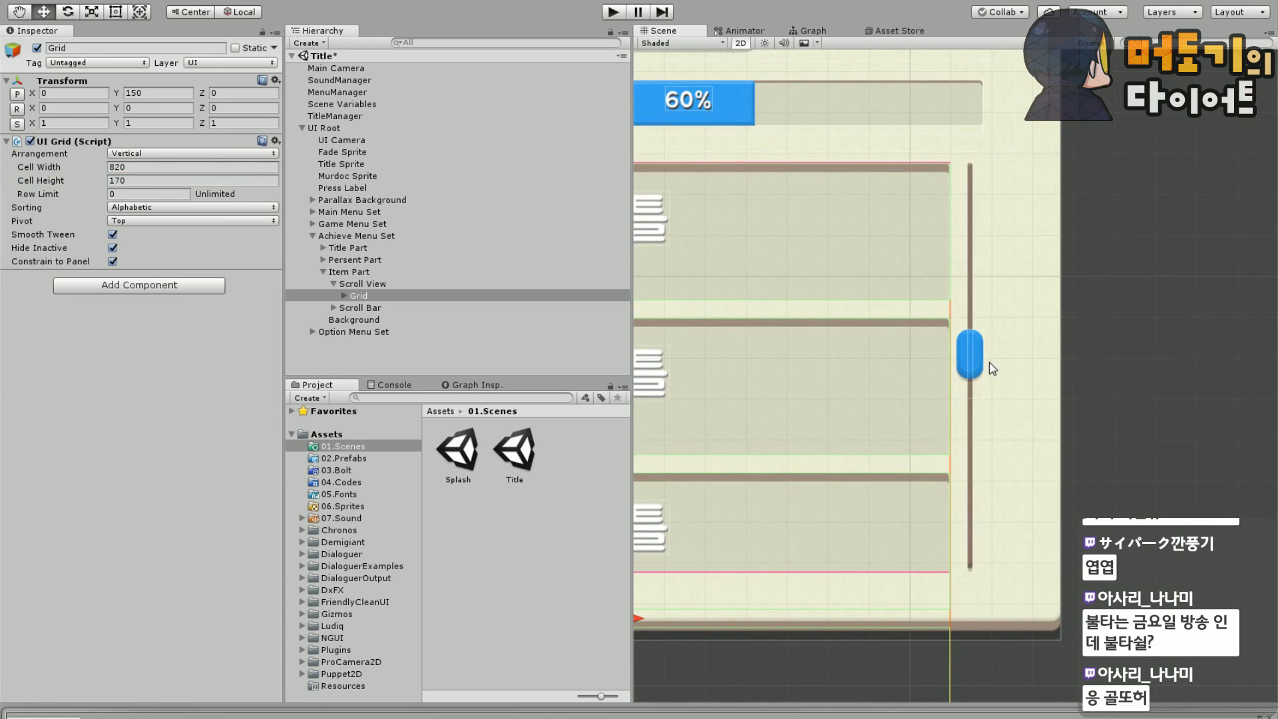
left_click(355, 308)
middle_click_drag(1085, 230, 1182, 239)
scroll(166, 433, "down", 5)
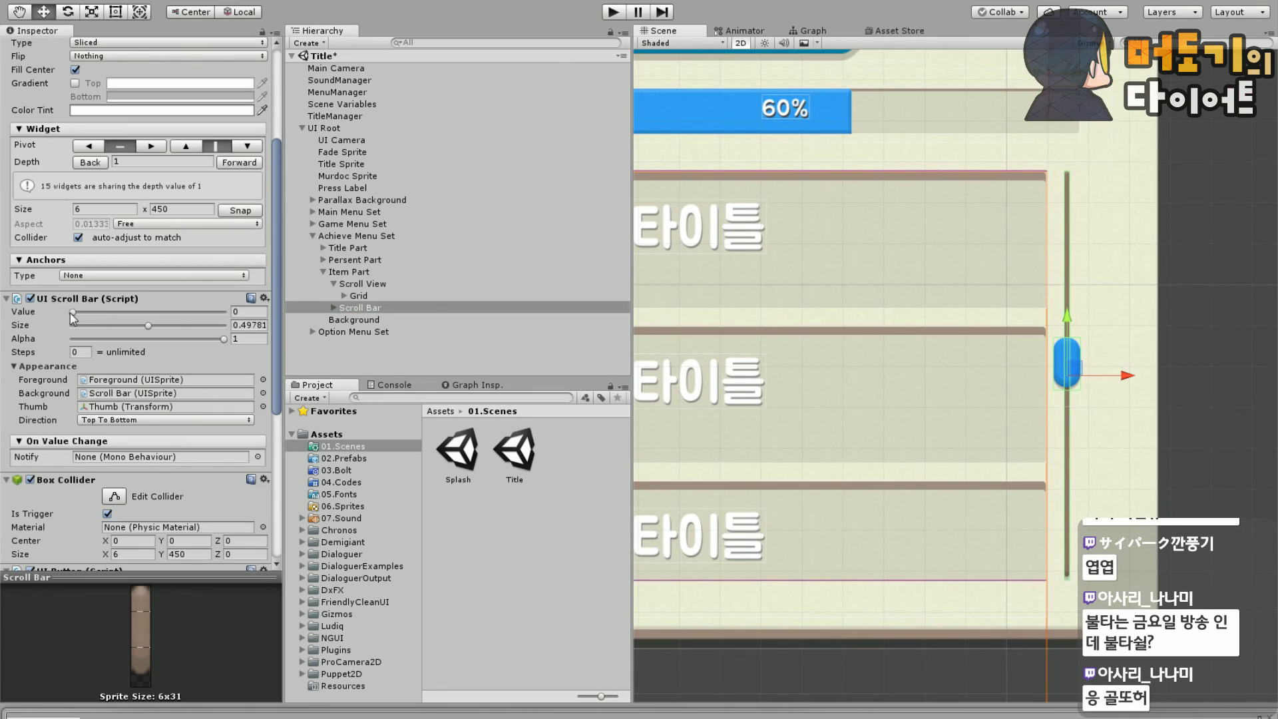
left_click_drag(72, 312, 3, 313)
scroll(209, 264, "up", 5)
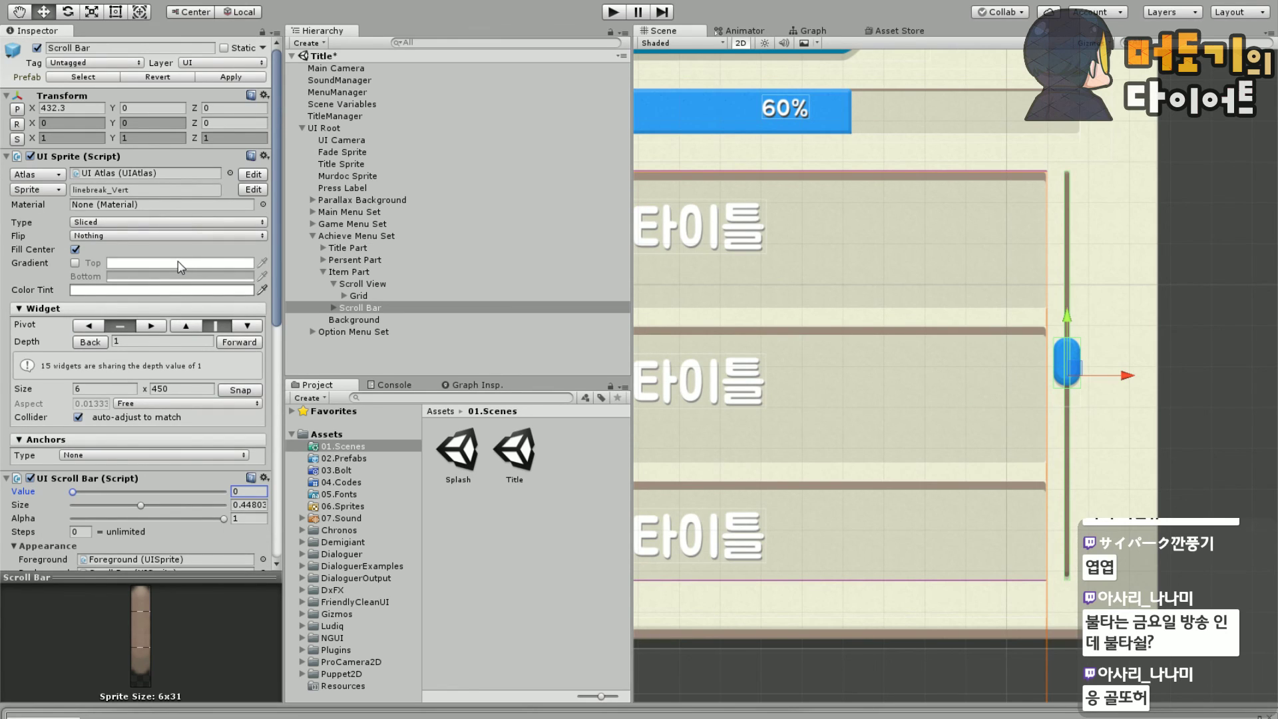
Set the Hover, Pressed and Disabled colours of the Scroll Bar's UI Button to white (FFFFFFFF)
scroll(179, 267, "down", 10)
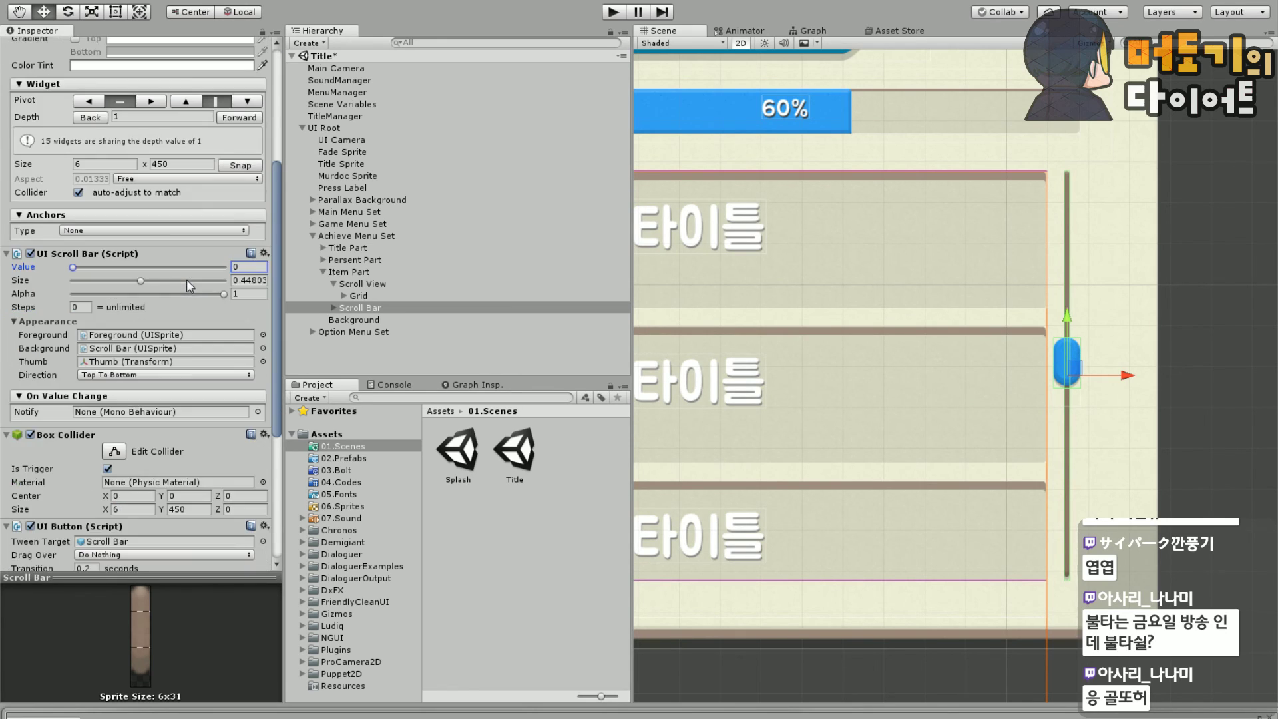
scroll(172, 284, "down", 3)
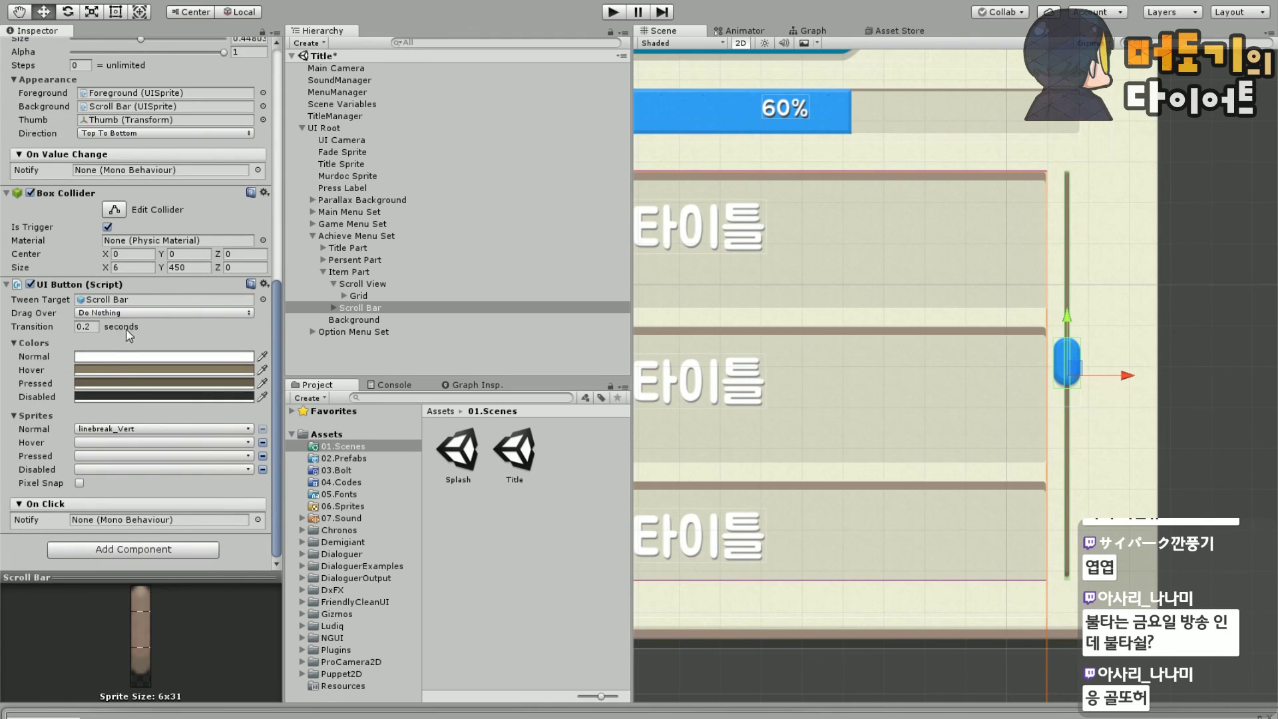
left_click(99, 372)
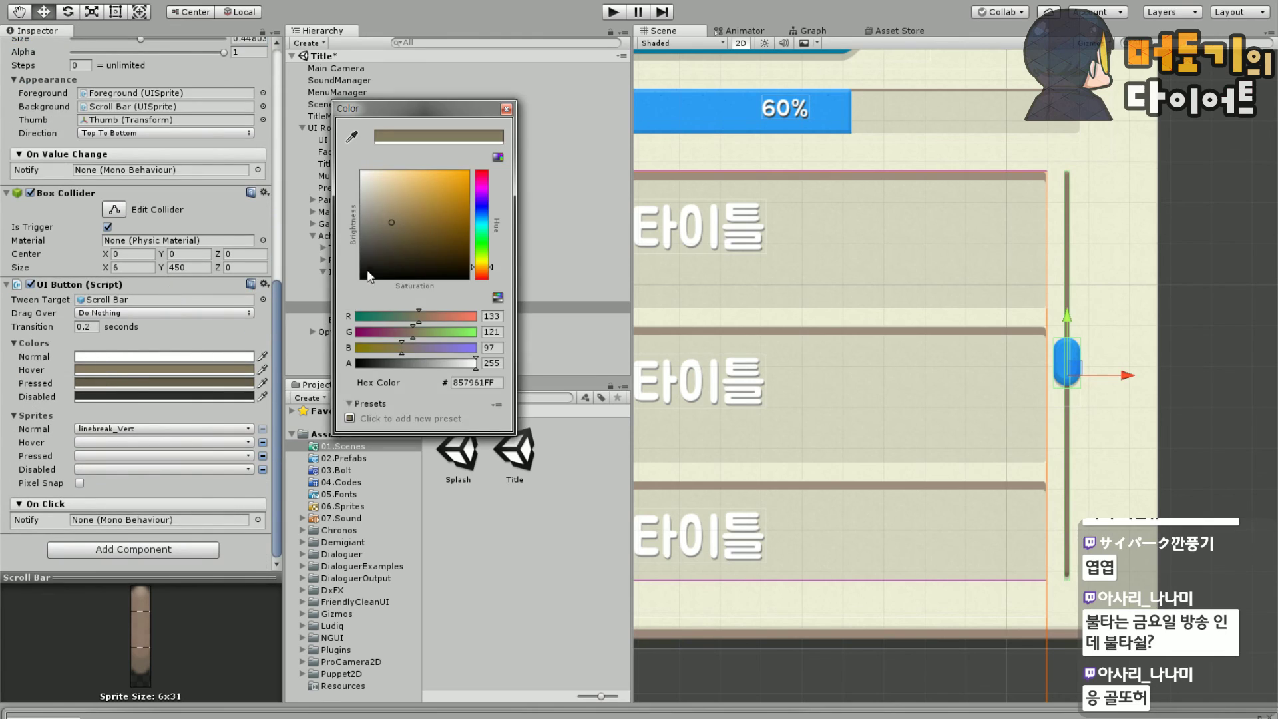
left_click_drag(367, 273, 320, 143)
left_click(152, 381)
left_click_drag(423, 199, 246, 101)
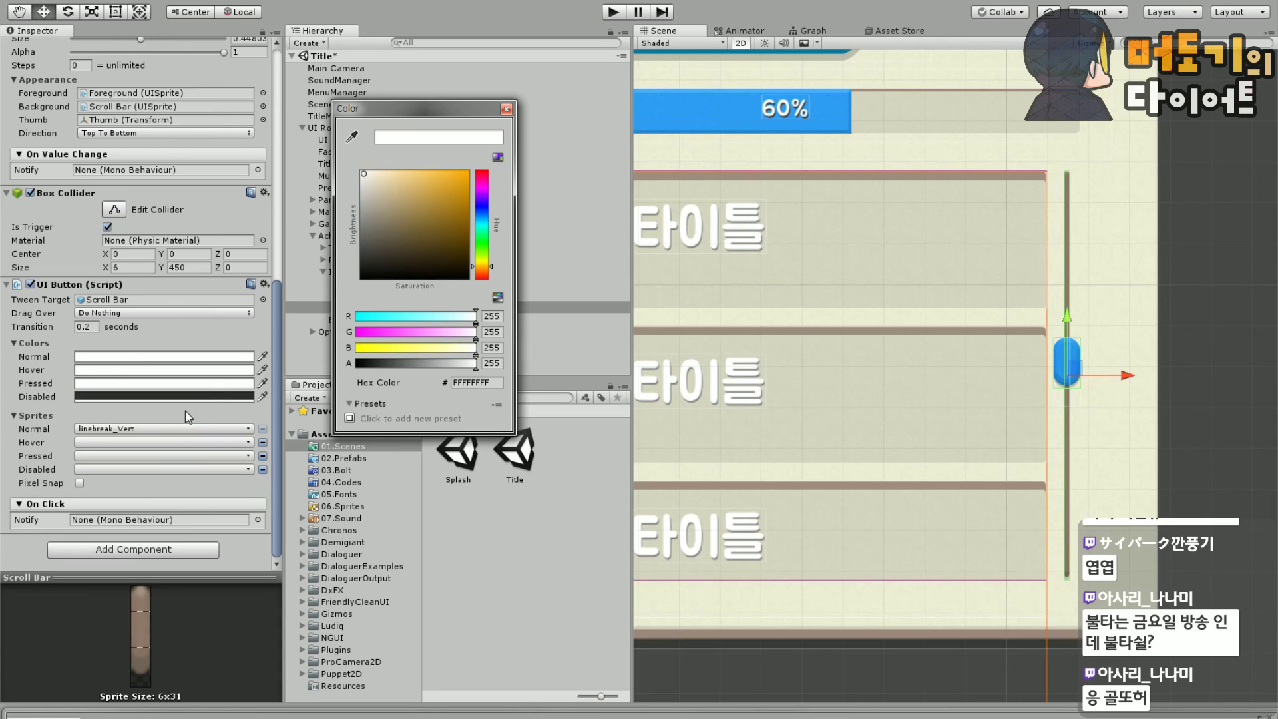
left_click(184, 398)
left_click_drag(380, 256, 171, 82)
left_click(506, 108)
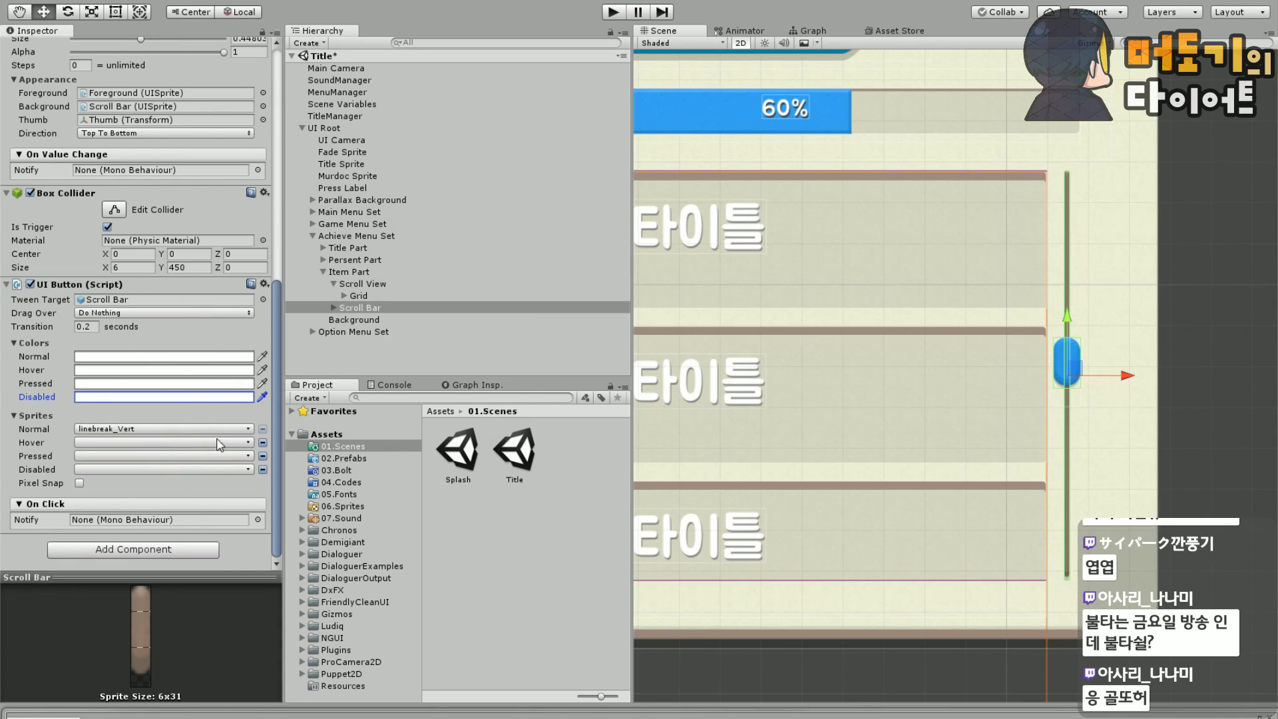
Examine the Scroll Bar's collider size, scroll bar size, direction and widget settings
scroll(96, 338, "up", 3)
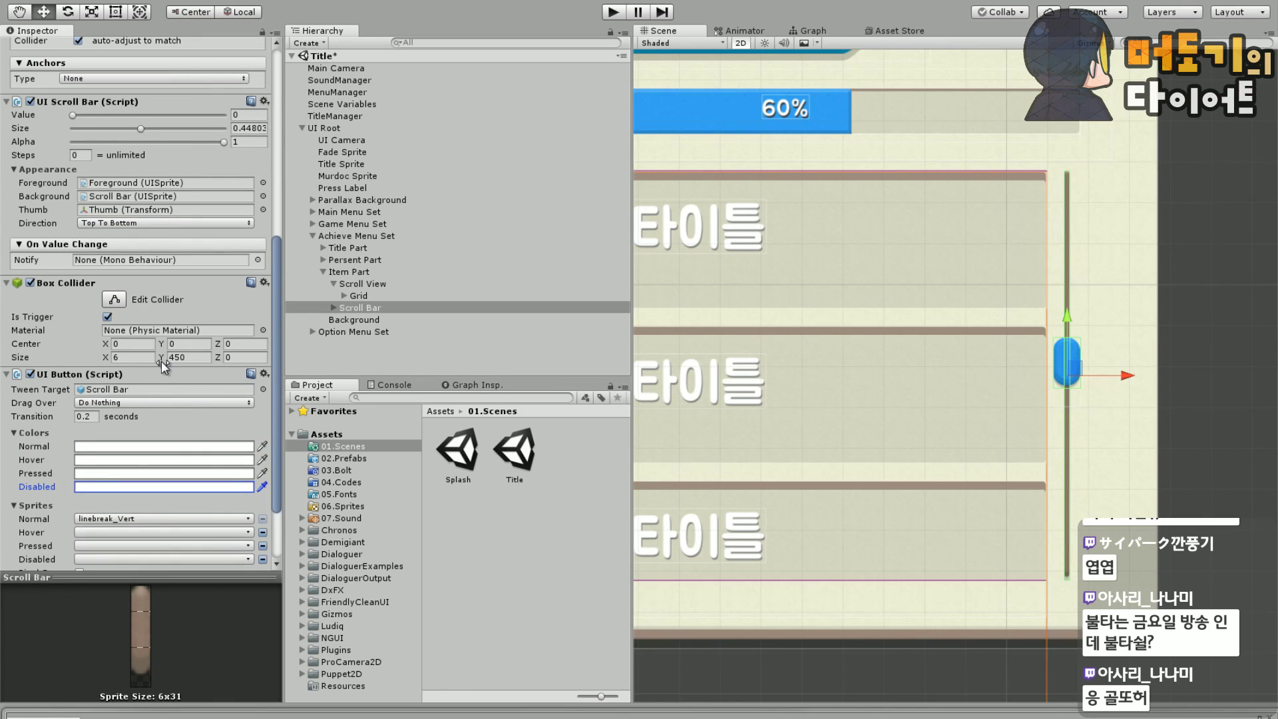
left_click(197, 356)
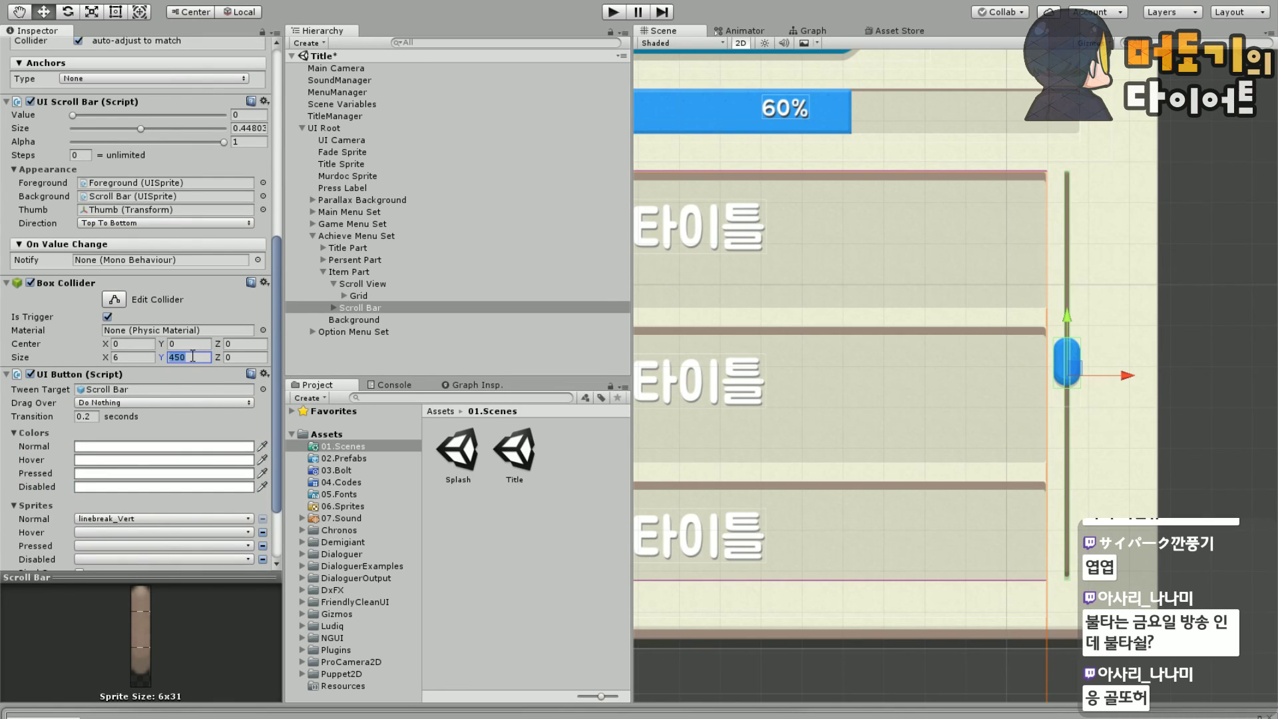
scroll(190, 361, "up", 3)
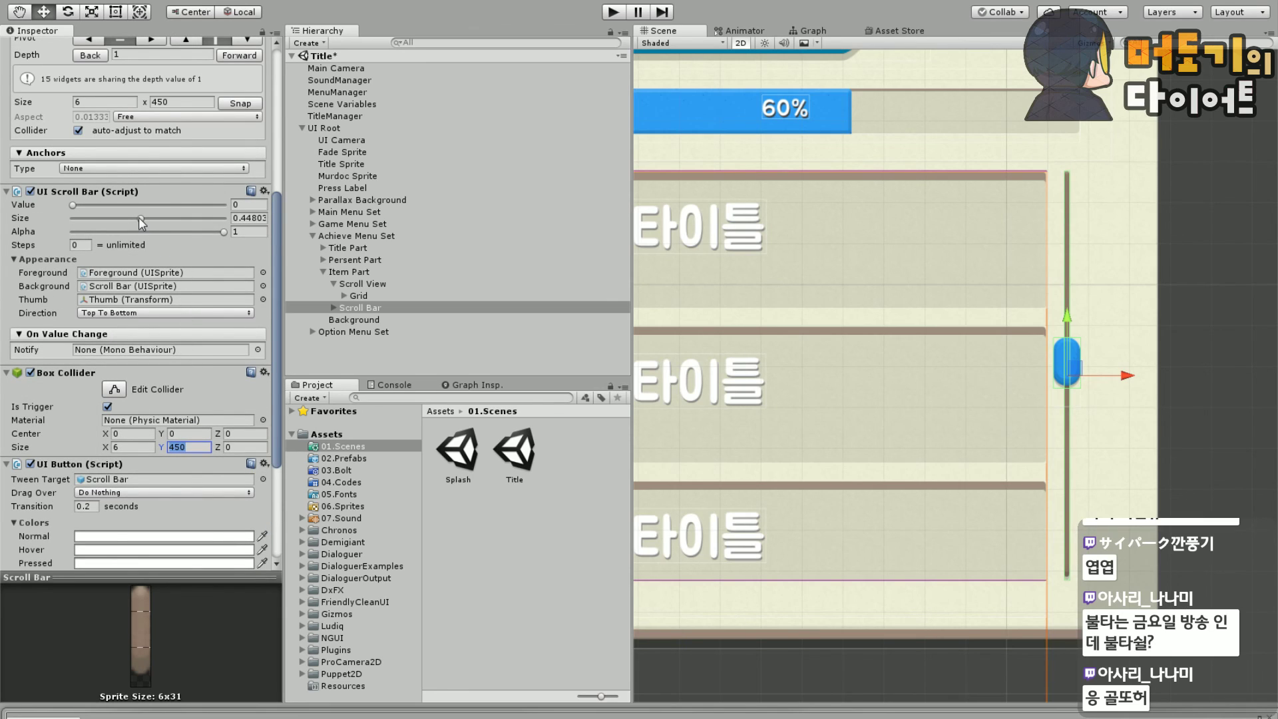
left_click(140, 217)
scroll(166, 325, "up", 4)
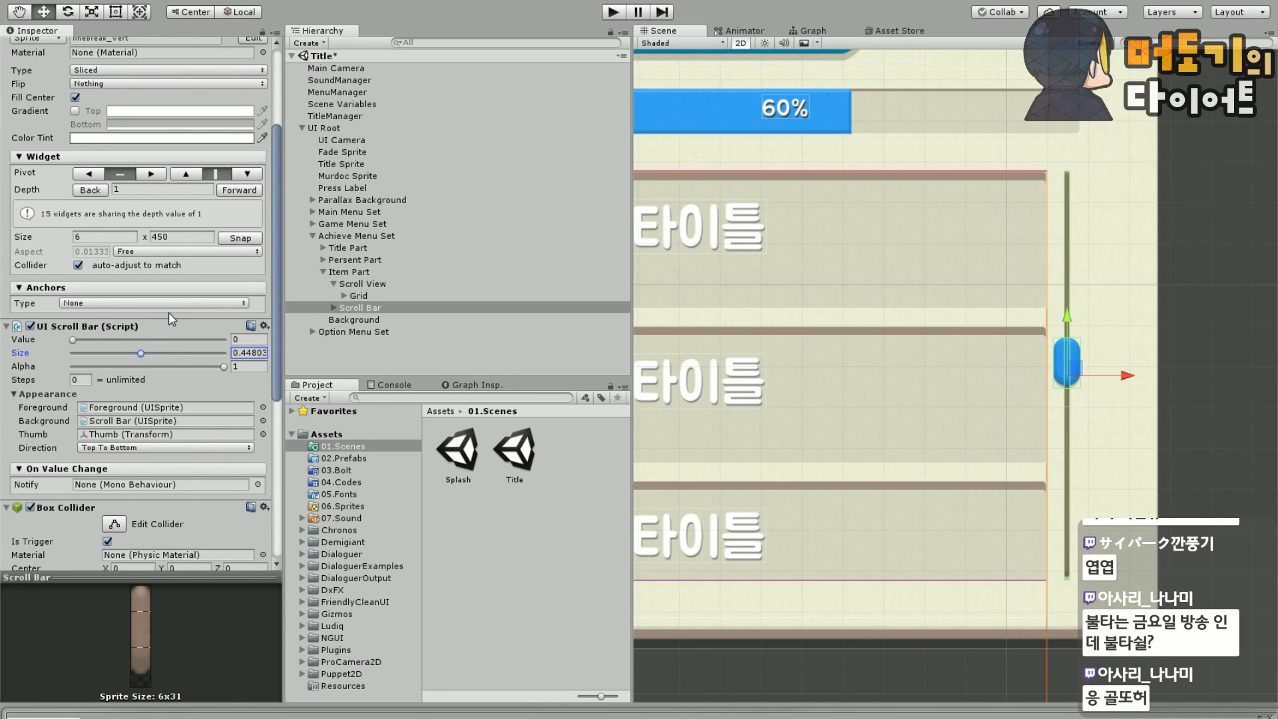
left_click(147, 449)
left_click(277, 378)
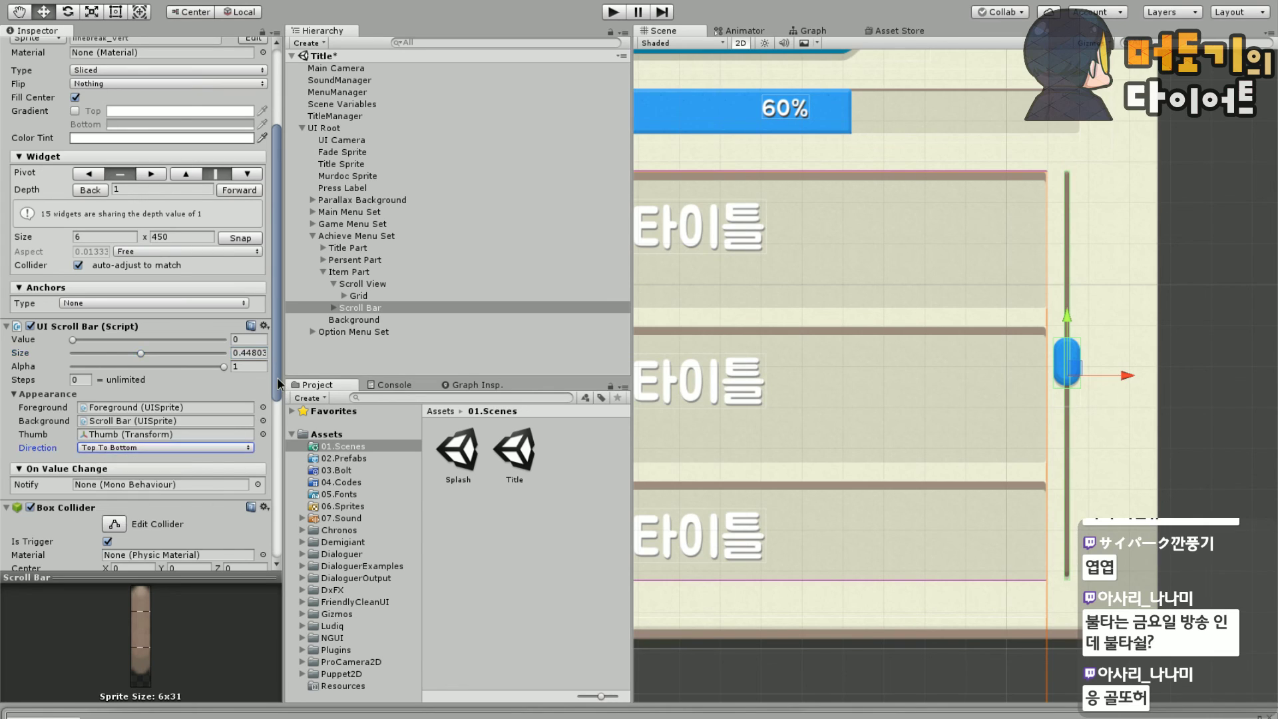
left_click_drag(277, 378, 268, 293)
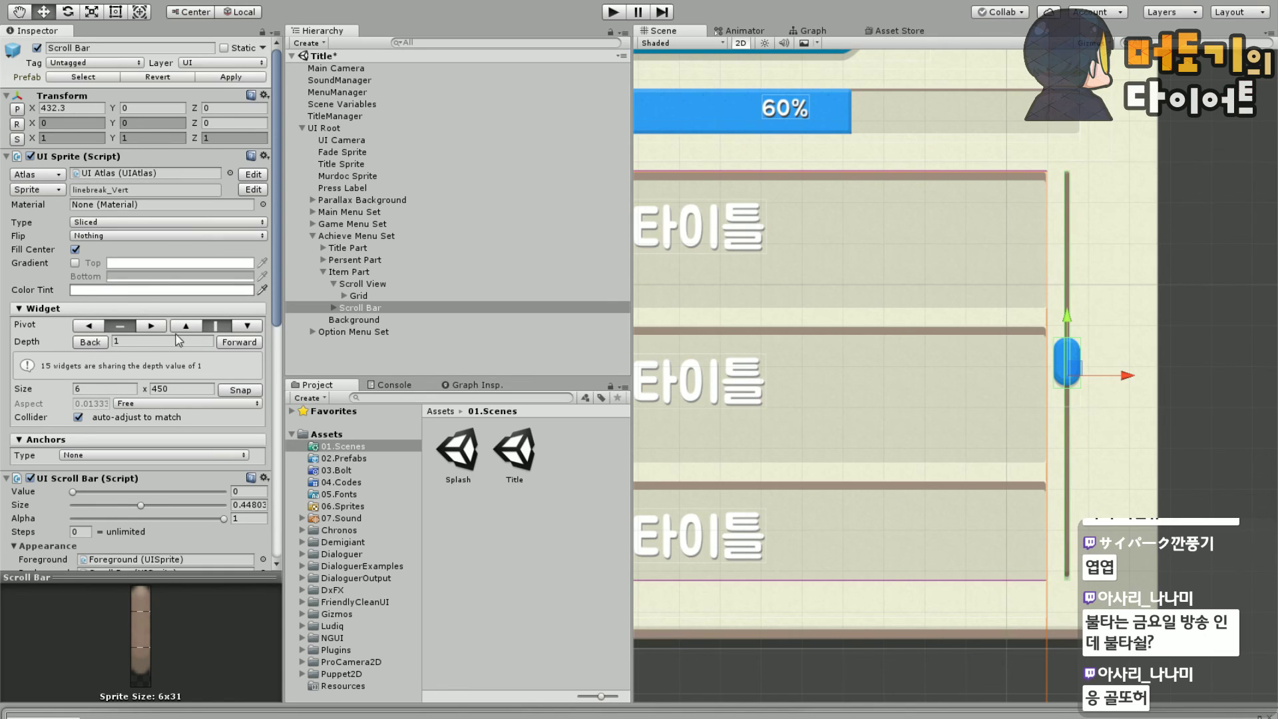
Inspect the sprite, anchor and collider settings of the Scroll Bar's Foreground against its handle in the scene
left_click(333, 307)
left_click(370, 325)
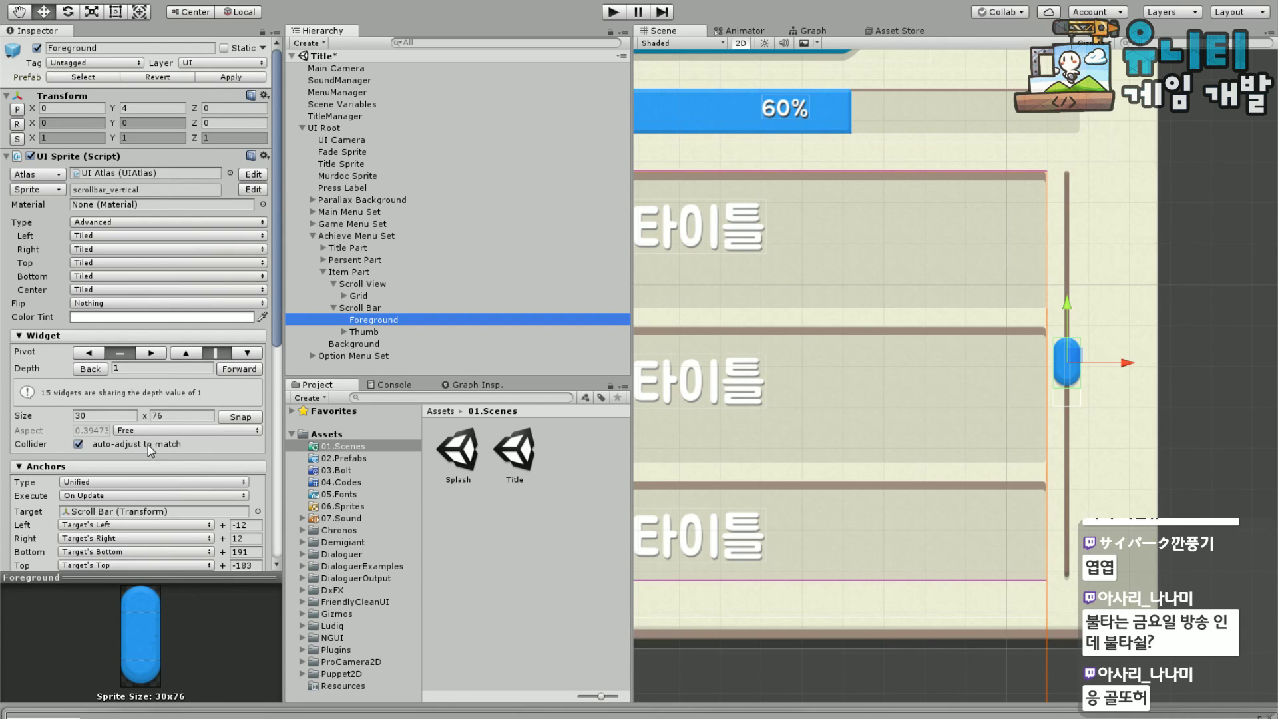
scroll(160, 433, "down", 3)
scroll(174, 417, "down", 3)
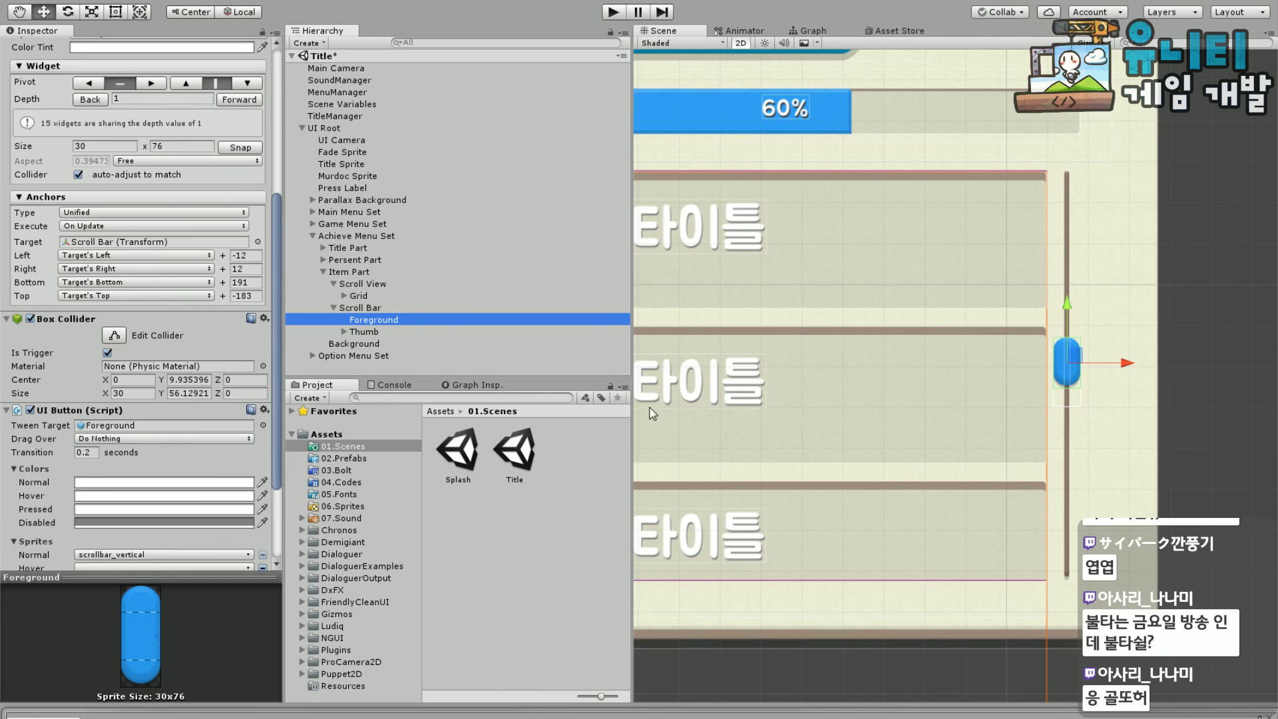
scroll(1165, 374, "up", 15)
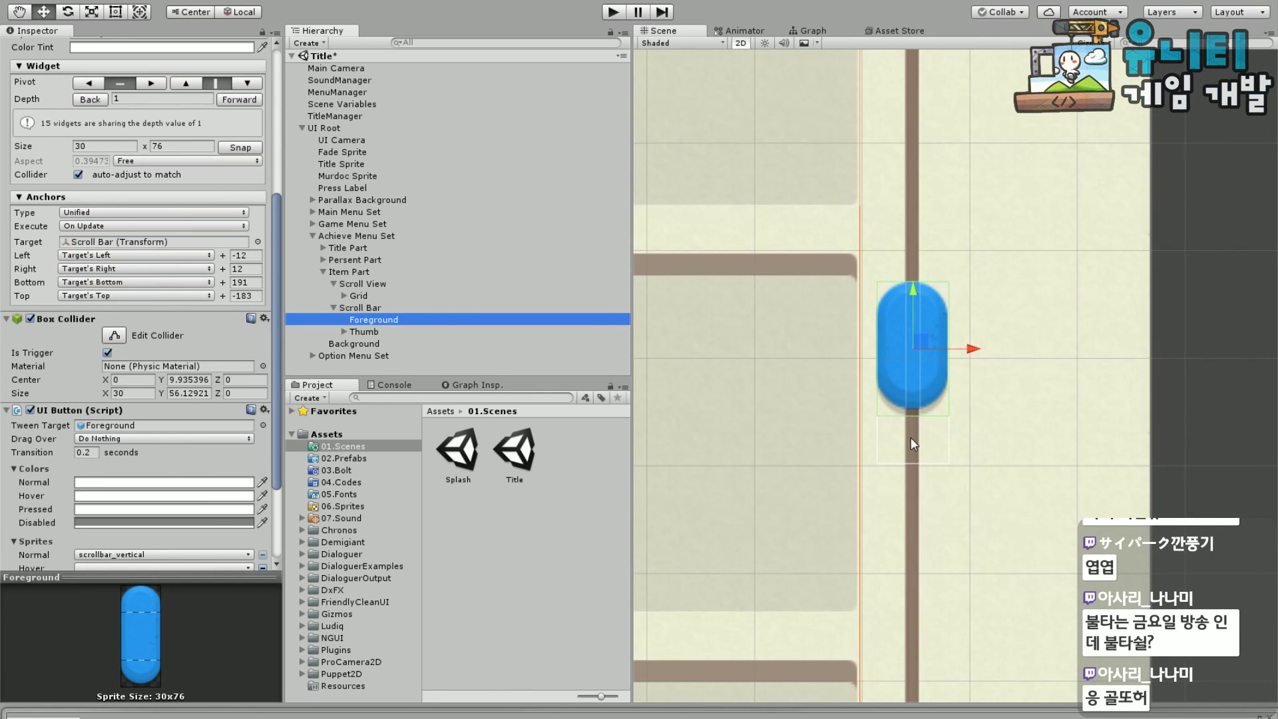
scroll(134, 303, "up", 6)
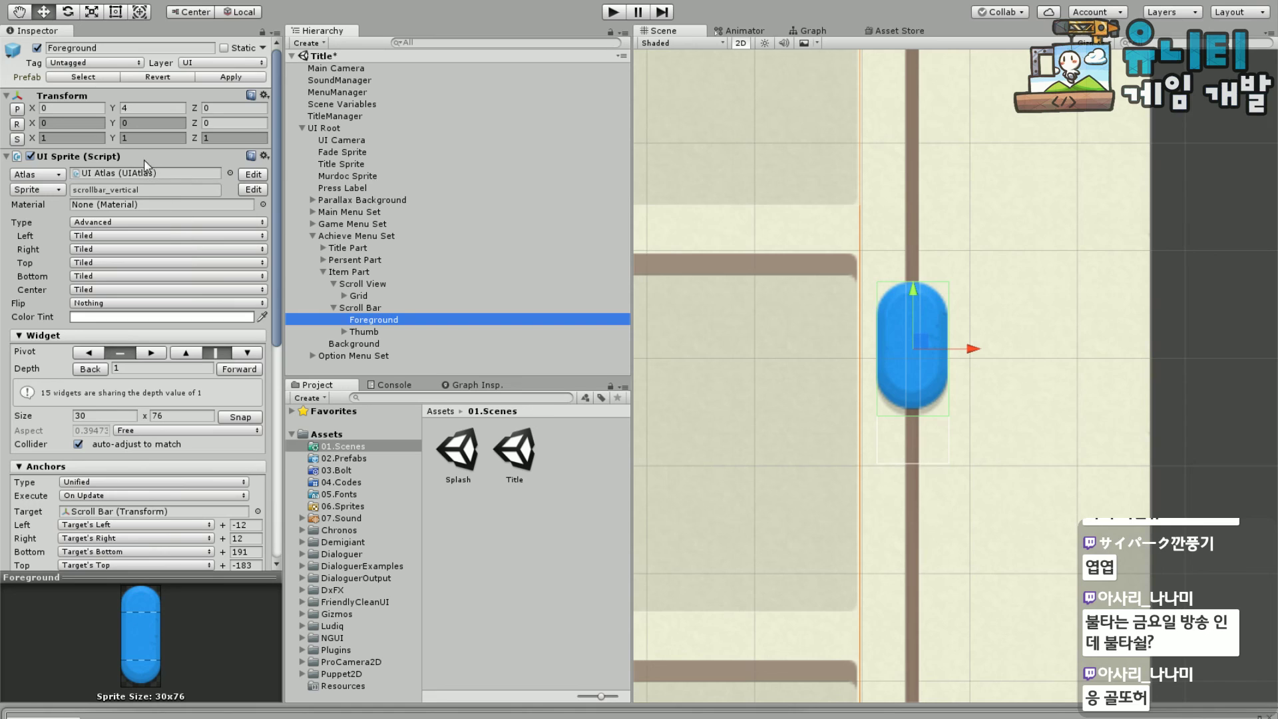
scroll(220, 391, "down", 5)
left_click(380, 329)
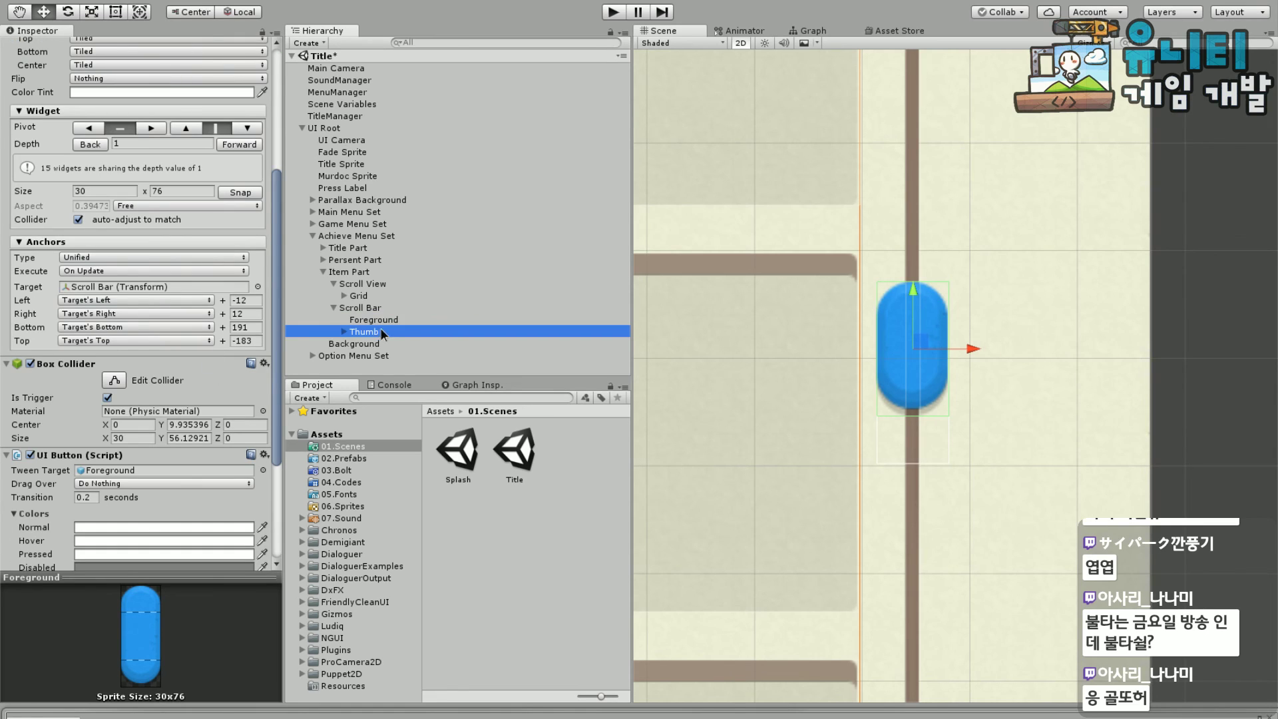
Set the top and bottom anchor offsets of the Scroll Bar's Foreground to 0
left_click(386, 321)
scroll(133, 428, "down", 5)
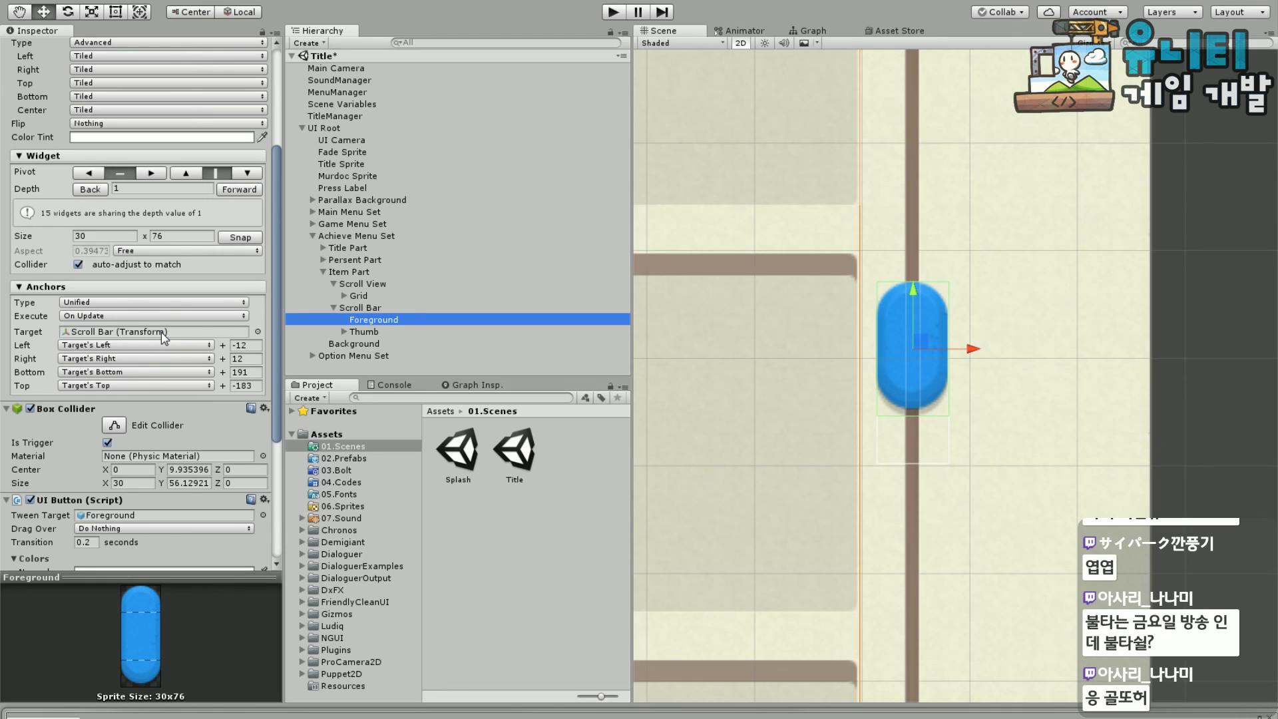
left_click(251, 387)
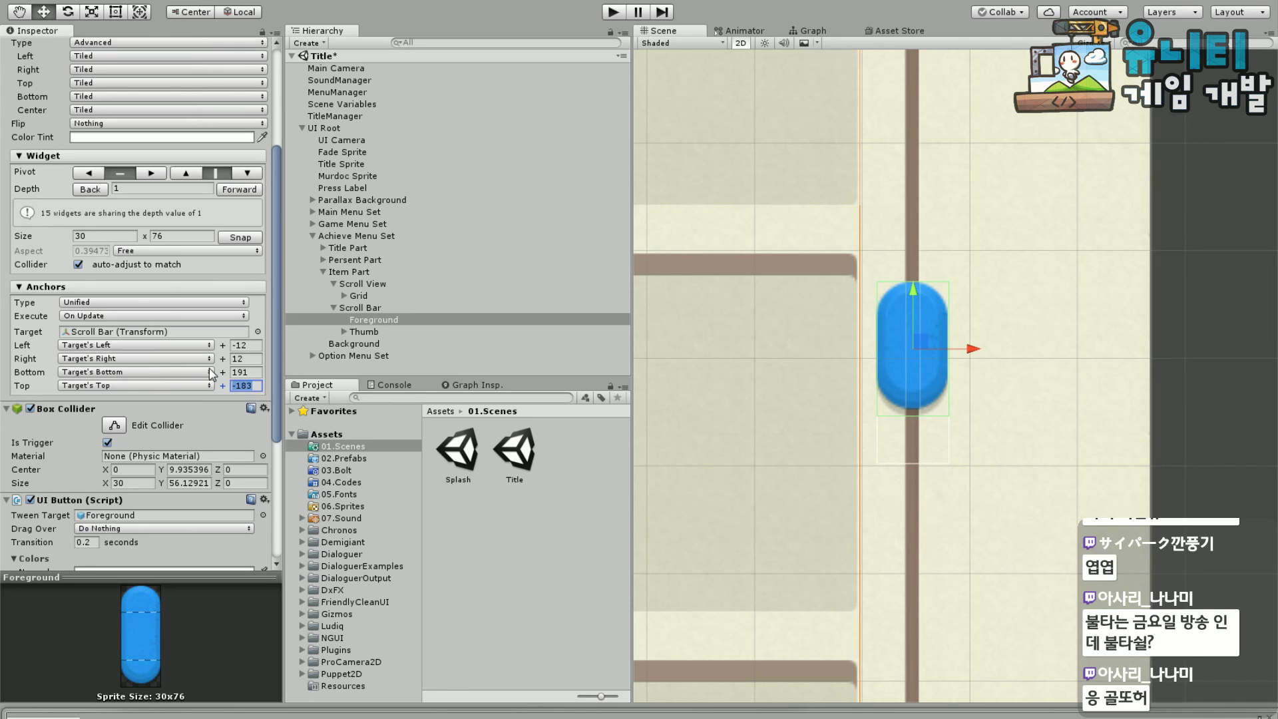
type("0")
key("shift+Tab")
type("0")
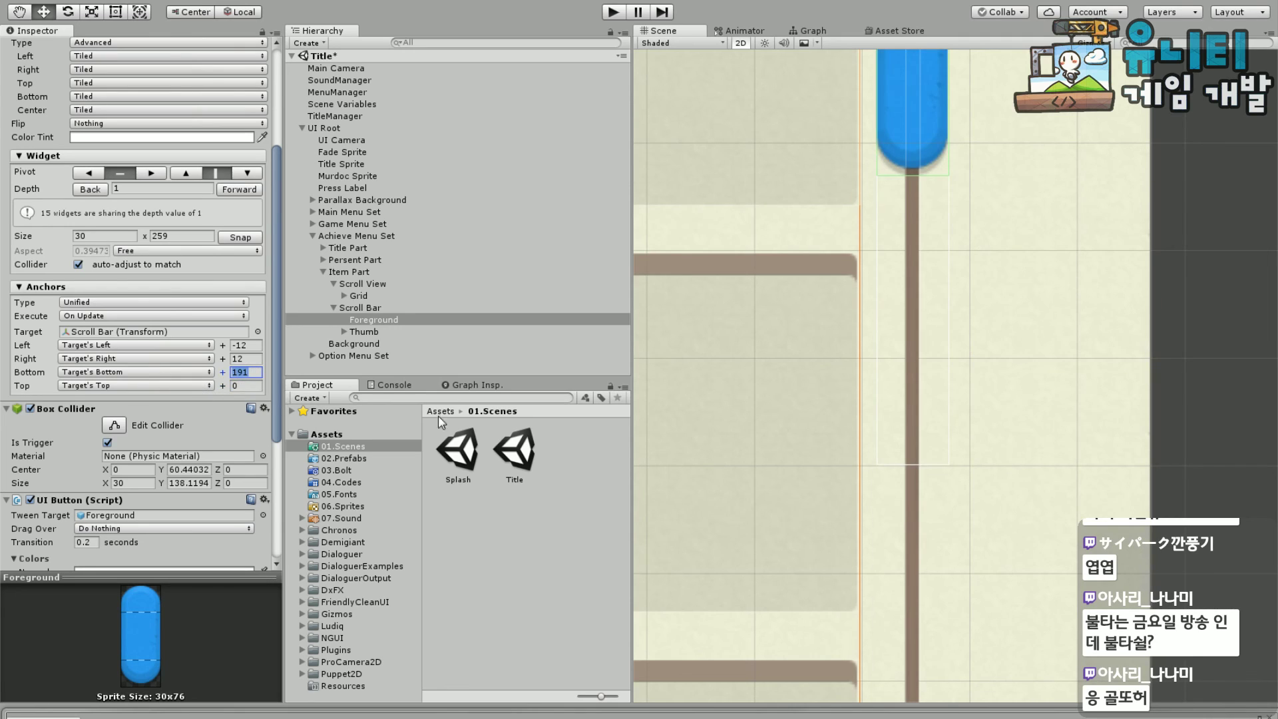
scroll(1065, 347, "down", 4)
middle_click_drag(1053, 401, 1022, 451)
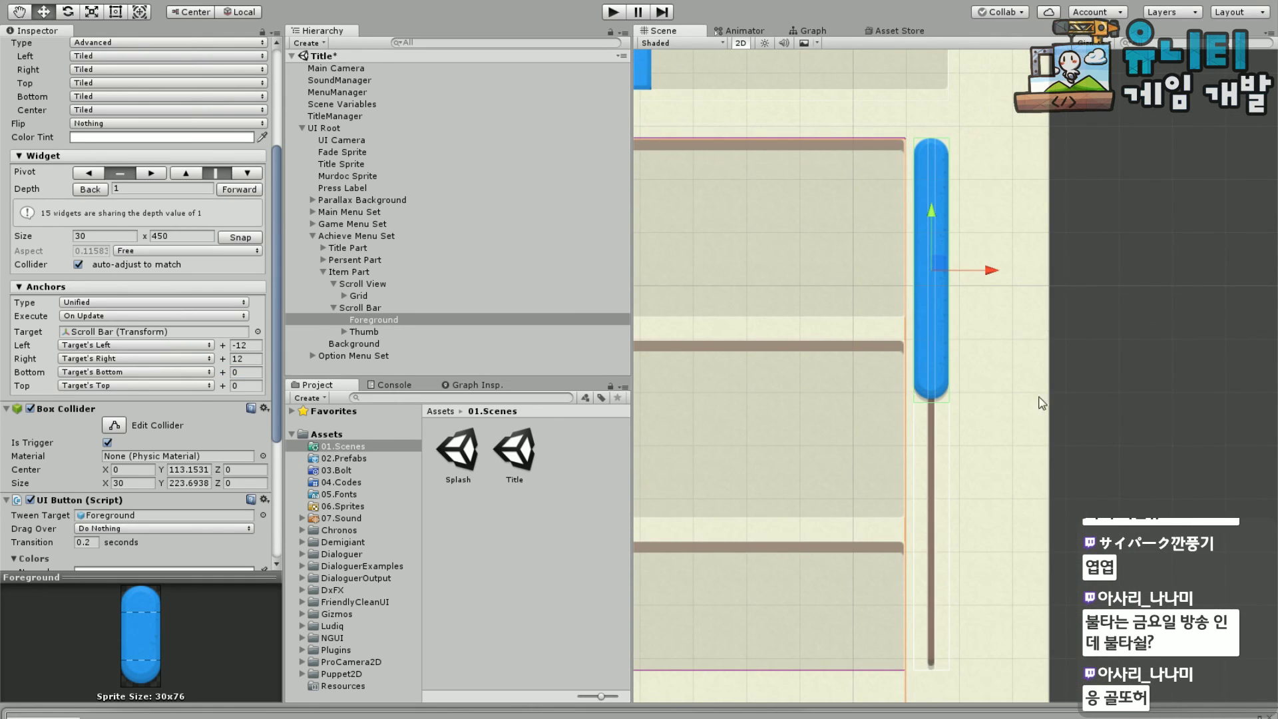
middle_click_drag(1045, 403, 996, 365)
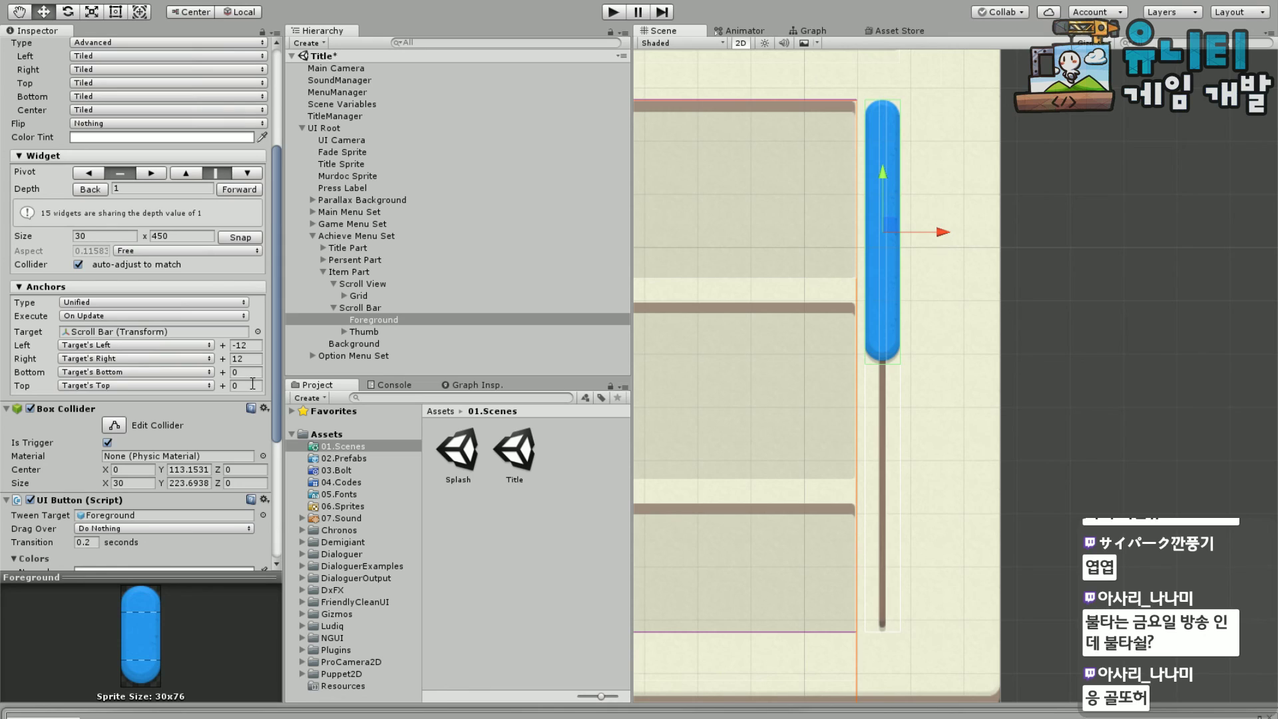
Check the Foreground's fit at the start of the track with the Scroll Bar's value at 0
left_click(361, 308)
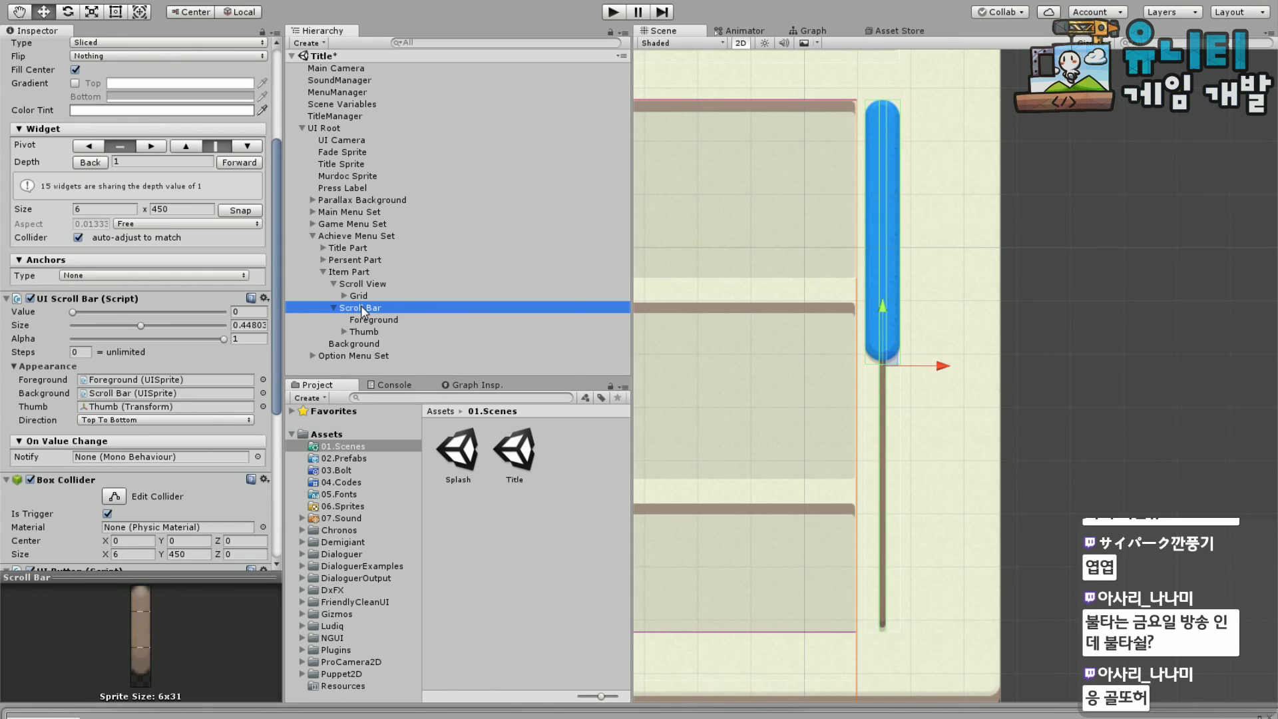
mouse_move(73, 313)
left_mouse_down()
mouse_move(238, 318)
mouse_move(13, 310)
mouse_move(302, 310)
mouse_move(70, 313)
left_mouse_up()
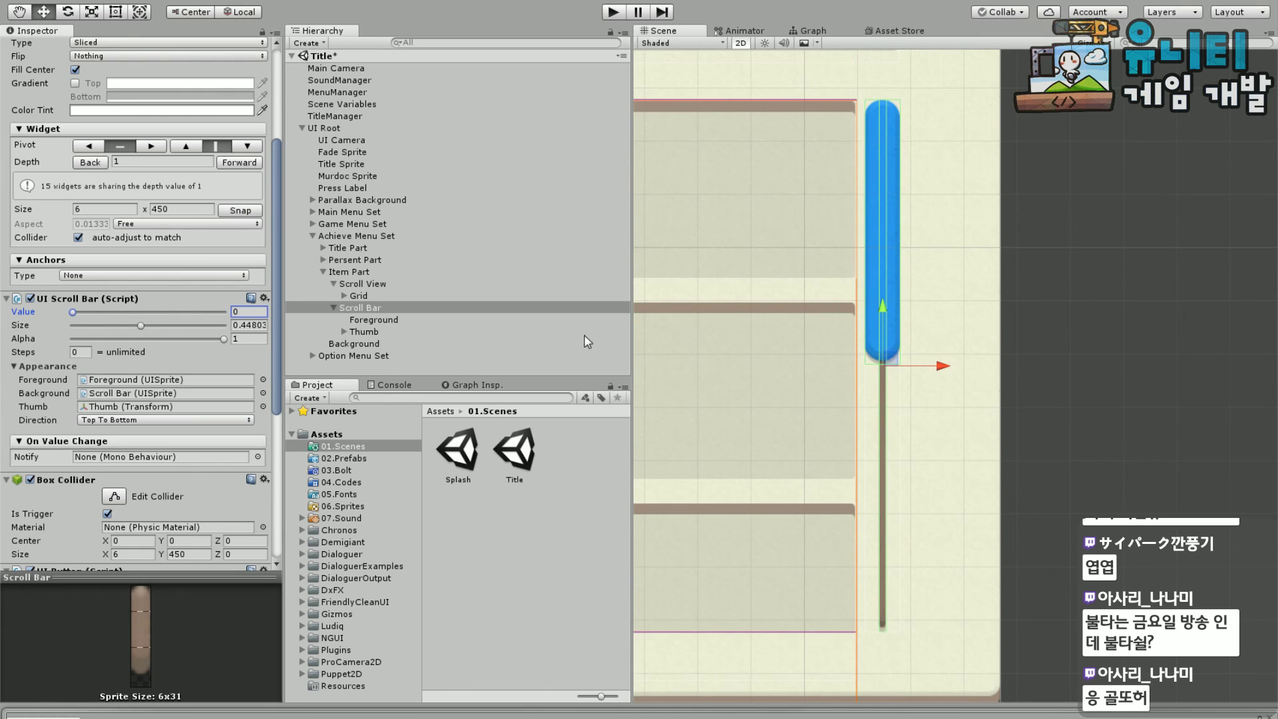
scroll(917, 347, "down", 2)
Try top anchor offsets of -10 and 10 on the Scroll Bar's Foreground
left_click(382, 320)
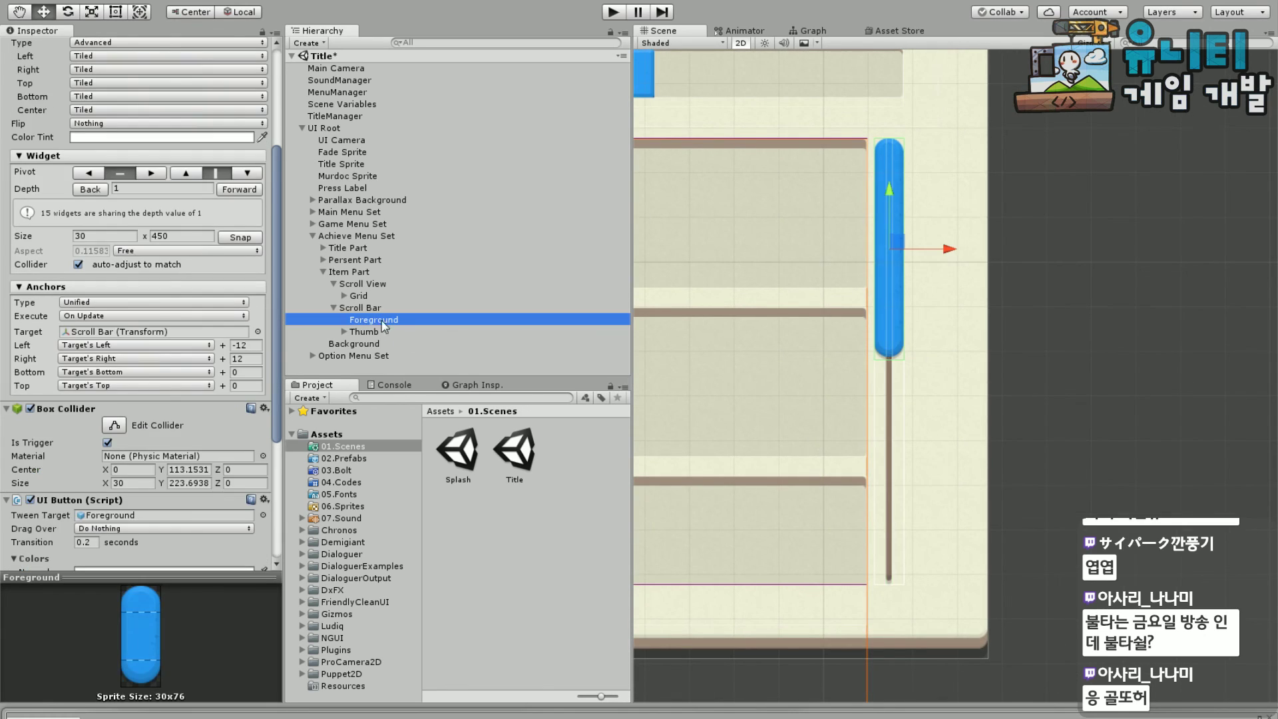
left_click(245, 385)
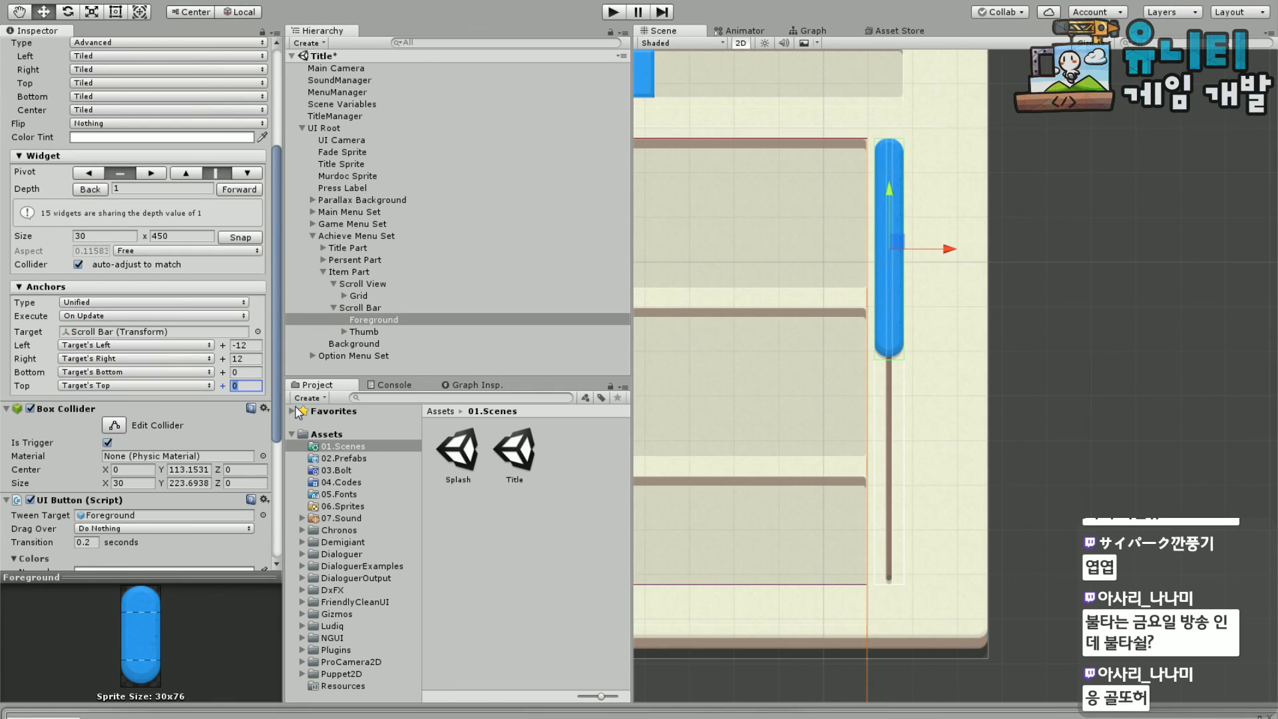
type("-10")
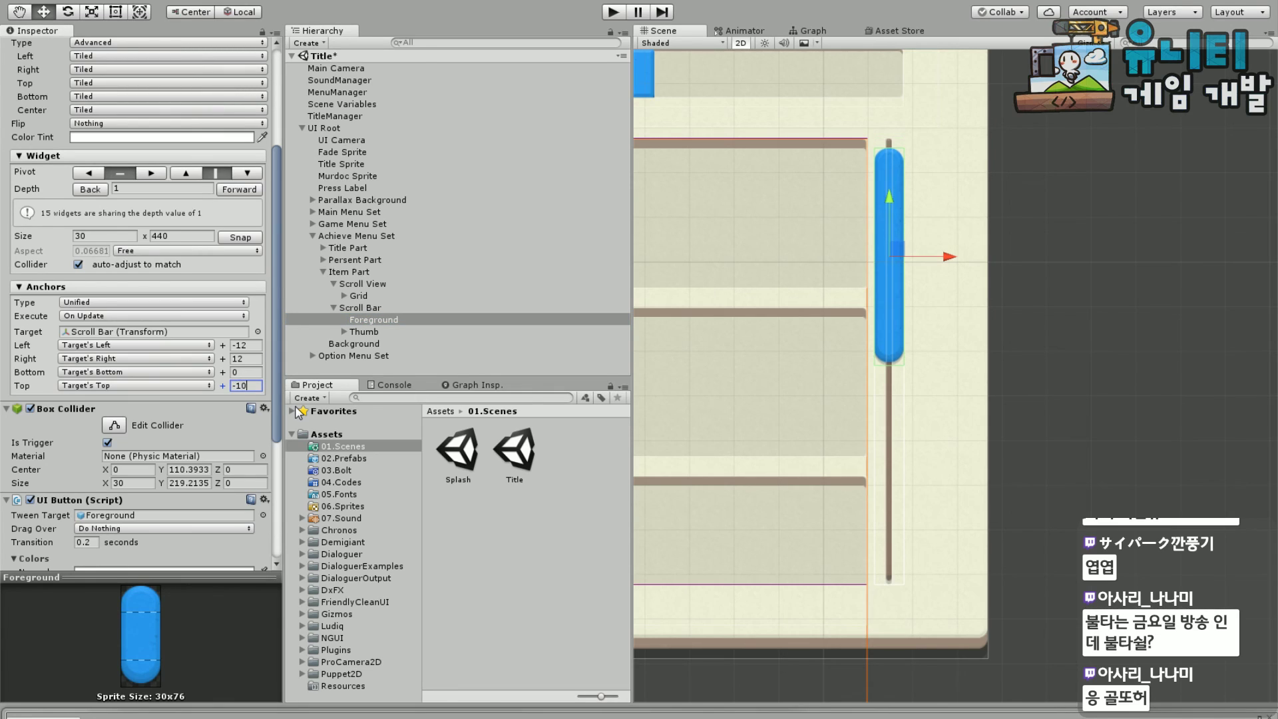
key("Home")
key("Delete")
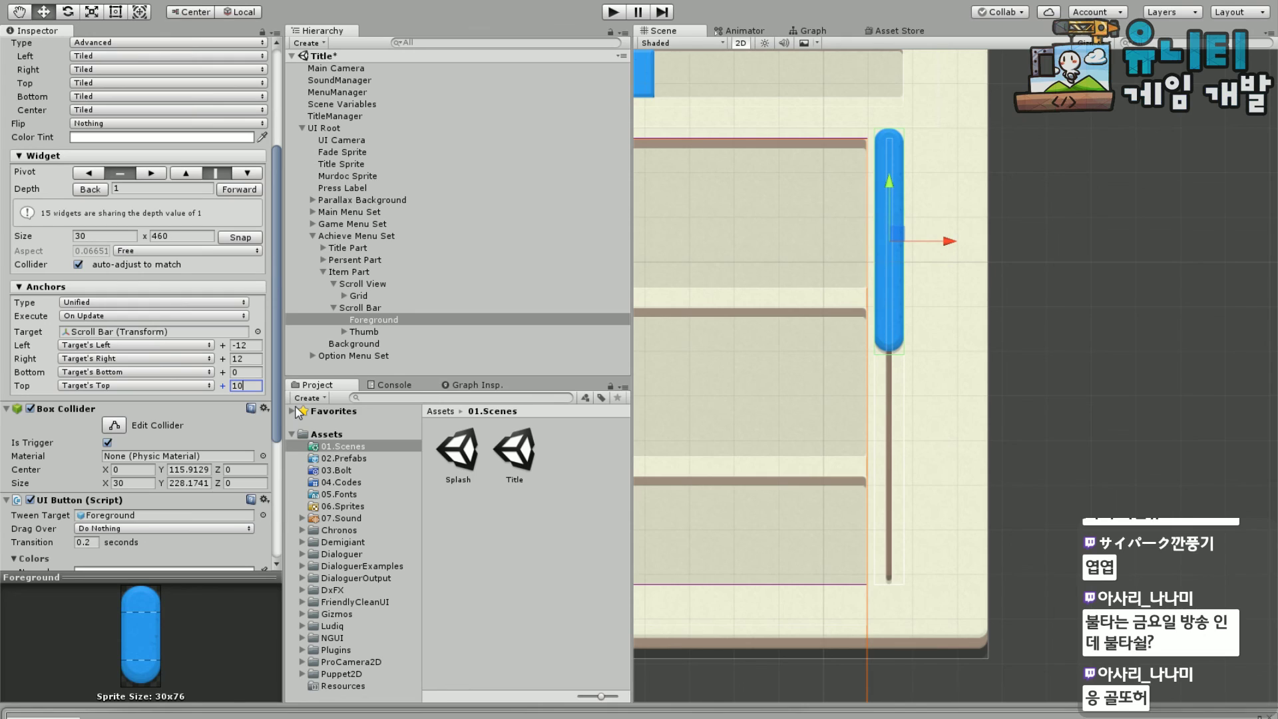
Set the Scroll Bar Foreground's top anchor offset to 5 and its bottom anchor offset to -5
key("BackSpace")
key("BackSpace")
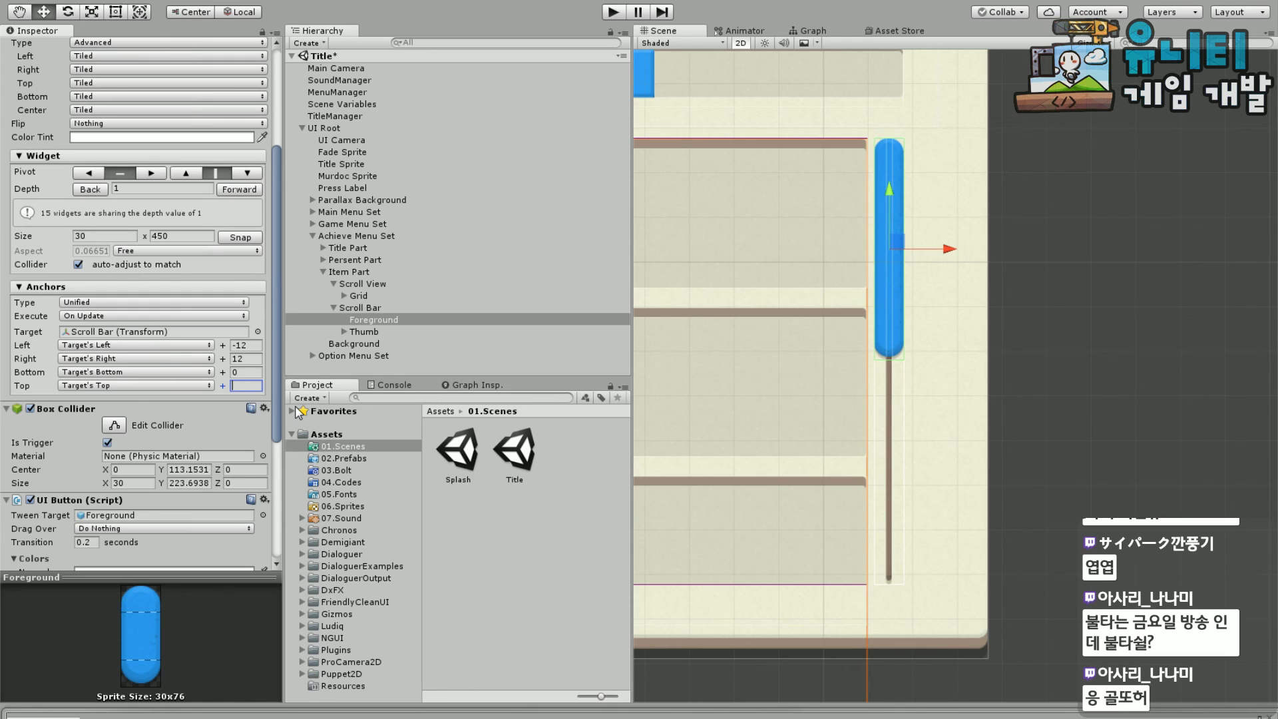
type("5")
left_click(246, 372)
type("5")
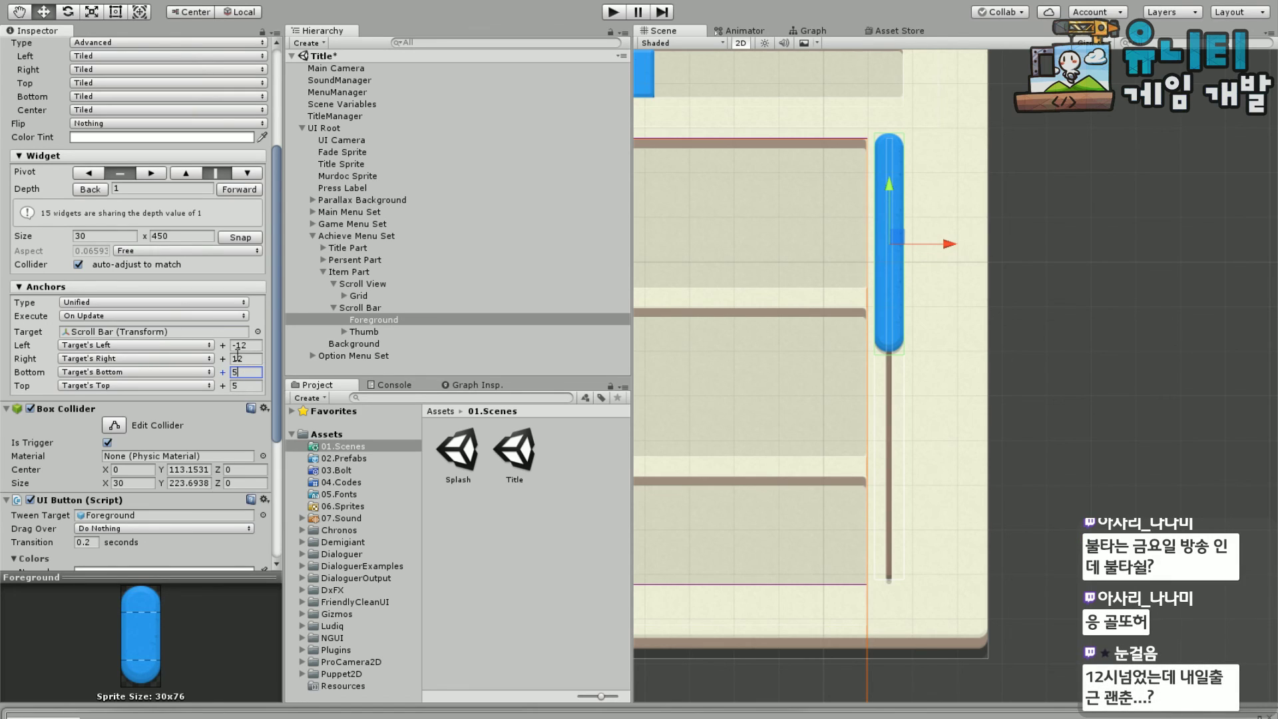
key("Home")
type("-")
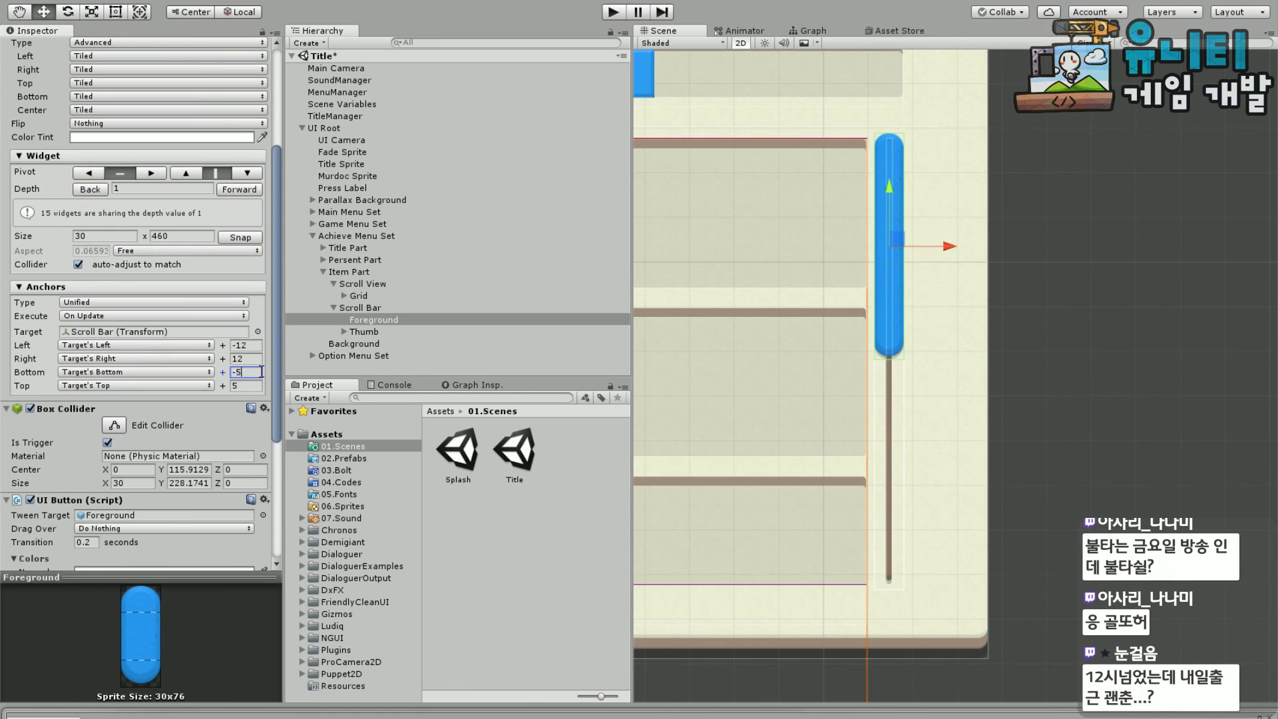
Recheck how the handle overhangs the track by moving the Scroll Bar's value back to 0
left_click(360, 308)
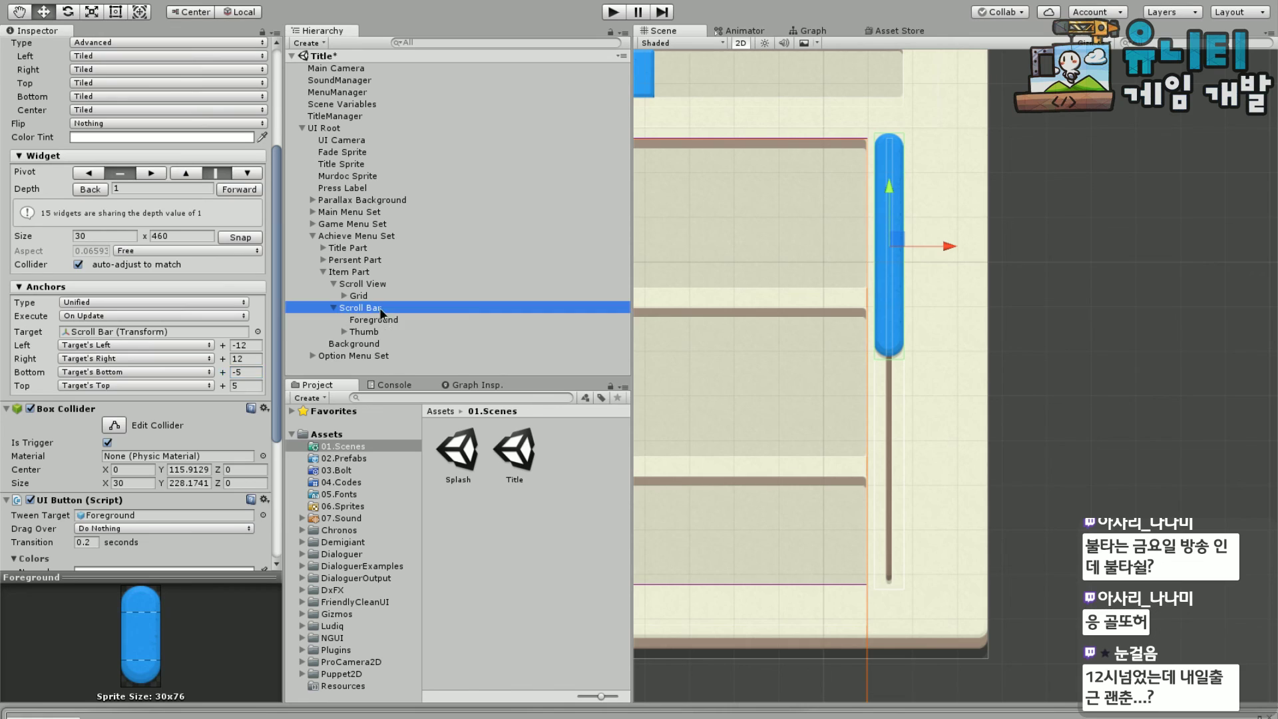
left_click_drag(107, 308, 70, 327)
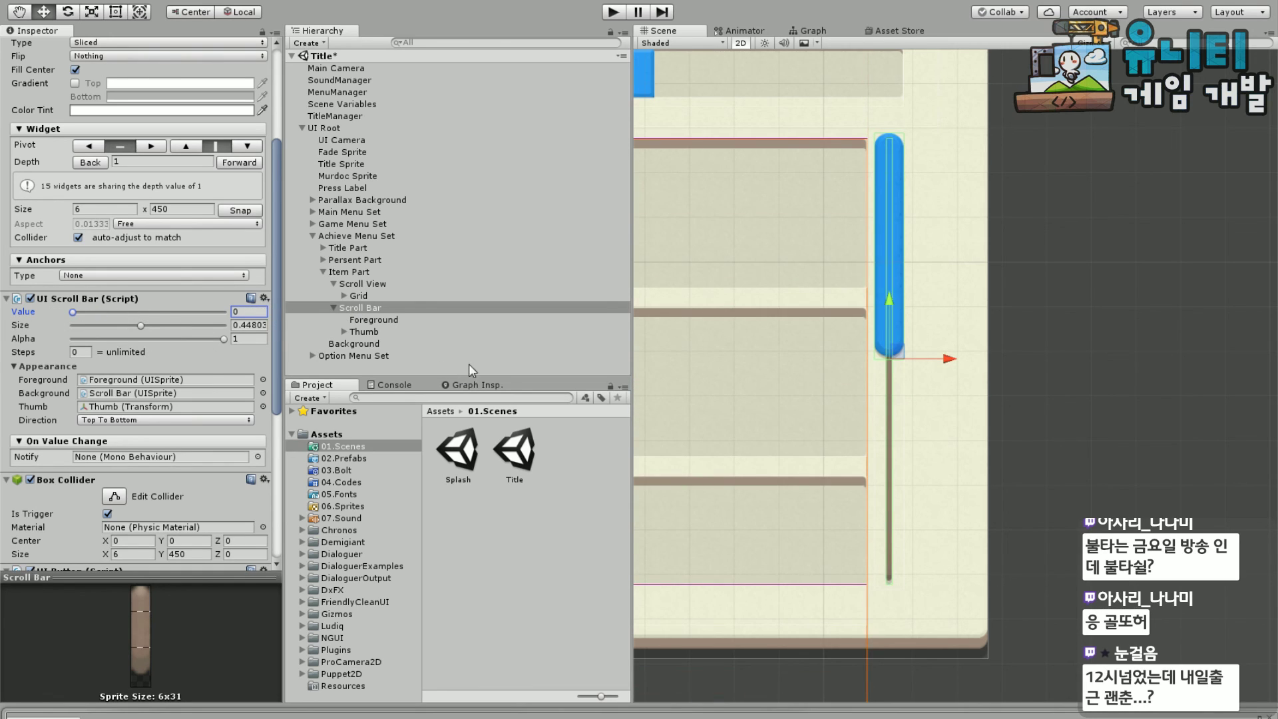
middle_click_drag(939, 311, 1053, 360)
scroll(963, 241, "down", 10)
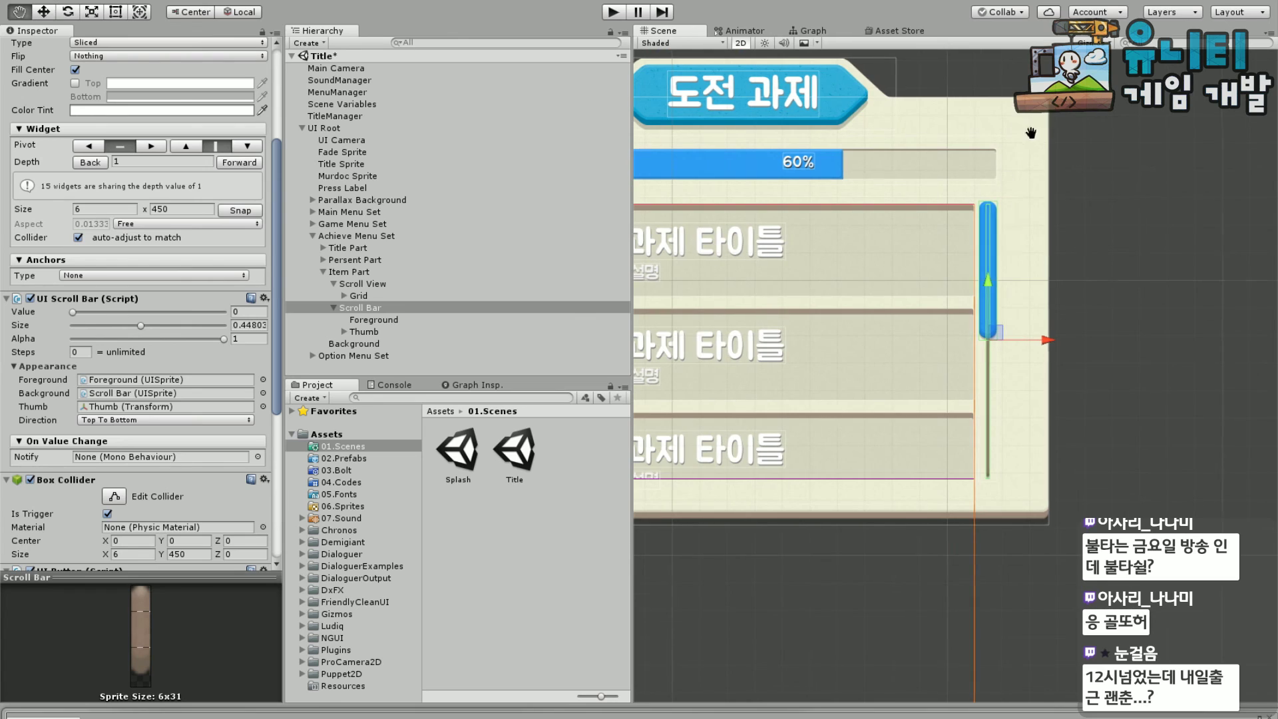
Remove the UI Slider Colors component from the achievement menu's Per Slider
middle_click_drag(1022, 128, 1137, 261)
scroll(799, 250, "up", 5)
middle_click_drag(656, 183, 774, 138)
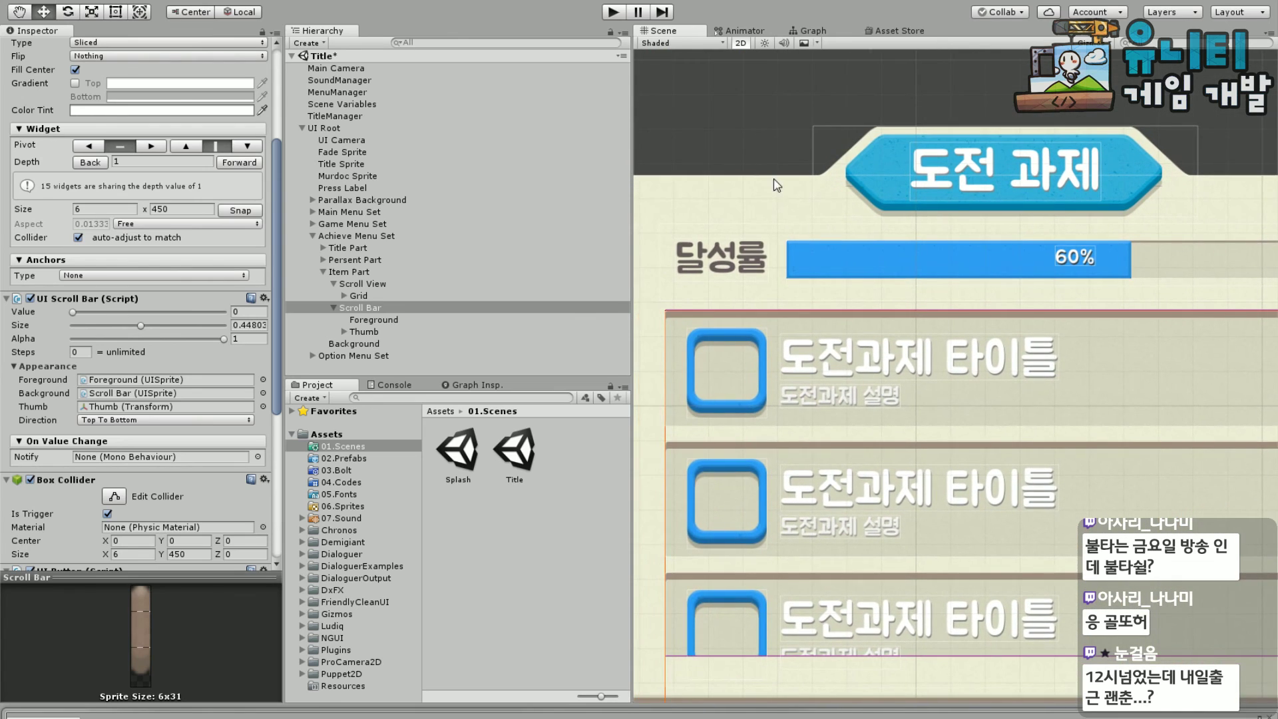
left_click(817, 268)
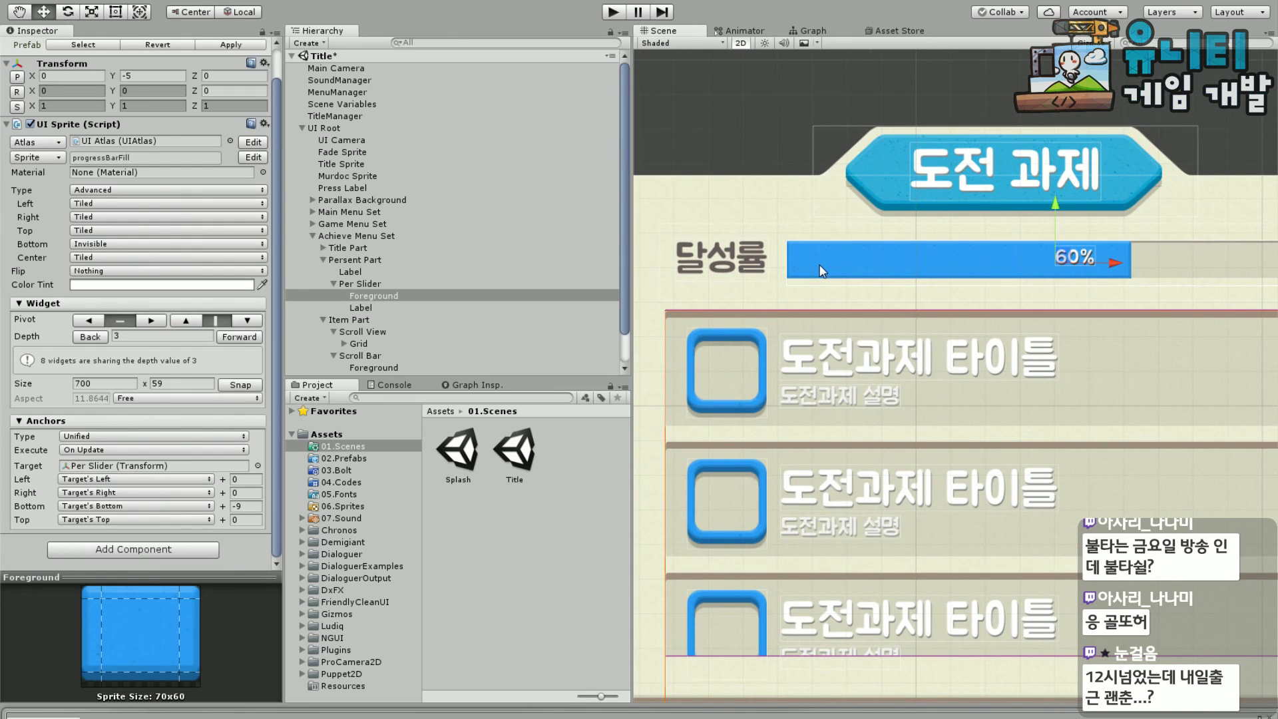
left_click(370, 305)
left_click(370, 297)
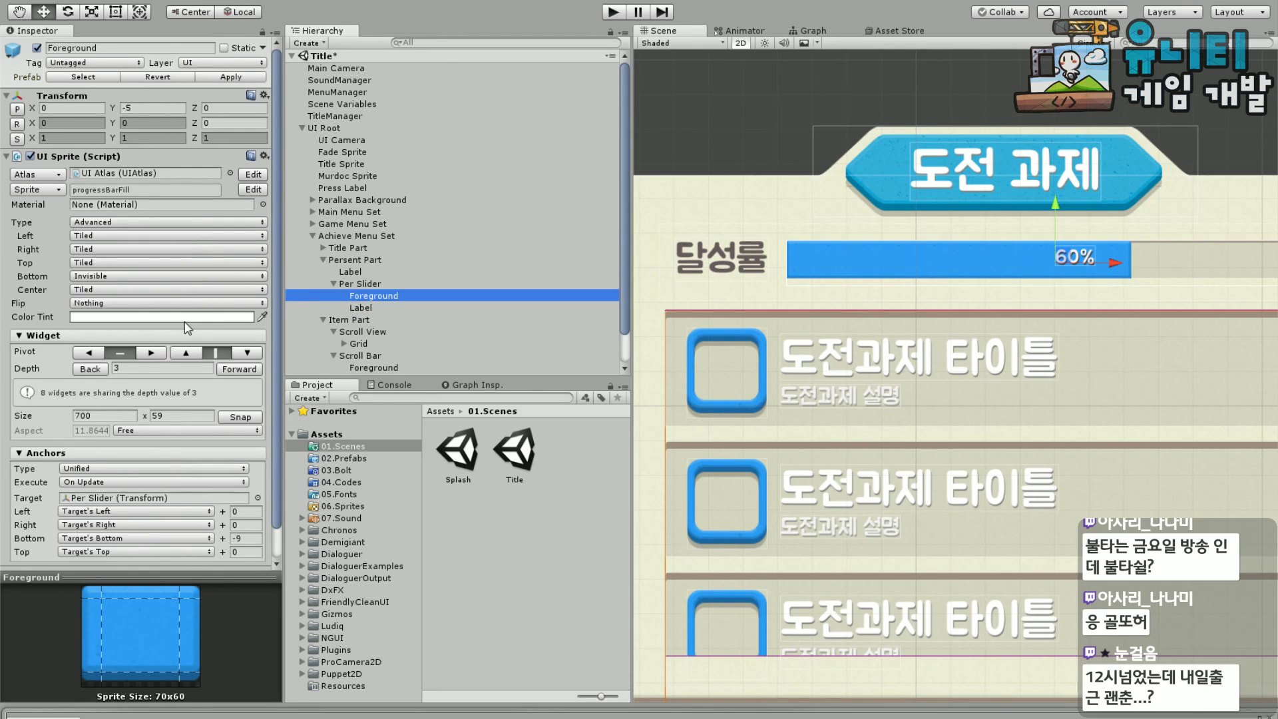
scroll(153, 348, "down", 1)
scroll(154, 349, "up", 1)
left_click(370, 286)
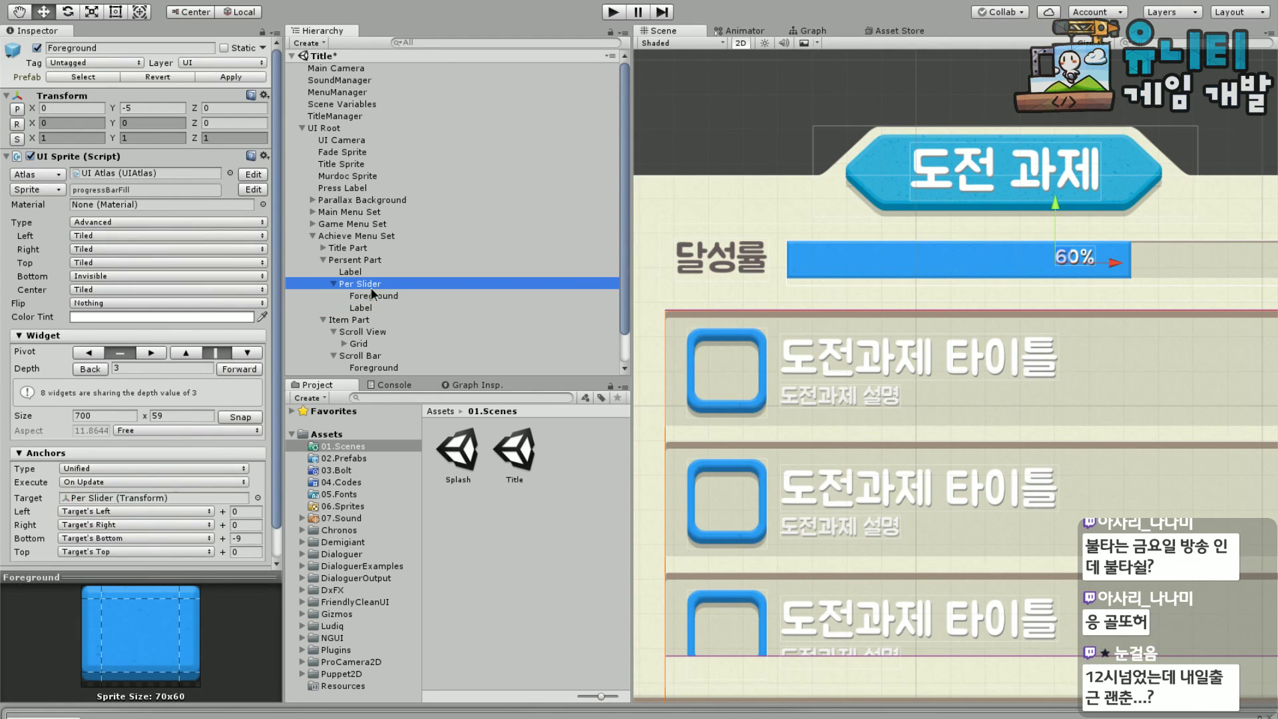
scroll(183, 351, "down", 8)
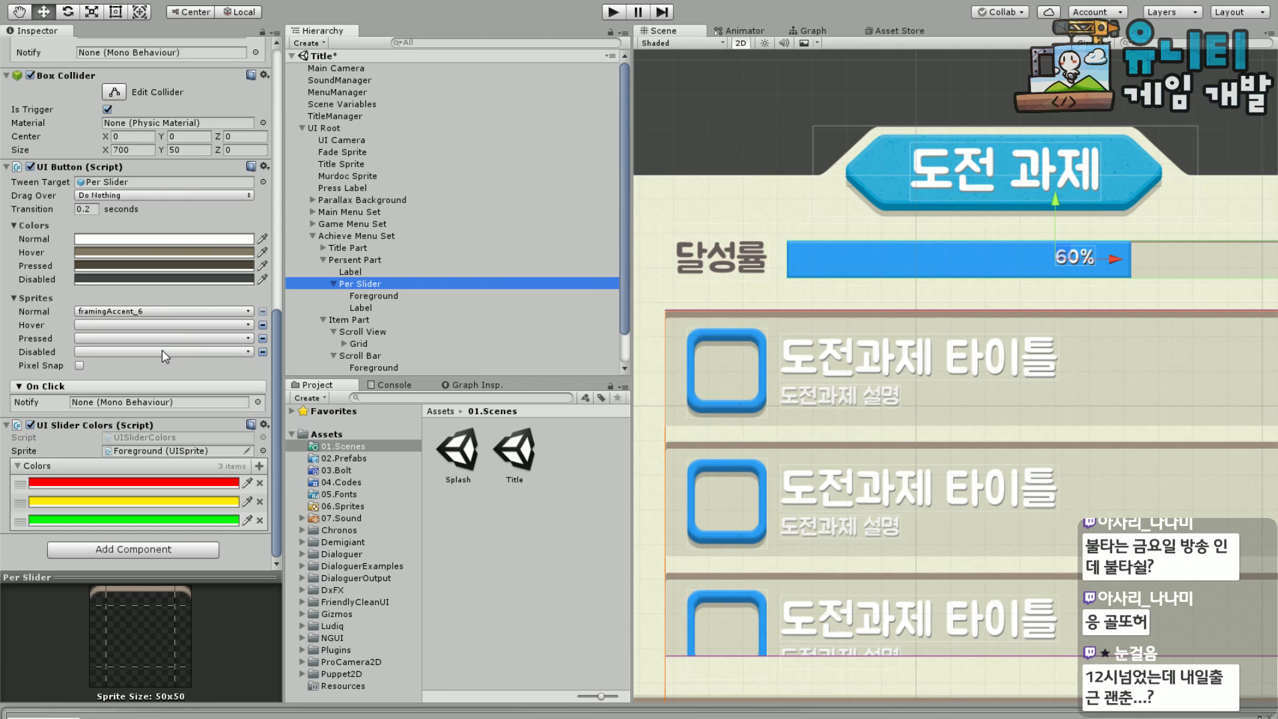
left_click(264, 426)
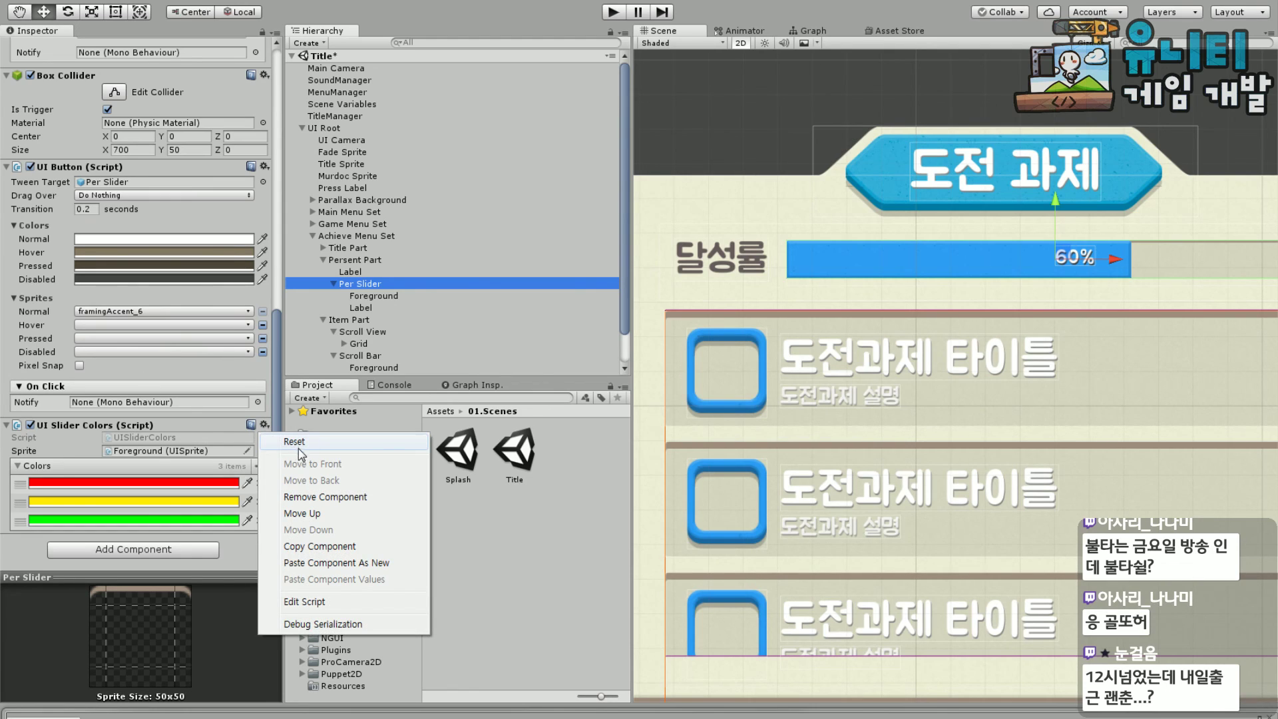
left_click(325, 497)
Set the Hover, Pressed and Disabled colours of the Per Slider's UI Button to white (FFFFFF)
left_click(114, 371)
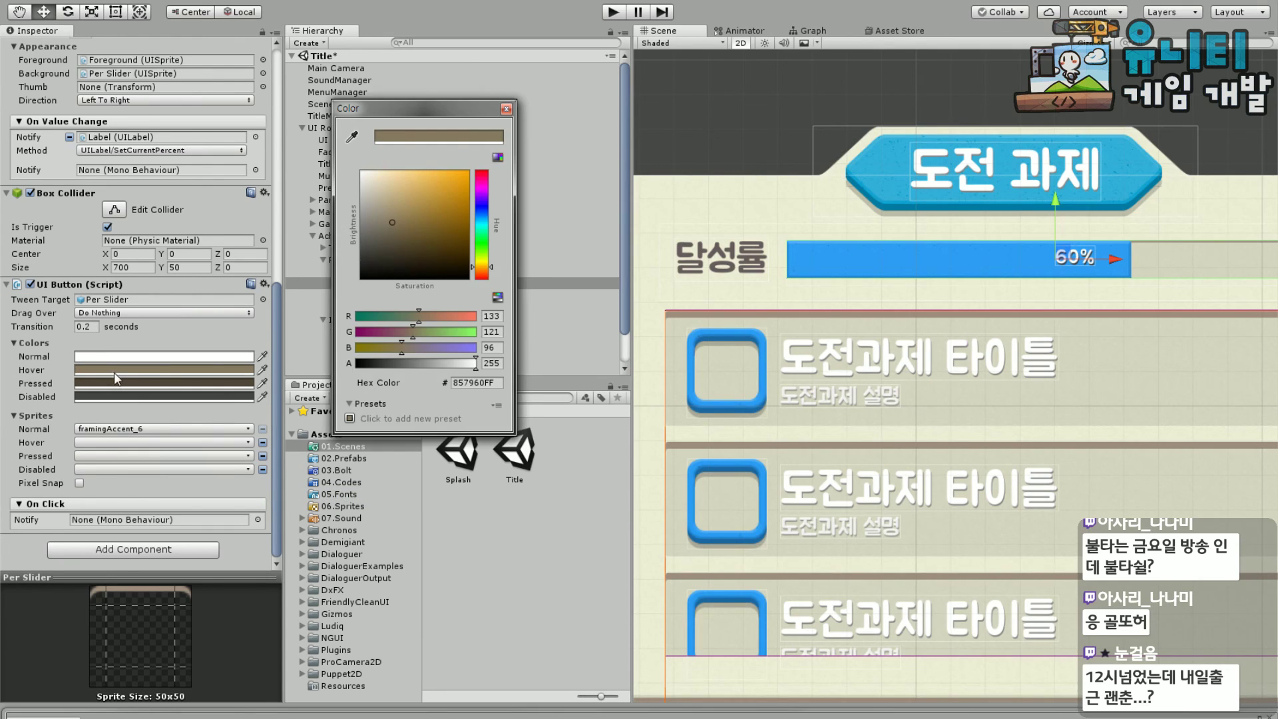
left_click_drag(408, 219, 353, 166)
left_click(193, 382)
left_click(363, 186)
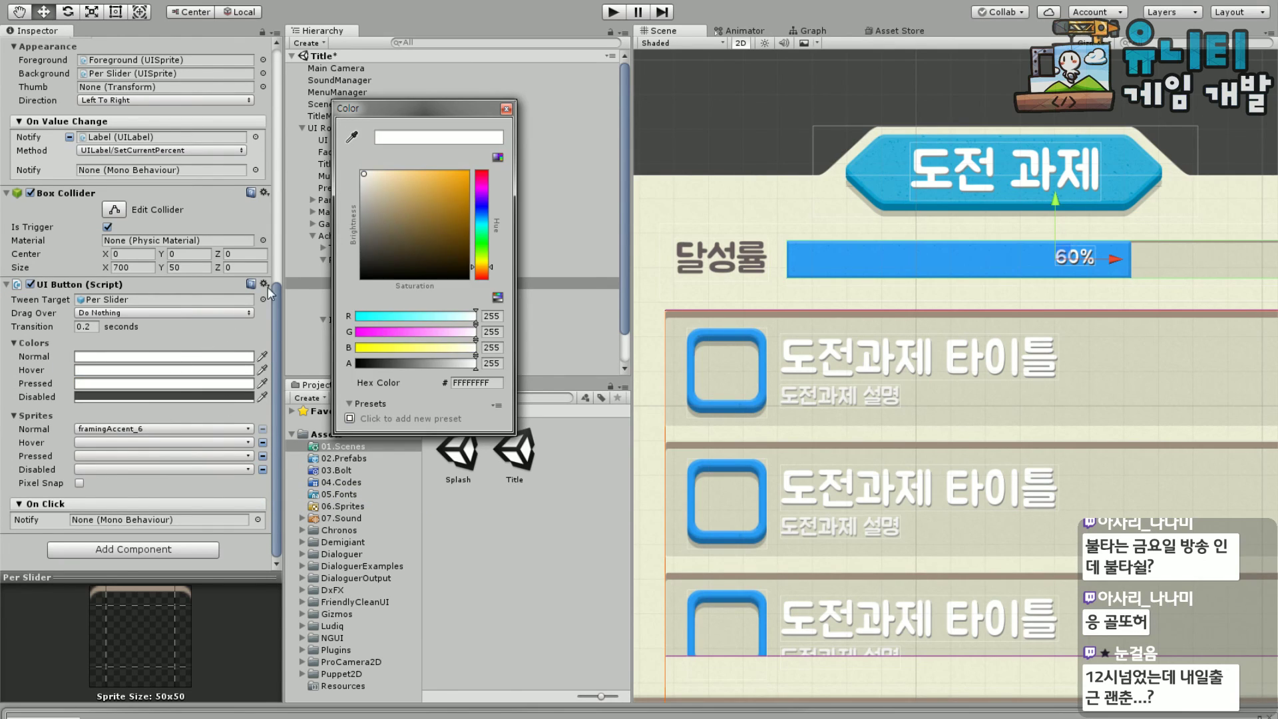
left_click(172, 397)
left_click(363, 187)
left_click(363, 174)
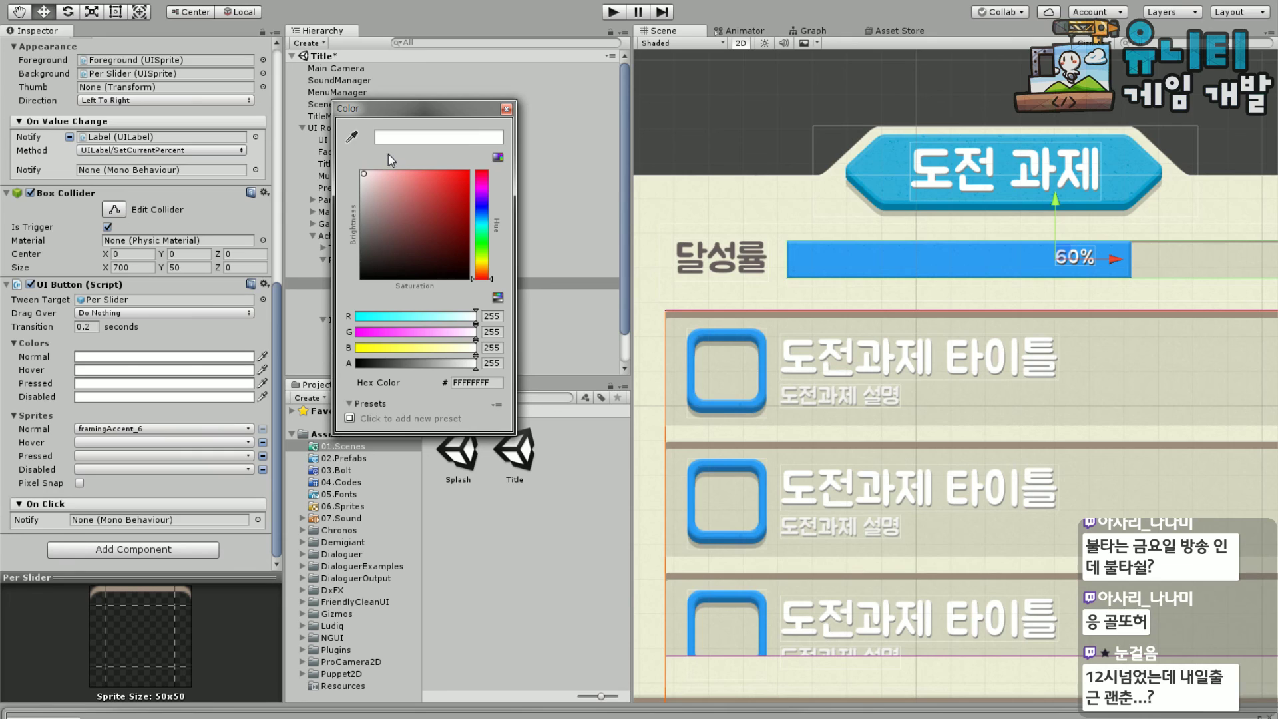
left_click(506, 109)
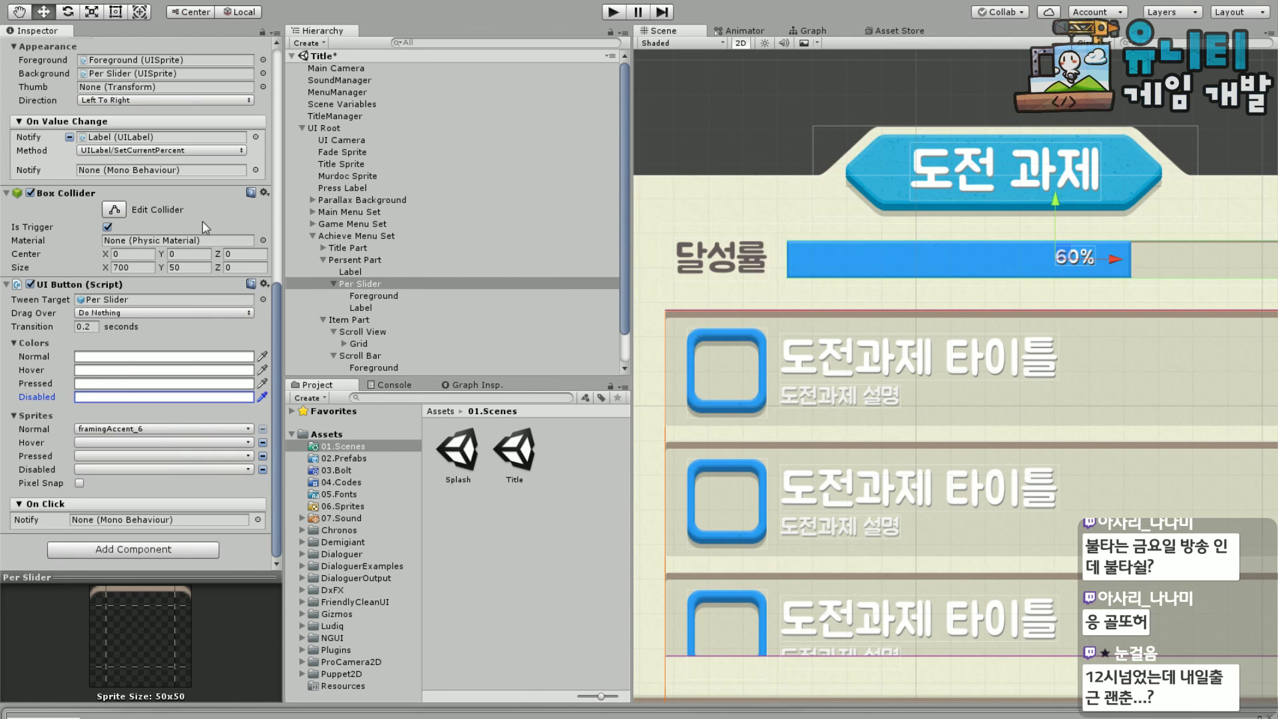
Examine how the Per Slider's Foreground fill fits its track and the rest of the achievement panel
left_click_drag(277, 321, 269, 67)
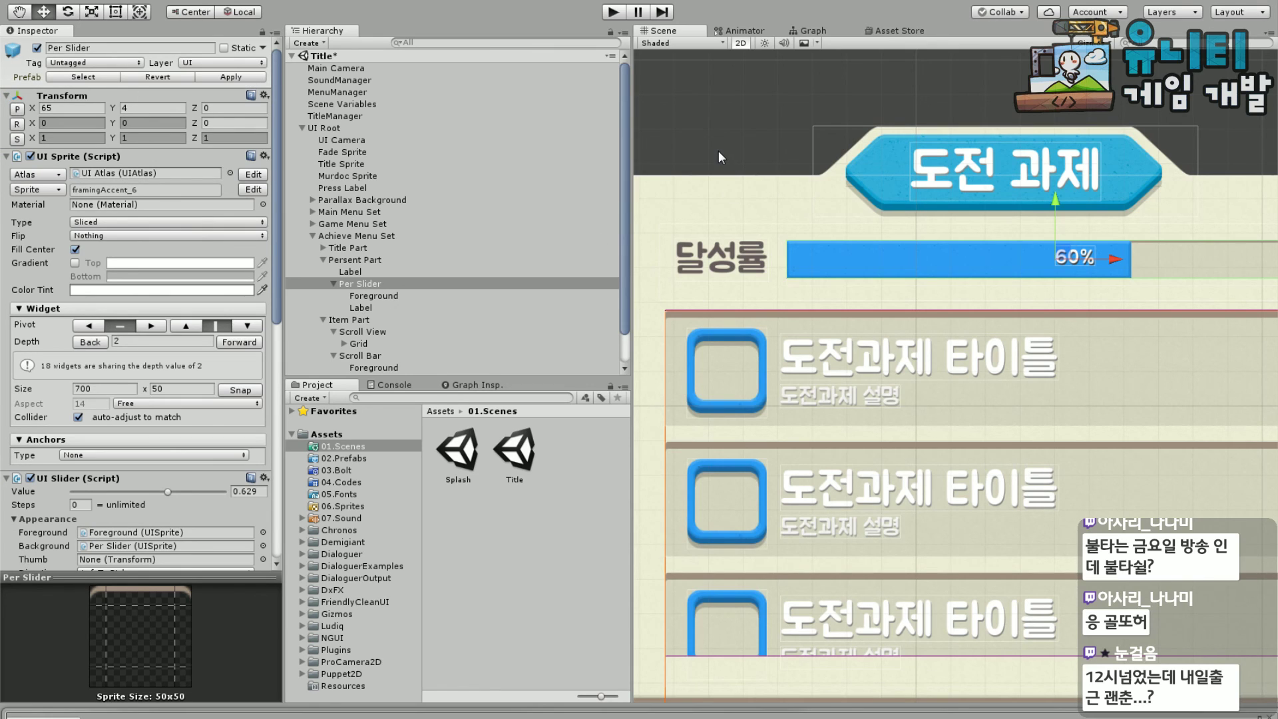
middle_click_drag(718, 151, 715, 187)
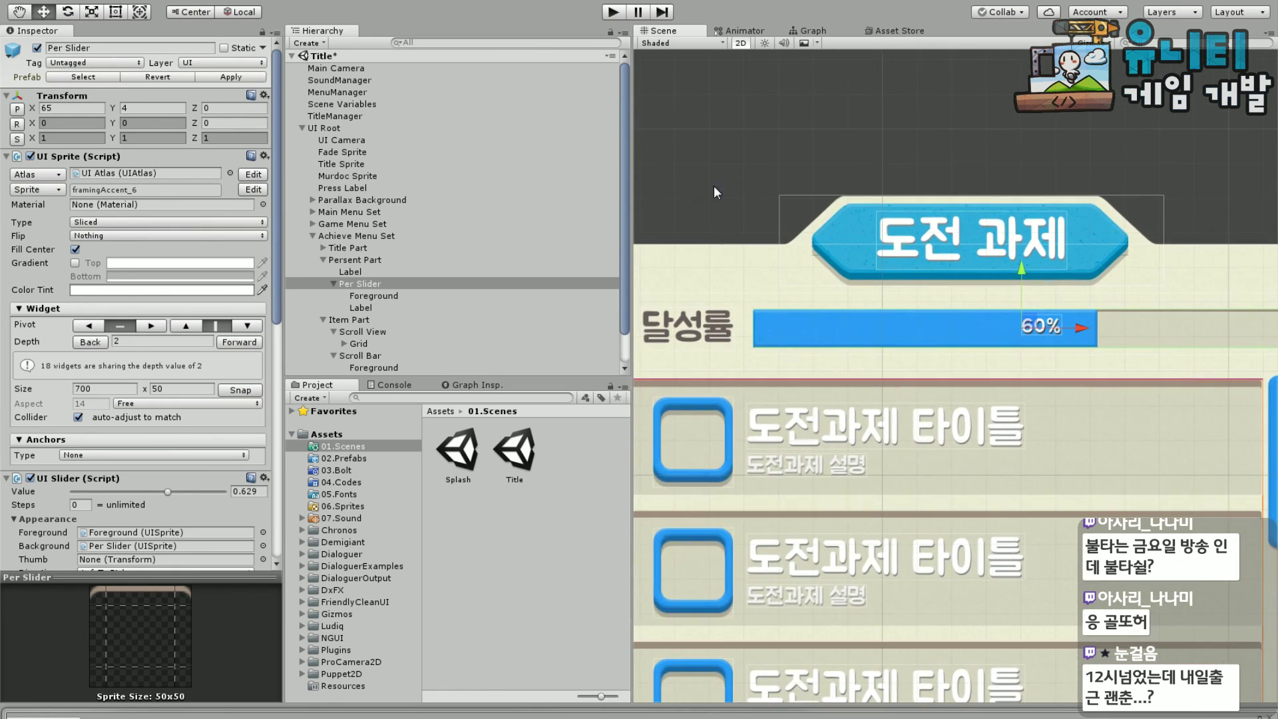
scroll(686, 200, "up", 2)
left_click(369, 295)
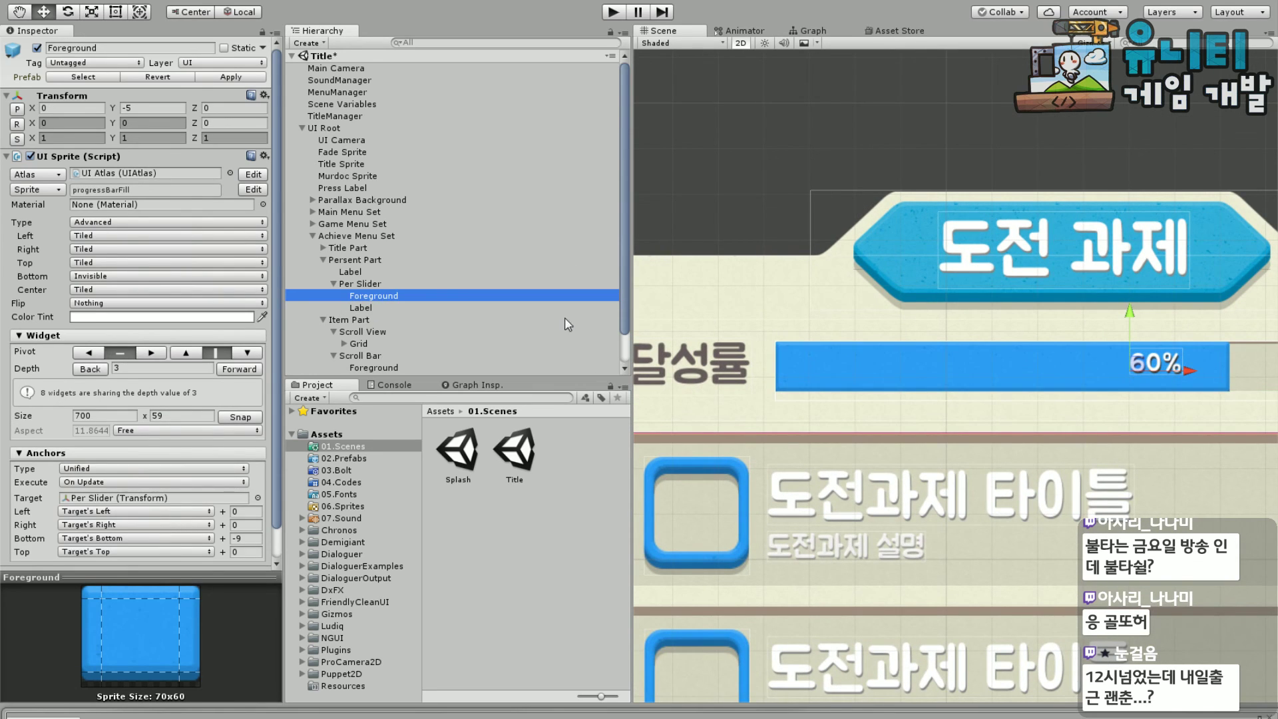
middle_click_drag(866, 349, 784, 306)
scroll(1169, 345, "up", 12)
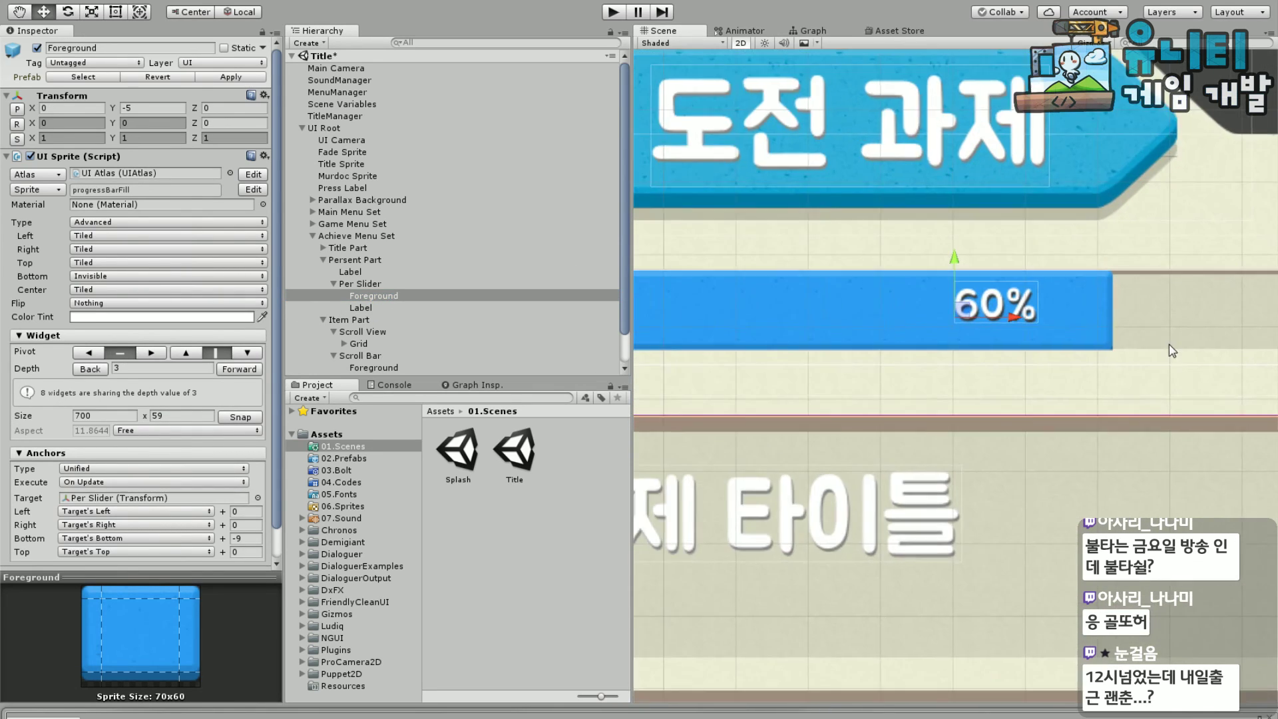
scroll(1093, 314, "down", 8)
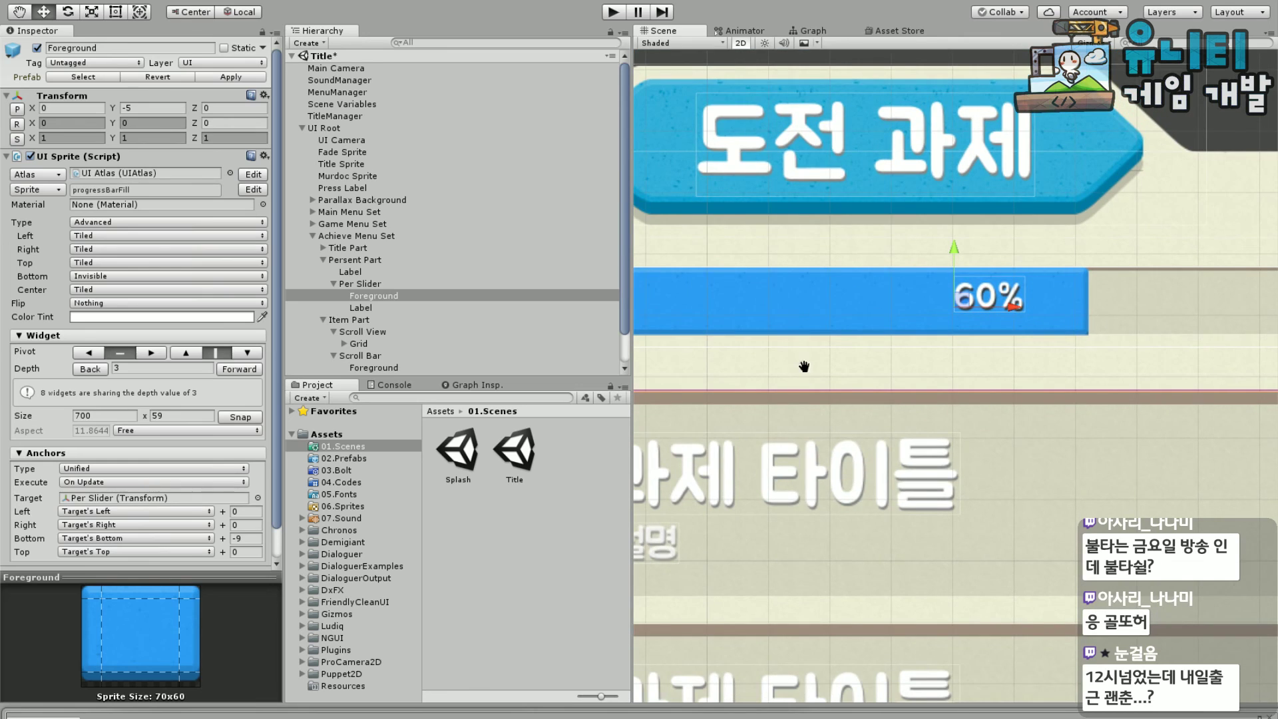
scroll(849, 321, "down", 6)
middle_click_drag(811, 332, 1078, 378)
middle_click_drag(1135, 452, 778, 536)
middle_click_drag(1169, 454, 922, 452)
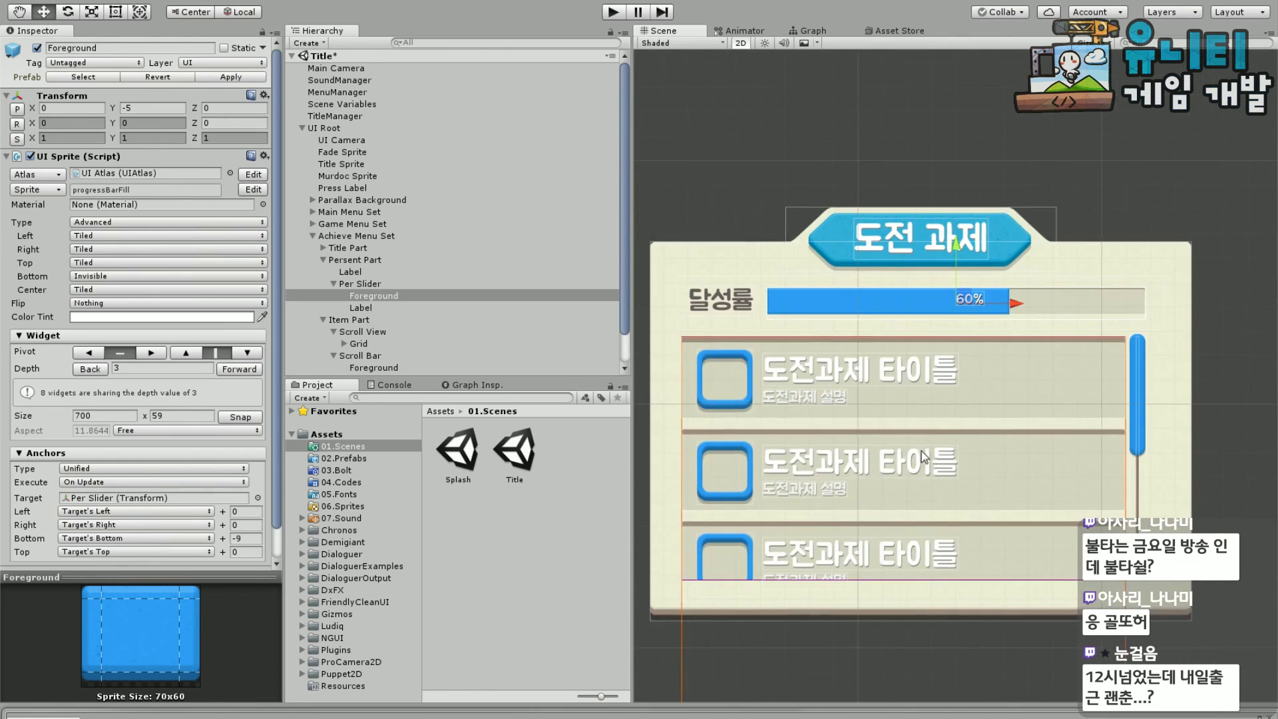
Try bottom anchor offsets of 0 and 9 on the Per Slider's Foreground, then restore -9
scroll(931, 260, "up", 4)
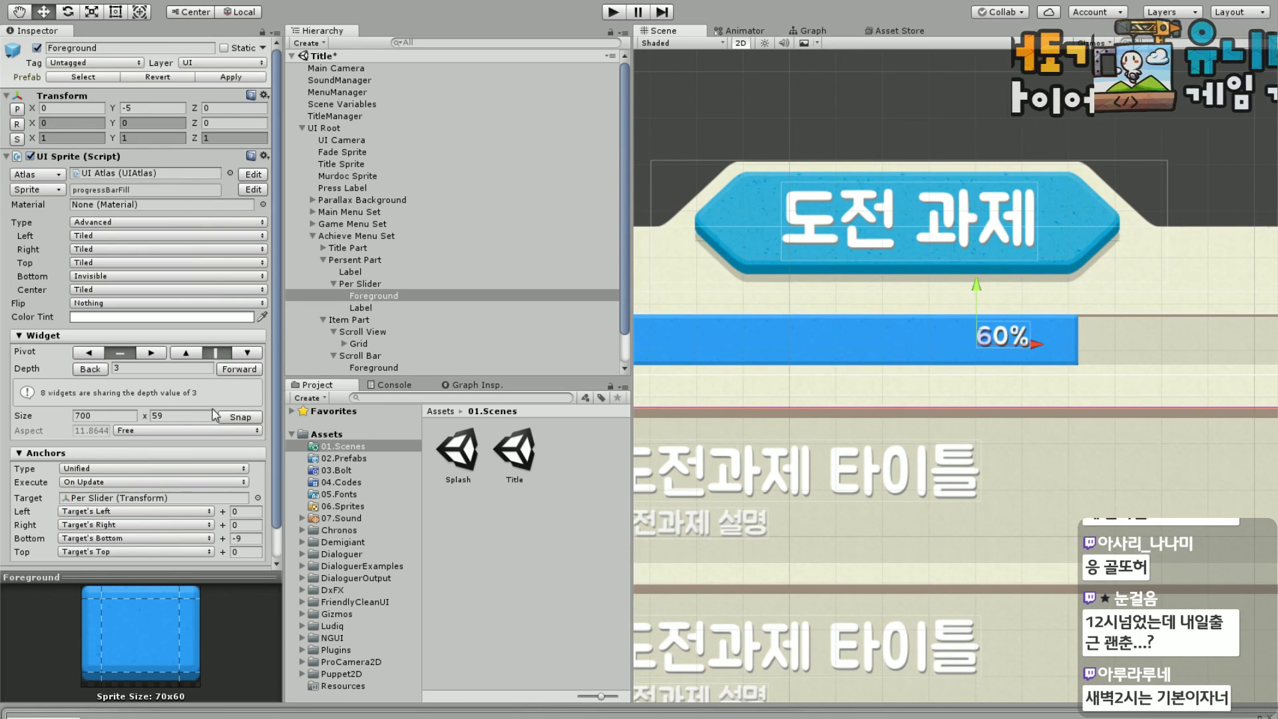
scroll(238, 516, "down", 2)
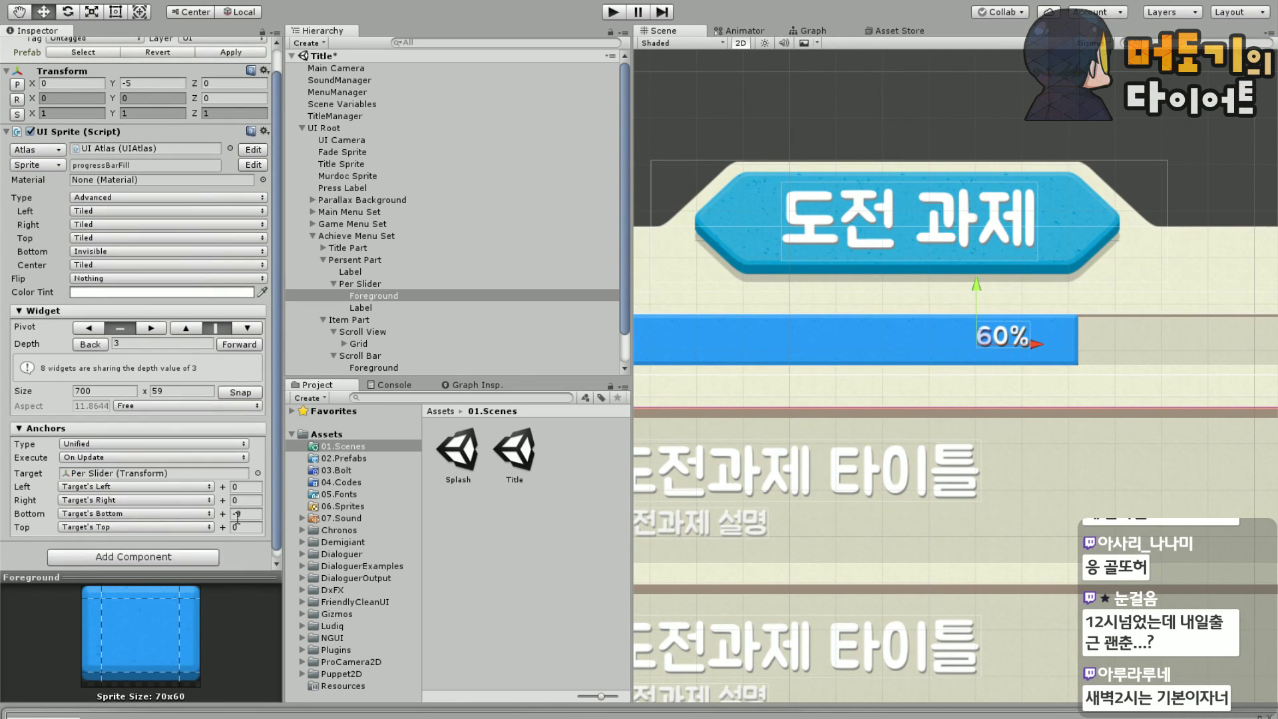
left_click(238, 514)
type("0")
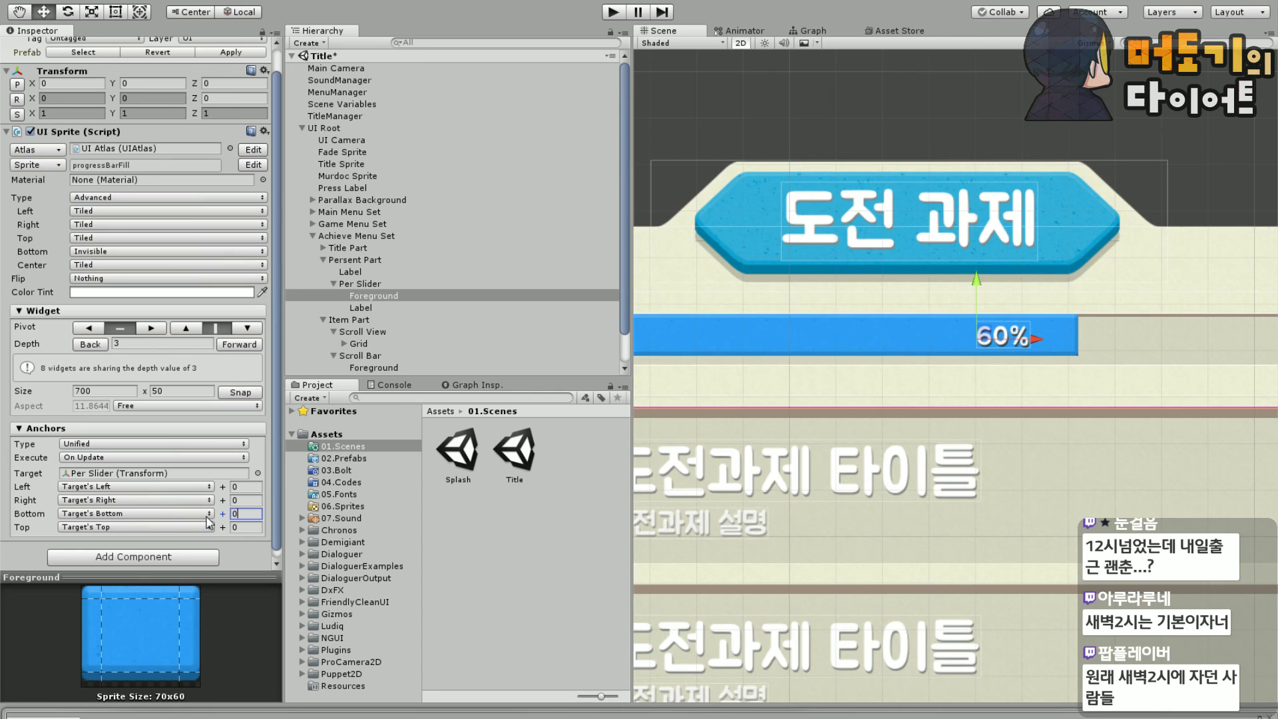
middle_click_drag(1029, 474, 990, 465)
left_click(240, 514)
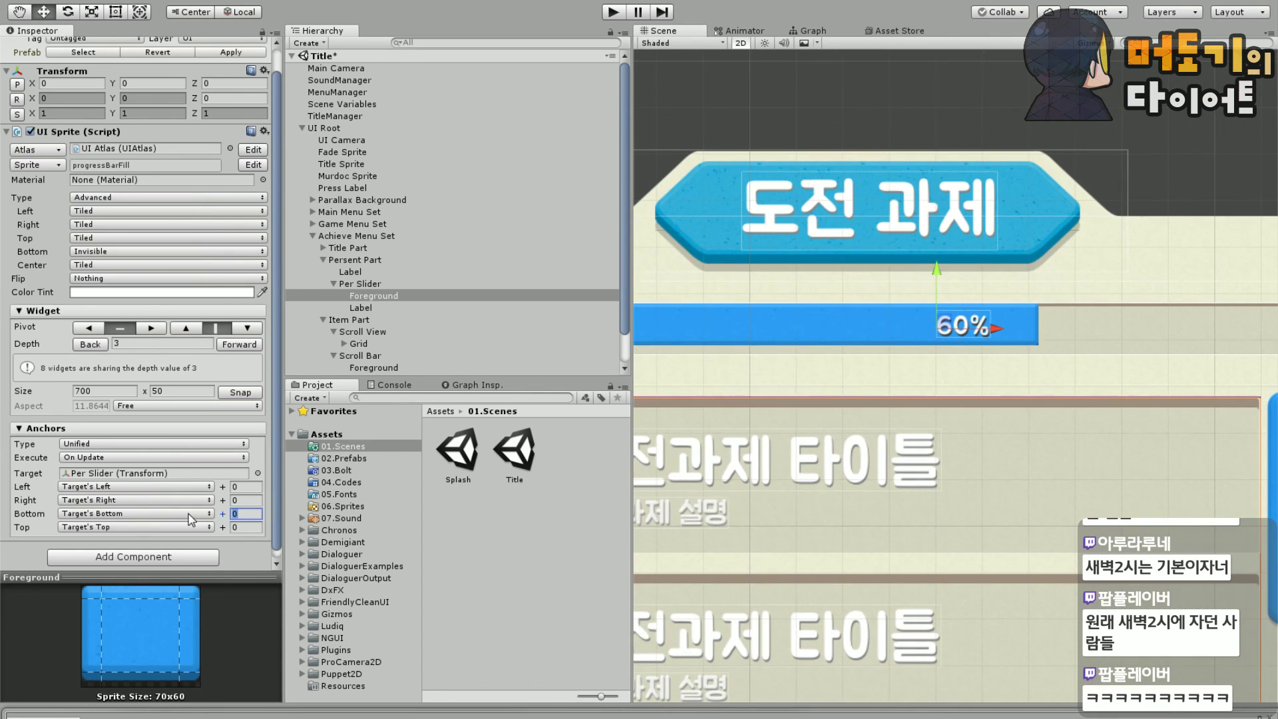
type("9")
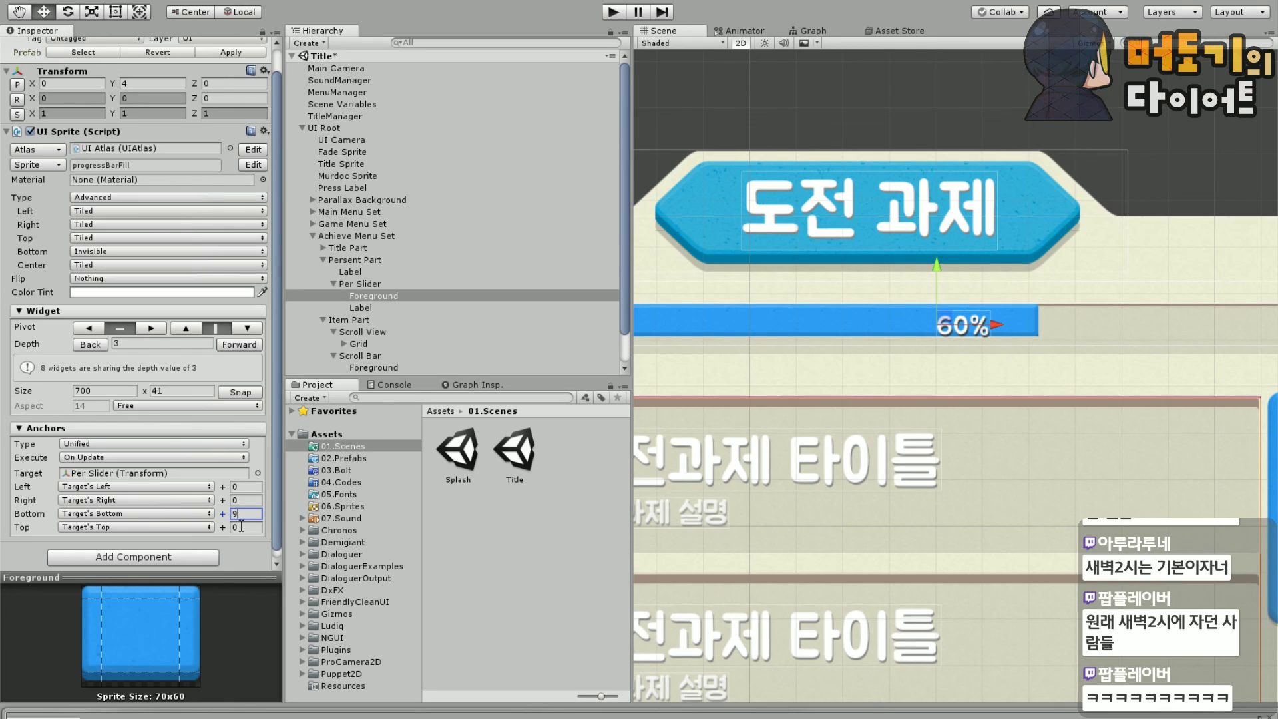
key("BackSpace")
type("-9")
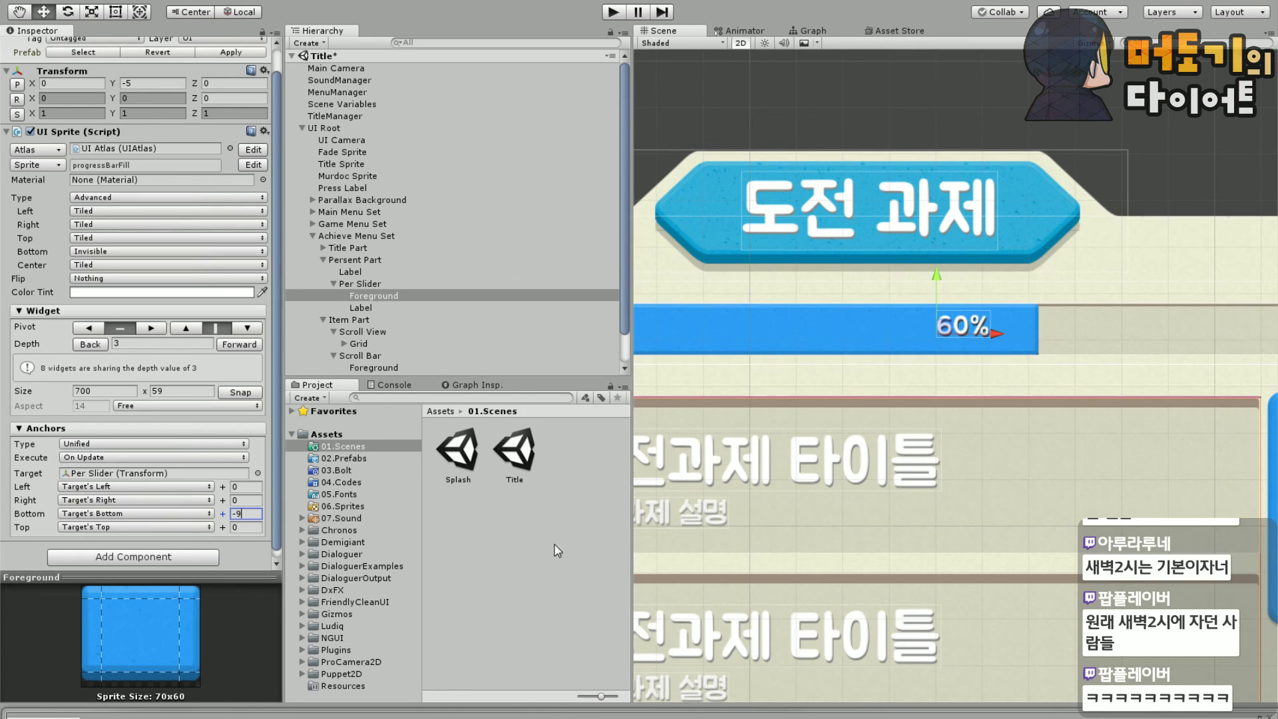
Set the Bottom edge of the Per Slider's Foreground sprite to Tiled and inspect the fill's lower edge up close
mouse_move(898, 422)
middle_mouse_down()
mouse_move(823, 444)
mouse_move(892, 446)
middle_mouse_up()
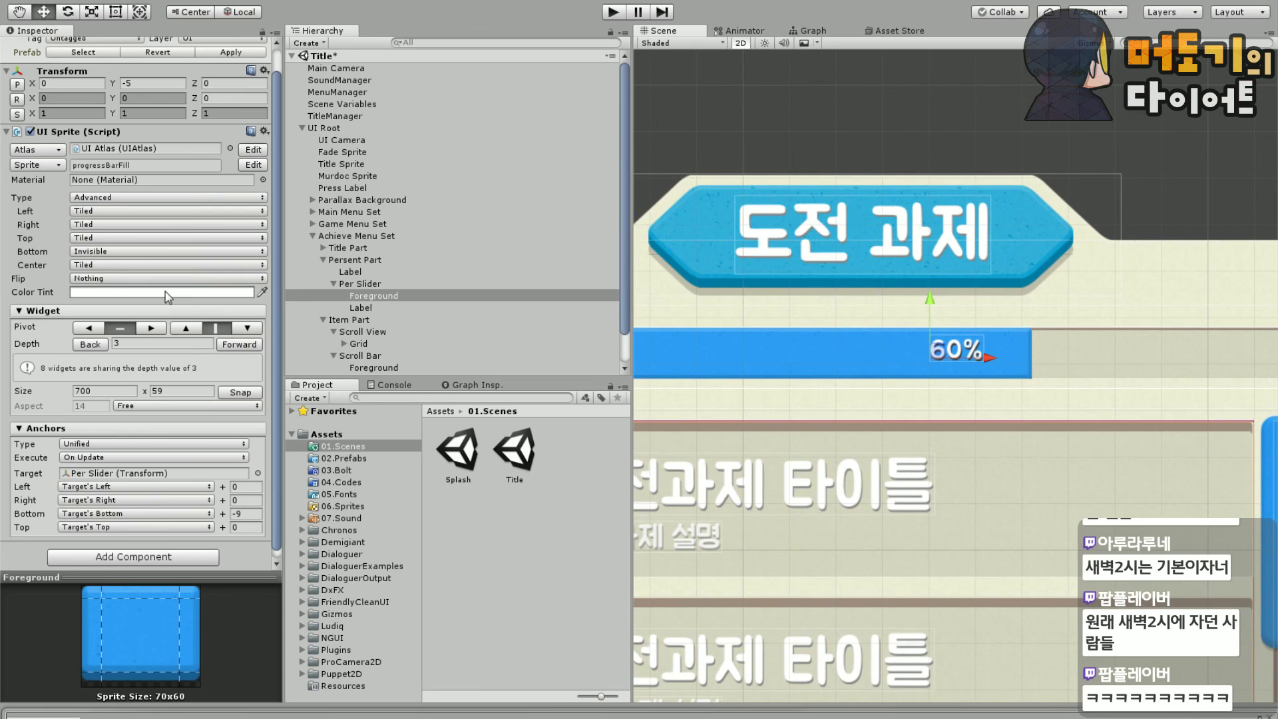
left_click(99, 252)
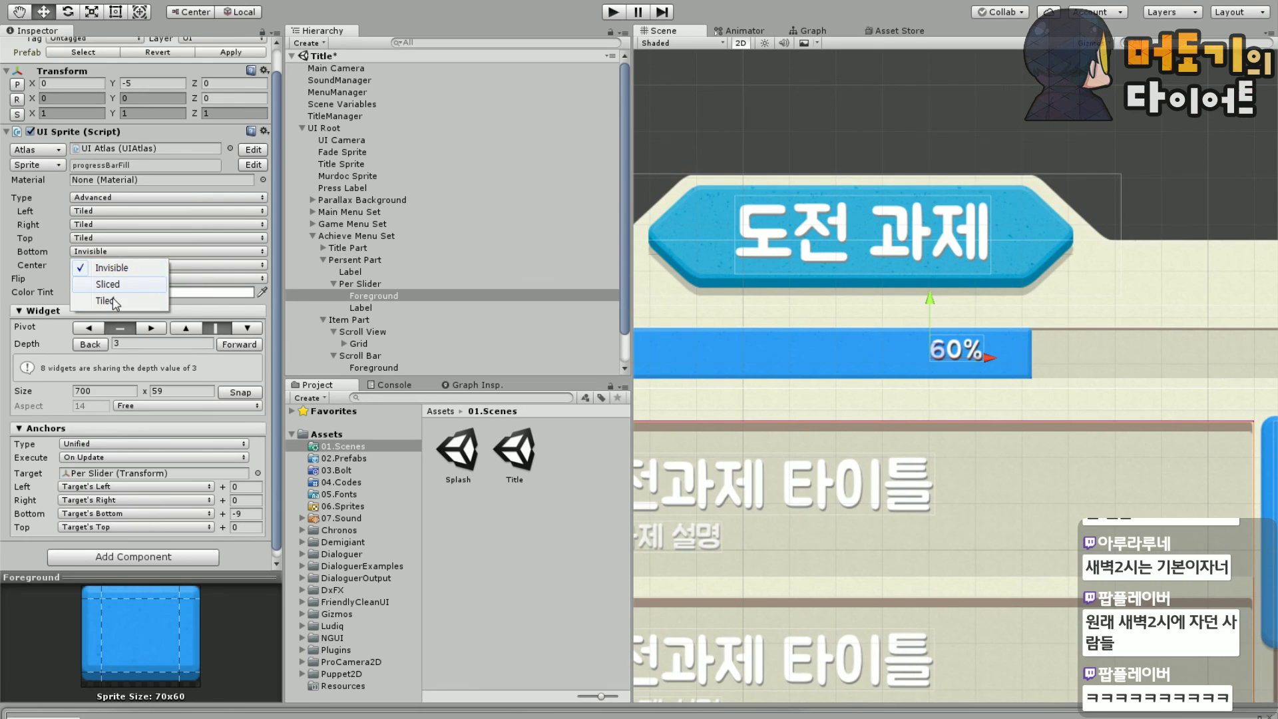
left_click(105, 302)
scroll(979, 426, "up", 3)
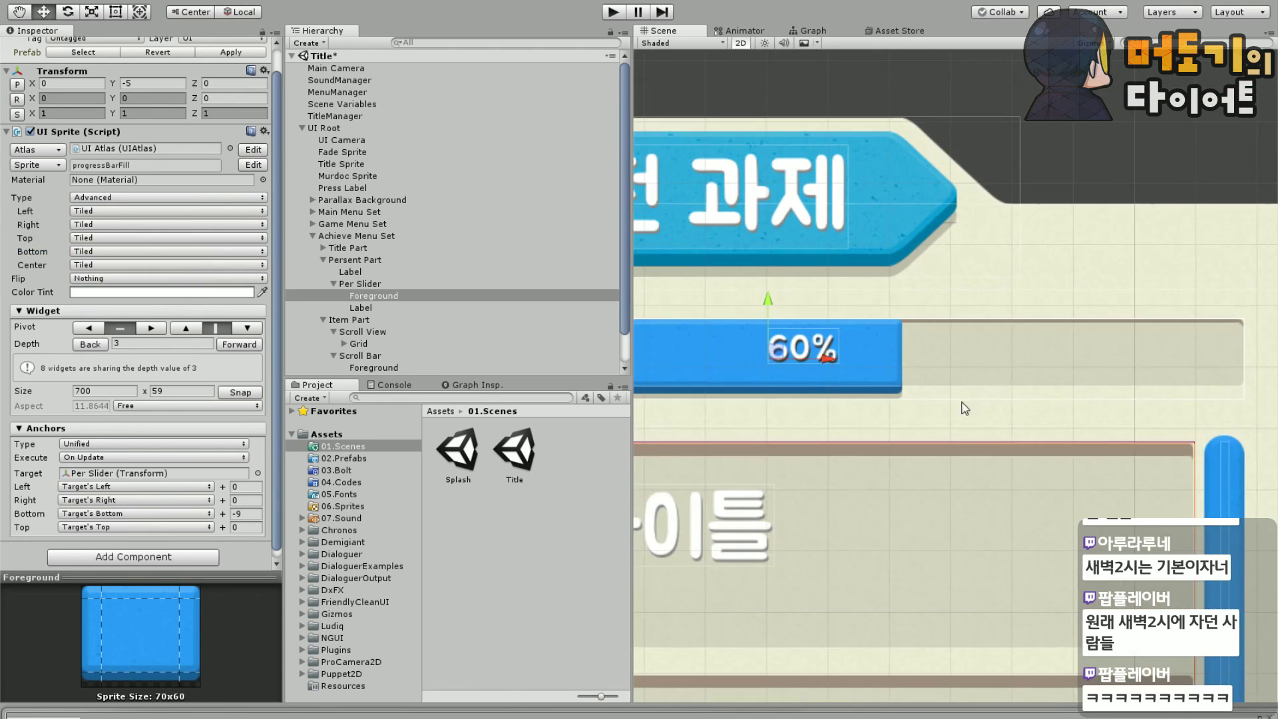
scroll(964, 408, "up", 2)
Set the bottom anchor offset of the Per Slider's Foreground to -3 after trying 0
left_click(247, 513)
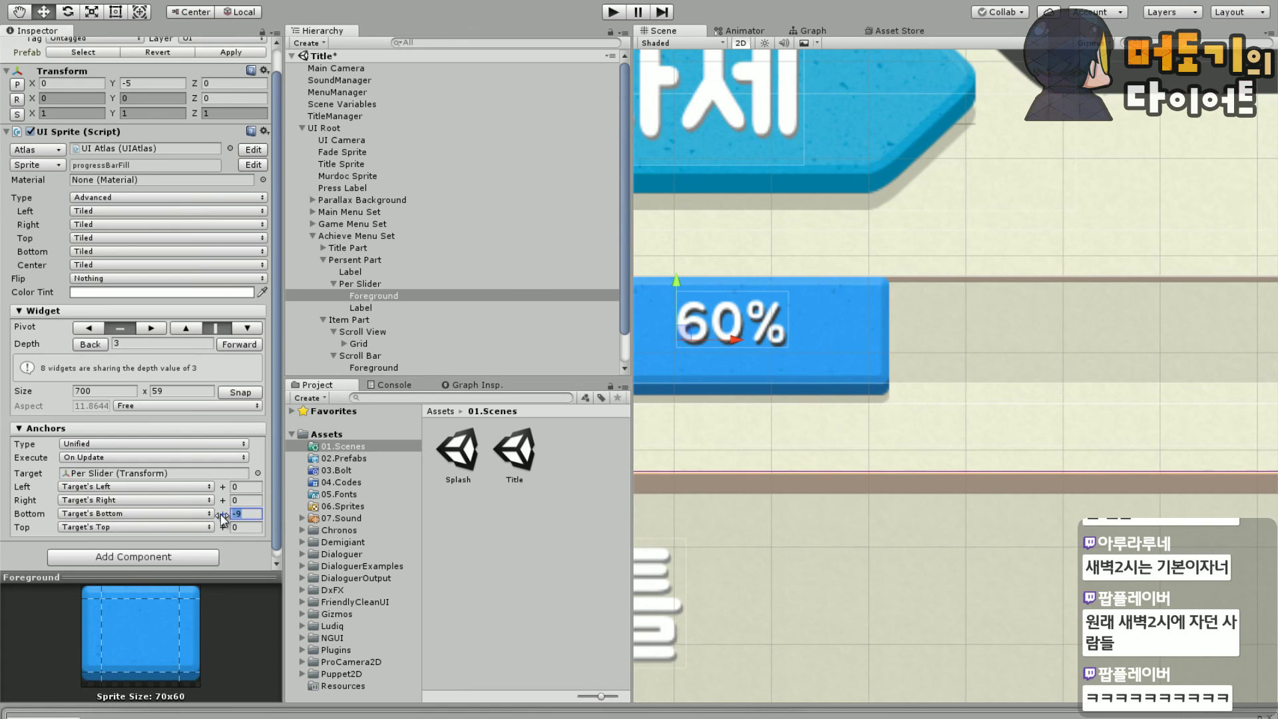
type("0")
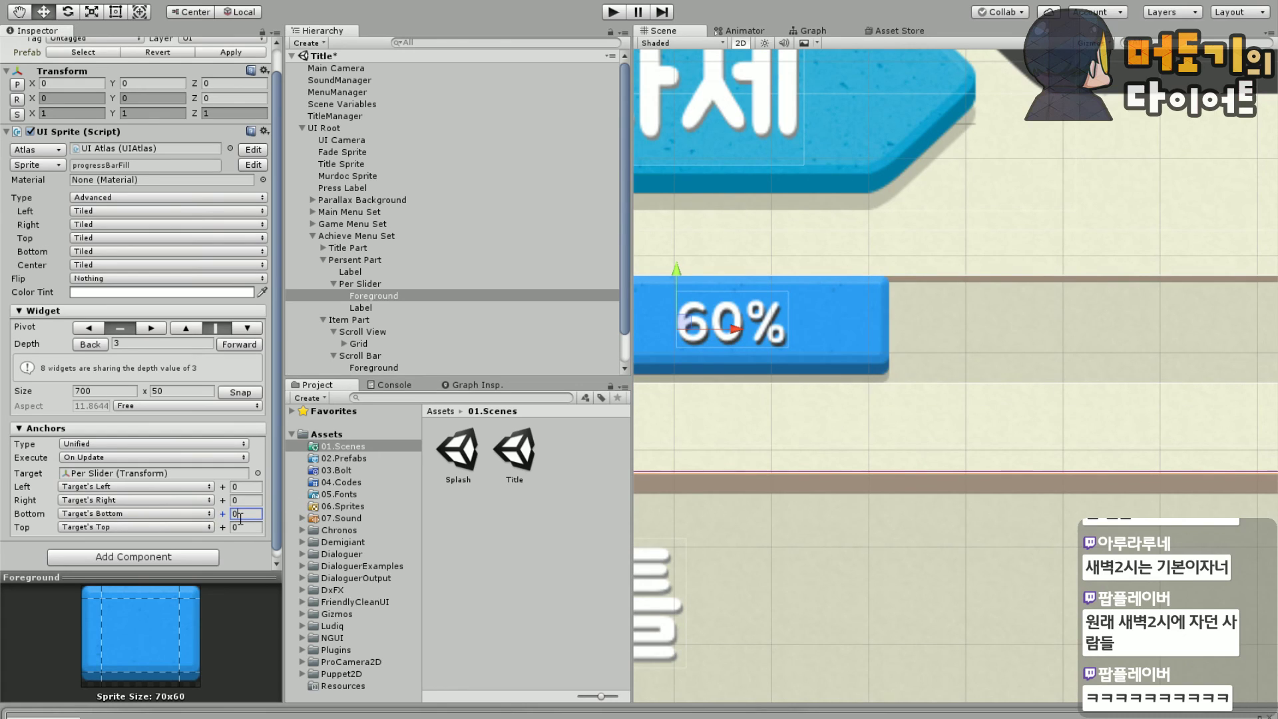
left_click_drag(244, 519, 187, 512)
type("-3")
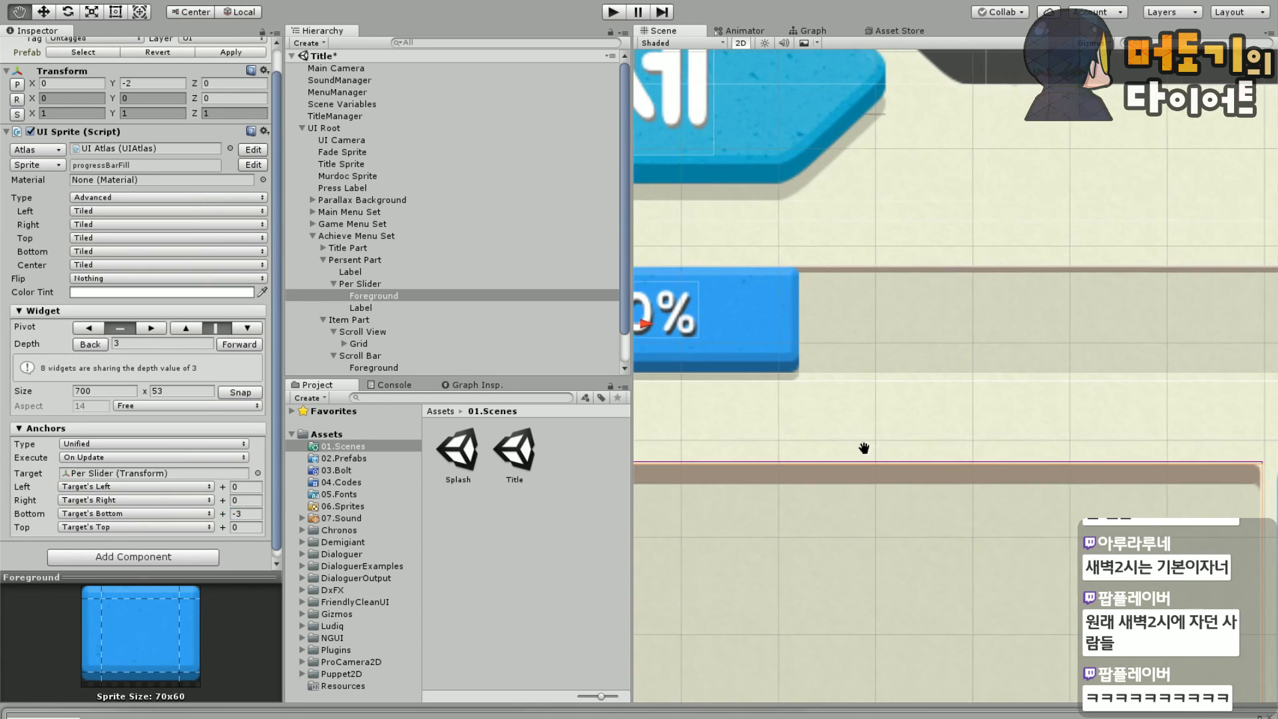
Examine the progress bar, achievement list and scroll bar together, and the panel's placement beside the neighbouring menu
scroll(825, 421, "down", 2)
scroll(824, 420, "down", 4)
middle_click_drag(702, 433, 1109, 408)
middle_click_drag(931, 416, 861, 401)
middle_click_drag(1107, 381, 805, 384)
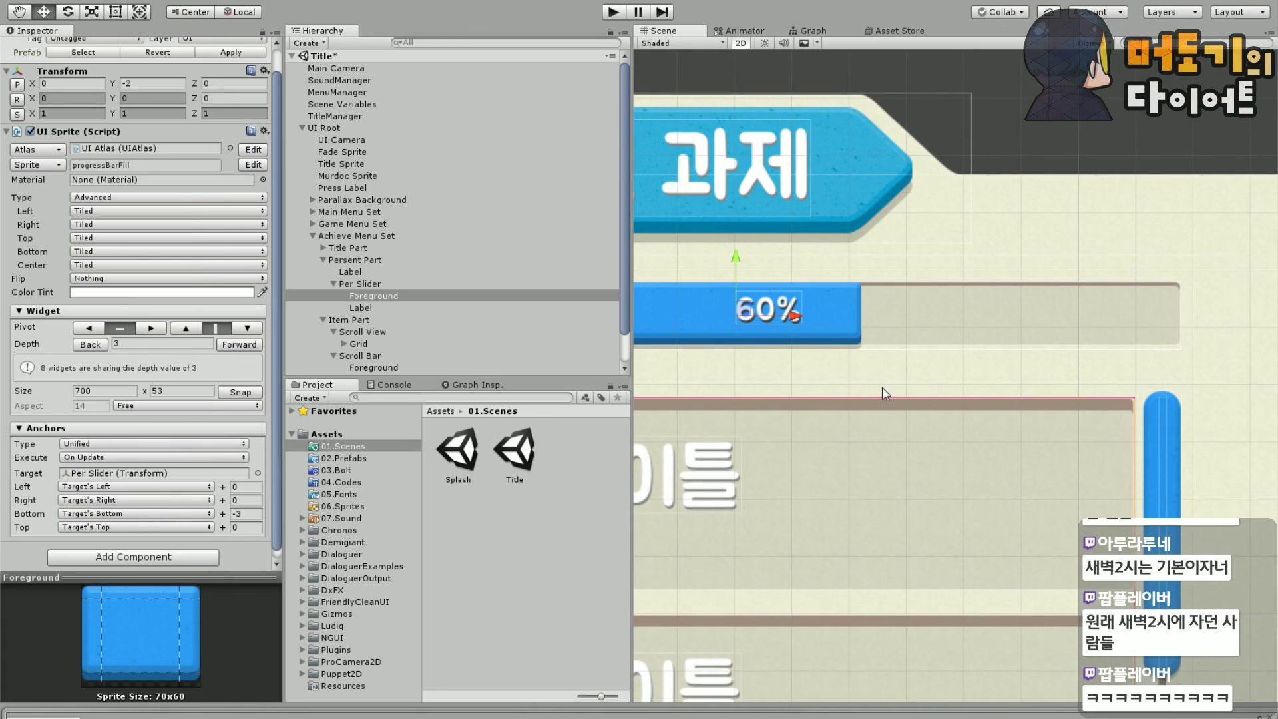
middle_click_drag(914, 381, 992, 302)
scroll(873, 381, "down", 5)
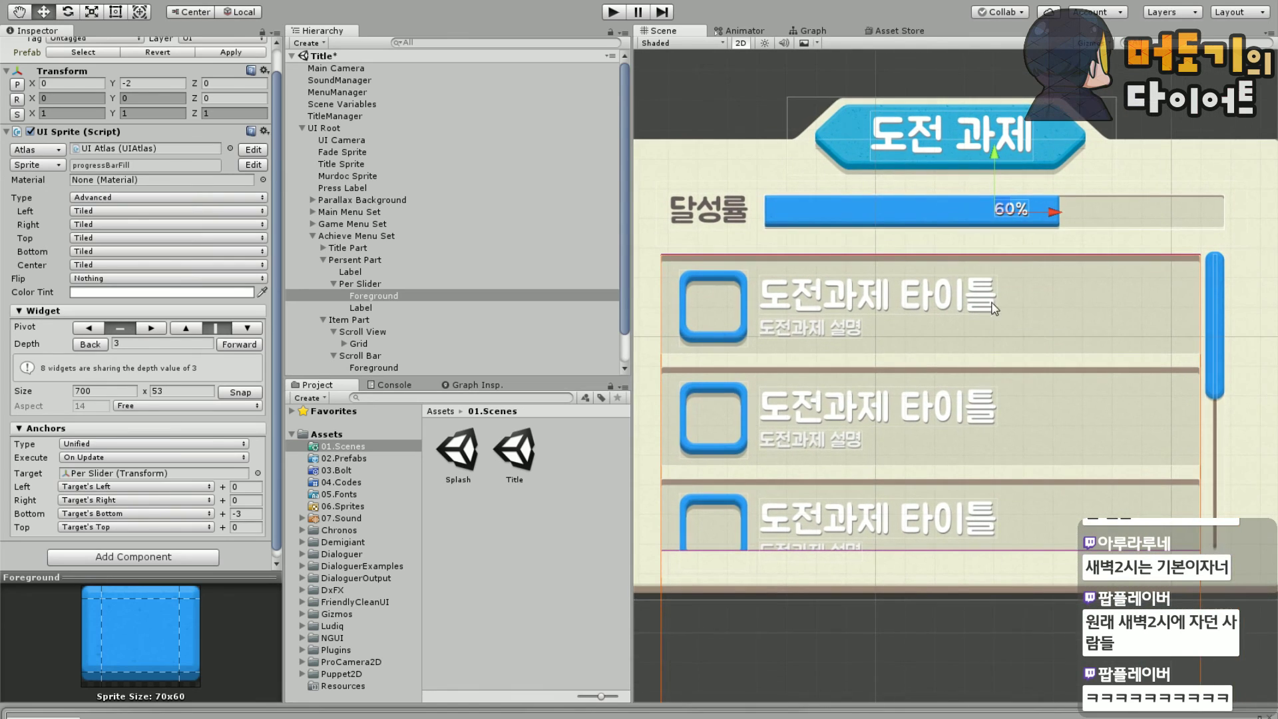
middle_click_drag(935, 398, 992, 337)
scroll(837, 388, "down", 6)
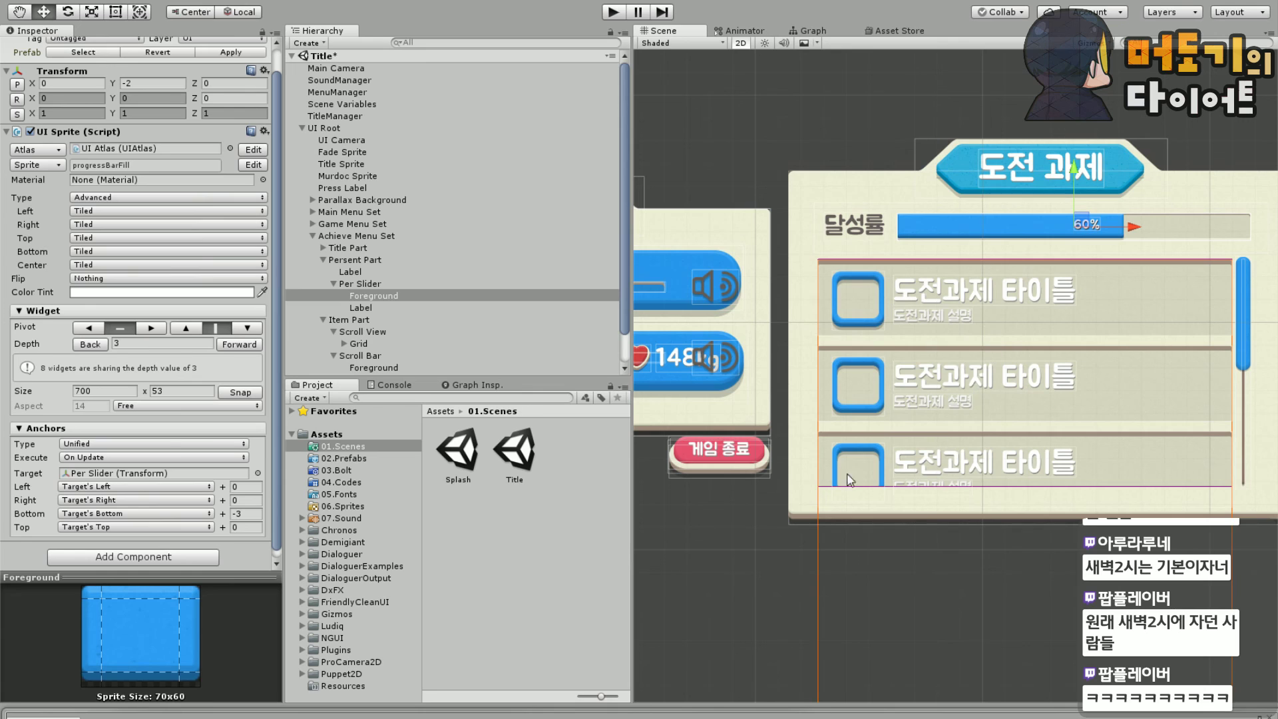
middle_click_drag(736, 552, 778, 571)
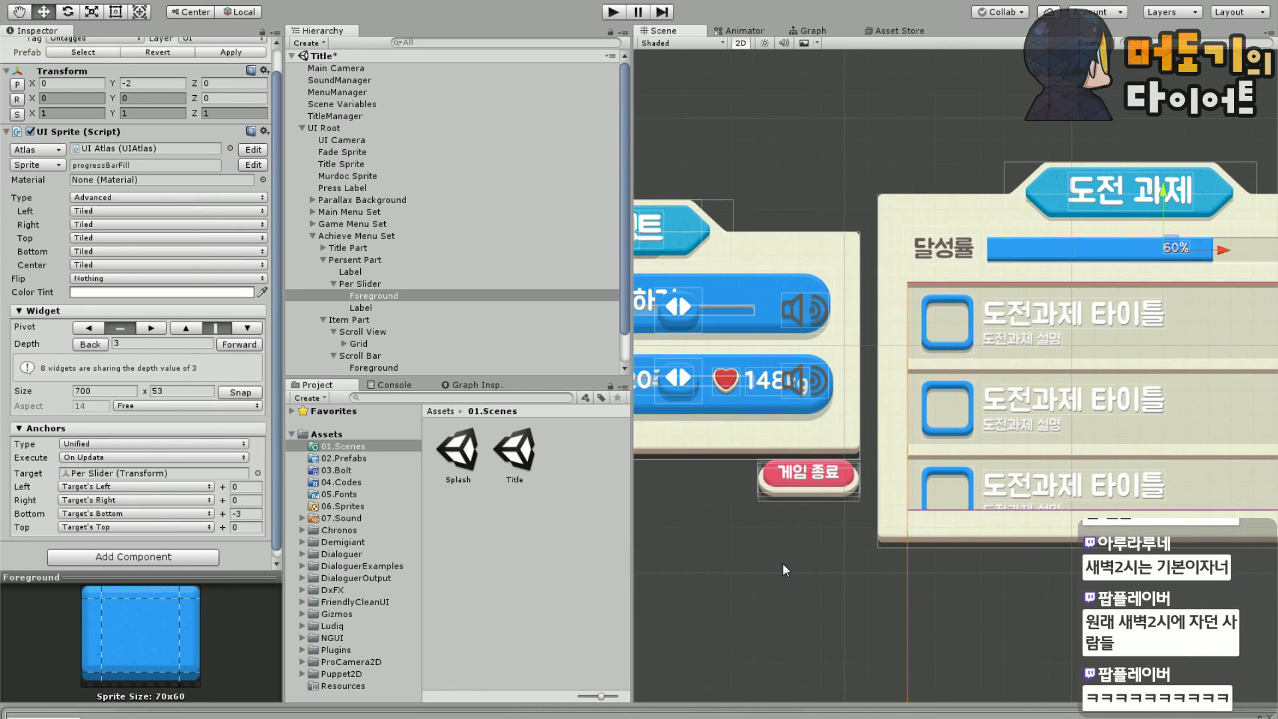
scroll(800, 558, "up", 10)
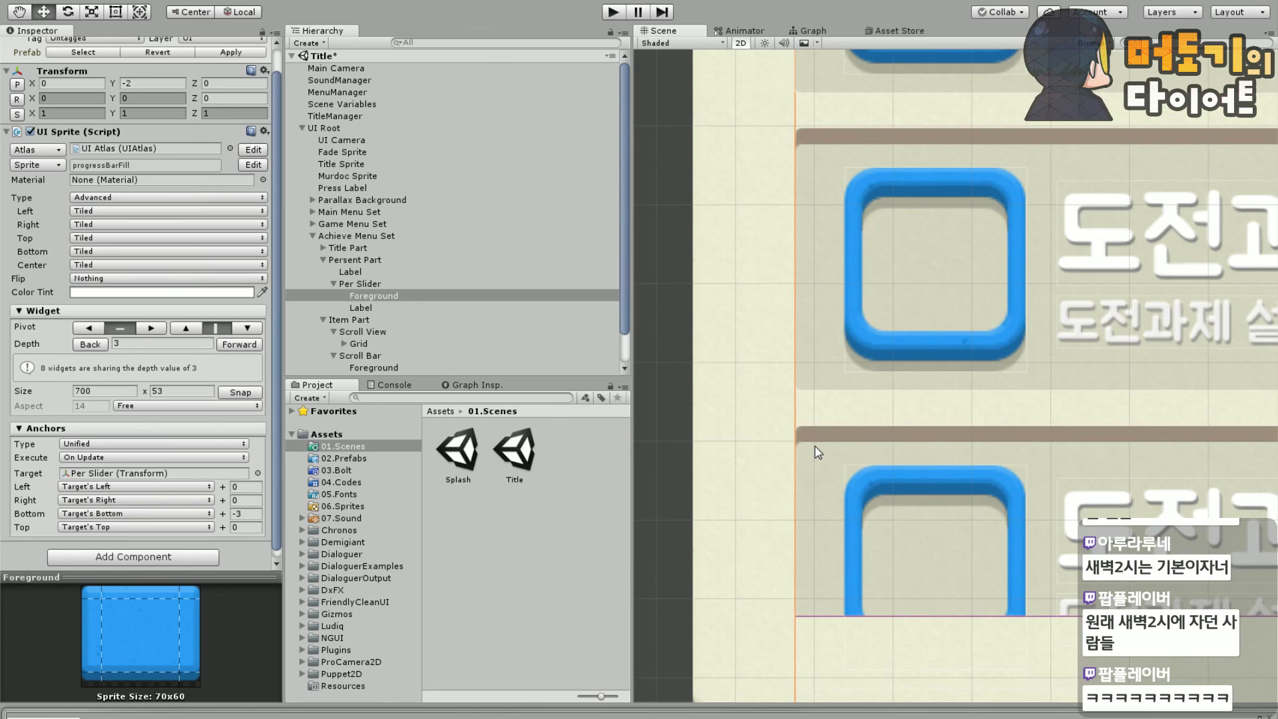
scroll(815, 446, "down", 8)
middle_click_drag(709, 520, 892, 549)
Set the Achieve Menu Set's X position to 1330 and collapse it in the hierarchy
left_click(330, 259)
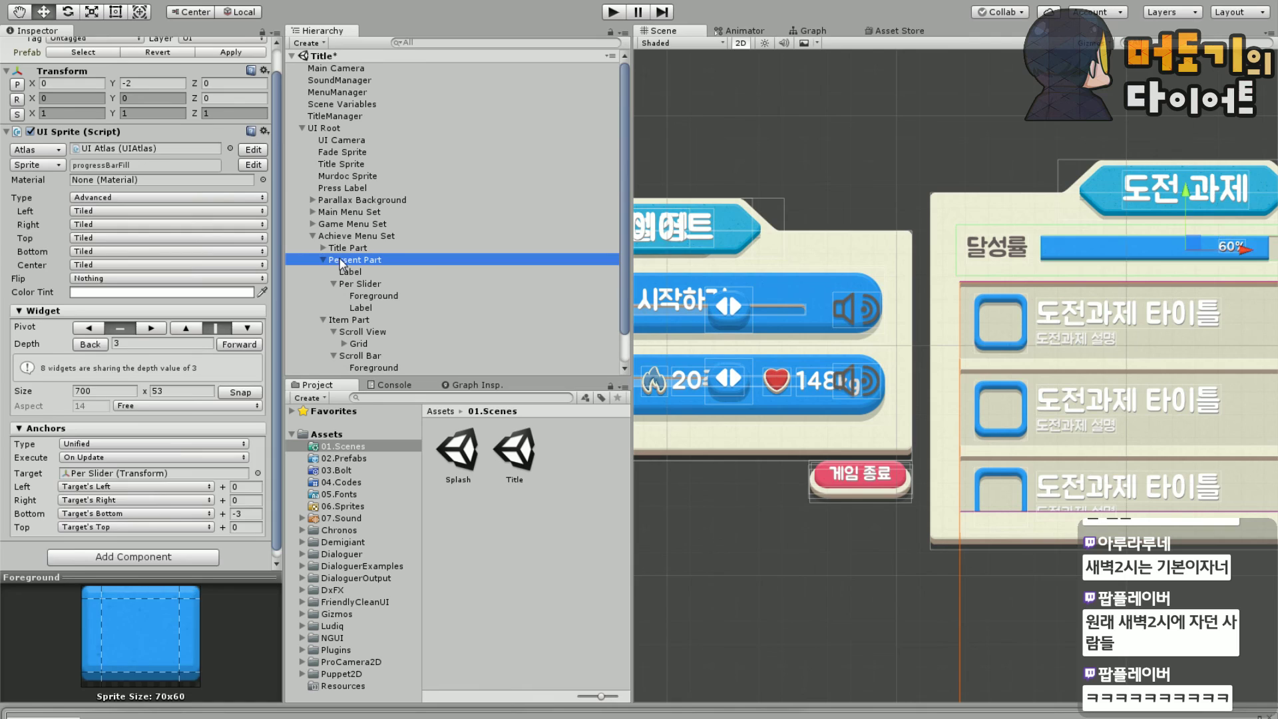
left_click(355, 236)
left_click(78, 91)
type("1")
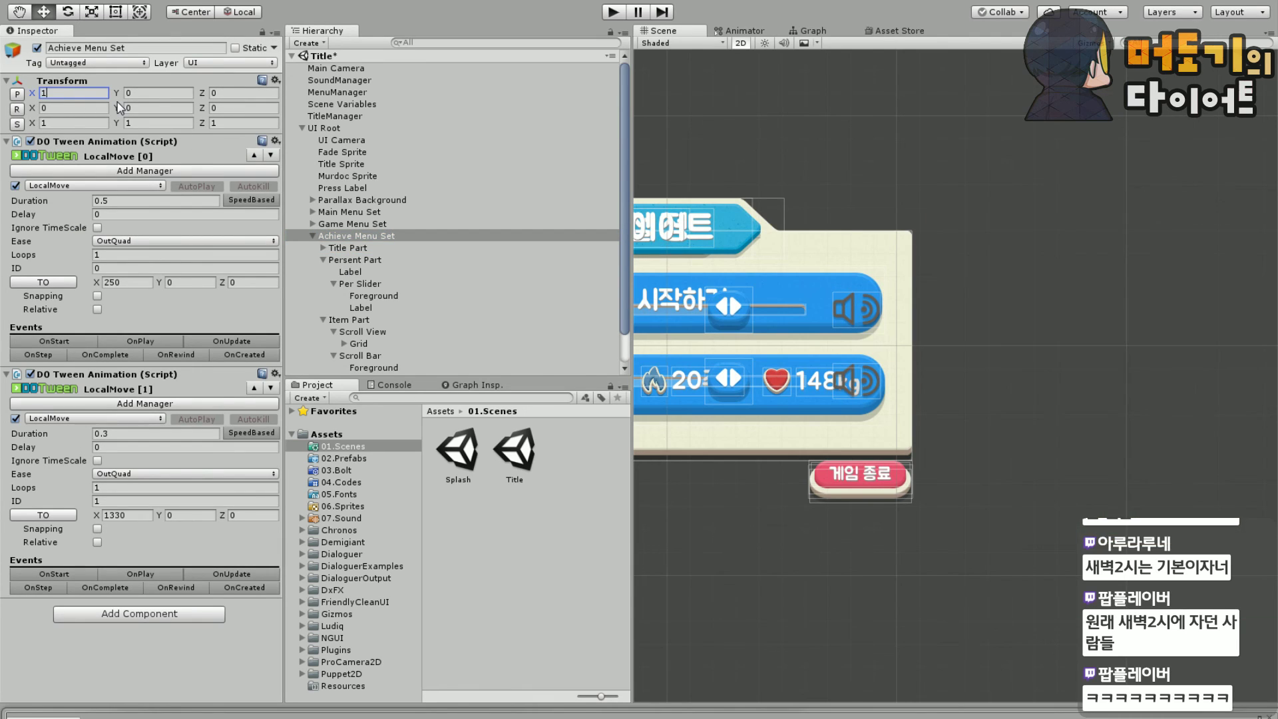
type("330")
left_click(313, 236)
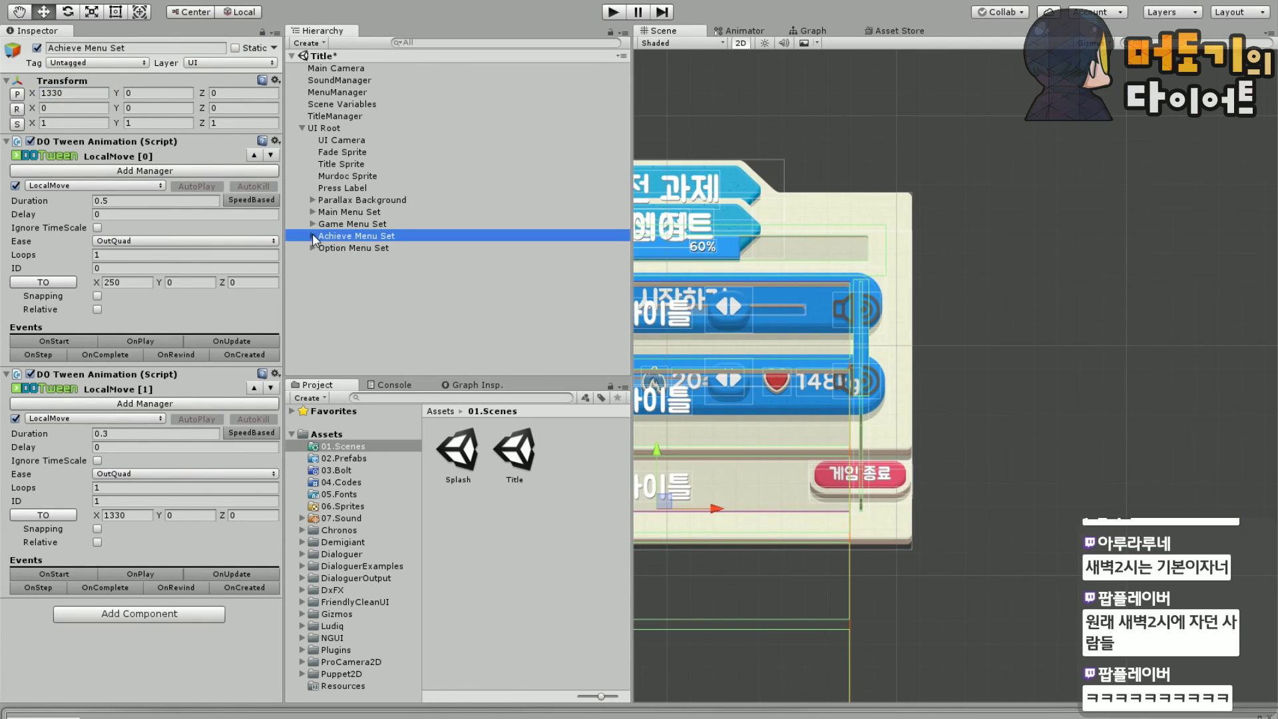
Move the Option Menu Set aside to X 2482 and examine its exit button up close
left_click(377, 247)
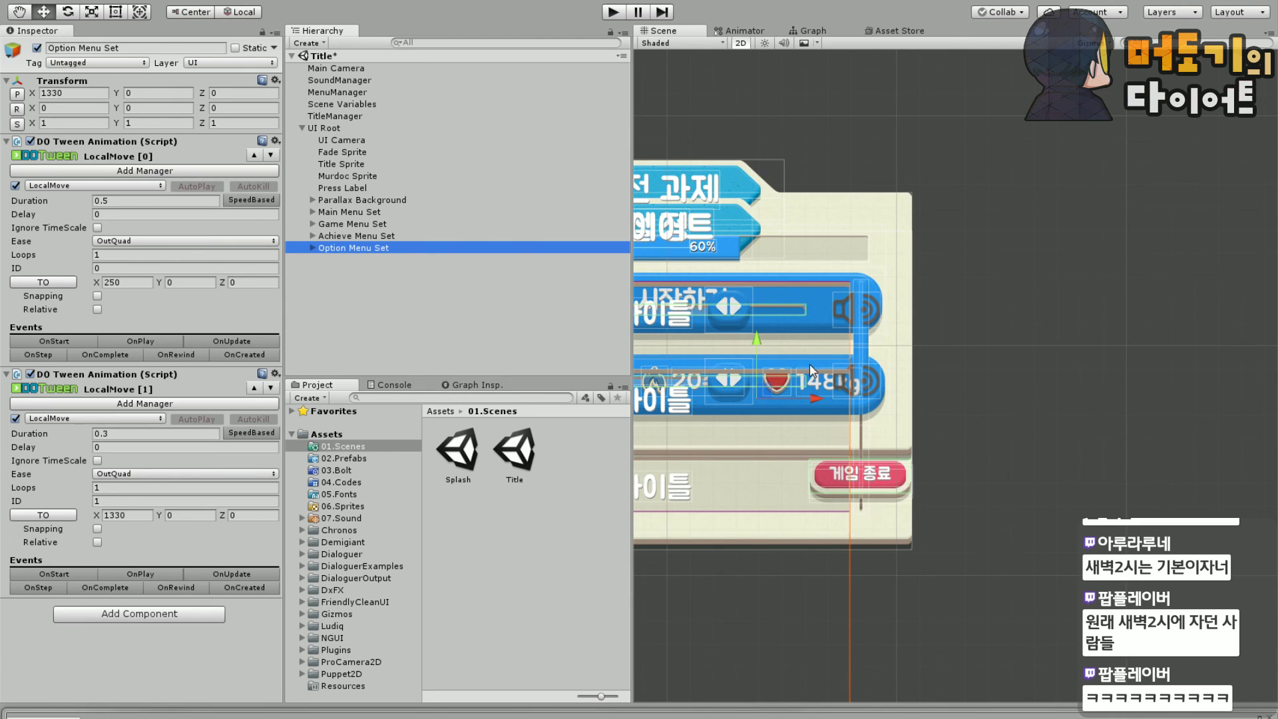
left_click_drag(814, 394, 1277, 393)
middle_click_drag(1277, 450, 1069, 444)
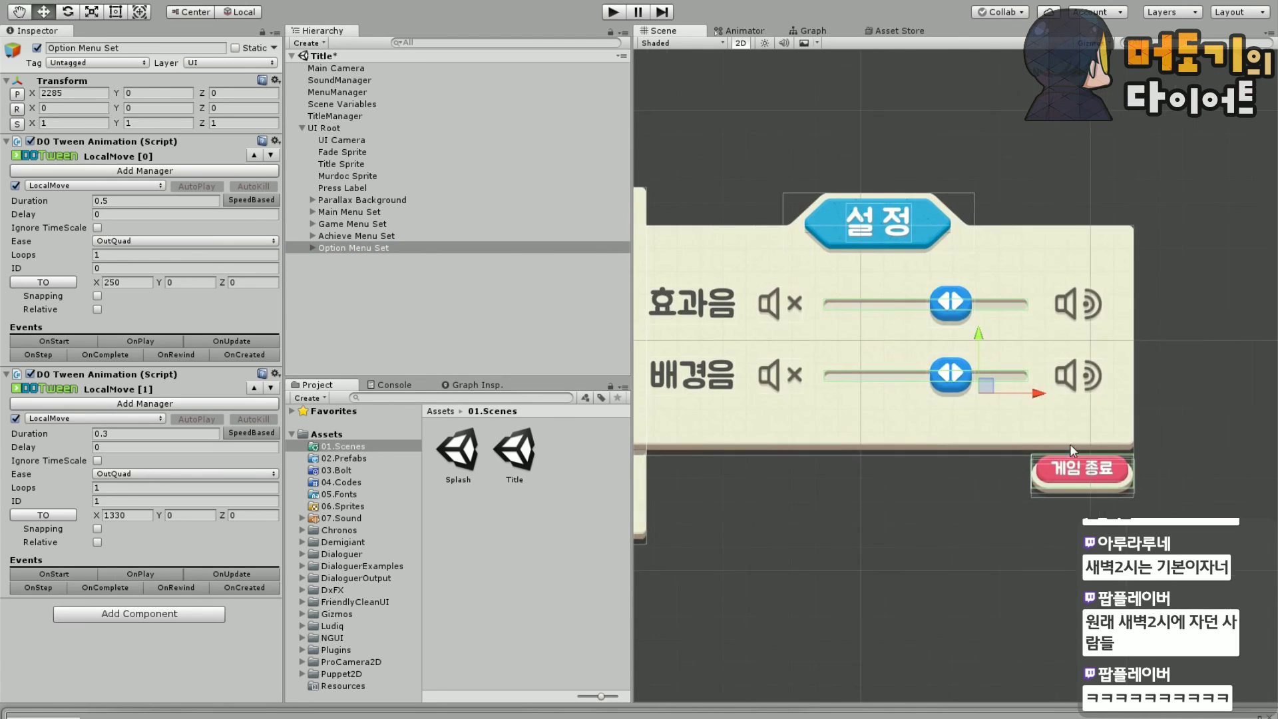
left_click_drag(1036, 397, 1136, 397)
middle_click_drag(1190, 506, 977, 474)
scroll(984, 471, "up", 8)
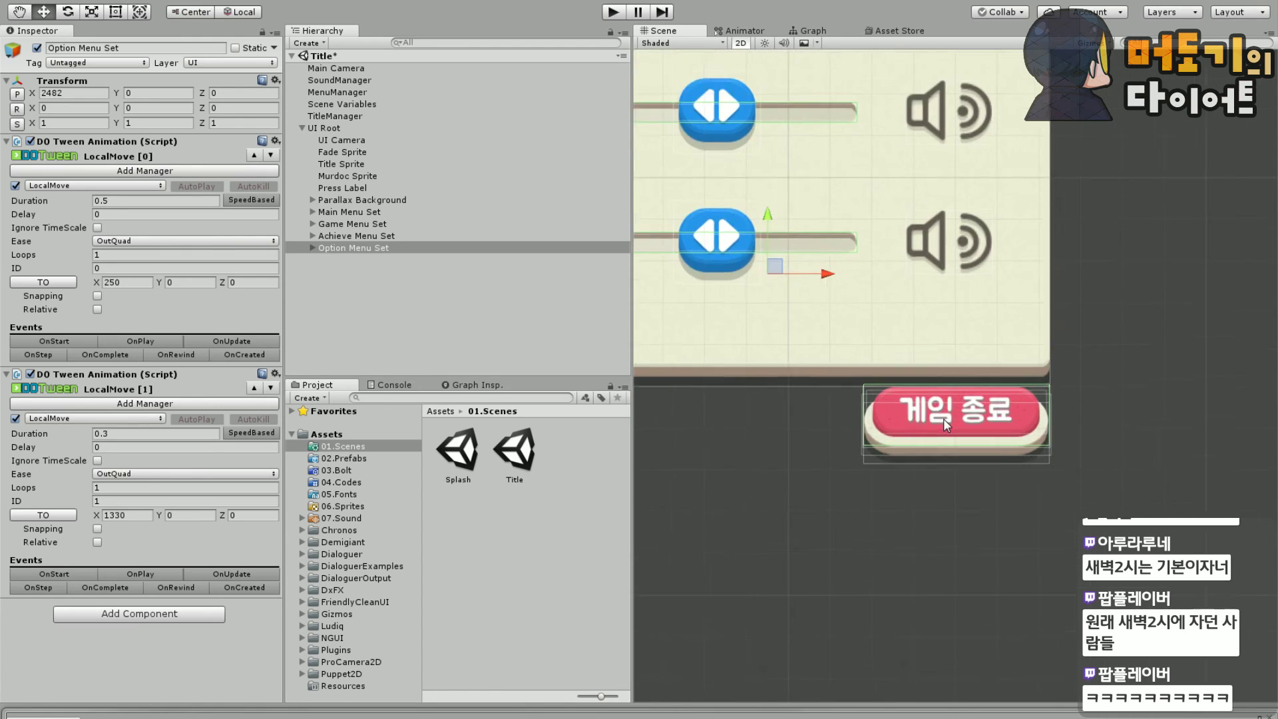
scroll(944, 418, "up", 3)
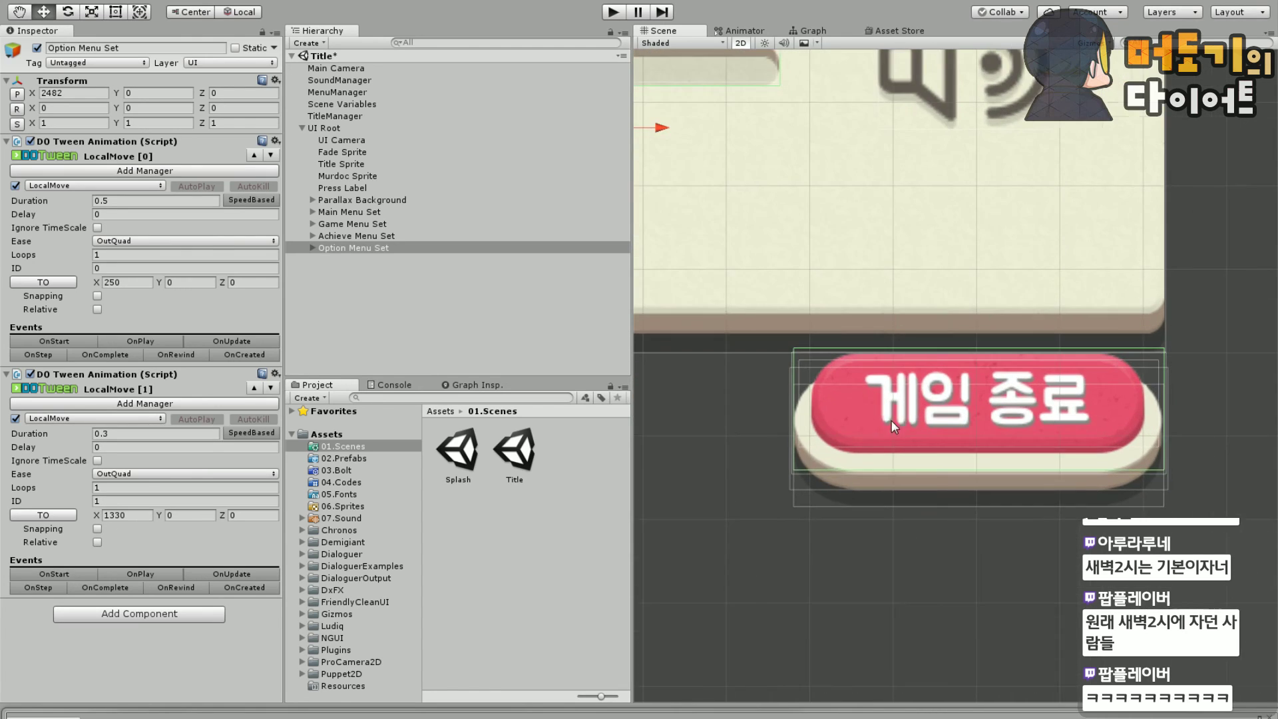
Clear the Hover, Pressed and Disabled sprites of the Option Menu Set's Exit Button
left_click(313, 248)
scroll(379, 307, "down", 2)
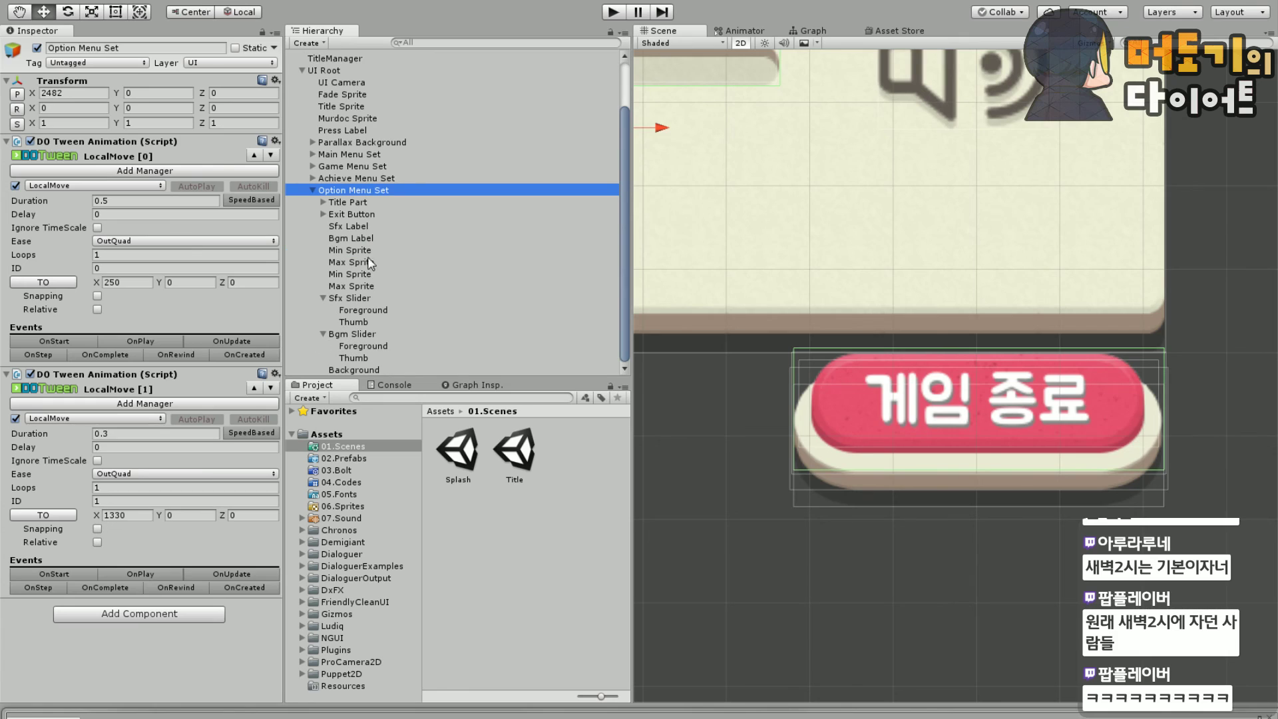
left_click(351, 215)
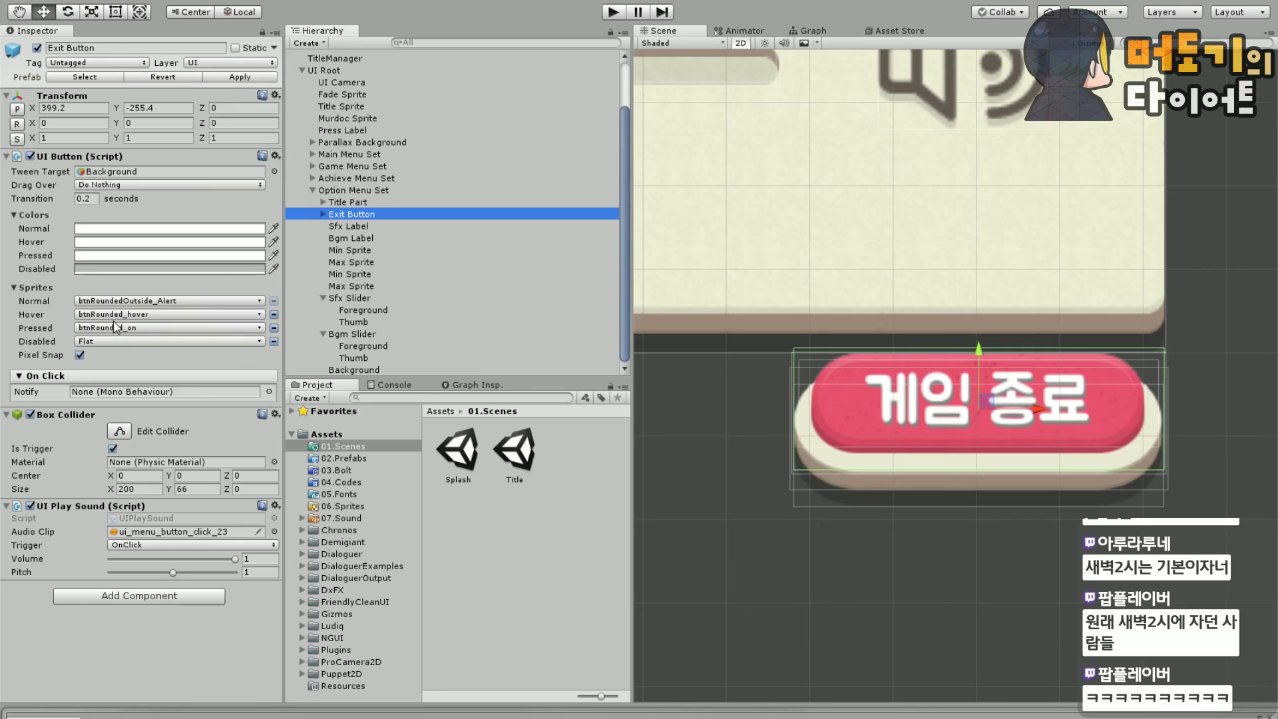
left_click(273, 315)
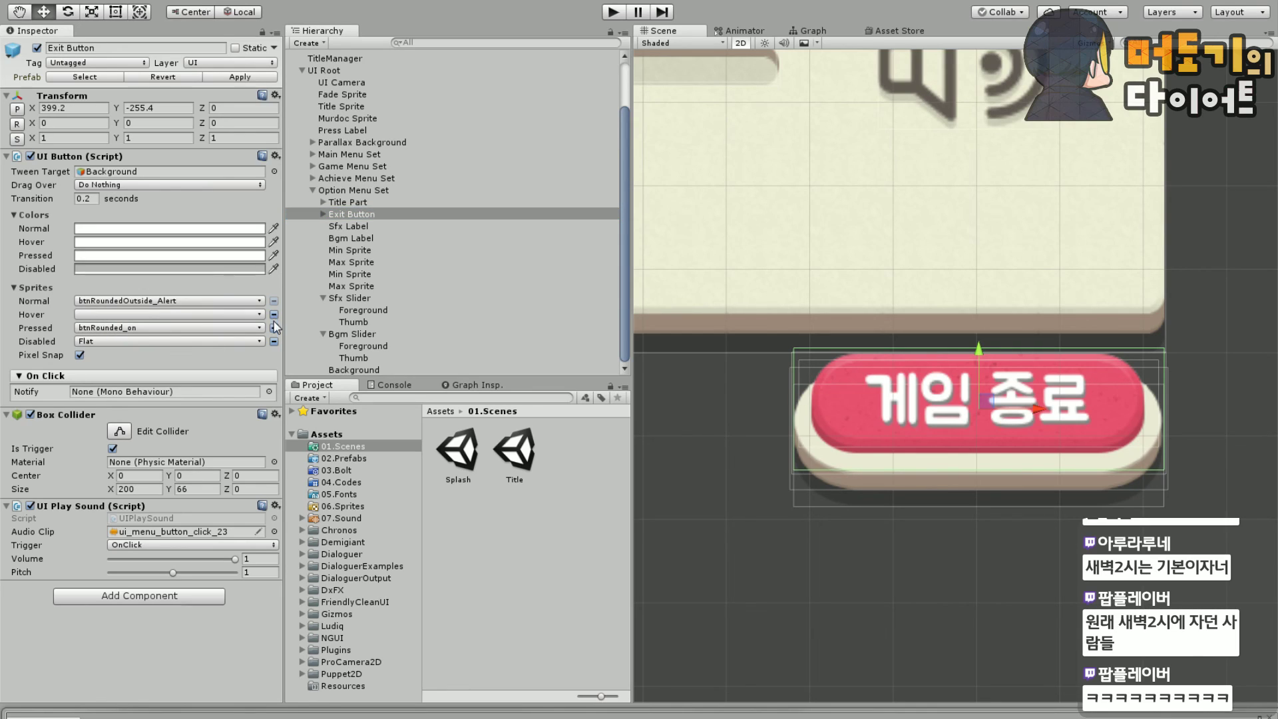
left_click(274, 328)
Pick near-white Hover and Pressed colours for the Exit Button and check its Normal colour
left_click(104, 243)
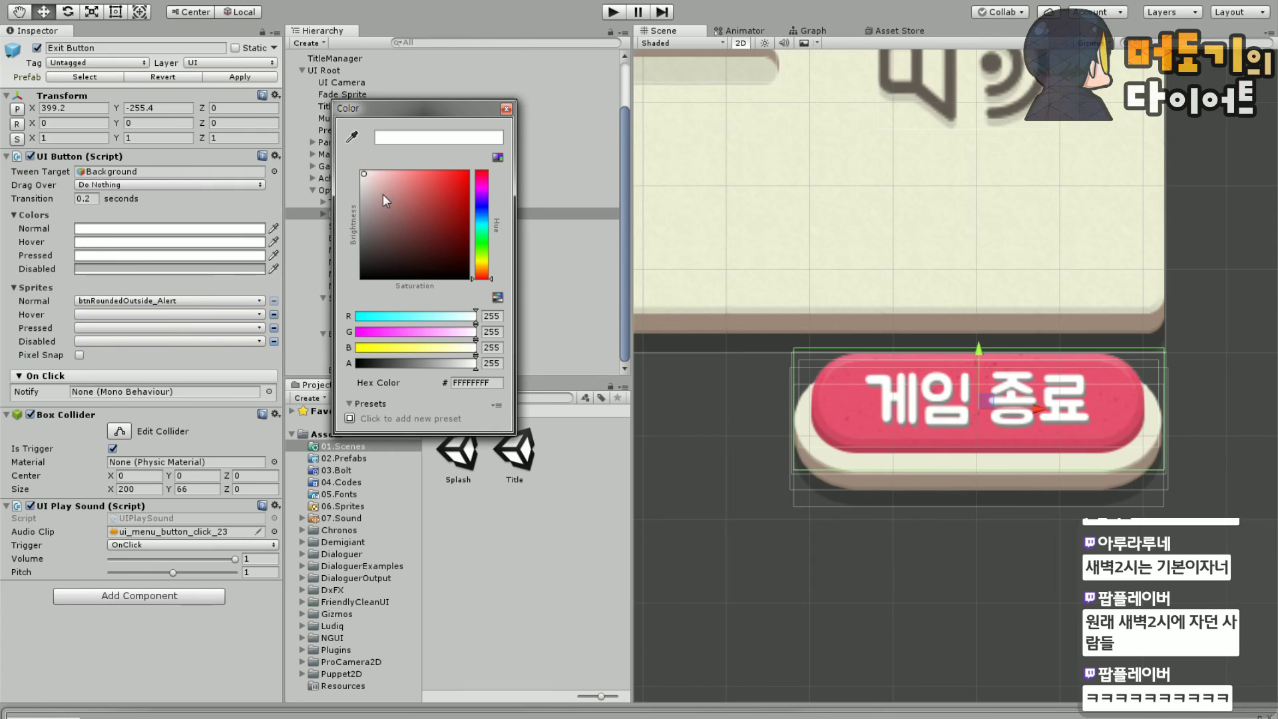
mouse_move(382, 194)
left_mouse_down()
mouse_move(399, 158)
mouse_move(378, 191)
mouse_move(352, 199)
mouse_move(366, 202)
mouse_move(349, 158)
mouse_move(368, 167)
mouse_move(352, 162)
left_mouse_up()
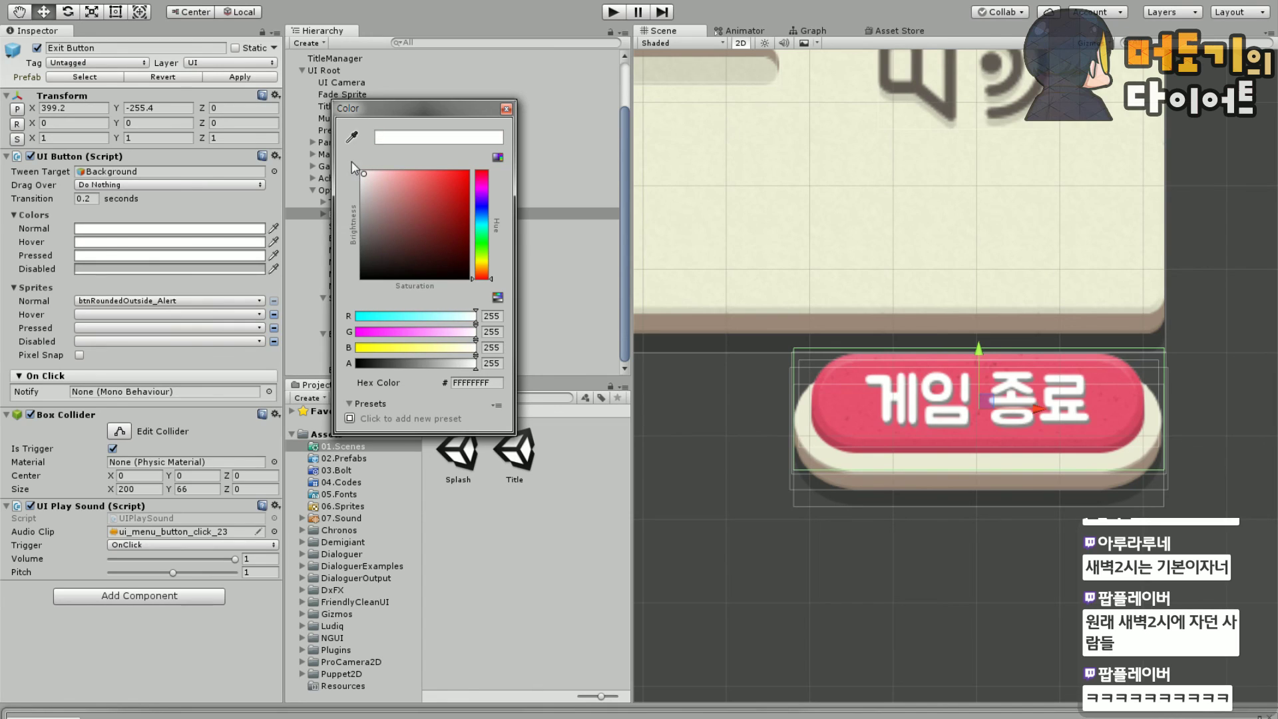
left_click(507, 109)
left_click(211, 257)
mouse_move(366, 184)
left_mouse_down()
mouse_move(336, 199)
mouse_move(365, 207)
mouse_move(342, 213)
mouse_move(390, 151)
mouse_move(302, 145)
left_mouse_up()
left_click(507, 110)
left_click(210, 228)
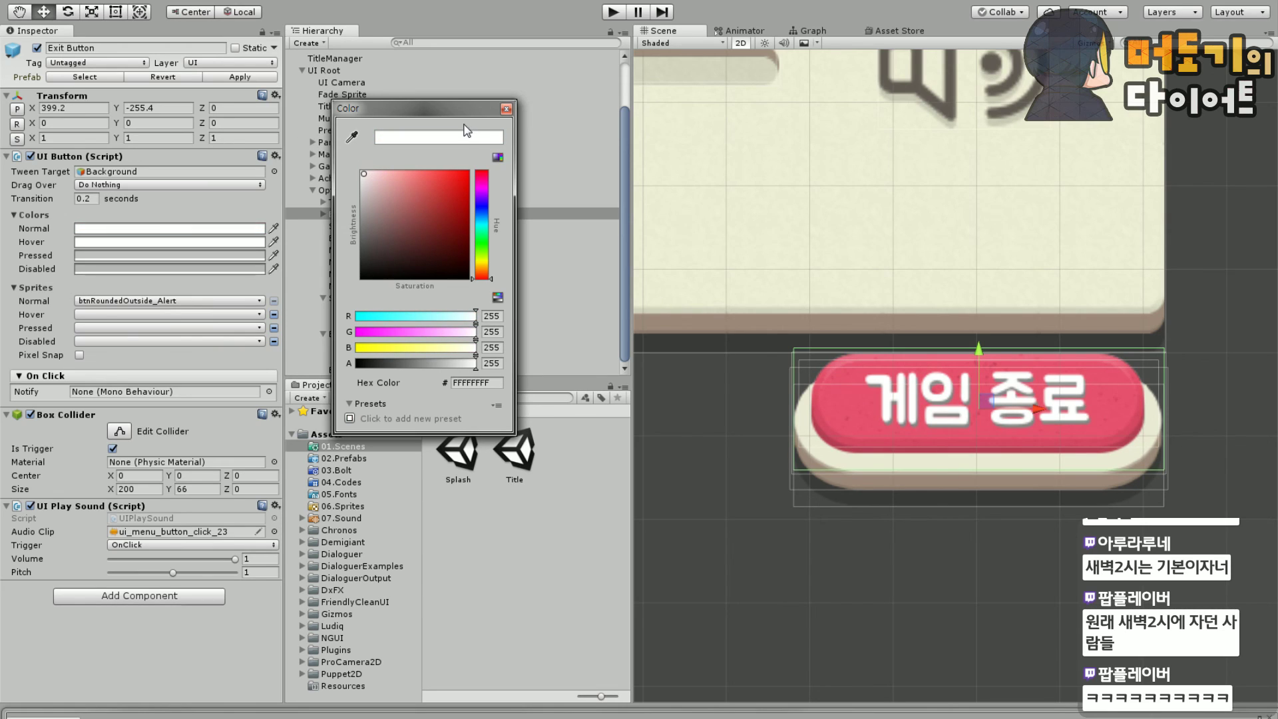
left_click(506, 109)
Check the Exit Button's child objects, collapse the Option Menu Set and set its X position to 1330
middle_click_drag(769, 514, 787, 530)
scroll(722, 450, "down", 10)
middle_click_drag(713, 484, 713, 477)
left_click_drag(713, 478, 722, 464)
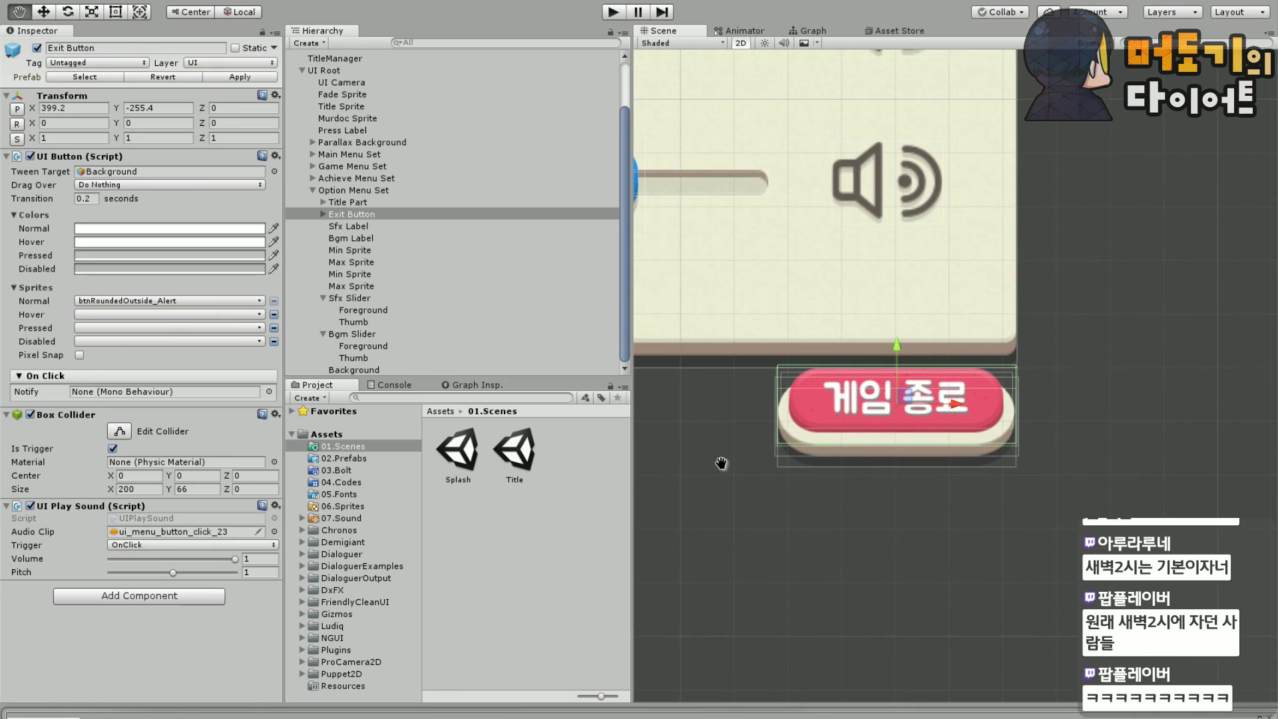
left_click(322, 213)
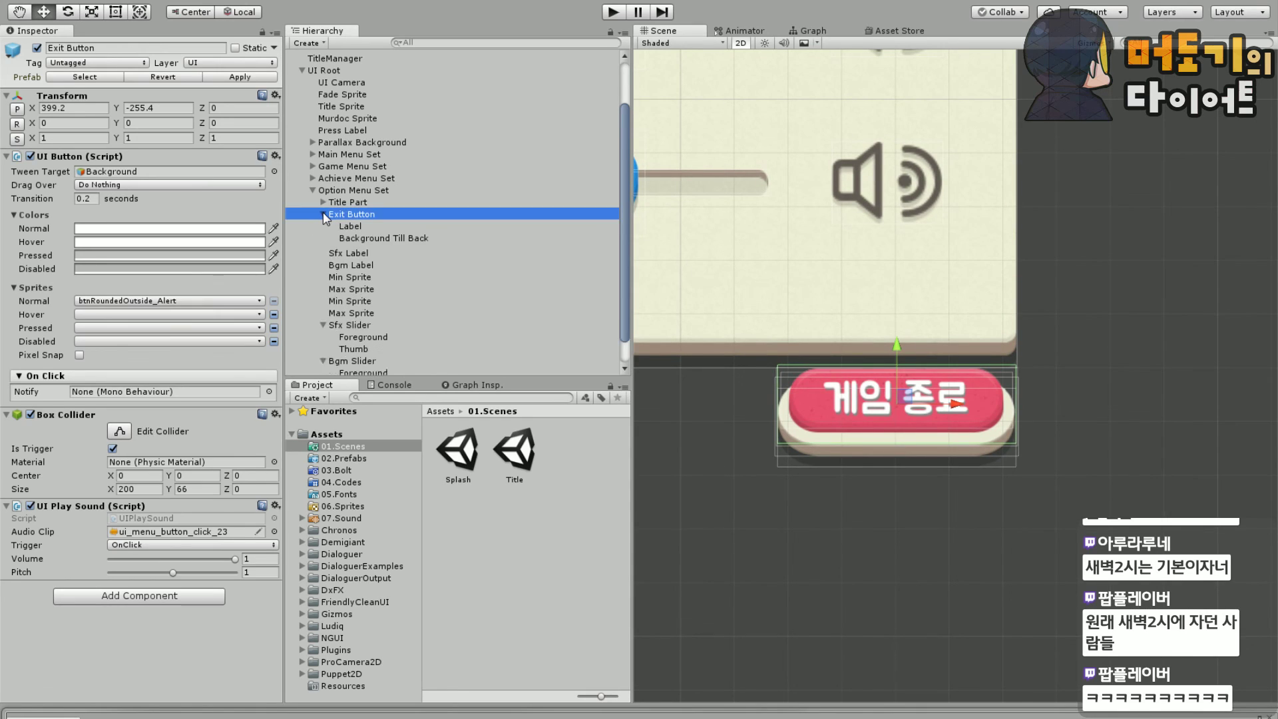
left_click(322, 213)
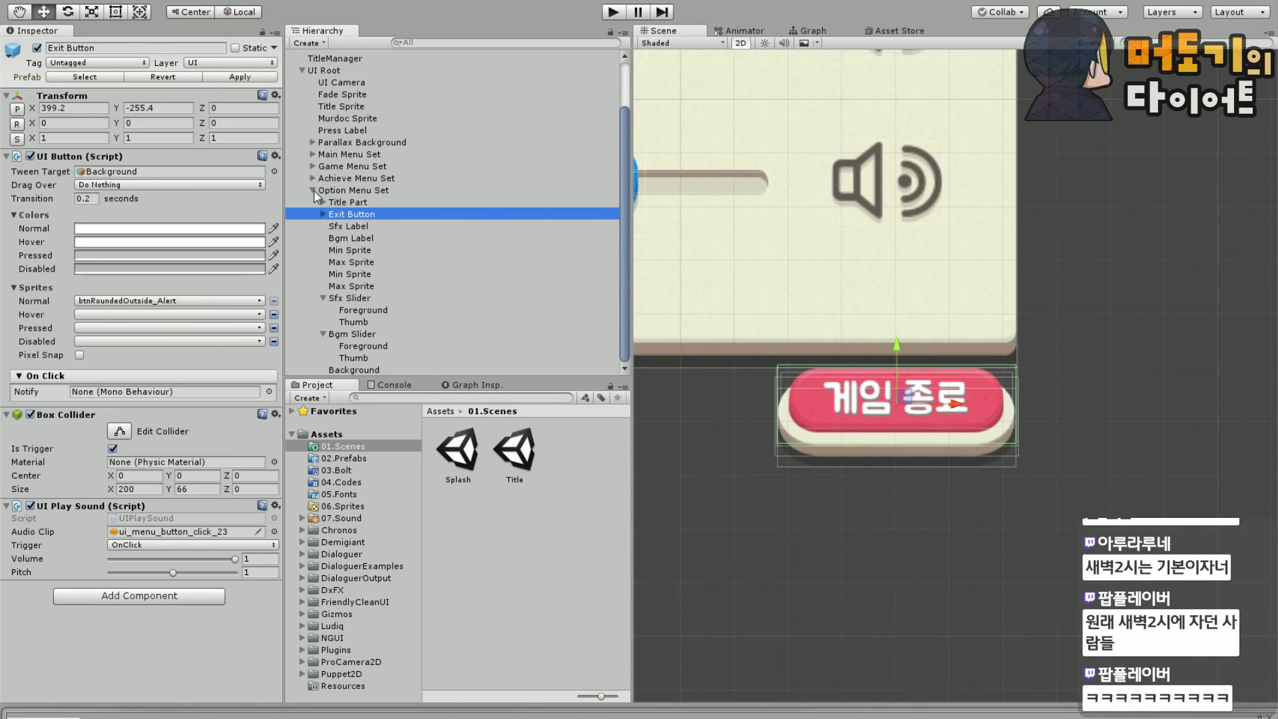
left_click(314, 190)
middle_click_drag(710, 394, 840, 464)
scroll(847, 408, "down", 7)
middle_click_drag(718, 373, 1000, 370)
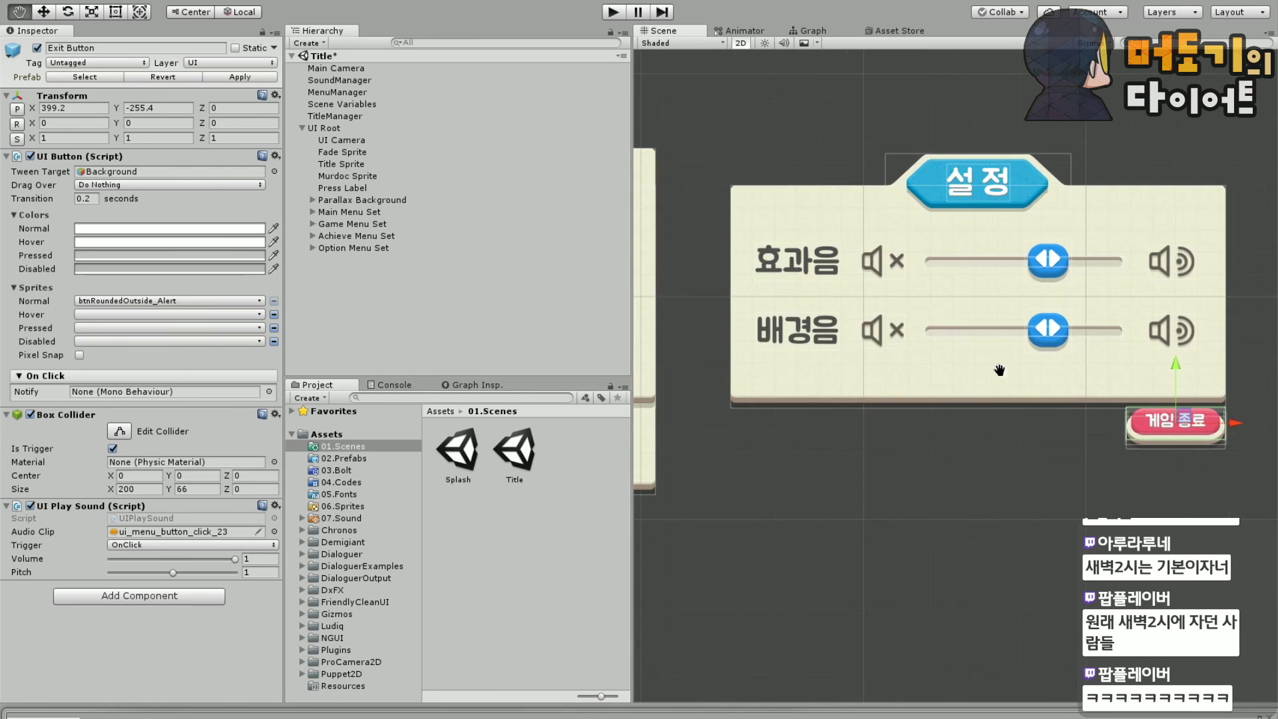
left_click(353, 248)
left_click(79, 93)
type("1330")
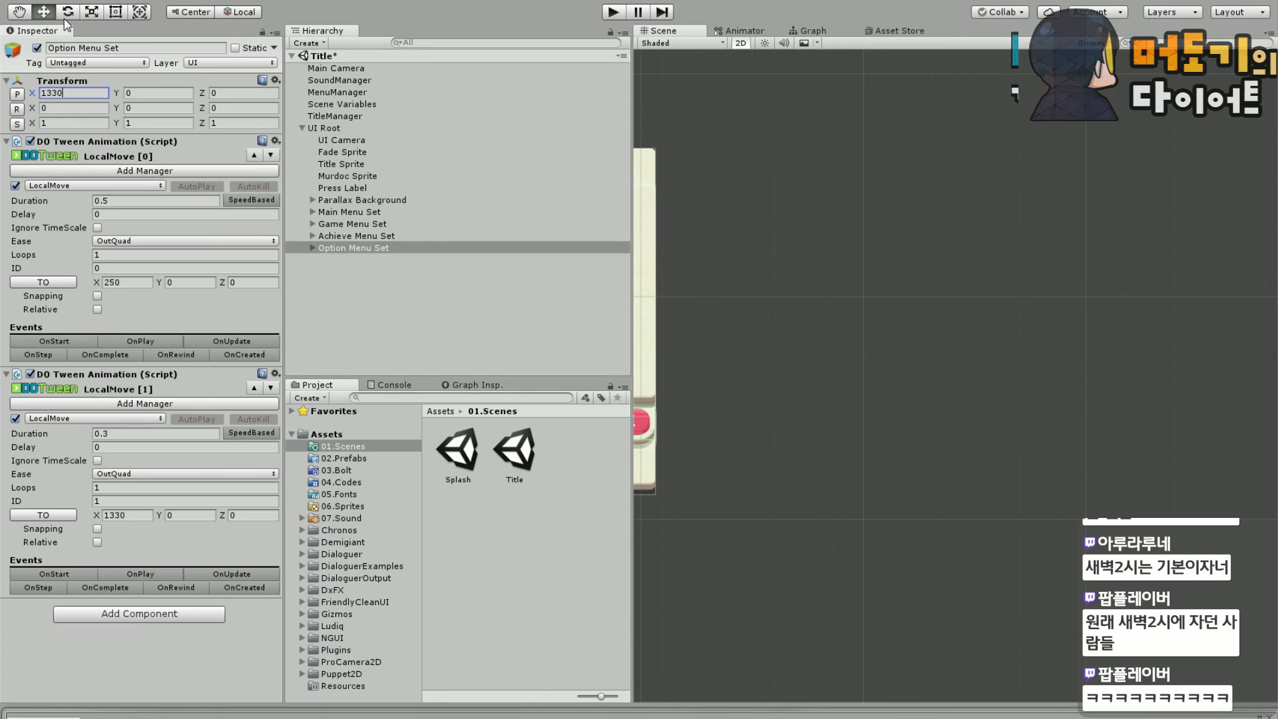
Save the Title scene and the project
left_click(13, 2)
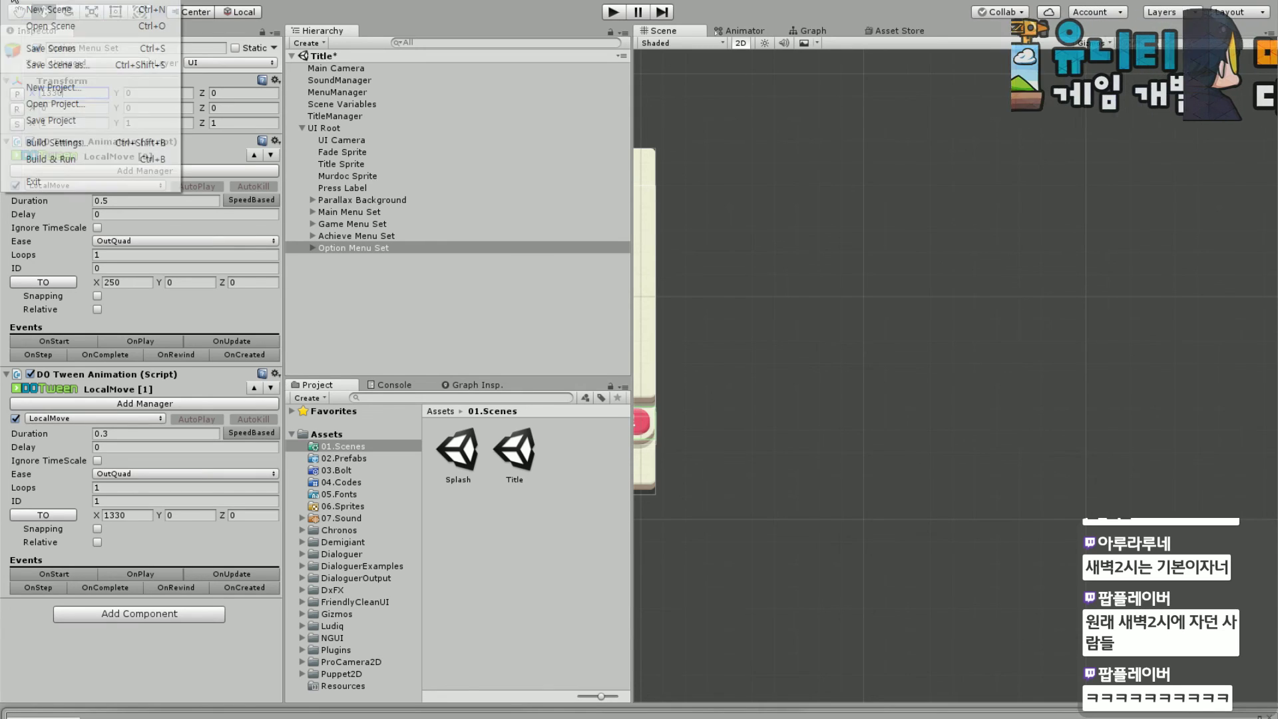
left_click(55, 54)
left_click(12, 1)
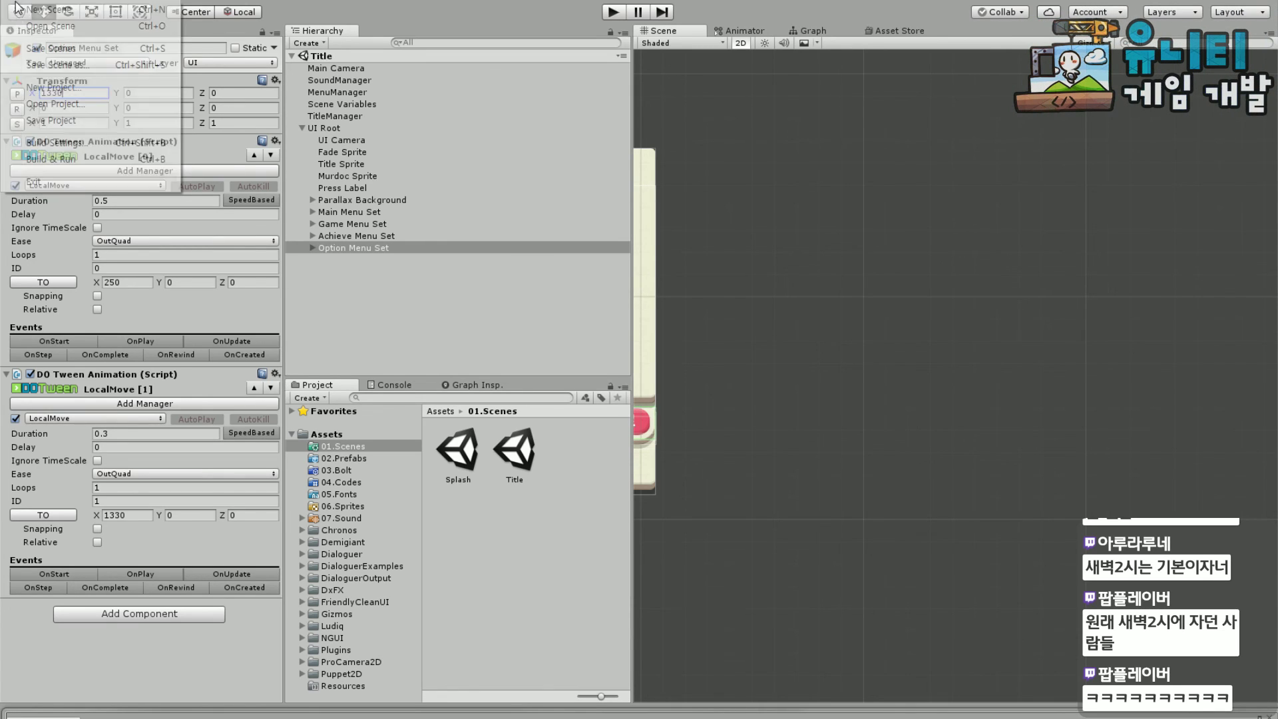
left_click(83, 119)
Bring up the large Game view, run the game and continue past the title screen to the main menu
left_click_drag(438, 709, 437, 31)
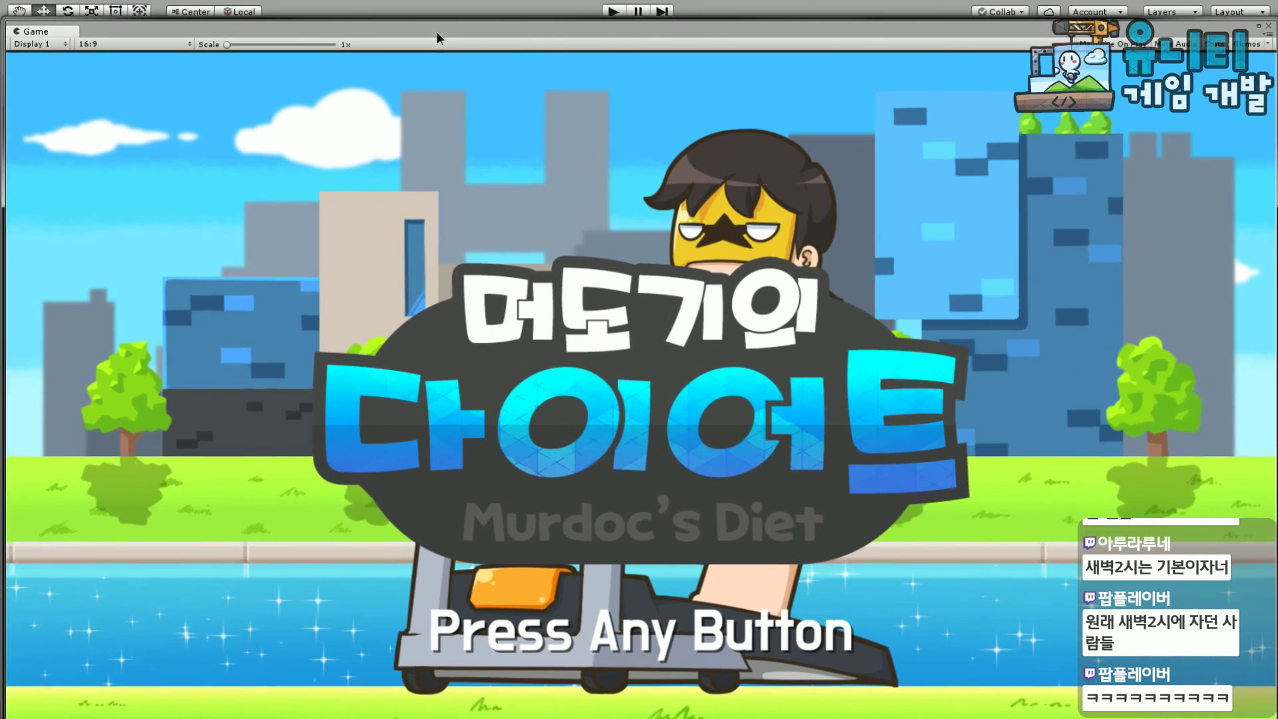
left_click(617, 11)
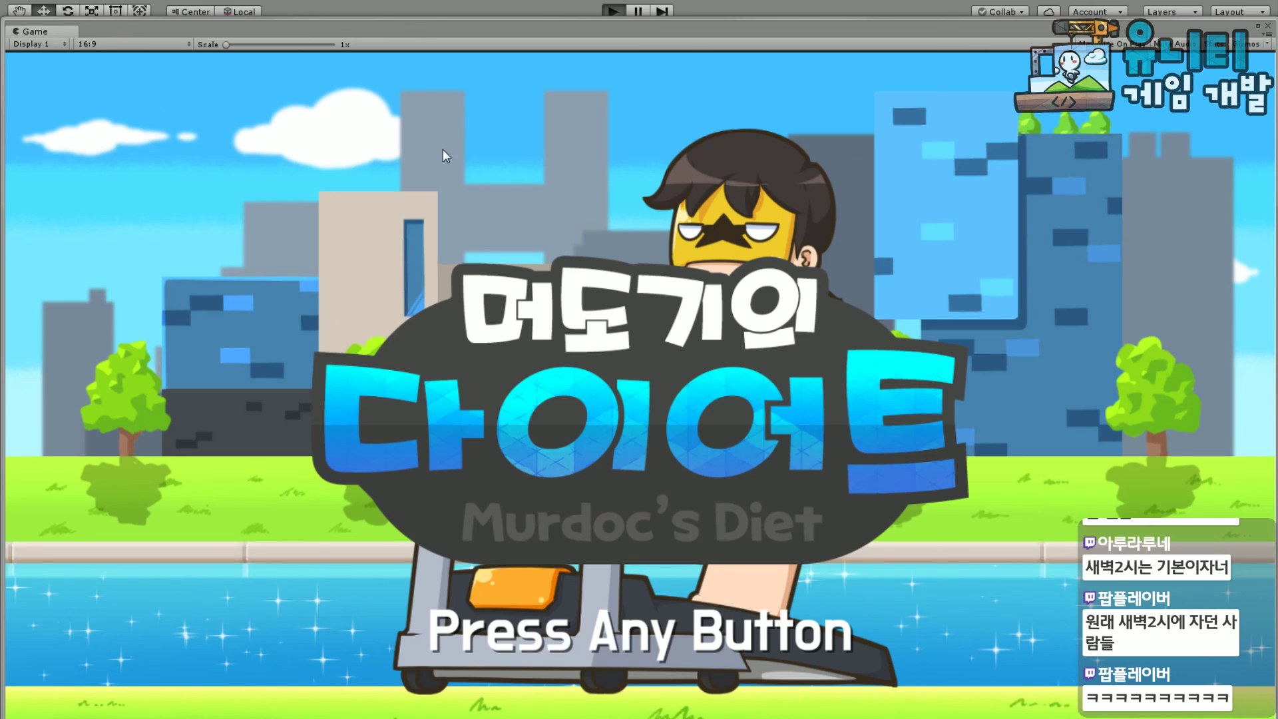
left_click(703, 269)
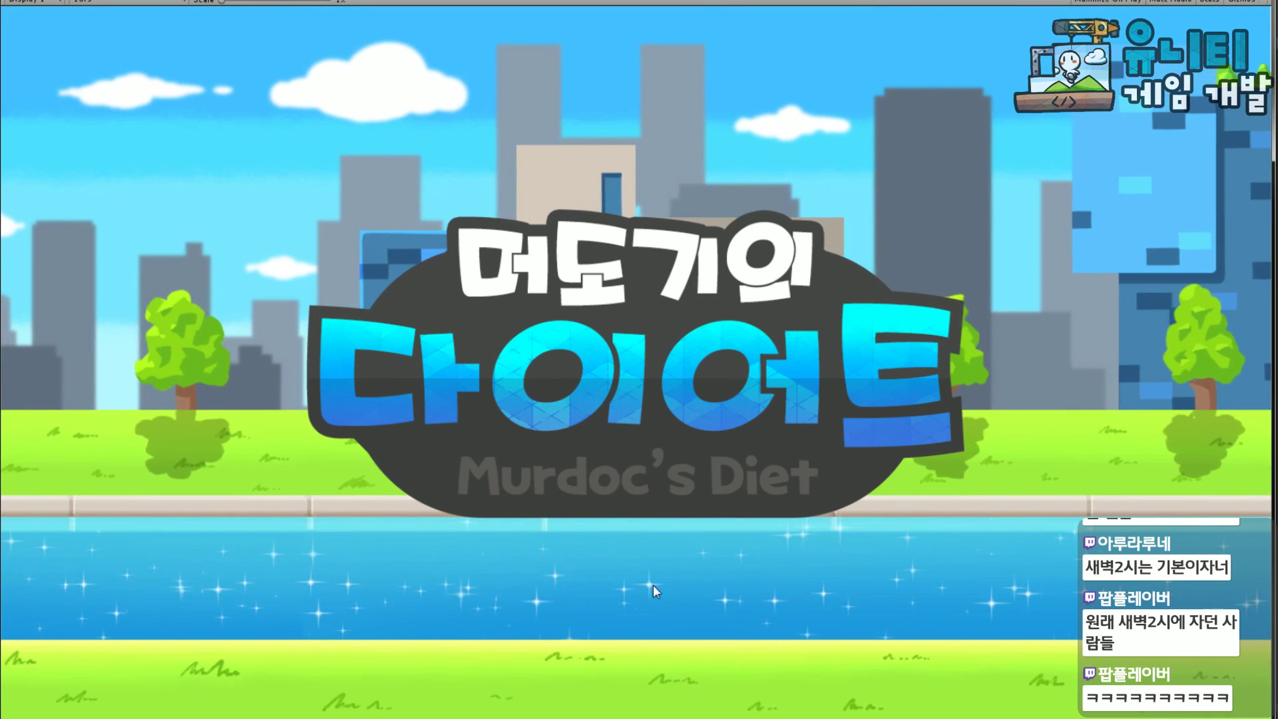
left_click(733, 605)
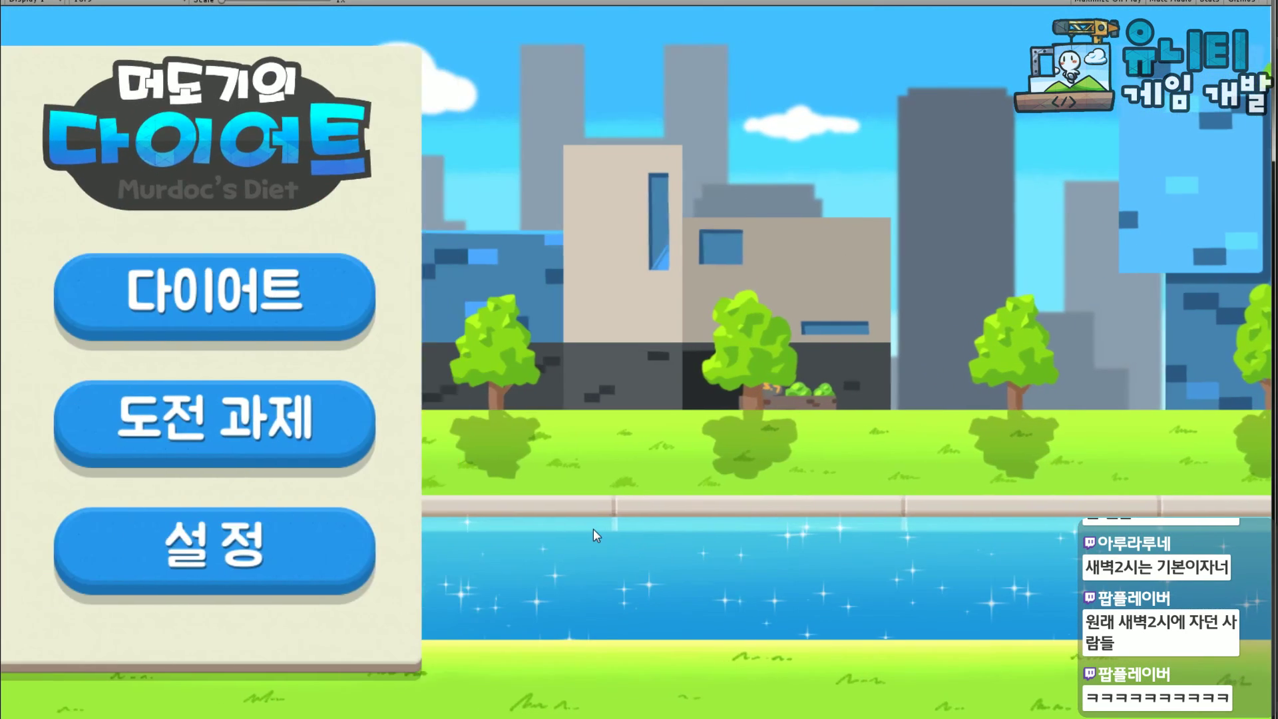
Open the 다이어트 menu, switch to the 도전 과제 menu and test scrolling its achievement list
left_click(286, 305)
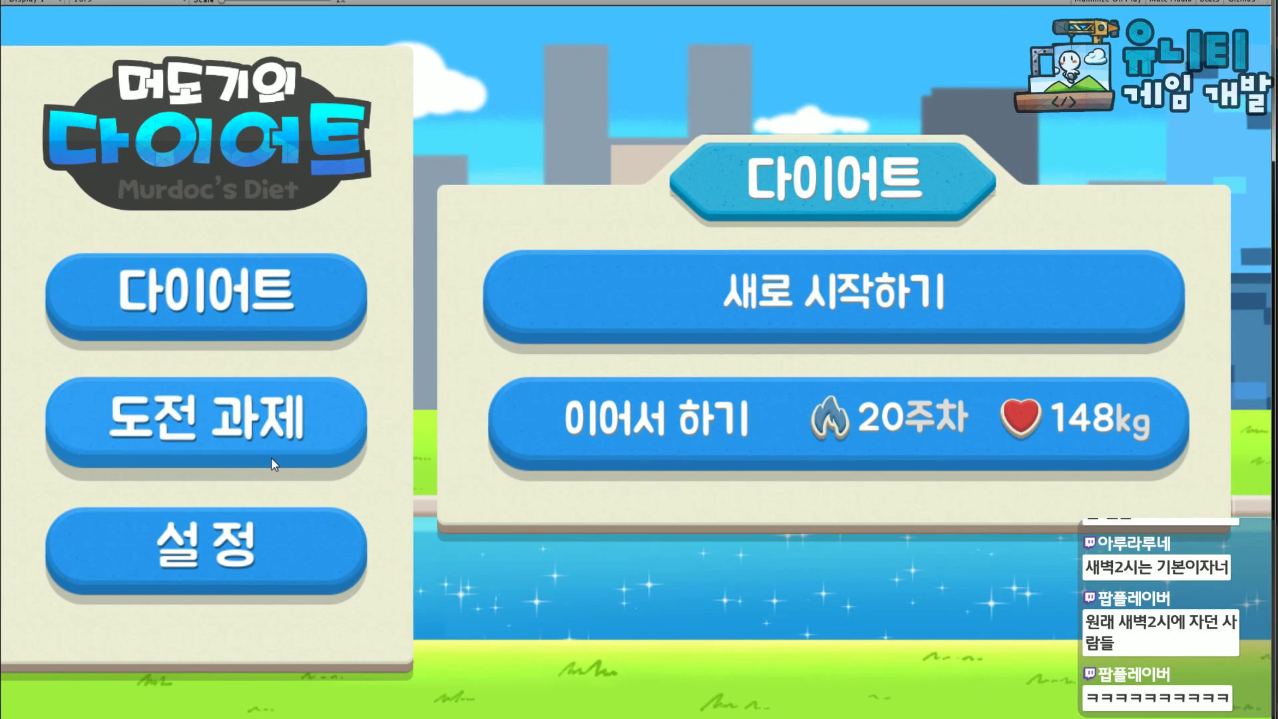
left_click(271, 453)
left_click_drag(743, 541, 739, 474)
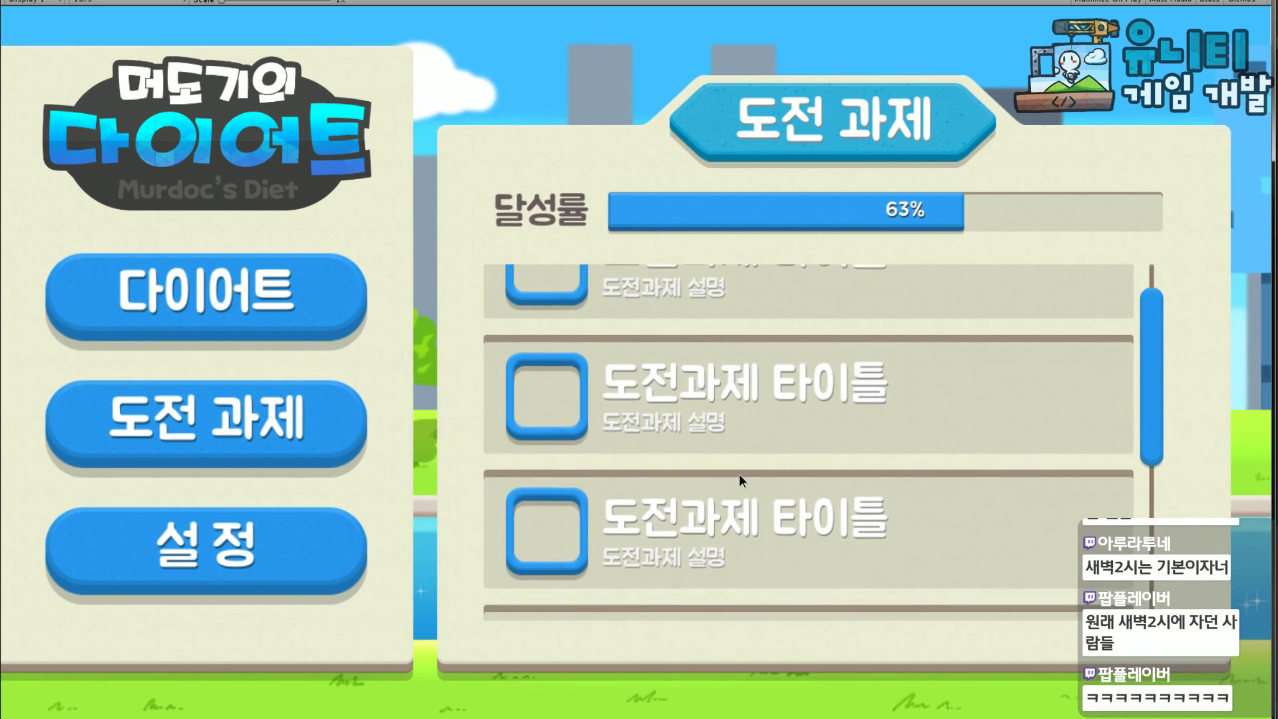
left_click_drag(777, 570, 876, 246)
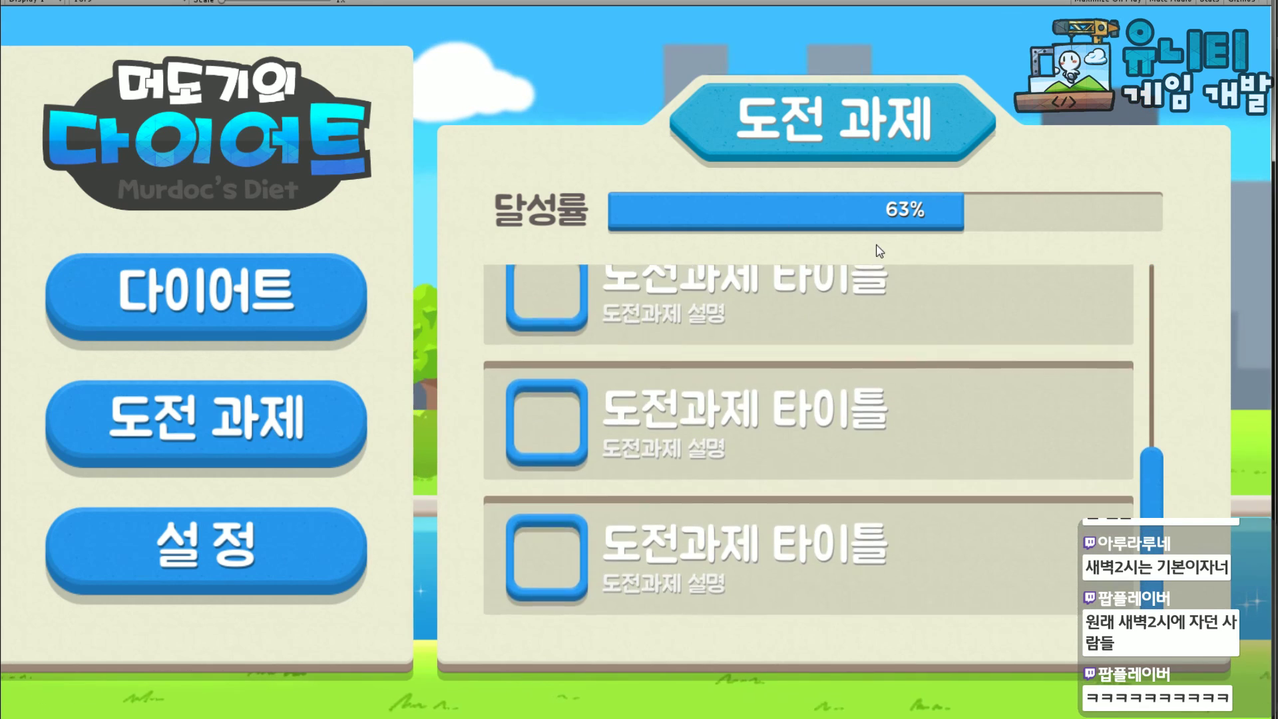
left_click_drag(836, 331, 811, 296)
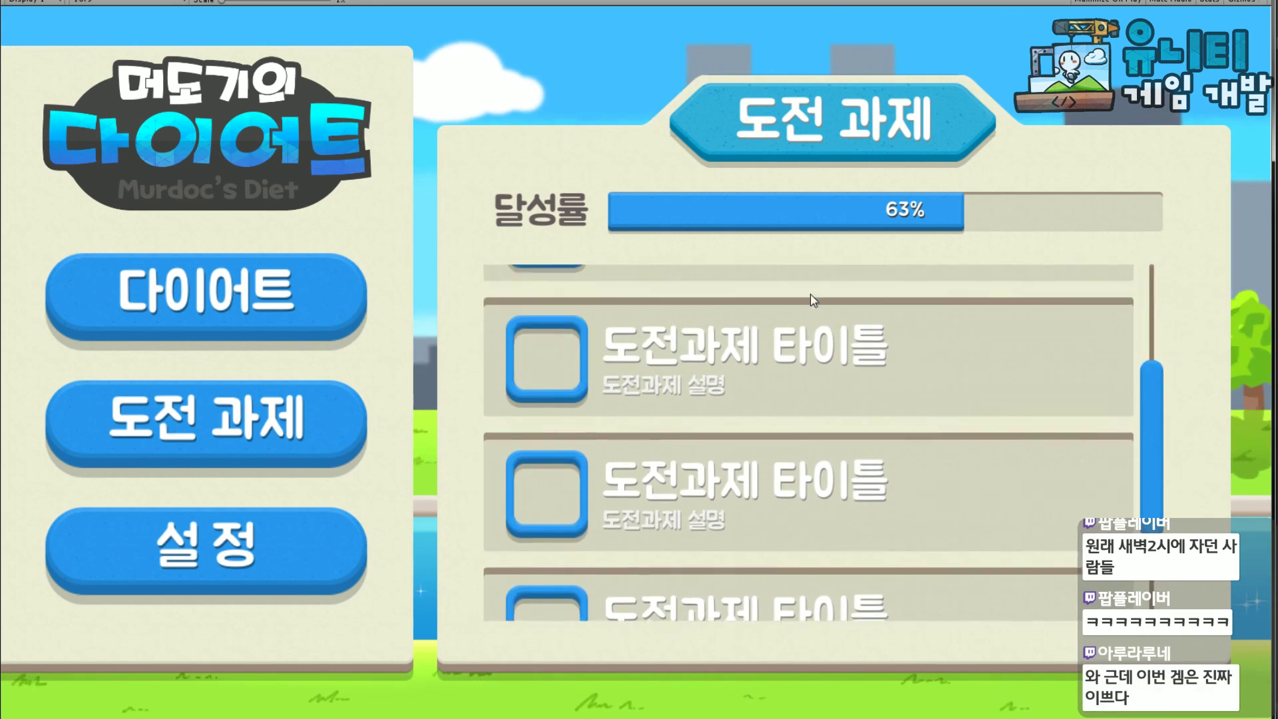
Open the 설정 menu and test the 효과음 and 배경음 volume sliders across their range
left_click(290, 565)
left_click_drag(954, 313, 1066, 308)
left_click_drag(947, 415, 909, 419)
left_click_drag(1057, 305, 842, 321)
left_click_drag(911, 418, 1055, 417)
left_click(909, 314)
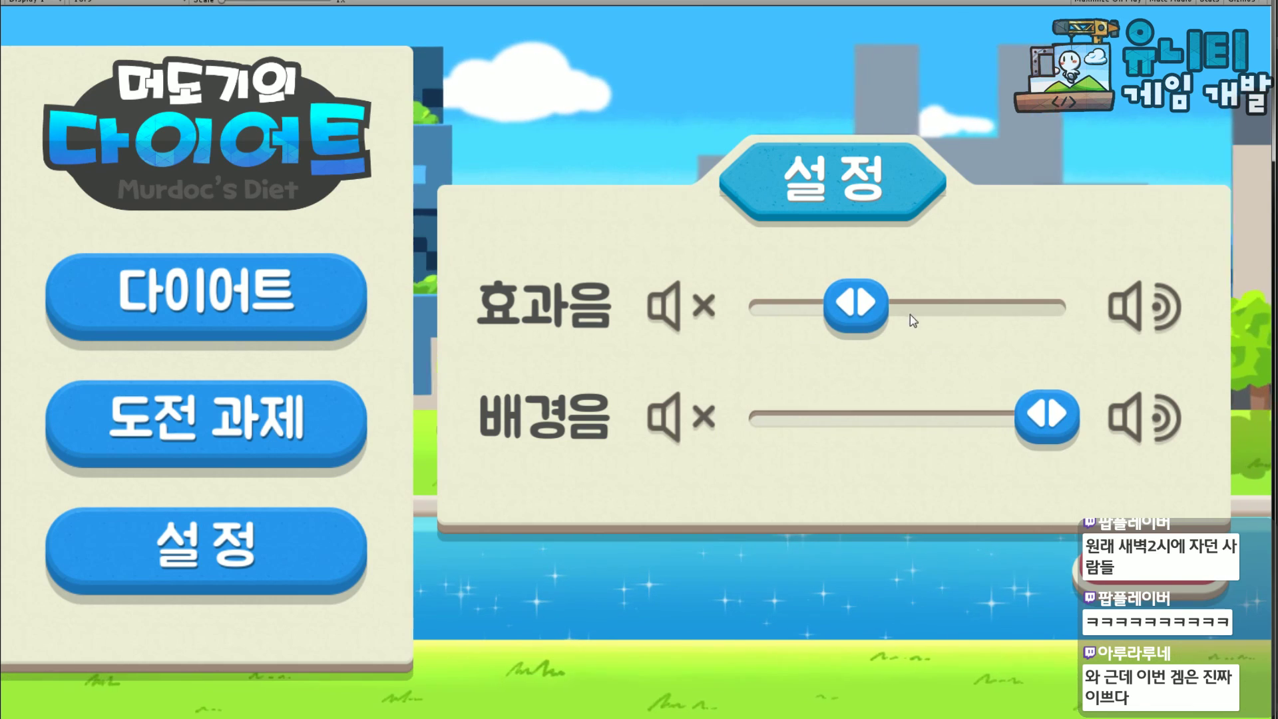
left_click_drag(909, 315, 1057, 308)
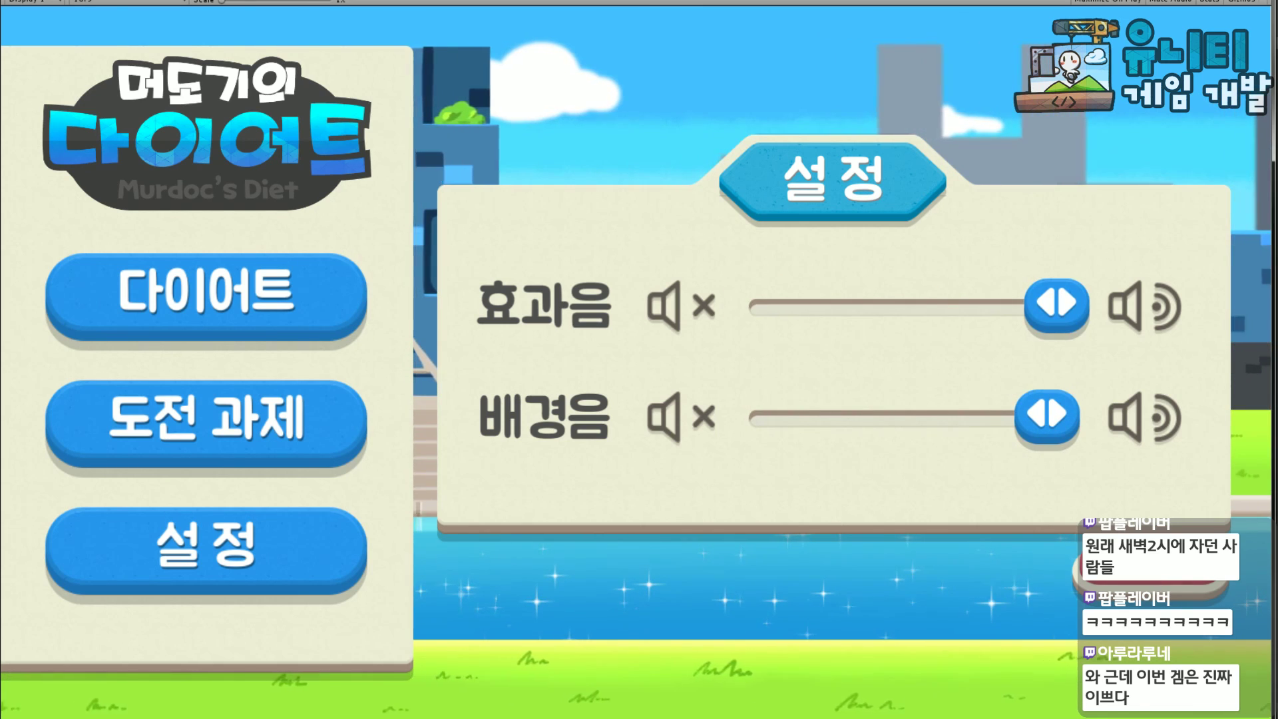
Switch repeatedly between the 다이어트, 도전 과제 and 설정 menus to test their slide transitions
left_click(272, 438)
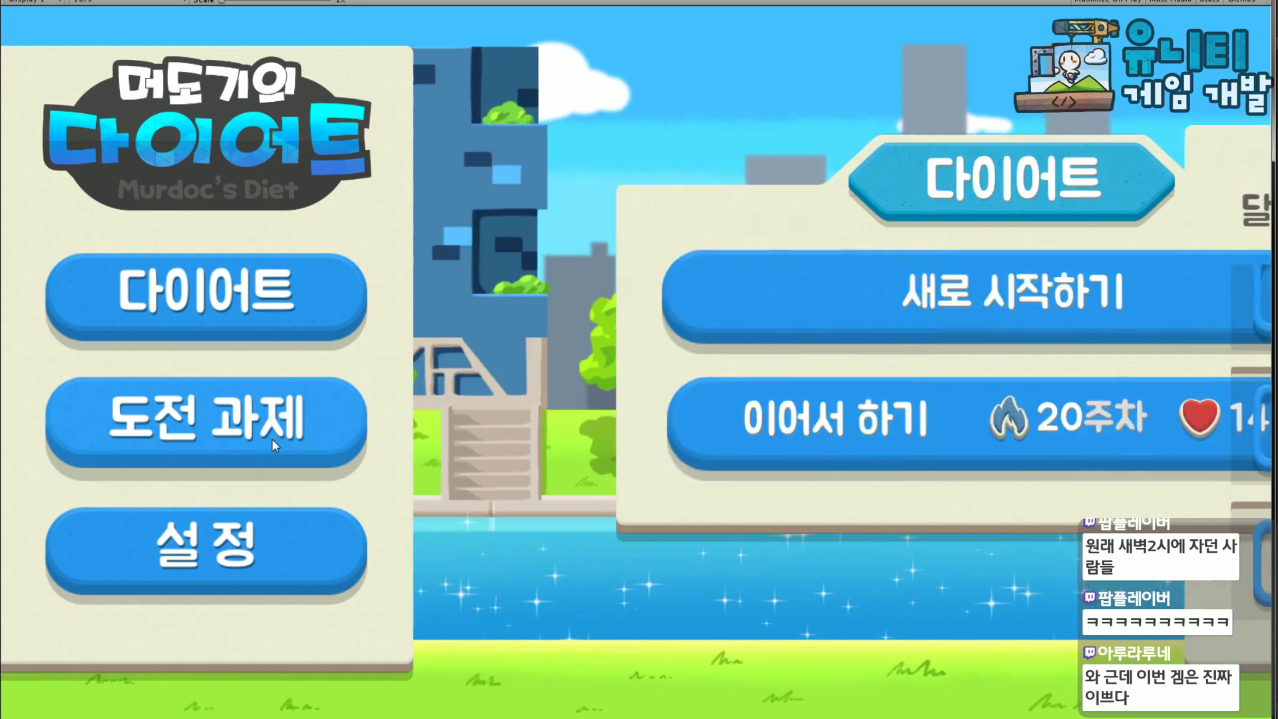
left_click(272, 439)
left_click(265, 308)
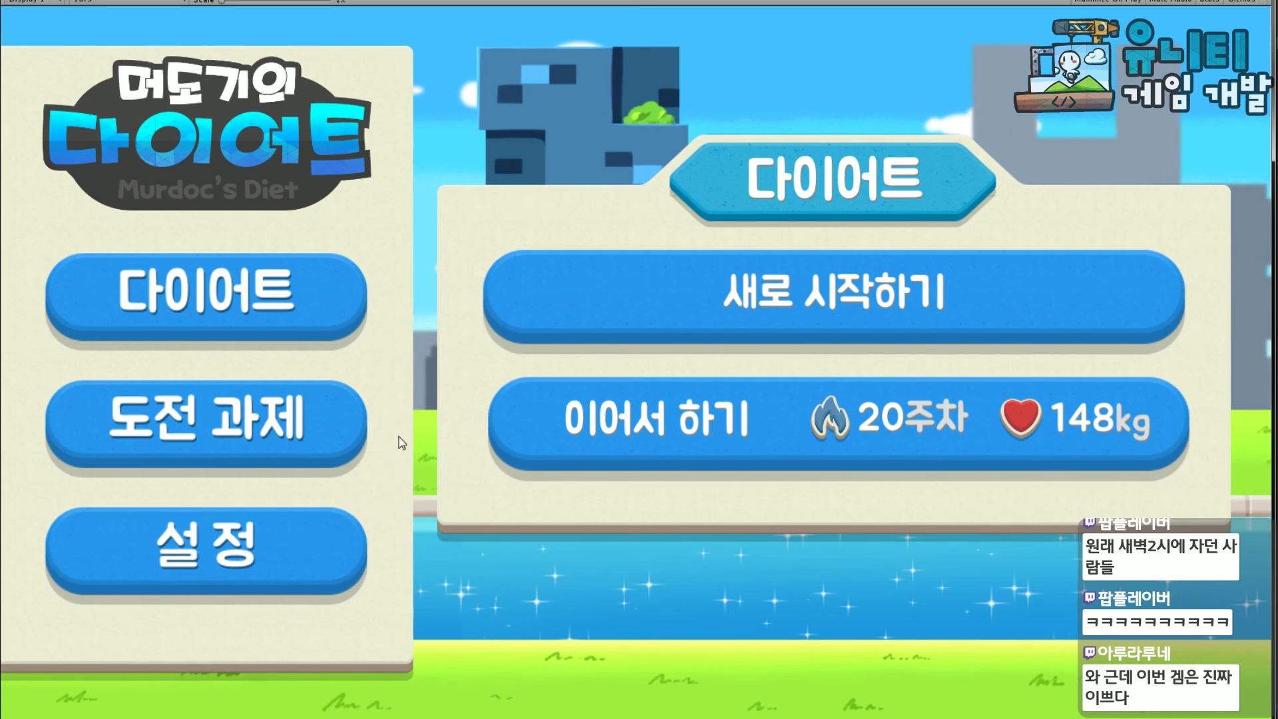
left_click(264, 430)
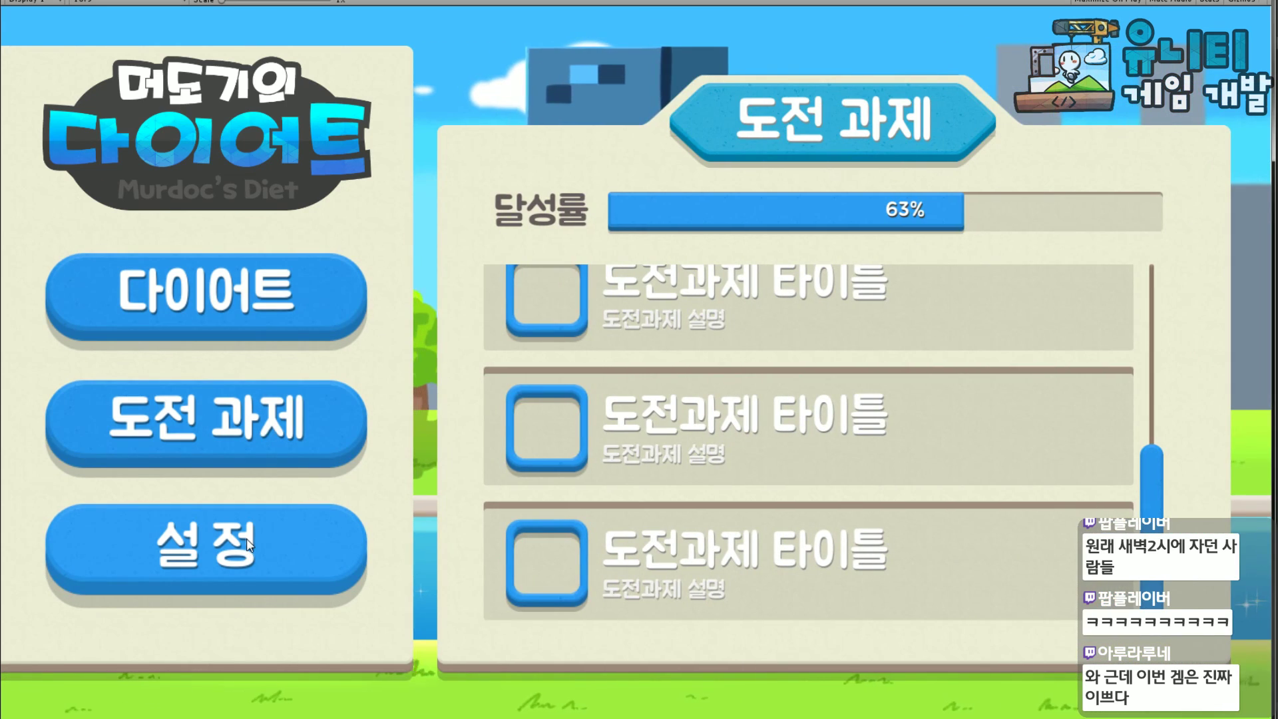
left_click(272, 540)
left_click(269, 426)
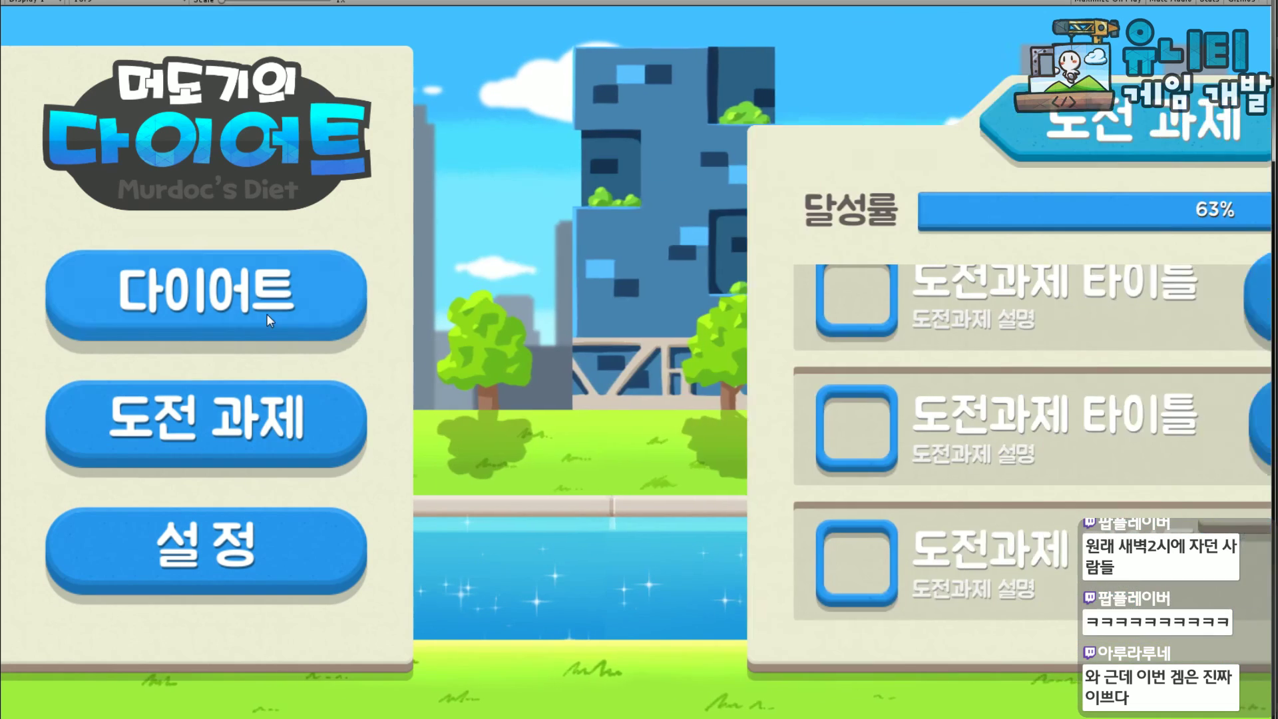
left_click(266, 317)
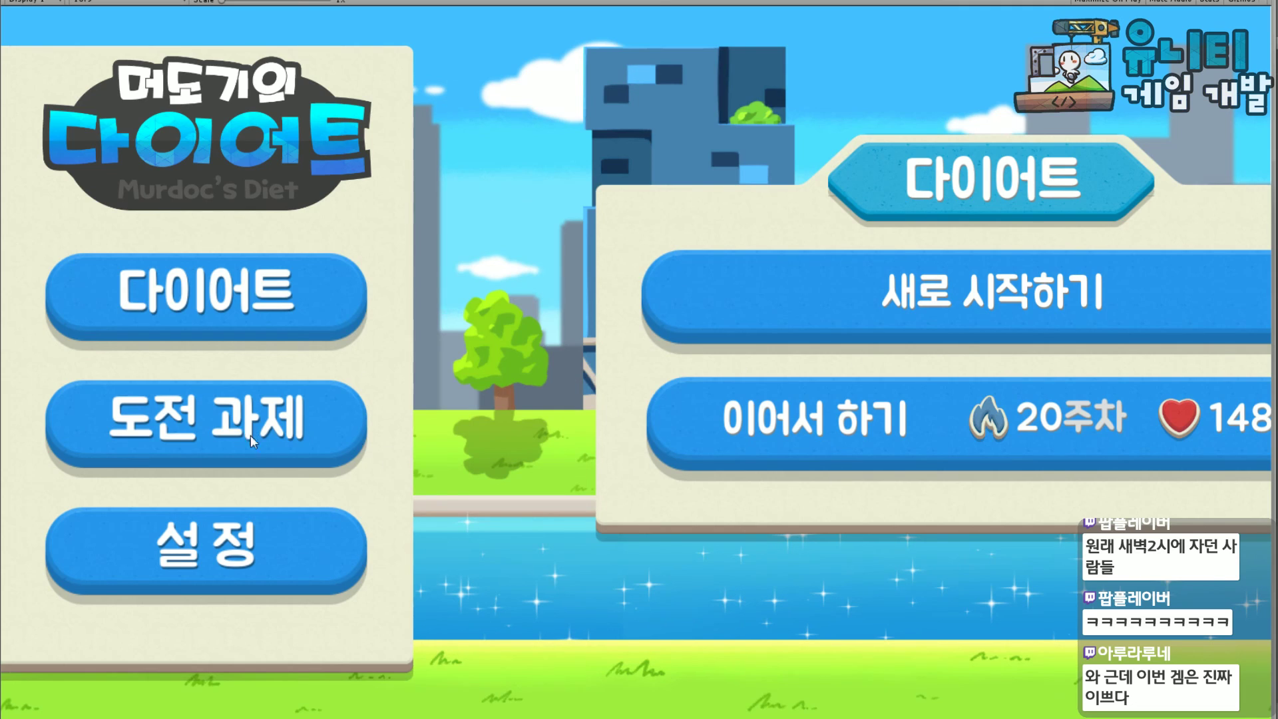
left_click(266, 442)
left_click(285, 560)
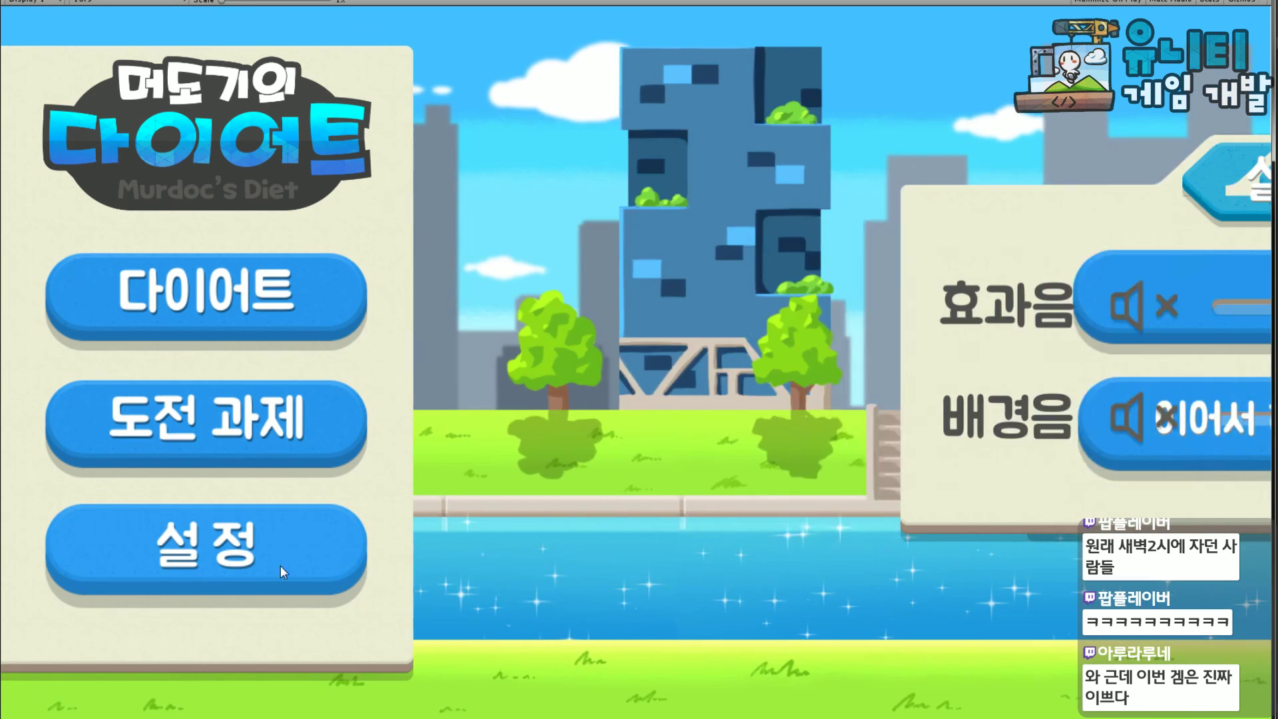
left_click(325, 318)
left_click(277, 430)
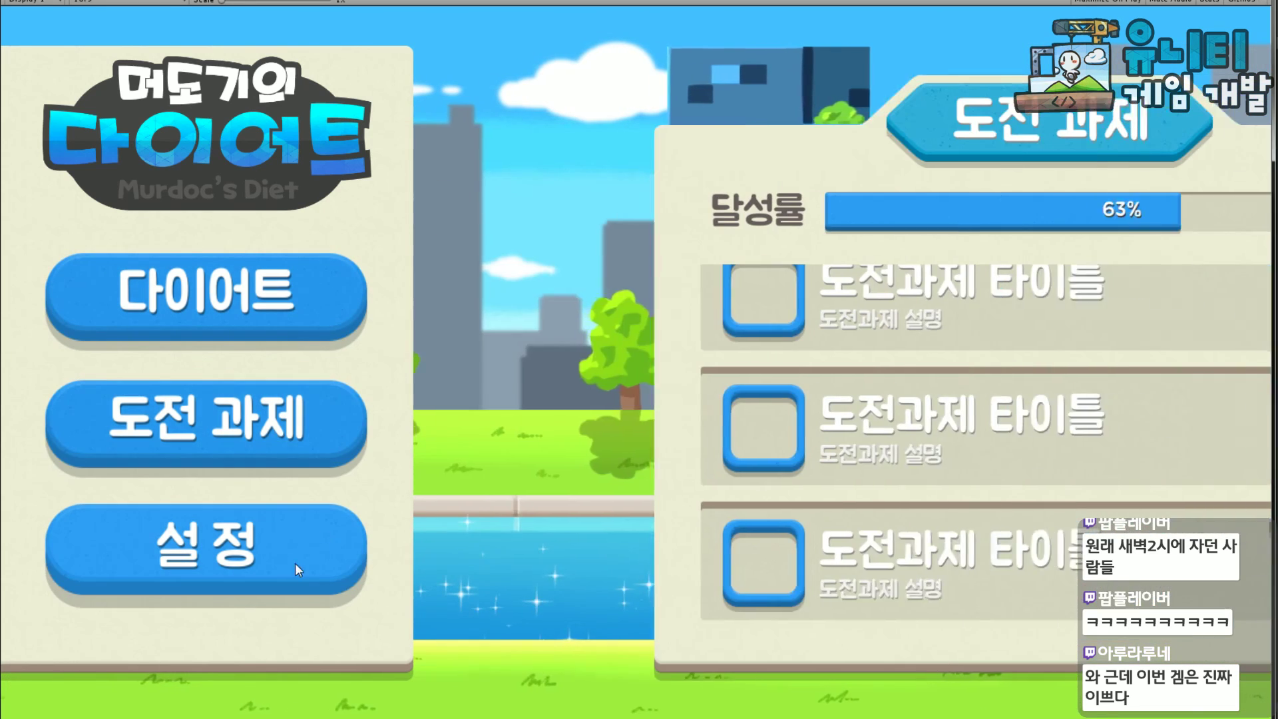
left_click(288, 566)
left_click(297, 308)
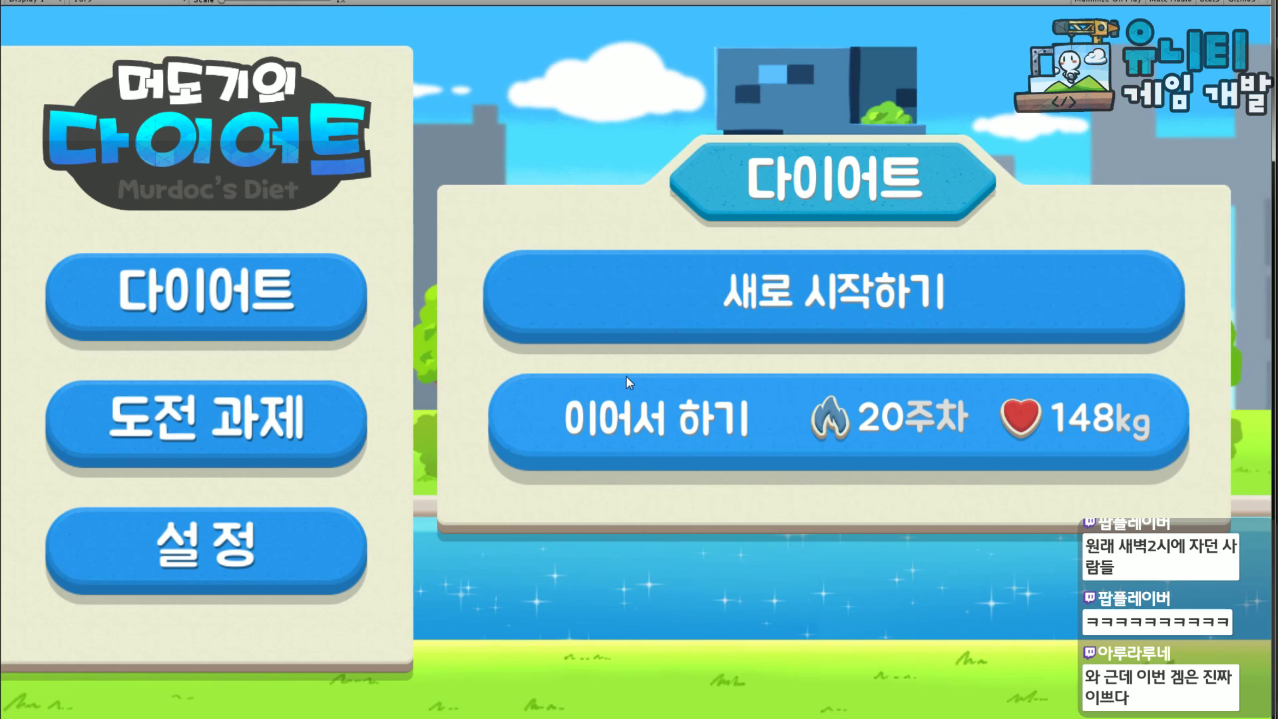